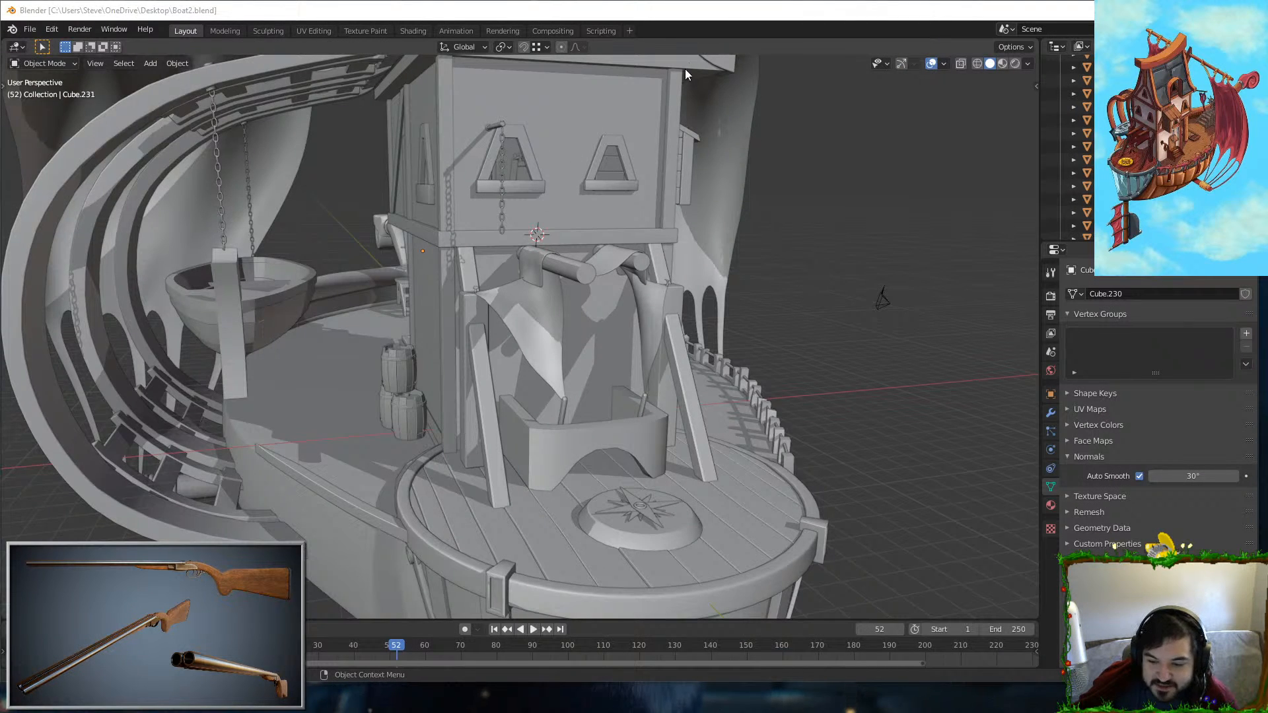
{"action": "left_click_drag", "start_coordinate": [741, 16], "coordinate": [751, 47]}
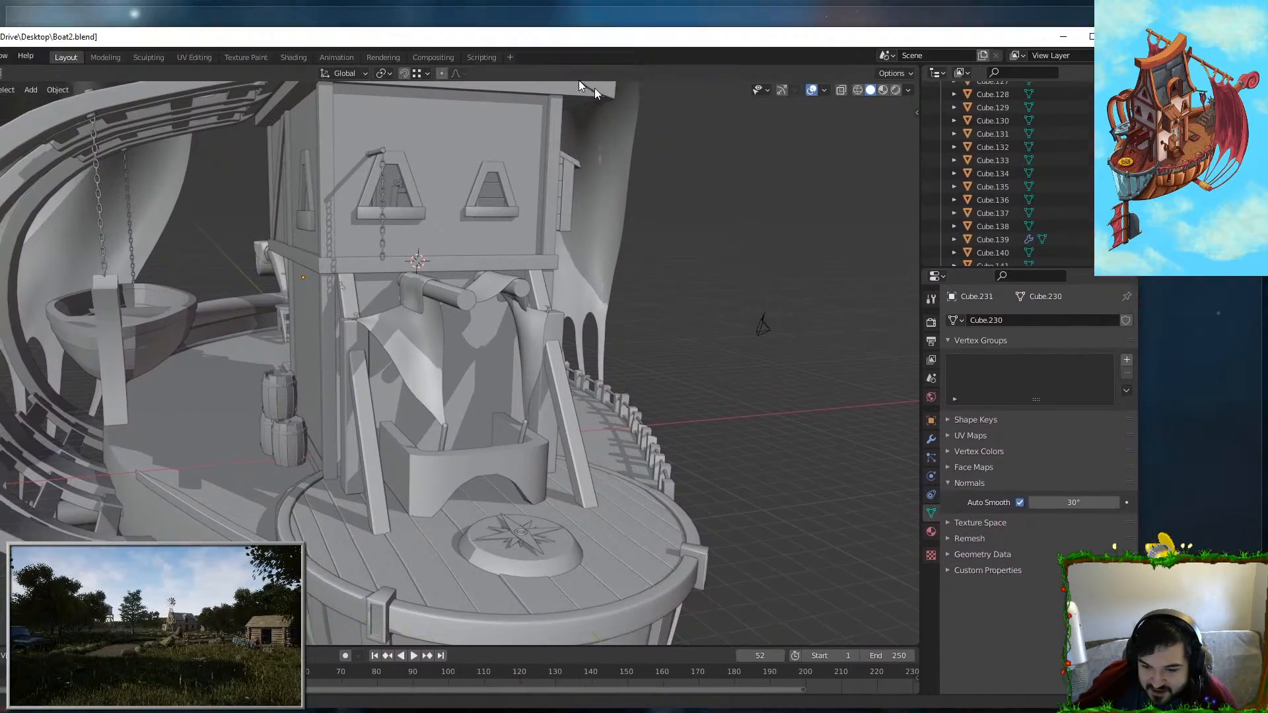
{"action": "left_click_drag", "start_coordinate": [579, 81], "coordinate": [732, 1]}
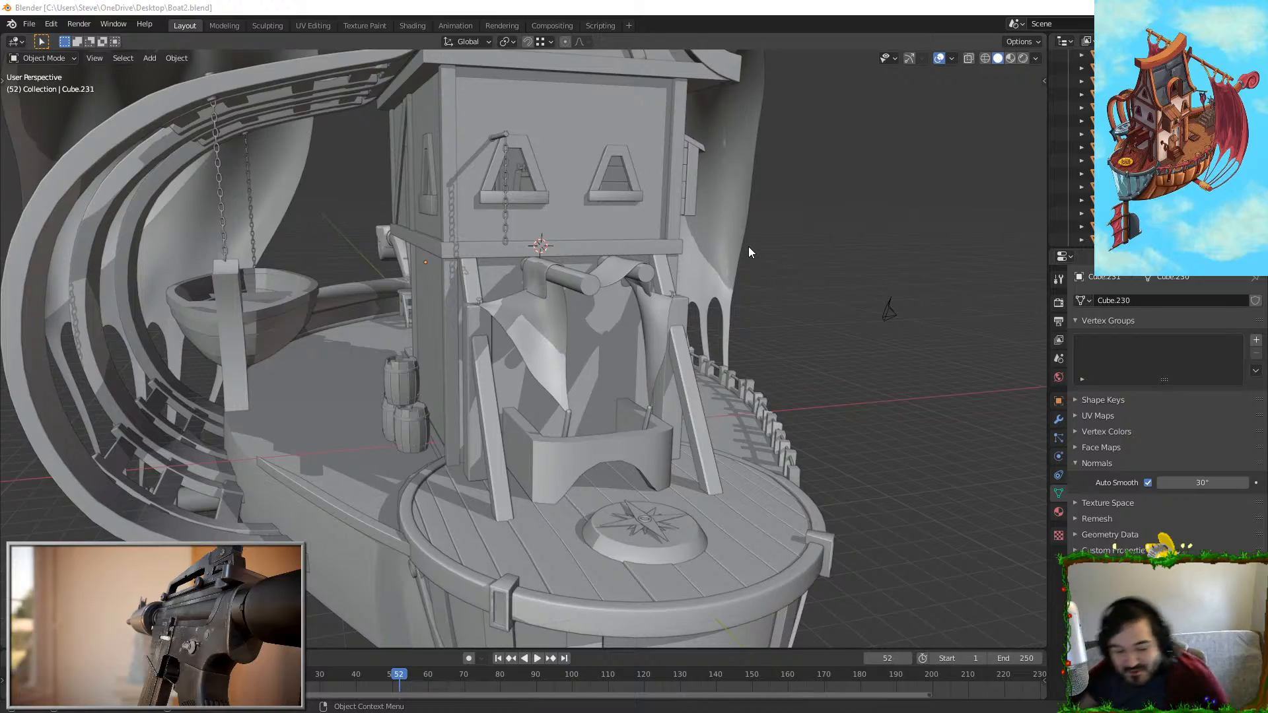
Step: Examine the ship's cabin from outside and fly through the wall to inspect the room with the bunk bed
{"action": "middle_click_drag", "start_coordinate": [734, 297], "coordinate": [513, 375]}
{"action": "scroll", "coordinate": [481, 417], "scroll_direction": "up", "scroll_amount": 3}
{"action": "scroll", "coordinate": [513, 375], "scroll_direction": "down", "scroll_amount": 2}
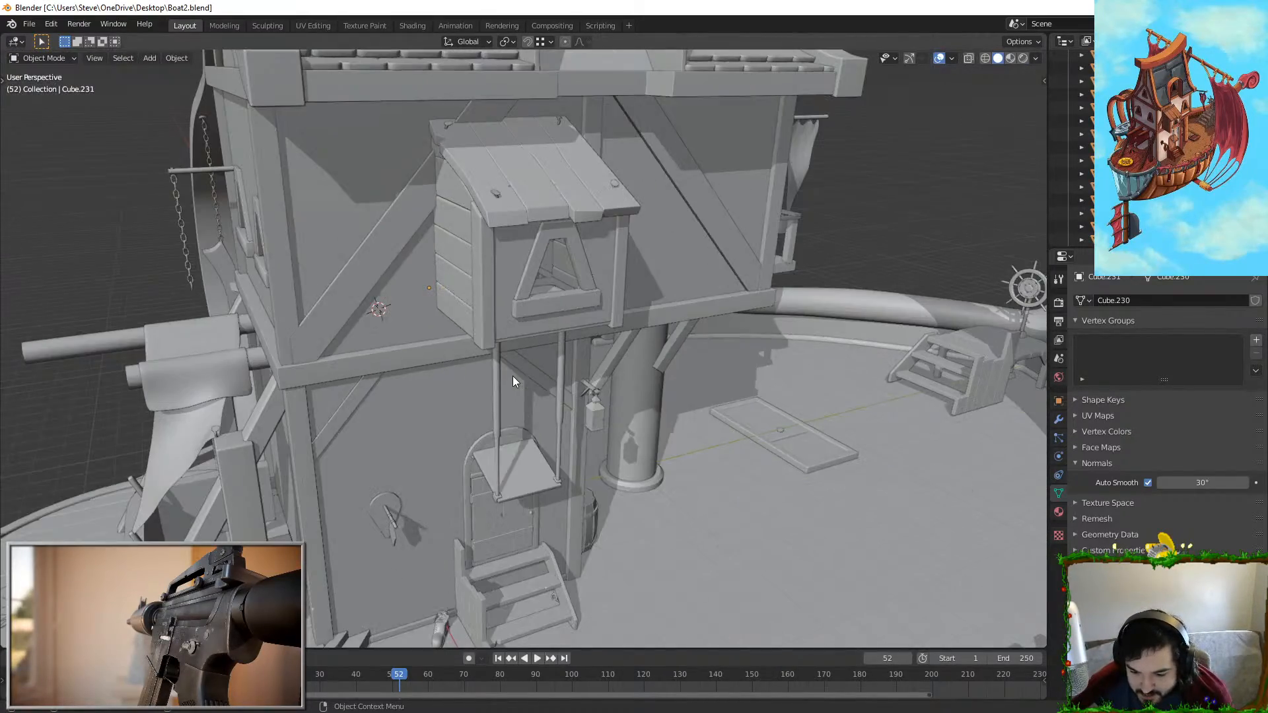
{"action": "key", "text": "shift+grave"}
{"action": "key", "text": "w"}
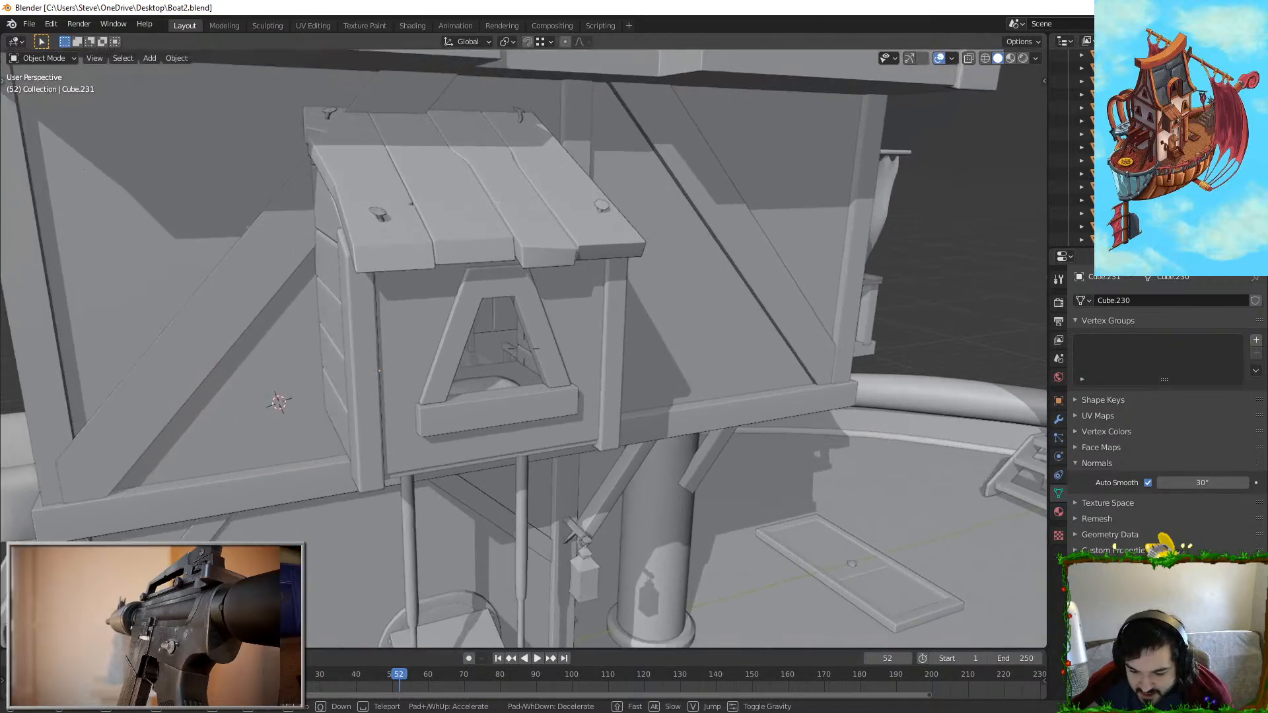
{"action": "key", "text": "w"}
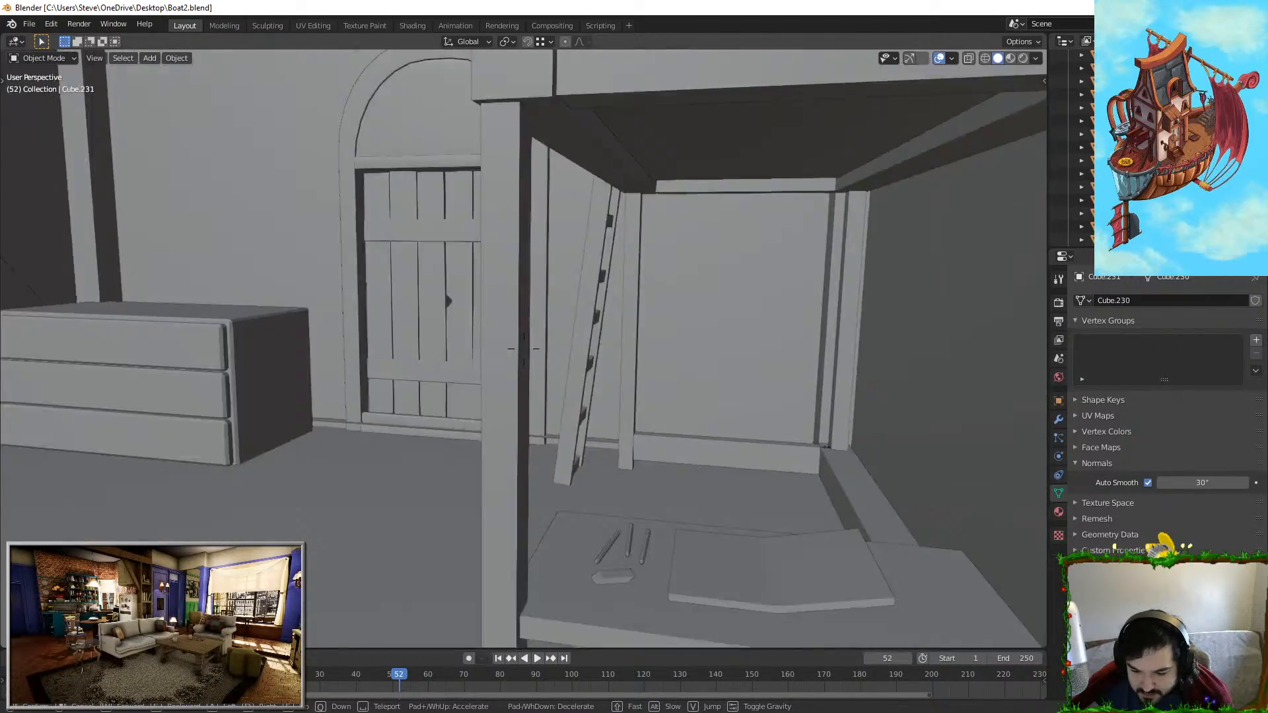
{"action": "left_click", "coordinate": [593, 314]}
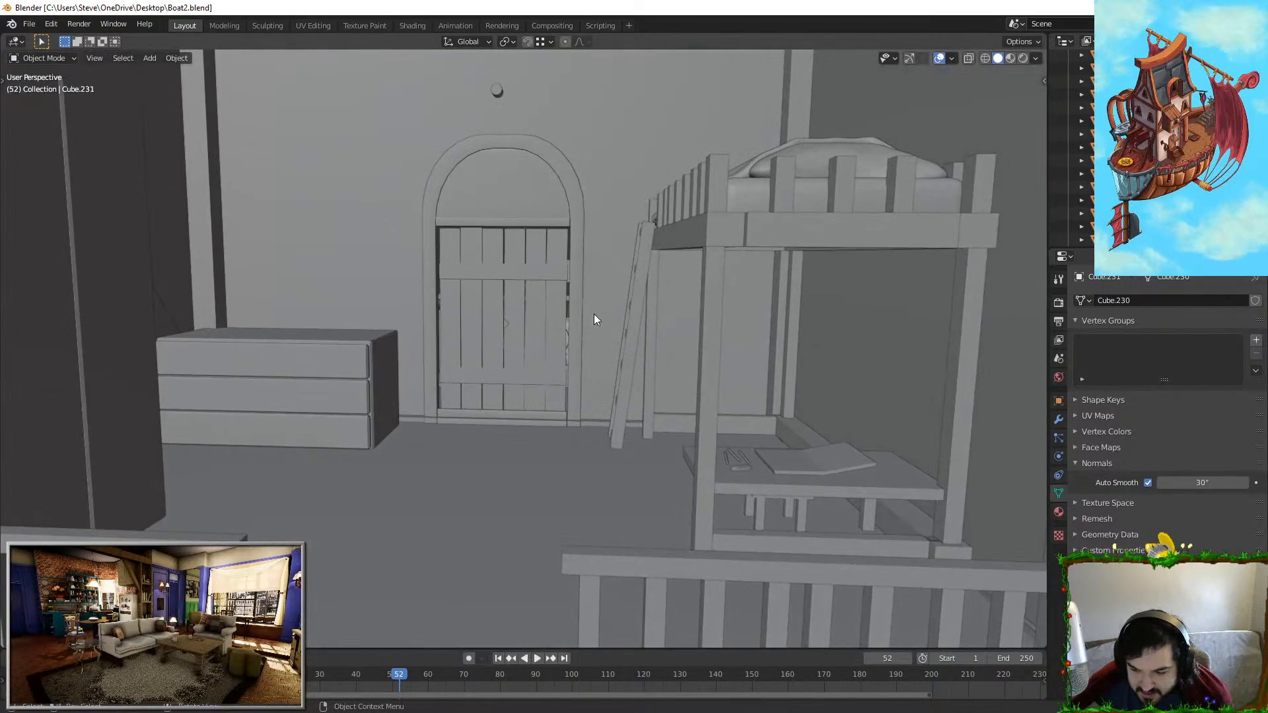
Step: Switch the viewport to rendered shading and fly through the cabin interior to inspect the beds, roof beams and door
{"action": "left_click", "coordinate": [1022, 58]}
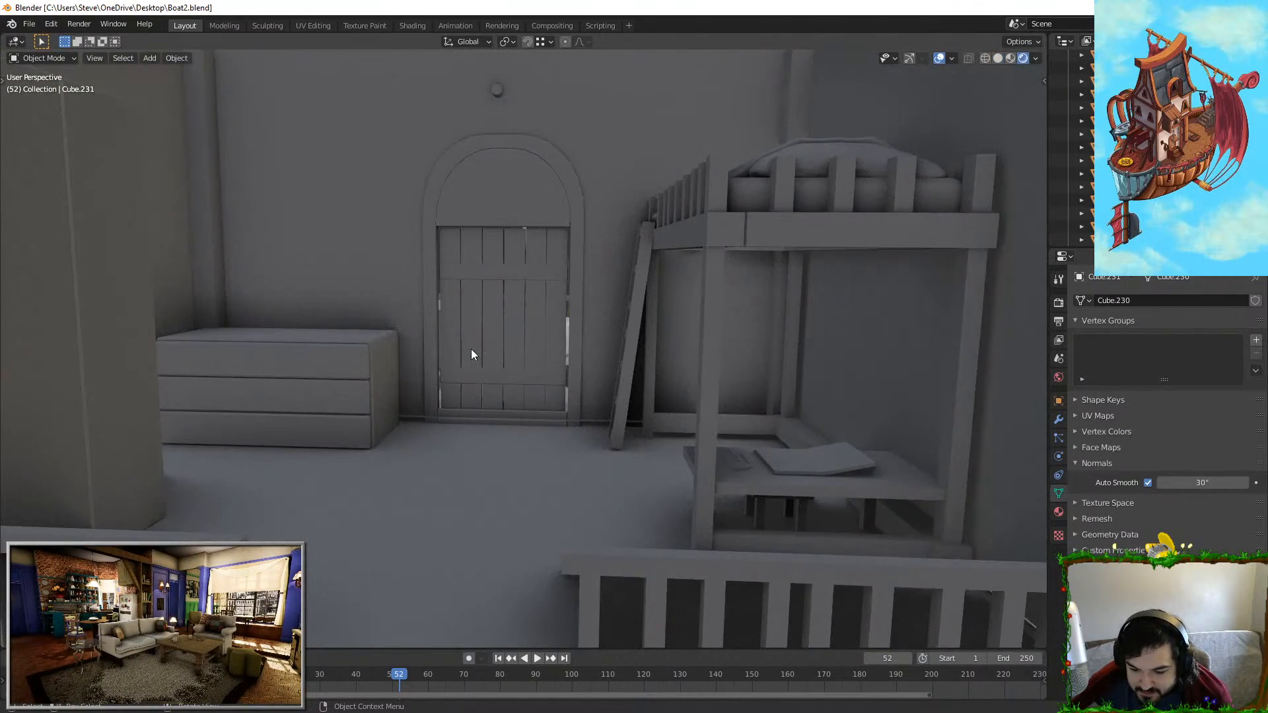
{"action": "key", "text": "shift+grave"}
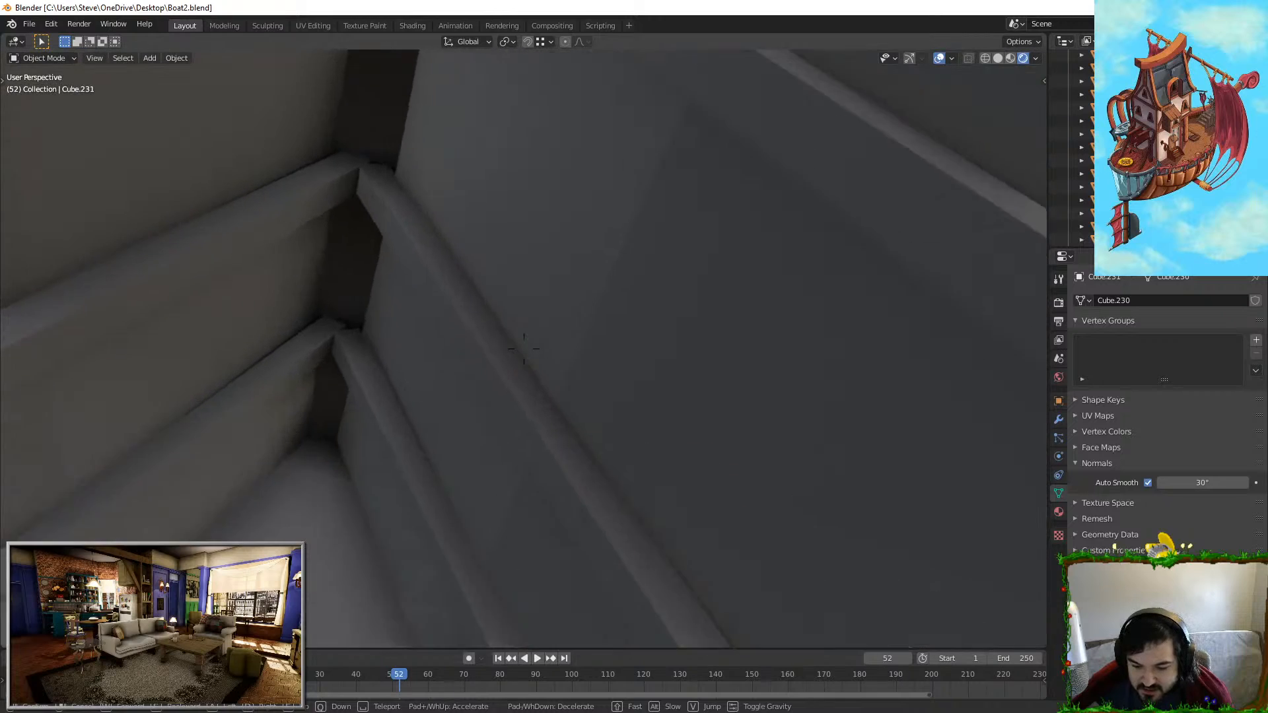
{"action": "key", "text": "s"}
{"action": "key", "text": "w"}
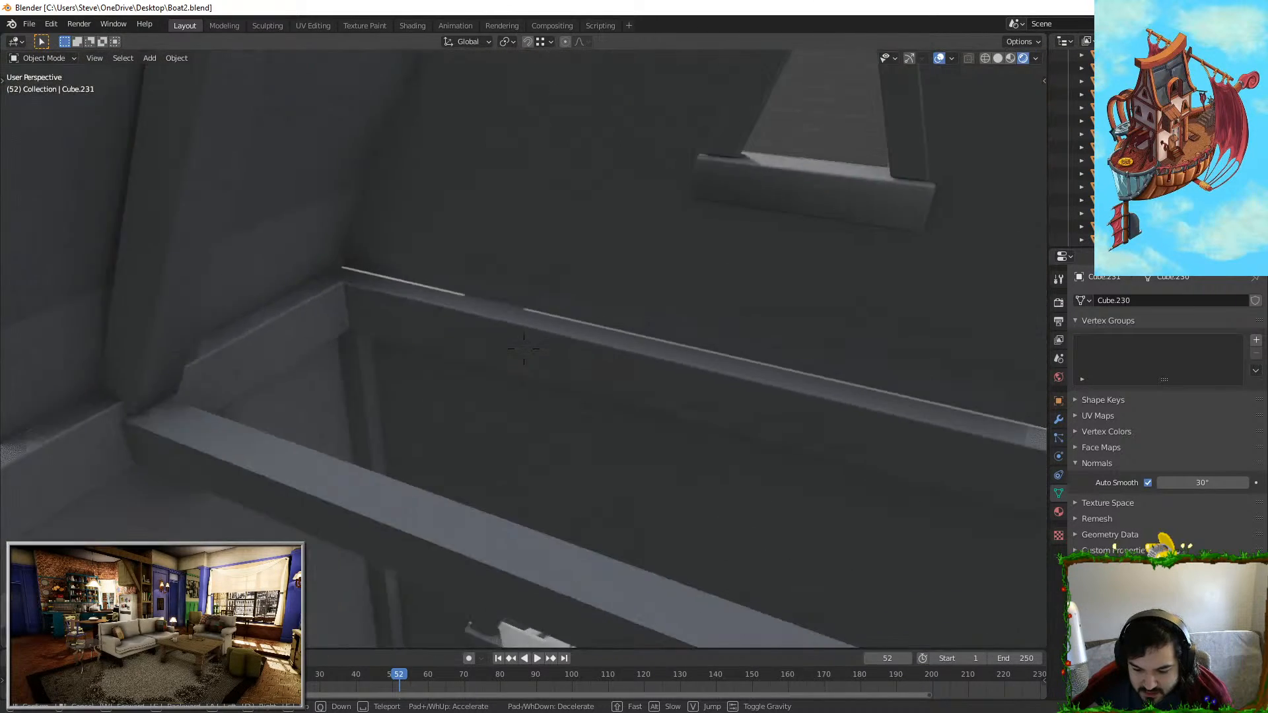
{"action": "key", "text": "s"}
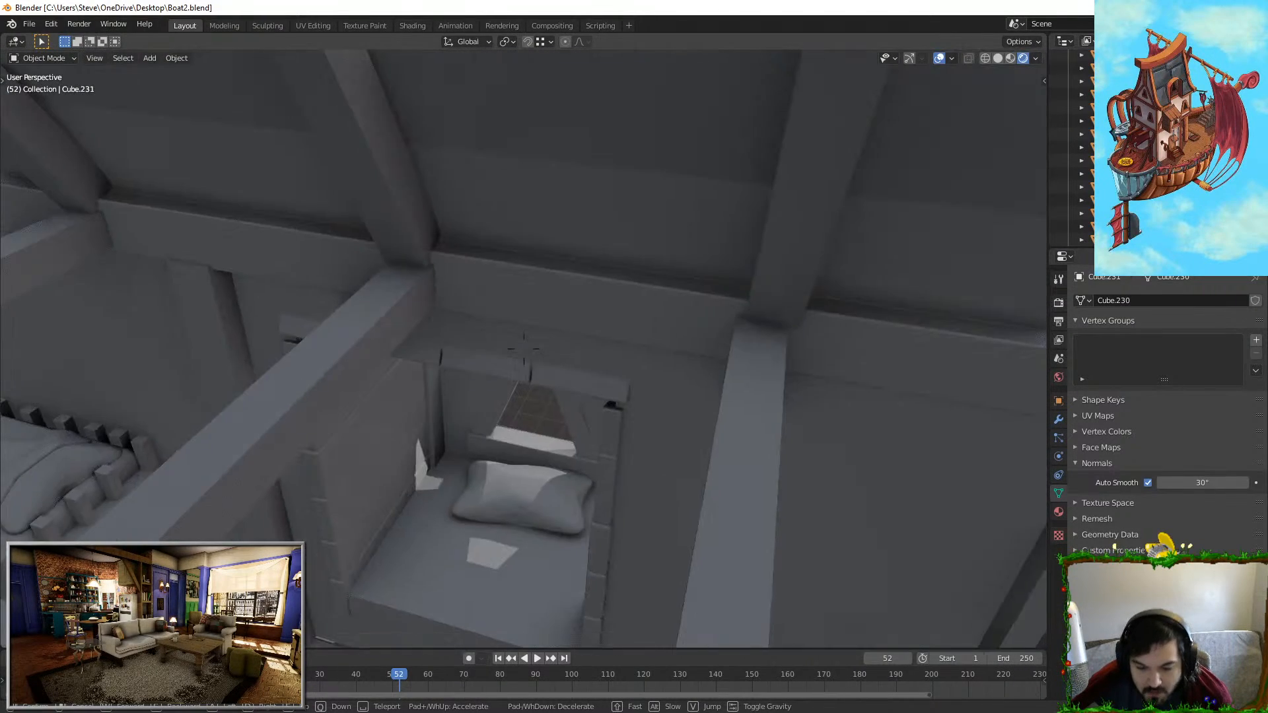
{"action": "key", "text": "w"}
{"action": "key", "text": "w"}
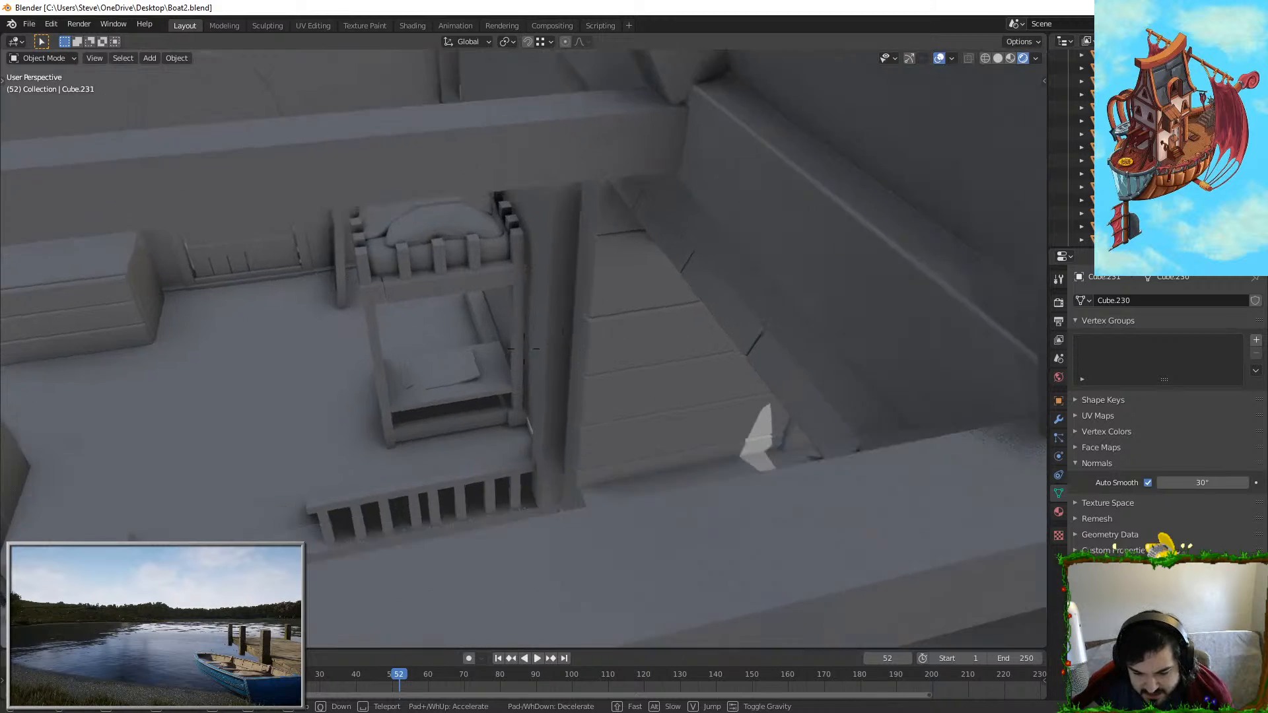
{"action": "key", "text": "s"}
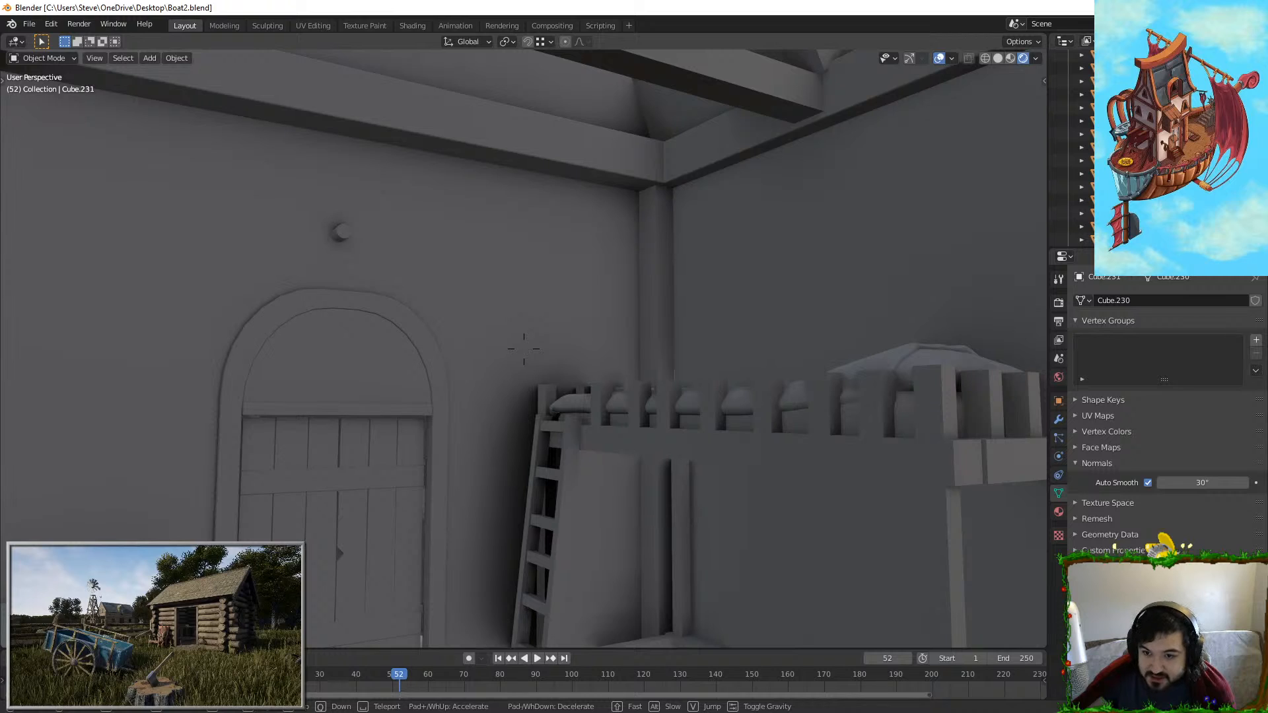
{"action": "left_click", "coordinate": [524, 348]}
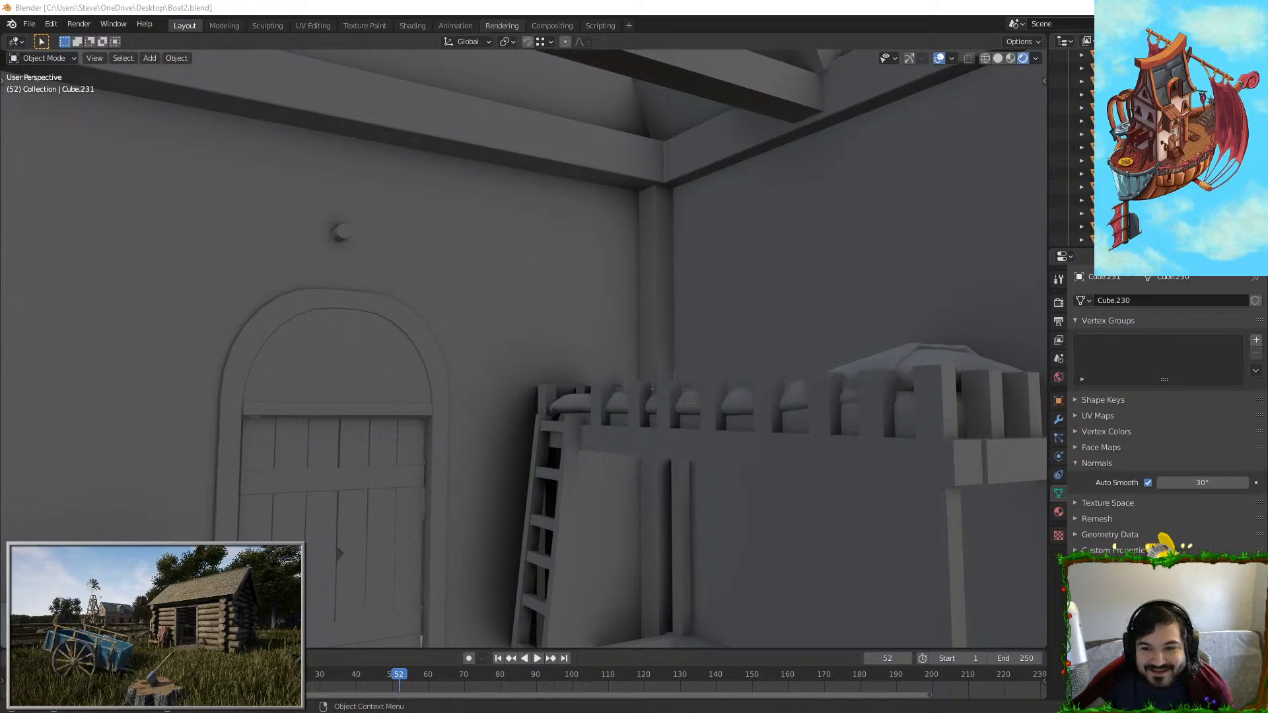
{"action": "right_click", "coordinate": [666, 169]}
{"action": "key", "text": "Escape"}
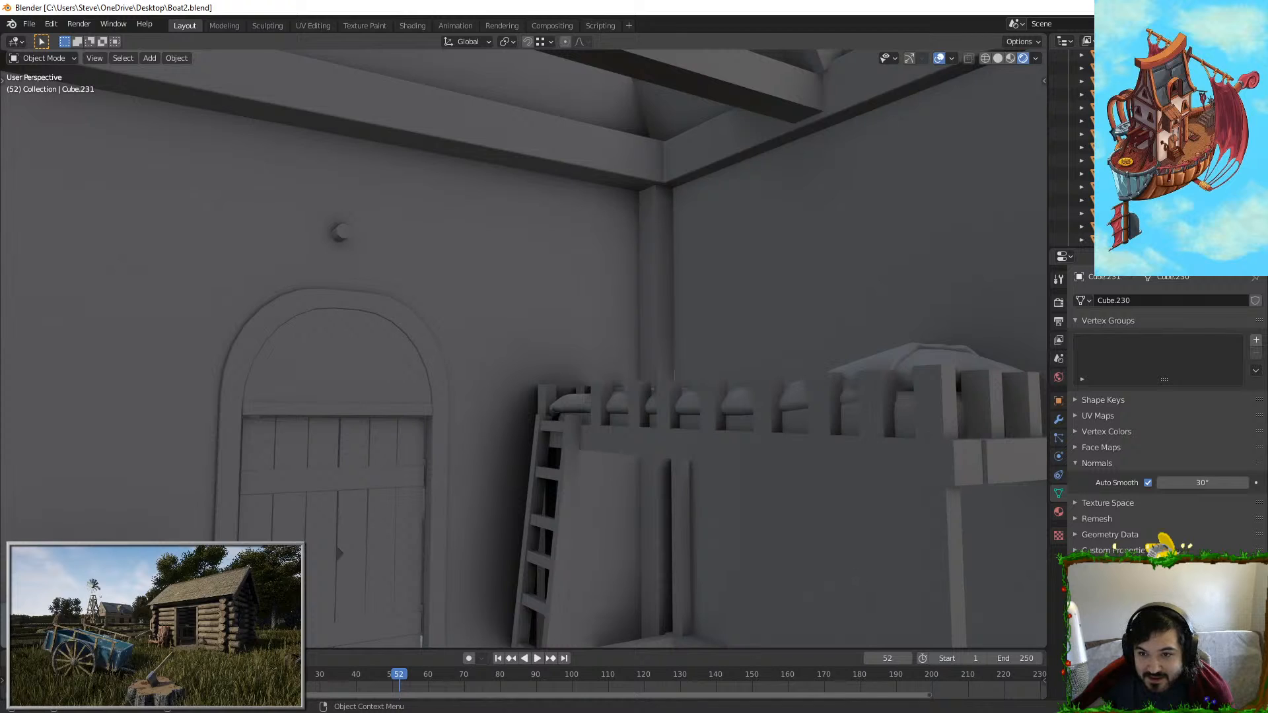
{"action": "left_click", "coordinate": [823, 451]}
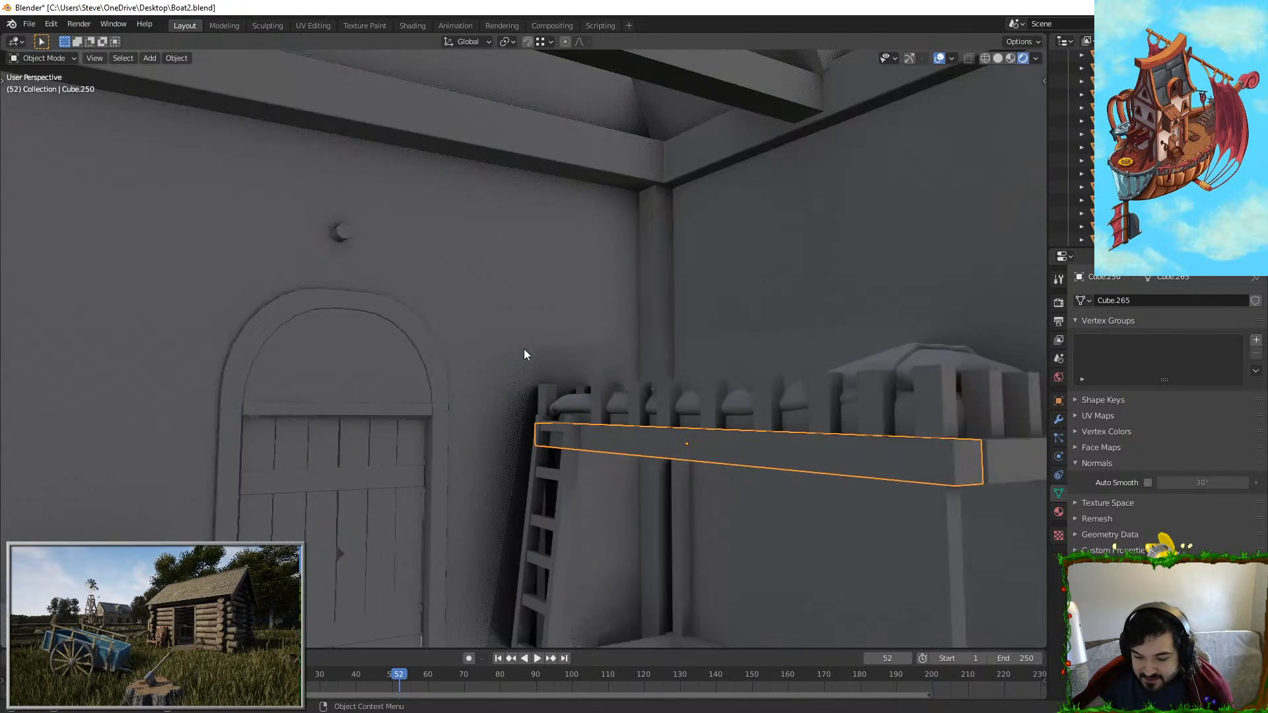
{"action": "key", "text": "ctrl+z"}
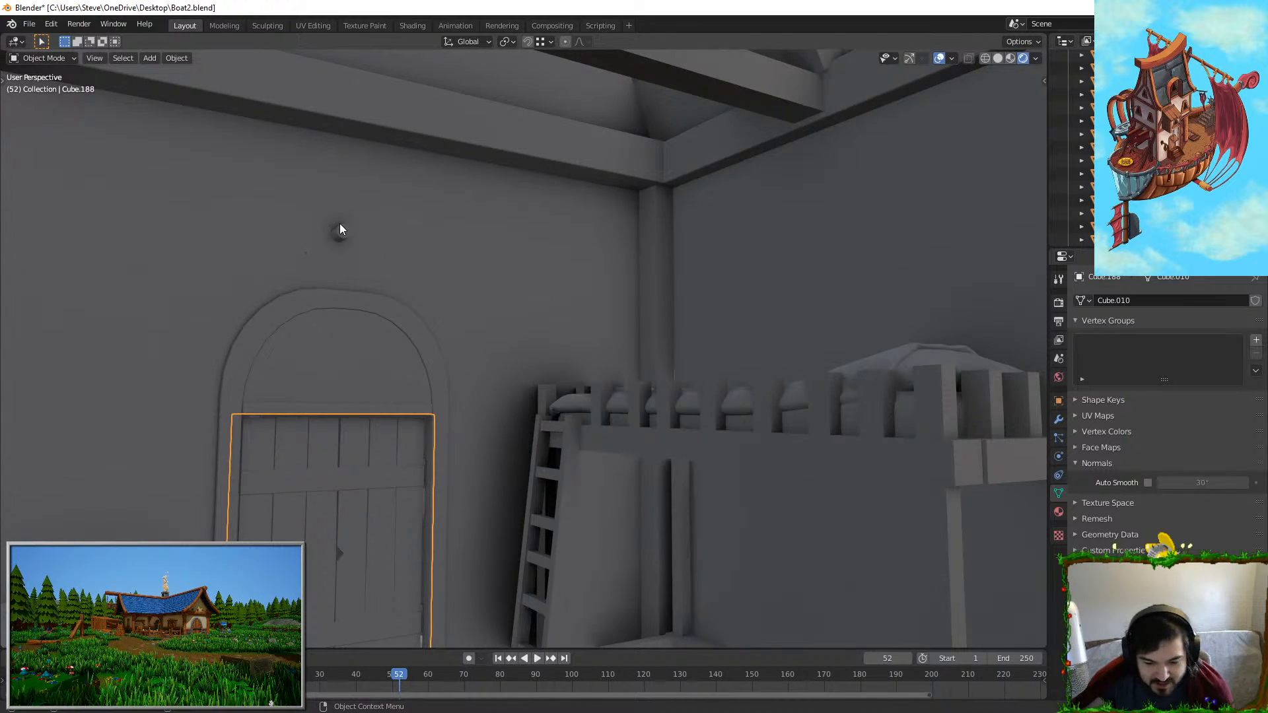
Step: Duplicate the round pole that pierces the wall above the arched door, leaving the copy in place
{"action": "left_click", "coordinate": [339, 229]}
{"action": "key", "text": "shift+grave"}
{"action": "key", "text": "w"}
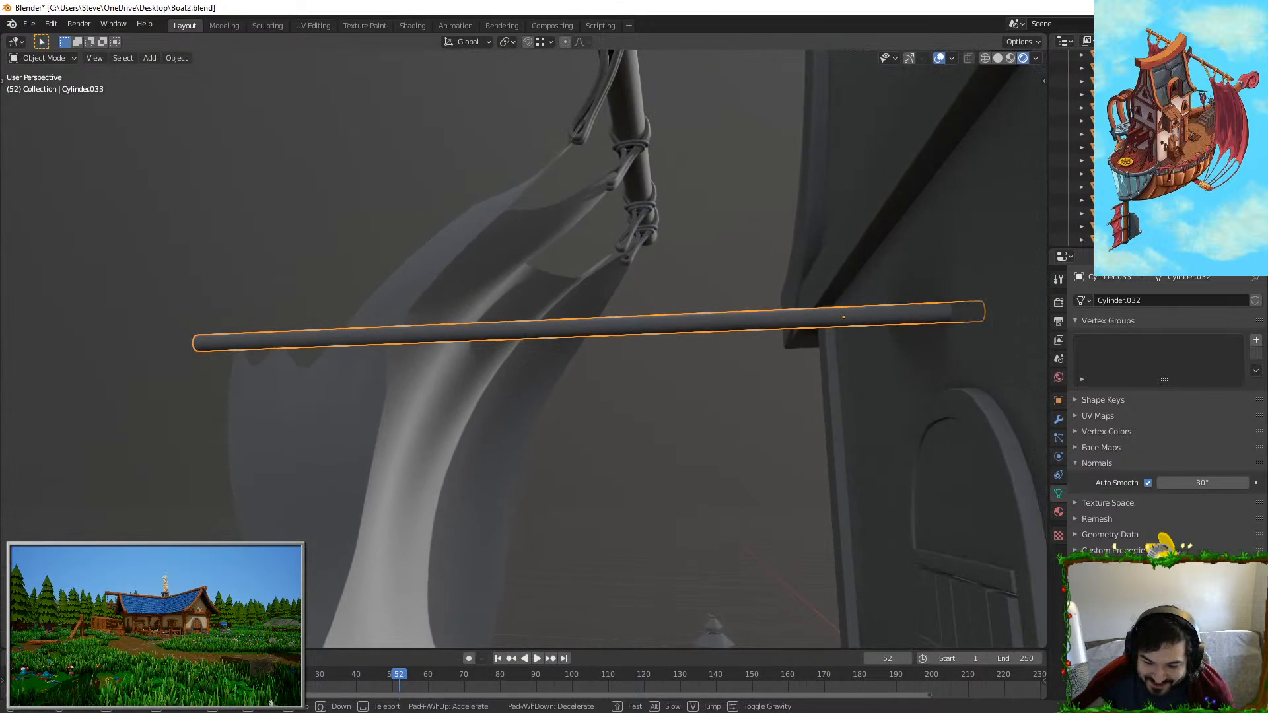
{"action": "left_click", "coordinate": [524, 349]}
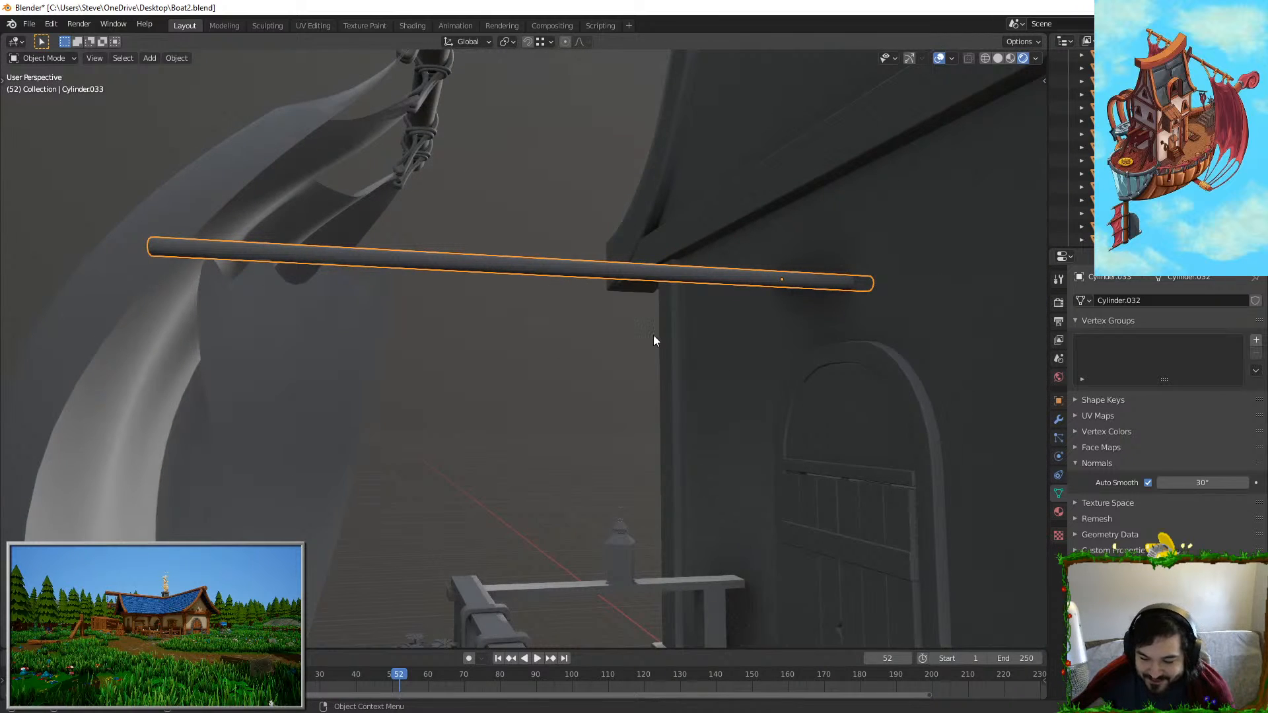
{"action": "scroll", "coordinate": [652, 335], "scroll_direction": "up", "scroll_amount": 5}
{"action": "scroll", "coordinate": [649, 317], "scroll_direction": "down", "scroll_amount": 5}
{"action": "key", "text": "shift+d"}
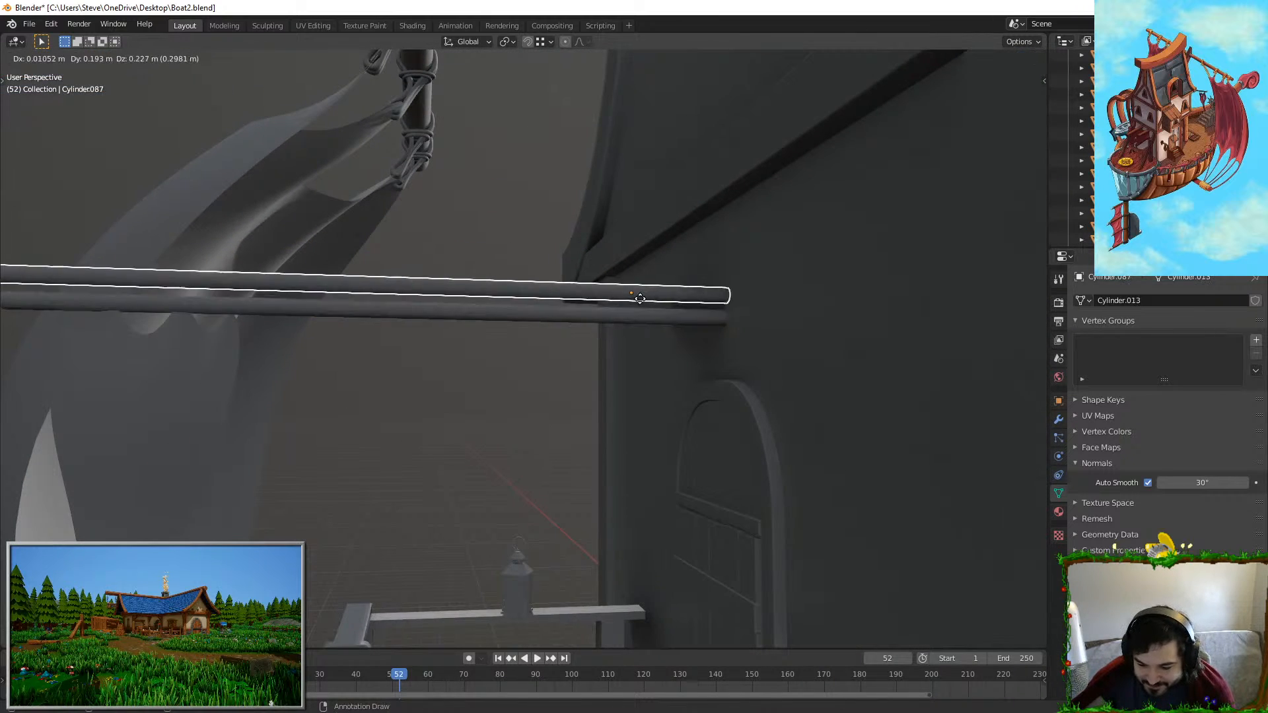
{"action": "left_click", "coordinate": [864, 297]}
Step: Shorten the pole copy to about 0.13 of its length along the global Y axis
{"action": "key", "text": "s"}
{"action": "key", "text": "y"}
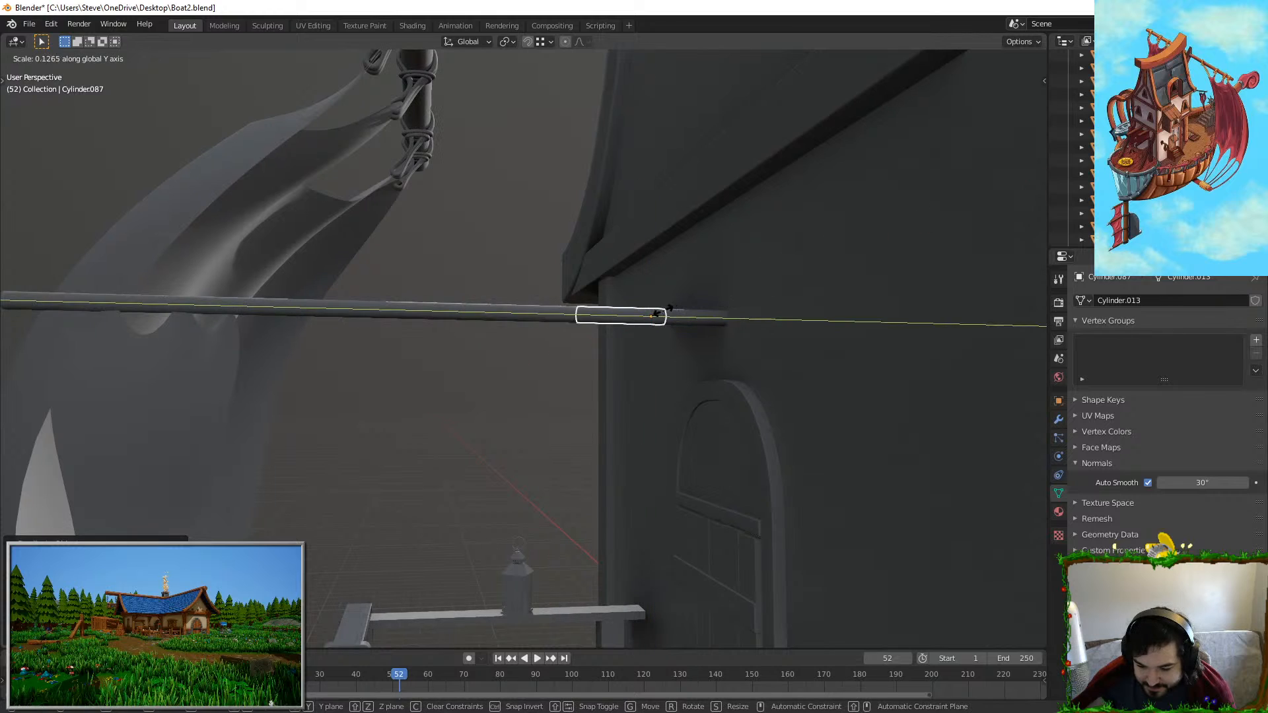
{"action": "left_click", "coordinate": [656, 315]}
Step: Return the viewport to solid shading and set the shortened cylinder's origin to its center of mass (surface)
{"action": "scroll", "coordinate": [591, 312], "scroll_direction": "up", "scroll_amount": 4}
{"action": "right_click", "coordinate": [740, 295]}
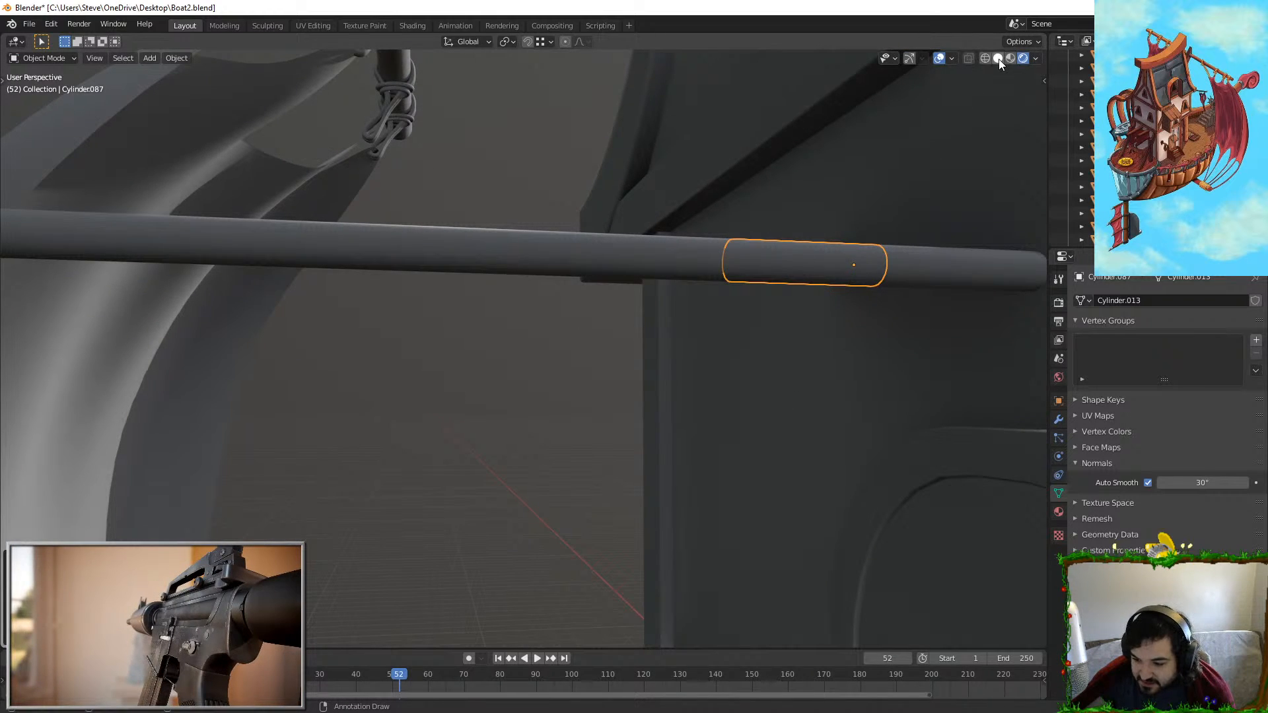
{"action": "left_click", "coordinate": [998, 59]}
{"action": "right_click", "coordinate": [760, 299]}
{"action": "mouse_move", "coordinate": [745, 303]}
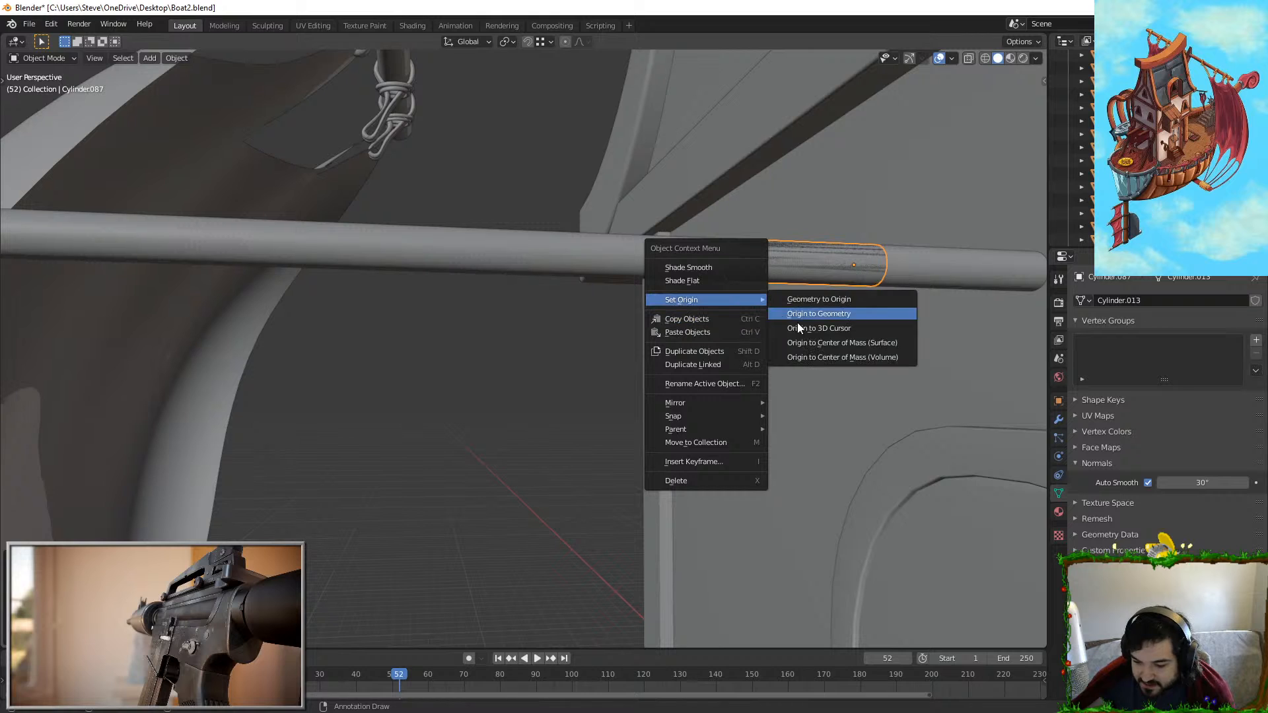
{"action": "left_click", "coordinate": [813, 342]}
{"action": "middle_click_drag", "start_coordinate": [794, 323], "coordinate": [767, 335]}
Step: Scale the short cylinder down along Y and enlarge it overall into a narrow collar wider than the pole
{"action": "key", "text": "s"}
{"action": "key", "text": "y"}
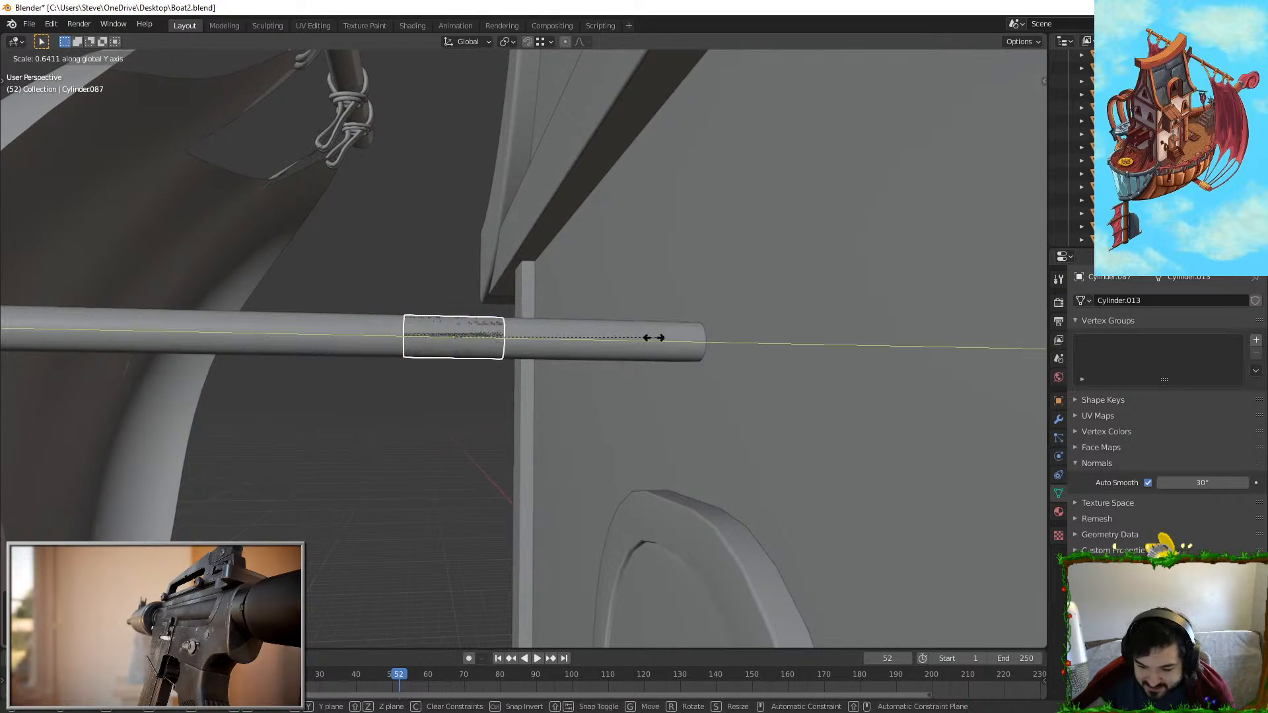
{"action": "left_click", "coordinate": [482, 330]}
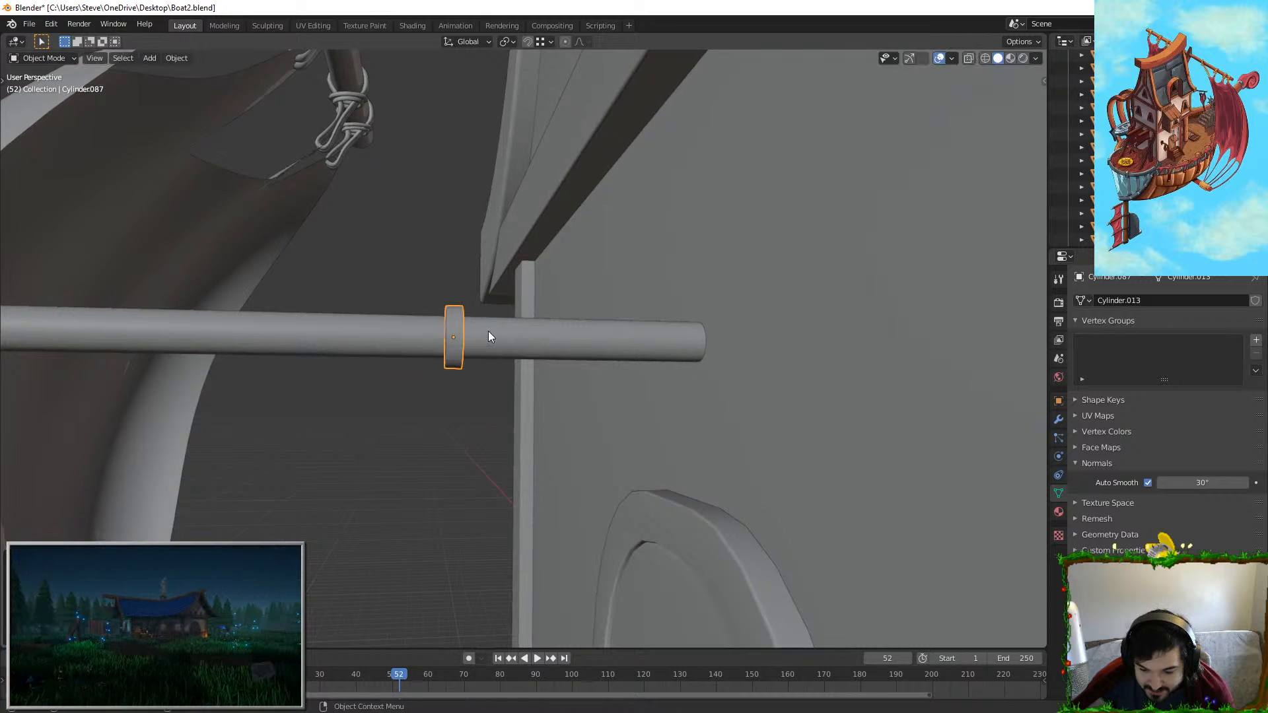
{"action": "middle_click_drag", "start_coordinate": [489, 330], "coordinate": [706, 305]}
{"action": "key", "text": "KP_Decimal"}
{"action": "scroll", "coordinate": [844, 374], "scroll_direction": "down", "scroll_amount": 3}
{"action": "key", "text": "s"}
{"action": "left_click", "coordinate": [816, 257]}
{"action": "key", "text": "s"}
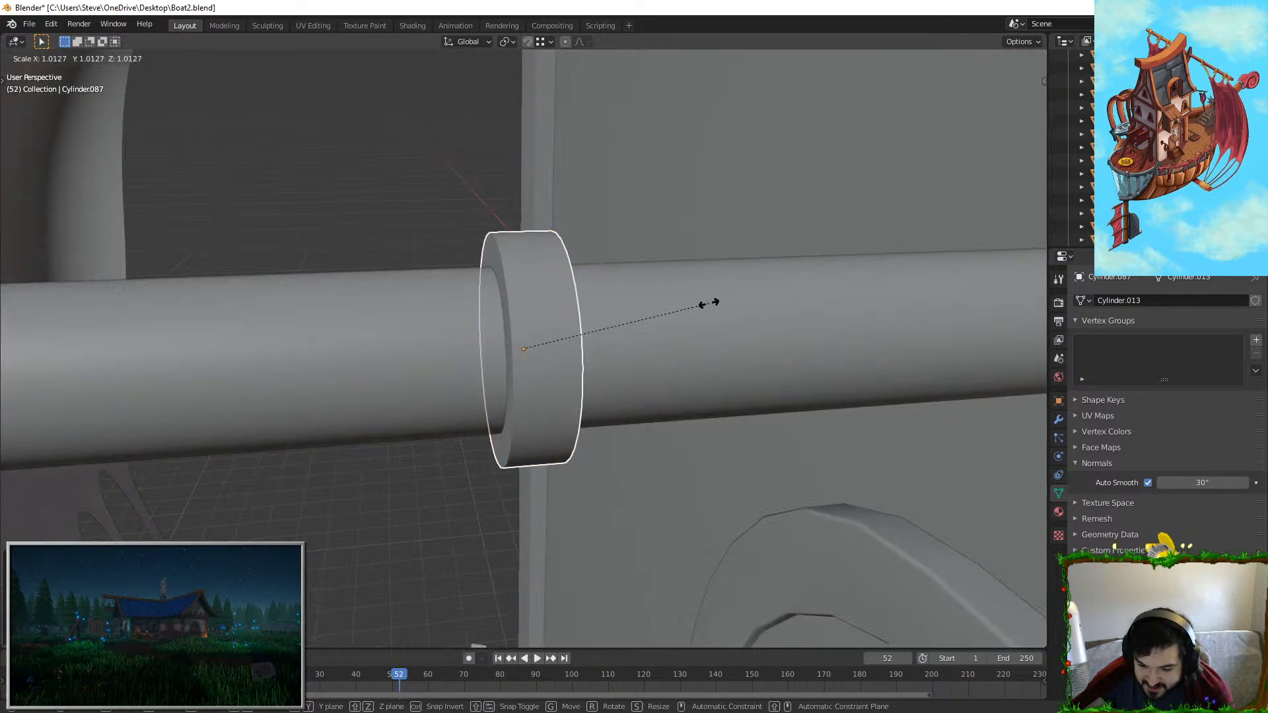
{"action": "key", "text": "y"}
{"action": "left_click", "coordinate": [736, 295]}
Step: Move the collar about -0.91 m along the global Y axis to the pole's end at the wall
{"action": "scroll", "coordinate": [736, 295], "scroll_direction": "down", "scroll_amount": 4}
{"action": "key", "text": "g"}
{"action": "key", "text": "y"}
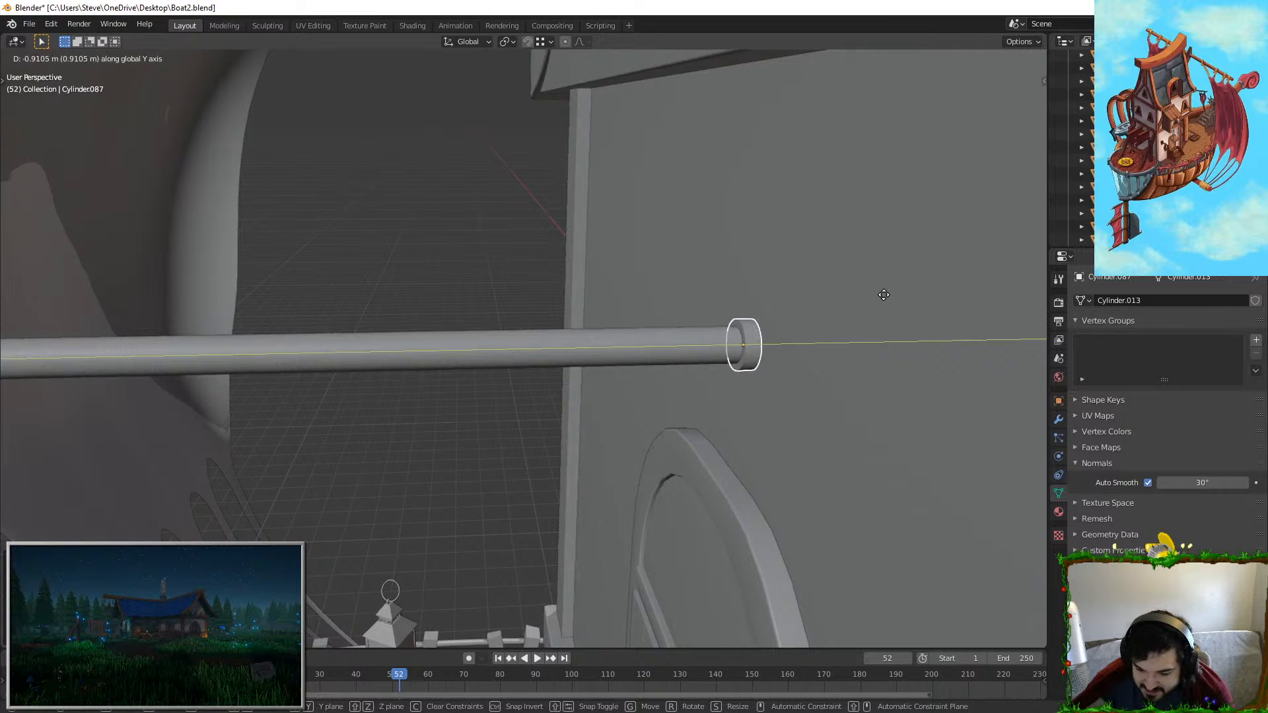
{"action": "left_click", "coordinate": [884, 300]}
Step: Duplicate the collar along the Y axis so the copy sits beside the original, and join both rings into one object
{"action": "middle_click_drag", "start_coordinate": [883, 295], "coordinate": [579, 395]}
{"action": "scroll", "coordinate": [654, 370], "scroll_direction": "up", "scroll_amount": 3}
{"action": "key", "text": "shift+d"}
{"action": "key", "text": "y"}
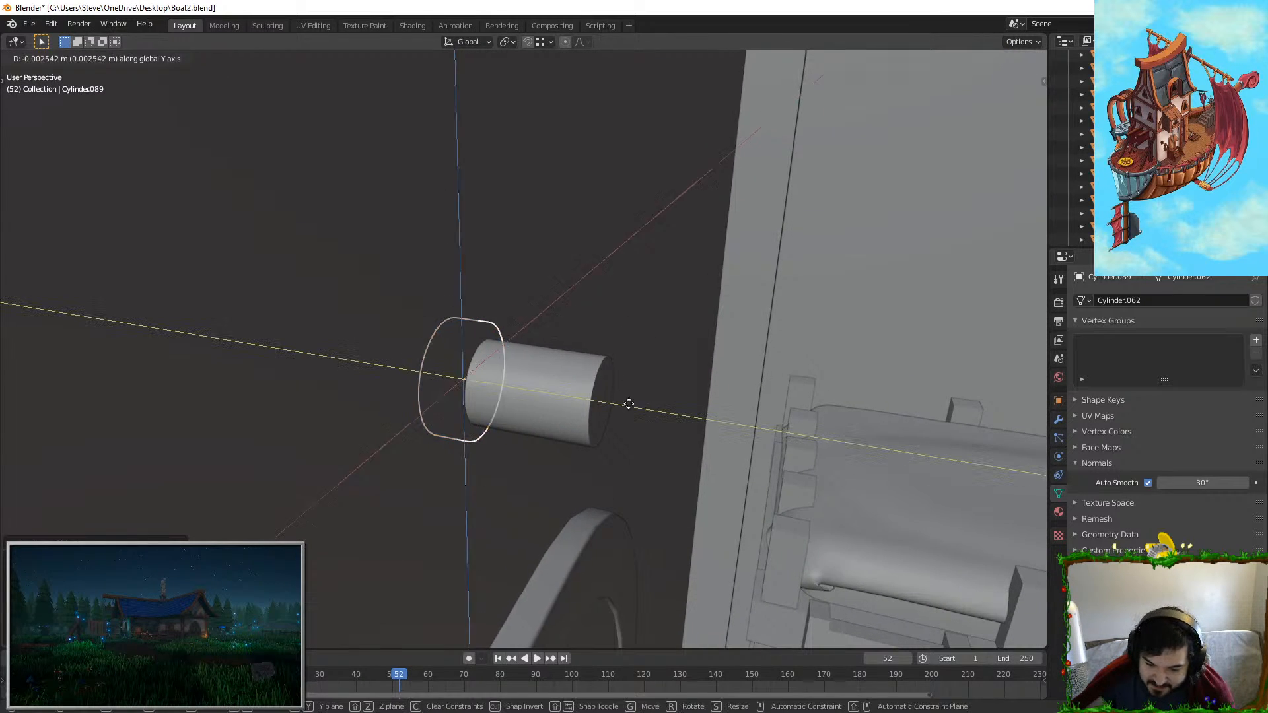
{"action": "left_click", "coordinate": [609, 401]}
{"action": "middle_click_drag", "start_coordinate": [608, 402], "coordinate": [664, 399]}
{"action": "scroll", "coordinate": [681, 392], "scroll_direction": "up", "scroll_amount": 4}
{"action": "left_click", "coordinate": [628, 362], "text": "shift"}
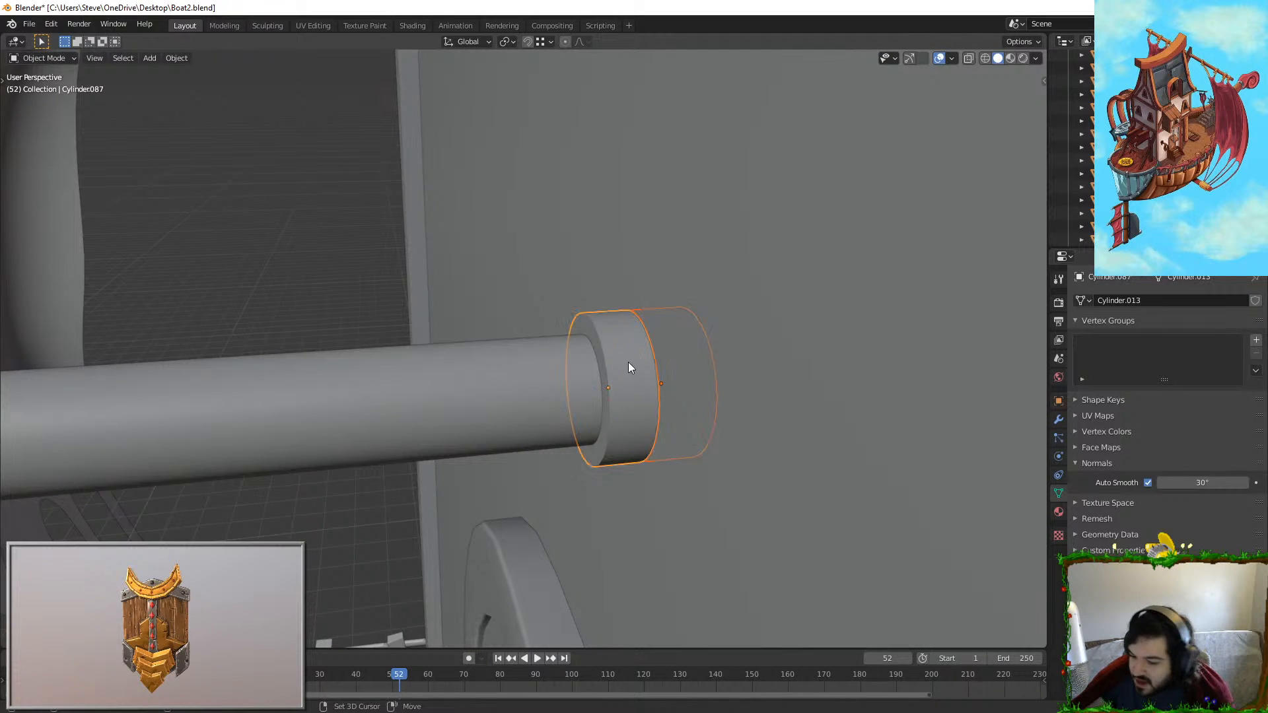
{"action": "key", "text": "ctrl+j"}
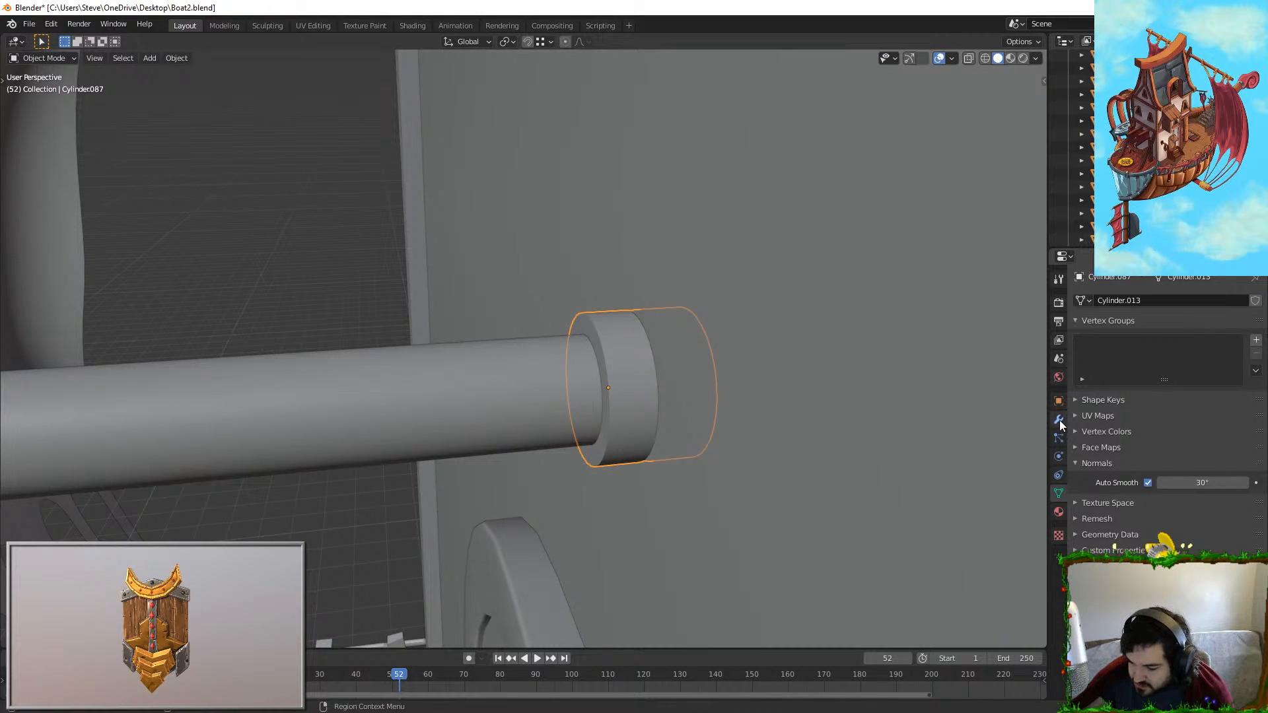
Step: Recenter the joined collar's origin on its geometry and apply its transform
{"action": "right_click", "coordinate": [639, 340]}
{"action": "mouse_move", "coordinate": [634, 338]}
{"action": "left_click", "coordinate": [719, 377]}
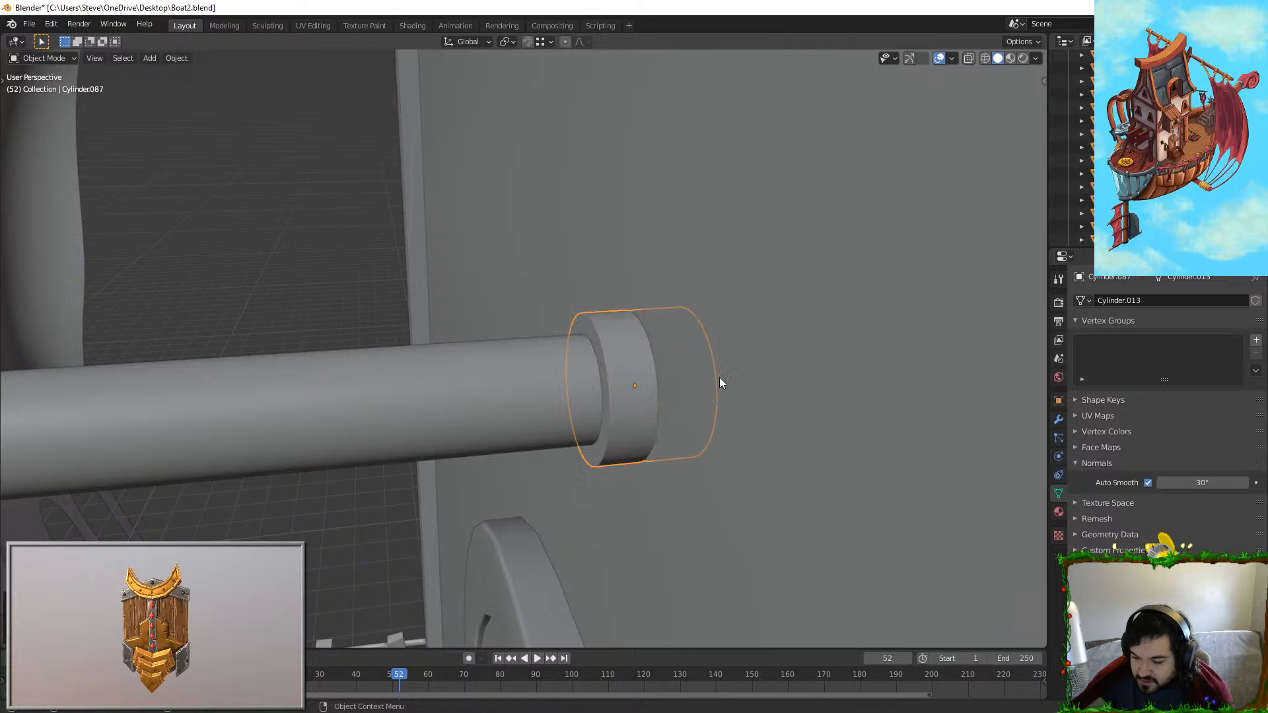
{"action": "key", "text": "shift+a"}
{"action": "key", "text": "Escape"}
{"action": "key", "text": "ctrl+a"}
{"action": "left_click", "coordinate": [675, 402]}
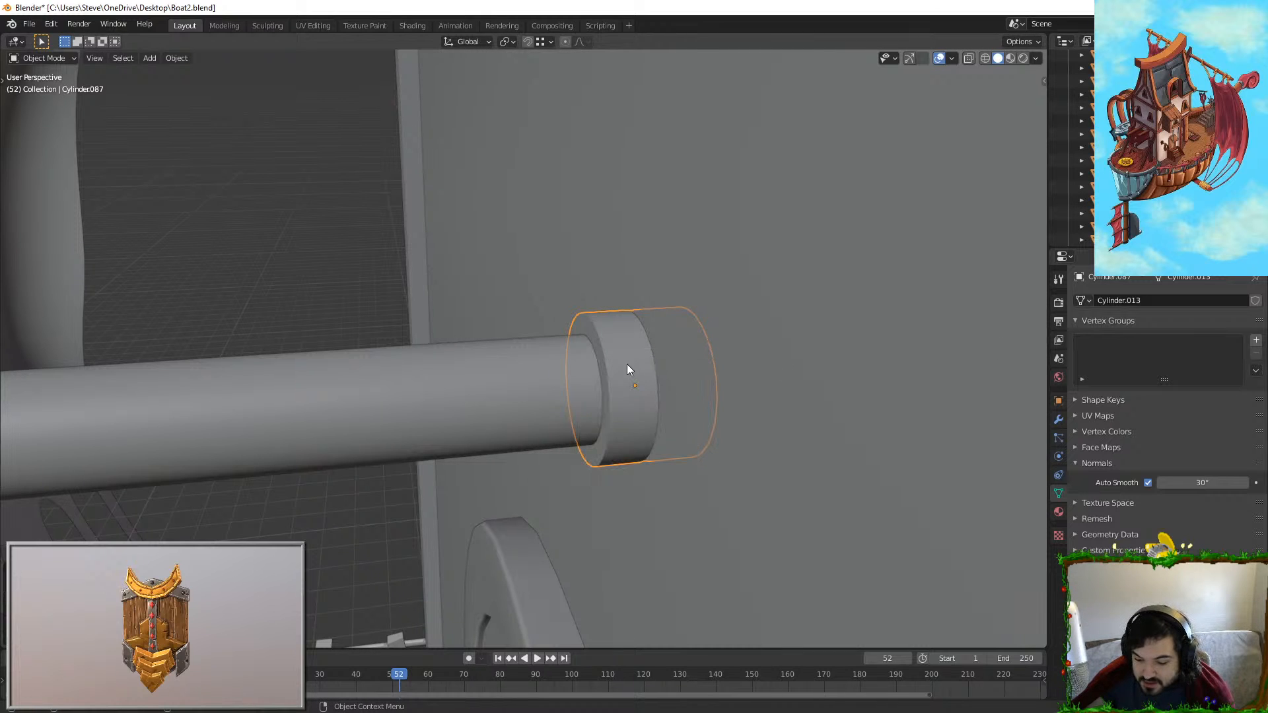
Step: Add a Bevel modifier to the joined collar at the pole's end
{"action": "left_click", "coordinate": [1059, 420]}
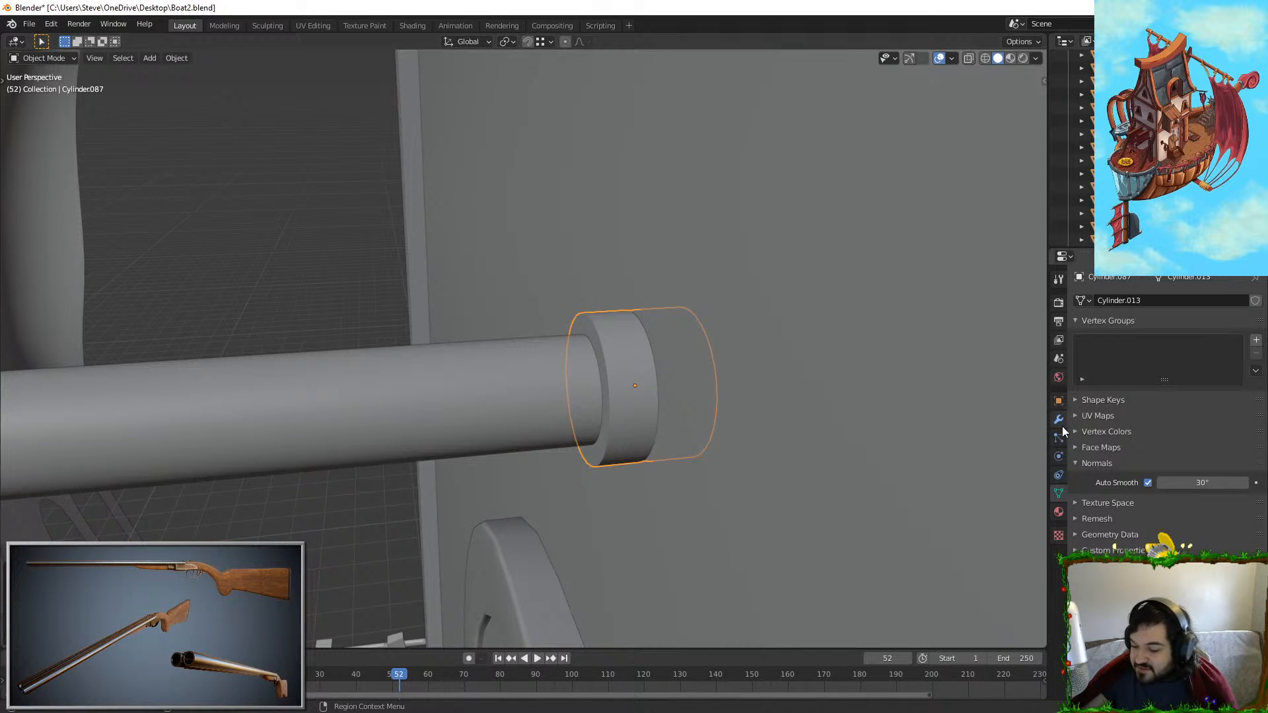
{"action": "left_click", "coordinate": [1141, 301]}
{"action": "left_click", "coordinate": [1047, 357]}
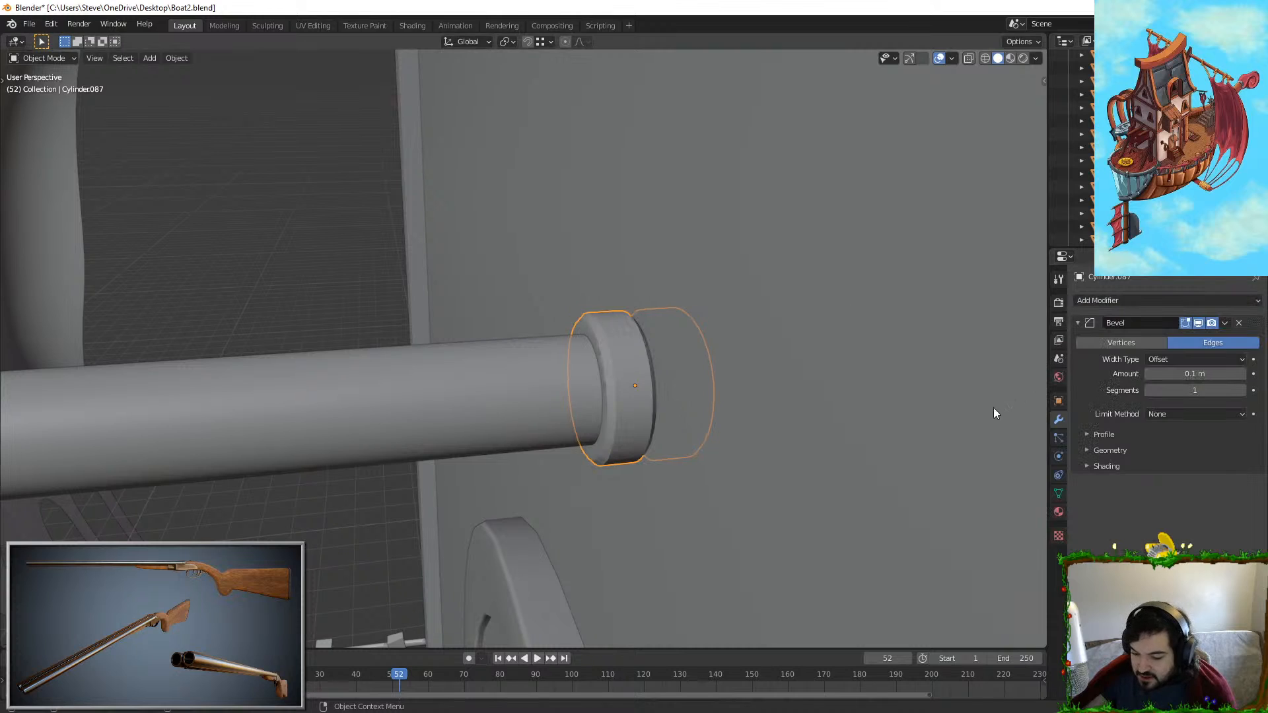
{"action": "middle_click_drag", "start_coordinate": [722, 397], "coordinate": [742, 352]}
{"action": "scroll", "coordinate": [751, 354], "scroll_direction": "up", "scroll_amount": 2}
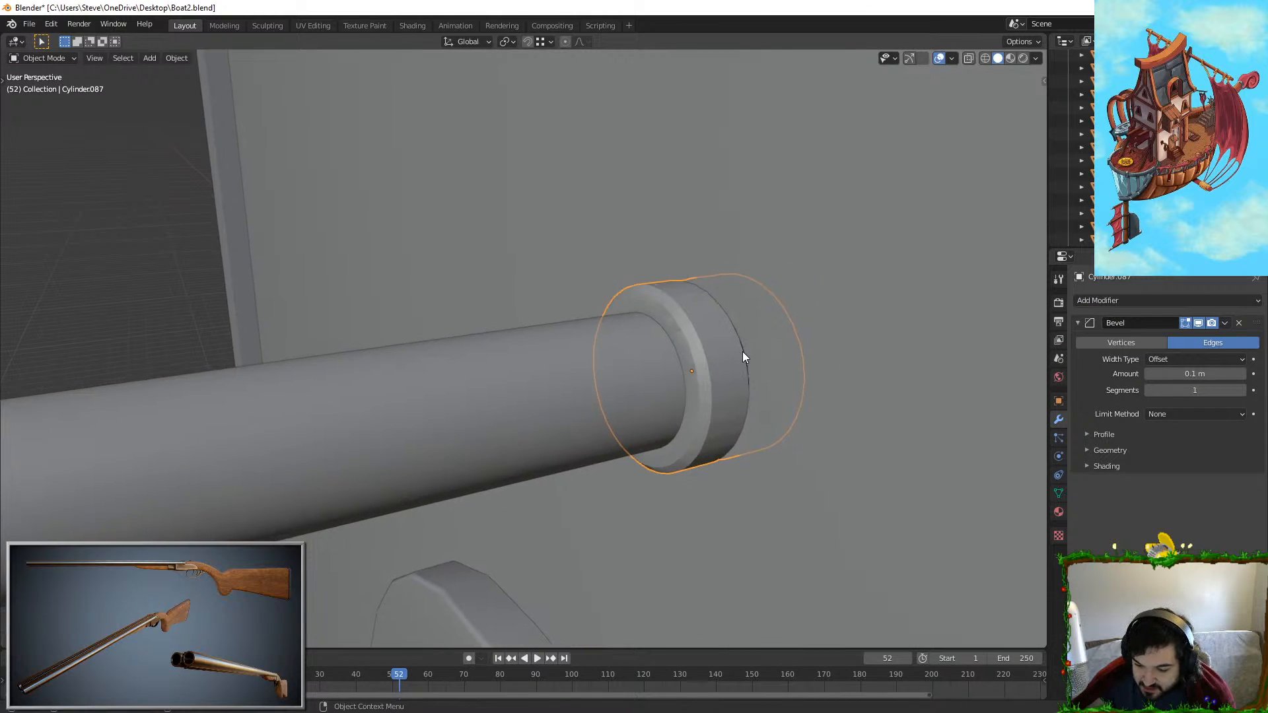
{"action": "scroll", "coordinate": [743, 352], "scroll_direction": "up", "scroll_amount": 2}
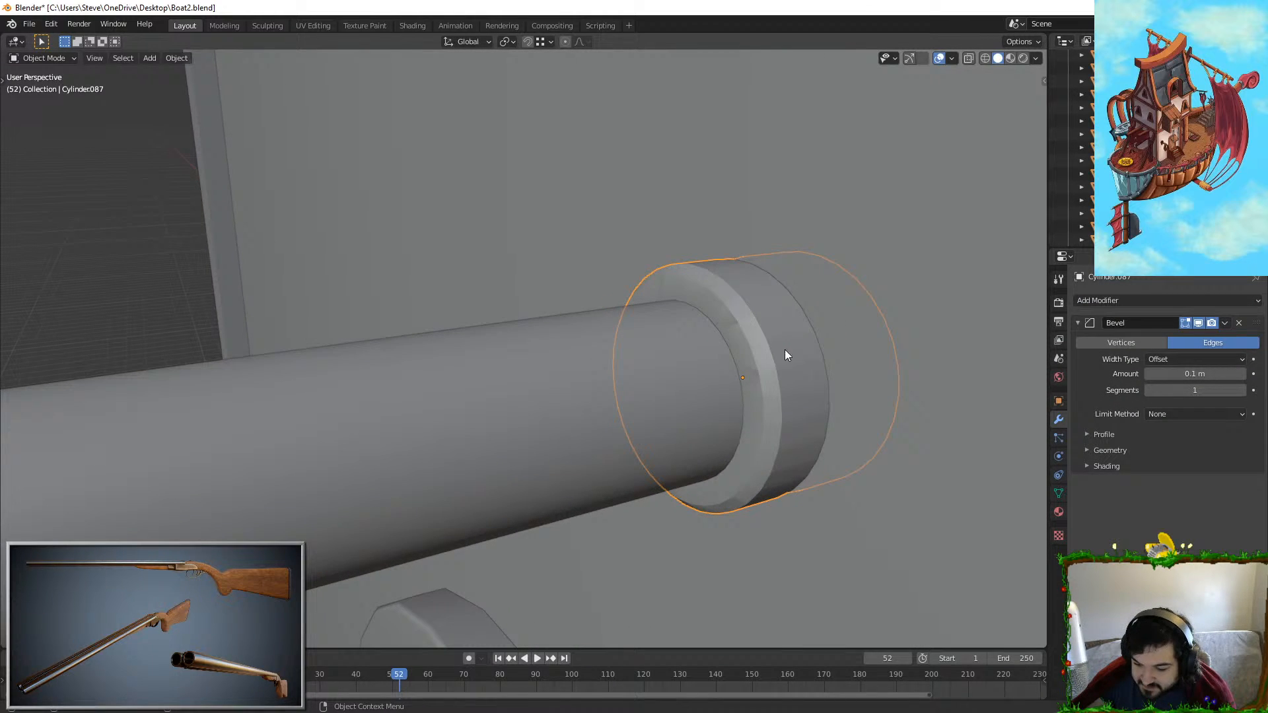
Step: Set the collar's Bevel modifier to use the Angle limit method
{"action": "left_click", "coordinate": [1182, 413]}
{"action": "left_click", "coordinate": [1182, 443]}
{"action": "scroll", "coordinate": [699, 363], "scroll_direction": "down", "scroll_amount": 2}
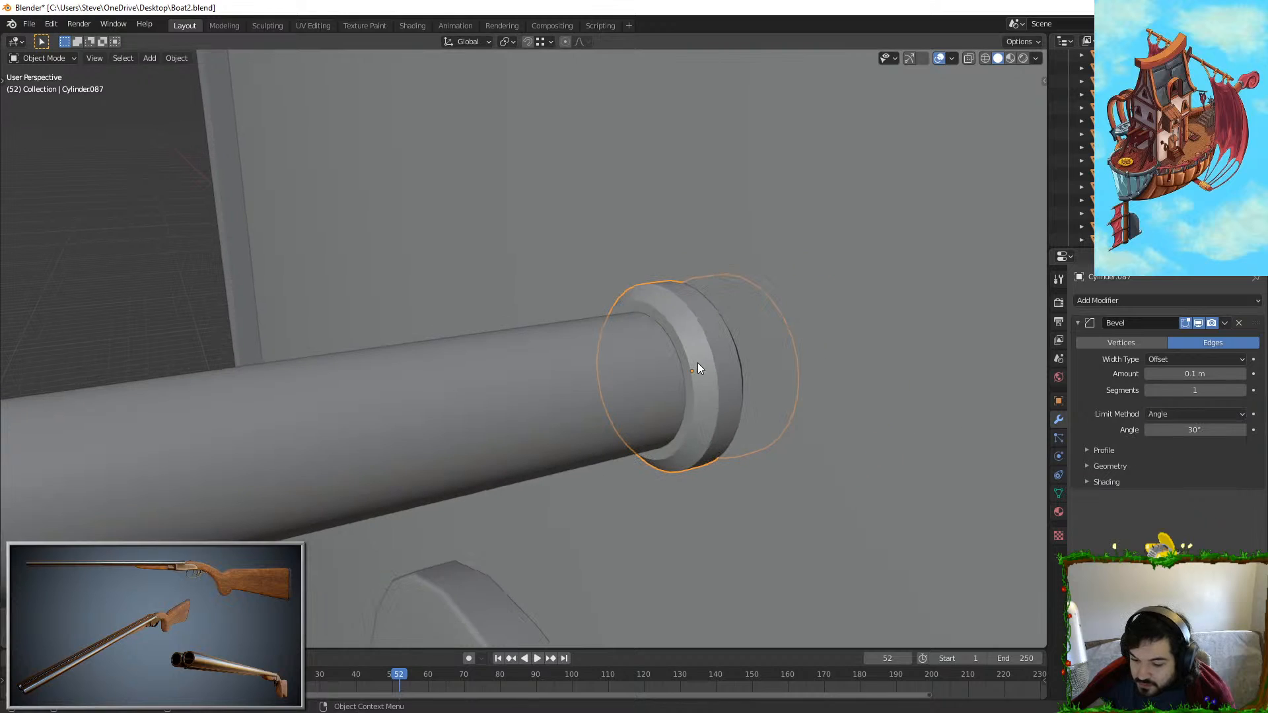
Step: Set the collar's bevel amount to 0.005 m
{"action": "left_click_drag", "start_coordinate": [1175, 374], "coordinate": [1143, 374]}
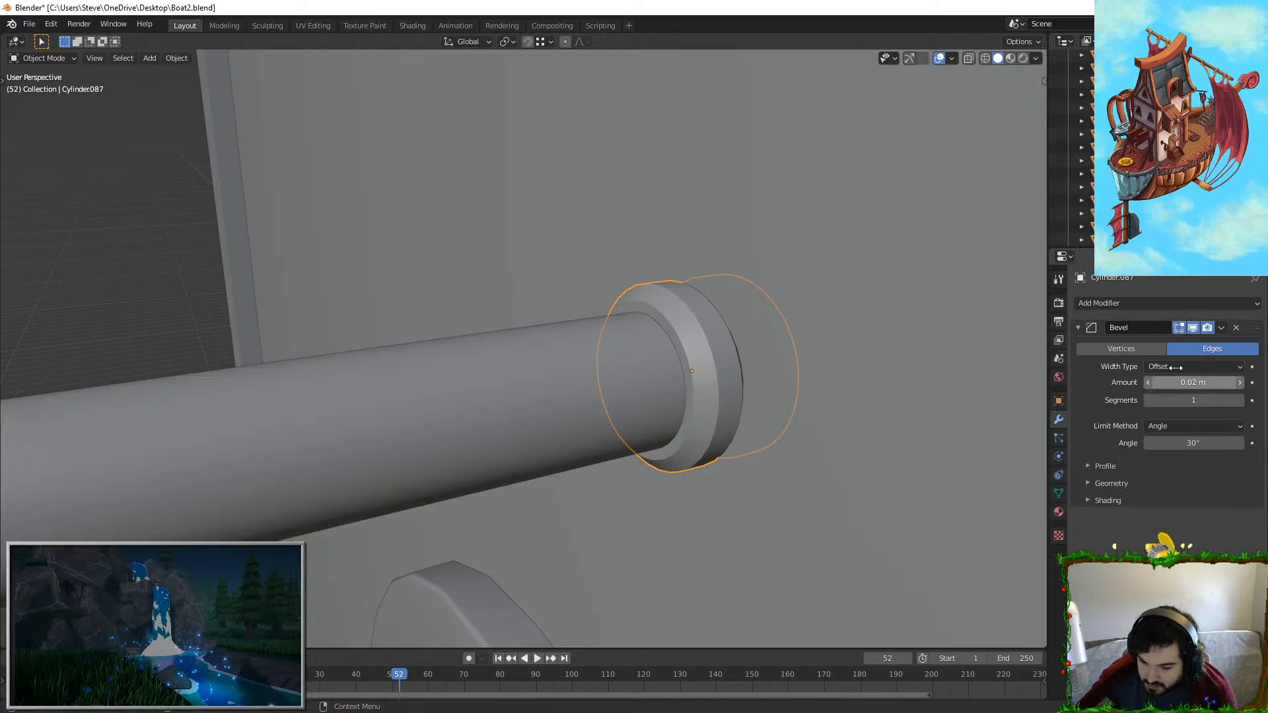
{"action": "left_click", "coordinate": [1165, 383]}
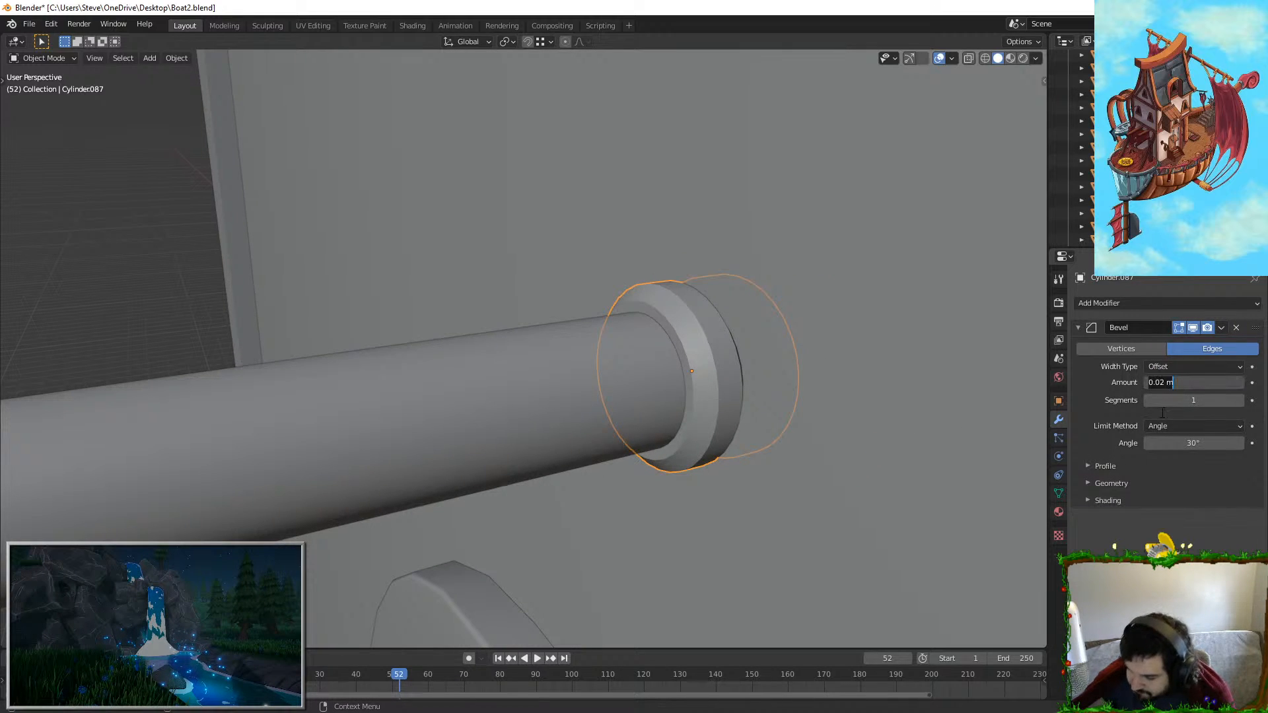
{"action": "type", "text": ".02"}
{"action": "left_click", "coordinate": [1178, 382]}
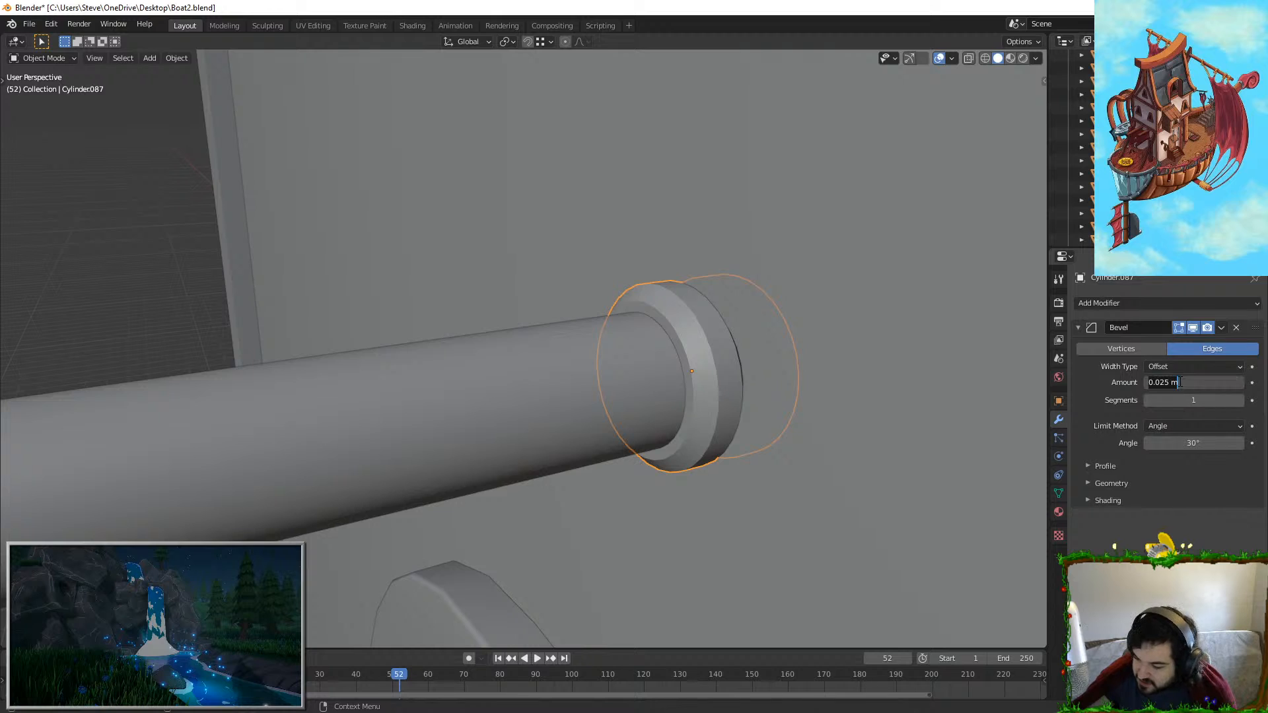
{"action": "type", "text": ".00"}
{"action": "key", "text": "Return"}
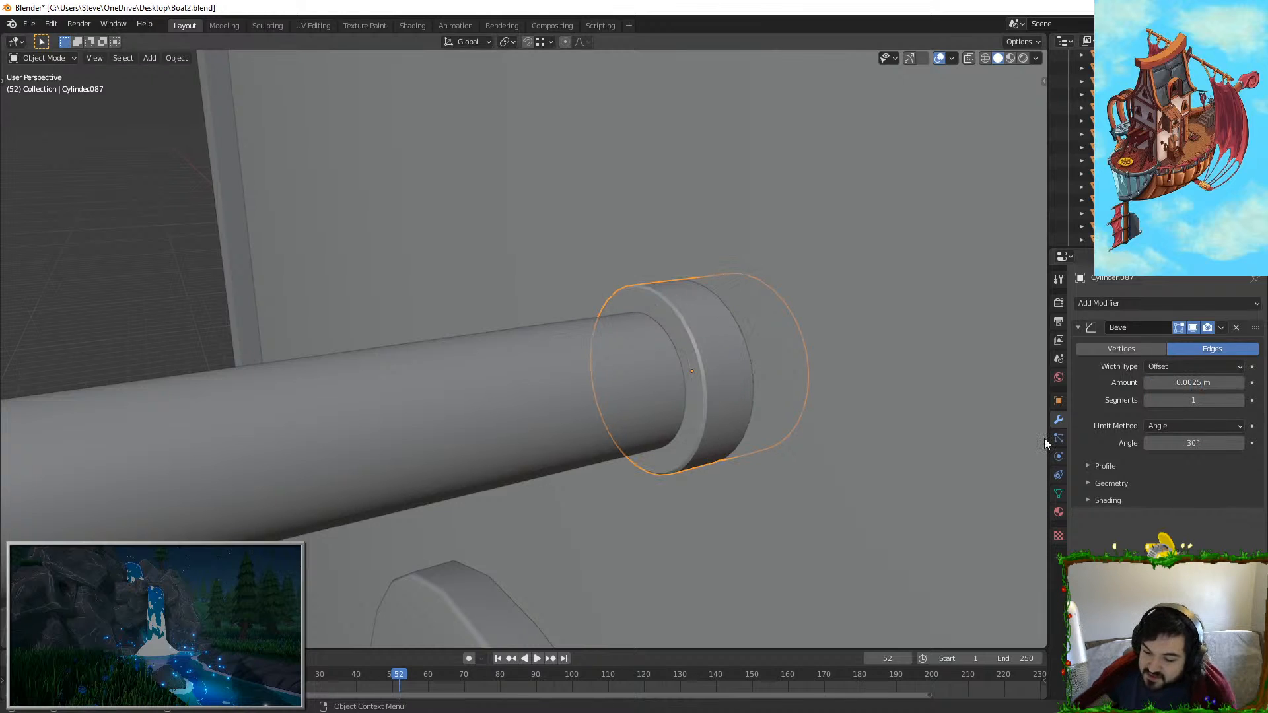
{"action": "left_click", "coordinate": [1202, 385]}
{"action": "type", "text": ".0"}
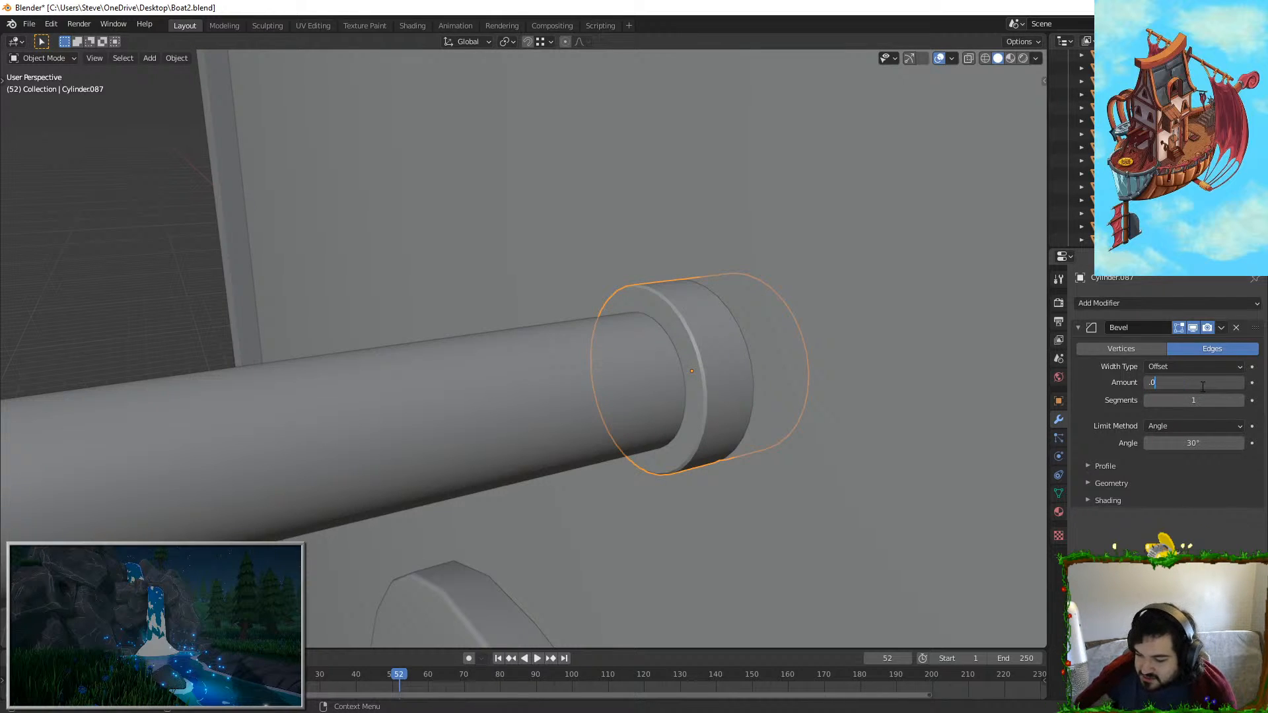
{"action": "type", "text": "05"}
{"action": "key", "text": "Return"}
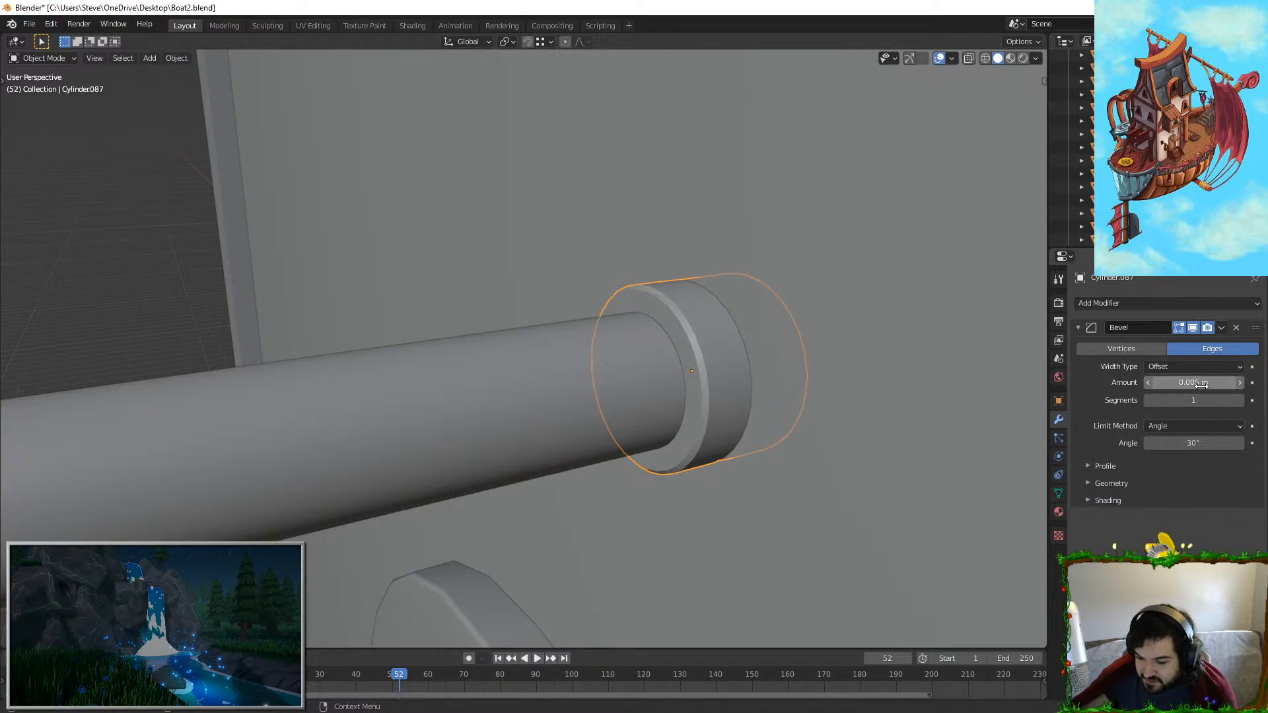
Step: Select the scalloped banner hanging from the pole and turn off backface culling in the viewport shading
{"action": "left_click", "coordinate": [208, 309]}
{"action": "scroll", "coordinate": [208, 309], "scroll_direction": "down", "scroll_amount": 6}
{"action": "middle_click_drag", "start_coordinate": [422, 356], "coordinate": [453, 374]}
{"action": "scroll", "coordinate": [464, 363], "scroll_direction": "down", "scroll_amount": 2}
{"action": "scroll", "coordinate": [465, 363], "scroll_direction": "down", "scroll_amount": 3}
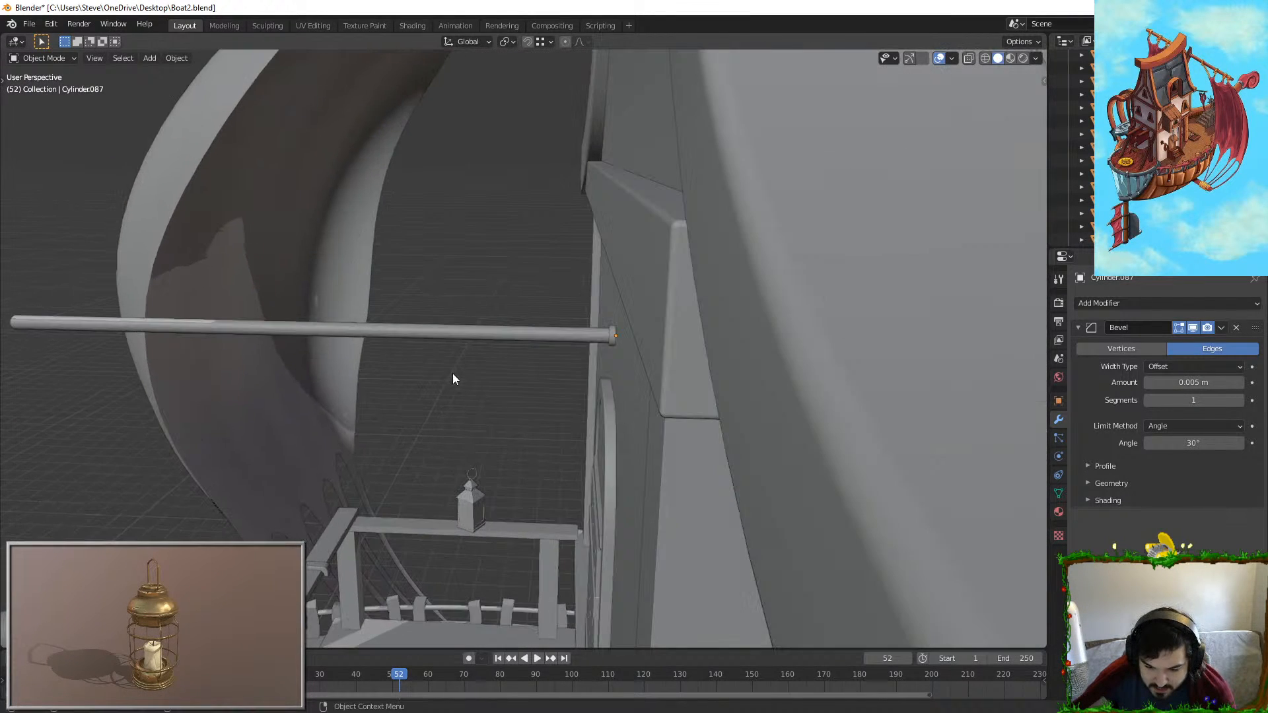
{"action": "middle_click_drag", "start_coordinate": [343, 366], "coordinate": [497, 426], "text": "shift"}
{"action": "scroll", "coordinate": [458, 409], "scroll_direction": "down", "scroll_amount": 4}
{"action": "scroll", "coordinate": [487, 396], "scroll_direction": "up", "scroll_amount": 3}
{"action": "left_click", "coordinate": [731, 419]}
{"action": "middle_click_drag", "start_coordinate": [659, 329], "coordinate": [745, 329]}
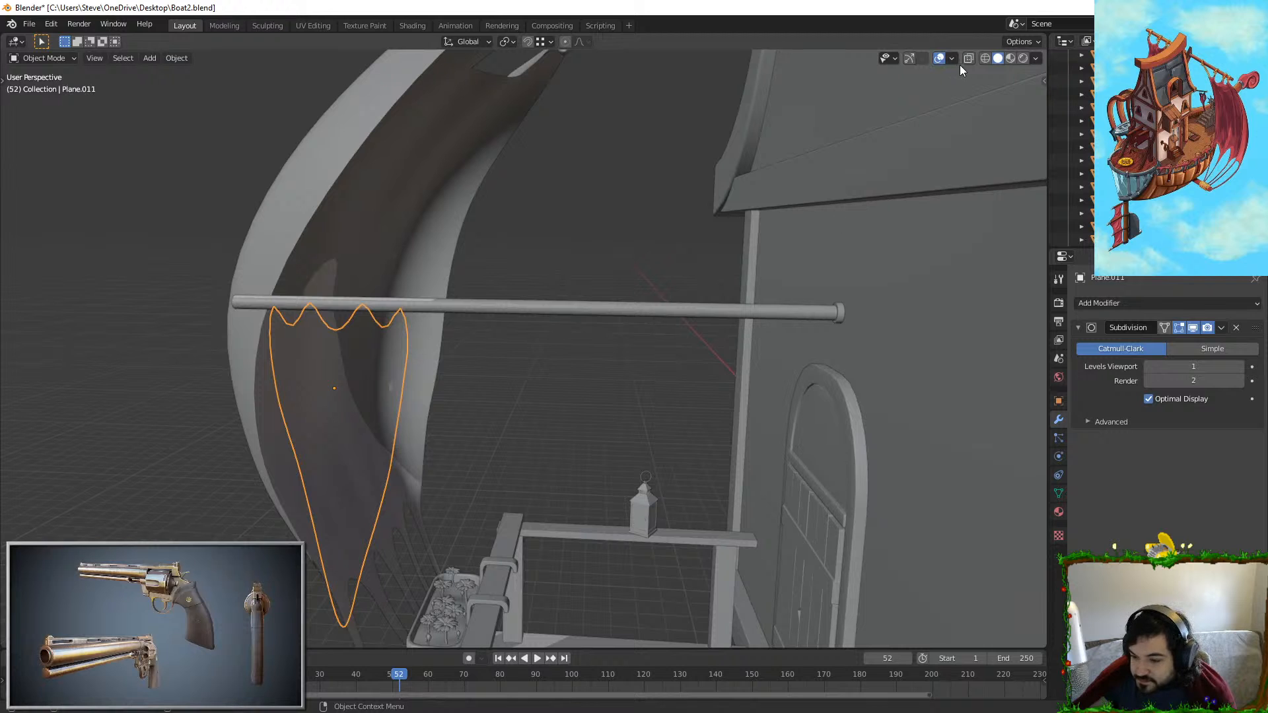
{"action": "left_click", "coordinate": [1035, 59]}
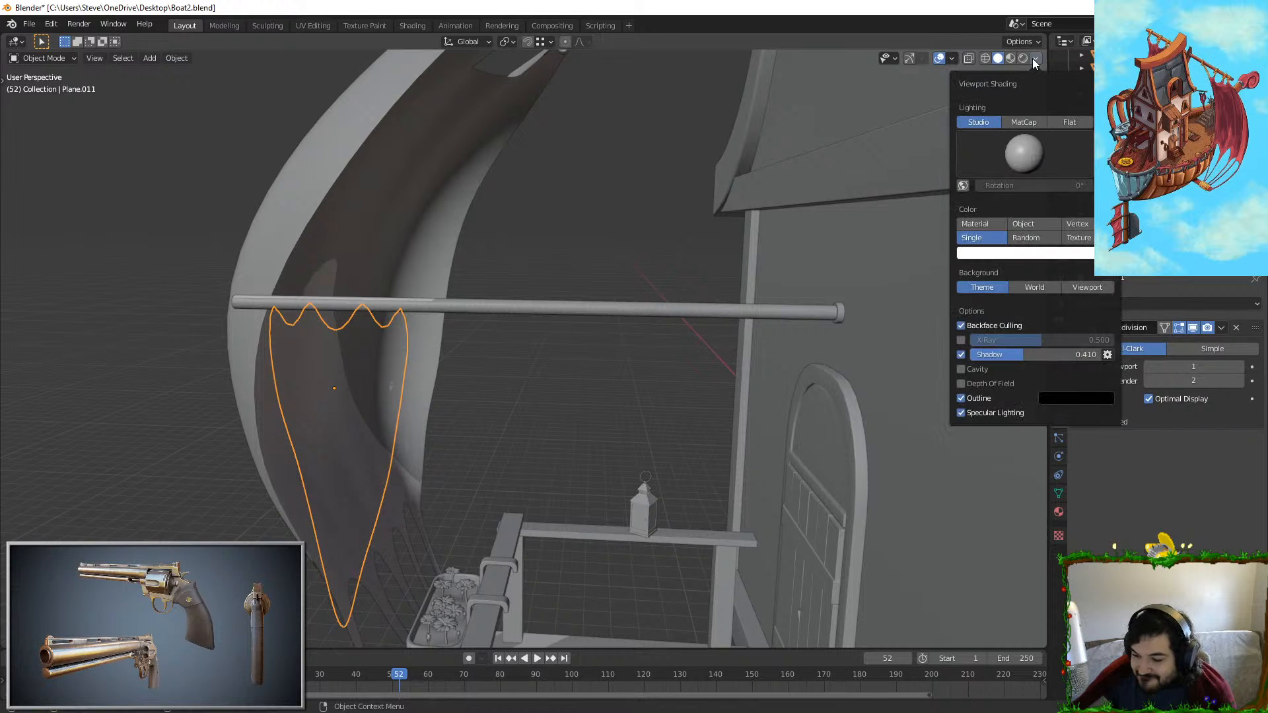
{"action": "left_click", "coordinate": [960, 326]}
Step: Duplicate the wall collar along the Y axis, placing the copy partway along the pole away from the cabin
{"action": "mouse_move", "coordinate": [850, 311]}
{"action": "middle_mouse_down"}
{"action": "mouse_move", "coordinate": [557, 286]}
{"action": "mouse_move", "coordinate": [532, 320]}
{"action": "mouse_move", "coordinate": [408, 333]}
{"action": "mouse_move", "coordinate": [569, 331]}
{"action": "mouse_move", "coordinate": [532, 351]}
{"action": "mouse_move", "coordinate": [472, 342]}
{"action": "middle_mouse_up"}
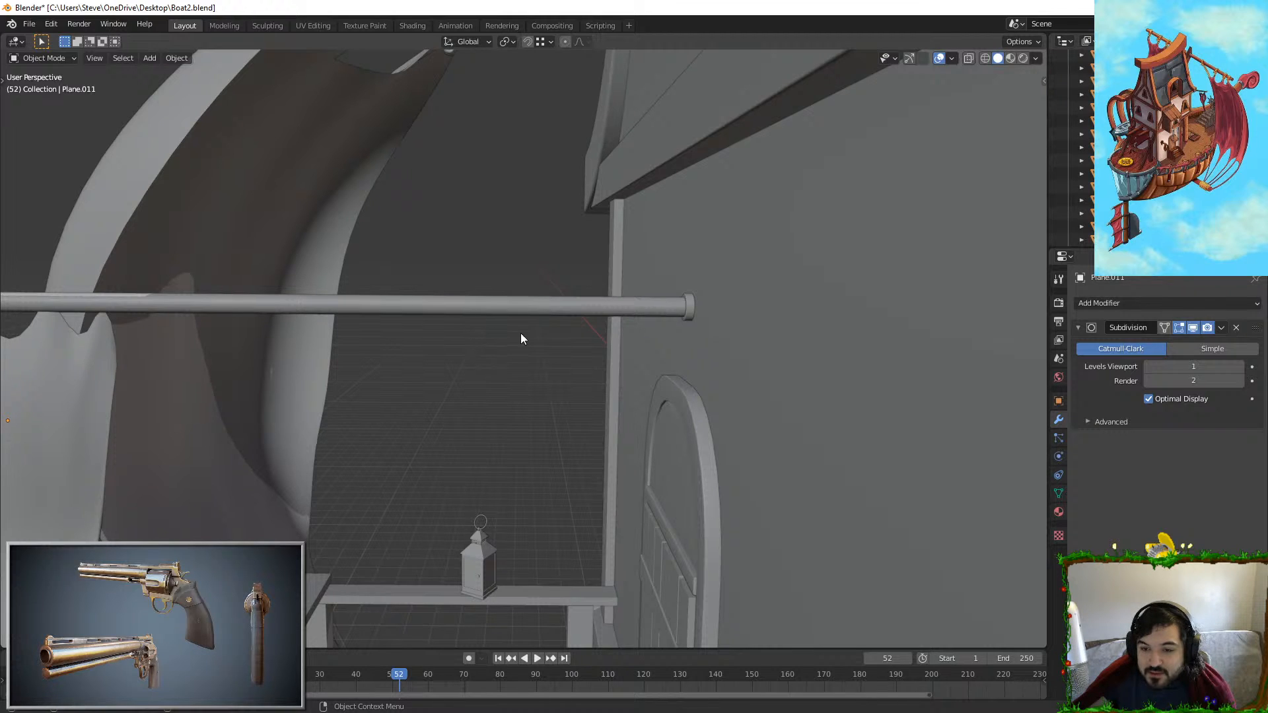
{"action": "middle_click_drag", "start_coordinate": [557, 333], "coordinate": [785, 375]}
{"action": "left_click", "coordinate": [736, 252]}
{"action": "left_click", "coordinate": [777, 344]}
{"action": "left_click", "coordinate": [776, 344]}
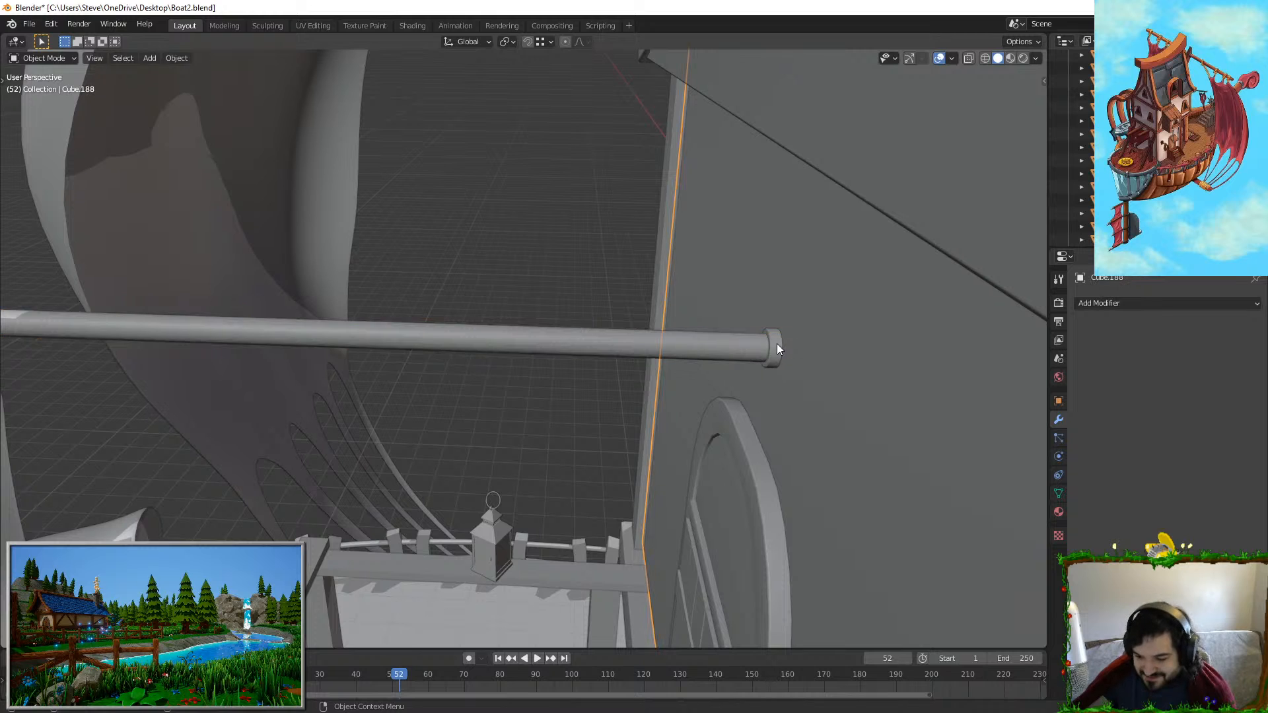
{"action": "left_click", "coordinate": [774, 335]}
{"action": "left_click", "coordinate": [774, 335]}
{"action": "key", "text": "Tab"}
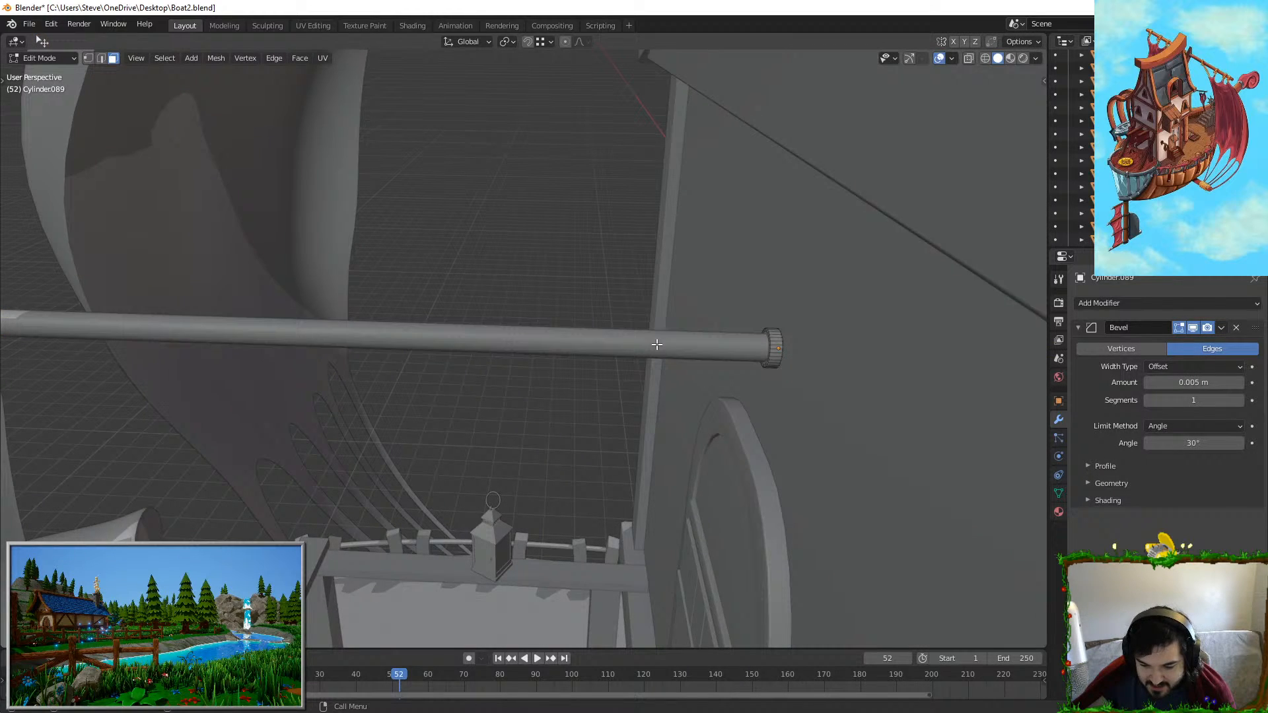
{"action": "key", "text": "a"}
{"action": "key", "text": "shift+d"}
{"action": "key", "text": "y"}
{"action": "left_click", "coordinate": [420, 335]}
Step: Delete one of the two rings from the copied collar and set the origin to the remaining ring's geometry
{"action": "middle_click_drag", "start_coordinate": [422, 337], "coordinate": [460, 355]}
{"action": "key", "text": "l"}
{"action": "key", "text": "x"}
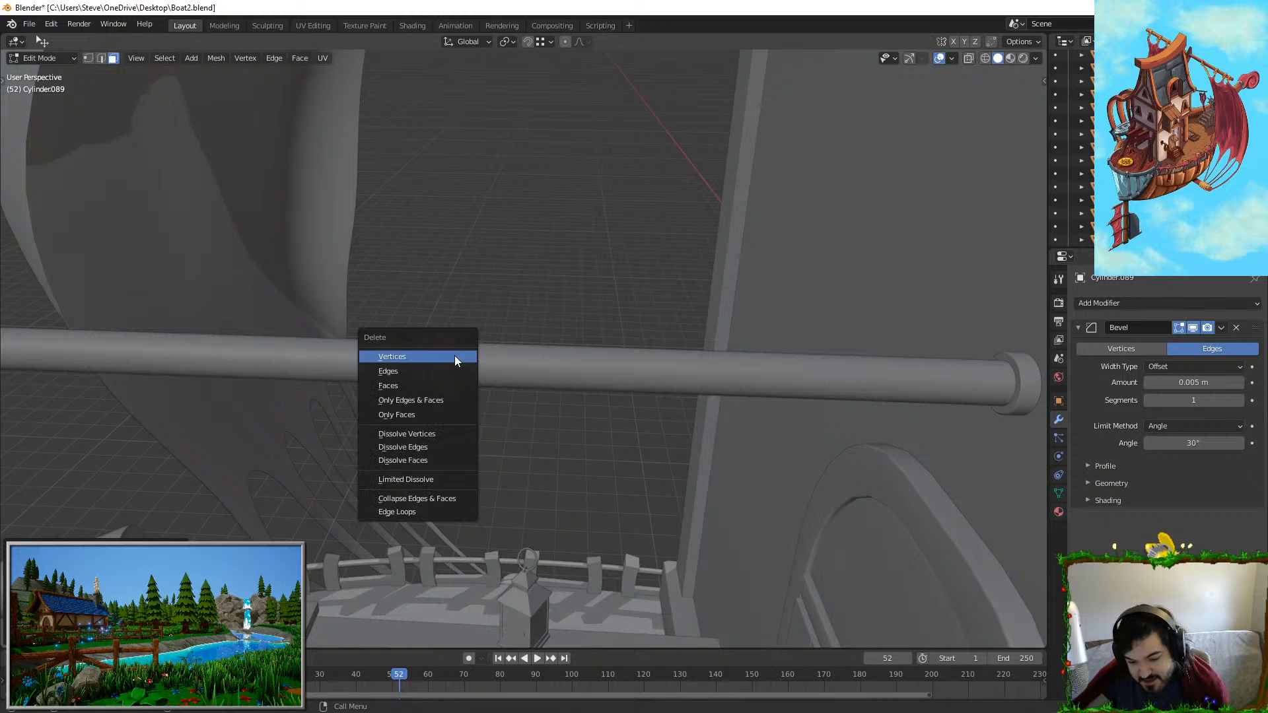
{"action": "left_click", "coordinate": [425, 388]}
{"action": "key", "text": "Tab"}
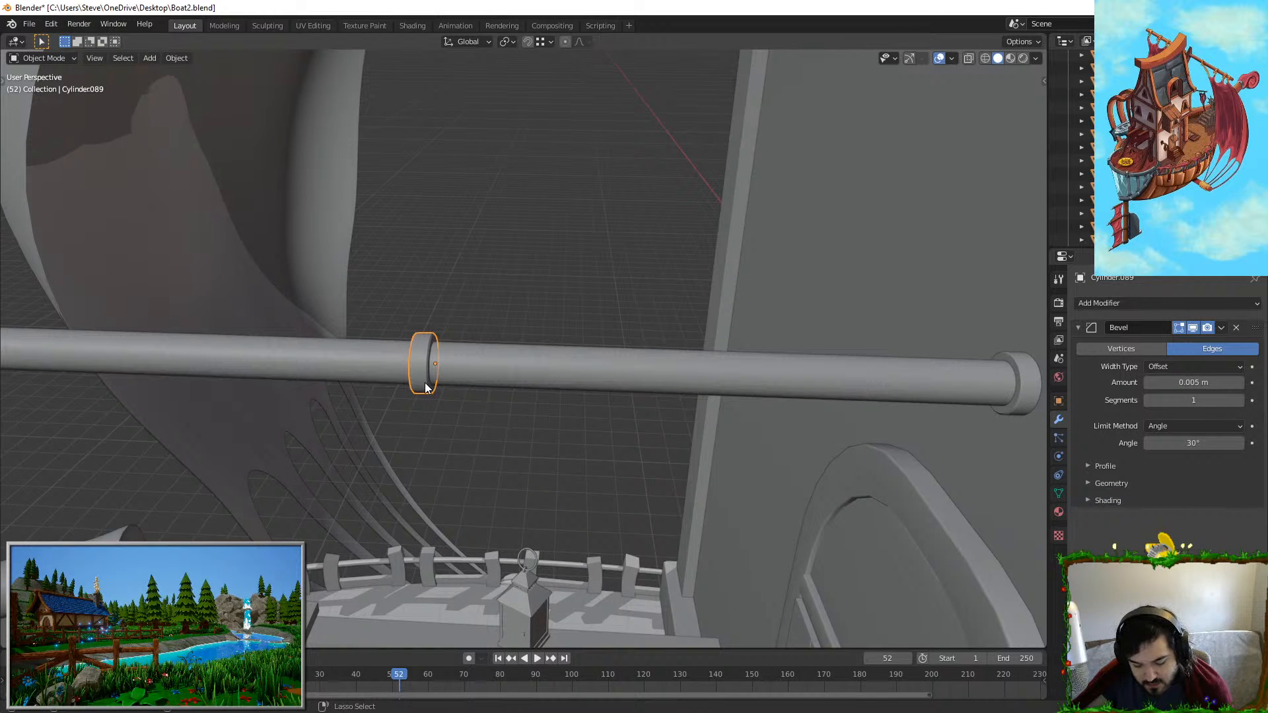
{"action": "right_click", "coordinate": [425, 382]}
{"action": "mouse_move", "coordinate": [436, 383]}
{"action": "left_click", "coordinate": [498, 425]}
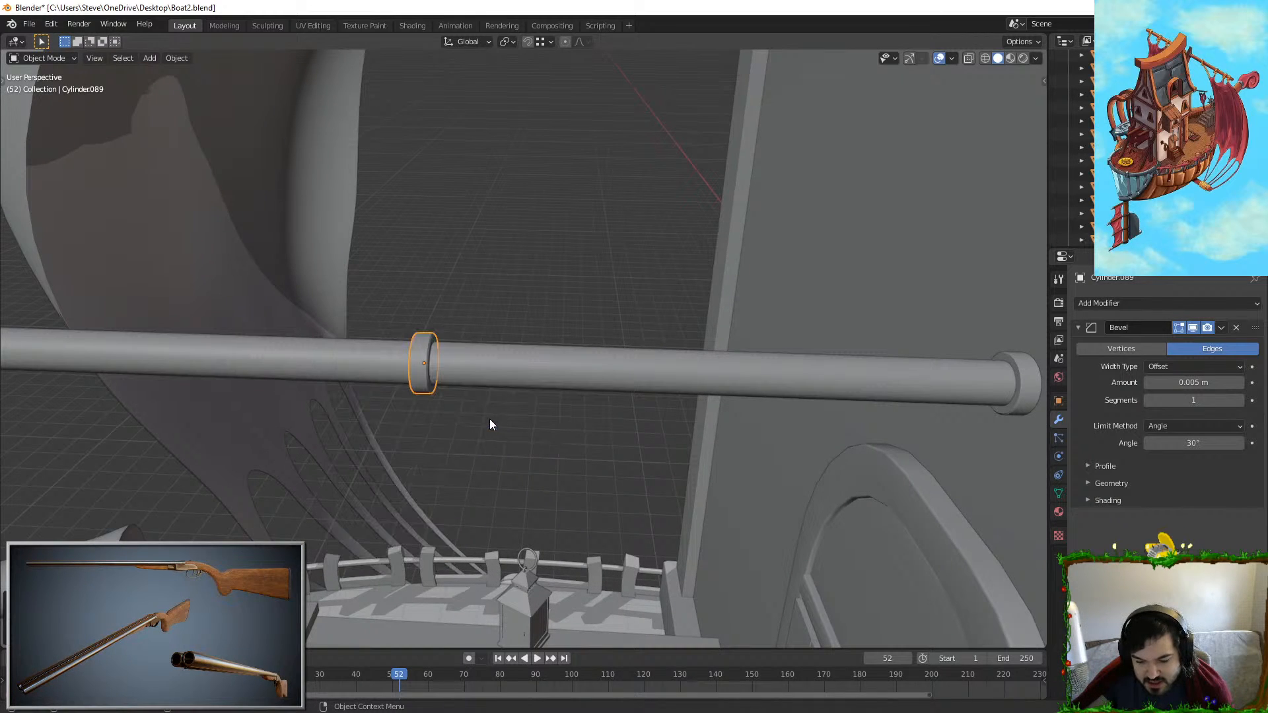
Step: Move the single ring along the global Y axis to the banner's top corner nearest the cabin
{"action": "middle_click_drag", "start_coordinate": [461, 414], "coordinate": [766, 384]}
{"action": "key", "text": "g"}
{"action": "key", "text": "y"}
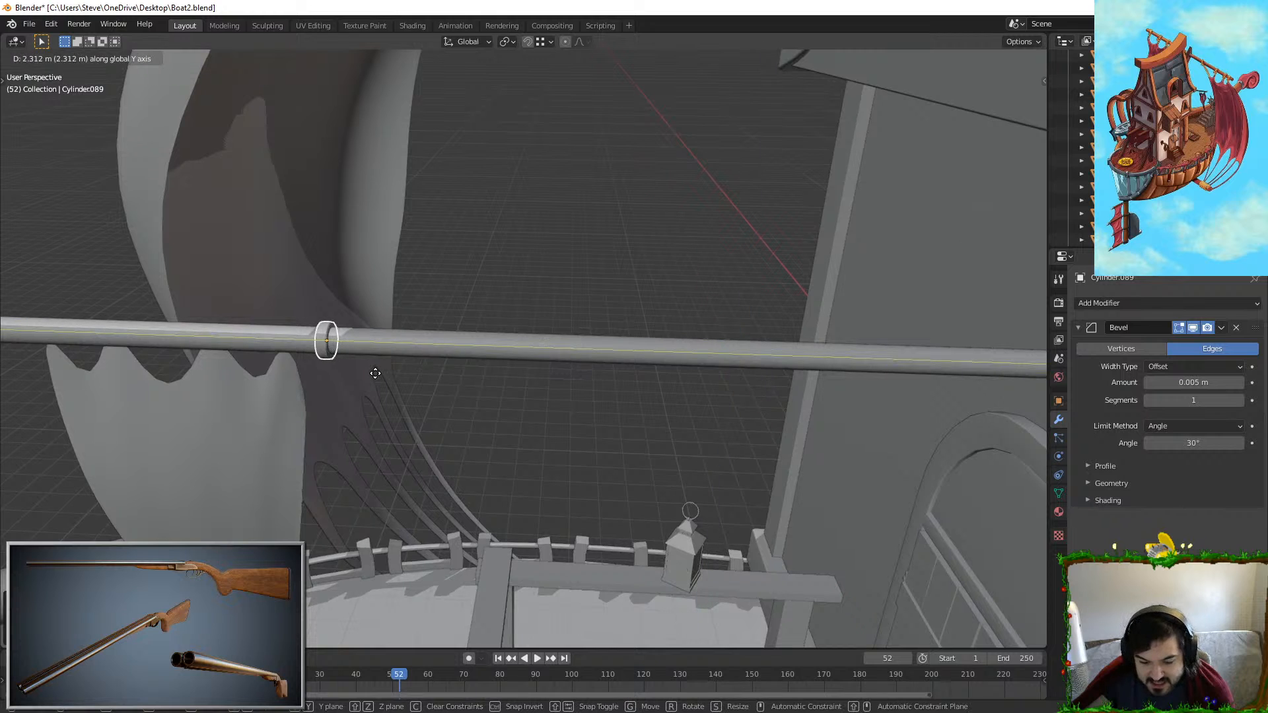
{"action": "left_click", "coordinate": [336, 369]}
{"action": "middle_click_drag", "start_coordinate": [337, 369], "coordinate": [878, 258]}
Step: Duplicate the ring three times along the Y axis, placing one copy above each remaining peak of the banner
{"action": "key", "text": "shift+d"}
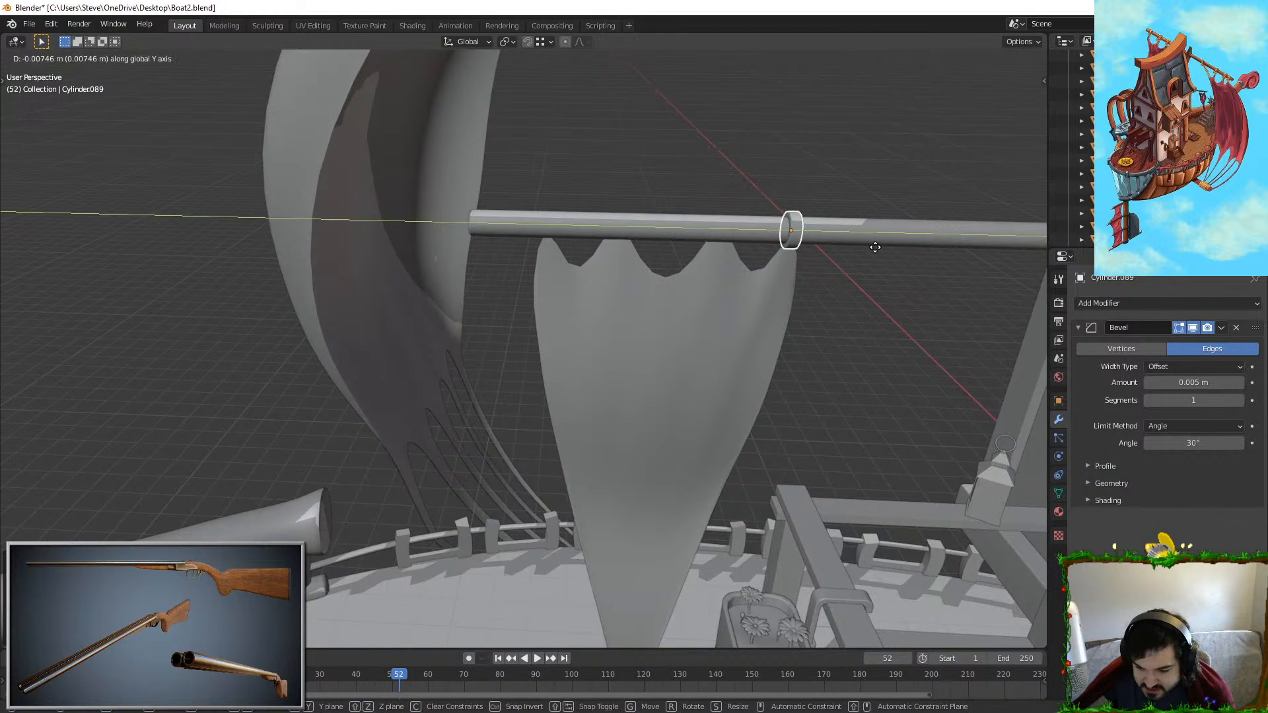
{"action": "key", "text": "y"}
{"action": "left_click", "coordinate": [727, 248]}
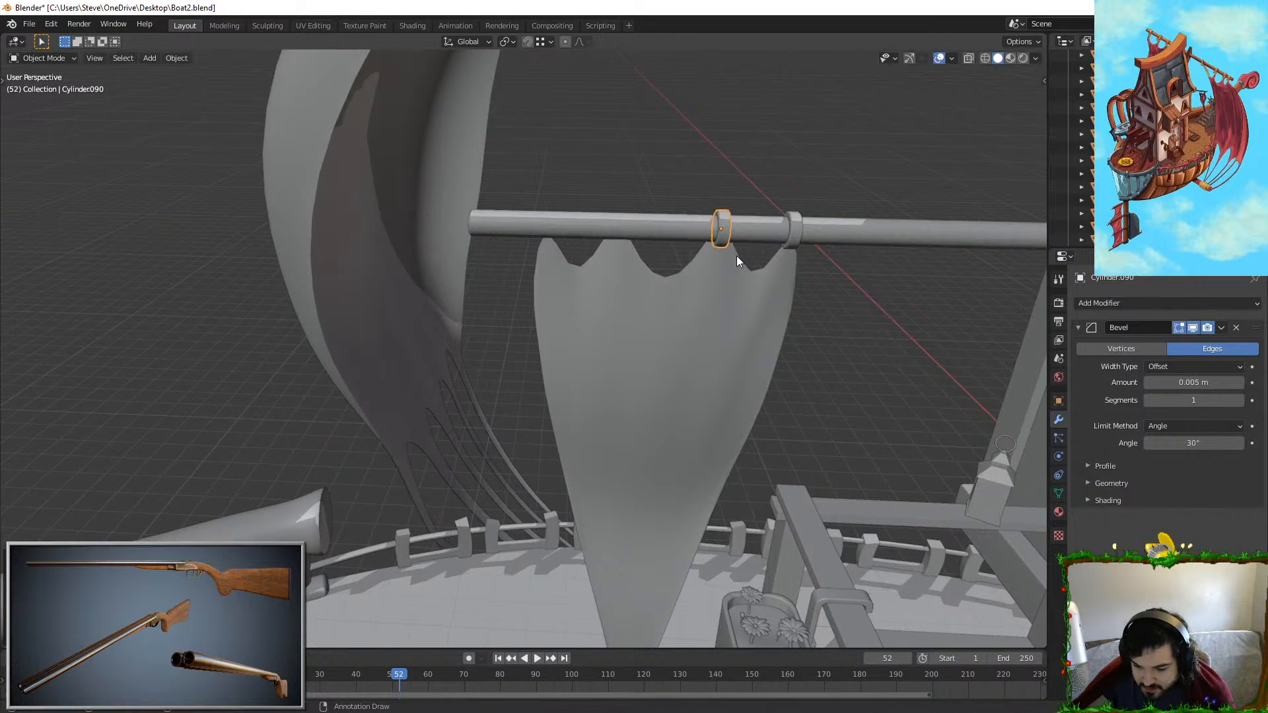
{"action": "key", "text": "shift+d"}
{"action": "key", "text": "shift+x"}
{"action": "key", "text": "y"}
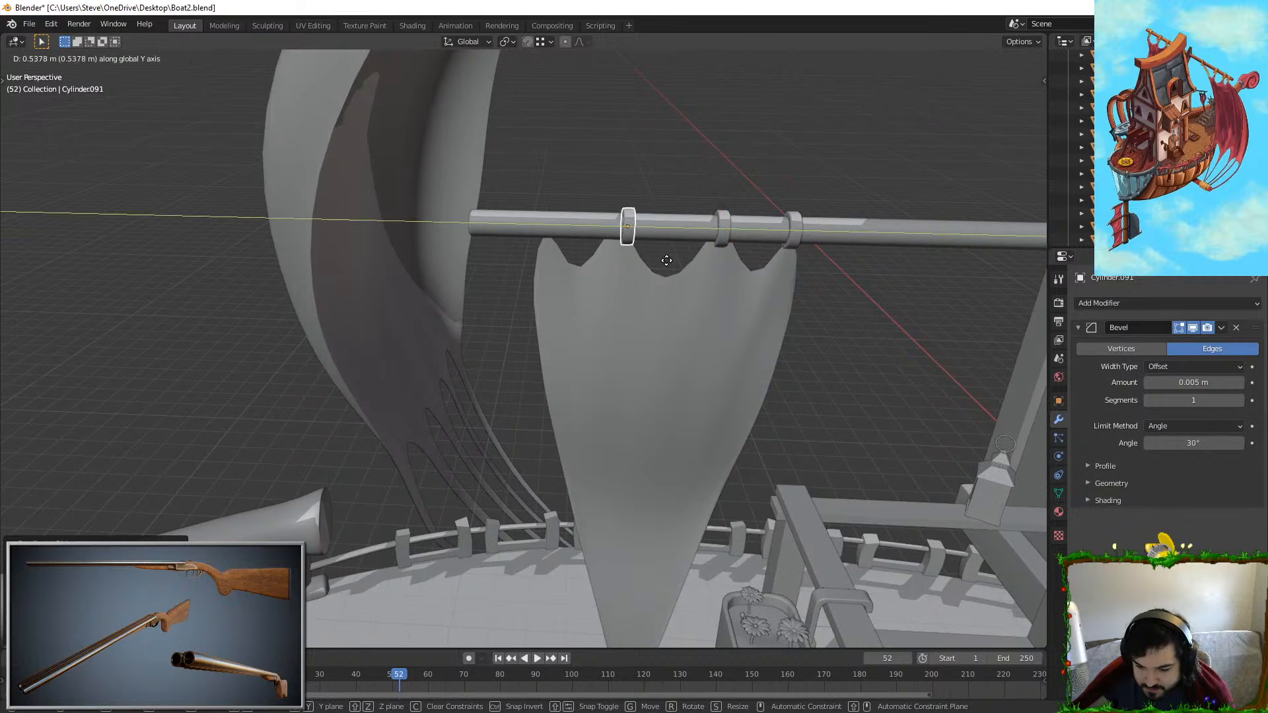
{"action": "left_click", "coordinate": [660, 261]}
{"action": "key", "text": "shift+d"}
{"action": "key", "text": "y"}
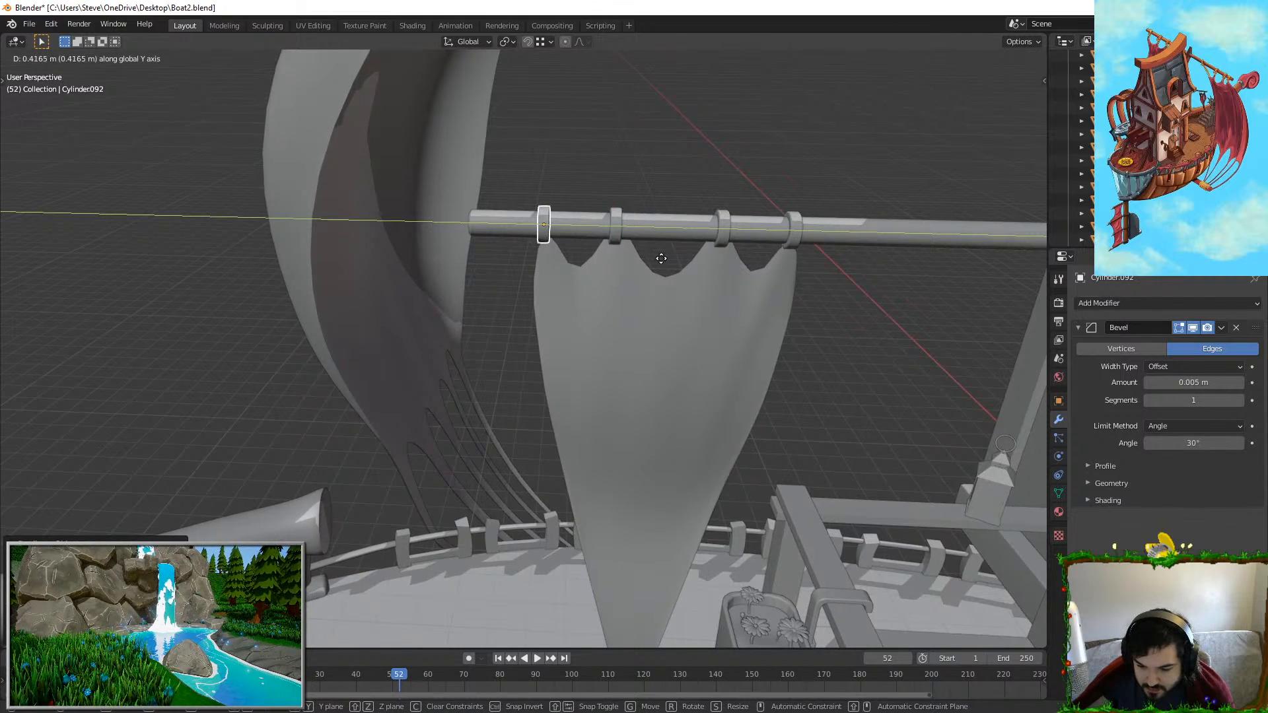
{"action": "left_click", "coordinate": [662, 262]}
Step: Move the round collar on the A-shaped frame beside the cabin wall about 0.04 m along the global Y axis
{"action": "middle_click_drag", "start_coordinate": [664, 263], "coordinate": [578, 294]}
{"action": "middle_click_drag", "start_coordinate": [747, 264], "coordinate": [668, 338]}
{"action": "scroll", "coordinate": [661, 276], "scroll_direction": "down", "scroll_amount": 4}
{"action": "middle_click_drag", "start_coordinate": [668, 339], "coordinate": [750, 336]}
{"action": "scroll", "coordinate": [750, 337], "scroll_direction": "down", "scroll_amount": 3}
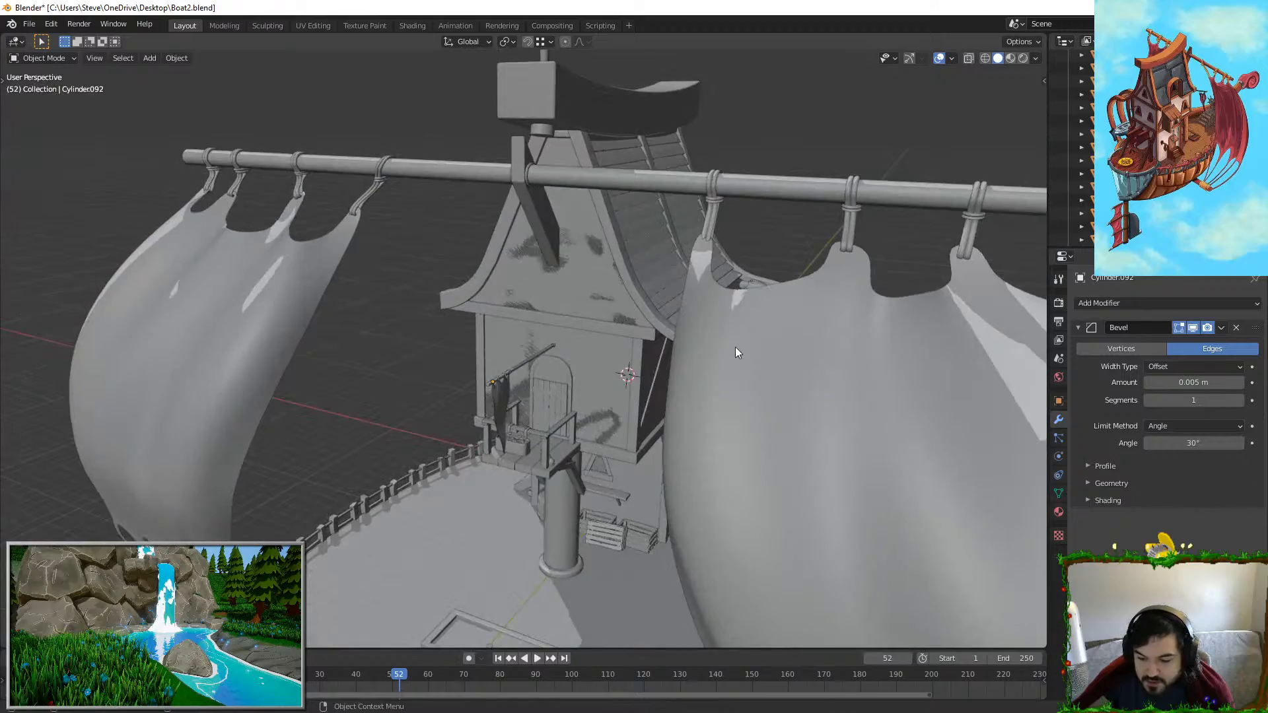
{"action": "middle_click_drag", "start_coordinate": [648, 354], "coordinate": [591, 379]}
{"action": "scroll", "coordinate": [601, 334], "scroll_direction": "up", "scroll_amount": 6}
{"action": "key", "text": "shift+grave"}
{"action": "key", "text": "w"}
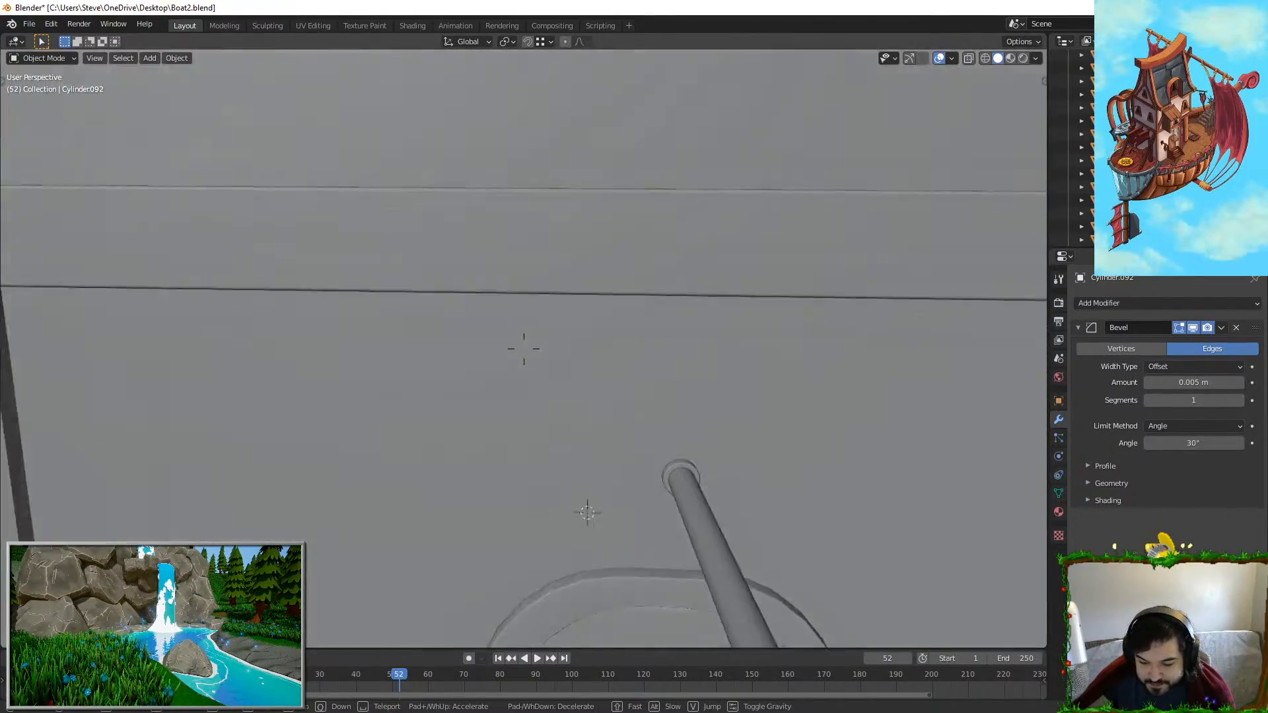
{"action": "key", "text": "s"}
{"action": "key", "text": "w"}
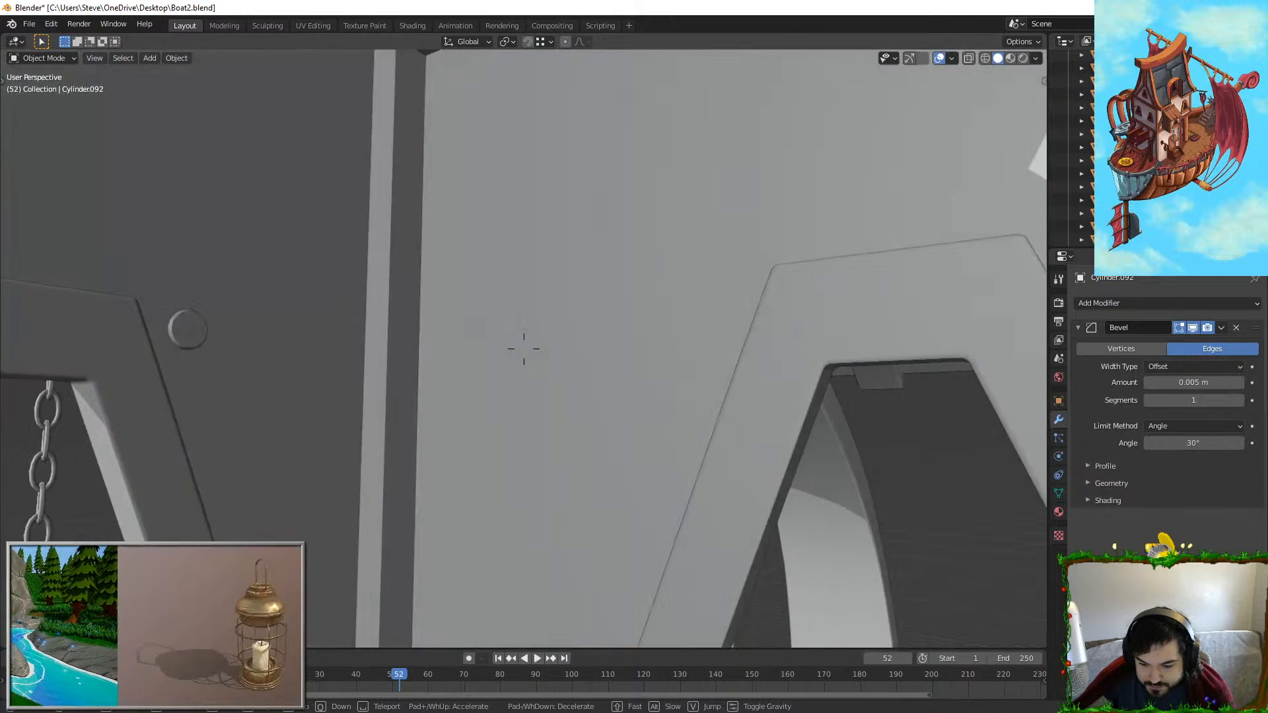
{"action": "key", "text": "s"}
{"action": "key", "text": "w"}
{"action": "left_click", "coordinate": [526, 349]}
{"action": "left_click", "coordinate": [526, 349]}
{"action": "key", "text": "g"}
{"action": "key", "text": "y"}
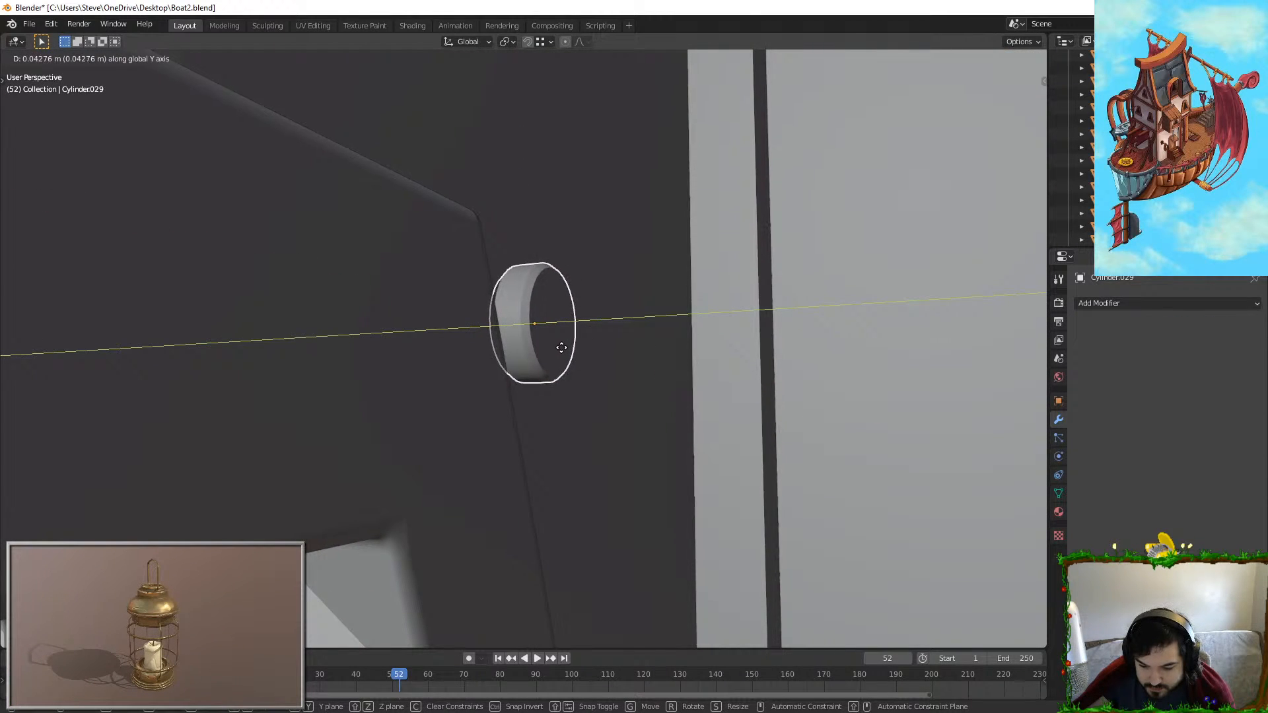
{"action": "left_click", "coordinate": [563, 361]}
Step: Open the horizontal rod that carries the chain in Edit Mode with edge selection
{"action": "scroll", "coordinate": [563, 366], "scroll_direction": "down", "scroll_amount": 5}
{"action": "middle_click_drag", "start_coordinate": [563, 383], "coordinate": [536, 413]}
{"action": "left_click", "coordinate": [789, 521]}
{"action": "middle_click_drag", "start_coordinate": [733, 525], "coordinate": [585, 393]}
{"action": "left_click", "coordinate": [642, 374]}
{"action": "key", "text": "Tab"}
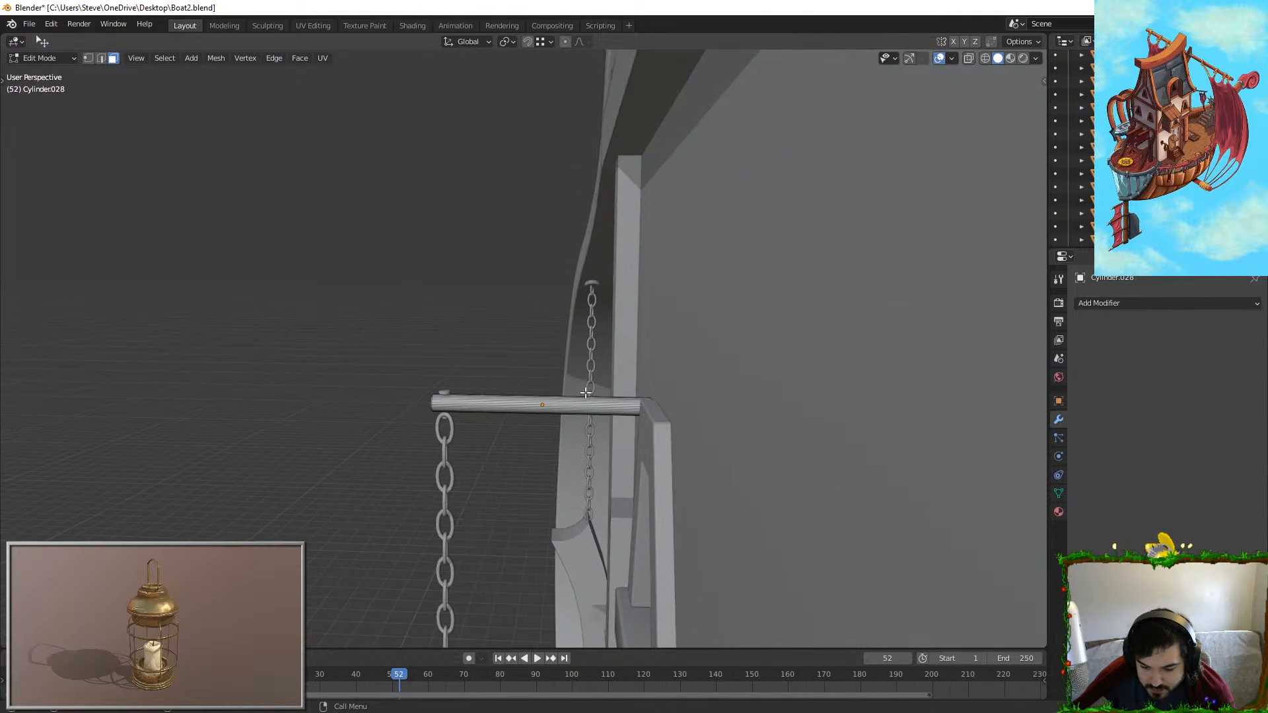
{"action": "left_click", "coordinate": [103, 58]}
{"action": "scroll", "coordinate": [656, 393], "scroll_direction": "up", "scroll_amount": 5}
{"action": "key", "text": "c"}
{"action": "left_click_drag", "start_coordinate": [819, 462], "coordinate": [869, 497]}
{"action": "right_click", "coordinate": [869, 497]}
{"action": "key", "text": "ctrl+z"}
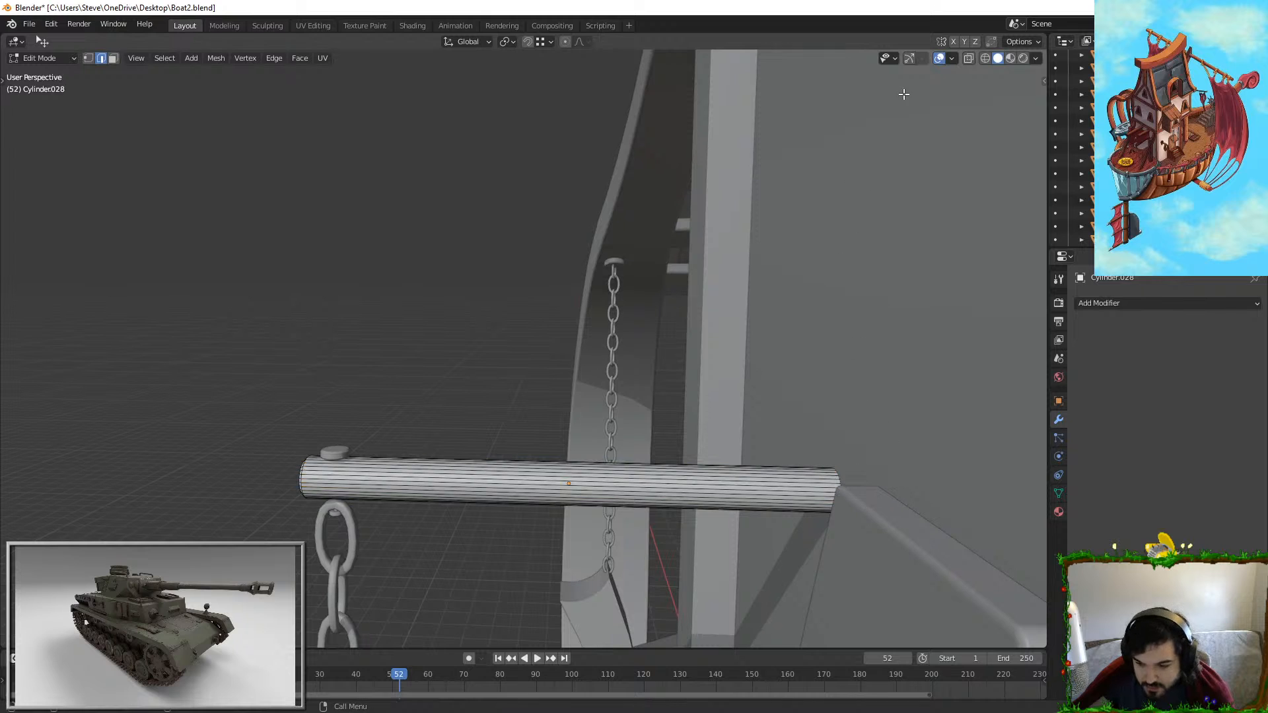
Step: Turn on X-ray and move the edge loop at the chain rod's frame-side end about 0.05 m along the global Y axis
{"action": "left_click", "coordinate": [968, 58]}
{"action": "scroll", "coordinate": [812, 427], "scroll_direction": "down", "scroll_amount": 3}
{"action": "scroll", "coordinate": [806, 442], "scroll_direction": "up", "scroll_amount": 2}
{"action": "key", "text": "g"}
{"action": "key", "text": "y"}
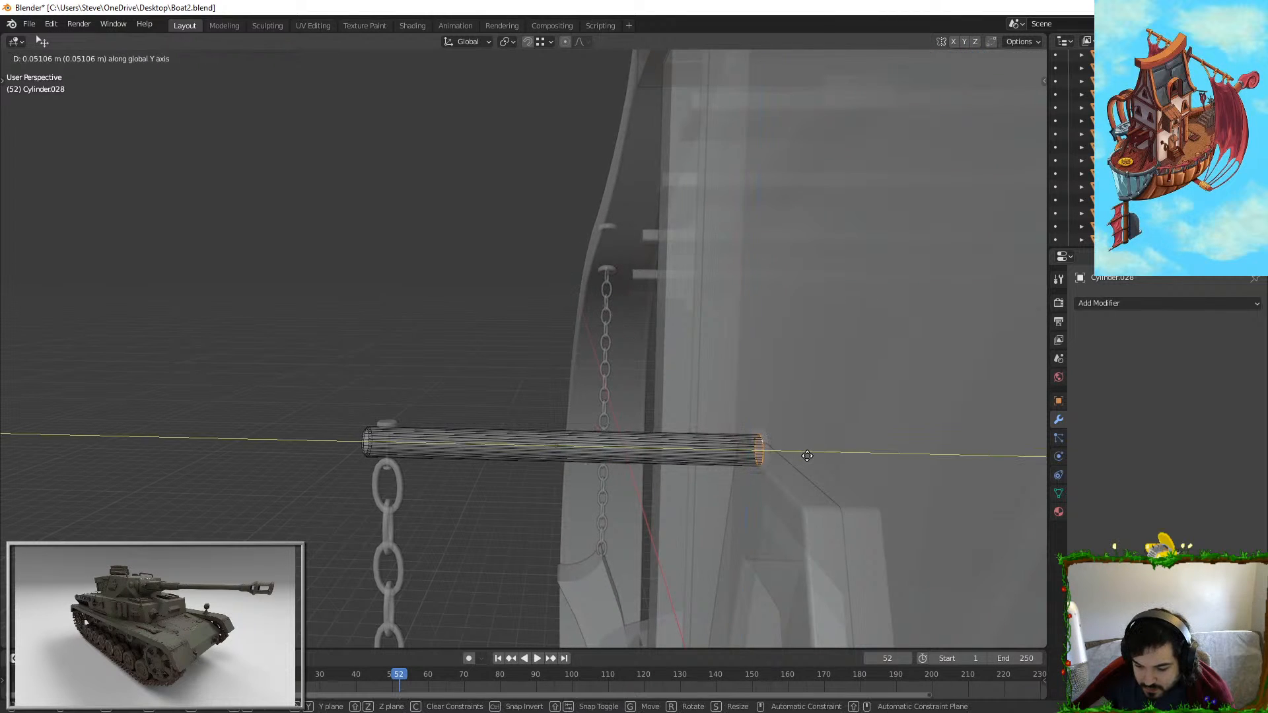
{"action": "left_click", "coordinate": [806, 457]}
Step: Turn off X-ray and extend the rod's end about 0.11 m farther along the global Y axis, past its collar
{"action": "middle_click_drag", "start_coordinate": [806, 457], "coordinate": [636, 414], "text": "shift"}
{"action": "scroll", "coordinate": [653, 404], "scroll_direction": "up", "scroll_amount": 1}
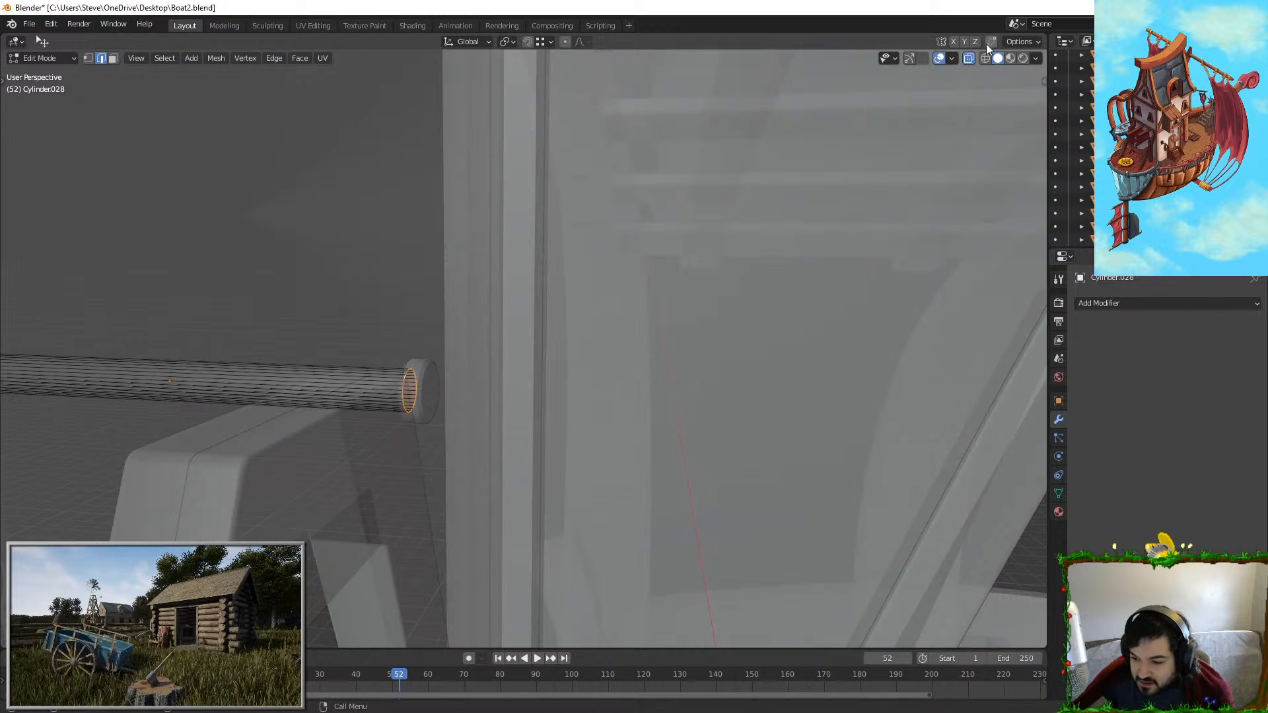
{"action": "left_click", "coordinate": [967, 59]}
{"action": "key", "text": "g"}
{"action": "key", "text": "y"}
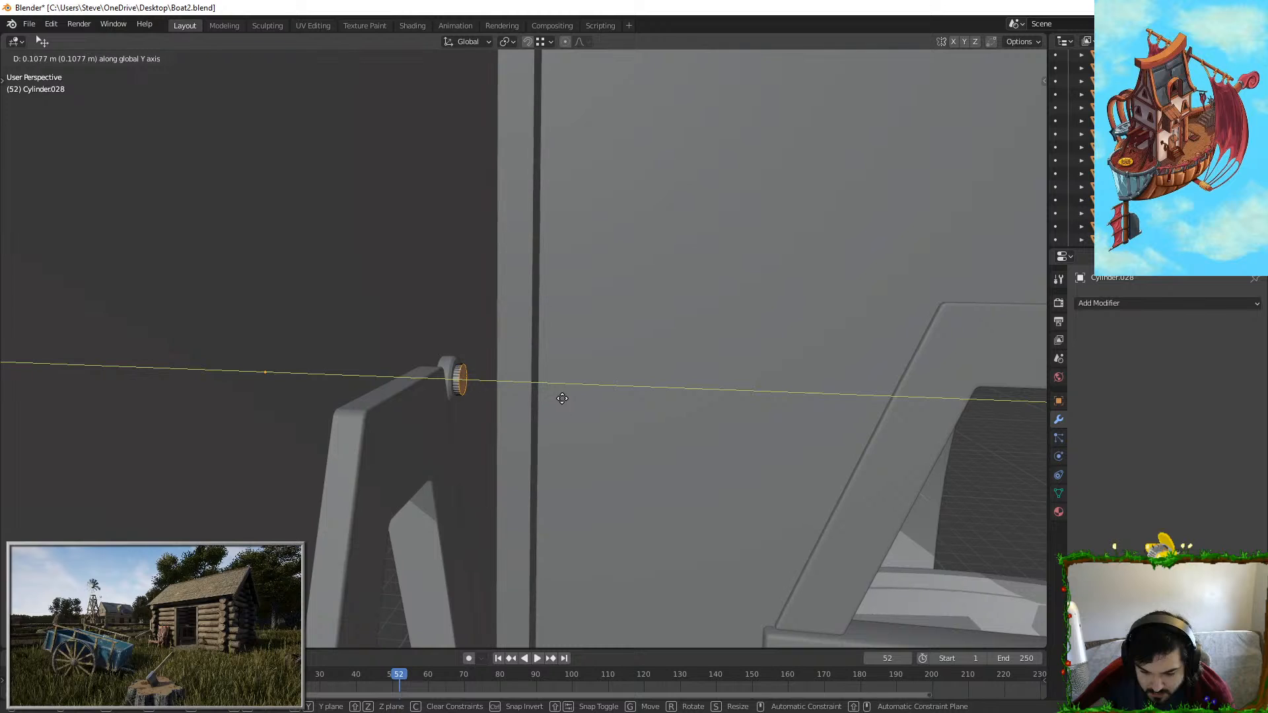
{"action": "left_click", "coordinate": [560, 399]}
Step: Bevel the rod's end edges with a width of about 0.02 m and one segment, and return to Object Mode
{"action": "middle_click_drag", "start_coordinate": [561, 399], "coordinate": [599, 363], "text": "shift"}
{"action": "scroll", "coordinate": [598, 364], "scroll_direction": "up", "scroll_amount": 5}
{"action": "key", "text": "ctrl+b"}
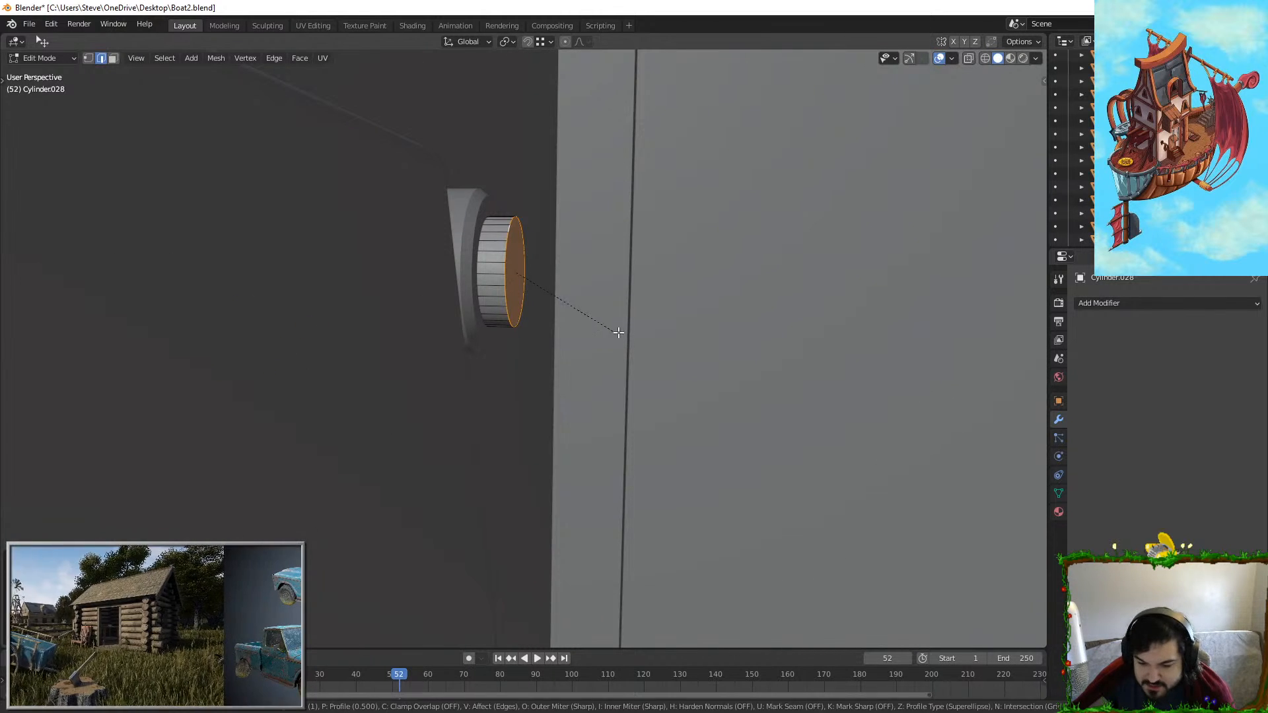
{"action": "left_click", "coordinate": [629, 332]}
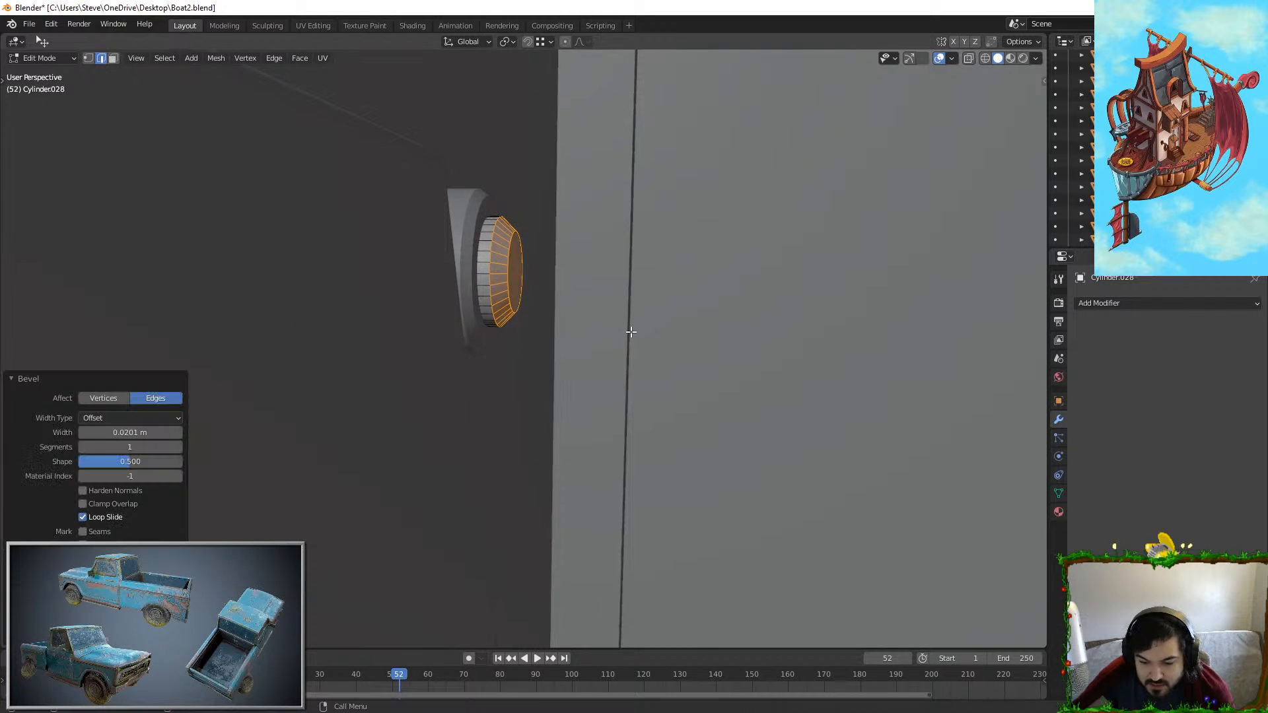
{"action": "scroll", "coordinate": [657, 348], "scroll_direction": "down", "scroll_amount": 3}
{"action": "key", "text": "Tab"}
Step: Select the A-shaped frame and examine the ceiling beams and walls inside the cabin
{"action": "middle_click_drag", "start_coordinate": [648, 370], "coordinate": [581, 407]}
{"action": "scroll", "coordinate": [581, 408], "scroll_direction": "down", "scroll_amount": 4}
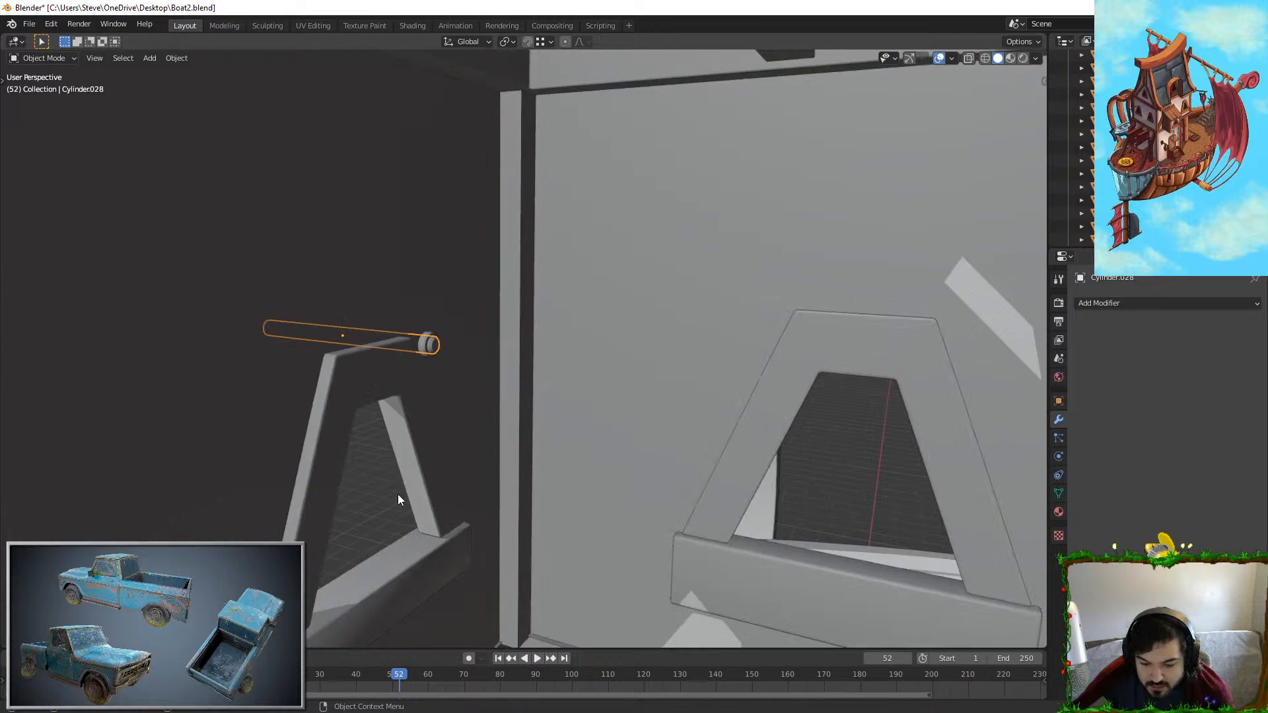
{"action": "left_click", "coordinate": [397, 495]}
{"action": "middle_click_drag", "start_coordinate": [397, 494], "coordinate": [332, 487]}
{"action": "scroll", "coordinate": [402, 482], "scroll_direction": "down", "scroll_amount": 5}
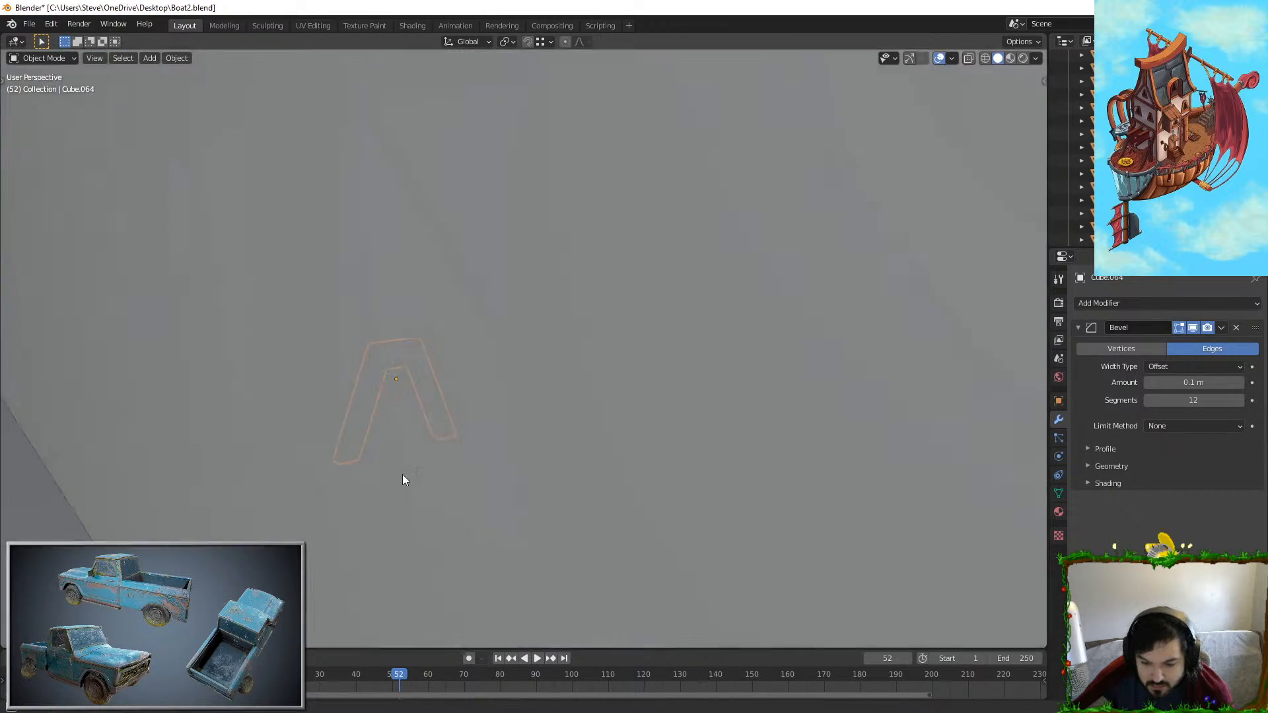
{"action": "scroll", "coordinate": [532, 402], "scroll_direction": "up", "scroll_amount": 6}
{"action": "middle_click_drag", "start_coordinate": [532, 402], "coordinate": [577, 467]}
{"action": "scroll", "coordinate": [509, 416], "scroll_direction": "down", "scroll_amount": 3}
{"action": "middle_click_drag", "start_coordinate": [608, 376], "coordinate": [603, 383]}
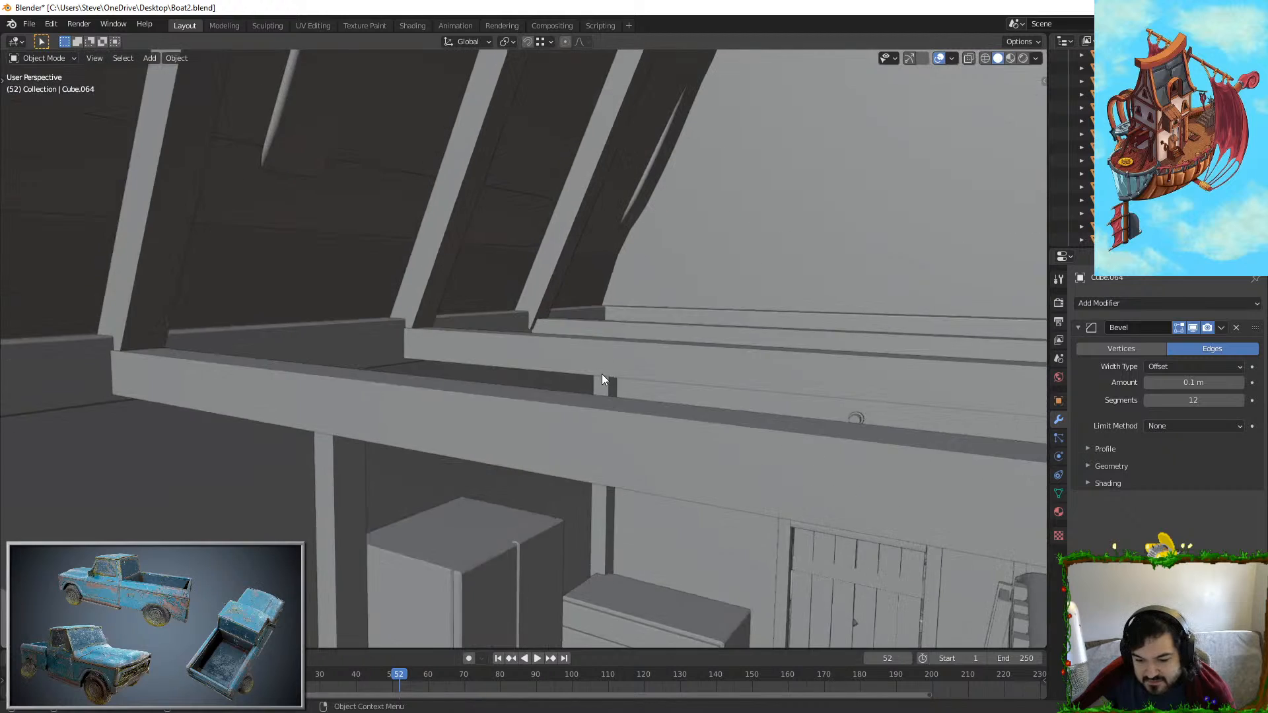
Step: Select two neighbouring rafters on one side of the cabin roof, above the ceiling beams
{"action": "scroll", "coordinate": [603, 382], "scroll_direction": "up", "scroll_amount": 3}
{"action": "scroll", "coordinate": [526, 286], "scroll_direction": "down", "scroll_amount": 1}
{"action": "middle_click_drag", "start_coordinate": [525, 287], "coordinate": [557, 315]}
{"action": "left_click", "coordinate": [444, 310]}
{"action": "middle_click_drag", "start_coordinate": [444, 309], "coordinate": [458, 319]}
{"action": "key", "text": "g"}
{"action": "key", "text": "y"}
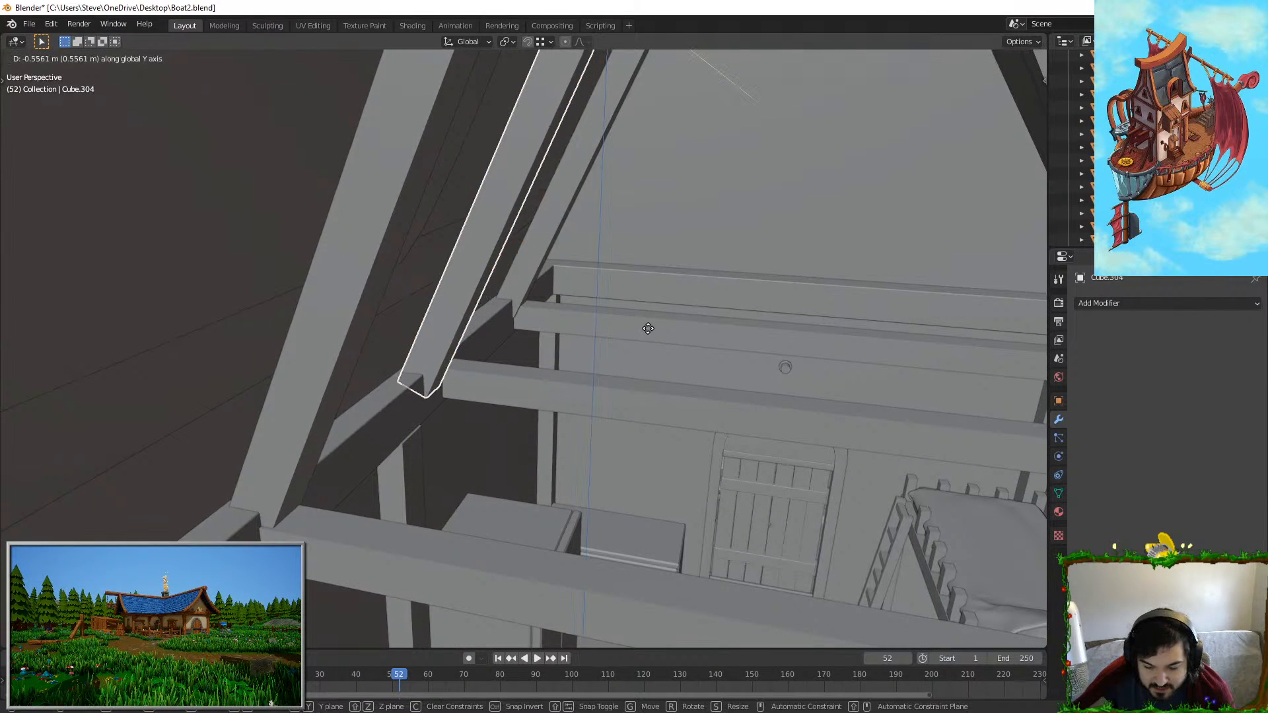
{"action": "right_click", "coordinate": [597, 305]}
{"action": "left_click", "coordinate": [548, 251], "text": "shift"}
Step: Try to shift the two selected rafters horizontally and examine the shingled roof around them from outside
{"action": "key", "text": "g"}
{"action": "key", "text": "x"}
{"action": "right_click", "coordinate": [668, 343]}
{"action": "key", "text": "g"}
{"action": "key", "text": "x"}
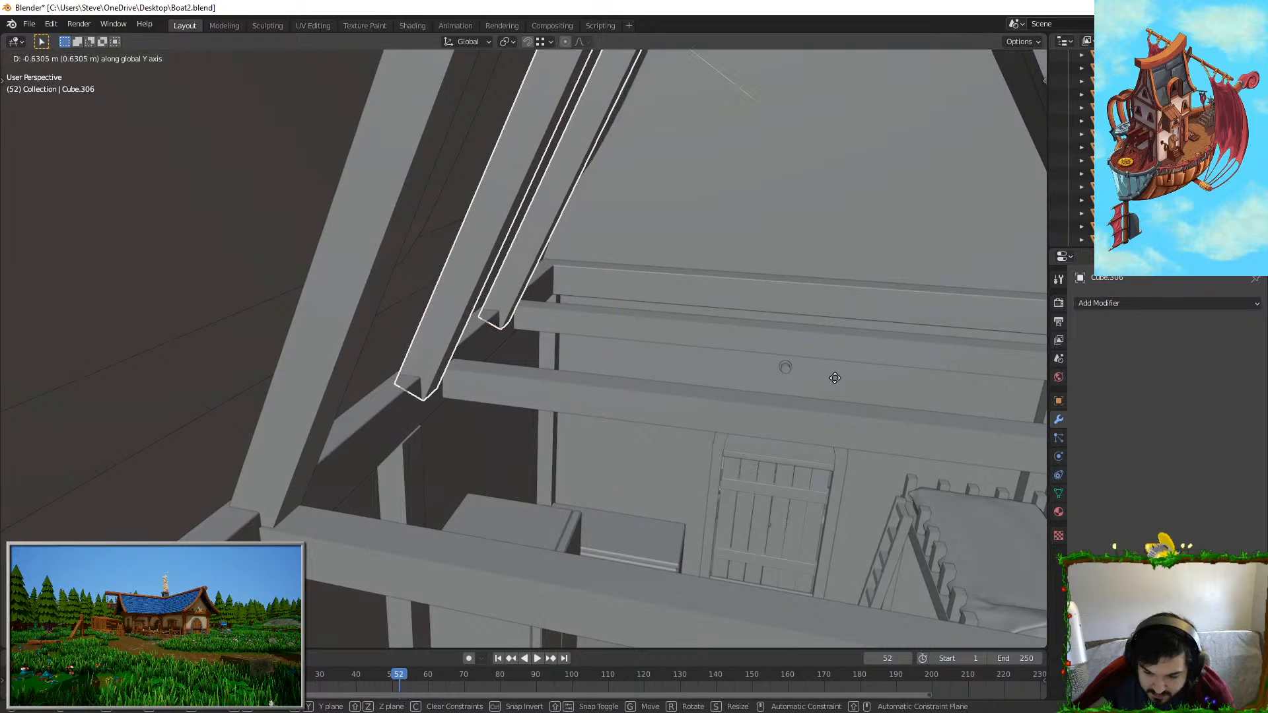
{"action": "right_click", "coordinate": [851, 376]}
{"action": "middle_click_drag", "start_coordinate": [864, 379], "coordinate": [665, 368]}
{"action": "key", "text": "g"}
{"action": "key", "text": "x"}
{"action": "left_click", "coordinate": [857, 364]}
{"action": "scroll", "coordinate": [664, 367], "scroll_direction": "up", "scroll_amount": 6}
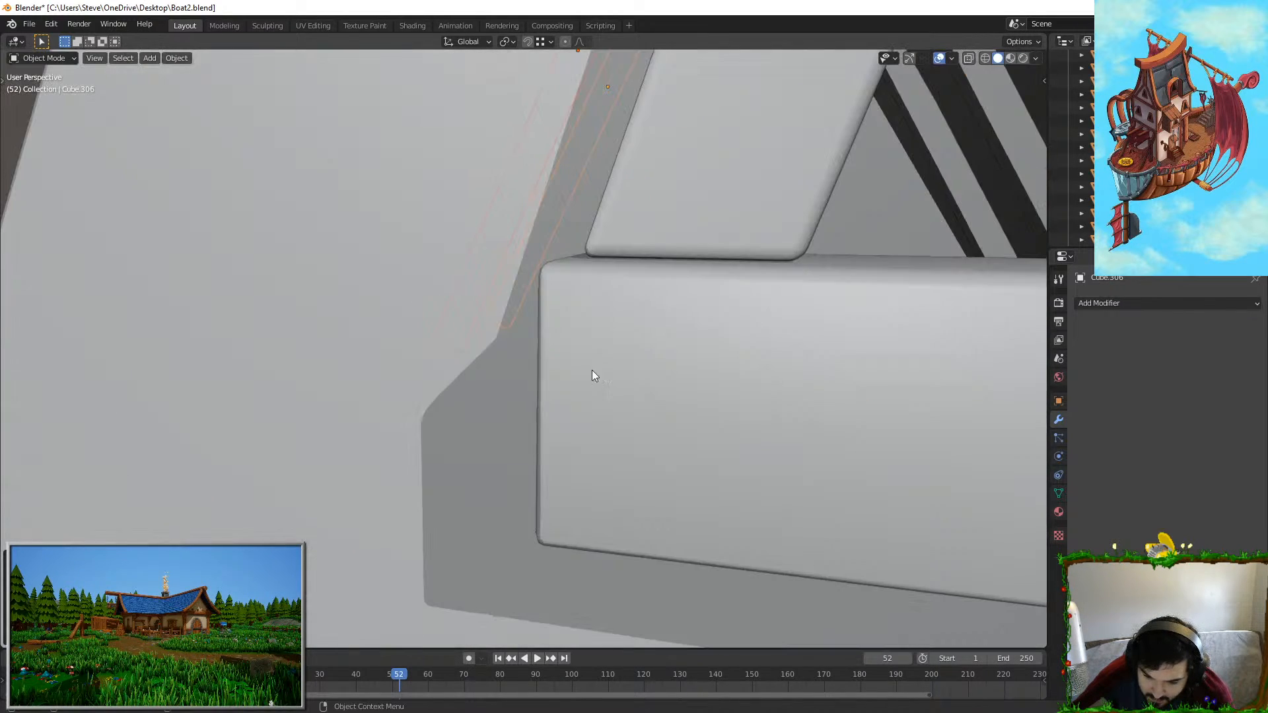
{"action": "middle_click_drag", "start_coordinate": [574, 374], "coordinate": [456, 419]}
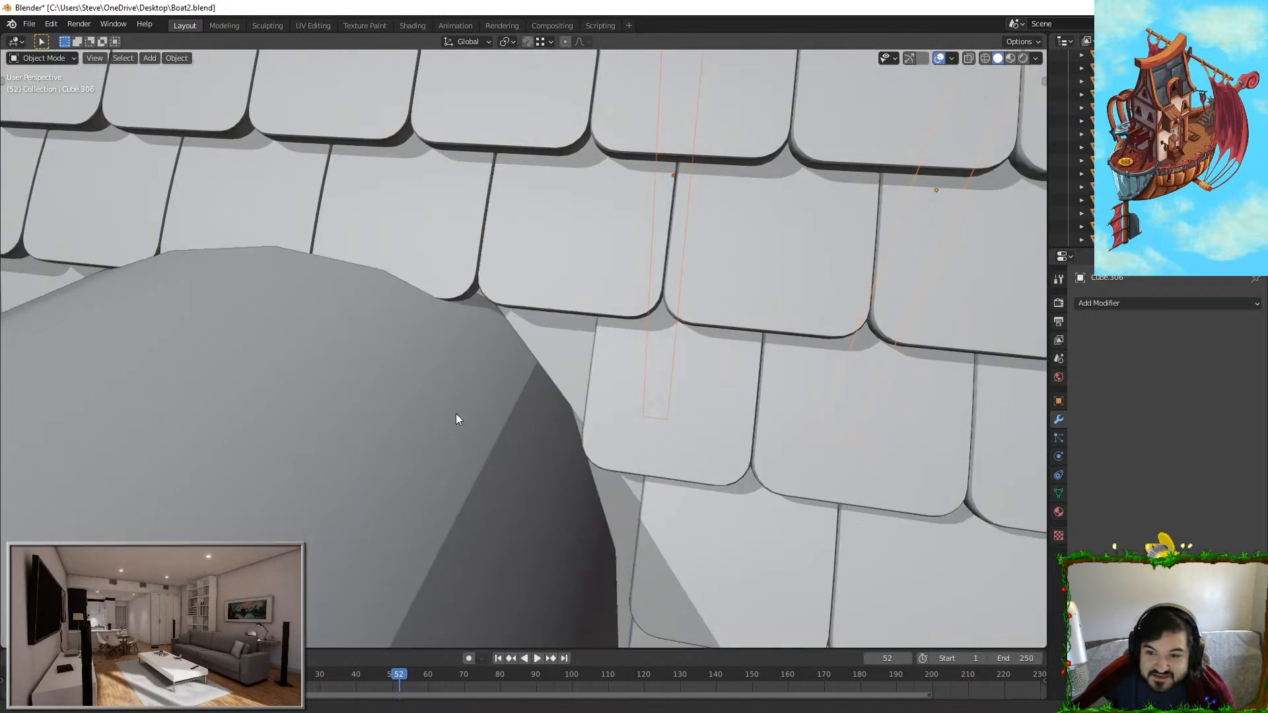
{"action": "scroll", "coordinate": [445, 393], "scroll_direction": "up", "scroll_amount": 6}
{"action": "middle_click_drag", "start_coordinate": [401, 373], "coordinate": [602, 340]}
Step: Add the nearer rafters to the selection, move them all about 0.18 m outward onto the wall beam, and examine the roof from outside
{"action": "left_click", "coordinate": [426, 294], "text": "shift"}
{"action": "scroll", "coordinate": [545, 308], "scroll_direction": "up", "scroll_amount": 5}
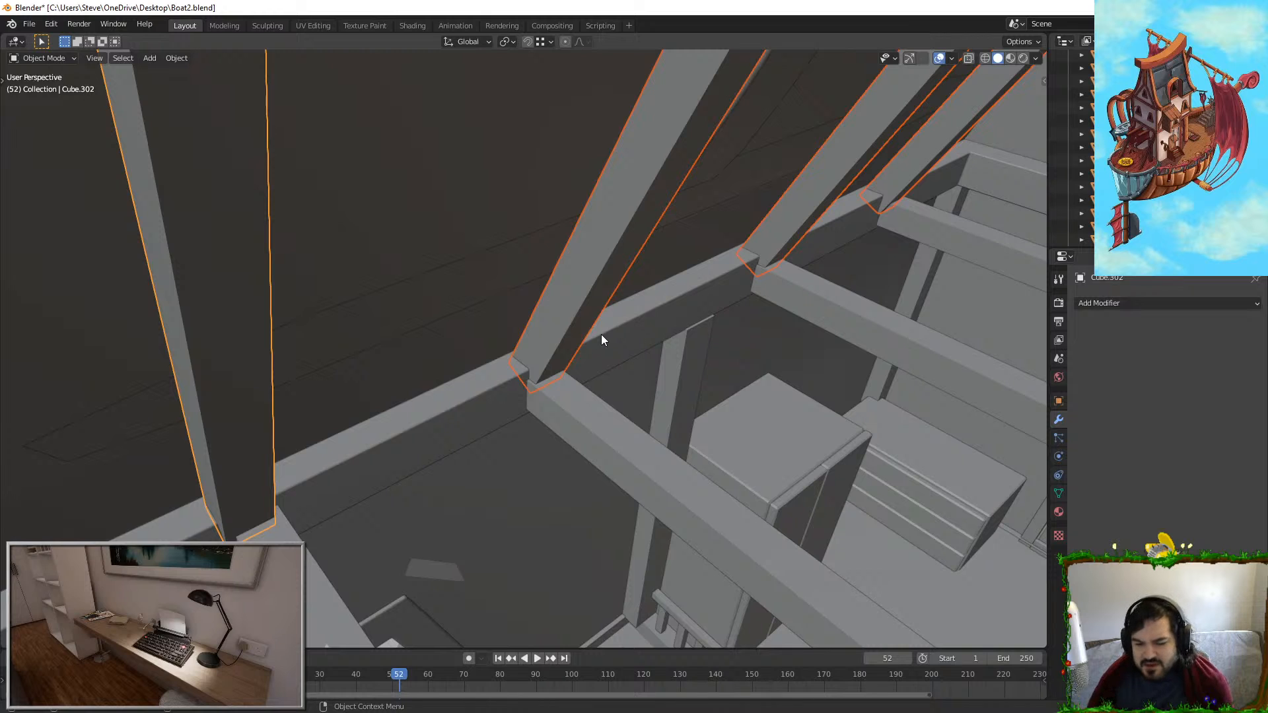
{"action": "scroll", "coordinate": [601, 340], "scroll_direction": "up", "scroll_amount": 8}
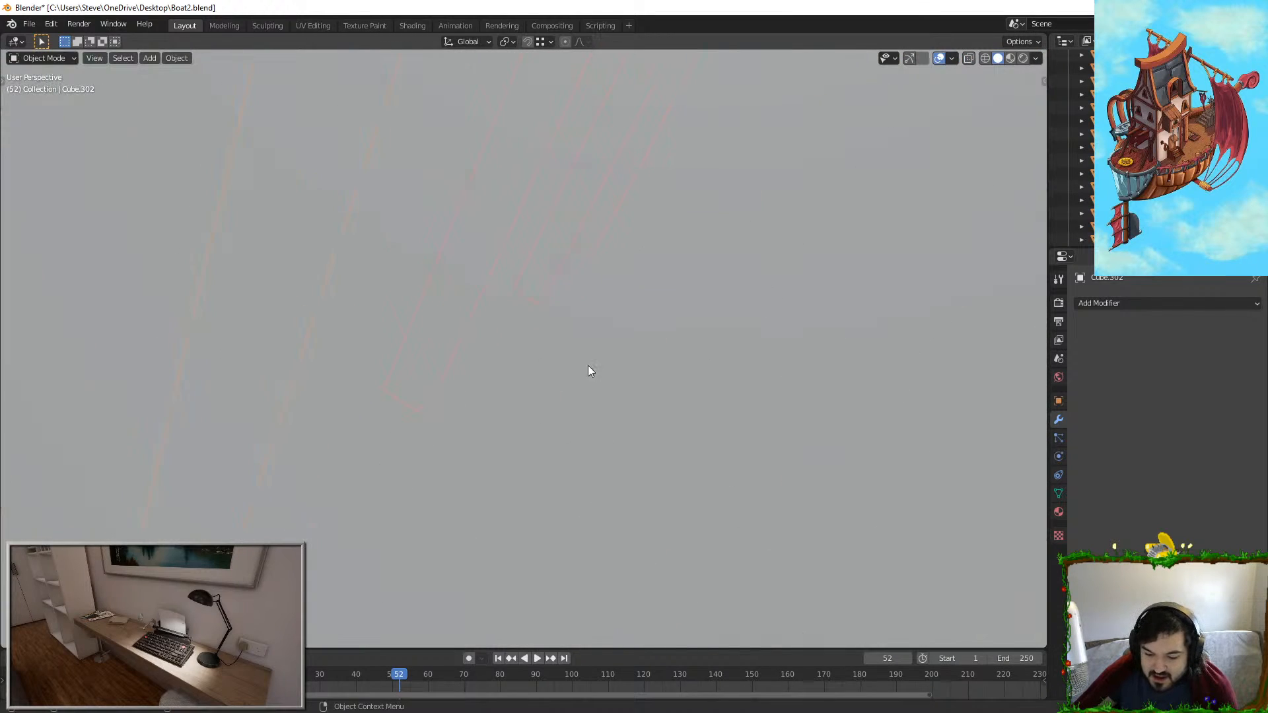
{"action": "scroll", "coordinate": [589, 371], "scroll_direction": "down", "scroll_amount": 3}
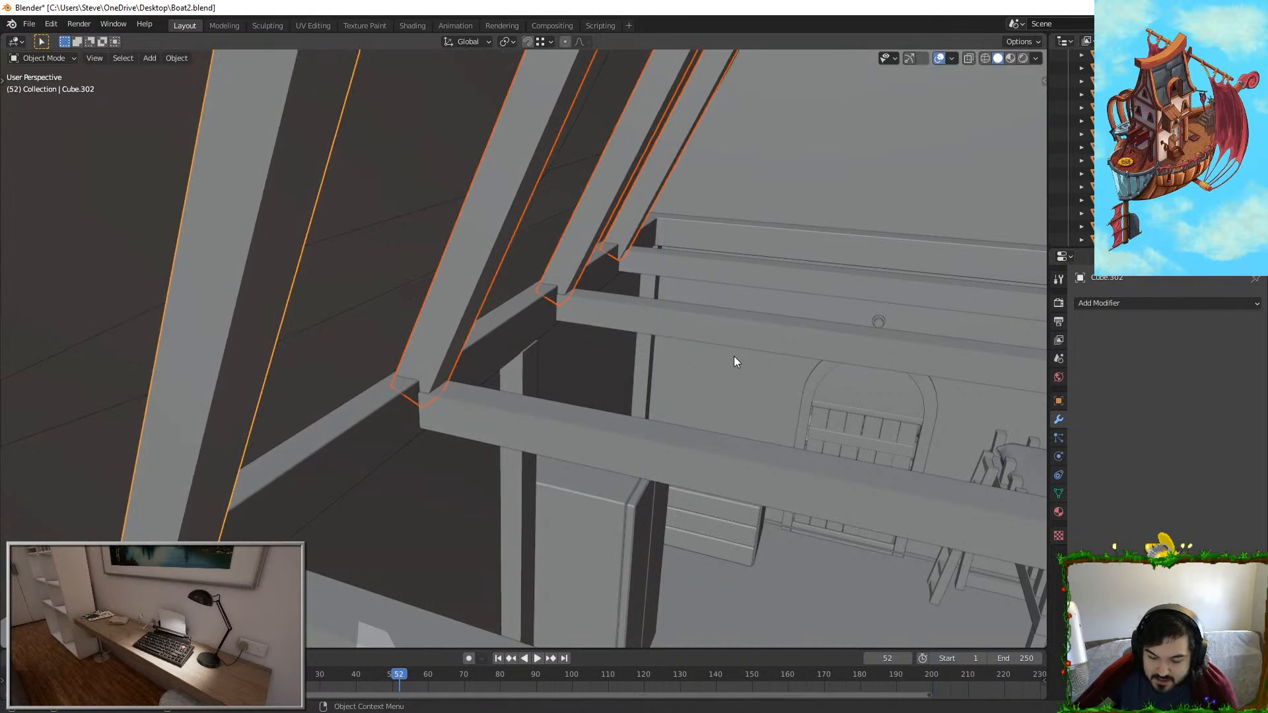
{"action": "scroll", "coordinate": [746, 380], "scroll_direction": "up", "scroll_amount": 5}
{"action": "scroll", "coordinate": [779, 395], "scroll_direction": "down", "scroll_amount": 5}
{"action": "key", "text": "g"}
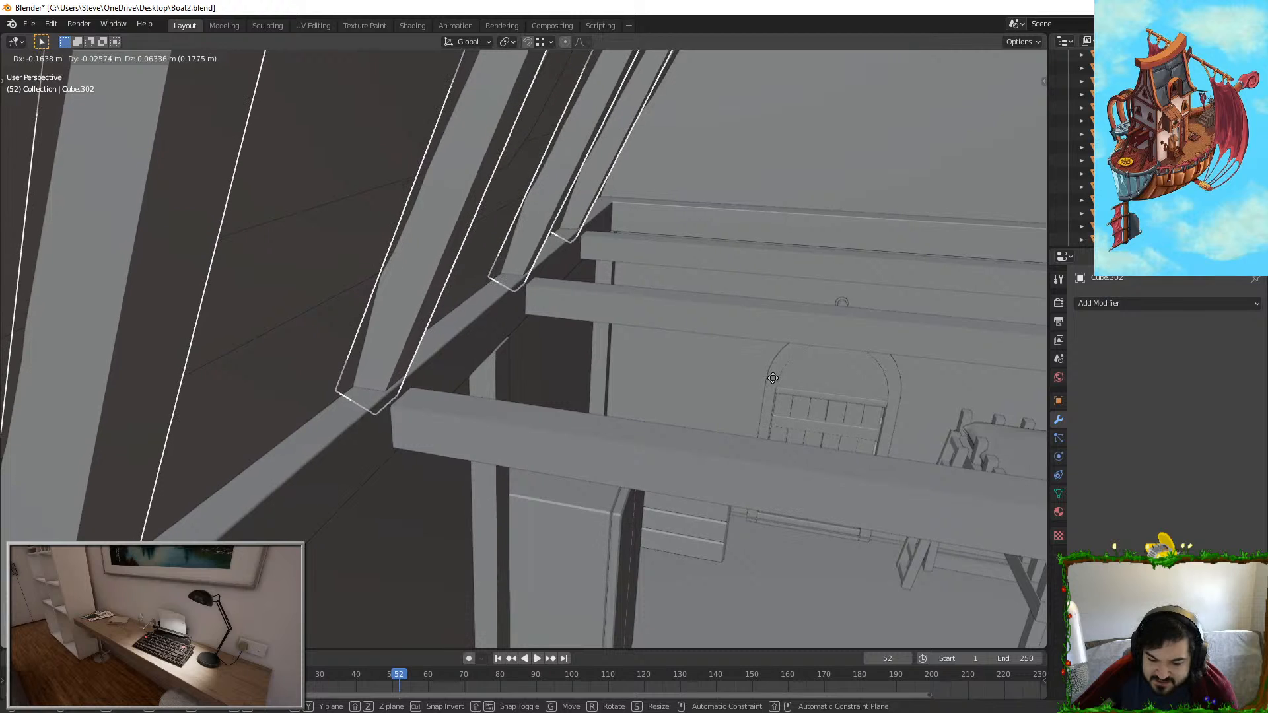
{"action": "left_click", "coordinate": [772, 378]}
{"action": "middle_click_drag", "start_coordinate": [772, 377], "coordinate": [668, 402]}
{"action": "scroll", "coordinate": [668, 402], "scroll_direction": "down", "scroll_amount": 4}
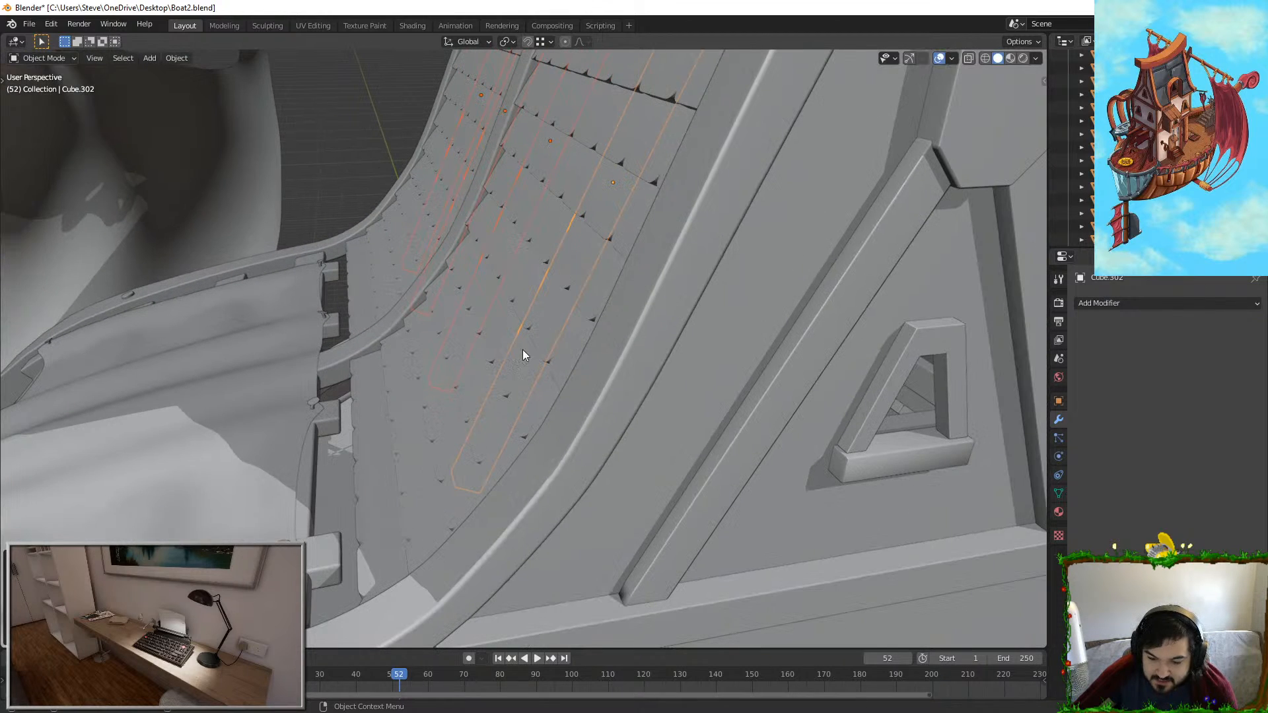
{"action": "middle_click_drag", "start_coordinate": [326, 160], "coordinate": [577, 344]}
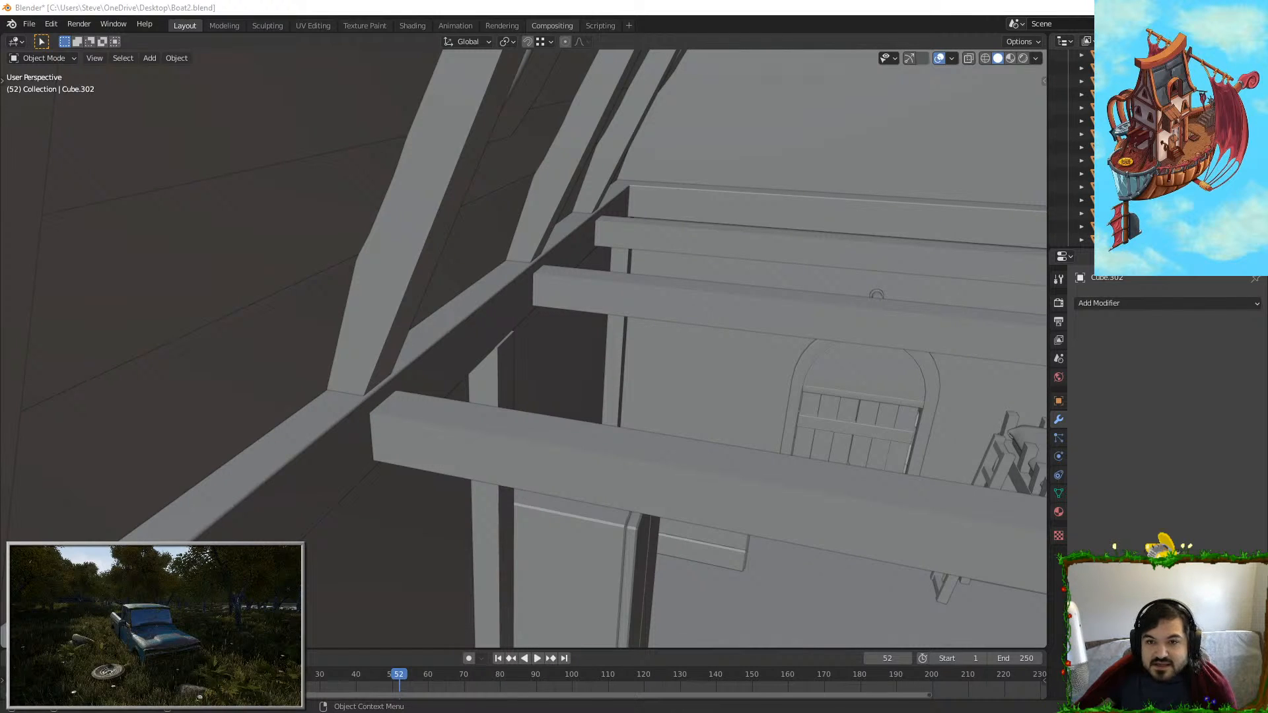
Step: Switch to the ArtStation portfolio in the browser and open two projects from the Environments album in new tabs
{"action": "key", "text": "alt+Tab"}
{"action": "scroll", "coordinate": [255, 381], "scroll_direction": "down", "scroll_amount": 5}
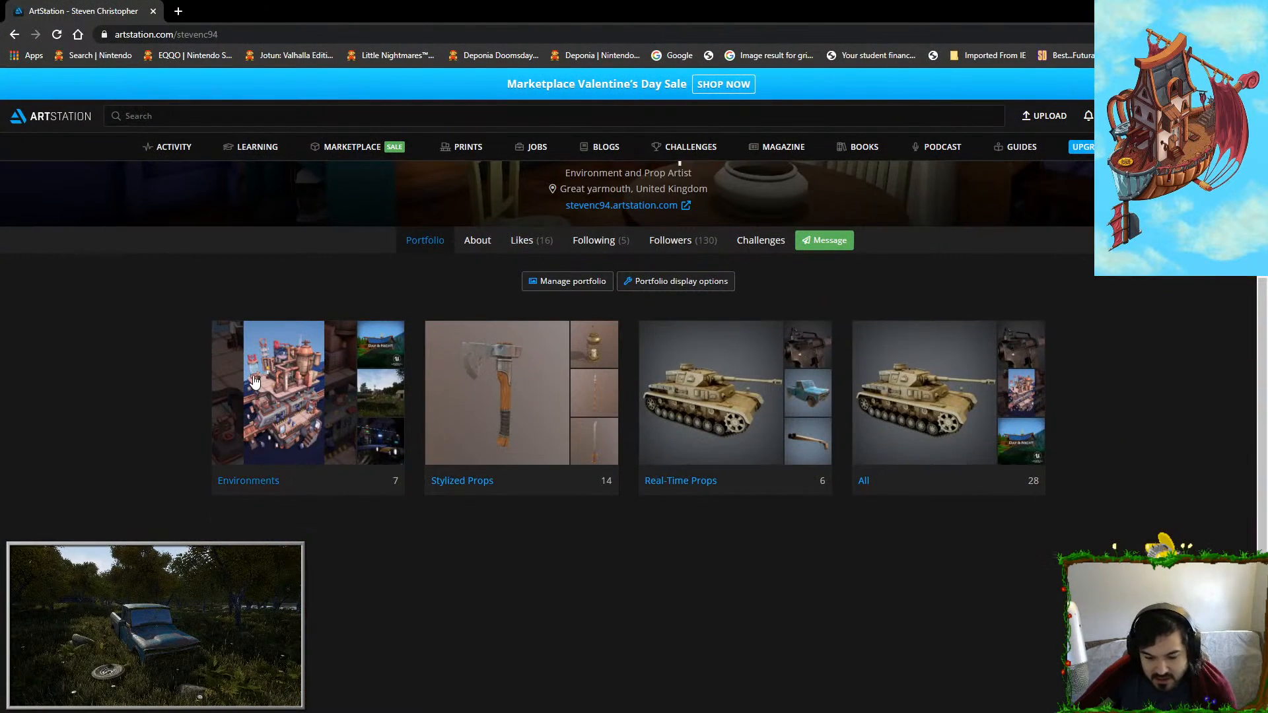
{"action": "left_click", "coordinate": [255, 381]}
{"action": "scroll", "coordinate": [486, 563], "scroll_direction": "down", "scroll_amount": 3}
{"action": "middle_click", "coordinate": [236, 493]}
{"action": "middle_click", "coordinate": [112, 492]}
{"action": "scroll", "coordinate": [172, 330], "scroll_direction": "up", "scroll_amount": 3}
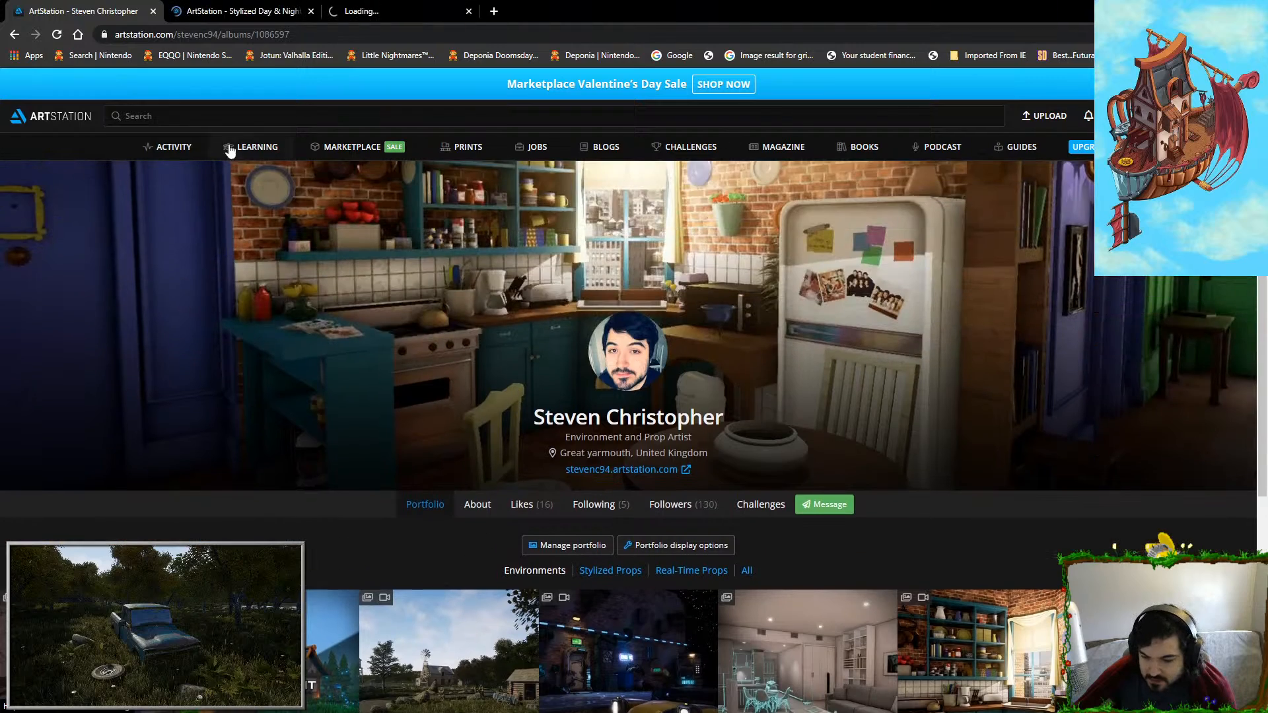
Step: Look through the day and night renders of the Stylized Day & Night project
{"action": "left_click", "coordinate": [241, 11]}
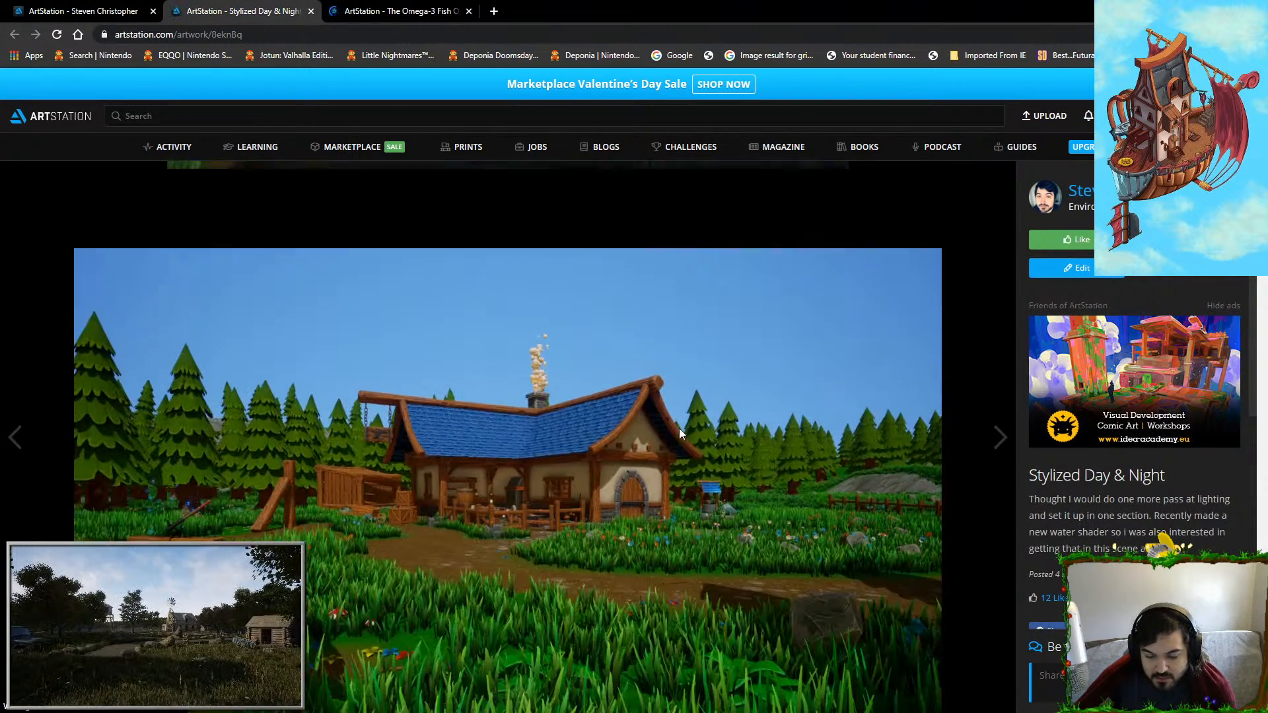
{"action": "scroll", "coordinate": [679, 427], "scroll_direction": "down", "scroll_amount": 9}
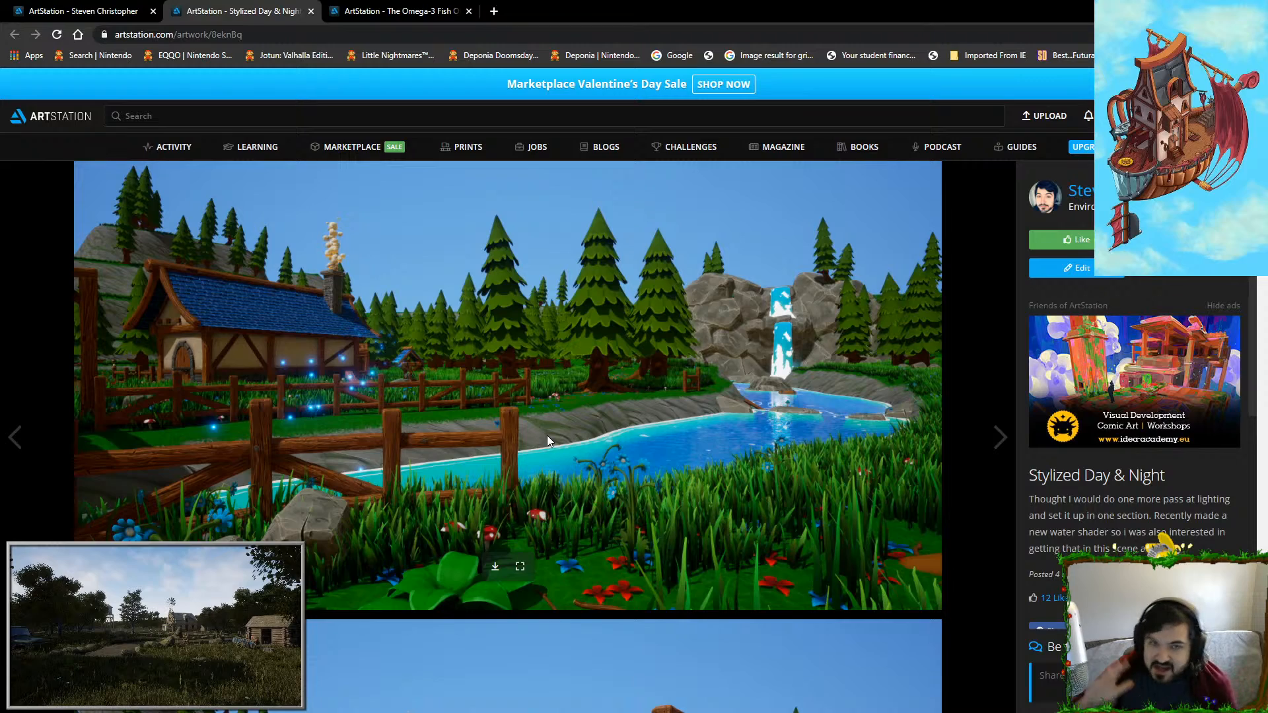
{"action": "scroll", "coordinate": [546, 435], "scroll_direction": "down", "scroll_amount": 7}
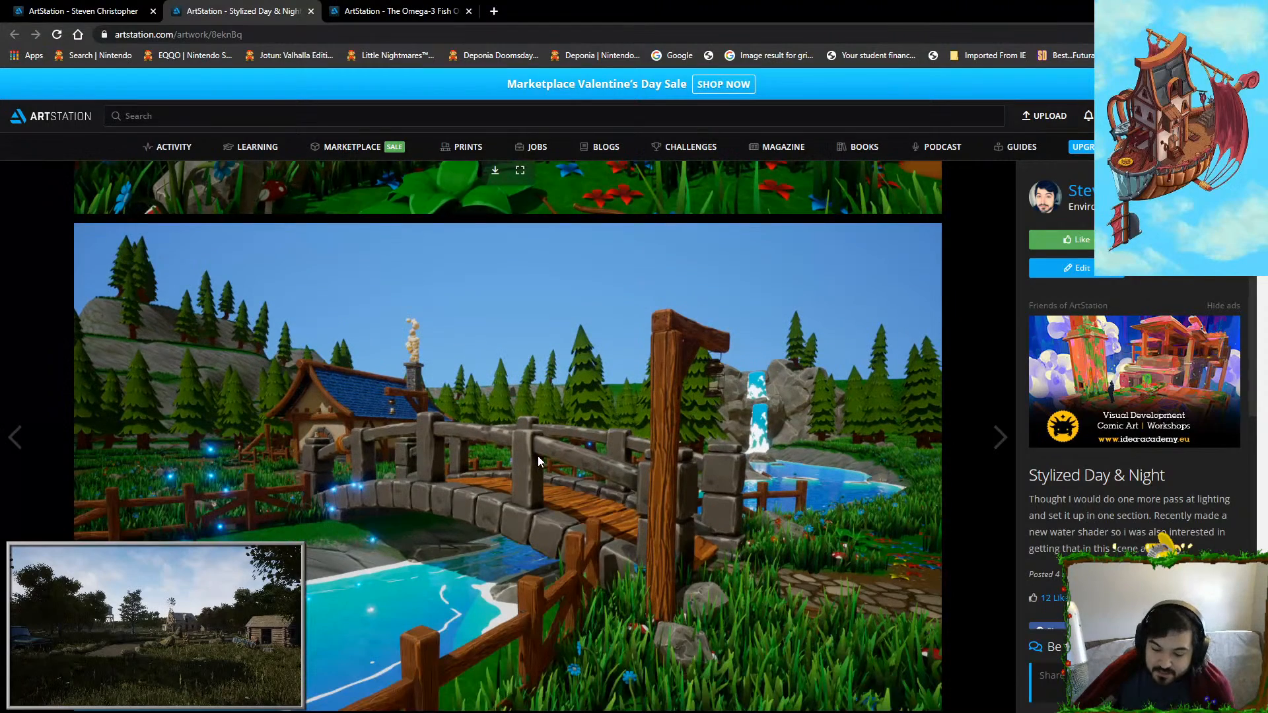
{"action": "scroll", "coordinate": [596, 382], "scroll_direction": "down", "scroll_amount": 6}
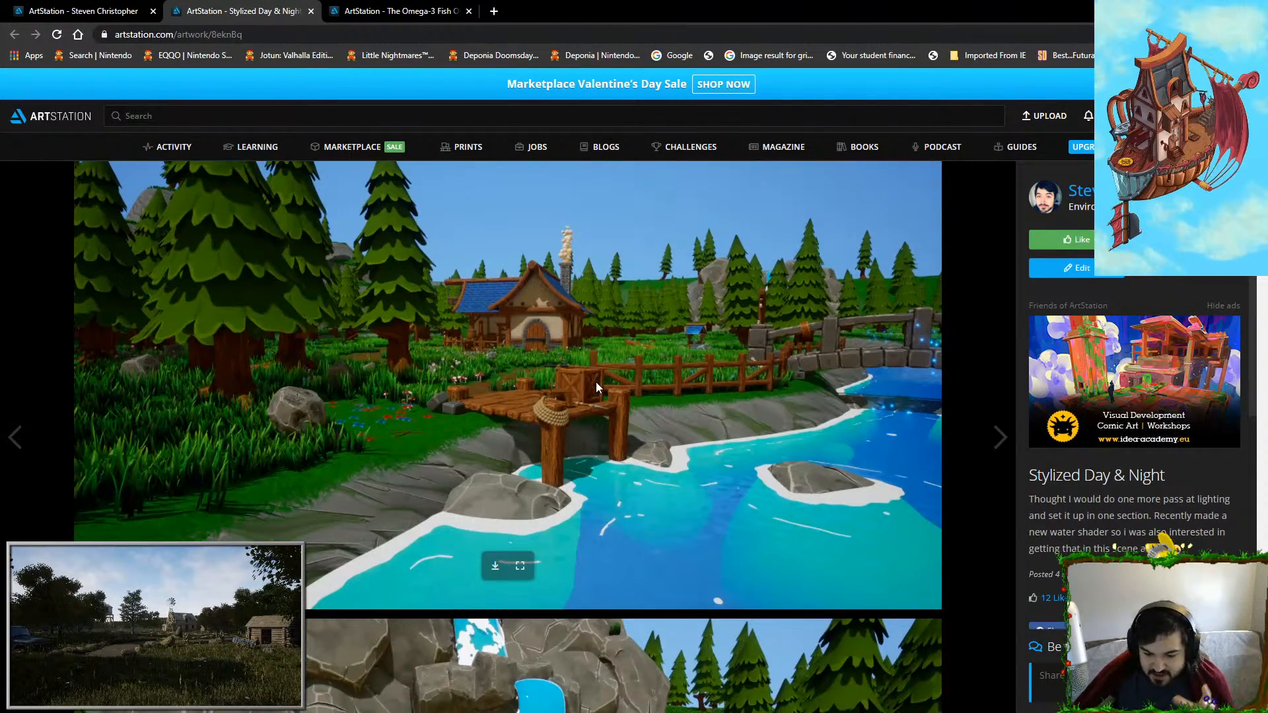
{"action": "scroll", "coordinate": [601, 462], "scroll_direction": "down", "scroll_amount": 12}
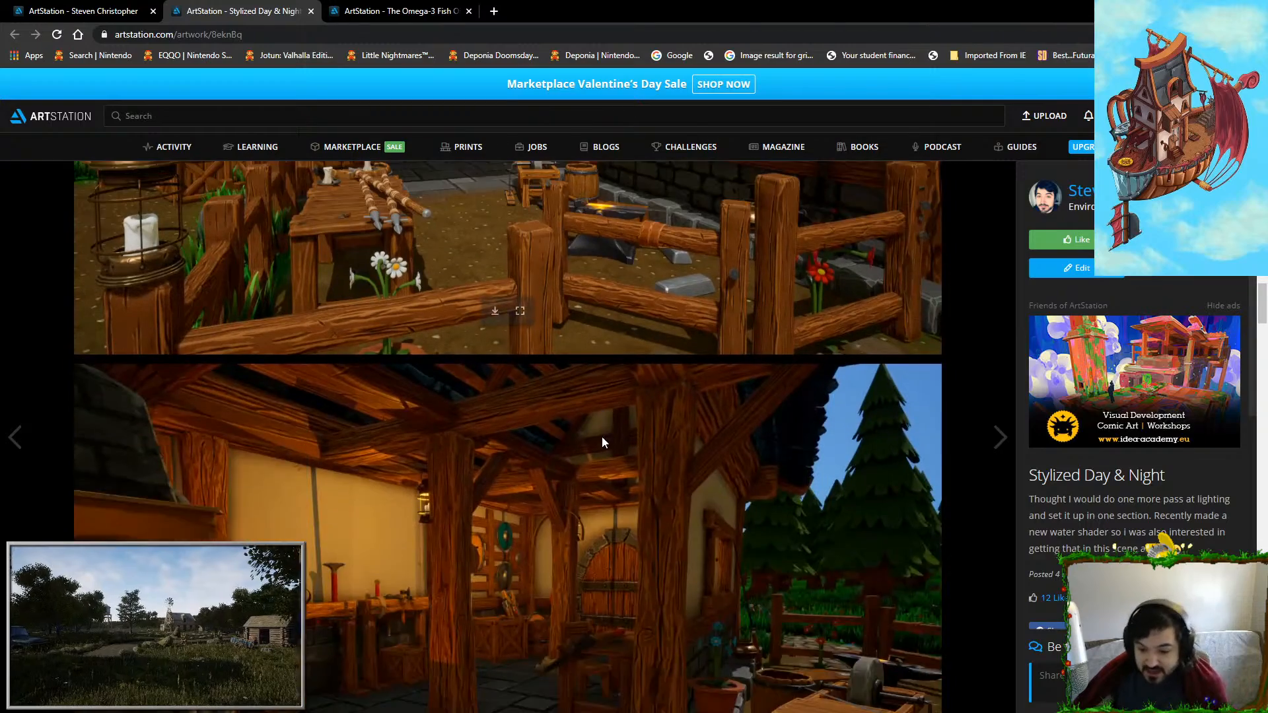
{"action": "scroll", "coordinate": [601, 429], "scroll_direction": "down", "scroll_amount": 10}
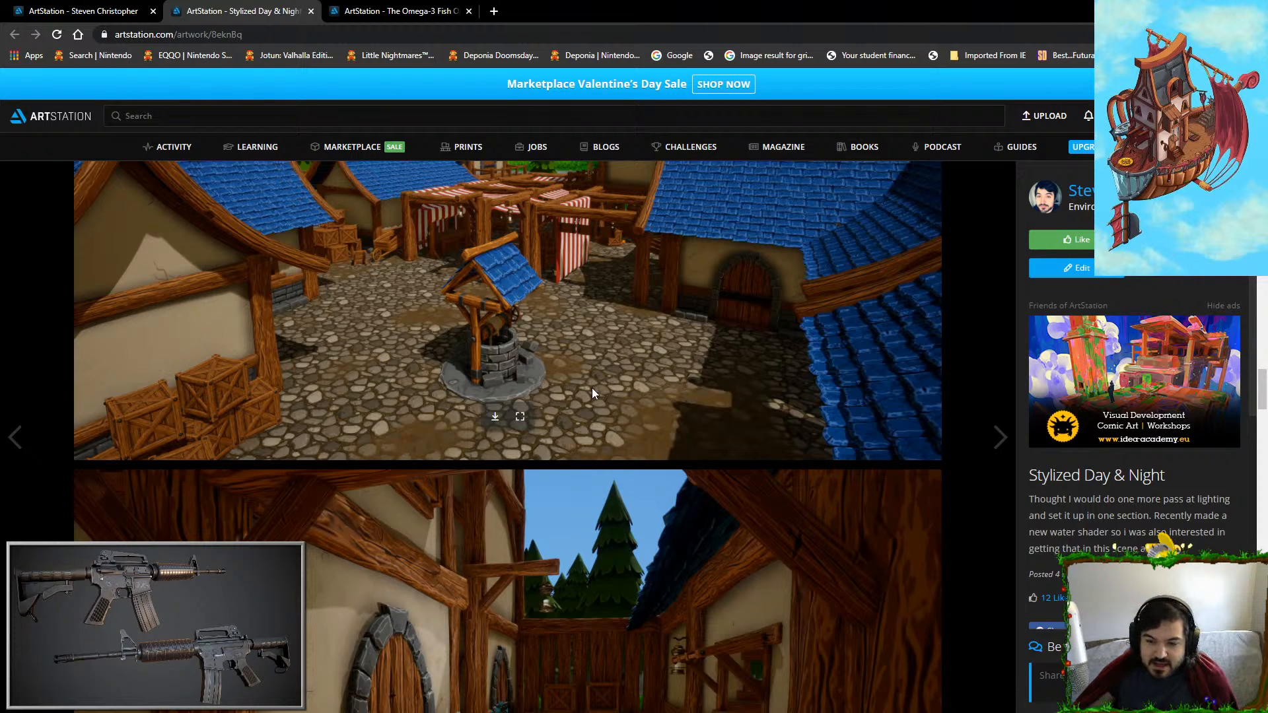
{"action": "scroll", "coordinate": [589, 381], "scroll_direction": "down", "scroll_amount": 5}
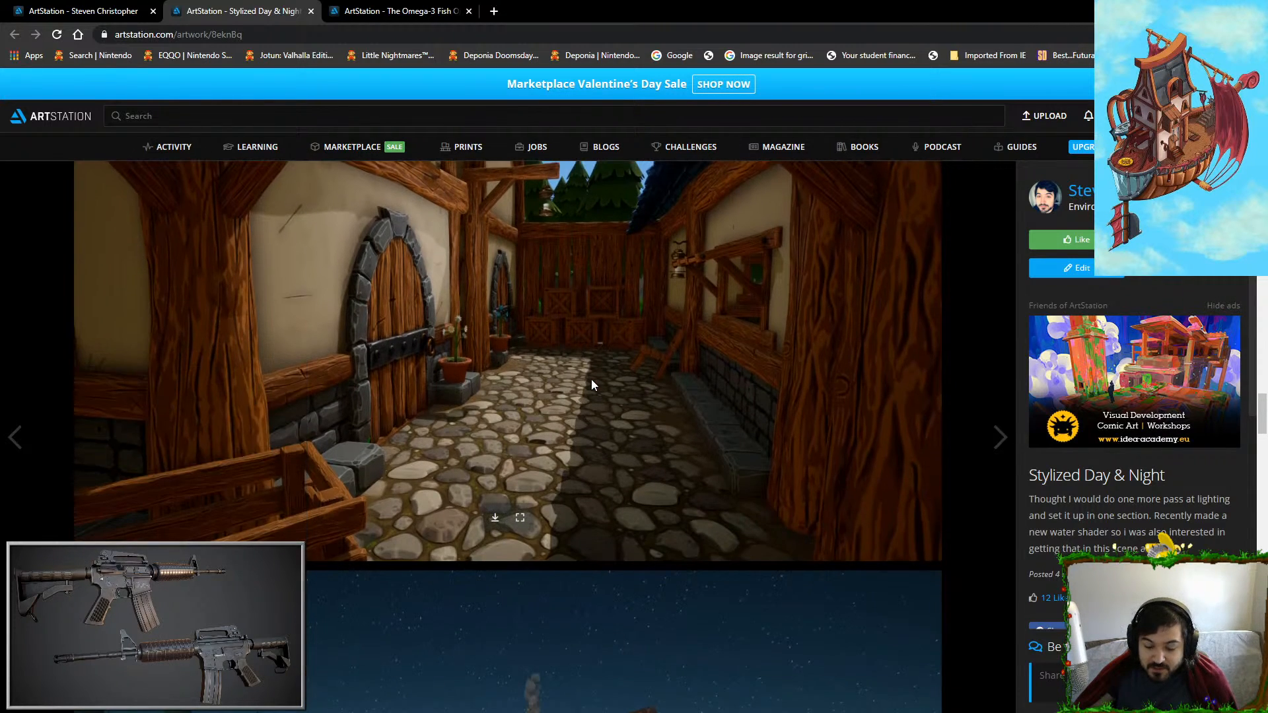
{"action": "scroll", "coordinate": [591, 379], "scroll_direction": "down", "scroll_amount": 5}
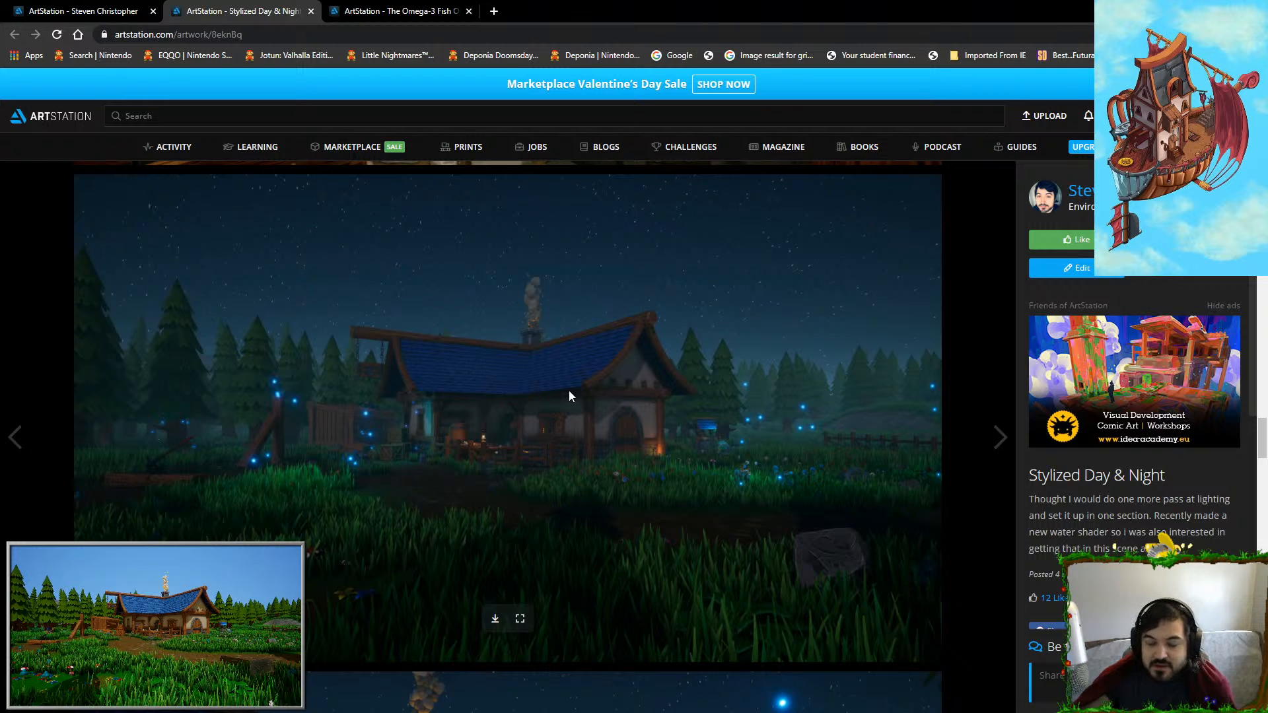
{"action": "scroll", "coordinate": [592, 435], "scroll_direction": "down", "scroll_amount": 1}
{"action": "scroll", "coordinate": [592, 433], "scroll_direction": "down", "scroll_amount": 8}
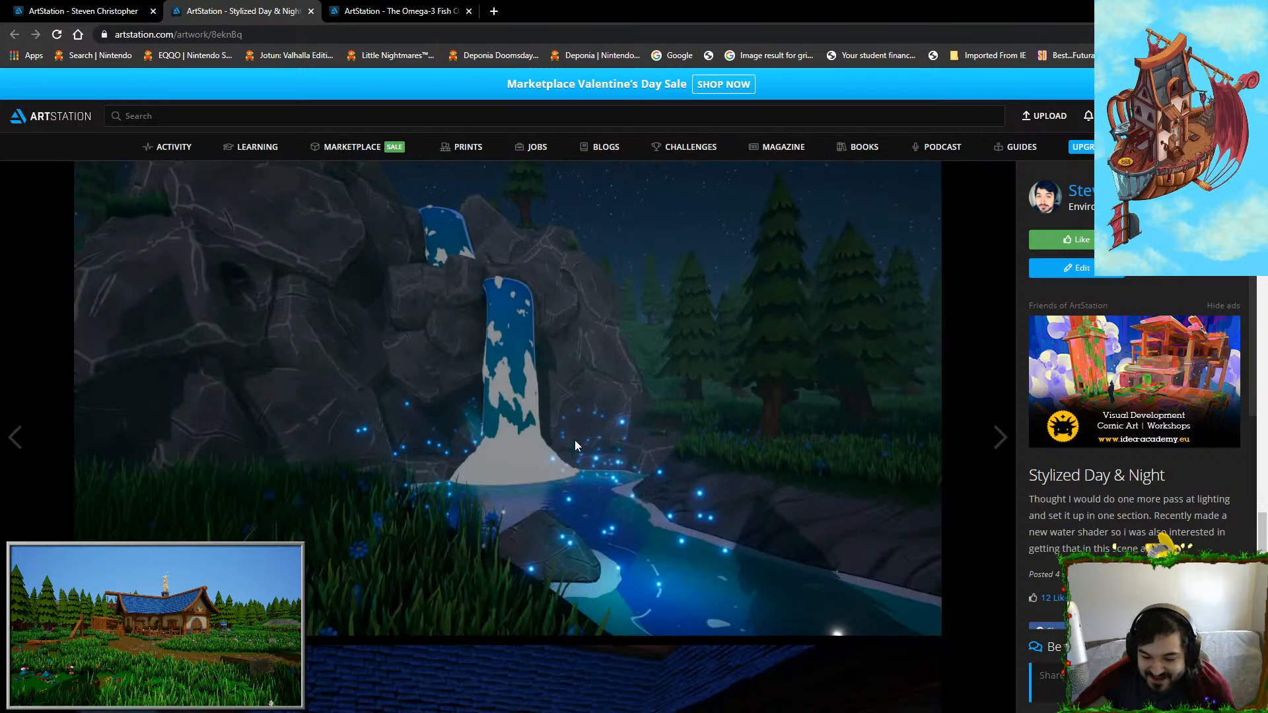
{"action": "scroll", "coordinate": [675, 555], "scroll_direction": "down", "scroll_amount": 8}
{"action": "scroll", "coordinate": [676, 560], "scroll_direction": "down", "scroll_amount": 10}
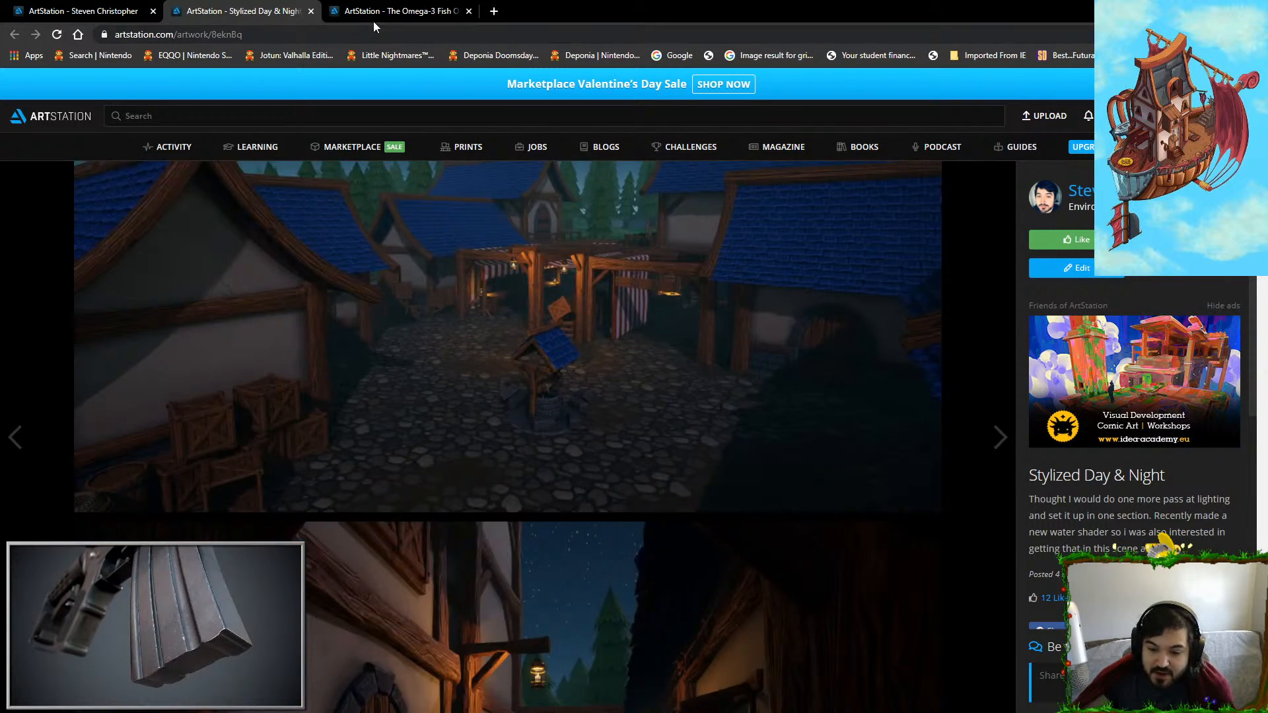
Step: View The Omega-3 Fish Oil (UE4) project's renders and open the original concept artwork in a new tab
{"action": "left_click", "coordinate": [374, 19]}
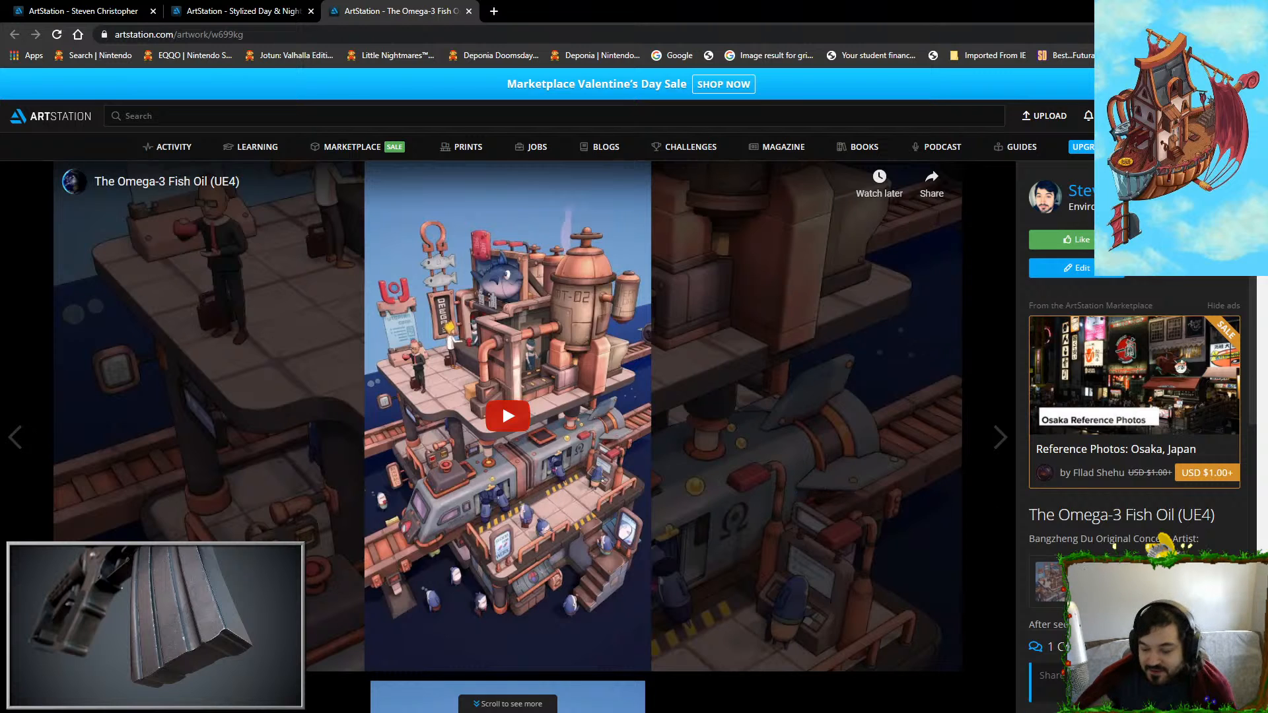
{"action": "middle_click", "coordinate": [502, 403]}
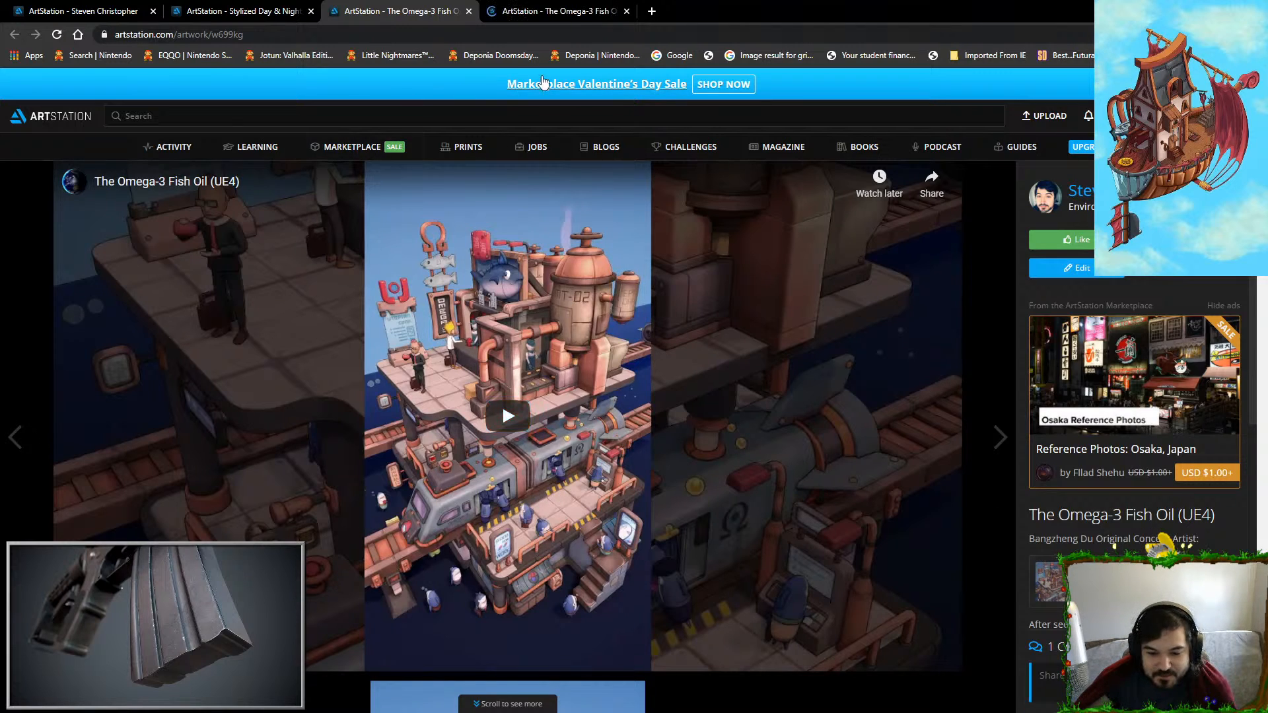
{"action": "key", "text": "ctrl+Tab"}
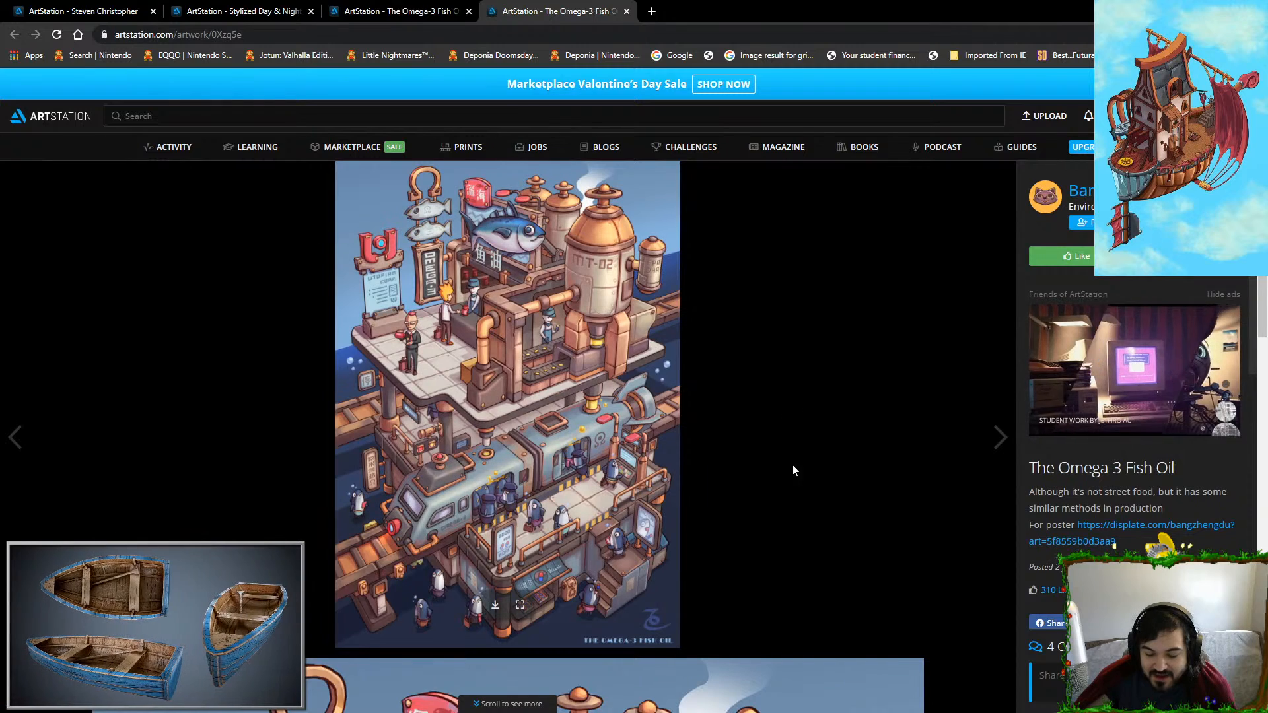
{"action": "key", "text": "ctrl+shift+Tab"}
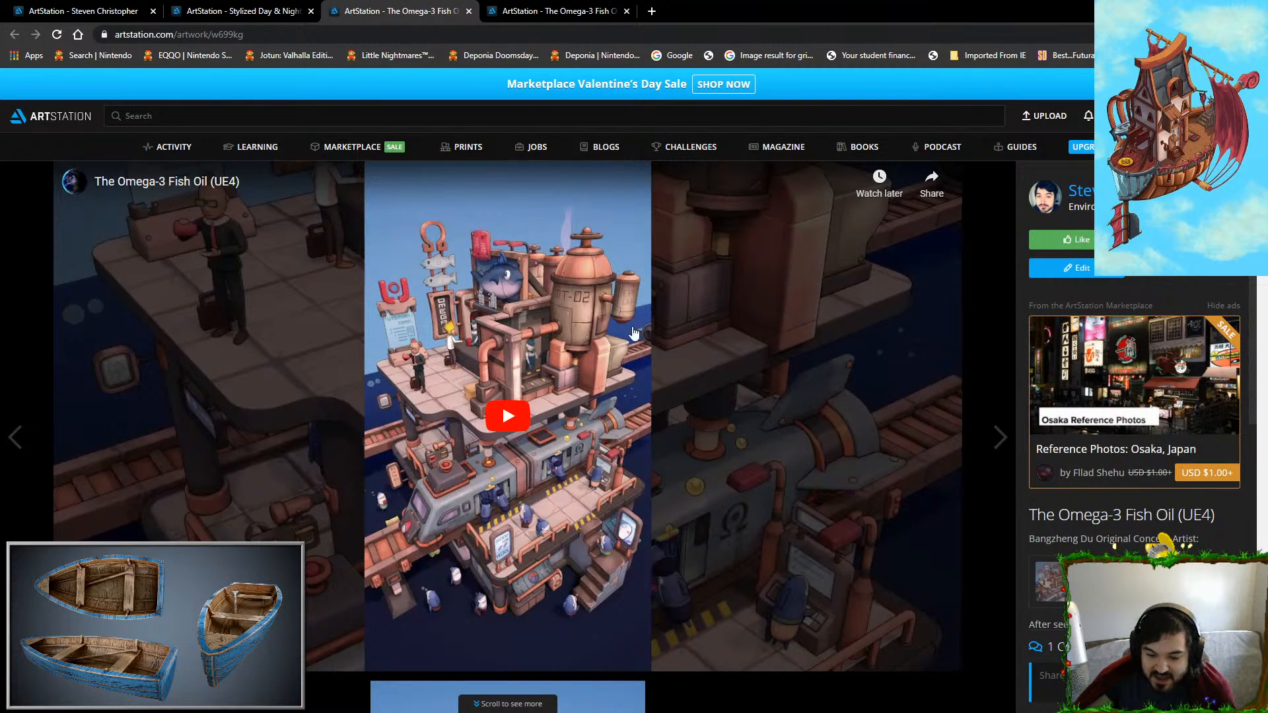
{"action": "scroll", "coordinate": [633, 332], "scroll_direction": "down", "scroll_amount": 9}
{"action": "scroll", "coordinate": [704, 387], "scroll_direction": "up", "scroll_amount": 2}
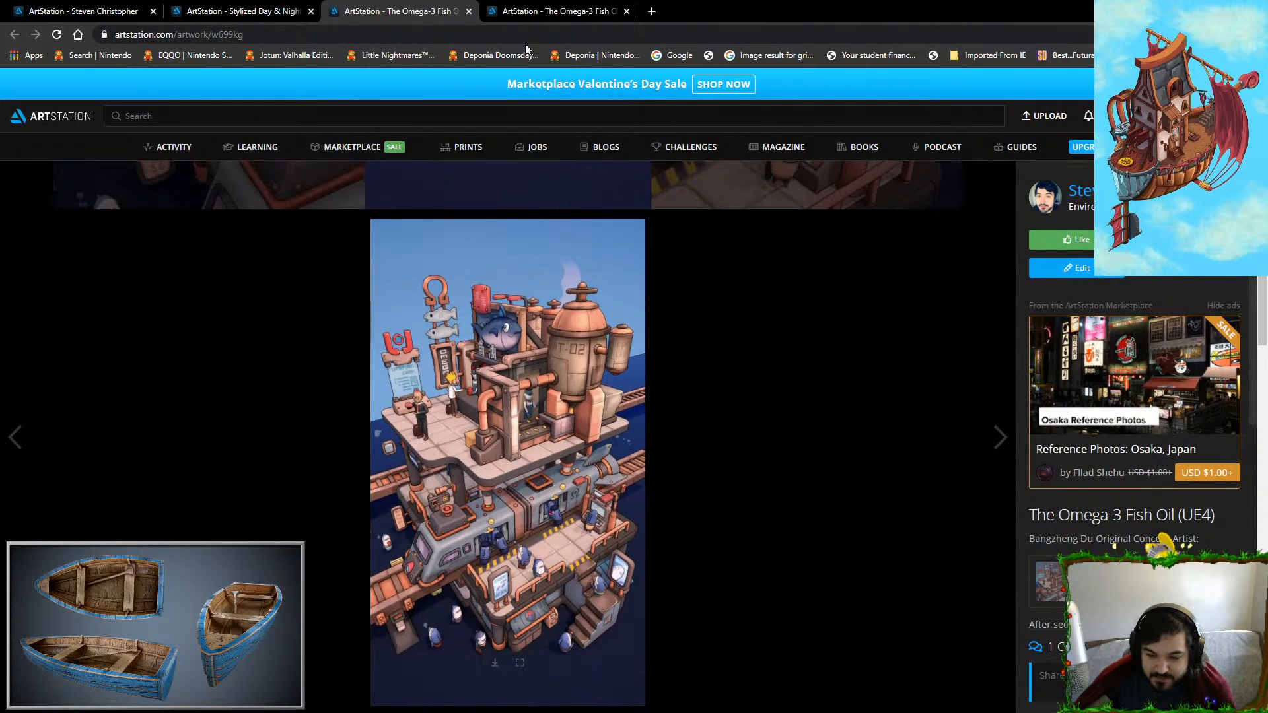
Step: Compare the full Omega-3 Fish Oil render with the original concept artwork by switching repeatedly between them
{"action": "key", "text": "ctrl+Tab"}
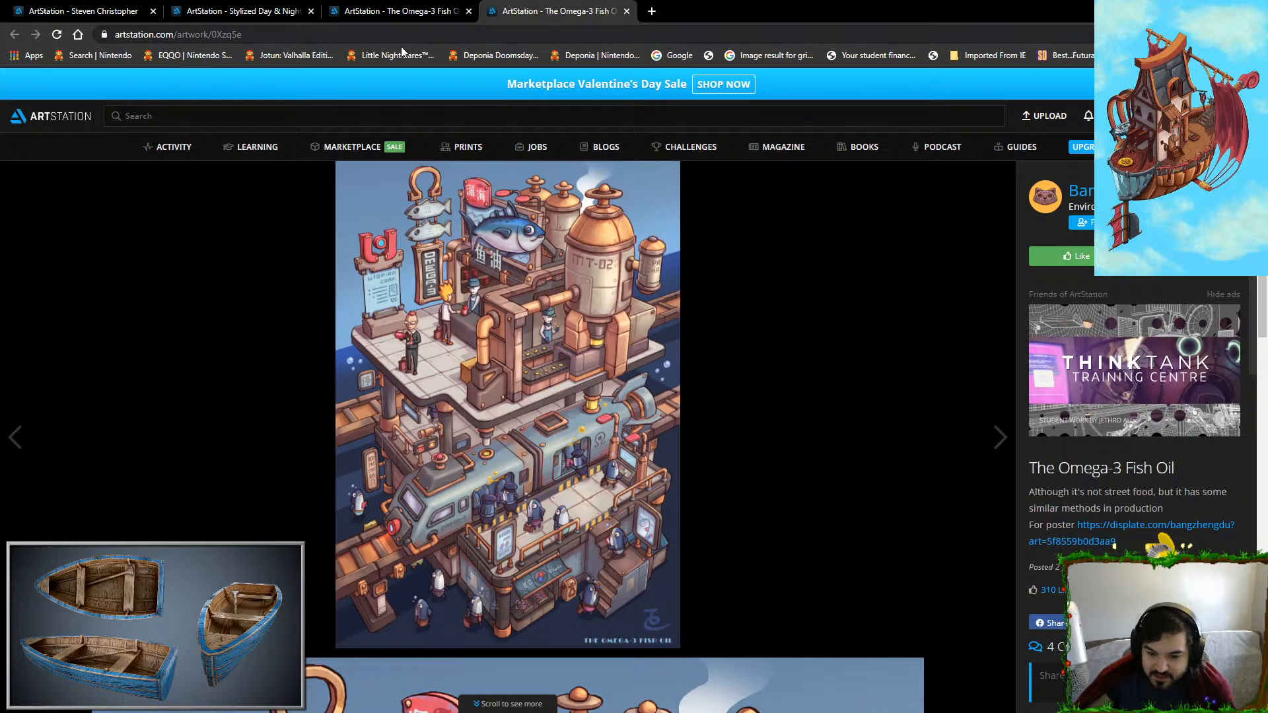
{"action": "left_click", "coordinate": [406, 12]}
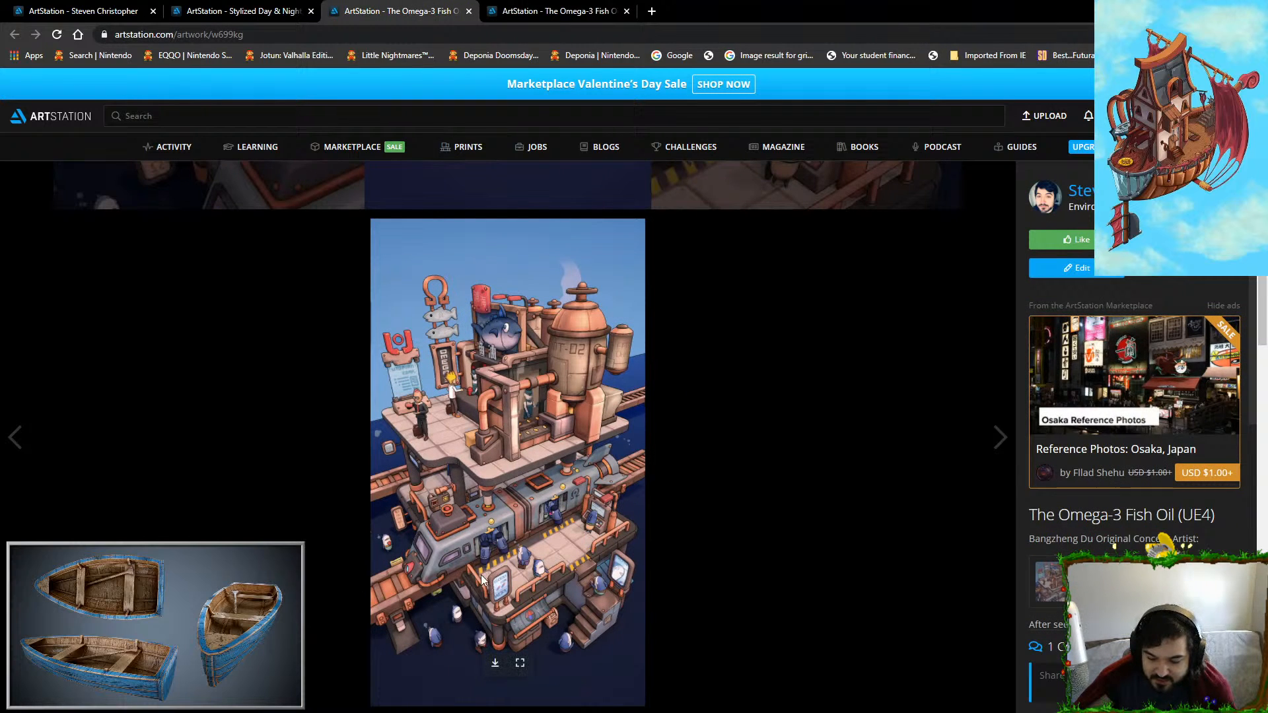
{"action": "scroll", "coordinate": [482, 580], "scroll_direction": "down", "scroll_amount": 1}
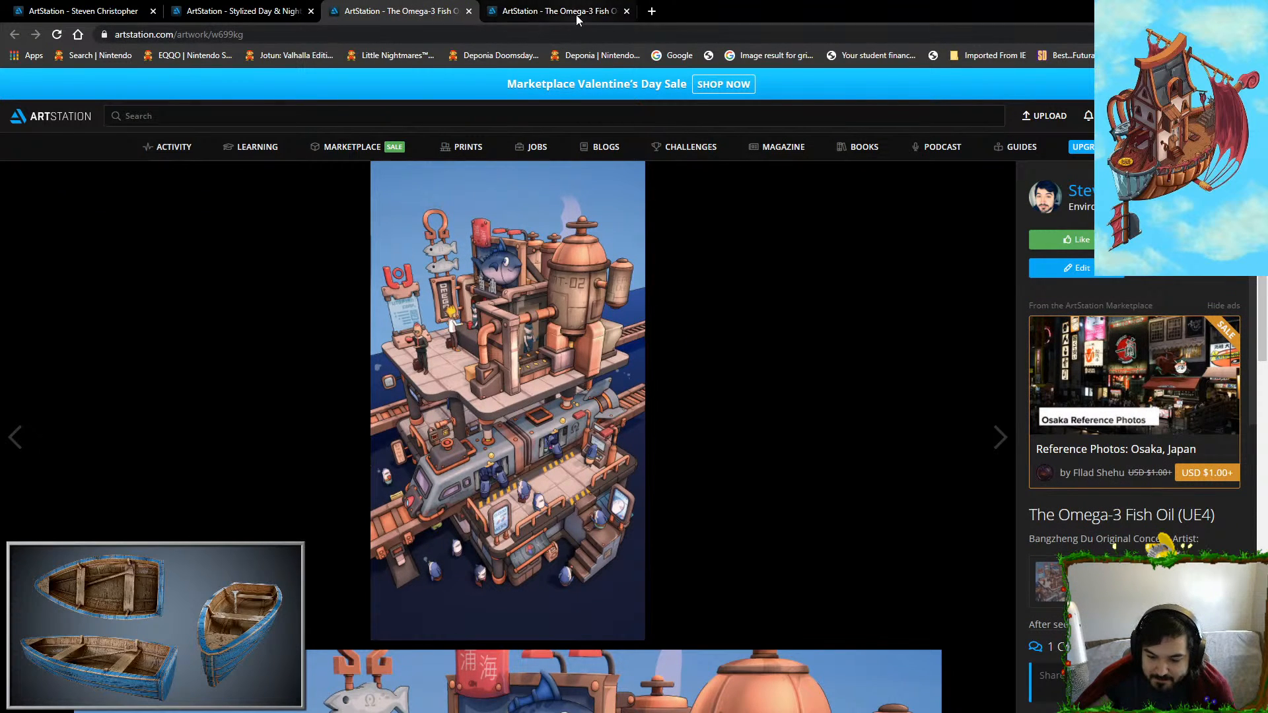
{"action": "left_click", "coordinate": [575, 15]}
{"action": "key", "text": "ctrl+shift+Tab"}
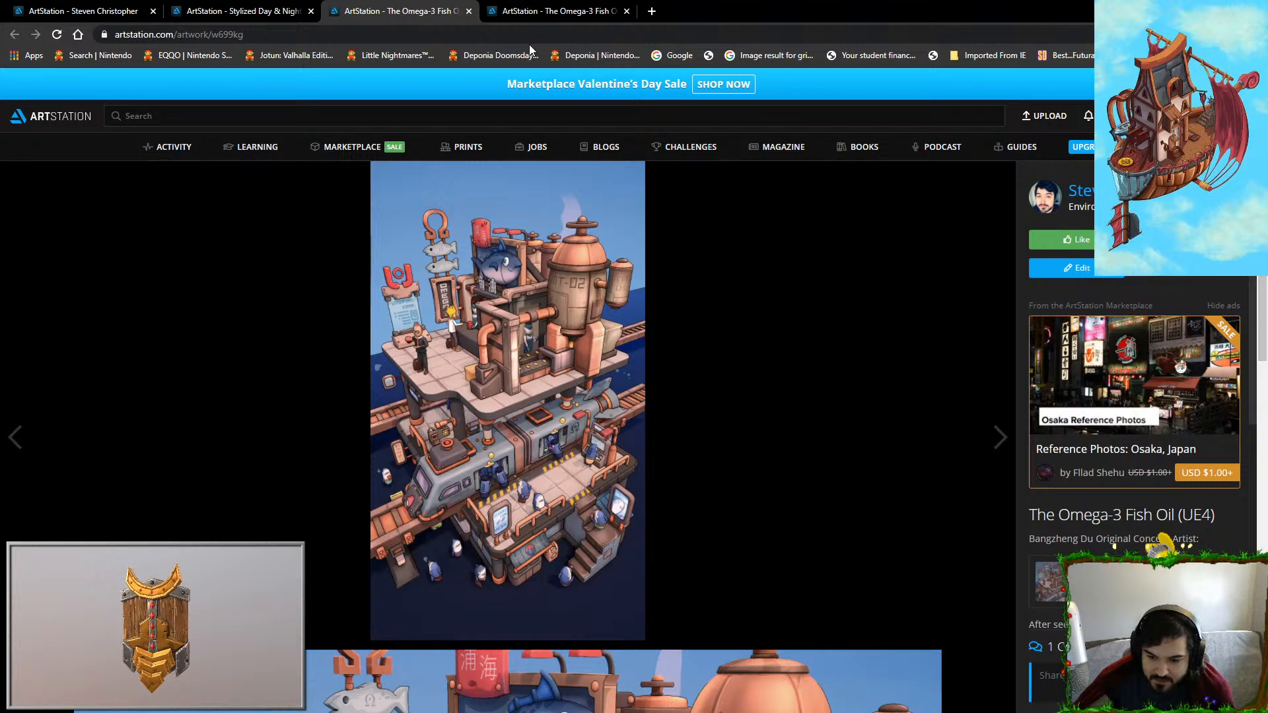
{"action": "left_click", "coordinate": [525, 18]}
{"action": "left_click", "coordinate": [418, 11]}
{"action": "left_click", "coordinate": [512, 11]}
{"action": "left_click", "coordinate": [426, 12]}
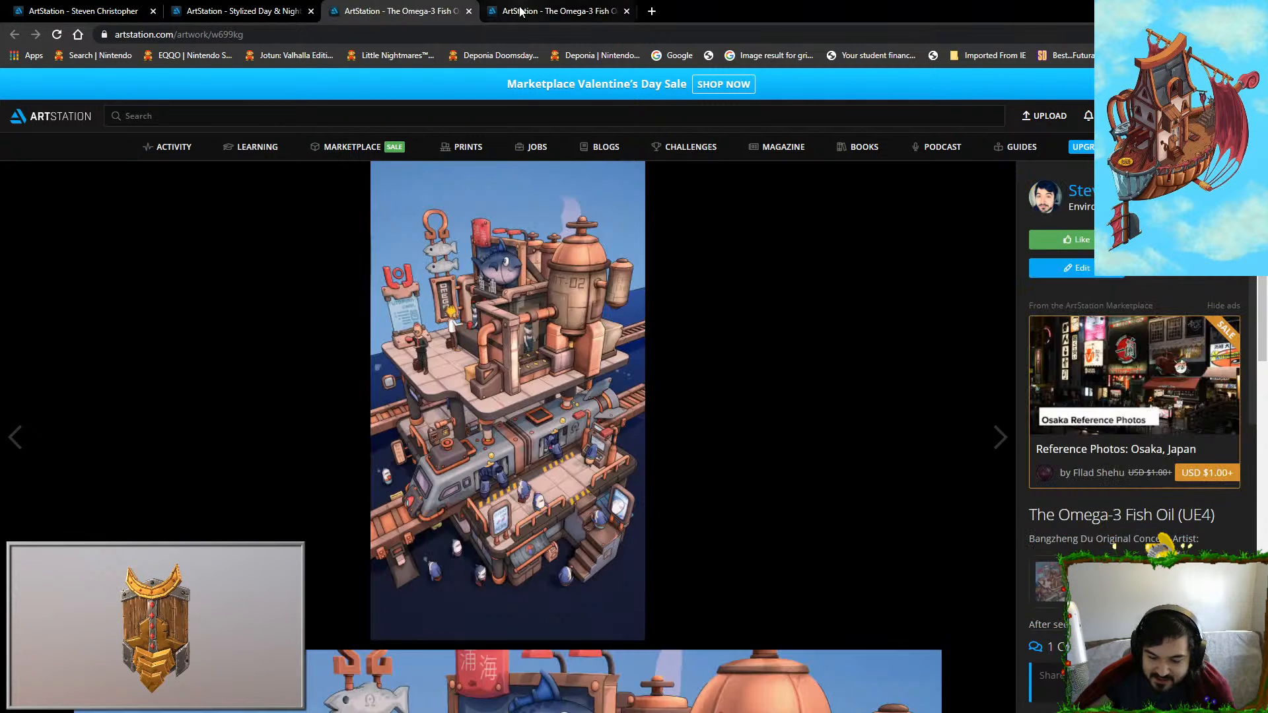
{"action": "left_click", "coordinate": [520, 11]}
{"action": "left_click", "coordinate": [391, 12]}
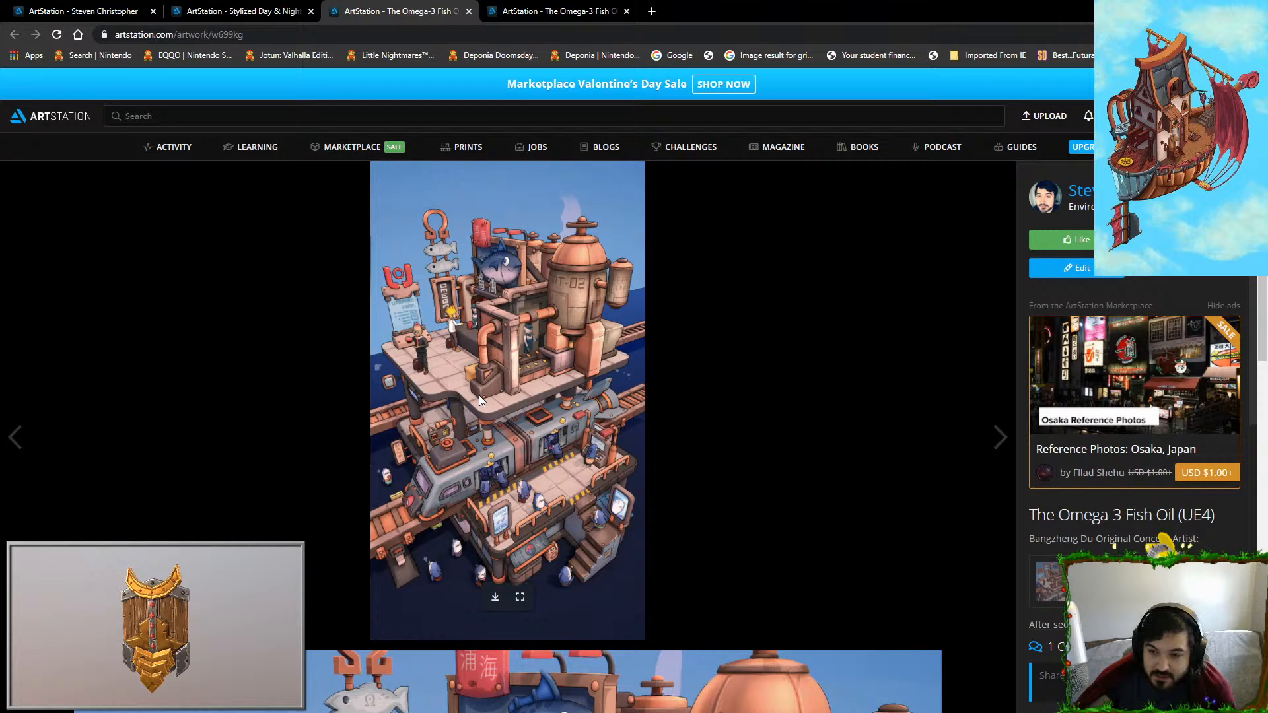
Step: Return to the Stylized Day & Night project and view its remaining night-time village renders
{"action": "left_click", "coordinate": [288, 15]}
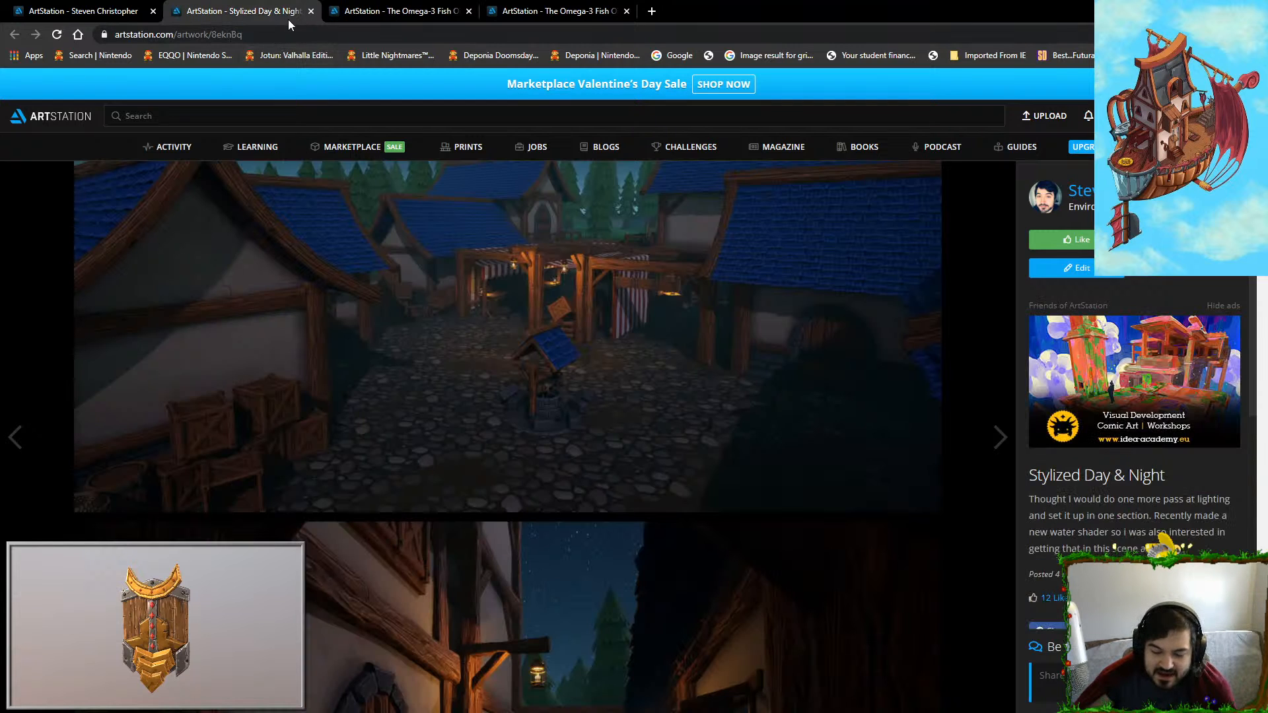
{"action": "scroll", "coordinate": [560, 540], "scroll_direction": "down", "scroll_amount": 3}
{"action": "scroll", "coordinate": [672, 502], "scroll_direction": "down", "scroll_amount": 8}
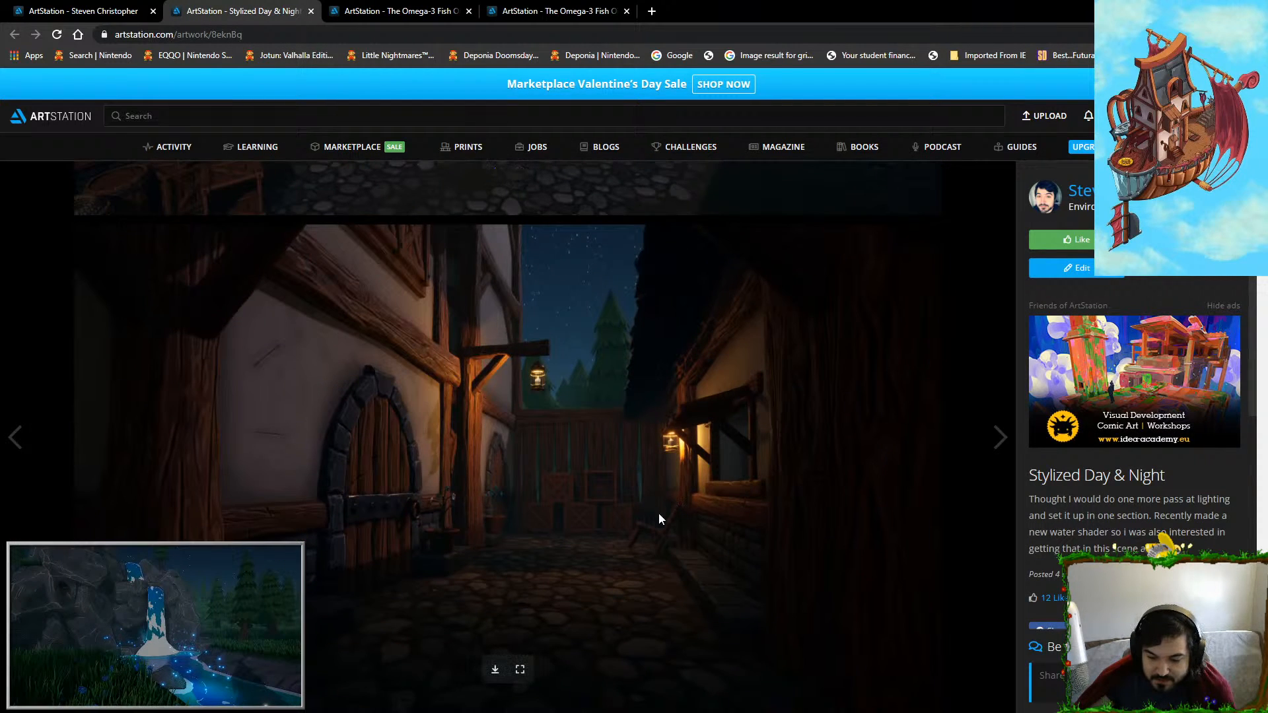
Step: Examine the night-time alley, interior and lakeside cottage renders of the Stylized Day & Night project
{"action": "scroll", "coordinate": [754, 572], "scroll_direction": "down", "scroll_amount": 15}
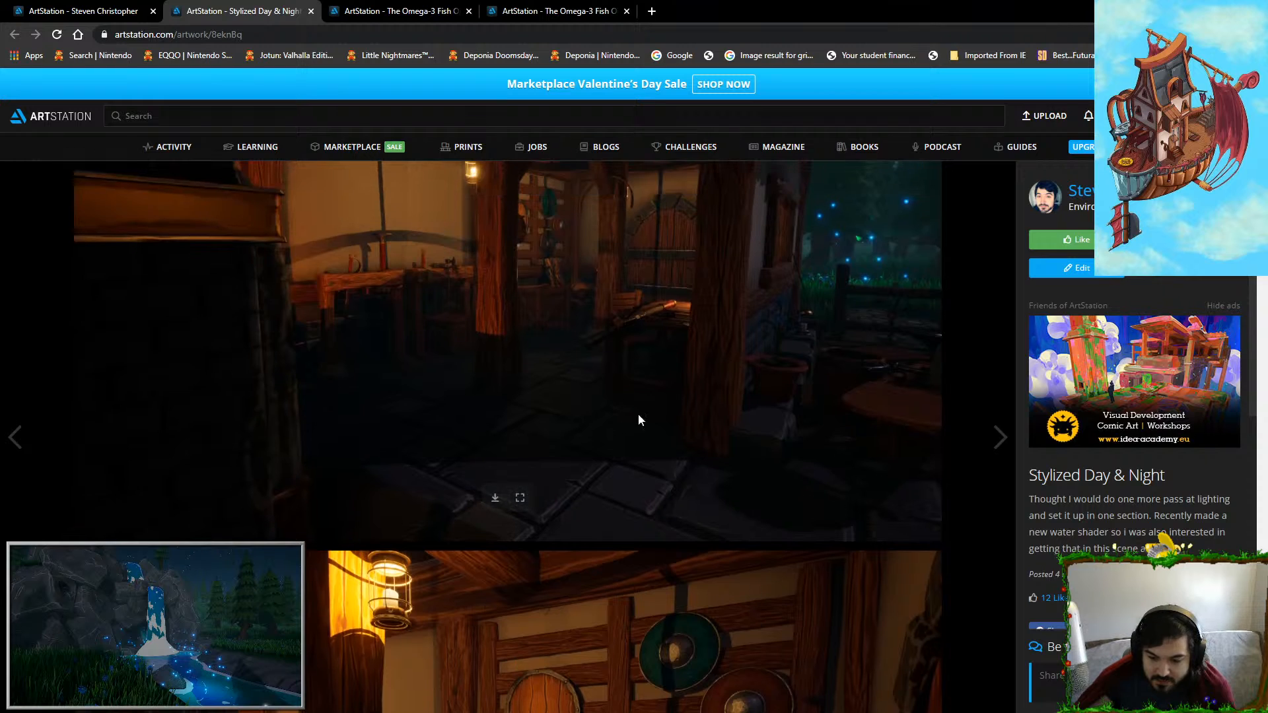
{"action": "scroll", "coordinate": [785, 540], "scroll_direction": "down", "scroll_amount": 15}
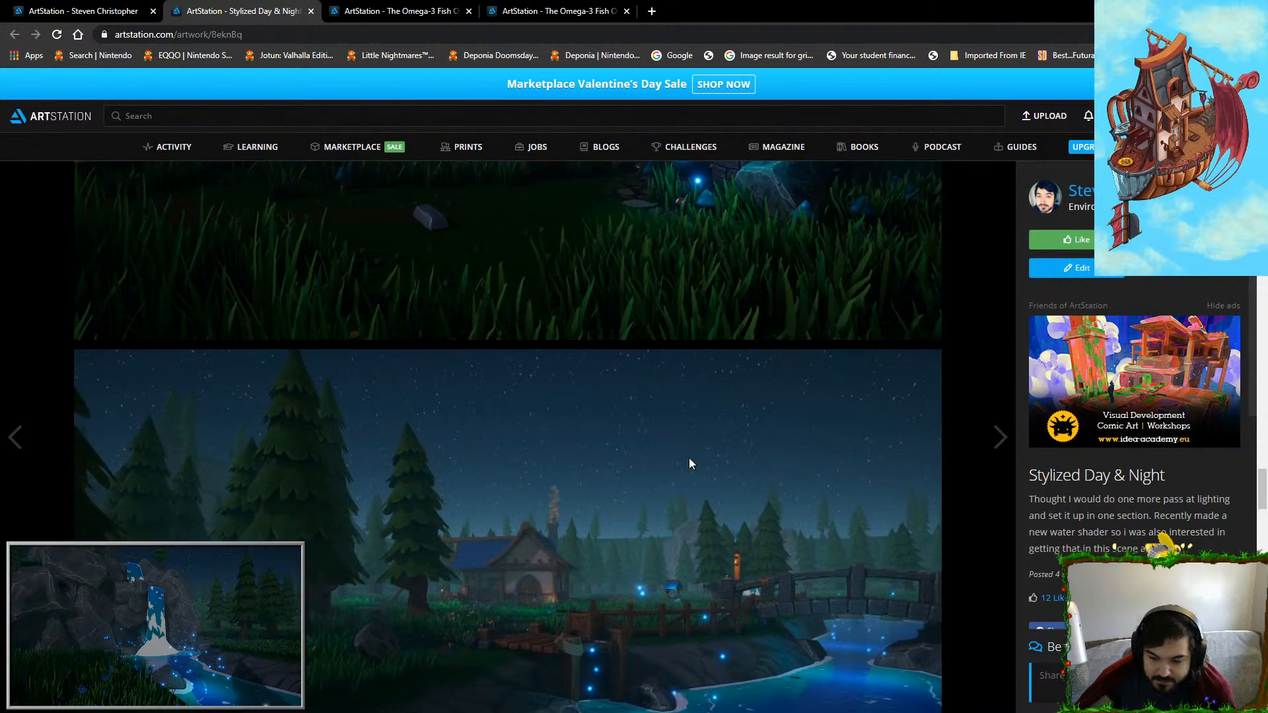
{"action": "scroll", "coordinate": [729, 433], "scroll_direction": "up", "scroll_amount": 5}
{"action": "scroll", "coordinate": [396, 574], "scroll_direction": "down", "scroll_amount": 5}
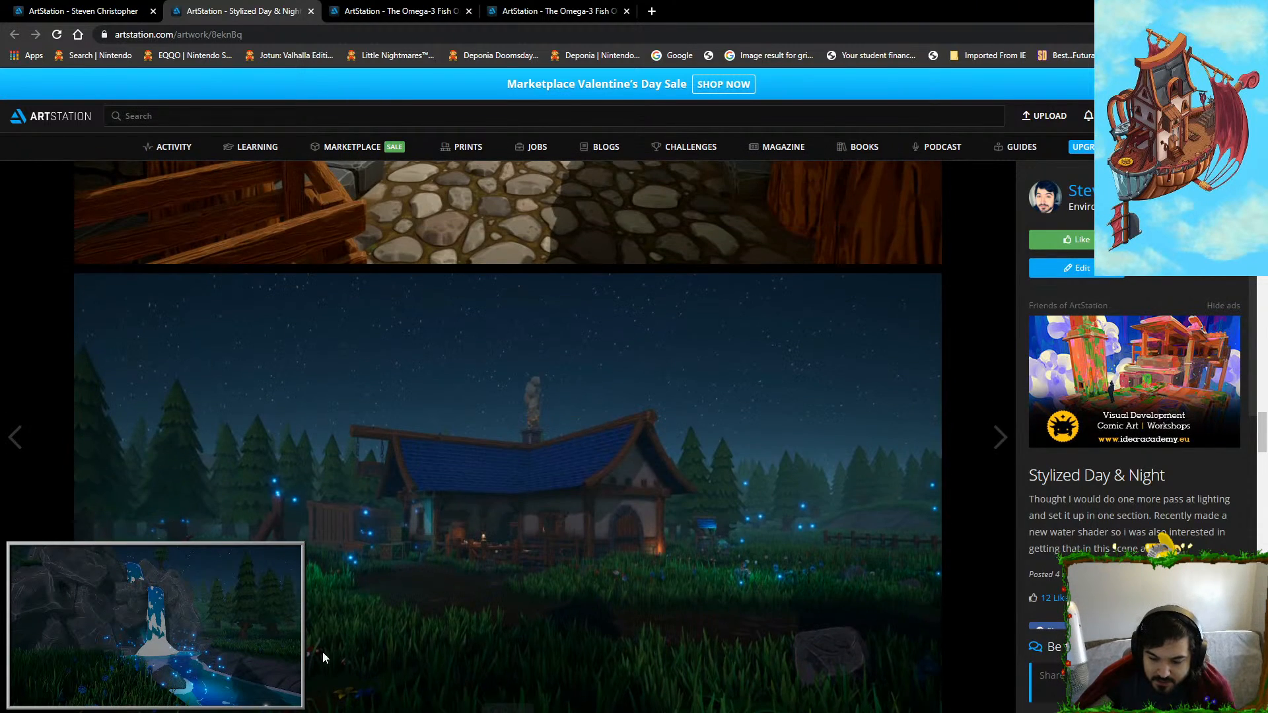
{"action": "scroll", "coordinate": [493, 507], "scroll_direction": "up", "scroll_amount": 15}
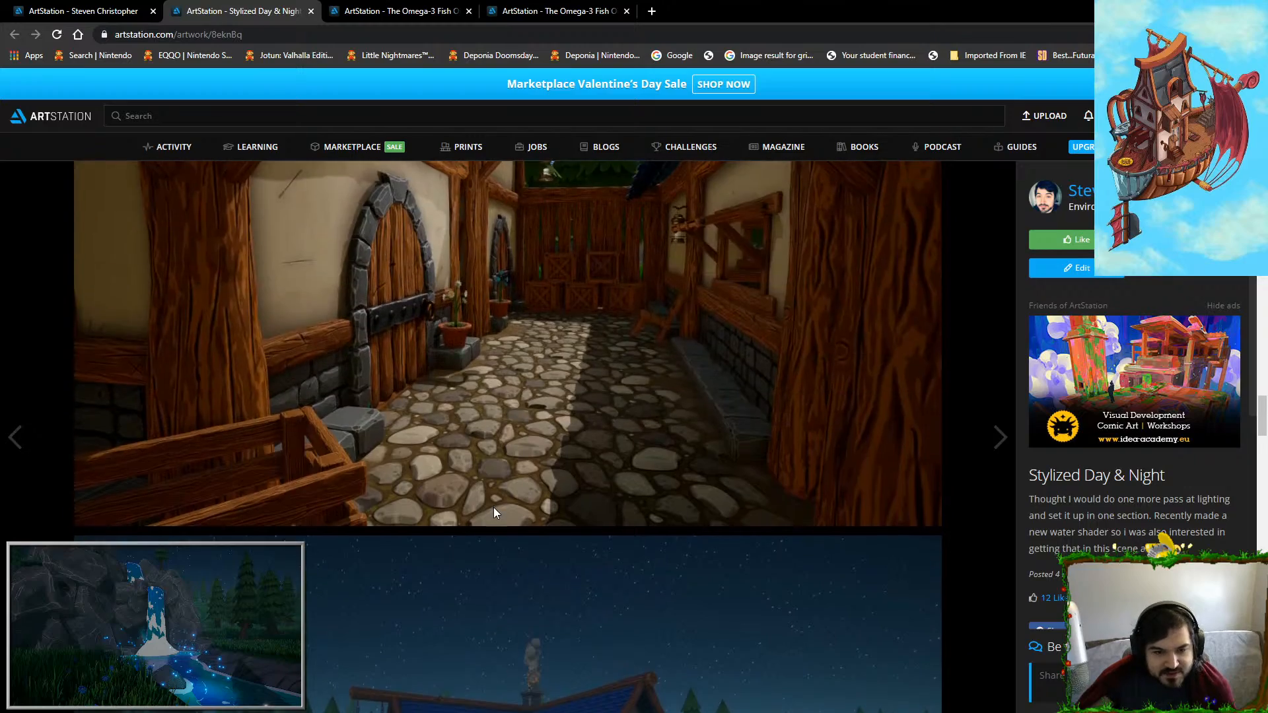
Step: Review the project's shield-wall interior and its daytime village square, bridge, lakeside and cottage renders
{"action": "scroll", "coordinate": [493, 507], "scroll_direction": "up", "scroll_amount": 10}
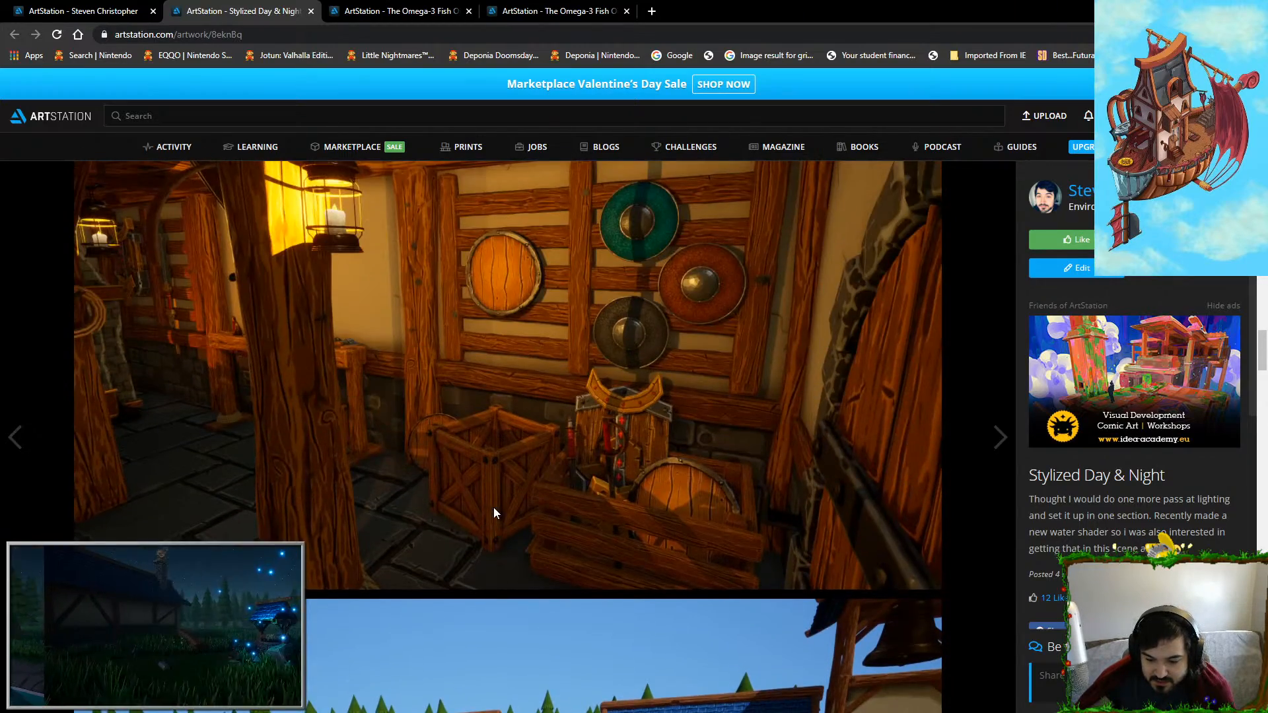
{"action": "scroll", "coordinate": [494, 508], "scroll_direction": "down", "scroll_amount": 6}
{"action": "scroll", "coordinate": [525, 471], "scroll_direction": "down", "scroll_amount": 10}
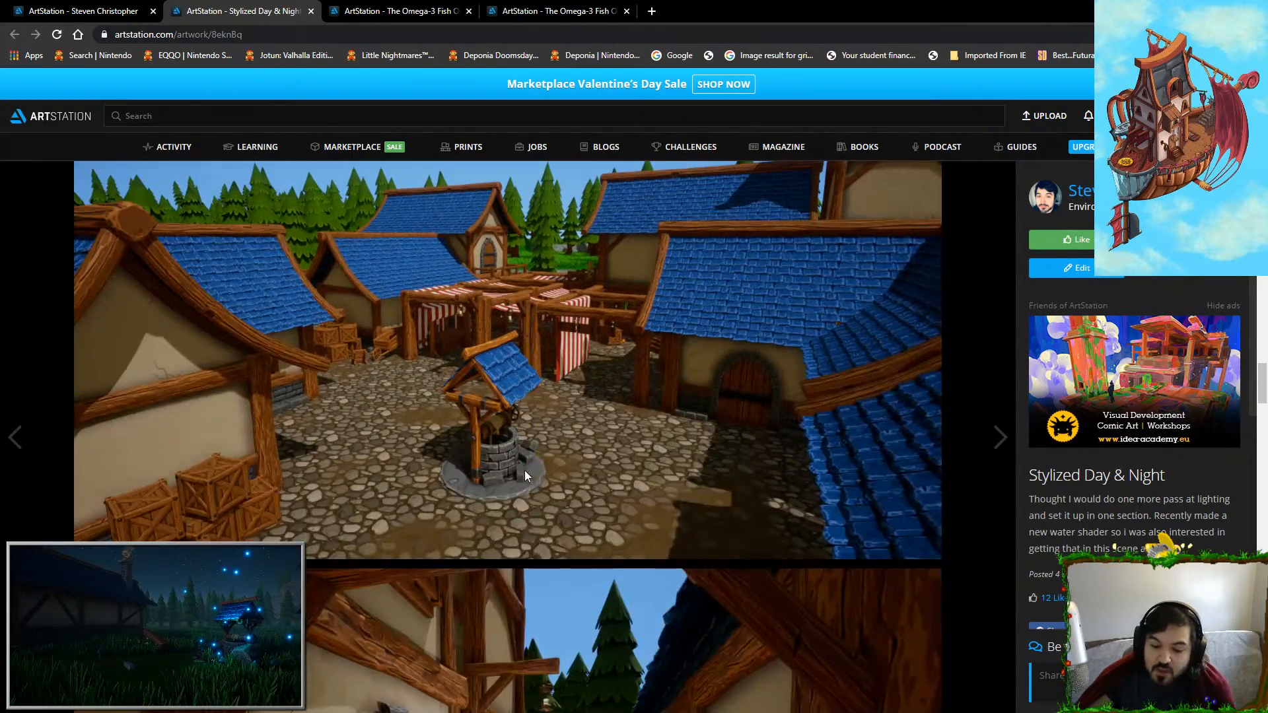
{"action": "scroll", "coordinate": [513, 287], "scroll_direction": "up", "scroll_amount": 1}
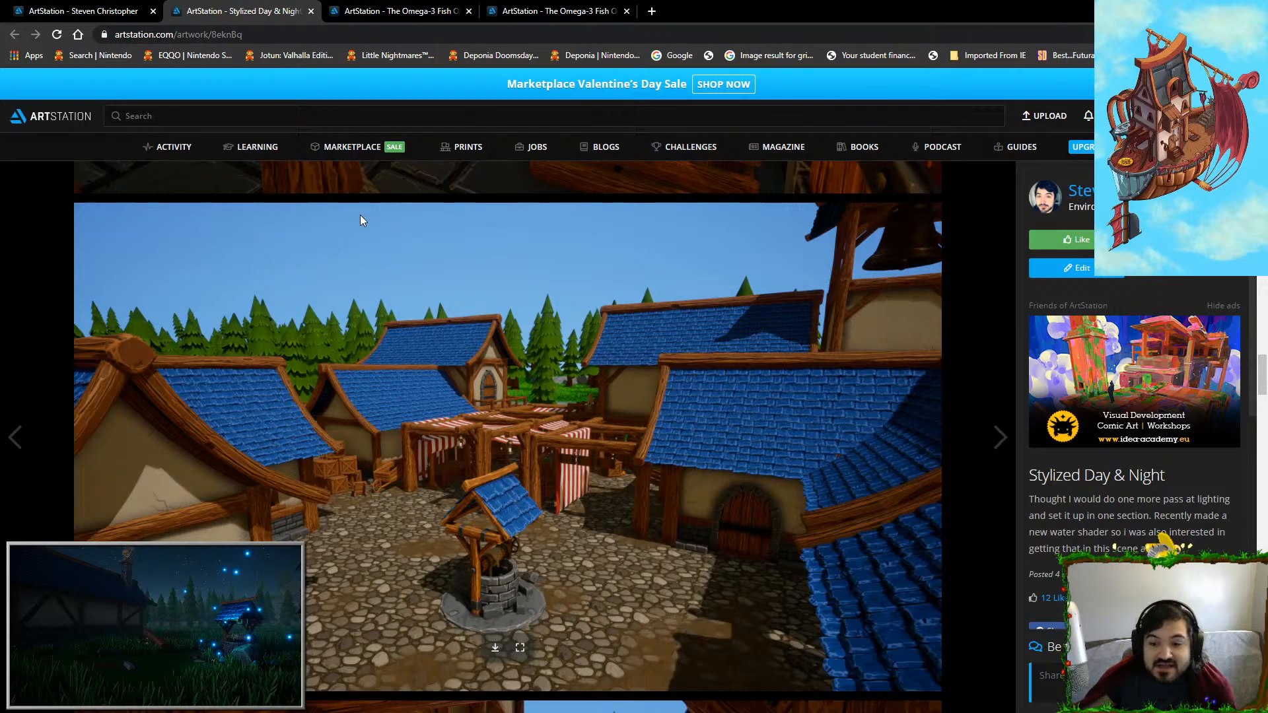
{"action": "scroll", "coordinate": [600, 518], "scroll_direction": "up", "scroll_amount": 7}
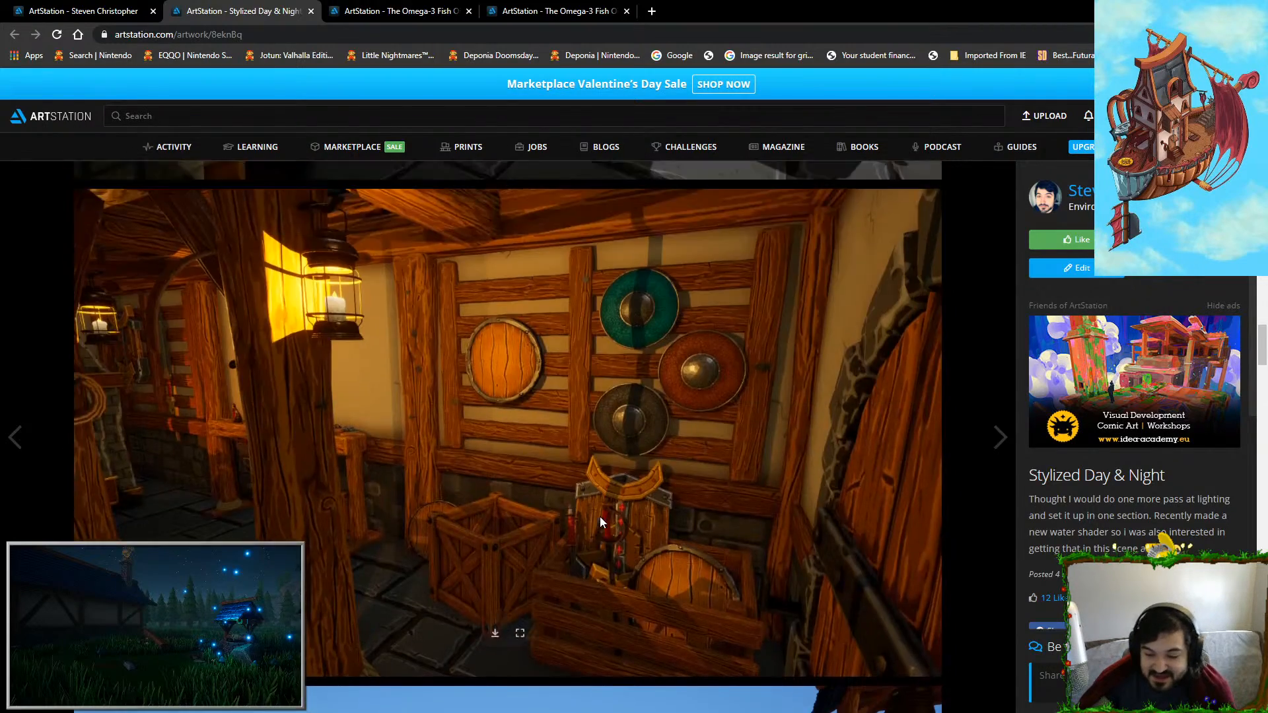
{"action": "scroll", "coordinate": [600, 516], "scroll_direction": "up", "scroll_amount": 15}
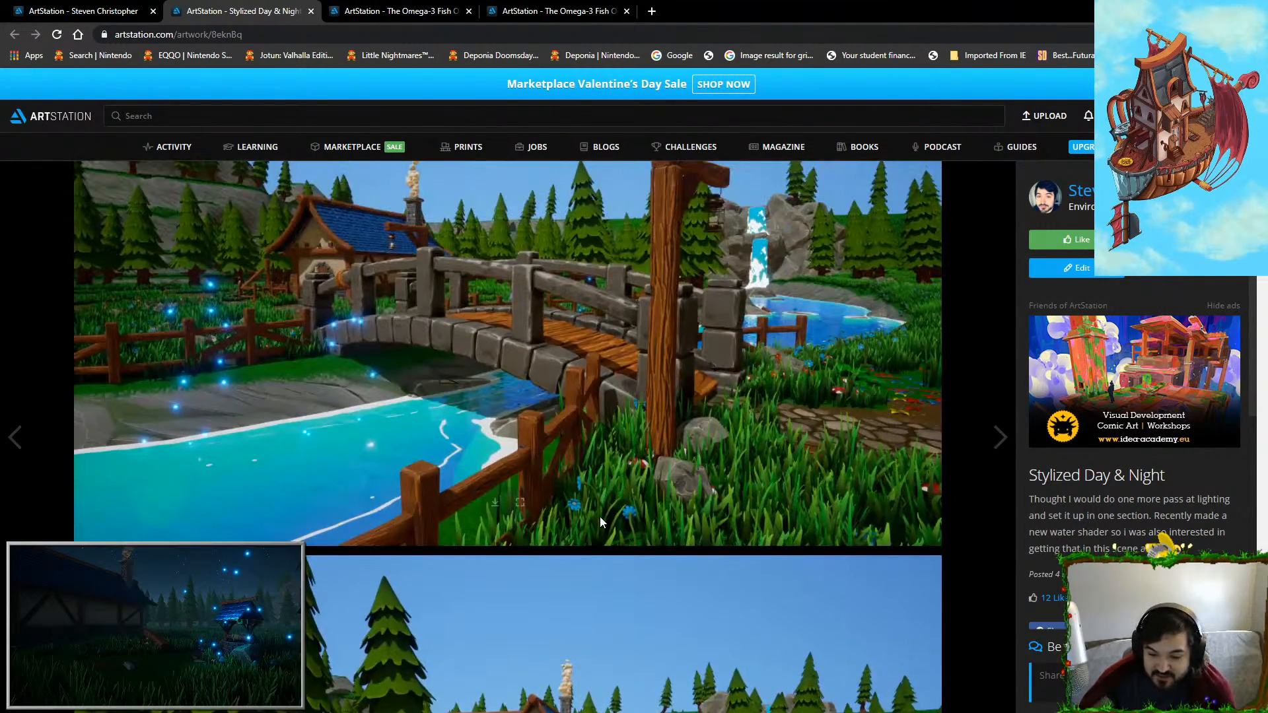
{"action": "scroll", "coordinate": [557, 429], "scroll_direction": "down", "scroll_amount": 4}
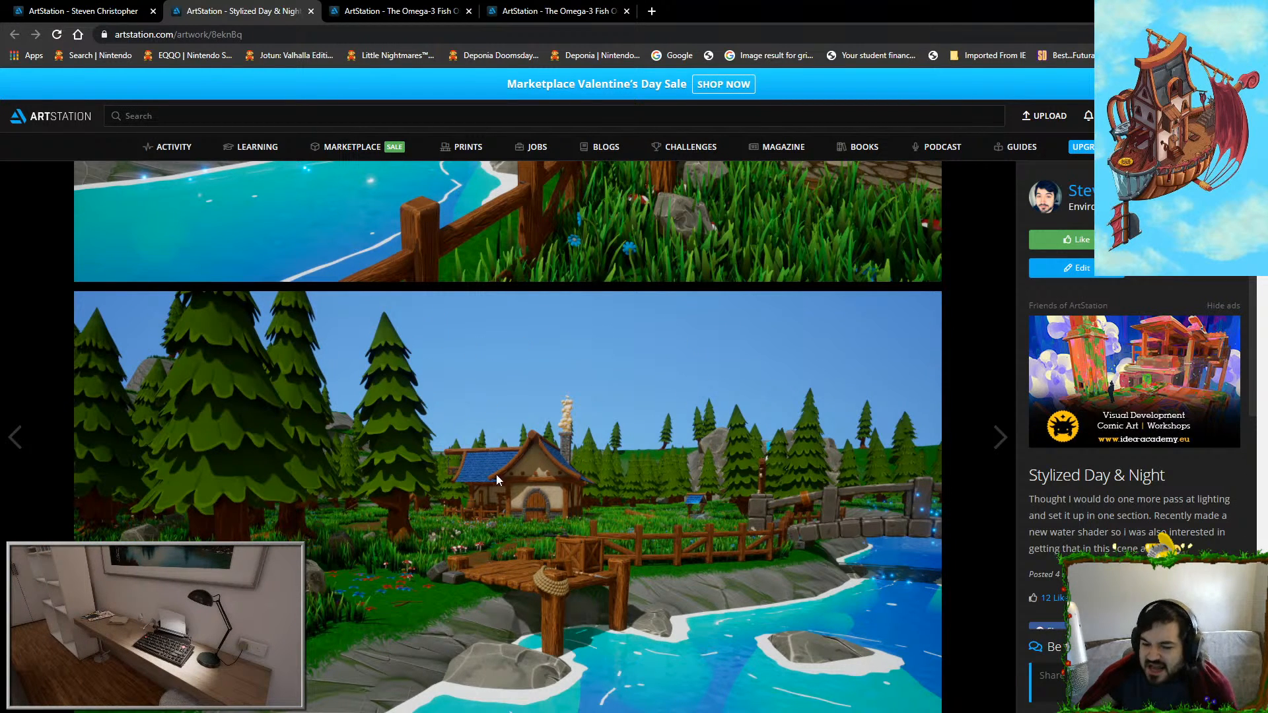
{"action": "scroll", "coordinate": [696, 556], "scroll_direction": "down", "scroll_amount": 10}
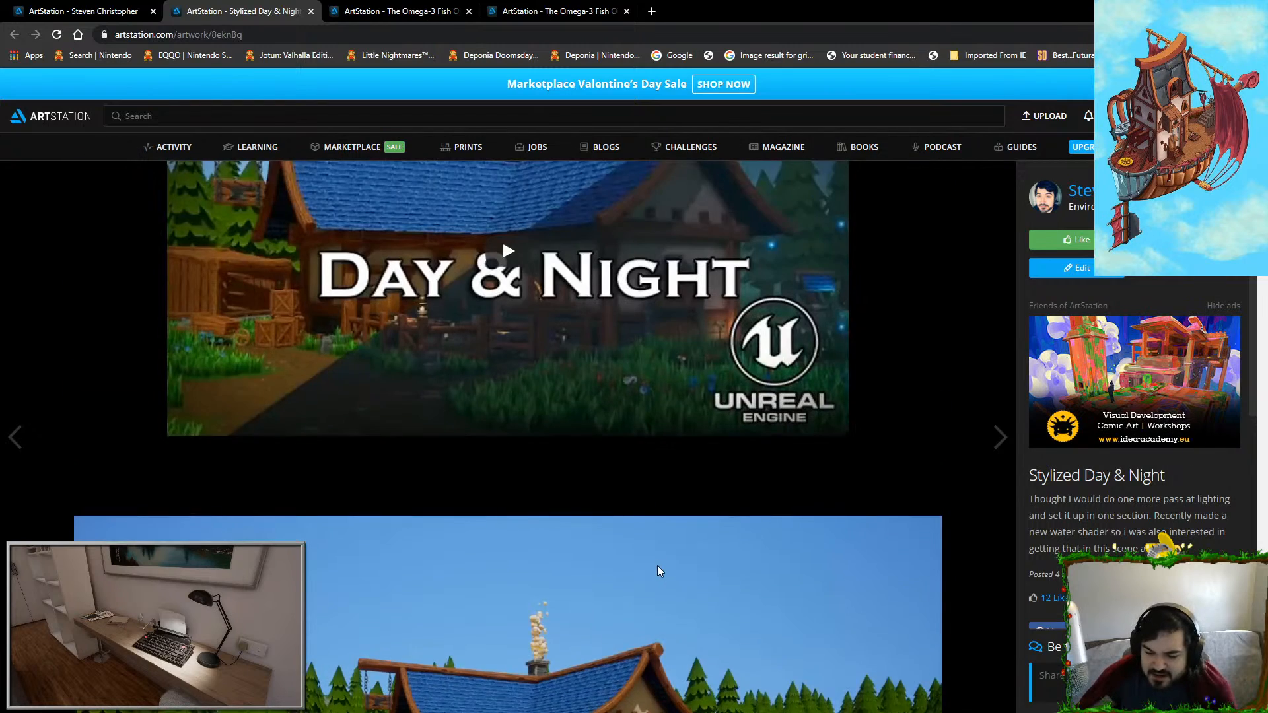
{"action": "scroll", "coordinate": [658, 571], "scroll_direction": "down", "scroll_amount": 3}
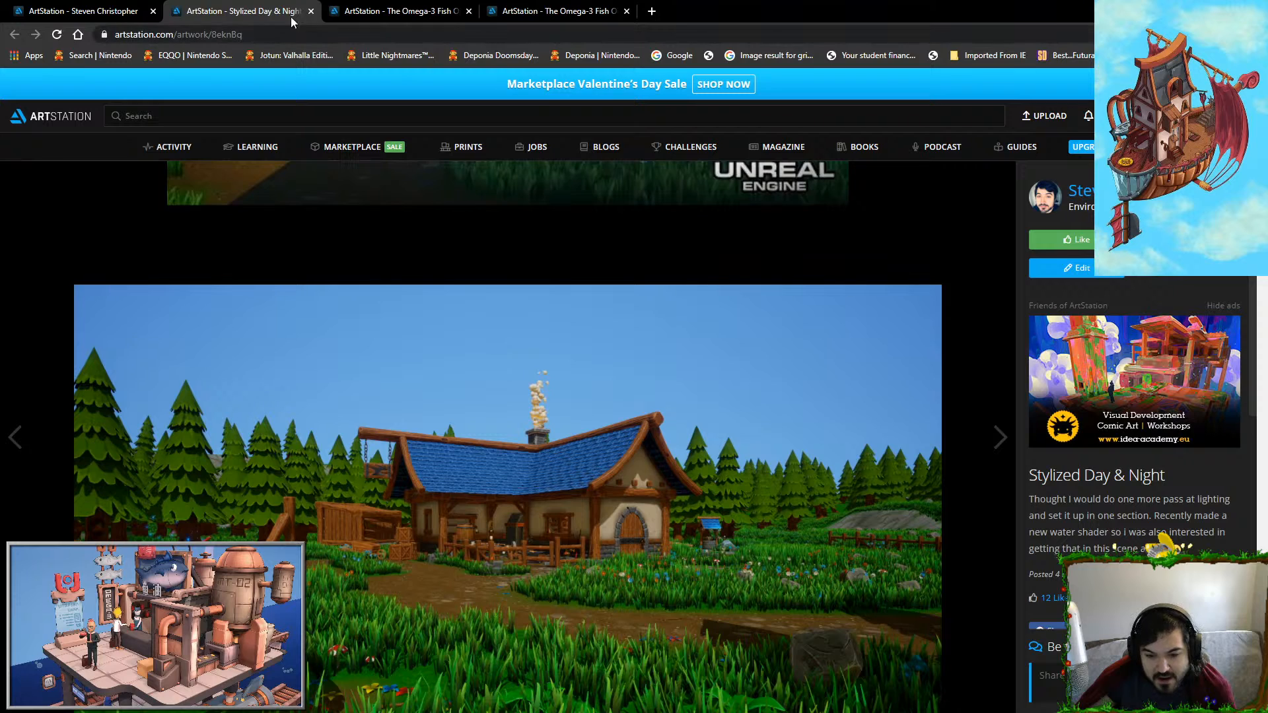
Step: Go back to The Omega-3 Fish Oil (UE4) project and re-examine its shop close-up and full render
{"action": "left_click", "coordinate": [379, 12]}
{"action": "left_click", "coordinate": [540, 486]}
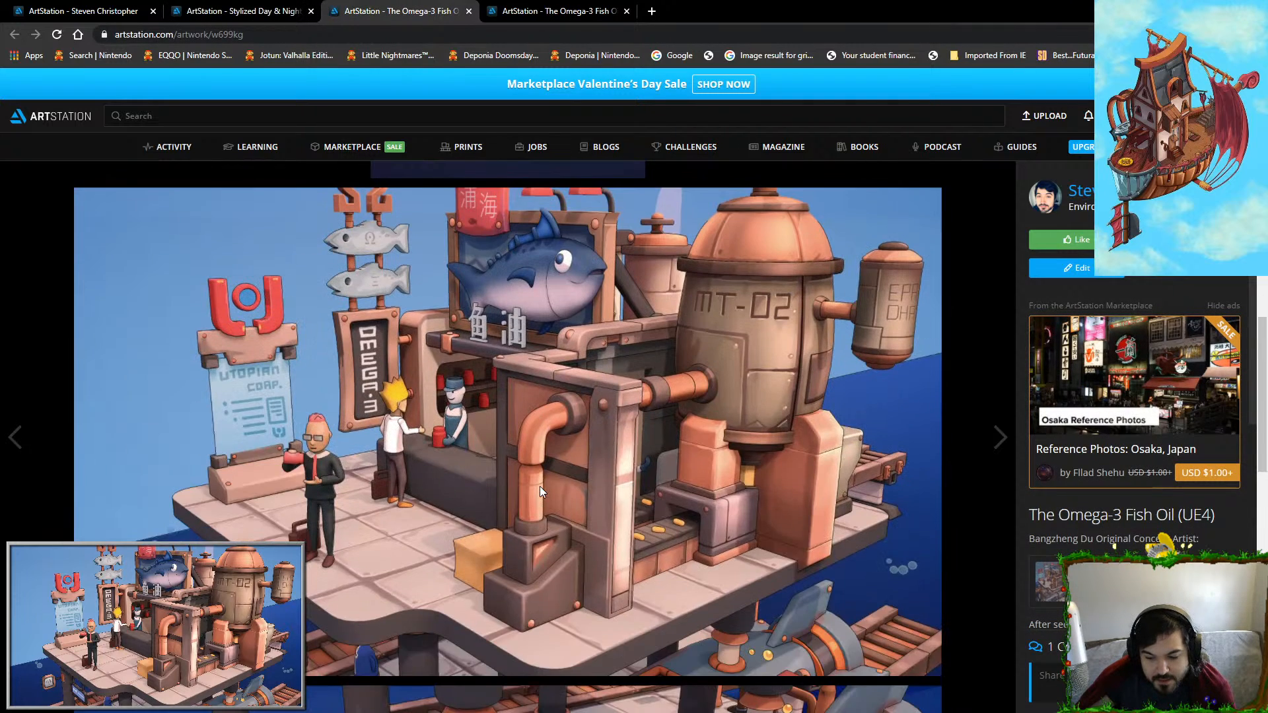
{"action": "left_click", "coordinate": [540, 486]}
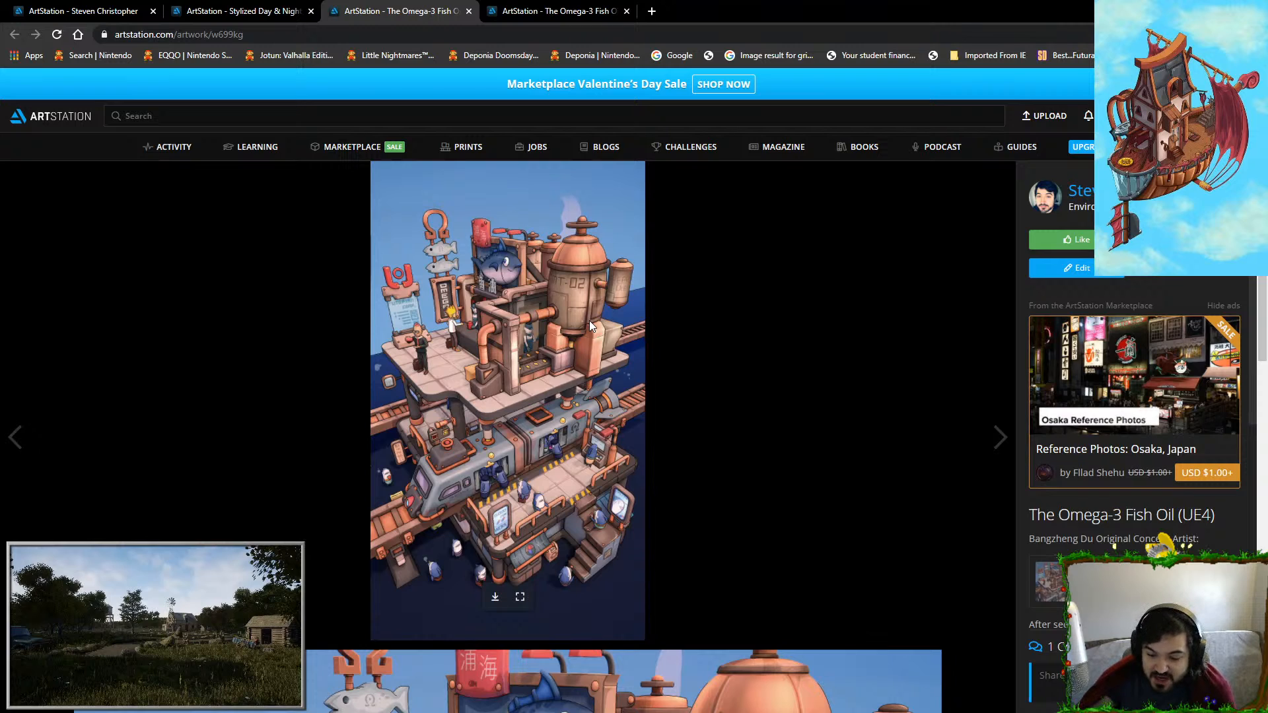
{"action": "scroll", "coordinate": [589, 319], "scroll_direction": "down", "scroll_amount": 5}
{"action": "scroll", "coordinate": [589, 322], "scroll_direction": "up", "scroll_amount": 6}
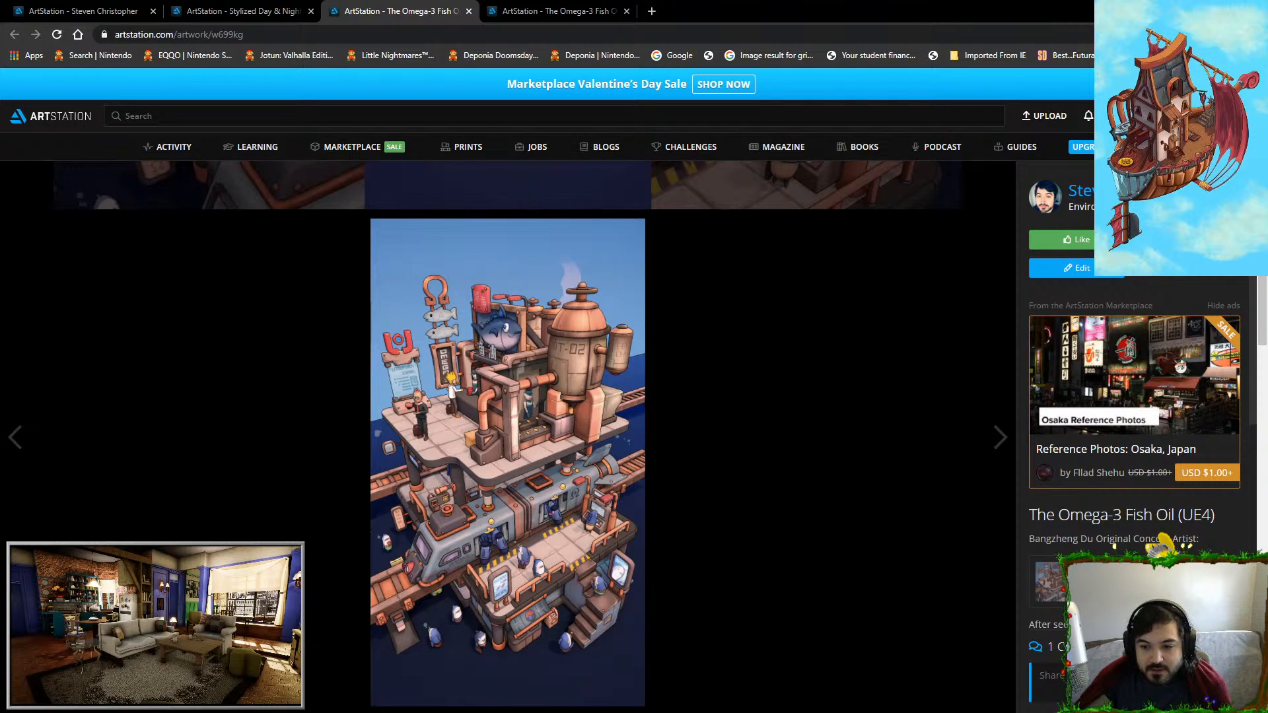
Step: Switch to the Omega-3 scene in Unreal Engine and set the viewport's screen percentage to 200%
{"action": "key", "text": "alt+Tab"}
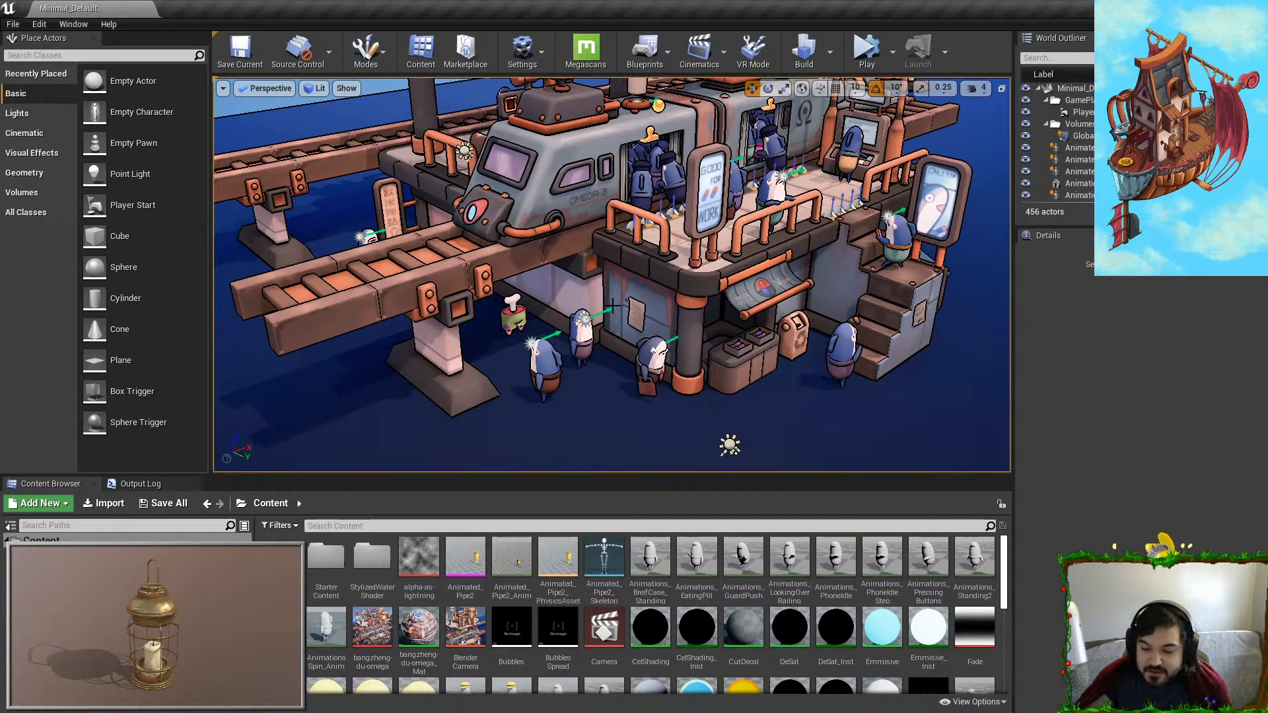
{"action": "scroll", "coordinate": [613, 306], "scroll_direction": "down", "scroll_amount": 3}
{"action": "left_click", "coordinate": [524, 305]}
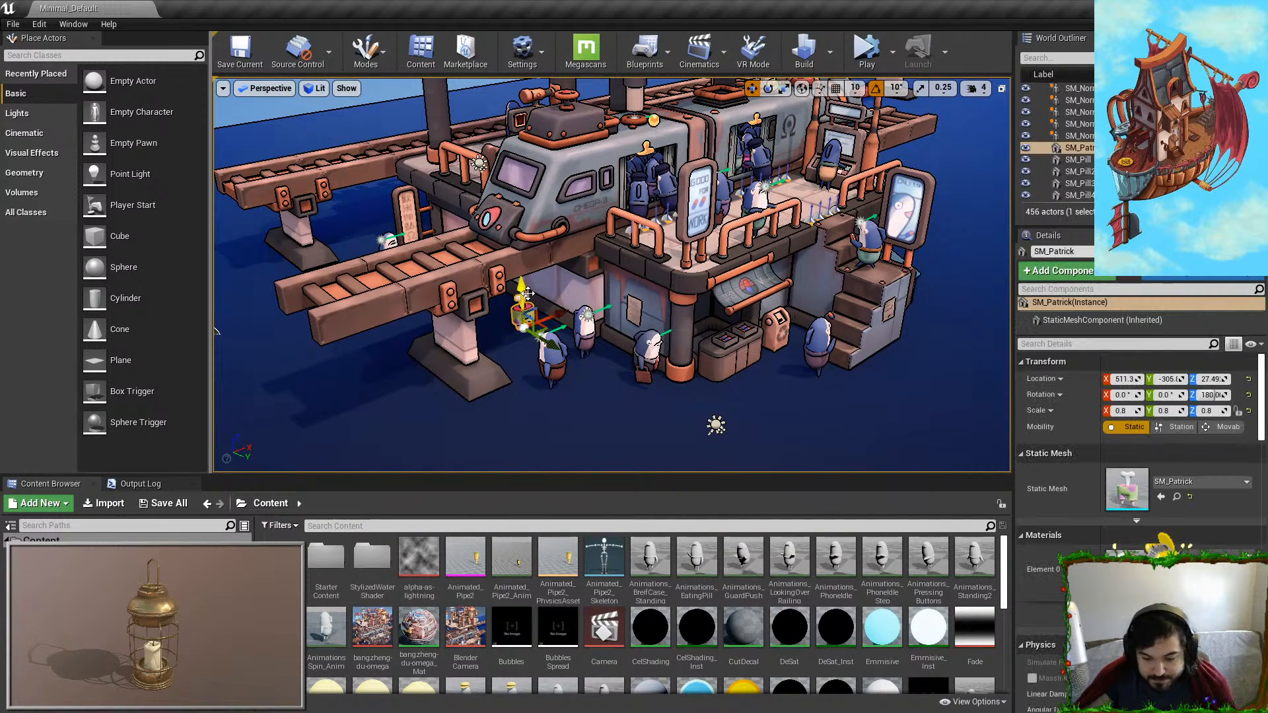
{"action": "left_click", "coordinate": [475, 200]}
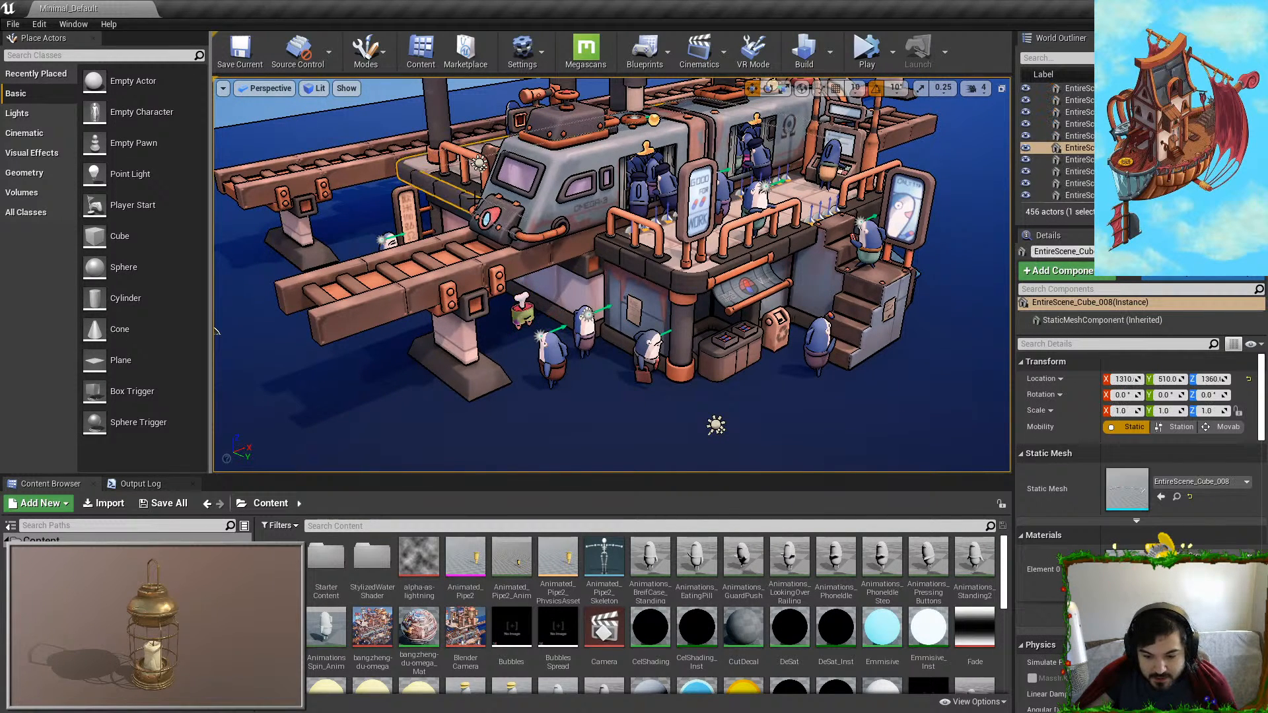
{"action": "left_click", "coordinate": [223, 88]}
{"action": "left_click_drag", "start_coordinate": [310, 230], "coordinate": [365, 230]}
{"action": "left_click", "coordinate": [709, 274]}
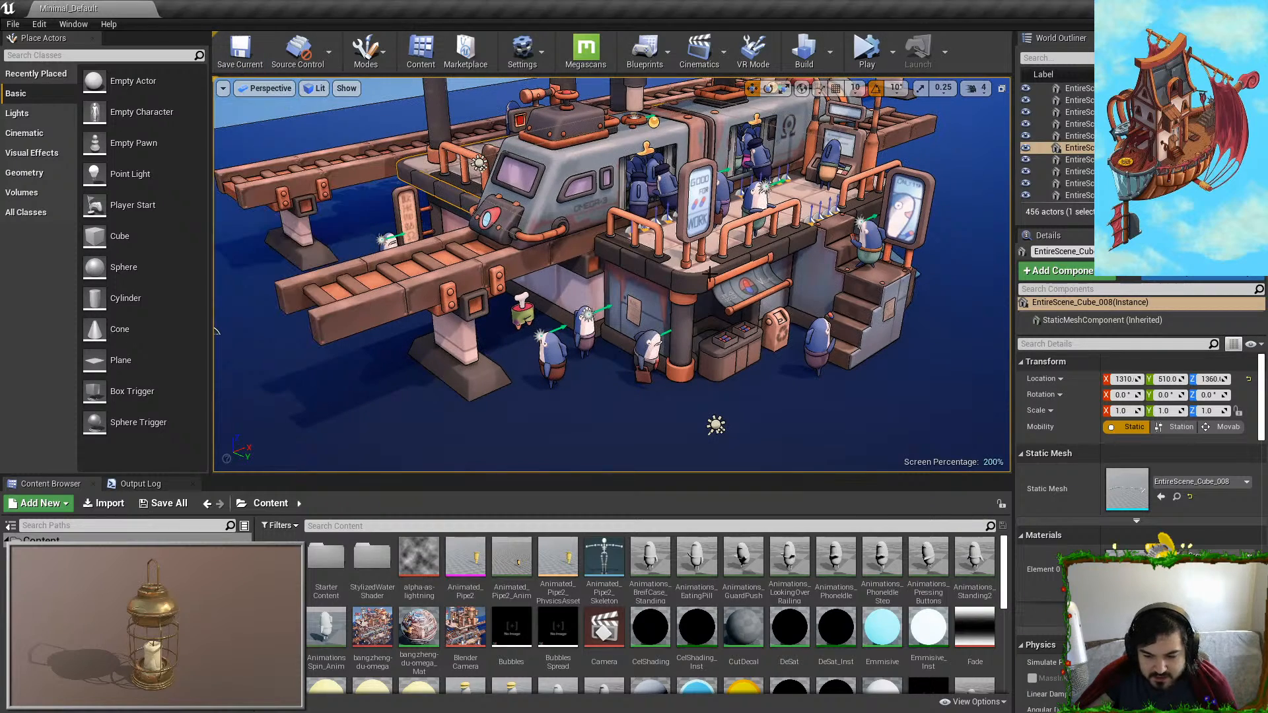
Step: Frame the train platform in a full-screen viewport and enable game view to hide the editor icons and gizmos
{"action": "left_click", "coordinate": [587, 315]}
{"action": "left_click_drag", "start_coordinate": [587, 315], "coordinate": [596, 322]}
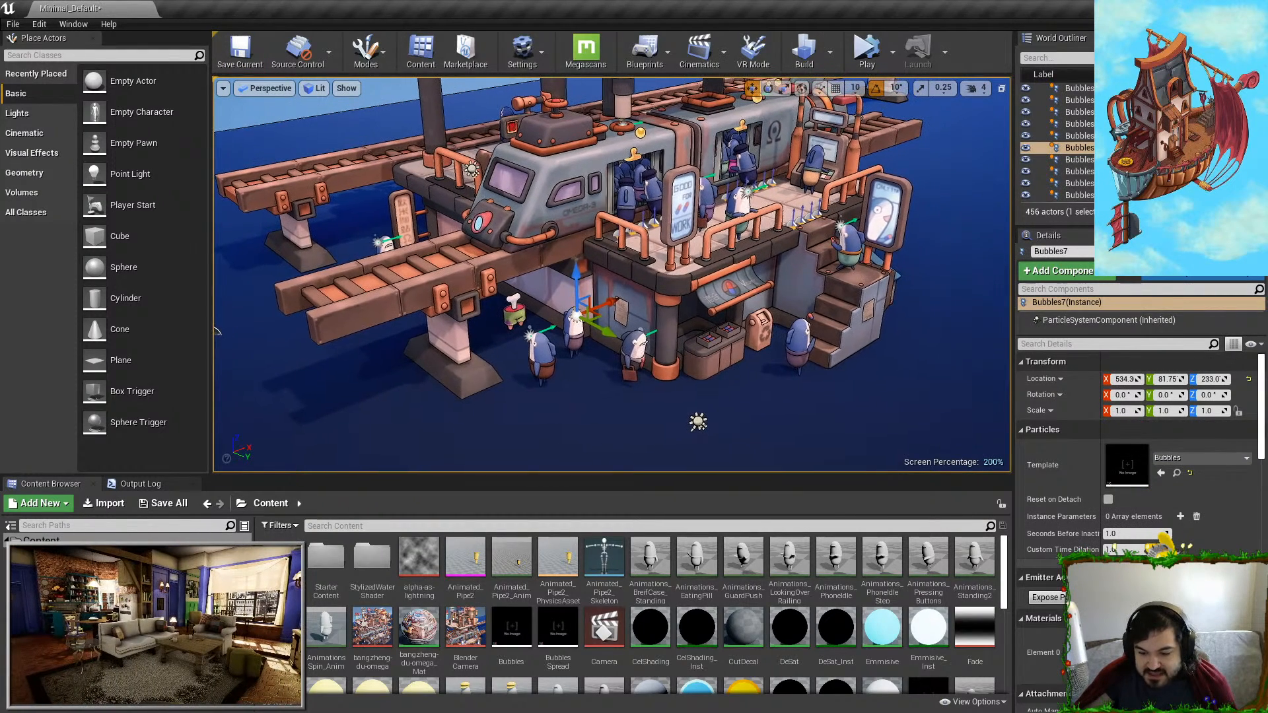
{"action": "right_click_drag", "start_coordinate": [664, 263], "coordinate": [716, 92]}
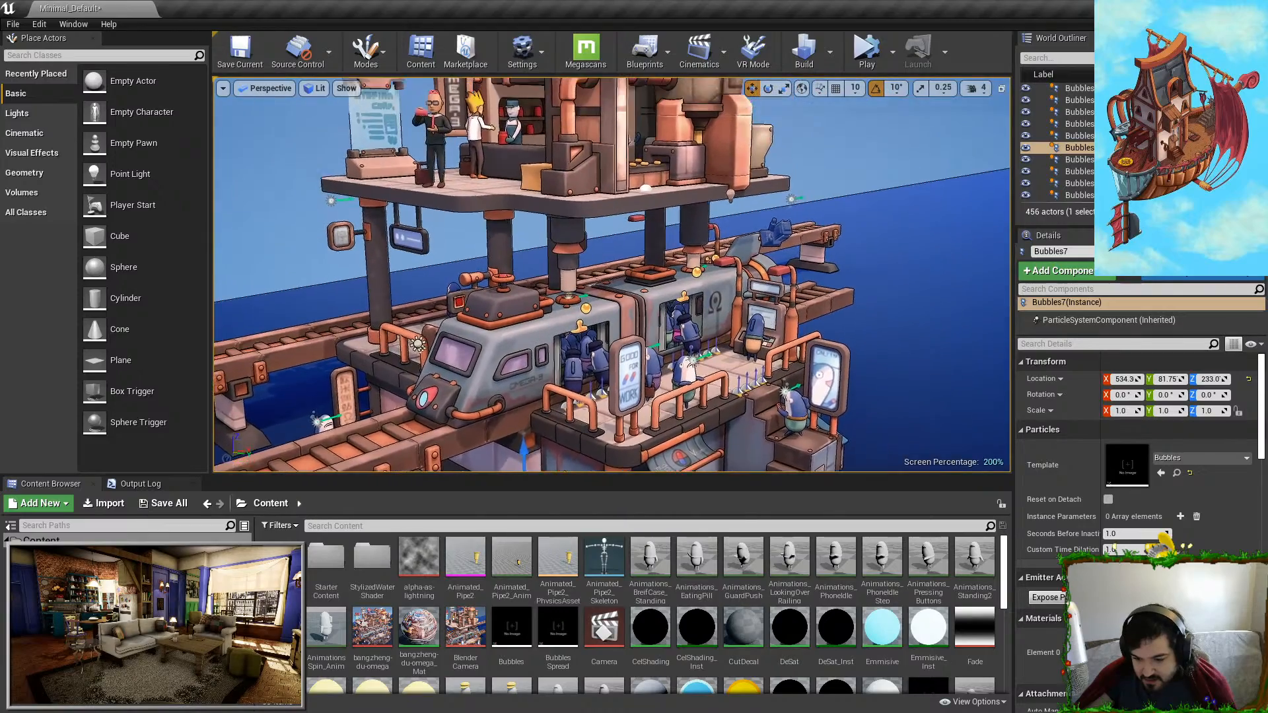
{"action": "key", "text": "F11"}
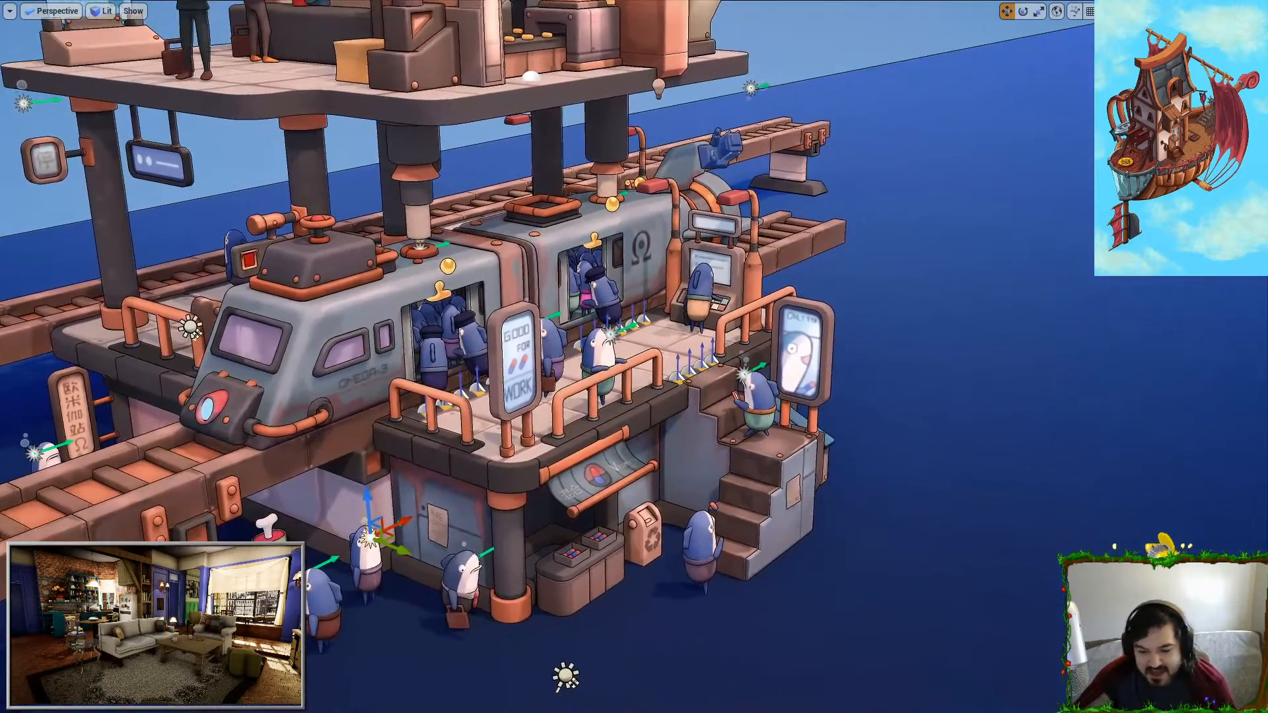
{"action": "scroll", "coordinate": [660, 268], "scroll_direction": "down", "scroll_amount": 2}
{"action": "key", "text": "g"}
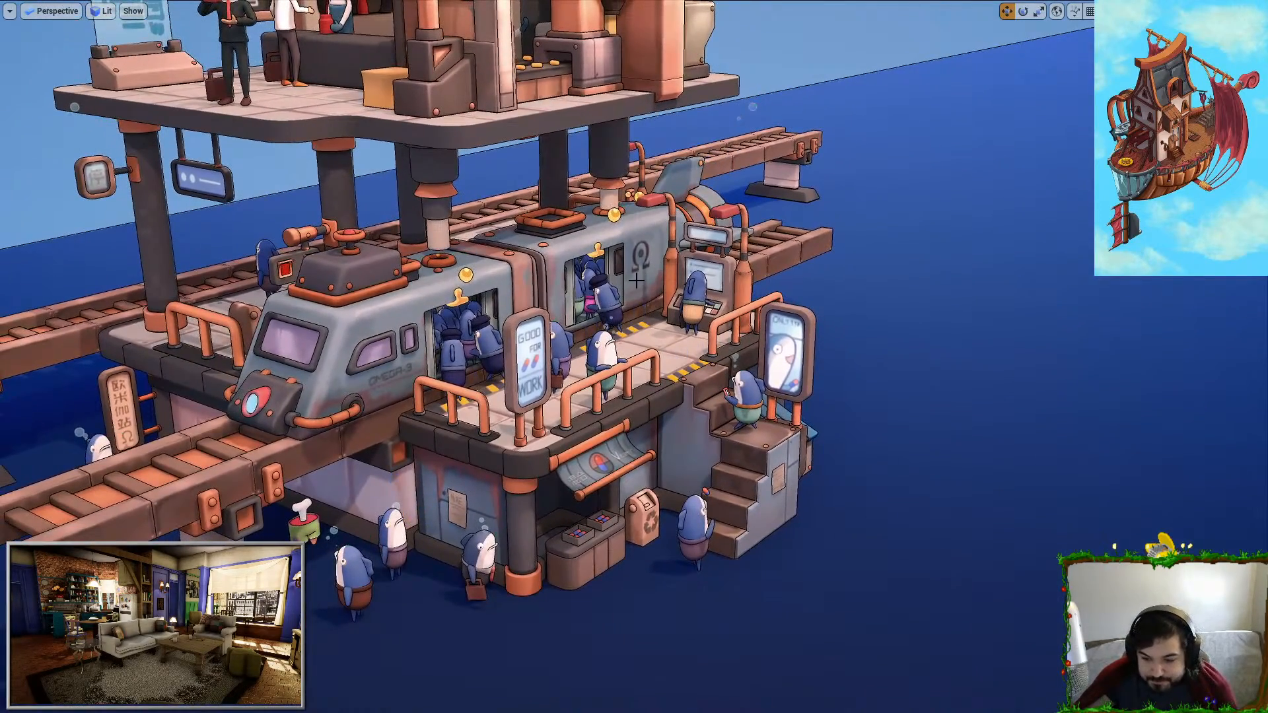
Step: Set the viewport to Unlit shading and inspect the painted textures on the MT-02 tank and its pipes
{"action": "right_click_drag", "start_coordinate": [637, 280], "coordinate": [90, 105]}
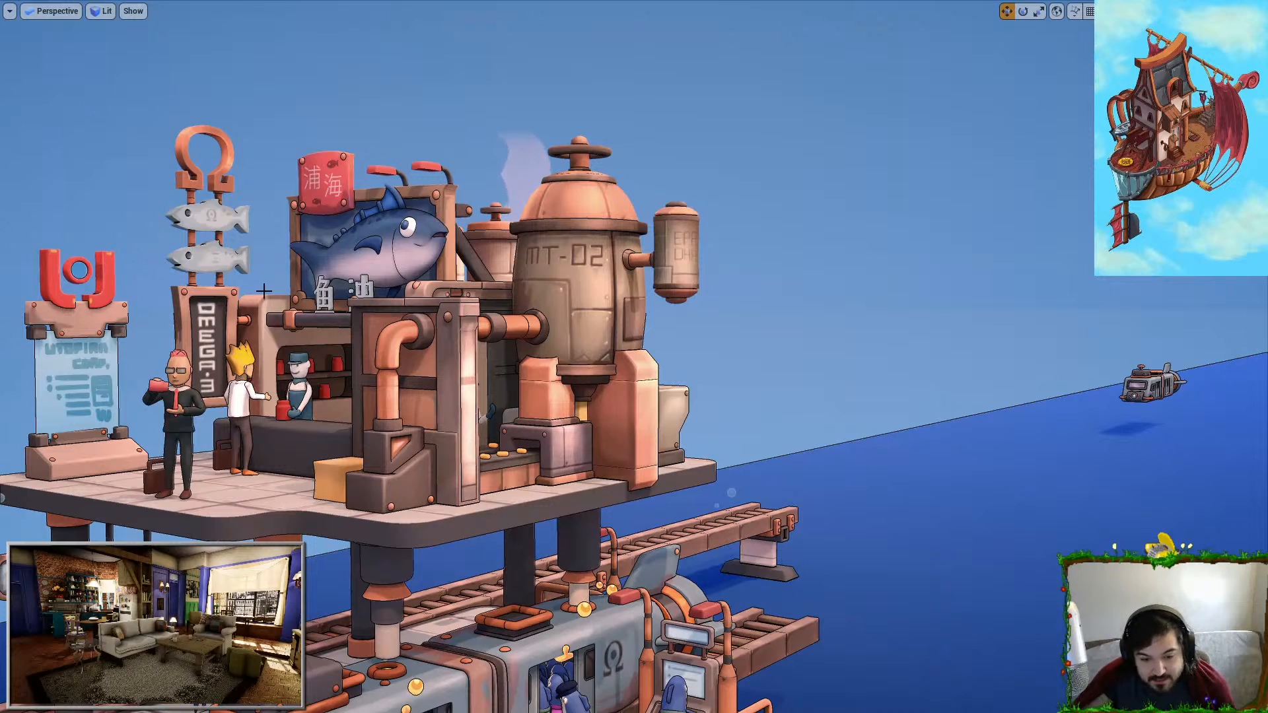
{"action": "left_click", "coordinate": [111, 17]}
{"action": "left_click", "coordinate": [113, 54]}
{"action": "scroll", "coordinate": [634, 357], "scroll_direction": "up", "scroll_amount": 5}
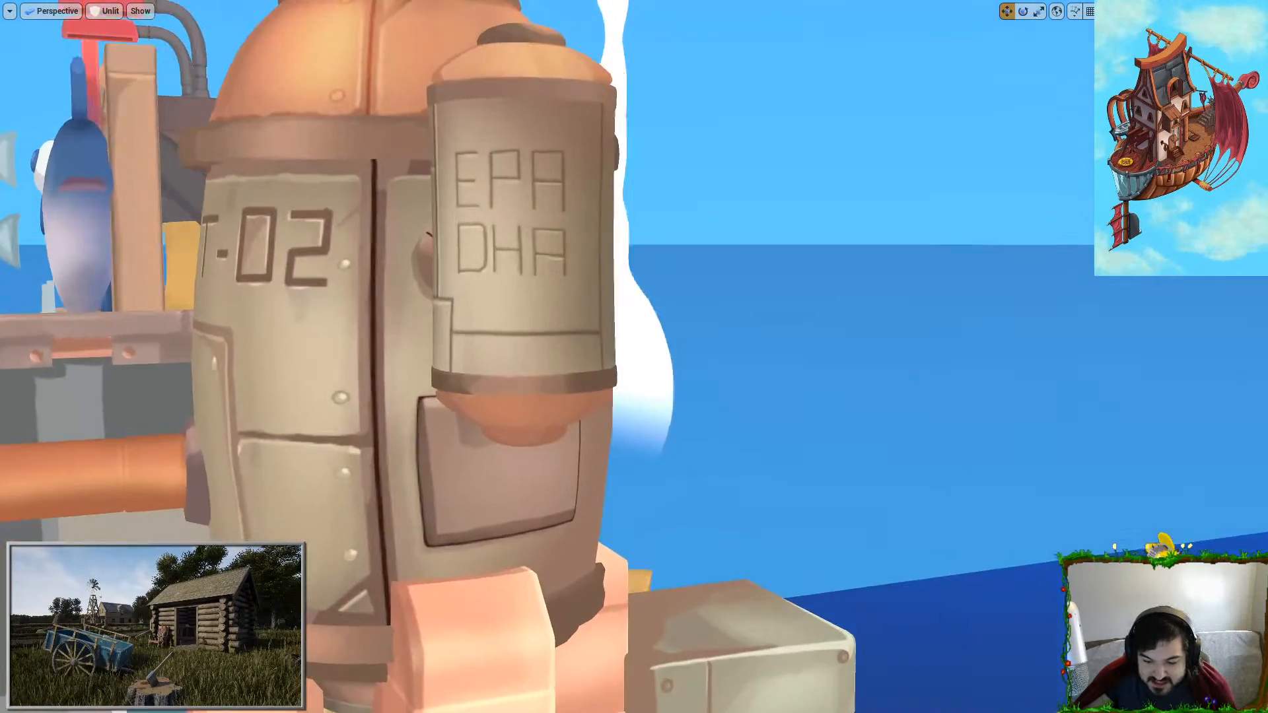
{"action": "scroll", "coordinate": [633, 357], "scroll_direction": "down", "scroll_amount": 5}
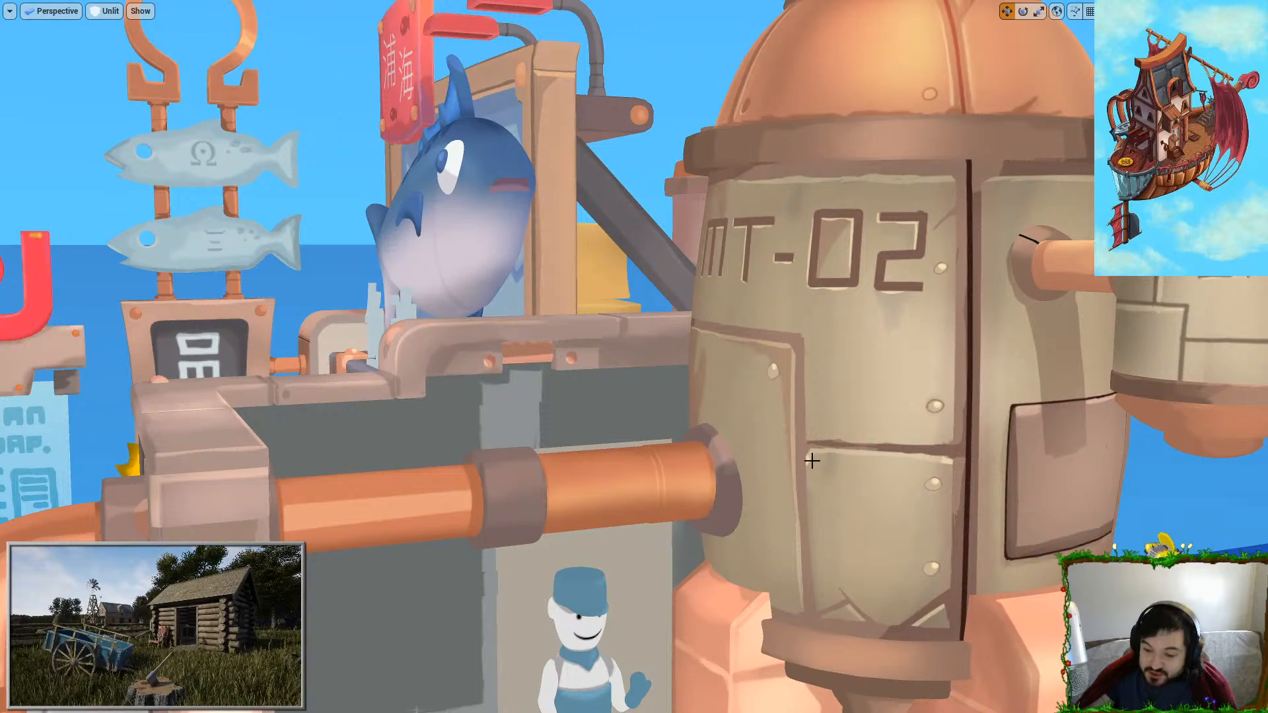
{"action": "scroll", "coordinate": [812, 456], "scroll_direction": "down", "scroll_amount": 6}
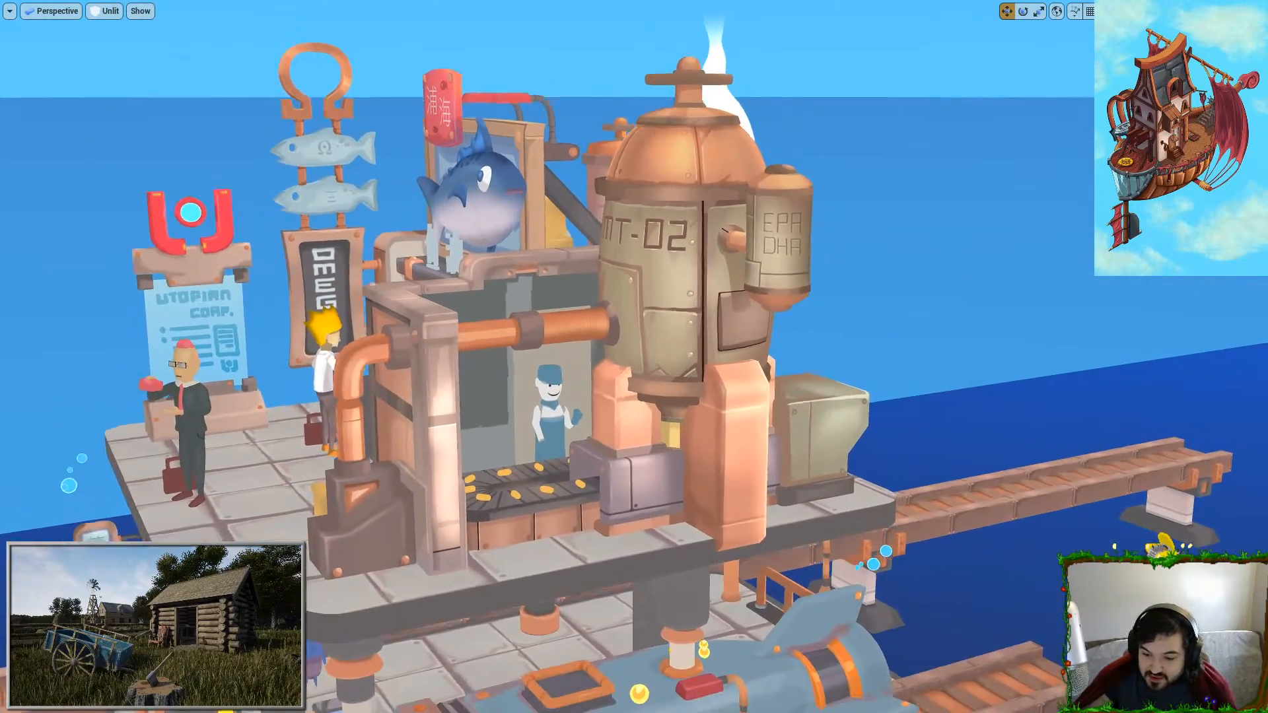
Step: Inspect the unlit fish sign, shop front and customers on the upper deck, ending with the whole scene
{"action": "right_click_drag", "start_coordinate": [416, 418], "coordinate": [522, 311]}
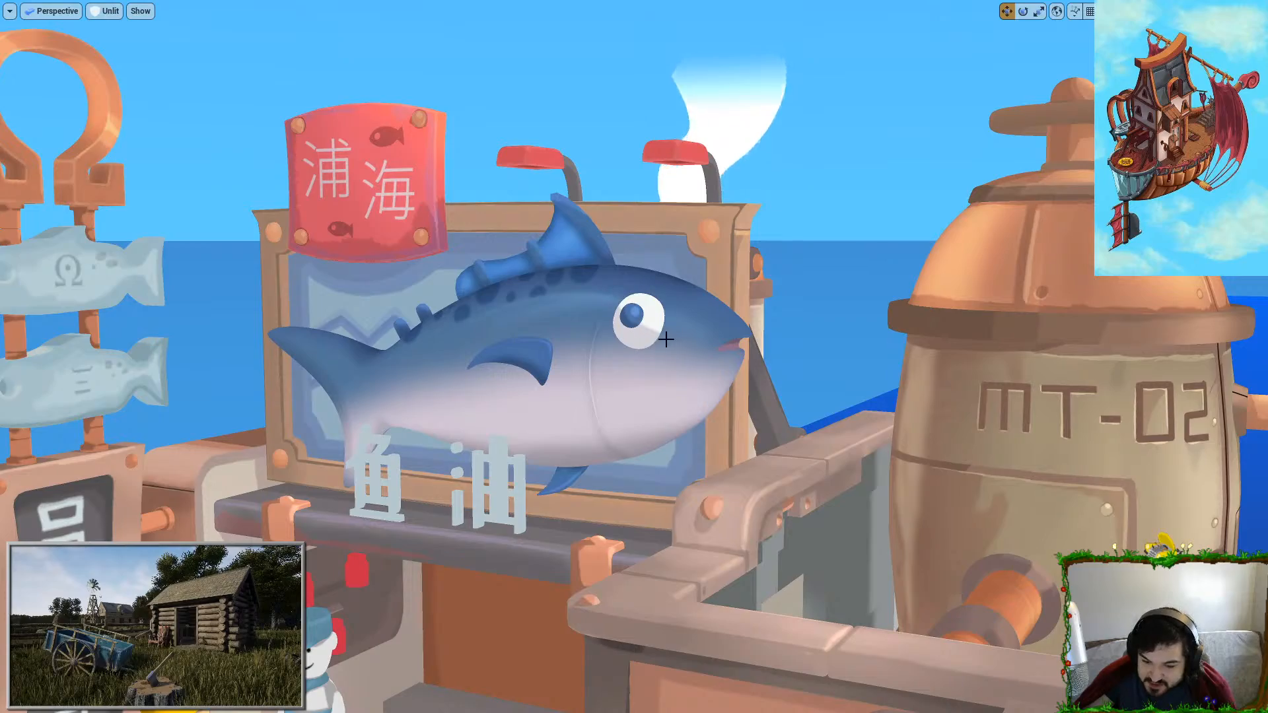
{"action": "right_click_drag", "start_coordinate": [666, 340], "coordinate": [858, 295]}
{"action": "right_click_drag", "start_coordinate": [699, 238], "coordinate": [792, 330]}
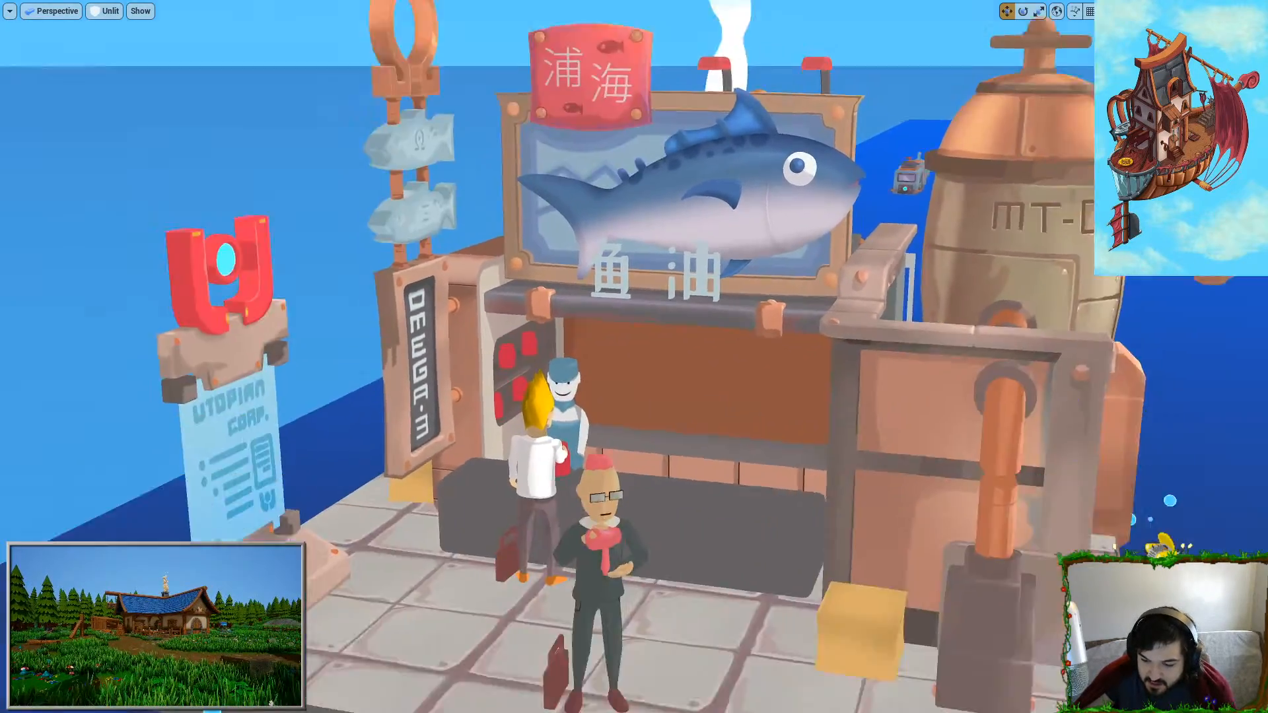
{"action": "right_click_drag", "start_coordinate": [634, 357], "coordinate": [509, 403]}
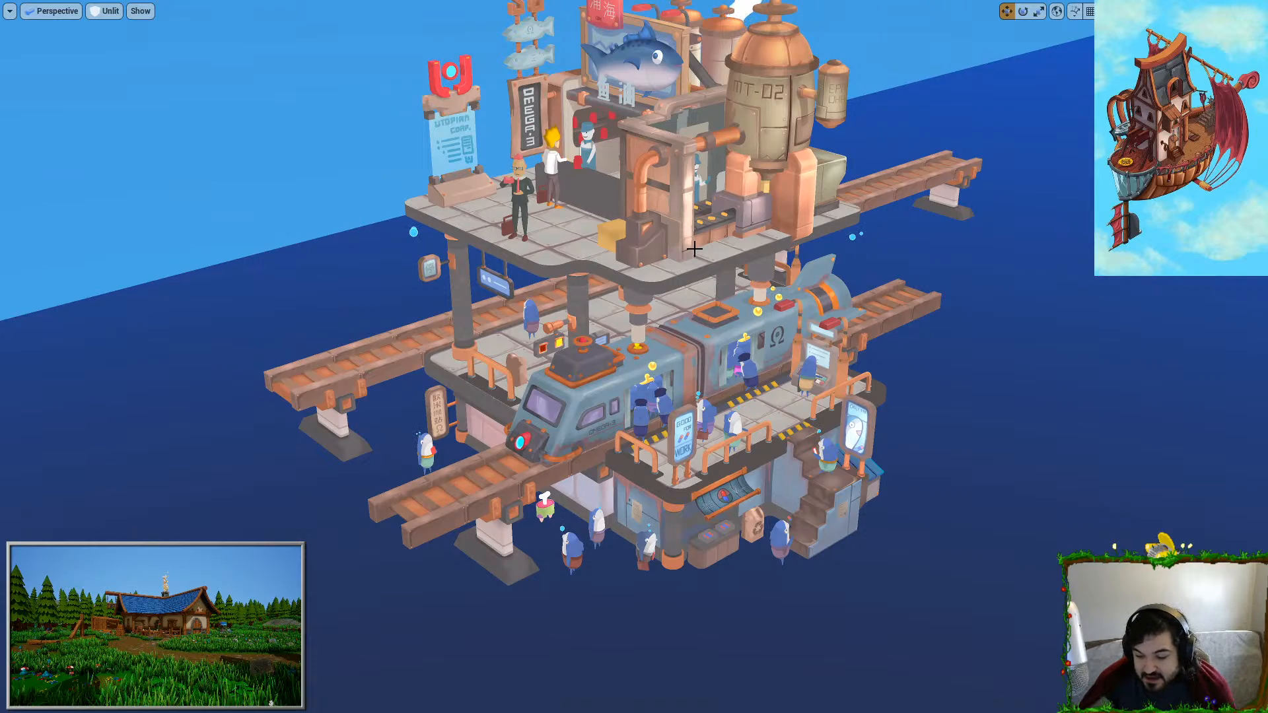
Step: Inspect the unlit Vitamin awning, pill trays and orange platform railing up close
{"action": "key", "text": "w"}
{"action": "right_click_drag", "start_coordinate": [695, 249], "coordinate": [786, 297]}
{"action": "key", "text": "a"}
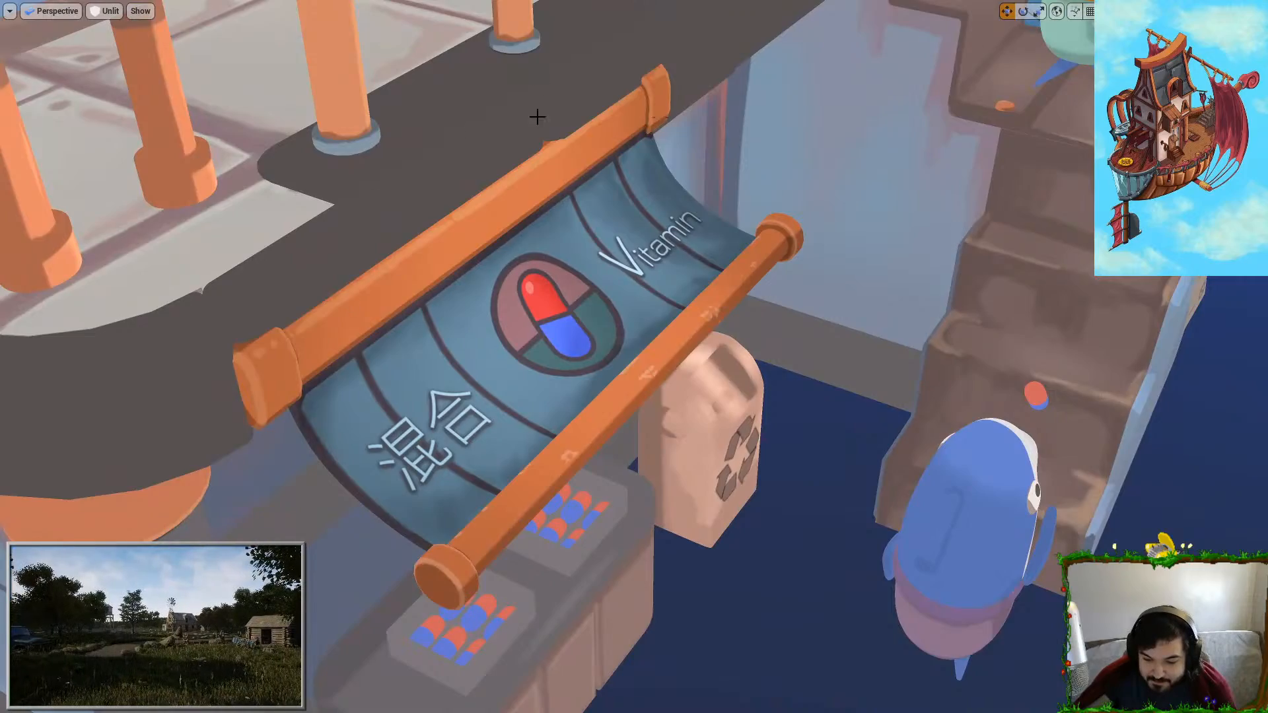
{"action": "key", "text": "s"}
{"action": "right_click_drag", "start_coordinate": [447, 125], "coordinate": [370, 79]}
{"action": "key", "text": "w"}
{"action": "key", "text": "d"}
{"action": "right_click_drag", "start_coordinate": [561, 402], "coordinate": [391, 196]}
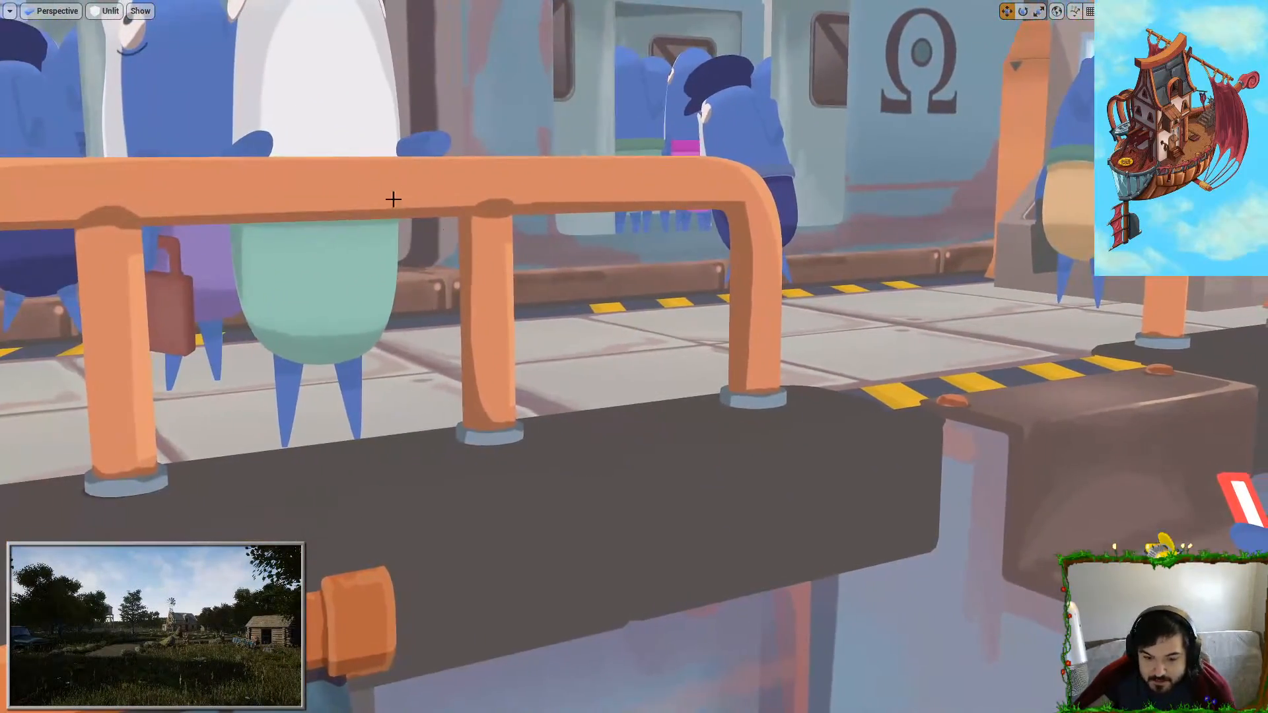
Step: Restore Lit shading and view the train, platform and stairs from above
{"action": "left_click", "coordinate": [106, 11]}
{"action": "left_click", "coordinate": [118, 38]}
{"action": "right_click_drag", "start_coordinate": [636, 360], "coordinate": [618, 294]}
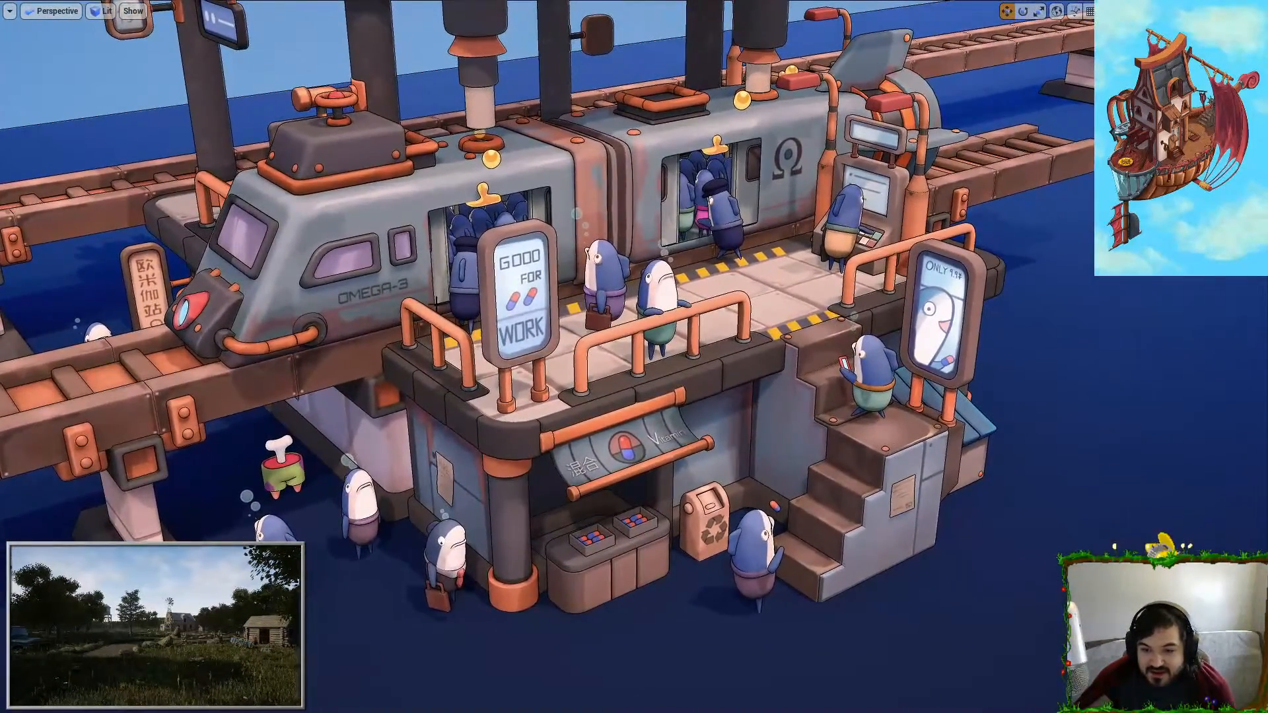
{"action": "right_click_drag", "start_coordinate": [618, 345], "coordinate": [544, 286]}
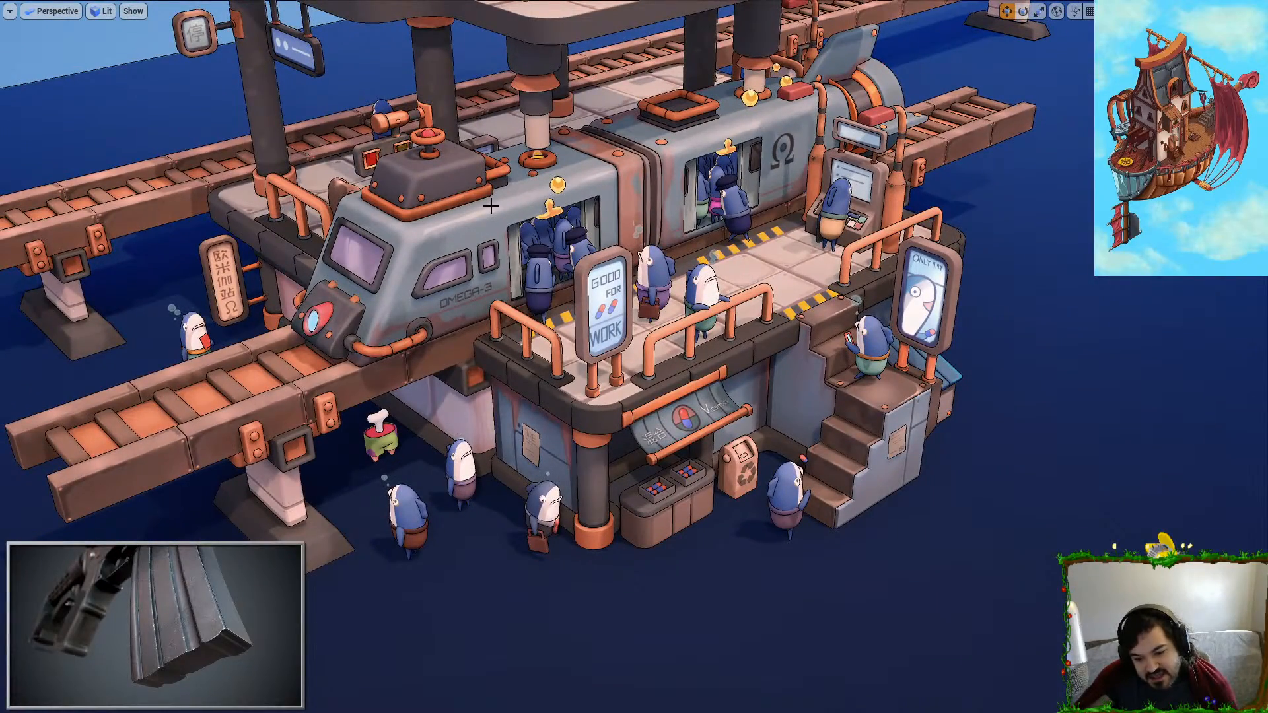
{"action": "mouse_move", "coordinate": [490, 206]}
{"action": "right_mouse_down"}
{"action": "mouse_move", "coordinate": [510, 206]}
{"action": "mouse_move", "coordinate": [486, 206]}
{"action": "right_mouse_up"}
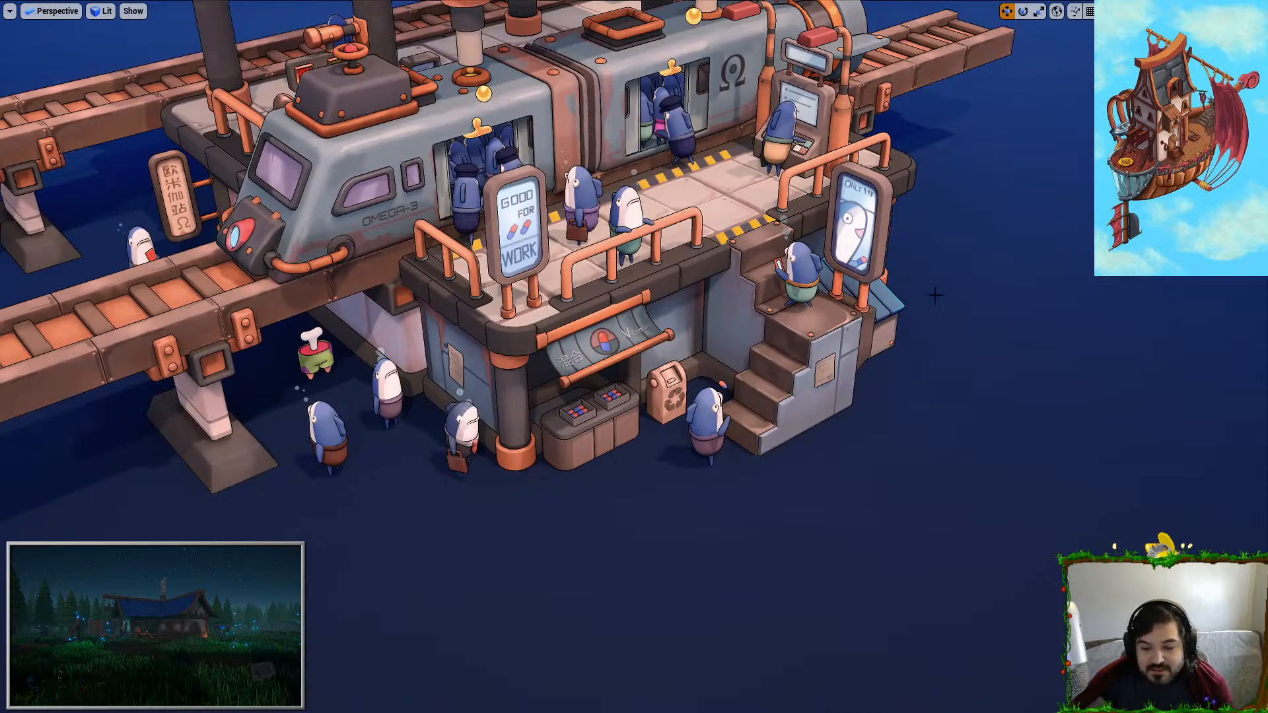
Step: Leave the full-screen viewport, close the Unreal Engine project and switch back to the Blender boat scene
{"action": "key", "text": "F11"}
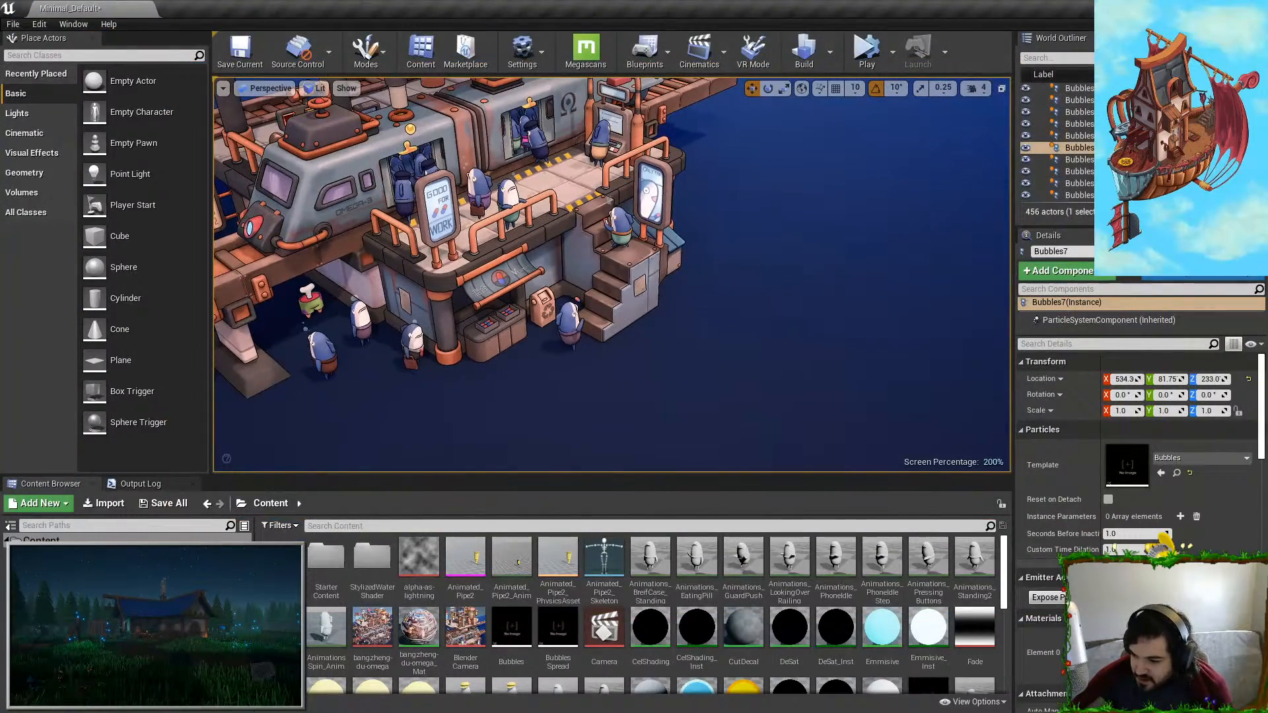
{"action": "key", "text": "alt+F4"}
{"action": "left_click", "coordinate": [758, 485]}
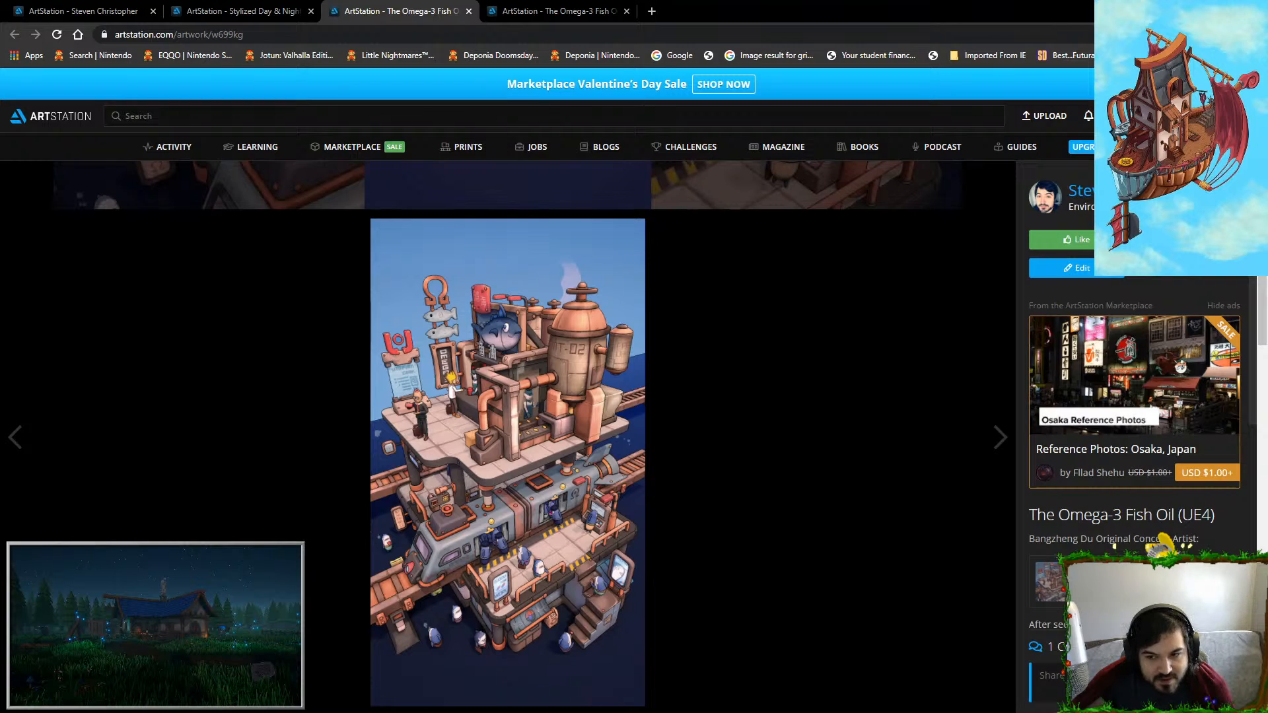
{"action": "key", "text": "alt+Tab"}
{"action": "scroll", "coordinate": [595, 346], "scroll_direction": "up", "scroll_amount": 3}
{"action": "scroll", "coordinate": [592, 343], "scroll_direction": "down", "scroll_amount": 3}
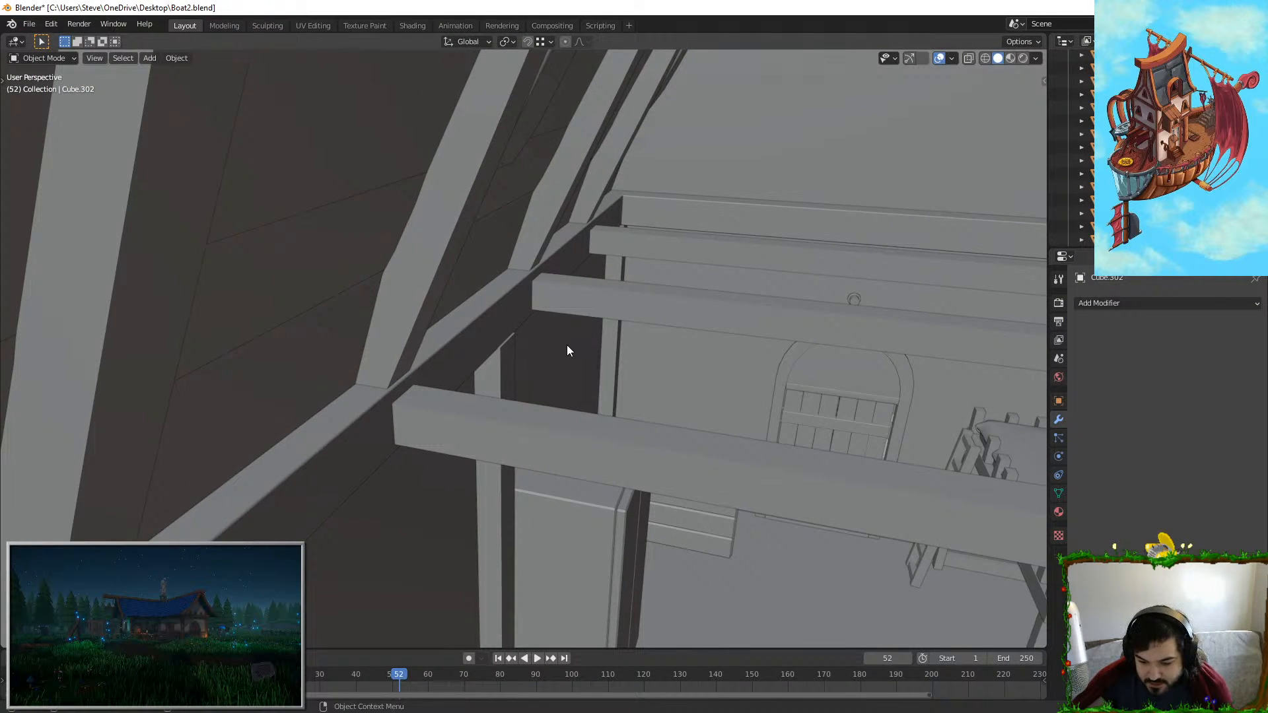
Step: Select the sloped roof rafter beside the crossbeam and shift it along the X axis toward the crossbeam's end
{"action": "mouse_move", "coordinate": [566, 345]}
{"action": "middle_mouse_down"}
{"action": "mouse_move", "coordinate": [294, 335]}
{"action": "mouse_move", "coordinate": [532, 398]}
{"action": "mouse_move", "coordinate": [521, 370]}
{"action": "mouse_move", "coordinate": [347, 355]}
{"action": "mouse_move", "coordinate": [481, 358]}
{"action": "mouse_move", "coordinate": [492, 376]}
{"action": "mouse_move", "coordinate": [488, 313]}
{"action": "middle_mouse_up"}
{"action": "left_click", "coordinate": [517, 173]}
{"action": "middle_click_drag", "start_coordinate": [517, 173], "coordinate": [875, 286]}
{"action": "key", "text": "shift+d"}
{"action": "key", "text": "x"}
{"action": "left_click", "coordinate": [841, 267]}
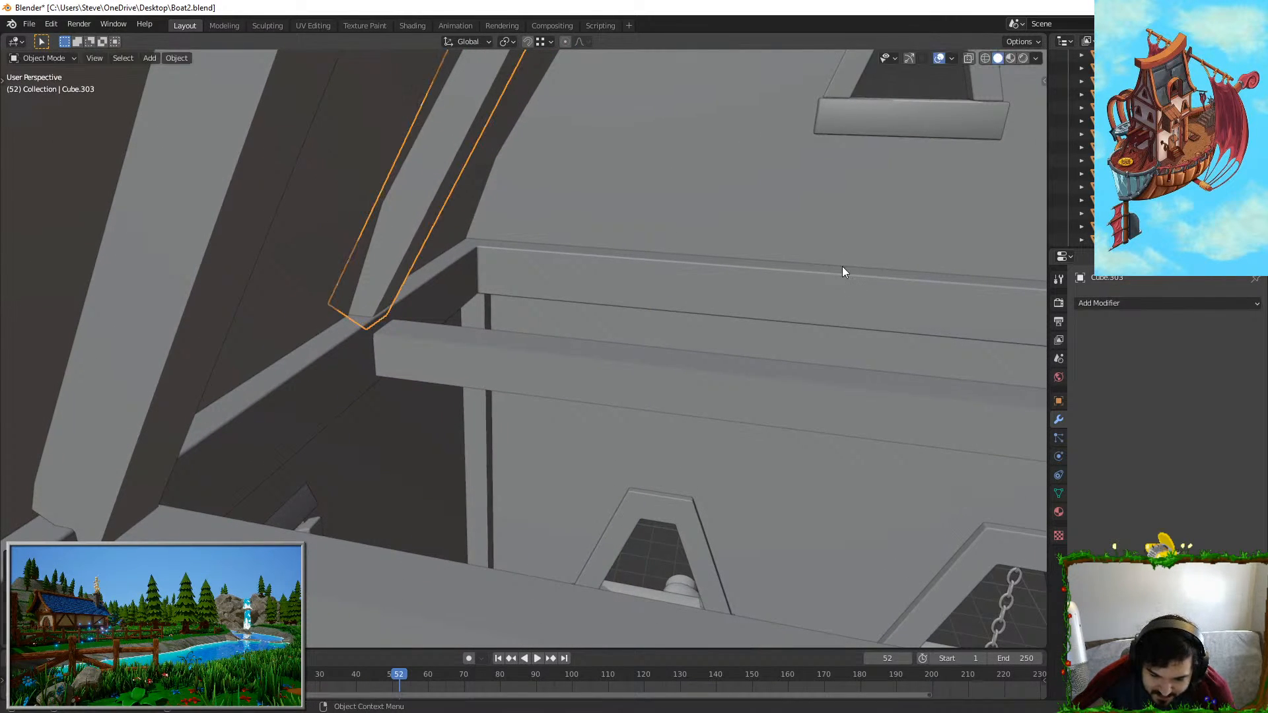
Step: Select the sloped rafters as a group and reposition their feet above the crossbeam ends
{"action": "left_click", "coordinate": [175, 362]}
{"action": "middle_click_drag", "start_coordinate": [175, 362], "coordinate": [484, 322]}
{"action": "mouse_move", "coordinate": [268, 378]}
{"action": "middle_mouse_down", "text": "shift"}
{"action": "mouse_move", "coordinate": [349, 358]}
{"action": "mouse_move", "coordinate": [280, 378]}
{"action": "middle_mouse_up", "text": "shift"}
{"action": "left_click", "coordinate": [340, 360], "text": "shift"}
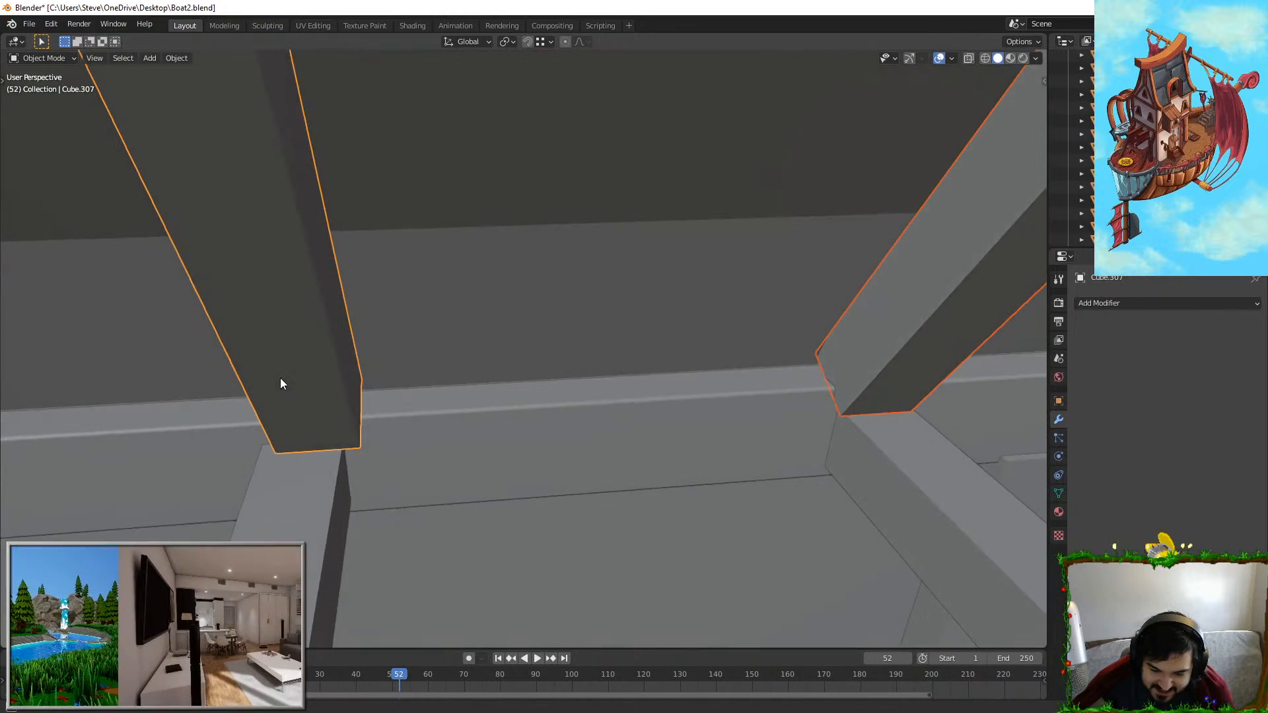
{"action": "scroll", "coordinate": [465, 369], "scroll_direction": "down", "scroll_amount": 1}
{"action": "middle_click_drag", "start_coordinate": [465, 369], "coordinate": [567, 324]}
{"action": "key", "text": "g"}
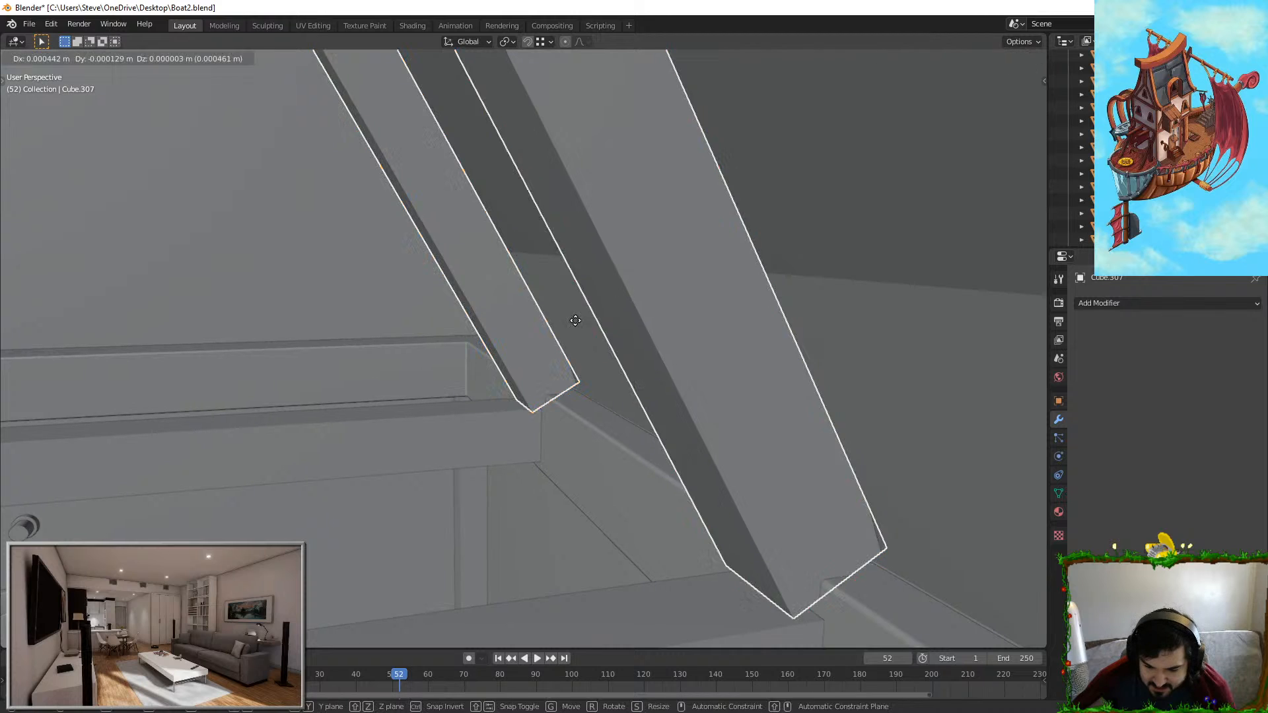
{"action": "left_click", "coordinate": [588, 322]}
{"action": "key", "text": "g"}
{"action": "left_click", "coordinate": [556, 345]}
Step: Nudge the selected rafters along the X axis, then freely, to seat their feet on the wall's top beam
{"action": "middle_click_drag", "start_coordinate": [413, 340], "coordinate": [410, 305]}
{"action": "key", "text": "g"}
{"action": "key", "text": "x"}
{"action": "left_click", "coordinate": [399, 323]}
{"action": "key", "text": "g"}
{"action": "key", "text": "x"}
{"action": "left_click", "coordinate": [356, 301]}
{"action": "key", "text": "g"}
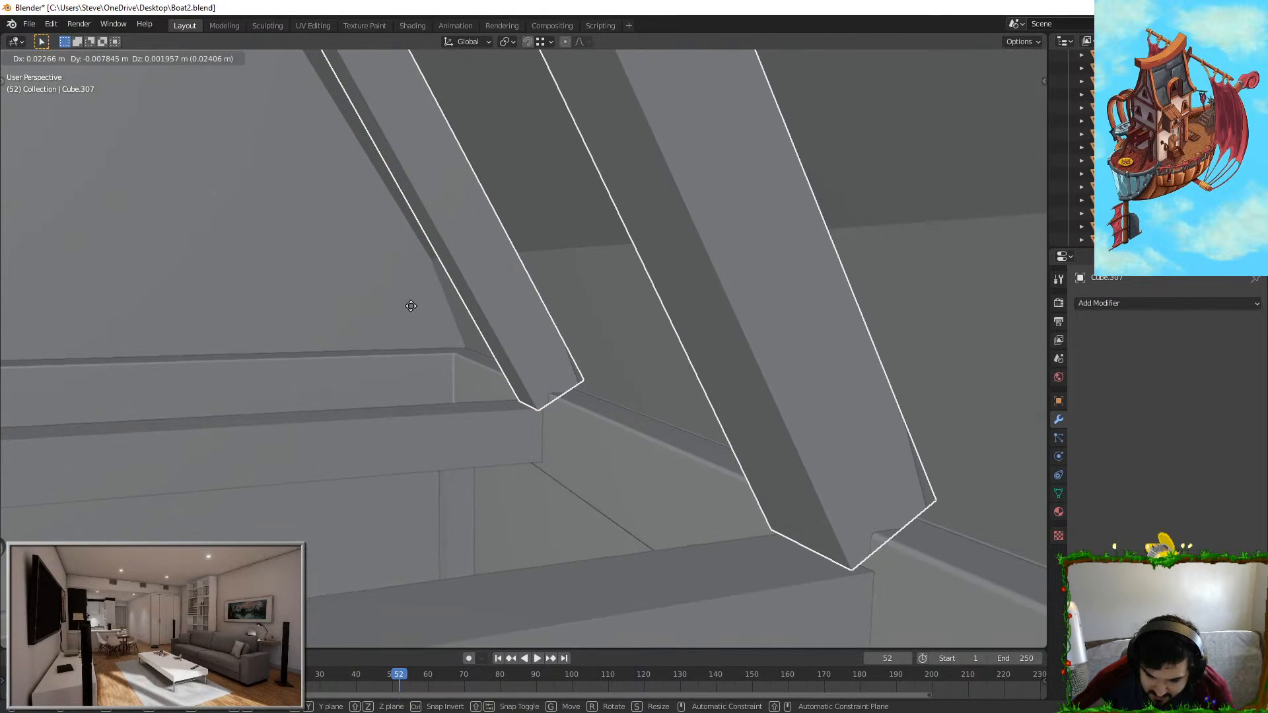
{"action": "left_click", "coordinate": [407, 303]}
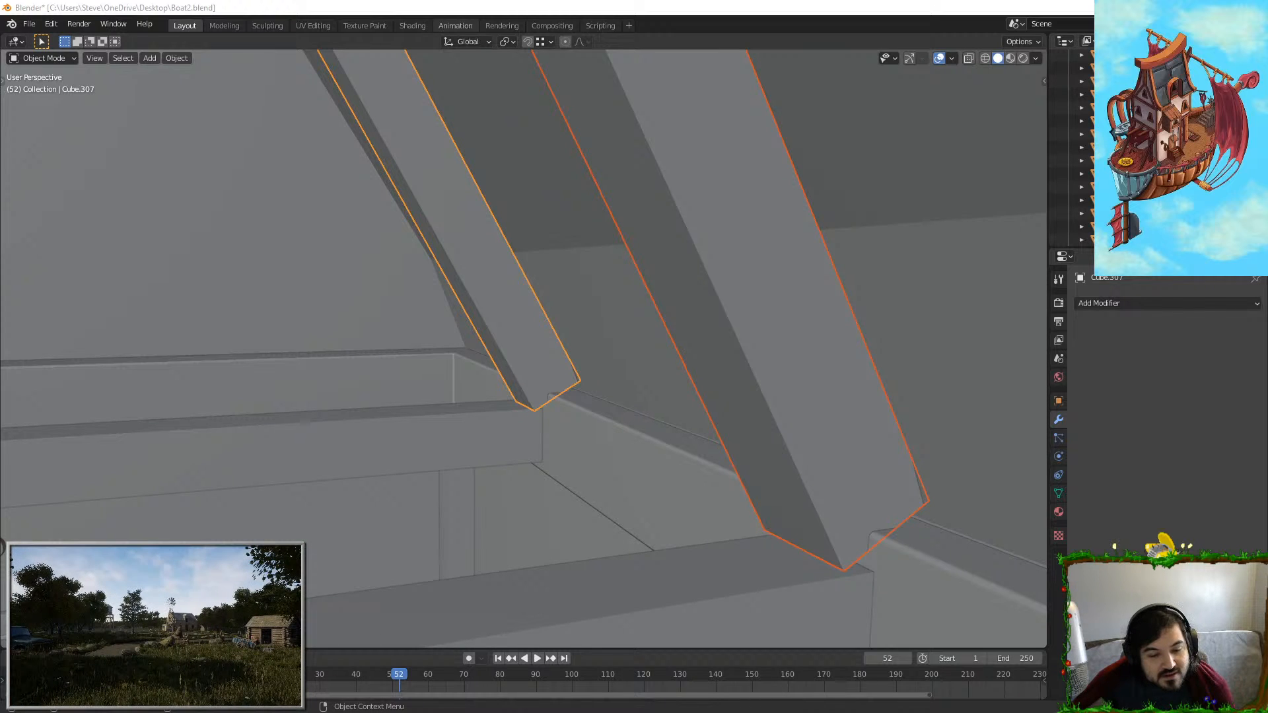
Step: Fine-tune the rafter group's X position against the crossbeams, checking the feet on the opposite side of the room
{"action": "scroll", "coordinate": [645, 512], "scroll_direction": "down", "scroll_amount": 1}
{"action": "middle_click_drag", "start_coordinate": [645, 512], "coordinate": [811, 489]}
{"action": "key", "text": "g"}
{"action": "left_click", "coordinate": [850, 480]}
{"action": "key", "text": "g"}
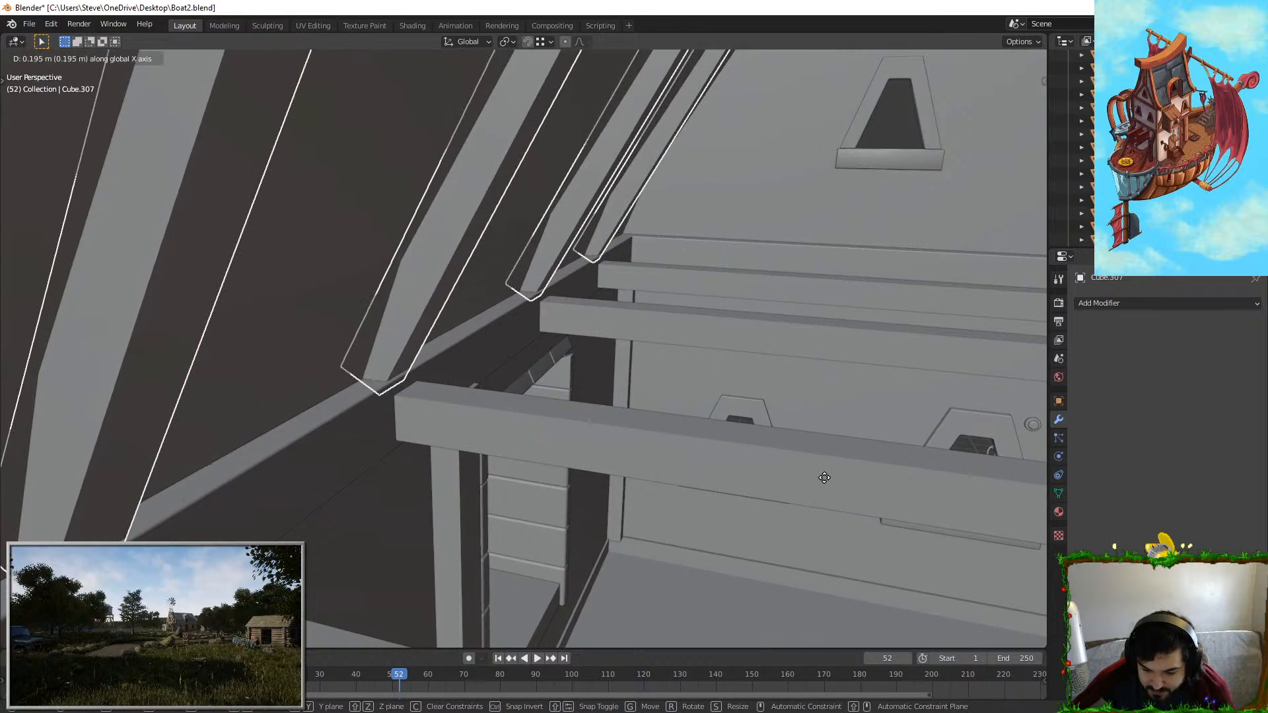
{"action": "left_click", "coordinate": [841, 436]}
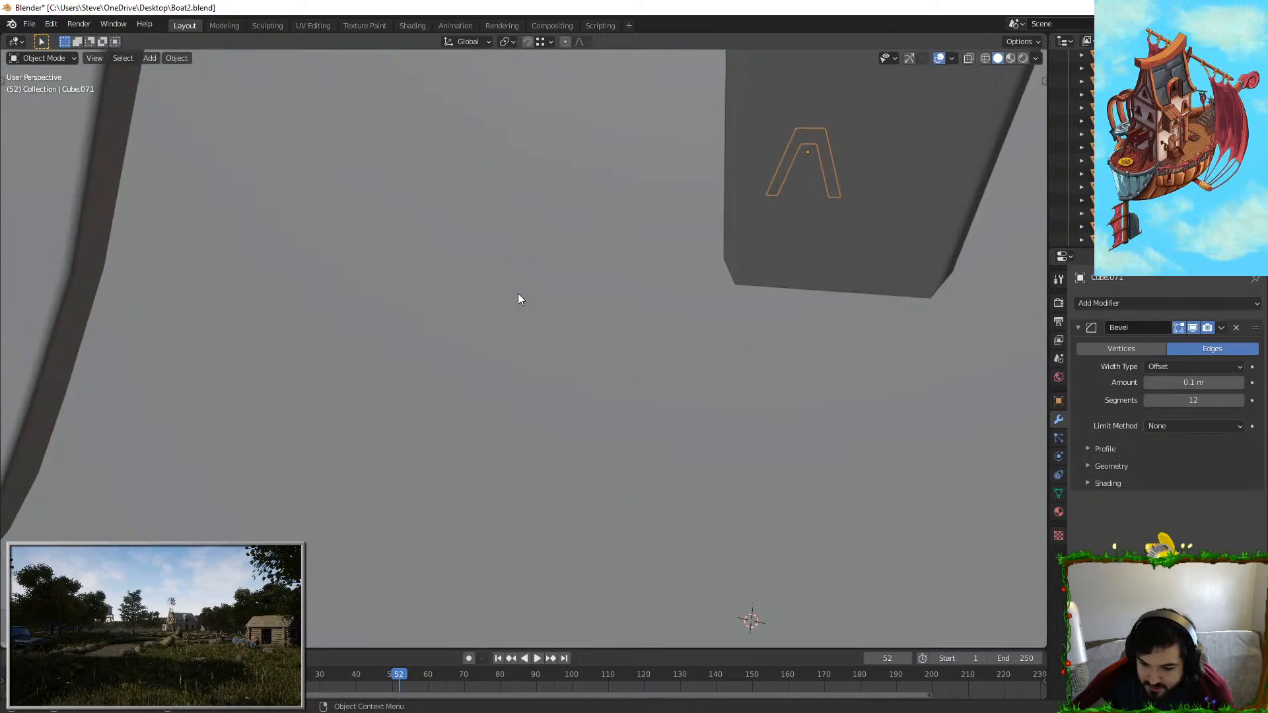
Step: Move the single rafter near the cabinet along the Y axis by about 0.07 m, in line with its crossbeam
{"action": "middle_click_drag", "start_coordinate": [517, 297], "coordinate": [746, 407]}
{"action": "scroll", "coordinate": [537, 276], "scroll_direction": "up", "scroll_amount": 2}
{"action": "left_click", "coordinate": [419, 366]}
{"action": "middle_click_drag", "start_coordinate": [422, 346], "coordinate": [487, 311]}
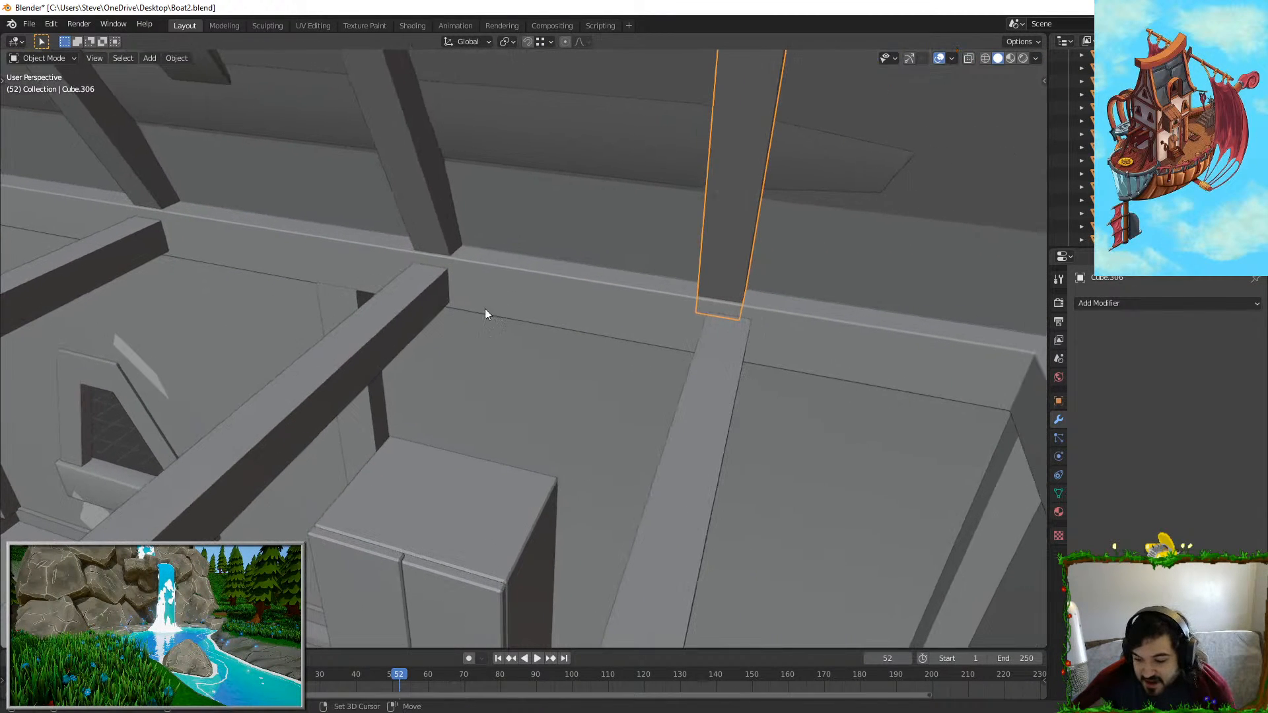
{"action": "middle_click_drag", "start_coordinate": [830, 365], "coordinate": [628, 363]}
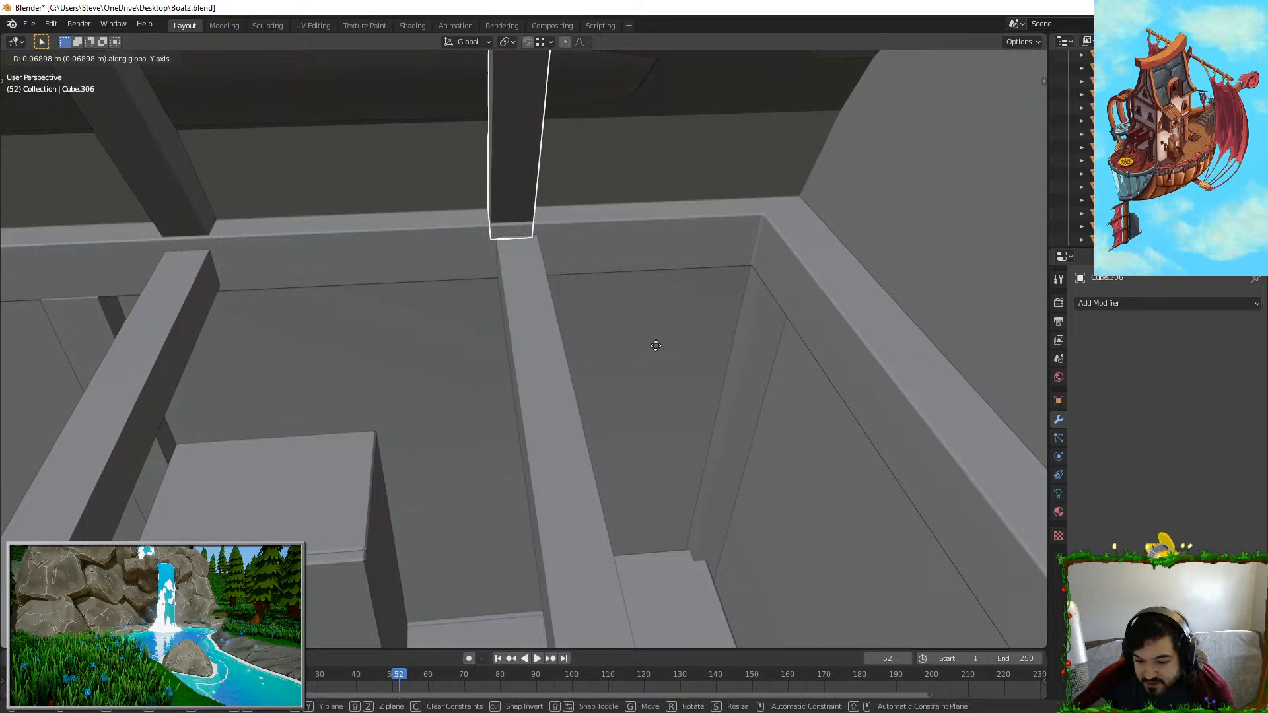
Step: Select the misaligned rafter above the crossbeam next to the bed
{"action": "middle_click_drag", "start_coordinate": [459, 346], "coordinate": [88, 294]}
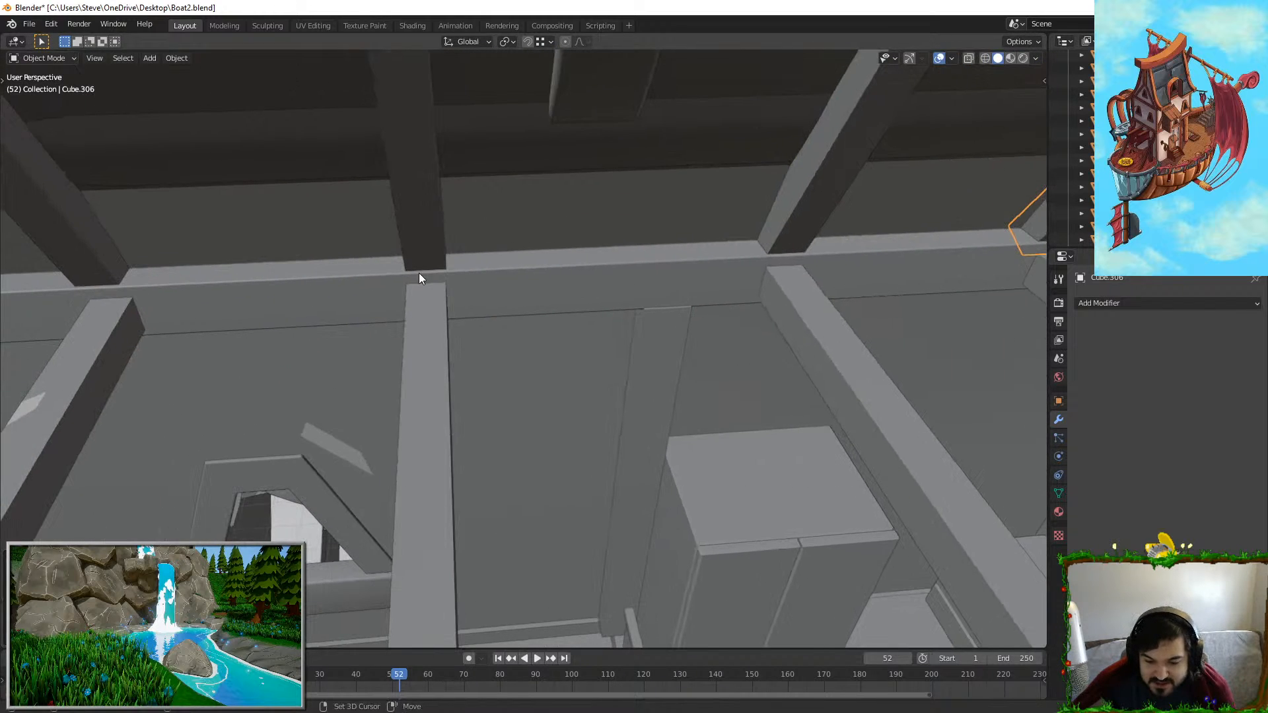
{"action": "middle_click_drag", "start_coordinate": [419, 277], "coordinate": [595, 323]}
{"action": "middle_click_drag", "start_coordinate": [373, 247], "coordinate": [619, 398]}
{"action": "left_click", "coordinate": [445, 371]}
{"action": "key", "text": "g"}
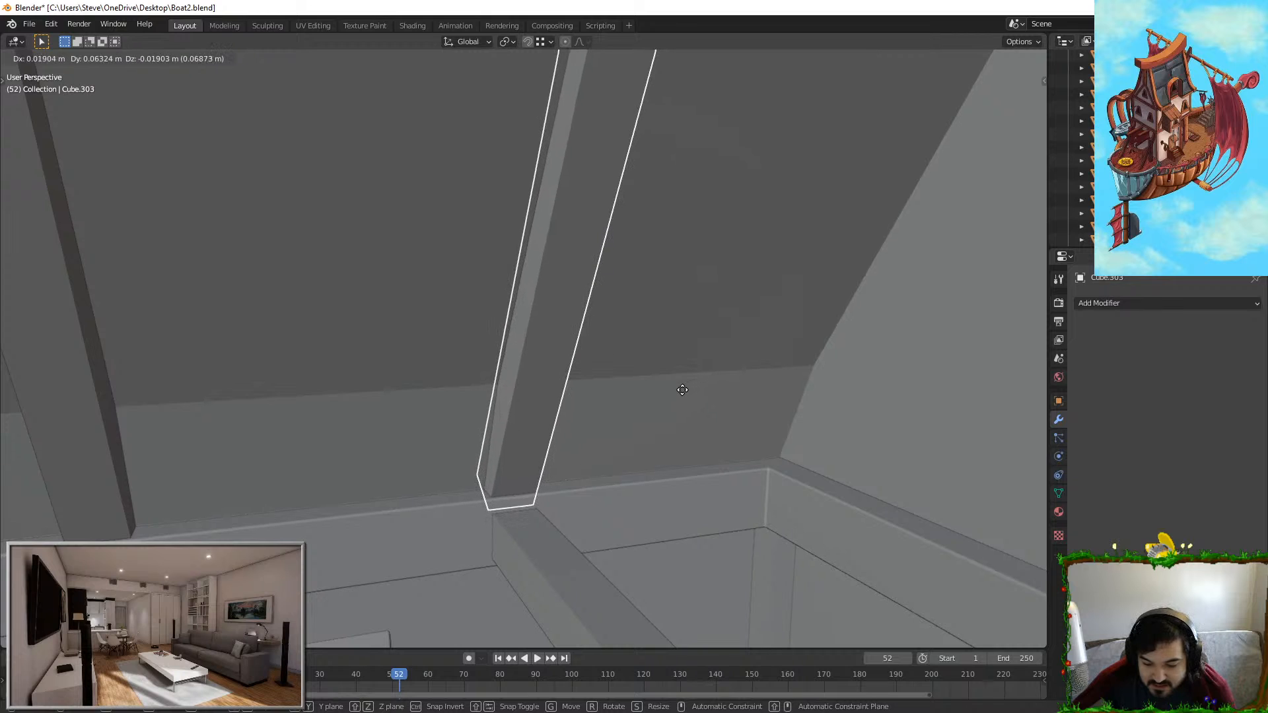
{"action": "right_click", "coordinate": [742, 407]}
{"action": "key", "text": "g"}
{"action": "right_click", "coordinate": [707, 424]}
Step: Move the rafter next to the bed along the Y axis into line with its crossbeam
{"action": "middle_click_drag", "start_coordinate": [707, 430], "coordinate": [653, 370]}
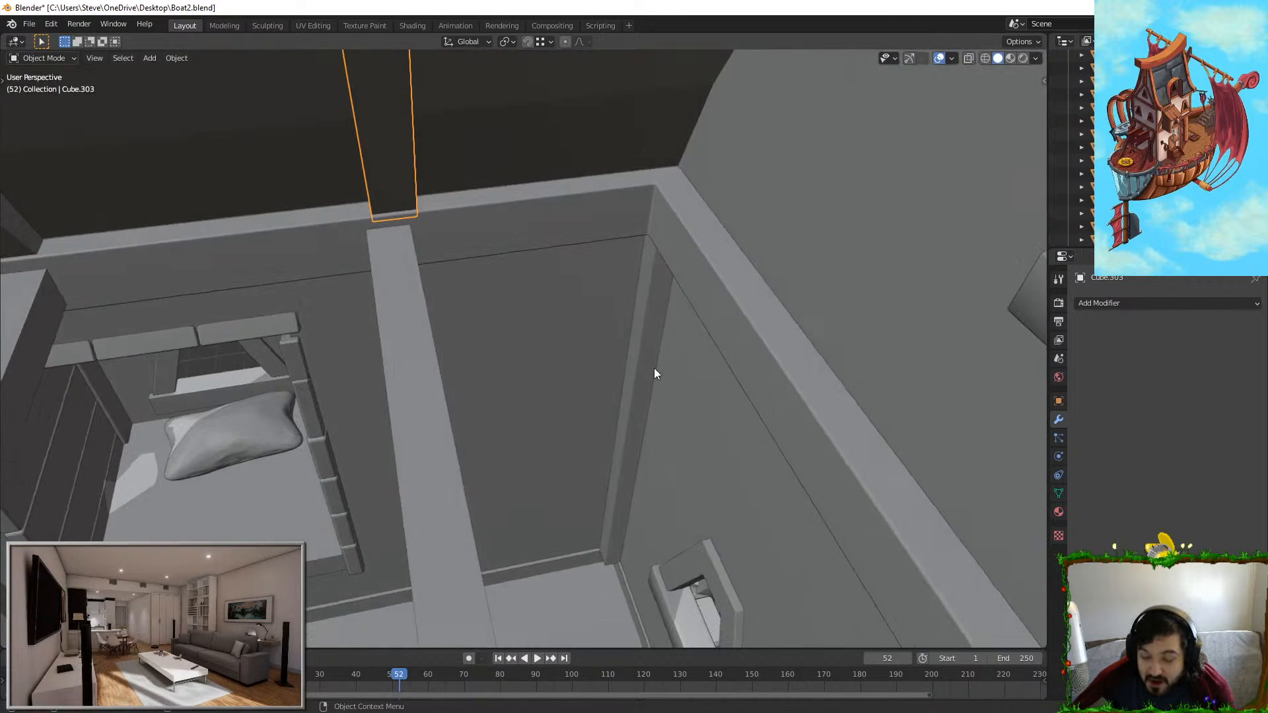
{"action": "key", "text": "g"}
{"action": "key", "text": "y"}
{"action": "left_click", "coordinate": [522, 352]}
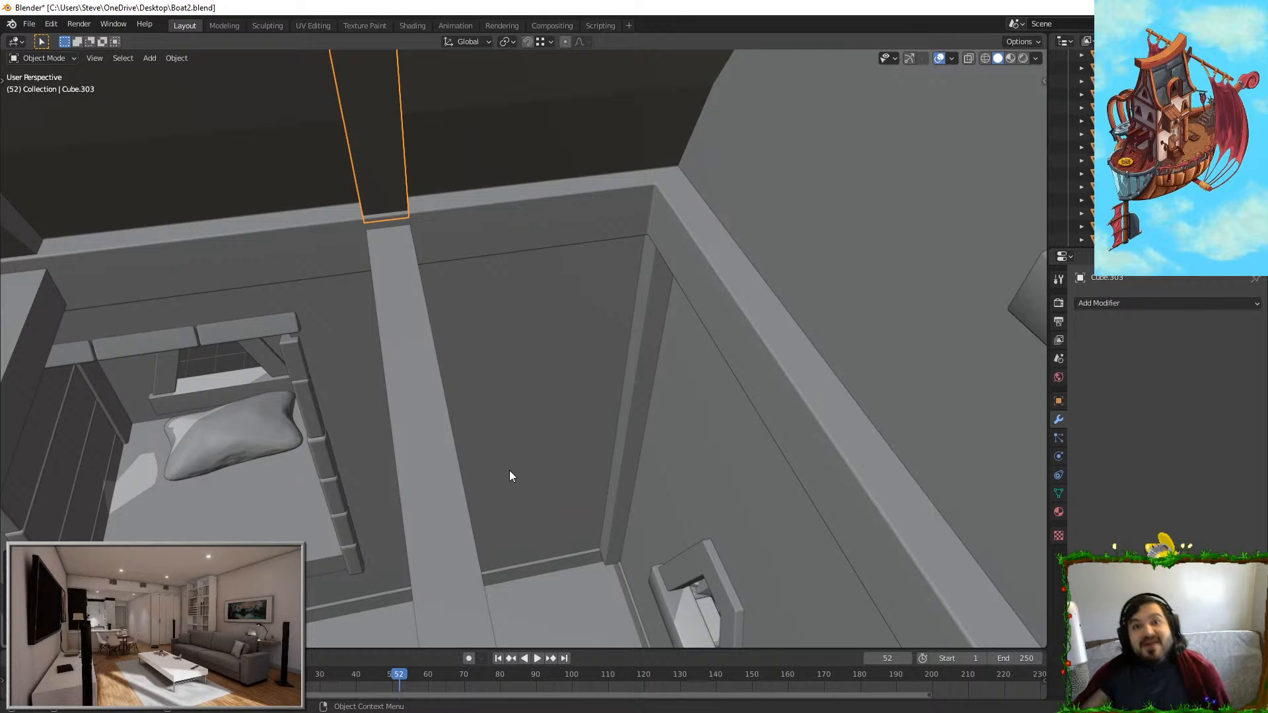
Step: Try a Weighted Normal modifier on the triangular window's sill, undo it and inspect the sill's mesh
{"action": "middle_click_drag", "start_coordinate": [552, 235], "coordinate": [461, 258]}
{"action": "scroll", "coordinate": [708, 240], "scroll_direction": "up", "scroll_amount": 5}
{"action": "left_click", "coordinate": [461, 258]}
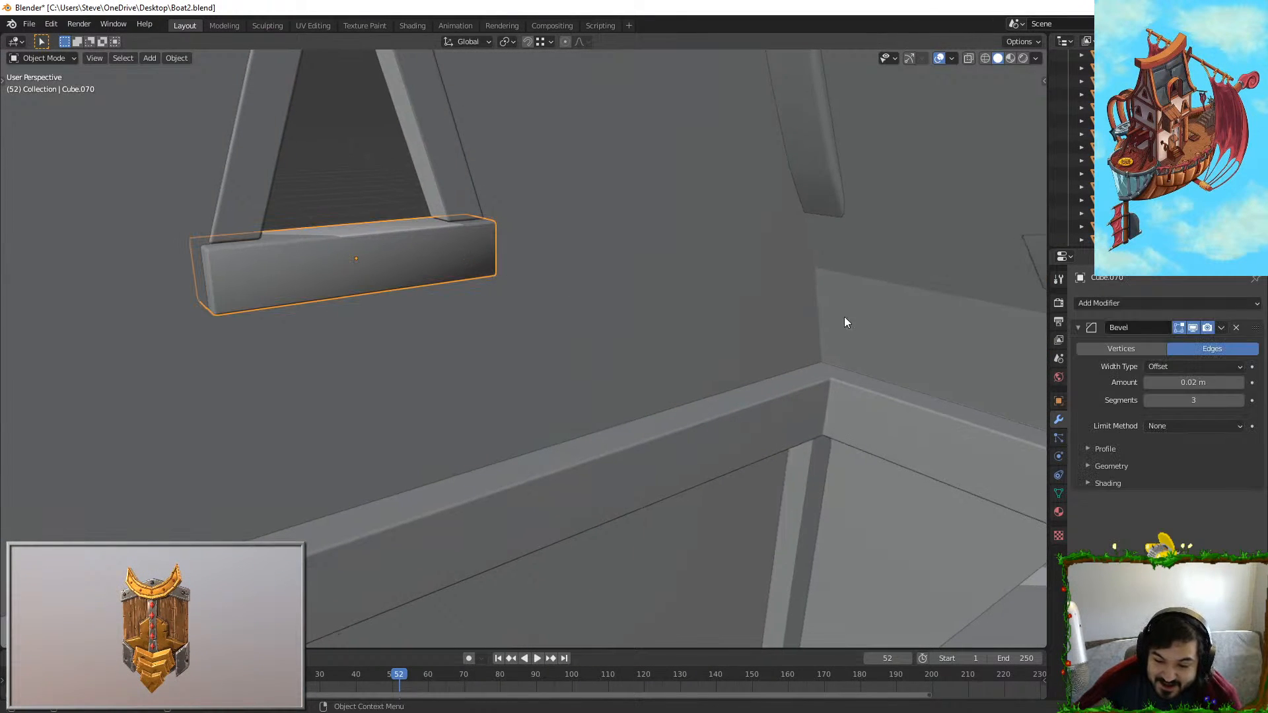
{"action": "left_click", "coordinate": [1158, 305]}
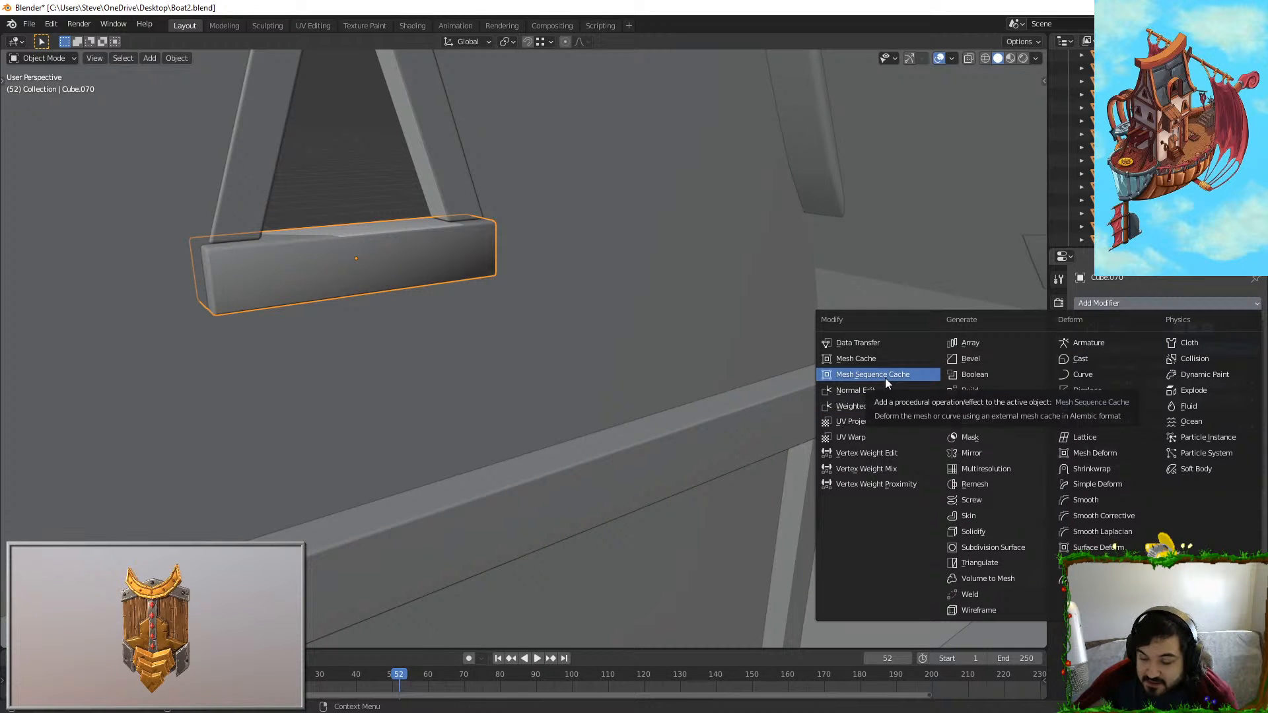
{"action": "left_click", "coordinate": [891, 409]}
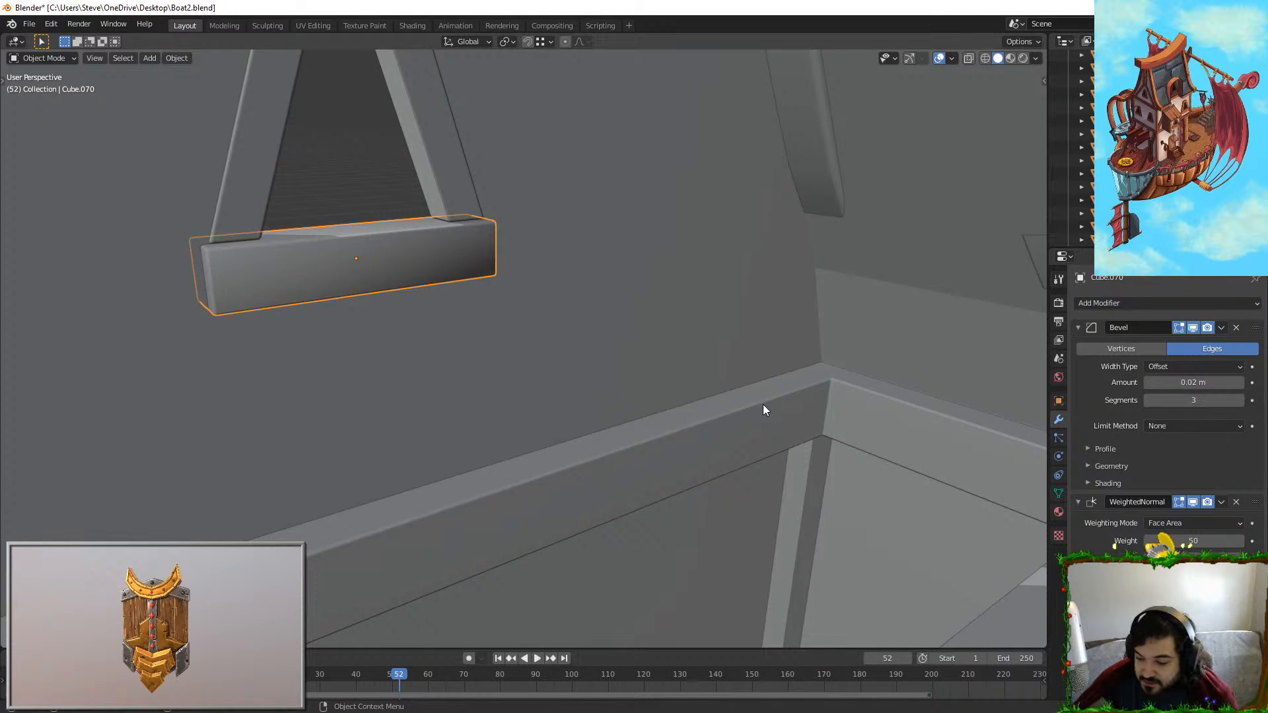
{"action": "key", "text": "ctrl+z"}
{"action": "key", "text": "Tab"}
{"action": "middle_click_drag", "start_coordinate": [447, 309], "coordinate": [661, 429]}
{"action": "key", "text": "Tab"}
{"action": "middle_click_drag", "start_coordinate": [501, 404], "coordinate": [611, 434]}
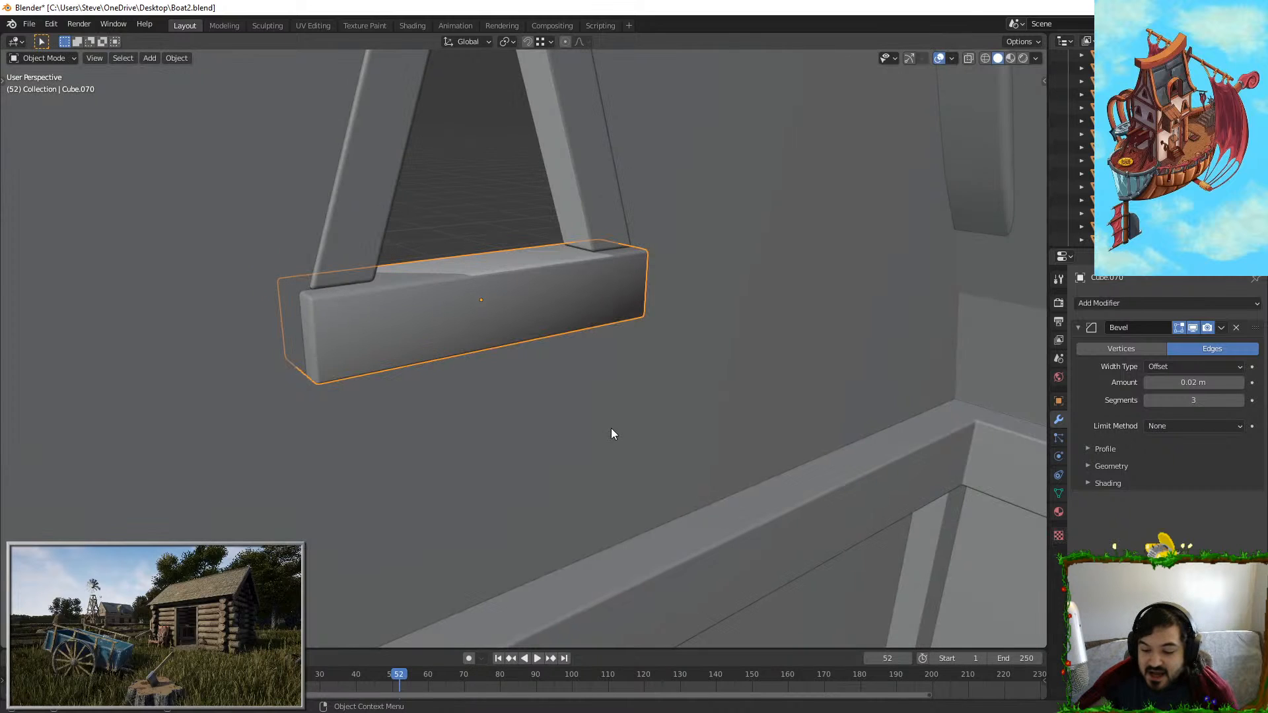
Step: Select the triangular window's frame together with its sill and move them about 0.07 m along the Y axis
{"action": "middle_click_drag", "start_coordinate": [611, 433], "coordinate": [464, 399]}
{"action": "middle_click_drag", "start_coordinate": [340, 318], "coordinate": [739, 373]}
{"action": "left_click", "coordinate": [570, 455]}
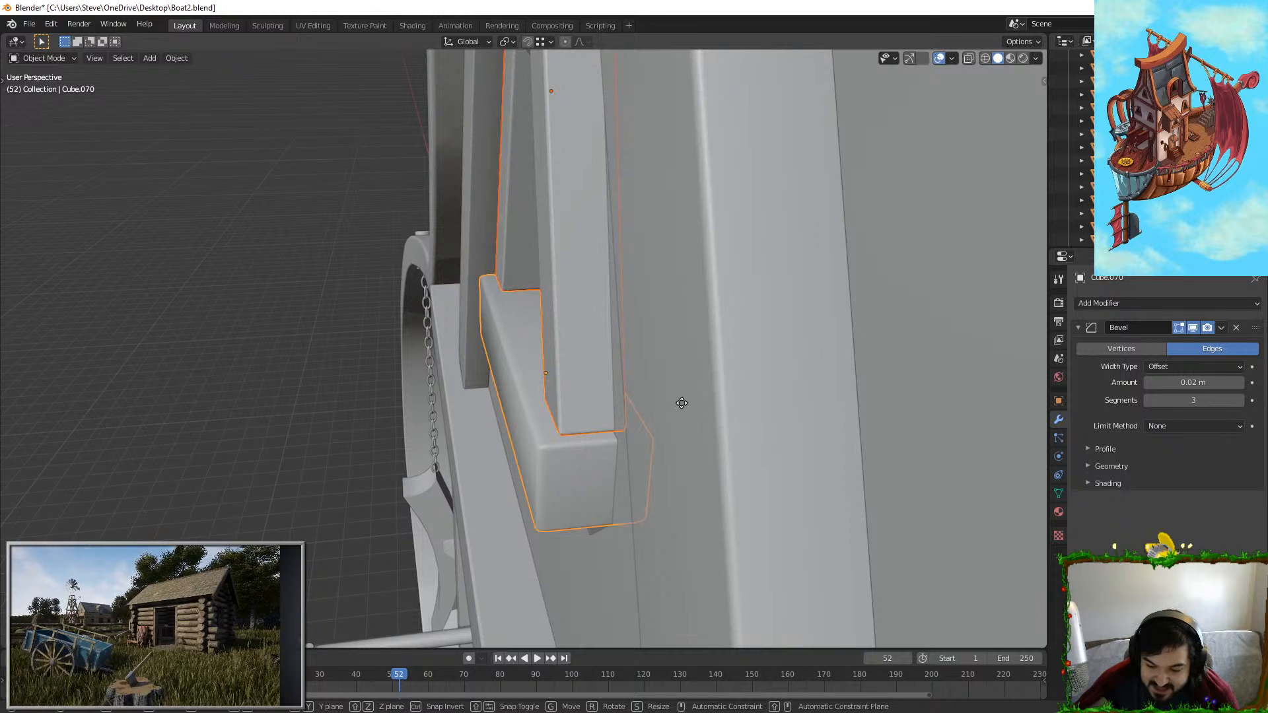
{"action": "middle_click_drag", "start_coordinate": [576, 401], "coordinate": [606, 369]}
{"action": "key", "text": "g"}
{"action": "key", "text": "y"}
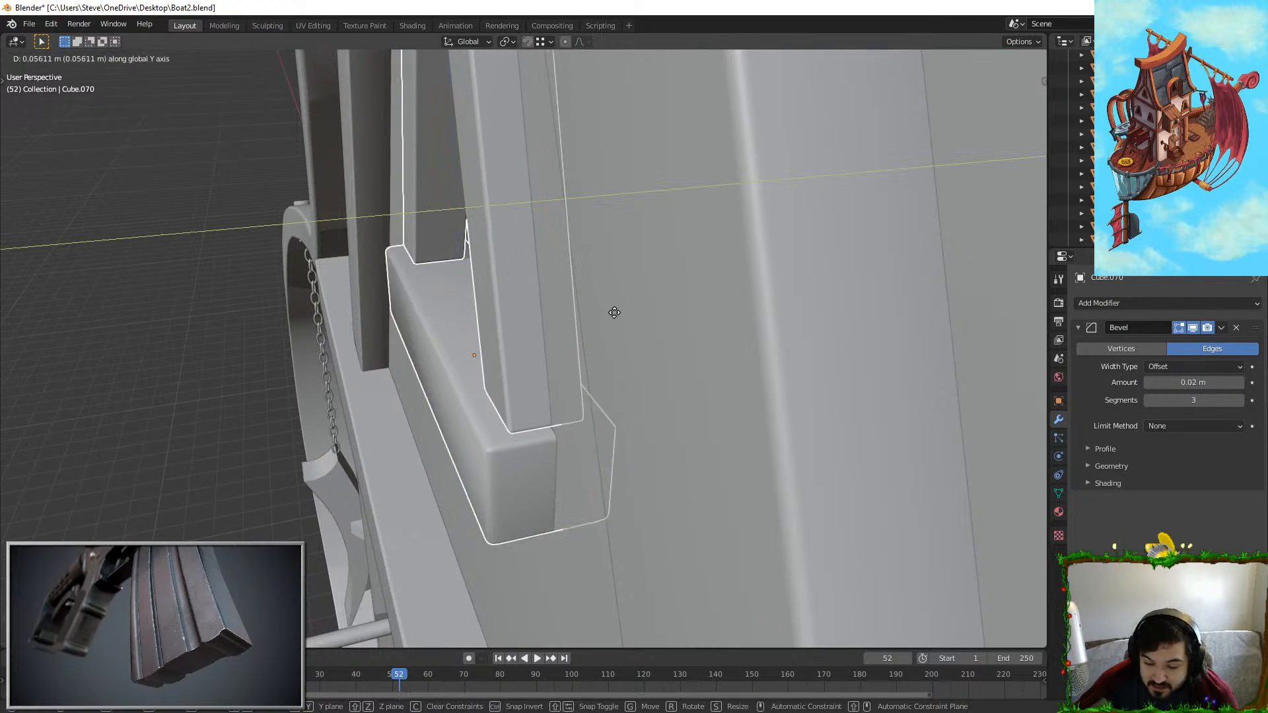
{"action": "left_click", "coordinate": [624, 316]}
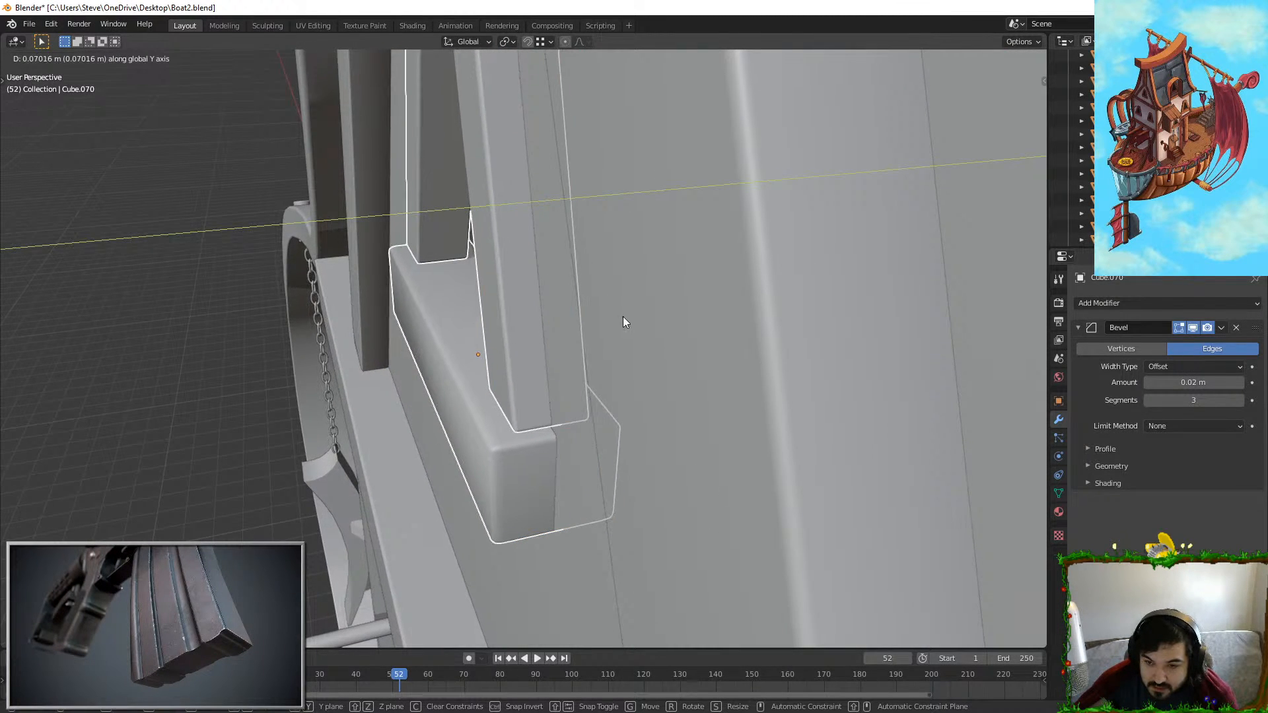
{"action": "middle_click_drag", "start_coordinate": [624, 316], "coordinate": [339, 308]}
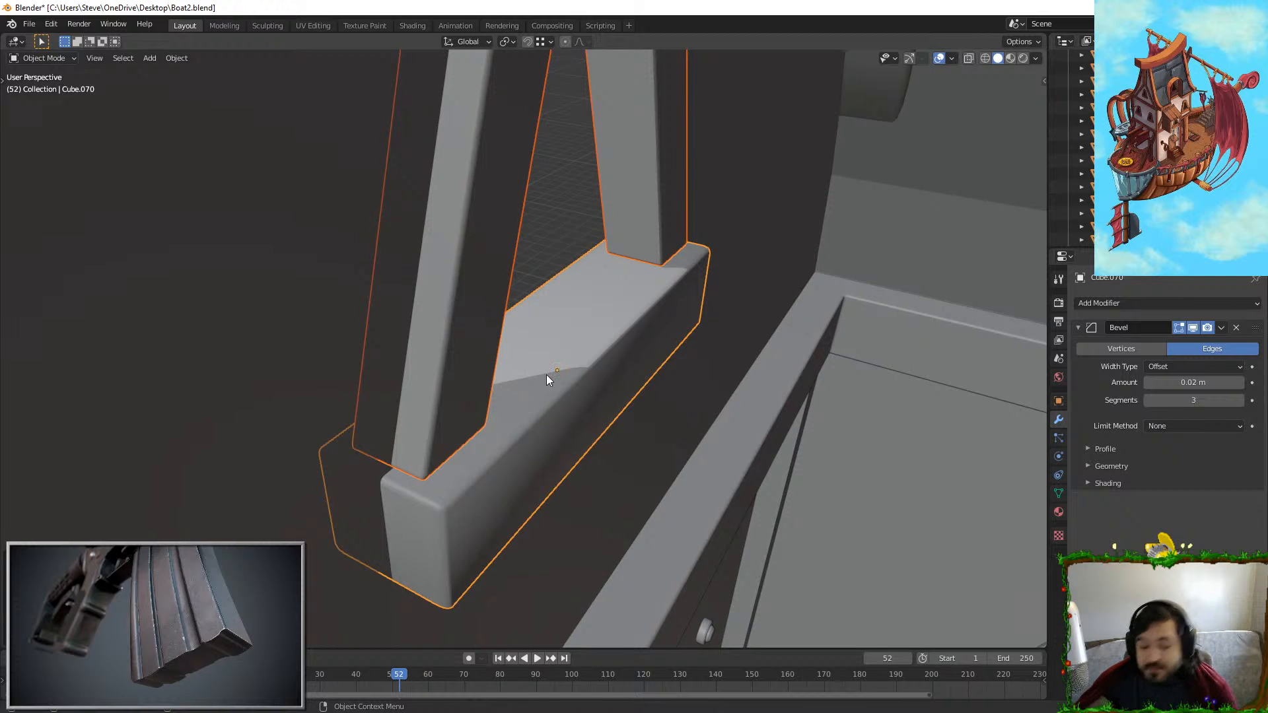
Step: Select only the window sill and add a Weighted Normal modifier after its Bevel
{"action": "left_click", "coordinate": [532, 413]}
{"action": "left_click", "coordinate": [551, 458]}
{"action": "middle_click_drag", "start_coordinate": [550, 459], "coordinate": [742, 331]}
{"action": "left_click", "coordinate": [1096, 304]}
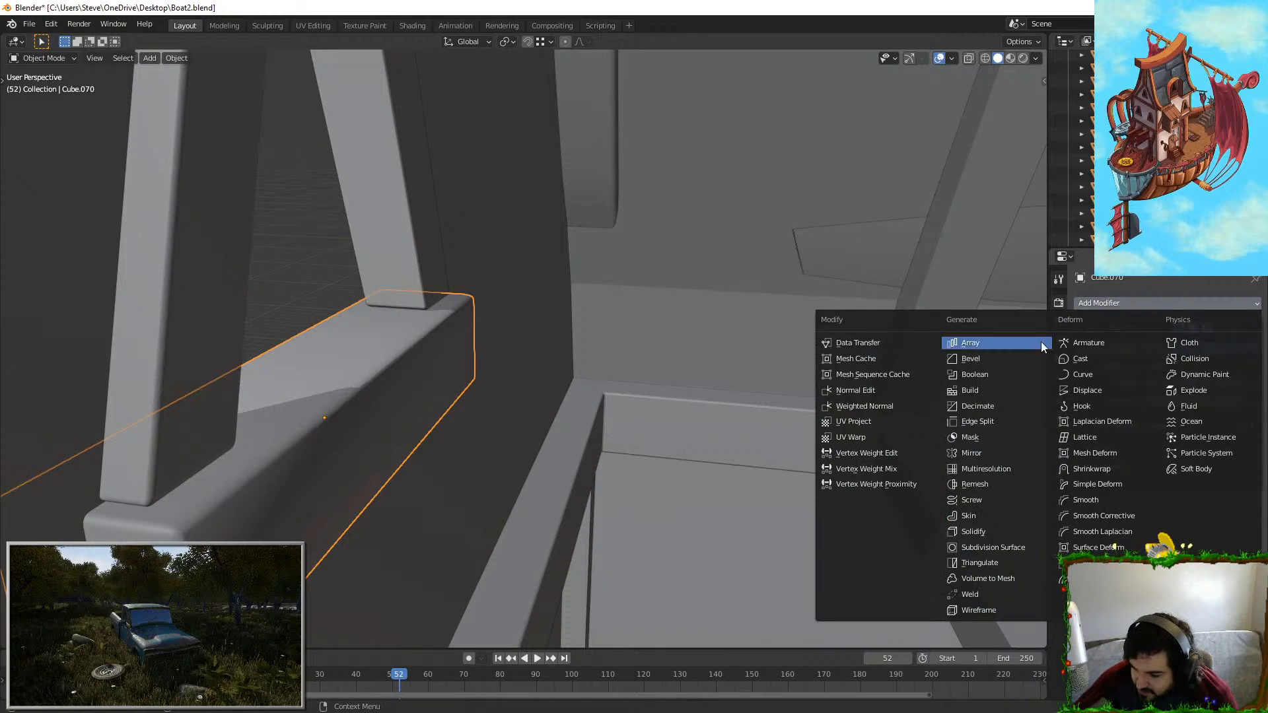
{"action": "left_click", "coordinate": [971, 358]}
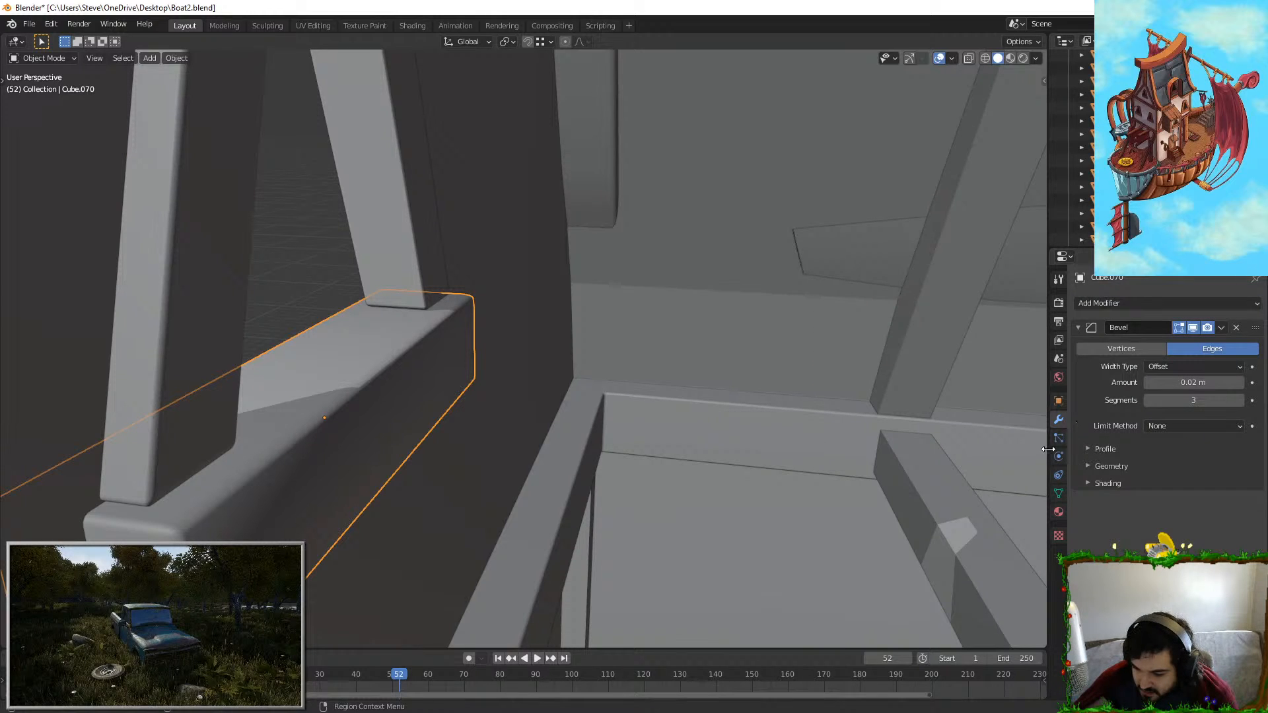
{"action": "left_click", "coordinate": [1058, 494]}
{"action": "left_click", "coordinate": [1060, 419]}
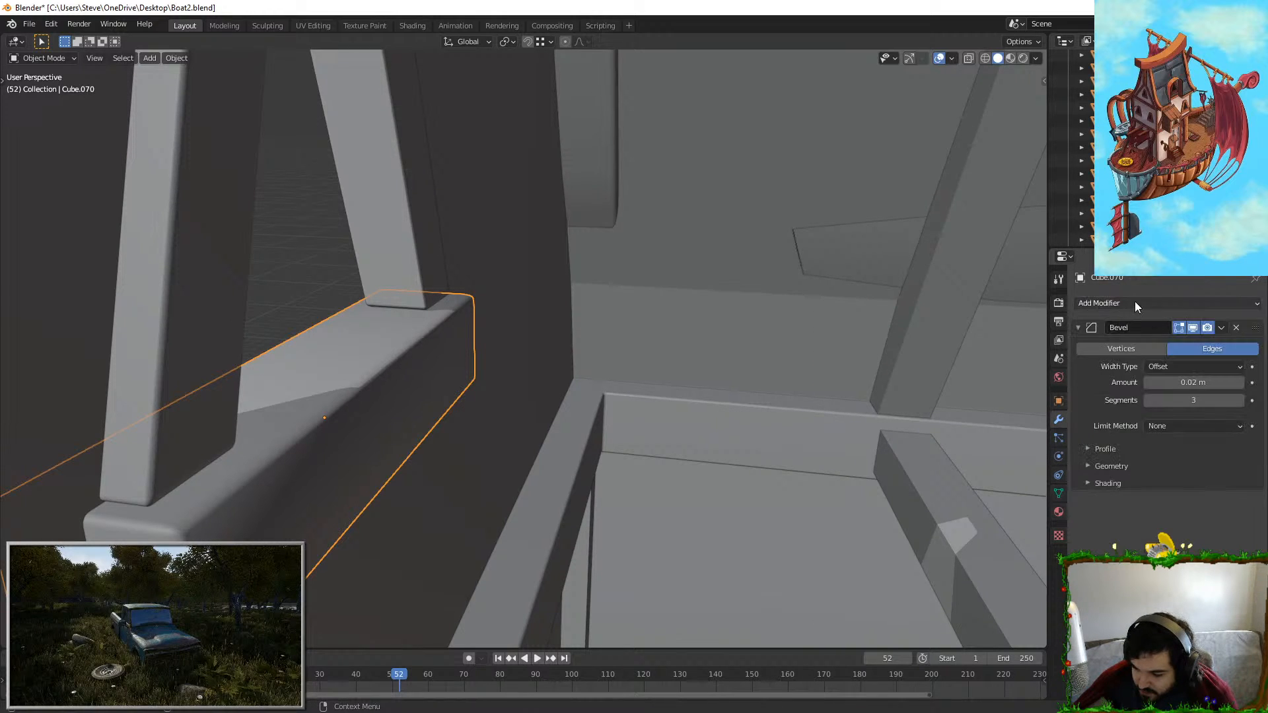
{"action": "left_click", "coordinate": [1135, 302]}
{"action": "left_click", "coordinate": [889, 406]}
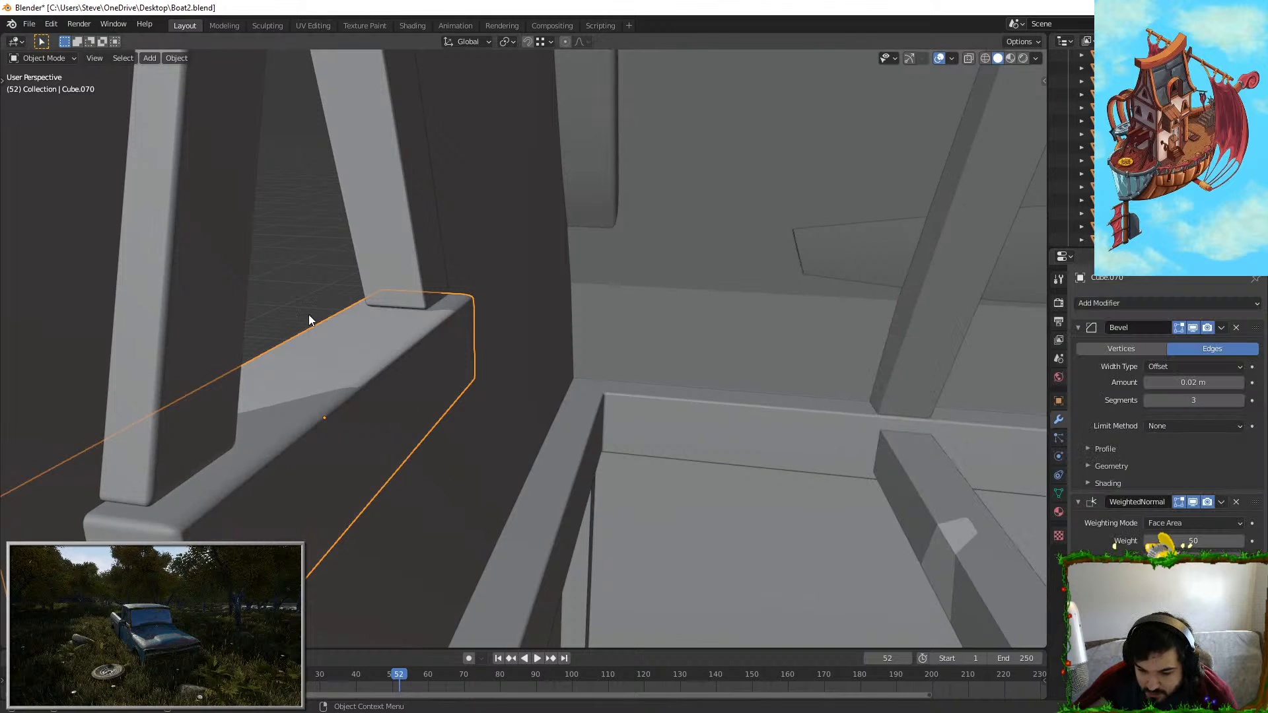
Step: Switch the viewport to Rendered shading and compare the sill with and without its Weighted Normal modifier
{"action": "middle_click_drag", "start_coordinate": [307, 314], "coordinate": [759, 297]}
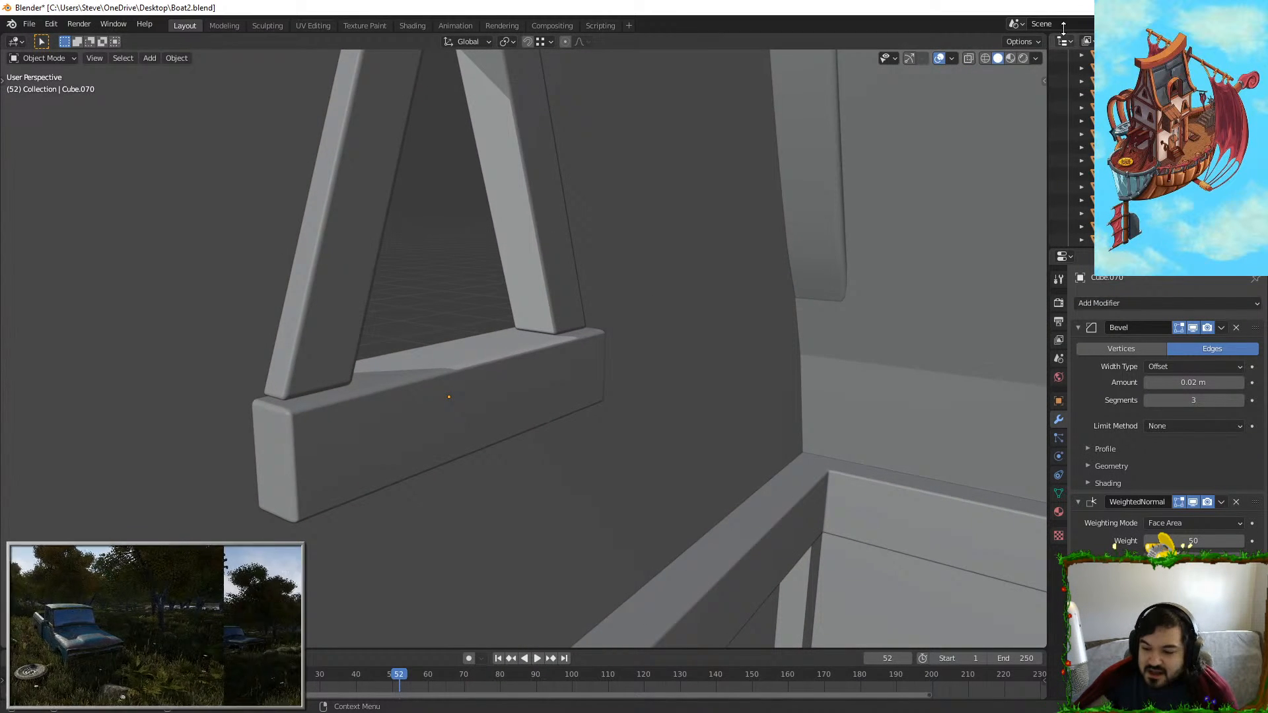
{"action": "left_click", "coordinate": [1020, 58]}
{"action": "middle_click_drag", "start_coordinate": [661, 261], "coordinate": [621, 277]}
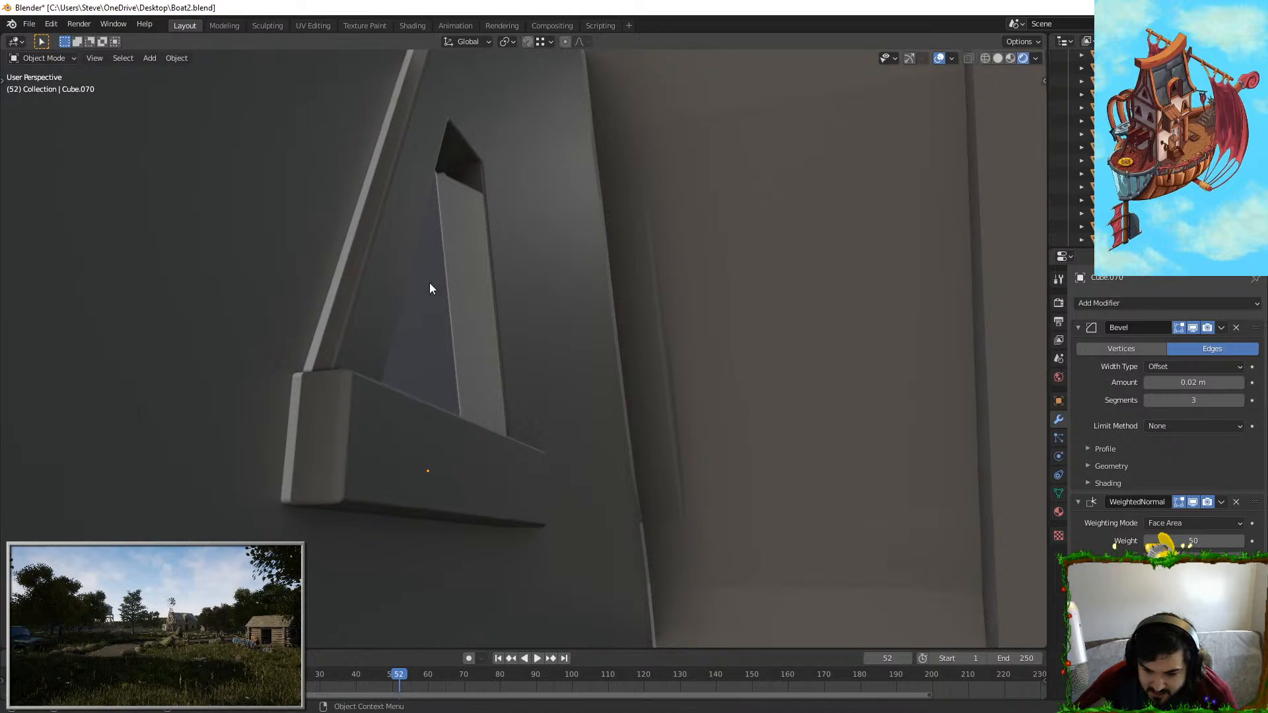
{"action": "middle_click_drag", "start_coordinate": [352, 292], "coordinate": [624, 236]}
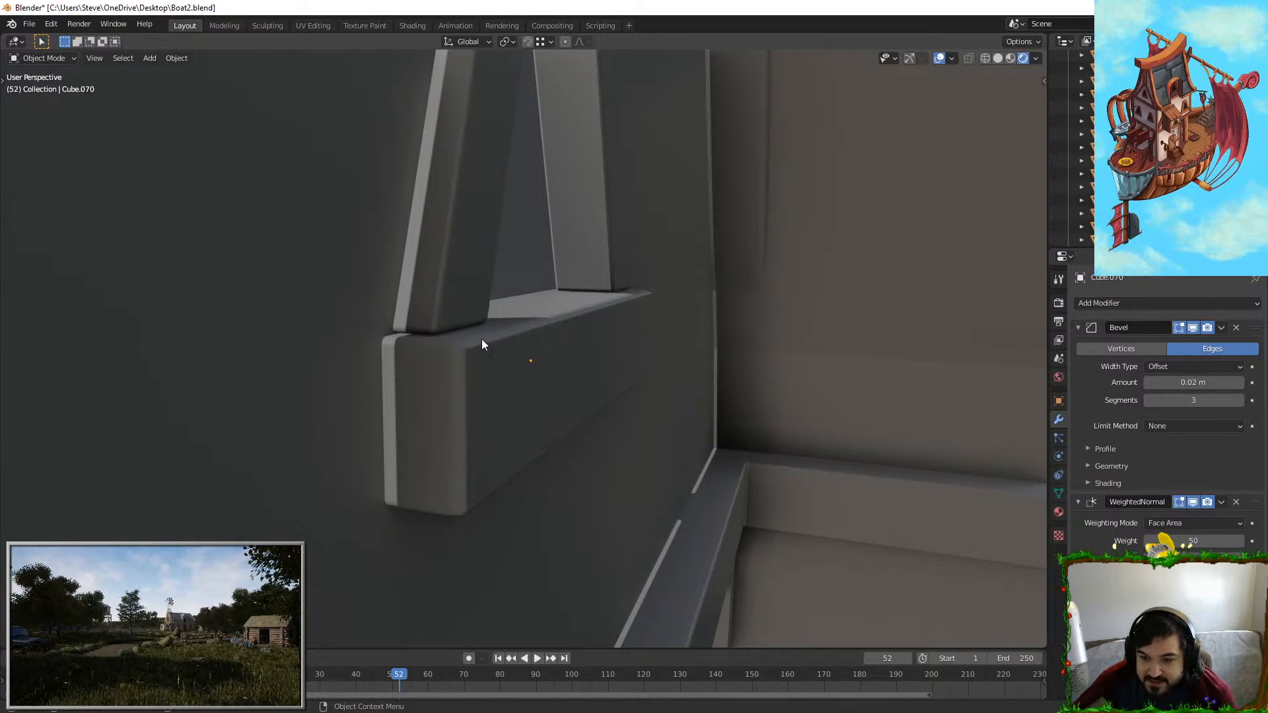
{"action": "middle_click_drag", "start_coordinate": [482, 339], "coordinate": [667, 326]}
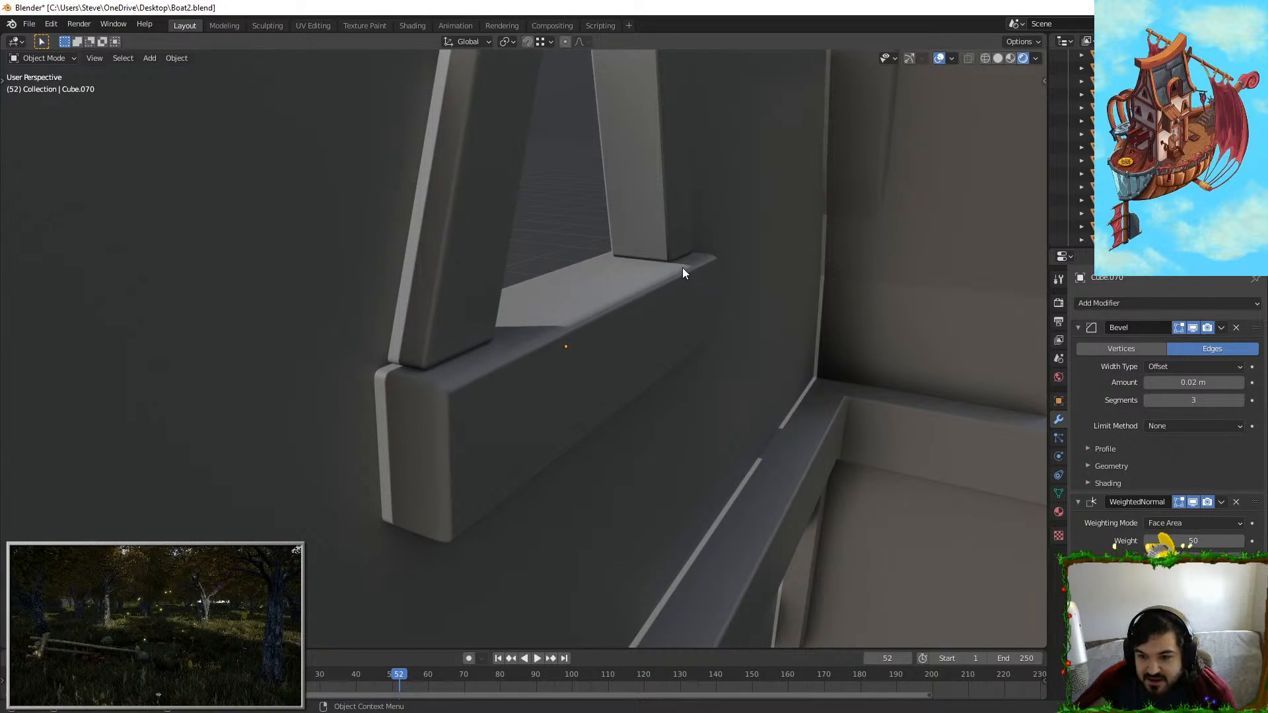
{"action": "middle_click_drag", "start_coordinate": [631, 276], "coordinate": [837, 337]}
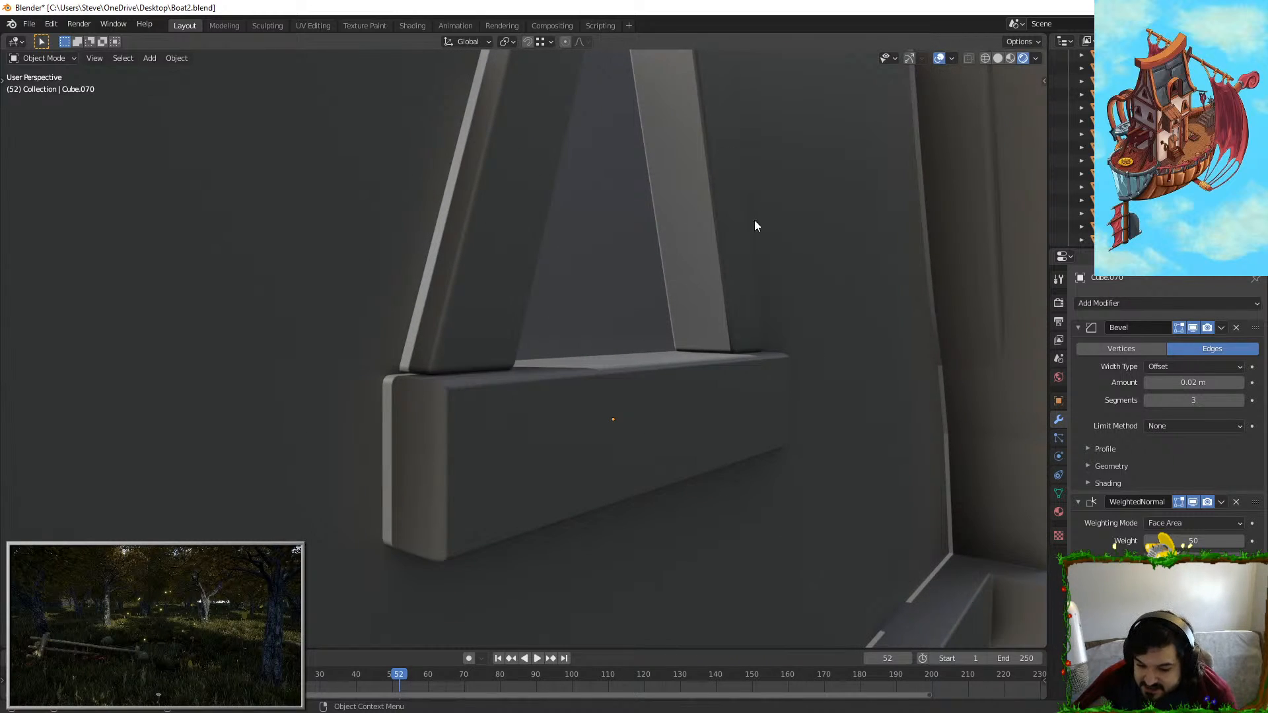
{"action": "left_click", "coordinate": [1236, 502]}
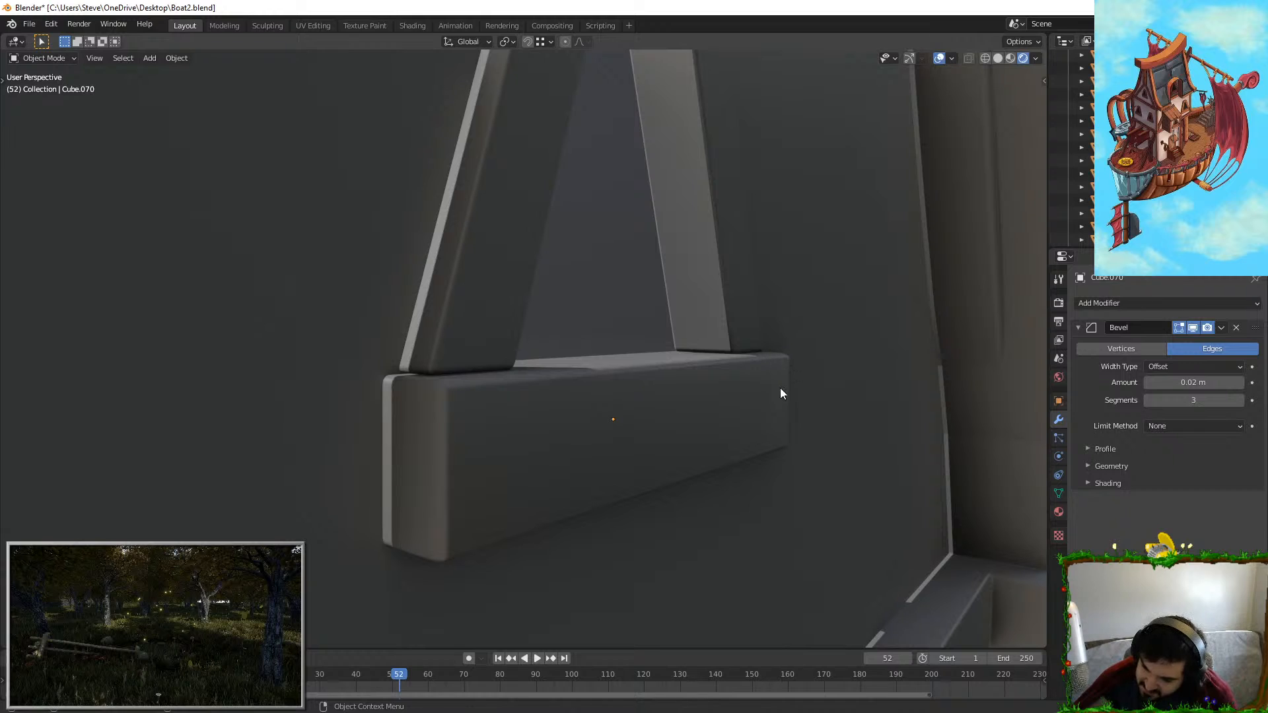
{"action": "key", "text": "ctrl+z"}
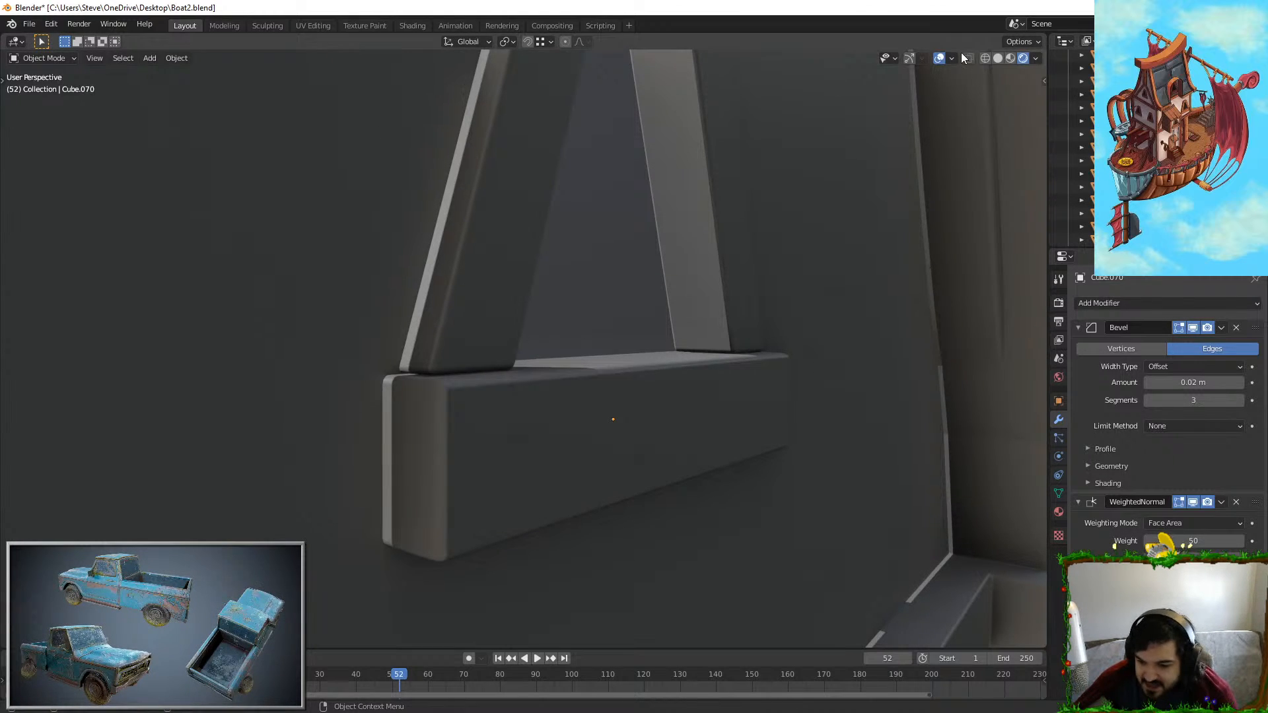
Step: Switch the viewport to Solid shading and compare the sill with its Weighted Normal modifier removed and restored
{"action": "left_click", "coordinate": [998, 58]}
{"action": "mouse_move", "coordinate": [659, 386]}
{"action": "middle_mouse_down"}
{"action": "mouse_move", "coordinate": [702, 355]}
{"action": "mouse_move", "coordinate": [633, 355]}
{"action": "mouse_move", "coordinate": [617, 393]}
{"action": "mouse_move", "coordinate": [628, 387]}
{"action": "mouse_move", "coordinate": [581, 344]}
{"action": "middle_mouse_up"}
{"action": "left_click", "coordinate": [1236, 503]}
{"action": "middle_click_drag", "start_coordinate": [740, 398], "coordinate": [817, 345]}
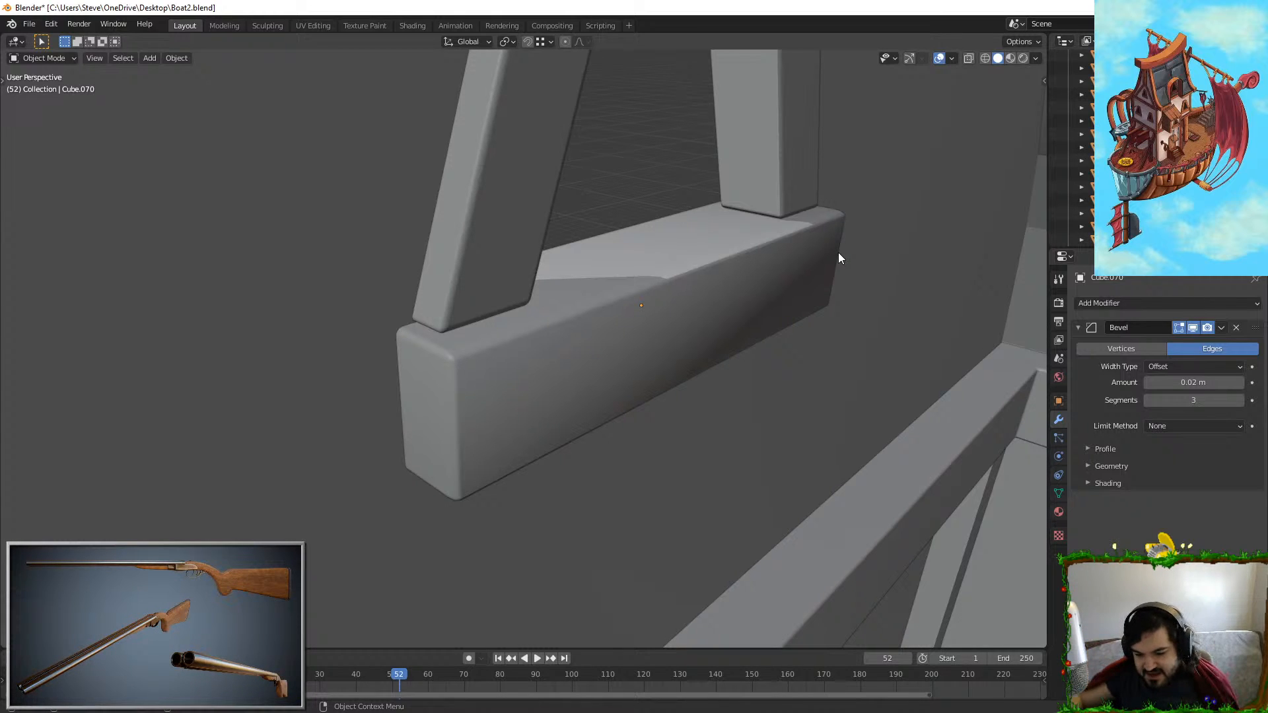
{"action": "key", "text": "ctrl+z"}
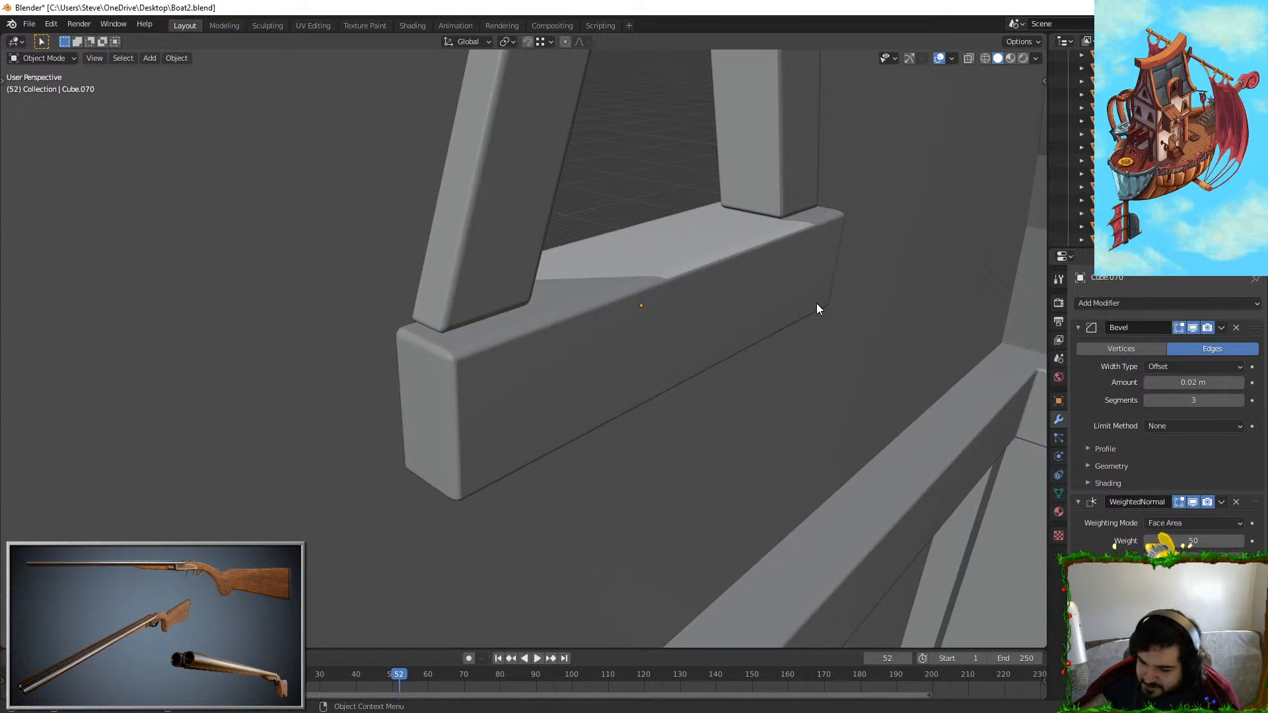
{"action": "middle_click_drag", "start_coordinate": [784, 305], "coordinate": [691, 535]}
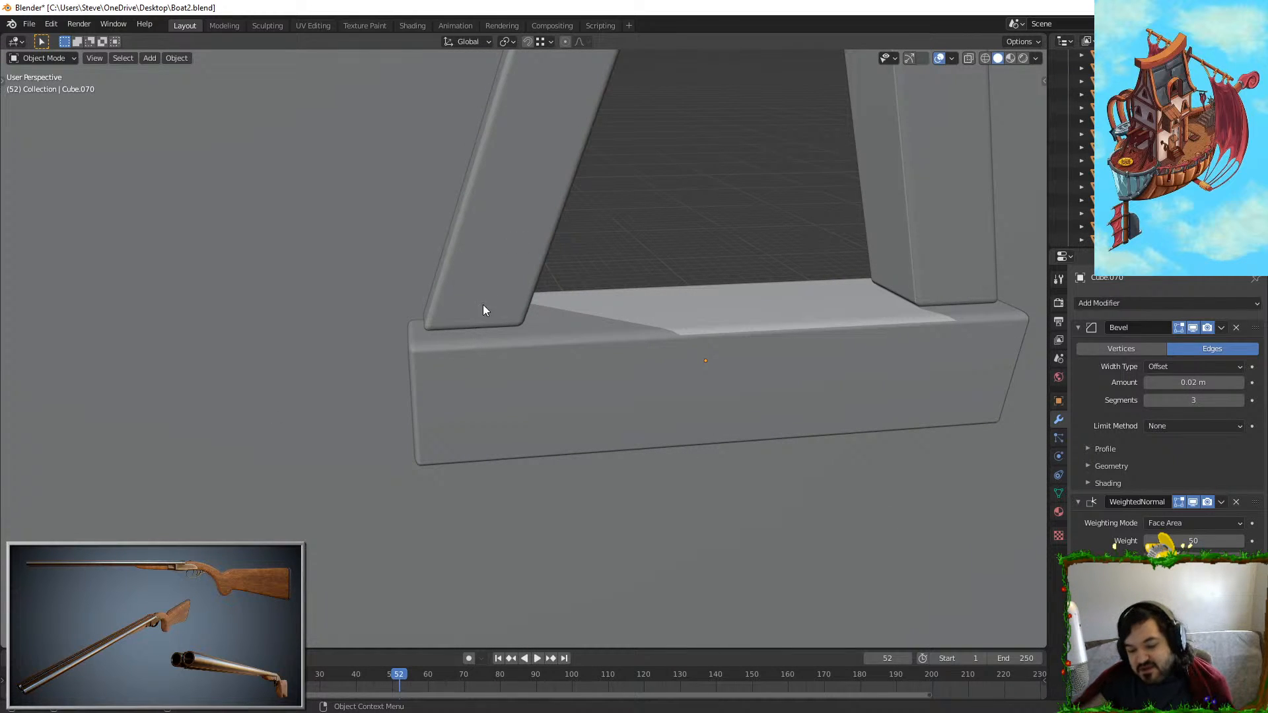
Step: Select the cabin's interior shell under the rafters and scale its lowest roof edge loop by about 0.98 along X
{"action": "scroll", "coordinate": [589, 250], "scroll_direction": "down", "scroll_amount": 5}
{"action": "middle_click_drag", "start_coordinate": [589, 250], "coordinate": [703, 400]}
{"action": "scroll", "coordinate": [597, 233], "scroll_direction": "down", "scroll_amount": 1}
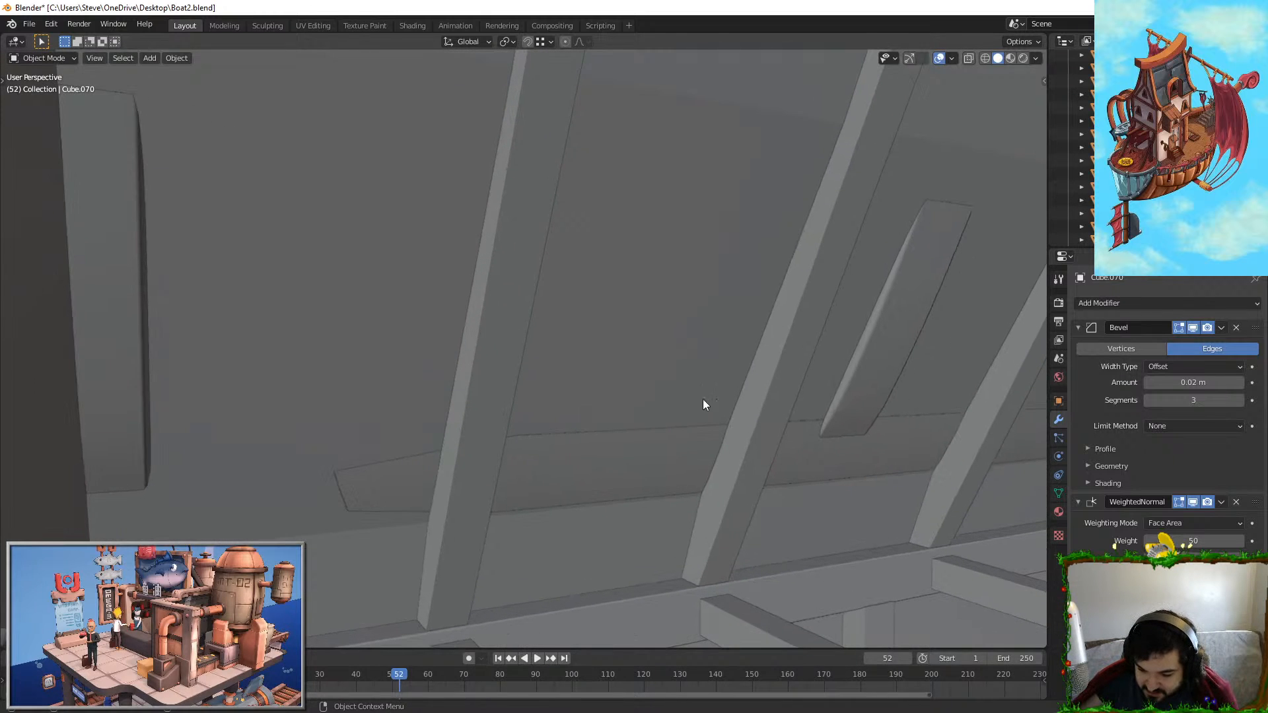
{"action": "left_click", "coordinate": [577, 481]}
{"action": "middle_click_drag", "start_coordinate": [576, 481], "coordinate": [447, 267]}
{"action": "left_click", "coordinate": [556, 285]}
{"action": "middle_click_drag", "start_coordinate": [556, 285], "coordinate": [463, 270]}
{"action": "middle_click_drag", "start_coordinate": [462, 271], "coordinate": [585, 330], "text": "shift"}
{"action": "middle_click_drag", "start_coordinate": [703, 338], "coordinate": [488, 368]}
{"action": "left_click", "coordinate": [442, 295]}
{"action": "middle_click_drag", "start_coordinate": [441, 294], "coordinate": [503, 345]}
{"action": "key", "text": "Tab"}
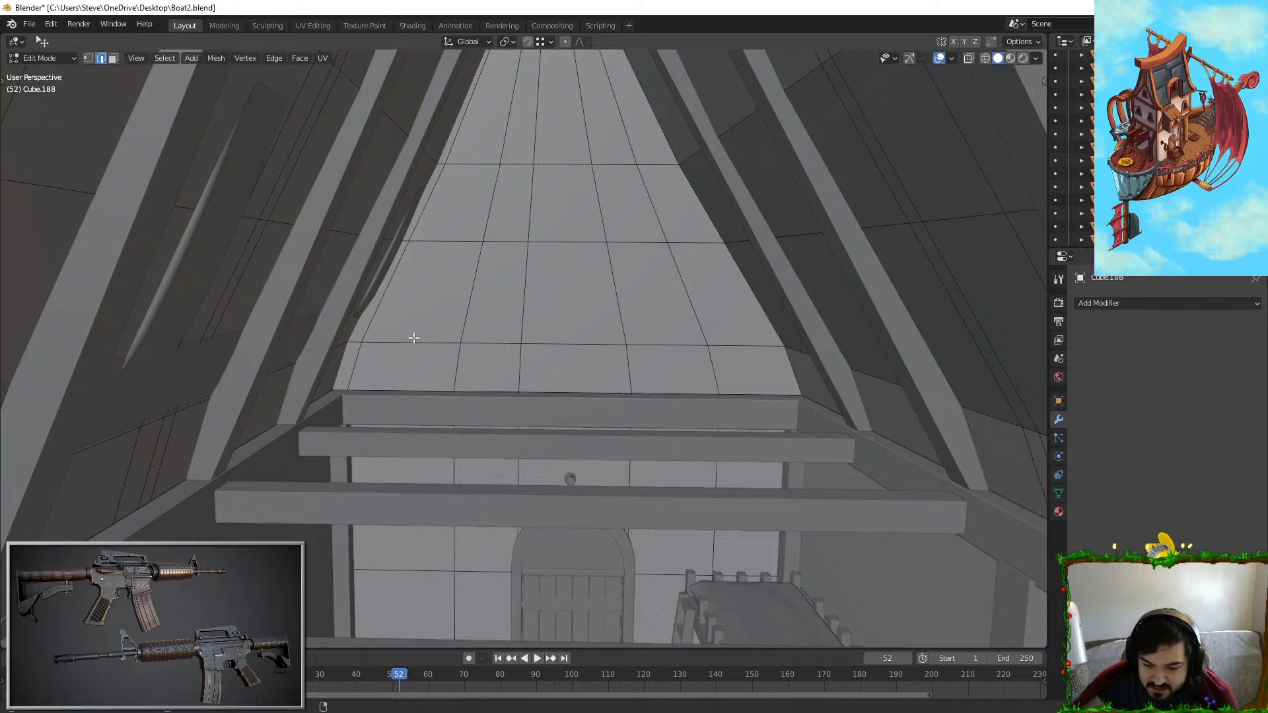
{"action": "key", "text": "s"}
{"action": "key", "text": "x"}
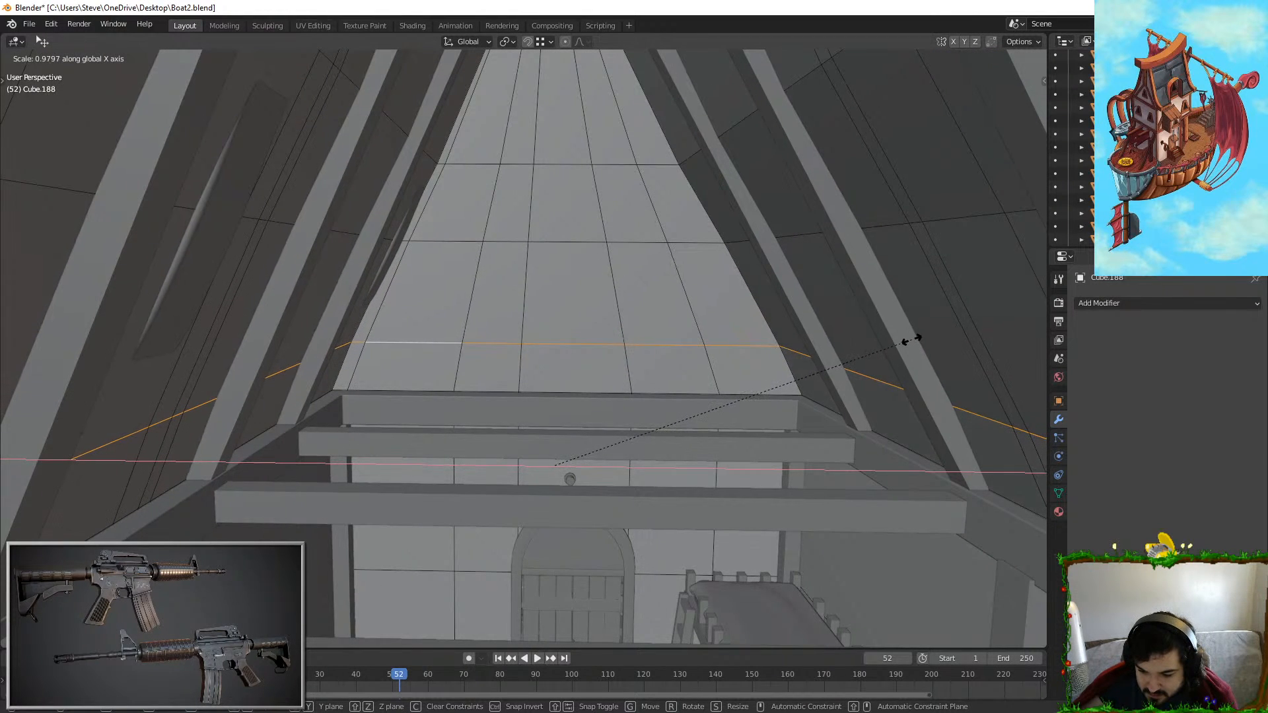
{"action": "left_click", "coordinate": [893, 329]}
Step: Scale the interior shell's upper roof edge loop along X, and the middle edge loop by about 1.01 along X
{"action": "left_click", "coordinate": [696, 148], "text": "alt"}
{"action": "key", "text": "s"}
{"action": "key", "text": "x"}
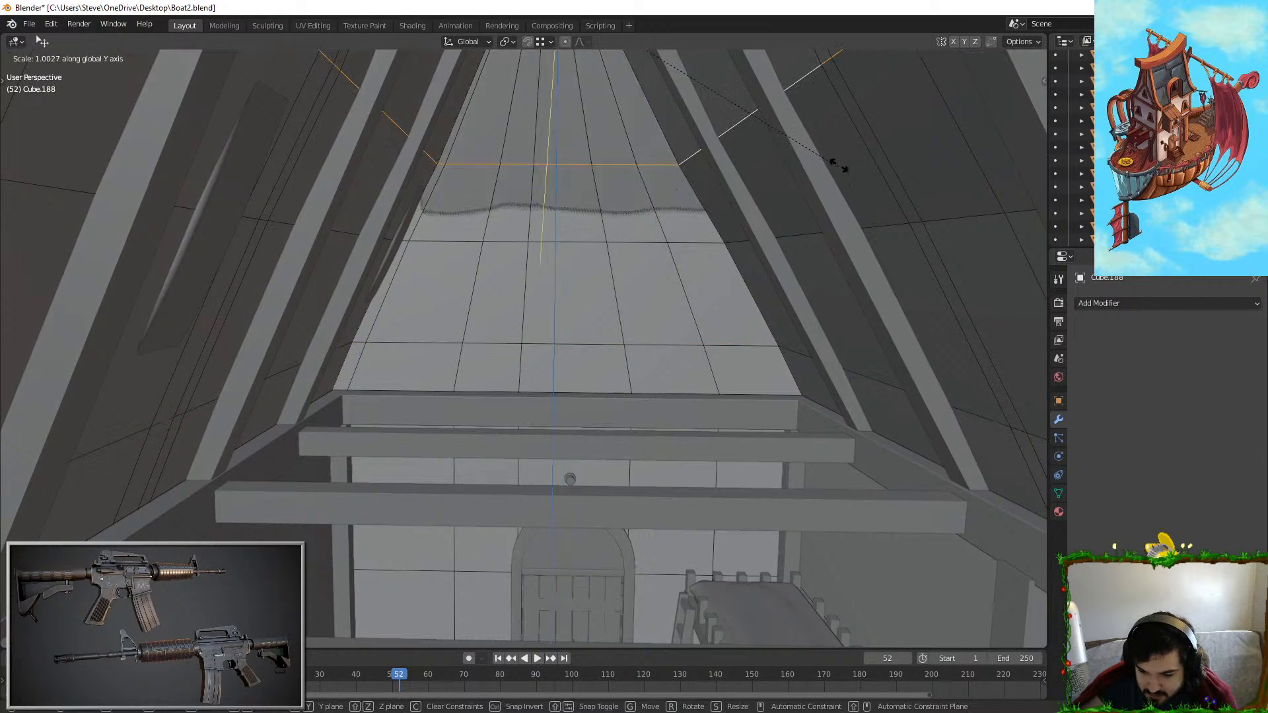
{"action": "left_click", "coordinate": [799, 211]}
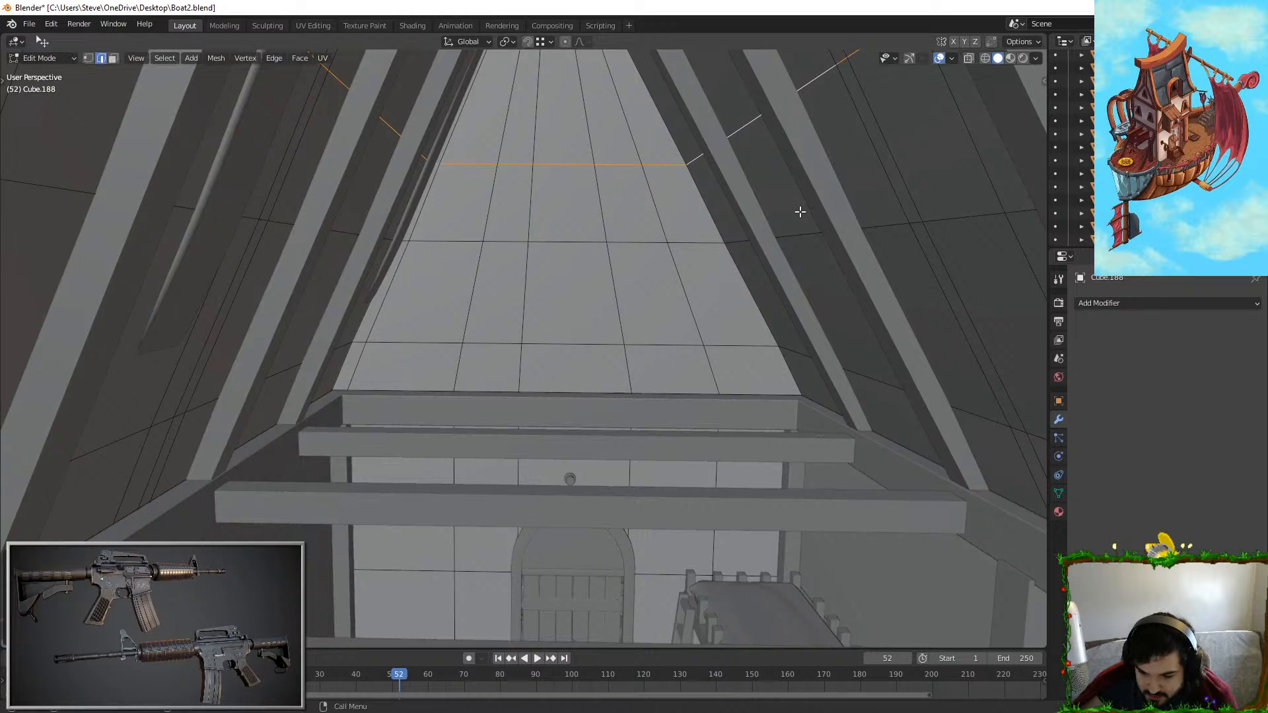
{"action": "key", "text": "s"}
{"action": "key", "text": "x"}
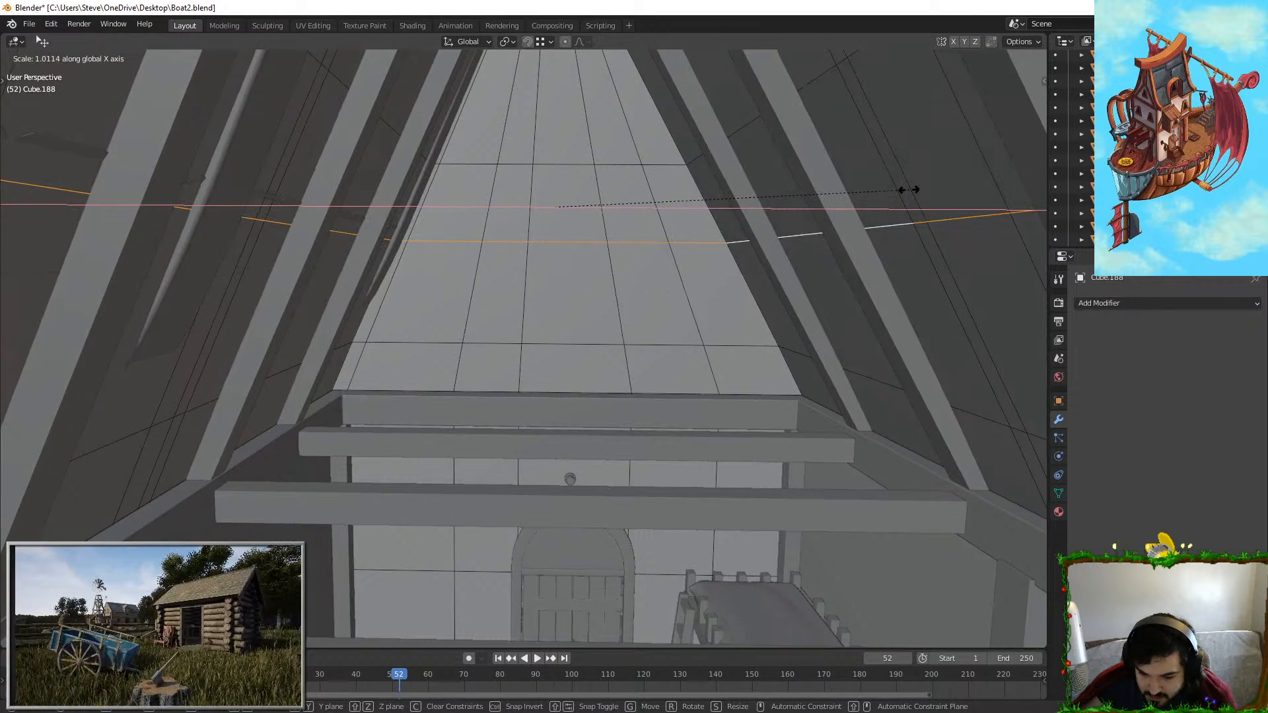
{"action": "left_click", "coordinate": [885, 194]}
Step: Narrow the shell's upper roof edge loop along X and scale the lower loop by about 0.98 along X
{"action": "left_click", "coordinate": [383, 134], "text": "alt"}
{"action": "key", "text": "s"}
{"action": "key", "text": "x"}
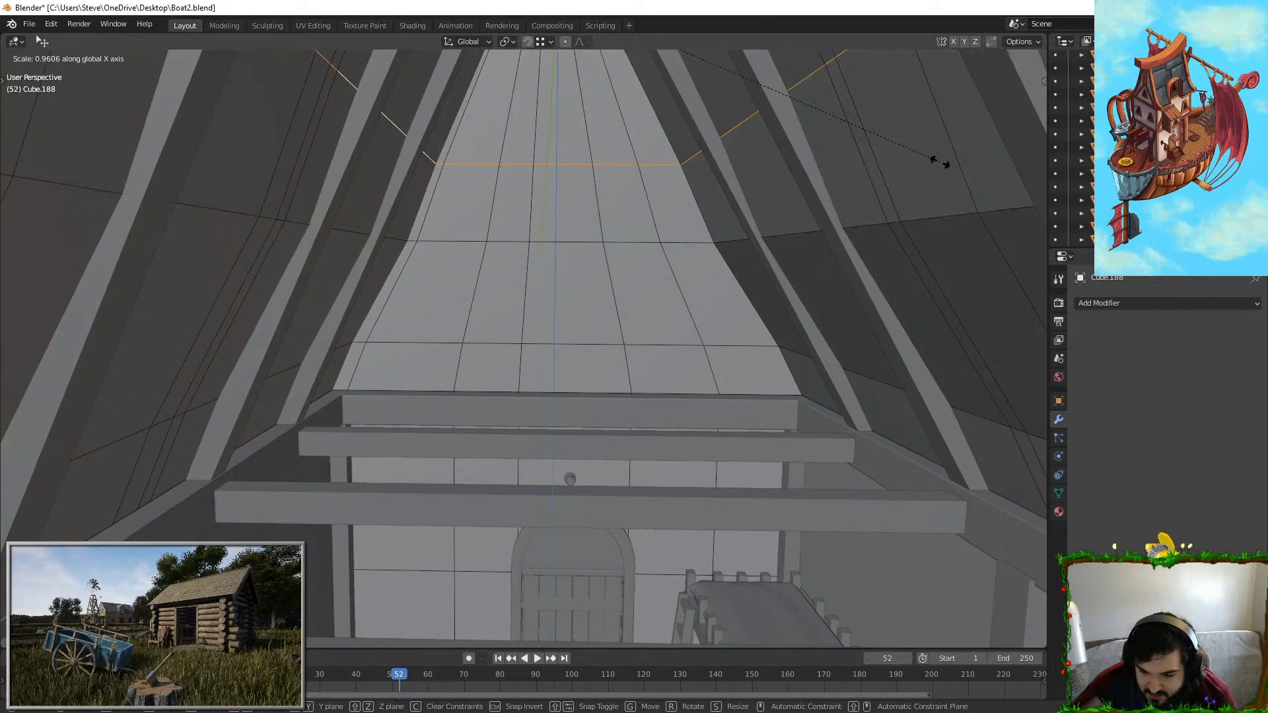
{"action": "left_click", "coordinate": [917, 166]}
{"action": "middle_click_drag", "start_coordinate": [886, 131], "coordinate": [967, 168]}
{"action": "key", "text": "s"}
{"action": "key", "text": "x"}
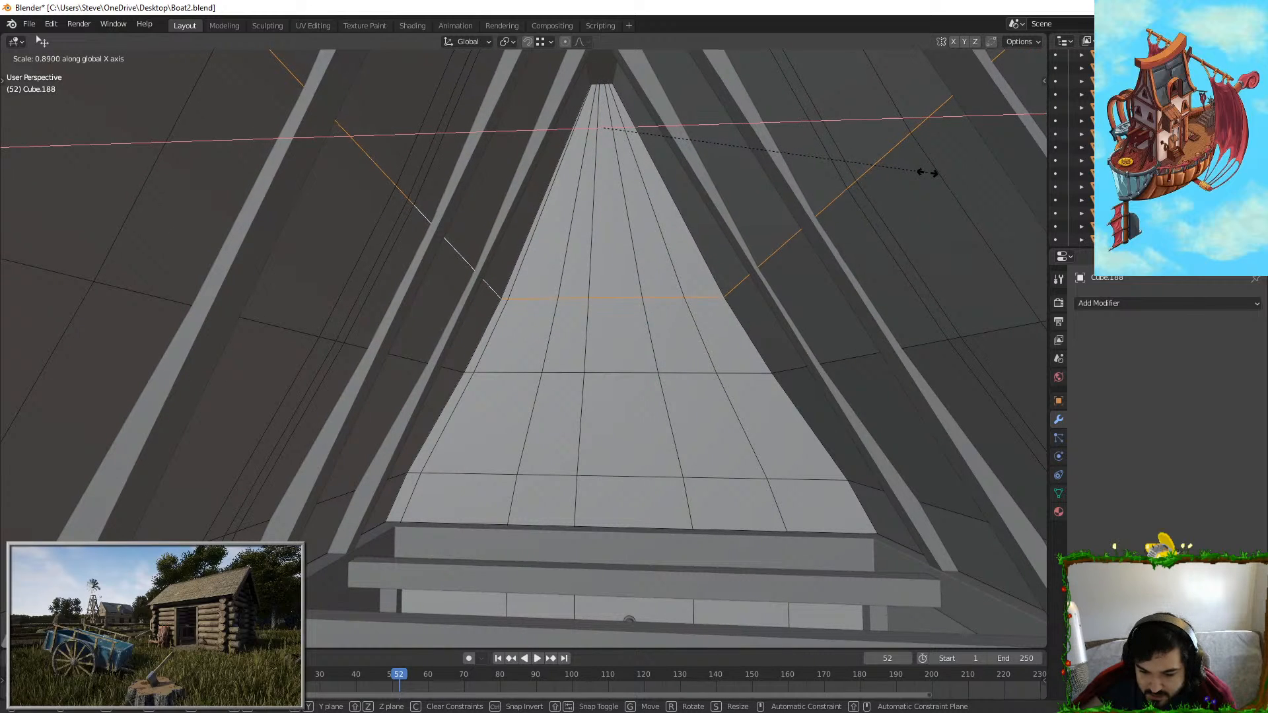
{"action": "middle_click_drag", "start_coordinate": [934, 172], "coordinate": [957, 357]}
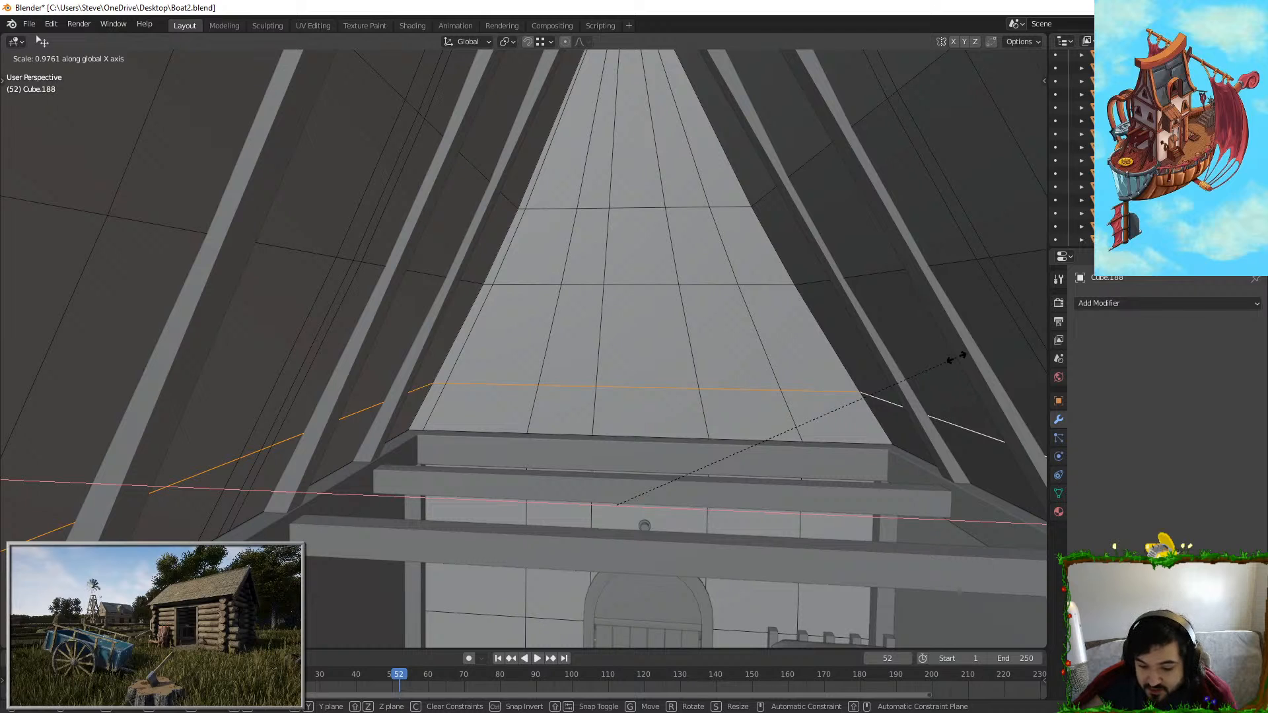
{"action": "left_click", "coordinate": [951, 359]}
Step: Check the interior shell along the feet of the rafters and reselect its lower roof edge loop
{"action": "key", "text": "Tab"}
{"action": "middle_click_drag", "start_coordinate": [528, 390], "coordinate": [731, 402]}
{"action": "key", "text": "Tab"}
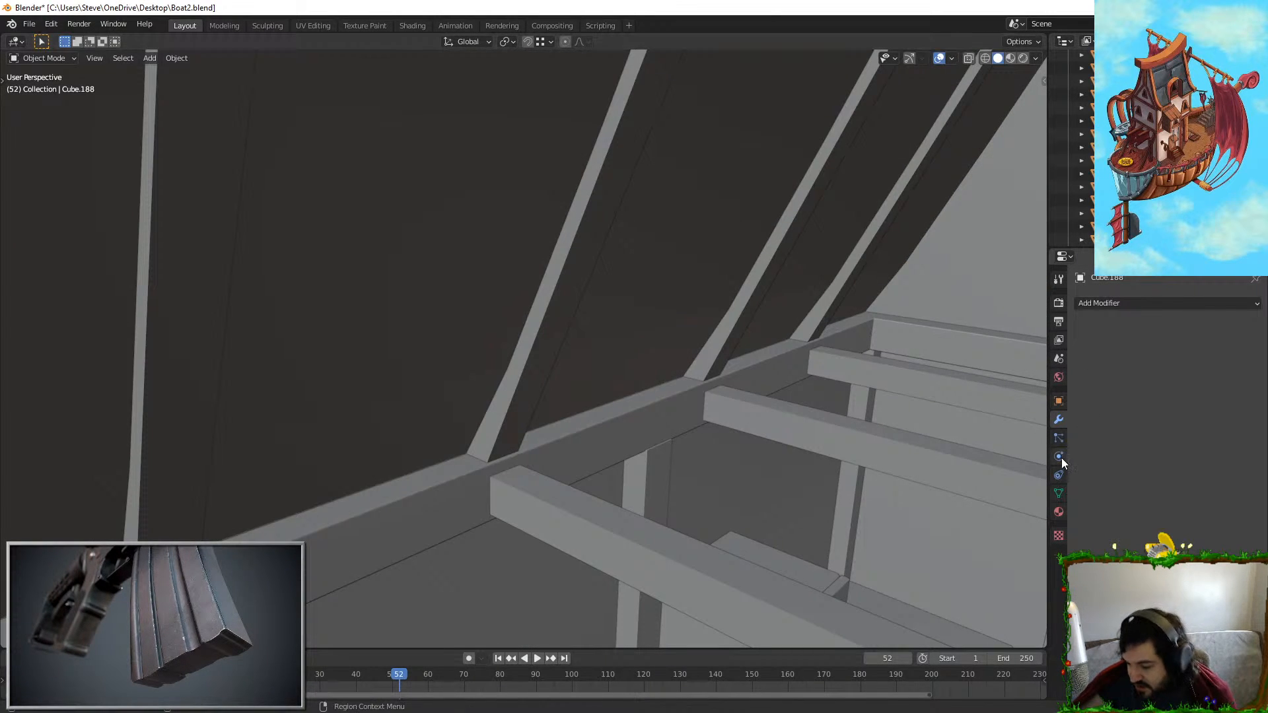
{"action": "key", "text": "Tab"}
{"action": "left_click", "coordinate": [654, 354], "text": "alt"}
{"action": "middle_click_drag", "start_coordinate": [686, 348], "coordinate": [769, 331]}
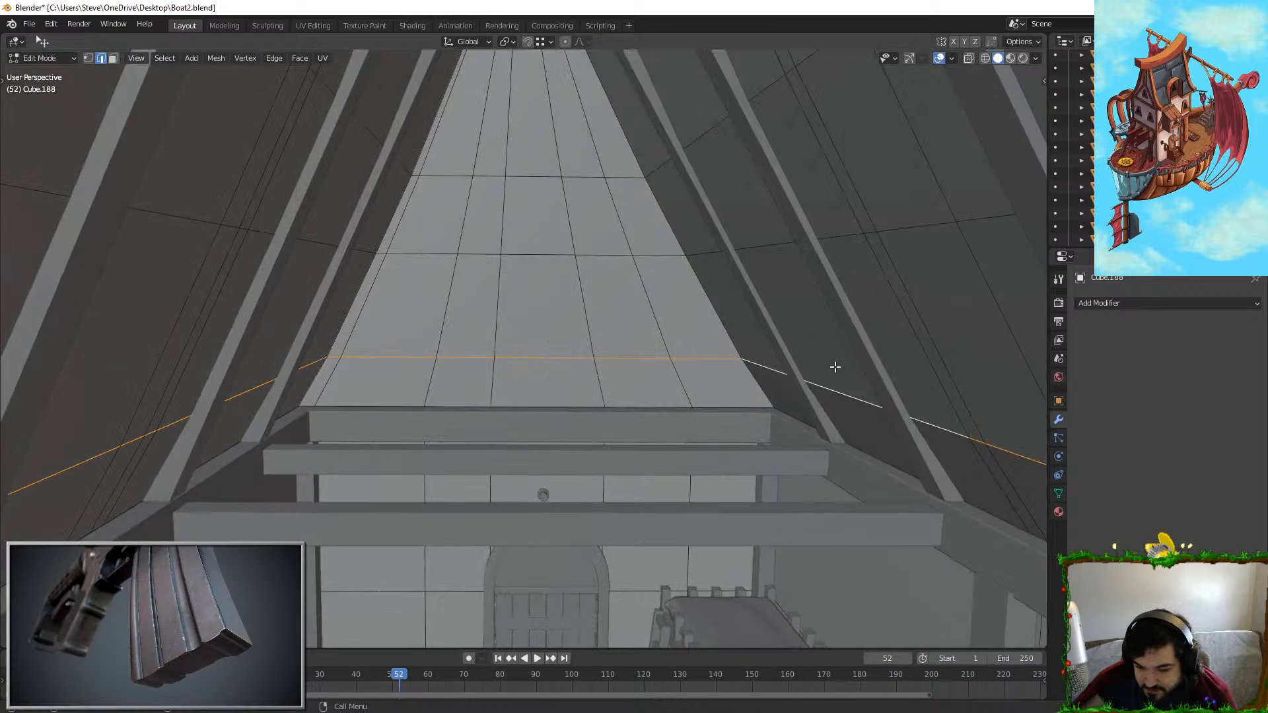
Step: Shade the interior shell smooth and enable Auto Smooth at 30°
{"action": "key", "text": "Tab"}
{"action": "right_click", "coordinate": [526, 286]}
{"action": "left_click", "coordinate": [521, 253]}
{"action": "left_click", "coordinate": [605, 240]}
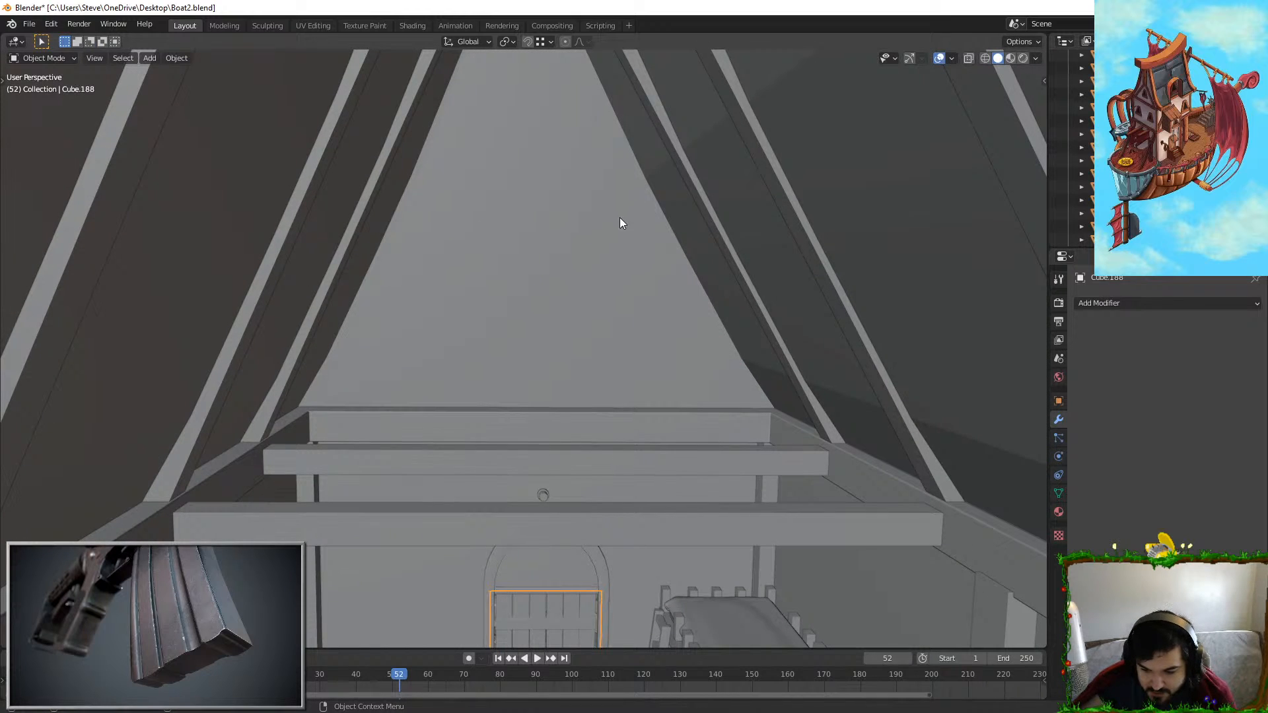
{"action": "left_click", "coordinate": [700, 184]}
{"action": "middle_click_drag", "start_coordinate": [700, 183], "coordinate": [702, 180]}
{"action": "key", "text": "ctrl+z"}
{"action": "right_click", "coordinate": [717, 165]}
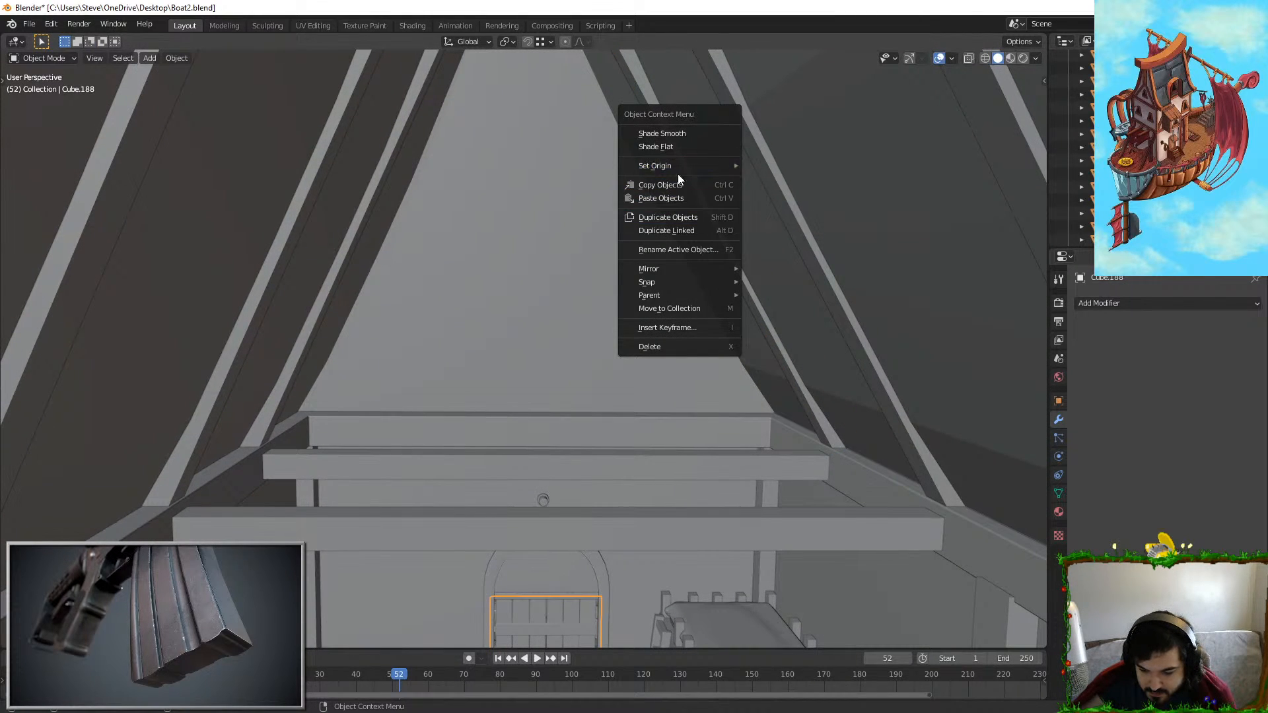
{"action": "left_click", "coordinate": [691, 134]}
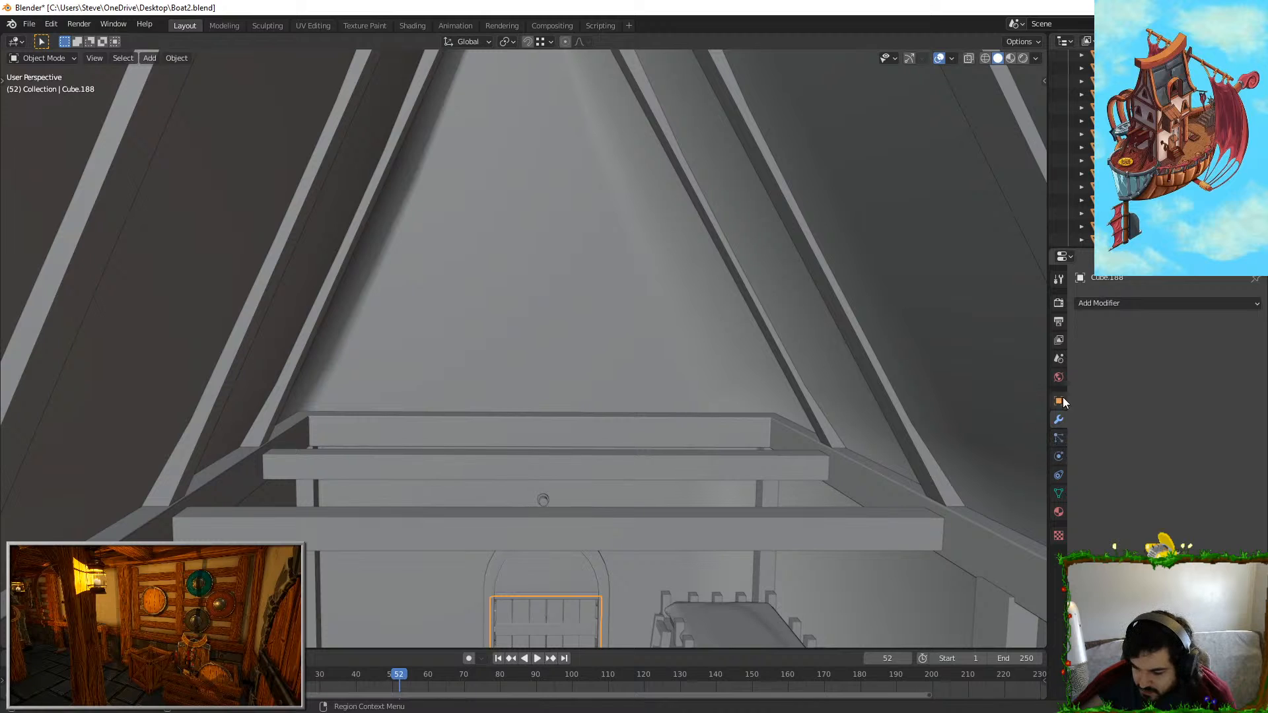
{"action": "left_click", "coordinate": [1058, 492]}
{"action": "left_click", "coordinate": [1147, 500]}
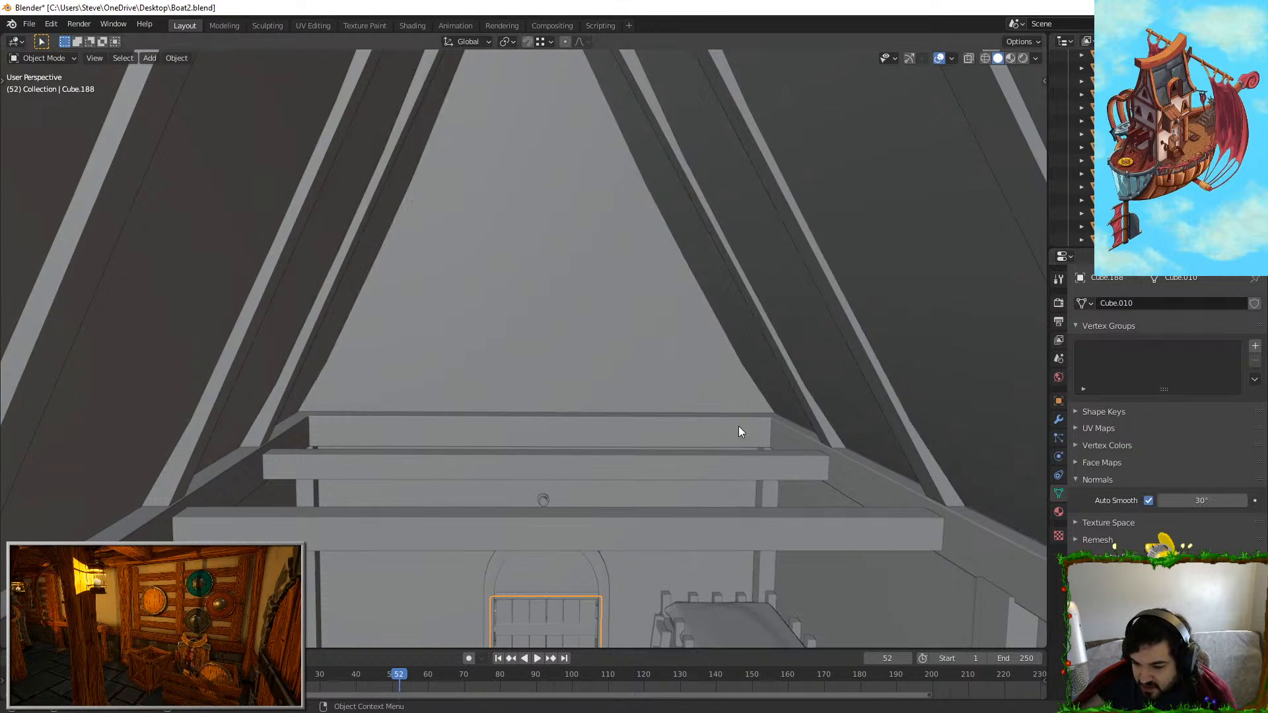
Step: Scale the interior shell's lower roof edge loop by about 1.01 along X
{"action": "middle_click_drag", "start_coordinate": [739, 426], "coordinate": [722, 392]}
{"action": "left_click", "coordinate": [753, 380]}
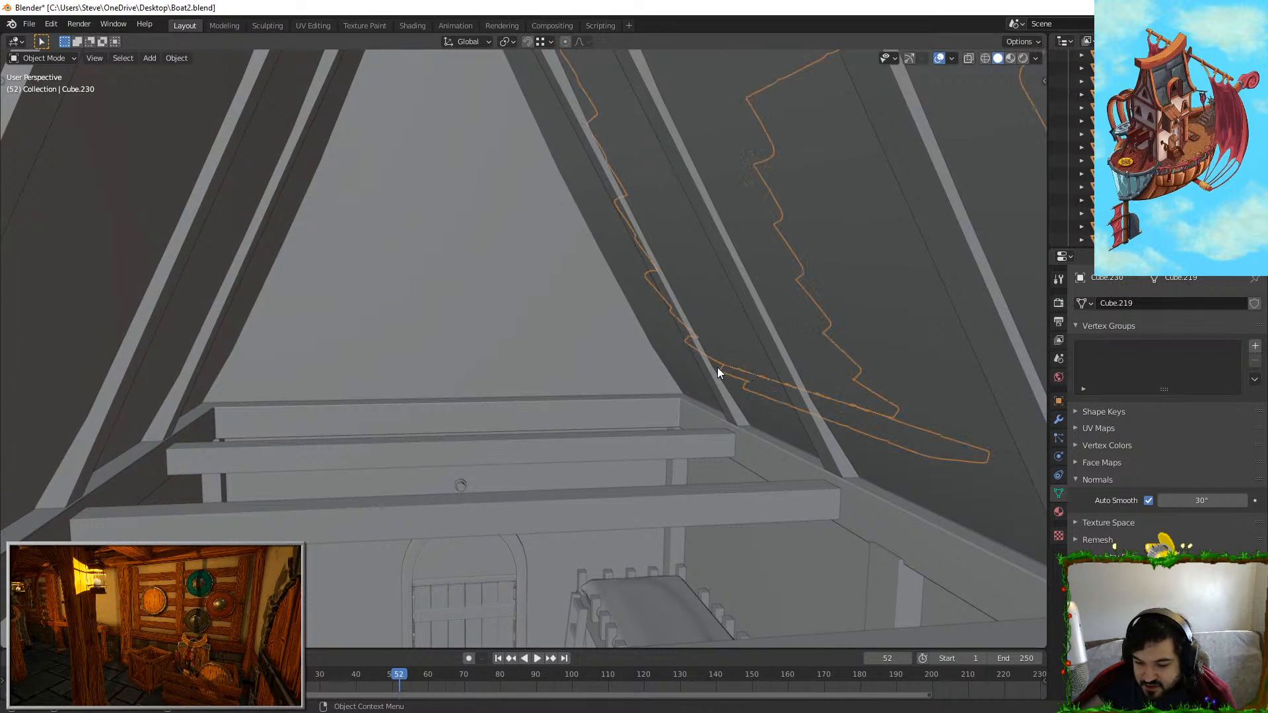
{"action": "key", "text": "Tab"}
{"action": "key", "text": "s"}
{"action": "key", "text": "x"}
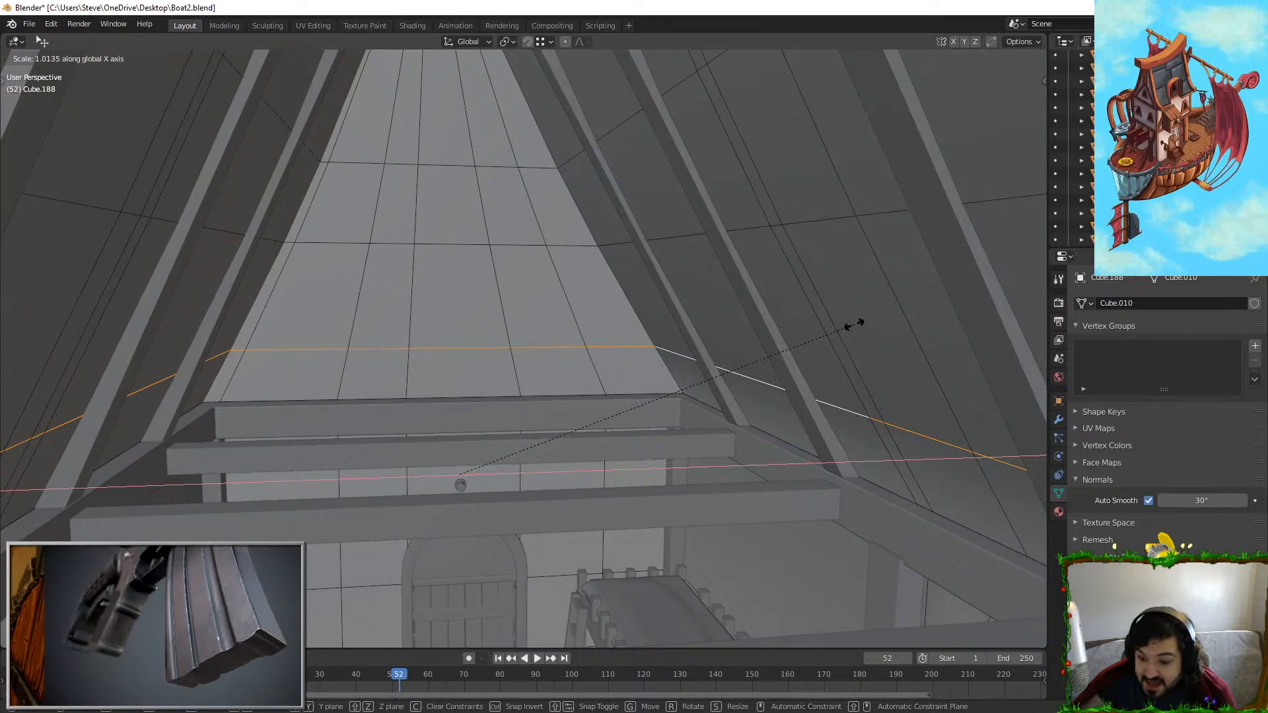
{"action": "left_click", "coordinate": [855, 323]}
Step: Scale the interior shell's middle roof edge loop by about 1.04 along X
{"action": "left_click", "coordinate": [803, 218], "text": "alt"}
{"action": "middle_click_drag", "start_coordinate": [667, 224], "coordinate": [651, 242]}
{"action": "key", "text": "s"}
{"action": "key", "text": "x"}
{"action": "left_click", "coordinate": [781, 284]}
{"action": "middle_click_drag", "start_coordinate": [855, 231], "coordinate": [861, 226]}
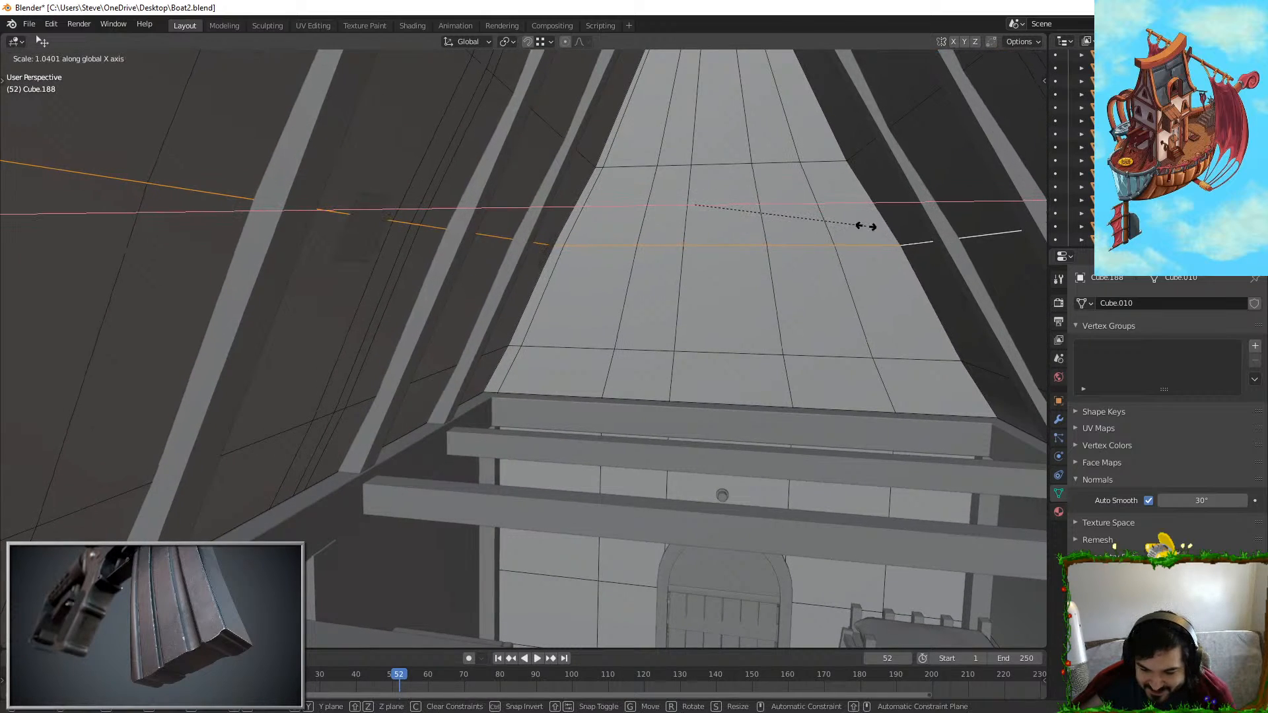
Step: Check the rafters against the interior shell and adjust the width of its upper roof edge loop along X
{"action": "key", "text": "Tab"}
{"action": "middle_click_drag", "start_coordinate": [731, 247], "coordinate": [443, 248]}
{"action": "key", "text": "Tab"}
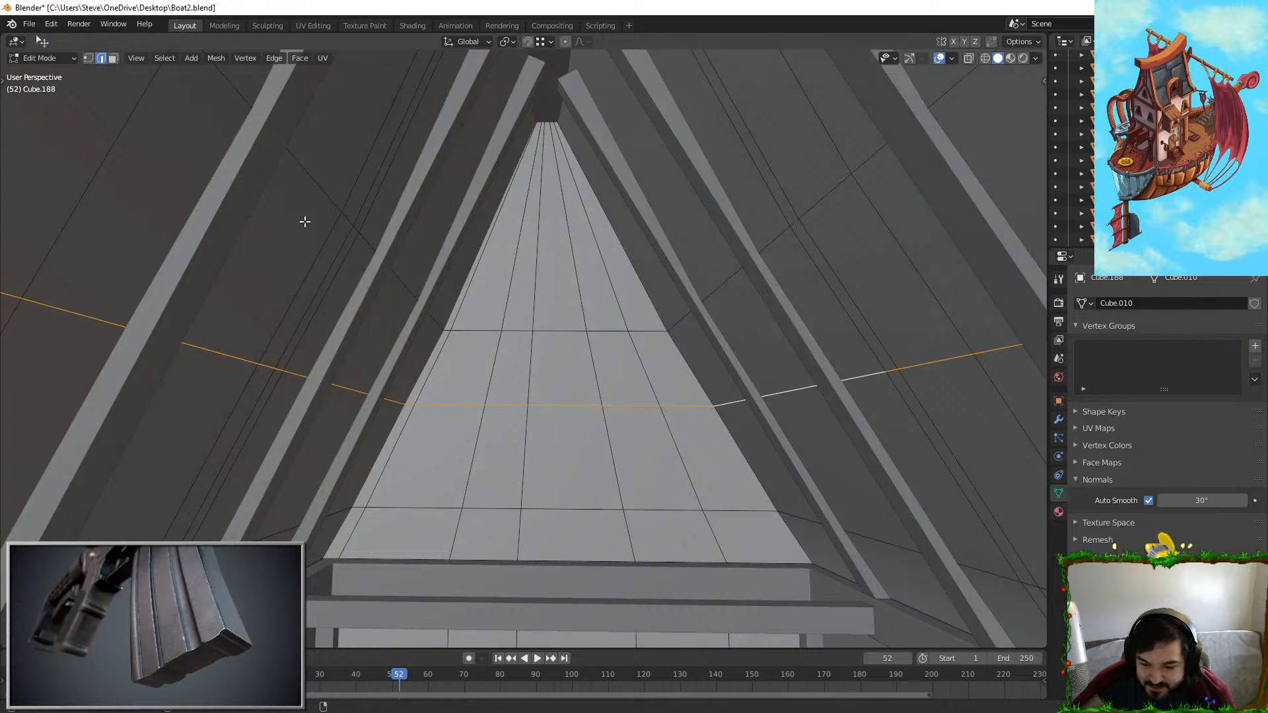
{"action": "left_click", "coordinate": [304, 221], "text": "alt"}
{"action": "left_click", "coordinate": [795, 261], "text": "alt"}
{"action": "key", "text": "s"}
{"action": "key", "text": "x"}
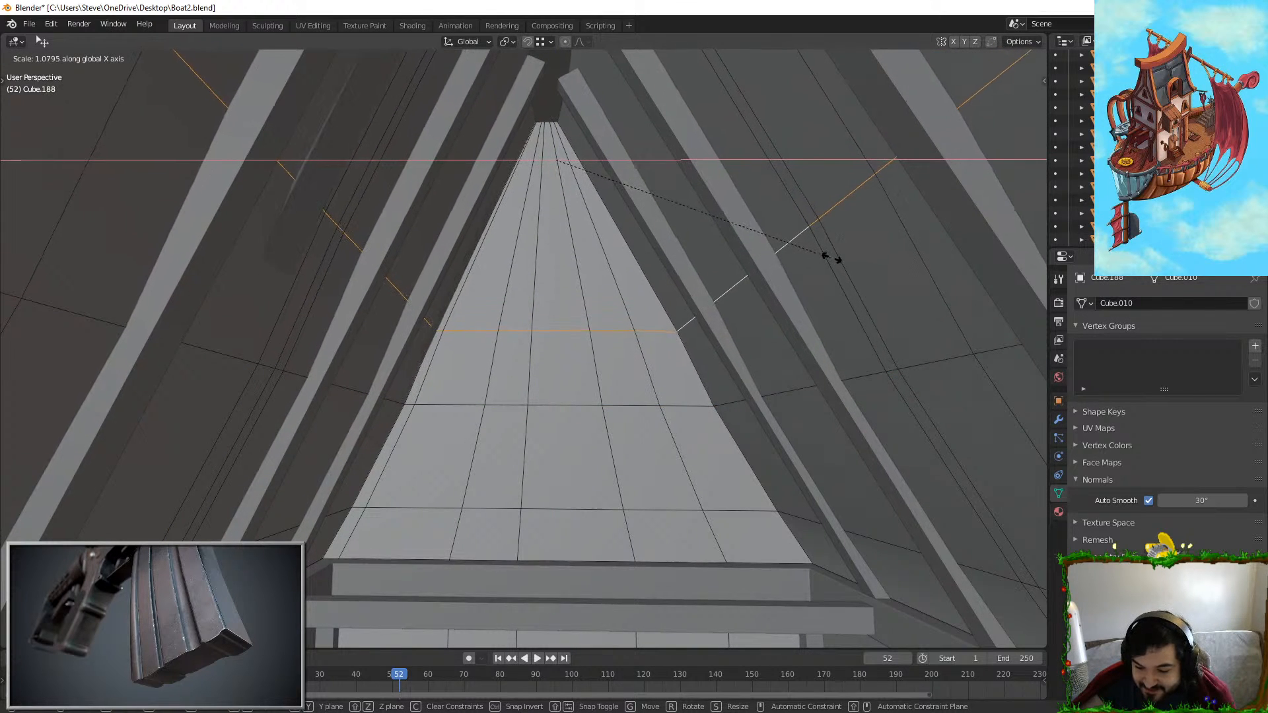
{"action": "left_click", "coordinate": [809, 260]}
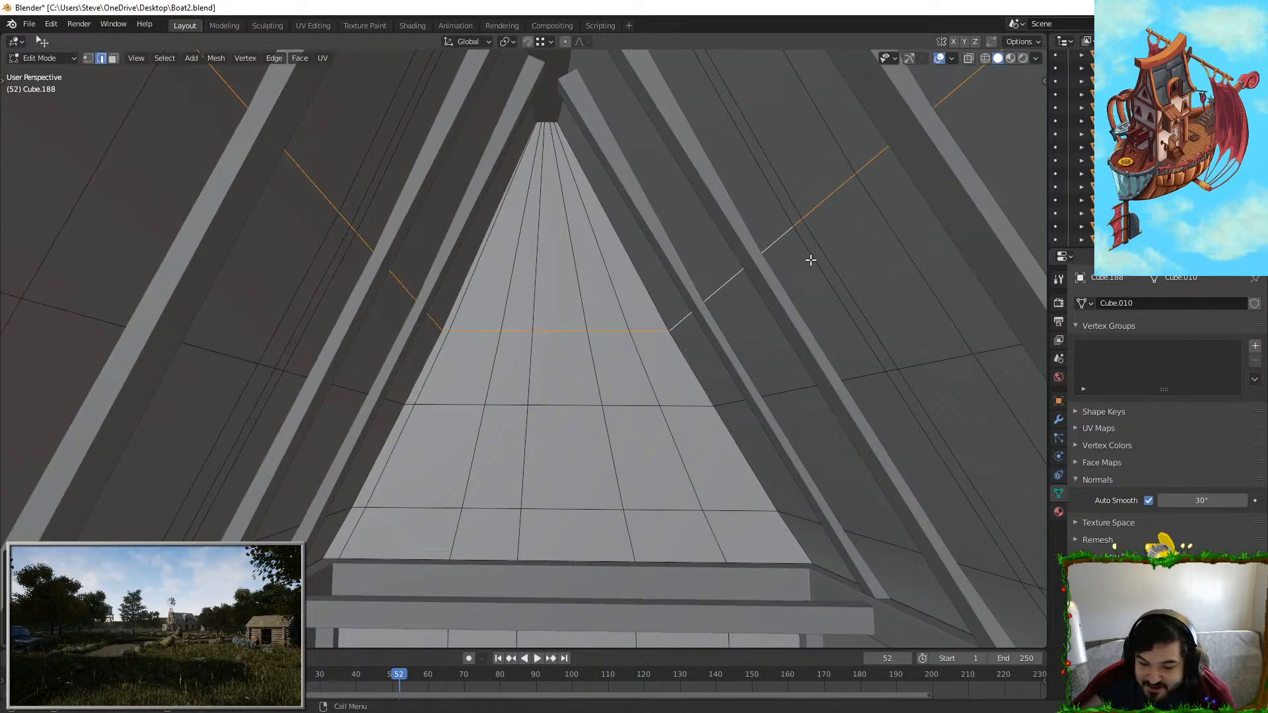
Step: Inspect the rafter tops at the ridge, then select the cabin's main wall-and-roof shell and hide everything else
{"action": "key", "text": "Tab"}
{"action": "left_click", "coordinate": [600, 285]}
{"action": "middle_click_drag", "start_coordinate": [600, 285], "coordinate": [691, 303]}
{"action": "left_click", "coordinate": [599, 209]}
{"action": "scroll", "coordinate": [617, 220], "scroll_direction": "up", "scroll_amount": 2}
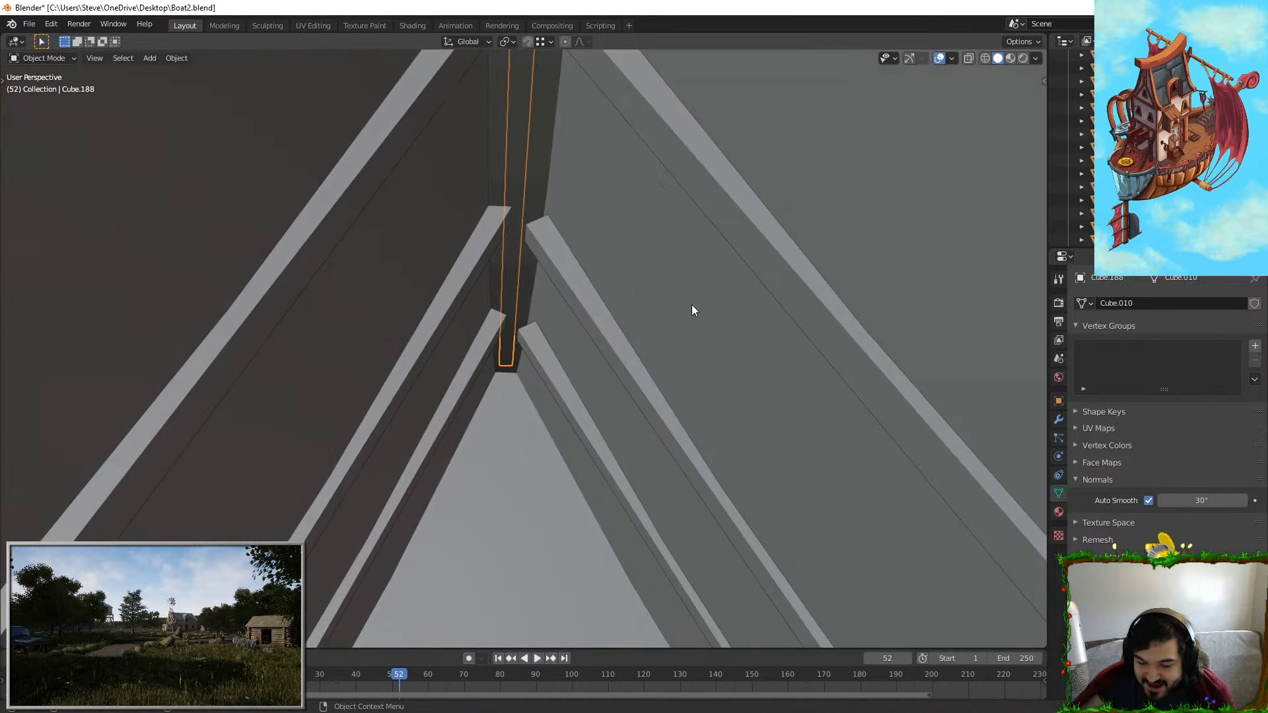
{"action": "left_click", "coordinate": [513, 446]}
{"action": "key", "text": "Tab"}
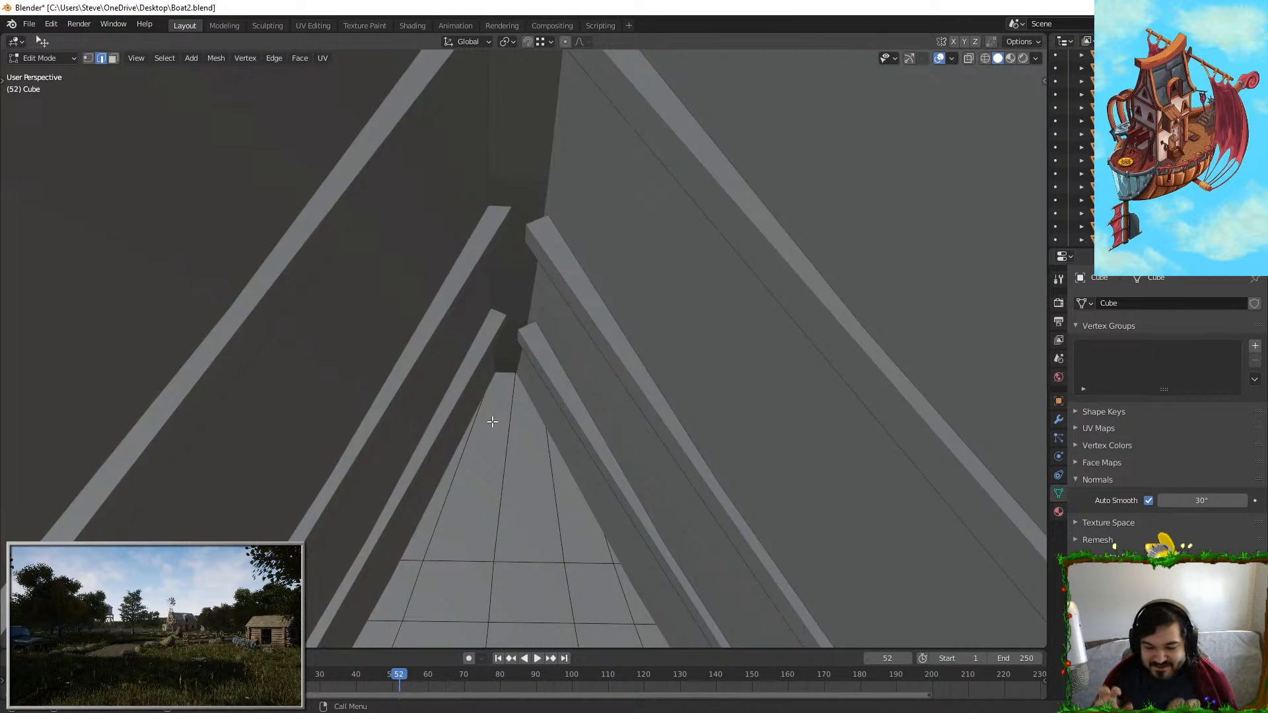
{"action": "key", "text": "Tab"}
{"action": "key", "text": "shift+h"}
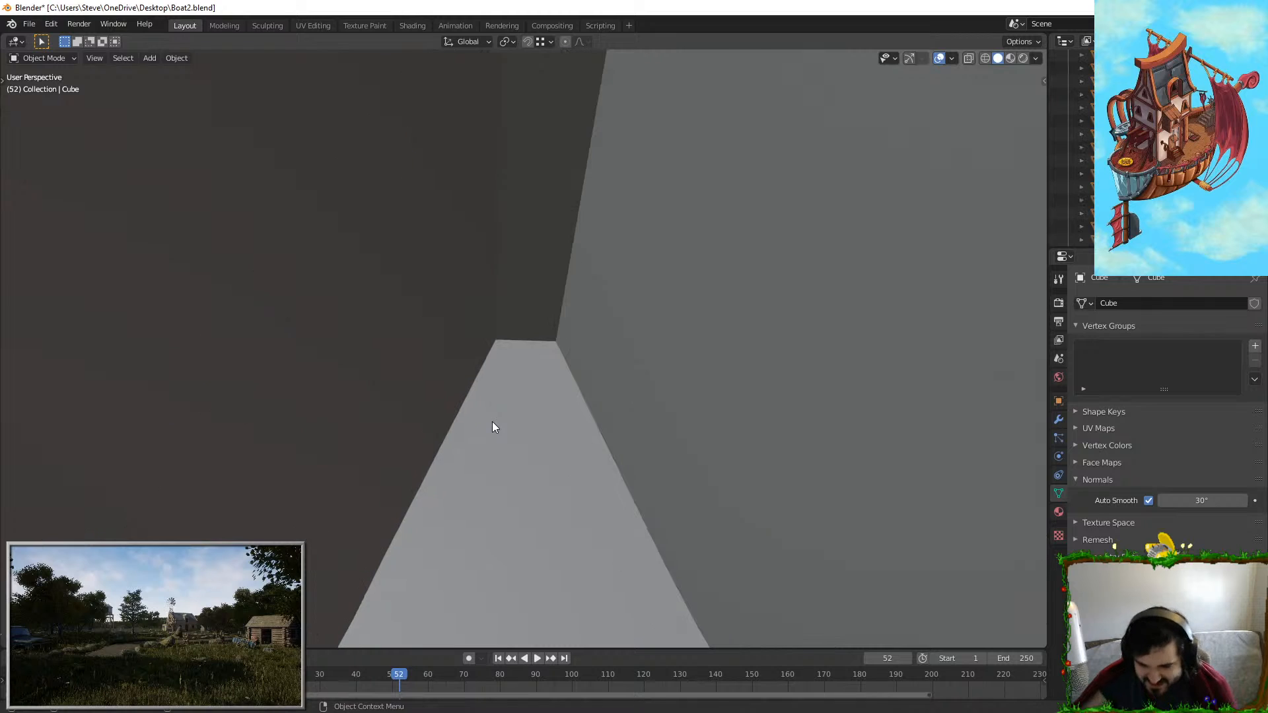
Step: Examine the isolated cabin shell's mesh from outside and inside, around the narrow ridge and the gable walls
{"action": "key", "text": "Tab"}
{"action": "key", "text": "Tab"}
{"action": "scroll", "coordinate": [573, 217], "scroll_direction": "down", "scroll_amount": 12}
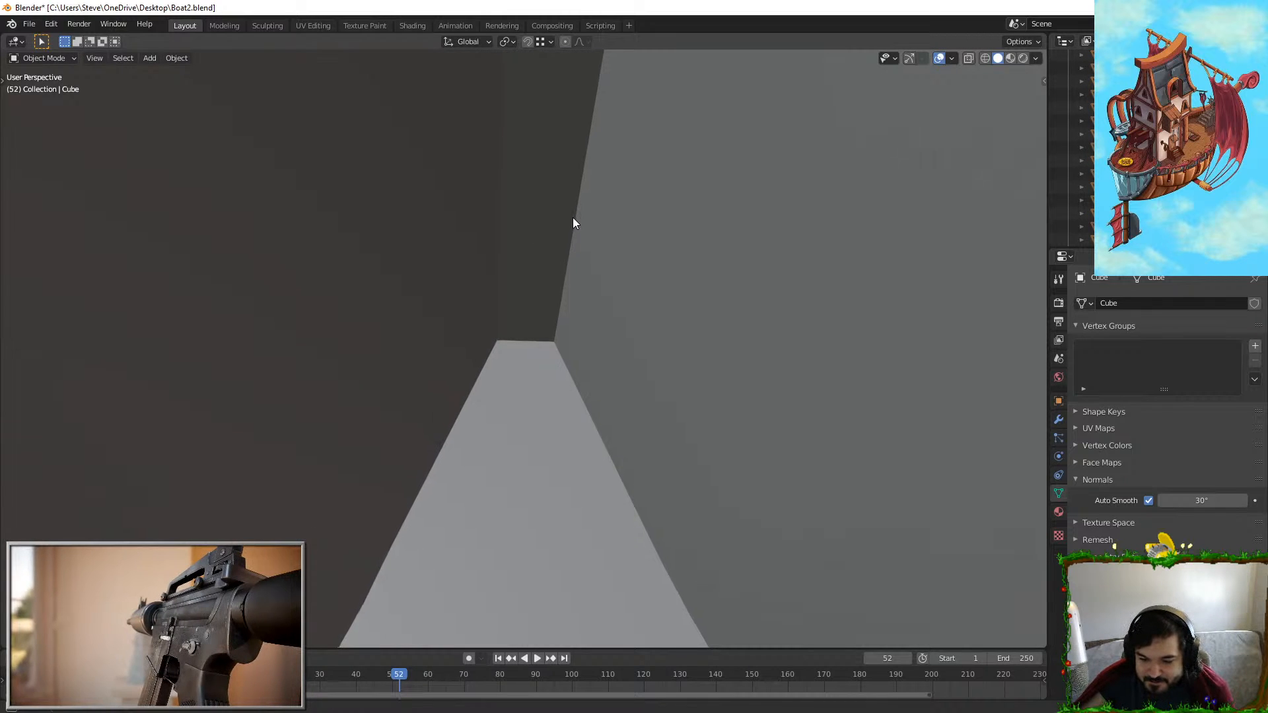
{"action": "middle_click_drag", "start_coordinate": [564, 273], "coordinate": [552, 467], "text": "shift"}
{"action": "mouse_move", "coordinate": [515, 304]}
{"action": "middle_mouse_down"}
{"action": "mouse_move", "coordinate": [584, 357]}
{"action": "mouse_move", "coordinate": [528, 303]}
{"action": "middle_mouse_up"}
{"action": "key", "text": "Tab"}
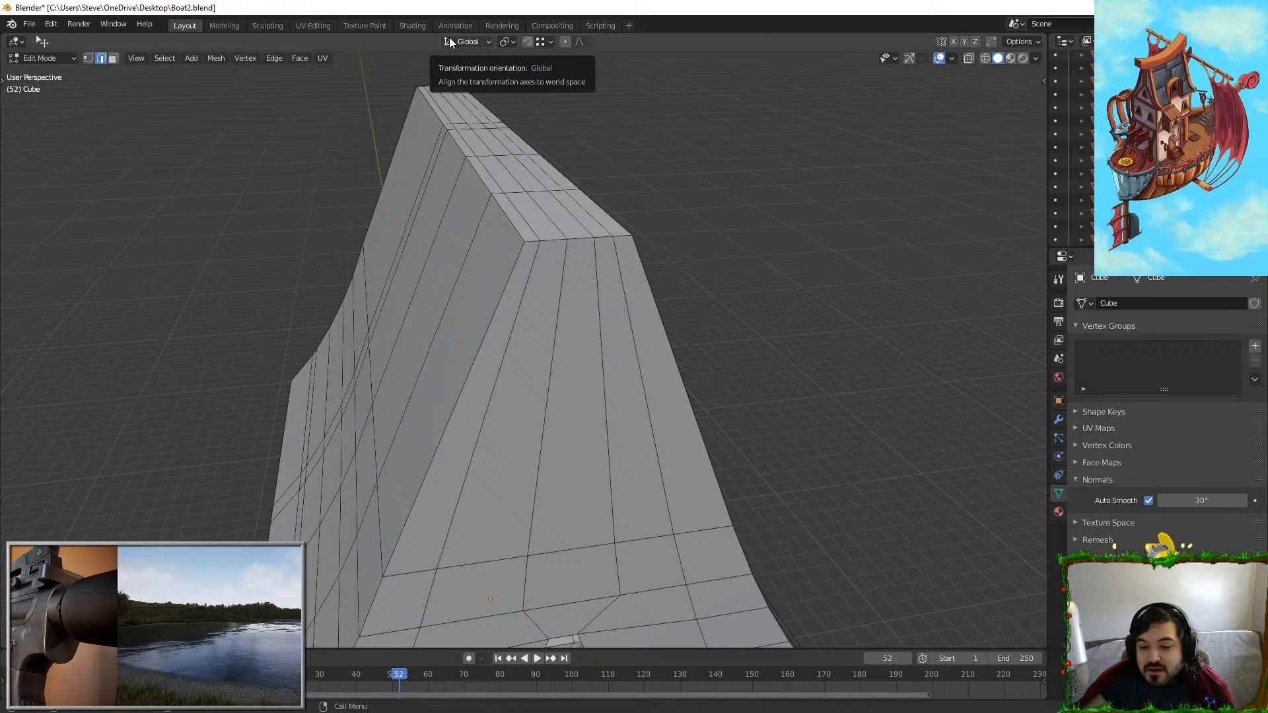
{"action": "scroll", "coordinate": [476, 215], "scroll_direction": "up", "scroll_amount": 5}
{"action": "scroll", "coordinate": [493, 236], "scroll_direction": "down", "scroll_amount": 3}
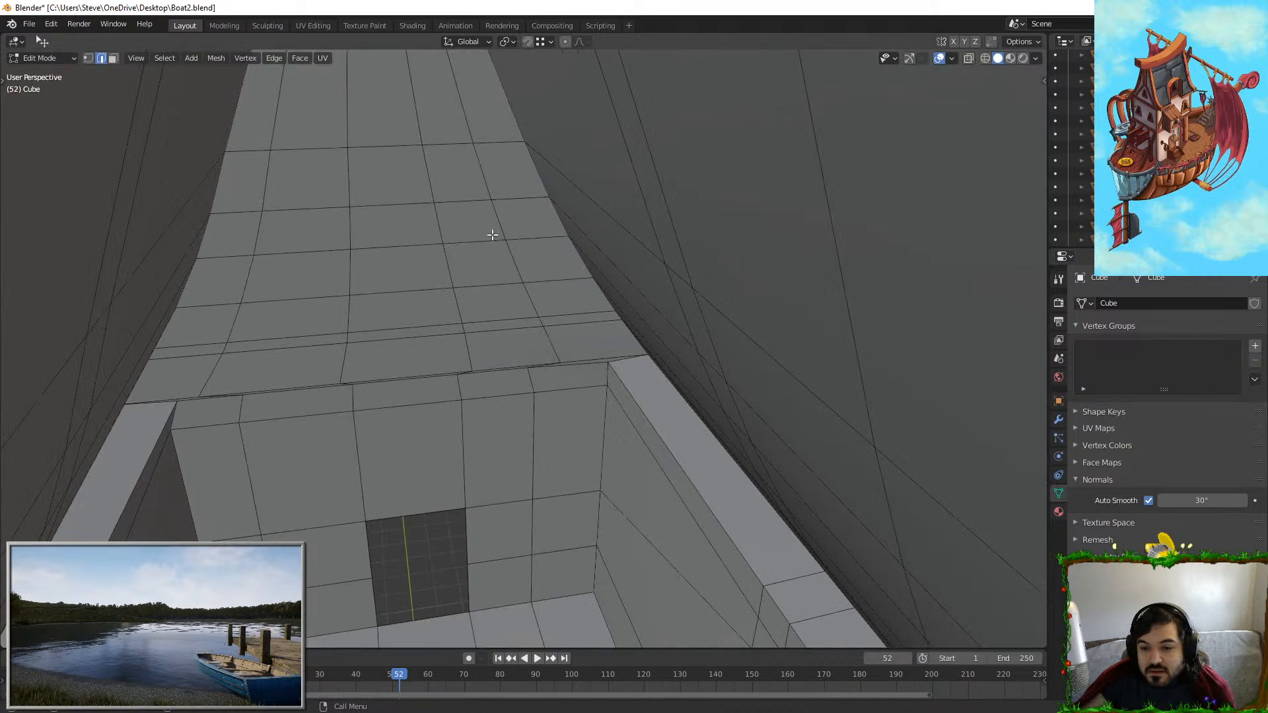
{"action": "middle_click_drag", "start_coordinate": [493, 236], "coordinate": [467, 173]}
{"action": "key", "text": "Tab"}
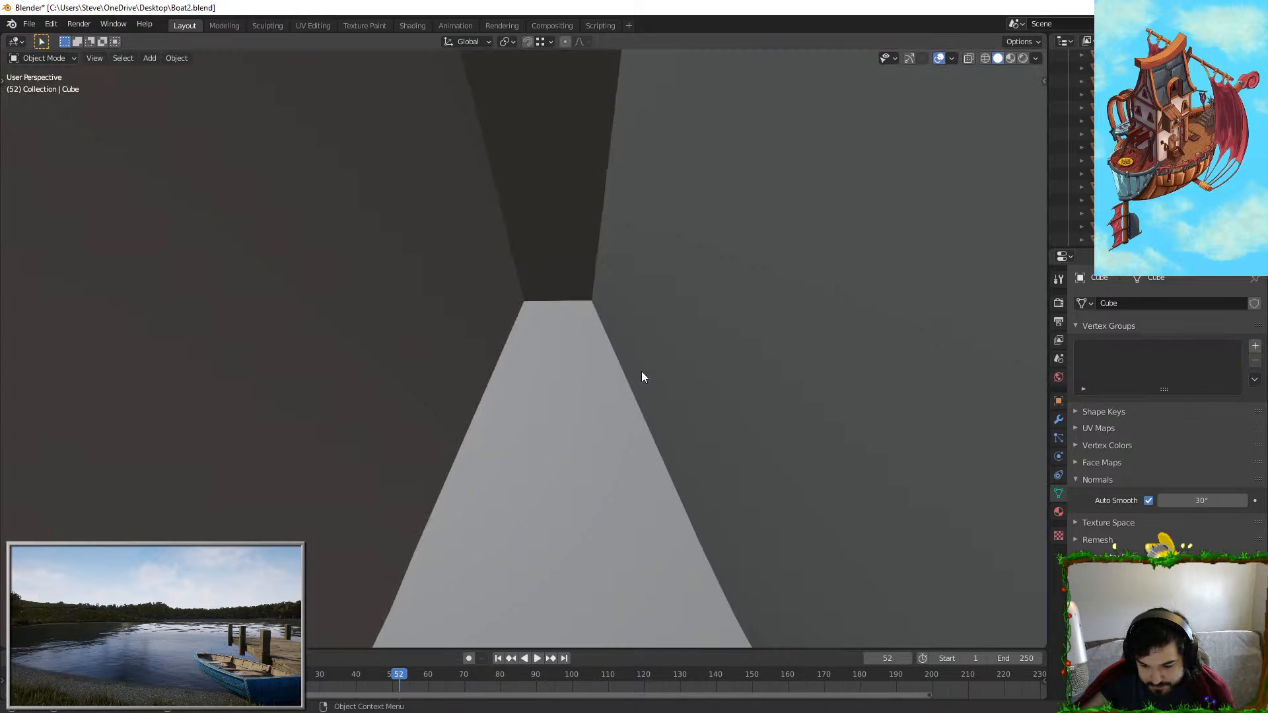
Step: Unhide all objects, inspect the gable peak from outside and select the long ridge beam on top of the roof
{"action": "key", "text": "alt+h"}
{"action": "middle_click_drag", "start_coordinate": [640, 371], "coordinate": [536, 239]}
{"action": "left_click", "coordinate": [393, 290]}
{"action": "key", "text": "KP_Decimal"}
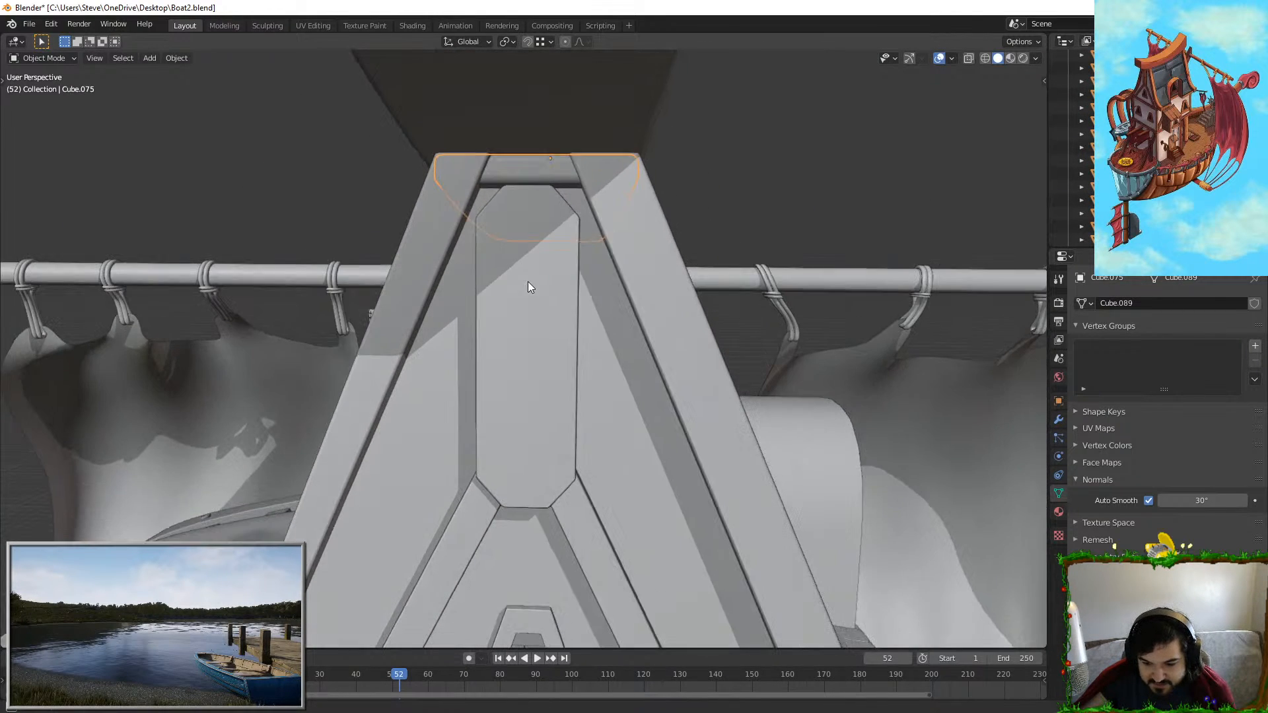
{"action": "scroll", "coordinate": [528, 282], "scroll_direction": "up", "scroll_amount": 5}
{"action": "scroll", "coordinate": [529, 282], "scroll_direction": "down", "scroll_amount": 5}
{"action": "mouse_move", "coordinate": [541, 257]}
{"action": "middle_mouse_down"}
{"action": "mouse_move", "coordinate": [550, 208]}
{"action": "mouse_move", "coordinate": [548, 255]}
{"action": "mouse_move", "coordinate": [561, 264]}
{"action": "middle_mouse_up"}
{"action": "scroll", "coordinate": [538, 238], "scroll_direction": "up", "scroll_amount": 2}
{"action": "scroll", "coordinate": [534, 253], "scroll_direction": "down", "scroll_amount": 2}
{"action": "left_click", "coordinate": [597, 202]}
{"action": "middle_click_drag", "start_coordinate": [597, 202], "coordinate": [561, 310]}
{"action": "left_click", "coordinate": [559, 306]}
{"action": "key", "text": "Tab"}
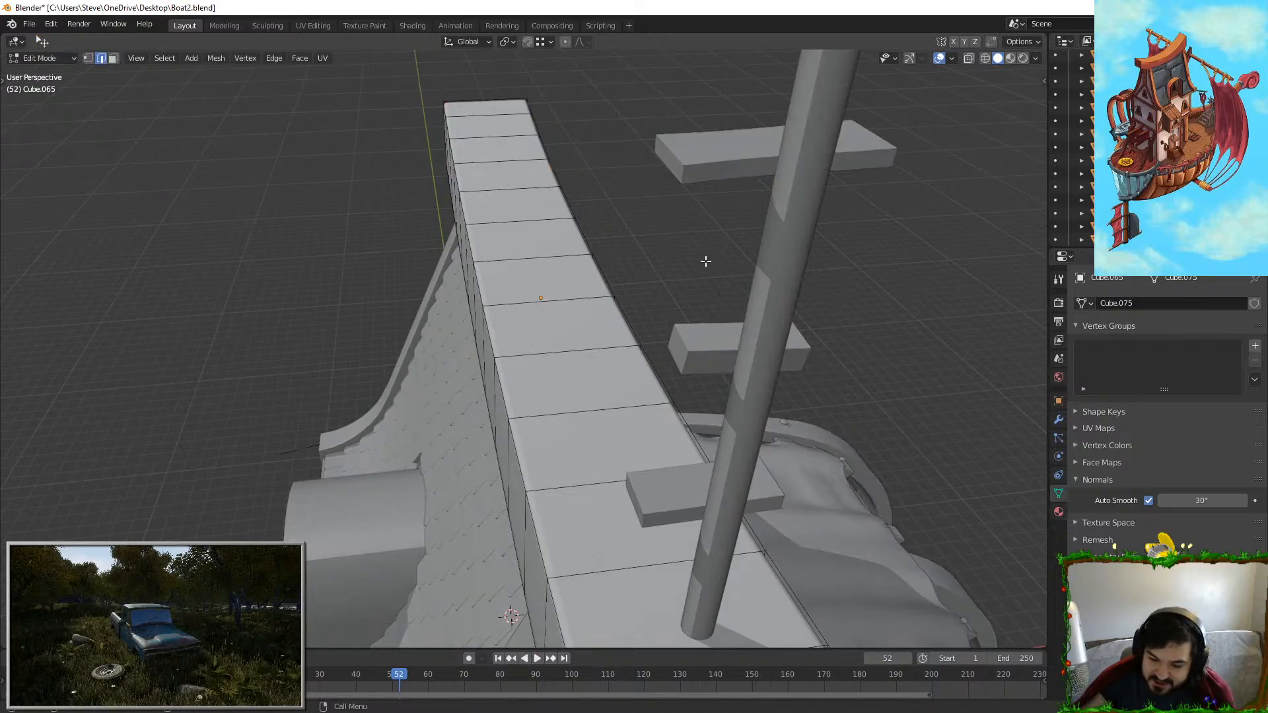
{"action": "key", "text": "Tab"}
{"action": "key", "text": "s"}
{"action": "key", "text": "x"}
{"action": "right_click", "coordinate": [731, 306]}
{"action": "key", "text": "Tab"}
Step: Examine the whole ship from above, then the cabin's door, awning and steps up close
{"action": "scroll", "coordinate": [731, 307], "scroll_direction": "down", "scroll_amount": 6}
{"action": "middle_click_drag", "start_coordinate": [707, 354], "coordinate": [762, 389]}
{"action": "key", "text": "Tab"}
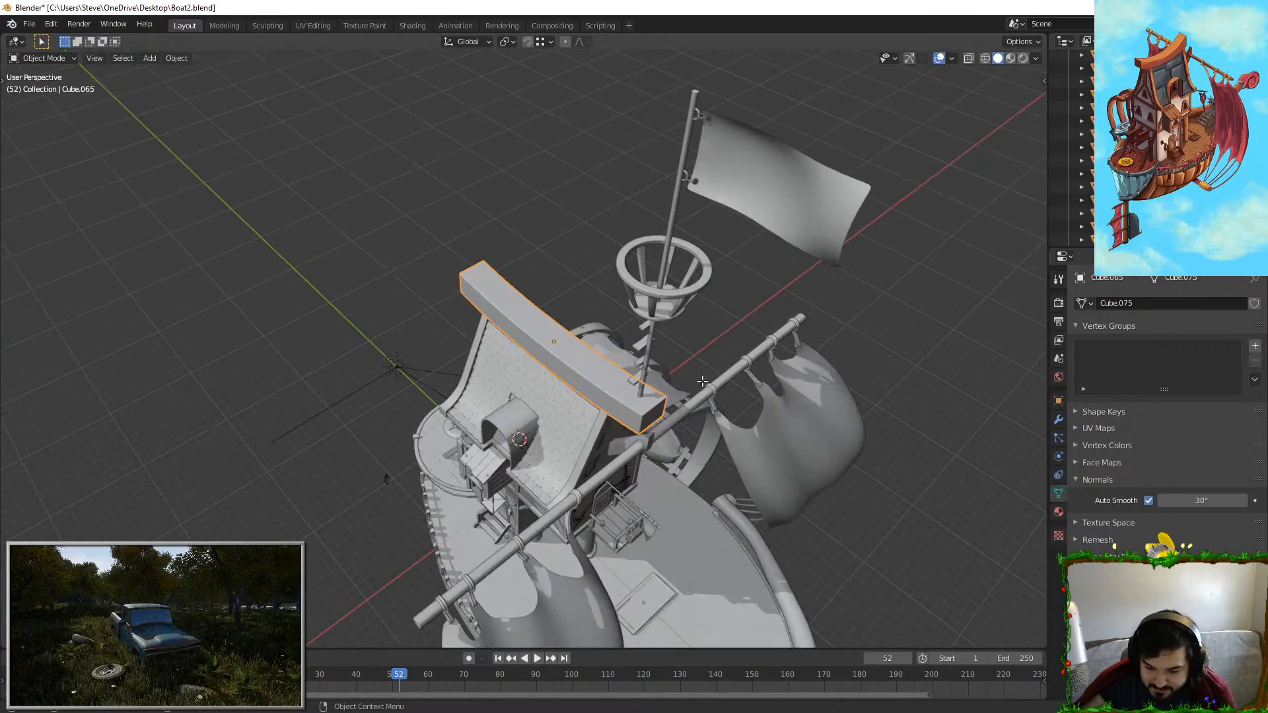
{"action": "key", "text": "Tab"}
{"action": "middle_click_drag", "start_coordinate": [468, 335], "coordinate": [600, 296]}
{"action": "key", "text": "Tab"}
{"action": "scroll", "coordinate": [600, 301], "scroll_direction": "up", "scroll_amount": 5}
{"action": "middle_click_drag", "start_coordinate": [595, 419], "coordinate": [555, 371]}
{"action": "scroll", "coordinate": [635, 348], "scroll_direction": "up", "scroll_amount": 3}
{"action": "middle_click_drag", "start_coordinate": [635, 348], "coordinate": [539, 381]}
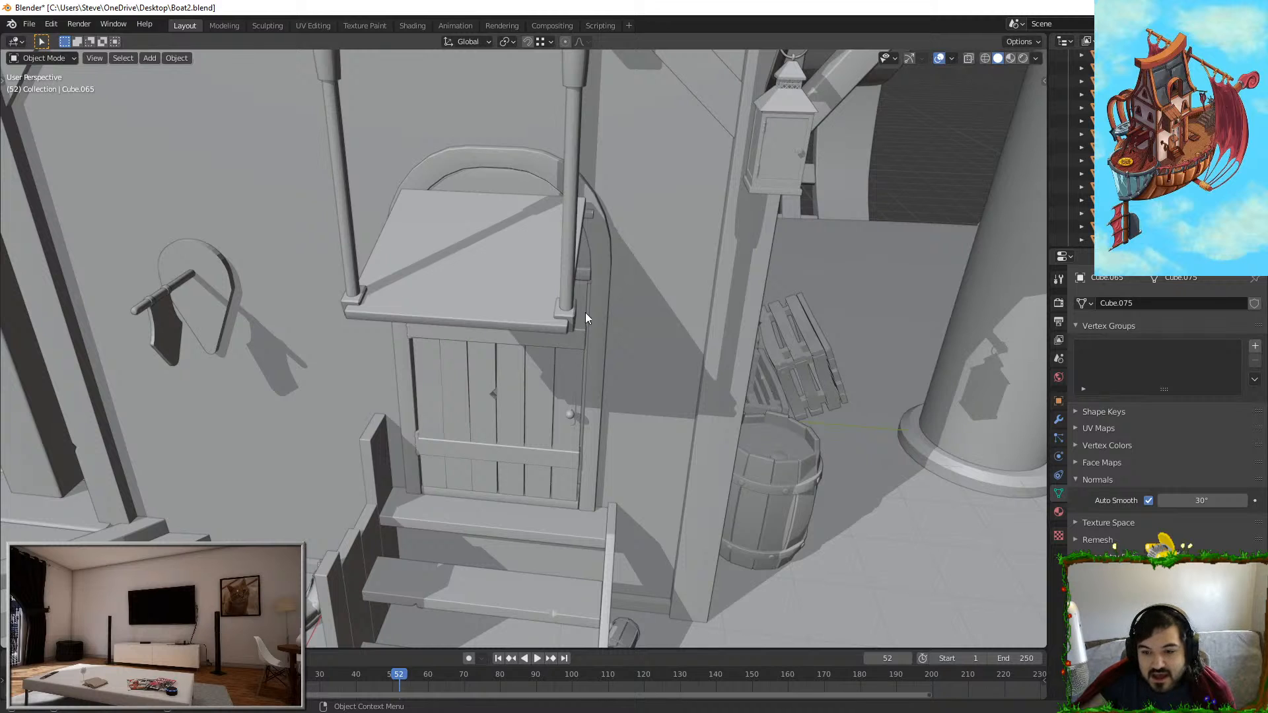
Step: Move in to the framed square opening beneath the cabin and open the adjoining cabin wall shell's mesh for editing
{"action": "scroll", "coordinate": [585, 312], "scroll_direction": "down", "scroll_amount": 2}
{"action": "key", "text": "shift+grave"}
{"action": "key", "text": "w"}
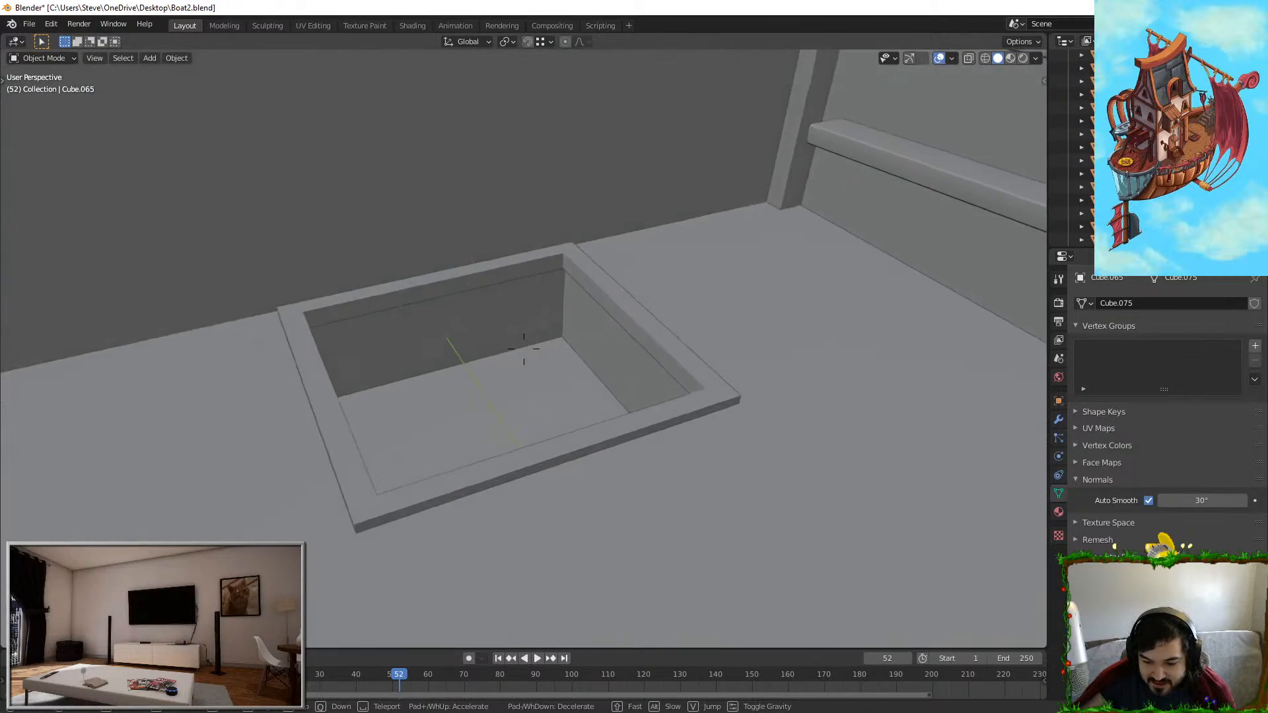
{"action": "left_click", "coordinate": [513, 377]}
{"action": "left_click", "coordinate": [512, 377]}
{"action": "middle_click_drag", "start_coordinate": [561, 355], "coordinate": [573, 370]}
{"action": "left_click", "coordinate": [573, 370]}
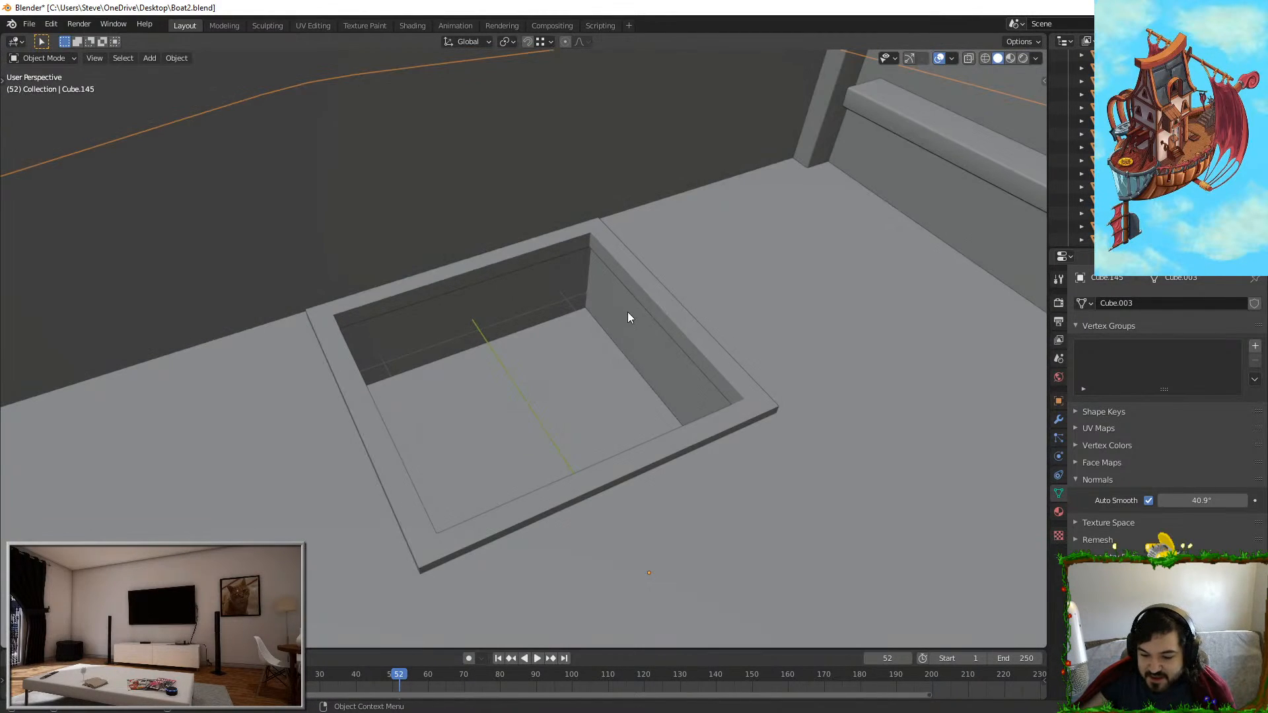
{"action": "left_click", "coordinate": [612, 312]}
{"action": "key", "text": "Tab"}
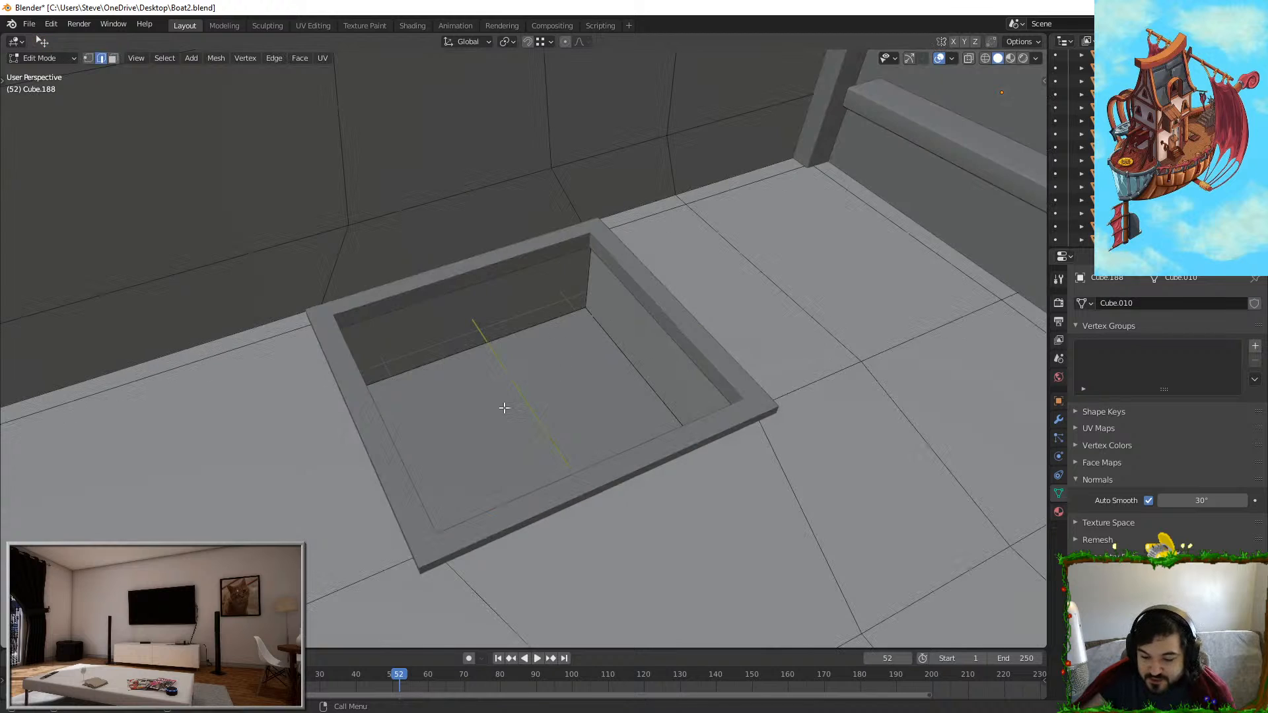
Step: Examine the wall shell's bottom edges around the framed square opening from several angles
{"action": "mouse_move", "coordinate": [537, 432]}
{"action": "middle_mouse_down"}
{"action": "mouse_move", "coordinate": [577, 441]}
{"action": "mouse_move", "coordinate": [409, 332]}
{"action": "middle_mouse_up"}
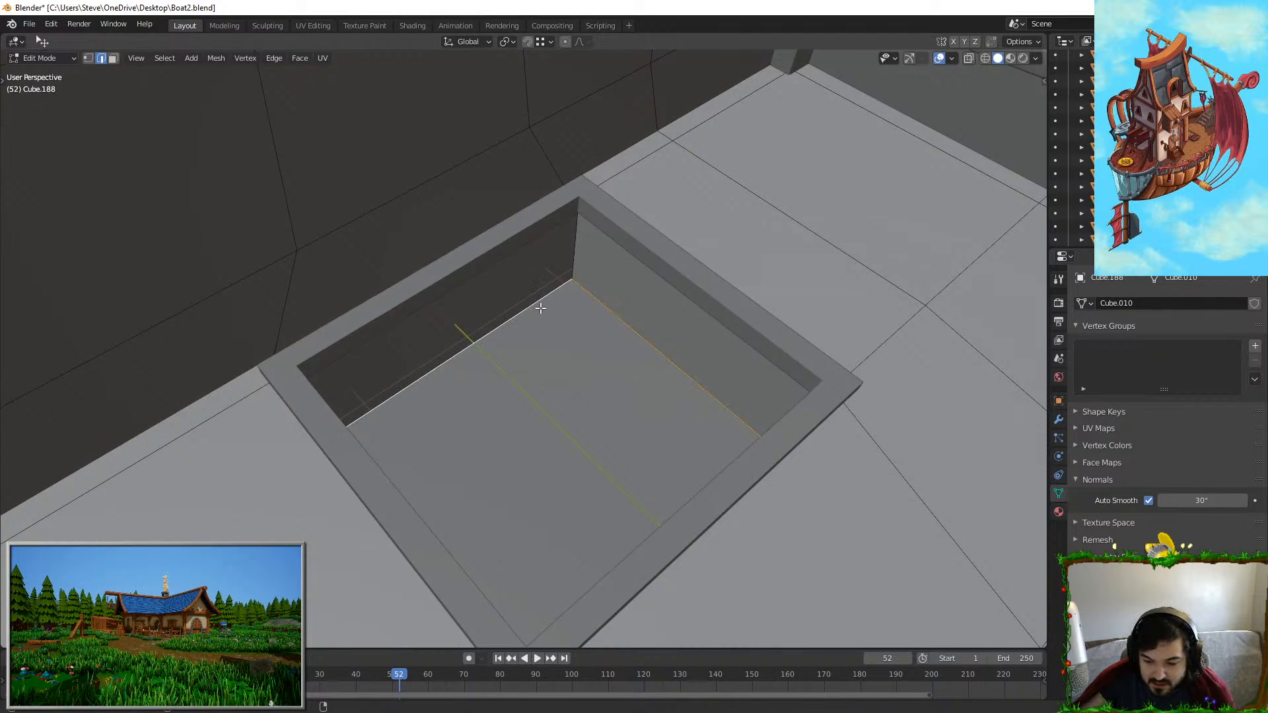
{"action": "scroll", "coordinate": [529, 286], "scroll_direction": "down", "scroll_amount": 3}
{"action": "scroll", "coordinate": [531, 288], "scroll_direction": "up", "scroll_amount": 3}
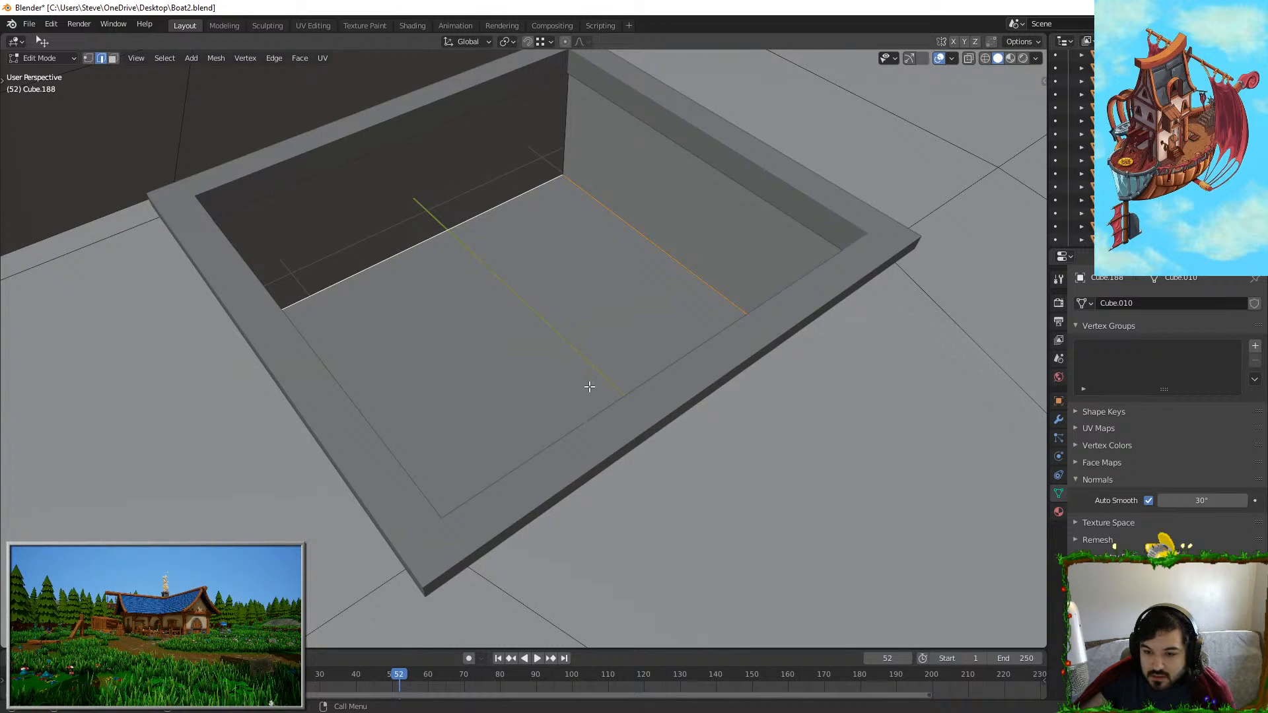
{"action": "scroll", "coordinate": [571, 348], "scroll_direction": "down", "scroll_amount": 2}
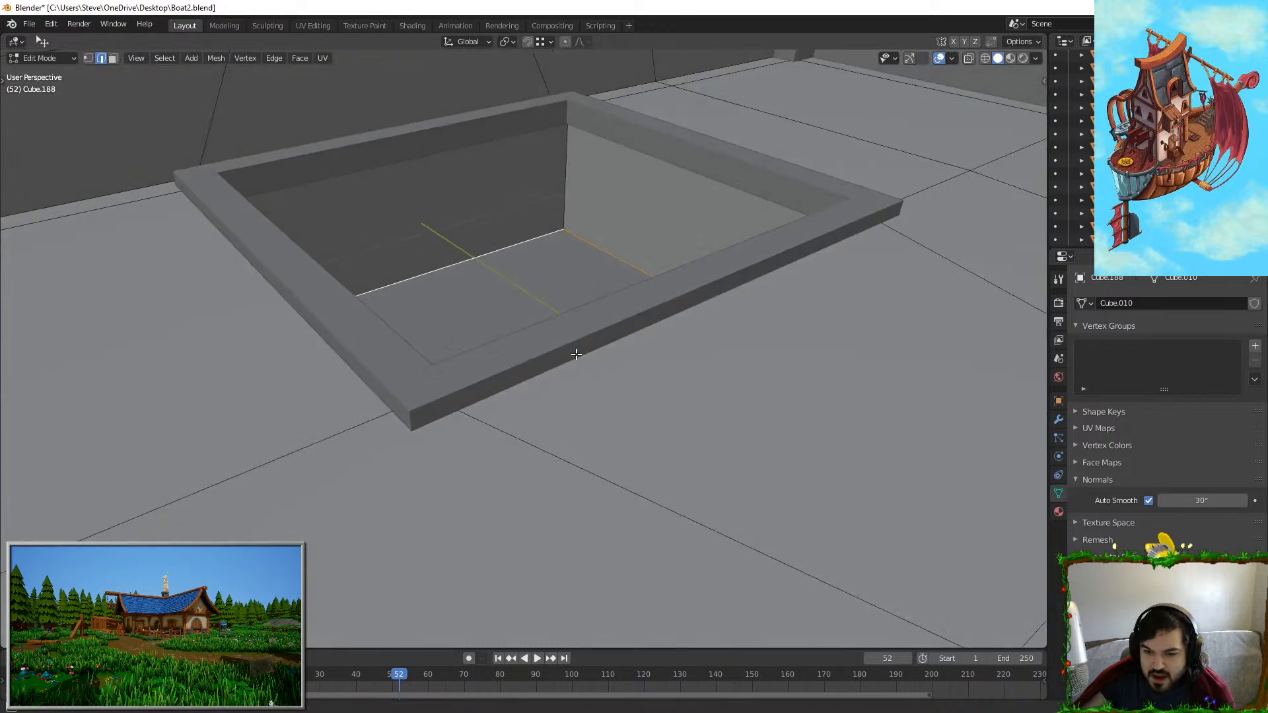
{"action": "scroll", "coordinate": [563, 283], "scroll_direction": "up", "scroll_amount": 6}
{"action": "scroll", "coordinate": [600, 321], "scroll_direction": "down", "scroll_amount": 4}
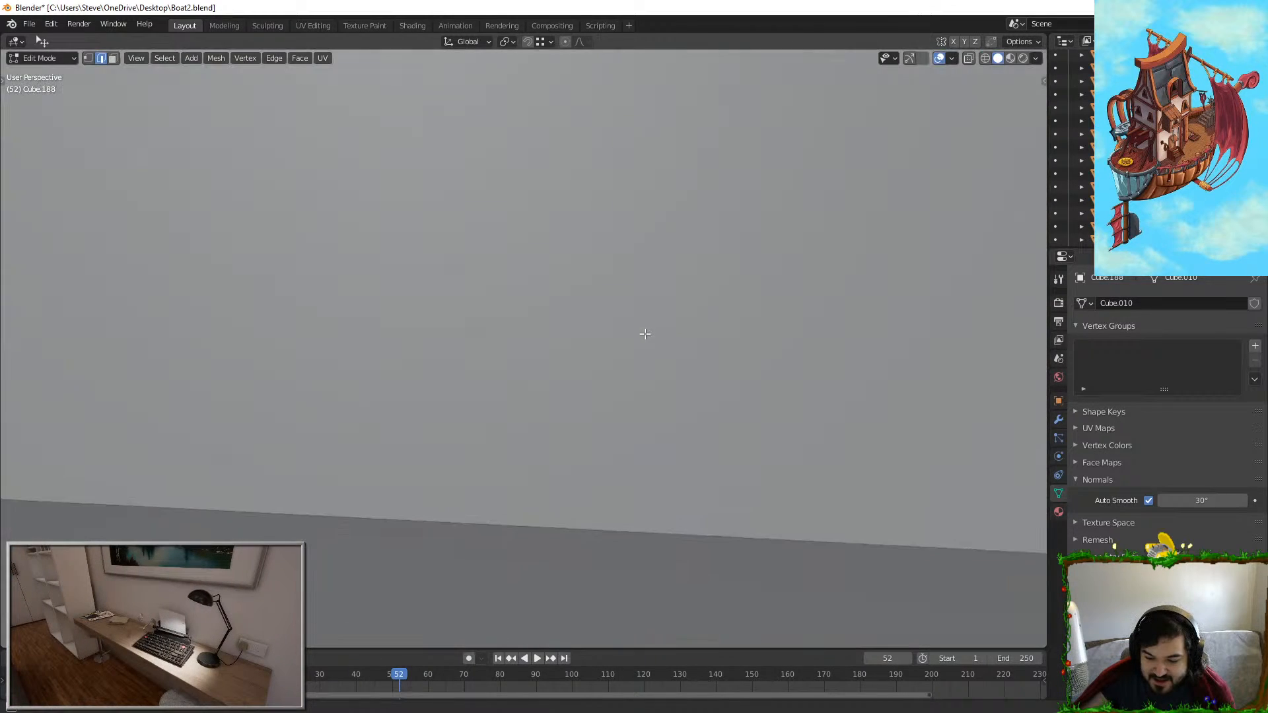
{"action": "scroll", "coordinate": [580, 326], "scroll_direction": "up", "scroll_amount": 5}
Step: Leave mesh editing and select the cabin's box-shaped shell through the opening, checking its extent with cancelled moves
{"action": "key", "text": "Tab"}
{"action": "mouse_move", "coordinate": [579, 325]}
{"action": "middle_mouse_down"}
{"action": "mouse_move", "coordinate": [596, 334]}
{"action": "mouse_move", "coordinate": [560, 332]}
{"action": "middle_mouse_up"}
{"action": "left_click", "coordinate": [596, 333]}
{"action": "scroll", "coordinate": [596, 333], "scroll_direction": "down", "scroll_amount": 2}
{"action": "key", "text": "g"}
{"action": "right_click", "coordinate": [766, 103]}
{"action": "scroll", "coordinate": [625, 149], "scroll_direction": "down", "scroll_amount": 4}
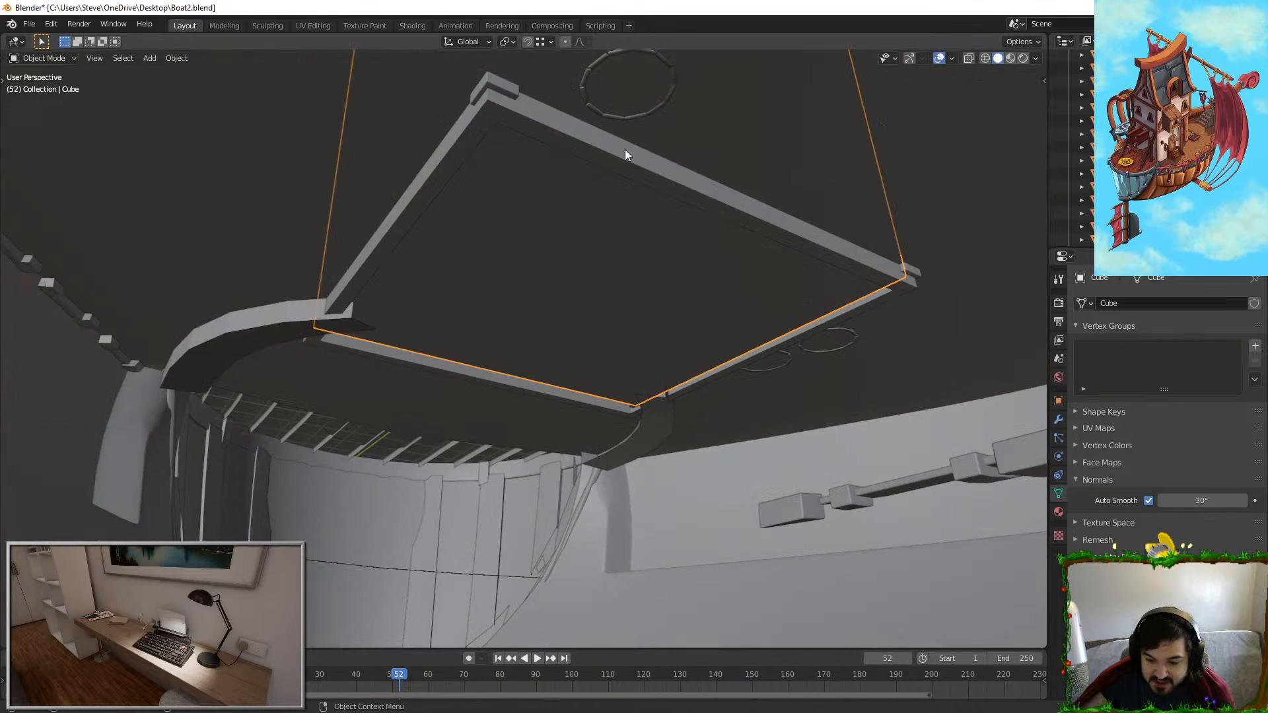
{"action": "middle_click_drag", "start_coordinate": [624, 149], "coordinate": [678, 320]}
{"action": "key", "text": "g"}
{"action": "right_click", "coordinate": [707, 270]}
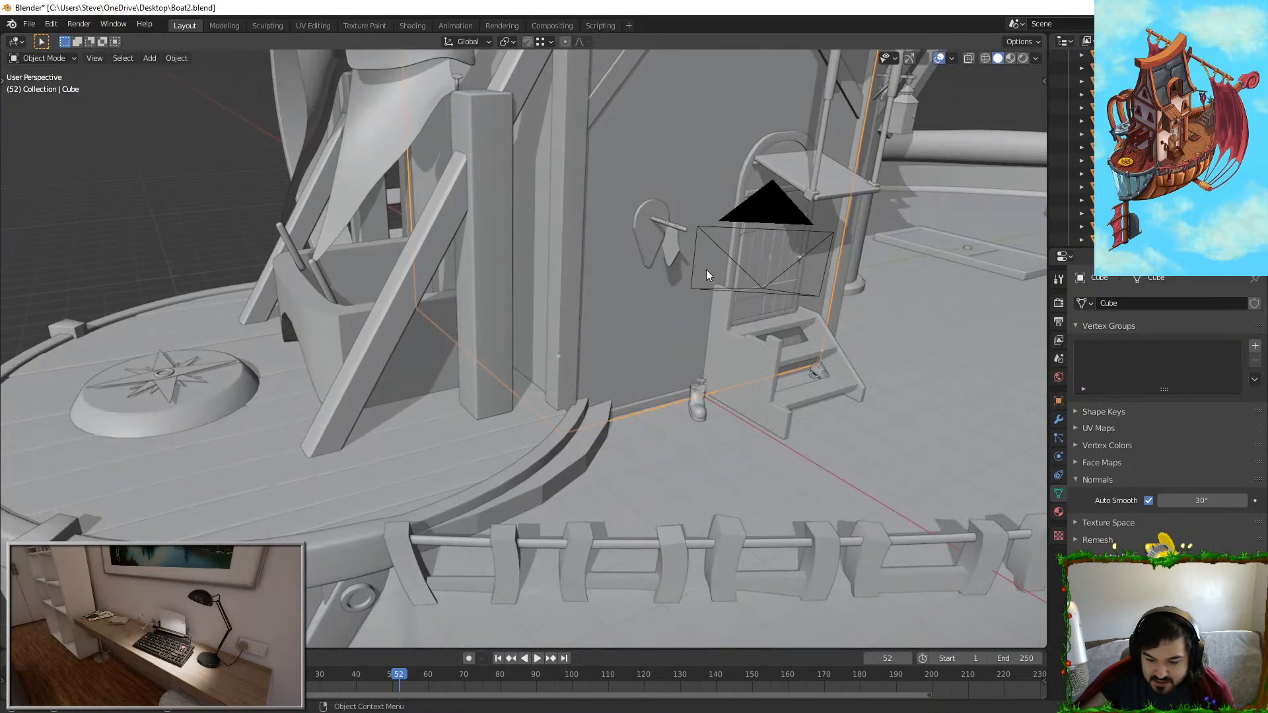
Step: Hide everything except the box-shaped cabin shell and open its mesh for editing
{"action": "key", "text": "Tab"}
{"action": "key", "text": "Tab"}
{"action": "middle_click_drag", "start_coordinate": [667, 502], "coordinate": [602, 490]}
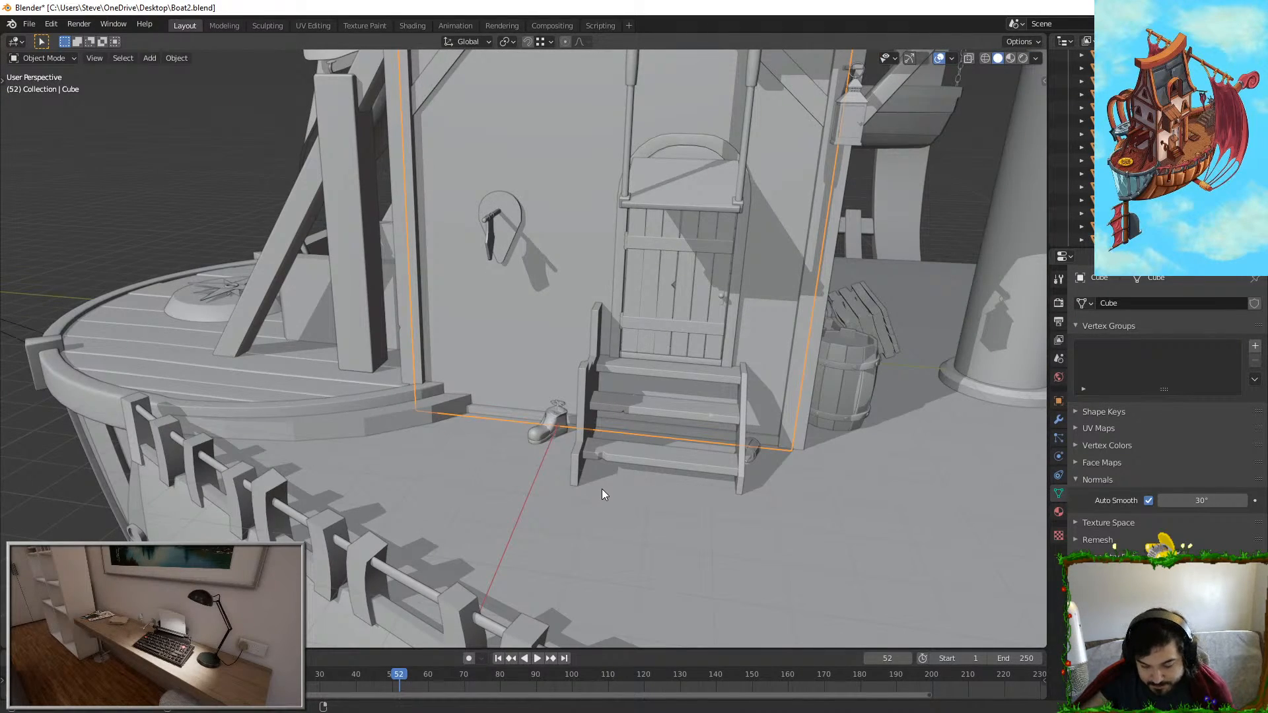
{"action": "key", "text": "shift+h"}
{"action": "key", "text": "Tab"}
{"action": "middle_click_drag", "start_coordinate": [623, 476], "coordinate": [545, 375]}
{"action": "scroll", "coordinate": [605, 299], "scroll_direction": "down", "scroll_amount": 1}
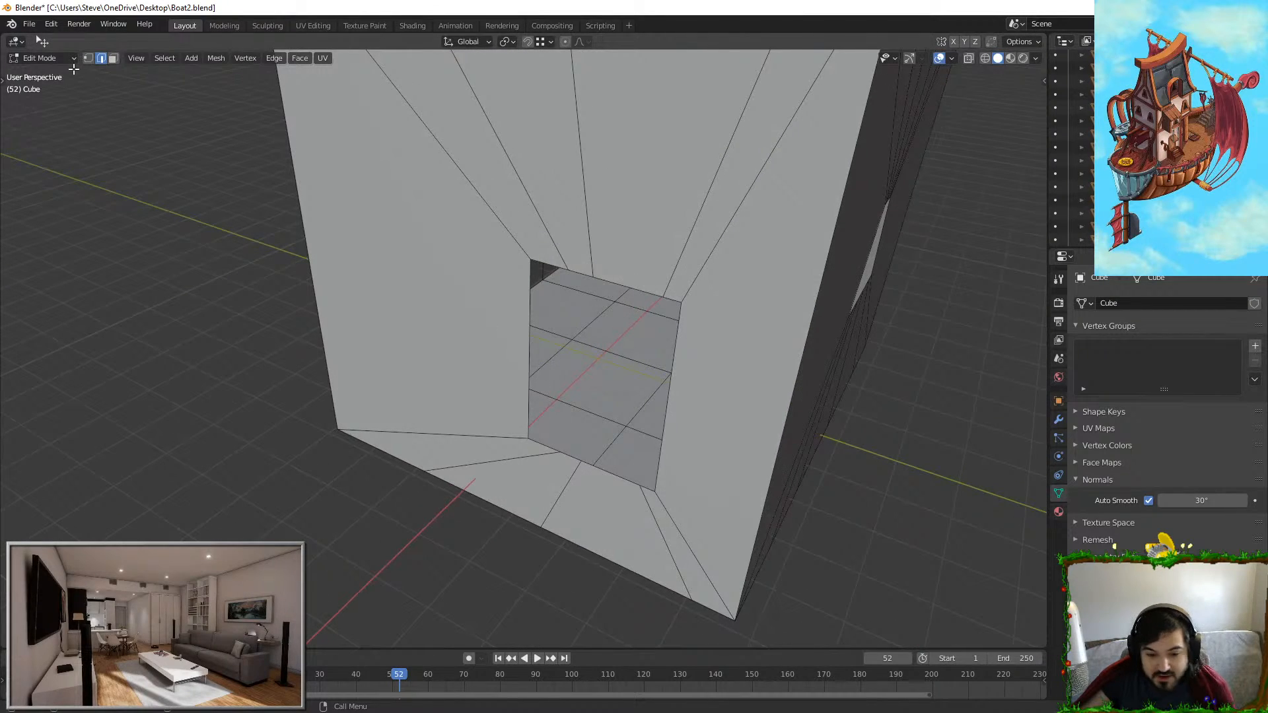
{"action": "scroll", "coordinate": [586, 297], "scroll_direction": "up", "scroll_amount": 5}
{"action": "middle_click_drag", "start_coordinate": [585, 297], "coordinate": [399, 447]}
{"action": "scroll", "coordinate": [398, 447], "scroll_direction": "down", "scroll_amount": 2}
Step: Select all of the isolated shell's floor faces in face selection mode and delete them
{"action": "key", "text": "c"}
{"action": "mouse_move", "coordinate": [356, 357]}
{"action": "left_mouse_down"}
{"action": "mouse_move", "coordinate": [379, 437]}
{"action": "mouse_move", "coordinate": [406, 321]}
{"action": "left_mouse_up"}
{"action": "left_click", "coordinate": [113, 58]}
{"action": "left_click", "coordinate": [476, 356]}
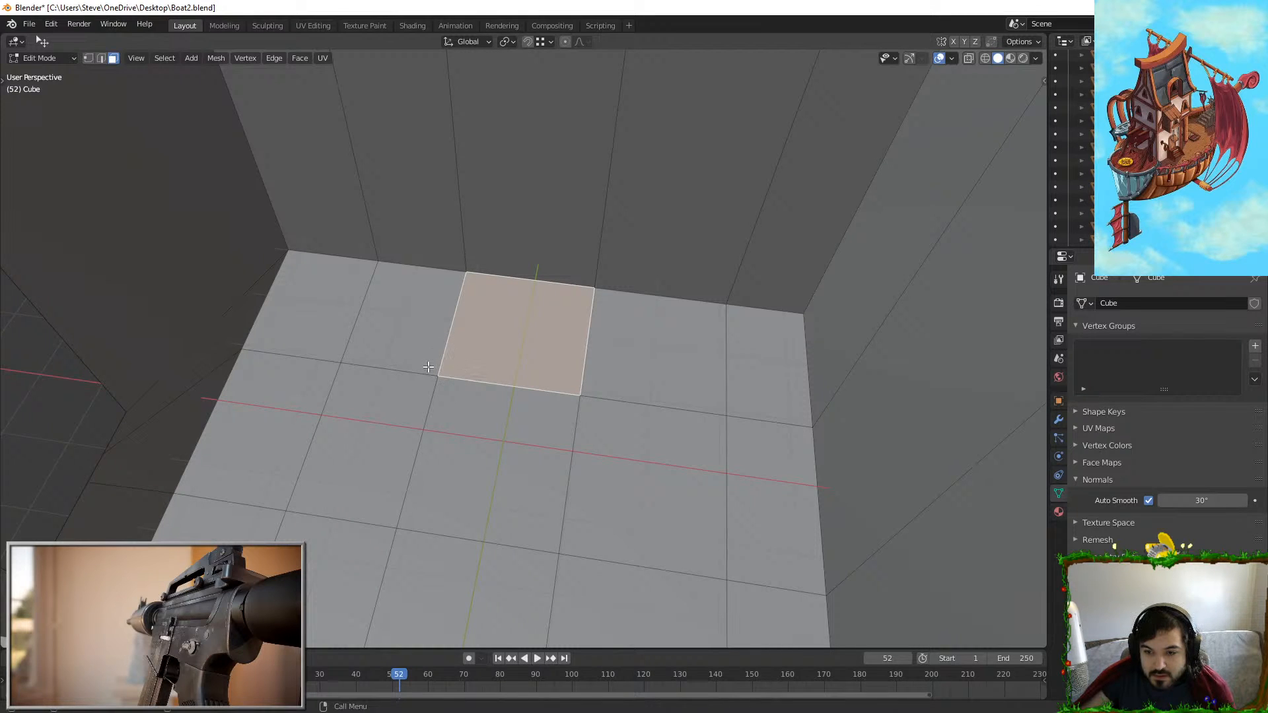
{"action": "middle_click_drag", "start_coordinate": [428, 367], "coordinate": [438, 376]}
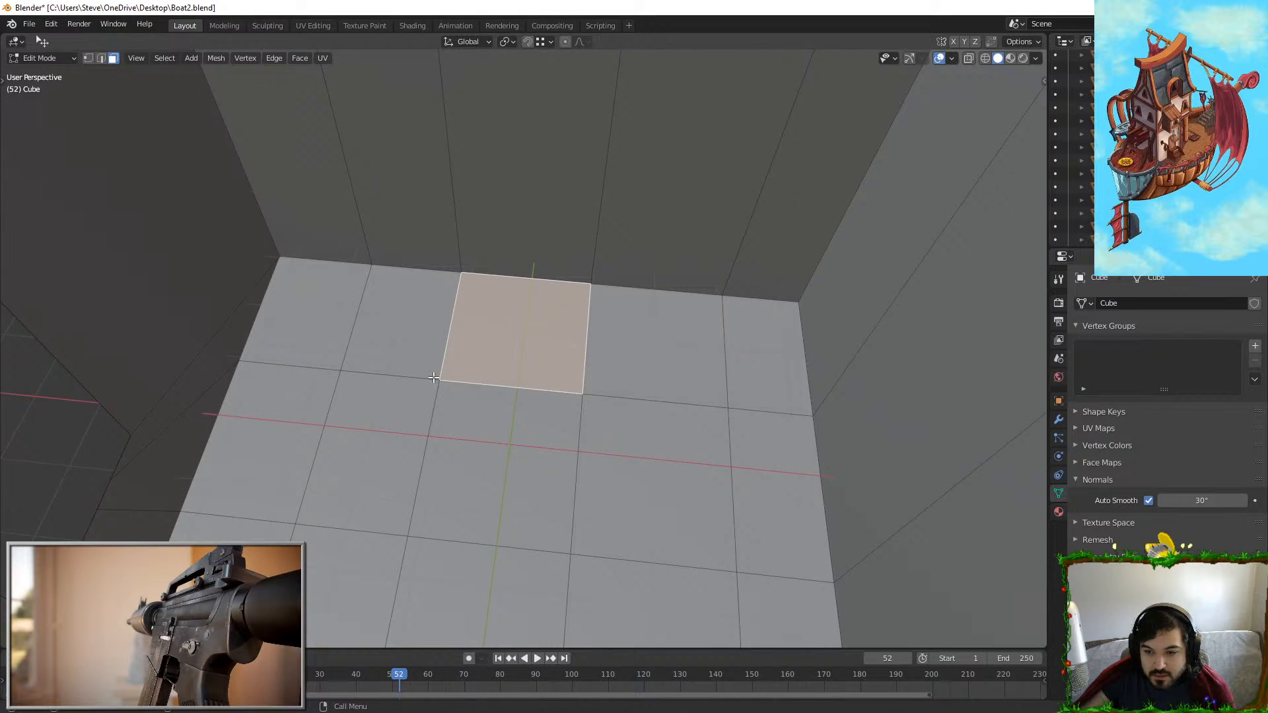
{"action": "middle_click_drag", "start_coordinate": [440, 366], "coordinate": [453, 376]}
{"action": "key", "text": "c"}
{"action": "mouse_move", "coordinate": [401, 407]}
{"action": "left_mouse_down"}
{"action": "mouse_move", "coordinate": [370, 429]}
{"action": "mouse_move", "coordinate": [500, 403]}
{"action": "left_mouse_up"}
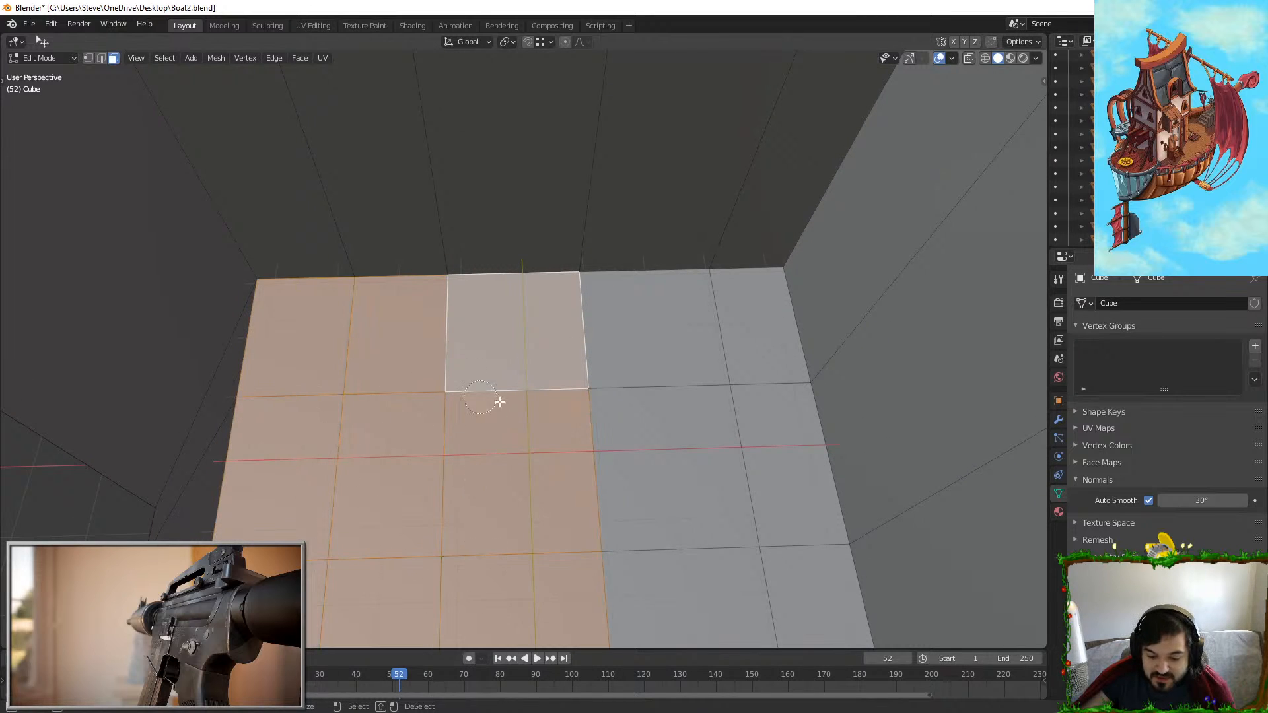
{"action": "mouse_move", "coordinate": [473, 502]}
{"action": "middle_mouse_down"}
{"action": "mouse_move", "coordinate": [588, 382]}
{"action": "mouse_move", "coordinate": [660, 382]}
{"action": "mouse_move", "coordinate": [594, 297]}
{"action": "middle_mouse_up"}
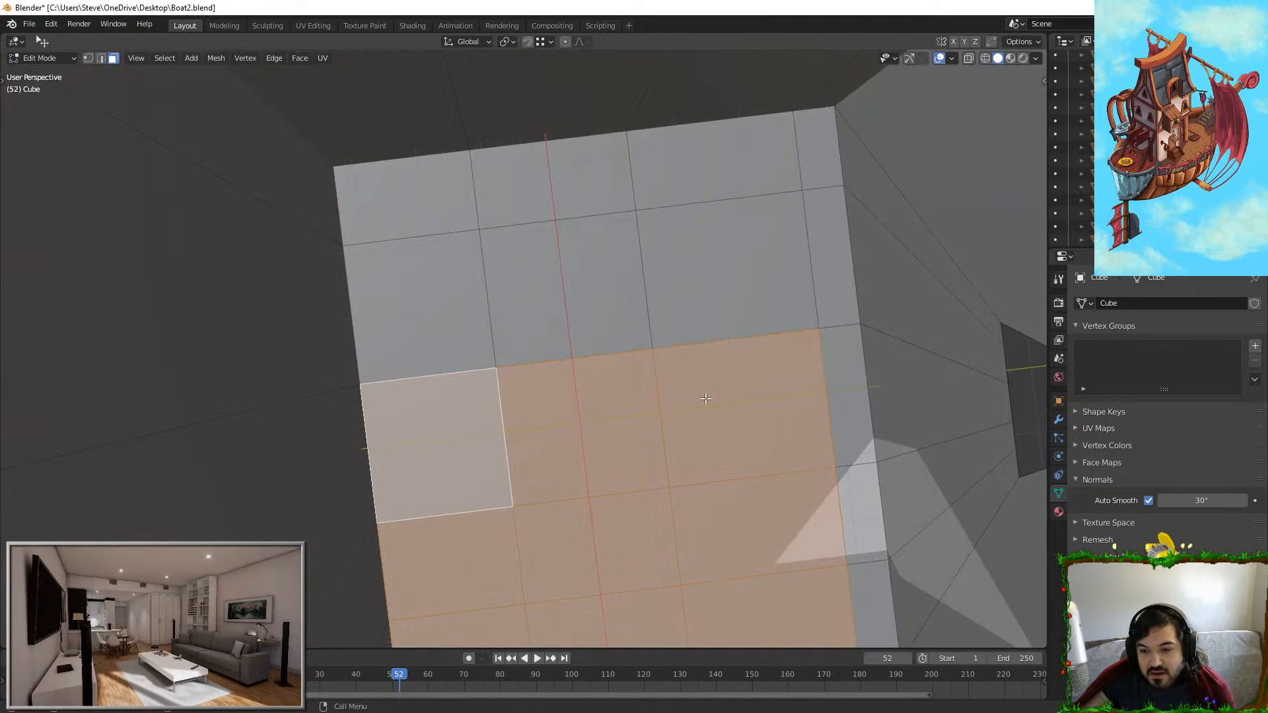
{"action": "key", "text": "c"}
{"action": "mouse_move", "coordinate": [422, 304]}
{"action": "left_mouse_down"}
{"action": "mouse_move", "coordinate": [569, 273]}
{"action": "mouse_move", "coordinate": [484, 204]}
{"action": "mouse_move", "coordinate": [766, 320]}
{"action": "mouse_move", "coordinate": [801, 181]}
{"action": "mouse_move", "coordinate": [839, 561]}
{"action": "mouse_move", "coordinate": [865, 598]}
{"action": "left_mouse_up"}
{"action": "right_click", "coordinate": [865, 597]}
{"action": "middle_click_drag", "start_coordinate": [865, 598], "coordinate": [753, 354]}
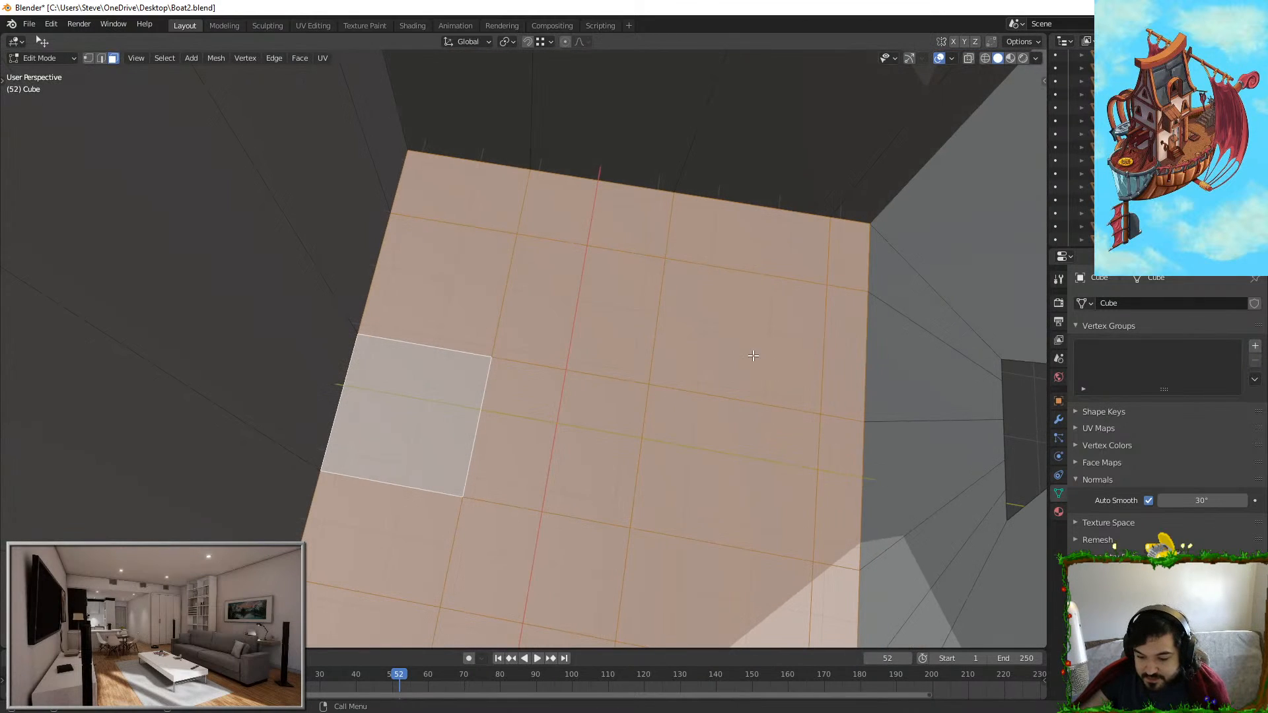
{"action": "key", "text": "x"}
{"action": "left_click", "coordinate": [752, 355]}
Step: Leave mesh editing, unhide all objects and select the cabin's main wall shell
{"action": "key", "text": "Tab"}
{"action": "scroll", "coordinate": [686, 414], "scroll_direction": "down", "scroll_amount": 5}
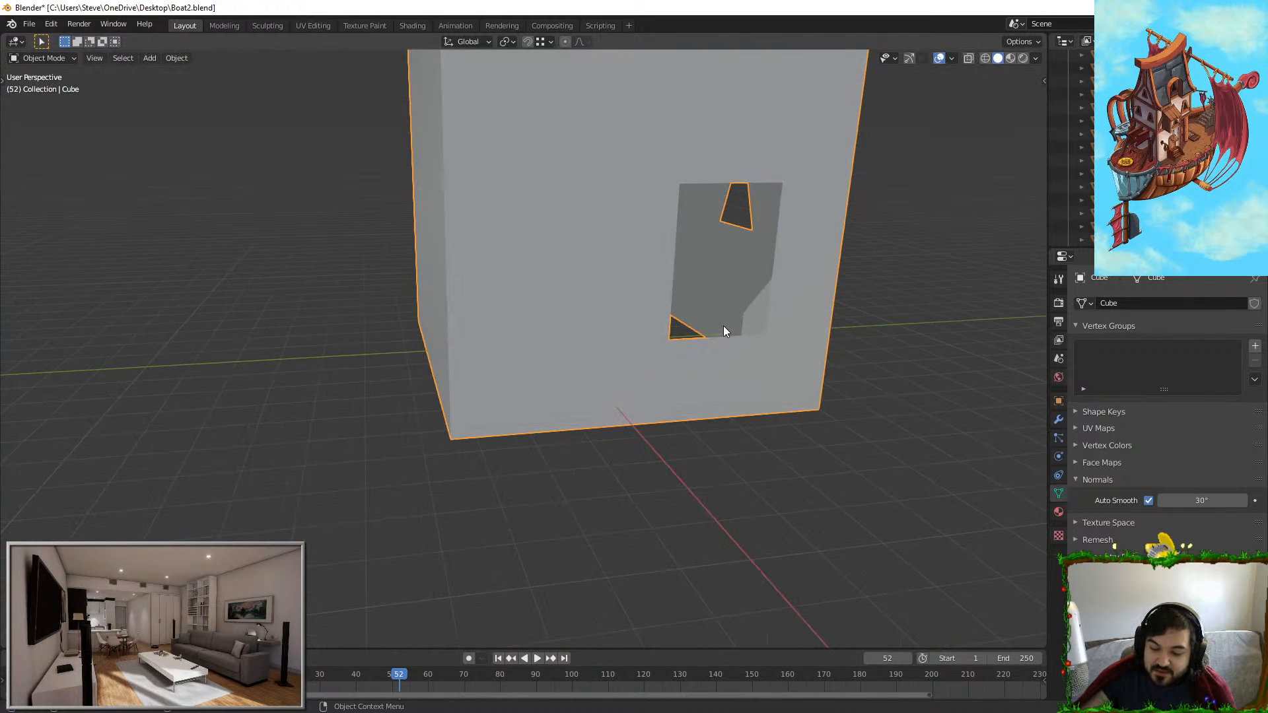
{"action": "key", "text": "alt+h"}
{"action": "left_click", "coordinate": [608, 327]}
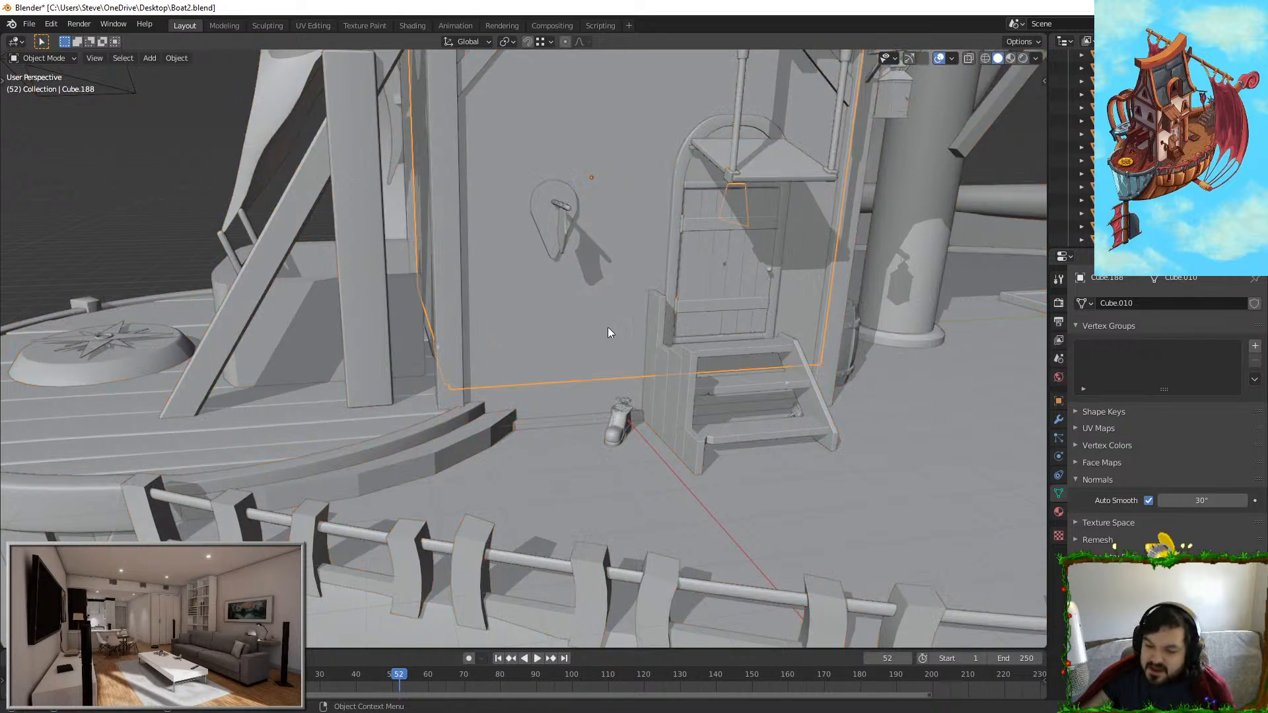
Step: Open the wall shell's mesh and select only its bottom edge loop around the framed opening in edge selection mode
{"action": "scroll", "coordinate": [573, 334], "scroll_direction": "up", "scroll_amount": 5}
{"action": "middle_click_drag", "start_coordinate": [607, 327], "coordinate": [449, 452]}
{"action": "scroll", "coordinate": [572, 334], "scroll_direction": "up", "scroll_amount": 3}
{"action": "scroll", "coordinate": [259, 360], "scroll_direction": "up", "scroll_amount": 4}
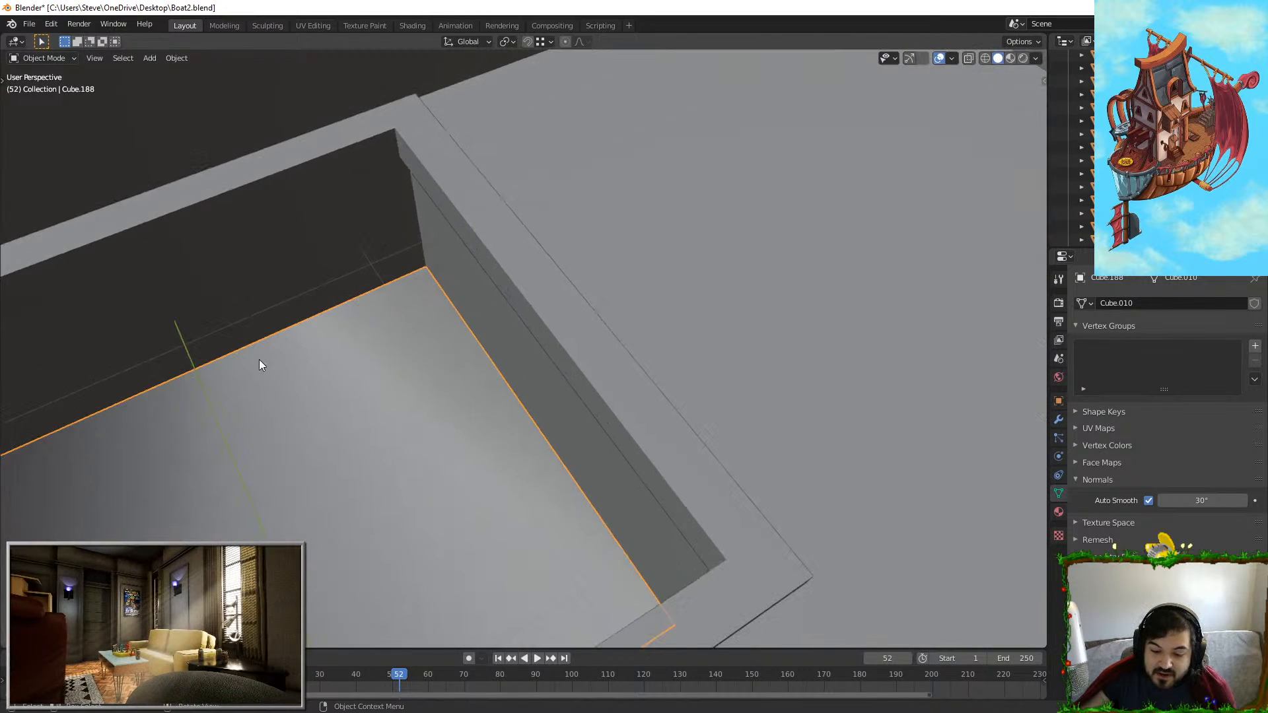
{"action": "key", "text": "Tab"}
{"action": "middle_click_drag", "start_coordinate": [375, 300], "coordinate": [505, 297]}
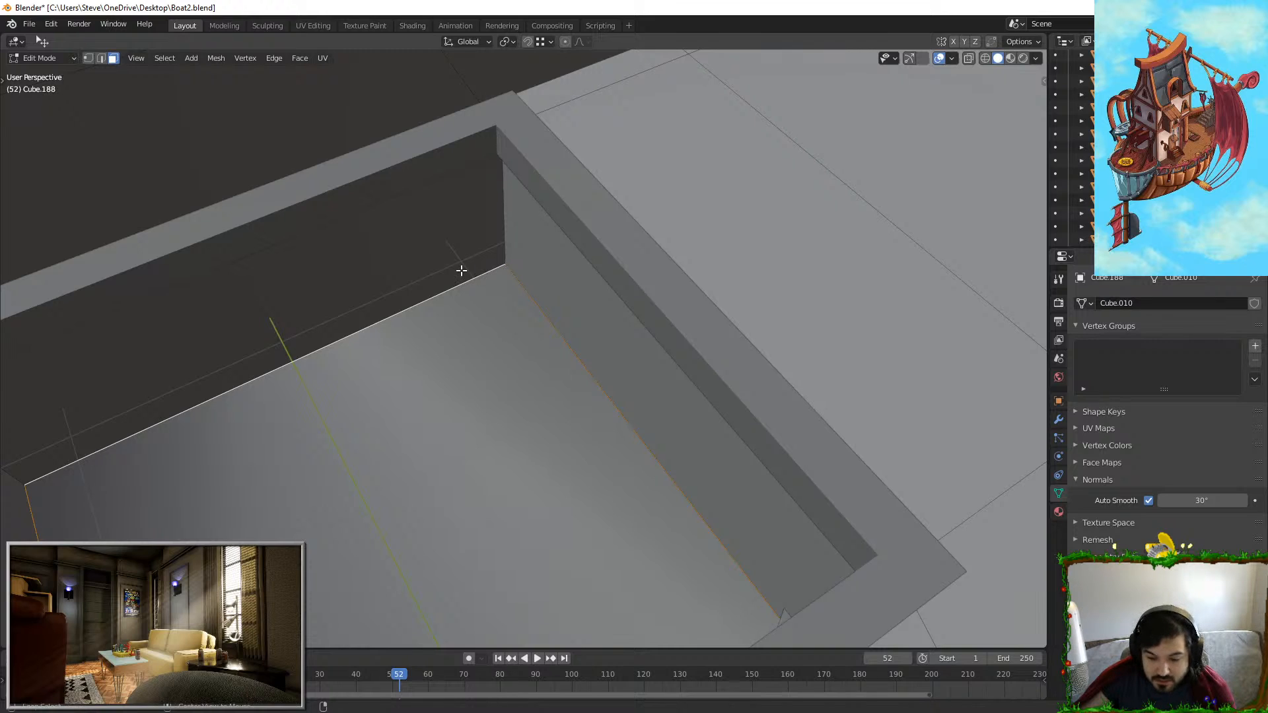
{"action": "key", "text": "alt+a"}
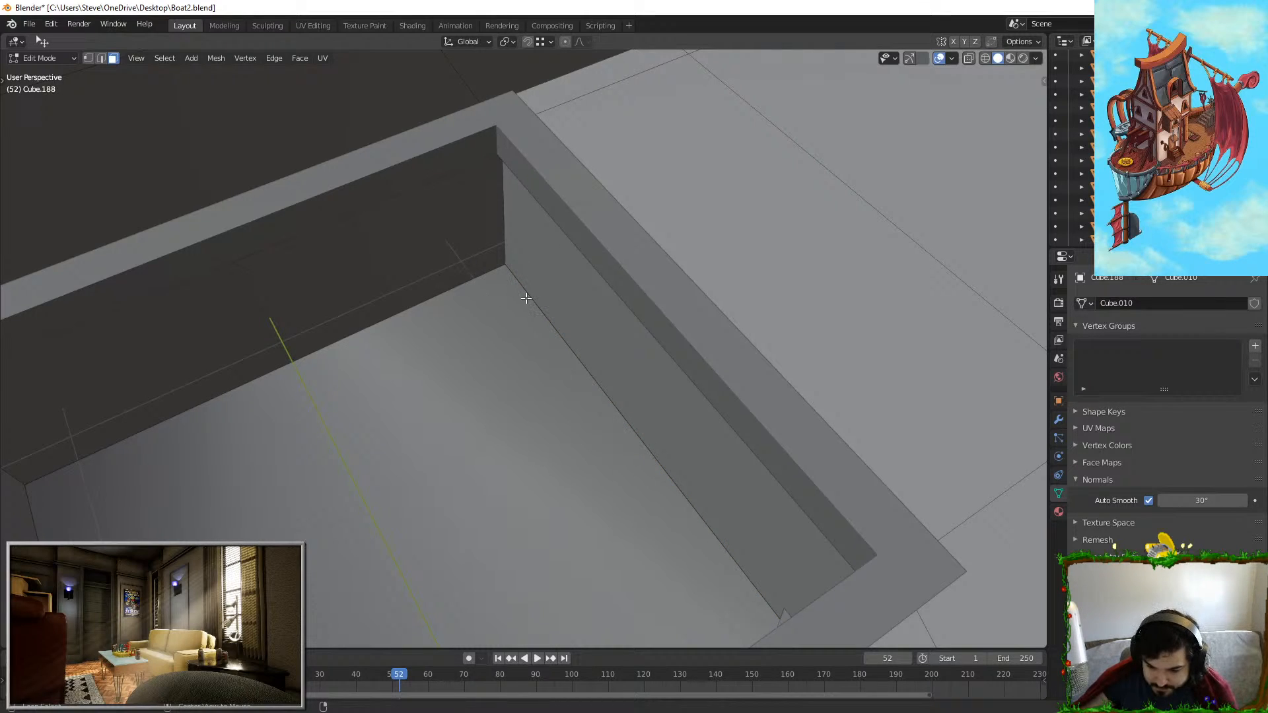
{"action": "left_click", "coordinate": [101, 59]}
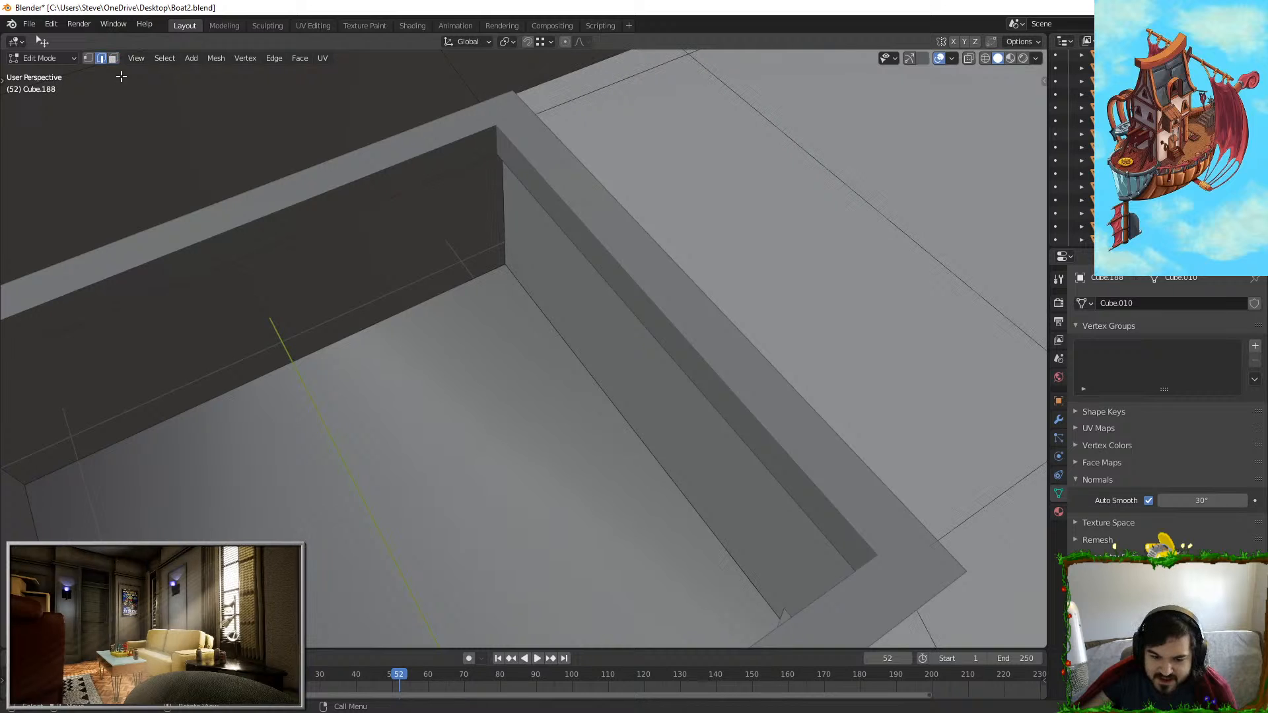
{"action": "left_click", "coordinate": [388, 294], "text": "alt"}
Step: Switch to the deck object with the rounded hole below the cabin and open its mesh for editing
{"action": "scroll", "coordinate": [387, 295], "scroll_direction": "down", "scroll_amount": 4}
{"action": "middle_click_drag", "start_coordinate": [387, 294], "coordinate": [690, 201]}
{"action": "key", "text": "Tab"}
{"action": "key", "text": "Tab"}
{"action": "key", "text": "Tab"}
{"action": "left_click", "coordinate": [721, 193]}
{"action": "key", "text": "Tab"}
{"action": "scroll", "coordinate": [649, 308], "scroll_direction": "down", "scroll_amount": 2}
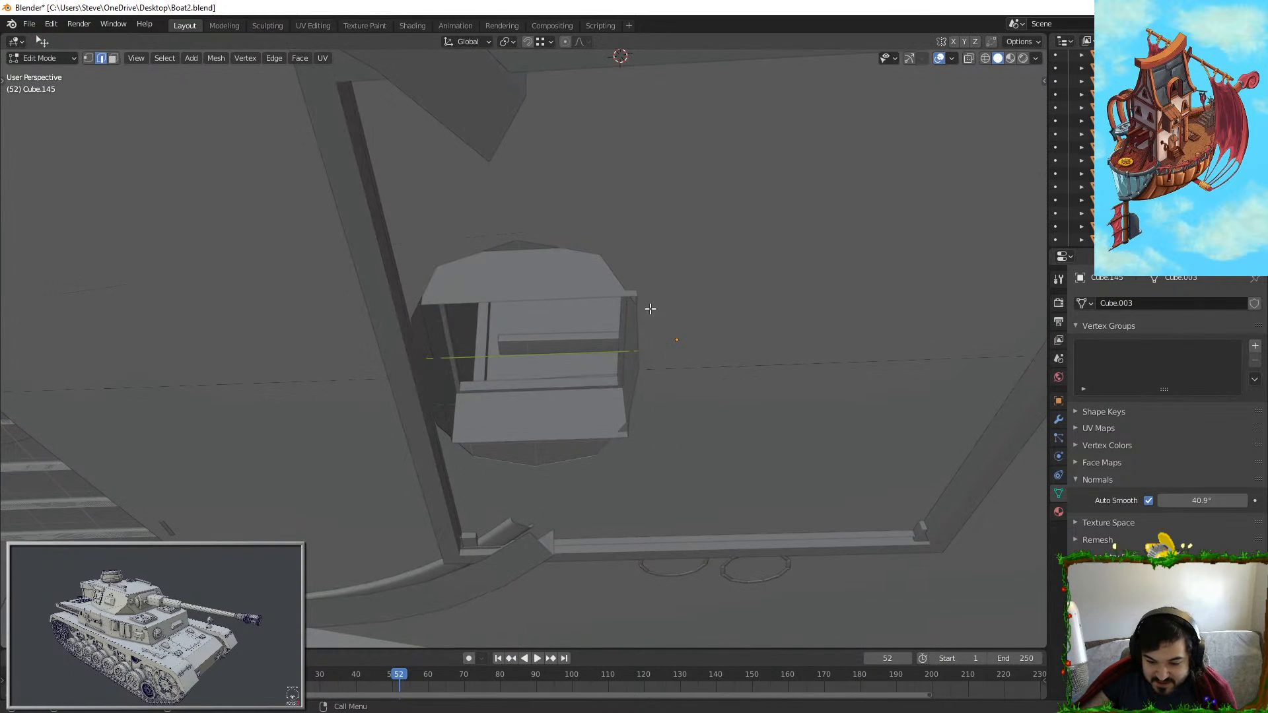
{"action": "middle_click_drag", "start_coordinate": [642, 302], "coordinate": [656, 343]}
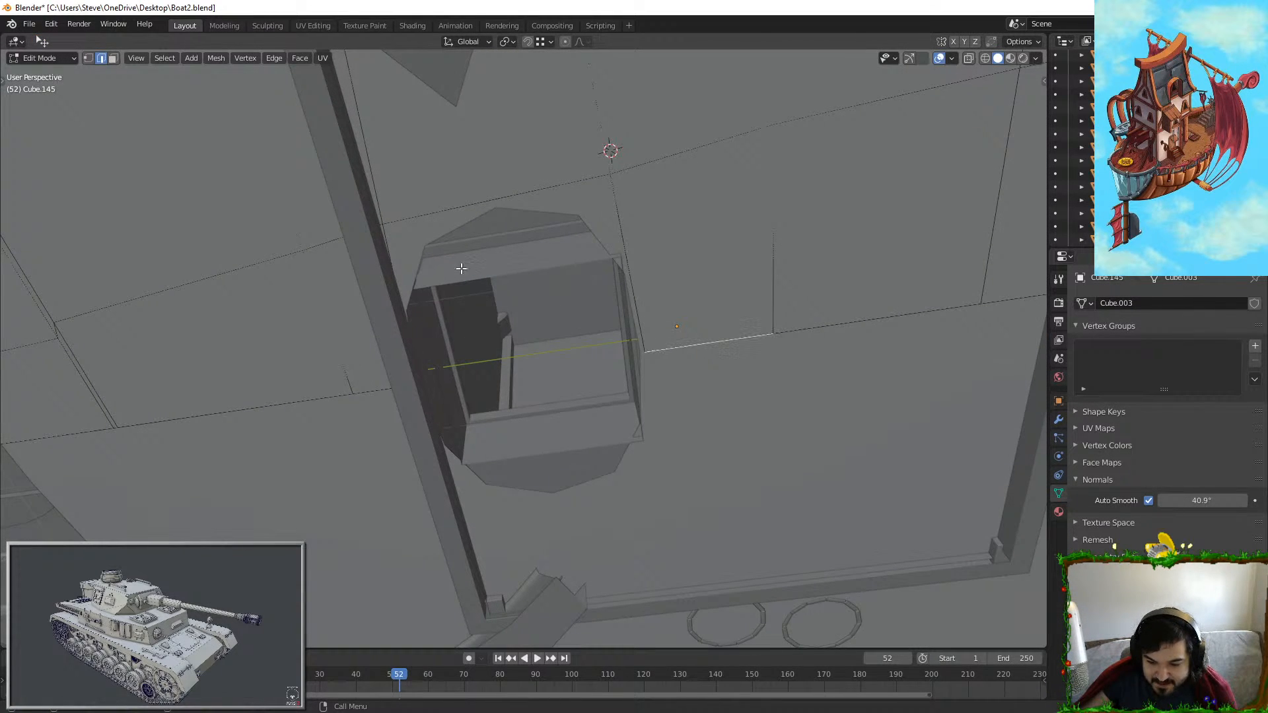
Step: Reshape the deck's rounded hole by moving a neighbouring vertex along Z and along X in vertex selection mode
{"action": "left_click", "coordinate": [87, 58]}
{"action": "key", "text": "g"}
{"action": "key", "text": "y"}
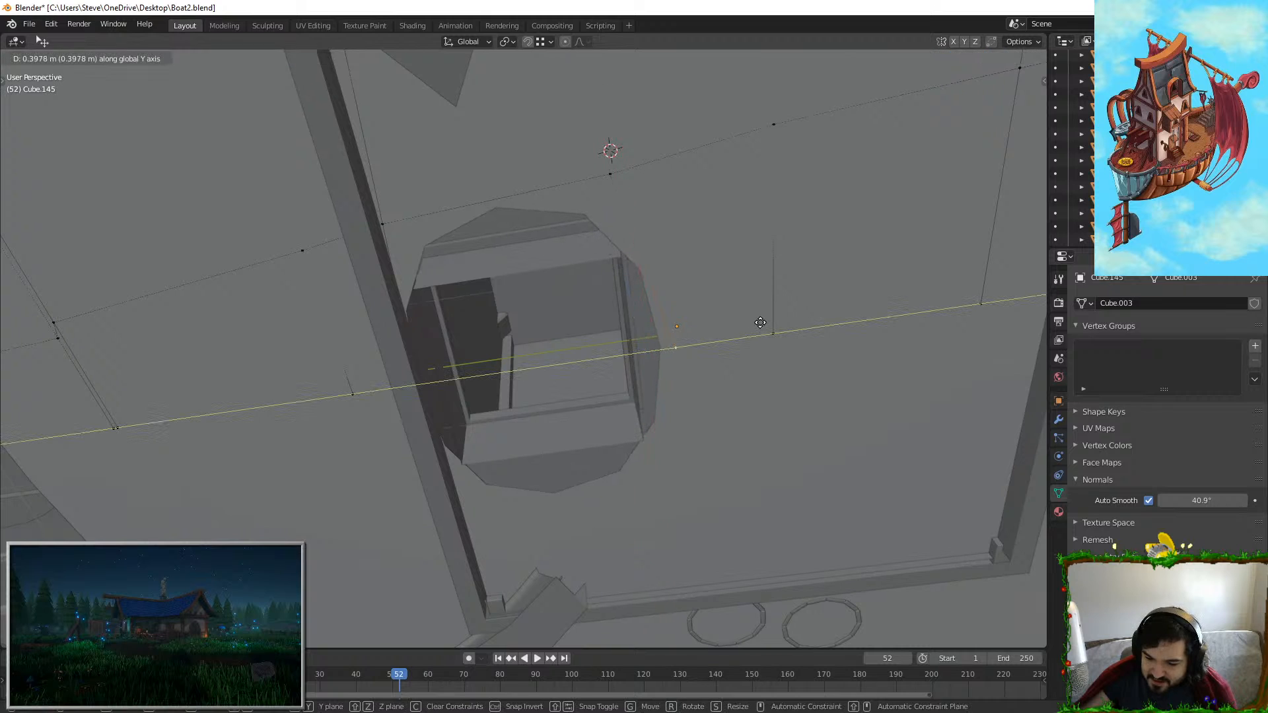
{"action": "key", "text": "z"}
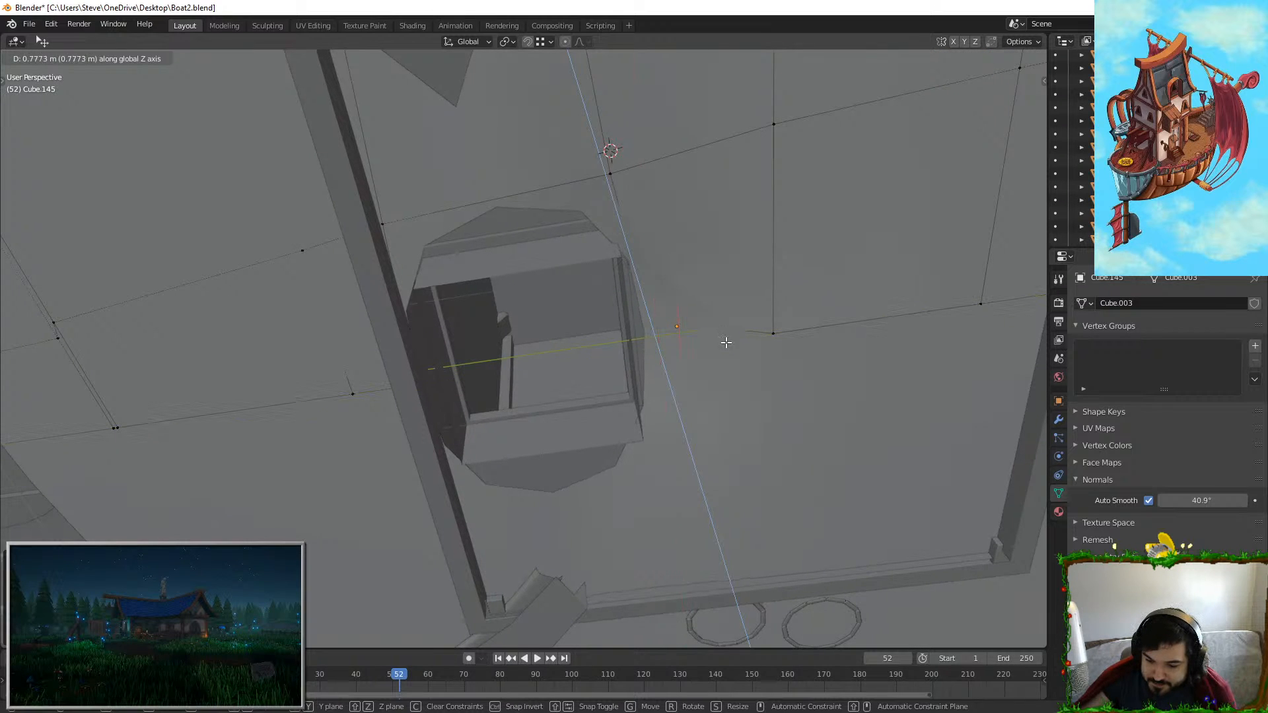
{"action": "left_click", "coordinate": [694, 169]}
{"action": "middle_click_drag", "start_coordinate": [693, 170], "coordinate": [546, 170]}
{"action": "key", "text": "g"}
{"action": "key", "text": "x"}
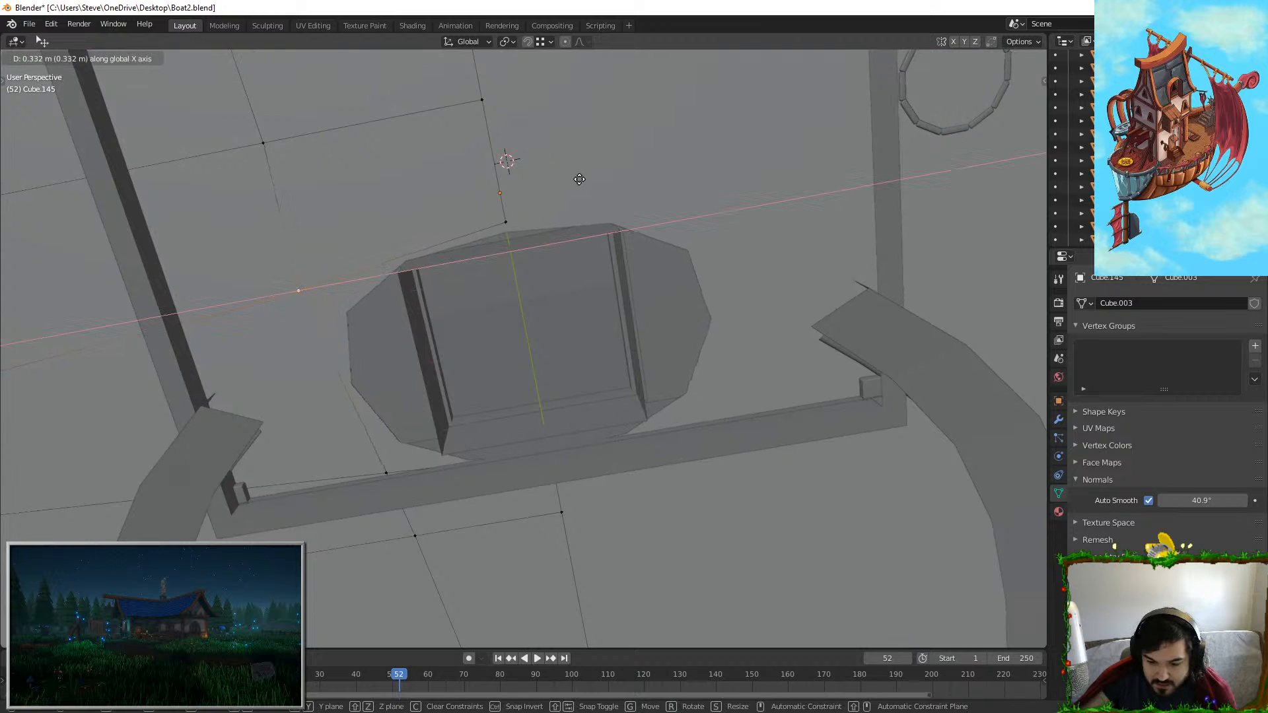
{"action": "left_click", "coordinate": [589, 177]}
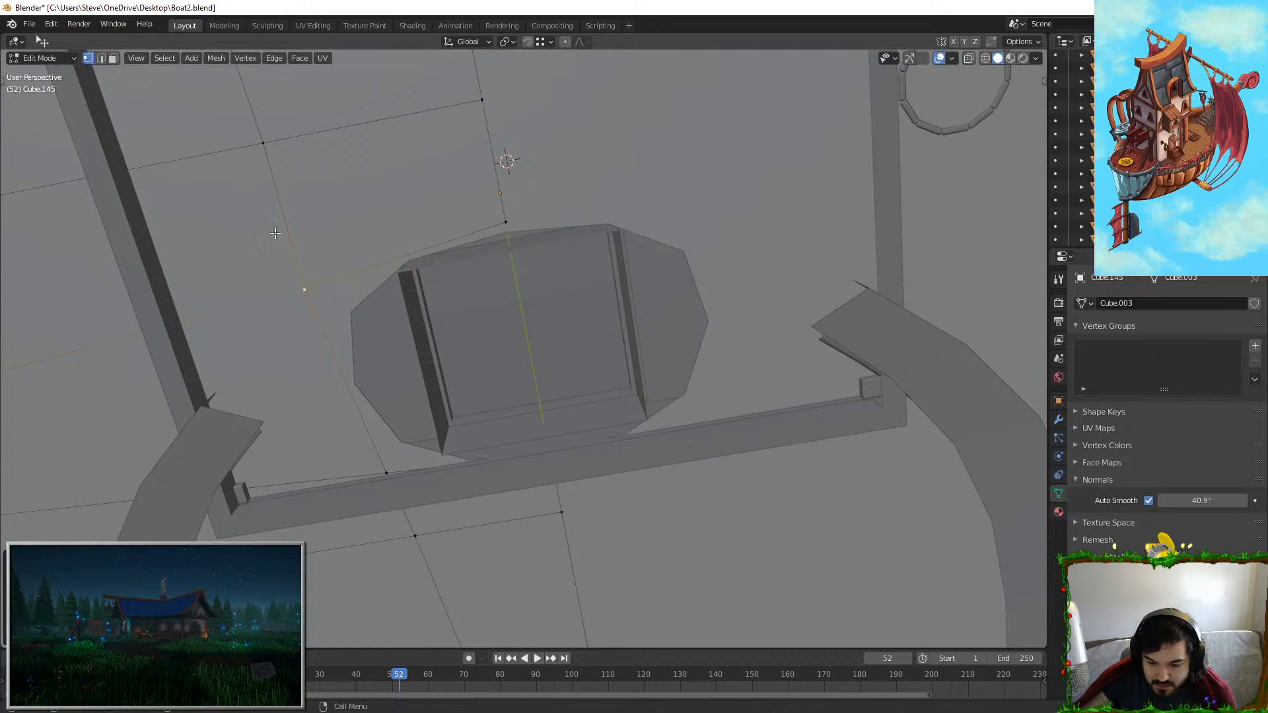
{"action": "key", "text": "Tab"}
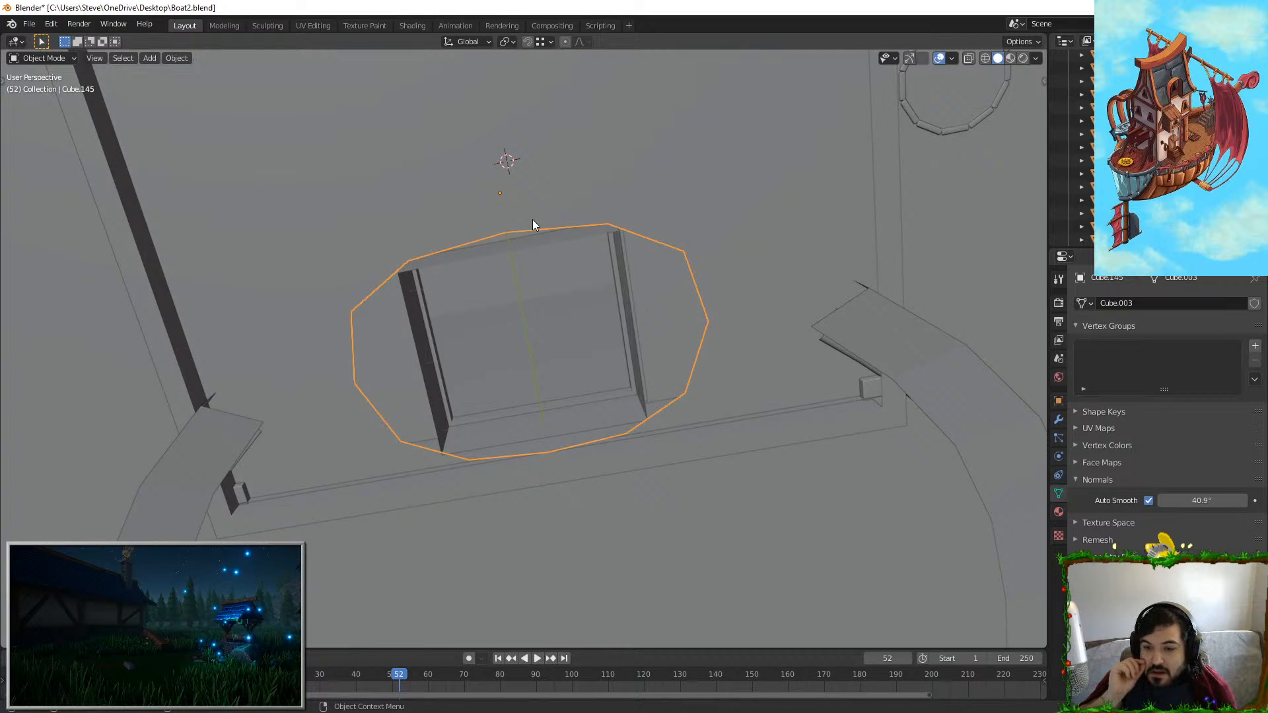
Step: Inspect the rounded hole from below the deck and select the cabin wall shell showing through it
{"action": "middle_click_drag", "start_coordinate": [456, 300], "coordinate": [472, 318]}
{"action": "left_click", "coordinate": [413, 279]}
{"action": "middle_click_drag", "start_coordinate": [413, 280], "coordinate": [525, 342]}
{"action": "left_click", "coordinate": [524, 342]}
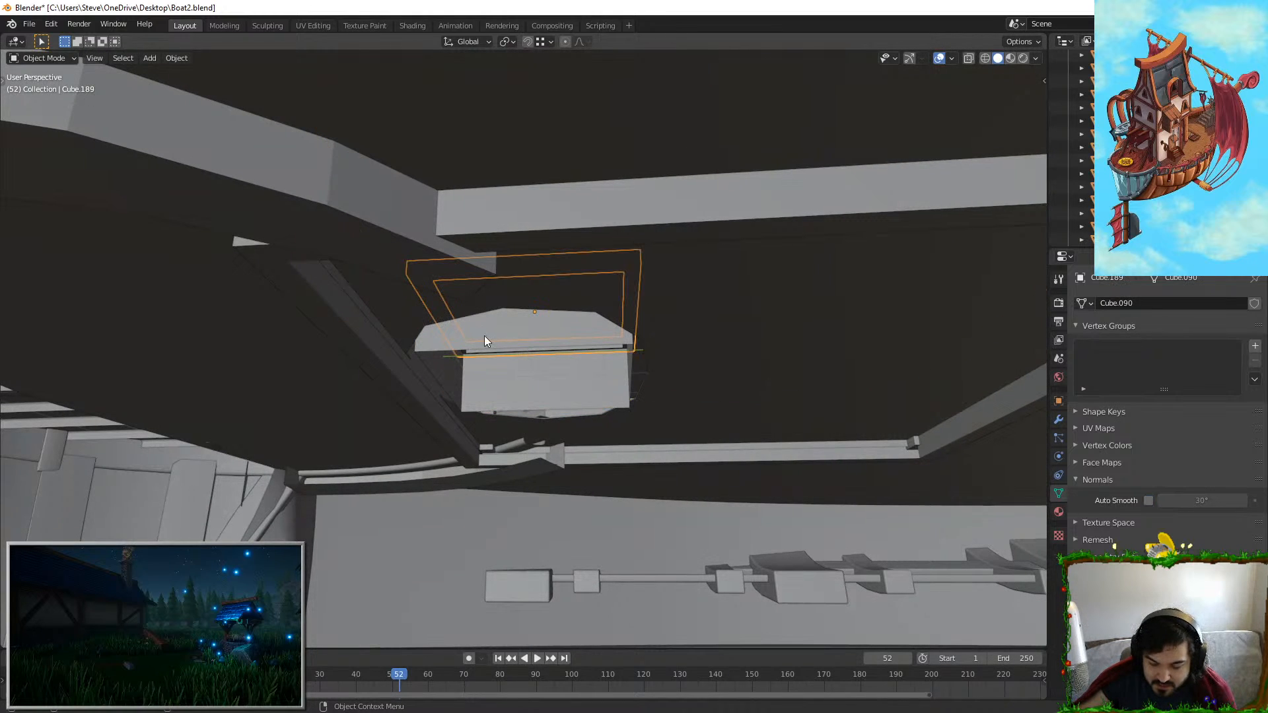
{"action": "left_click", "coordinate": [433, 339]}
{"action": "left_click", "coordinate": [430, 342]}
{"action": "left_click", "coordinate": [429, 342]}
Step: Adjust the height of the wall shell's bottom edges along Z where they pass through the deck hole
{"action": "key", "text": "Tab"}
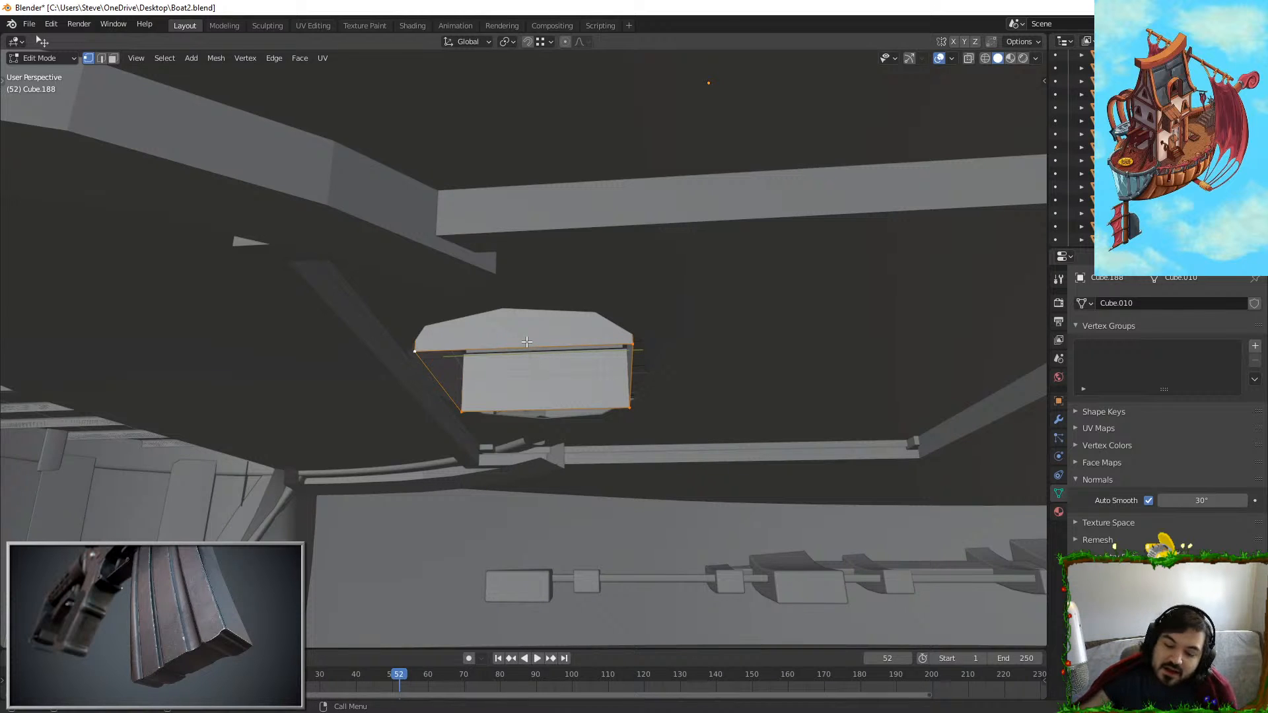
{"action": "key", "text": "g"}
{"action": "key", "text": "z"}
{"action": "left_click", "coordinate": [555, 338]}
{"action": "middle_click_drag", "start_coordinate": [555, 338], "coordinate": [488, 343]}
{"action": "key", "text": "g"}
{"action": "key", "text": "z"}
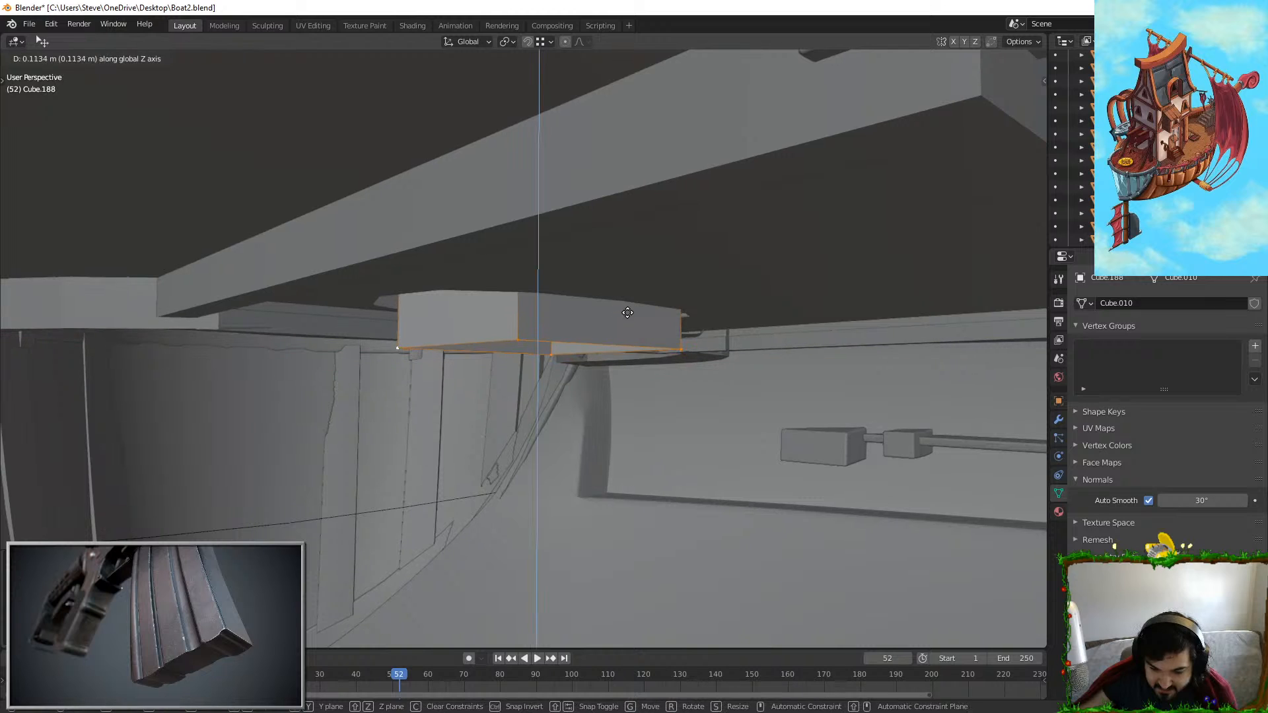
{"action": "left_click", "coordinate": [476, 470]}
{"action": "key", "text": "Tab"}
{"action": "middle_click_drag", "start_coordinate": [476, 471], "coordinate": [561, 521]}
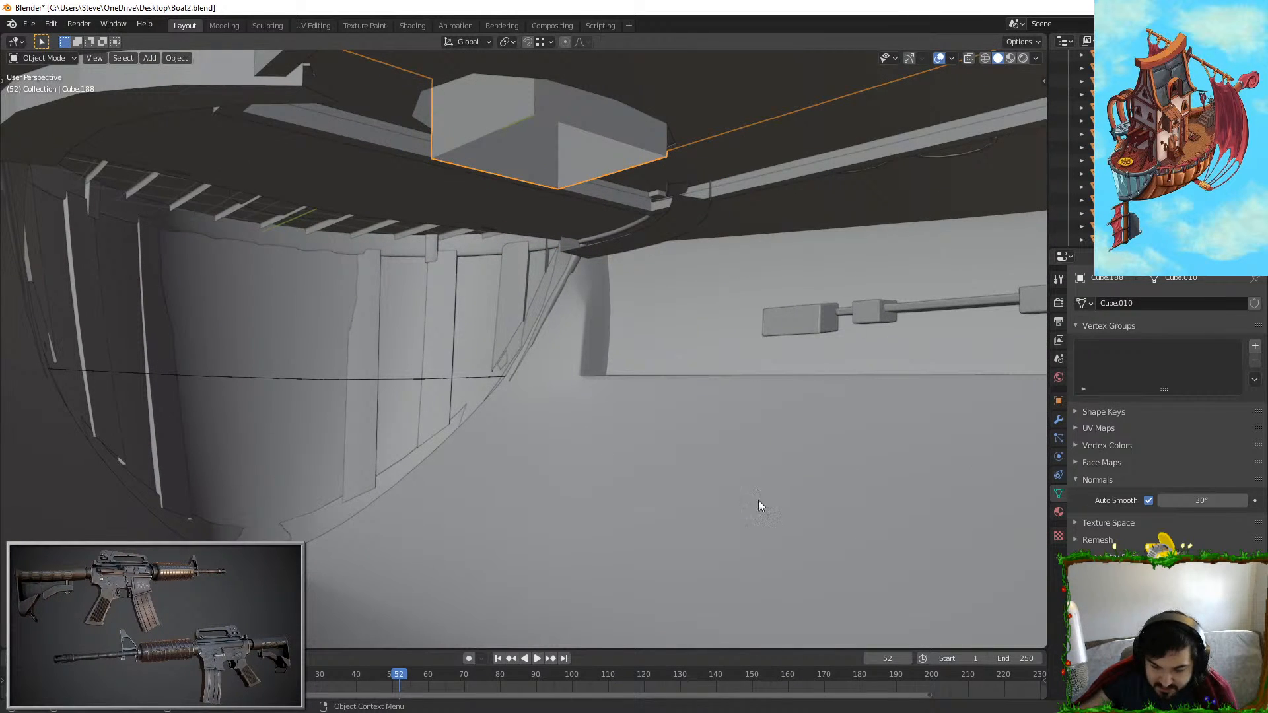
{"action": "key", "text": "shift+a"}
{"action": "mouse_move", "coordinate": [548, 414]}
{"action": "left_click", "coordinate": [597, 426]}
{"action": "scroll", "coordinate": [594, 422], "scroll_direction": "down", "scroll_amount": 2}
{"action": "middle_click_drag", "start_coordinate": [596, 425], "coordinate": [566, 255]}
{"action": "key", "text": "ctrl+z"}
Step: Add a cube mesh to the scene and lower it along Z to below the deck
{"action": "key", "text": "Home"}
{"action": "key", "text": "KP_Decimal"}
{"action": "scroll", "coordinate": [566, 254], "scroll_direction": "up", "scroll_amount": 3}
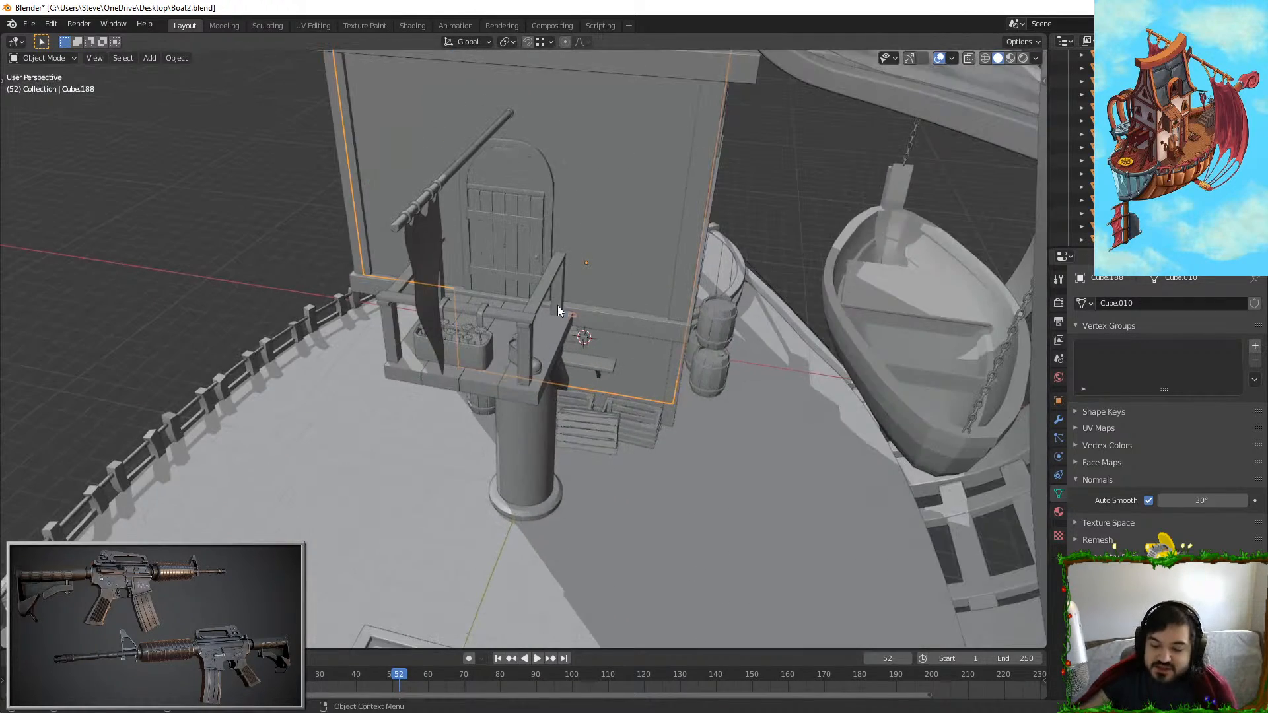
{"action": "middle_click_drag", "start_coordinate": [557, 305], "coordinate": [624, 280]}
{"action": "key", "text": "a"}
{"action": "key", "text": "shift+a"}
{"action": "mouse_move", "coordinate": [889, 235]}
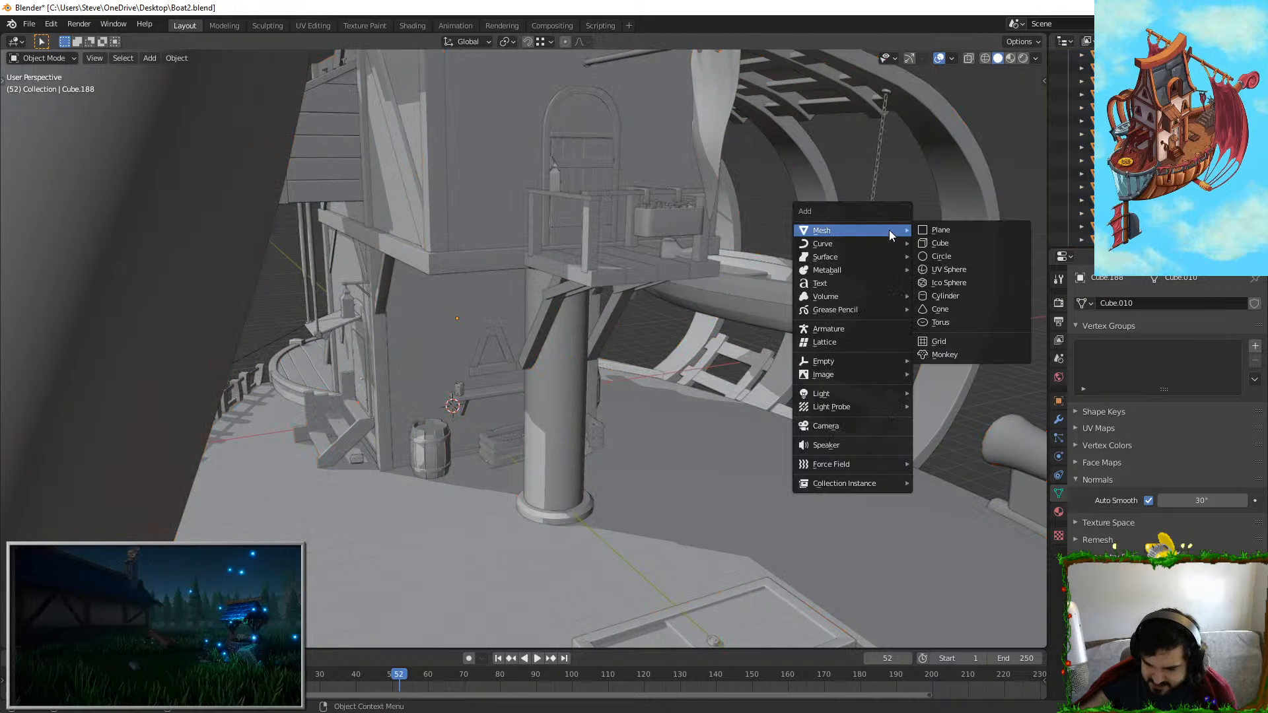
{"action": "left_click", "coordinate": [921, 252]}
{"action": "key", "text": "g"}
{"action": "key", "text": "z"}
{"action": "left_click", "coordinate": [596, 368]}
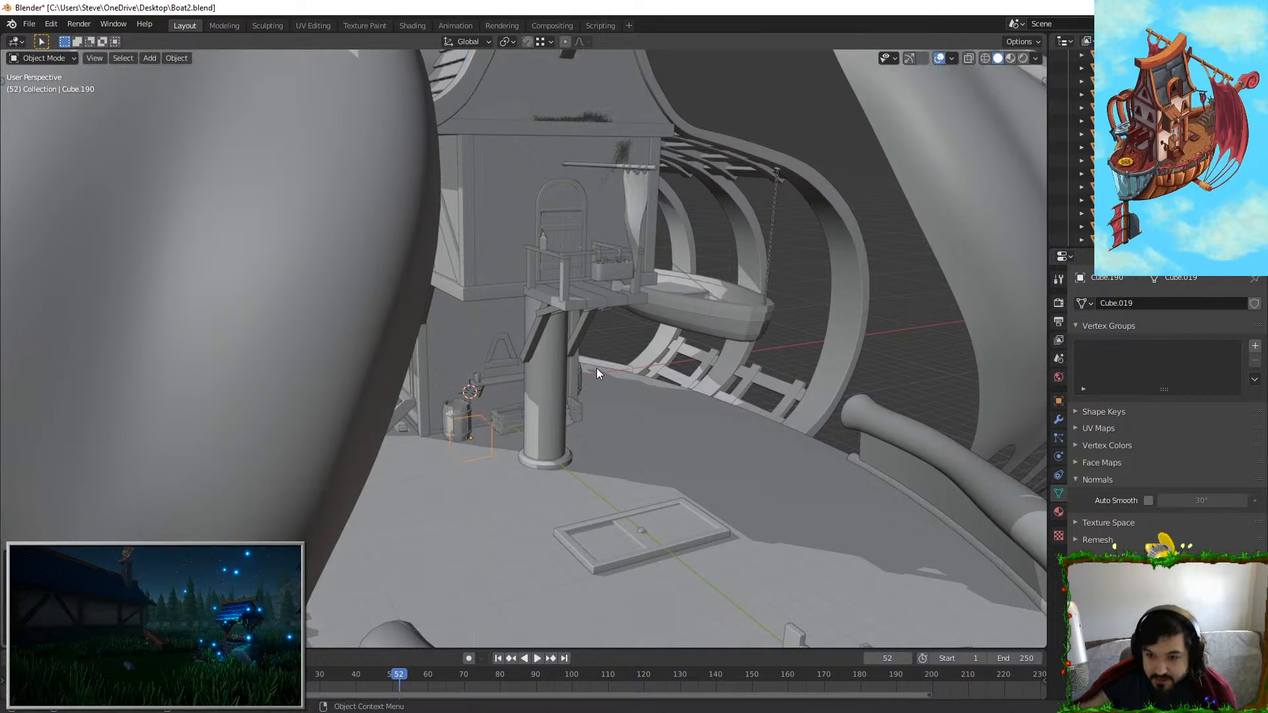
Step: Position the new cube beneath the rounded deck opening by moving it along Z and along Y
{"action": "key", "text": "KP_Decimal"}
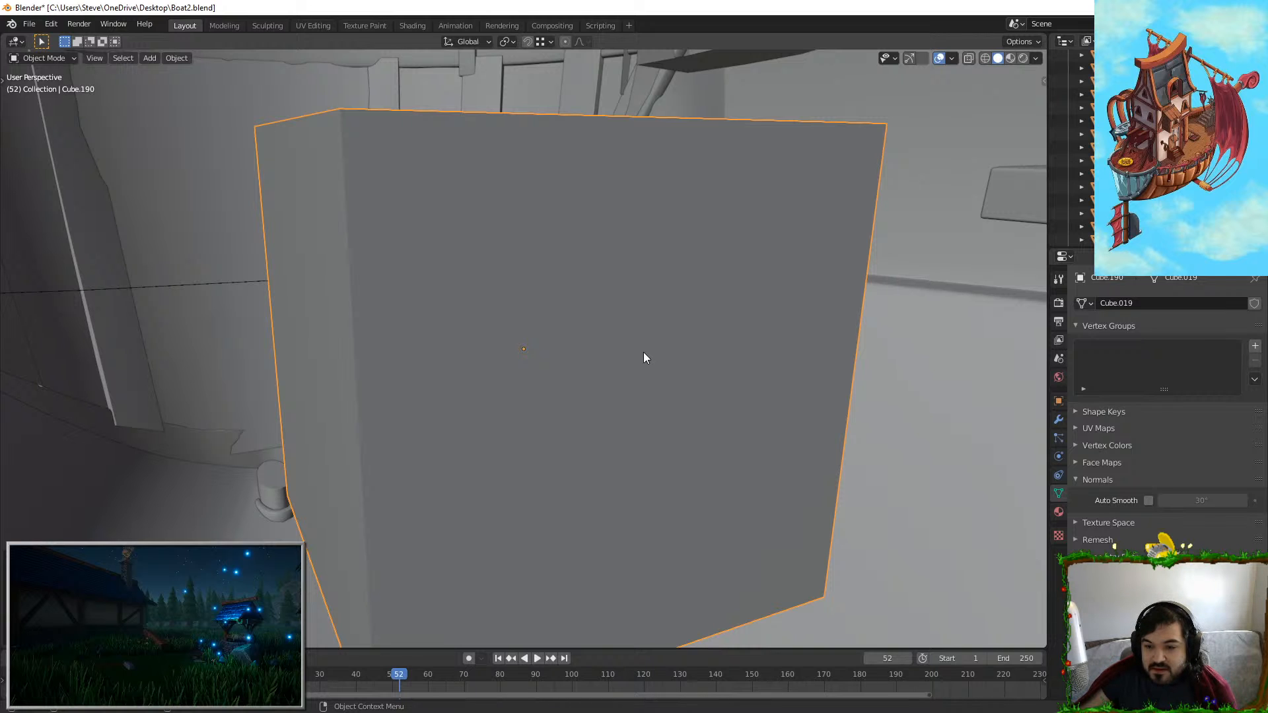
{"action": "scroll", "coordinate": [589, 294], "scroll_direction": "down", "scroll_amount": 1}
{"action": "middle_click_drag", "start_coordinate": [589, 295], "coordinate": [547, 254]}
{"action": "scroll", "coordinate": [629, 297], "scroll_direction": "down", "scroll_amount": 2}
{"action": "key", "text": "g"}
{"action": "right_click", "coordinate": [541, 259]}
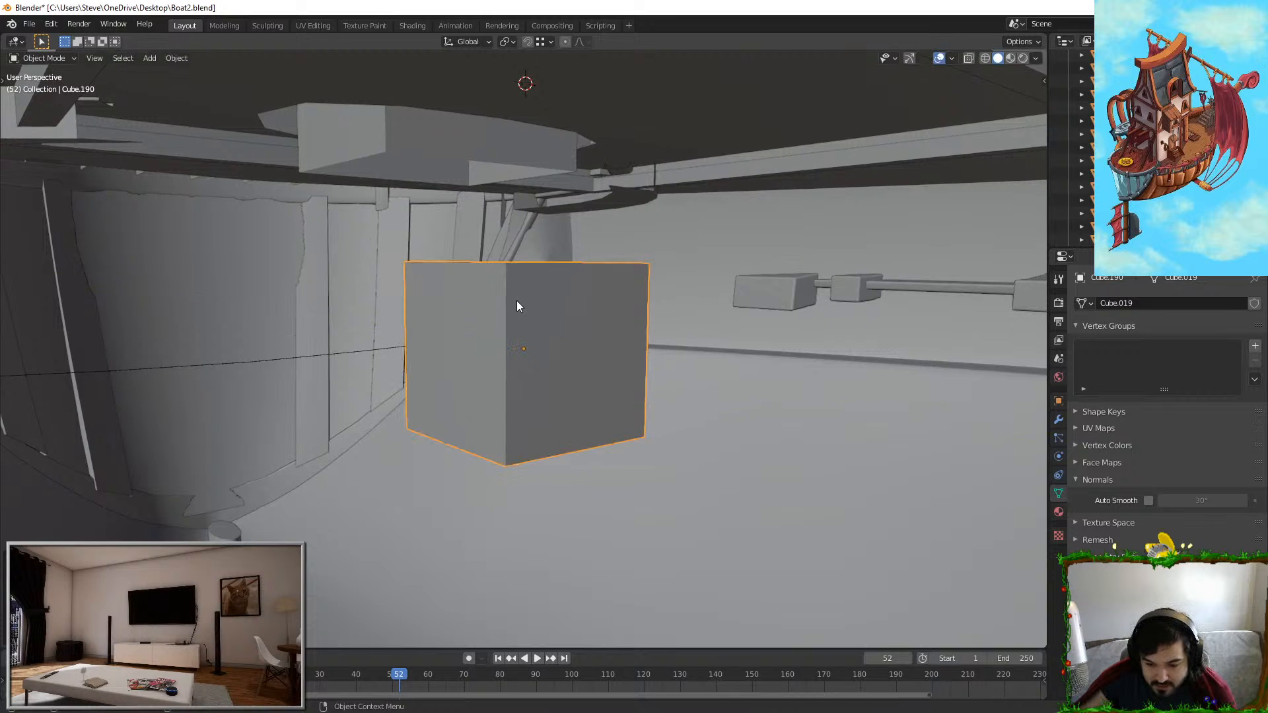
{"action": "middle_click_drag", "start_coordinate": [516, 302], "coordinate": [651, 267]}
{"action": "key", "text": "g"}
{"action": "key", "text": "z"}
{"action": "left_click", "coordinate": [654, 144]}
{"action": "key", "text": "g"}
{"action": "key", "text": "y"}
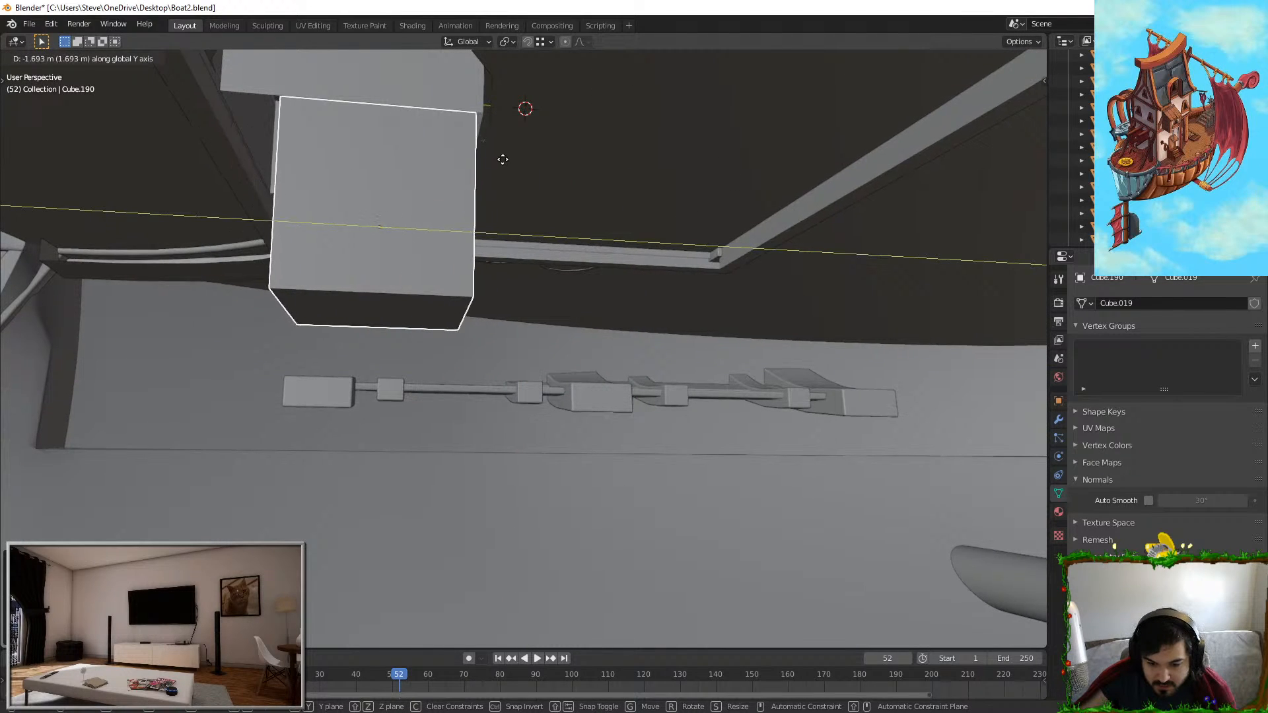
{"action": "left_click", "coordinate": [504, 160]}
Step: Enlarge the cube uniformly and shift it along Y so it covers the deck opening from below
{"action": "key", "text": "s"}
{"action": "left_click", "coordinate": [548, 167]}
{"action": "key", "text": "g"}
{"action": "key", "text": "y"}
{"action": "left_click", "coordinate": [540, 168]}
{"action": "middle_click_drag", "start_coordinate": [540, 167], "coordinate": [589, 201]}
{"action": "key", "text": "s"}
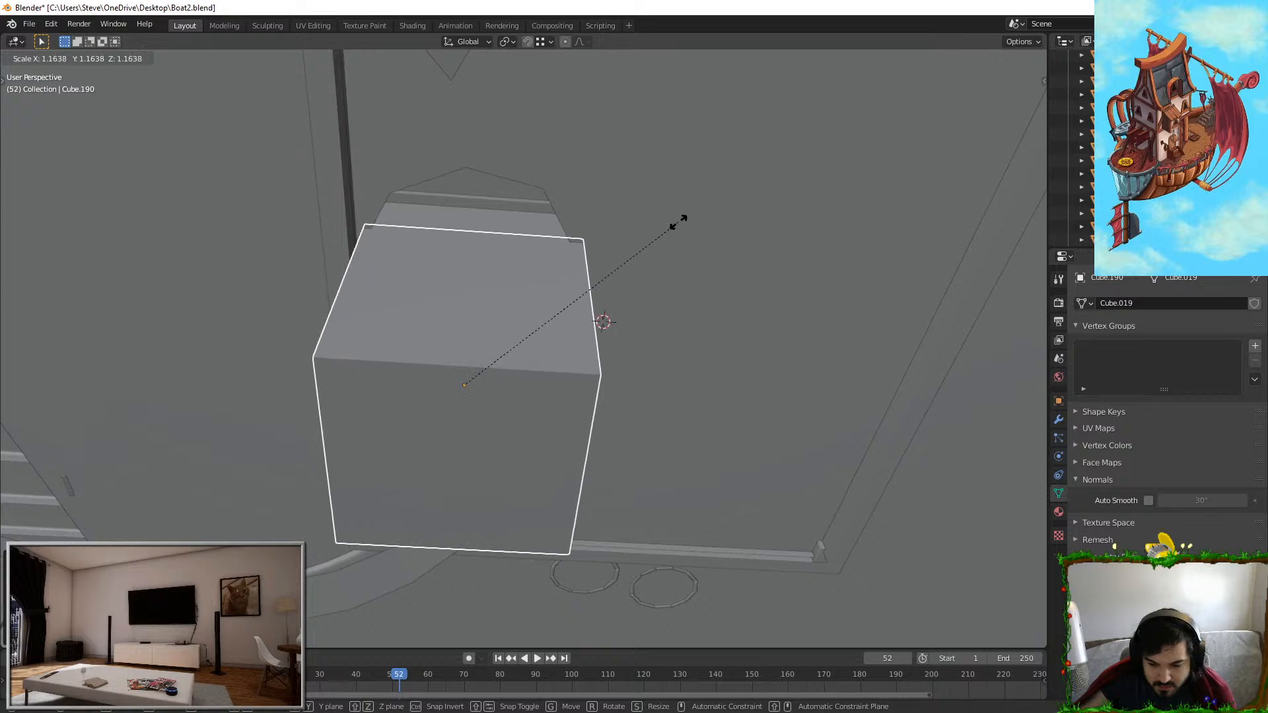
{"action": "left_click", "coordinate": [682, 217]}
Step: Lower the enlarged cube along Z within the hull interior
{"action": "middle_click_drag", "start_coordinate": [682, 218], "coordinate": [818, 300]}
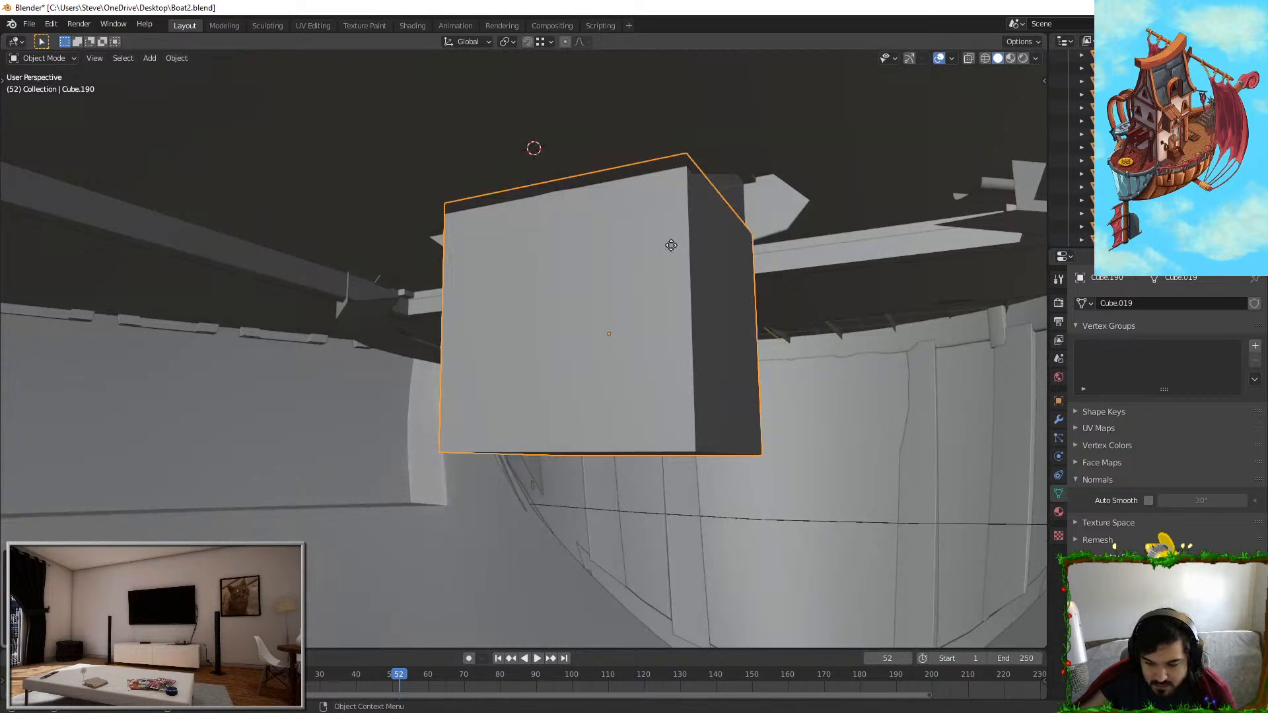
{"action": "key", "text": "g"}
{"action": "key", "text": "z"}
{"action": "left_click", "coordinate": [673, 396]}
{"action": "middle_click_drag", "start_coordinate": [673, 396], "coordinate": [675, 452]}
Step: Delete the cube's top face in face selection mode to leave an open box, and return to Object Mode
{"action": "scroll", "coordinate": [660, 429], "scroll_direction": "up", "scroll_amount": 5}
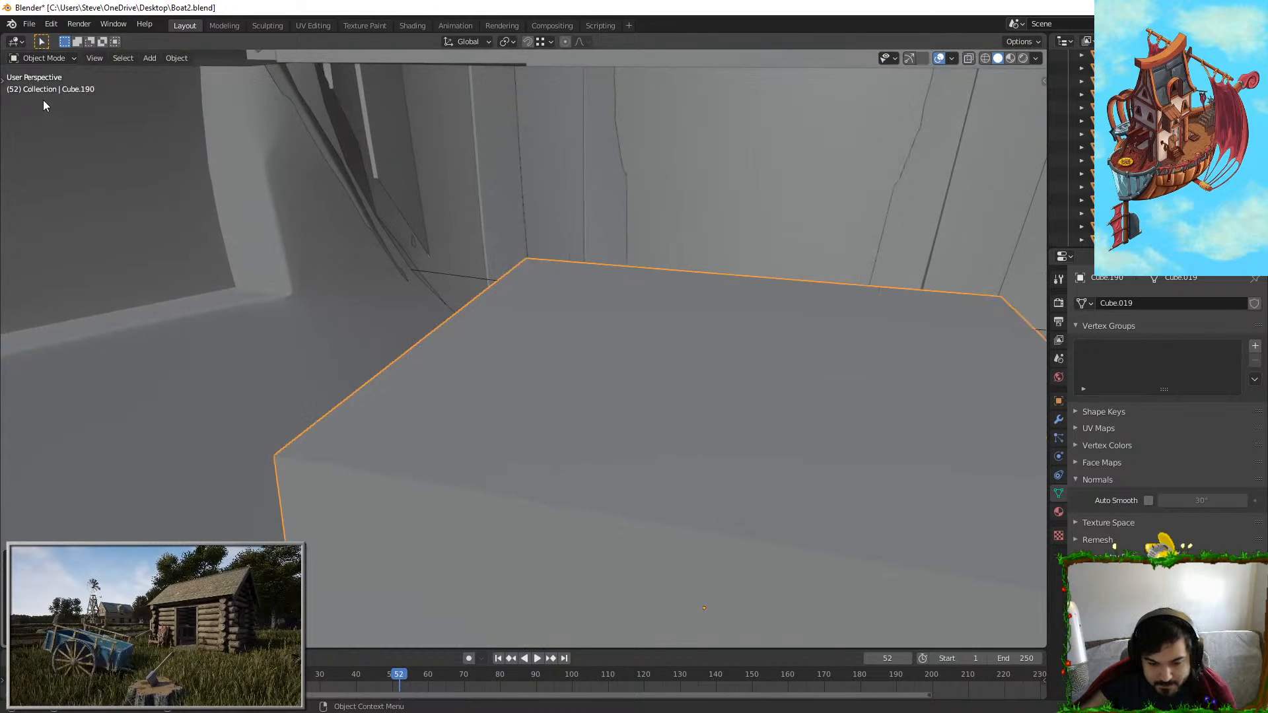
{"action": "key", "text": "Tab"}
{"action": "left_click", "coordinate": [112, 58]}
{"action": "left_click", "coordinate": [668, 351]}
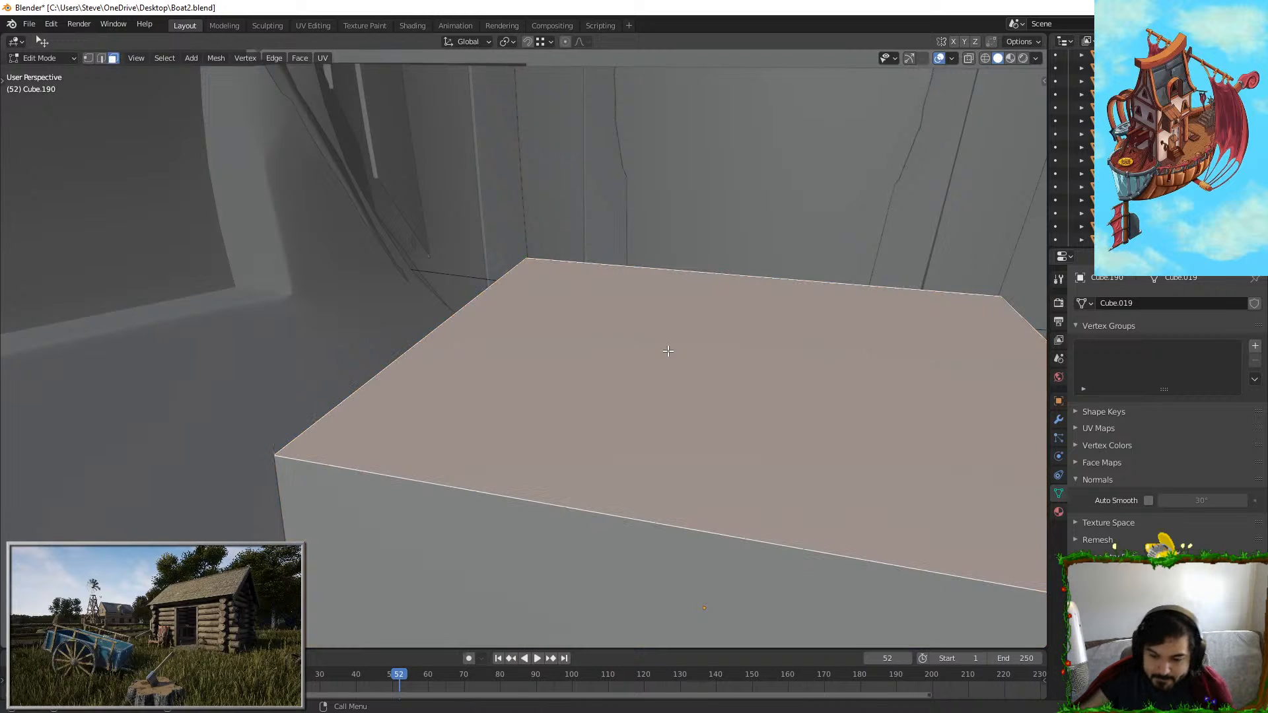
{"action": "key", "text": "x"}
{"action": "left_click", "coordinate": [667, 351]}
{"action": "key", "text": "Tab"}
Step: Stretch the open box along Y so it spans the length of the hull interior
{"action": "middle_click_drag", "start_coordinate": [680, 416], "coordinate": [687, 492]}
{"action": "key", "text": "s"}
{"action": "key", "text": "y"}
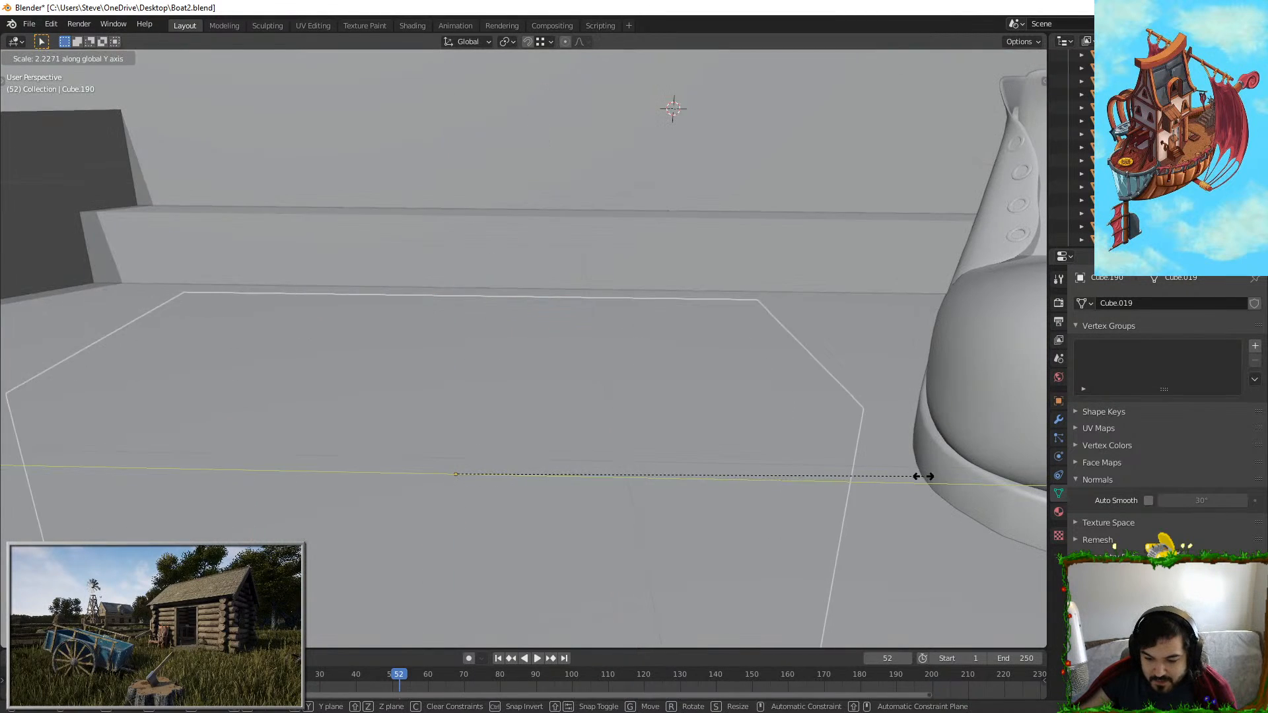
{"action": "left_click", "coordinate": [983, 397]}
{"action": "middle_click_drag", "start_coordinate": [983, 397], "coordinate": [937, 411]}
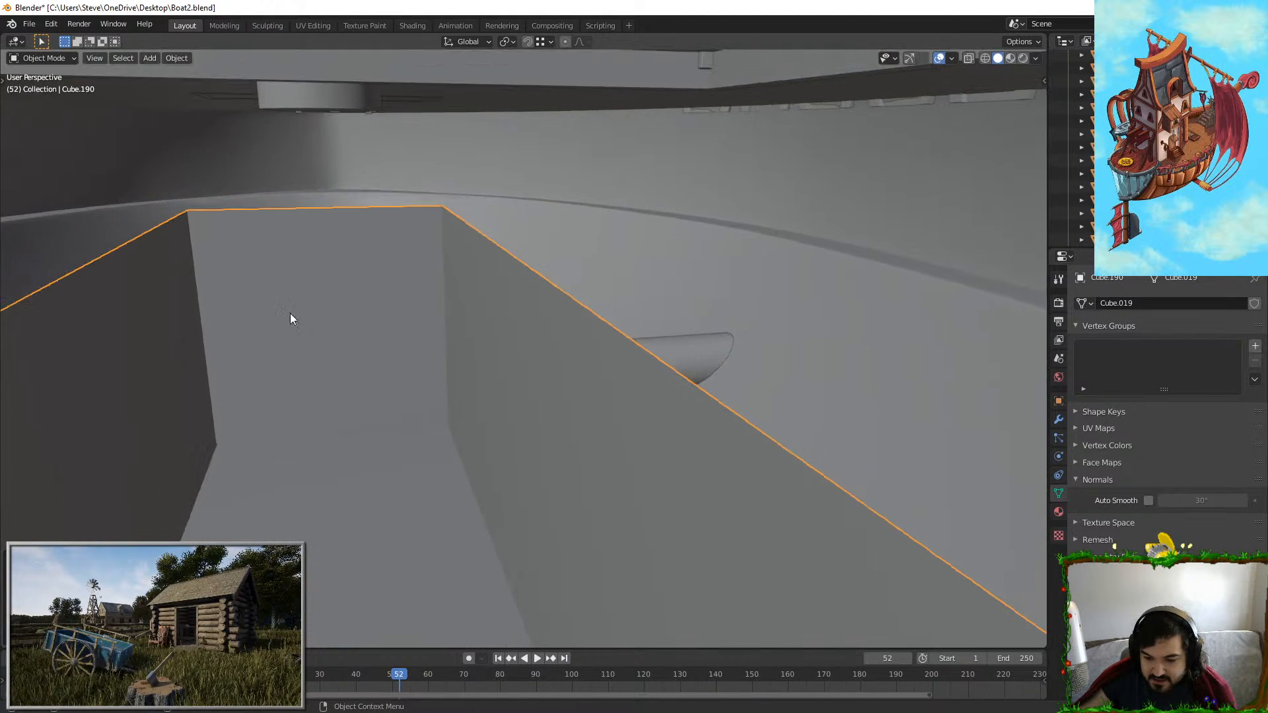
{"action": "key", "text": "s"}
{"action": "key", "text": "y"}
{"action": "left_click", "coordinate": [311, 96]}
{"action": "middle_click_drag", "start_coordinate": [311, 96], "coordinate": [558, 310]}
{"action": "middle_click_drag", "start_coordinate": [779, 218], "coordinate": [609, 408]}
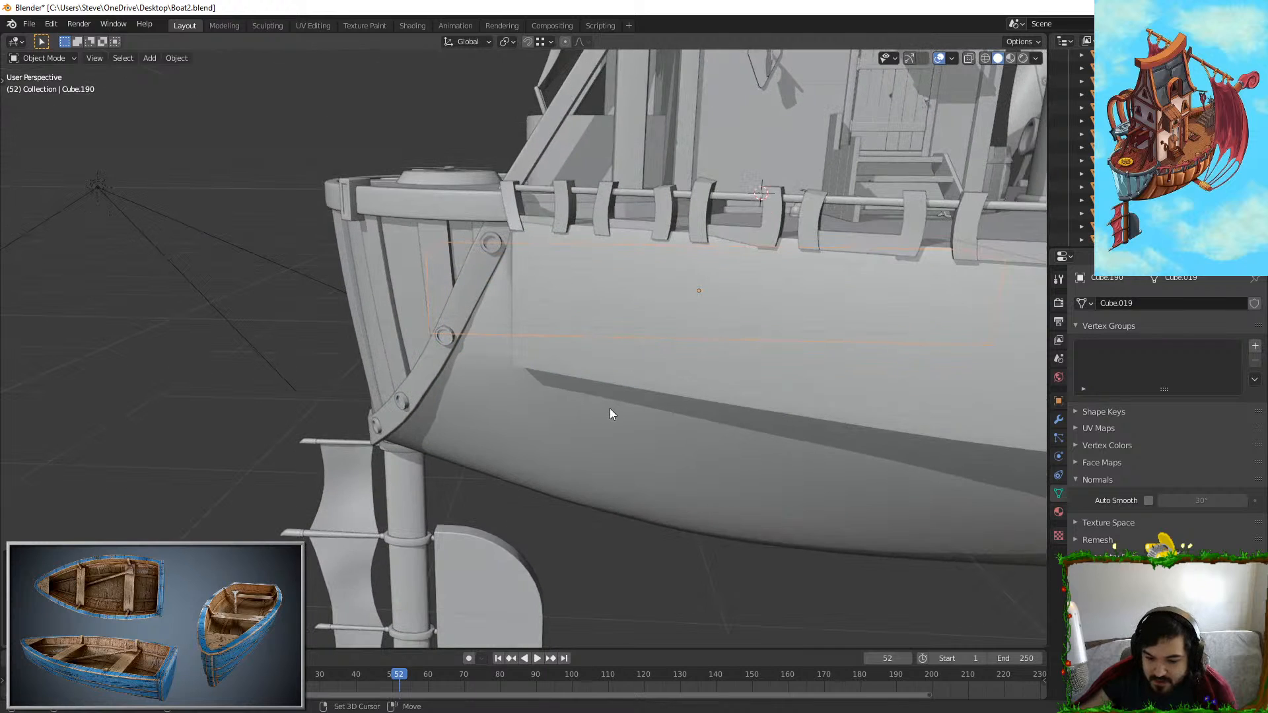
Step: Open the curved stern panel's mesh for editing and select one of its vertical edge loops in edge mode
{"action": "left_click", "coordinate": [424, 335]}
{"action": "middle_click_drag", "start_coordinate": [453, 275], "coordinate": [630, 357]}
{"action": "scroll", "coordinate": [553, 293], "scroll_direction": "up", "scroll_amount": 4}
{"action": "left_click", "coordinate": [577, 329]}
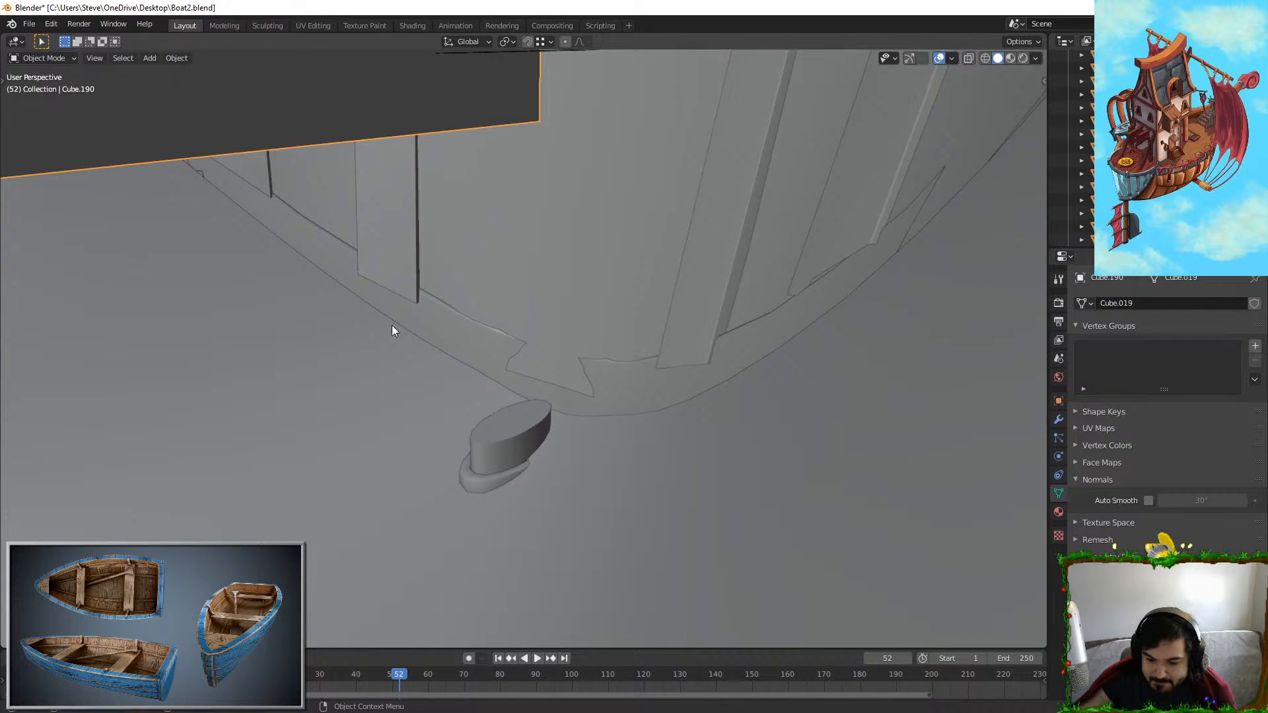
{"action": "middle_click_drag", "start_coordinate": [392, 331], "coordinate": [605, 383]}
{"action": "left_click", "coordinate": [569, 343]}
{"action": "key", "text": "Tab"}
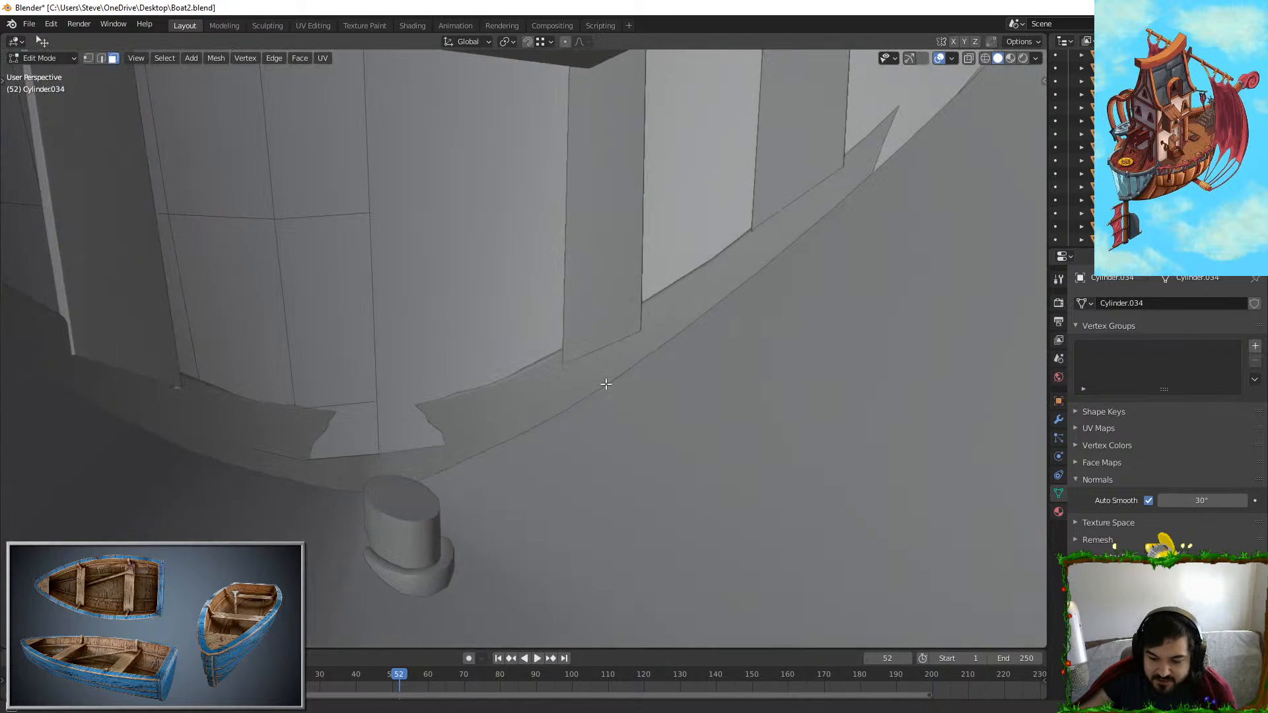
{"action": "left_click", "coordinate": [311, 307], "text": "alt"}
{"action": "left_click", "coordinate": [101, 57]}
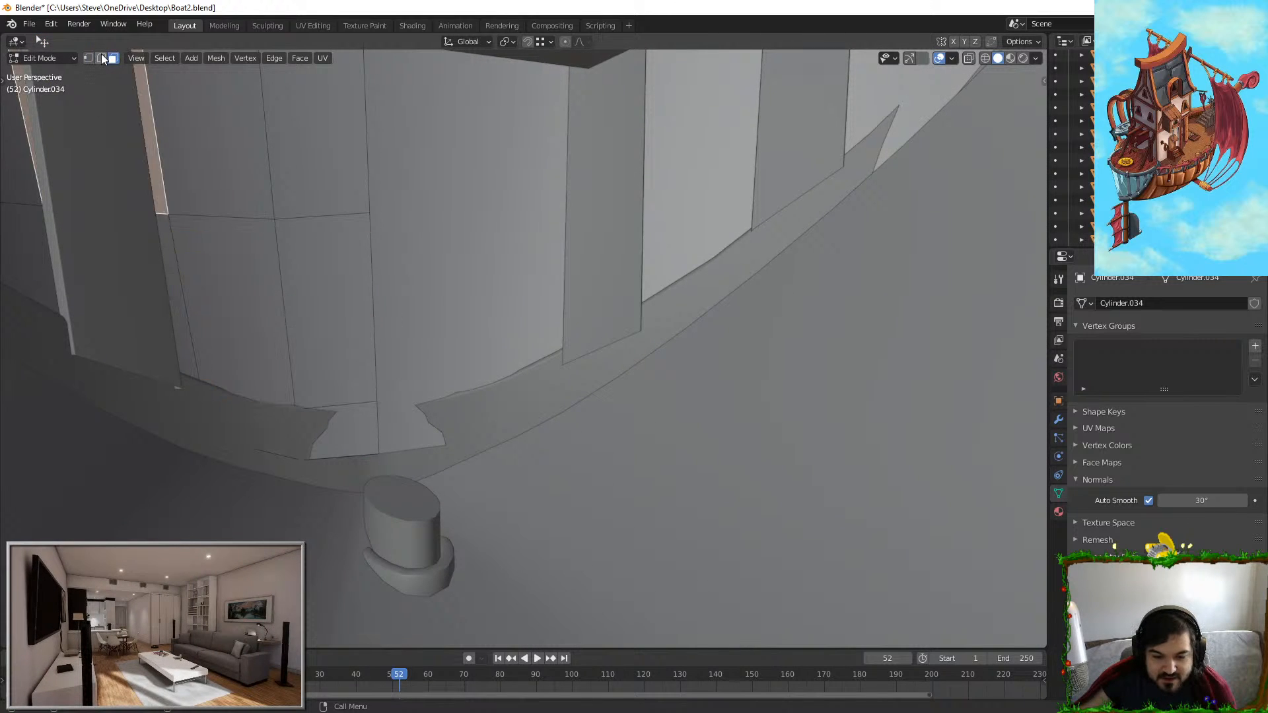
{"action": "left_click", "coordinate": [371, 251], "text": "alt"}
{"action": "middle_click_drag", "start_coordinate": [371, 252], "coordinate": [535, 486]}
{"action": "key", "text": "e"}
{"action": "key", "text": "x"}
{"action": "right_click", "coordinate": [501, 351]}
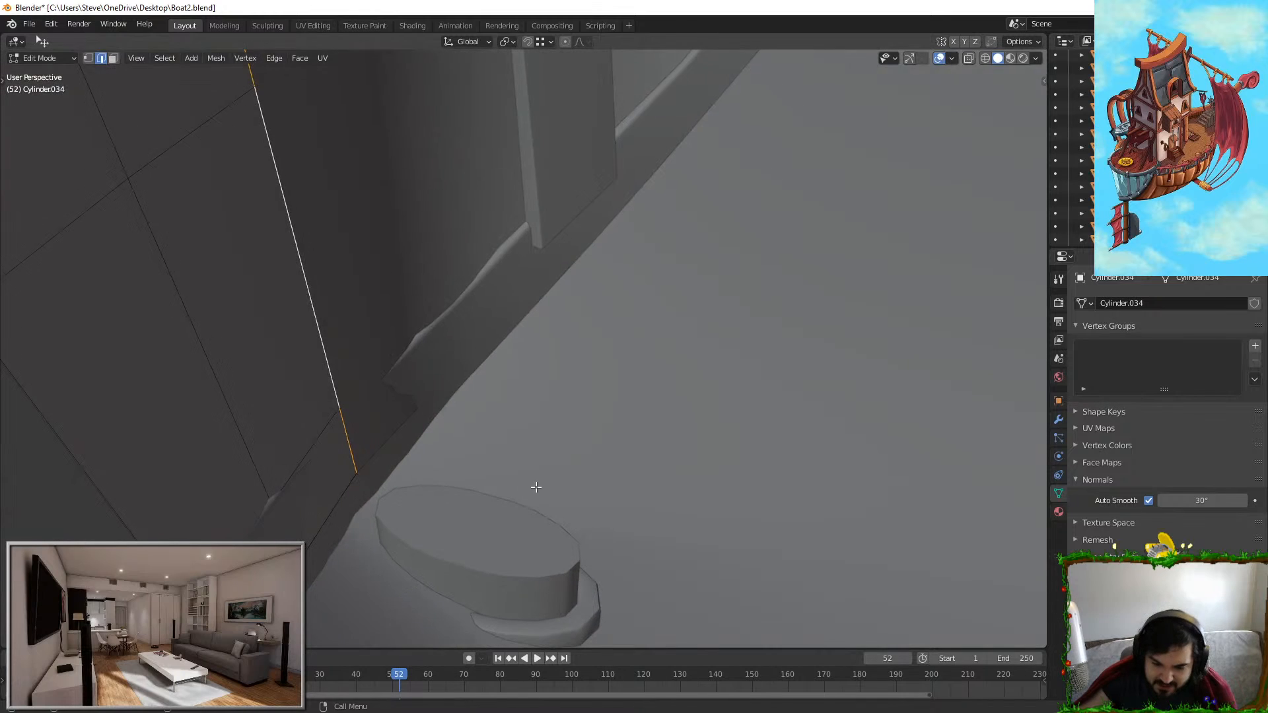
{"action": "key", "text": "g"}
{"action": "key", "text": "z"}
{"action": "right_click", "coordinate": [607, 466]}
{"action": "key", "text": "g"}
{"action": "key", "text": "z"}
{"action": "right_click", "coordinate": [627, 464]}
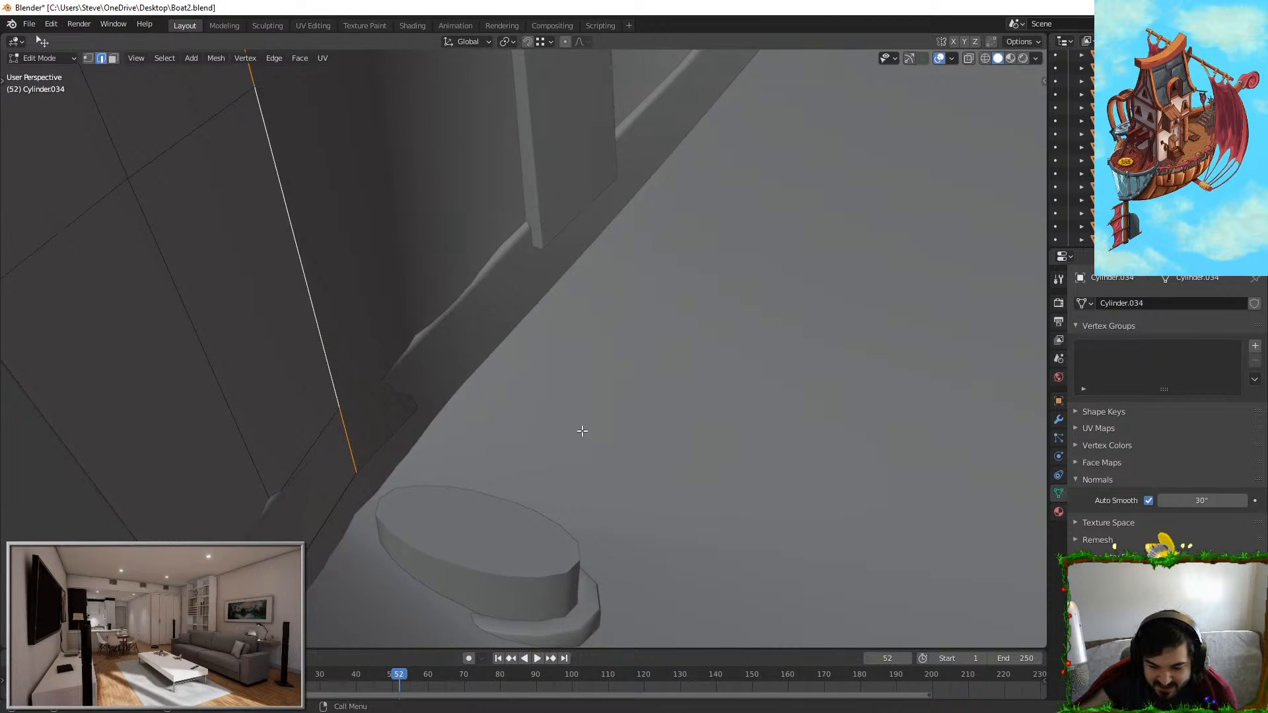
Step: Move the selected vertical edge loop and its neighbouring loop on the stern panel along Y
{"action": "middle_click_drag", "start_coordinate": [581, 430], "coordinate": [654, 444]}
{"action": "key", "text": "g"}
{"action": "key", "text": "y"}
{"action": "left_click", "coordinate": [595, 457]}
{"action": "left_click", "coordinate": [277, 492], "text": "alt"}
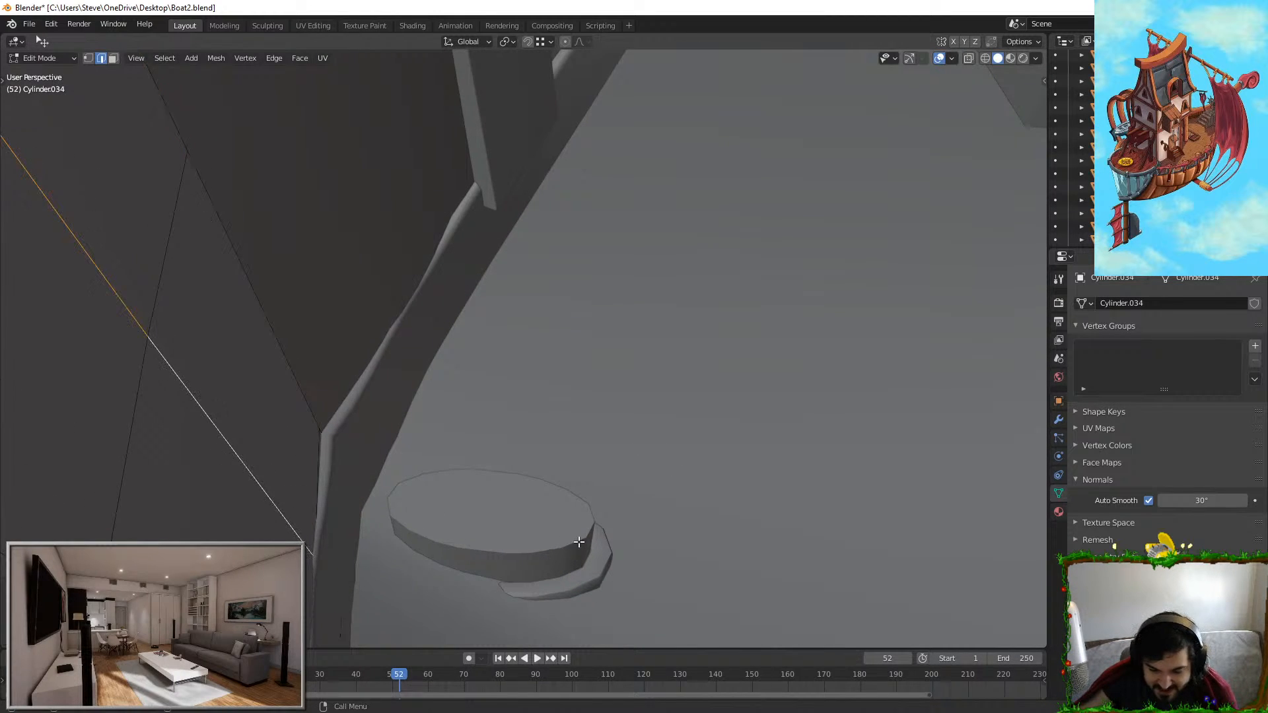
{"action": "key", "text": "g"}
{"action": "key", "text": "y"}
{"action": "left_click", "coordinate": [538, 535]}
{"action": "middle_click_drag", "start_coordinate": [538, 535], "coordinate": [624, 307]}
{"action": "middle_click_drag", "start_coordinate": [417, 223], "coordinate": [553, 238]}
{"action": "middle_click_drag", "start_coordinate": [556, 170], "coordinate": [570, 266]}
Step: Select the stern panel's vertical edge loop between the side planks and move it slightly along X
{"action": "left_click", "coordinate": [481, 466], "text": "alt"}
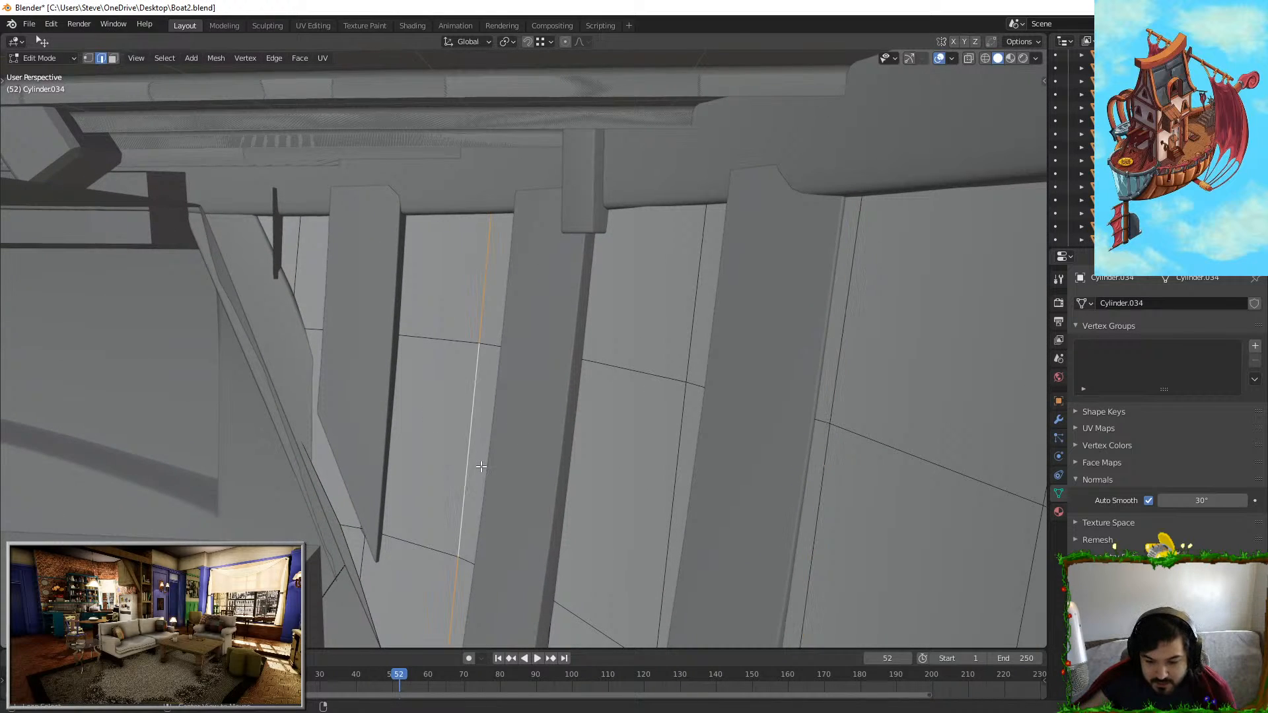
{"action": "middle_click_drag", "start_coordinate": [486, 472], "coordinate": [688, 292]}
{"action": "key", "text": "g"}
{"action": "key", "text": "x"}
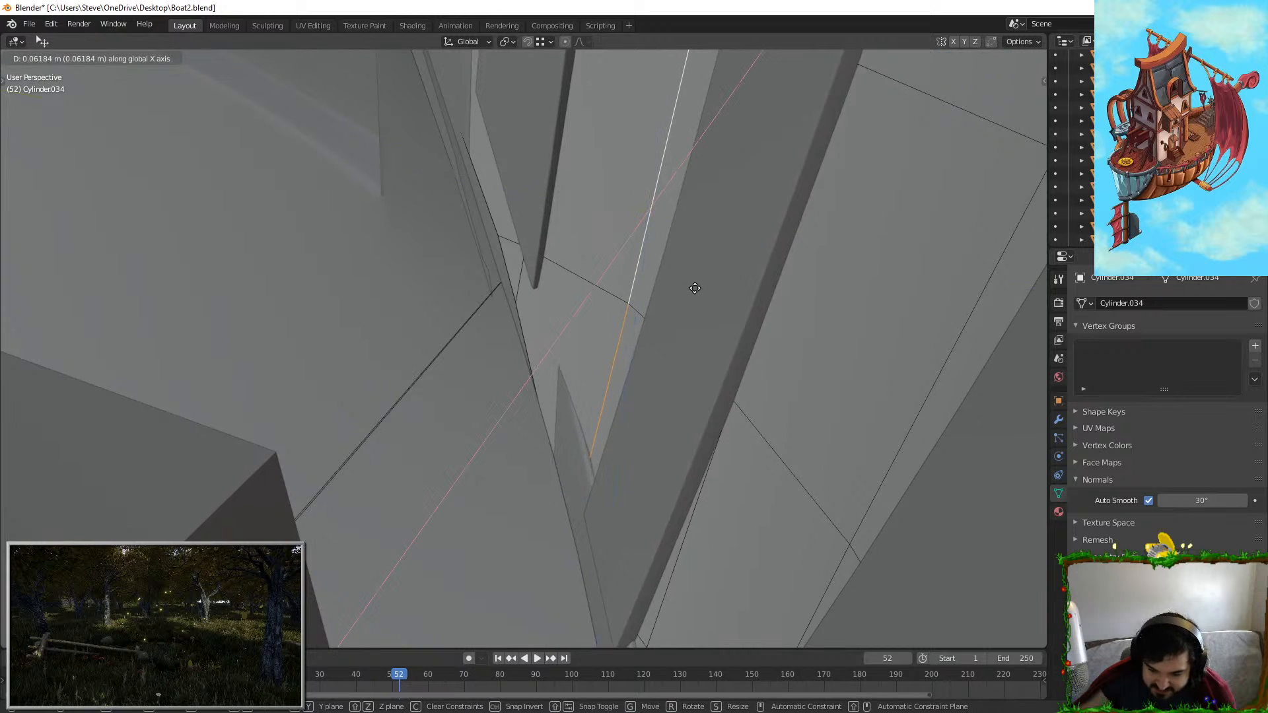
{"action": "left_click", "coordinate": [699, 285]}
Step: Move the stern panel's adjacent edge loop near the hull side about 0.23 m along X
{"action": "middle_click_drag", "start_coordinate": [543, 184], "coordinate": [518, 241], "text": "shift"}
{"action": "scroll", "coordinate": [518, 241], "scroll_direction": "up", "scroll_amount": 1}
{"action": "left_click", "coordinate": [518, 284], "text": "alt"}
{"action": "key", "text": "g"}
{"action": "key", "text": "x"}
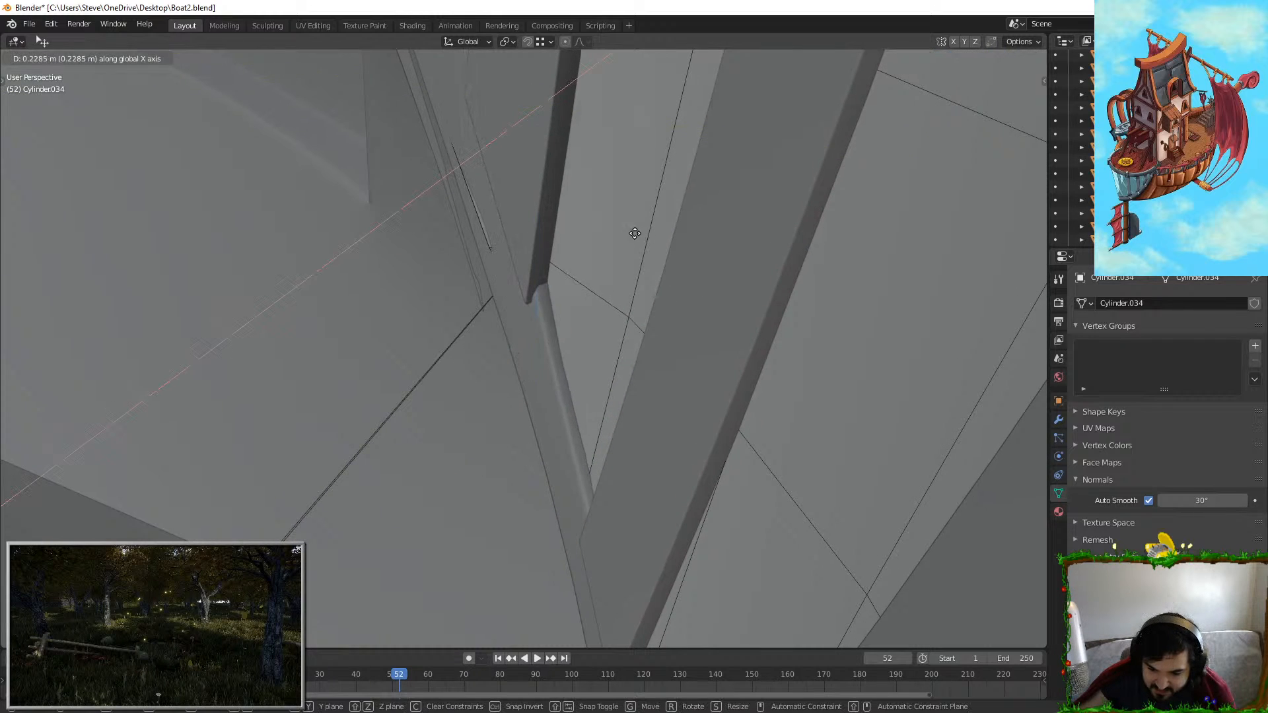
{"action": "left_click", "coordinate": [632, 234]}
{"action": "middle_click_drag", "start_coordinate": [566, 207], "coordinate": [553, 275], "text": "shift"}
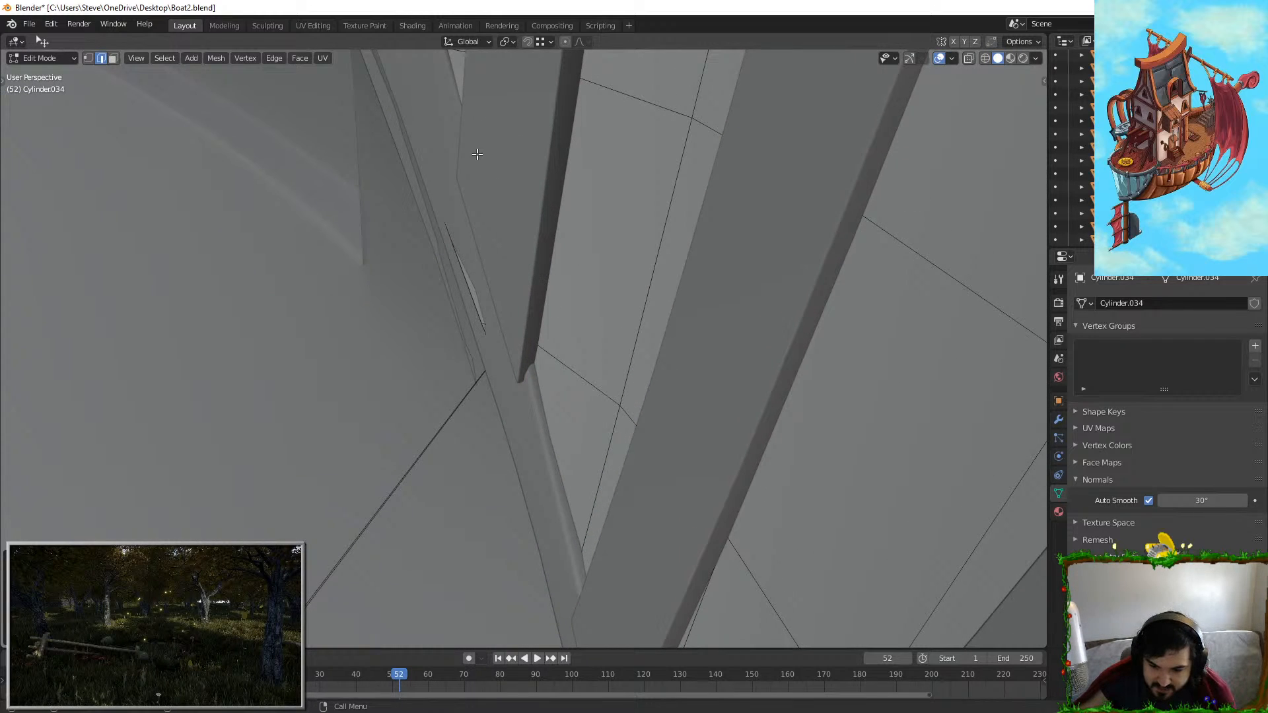
{"action": "middle_click_drag", "start_coordinate": [476, 152], "coordinate": [491, 295], "text": "shift"}
{"action": "middle_click_drag", "start_coordinate": [385, 367], "coordinate": [436, 326], "text": "shift"}
{"action": "middle_click_drag", "start_coordinate": [561, 427], "coordinate": [649, 379], "text": "shift"}
{"action": "key", "text": "g"}
{"action": "key", "text": "z"}
{"action": "right_click", "coordinate": [661, 371]}
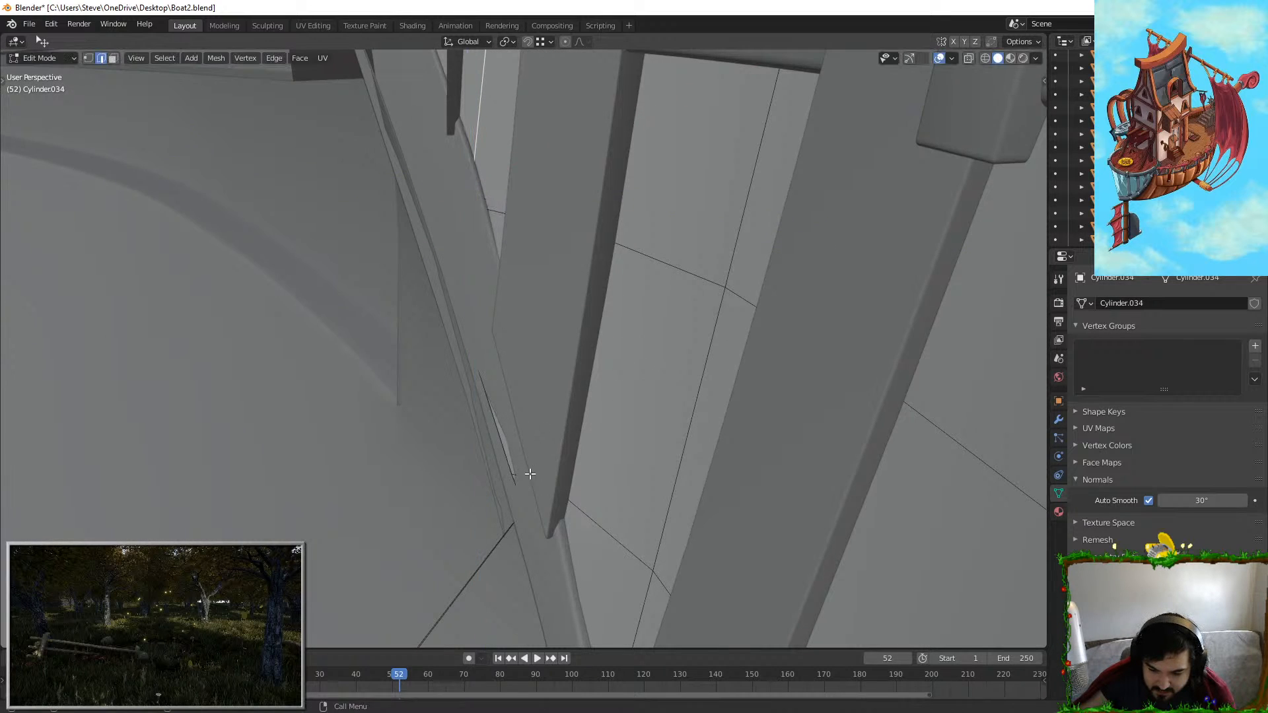
{"action": "middle_click_drag", "start_coordinate": [532, 474], "coordinate": [553, 474], "text": "shift"}
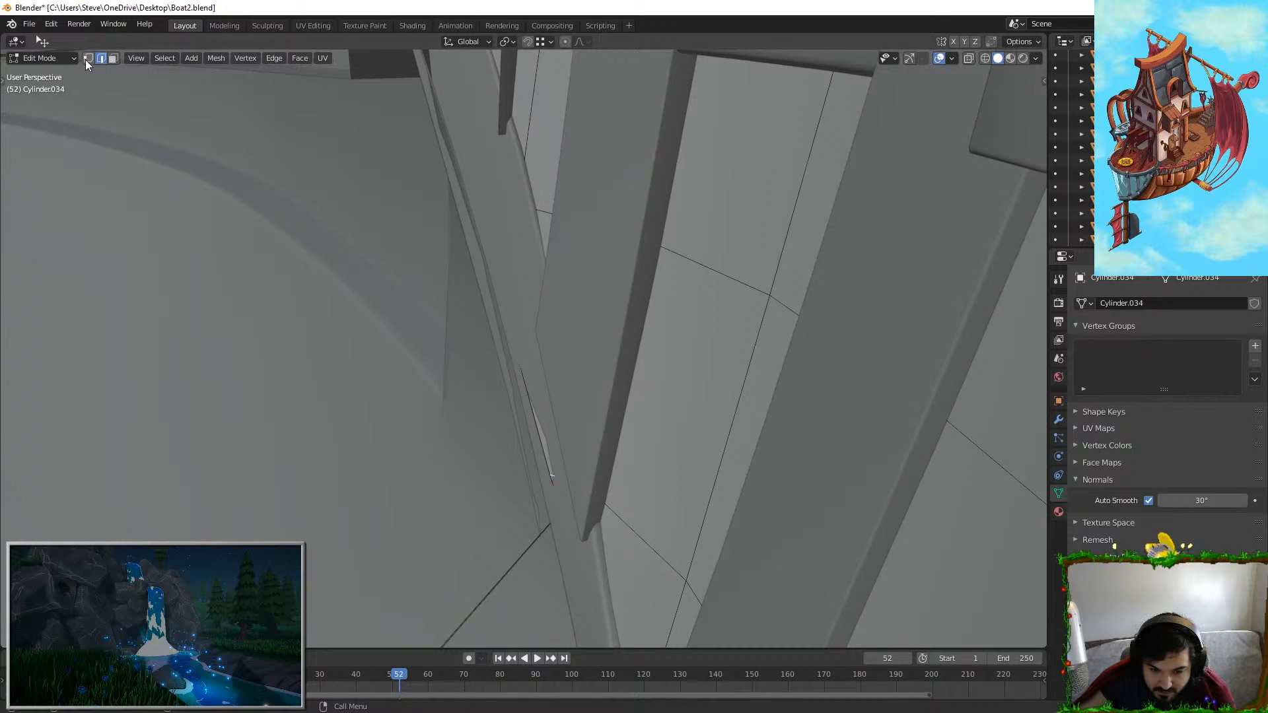
{"action": "key", "text": "g"}
{"action": "key", "text": "x"}
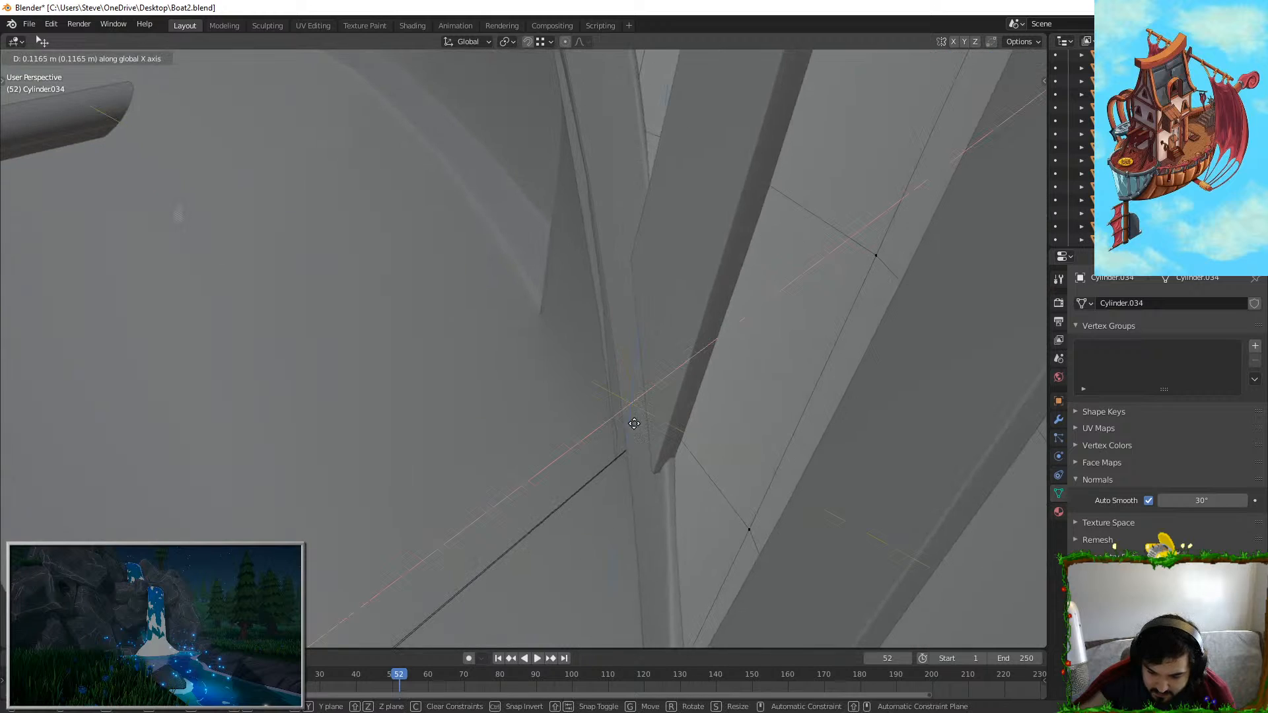
{"action": "right_click", "coordinate": [640, 419]}
{"action": "middle_click_drag", "start_coordinate": [640, 419], "coordinate": [542, 250]}
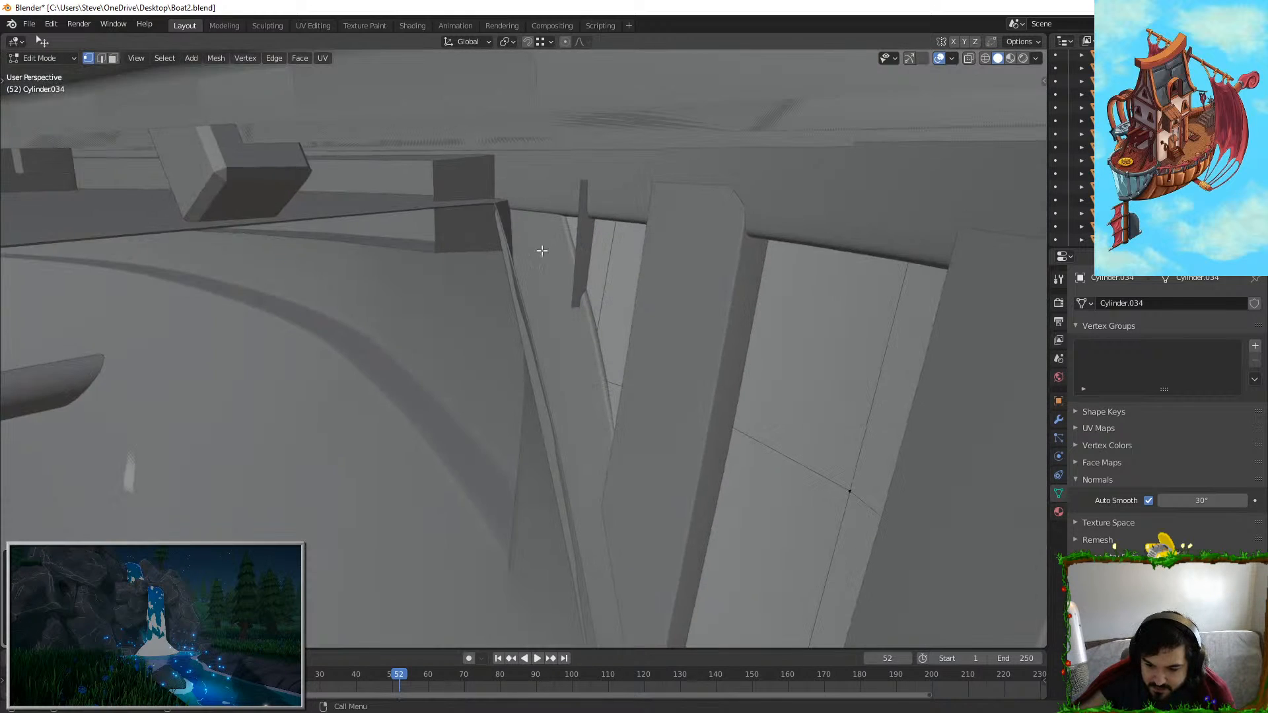
{"action": "left_click", "coordinate": [613, 279]}
{"action": "key", "text": "g"}
{"action": "key", "text": "y"}
{"action": "right_click", "coordinate": [759, 315]}
Step: Move the stern panel's edges beside the outermost plank along X in edge mode, and leave mesh editing
{"action": "middle_click_drag", "start_coordinate": [759, 315], "coordinate": [538, 353]}
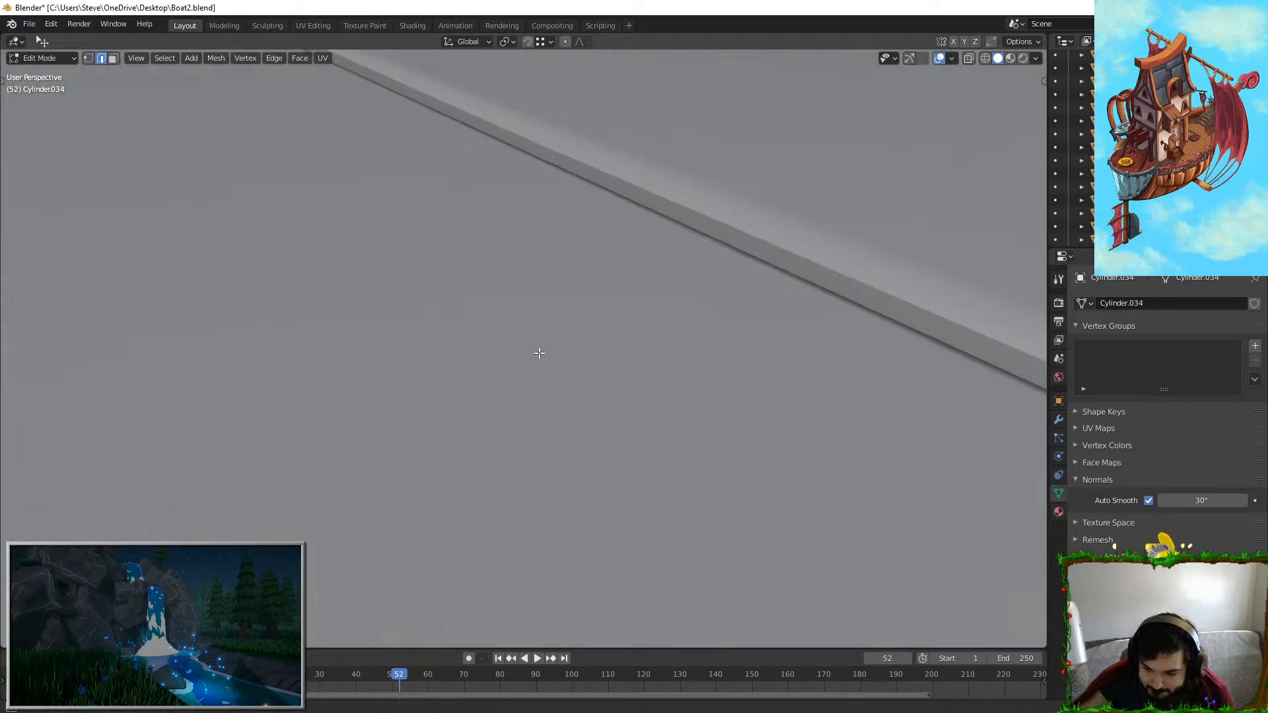
{"action": "scroll", "coordinate": [539, 352], "scroll_direction": "down", "scroll_amount": 5}
{"action": "key", "text": "g"}
{"action": "key", "text": "x"}
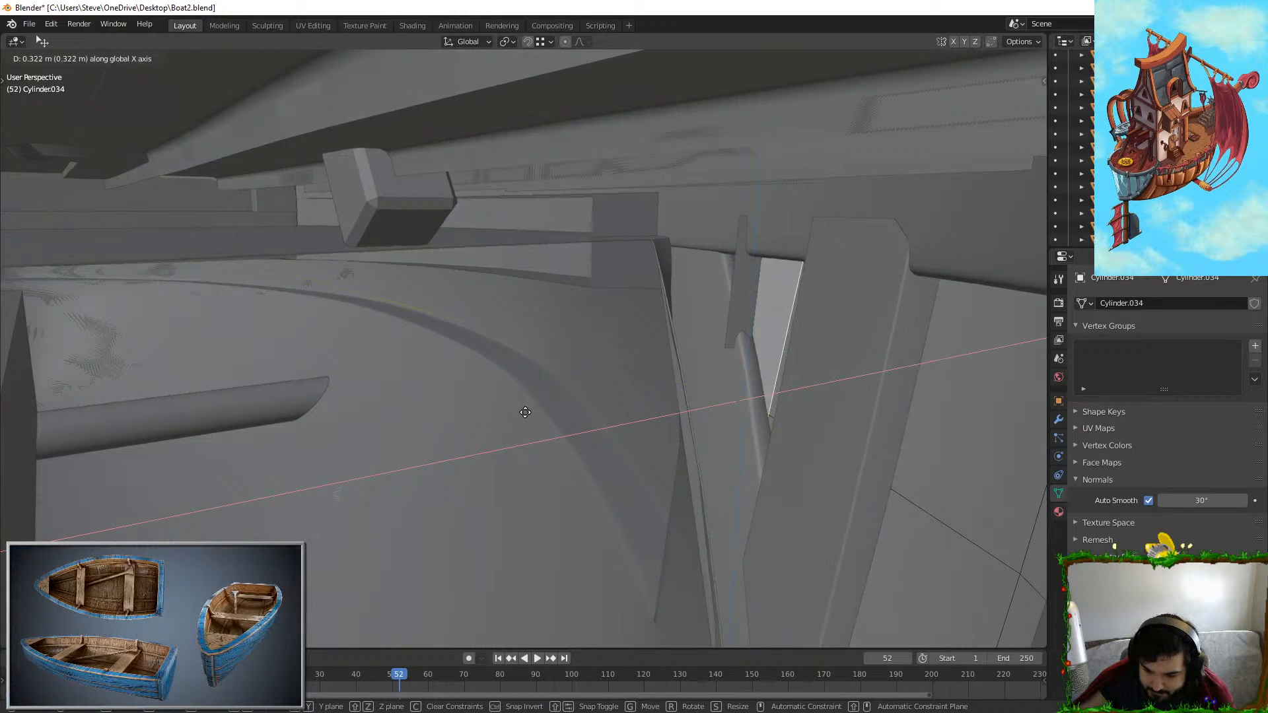
{"action": "left_click", "coordinate": [505, 415]}
{"action": "key", "text": "Tab"}
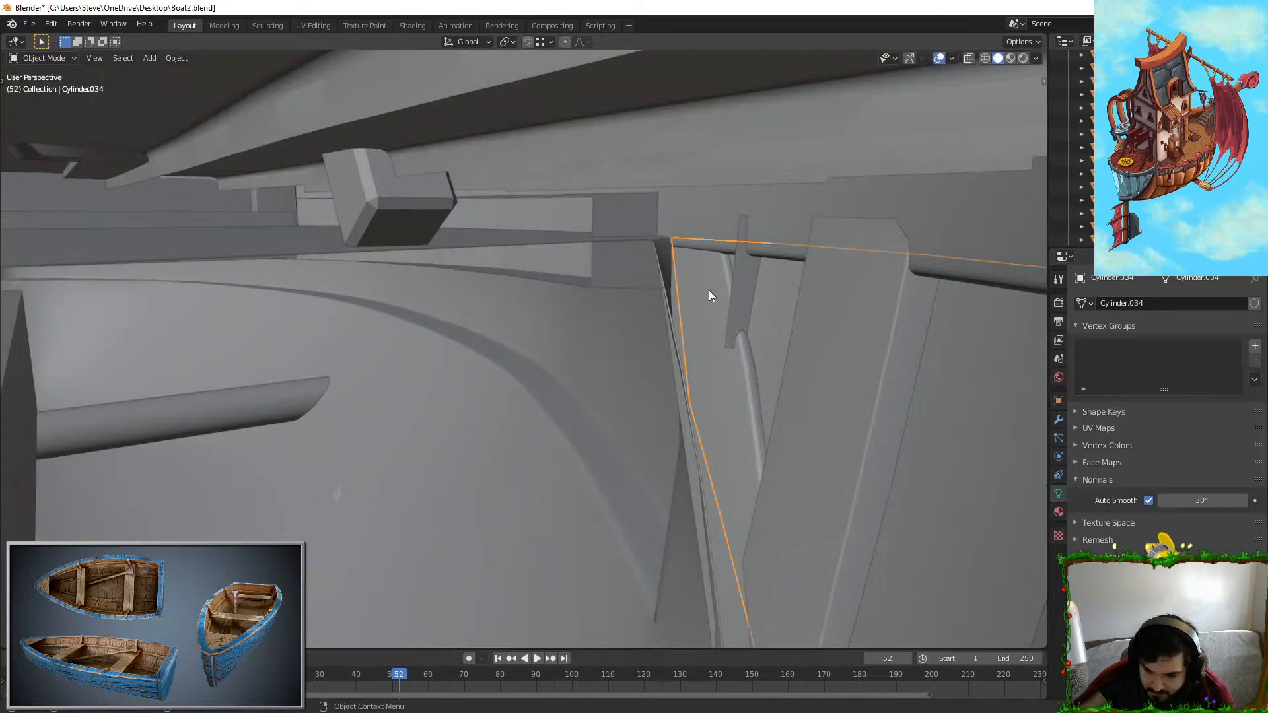
Step: Inspect the mesh of the vertical stern planks where they meet the panel, and view the stern from outside
{"action": "left_click", "coordinate": [724, 285]}
{"action": "middle_click_drag", "start_coordinate": [723, 285], "coordinate": [723, 300], "text": "shift"}
{"action": "key", "text": "Tab"}
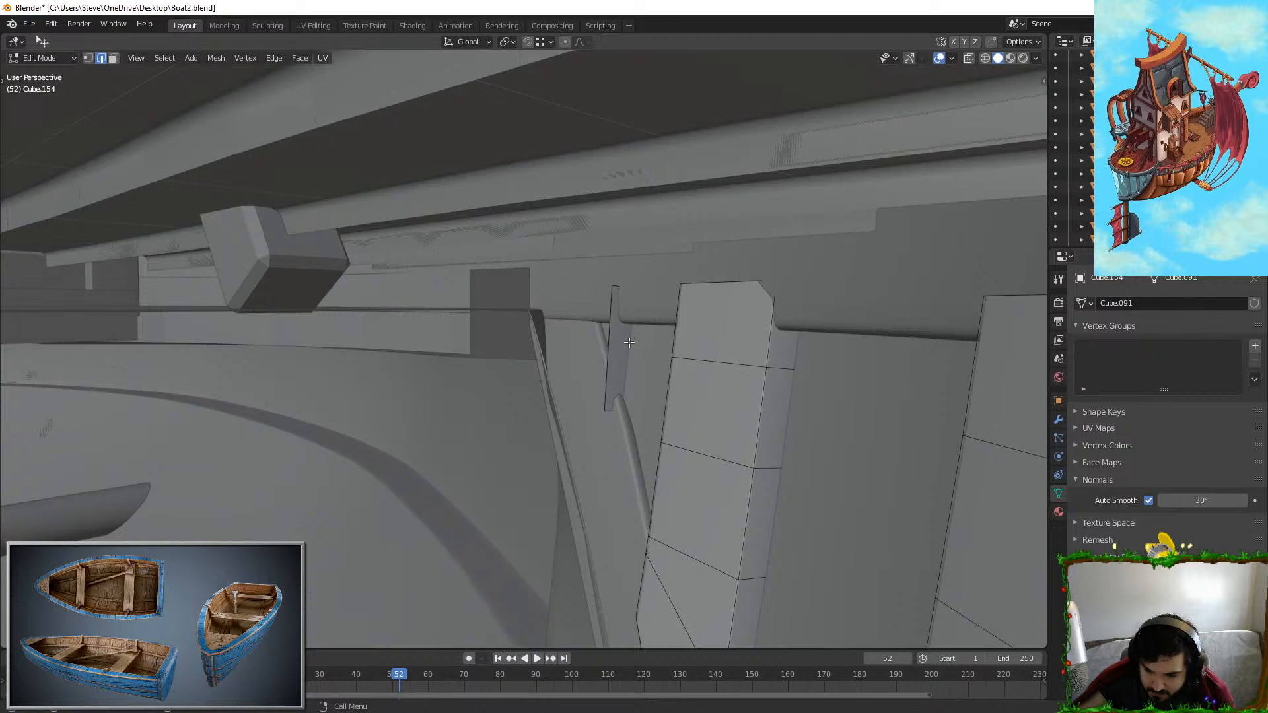
{"action": "middle_click_drag", "start_coordinate": [658, 382], "coordinate": [688, 413]}
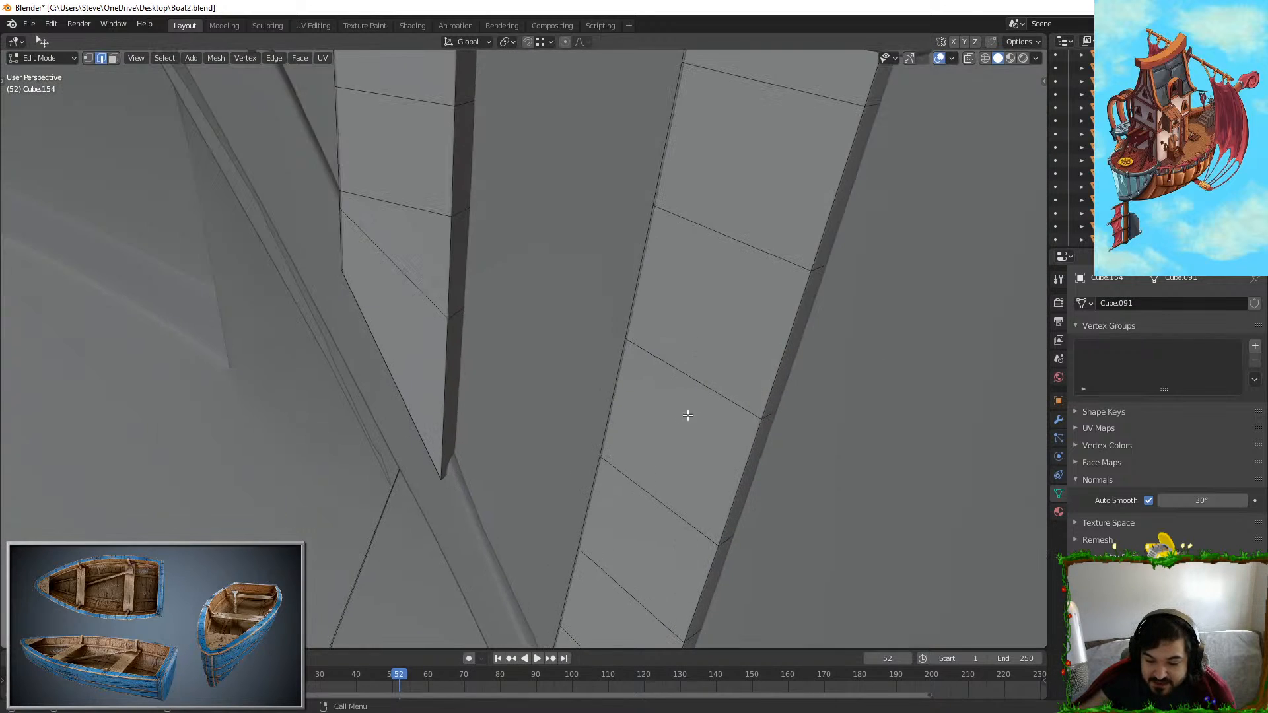
{"action": "key", "text": "Tab"}
{"action": "middle_click_drag", "start_coordinate": [679, 457], "coordinate": [560, 355]}
{"action": "scroll", "coordinate": [775, 438], "scroll_direction": "down", "scroll_amount": 5}
{"action": "key", "text": "alt+a"}
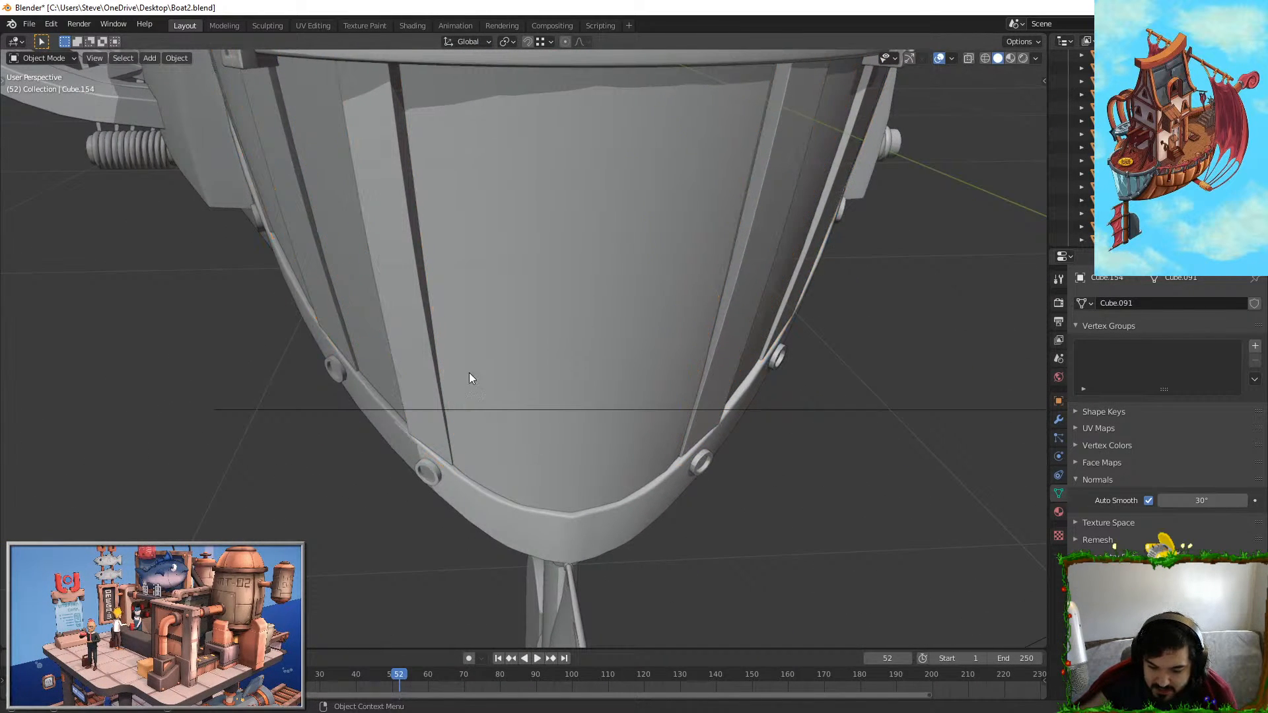
Step: Open the curved trim band around the stern for mesh editing, viewed from inside the hull
{"action": "middle_click_drag", "start_coordinate": [763, 472], "coordinate": [662, 400]}
{"action": "left_click", "coordinate": [632, 408]}
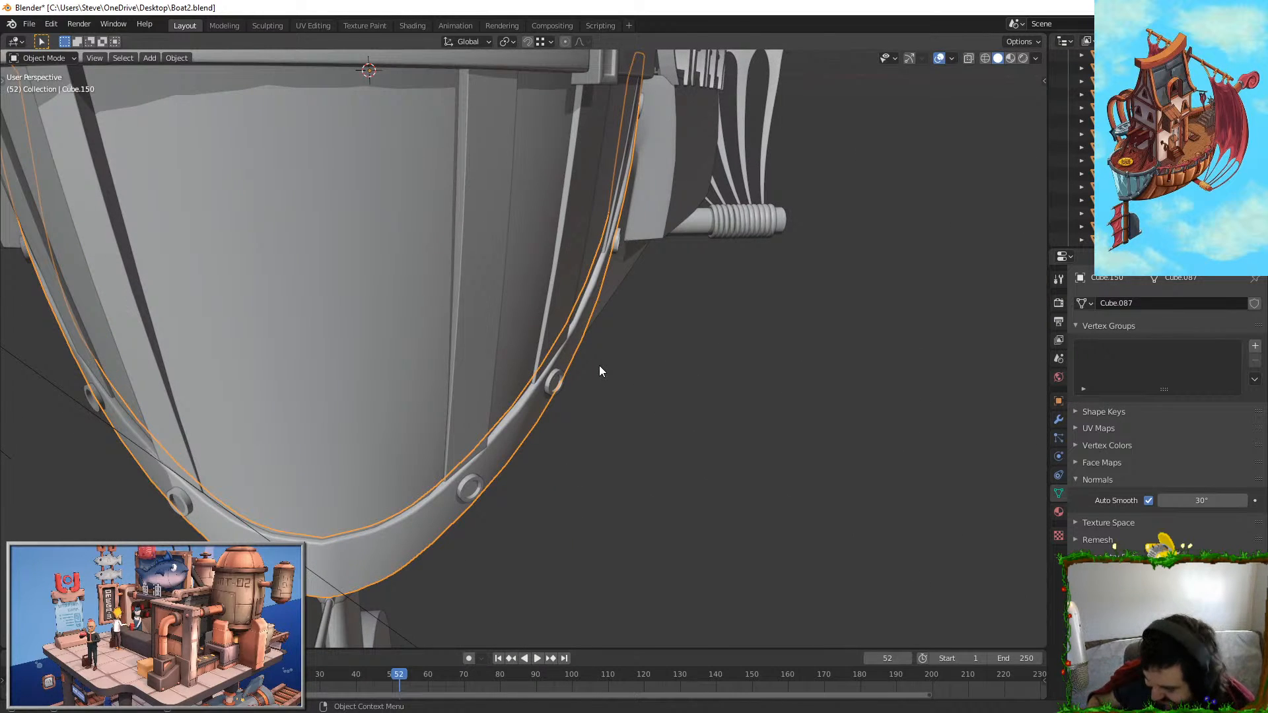
{"action": "key", "text": "KP_Decimal"}
{"action": "scroll", "coordinate": [599, 366], "scroll_direction": "up", "scroll_amount": 6}
{"action": "middle_click_drag", "start_coordinate": [599, 366], "coordinate": [629, 339]}
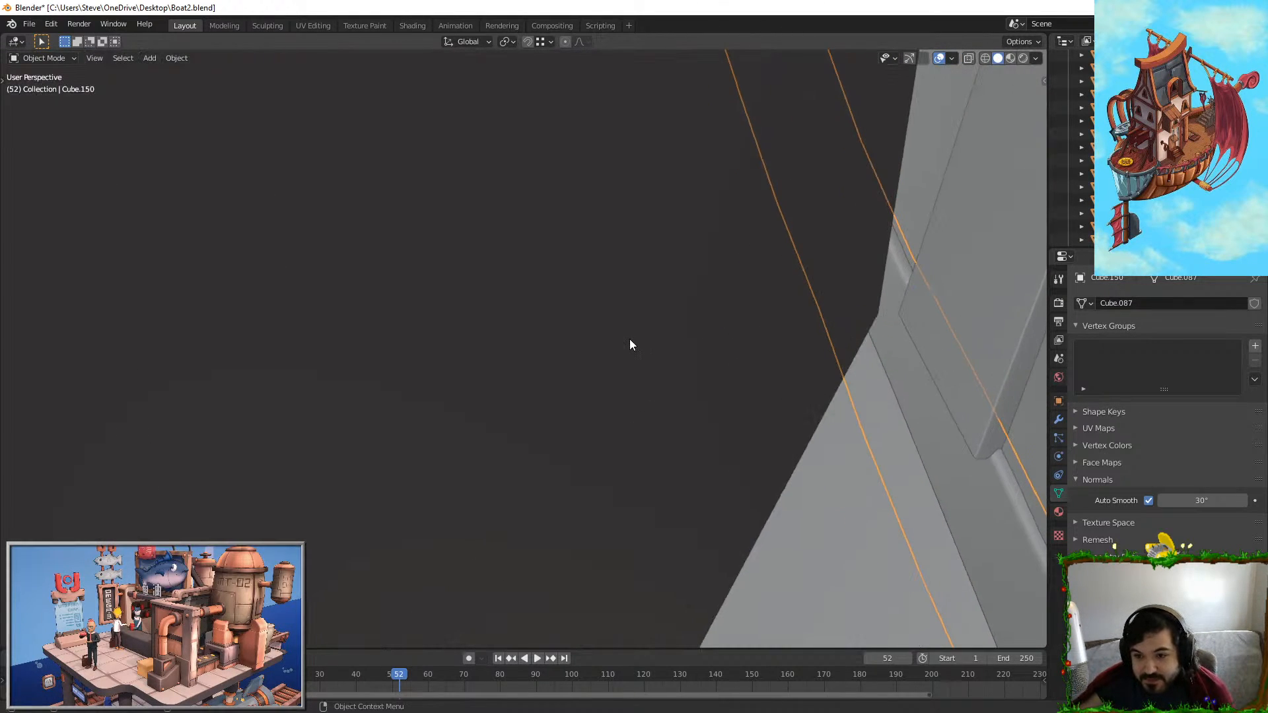
{"action": "scroll", "coordinate": [629, 338], "scroll_direction": "down", "scroll_amount": 1}
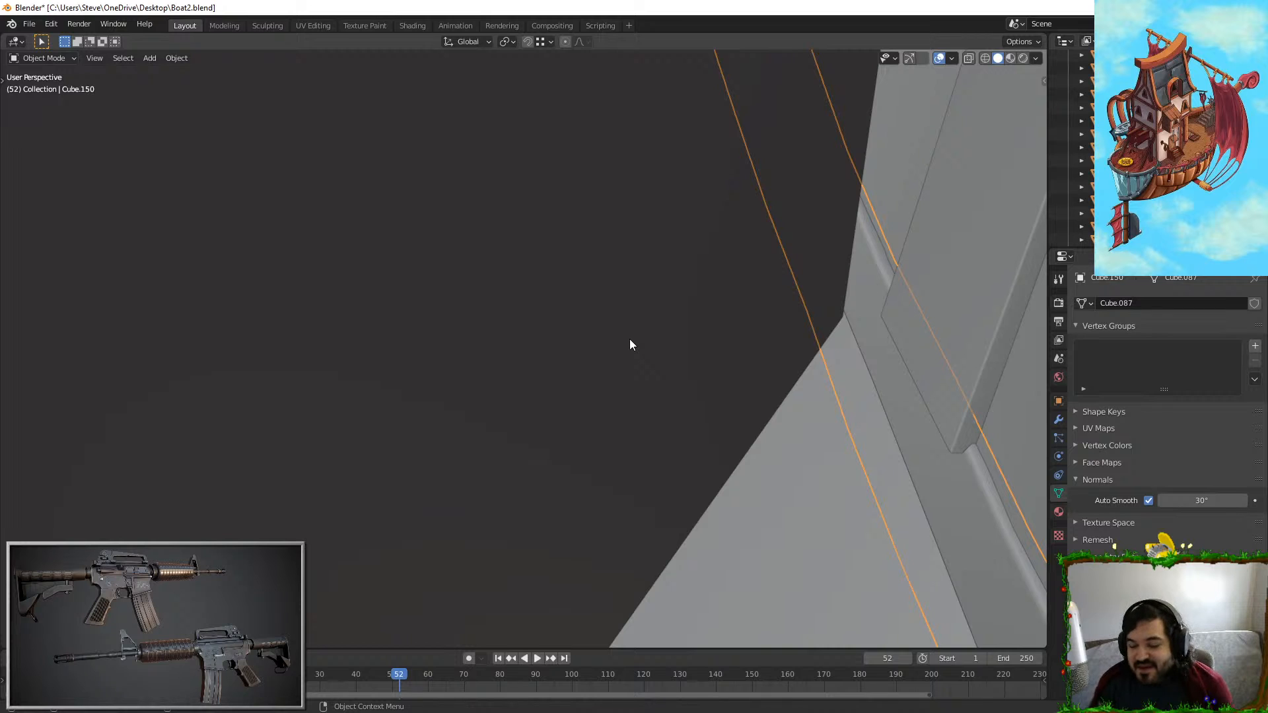
{"action": "middle_click_drag", "start_coordinate": [629, 340], "coordinate": [679, 331]}
{"action": "key", "text": "Tab"}
{"action": "middle_click_drag", "start_coordinate": [596, 327], "coordinate": [515, 172]}
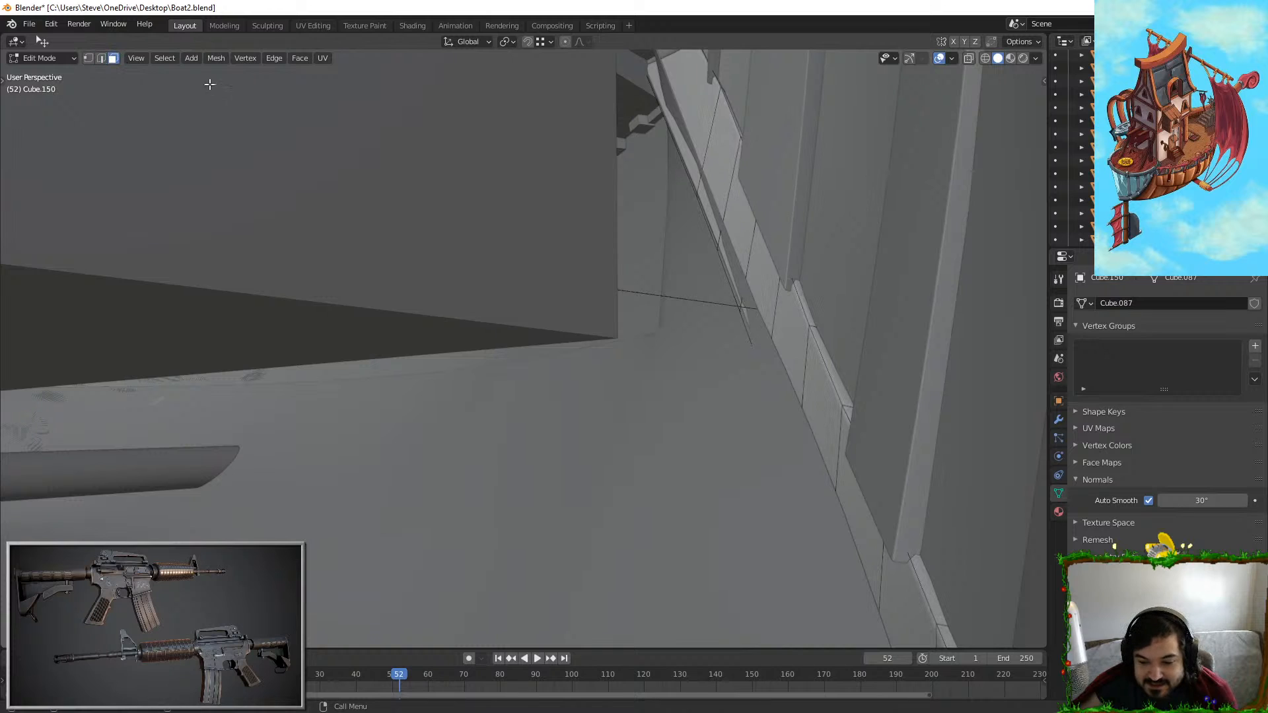
{"action": "middle_click_drag", "start_coordinate": [607, 113], "coordinate": [618, 90]}
Step: Select the trim band's inner faces from its upper end down along the side planks
{"action": "left_click", "coordinate": [692, 206]}
{"action": "left_click", "coordinate": [714, 271], "text": "shift"}
{"action": "left_click", "coordinate": [736, 338], "text": "shift"}
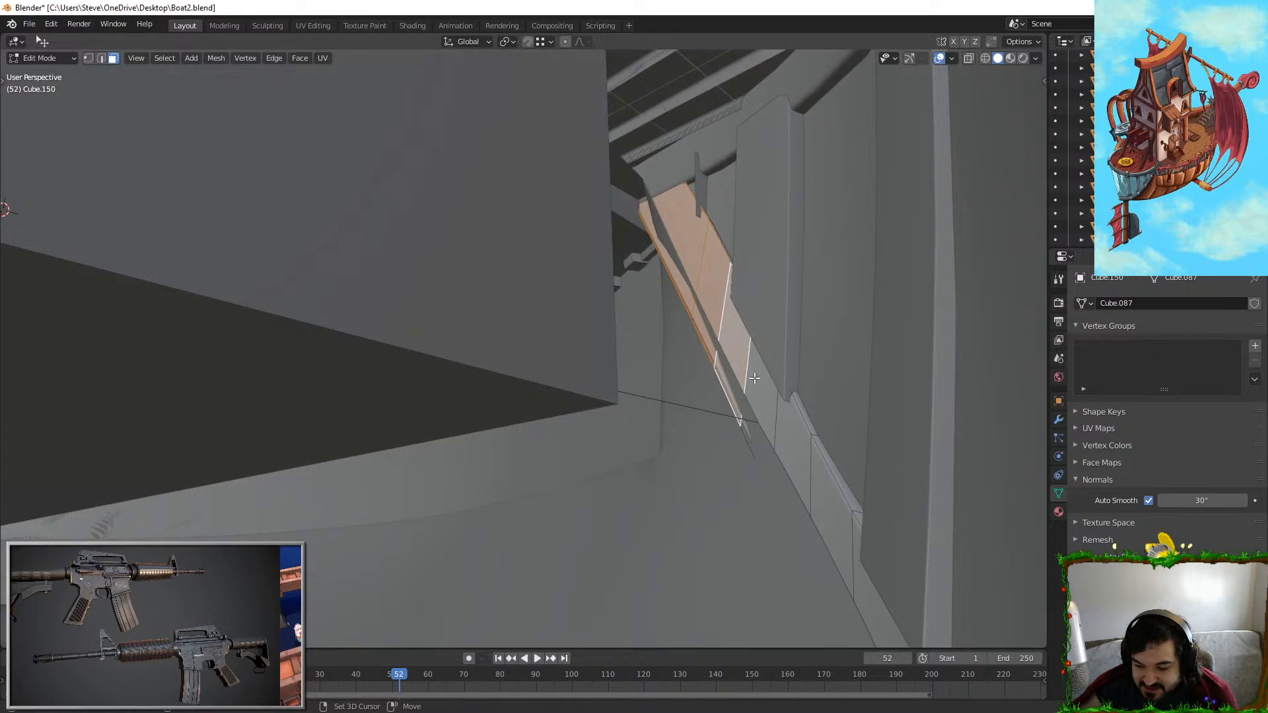
{"action": "left_click", "coordinate": [762, 397], "text": "shift"}
{"action": "left_click", "coordinate": [795, 456], "text": "shift"}
{"action": "middle_click_drag", "start_coordinate": [802, 462], "coordinate": [862, 505]}
{"action": "left_click", "coordinate": [584, 426], "text": "shift"}
{"action": "left_click", "coordinate": [626, 505], "text": "shift"}
{"action": "middle_click_drag", "start_coordinate": [661, 568], "coordinate": [581, 322]}
{"action": "left_click", "coordinate": [545, 416], "text": "shift"}
{"action": "left_click", "coordinate": [616, 542], "text": "shift"}
{"action": "middle_click_drag", "start_coordinate": [616, 541], "coordinate": [557, 372]}
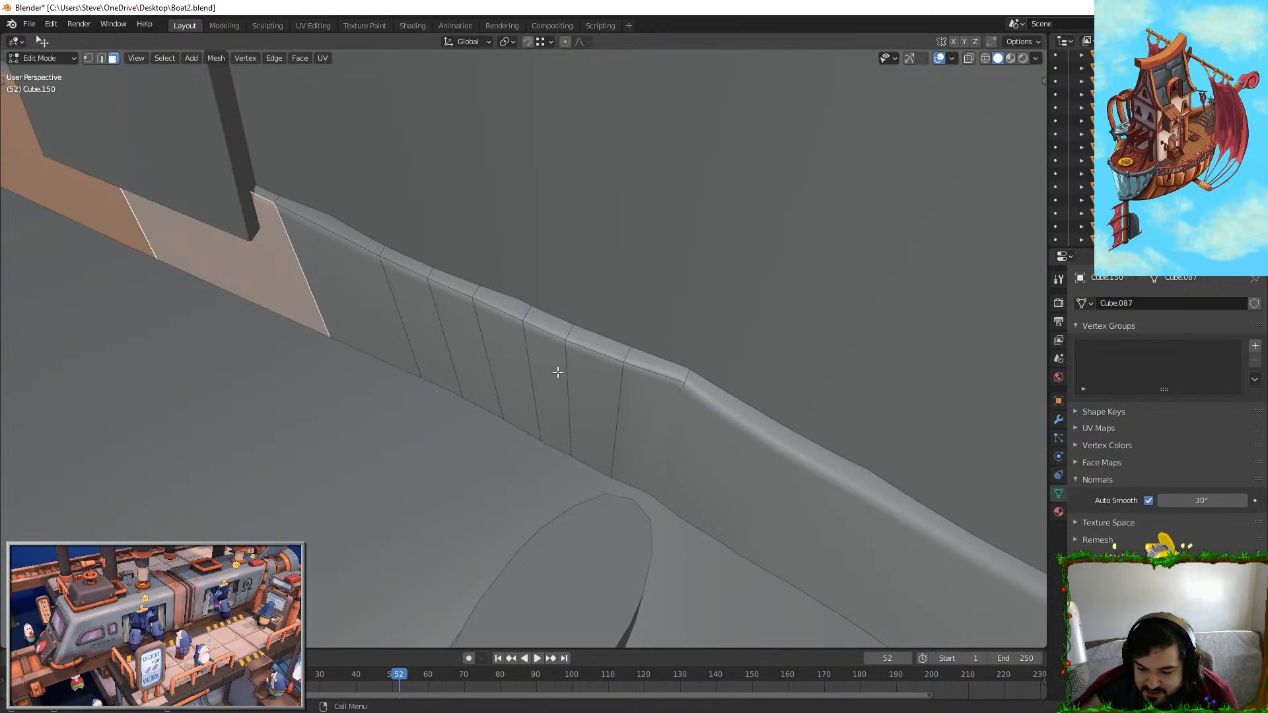
Step: Add the trim band's lower inner faces to the selection, shift them along their normals with Shrink/Fatten, and leave mesh editing
{"action": "left_click", "coordinate": [350, 291], "text": "shift"}
{"action": "left_click", "coordinate": [423, 325], "text": "shift"}
{"action": "left_click", "coordinate": [515, 365], "text": "shift"}
{"action": "left_click", "coordinate": [584, 396], "text": "shift"}
{"action": "left_click", "coordinate": [628, 403], "text": "shift"}
{"action": "left_click", "coordinate": [549, 388], "text": "shift"}
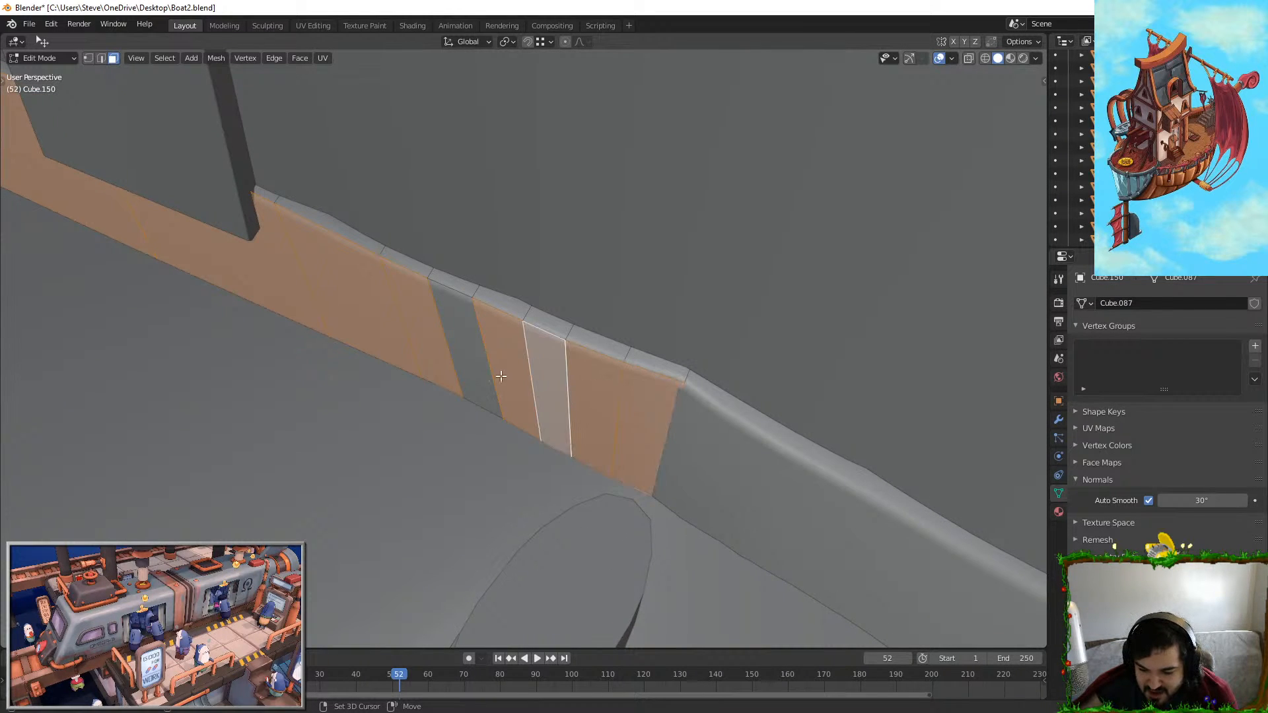
{"action": "left_click", "coordinate": [479, 371], "text": "shift"}
{"action": "middle_click_drag", "start_coordinate": [473, 370], "coordinate": [489, 359]}
{"action": "key", "text": "alt+s"}
{"action": "right_click", "coordinate": [659, 339]}
{"action": "middle_click_drag", "start_coordinate": [660, 339], "coordinate": [796, 193]}
{"action": "key", "text": "alt+s"}
{"action": "left_click", "coordinate": [939, 291]}
{"action": "key", "text": "Tab"}
{"action": "middle_click_drag", "start_coordinate": [770, 362], "coordinate": [702, 187]}
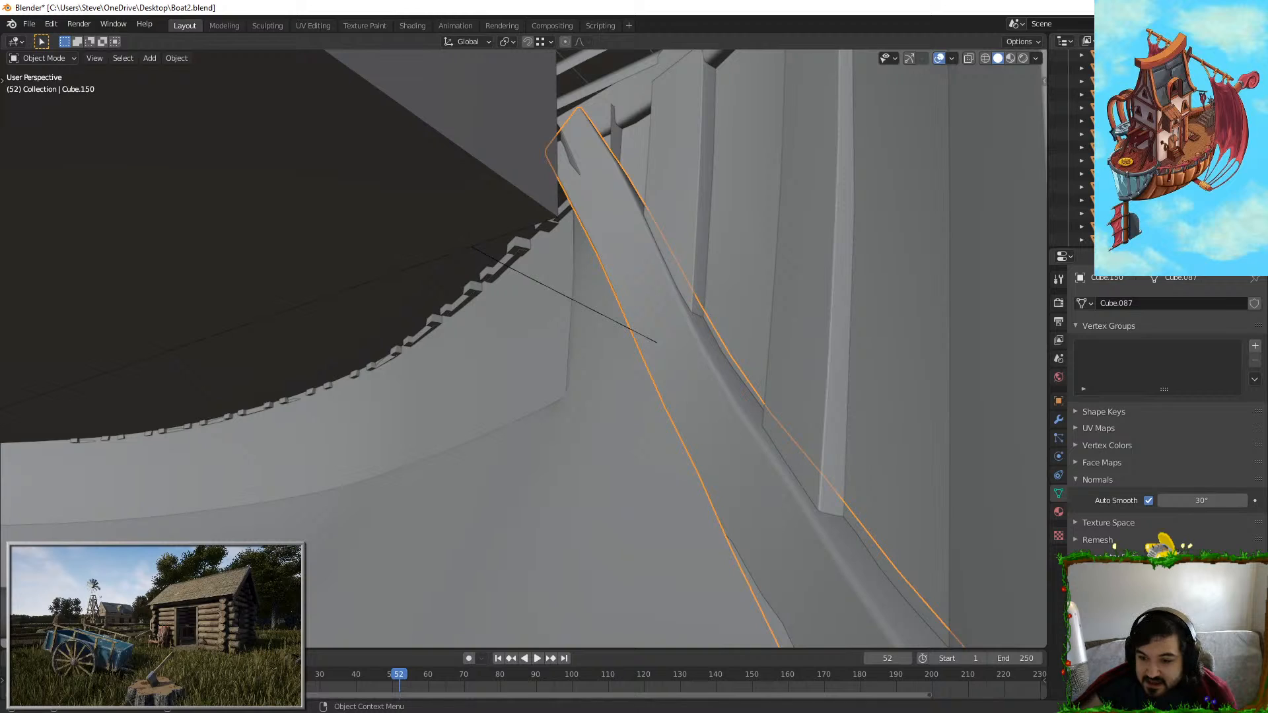
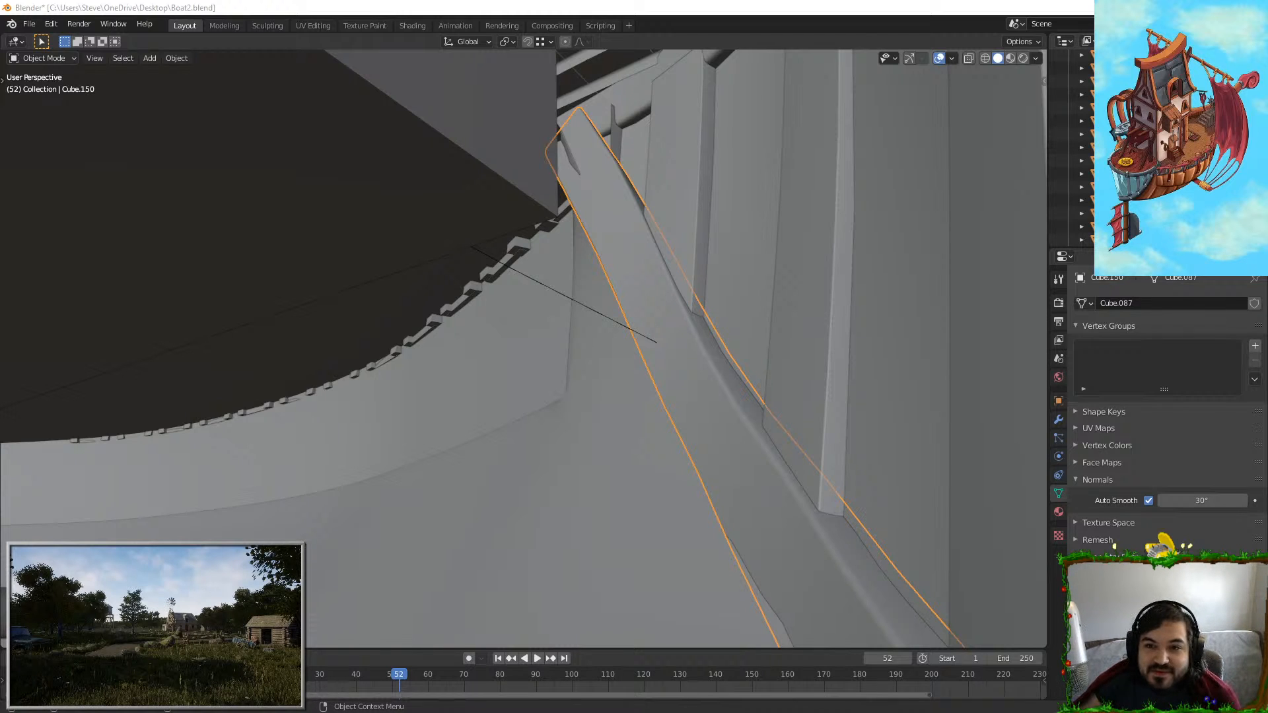
Step: Switch to the browser and look through The Omega-3 Fish Oil (UE4) artwork on ArtStation, comparing it with the FishStation model in Blender
{"action": "key", "text": "alt+Tab"}
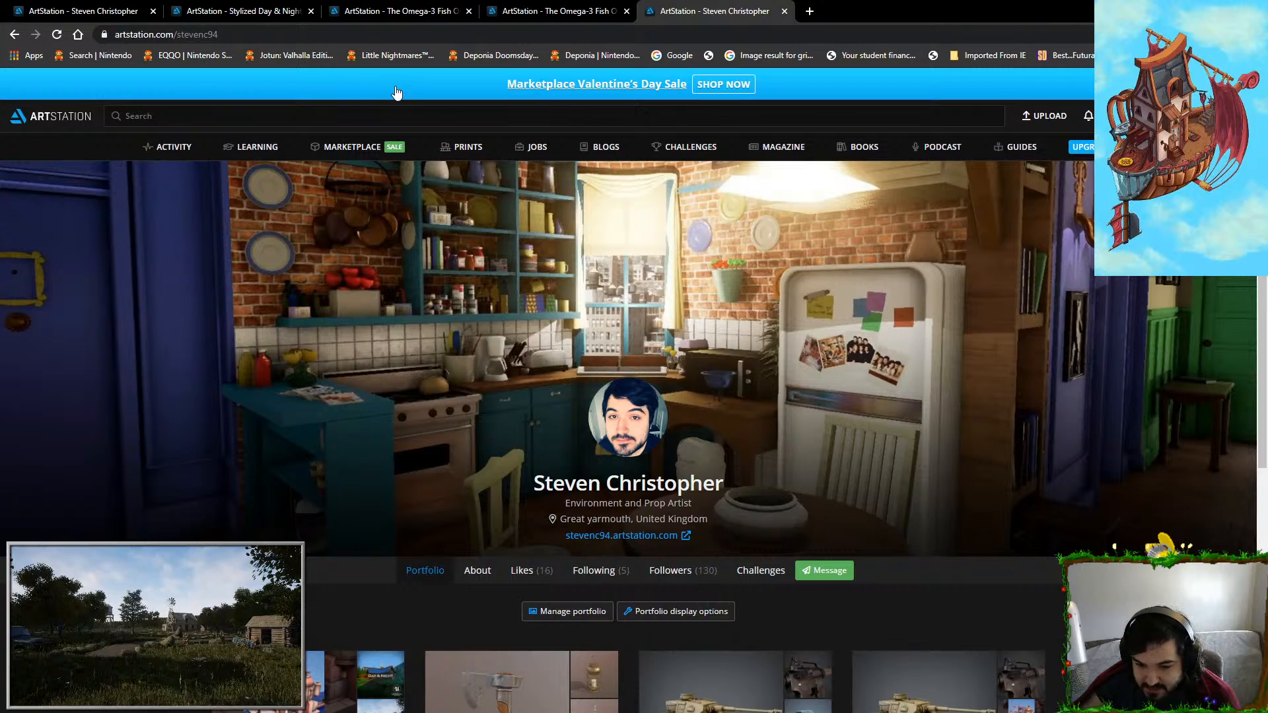
{"action": "key", "text": "alt+Tab"}
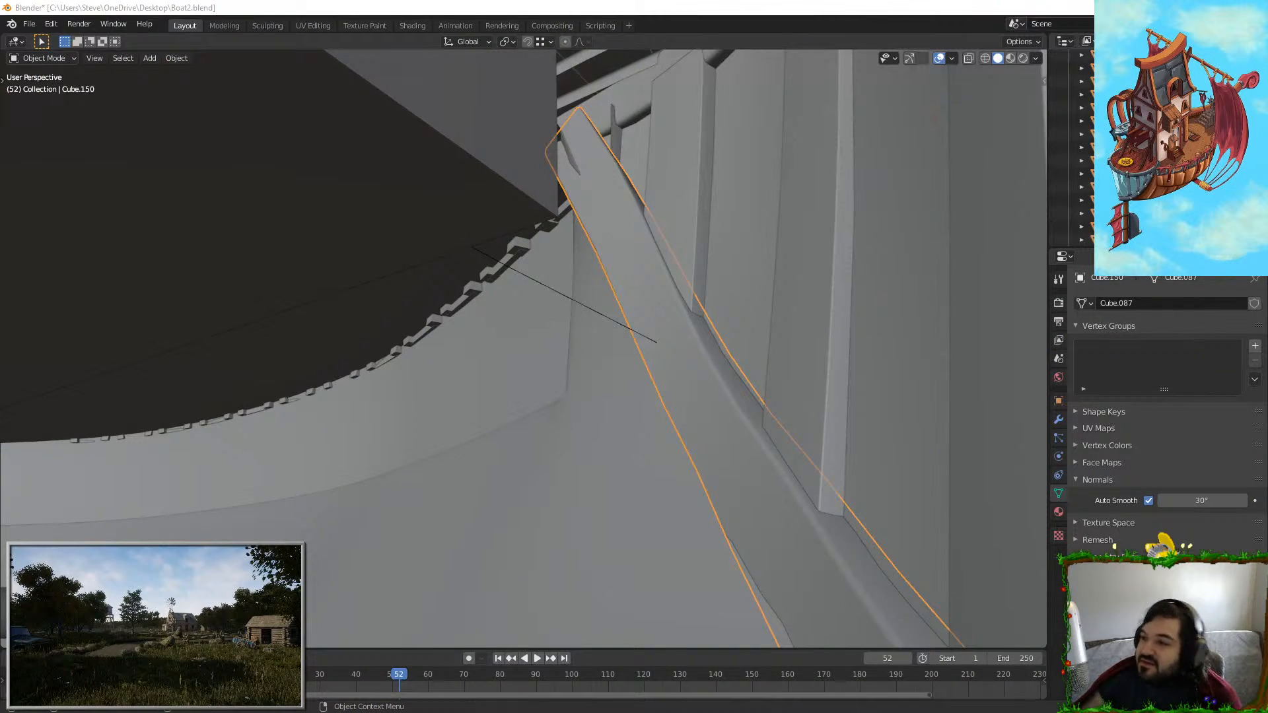
{"action": "key", "text": "alt+Tab"}
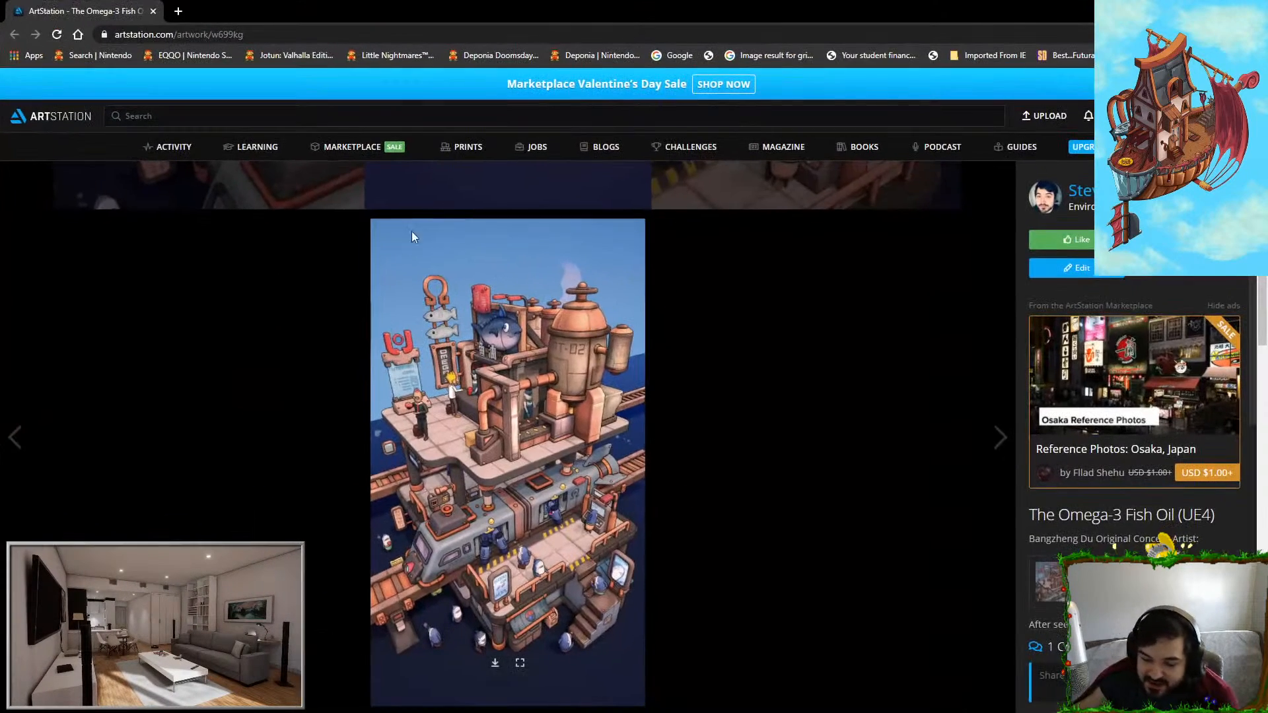
{"action": "scroll", "coordinate": [473, 476], "scroll_direction": "down", "scroll_amount": 10}
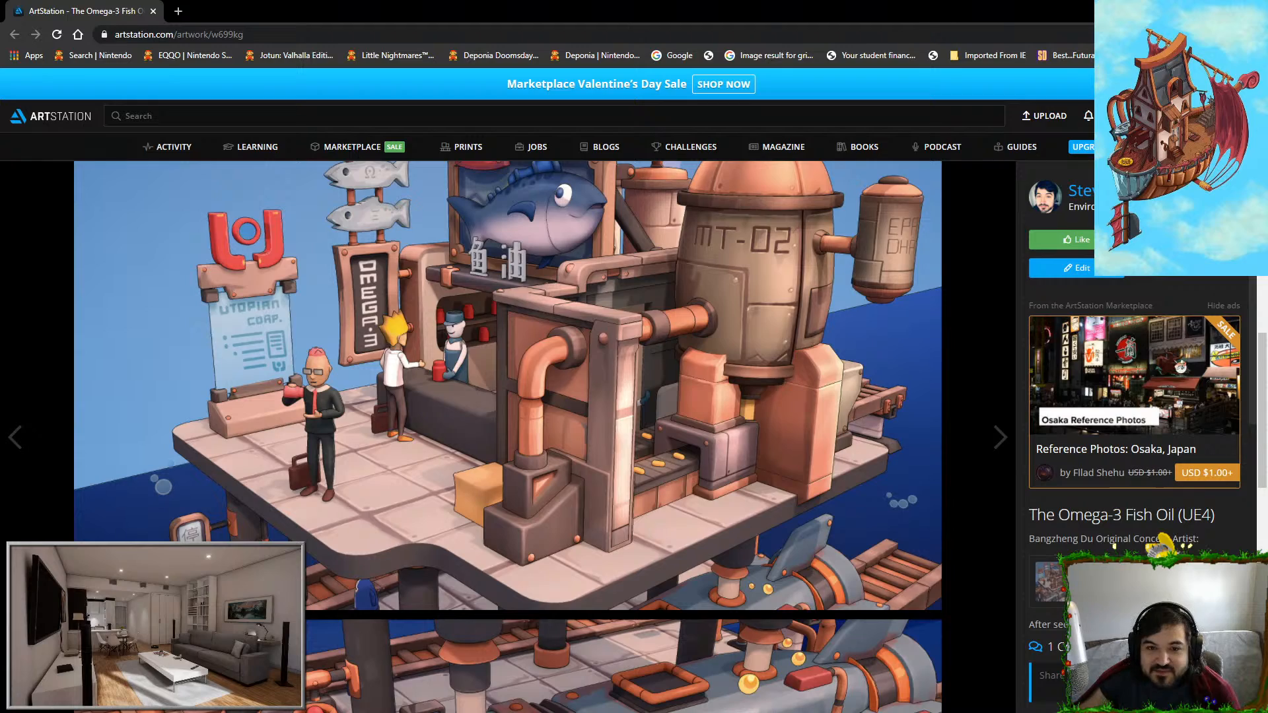
{"action": "key", "text": "alt+Tab"}
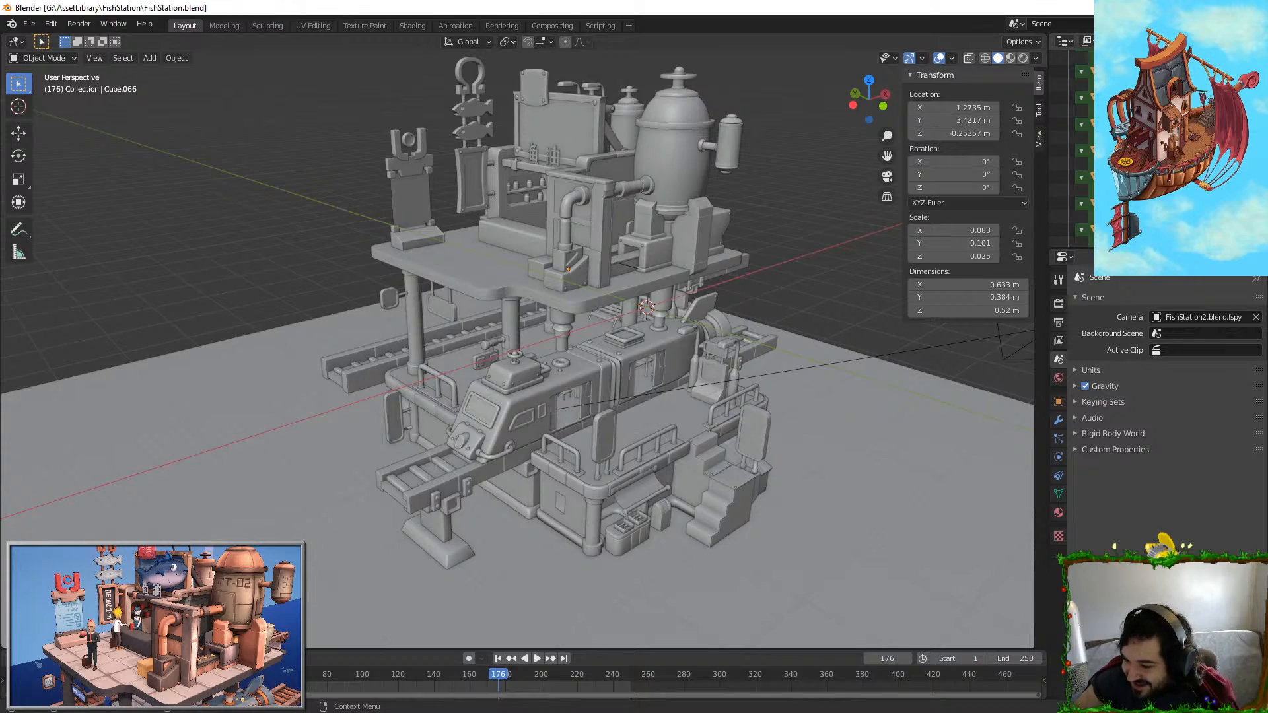
{"action": "key", "text": "alt+Tab"}
{"action": "scroll", "coordinate": [712, 434], "scroll_direction": "down", "scroll_amount": 13}
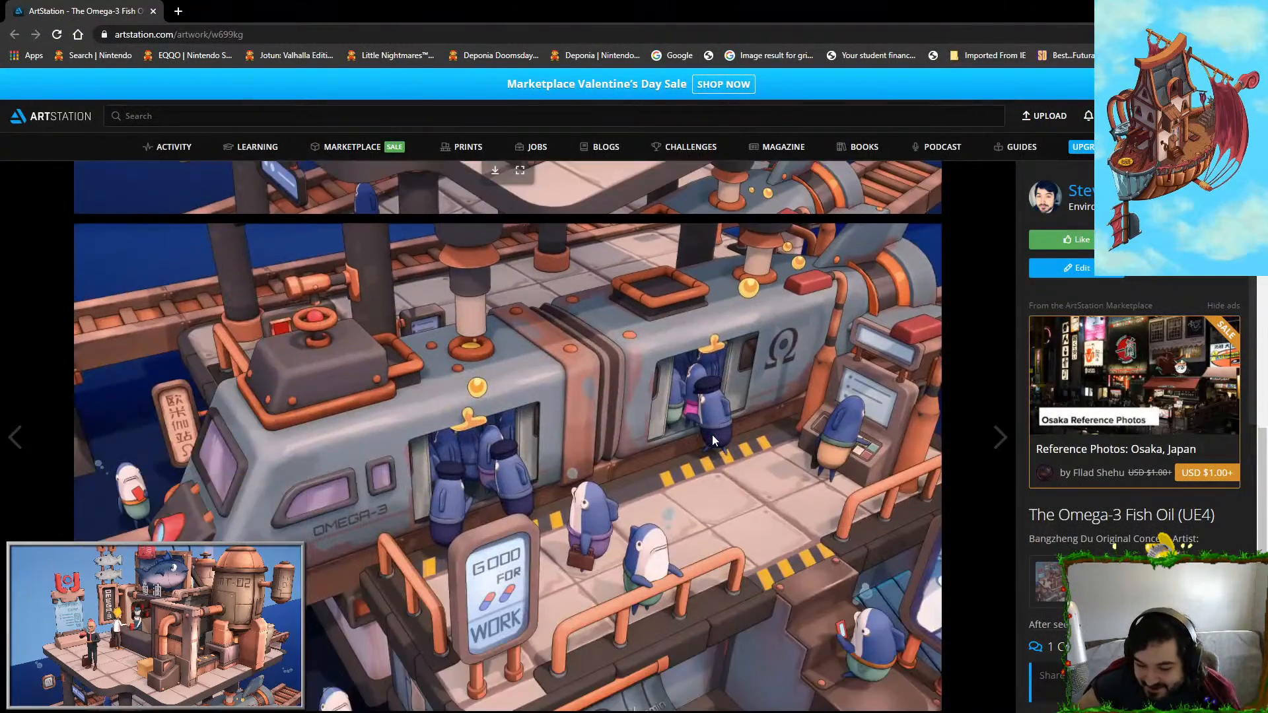
{"action": "scroll", "coordinate": [720, 477], "scroll_direction": "up", "scroll_amount": 7}
{"action": "scroll", "coordinate": [713, 502], "scroll_direction": "down", "scroll_amount": 5}
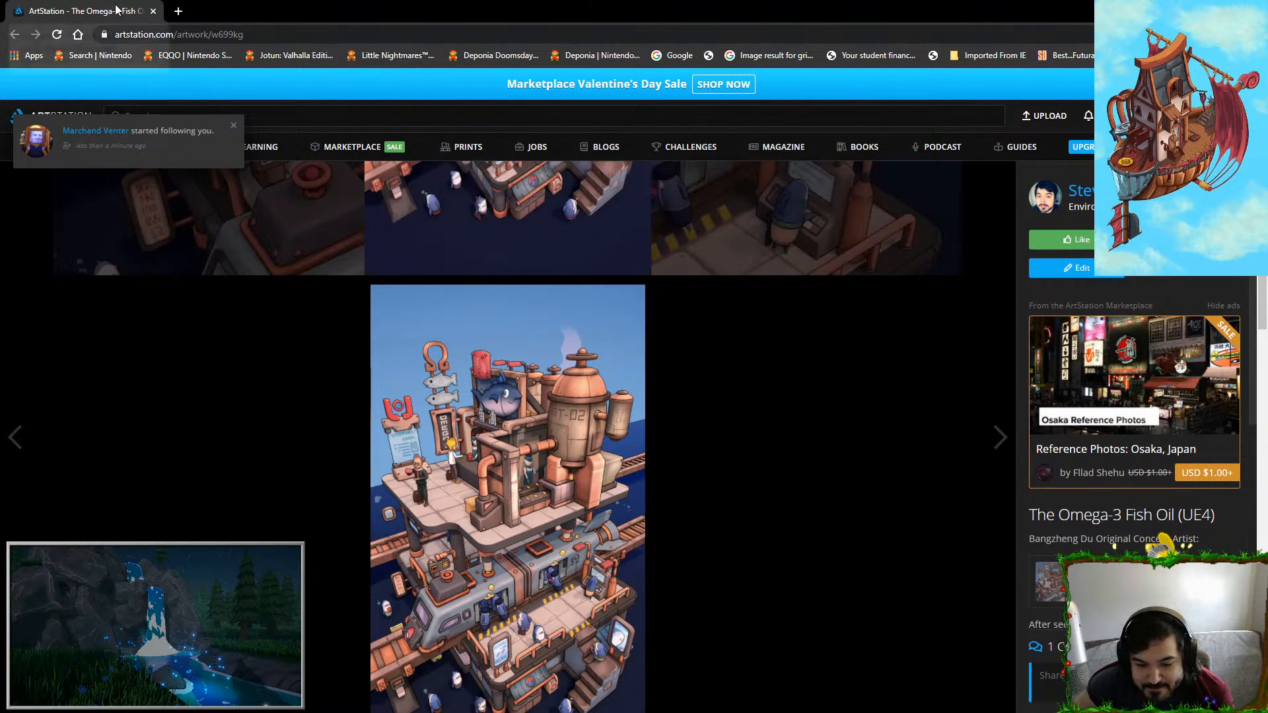
Step: Switch back to the Boat2 file in Blender and inspect where the stern trim band meets the planks inside the hull
{"action": "key", "text": "alt+Tab"}
{"action": "scroll", "coordinate": [754, 461], "scroll_direction": "down", "scroll_amount": 1}
{"action": "middle_click_drag", "start_coordinate": [633, 421], "coordinate": [632, 438]}
{"action": "scroll", "coordinate": [631, 438], "scroll_direction": "up", "scroll_amount": 2}
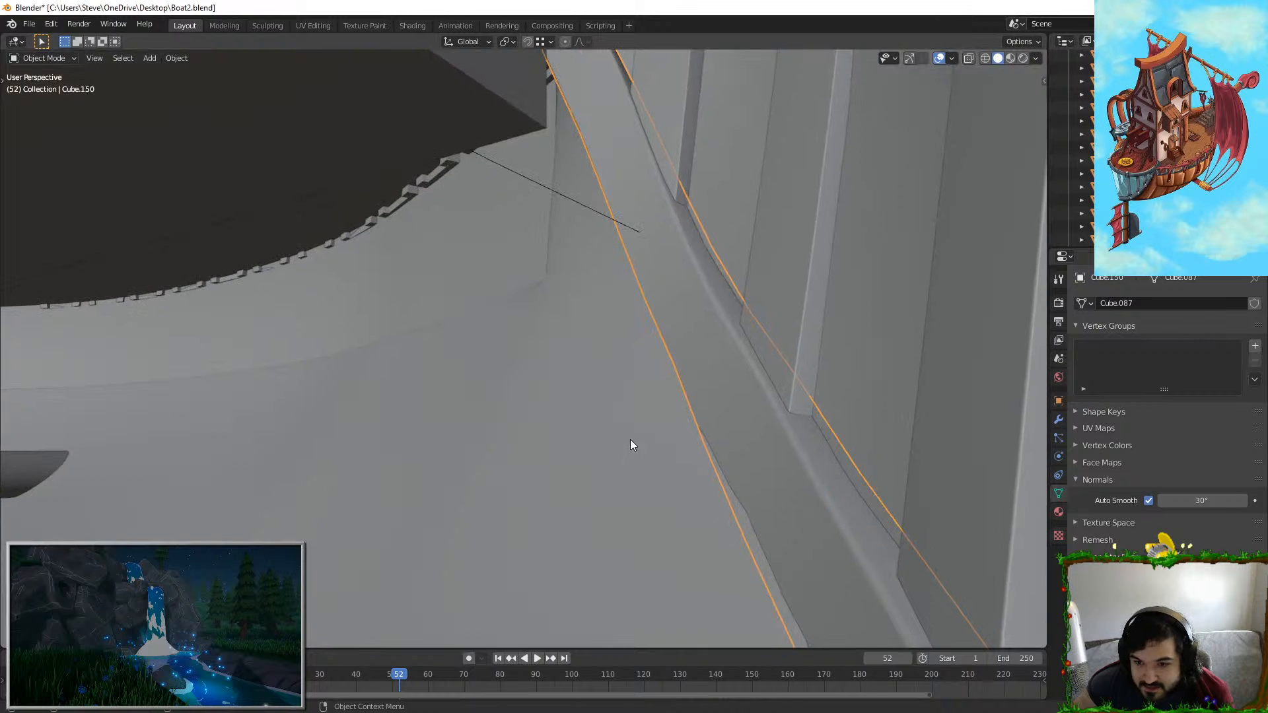
{"action": "middle_click_drag", "start_coordinate": [630, 391], "coordinate": [631, 418]}
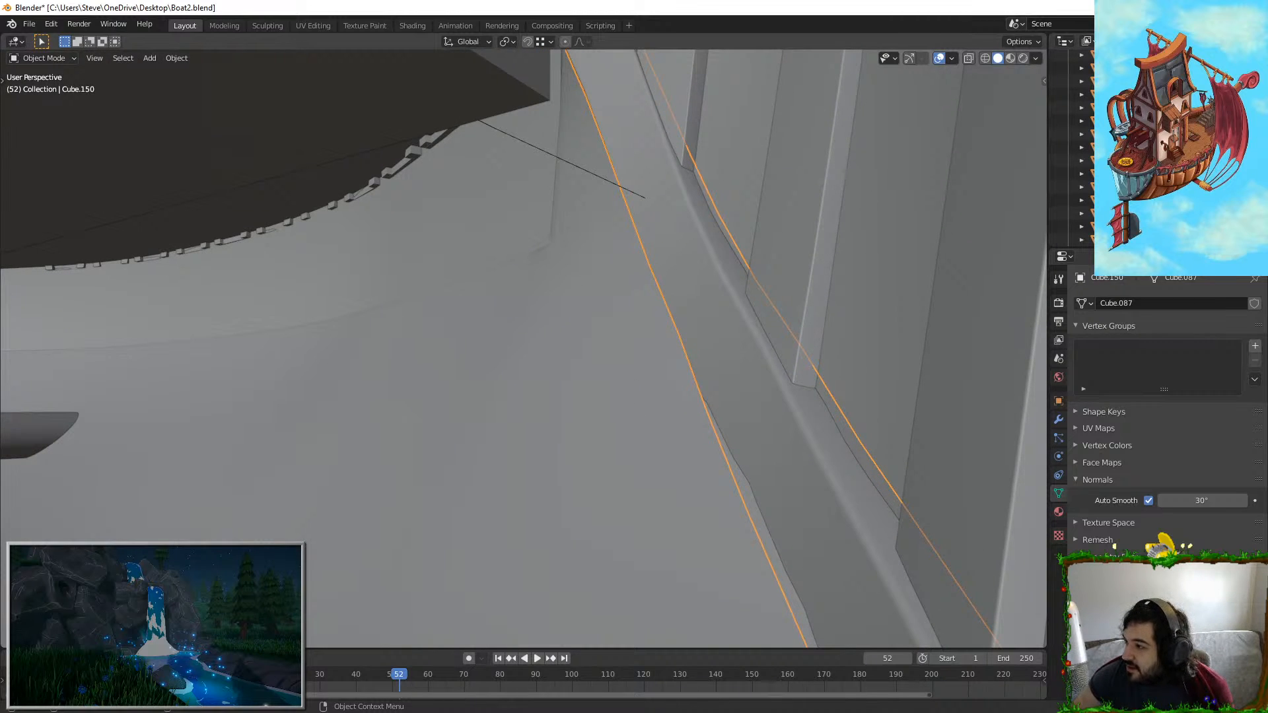
{"action": "middle_click_drag", "start_coordinate": [562, 451], "coordinate": [672, 432]}
{"action": "key", "text": "Tab"}
{"action": "key", "text": "Tab"}
{"action": "scroll", "coordinate": [492, 470], "scroll_direction": "down", "scroll_amount": 2}
{"action": "middle_click_drag", "start_coordinate": [492, 470], "coordinate": [604, 489], "text": "shift"}
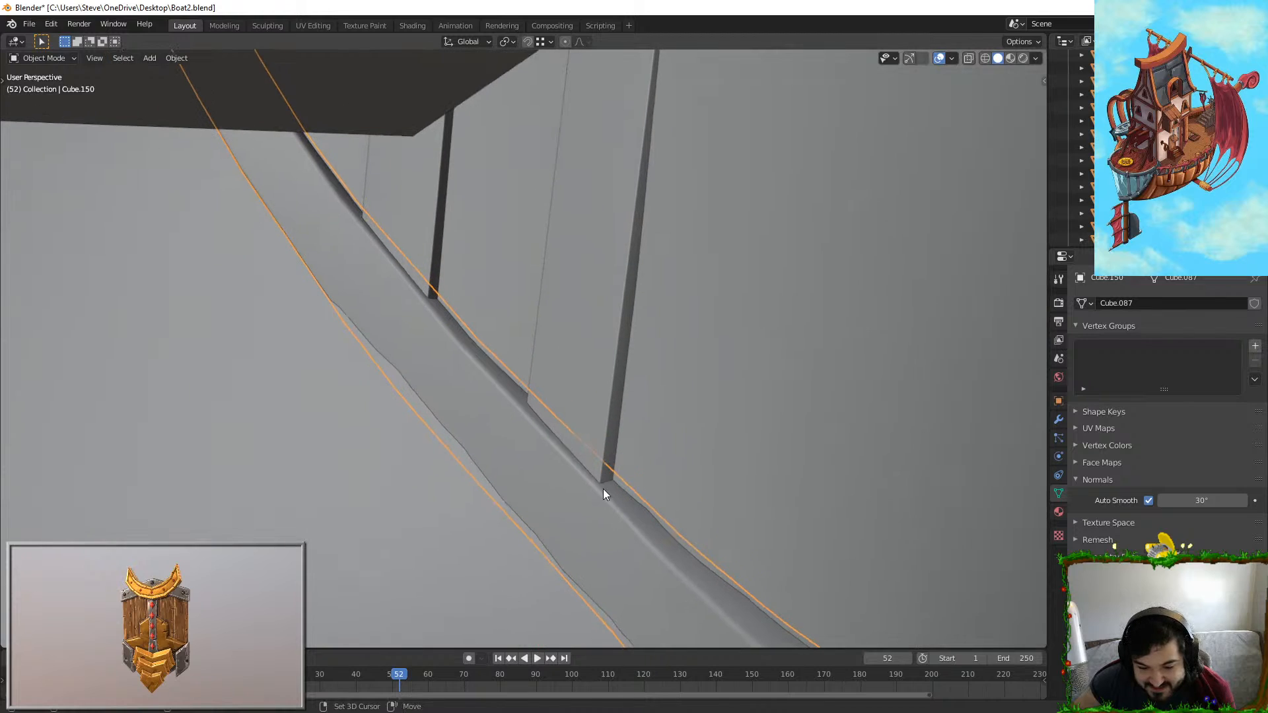
{"action": "scroll", "coordinate": [466, 465], "scroll_direction": "down", "scroll_amount": 1}
{"action": "middle_click_drag", "start_coordinate": [466, 465], "coordinate": [610, 444]}
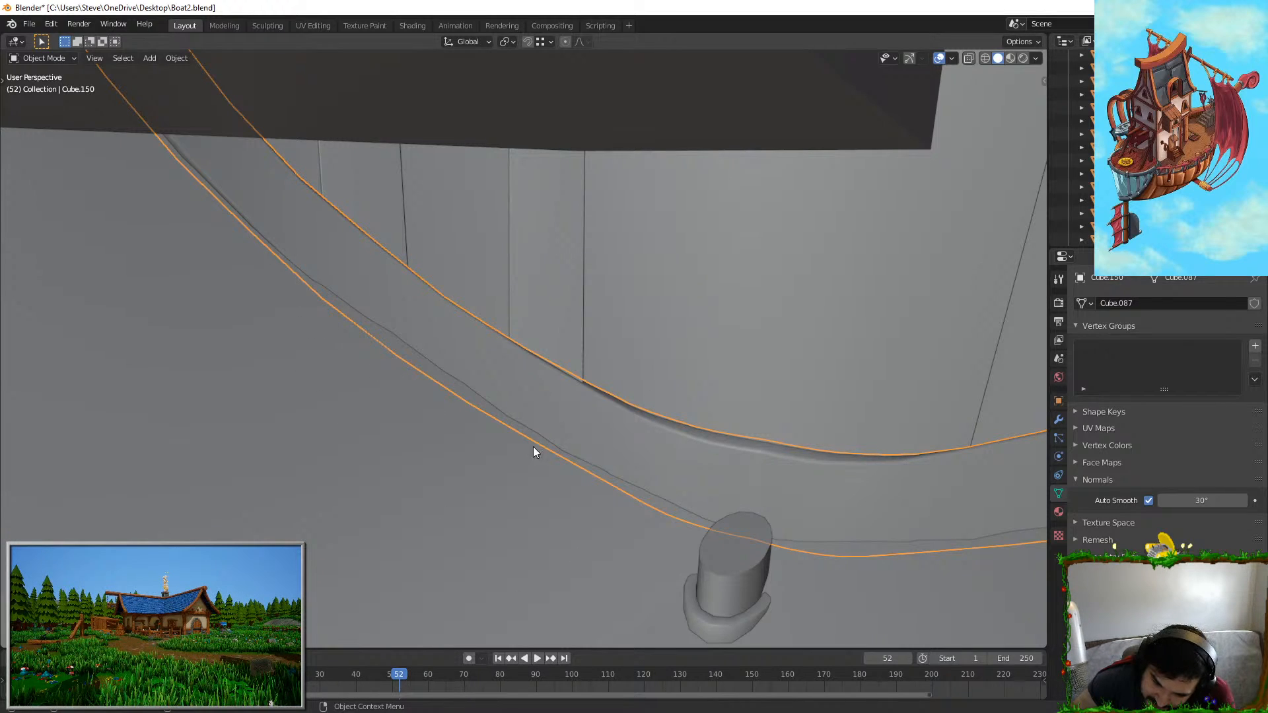
Step: Examine the hull's mesh around the lower stern trim and rudder post, from outside and inside
{"action": "left_click", "coordinate": [437, 372]}
{"action": "scroll", "coordinate": [386, 430], "scroll_direction": "down", "scroll_amount": 1}
{"action": "middle_click_drag", "start_coordinate": [386, 431], "coordinate": [687, 501], "text": "shift"}
{"action": "key", "text": "Tab"}
{"action": "scroll", "coordinate": [627, 525], "scroll_direction": "down", "scroll_amount": 1}
{"action": "scroll", "coordinate": [456, 538], "scroll_direction": "down", "scroll_amount": 1}
{"action": "middle_click_drag", "start_coordinate": [456, 537], "coordinate": [525, 393]}
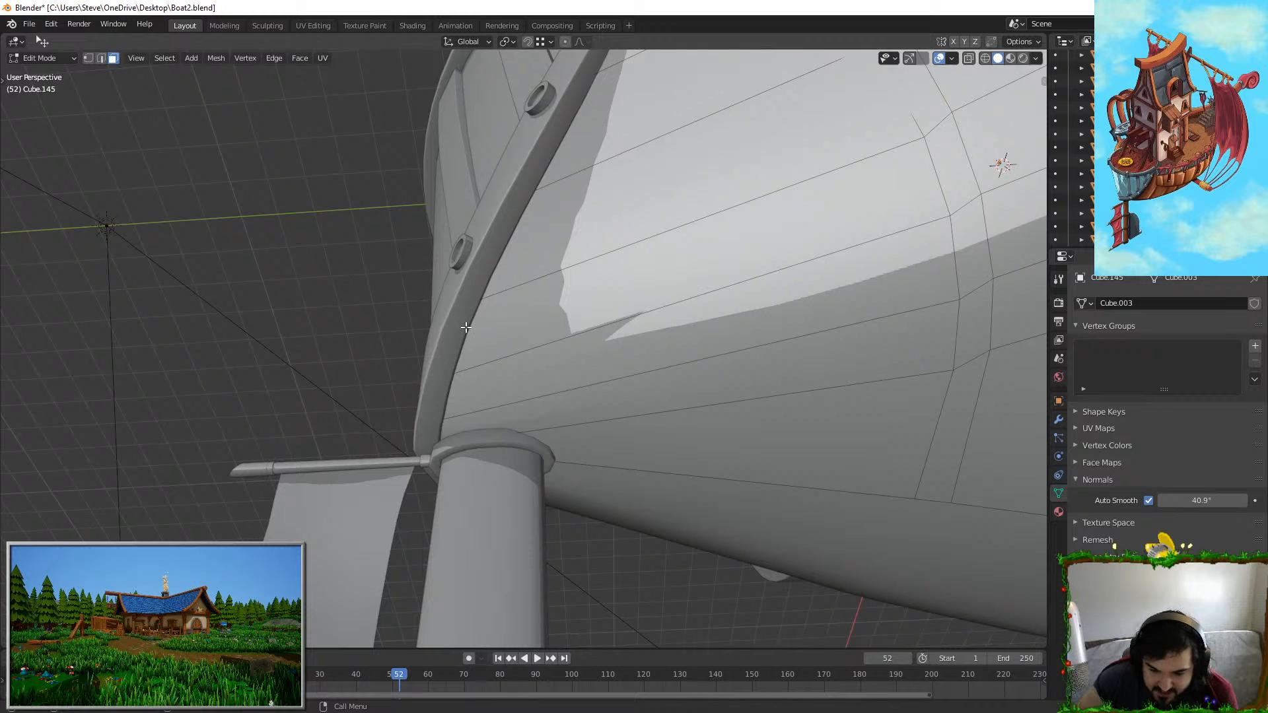
{"action": "middle_click_drag", "start_coordinate": [465, 327], "coordinate": [580, 384]}
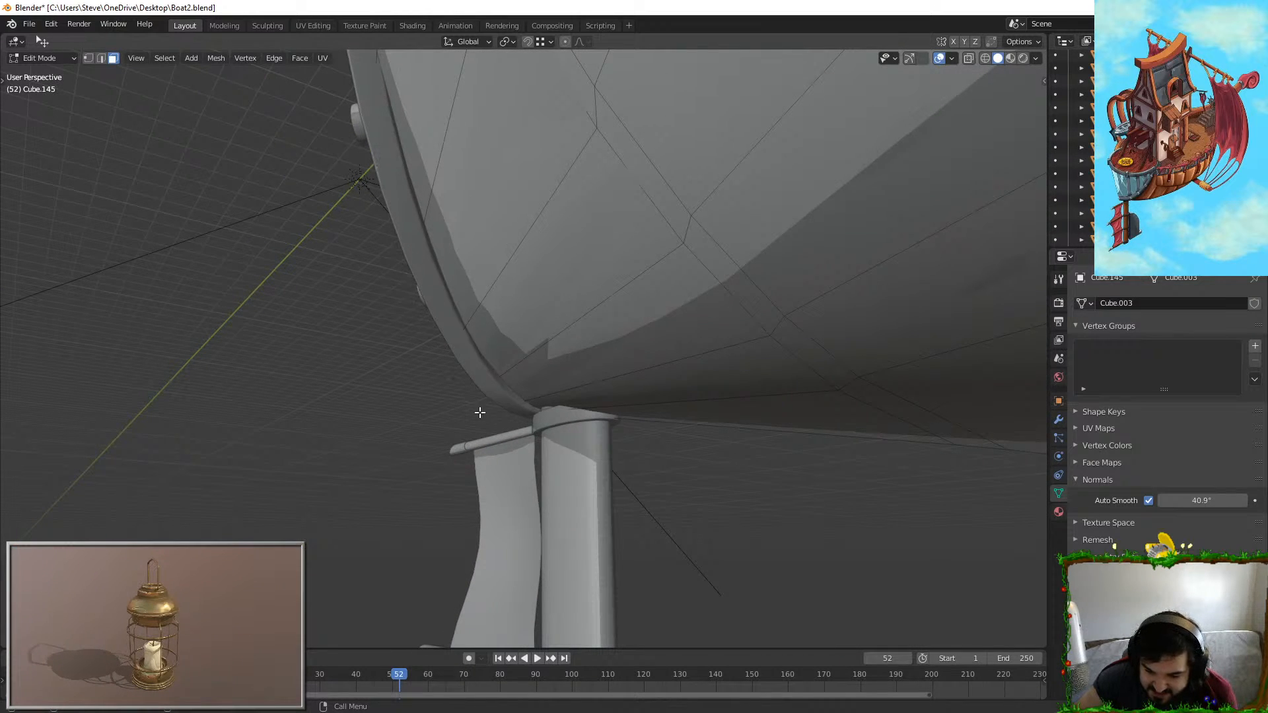
{"action": "middle_click_drag", "start_coordinate": [658, 412], "coordinate": [501, 496]}
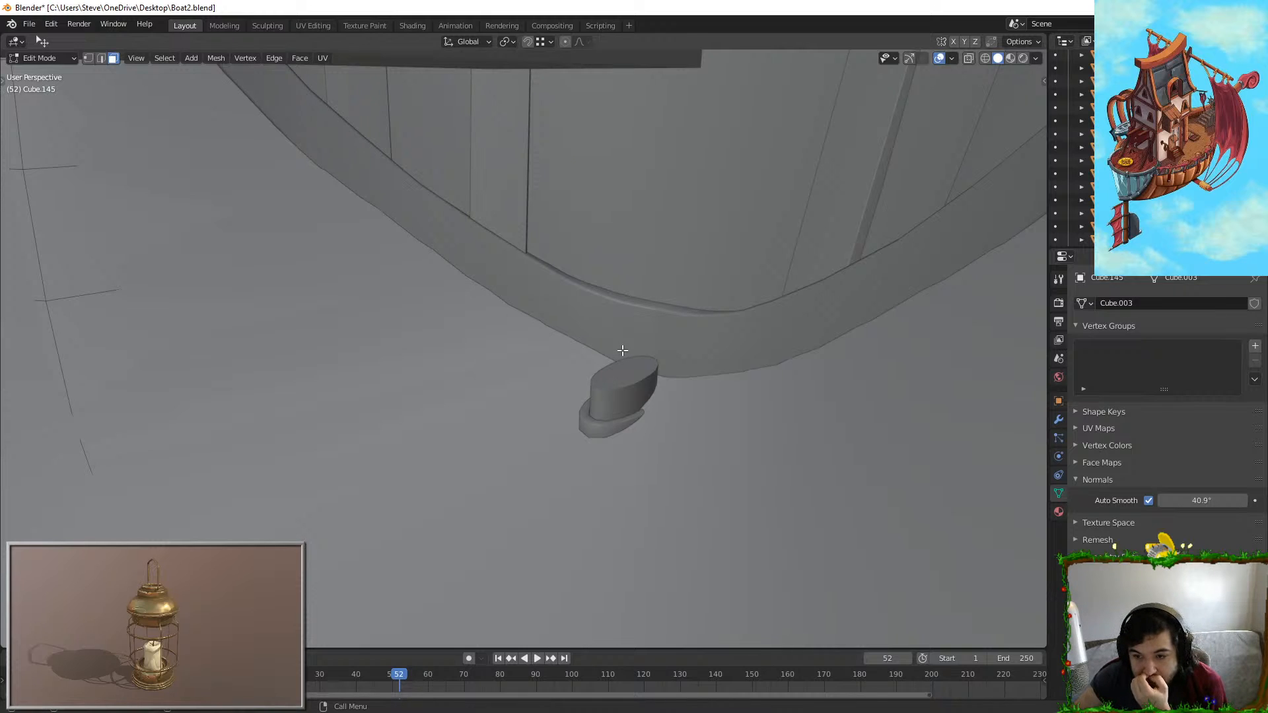
{"action": "middle_click_drag", "start_coordinate": [623, 350], "coordinate": [571, 335]}
{"action": "key", "text": "Tab"}
Step: Scale the open box interior below the deck along the X axis
{"action": "left_click", "coordinate": [550, 231]}
{"action": "middle_click_drag", "start_coordinate": [549, 231], "coordinate": [809, 439]}
{"action": "key", "text": "s"}
{"action": "key", "text": "y"}
{"action": "right_click", "coordinate": [921, 439]}
{"action": "key", "text": "s"}
{"action": "key", "text": "x"}
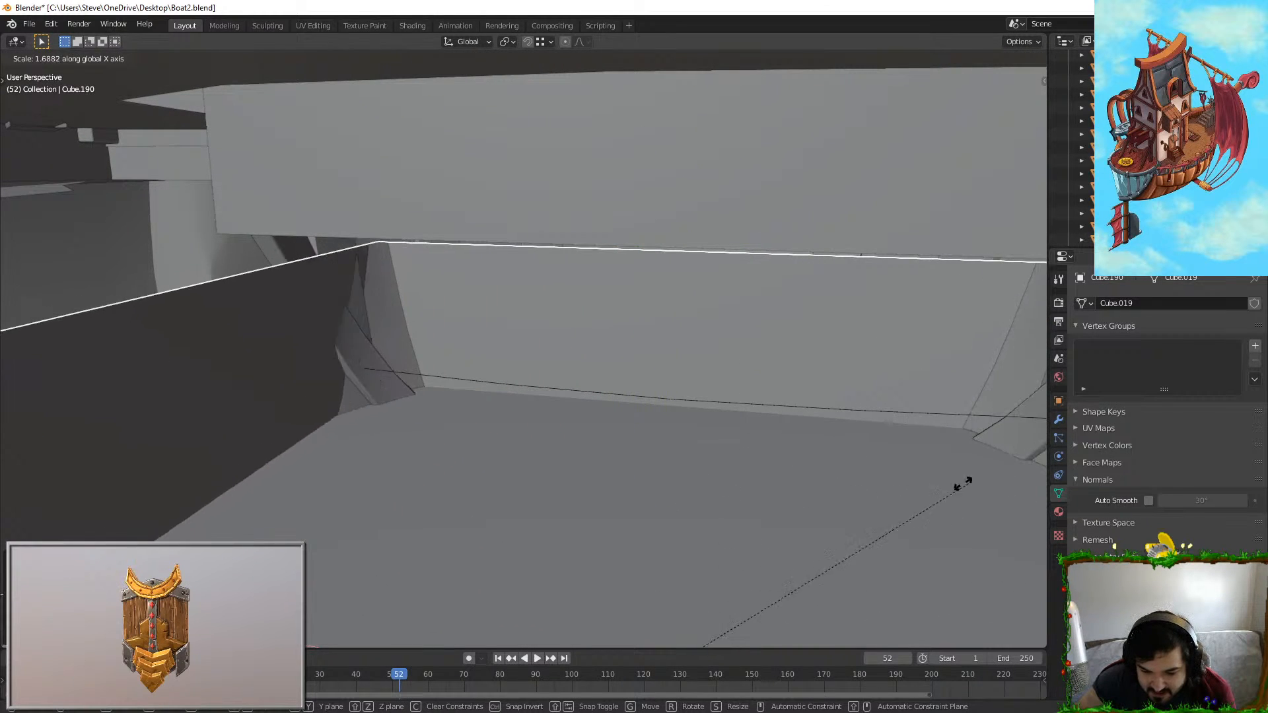
{"action": "left_click", "coordinate": [843, 473]}
{"action": "middle_click_drag", "start_coordinate": [844, 473], "coordinate": [476, 348]}
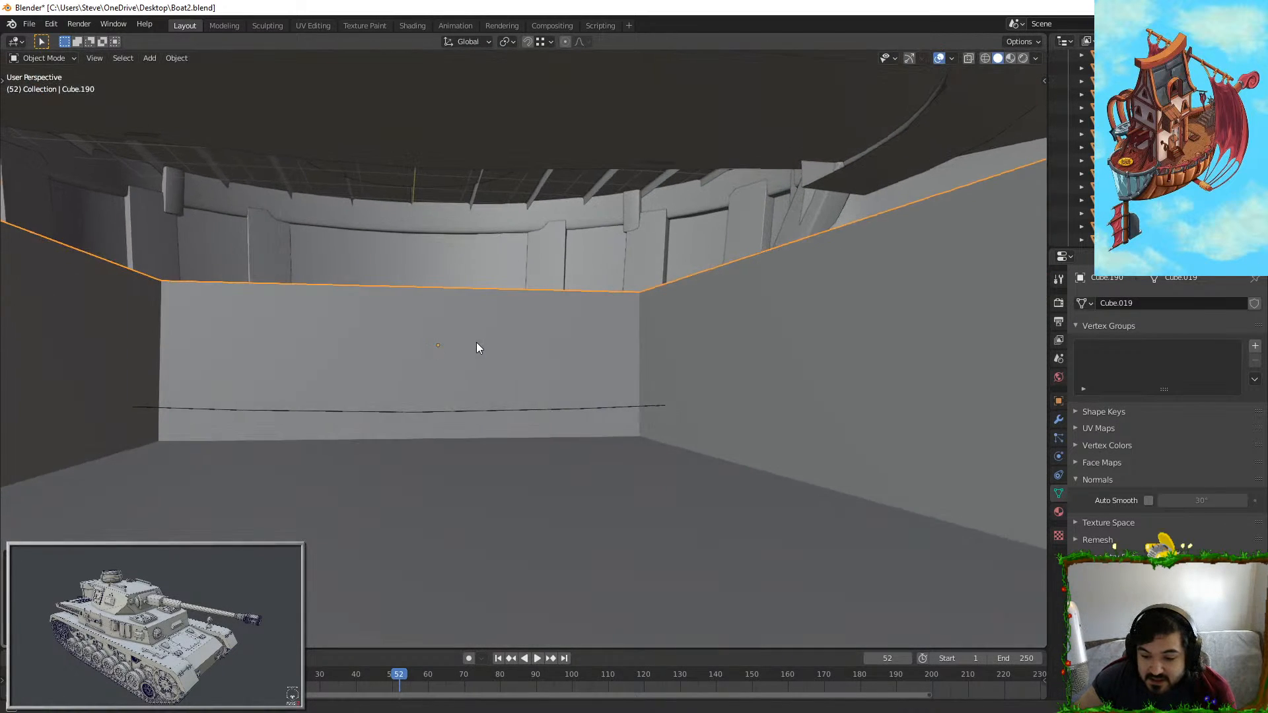
Step: Check the box interior through the floor hatch, select the hatch frame, and view the house from outside
{"action": "scroll", "coordinate": [476, 348], "scroll_direction": "down", "scroll_amount": 4}
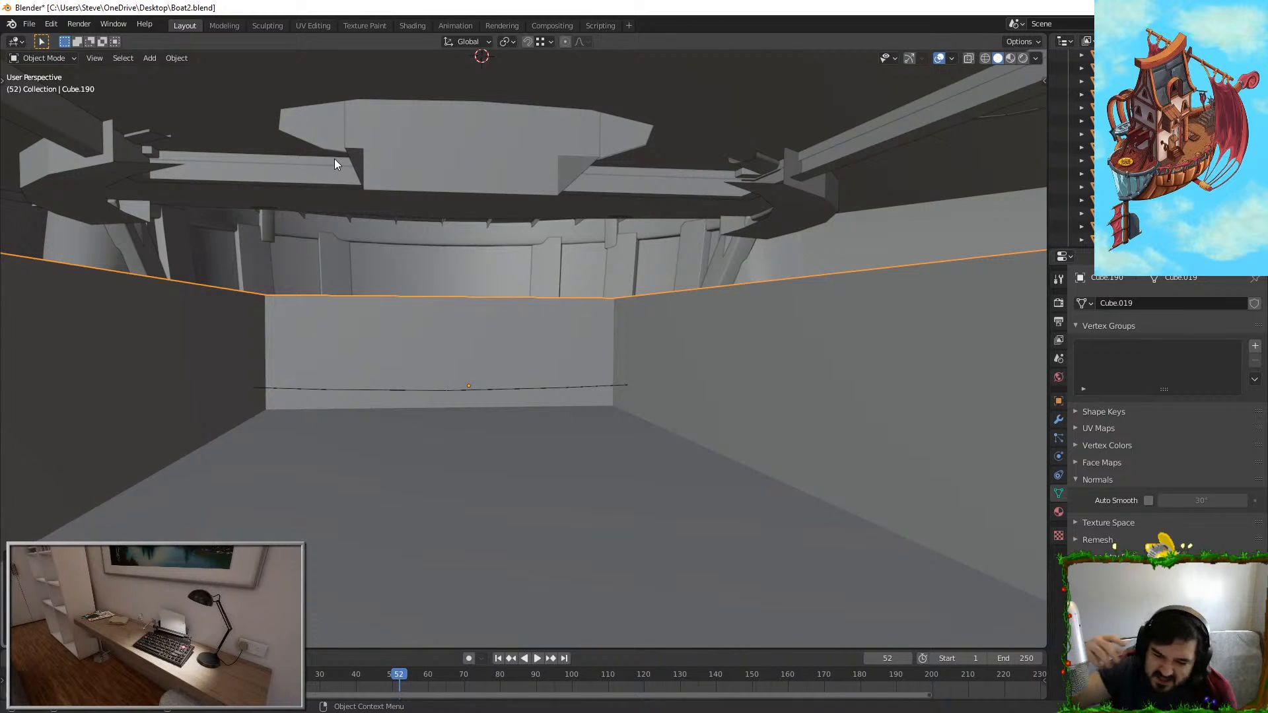
{"action": "middle_click_drag", "start_coordinate": [343, 191], "coordinate": [447, 375]}
{"action": "left_click", "coordinate": [623, 371]}
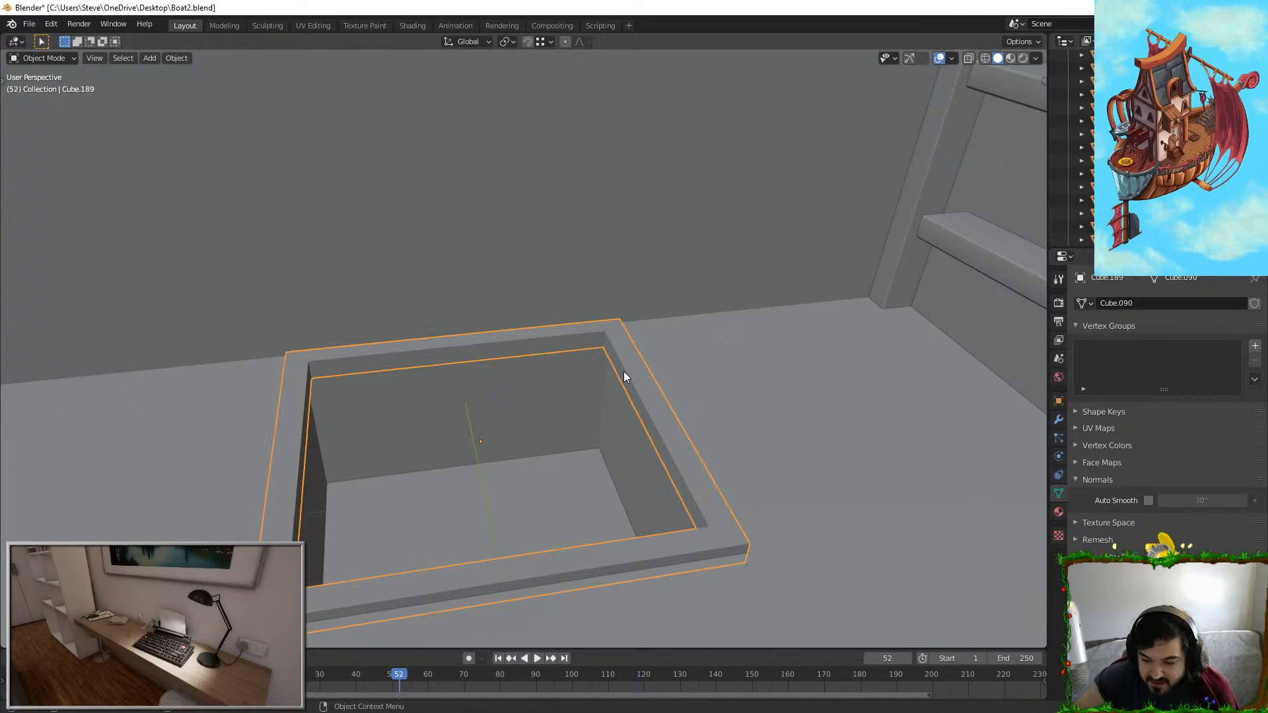
{"action": "scroll", "coordinate": [623, 371], "scroll_direction": "down", "scroll_amount": 10}
{"action": "middle_click_drag", "start_coordinate": [624, 371], "coordinate": [669, 354]}
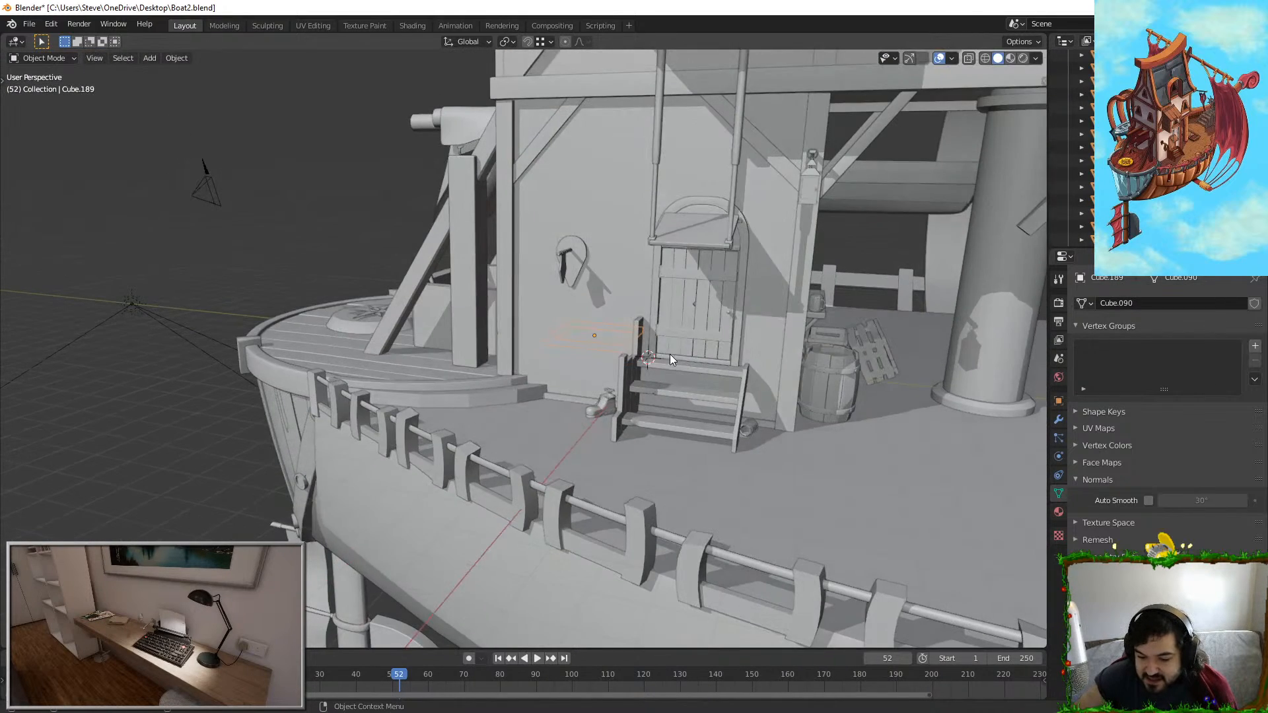
{"action": "scroll", "coordinate": [713, 267], "scroll_direction": "down", "scroll_amount": 2}
{"action": "middle_click_drag", "start_coordinate": [713, 267], "coordinate": [521, 125]}
{"action": "middle_click_drag", "start_coordinate": [435, 392], "coordinate": [566, 326], "text": "shift"}
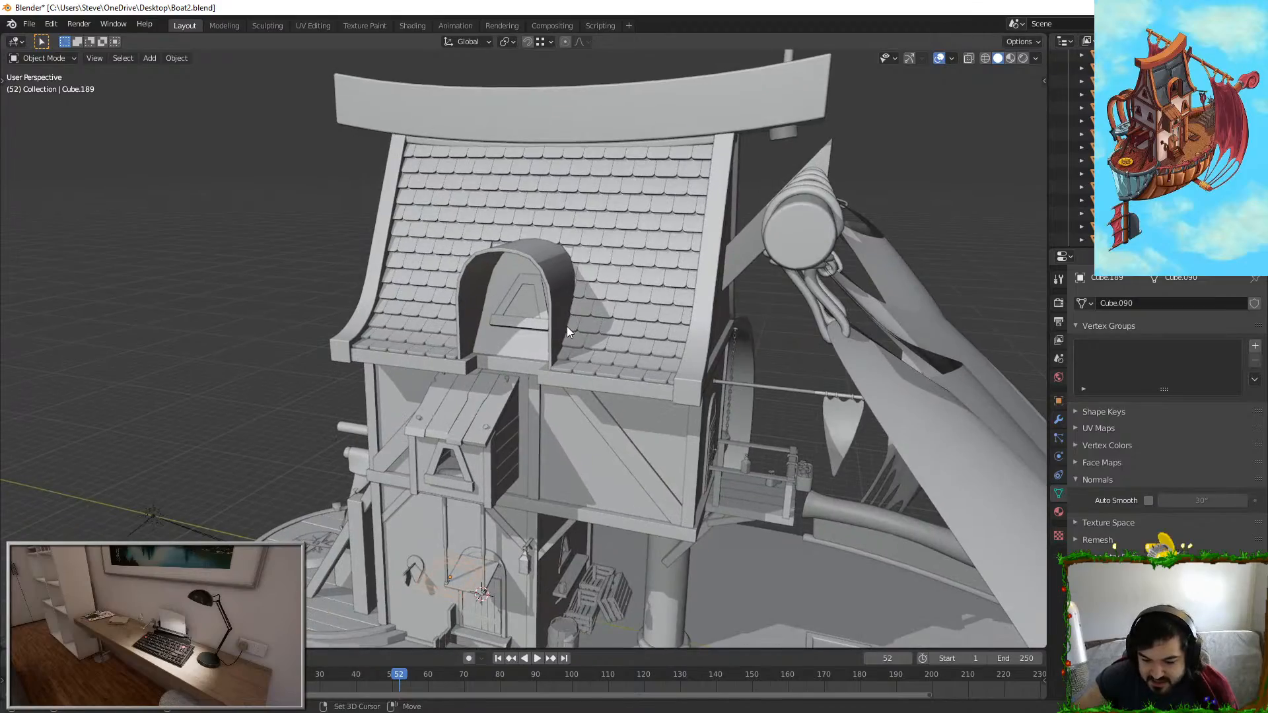
Step: Walk through the rooms inside the house and switch the viewport to rendered shading
{"action": "key", "text": "shift+grave"}
{"action": "key", "text": "w"}
{"action": "key", "text": "w"}
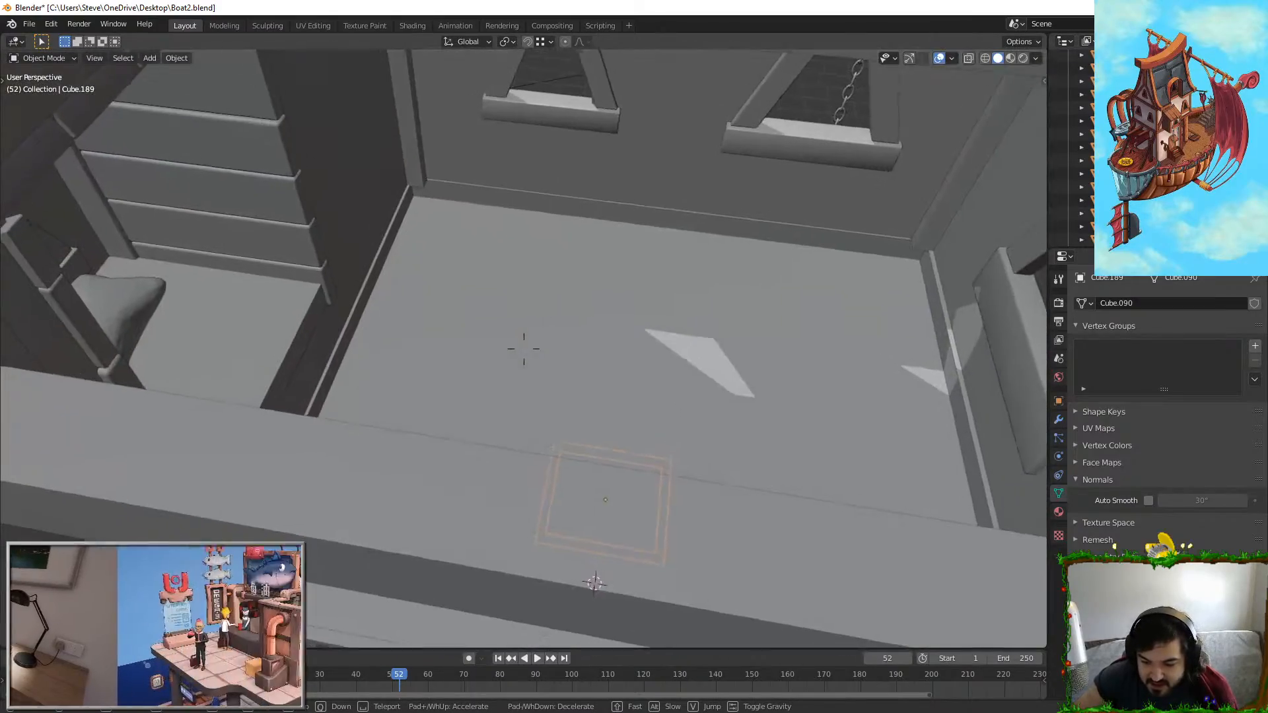
{"action": "key", "text": "s"}
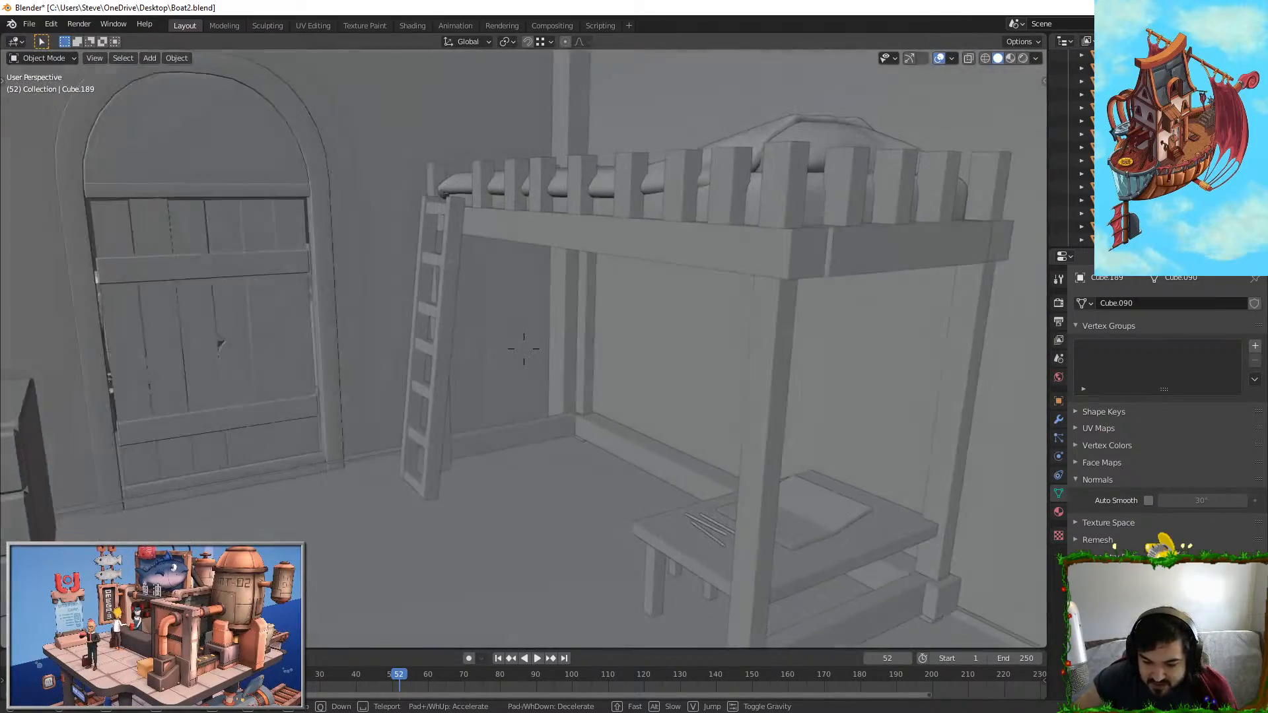
{"action": "left_click", "coordinate": [525, 355]}
{"action": "left_click", "coordinate": [1023, 58]}
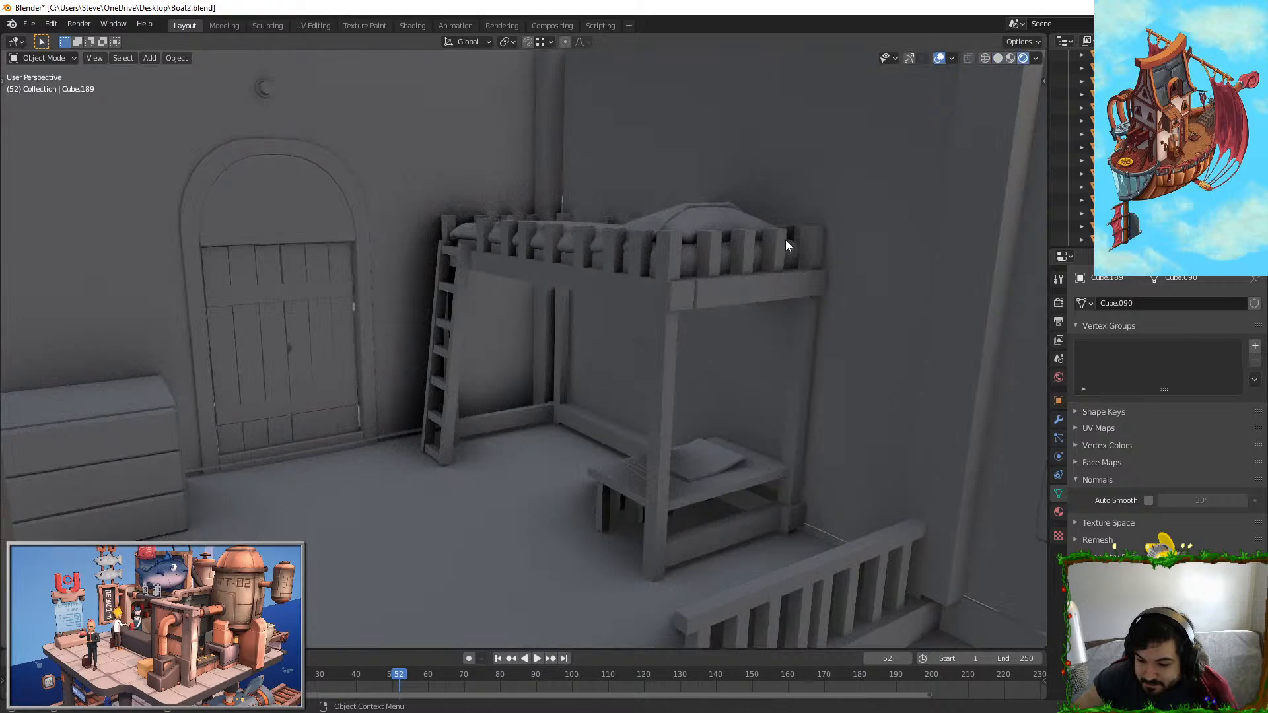
{"action": "key", "text": "shift+grave"}
{"action": "key", "text": "w"}
{"action": "left_click", "coordinate": [524, 348]}
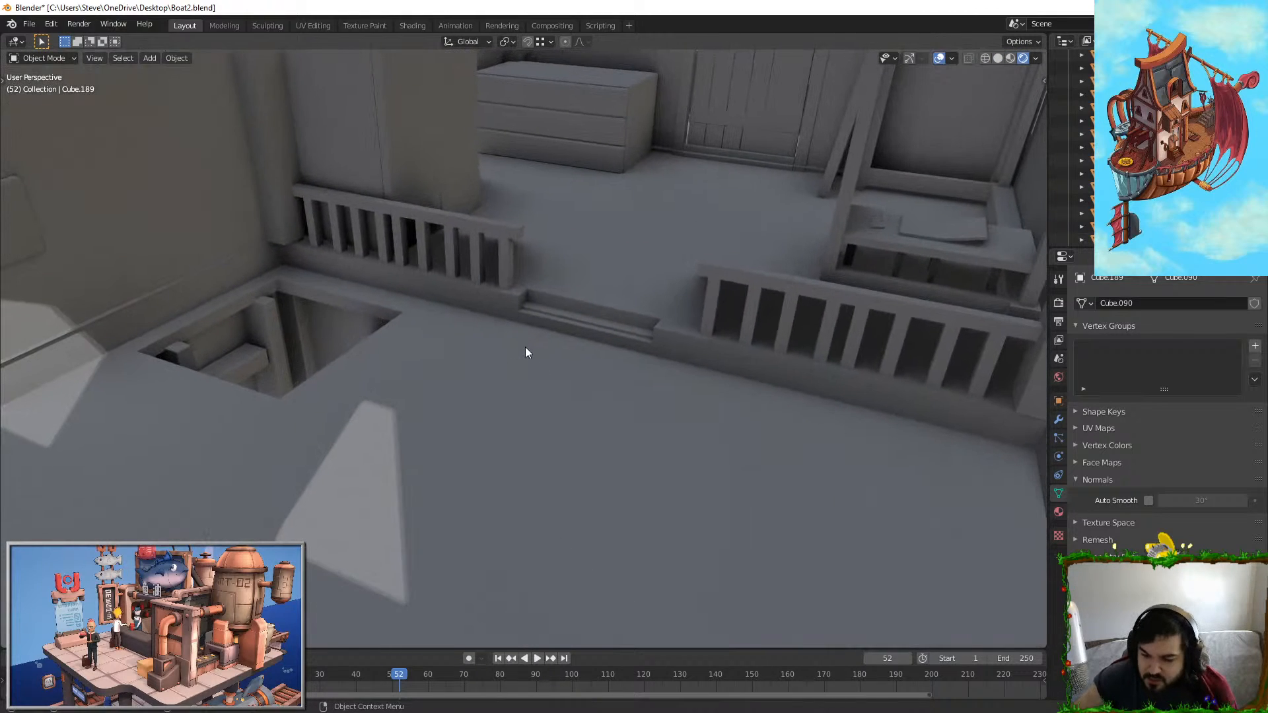
Step: Try to select the thin strip in the gap between the two floor railings
{"action": "left_click", "coordinate": [567, 320]}
{"action": "left_click", "coordinate": [567, 320]}
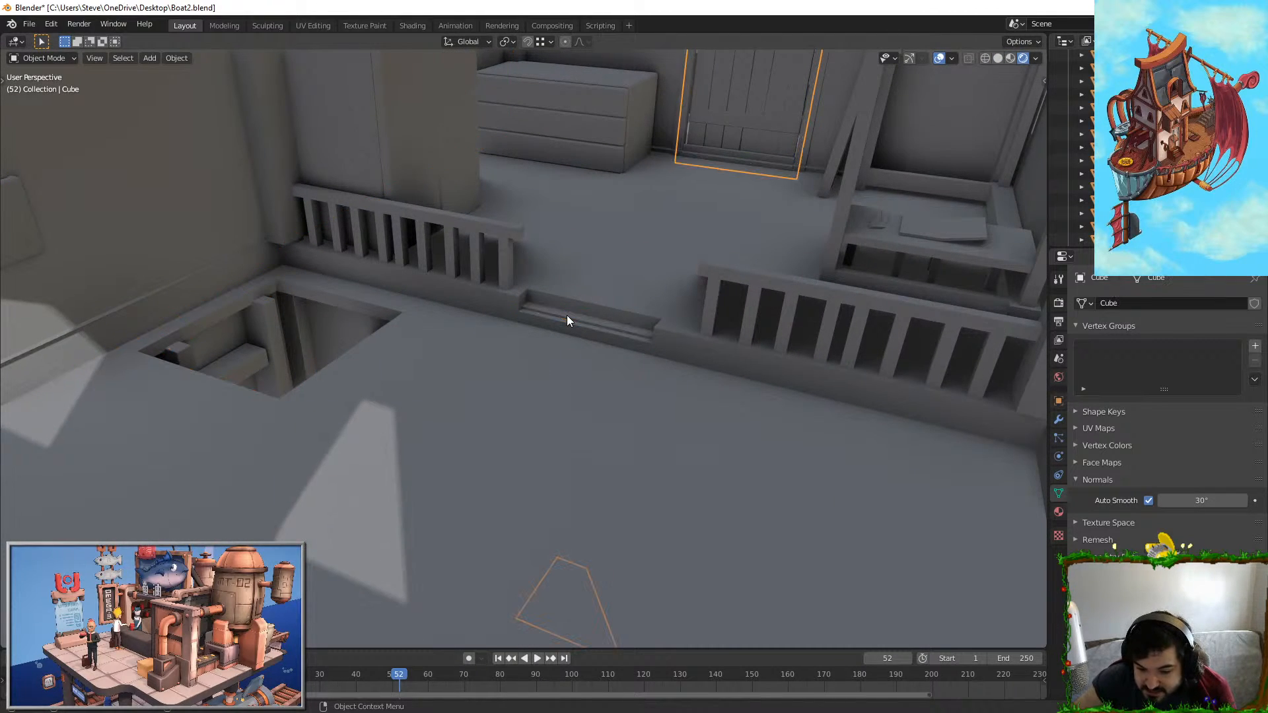
{"action": "left_click", "coordinate": [568, 321]}
{"action": "left_click", "coordinate": [568, 316]}
{"action": "left_click", "coordinate": [568, 316]}
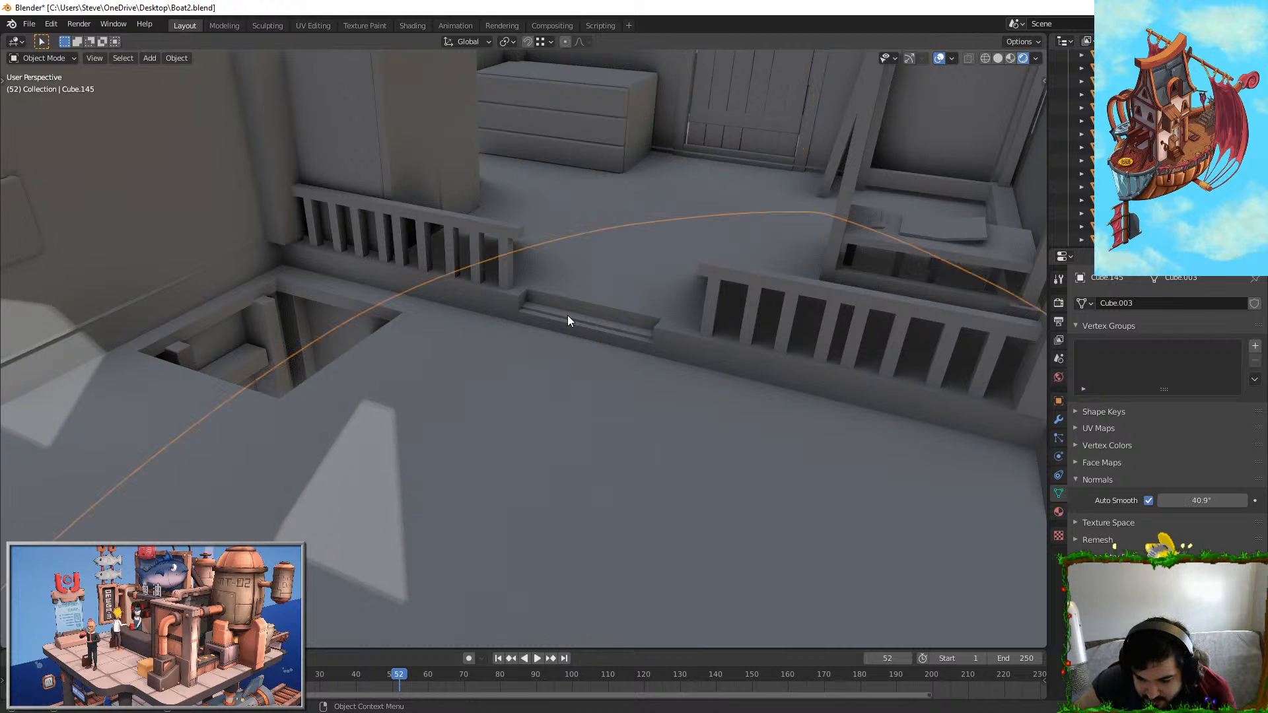
{"action": "left_click", "coordinate": [568, 316]}
{"action": "left_click", "coordinate": [568, 315]}
{"action": "left_click", "coordinate": [568, 315]}
{"action": "left_click", "coordinate": [568, 315]}
{"action": "left_click", "coordinate": [568, 315]}
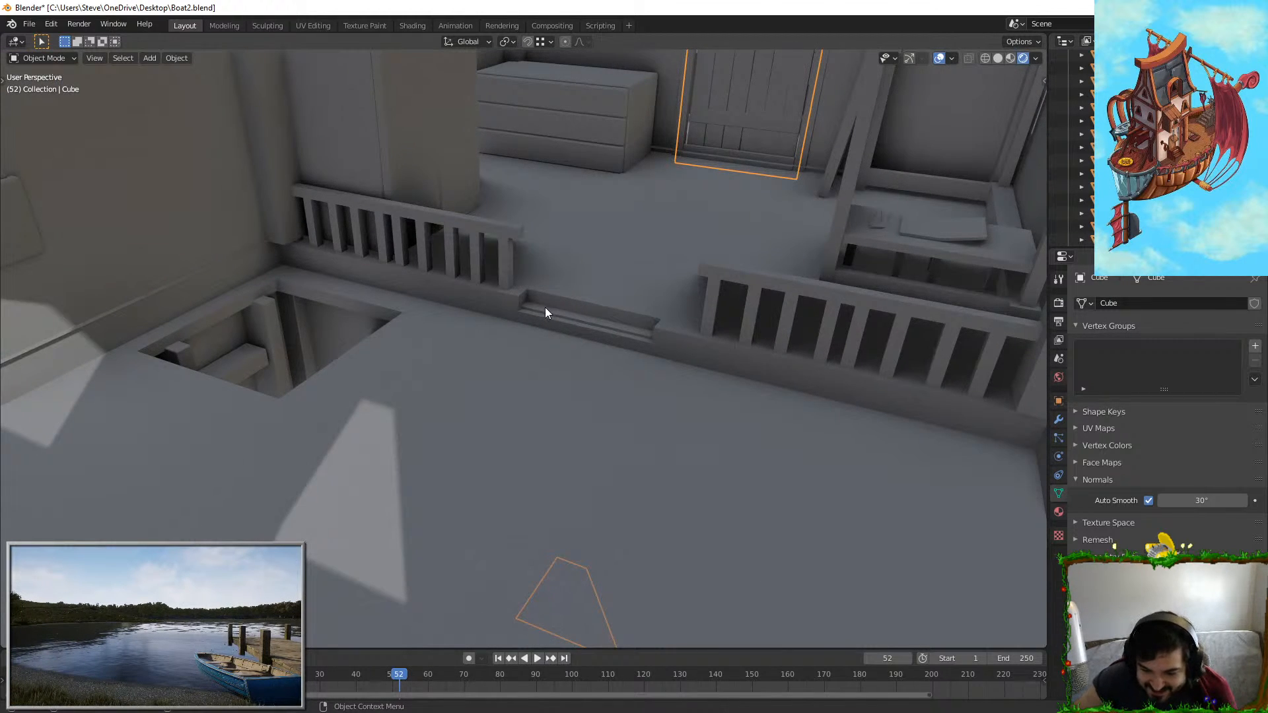
{"action": "left_click", "coordinate": [530, 308]}
{"action": "left_click", "coordinate": [530, 309]}
Step: Switch the viewport to solid shading and examine the recessed strip between the two railings up close
{"action": "left_click", "coordinate": [997, 58]}
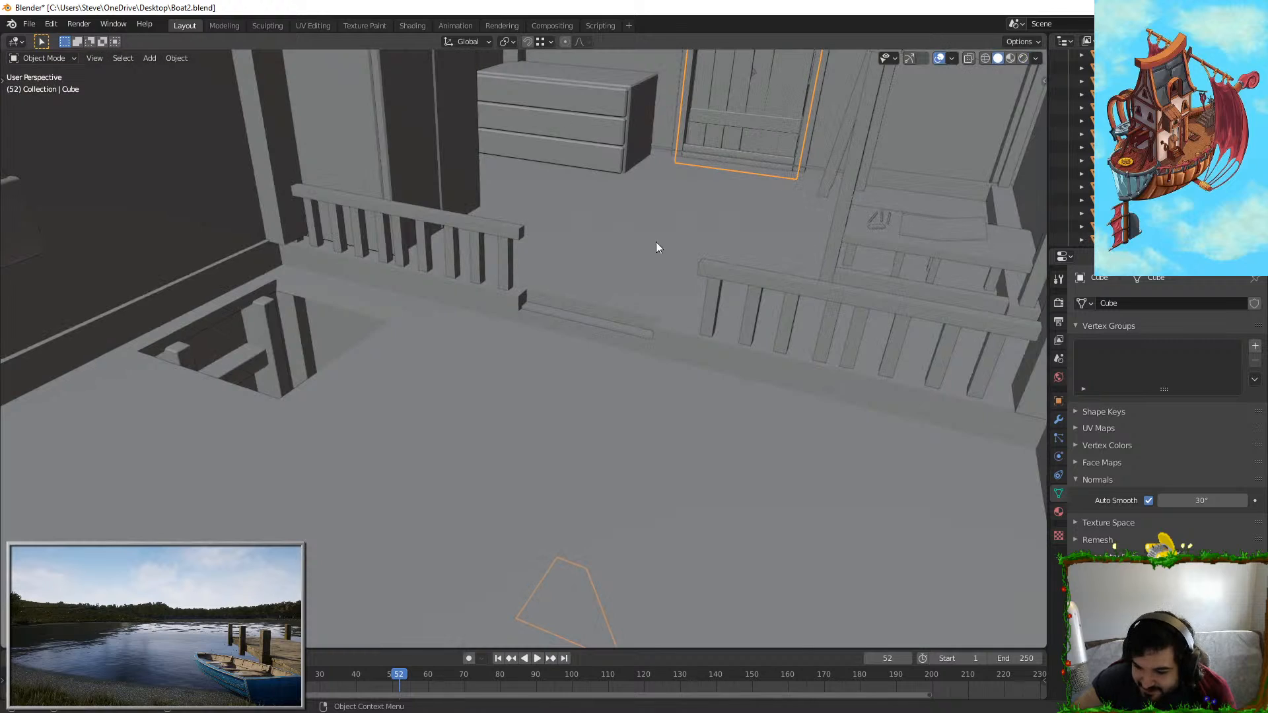
{"action": "left_click", "coordinate": [565, 317]}
{"action": "left_click", "coordinate": [561, 313]}
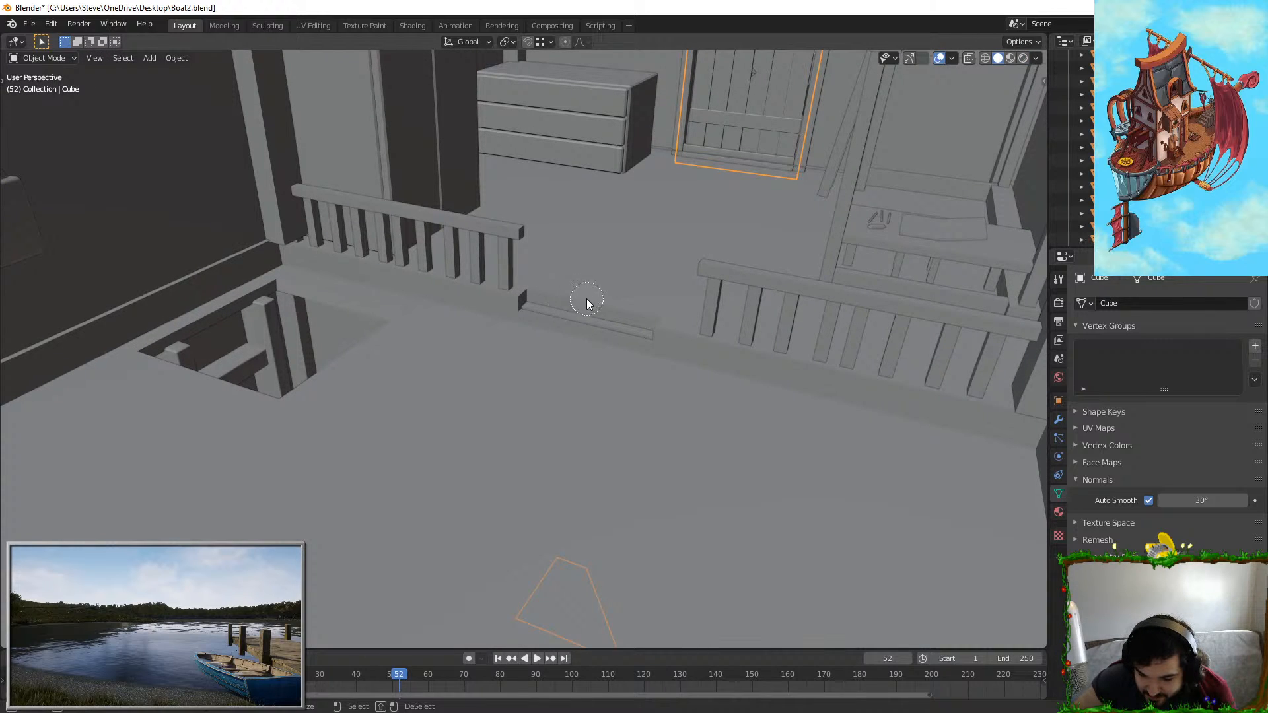
{"action": "left_click", "coordinate": [591, 363]}
{"action": "middle_click_drag", "start_coordinate": [590, 323], "coordinate": [603, 321]}
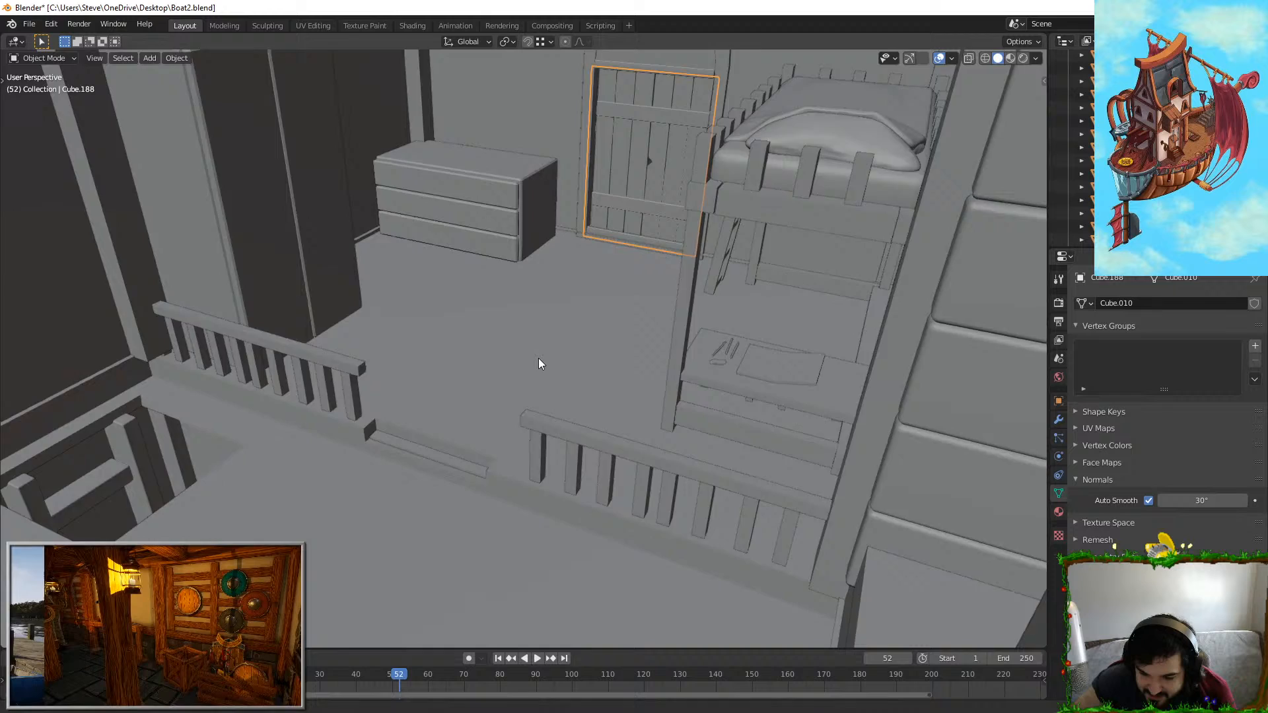
{"action": "middle_click_drag", "start_coordinate": [537, 358], "coordinate": [593, 344]}
{"action": "scroll", "coordinate": [592, 343], "scroll_direction": "up", "scroll_amount": 4}
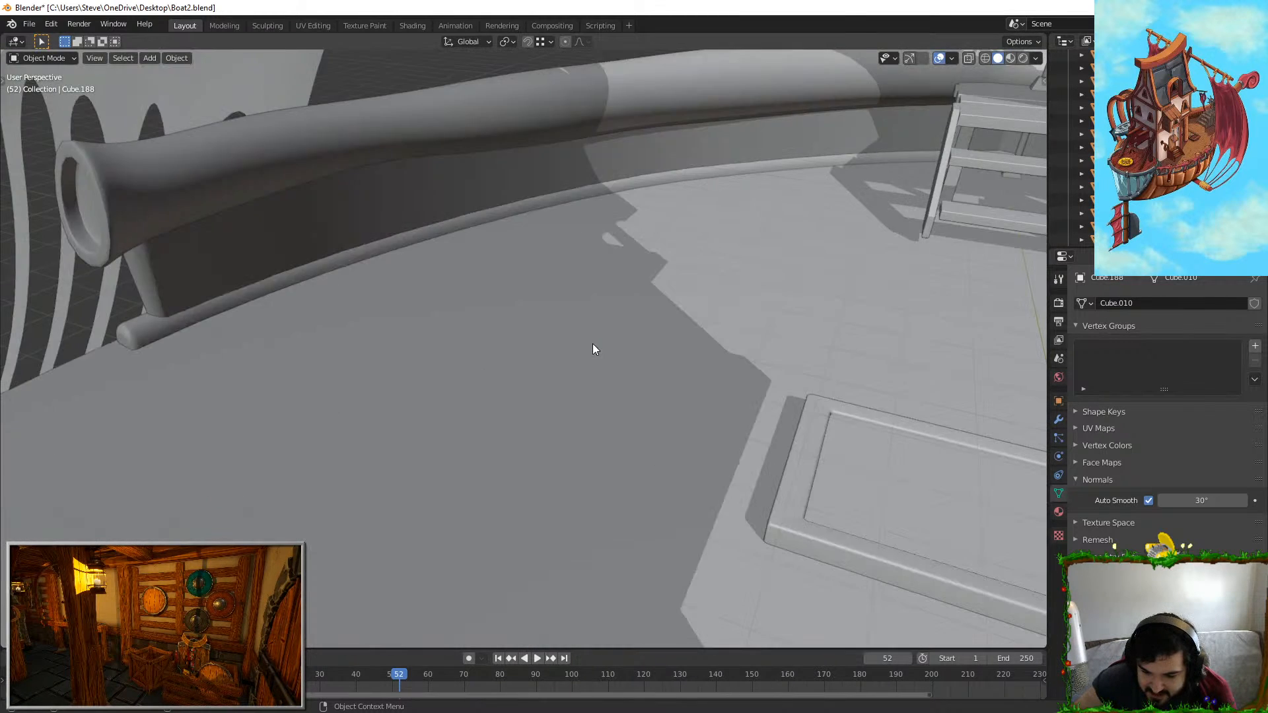
{"action": "scroll", "coordinate": [592, 344], "scroll_direction": "down", "scroll_amount": 3}
{"action": "key", "text": "shift+grave"}
{"action": "key", "text": "w"}
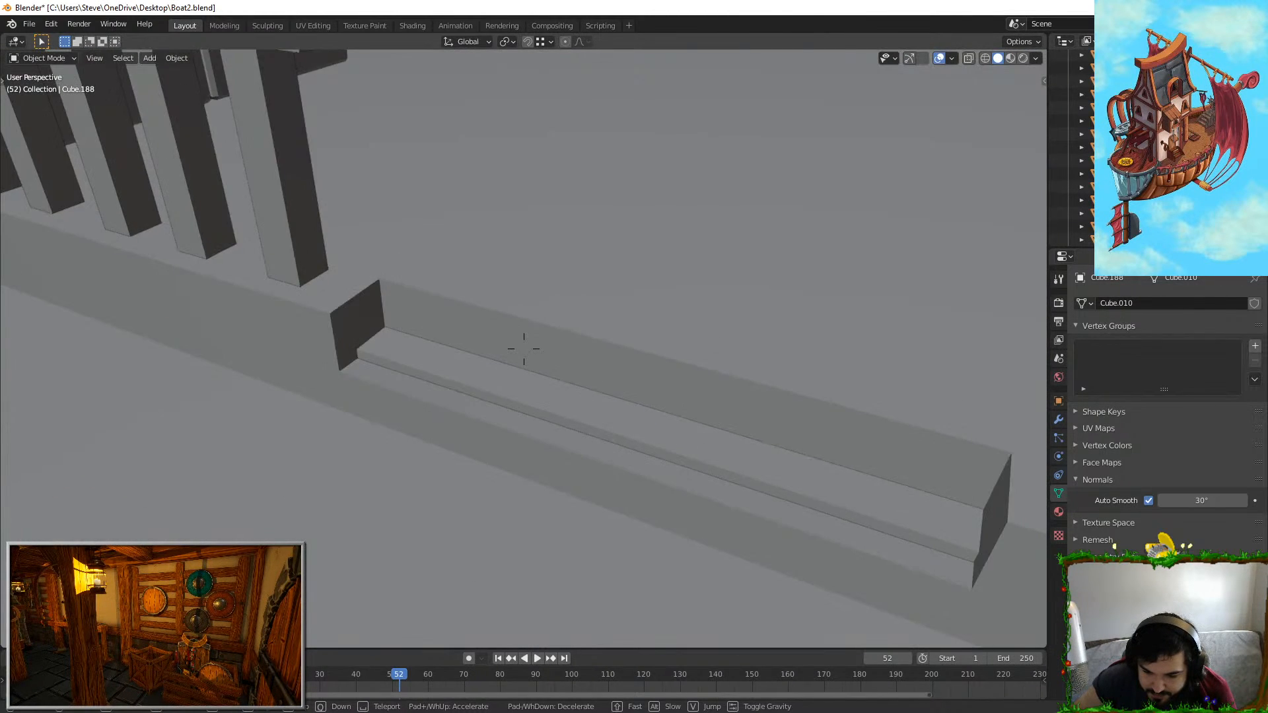
{"action": "left_click", "coordinate": [484, 369]}
Step: Try moving the objects overlapping in the gap between the railings to identify which one forms the strip
{"action": "left_click", "coordinate": [459, 367]}
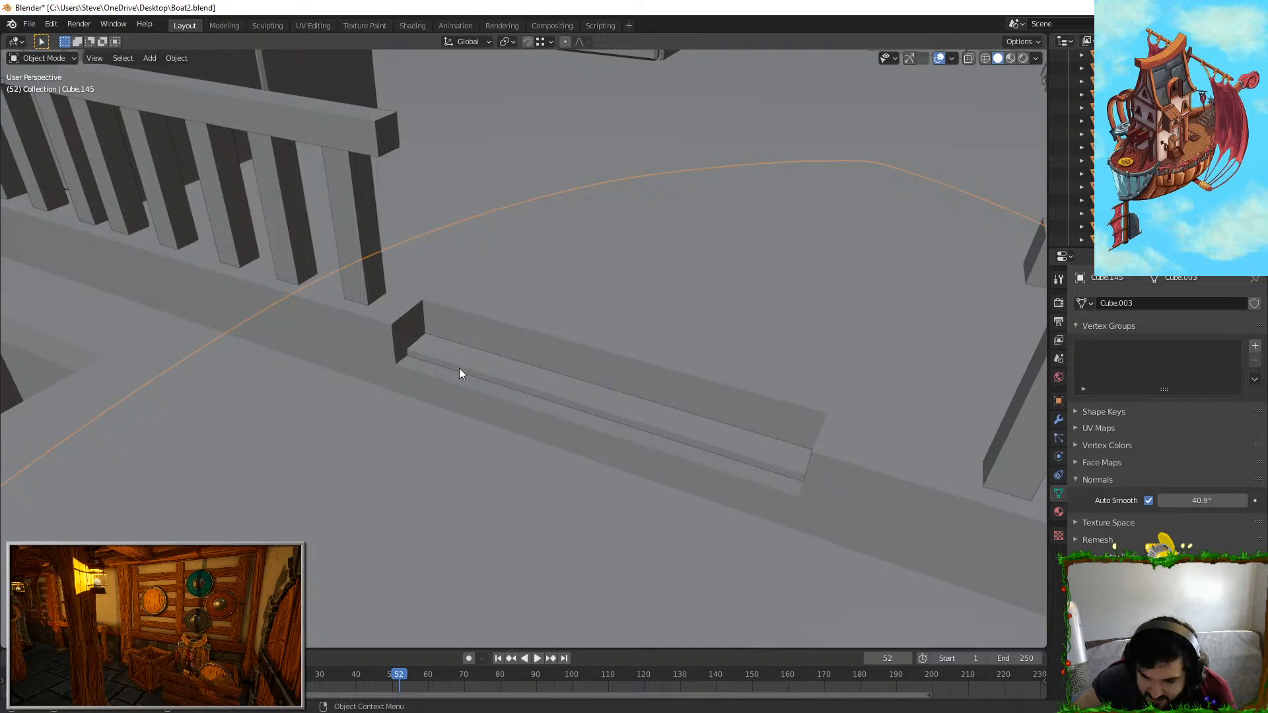
{"action": "key", "text": "g"}
{"action": "right_click", "coordinate": [482, 359]}
{"action": "key", "text": "ctrl+z"}
{"action": "left_click", "coordinate": [484, 365]}
{"action": "key", "text": "g"}
{"action": "right_click", "coordinate": [484, 346]}
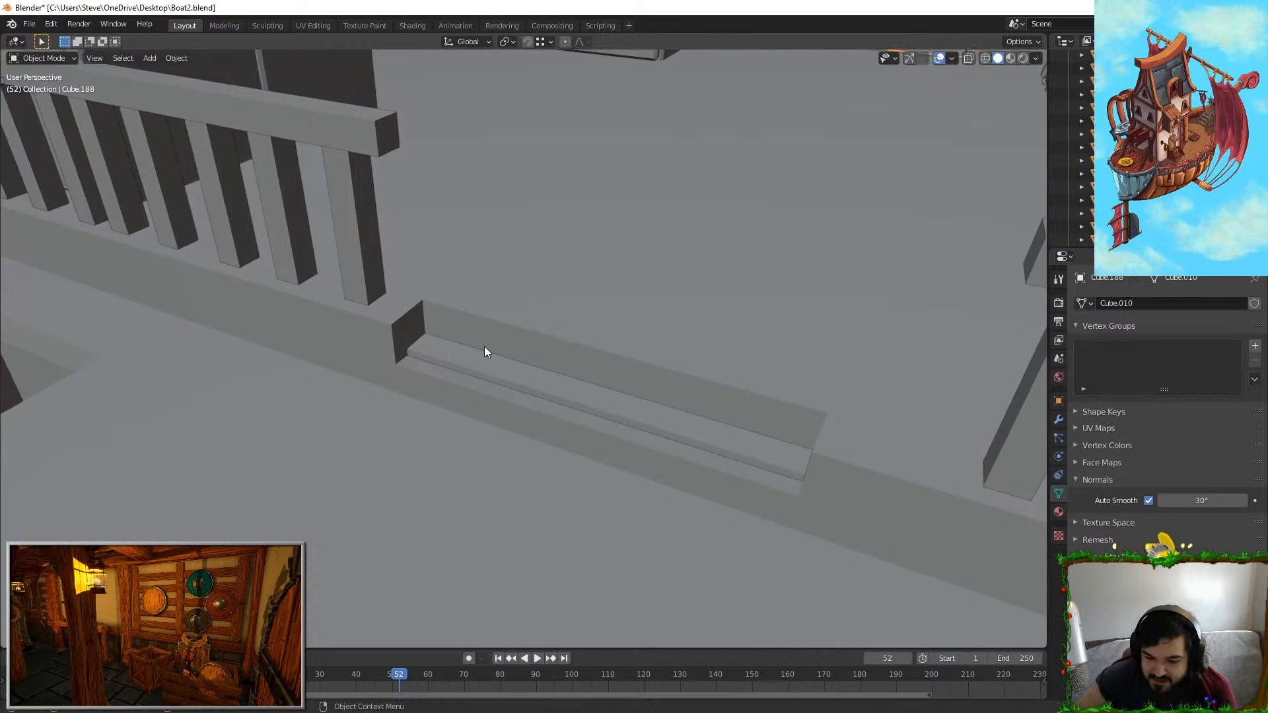
{"action": "key", "text": "g"}
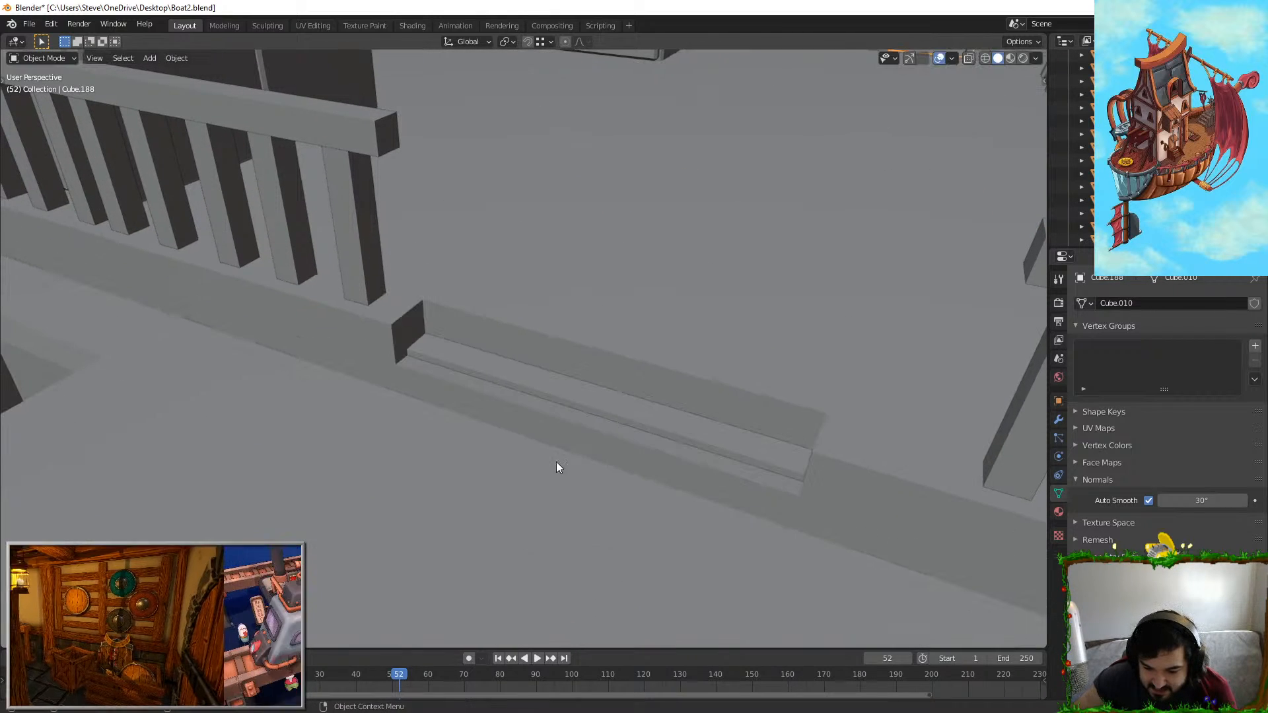
Step: Select the house shell through the railing gap and test-move it to identify which geometry it contains
{"action": "left_click", "coordinate": [505, 457]}
{"action": "left_click", "coordinate": [498, 369]}
{"action": "middle_click_drag", "start_coordinate": [498, 370], "coordinate": [468, 352]}
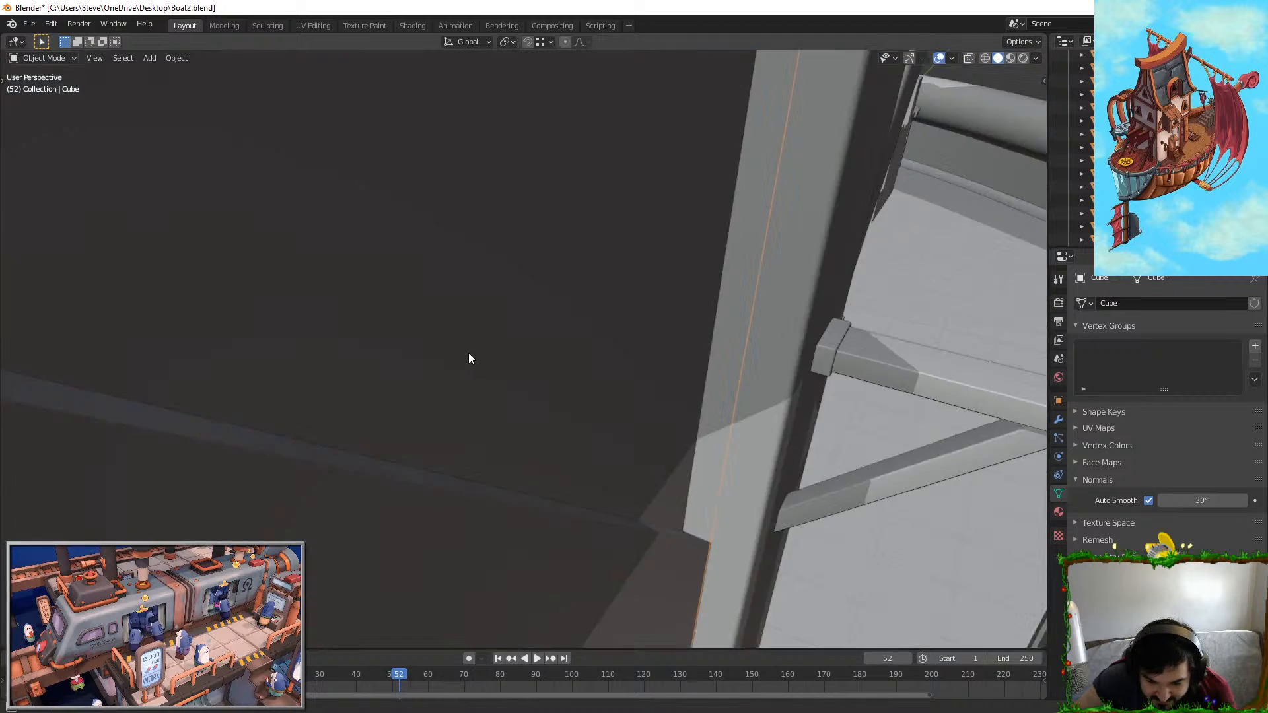
{"action": "scroll", "coordinate": [463, 355], "scroll_direction": "down", "scroll_amount": 5}
{"action": "key", "text": "KP_Decimal"}
{"action": "scroll", "coordinate": [484, 355], "scroll_direction": "up", "scroll_amount": 10}
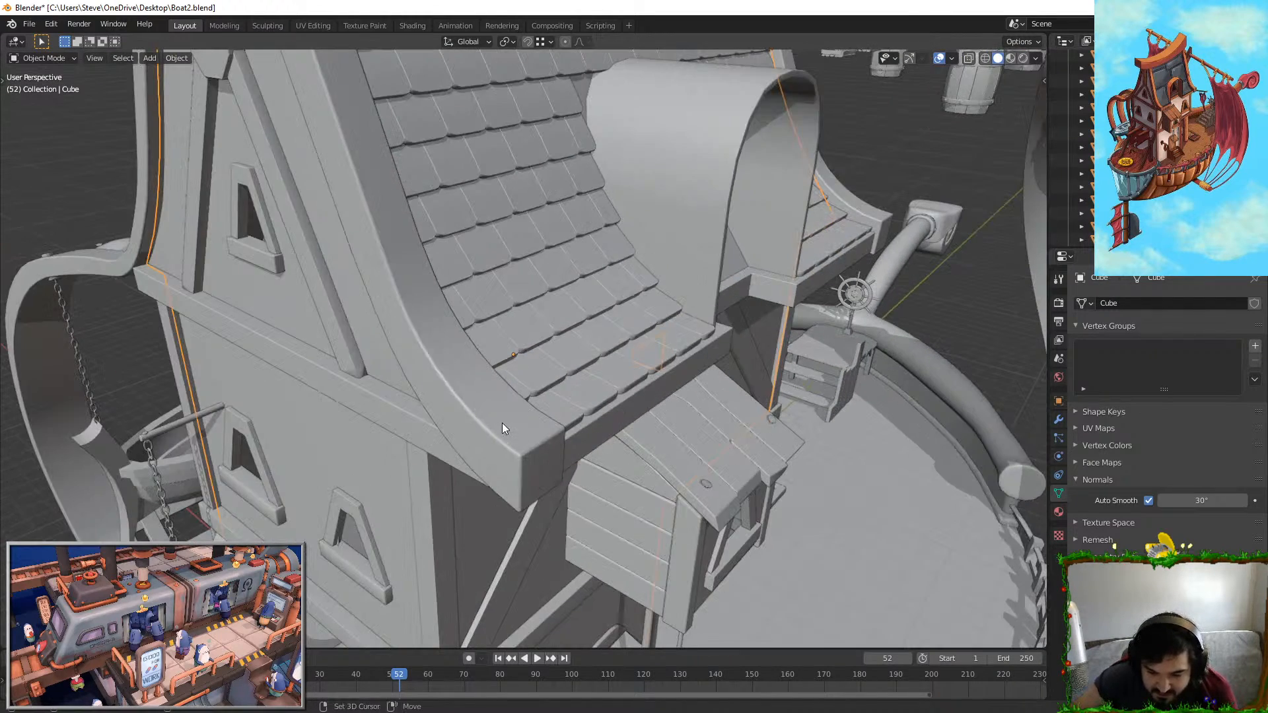
{"action": "key", "text": "g"}
{"action": "right_click", "coordinate": [591, 288]}
Step: Isolate the house shell by hiding all other objects and open its mesh for editing
{"action": "key", "text": "Tab"}
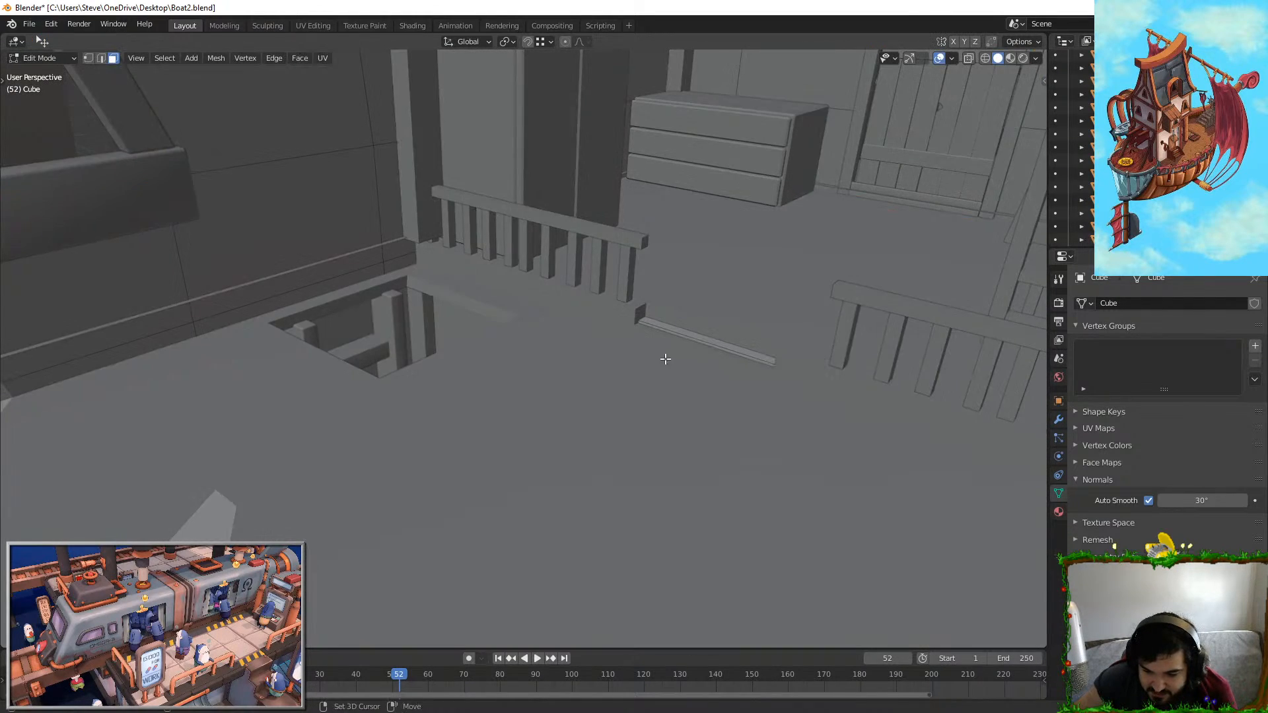
{"action": "middle_click_drag", "start_coordinate": [667, 359], "coordinate": [569, 346]}
{"action": "key", "text": "Tab"}
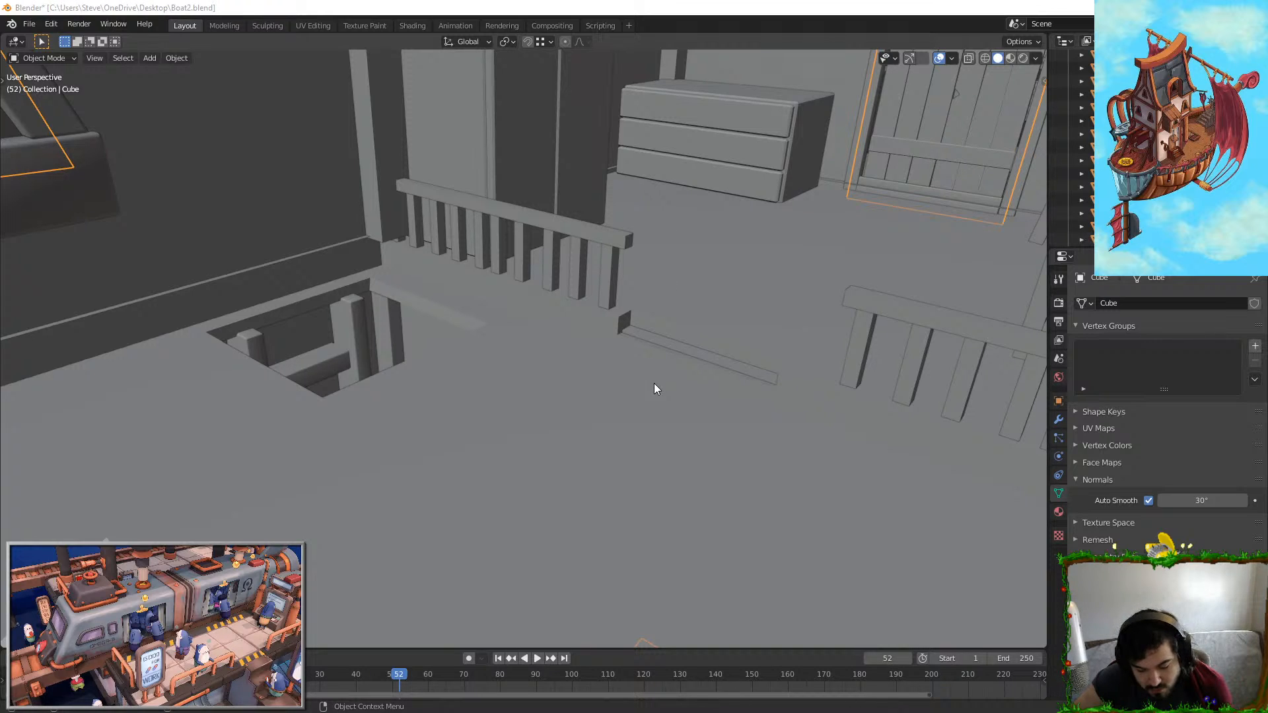
{"action": "right_click", "coordinate": [676, 350]}
{"action": "key", "text": "shift+h"}
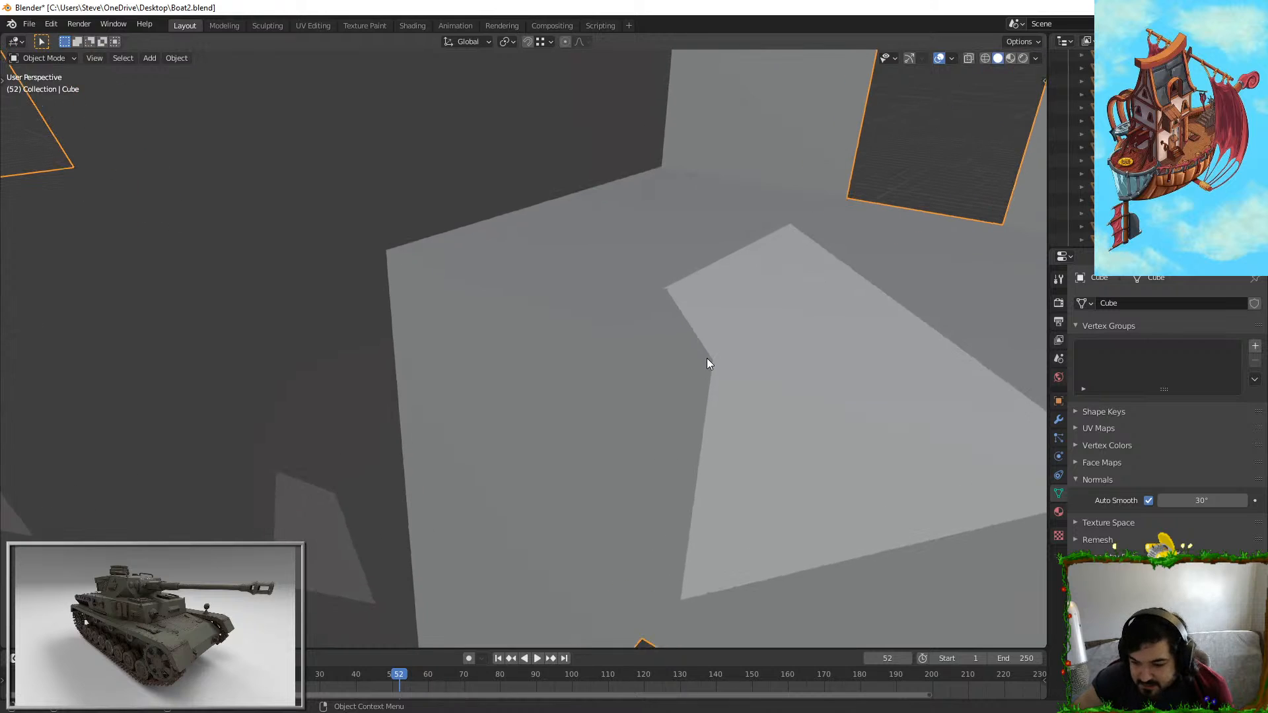
{"action": "key", "text": "ctrl+z"}
{"action": "key", "text": "KP_Decimal"}
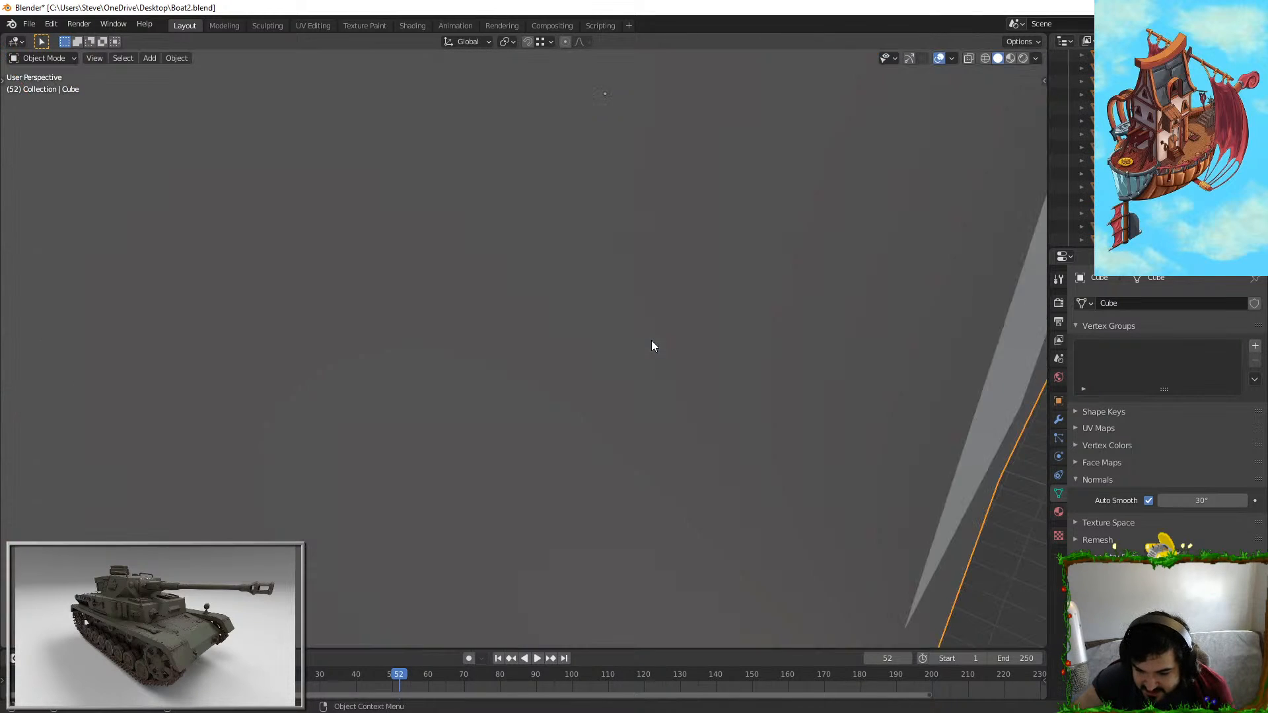
{"action": "key", "text": "Tab"}
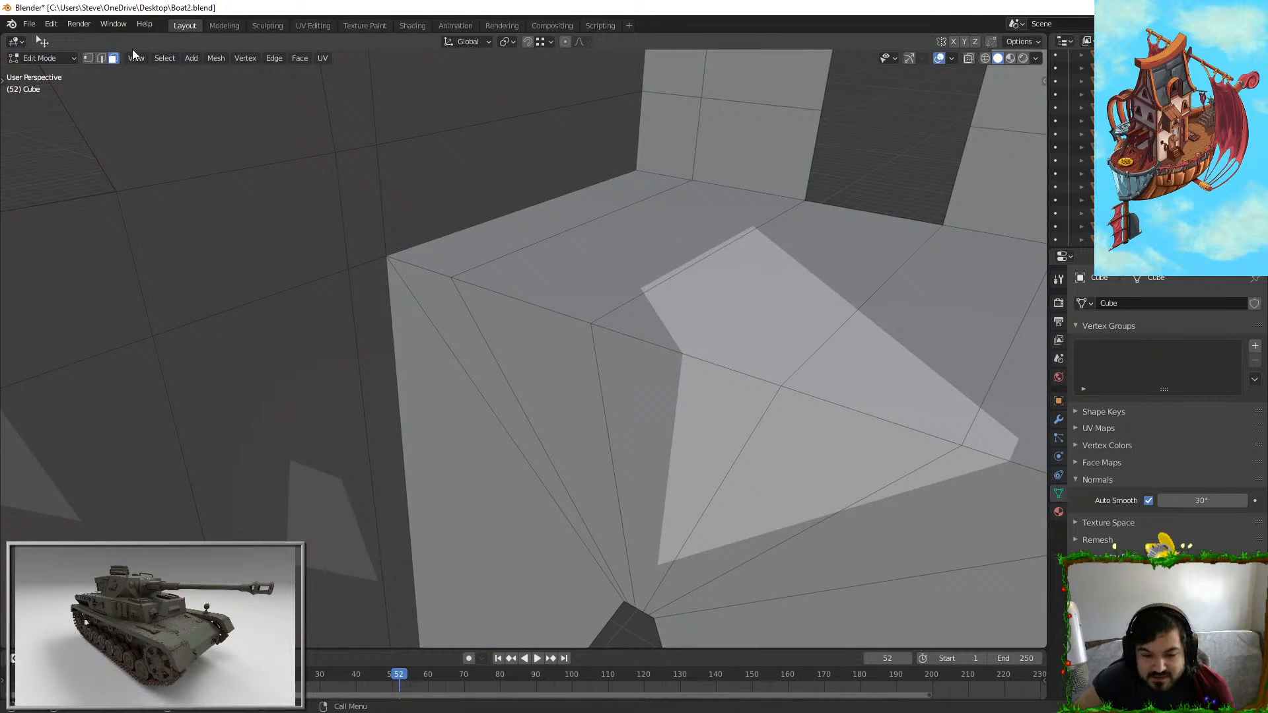
Step: Select the house shell's raised interior floor faces, lower them slightly, and unhide the other objects
{"action": "left_click", "coordinate": [478, 231]}
{"action": "left_click", "coordinate": [529, 266], "text": "shift"}
{"action": "left_click", "coordinate": [732, 291], "text": "shift"}
{"action": "left_click", "coordinate": [886, 311], "text": "shift"}
{"action": "middle_click_drag", "start_coordinate": [885, 311], "coordinate": [792, 304]}
{"action": "left_click", "coordinate": [792, 304], "text": "shift"}
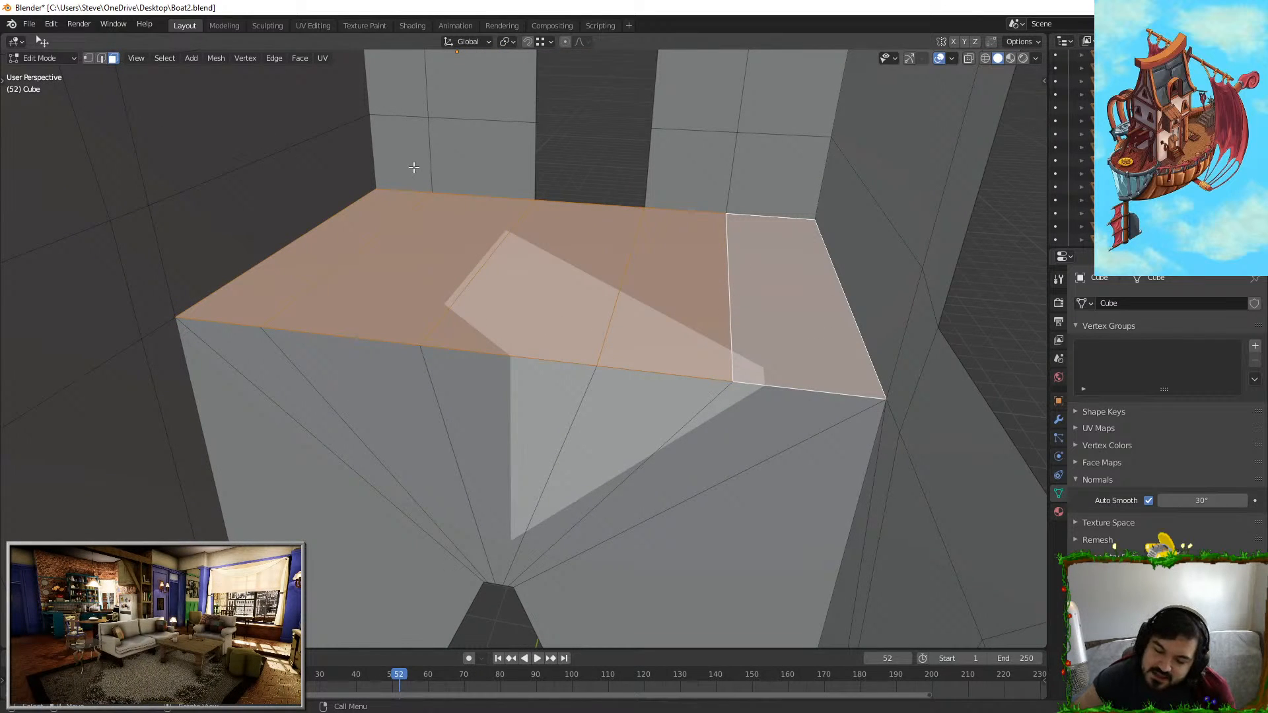
{"action": "key", "text": "Tab"}
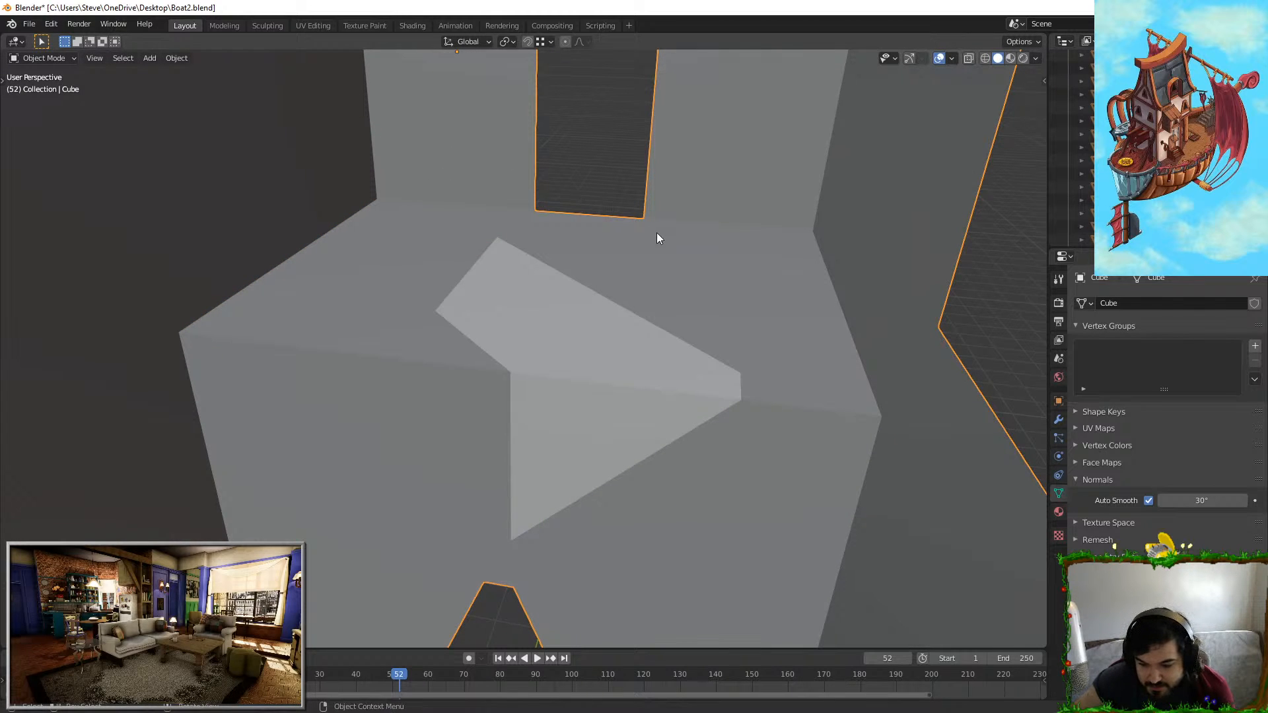
{"action": "scroll", "coordinate": [656, 238], "scroll_direction": "down", "scroll_amount": 5}
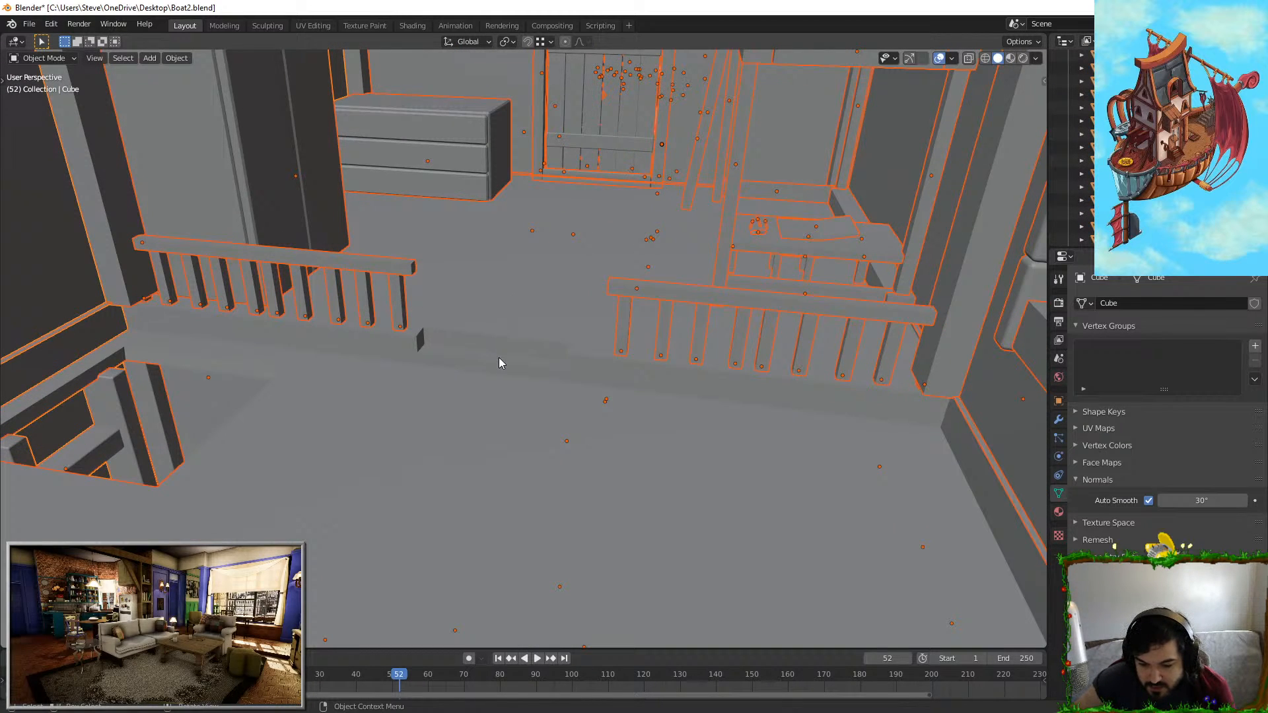
Step: Open the lower-storey corner posts' mesh and select all of their top faces in X-ray view
{"action": "middle_click_drag", "start_coordinate": [736, 345], "coordinate": [670, 377]}
{"action": "scroll", "coordinate": [532, 375], "scroll_direction": "up", "scroll_amount": 2}
{"action": "left_click", "coordinate": [612, 351]}
{"action": "scroll", "coordinate": [611, 351], "scroll_direction": "up", "scroll_amount": 2}
{"action": "key", "text": "Tab"}
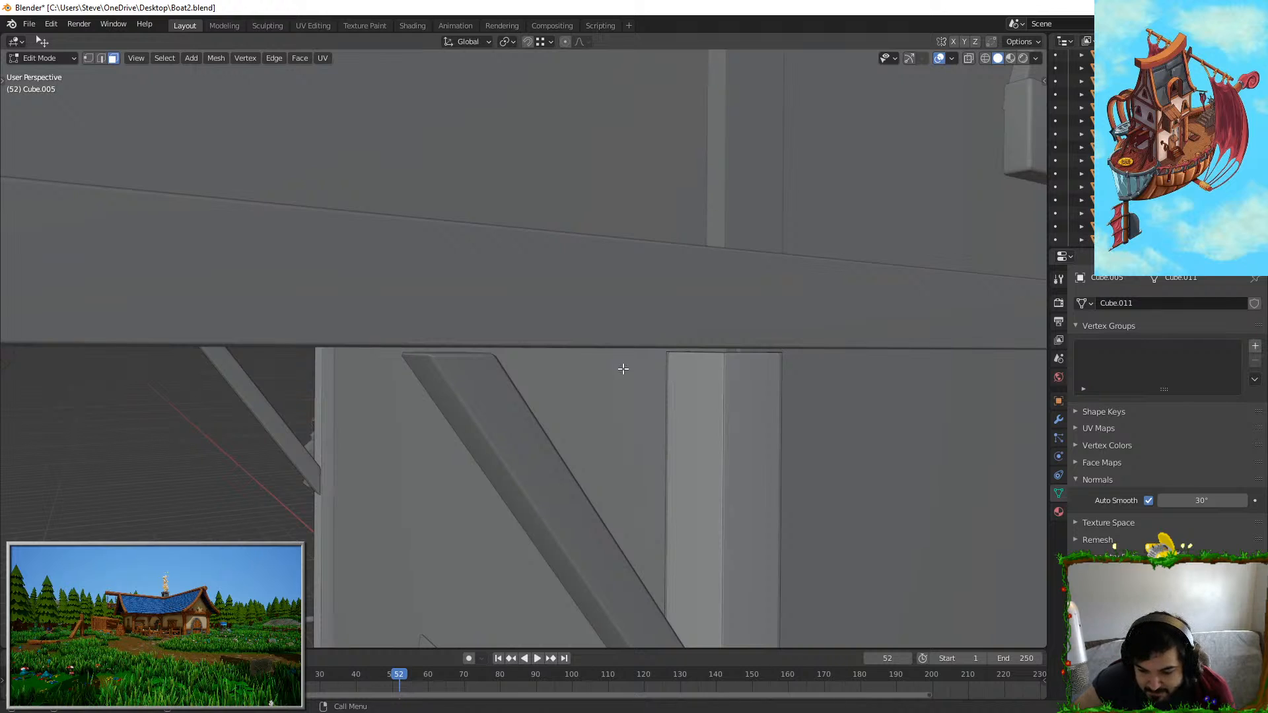
{"action": "scroll", "coordinate": [622, 368], "scroll_direction": "down", "scroll_amount": 2}
{"action": "left_click", "coordinate": [969, 59]}
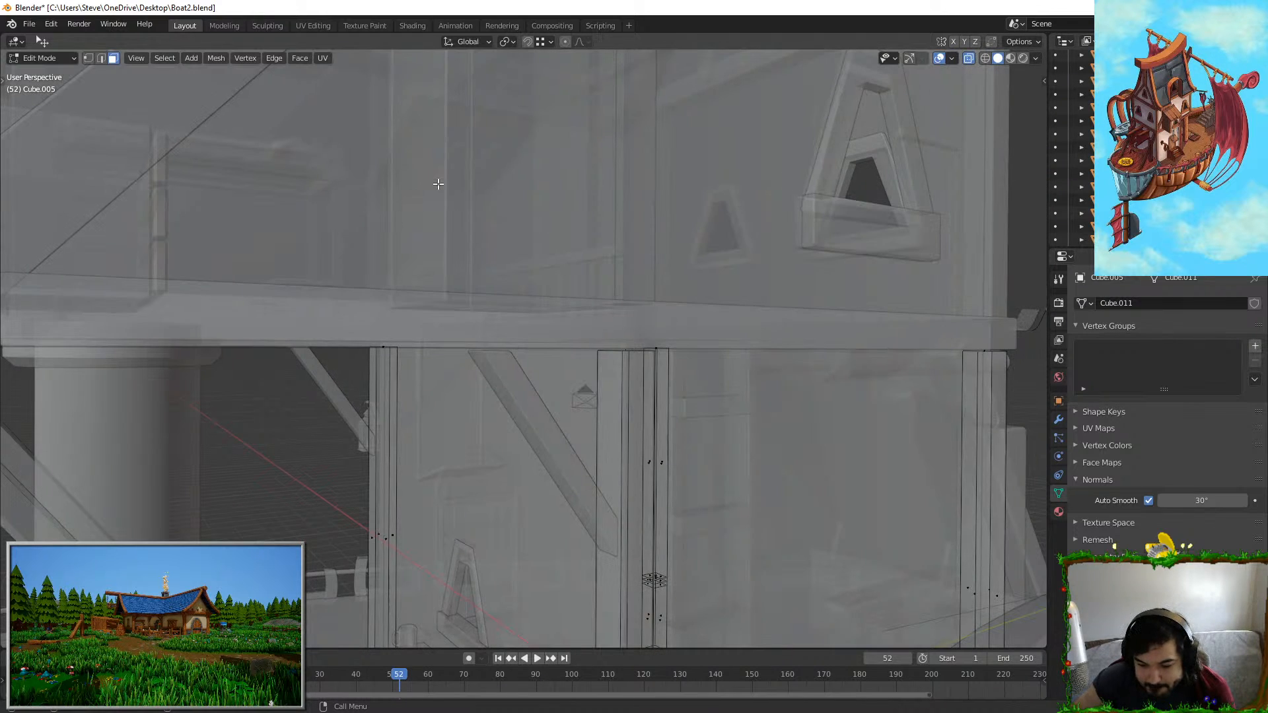
{"action": "key", "text": "c"}
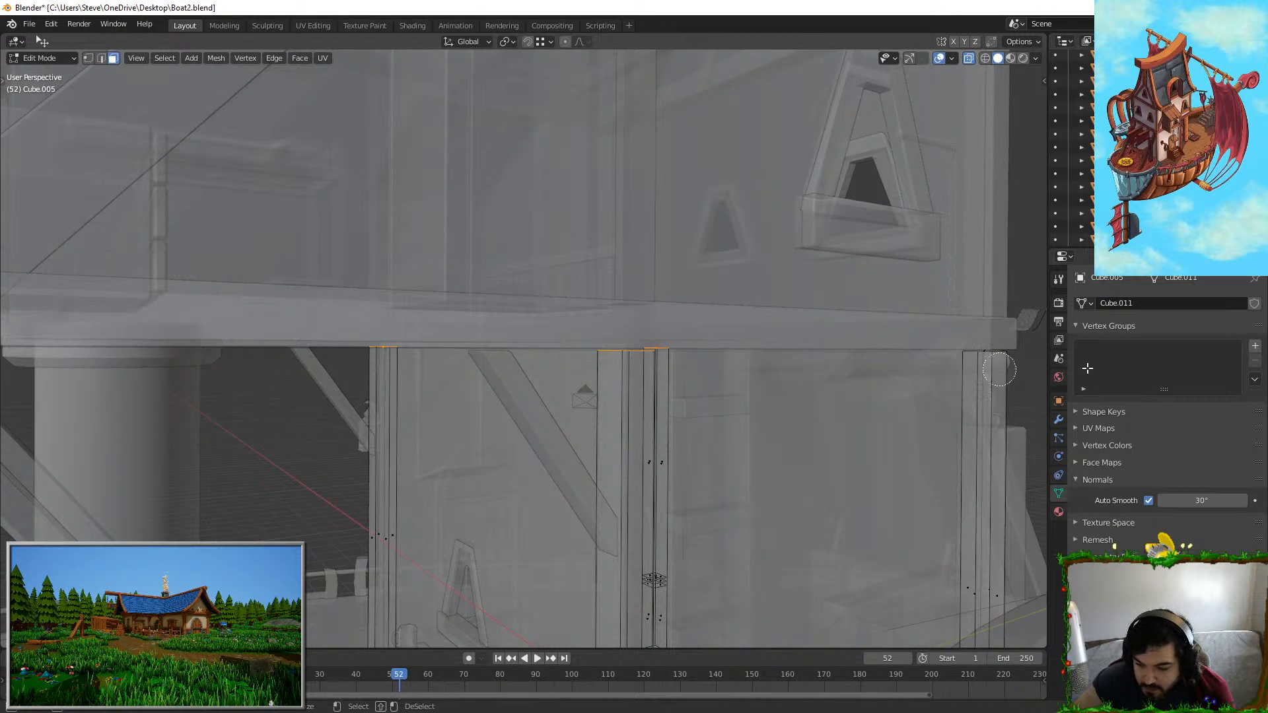
{"action": "right_click", "coordinate": [988, 345]}
Step: Raise the selected post tops along Z in front view to meet the beam above, and turn off X-ray
{"action": "mouse_move", "coordinate": [964, 337]}
{"action": "middle_mouse_down"}
{"action": "mouse_move", "coordinate": [699, 319]}
{"action": "mouse_move", "coordinate": [778, 320]}
{"action": "mouse_move", "coordinate": [767, 335]}
{"action": "middle_mouse_up"}
{"action": "scroll", "coordinate": [706, 305], "scroll_direction": "up", "scroll_amount": 2}
{"action": "middle_click_drag", "start_coordinate": [715, 299], "coordinate": [603, 334]}
{"action": "key", "text": "KP_1"}
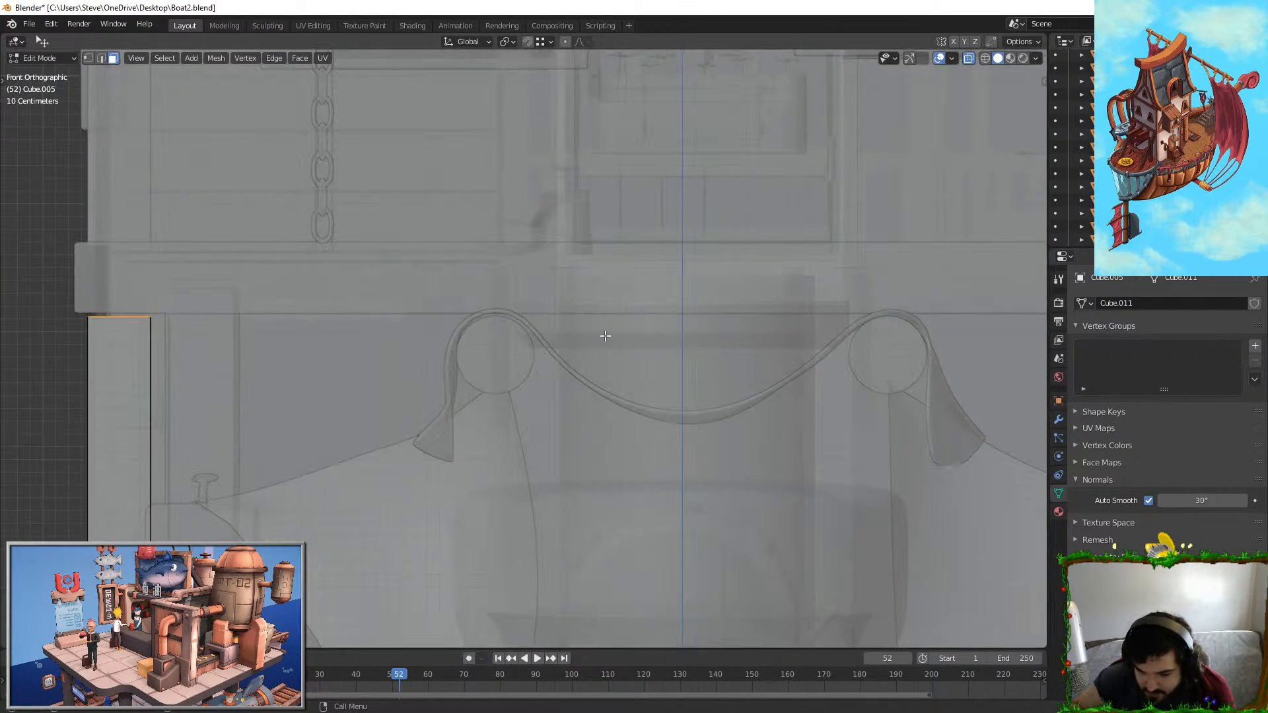
{"action": "middle_click_drag", "start_coordinate": [285, 366], "coordinate": [599, 348], "text": "shift"}
{"action": "scroll", "coordinate": [509, 323], "scroll_direction": "up", "scroll_amount": 3}
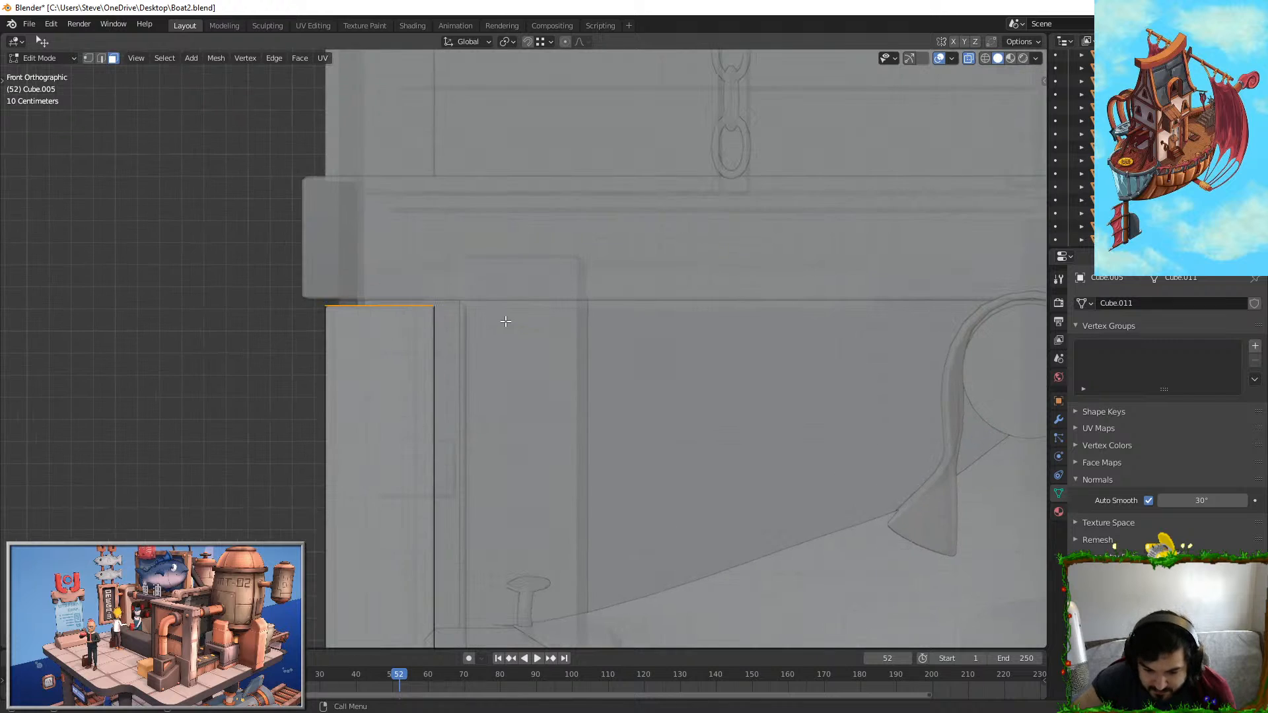
{"action": "middle_click_drag", "start_coordinate": [504, 320], "coordinate": [505, 311]}
{"action": "key", "text": "KP_1"}
{"action": "key", "text": "g"}
{"action": "key", "text": "z"}
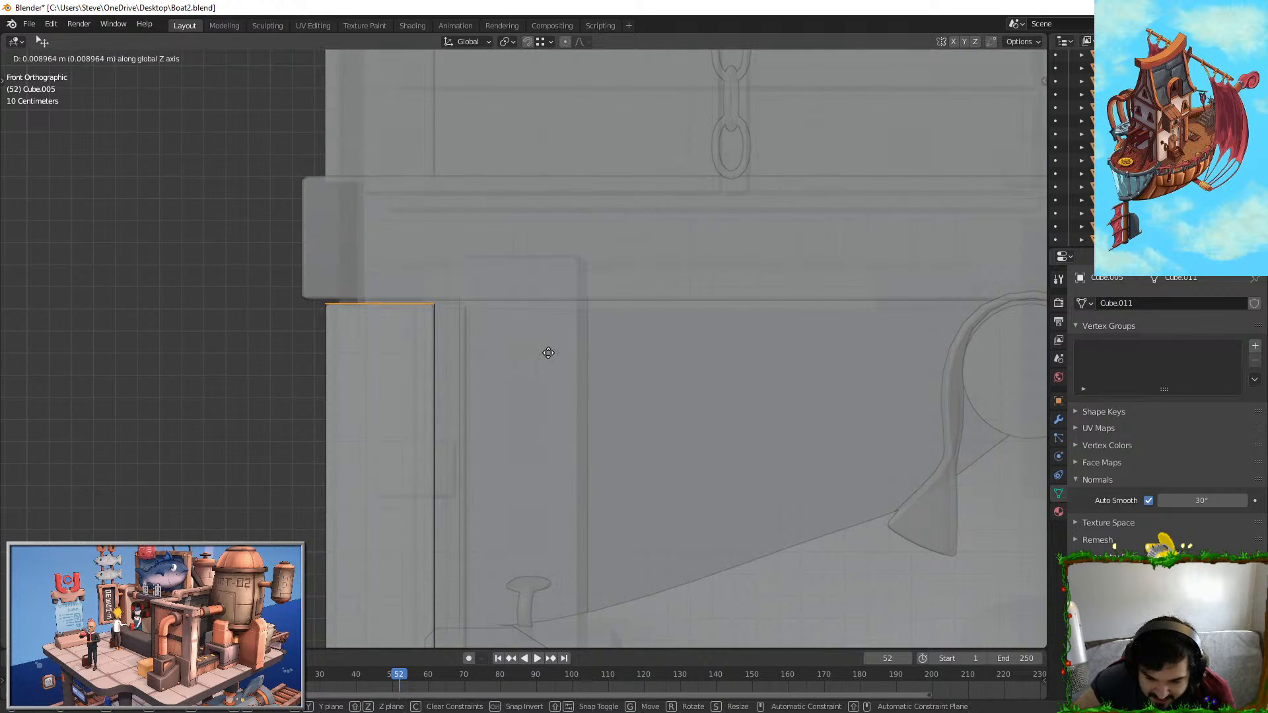
{"action": "left_click", "coordinate": [552, 348]}
{"action": "key", "text": "Tab"}
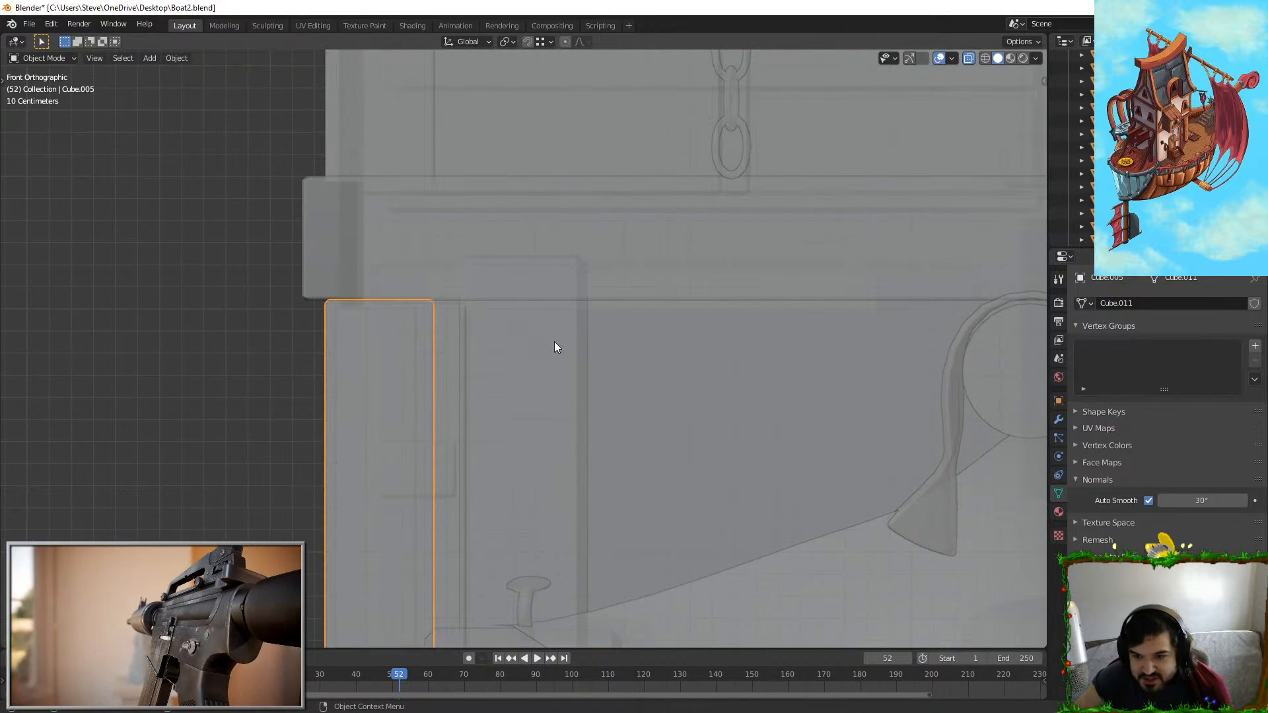
{"action": "scroll", "coordinate": [553, 342], "scroll_direction": "down", "scroll_amount": 1}
{"action": "middle_click_drag", "start_coordinate": [553, 343], "coordinate": [581, 350]}
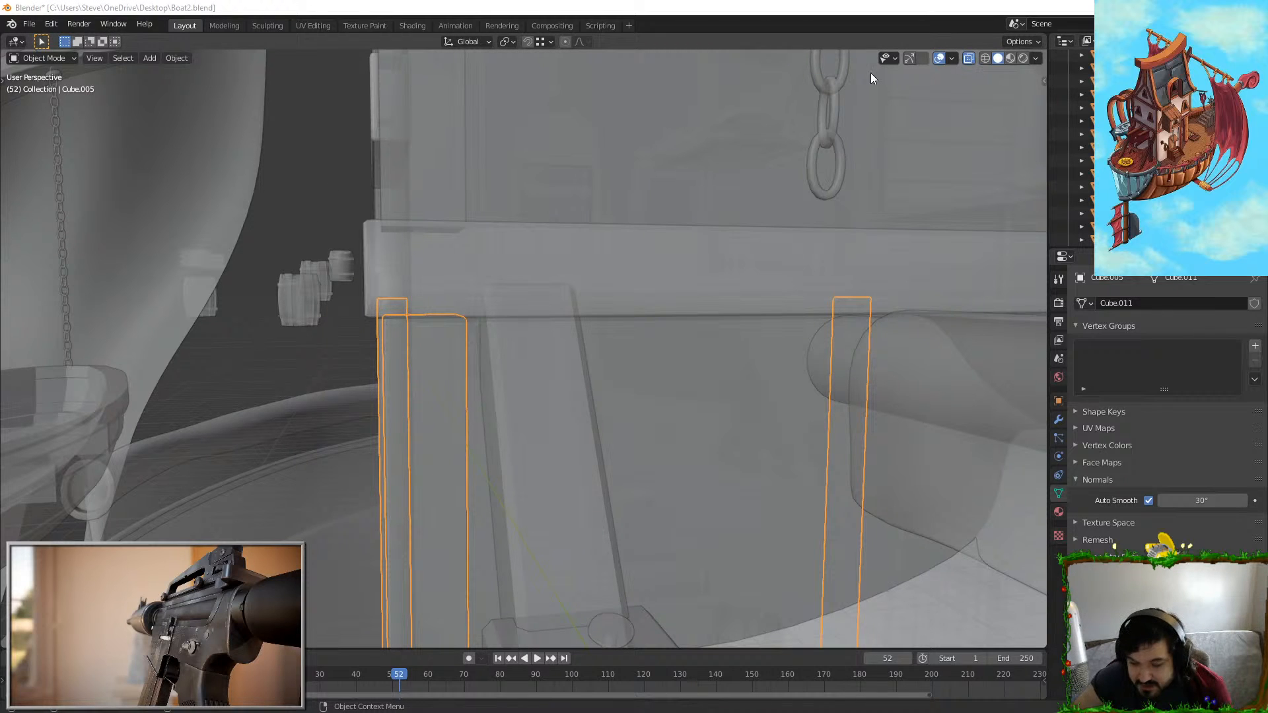
{"action": "left_click", "coordinate": [968, 58]}
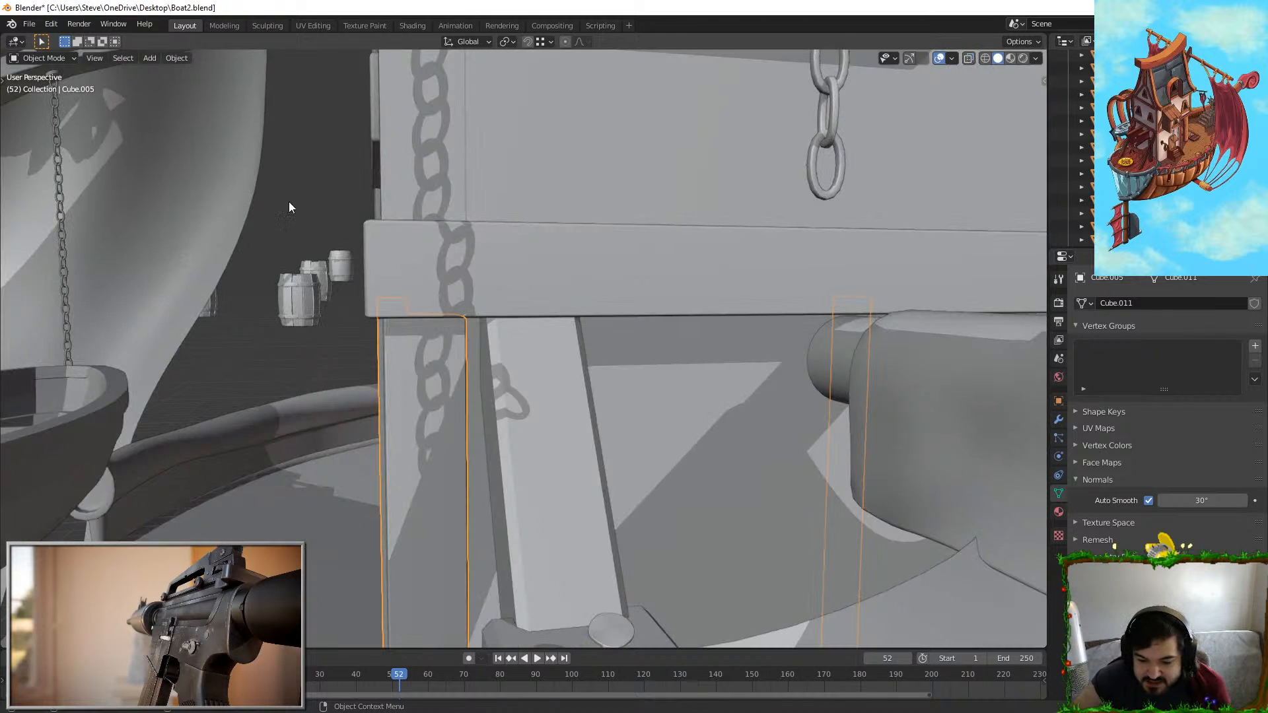
{"action": "left_click", "coordinate": [288, 203]}
Step: Open the mesh of the cloth draped over the poles and move a vertex on its lower hem
{"action": "scroll", "coordinate": [290, 204], "scroll_direction": "down", "scroll_amount": 4}
{"action": "middle_click_drag", "start_coordinate": [291, 203], "coordinate": [606, 351]}
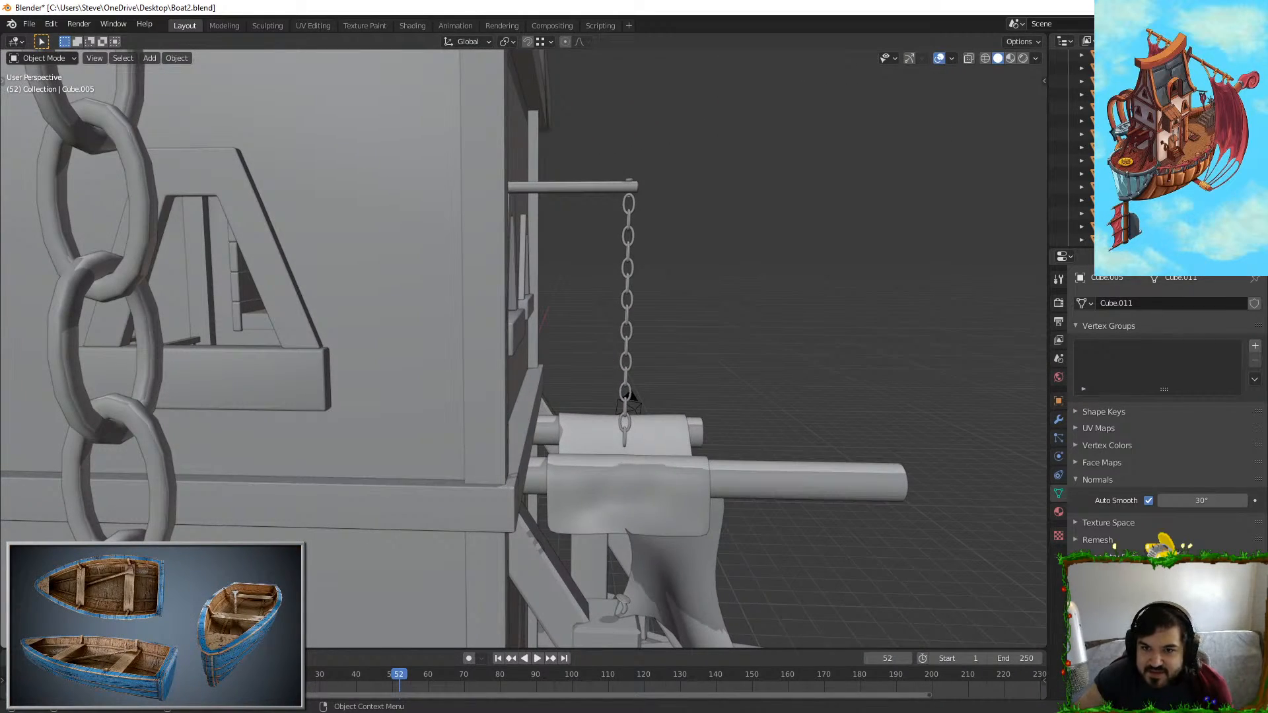
{"action": "middle_click_drag", "start_coordinate": [683, 368], "coordinate": [640, 398]}
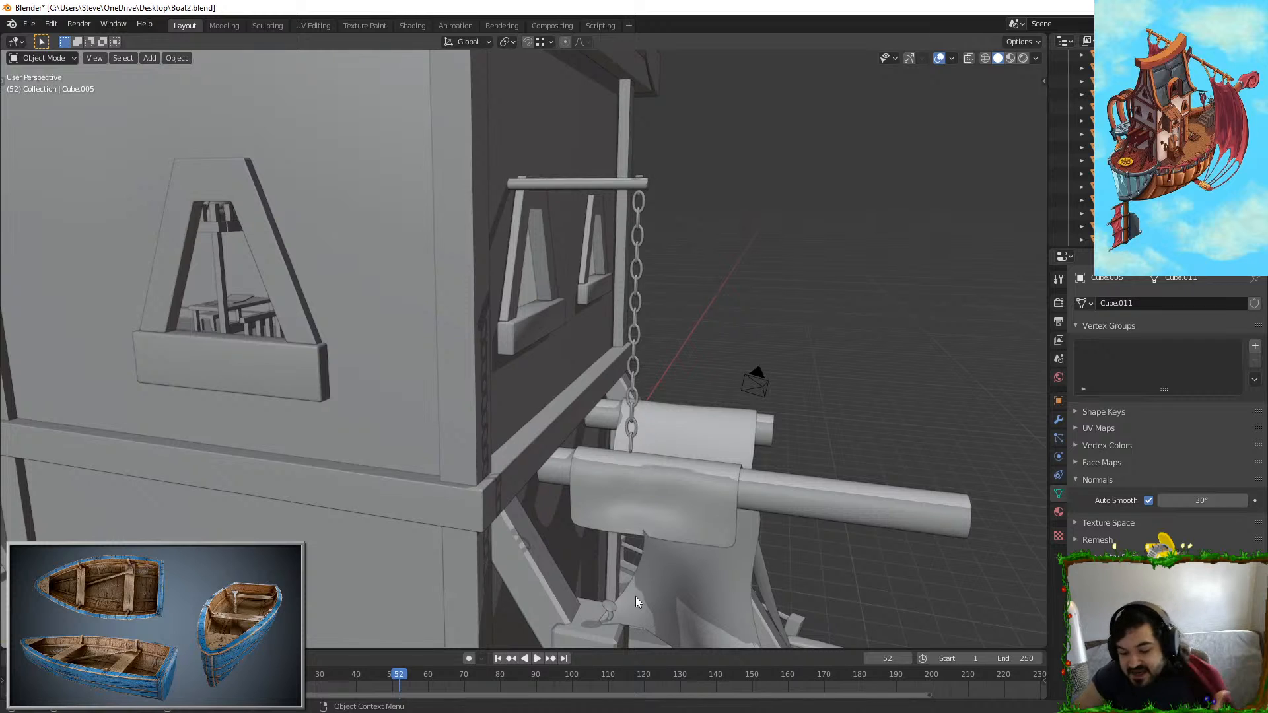
{"action": "middle_click_drag", "start_coordinate": [635, 596], "coordinate": [564, 545]}
{"action": "left_click", "coordinate": [602, 436]}
{"action": "key", "text": "Tab"}
{"action": "key", "text": "KP_Decimal"}
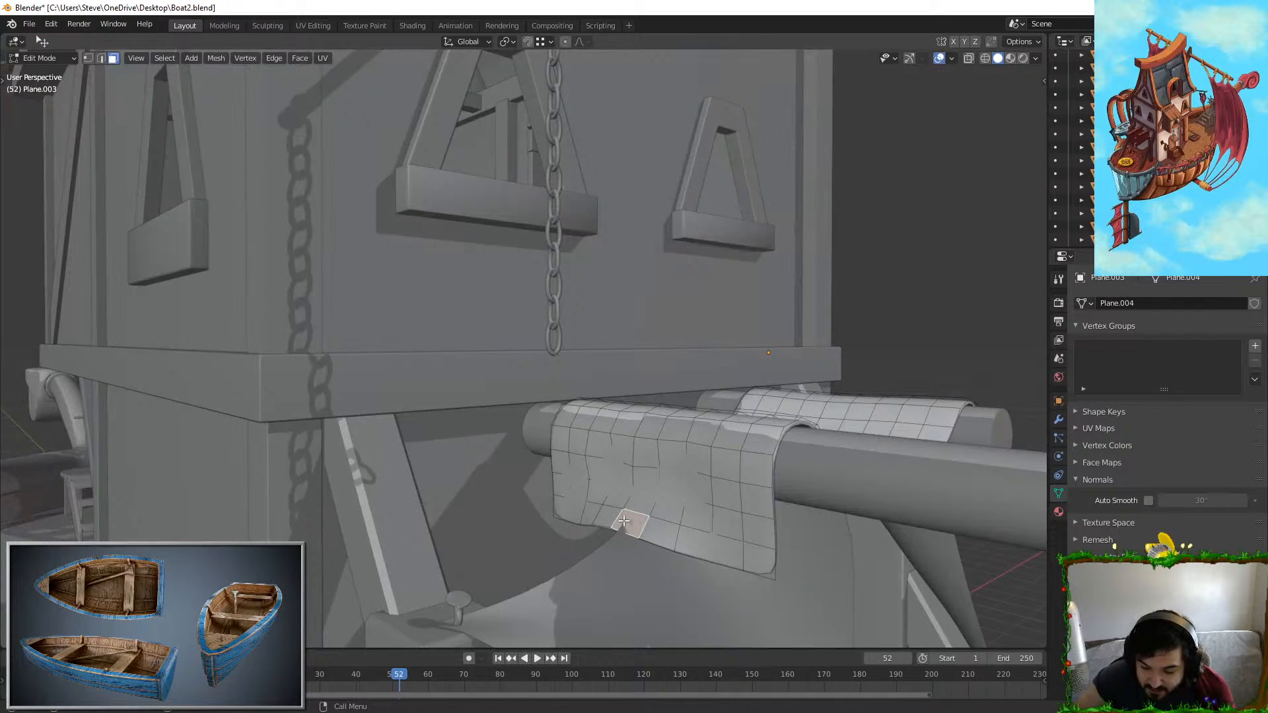
{"action": "left_click", "coordinate": [609, 529]}
{"action": "middle_click_drag", "start_coordinate": [603, 532], "coordinate": [573, 503], "text": "shift"}
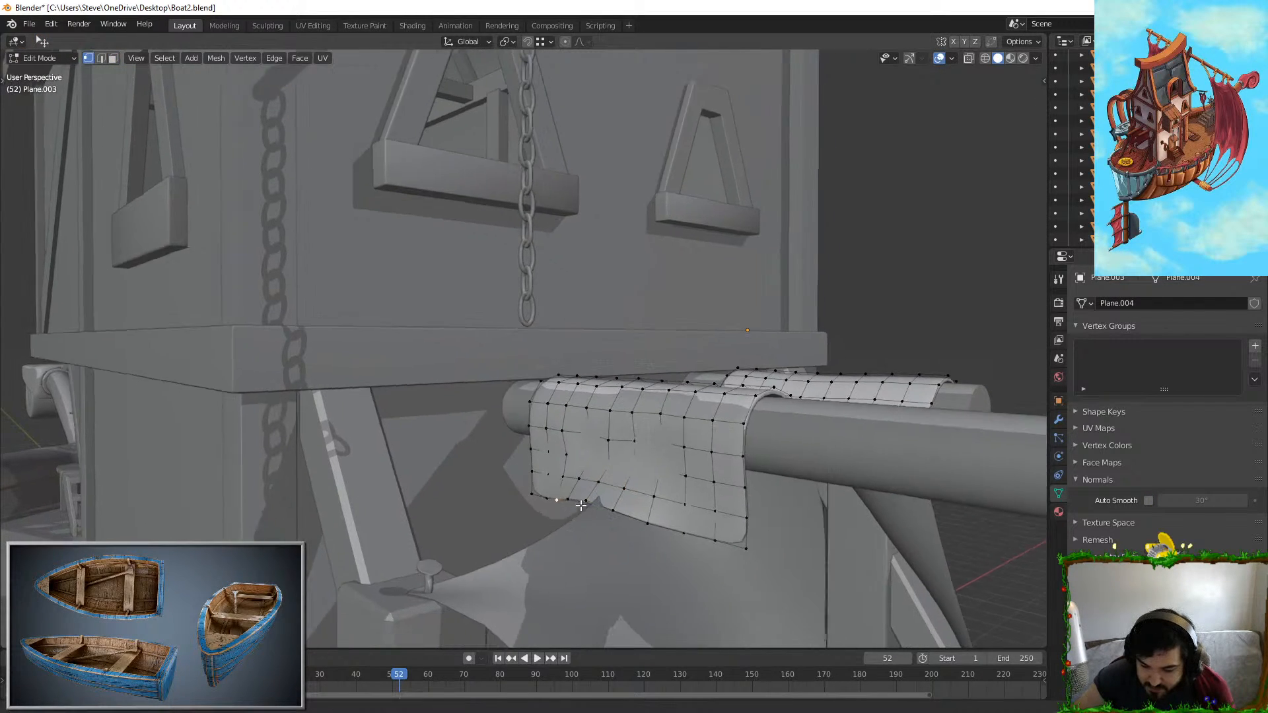
{"action": "scroll", "coordinate": [573, 503], "scroll_direction": "up", "scroll_amount": 3}
{"action": "middle_click_drag", "start_coordinate": [614, 625], "coordinate": [643, 574]}
{"action": "key", "text": "g"}
{"action": "left_click", "coordinate": [739, 438]}
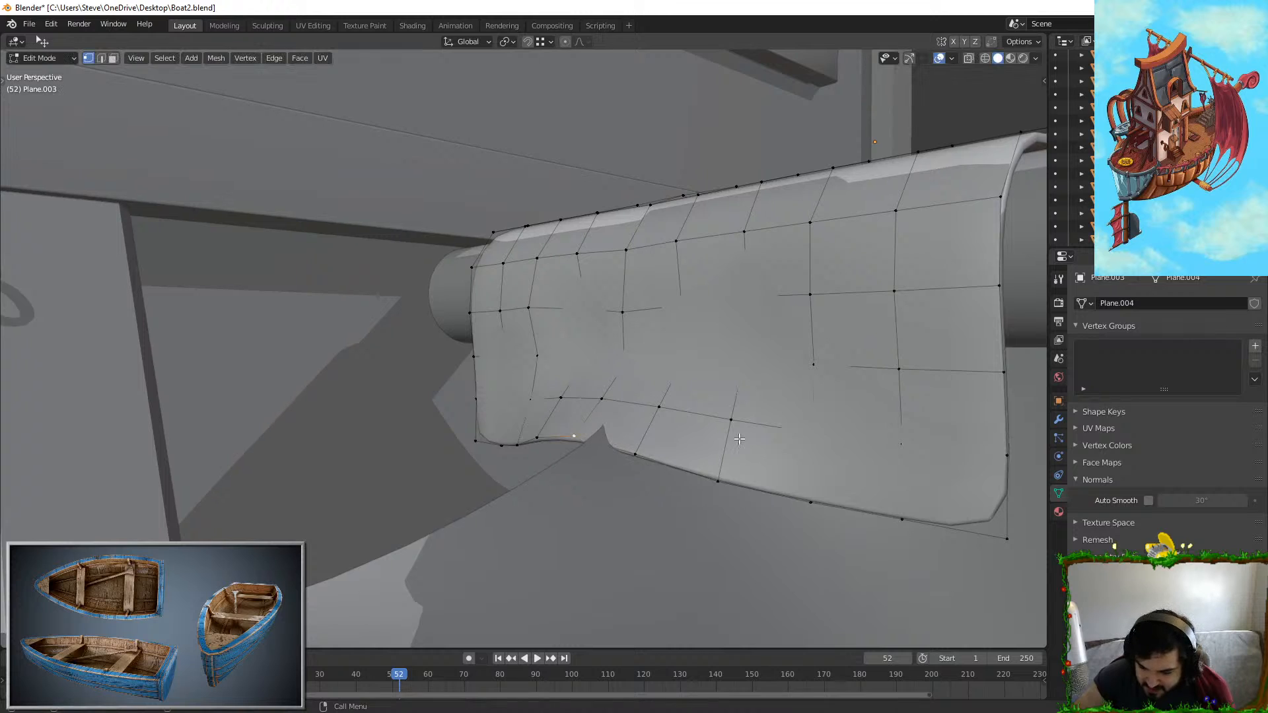
Step: Move and rotate the cloth's lower-hem vertex in front view with proportional editing, using a proportional size of about 0.47
{"action": "key", "text": "KP_1"}
{"action": "scroll", "coordinate": [737, 441], "scroll_direction": "up", "scroll_amount": 3}
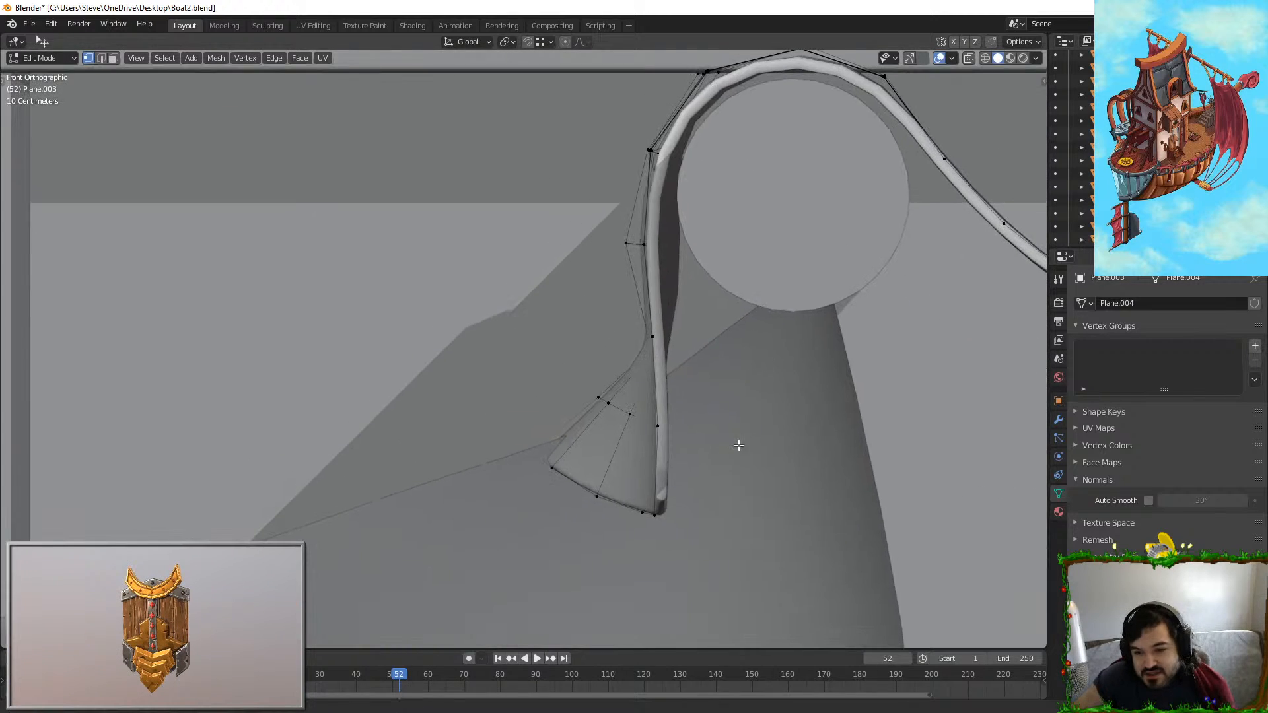
{"action": "key", "text": "g"}
{"action": "right_click", "coordinate": [742, 428]}
{"action": "key", "text": "g"}
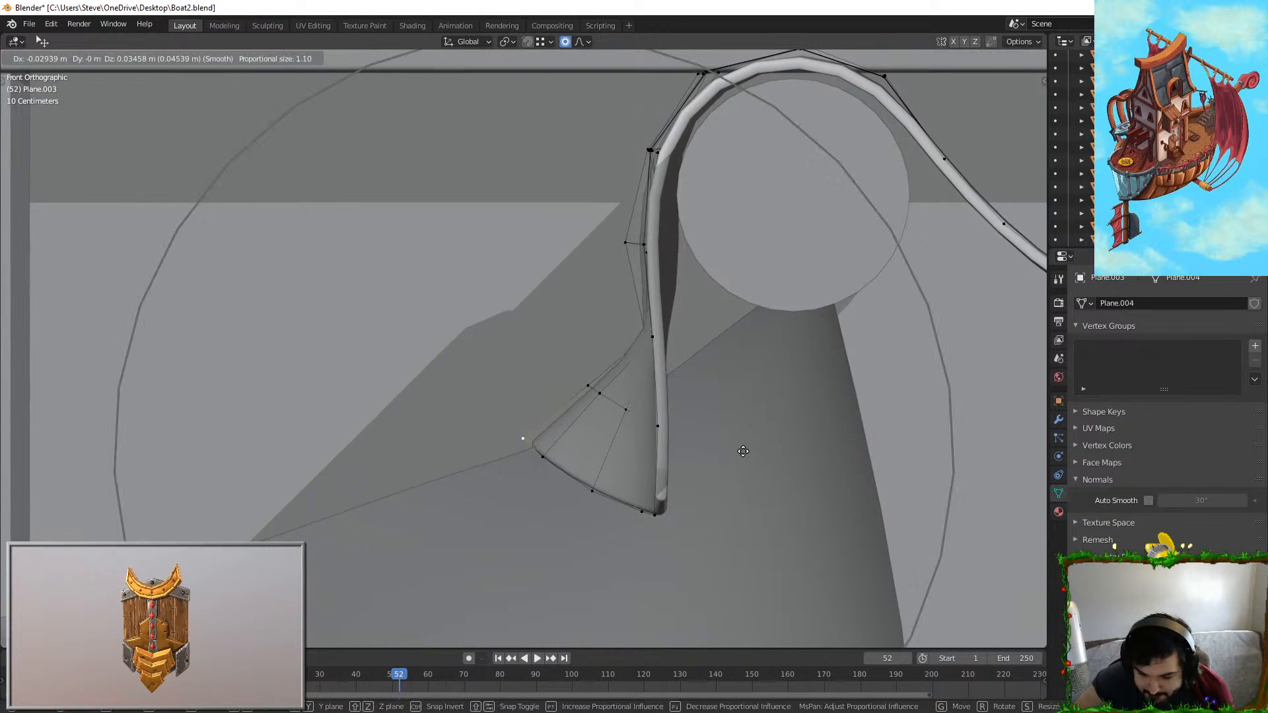
{"action": "scroll", "coordinate": [747, 445], "scroll_direction": "up", "scroll_amount": 5}
{"action": "left_click", "coordinate": [751, 441]}
{"action": "key", "text": "r"}
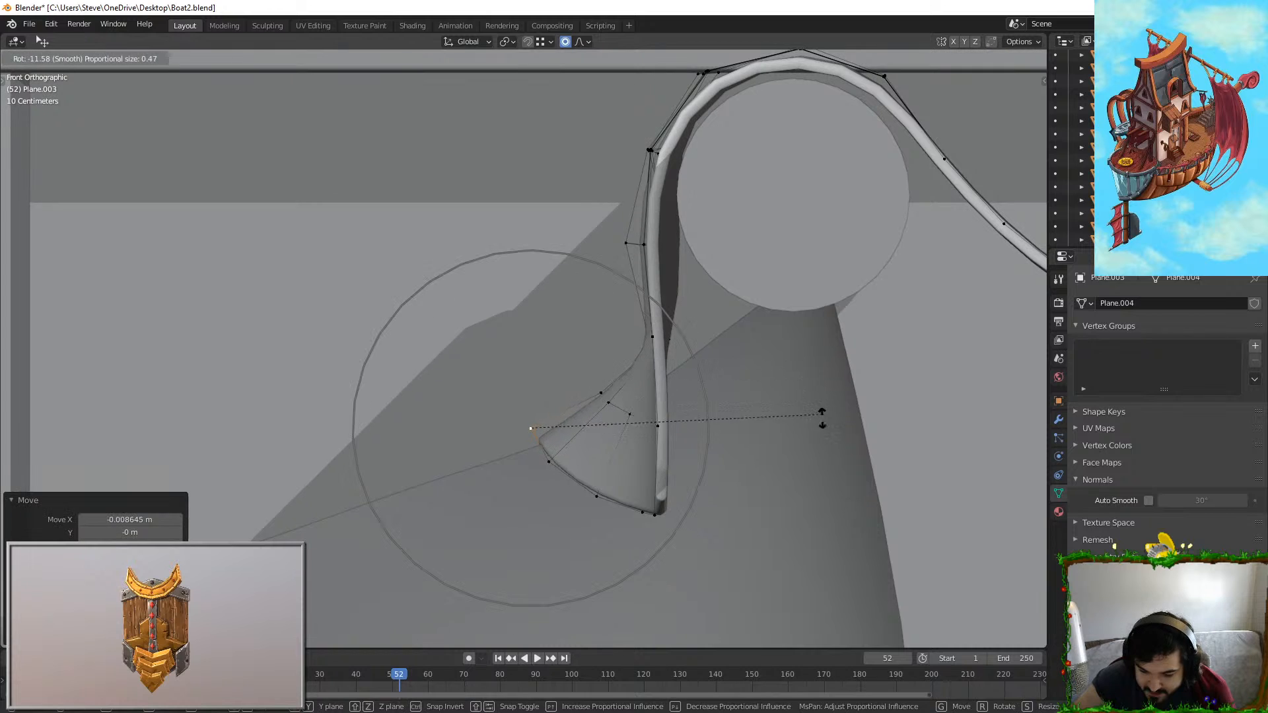
{"action": "left_click", "coordinate": [824, 467]}
{"action": "key", "text": "g"}
{"action": "left_click", "coordinate": [828, 454]}
Step: Shift the same hem vertex along Y and X to smooth the drape, and return to Object Mode
{"action": "middle_click_drag", "start_coordinate": [828, 454], "coordinate": [663, 254]}
{"action": "key", "text": "g"}
{"action": "key", "text": "y"}
{"action": "key", "text": "y"}
{"action": "key", "text": "y"}
{"action": "left_click", "coordinate": [831, 509]}
{"action": "key", "text": "g"}
{"action": "key", "text": "y"}
{"action": "left_click", "coordinate": [856, 497]}
{"action": "key", "text": "g"}
{"action": "key", "text": "y"}
{"action": "key", "text": "x"}
{"action": "left_click", "coordinate": [819, 478]}
{"action": "key", "text": "Tab"}
{"action": "scroll", "coordinate": [819, 478], "scroll_direction": "down", "scroll_amount": 3}
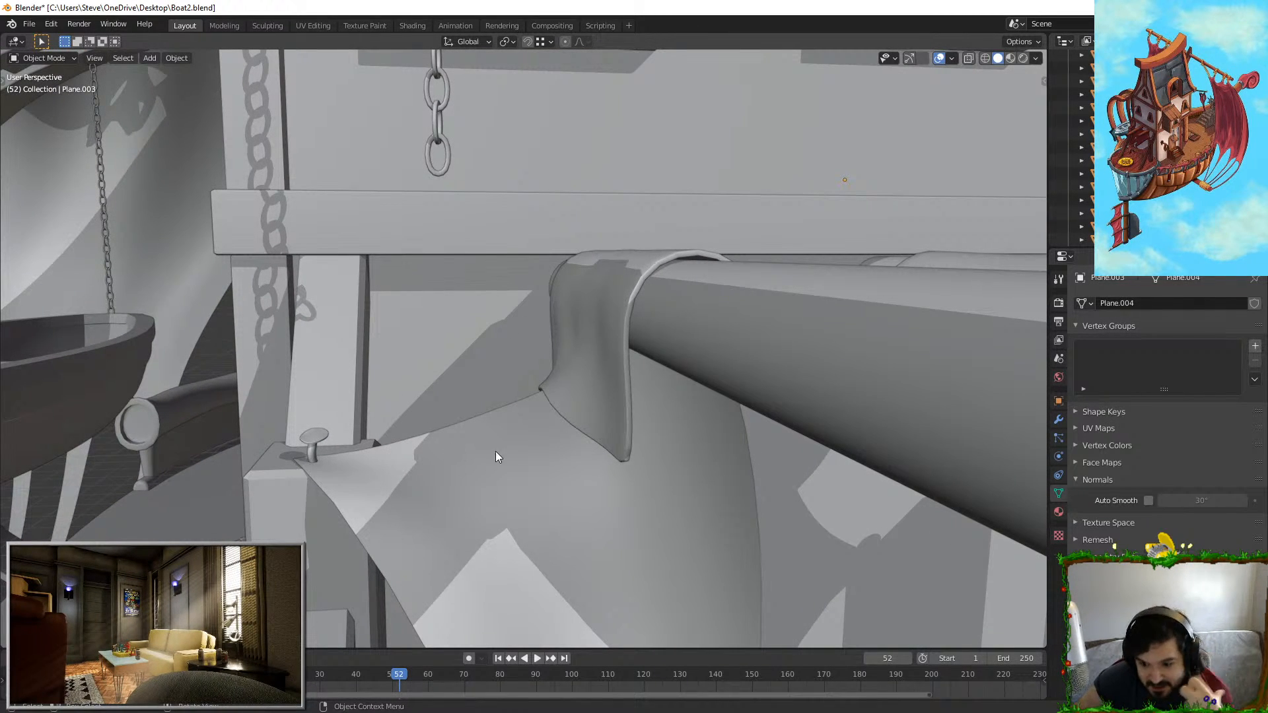
Step: Remove the Solidify modifier from the cloth draped over the poles
{"action": "left_click", "coordinate": [593, 339]}
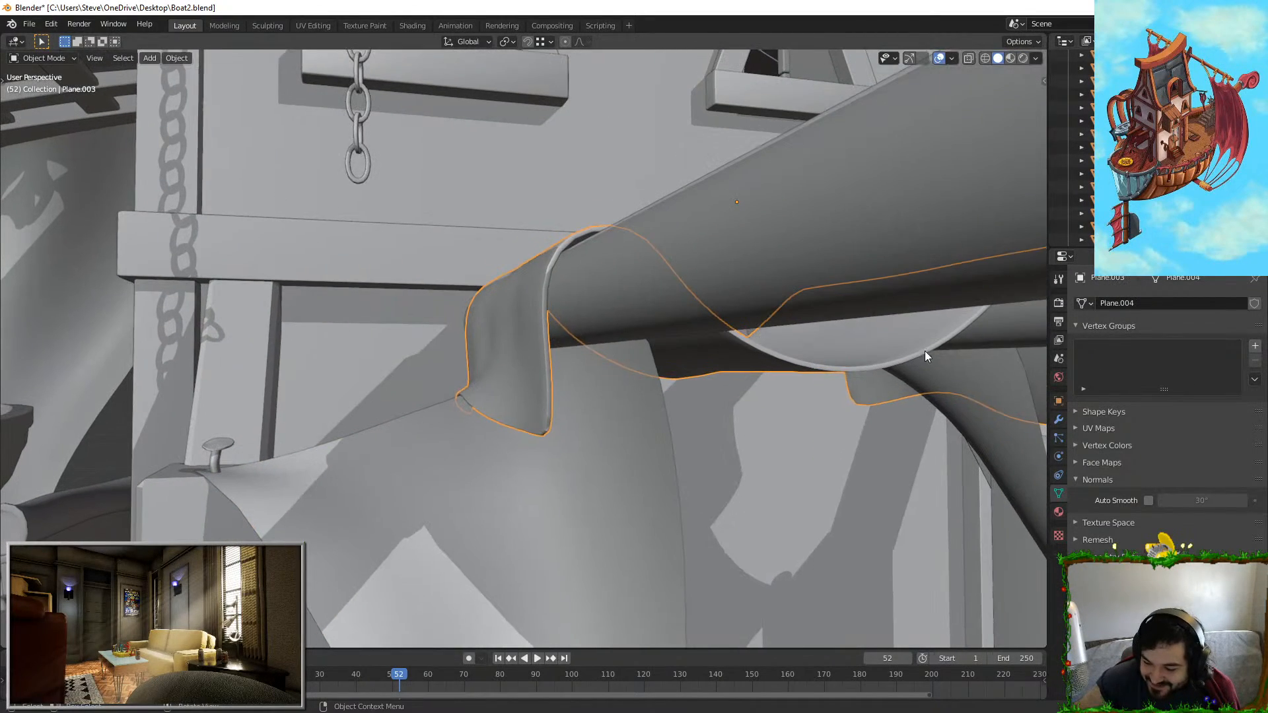
{"action": "left_click", "coordinate": [1058, 419]}
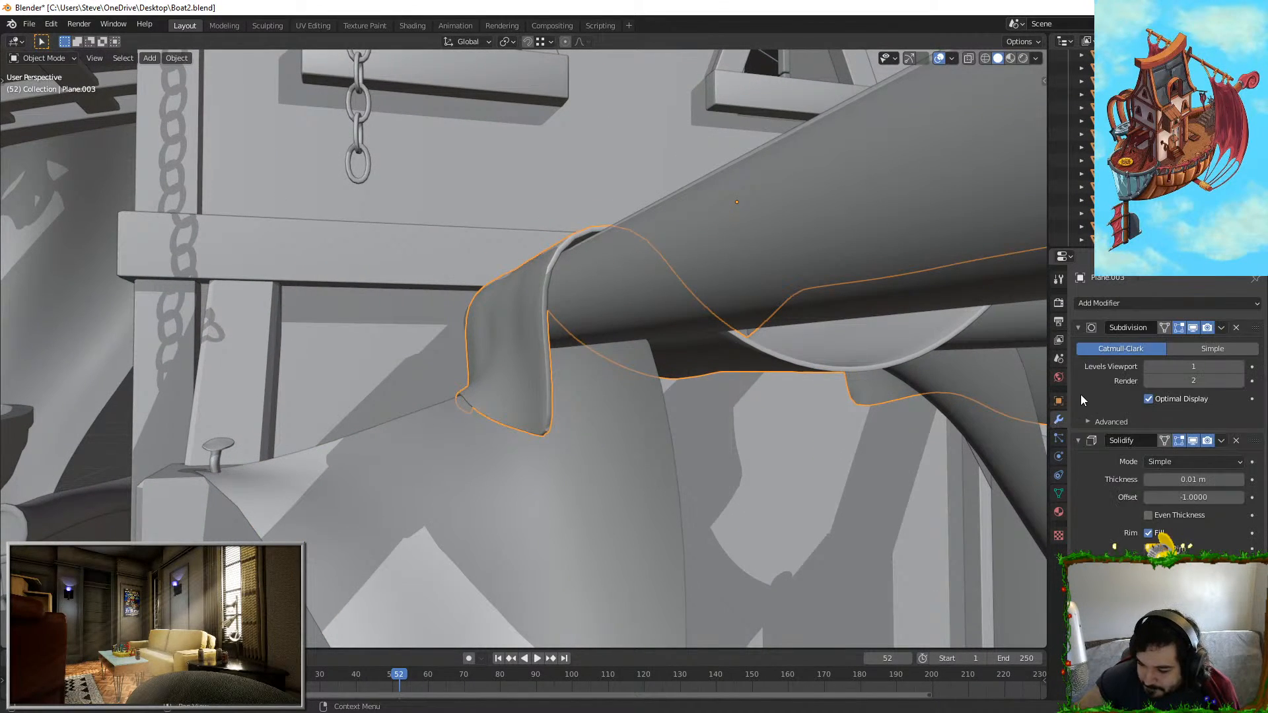
{"action": "left_click", "coordinate": [1236, 440]}
Step: Try to move the diagonal beams on the house's side wall beside the plank-clad extension, and undo the attempt
{"action": "middle_click_drag", "start_coordinate": [660, 410], "coordinate": [825, 423]}
{"action": "left_click", "coordinate": [948, 182]}
{"action": "middle_click_drag", "start_coordinate": [948, 182], "coordinate": [657, 425]}
{"action": "scroll", "coordinate": [667, 322], "scroll_direction": "down", "scroll_amount": 2}
{"action": "left_click", "coordinate": [463, 385]}
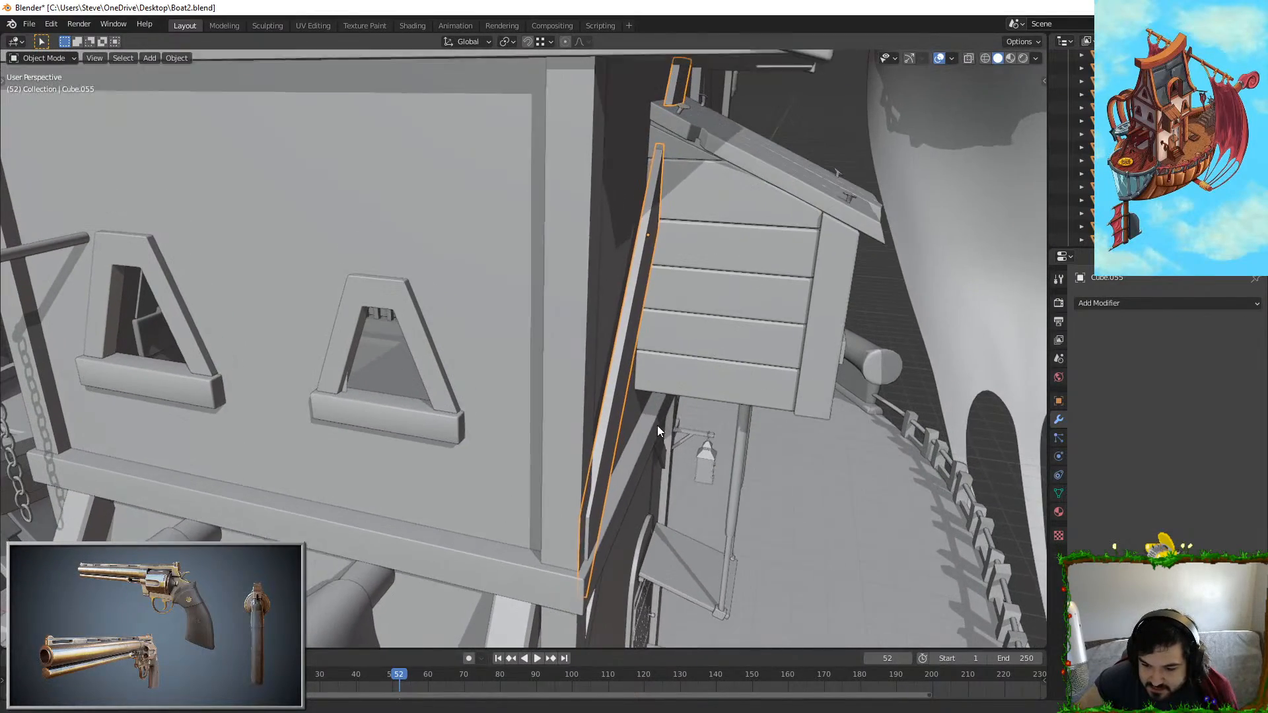
{"action": "key", "text": "g"}
{"action": "left_click", "coordinate": [751, 223]}
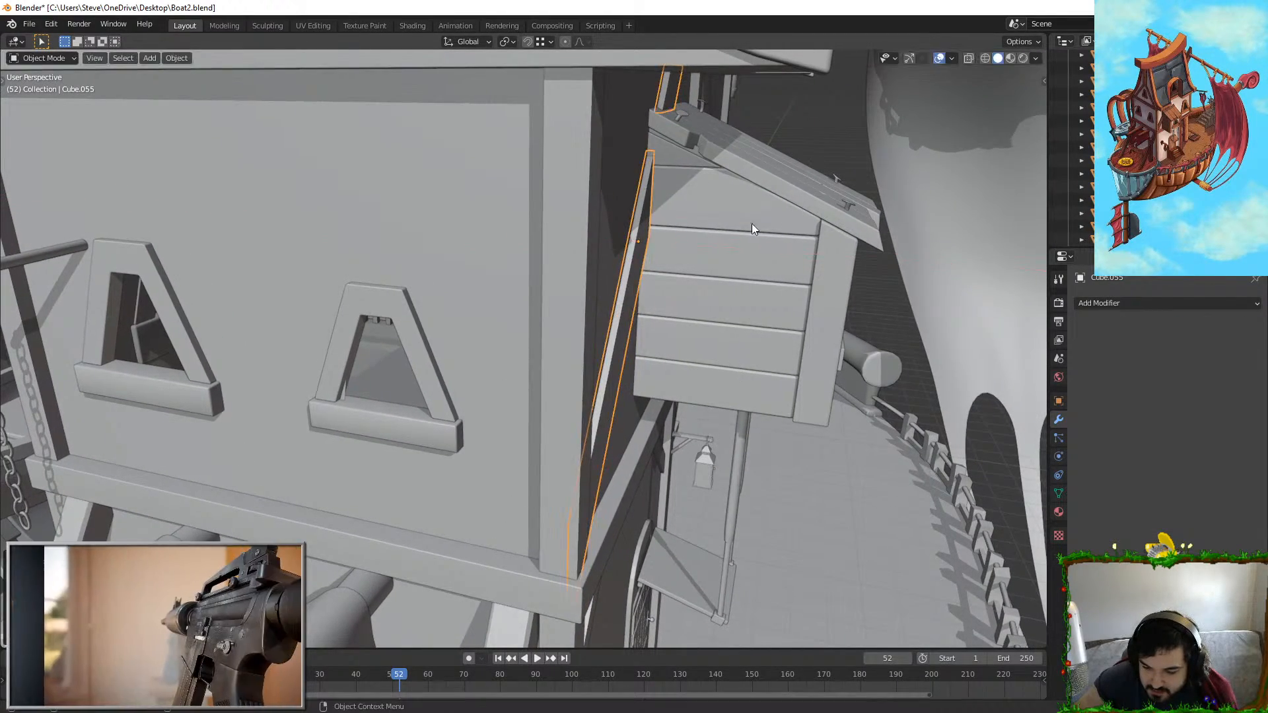
{"action": "scroll", "coordinate": [708, 325], "scroll_direction": "up", "scroll_amount": 6}
{"action": "middle_click_drag", "start_coordinate": [709, 325], "coordinate": [679, 386]}
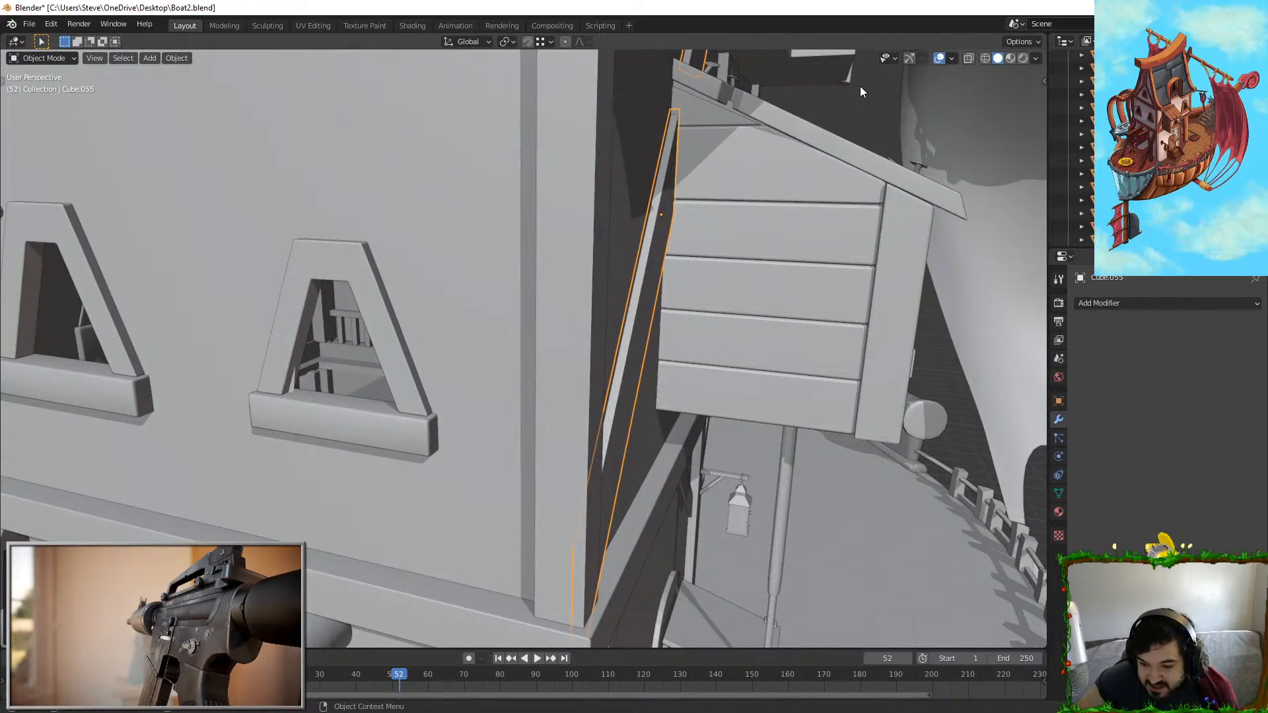
{"action": "key", "text": "ctrl+z"}
{"action": "key", "text": "ctrl+z"}
Step: Add a cube, raise it about 12.2 m along Z, and move it along Y to the house's rear wall by the arched door
{"action": "middle_click_drag", "start_coordinate": [859, 85], "coordinate": [596, 291]}
{"action": "scroll", "coordinate": [726, 220], "scroll_direction": "down", "scroll_amount": 3}
{"action": "key", "text": "shift+a"}
{"action": "mouse_move", "coordinate": [596, 291]}
{"action": "left_click", "coordinate": [637, 306]}
{"action": "scroll", "coordinate": [603, 372], "scroll_direction": "down", "scroll_amount": 5}
{"action": "middle_click_drag", "start_coordinate": [602, 372], "coordinate": [621, 406]}
{"action": "key", "text": "g"}
{"action": "key", "text": "z"}
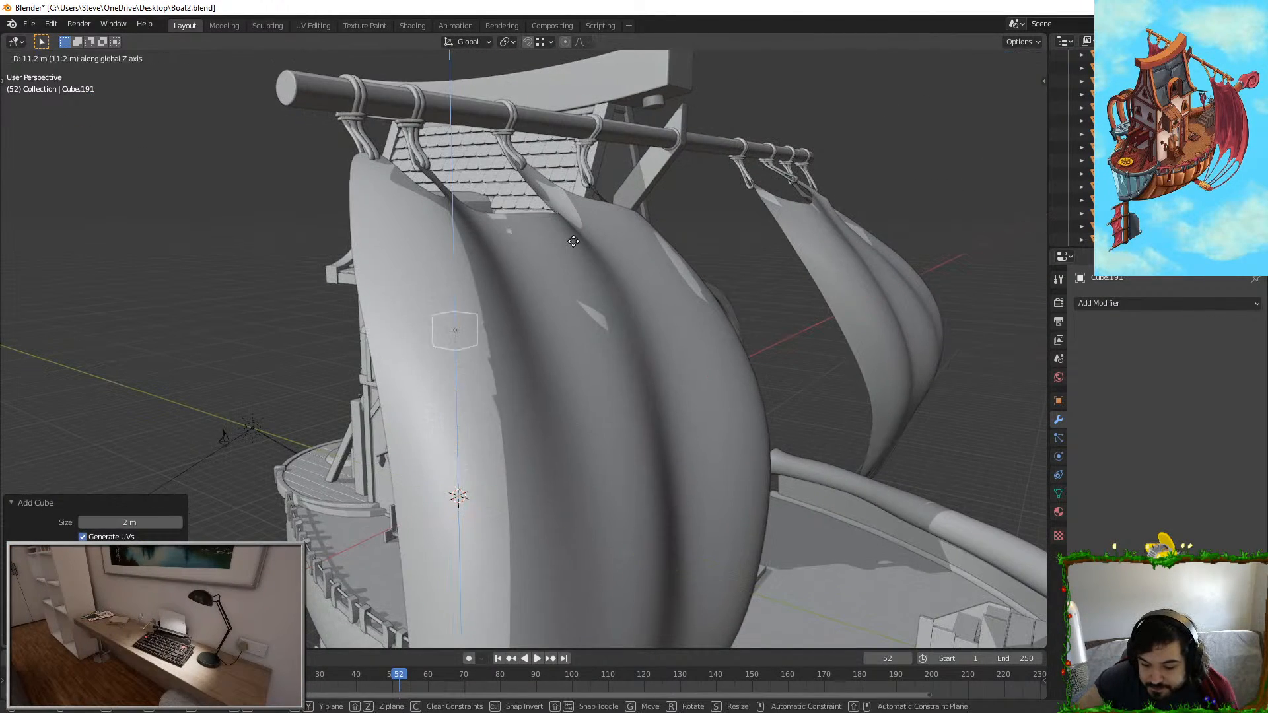
{"action": "left_click", "coordinate": [574, 235]}
{"action": "key", "text": "g"}
{"action": "key", "text": "y"}
{"action": "left_click", "coordinate": [756, 283]}
Step: Scale the new cube into a thin upright plank about 0.43 m wide, 0.16 m thick and 2.36 m tall
{"action": "middle_click_drag", "start_coordinate": [756, 283], "coordinate": [651, 282]}
{"action": "scroll", "coordinate": [652, 282], "scroll_direction": "up", "scroll_amount": 5}
{"action": "key", "text": "s"}
{"action": "left_click", "coordinate": [598, 325]}
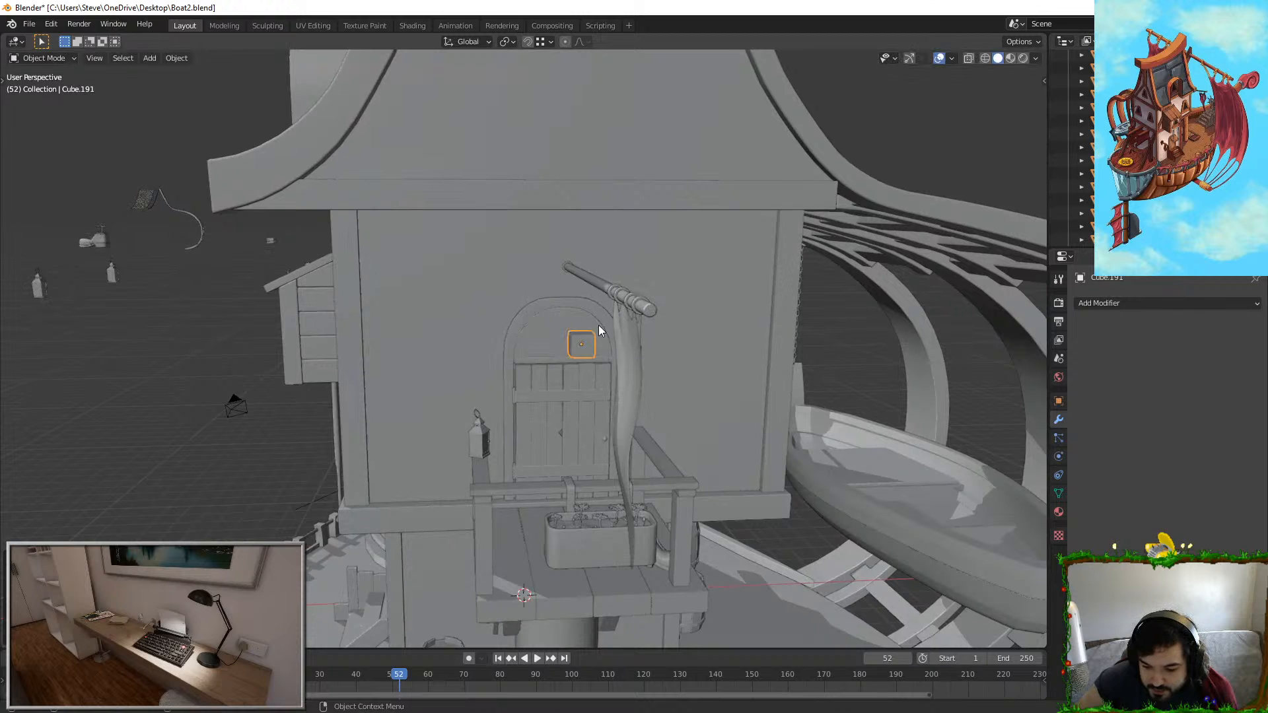
{"action": "middle_click_drag", "start_coordinate": [598, 325], "coordinate": [858, 487], "text": "shift"}
{"action": "key", "text": "s"}
{"action": "key", "text": "y"}
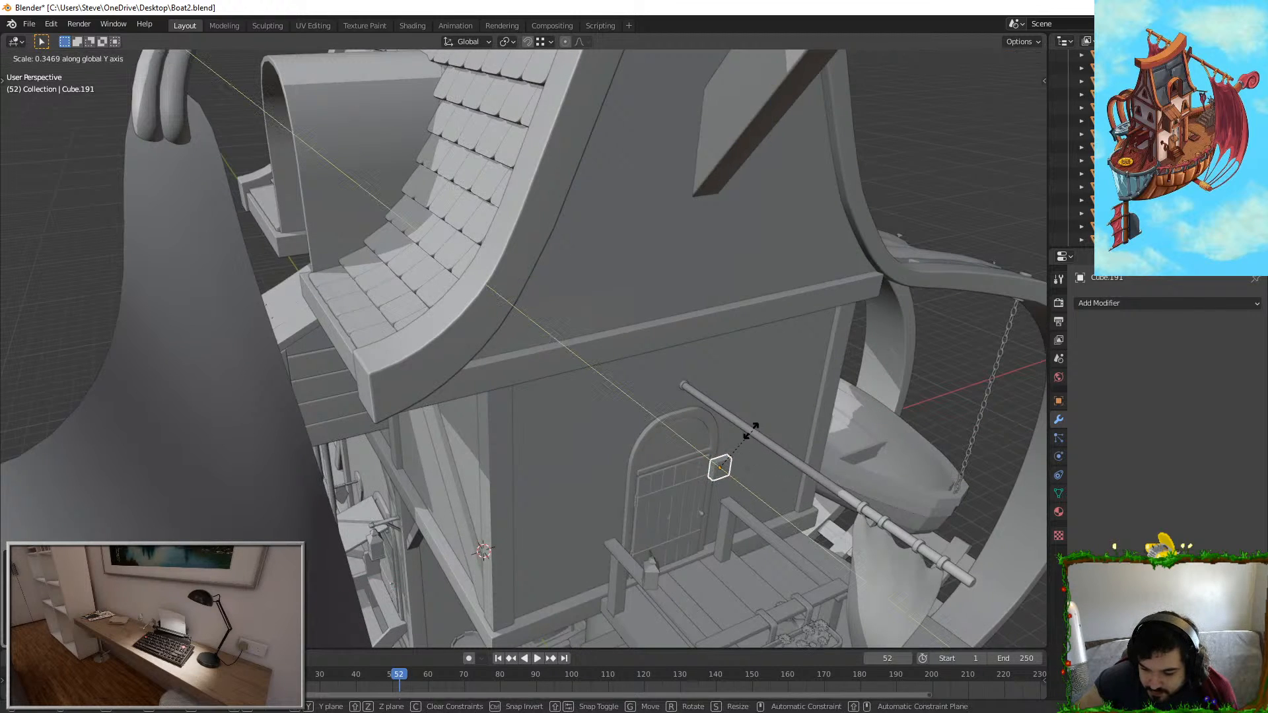
{"action": "left_click", "coordinate": [769, 462]}
{"action": "middle_click_drag", "start_coordinate": [770, 463], "coordinate": [749, 465]}
{"action": "key", "text": "s"}
{"action": "key", "text": "y"}
{"action": "right_click", "coordinate": [722, 419]}
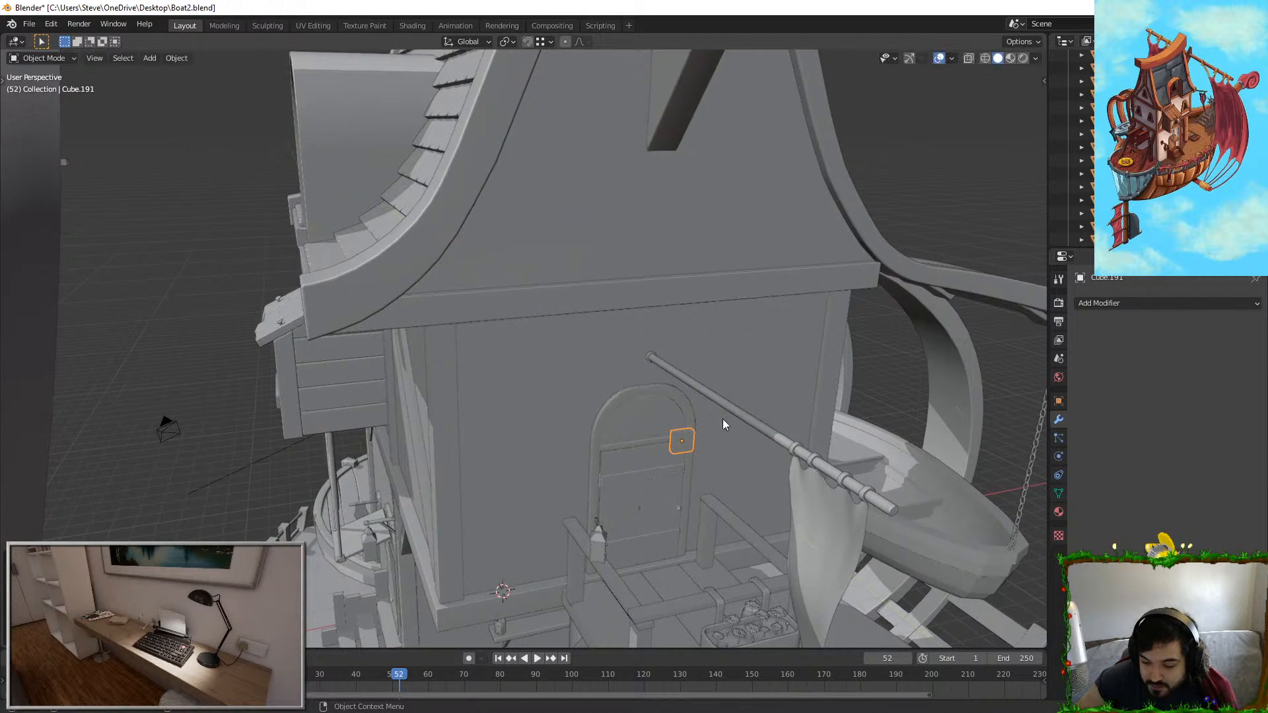
{"action": "key", "text": "s"}
{"action": "key", "text": "z"}
{"action": "left_click", "coordinate": [689, 271]}
Step: Rotate the plank to -45° about Y in back view and place it across the rear wall's upper corner below the roof
{"action": "key", "text": "KP_1"}
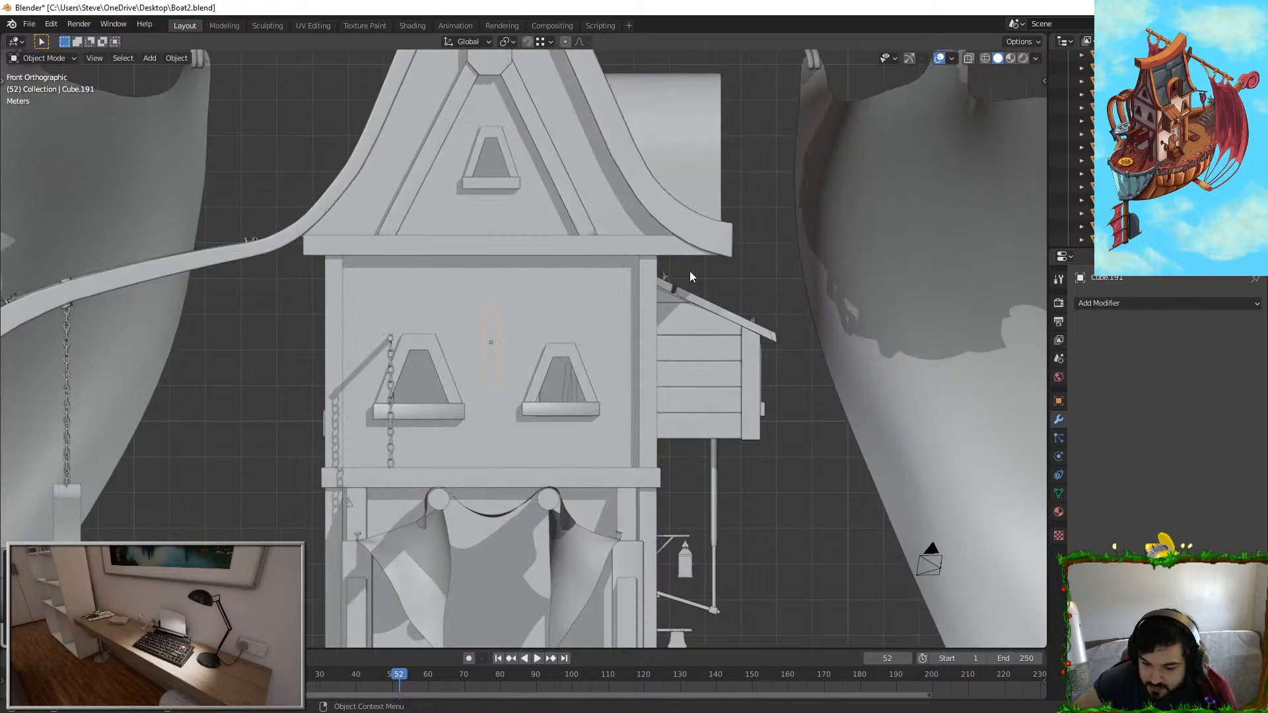
{"action": "key", "text": "KP_3"}
{"action": "key", "text": "KP_1"}
{"action": "key", "text": "ctrl+KP_1"}
{"action": "key", "text": "KP_Decimal"}
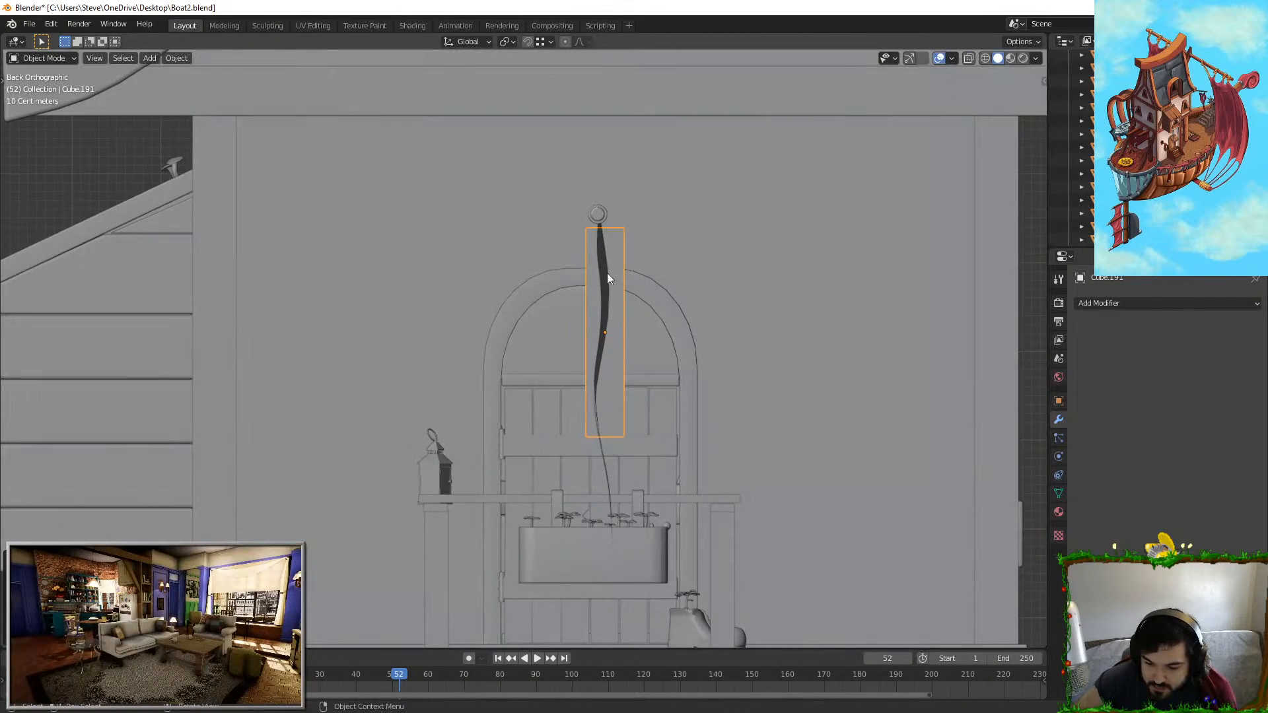
{"action": "key", "text": "r"}
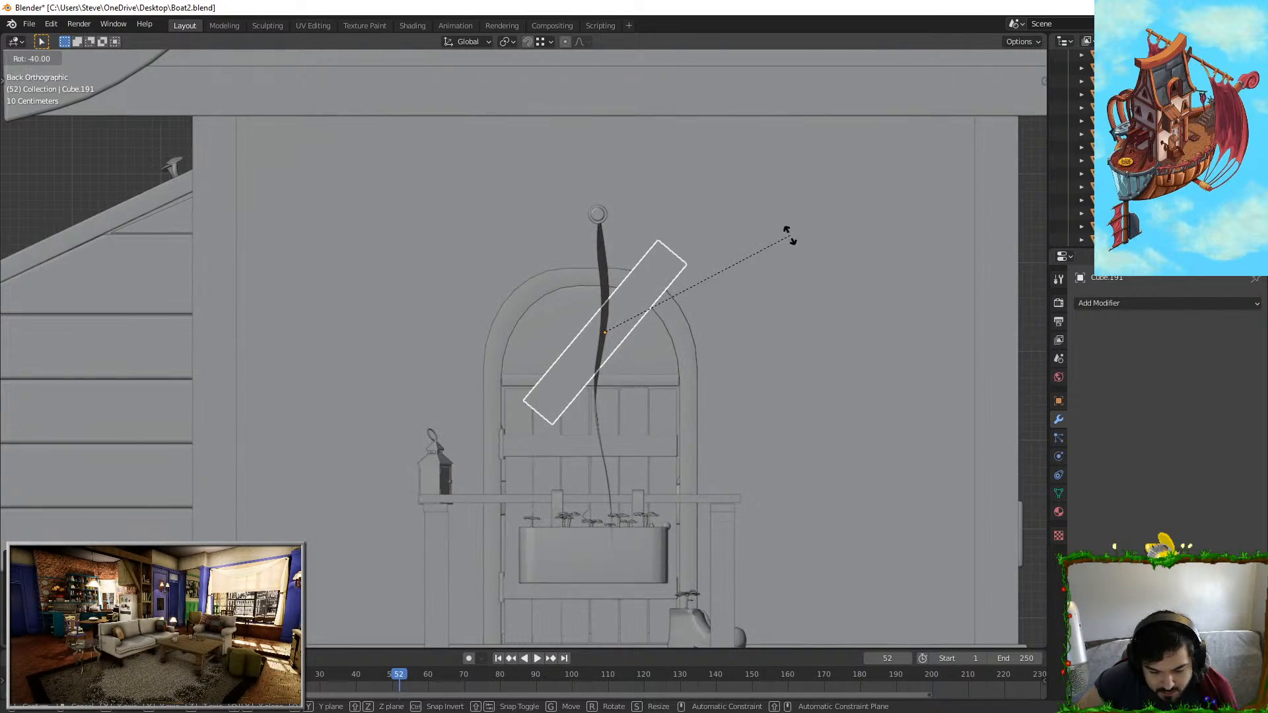
{"action": "right_click", "coordinate": [787, 231]}
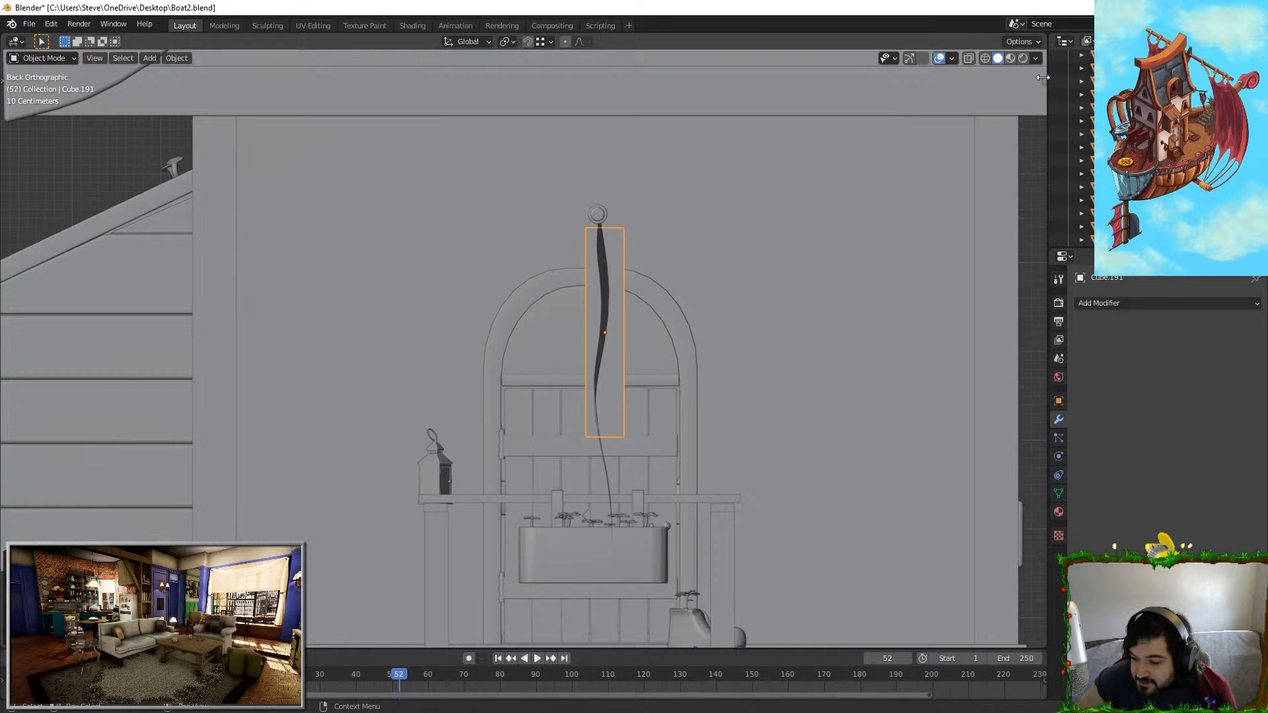
{"action": "key", "text": "n"}
{"action": "key", "text": "r"}
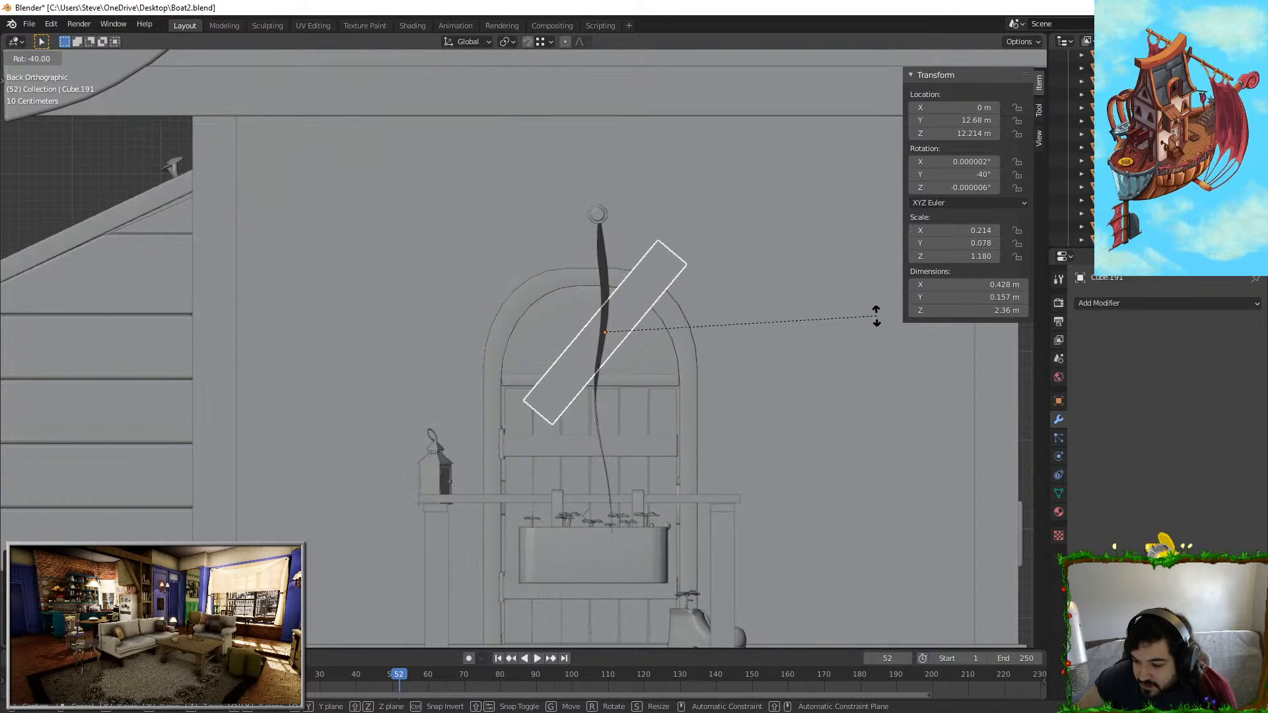
{"action": "left_click", "coordinate": [878, 347]}
{"action": "key", "text": "g"}
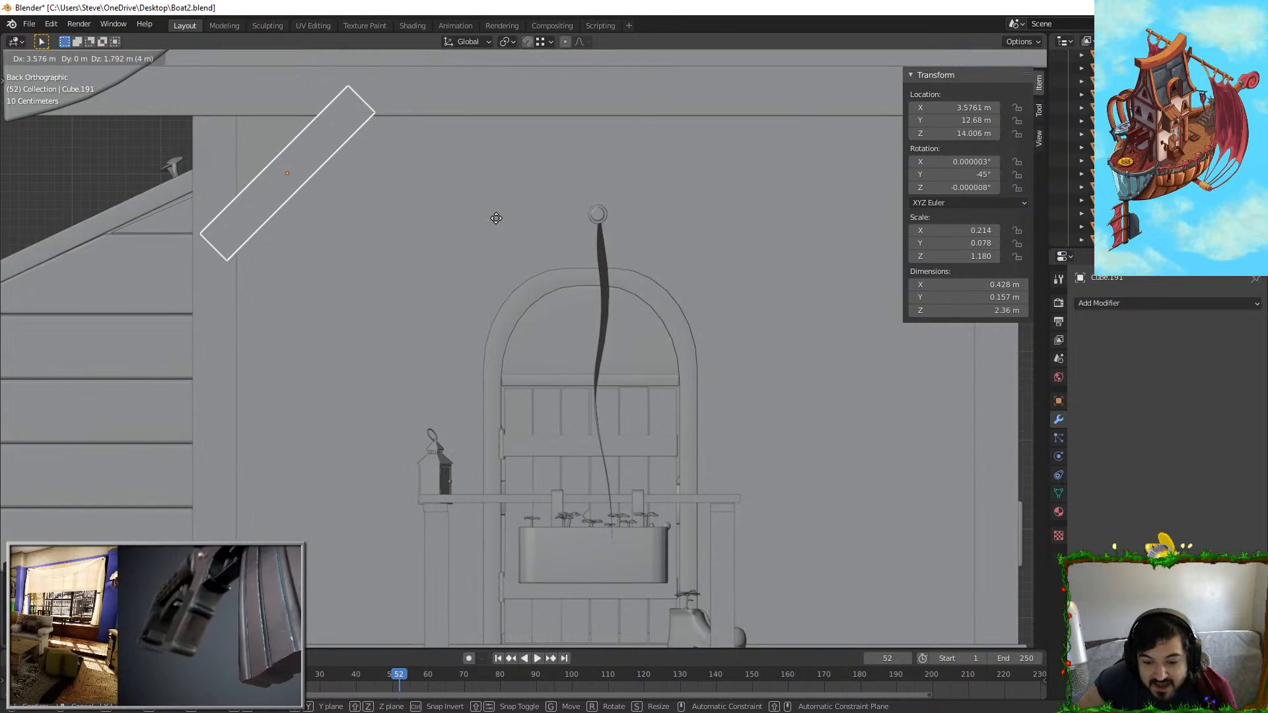
{"action": "left_click", "coordinate": [496, 215]}
Step: Set the transform orientation to Local and lengthen the diagonal plank along its own Z axis to about 2.97 m
{"action": "scroll", "coordinate": [498, 236], "scroll_direction": "up", "scroll_amount": 6}
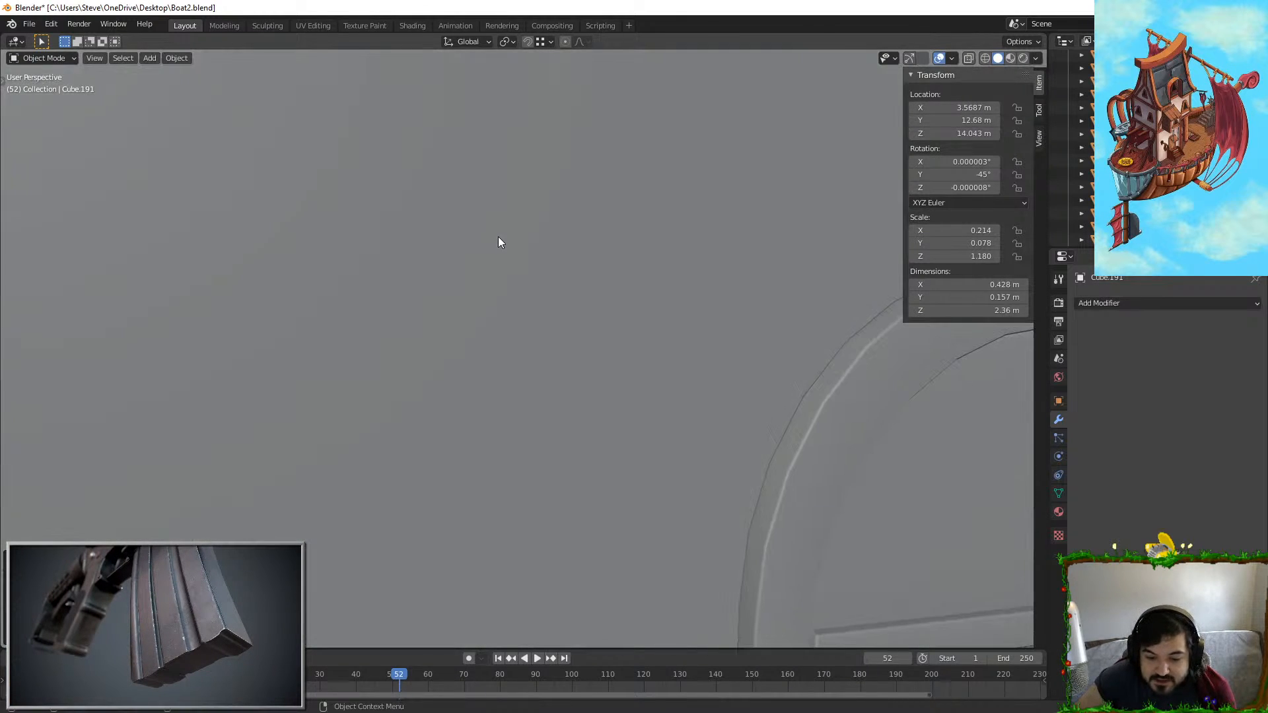
{"action": "mouse_move", "coordinate": [498, 236]}
{"action": "middle_mouse_down"}
{"action": "mouse_move", "coordinate": [455, 235]}
{"action": "mouse_move", "coordinate": [497, 215]}
{"action": "middle_mouse_up"}
{"action": "left_click", "coordinate": [466, 41]}
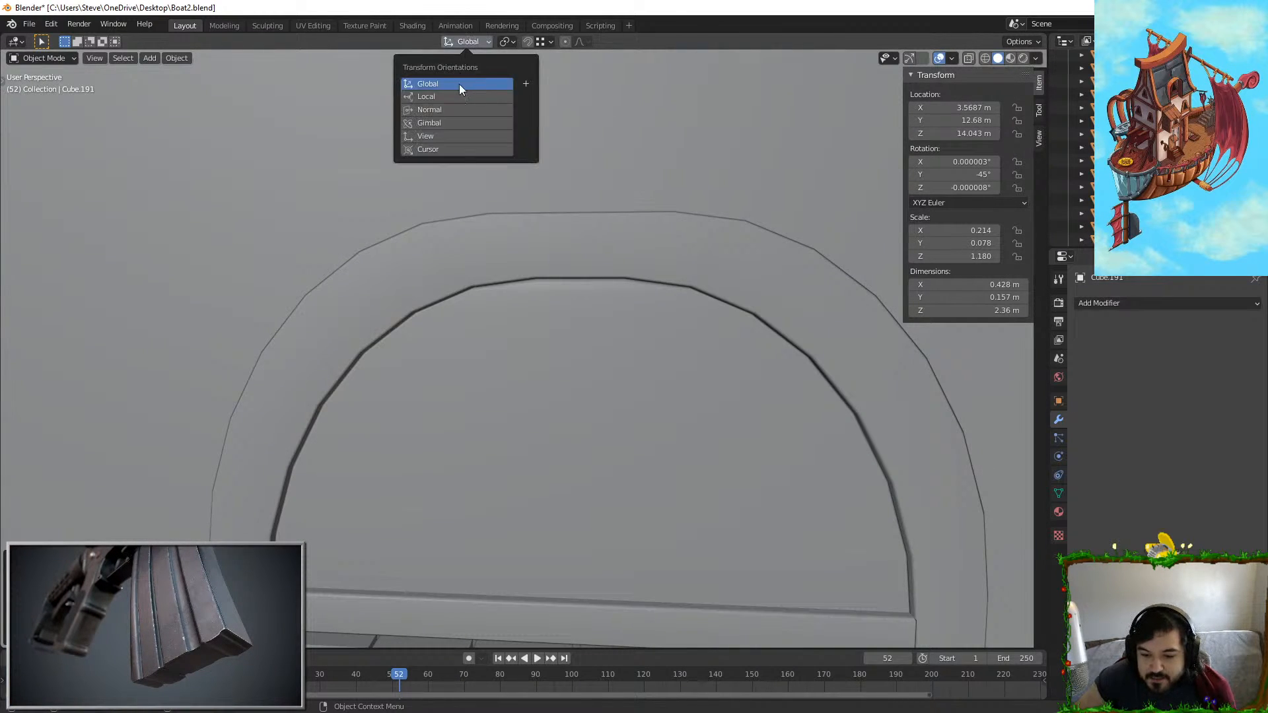
{"action": "left_click", "coordinate": [473, 122]}
{"action": "middle_click_drag", "start_coordinate": [624, 266], "coordinate": [453, 161]}
{"action": "key", "text": "s"}
{"action": "key", "text": "z"}
{"action": "left_click", "coordinate": [442, 166]}
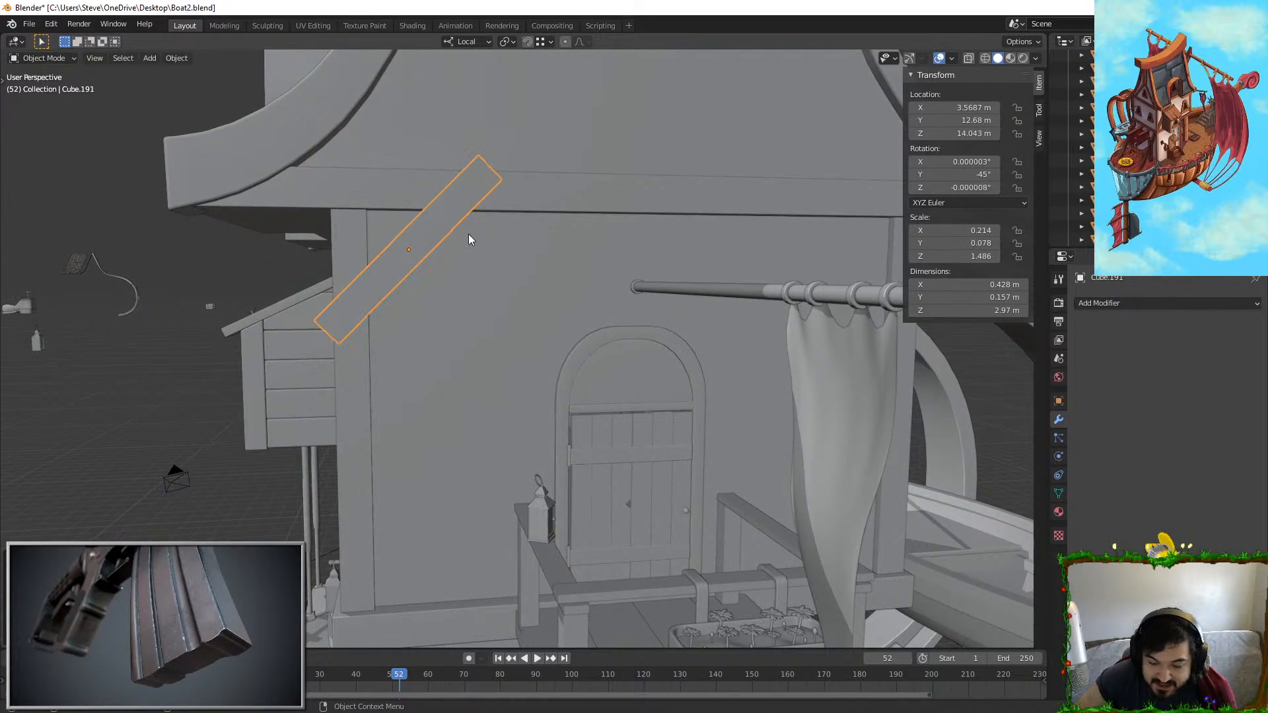
Step: Reposition the lengthened plank in back view so it spans from the corner post to the beam under the roof
{"action": "key", "text": "KP_3"}
{"action": "key", "text": "ctrl+KP_1"}
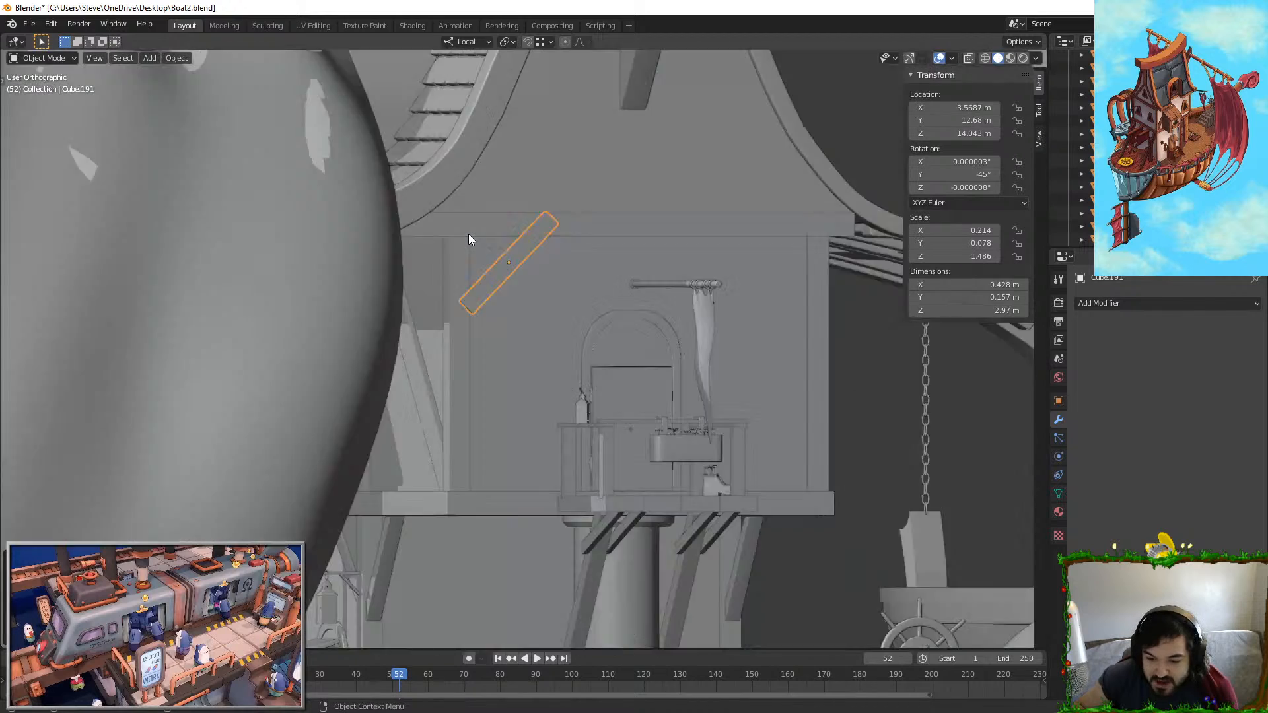
{"action": "key", "text": "g"}
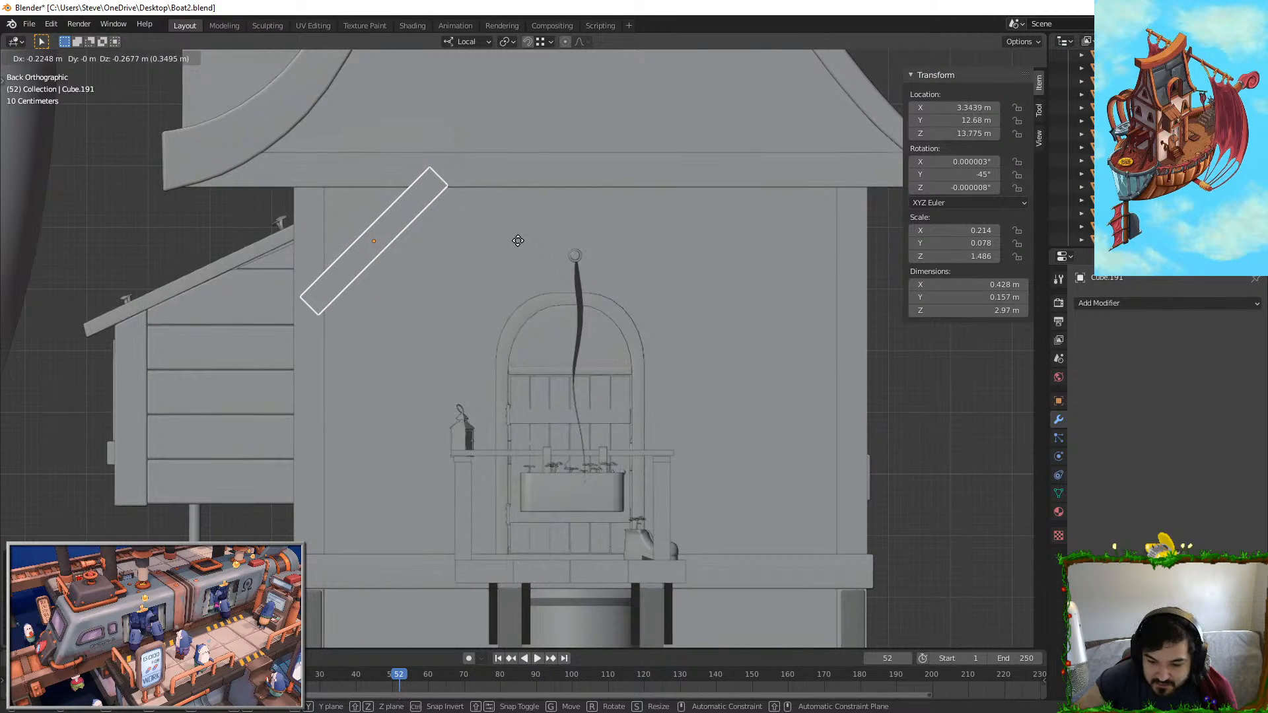
Step: Place the diagonal brace in the wall's upper corner and slide its upper corner edge along the brace until the top end is horizontal
{"action": "left_click", "coordinate": [519, 236]}
{"action": "scroll", "coordinate": [542, 281], "scroll_direction": "up", "scroll_amount": 3}
{"action": "key", "text": "Tab"}
{"action": "scroll", "coordinate": [544, 286], "scroll_direction": "up", "scroll_amount": 3}
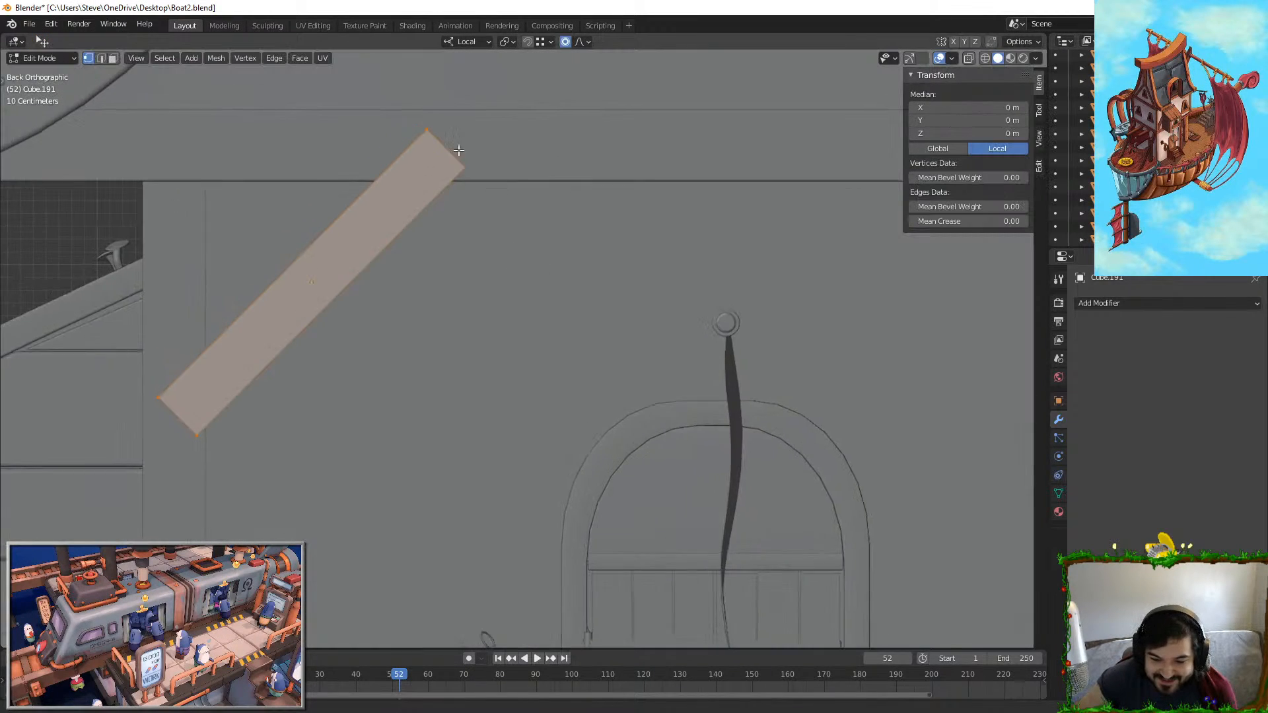
{"action": "left_click", "coordinate": [100, 59]}
{"action": "middle_click_drag", "start_coordinate": [335, 139], "coordinate": [376, 230], "text": "shift"}
{"action": "scroll", "coordinate": [535, 214], "scroll_direction": "up", "scroll_amount": 1}
{"action": "key", "text": "alt+a"}
{"action": "left_click", "coordinate": [969, 58]}
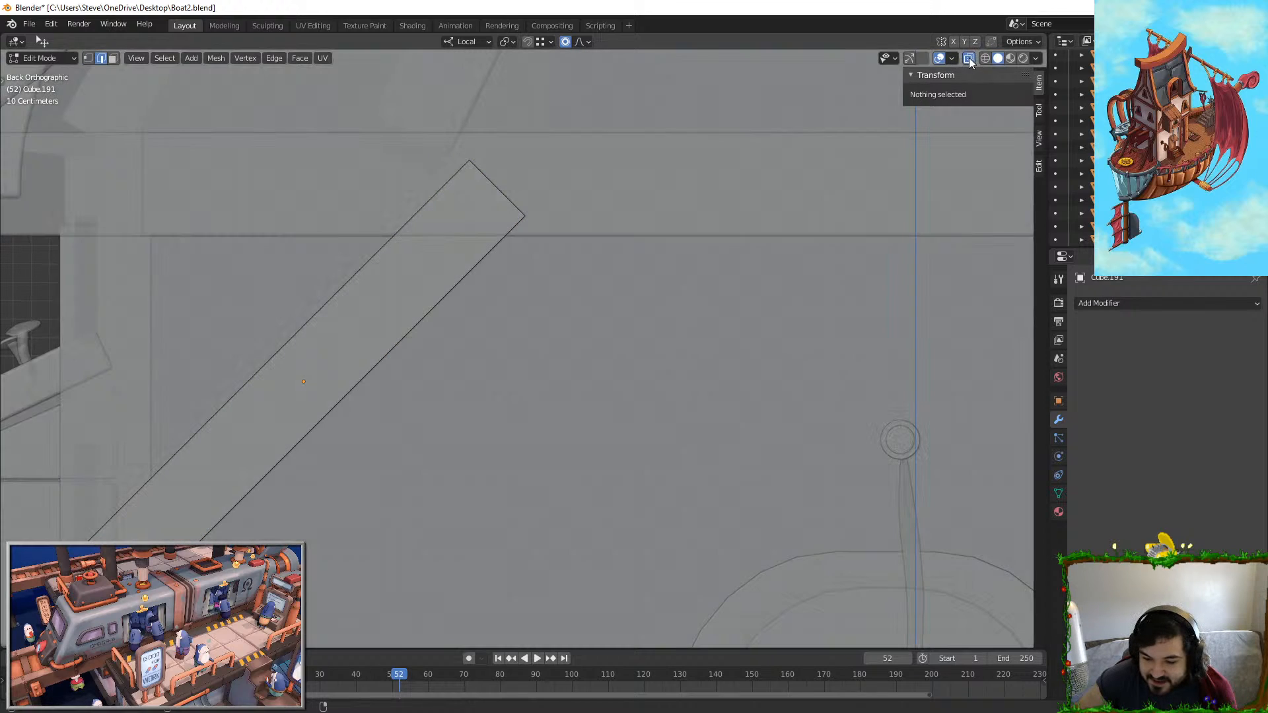
{"action": "left_click", "coordinate": [470, 162]}
{"action": "key", "text": "g"}
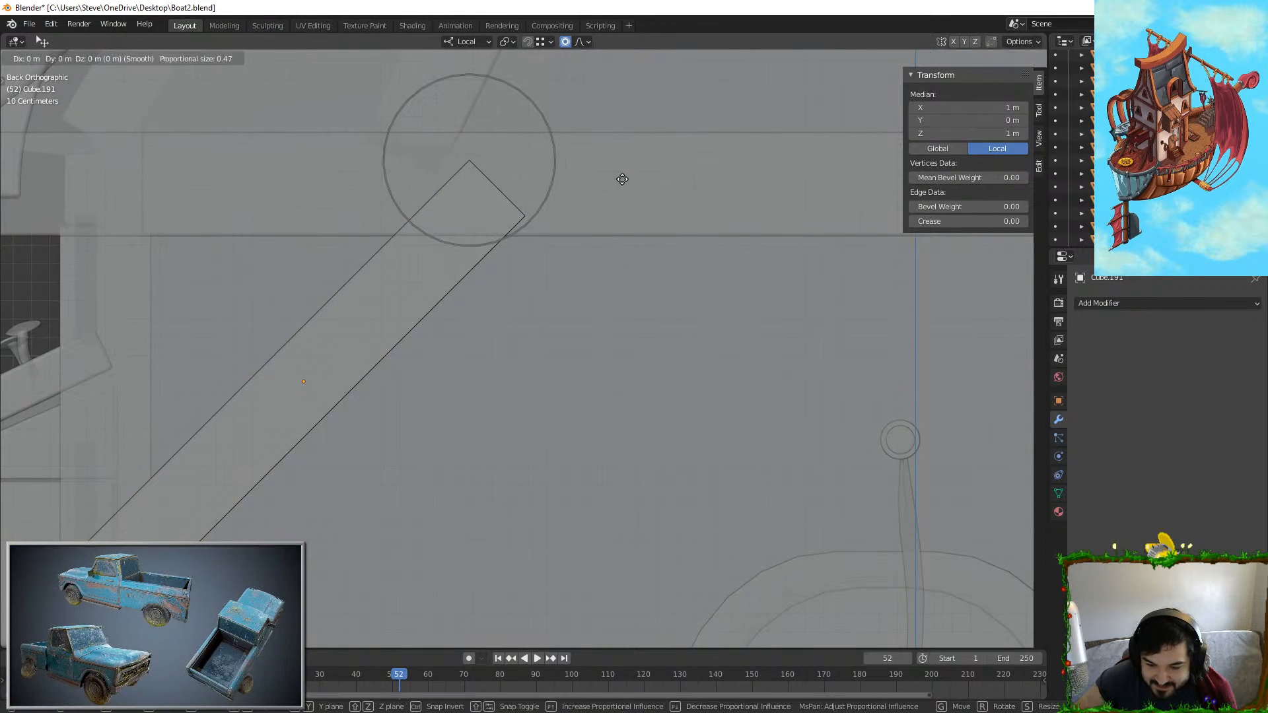
{"action": "left_click", "coordinate": [587, 198]}
Step: Slide the brace's outer lower corner edge along its side until the bottom end is vertical
{"action": "middle_click_drag", "start_coordinate": [85, 512], "coordinate": [257, 399], "text": "shift"}
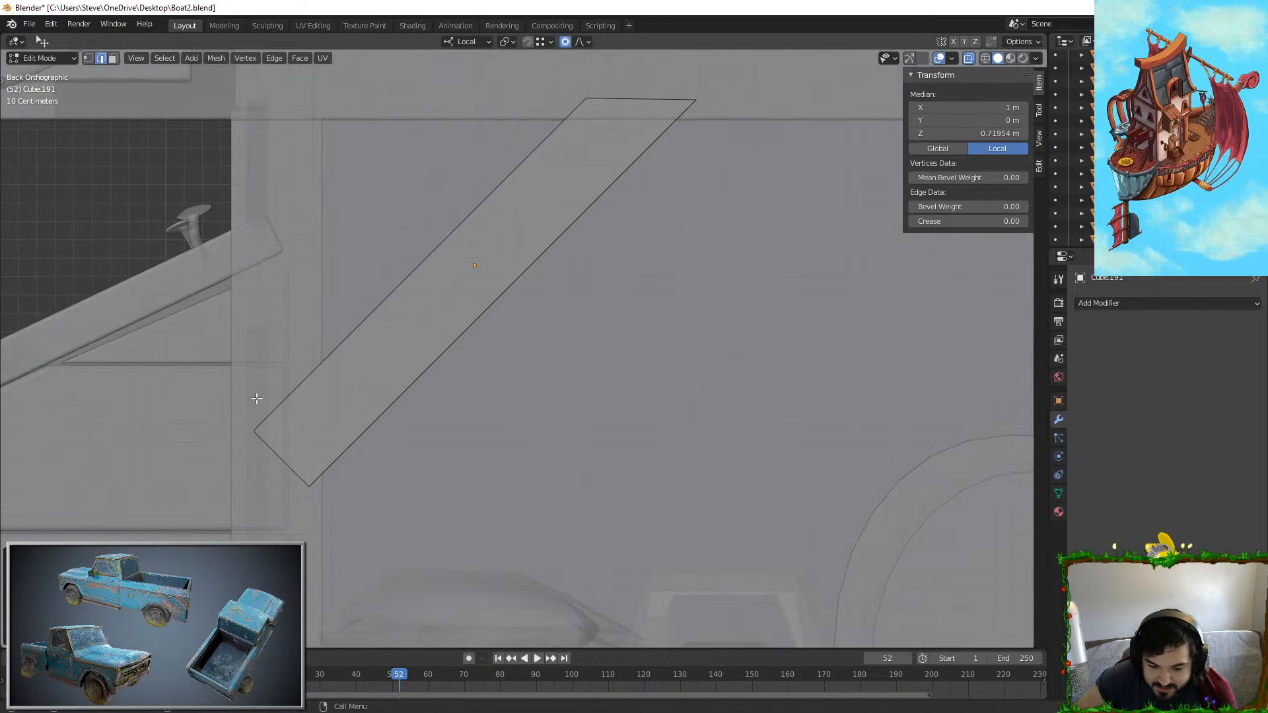
{"action": "left_click", "coordinate": [269, 422]}
{"action": "left_click", "coordinate": [255, 433], "text": "shift"}
{"action": "left_click", "coordinate": [297, 493]}
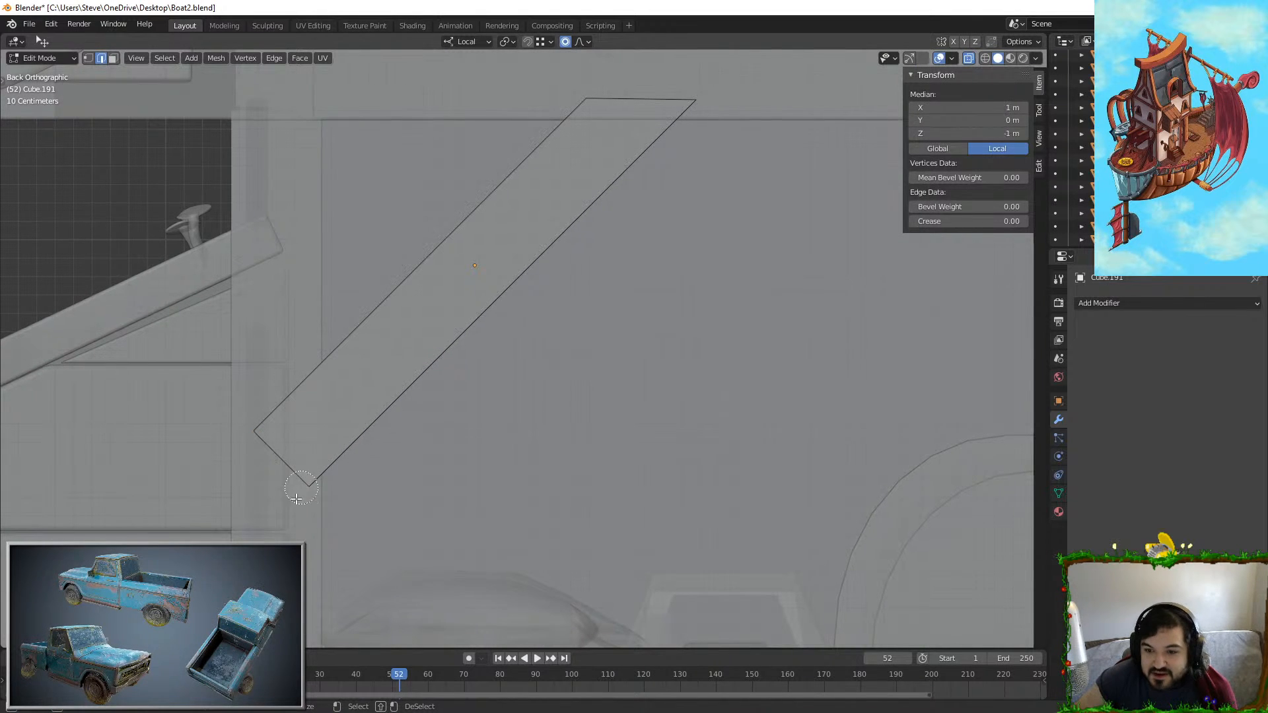
{"action": "key", "text": "g"}
{"action": "key", "text": "g"}
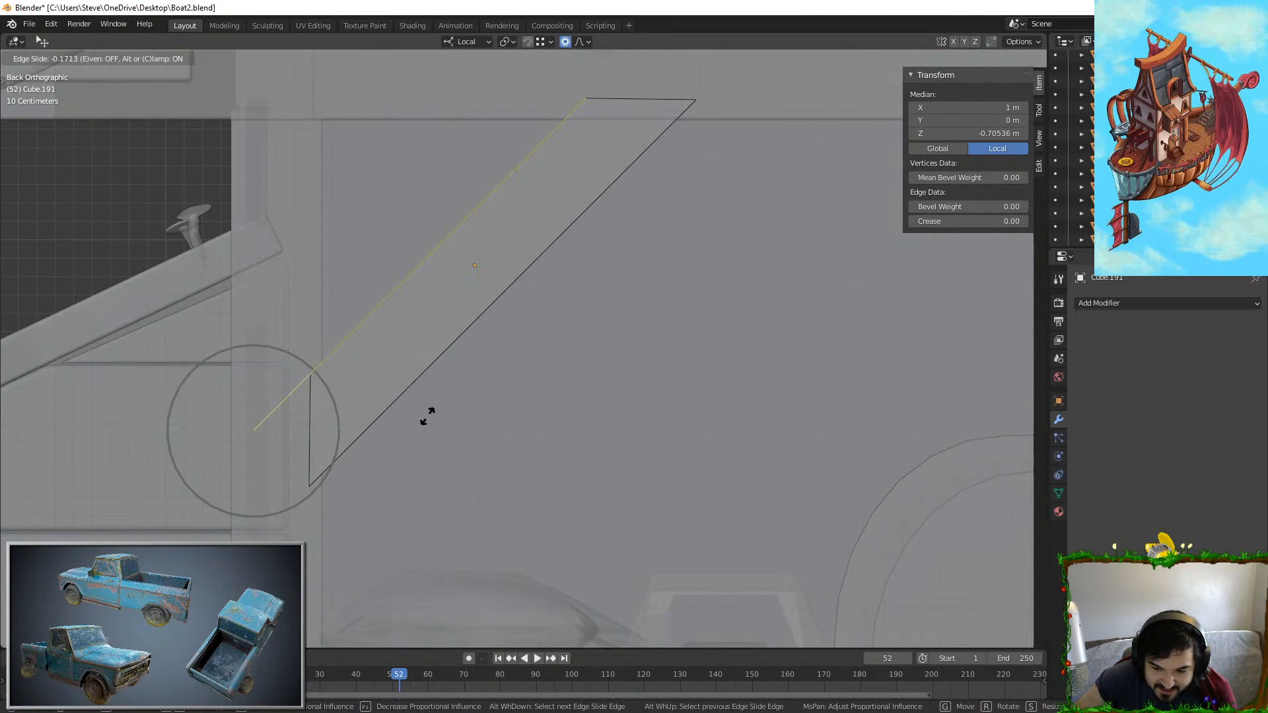
{"action": "left_click", "coordinate": [427, 416]}
{"action": "key", "text": "Tab"}
Step: Shift the brace along its local X axis to tuck it closer into the corner under the roof beam
{"action": "scroll", "coordinate": [459, 412], "scroll_direction": "down", "scroll_amount": 5}
{"action": "key", "text": "g"}
{"action": "key", "text": "x"}
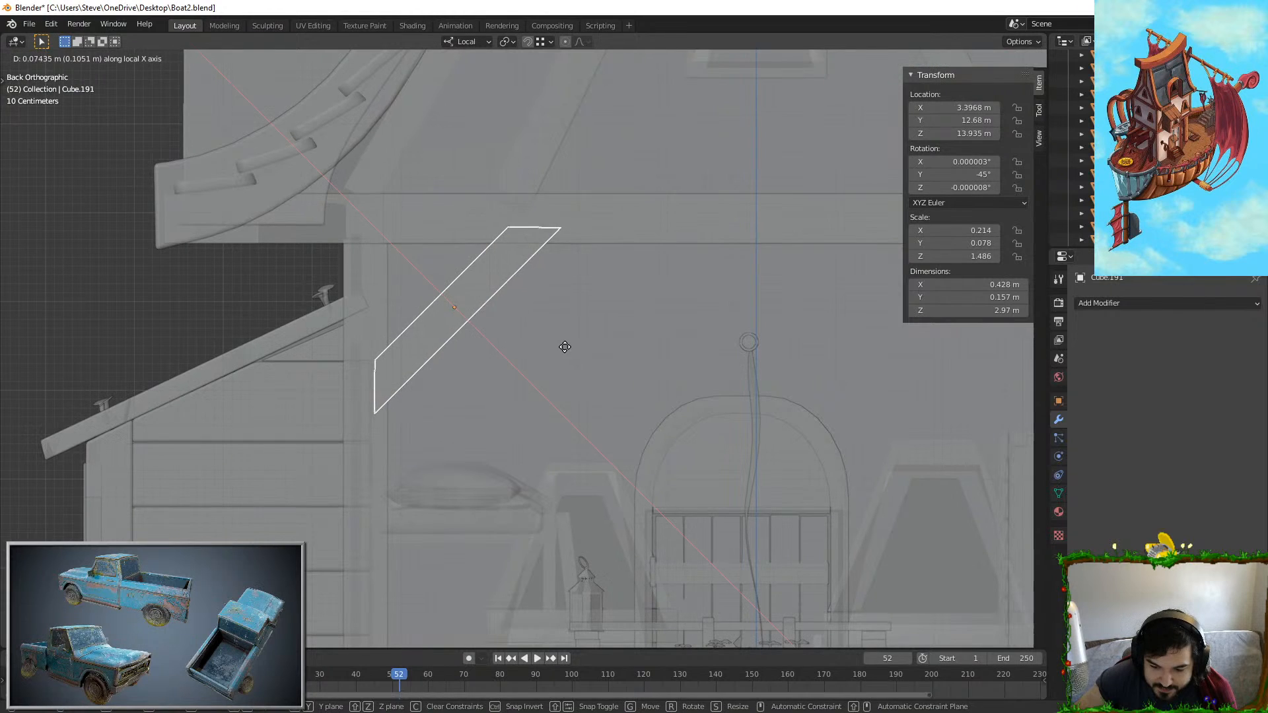
{"action": "left_click", "coordinate": [679, 342]}
Step: Switch the transform orientation to Global and move the brace along X to 3.2927 m, beside the corner post
{"action": "left_click", "coordinate": [468, 42]}
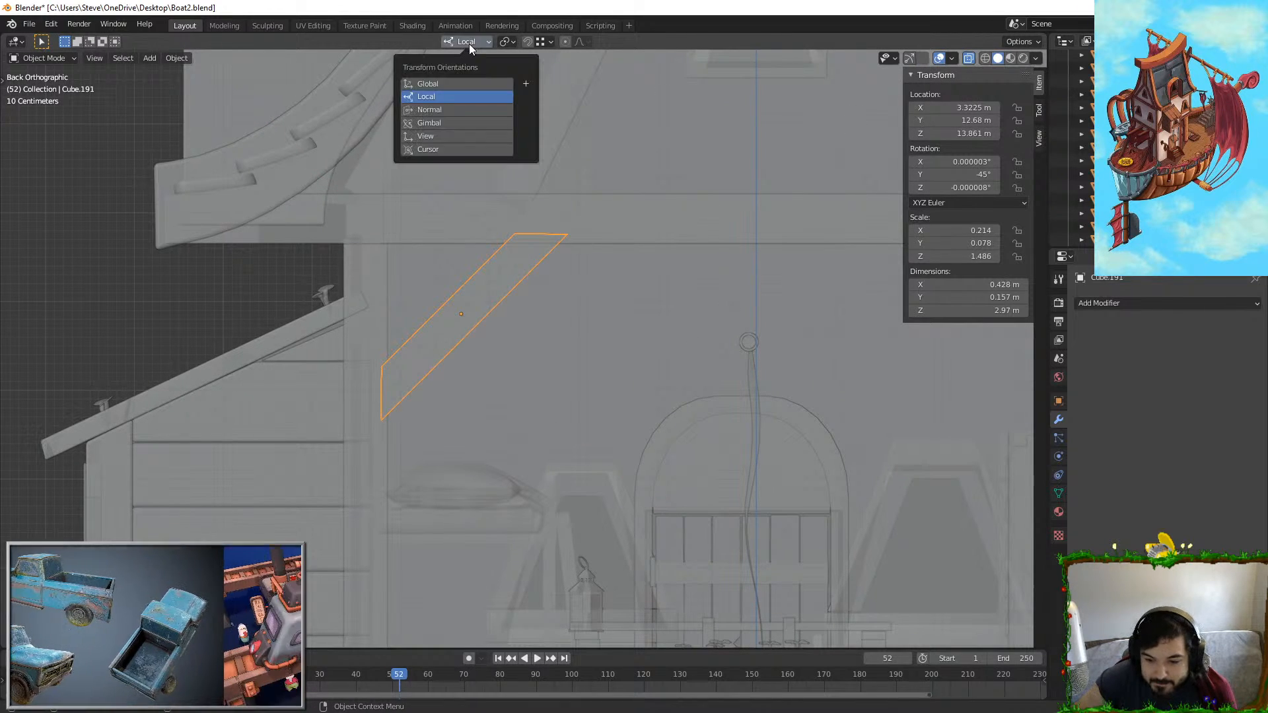
{"action": "left_click", "coordinate": [458, 83]}
{"action": "key", "text": "g"}
{"action": "key", "text": "x"}
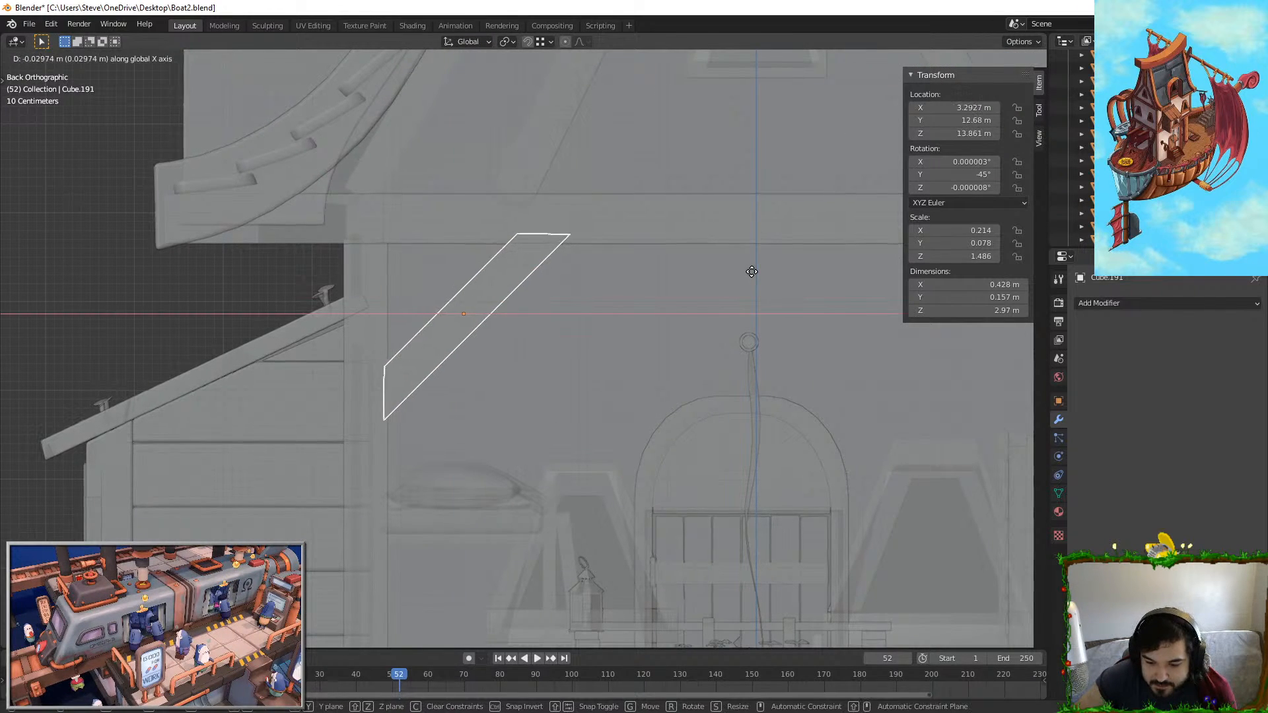
{"action": "left_click", "coordinate": [712, 291]}
{"action": "key", "text": "Tab"}
{"action": "scroll", "coordinate": [628, 270], "scroll_direction": "up", "scroll_amount": 1}
{"action": "key", "text": "Tab"}
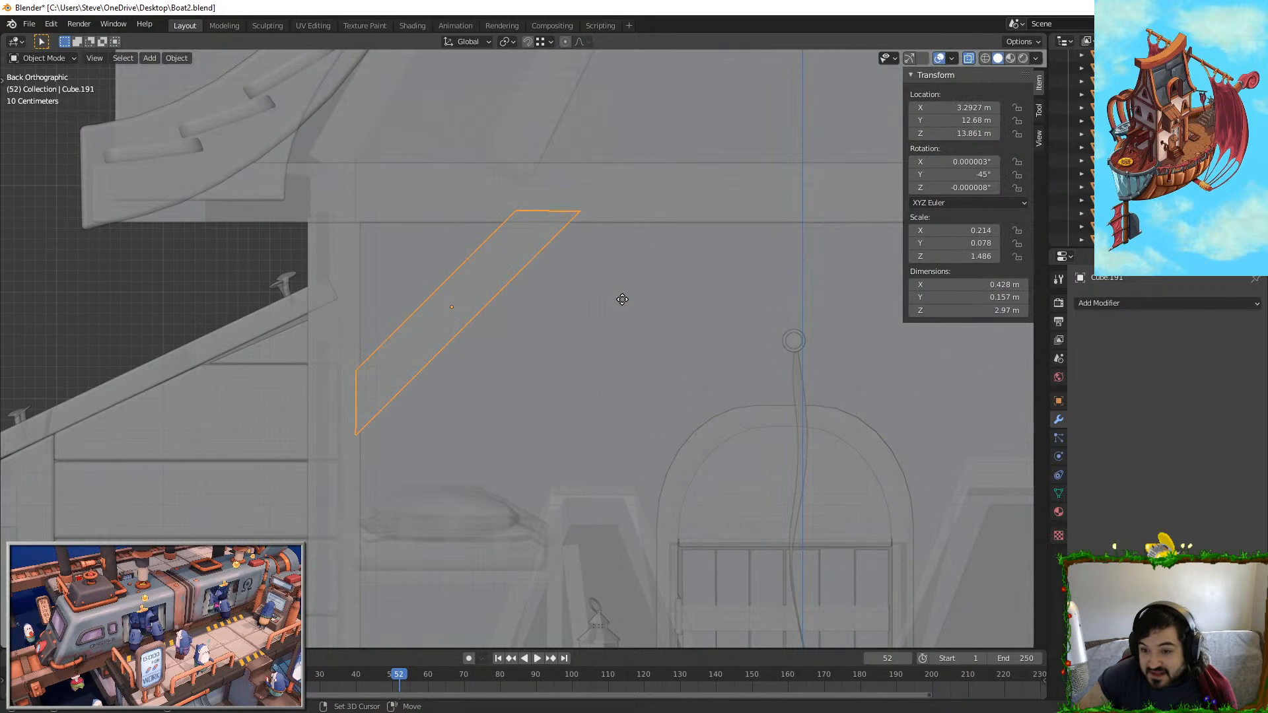
Step: Duplicate the brace along X and rotate the copy to -135° on Y so it slopes the opposite way
{"action": "key", "text": "shift+d"}
{"action": "key", "text": "x"}
{"action": "left_click", "coordinate": [799, 281]}
{"action": "middle_click_drag", "start_coordinate": [740, 304], "coordinate": [496, 334], "text": "shift"}
{"action": "key", "text": "r"}
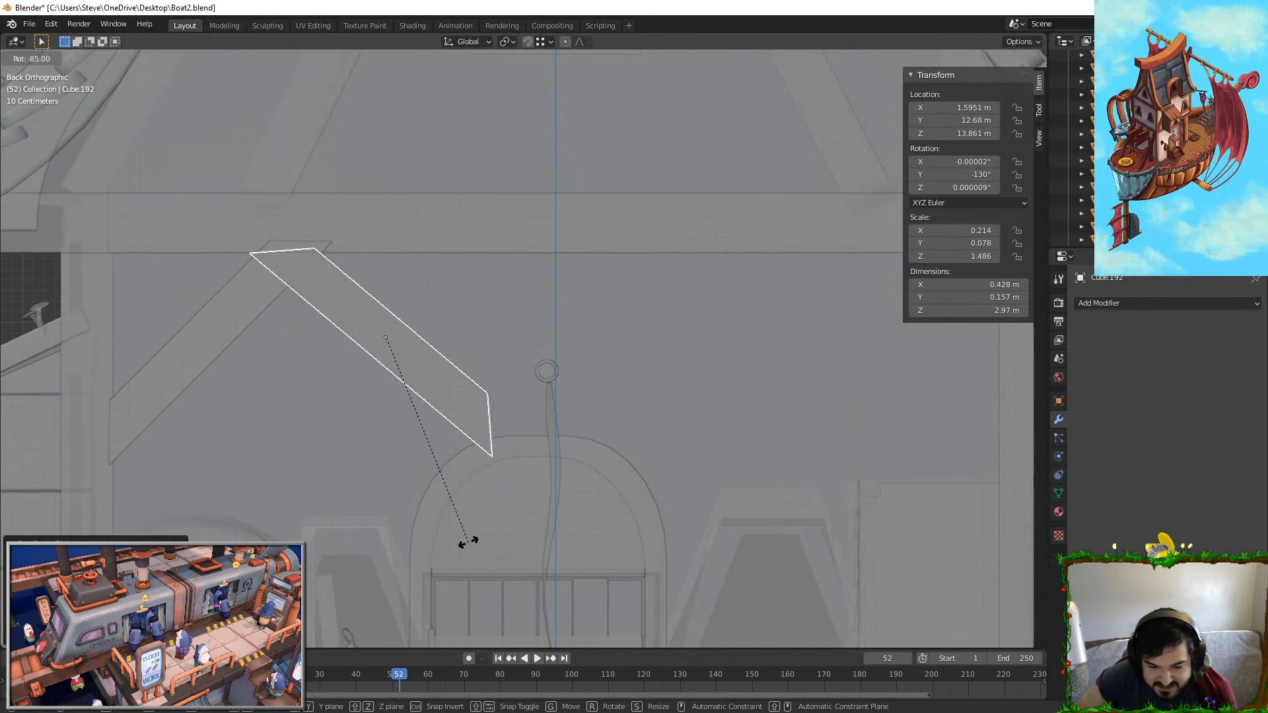
{"action": "left_click", "coordinate": [485, 513]}
Step: Move the duplicated brace along X until its vertical end meets the opposite corner post
{"action": "key", "text": "g"}
{"action": "key", "text": "x"}
{"action": "left_click", "coordinate": [806, 314]}
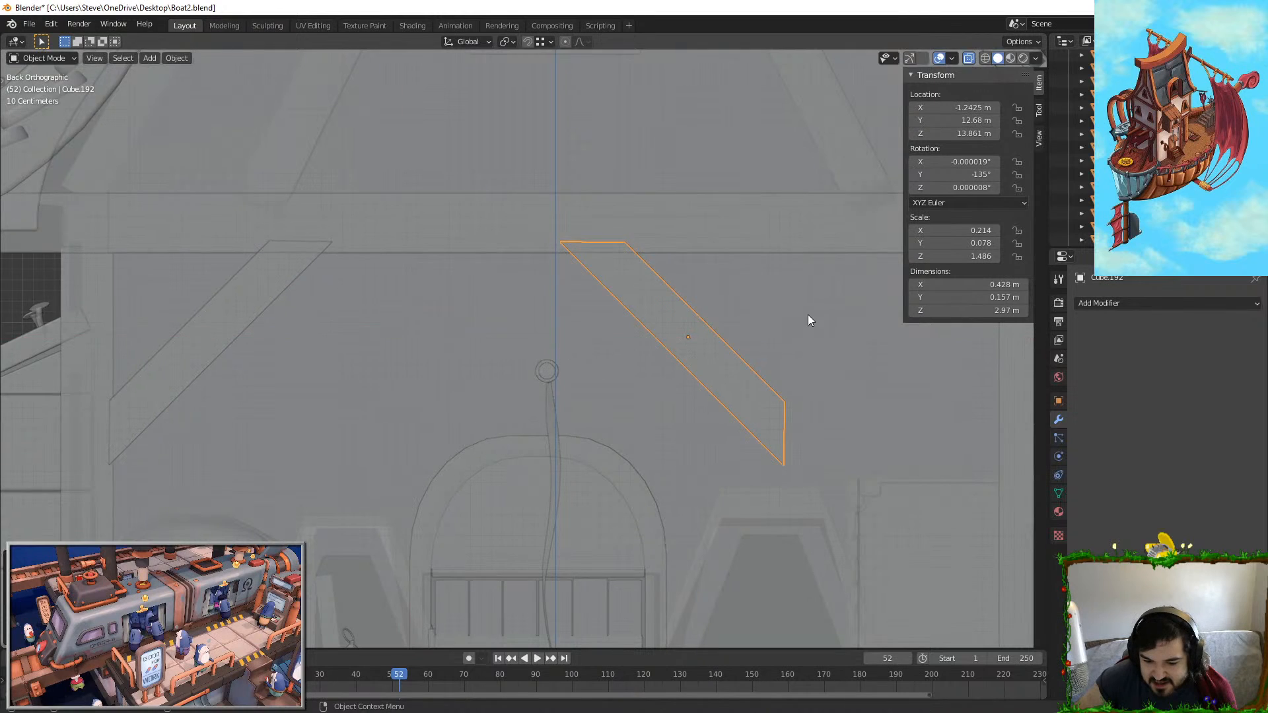
{"action": "middle_click_drag", "start_coordinate": [807, 314], "coordinate": [543, 311], "text": "shift"}
{"action": "key", "text": "g"}
{"action": "key", "text": "x"}
{"action": "left_click", "coordinate": [743, 305]}
Step: Delete the hidden top and bottom end faces of the duplicated brace
{"action": "key", "text": "Tab"}
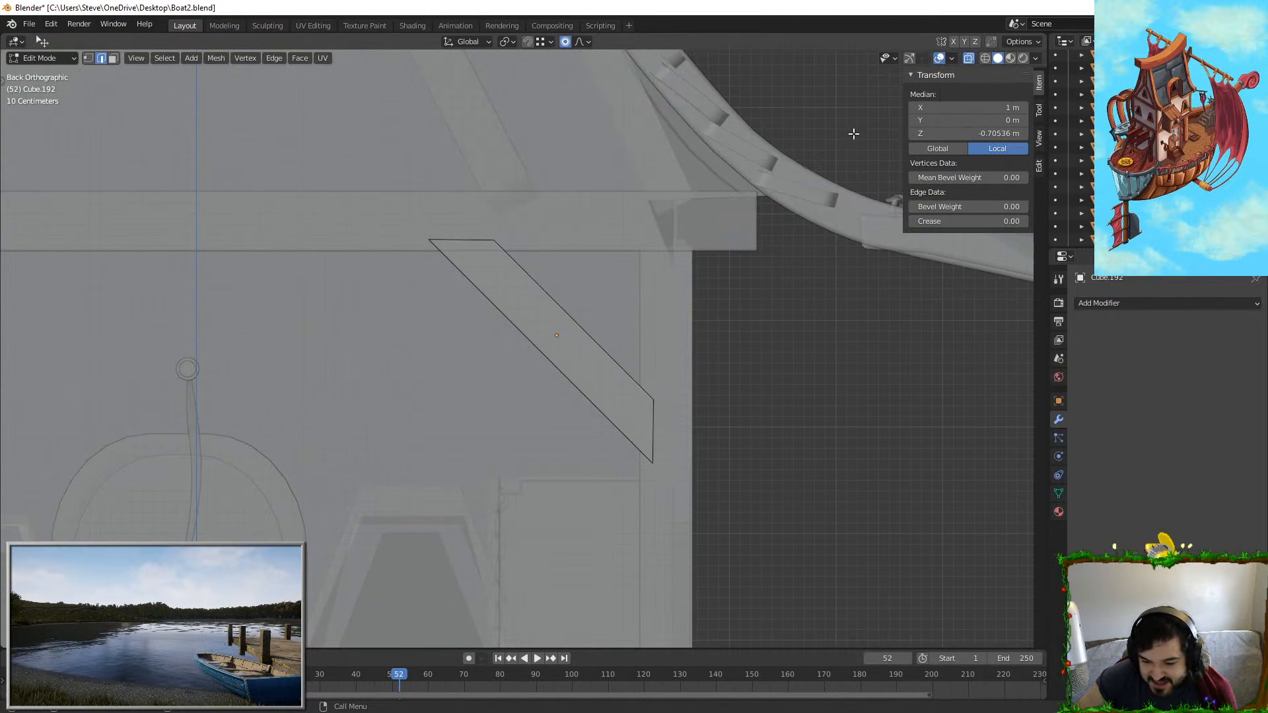
{"action": "left_click", "coordinate": [113, 59]}
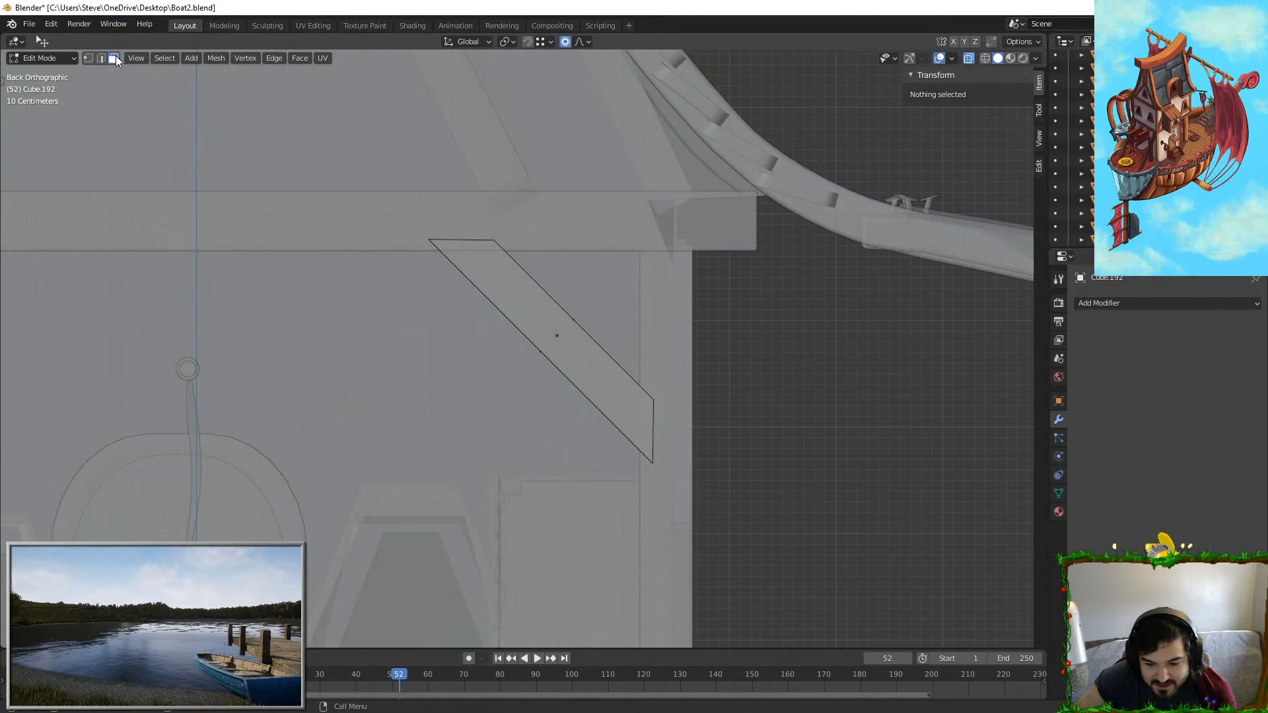
{"action": "key", "text": "c"}
{"action": "left_click", "coordinate": [478, 241]}
{"action": "left_click", "coordinate": [653, 418]}
{"action": "right_click", "coordinate": [653, 418]}
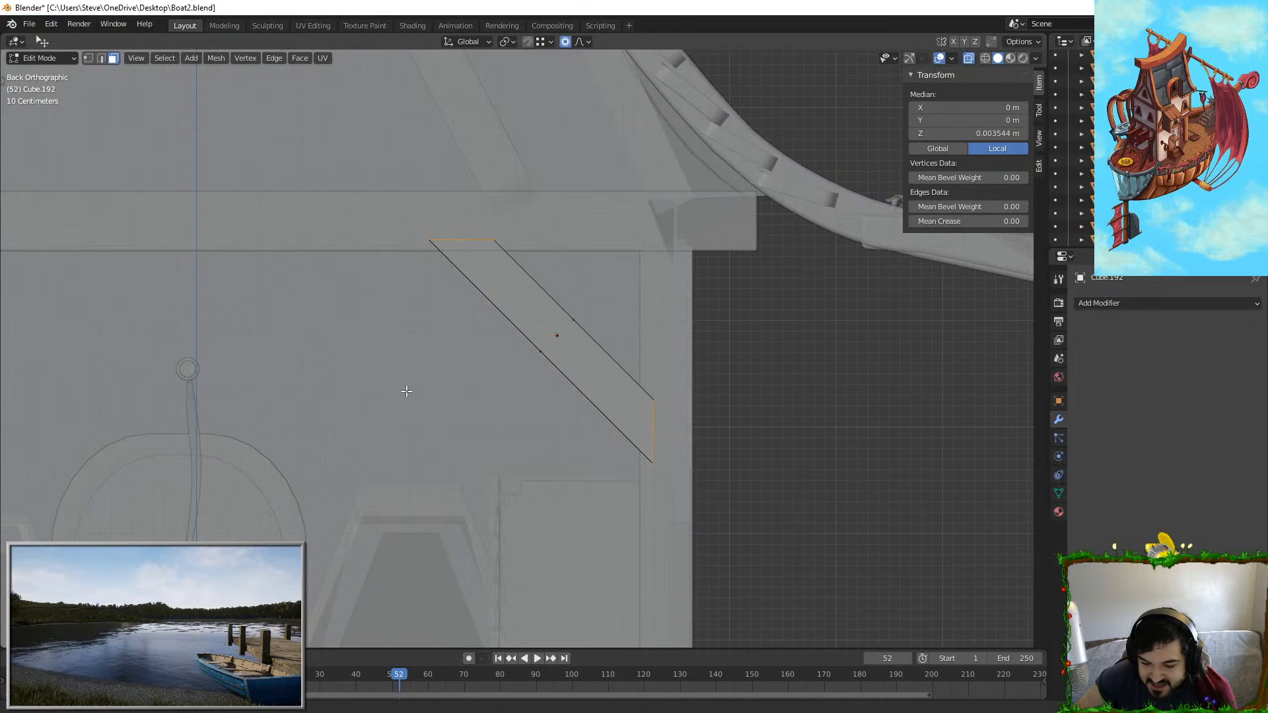
{"action": "middle_click_drag", "start_coordinate": [406, 391], "coordinate": [757, 401], "text": "shift"}
{"action": "key", "text": "c"}
{"action": "right_click", "coordinate": [317, 253]}
{"action": "key", "text": "x"}
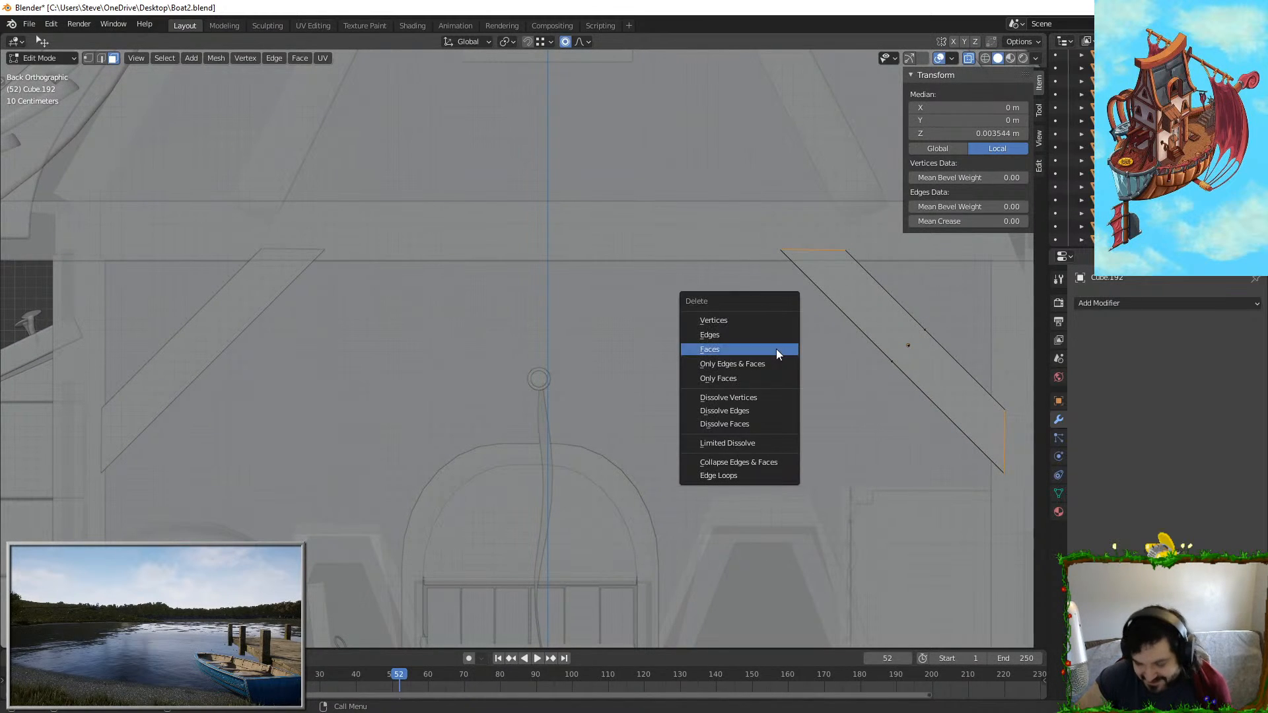
{"action": "left_click", "coordinate": [757, 354]}
{"action": "key", "text": "Tab"}
Step: Delete the top and bottom end faces of the original brace as well
{"action": "left_click", "coordinate": [262, 291]}
{"action": "left_click", "coordinate": [240, 299]}
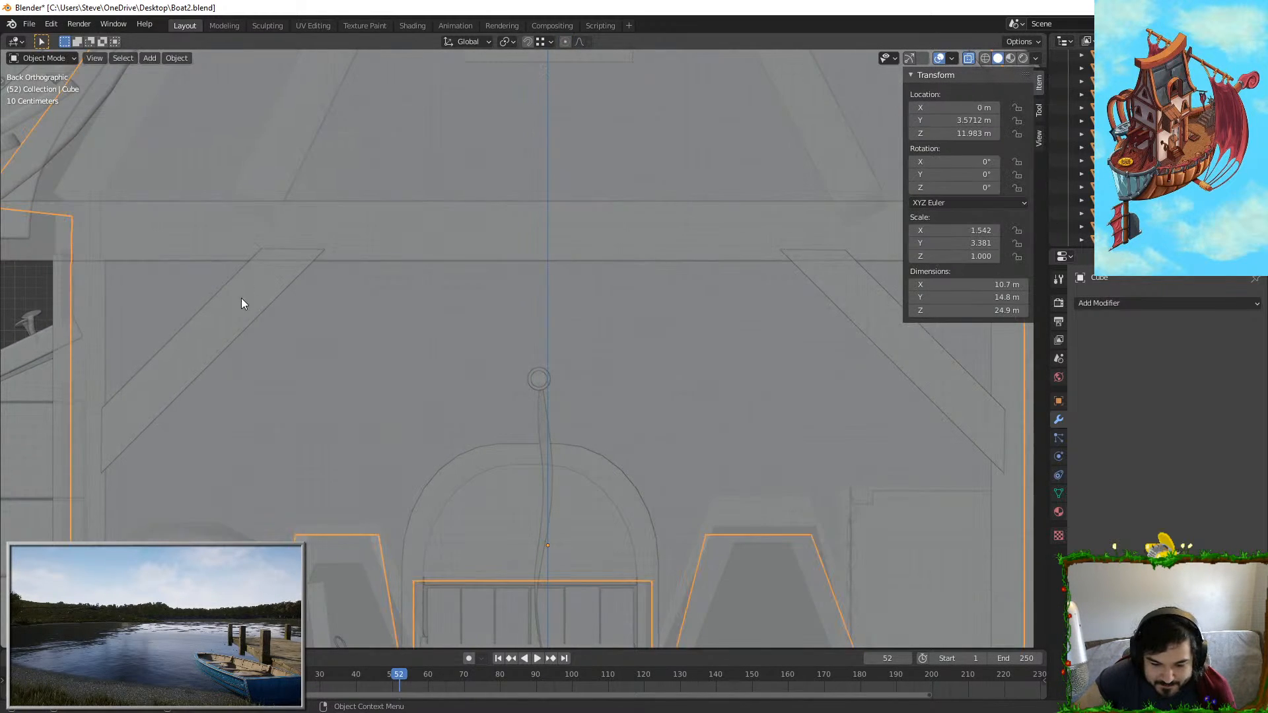
{"action": "left_click", "coordinate": [969, 59]}
{"action": "left_click", "coordinate": [227, 328]}
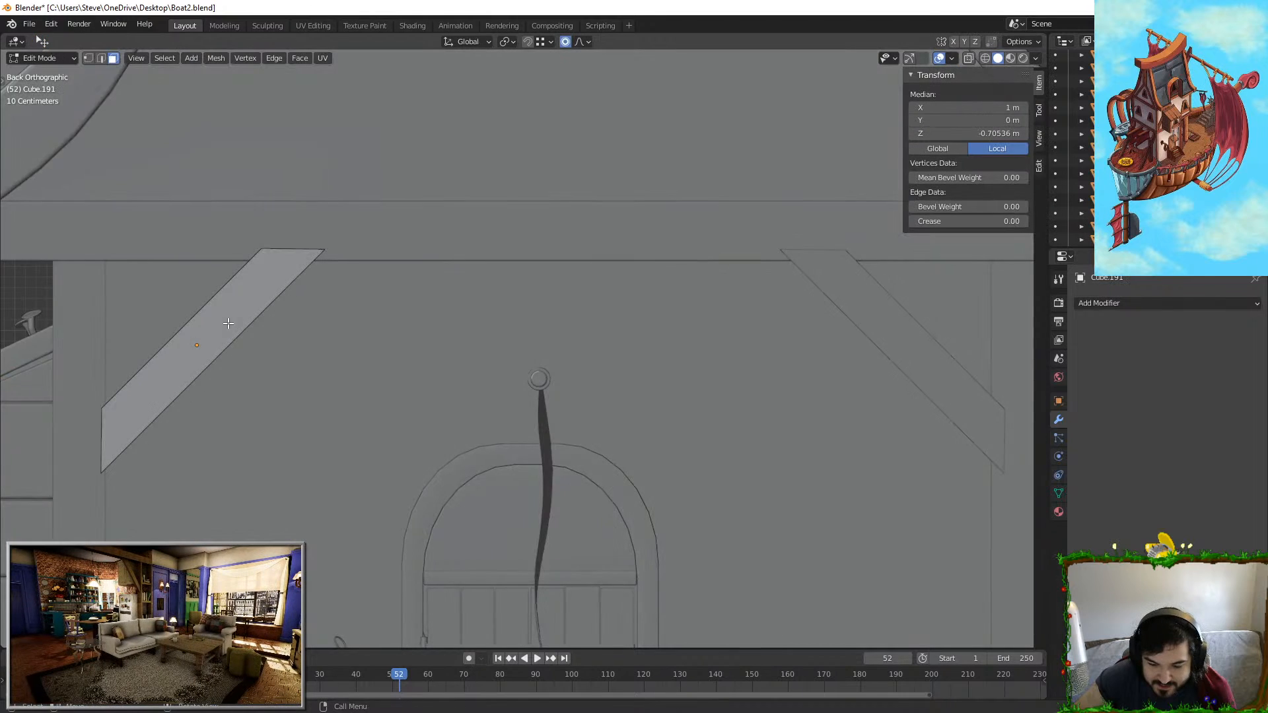
{"action": "key", "text": "Tab"}
{"action": "middle_click_drag", "start_coordinate": [488, 232], "coordinate": [592, 219], "text": "shift"}
{"action": "left_click", "coordinate": [969, 58]}
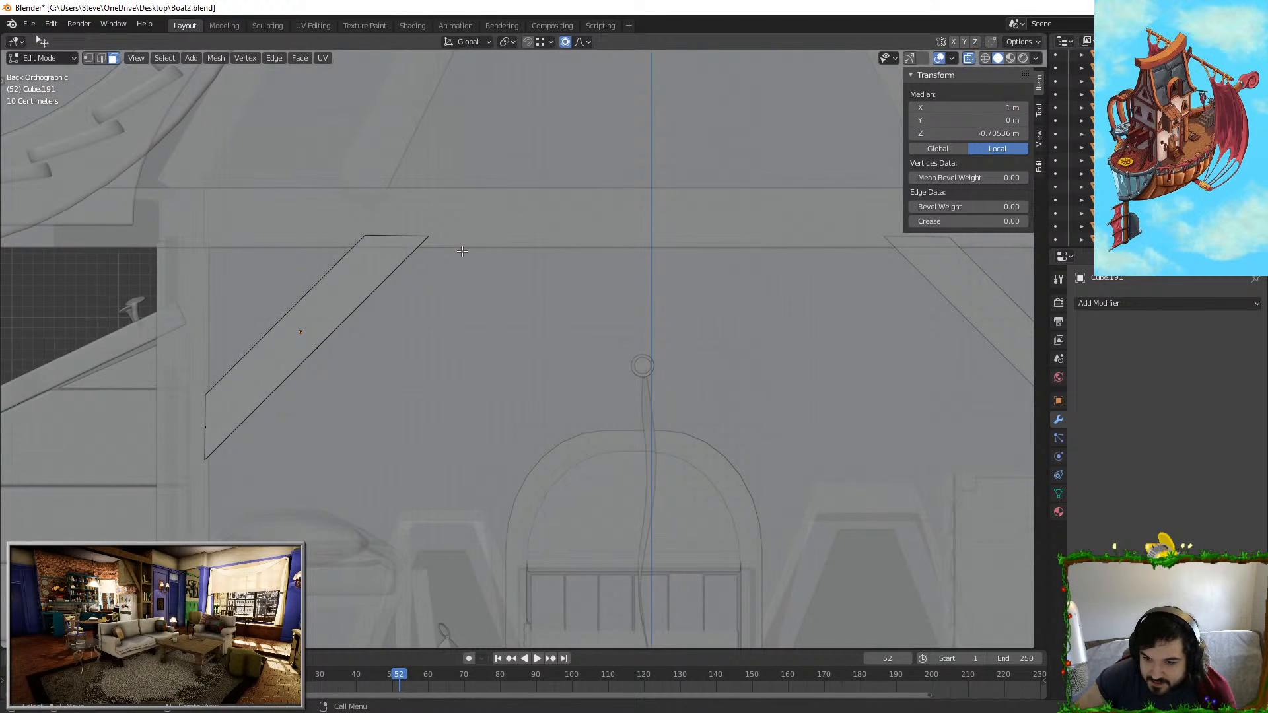
{"action": "left_click", "coordinate": [396, 236]}
{"action": "left_click", "coordinate": [206, 426], "text": "shift"}
{"action": "key", "text": "x"}
{"action": "left_click", "coordinate": [353, 351]}
{"action": "key", "text": "Tab"}
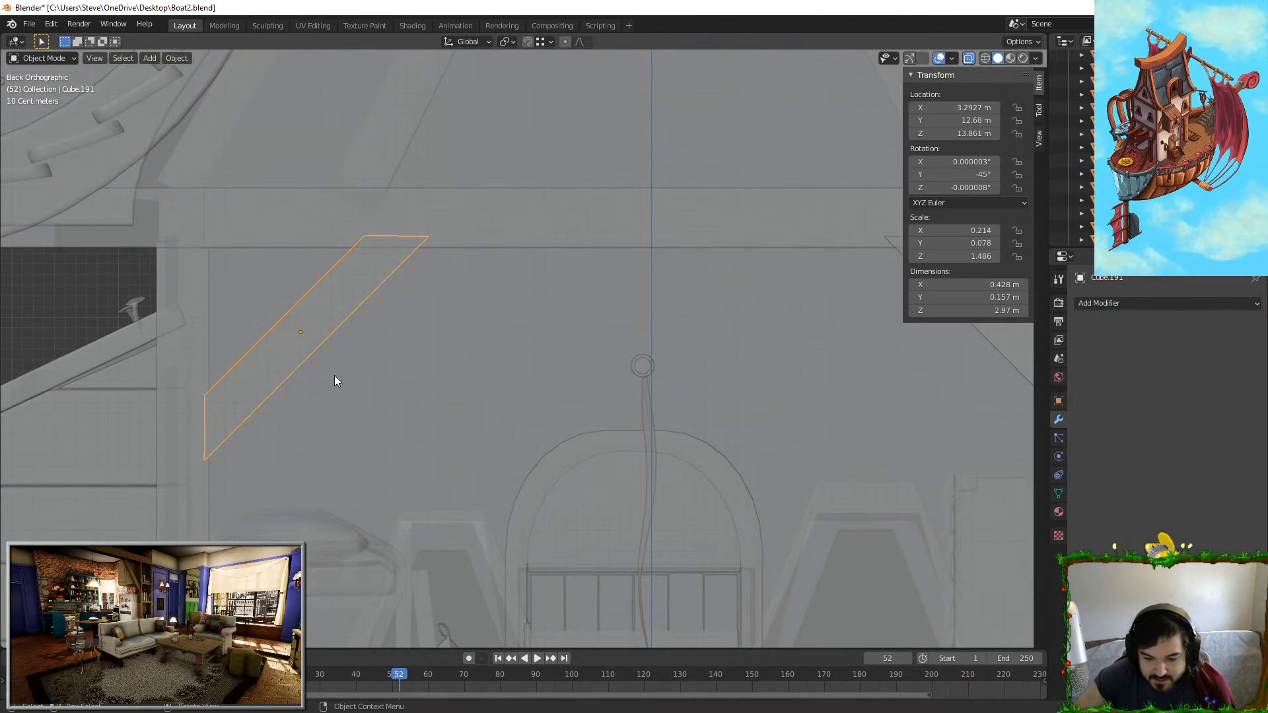
Step: Turn off X-ray and move both braces together along Y to 11.397 m, onto the inner side of the cabin wall
{"action": "middle_click_drag", "start_coordinate": [334, 375], "coordinate": [733, 338]}
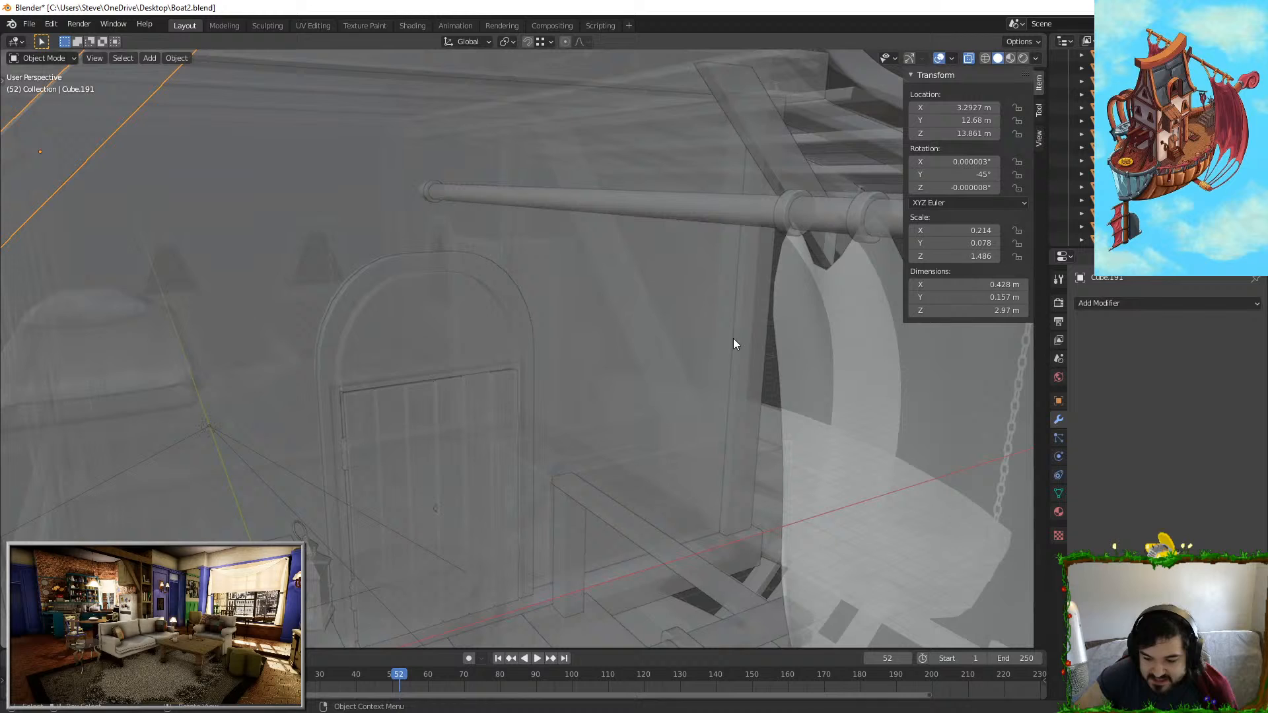
{"action": "left_click", "coordinate": [969, 58]}
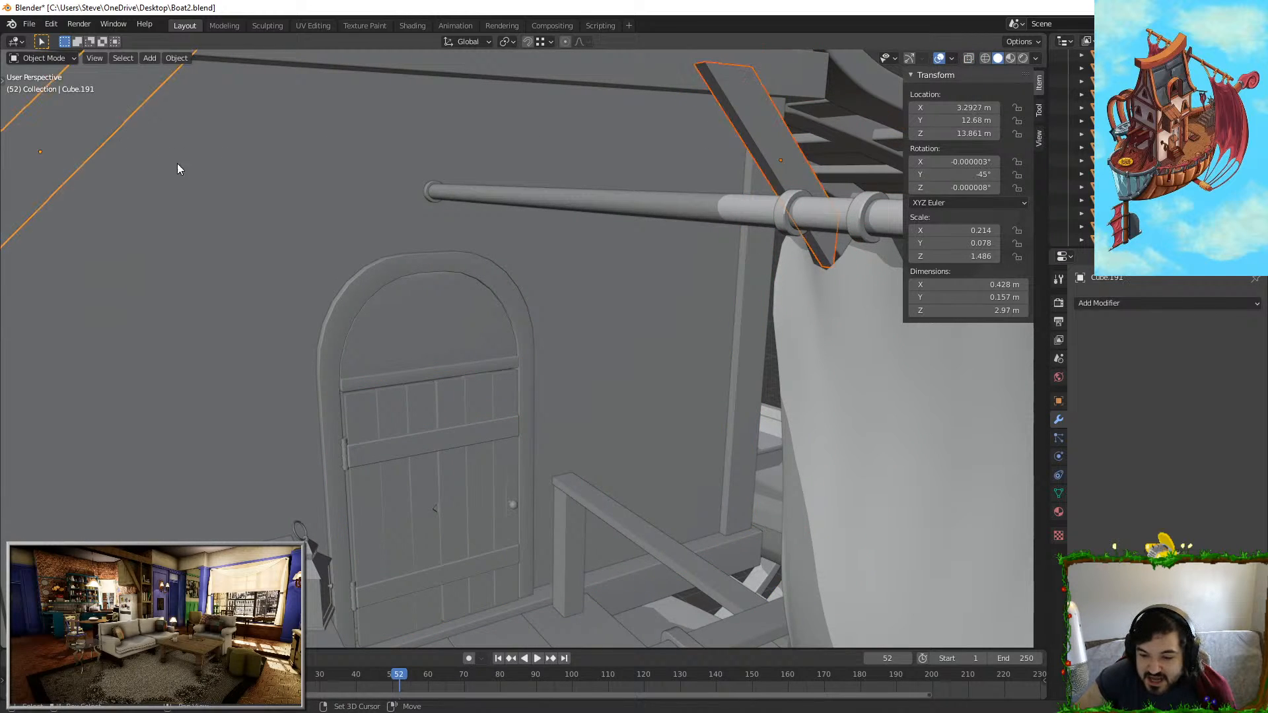
{"action": "middle_click_drag", "start_coordinate": [177, 163], "coordinate": [741, 221]}
{"action": "key", "text": "g"}
{"action": "key", "text": "y"}
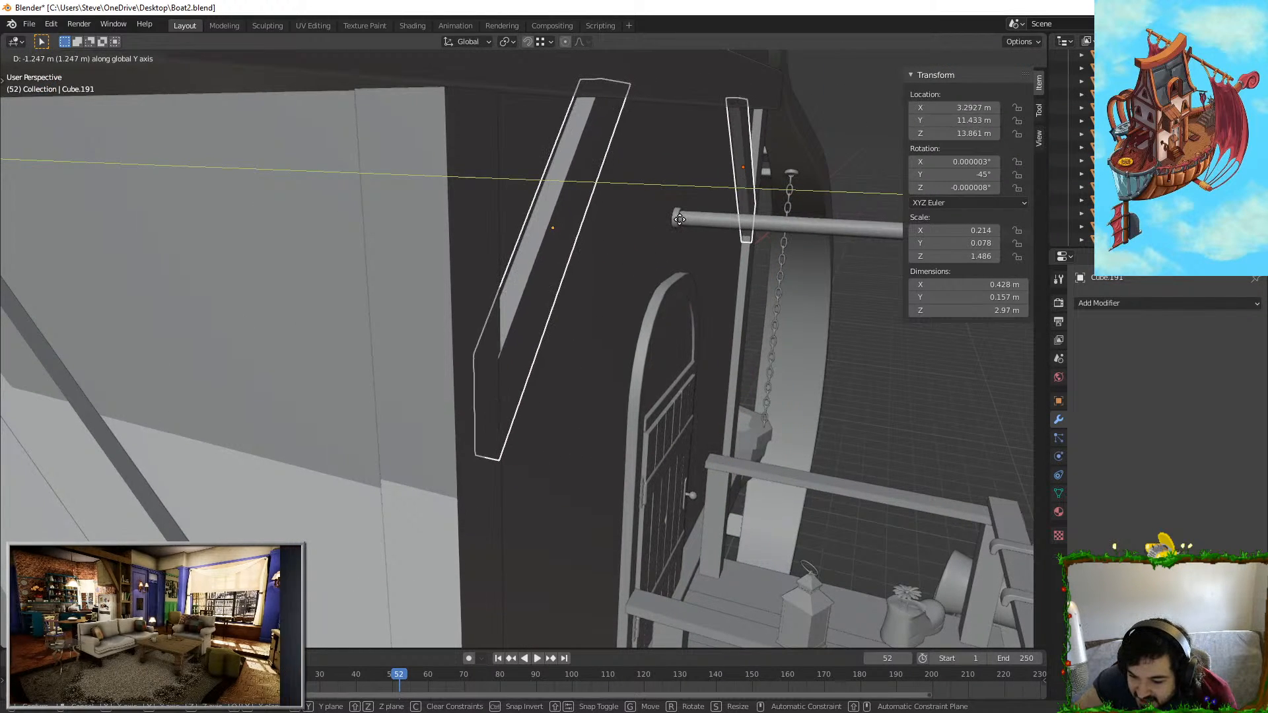
{"action": "left_click", "coordinate": [641, 241]}
{"action": "middle_click_drag", "start_coordinate": [641, 244], "coordinate": [664, 295]}
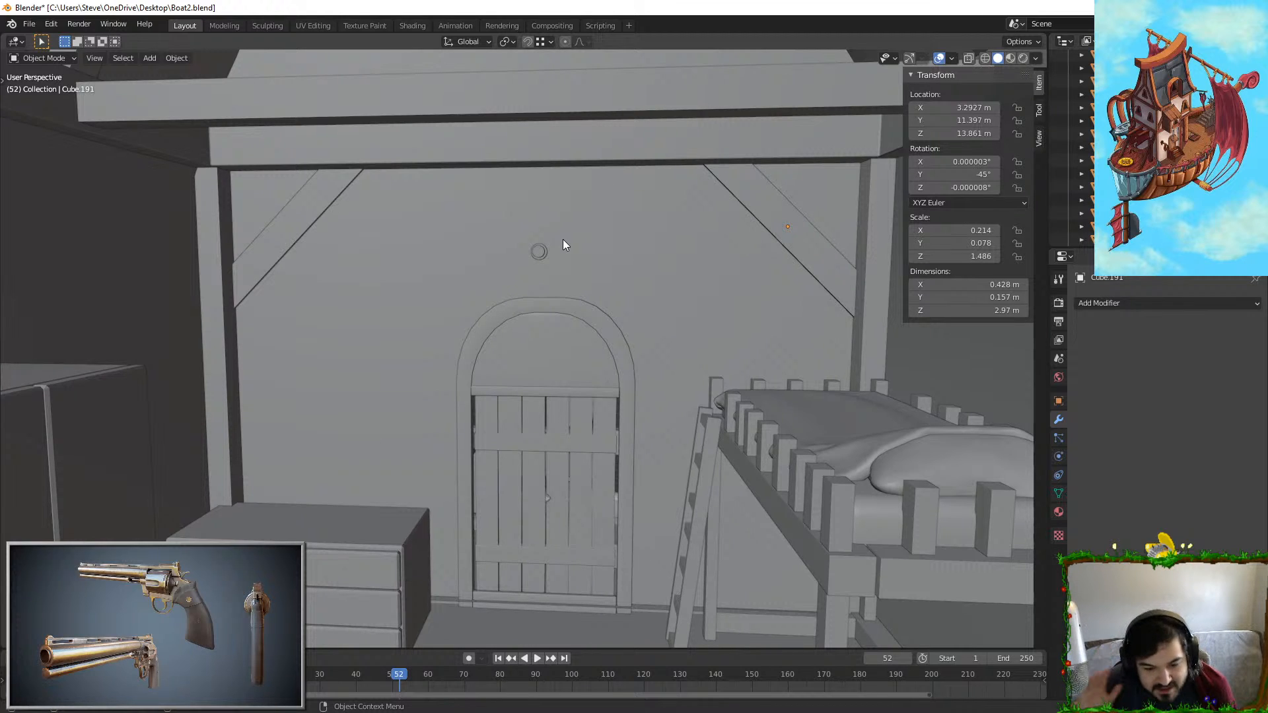
Step: Select the floor trim beside the cabin door and isolate it in local view
{"action": "middle_click_drag", "start_coordinate": [540, 256], "coordinate": [395, 513]}
{"action": "left_click", "coordinate": [413, 493]}
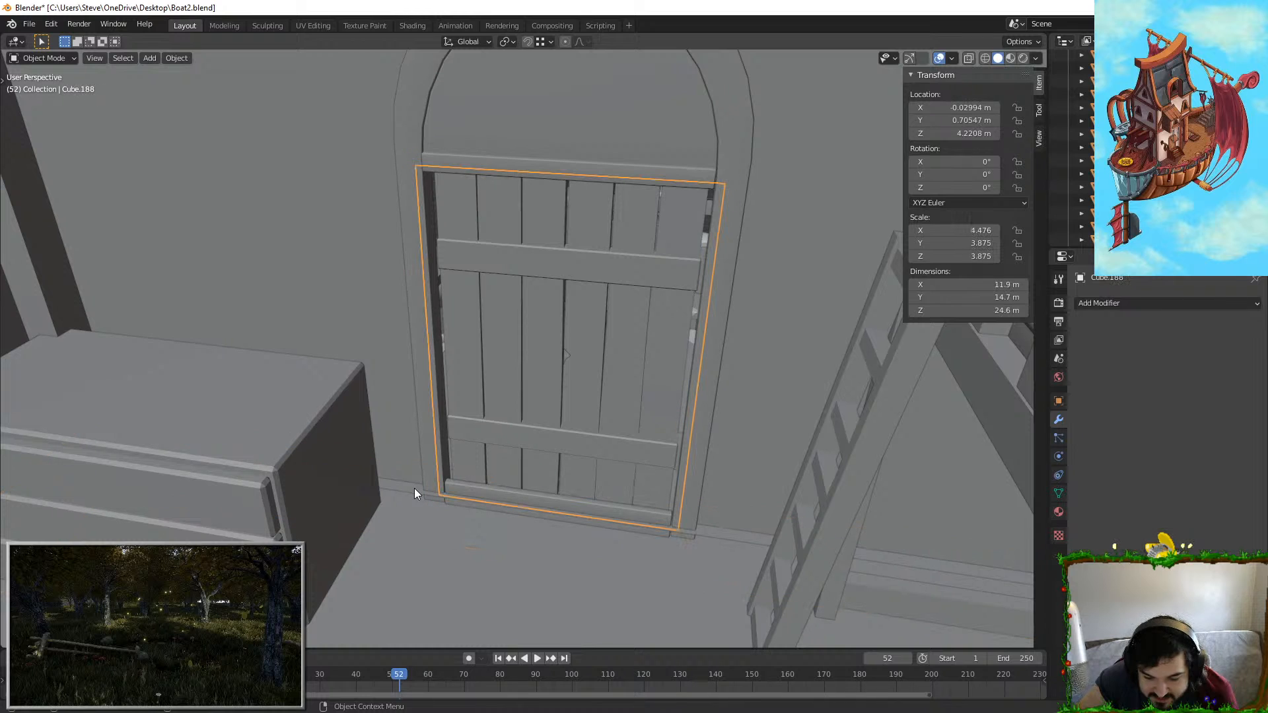
{"action": "left_click", "coordinate": [414, 489]}
{"action": "middle_click_drag", "start_coordinate": [529, 486], "coordinate": [484, 442]}
{"action": "left_click", "coordinate": [482, 440]}
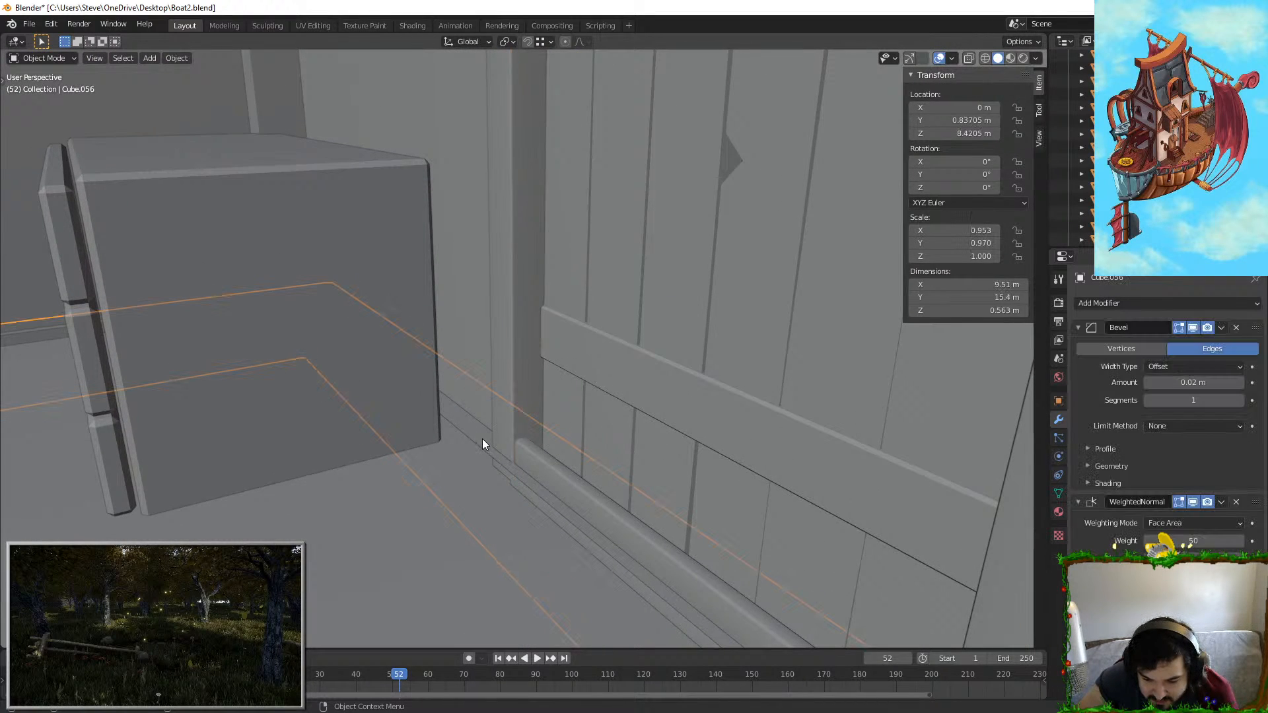
{"action": "key", "text": "Tab"}
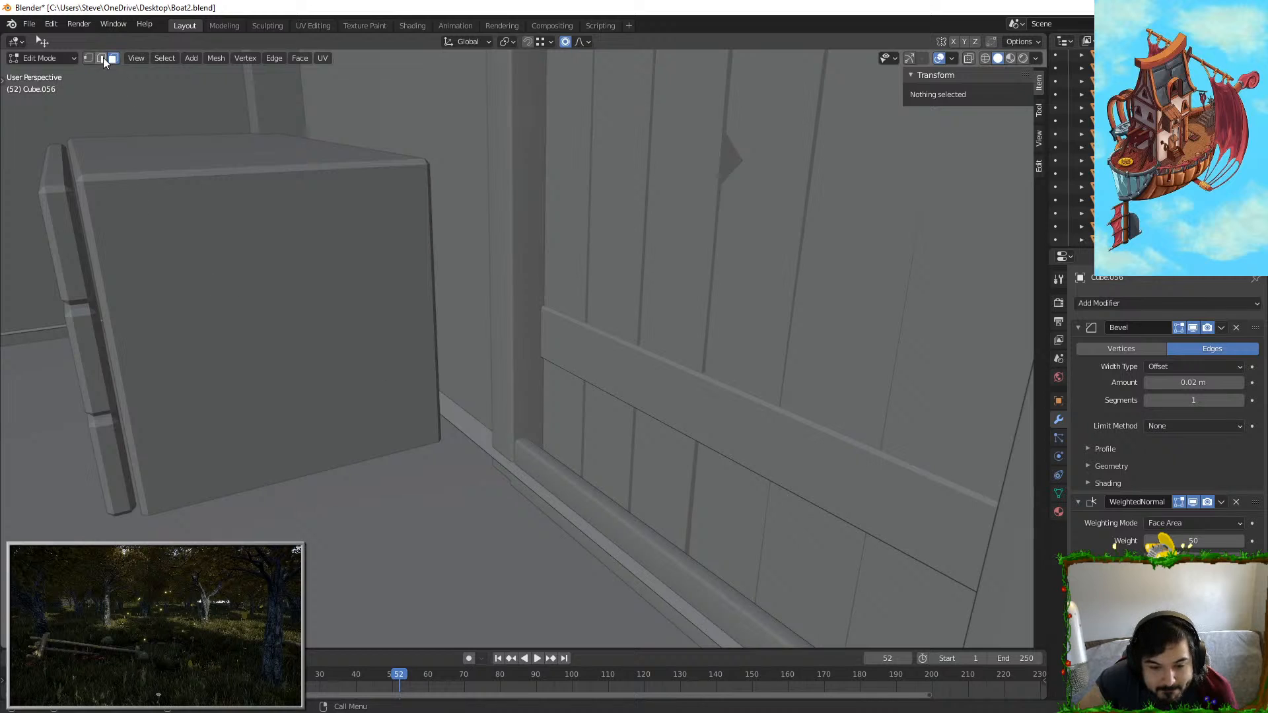
{"action": "left_click", "coordinate": [481, 469]}
{"action": "key", "text": "Tab"}
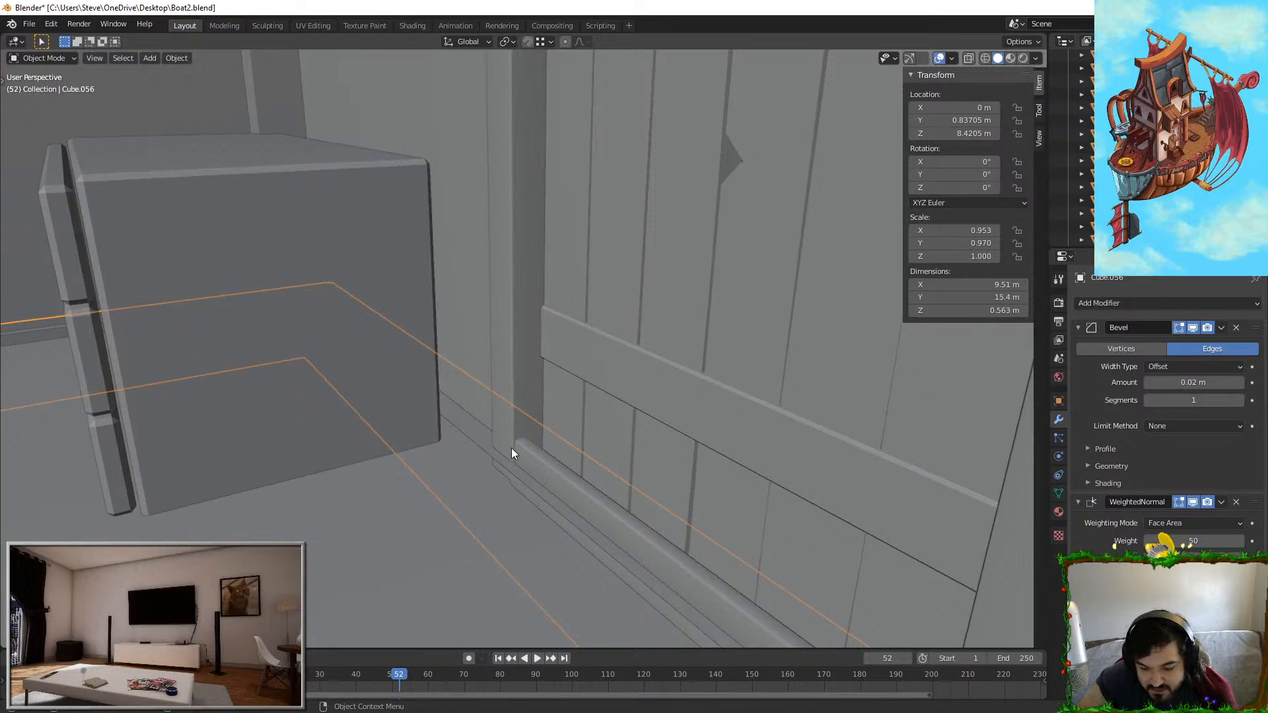
{"action": "key", "text": "KP_Divide"}
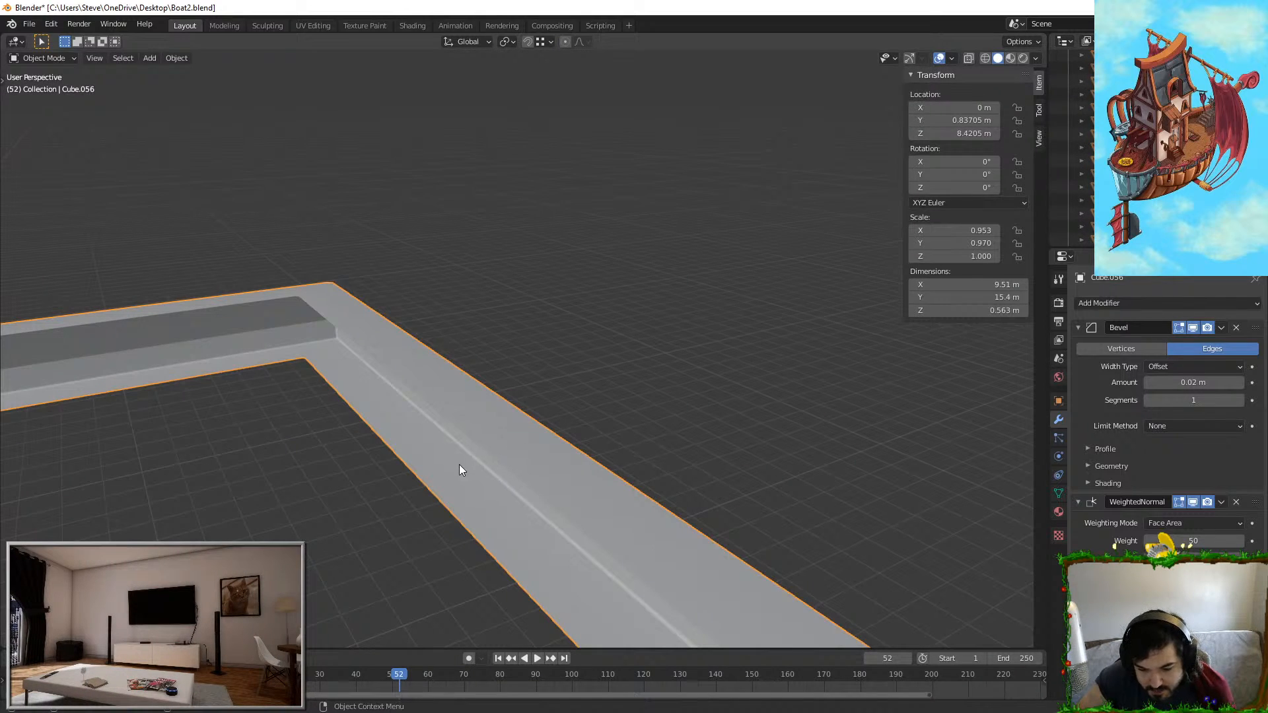
Step: Select the inner edges of the trim's door-side run and return to the full scene
{"action": "key", "text": "Tab"}
{"action": "left_click", "coordinate": [517, 466]}
{"action": "left_click", "coordinate": [543, 445], "text": "shift"}
{"action": "key", "text": "g"}
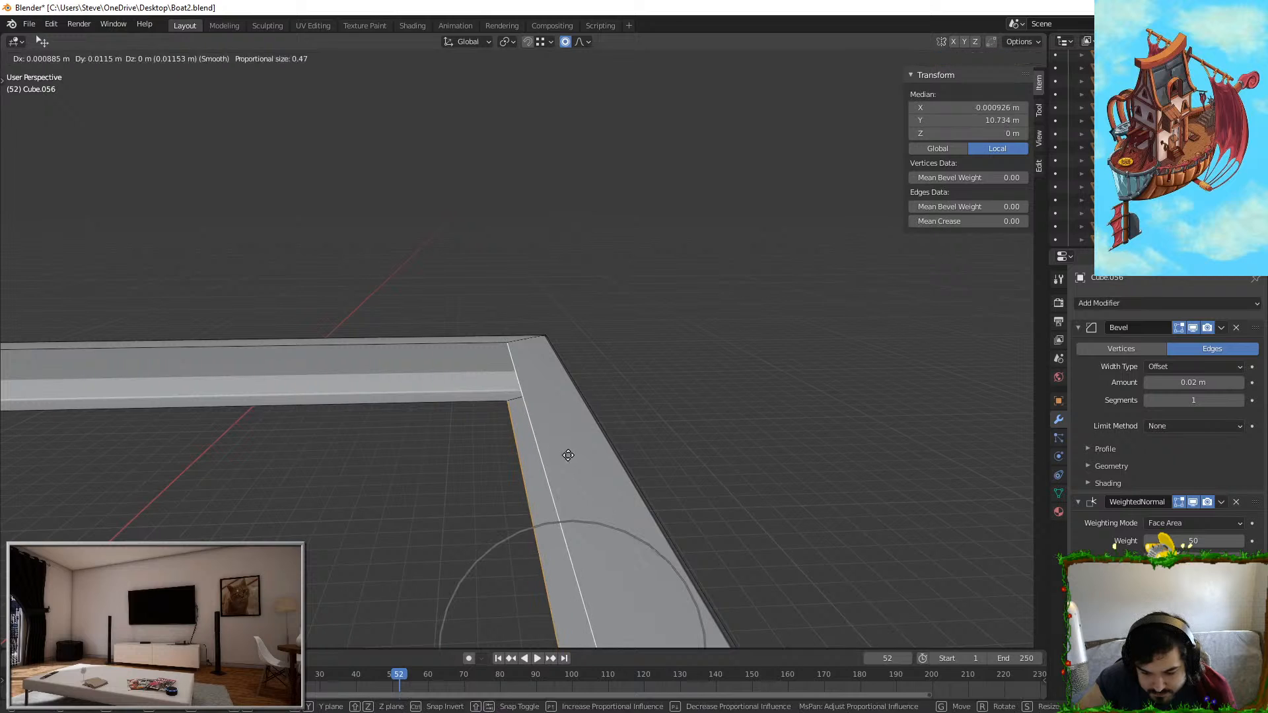
{"action": "right_click", "coordinate": [571, 454]}
{"action": "key", "text": "Tab"}
{"action": "key", "text": "KP_Divide"}
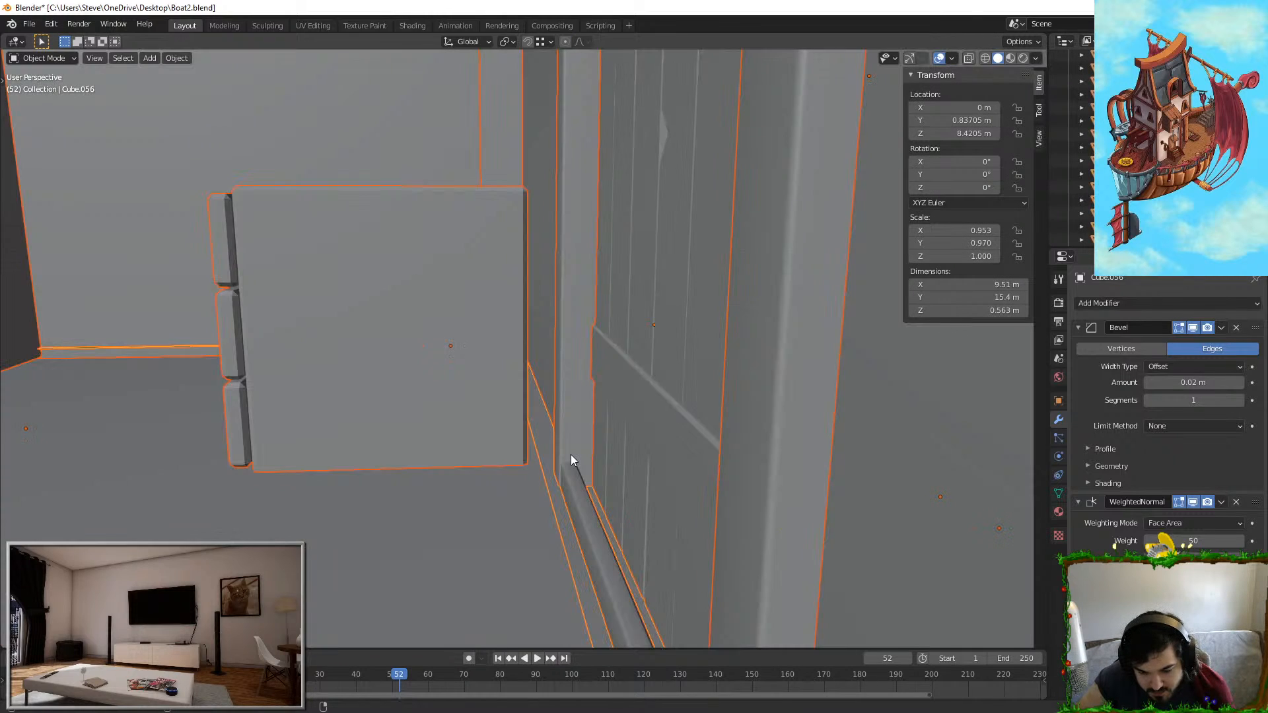
Step: Move the trim's selected door-side inner edges about 0.14 m along Y toward the door frame
{"action": "left_click", "coordinate": [540, 439]}
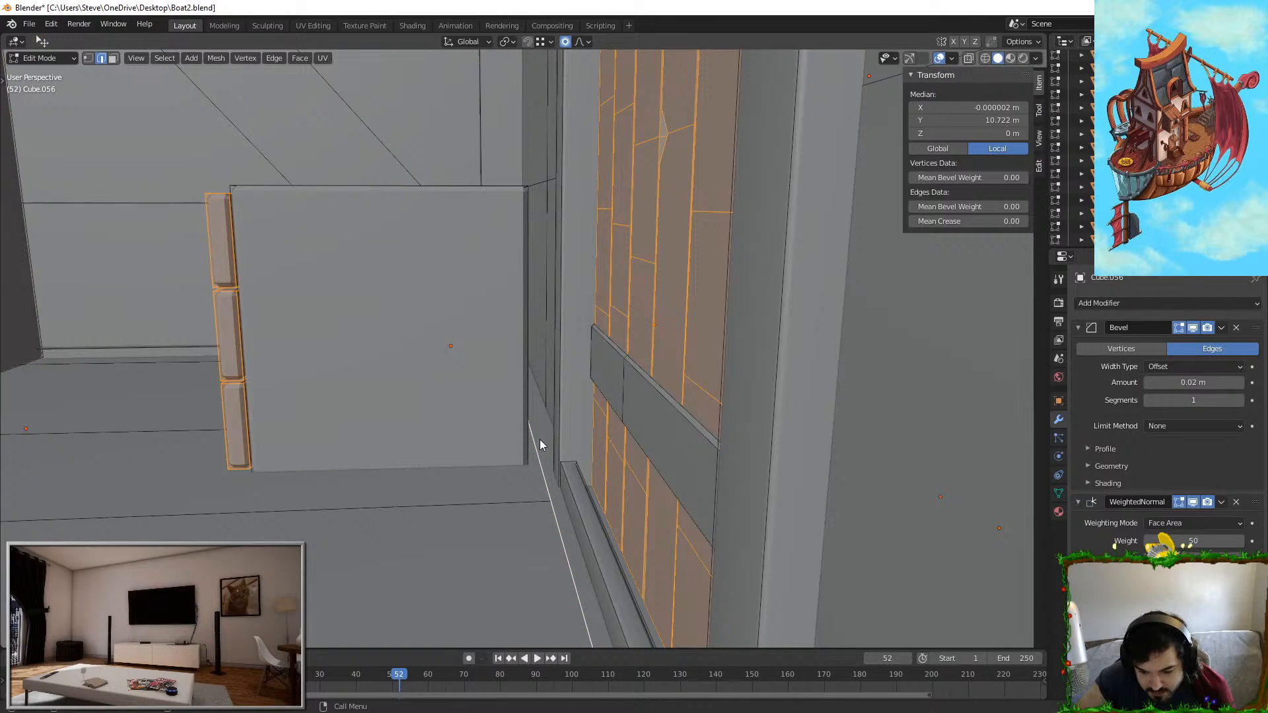
{"action": "left_click", "coordinate": [540, 438]}
{"action": "left_click", "coordinate": [540, 462]}
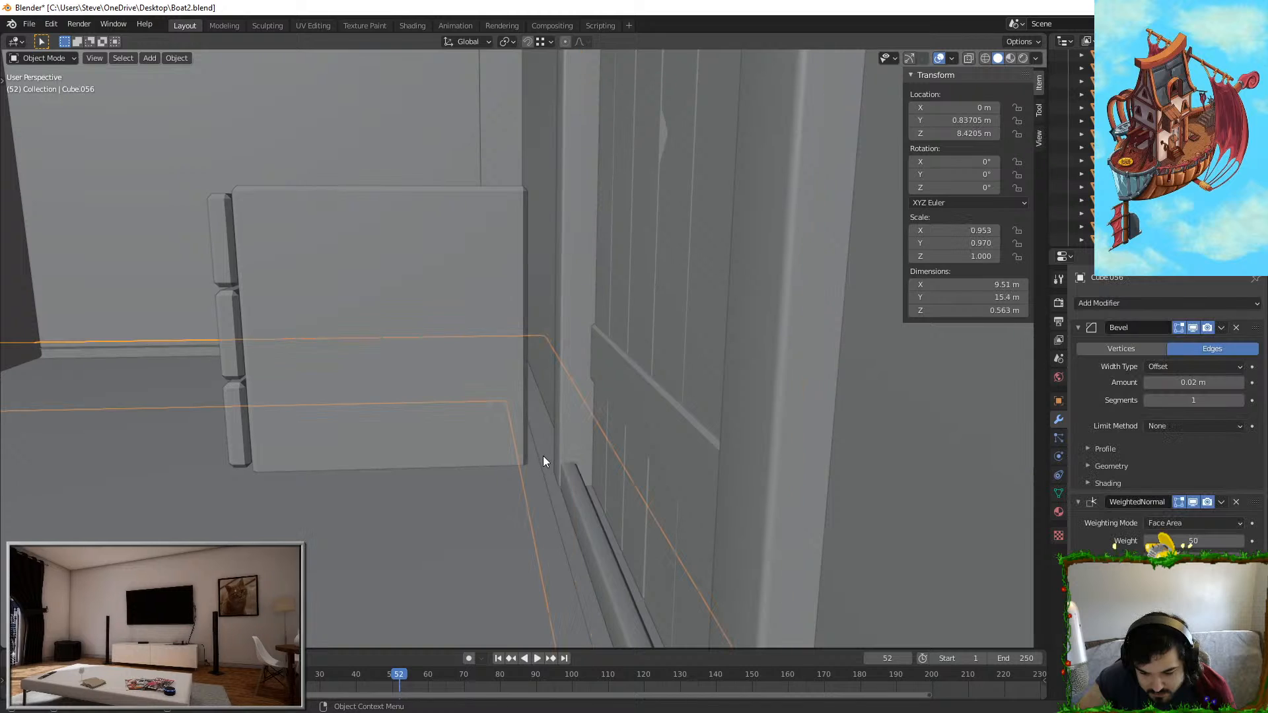
{"action": "key", "text": "Tab"}
{"action": "key", "text": "g"}
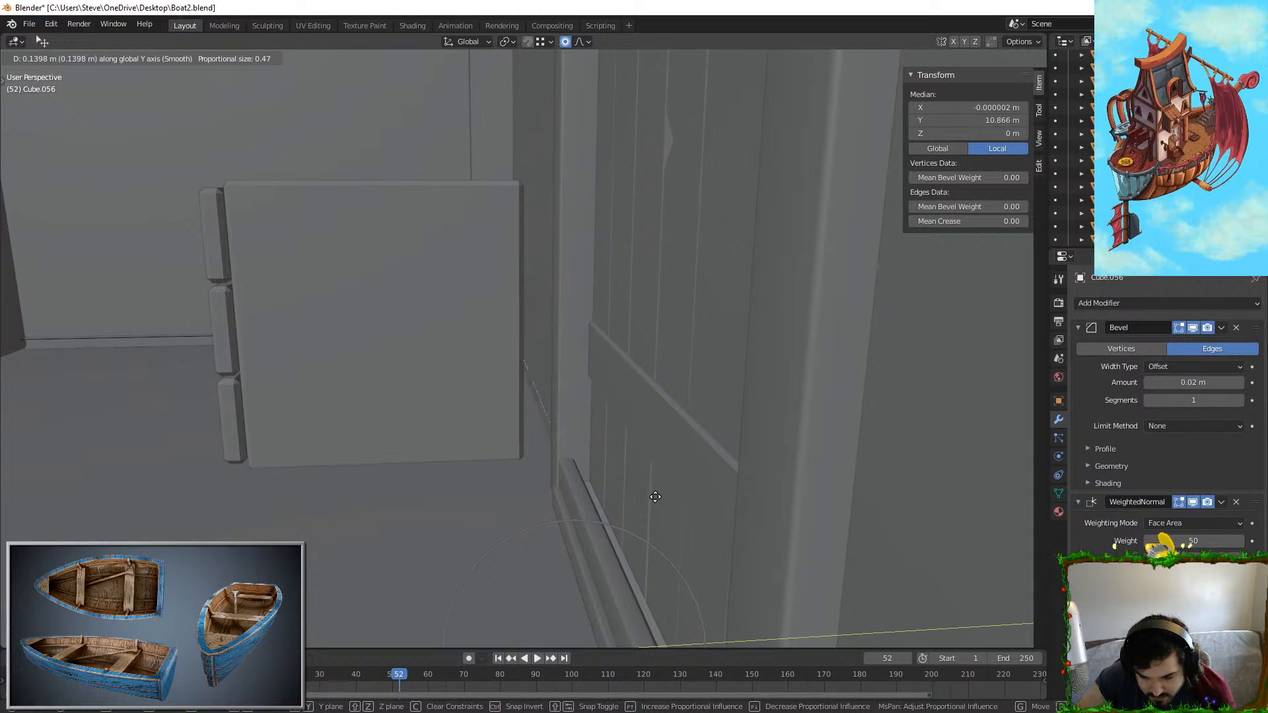
{"action": "left_click", "coordinate": [657, 498]}
{"action": "key", "text": "Tab"}
Step: Select the threshold piece within the cabin door frame's mesh and move it along Y beside the floor trim
{"action": "middle_click_drag", "start_coordinate": [577, 514], "coordinate": [545, 485]}
{"action": "scroll", "coordinate": [665, 525], "scroll_direction": "down", "scroll_amount": 1}
{"action": "scroll", "coordinate": [575, 493], "scroll_direction": "up", "scroll_amount": 1}
{"action": "left_click", "coordinate": [529, 514]}
{"action": "key", "text": "Tab"}
{"action": "scroll", "coordinate": [552, 518], "scroll_direction": "down", "scroll_amount": 1}
{"action": "key", "text": "l"}
{"action": "key", "text": "g"}
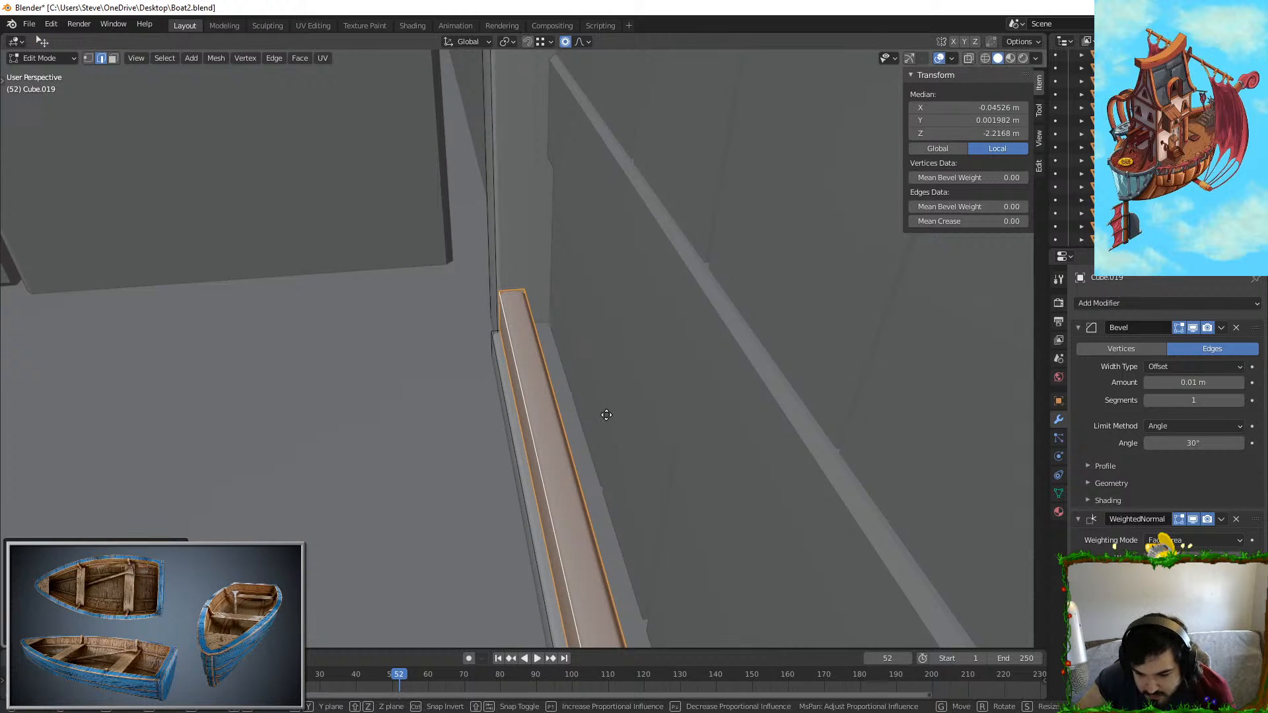
{"action": "key", "text": "y"}
{"action": "left_click", "coordinate": [645, 419]}
{"action": "key", "text": "Tab"}
Step: Try swinging the cabin door open in top view by rotating it about -99° around Z
{"action": "scroll", "coordinate": [648, 426], "scroll_direction": "down", "scroll_amount": 2}
{"action": "scroll", "coordinate": [648, 427], "scroll_direction": "down", "scroll_amount": 3}
{"action": "middle_click_drag", "start_coordinate": [648, 426], "coordinate": [404, 454]}
{"action": "middle_click_drag", "start_coordinate": [398, 437], "coordinate": [422, 411]}
{"action": "left_click", "coordinate": [465, 321]}
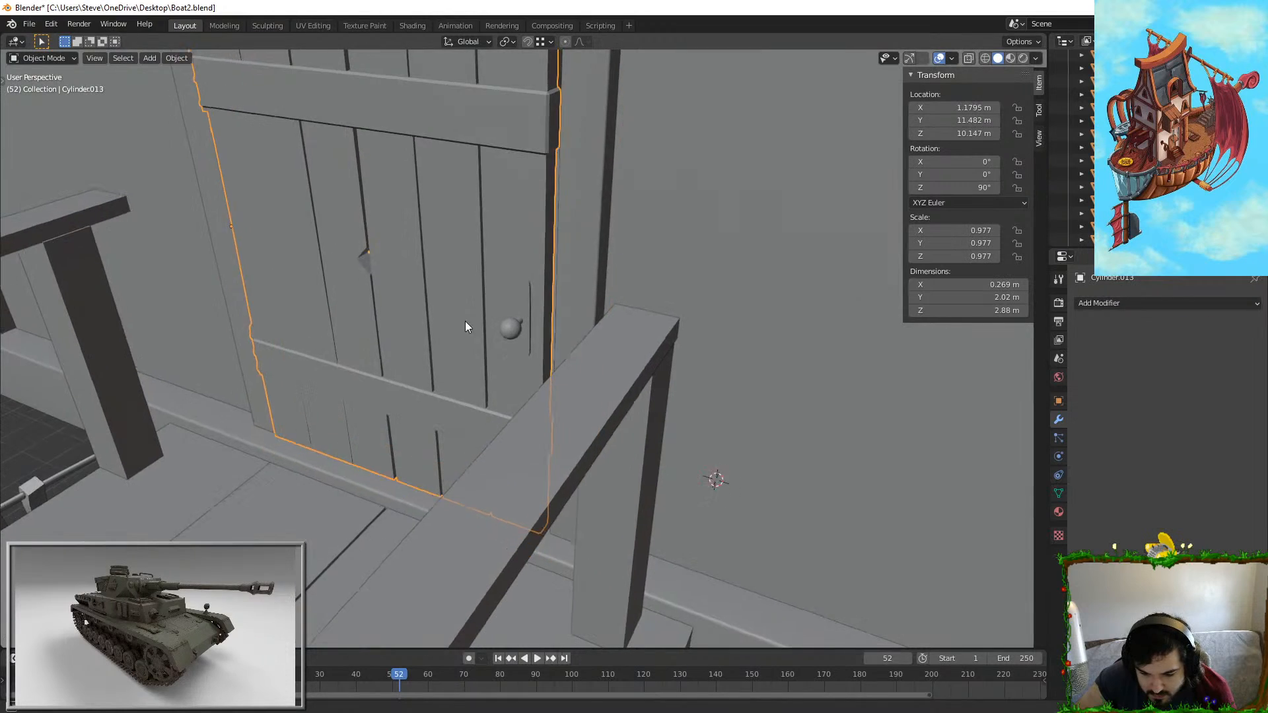
{"action": "scroll", "coordinate": [465, 321], "scroll_direction": "down", "scroll_amount": 3}
{"action": "middle_click_drag", "start_coordinate": [465, 321], "coordinate": [560, 302]}
{"action": "key", "text": "r"}
{"action": "key", "text": "r"}
{"action": "right_click", "coordinate": [464, 331]}
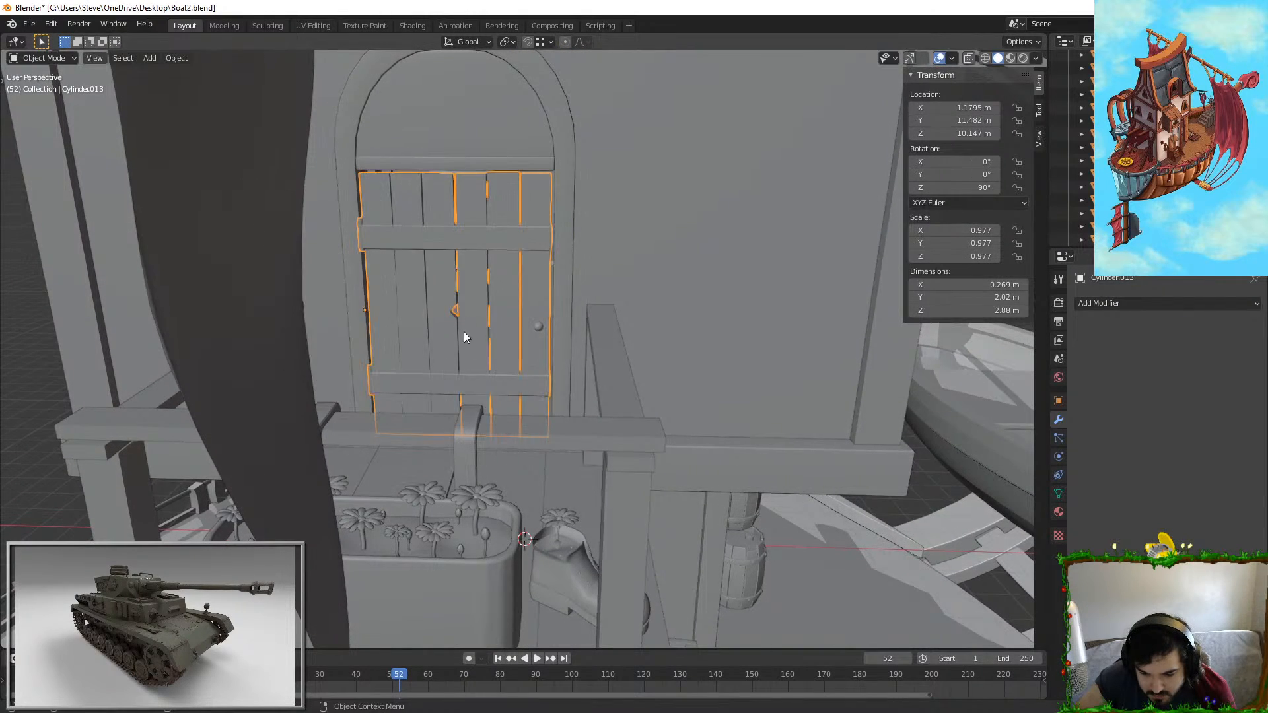
{"action": "middle_click_drag", "start_coordinate": [464, 331], "coordinate": [517, 355]}
{"action": "key", "text": "KP_7"}
{"action": "scroll", "coordinate": [669, 222], "scroll_direction": "down", "scroll_amount": 3}
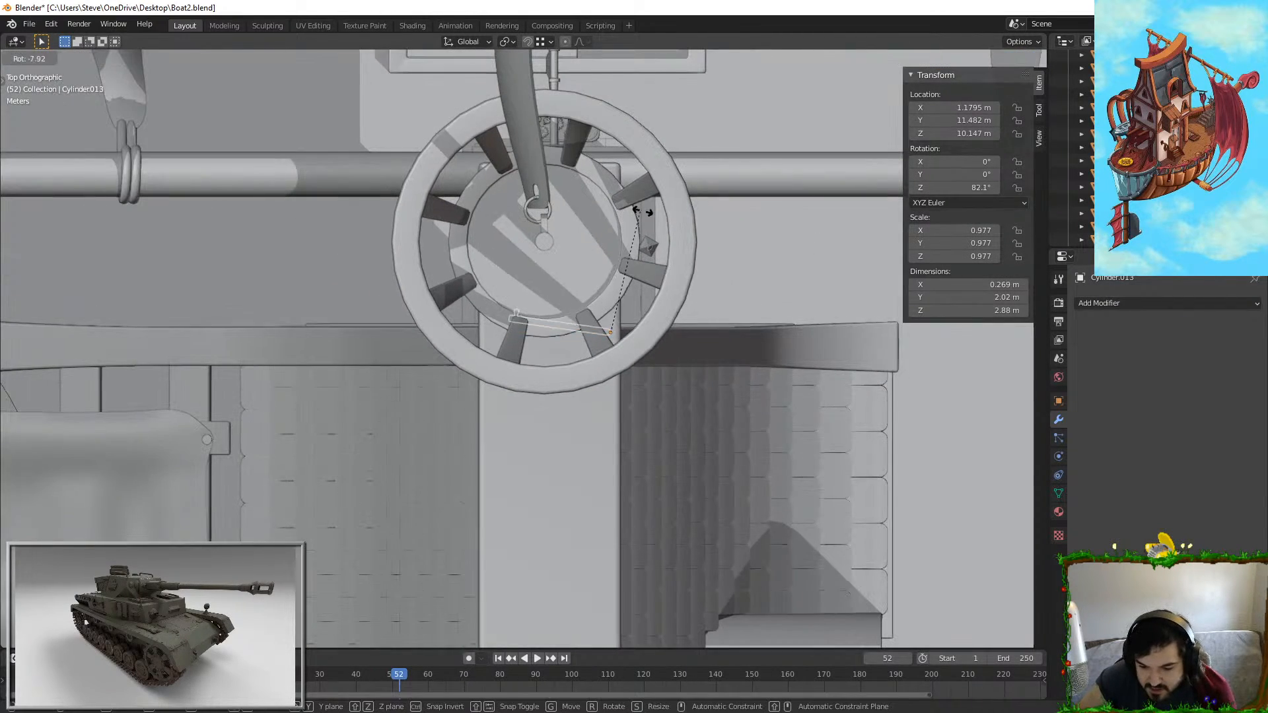
{"action": "key", "text": "r"}
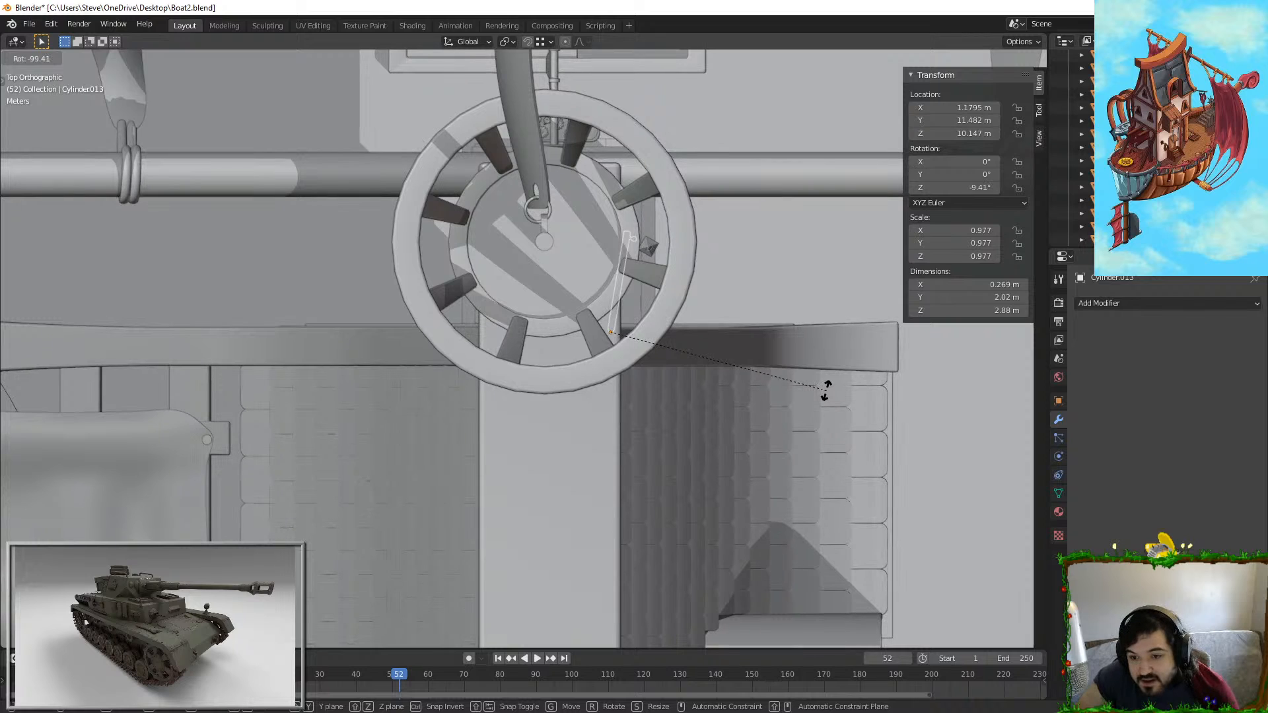
{"action": "left_click", "coordinate": [825, 389]}
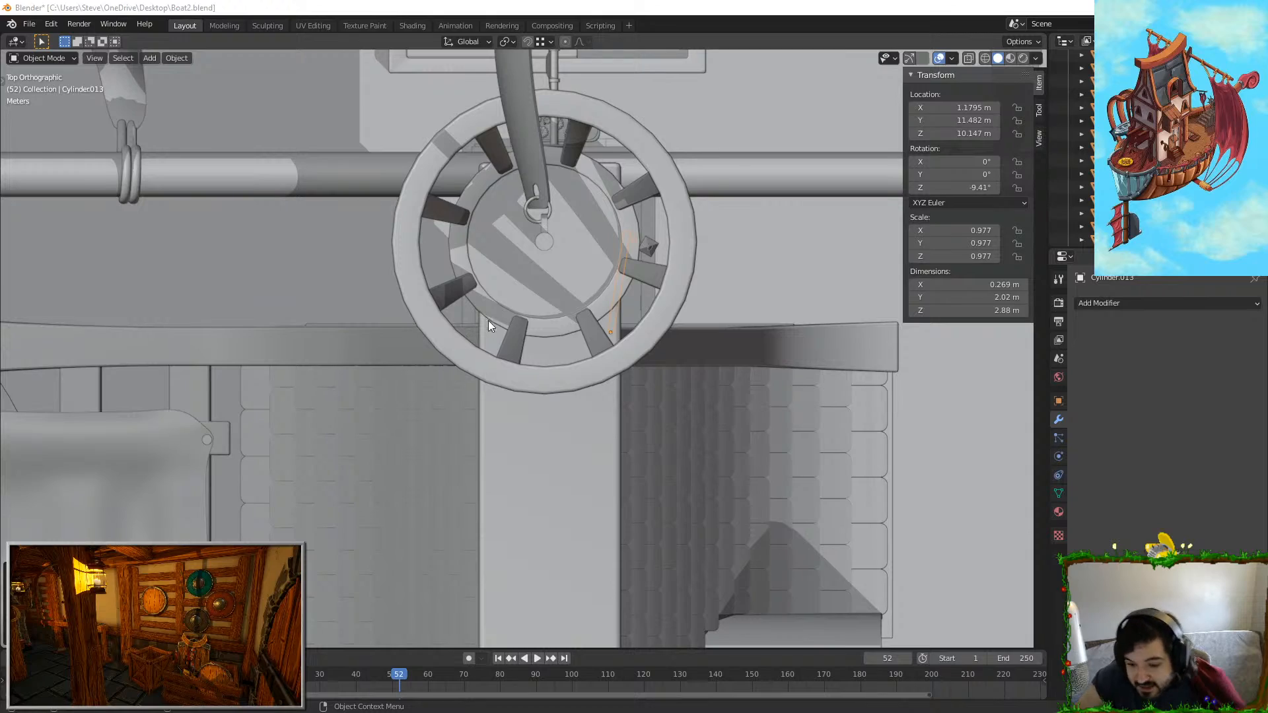
Step: Check the opened door from the balcony side and undo its rotation
{"action": "middle_click_drag", "start_coordinate": [489, 322], "coordinate": [781, 258]}
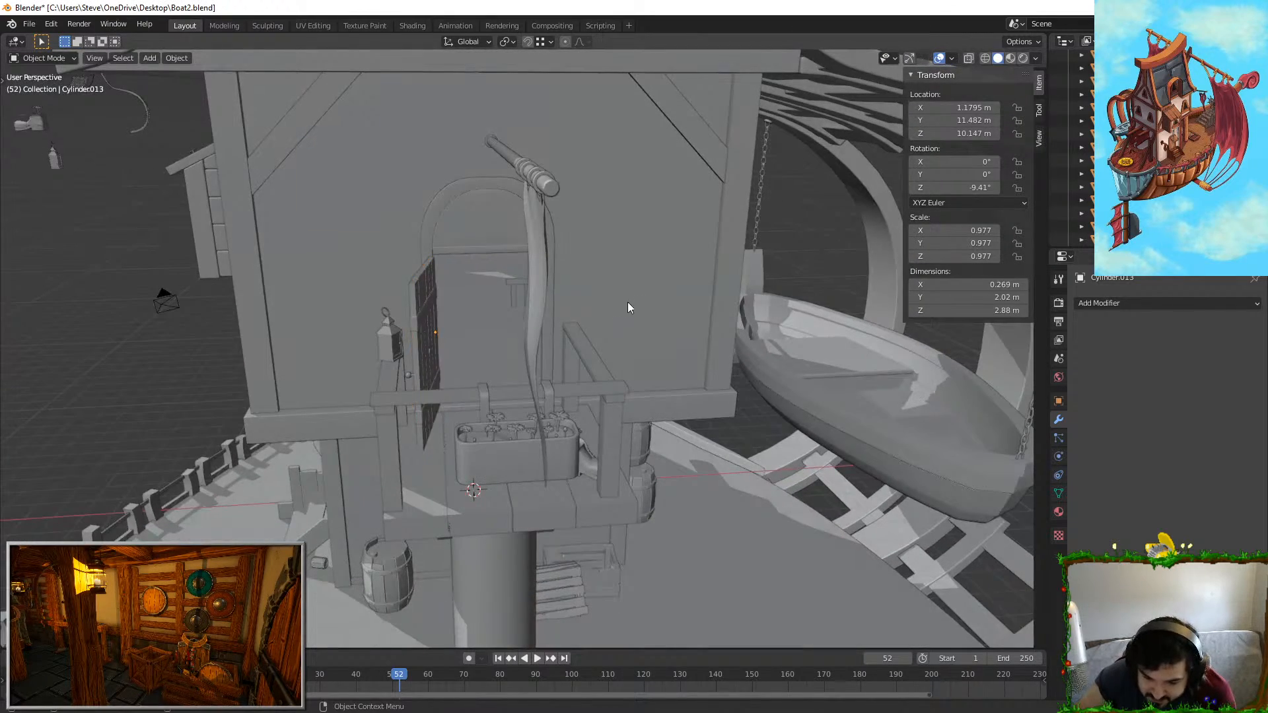
{"action": "middle_click_drag", "start_coordinate": [628, 302], "coordinate": [560, 166]}
{"action": "middle_click_drag", "start_coordinate": [370, 403], "coordinate": [449, 423]}
{"action": "key", "text": "ctrl+z"}
{"action": "key", "text": "ctrl+z"}
Step: Move the balcony lantern along X to about -1.39 m, onto the railing on the other side of the door
{"action": "left_click", "coordinate": [484, 346]}
{"action": "key", "text": "KP_Decimal"}
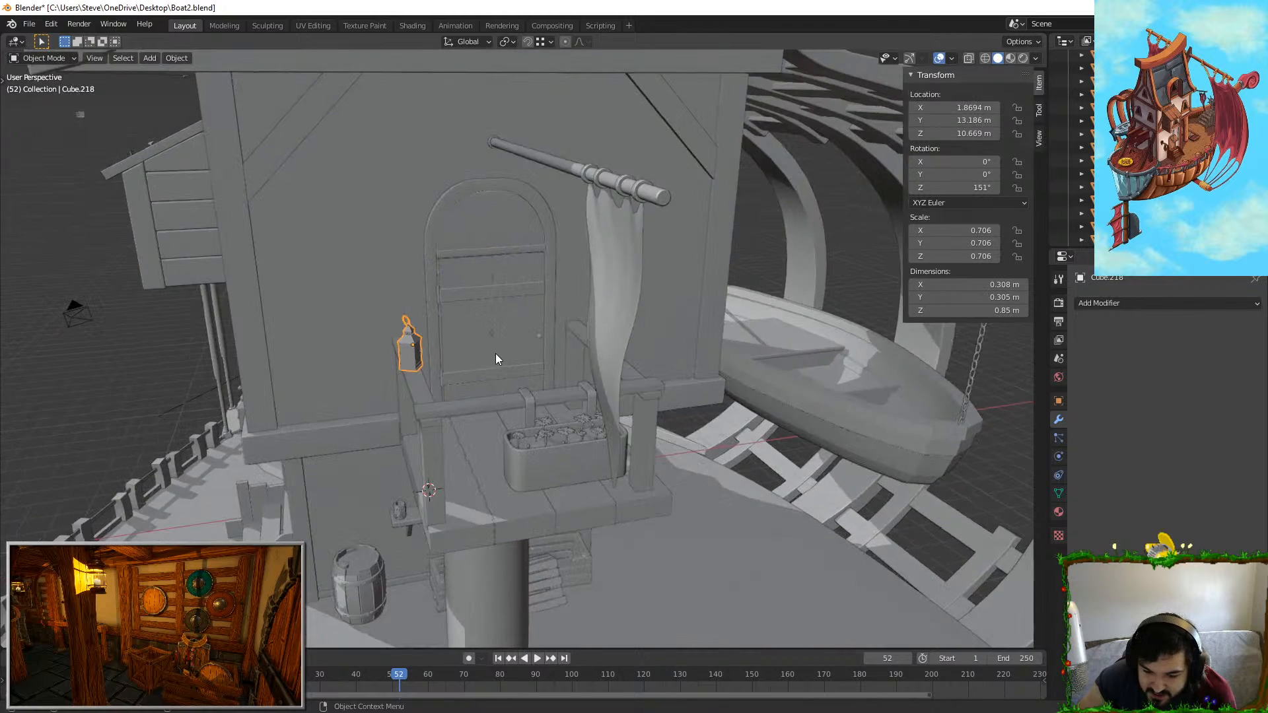
{"action": "key", "text": "g"}
{"action": "key", "text": "x"}
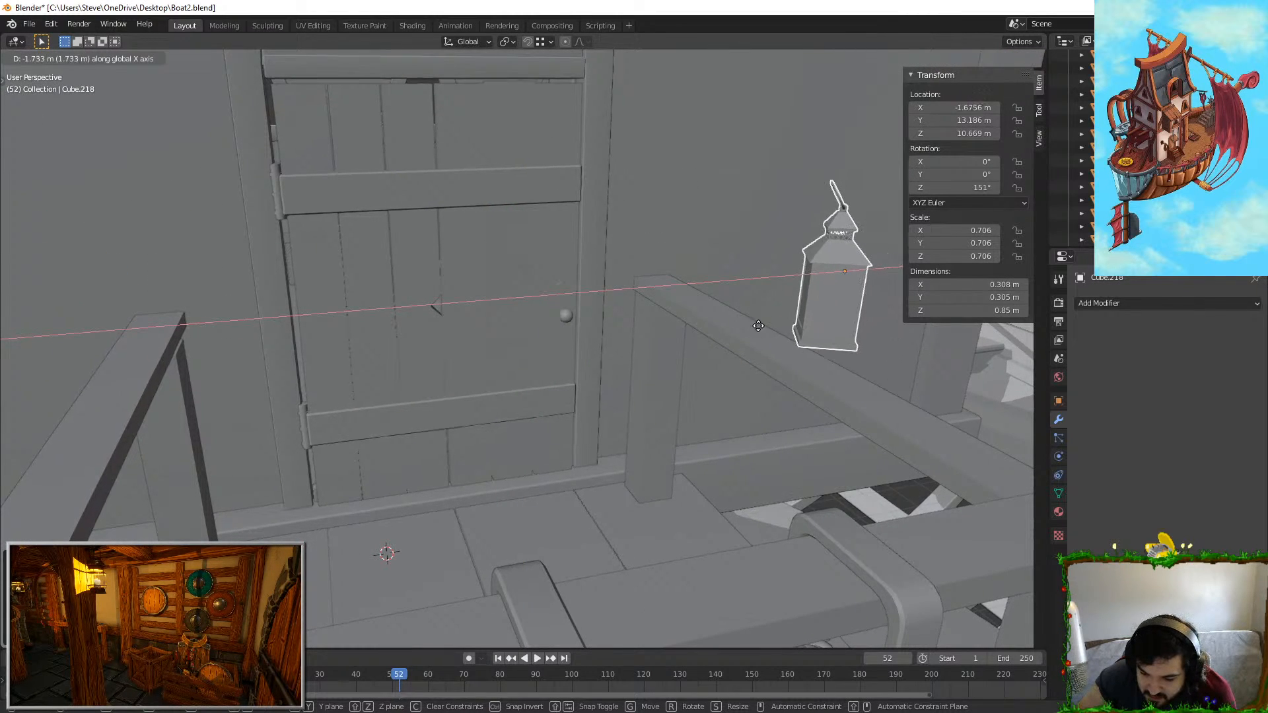
{"action": "left_click", "coordinate": [699, 307]}
Step: Duplicate the lantern and move the copy along Y to 10.325 m, through the wall into the cabin
{"action": "scroll", "coordinate": [698, 307], "scroll_direction": "down", "scroll_amount": 3}
{"action": "key", "text": "shift+d"}
{"action": "key", "text": "y"}
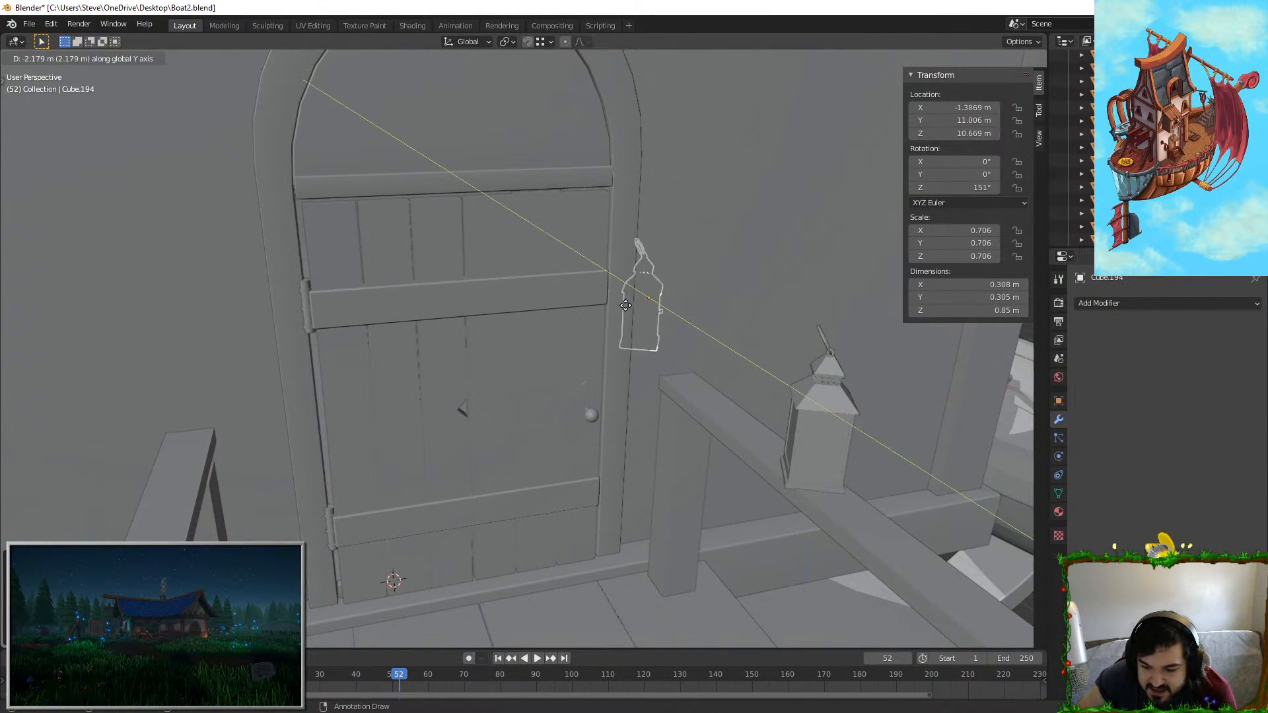
{"action": "left_click", "coordinate": [580, 287]}
{"action": "key", "text": "KP_Decimal"}
Step: Place the copied lantern on top of the chest of drawers, at X -3.0733 m and Z 10.433 m
{"action": "middle_click_drag", "start_coordinate": [458, 408], "coordinate": [596, 519]}
{"action": "scroll", "coordinate": [566, 485], "scroll_direction": "down", "scroll_amount": 3}
{"action": "key", "text": "g"}
{"action": "key", "text": "x"}
{"action": "left_click", "coordinate": [530, 486]}
{"action": "key", "text": "g"}
{"action": "key", "text": "z"}
{"action": "left_click", "coordinate": [464, 406]}
{"action": "key", "text": "g"}
{"action": "key", "text": "x"}
{"action": "left_click", "coordinate": [536, 516]}
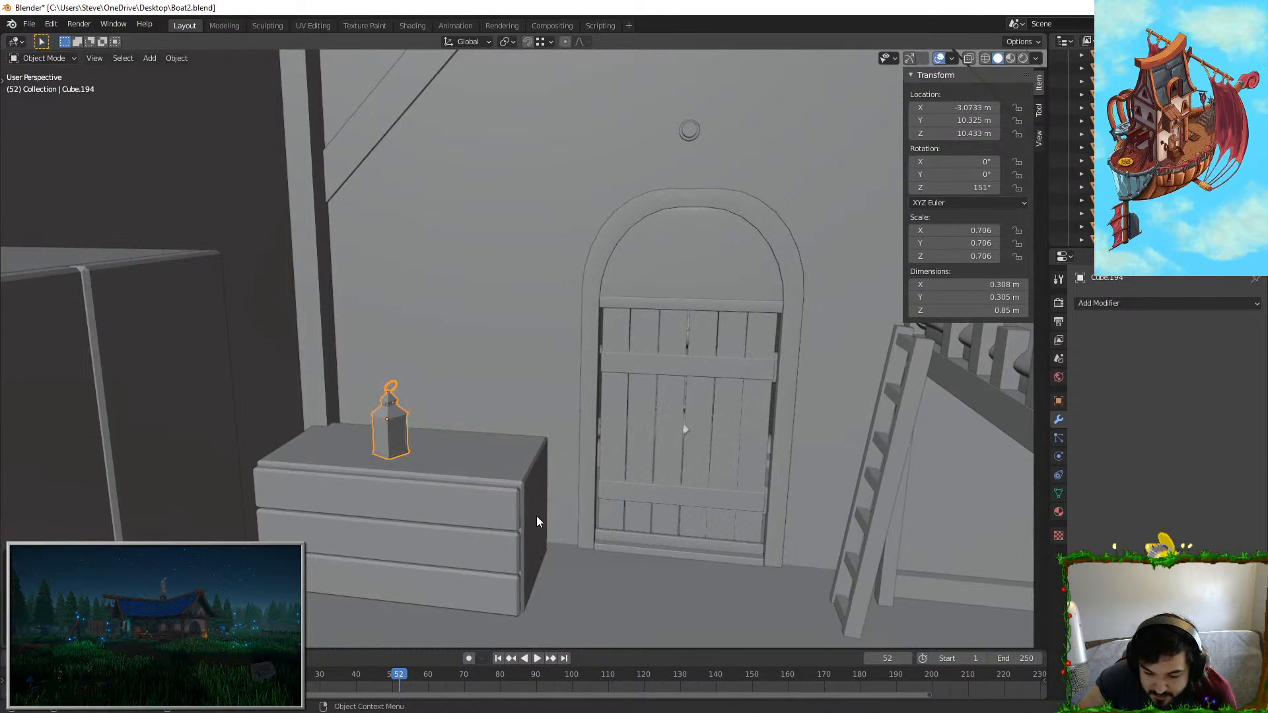
Step: Rotate the chest's lantern around Z to 309° and shift it along X to -3.8736 m
{"action": "key", "text": "r"}
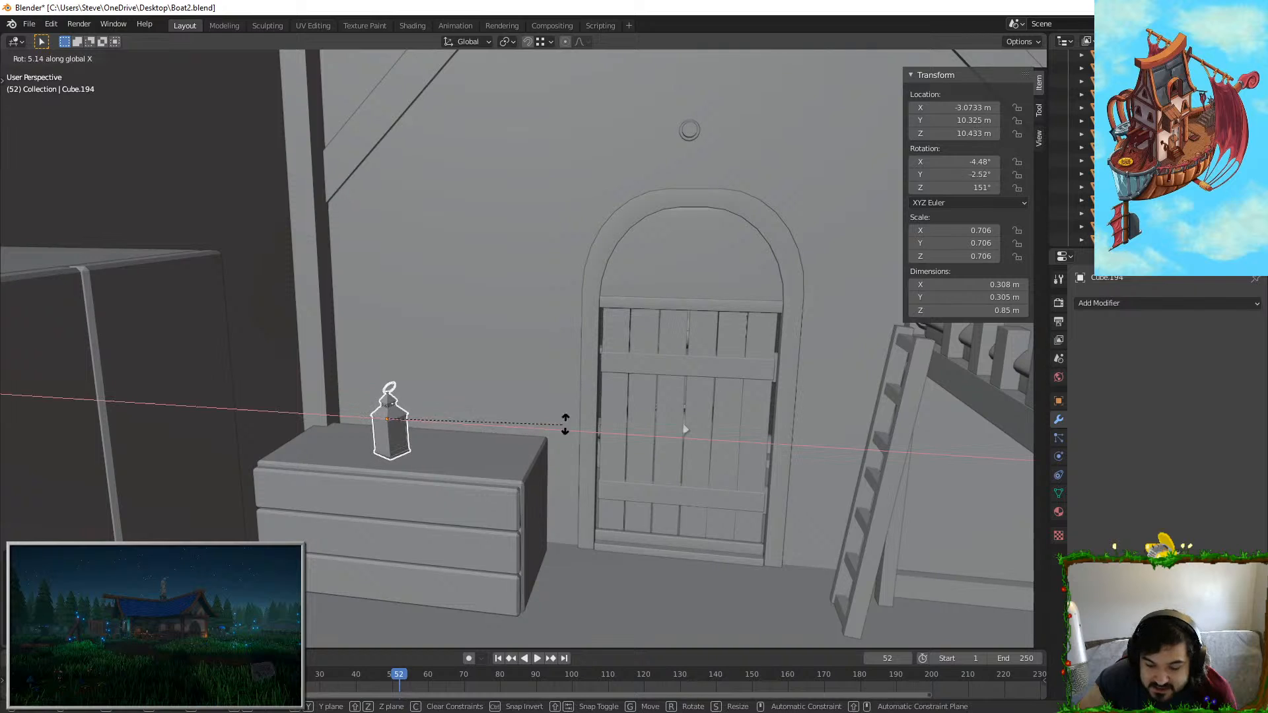
{"action": "key", "text": "z"}
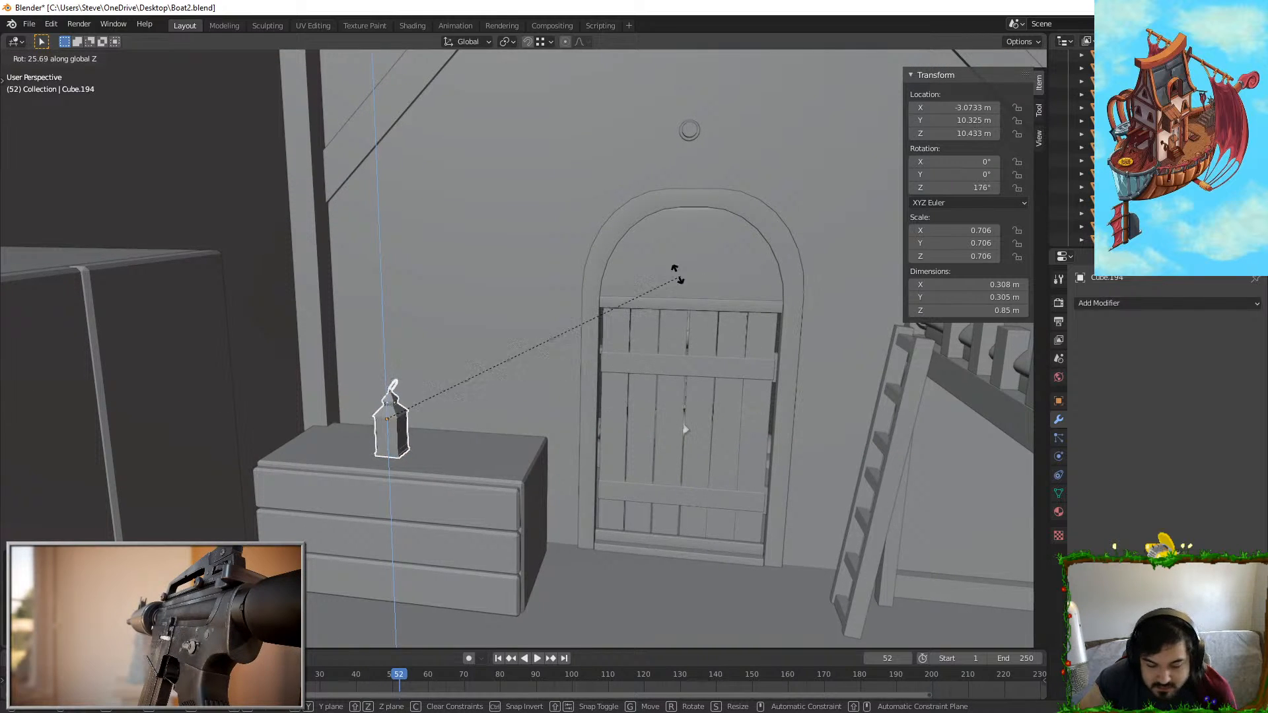
{"action": "left_click", "coordinate": [220, 354]}
{"action": "middle_click_drag", "start_coordinate": [220, 354], "coordinate": [481, 413]}
{"action": "key", "text": "g"}
{"action": "key", "text": "x"}
{"action": "left_click", "coordinate": [526, 393]}
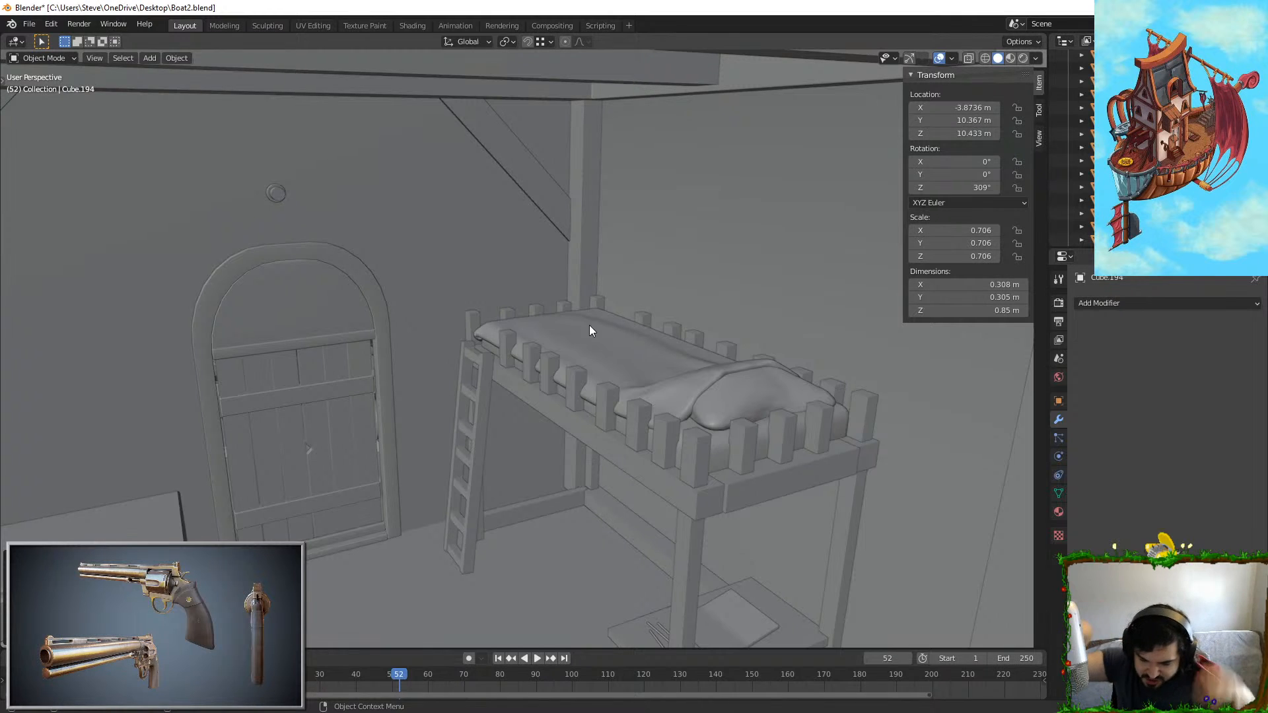
Step: Examine the cabin interior around the bunk bed and the base of the post beside the inner railing
{"action": "scroll", "coordinate": [591, 434], "scroll_direction": "down", "scroll_amount": 2}
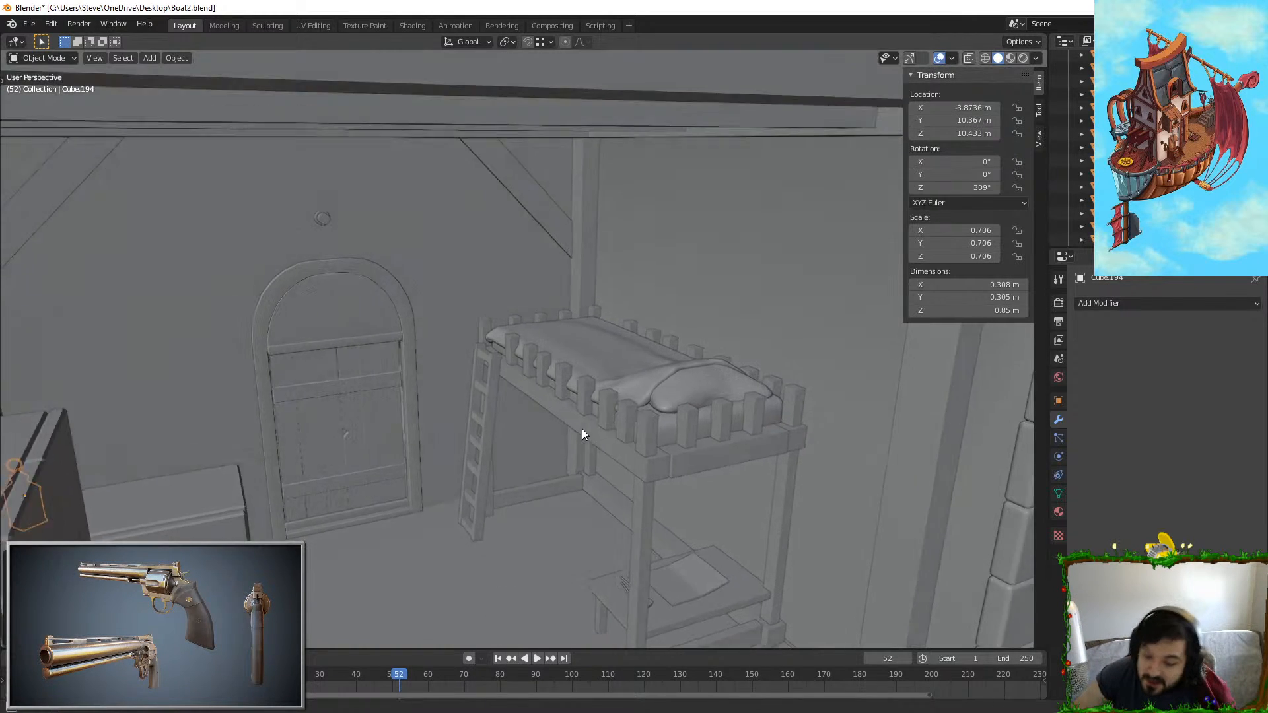
{"action": "middle_click_drag", "start_coordinate": [583, 431], "coordinate": [451, 364], "text": "shift"}
{"action": "mouse_move", "coordinate": [450, 363]}
{"action": "middle_mouse_down"}
{"action": "mouse_move", "coordinate": [411, 371]}
{"action": "mouse_move", "coordinate": [450, 387]}
{"action": "middle_mouse_up"}
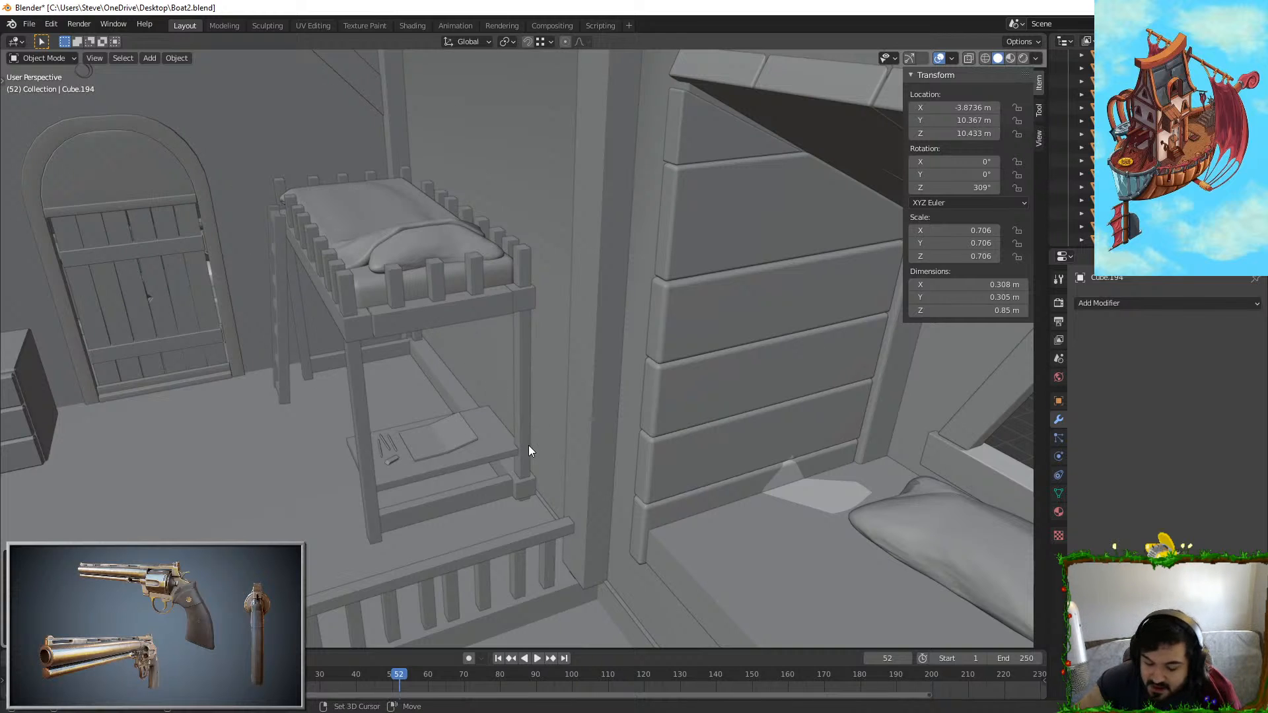
{"action": "middle_click_drag", "start_coordinate": [529, 445], "coordinate": [536, 342], "text": "shift"}
{"action": "scroll", "coordinate": [537, 445], "scroll_direction": "up", "scroll_amount": 1}
{"action": "left_click", "coordinate": [552, 284]}
{"action": "scroll", "coordinate": [474, 367], "scroll_direction": "up", "scroll_amount": 1}
{"action": "middle_click_drag", "start_coordinate": [552, 285], "coordinate": [471, 330], "text": "shift"}
{"action": "scroll", "coordinate": [479, 338], "scroll_direction": "up", "scroll_amount": 1}
{"action": "middle_click_drag", "start_coordinate": [423, 370], "coordinate": [584, 358]}
{"action": "key", "text": "KP_1"}
{"action": "key", "text": "KP_Decimal"}
{"action": "scroll", "coordinate": [630, 395], "scroll_direction": "up", "scroll_amount": 2}
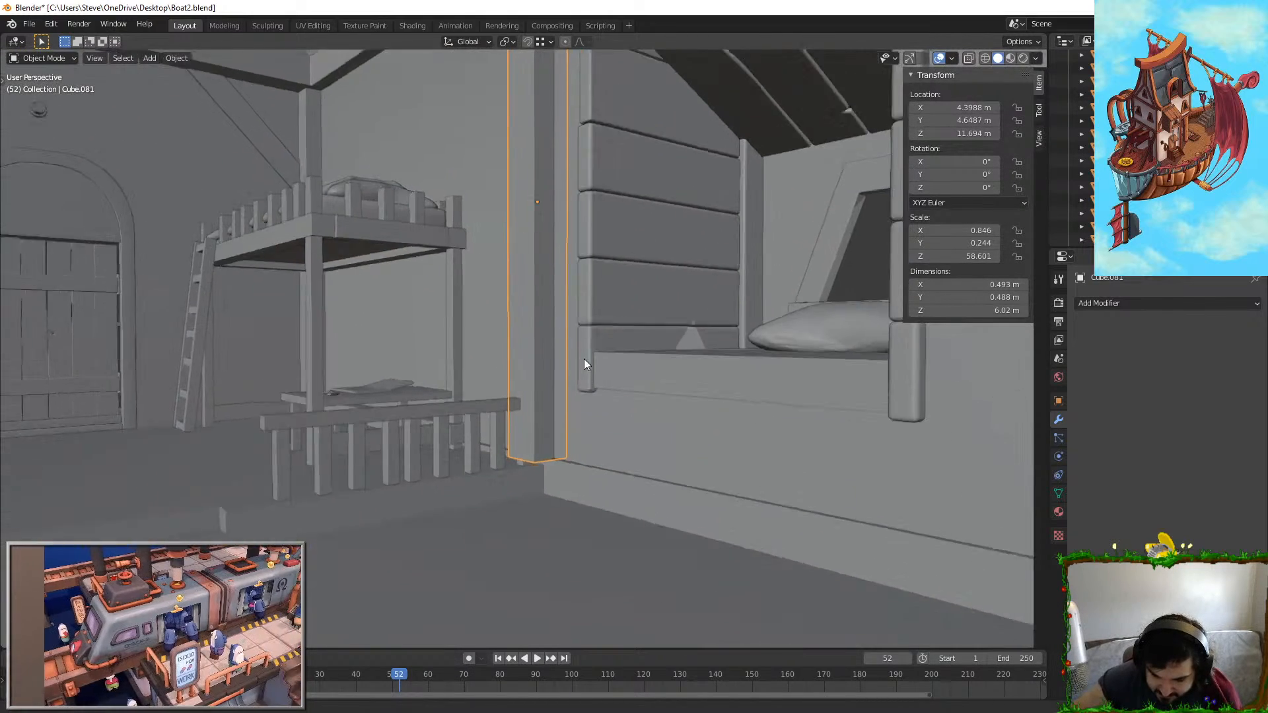
Step: Open the cabin floor mesh for editing and examine the raised floor's edge below the post and railings
{"action": "scroll", "coordinate": [584, 363], "scroll_direction": "up", "scroll_amount": 3}
{"action": "left_click", "coordinate": [501, 473]}
{"action": "middle_click_drag", "start_coordinate": [500, 472], "coordinate": [484, 423], "text": "shift"}
{"action": "scroll", "coordinate": [357, 447], "scroll_direction": "down", "scroll_amount": 2}
{"action": "key", "text": "Tab"}
{"action": "key", "text": "Tab"}
{"action": "key", "text": "Tab"}
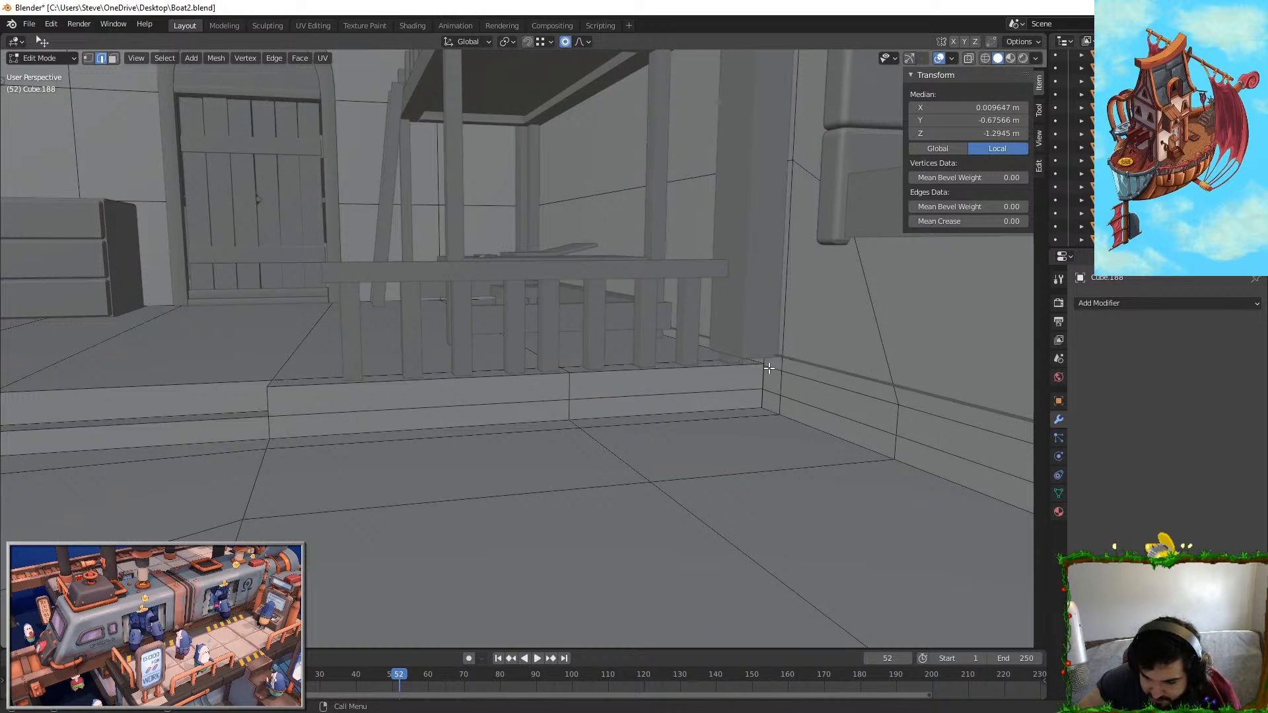
{"action": "middle_click_drag", "start_coordinate": [654, 362], "coordinate": [588, 342], "text": "shift"}
{"action": "middle_click_drag", "start_coordinate": [588, 342], "coordinate": [586, 328]}
{"action": "scroll", "coordinate": [660, 331], "scroll_direction": "up", "scroll_amount": 3}
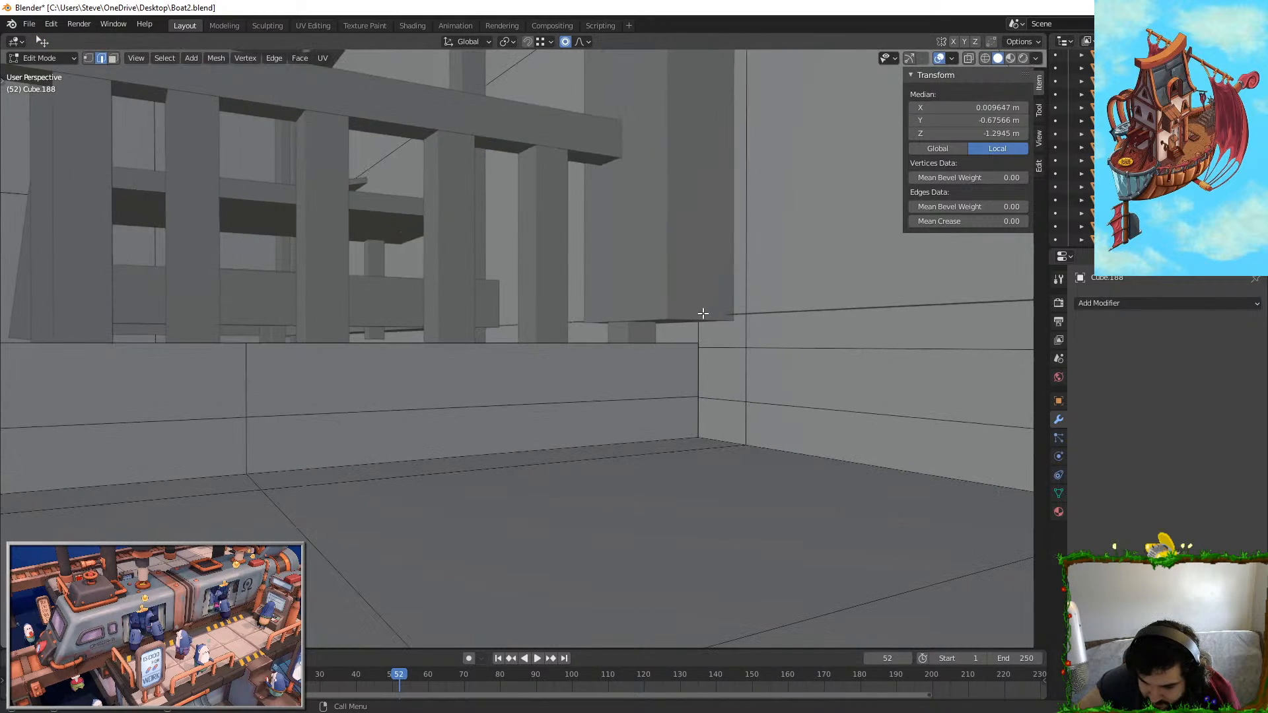
{"action": "scroll", "coordinate": [606, 333], "scroll_direction": "down", "scroll_amount": 3}
{"action": "middle_click_drag", "start_coordinate": [878, 307], "coordinate": [814, 340]}
{"action": "middle_click_drag", "start_coordinate": [330, 355], "coordinate": [553, 352], "text": "shift"}
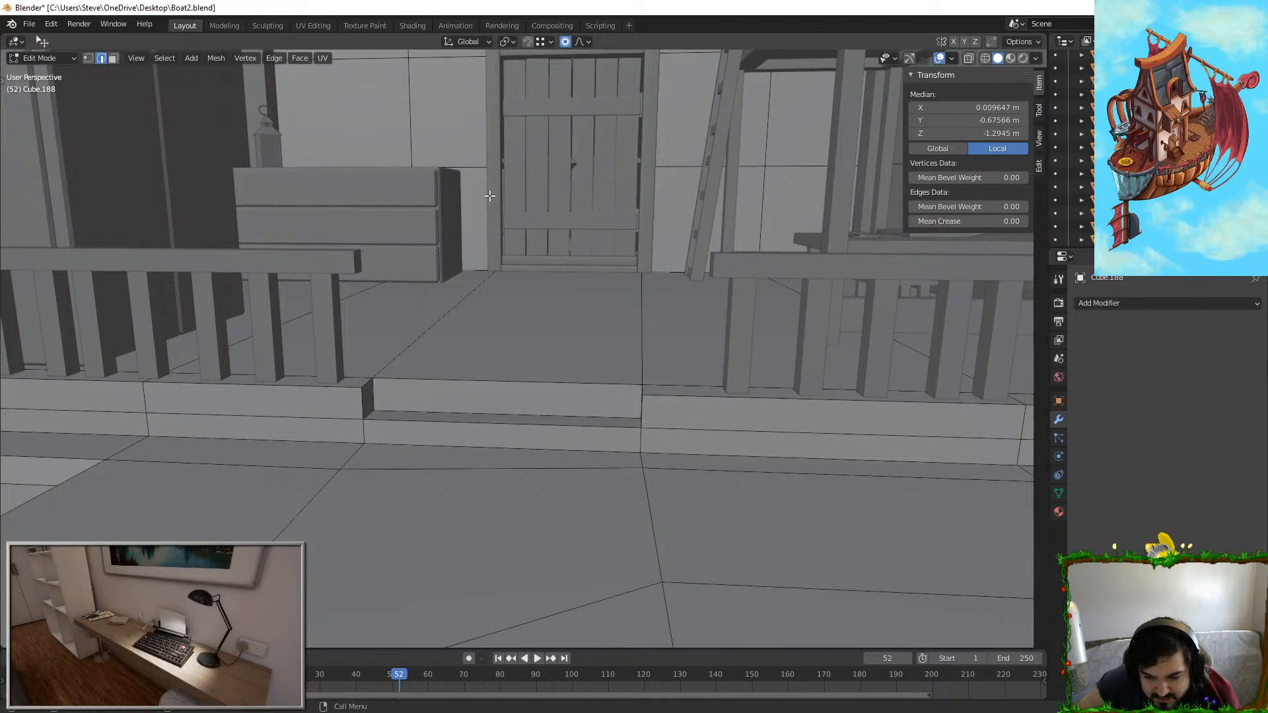
{"action": "key", "text": "Tab"}
{"action": "left_click", "coordinate": [497, 229]}
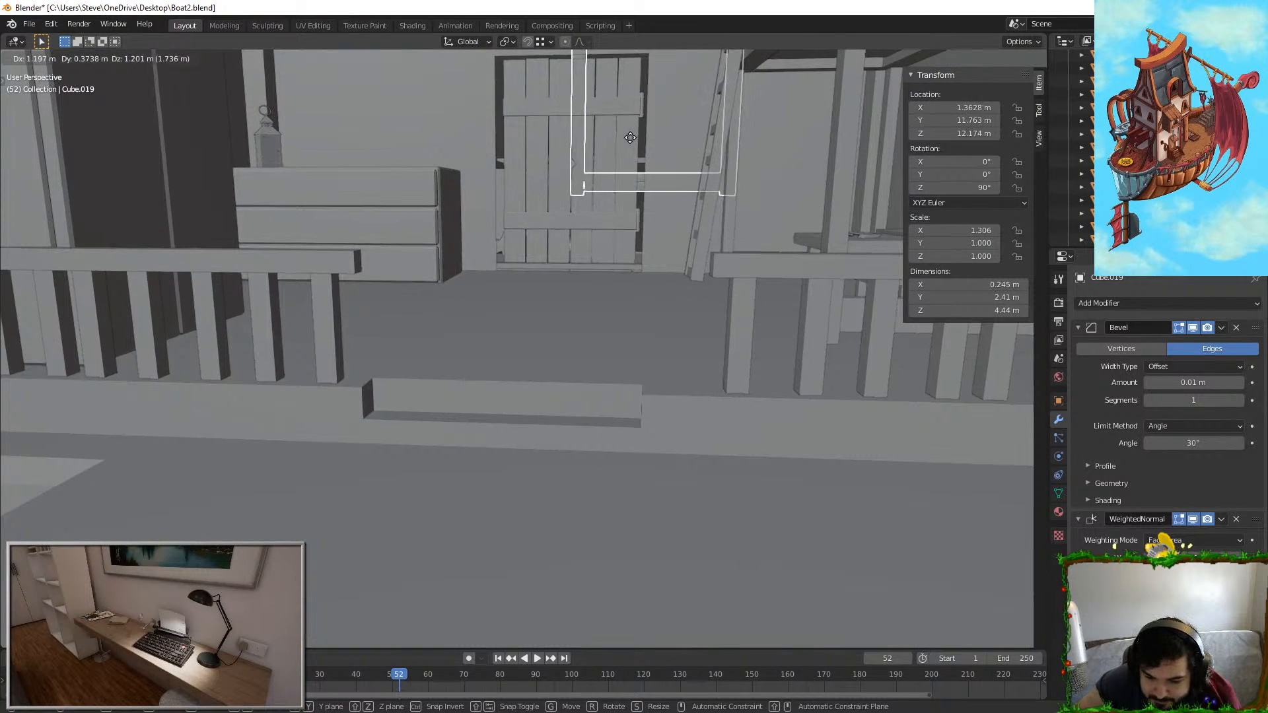
{"action": "left_click", "coordinate": [521, 276]}
{"action": "left_click", "coordinate": [552, 245]}
{"action": "key", "text": "g"}
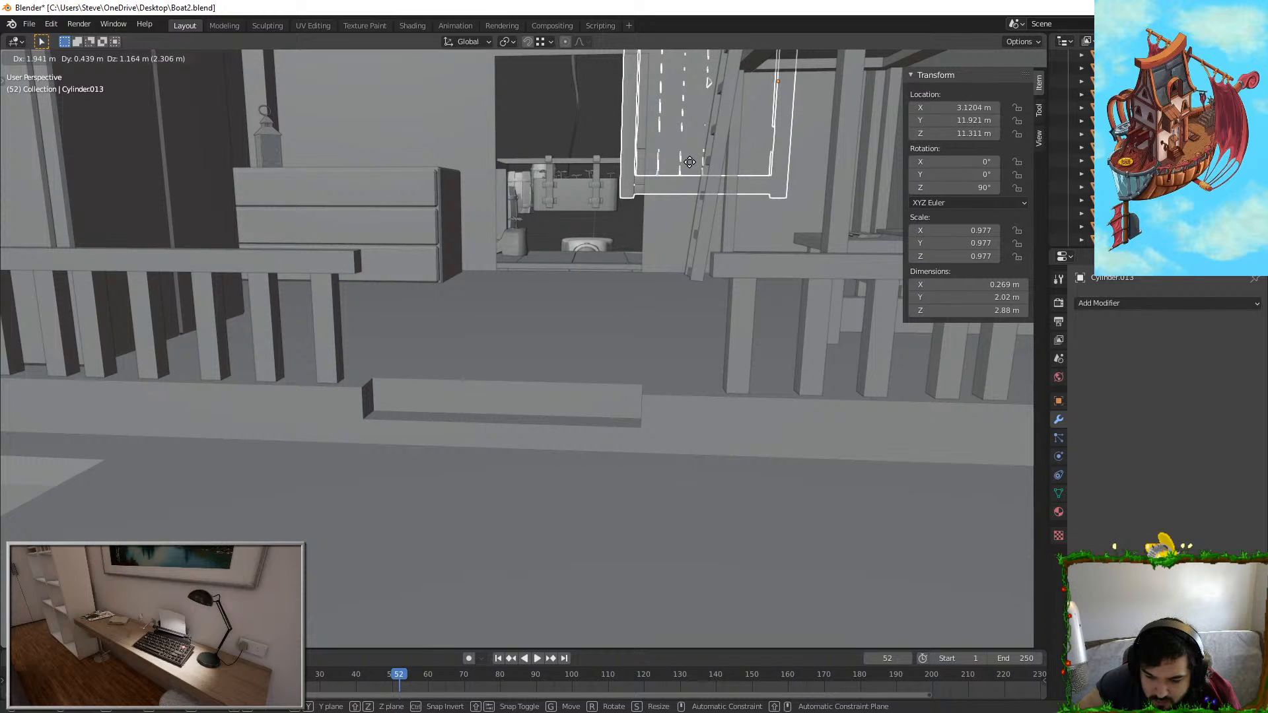
{"action": "right_click", "coordinate": [690, 162]}
Step: Reopen the cabin floor mesh in face selection mode and examine the raised floor's corner beneath the post
{"action": "left_click", "coordinate": [608, 347]}
{"action": "key", "text": "Tab"}
{"action": "scroll", "coordinate": [433, 319], "scroll_direction": "down", "scroll_amount": 5}
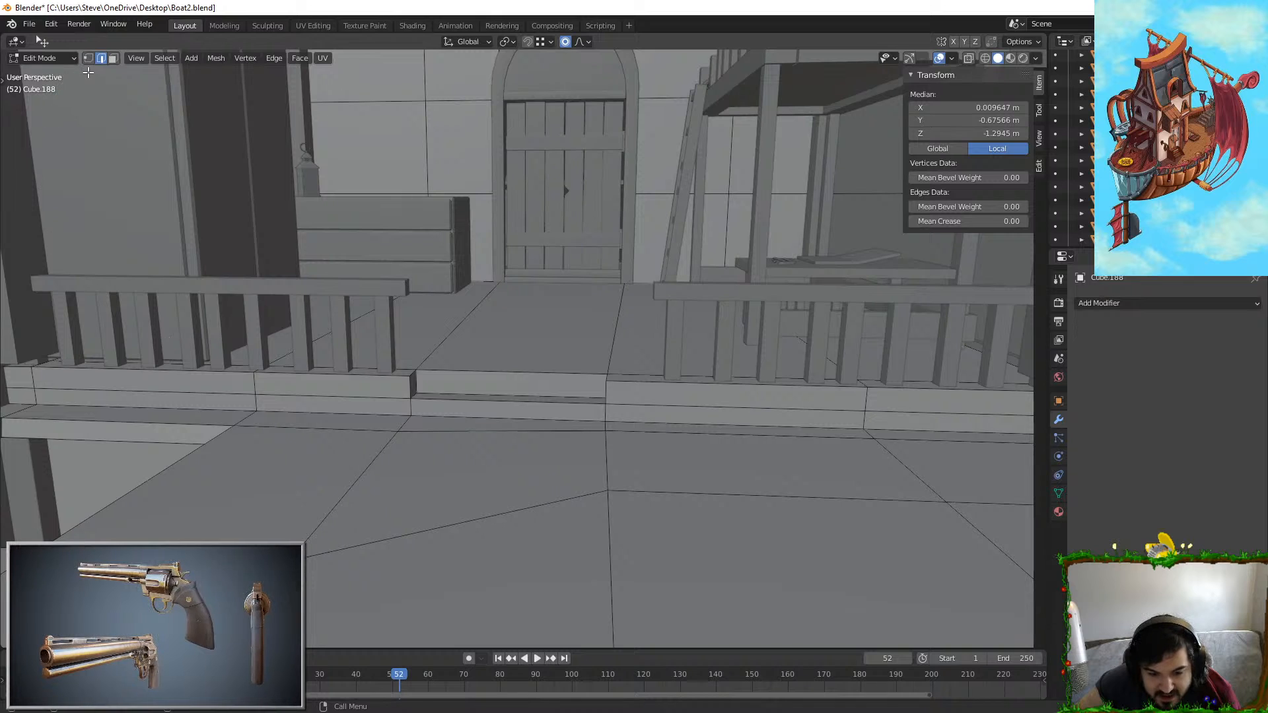
{"action": "left_click", "coordinate": [113, 59]}
{"action": "middle_click_drag", "start_coordinate": [879, 318], "coordinate": [919, 319]}
{"action": "middle_click_drag", "start_coordinate": [924, 385], "coordinate": [749, 286]}
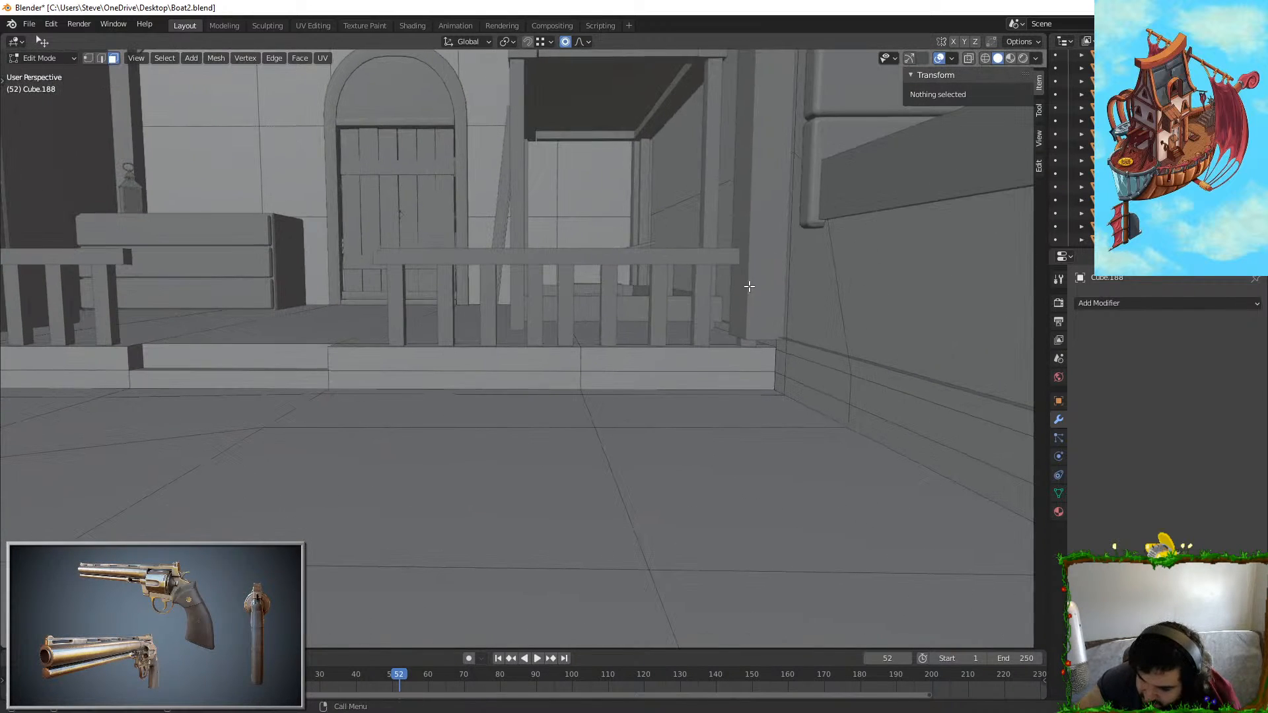
{"action": "middle_click_drag", "start_coordinate": [825, 362], "coordinate": [673, 335]}
{"action": "middle_click_drag", "start_coordinate": [537, 331], "coordinate": [609, 493]}
Step: Lower the bottom face of the post near the bunk bed along Z, extending the post to 6.45 m tall
{"action": "key", "text": "Tab"}
{"action": "left_click", "coordinate": [458, 368]}
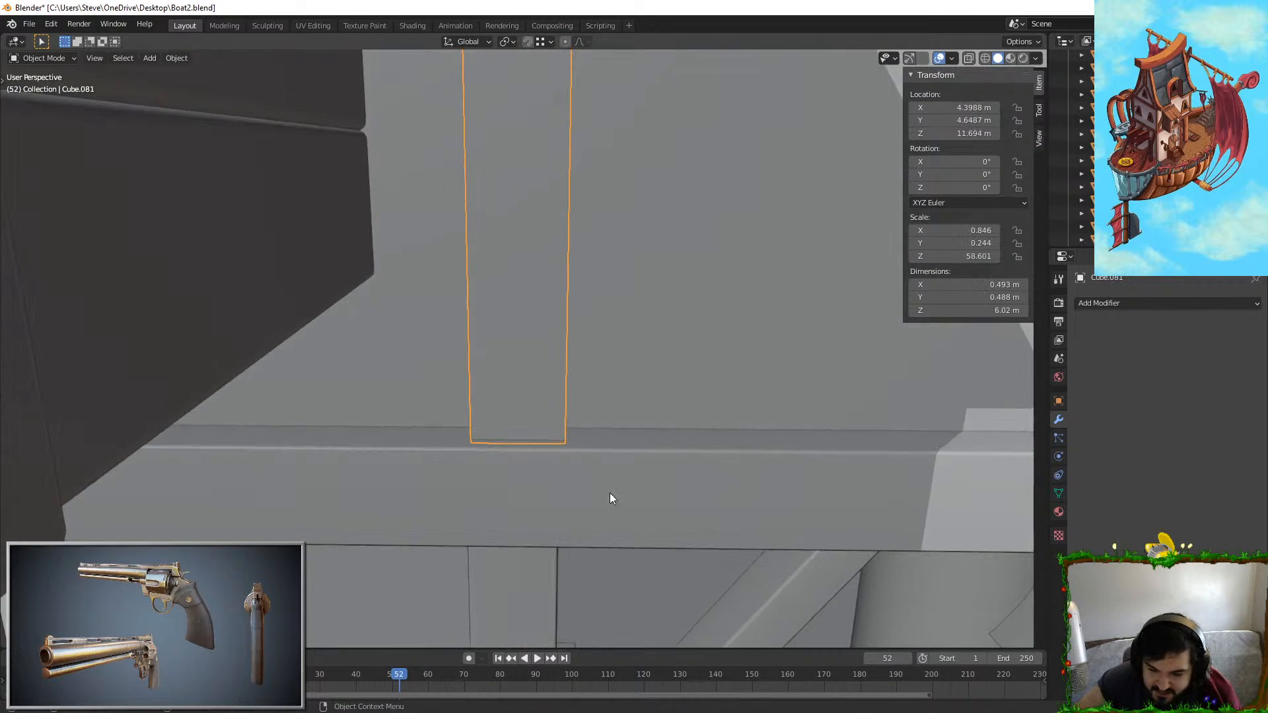
{"action": "key", "text": "Tab"}
{"action": "key", "text": "Tab"}
{"action": "mouse_move", "coordinate": [521, 402]}
{"action": "middle_mouse_down"}
{"action": "mouse_move", "coordinate": [798, 396]}
{"action": "mouse_move", "coordinate": [767, 376]}
{"action": "mouse_move", "coordinate": [533, 354]}
{"action": "mouse_move", "coordinate": [530, 404]}
{"action": "middle_mouse_up"}
{"action": "key", "text": "Tab"}
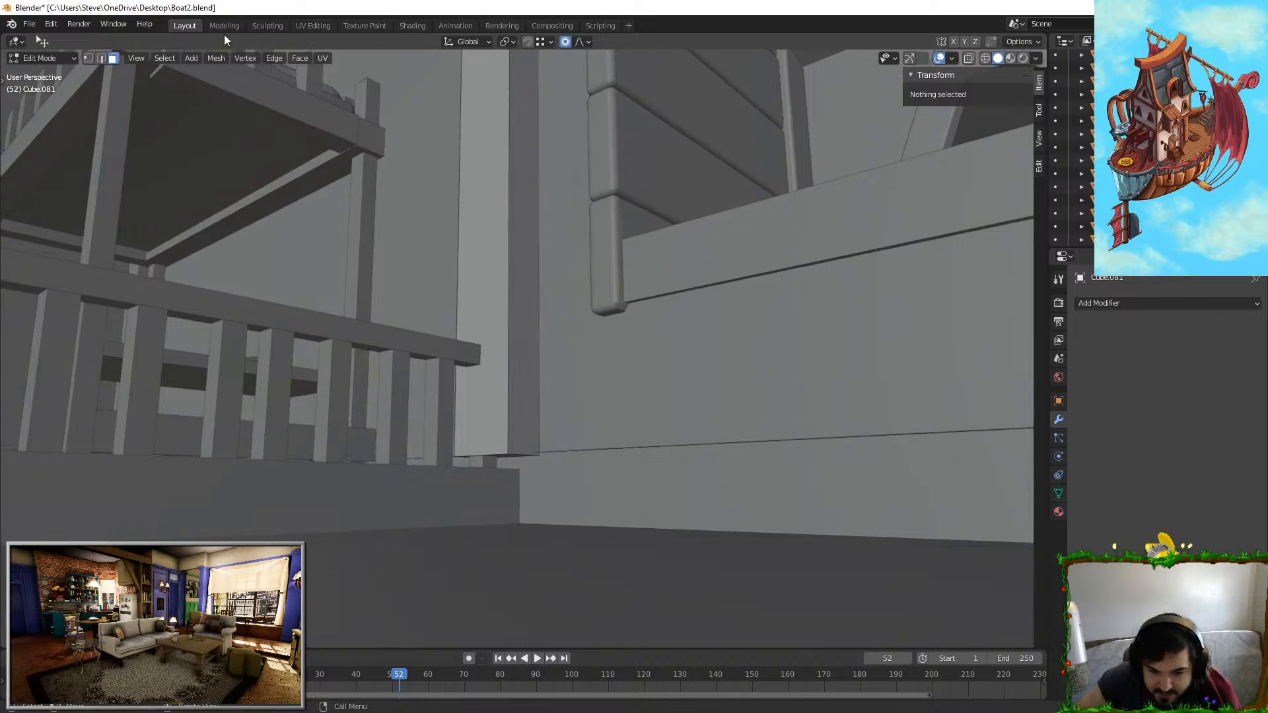
{"action": "left_click", "coordinate": [502, 456]}
{"action": "key", "text": "g"}
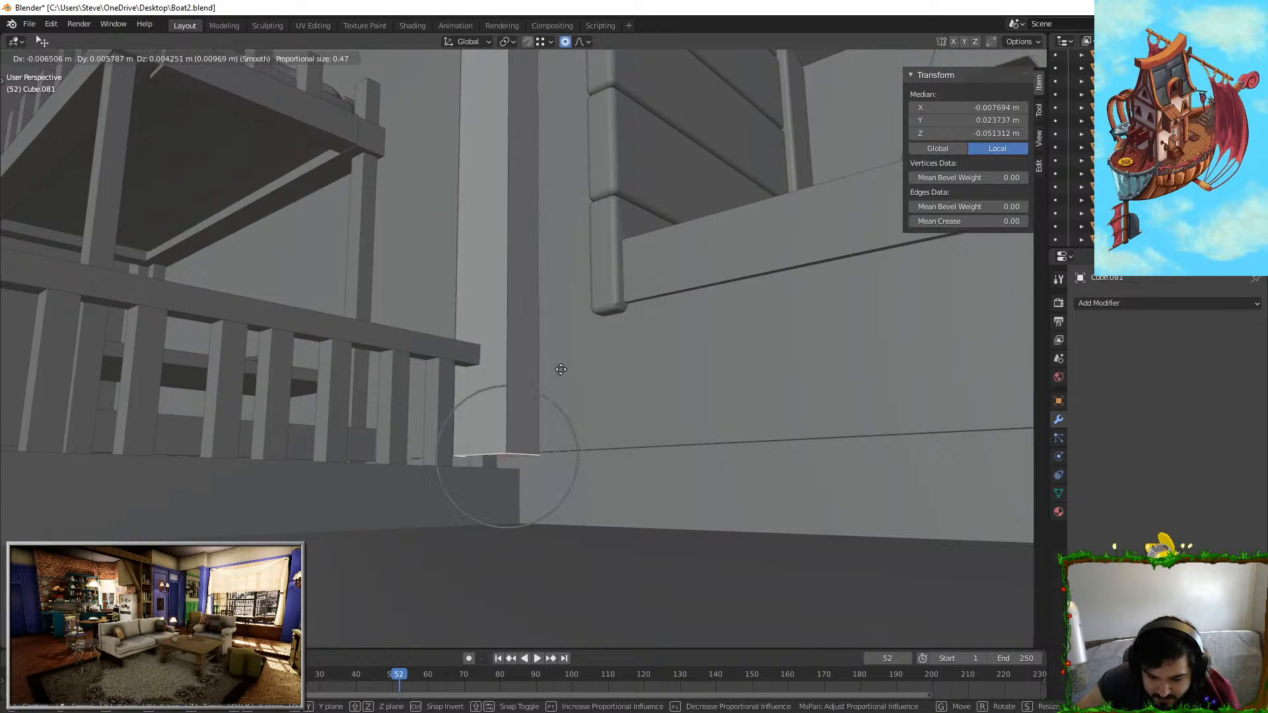
{"action": "key", "text": "z"}
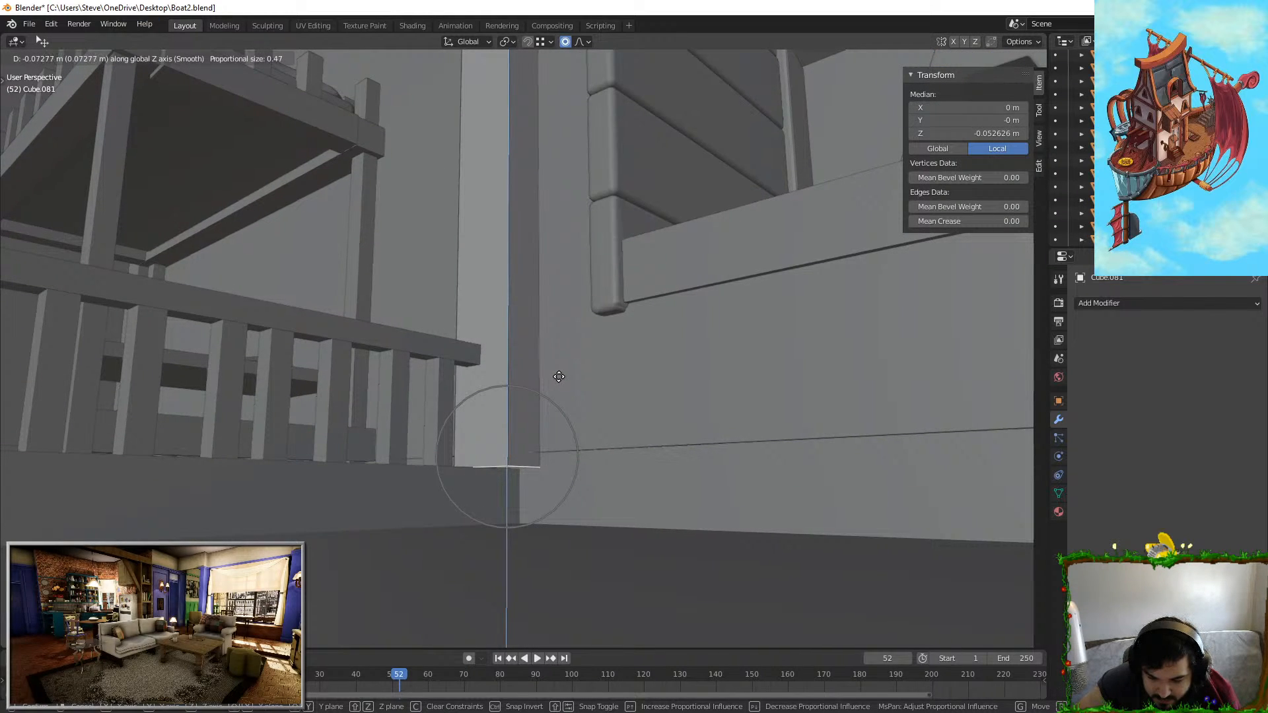
{"action": "left_click", "coordinate": [557, 432]}
{"action": "key", "text": "Tab"}
Step: Lower the bottom face of the opposite post, beside the floor hatch, about 0.41 m along Z
{"action": "middle_click_drag", "start_coordinate": [597, 457], "coordinate": [652, 486]}
{"action": "middle_click_drag", "start_coordinate": [688, 204], "coordinate": [707, 256]}
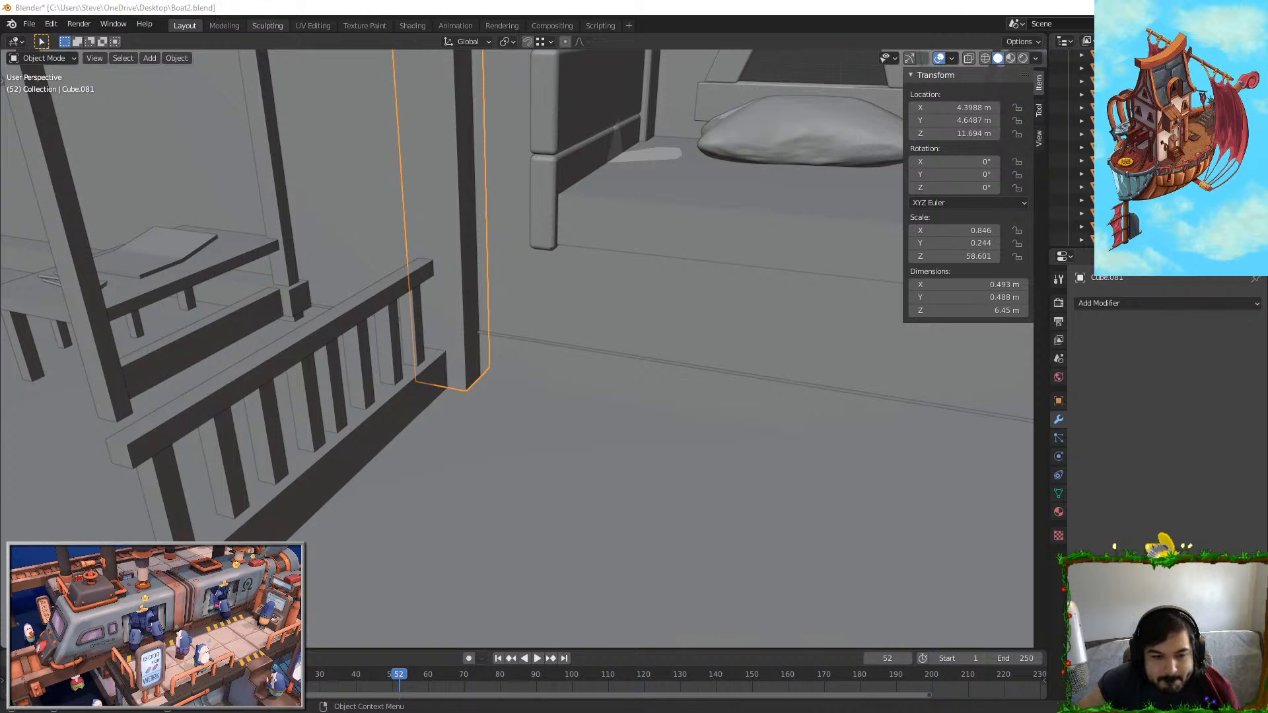
{"action": "middle_click_drag", "start_coordinate": [330, 330], "coordinate": [561, 377]}
{"action": "middle_click_drag", "start_coordinate": [310, 278], "coordinate": [481, 274], "text": "shift"}
{"action": "left_click", "coordinate": [481, 274]}
{"action": "key", "text": "Tab"}
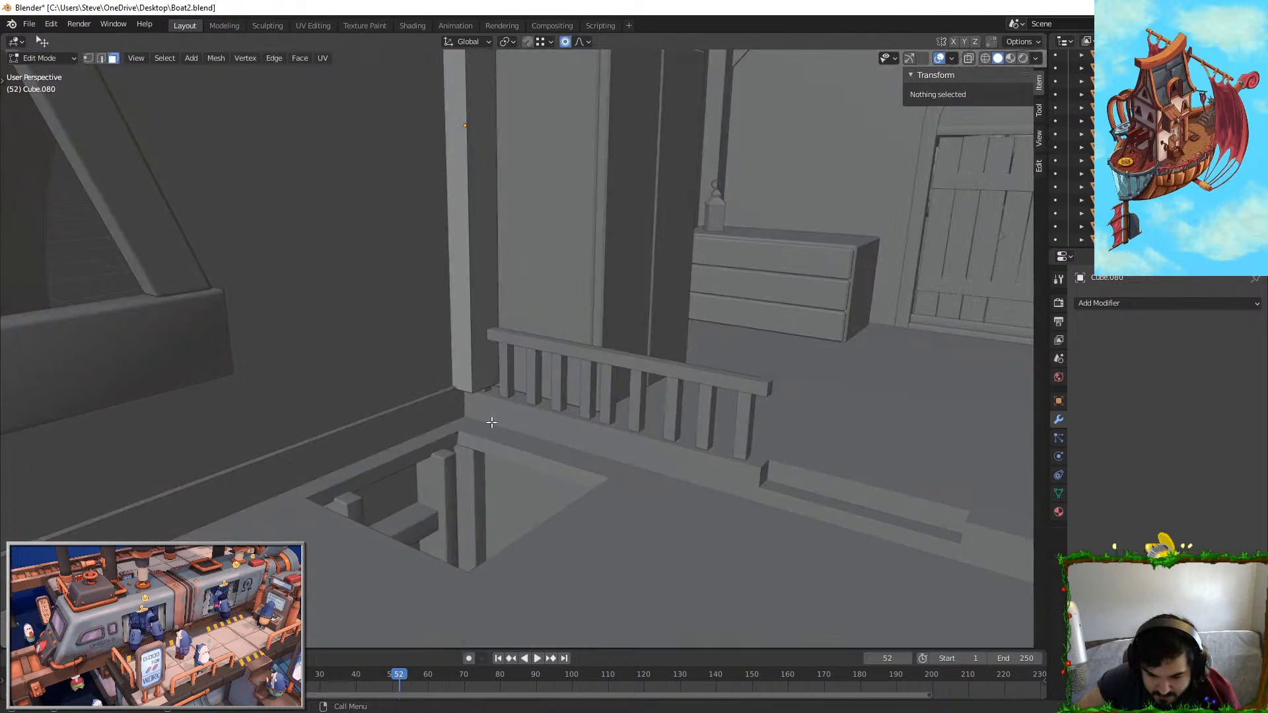
{"action": "middle_click_drag", "start_coordinate": [489, 422], "coordinate": [488, 323]}
{"action": "middle_click_drag", "start_coordinate": [487, 467], "coordinate": [462, 456]}
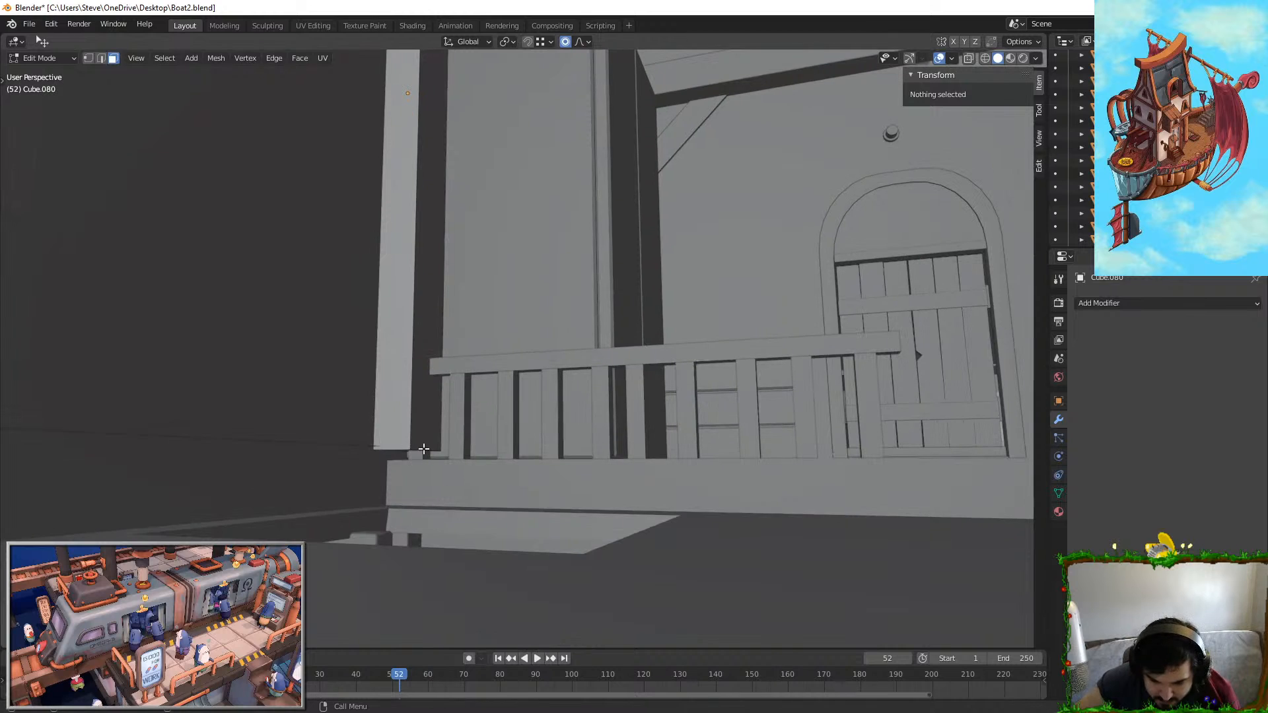
{"action": "left_click", "coordinate": [407, 451]}
{"action": "middle_click_drag", "start_coordinate": [248, 185], "coordinate": [488, 310]}
{"action": "key", "text": "g"}
{"action": "key", "text": "z"}
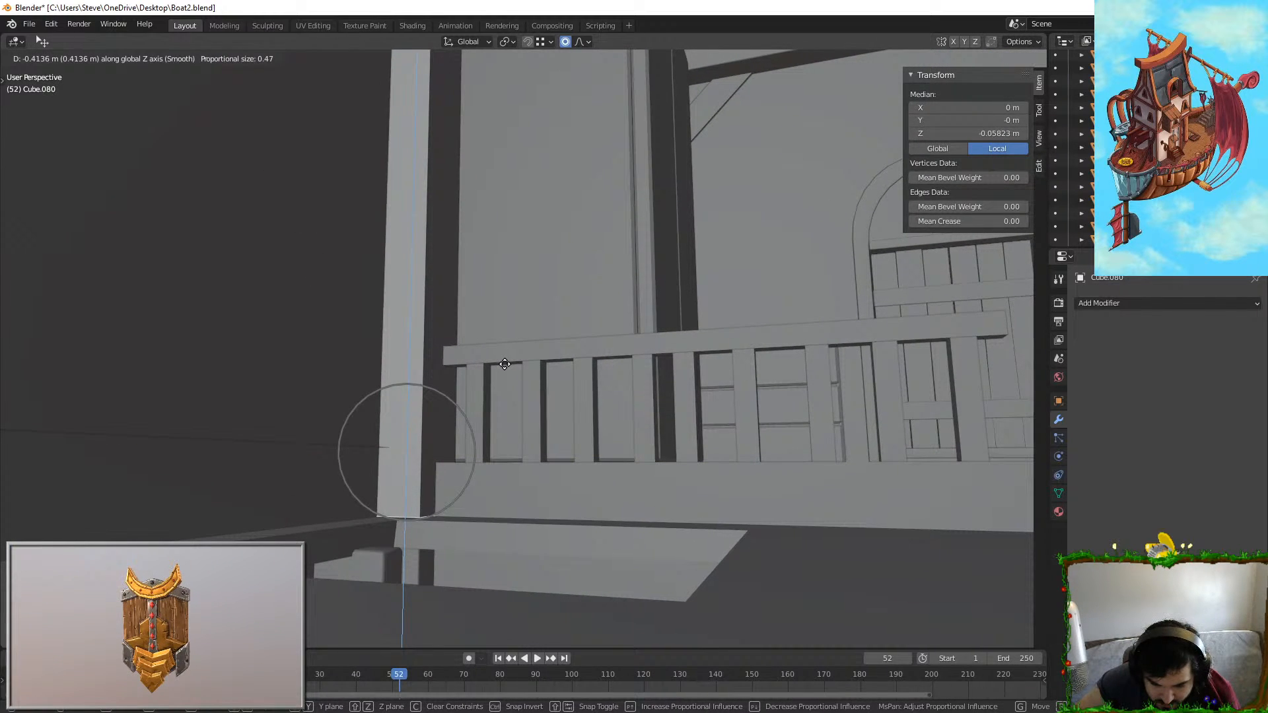
{"action": "left_click", "coordinate": [505, 365]}
{"action": "key", "text": "Tab"}
Step: Move the floor mesh's edge along the wall beside the hatch in X, to a local median X of -4.7151 m
{"action": "middle_click_drag", "start_coordinate": [504, 365], "coordinate": [422, 510]}
{"action": "left_click", "coordinate": [597, 359]}
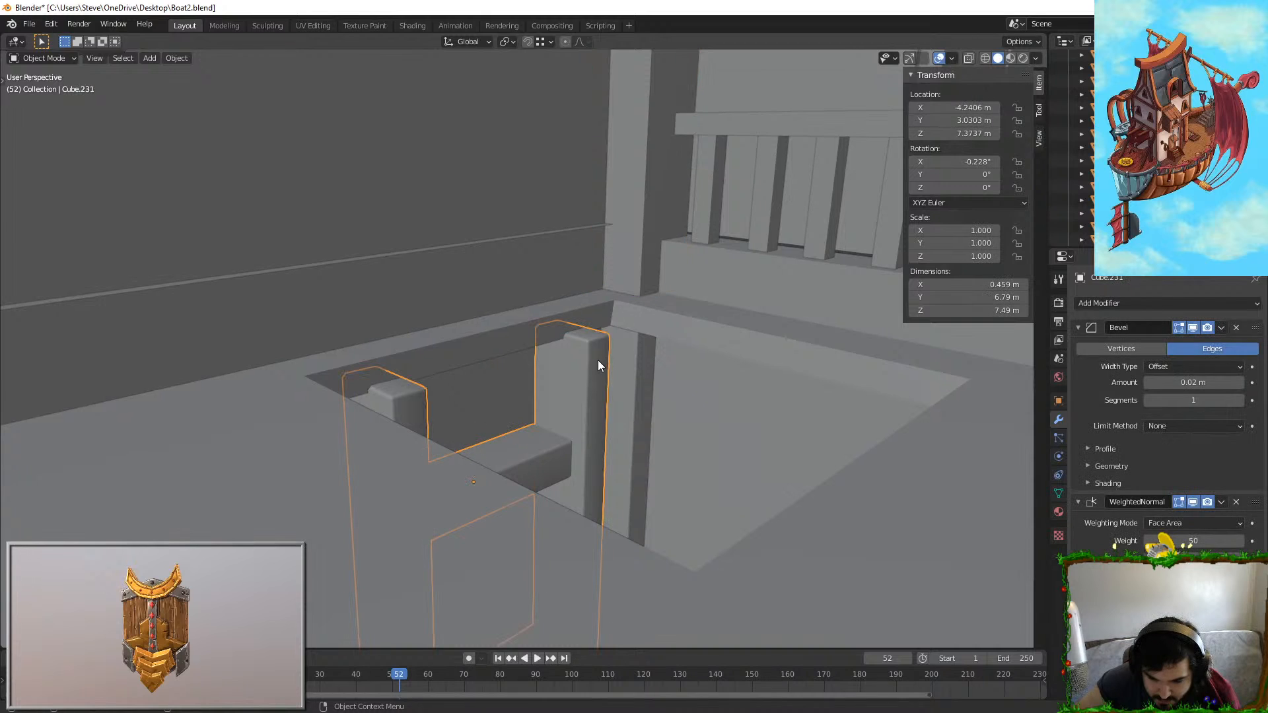
{"action": "middle_click_drag", "start_coordinate": [628, 309], "coordinate": [450, 387]}
{"action": "left_click", "coordinate": [620, 215]}
{"action": "left_click", "coordinate": [502, 363]}
{"action": "key", "text": "Tab"}
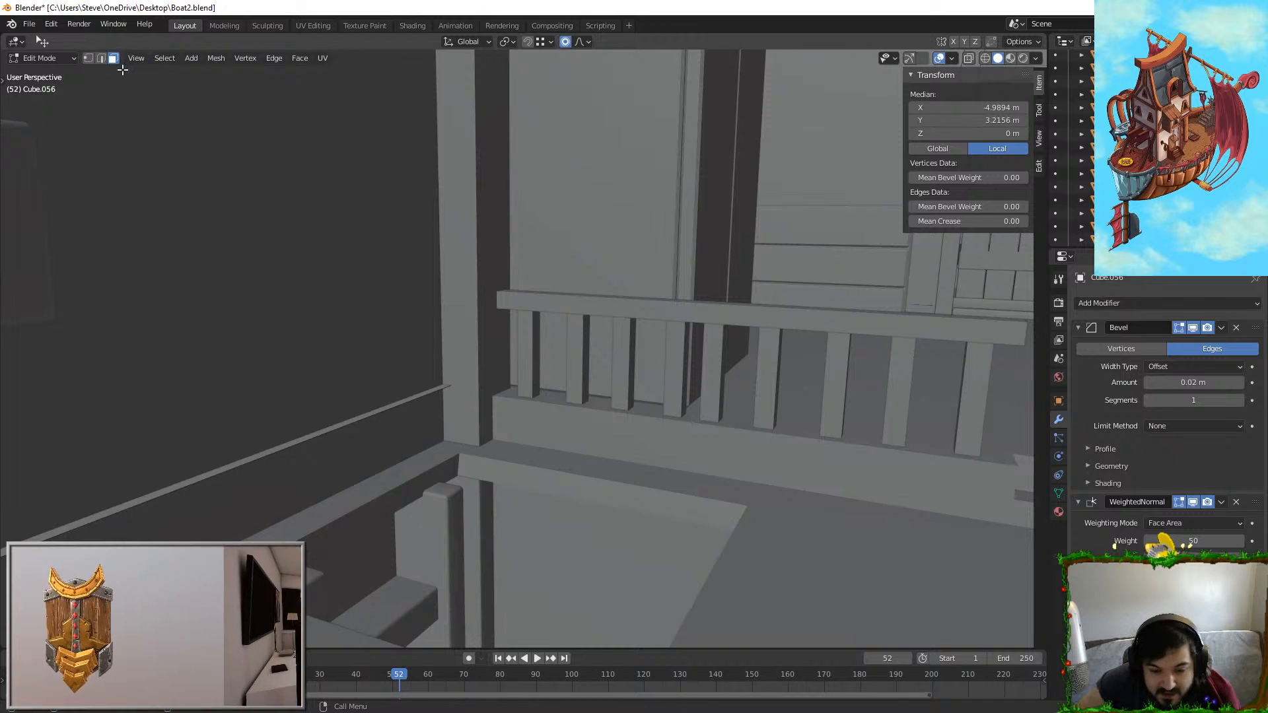
{"action": "left_click", "coordinate": [392, 408]}
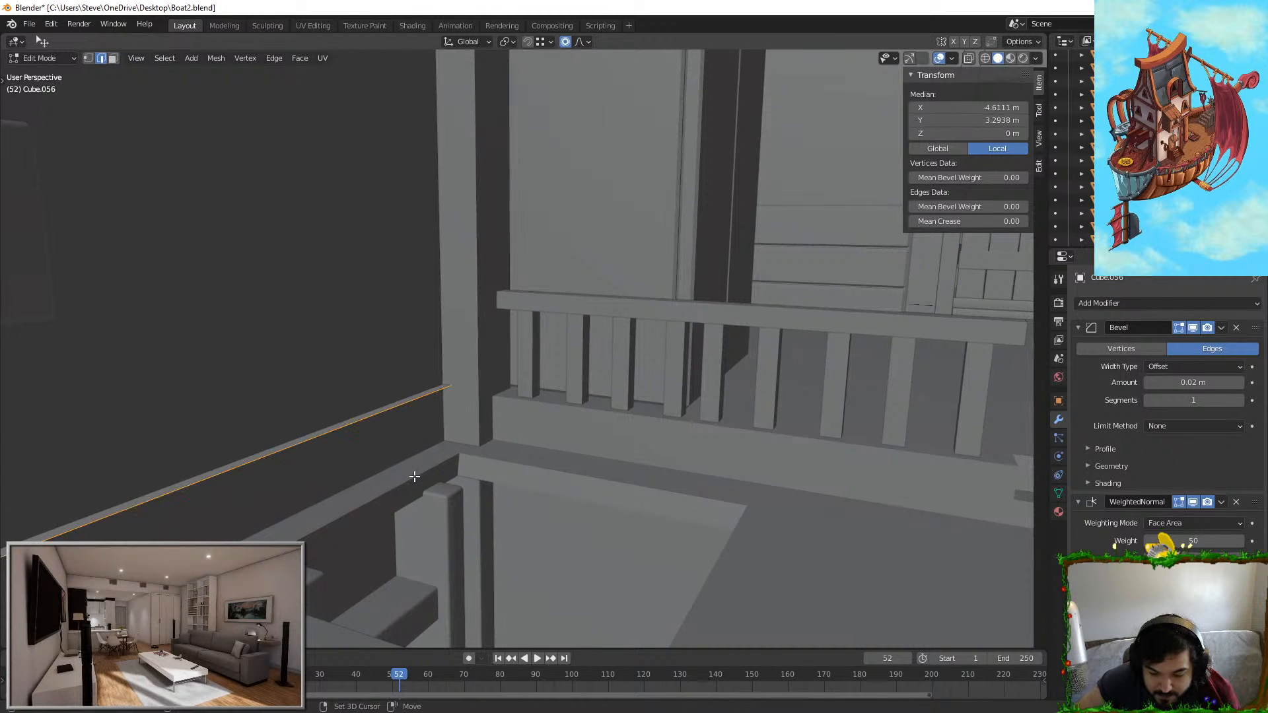
{"action": "key", "text": "g"}
{"action": "right_click", "coordinate": [623, 374]}
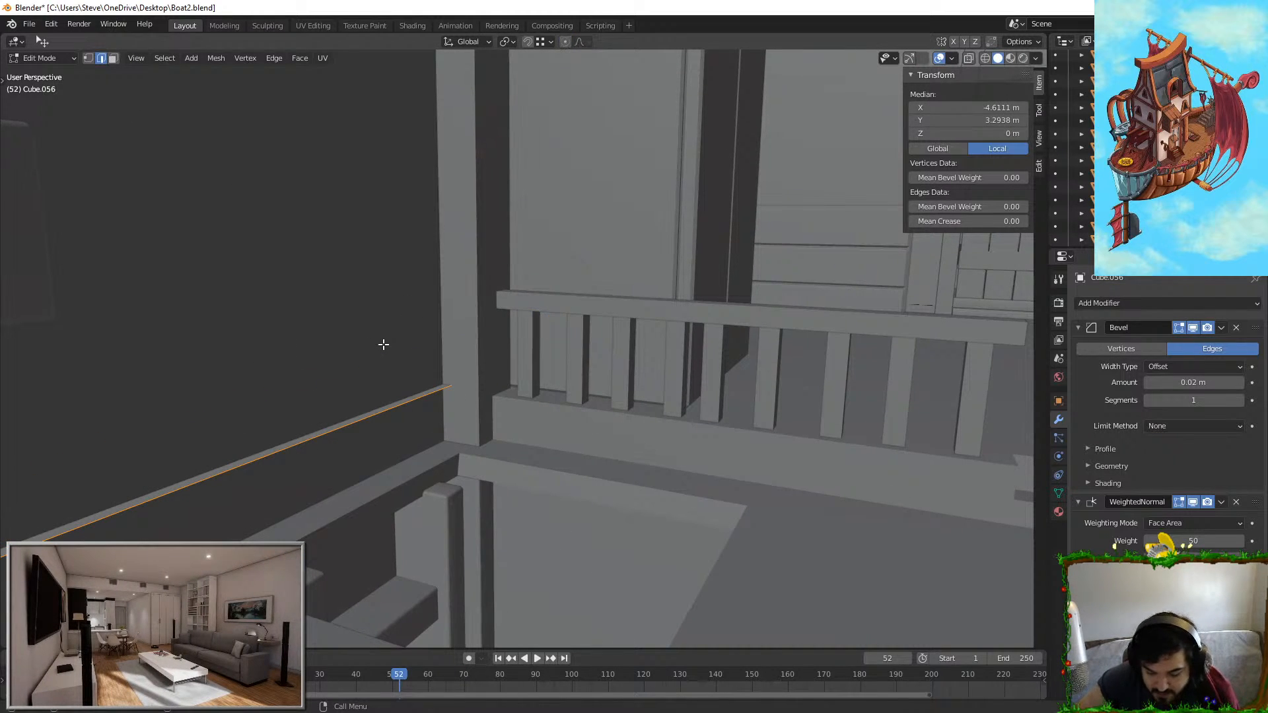
{"action": "key", "text": "g"}
{"action": "key", "text": "x"}
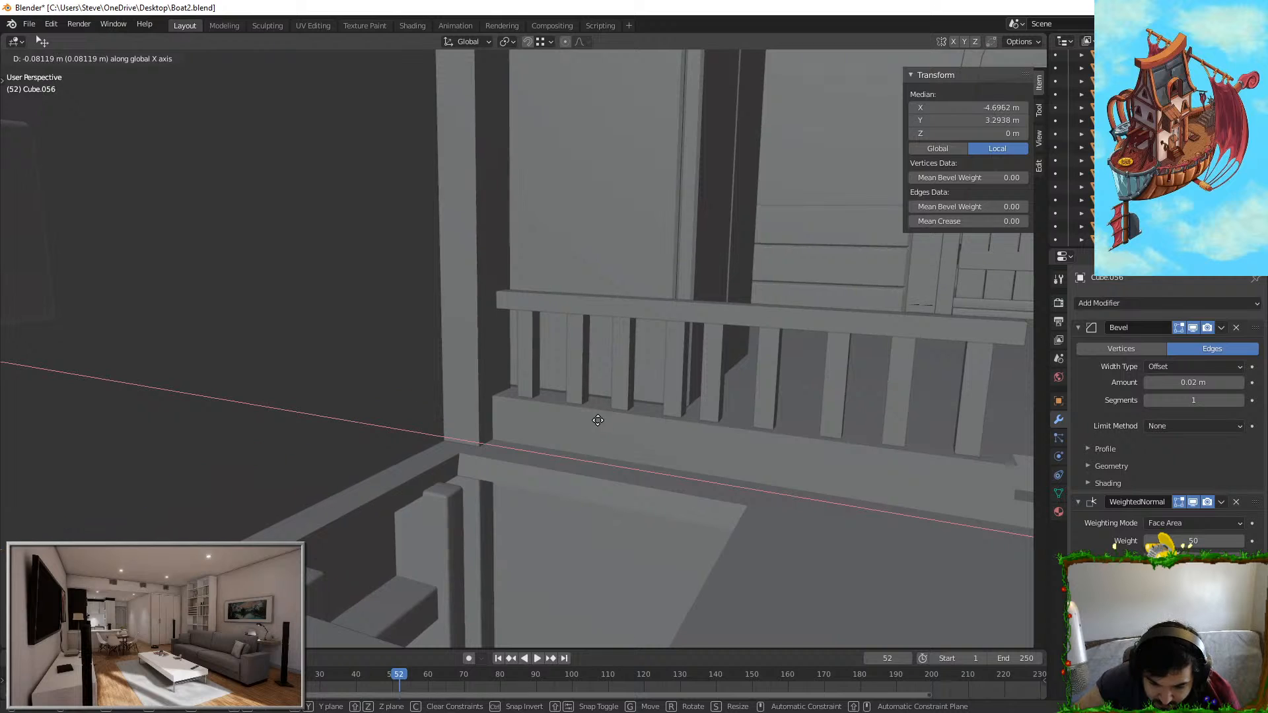
{"action": "left_click", "coordinate": [597, 420]}
{"action": "key", "text": "Tab"}
Step: Move the floor mesh's opposite edge, along the wall below the bed alcove, in X
{"action": "middle_click_drag", "start_coordinate": [597, 422], "coordinate": [521, 472]}
{"action": "middle_click_drag", "start_coordinate": [748, 234], "coordinate": [441, 452]}
{"action": "key", "text": "Tab"}
{"action": "middle_click_drag", "start_coordinate": [739, 402], "coordinate": [547, 419], "text": "shift"}
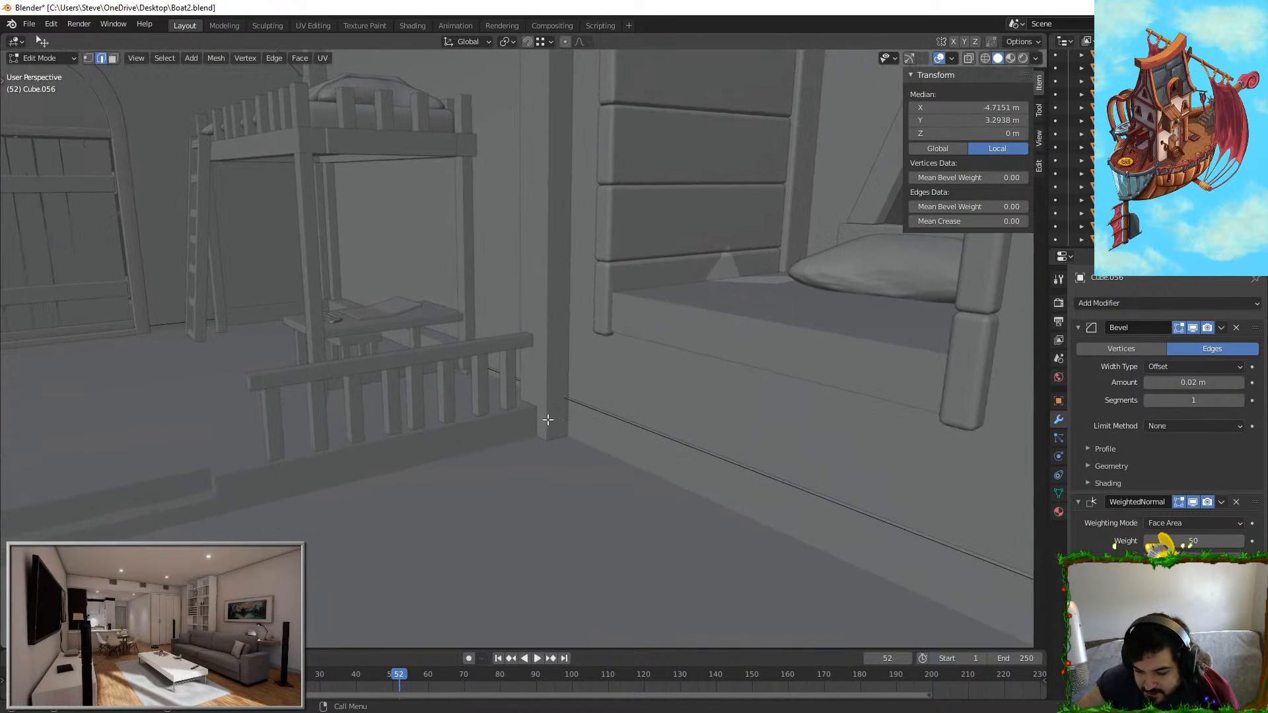
{"action": "left_click", "coordinate": [588, 405]}
{"action": "key", "text": "g"}
{"action": "right_click", "coordinate": [579, 459]}
{"action": "middle_click_drag", "start_coordinate": [579, 459], "coordinate": [699, 429]}
{"action": "key", "text": "g"}
{"action": "key", "text": "x"}
{"action": "left_click", "coordinate": [489, 392]}
{"action": "key", "text": "Tab"}
Step: Move the floor mesh's edge along the base of the window wall in Y
{"action": "key", "text": "Tab"}
{"action": "left_click", "coordinate": [699, 430]}
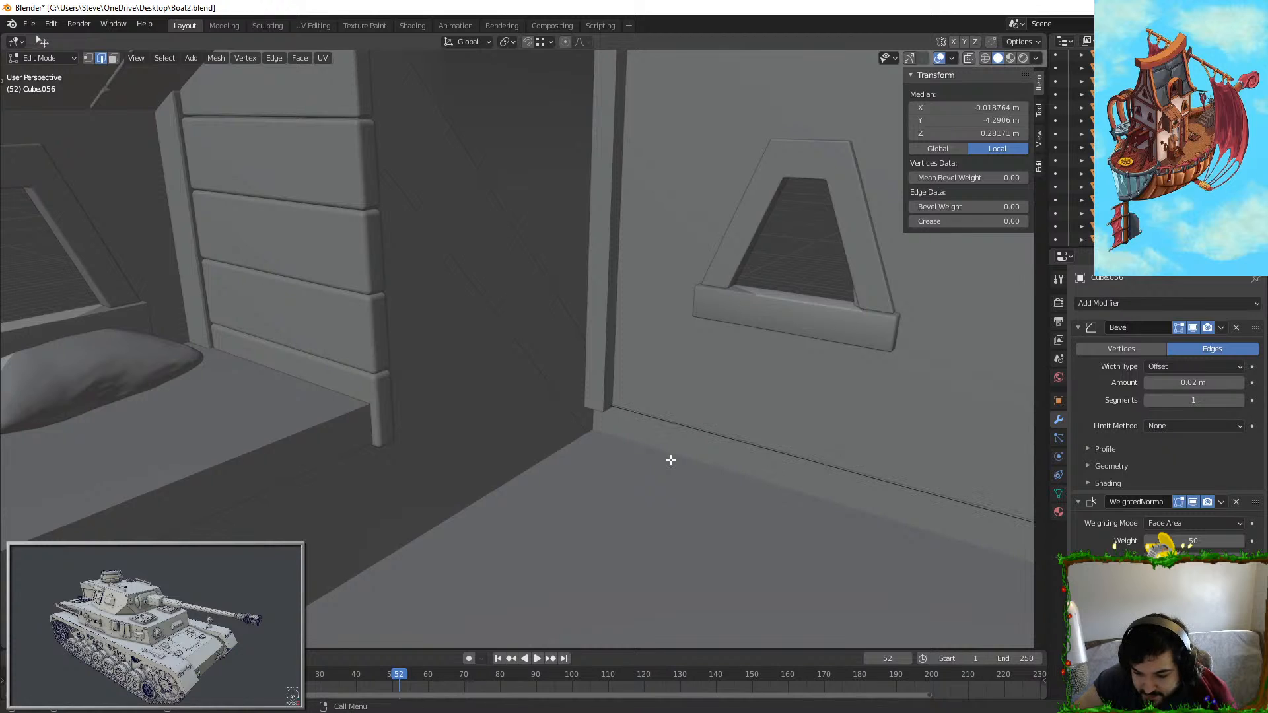
{"action": "left_click", "coordinate": [651, 470], "text": "shift"}
{"action": "key", "text": "e"}
{"action": "key", "text": "y"}
{"action": "left_click", "coordinate": [724, 429]}
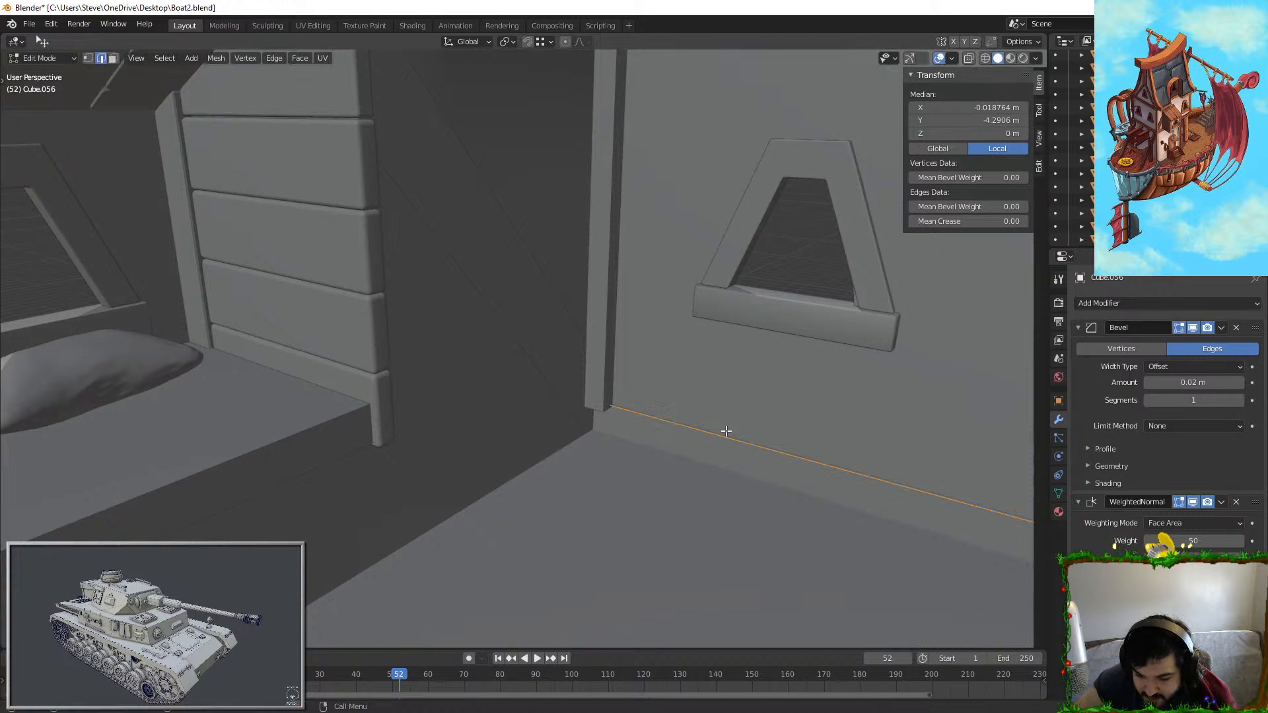
{"action": "key", "text": "g"}
{"action": "key", "text": "z"}
{"action": "right_click", "coordinate": [708, 429]}
{"action": "middle_click_drag", "start_coordinate": [707, 430], "coordinate": [766, 390], "text": "shift"}
{"action": "key", "text": "g"}
{"action": "key", "text": "y"}
{"action": "left_click", "coordinate": [797, 379]}
{"action": "key", "text": "Tab"}
Step: Lower the bottom face of the corner post between the bed alcove and the window wall about 0.41 m along Z
{"action": "left_click", "coordinate": [603, 277]}
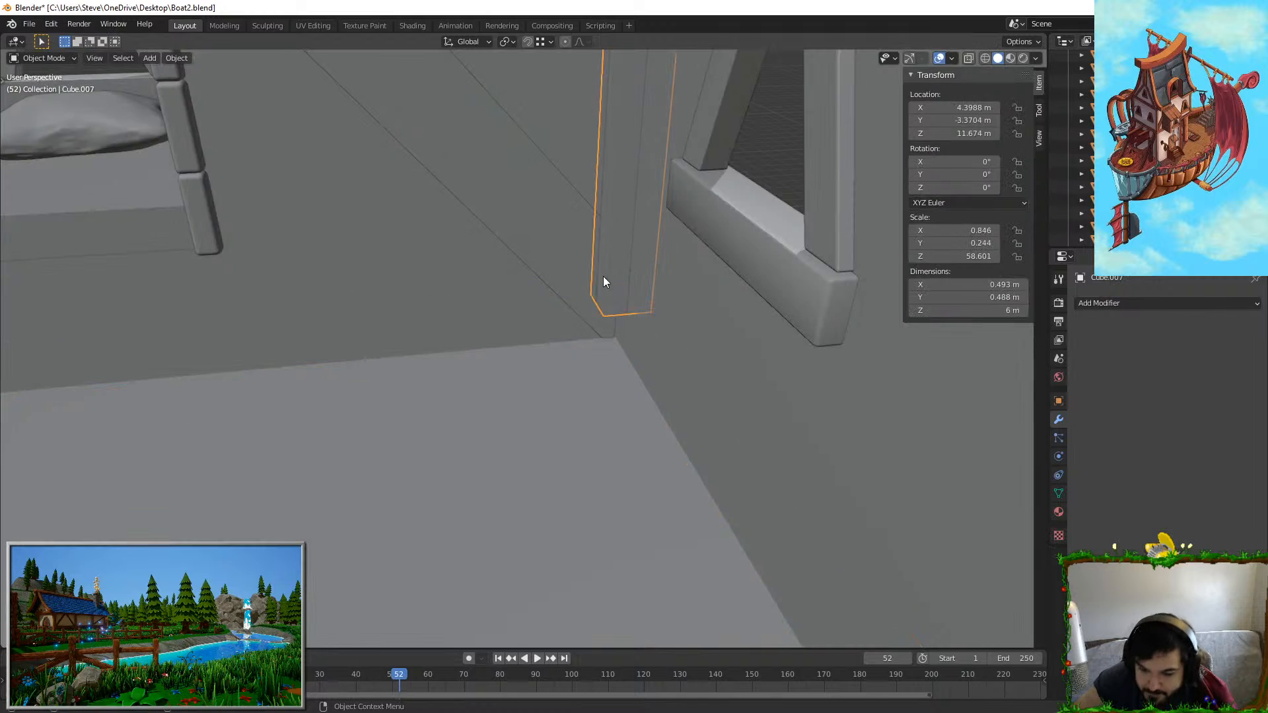
{"action": "key", "text": "Tab"}
{"action": "middle_click_drag", "start_coordinate": [604, 277], "coordinate": [583, 402]}
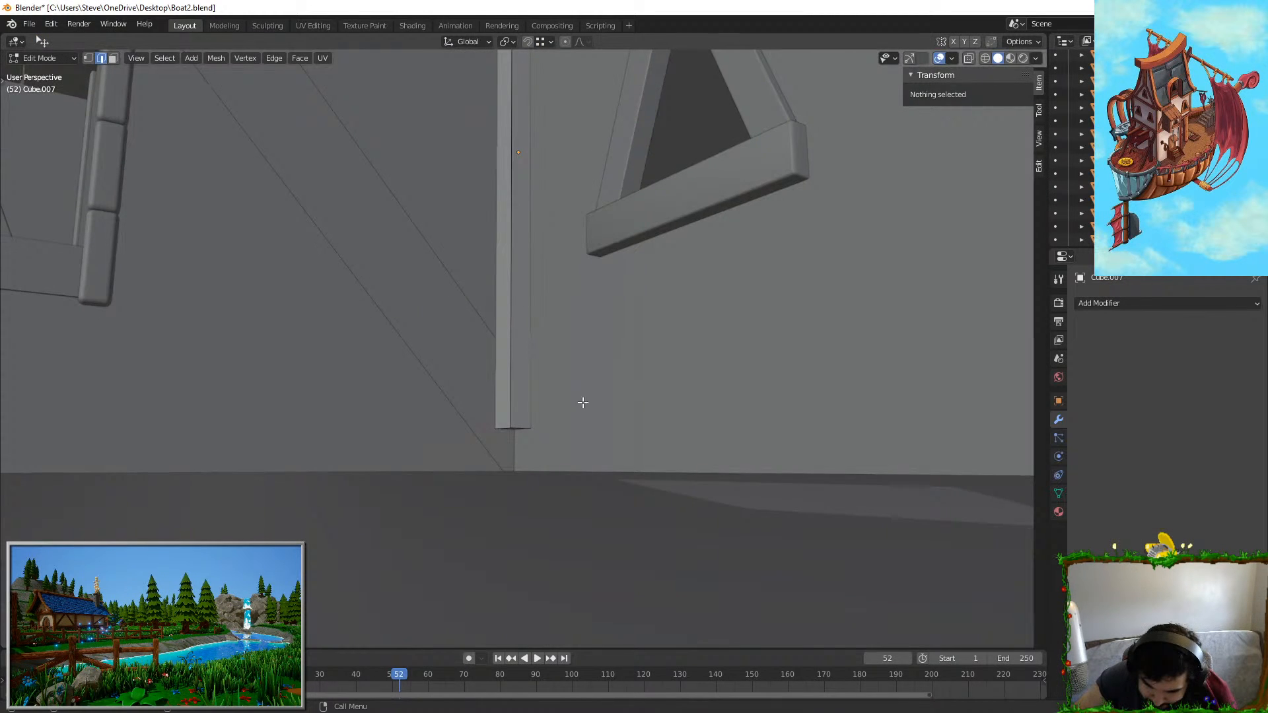
{"action": "left_click", "coordinate": [509, 430]}
{"action": "key", "text": "g"}
{"action": "key", "text": "z"}
{"action": "right_click", "coordinate": [548, 410]}
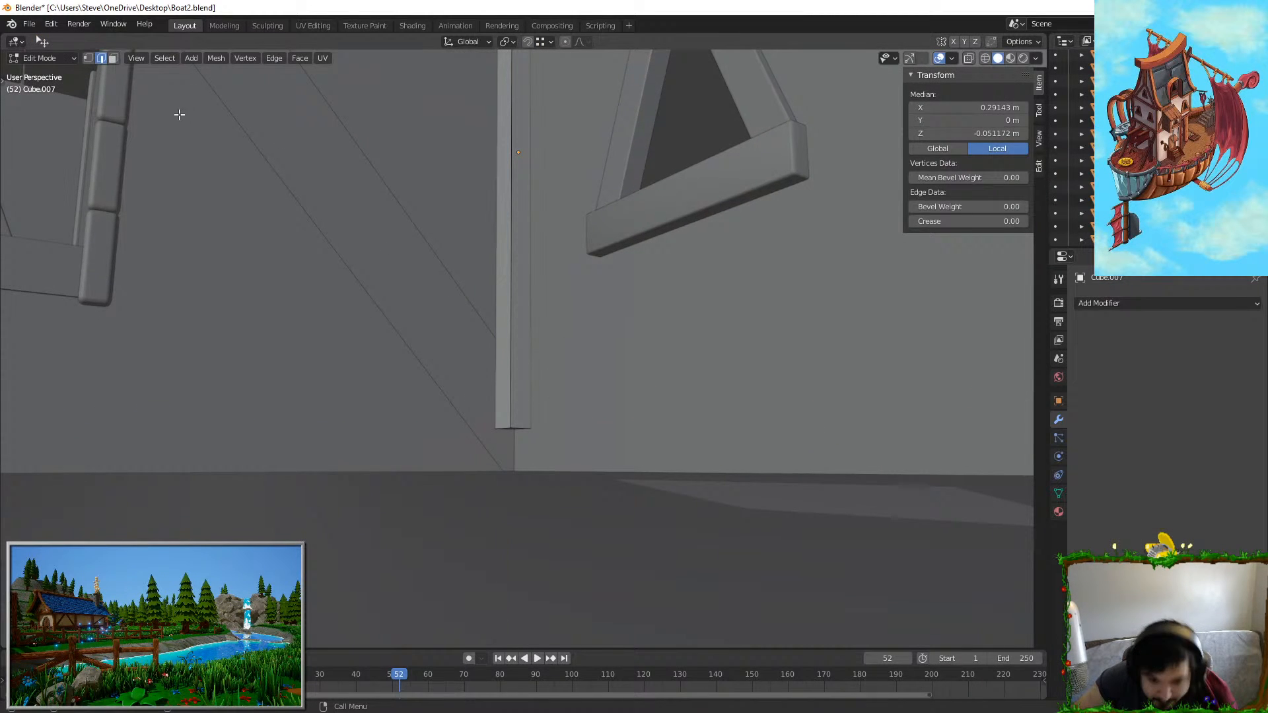
{"action": "left_click", "coordinate": [112, 61]}
{"action": "left_click", "coordinate": [511, 431]}
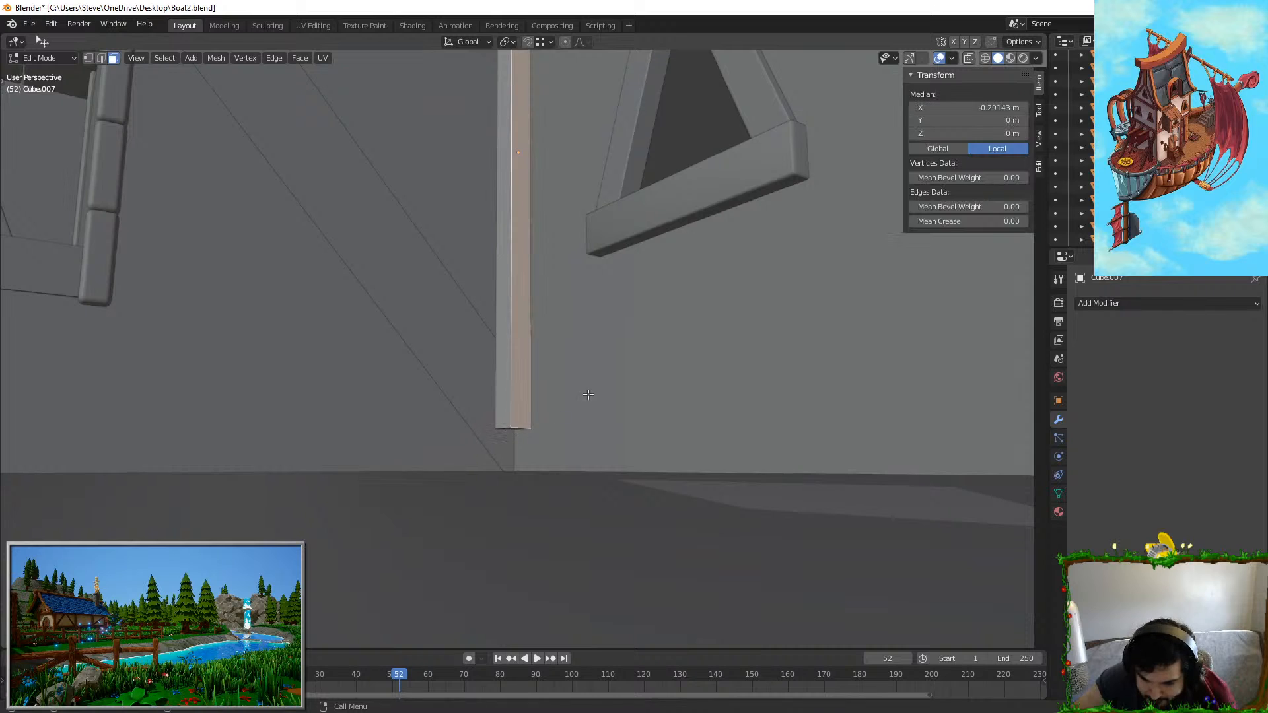
{"action": "key", "text": "g"}
{"action": "key", "text": "z"}
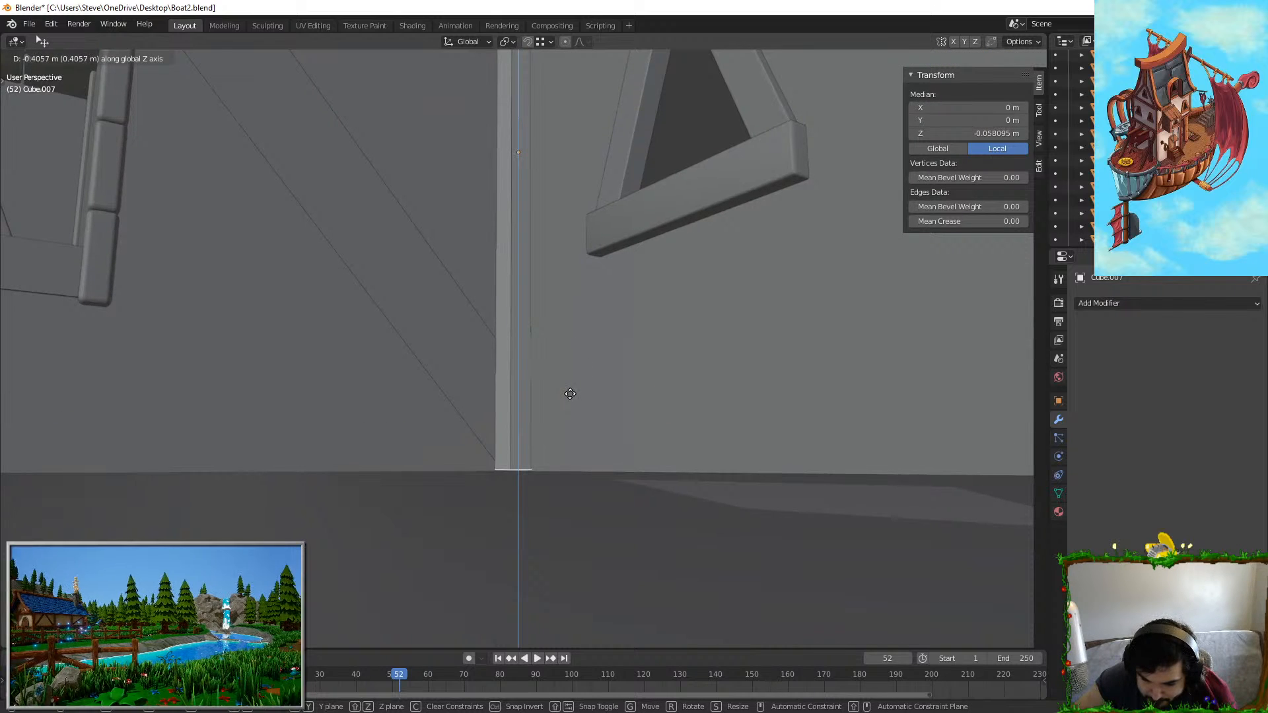
{"action": "left_click", "coordinate": [569, 396]}
Step: Lower the bottom face of the corner post at the window wall's other end along Z, making it 6.41 m tall
{"action": "middle_click_drag", "start_coordinate": [570, 396], "coordinate": [663, 501]}
{"action": "left_click", "coordinate": [808, 337]}
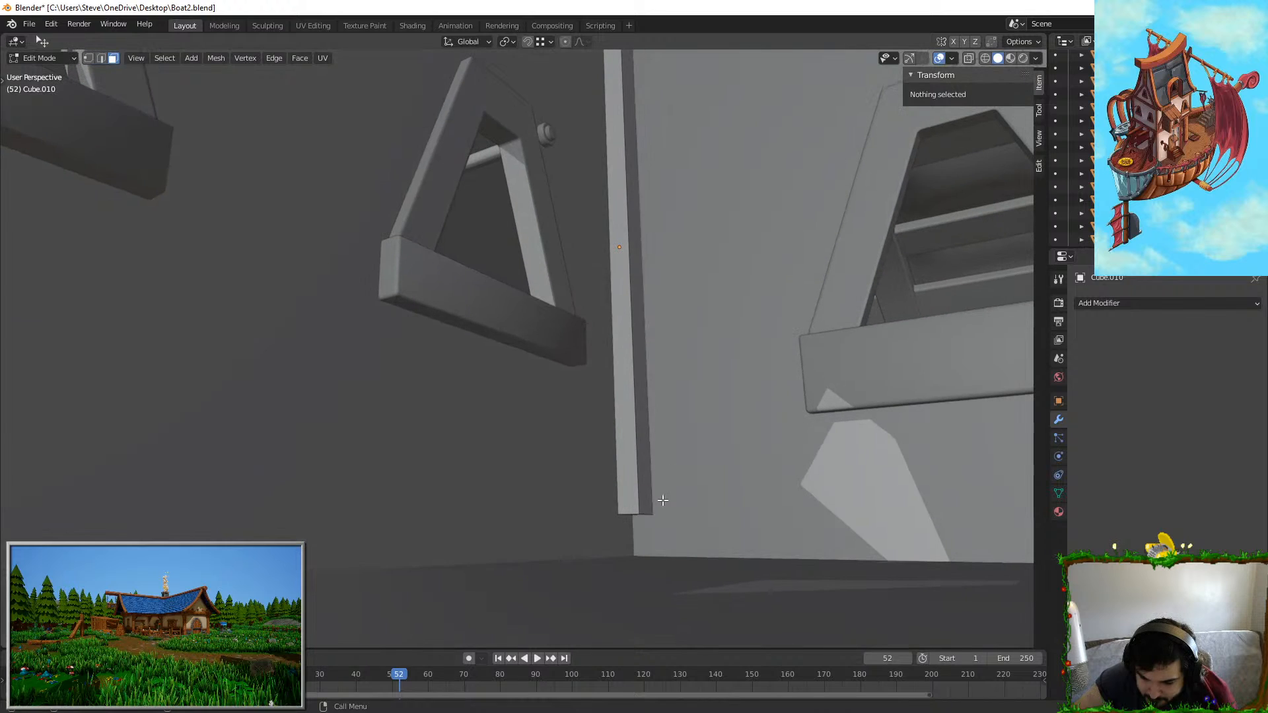
{"action": "left_click", "coordinate": [634, 514]}
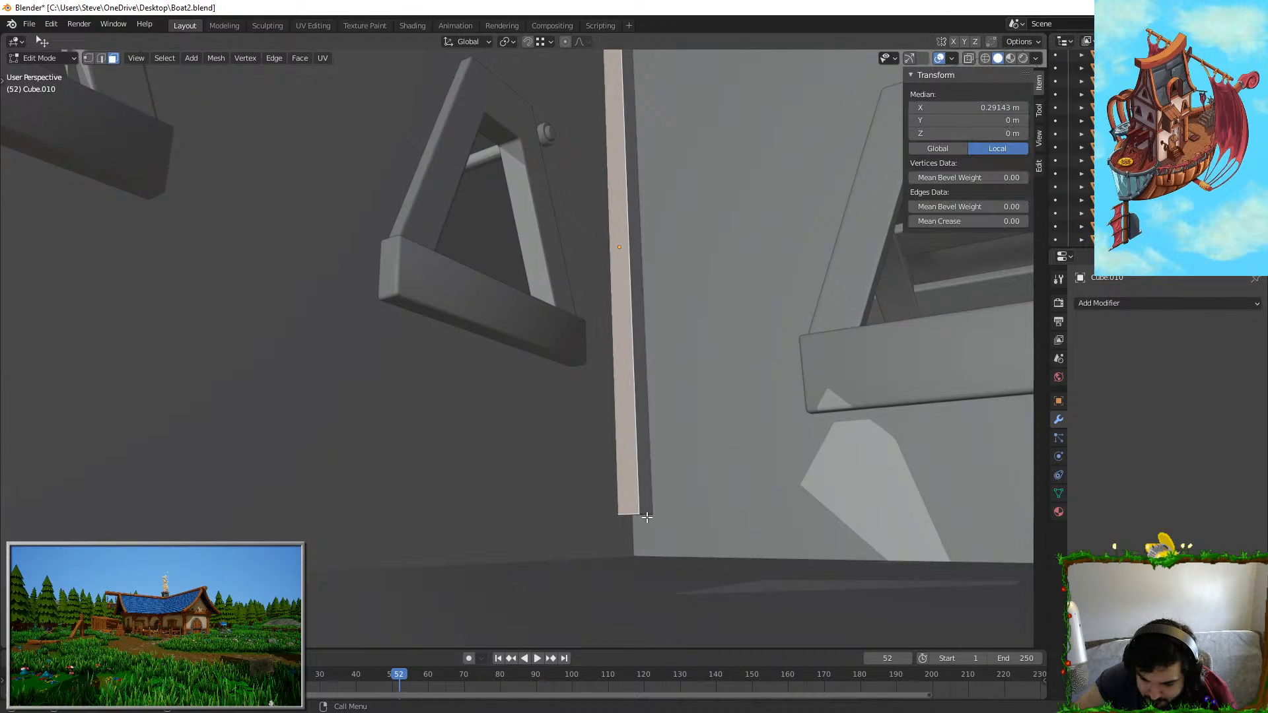
{"action": "left_click", "coordinate": [639, 514]}
{"action": "middle_click_drag", "start_coordinate": [639, 514], "coordinate": [707, 351]}
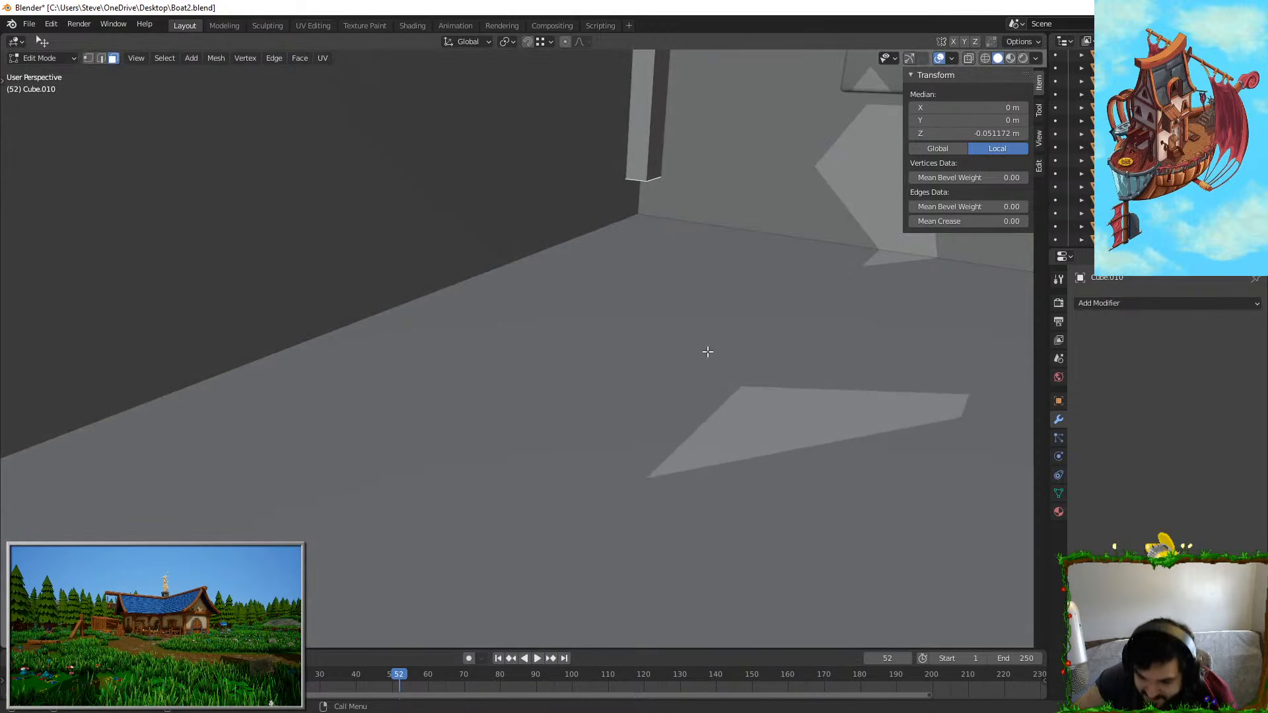
{"action": "key", "text": "g"}
{"action": "key", "text": "z"}
{"action": "left_click", "coordinate": [709, 321]}
{"action": "key", "text": "Tab"}
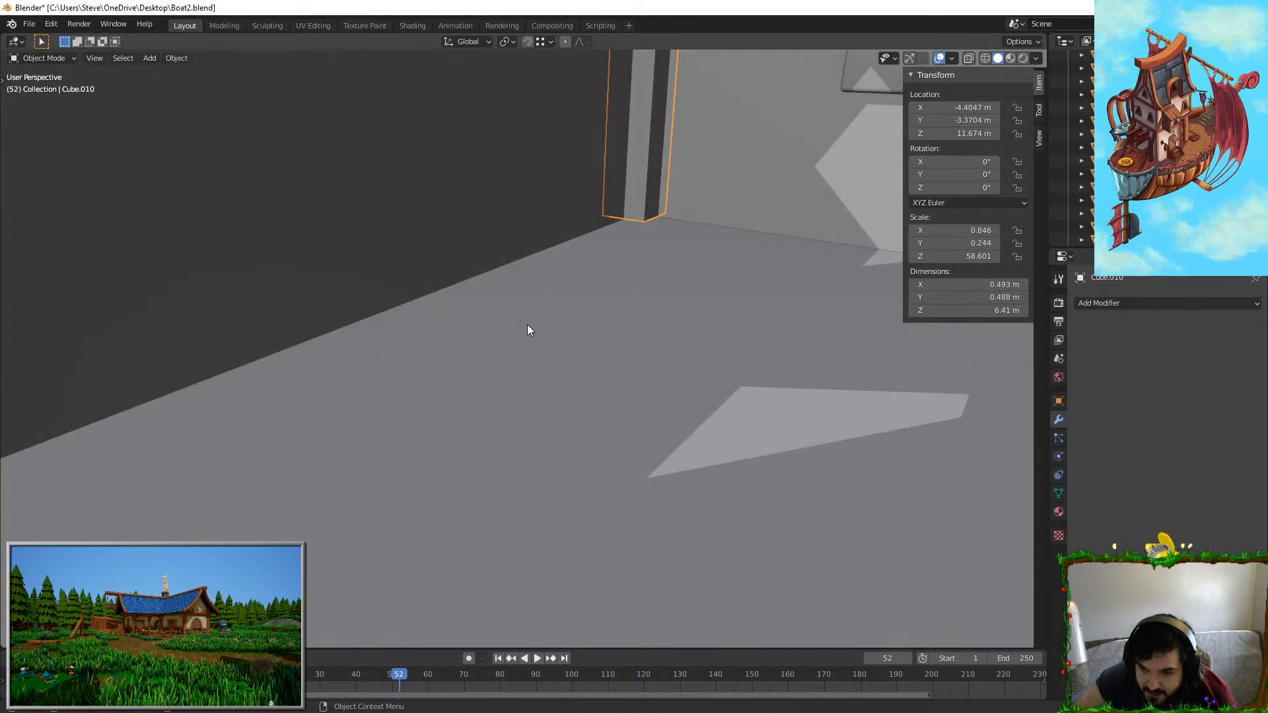
Step: Add a Weighted Normal modifier to the sill of the window nearest the extended corner post and enable Auto Smooth
{"action": "middle_click_drag", "start_coordinate": [526, 329], "coordinate": [471, 421]}
{"action": "left_click", "coordinate": [707, 311]}
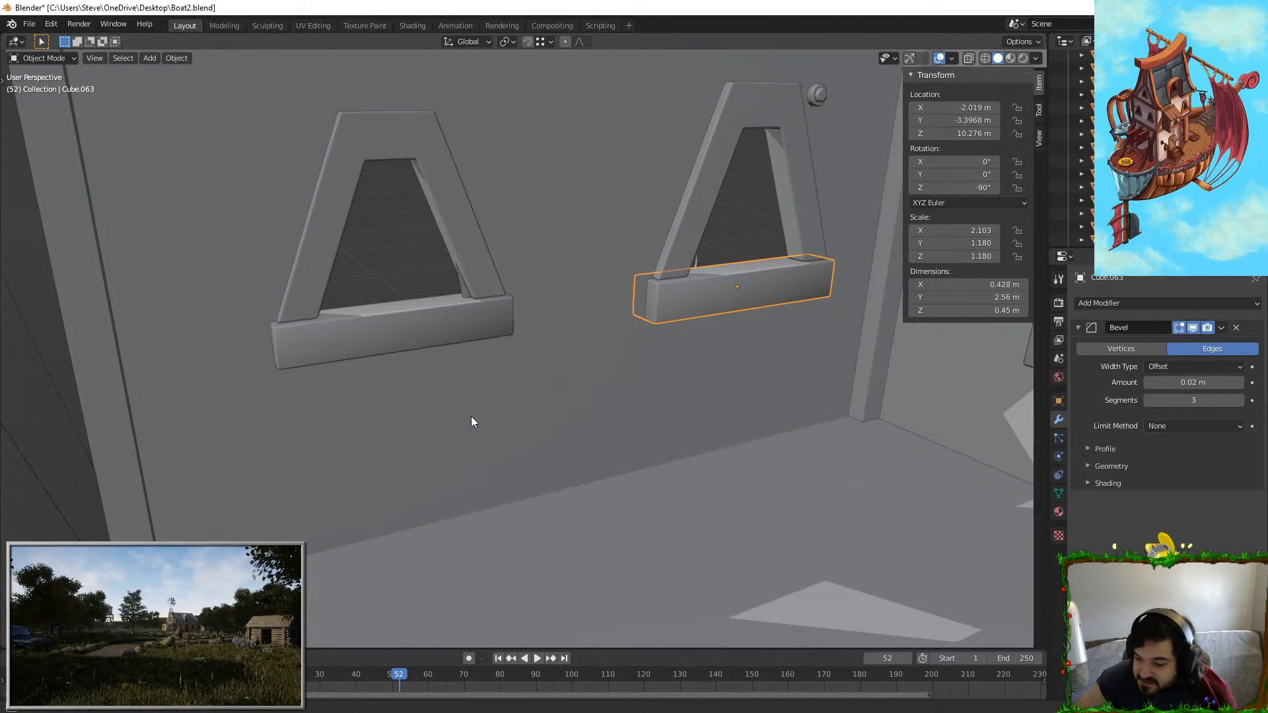
{"action": "left_click", "coordinate": [1113, 305]}
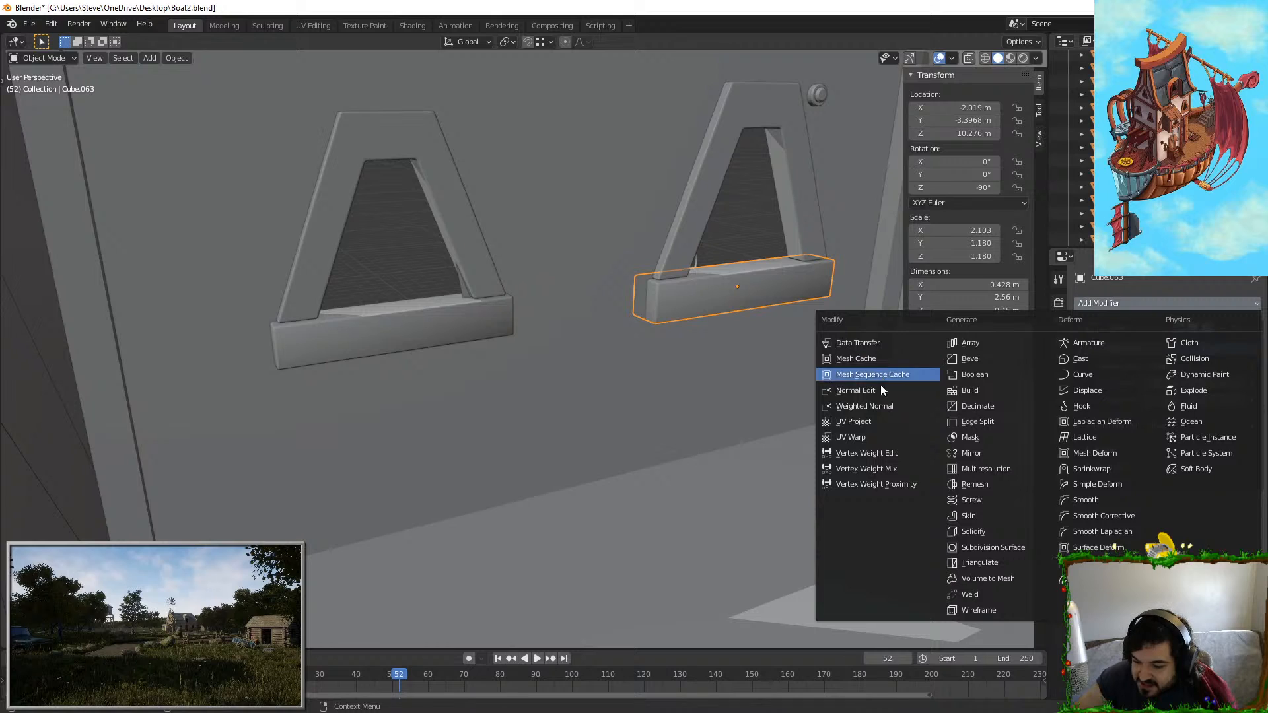
{"action": "left_click", "coordinate": [881, 404]}
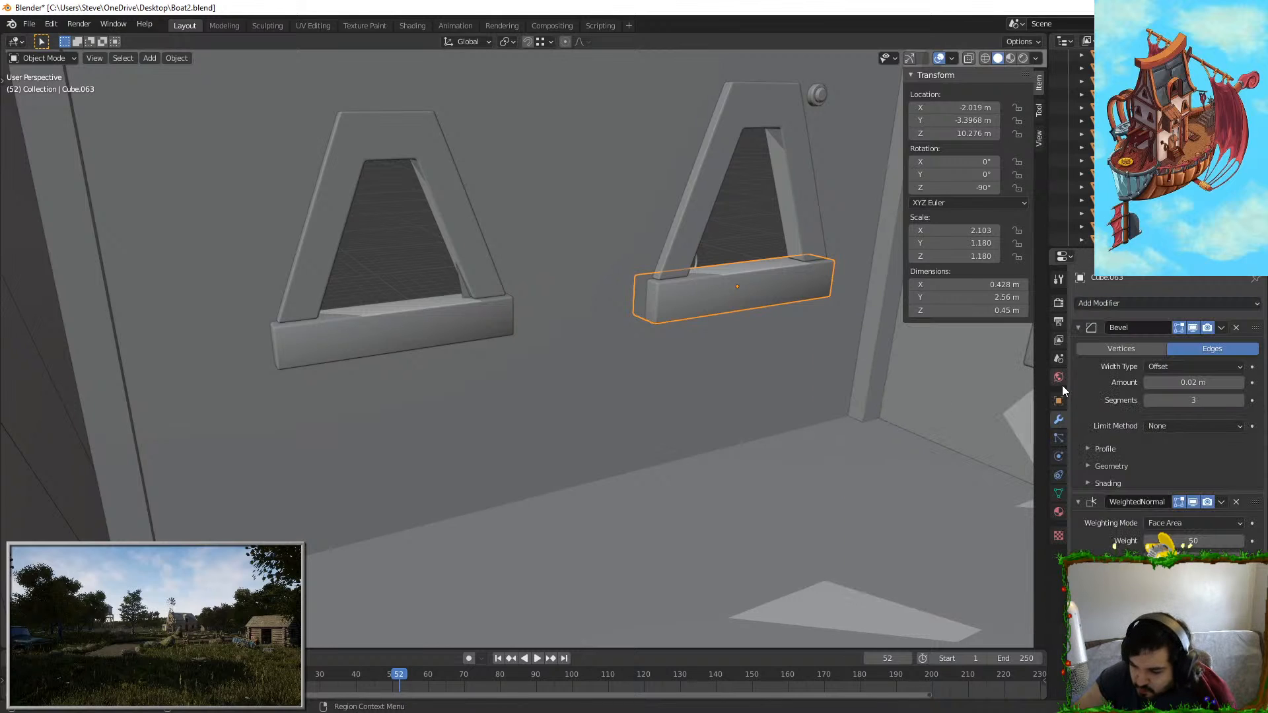
{"action": "left_click", "coordinate": [1059, 492]}
{"action": "left_click", "coordinate": [1147, 501]}
{"action": "middle_click_drag", "start_coordinate": [591, 315], "coordinate": [580, 388], "text": "shift"}
Step: Add a Weighted Normal modifier to the other window's sill on the same wall and enable Auto Smooth at 30°
{"action": "left_click", "coordinate": [489, 375]}
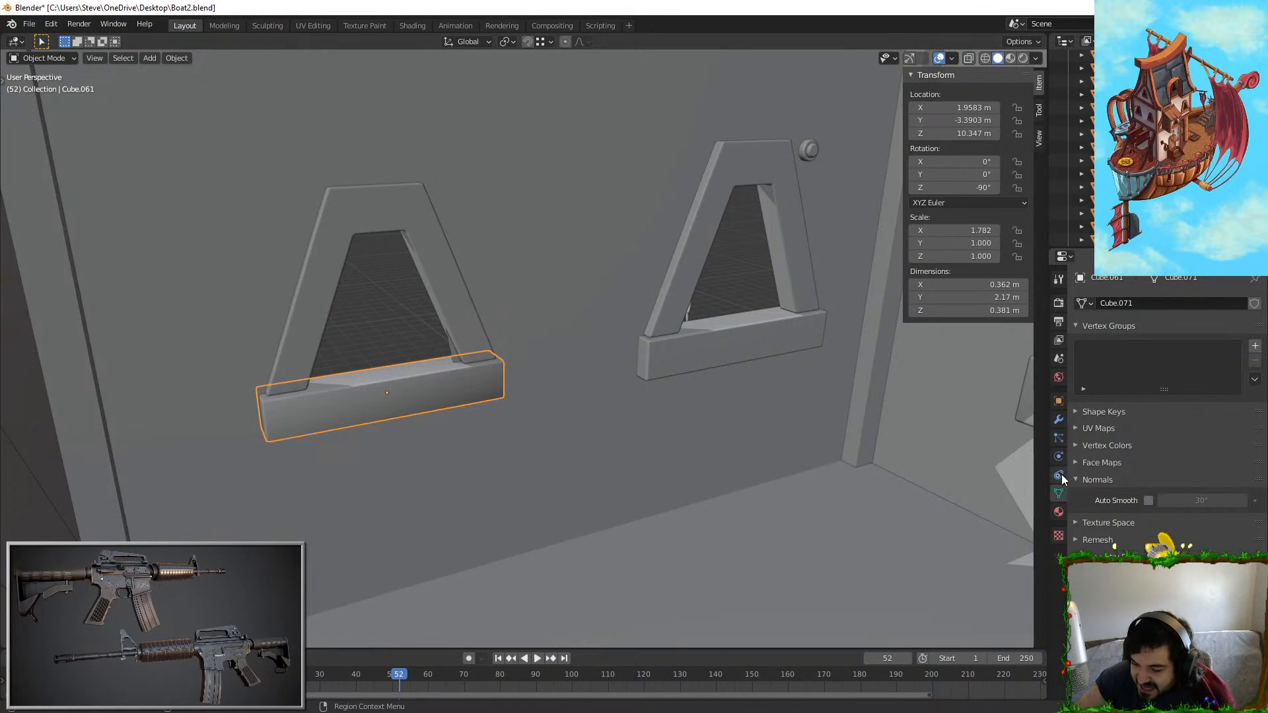
{"action": "left_click", "coordinate": [1060, 437]}
{"action": "left_click", "coordinate": [1058, 420]}
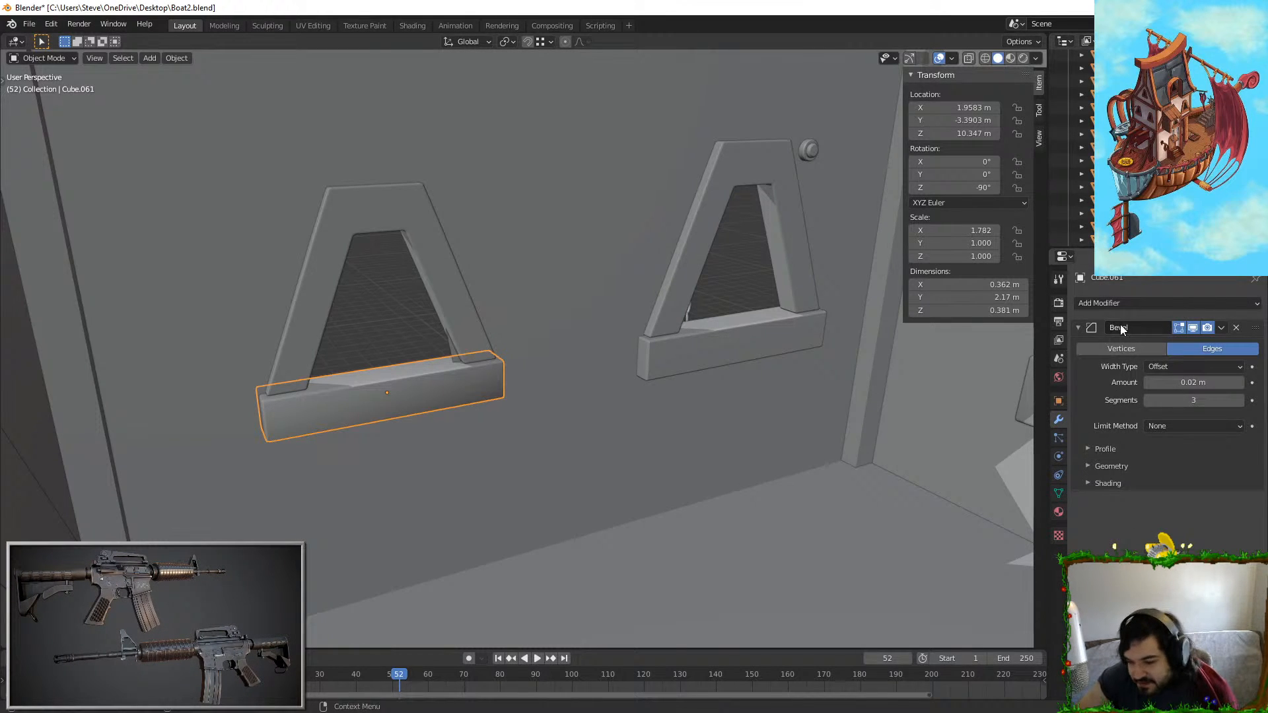
{"action": "left_click", "coordinate": [1150, 304]}
{"action": "left_click", "coordinate": [886, 406]}
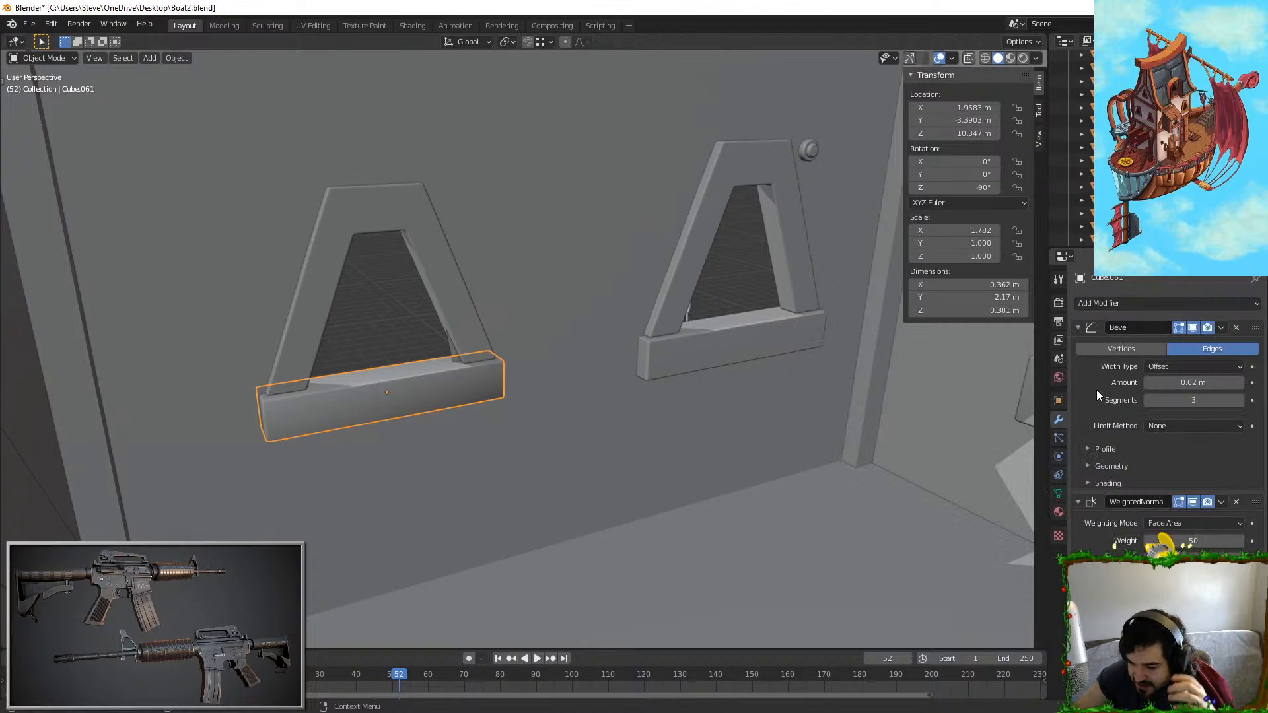
{"action": "left_click", "coordinate": [1059, 494]}
{"action": "left_click", "coordinate": [1149, 502]}
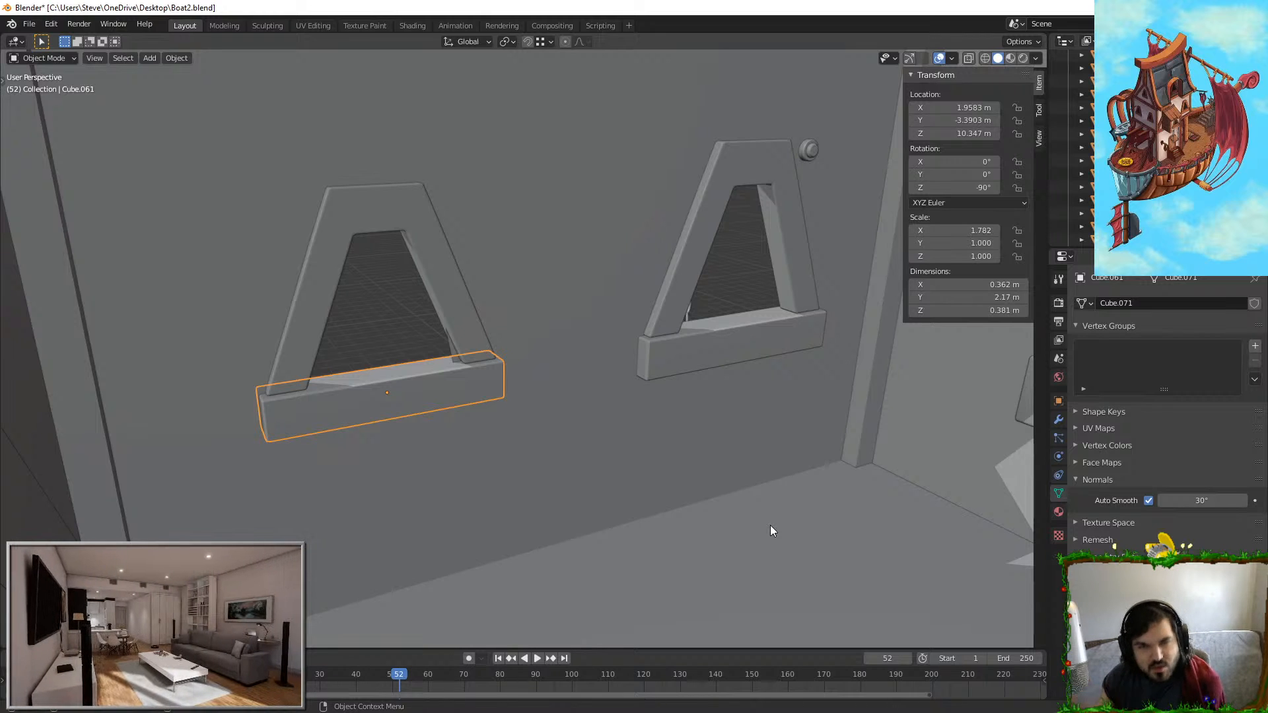
Step: Select the slanted wall brace beside the bed alcove and move it along X to 4.5459 m
{"action": "left_click", "coordinate": [370, 300]}
{"action": "mouse_move", "coordinate": [370, 299]}
{"action": "middle_mouse_down"}
{"action": "mouse_move", "coordinate": [336, 284]}
{"action": "mouse_move", "coordinate": [341, 311]}
{"action": "mouse_move", "coordinate": [362, 277]}
{"action": "middle_mouse_up"}
{"action": "middle_click_drag", "start_coordinate": [391, 363], "coordinate": [506, 439]}
{"action": "left_click", "coordinate": [268, 330]}
{"action": "left_click", "coordinate": [672, 384]}
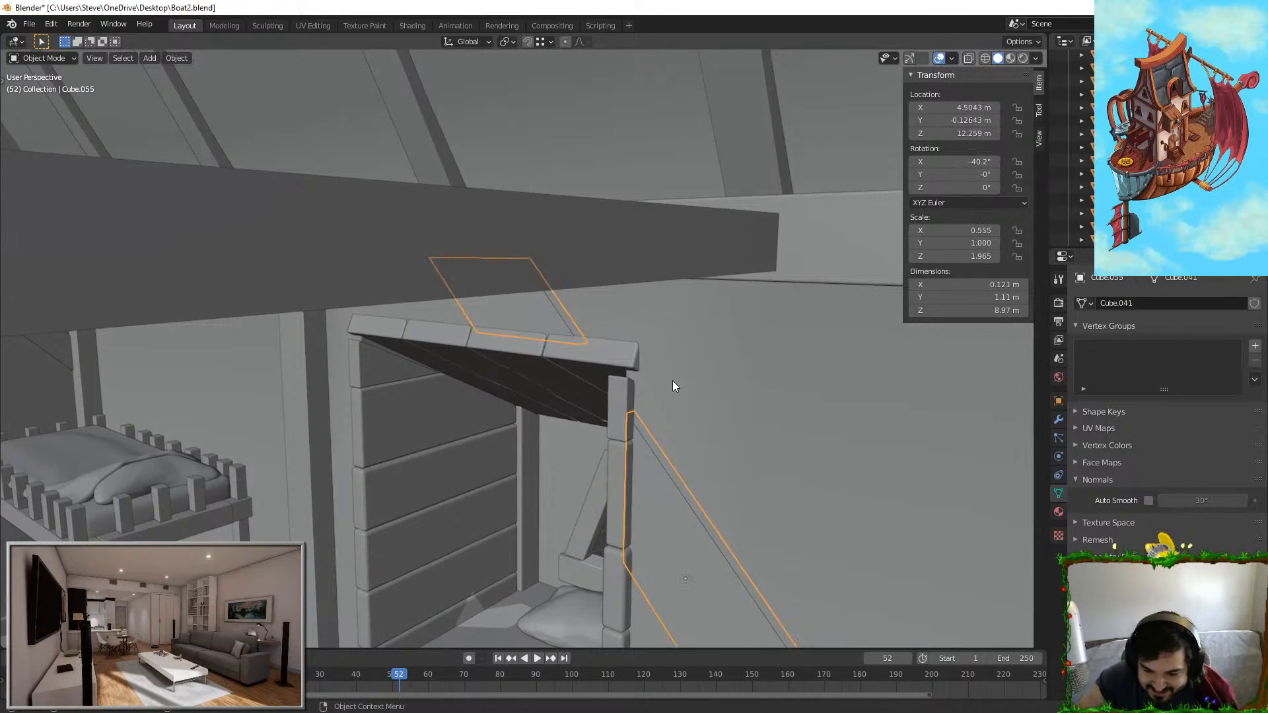
{"action": "middle_click_drag", "start_coordinate": [673, 384], "coordinate": [694, 431]}
{"action": "key", "text": "g"}
{"action": "key", "text": "y"}
{"action": "right_click", "coordinate": [671, 430]}
{"action": "key", "text": "g"}
{"action": "key", "text": "x"}
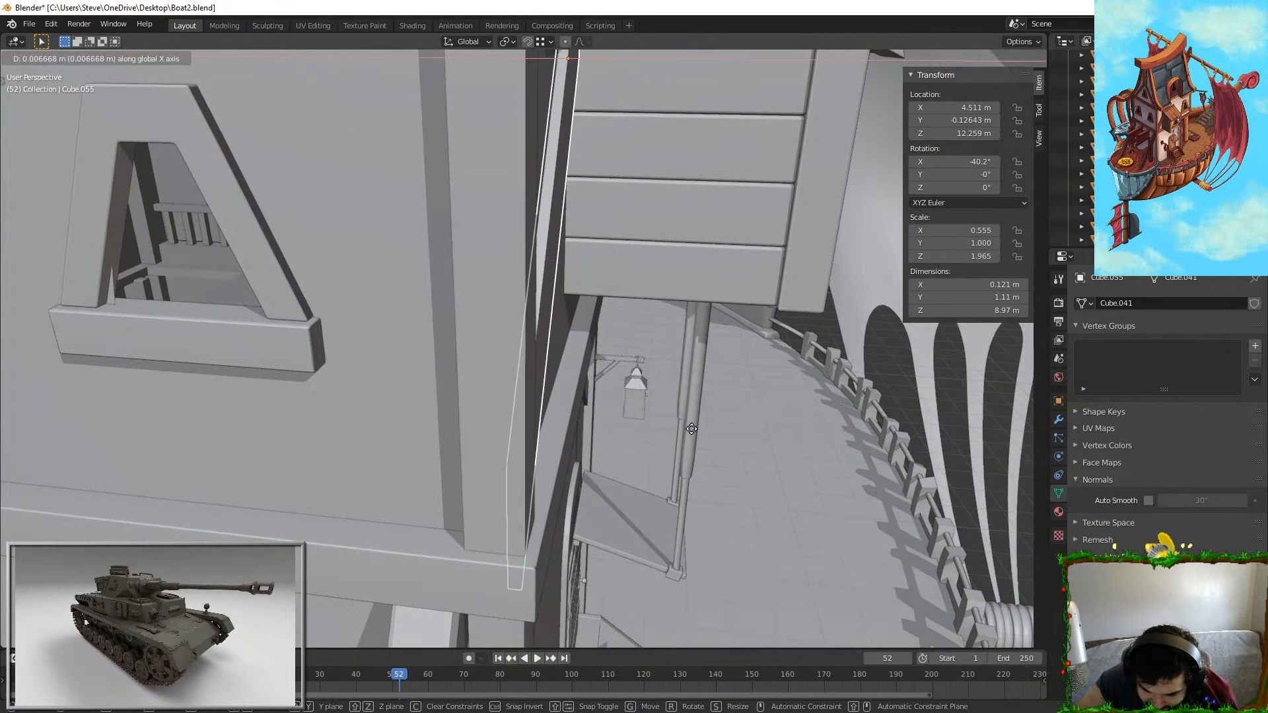
{"action": "left_click", "coordinate": [697, 436]}
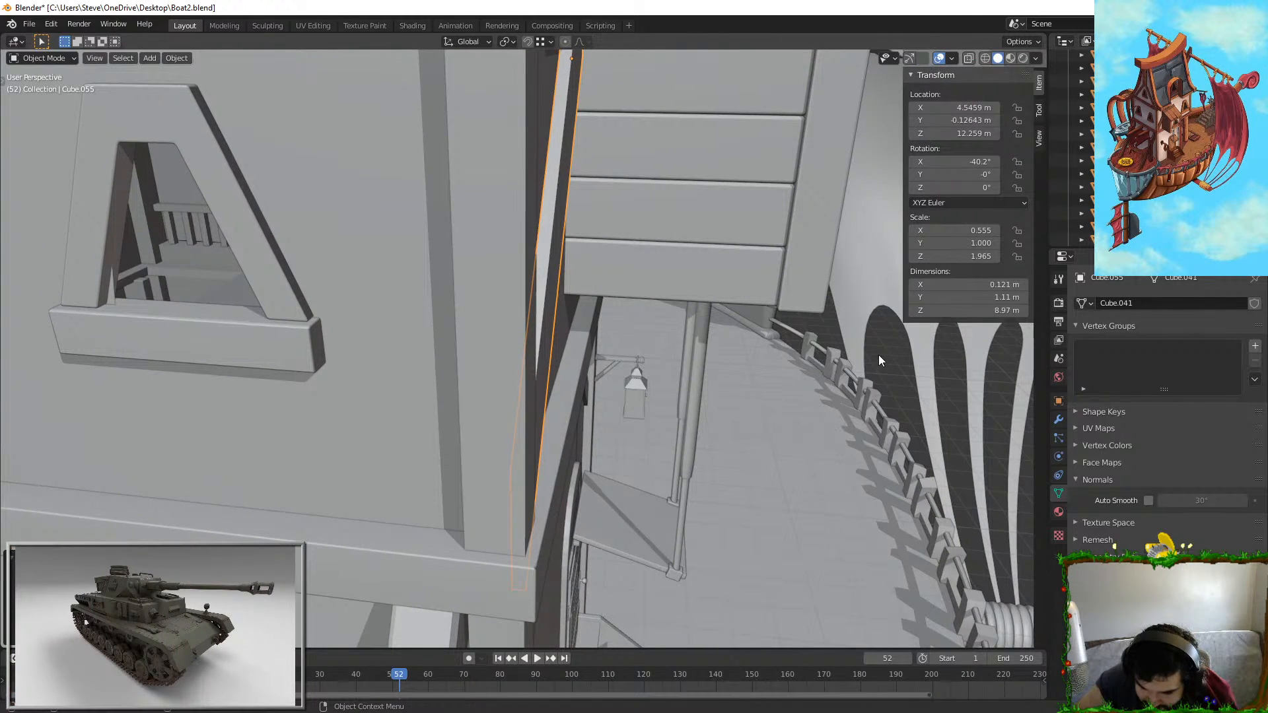
Step: Shift the slanted brace beside the bed alcove back along X to 4.5286 m
{"action": "middle_click_drag", "start_coordinate": [839, 381], "coordinate": [711, 470]}
{"action": "key", "text": "g"}
{"action": "key", "text": "x"}
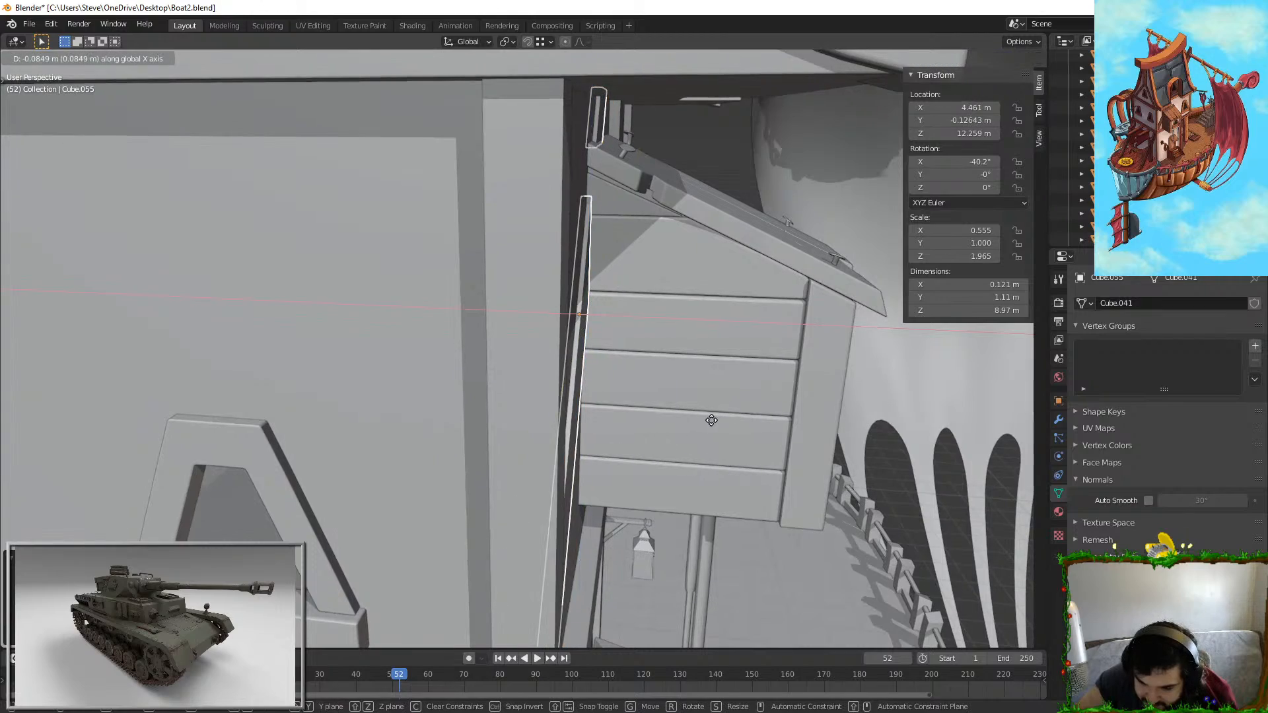
{"action": "left_click", "coordinate": [717, 415]}
{"action": "middle_click_drag", "start_coordinate": [734, 148], "coordinate": [645, 272]}
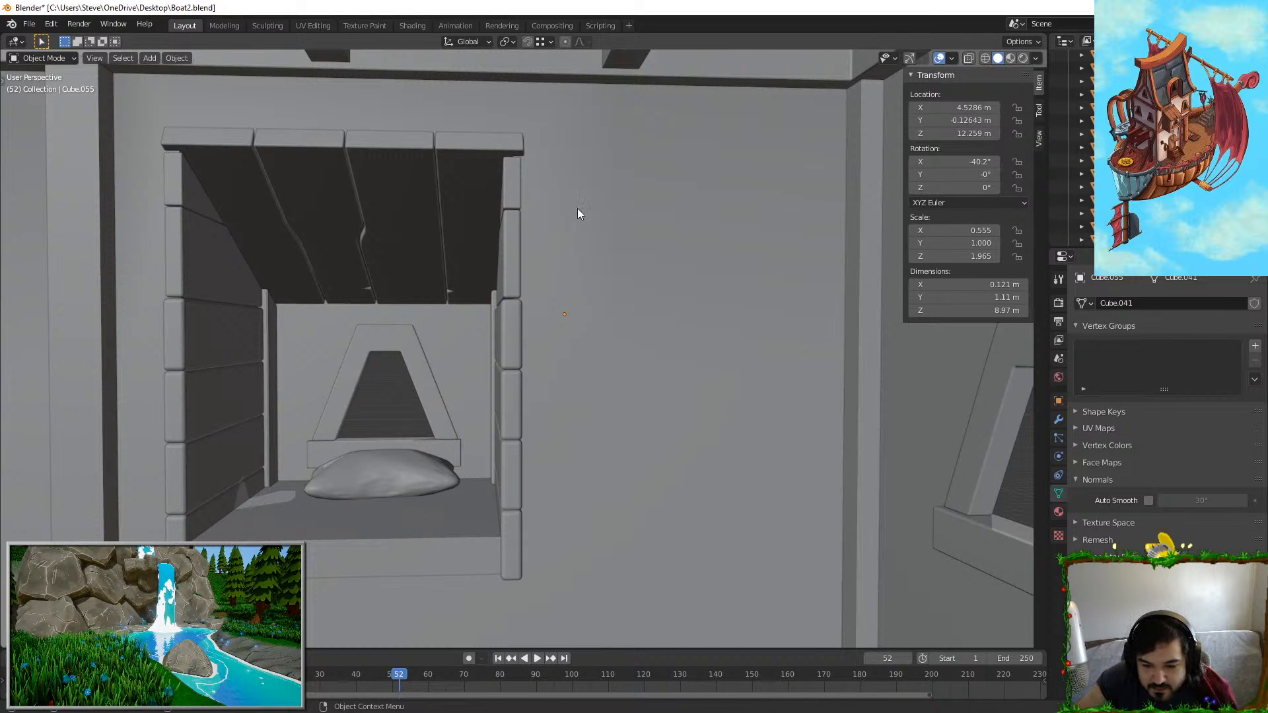
Step: Reposition the alcove's slanted brace to X 4.4628 m and scale it along X to 0.777
{"action": "middle_click_drag", "start_coordinate": [577, 213], "coordinate": [679, 224]}
{"action": "scroll", "coordinate": [699, 251], "scroll_direction": "up", "scroll_amount": 1}
{"action": "key", "text": "g"}
{"action": "key", "text": "x"}
{"action": "left_click", "coordinate": [686, 257]}
{"action": "middle_click_drag", "start_coordinate": [553, 254], "coordinate": [688, 402], "text": "shift"}
{"action": "left_click", "coordinate": [548, 335]}
{"action": "scroll", "coordinate": [622, 355], "scroll_direction": "down", "scroll_amount": 3}
{"action": "scroll", "coordinate": [631, 364], "scroll_direction": "up", "scroll_amount": 2}
{"action": "key", "text": "ctrl+z"}
{"action": "key", "text": "ctrl+z"}
{"action": "key", "text": "s"}
{"action": "key", "text": "x"}
{"action": "left_click", "coordinate": [719, 405]}
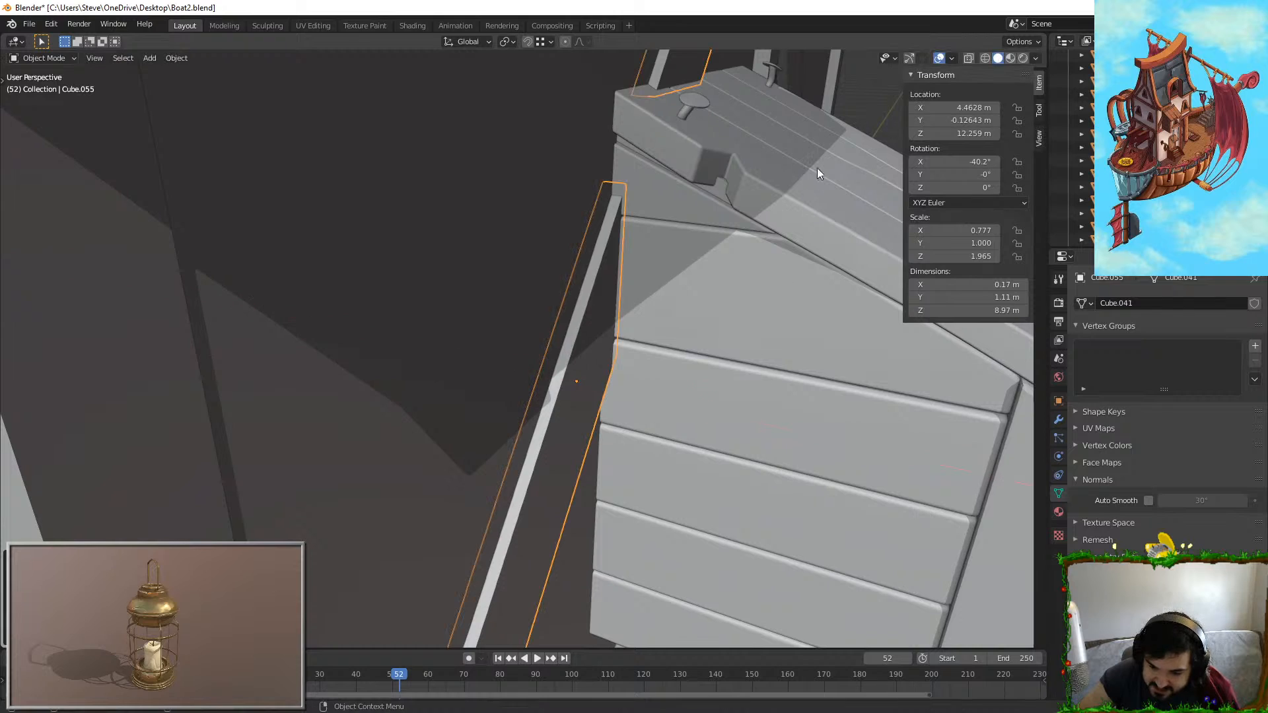
Step: Move the slanted brace on the opposite wall, behind the chest of drawers, along X to -4.4878 m
{"action": "middle_click_drag", "start_coordinate": [635, 239], "coordinate": [687, 275]}
{"action": "left_click", "coordinate": [509, 325]}
{"action": "middle_click_drag", "start_coordinate": [509, 326], "coordinate": [573, 406]}
{"action": "scroll", "coordinate": [613, 386], "scroll_direction": "down", "scroll_amount": 1}
{"action": "scroll", "coordinate": [540, 390], "scroll_direction": "down", "scroll_amount": 3}
{"action": "left_click", "coordinate": [363, 303]}
{"action": "middle_click_drag", "start_coordinate": [478, 299], "coordinate": [616, 375]}
{"action": "key", "text": "KP_Decimal"}
{"action": "scroll", "coordinate": [638, 378], "scroll_direction": "down", "scroll_amount": 4}
{"action": "key", "text": "g"}
{"action": "key", "text": "x"}
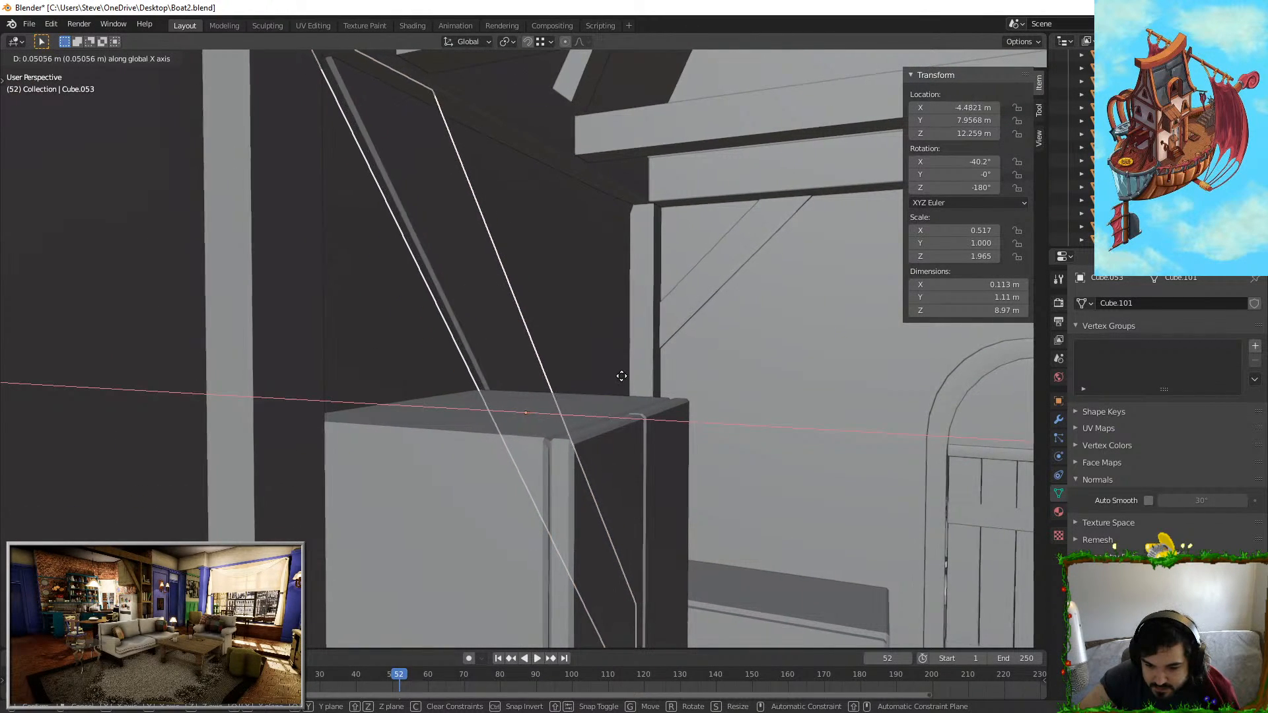
{"action": "left_click", "coordinate": [621, 378]}
Step: Thicken the slanted brace behind the chest of drawers by scaling it along X to 0.789
{"action": "key", "text": "s"}
{"action": "key", "text": "x"}
{"action": "left_click", "coordinate": [645, 412]}
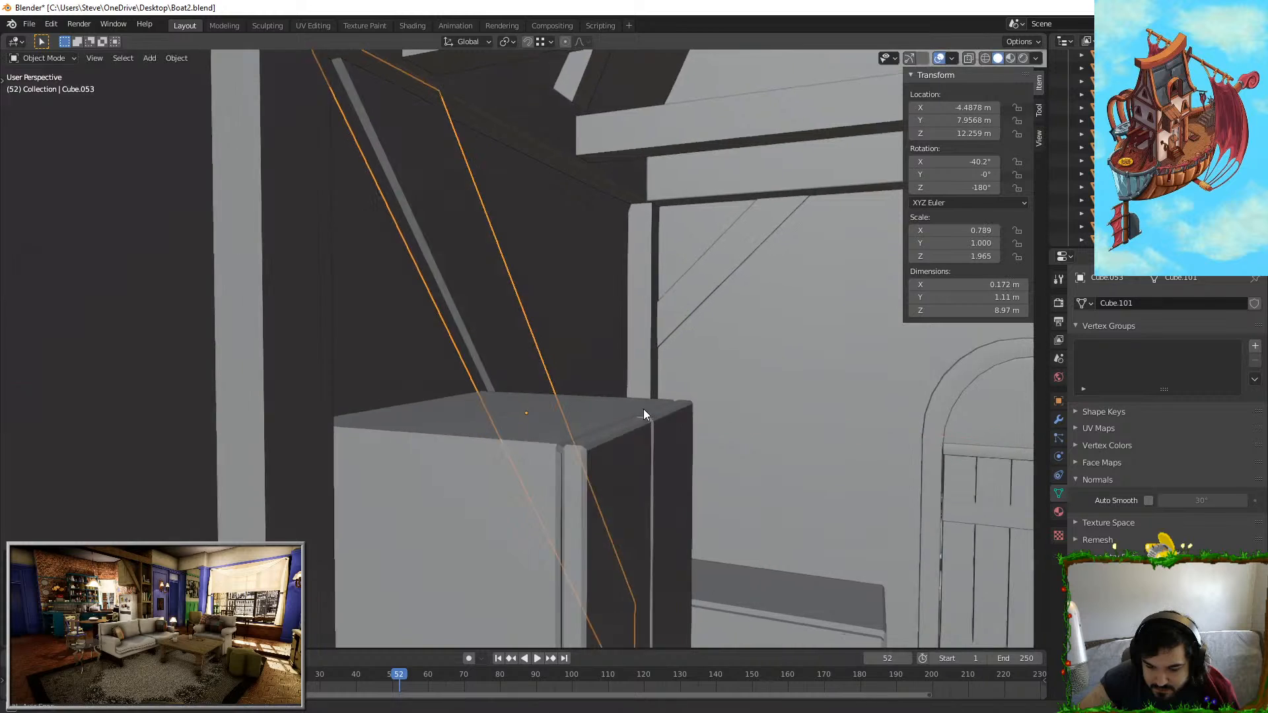
{"action": "middle_click_drag", "start_coordinate": [643, 409], "coordinate": [689, 412]}
{"action": "middle_click_drag", "start_coordinate": [430, 415], "coordinate": [565, 267]}
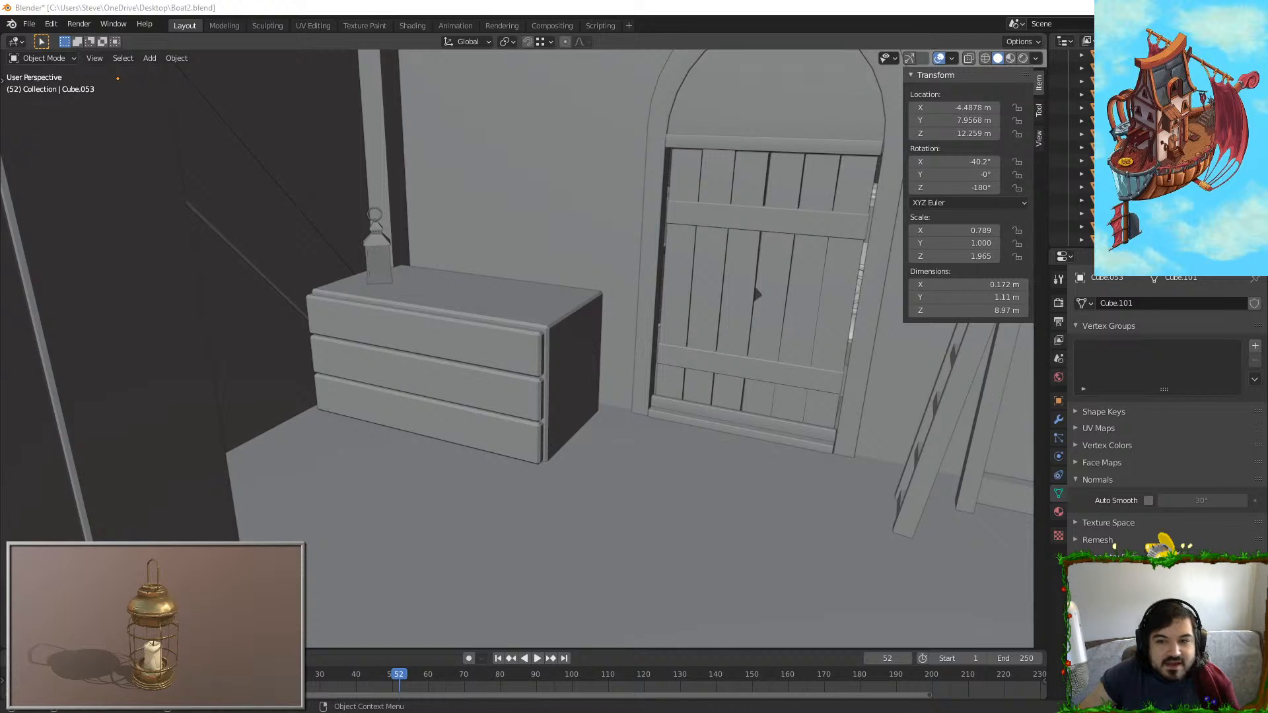
Step: Switch to the browser's STYLIZED BEDROOM image results and open the Autodesk Maya 2018 Stylized Bed Speed Modeling preview
{"action": "key", "text": "alt+Tab"}
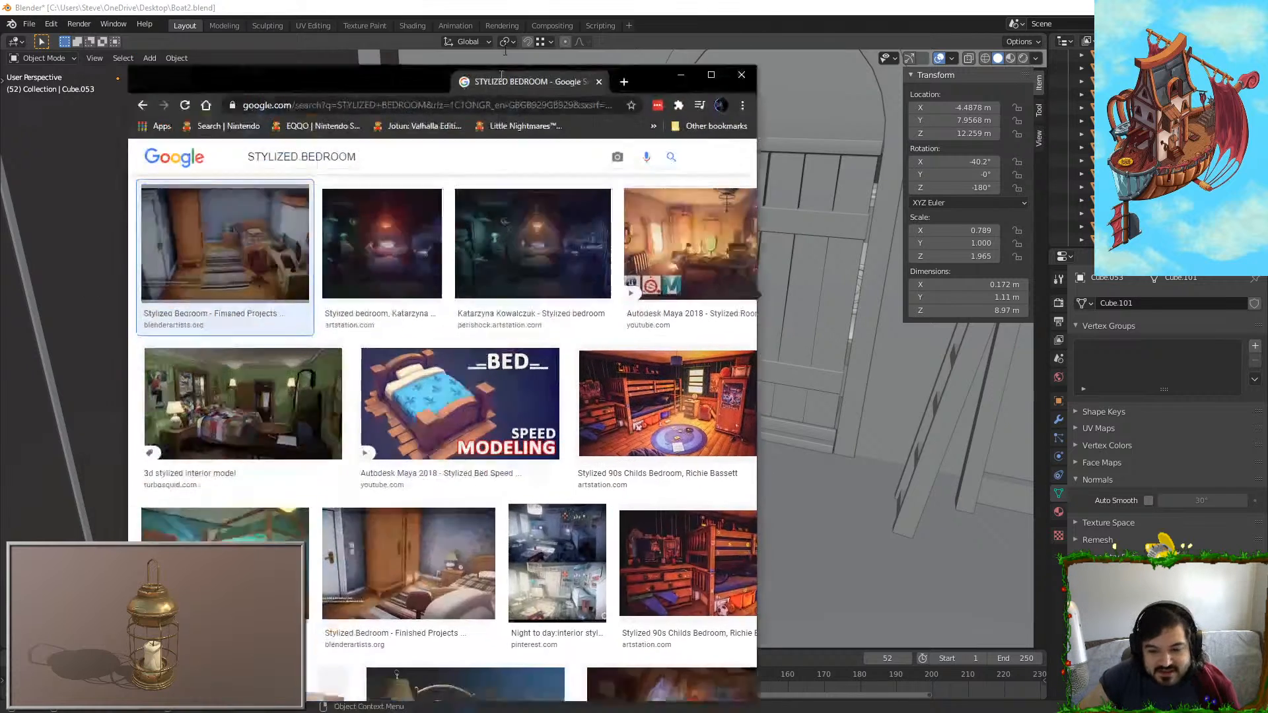
{"action": "left_click", "coordinate": [394, 383]}
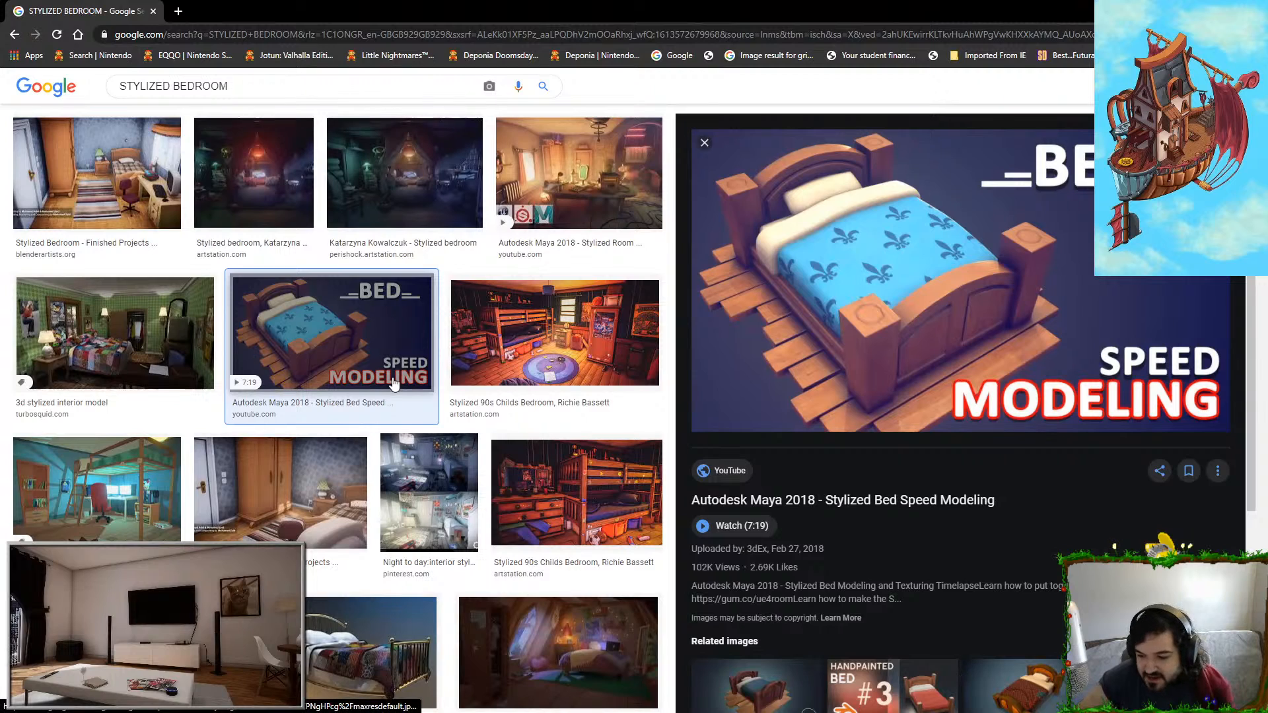
Step: Preview the two Stylized 90s Childs Bedroom images and the Stylized Bedroom Furniture pack from the image results
{"action": "left_click", "coordinate": [555, 357]}
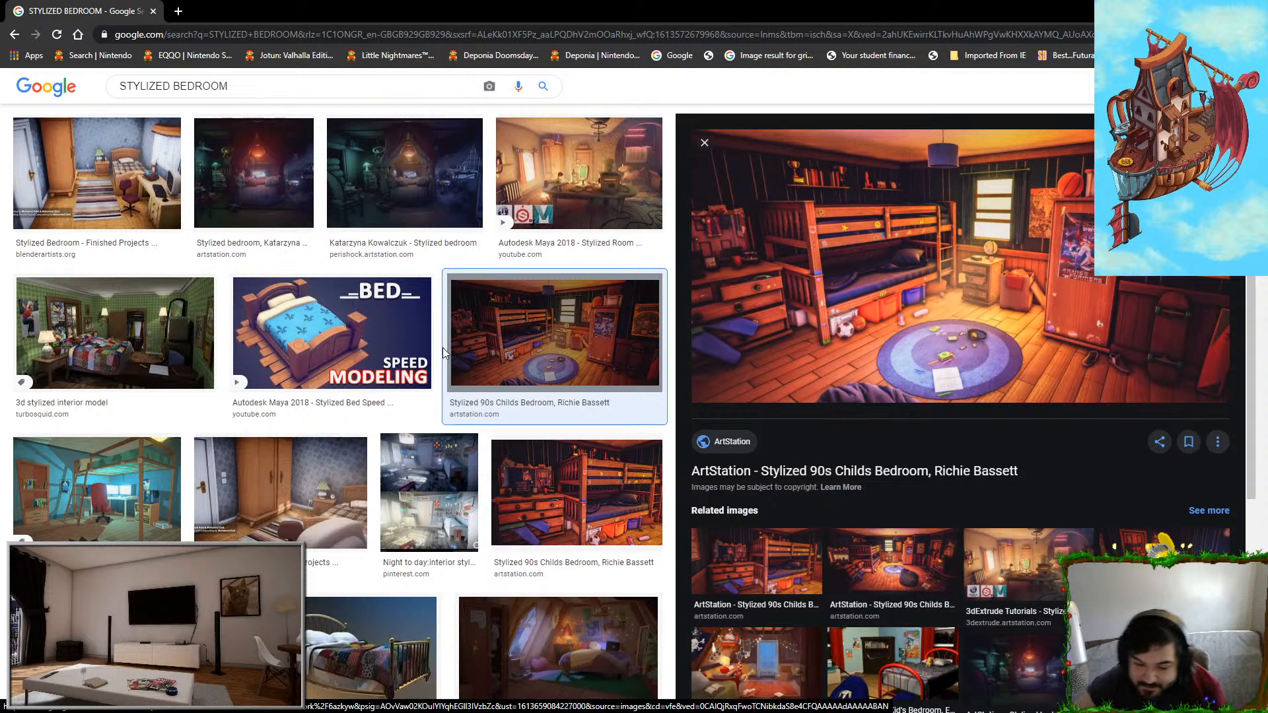
{"action": "left_click", "coordinate": [576, 491]}
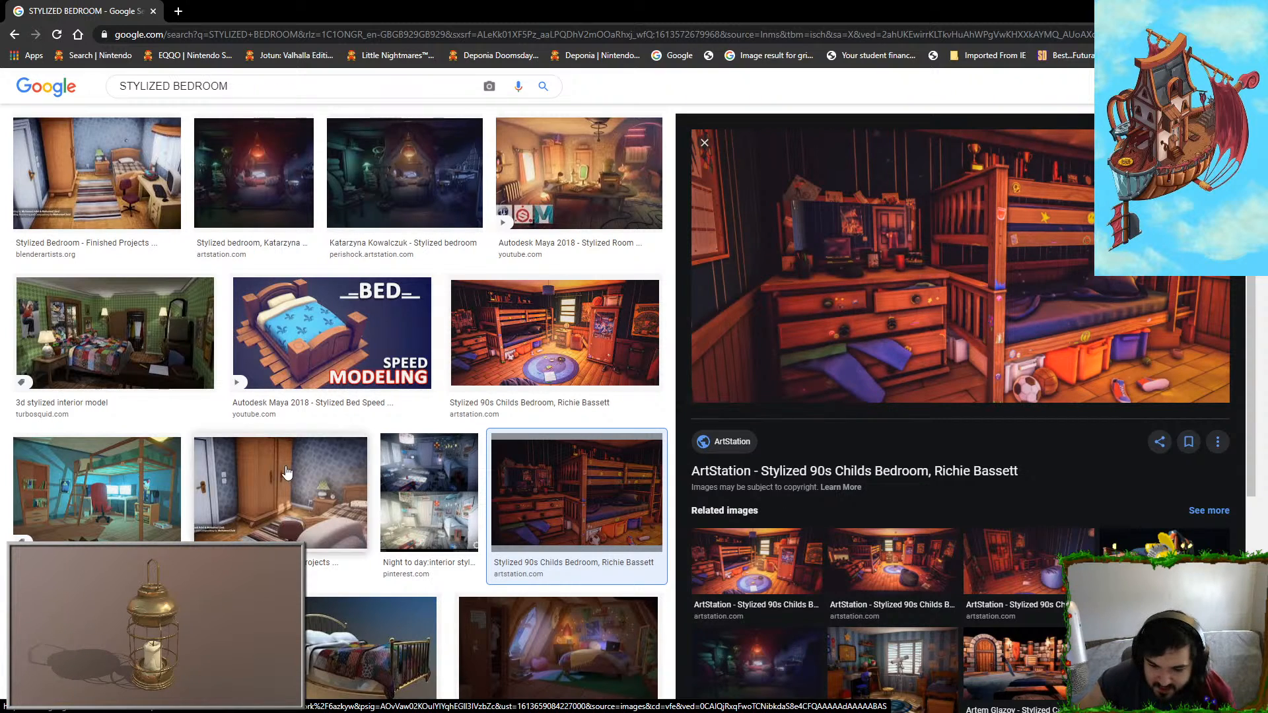
{"action": "scroll", "coordinate": [317, 510], "scroll_direction": "down", "scroll_amount": 2}
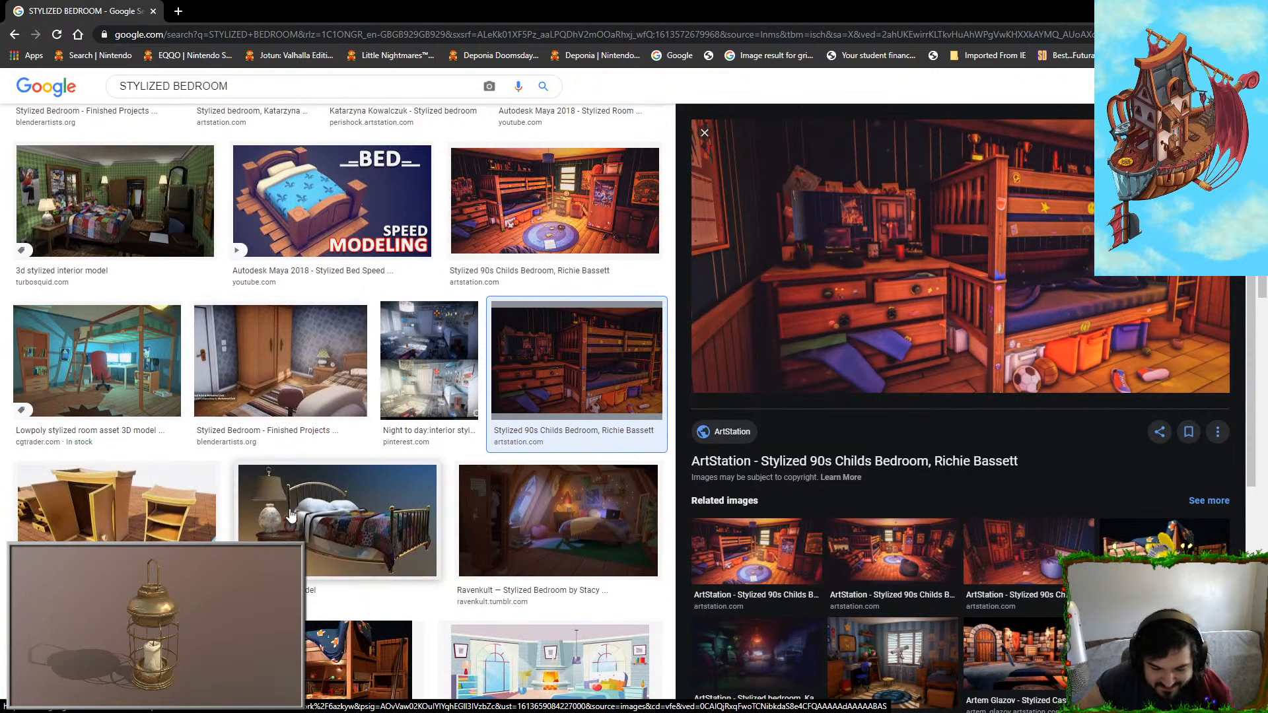
{"action": "left_click", "coordinate": [115, 502]}
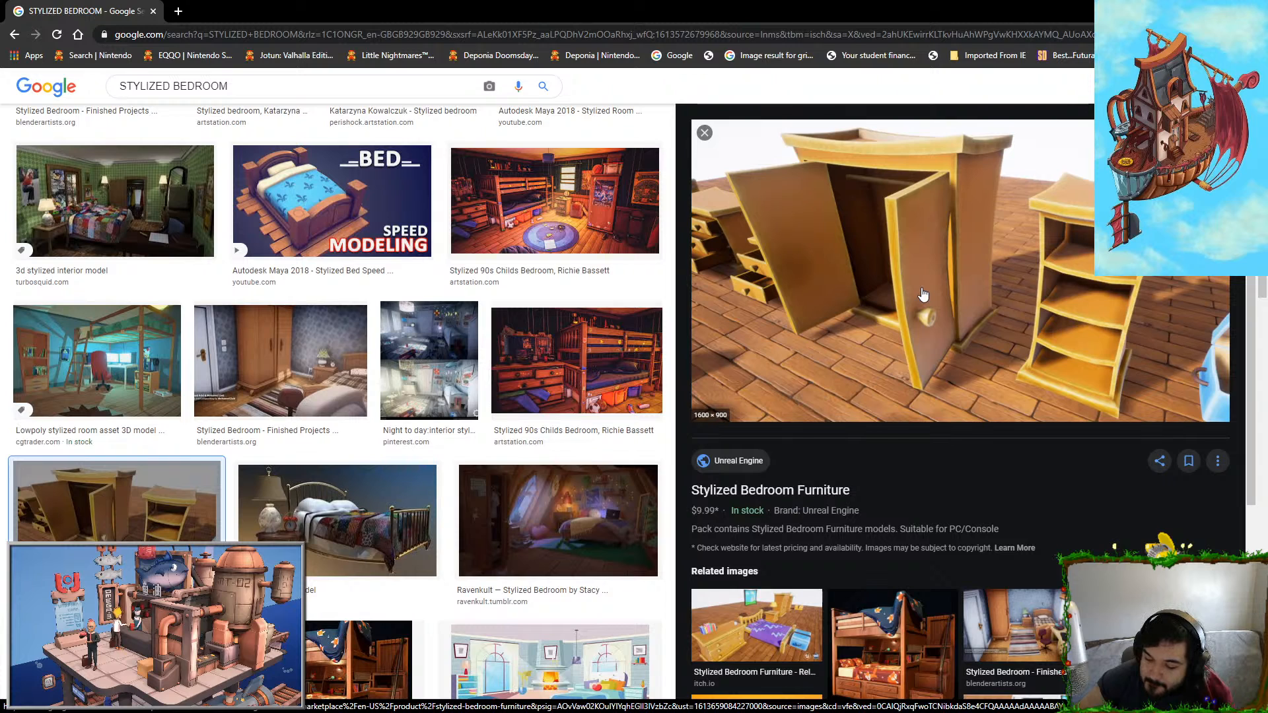
Step: Compare the previews of the Ravenkult attic bedroom, the Cartoon Bed, the 90s bunk bed room and the Night to day stylized room
{"action": "left_click", "coordinate": [514, 526]}
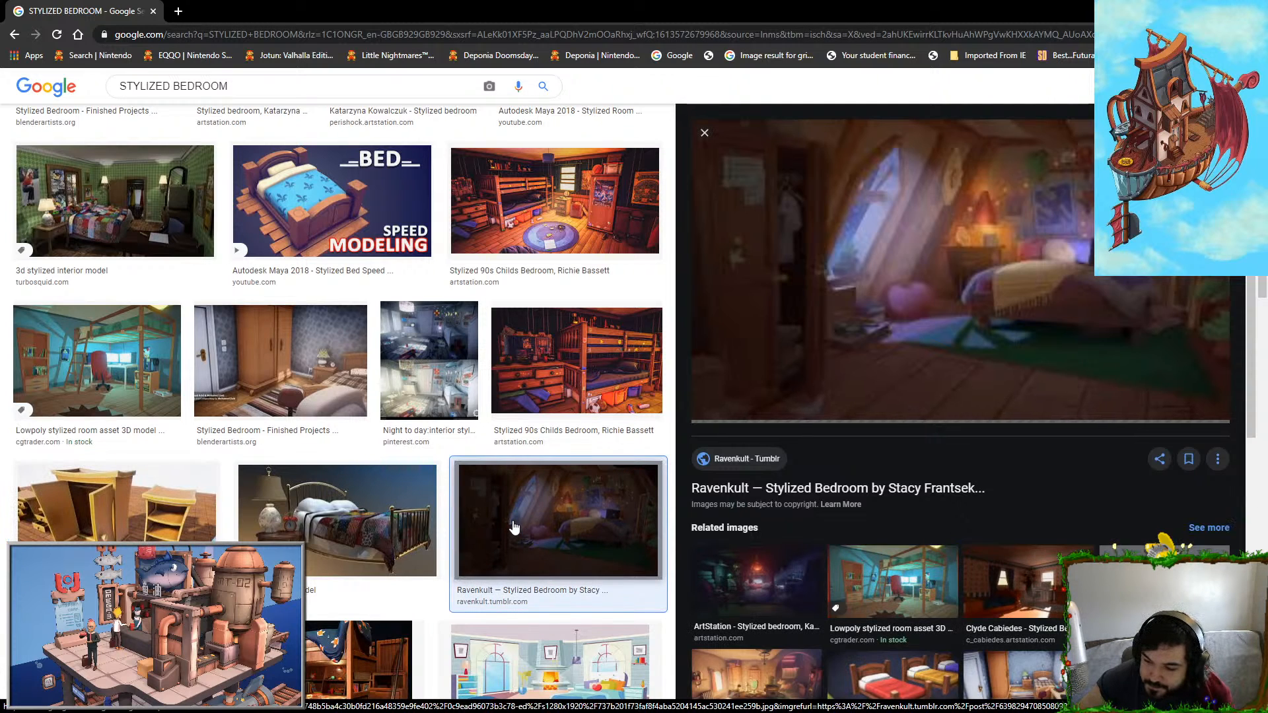
{"action": "left_click", "coordinate": [368, 519]}
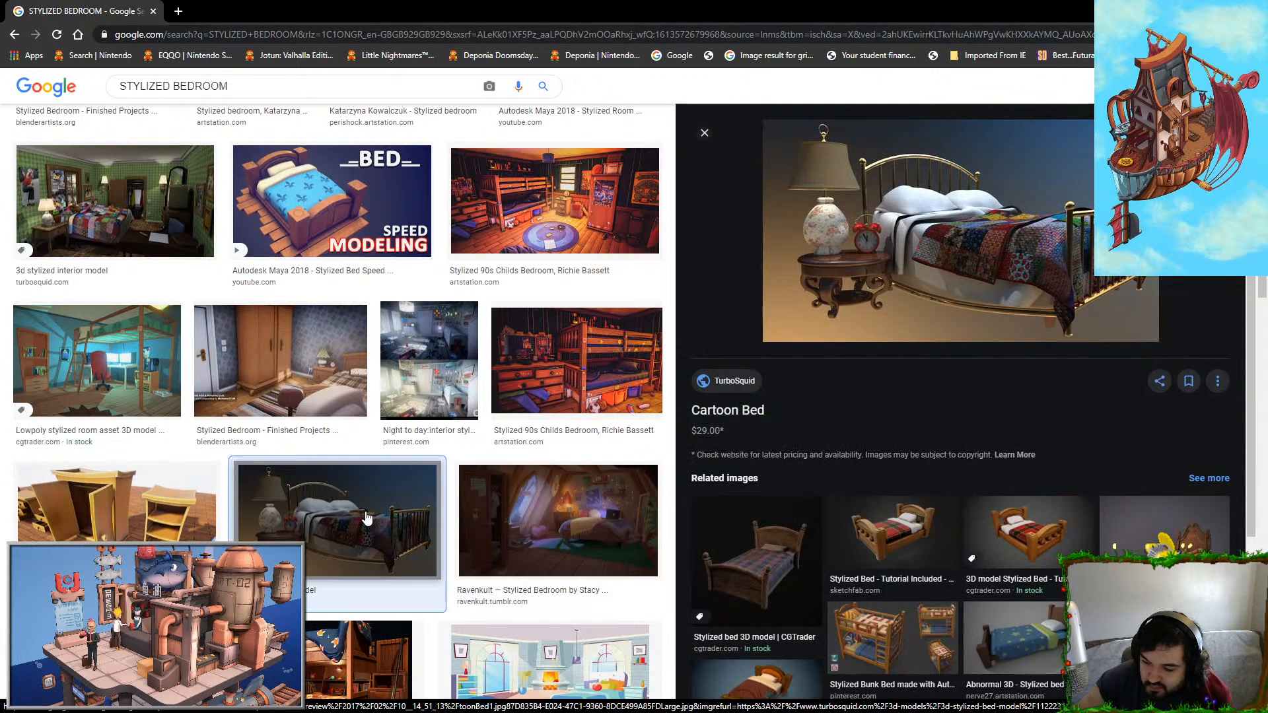
{"action": "left_click", "coordinate": [573, 416]}
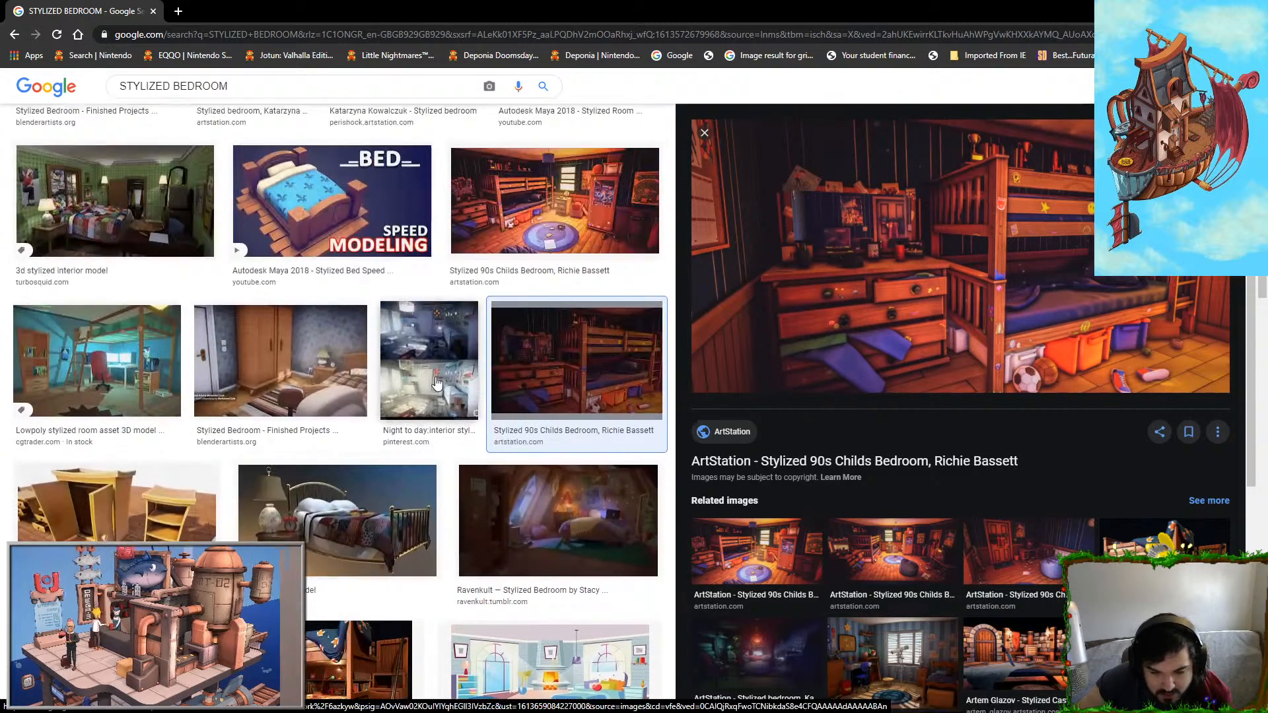
{"action": "left_click", "coordinate": [437, 383]}
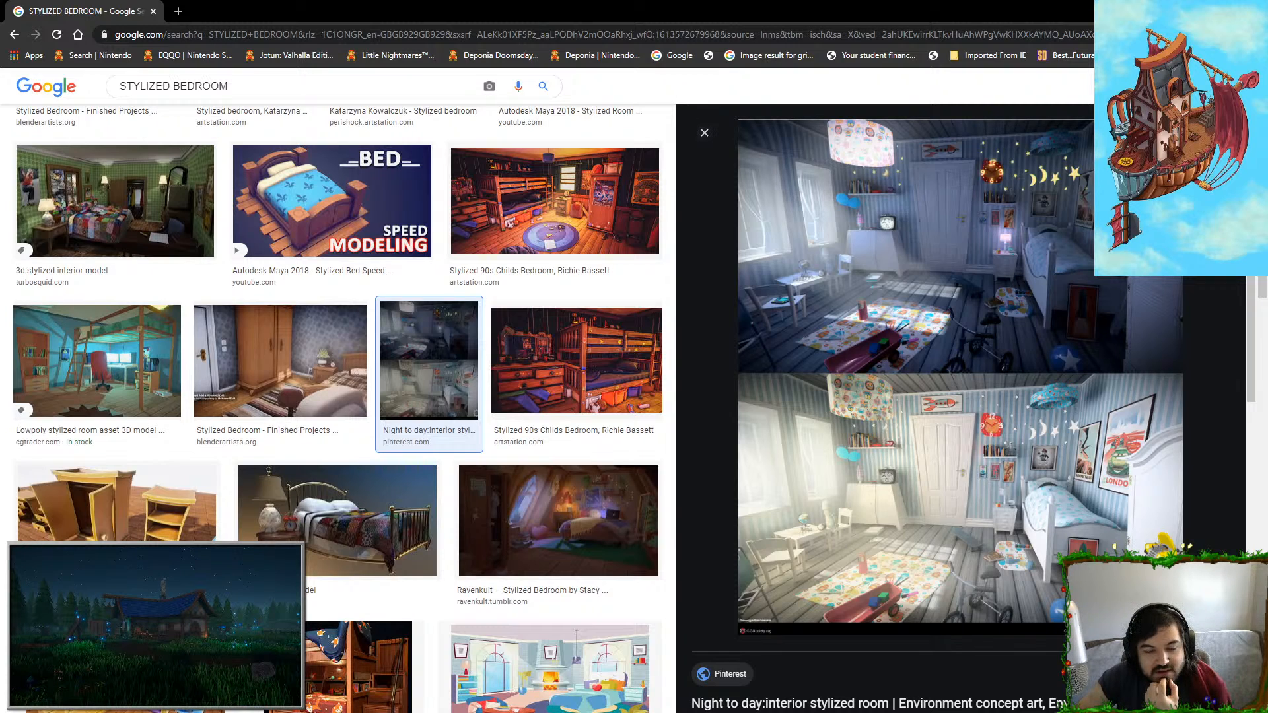
Step: Browse further through the stylized bedroom results and preview the ArtStation two-level cutaway bedroom on an orange background
{"action": "scroll", "coordinate": [335, 587], "scroll_direction": "down", "scroll_amount": 2}
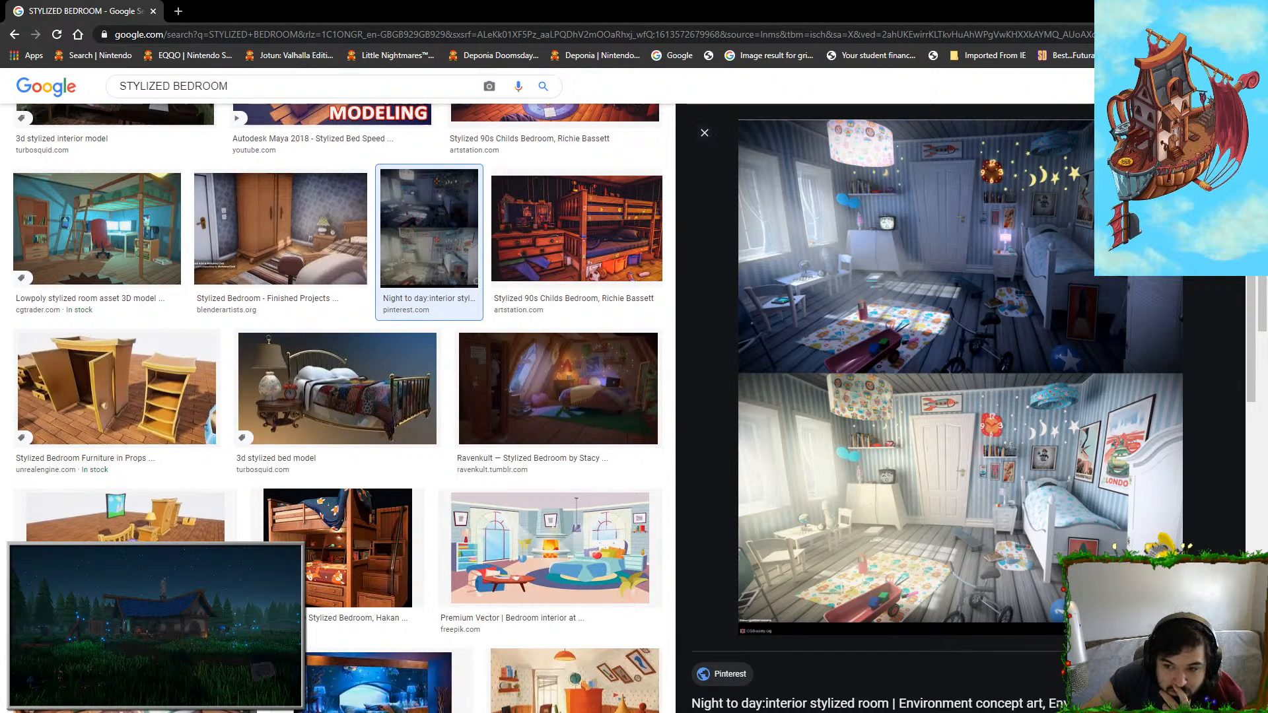
{"action": "scroll", "coordinate": [461, 530], "scroll_direction": "down", "scroll_amount": 4}
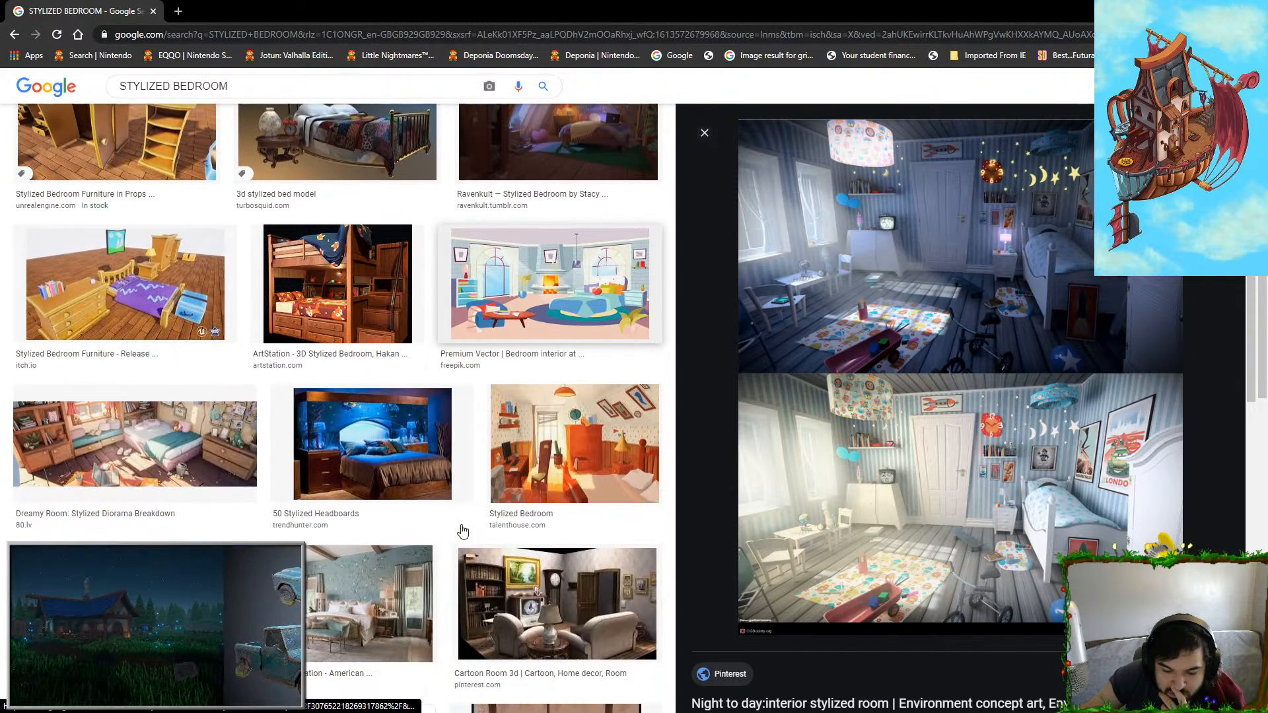
{"action": "scroll", "coordinate": [462, 531], "scroll_direction": "down", "scroll_amount": 4}
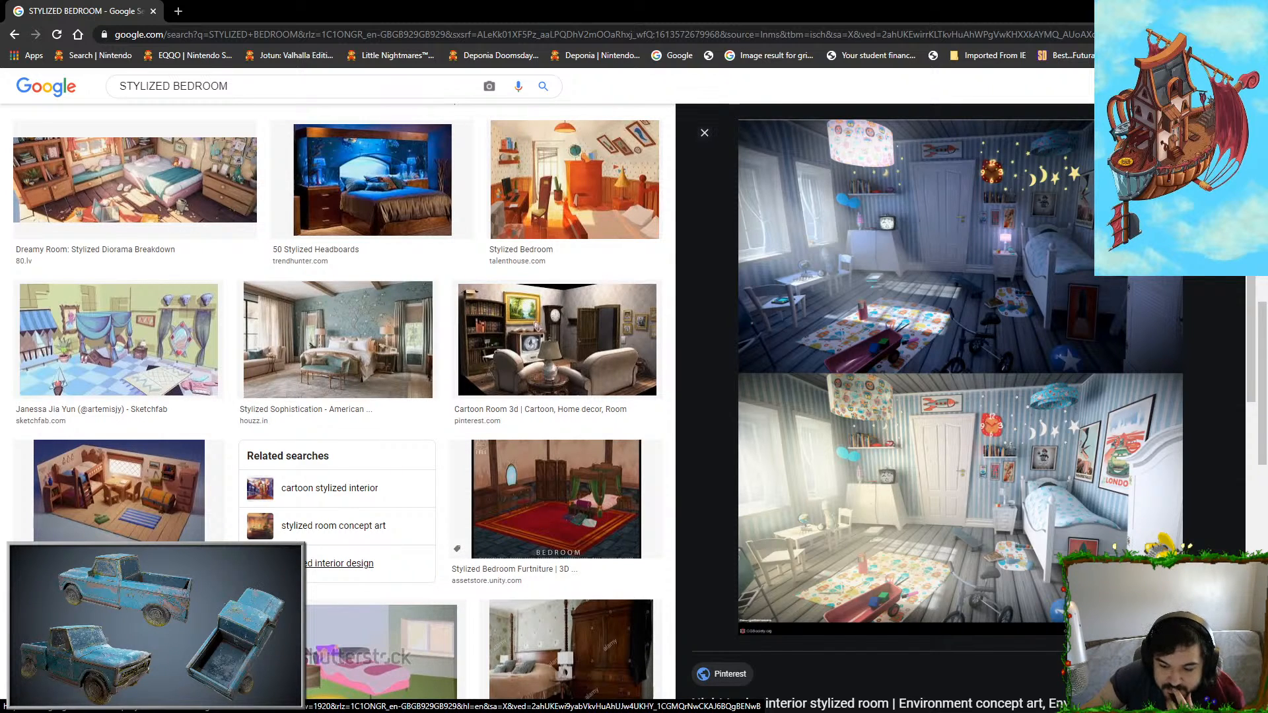
{"action": "scroll", "coordinate": [344, 562], "scroll_direction": "down", "scroll_amount": 3}
{"action": "scroll", "coordinate": [324, 528], "scroll_direction": "down", "scroll_amount": 1}
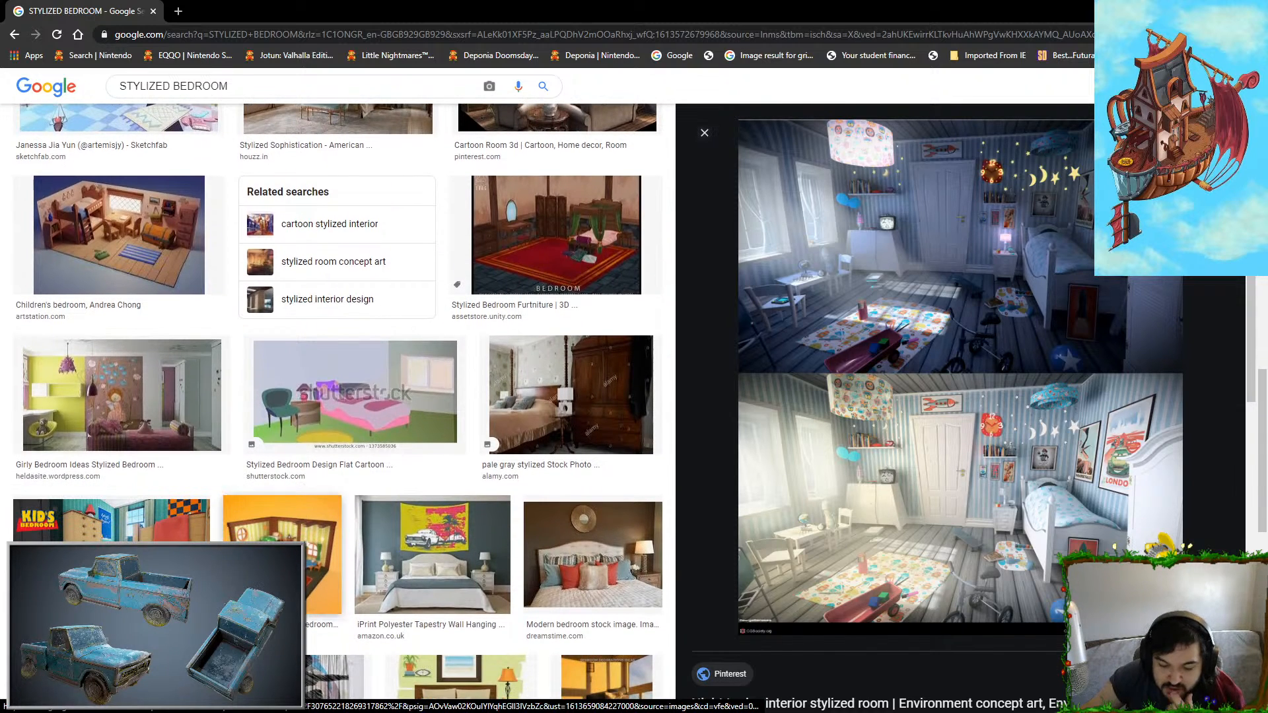
{"action": "left_click", "coordinate": [324, 528]}
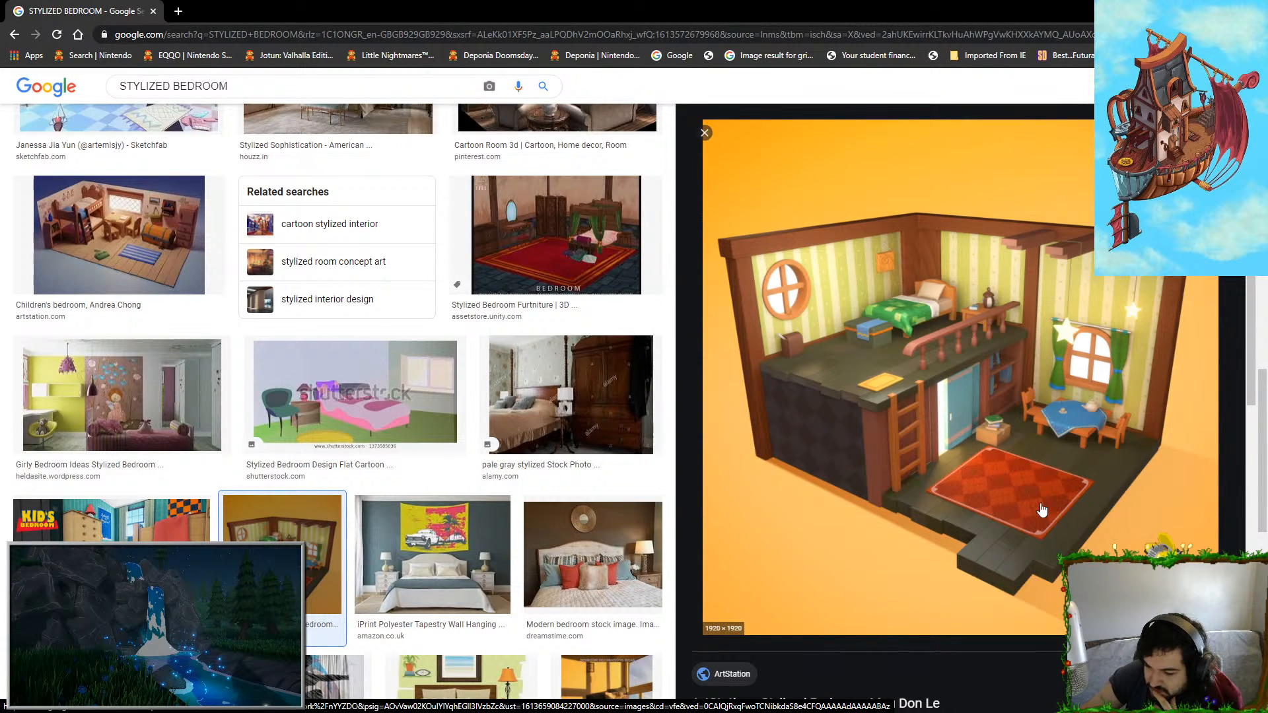
Step: Preview the tapestry wall hanging and modern bedroom stock image, and examine the remaining stylized bedroom results for usable references
{"action": "scroll", "coordinate": [444, 581], "scroll_direction": "down", "scroll_amount": 3}
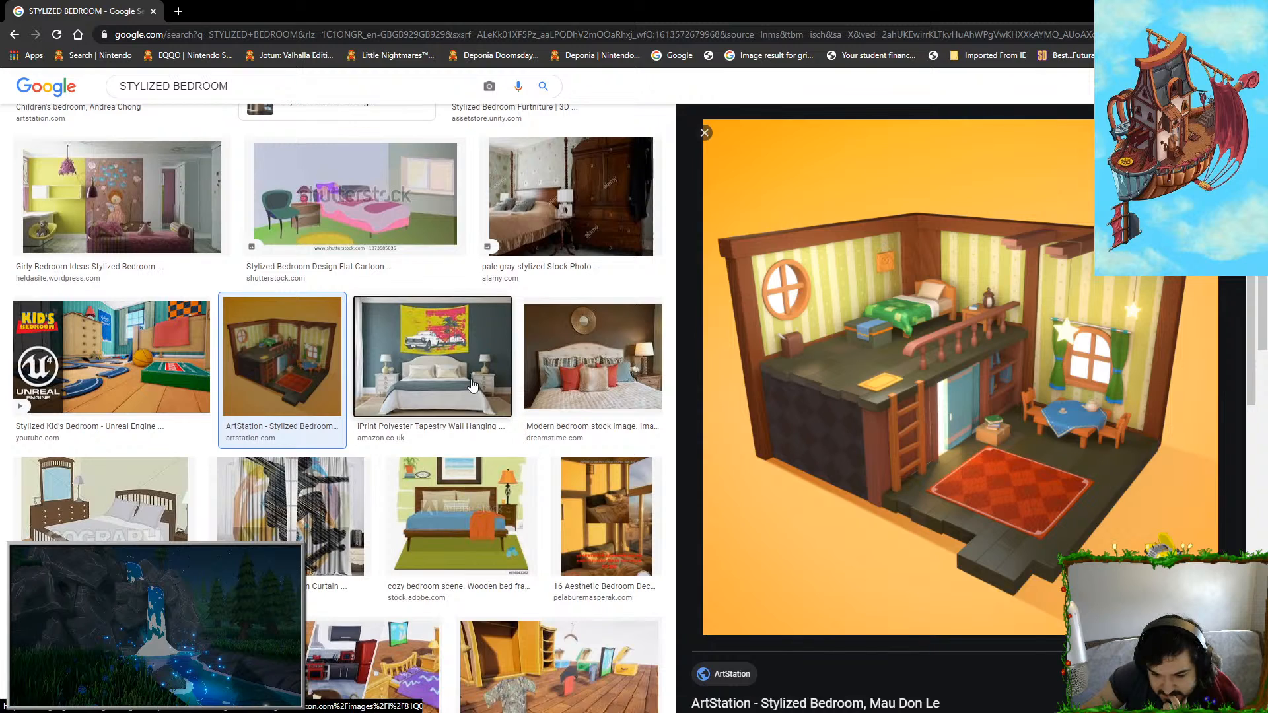
{"action": "left_click", "coordinate": [471, 387]}
{"action": "left_click", "coordinate": [591, 383]}
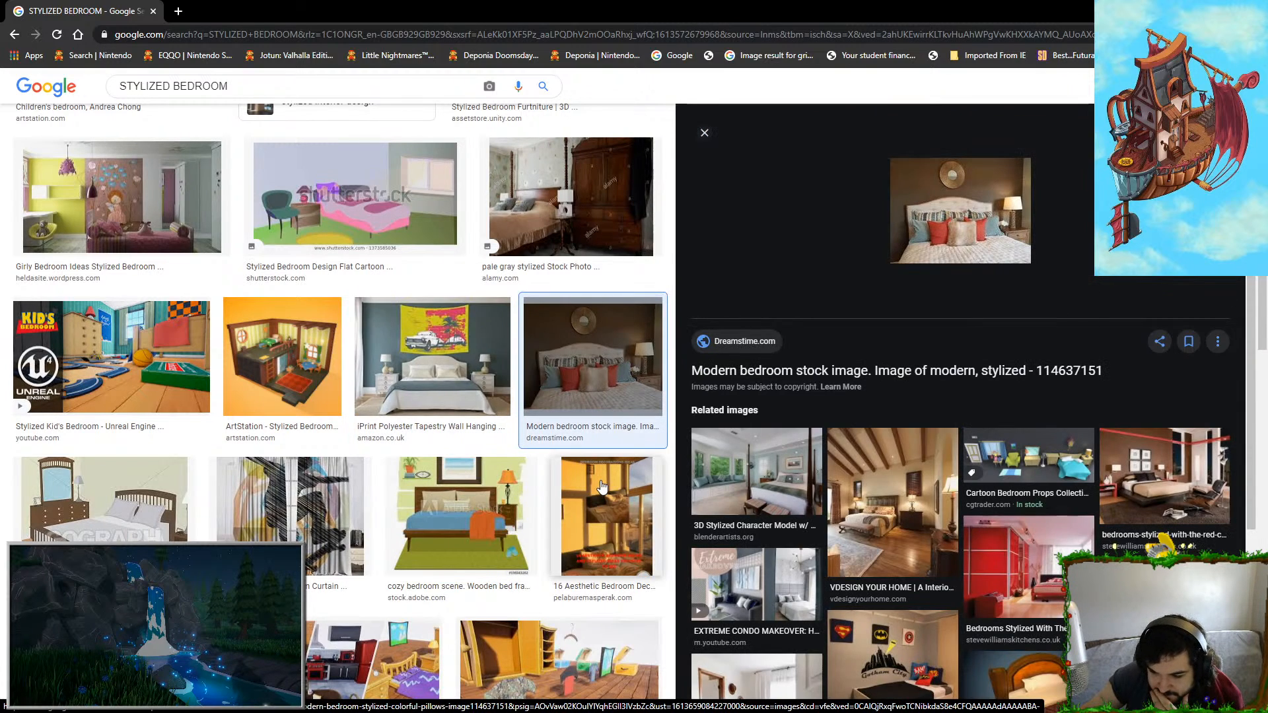
{"action": "scroll", "coordinate": [555, 509], "scroll_direction": "down", "scroll_amount": 2}
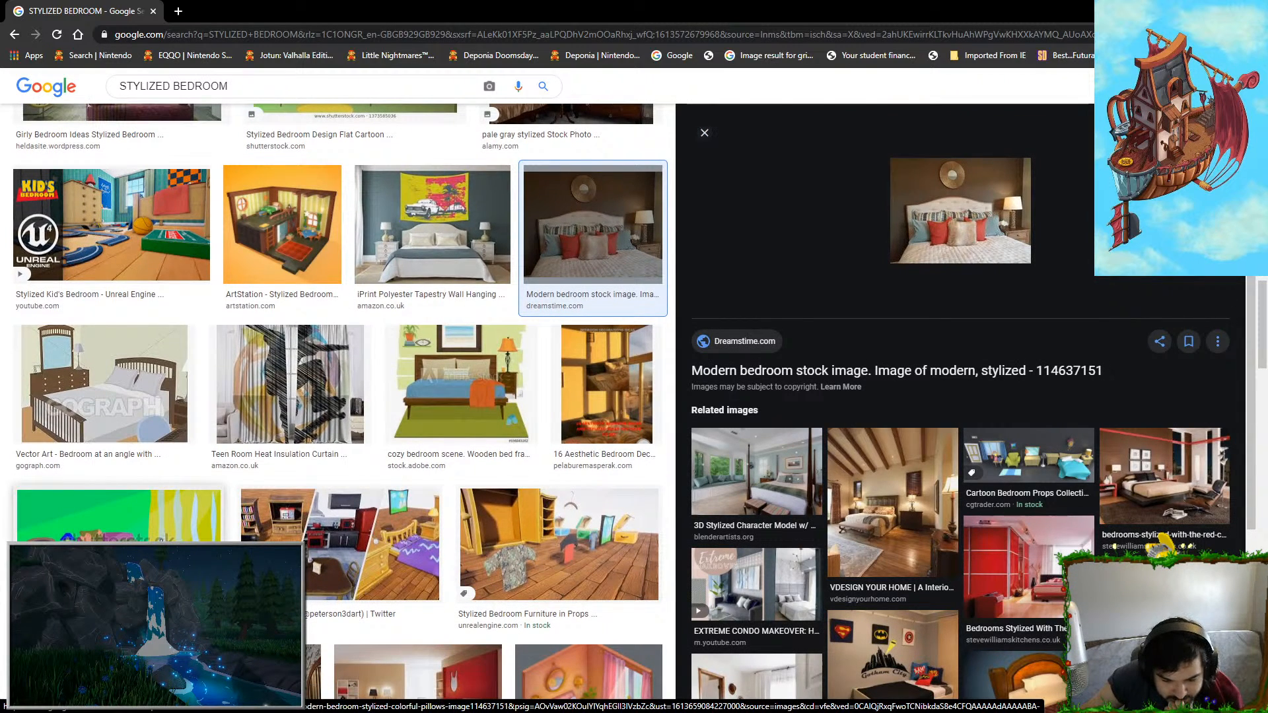
{"action": "scroll", "coordinate": [161, 539], "scroll_direction": "down", "scroll_amount": 2}
{"action": "scroll", "coordinate": [160, 540], "scroll_direction": "down", "scroll_amount": 2}
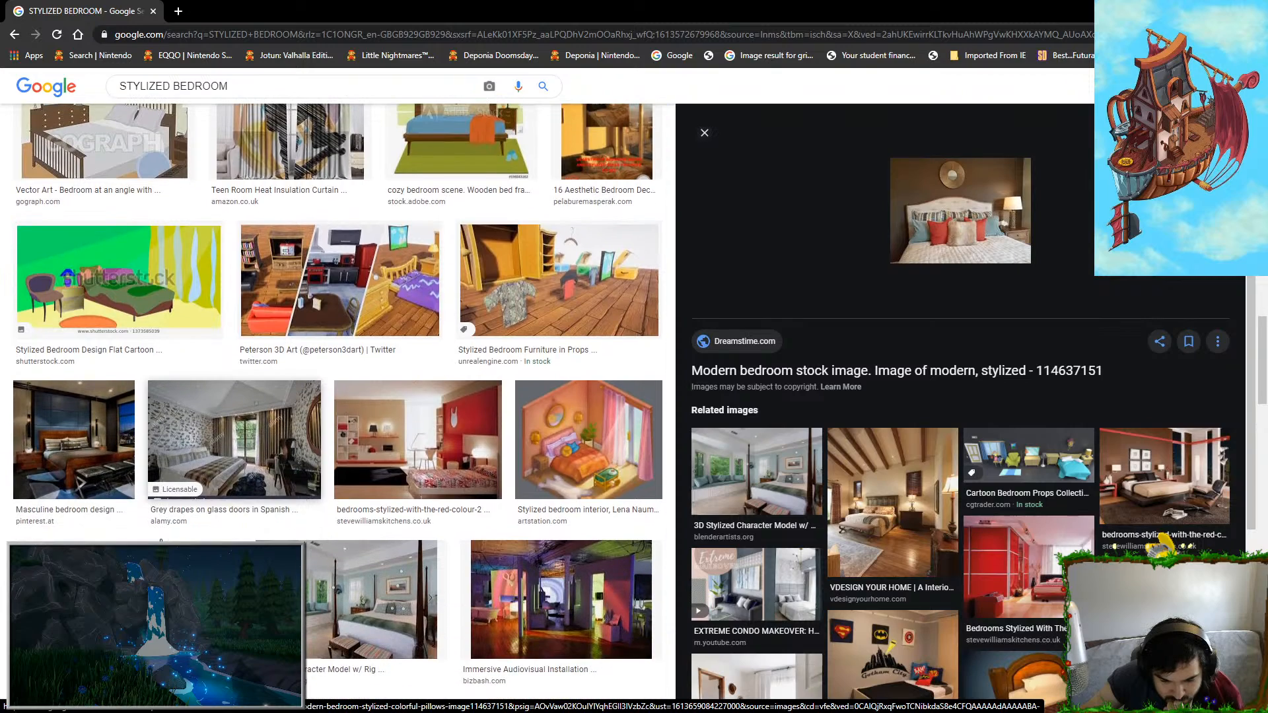
{"action": "scroll", "coordinate": [160, 540], "scroll_direction": "down", "scroll_amount": 3}
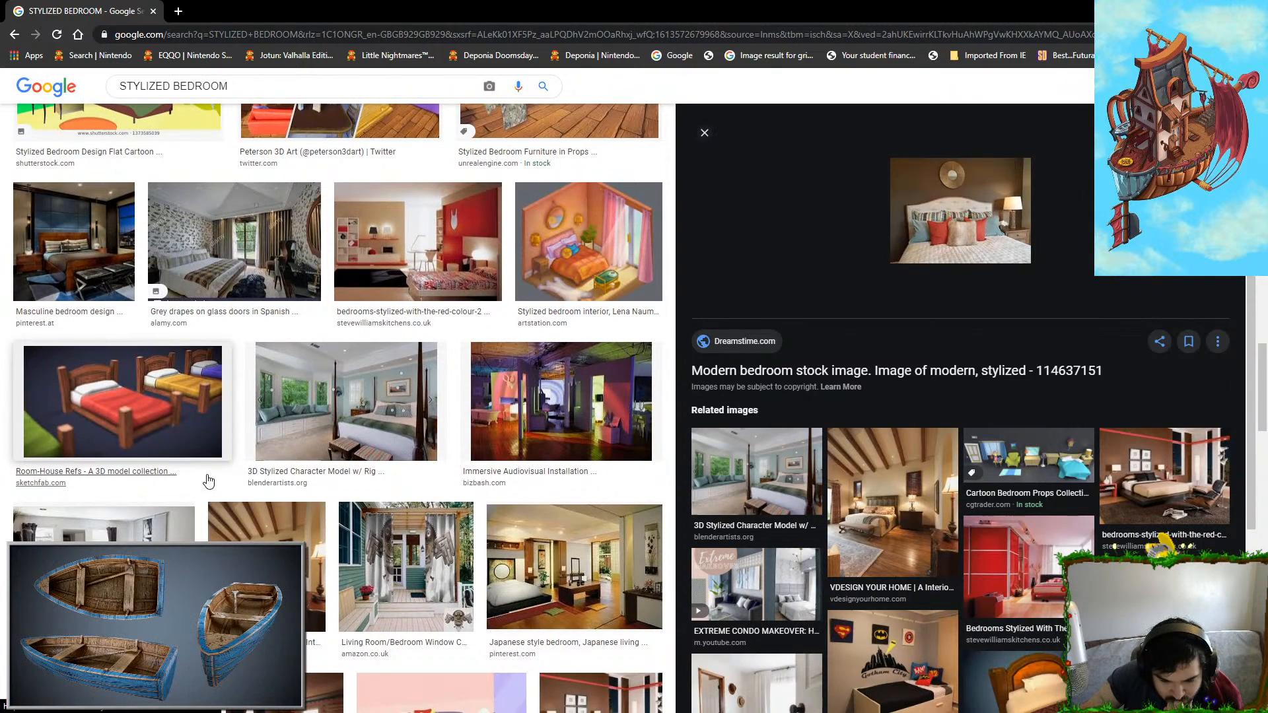
{"action": "scroll", "coordinate": [252, 391], "scroll_direction": "up", "scroll_amount": 4}
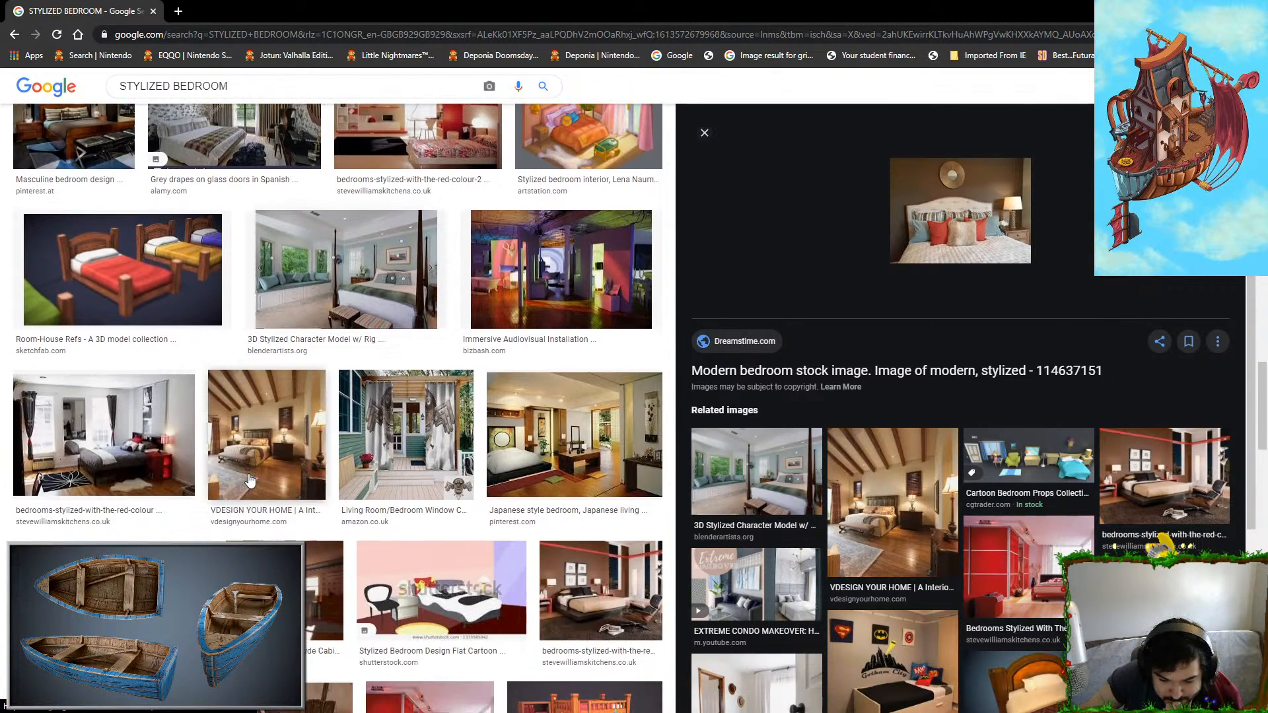
{"action": "scroll", "coordinate": [252, 391], "scroll_direction": "down", "scroll_amount": 8}
Step: Search the images for "cartoon bedroom" and refine the query to "cartoon bedroom 3d"
{"action": "triple_click", "coordinate": [257, 84]}
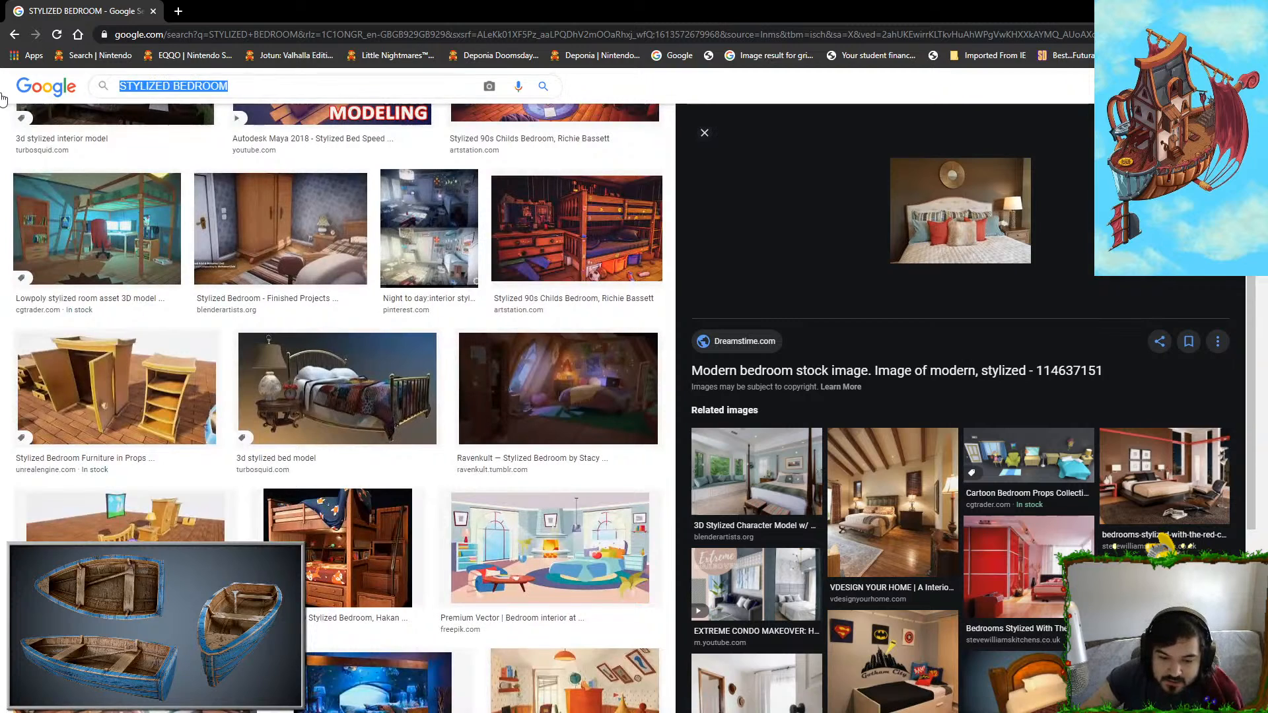
{"action": "type", "text": "cartoo"}
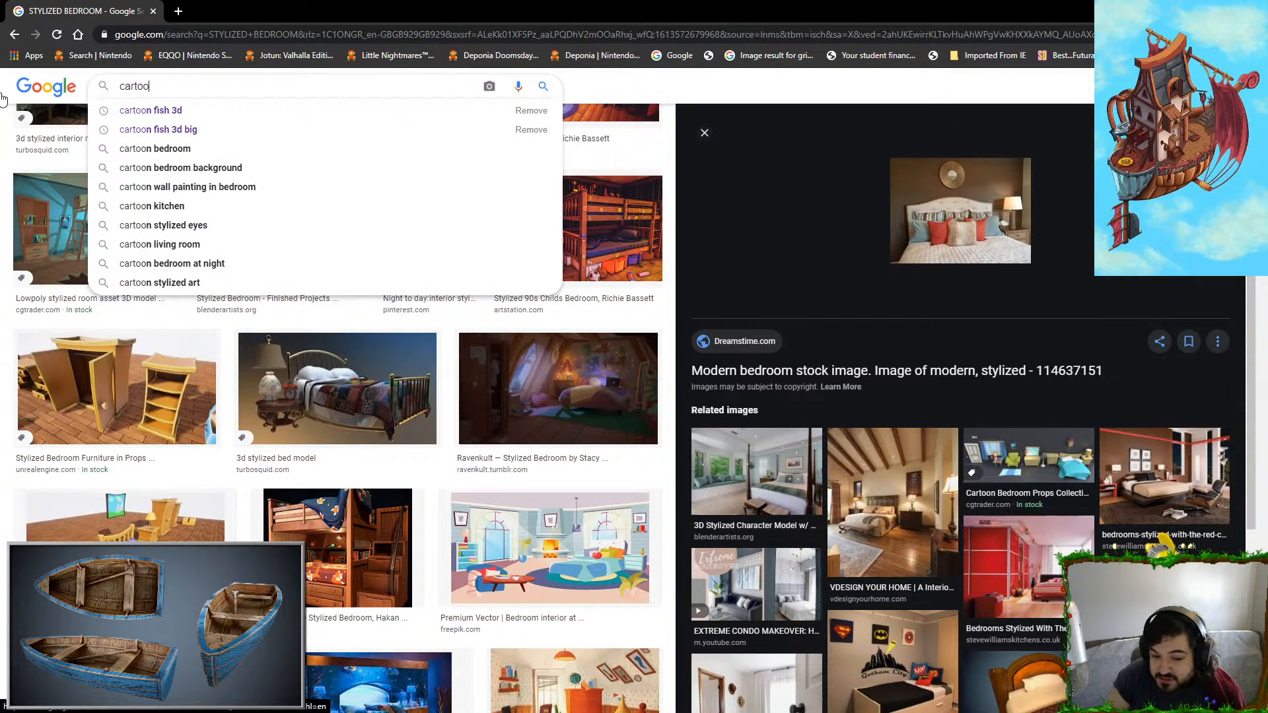
{"action": "type", "text": "n bedroom"}
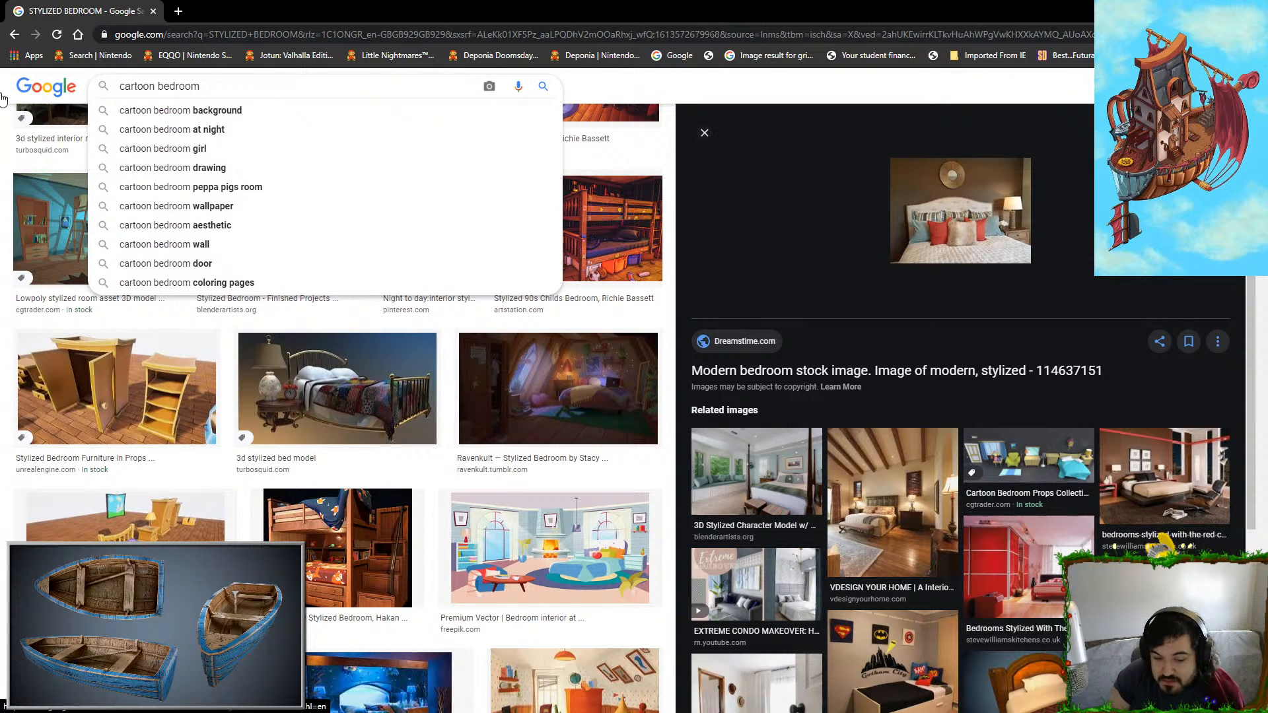
{"action": "key", "text": "Return"}
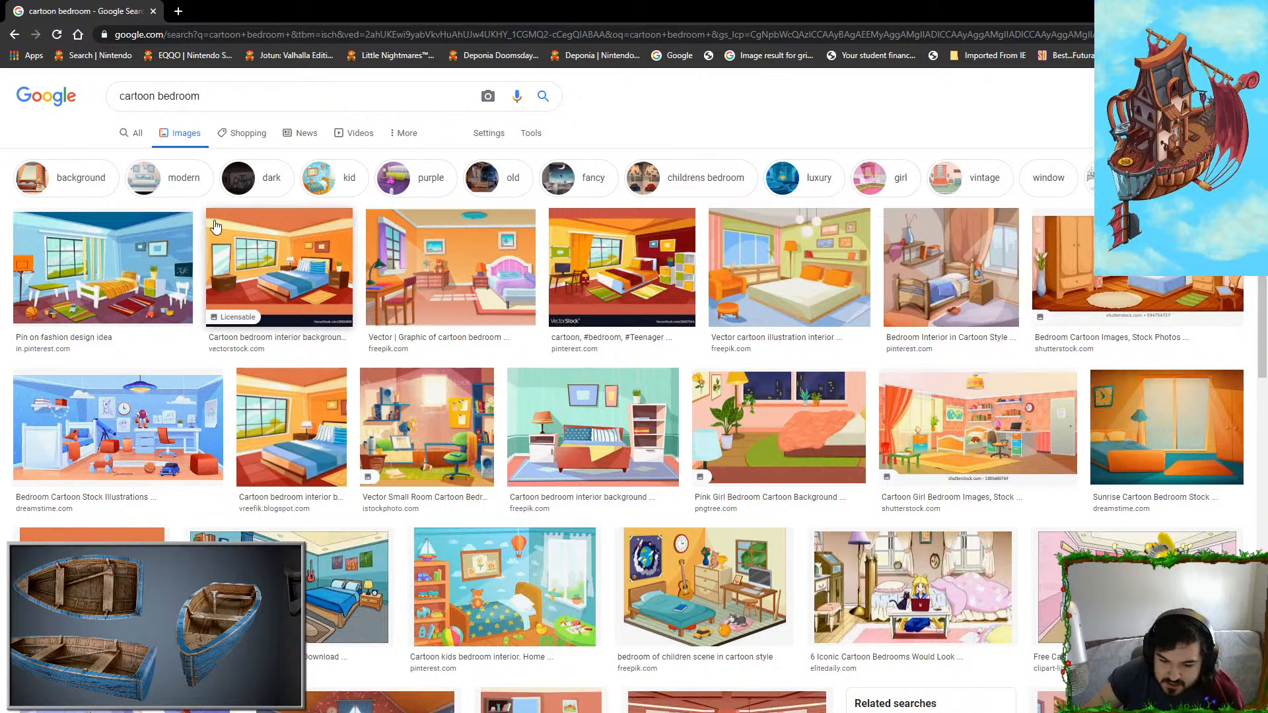
{"action": "left_click", "coordinate": [220, 95]}
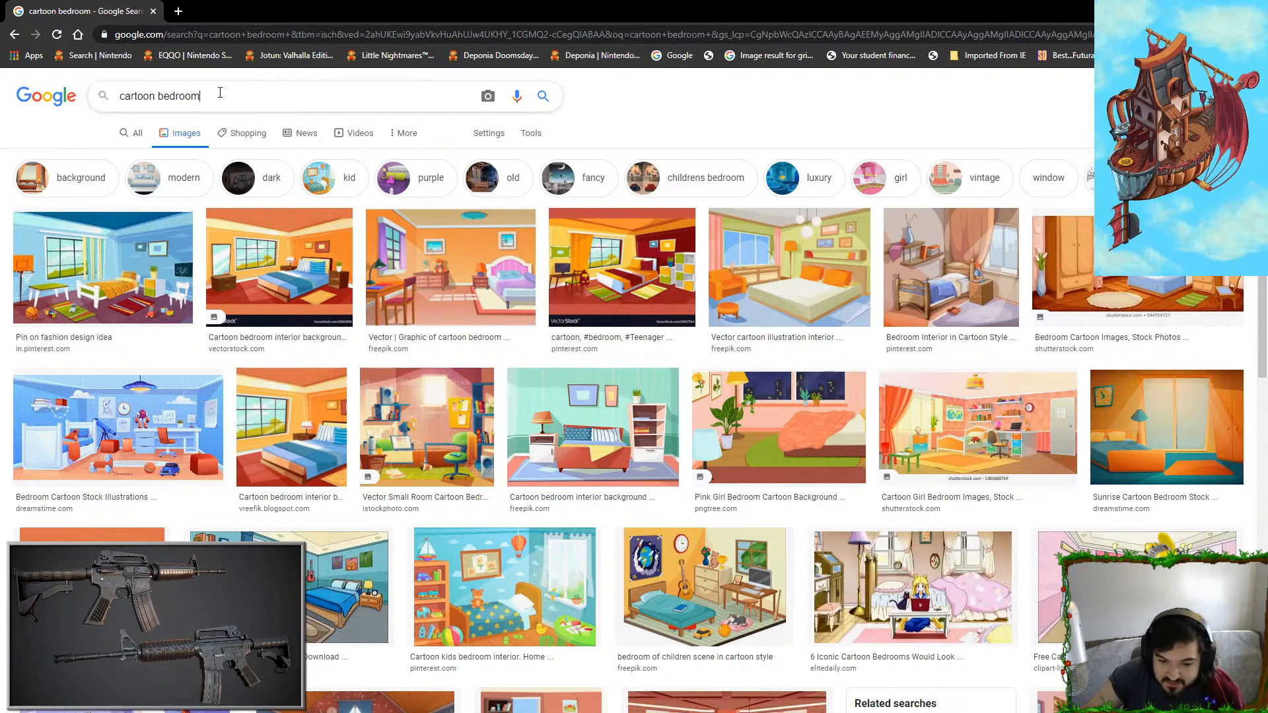
{"action": "type", "text": "3d"}
{"action": "key", "text": "Return"}
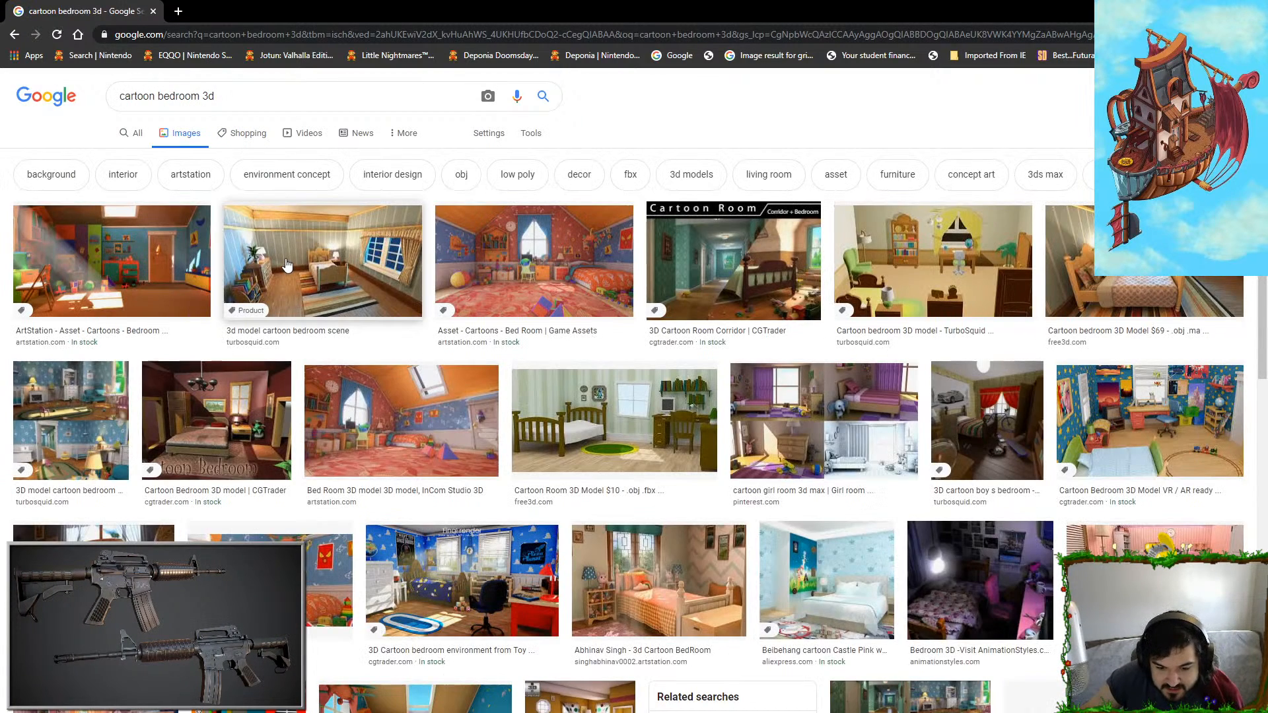
Step: Preview the Asset - Cartoons - Bedroom-02 3D model and the Cartoon Room Corridor 3D model
{"action": "left_click", "coordinate": [116, 256]}
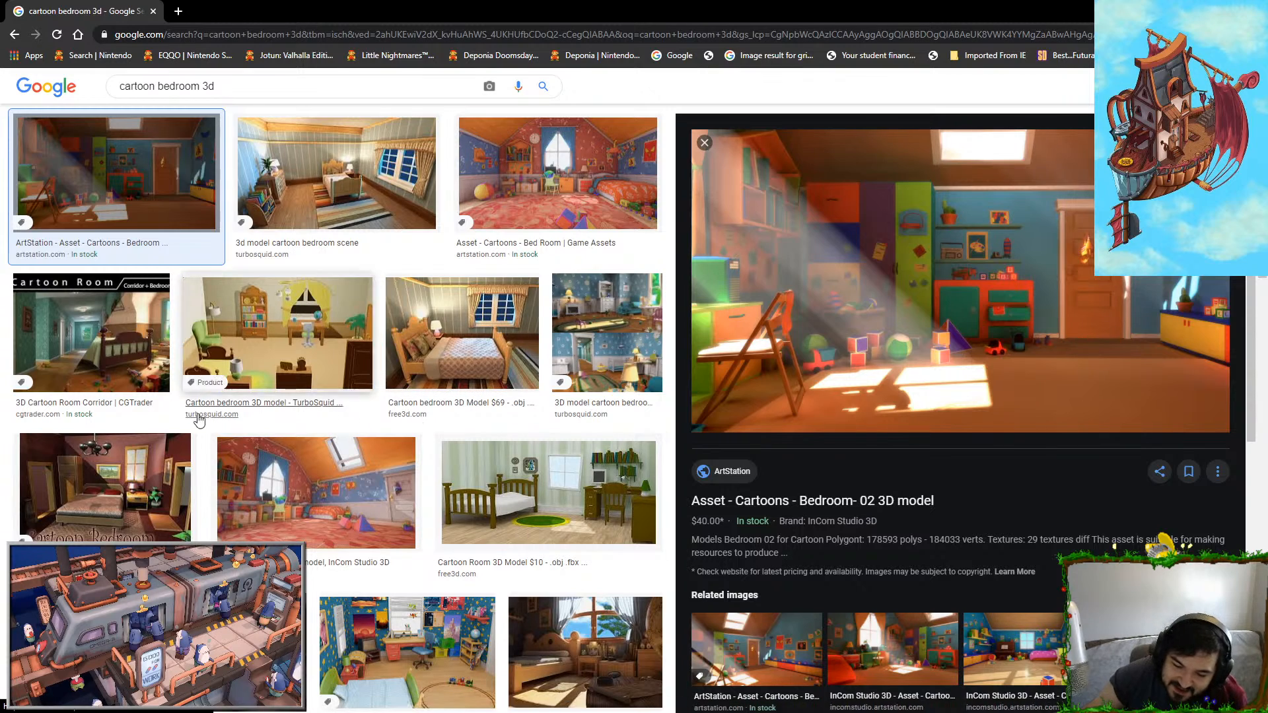
{"action": "left_click", "coordinate": [92, 373]}
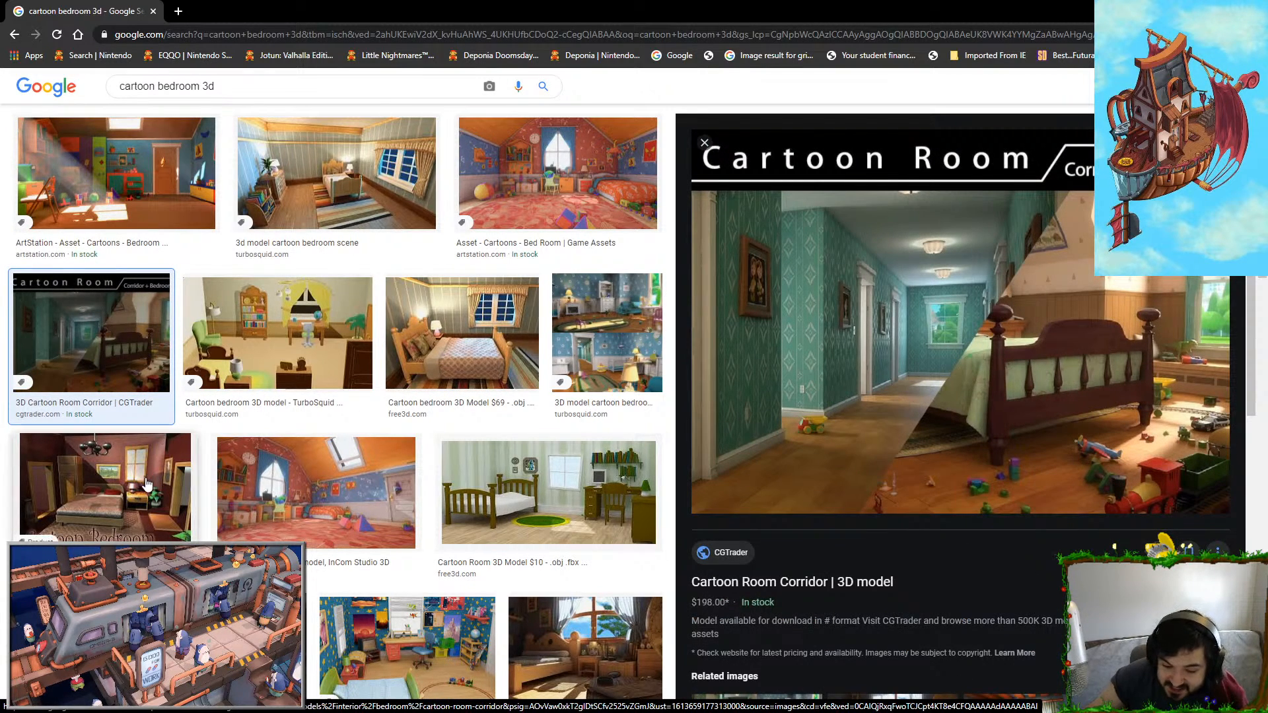
{"action": "scroll", "coordinate": [307, 556], "scroll_direction": "down", "scroll_amount": 2}
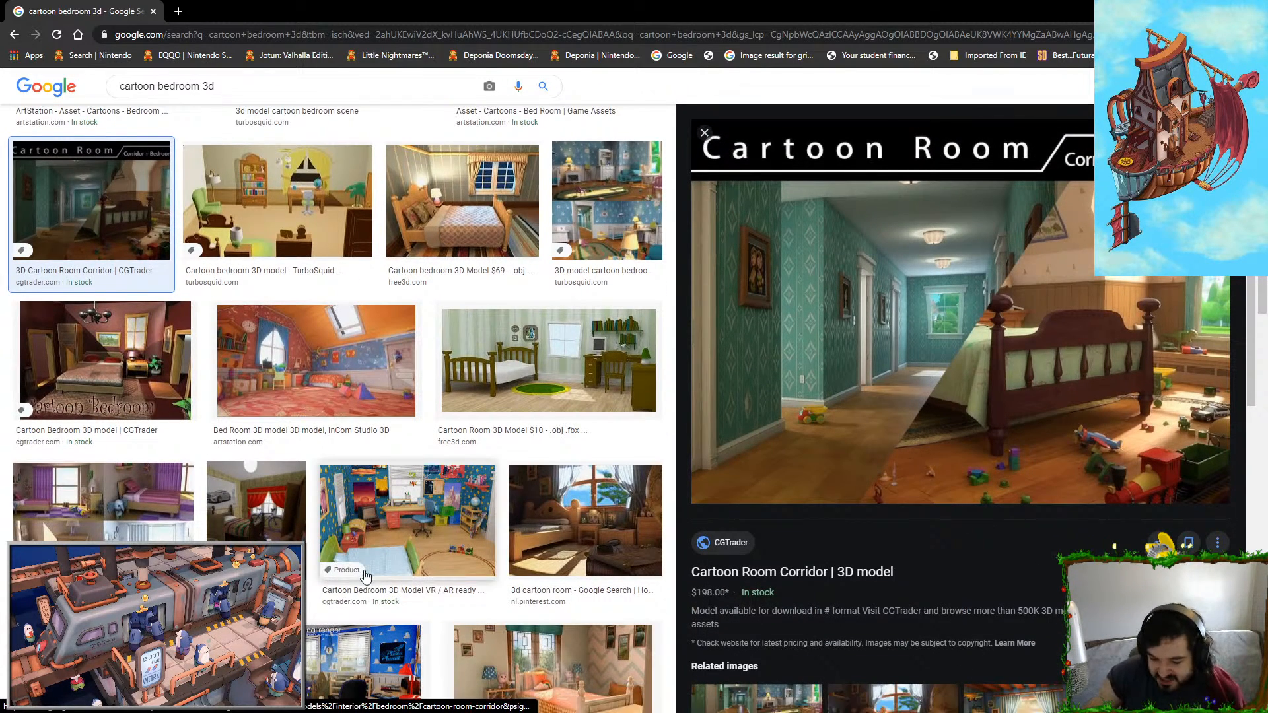
Step: Examine the rest of the cartoon bedroom 3d results for bed, furniture and room layout references
{"action": "scroll", "coordinate": [326, 578], "scroll_direction": "down", "scroll_amount": 5}
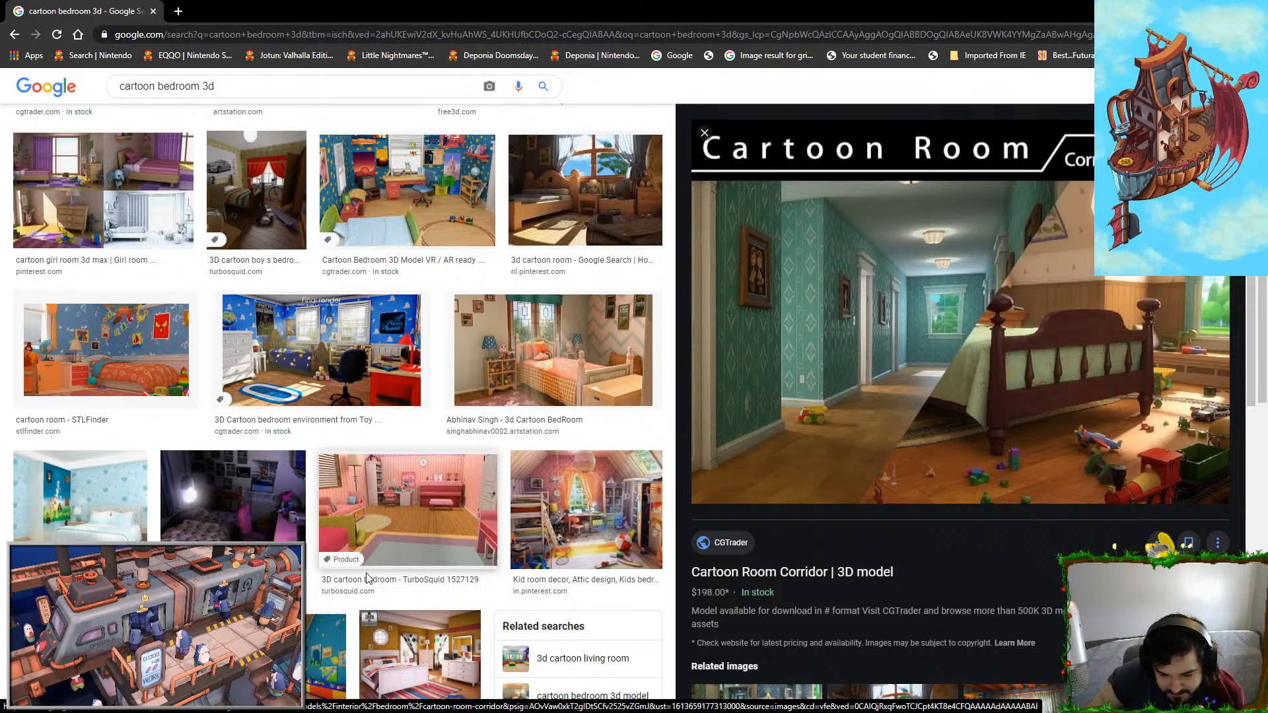
{"action": "scroll", "coordinate": [368, 579], "scroll_direction": "down", "scroll_amount": 8}
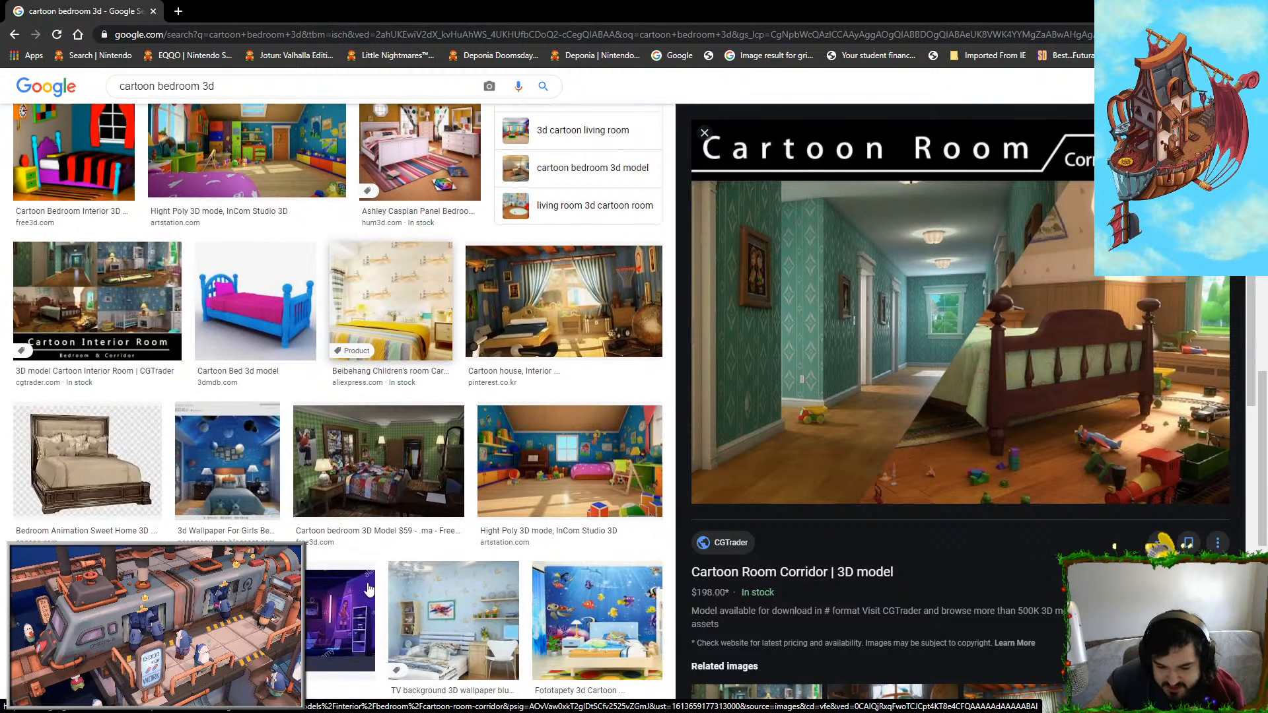
{"action": "scroll", "coordinate": [368, 591], "scroll_direction": "down", "scroll_amount": 3}
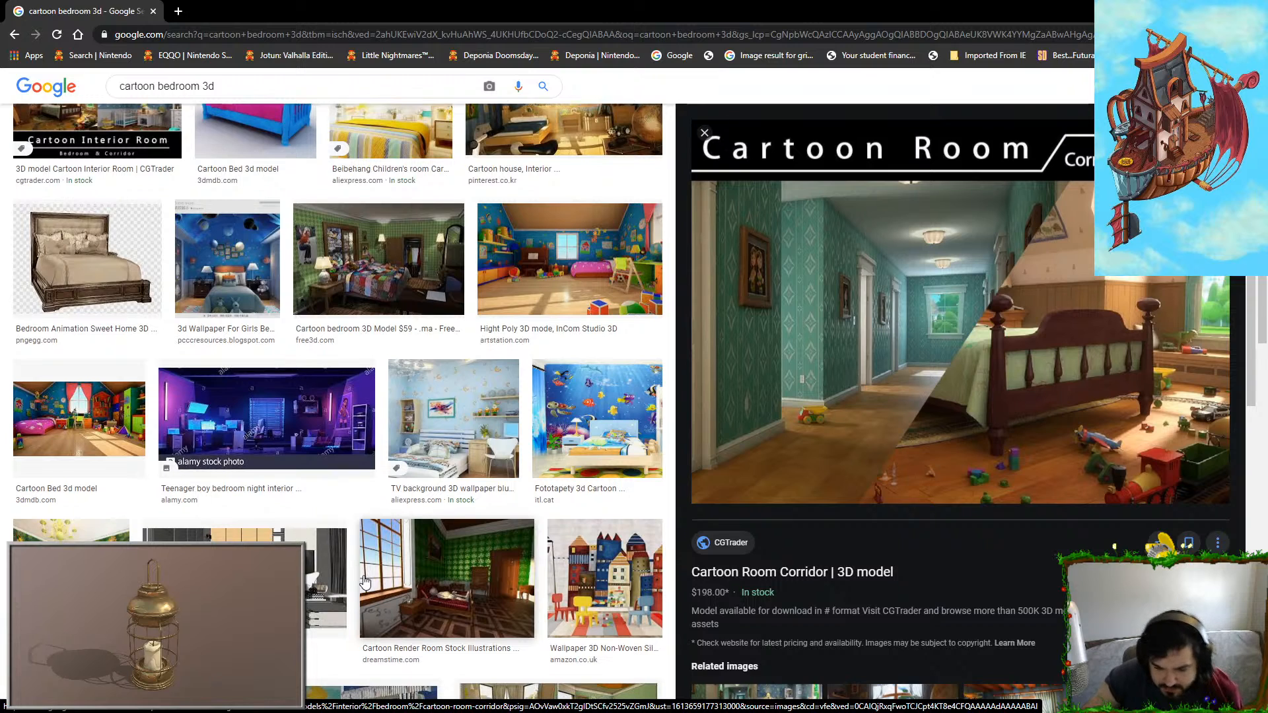
{"action": "scroll", "coordinate": [365, 581], "scroll_direction": "down", "scroll_amount": 3}
{"action": "scroll", "coordinate": [365, 581], "scroll_direction": "down", "scroll_amount": 5}
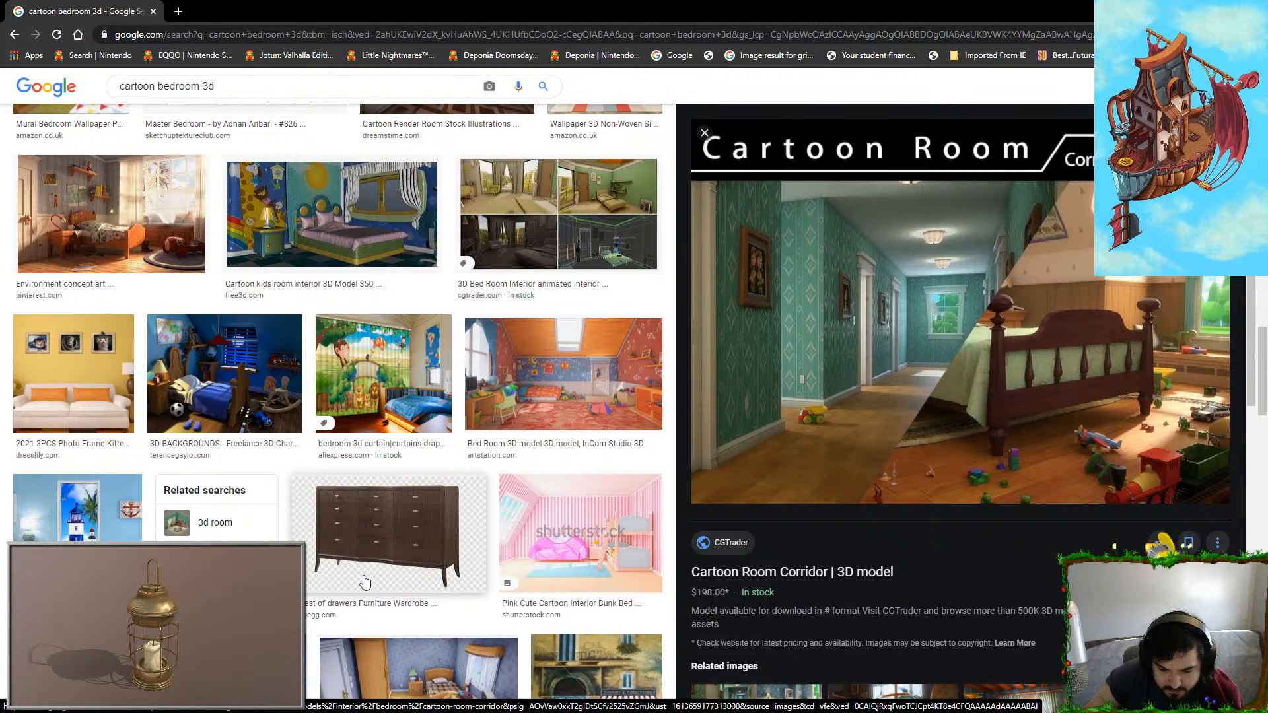
{"action": "scroll", "coordinate": [365, 581], "scroll_direction": "down", "scroll_amount": 6}
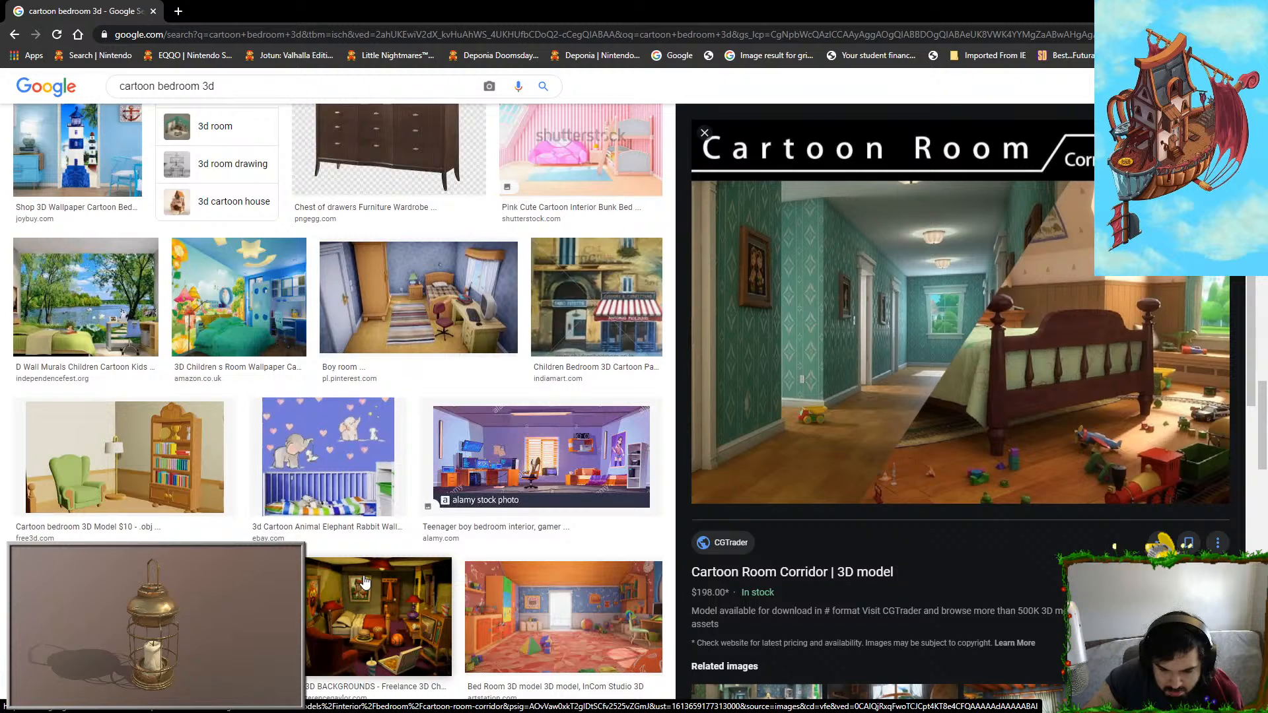
{"action": "scroll", "coordinate": [365, 581], "scroll_direction": "down", "scroll_amount": 8}
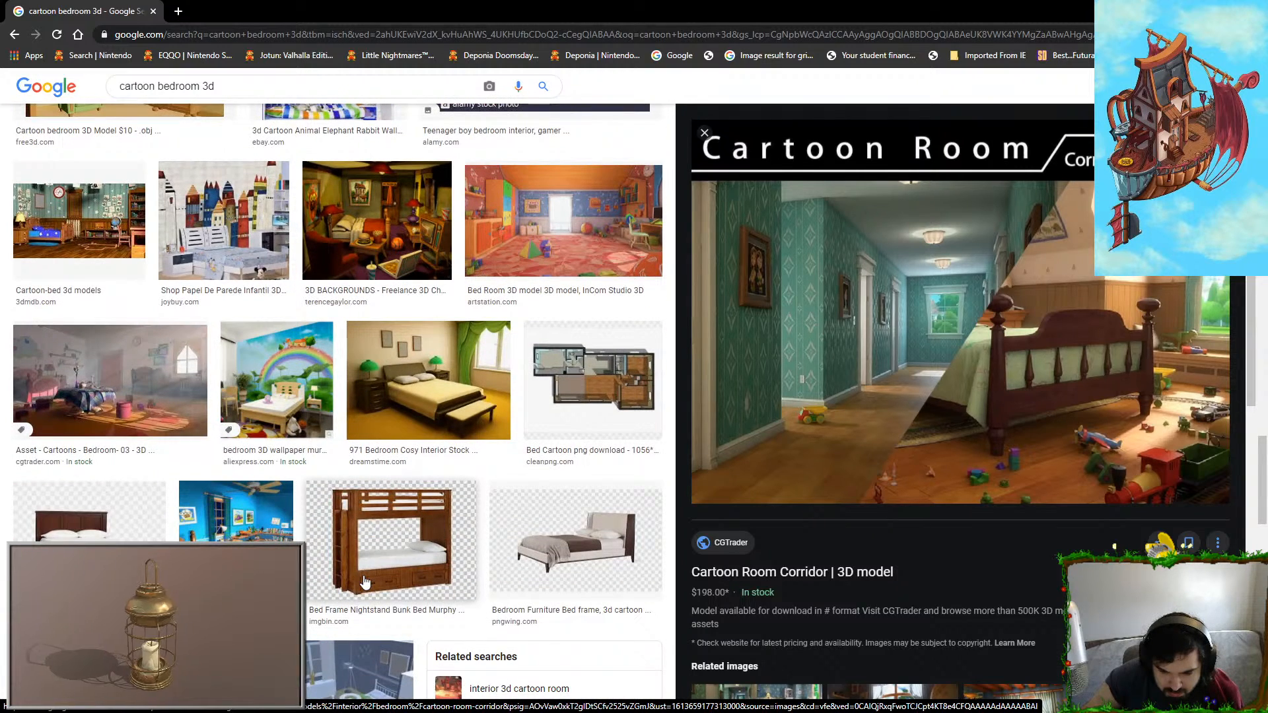
{"action": "scroll", "coordinate": [365, 581], "scroll_direction": "down", "scroll_amount": 4}
{"action": "scroll", "coordinate": [365, 581], "scroll_direction": "down", "scroll_amount": 5}
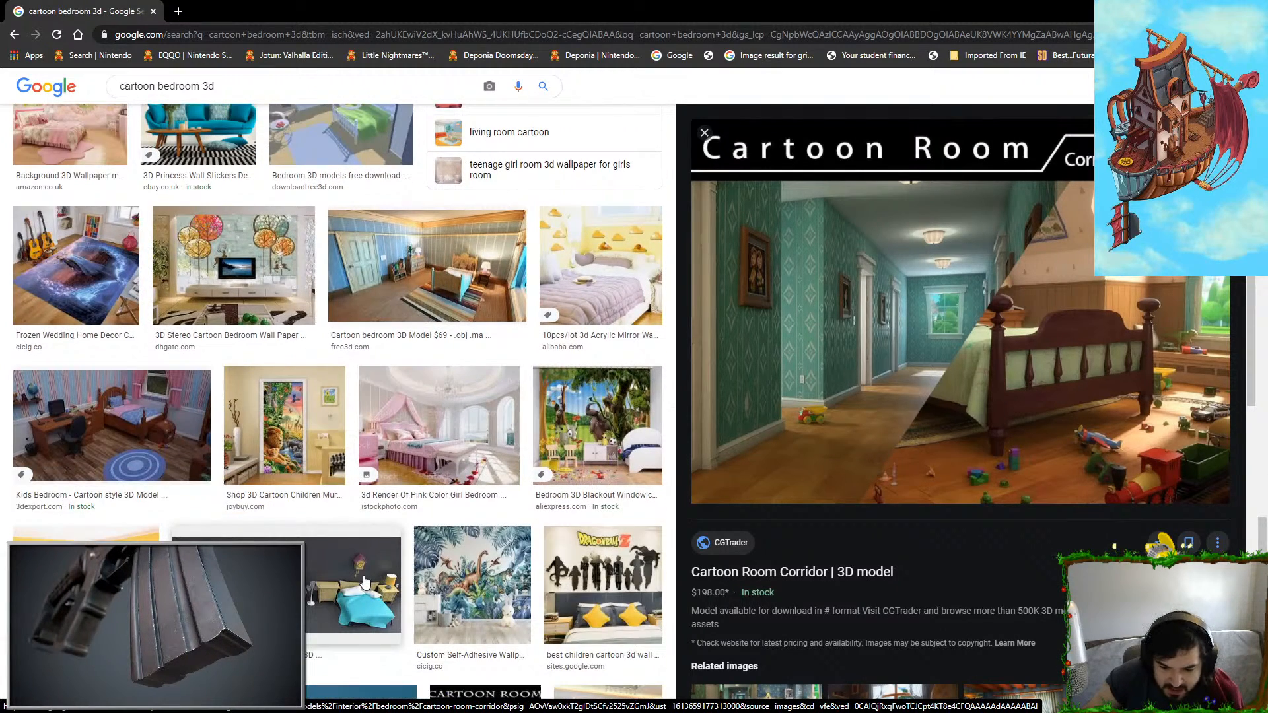
Step: Look through further "cartoon bedroom 3d" results for furniture and layout references, and switch back to Blender
{"action": "scroll", "coordinate": [365, 582], "scroll_direction": "down", "scroll_amount": 5}
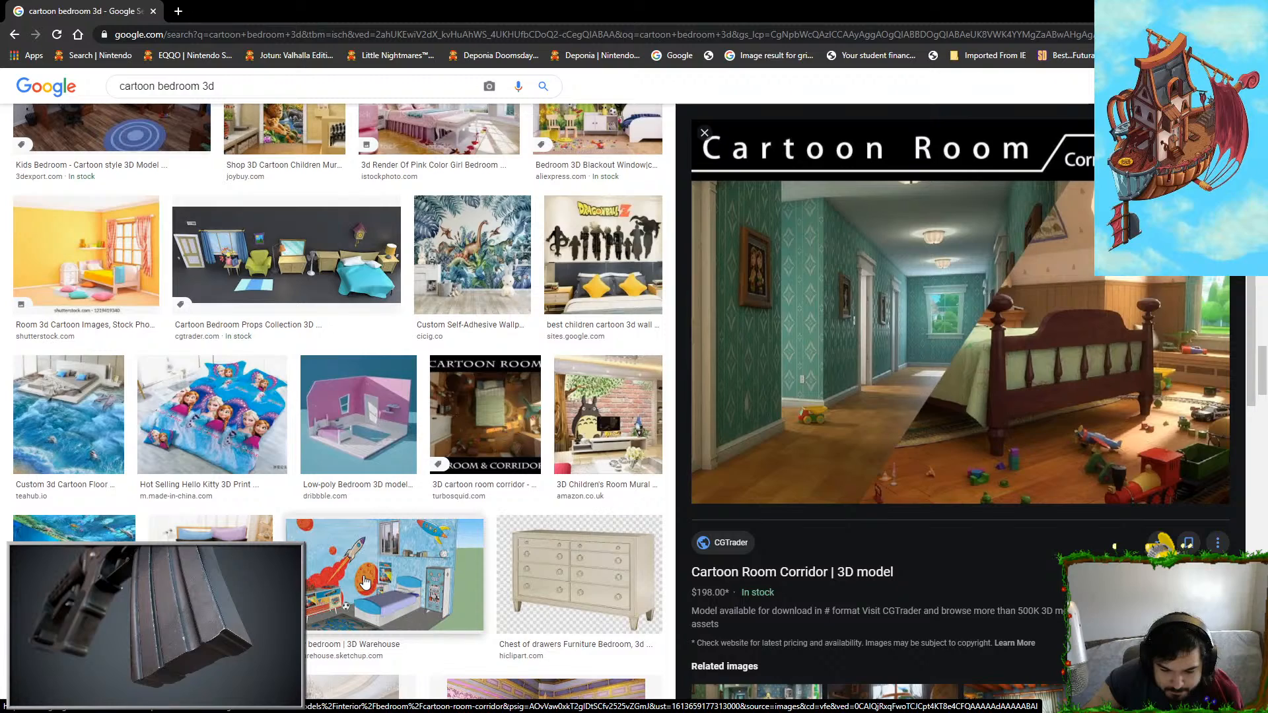
{"action": "scroll", "coordinate": [365, 581], "scroll_direction": "up", "scroll_amount": 15}
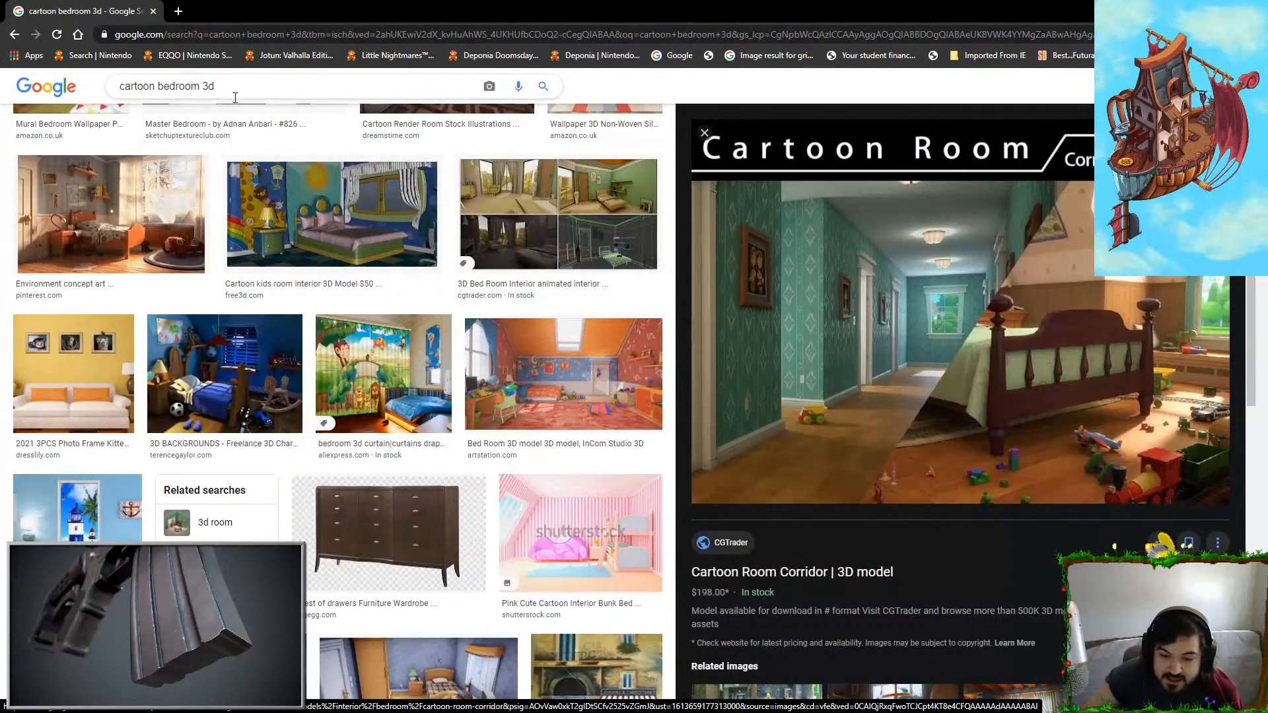
{"action": "left_click_drag", "start_coordinate": [235, 91], "coordinate": [3, 118]}
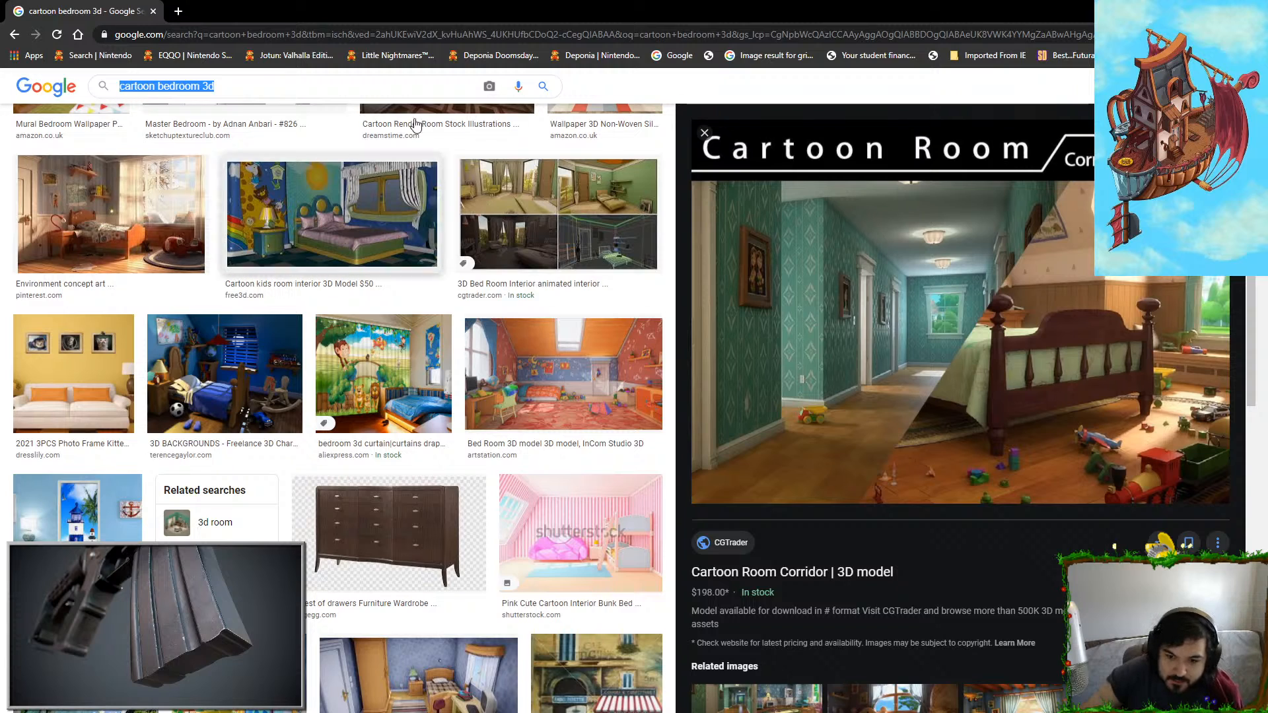
{"action": "key", "text": "alt+Tab"}
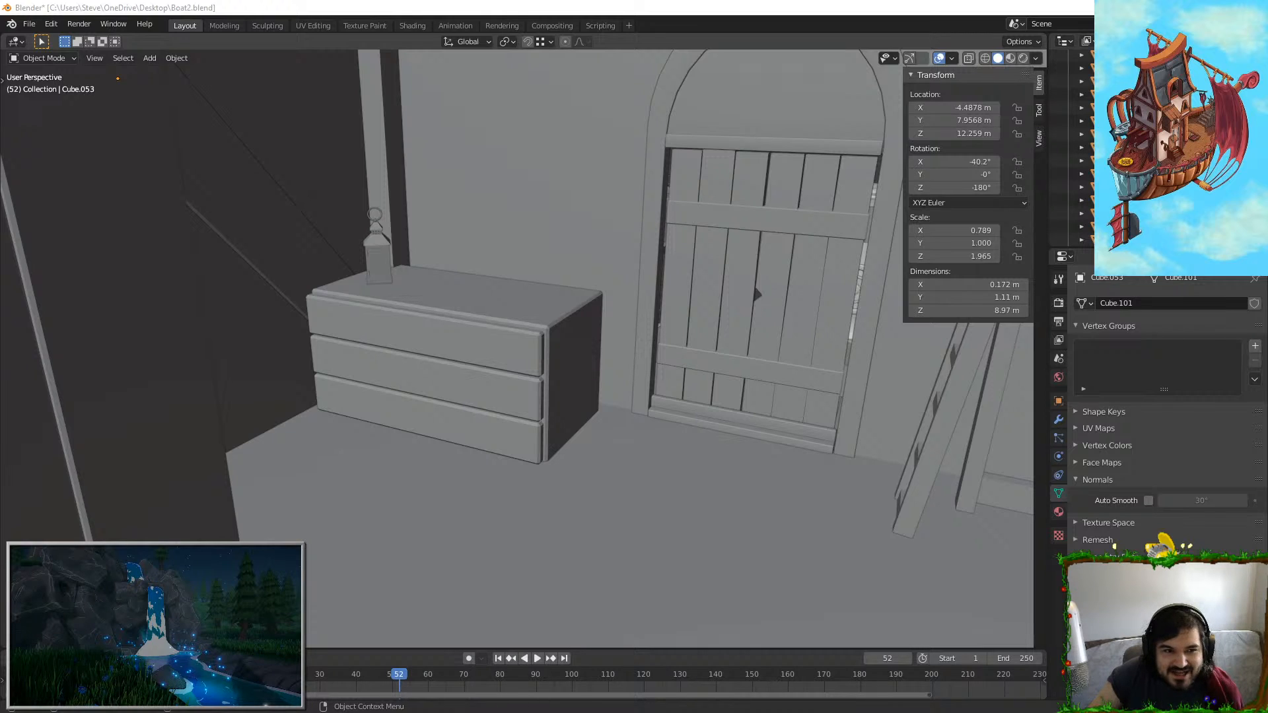
Step: Examine the Goldshire Inn Redesign renders on ArtStation for wooden furniture, window, lighting and prop references
{"action": "left_click_drag", "start_coordinate": [0, 0], "coordinate": [694, 3]}
{"action": "scroll", "coordinate": [602, 390], "scroll_direction": "down", "scroll_amount": 8}
{"action": "scroll", "coordinate": [602, 390], "scroll_direction": "up", "scroll_amount": 5}
{"action": "scroll", "coordinate": [830, 513], "scroll_direction": "down", "scroll_amount": 7}
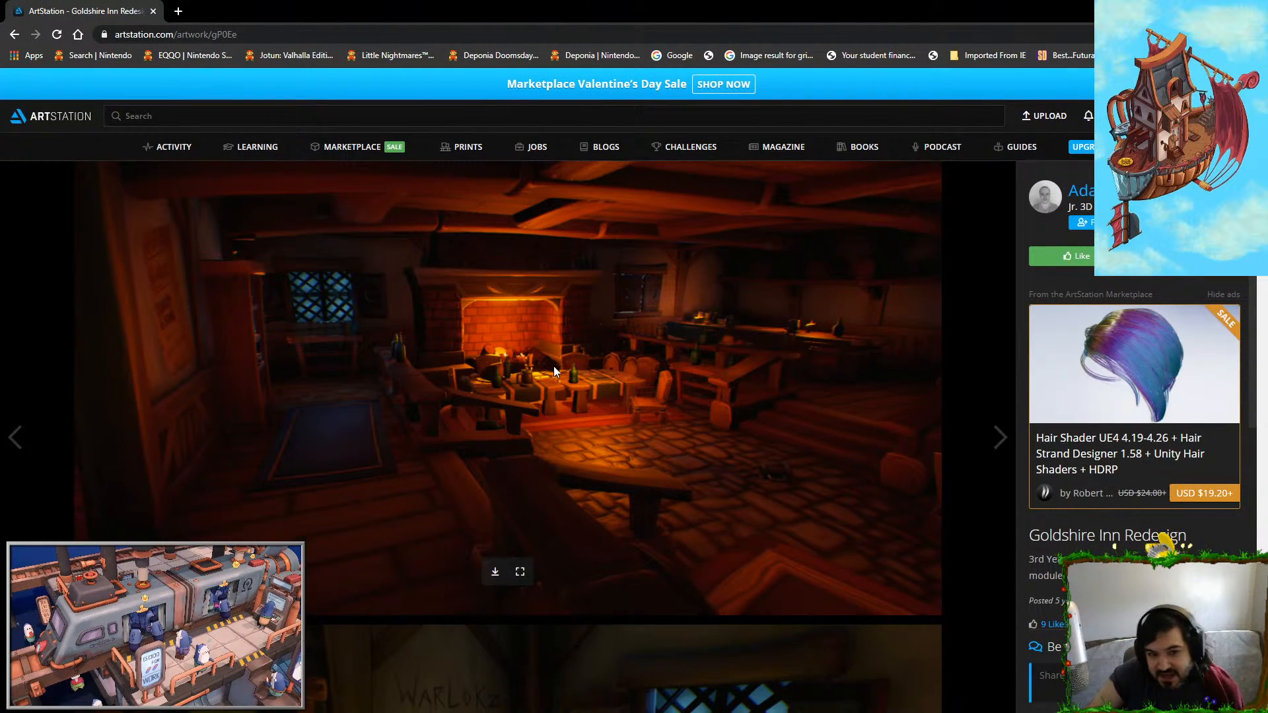
{"action": "scroll", "coordinate": [553, 365], "scroll_direction": "down", "scroll_amount": 7}
{"action": "scroll", "coordinate": [574, 363], "scroll_direction": "down", "scroll_amount": 7}
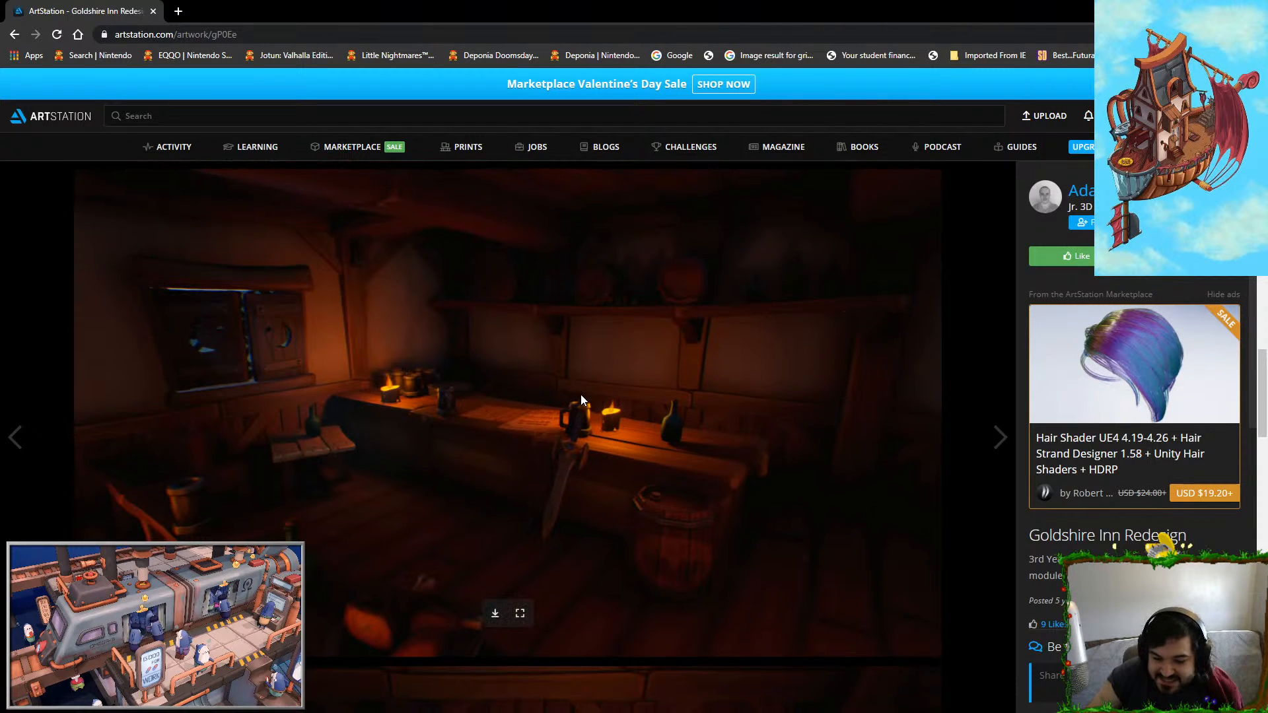
{"action": "scroll", "coordinate": [581, 396], "scroll_direction": "down", "scroll_amount": 6}
{"action": "scroll", "coordinate": [581, 400], "scroll_direction": "down", "scroll_amount": 3}
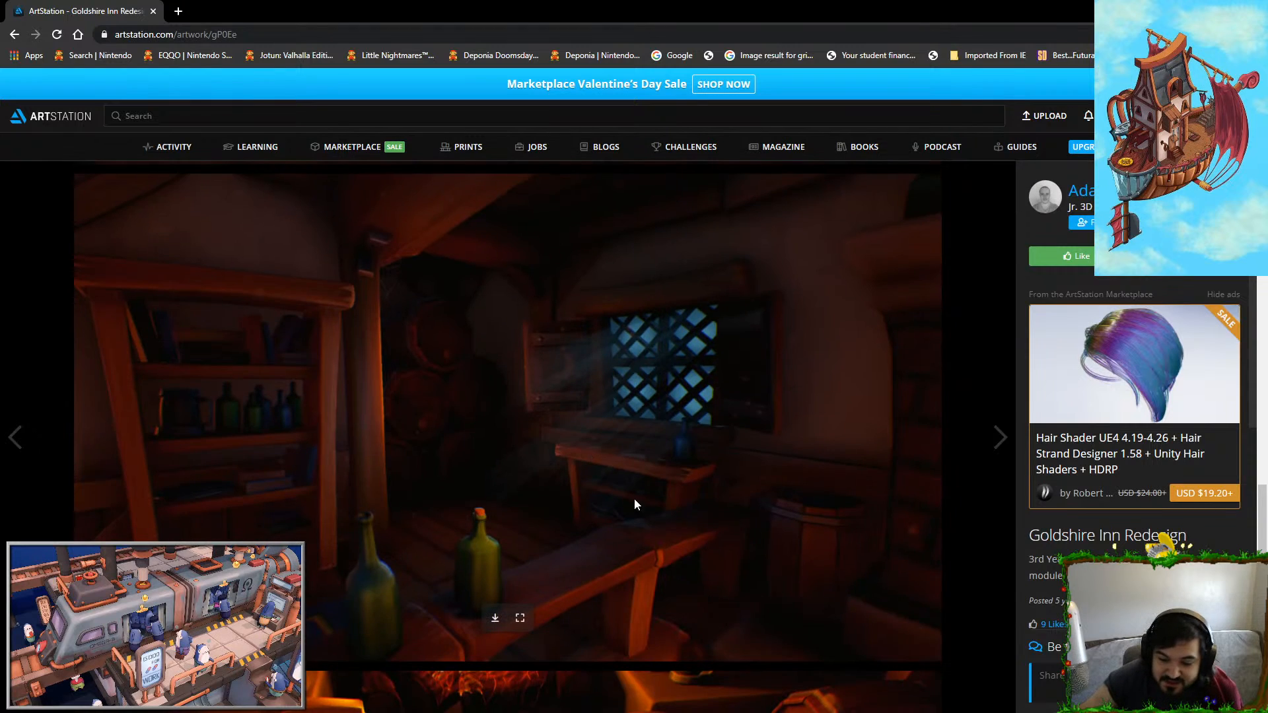
{"action": "scroll", "coordinate": [758, 446], "scroll_direction": "down", "scroll_amount": 4}
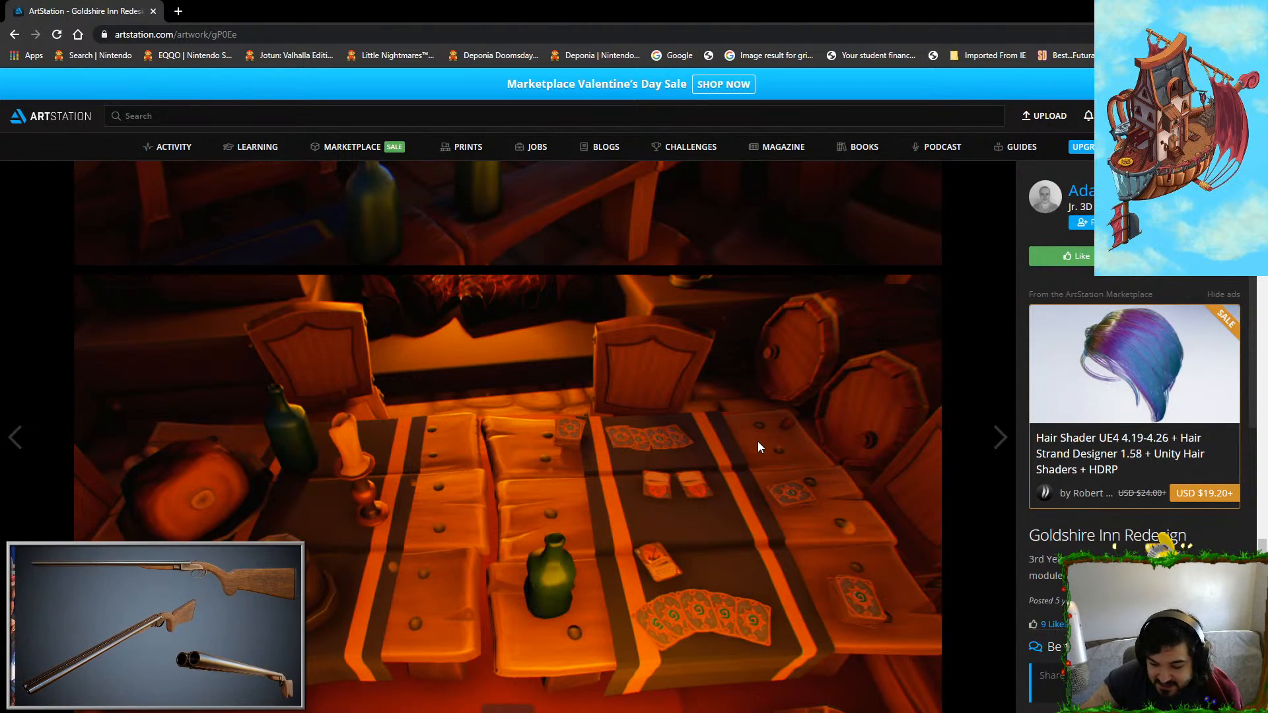
{"action": "scroll", "coordinate": [758, 441], "scroll_direction": "down", "scroll_amount": 6}
{"action": "scroll", "coordinate": [758, 446], "scroll_direction": "down", "scroll_amount": 2}
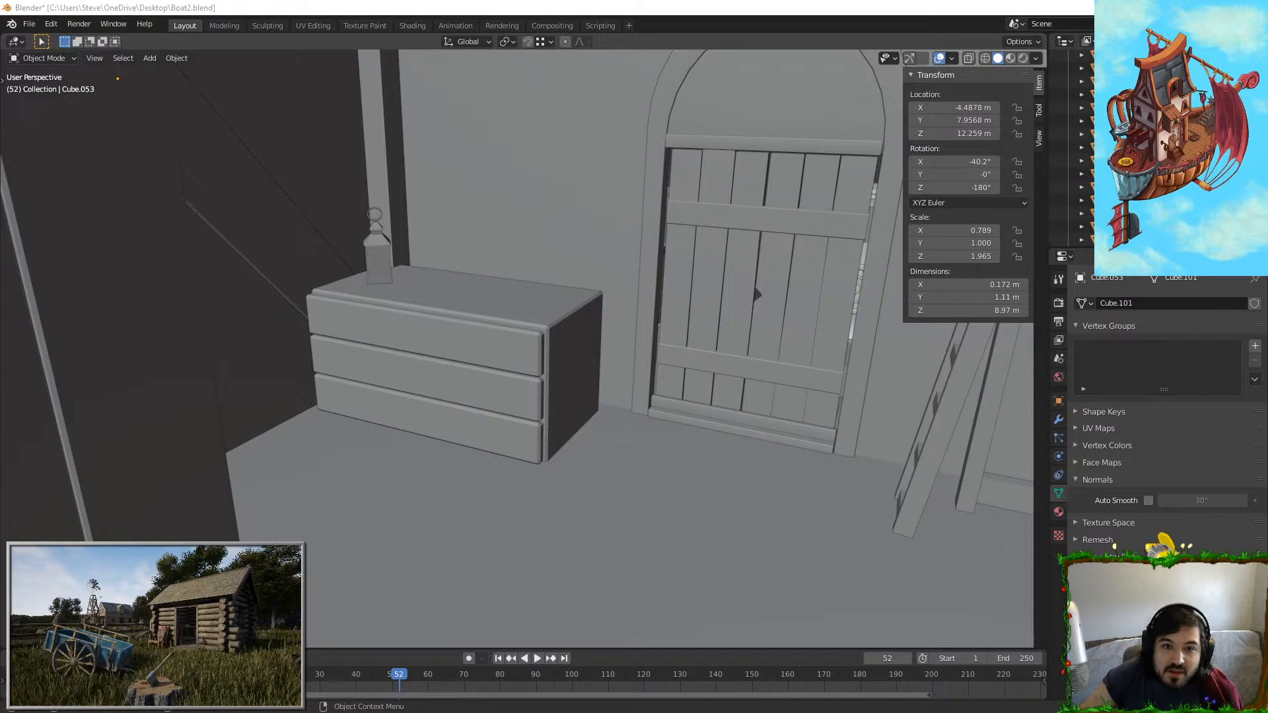
Step: Examine the Neglected Corridor renders on ArtStation and return to the boat model in Blender
{"action": "key", "text": "alt+Tab"}
{"action": "scroll", "coordinate": [715, 546], "scroll_direction": "down", "scroll_amount": 10}
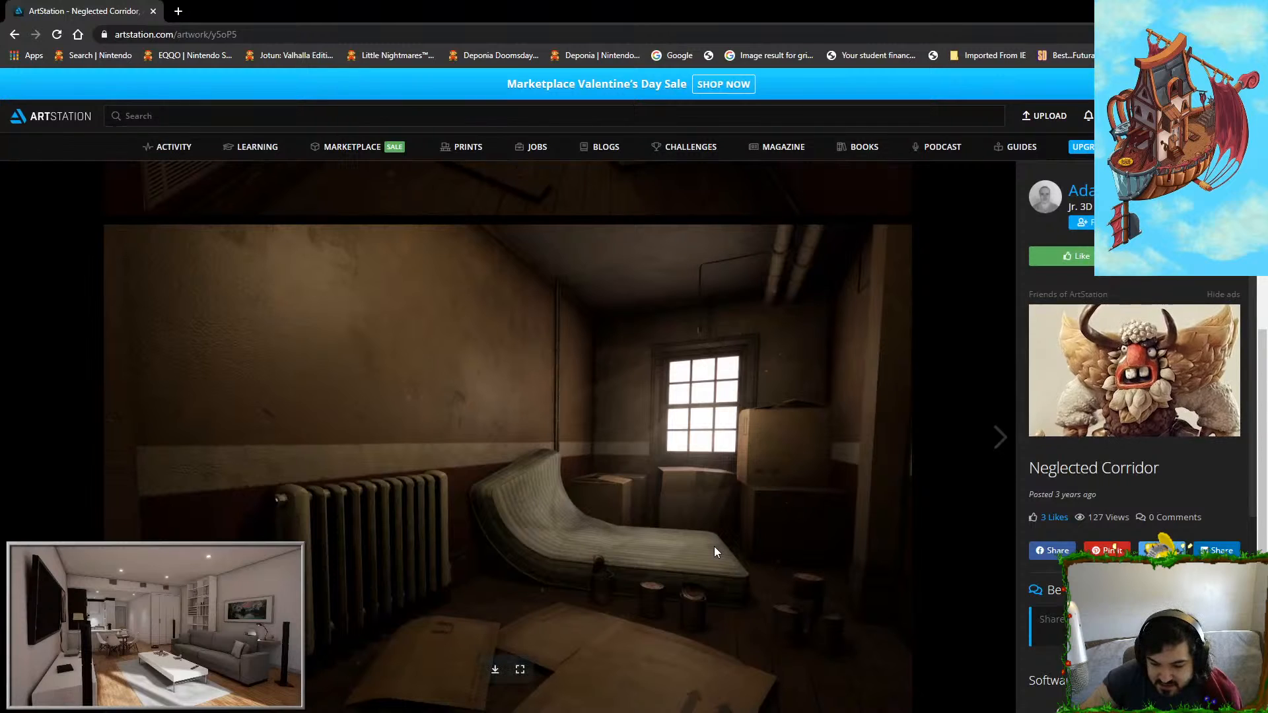
{"action": "scroll", "coordinate": [714, 548], "scroll_direction": "up", "scroll_amount": 6}
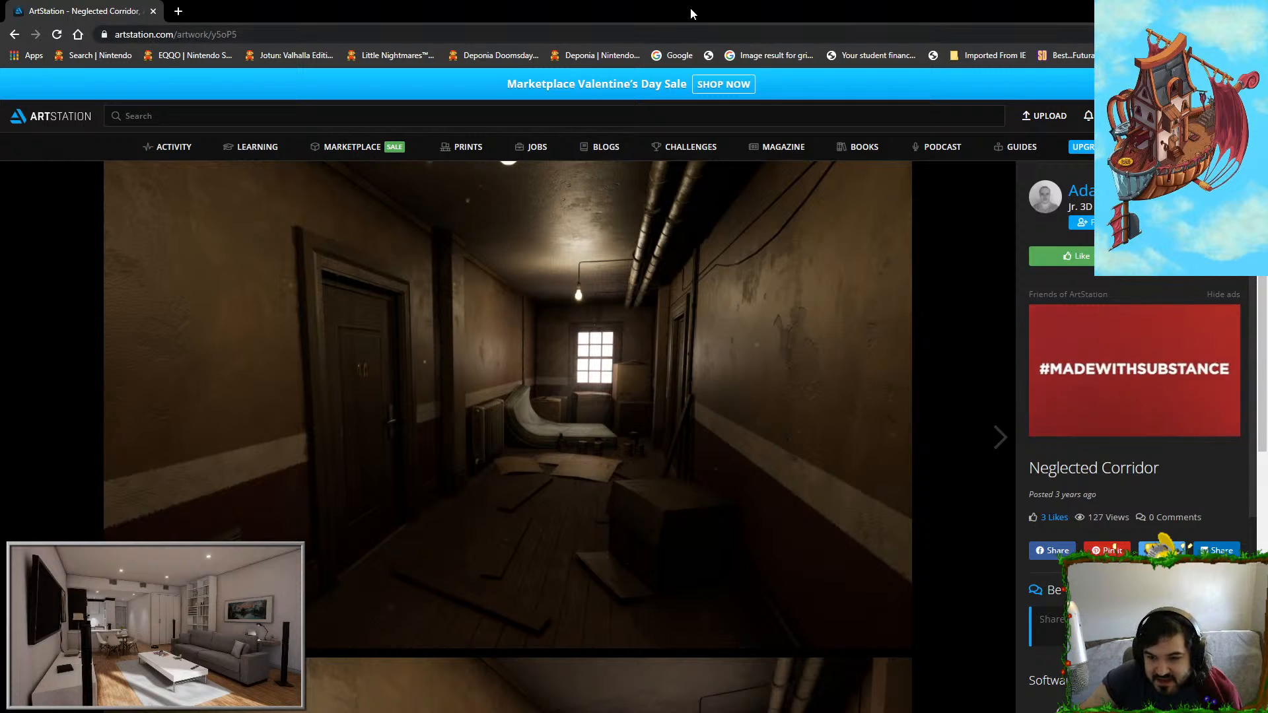
{"action": "key", "text": "alt+Tab"}
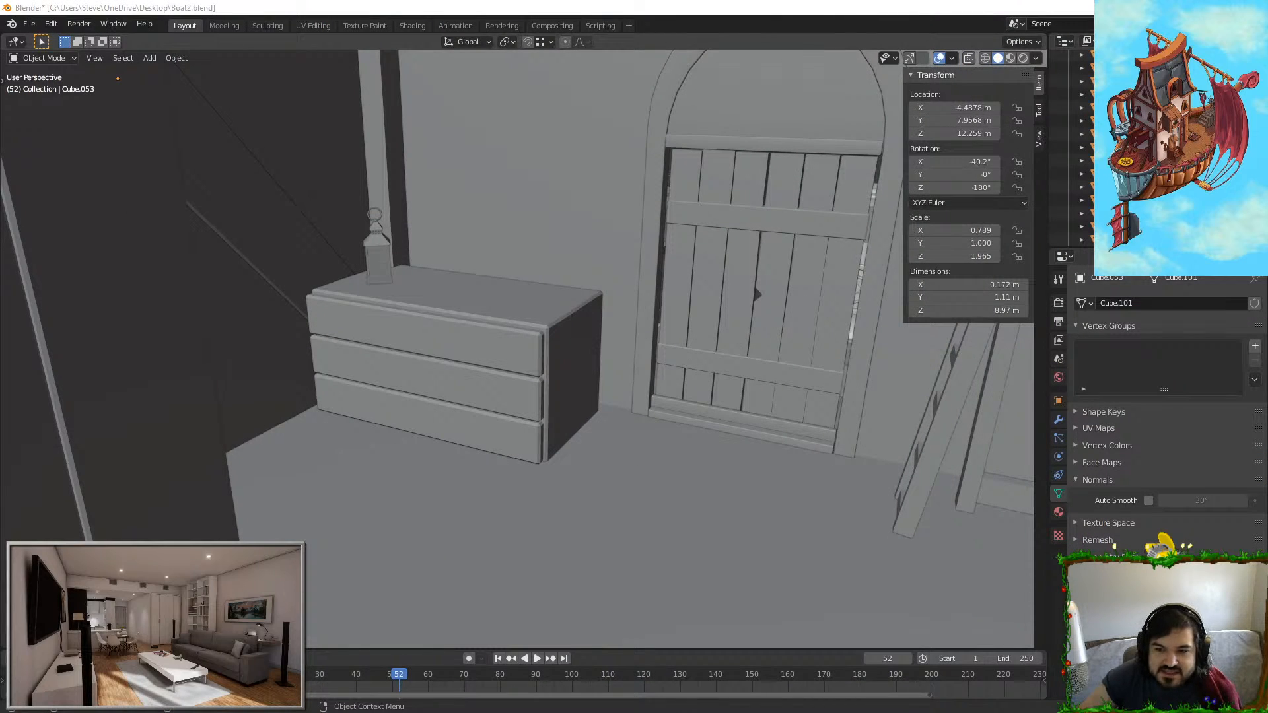
Step: Select the arched door object in the cabin and show its modifiers
{"action": "middle_click_drag", "start_coordinate": [651, 284], "coordinate": [445, 247]}
{"action": "scroll", "coordinate": [596, 410], "scroll_direction": "down", "scroll_amount": 2}
{"action": "left_click", "coordinate": [445, 247]}
{"action": "scroll", "coordinate": [445, 251], "scroll_direction": "up", "scroll_amount": 4}
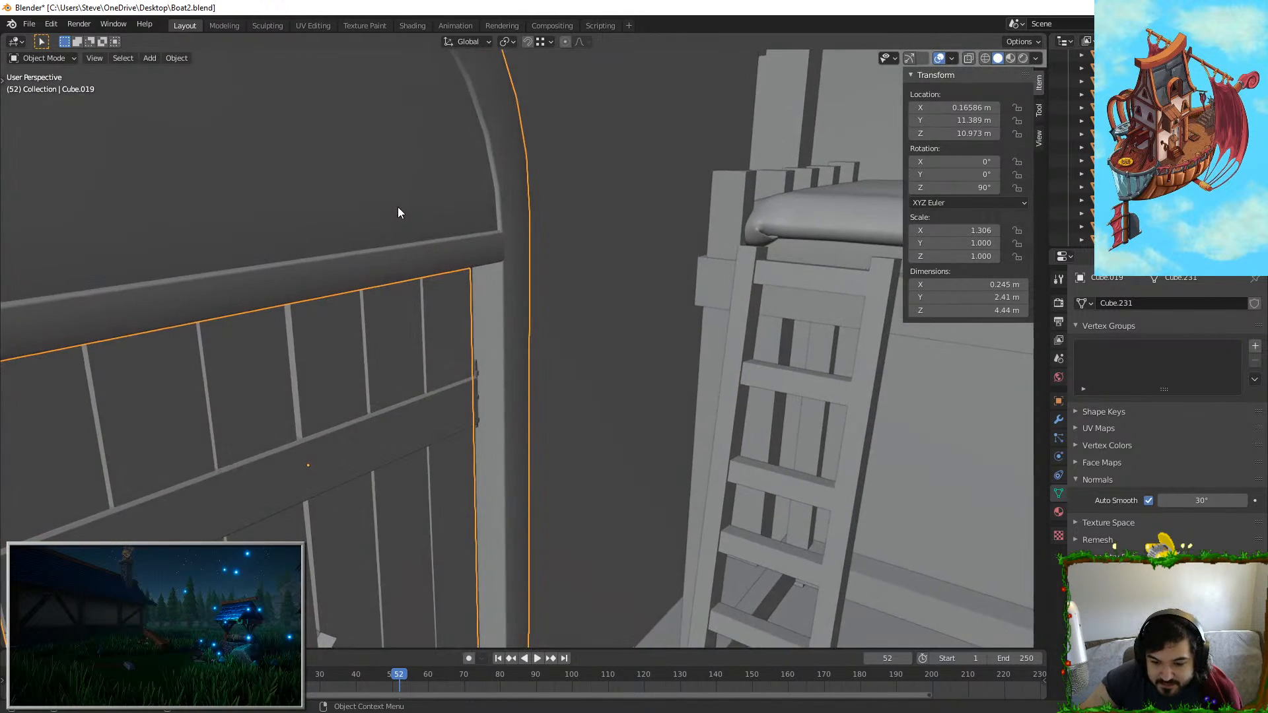
{"action": "left_click", "coordinate": [1058, 419]}
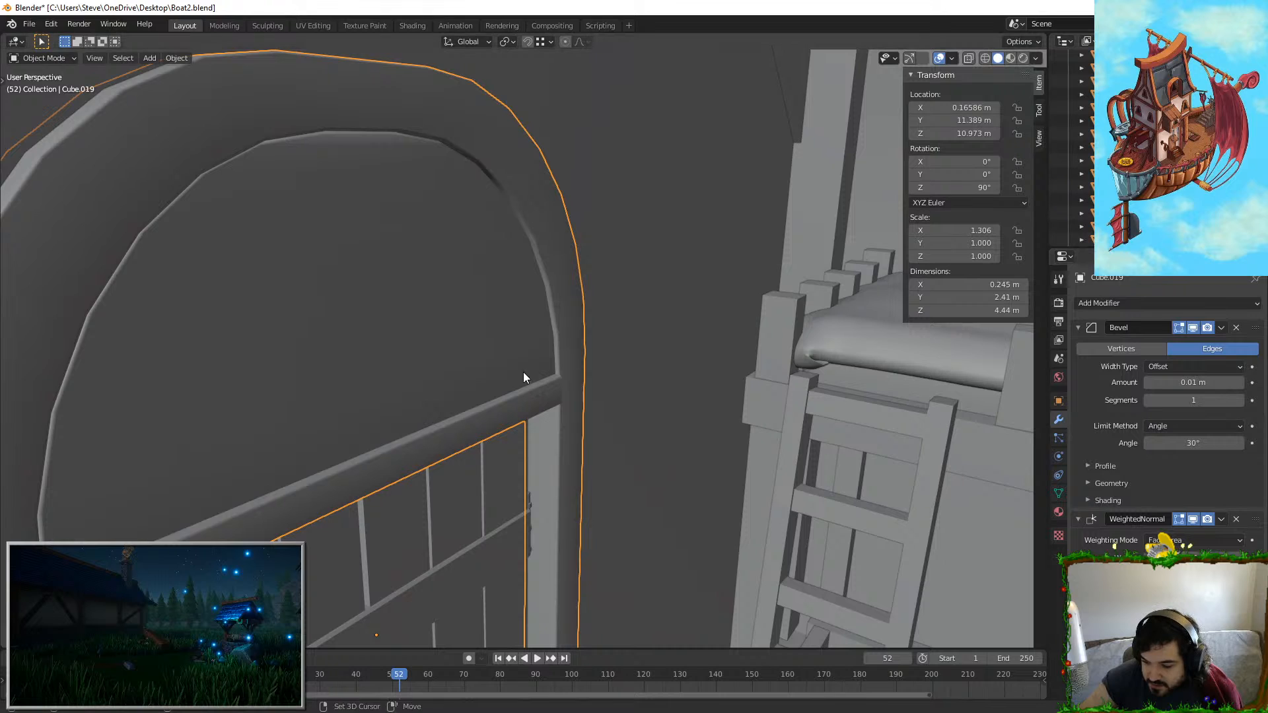
{"action": "middle_click_drag", "start_coordinate": [524, 376], "coordinate": [644, 410]}
{"action": "key", "text": "Tab"}
{"action": "key", "text": "Tab"}
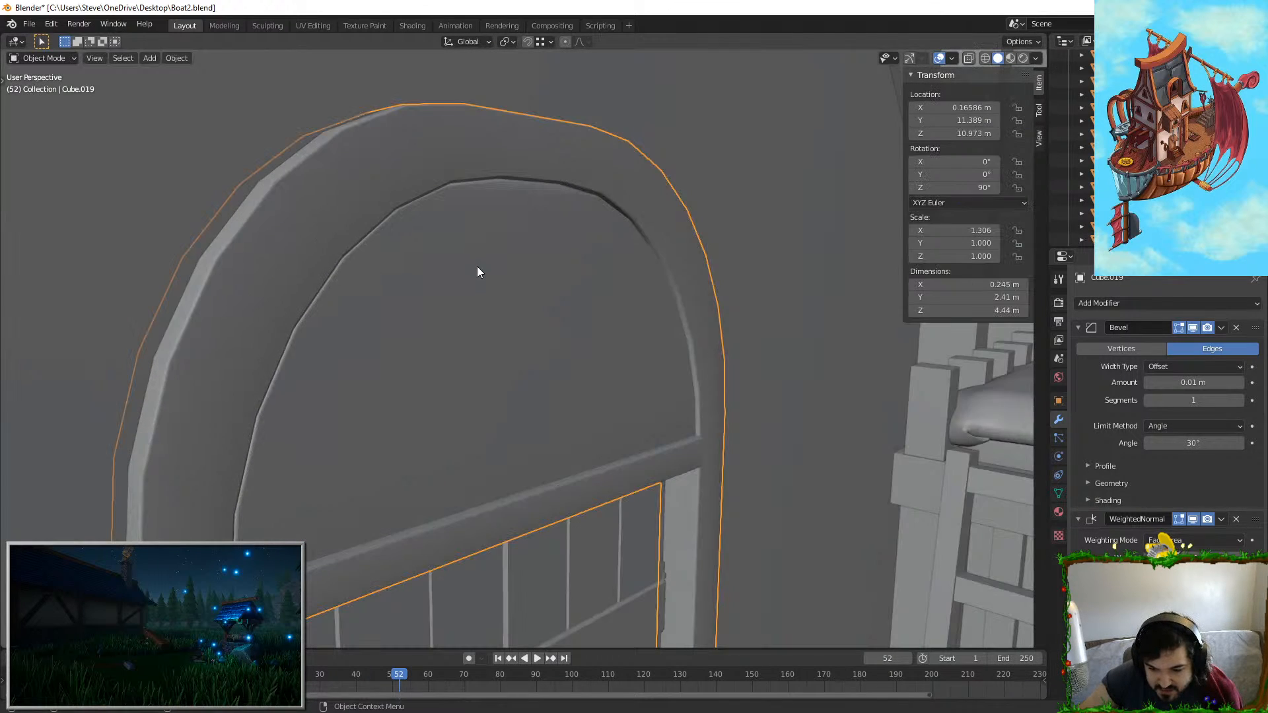
Step: Separate the linked panel filling the door's arch into its own object
{"action": "key", "text": "Tab"}
{"action": "left_click", "coordinate": [496, 265]}
{"action": "key", "text": "ctrl+l"}
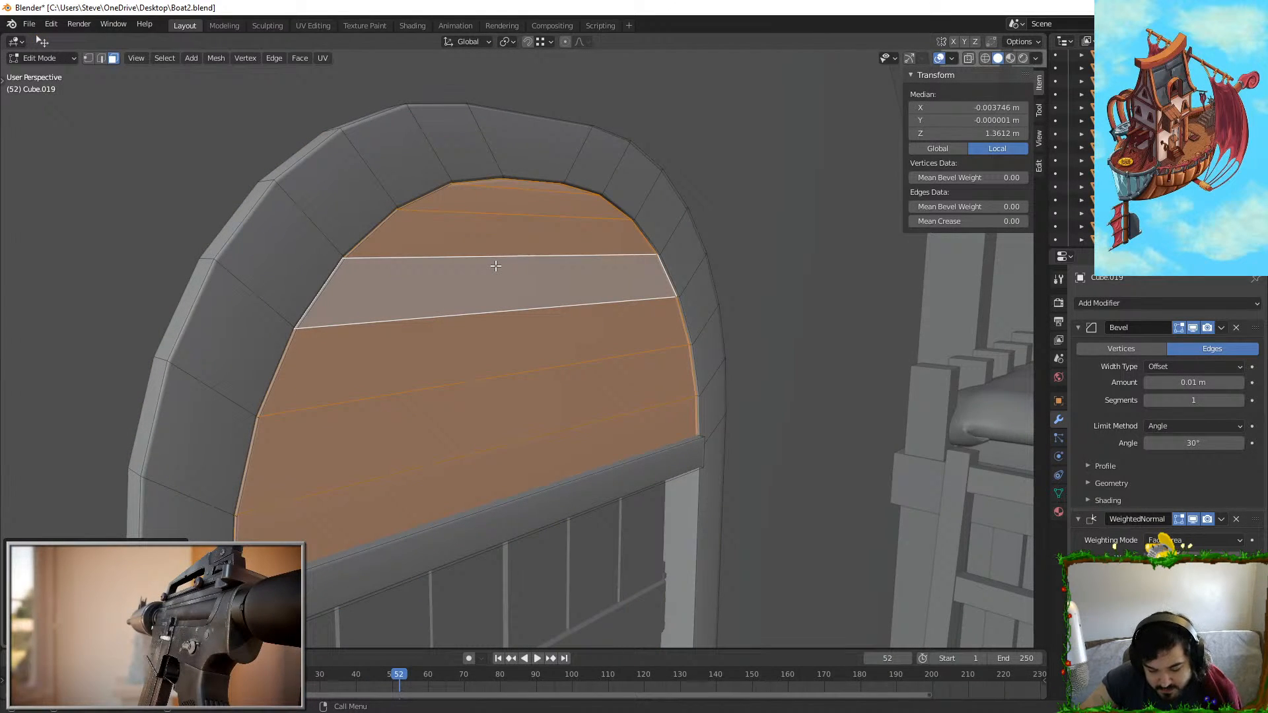
{"action": "key", "text": "F3"}
{"action": "type", "text": "seper"}
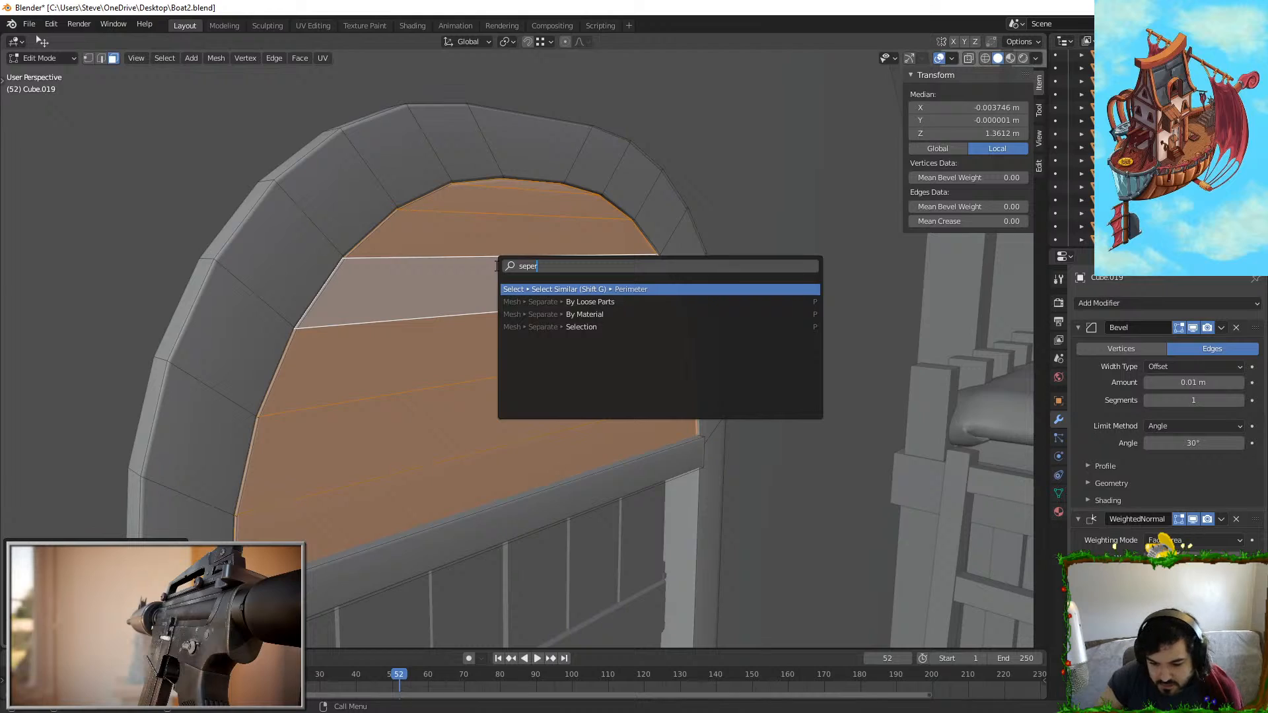
{"action": "key", "text": "Down"}
{"action": "key", "text": "Down"}
{"action": "key", "text": "Down"}
{"action": "key", "text": "Return"}
{"action": "key", "text": "Tab"}
Step: Select the separated arch panel and try moving it out of the door frame
{"action": "left_click", "coordinate": [552, 240]}
{"action": "key", "text": "KP_Decimal"}
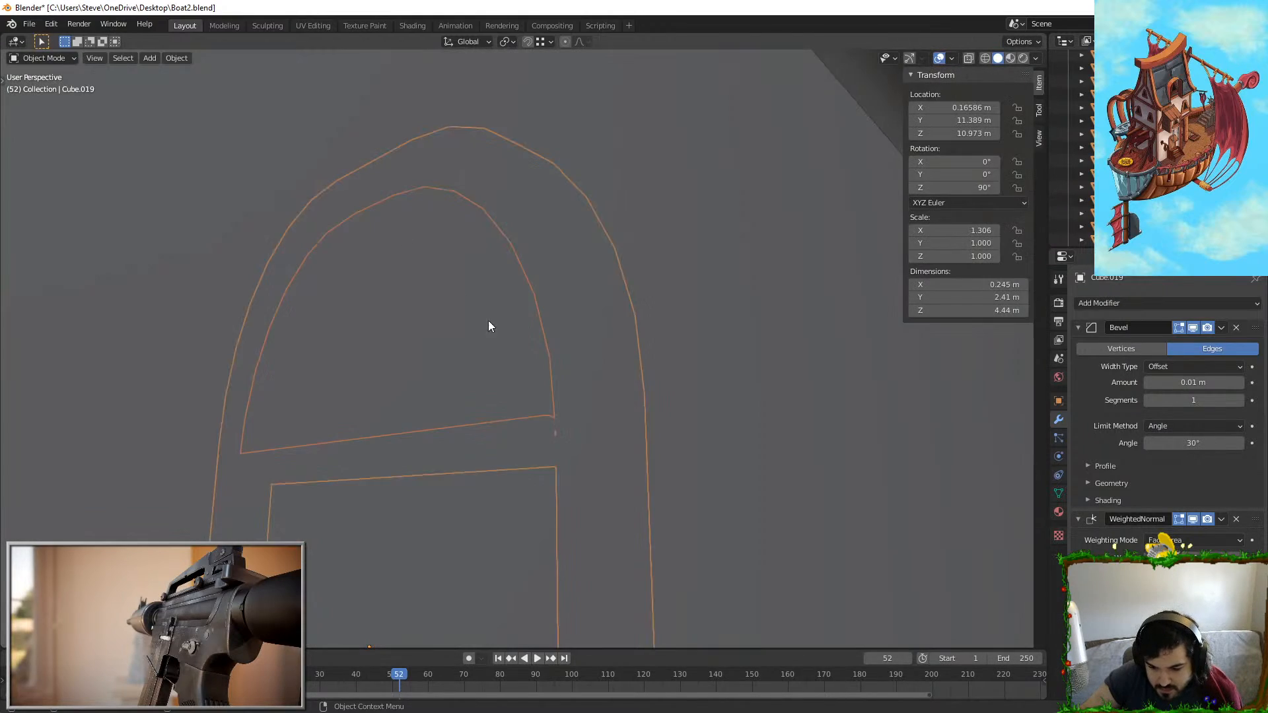
{"action": "left_click", "coordinate": [574, 449]}
{"action": "middle_click_drag", "start_coordinate": [488, 319], "coordinate": [746, 413]}
{"action": "left_click", "coordinate": [642, 378]}
{"action": "key", "text": "g"}
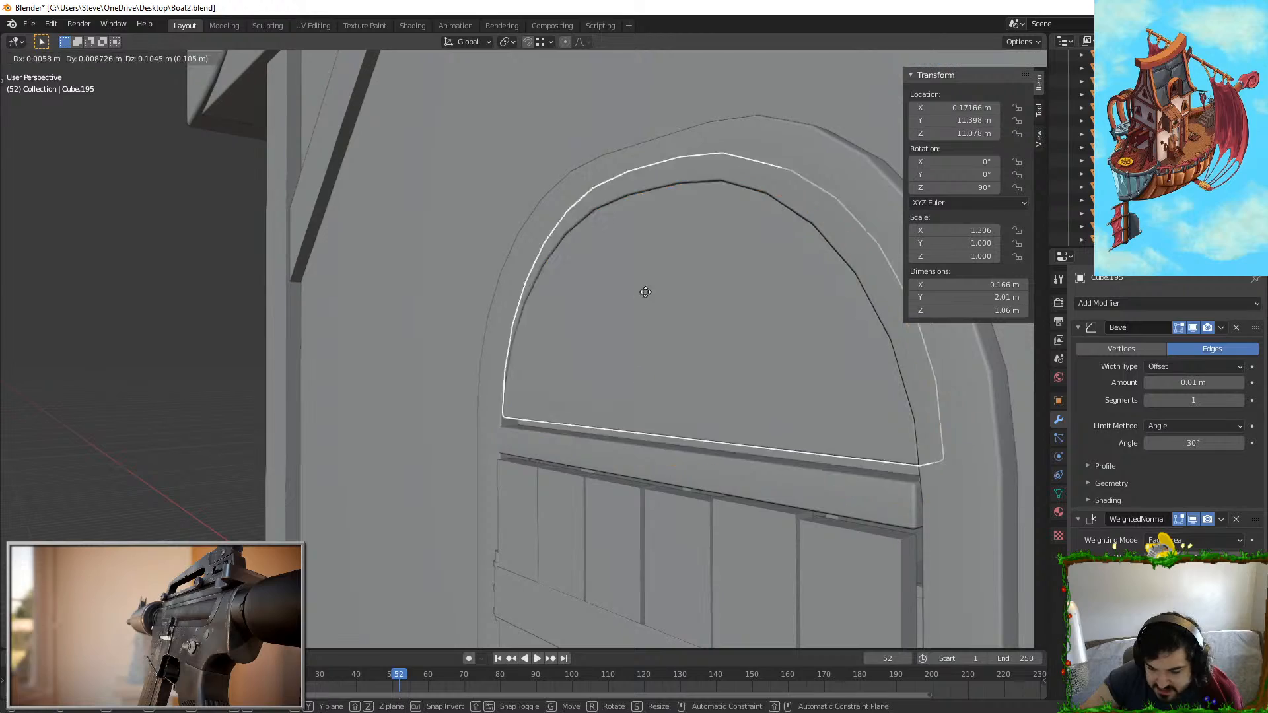
{"action": "right_click", "coordinate": [645, 292]}
Step: Add a cube mesh and raise it along Z to a height of about 8.79 m
{"action": "scroll", "coordinate": [206, 342], "scroll_direction": "down", "scroll_amount": 4}
{"action": "middle_click_drag", "start_coordinate": [206, 342], "coordinate": [553, 401]}
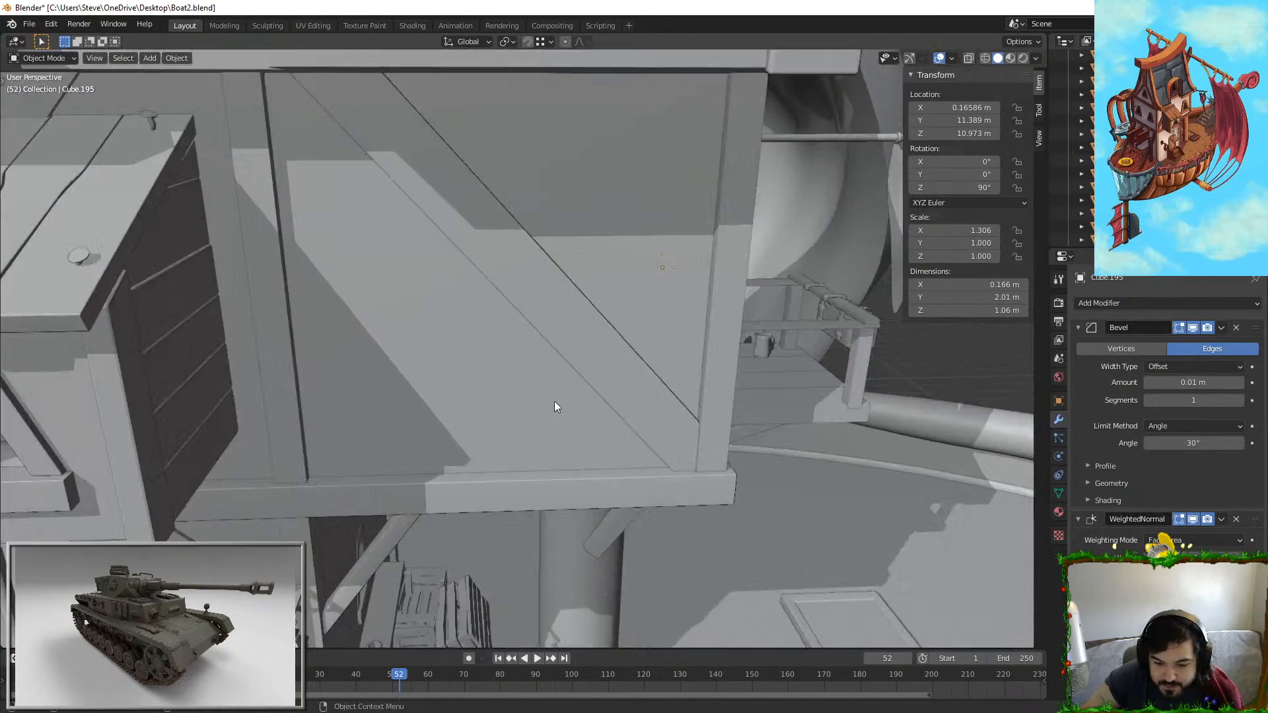
{"action": "key", "text": "shift+grave"}
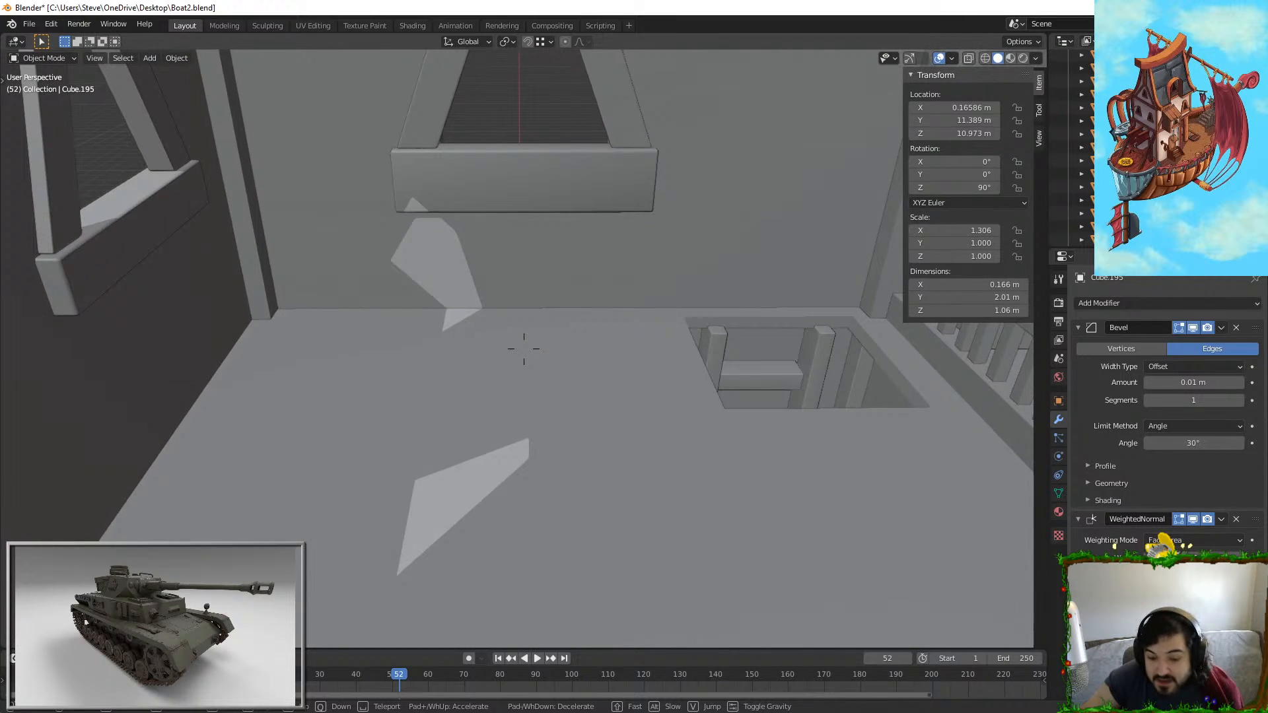
{"action": "left_click", "coordinate": [521, 329]}
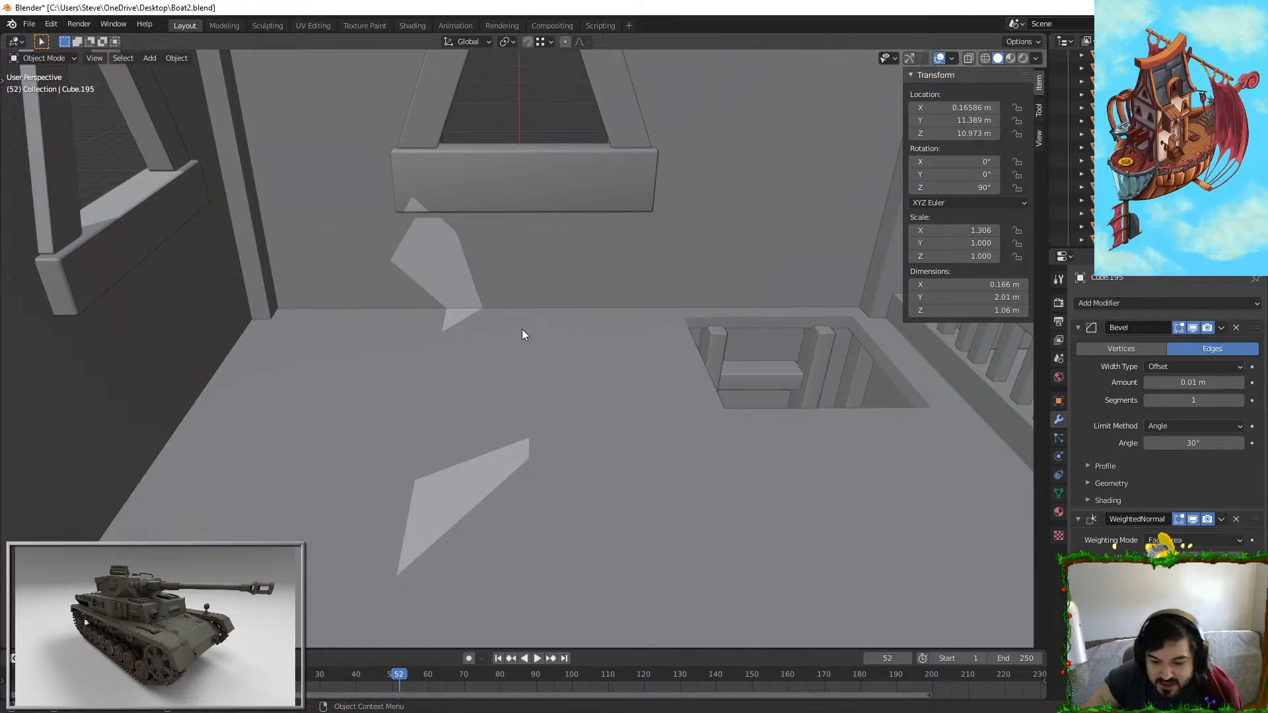
{"action": "key", "text": "shift+a"}
{"action": "left_click", "coordinate": [575, 342]}
{"action": "mouse_move", "coordinate": [572, 343]}
{"action": "middle_mouse_down"}
{"action": "mouse_move", "coordinate": [502, 343]}
{"action": "mouse_move", "coordinate": [616, 341]}
{"action": "mouse_move", "coordinate": [508, 300]}
{"action": "middle_mouse_up"}
{"action": "scroll", "coordinate": [502, 344], "scroll_direction": "up", "scroll_amount": 3}
{"action": "scroll", "coordinate": [616, 341], "scroll_direction": "down", "scroll_amount": 3}
{"action": "key", "text": "g"}
{"action": "key", "text": "z"}
{"action": "left_click", "coordinate": [347, 289]}
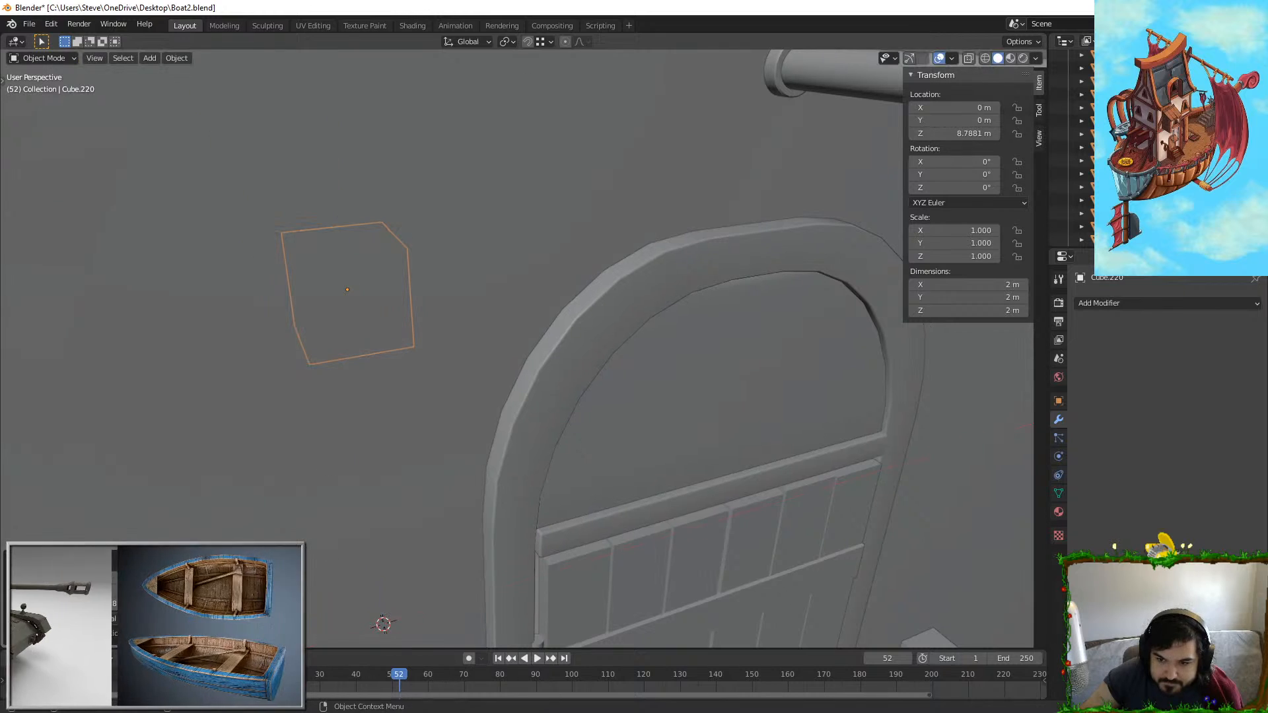
Step: Raise the cube to about 10.14 m and shrink it into a flat slab about 0.89 × 0.89 × 0.17 m
{"action": "middle_click_drag", "start_coordinate": [347, 289], "coordinate": [597, 394]}
{"action": "scroll", "coordinate": [597, 393], "scroll_direction": "up", "scroll_amount": 5}
{"action": "middle_click_drag", "start_coordinate": [713, 452], "coordinate": [571, 442]}
{"action": "key", "text": "g"}
{"action": "key", "text": "z"}
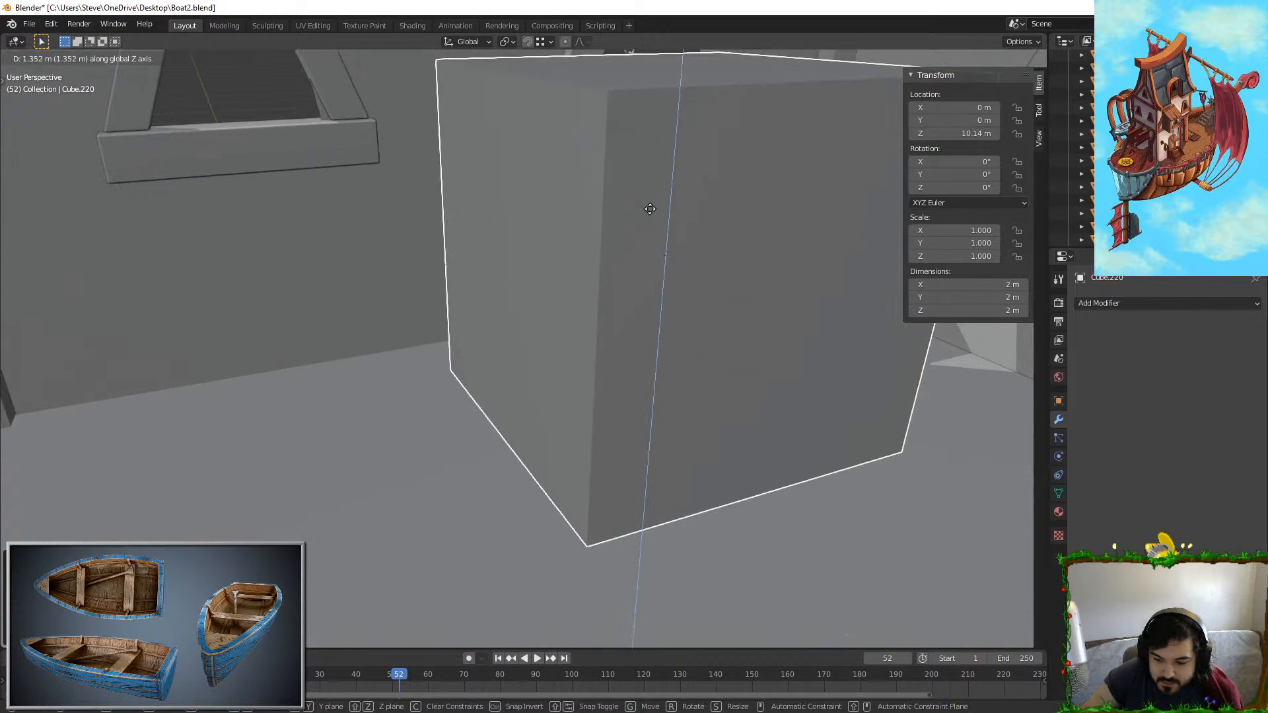
{"action": "left_click", "coordinate": [650, 208]}
{"action": "key", "text": "s"}
{"action": "left_click", "coordinate": [665, 226]}
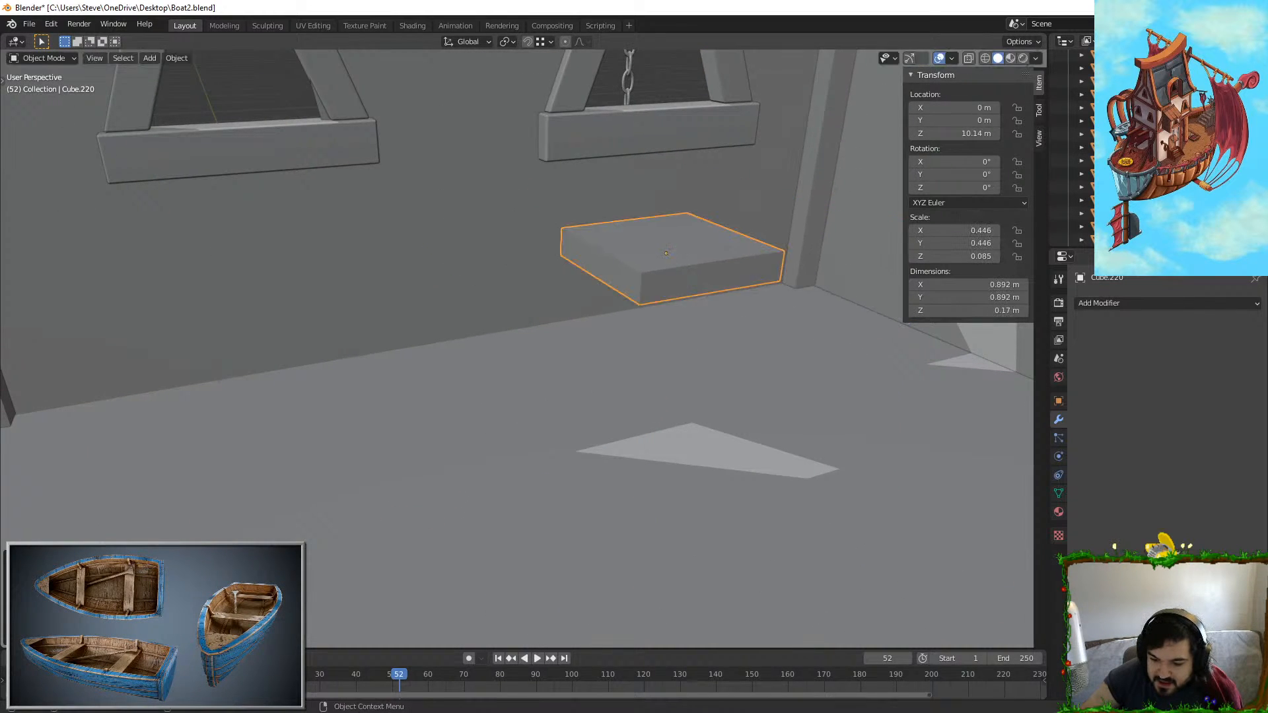
Step: Stretch the slab along X to about 1.59 m and reduce its thickness along Z
{"action": "key", "text": "s"}
{"action": "key", "text": "z"}
{"action": "right_click", "coordinate": [837, 226]}
{"action": "middle_click_drag", "start_coordinate": [838, 218], "coordinate": [659, 290], "text": "shift"}
{"action": "key", "text": "s"}
{"action": "key", "text": "x"}
{"action": "left_click", "coordinate": [835, 280]}
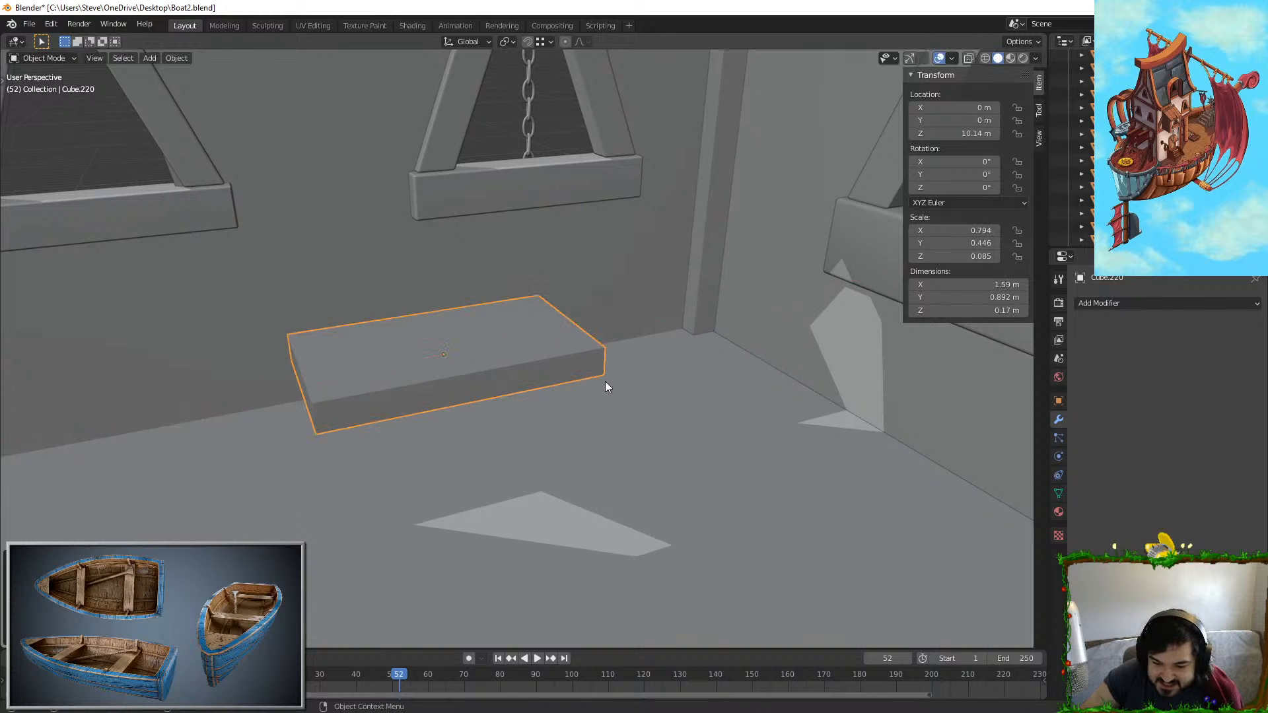
{"action": "key", "text": "s"}
{"action": "right_click", "coordinate": [527, 296]}
{"action": "key", "text": "s"}
{"action": "key", "text": "z"}
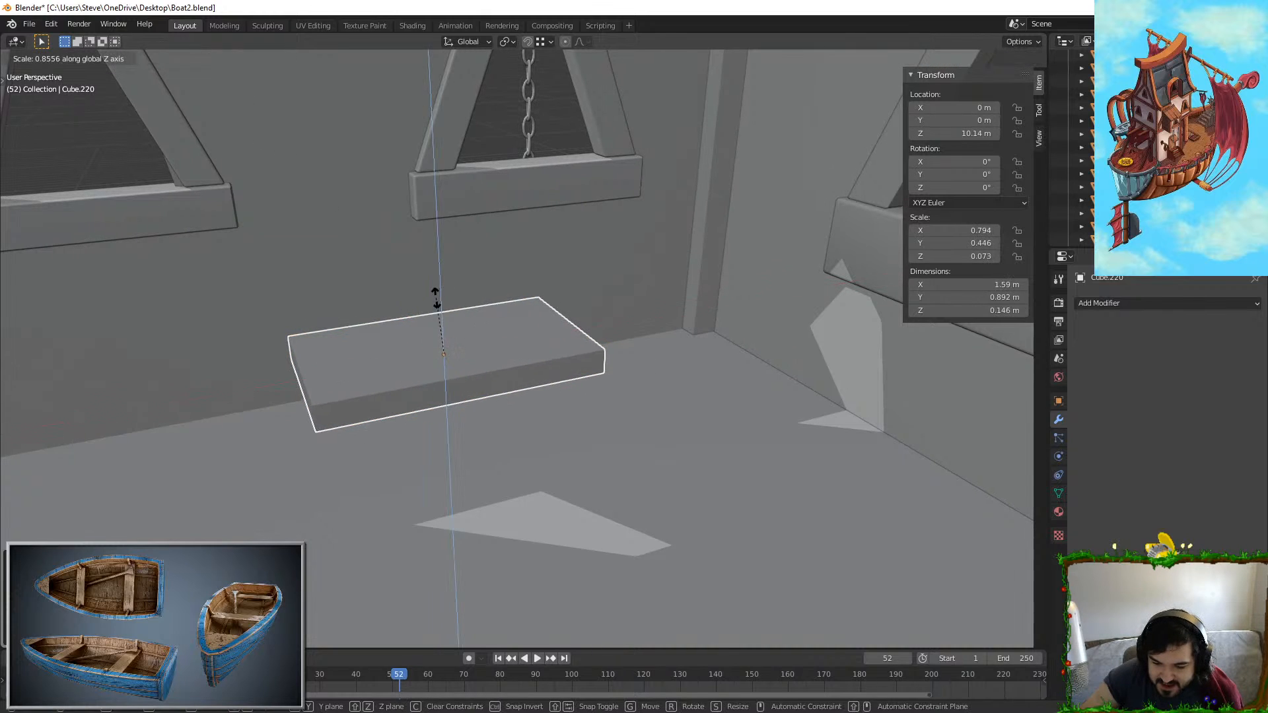
{"action": "left_click", "coordinate": [442, 311]}
Step: Move the slab along X to about -0.87 m and scale it up to about 3.78 × 2.13 × 0.29 m
{"action": "key", "text": "g"}
{"action": "key", "text": "x"}
{"action": "left_click", "coordinate": [560, 296]}
{"action": "middle_click_drag", "start_coordinate": [561, 296], "coordinate": [584, 454]}
{"action": "key", "text": "s"}
{"action": "left_click", "coordinate": [781, 519]}
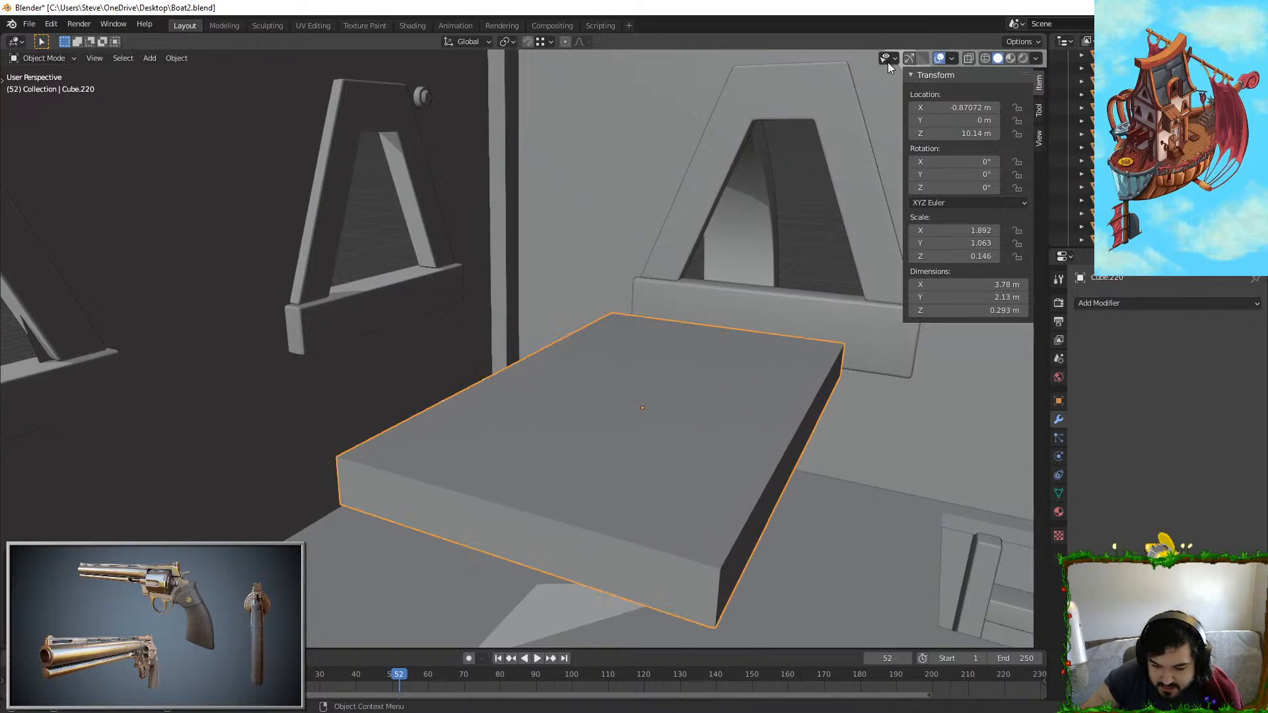
Step: Move the slab into the room corner under the windows, at about X -2.10 m and Y -1.96 m
{"action": "key", "text": "g"}
{"action": "key", "text": "y"}
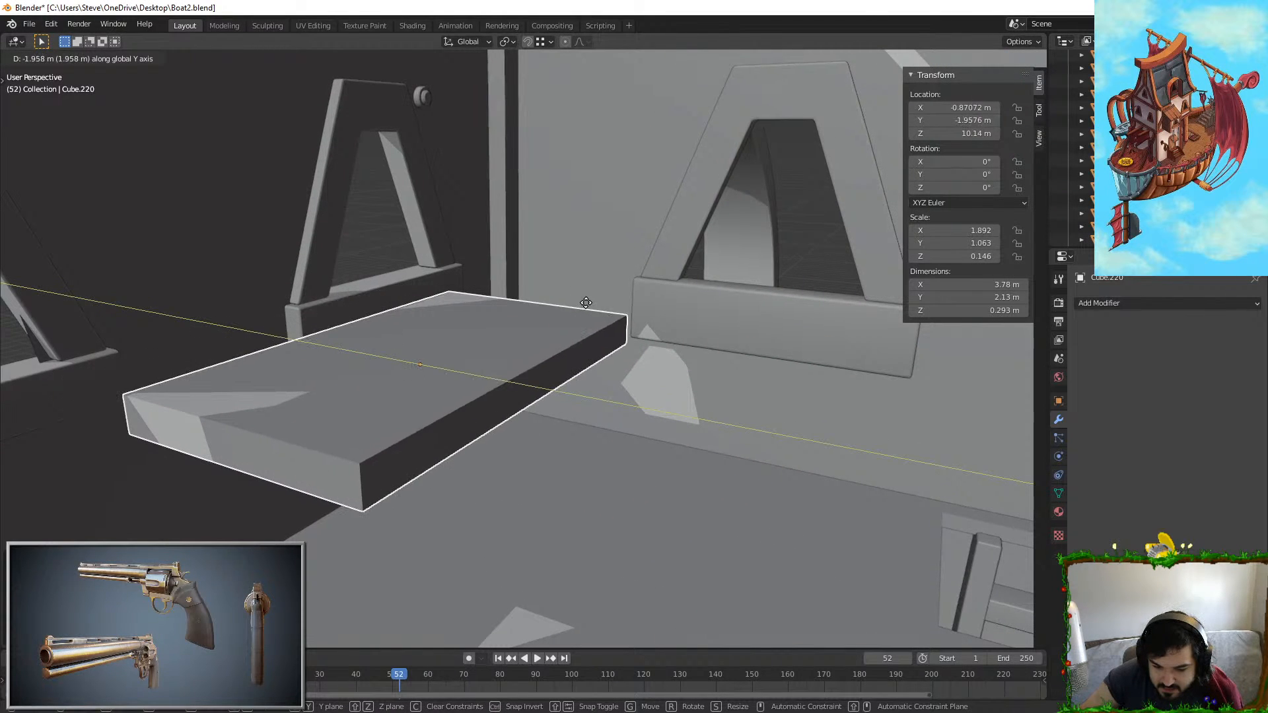
{"action": "left_click", "coordinate": [536, 317]}
{"action": "key", "text": "g"}
{"action": "key", "text": "x"}
{"action": "left_click", "coordinate": [650, 278]}
{"action": "middle_click_drag", "start_coordinate": [651, 305], "coordinate": [687, 288], "text": "shift"}
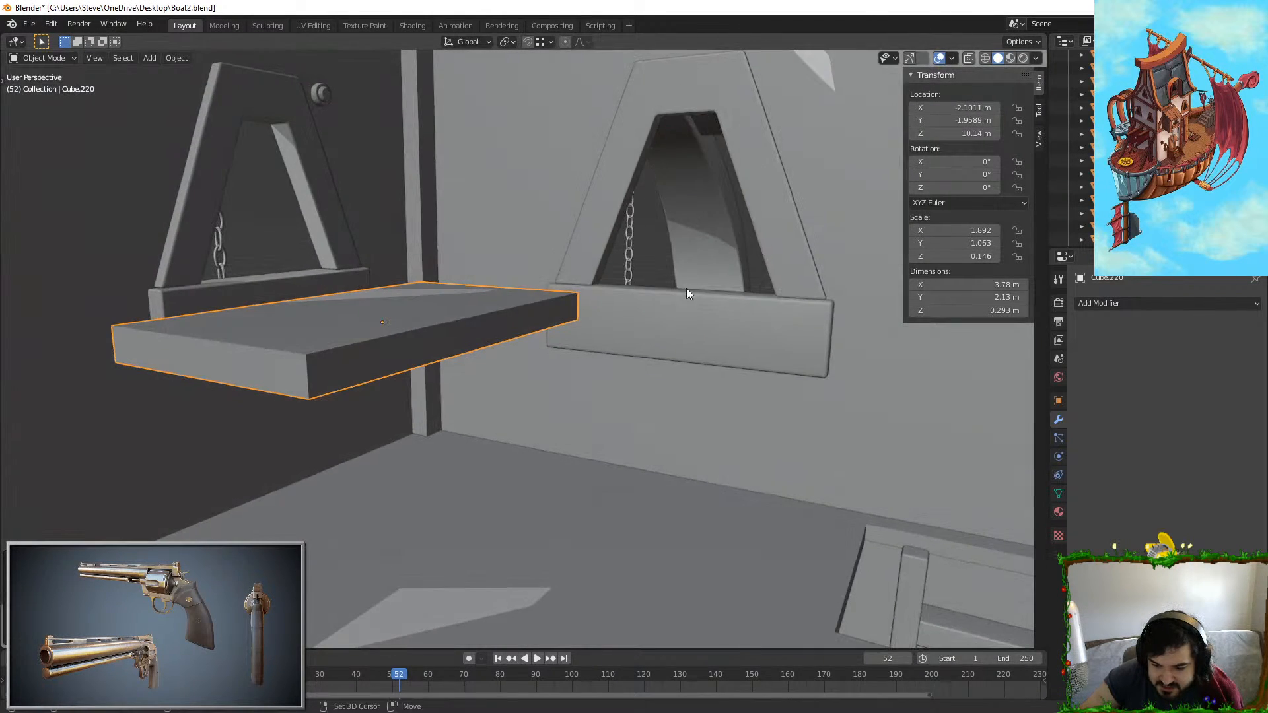
Step: Lower the slab below the window sills to a height of about 9.71 m
{"action": "key", "text": "shift+grave"}
{"action": "key", "text": "w"}
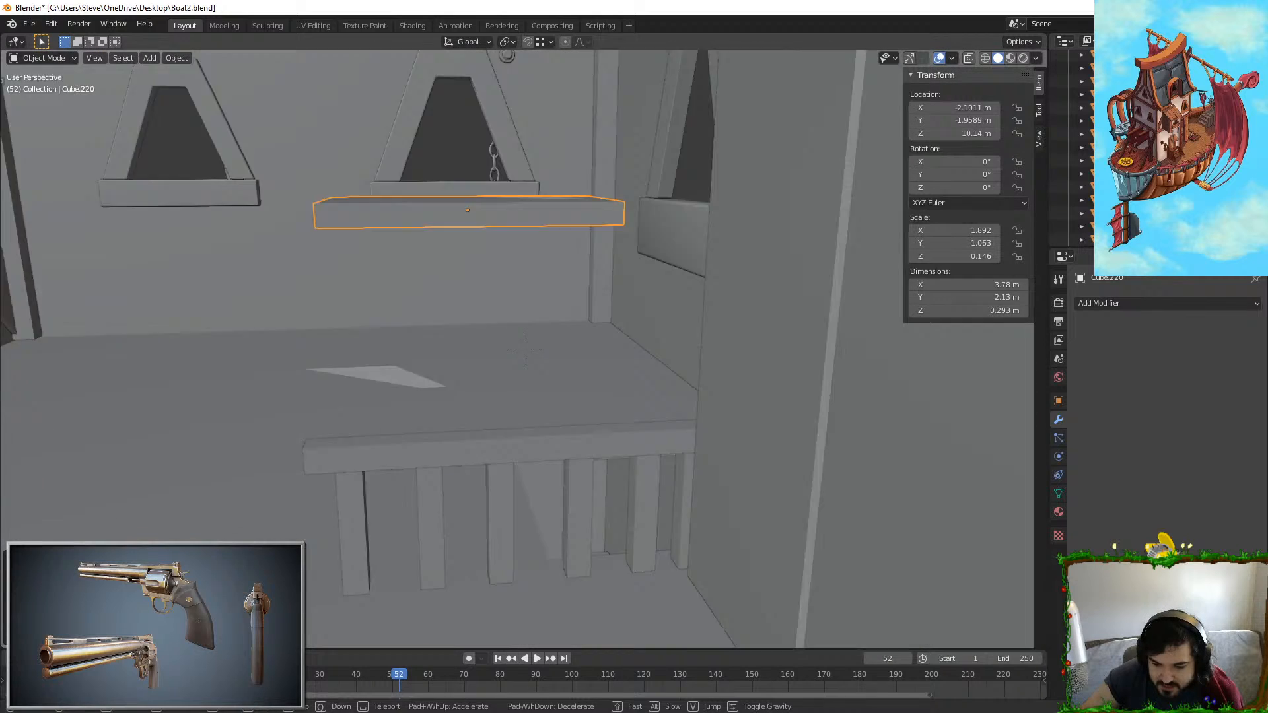
{"action": "key", "text": "a"}
{"action": "left_click", "coordinate": [528, 282]}
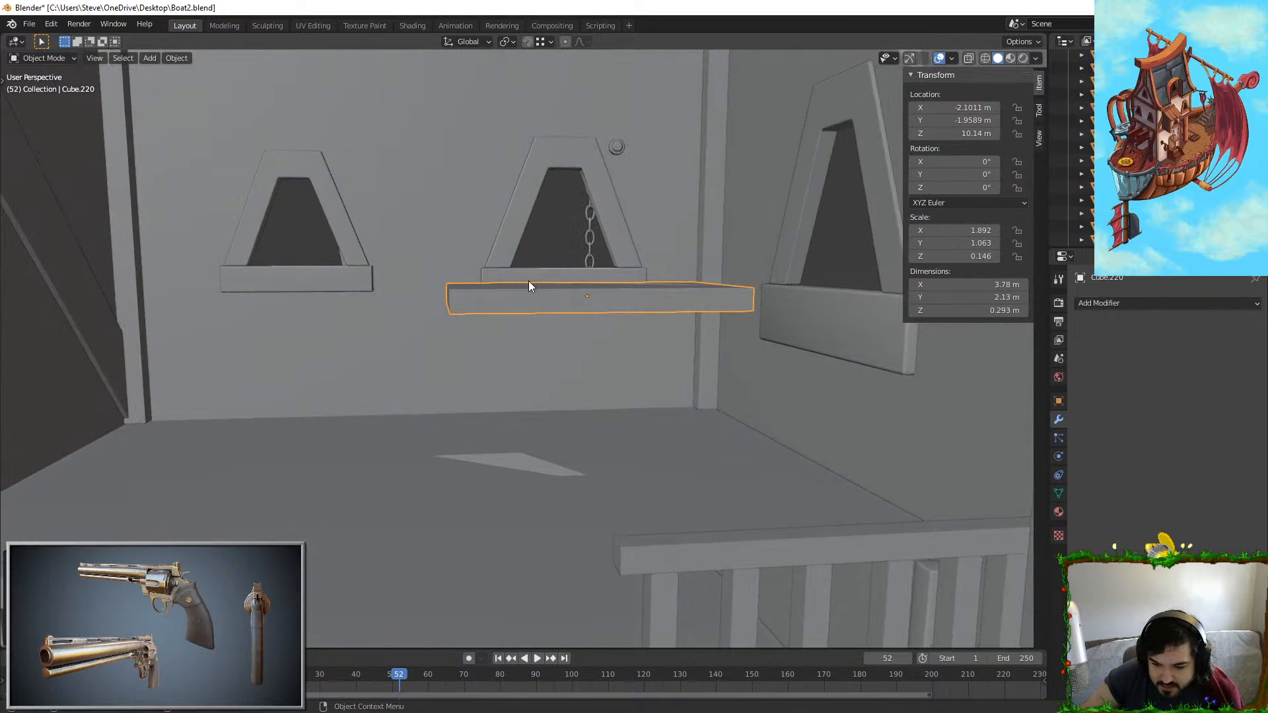
{"action": "key", "text": "g"}
{"action": "key", "text": "z"}
{"action": "left_click", "coordinate": [529, 309]}
{"action": "middle_click_drag", "start_coordinate": [446, 364], "coordinate": [574, 310]}
{"action": "scroll", "coordinate": [572, 305], "scroll_direction": "up", "scroll_amount": 2}
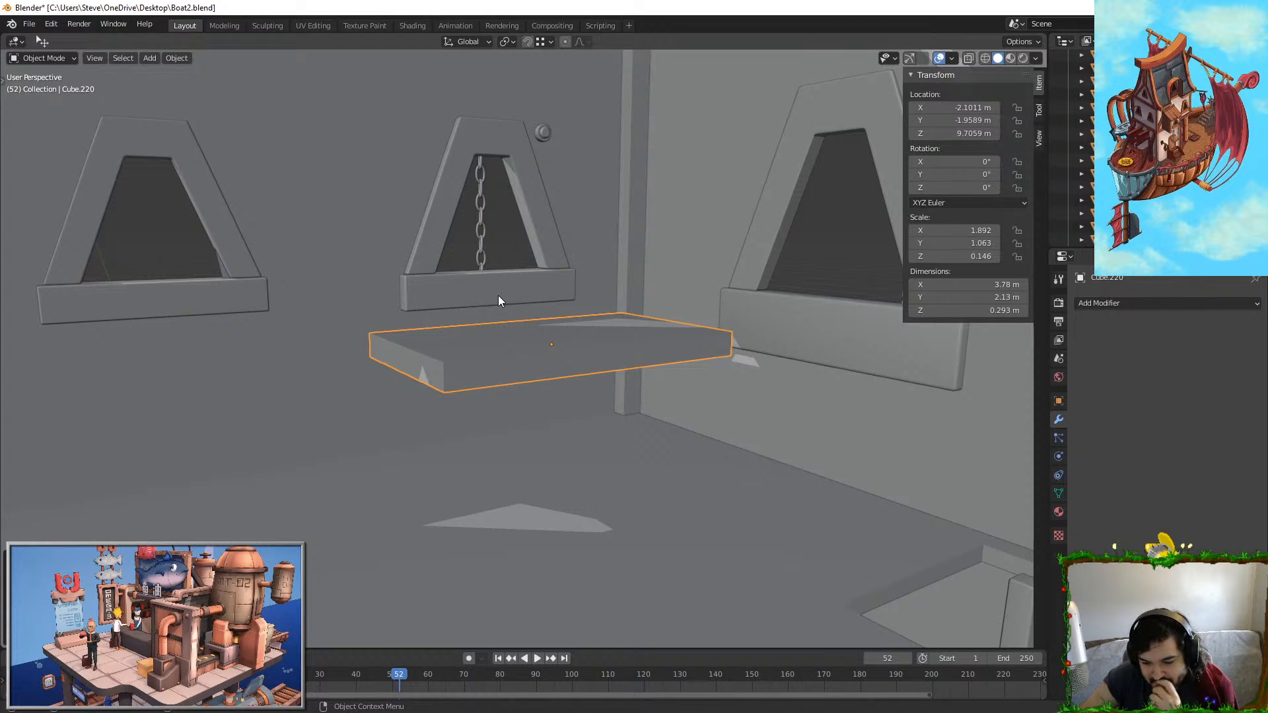
Step: Thin the slab along Z to about 0.195 m
{"action": "key", "text": "s"}
{"action": "key", "text": "z"}
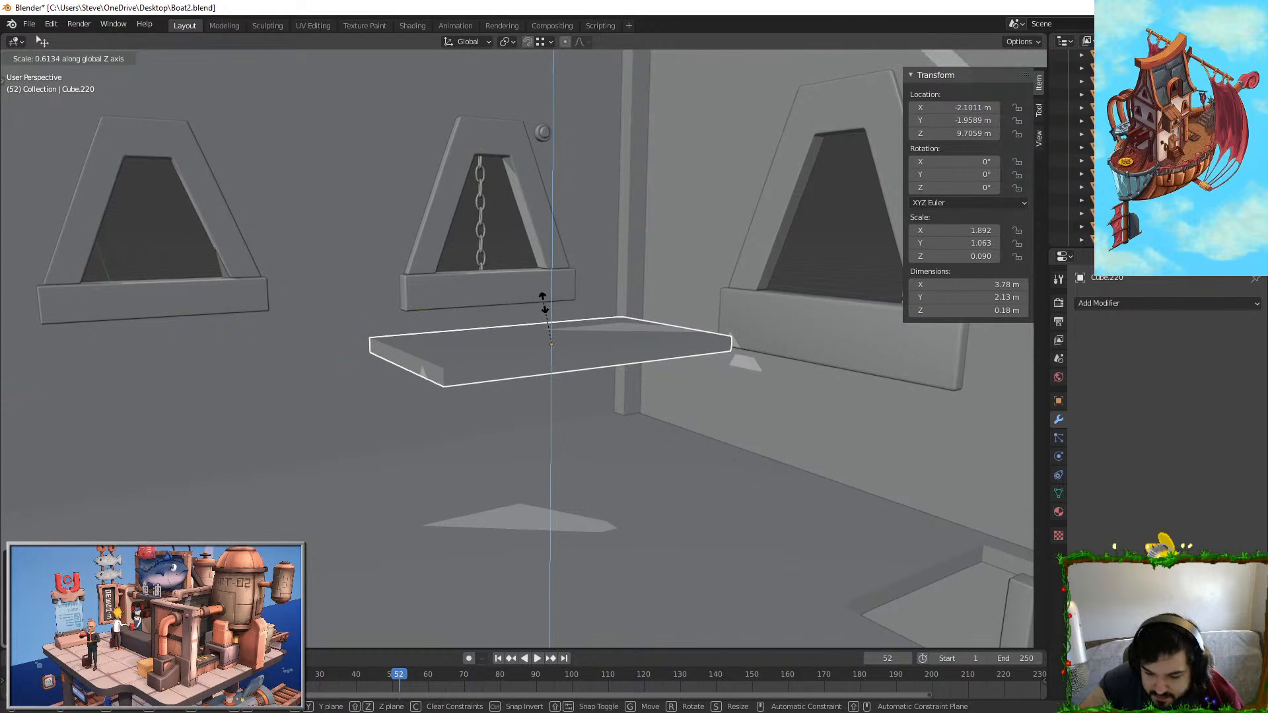
{"action": "left_click", "coordinate": [545, 298]}
{"action": "middle_click_drag", "start_coordinate": [545, 299], "coordinate": [614, 314]}
{"action": "scroll", "coordinate": [598, 318], "scroll_direction": "up", "scroll_amount": 3}
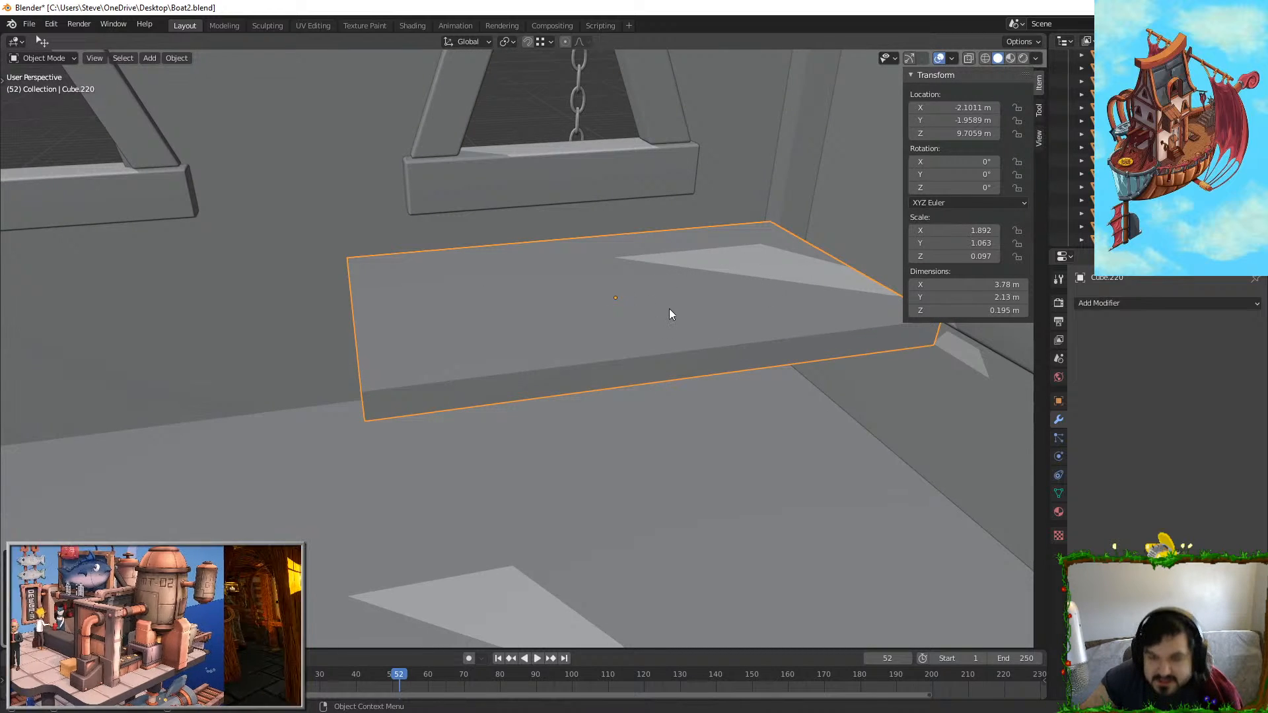
{"action": "key", "text": "Tab"}
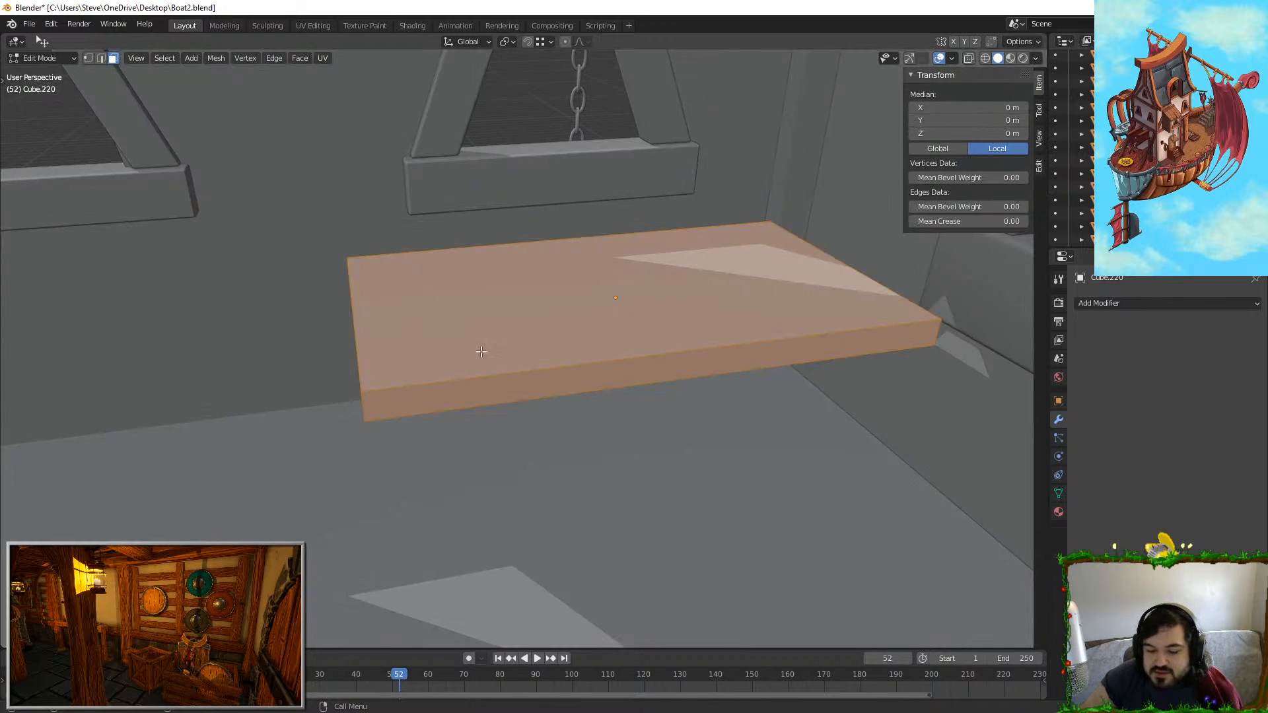
{"action": "key", "text": "ctrl+r"}
{"action": "scroll", "coordinate": [581, 244], "scroll_direction": "down", "scroll_amount": 6}
{"action": "left_click", "coordinate": [588, 231]}
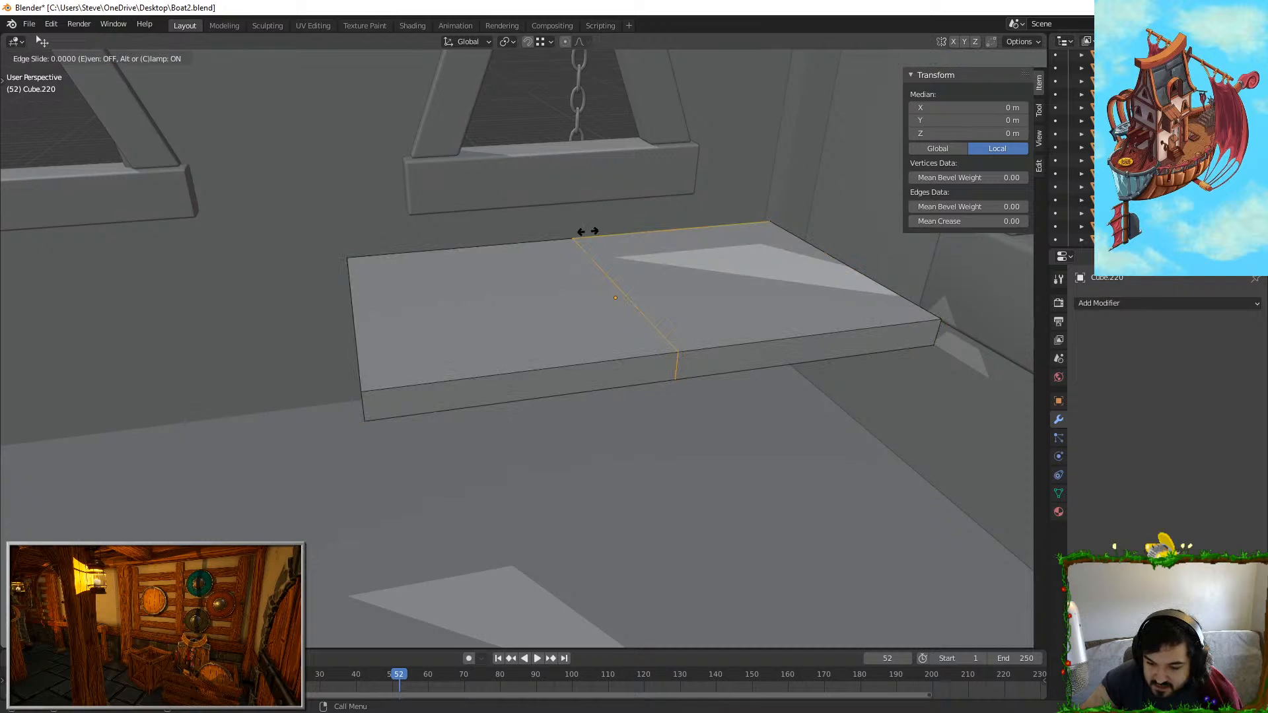
{"action": "right_click", "coordinate": [588, 231]}
{"action": "key", "text": "ctrl+z"}
Step: Add two loop cuts across the slab, spread them along X toward its short ends and bevel them 0.0539 m wide
{"action": "key", "text": "ctrl+r"}
{"action": "scroll", "coordinate": [597, 246], "scroll_direction": "up", "scroll_amount": 1}
{"action": "left_click", "coordinate": [608, 256]}
{"action": "right_click", "coordinate": [608, 257]}
{"action": "key", "text": "s"}
{"action": "key", "text": "x"}
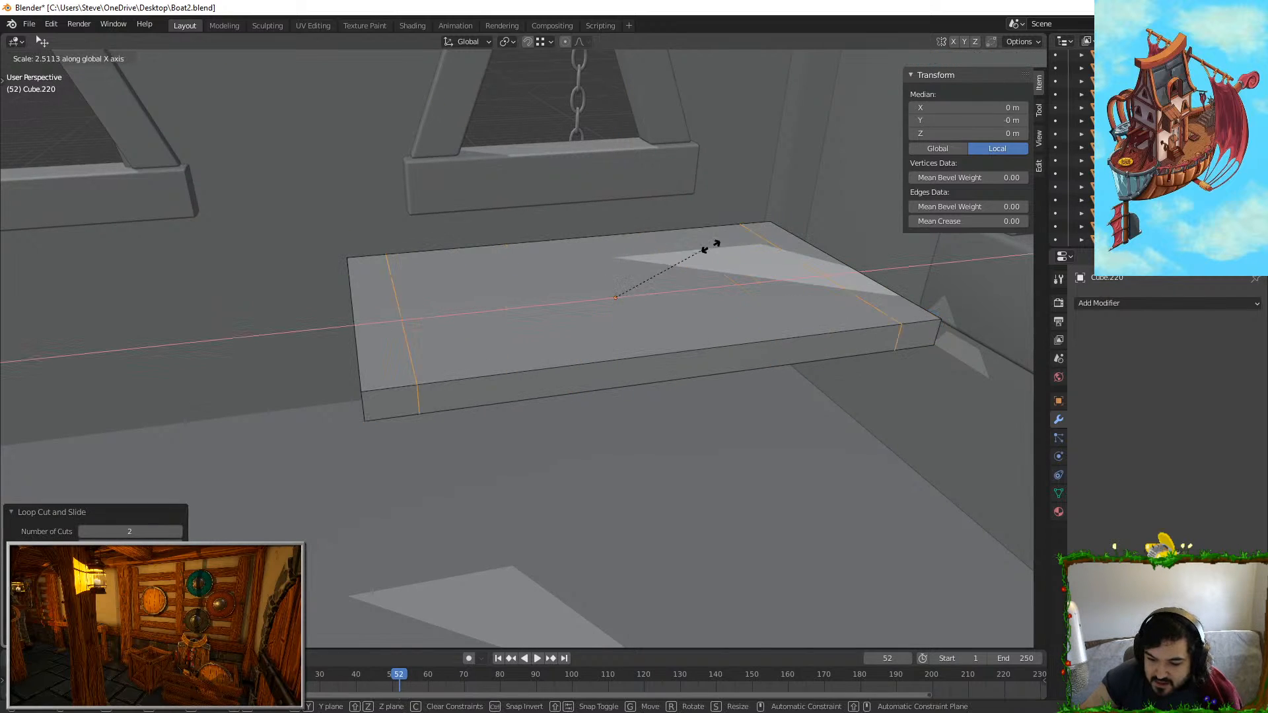
{"action": "left_click", "coordinate": [720, 253]}
{"action": "key", "text": "ctrl+b"}
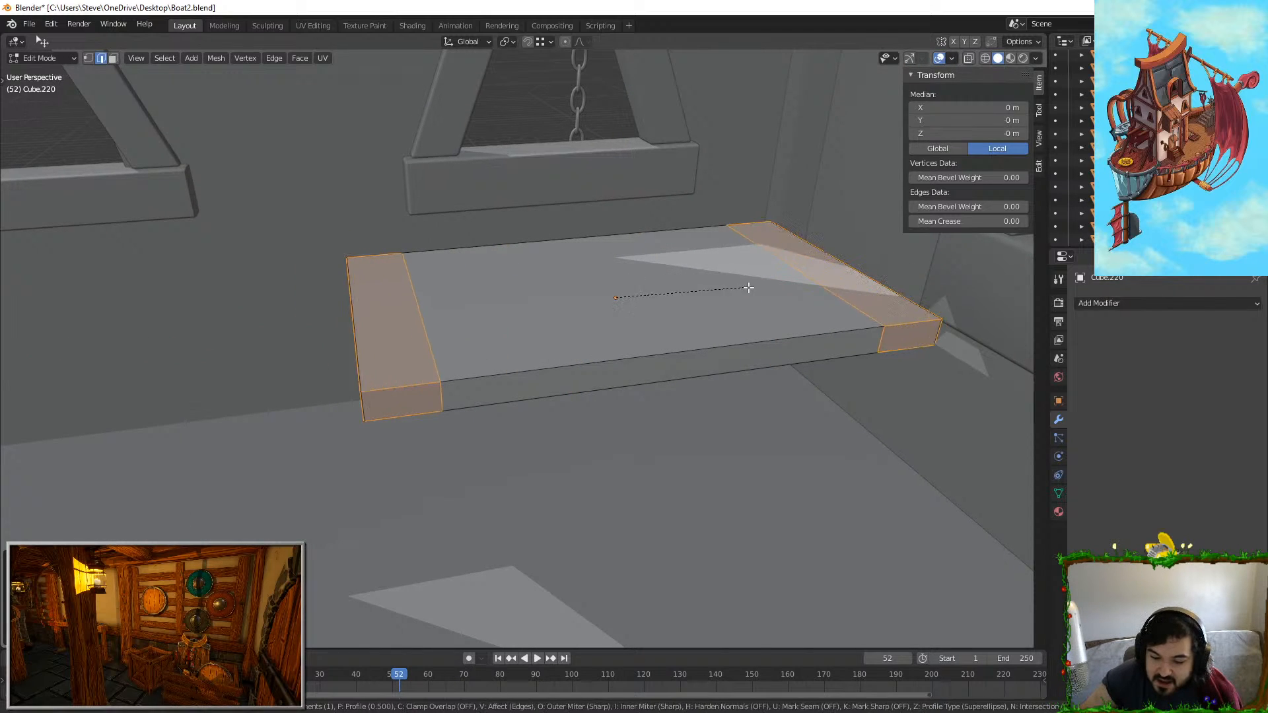
{"action": "left_click", "coordinate": [738, 291]}
Step: Add two lengthwise loop cuts to the slab, spread them along Y toward the long edges and bevel them 0.0969 m wide
{"action": "key", "text": "ctrl+r"}
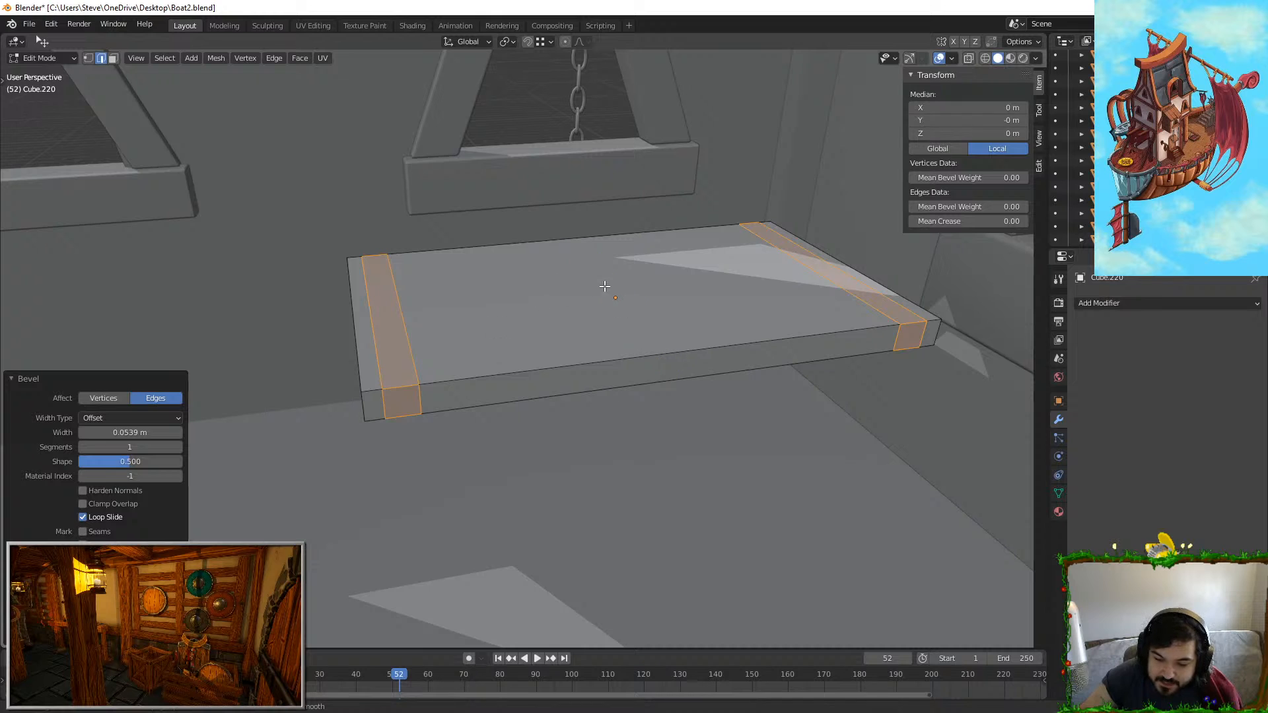
{"action": "left_click", "coordinate": [422, 326]}
{"action": "right_click", "coordinate": [423, 326]}
{"action": "middle_click_drag", "start_coordinate": [423, 326], "coordinate": [581, 343]}
{"action": "key", "text": "s"}
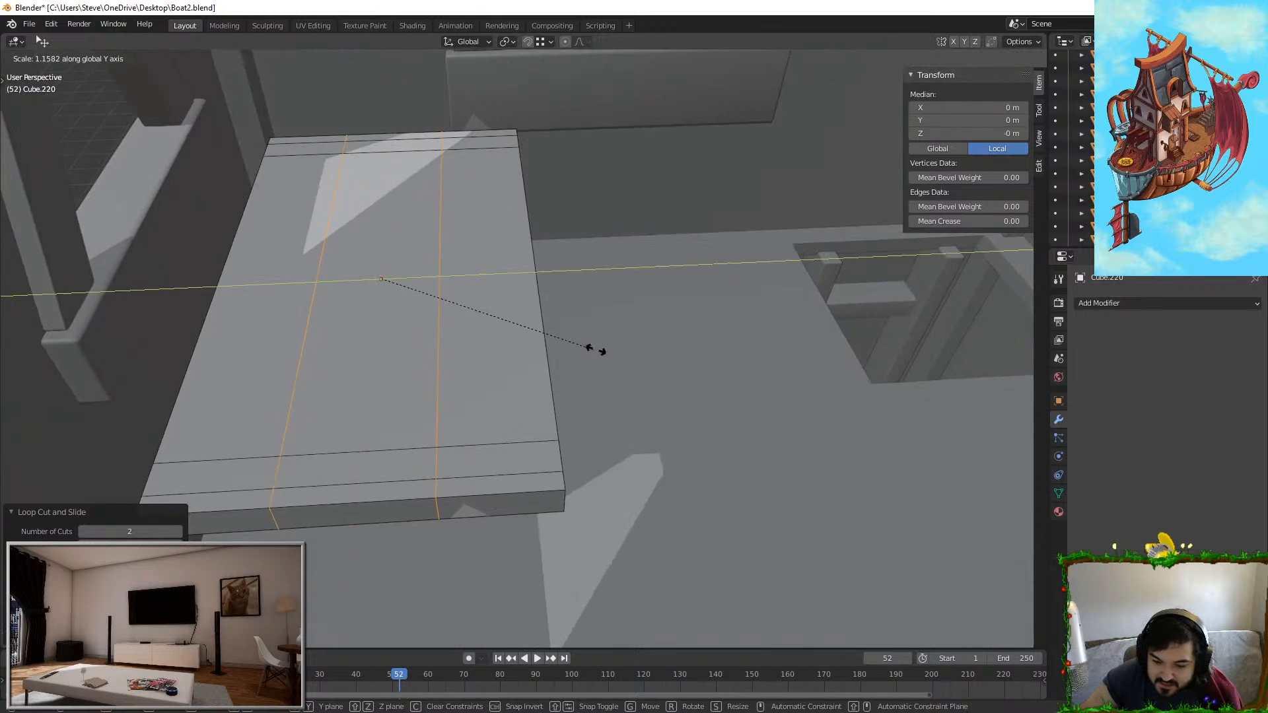
{"action": "key", "text": "y"}
{"action": "left_click", "coordinate": [863, 339]}
{"action": "key", "text": "ctrl+b"}
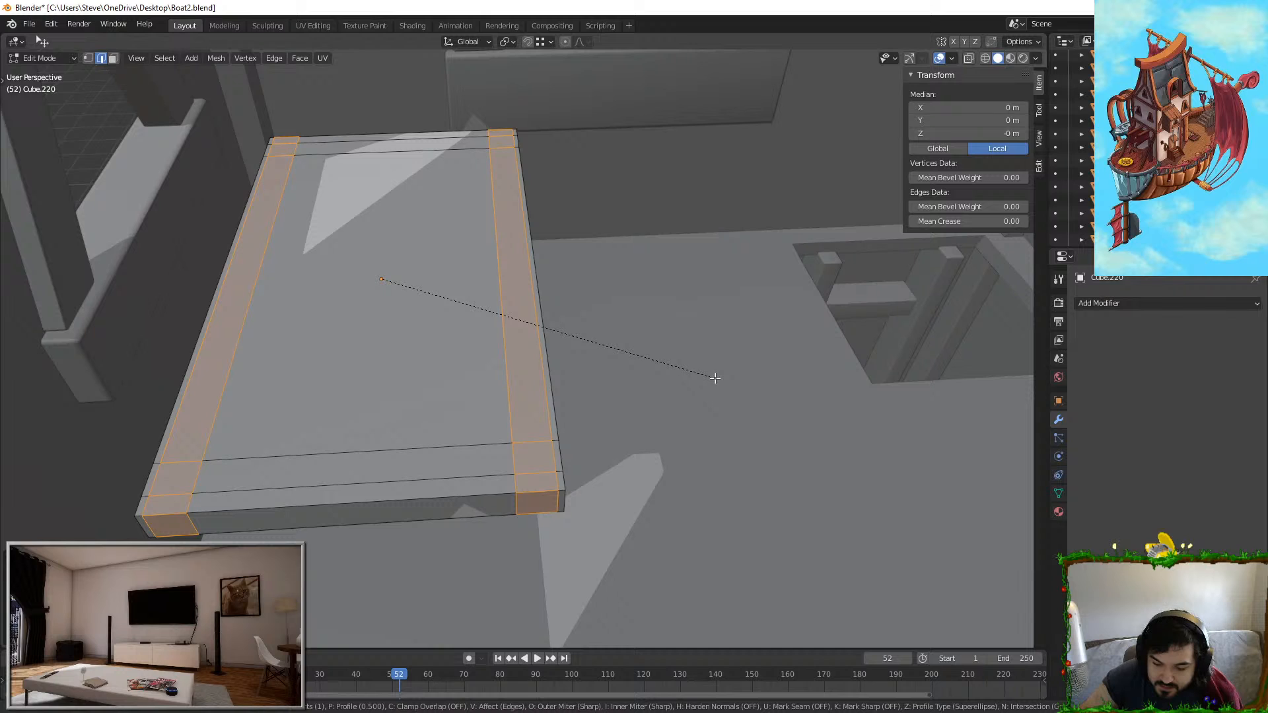
{"action": "left_click", "coordinate": [714, 378]}
Step: Select the crosswise edge loops near the slab's short ends and scale them outward along X by about 1.08
{"action": "middle_click_drag", "start_coordinate": [711, 377], "coordinate": [422, 310]}
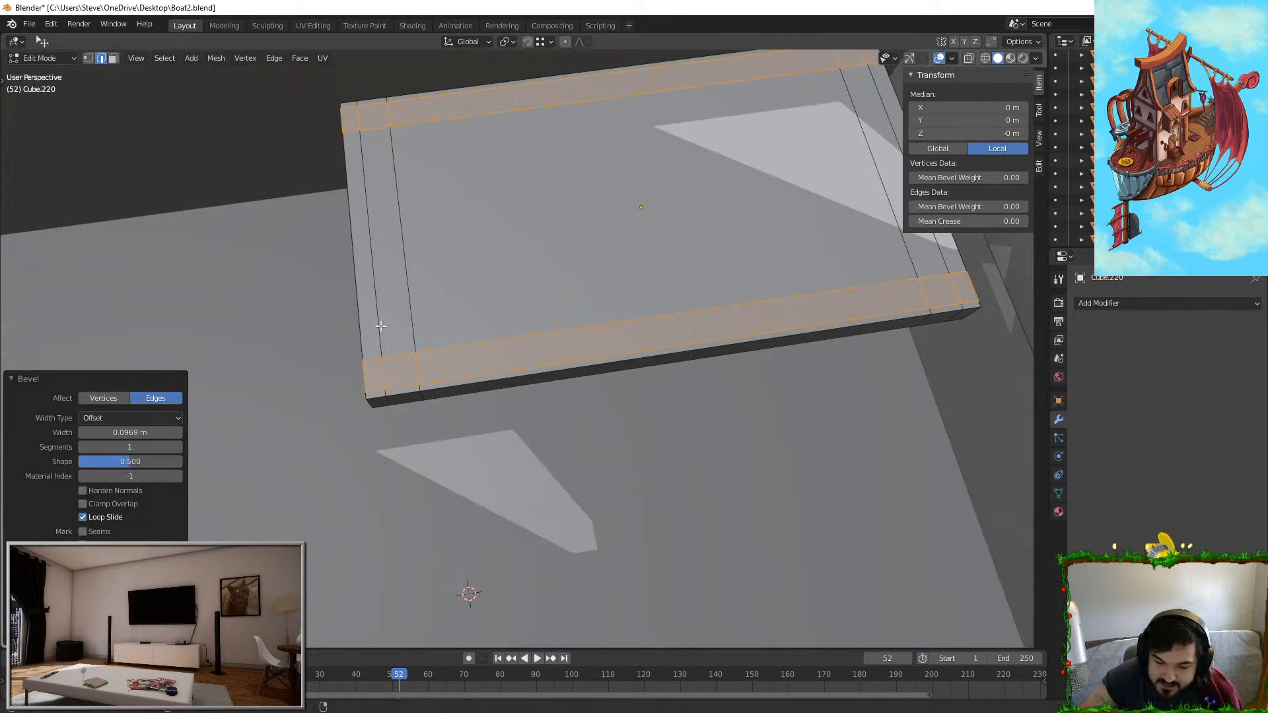
{"action": "left_click", "coordinate": [410, 303]}
{"action": "left_click", "coordinate": [409, 302], "text": "shift"}
{"action": "left_click", "coordinate": [864, 142], "text": "shift"}
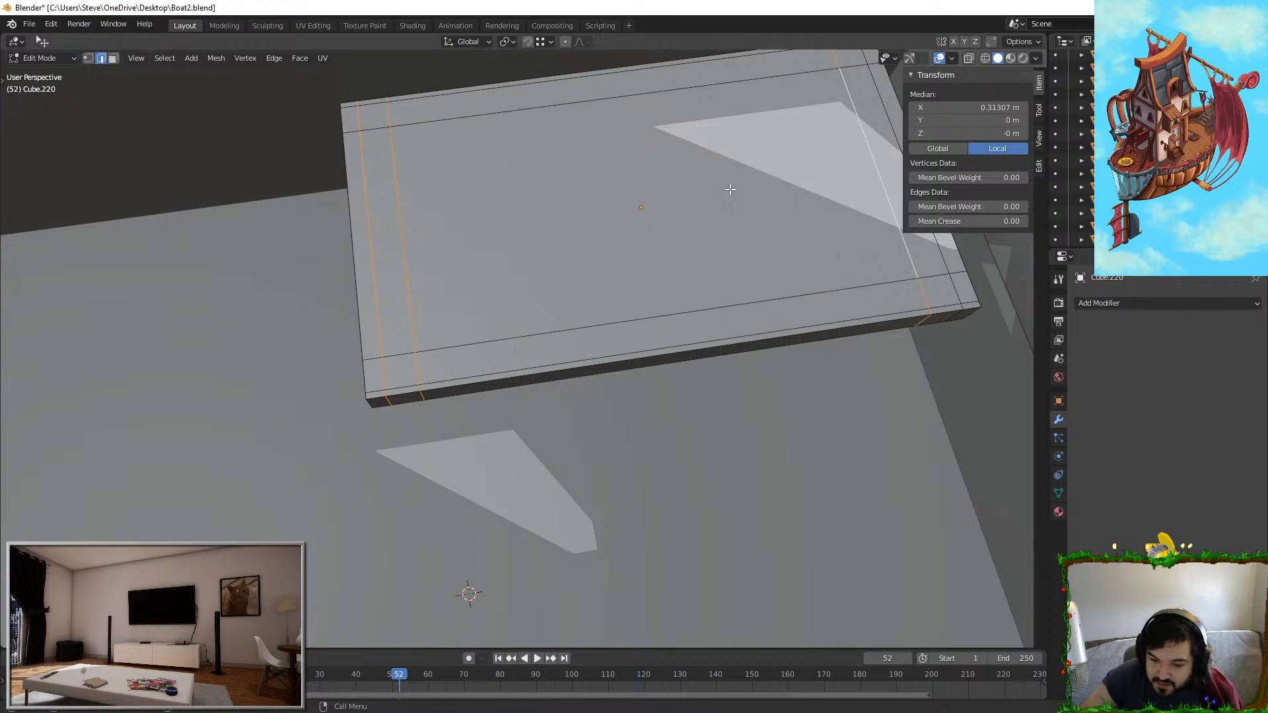
{"action": "key", "text": "s"}
{"action": "key", "text": "x"}
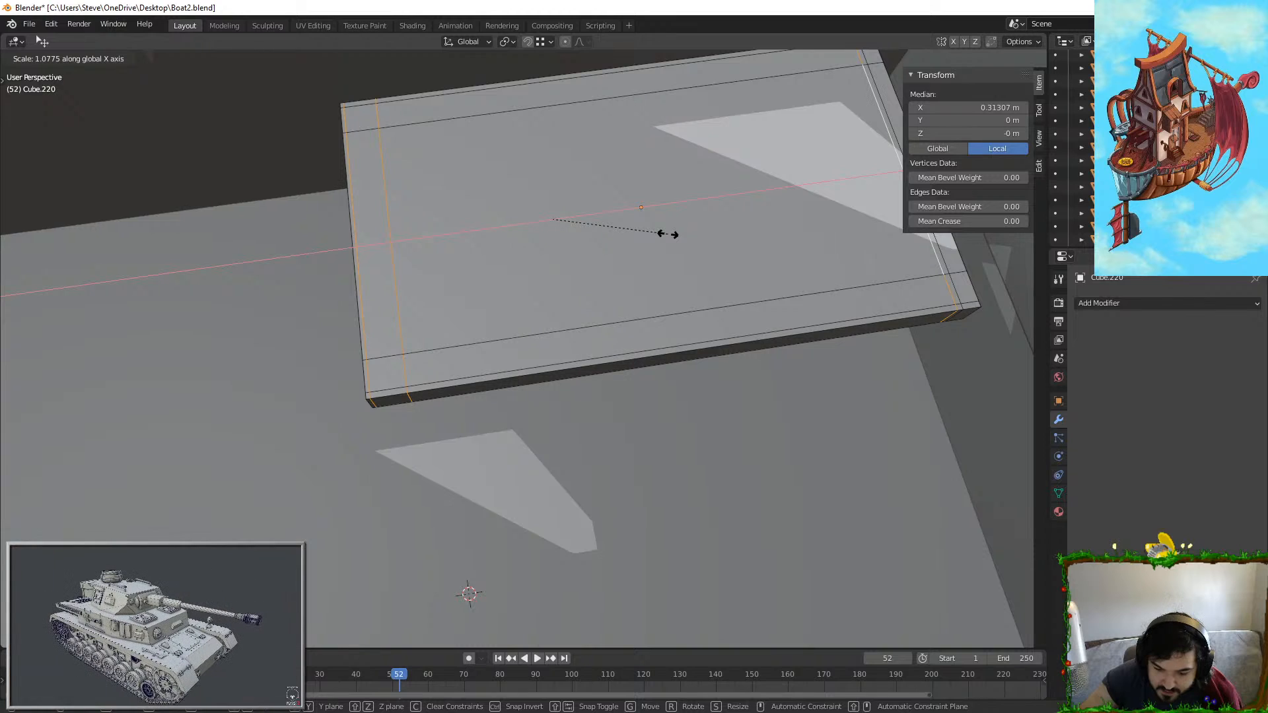
{"action": "left_click", "coordinate": [666, 234]}
{"action": "middle_click_drag", "start_coordinate": [623, 255], "coordinate": [458, 272]}
Step: Select the small corner faces on the slab's underside
{"action": "key", "text": "3"}
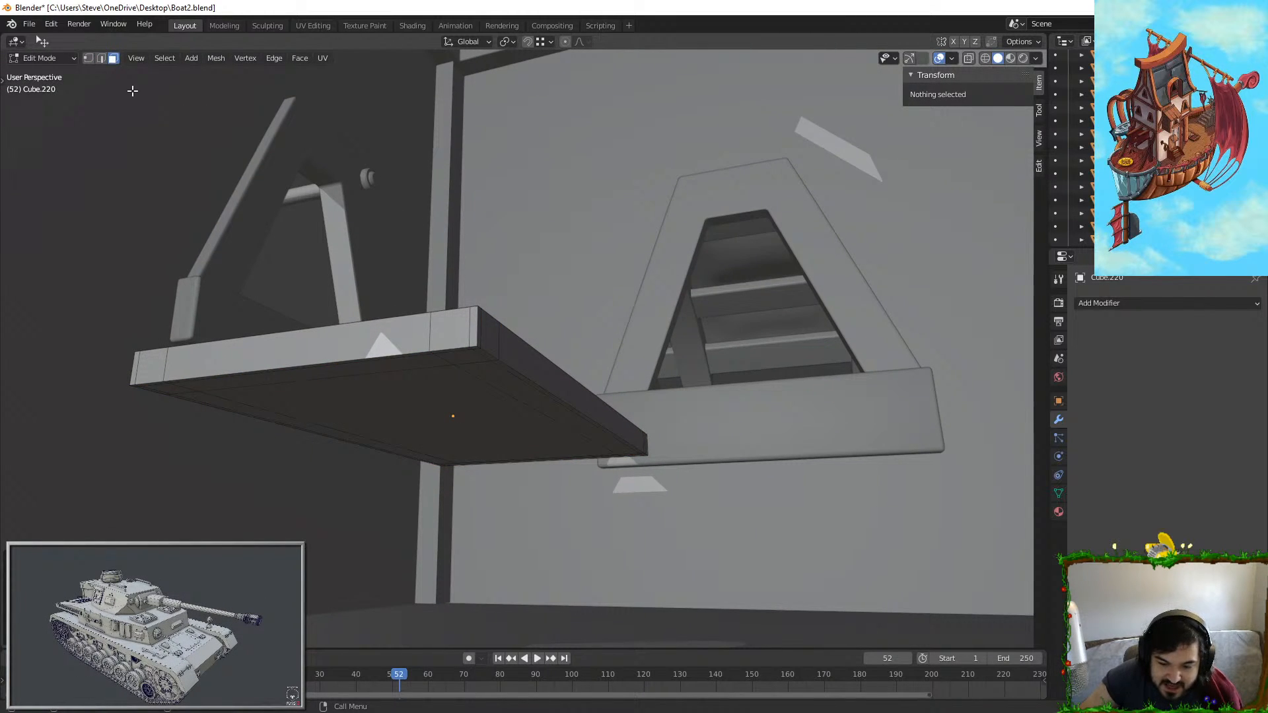
{"action": "left_click", "coordinate": [464, 357]}
{"action": "left_click", "coordinate": [169, 391], "text": "shift"}
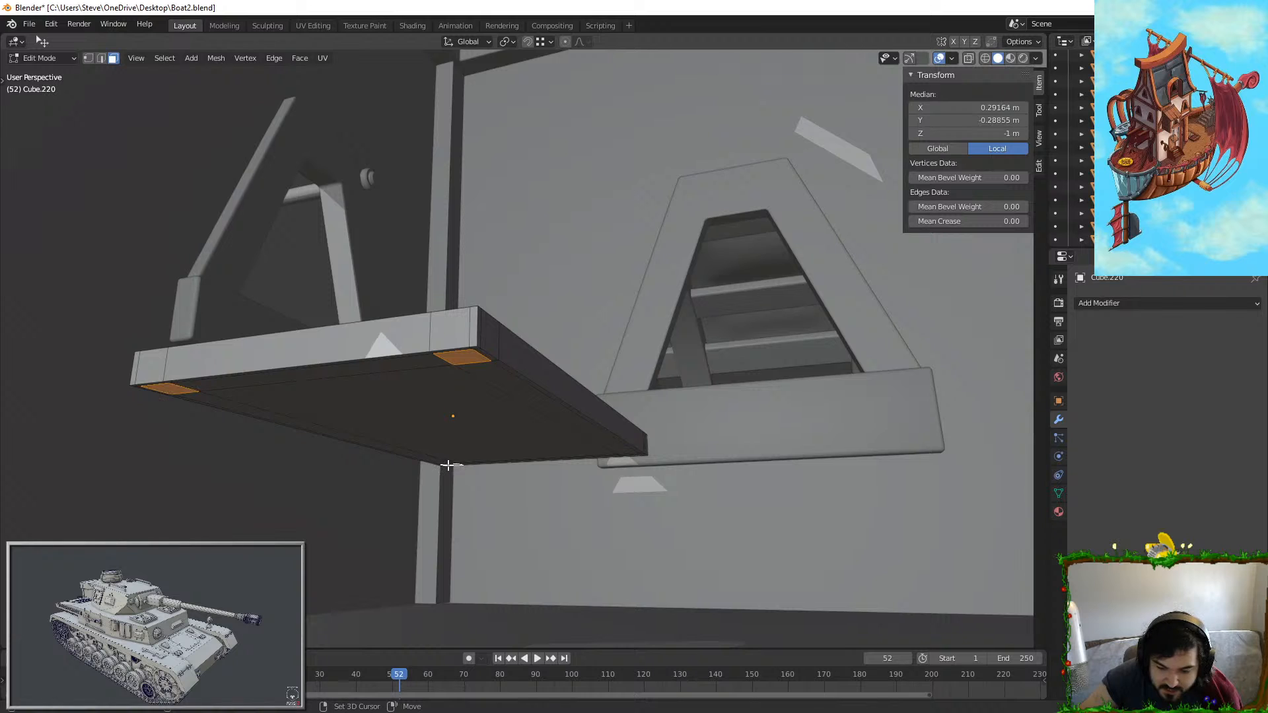
{"action": "middle_click_drag", "start_coordinate": [640, 470], "coordinate": [455, 277]}
{"action": "middle_click_drag", "start_coordinate": [609, 300], "coordinate": [410, 286], "text": "shift"}
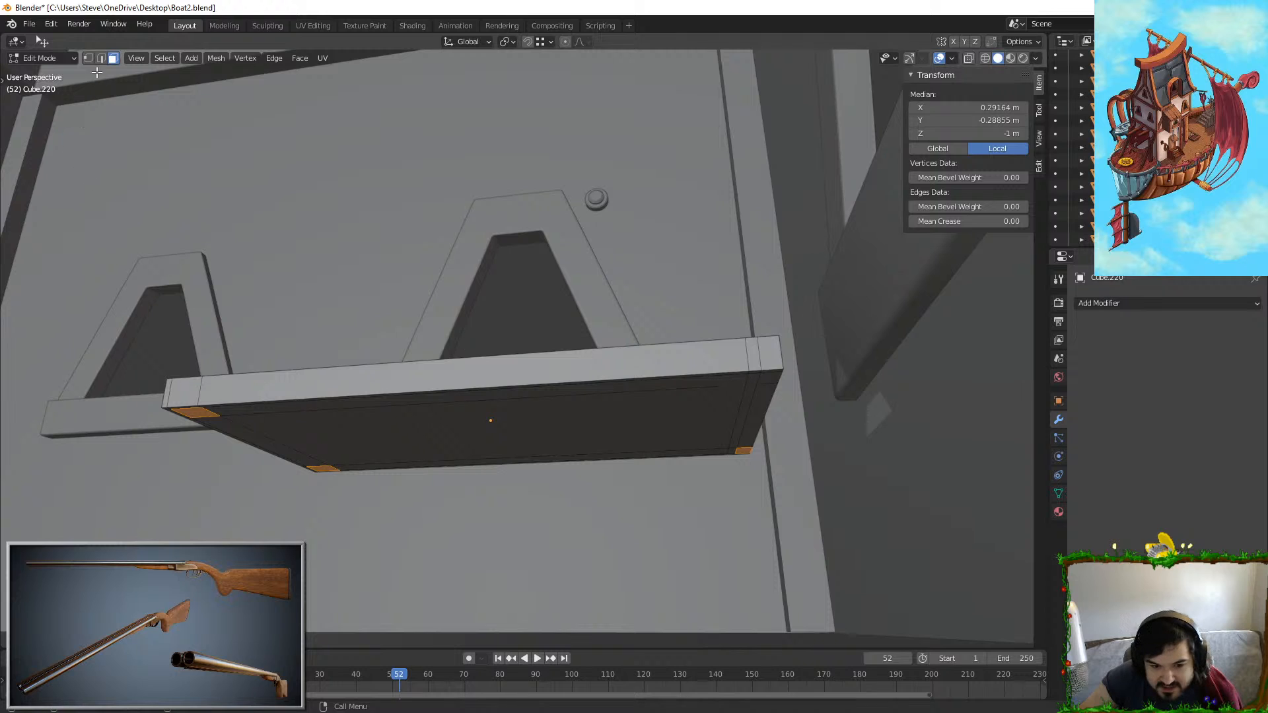
Step: Move the inner edge loop at one short end of the slab about 0.1 m along X, away from that end
{"action": "left_click", "coordinate": [102, 59]}
{"action": "left_click", "coordinate": [745, 397], "text": "alt"}
{"action": "key", "text": "g"}
{"action": "key", "text": "x"}
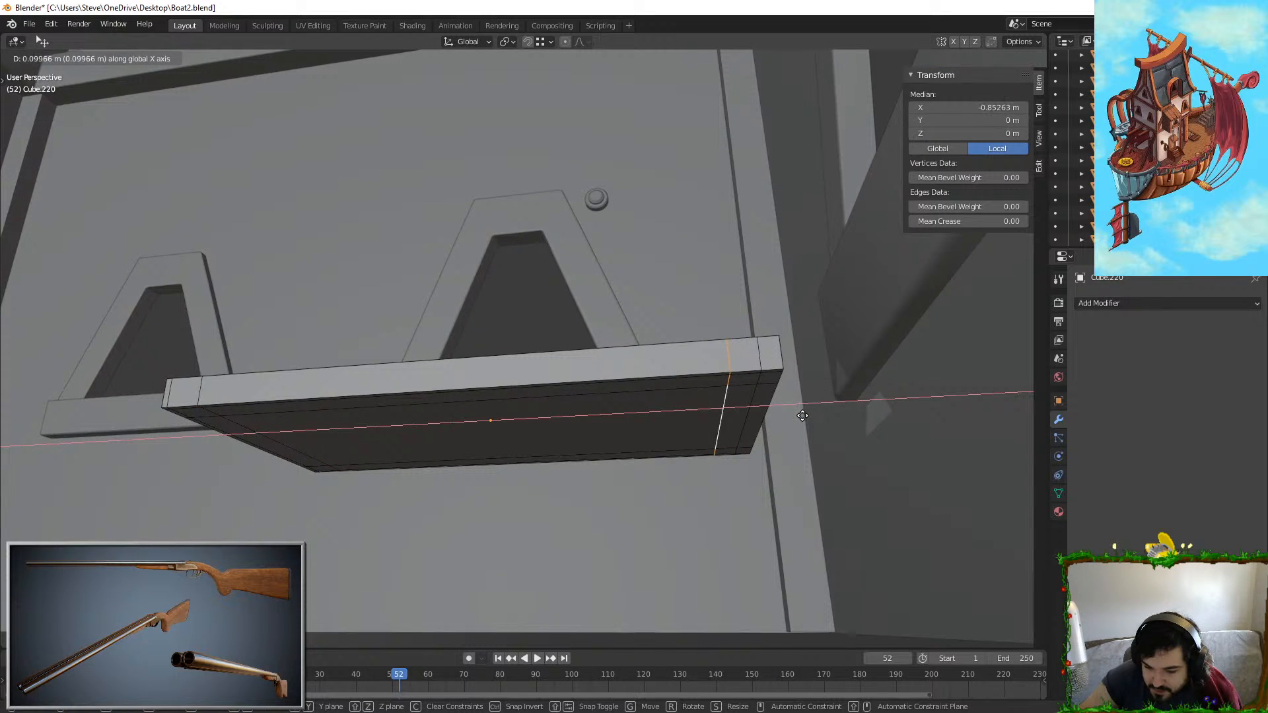
{"action": "left_click", "coordinate": [798, 414]}
Step: Select both edge loops at that short end and move them about 0.06 m outward along X
{"action": "left_click", "coordinate": [749, 395], "text": "shift"}
{"action": "key", "text": "g"}
{"action": "key", "text": "x"}
{"action": "right_click", "coordinate": [817, 395]}
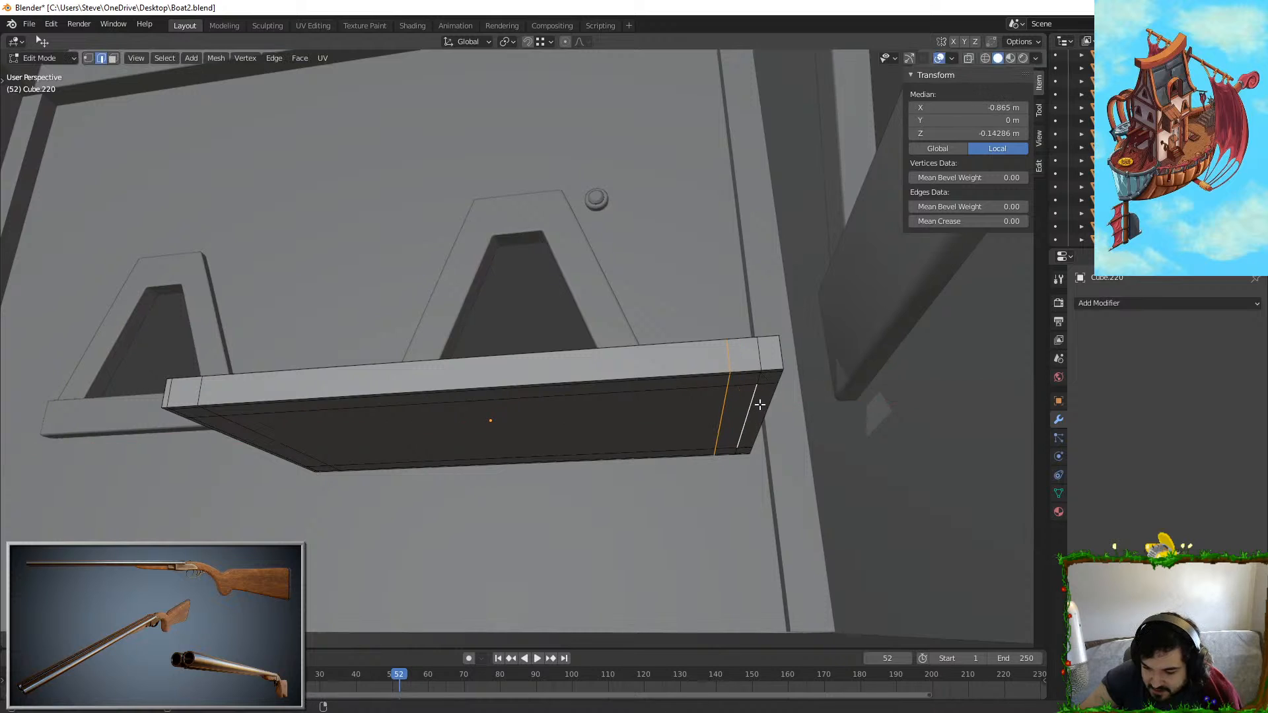
{"action": "left_click", "coordinate": [759, 402], "text": "alt+shift"}
{"action": "left_click", "coordinate": [759, 397], "text": "alt+shift"}
{"action": "key", "text": "g"}
{"action": "key", "text": "x"}
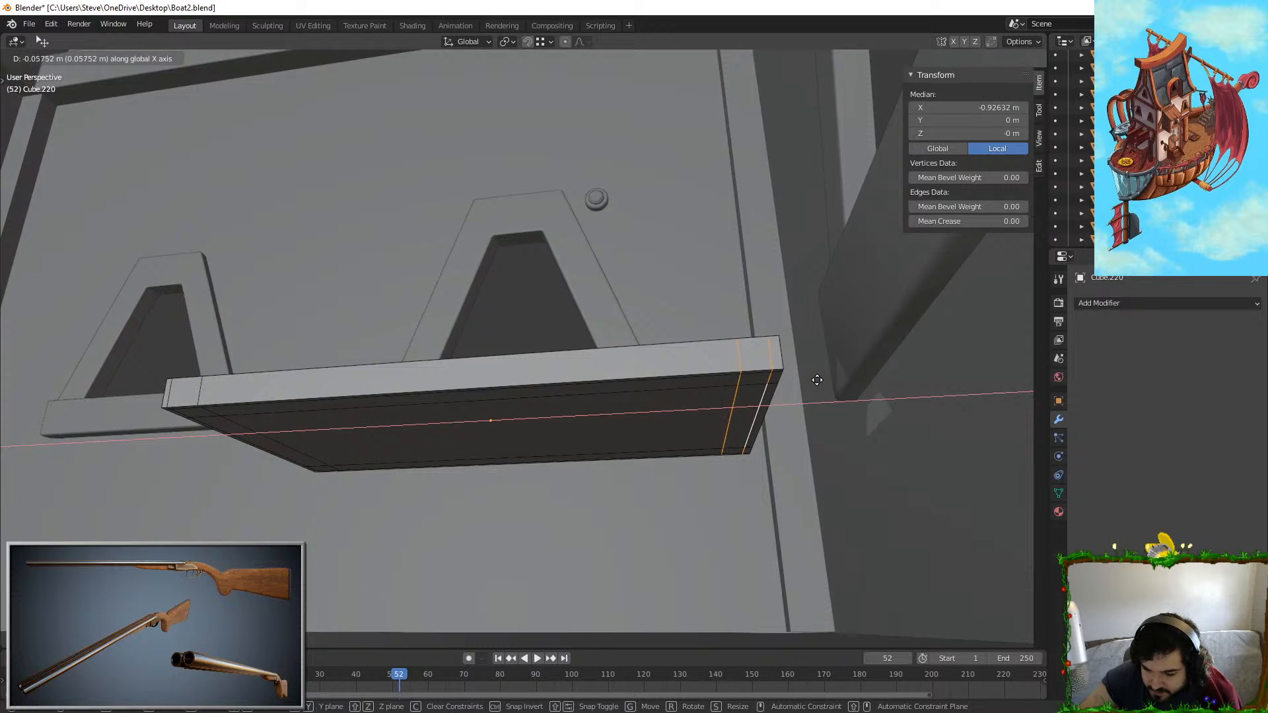
{"action": "left_click", "coordinate": [819, 378]}
Step: Select the four corner faces on the slab's underside and extrude them downward into table legs
{"action": "left_click", "coordinate": [372, 188]}
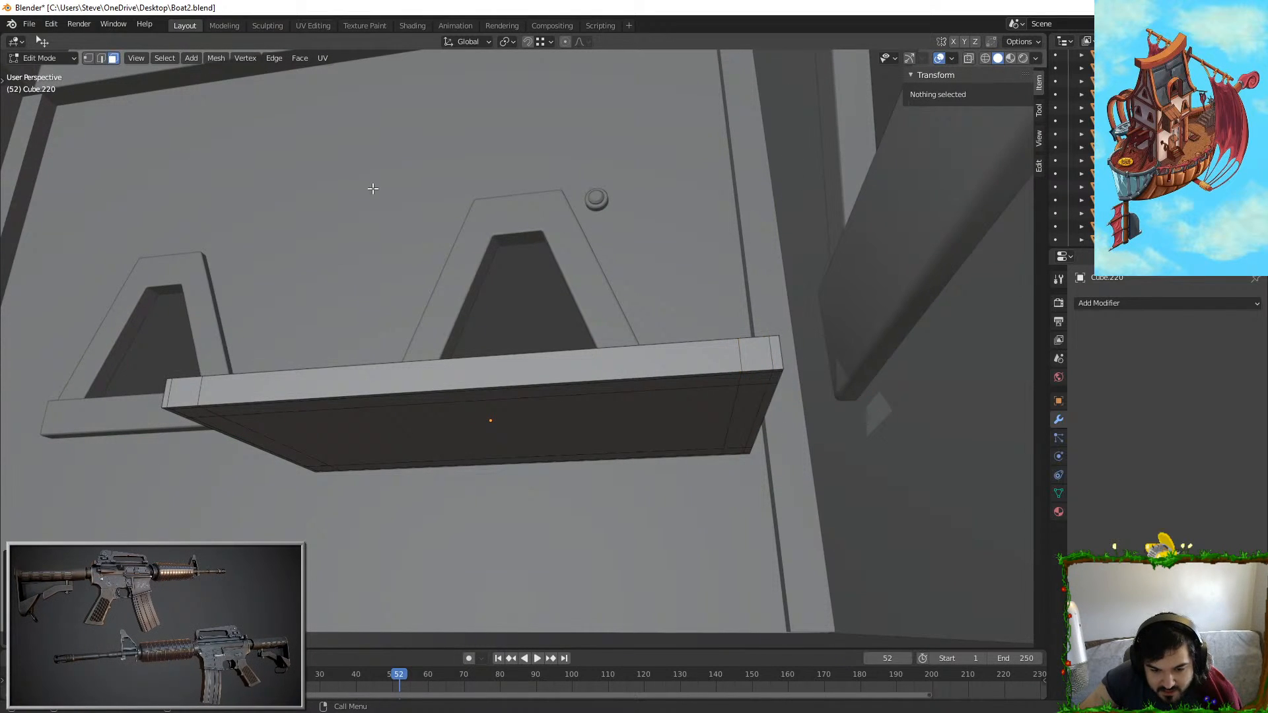
{"action": "left_click", "coordinate": [760, 375]}
{"action": "left_click", "coordinate": [736, 449], "text": "shift"}
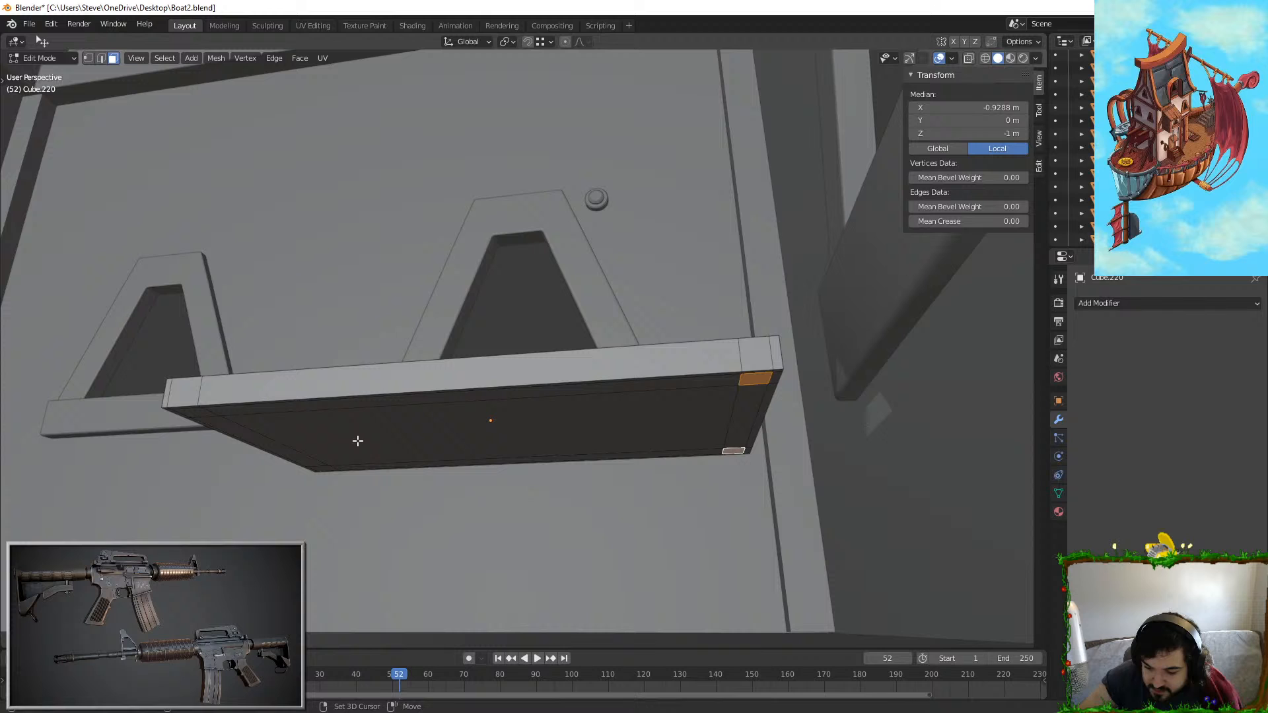
{"action": "left_click", "coordinate": [212, 414], "text": "shift"}
{"action": "left_click", "coordinate": [321, 468], "text": "shift"}
{"action": "middle_click_drag", "start_coordinate": [321, 468], "coordinate": [762, 284]}
{"action": "key", "text": "e"}
{"action": "left_click", "coordinate": [574, 416]}
Step: Adjust the leg ends along Z so the whole table is about 1.49 m high
{"action": "key", "text": "g"}
{"action": "key", "text": "z"}
{"action": "right_click", "coordinate": [620, 447]}
{"action": "key", "text": "g"}
{"action": "key", "text": "z"}
{"action": "left_click", "coordinate": [624, 423]}
{"action": "key", "text": "Tab"}
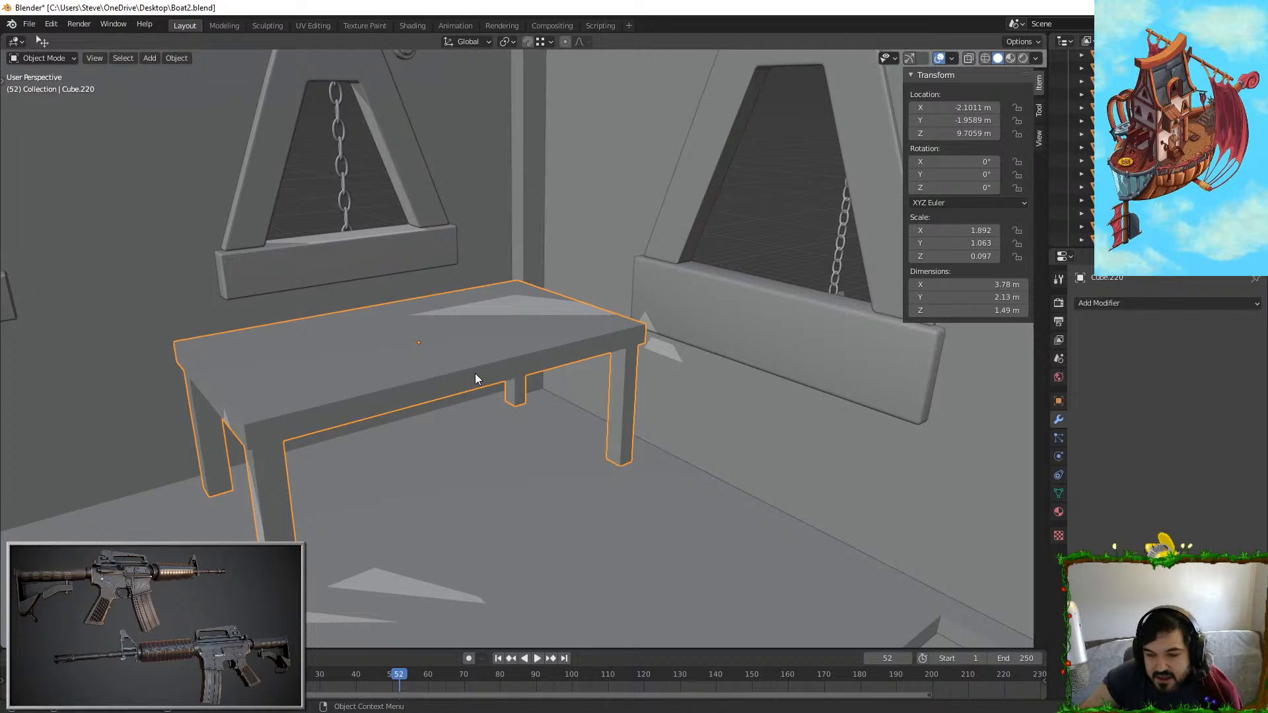
Step: Undo the leg extrusion, loop moves and bevels back to the first two evenly spaced cuts across the slab
{"action": "key", "text": "Tab"}
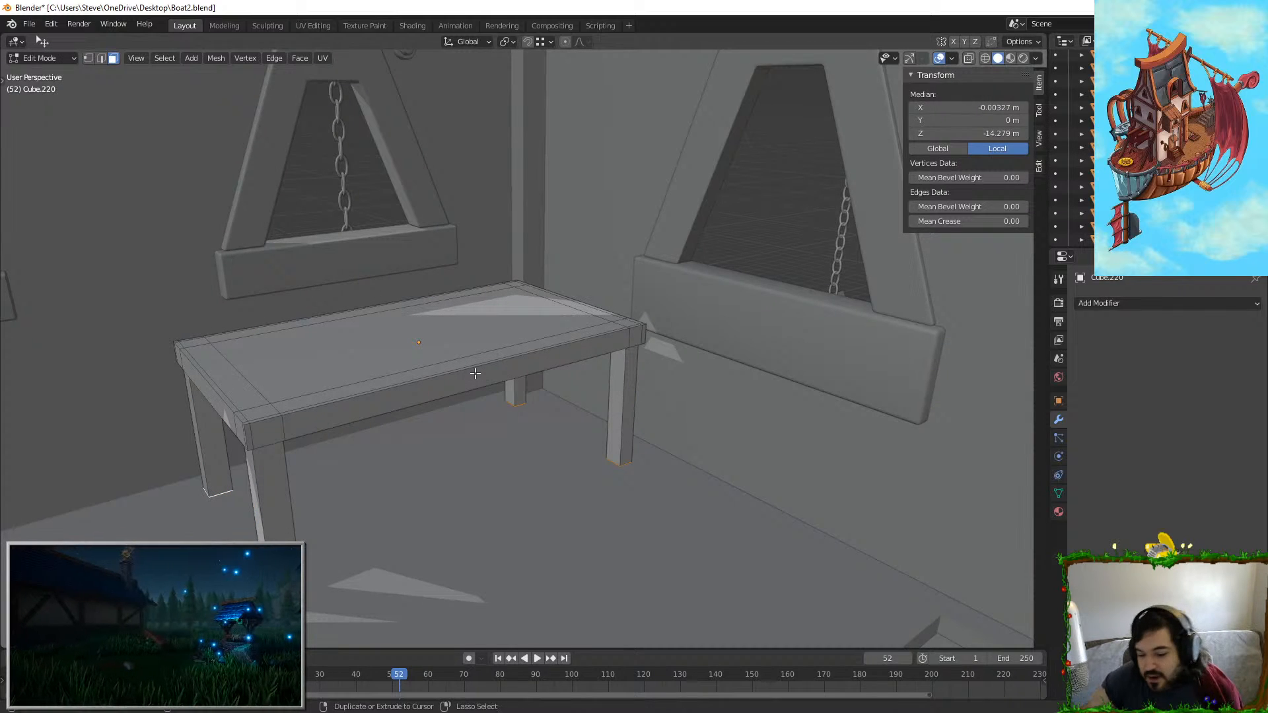
{"action": "key", "text": "Tab"}
{"action": "key", "text": "Tab"}
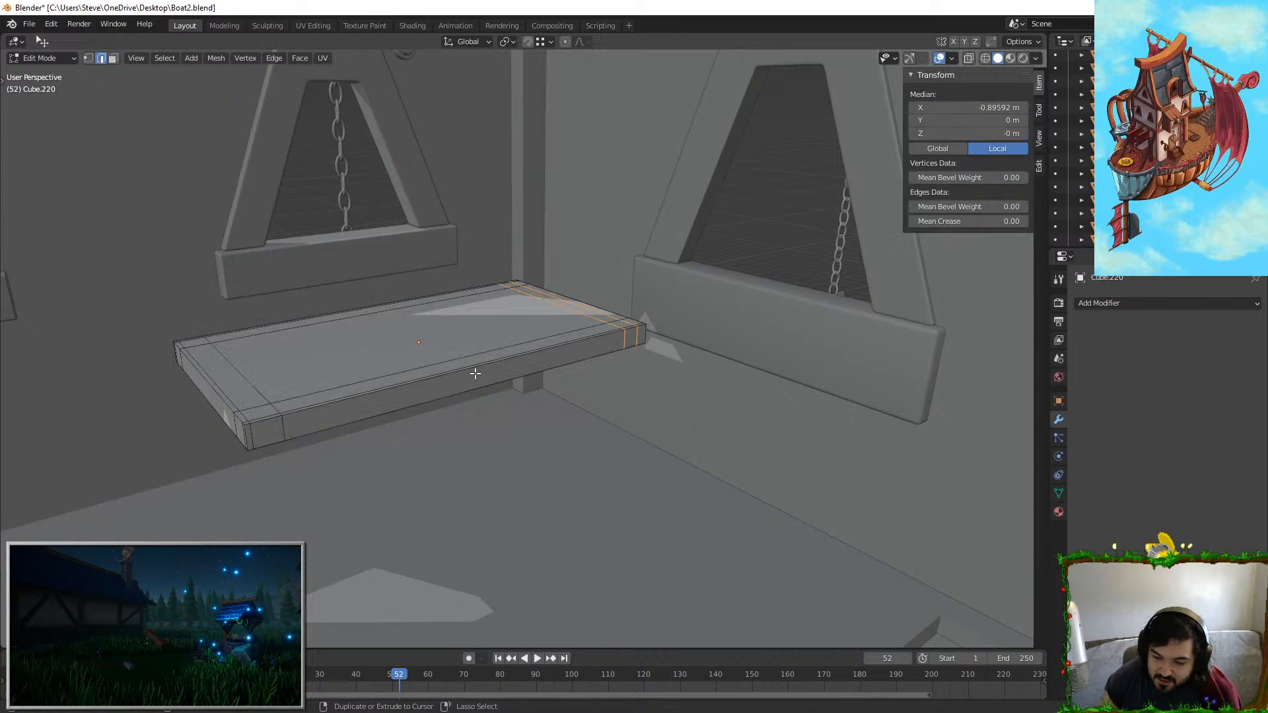
{"action": "key", "text": "ctrl+z"}
{"action": "key", "text": "ctrl+z"}
{"action": "key", "text": "ctrl+z"}
{"action": "key", "text": "ctrl+z"}
{"action": "key", "text": "ctrl+z"}
{"action": "key", "text": "ctrl+z"}
{"action": "key", "text": "ctrl+z"}
{"action": "key", "text": "ctrl+z"}
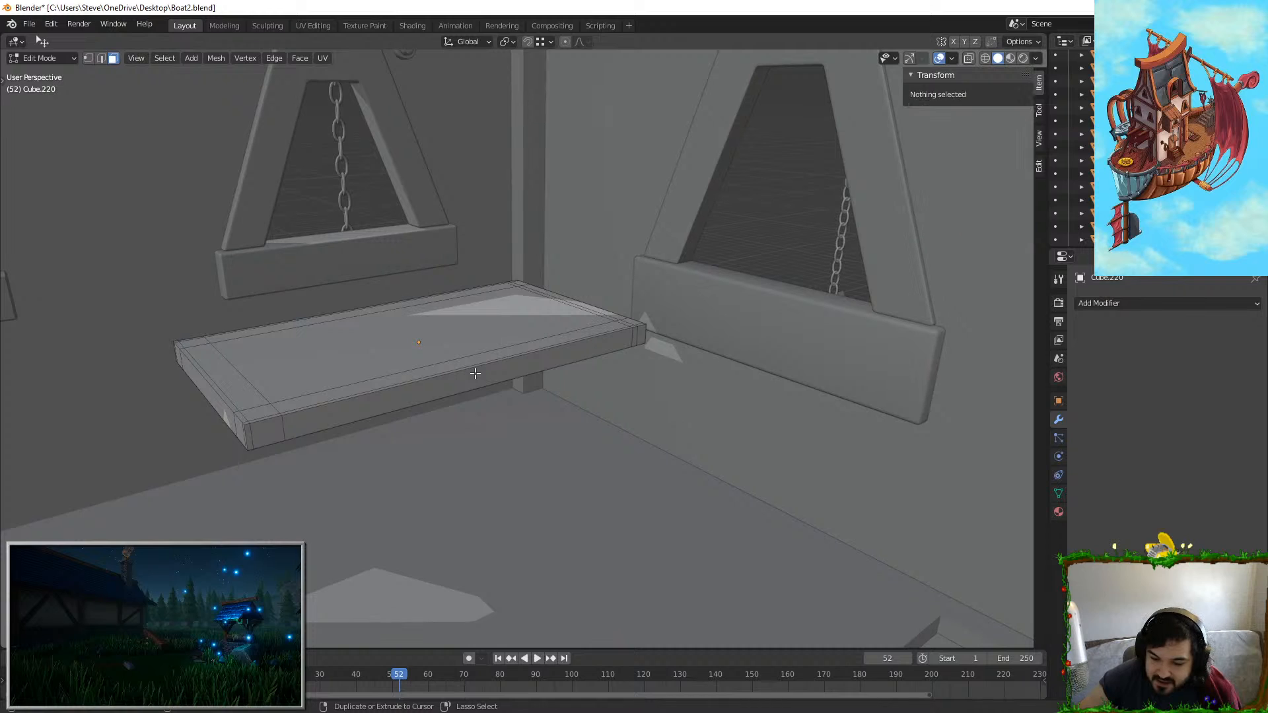
{"action": "key", "text": "ctrl+z"}
{"action": "key", "text": "ctrl+z"}
{"action": "key", "text": "ctrl+z"}
{"action": "key", "text": "ctrl+z"}
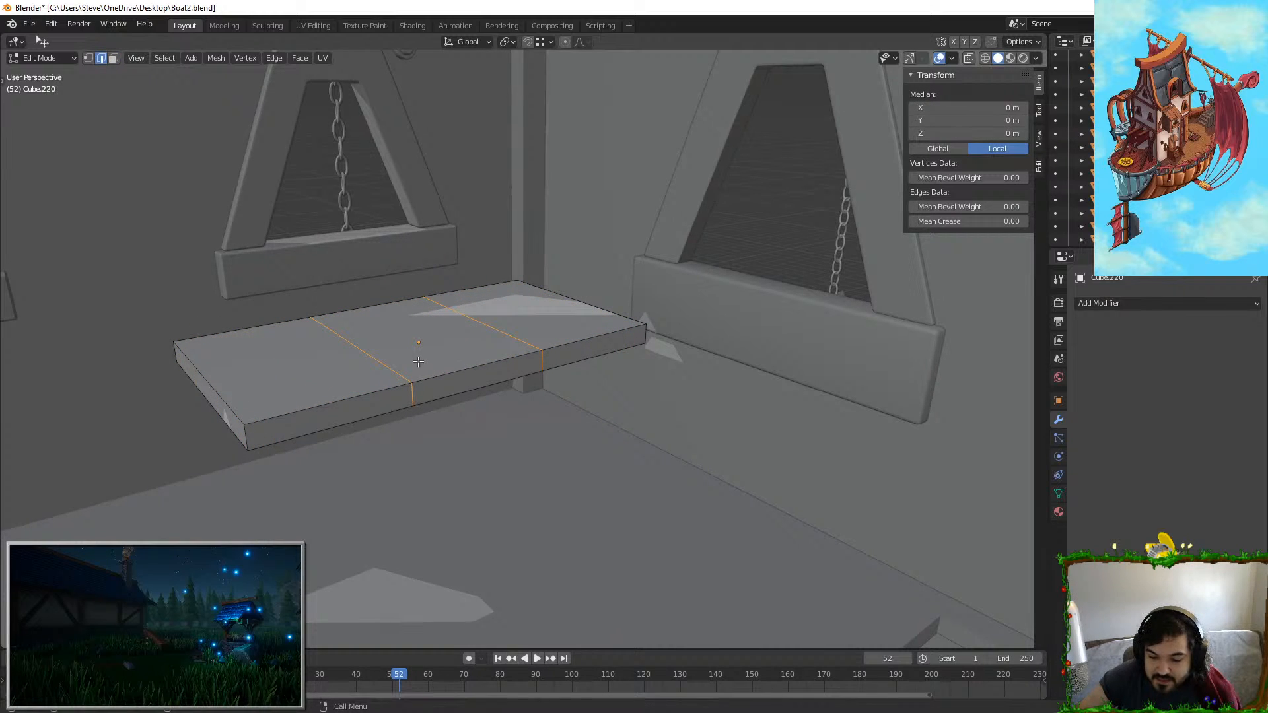
Step: Delete the two remaining edge loops from the slab and return to Object Mode
{"action": "scroll", "coordinate": [512, 346], "scroll_direction": "down", "scroll_amount": 3}
{"action": "scroll", "coordinate": [512, 345], "scroll_direction": "up", "scroll_amount": 5}
{"action": "key", "text": "F3"}
{"action": "type", "text": "delete e"}
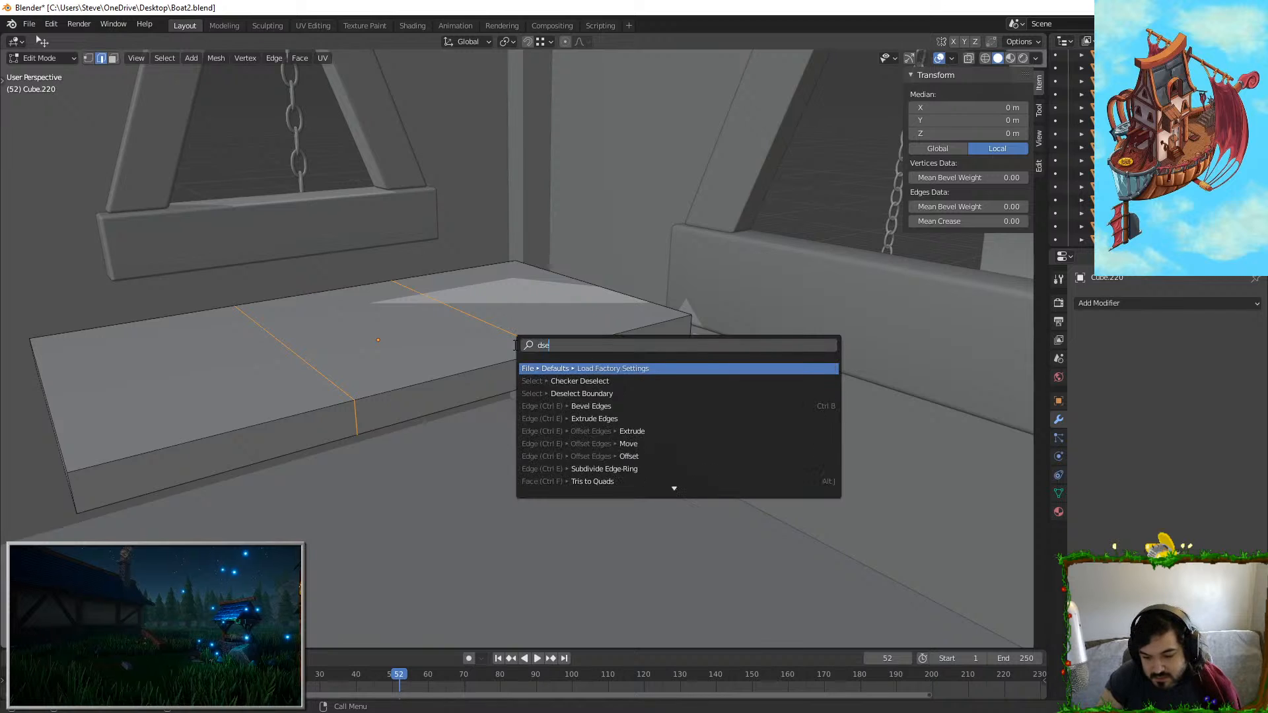
{"action": "type", "text": "dge l"}
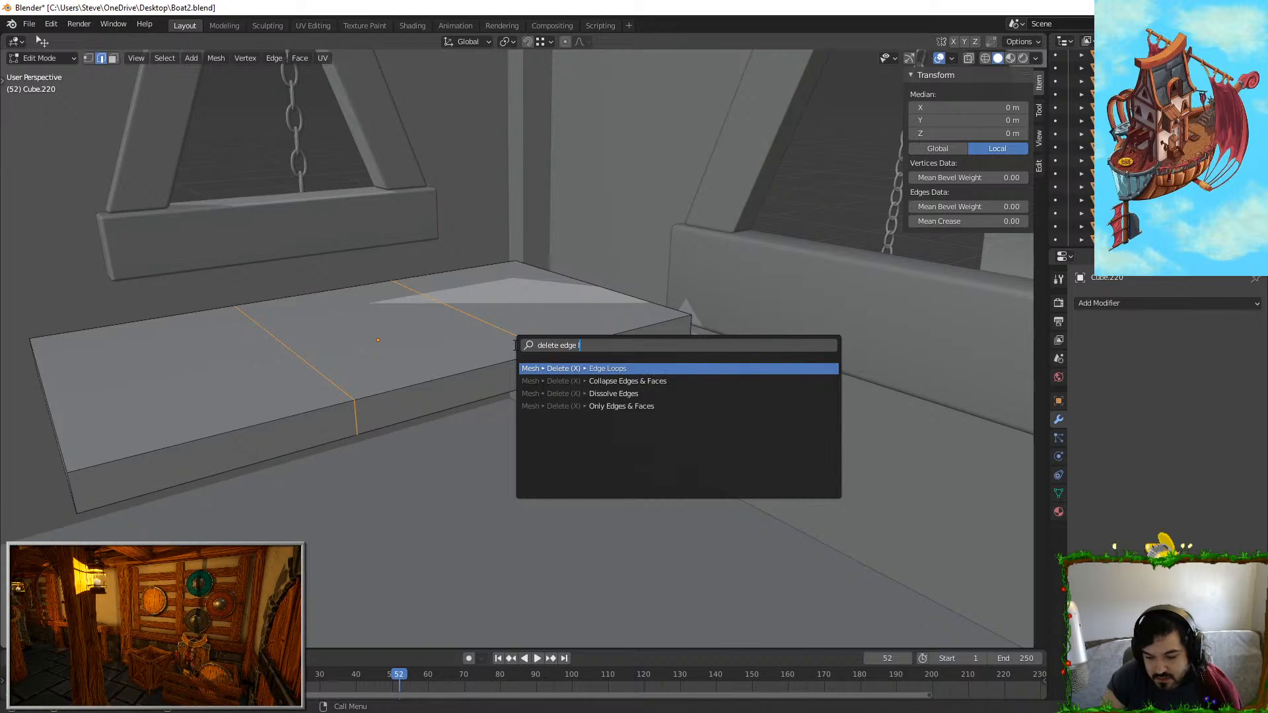
{"action": "key", "text": "Return"}
{"action": "key", "text": "Tab"}
Step: Duplicate the slab in place and narrow the copy horizontally to about 0.34 × 0.33 m for a table leg
{"action": "middle_click_drag", "start_coordinate": [513, 345], "coordinate": [510, 381]}
{"action": "scroll", "coordinate": [510, 382], "scroll_direction": "down", "scroll_amount": 2}
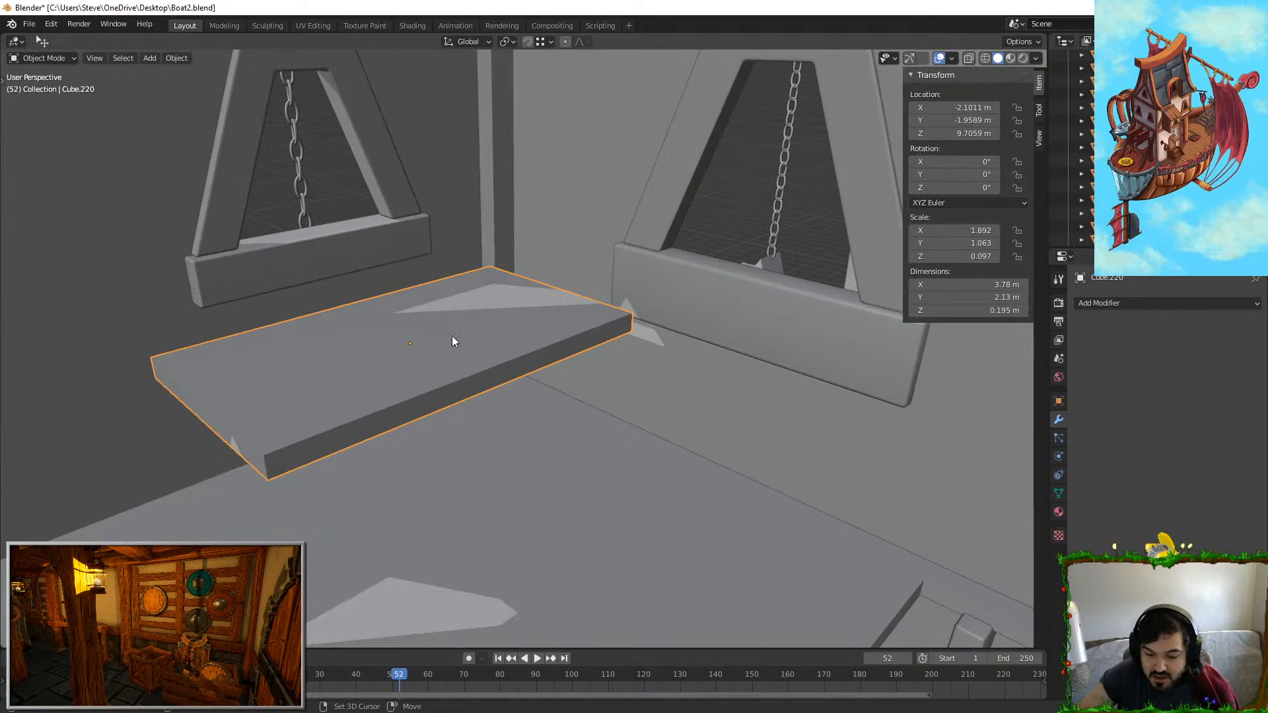
{"action": "middle_click_drag", "start_coordinate": [452, 335], "coordinate": [532, 326]}
{"action": "key", "text": "shift+d"}
{"action": "right_click", "coordinate": [532, 327]}
{"action": "key", "text": "s"}
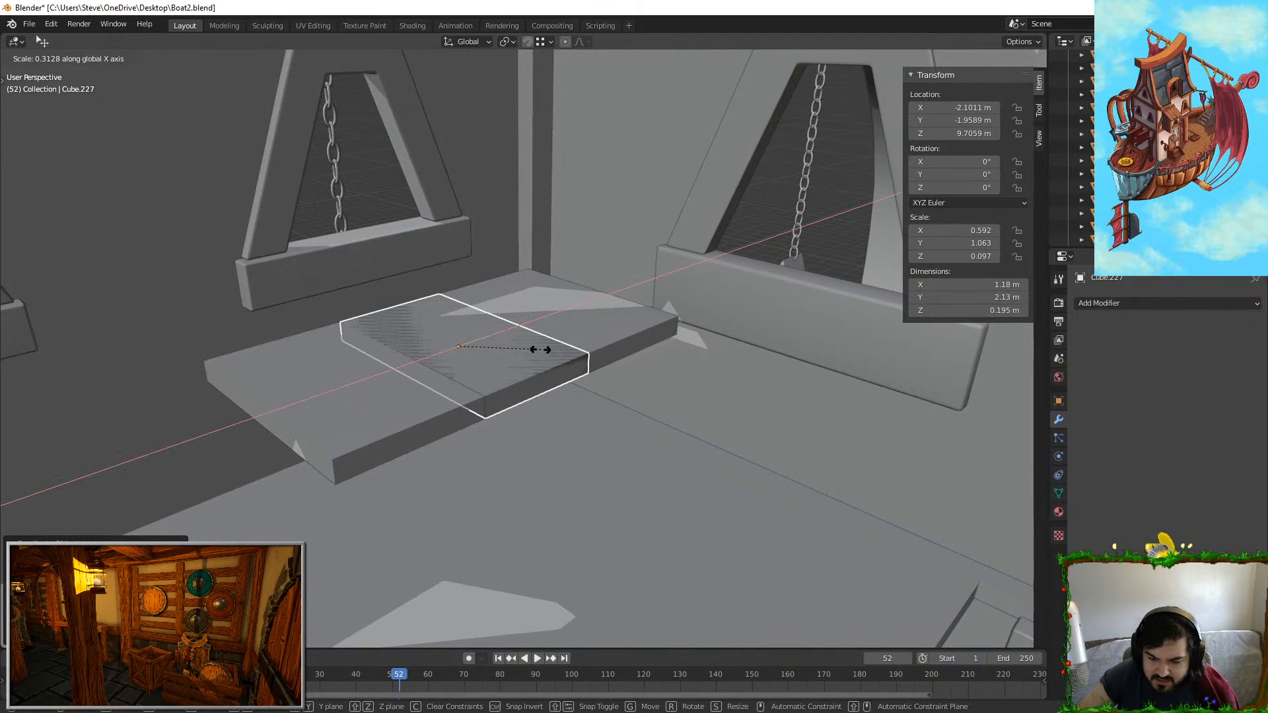
{"action": "key", "text": "y"}
{"action": "left_click", "coordinate": [476, 351]}
Step: Stretch the copy along Z into a post and scale it down to about 0.205 × 0.198 × 1.55 m
{"action": "key", "text": "s"}
{"action": "key", "text": "z"}
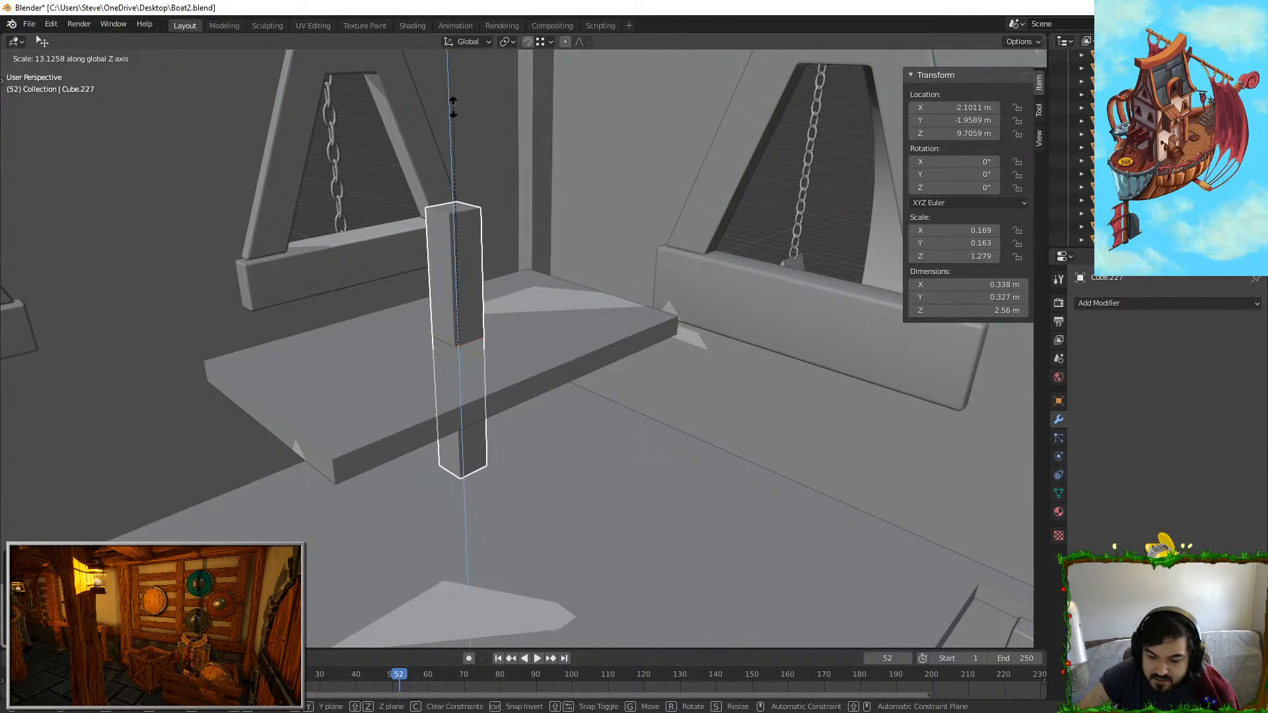
{"action": "left_click", "coordinate": [454, 99]}
{"action": "key", "text": "s"}
{"action": "left_click", "coordinate": [650, 317]}
Step: Move the leg to the slab's front corner at about X -0.44 m, Y -1.10 m, and shorten it along Z
{"action": "key", "text": "g"}
{"action": "key", "text": "y"}
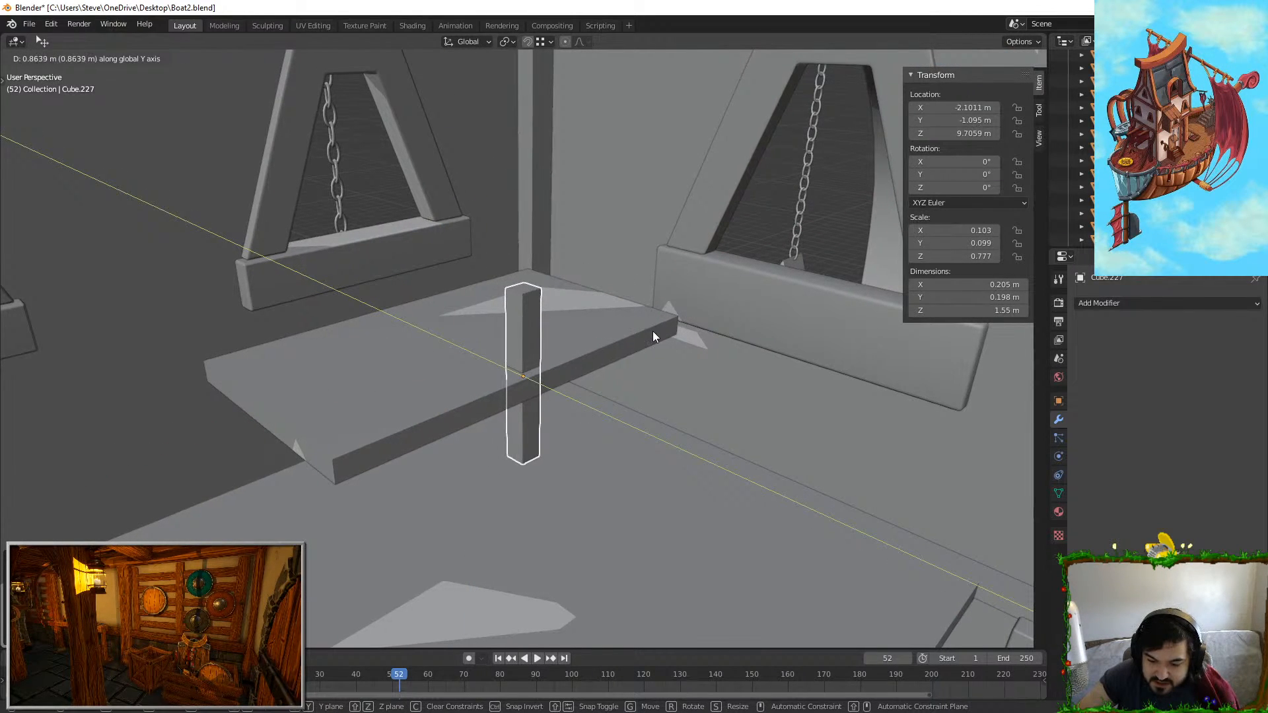
{"action": "key", "text": "shift+z"}
{"action": "left_click", "coordinate": [462, 360]}
{"action": "key", "text": "s"}
{"action": "key", "text": "z"}
{"action": "left_click", "coordinate": [305, 307]}
Step: Lower the leg beneath the slab to a height of about 8.94 m and set its length to about 1.39 m
{"action": "middle_click_drag", "start_coordinate": [350, 297], "coordinate": [474, 157]}
{"action": "key", "text": "g"}
{"action": "key", "text": "z"}
{"action": "left_click", "coordinate": [475, 249]}
{"action": "key", "text": "s"}
{"action": "key", "text": "z"}
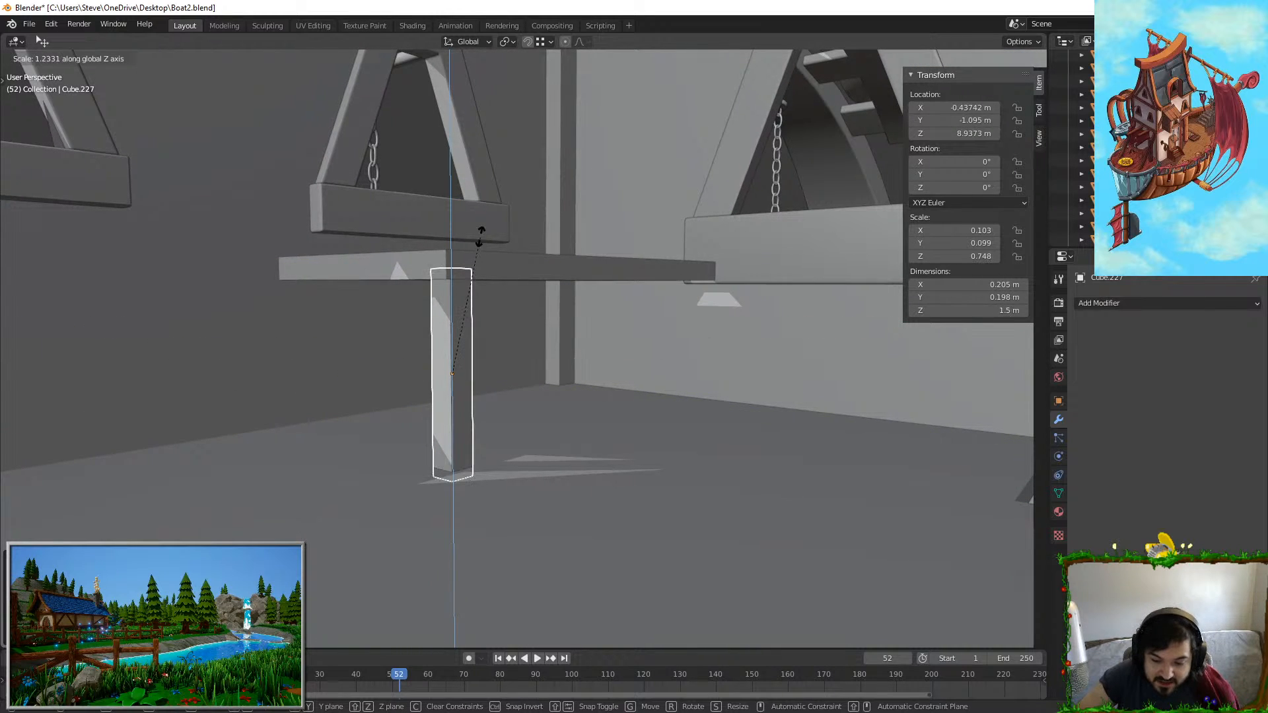
{"action": "left_click", "coordinate": [478, 247]}
{"action": "middle_click_drag", "start_coordinate": [477, 247], "coordinate": [399, 269]}
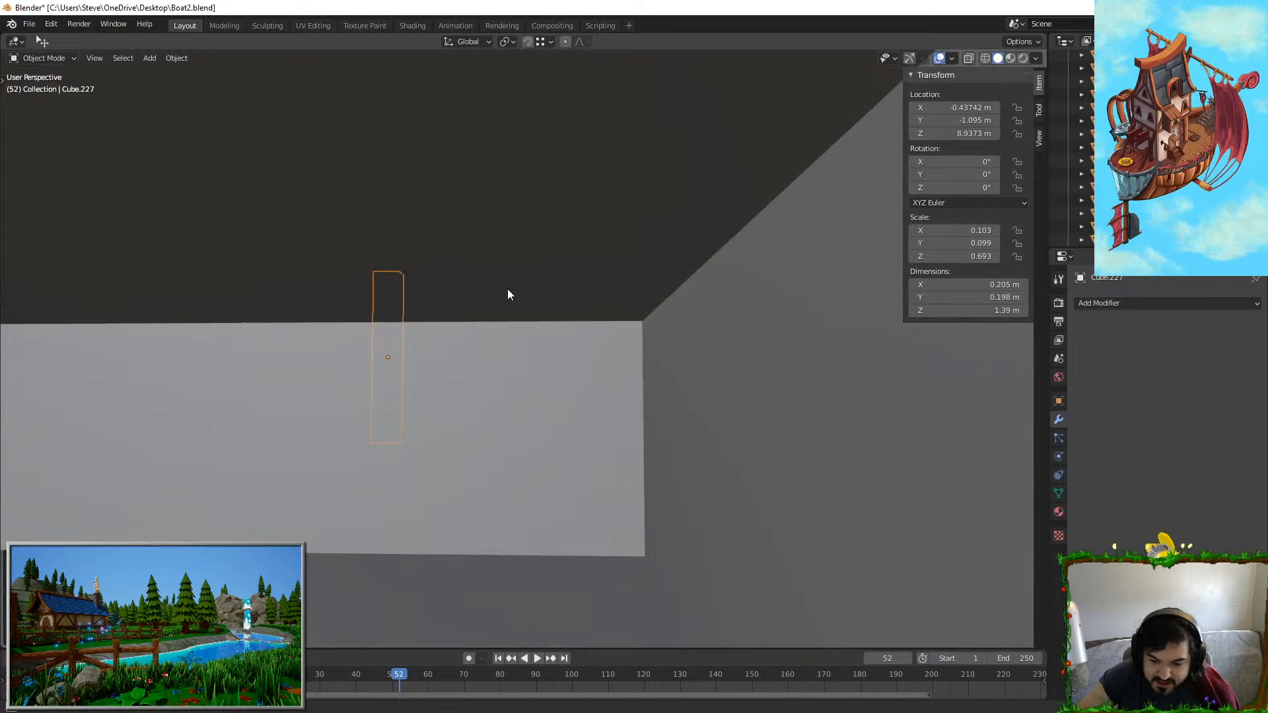
{"action": "middle_click_drag", "start_coordinate": [507, 288], "coordinate": [482, 342]}
{"action": "key", "text": "g"}
{"action": "key", "text": "y"}
{"action": "right_click", "coordinate": [638, 294]}
Step: Duplicate the leg and move the copy along X to the slab's other front corner at about X -3.84 m
{"action": "key", "text": "shift+d"}
{"action": "right_click", "coordinate": [482, 336]}
{"action": "key", "text": "g"}
{"action": "key", "text": "x"}
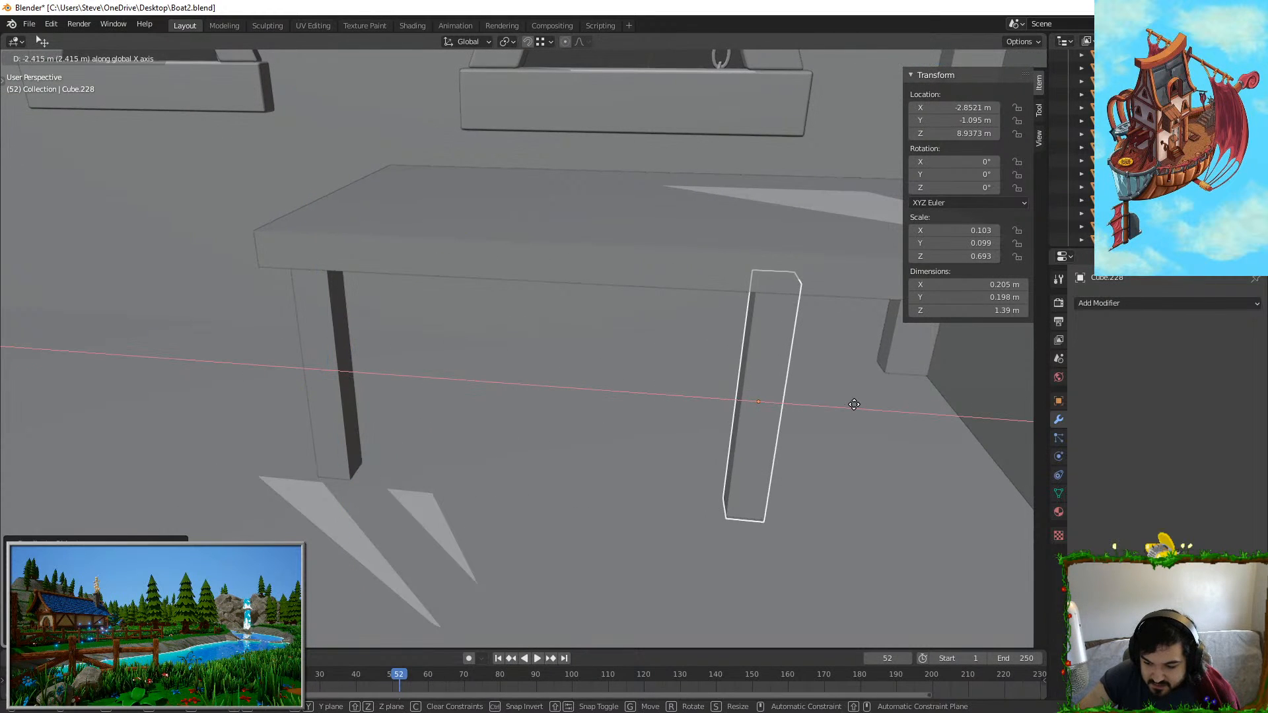
{"action": "left_click", "coordinate": [855, 402]}
{"action": "middle_click_drag", "start_coordinate": [855, 402], "coordinate": [604, 374], "text": "shift"}
{"action": "key", "text": "g"}
{"action": "key", "text": "x"}
{"action": "left_click", "coordinate": [807, 372]}
Step: Select both front legs and duplicate them along Y to the rear corners of the tabletop
{"action": "middle_click_drag", "start_coordinate": [165, 345], "coordinate": [457, 350], "text": "shift"}
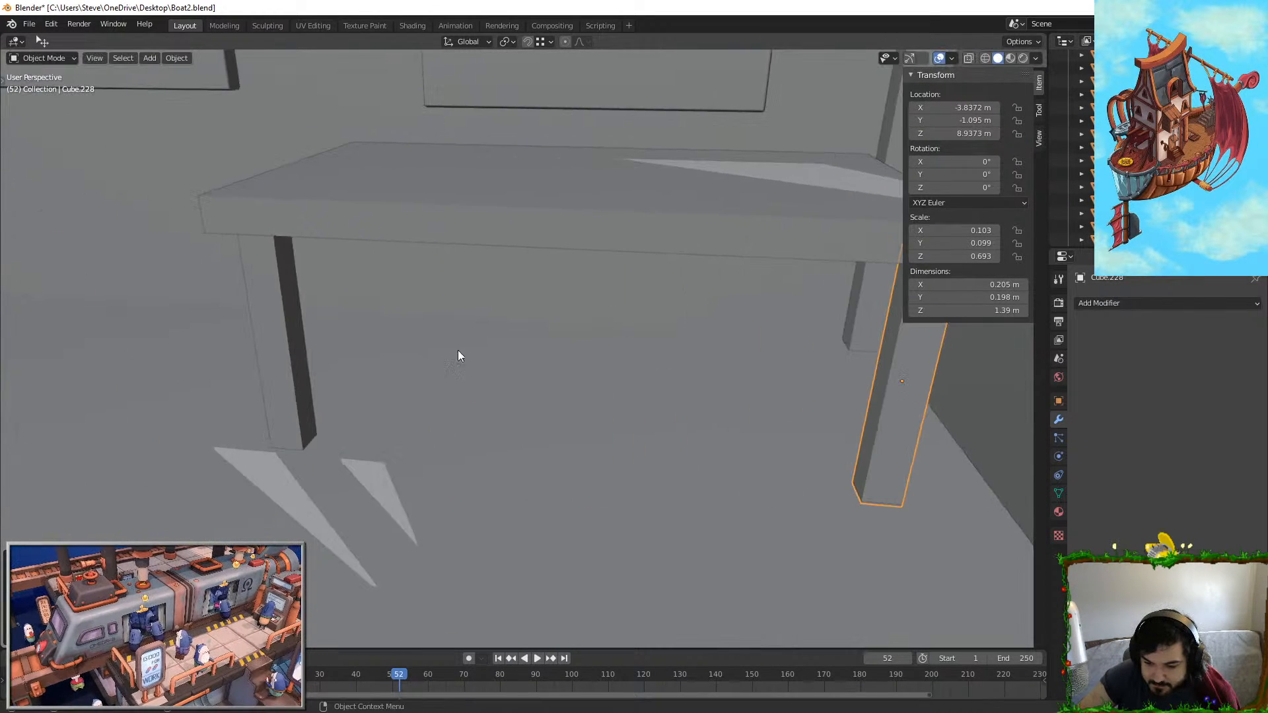
{"action": "left_click", "coordinate": [308, 343], "text": "shift"}
{"action": "middle_click_drag", "start_coordinate": [548, 345], "coordinate": [576, 272]}
{"action": "key", "text": "shift+d"}
{"action": "key", "text": "y"}
{"action": "left_click", "coordinate": [599, 268]}
{"action": "left_click", "coordinate": [640, 162]}
{"action": "middle_click_drag", "start_coordinate": [641, 161], "coordinate": [554, 240]}
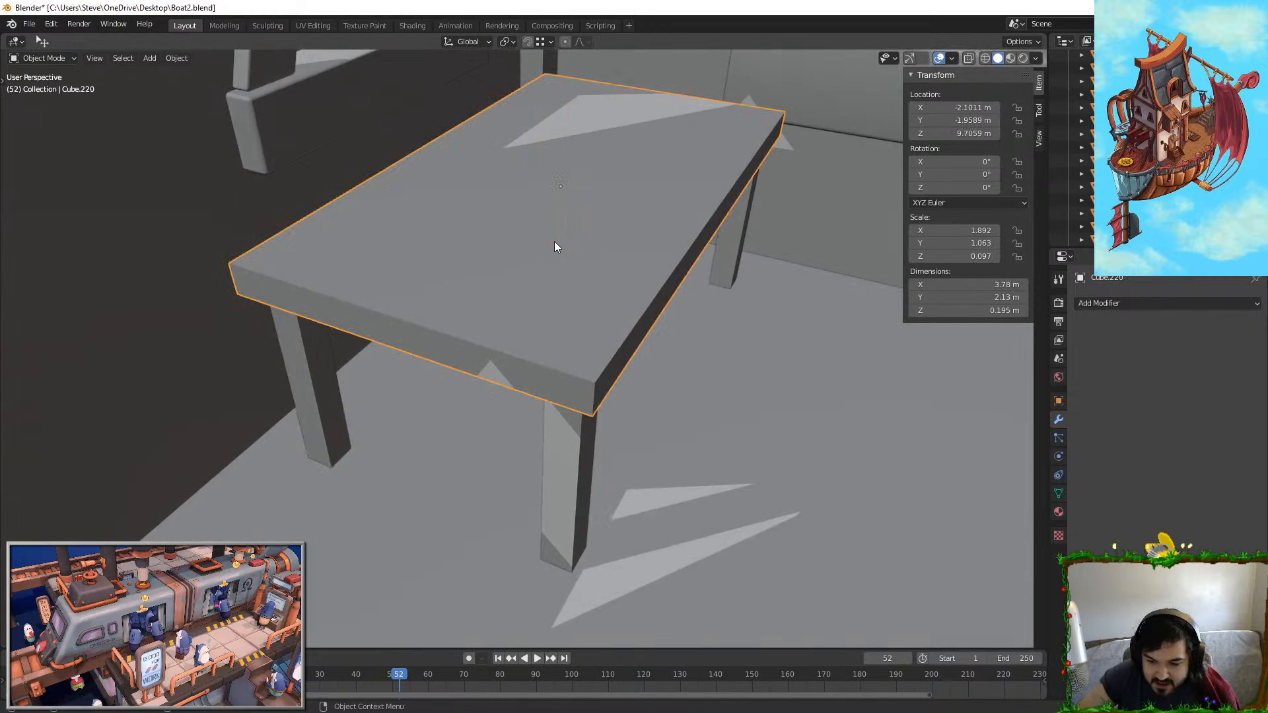
{"action": "key", "text": "Tab"}
{"action": "key", "text": "Tab"}
{"action": "key", "text": "g"}
{"action": "right_click", "coordinate": [572, 287]}
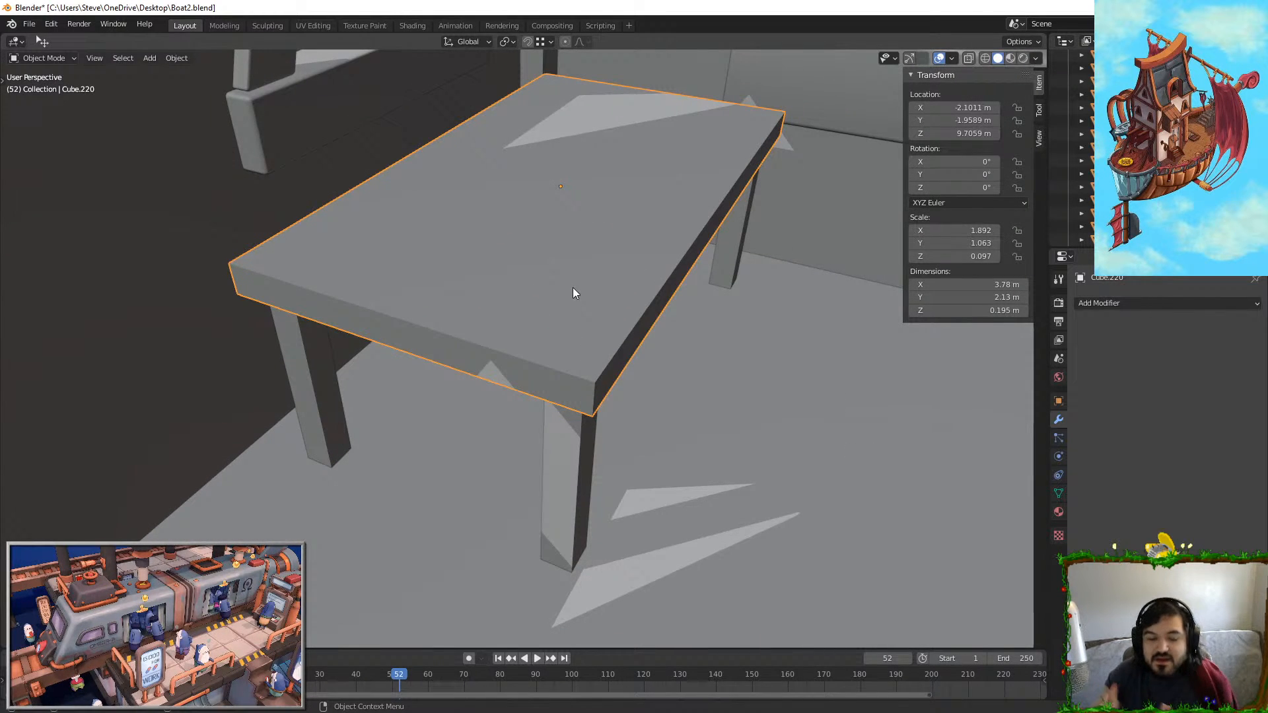
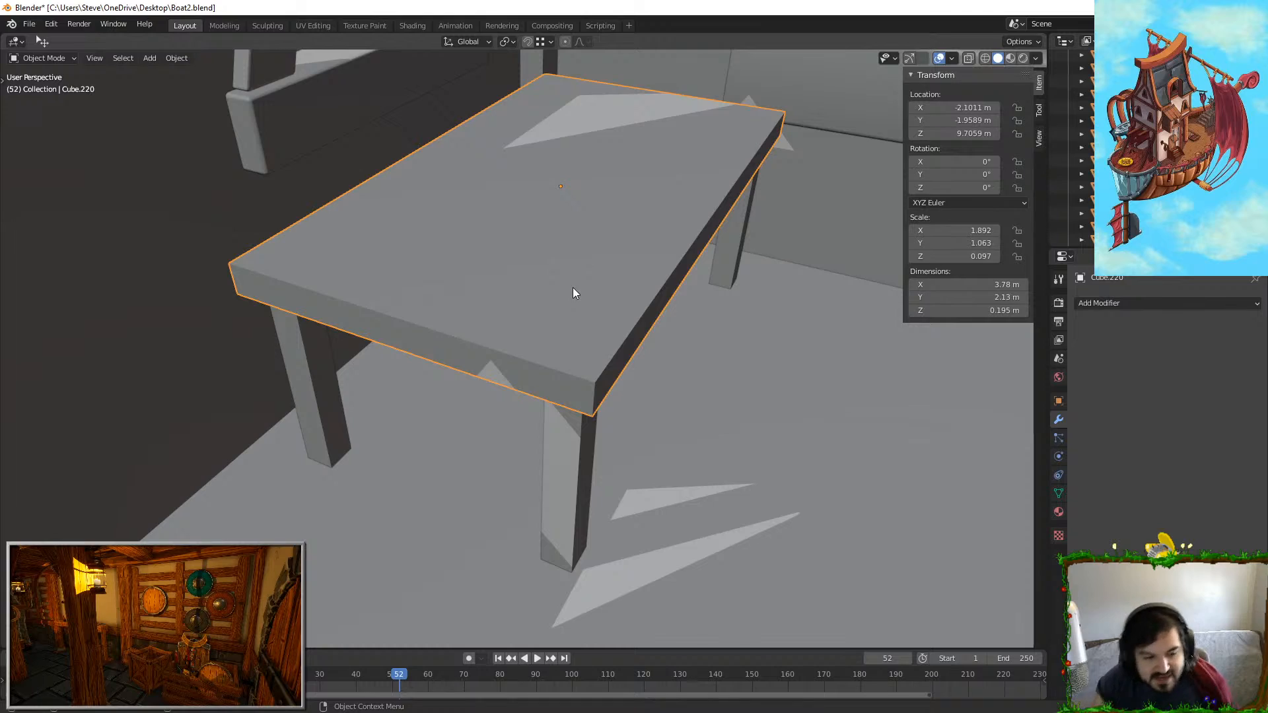
Step: Add a cube and move it clear of the boat to about Y -24.62 m, Z 15.31 m
{"action": "middle_click_drag", "start_coordinate": [573, 293], "coordinate": [548, 244]}
{"action": "scroll", "coordinate": [548, 244], "scroll_direction": "down", "scroll_amount": 12}
{"action": "key", "text": "shift+a"}
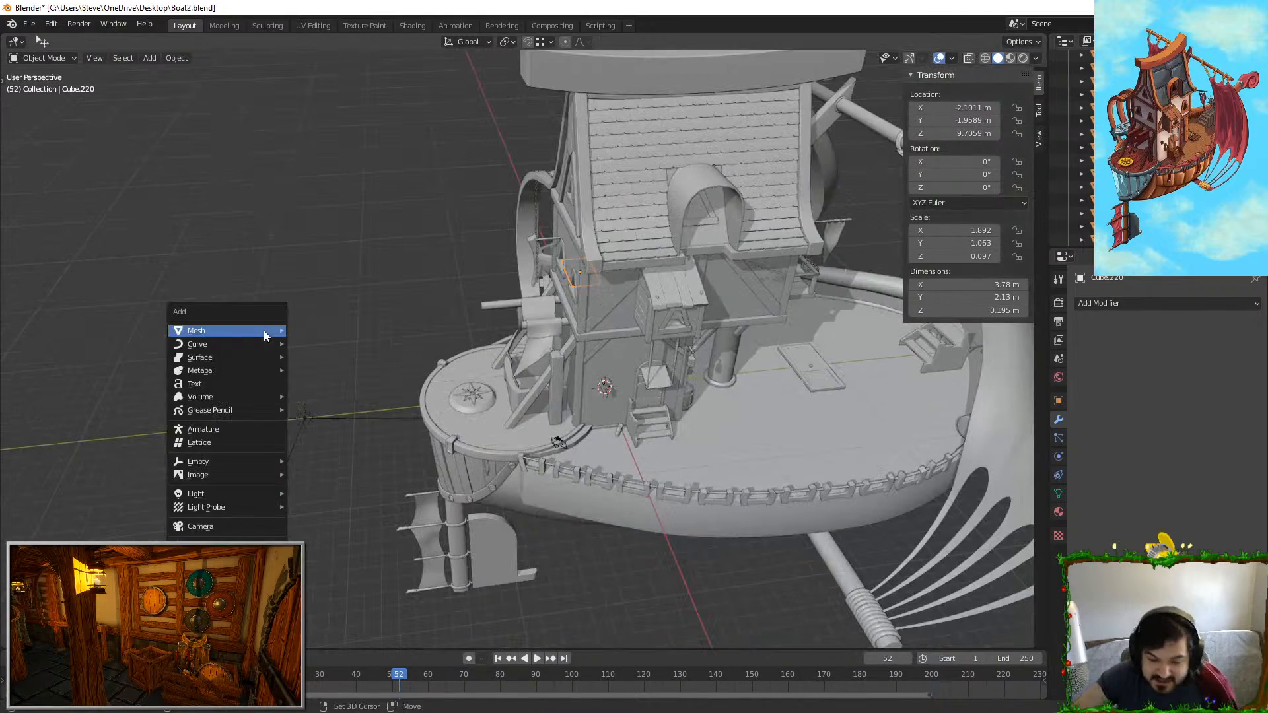
{"action": "mouse_move", "coordinate": [264, 330]}
{"action": "left_click", "coordinate": [317, 344]}
{"action": "scroll", "coordinate": [397, 290], "scroll_direction": "down", "scroll_amount": 2}
{"action": "key", "text": "g"}
{"action": "key", "text": "z"}
{"action": "left_click", "coordinate": [498, 235]}
{"action": "key", "text": "g"}
{"action": "key", "text": "y"}
{"action": "left_click", "coordinate": [450, 247]}
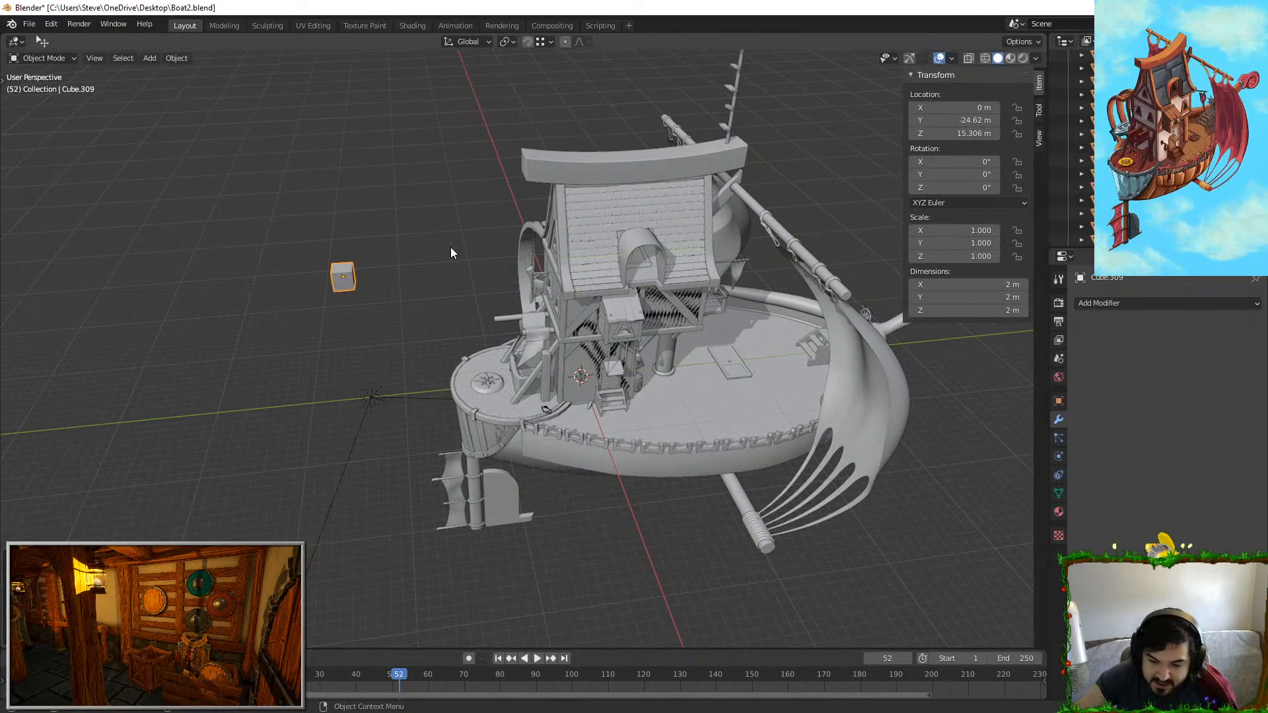
Step: Scale the cube down to about 0.82 m and stretch it along Y into a beam about 7.12 m long
{"action": "key", "text": "s"}
{"action": "left_click", "coordinate": [386, 257]}
{"action": "middle_click_drag", "start_coordinate": [386, 257], "coordinate": [442, 288]}
{"action": "scroll", "coordinate": [442, 288], "scroll_direction": "up", "scroll_amount": 5}
{"action": "key", "text": "s"}
{"action": "key", "text": "x"}
{"action": "left_click", "coordinate": [324, 158]}
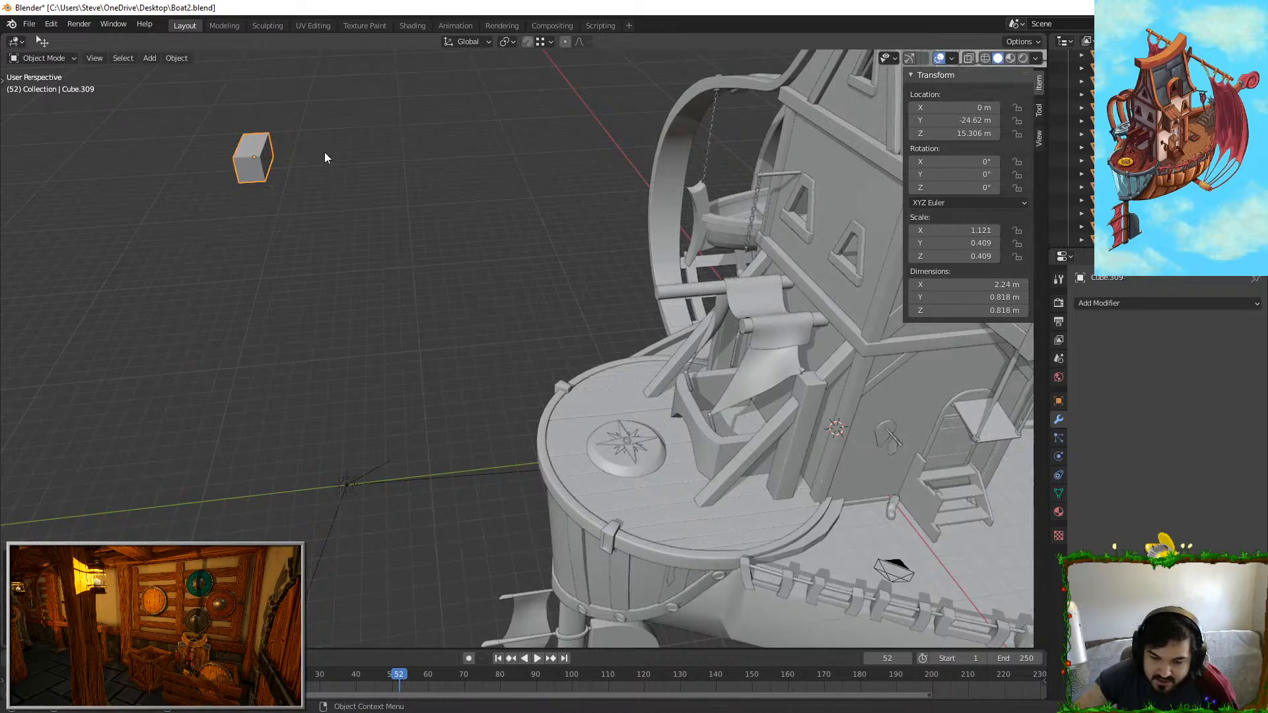
{"action": "key", "text": "ctrl+z"}
{"action": "middle_click_drag", "start_coordinate": [324, 157], "coordinate": [506, 246]}
{"action": "scroll", "coordinate": [589, 181], "scroll_direction": "up", "scroll_amount": 3}
{"action": "key", "text": "s"}
{"action": "key", "text": "y"}
{"action": "left_click", "coordinate": [733, 147]}
{"action": "key", "text": "shift+d"}
{"action": "key", "text": "x"}
{"action": "right_click", "coordinate": [666, 187]}
{"action": "scroll", "coordinate": [648, 199], "scroll_direction": "down", "scroll_amount": 4}
{"action": "scroll", "coordinate": [639, 225], "scroll_direction": "up", "scroll_amount": 1}
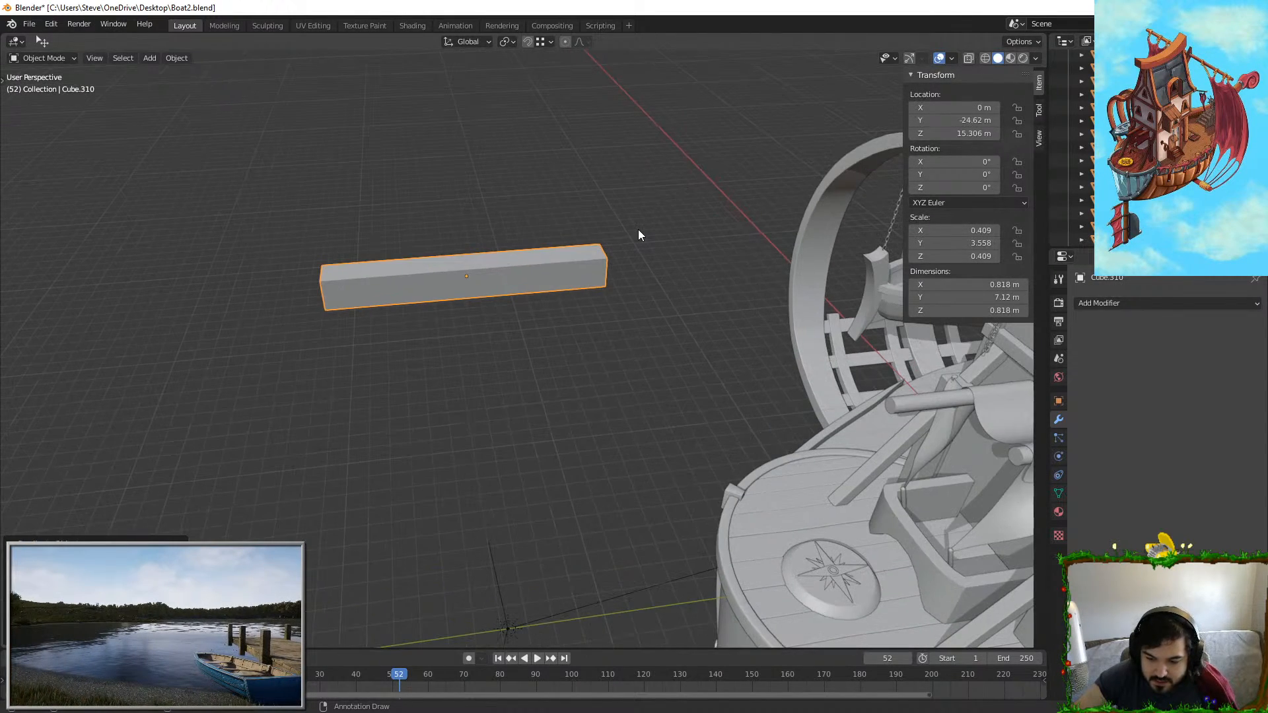
{"action": "key", "text": "ctrl+z"}
Step: Add a loop cut near the beam's end and extrude the end section's side face along X to form an L-shape
{"action": "key", "text": "Tab"}
{"action": "key", "text": "ctrl+r"}
{"action": "left_click", "coordinate": [598, 251]}
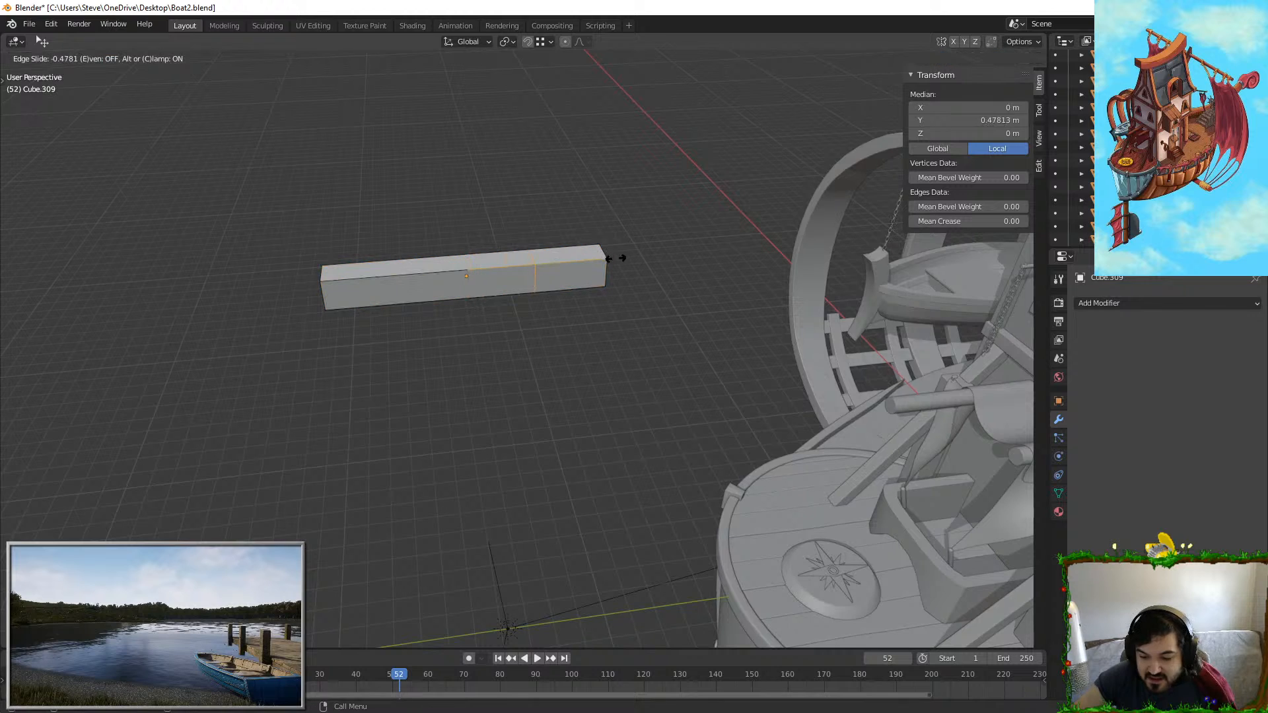
{"action": "left_click", "coordinate": [653, 256]}
{"action": "left_click", "coordinate": [113, 58]}
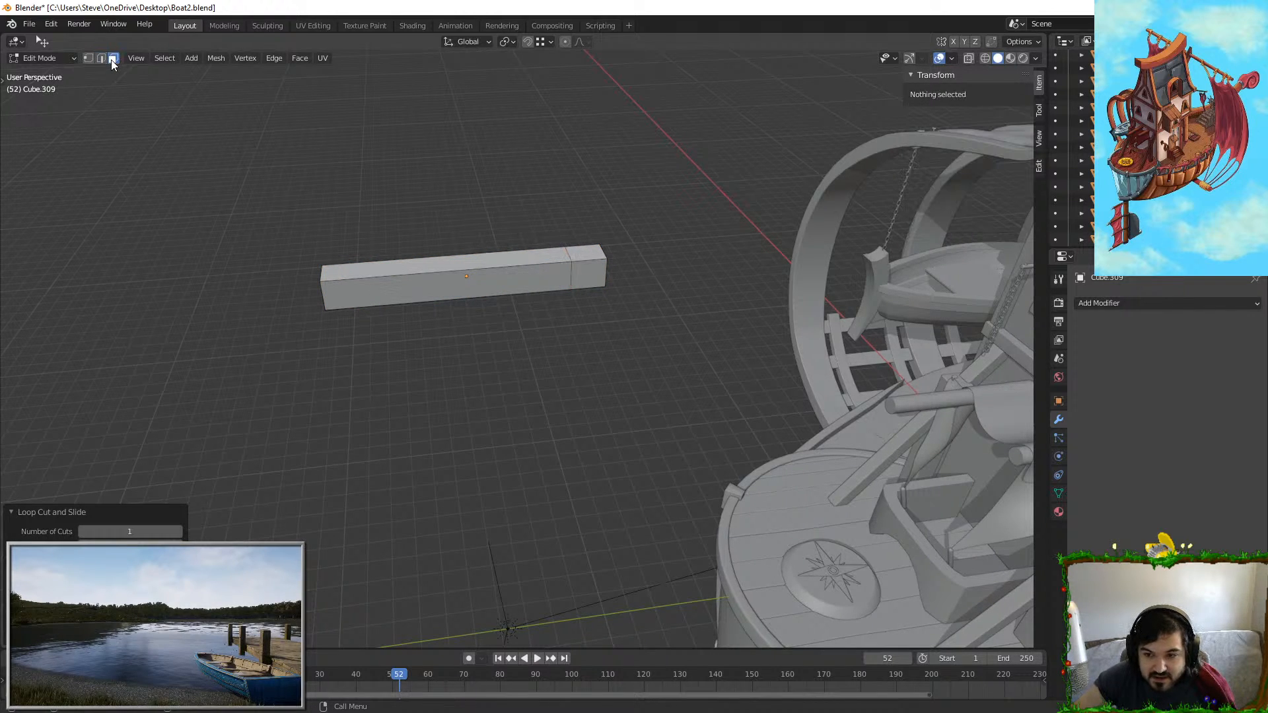
{"action": "left_click", "coordinate": [591, 276]}
{"action": "key", "text": "e"}
{"action": "left_click", "coordinate": [640, 231]}
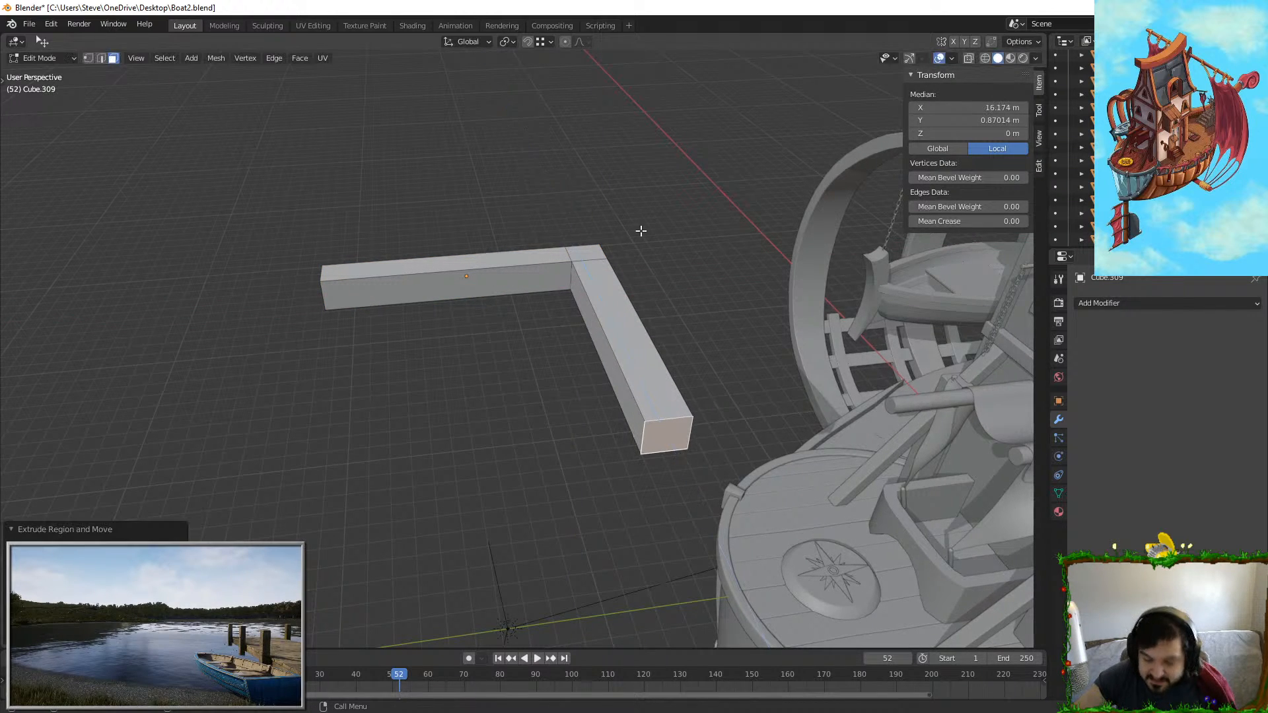
Step: Try to bevel the vertical edge at the L-shape's inner corner
{"action": "key", "text": "Tab"}
{"action": "middle_click_drag", "start_coordinate": [569, 324], "coordinate": [541, 478], "text": "shift"}
{"action": "scroll", "coordinate": [540, 479], "scroll_direction": "up", "scroll_amount": 5}
{"action": "key", "text": "Tab"}
{"action": "middle_click_drag", "start_coordinate": [556, 588], "coordinate": [581, 433], "text": "shift"}
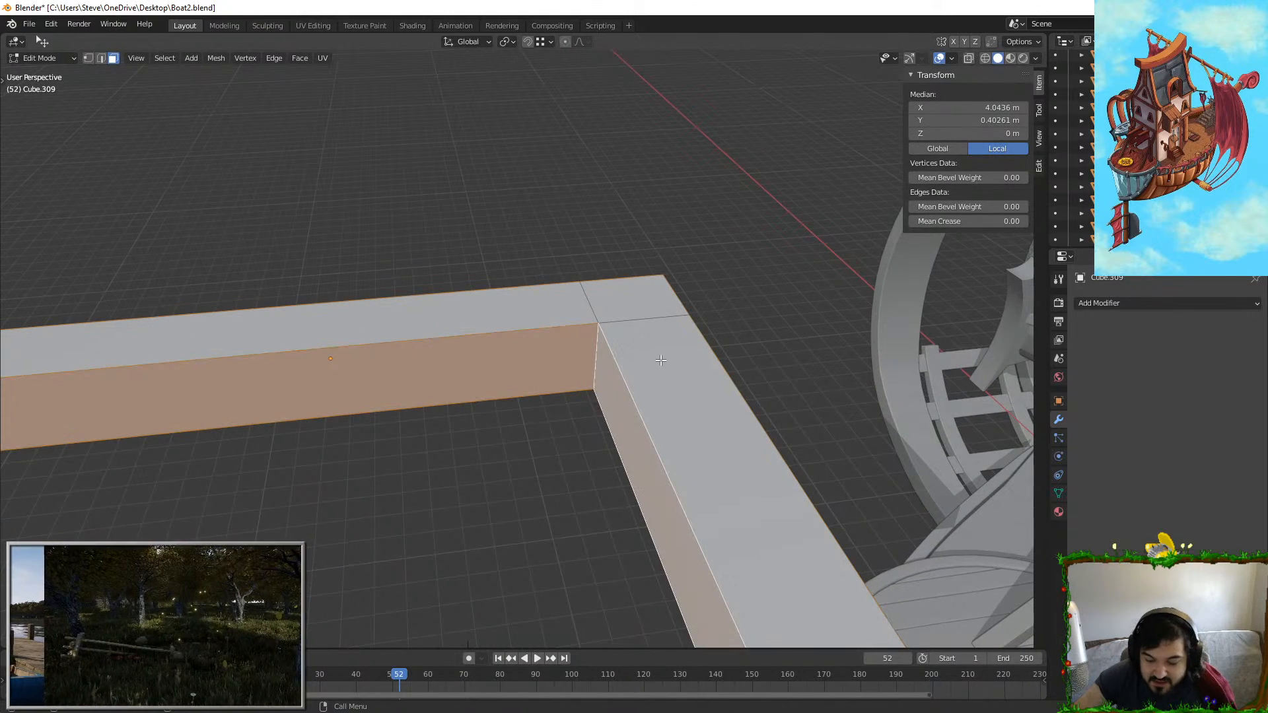
{"action": "left_click", "coordinate": [100, 58]}
{"action": "left_click", "coordinate": [595, 358]}
{"action": "key", "text": "ctrl+b"}
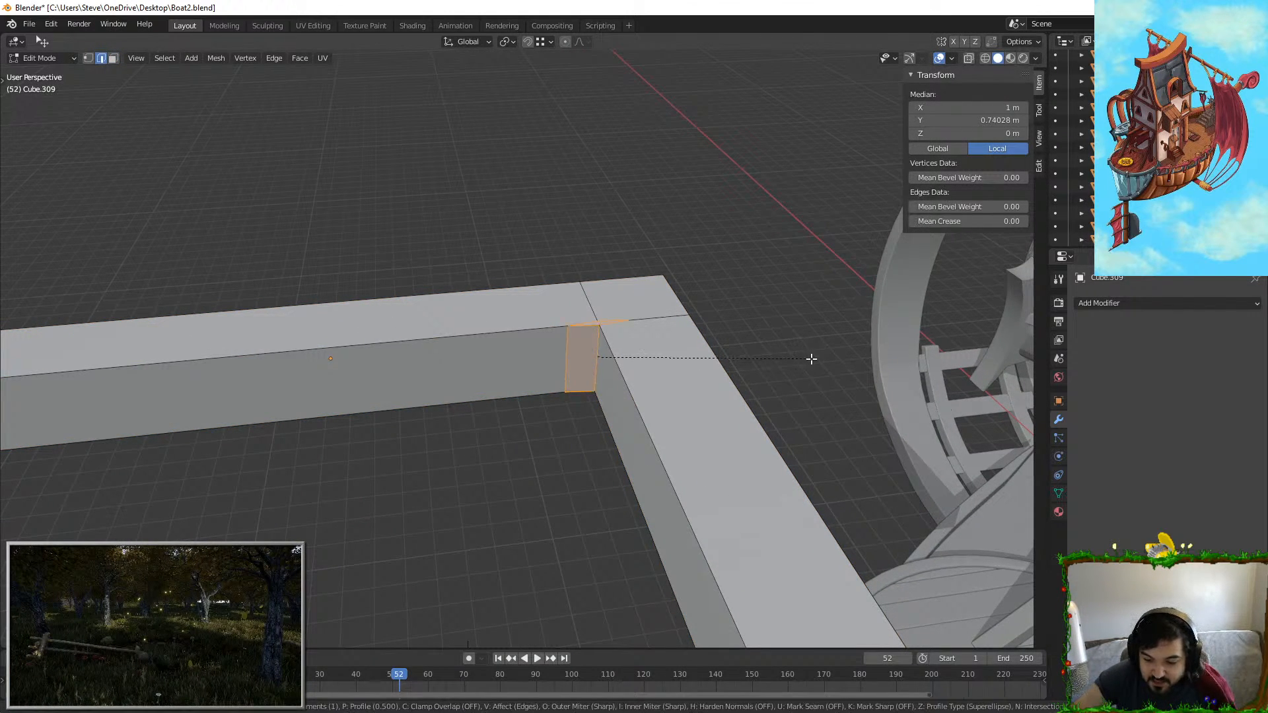
{"action": "key", "text": "Escape"}
{"action": "key", "text": "ctrl+KP_Add"}
{"action": "key", "text": "Tab"}
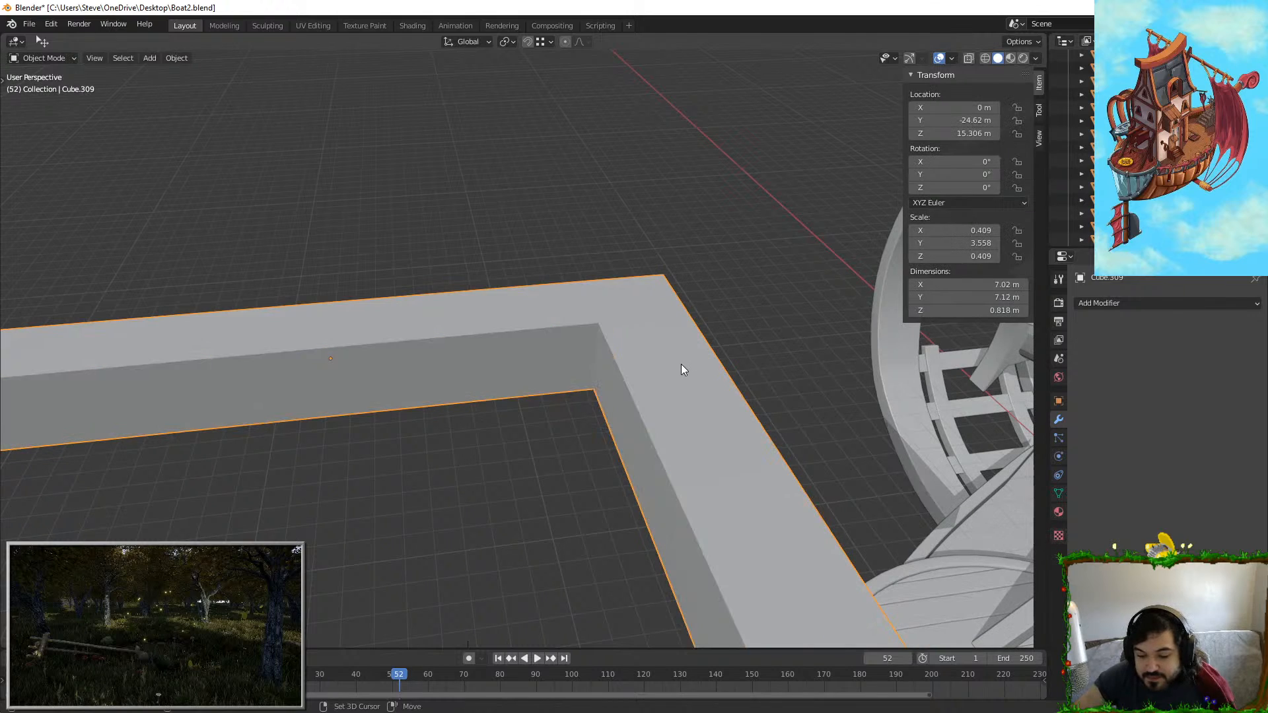
Step: Apply the scale of the L-shaped beam
{"action": "key", "text": "shift+a"}
{"action": "mouse_move", "coordinate": [673, 370]}
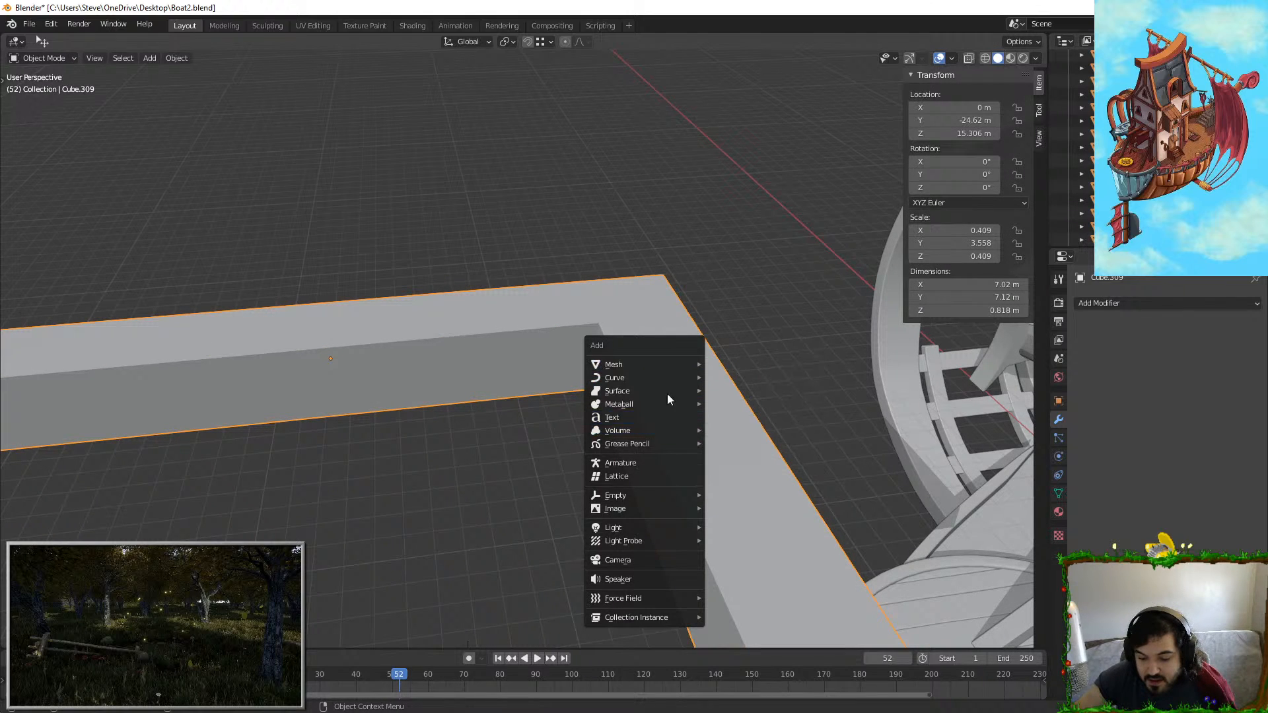
{"action": "key", "text": "ctrl+a"}
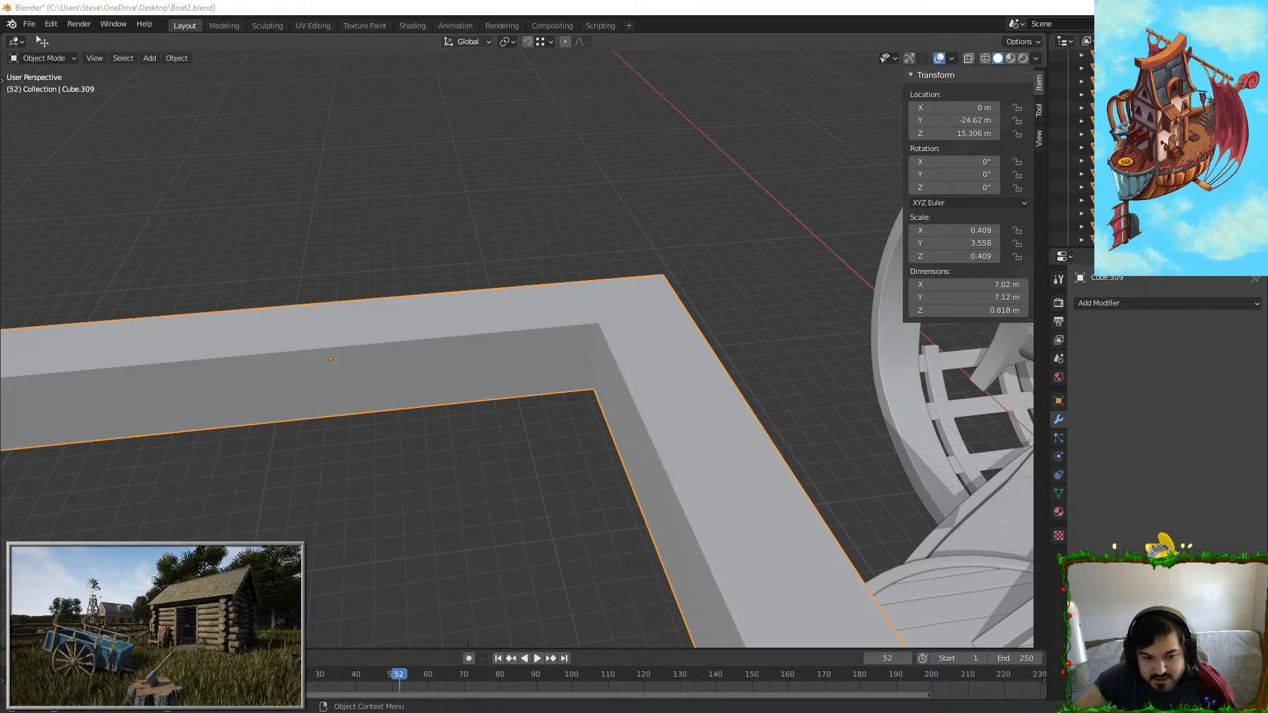
{"action": "key", "text": "ctrl+a"}
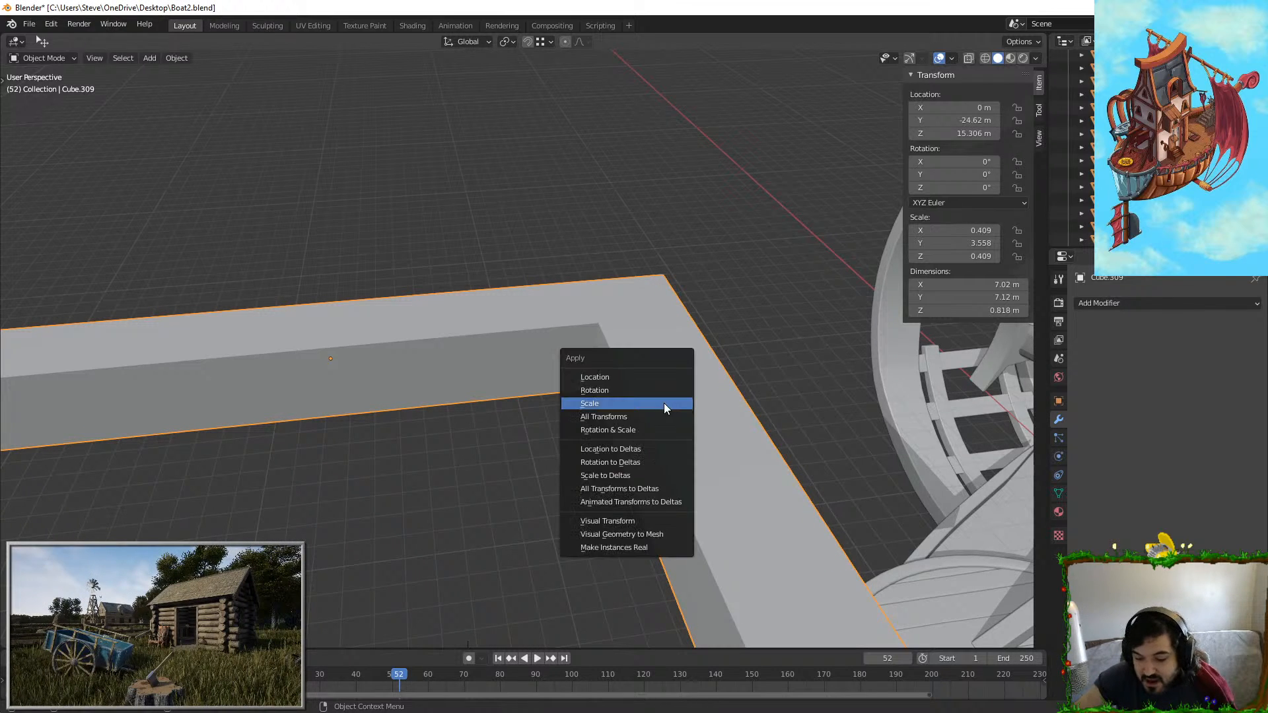
{"action": "left_click", "coordinate": [665, 404]}
Step: Round the L-shape's inner corner edge with a bevel of 4 segments
{"action": "scroll", "coordinate": [680, 406], "scroll_direction": "up", "scroll_amount": 5}
{"action": "key", "text": "Tab"}
{"action": "scroll", "coordinate": [733, 354], "scroll_direction": "down", "scroll_amount": 5}
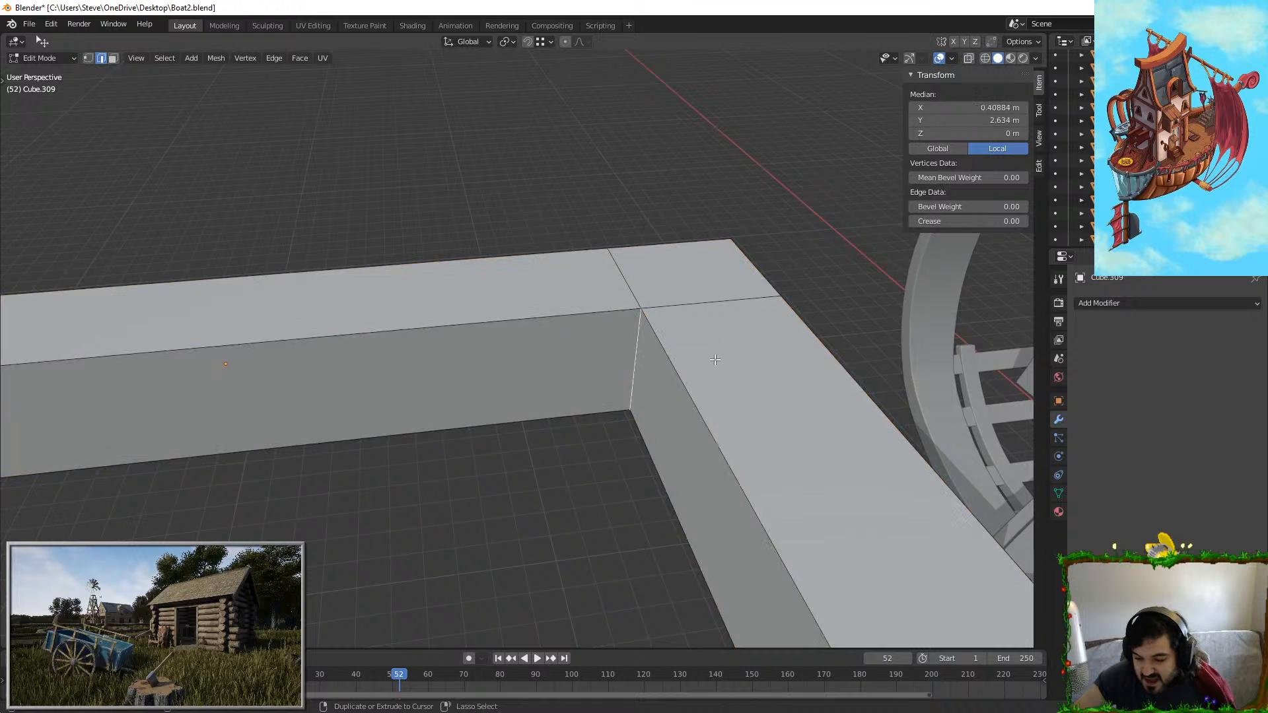
{"action": "key", "text": "ctrl+b"}
{"action": "left_click", "coordinate": [746, 361]}
{"action": "key", "text": "ctrl+z"}
{"action": "key", "text": "ctrl+b"}
{"action": "scroll", "coordinate": [753, 359], "scroll_direction": "up", "scroll_amount": 6}
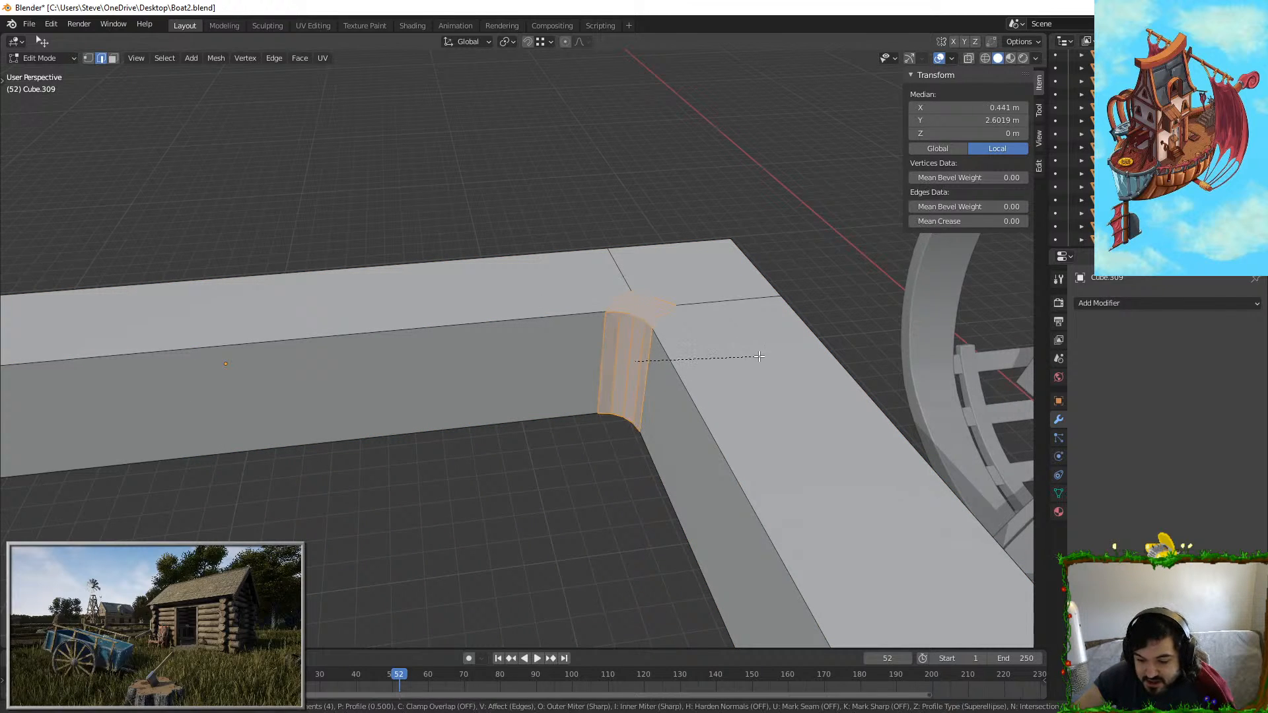
{"action": "left_click", "coordinate": [758, 359]}
Step: Undo the bevel, applied scale, extrusion and loop cut back to the plain straight beam
{"action": "key", "text": "Tab"}
{"action": "key", "text": "Tab"}
{"action": "key", "text": "Tab"}
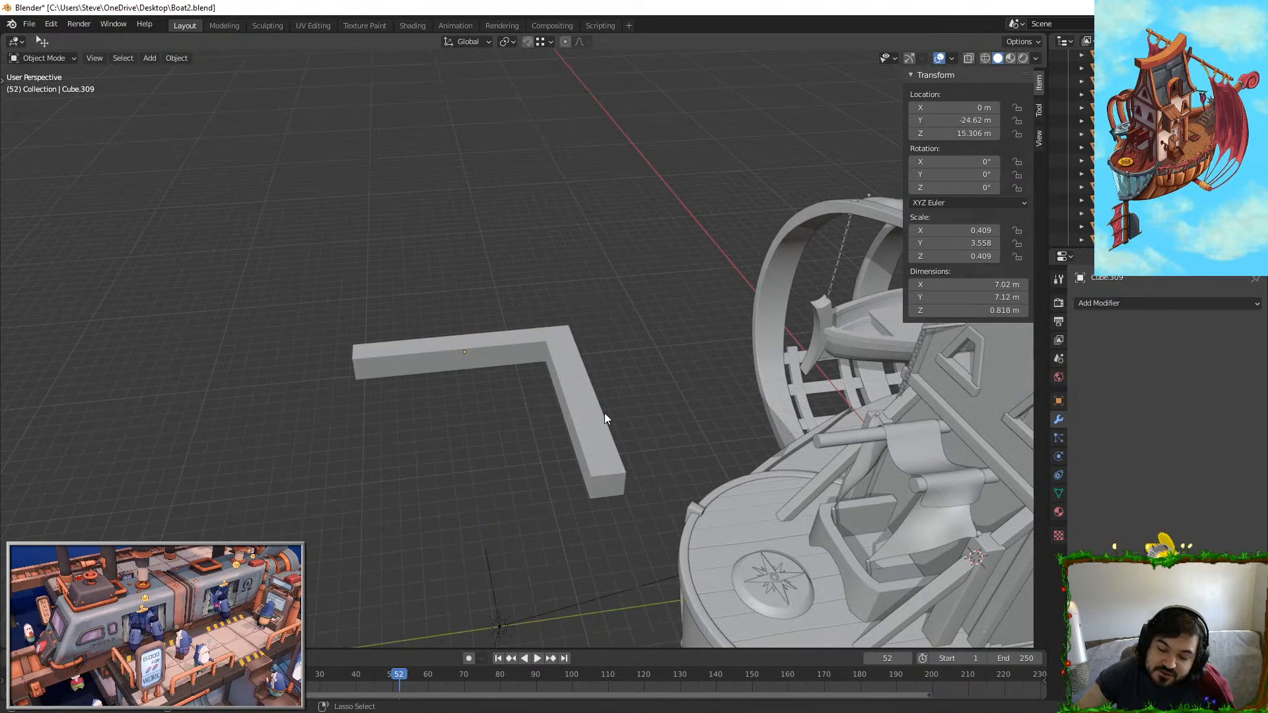
{"action": "key", "text": "Tab"}
{"action": "key", "text": "Tab"}
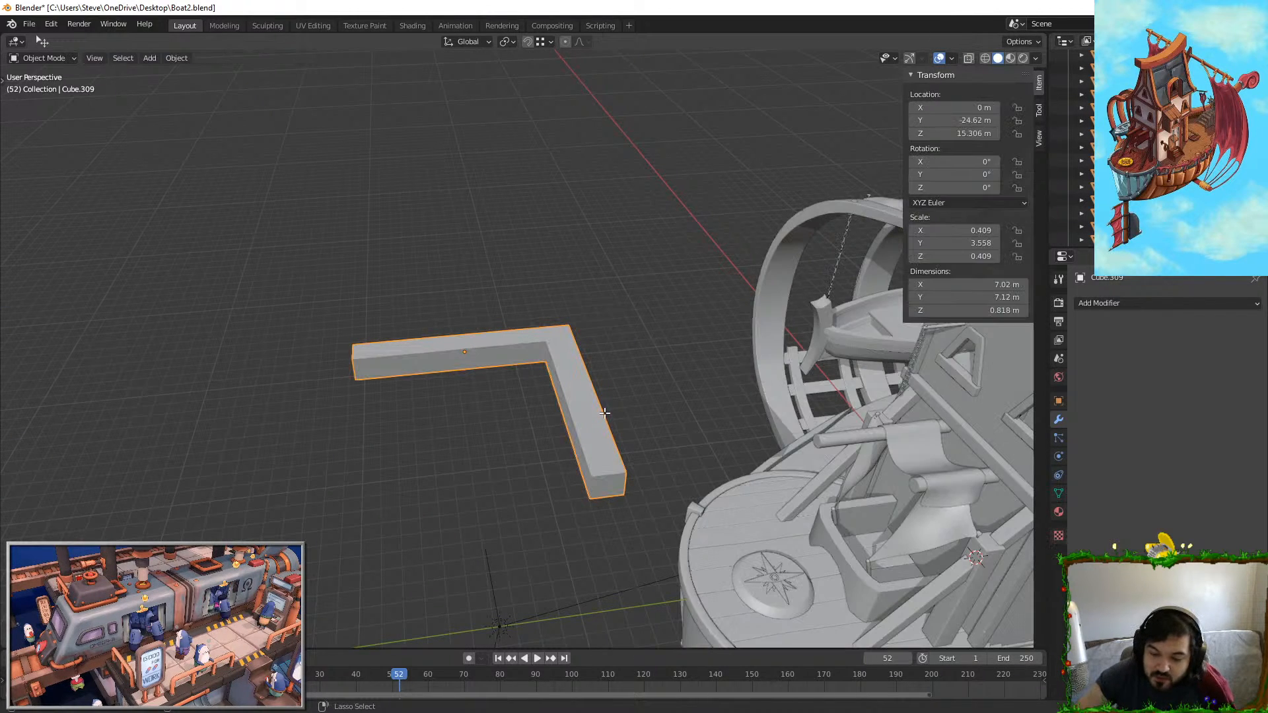
{"action": "key", "text": "ctrl+z"}
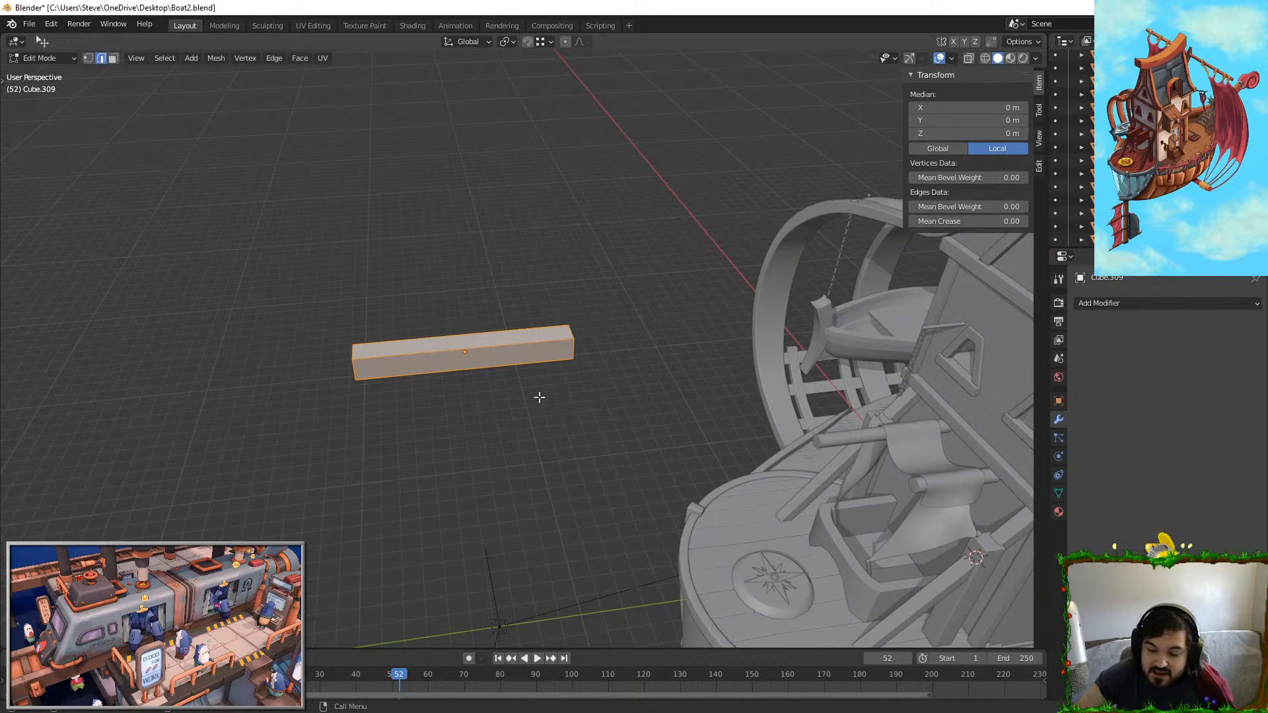
Step: Duplicate the beam and reshape the copy, shortening it along Y and stretching it along X to about 5.43 m
{"action": "key", "text": "shift+d"}
{"action": "key", "text": "s"}
{"action": "key", "text": "y"}
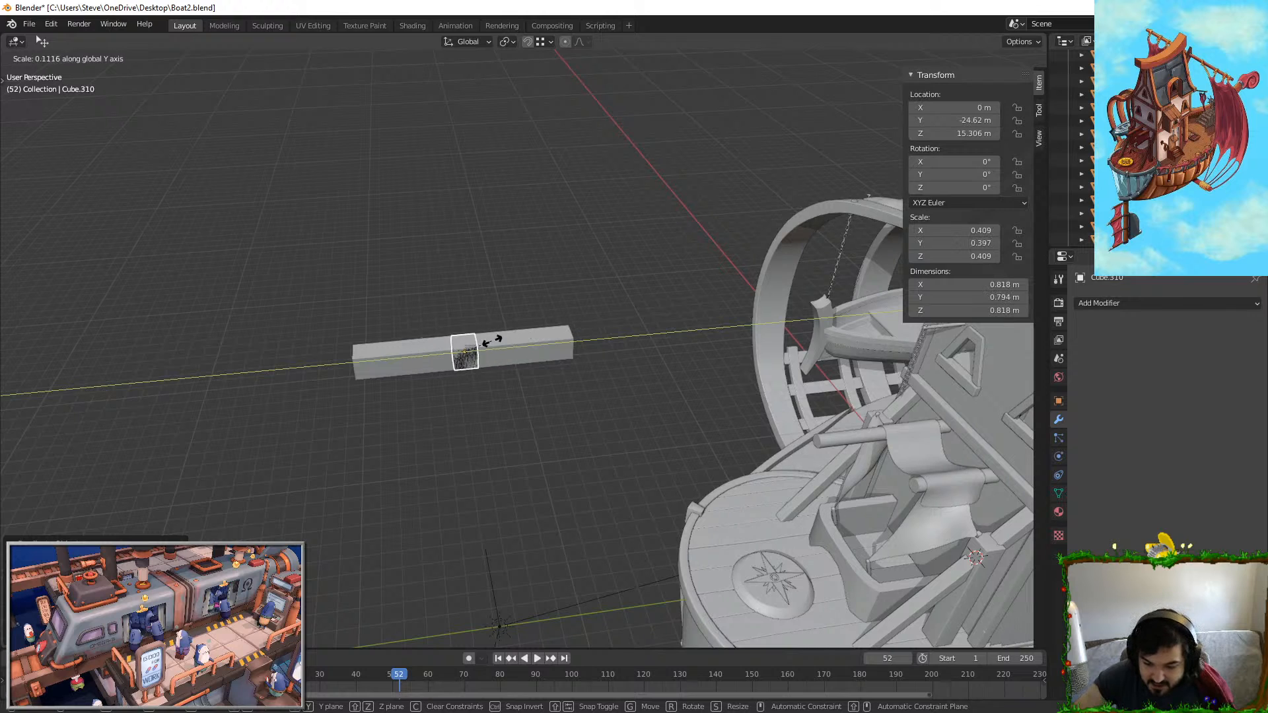
{"action": "left_click", "coordinate": [496, 343]}
{"action": "key", "text": "s"}
{"action": "key", "text": "x"}
{"action": "left_click", "coordinate": [607, 184]}
Step: Move the copy against the first beam's end at about X 3.08 m, Y -21.48 m to form a two-piece corner
{"action": "key", "text": "g"}
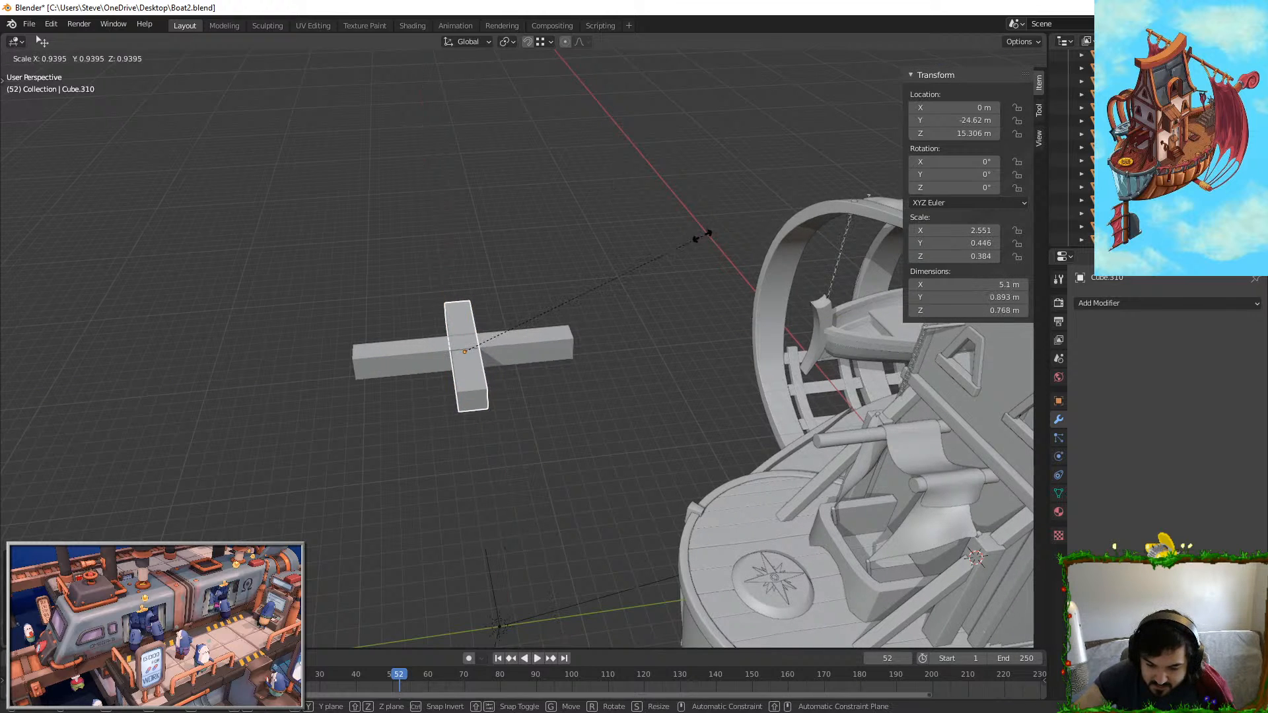
{"action": "left_click", "coordinate": [718, 287]}
{"action": "middle_click_drag", "start_coordinate": [719, 287], "coordinate": [787, 362]}
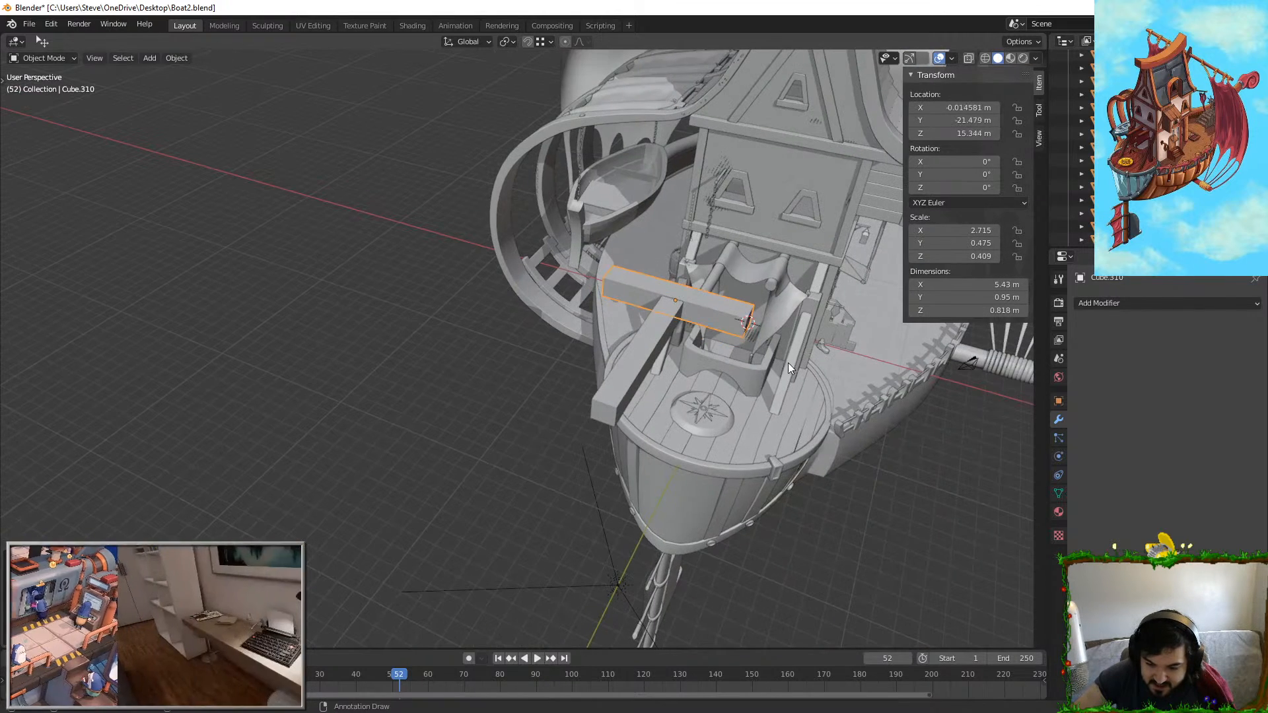
{"action": "key", "text": "x"}
{"action": "left_click", "coordinate": [838, 335]}
{"action": "left_click", "coordinate": [544, 420]}
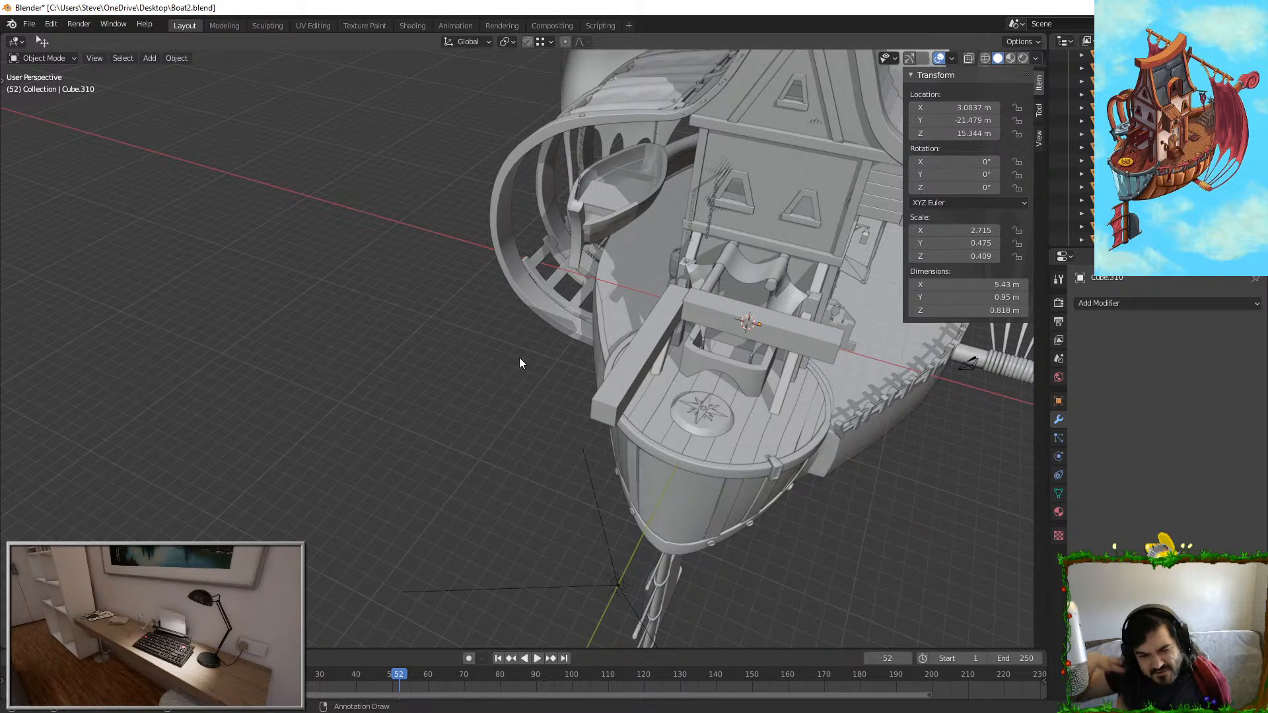
Step: Delete both demonstration beams
{"action": "middle_click_drag", "start_coordinate": [519, 363], "coordinate": [460, 383]}
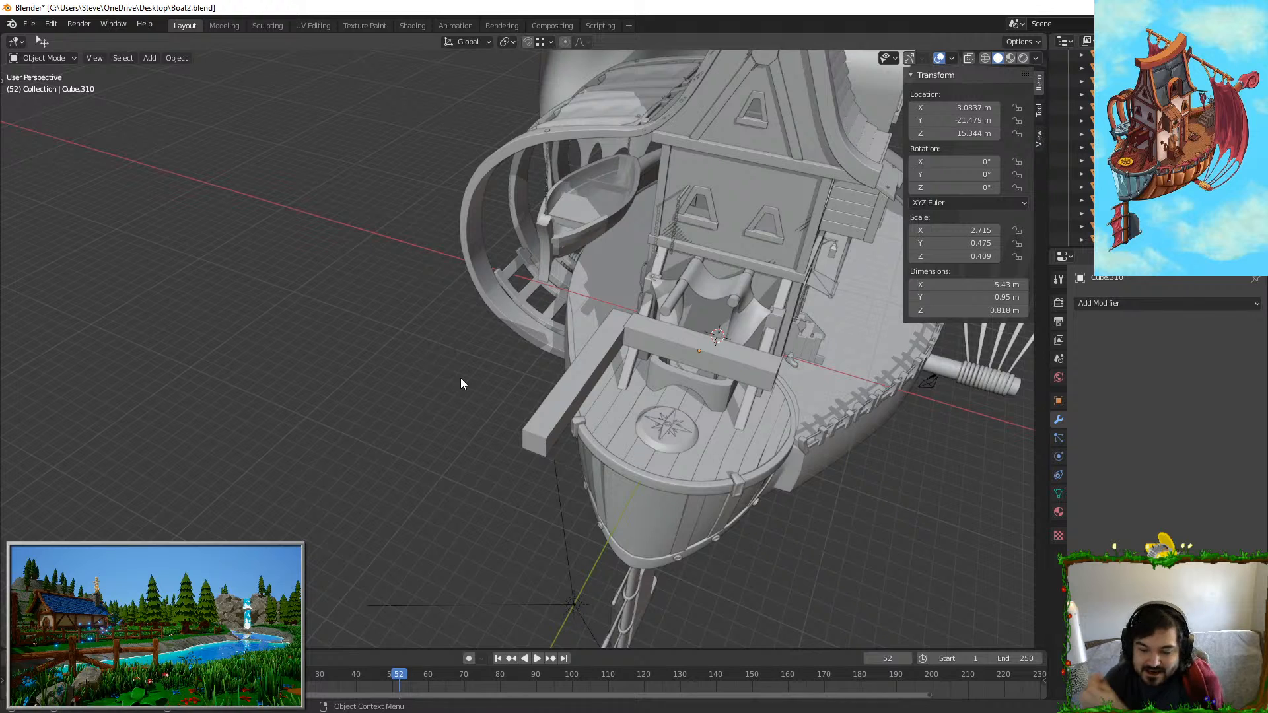
{"action": "left_click", "coordinate": [669, 326]}
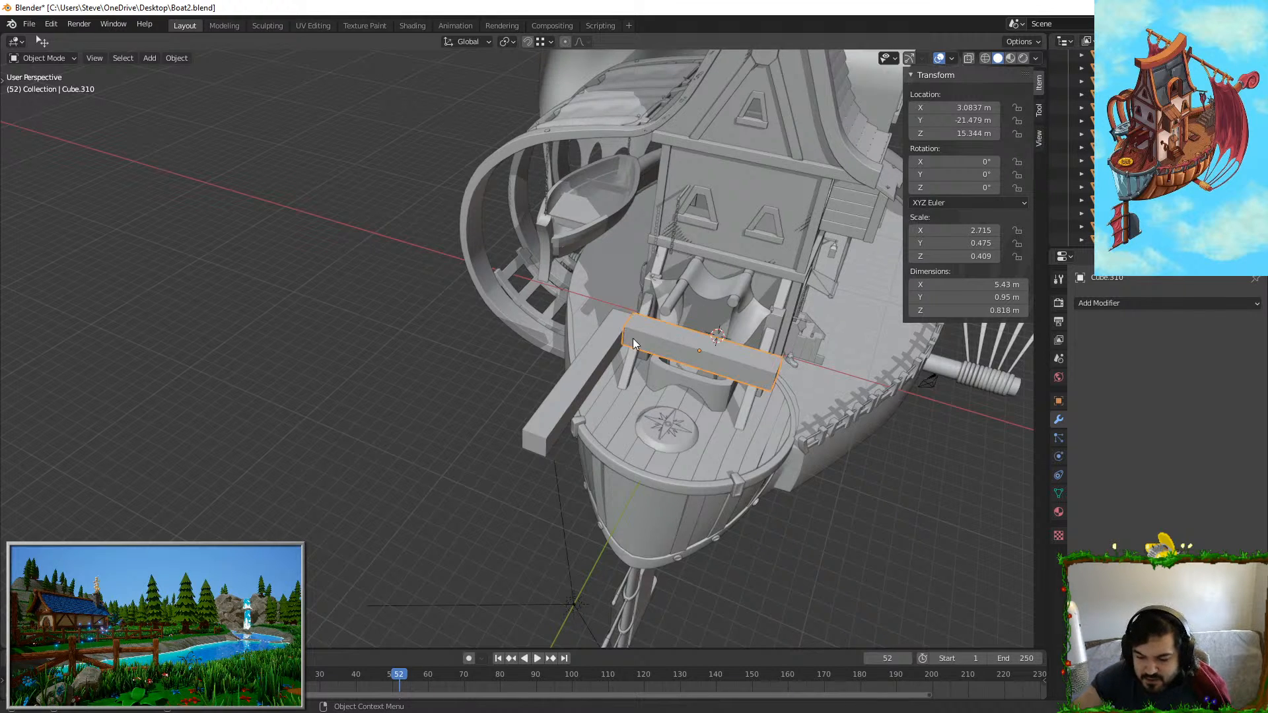
{"action": "key", "text": "Delete"}
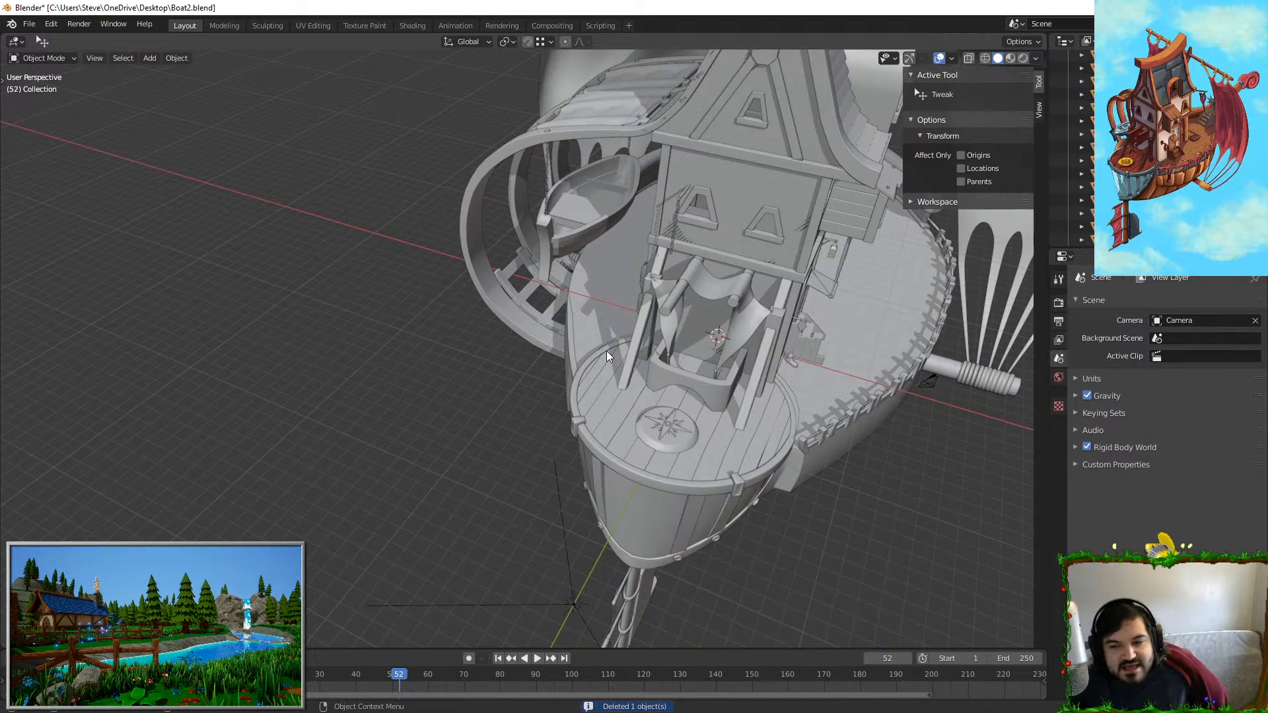
Step: Add a new cube and move it to about Y -23.19 m, Z 24.63 m, above the boat's rear
{"action": "middle_click_drag", "start_coordinate": [606, 350], "coordinate": [593, 317]}
{"action": "key", "text": "shift+a"}
{"action": "left_click", "coordinate": [596, 275]}
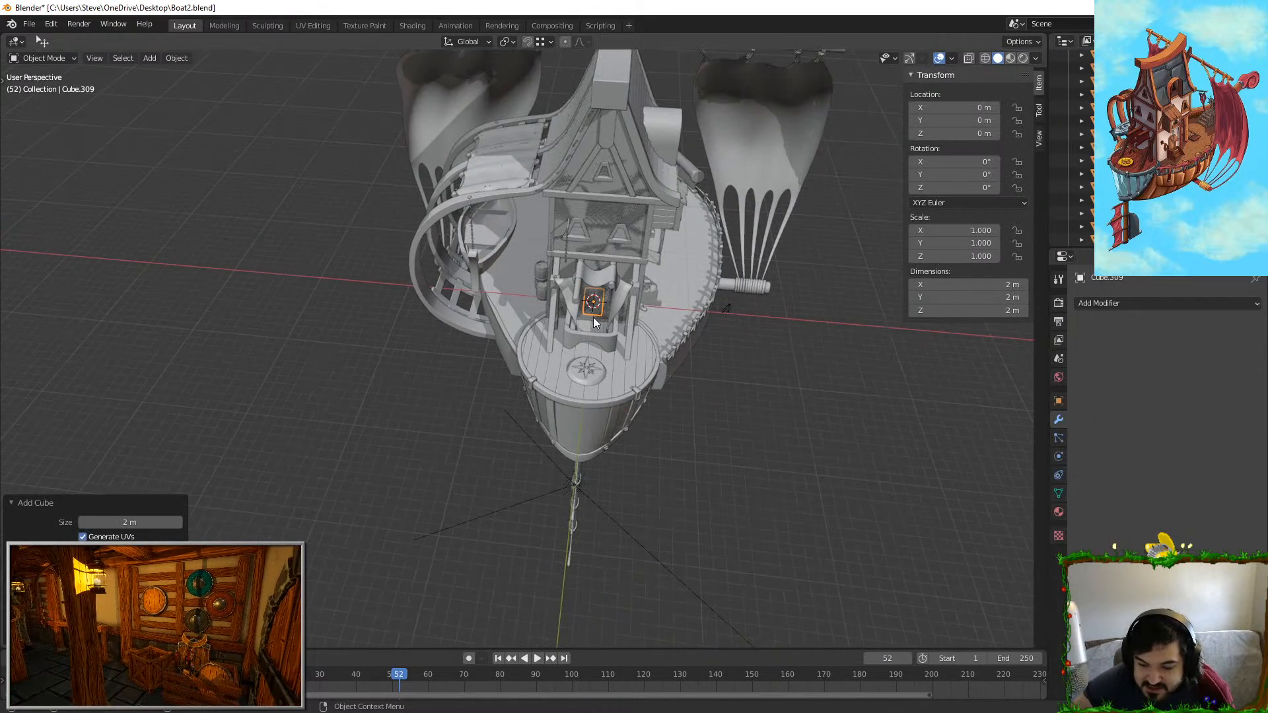
{"action": "key", "text": "g"}
{"action": "key", "text": "y"}
{"action": "key", "text": "z"}
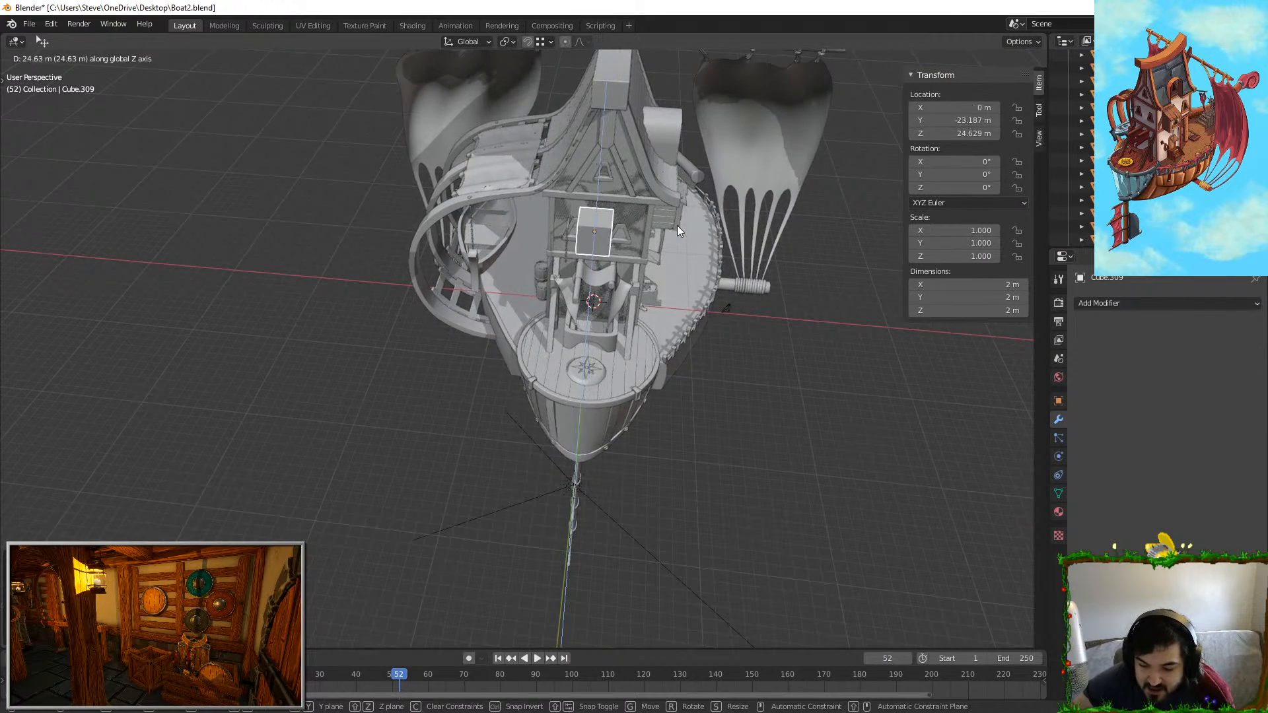
{"action": "left_click", "coordinate": [676, 226]}
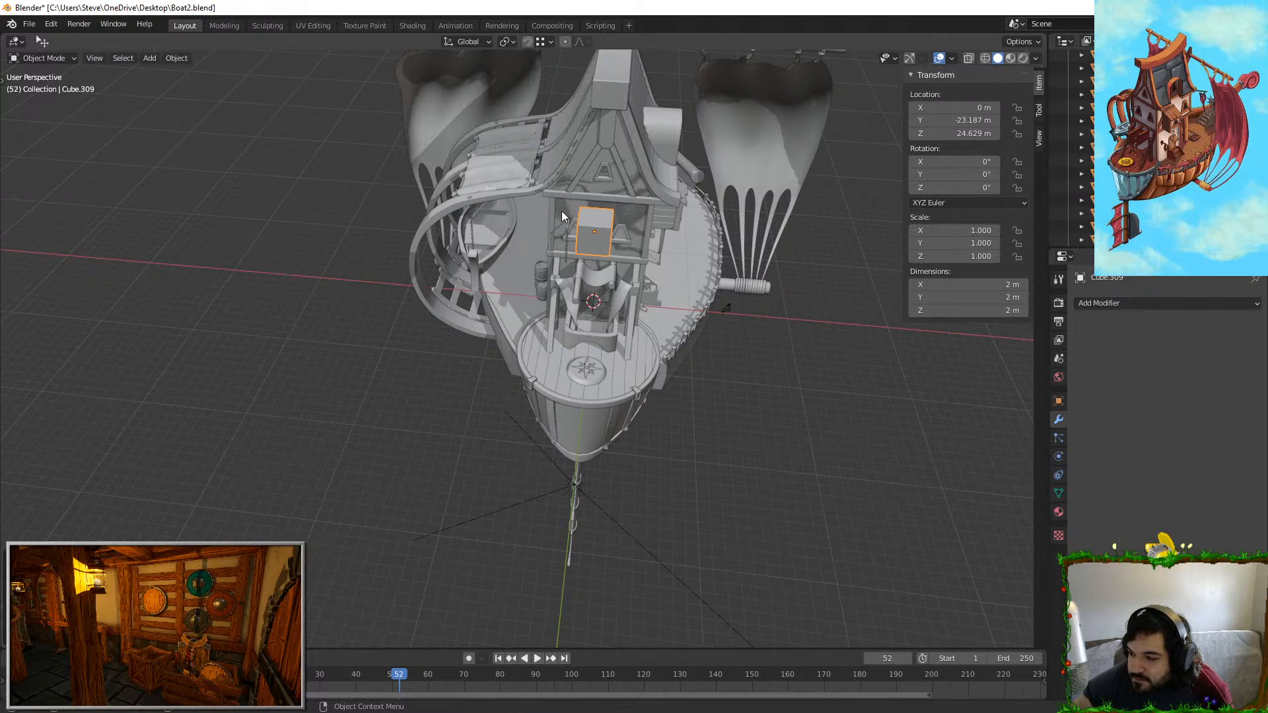
Step: Try to stretch the cube into a block about 10.6 m by 7.98 m, and clear its scale
{"action": "key", "text": "s"}
{"action": "key", "text": "z"}
{"action": "left_click", "coordinate": [637, 228]}
{"action": "key", "text": "s"}
{"action": "key", "text": "shift+z"}
{"action": "left_click", "coordinate": [861, 240]}
{"action": "key", "text": "s"}
{"action": "key", "text": "y"}
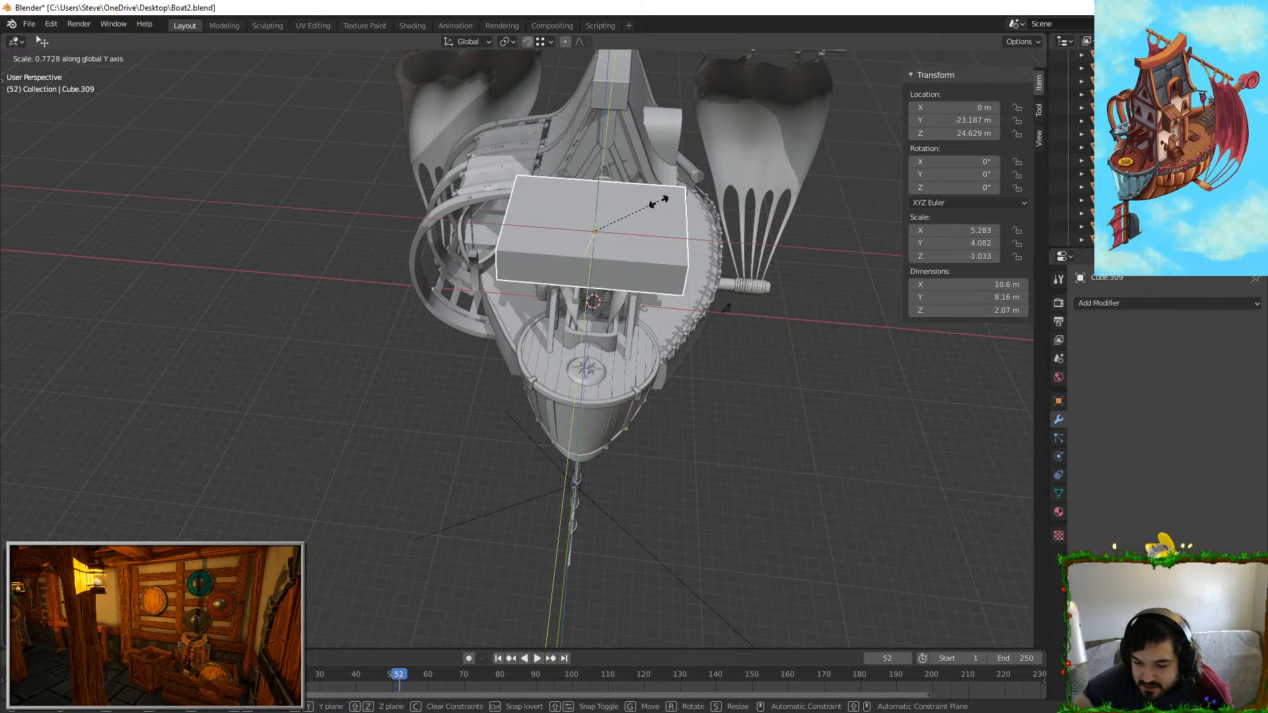
{"action": "left_click", "coordinate": [663, 202]}
{"action": "key", "text": "Tab"}
{"action": "key", "text": "Tab"}
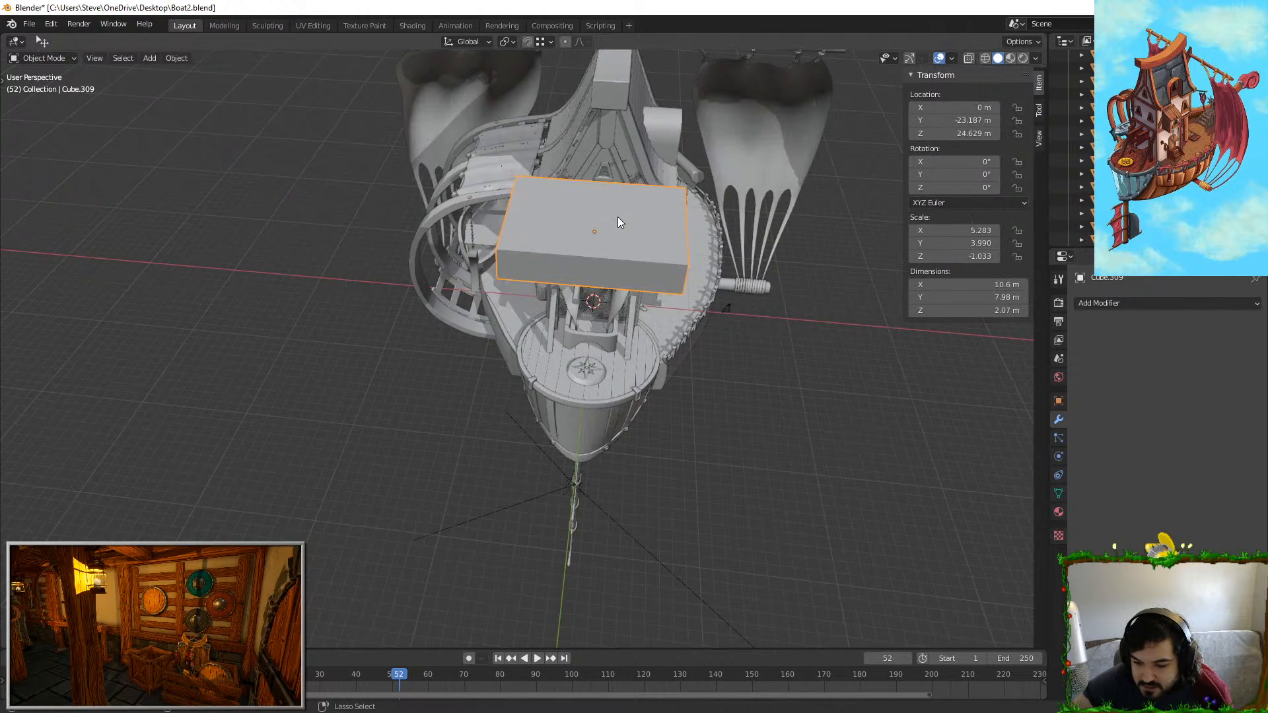
{"action": "key", "text": "alt+s"}
Step: Flatten and enlarge the cube into a square slab about 6.31 m wide and 0.98 m thick
{"action": "key", "text": "s"}
{"action": "key", "text": "z"}
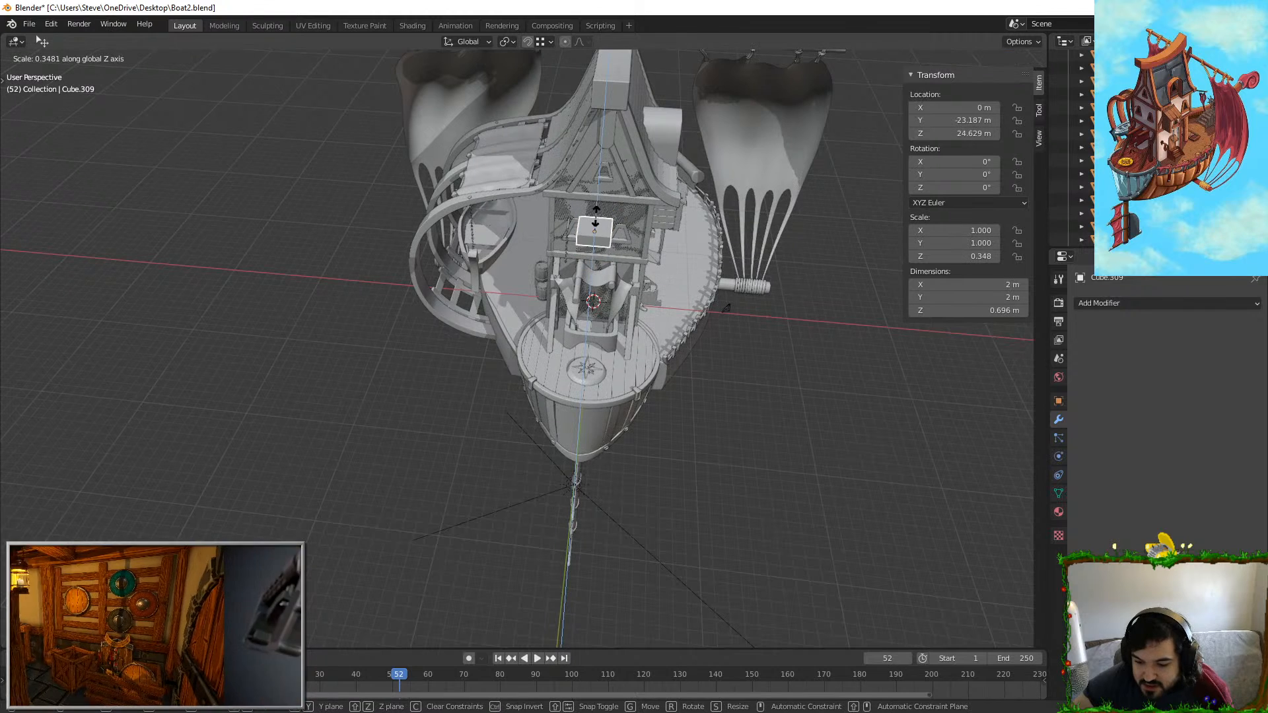
{"action": "left_click", "coordinate": [596, 219]}
{"action": "middle_click_drag", "start_coordinate": [620, 220], "coordinate": [635, 399], "text": "shift"}
{"action": "scroll", "coordinate": [635, 398], "scroll_direction": "up", "scroll_amount": 3}
{"action": "key", "text": "s"}
{"action": "left_click", "coordinate": [687, 406]}
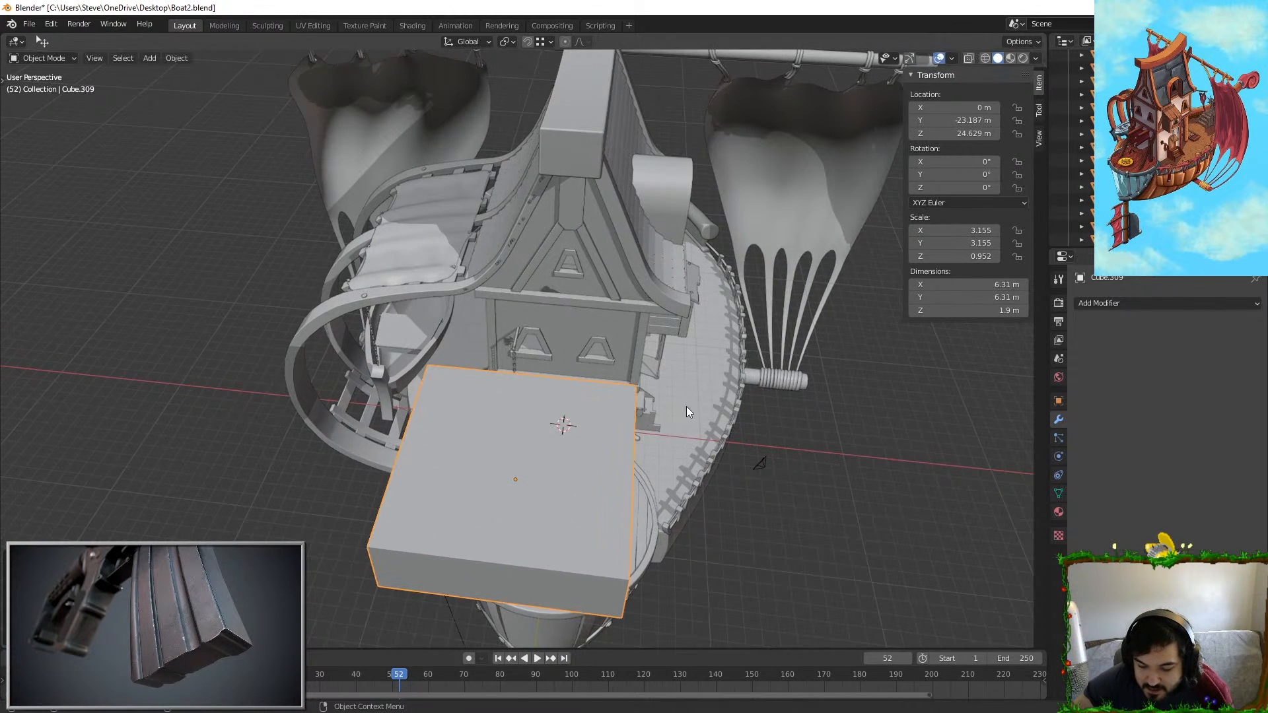
{"action": "key", "text": "s"}
{"action": "key", "text": "z"}
{"action": "left_click", "coordinate": [542, 399]}
Step: Add a cylinder mesh and raise it about 22 m along Z
{"action": "key", "text": "shift+a"}
{"action": "mouse_move", "coordinate": [541, 399]}
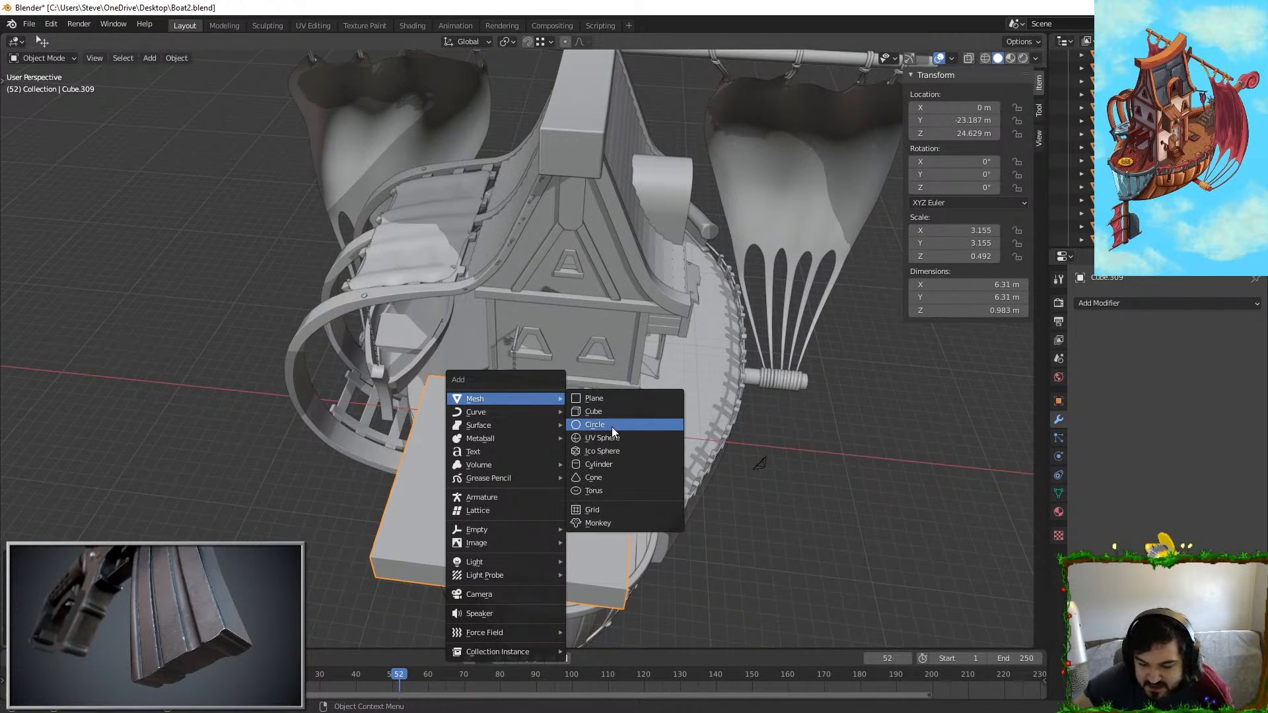
{"action": "left_click", "coordinate": [610, 466]}
{"action": "middle_click_drag", "start_coordinate": [611, 466], "coordinate": [647, 416]}
{"action": "key", "text": "g"}
{"action": "key", "text": "z"}
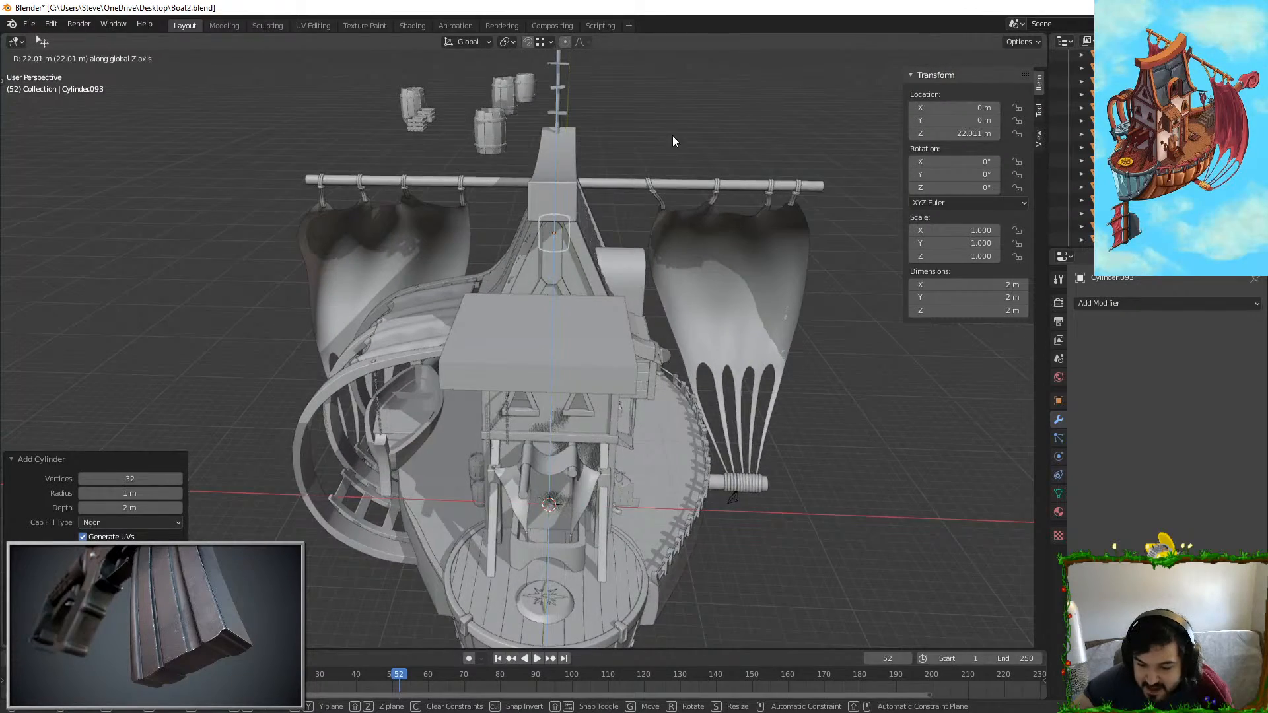
{"action": "left_click", "coordinate": [673, 136]}
Step: Position the cylinder over the slab at about Y -24.5 m, Z 26.48 m, and shrink it to about 1.27 m
{"action": "middle_click_drag", "start_coordinate": [672, 137], "coordinate": [617, 147]}
{"action": "key", "text": "g"}
{"action": "key", "text": "y"}
{"action": "left_click", "coordinate": [425, 410]}
{"action": "key", "text": "g"}
{"action": "key", "text": "z"}
{"action": "left_click", "coordinate": [441, 320]}
{"action": "key", "text": "s"}
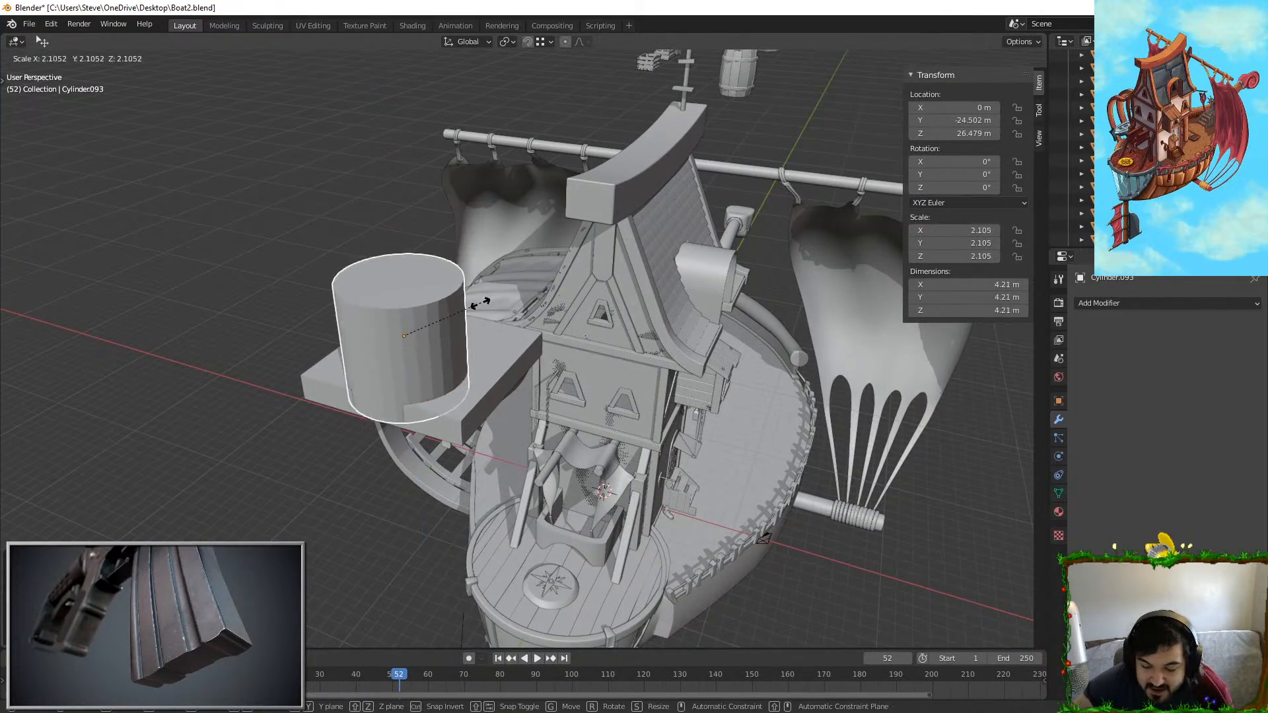
{"action": "left_click", "coordinate": [450, 366]}
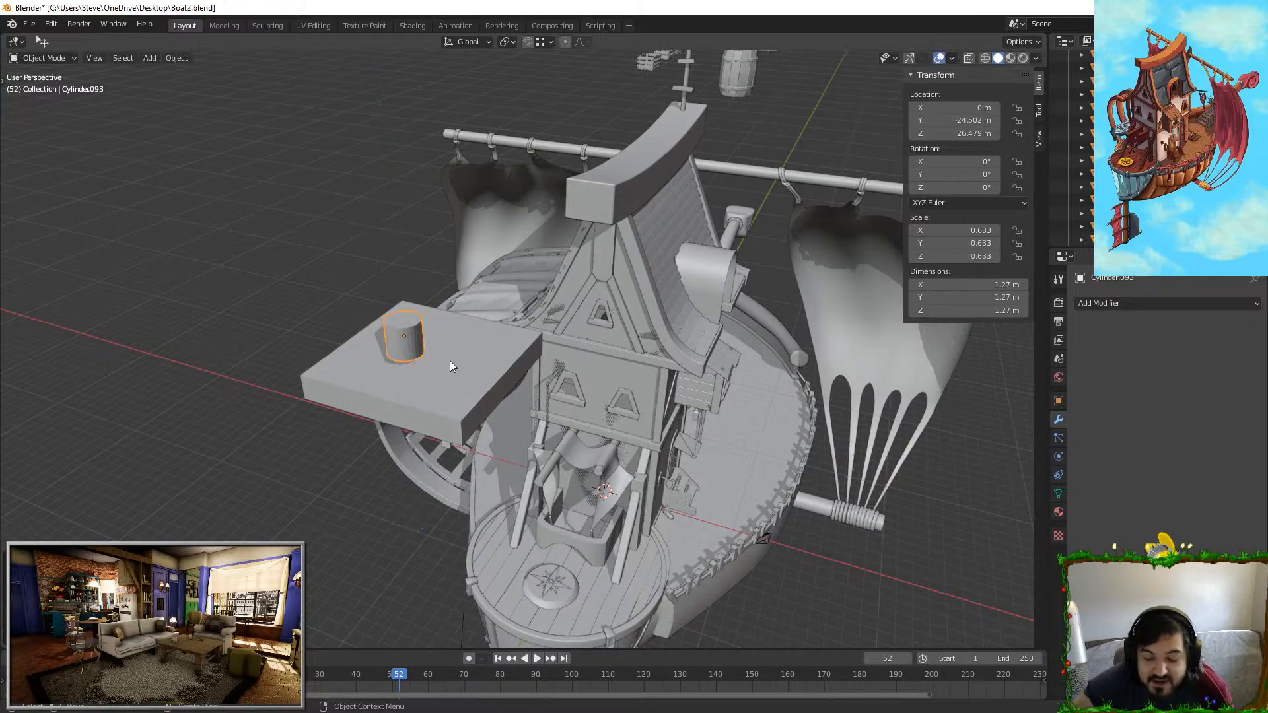
Step: Lower the slab's underside face to thicken the slab to about 1.21 m
{"action": "left_click", "coordinate": [450, 367]}
{"action": "key", "text": "Tab"}
{"action": "middle_click_drag", "start_coordinate": [429, 347], "coordinate": [568, 165]}
{"action": "left_click", "coordinate": [113, 58]}
{"action": "key", "text": "Tab"}
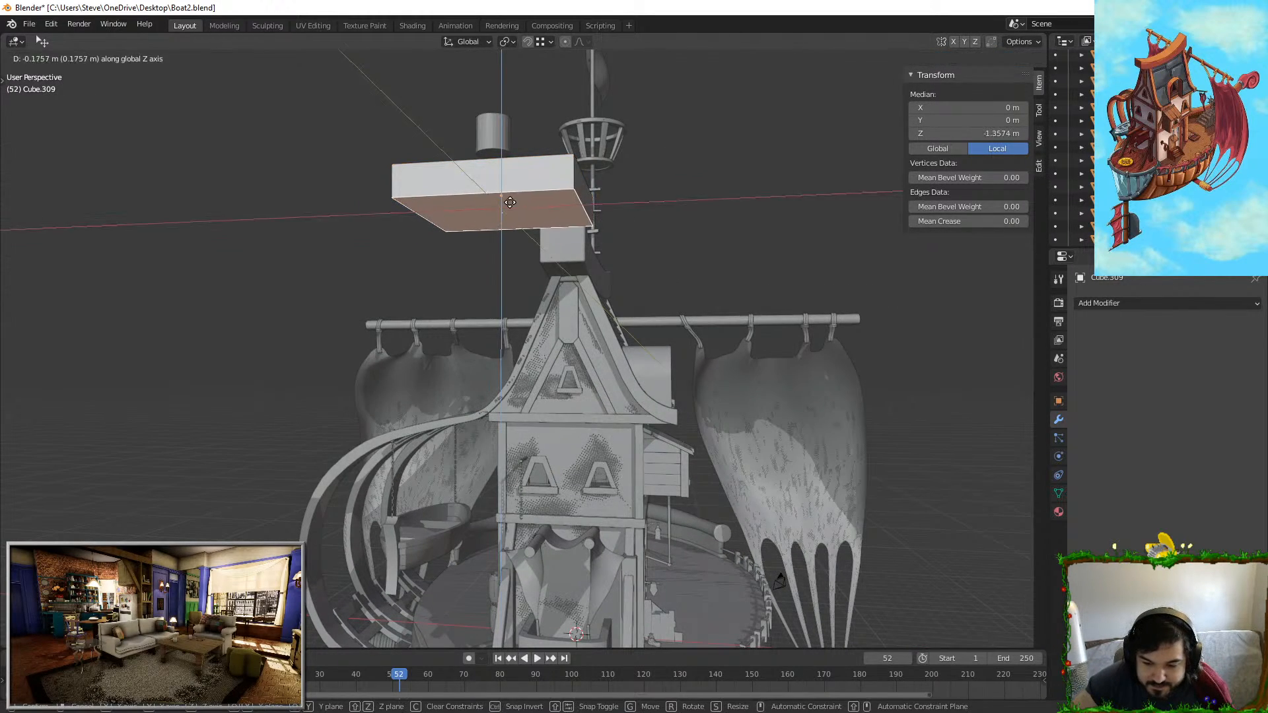
{"action": "middle_click_drag", "start_coordinate": [522, 221], "coordinate": [538, 323]}
{"action": "key", "text": "Tab"}
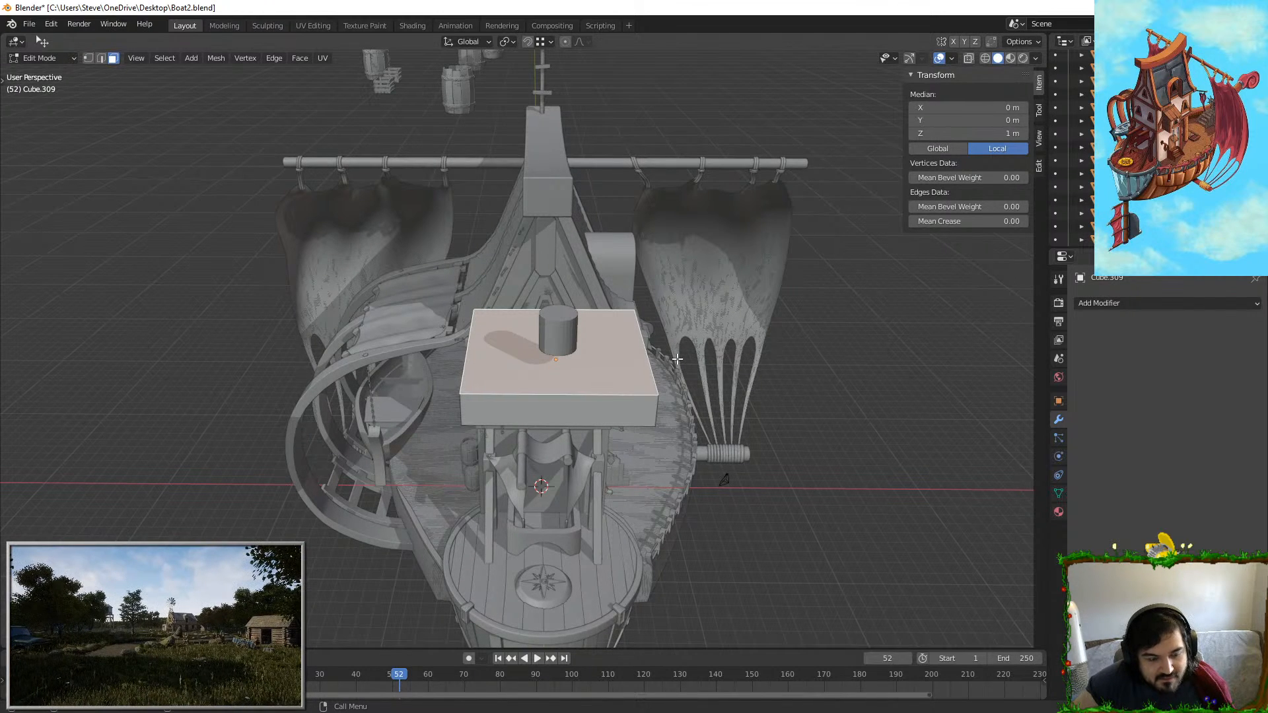
{"action": "key", "text": "Tab"}
Step: Add a Bevel modifier of 0.13 m to the slab and apply the slab's scale
{"action": "scroll", "coordinate": [676, 358], "scroll_direction": "up", "scroll_amount": 2}
{"action": "left_click", "coordinate": [1126, 309]}
{"action": "left_click", "coordinate": [978, 368]}
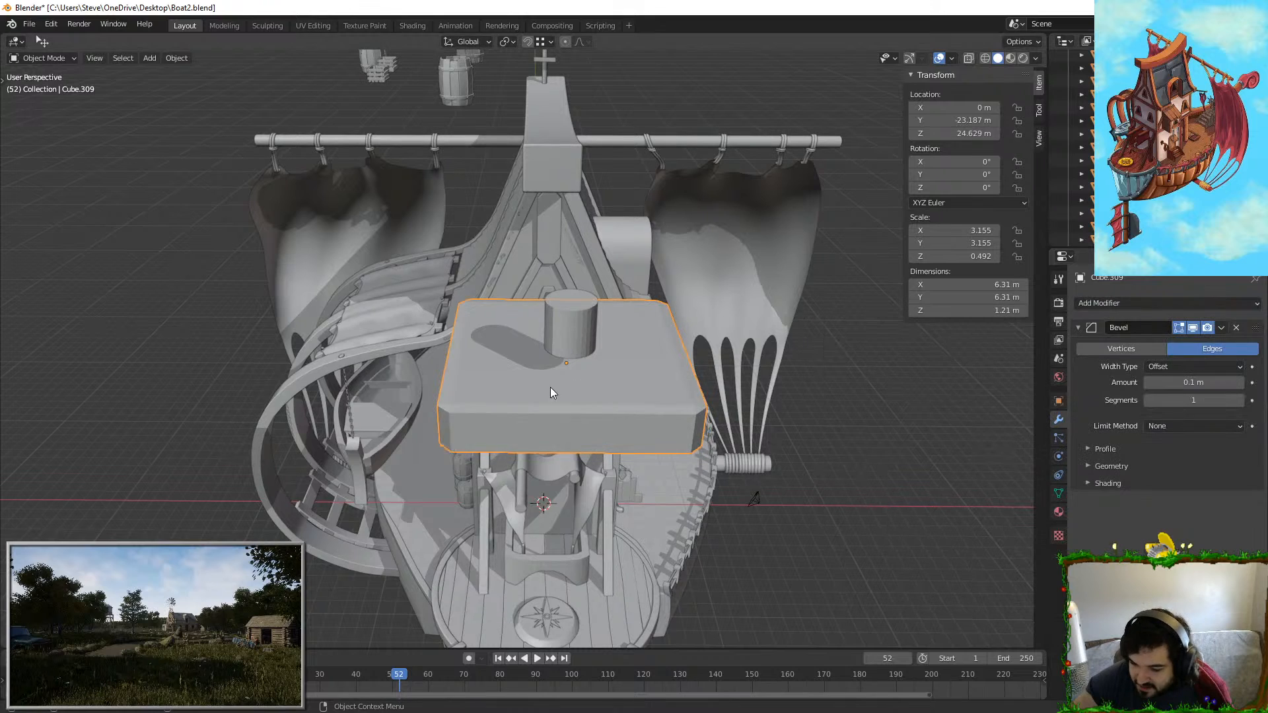
{"action": "key", "text": "ctrl+a"}
{"action": "left_click", "coordinate": [565, 388]}
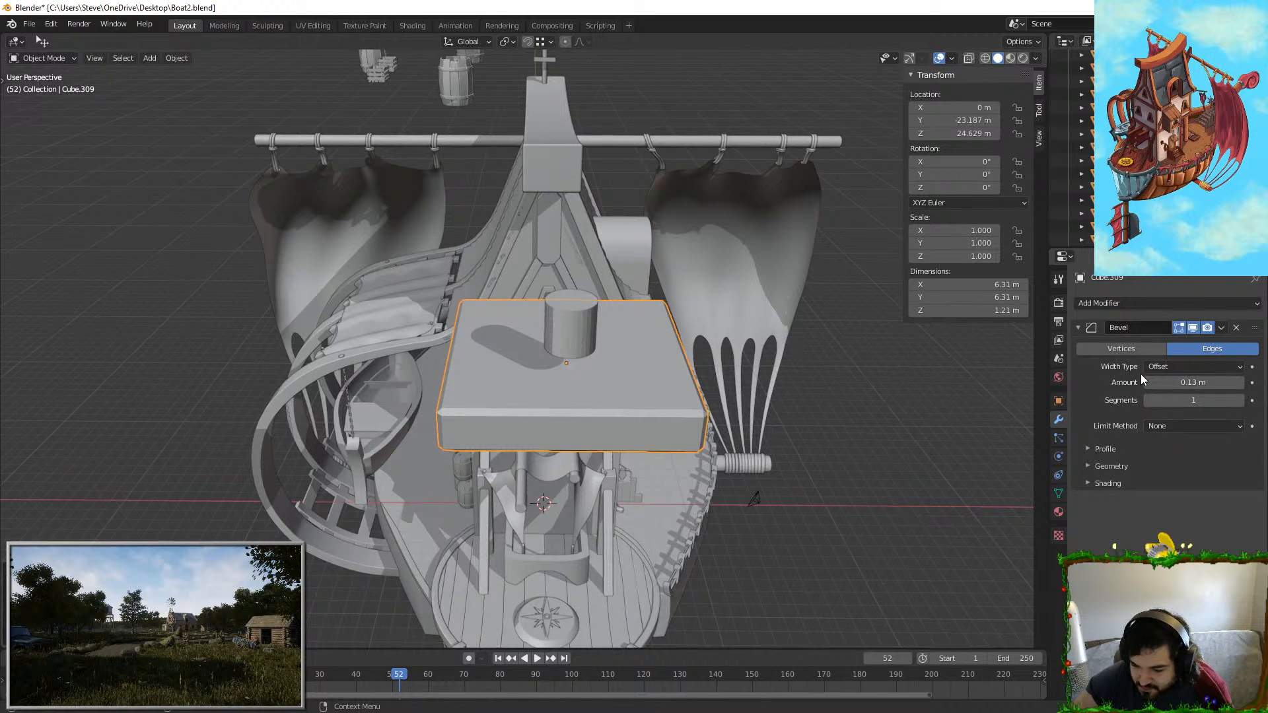
Step: Add a Weighted Normal modifier to the slab, enable Auto Smooth and shade it smooth
{"action": "left_click", "coordinate": [1122, 305]}
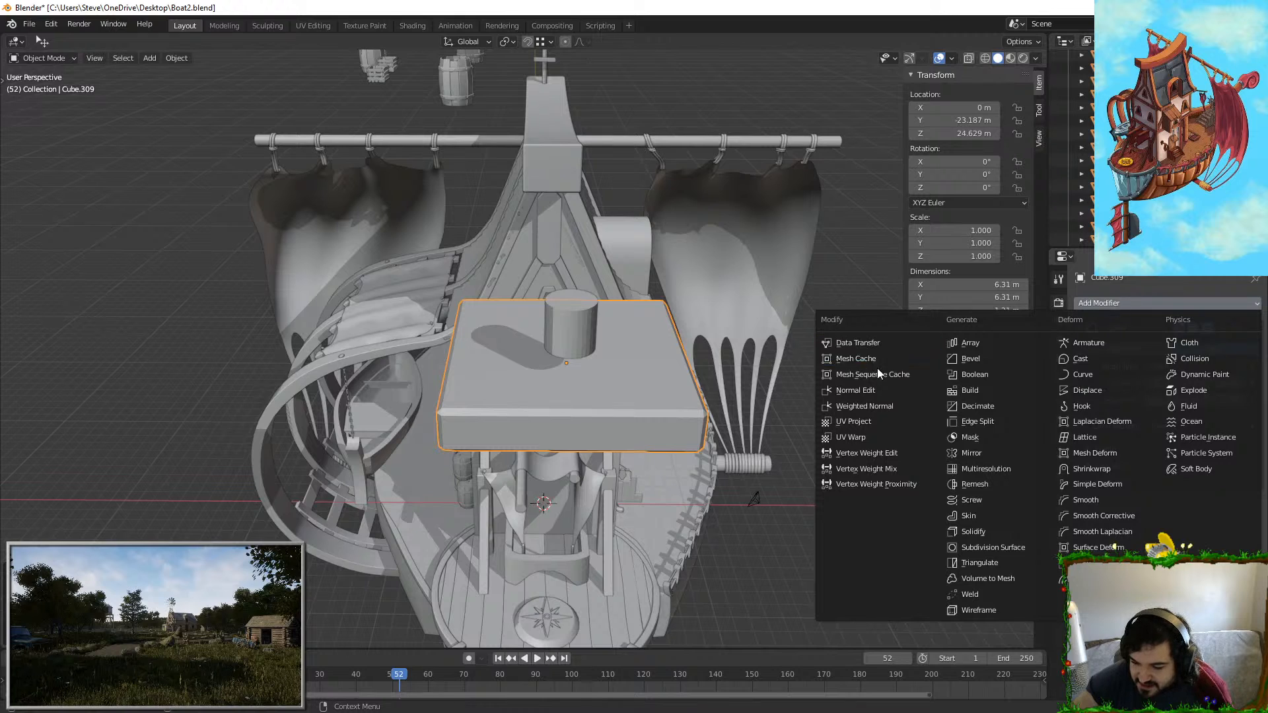
{"action": "left_click", "coordinate": [892, 405]}
{"action": "left_click", "coordinate": [1058, 494]}
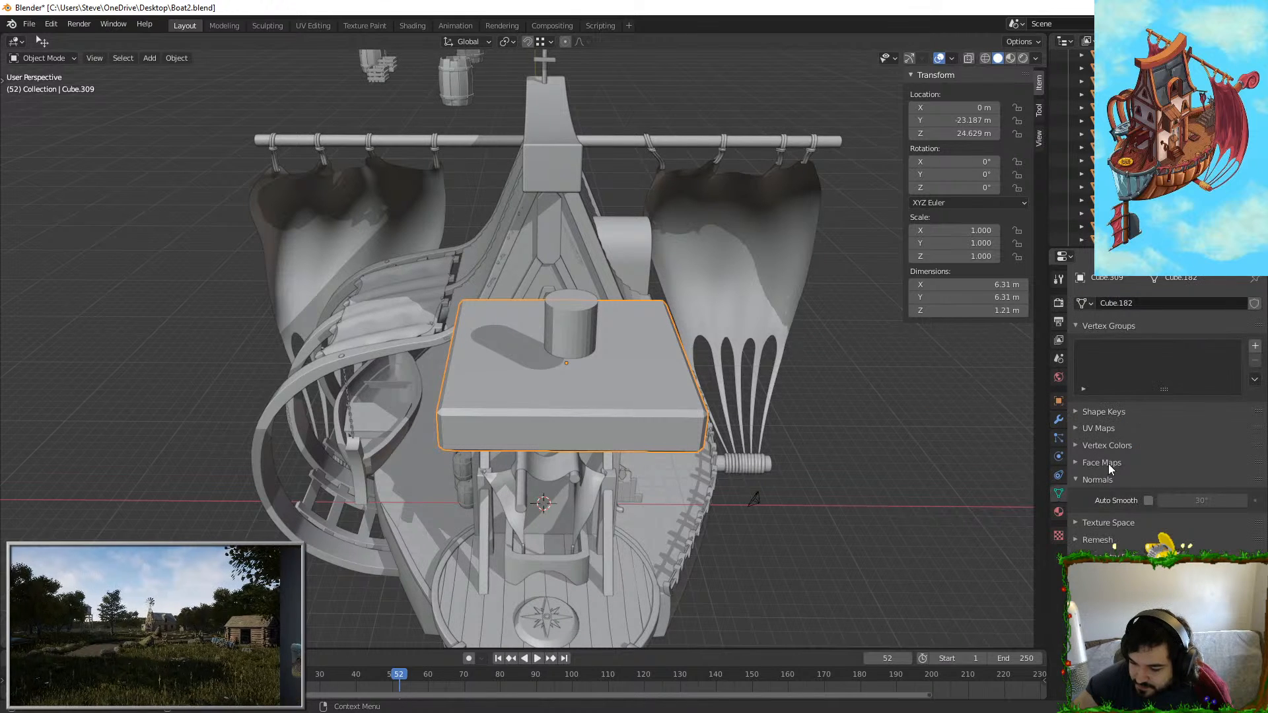
{"action": "left_click", "coordinate": [1148, 500]}
{"action": "right_click", "coordinate": [647, 394]}
{"action": "left_click", "coordinate": [647, 394]}
{"action": "key", "text": "alt+a"}
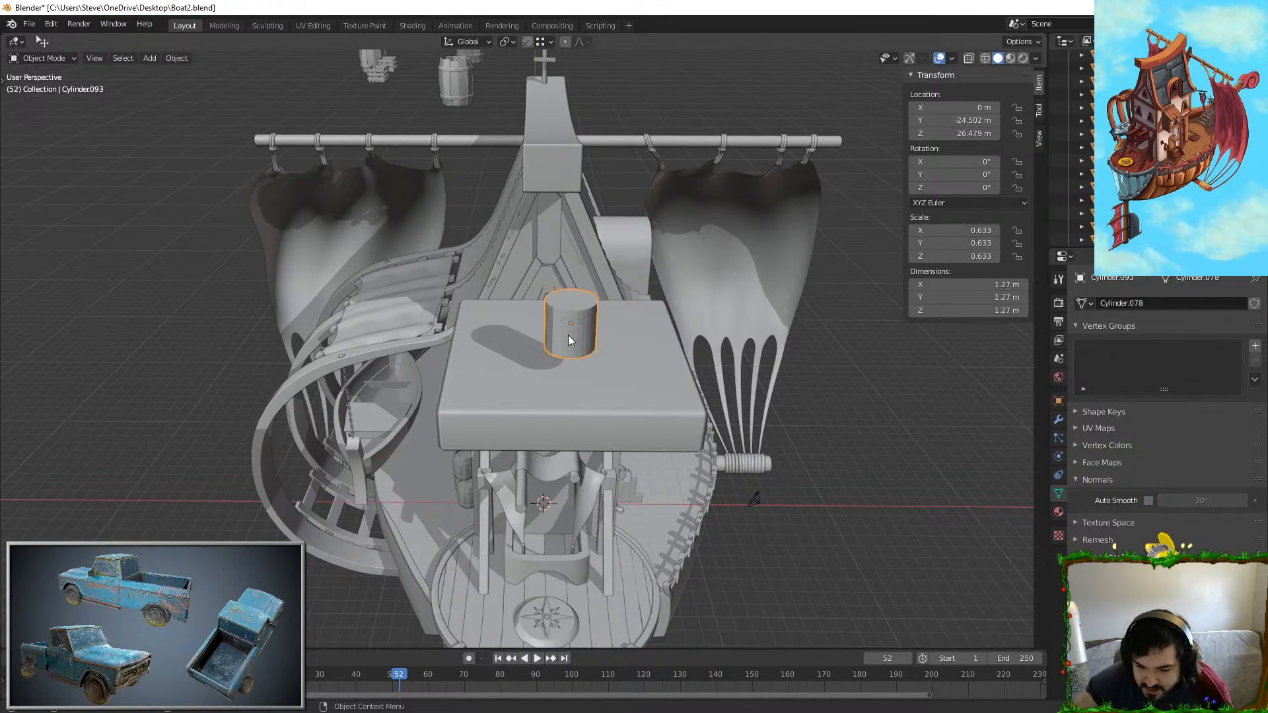
Step: Flatten and widen the cylinder into a disc about 1.63 m across and 0.42 m thick
{"action": "left_click", "coordinate": [1058, 419]}
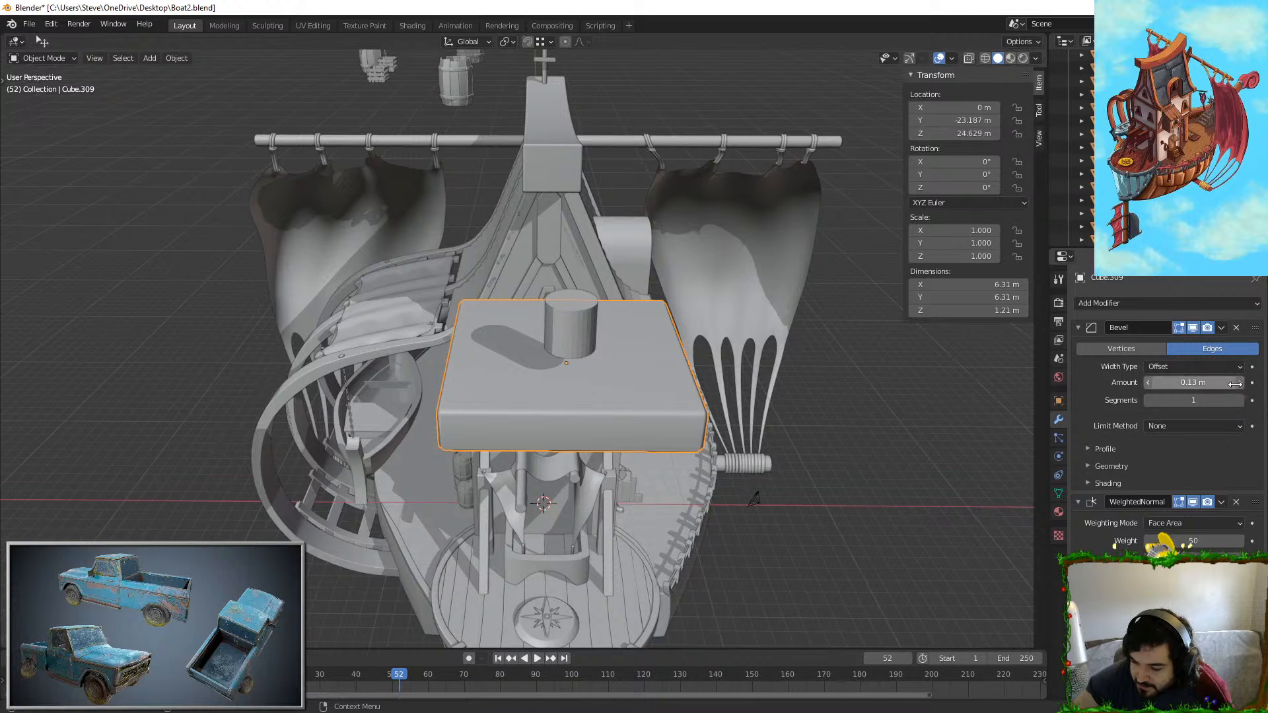
{"action": "middle_click_drag", "start_coordinate": [664, 442], "coordinate": [686, 446]}
{"action": "left_click", "coordinate": [616, 352]}
{"action": "key", "text": "s"}
{"action": "middle_click_drag", "start_coordinate": [616, 353], "coordinate": [678, 139]}
{"action": "right_click", "coordinate": [640, 321]}
{"action": "key", "text": "s"}
{"action": "key", "text": "z"}
{"action": "left_click", "coordinate": [696, 371]}
Step: Centre the disc on the slab in the top view, at about X -0.03 m, Y -23.16 m
{"action": "key", "text": "KP_7"}
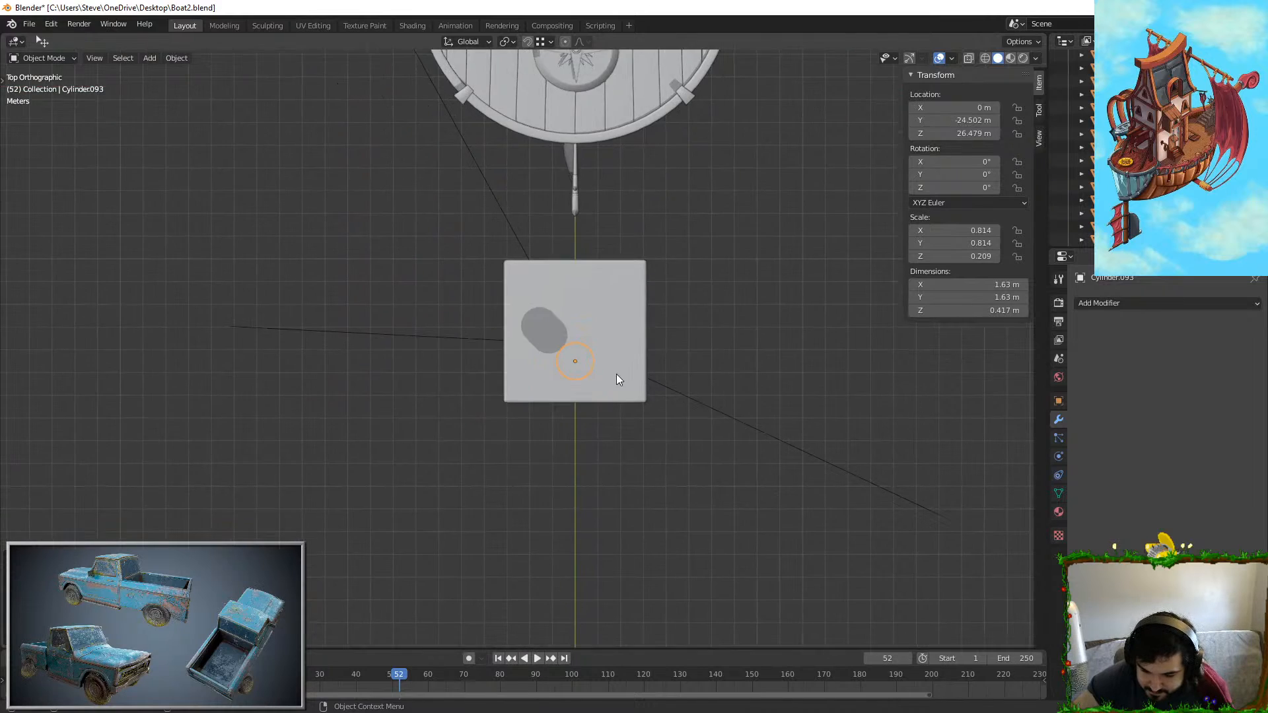
{"action": "scroll", "coordinate": [617, 374], "scroll_direction": "up", "scroll_amount": 3}
{"action": "key", "text": "g"}
{"action": "left_click", "coordinate": [658, 321]}
Step: Enlarge the disc to about 2.98 m across and 0.76 m thick, and lower it onto the slab at about Z 25.3 m
{"action": "middle_click_drag", "start_coordinate": [657, 322], "coordinate": [626, 341]}
{"action": "key", "text": "s"}
{"action": "left_click", "coordinate": [733, 246]}
{"action": "key", "text": "g"}
{"action": "key", "text": "z"}
{"action": "left_click", "coordinate": [639, 284]}
Step: Apply the disc's scale
{"action": "key", "text": "Tab"}
{"action": "scroll", "coordinate": [476, 305], "scroll_direction": "up", "scroll_amount": 2}
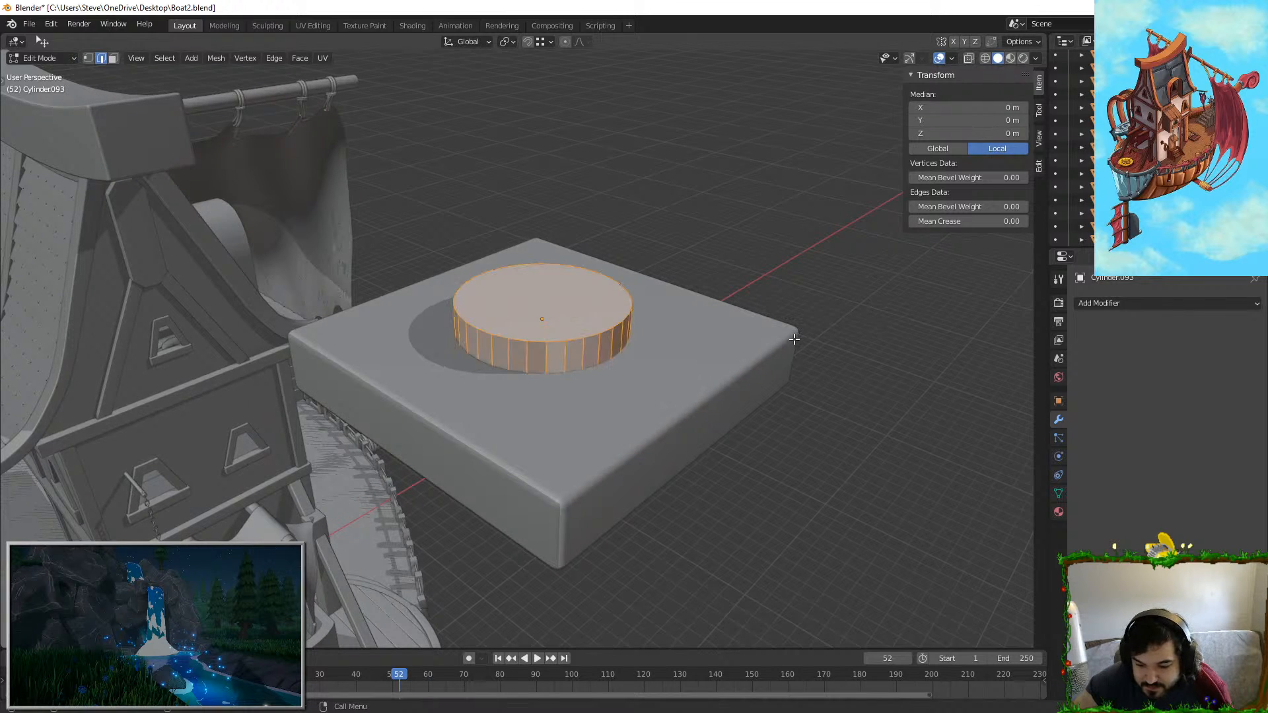
{"action": "key", "text": "Escape"}
{"action": "key", "text": "Tab"}
{"action": "key", "text": "ctrl+a"}
{"action": "left_click", "coordinate": [865, 296]}
{"action": "key", "text": "Tab"}
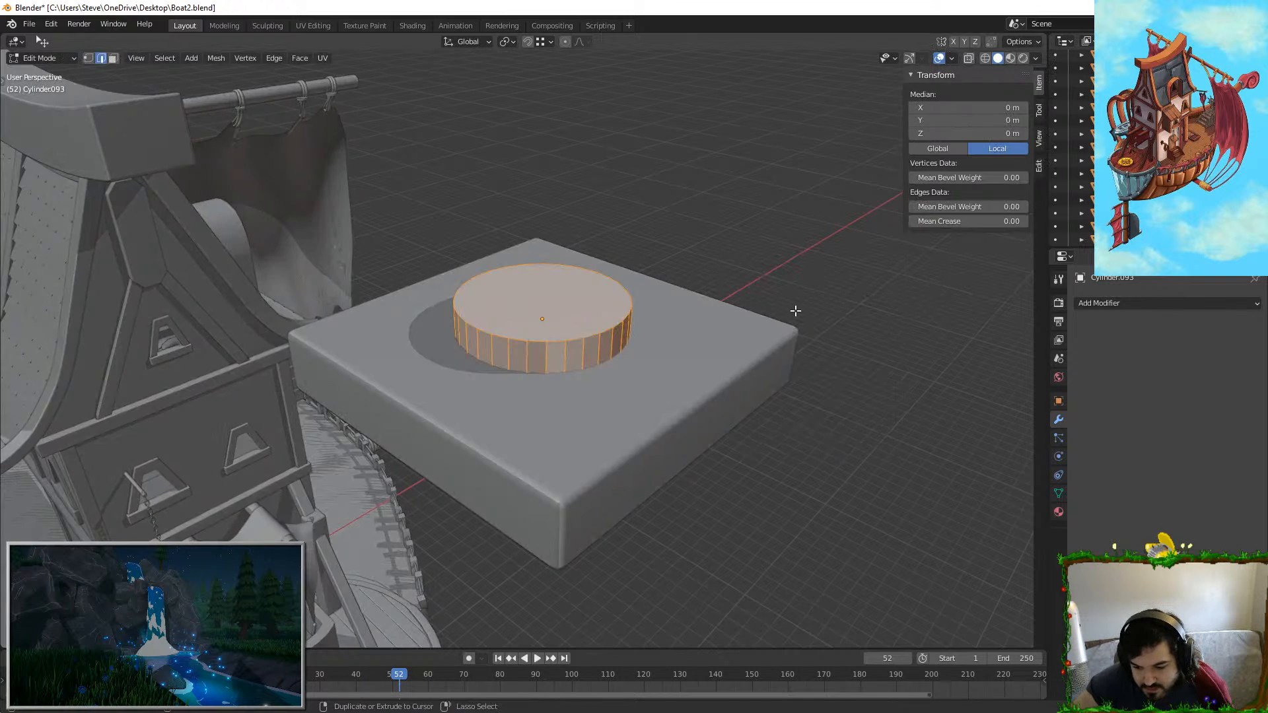
{"action": "key", "text": "Tab"}
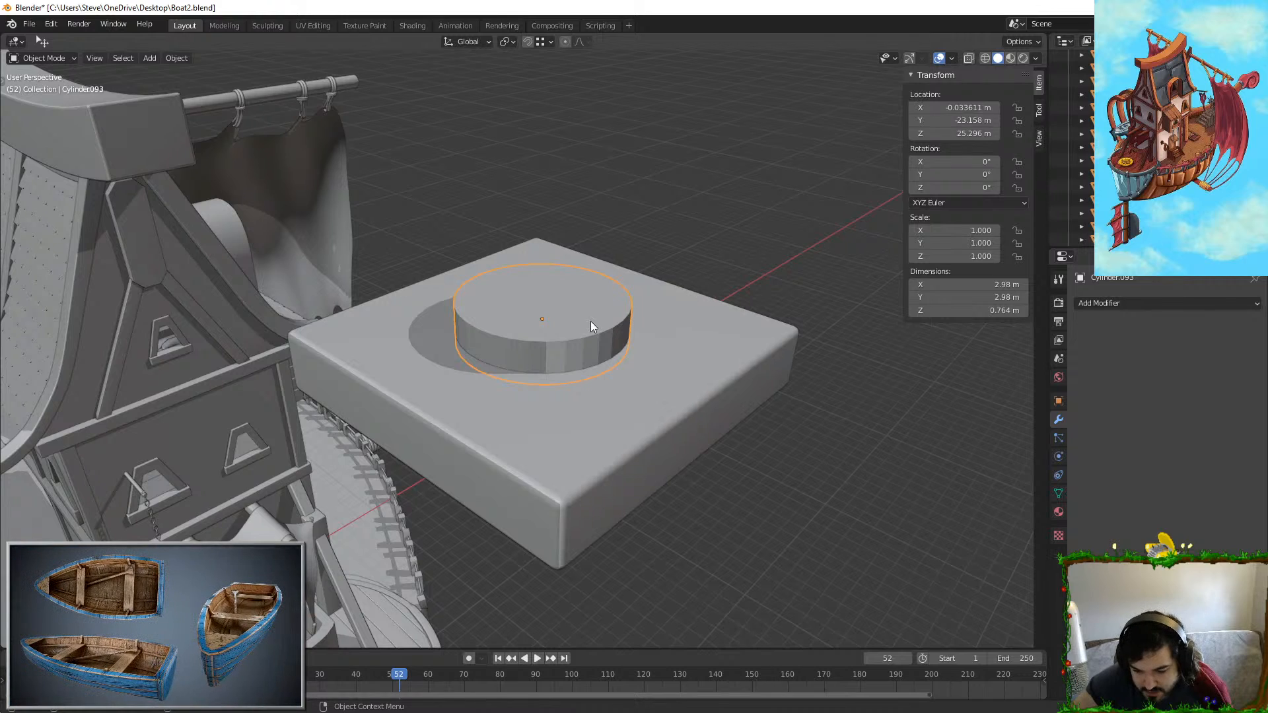
Step: Bevel the disc's upper rim into a rounded, multi-segment profile and shade the disc smooth
{"action": "key", "text": "Tab"}
{"action": "key", "text": "a"}
{"action": "key", "text": "ctrl+b"}
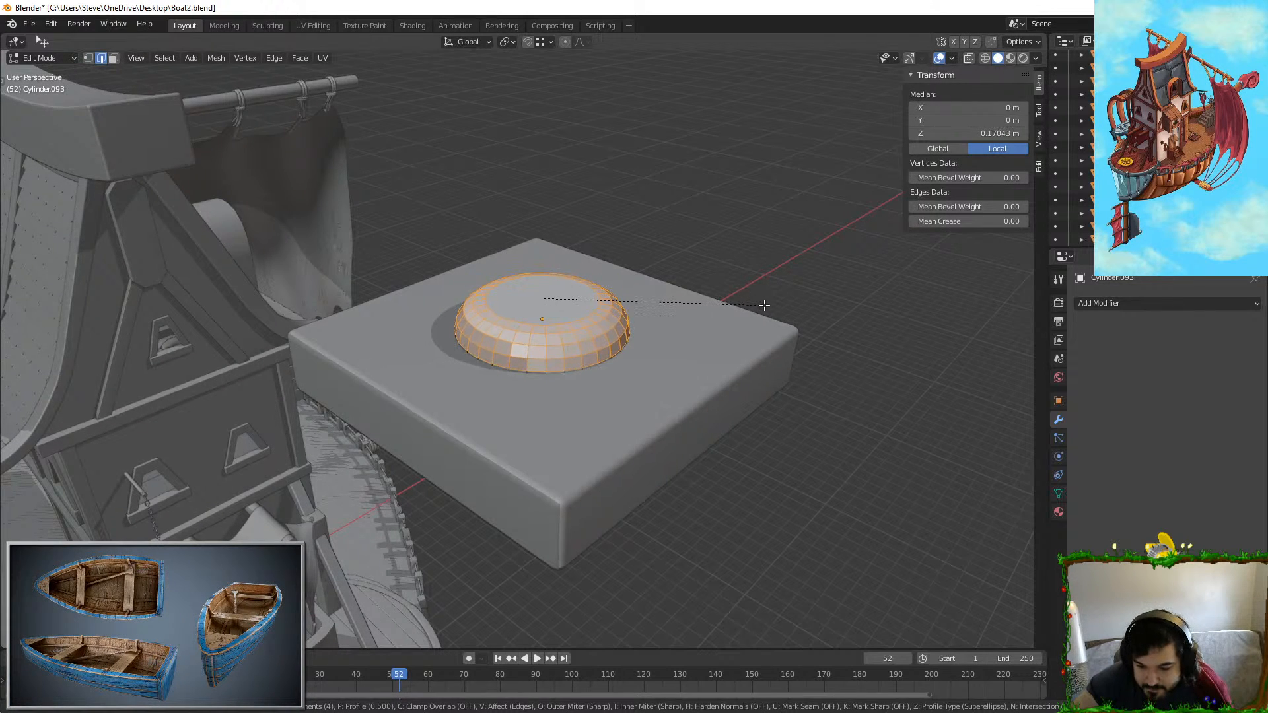
{"action": "left_click", "coordinate": [762, 305]}
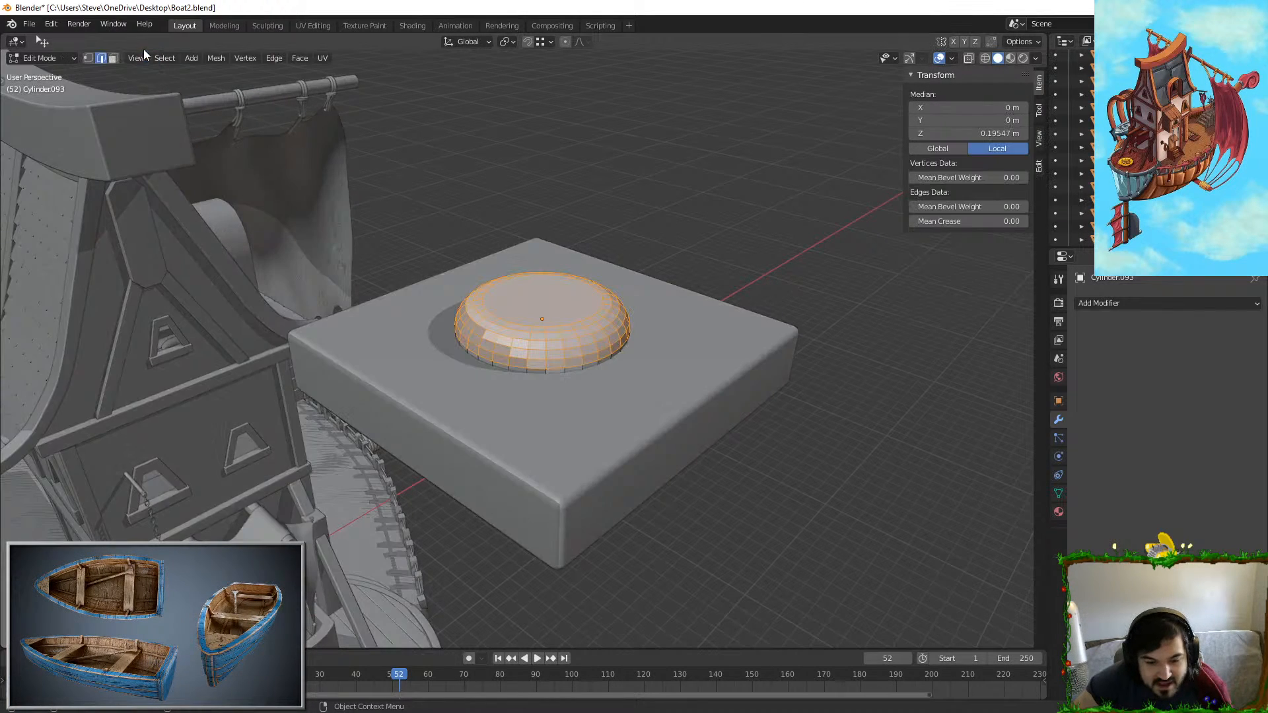
{"action": "right_click", "coordinate": [546, 302]}
{"action": "left_click", "coordinate": [545, 303]}
{"action": "middle_click_drag", "start_coordinate": [365, 229], "coordinate": [355, 236]}
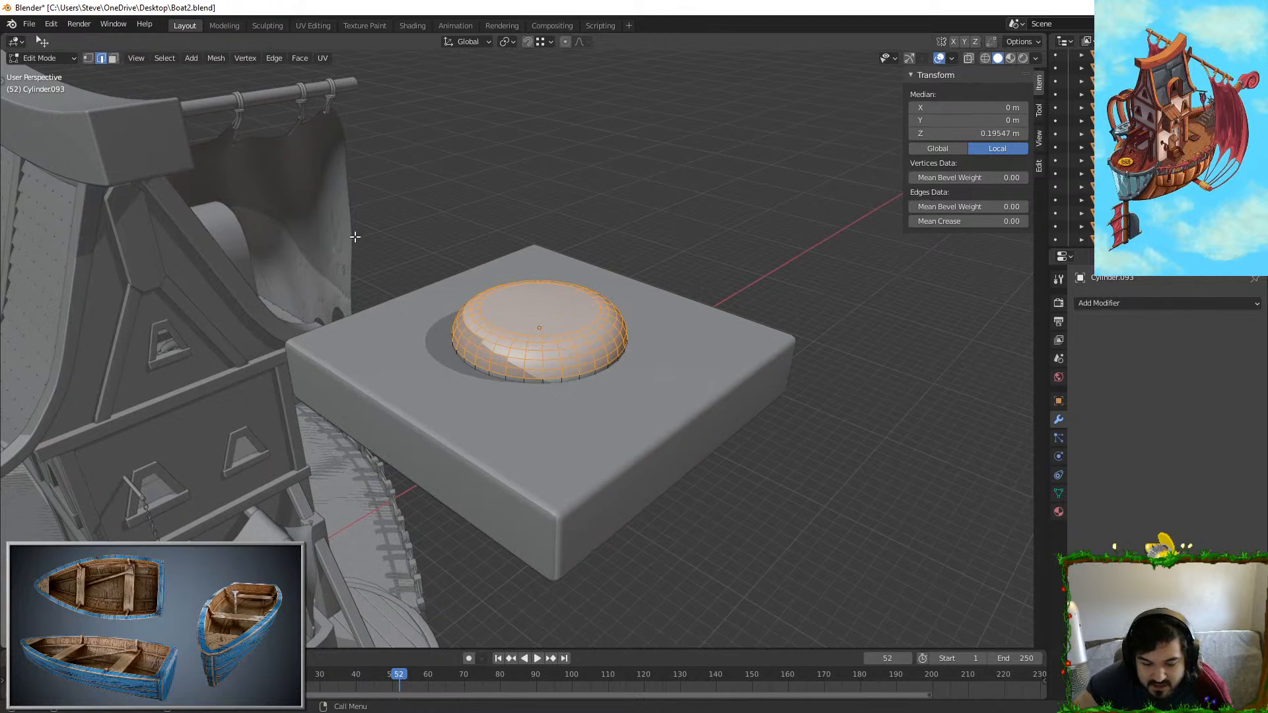
Step: Extrude the disc's top face about 0.42 m downward to hollow out its centre
{"action": "left_click", "coordinate": [113, 58]}
{"action": "scroll", "coordinate": [105, 291], "scroll_direction": "up", "scroll_amount": 2}
{"action": "left_click", "coordinate": [548, 290]}
{"action": "key", "text": "g"}
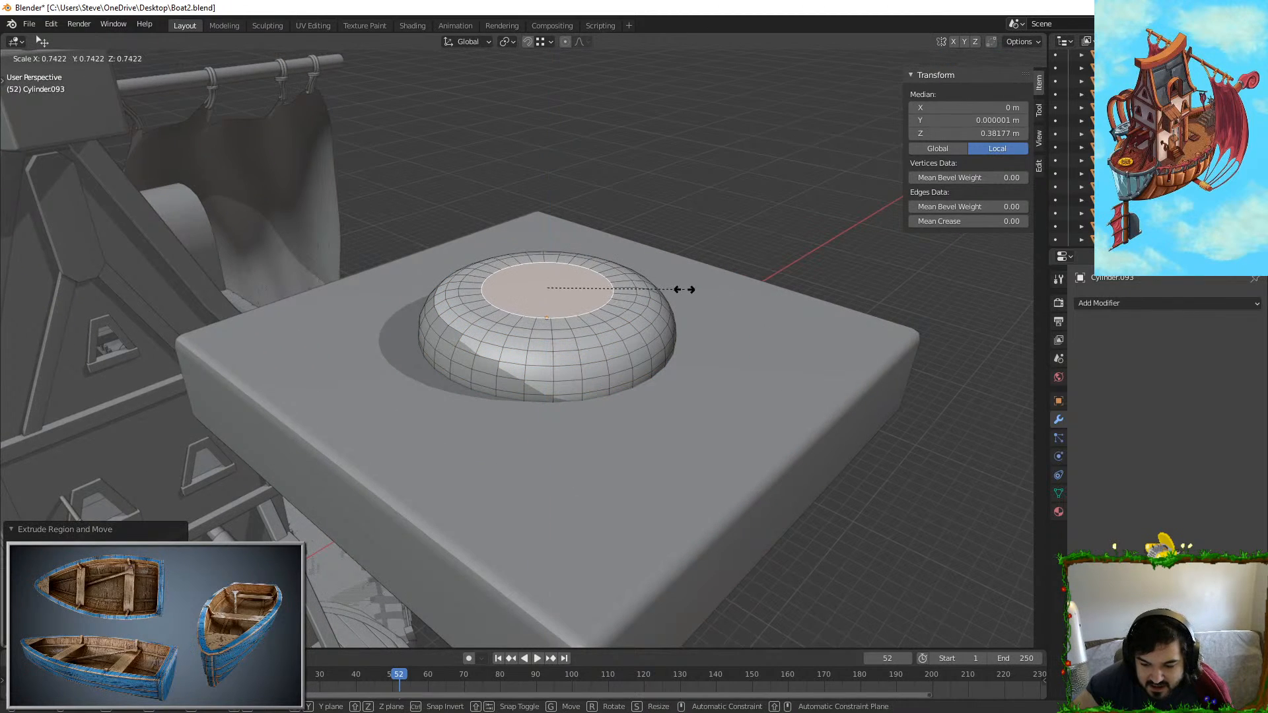
{"action": "key", "text": "z"}
{"action": "right_click", "coordinate": [682, 314]}
{"action": "key", "text": "e"}
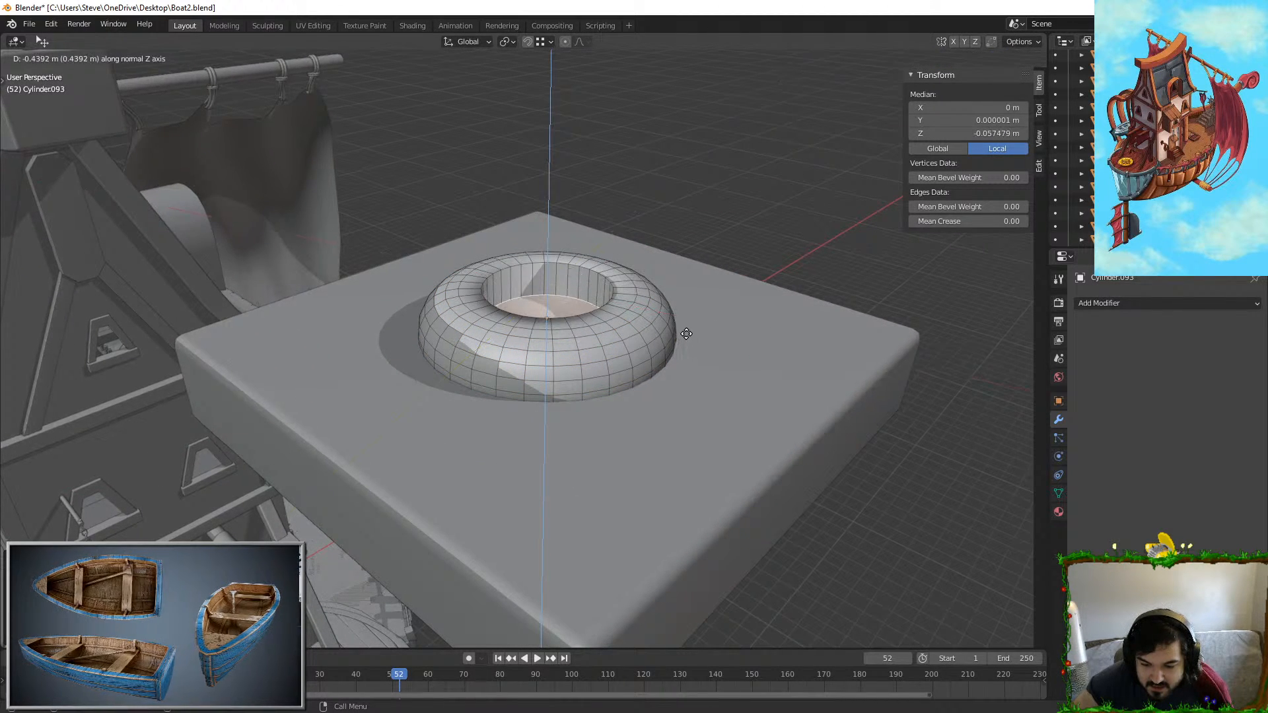
{"action": "left_click", "coordinate": [685, 332]}
Step: Examine the shading and mesh edges around the disc's recess in object and edit mode
{"action": "key", "text": "Tab"}
{"action": "key", "text": "Tab"}
{"action": "middle_click_drag", "start_coordinate": [608, 295], "coordinate": [593, 379], "text": "shift"}
{"action": "scroll", "coordinate": [593, 379], "scroll_direction": "up", "scroll_amount": 1}
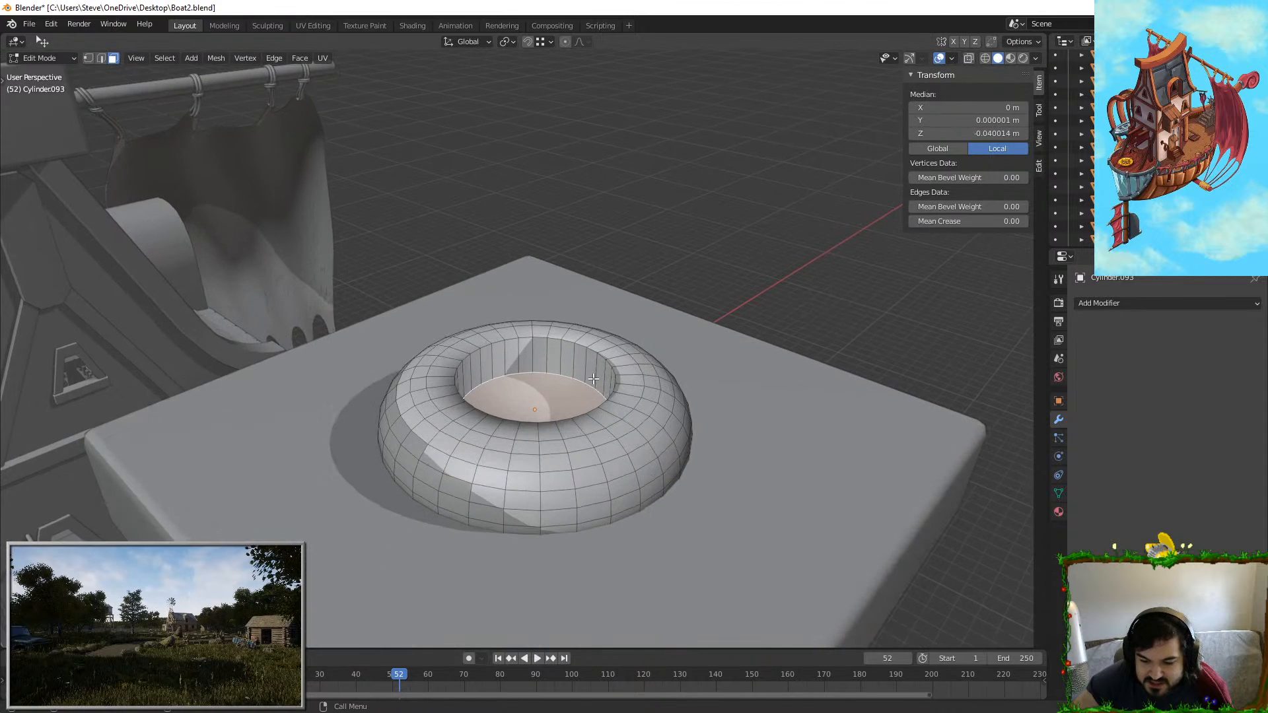
{"action": "scroll", "coordinate": [571, 348], "scroll_direction": "up", "scroll_amount": 2}
{"action": "key", "text": "Tab"}
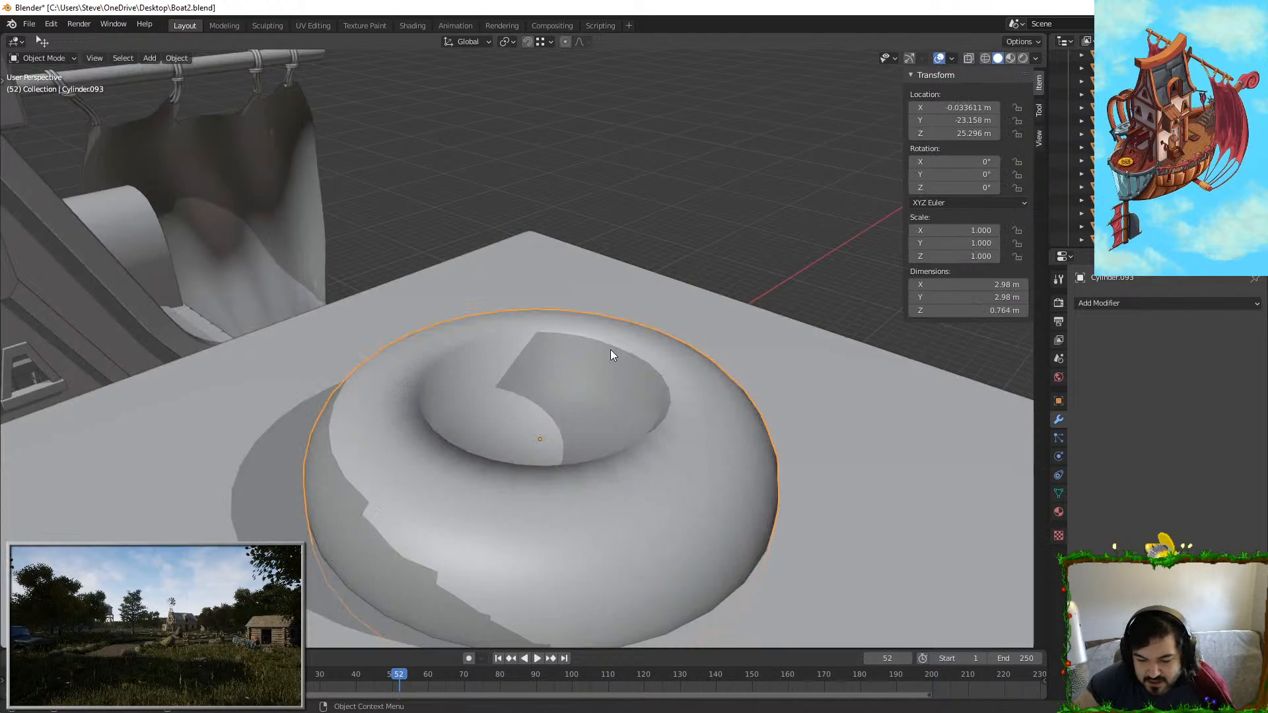
{"action": "key", "text": "Tab"}
{"action": "scroll", "coordinate": [612, 354], "scroll_direction": "up", "scroll_amount": 1}
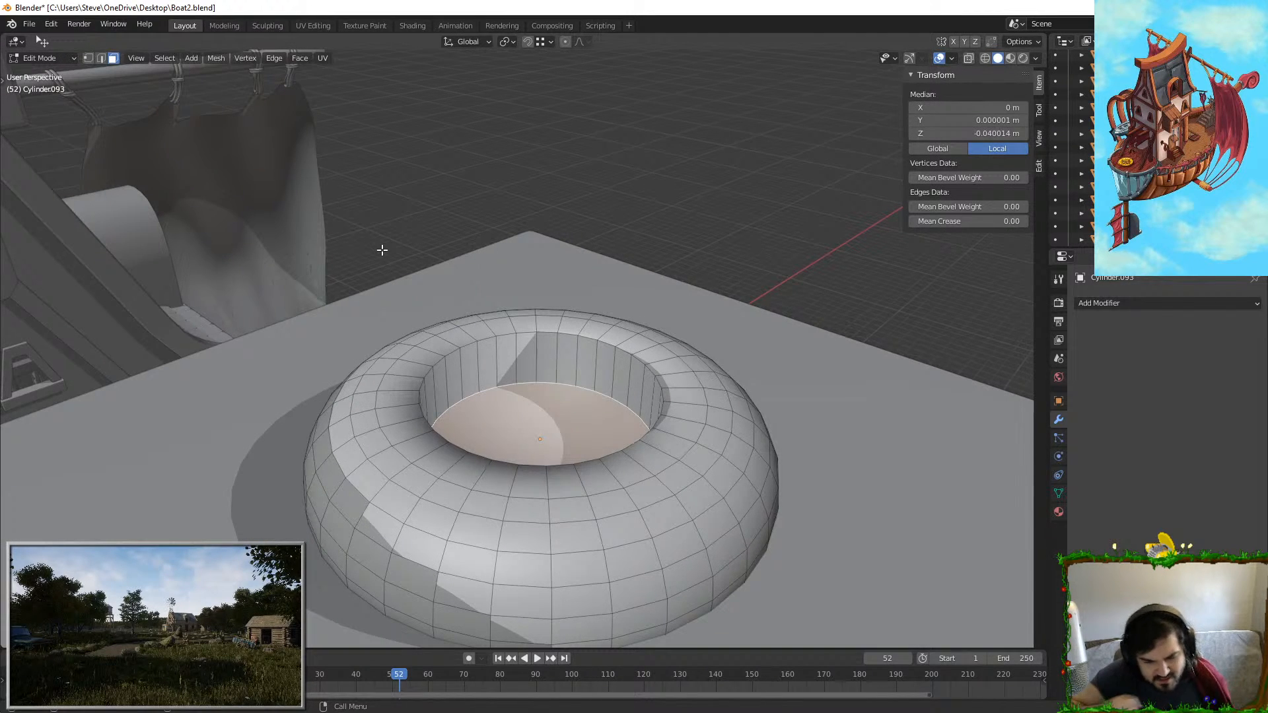
Step: Duplicate the recess's floor face, shrink the copy slightly and raise it to about local Z 0.41 m
{"action": "middle_click_drag", "start_coordinate": [702, 291], "coordinate": [667, 350]}
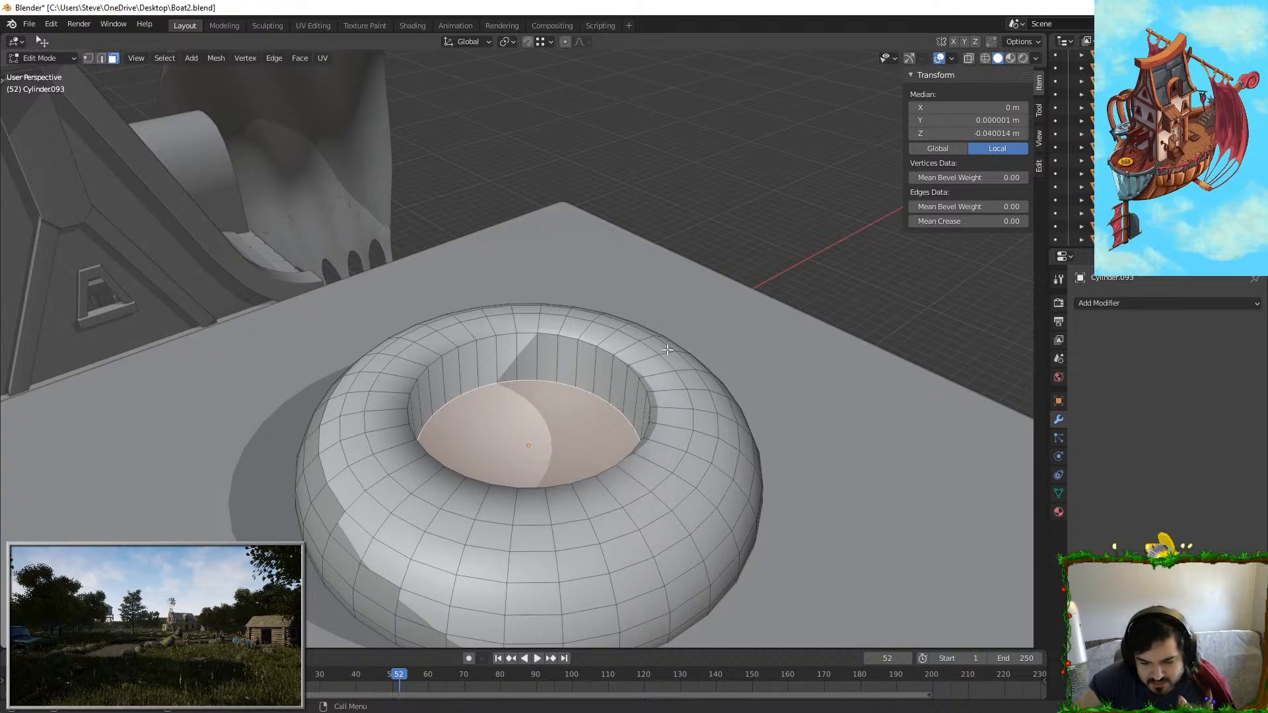
{"action": "key", "text": "shift+d"}
{"action": "key", "text": "s"}
{"action": "left_click", "coordinate": [689, 346]}
{"action": "key", "text": "g"}
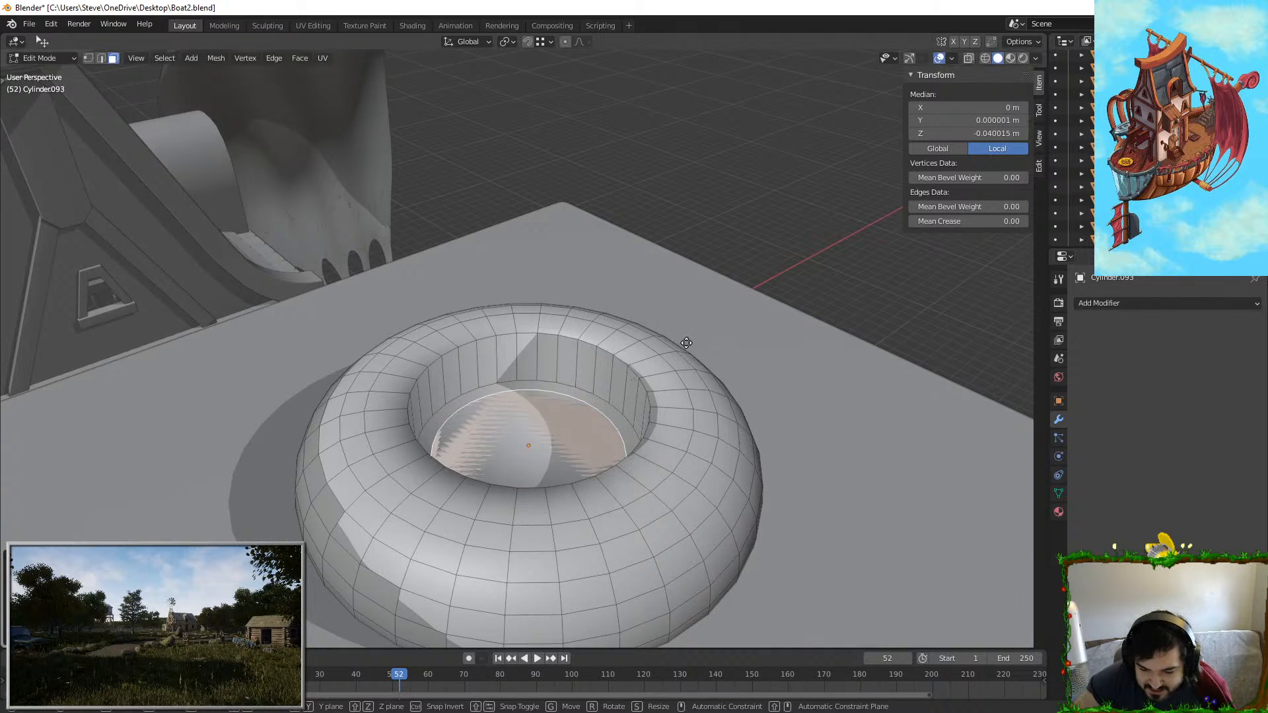
{"action": "key", "text": "z"}
{"action": "left_click", "coordinate": [684, 293]}
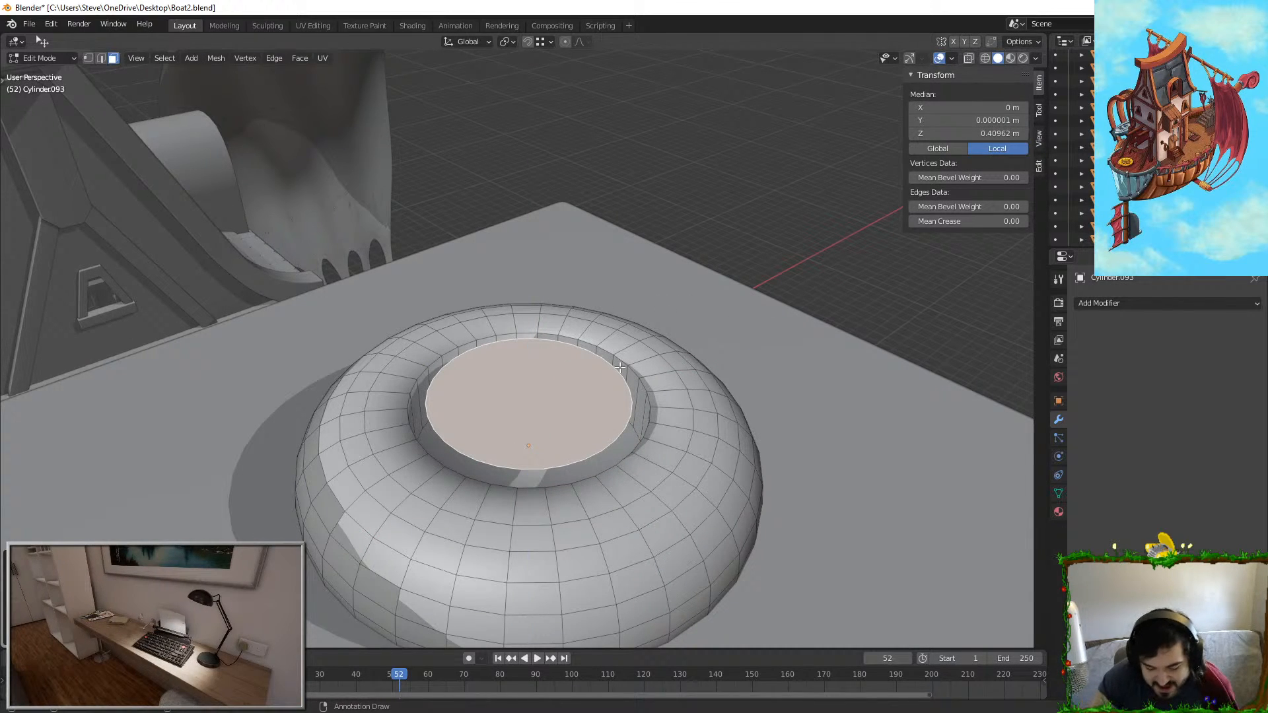
Step: Separate the raised circular face into its own object by loose parts and select that object
{"action": "key", "text": "F3"}
{"action": "type", "text": "seperete"}
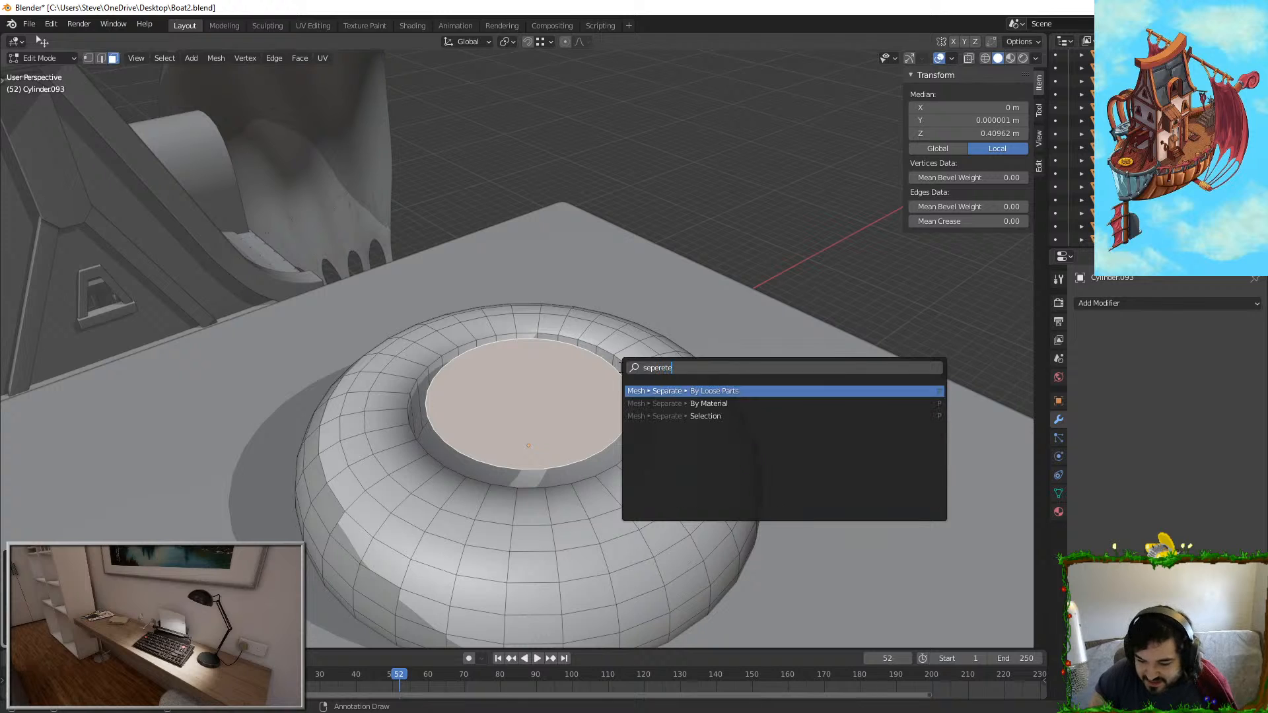
{"action": "key", "text": "Return"}
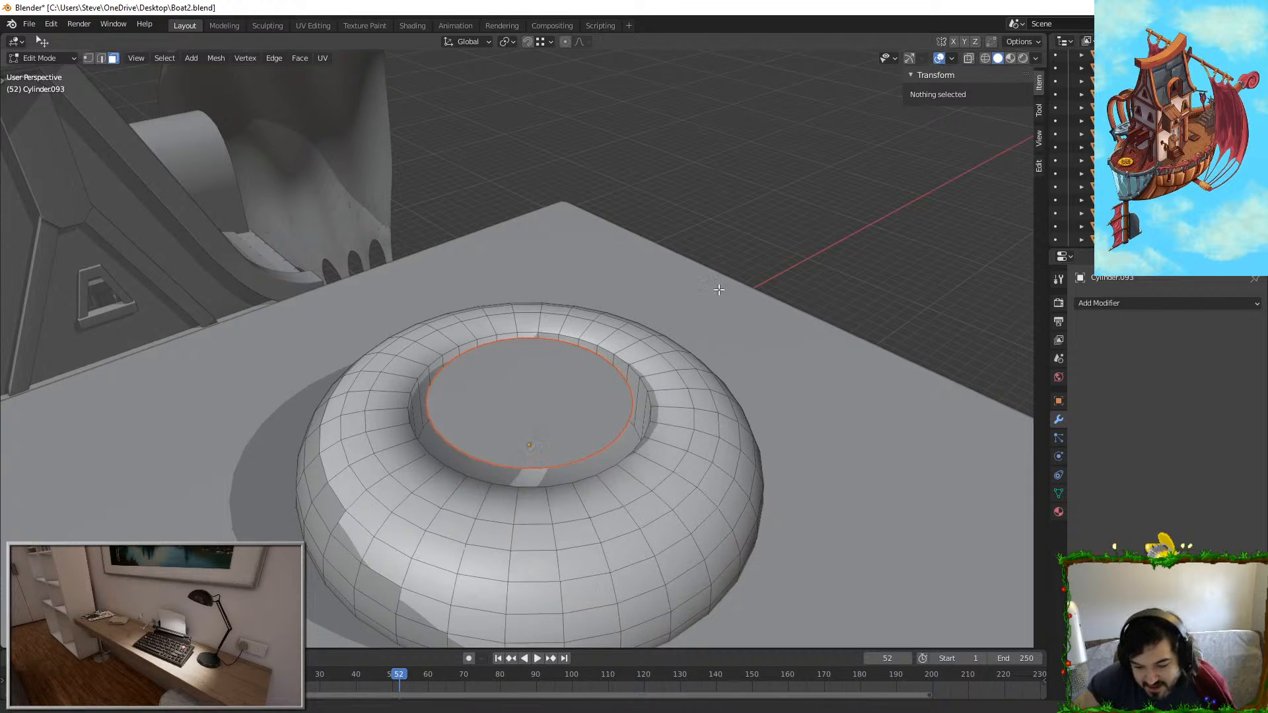
{"action": "key", "text": "Tab"}
{"action": "left_click", "coordinate": [530, 379]}
Step: Enlarge the separated circular face to nearly fill the recess opening and lower it to about local Z 0.34 m
{"action": "key", "text": "Tab"}
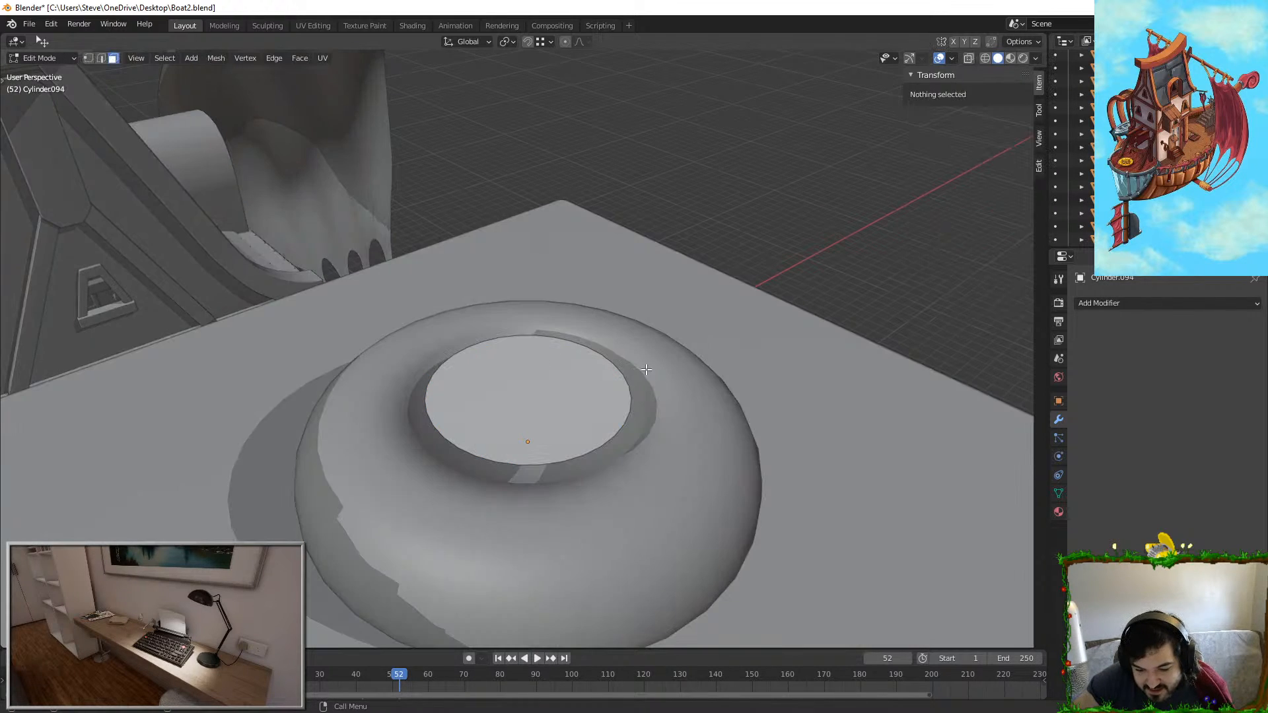
{"action": "left_click", "coordinate": [525, 378]}
{"action": "key", "text": "s"}
{"action": "left_click", "coordinate": [574, 364]}
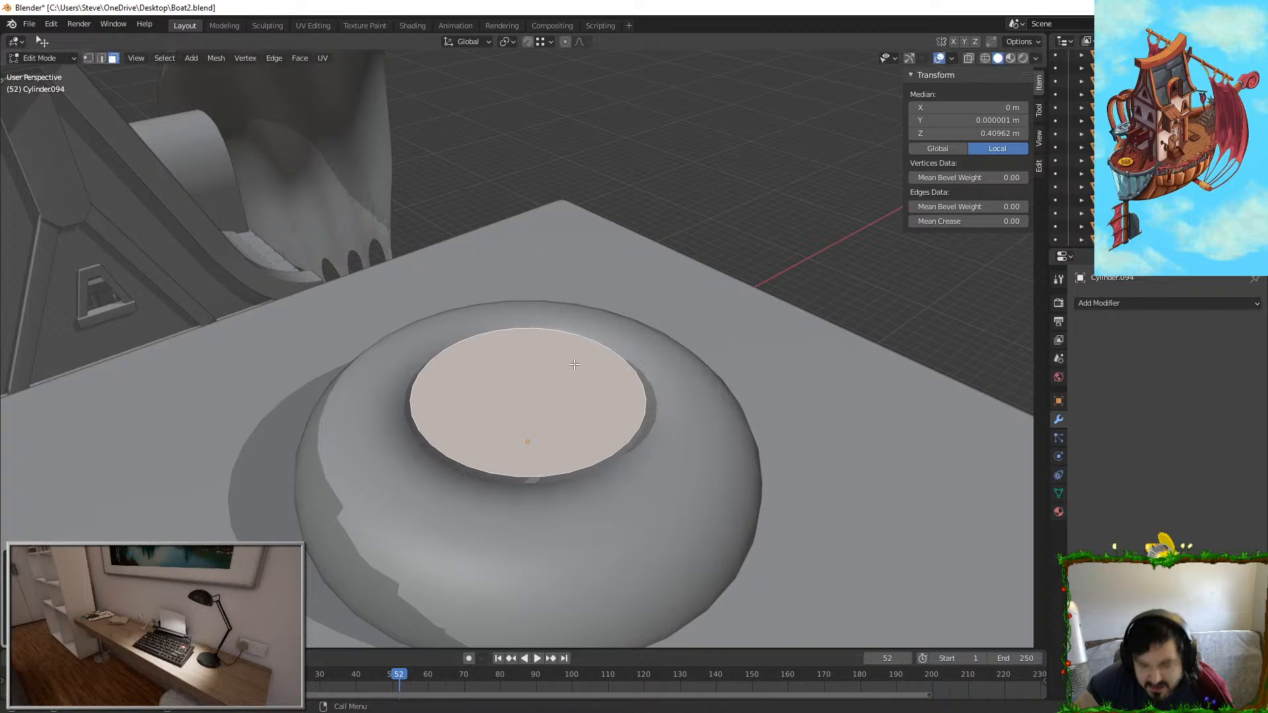
{"action": "key", "text": "g"}
{"action": "key", "text": "z"}
{"action": "left_click", "coordinate": [595, 371]}
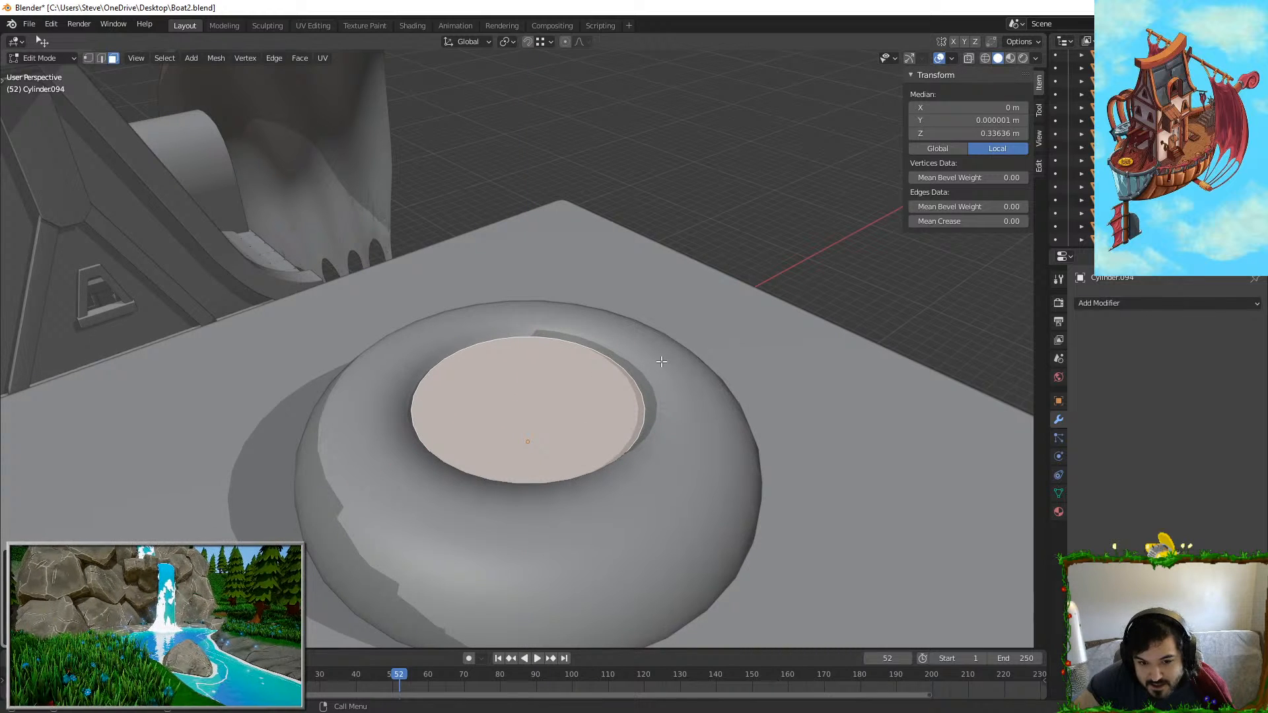
Step: Shrink the circular face to a little over half its width and try to move it along Y
{"action": "key", "text": "s"}
{"action": "left_click", "coordinate": [600, 356]}
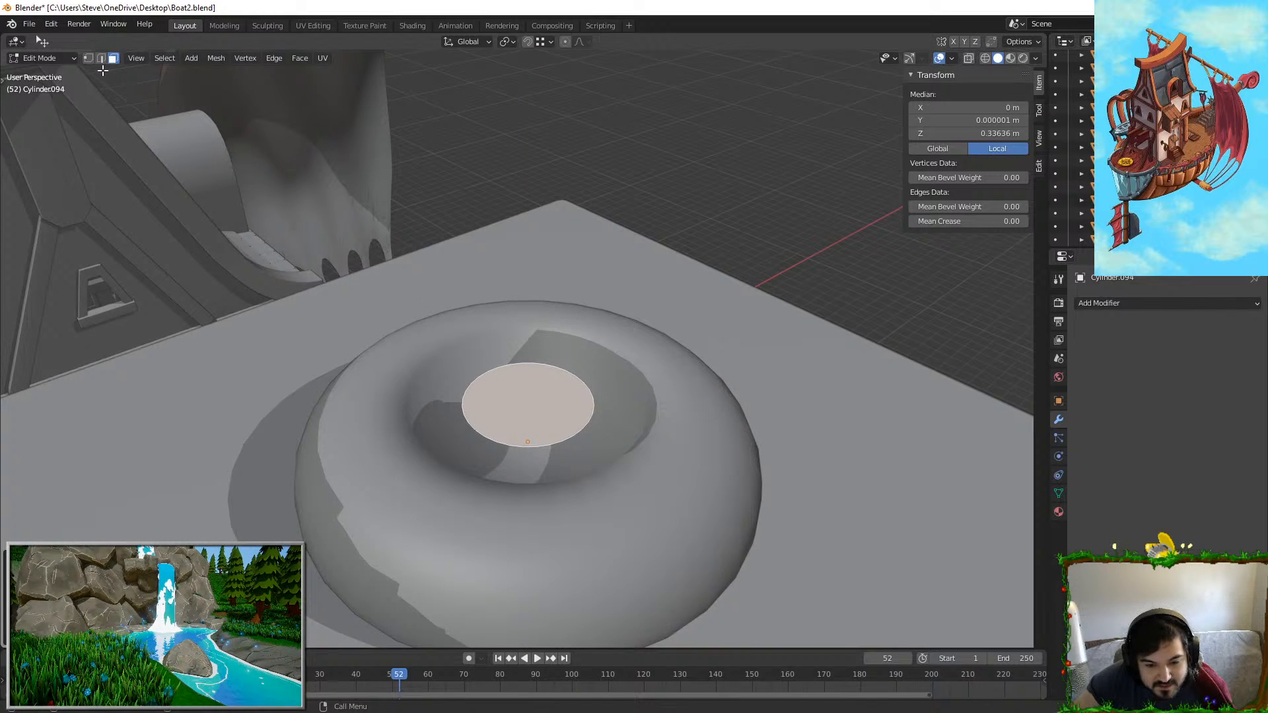
{"action": "key", "text": "g"}
{"action": "key", "text": "y"}
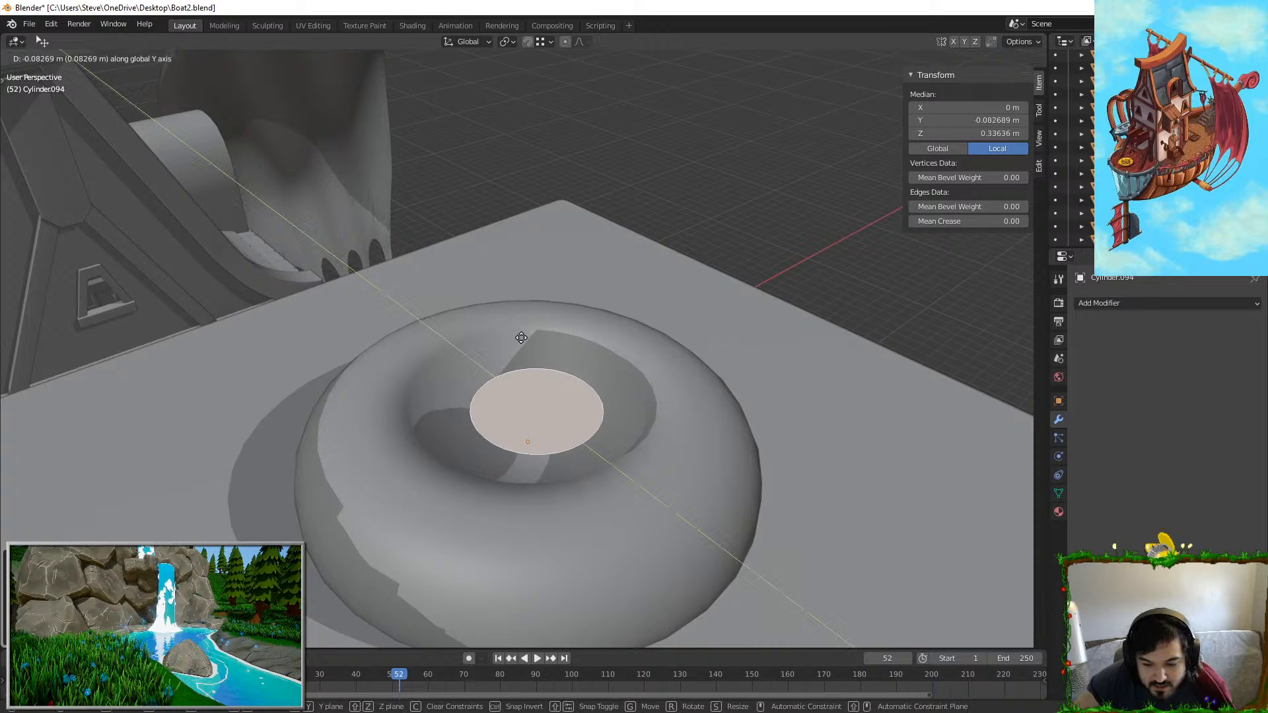
{"action": "right_click", "coordinate": [508, 330]}
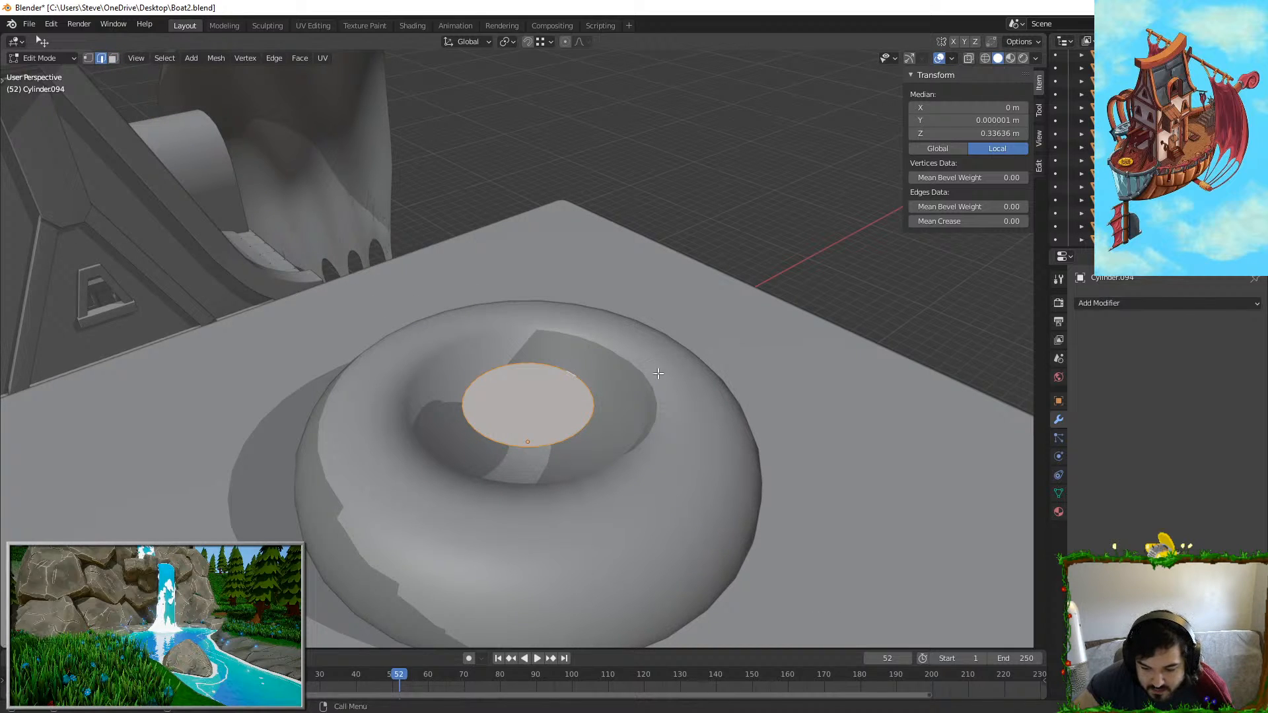
{"action": "key", "text": "e"}
{"action": "right_click", "coordinate": [610, 372]}
{"action": "key", "text": "alt+a"}
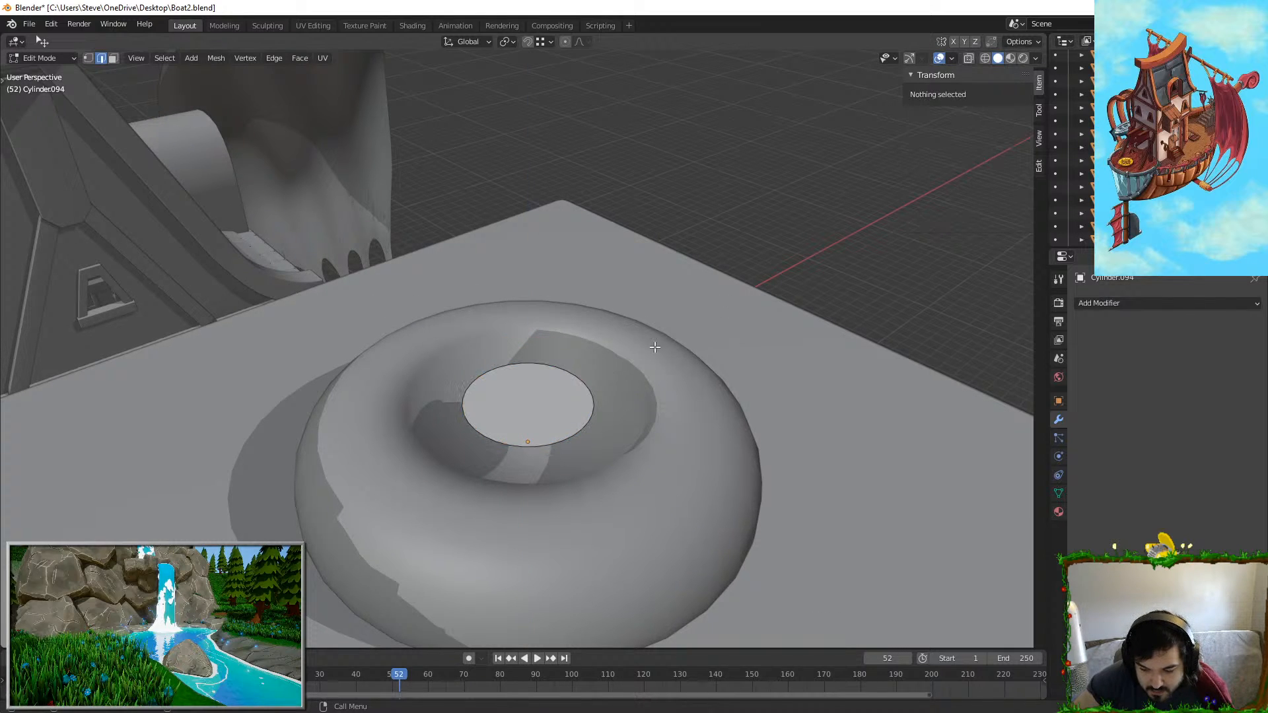
{"action": "left_click", "coordinate": [577, 379], "text": "alt"}
{"action": "key", "text": "e"}
{"action": "right_click", "coordinate": [589, 340]}
{"action": "key", "text": "s"}
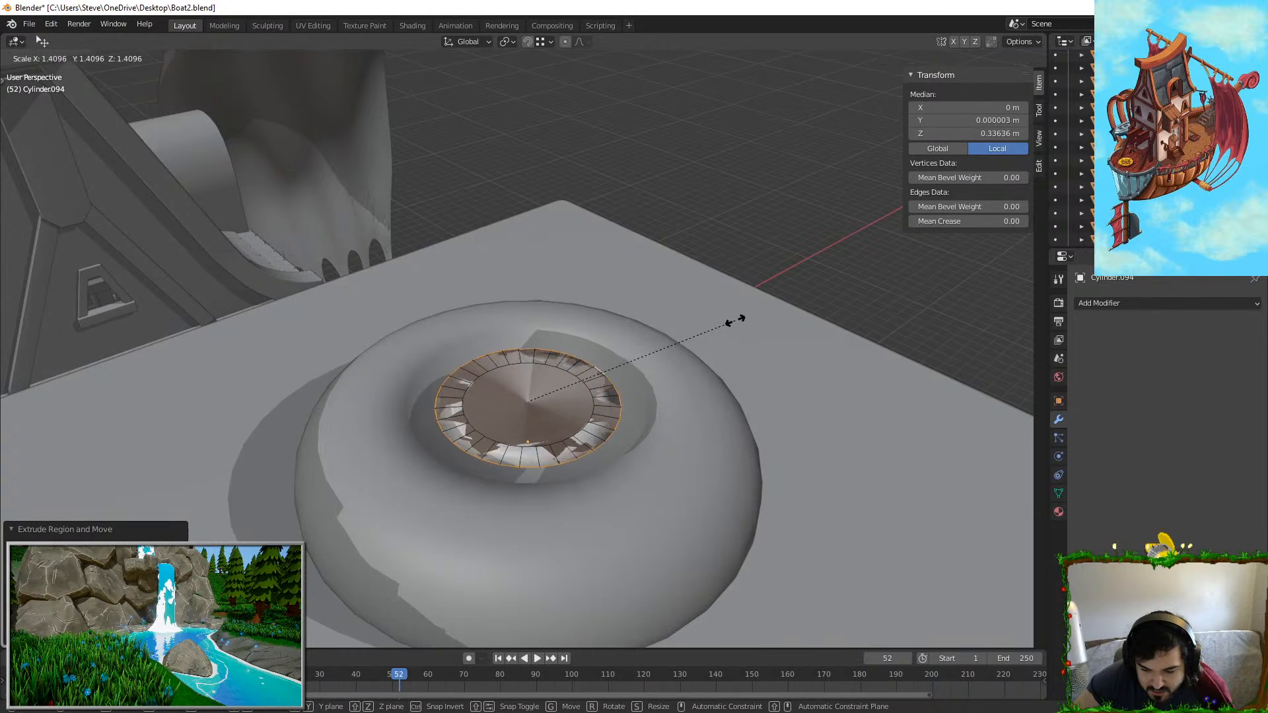
{"action": "right_click", "coordinate": [672, 307]}
{"action": "key", "text": "g"}
{"action": "right_click", "coordinate": [671, 280]}
{"action": "key", "text": "Tab"}
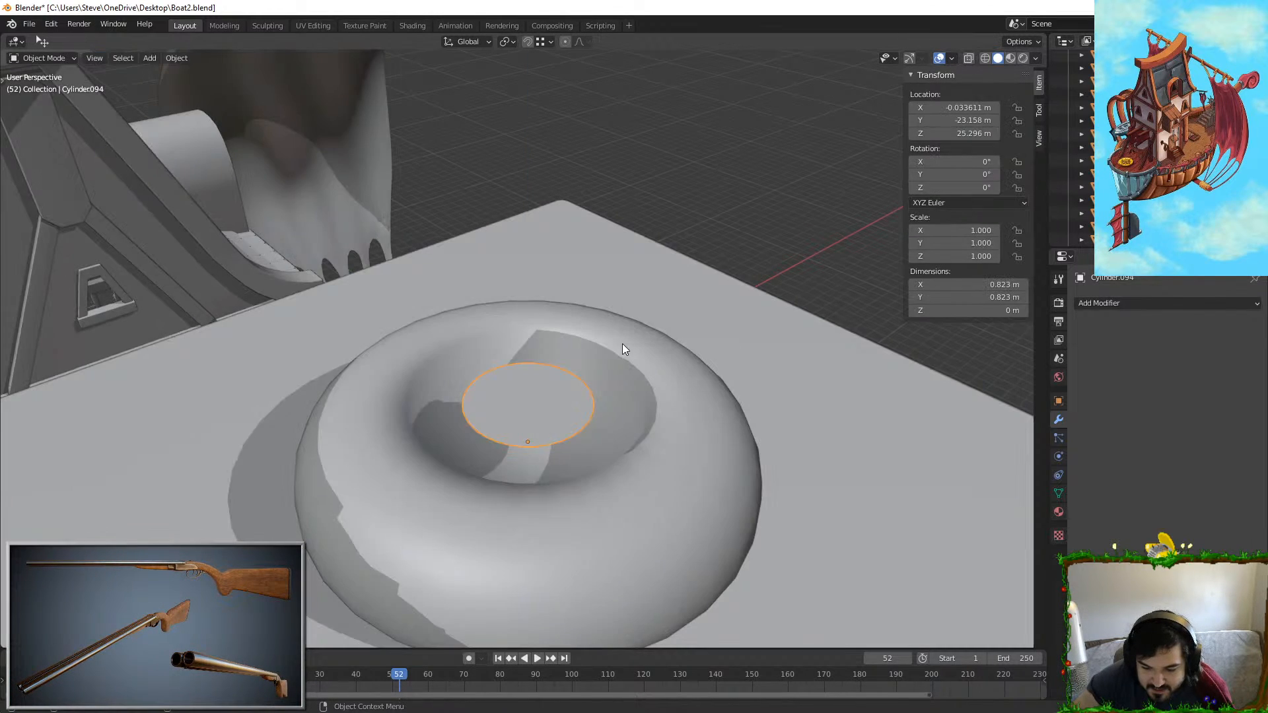
{"action": "key", "text": "g"}
{"action": "right_click", "coordinate": [630, 356]}
{"action": "key", "text": "s"}
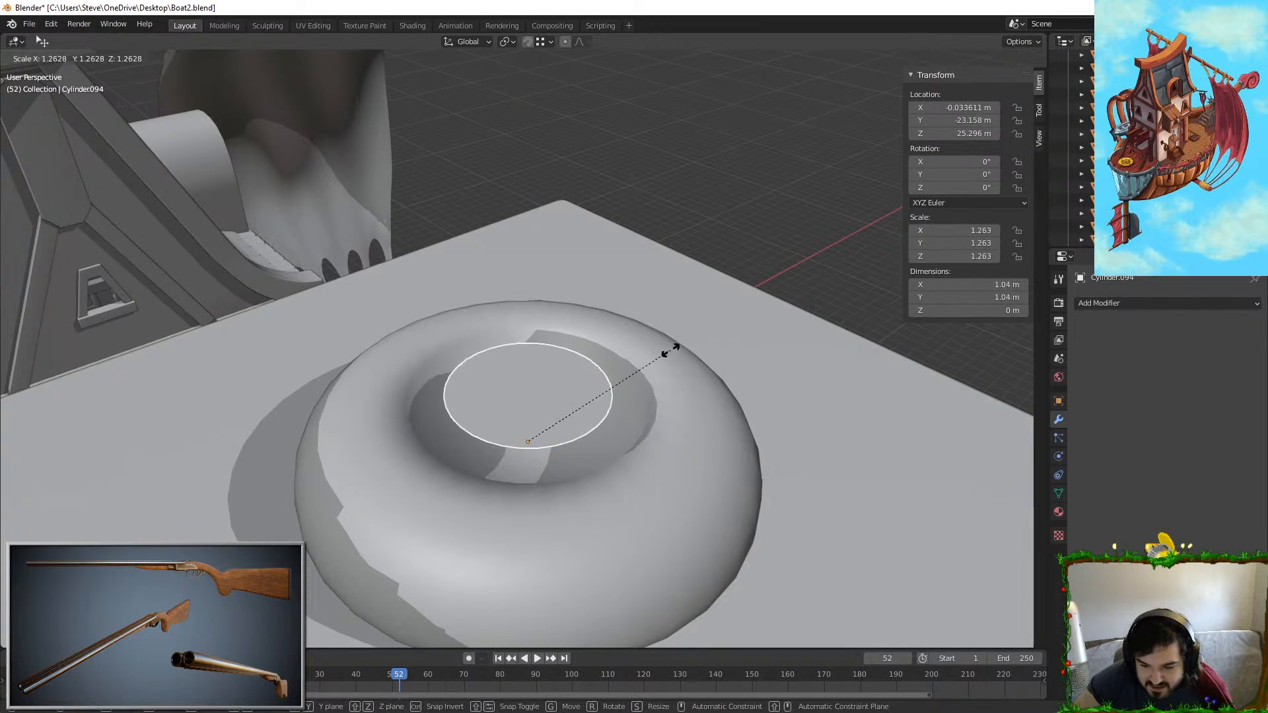
{"action": "right_click", "coordinate": [702, 342]}
Step: Extrude the circular face down to about local Z -0.69 m and widen the new rim to about 2.6 m across
{"action": "key", "text": "Tab"}
{"action": "middle_click_drag", "start_coordinate": [651, 374], "coordinate": [84, 60]}
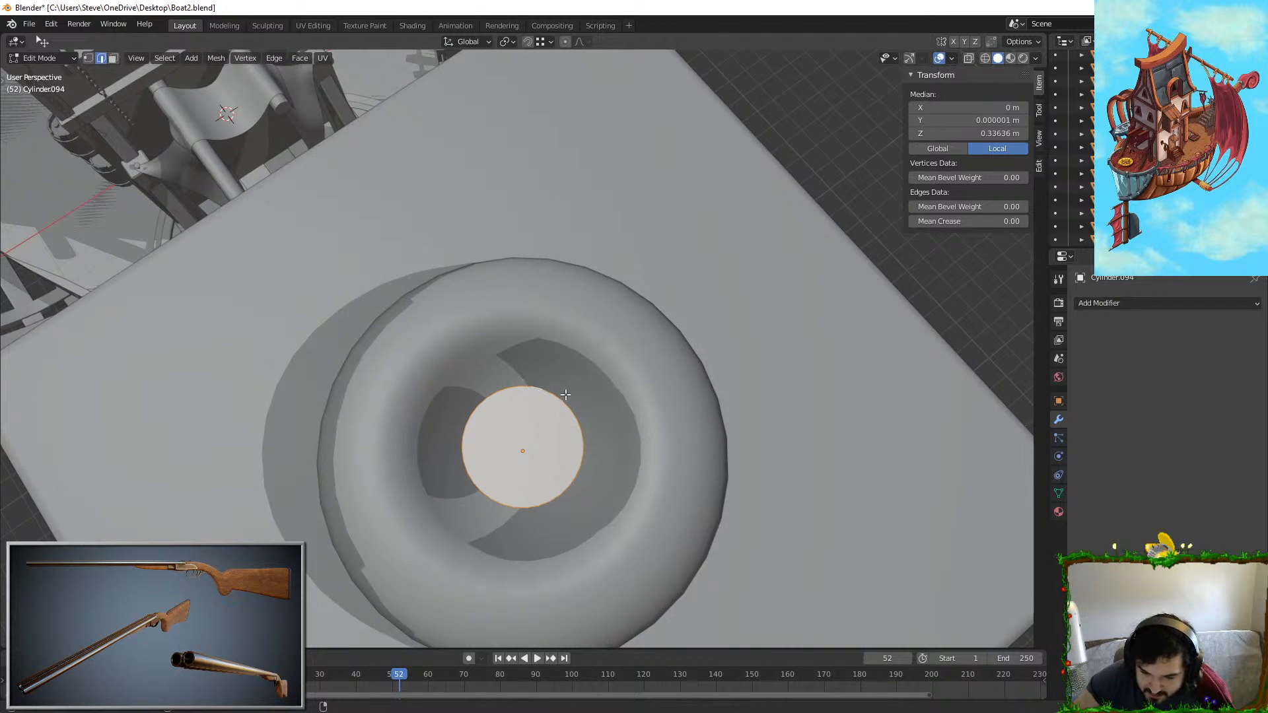
{"action": "key", "text": "e"}
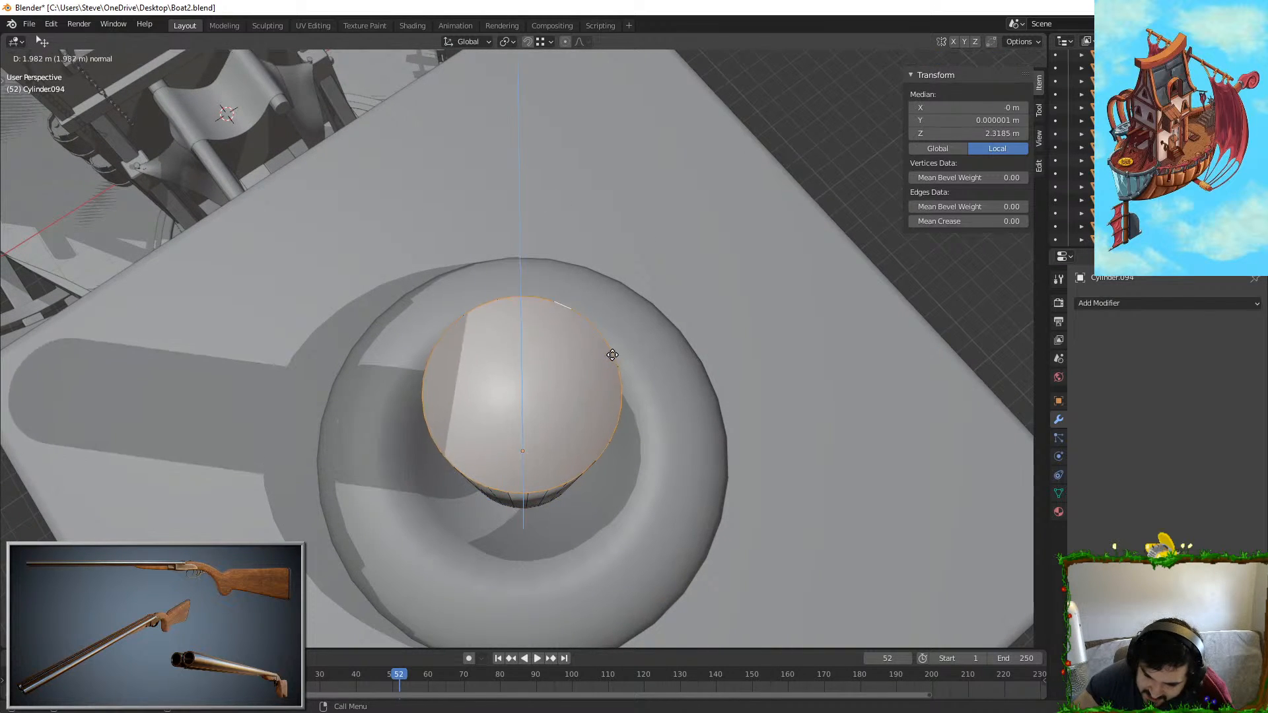
{"action": "left_click", "coordinate": [601, 428]}
{"action": "key", "text": "s"}
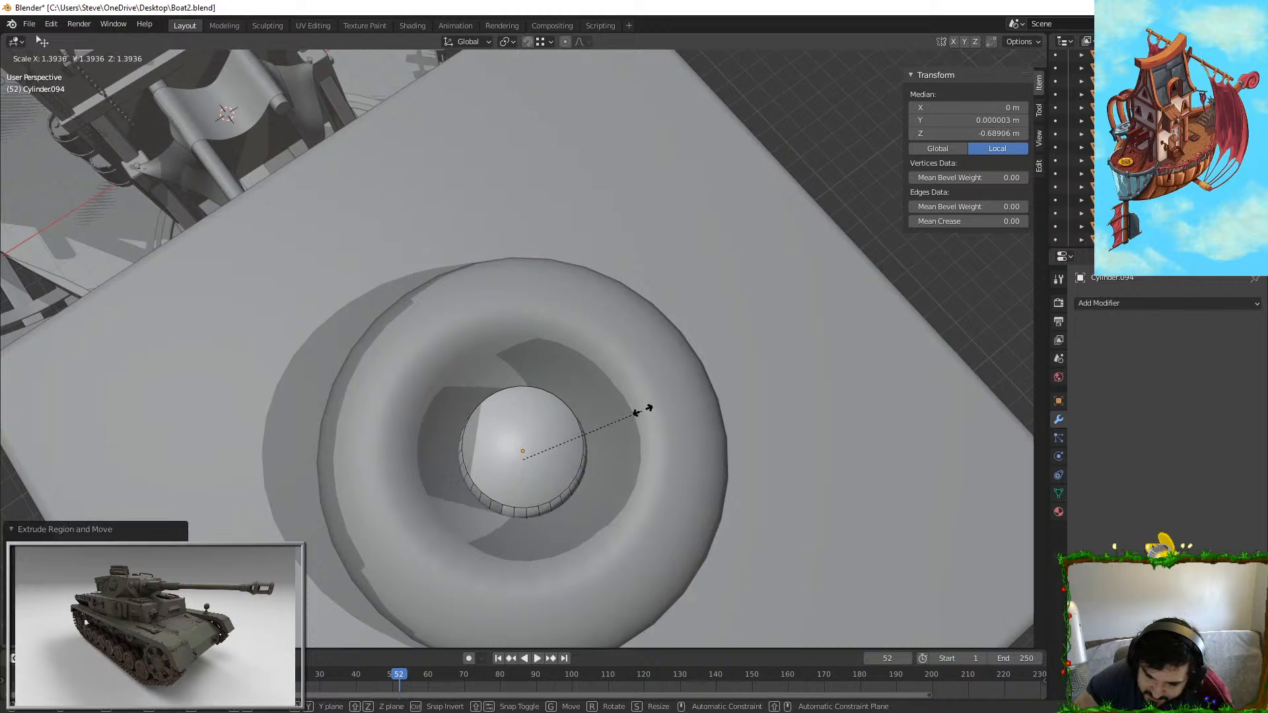
{"action": "left_click", "coordinate": [801, 405]}
Step: Raise the flared rim along Z to about local Z 0.22 m
{"action": "middle_click_drag", "start_coordinate": [744, 371], "coordinate": [706, 218]}
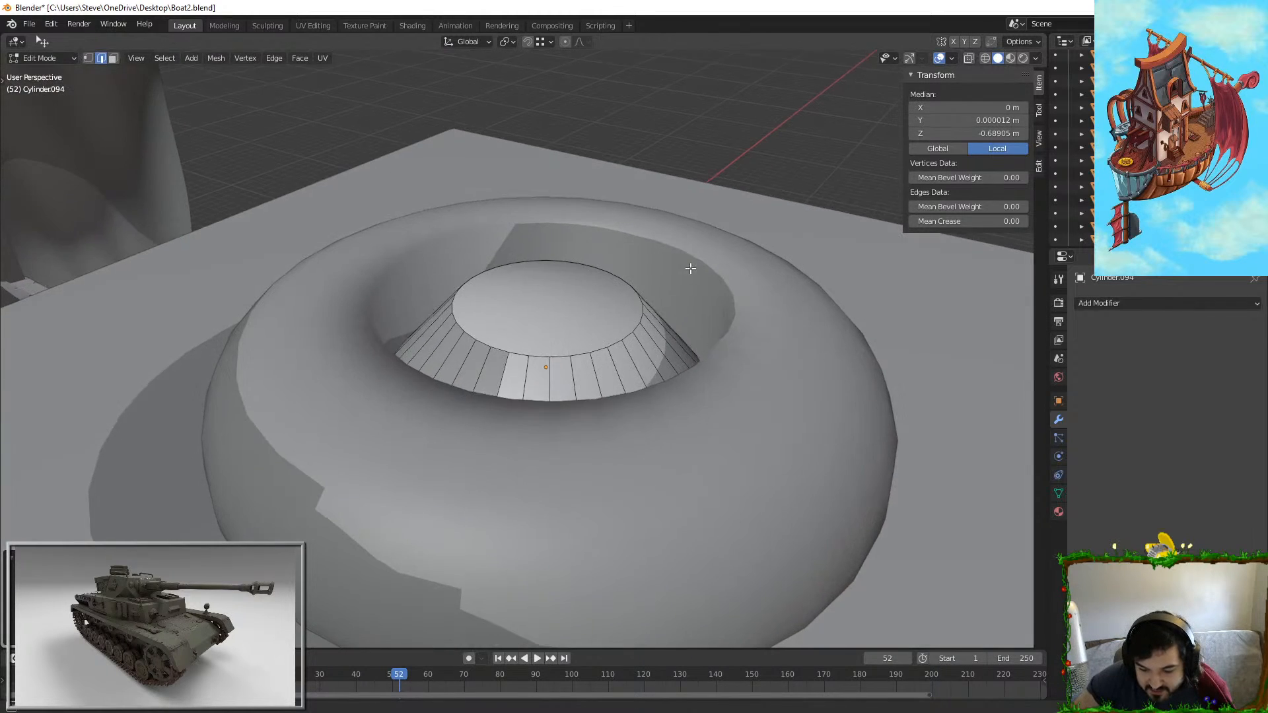
{"action": "key", "text": "g"}
{"action": "key", "text": "z"}
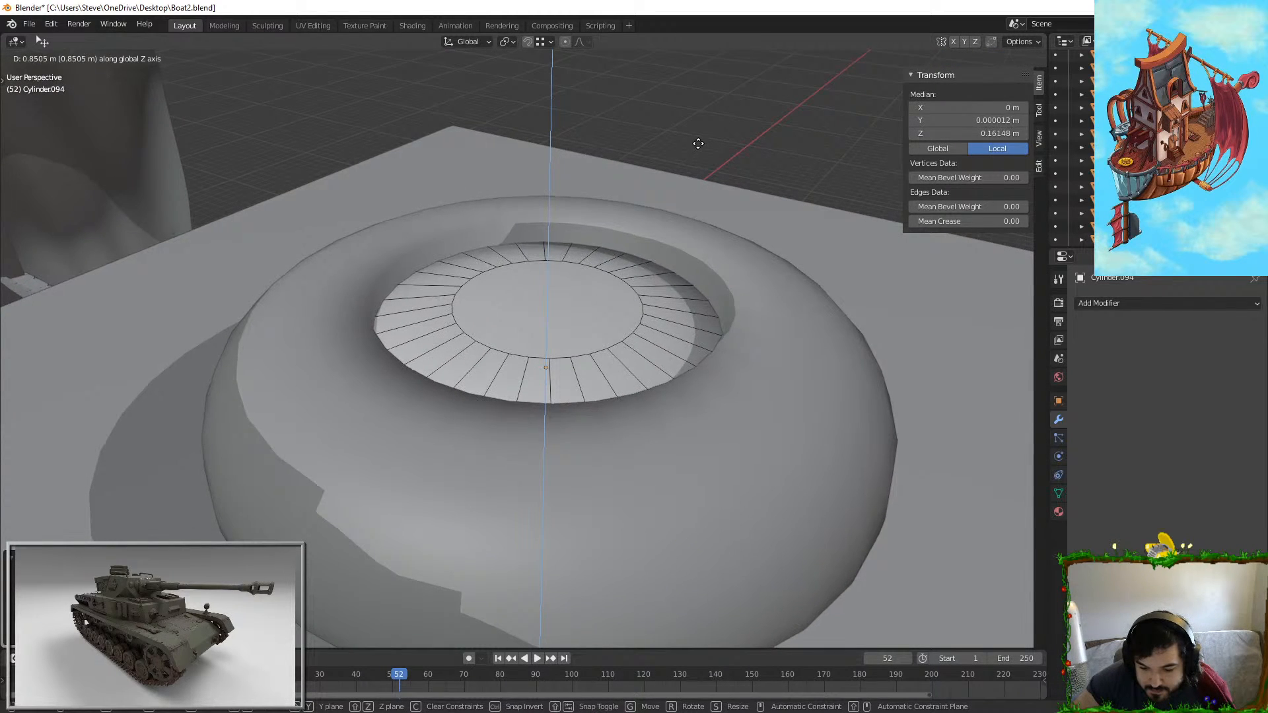
{"action": "left_click", "coordinate": [702, 134]}
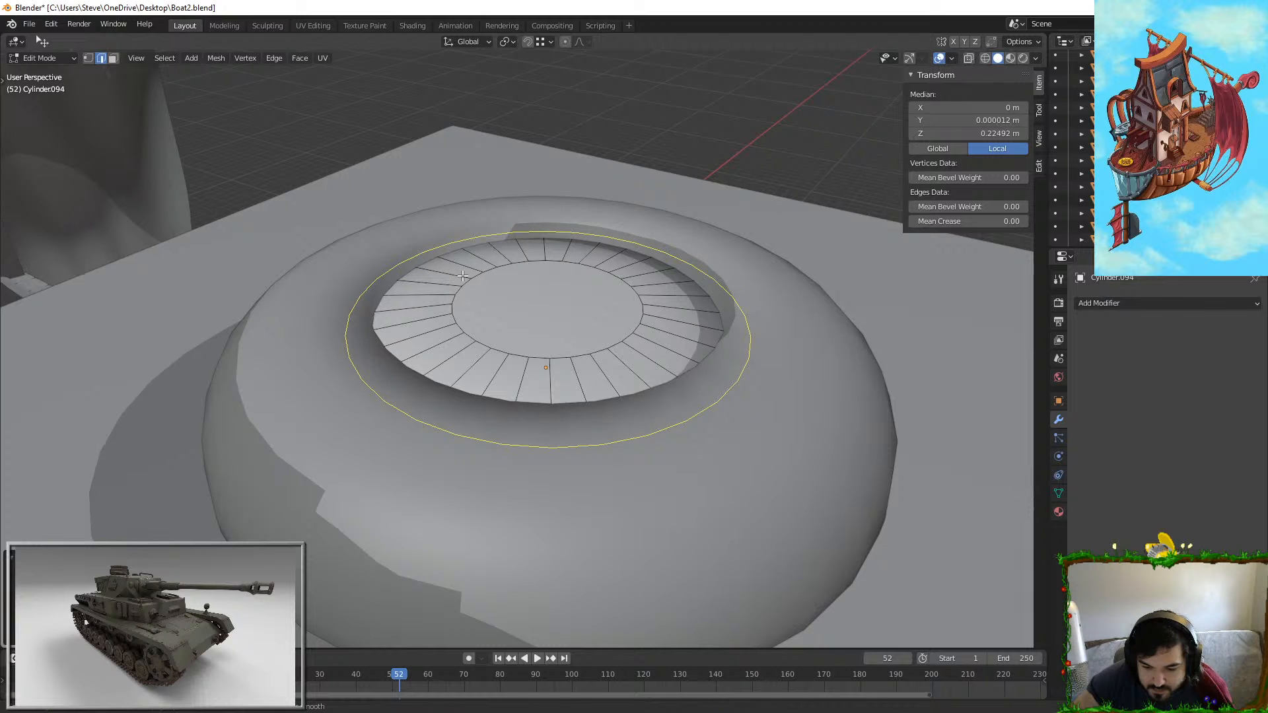
{"action": "middle_click_drag", "start_coordinate": [651, 292], "coordinate": [655, 315]}
{"action": "key", "text": "Tab"}
{"action": "key", "text": "Tab"}
{"action": "key", "text": "Tab"}
{"action": "key", "text": "Tab"}
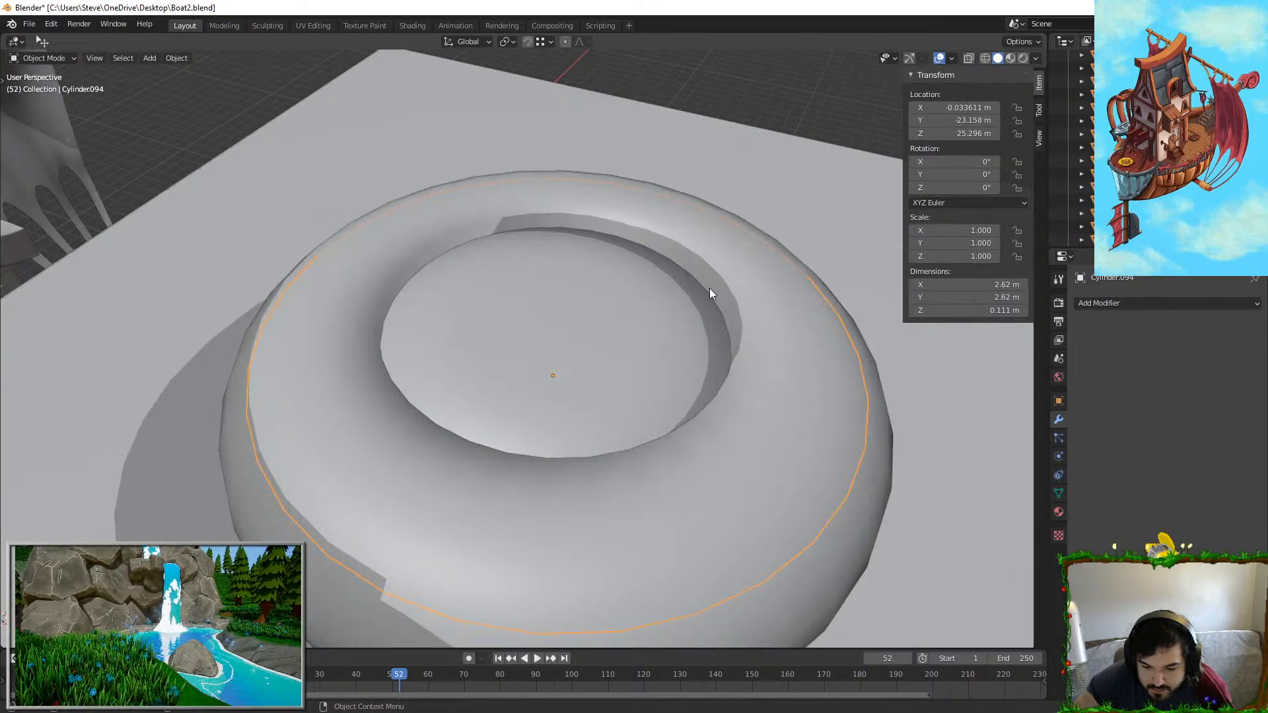
Step: Shrink the rim to about 1.58 m across to fit the recess and raise it to about local Z 0.30 m
{"action": "key", "text": "s"}
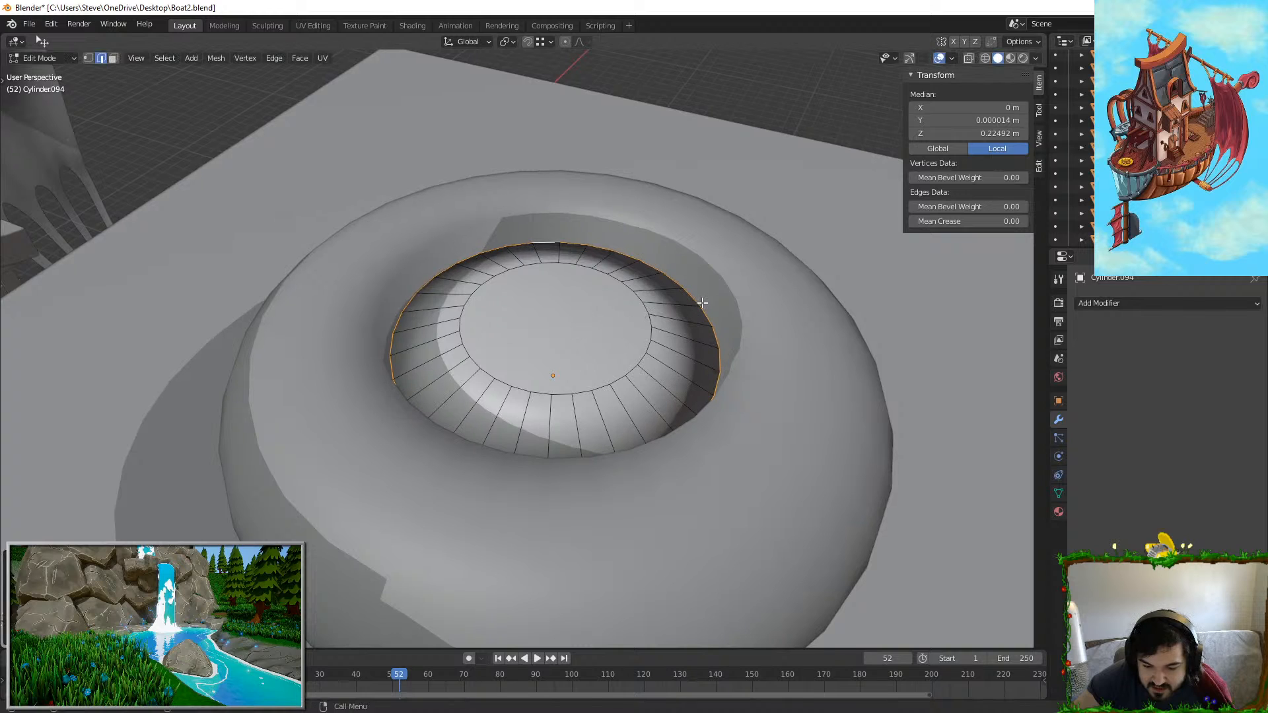
{"action": "left_click", "coordinate": [718, 299]}
{"action": "key", "text": "Tab"}
{"action": "key", "text": "Tab"}
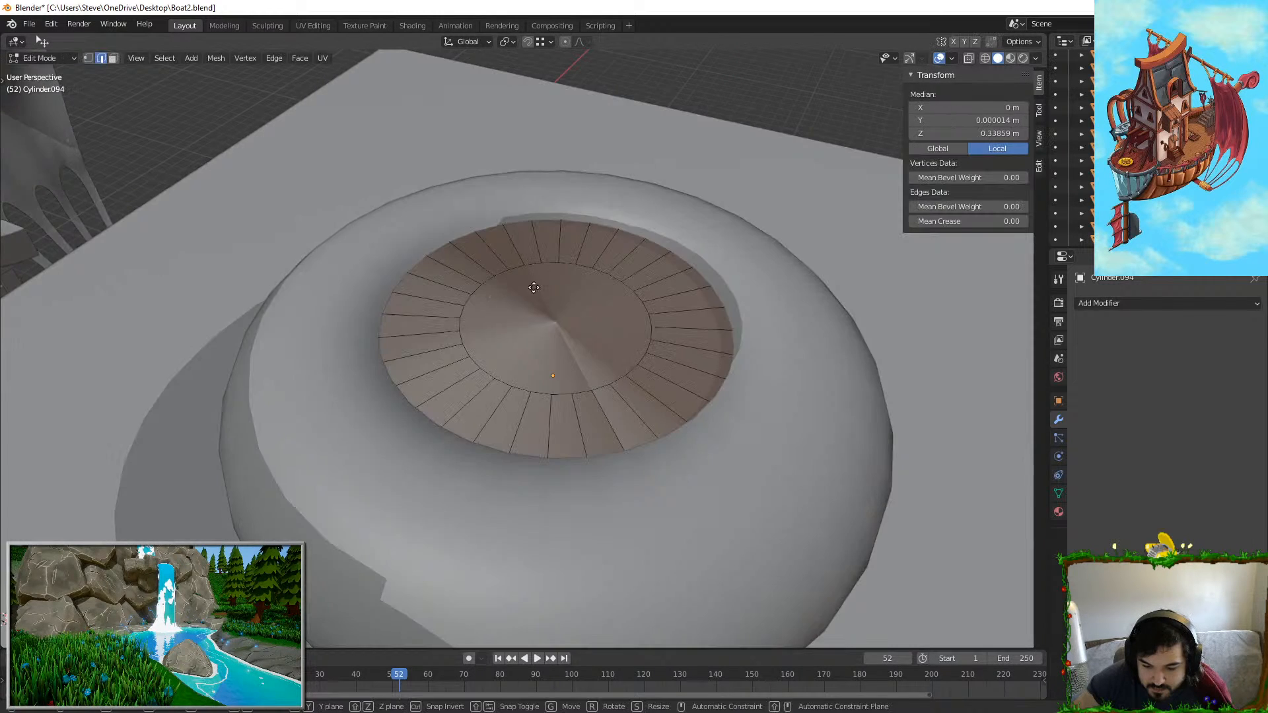
{"action": "key", "text": "g"}
{"action": "key", "text": "z"}
{"action": "left_click", "coordinate": [535, 293]}
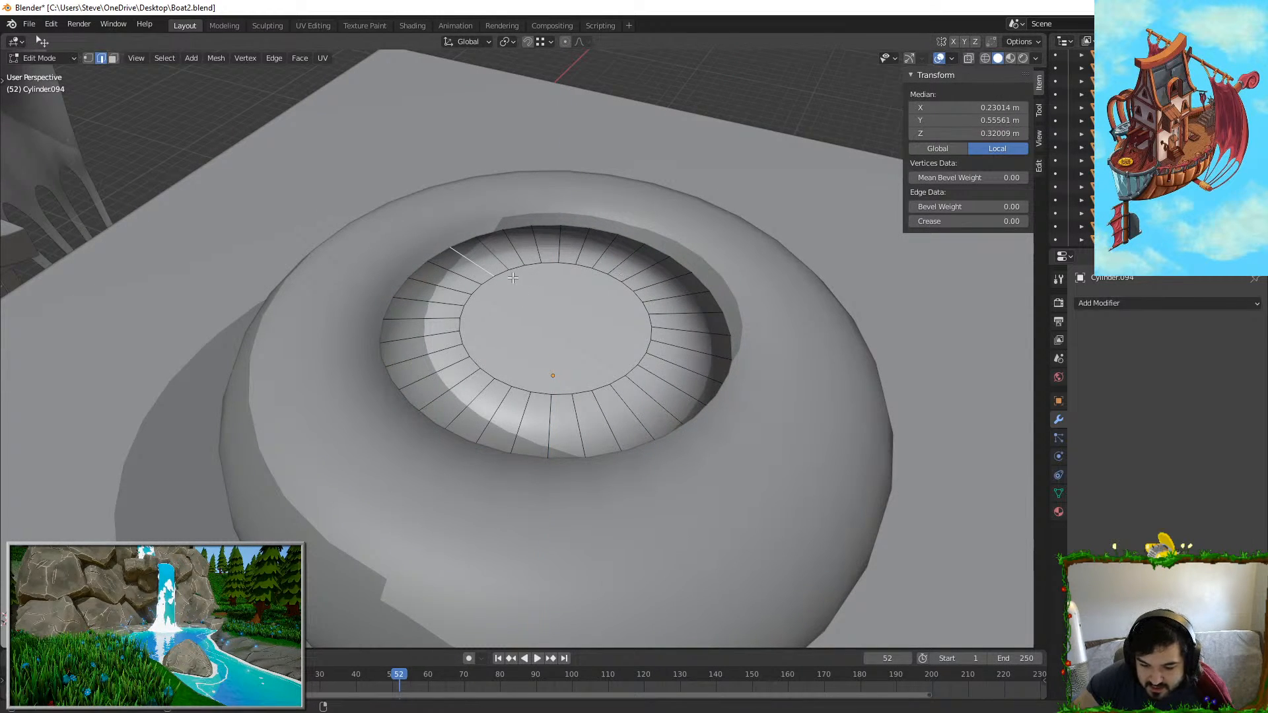
Step: Shrink the disc's central face to about half its size and add a centred loop cut around the sloping ring
{"action": "key", "text": "s"}
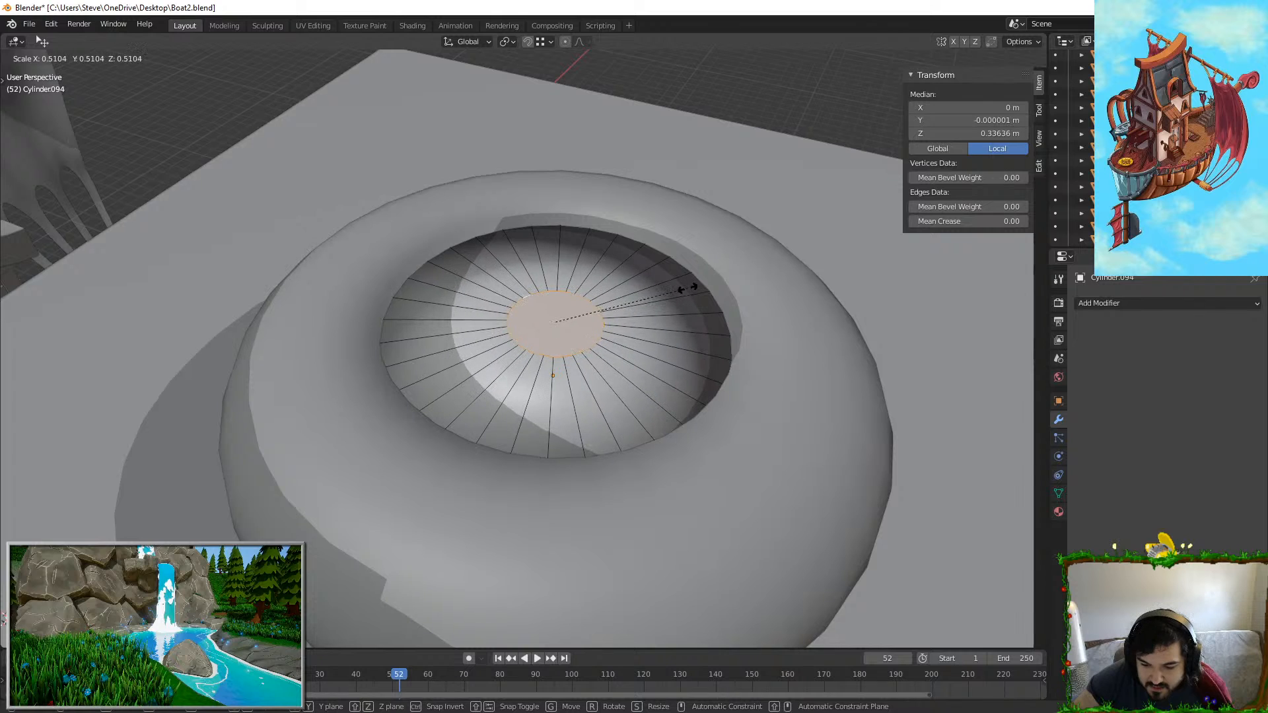
{"action": "left_click", "coordinate": [682, 285]}
{"action": "key", "text": "ctrl+r"}
{"action": "left_click", "coordinate": [456, 279]}
{"action": "right_click", "coordinate": [472, 276]}
{"action": "key", "text": "g"}
{"action": "key", "text": "z"}
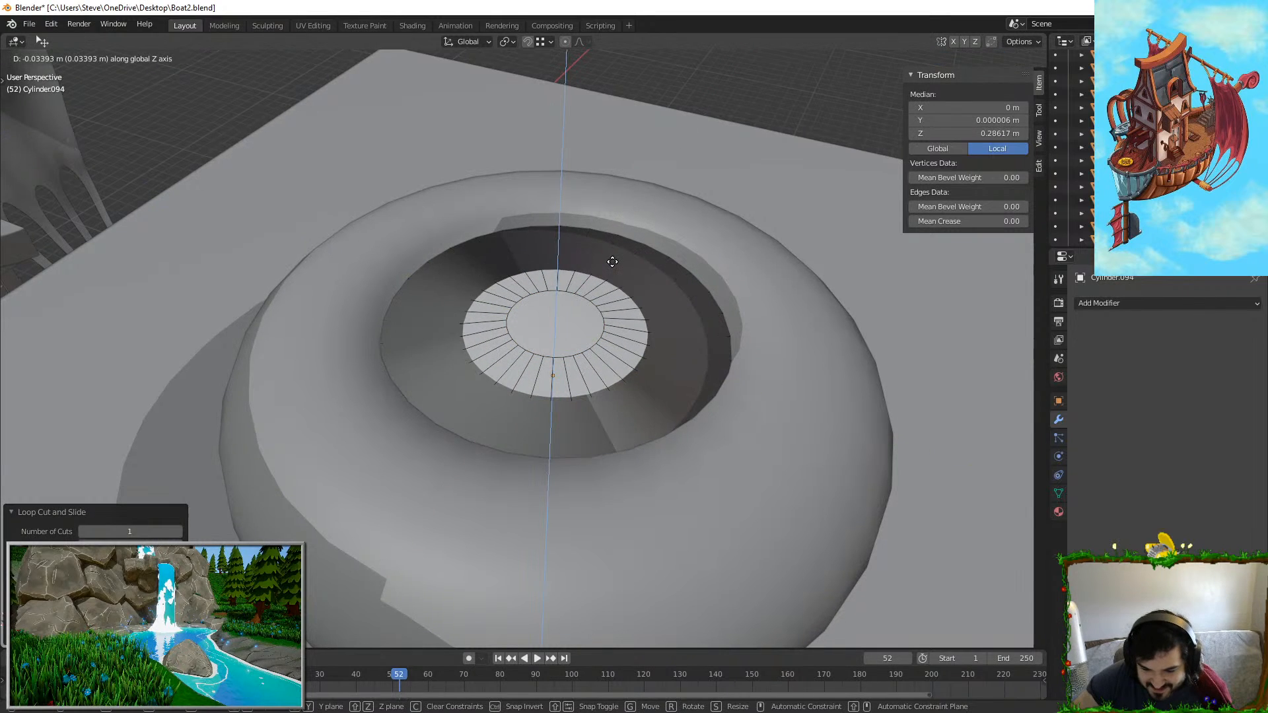
{"action": "right_click", "coordinate": [610, 263]}
{"action": "key", "text": "Tab"}
{"action": "key", "text": "g"}
{"action": "key", "text": "z"}
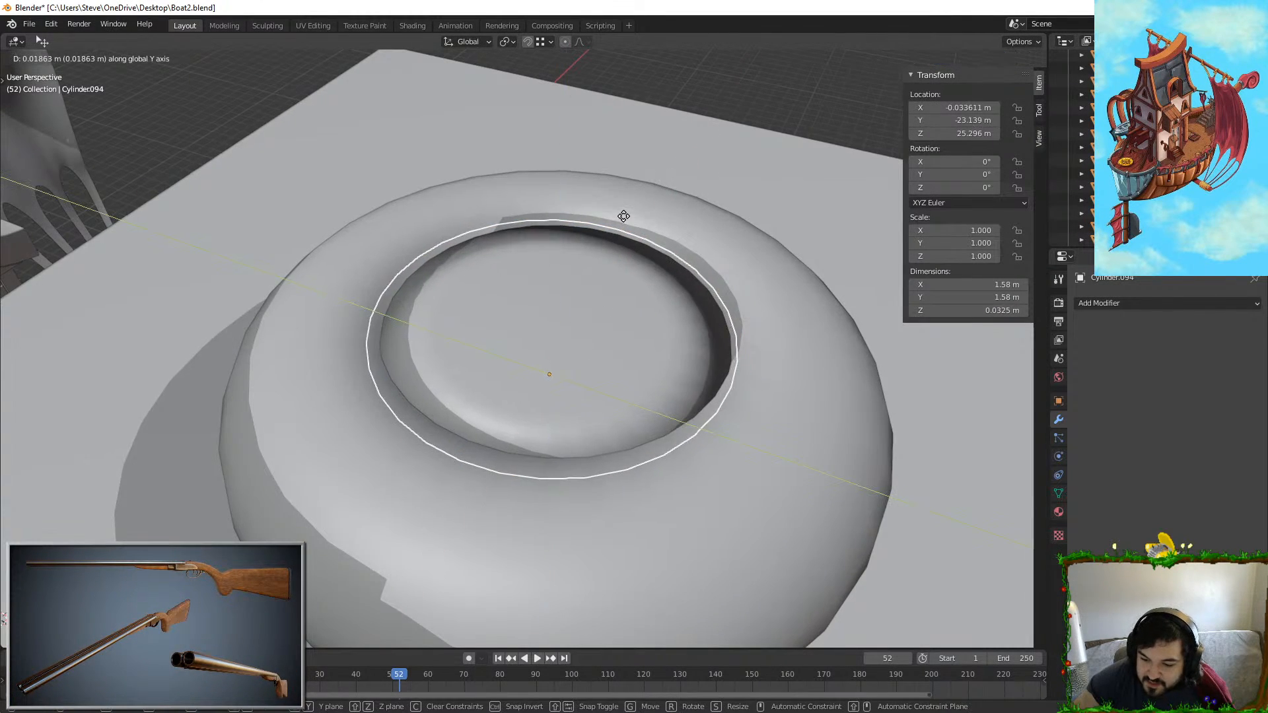
{"action": "right_click", "coordinate": [624, 215]}
Step: Raise the shallow disc object to about Z 25.34 m and isolate it in local view
{"action": "middle_click_drag", "start_coordinate": [629, 210], "coordinate": [635, 195]}
{"action": "key", "text": "g"}
{"action": "key", "text": "z"}
{"action": "right_click", "coordinate": [629, 193]}
{"action": "key", "text": "Tab"}
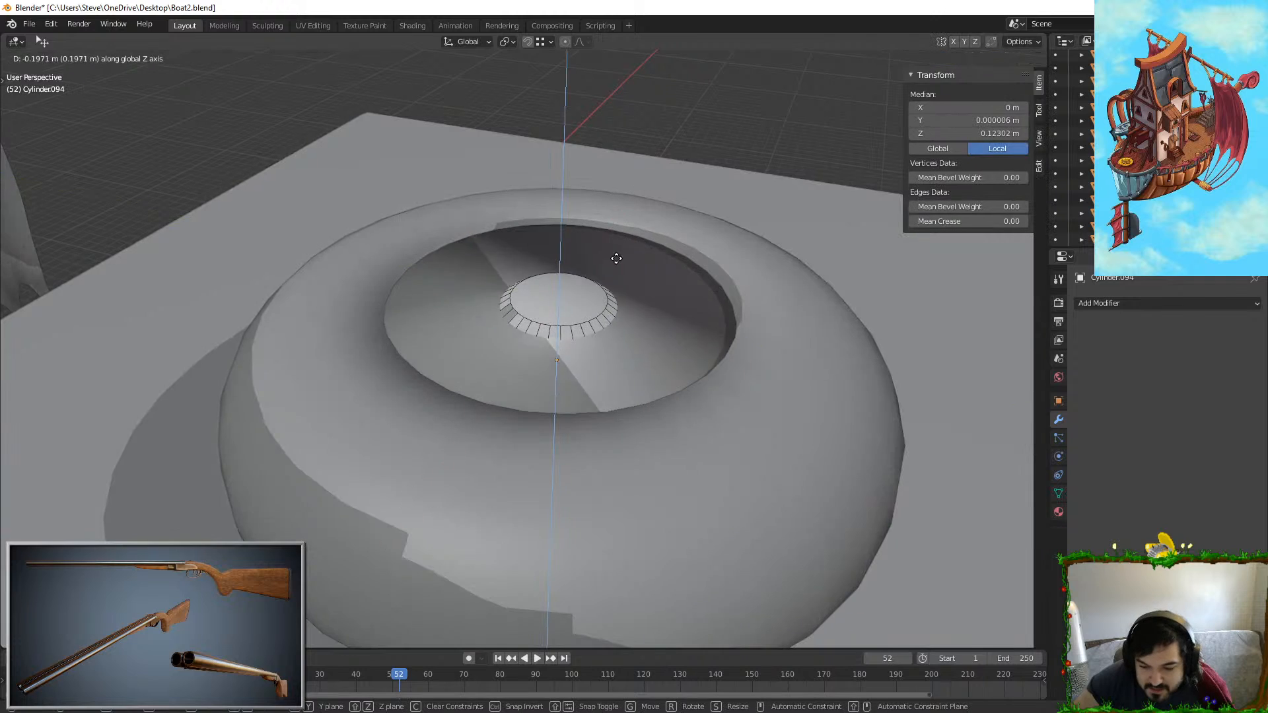
{"action": "key", "text": "Tab"}
{"action": "scroll", "coordinate": [566, 264], "scroll_direction": "down", "scroll_amount": 3}
{"action": "key", "text": "KP_Divide"}
{"action": "middle_click_drag", "start_coordinate": [552, 303], "coordinate": [575, 196]}
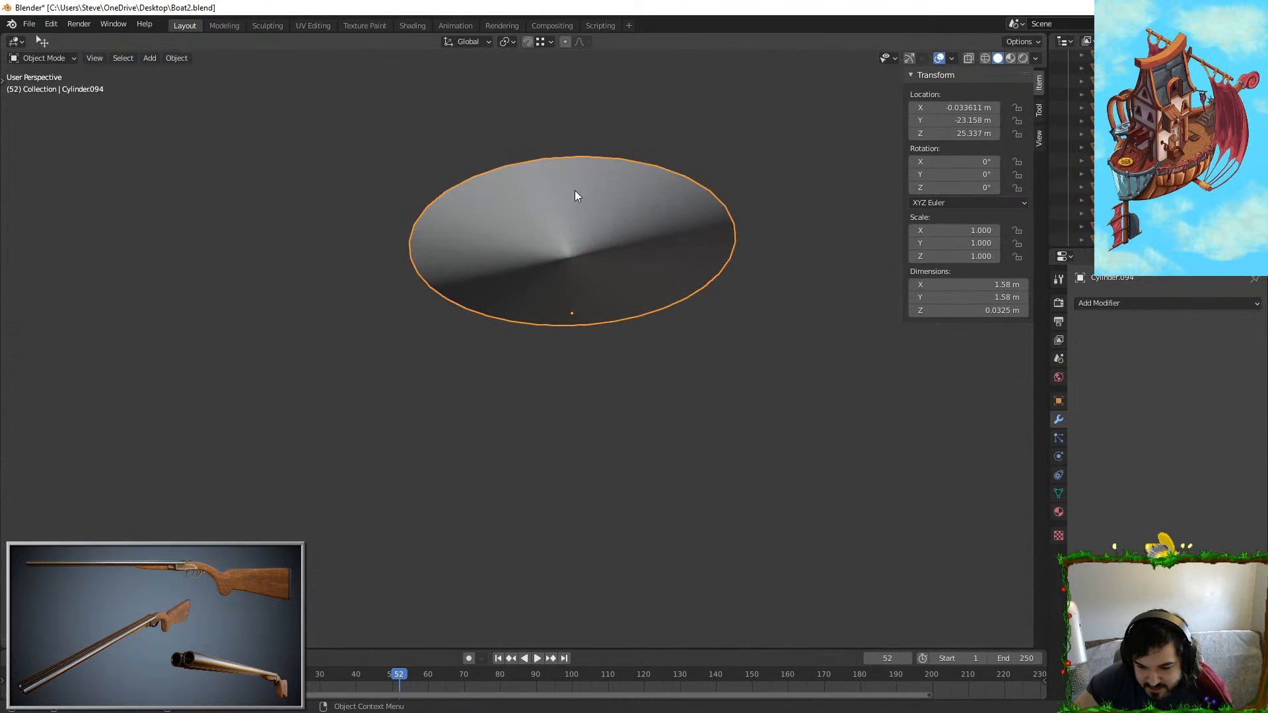
Step: Delete the large cap face on the disc's underside
{"action": "key", "text": "Tab"}
{"action": "key", "text": "alt+a"}
{"action": "left_click", "coordinate": [517, 175]}
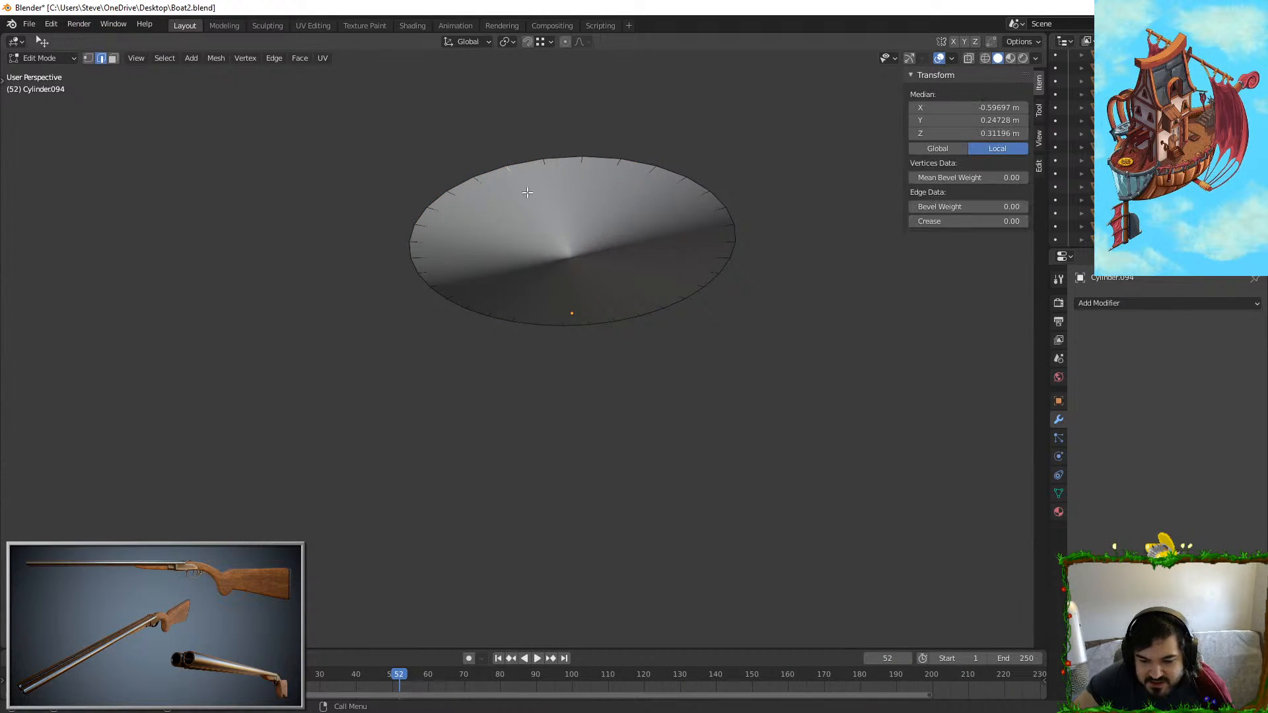
{"action": "middle_click_drag", "start_coordinate": [314, 96], "coordinate": [237, 144], "text": "shift"}
{"action": "left_click", "coordinate": [114, 58]}
{"action": "key", "text": "a"}
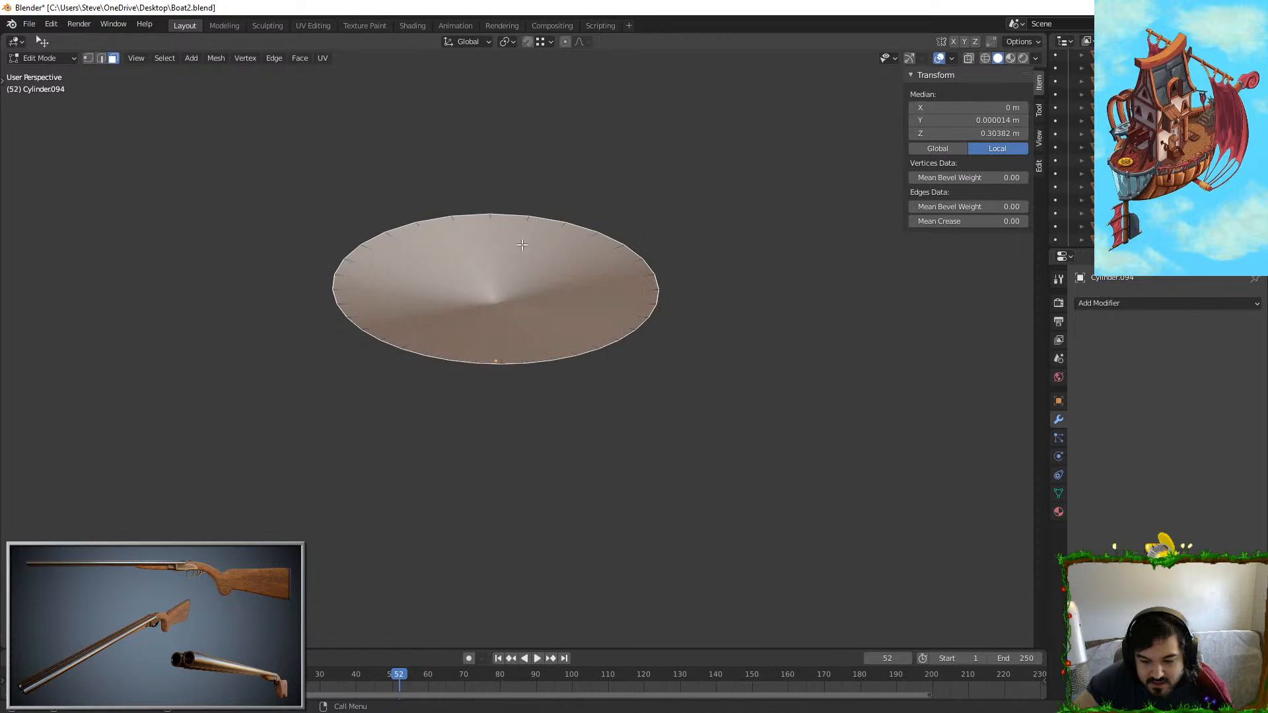
{"action": "key", "text": "x"}
{"action": "left_click", "coordinate": [528, 242]}
{"action": "middle_click_drag", "start_coordinate": [522, 256], "coordinate": [535, 383]}
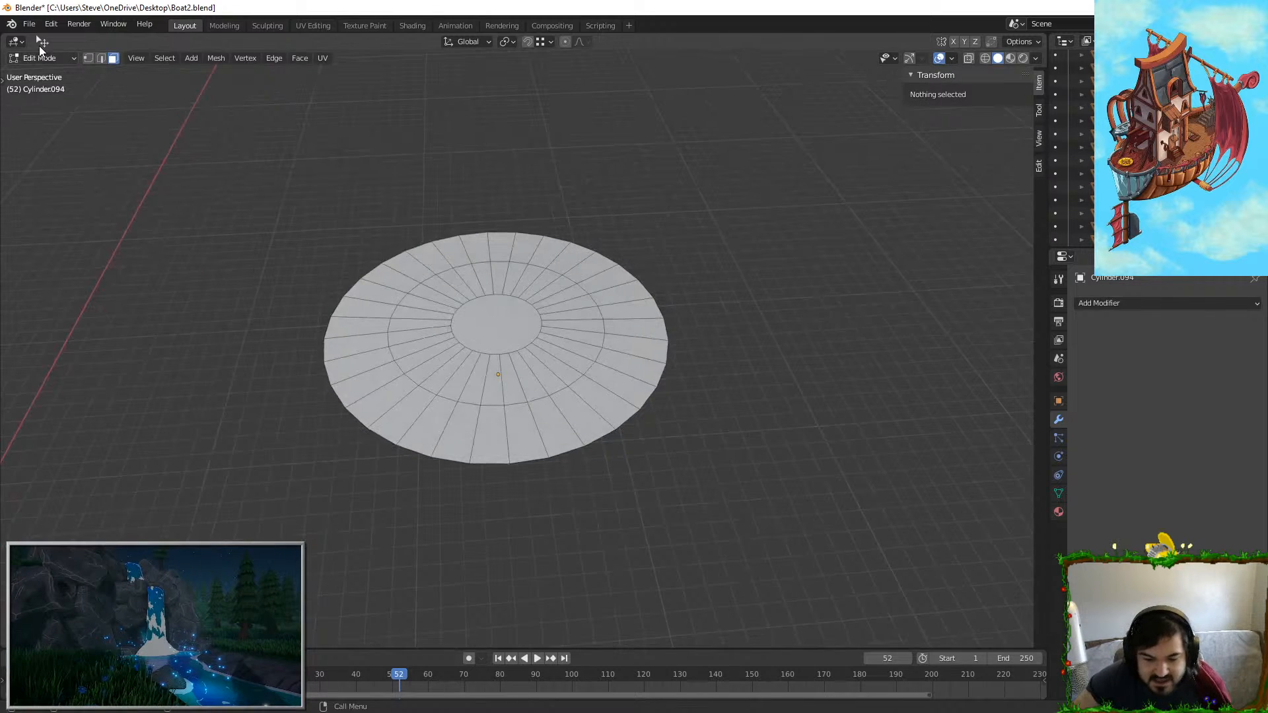
Step: Add a centred loop cut between the disc's central face and its middle loop
{"action": "left_click", "coordinate": [404, 298], "text": "alt"}
{"action": "middle_click_drag", "start_coordinate": [406, 300], "coordinate": [690, 295], "text": "shift"}
{"action": "scroll", "coordinate": [689, 298], "scroll_direction": "up", "scroll_amount": 3}
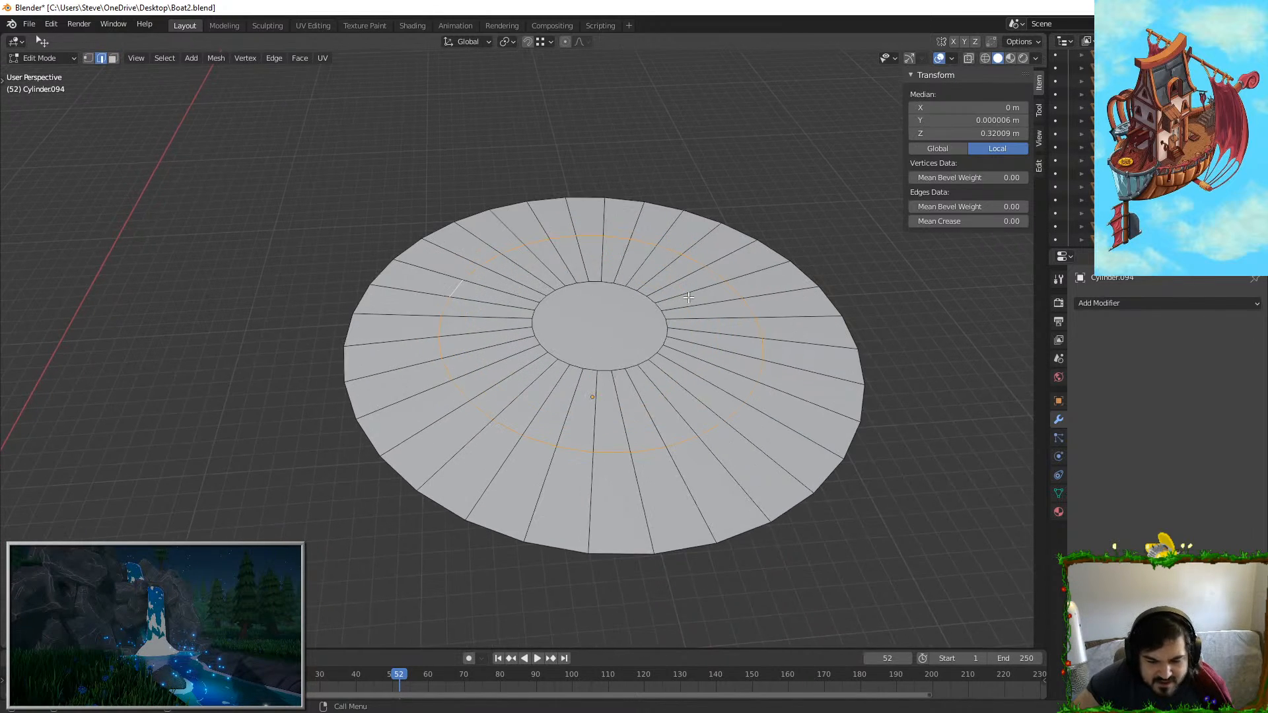
{"action": "key", "text": "g"}
{"action": "right_click", "coordinate": [591, 287]}
{"action": "left_click", "coordinate": [498, 293]}
{"action": "right_click", "coordinate": [418, 280]}
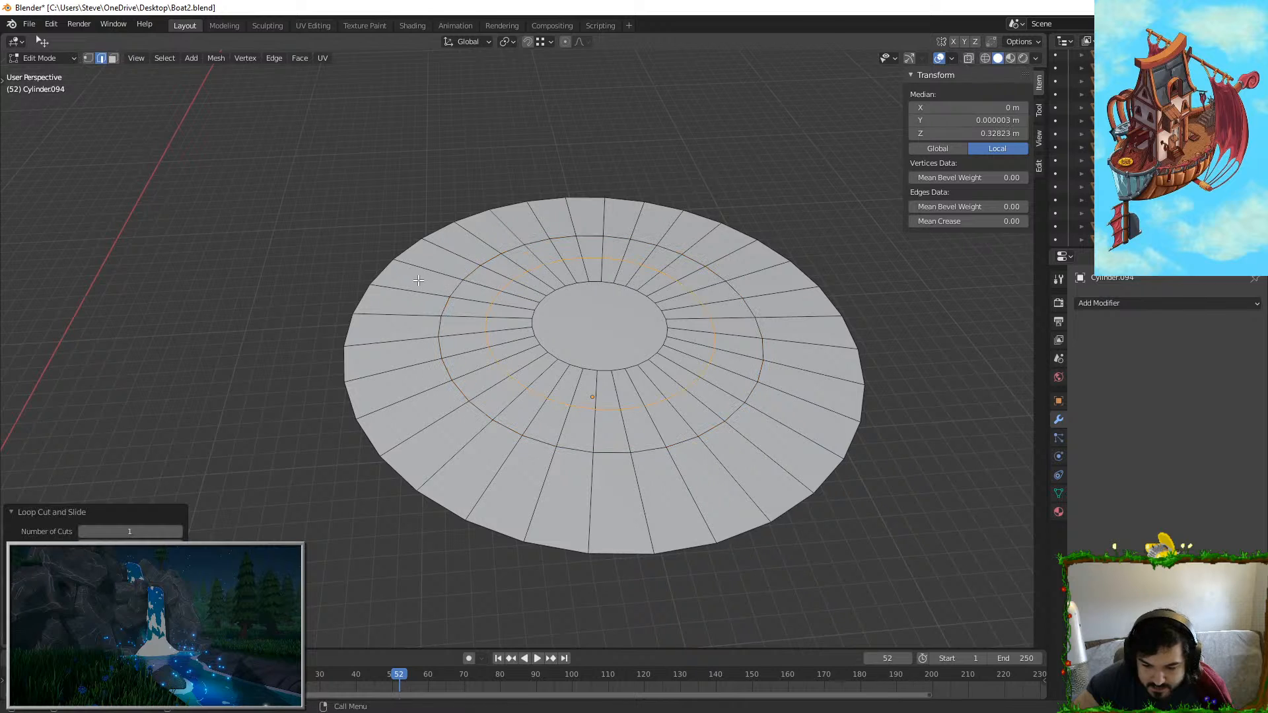
Step: Add a loop cut in the outer ring and lower it together with the inner new loop to about local Z 0.28 m
{"action": "key", "text": "g"}
{"action": "right_click", "coordinate": [490, 292]}
{"action": "left_click", "coordinate": [494, 295], "text": "alt+shift"}
{"action": "key", "text": "g"}
{"action": "key", "text": "z"}
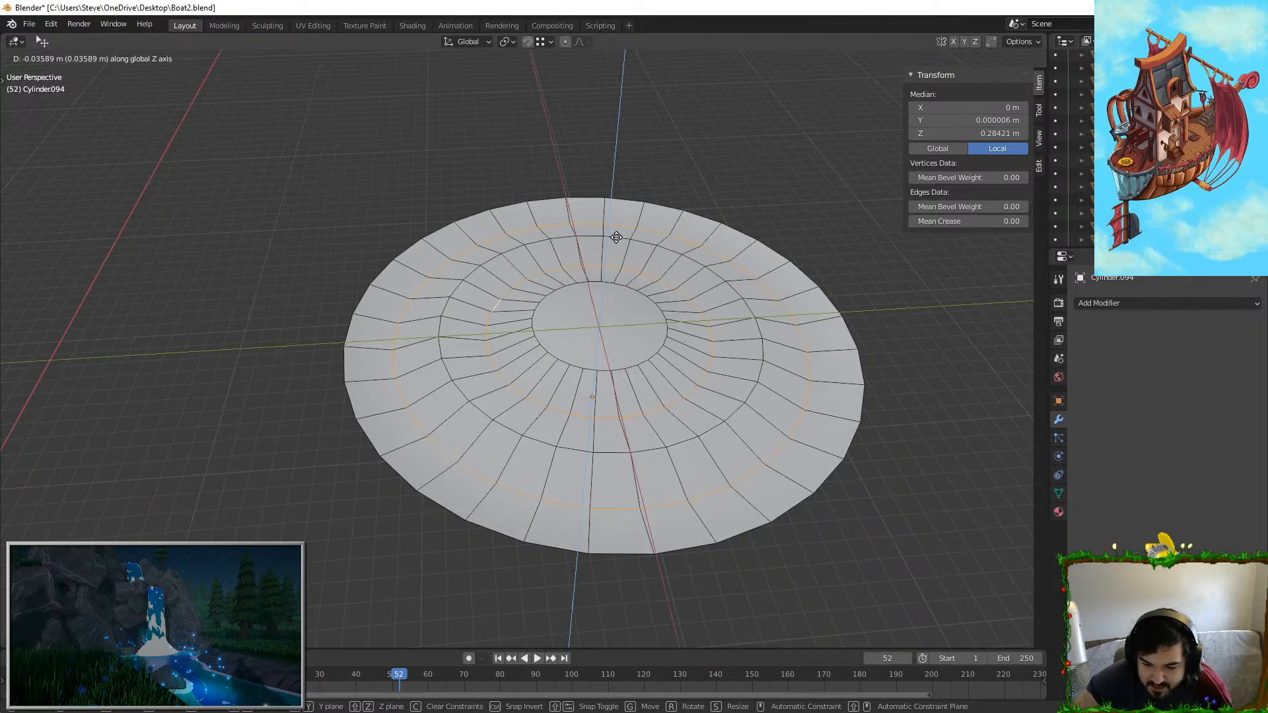
{"action": "left_click", "coordinate": [614, 245]}
Step: Bevel the two lowered loops with 5 segments to round them into smooth concentric grooves
{"action": "key", "text": "a"}
{"action": "key", "text": "ctrl+2"}
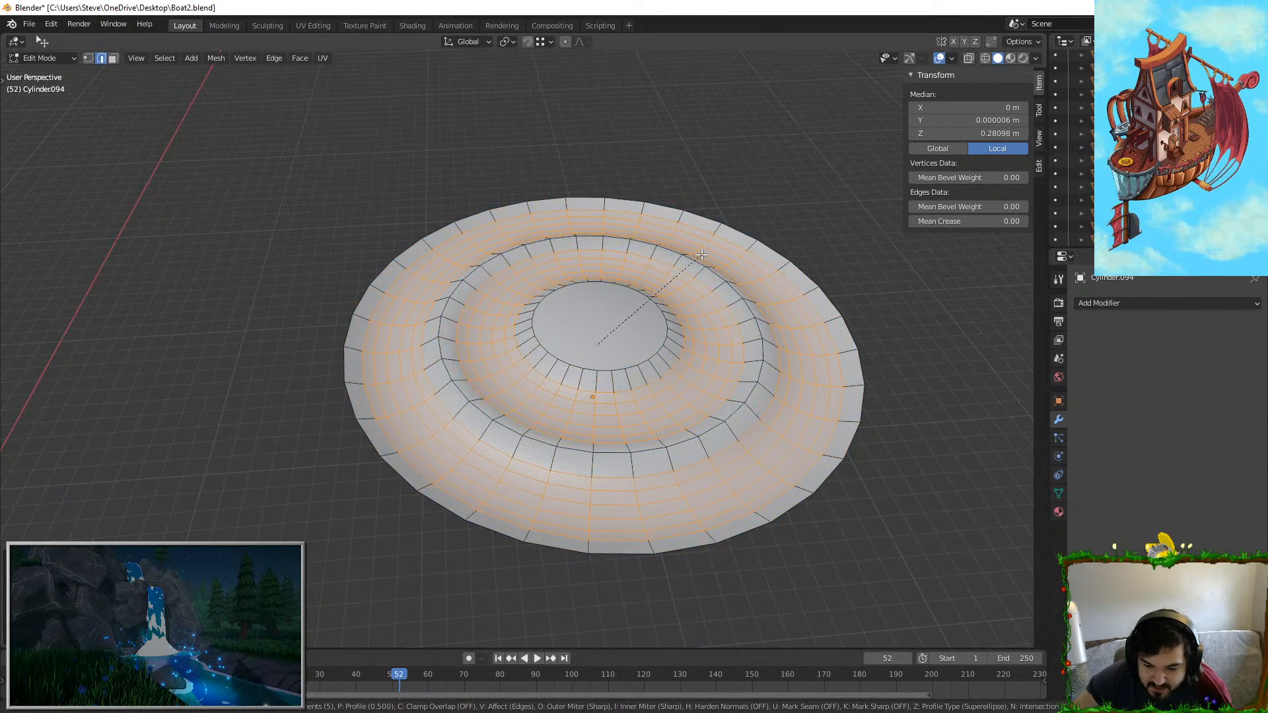
{"action": "key", "text": "Tab"}
{"action": "key", "text": "Tab"}
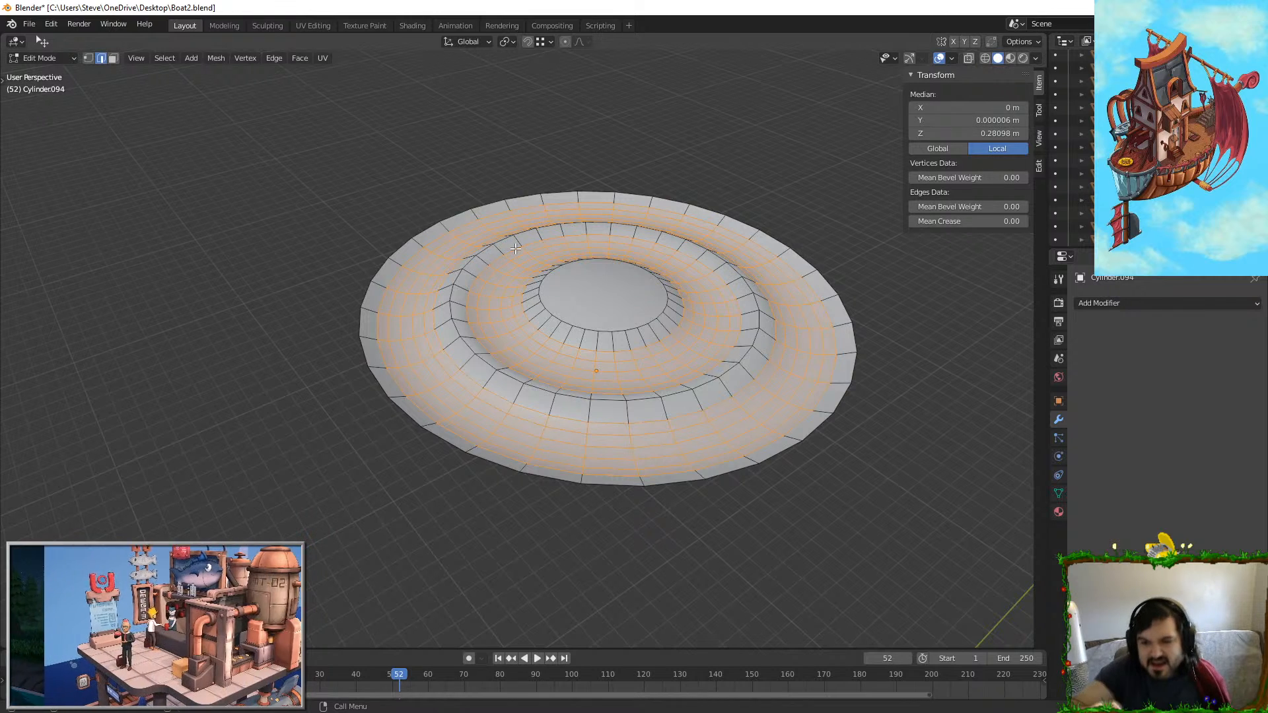
{"action": "key", "text": "Tab"}
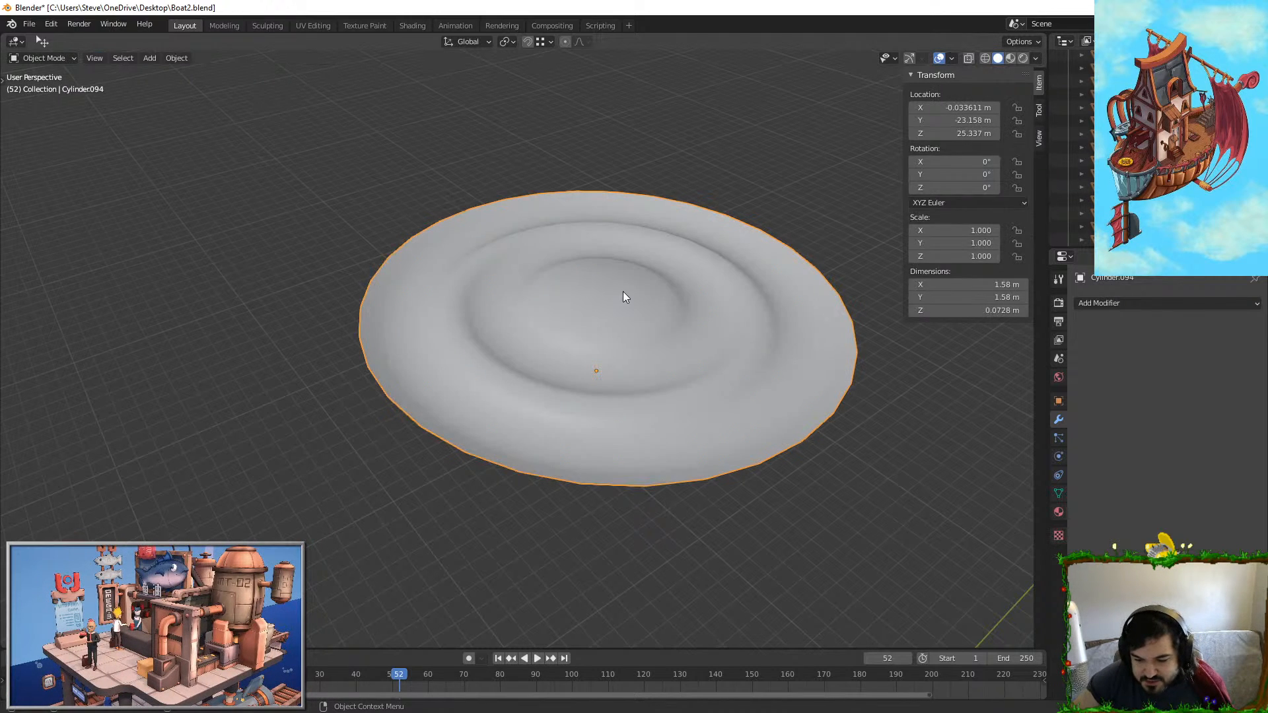
{"action": "key", "text": "Tab"}
{"action": "key", "text": "Tab"}
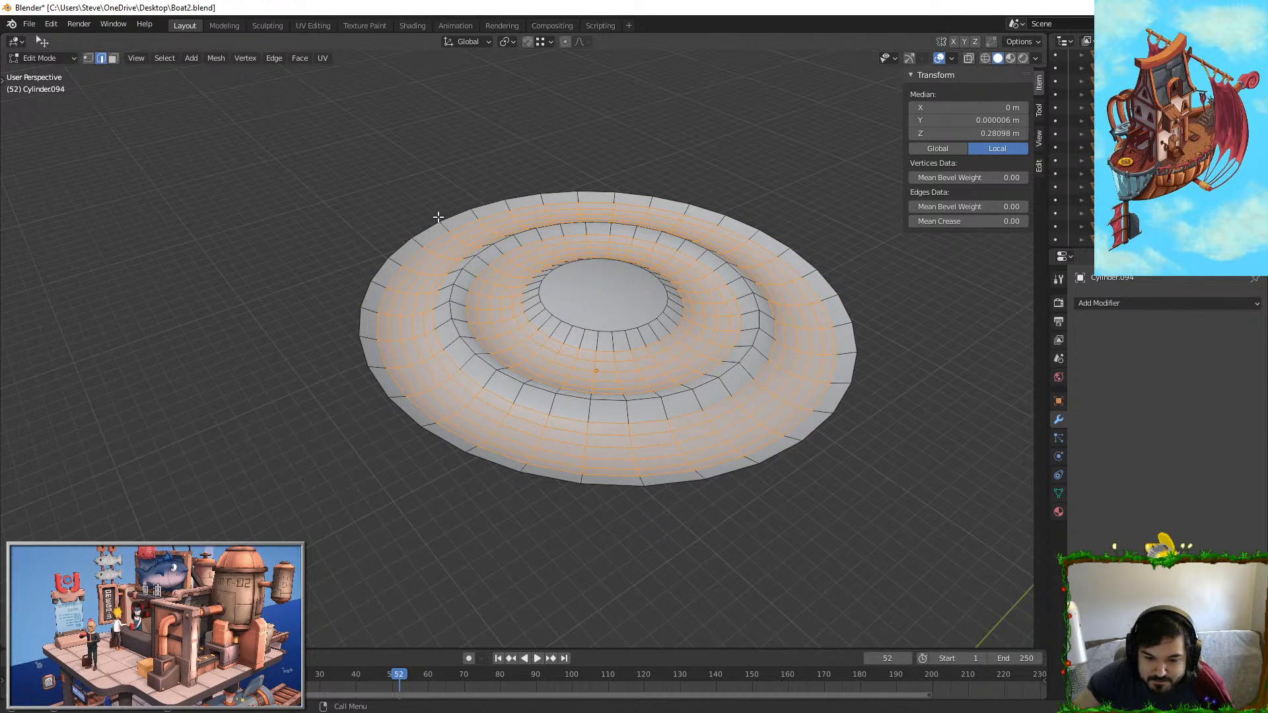
Step: Duplicate the disc's central face and shrink the copy to the width of a thin rod
{"action": "key", "text": "Tab"}
{"action": "left_click", "coordinate": [604, 291]}
{"action": "key", "text": "s"}
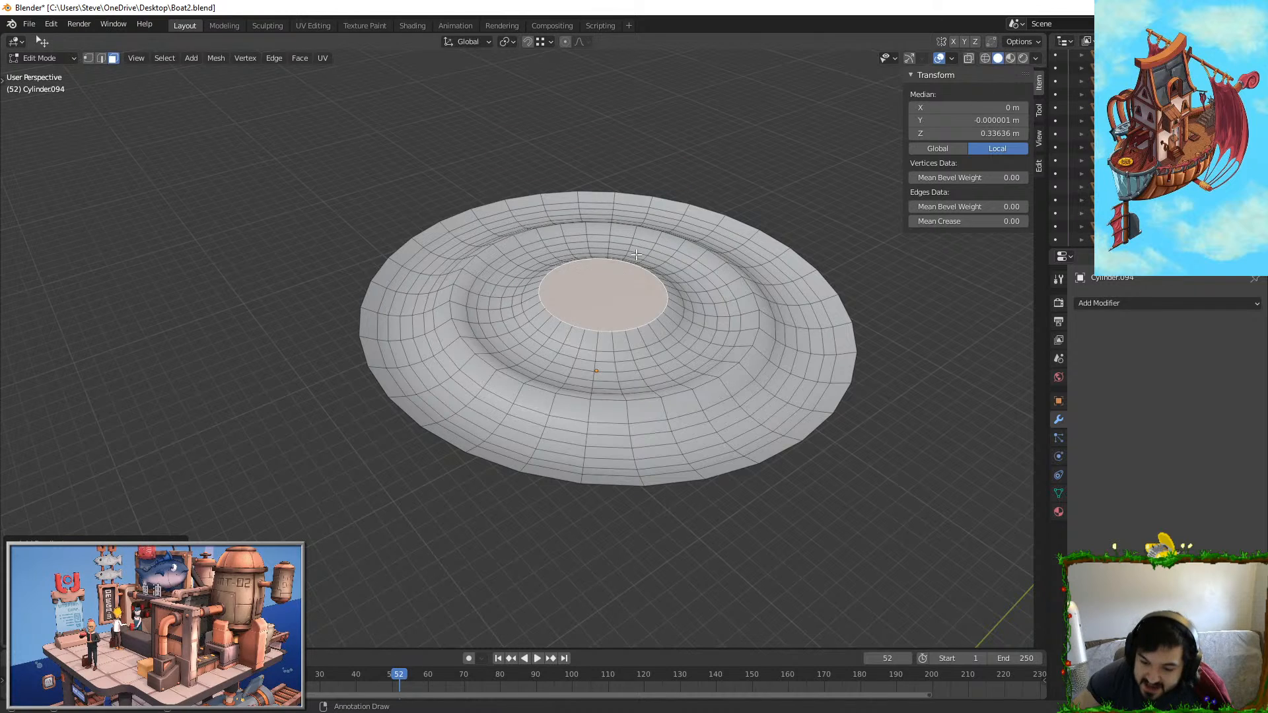
{"action": "left_click", "coordinate": [663, 283]}
{"action": "key", "text": "e"}
{"action": "left_click", "coordinate": [677, 92]}
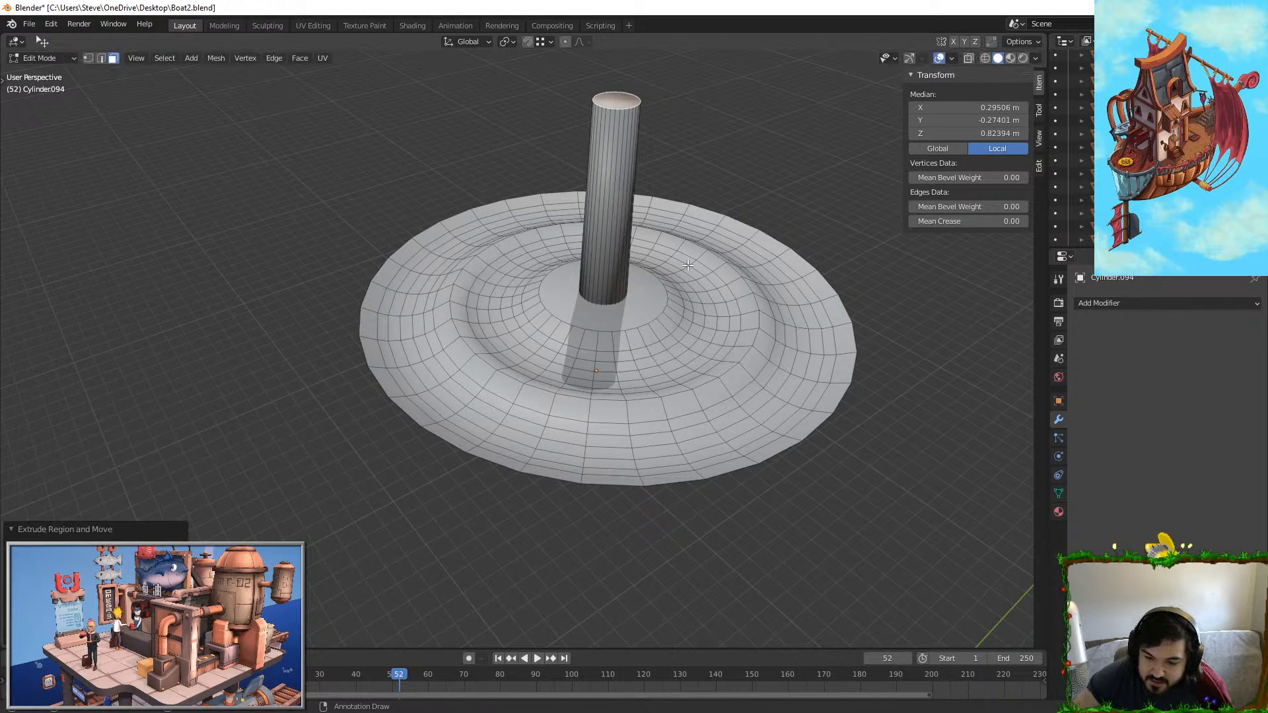
{"action": "key", "text": "ctrl+z"}
Step: Lower the small face to about local Z 0.33 m and extrude it upward into a rod, making the object about 1 m tall
{"action": "key", "text": "g"}
{"action": "key", "text": "z"}
{"action": "key", "text": "Escape"}
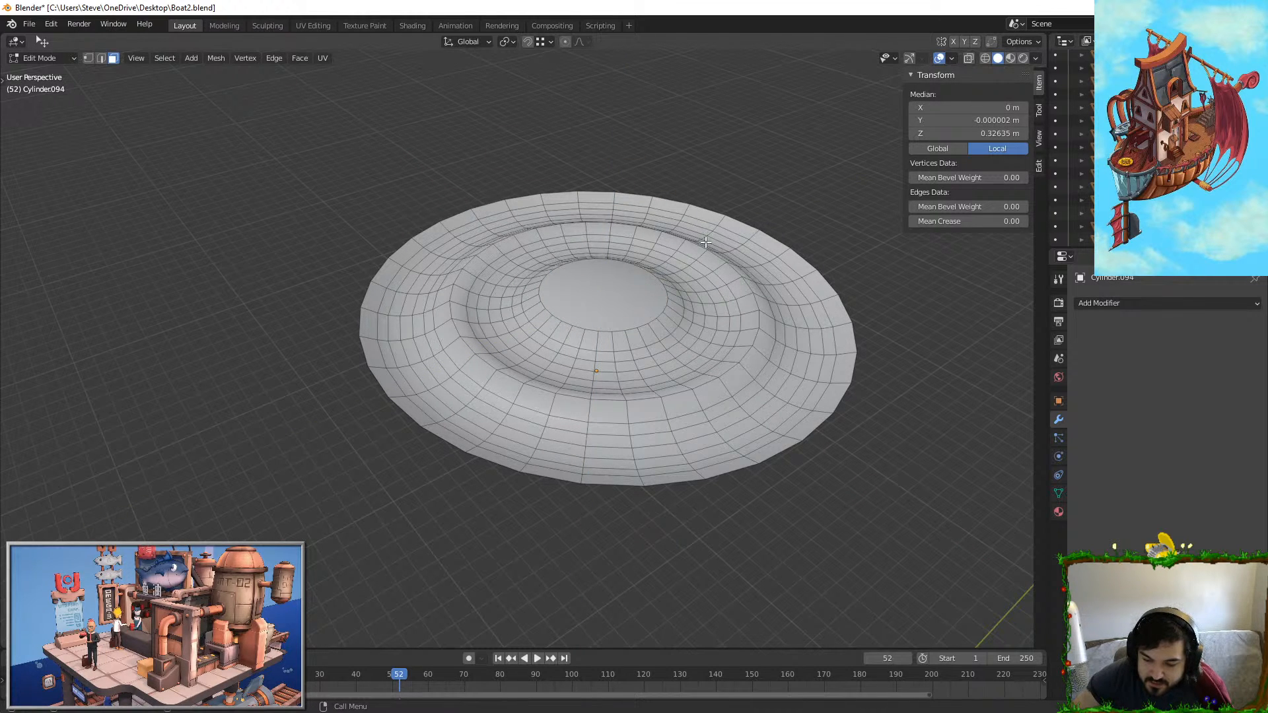
{"action": "key", "text": "e"}
{"action": "left_click", "coordinate": [693, 145]}
{"action": "middle_click_drag", "start_coordinate": [693, 145], "coordinate": [664, 263], "text": "shift"}
{"action": "key", "text": "g"}
{"action": "key", "text": "z"}
{"action": "left_click", "coordinate": [655, 195]}
{"action": "key", "text": "Tab"}
Step: Place the 3D cursor on top of the rod and add a UV sphere there
{"action": "key", "text": "shift+a"}
{"action": "mouse_move", "coordinate": [665, 291]}
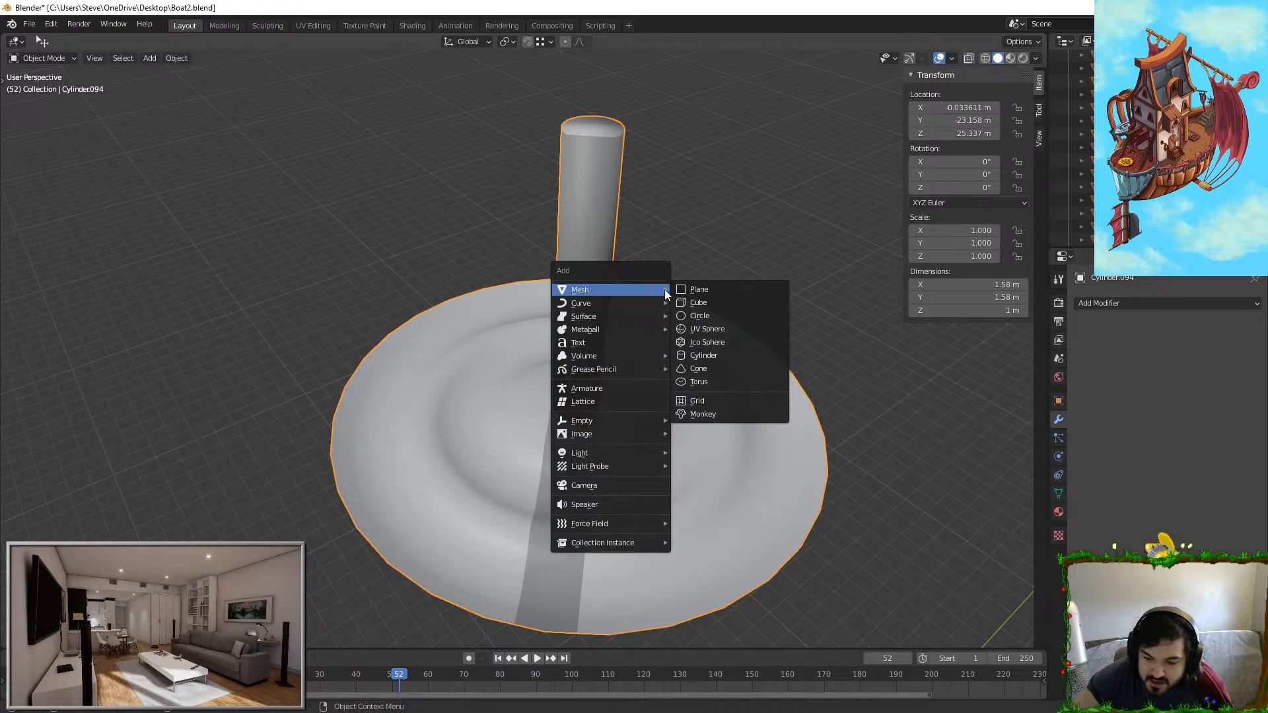
{"action": "key", "text": "Escape"}
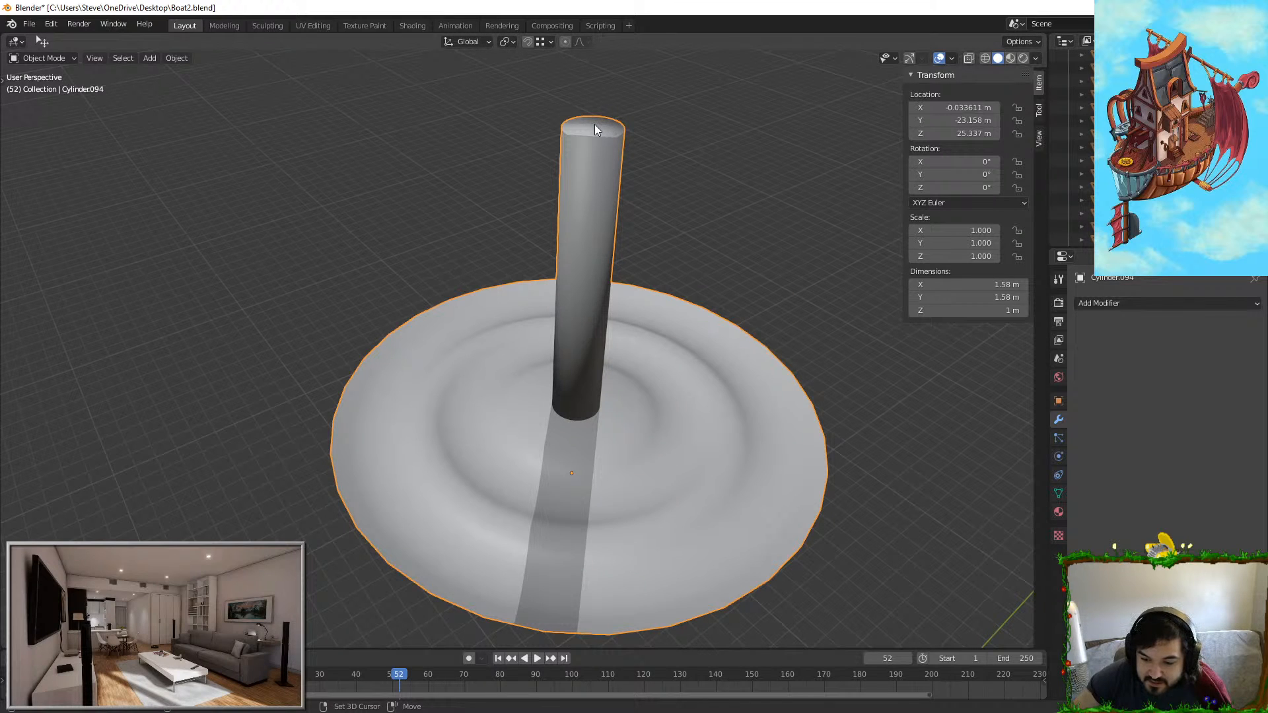
{"action": "key", "text": "shift+a"}
{"action": "mouse_move", "coordinate": [594, 124]}
{"action": "left_click", "coordinate": [700, 163]}
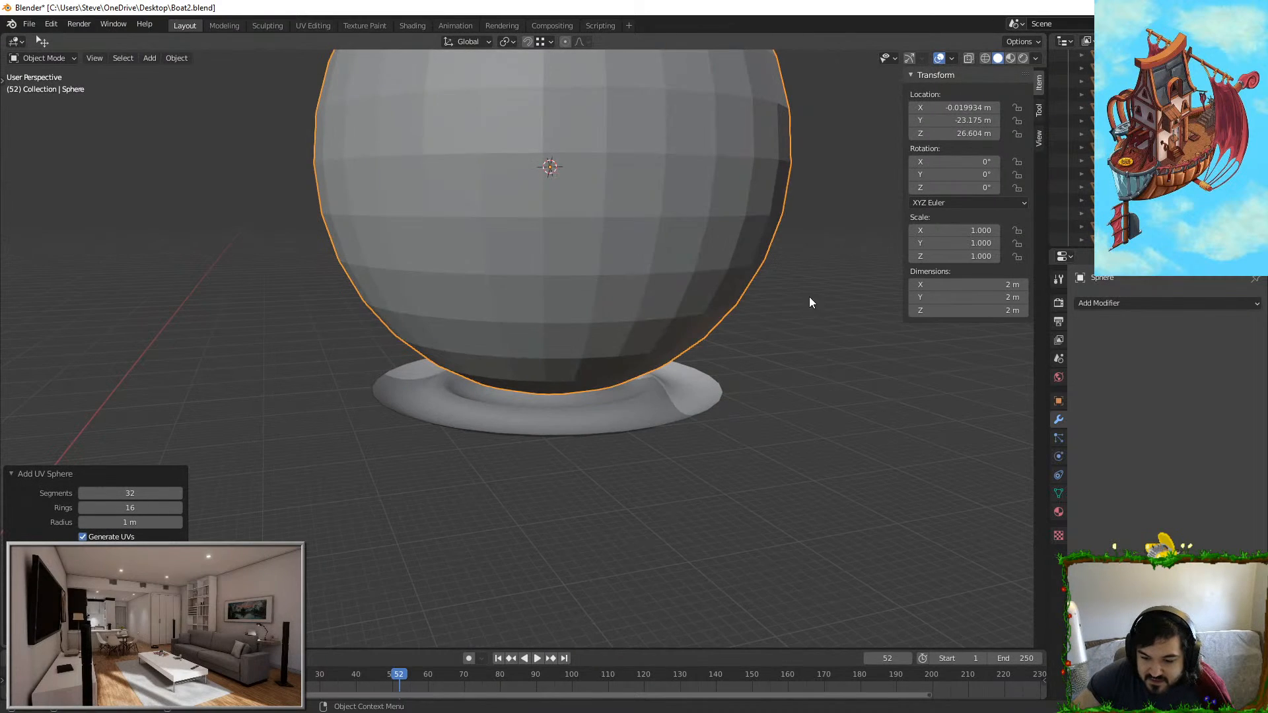
Step: Scale the sphere to 0.3 and raise it to about Z 26.75 m, onto the top of the rod
{"action": "key", "text": "s"}
{"action": "left_click", "coordinate": [702, 248]}
{"action": "key", "text": "g"}
{"action": "key", "text": "z"}
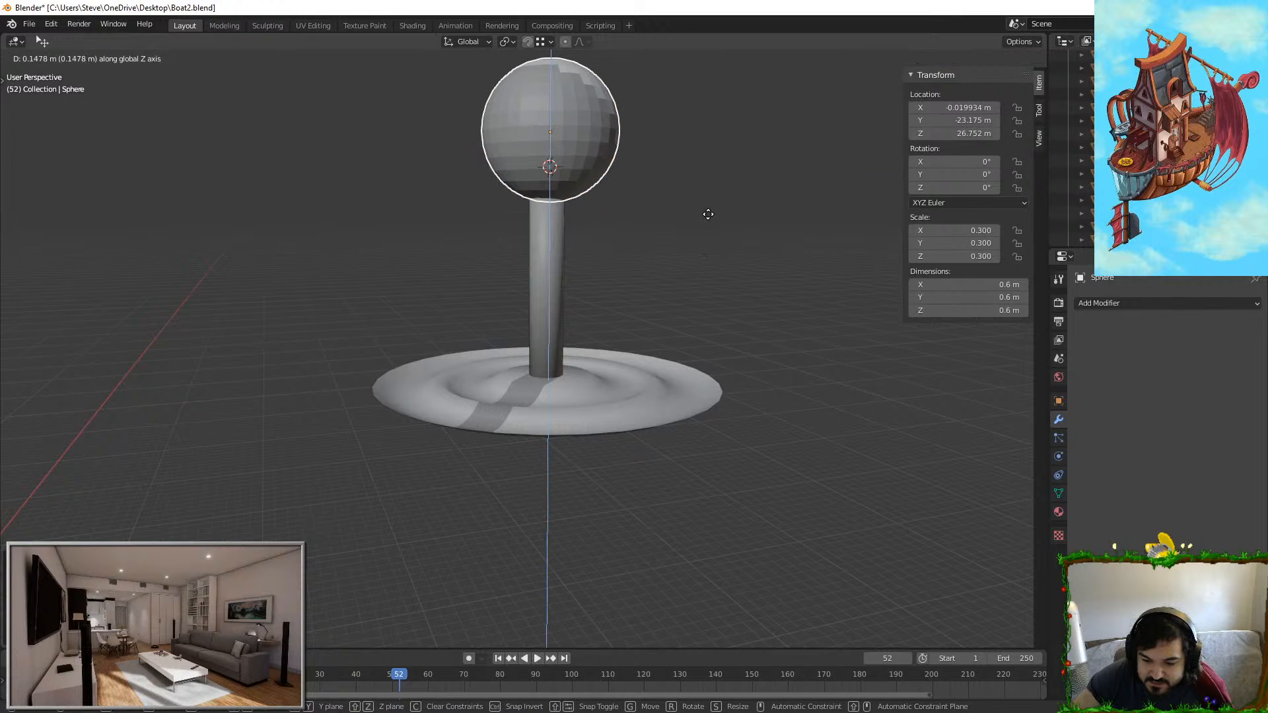
{"action": "left_click", "coordinate": [708, 214]}
{"action": "middle_click_drag", "start_coordinate": [632, 158], "coordinate": [751, 271]}
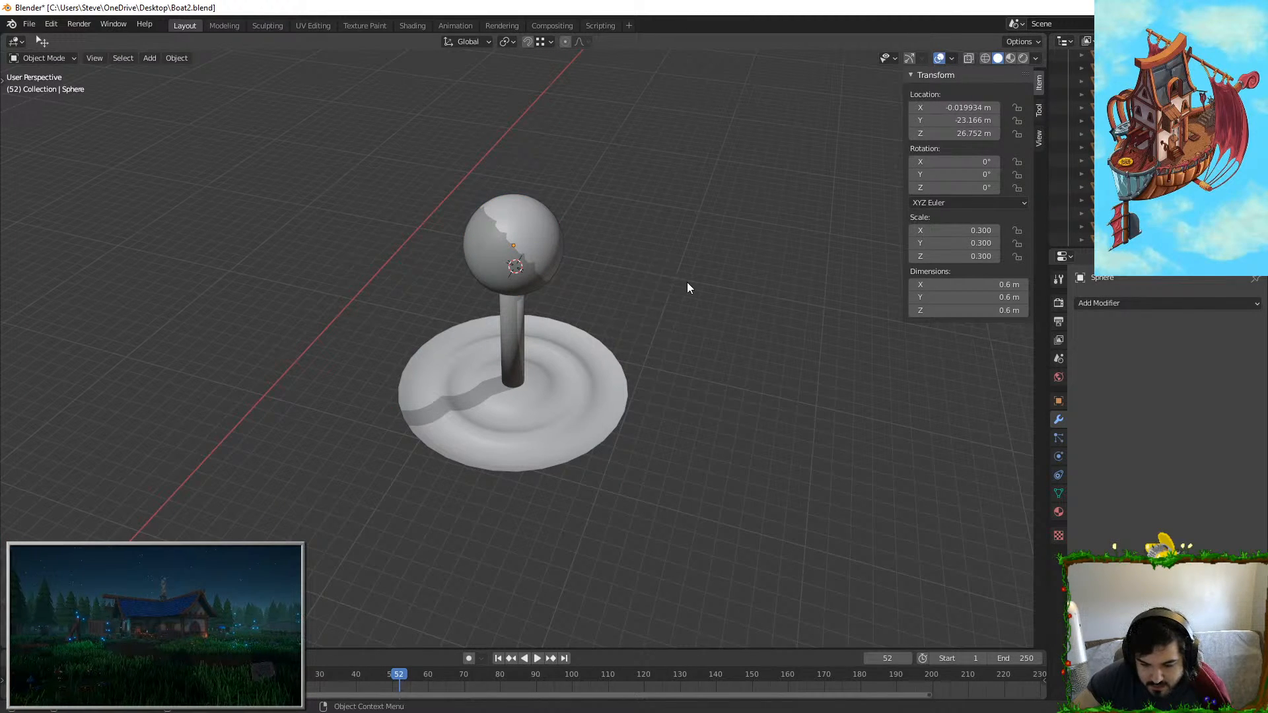
Step: Unhide the block, the rounded ring and the rest of the boat around the disc
{"action": "key", "text": "shift+h"}
{"action": "key", "text": "alt+h"}
{"action": "middle_click_drag", "start_coordinate": [687, 301], "coordinate": [625, 330]}
{"action": "scroll", "coordinate": [626, 330], "scroll_direction": "up", "scroll_amount": 3}
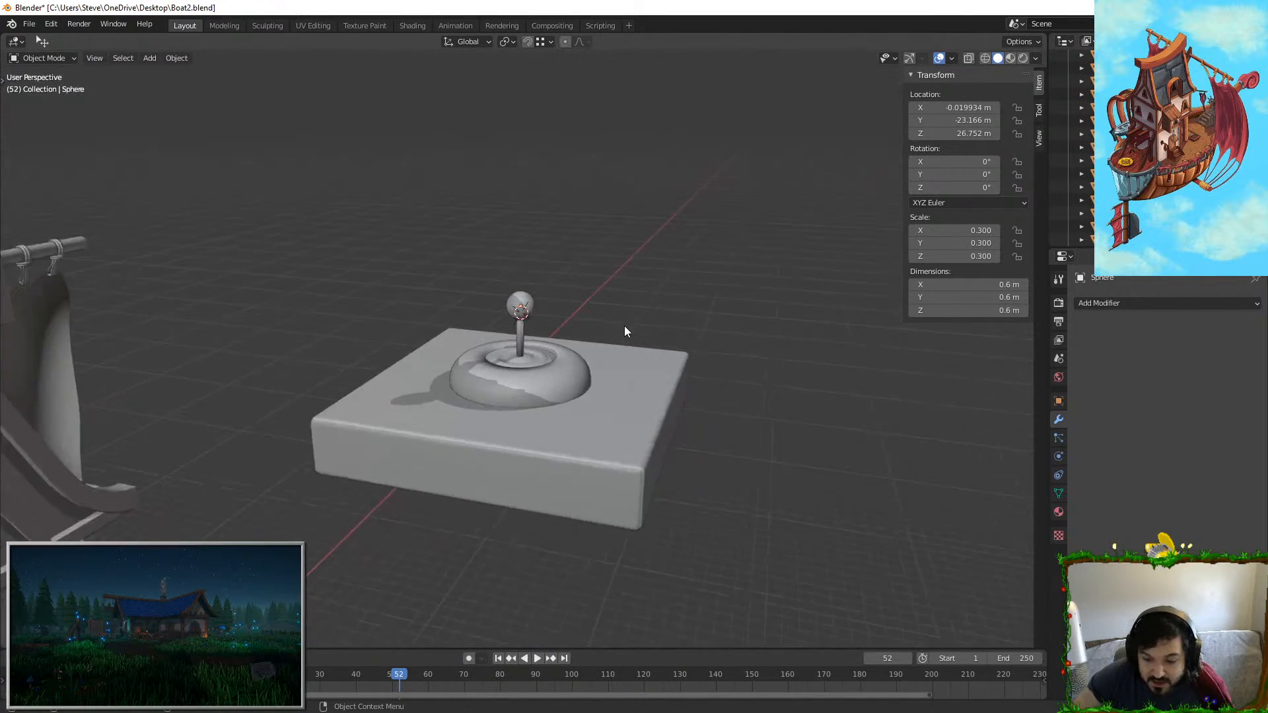
{"action": "right_click", "coordinate": [692, 292]}
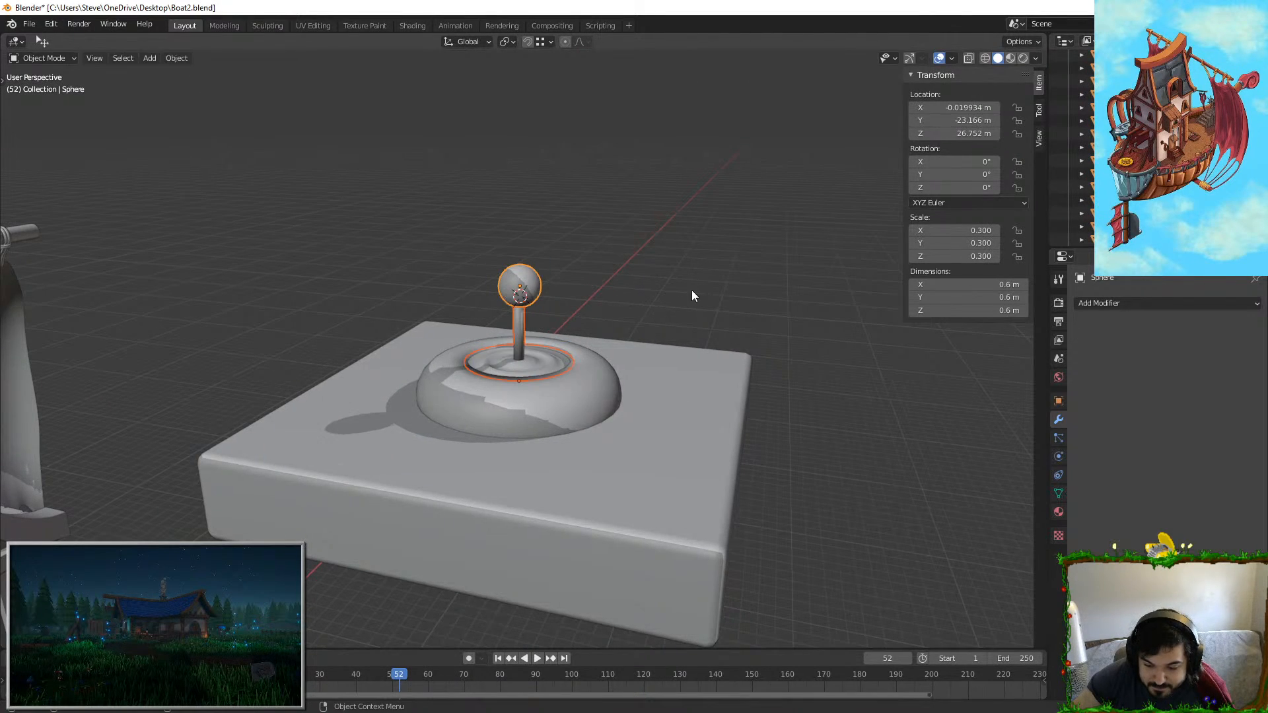
Step: Enlarge and raise the rod standing on the grooved disc, and undo the last adjustments
{"action": "left_click", "coordinate": [517, 323]}
{"action": "key", "text": "Tab"}
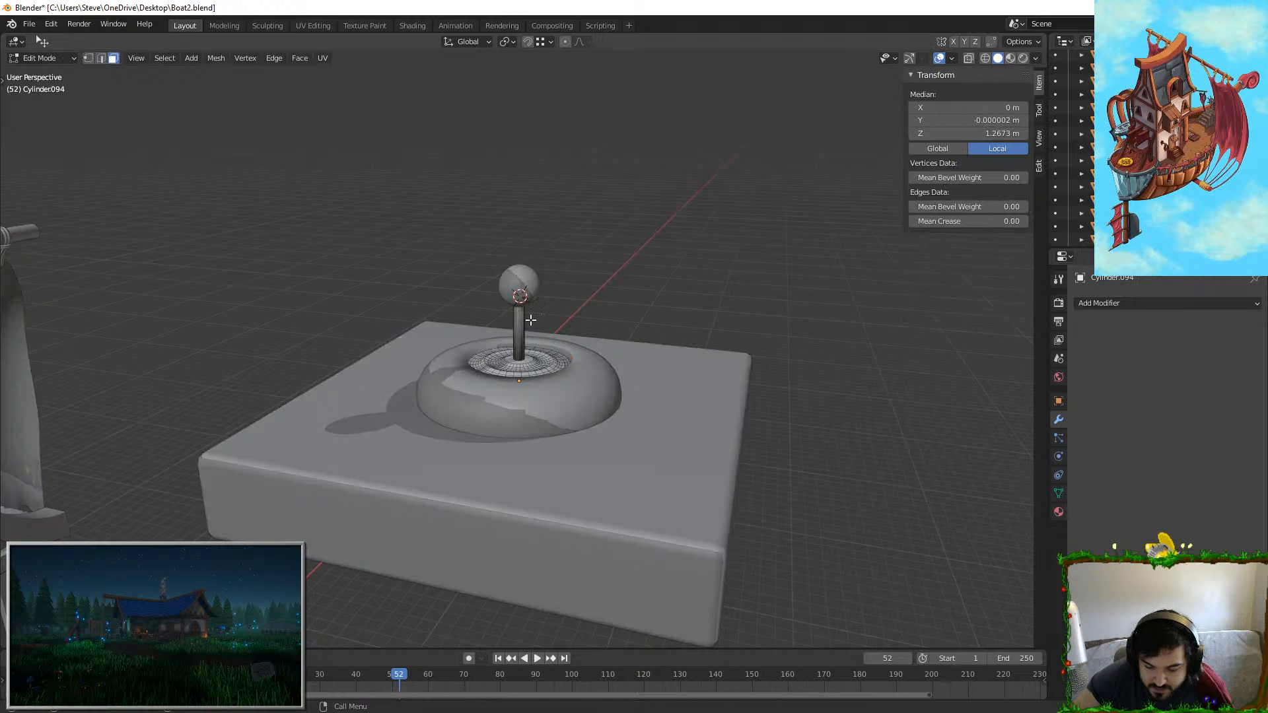
{"action": "scroll", "coordinate": [526, 321], "scroll_direction": "up", "scroll_amount": 4}
{"action": "key", "text": "s"}
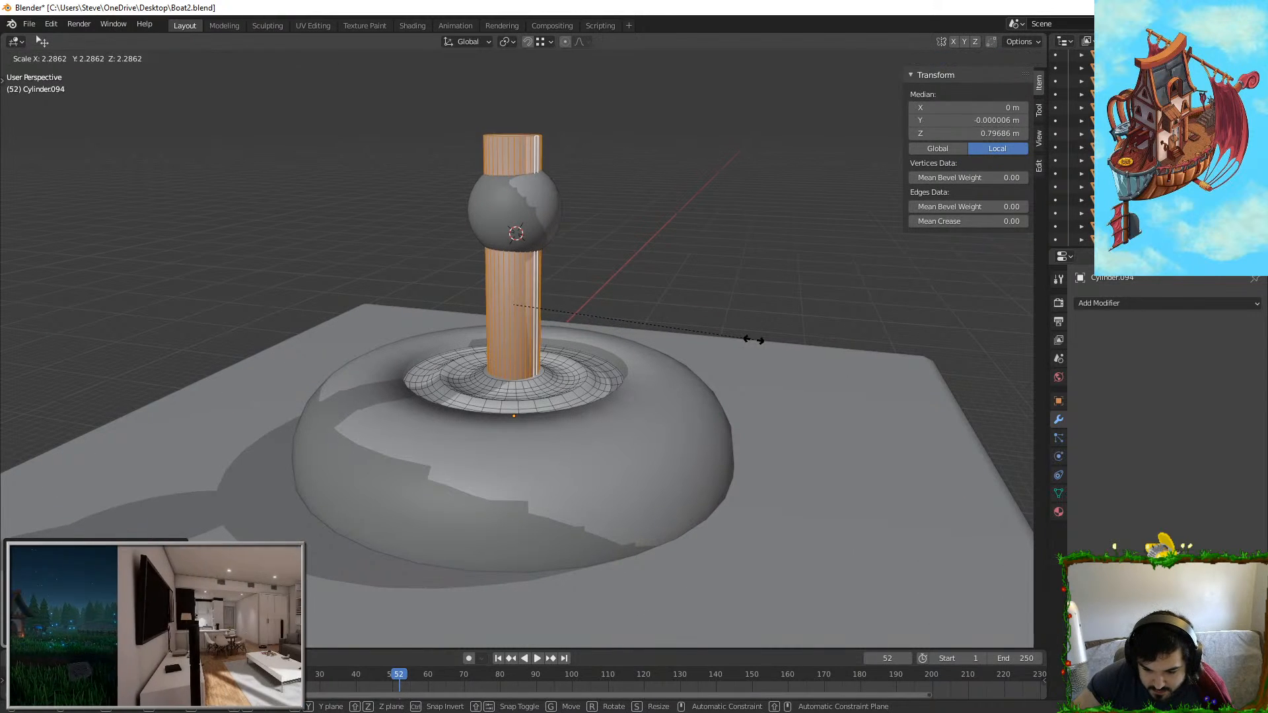
{"action": "left_click", "coordinate": [772, 339]}
{"action": "key", "text": "g"}
{"action": "key", "text": "z"}
{"action": "left_click", "coordinate": [790, 303]}
{"action": "key", "text": "ctrl+z"}
{"action": "key", "text": "ctrl+z"}
{"action": "key", "text": "ctrl+z"}
{"action": "key", "text": "ctrl+z"}
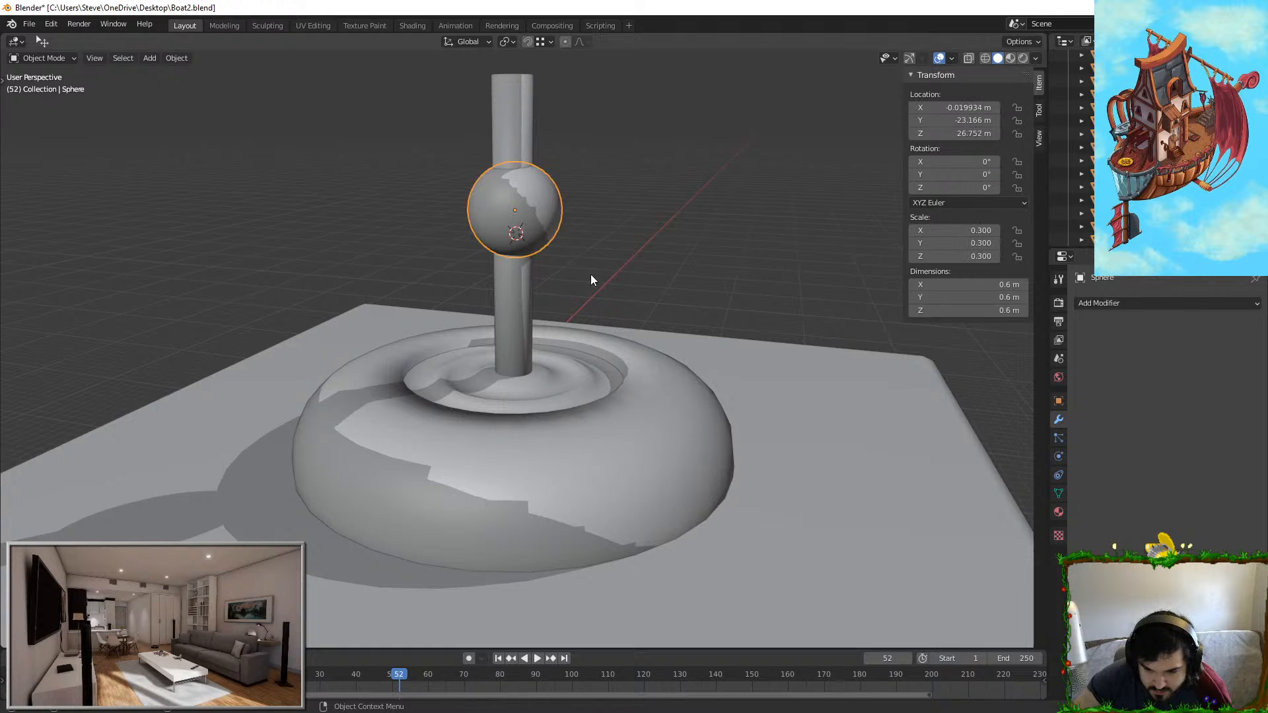
Step: Enlarge the sphere to a scale of about 0.48 and raise it to about Z 27.99 m, on top of the lengthened rod
{"action": "scroll", "coordinate": [590, 280], "scroll_direction": "down", "scroll_amount": 3}
{"action": "key", "text": "s"}
{"action": "left_click", "coordinate": [738, 231]}
{"action": "key", "text": "g"}
{"action": "key", "text": "z"}
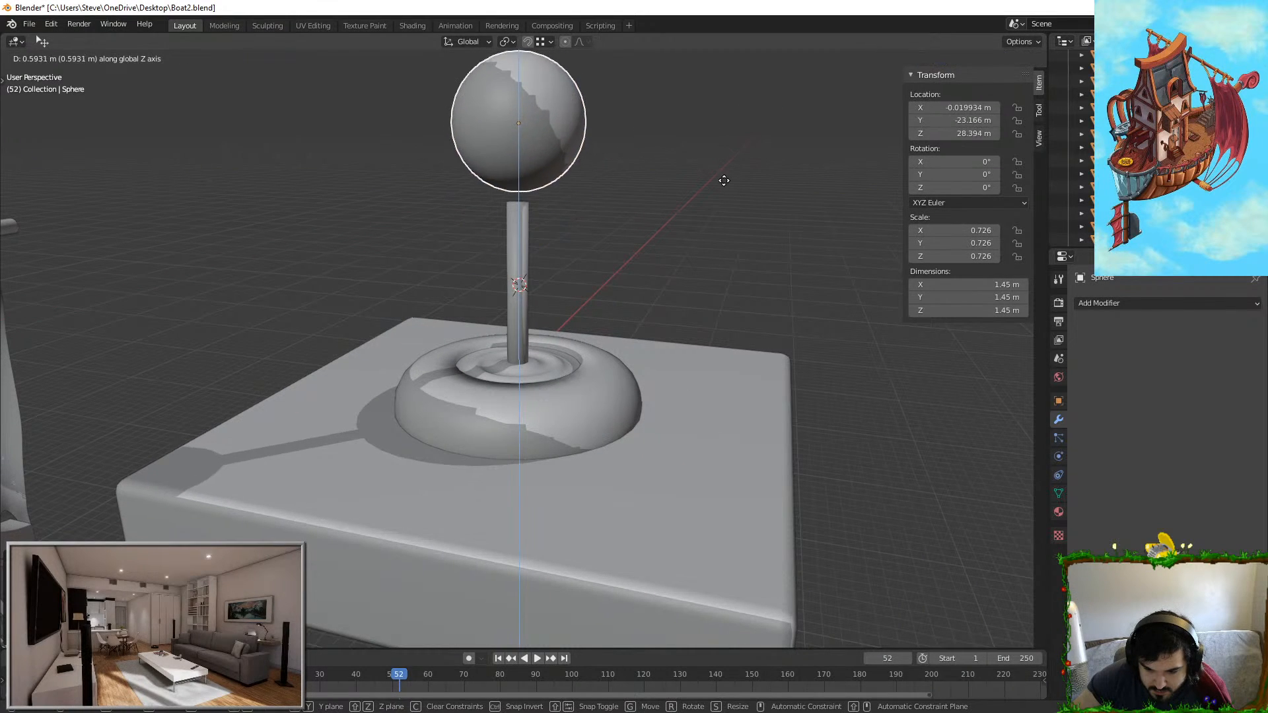
{"action": "left_click", "coordinate": [639, 219]}
Step: Thicken the rod and raise it about 0.42 m so that it reaches into the sphere
{"action": "left_click", "coordinate": [525, 274]}
{"action": "key", "text": "Tab"}
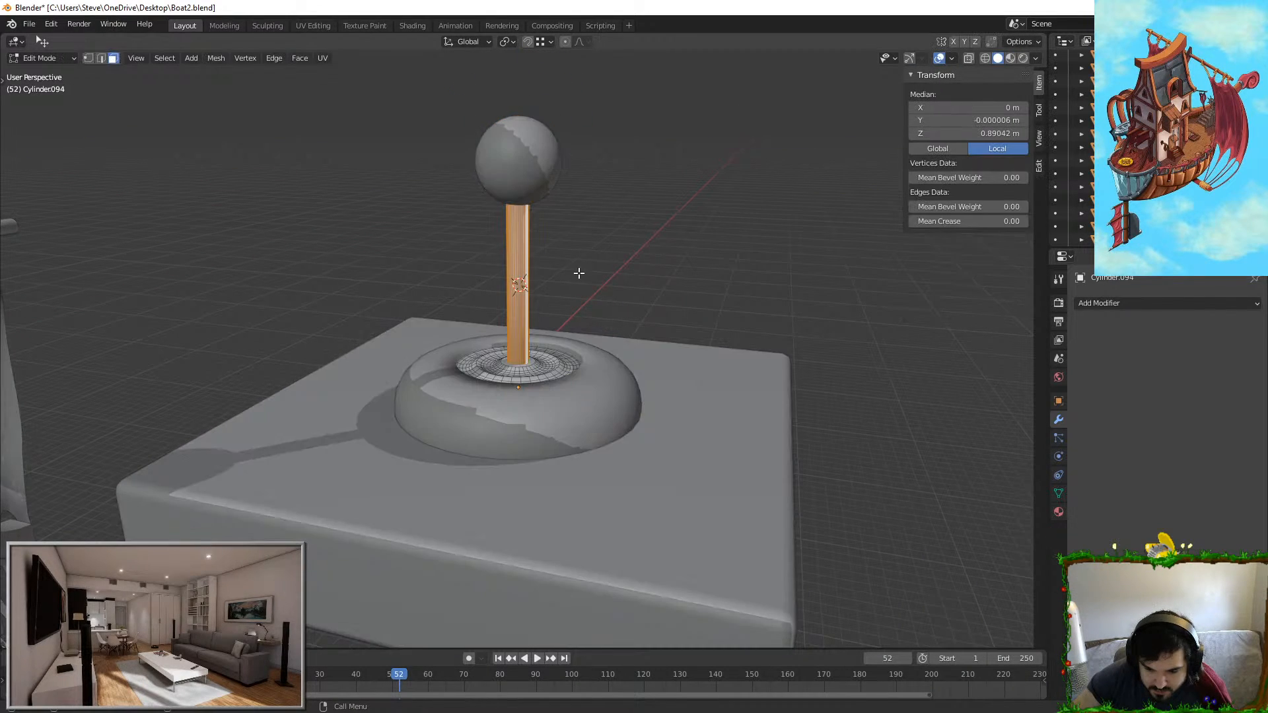
{"action": "middle_click_drag", "start_coordinate": [579, 273], "coordinate": [588, 321]}
{"action": "key", "text": "s"}
{"action": "left_click", "coordinate": [721, 313]}
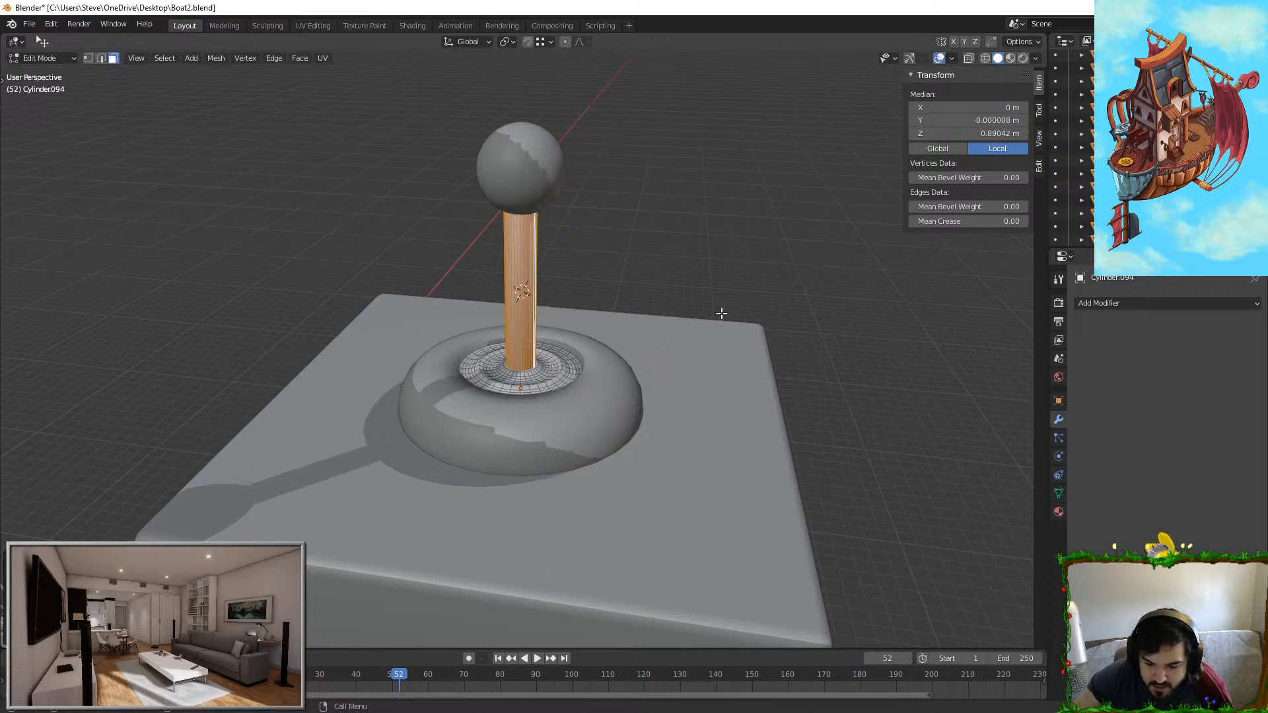
{"action": "key", "text": "g"}
{"action": "key", "text": "z"}
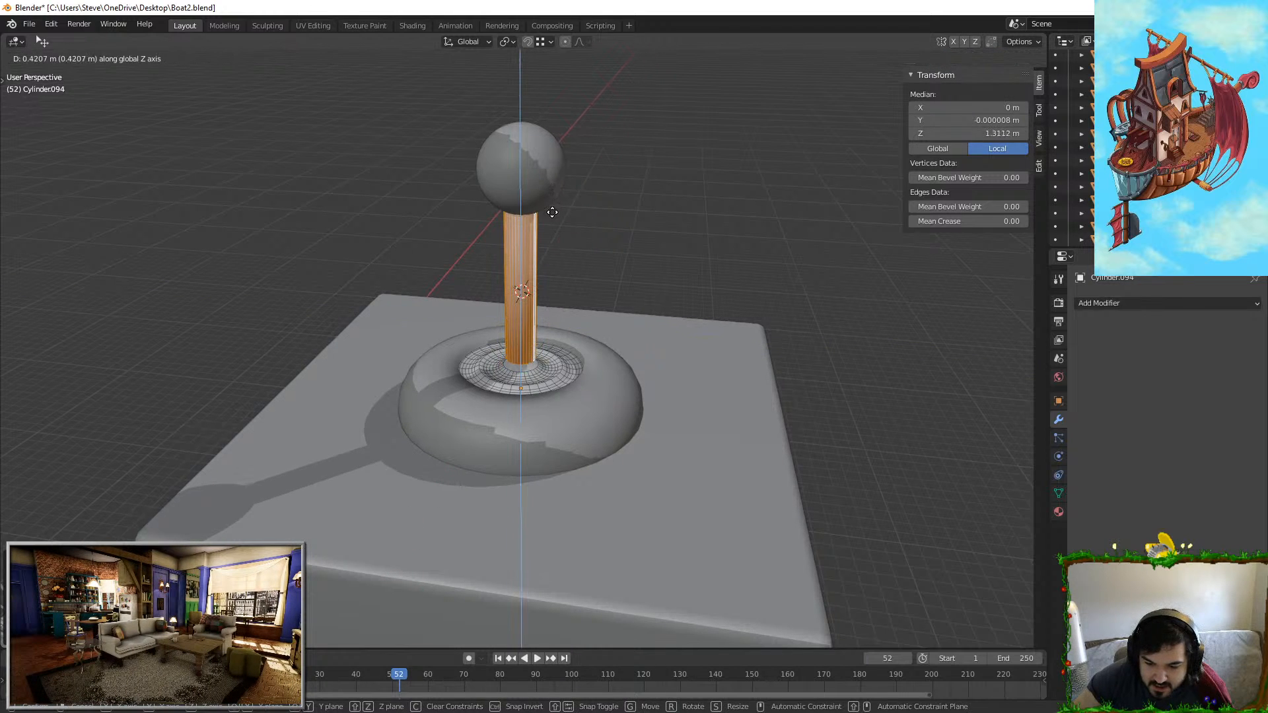
{"action": "left_click", "coordinate": [552, 212]}
{"action": "key", "text": "Tab"}
Step: Enlarge the ring, disc, rod and sphere together to a sphere scale of about 0.773, and raise the sphere to about Z 29.63 m
{"action": "scroll", "coordinate": [707, 237], "scroll_direction": "down", "scroll_amount": 5}
{"action": "middle_click_drag", "start_coordinate": [692, 275], "coordinate": [256, 264]}
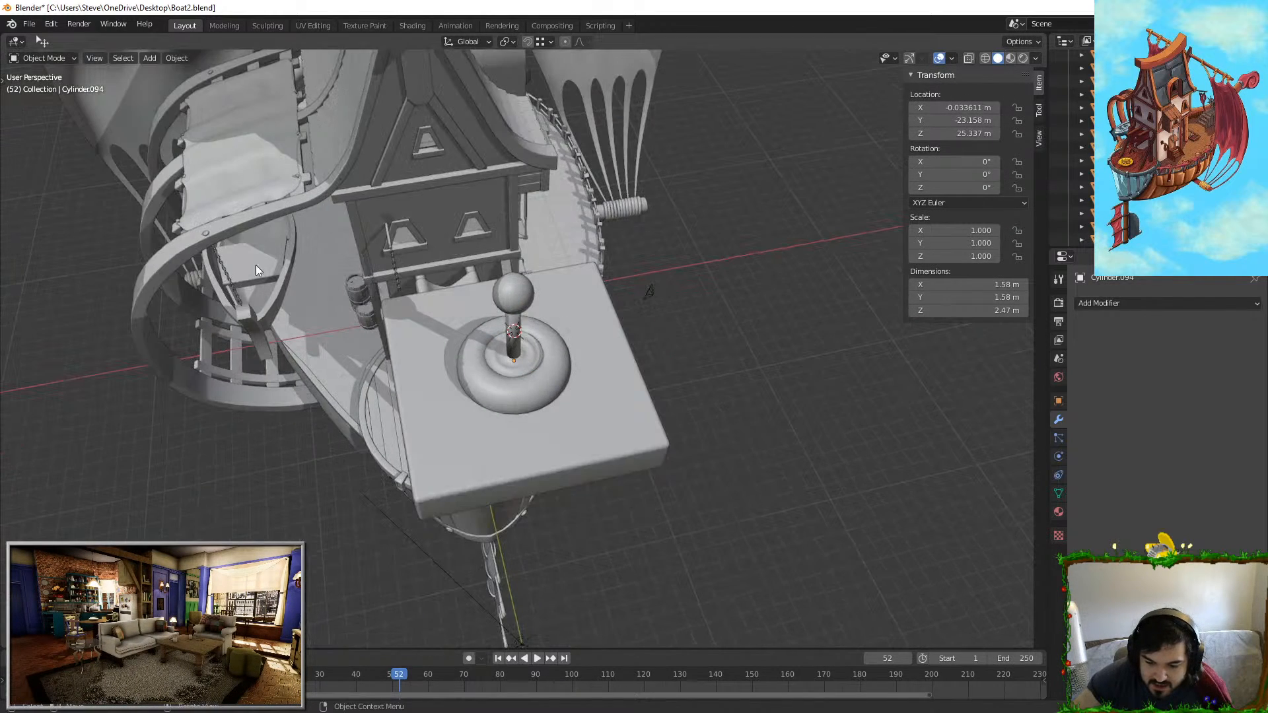
{"action": "scroll", "coordinate": [530, 226], "scroll_direction": "up", "scroll_amount": 1}
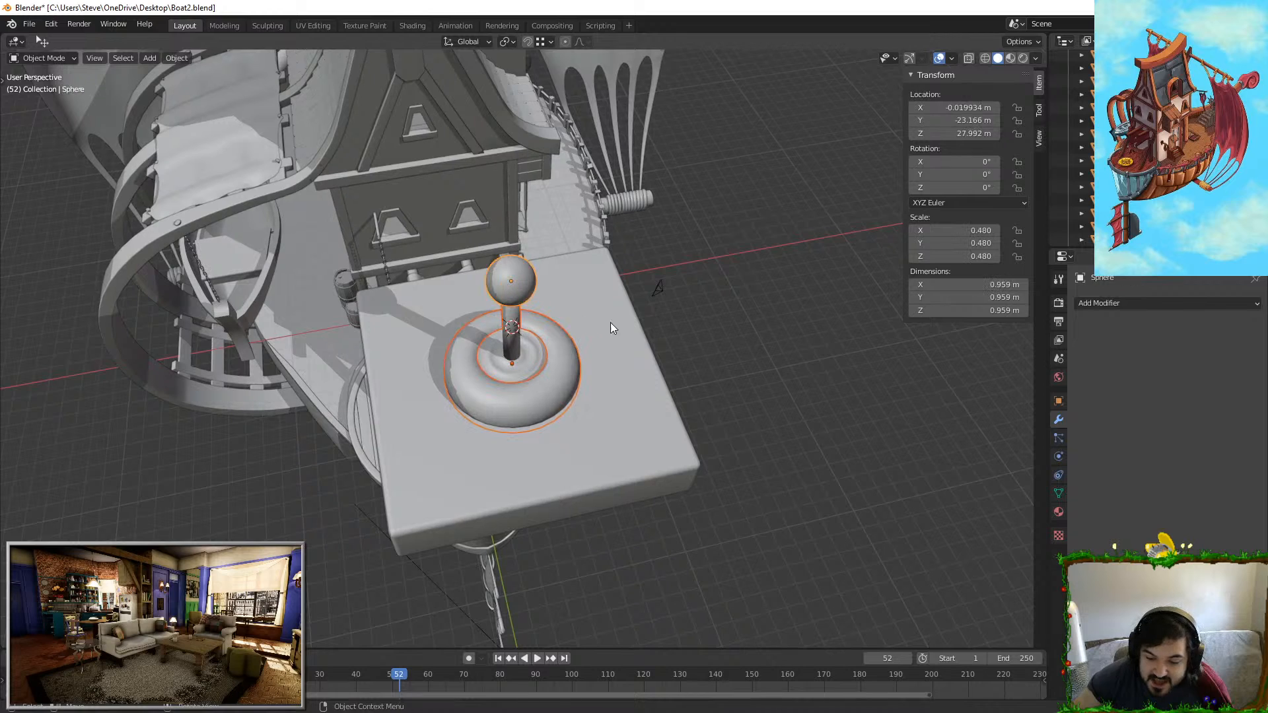
{"action": "key", "text": "s"}
{"action": "left_click", "coordinate": [678, 313]}
{"action": "key", "text": "g"}
{"action": "key", "text": "z"}
{"action": "left_click", "coordinate": [658, 322]}
{"action": "key", "text": "g"}
{"action": "key", "text": "z"}
{"action": "middle_click_drag", "start_coordinate": [658, 323], "coordinate": [644, 344]}
{"action": "left_click", "coordinate": [739, 280]}
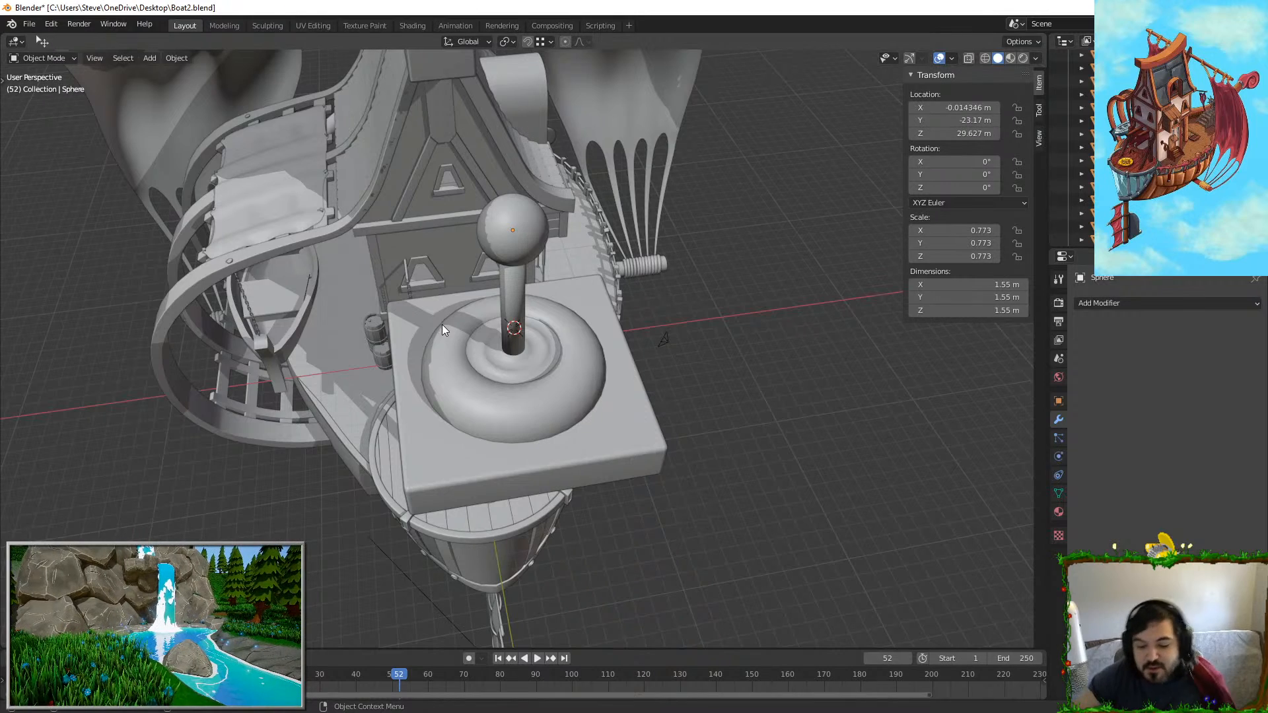
Step: Duplicate the square block and place the copy along X at about 10.74 m, beside the boat
{"action": "left_click", "coordinate": [602, 471]}
{"action": "middle_click_drag", "start_coordinate": [602, 472], "coordinate": [552, 477]}
{"action": "scroll", "coordinate": [553, 478], "scroll_direction": "down", "scroll_amount": 2}
{"action": "key", "text": "shift+d"}
{"action": "key", "text": "x"}
{"action": "left_click", "coordinate": [902, 427]}
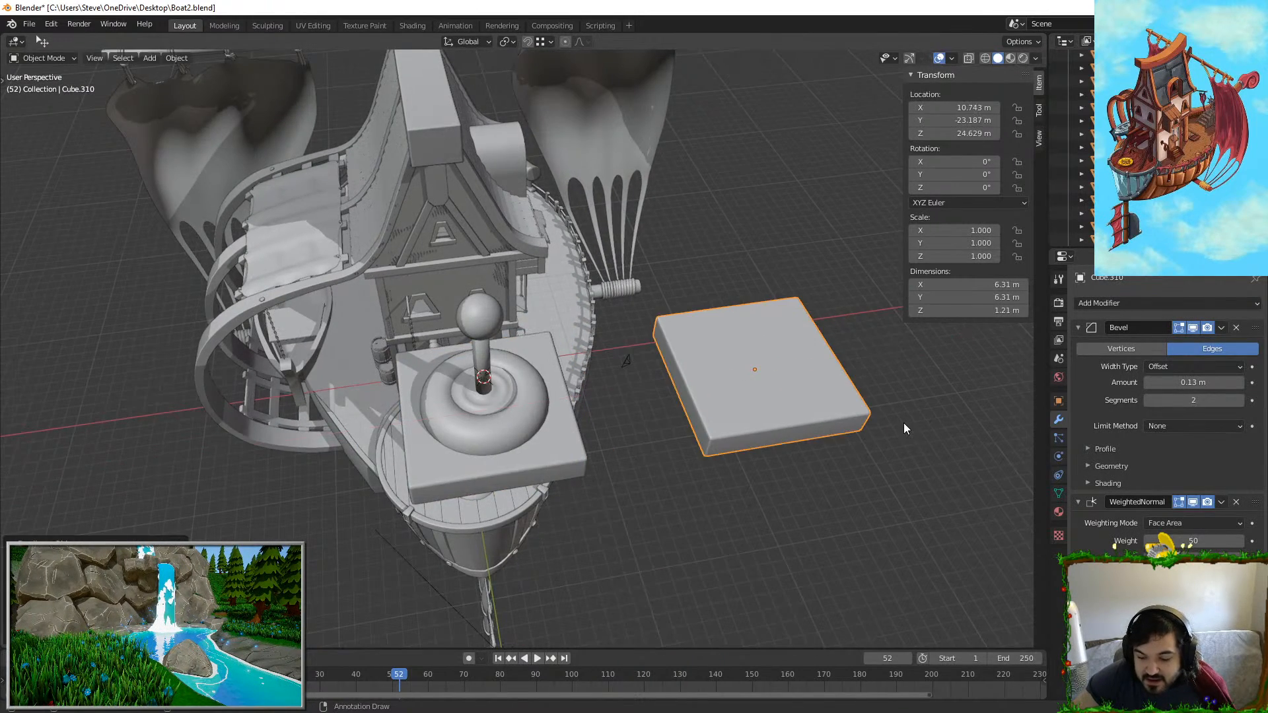
Step: Try an inset on the copied block's top face, undo it, and delete that face to open the block
{"action": "key", "text": "Tab"}
{"action": "middle_click_drag", "start_coordinate": [902, 427], "coordinate": [723, 425], "text": "shift"}
{"action": "scroll", "coordinate": [724, 424], "scroll_direction": "up", "scroll_amount": 2}
{"action": "key", "text": "i"}
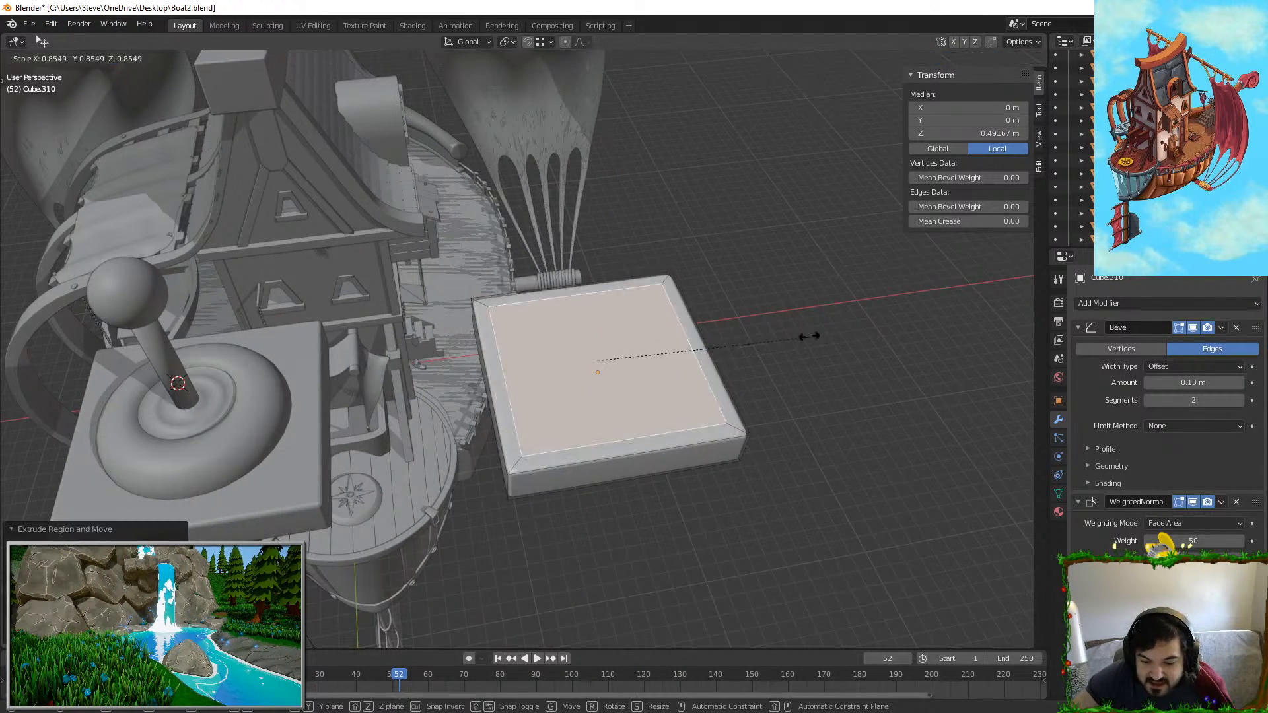
{"action": "left_click", "coordinate": [559, 203]}
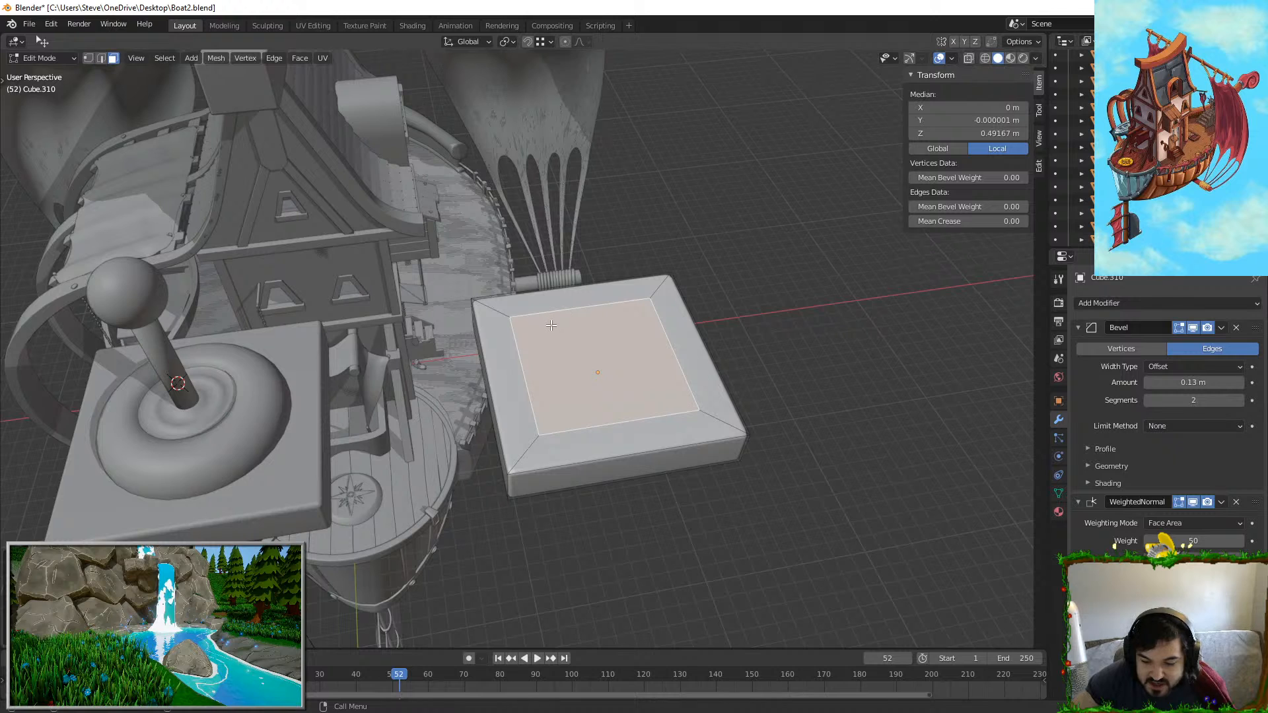
{"action": "key", "text": "ctrl+z"}
{"action": "key", "text": "x"}
{"action": "left_click", "coordinate": [597, 331]}
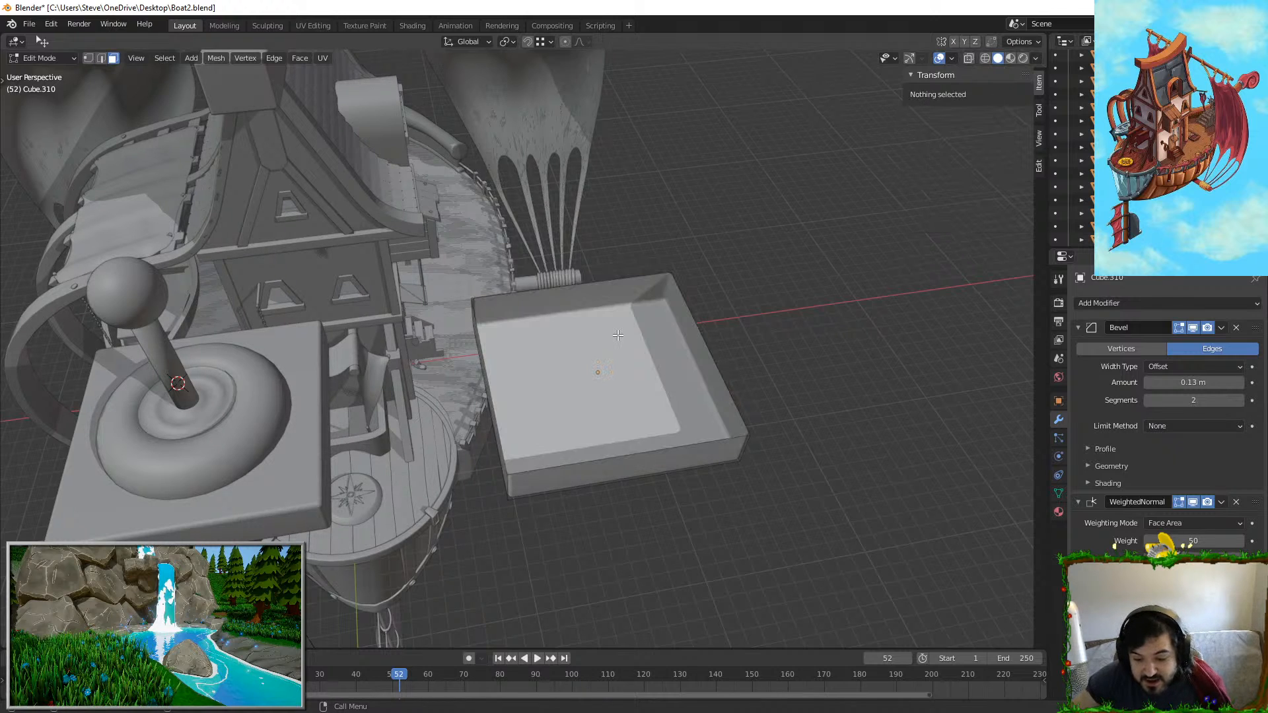
Step: Add a cylinder to the copied block's mesh and move it over the open block, to about local X -0.15 m and Z 1.43 m
{"action": "key", "text": "shift+a"}
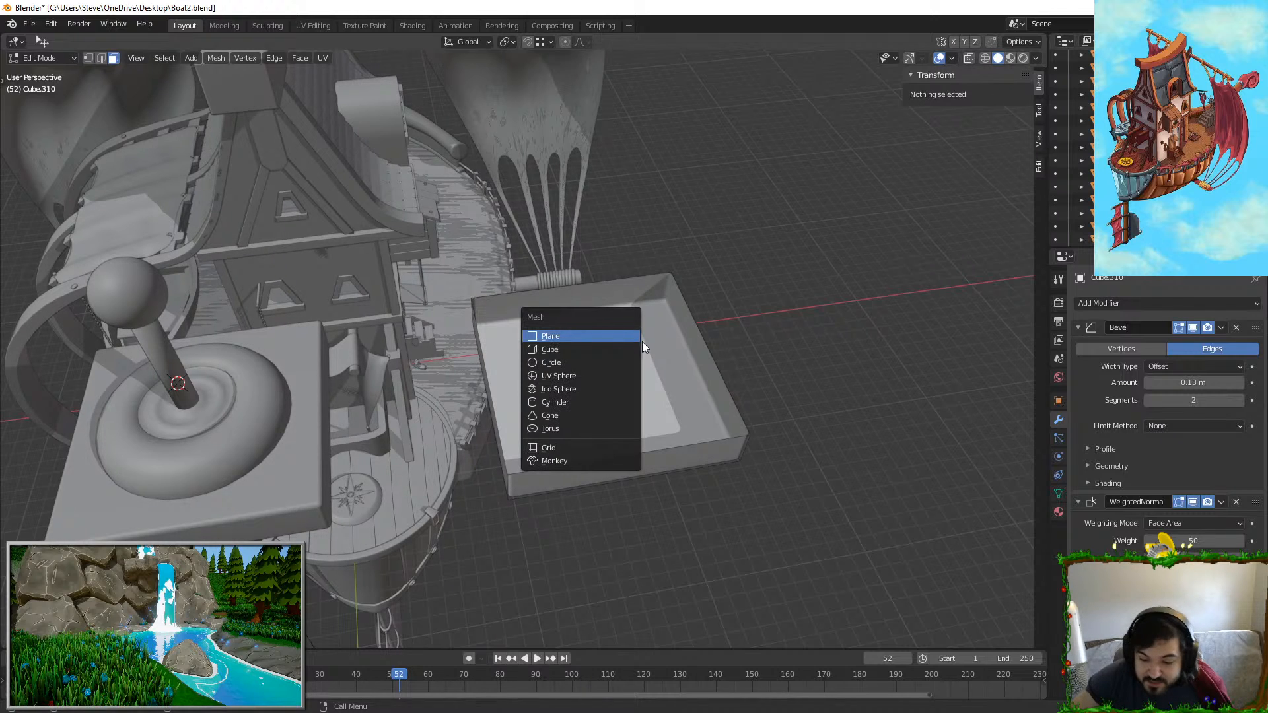
{"action": "left_click", "coordinate": [585, 401]}
{"action": "middle_click_drag", "start_coordinate": [585, 401], "coordinate": [451, 355]}
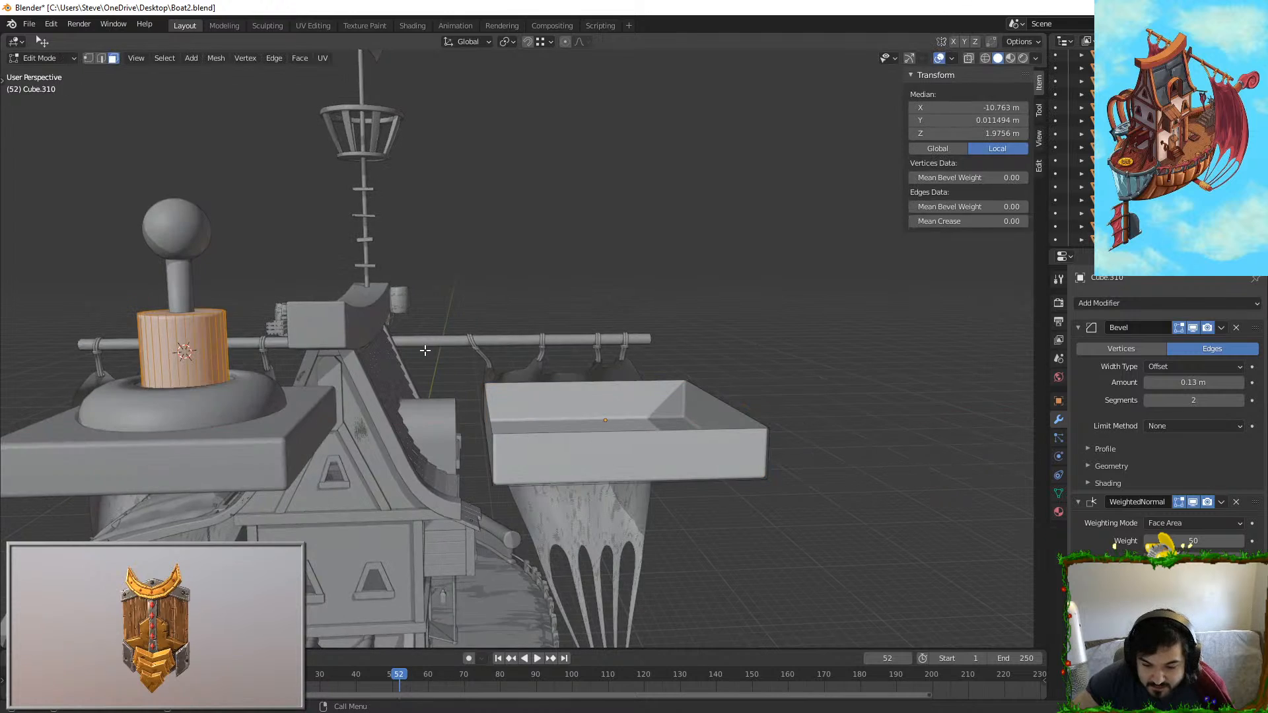
{"action": "key", "text": "g"}
{"action": "key", "text": "x"}
{"action": "left_click", "coordinate": [821, 318]}
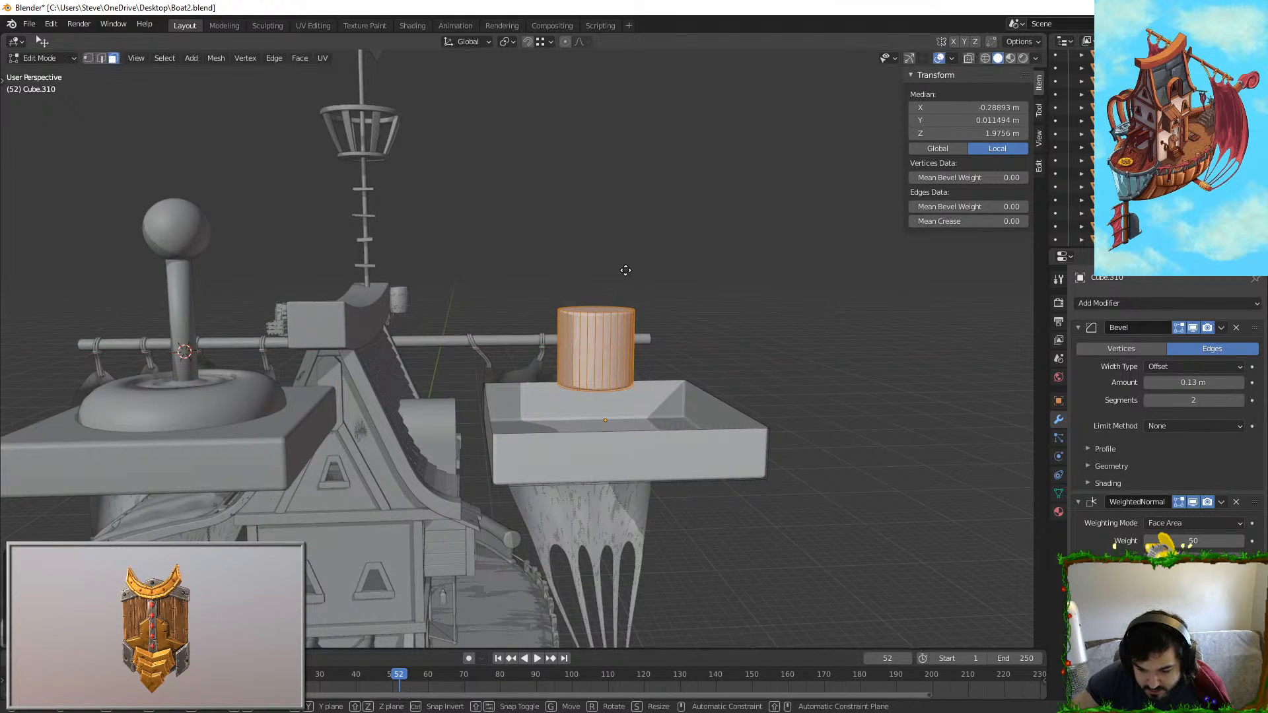
{"action": "key", "text": "g"}
{"action": "key", "text": "z"}
{"action": "key", "text": "x"}
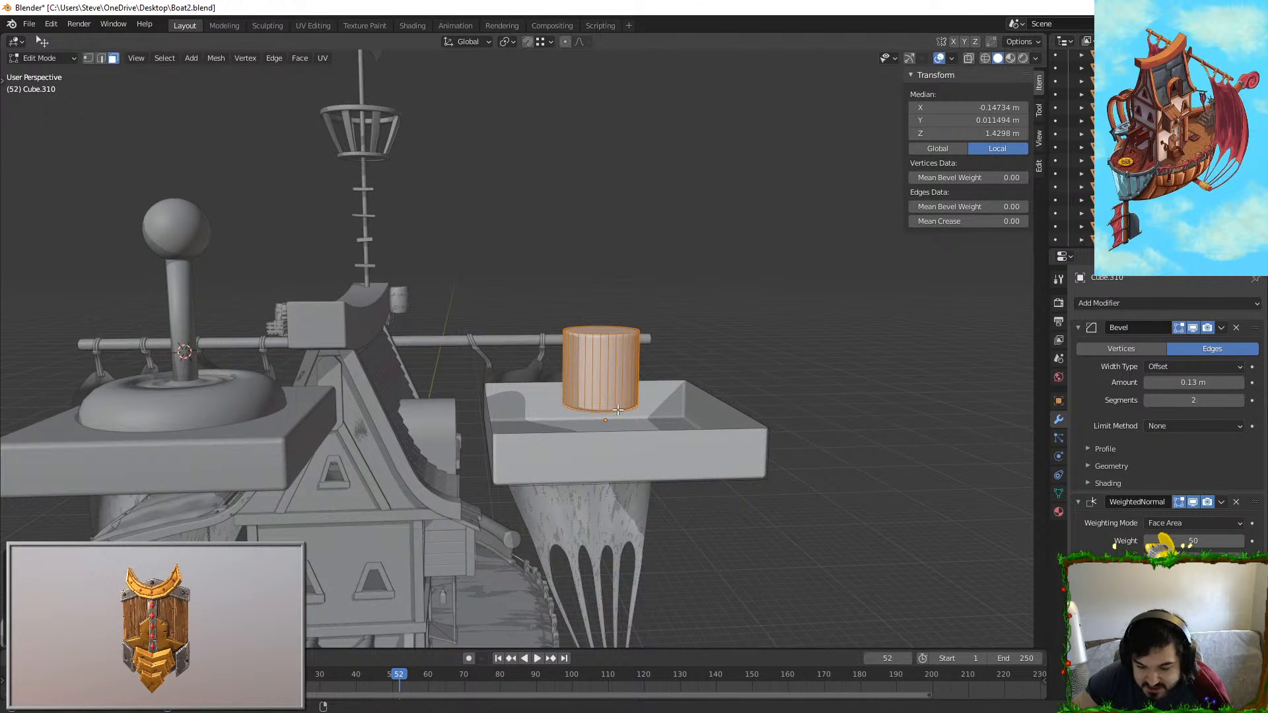
{"action": "left_click", "coordinate": [618, 409]}
{"action": "key", "text": "ctrl+l"}
{"action": "key", "text": "alt+a"}
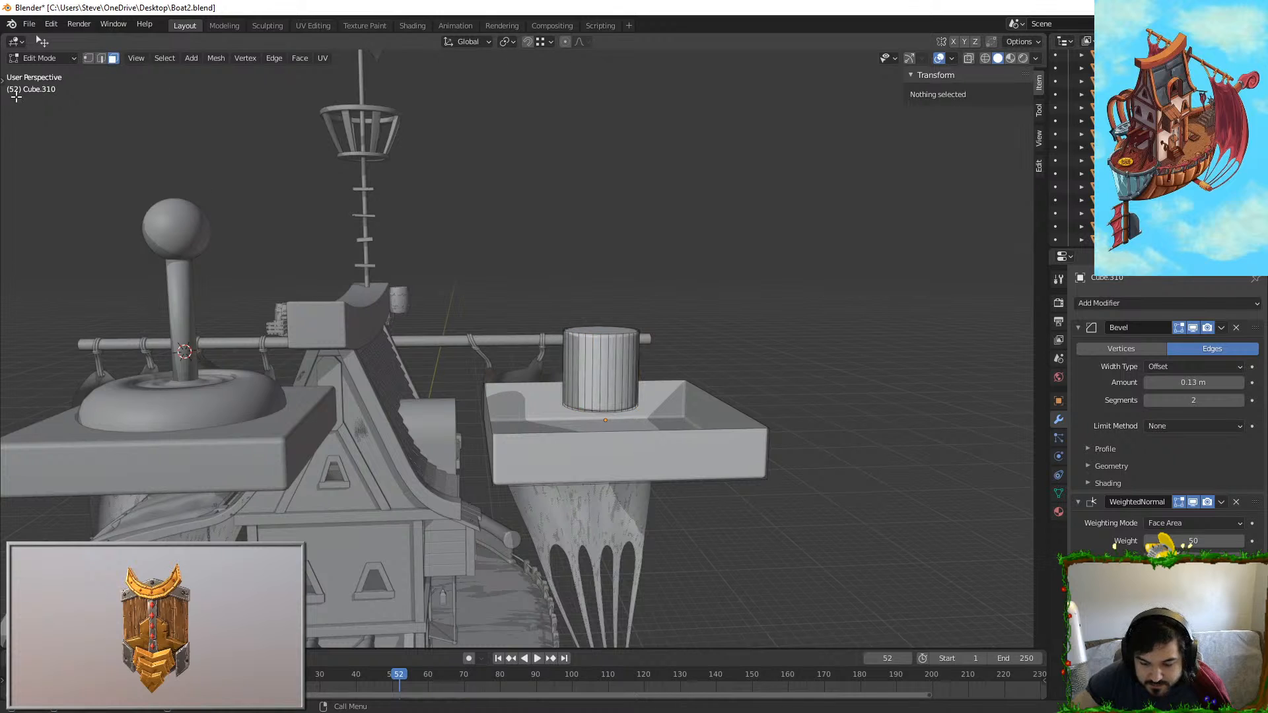
{"action": "left_click_drag", "start_coordinate": [587, 392], "coordinate": [661, 387]}
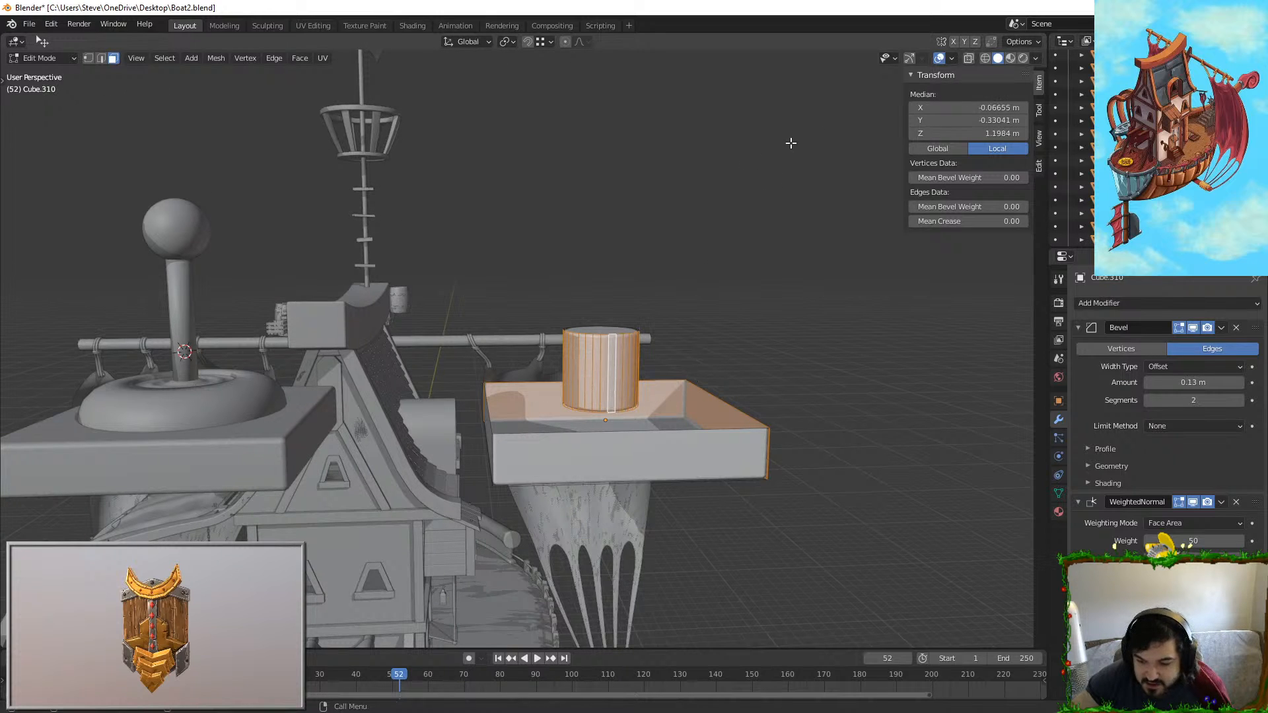
{"action": "key", "text": "alt+a"}
Step: Delete the cylinder's side and bottom faces, keeping only its circular top face
{"action": "middle_click_drag", "start_coordinate": [693, 270], "coordinate": [698, 252]}
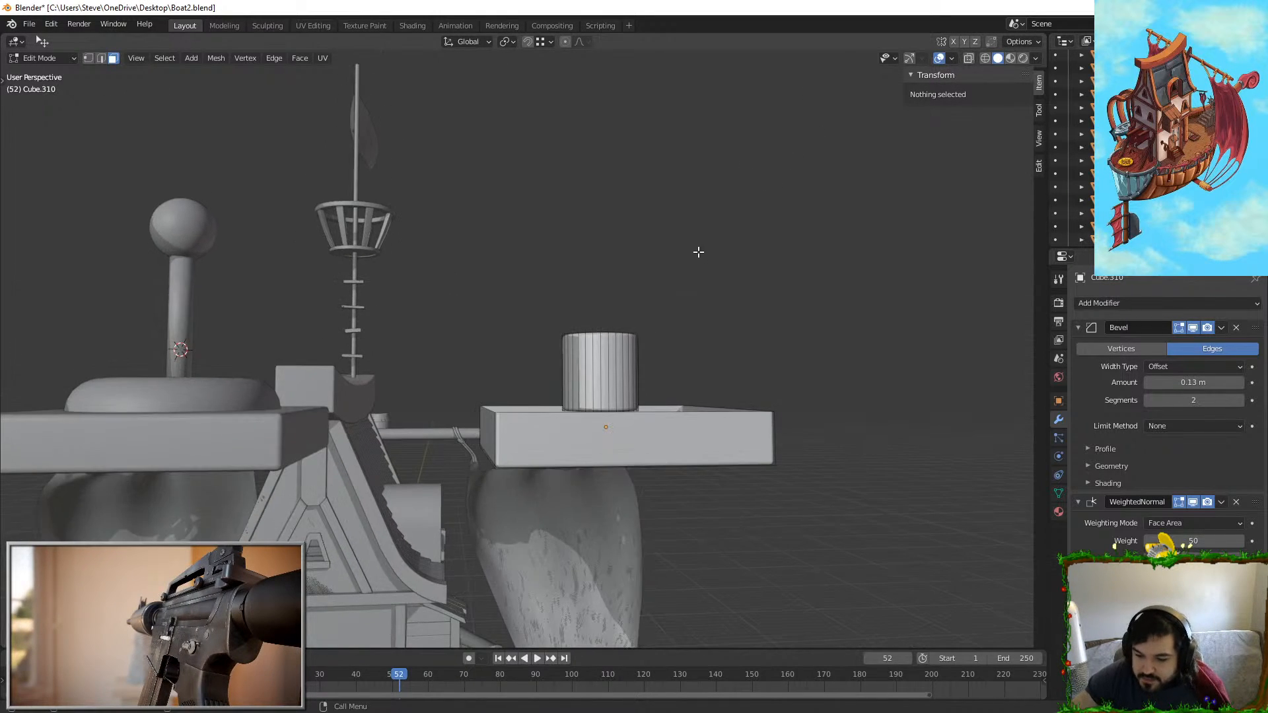
{"action": "scroll", "coordinate": [698, 252], "scroll_direction": "up", "scroll_amount": 3}
{"action": "key", "text": "l"}
{"action": "middle_click_drag", "start_coordinate": [668, 370], "coordinate": [669, 408]}
{"action": "left_click", "coordinate": [669, 314], "text": "shift"}
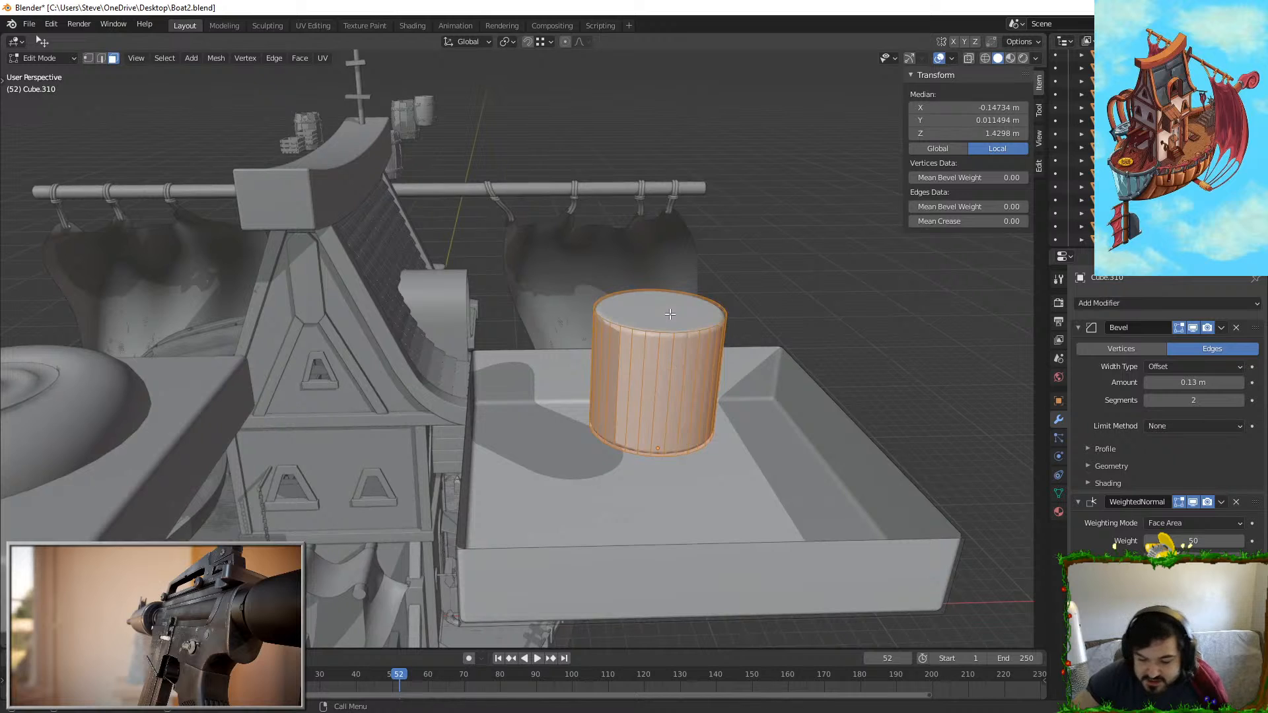
{"action": "key", "text": "x"}
{"action": "left_click", "coordinate": [670, 314]}
Step: Lower the circular face to about local Z 0.47 m, level with the block's rim, and centre it at about local X 0.018 m
{"action": "left_click", "coordinate": [671, 316]}
{"action": "key", "text": "g"}
{"action": "key", "text": "z"}
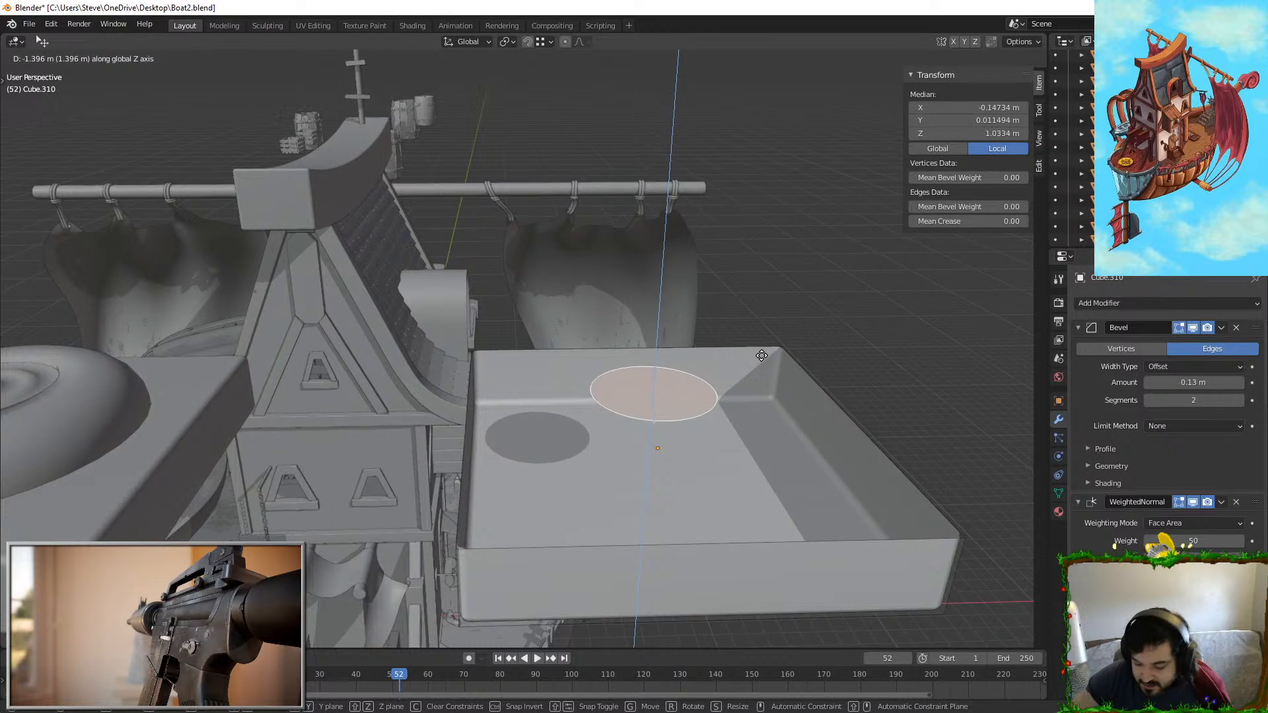
{"action": "left_click", "coordinate": [762, 354]}
{"action": "key", "text": "KP_1"}
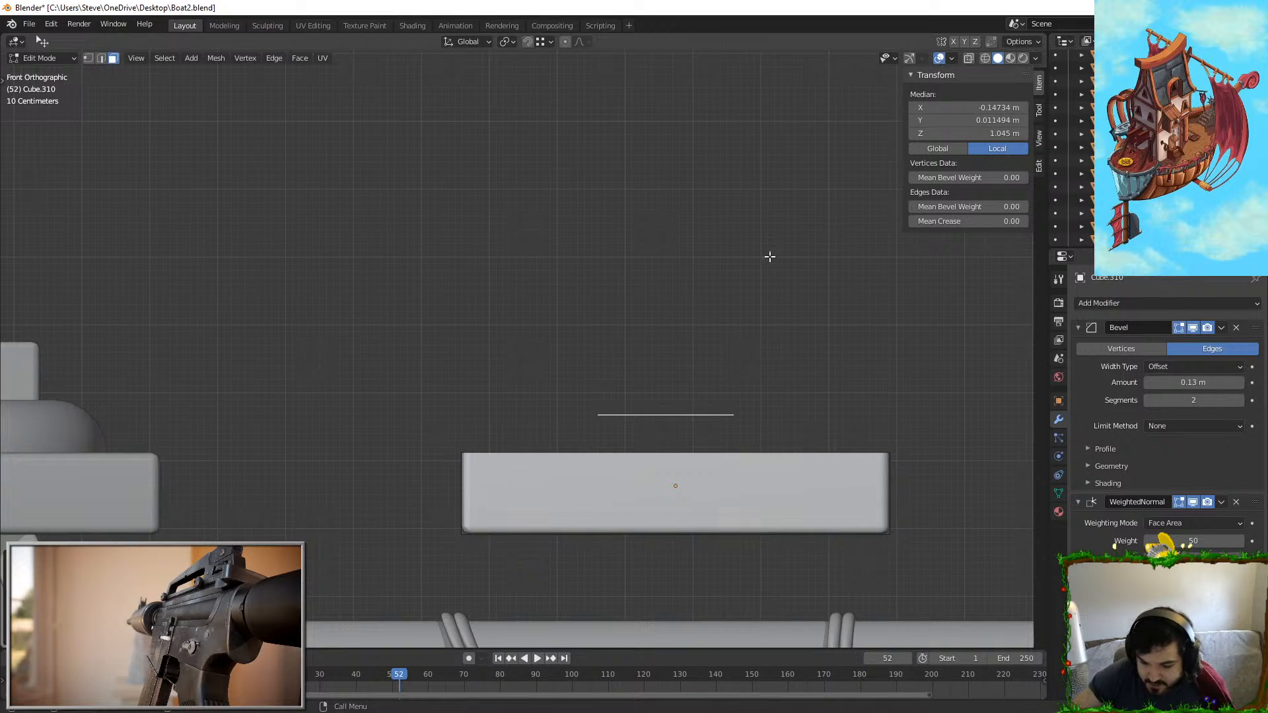
{"action": "key", "text": "g"}
{"action": "key", "text": "z"}
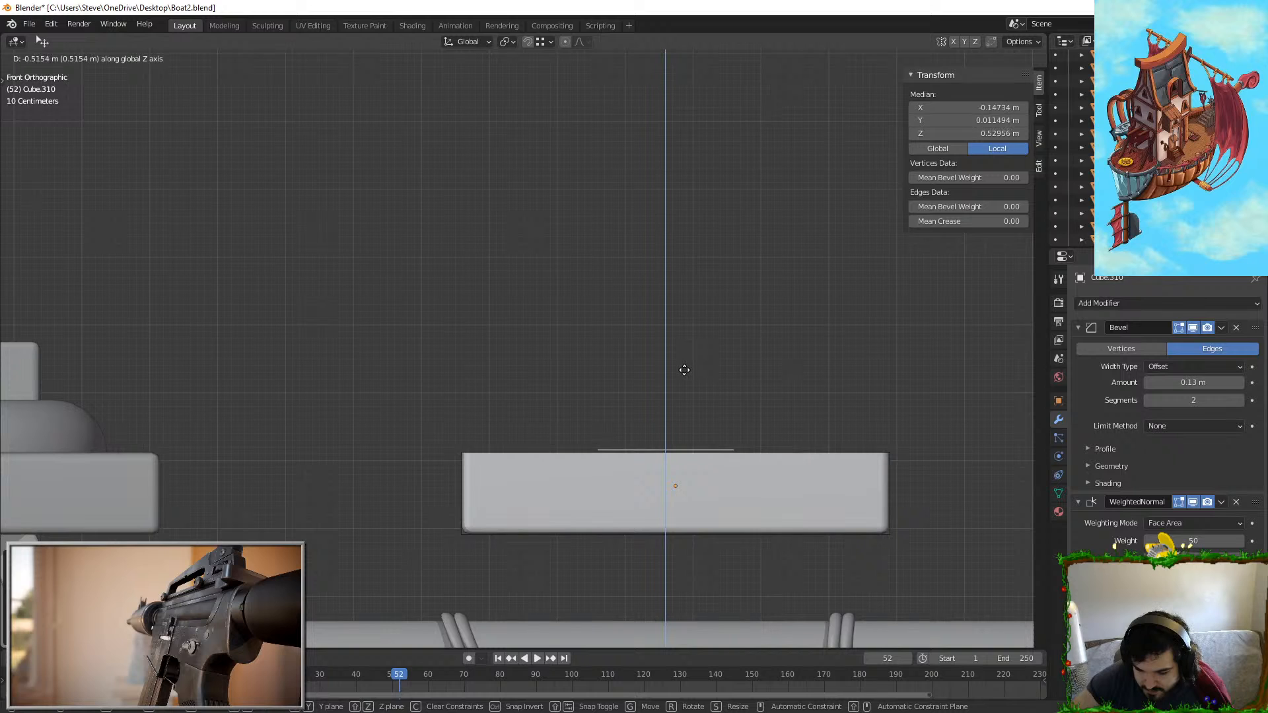
{"action": "left_click", "coordinate": [683, 373]}
{"action": "key", "text": "g"}
{"action": "key", "text": "x"}
{"action": "left_click", "coordinate": [699, 376]}
Step: Try to fill a face between one edge of the circle and the block's far rim edge
{"action": "middle_click_drag", "start_coordinate": [700, 377], "coordinate": [680, 502]}
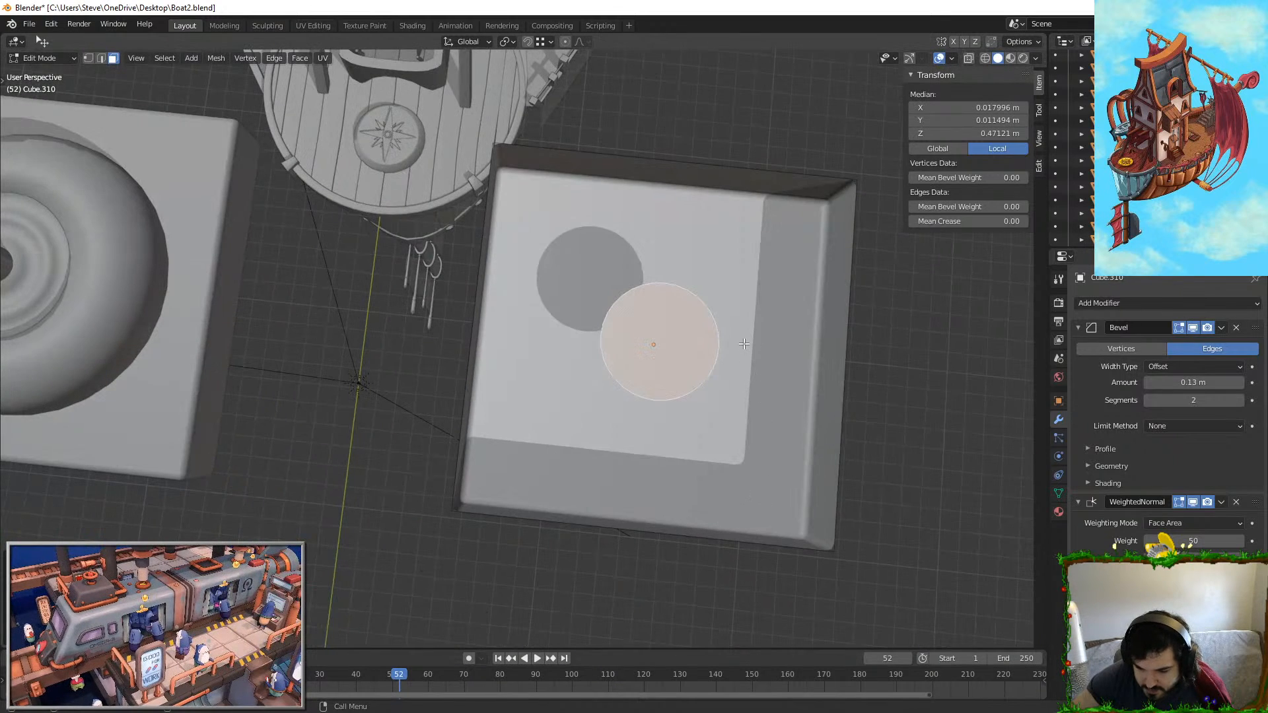
{"action": "middle_click_drag", "start_coordinate": [679, 329], "coordinate": [624, 366], "text": "shift"}
{"action": "key", "text": "Tab"}
{"action": "key", "text": "Tab"}
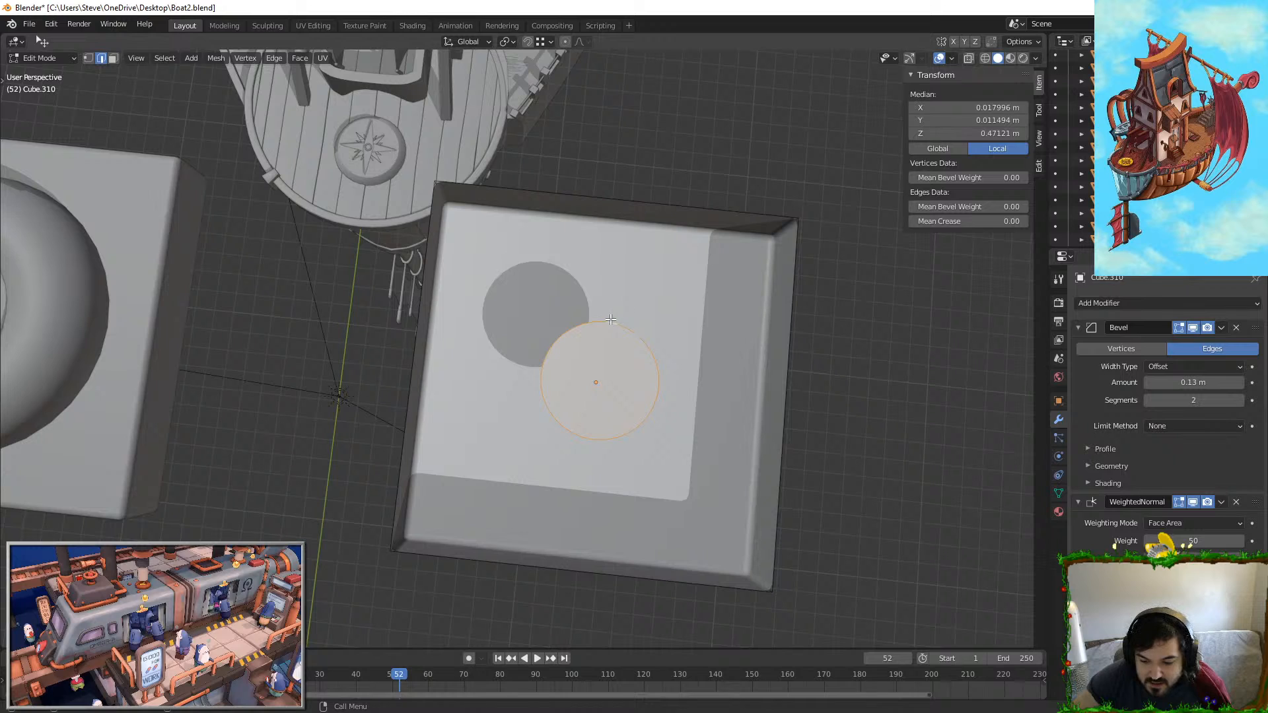
{"action": "left_click", "coordinate": [638, 193], "text": "shift"}
{"action": "key", "text": "f"}
{"action": "key", "text": "ctrl+z"}
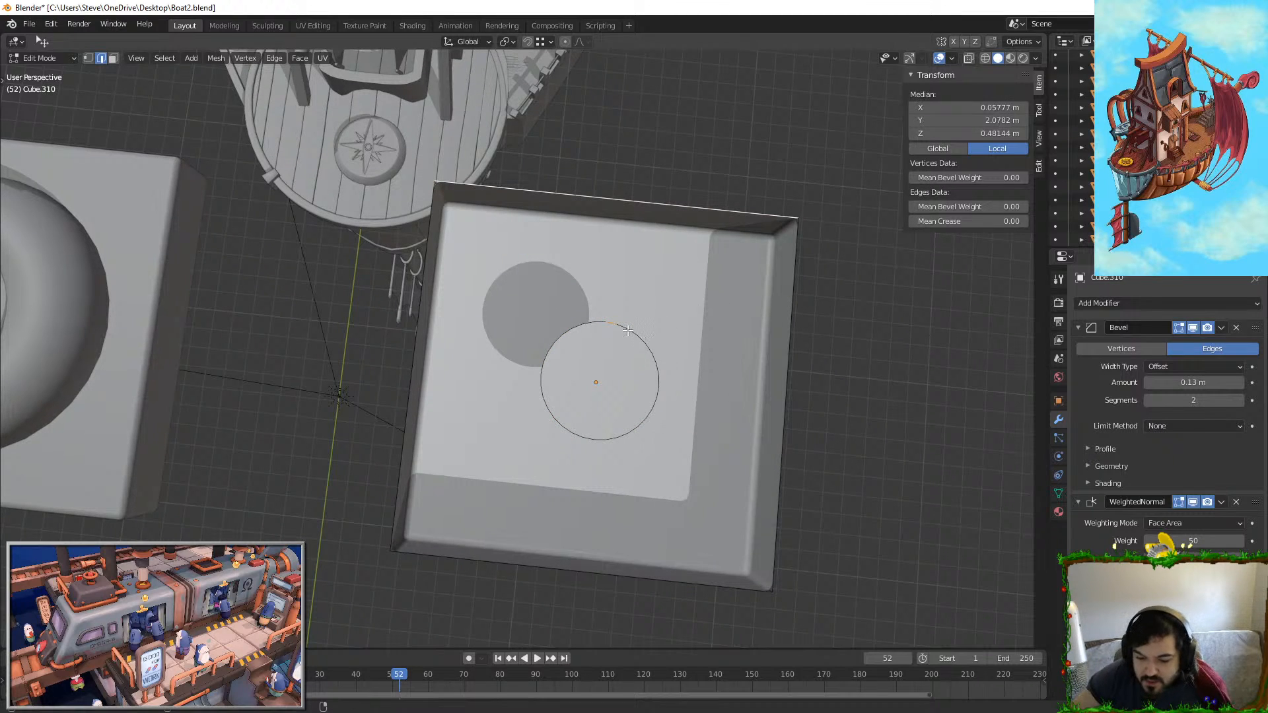
Step: Extrude the circular face in place and scale the new edges outward to form a flat ring around it
{"action": "scroll", "coordinate": [683, 332], "scroll_direction": "up", "scroll_amount": 2}
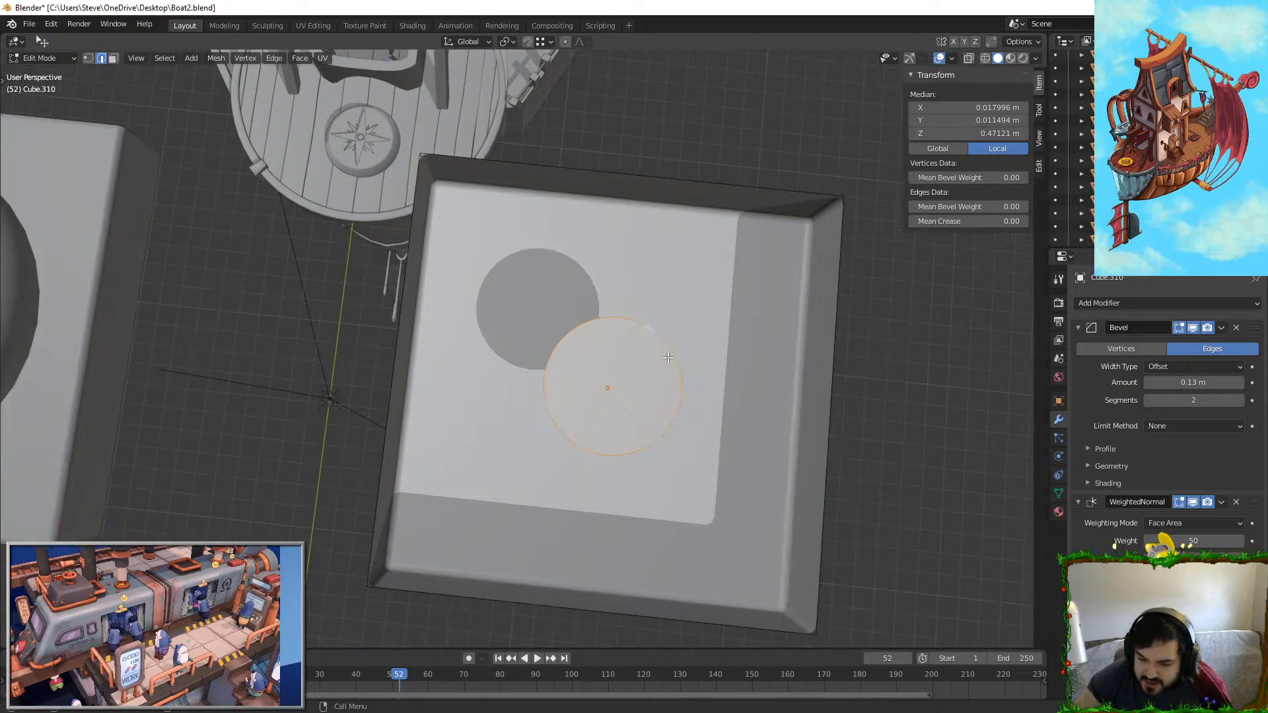
{"action": "middle_click_drag", "start_coordinate": [666, 360], "coordinate": [696, 320]}
{"action": "key", "text": "e"}
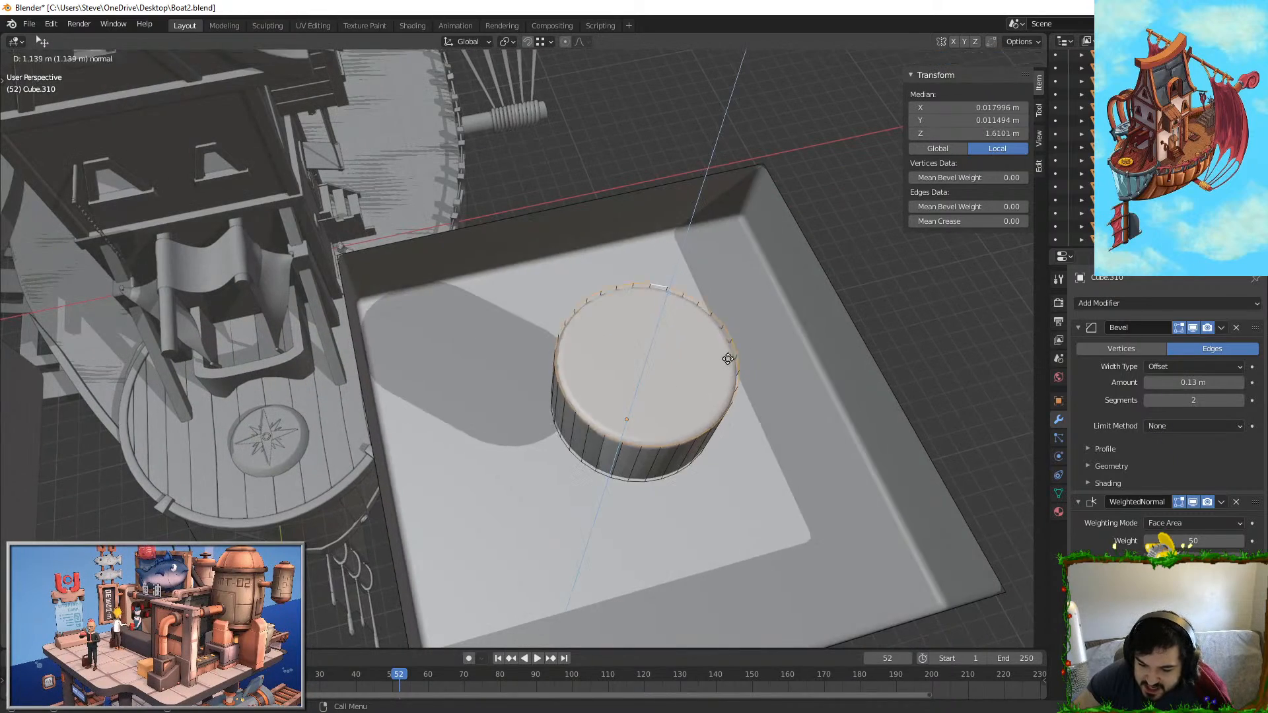
{"action": "right_click", "coordinate": [724, 359]}
{"action": "key", "text": "s"}
{"action": "left_click", "coordinate": [785, 351]}
{"action": "key", "text": "Tab"}
{"action": "middle_click_drag", "start_coordinate": [707, 385], "coordinate": [664, 357]}
{"action": "key", "text": "Tab"}
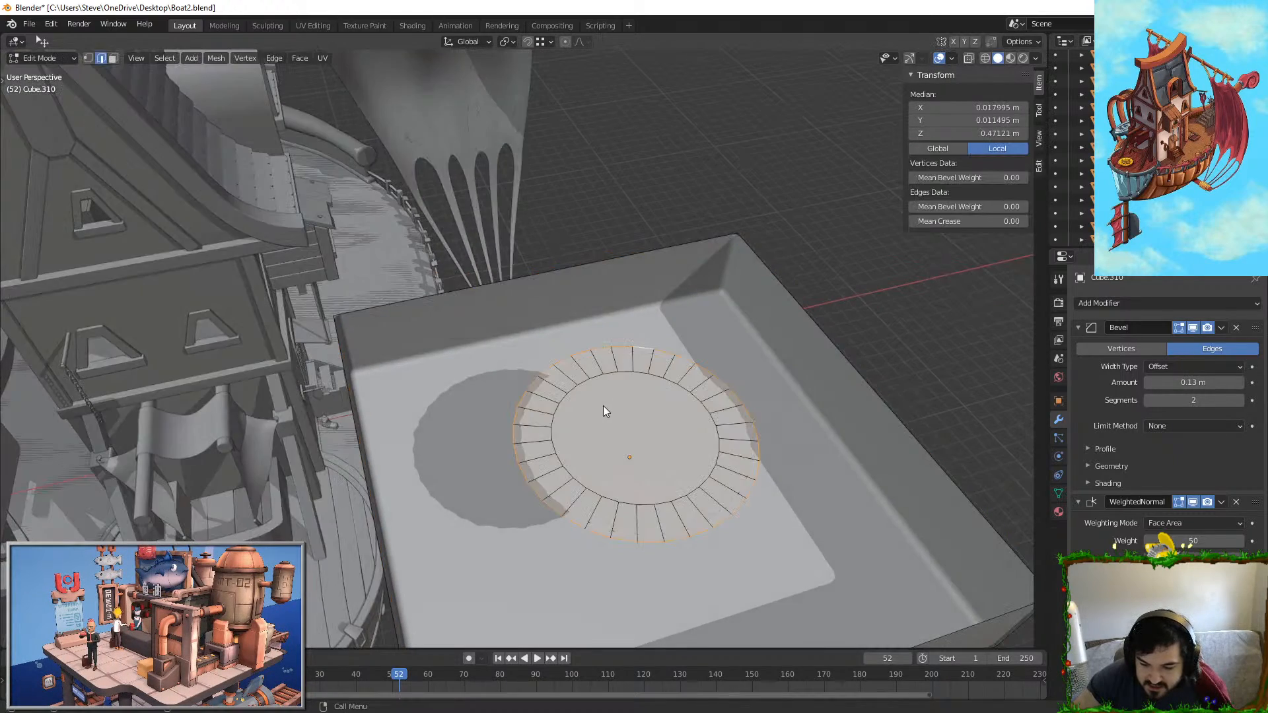
Step: Delete the large circular face on the underside of the disc
{"action": "key", "text": "Tab"}
{"action": "key", "text": "Tab"}
{"action": "middle_click_drag", "start_coordinate": [609, 390], "coordinate": [581, 416]}
{"action": "key", "text": "l"}
{"action": "scroll", "coordinate": [475, 257], "scroll_direction": "up", "scroll_amount": 4}
{"action": "middle_click_drag", "start_coordinate": [465, 254], "coordinate": [460, 219]}
{"action": "key", "text": "alt+a"}
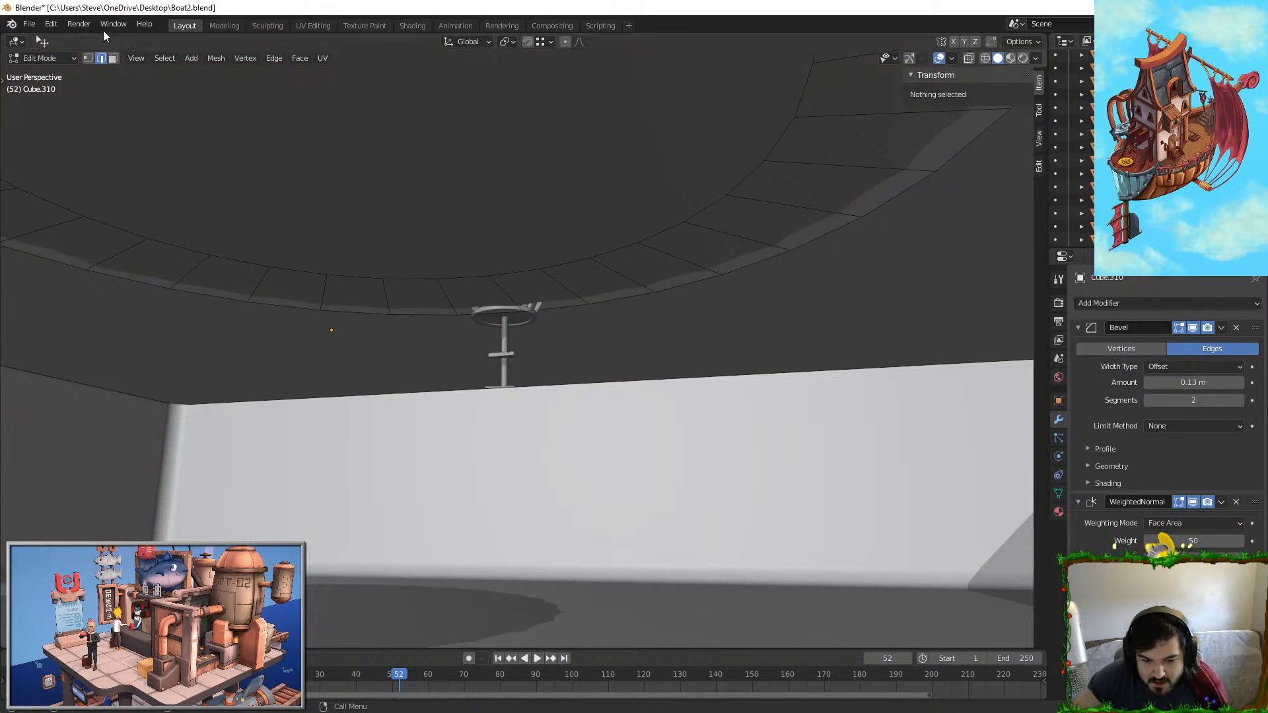
{"action": "left_click", "coordinate": [113, 58]}
{"action": "left_click", "coordinate": [348, 134]}
{"action": "key", "text": "x"}
{"action": "left_click", "coordinate": [348, 129]}
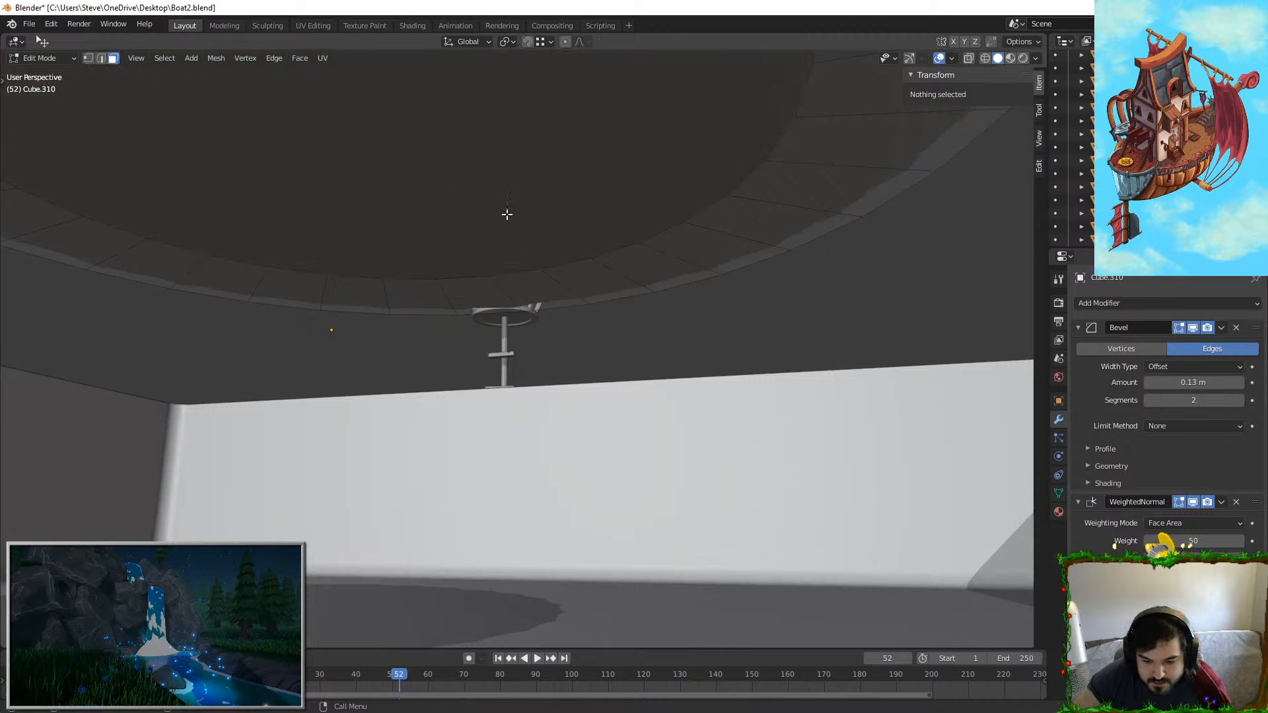
Step: Delete the linked duplicate faces that overlap the disc and its surrounding ring
{"action": "middle_click_drag", "start_coordinate": [506, 212], "coordinate": [642, 351]}
{"action": "scroll", "coordinate": [628, 291], "scroll_direction": "up", "scroll_amount": 5}
{"action": "scroll", "coordinate": [627, 290], "scroll_direction": "up", "scroll_amount": 4}
{"action": "left_click", "coordinate": [420, 237]}
{"action": "key", "text": "l"}
{"action": "key", "text": "x"}
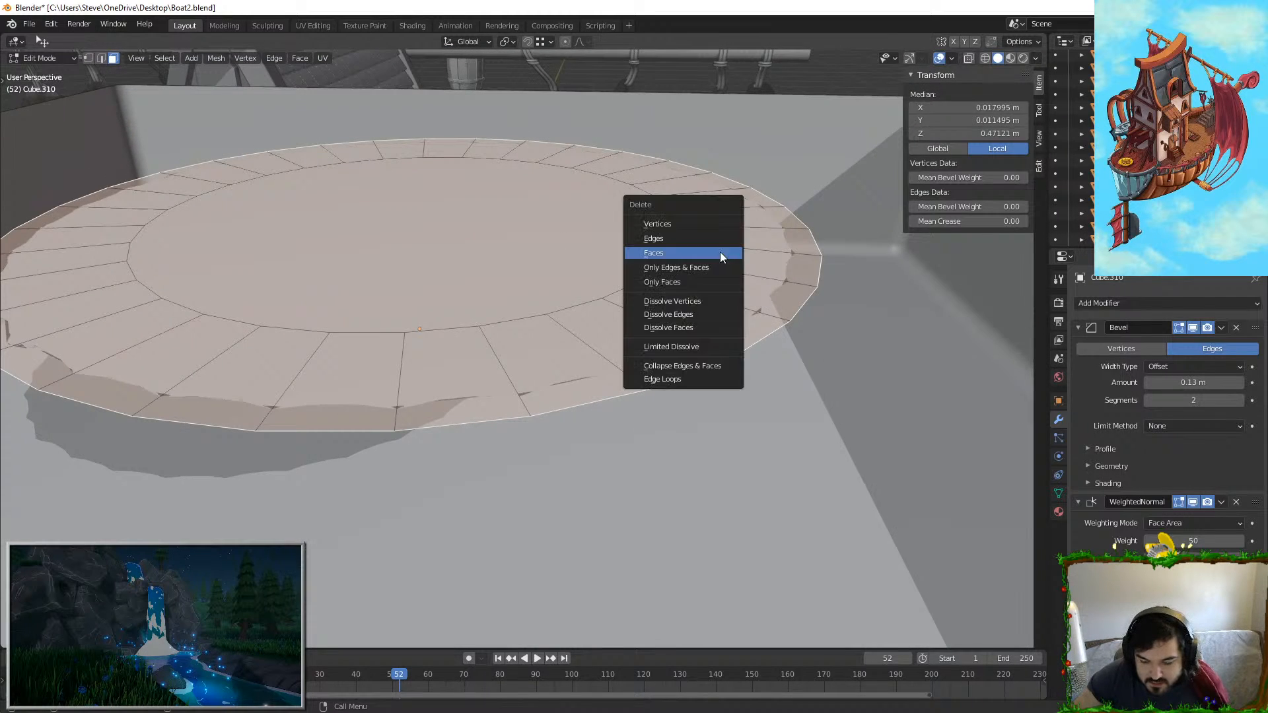
{"action": "left_click", "coordinate": [719, 252]}
{"action": "middle_click_drag", "start_coordinate": [604, 252], "coordinate": [603, 296]}
{"action": "key", "text": "Tab"}
{"action": "scroll", "coordinate": [606, 296], "scroll_direction": "down", "scroll_amount": 6}
{"action": "key", "text": "Tab"}
{"action": "middle_click_drag", "start_coordinate": [423, 304], "coordinate": [524, 364], "text": "shift"}
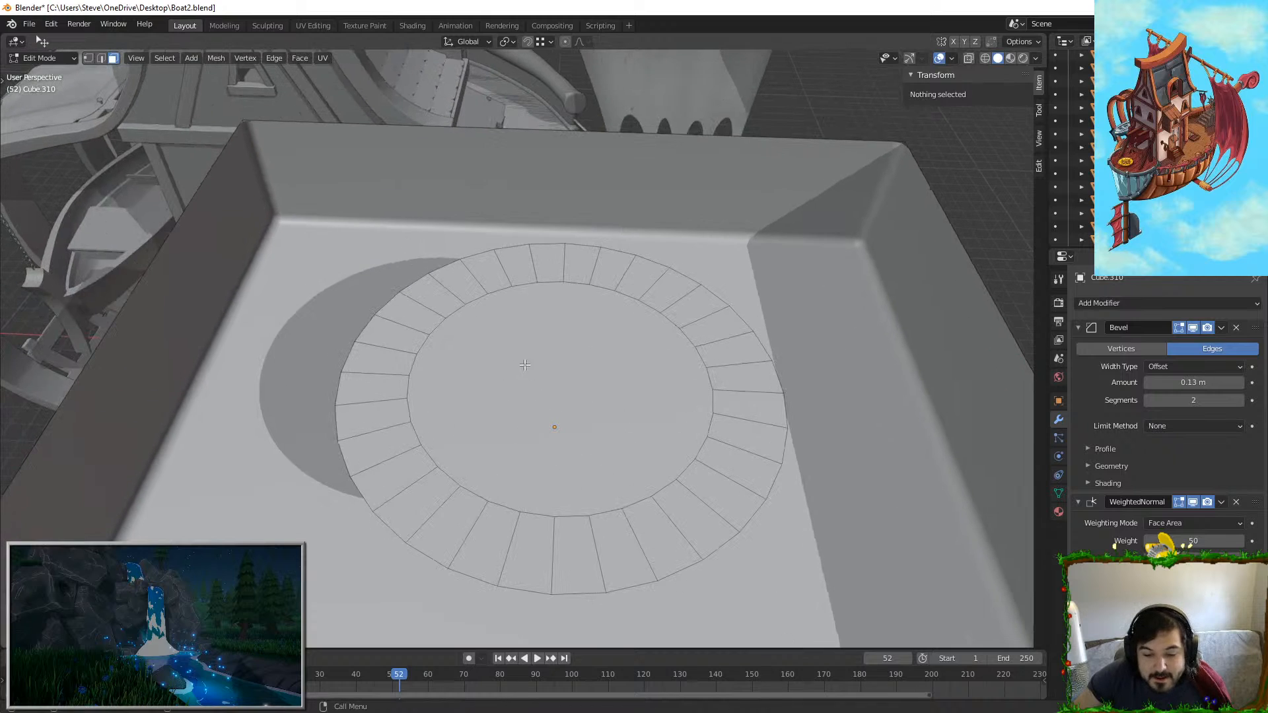
Step: Merge the outer ring vertices in the quarter facing the rim corner at local X -3.15, Y 3.15 m into that corner vertex using At Last
{"action": "left_click", "coordinate": [88, 57]}
{"action": "scroll", "coordinate": [489, 264], "scroll_direction": "down", "scroll_amount": 2}
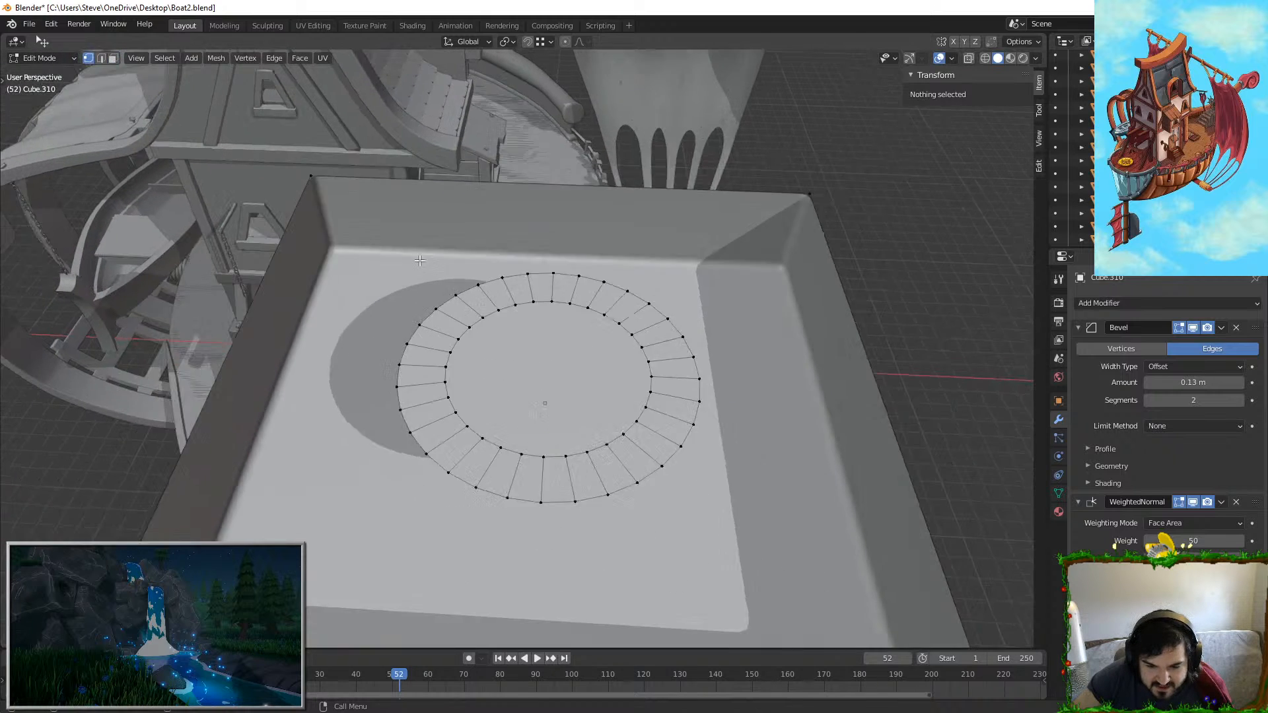
{"action": "middle_click_drag", "start_coordinate": [489, 261], "coordinate": [478, 317]}
{"action": "scroll", "coordinate": [479, 316], "scroll_direction": "down", "scroll_amount": 3}
{"action": "scroll", "coordinate": [492, 284], "scroll_direction": "up", "scroll_amount": 3}
{"action": "key", "text": "c"}
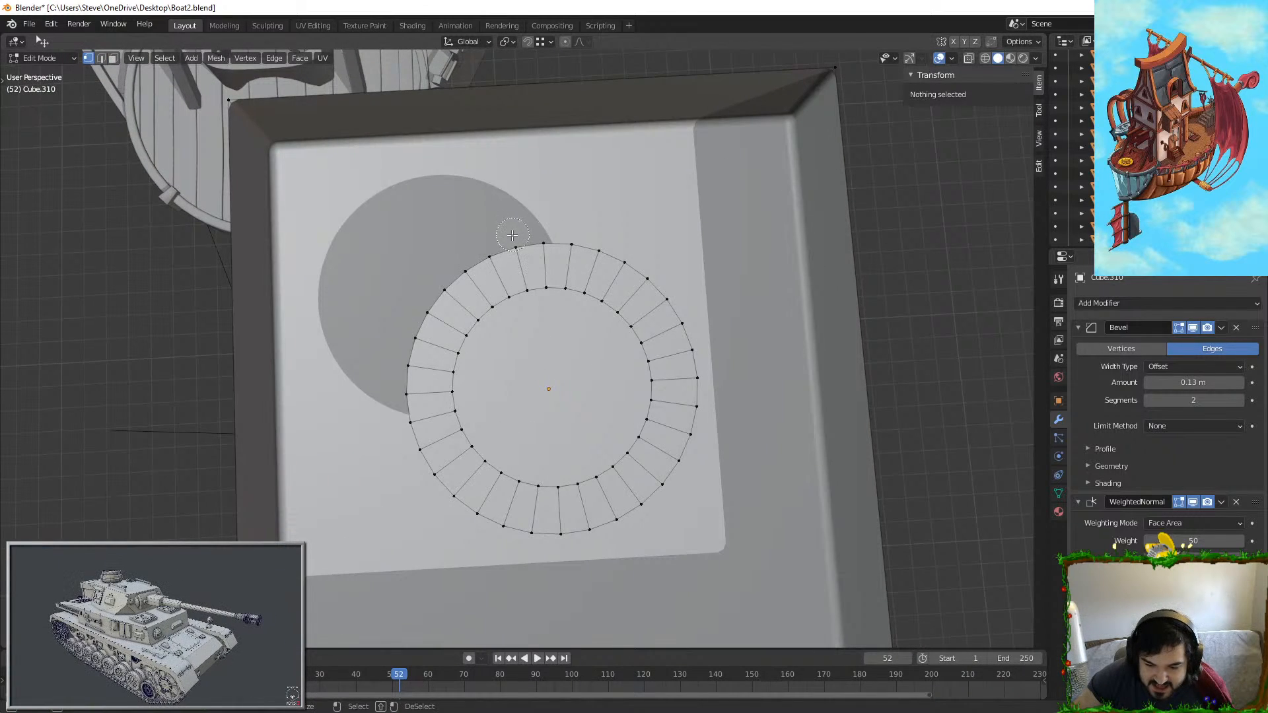
{"action": "left_click", "coordinate": [504, 249]}
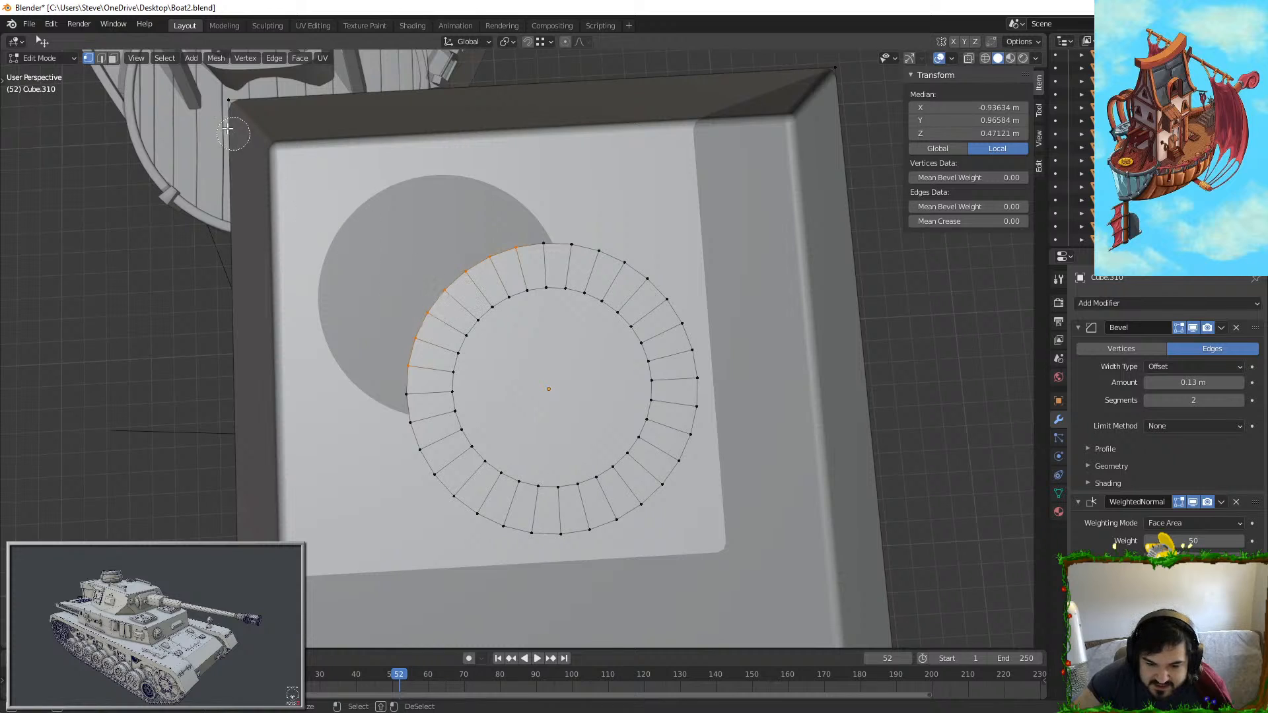
{"action": "middle_click_drag", "start_coordinate": [428, 225], "coordinate": [420, 226]}
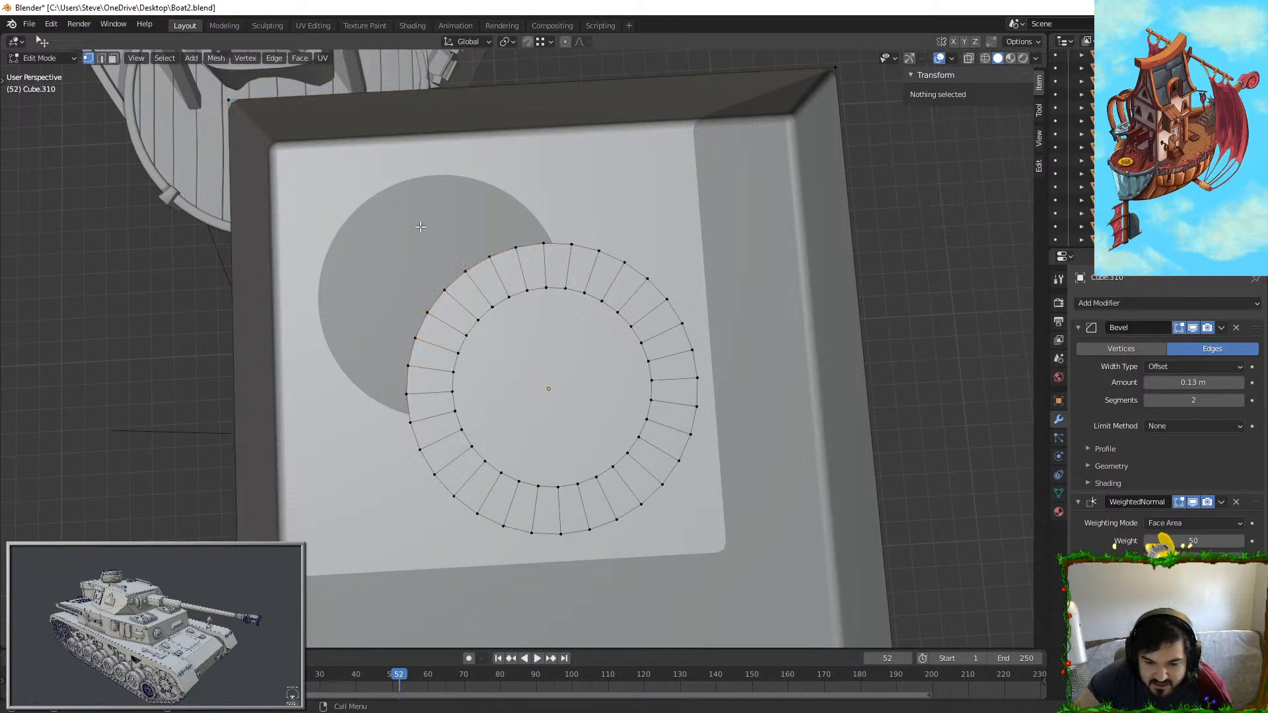
{"action": "key", "text": "c"}
{"action": "left_click_drag", "start_coordinate": [514, 249], "coordinate": [474, 261]}
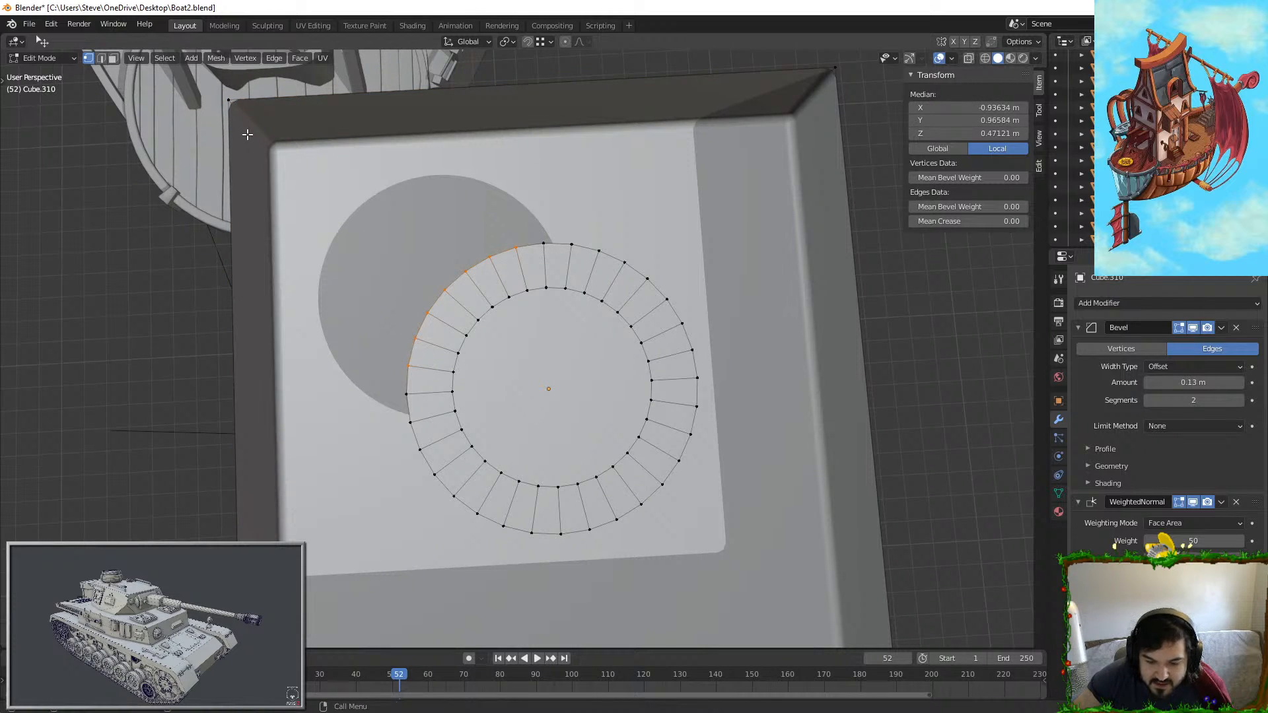
{"action": "key", "text": "F3"}
{"action": "type", "text": "merge"}
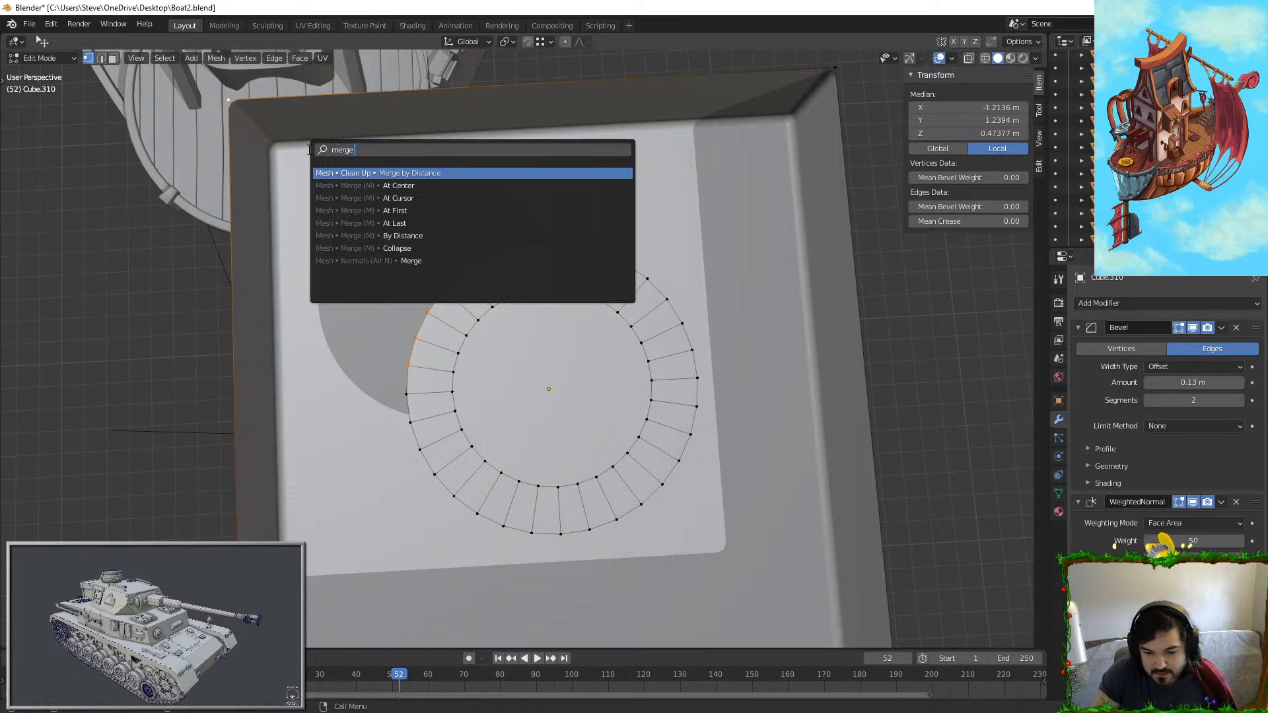
{"action": "type", "text": " at l"}
{"action": "key", "text": "Return"}
{"action": "middle_click_drag", "start_coordinate": [308, 150], "coordinate": [289, 183], "text": "shift"}
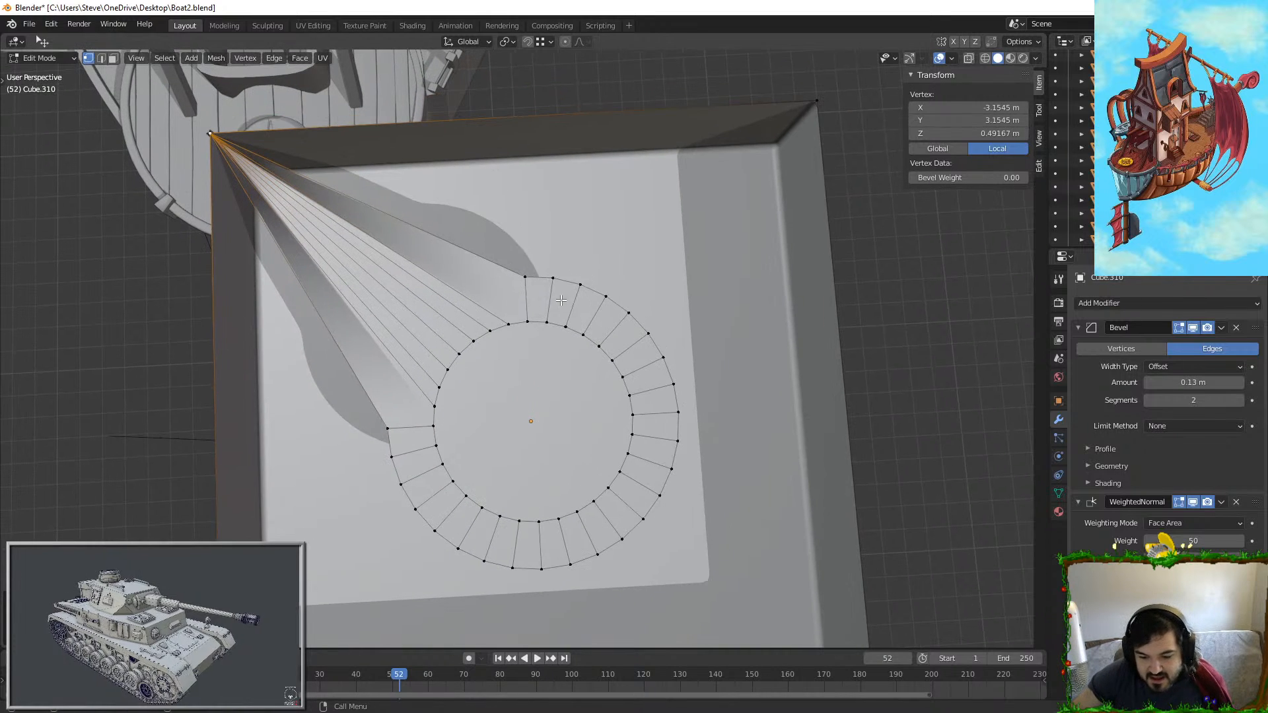
Step: Merge the next quarter of outer ring vertices into the rim corner vertex at local X 3.15, Y 3.15 m
{"action": "key", "text": "c"}
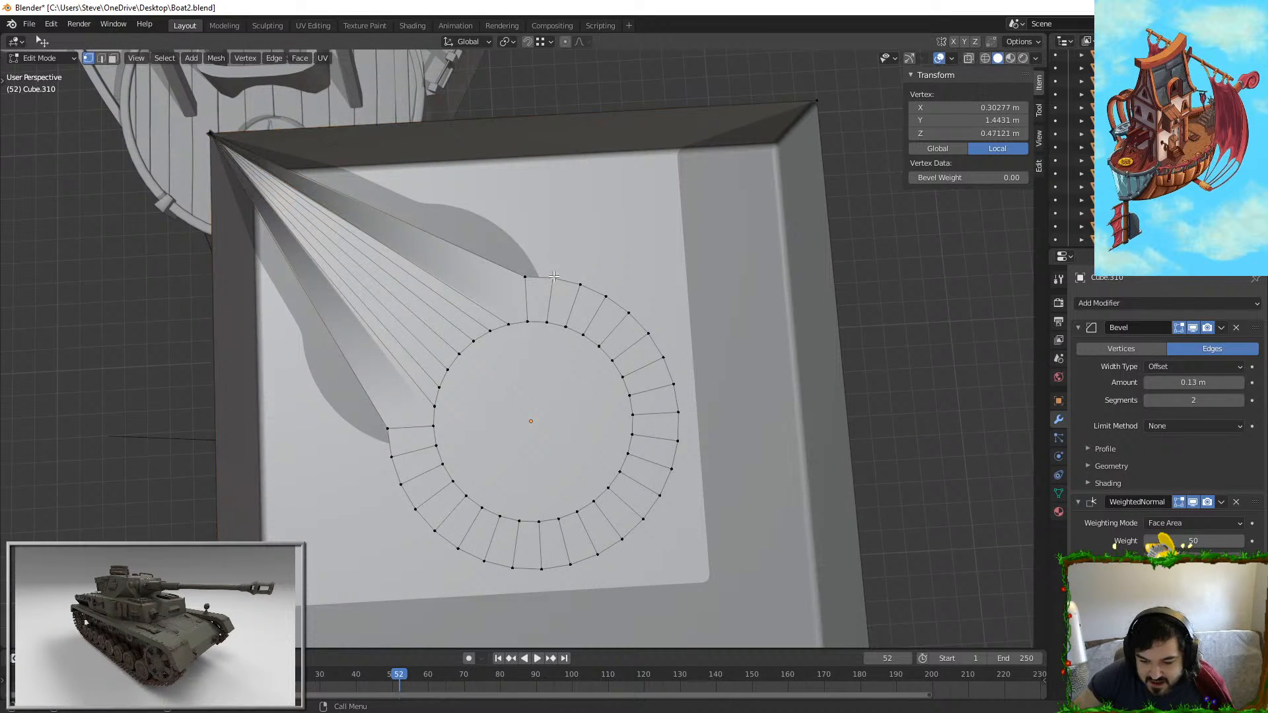
{"action": "key", "text": "c"}
{"action": "left_click_drag", "start_coordinate": [553, 277], "coordinate": [648, 308]}
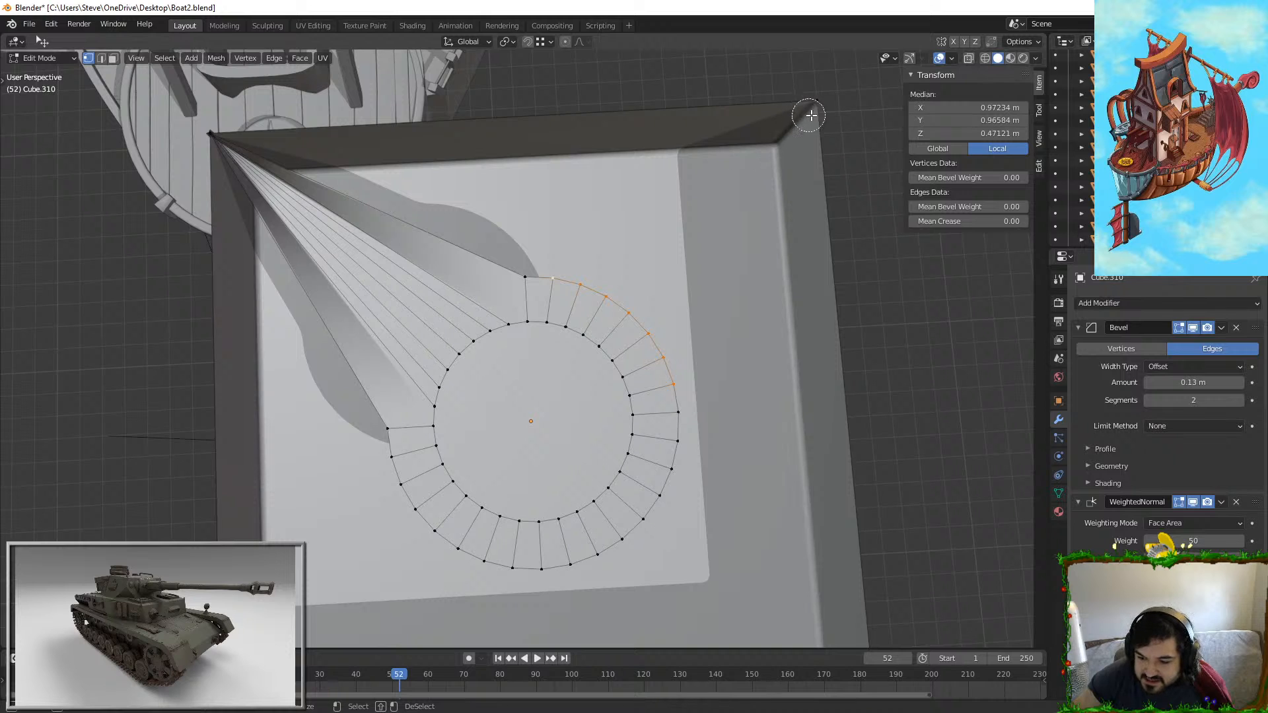
{"action": "key", "text": "F3"}
{"action": "key", "text": "Return"}
{"action": "key", "text": "ctrl+z"}
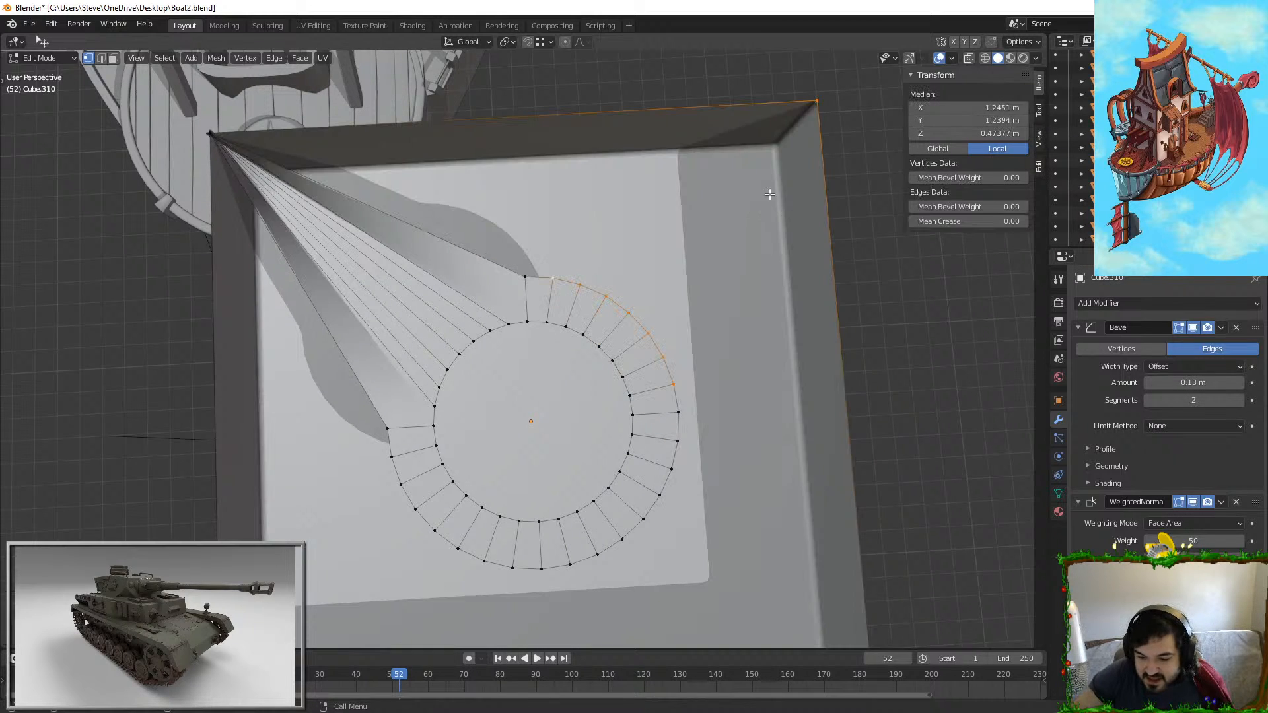
{"action": "key", "text": "F3"}
{"action": "key", "text": "Return"}
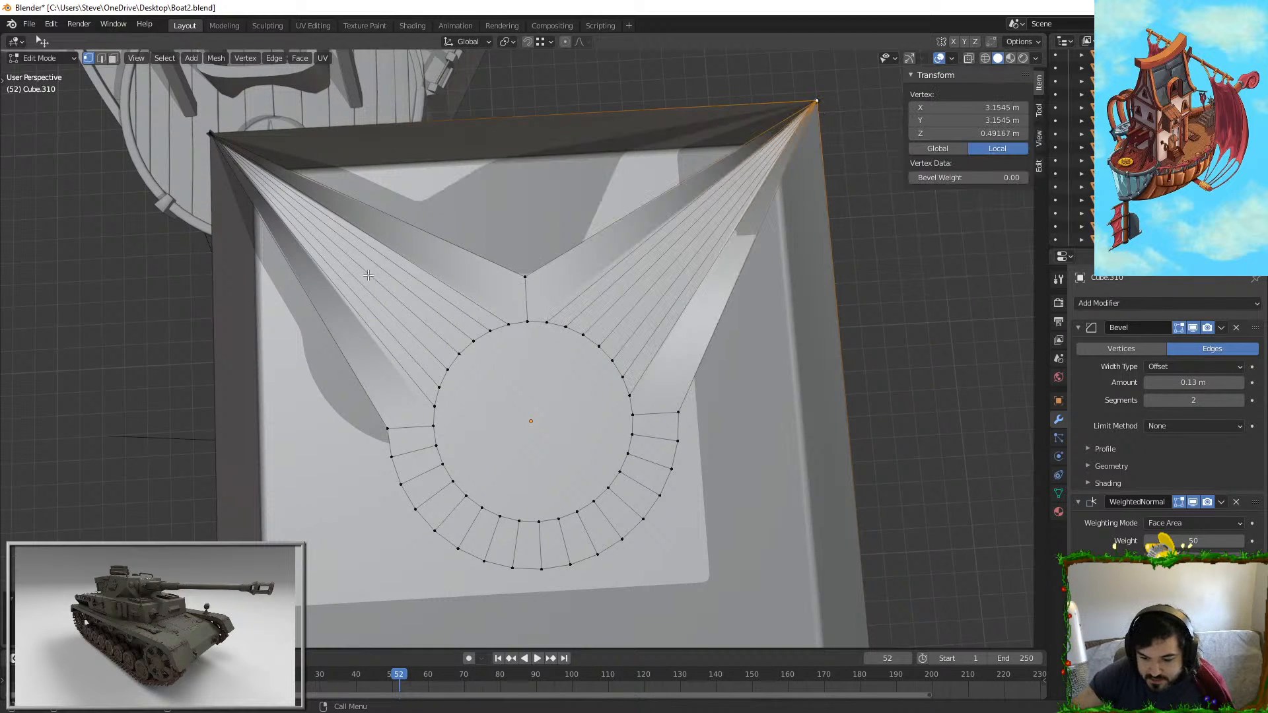
Step: Merge the third quarter of outer ring vertices into the rim corner vertex at local X 3.15, Y -3.15 m
{"action": "middle_click_drag", "start_coordinate": [690, 471], "coordinate": [721, 481]}
{"action": "key", "text": "alt+a"}
{"action": "key", "text": "c"}
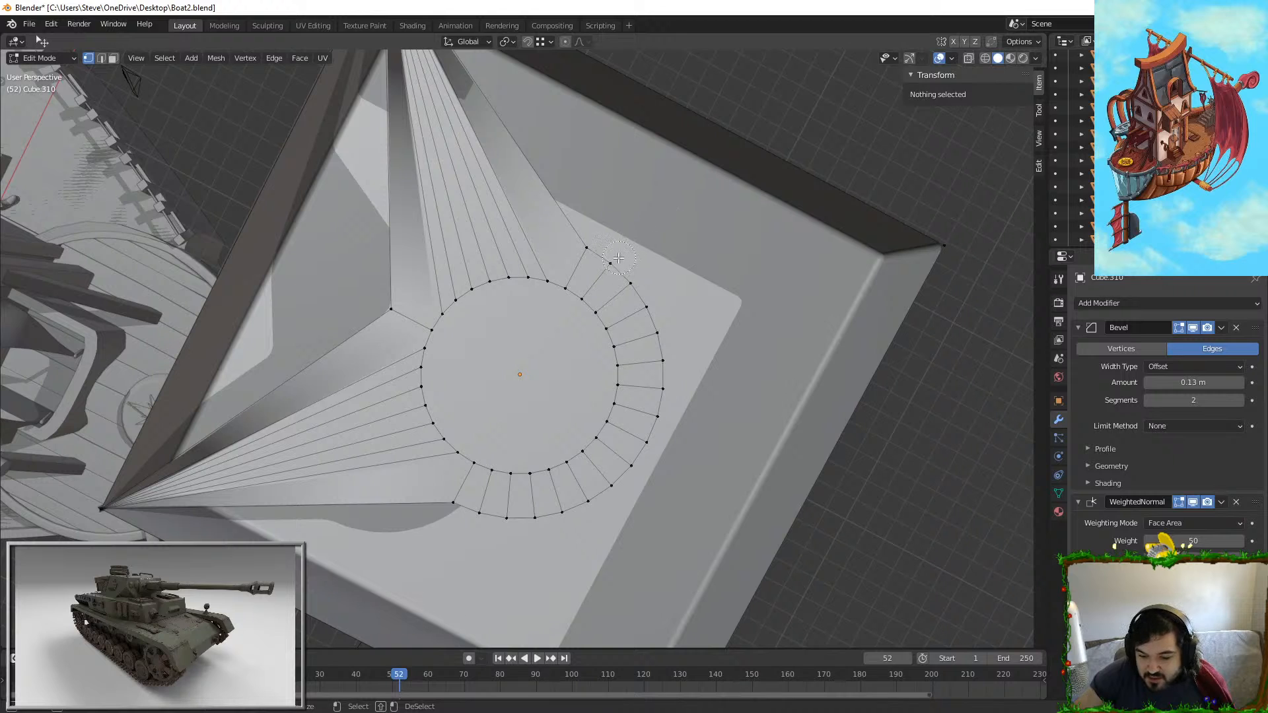
{"action": "left_click_drag", "start_coordinate": [618, 258], "coordinate": [662, 390]}
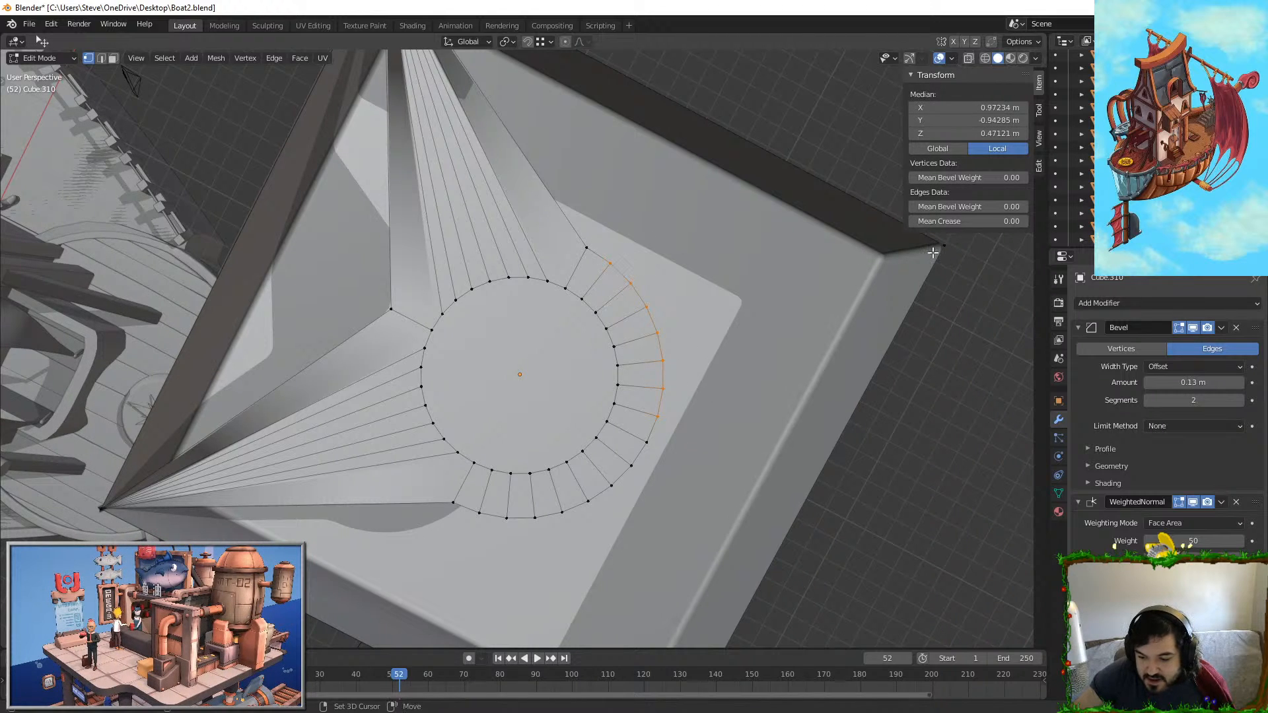
{"action": "key", "text": "F3"}
{"action": "key", "text": "Return"}
{"action": "middle_click_drag", "start_coordinate": [871, 412], "coordinate": [876, 308], "text": "shift"}
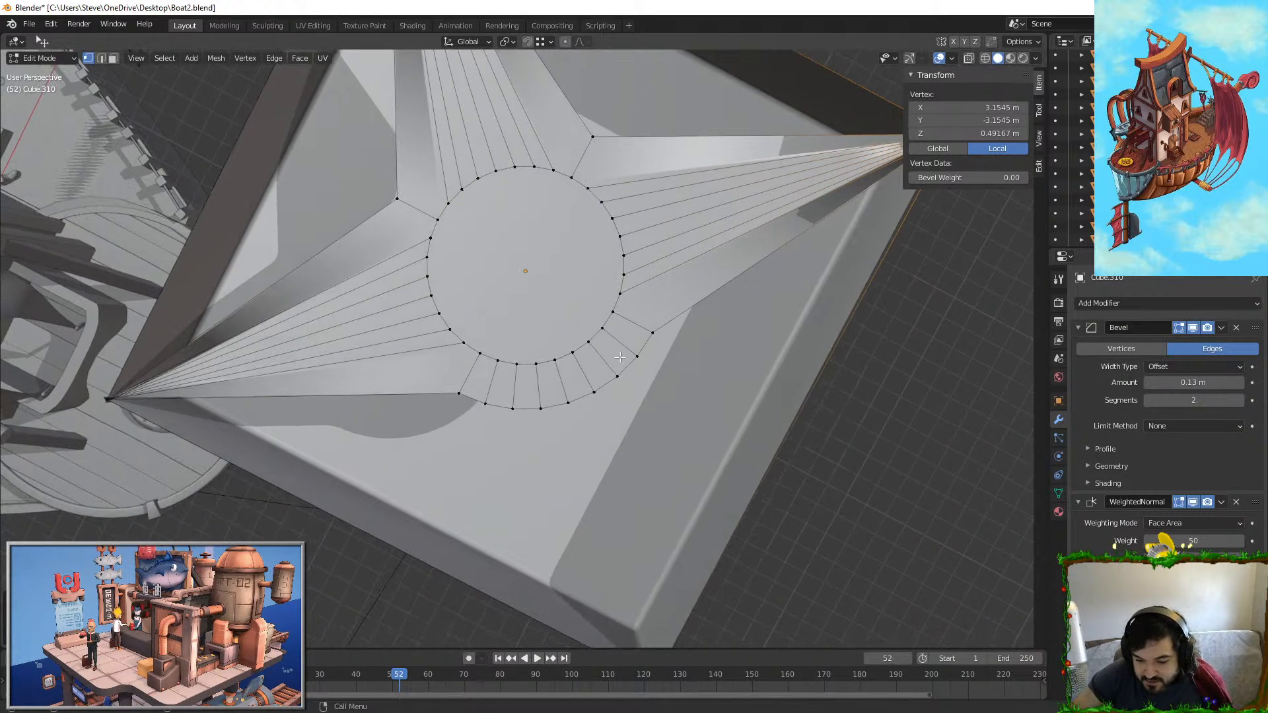
Step: Merge the remaining quarter of outer ring vertices into the last rim corner vertex at local X -3.15, Y -3.15 m, and clear the selection
{"action": "key", "text": "alt+a"}
{"action": "key", "text": "c"}
{"action": "mouse_move", "coordinate": [637, 356]}
{"action": "left_mouse_down"}
{"action": "mouse_move", "coordinate": [595, 393]}
{"action": "mouse_move", "coordinate": [529, 407]}
{"action": "left_mouse_up"}
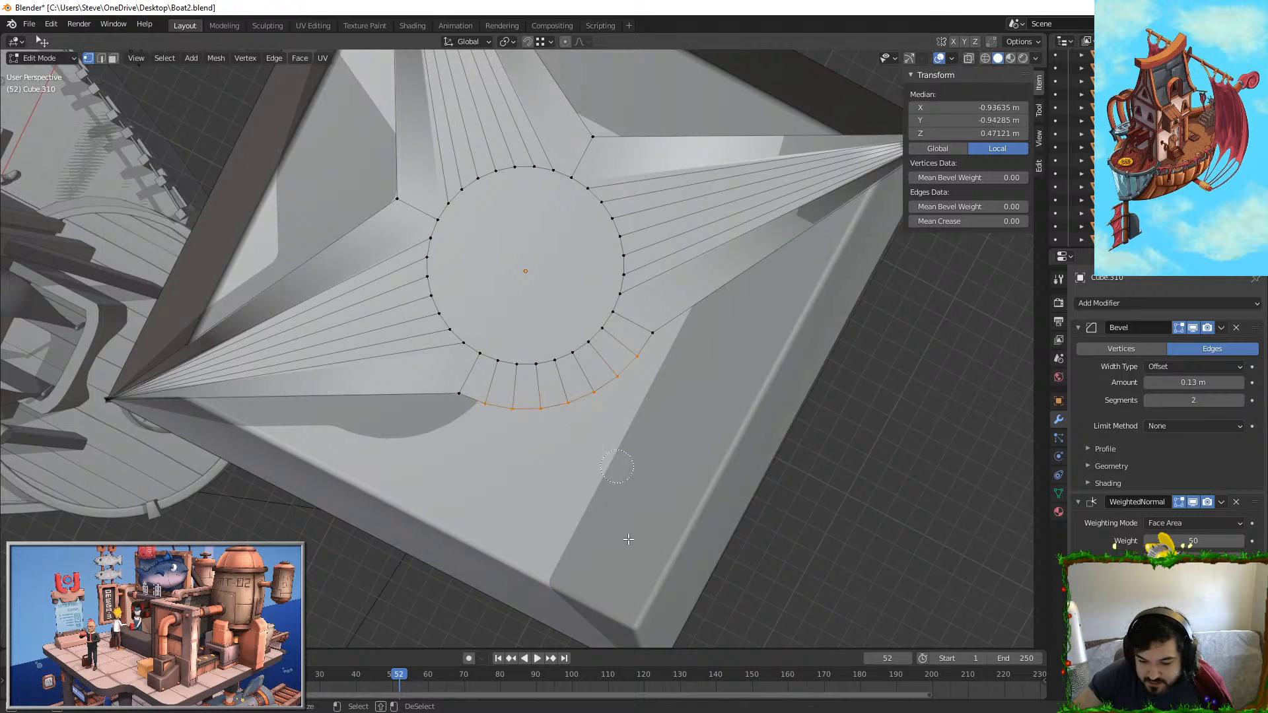
{"action": "right_click", "coordinate": [671, 586]}
{"action": "scroll", "coordinate": [671, 586], "scroll_direction": "down", "scroll_amount": 3}
{"action": "left_click", "coordinate": [608, 543]}
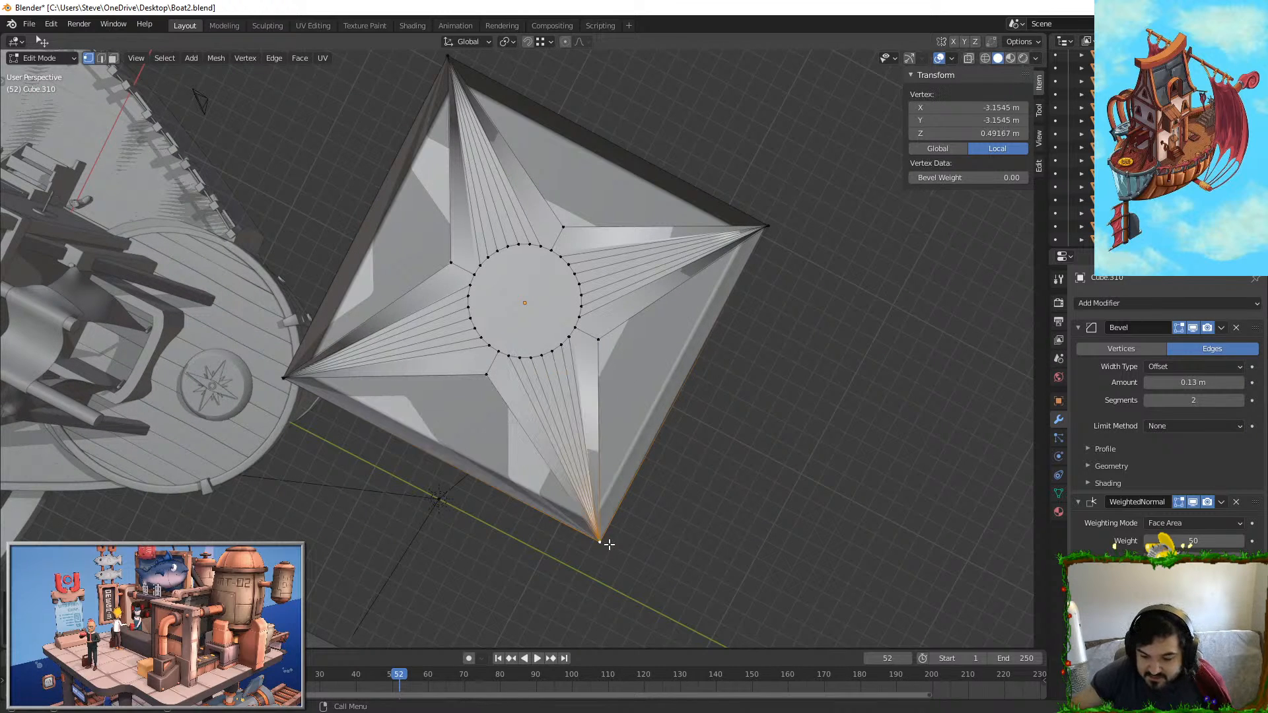
{"action": "scroll", "coordinate": [603, 533], "scroll_direction": "up", "scroll_amount": 3}
{"action": "key", "text": "alt+a"}
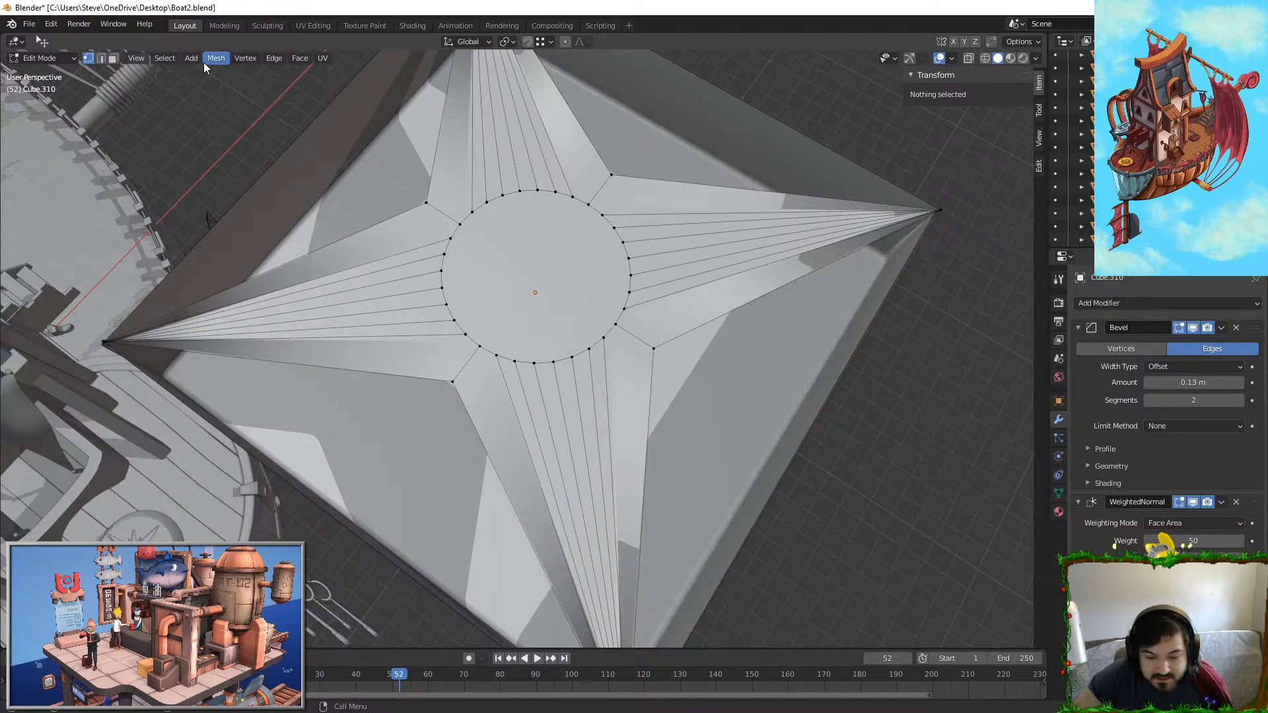
Step: Try filling the gap between two star arms and the rim on the negative local Y side, and undo it
{"action": "left_click", "coordinate": [101, 58]}
{"action": "middle_click_drag", "start_coordinate": [218, 211], "coordinate": [225, 231]}
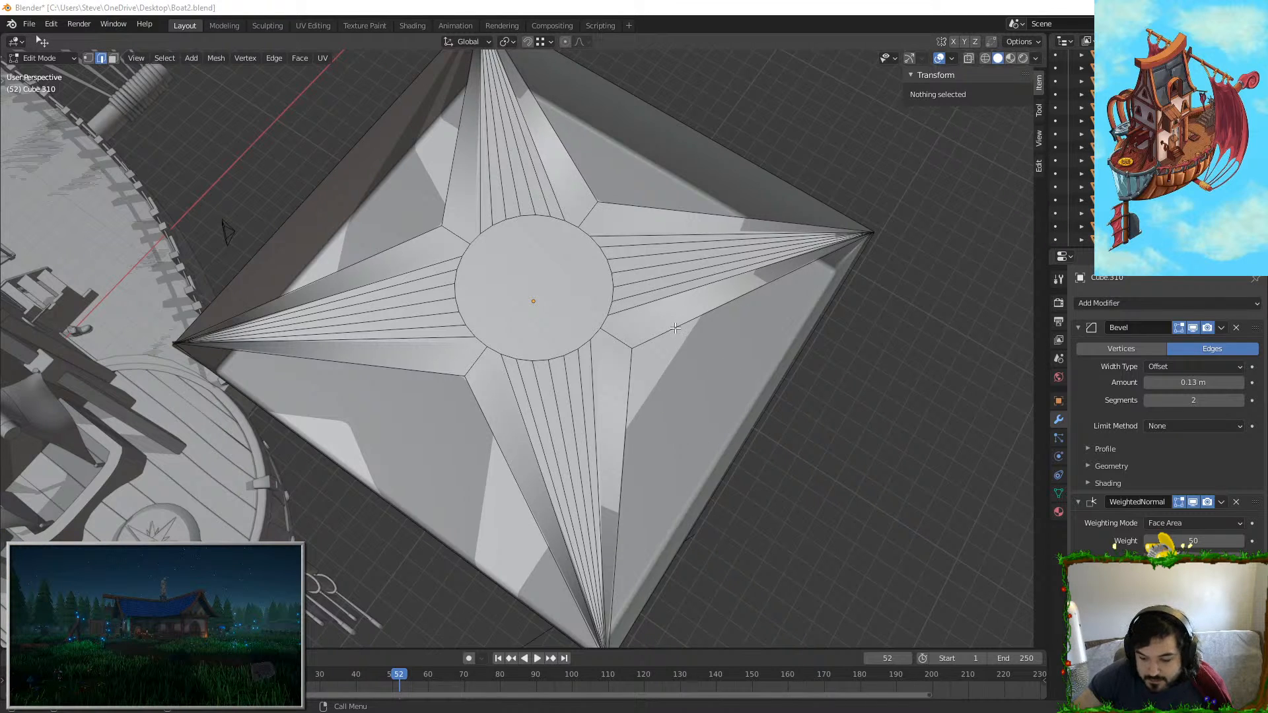
{"action": "left_click", "coordinate": [778, 425]}
{"action": "middle_click_drag", "start_coordinate": [778, 425], "coordinate": [792, 356]}
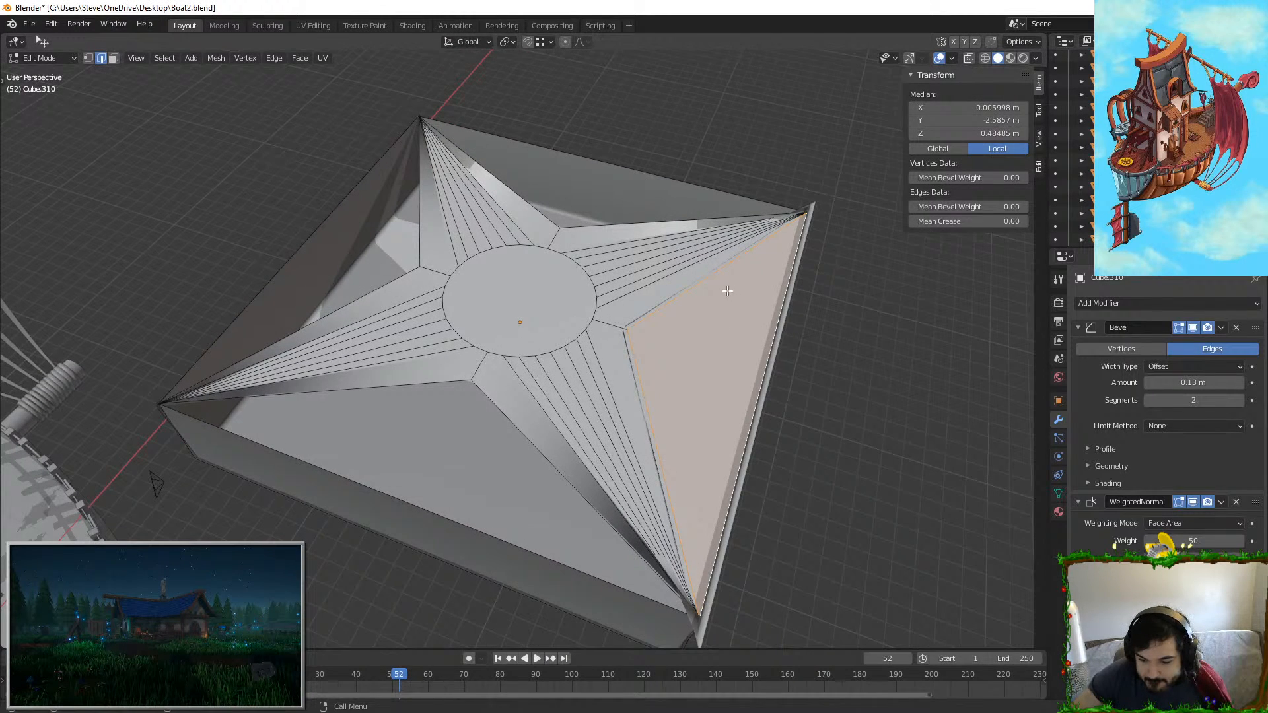
{"action": "middle_click_drag", "start_coordinate": [728, 291], "coordinate": [661, 380]}
{"action": "left_click", "coordinate": [815, 226]}
{"action": "key", "text": "ctrl+z"}
{"action": "key", "text": "ctrl+z"}
Step: Fill a face between the two star arm edges and the block's rim edge on the negative local Y side
{"action": "left_click", "coordinate": [790, 308]}
{"action": "scroll", "coordinate": [779, 317], "scroll_direction": "up", "scroll_amount": 2}
{"action": "left_click", "coordinate": [591, 451]}
{"action": "left_click", "coordinate": [694, 330], "text": "shift"}
{"action": "key", "text": "f"}
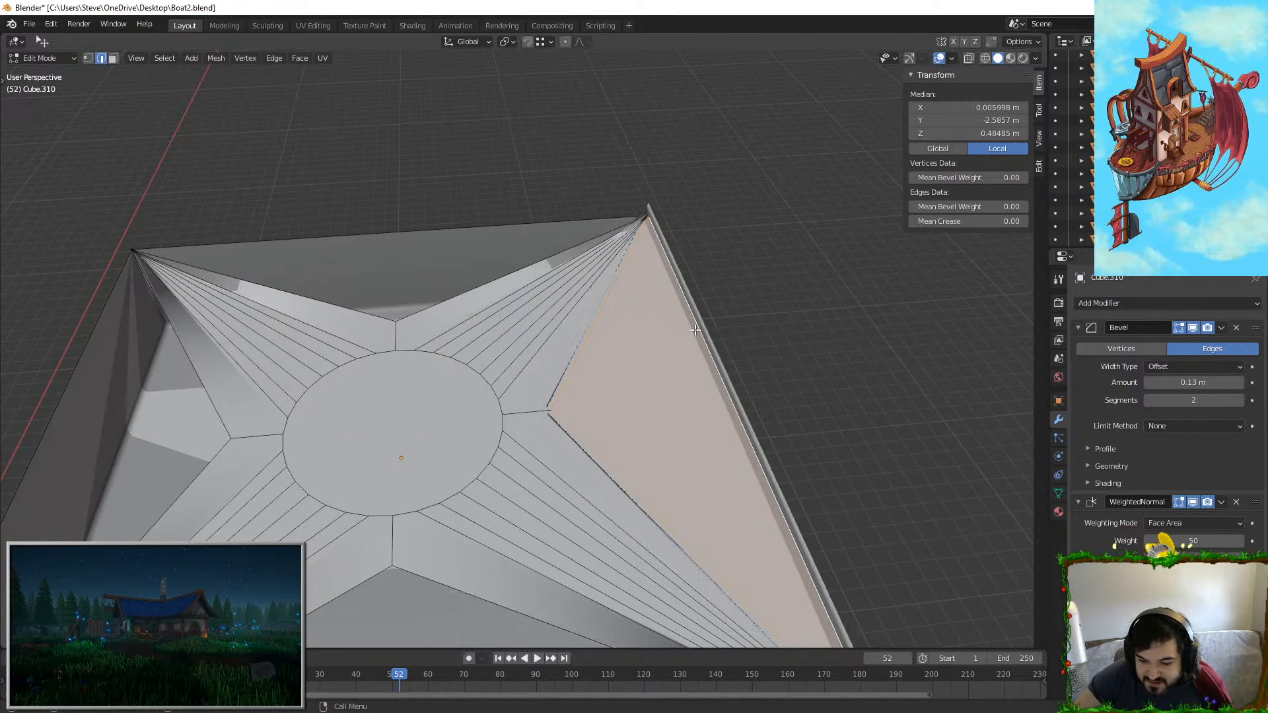
Step: Fill the open gaps between the star-shaped top and two of the block's outer edges with faces
{"action": "left_click", "coordinate": [434, 294]}
{"action": "left_click", "coordinate": [448, 231], "text": "shift"}
{"action": "key", "text": "f"}
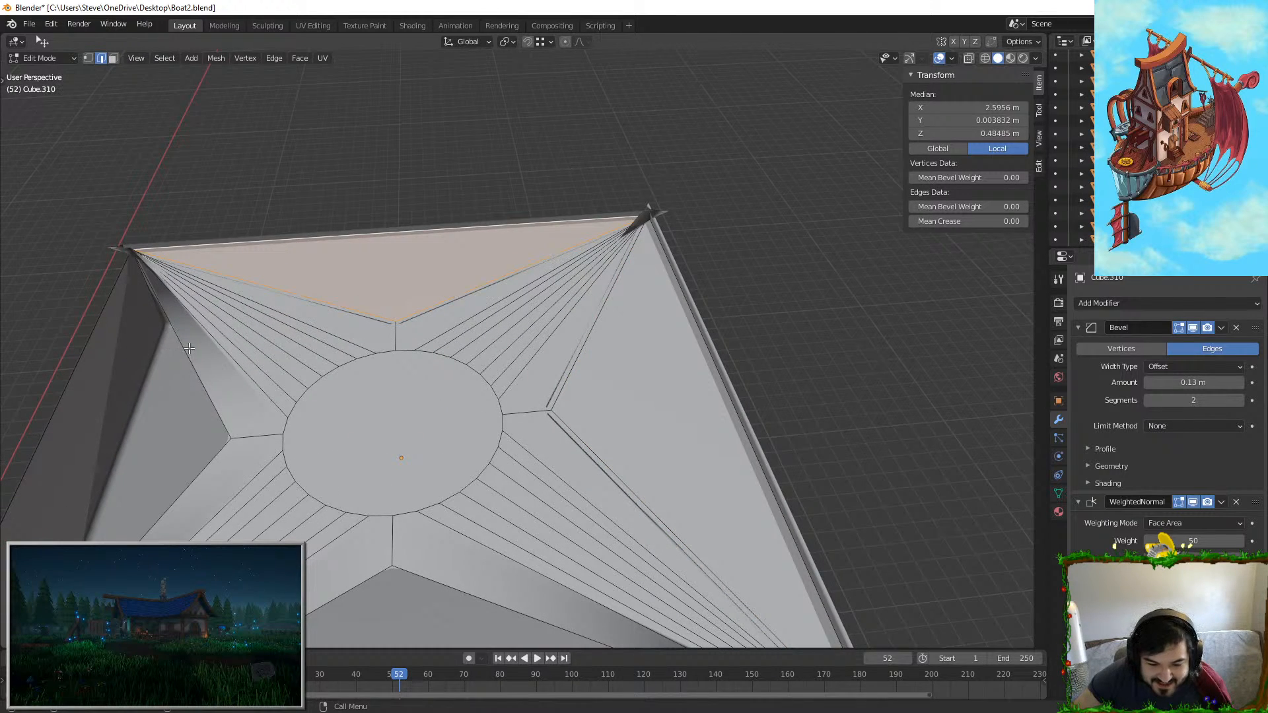
{"action": "left_click", "coordinate": [189, 348]}
{"action": "left_click", "coordinate": [191, 489], "text": "shift"}
{"action": "key", "text": "f"}
Step: Remove the Bevel modifier from the block
{"action": "left_click", "coordinate": [1236, 328]}
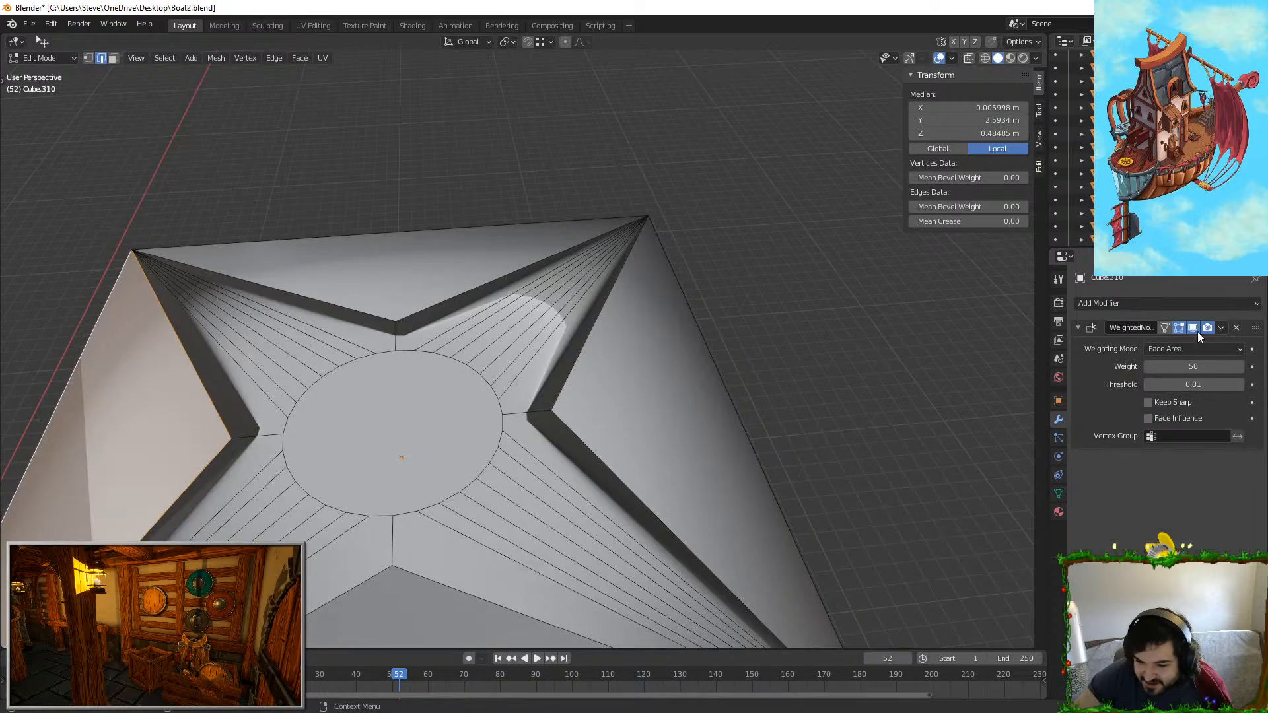
{"action": "middle_click_drag", "start_coordinate": [694, 343], "coordinate": [424, 361]}
{"action": "key", "text": "Tab"}
{"action": "key", "text": "Tab"}
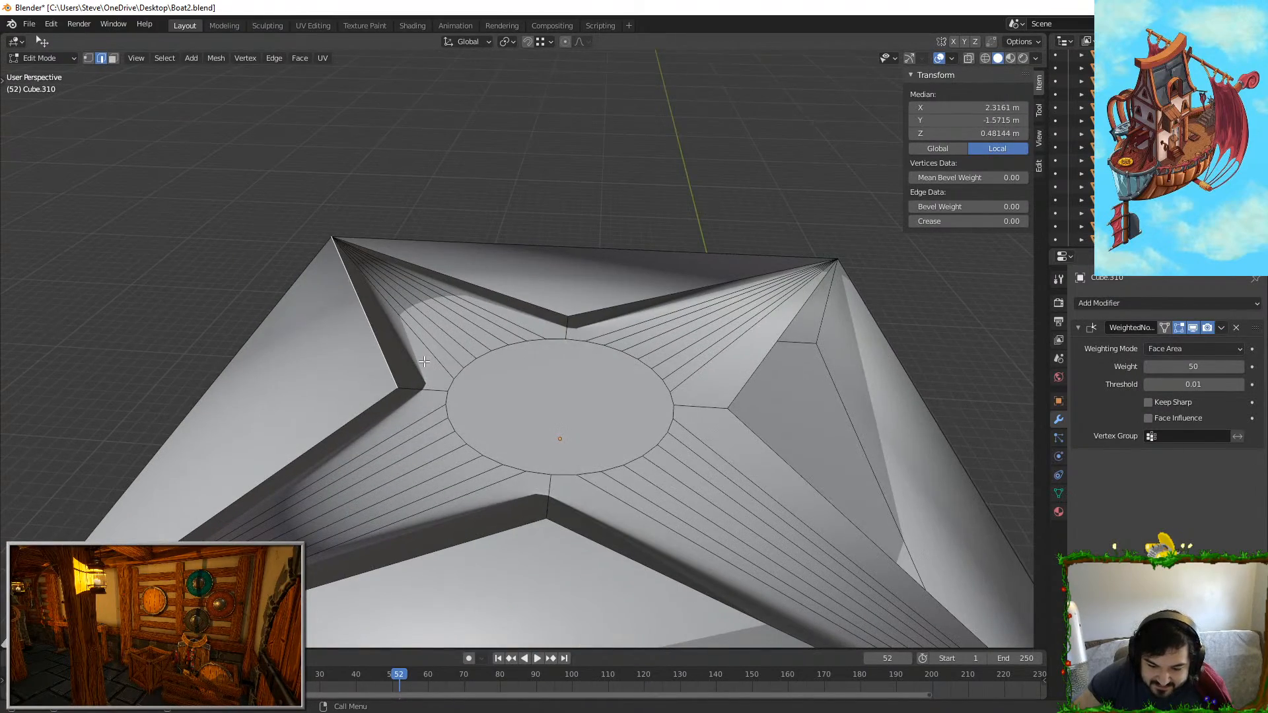
Step: Fill the remaining gap between the star-shaped top and the block's outer edge with a face
{"action": "right_click", "coordinate": [525, 342]}
{"action": "key", "text": "f"}
{"action": "right_click", "coordinate": [711, 350]}
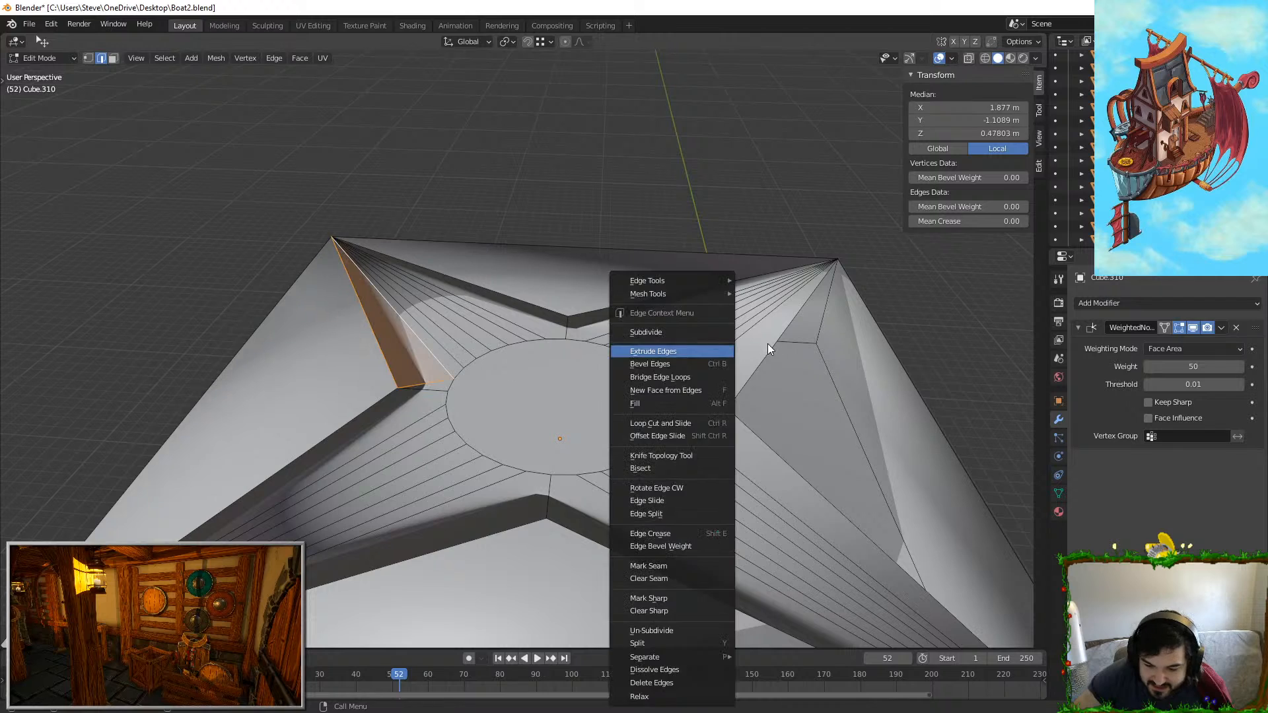
{"action": "left_click", "coordinate": [772, 340]}
{"action": "left_click", "coordinate": [872, 334], "text": "shift"}
{"action": "key", "text": "f"}
{"action": "scroll", "coordinate": [766, 337], "scroll_direction": "down", "scroll_amount": 2}
{"action": "key", "text": "Tab"}
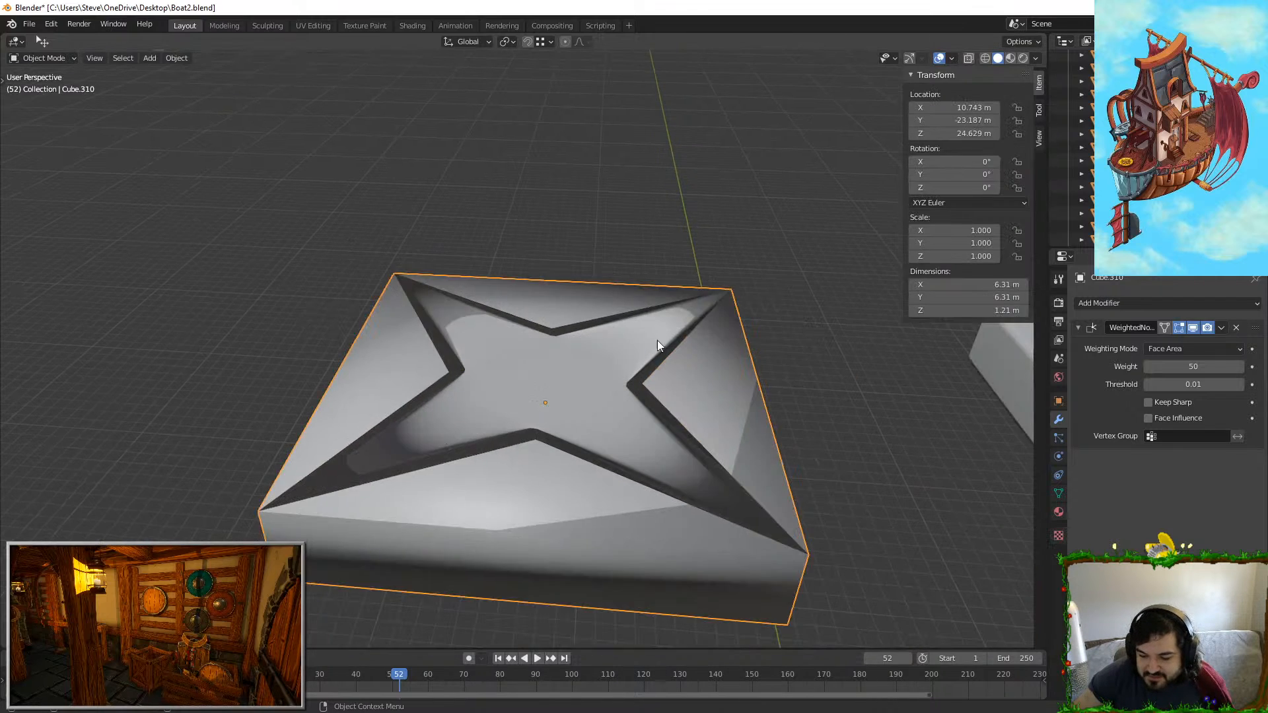
Step: Try moving the circular face at the centre of the star upward and undo the move
{"action": "scroll", "coordinate": [656, 339], "scroll_direction": "down", "scroll_amount": 1}
{"action": "middle_click_drag", "start_coordinate": [657, 340], "coordinate": [762, 382]}
{"action": "scroll", "coordinate": [660, 376], "scroll_direction": "up", "scroll_amount": 3}
{"action": "key", "text": "Tab"}
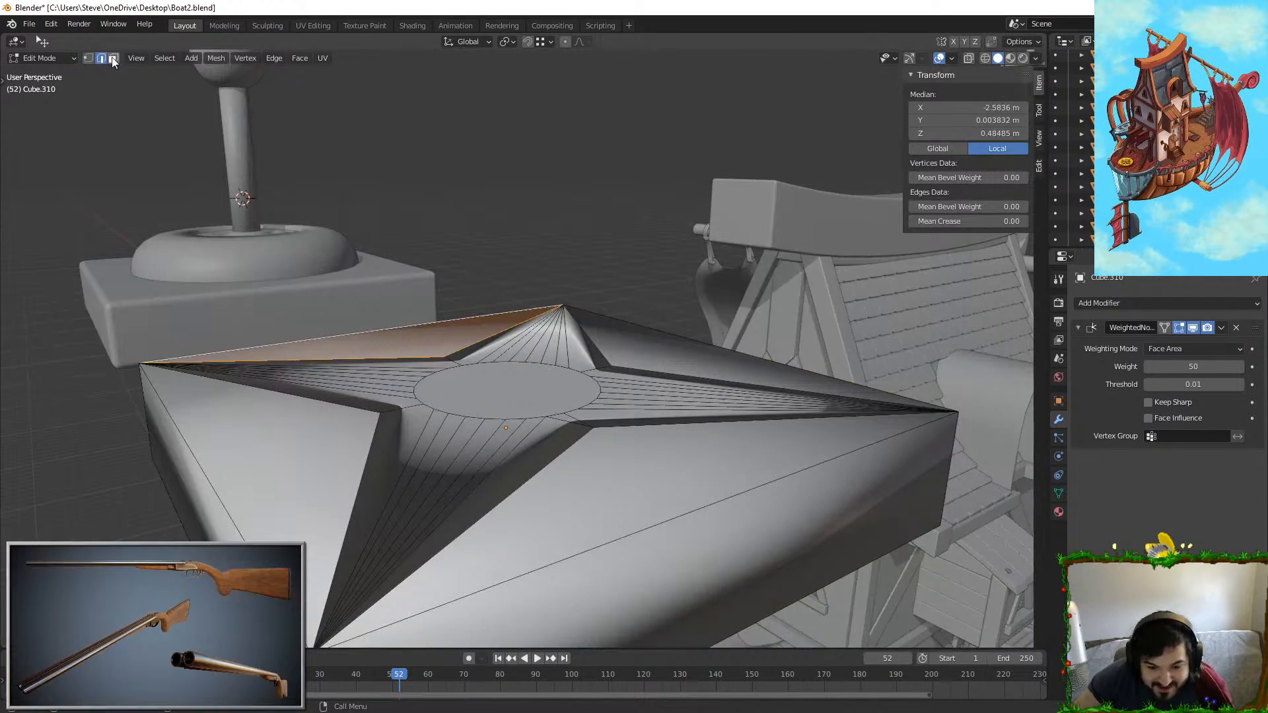
{"action": "left_click", "coordinate": [114, 58]}
{"action": "key", "text": "alt+a"}
{"action": "left_click", "coordinate": [522, 388]}
{"action": "key", "text": "g"}
{"action": "key", "text": "z"}
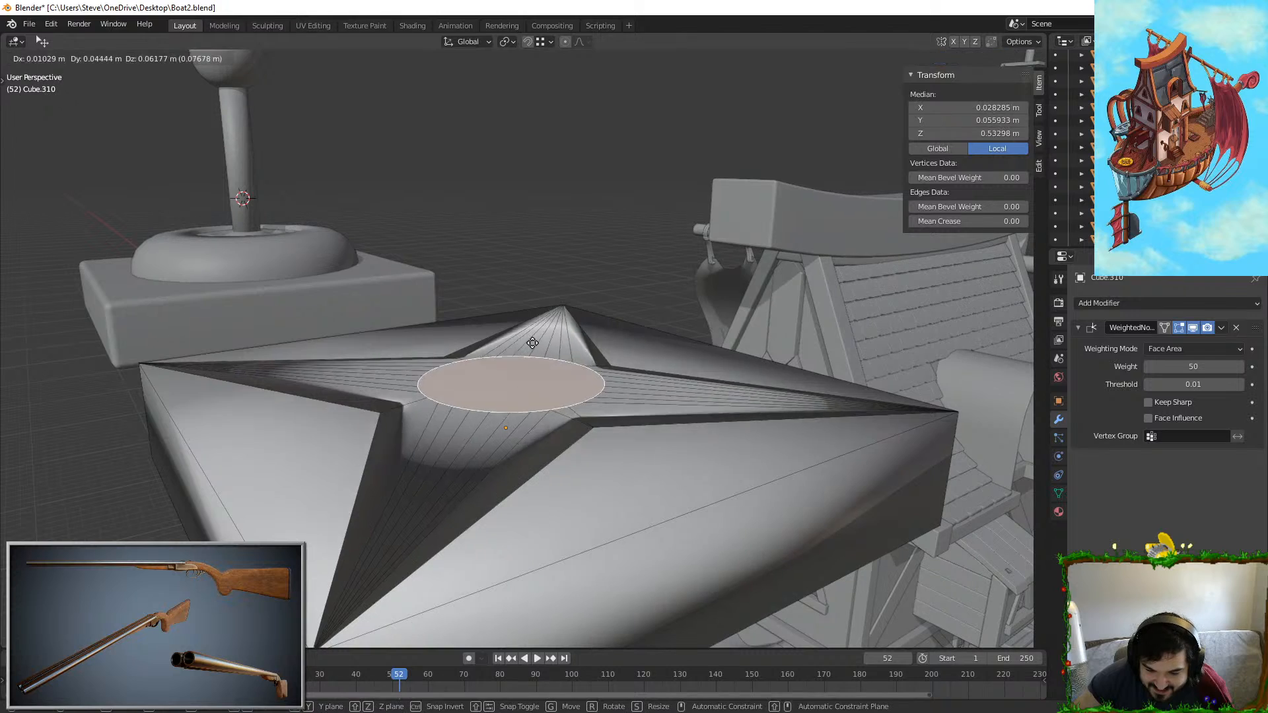
{"action": "left_click", "coordinate": [558, 211]}
{"action": "middle_click_drag", "start_coordinate": [558, 211], "coordinate": [648, 206]}
{"action": "key", "text": "ctrl+z"}
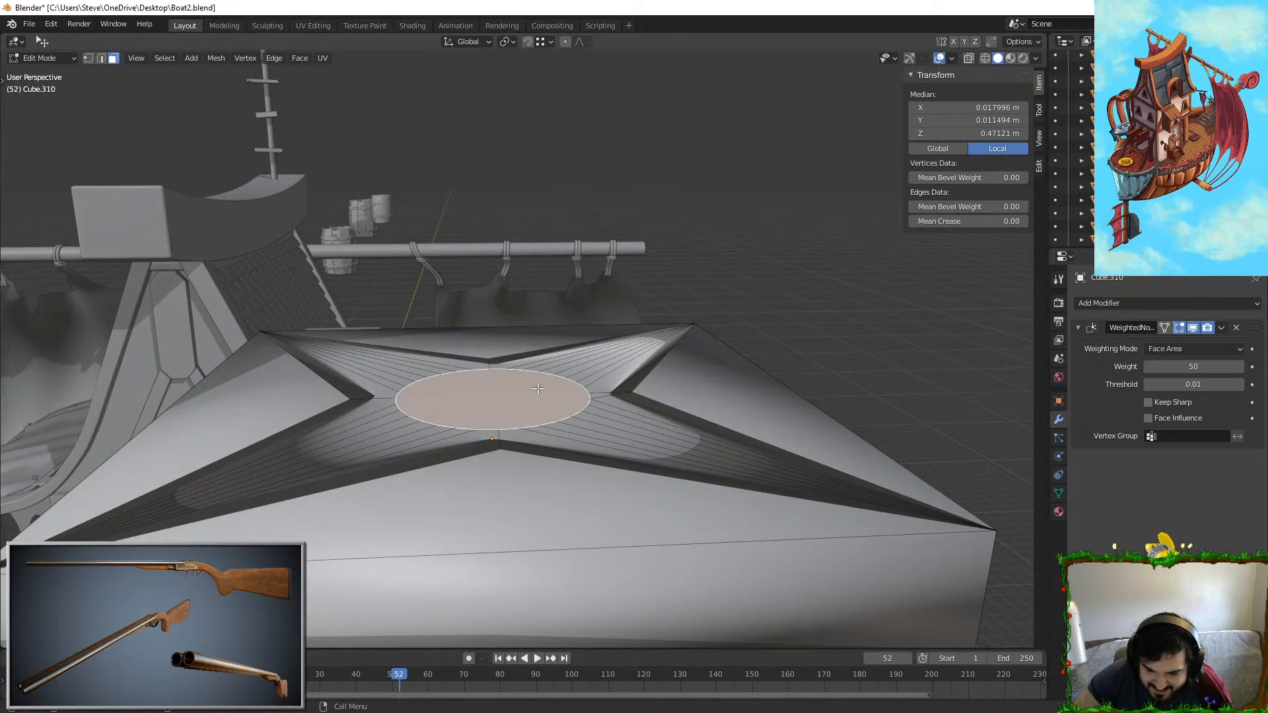
{"action": "left_click", "coordinate": [554, 467]}
{"action": "key", "text": "g"}
{"action": "key", "text": "z"}
{"action": "key", "text": "Escape"}
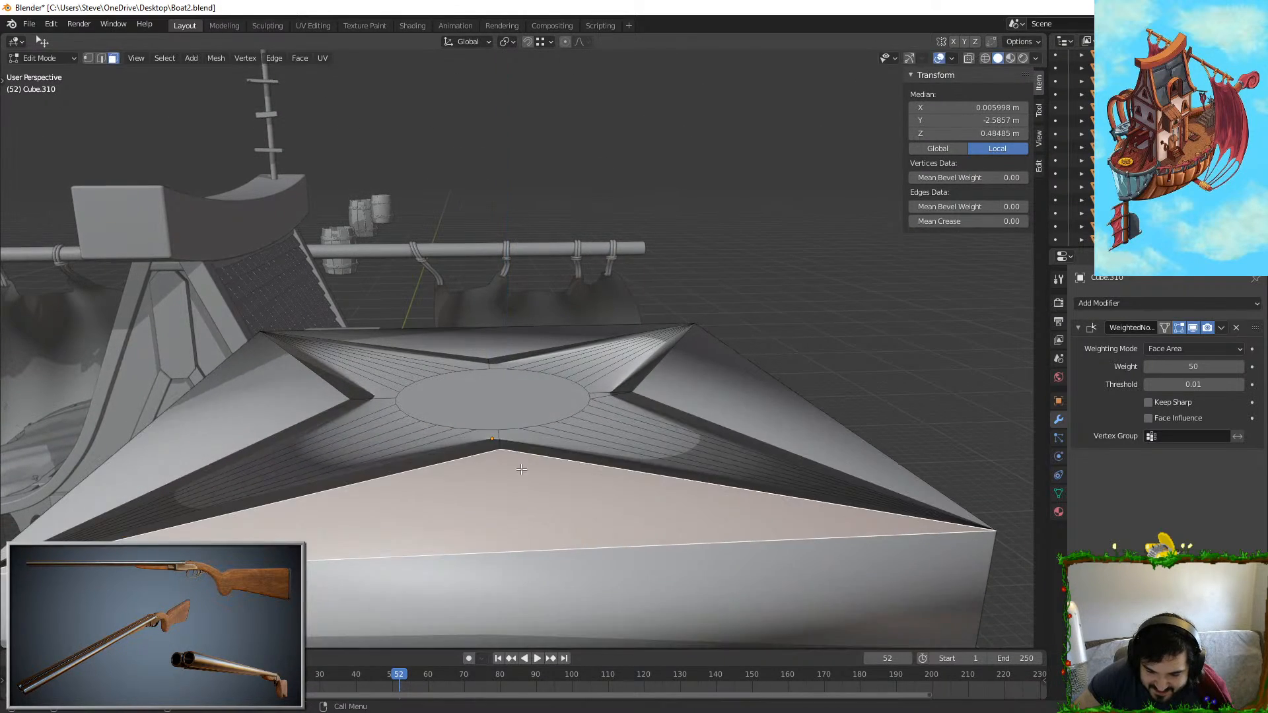
{"action": "left_click", "coordinate": [495, 400]}
{"action": "key", "text": "g"}
{"action": "key", "text": "y"}
{"action": "key", "text": "Escape"}
{"action": "middle_click_drag", "start_coordinate": [499, 365], "coordinate": [682, 299]}
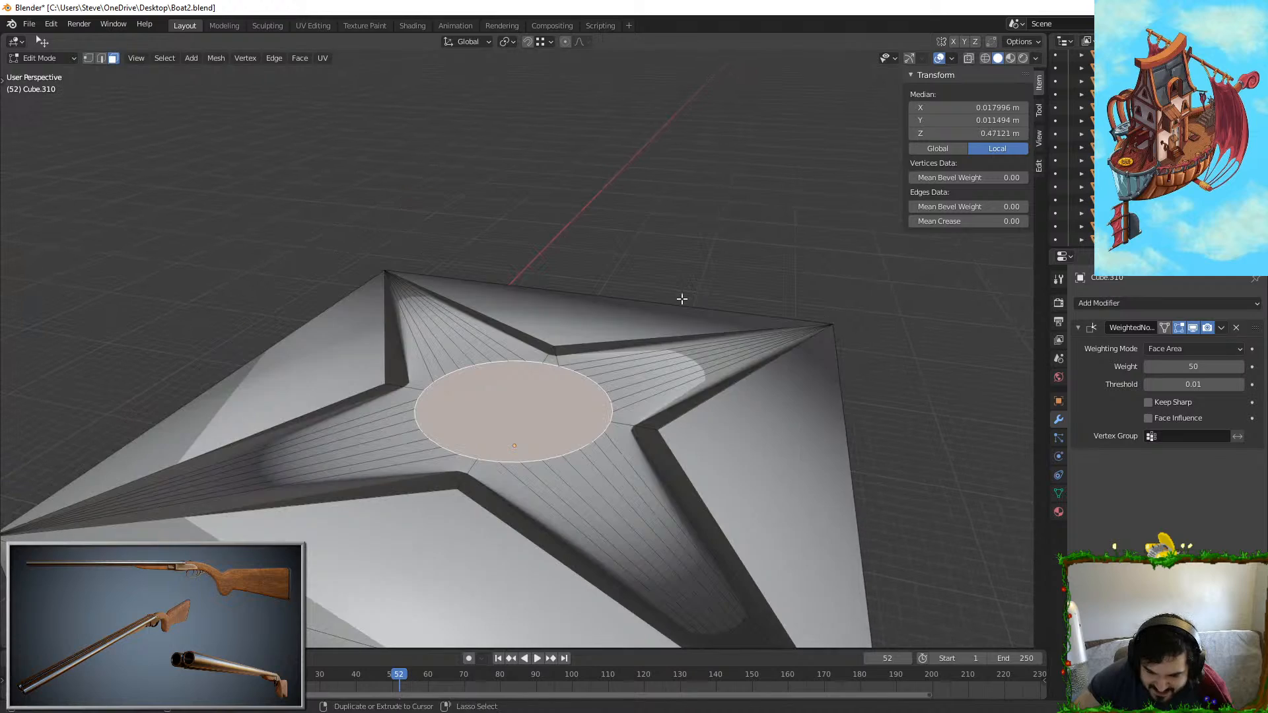
Step: Undo the recent face edits on the block's top
{"action": "middle_click_drag", "start_coordinate": [609, 361], "coordinate": [614, 392]}
{"action": "key", "text": "Tab"}
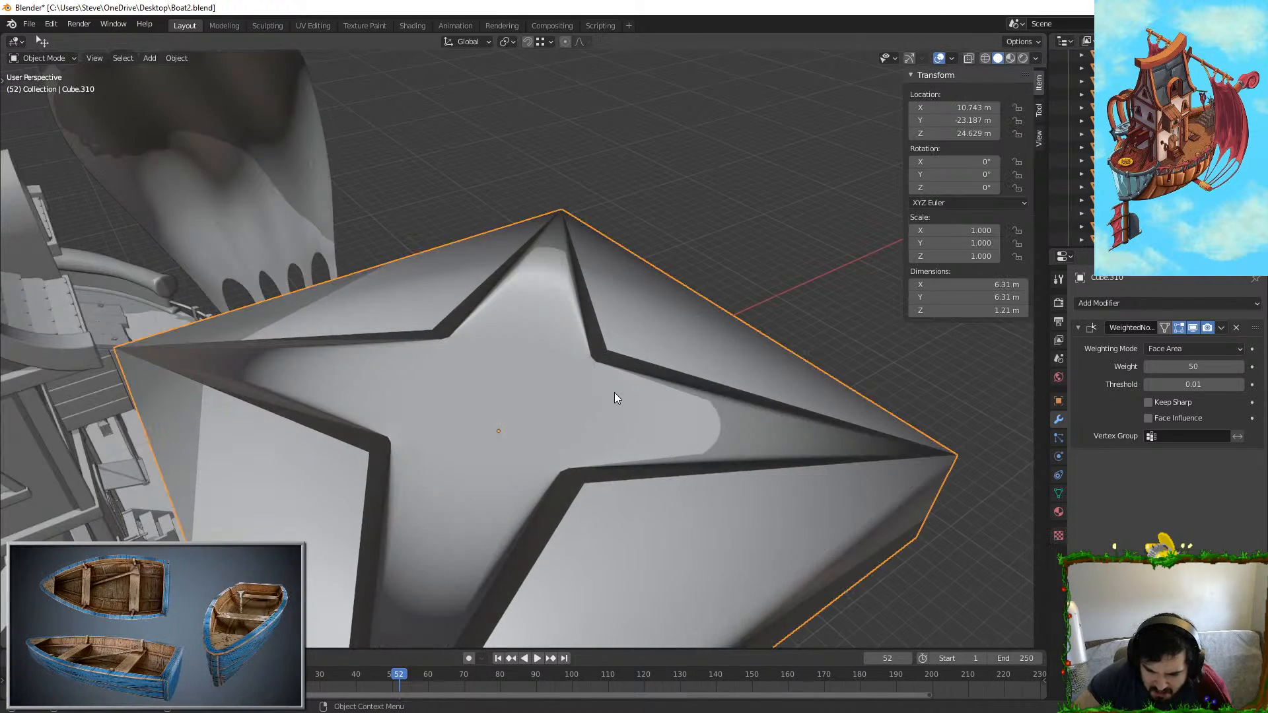
{"action": "key", "text": "Tab"}
{"action": "key", "text": "ctrl+z"}
{"action": "key", "text": "ctrl+z"}
{"action": "key", "text": "ctrl+z"}
{"action": "key", "text": "ctrl+z"}
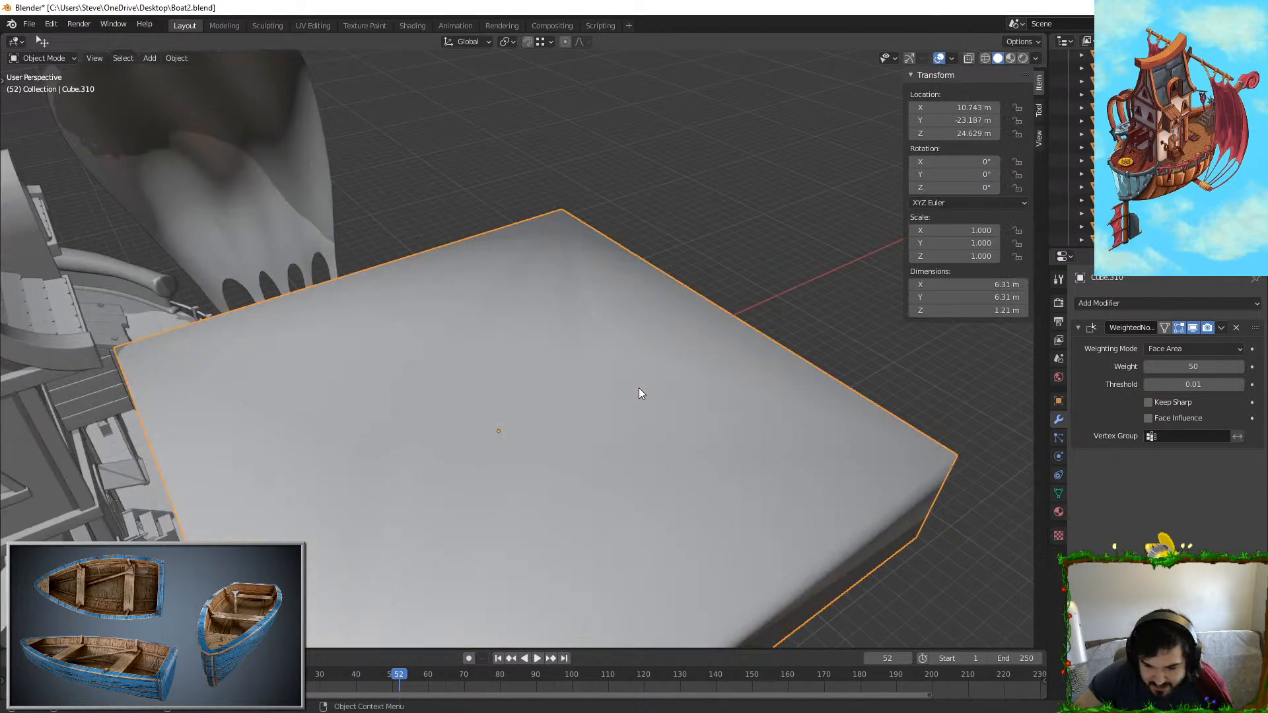
{"action": "middle_click_drag", "start_coordinate": [639, 390], "coordinate": [574, 399]}
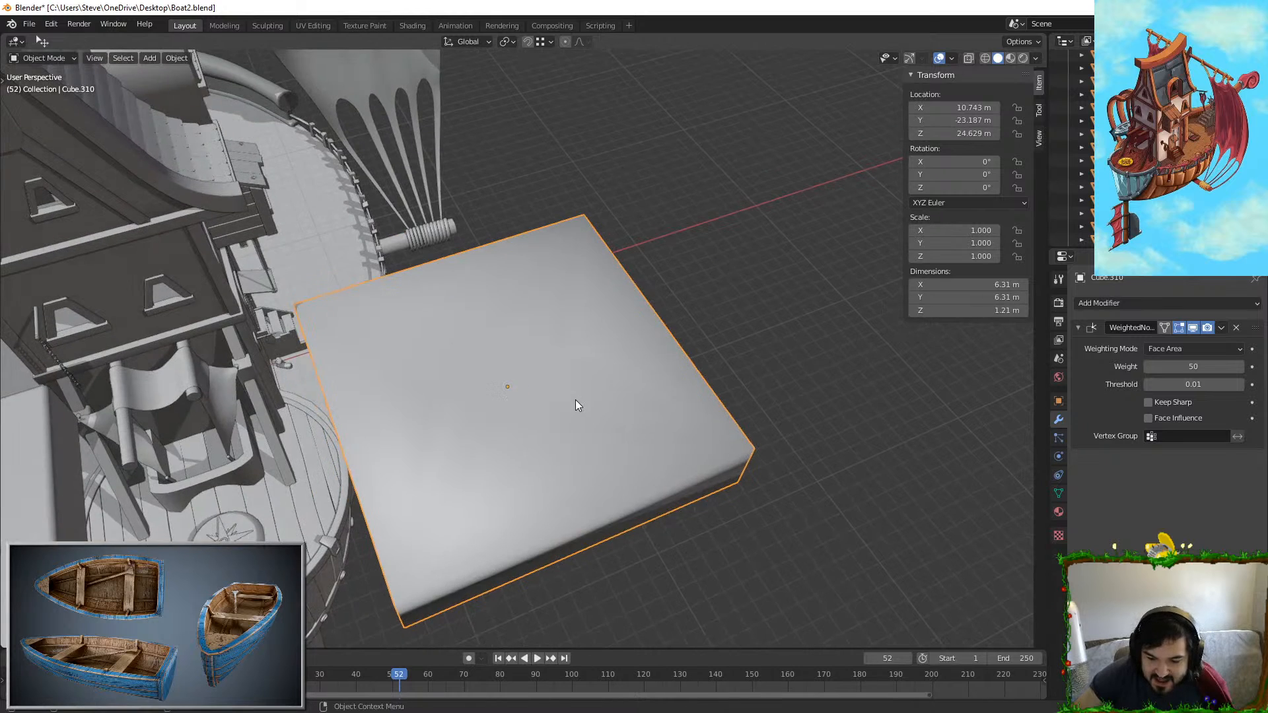
Step: Add a Bevel modifier above the Weighted Normal modifier and limit it by Angle
{"action": "left_click", "coordinate": [1143, 304]}
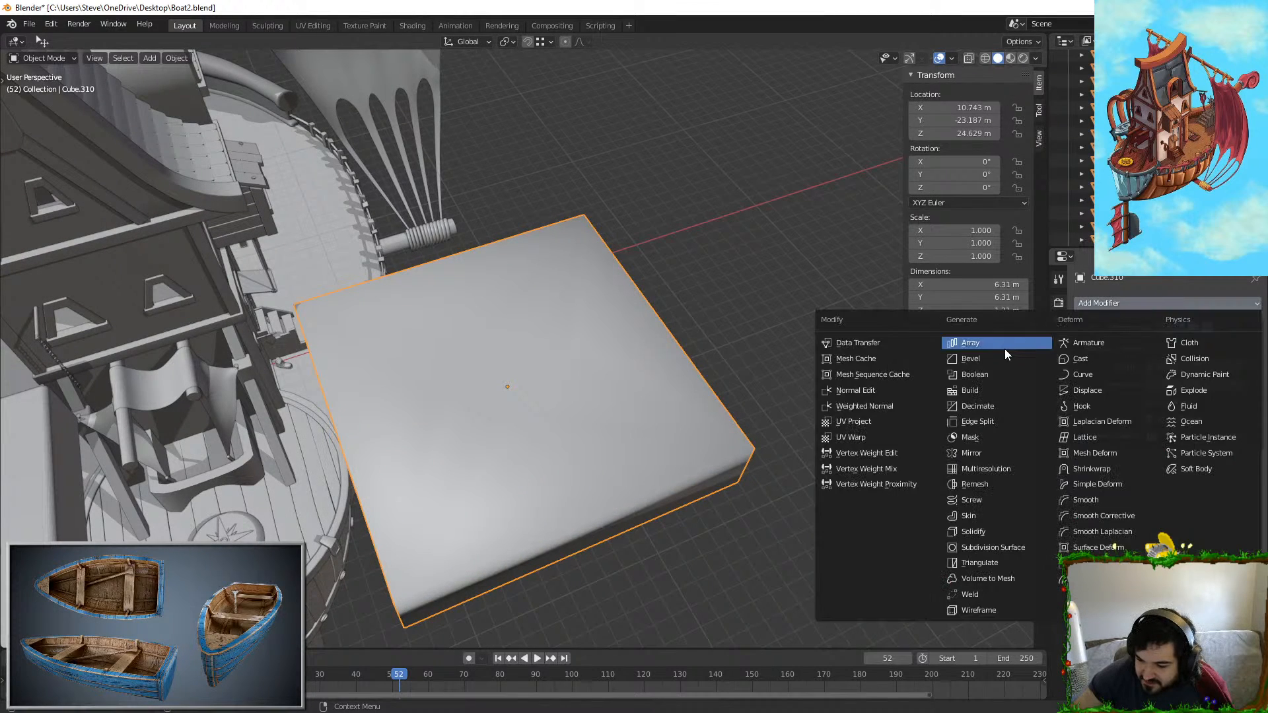
{"action": "left_click", "coordinate": [984, 359]}
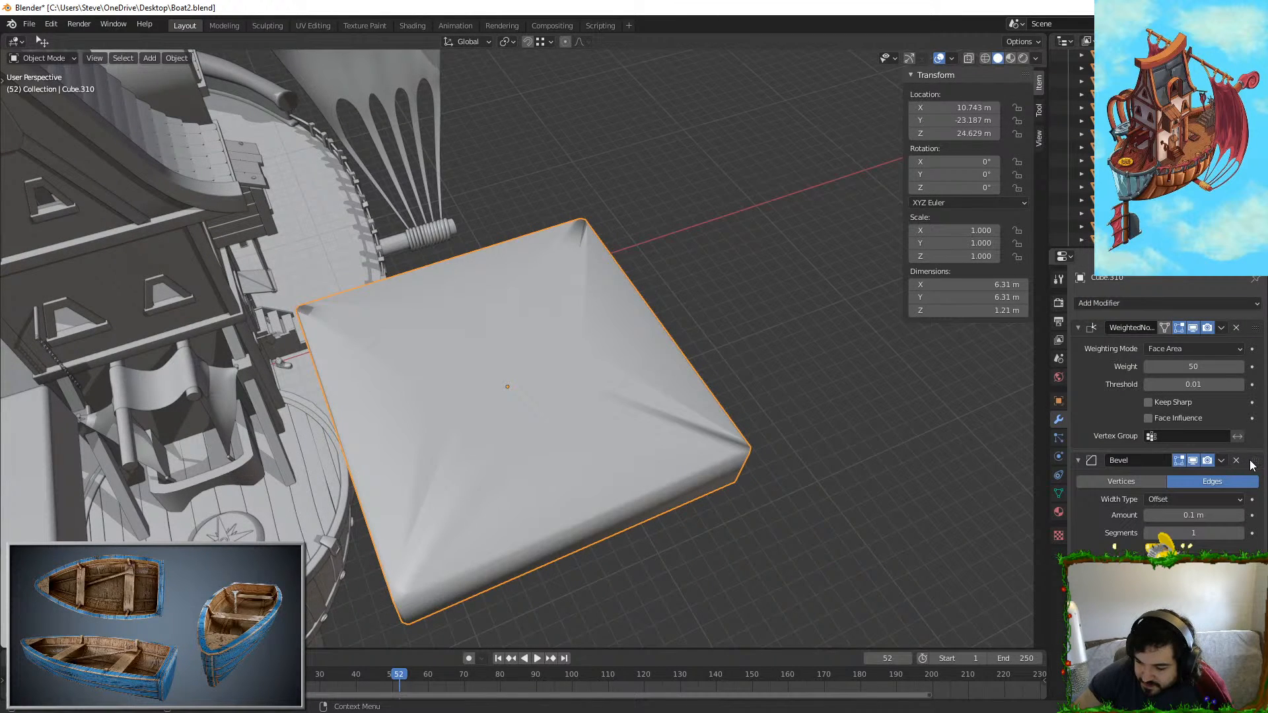
{"action": "left_click_drag", "start_coordinate": [1250, 464], "coordinate": [1253, 328]}
{"action": "left_click", "coordinate": [1199, 422]}
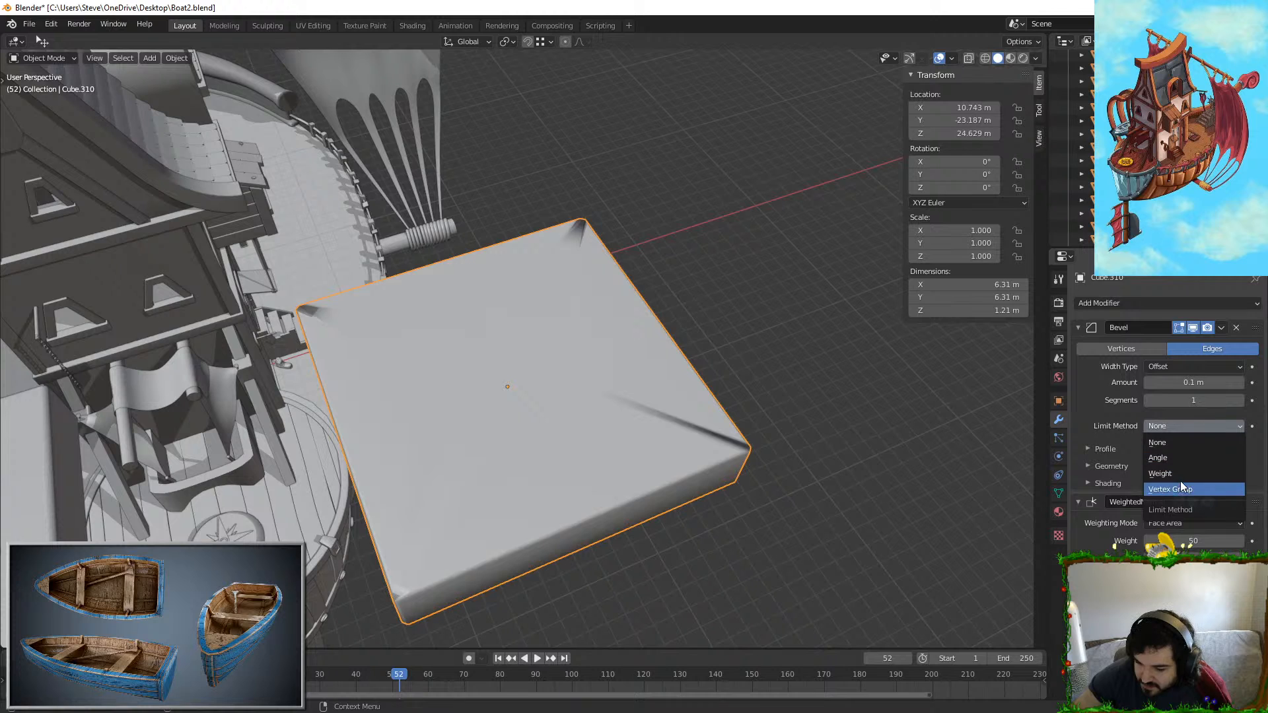
{"action": "left_click", "coordinate": [1187, 459]}
Step: Inset the circular face on the block's top and extrude it about 0.31 m downward to form a recess
{"action": "middle_click_drag", "start_coordinate": [660, 418], "coordinate": [571, 403]}
{"action": "key", "text": "Tab"}
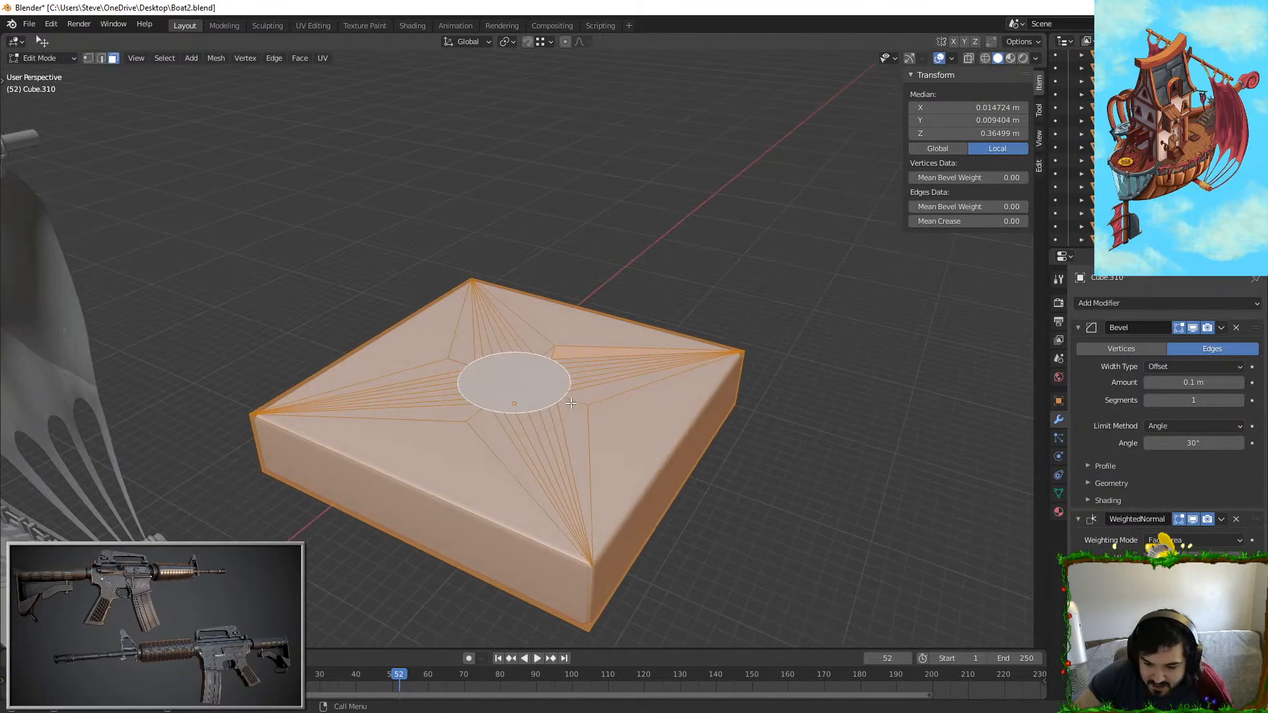
{"action": "left_click", "coordinate": [560, 385]}
{"action": "key", "text": "e"}
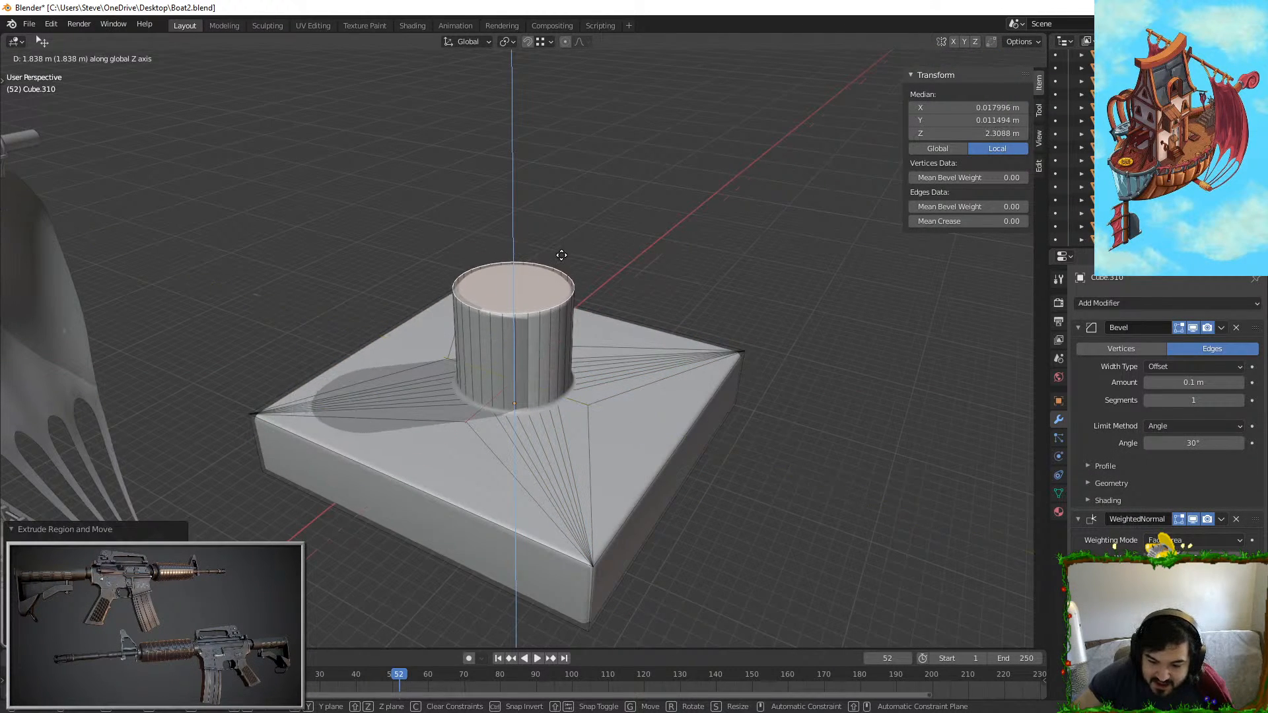
{"action": "right_click", "coordinate": [565, 335]}
{"action": "key", "text": "s"}
{"action": "left_click", "coordinate": [651, 351]}
{"action": "key", "text": "e"}
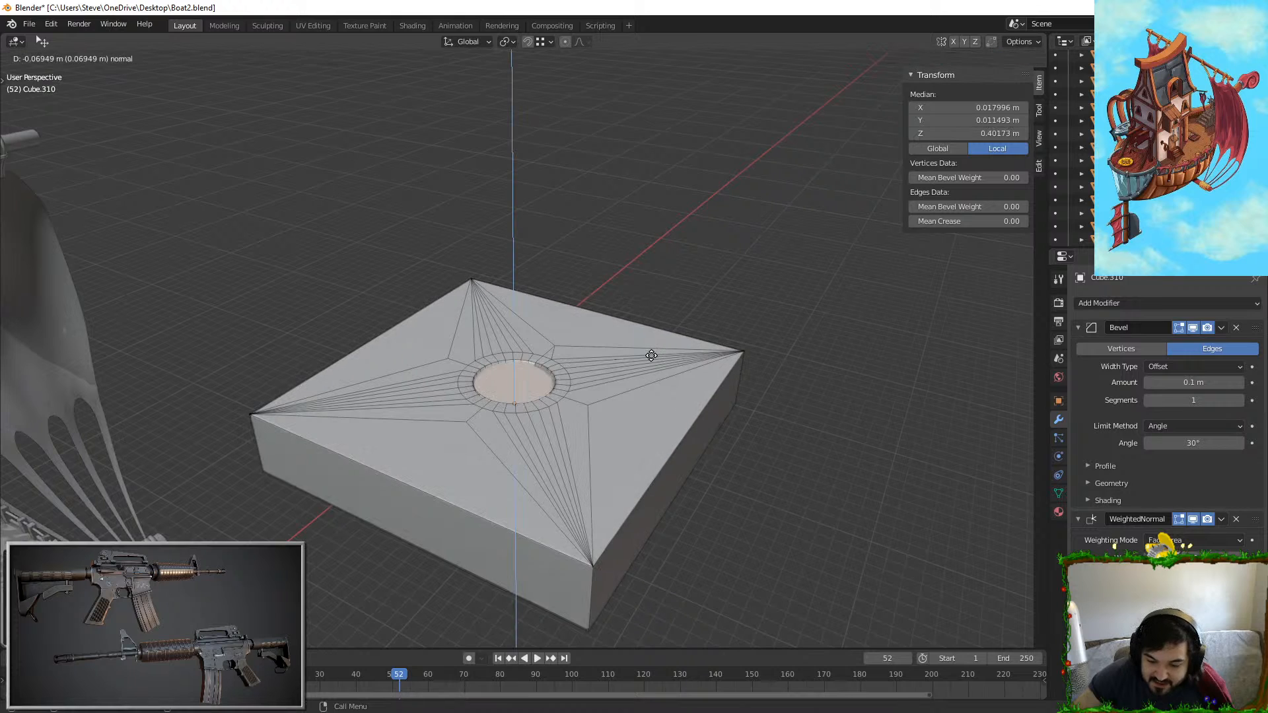
{"action": "scroll", "coordinate": [651, 356], "scroll_direction": "up", "scroll_amount": 4}
{"action": "left_click", "coordinate": [621, 361]}
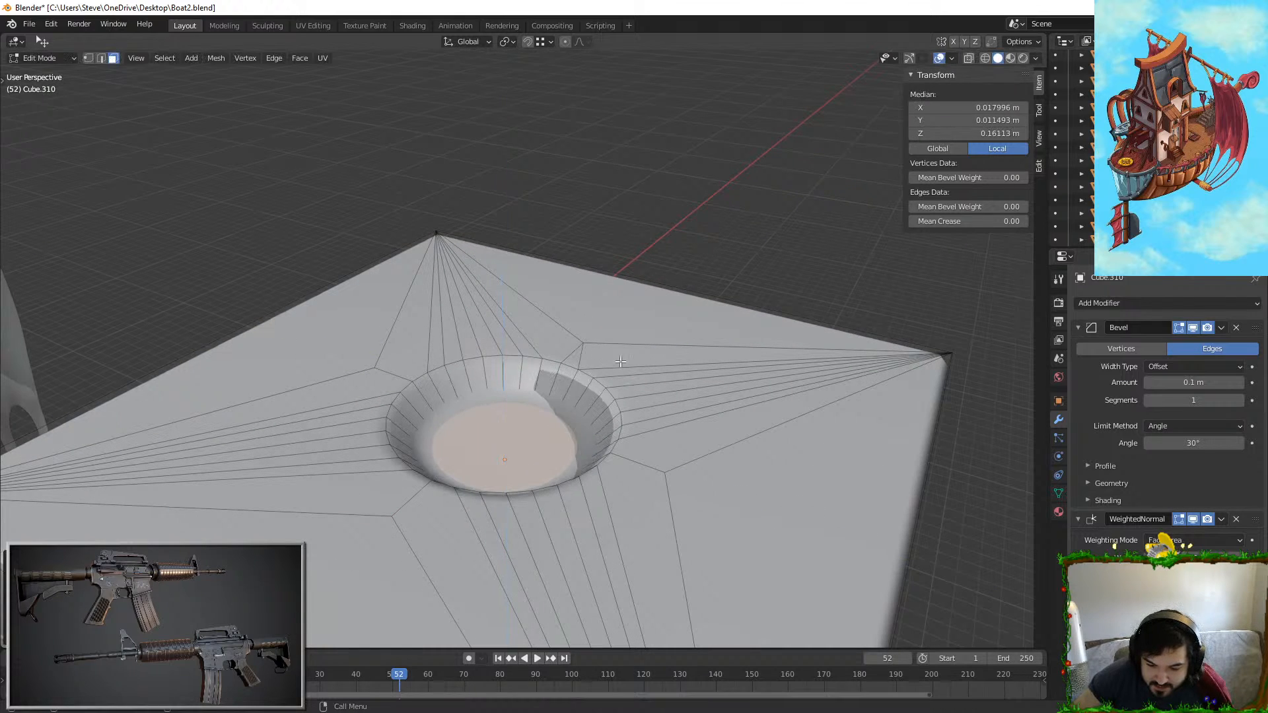
Step: Raise a tapered collar from the recess floor and extrude its top face about 2.36 m upward into a shaft
{"action": "key", "text": "g"}
{"action": "key", "text": "z"}
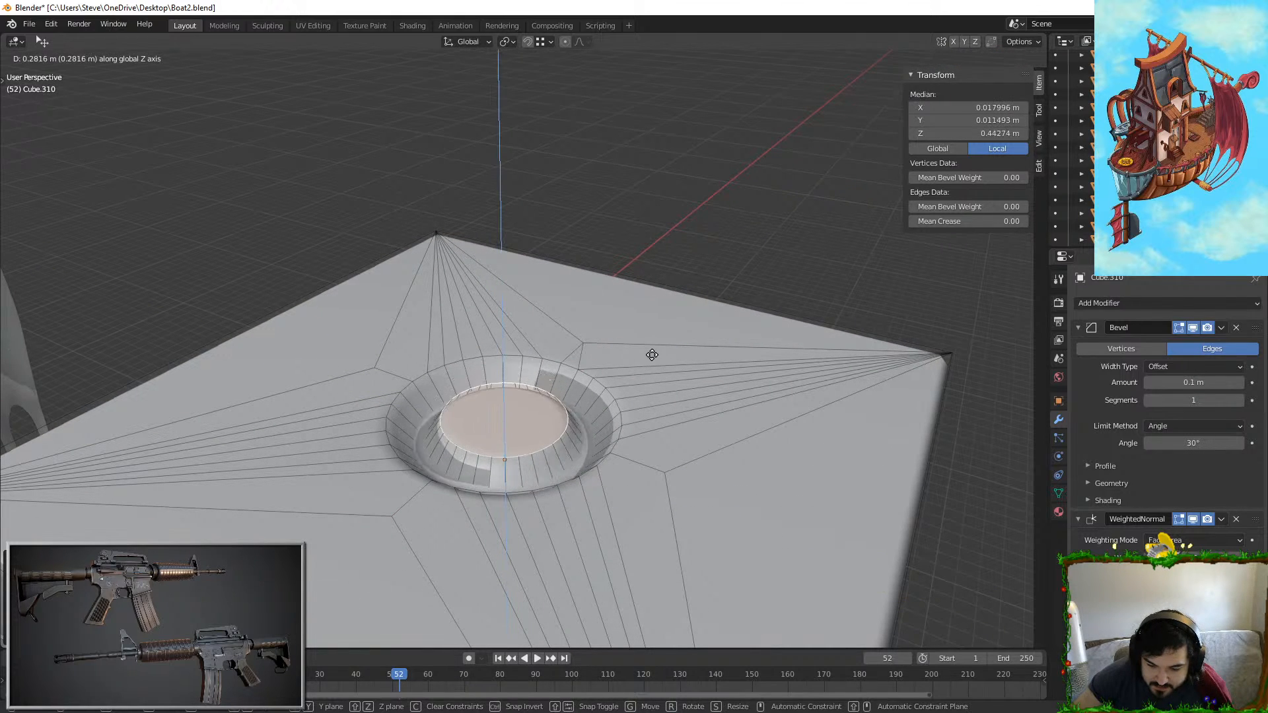
{"action": "left_click", "coordinate": [651, 355]}
{"action": "key", "text": "e"}
{"action": "left_click", "coordinate": [654, 343]}
{"action": "key", "text": "s"}
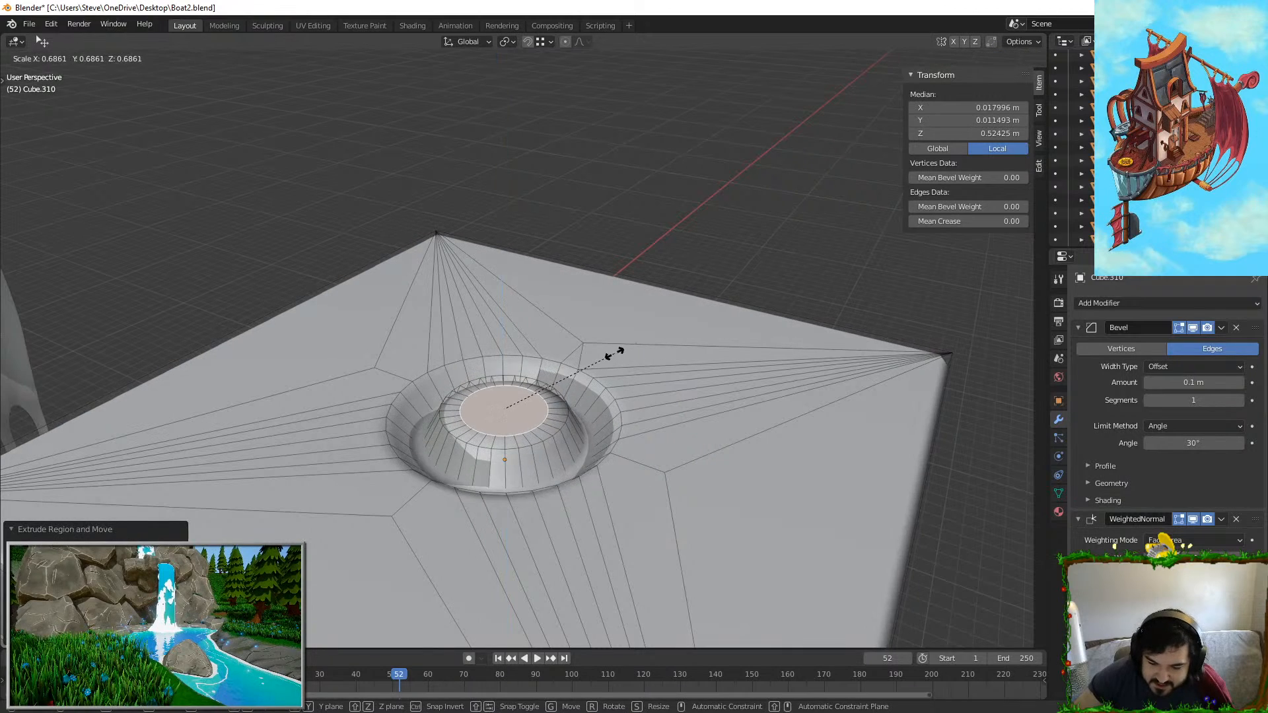
{"action": "left_click", "coordinate": [614, 353]}
{"action": "key", "text": "e"}
{"action": "scroll", "coordinate": [601, 264], "scroll_direction": "down", "scroll_amount": 3}
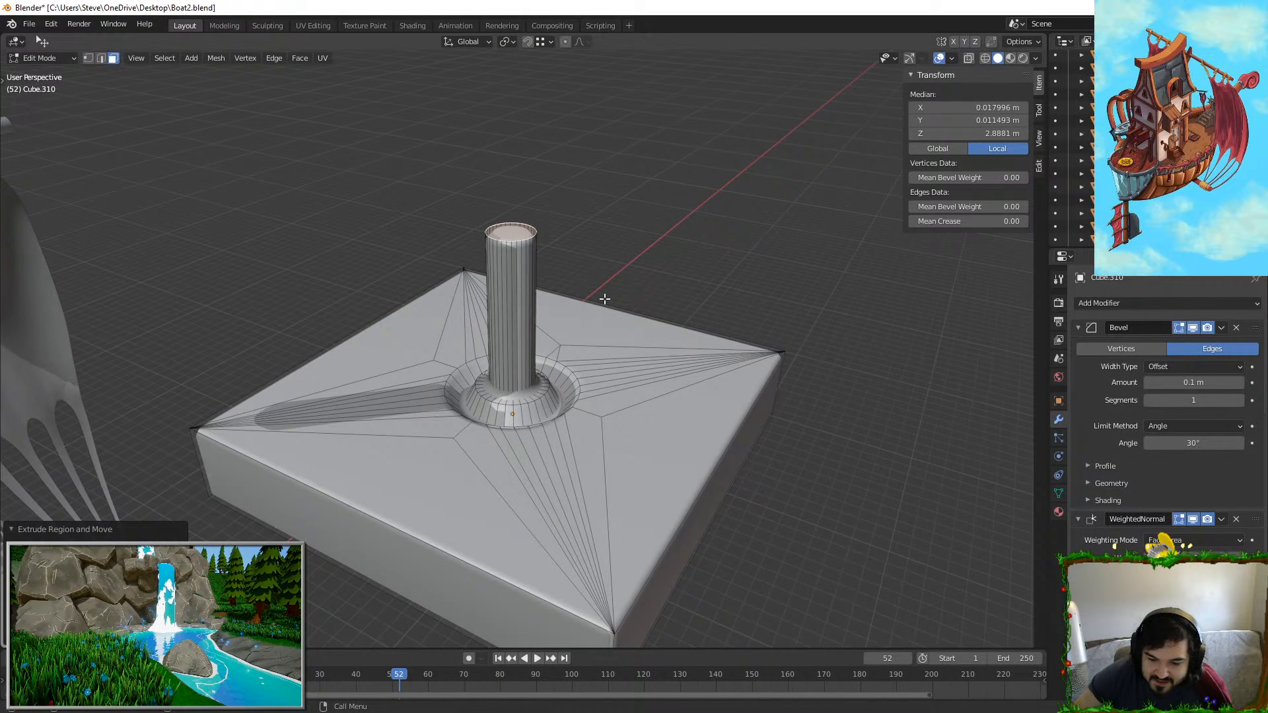
Step: Extrude the shaft's top face, widen it and raise it to flare out the base of a knob
{"action": "right_click", "coordinate": [605, 249]}
{"action": "key", "text": "s"}
{"action": "left_click", "coordinate": [684, 272]}
{"action": "key", "text": "g"}
{"action": "key", "text": "z"}
{"action": "left_click", "coordinate": [696, 255]}
Step: Extrude the knob upward in stages along Z and shrink its top face to round it into a ball
{"action": "key", "text": "e"}
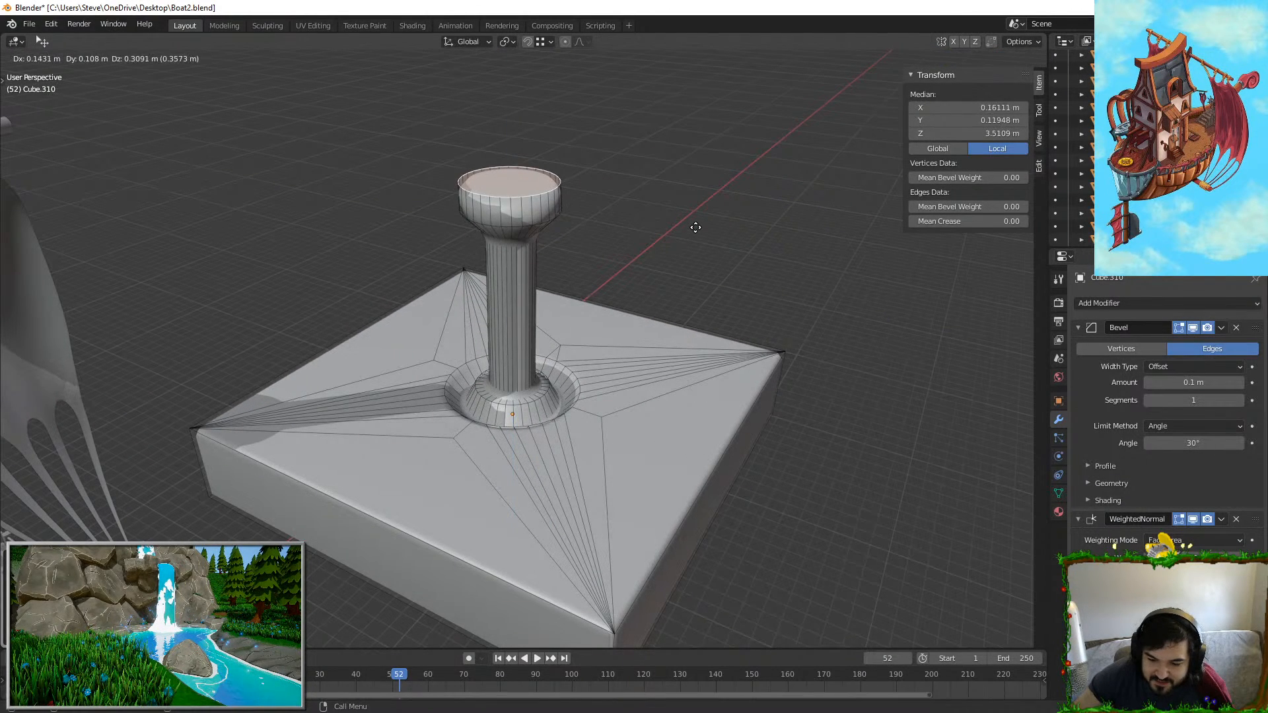
{"action": "key", "text": "z"}
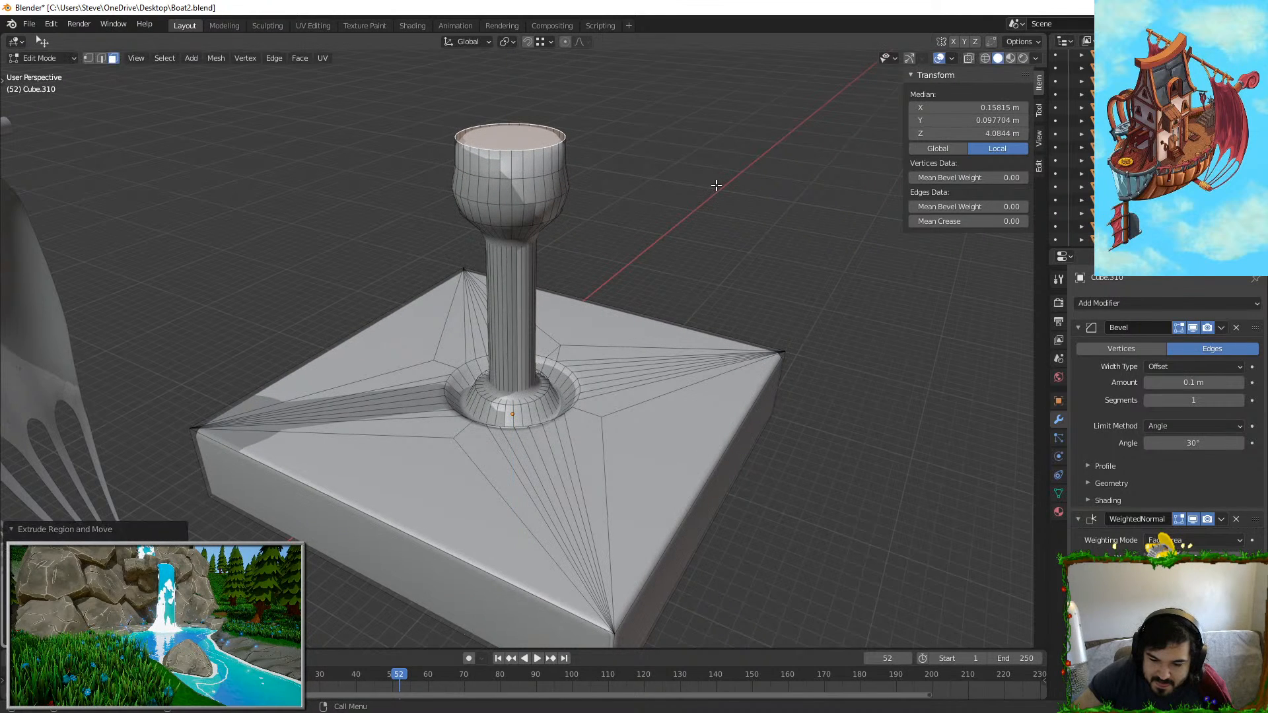
{"action": "left_click", "coordinate": [687, 210]}
{"action": "key", "text": "e"}
{"action": "key", "text": "z"}
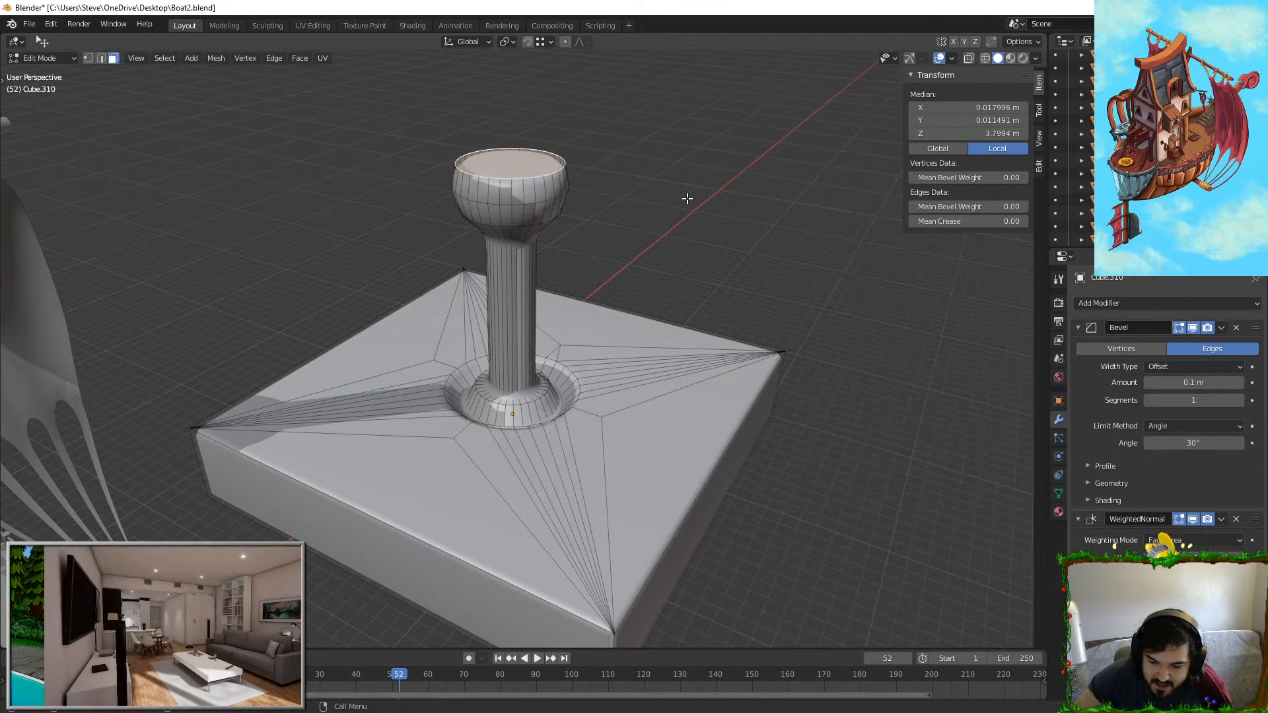
{"action": "left_click", "coordinate": [684, 188]}
{"action": "key", "text": "s"}
{"action": "left_click", "coordinate": [626, 182]}
{"action": "key", "text": "Tab"}
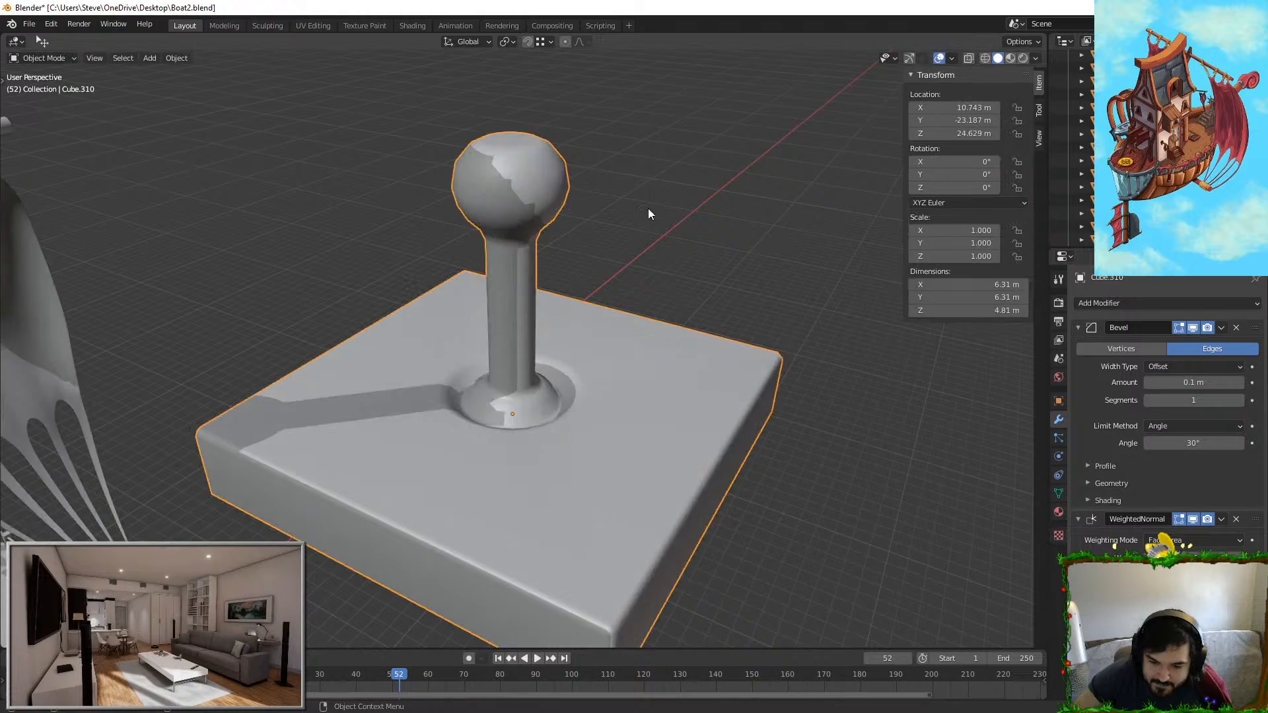
Step: Compare the mesh of the single-piece lever with the base of the lever built from separate parts
{"action": "left_click", "coordinate": [651, 210]}
{"action": "scroll", "coordinate": [695, 228], "scroll_direction": "down", "scroll_amount": 2}
{"action": "middle_click_drag", "start_coordinate": [694, 234], "coordinate": [693, 344]}
{"action": "left_click", "coordinate": [606, 354]}
{"action": "key", "text": "Tab"}
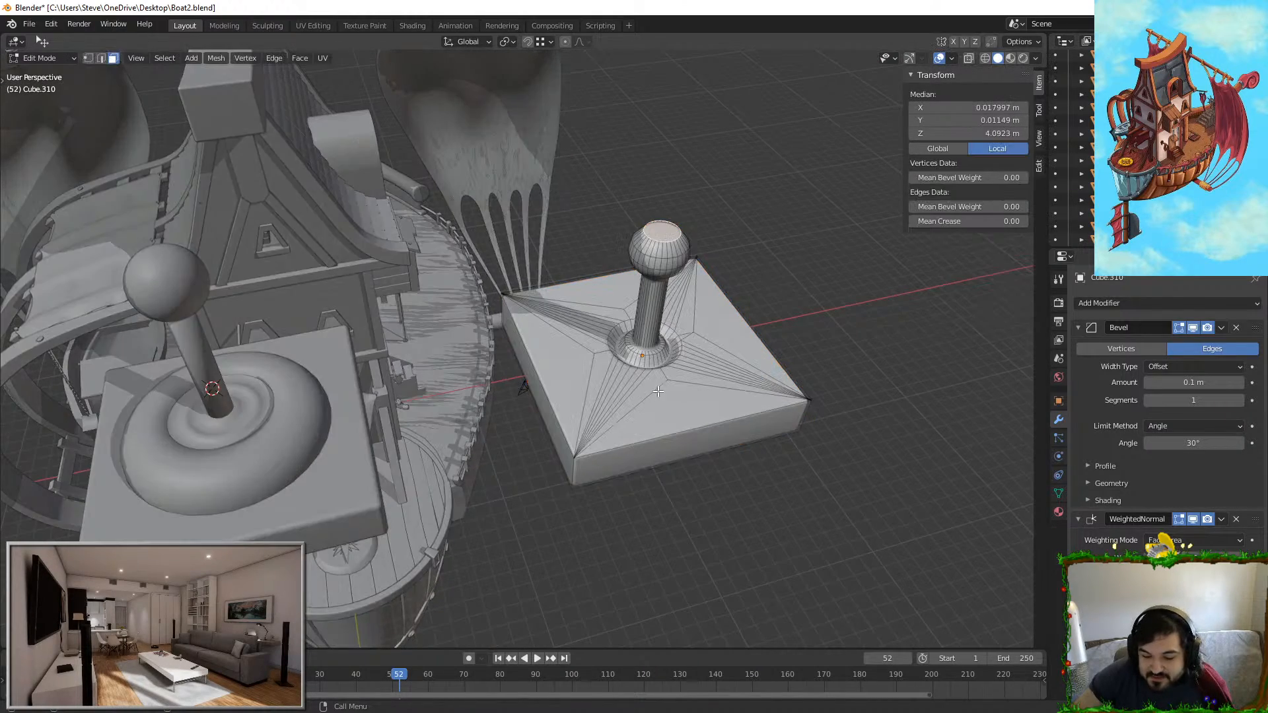
{"action": "key", "text": "Tab"}
{"action": "left_click", "coordinate": [302, 424]}
{"action": "left_click", "coordinate": [355, 481]}
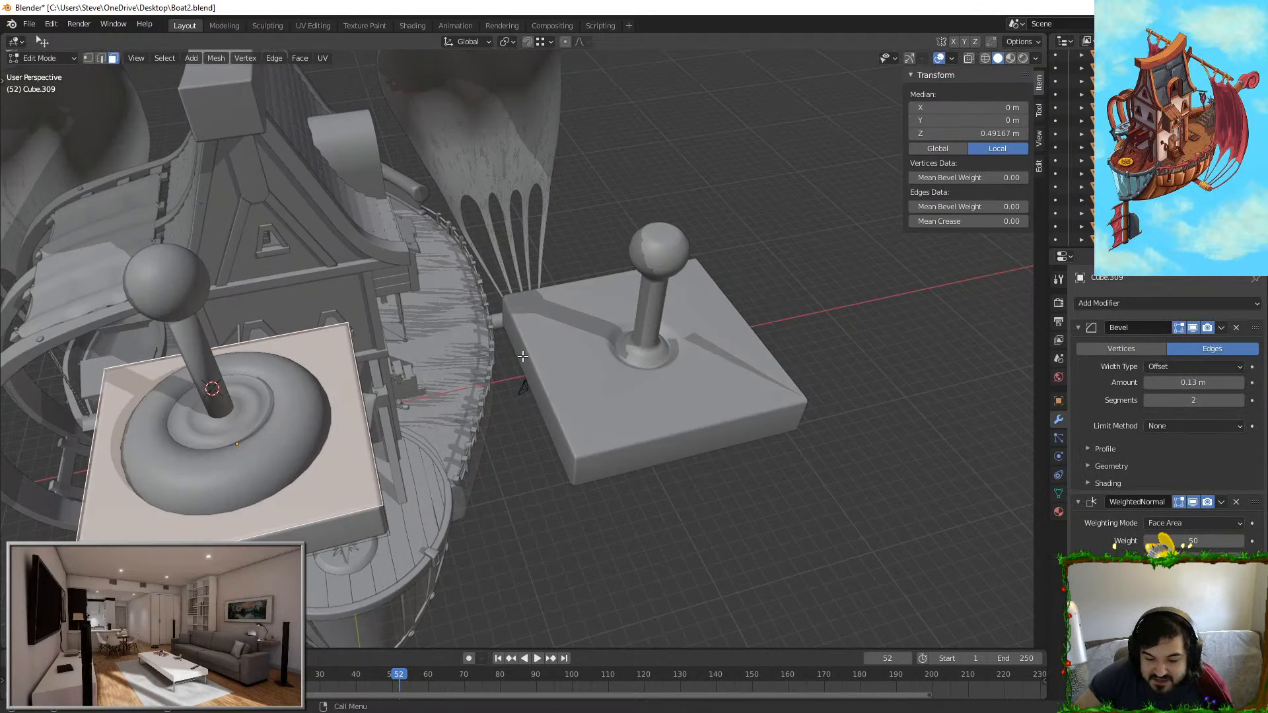
Step: Delete both demonstration levers together with their bases
{"action": "middle_click_drag", "start_coordinate": [398, 378], "coordinate": [657, 423]}
{"action": "scroll", "coordinate": [658, 422], "scroll_direction": "down", "scroll_amount": 6}
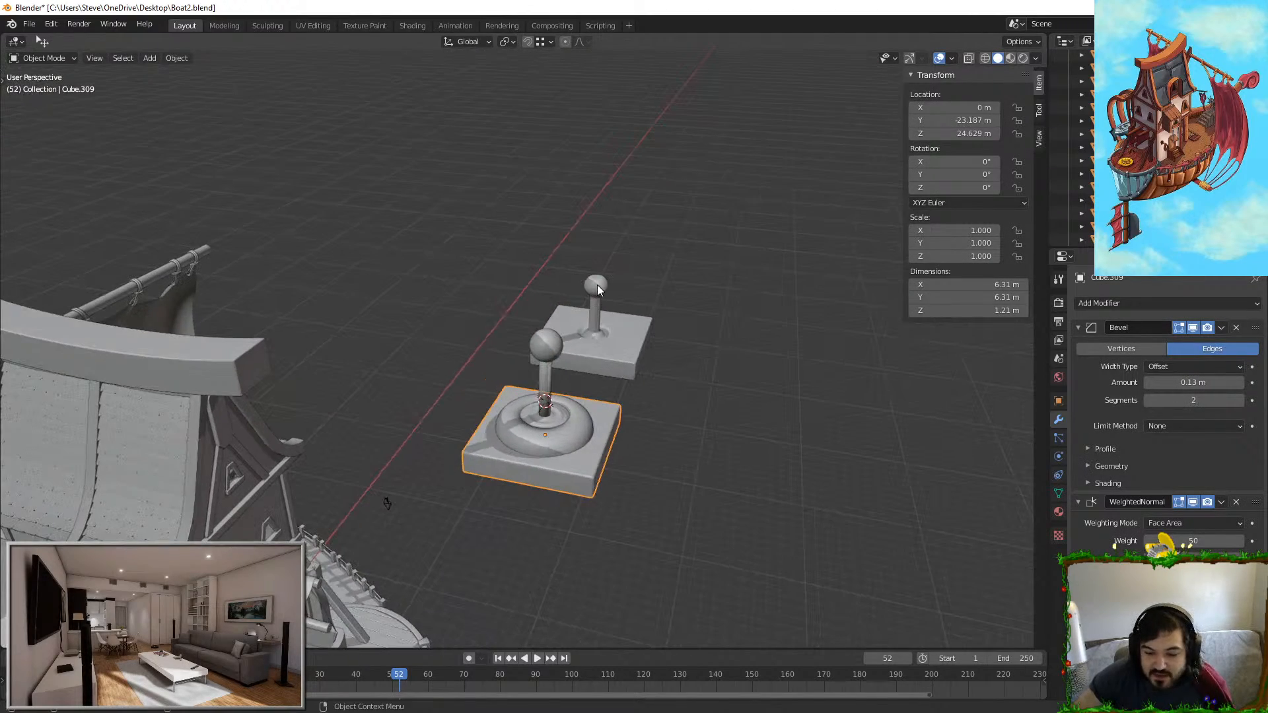
{"action": "left_click_drag", "start_coordinate": [425, 179], "coordinate": [795, 499]}
{"action": "key", "text": "Delete"}
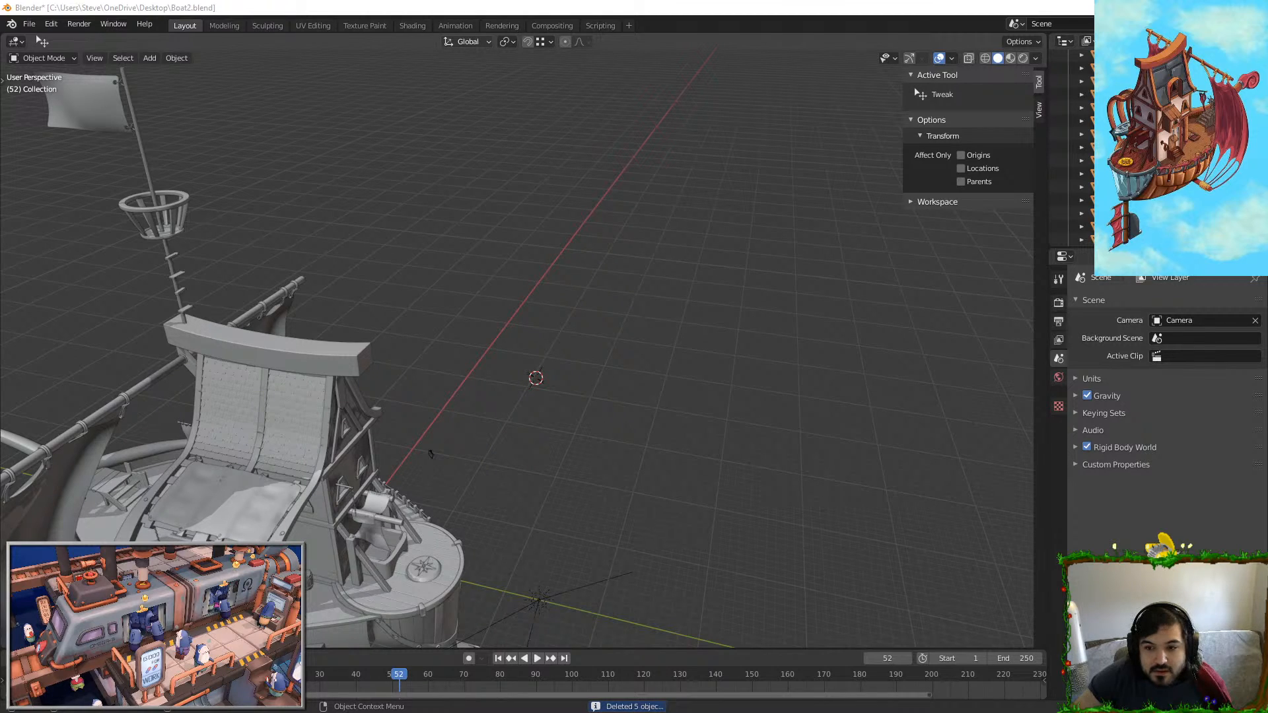
Step: Isolate the long box inside the hull together with the curved brace and the round deck rim, hiding everything else
{"action": "key", "text": "shift+grave"}
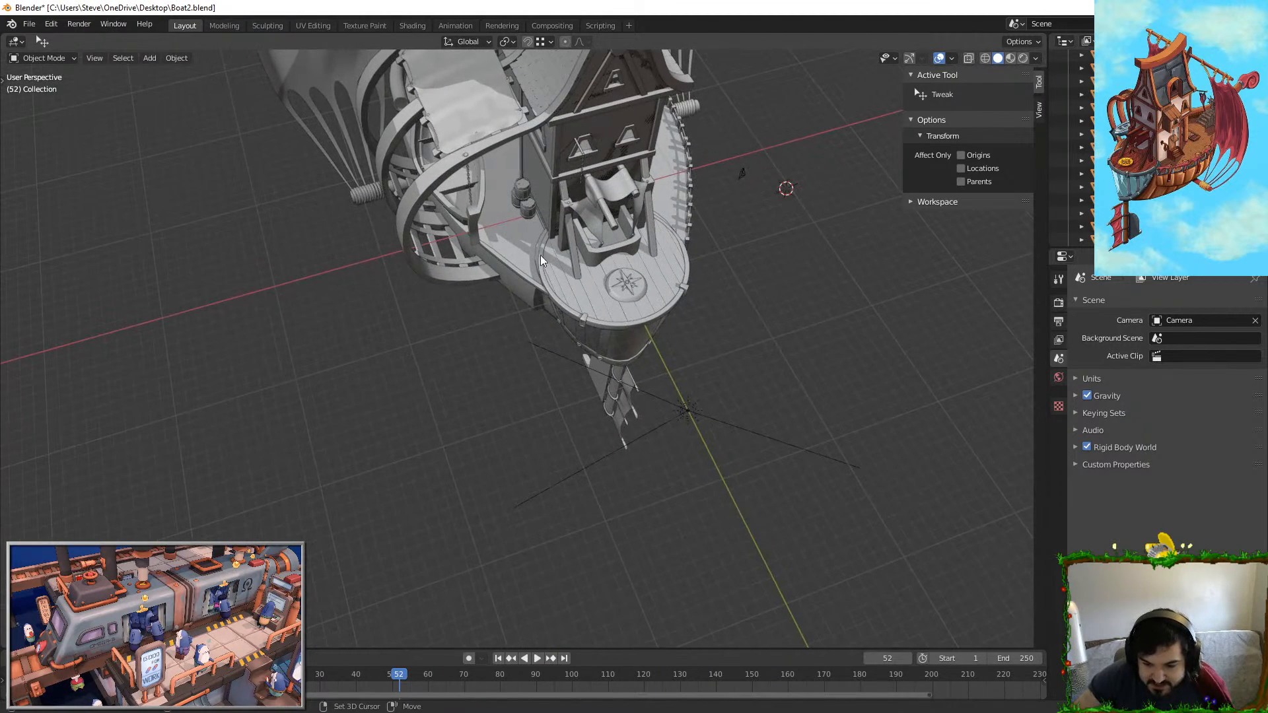
{"action": "key", "text": "w"}
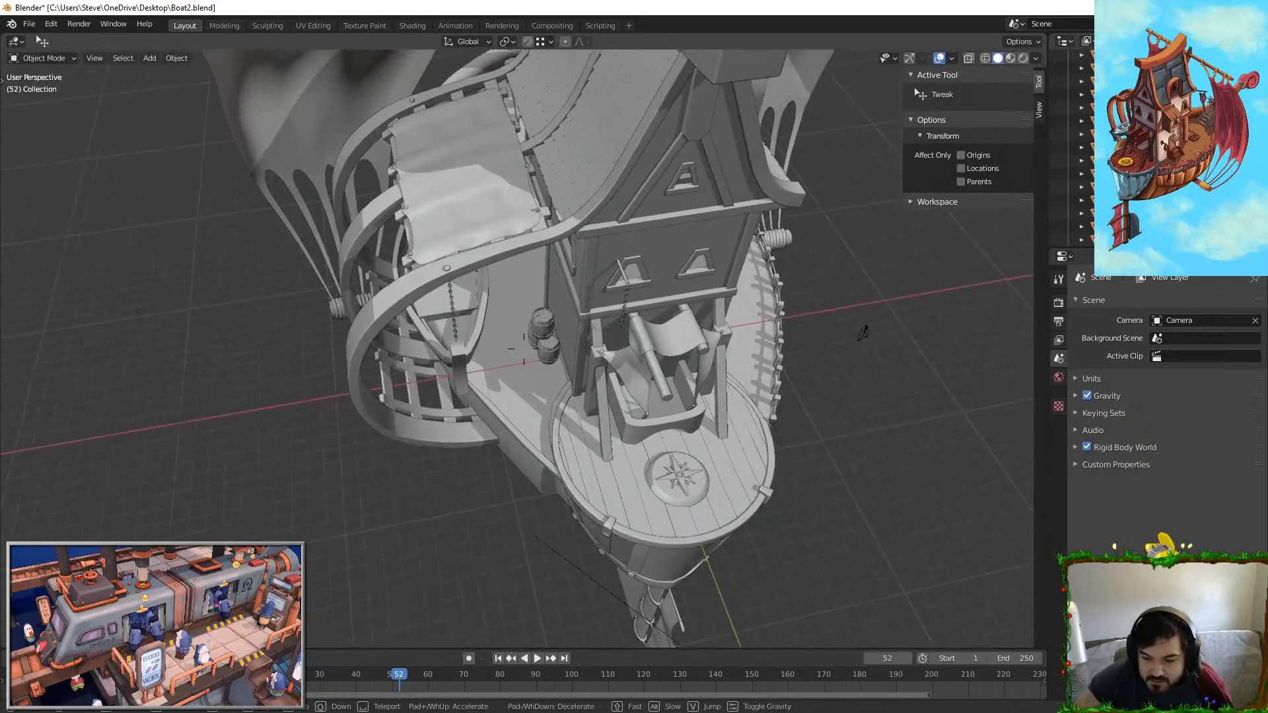
{"action": "key", "text": "w"}
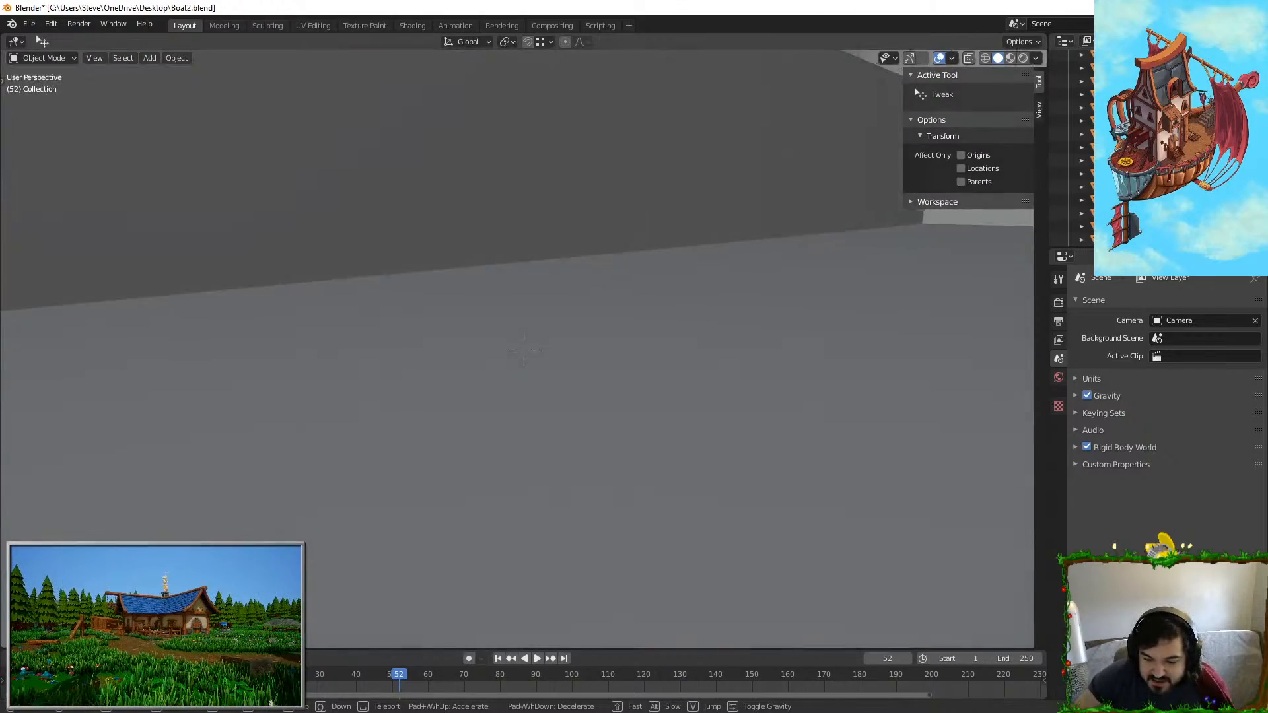
{"action": "key", "text": "w"}
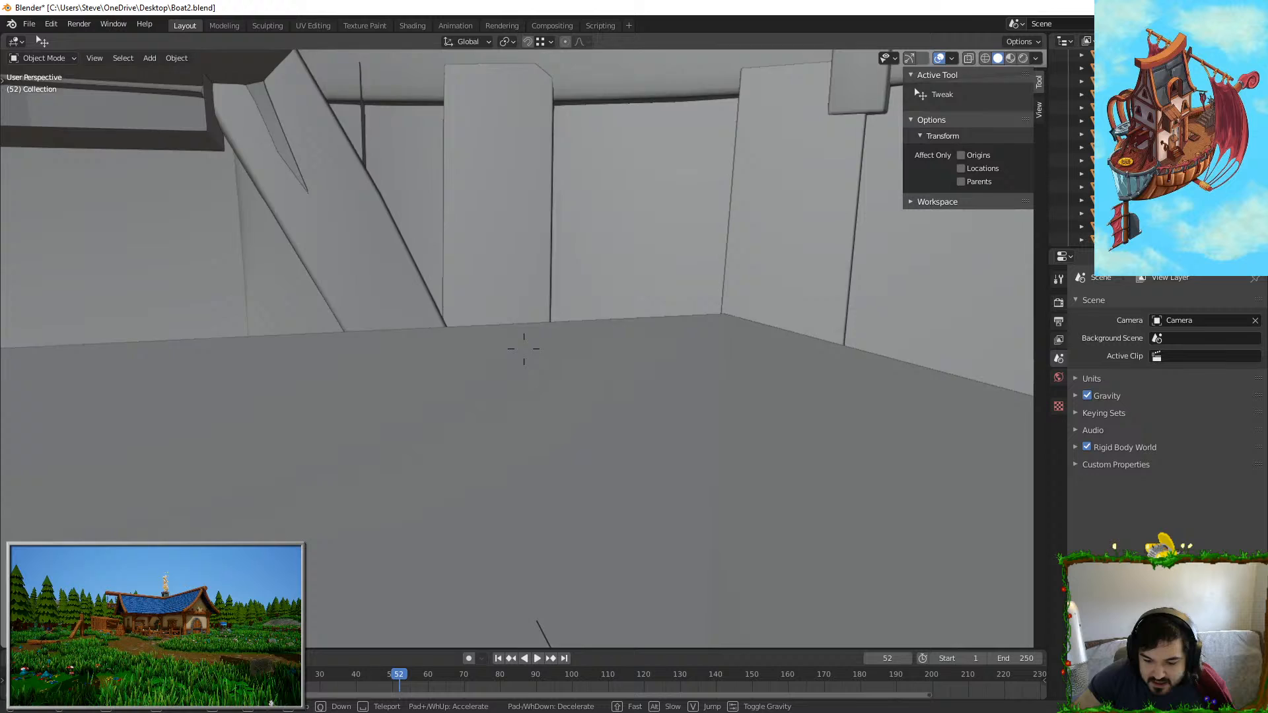
{"action": "left_click", "coordinate": [525, 360]}
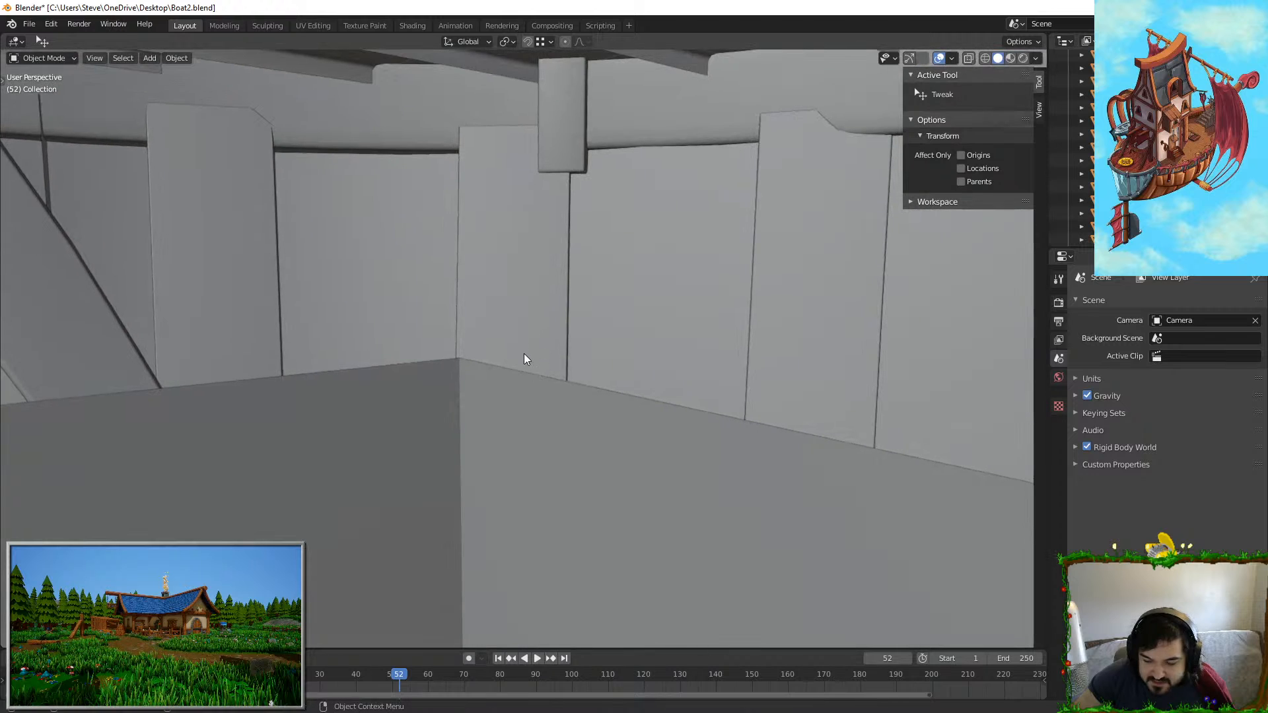
{"action": "left_click", "coordinate": [554, 426]}
{"action": "middle_click_drag", "start_coordinate": [554, 426], "coordinate": [504, 394]}
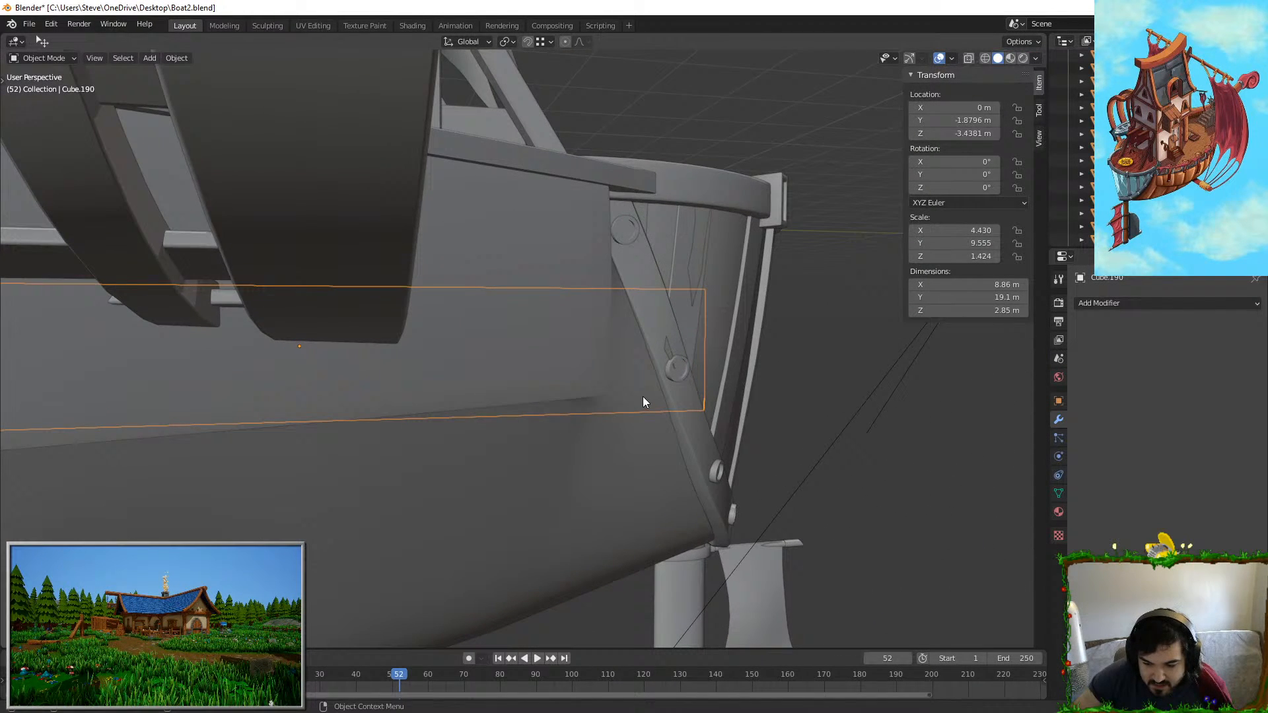
{"action": "left_click", "coordinate": [692, 408], "text": "shift"}
{"action": "left_click", "coordinate": [706, 191], "text": "shift"}
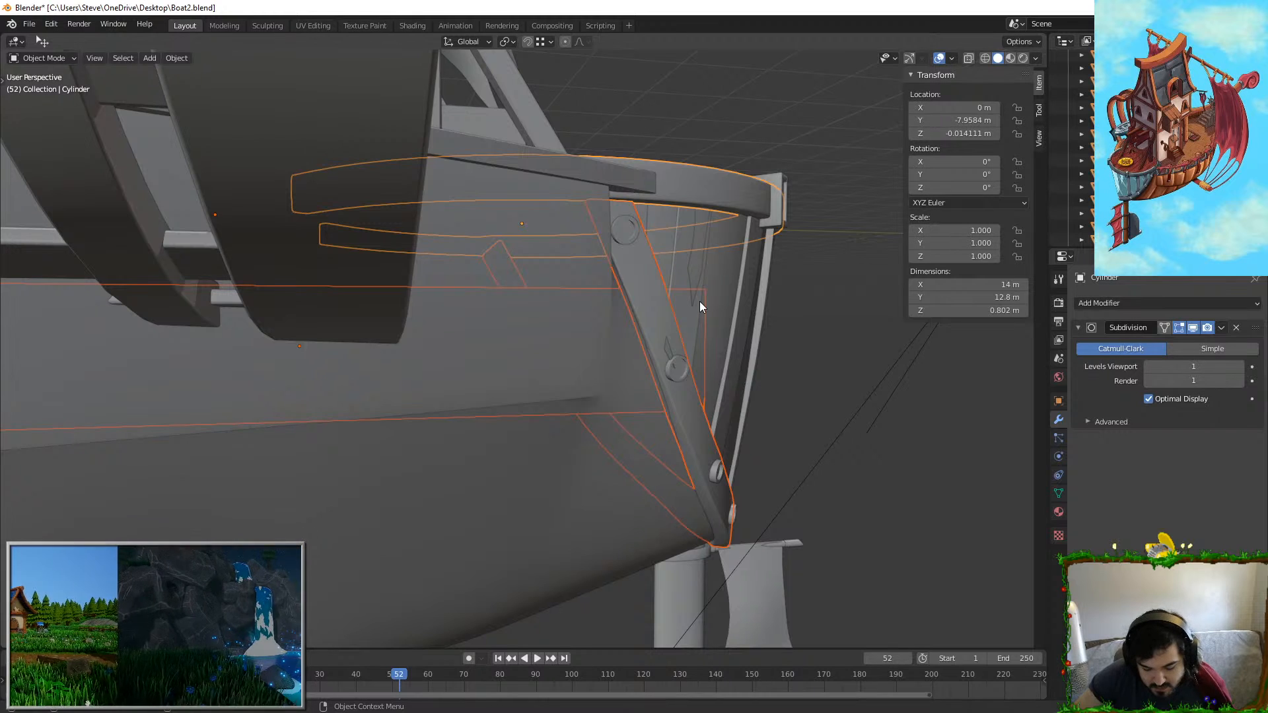
{"action": "key", "text": "shift+h"}
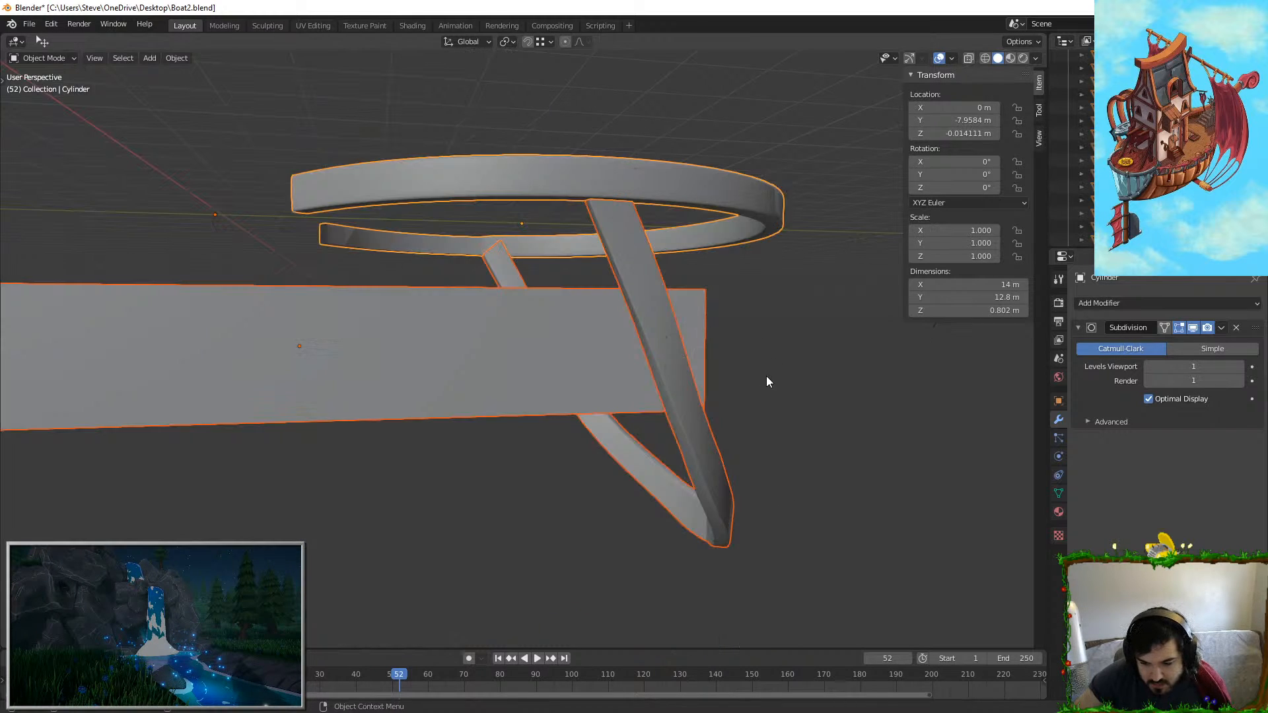
Step: Move the box's end face inward about 1.94 m along Y, away from the curved brace
{"action": "middle_click_drag", "start_coordinate": [764, 376], "coordinate": [659, 418]}
{"action": "left_click", "coordinate": [503, 413]}
{"action": "key", "text": "KP_Decimal"}
{"action": "middle_click_drag", "start_coordinate": [504, 409], "coordinate": [416, 465]}
{"action": "key", "text": "Tab"}
{"action": "middle_click_drag", "start_coordinate": [752, 451], "coordinate": [581, 321], "text": "shift"}
{"action": "scroll", "coordinate": [581, 321], "scroll_direction": "up", "scroll_amount": 4}
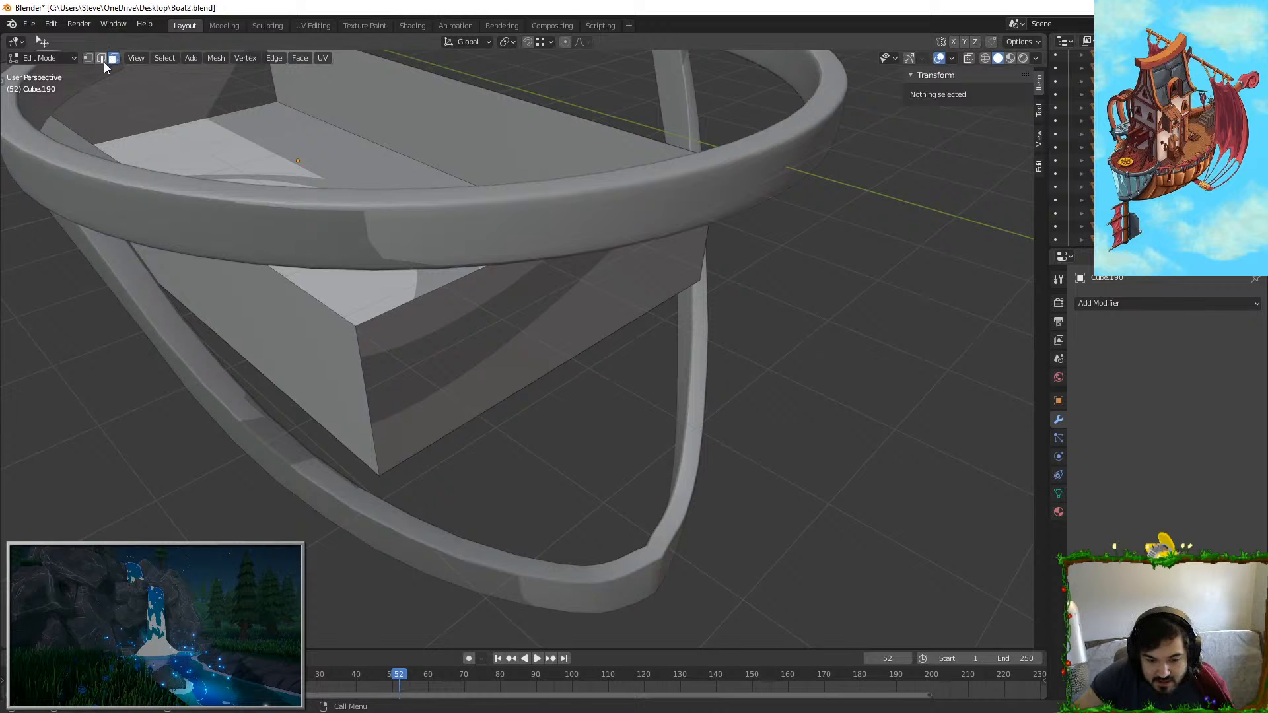
{"action": "middle_click_drag", "start_coordinate": [477, 277], "coordinate": [238, 156]}
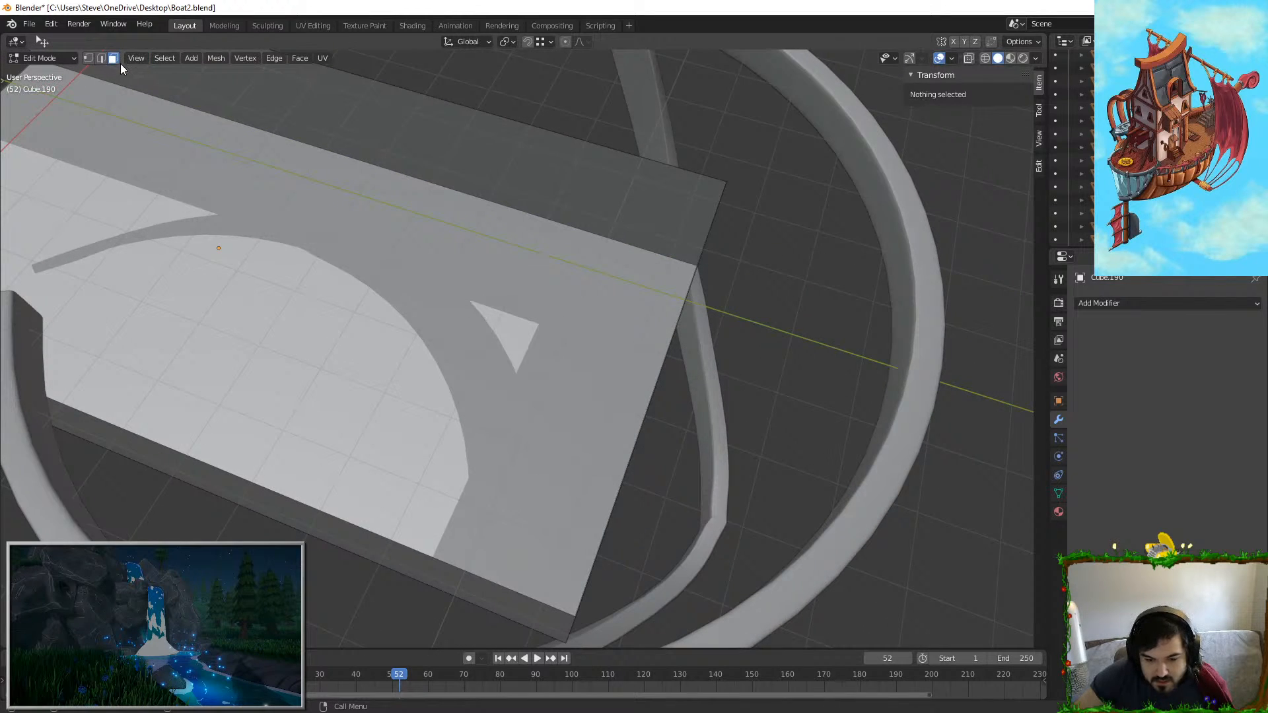
{"action": "middle_click_drag", "start_coordinate": [579, 291], "coordinate": [620, 165]}
{"action": "left_click", "coordinate": [623, 249]}
{"action": "middle_click_drag", "start_coordinate": [623, 249], "coordinate": [687, 300]}
{"action": "key", "text": "g"}
{"action": "key", "text": "y"}
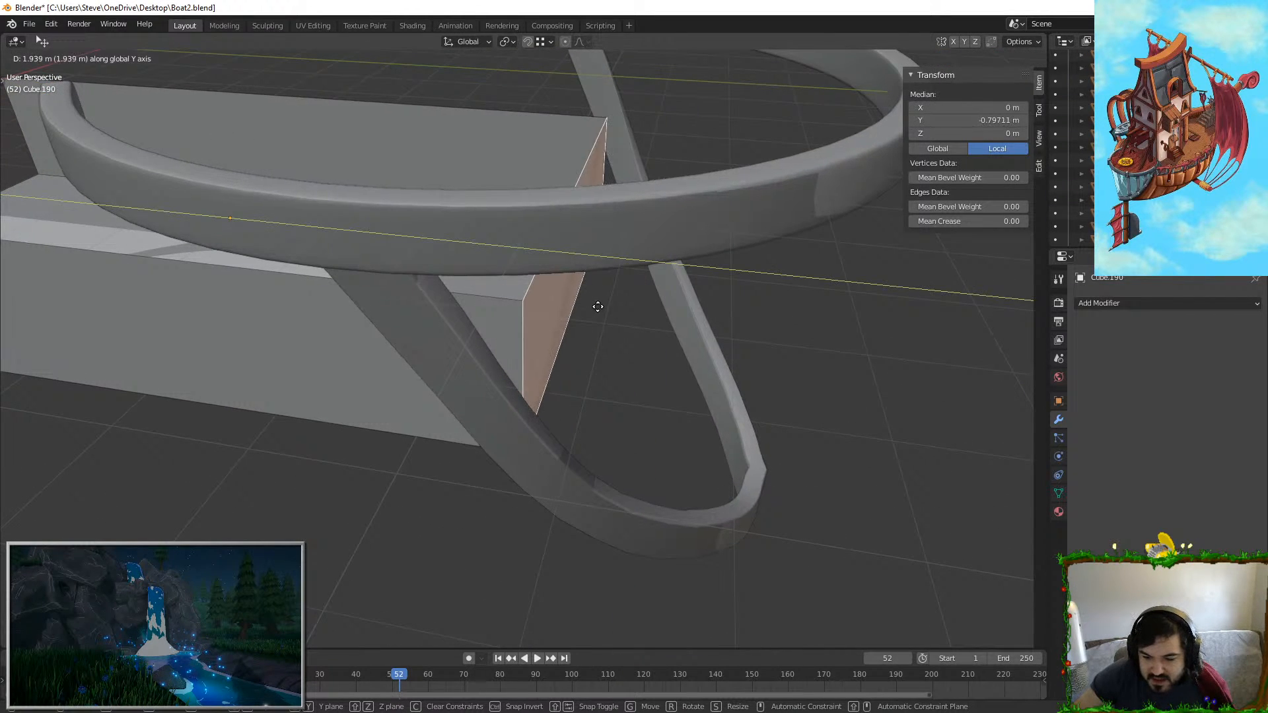
{"action": "left_click", "coordinate": [597, 306]}
Step: Raise the box's upper edge loop along Z toward the round deck rim
{"action": "middle_click_drag", "start_coordinate": [597, 307], "coordinate": [634, 342]}
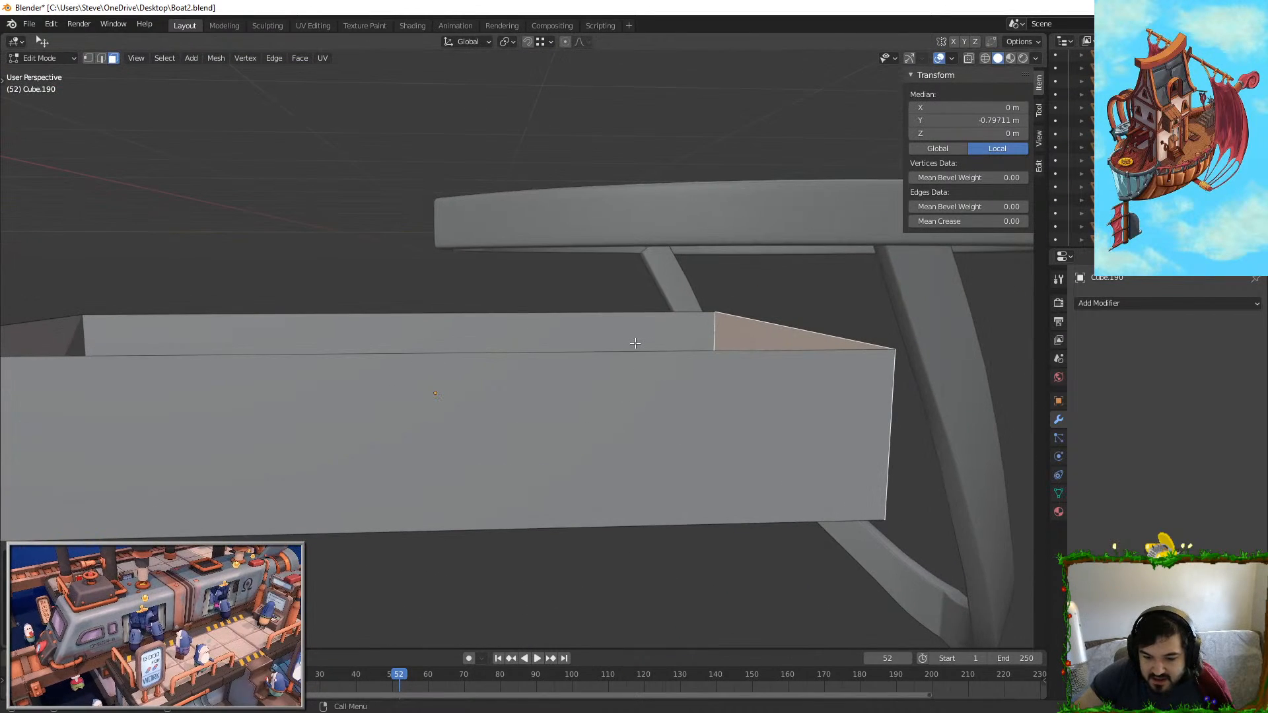
{"action": "left_click", "coordinate": [101, 58]}
{"action": "left_click", "coordinate": [356, 382], "text": "alt"}
{"action": "key", "text": "g"}
{"action": "key", "text": "z"}
{"action": "left_click", "coordinate": [583, 357]}
{"action": "middle_click_drag", "start_coordinate": [697, 377], "coordinate": [719, 391]}
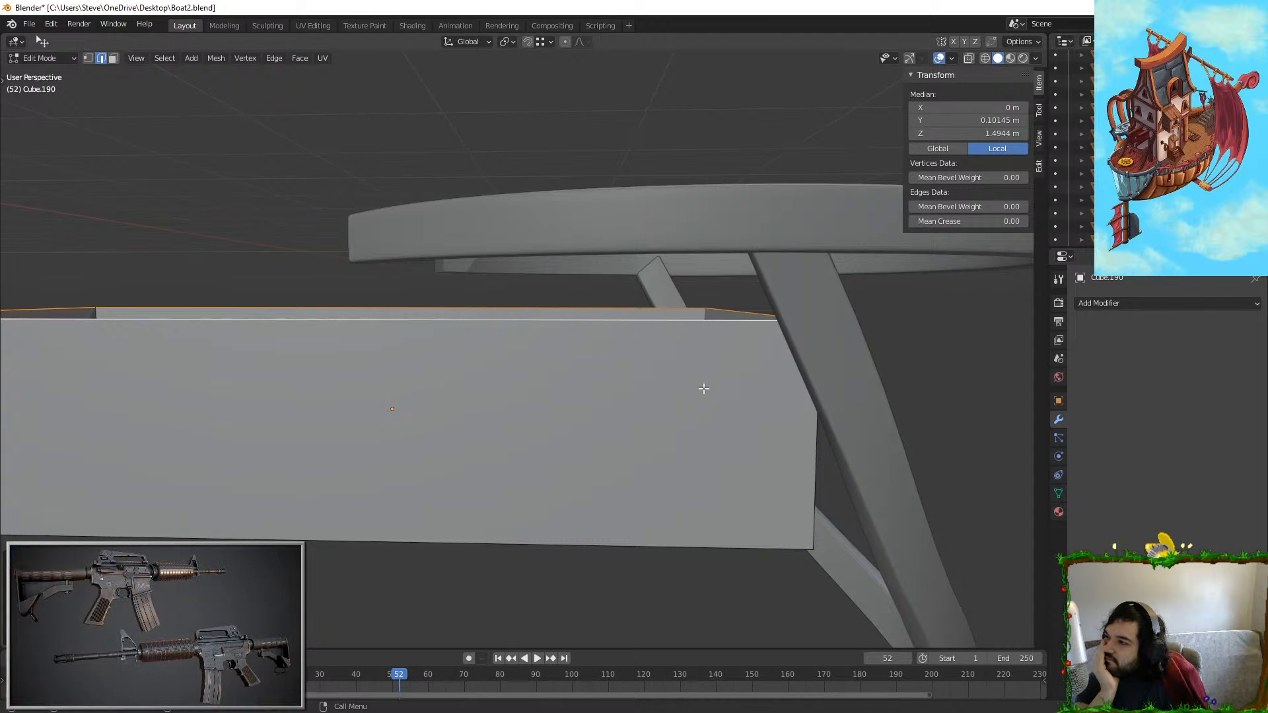
Step: Try to extrude the box's end face outward and narrow it along X
{"action": "middle_click_drag", "start_coordinate": [700, 449], "coordinate": [216, 205]}
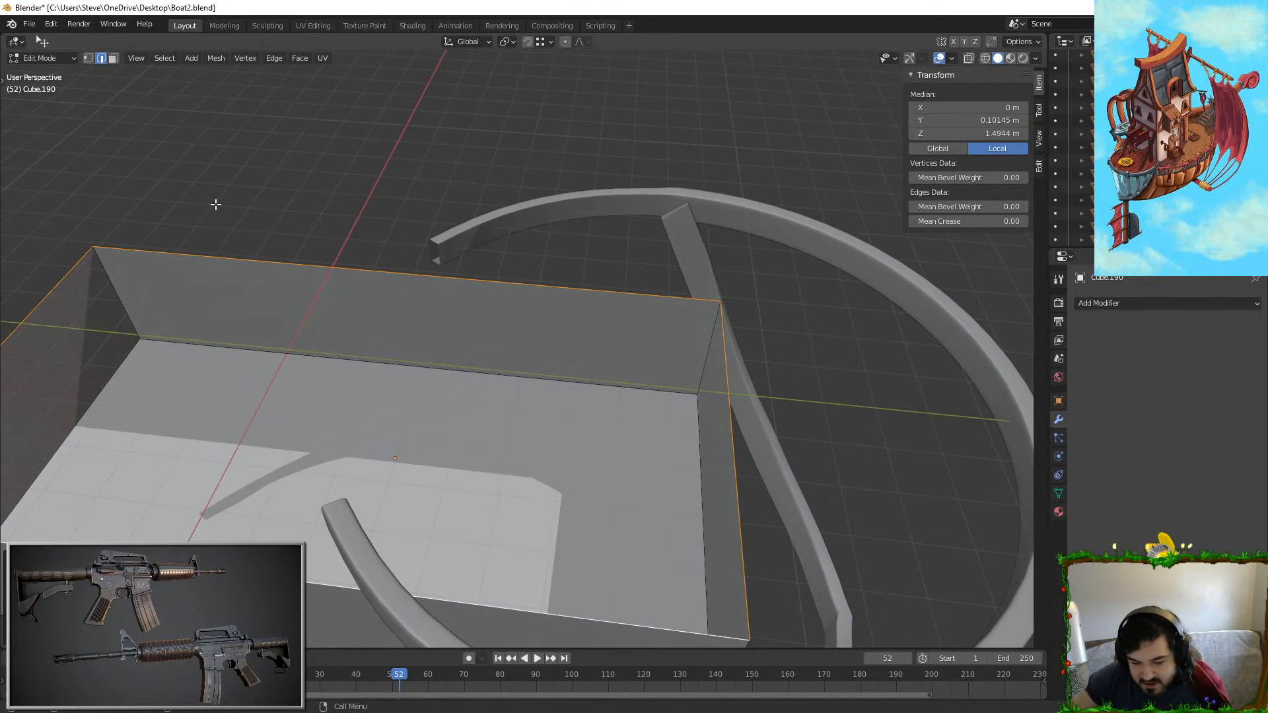
{"action": "left_click", "coordinate": [113, 58]}
{"action": "middle_click_drag", "start_coordinate": [502, 218], "coordinate": [522, 373]}
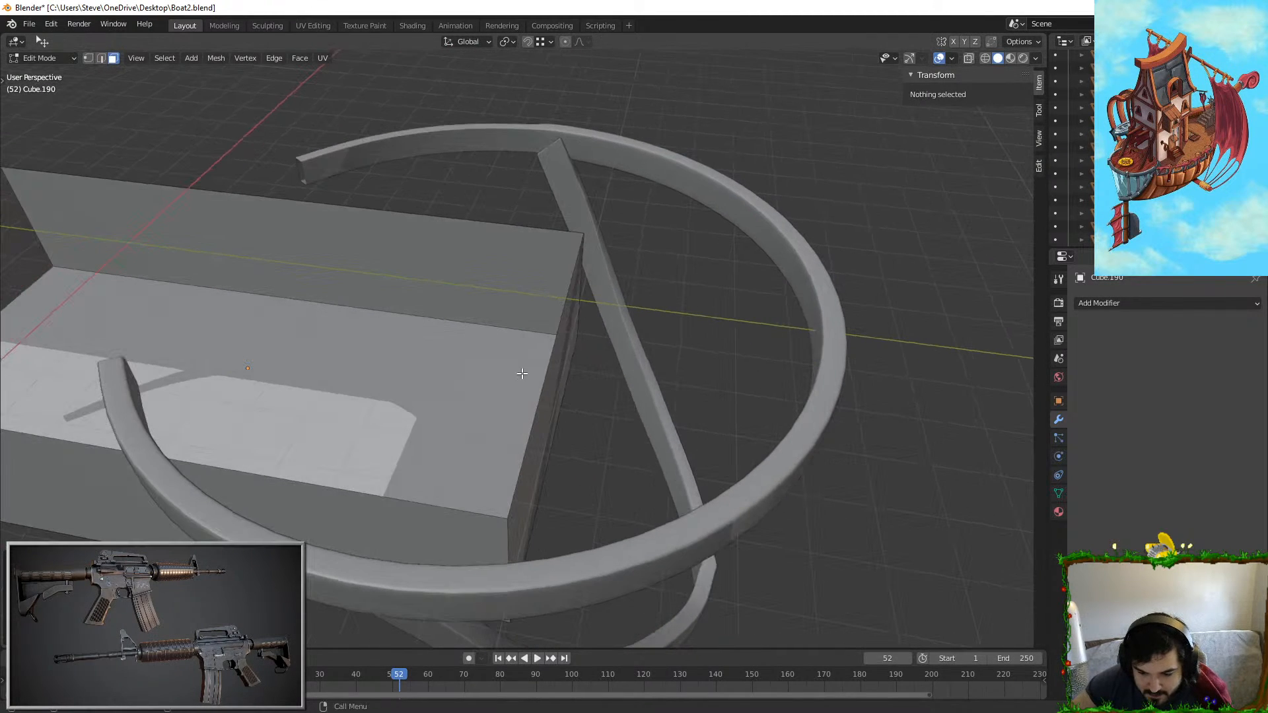
{"action": "left_click", "coordinate": [574, 365]}
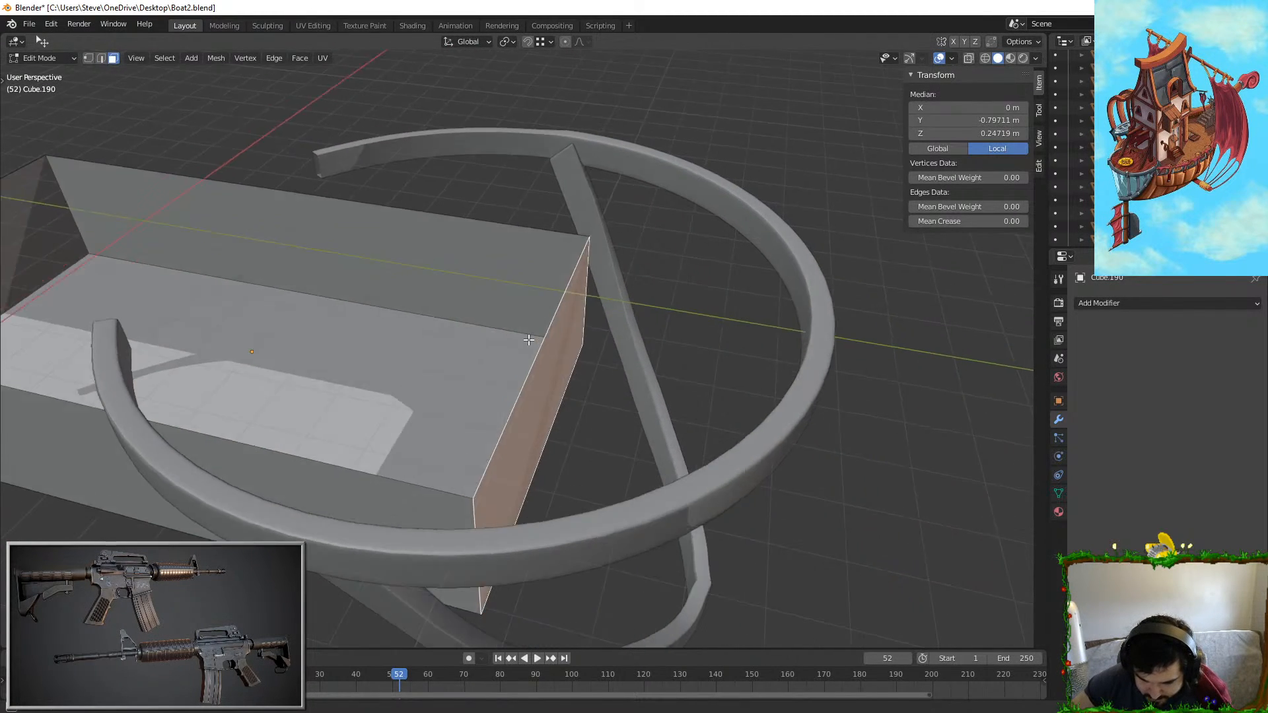
{"action": "middle_click_drag", "start_coordinate": [636, 384], "coordinate": [638, 388]}
{"action": "left_click", "coordinate": [702, 405]}
{"action": "key", "text": "s"}
{"action": "key", "text": "x"}
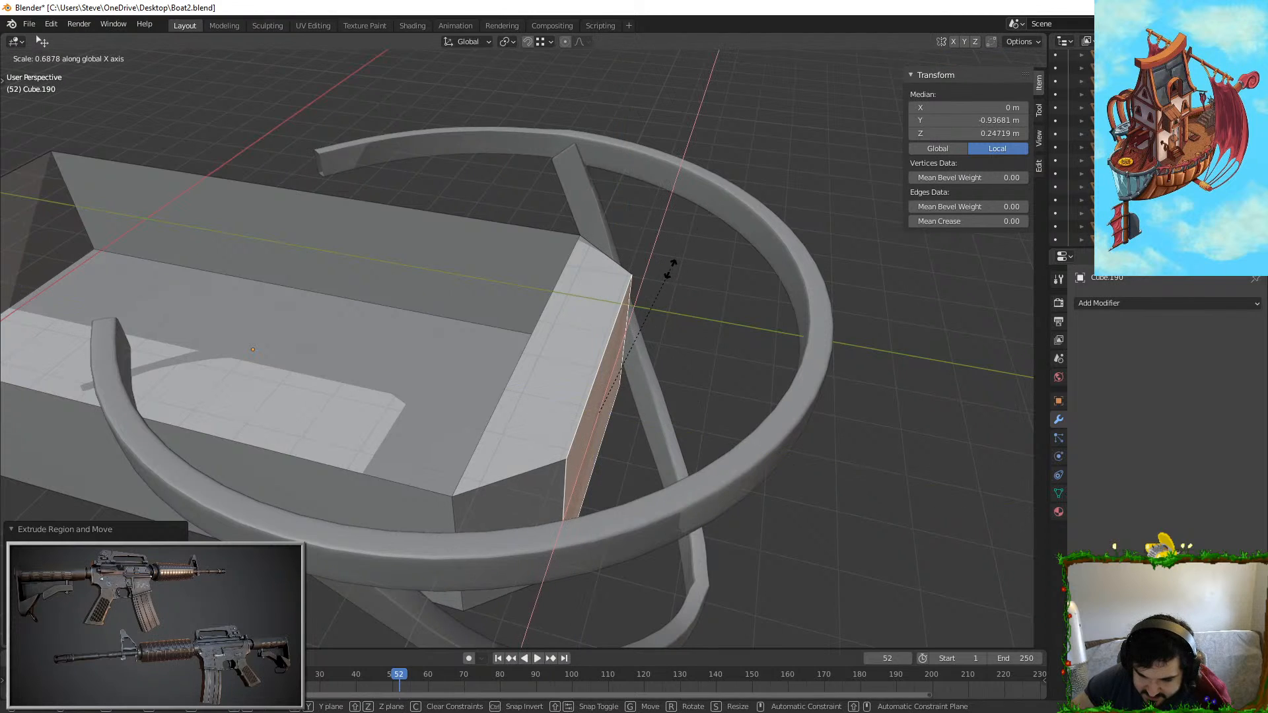
{"action": "left_click", "coordinate": [673, 270]}
{"action": "middle_click_drag", "start_coordinate": [673, 269], "coordinate": [618, 330]}
{"action": "middle_click_drag", "start_coordinate": [708, 530], "coordinate": [659, 308]}
Step: Widen the whole box along X by a factor of about 1.38 to match the curved brace
{"action": "key", "text": "Tab"}
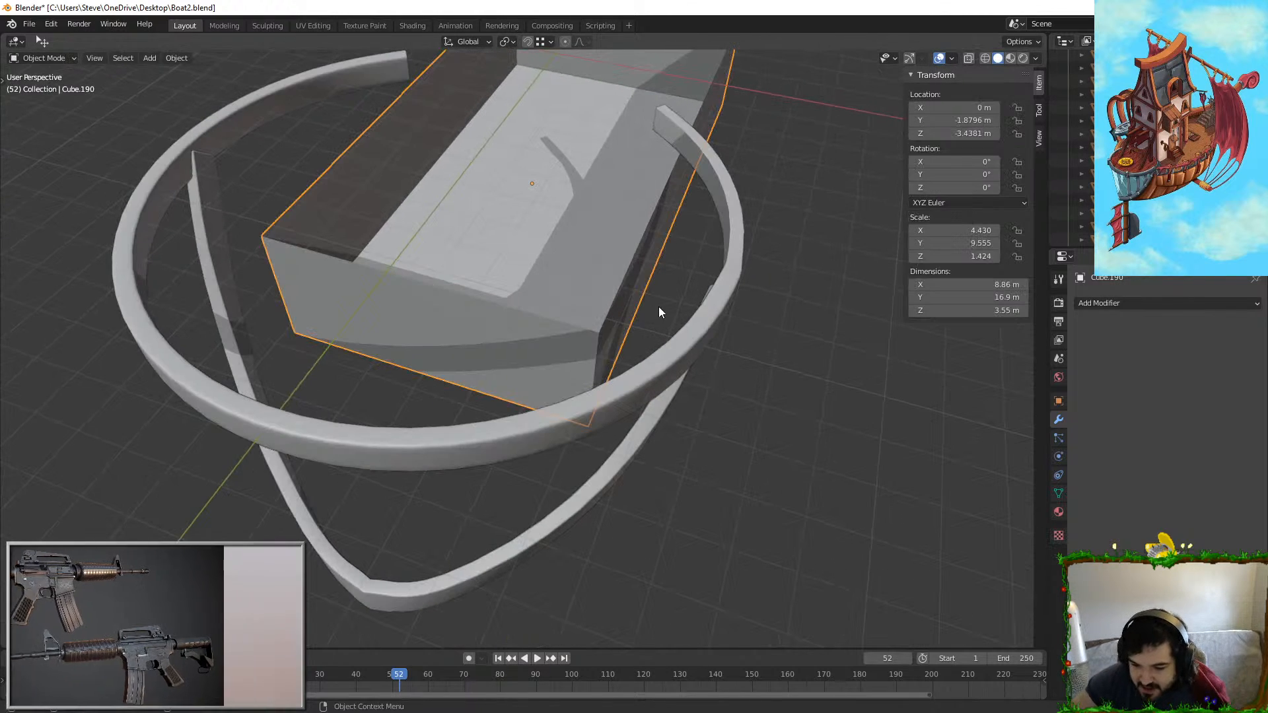
{"action": "key", "text": "s"}
{"action": "key", "text": "x"}
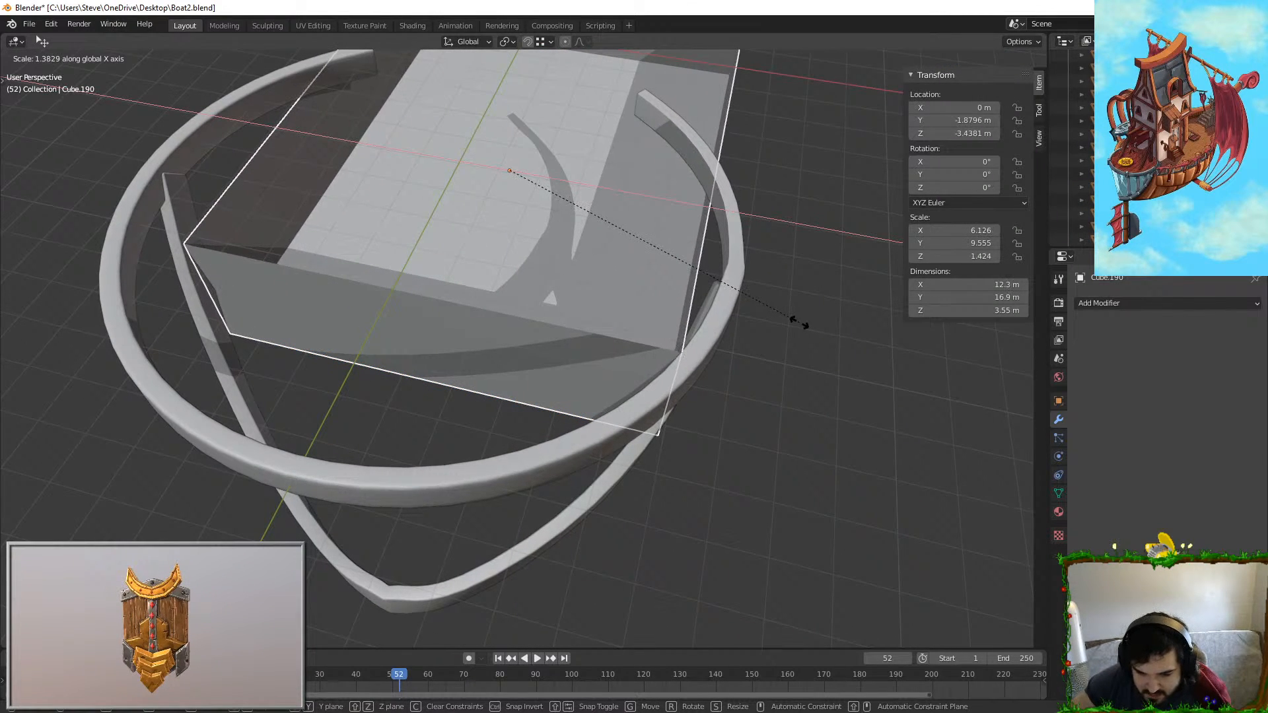
{"action": "left_click", "coordinate": [759, 335]}
Step: Delete the box's floor, both long side walls and far end wall, keeping only the end face beside the brace
{"action": "middle_click_drag", "start_coordinate": [760, 335], "coordinate": [683, 326]}
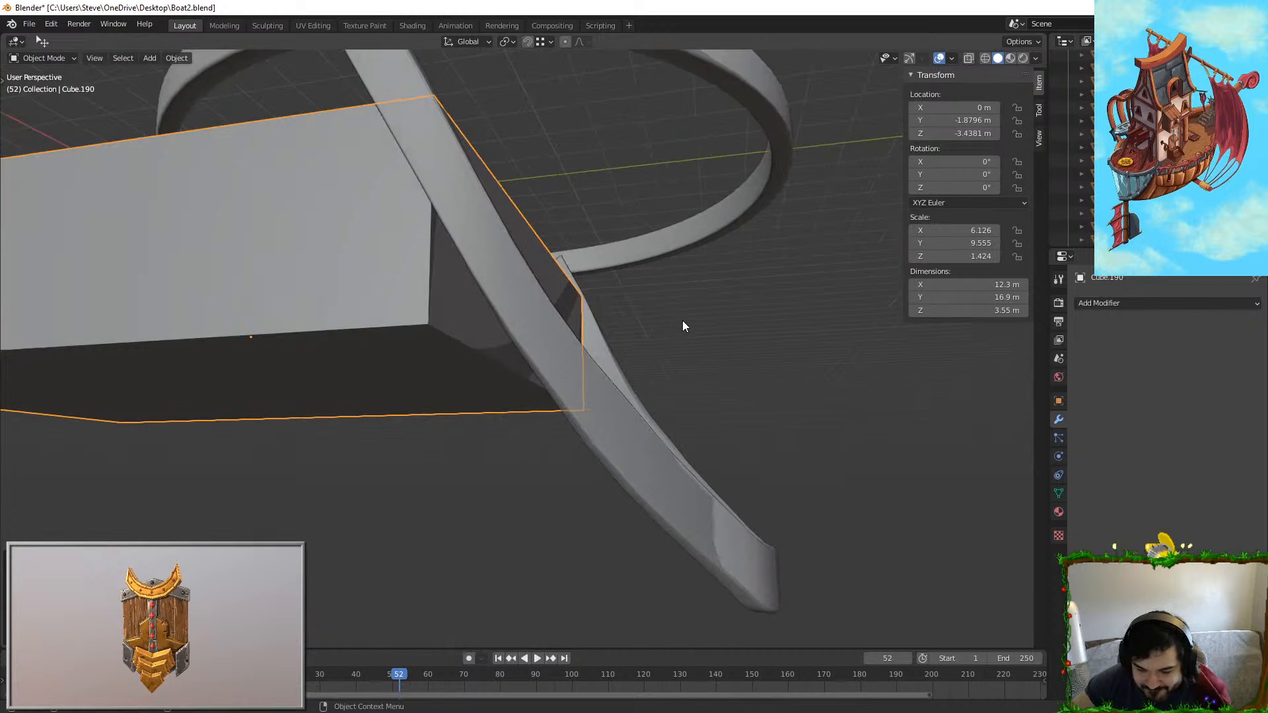
{"action": "scroll", "coordinate": [484, 319], "scroll_direction": "down", "scroll_amount": 5}
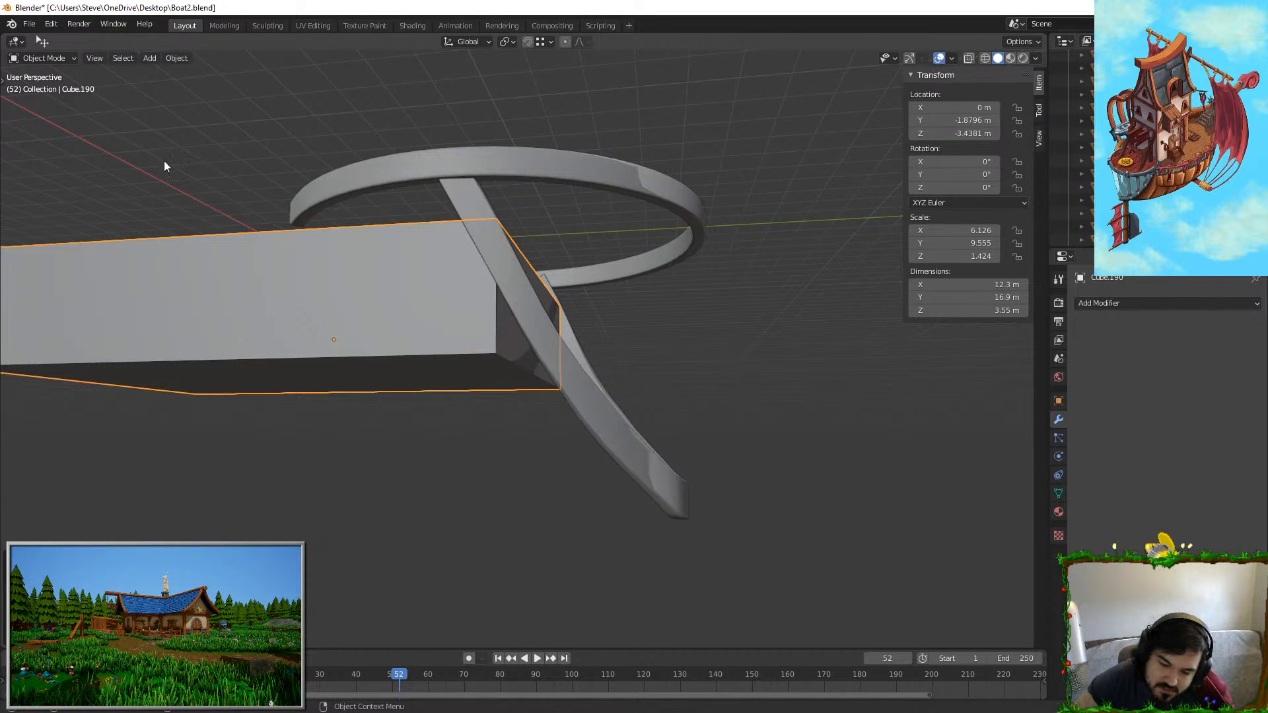
{"action": "middle_click_drag", "start_coordinate": [351, 263], "coordinate": [489, 357]}
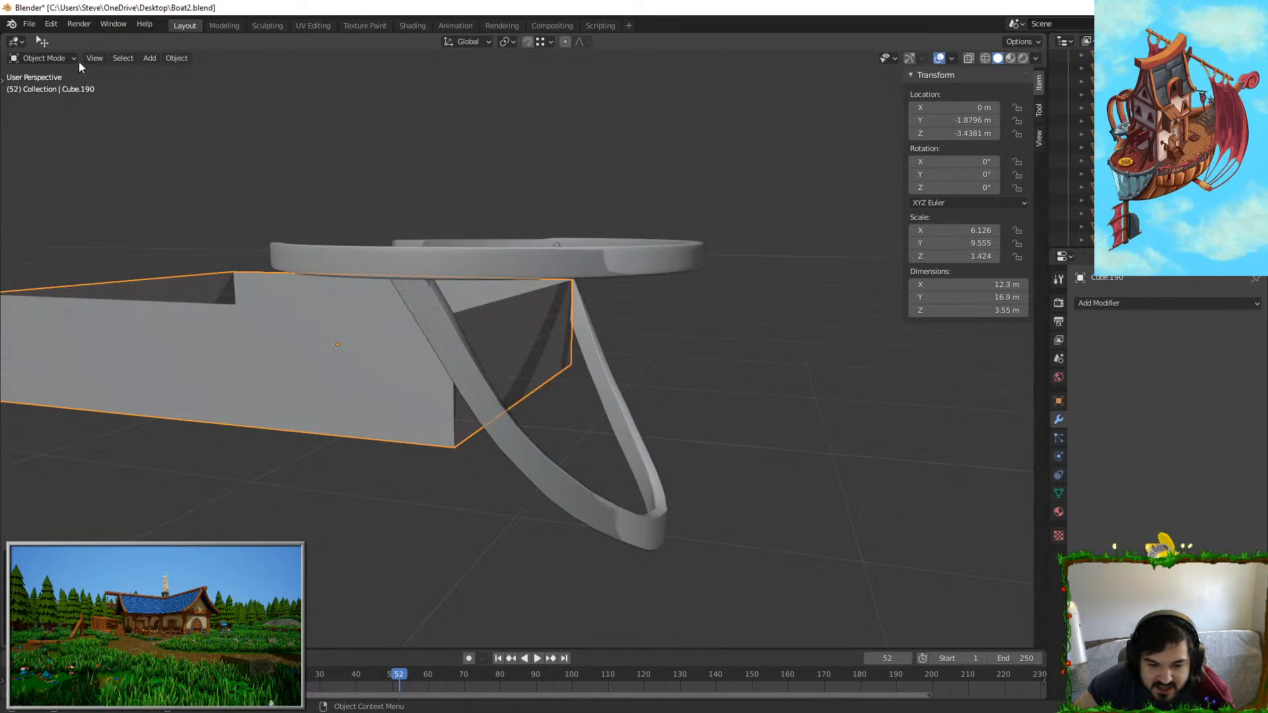
{"action": "middle_click_drag", "start_coordinate": [559, 192], "coordinate": [456, 311]}
{"action": "key", "text": "Tab"}
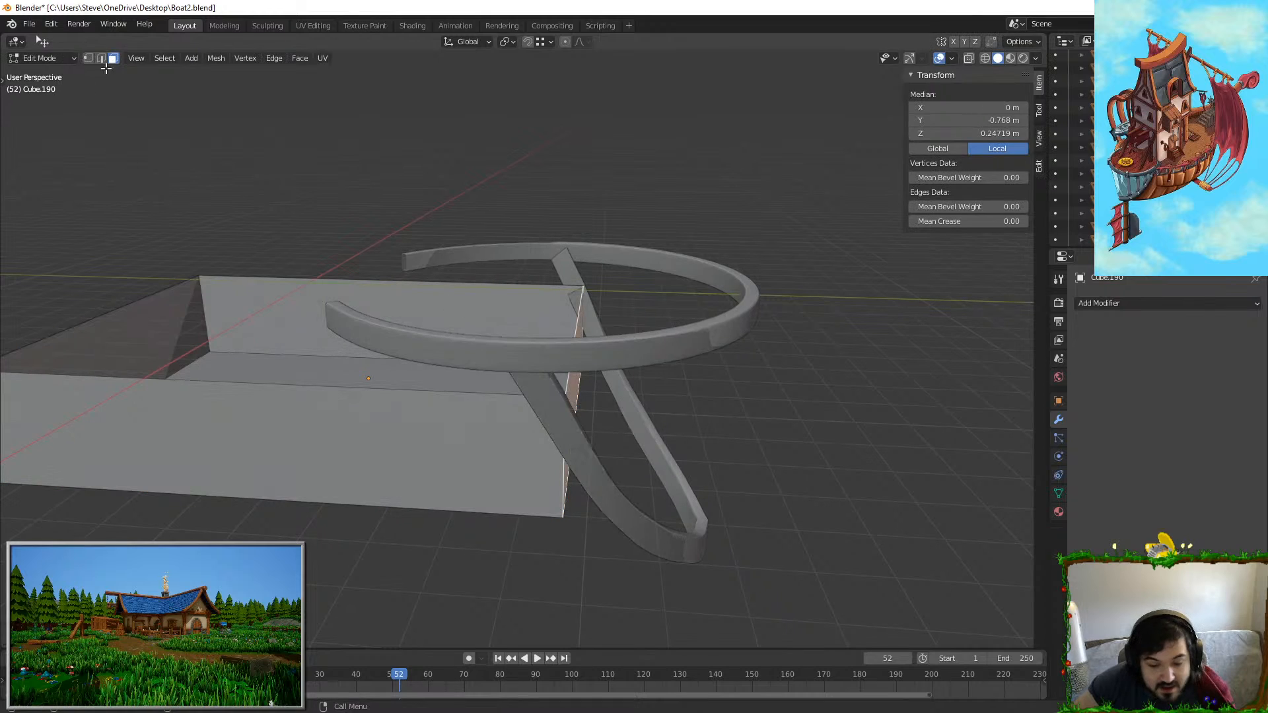
{"action": "left_click", "coordinate": [290, 324]}
{"action": "left_click", "coordinate": [306, 430], "text": "shift"}
{"action": "left_click", "coordinate": [252, 370], "text": "shift"}
{"action": "left_click", "coordinate": [185, 321], "text": "shift"}
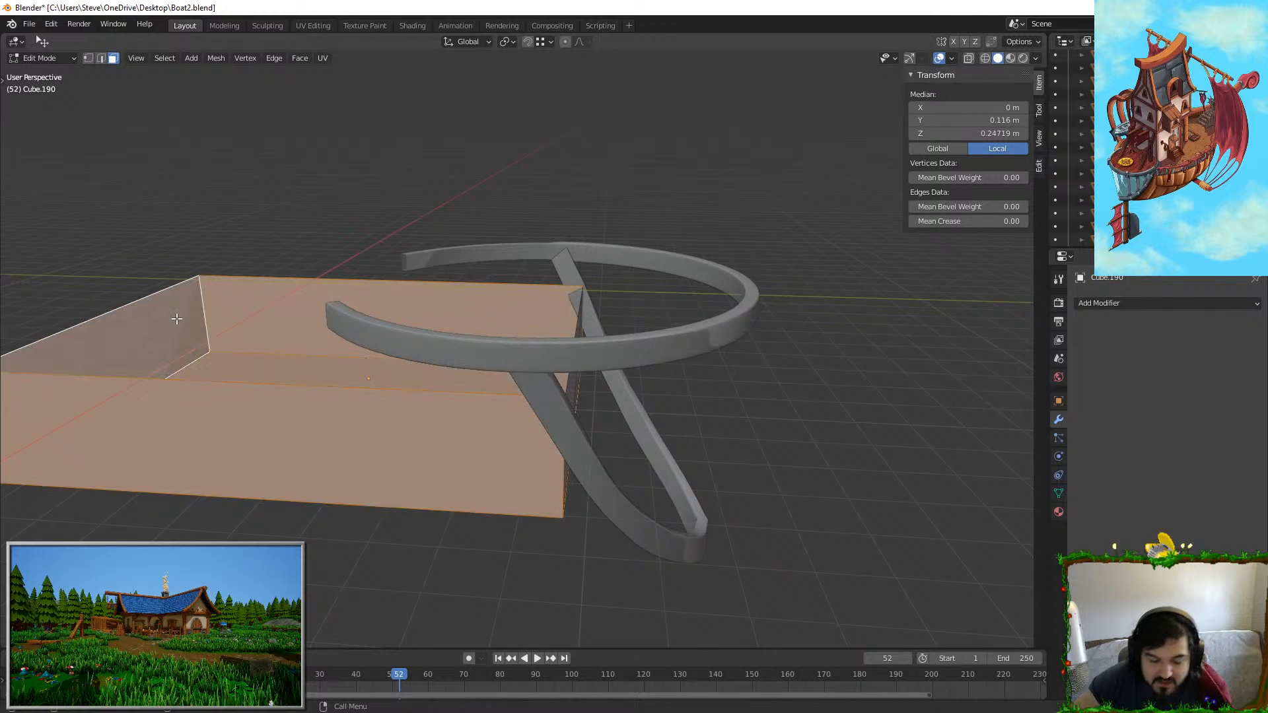
{"action": "key", "text": "x"}
{"action": "left_click", "coordinate": [176, 318]}
Step: Slant the remaining panel by moving its bottom edge outward along Y to follow the curved brace
{"action": "middle_click_drag", "start_coordinate": [177, 318], "coordinate": [494, 368]}
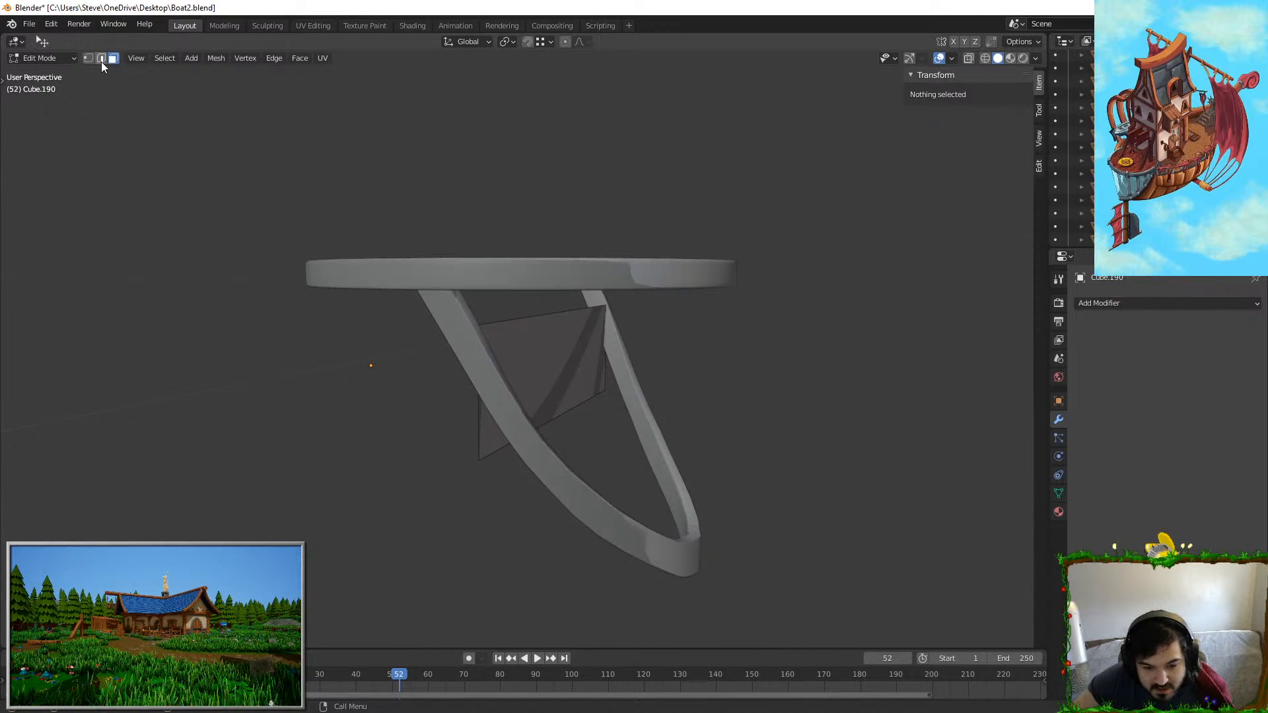
{"action": "left_click", "coordinate": [604, 396]}
{"action": "left_click", "coordinate": [568, 413]}
{"action": "key", "text": "g"}
{"action": "key", "text": "y"}
{"action": "middle_click_drag", "start_coordinate": [687, 456], "coordinate": [720, 434]}
{"action": "left_click", "coordinate": [722, 420]}
Step: Extrude the panel's bottom edge about 2.4 m outward along Y and scale the new edge along X
{"action": "key", "text": "KP_7"}
{"action": "key", "text": "e"}
{"action": "key", "text": "y"}
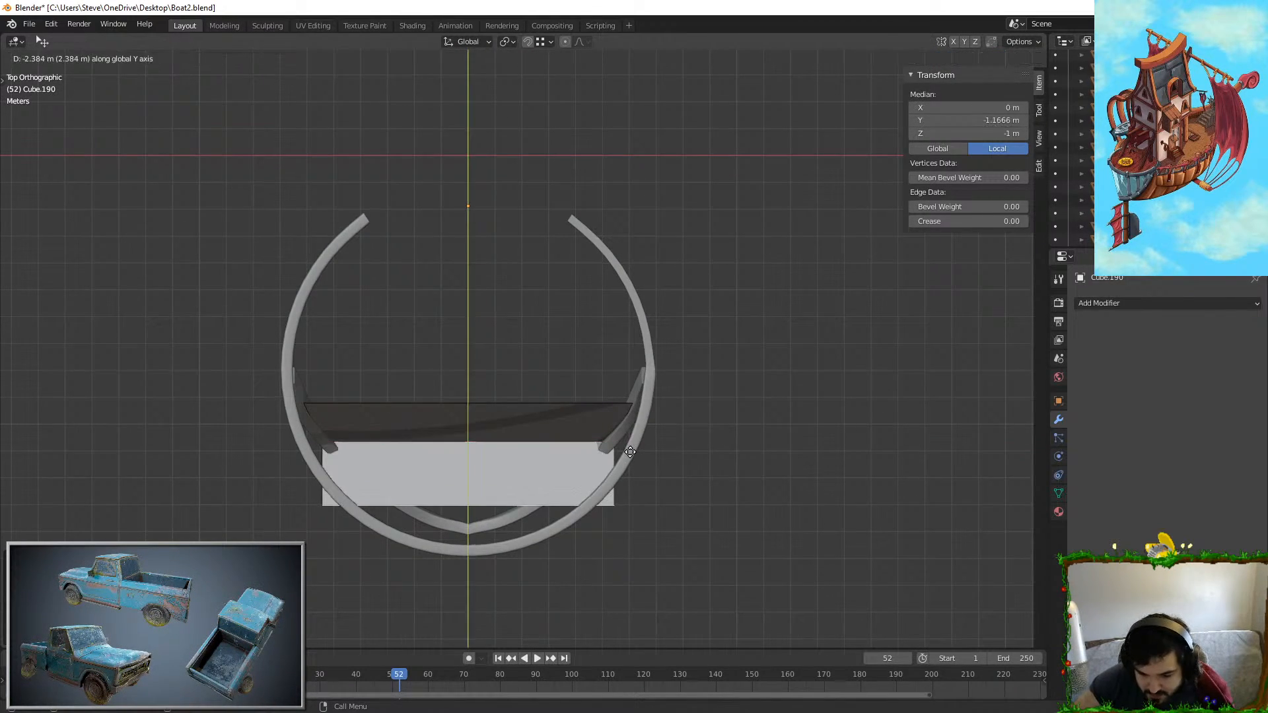
{"action": "left_click", "coordinate": [630, 457]}
{"action": "key", "text": "s"}
{"action": "key", "text": "x"}
{"action": "left_click", "coordinate": [625, 466]}
Step: Lower the extruded edge about 3 m along Z and scale it along X to fit between the brace's sides
{"action": "middle_click_drag", "start_coordinate": [625, 466], "coordinate": [495, 303]}
{"action": "key", "text": "g"}
{"action": "key", "text": "z"}
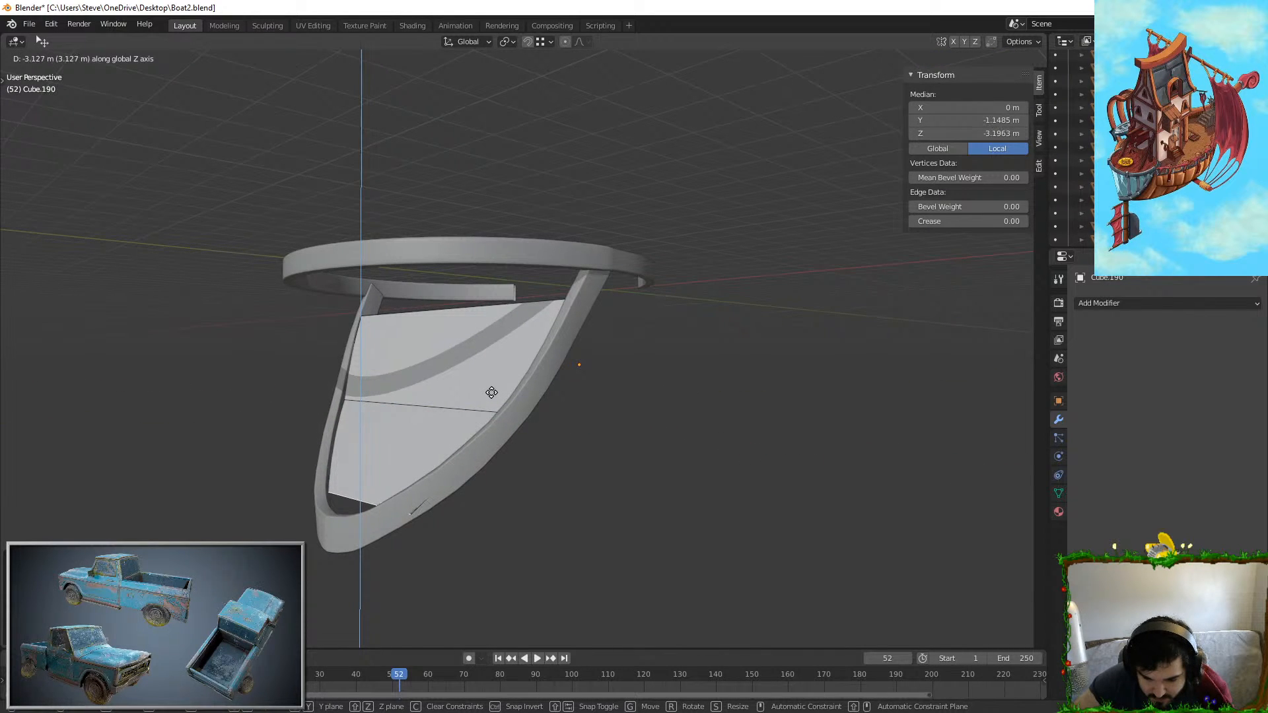
{"action": "left_click", "coordinate": [491, 379]}
{"action": "middle_click_drag", "start_coordinate": [612, 490], "coordinate": [623, 588]}
{"action": "key", "text": "s"}
{"action": "key", "text": "x"}
{"action": "left_click", "coordinate": [603, 474]}
Step: Extrude the panel's lower edge down along Z and shift it along Y toward the tip of the curved brace
{"action": "key", "text": "e"}
{"action": "key", "text": "z"}
{"action": "left_click", "coordinate": [600, 508]}
{"action": "key", "text": "e"}
{"action": "key", "text": "y"}
{"action": "left_click", "coordinate": [530, 507]}
Step: Adjust the panel's lowest edge along Y and Z so it sits at the tip of the curved brace
{"action": "middle_click_drag", "start_coordinate": [524, 566], "coordinate": [425, 425]}
{"action": "key", "text": "y"}
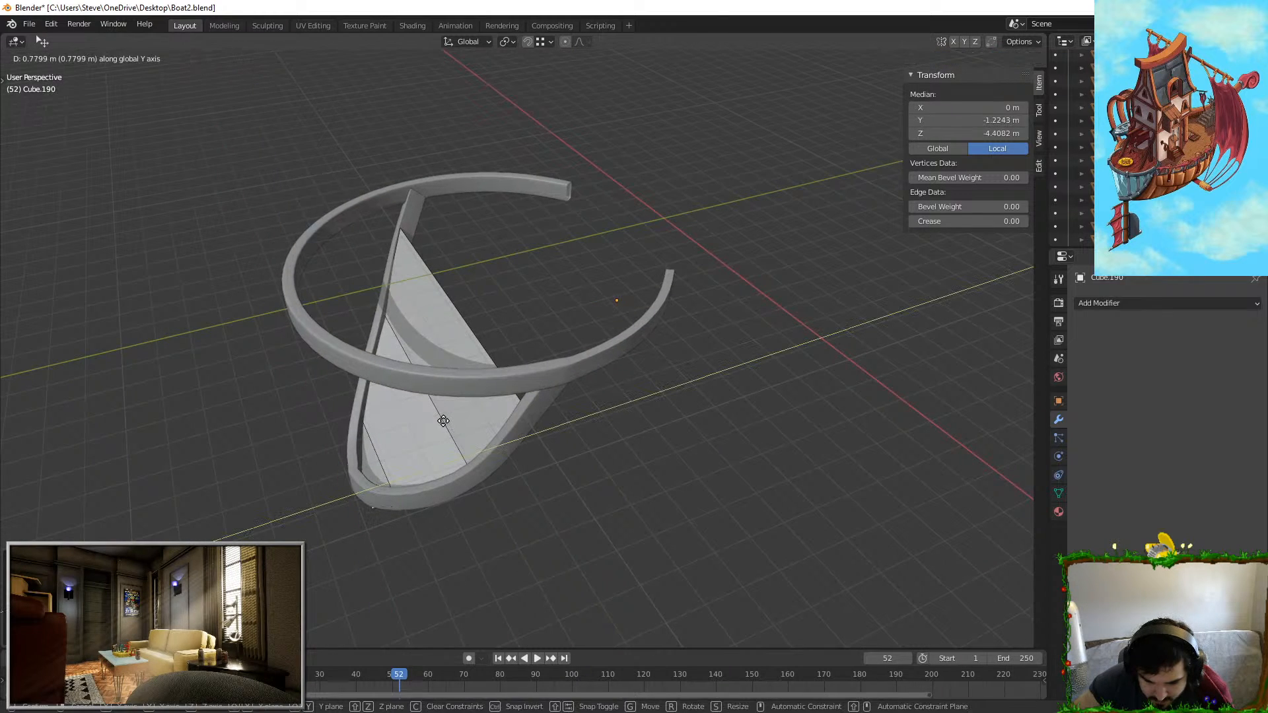
{"action": "left_click", "coordinate": [445, 419]}
{"action": "middle_click_drag", "start_coordinate": [445, 522], "coordinate": [366, 426]}
{"action": "key", "text": "g"}
{"action": "key", "text": "z"}
{"action": "left_click", "coordinate": [436, 407]}
Step: Try to shift the panel's top edge along X and extrude it up along Z
{"action": "left_click", "coordinate": [436, 236]}
{"action": "middle_click_drag", "start_coordinate": [436, 236], "coordinate": [482, 351]}
{"action": "key", "text": "g"}
{"action": "key", "text": "x"}
{"action": "left_click", "coordinate": [509, 274]}
{"action": "key", "text": "e"}
{"action": "key", "text": "z"}
{"action": "left_click", "coordinate": [482, 299]}
Step: Try to align the extruded top edge with the round deck rim along Y and Z
{"action": "key", "text": "g"}
{"action": "key", "text": "y"}
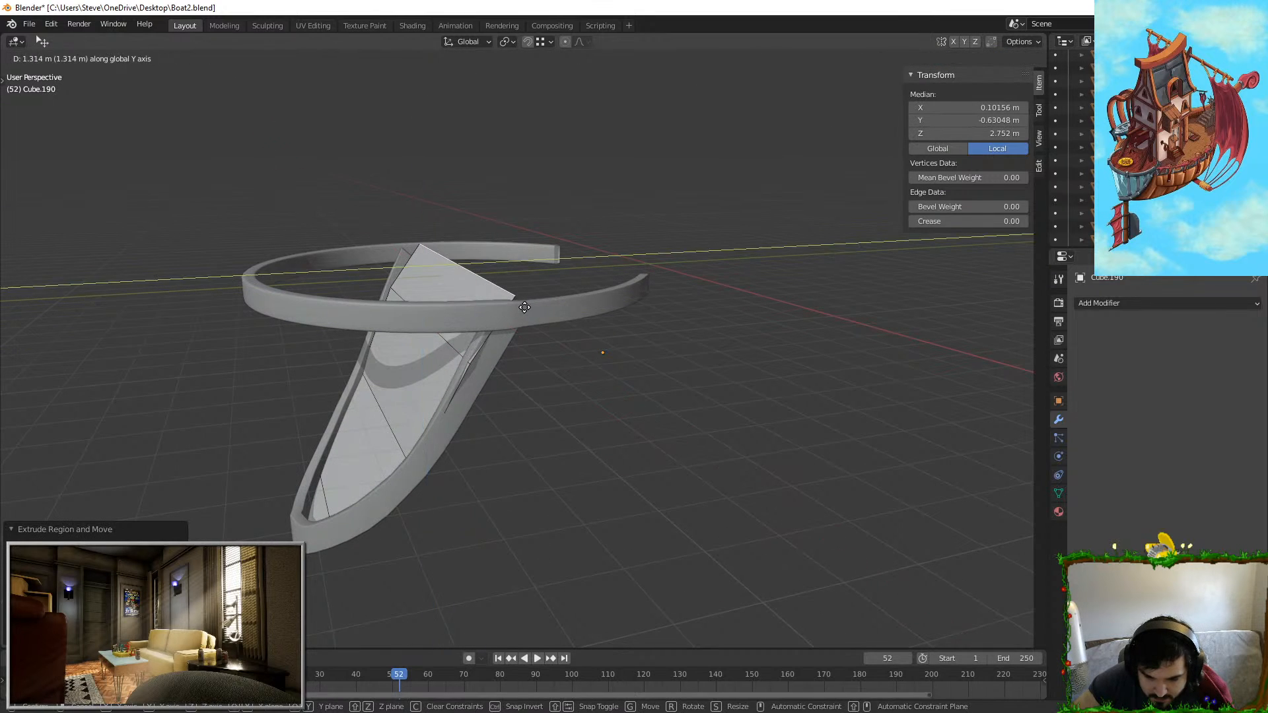
{"action": "left_click", "coordinate": [523, 307]}
{"action": "key", "text": "g"}
{"action": "key", "text": "z"}
{"action": "middle_click_drag", "start_coordinate": [523, 307], "coordinate": [740, 416]}
{"action": "left_click", "coordinate": [498, 267]}
{"action": "key", "text": "g"}
{"action": "key", "text": "y"}
{"action": "left_click", "coordinate": [484, 306]}
Step: Try to move the whole panel along X, and undo the last extension of its top edge
{"action": "key", "text": "Tab"}
{"action": "key", "text": "g"}
{"action": "key", "text": "x"}
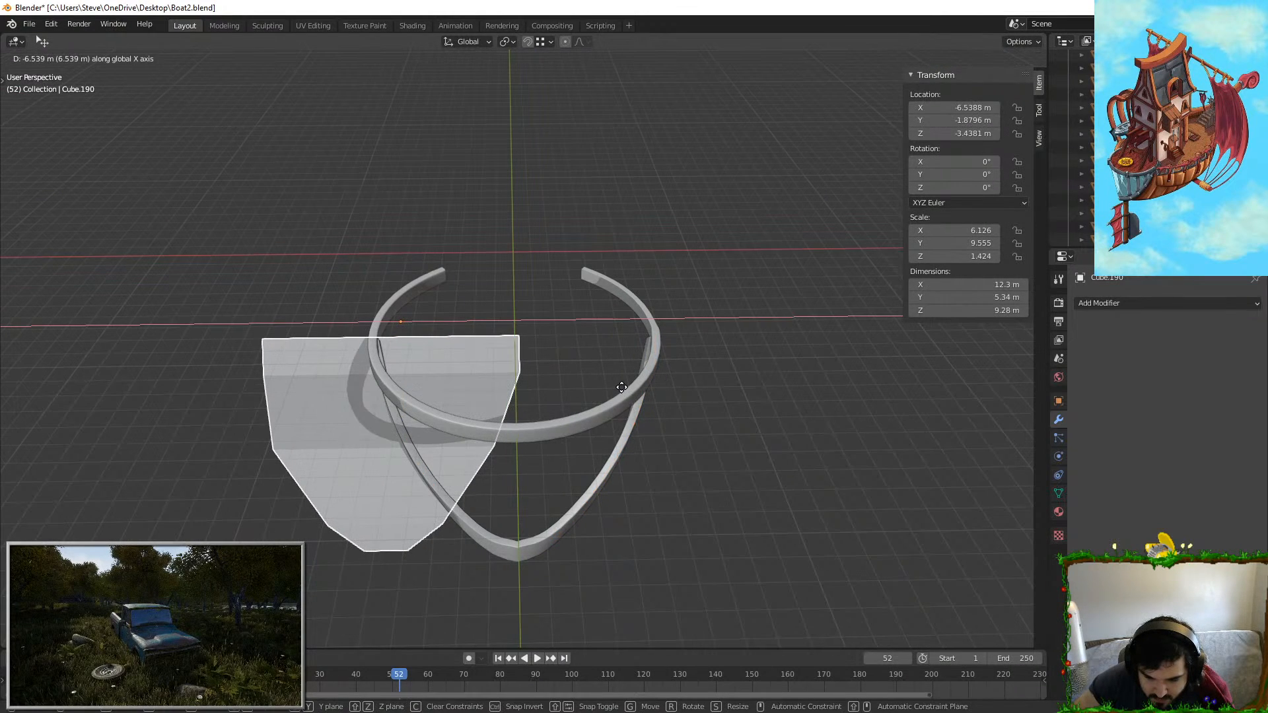
{"action": "key", "text": "Escape"}
{"action": "key", "text": "Tab"}
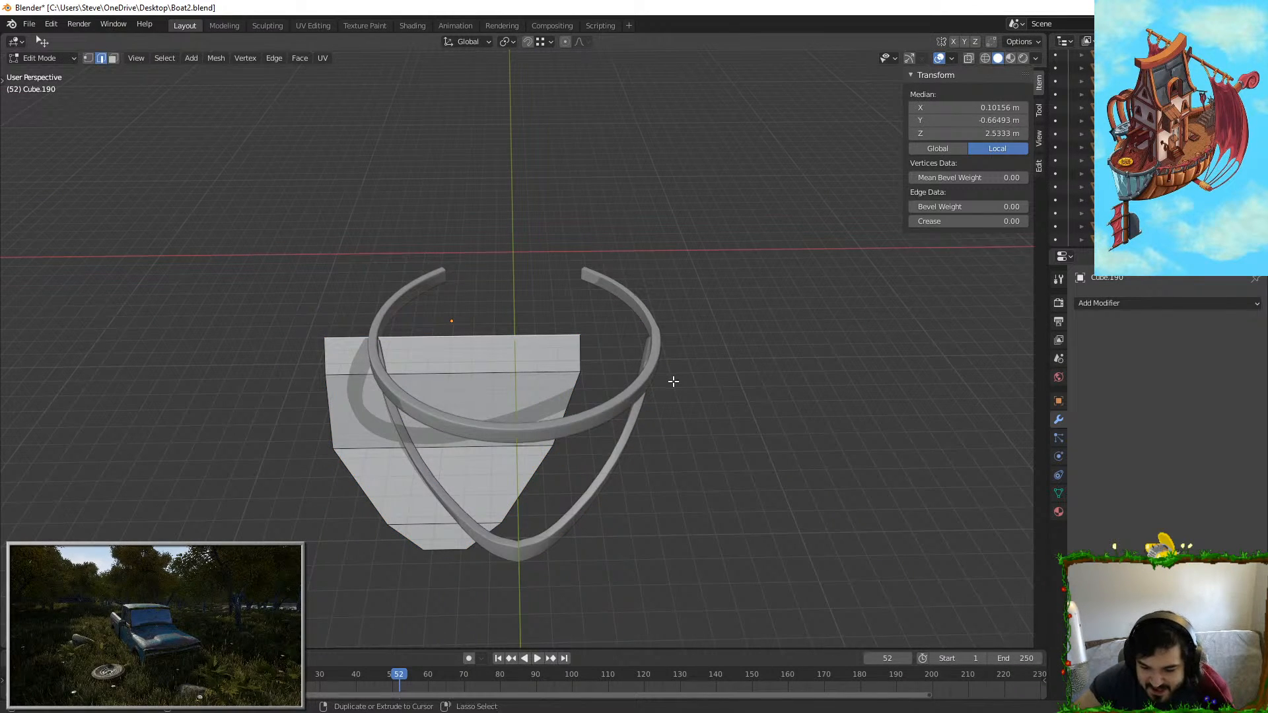
{"action": "key", "text": "ctrl+z"}
{"action": "key", "text": "ctrl+z"}
{"action": "key", "text": "Tab"}
Step: Extrude the panel's top edge up along Z to the round deck rim and shift it along Y
{"action": "middle_click_drag", "start_coordinate": [673, 381], "coordinate": [433, 330]}
{"action": "key", "text": "e"}
{"action": "key", "text": "z"}
{"action": "left_click", "coordinate": [503, 282]}
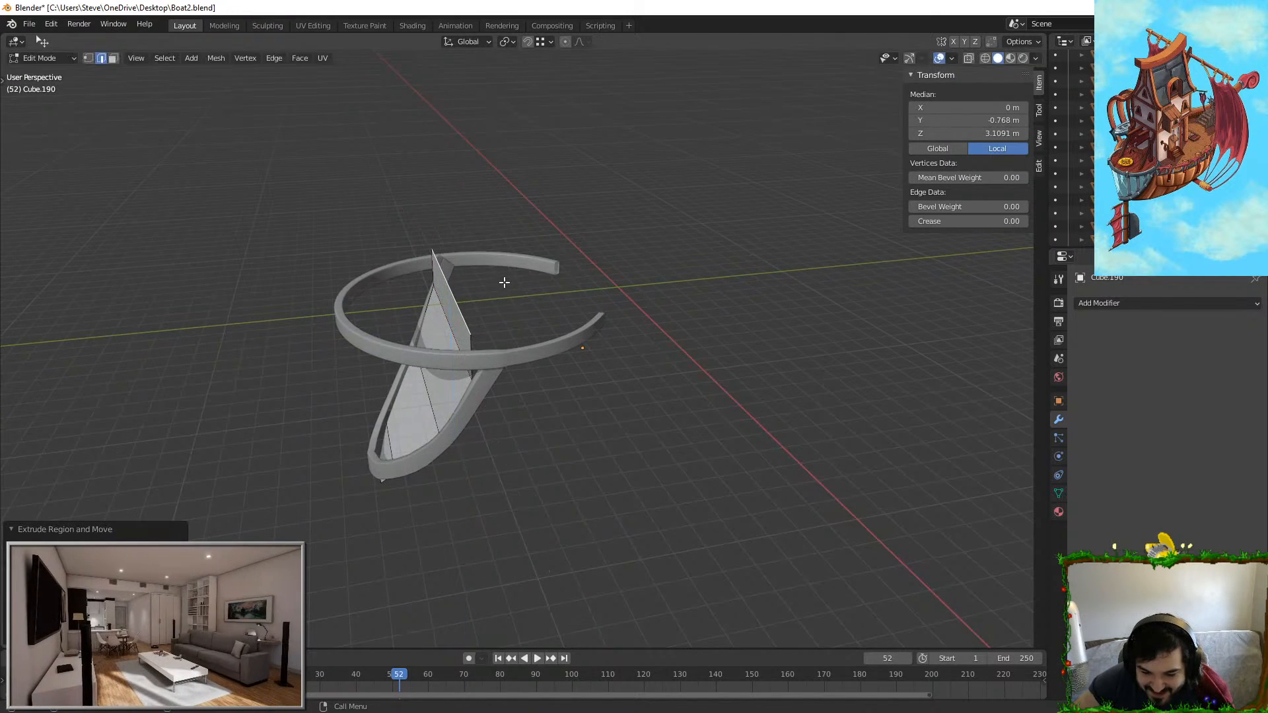
{"action": "key", "text": "g"}
{"action": "key", "text": "y"}
{"action": "left_click", "coordinate": [533, 285]}
Step: Scale the new top edge along X to fit the deck rim and adjust its height along Z
{"action": "middle_click_drag", "start_coordinate": [533, 285], "coordinate": [894, 335]}
{"action": "key", "text": "s"}
{"action": "key", "text": "x"}
{"action": "left_click", "coordinate": [774, 301]}
{"action": "key", "text": "g"}
{"action": "key", "text": "z"}
{"action": "left_click", "coordinate": [763, 315]}
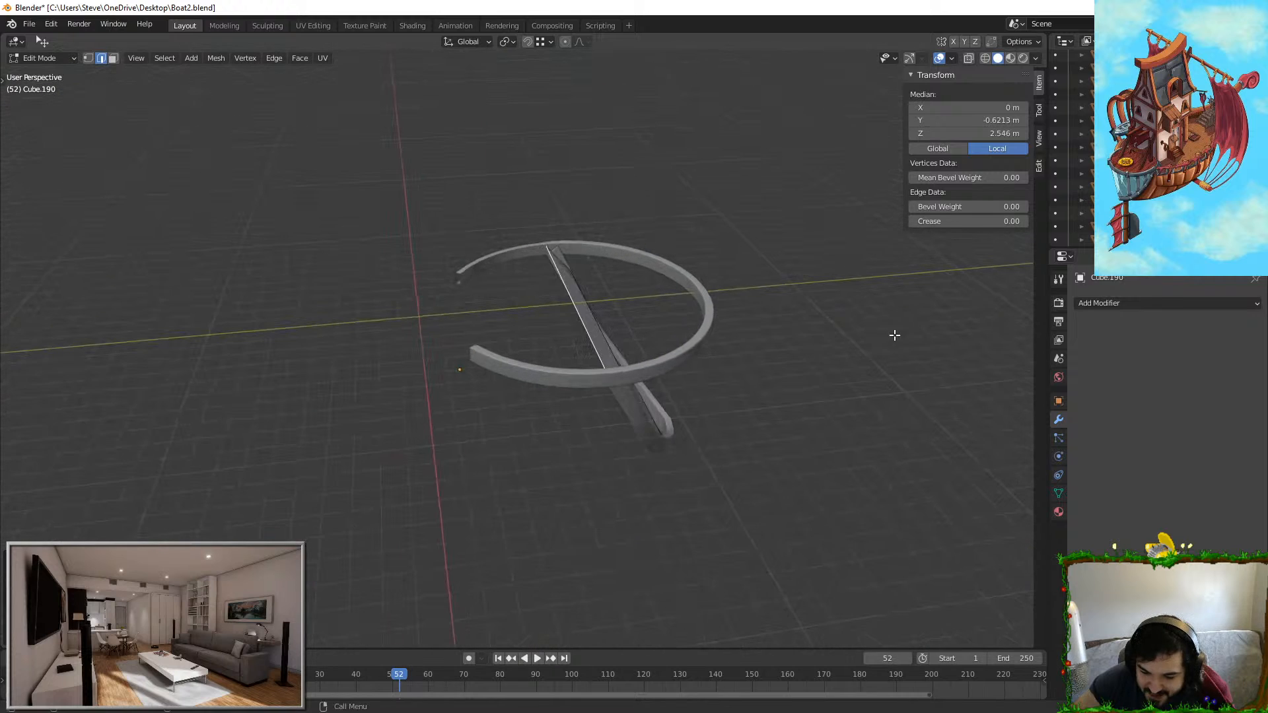
Step: Move the horizontal edge just below the panel's top edge about 0.4 m along Y to follow the brace's slope
{"action": "left_click", "coordinate": [609, 327]}
{"action": "middle_click_drag", "start_coordinate": [608, 303], "coordinate": [670, 340]}
{"action": "key", "text": "g"}
{"action": "key", "text": "y"}
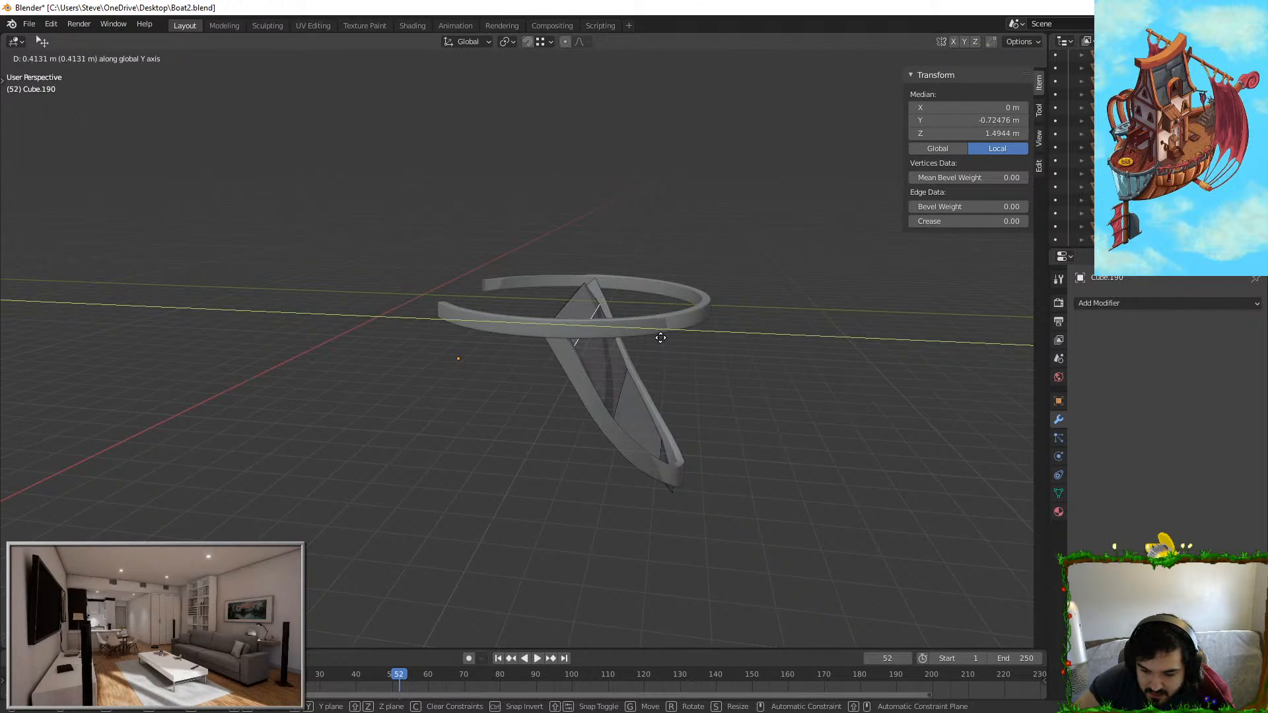
{"action": "left_click", "coordinate": [654, 303]}
Step: Try to move the panel's side edge about 0.2 m along Y
{"action": "middle_click_drag", "start_coordinate": [654, 303], "coordinate": [619, 377]}
{"action": "left_click", "coordinate": [595, 334]}
{"action": "key", "text": "g"}
{"action": "key", "text": "y"}
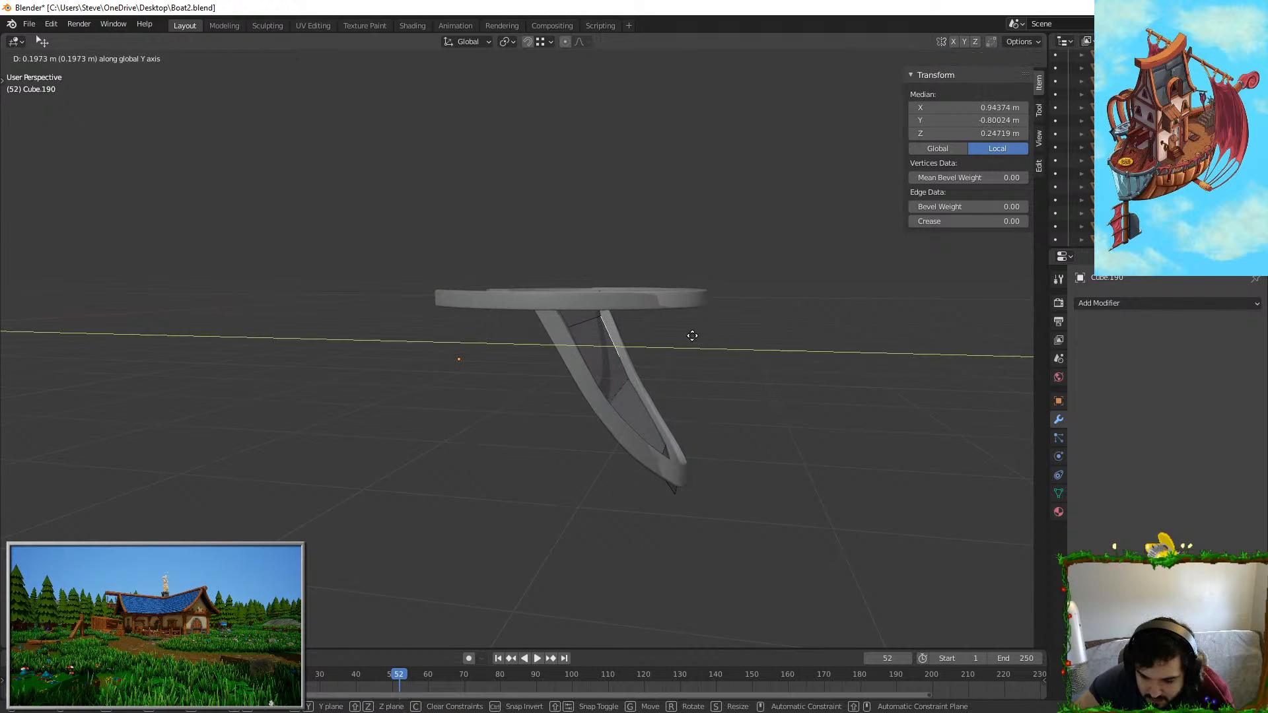
{"action": "left_click", "coordinate": [692, 335]}
Step: Nudge the horizontal edge just below the deck rim slightly along Y to line up with the curved brace
{"action": "key", "text": "g"}
{"action": "key", "text": "x"}
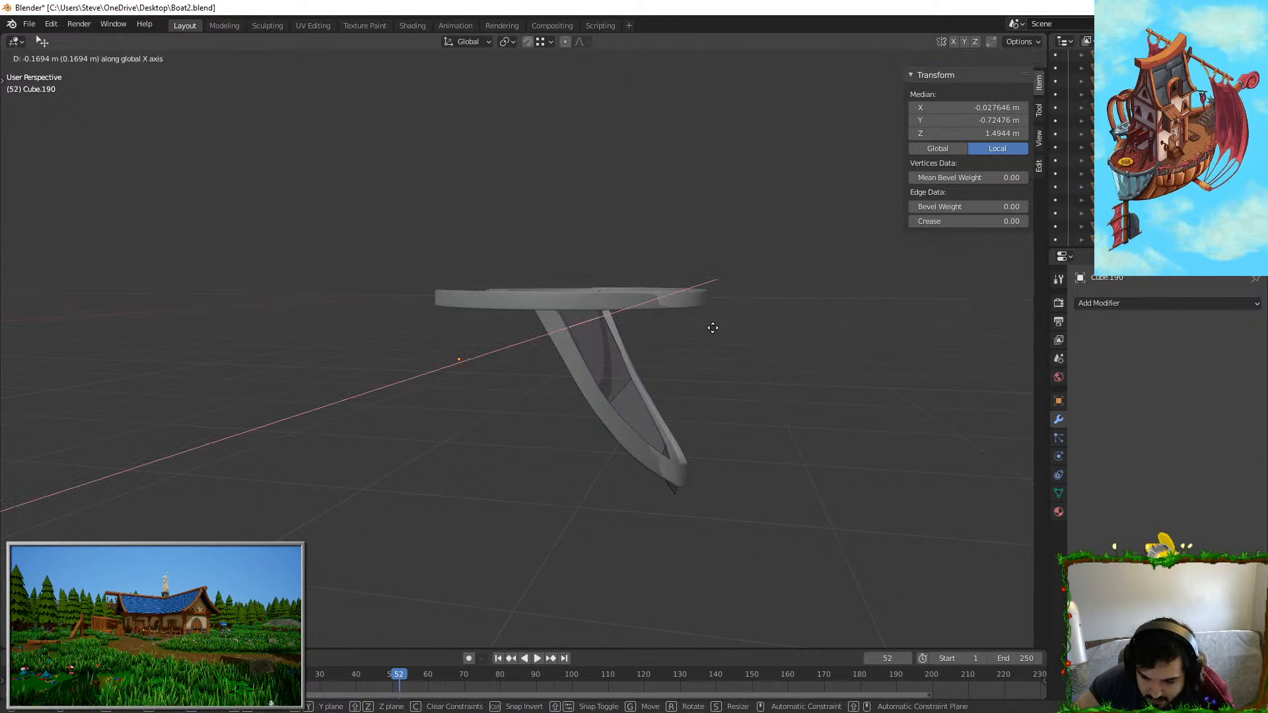
{"action": "key", "text": "x"}
{"action": "key", "text": "x"}
{"action": "key", "text": "y"}
{"action": "left_click", "coordinate": [744, 346]}
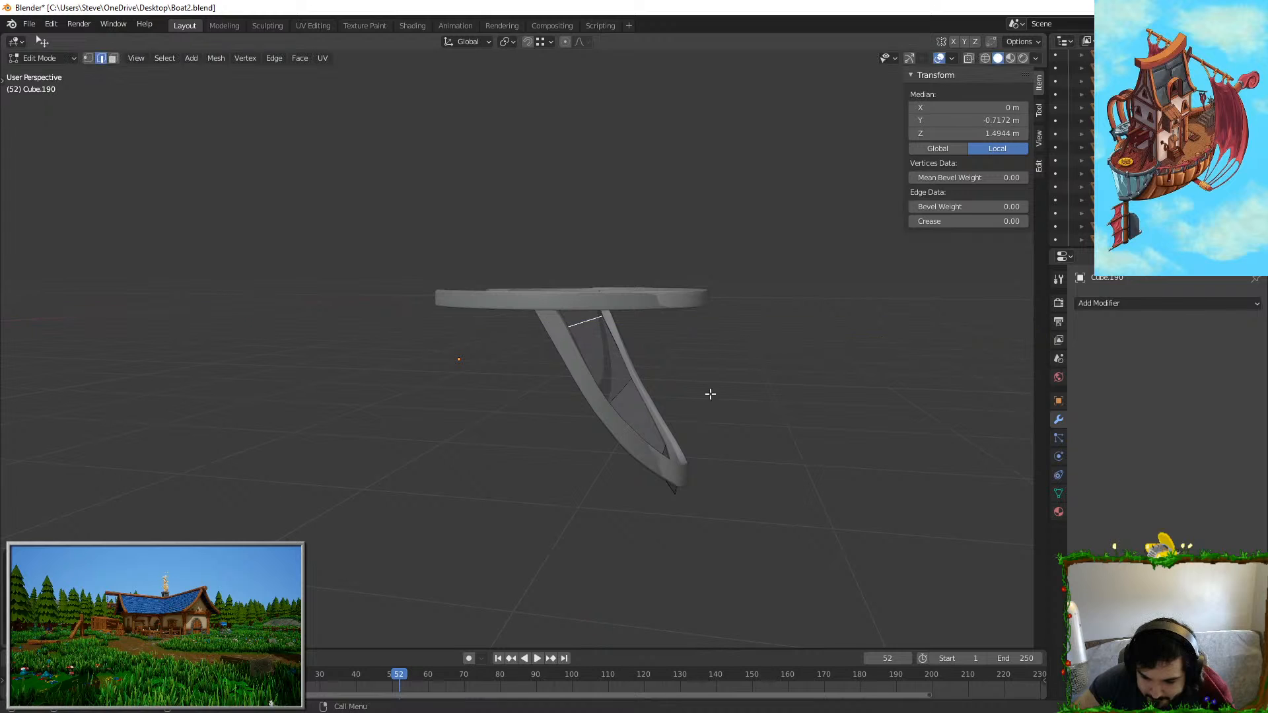
Step: Raise the panel's bottom edge into the curved tip of the brace and narrow it along X to fit
{"action": "left_click", "coordinate": [680, 484]}
{"action": "middle_click_drag", "start_coordinate": [681, 484], "coordinate": [673, 354]}
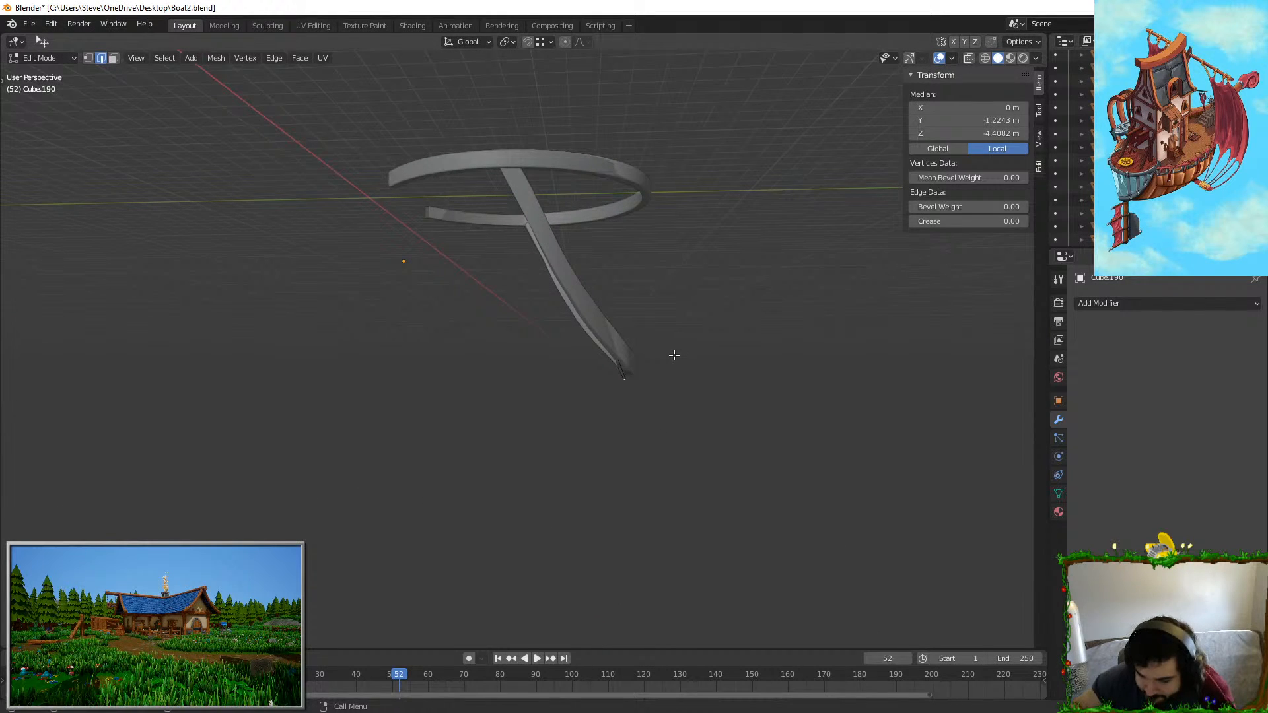
{"action": "key", "text": "KP_1"}
{"action": "key", "text": "KP_3"}
{"action": "scroll", "coordinate": [671, 236], "scroll_direction": "up", "scroll_amount": 3}
{"action": "scroll", "coordinate": [671, 236], "scroll_direction": "up", "scroll_amount": 2}
{"action": "middle_click_drag", "start_coordinate": [360, 356], "coordinate": [727, 423], "text": "shift"}
{"action": "key", "text": "g"}
{"action": "left_click", "coordinate": [624, 353]}
{"action": "key", "text": "s"}
{"action": "key", "text": "x"}
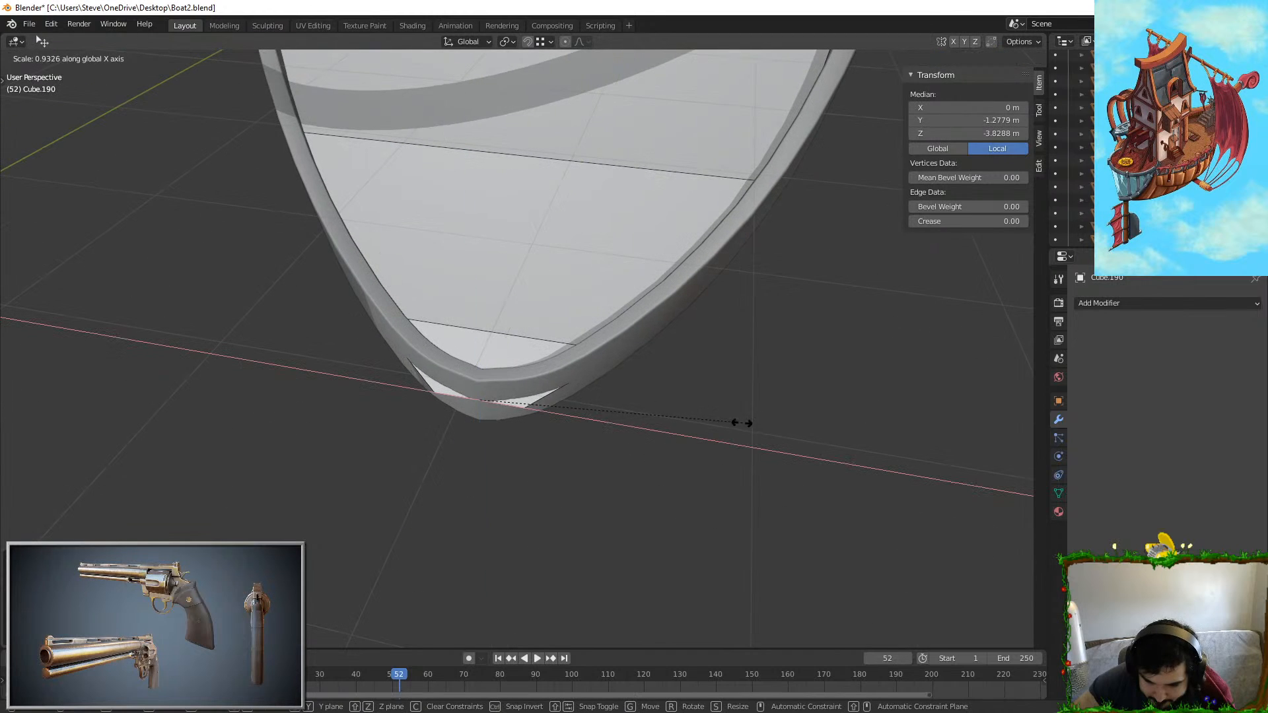
{"action": "left_click", "coordinate": [500, 419]}
{"action": "scroll", "coordinate": [572, 445], "scroll_direction": "down", "scroll_amount": 5}
{"action": "middle_click_drag", "start_coordinate": [571, 444], "coordinate": [605, 211]}
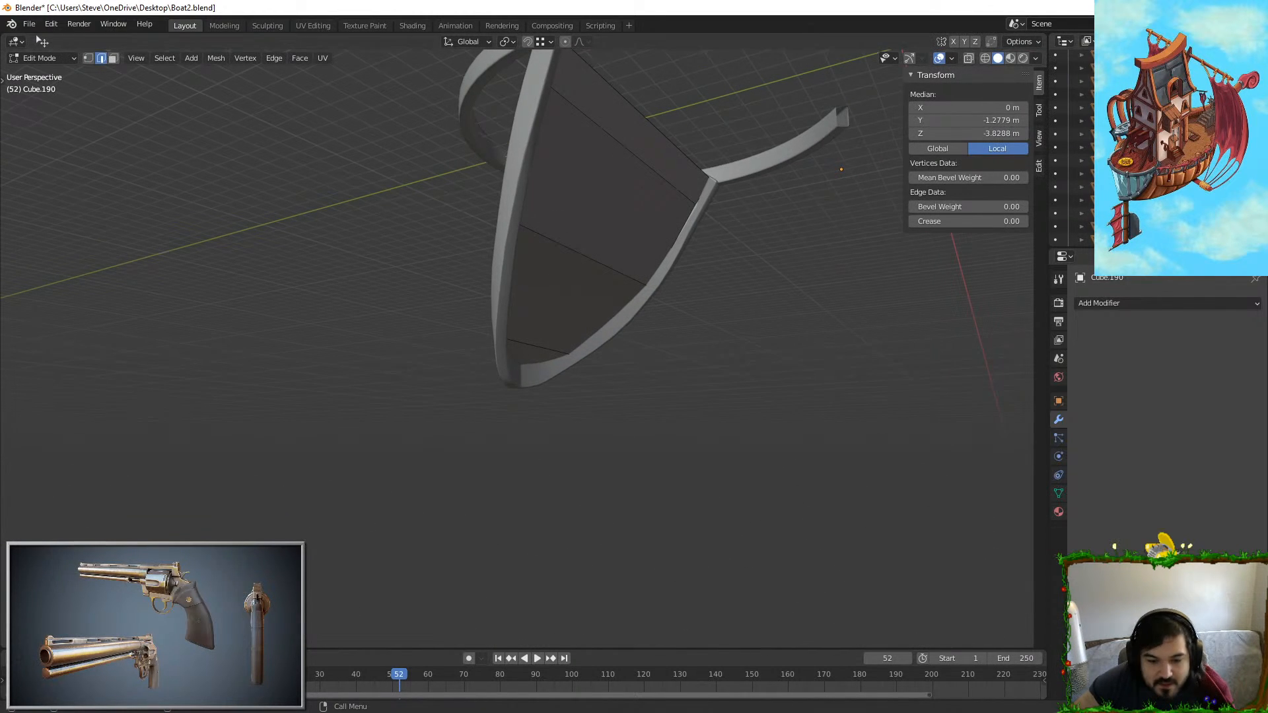
Step: Extrude all of the panel's faces about 11.7 m along Y into a hull block
{"action": "left_click", "coordinate": [112, 58]}
{"action": "left_click", "coordinate": [616, 132]}
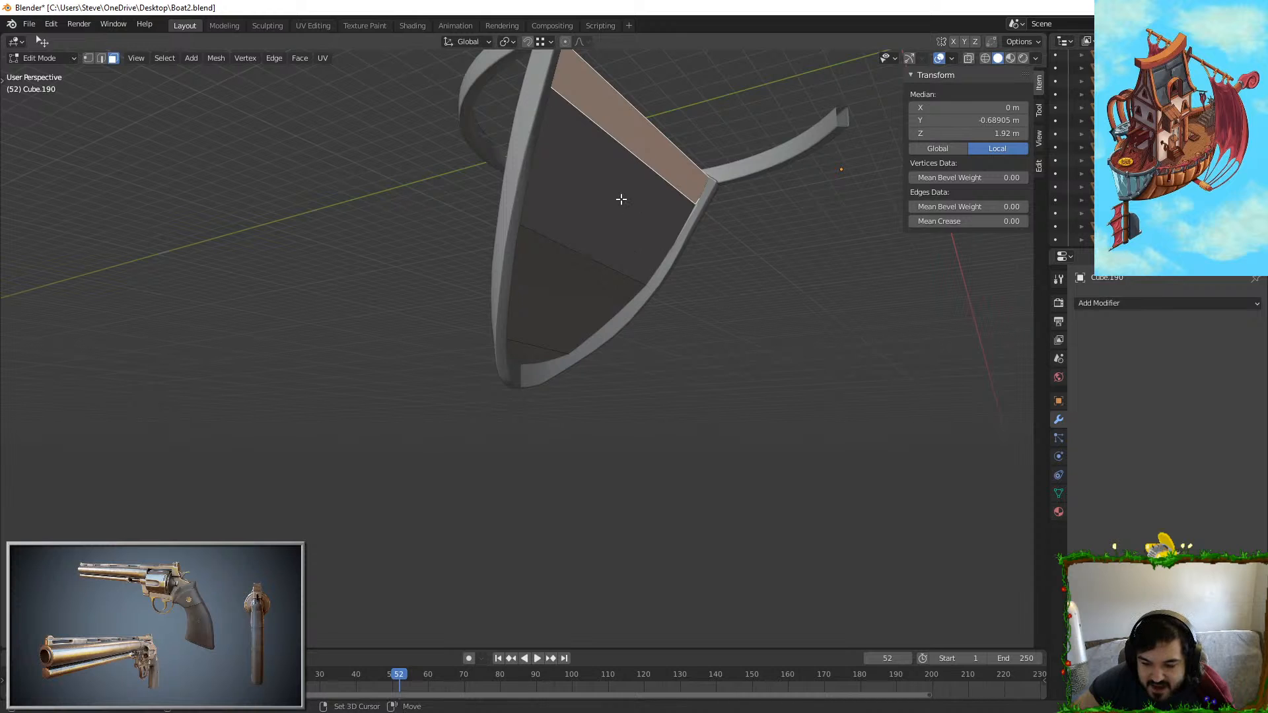
{"action": "left_click", "coordinate": [566, 300], "text": "shift"}
{"action": "left_click", "coordinate": [533, 362], "text": "shift"}
{"action": "middle_click_drag", "start_coordinate": [533, 363], "coordinate": [655, 430]}
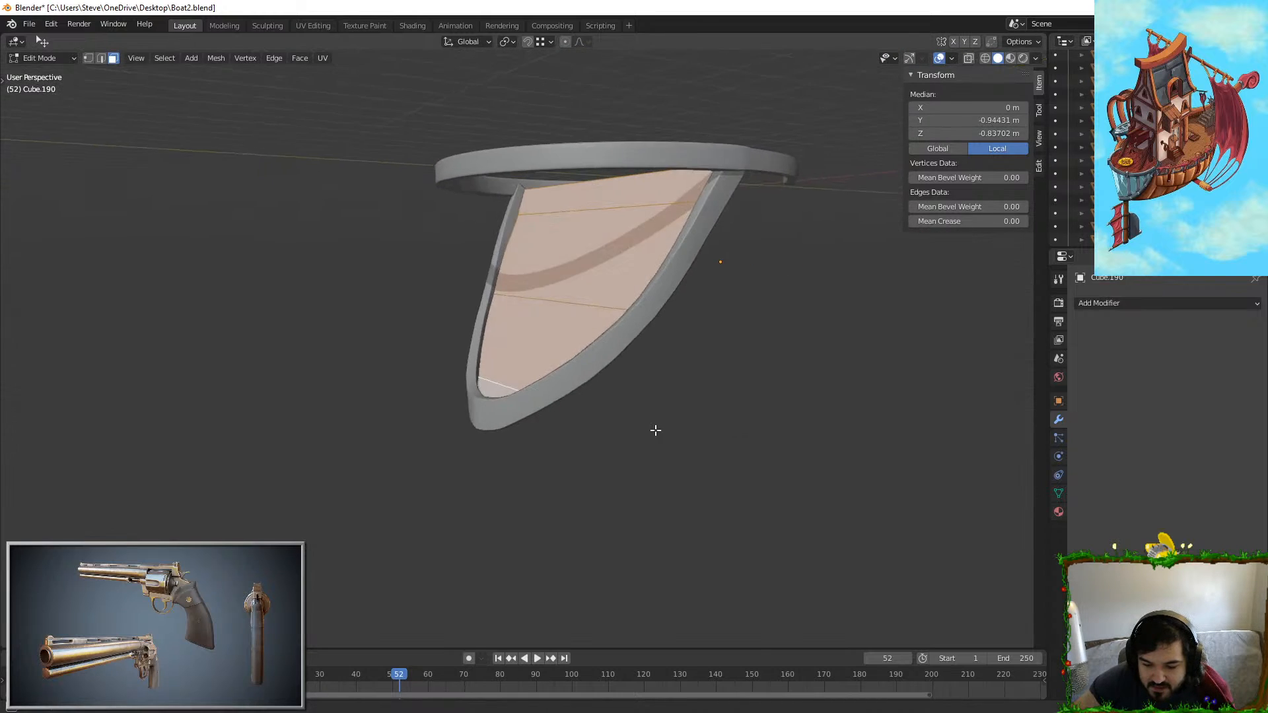
{"action": "key", "text": "e"}
{"action": "key", "text": "y"}
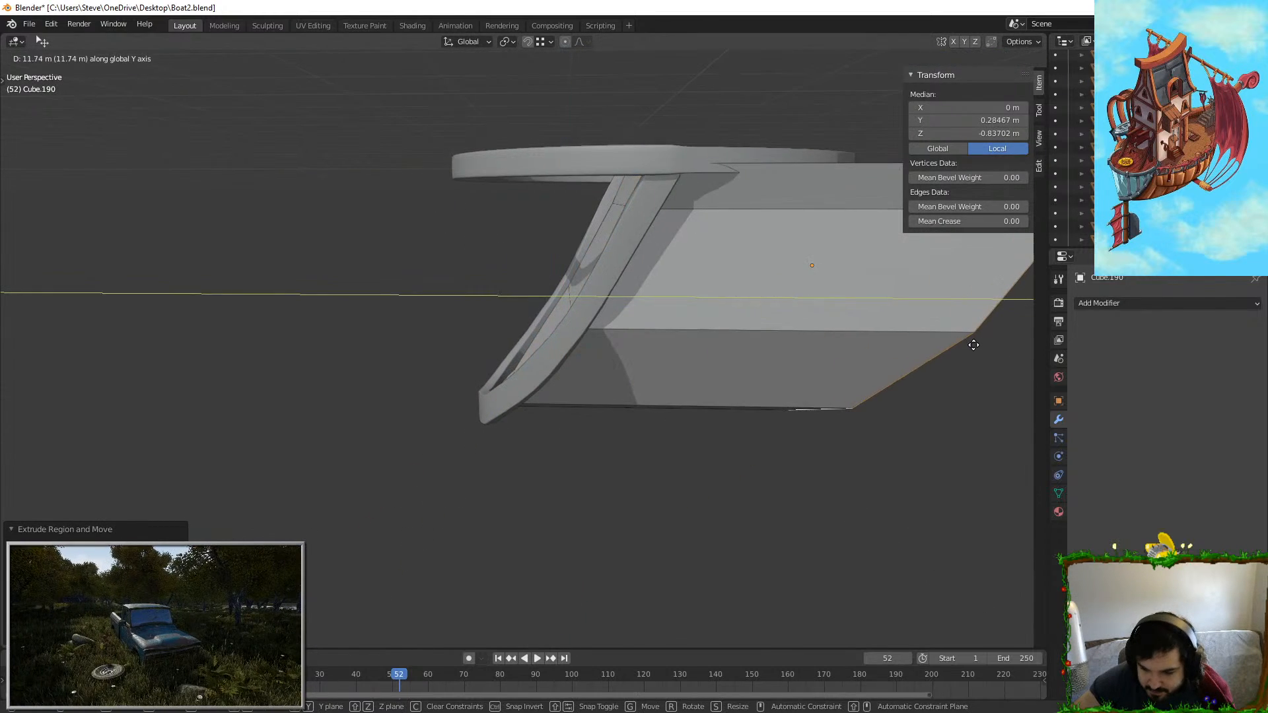
{"action": "key", "text": "Escape"}
{"action": "middle_click_drag", "start_coordinate": [973, 345], "coordinate": [508, 255]}
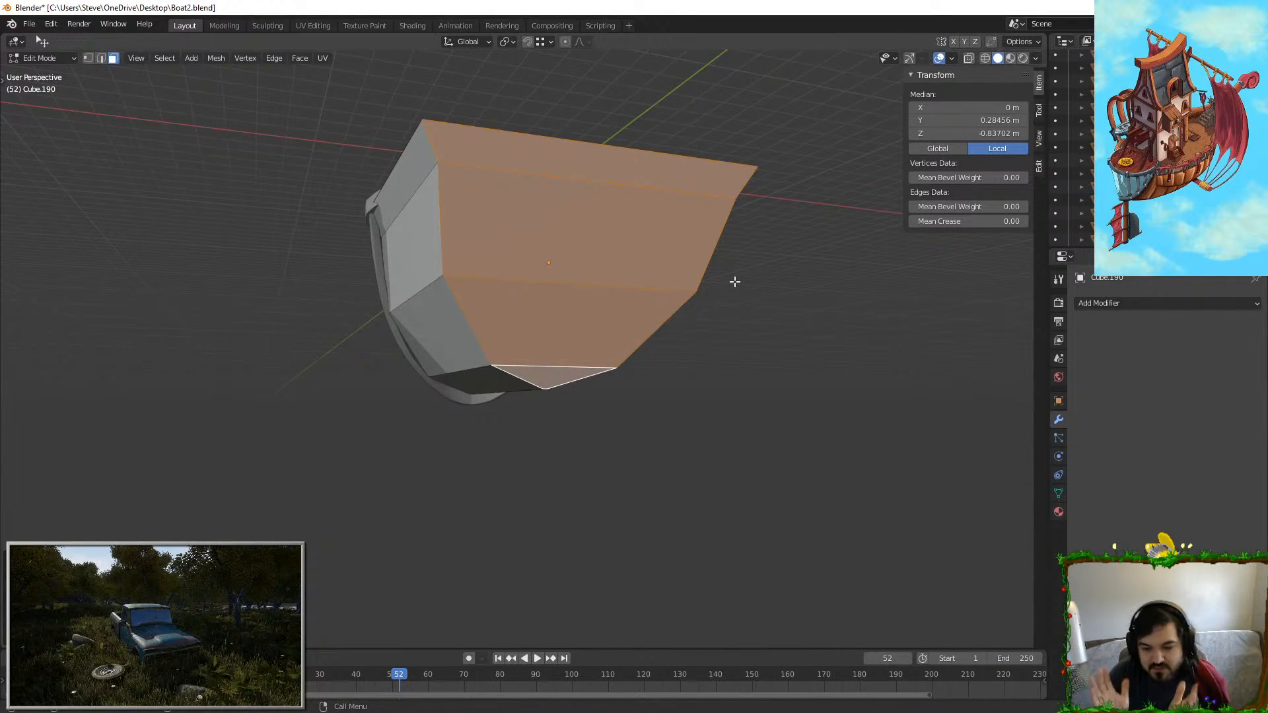
Step: Move the extruded end faces back along Y close to the brace and scale them along X to about 1.53
{"action": "middle_click_drag", "start_coordinate": [747, 292], "coordinate": [658, 554]}
{"action": "middle_click_drag", "start_coordinate": [322, 481], "coordinate": [238, 397]}
{"action": "key", "text": "g"}
{"action": "key", "text": "y"}
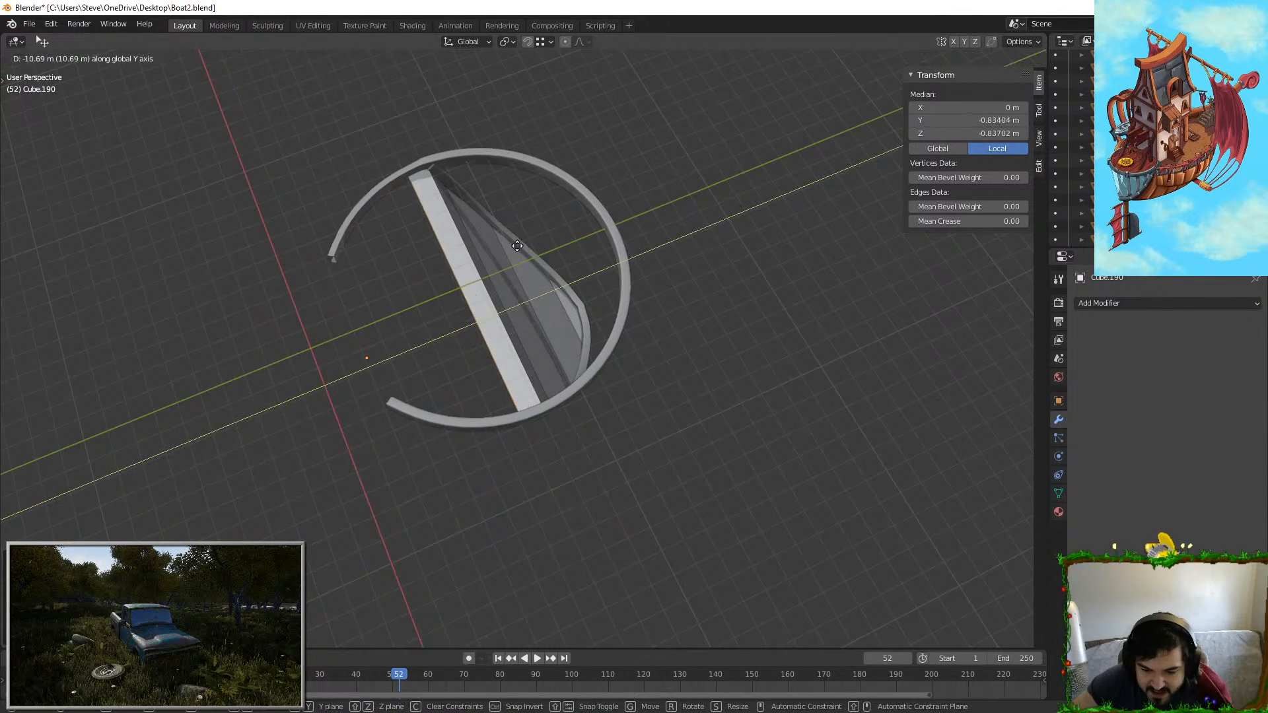
{"action": "left_click", "coordinate": [471, 285]}
{"action": "middle_click_drag", "start_coordinate": [600, 259], "coordinate": [634, 166]}
{"action": "key", "text": "s"}
{"action": "key", "text": "x"}
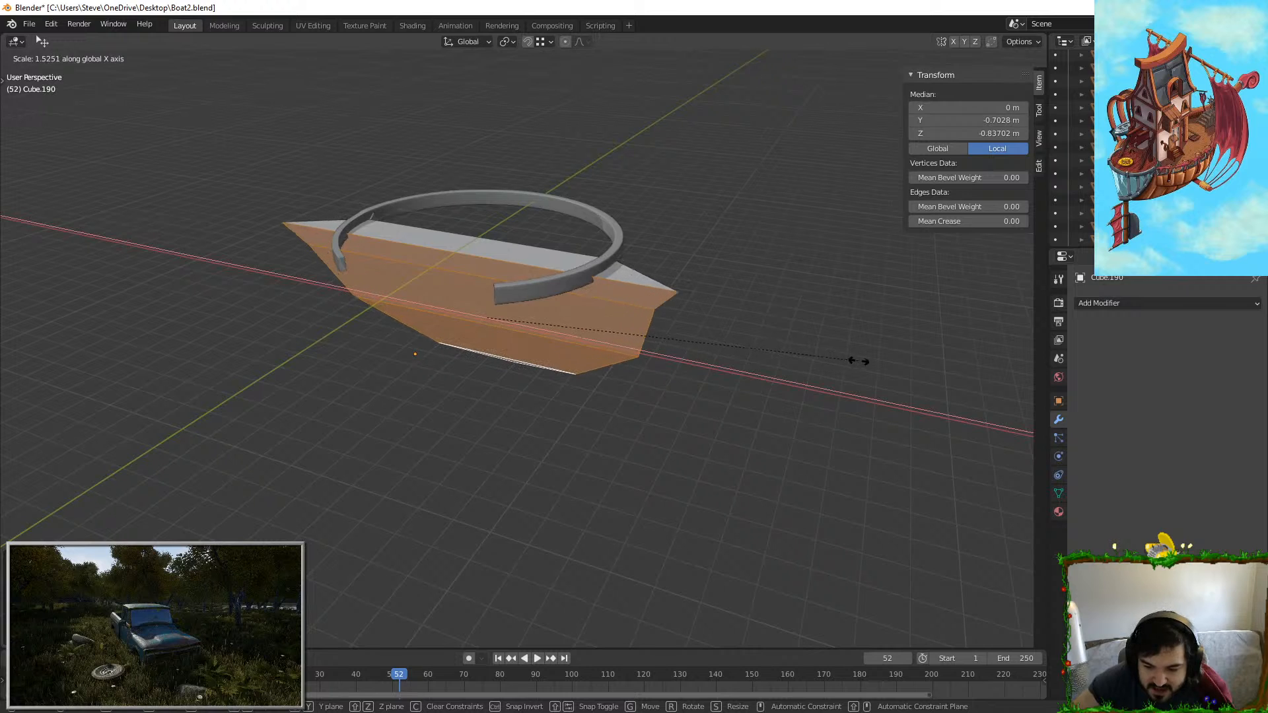
{"action": "left_click", "coordinate": [859, 361]}
{"action": "middle_click_drag", "start_coordinate": [859, 361], "coordinate": [685, 309]}
Step: Scale the two upper corner vertices of the extruded end along X to about 0.9
{"action": "left_click", "coordinate": [100, 58]}
{"action": "middle_click_drag", "start_coordinate": [169, 119], "coordinate": [303, 220]}
{"action": "left_click", "coordinate": [476, 280]}
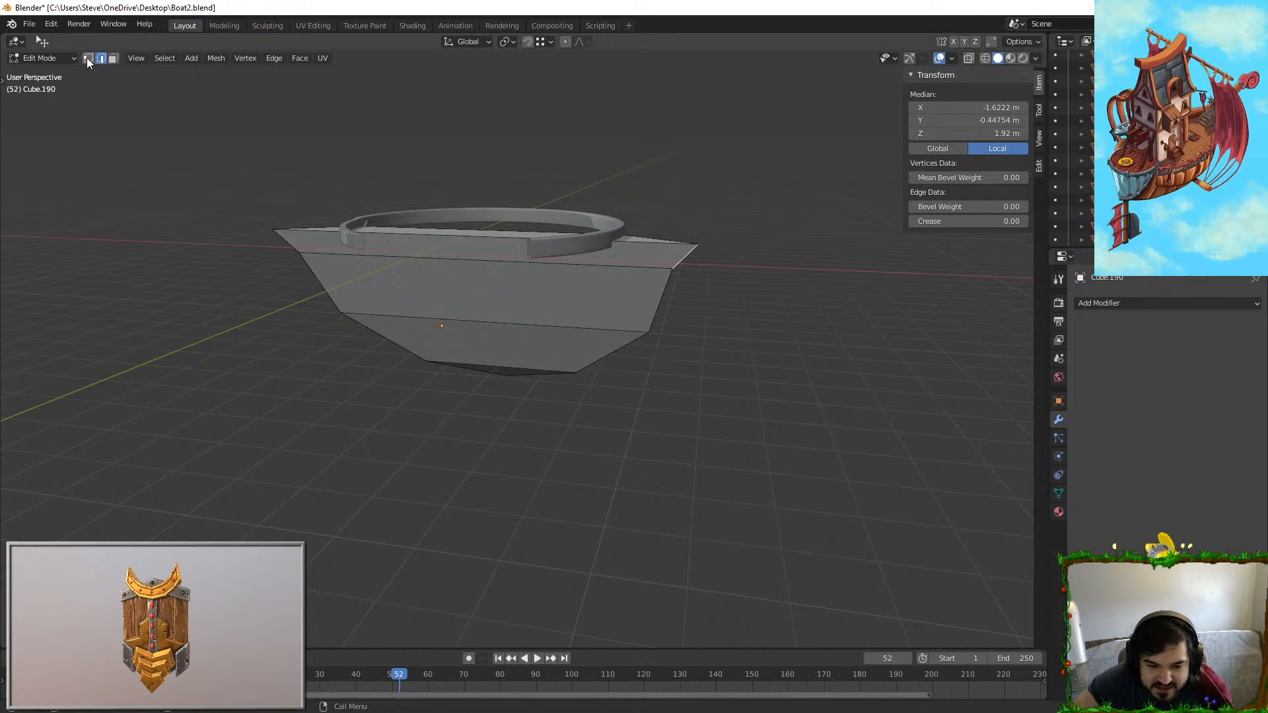
{"action": "left_click", "coordinate": [697, 247], "text": "shift"}
{"action": "key", "text": "s"}
{"action": "key", "text": "x"}
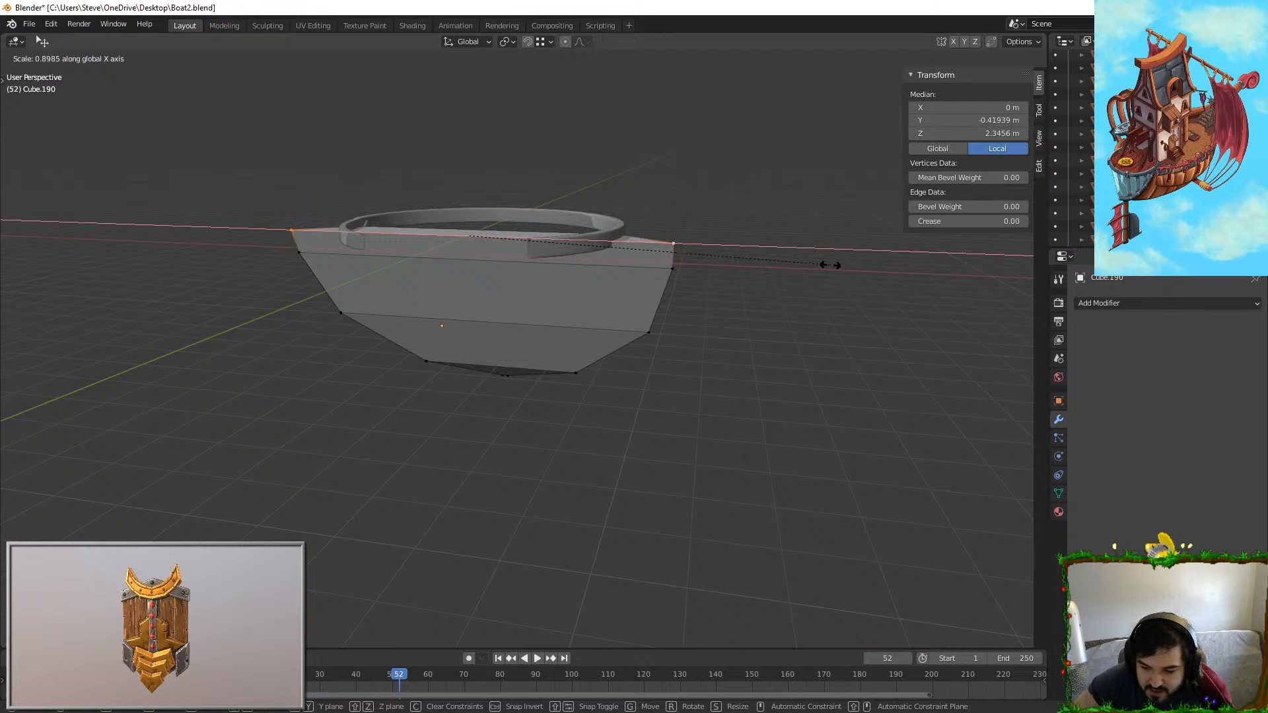
{"action": "left_click", "coordinate": [830, 265]}
{"action": "key", "text": "Tab"}
{"action": "middle_click_drag", "start_coordinate": [755, 282], "coordinate": [114, 73]}
Step: Flatten the extruded end faces along Y to reduce their slope and shift them about 0.2 m along Y
{"action": "key", "text": "Tab"}
{"action": "left_click", "coordinate": [113, 58]}
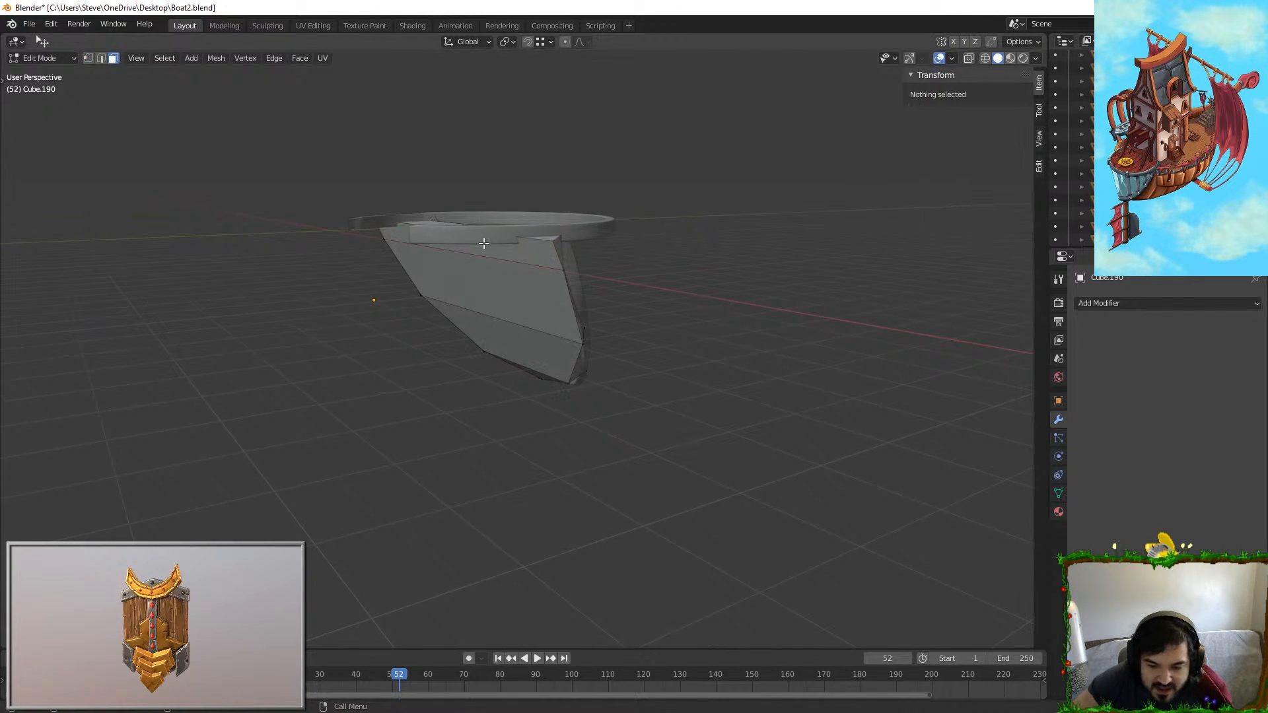
{"action": "left_click", "coordinate": [509, 353]}
{"action": "left_click", "coordinate": [524, 377], "text": "shift"}
{"action": "middle_click_drag", "start_coordinate": [524, 377], "coordinate": [729, 309]}
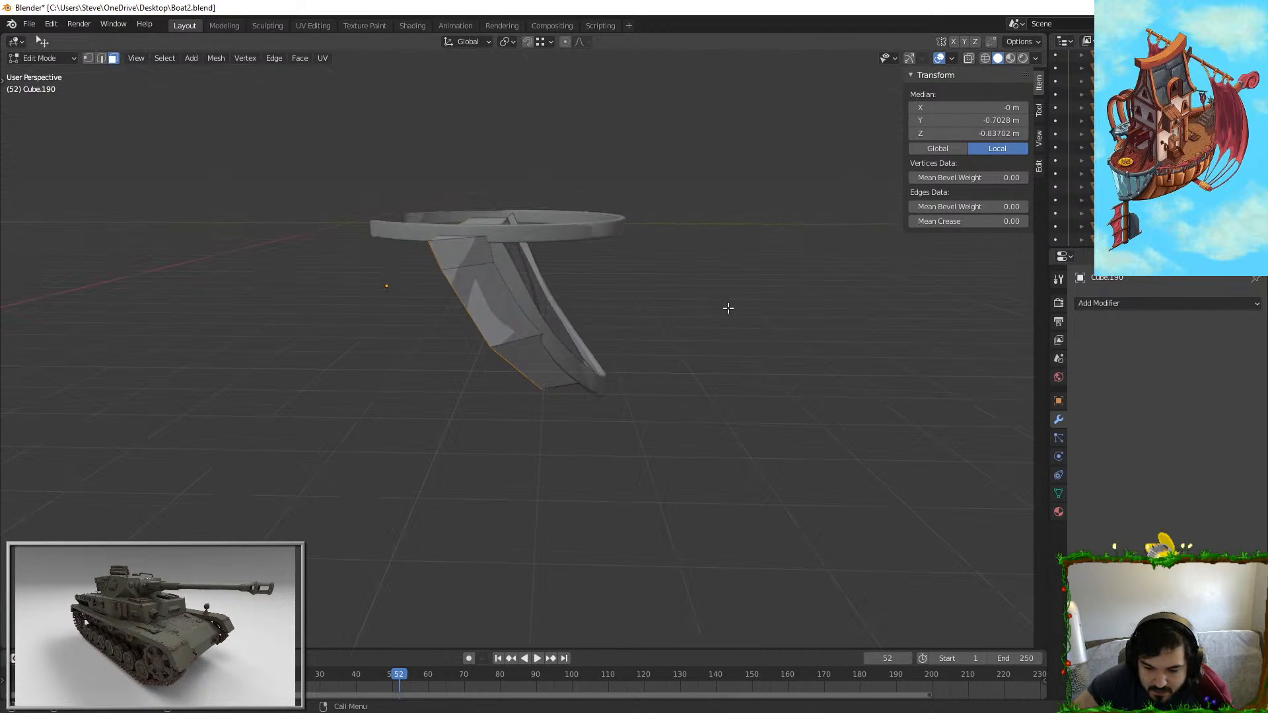
{"action": "key", "text": "s"}
{"action": "key", "text": "y"}
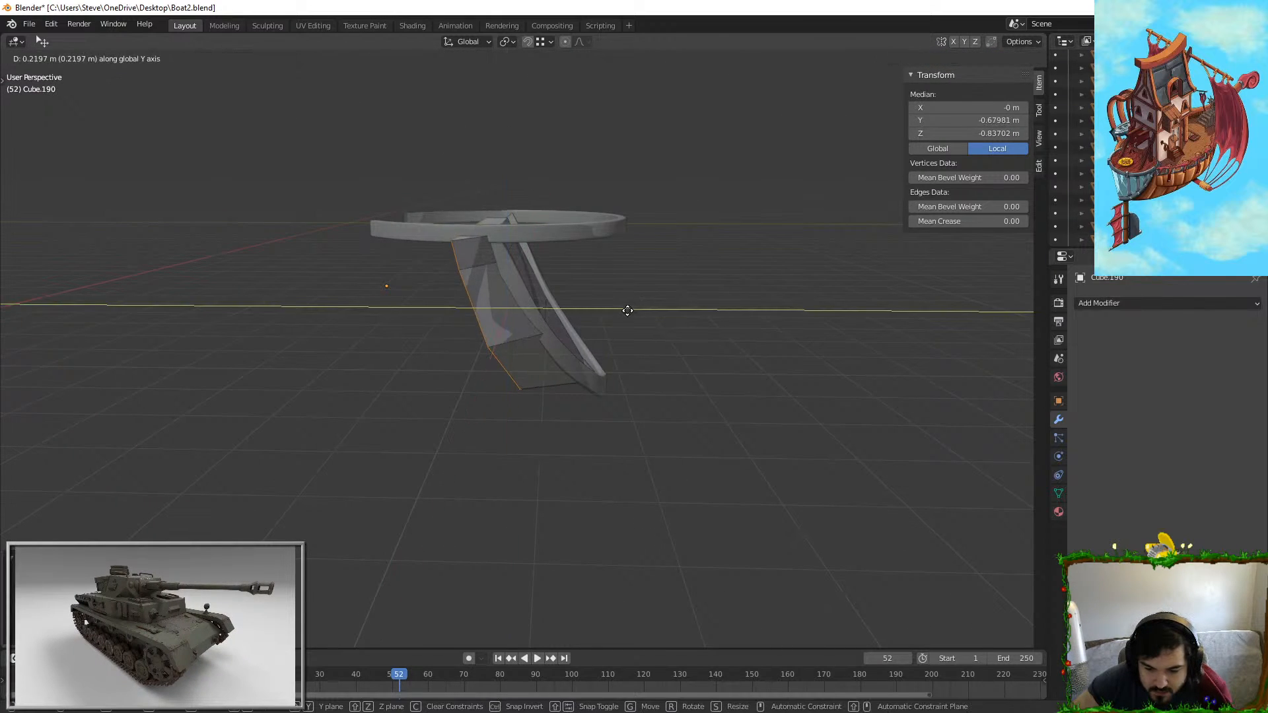
{"action": "left_click", "coordinate": [634, 311]}
Step: Extrude the end faces along Y as another hull section and scale them along Y to make the end steeper
{"action": "key", "text": "e"}
{"action": "key", "text": "y"}
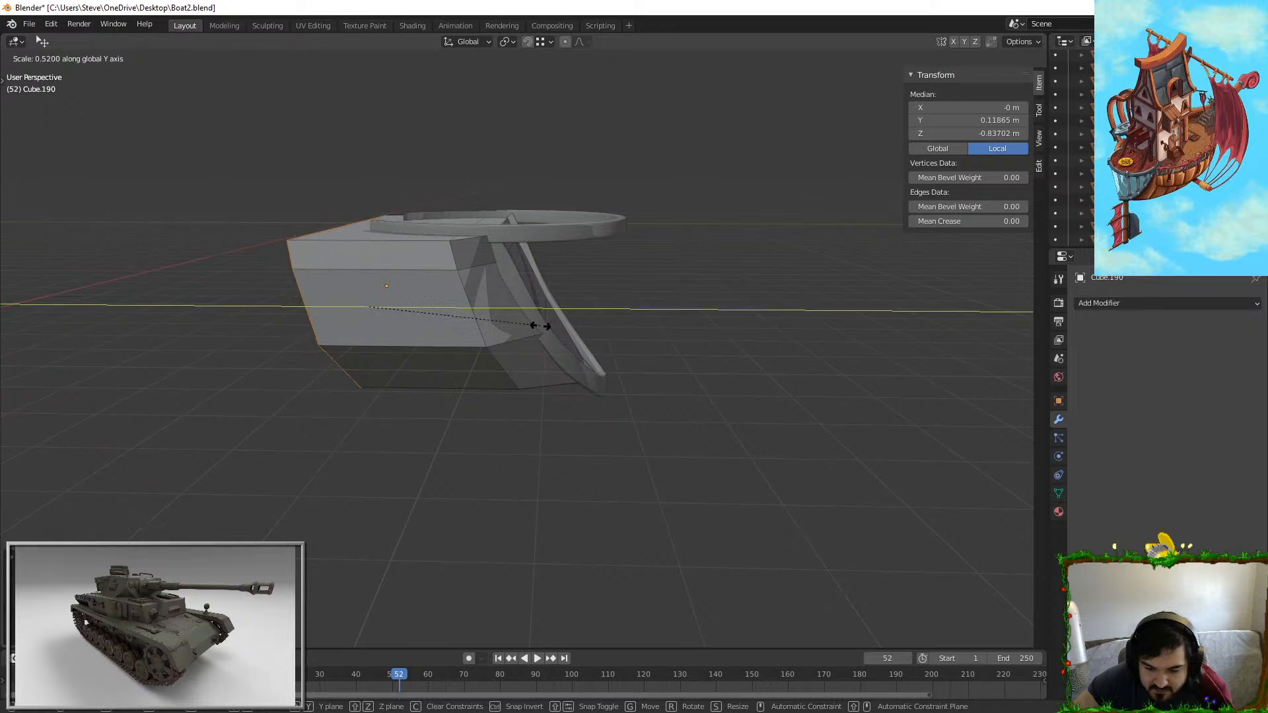
{"action": "left_click", "coordinate": [606, 325]}
{"action": "key", "text": "s"}
{"action": "right_click", "coordinate": [615, 319]}
{"action": "key", "text": "e"}
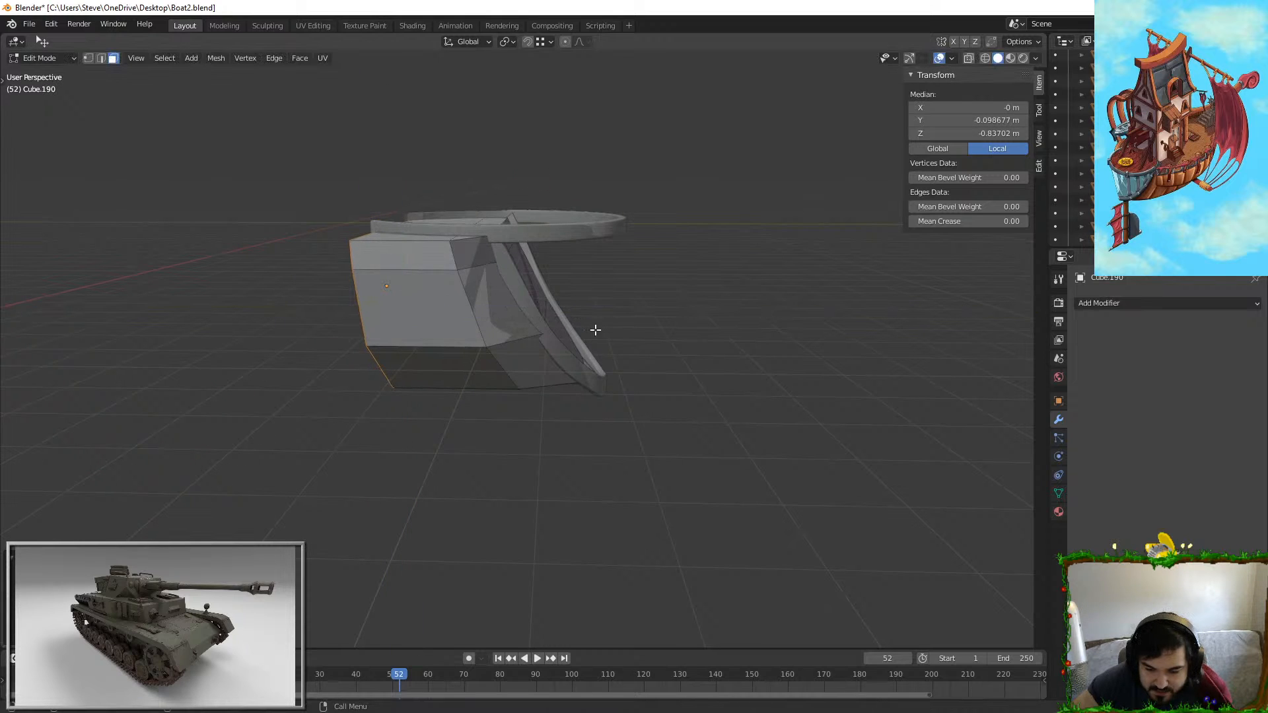
{"action": "right_click", "coordinate": [427, 303]}
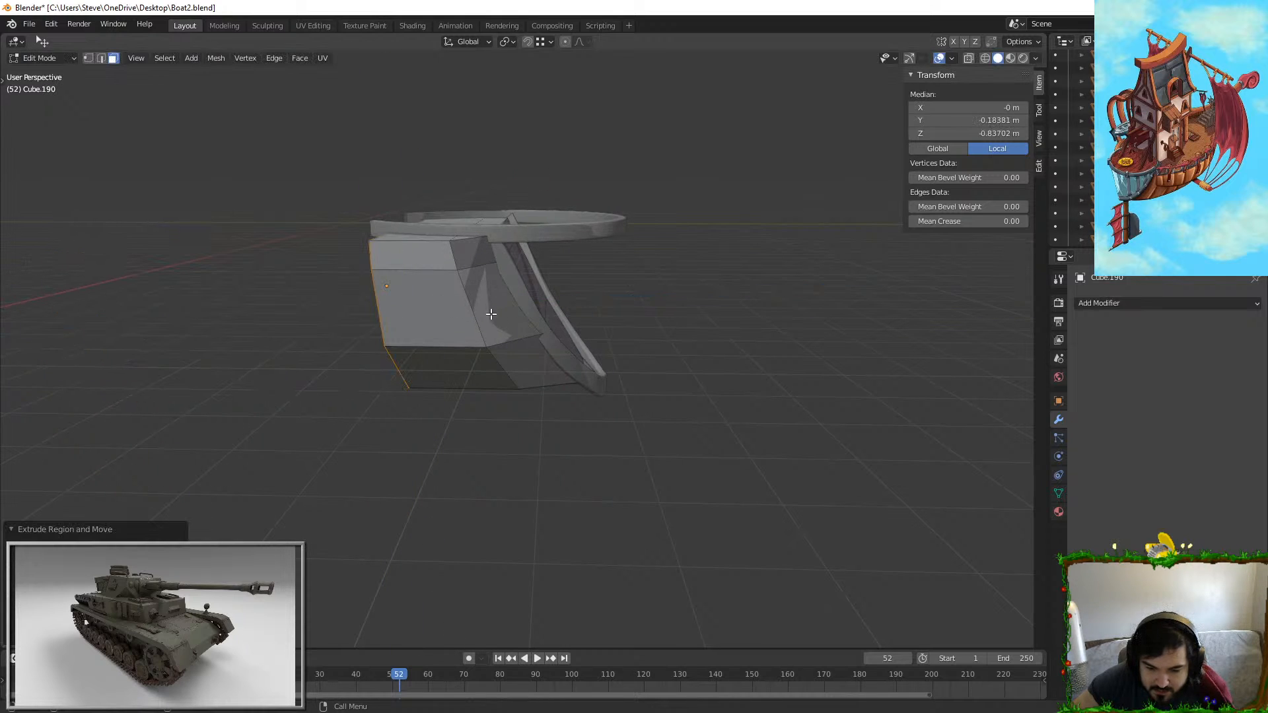
Step: Extrude the end faces once more along Y to form the long rear section of the hull
{"action": "middle_click_drag", "start_coordinate": [594, 277], "coordinate": [720, 315]}
{"action": "key", "text": "e"}
{"action": "key", "text": "y"}
{"action": "right_click", "coordinate": [536, 211]}
{"action": "key", "text": "Tab"}
{"action": "key", "text": "Tab"}
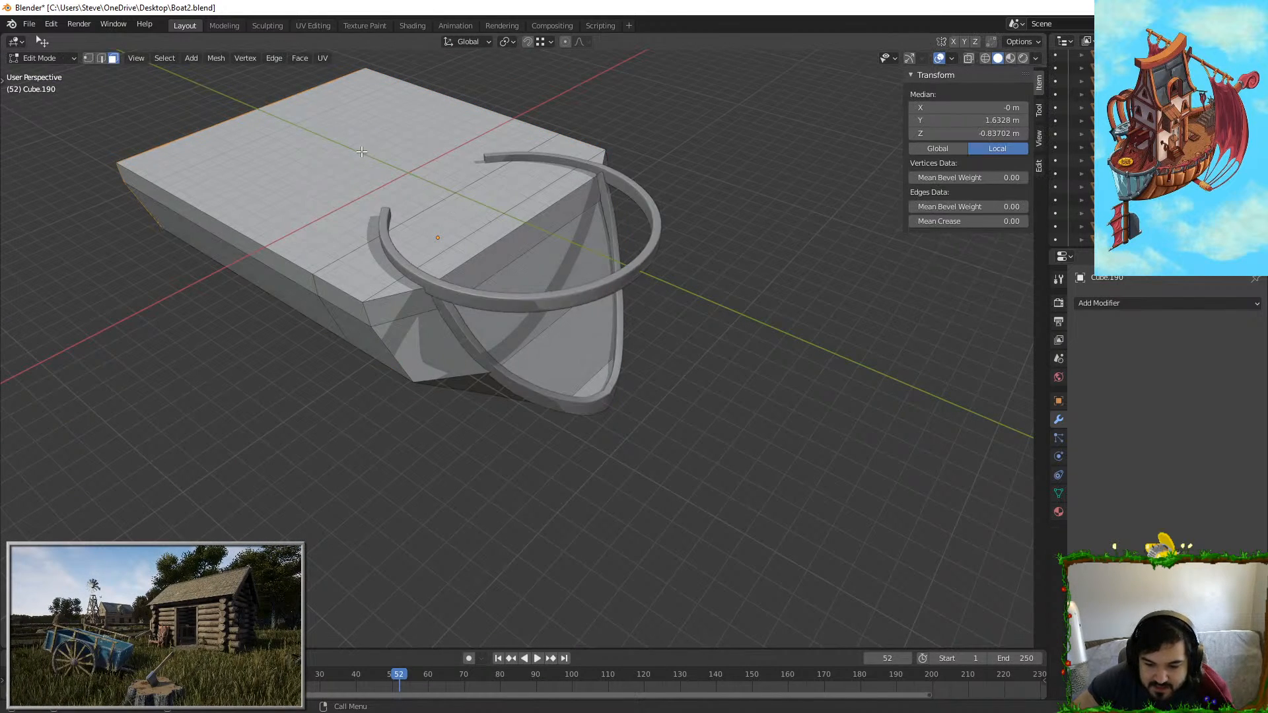
Step: Delete the top faces of the hull block to open it beneath the deck
{"action": "left_click", "coordinate": [303, 150]}
{"action": "left_click", "coordinate": [491, 225], "text": "shift"}
{"action": "key", "text": "x"}
{"action": "key", "text": "f"}
{"action": "middle_click_drag", "start_coordinate": [492, 225], "coordinate": [532, 222]}
Step: Leave local view and examine from inside how the hull meets the brace and deck supports
{"action": "key", "text": "Tab"}
{"action": "key", "text": "KP_Divide"}
{"action": "left_click", "coordinate": [616, 354]}
{"action": "scroll", "coordinate": [616, 354], "scroll_direction": "up", "scroll_amount": 10}
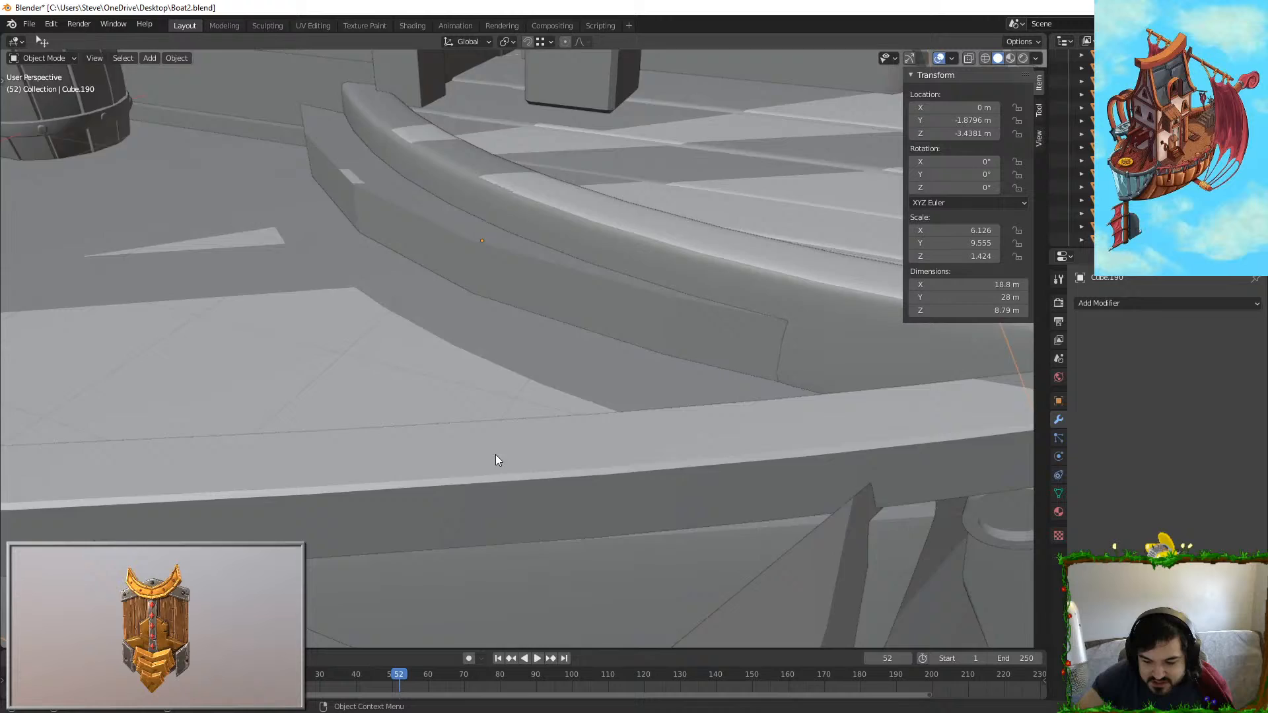
{"action": "mouse_move", "coordinate": [495, 454]}
{"action": "middle_mouse_down"}
{"action": "mouse_move", "coordinate": [580, 356]}
{"action": "mouse_move", "coordinate": [677, 370]}
{"action": "mouse_move", "coordinate": [597, 390]}
{"action": "mouse_move", "coordinate": [628, 406]}
{"action": "mouse_move", "coordinate": [553, 409]}
{"action": "mouse_move", "coordinate": [580, 395]}
{"action": "mouse_move", "coordinate": [635, 387]}
{"action": "mouse_move", "coordinate": [481, 451]}
{"action": "middle_mouse_up"}
{"action": "scroll", "coordinate": [628, 406], "scroll_direction": "down", "scroll_amount": 5}
{"action": "left_click", "coordinate": [589, 482]}
{"action": "left_click", "coordinate": [513, 517]}
{"action": "middle_click_drag", "start_coordinate": [457, 559], "coordinate": [432, 550]}
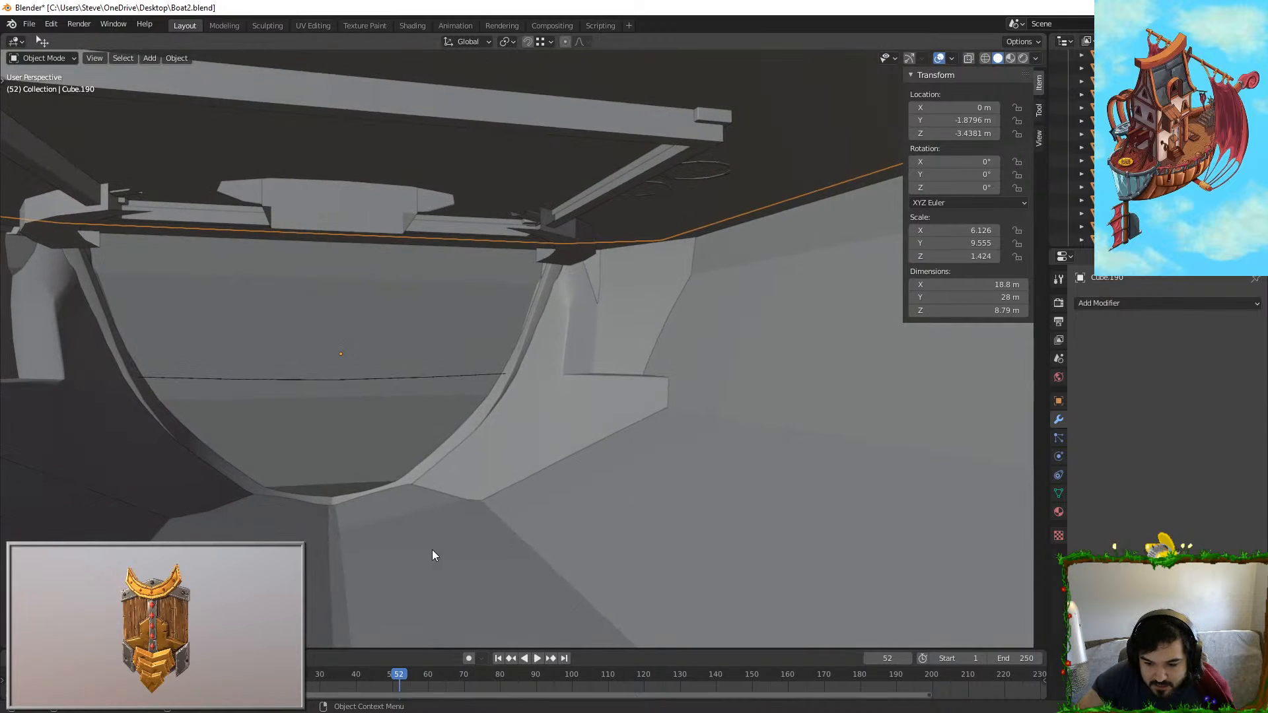
{"action": "middle_click_drag", "start_coordinate": [545, 425], "coordinate": [552, 400]}
Step: Narrow the hull's edge loop nearest the curved brace along X to pull the walls in around it
{"action": "key", "text": "Tab"}
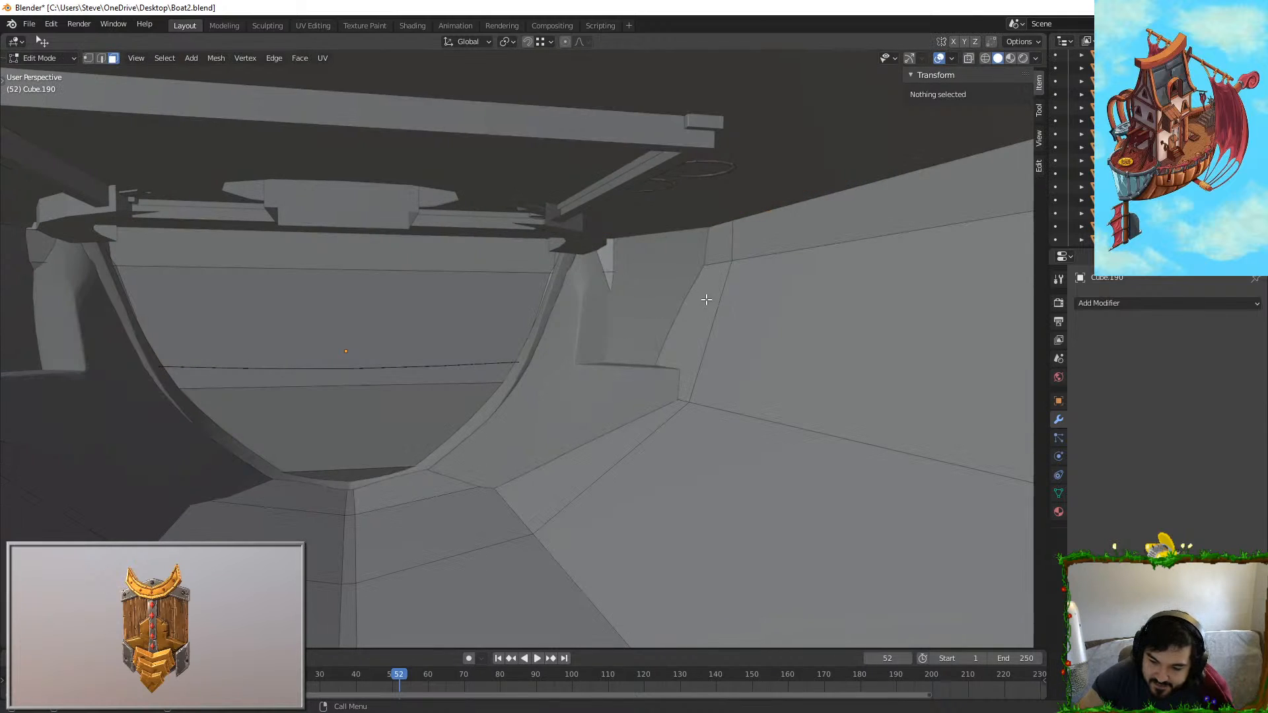
{"action": "left_click", "coordinate": [707, 299], "text": "alt"}
{"action": "key", "text": "1"}
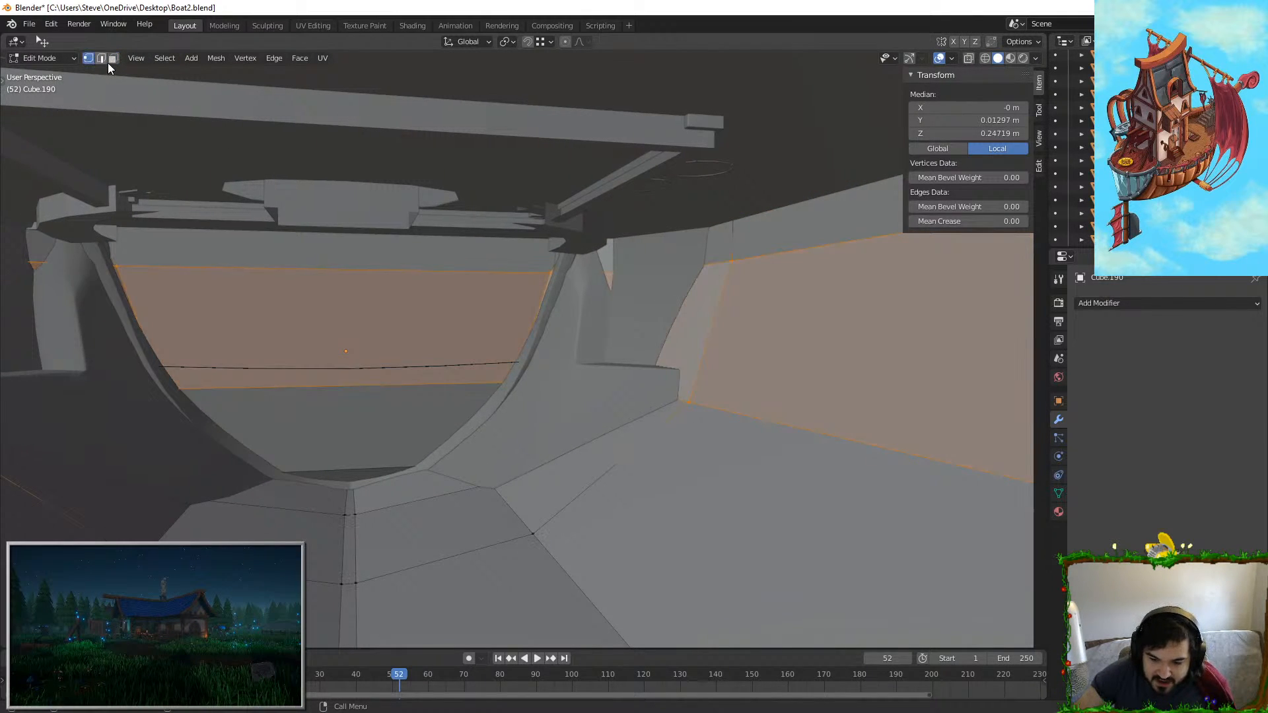
{"action": "left_click", "coordinate": [694, 337], "text": "alt"}
{"action": "middle_click_drag", "start_coordinate": [804, 308], "coordinate": [816, 297]}
{"action": "key", "text": "s"}
{"action": "key", "text": "x"}
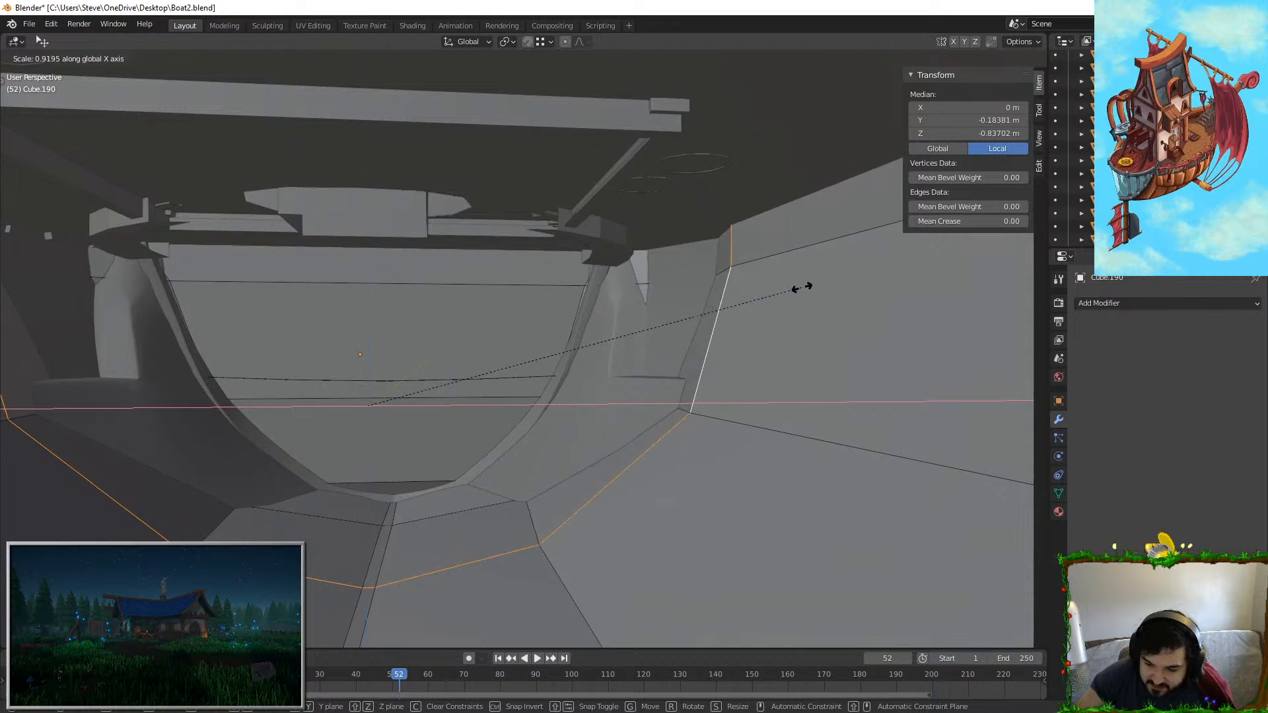
{"action": "right_click", "coordinate": [801, 288]}
{"action": "key", "text": "s"}
{"action": "key", "text": "x"}
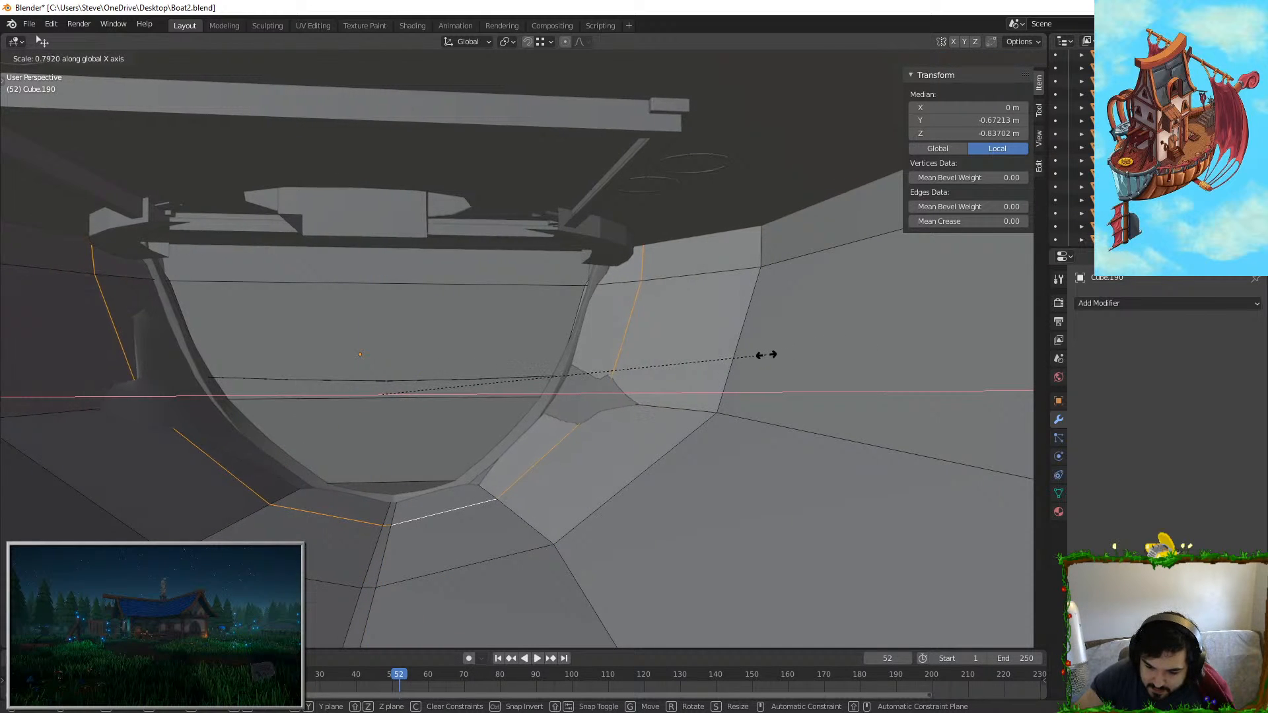
{"action": "left_click", "coordinate": [740, 357]}
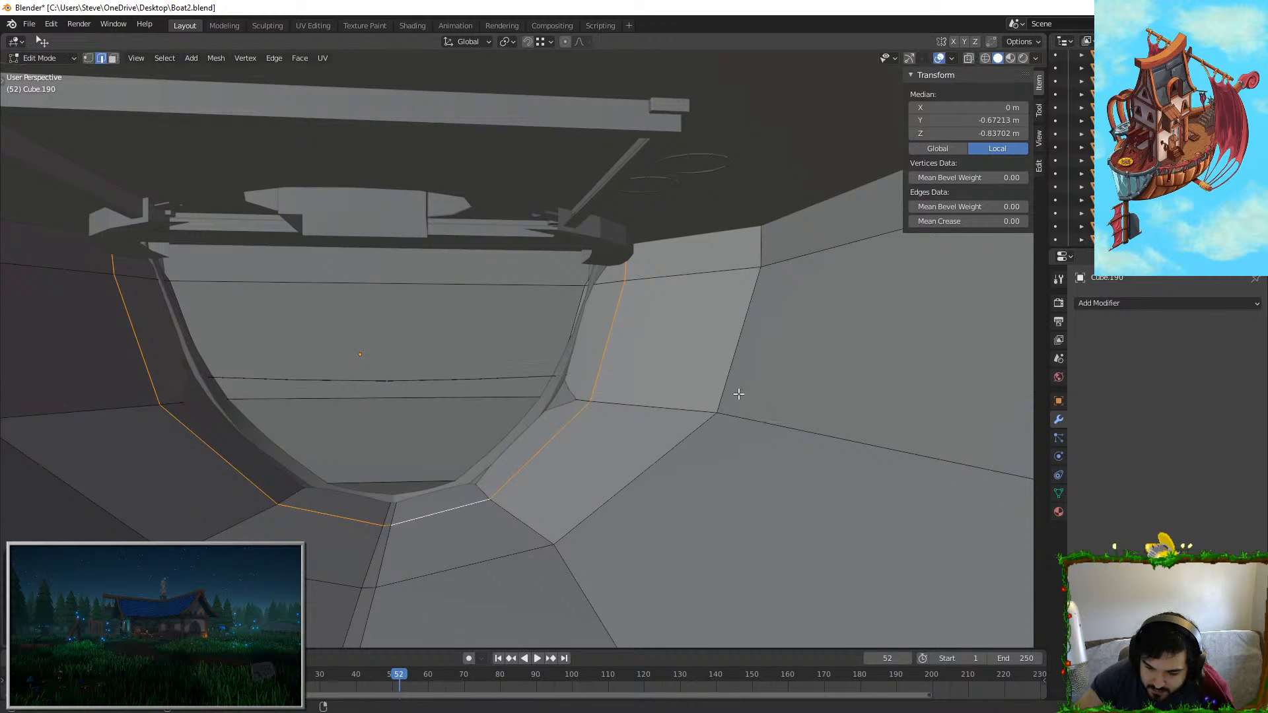
Step: Narrow the next edge loop behind the brace along X and bevel it with 5 segments
{"action": "left_click", "coordinate": [739, 394], "text": "alt"}
{"action": "key", "text": "s"}
{"action": "key", "text": "x"}
{"action": "left_click", "coordinate": [732, 366]}
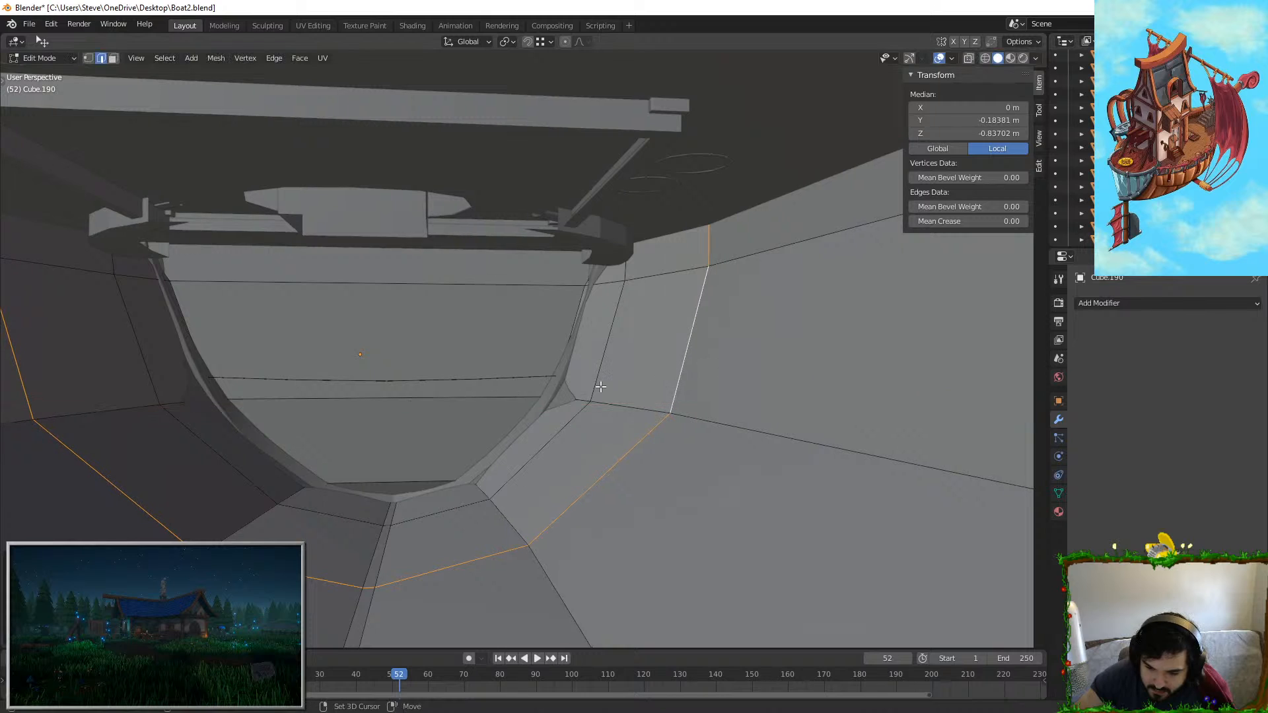
{"action": "middle_click_drag", "start_coordinate": [600, 382], "coordinate": [690, 418]}
{"action": "key", "text": "ctrl+b"}
{"action": "left_click", "coordinate": [837, 463]}
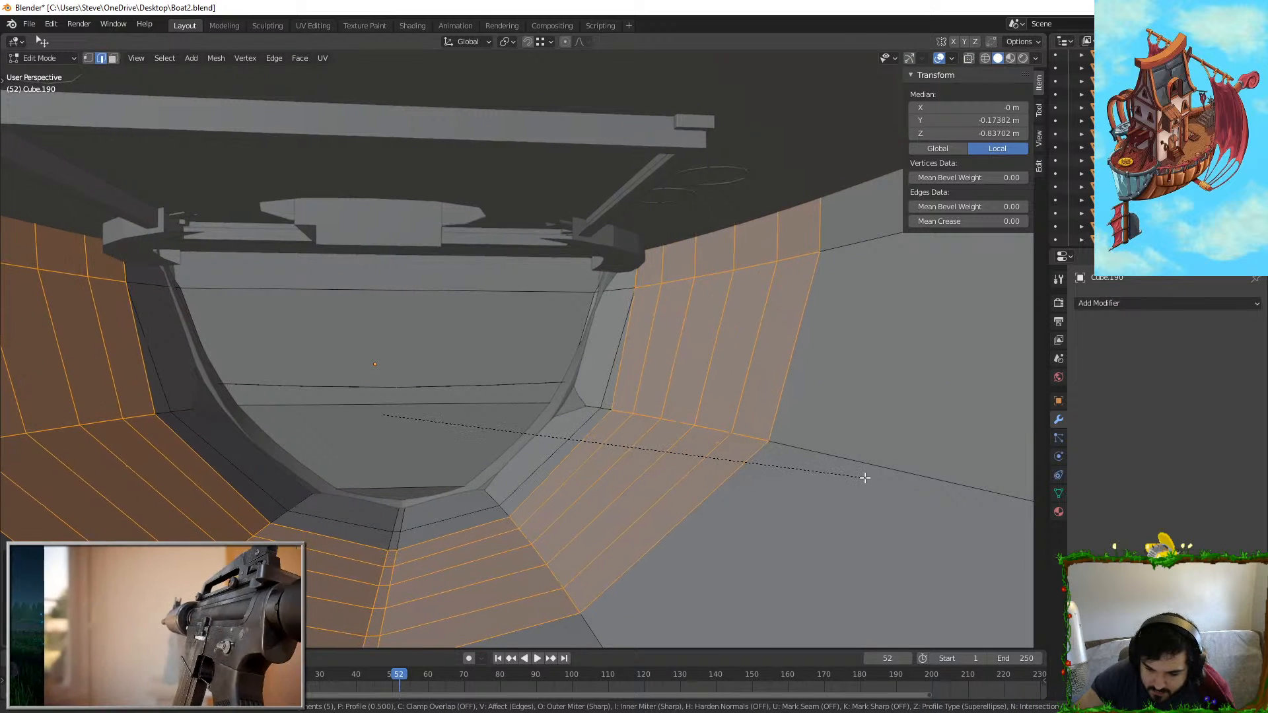
{"action": "middle_click_drag", "start_coordinate": [836, 463], "coordinate": [591, 447]}
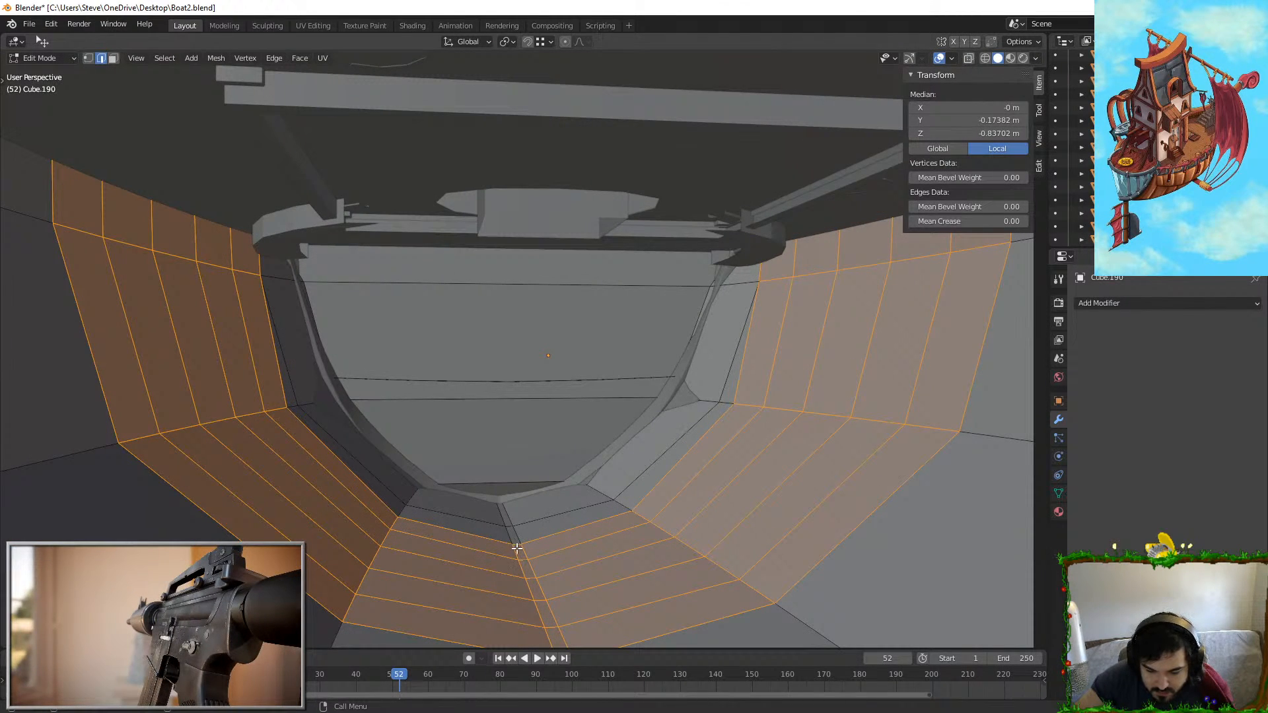
Step: Lower the two edge lines along the keel about 0.49 m along Z
{"action": "left_click", "coordinate": [525, 576], "text": "alt"}
{"action": "scroll", "coordinate": [527, 595], "scroll_direction": "down", "scroll_amount": 2}
{"action": "scroll", "coordinate": [527, 594], "scroll_direction": "up", "scroll_amount": 2}
{"action": "middle_click_drag", "start_coordinate": [526, 595], "coordinate": [583, 622]}
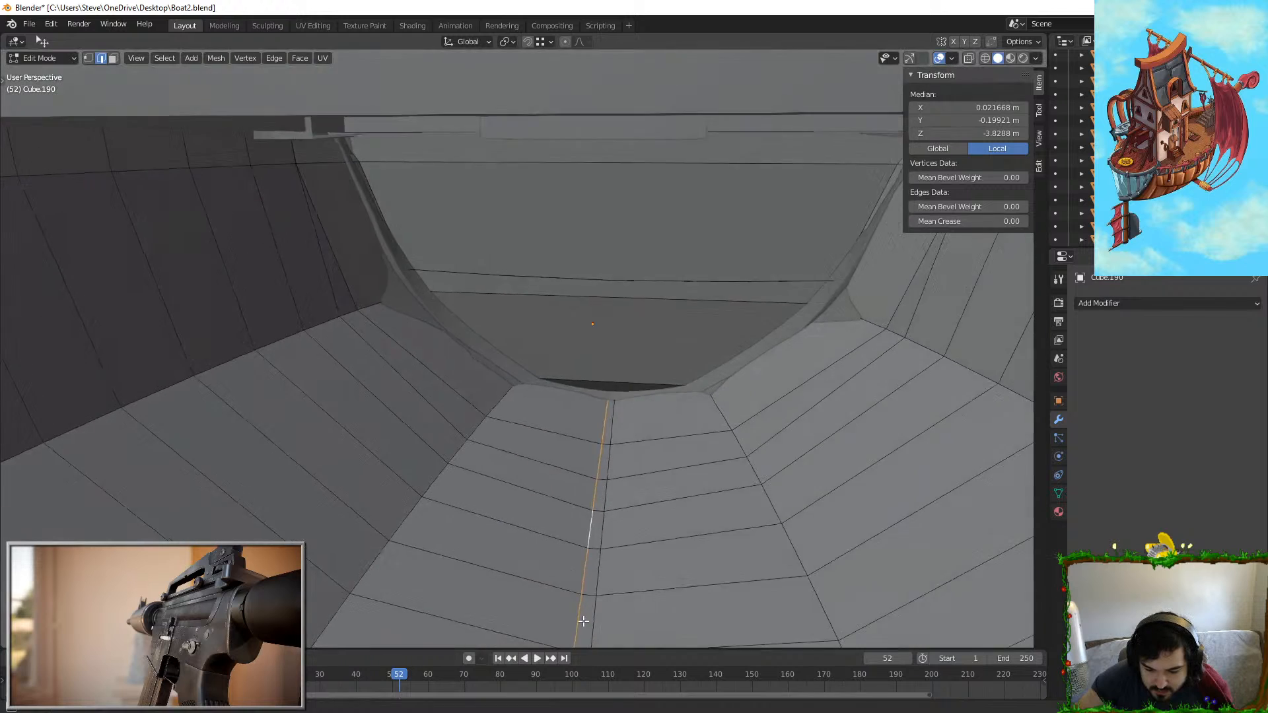
{"action": "scroll", "coordinate": [583, 621], "scroll_direction": "down", "scroll_amount": 1}
{"action": "scroll", "coordinate": [591, 606], "scroll_direction": "up", "scroll_amount": 1}
{"action": "middle_click_drag", "start_coordinate": [577, 518], "coordinate": [579, 497]}
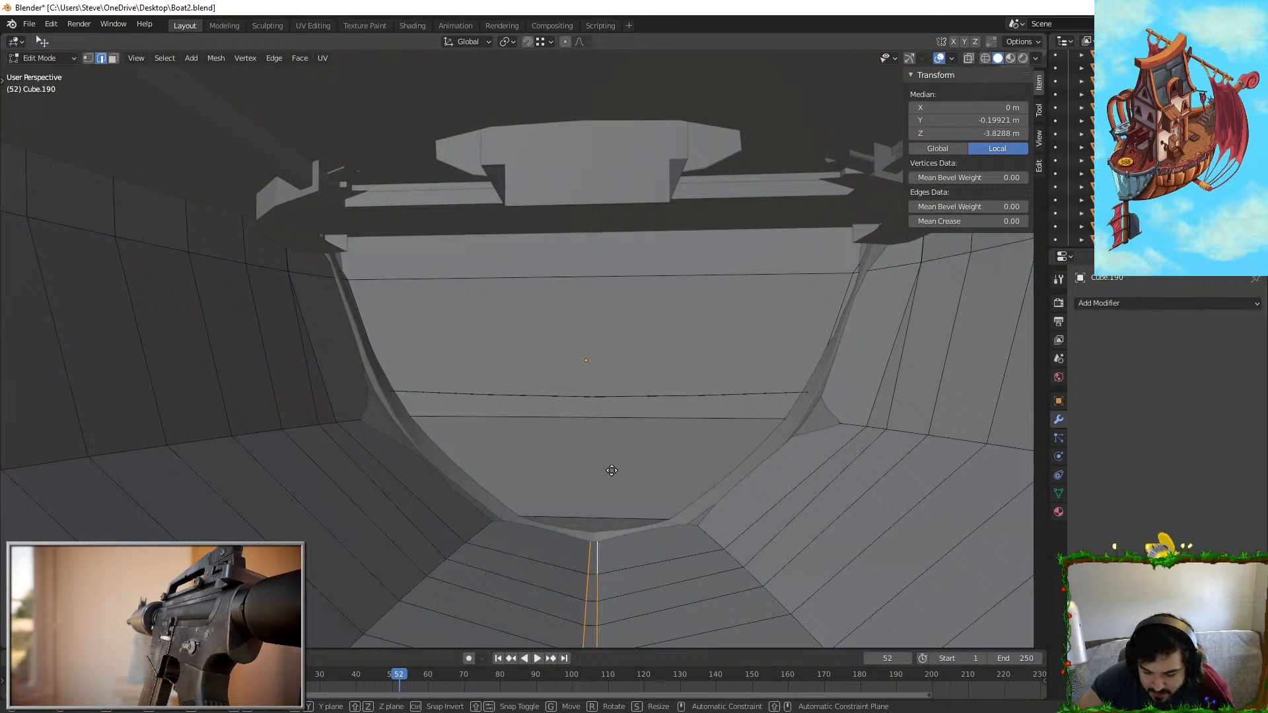
{"action": "key", "text": "z"}
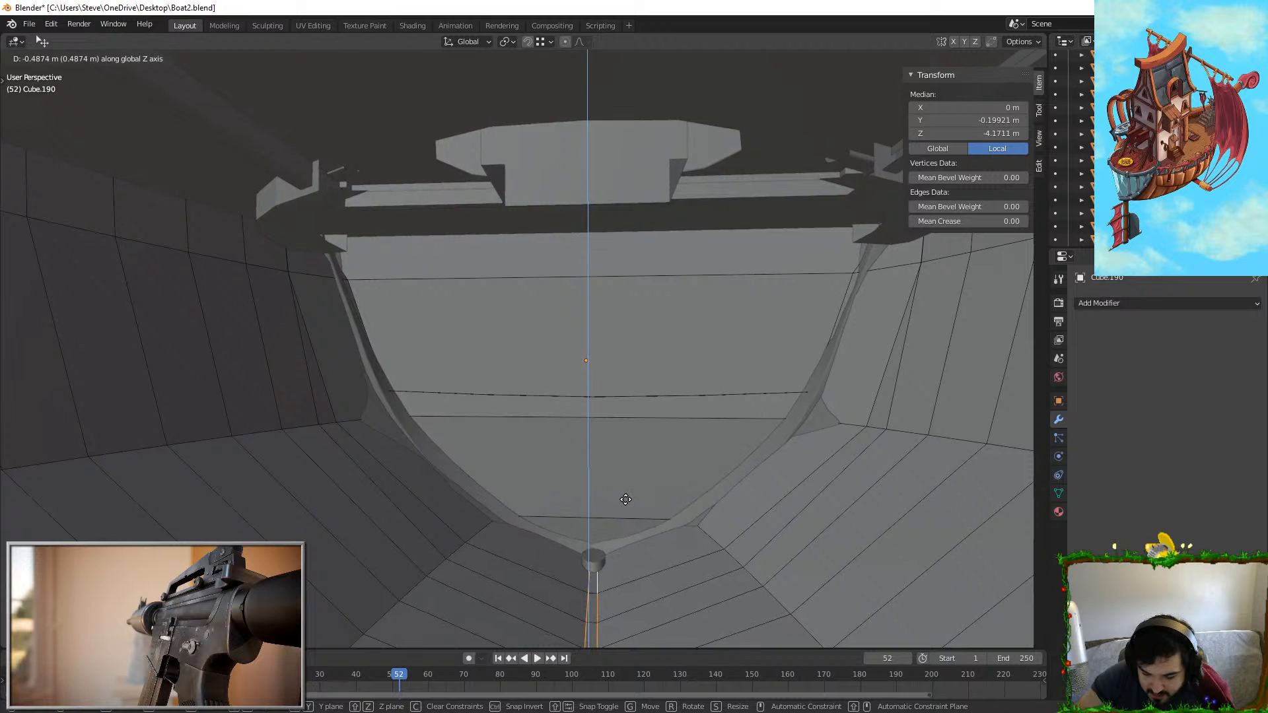
{"action": "left_click", "coordinate": [626, 500]}
Step: Undo the keel lowering and the 5-segment bevel on the hull's edge loop behind the brace
{"action": "left_click", "coordinate": [311, 434], "text": "alt"}
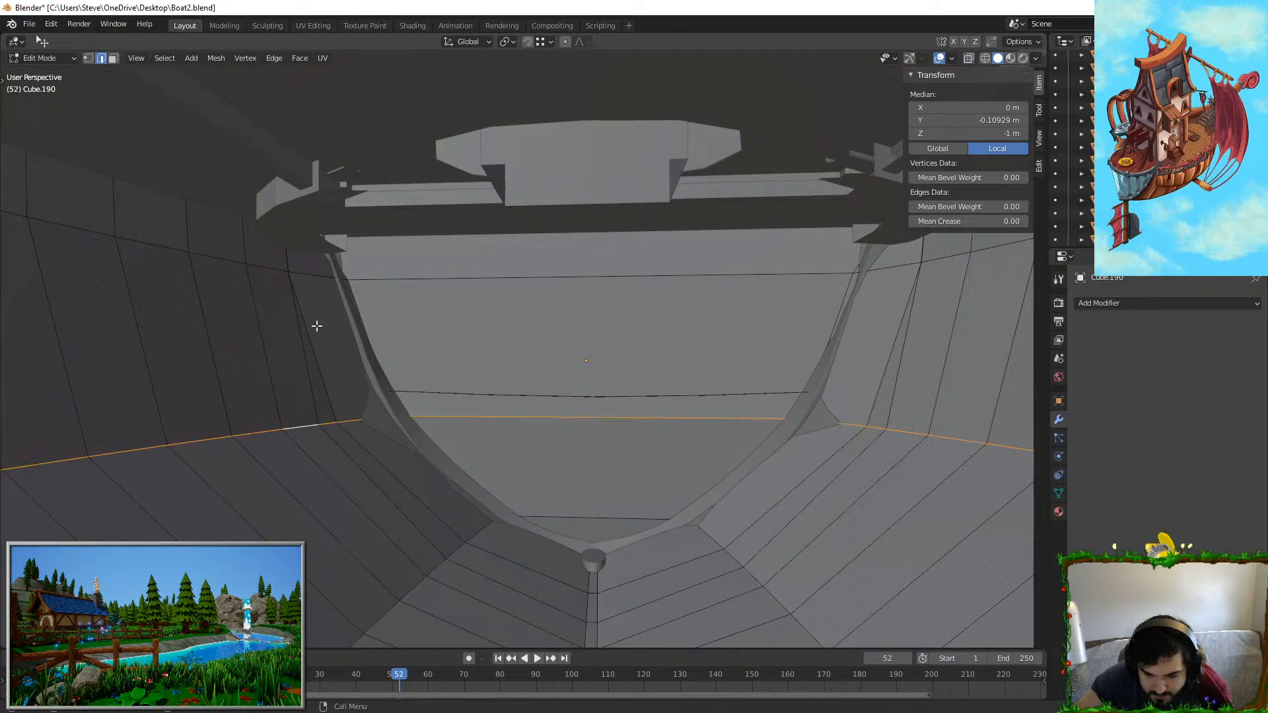
{"action": "middle_click_drag", "start_coordinate": [325, 314], "coordinate": [238, 313]}
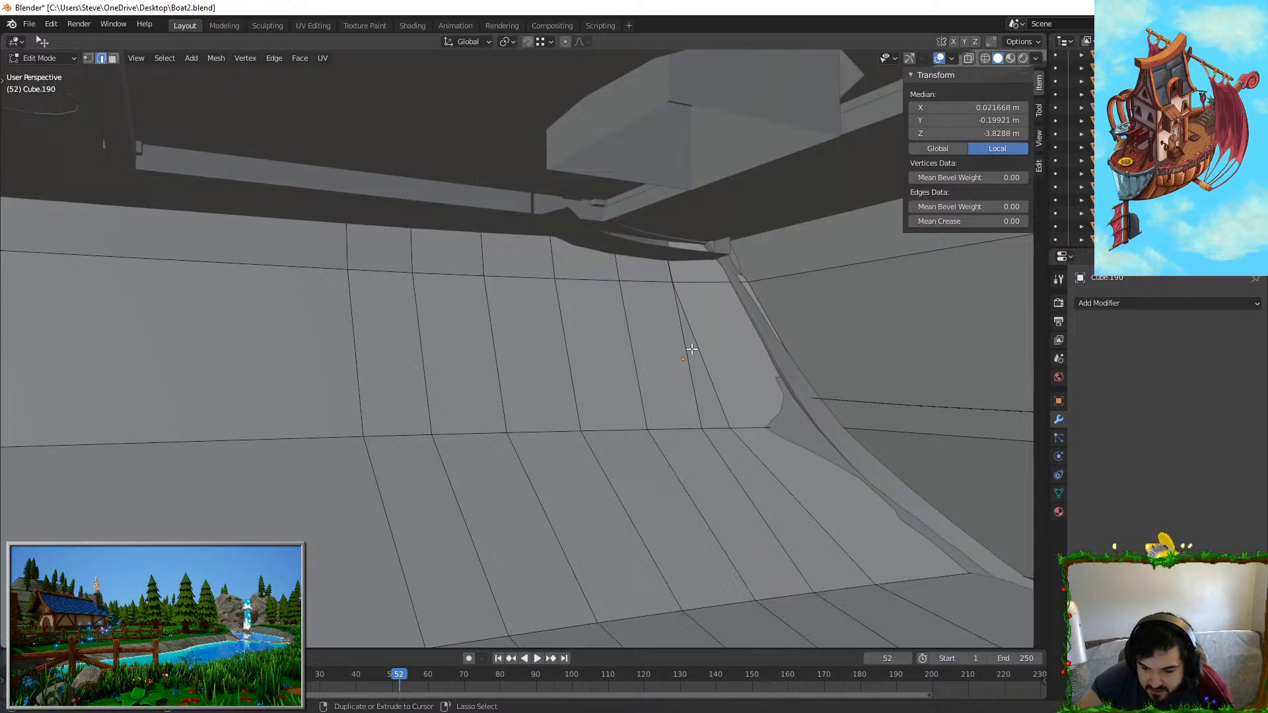
{"action": "key", "text": "l"}
{"action": "key", "text": "Tab"}
{"action": "key", "text": "ctrl+z"}
{"action": "key", "text": "ctrl+z"}
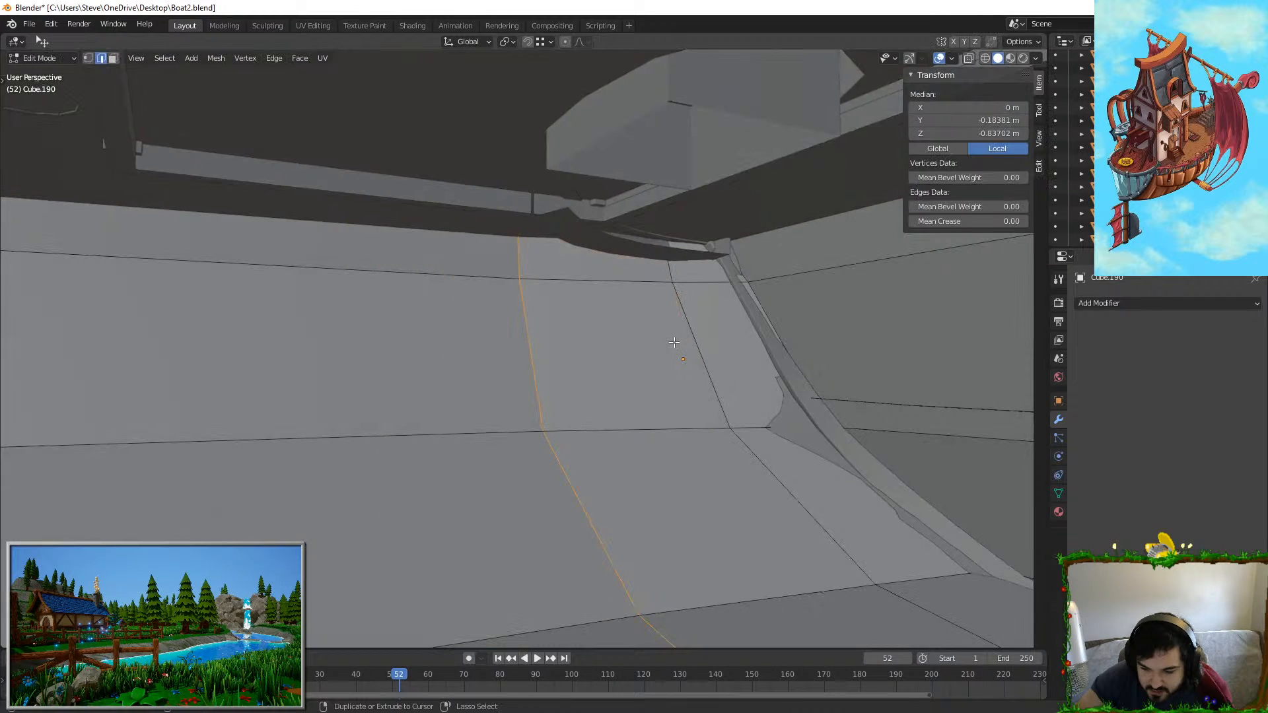
Step: Move the hull's crosswise edge loop farther back from the curved brace along Y
{"action": "middle_click_drag", "start_coordinate": [673, 342], "coordinate": [678, 494]}
{"action": "key", "text": "g"}
{"action": "key", "text": "y"}
{"action": "left_click", "coordinate": [605, 389]}
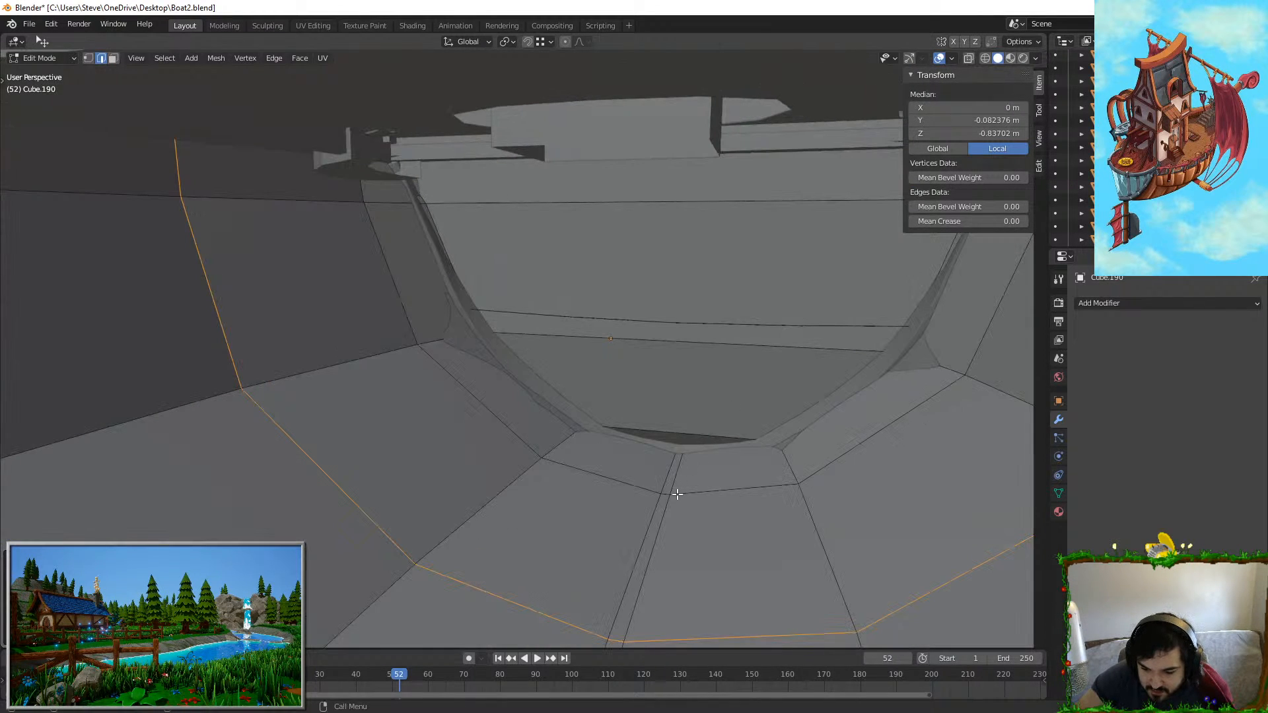
Step: Lower the two edge lines along the keel along Z beneath the curved brace
{"action": "key", "text": "g"}
{"action": "key", "text": "y"}
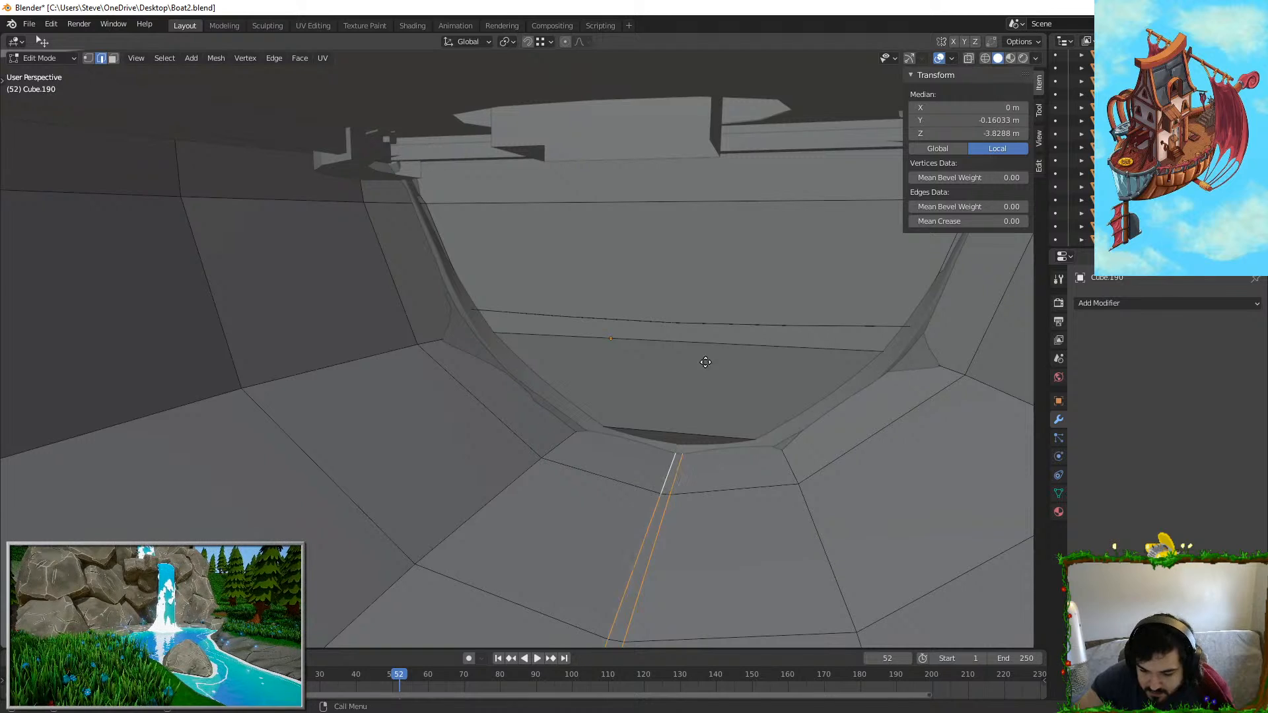
{"action": "left_click", "coordinate": [702, 404]}
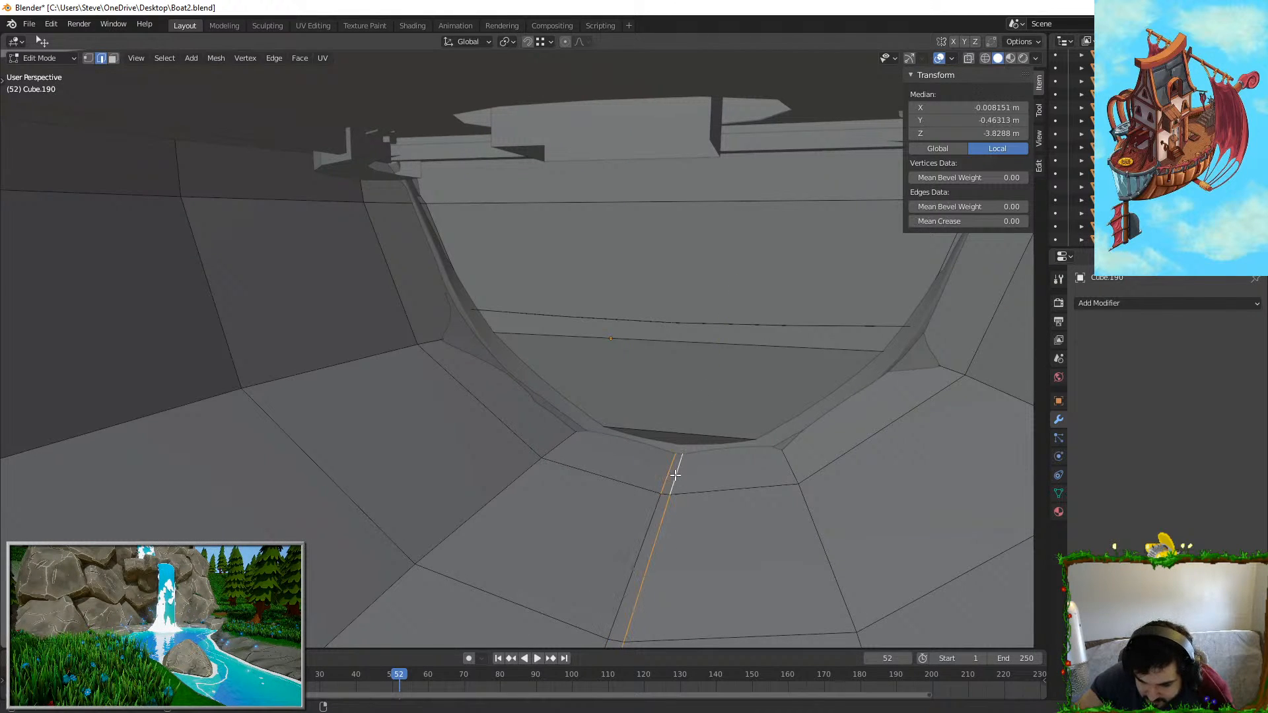
{"action": "key", "text": "g"}
{"action": "key", "text": "z"}
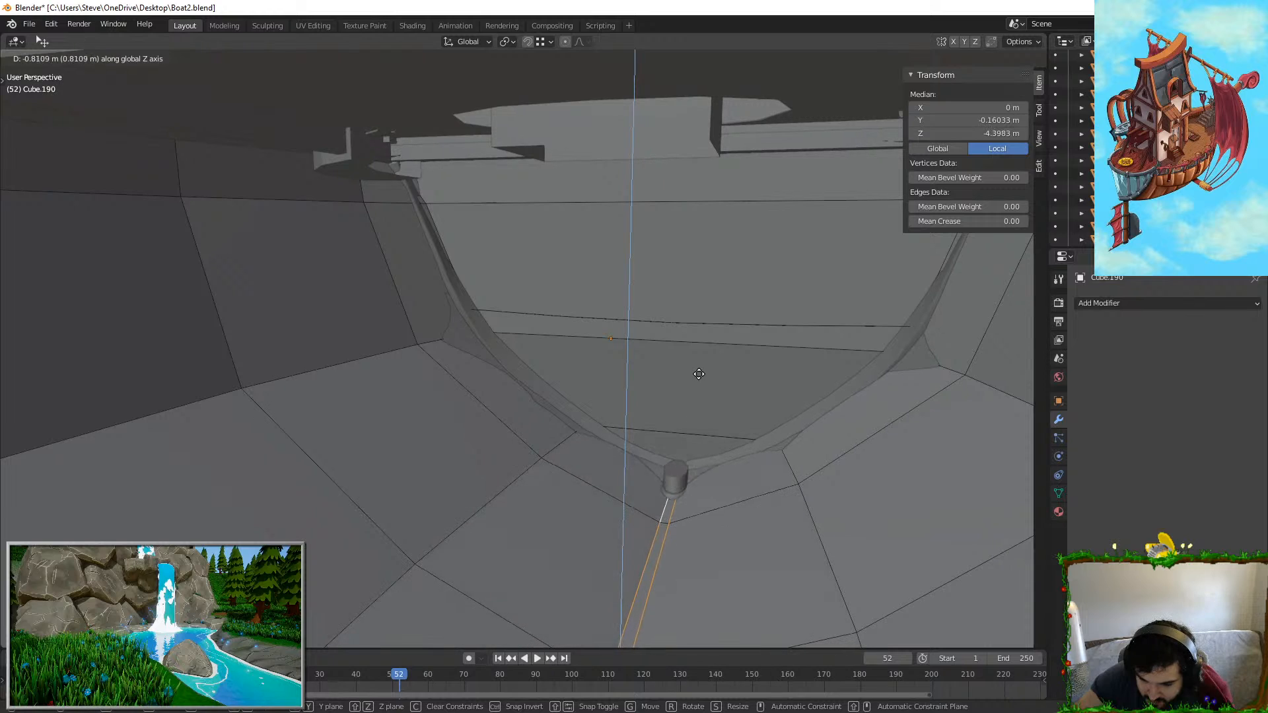
{"action": "left_click", "coordinate": [707, 358]}
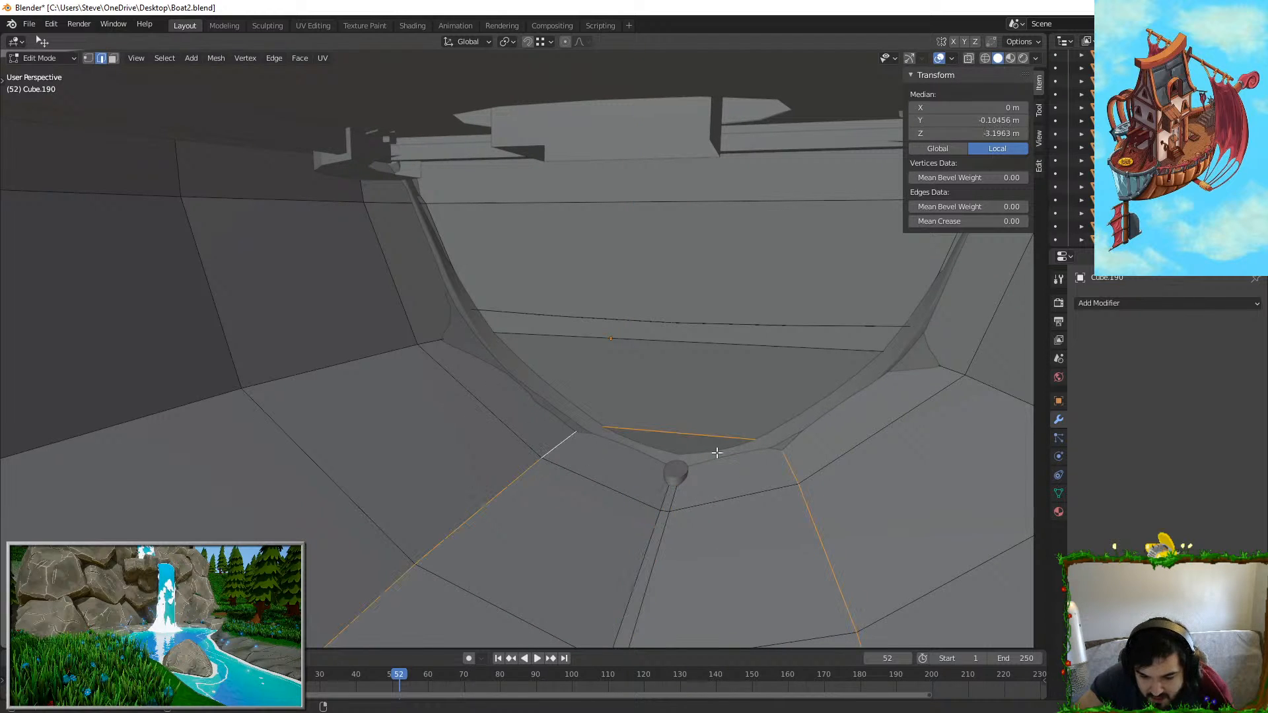
Step: Narrow the hull's middle lengthwise edge loop along X and readjust the lower loop's width against the curved brace
{"action": "key", "text": "s"}
{"action": "key", "text": "x"}
{"action": "left_click", "coordinate": [857, 457]}
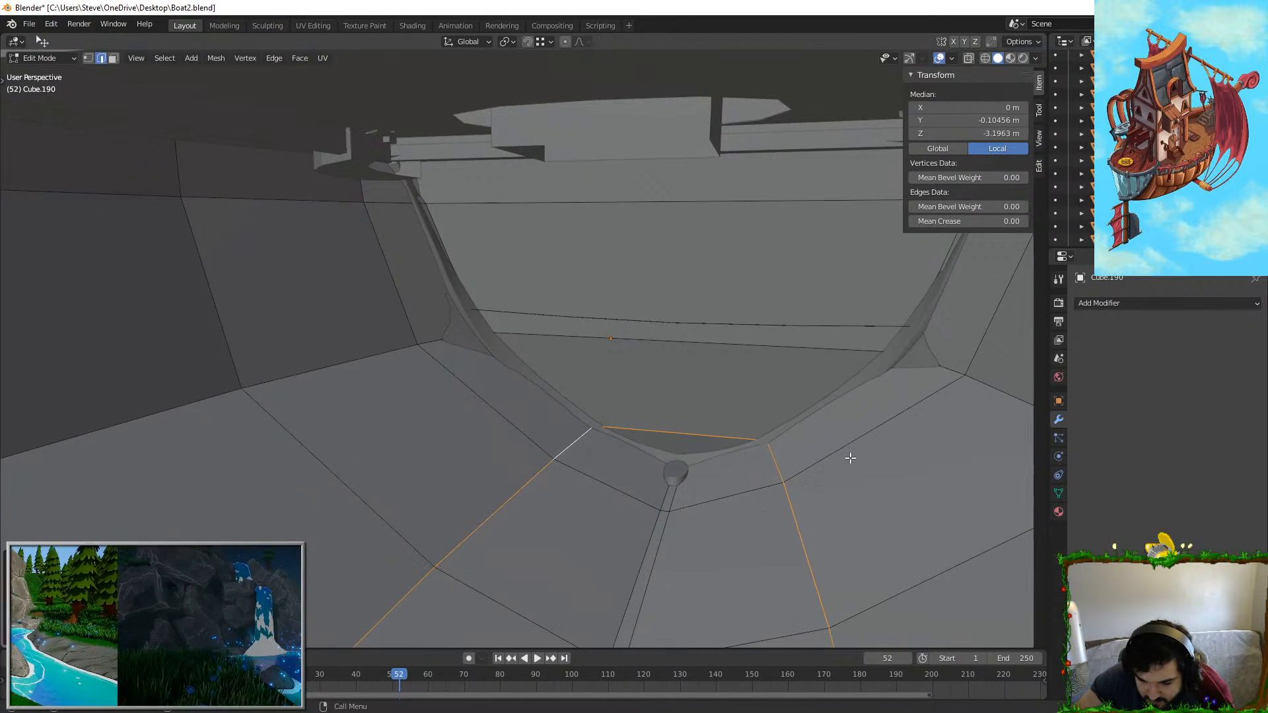
{"action": "key", "text": "g"}
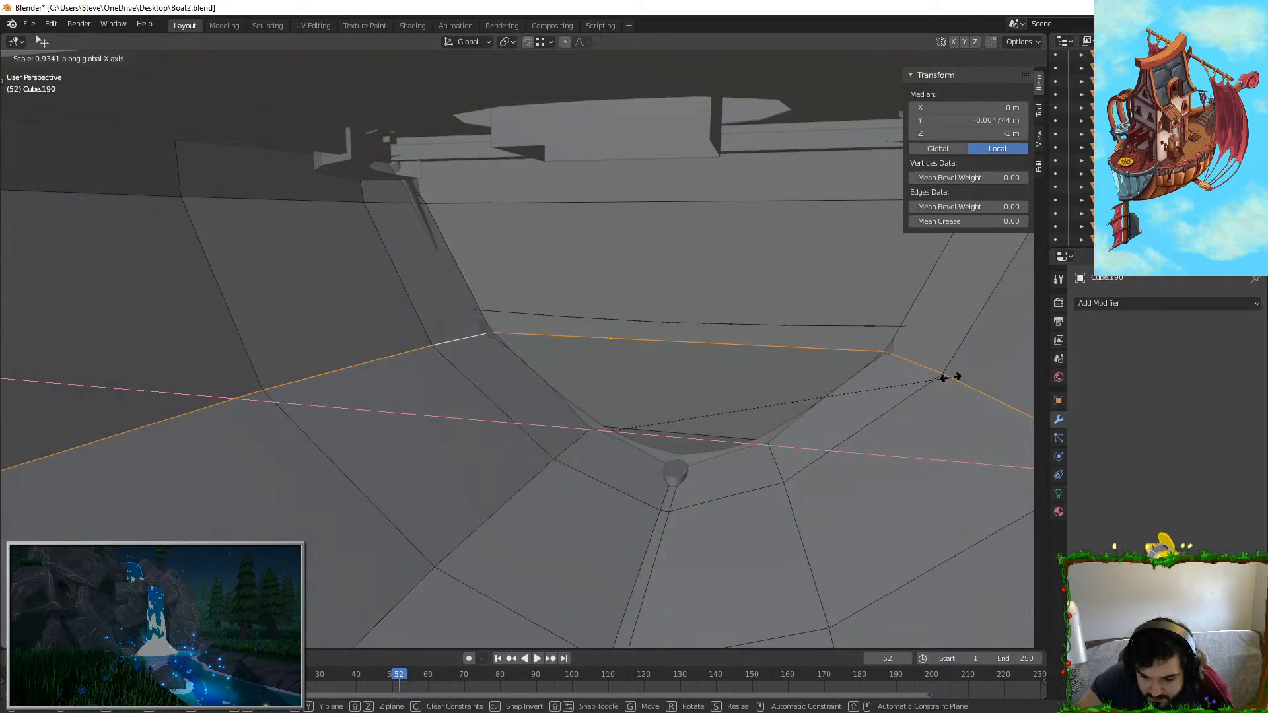
{"action": "left_click", "coordinate": [952, 377]}
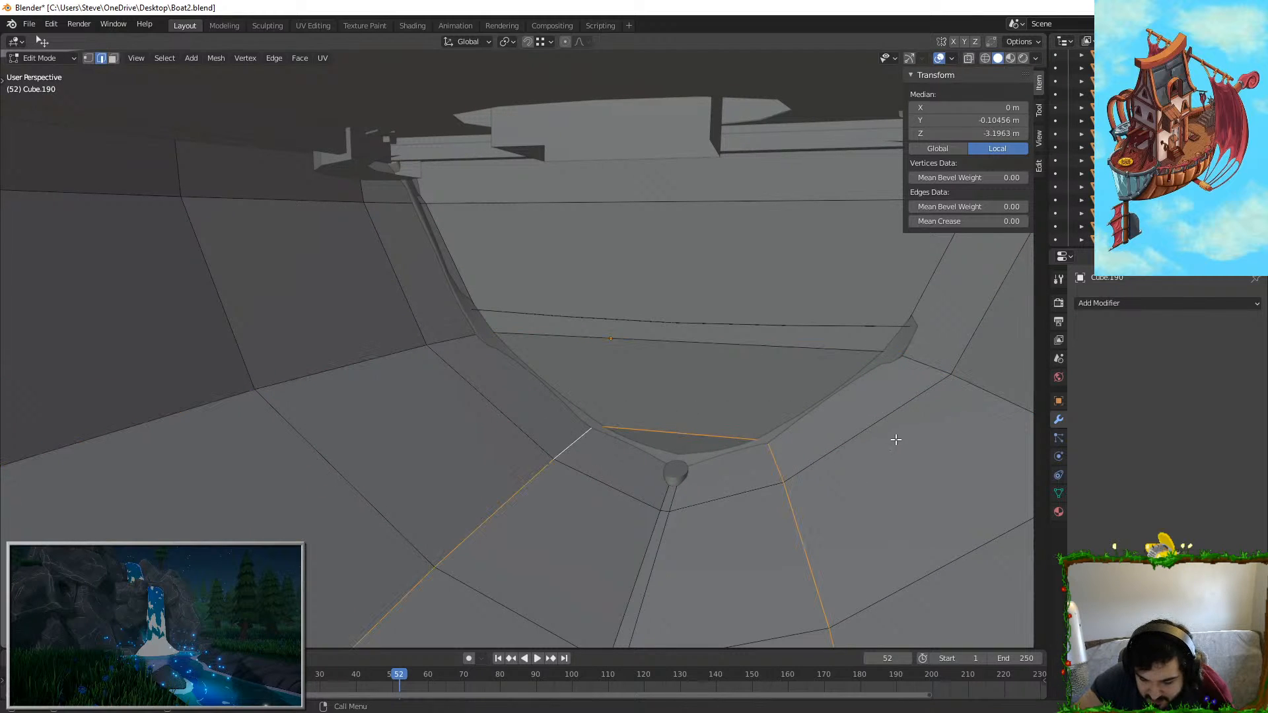
{"action": "key", "text": "s"}
{"action": "key", "text": "x"}
{"action": "left_click", "coordinate": [928, 436]}
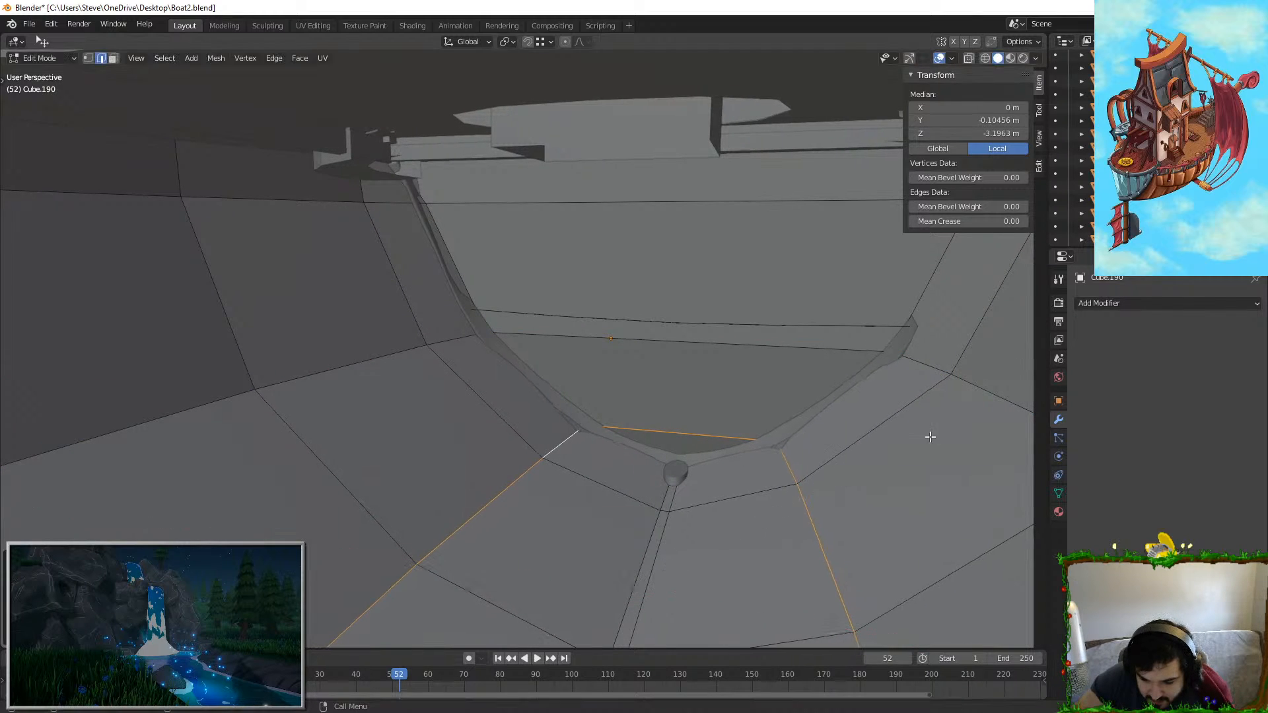
Step: Compare the hull walls with the curved brace outside edit mode and return to editing the hull
{"action": "key", "text": "Tab"}
{"action": "left_click", "coordinate": [572, 429]}
{"action": "left_click", "coordinate": [571, 427]}
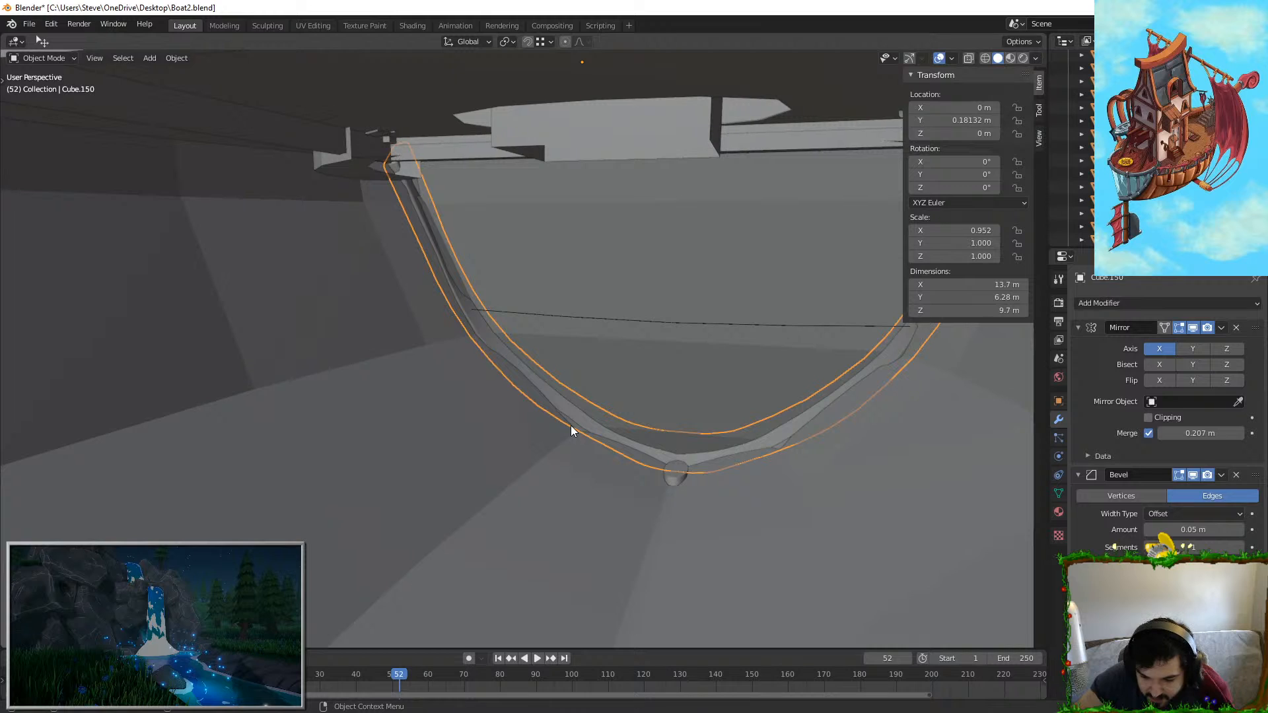
{"action": "left_click", "coordinate": [572, 434]}
{"action": "key", "text": "Tab"}
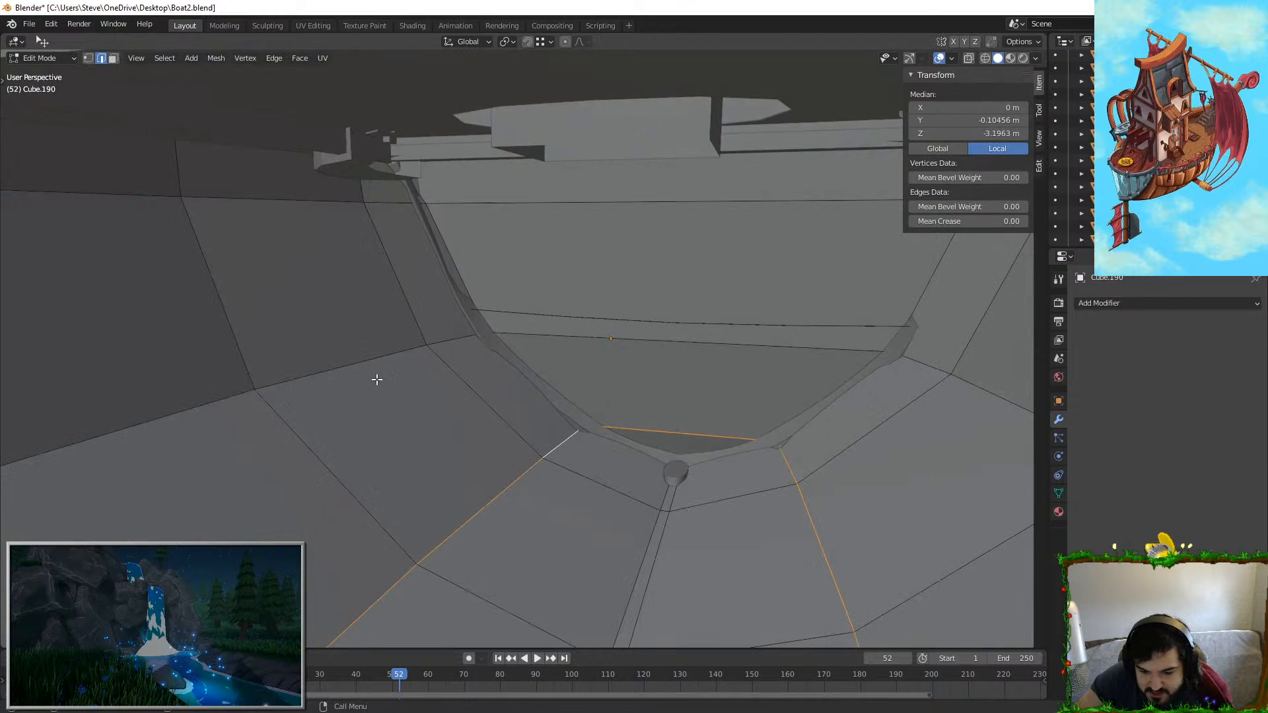
{"action": "key", "text": "Tab"}
{"action": "left_click", "coordinate": [363, 361]}
{"action": "left_click", "coordinate": [318, 235]}
{"action": "key", "text": "Tab"}
Step: Widen the hull's upper lengthwise edge loop along X by a factor of about 1.02
{"action": "left_click", "coordinate": [322, 213], "text": "alt"}
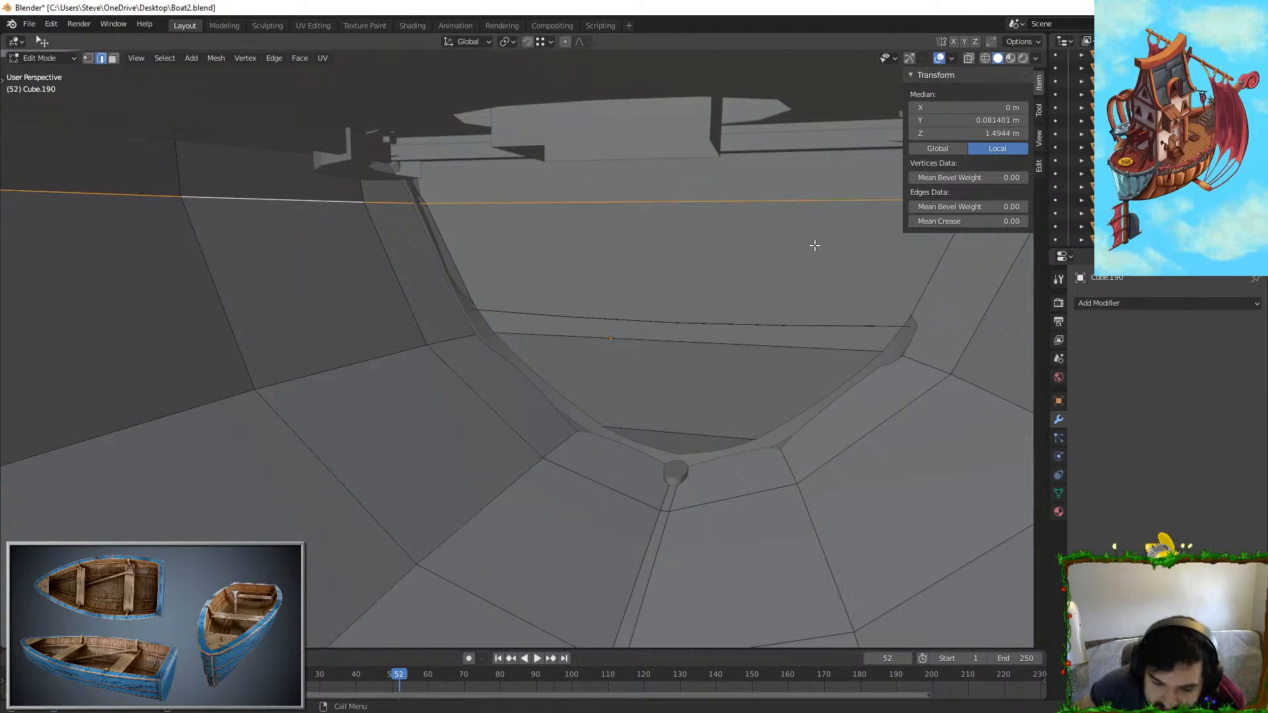
{"action": "key", "text": "s"}
{"action": "key", "text": "x"}
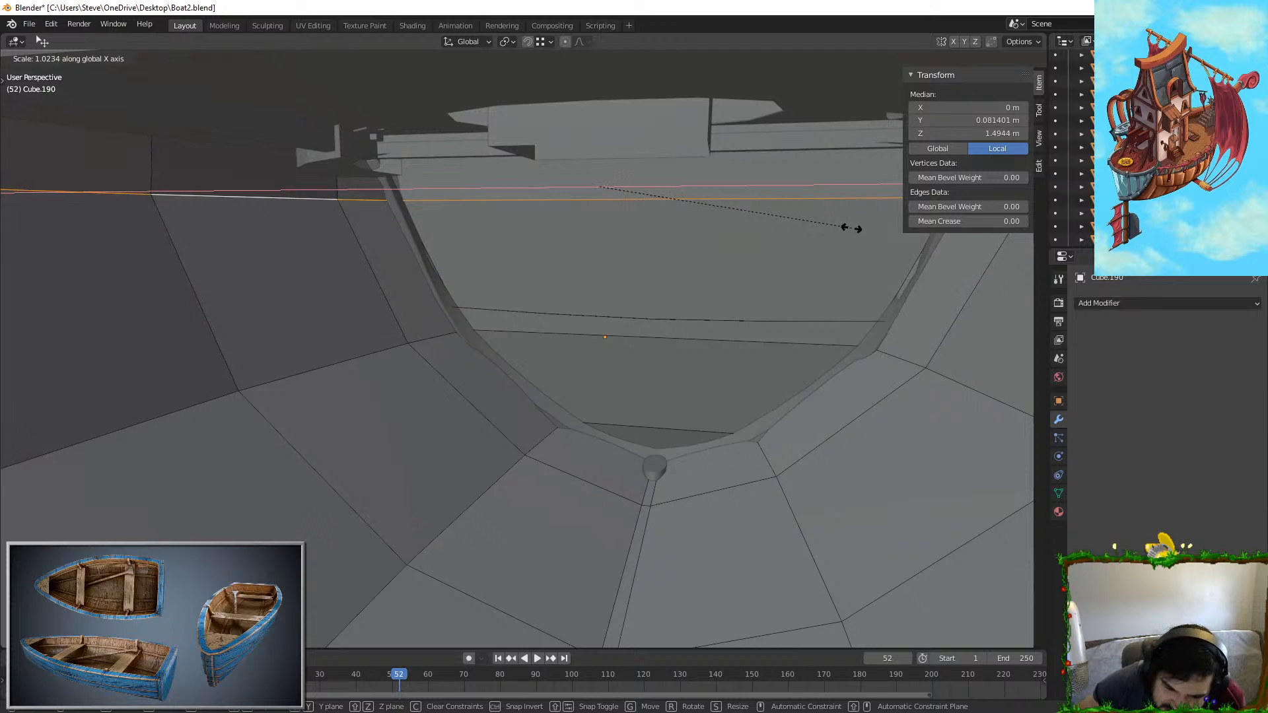
{"action": "left_click", "coordinate": [850, 228]}
Step: Delete the flat faces closing the hull's end inside the curved brace
{"action": "middle_click_drag", "start_coordinate": [645, 196], "coordinate": [671, 217], "text": "shift"}
{"action": "middle_click_drag", "start_coordinate": [592, 216], "coordinate": [641, 273]}
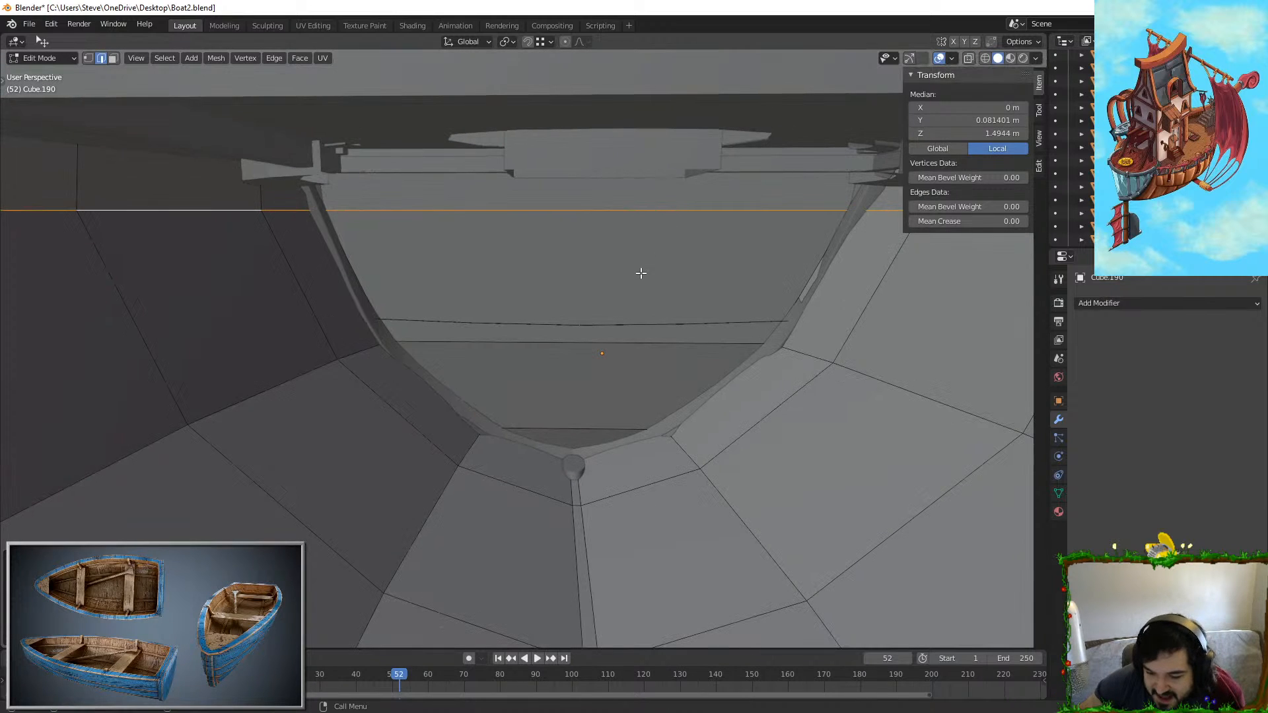
{"action": "left_click", "coordinate": [610, 343]}
{"action": "middle_click_drag", "start_coordinate": [610, 342], "coordinate": [487, 359]}
{"action": "middle_click_drag", "start_coordinate": [402, 343], "coordinate": [258, 198]}
{"action": "left_click", "coordinate": [113, 58]}
{"action": "left_click", "coordinate": [286, 311]}
{"action": "left_click", "coordinate": [268, 403], "text": "shift"}
{"action": "left_click", "coordinate": [284, 531], "text": "shift"}
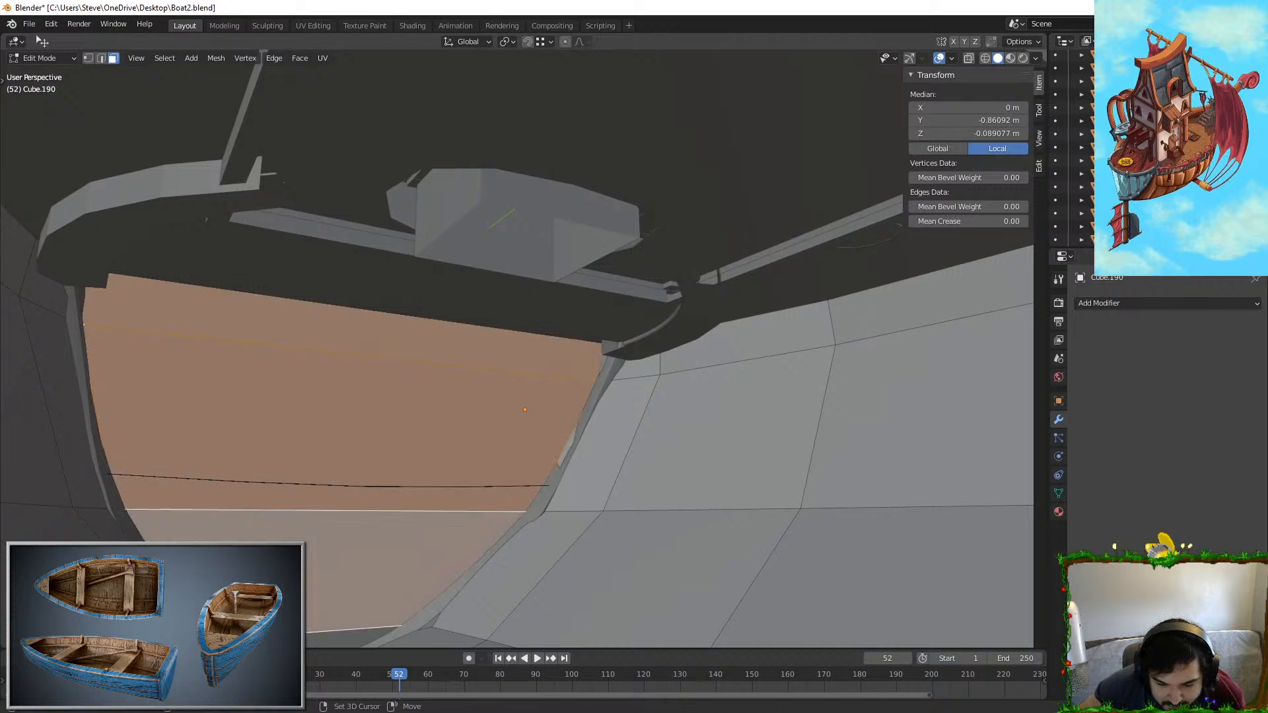
{"action": "key", "text": "x"}
{"action": "left_click", "coordinate": [436, 430]}
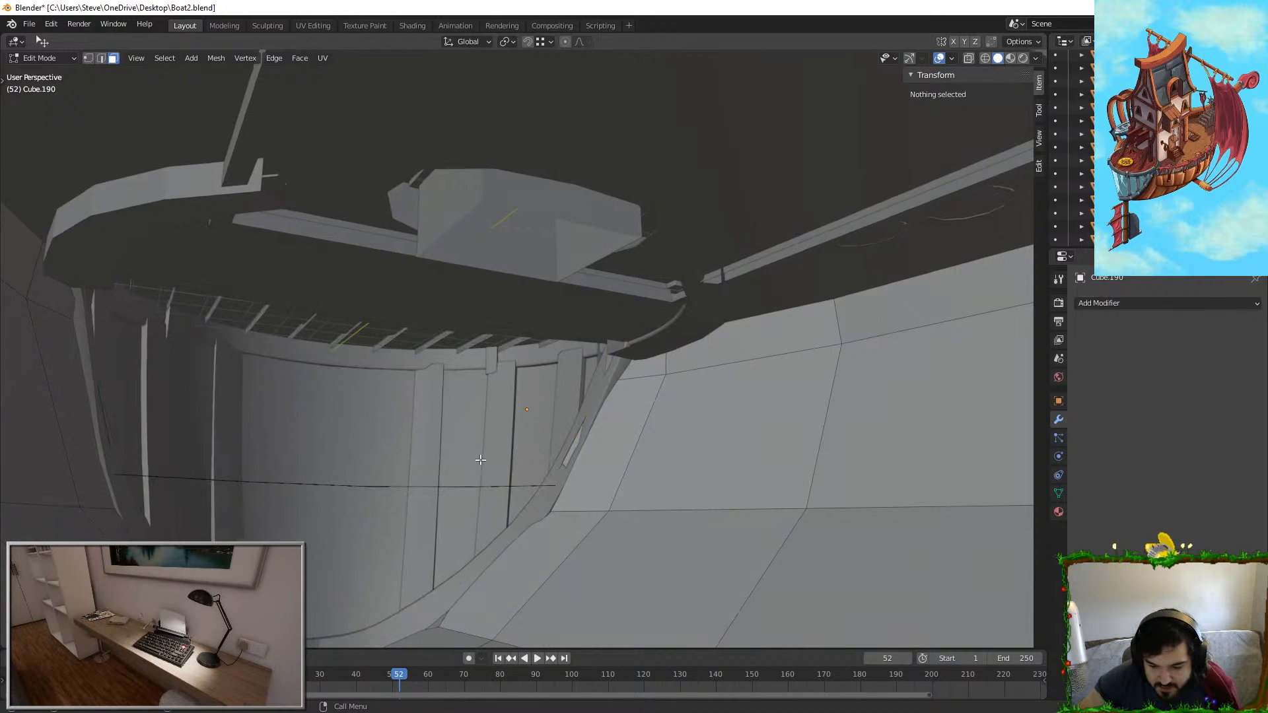
Step: Examine how the opened hull end meets the curved brace and the planked wall, and resume editing the hull
{"action": "middle_click_drag", "start_coordinate": [572, 360], "coordinate": [459, 286]}
{"action": "key", "text": "Tab"}
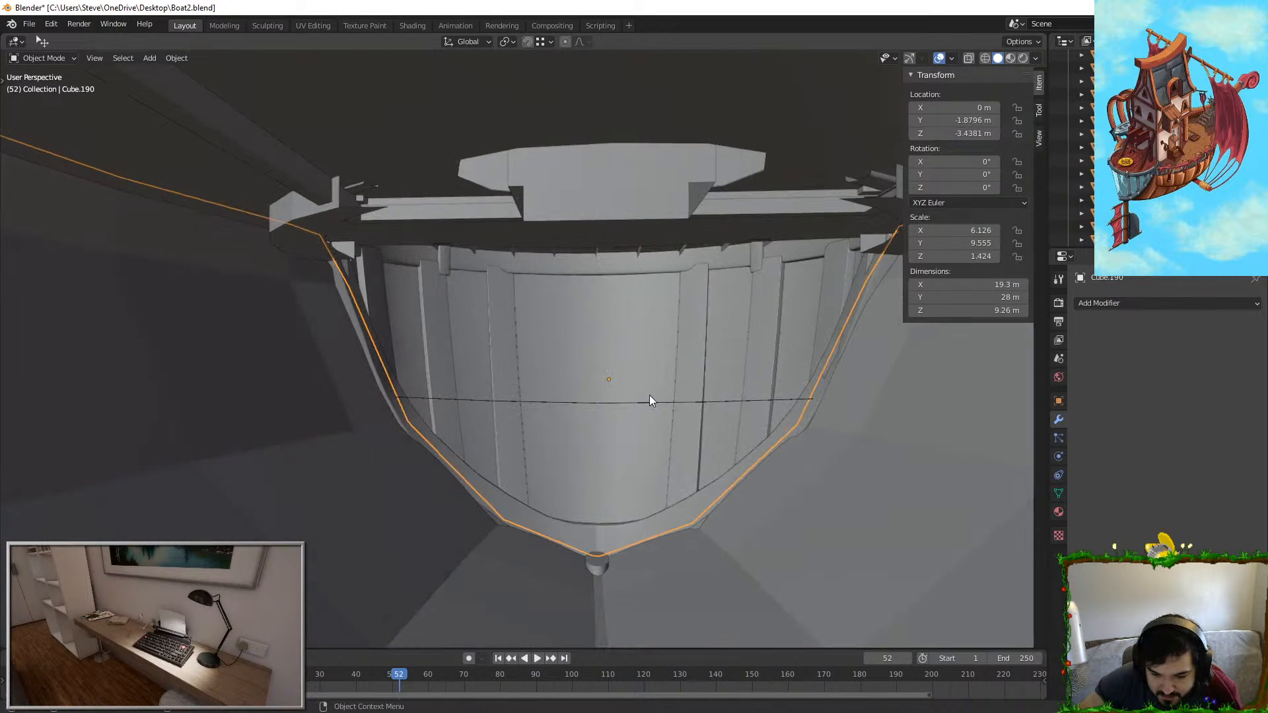
{"action": "left_click", "coordinate": [770, 612]}
{"action": "left_click", "coordinate": [735, 569]}
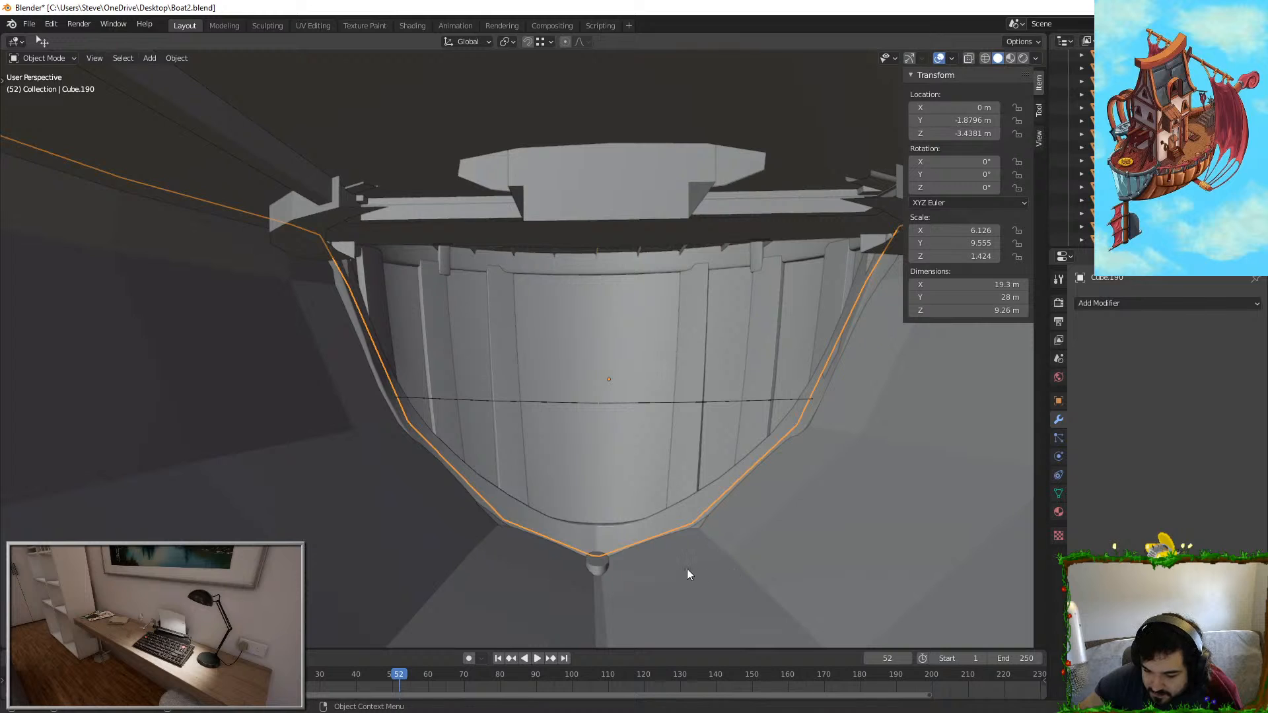
{"action": "scroll", "coordinate": [680, 569], "scroll_direction": "down", "scroll_amount": 2}
{"action": "middle_click_drag", "start_coordinate": [672, 569], "coordinate": [669, 543]}
{"action": "left_click", "coordinate": [583, 487]}
{"action": "key", "text": "Tab"}
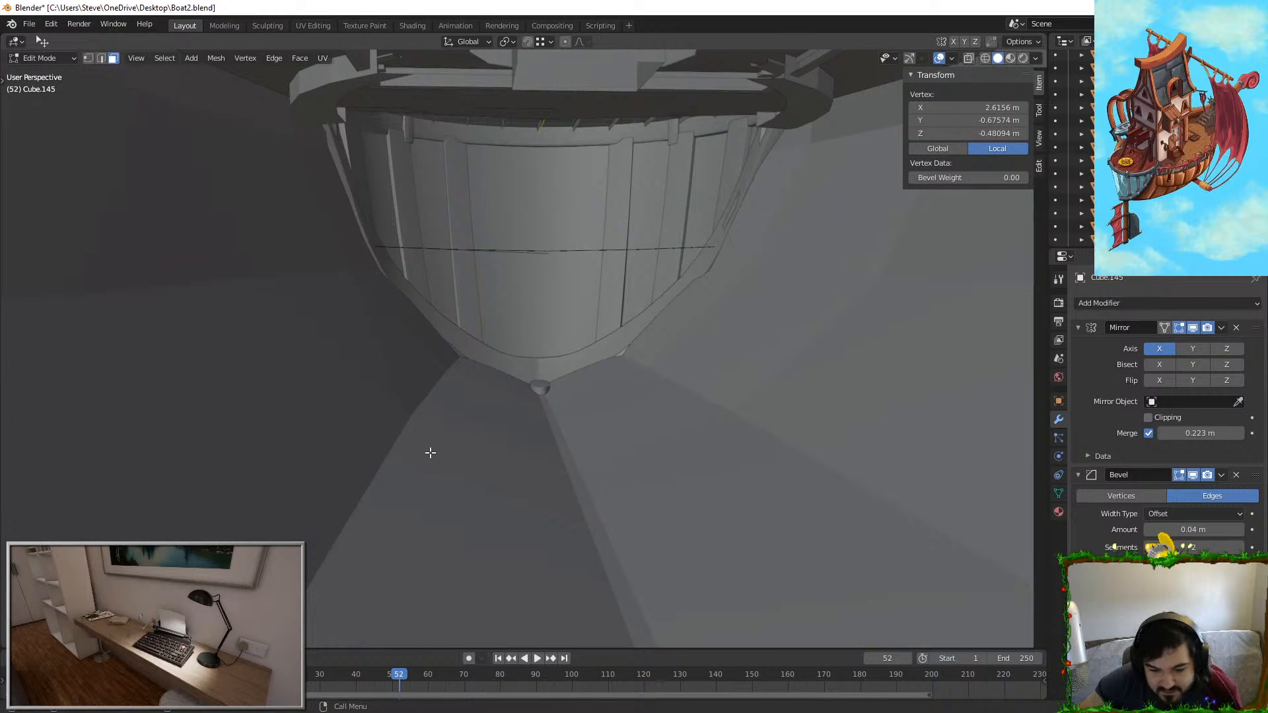
{"action": "key", "text": "Tab"}
{"action": "left_click", "coordinate": [314, 338]}
{"action": "key", "text": "Tab"}
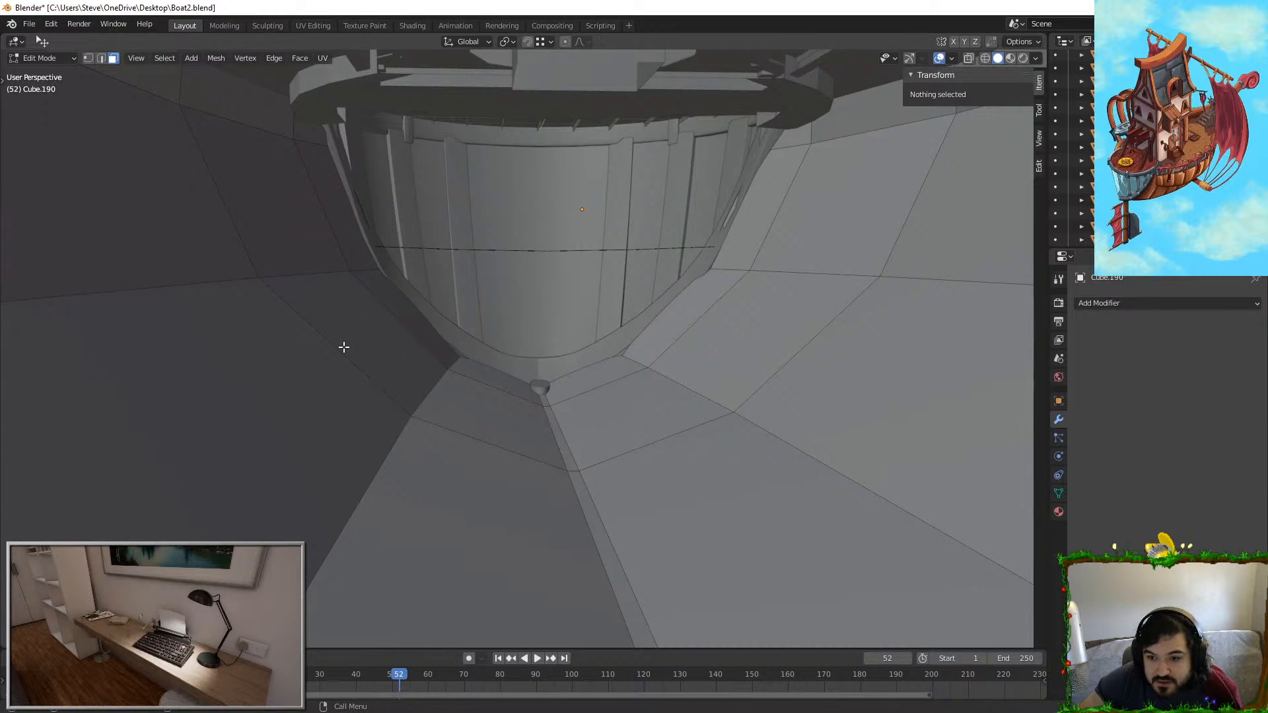
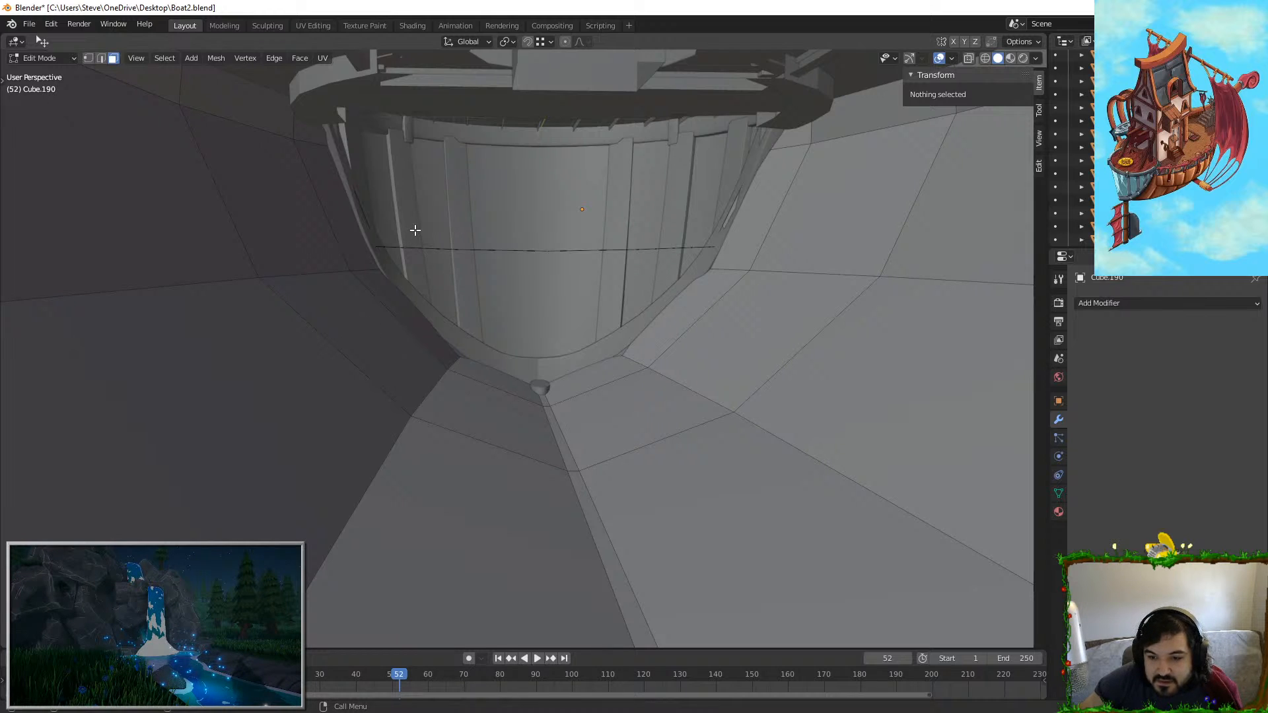
Step: Try to flatten the hull's bottom faces on both sides of the keel by scaling them along Z
{"action": "key", "text": "x"}
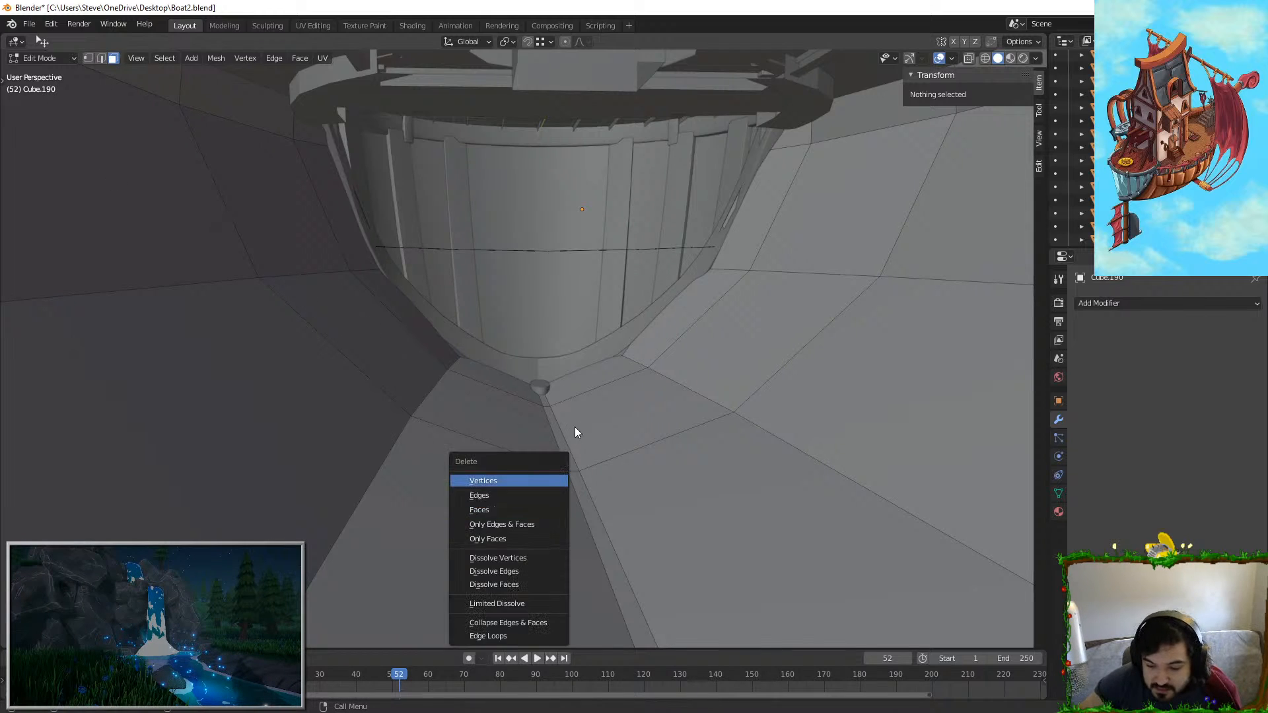
{"action": "key", "text": "c"}
{"action": "left_click_drag", "start_coordinate": [555, 394], "coordinate": [617, 514]}
{"action": "middle_click_drag", "start_coordinate": [617, 528], "coordinate": [579, 416]}
{"action": "key", "text": "s"}
{"action": "key", "text": "z"}
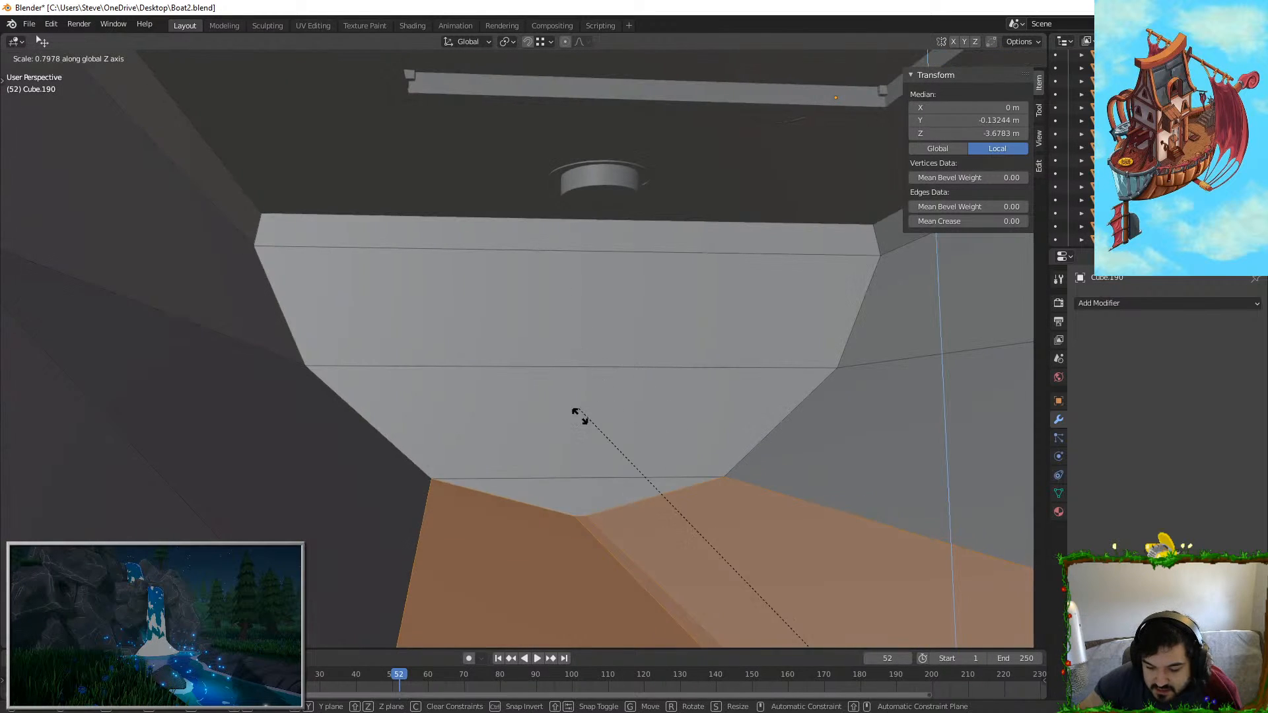
{"action": "left_click", "coordinate": [674, 280]}
{"action": "key", "text": "s"}
{"action": "key", "text": "y"}
{"action": "right_click", "coordinate": [810, 555]}
{"action": "middle_click_drag", "start_coordinate": [810, 555], "coordinate": [631, 420]}
{"action": "key", "text": "alt+a"}
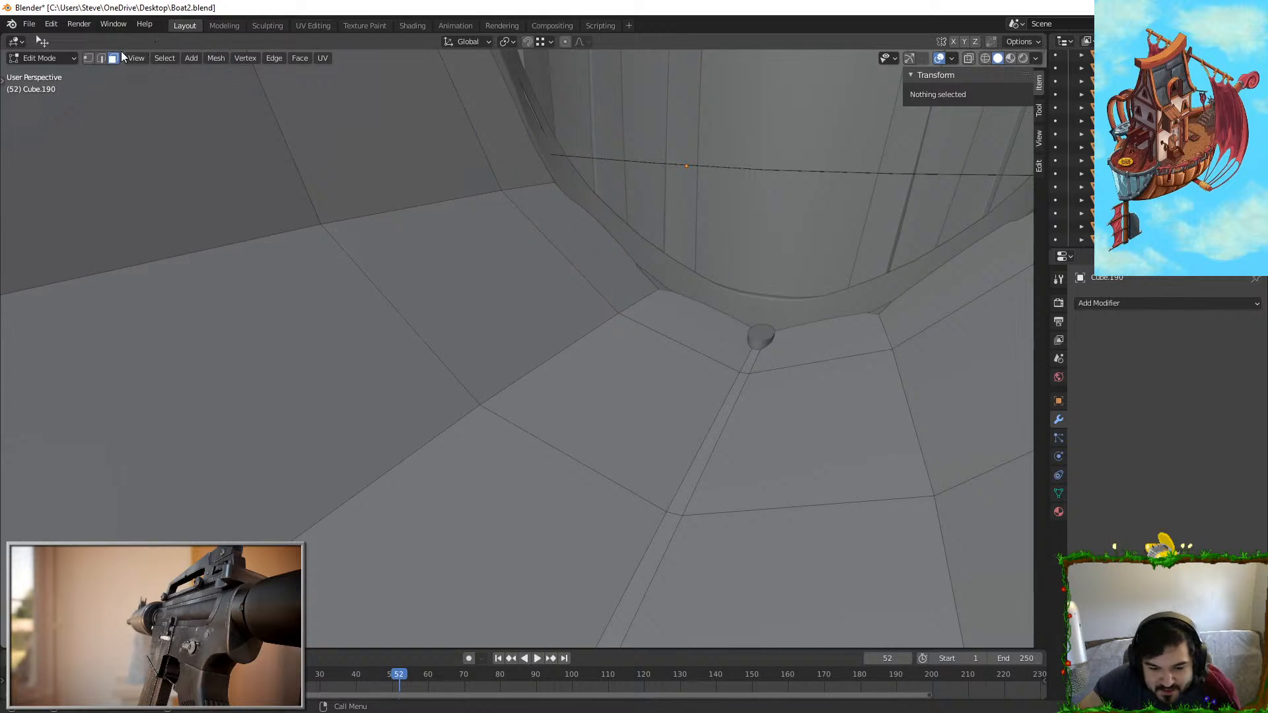
Step: Raise the lower lengthwise edge loop on both sides of the keel about 0.17 m along Z
{"action": "left_click", "coordinate": [101, 58]}
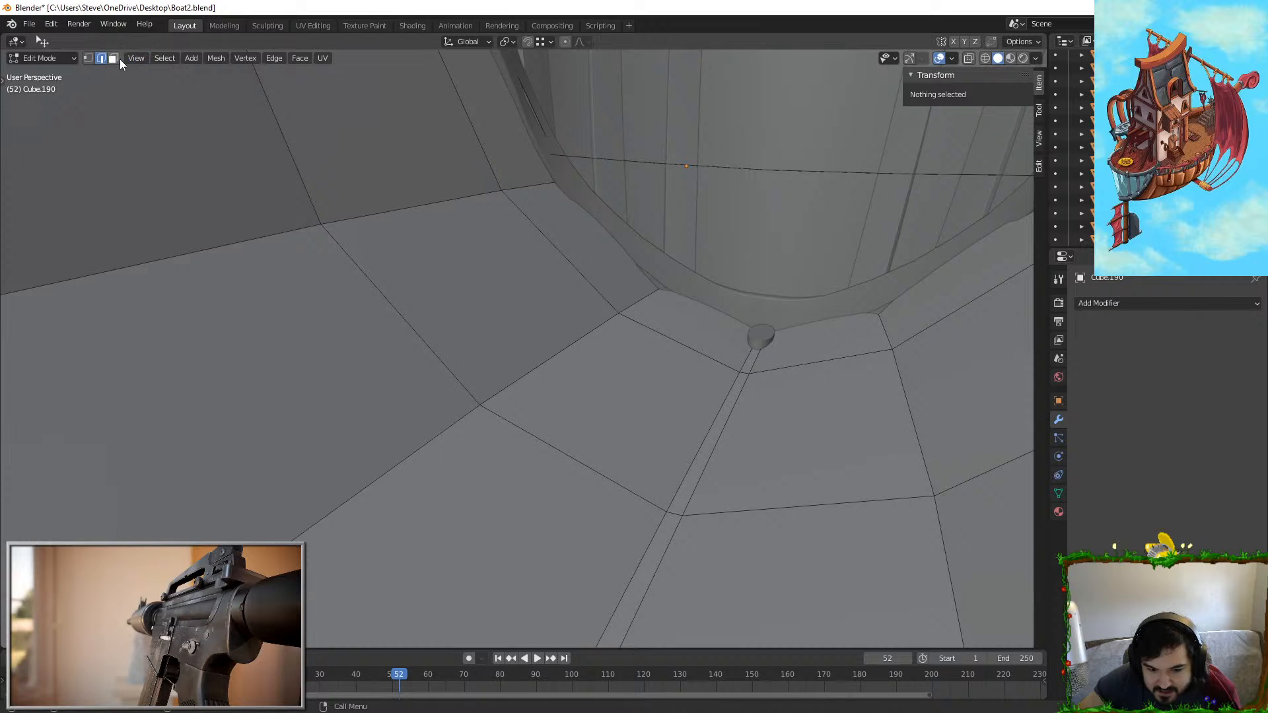
{"action": "left_click", "coordinate": [540, 326], "text": "alt"}
{"action": "key", "text": "g"}
{"action": "key", "text": "z"}
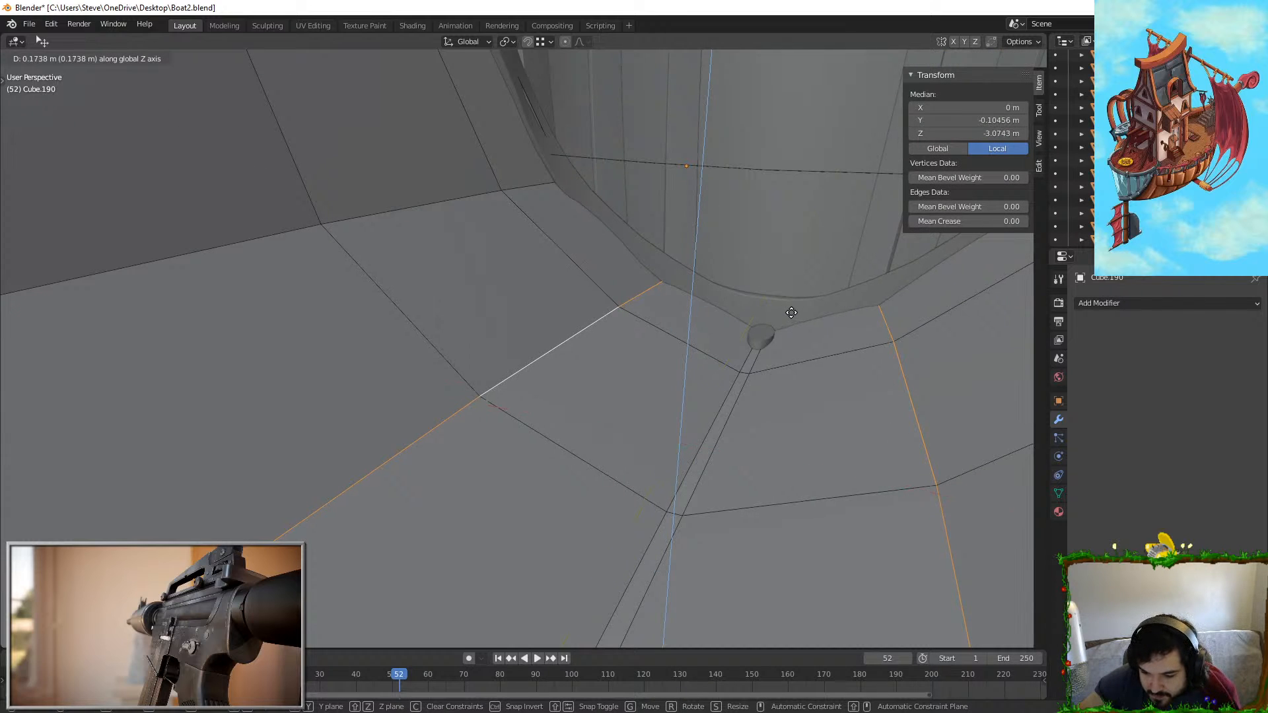
{"action": "left_click", "coordinate": [792, 313]}
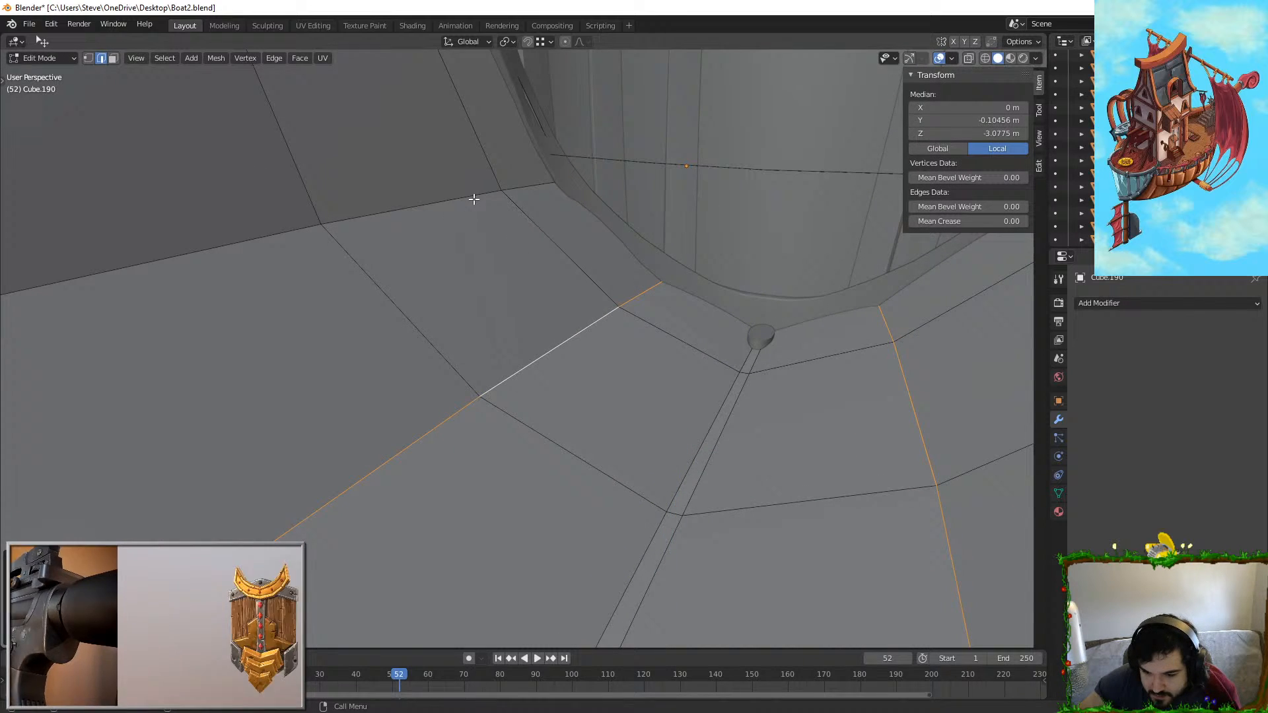
Step: Scale the matching upright edges on both sides of the hull's open end by about 1.02 along X and check their fit
{"action": "left_click", "coordinate": [528, 187], "text": "alt"}
{"action": "middle_click_drag", "start_coordinate": [574, 187], "coordinate": [938, 264]}
{"action": "left_click", "coordinate": [525, 215]}
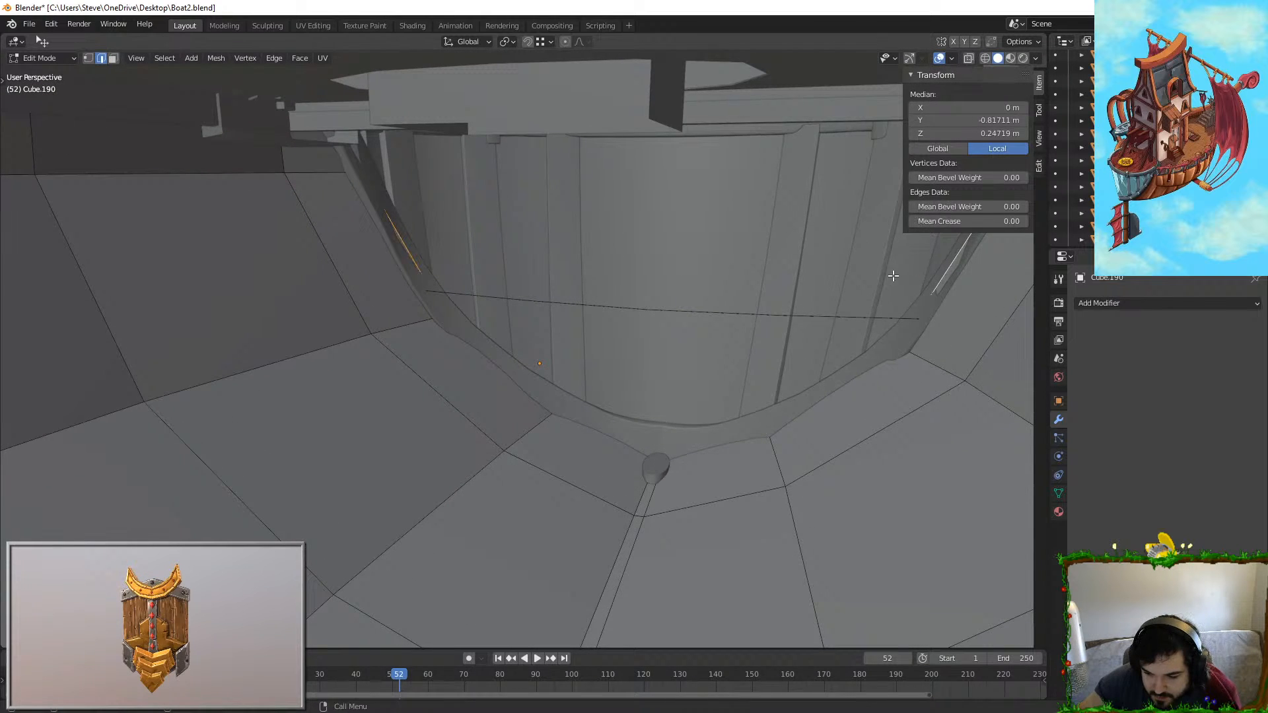
{"action": "left_click", "coordinate": [858, 286], "text": "shift"}
{"action": "key", "text": "s"}
{"action": "key", "text": "x"}
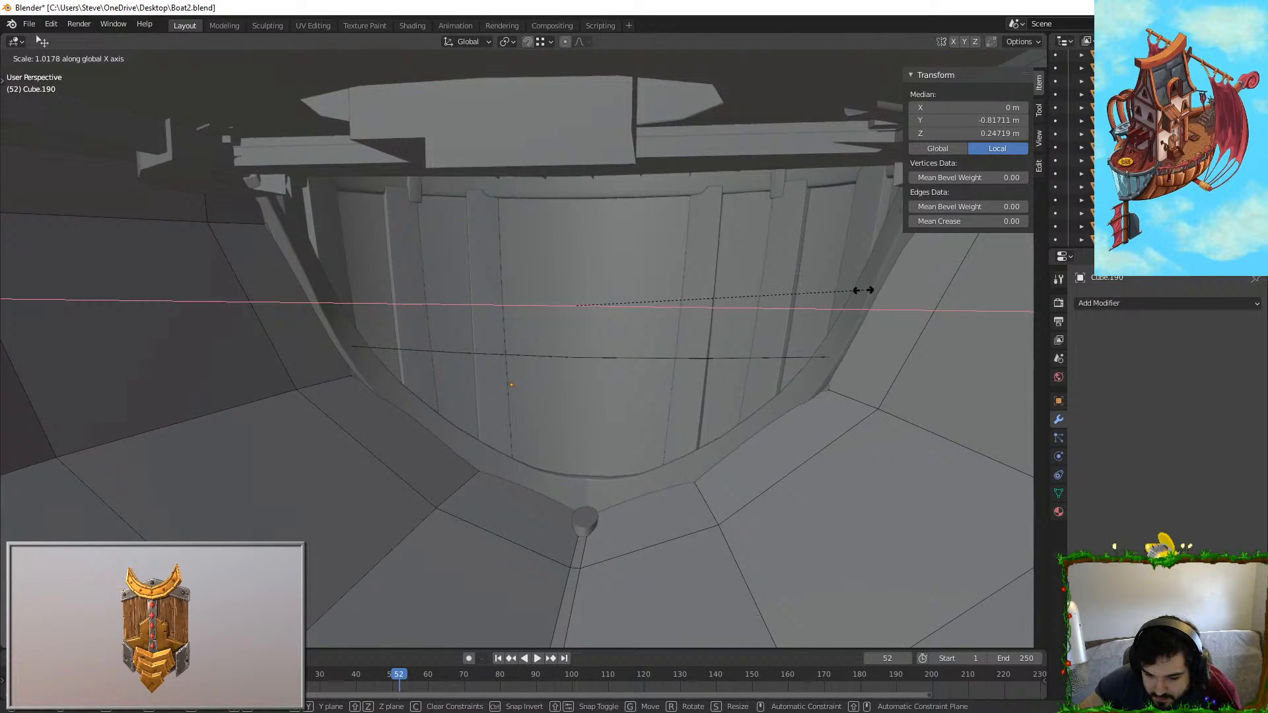
{"action": "left_click", "coordinate": [862, 289]}
{"action": "key", "text": "Tab"}
{"action": "middle_click_drag", "start_coordinate": [846, 258], "coordinate": [834, 268]}
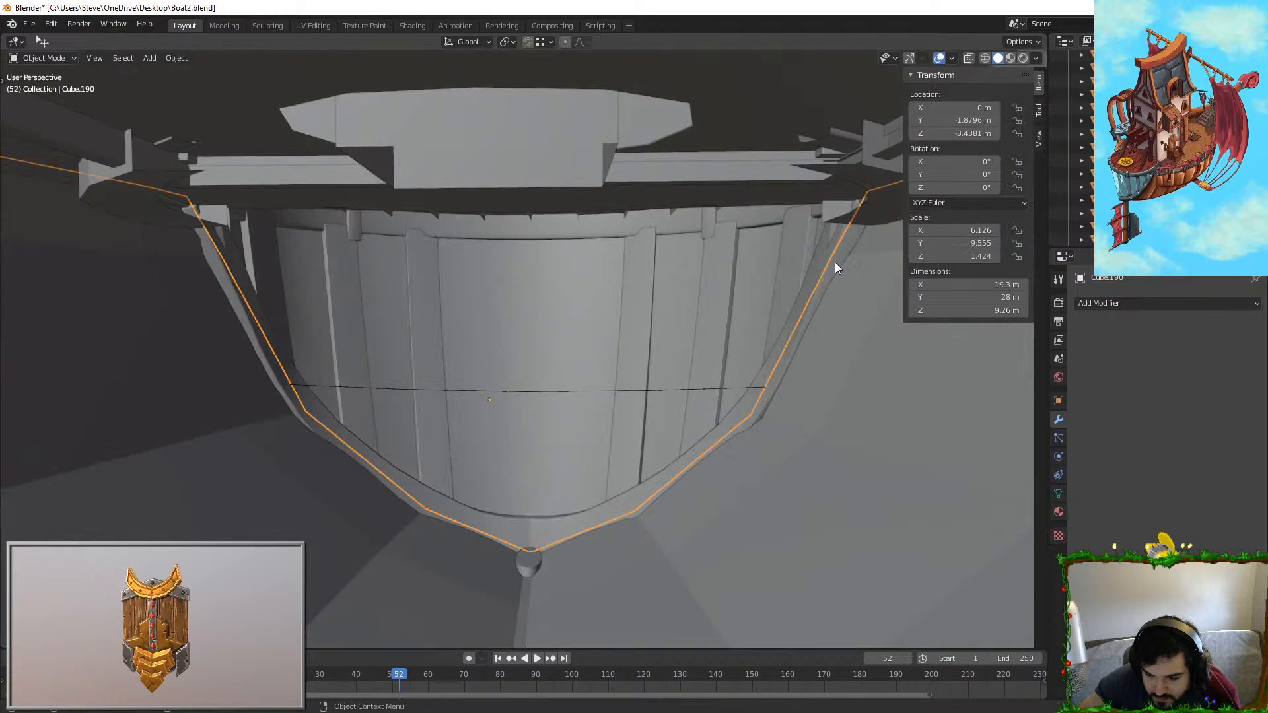
{"action": "key", "text": "Tab"}
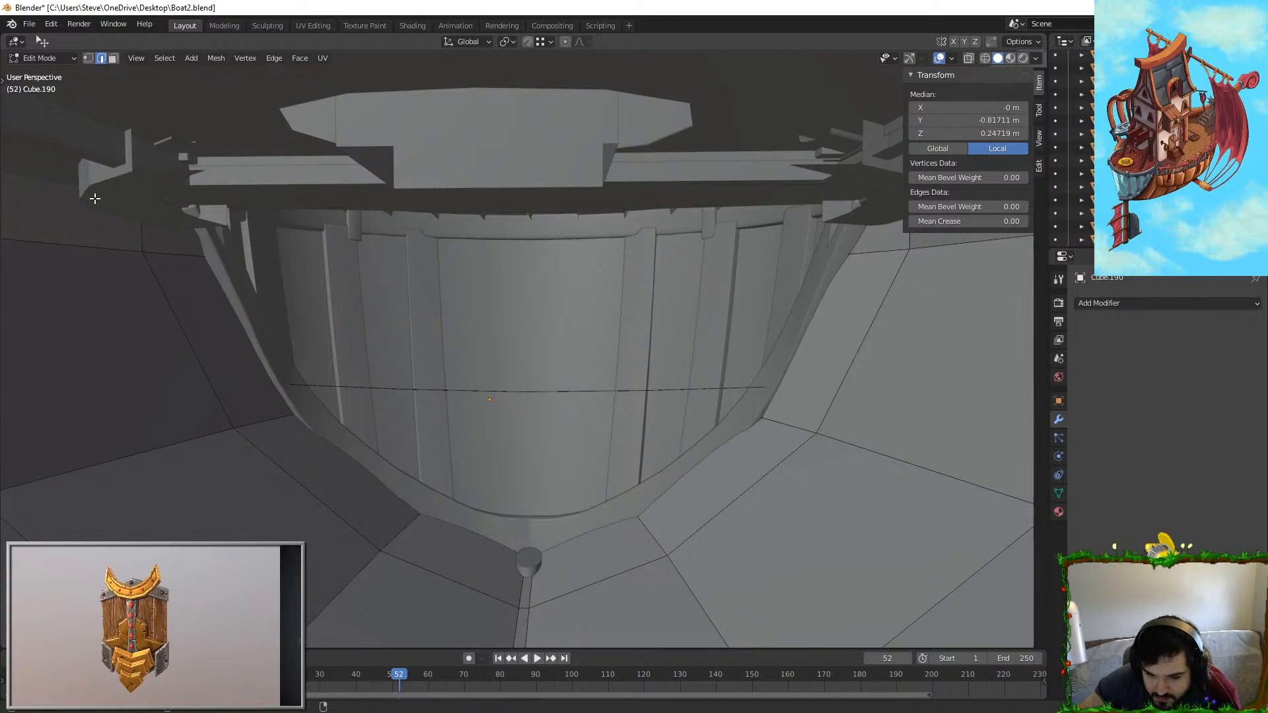
{"action": "middle_click_drag", "start_coordinate": [769, 210], "coordinate": [657, 243]}
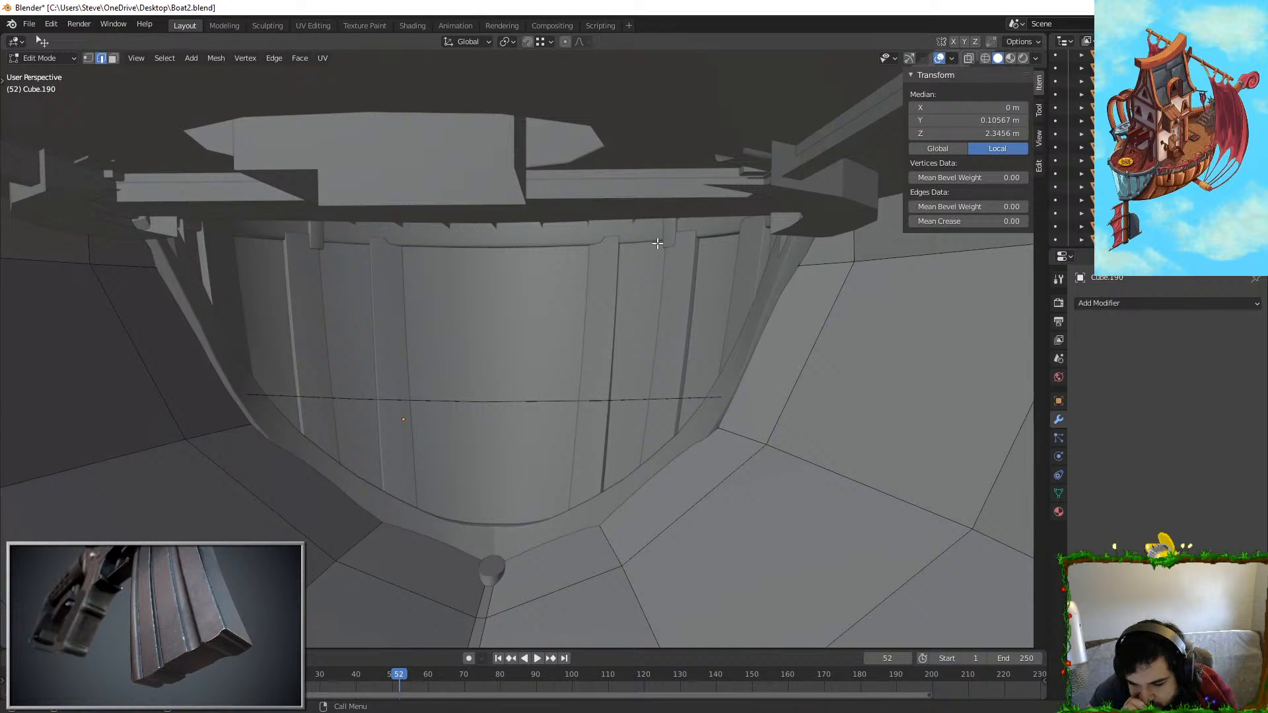
Step: Fatten the outer face loop of the curved ring beneath the deck by about 0.08 m
{"action": "key", "text": "Tab"}
{"action": "left_click", "coordinate": [529, 235]}
{"action": "key", "text": "Tab"}
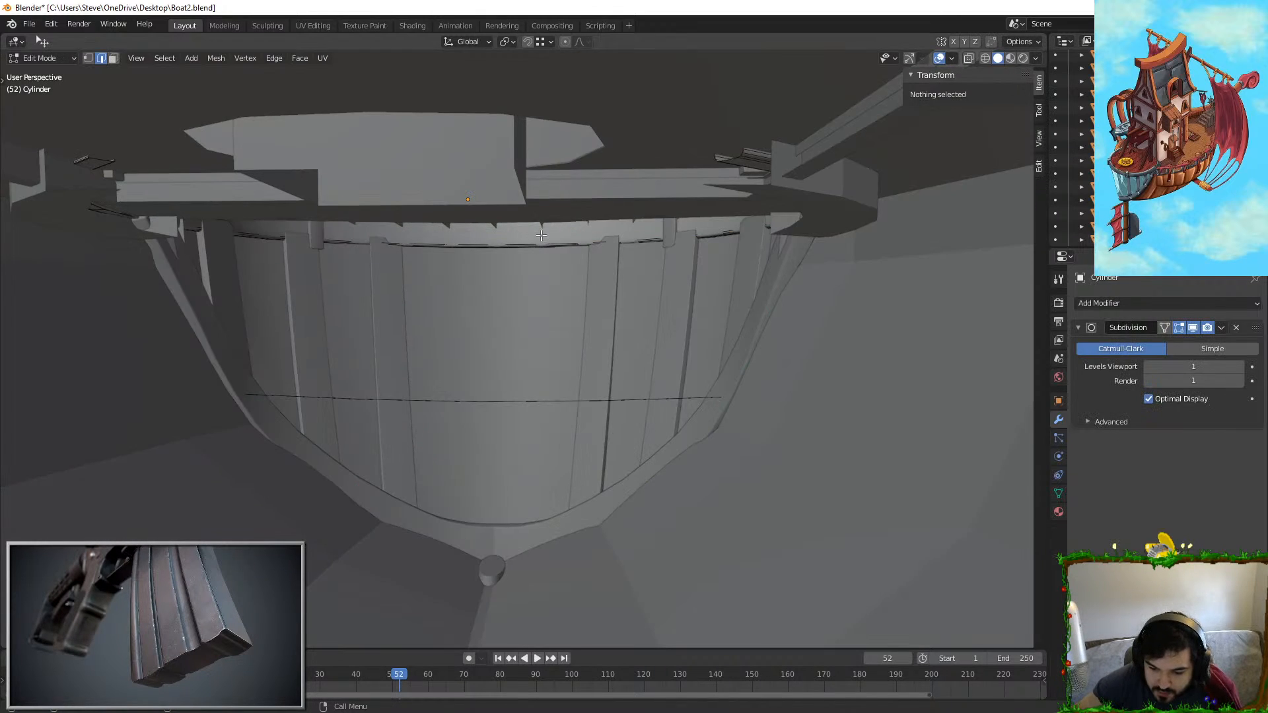
{"action": "left_click", "coordinate": [529, 234]}
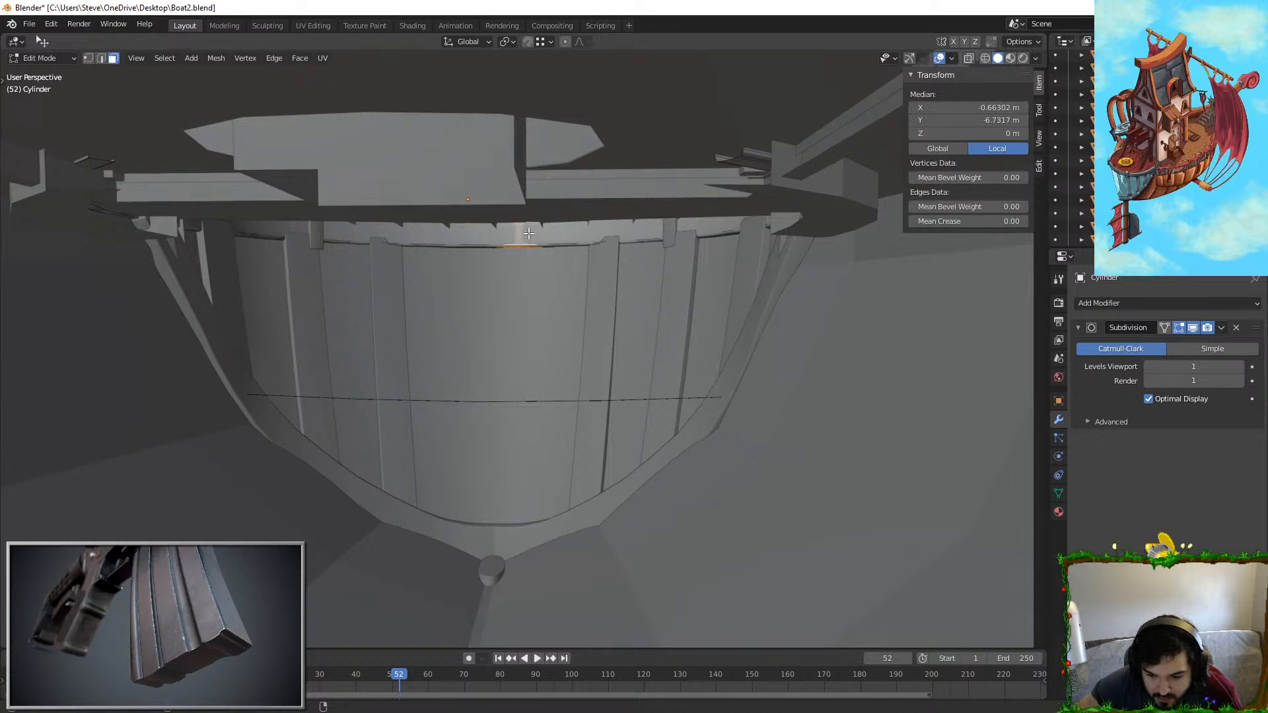
{"action": "left_click", "coordinate": [537, 233], "text": "alt"}
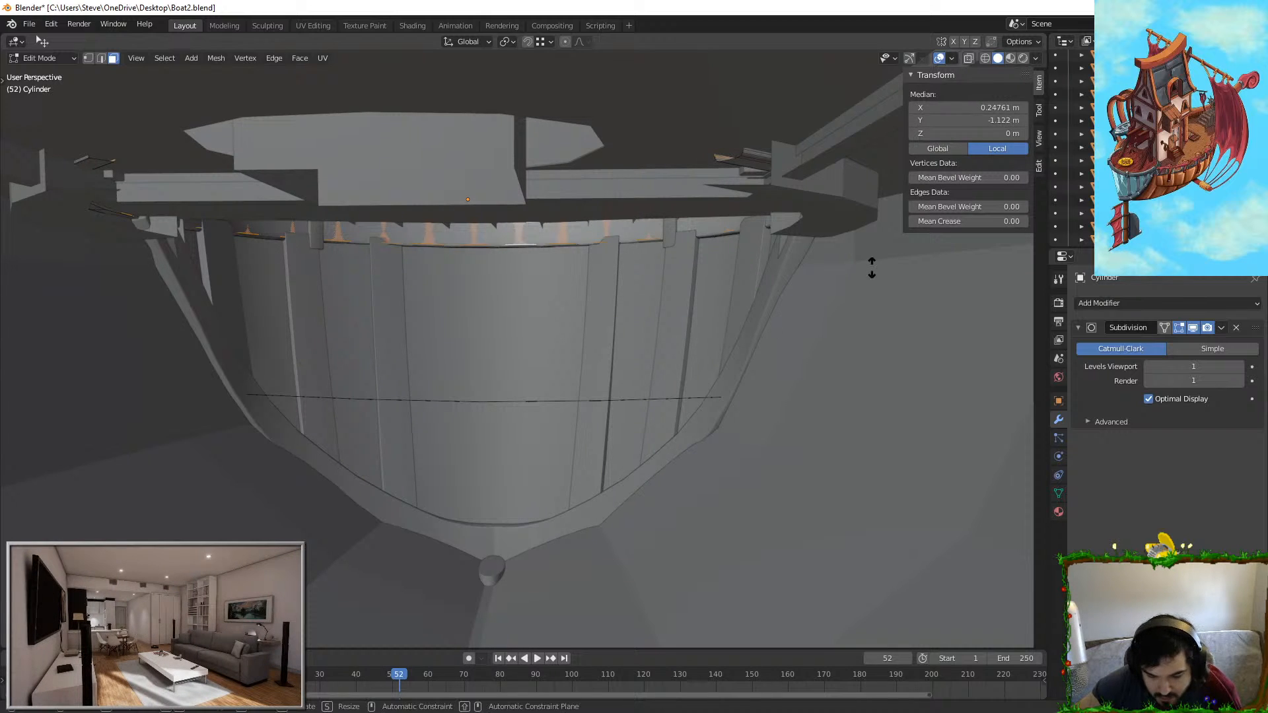
{"action": "key", "text": "alt+s"}
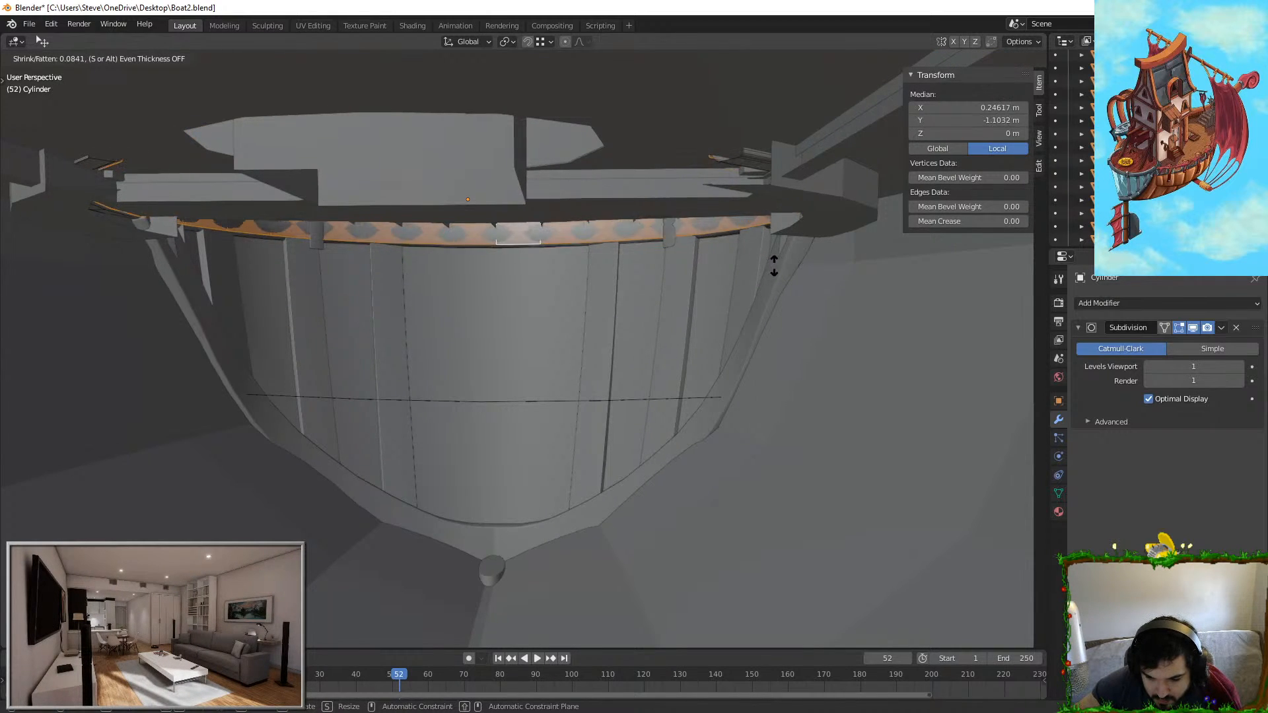
{"action": "key", "text": "Escape"}
{"action": "key", "text": "Tab"}
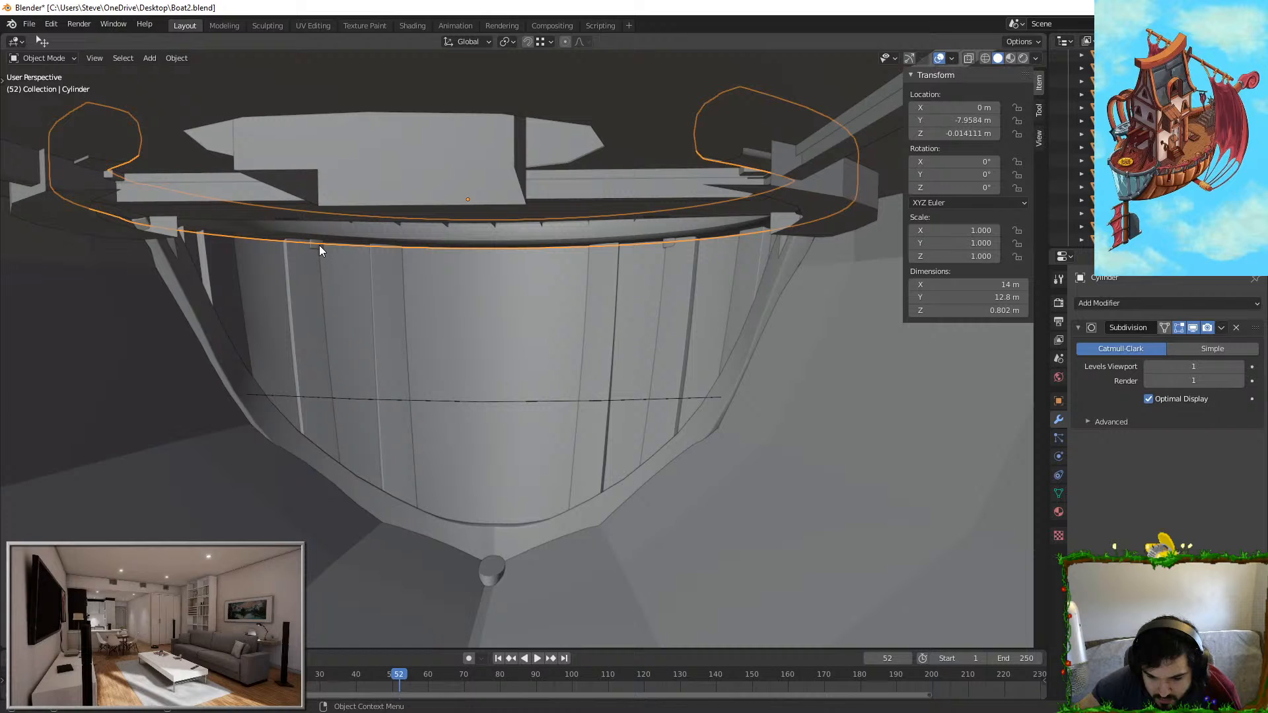
Step: Move the clasp blocks on both sides of the deck ring outward, shifting the second one about 0.06 m diagonally
{"action": "left_click", "coordinate": [319, 246]}
{"action": "left_click", "coordinate": [666, 247]}
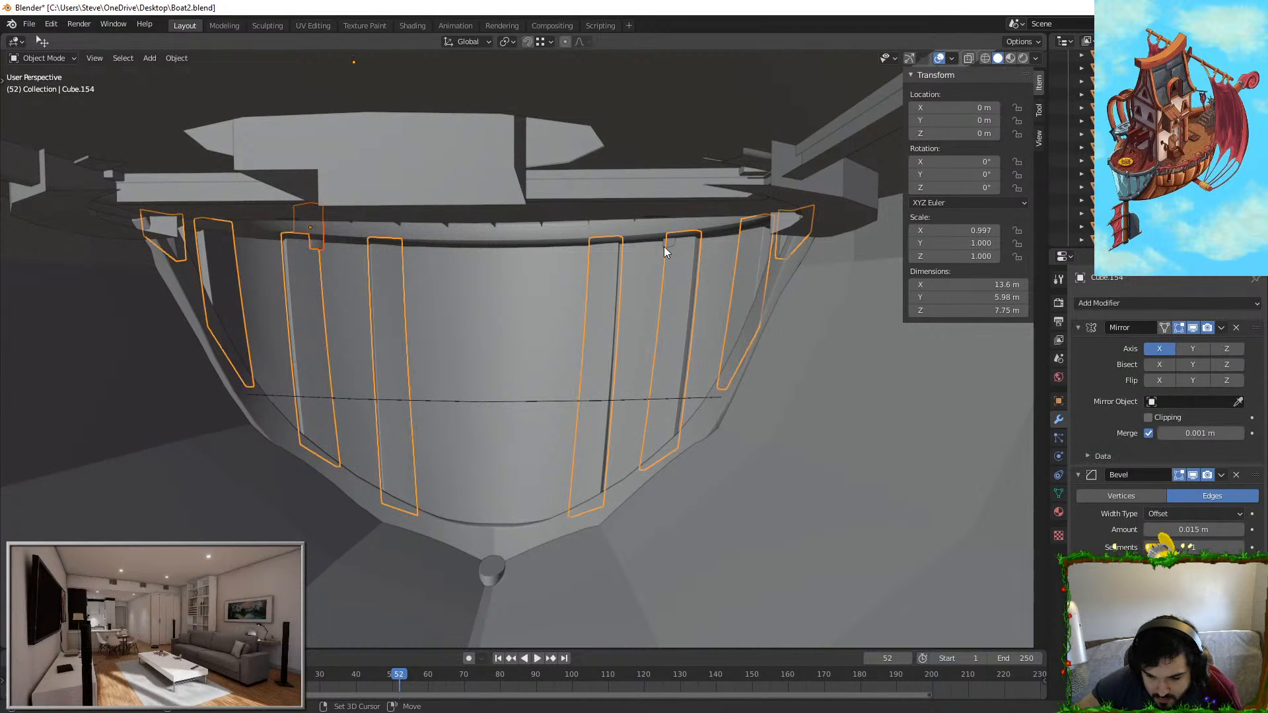
{"action": "left_click", "coordinate": [662, 244]}
{"action": "left_click", "coordinate": [313, 243], "text": "shift"}
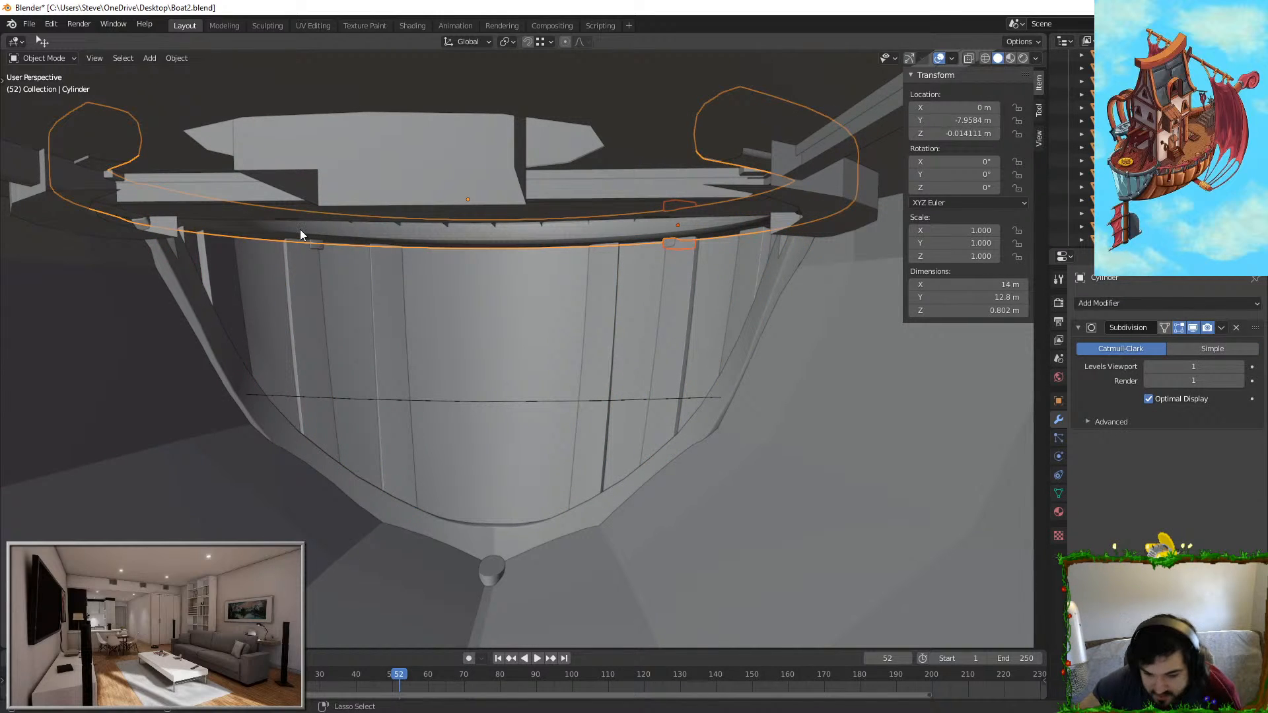
{"action": "left_click", "coordinate": [312, 242], "text": "shift"}
{"action": "key", "text": "KP_Decimal"}
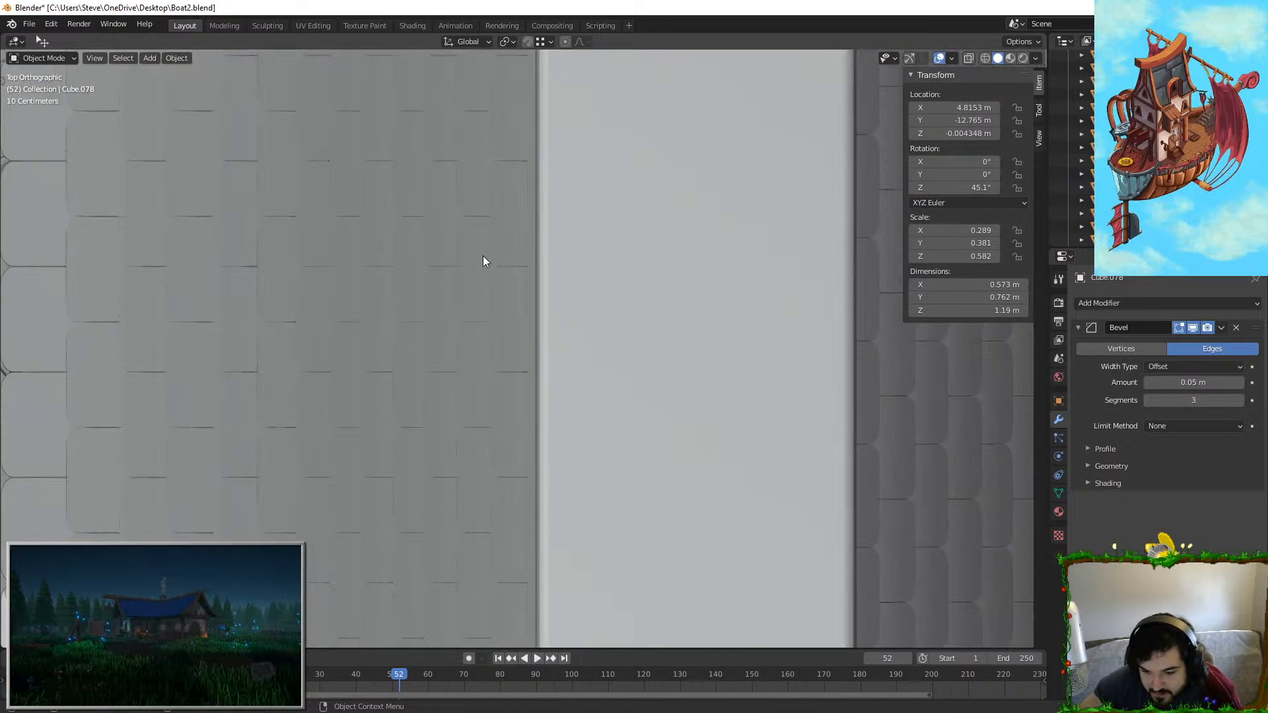
{"action": "key", "text": "KP_7"}
{"action": "scroll", "coordinate": [614, 394], "scroll_direction": "up", "scroll_amount": 5}
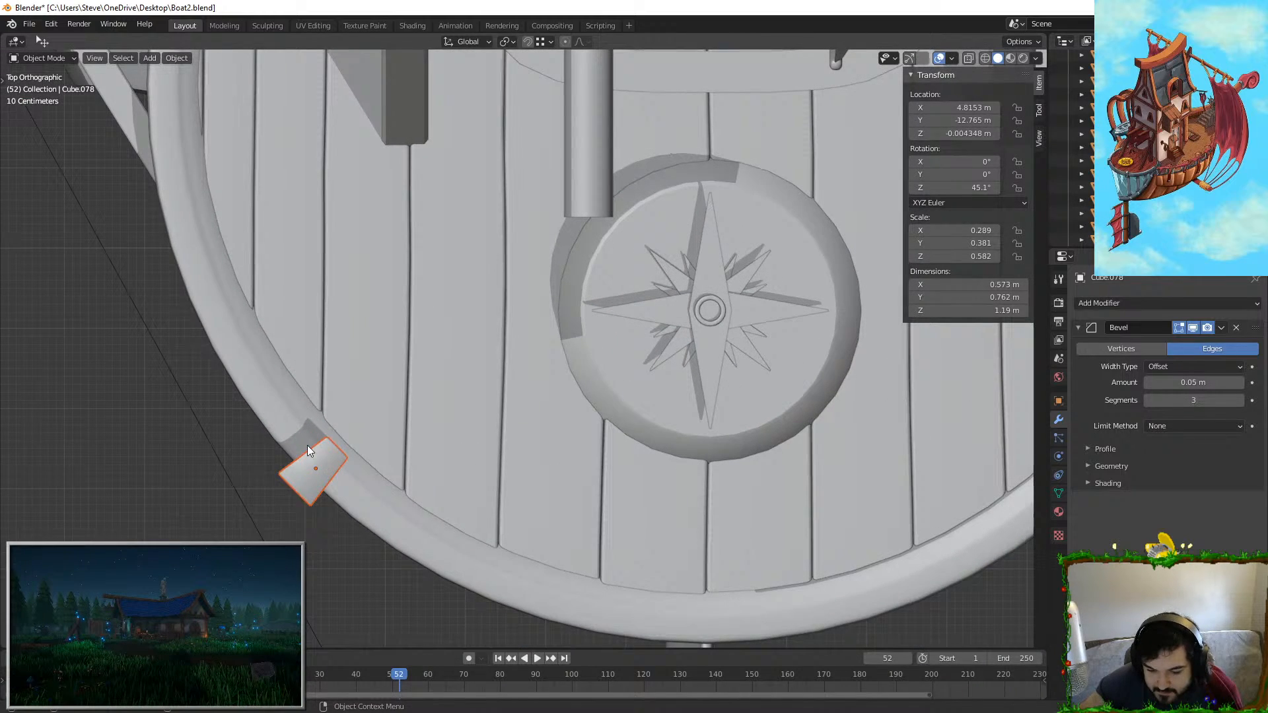
{"action": "key", "text": "g"}
{"action": "left_click", "coordinate": [481, 430]}
{"action": "middle_click_drag", "start_coordinate": [1030, 456], "coordinate": [581, 358], "text": "shift"}
{"action": "key", "text": "g"}
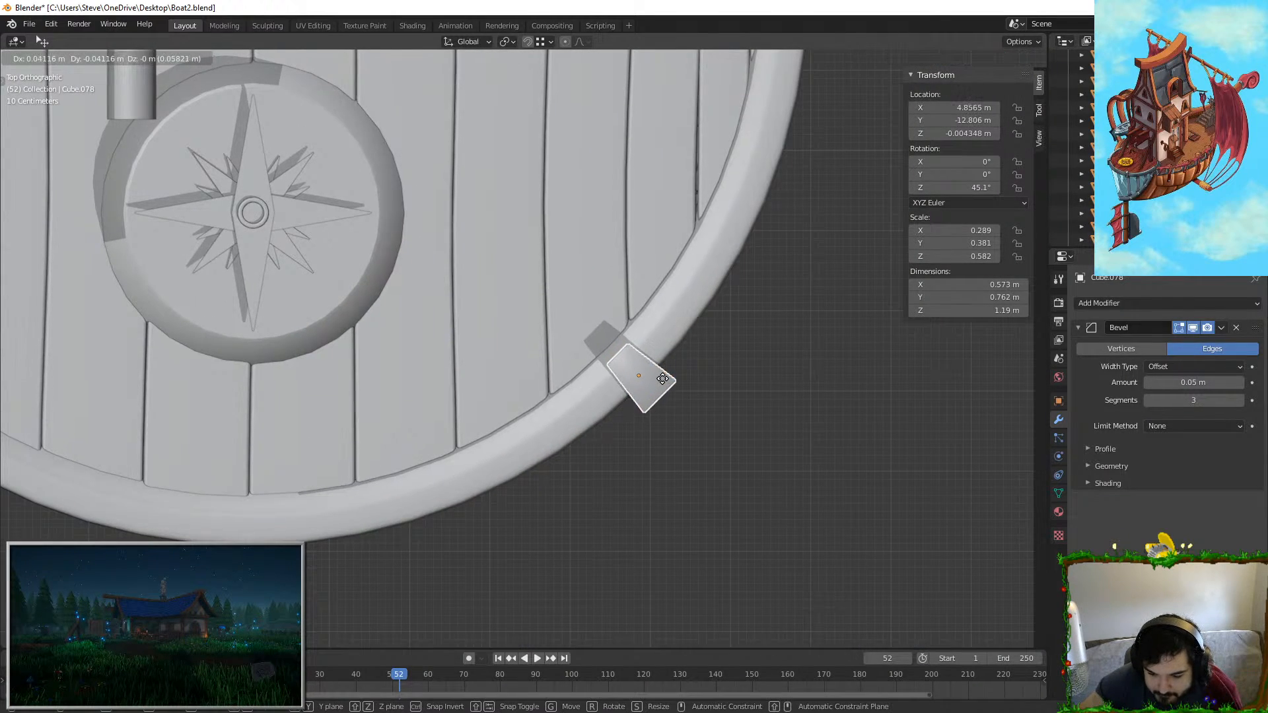
{"action": "left_click", "coordinate": [660, 382]}
Step: Hide the curved wall panel behind the upright braces to expose the hull's interior
{"action": "middle_click_drag", "start_coordinate": [660, 382], "coordinate": [534, 336]}
{"action": "key", "text": "shift+grave"}
{"action": "key", "text": "w"}
{"action": "key", "text": "w"}
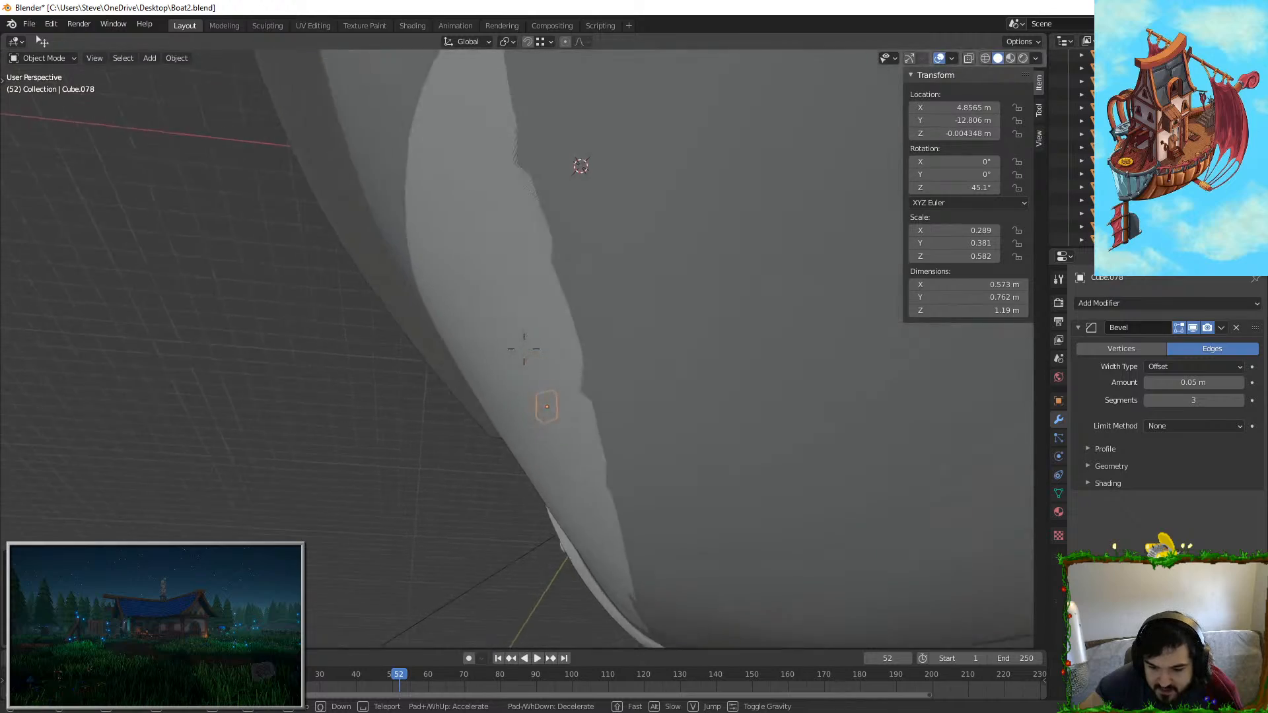
{"action": "left_click", "coordinate": [505, 363]}
{"action": "left_click", "coordinate": [528, 390]}
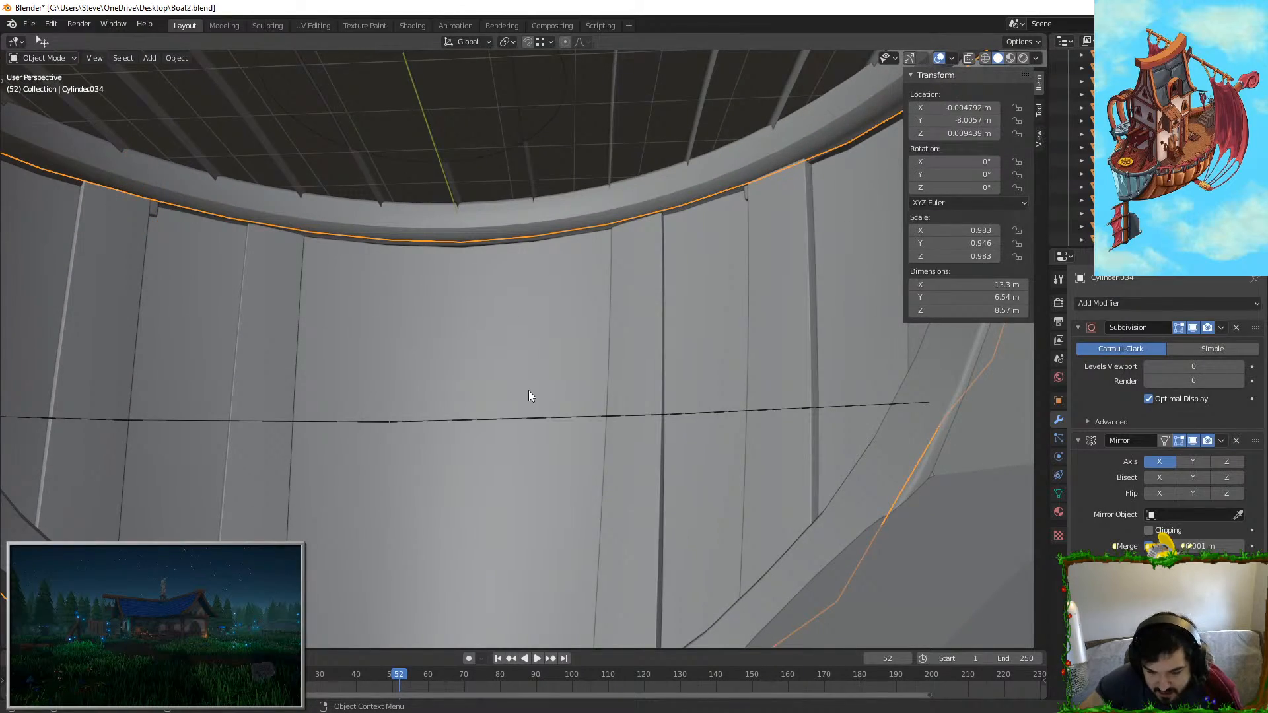
{"action": "middle_click_drag", "start_coordinate": [528, 391], "coordinate": [544, 490]}
{"action": "scroll", "coordinate": [757, 497], "scroll_direction": "down", "scroll_amount": 3}
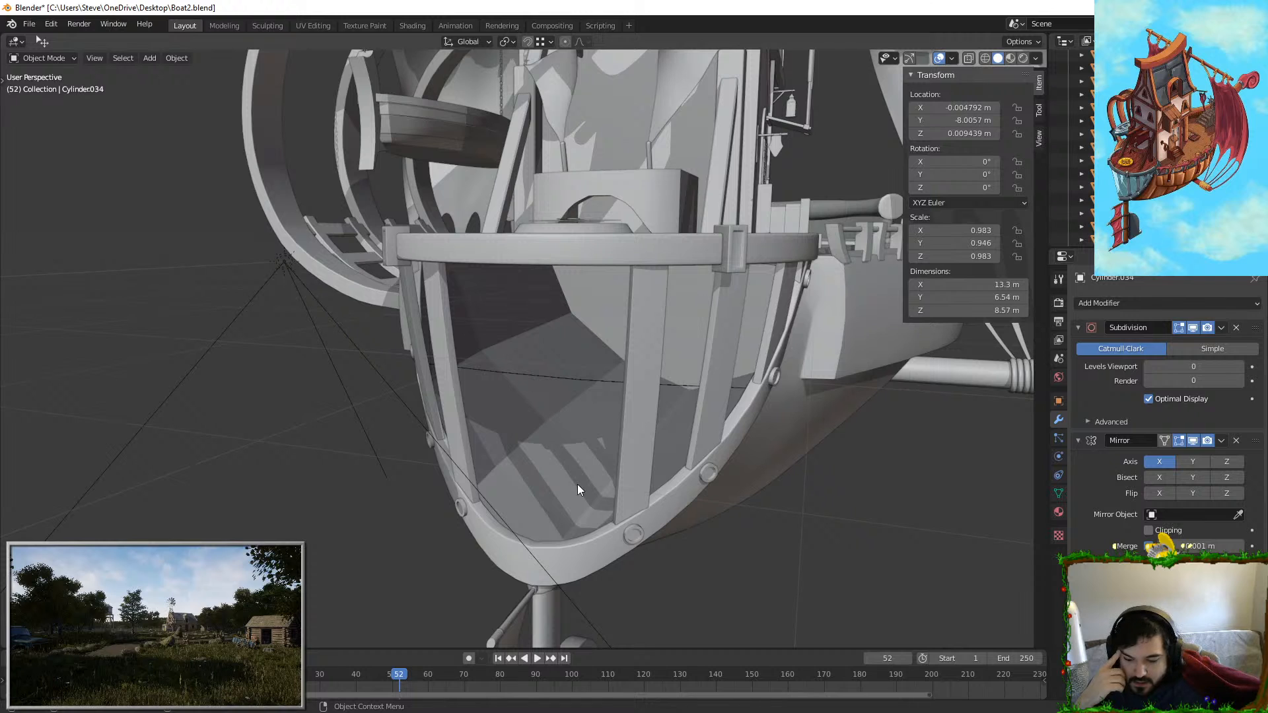
Step: Remove the flat faces that close off the hull's inner end behind the braces
{"action": "left_click", "coordinate": [578, 487]}
{"action": "mouse_move", "coordinate": [759, 390]}
{"action": "middle_mouse_down"}
{"action": "mouse_move", "coordinate": [783, 398]}
{"action": "mouse_move", "coordinate": [579, 368]}
{"action": "mouse_move", "coordinate": [555, 310]}
{"action": "middle_mouse_up"}
{"action": "key", "text": "Tab"}
{"action": "key", "text": "c"}
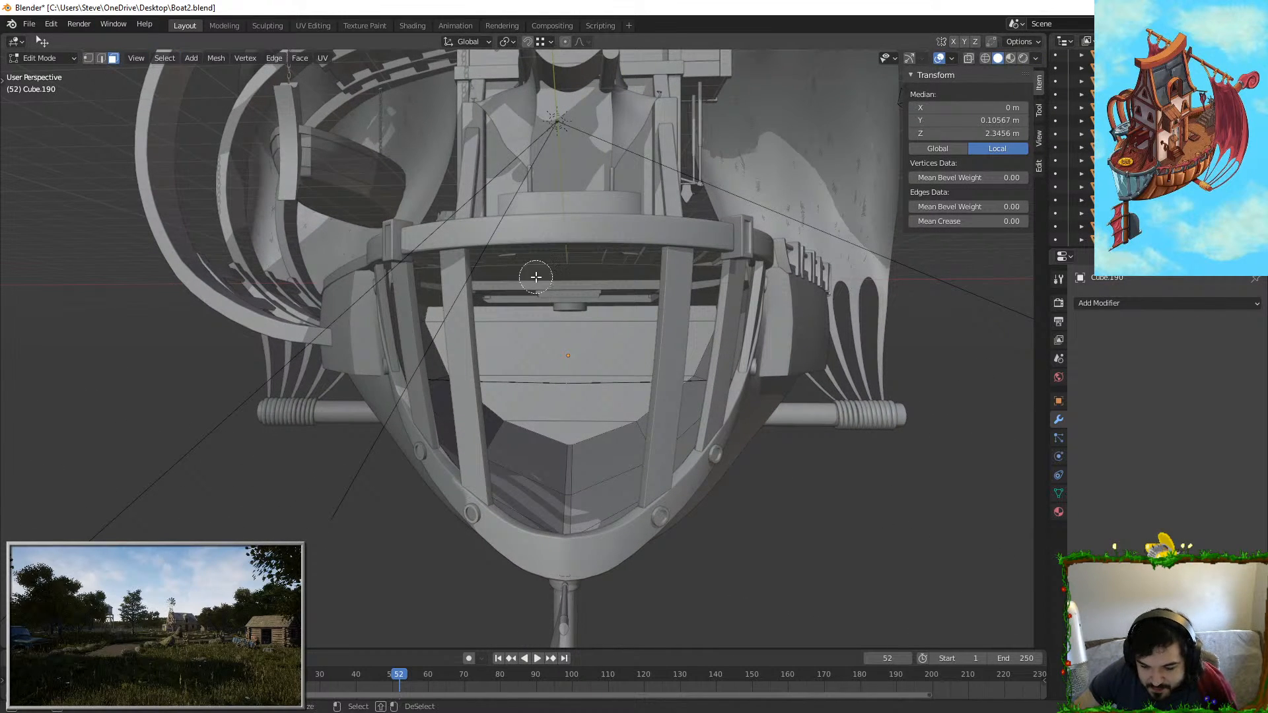
{"action": "left_click_drag", "start_coordinate": [537, 275], "coordinate": [577, 418]}
{"action": "key", "text": "alt+a"}
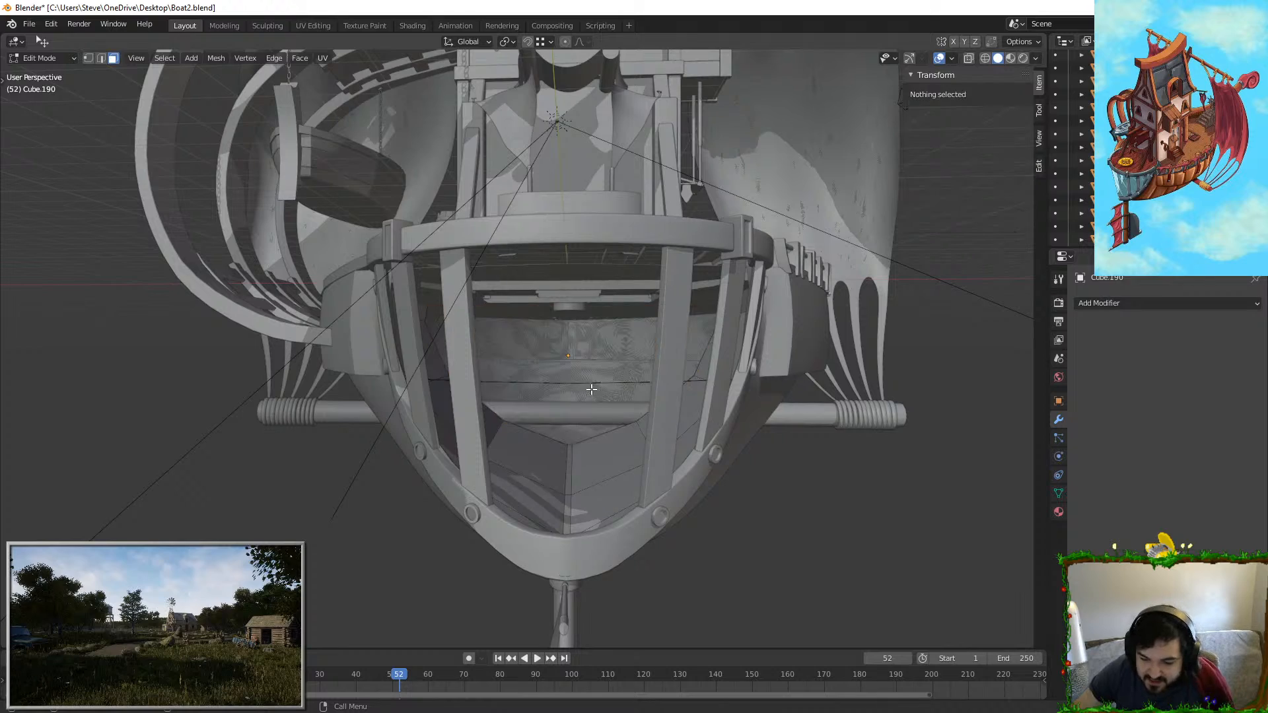
Step: Select the boundary edges around the hull's open inner end on both sides of the keel
{"action": "middle_click_drag", "start_coordinate": [624, 372], "coordinate": [603, 406]}
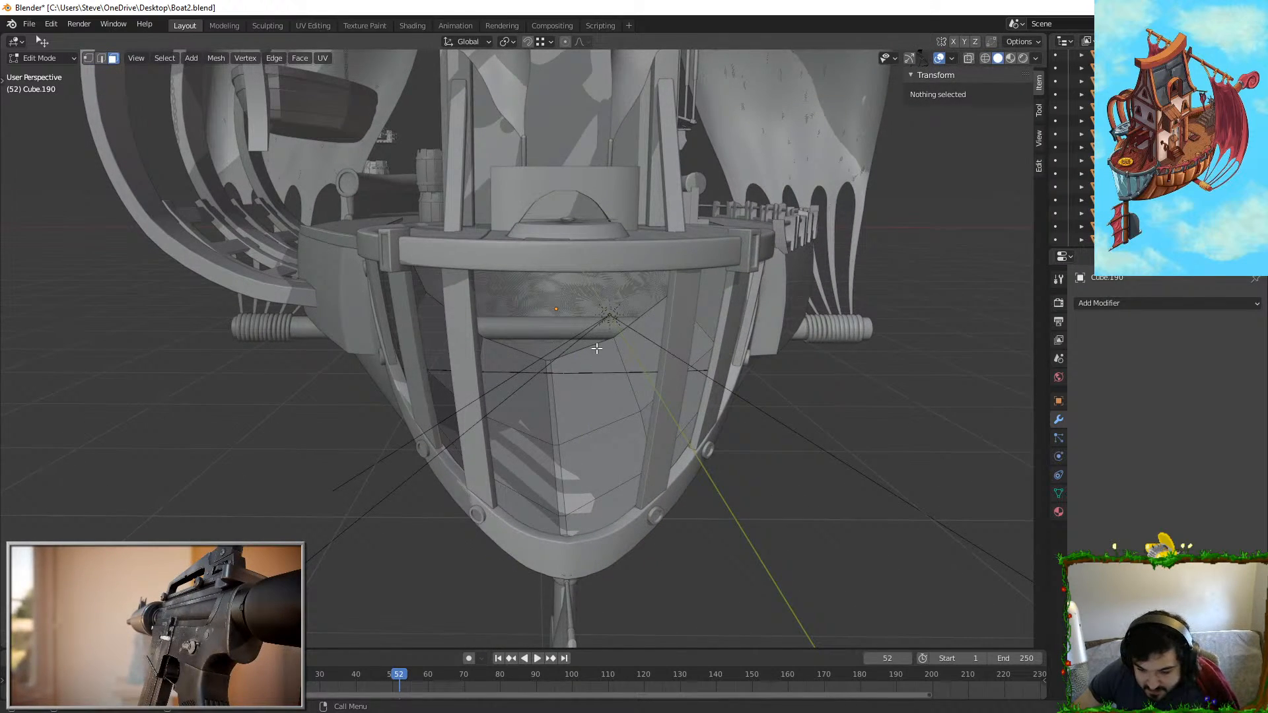
{"action": "middle_click_drag", "start_coordinate": [596, 348], "coordinate": [463, 284]}
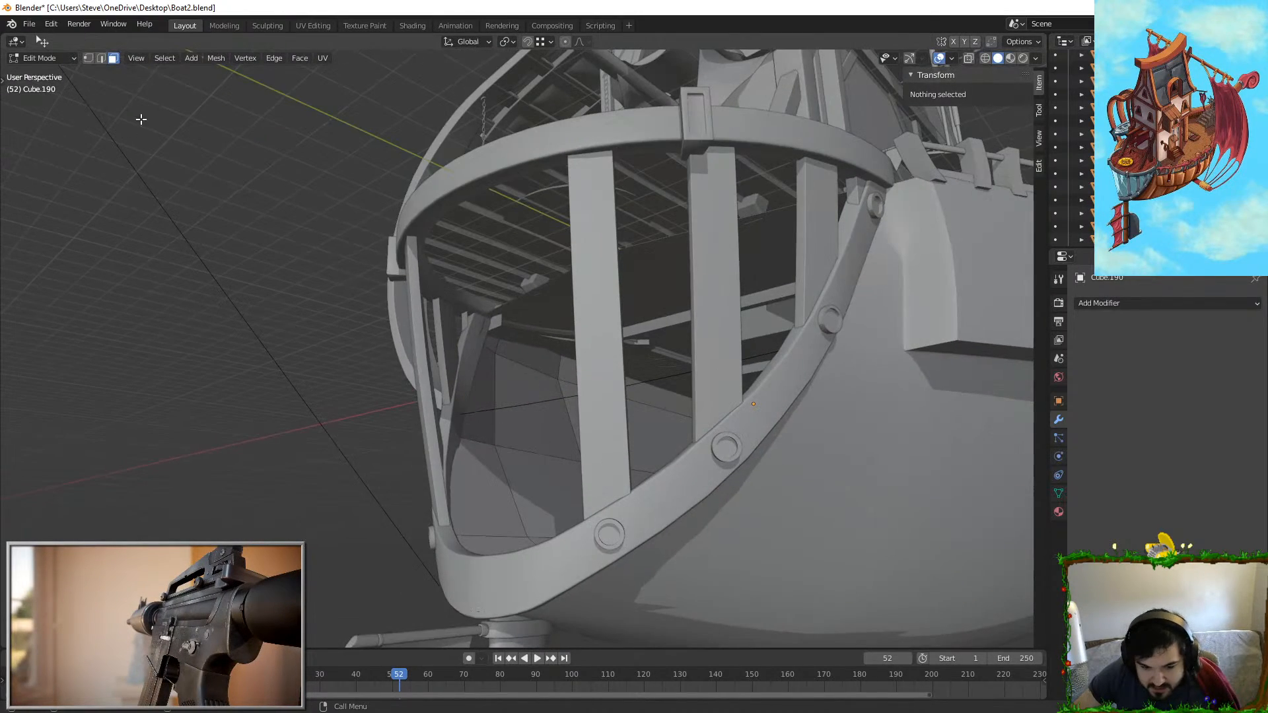
{"action": "left_click", "coordinate": [102, 58]}
{"action": "middle_click_drag", "start_coordinate": [442, 333], "coordinate": [237, 385]}
{"action": "left_click", "coordinate": [568, 401], "text": "alt"}
{"action": "scroll", "coordinate": [535, 363], "scroll_direction": "down", "scroll_amount": 5}
{"action": "scroll", "coordinate": [535, 362], "scroll_direction": "up", "scroll_amount": 7}
{"action": "left_click", "coordinate": [837, 260]}
{"action": "left_click", "coordinate": [32, 291], "text": "shift"}
{"action": "left_click", "coordinate": [159, 394], "text": "shift"}
{"action": "left_click", "coordinate": [301, 449], "text": "shift"}
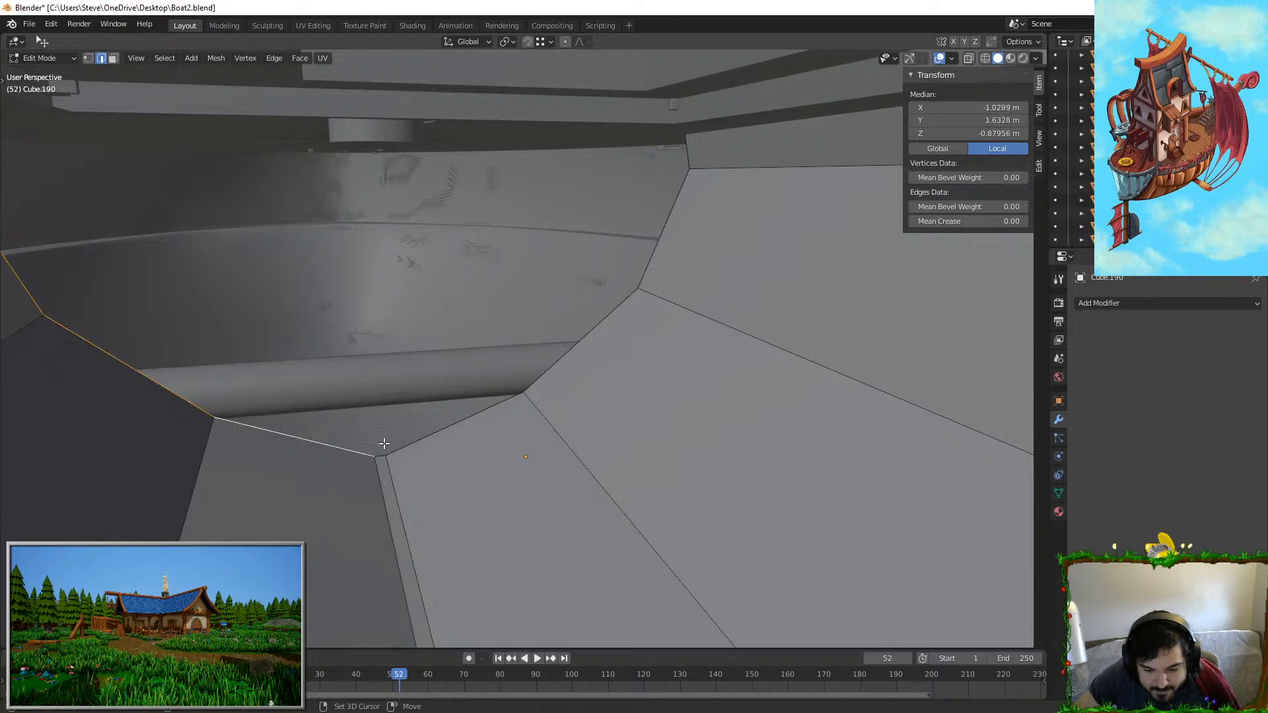
{"action": "left_click", "coordinate": [682, 160], "text": "shift"}
Step: Try to extrude the boundary edges of the hull's open inner end along Y
{"action": "middle_click_drag", "start_coordinate": [681, 159], "coordinate": [739, 261]}
{"action": "key", "text": "e"}
{"action": "key", "text": "y"}
{"action": "right_click", "coordinate": [621, 281]}
{"action": "middle_click_drag", "start_coordinate": [624, 281], "coordinate": [597, 280]}
{"action": "key", "text": "e"}
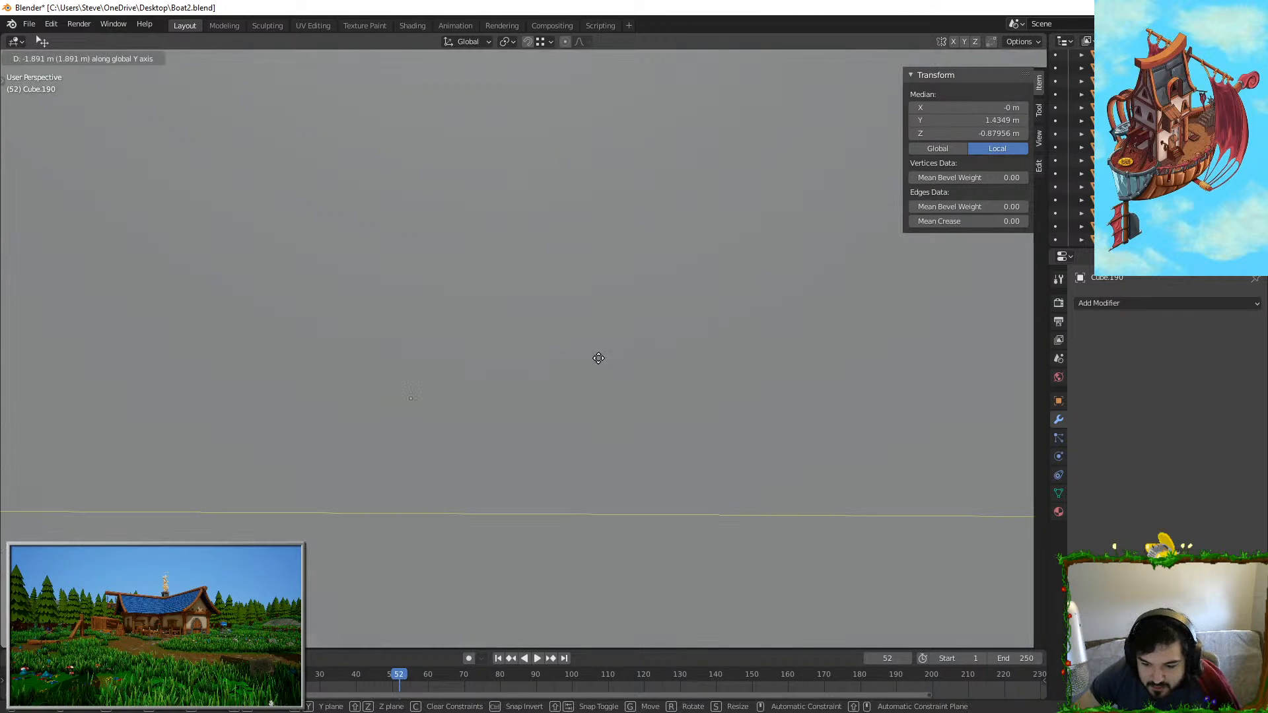
{"action": "right_click", "coordinate": [520, 357]}
{"action": "middle_click_drag", "start_coordinate": [519, 357], "coordinate": [740, 338]}
Step: Move the hull's open-end edge loop along Y toward the curved brace, bringing its local median Y to about 0.3 m
{"action": "key", "text": "g"}
{"action": "key", "text": "z"}
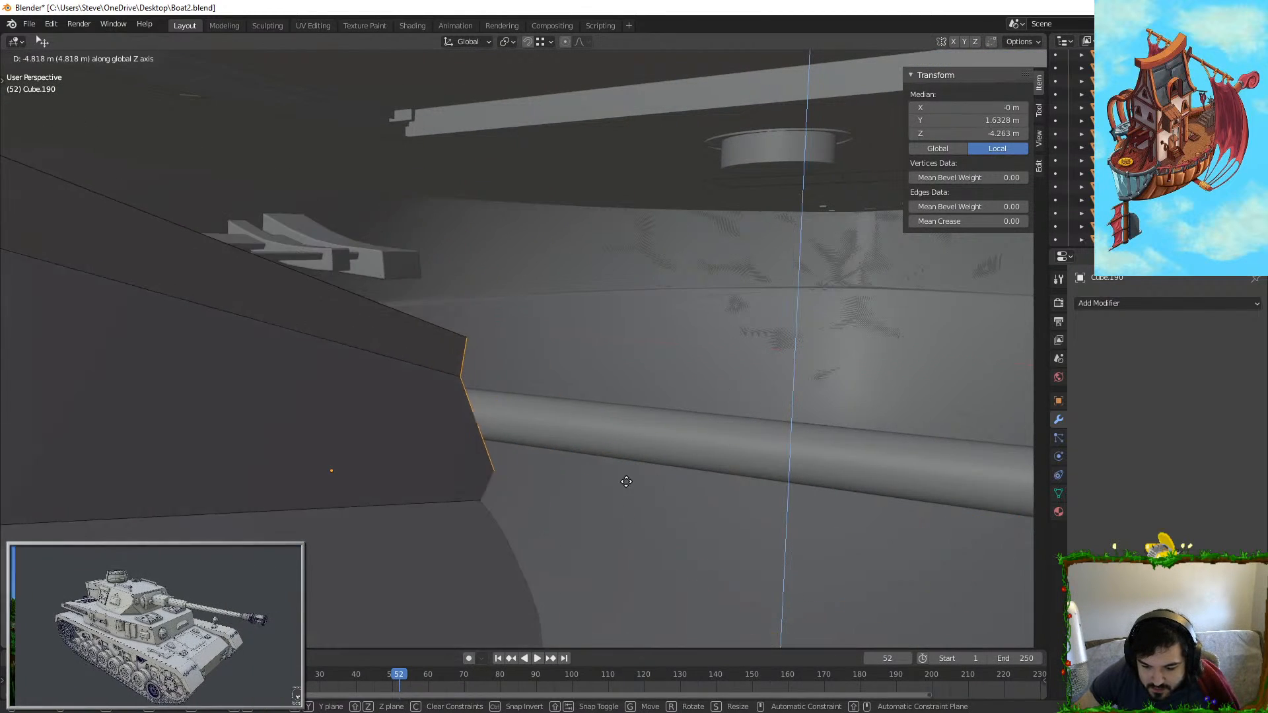
{"action": "key", "text": "y"}
{"action": "left_click", "coordinate": [574, 456]}
{"action": "middle_click_drag", "start_coordinate": [574, 456], "coordinate": [713, 467]}
{"action": "key", "text": "e"}
{"action": "right_click", "coordinate": [513, 480]}
{"action": "middle_click_drag", "start_coordinate": [512, 481], "coordinate": [522, 456]}
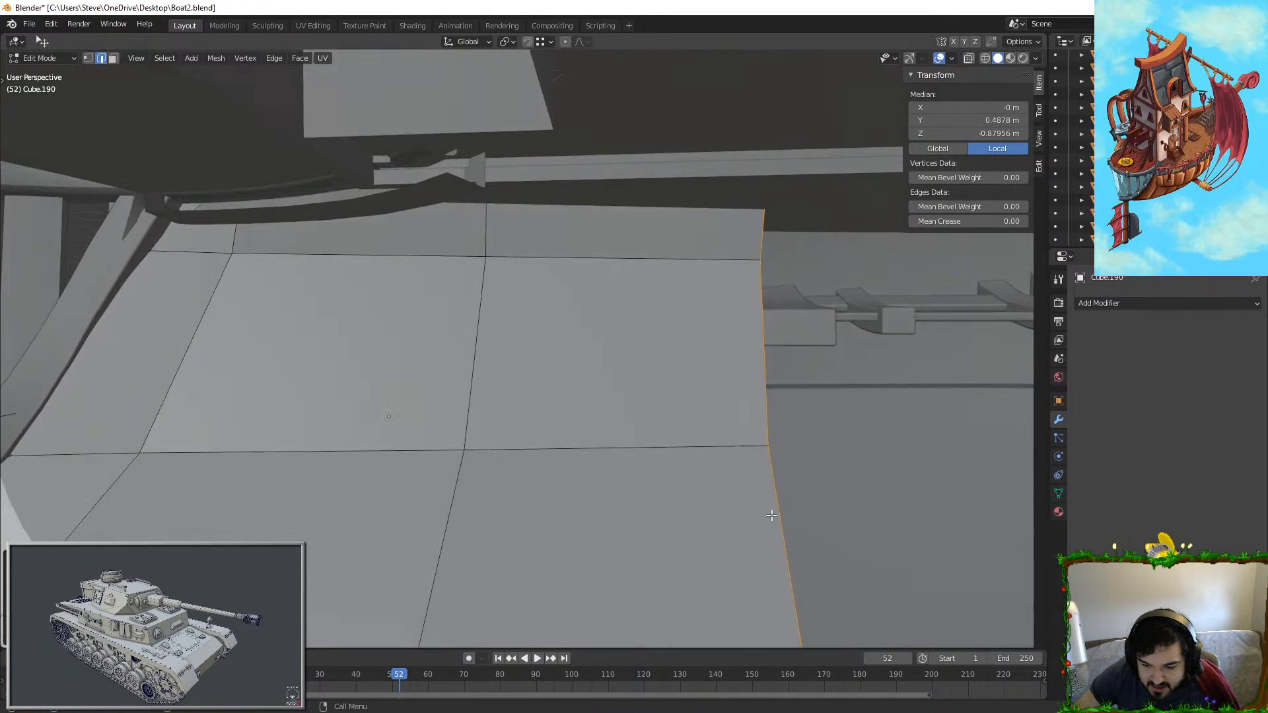
{"action": "key", "text": "g"}
{"action": "key", "text": "y"}
{"action": "left_click", "coordinate": [645, 509]}
{"action": "middle_click_drag", "start_coordinate": [645, 509], "coordinate": [812, 405]}
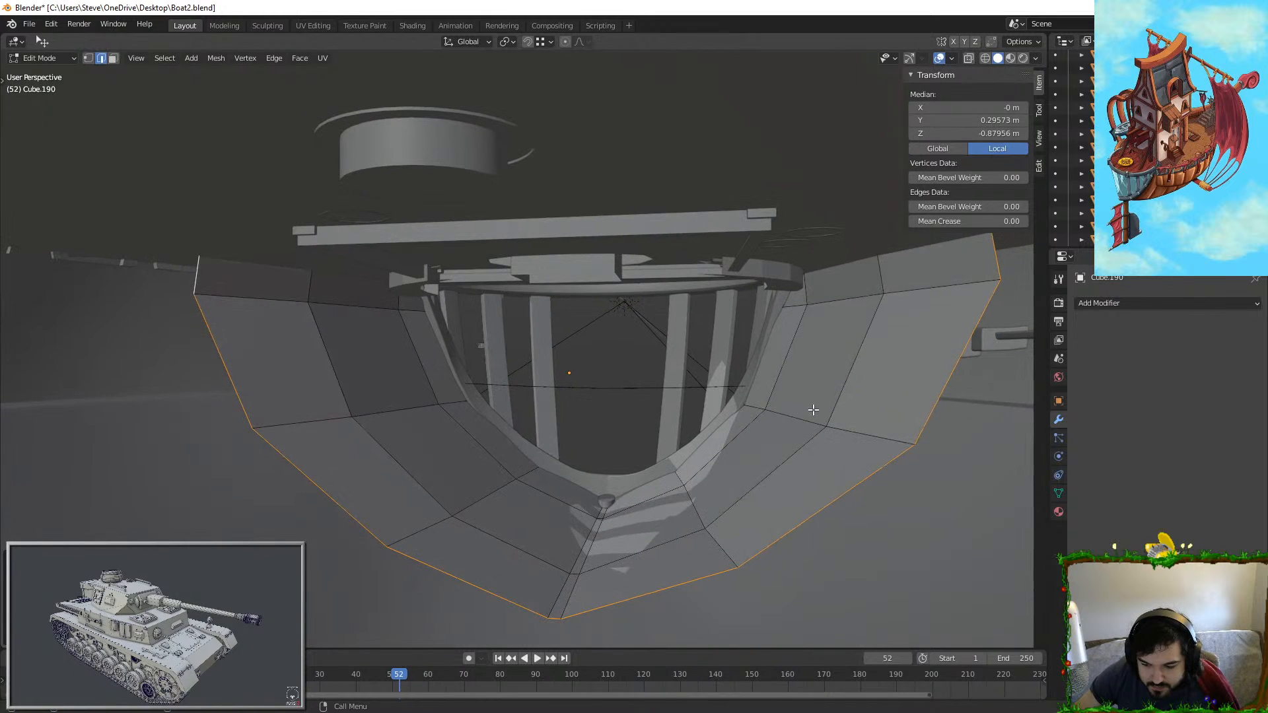
Step: Try to shift the hull's middle crosswise edge loop along Y toward the open end, and undo the change
{"action": "key", "text": "g"}
{"action": "key", "text": "y"}
{"action": "left_click", "coordinate": [858, 390]}
{"action": "key", "text": "s"}
{"action": "key", "text": "x"}
{"action": "left_click", "coordinate": [931, 362]}
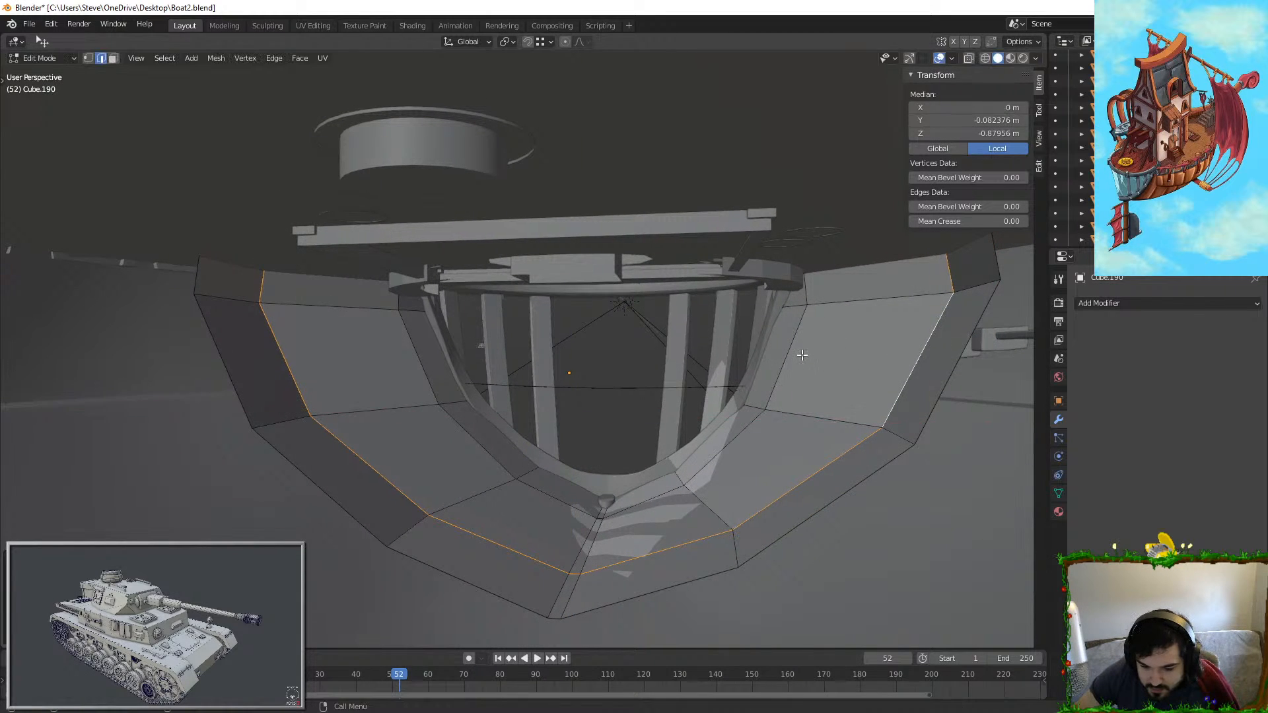
{"action": "key", "text": "g"}
{"action": "key", "text": "y"}
{"action": "left_click", "coordinate": [857, 381]}
{"action": "key", "text": "ctrl+z"}
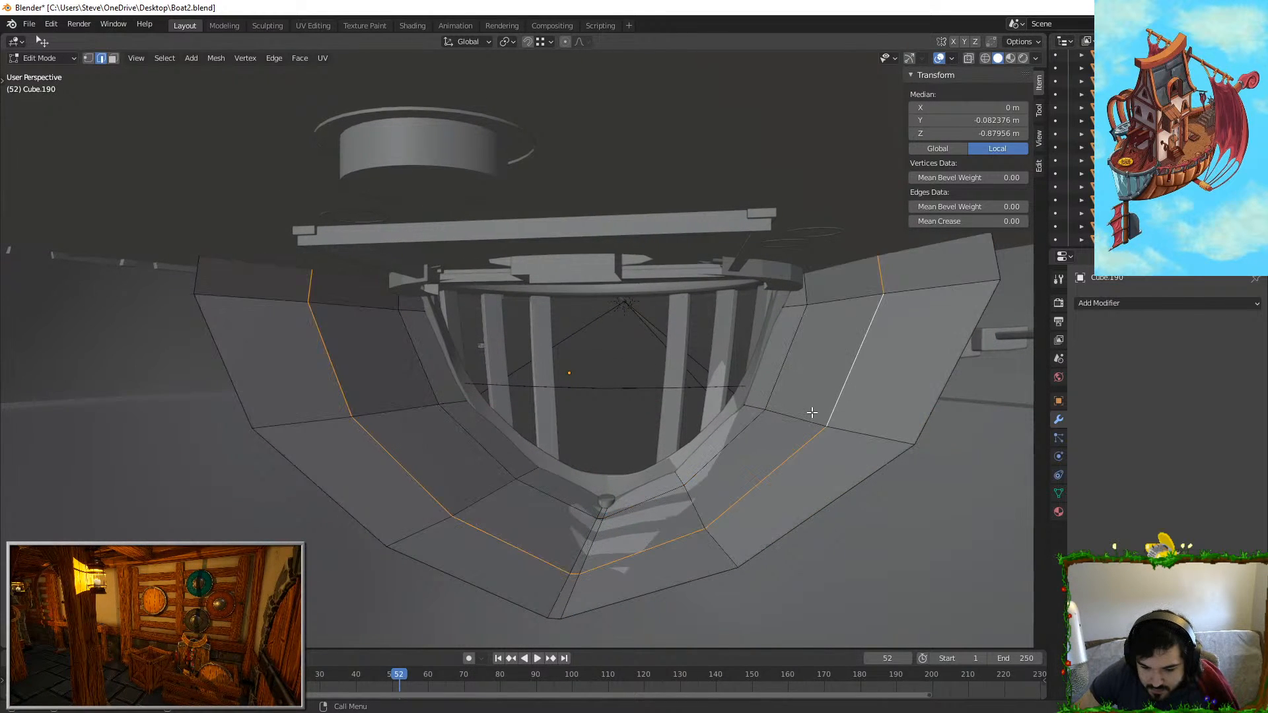
Step: Scale the hull's open-end edge loop to about 0.88 along X
{"action": "scroll", "coordinate": [816, 421], "scroll_direction": "down", "scroll_amount": 2}
{"action": "middle_click_drag", "start_coordinate": [821, 427], "coordinate": [785, 422]}
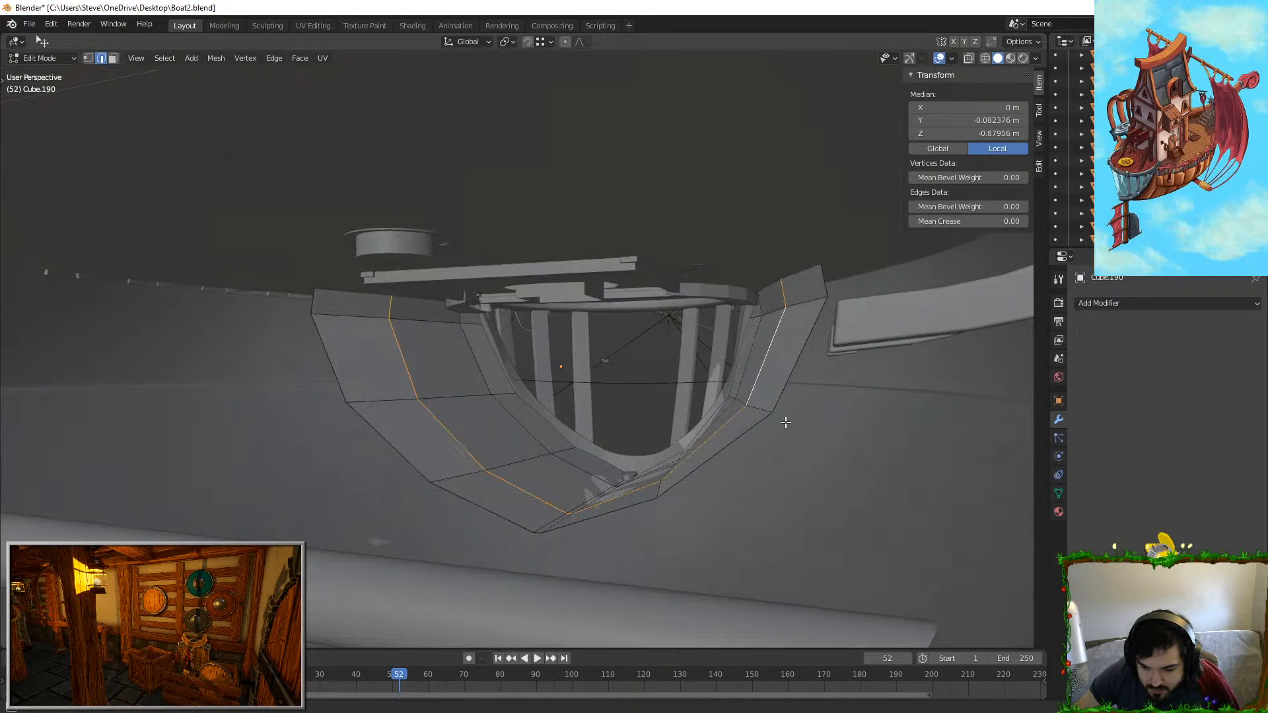
{"action": "left_click", "coordinate": [741, 444], "text": "alt"}
{"action": "middle_click_drag", "start_coordinate": [651, 446], "coordinate": [623, 359]}
{"action": "key", "text": "s"}
{"action": "key", "text": "x"}
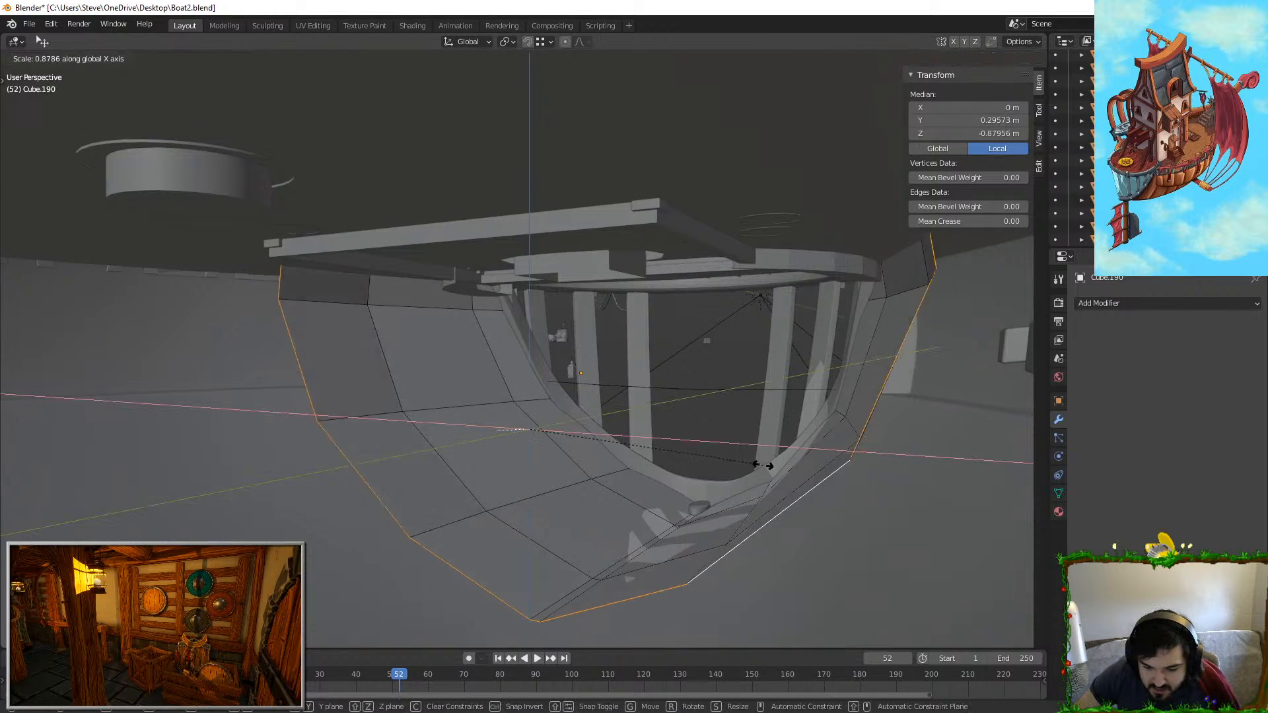
{"action": "left_click", "coordinate": [771, 464]}
Step: Try to fill a face between the matching lower side edges across the hull's open end
{"action": "middle_click_drag", "start_coordinate": [679, 351], "coordinate": [519, 337]}
{"action": "left_click", "coordinate": [322, 375]}
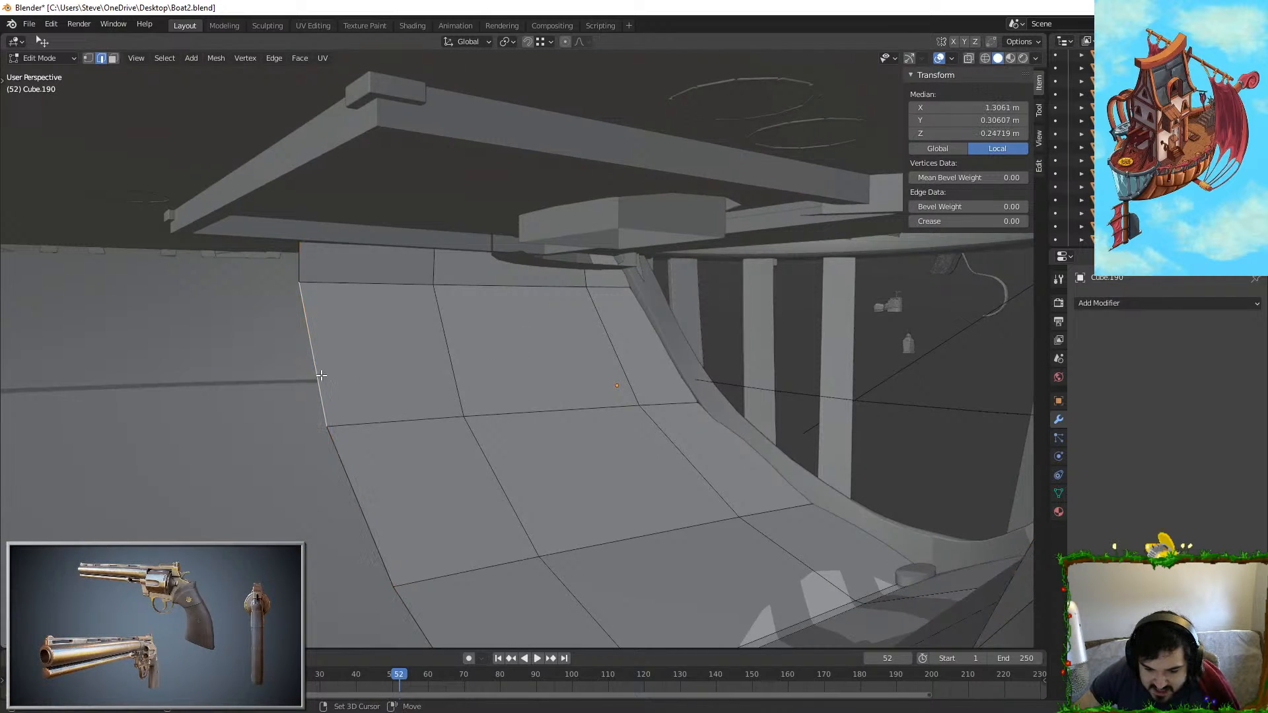
{"action": "middle_click_drag", "start_coordinate": [323, 377], "coordinate": [354, 501]}
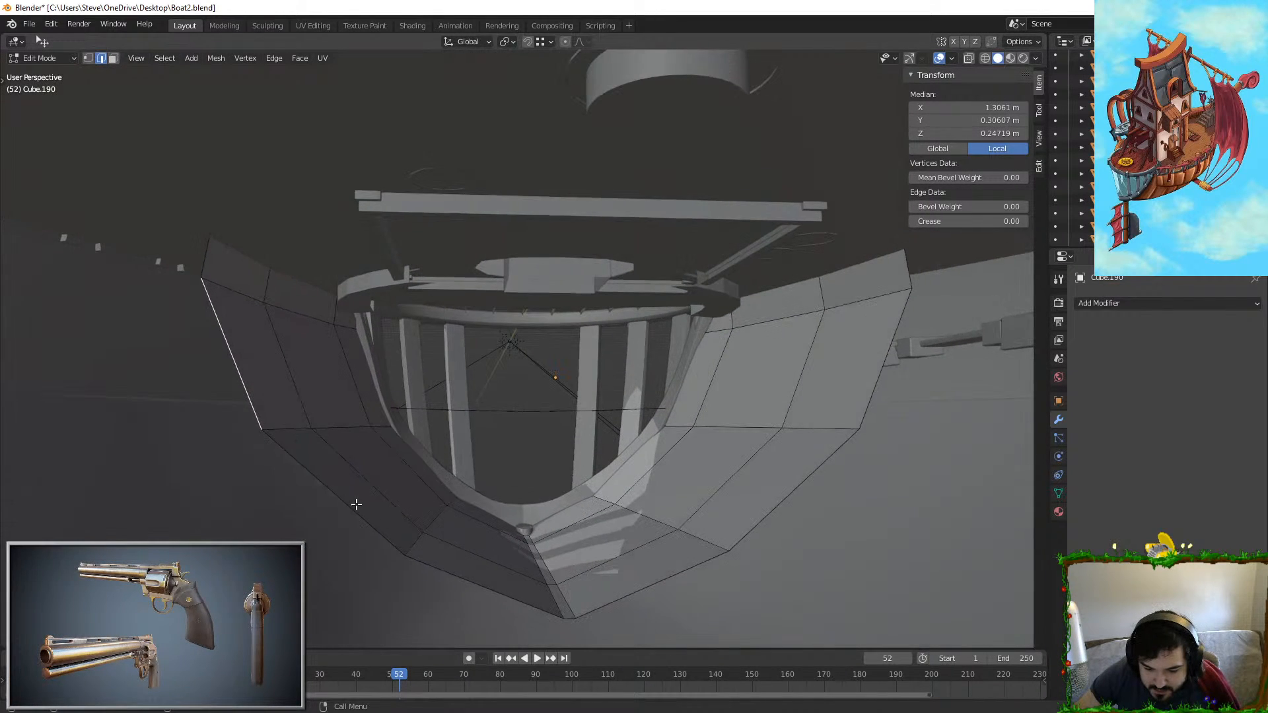
{"action": "left_click", "coordinate": [329, 489]}
{"action": "left_click", "coordinate": [781, 492], "text": "shift"}
{"action": "key", "text": "f"}
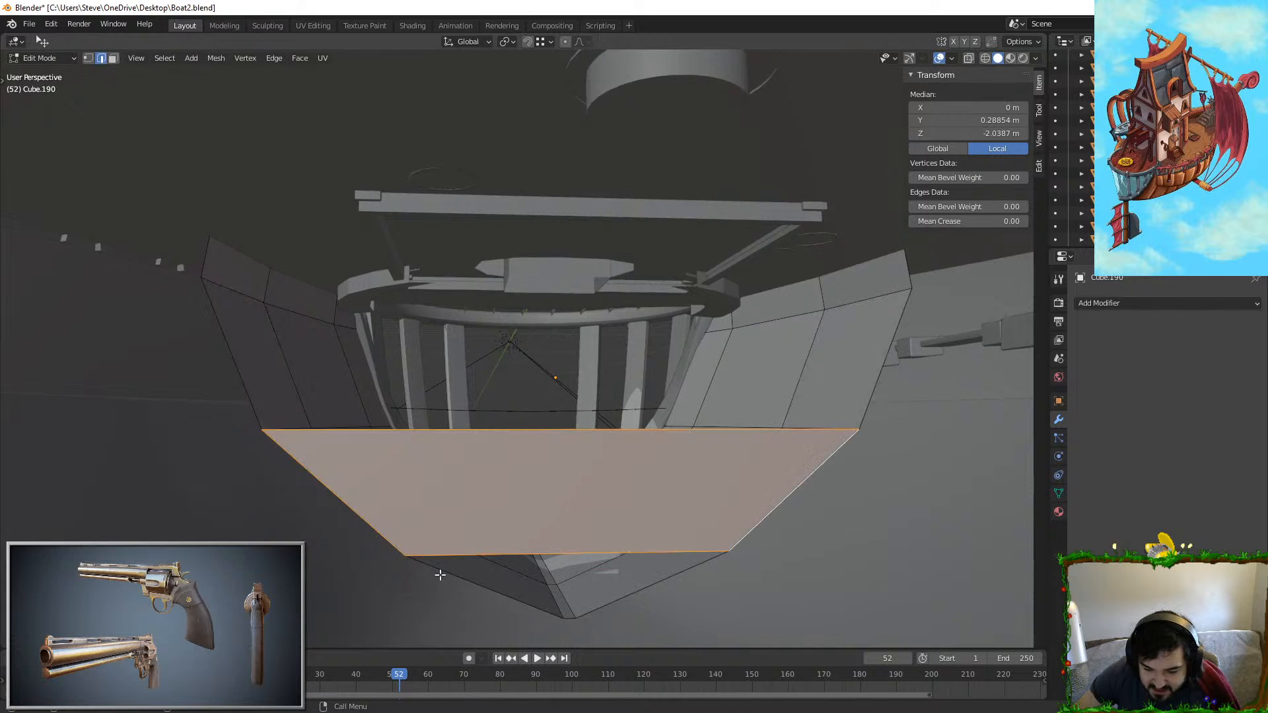
{"action": "middle_click_drag", "start_coordinate": [549, 542], "coordinate": [692, 377]}
{"action": "left_click", "coordinate": [464, 377]}
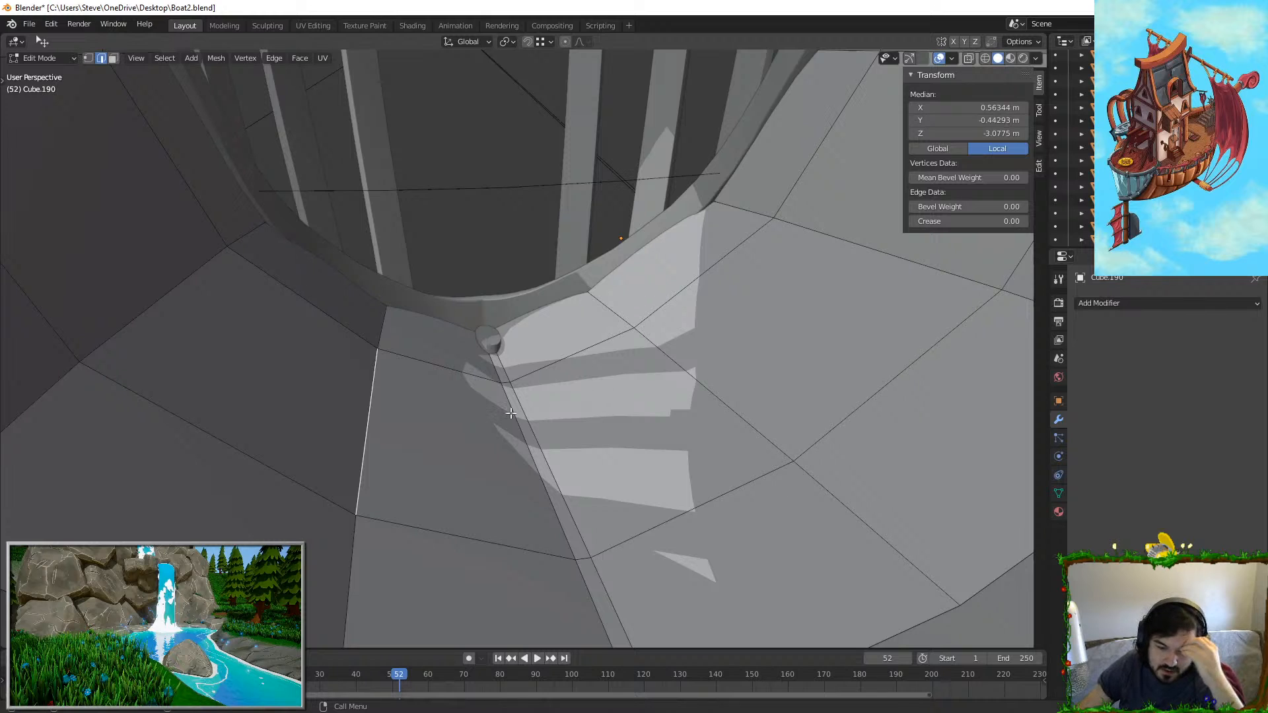
Step: Add one loop cut lengthwise through the lower sloped band of faces on each side of the hull
{"action": "middle_click_drag", "start_coordinate": [269, 311], "coordinate": [323, 282]}
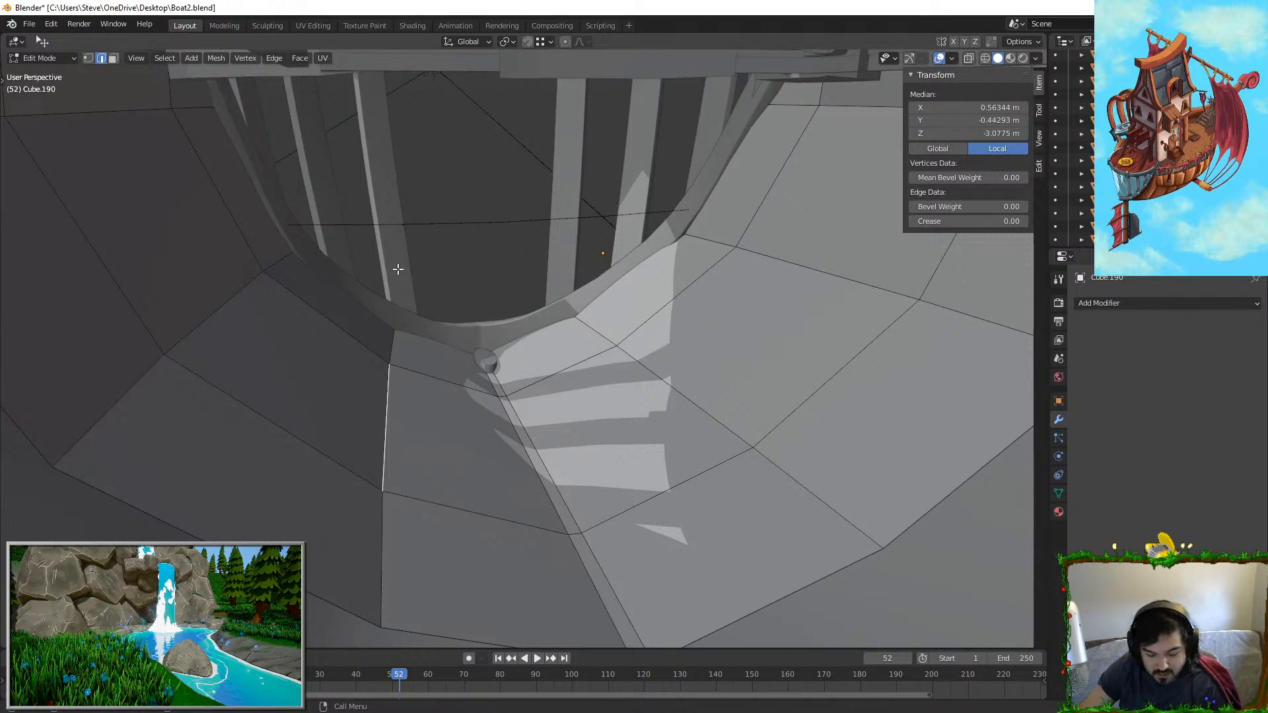
{"action": "key", "text": "shift+grave"}
{"action": "key", "text": "s"}
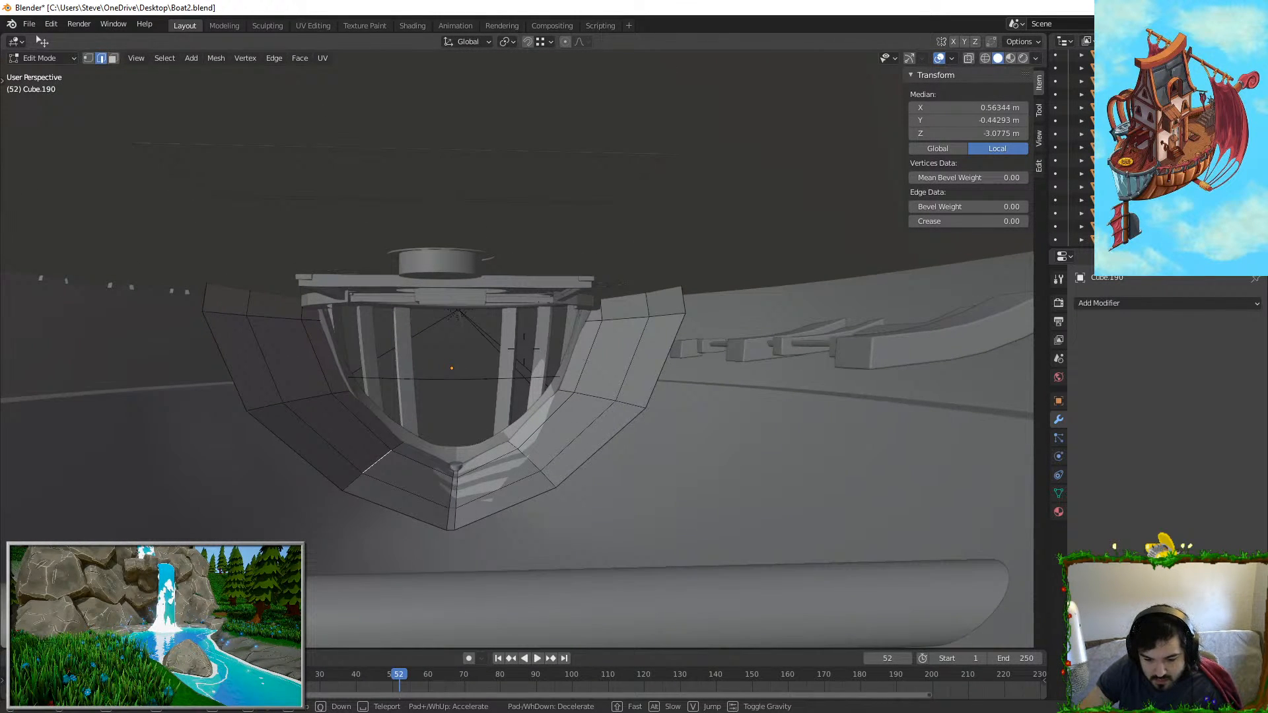
{"action": "left_click", "coordinate": [402, 449]}
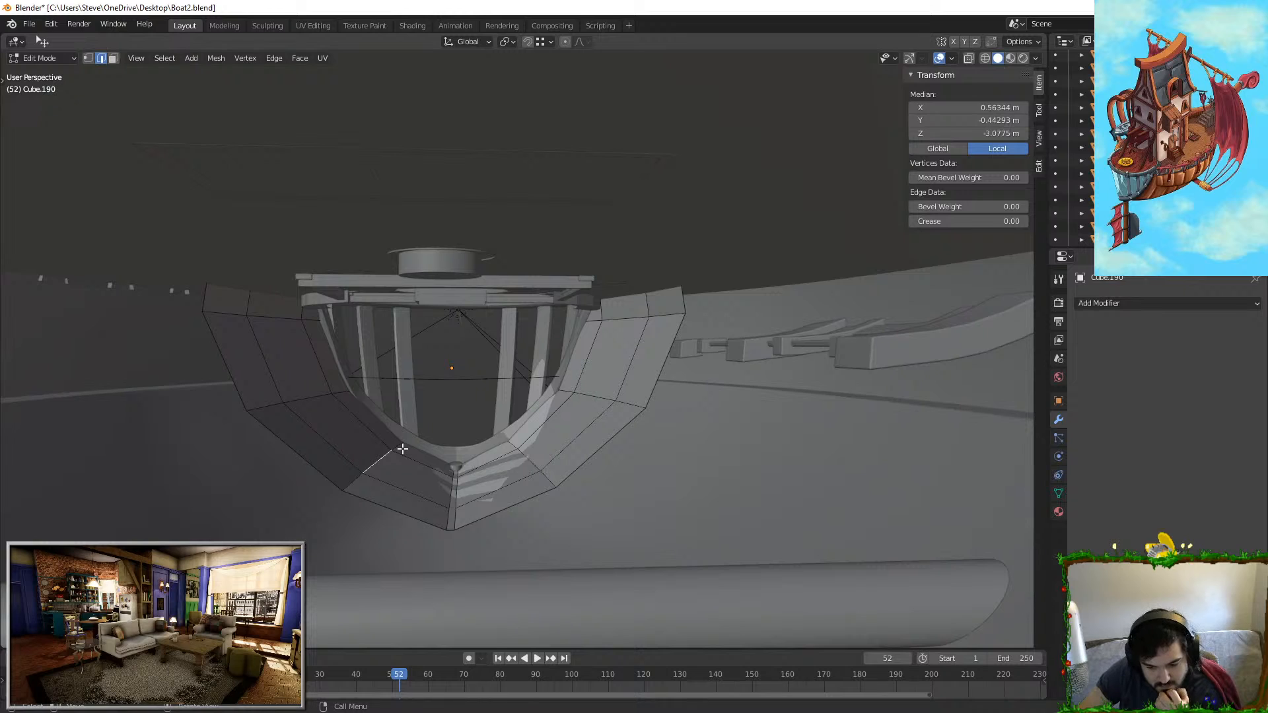
{"action": "left_click", "coordinate": [621, 444]}
{"action": "right_click", "coordinate": [626, 441]}
{"action": "key", "text": "ctrl+r"}
{"action": "left_click", "coordinate": [360, 426]}
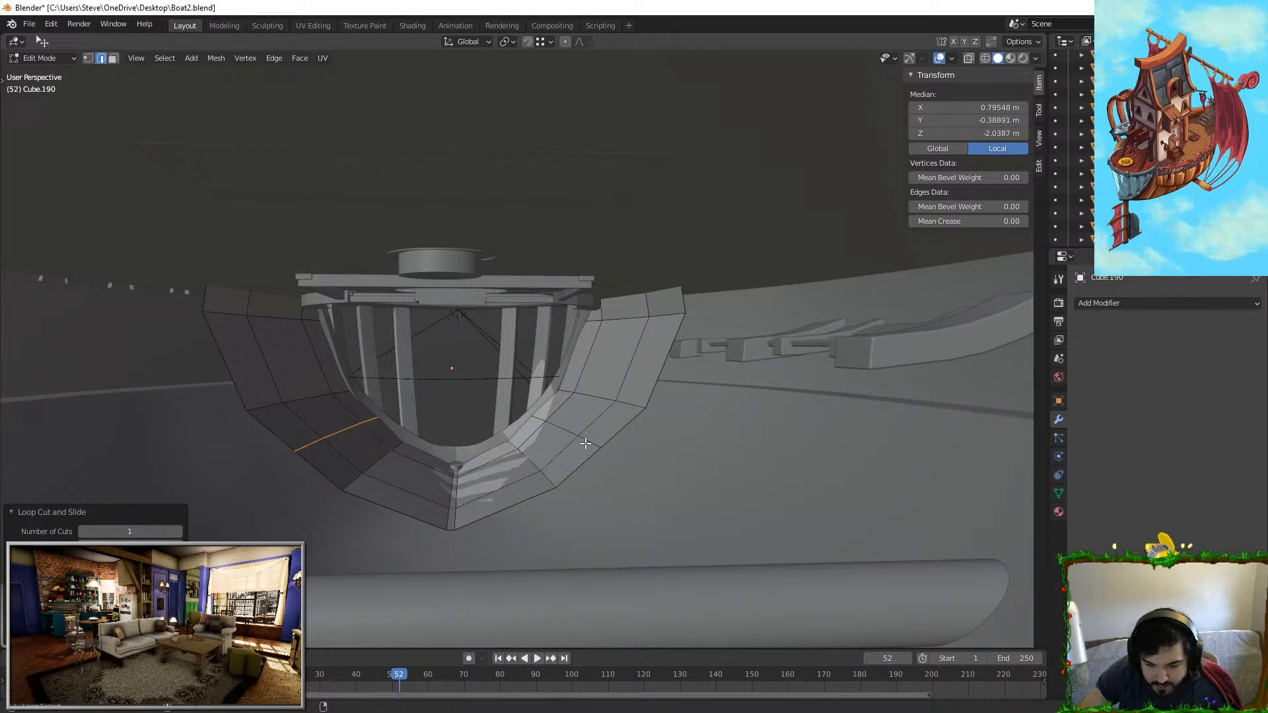
Step: Scale the newly cut edge loops on both sides of the hull to about 1.01 along X
{"action": "left_click", "coordinate": [585, 444], "text": "shift"}
{"action": "key", "text": "s"}
{"action": "key", "text": "x"}
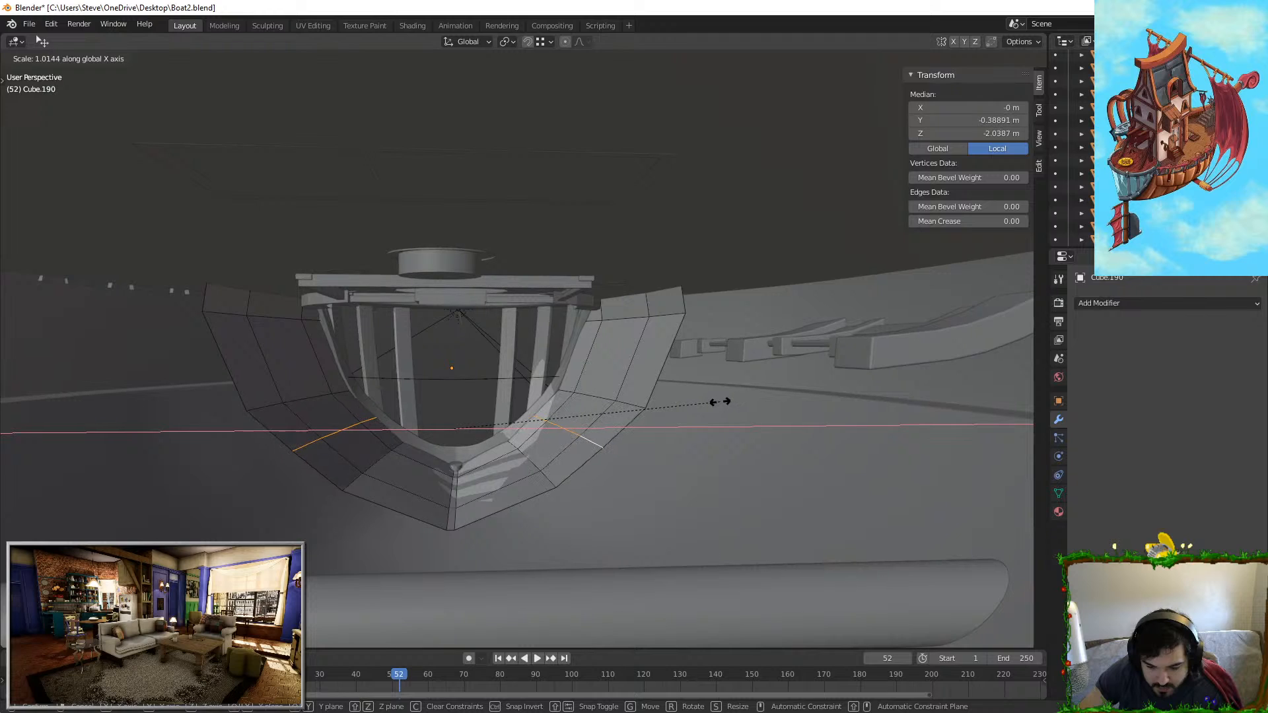
{"action": "left_click", "coordinate": [723, 402]}
Step: Try to fill a face between the matching lower side edges nearest the brace, and undo it
{"action": "left_click", "coordinate": [423, 420]}
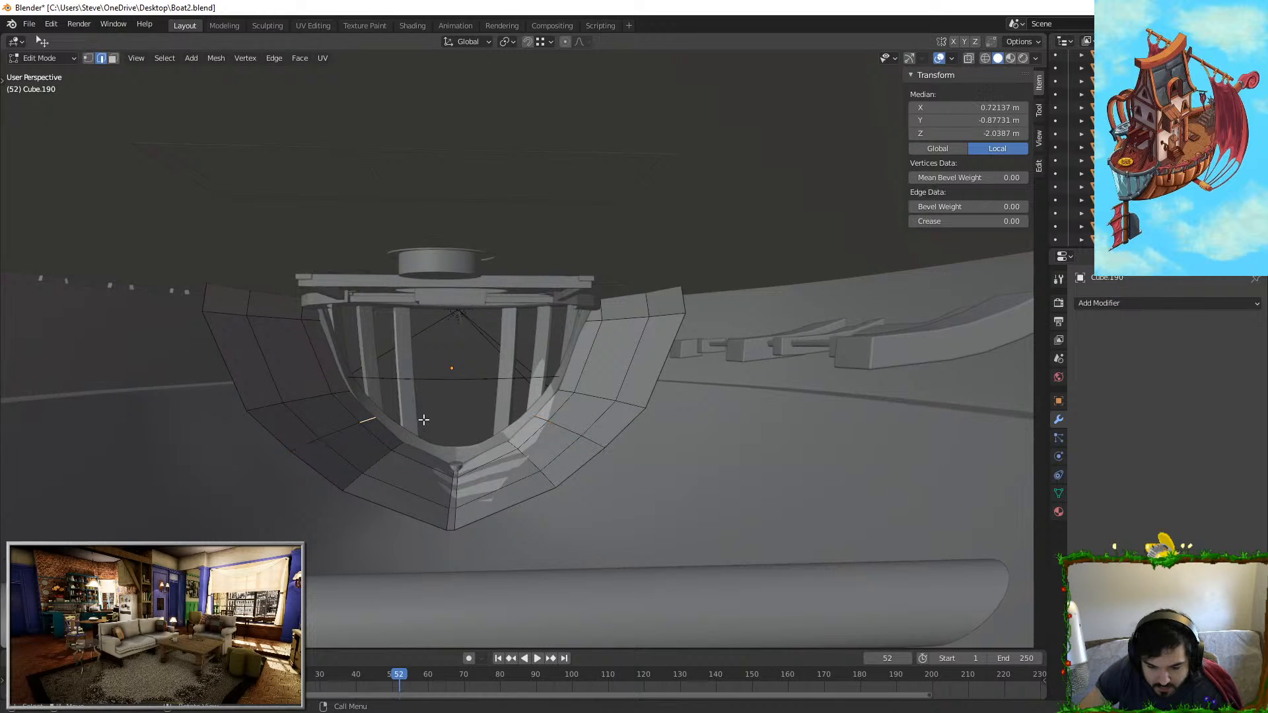
{"action": "left_click", "coordinate": [540, 418], "text": "shift"}
{"action": "key", "text": "f"}
{"action": "key", "text": "ctrl+z"}
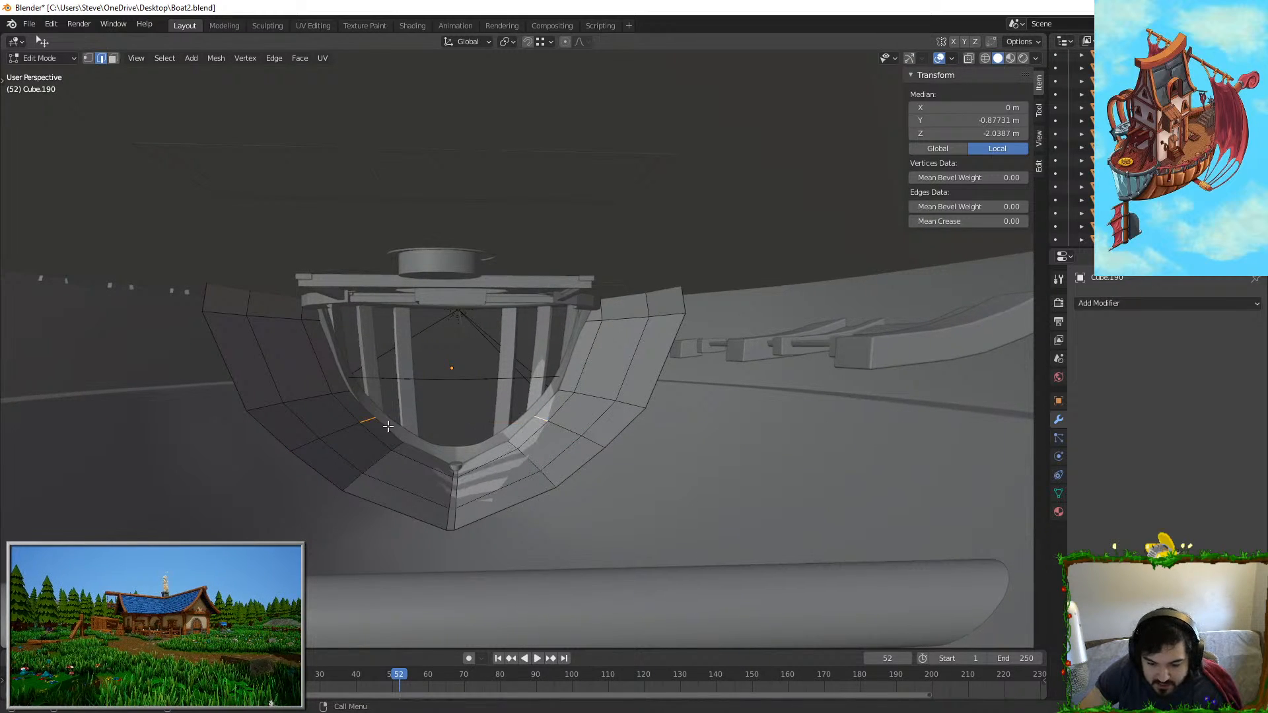
Step: Fill two horizontal floor faces between the matching middle and outer edges of the hull's lower side loops
{"action": "left_click", "coordinate": [356, 428]}
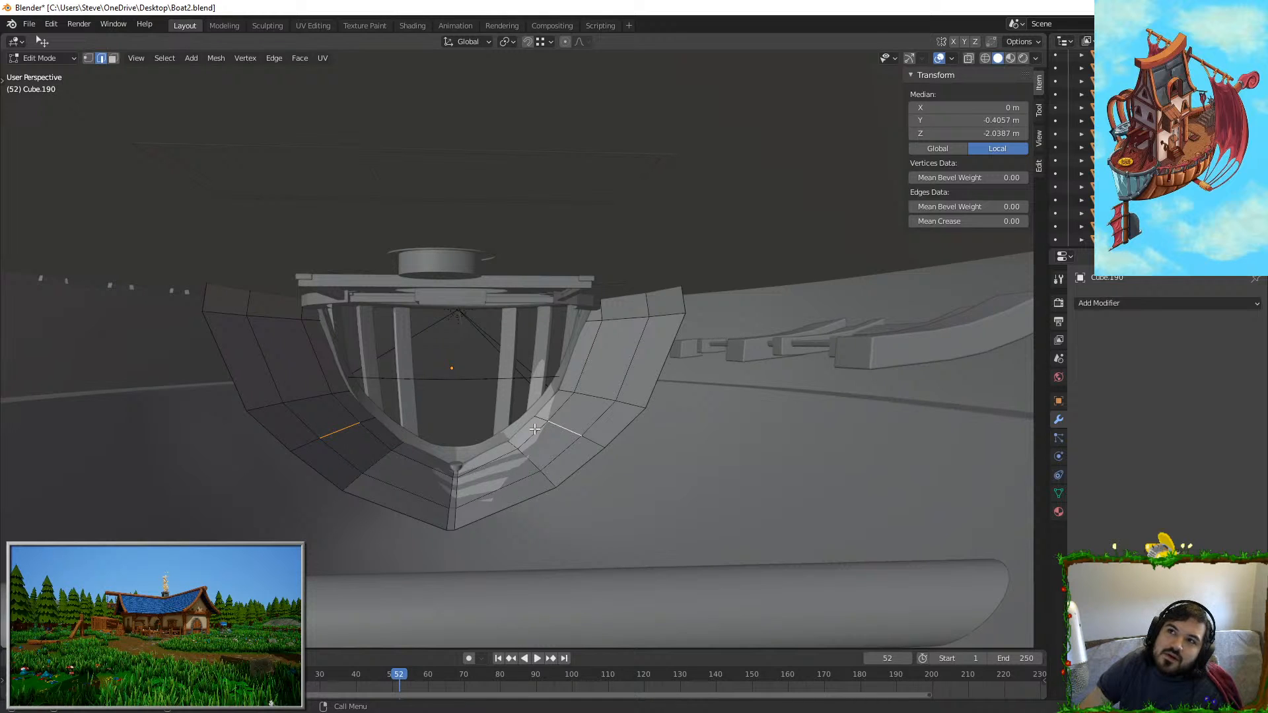
{"action": "key", "text": "f"}
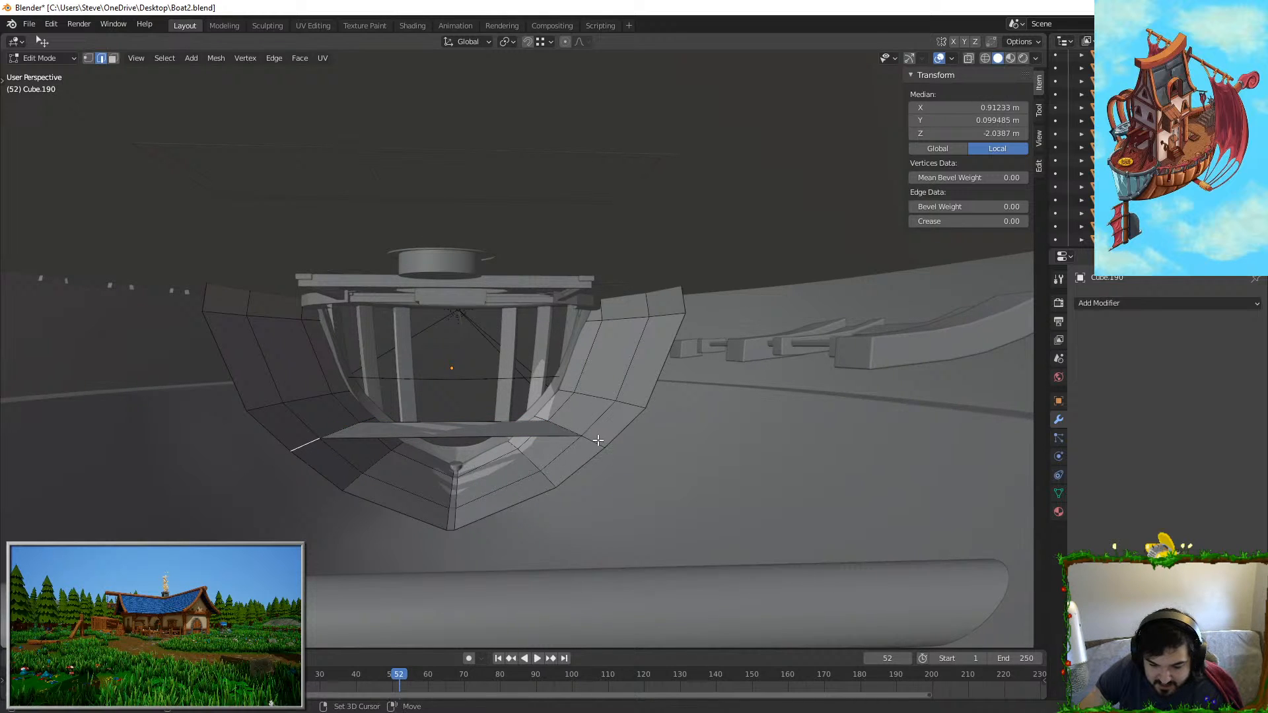
{"action": "middle_click_drag", "start_coordinate": [474, 489], "coordinate": [523, 509]}
{"action": "middle_click_drag", "start_coordinate": [725, 449], "coordinate": [123, 235], "text": "shift"}
{"action": "scroll", "coordinate": [123, 235], "scroll_direction": "up", "scroll_amount": 2}
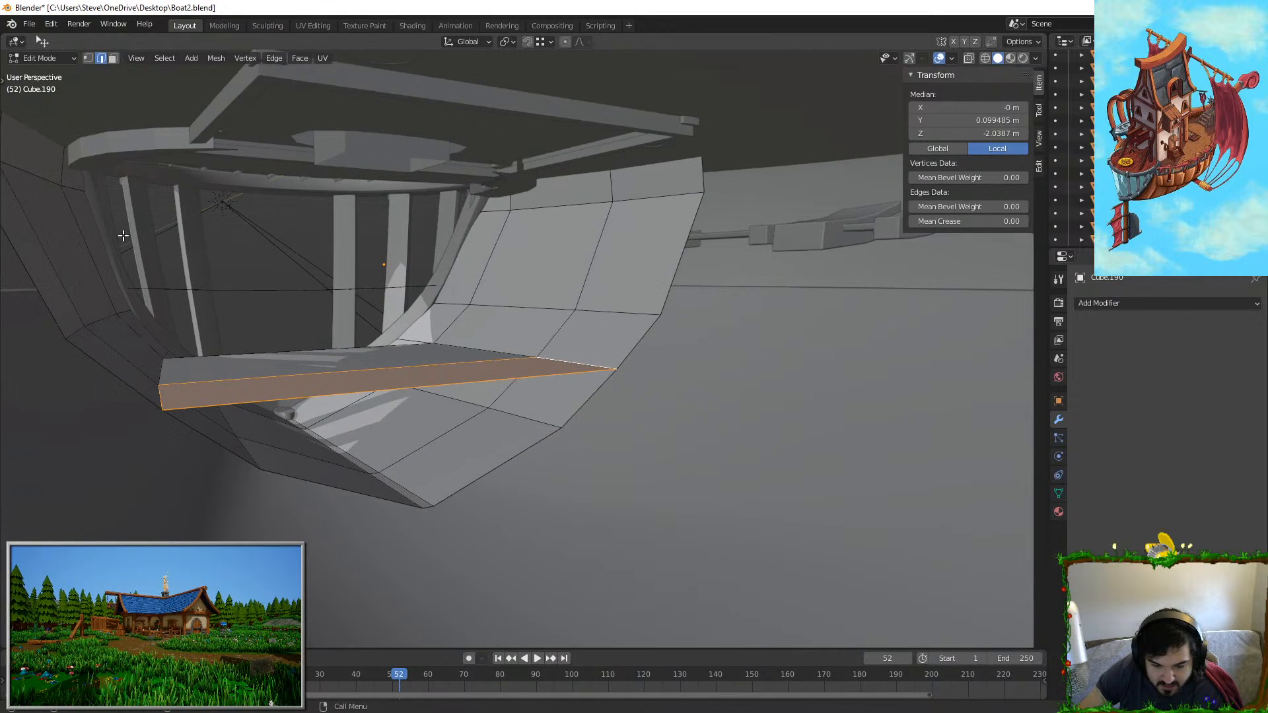
Step: Delete the hull's bottom faces that lie below the new horizontal floor
{"action": "left_click", "coordinate": [112, 58]}
{"action": "middle_click_drag", "start_coordinate": [249, 303], "coordinate": [264, 455]}
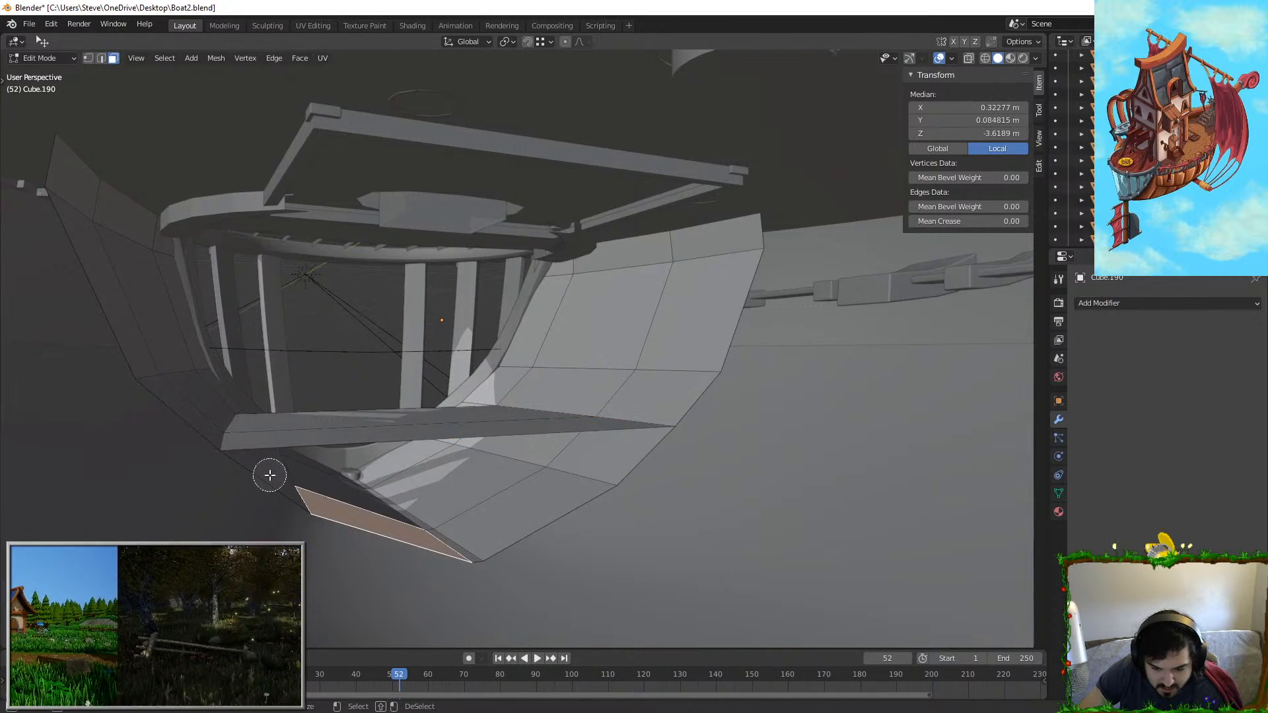
{"action": "mouse_move", "coordinate": [269, 473]}
{"action": "left_mouse_down"}
{"action": "mouse_move", "coordinate": [352, 508]}
{"action": "mouse_move", "coordinate": [557, 466]}
{"action": "left_mouse_up"}
{"action": "middle_click_drag", "start_coordinate": [468, 539], "coordinate": [650, 512]}
{"action": "key", "text": "alt+a"}
Step: Add two lengthwise loop cuts across the hull's floor and scale them apart along X
{"action": "key", "text": "shift+grave"}
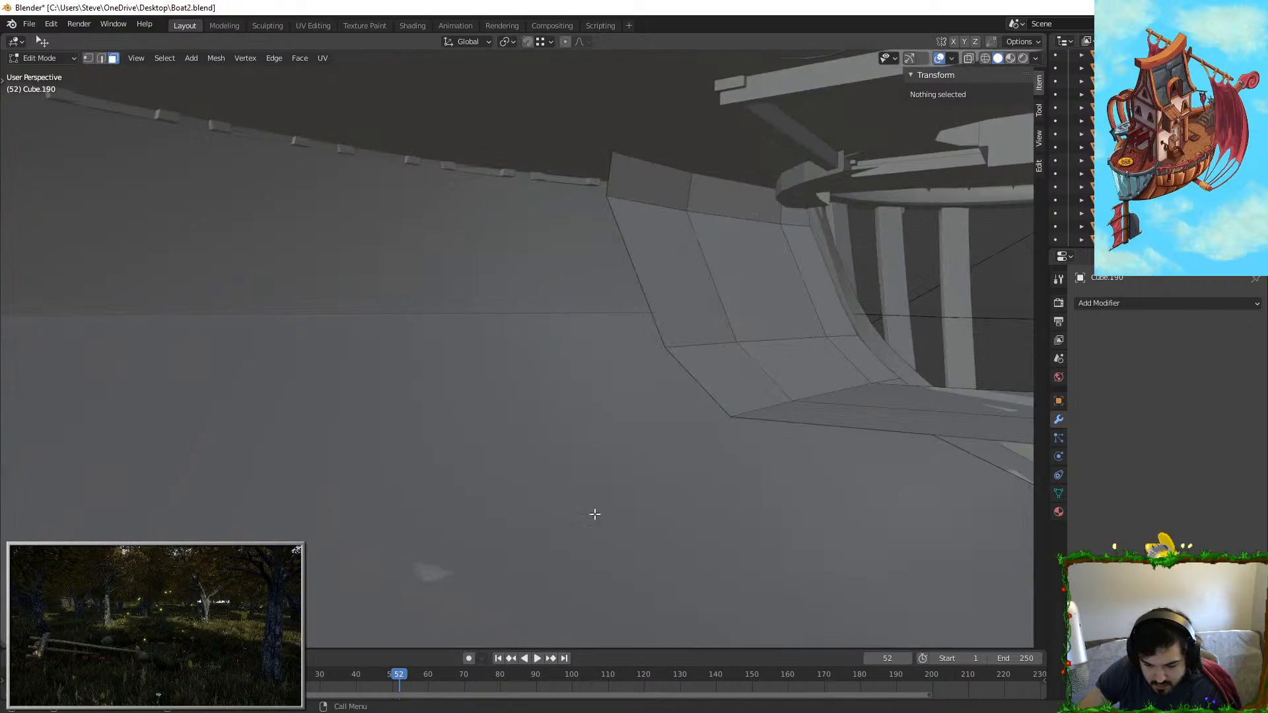
{"action": "key", "text": "w"}
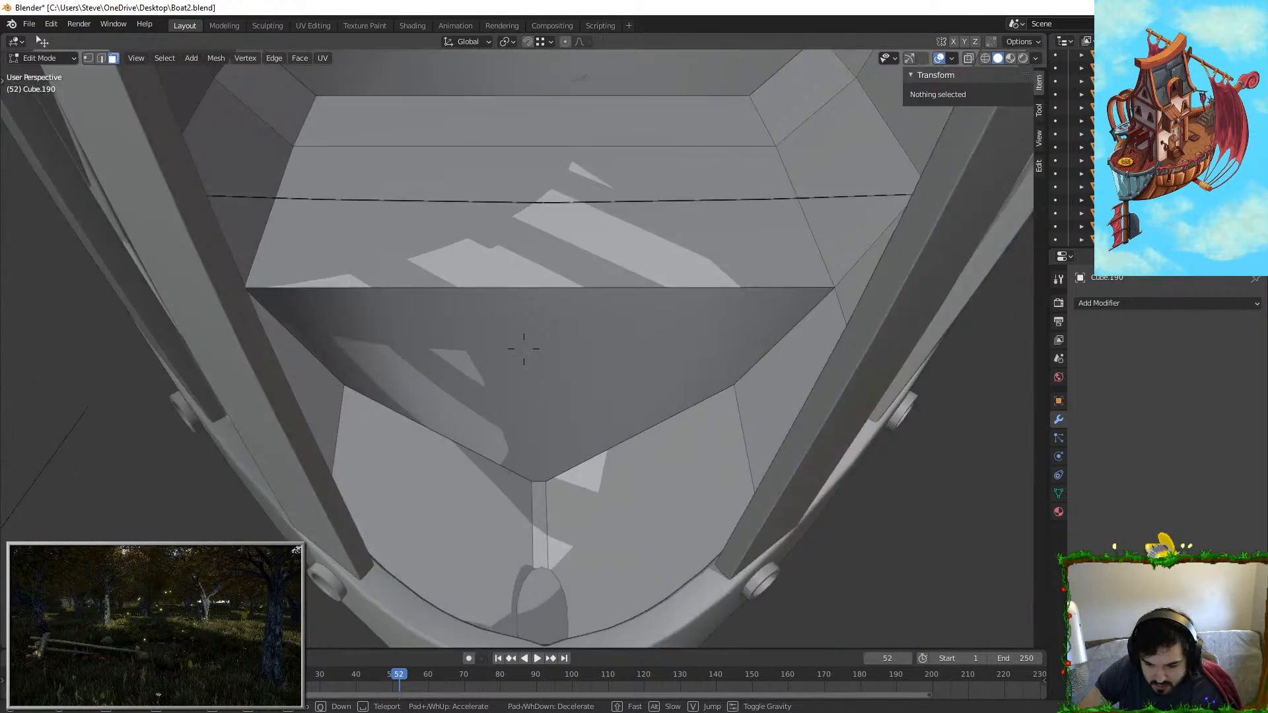
{"action": "left_click", "coordinate": [523, 349]}
{"action": "scroll", "coordinate": [523, 347], "scroll_direction": "down", "scroll_amount": 6}
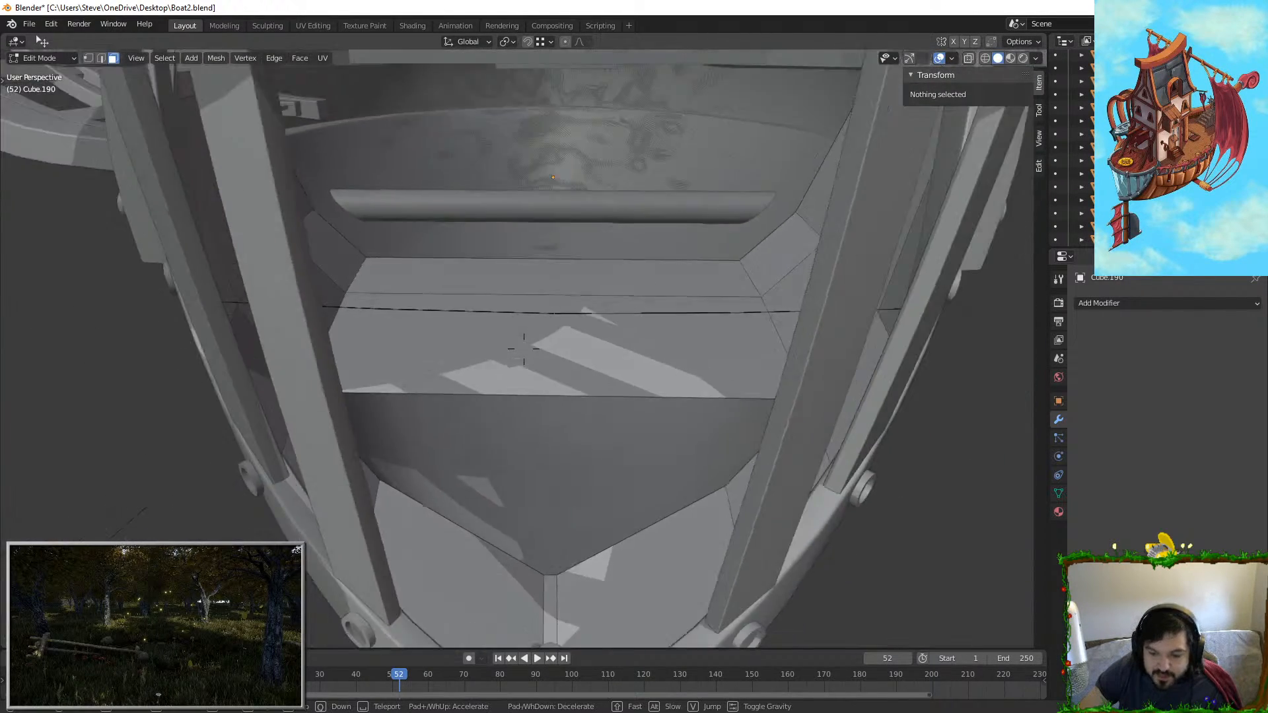
{"action": "left_click", "coordinate": [561, 379]}
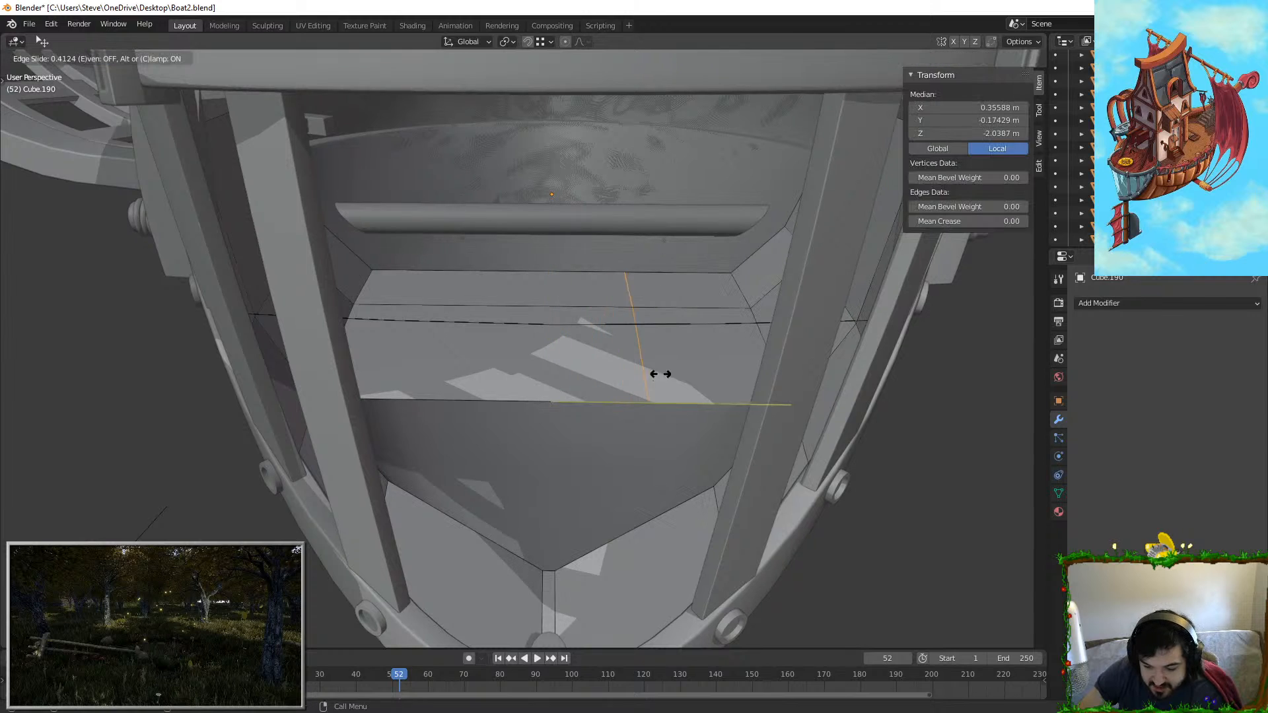
{"action": "right_click", "coordinate": [682, 376]}
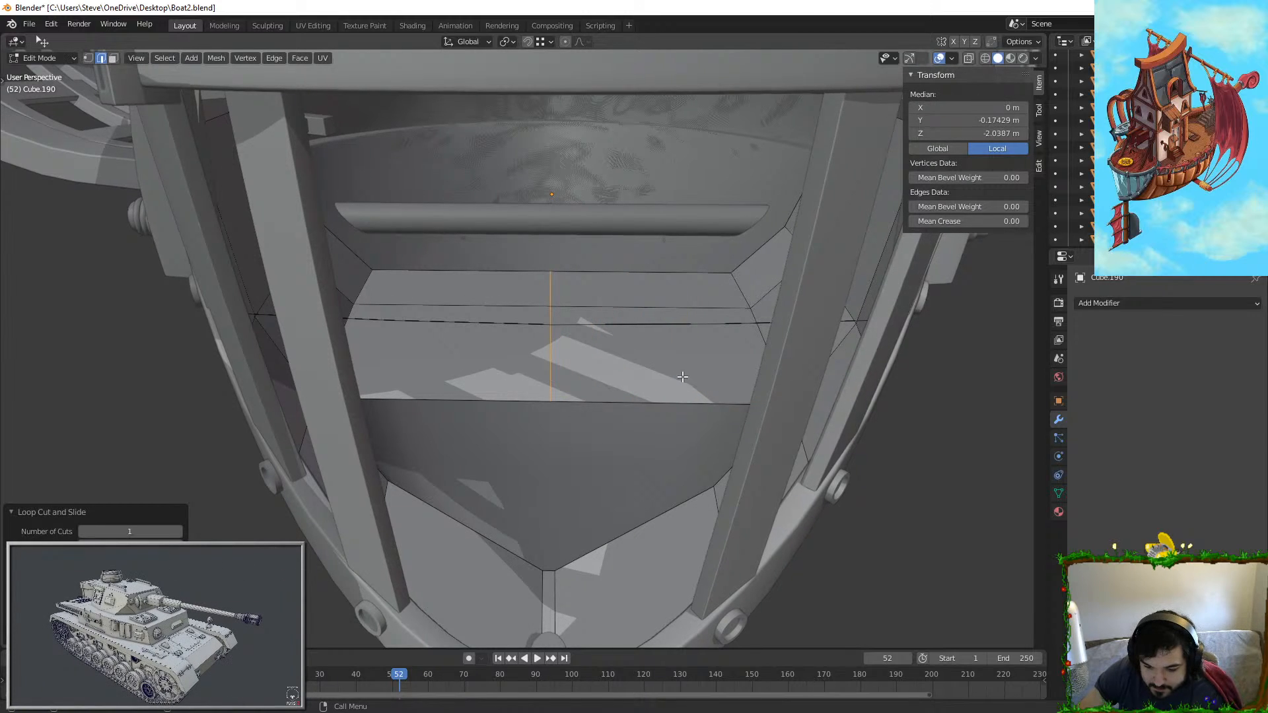
{"action": "key", "text": "3"}
{"action": "left_click", "coordinate": [580, 395]}
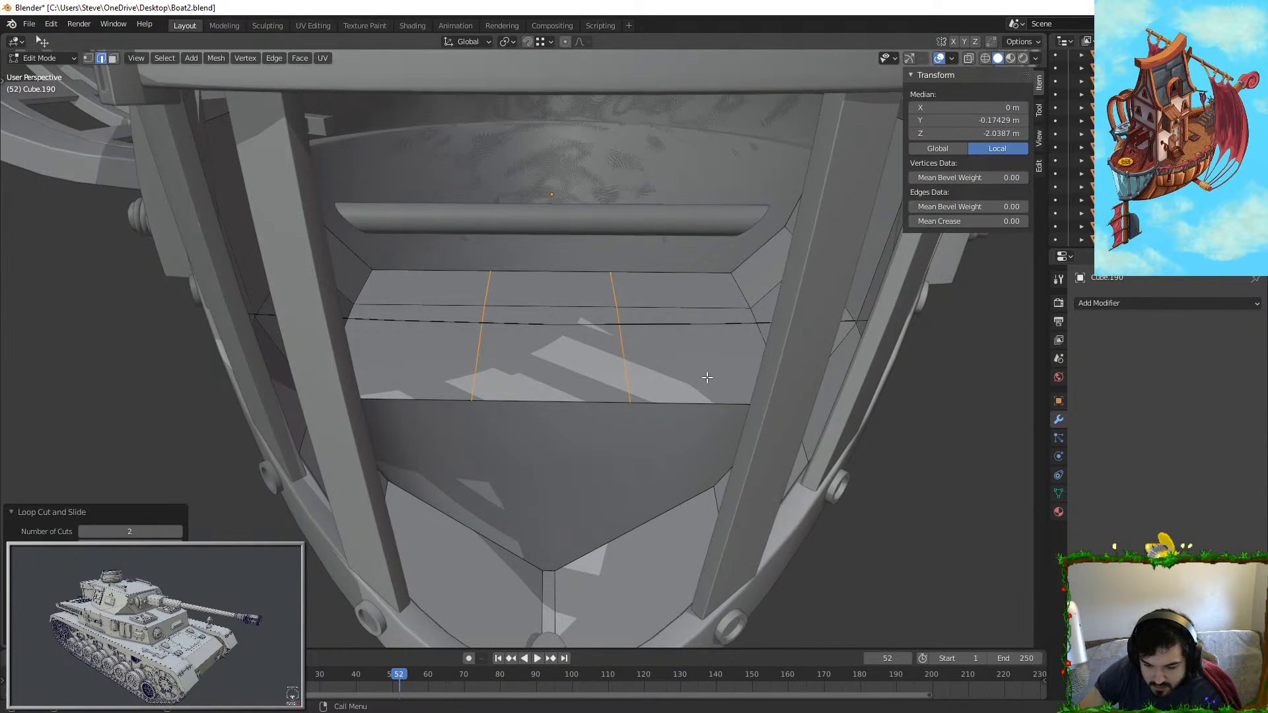
{"action": "key", "text": "s"}
{"action": "key", "text": "x"}
{"action": "left_click", "coordinate": [876, 358]}
Step: Merge the narrow keel's end vertices at the last selected vertex, where the remaining hull bottom meets the opening
{"action": "middle_click_drag", "start_coordinate": [877, 357], "coordinate": [589, 368]}
{"action": "key", "text": "ctrl+r"}
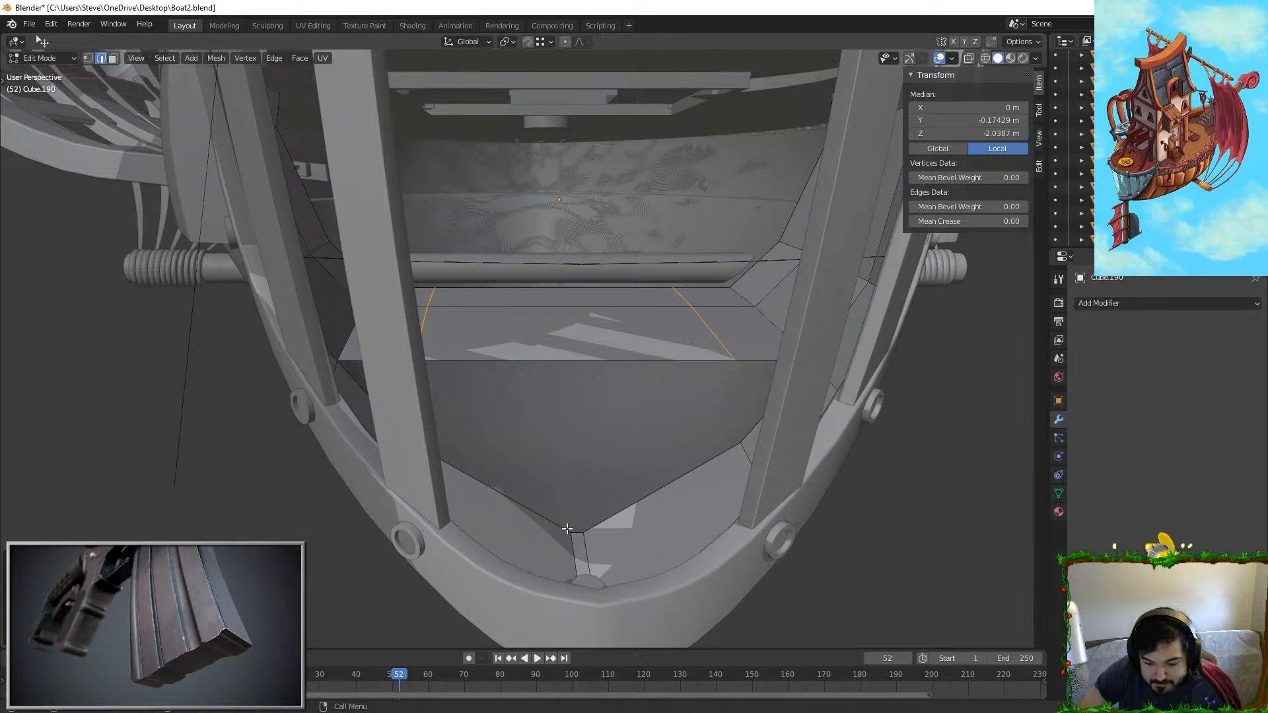
{"action": "middle_click_drag", "start_coordinate": [572, 529], "coordinate": [565, 564]}
{"action": "scroll", "coordinate": [564, 565], "scroll_direction": "up", "scroll_amount": 2}
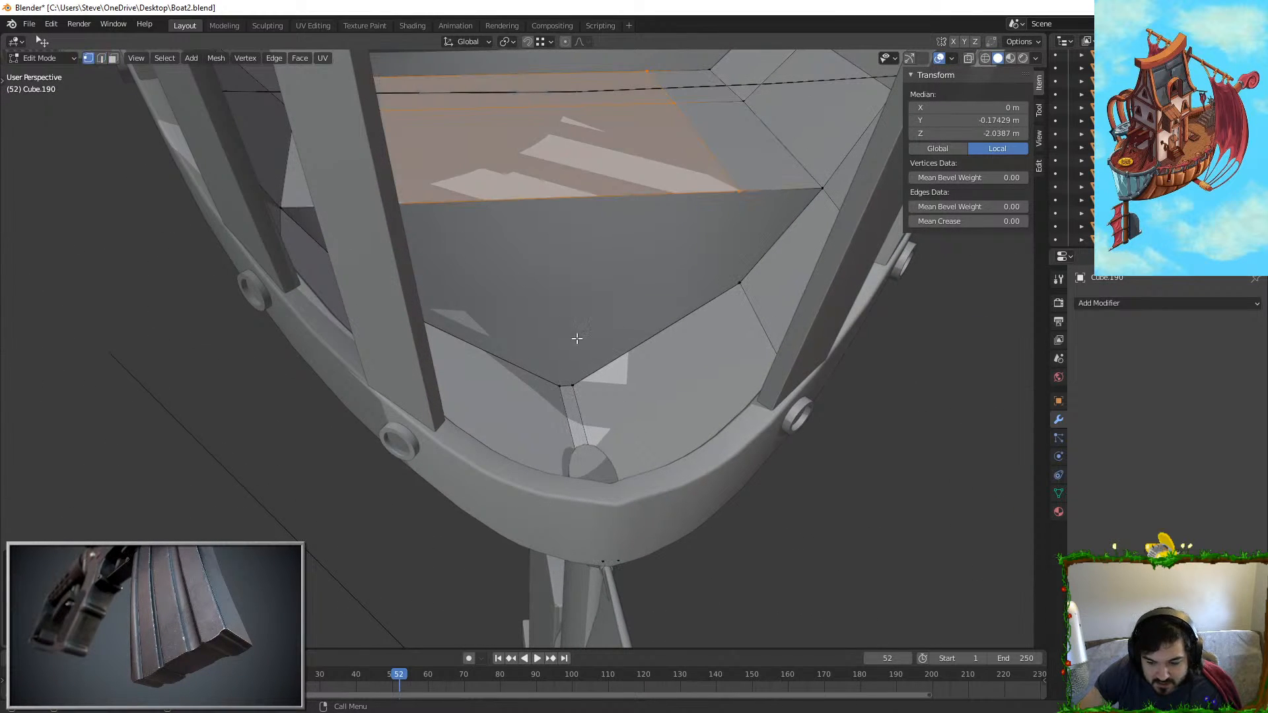
{"action": "left_click", "coordinate": [559, 381]}
{"action": "key", "text": "F2"}
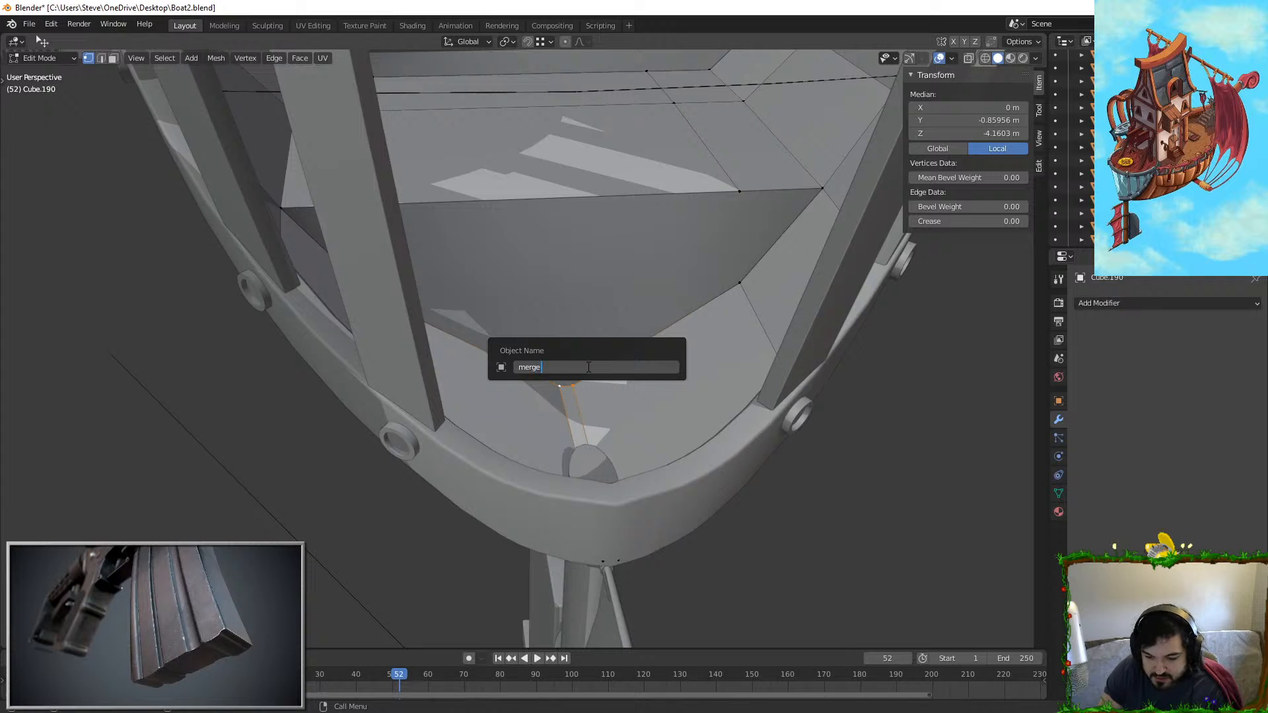
{"action": "key", "text": "Return"}
{"action": "key", "text": "F3"}
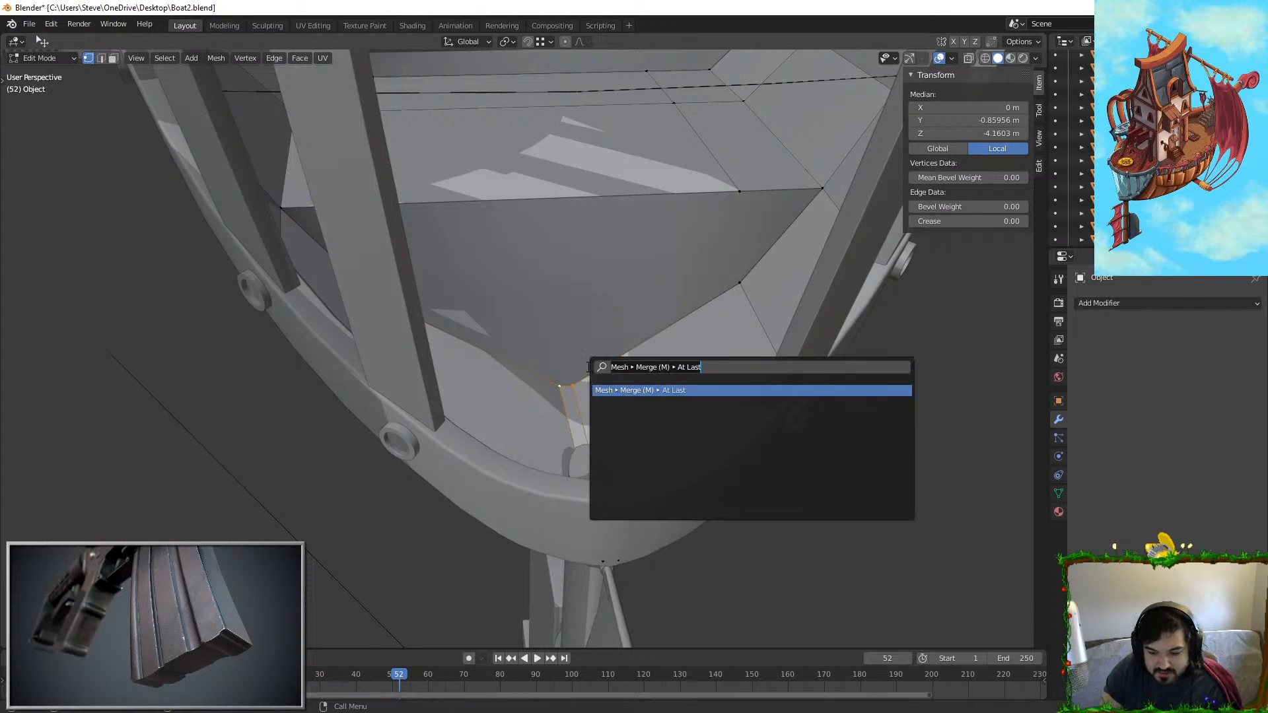
{"action": "key", "text": "Return"}
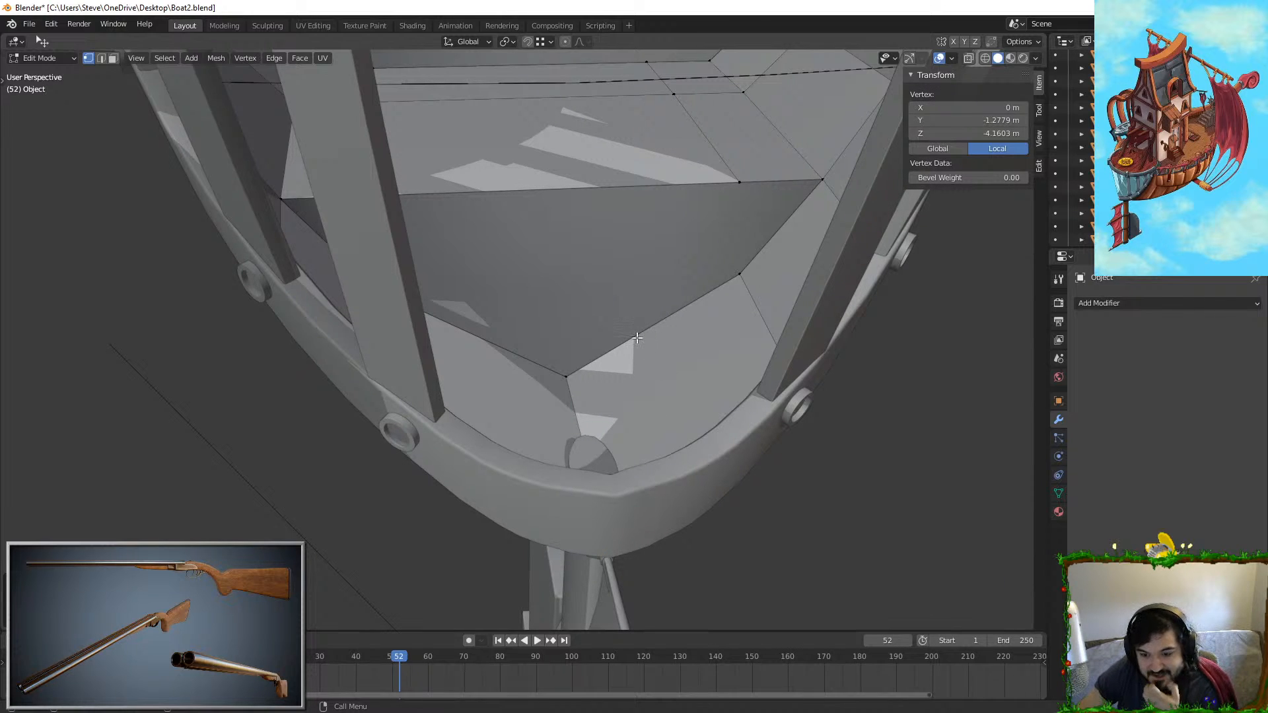
Step: Add one centred lengthwise loop cut to the middle section of the hull's floor
{"action": "middle_click_drag", "start_coordinate": [637, 337], "coordinate": [658, 353]}
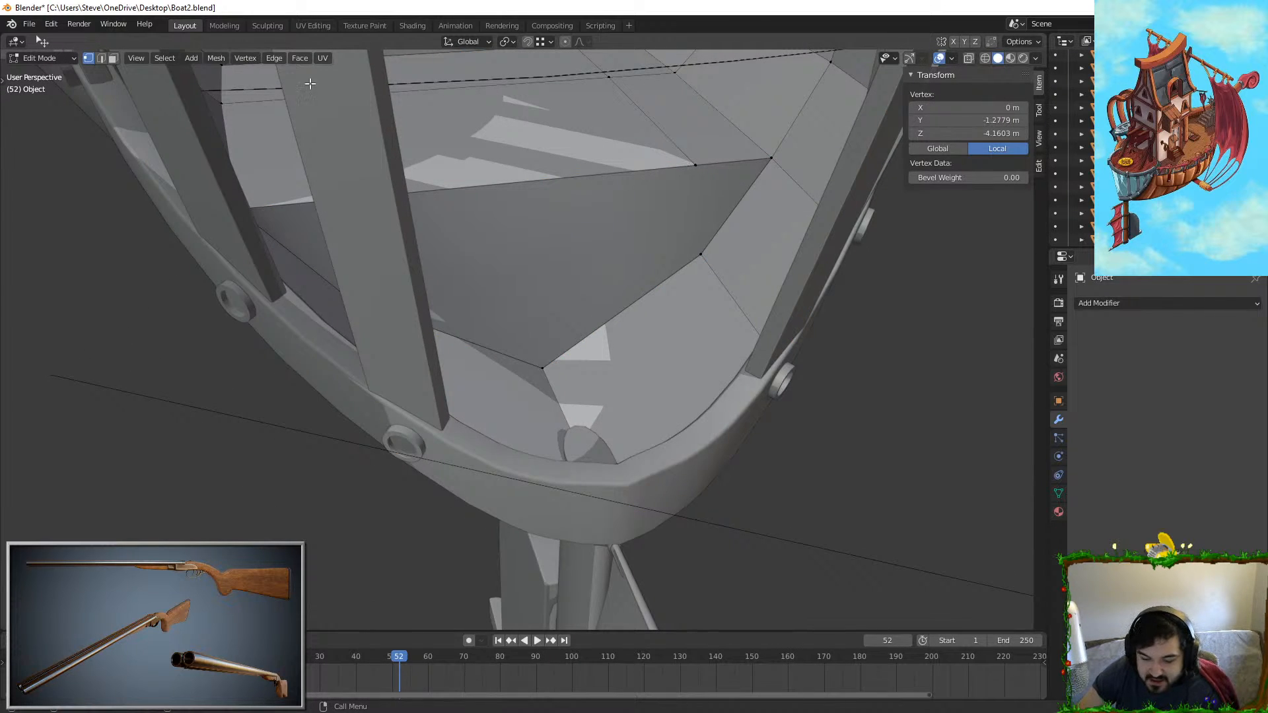
{"action": "middle_click_drag", "start_coordinate": [515, 198], "coordinate": [585, 216]}
{"action": "key", "text": "ctrl+r"}
{"action": "left_click", "coordinate": [586, 216]}
{"action": "right_click", "coordinate": [586, 216]}
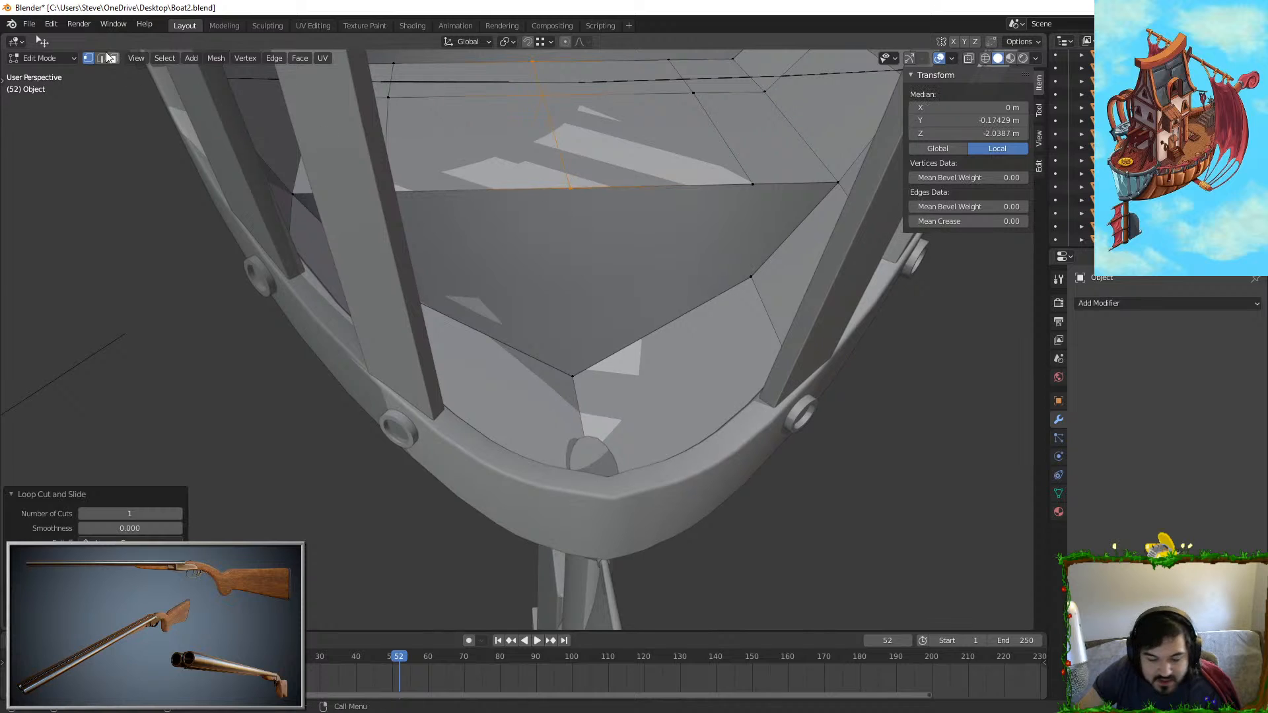
Step: Fill the opening between the floor's inner edge and the V-shaped bottom edges of the hull with faces
{"action": "left_click", "coordinate": [766, 184]}
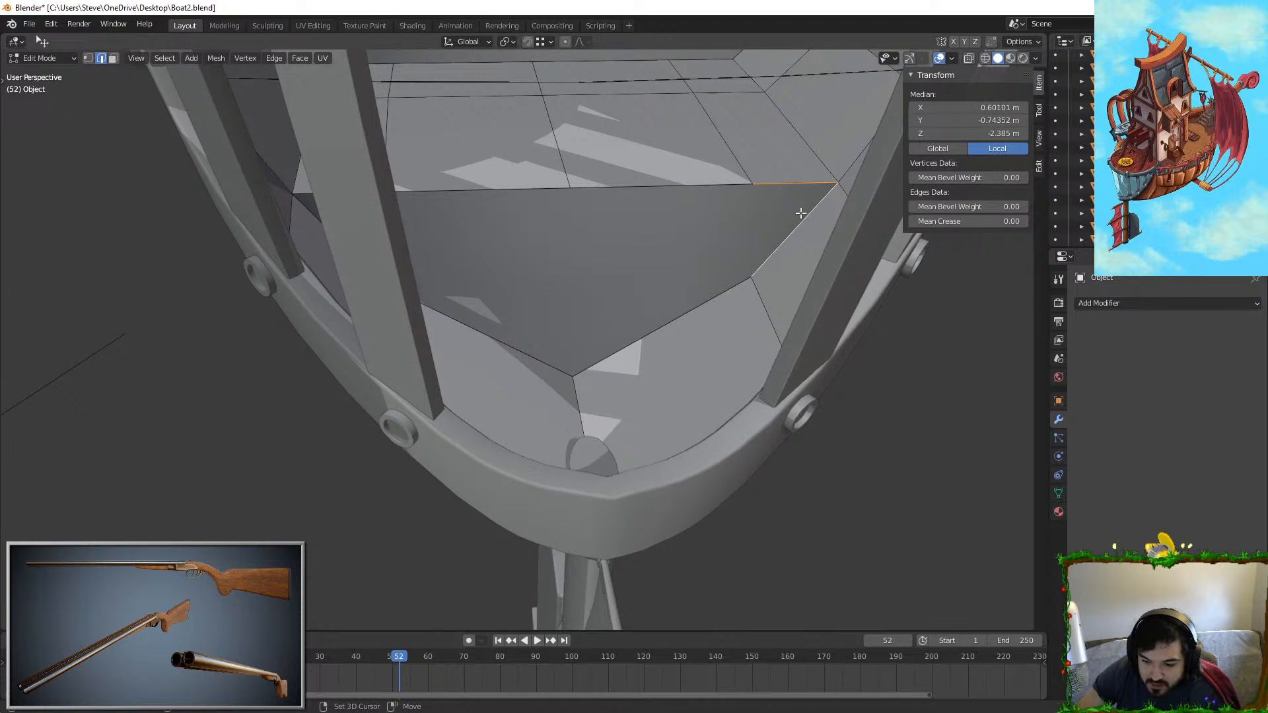
{"action": "left_click", "coordinate": [677, 297], "text": "shift"}
{"action": "key", "text": "f"}
{"action": "left_click", "coordinate": [528, 201]}
{"action": "left_click", "coordinate": [503, 327], "text": "shift"}
{"action": "key", "text": "f"}
{"action": "middle_click_drag", "start_coordinate": [495, 297], "coordinate": [414, 241]}
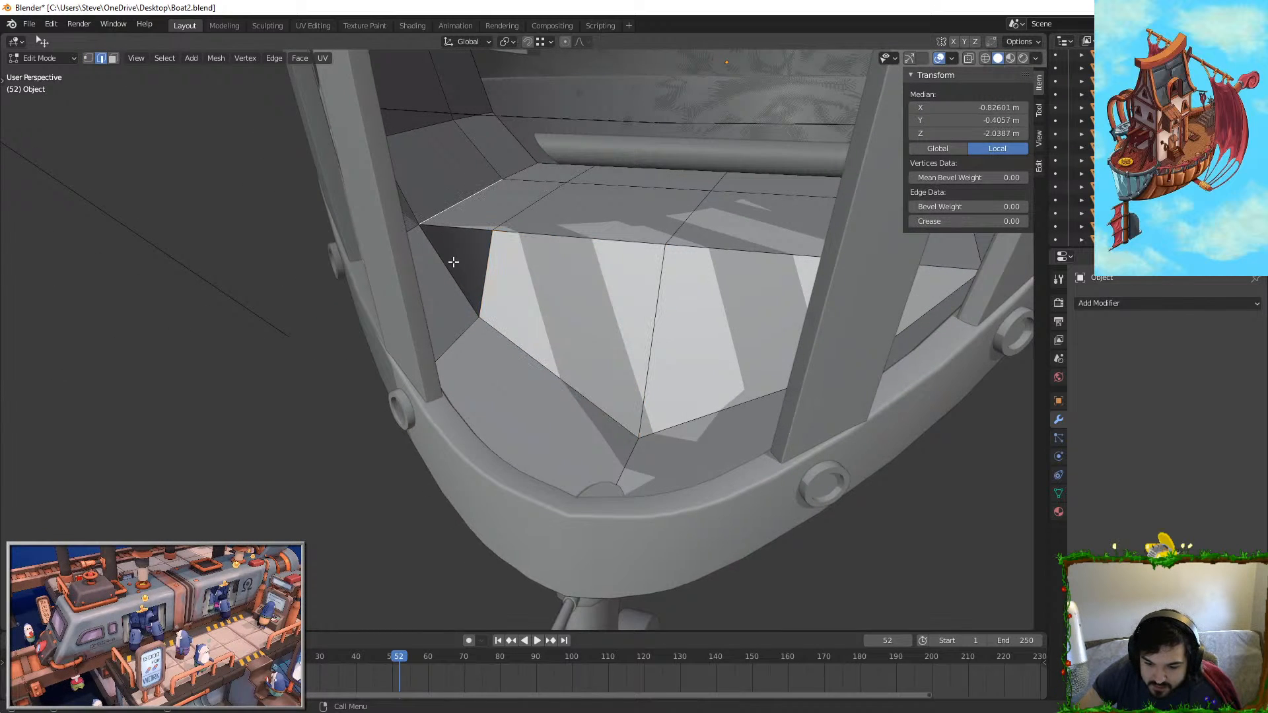
Step: Fill the remaining triangular gap between the floor's corner and the hull's lower side edge
{"action": "middle_click_drag", "start_coordinate": [537, 285], "coordinate": [219, 95]}
{"action": "key", "text": "Tab"}
{"action": "middle_click_drag", "start_coordinate": [462, 291], "coordinate": [499, 326]}
{"action": "scroll", "coordinate": [484, 346], "scroll_direction": "up", "scroll_amount": 3}
{"action": "key", "text": "Tab"}
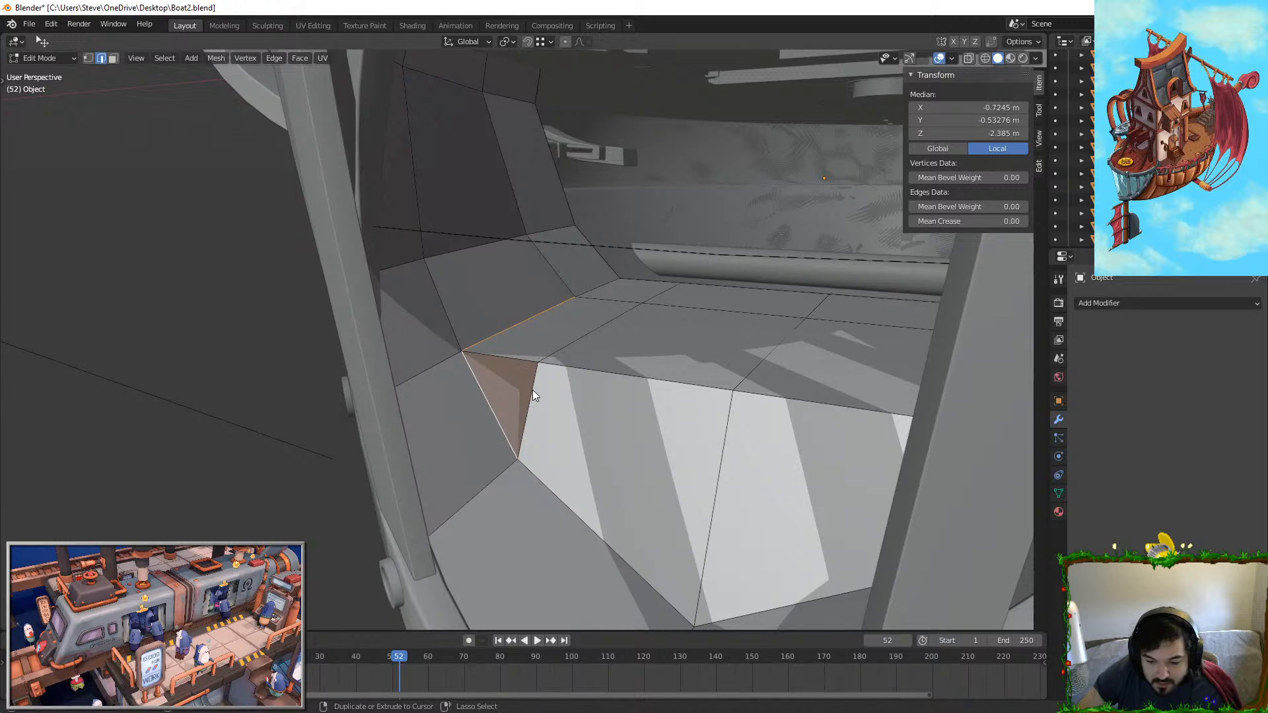
{"action": "key", "text": "Tab"}
{"action": "key", "text": "Tab"}
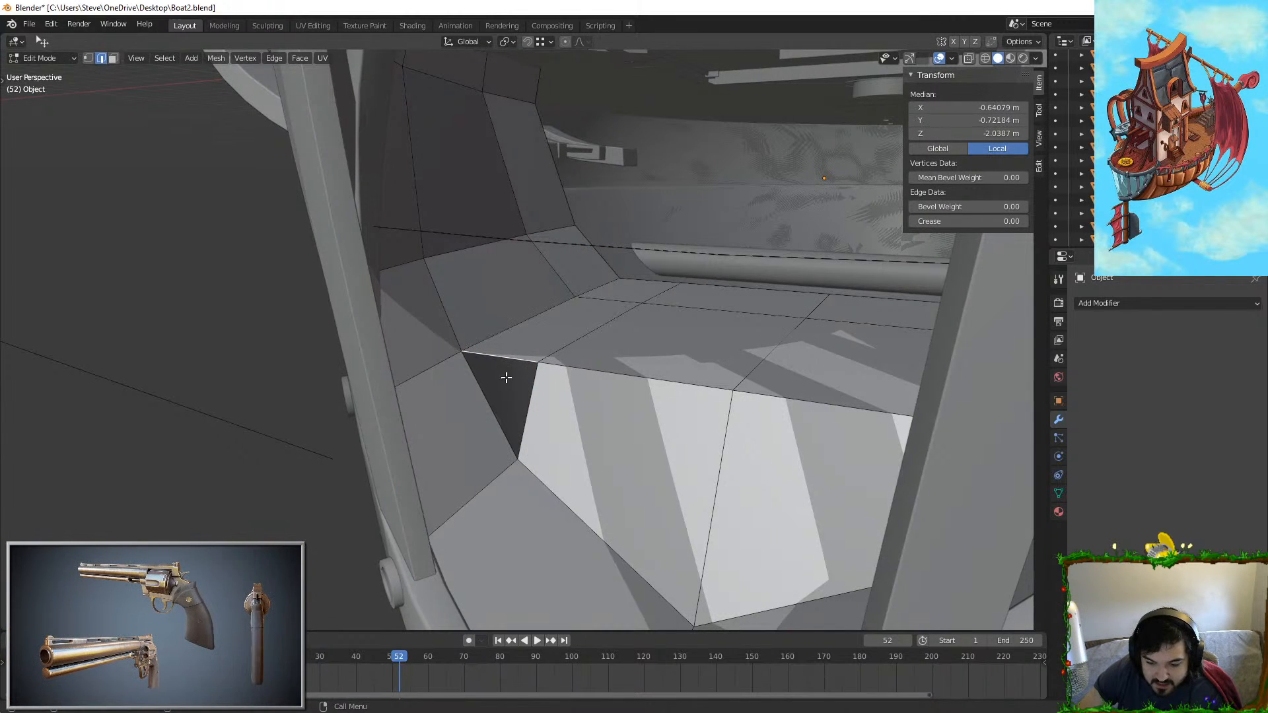
{"action": "key", "text": "Tab"}
Step: Shade the hull smooth and enable Auto Smooth at 30°
{"action": "scroll", "coordinate": [632, 367], "scroll_direction": "down", "scroll_amount": 3}
{"action": "right_click", "coordinate": [608, 339]}
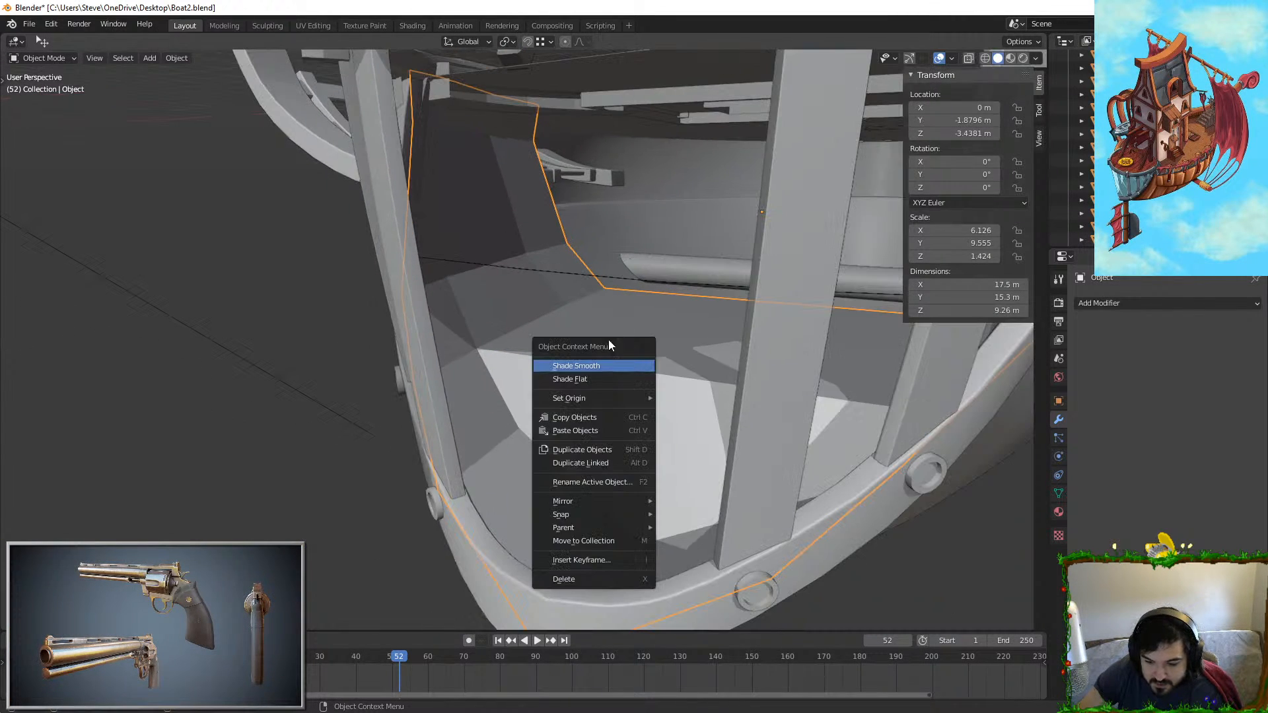
{"action": "left_click", "coordinate": [1059, 493]}
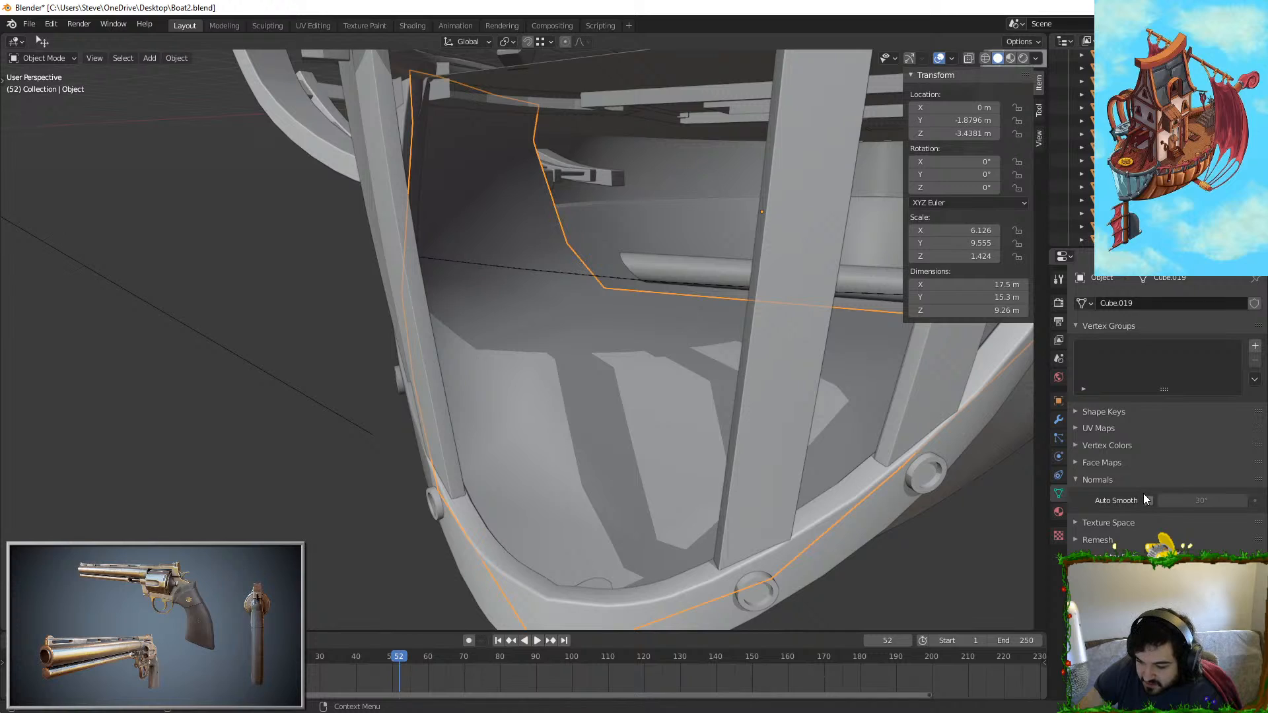
{"action": "left_click", "coordinate": [1147, 498]}
Step: Examine the smoothed hull from several angles where it meets the curved brace and keel
{"action": "middle_click_drag", "start_coordinate": [468, 487], "coordinate": [561, 446]}
{"action": "scroll", "coordinate": [628, 424], "scroll_direction": "up", "scroll_amount": 3}
{"action": "middle_click_drag", "start_coordinate": [628, 424], "coordinate": [676, 416]}
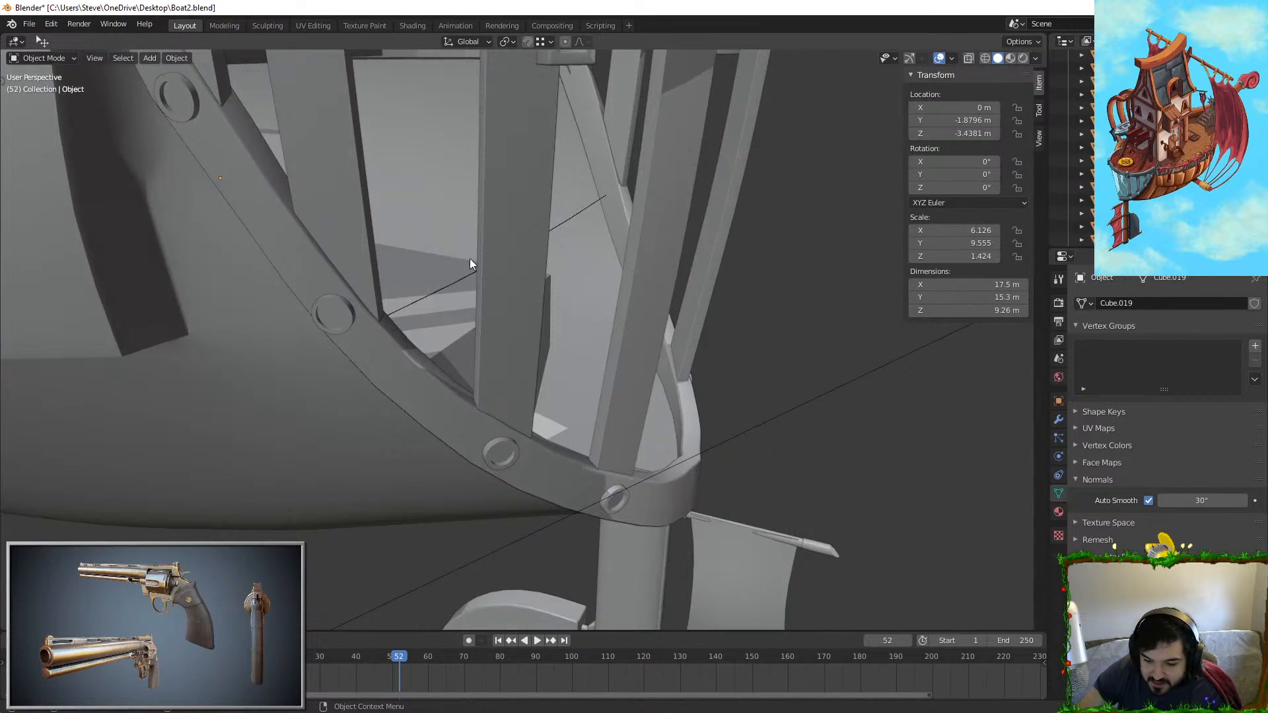
{"action": "middle_click_drag", "start_coordinate": [469, 263], "coordinate": [480, 337]}
{"action": "middle_click_drag", "start_coordinate": [605, 441], "coordinate": [596, 348]}
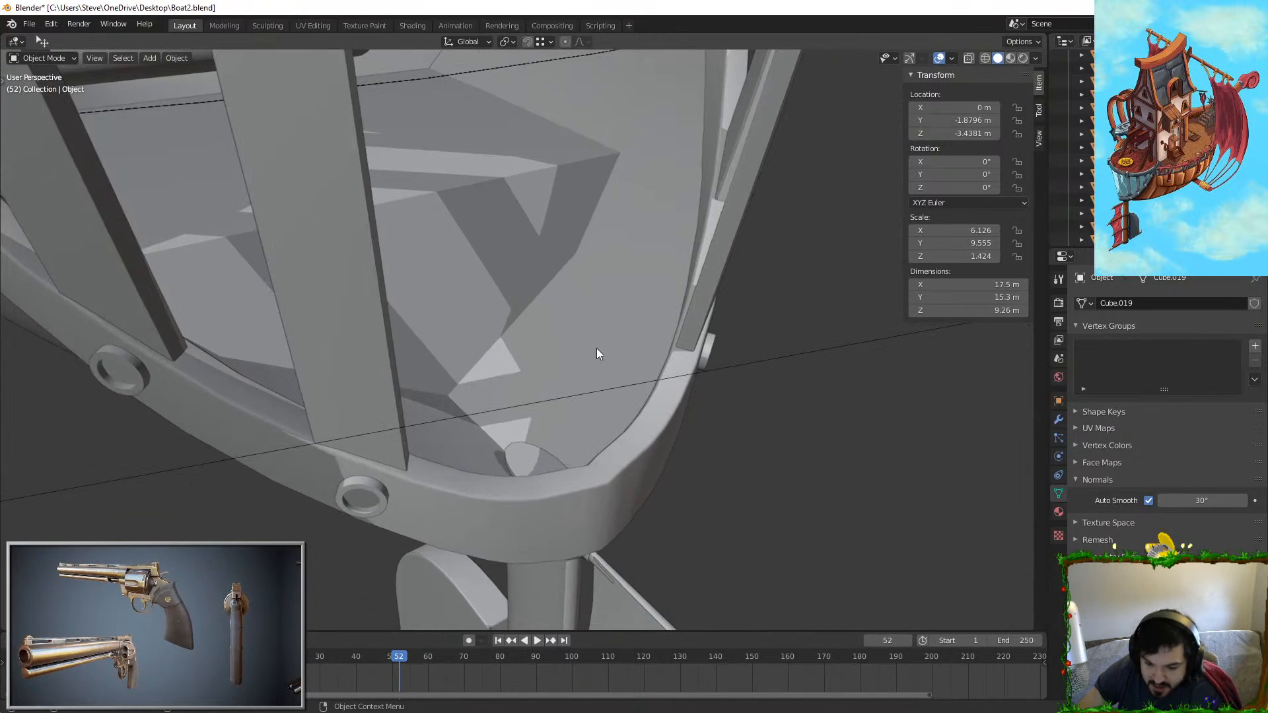
{"action": "left_click", "coordinate": [560, 406]}
{"action": "middle_click_drag", "start_coordinate": [560, 406], "coordinate": [584, 421]}
{"action": "scroll", "coordinate": [514, 438], "scroll_direction": "up", "scroll_amount": 1}
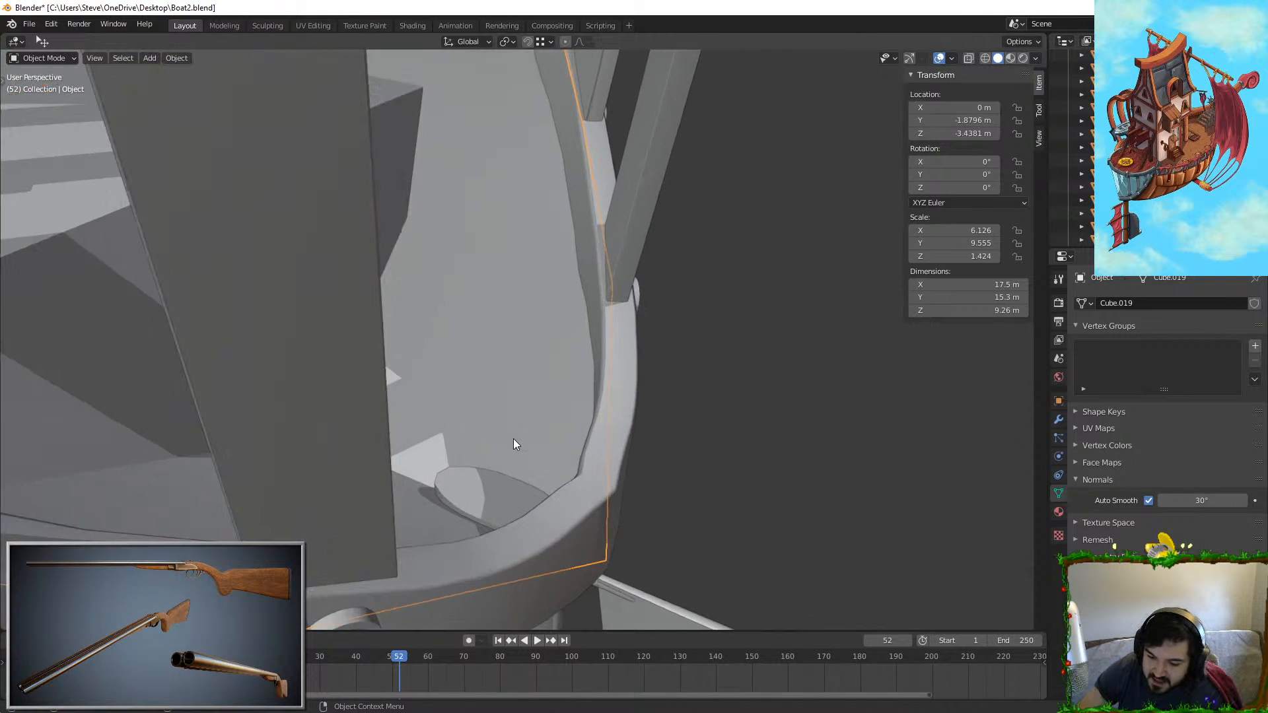
{"action": "middle_click_drag", "start_coordinate": [514, 438], "coordinate": [467, 435]}
{"action": "scroll", "coordinate": [468, 435], "scroll_direction": "up", "scroll_amount": 1}
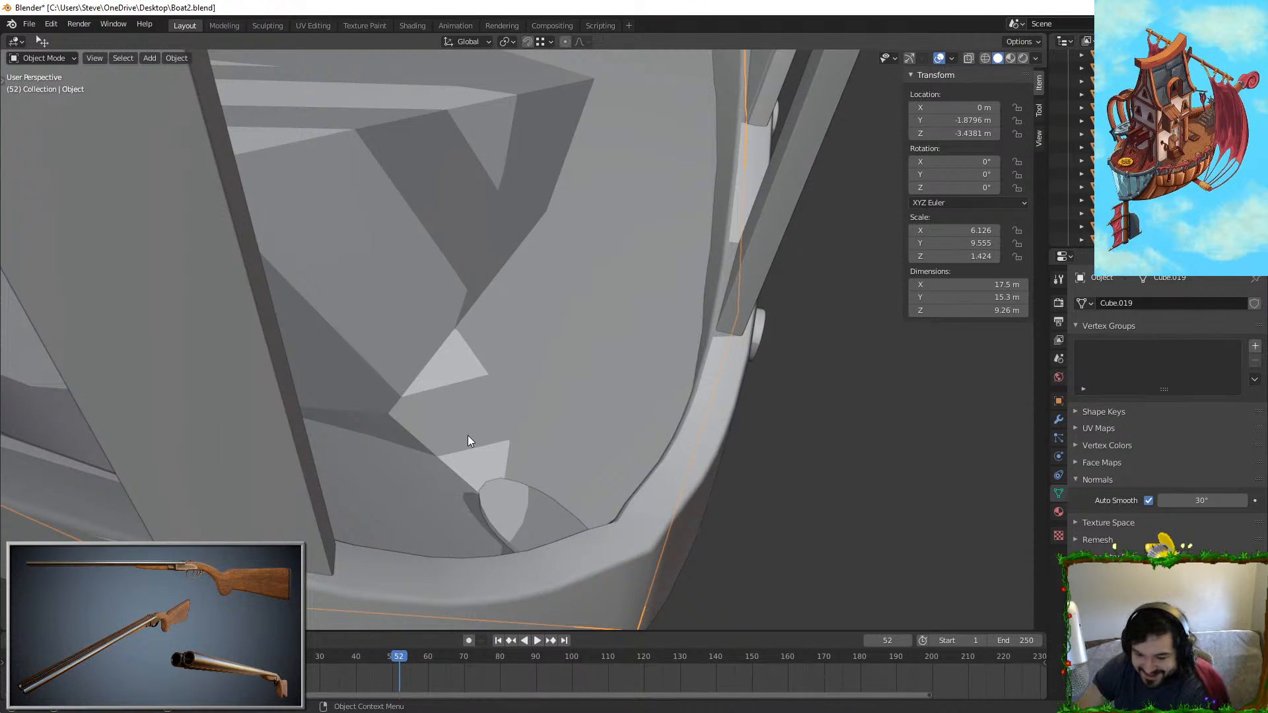
{"action": "middle_click_drag", "start_coordinate": [467, 435], "coordinate": [536, 452]}
Step: Add a cube on the hull's floor and scale it down to about 0.52 m
{"action": "left_click", "coordinate": [492, 307]}
{"action": "scroll", "coordinate": [536, 452], "scroll_direction": "up", "scroll_amount": 1}
{"action": "key", "text": "shift+a"}
{"action": "mouse_move", "coordinate": [578, 307]}
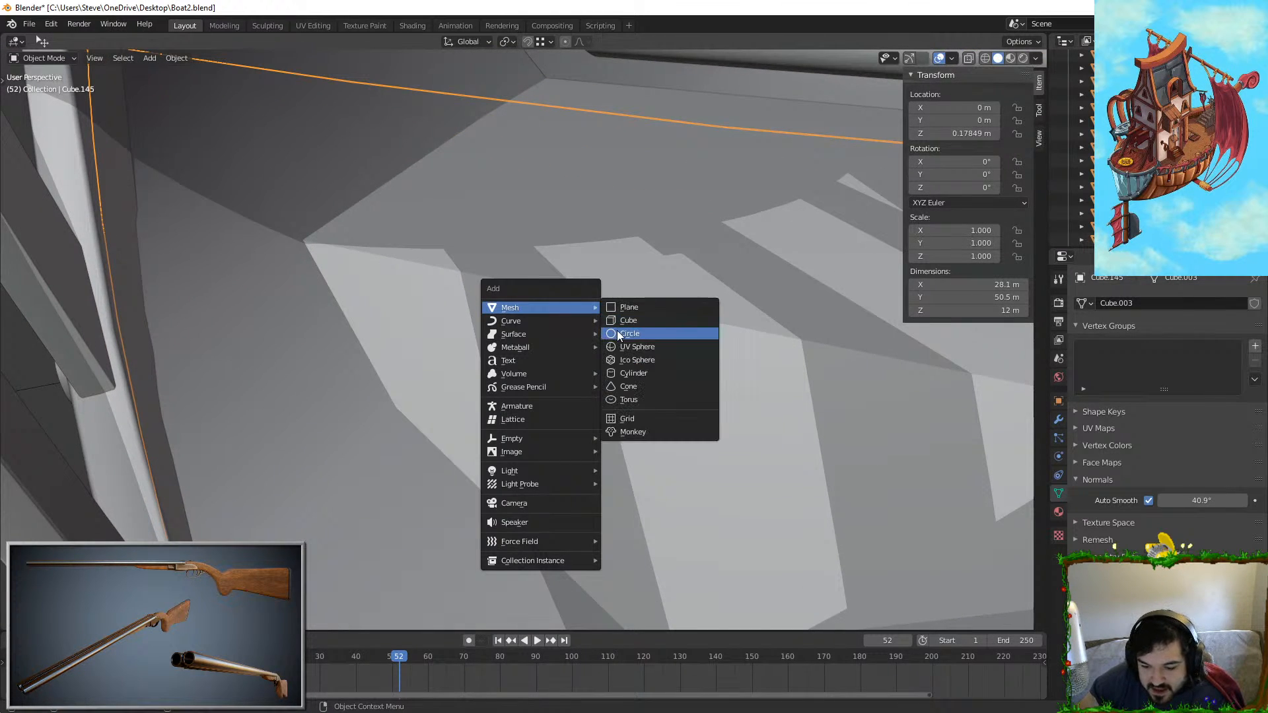
{"action": "left_click", "coordinate": [617, 330]}
{"action": "scroll", "coordinate": [616, 332], "scroll_direction": "down", "scroll_amount": 3}
{"action": "middle_click_drag", "start_coordinate": [616, 332], "coordinate": [647, 330]}
{"action": "key", "text": "shift+a"}
{"action": "left_click", "coordinate": [635, 335]}
{"action": "key", "text": "s"}
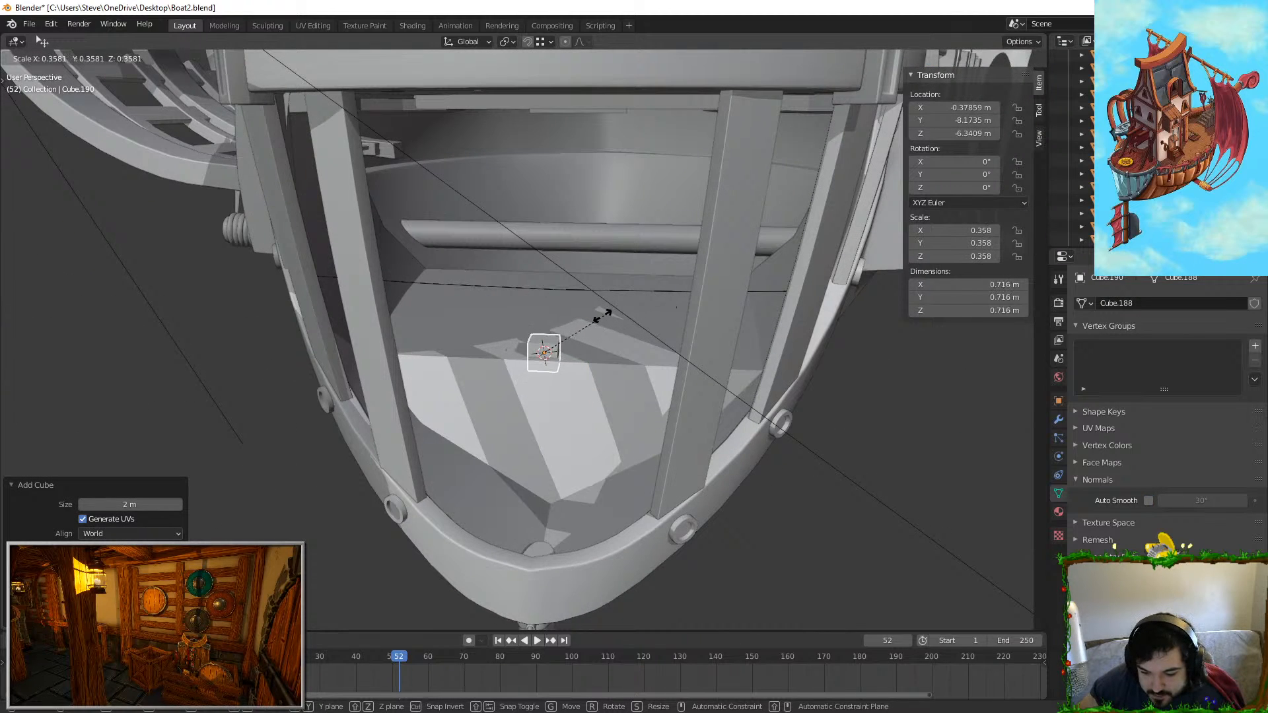
{"action": "left_click", "coordinate": [587, 325]}
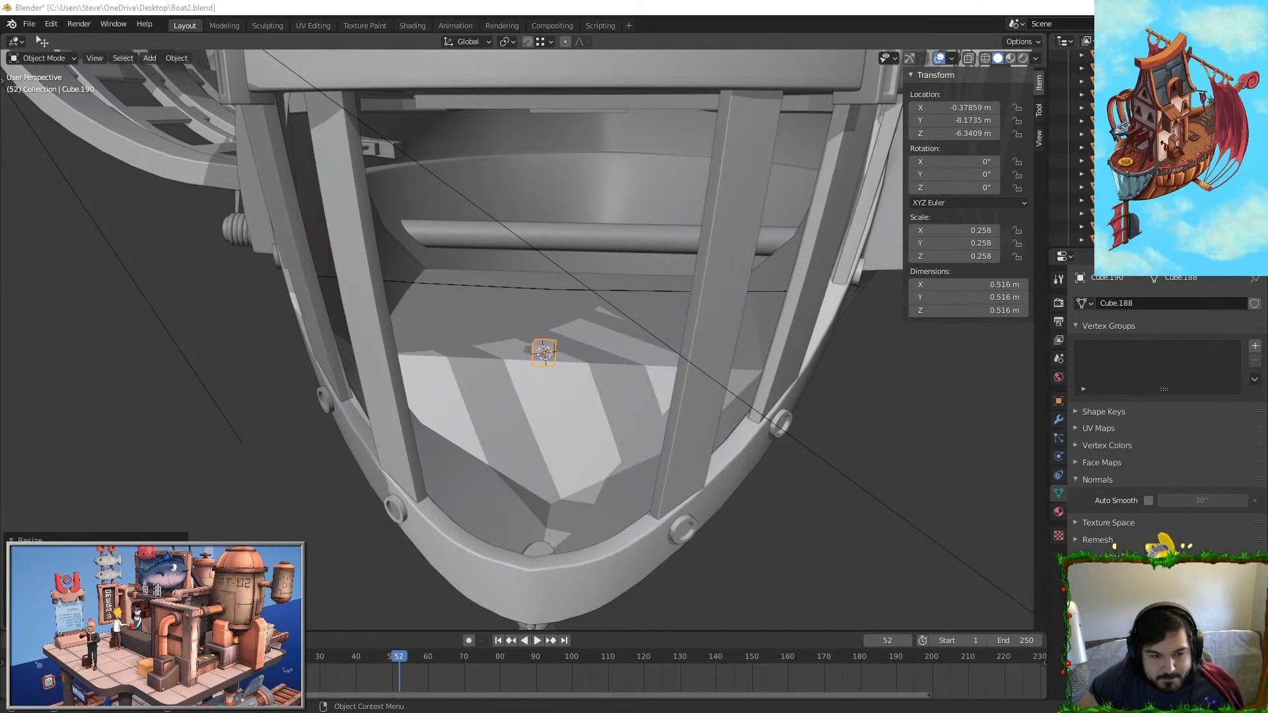
Step: Scale the cube down to about 0.17 m and raise it along Z to about -5.92 m
{"action": "scroll", "coordinate": [534, 412], "scroll_direction": "up", "scroll_amount": 5}
{"action": "key", "text": "s"}
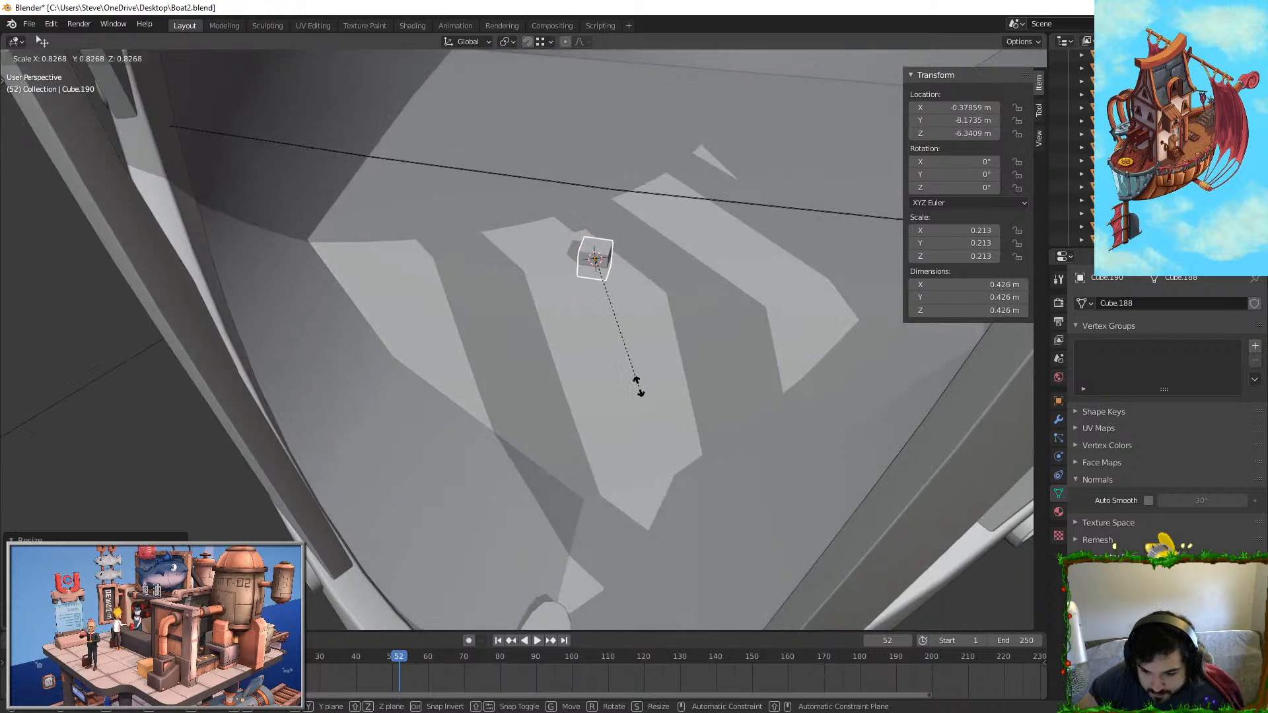
{"action": "left_click", "coordinate": [601, 319]}
{"action": "key", "text": "g"}
{"action": "key", "text": "z"}
{"action": "left_click", "coordinate": [610, 305]}
Step: Stretch the small cube along Z into a post about 1.54 m tall
{"action": "key", "text": "s"}
{"action": "key", "text": "z"}
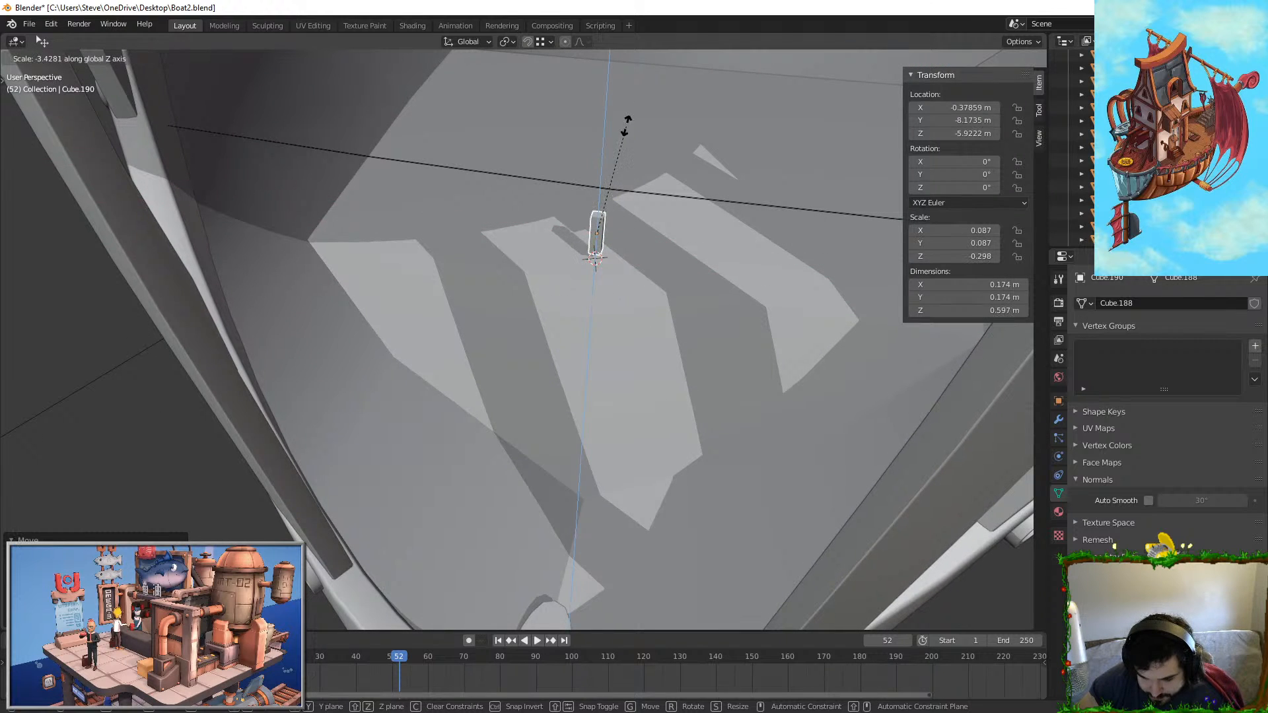
{"action": "left_click", "coordinate": [628, 121]}
{"action": "key", "text": "g"}
{"action": "left_click", "coordinate": [632, 122]}
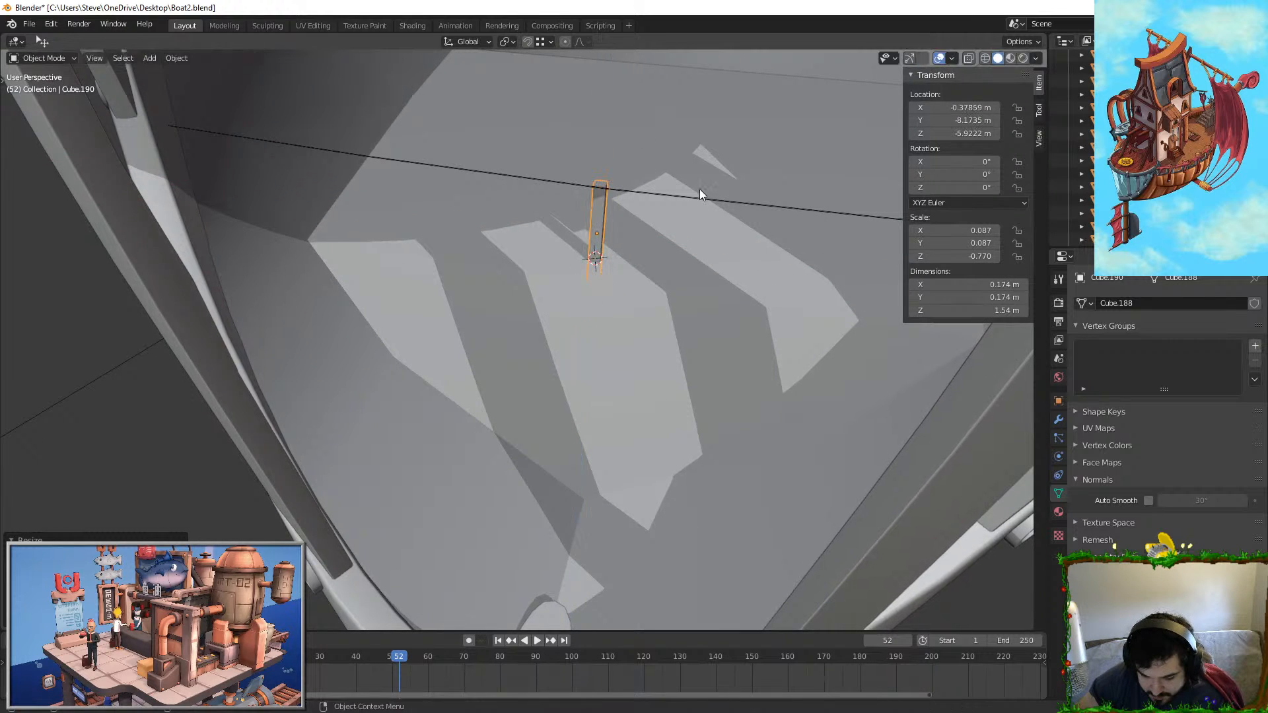
Step: Move the post to the floor's edge beside the hull wall, at about X -4.34 m, Y -8.55 m, Z -5.64 m
{"action": "middle_click_drag", "start_coordinate": [702, 192], "coordinate": [784, 305]}
{"action": "key", "text": "g"}
{"action": "key", "text": "z"}
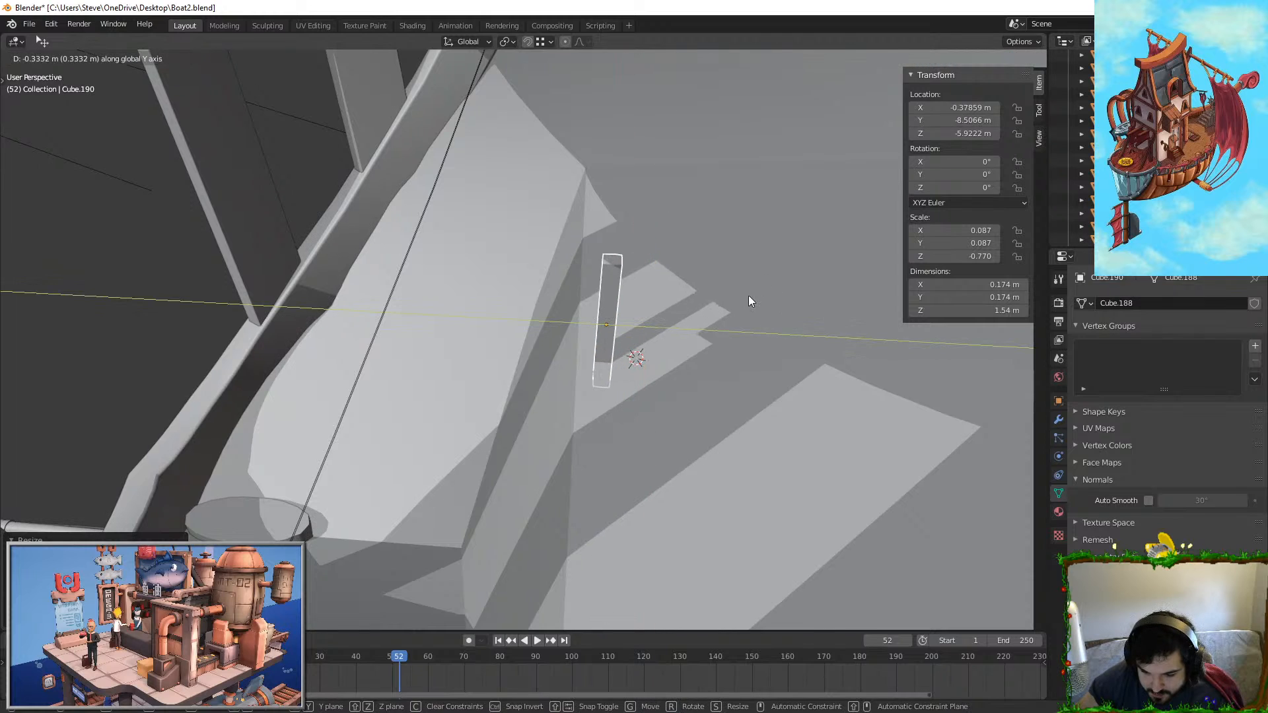
{"action": "left_click", "coordinate": [750, 271]}
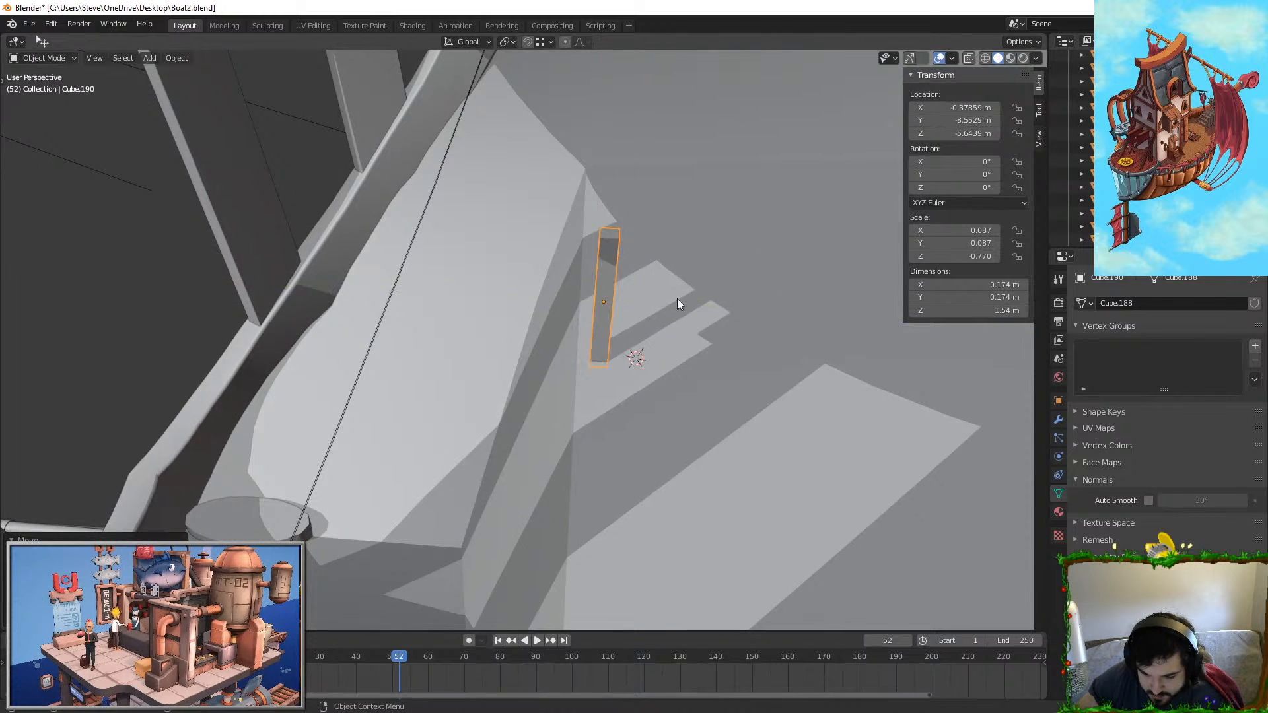
{"action": "middle_click_drag", "start_coordinate": [679, 297], "coordinate": [744, 331]}
{"action": "key", "text": "g"}
{"action": "key", "text": "x"}
{"action": "middle_click_drag", "start_coordinate": [653, 326], "coordinate": [764, 320]}
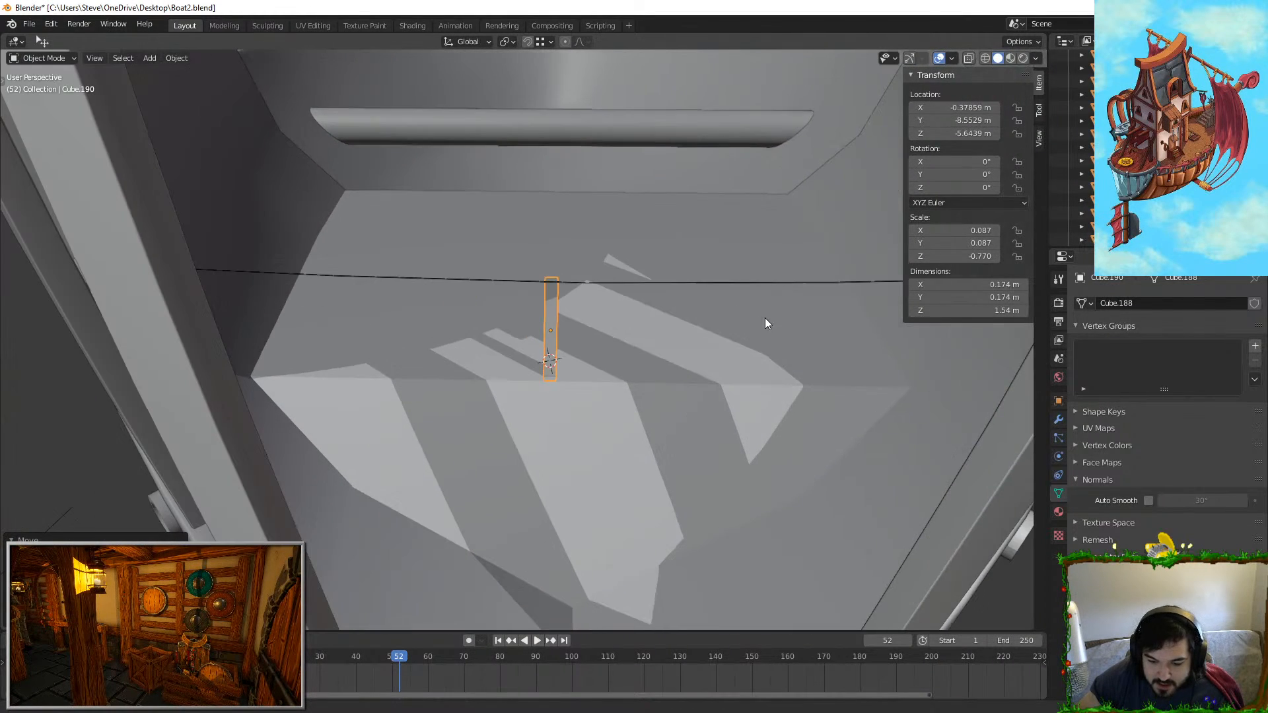
{"action": "left_click", "coordinate": [370, 327]}
Step: Duplicate the post along X, then the resulting groups, to form a row of eight evenly spaced posts
{"action": "key", "text": "shift+d"}
{"action": "key", "text": "x"}
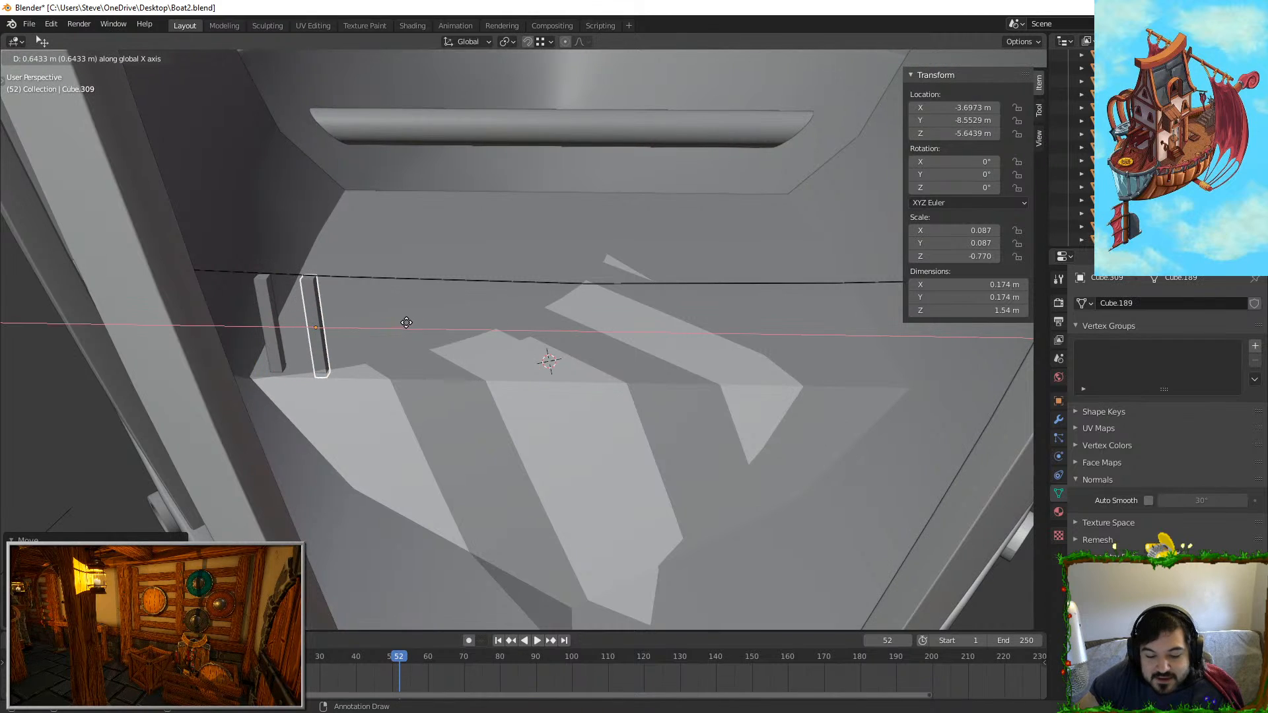
{"action": "left_click", "coordinate": [403, 322]}
{"action": "left_click", "coordinate": [275, 311], "text": "shift"}
{"action": "key", "text": "shift+d"}
{"action": "key", "text": "x"}
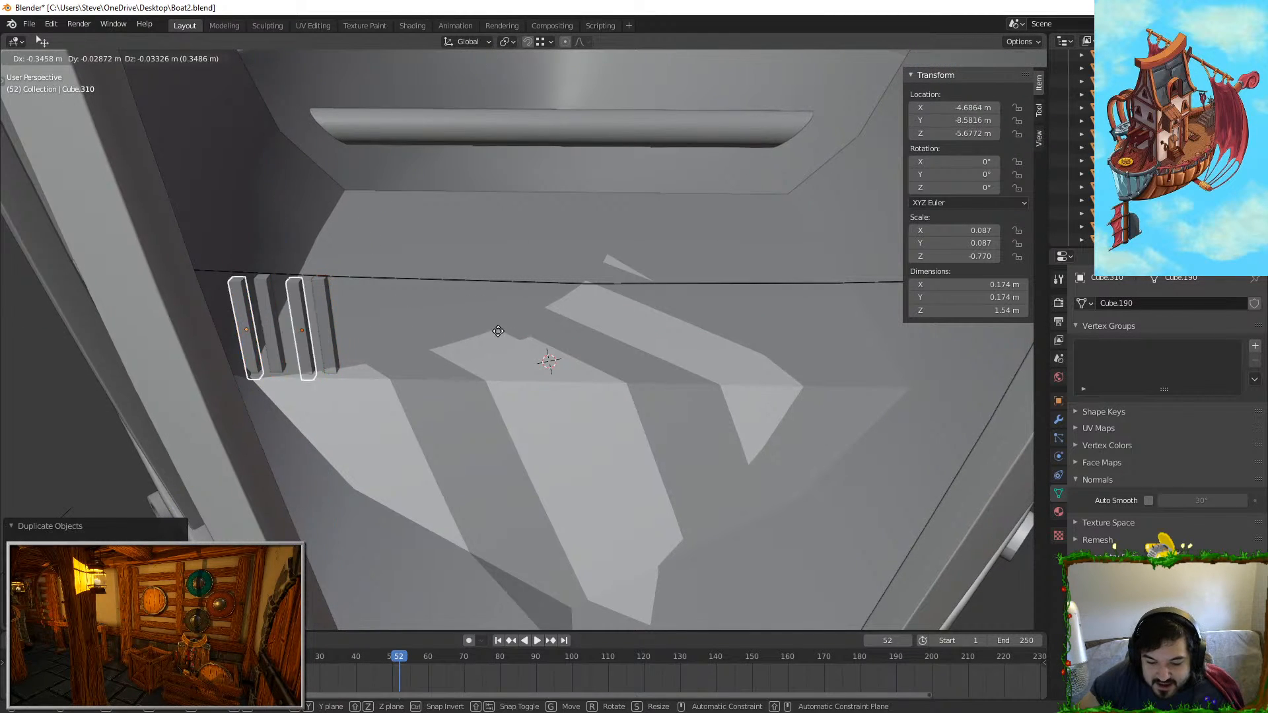
{"action": "left_click", "coordinate": [302, 319]}
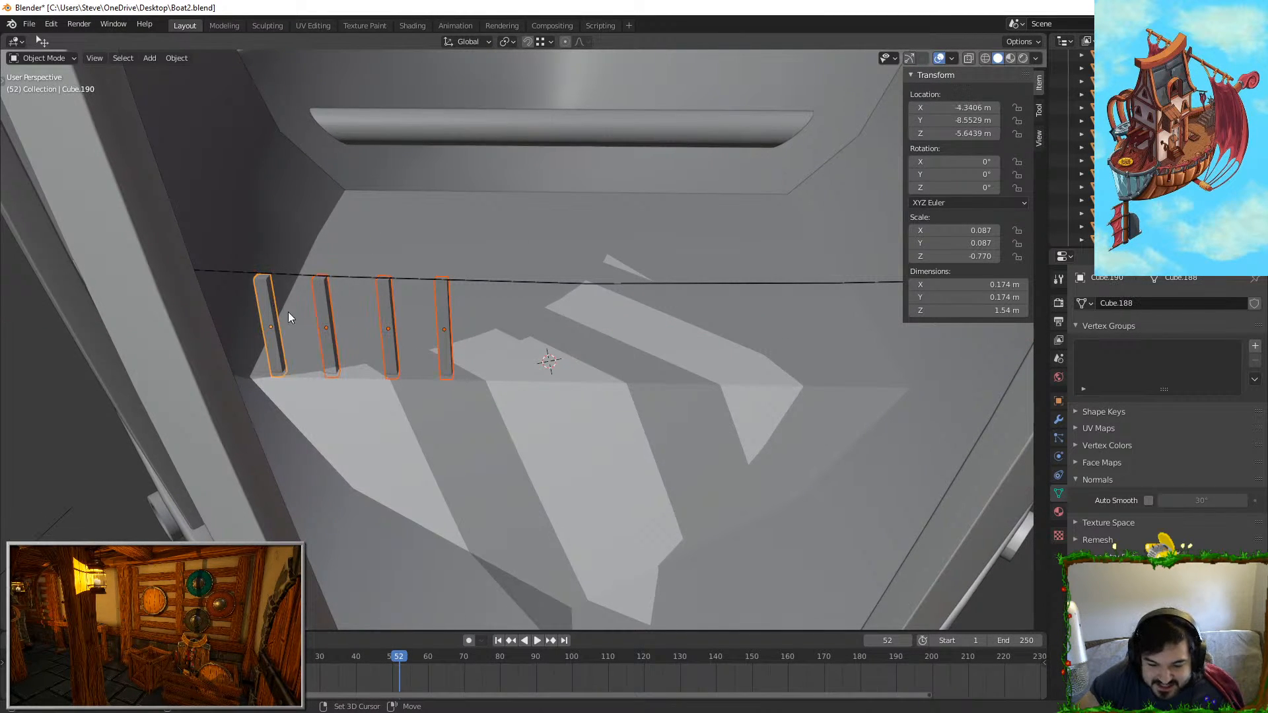
{"action": "key", "text": "shift+d"}
{"action": "key", "text": "x"}
{"action": "left_click", "coordinate": [674, 319]}
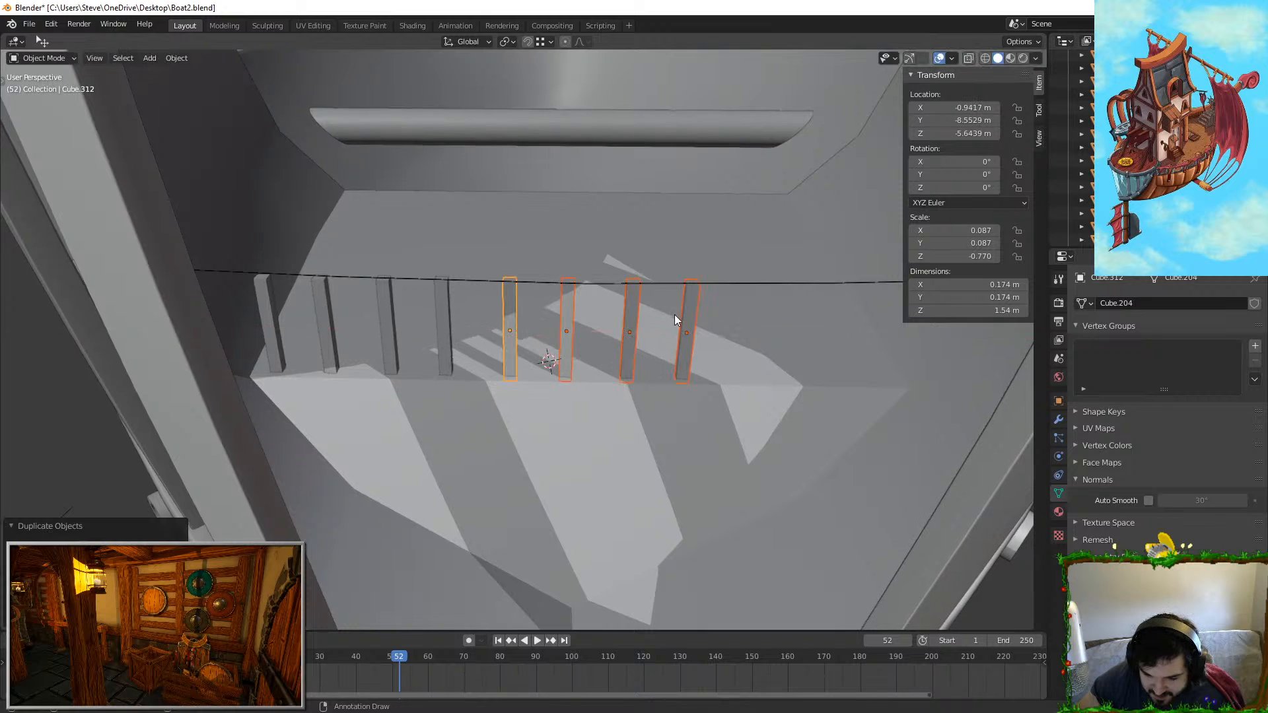
Step: Delete the outer hull shell's stray edge that crosses the interior behind the posts
{"action": "middle_click_drag", "start_coordinate": [675, 320], "coordinate": [589, 293], "text": "shift"}
{"action": "left_click", "coordinate": [597, 324]}
{"action": "left_click", "coordinate": [556, 321]}
{"action": "key", "text": "KP_Decimal"}
{"action": "left_click", "coordinate": [632, 264]}
{"action": "scroll", "coordinate": [621, 280], "scroll_direction": "down", "scroll_amount": 6}
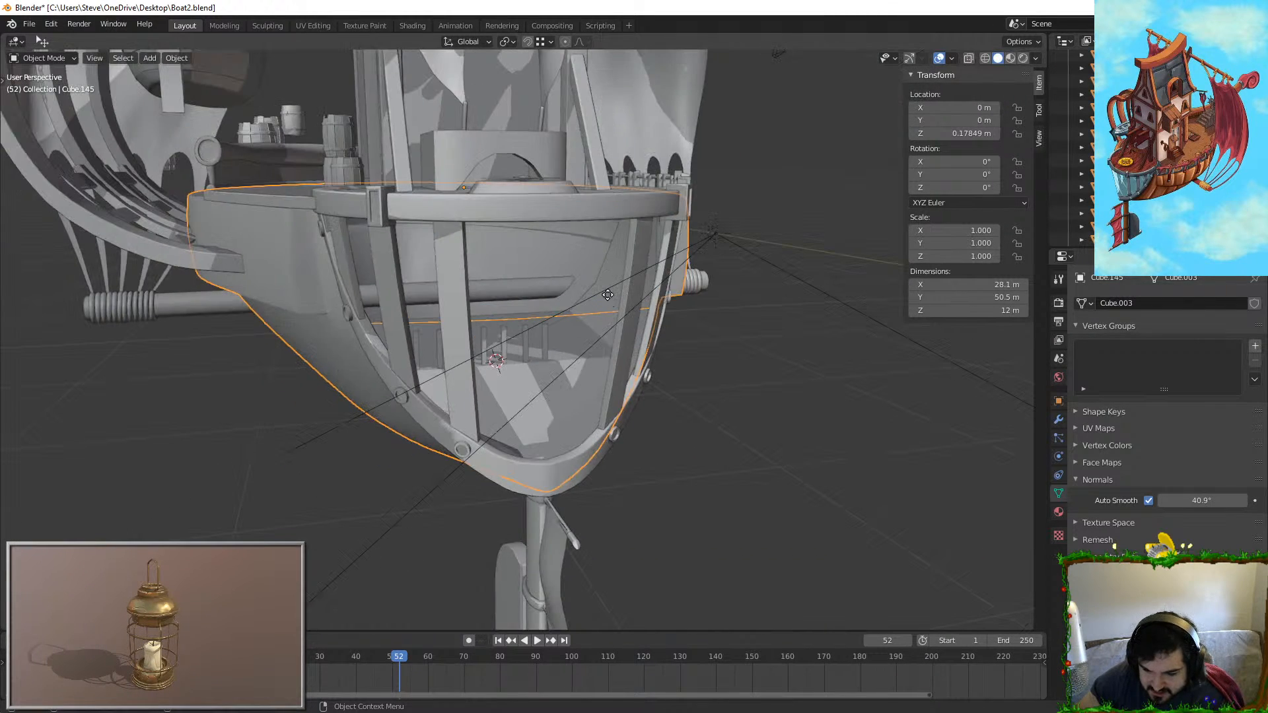
{"action": "key", "text": "Tab"}
{"action": "scroll", "coordinate": [403, 244], "scroll_direction": "up", "scroll_amount": 5}
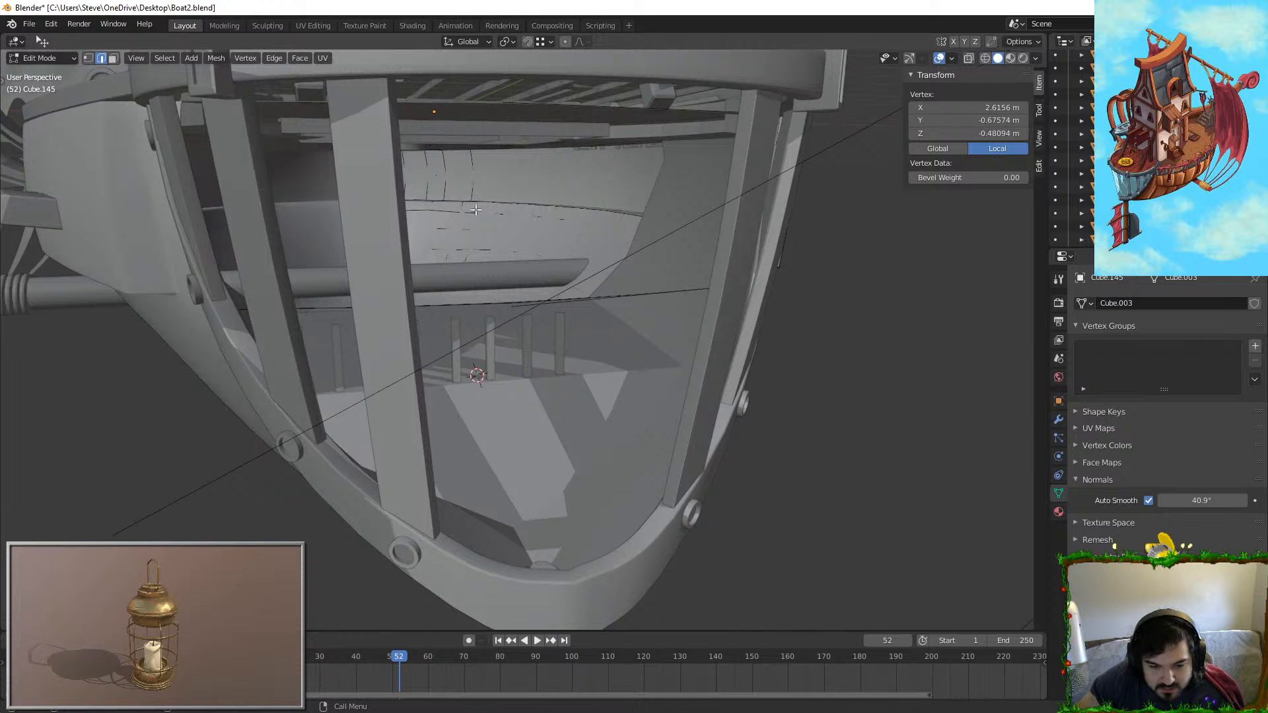
{"action": "right_click", "coordinate": [501, 299]}
{"action": "middle_click_drag", "start_coordinate": [501, 299], "coordinate": [601, 315]}
{"action": "key", "text": "ctrl+z"}
{"action": "scroll", "coordinate": [543, 315], "scroll_direction": "up", "scroll_amount": 2}
{"action": "key", "text": "x"}
{"action": "left_click", "coordinate": [557, 294]}
{"action": "key", "text": "Tab"}
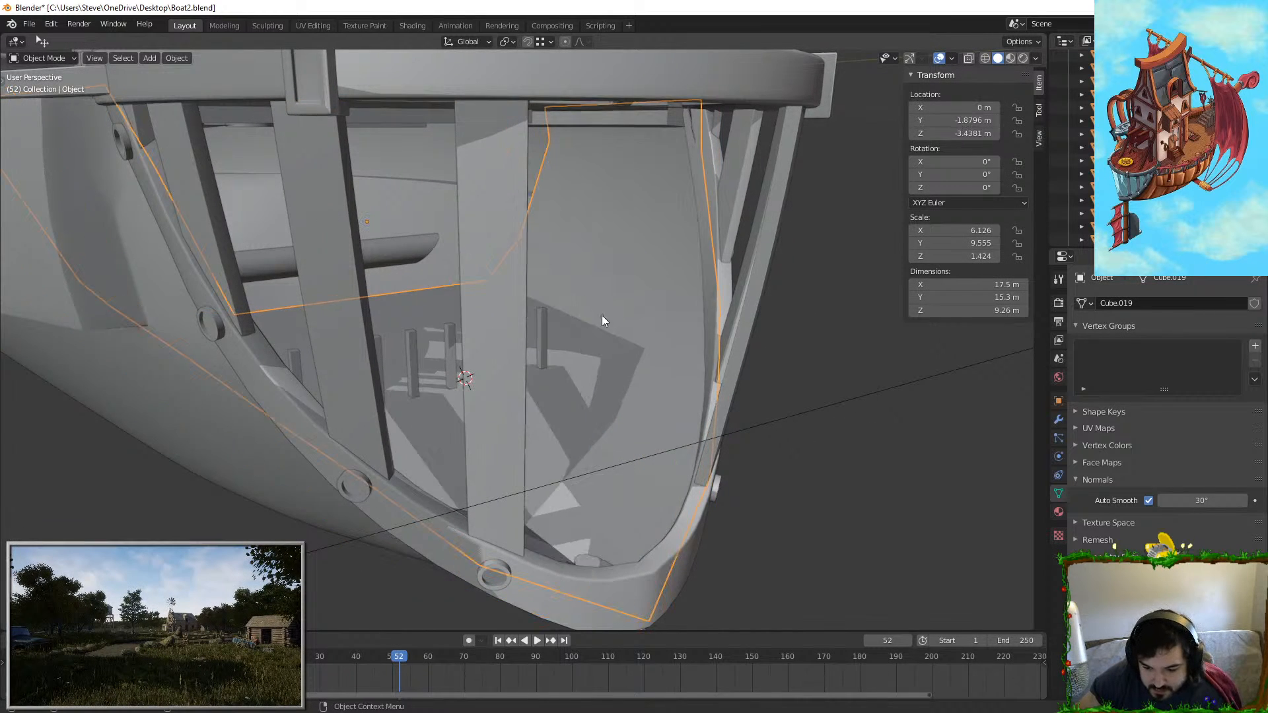
Step: Duplicate three posts along X to extend the row to eleven, placing the first copy at about X 2.27 m
{"action": "scroll", "coordinate": [567, 330], "scroll_direction": "up", "scroll_amount": 3}
{"action": "middle_click_drag", "start_coordinate": [510, 307], "coordinate": [617, 320]}
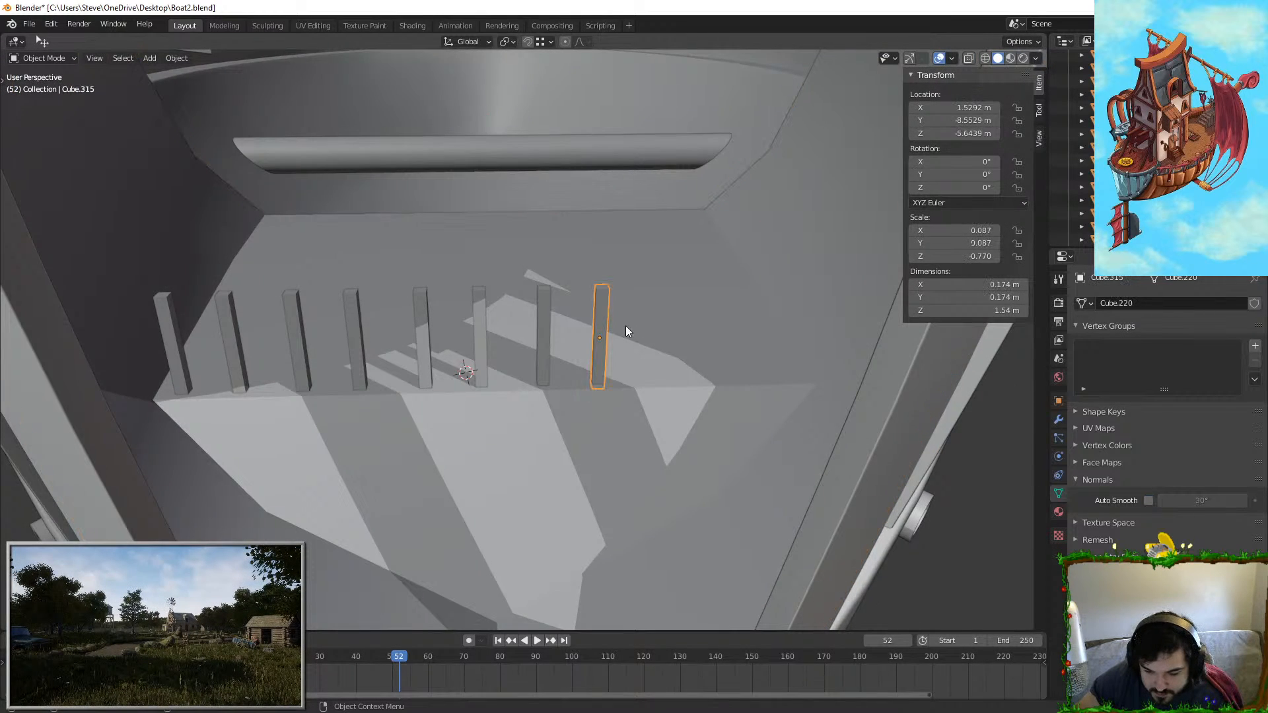
{"action": "key", "text": "shift+d"}
{"action": "key", "text": "x"}
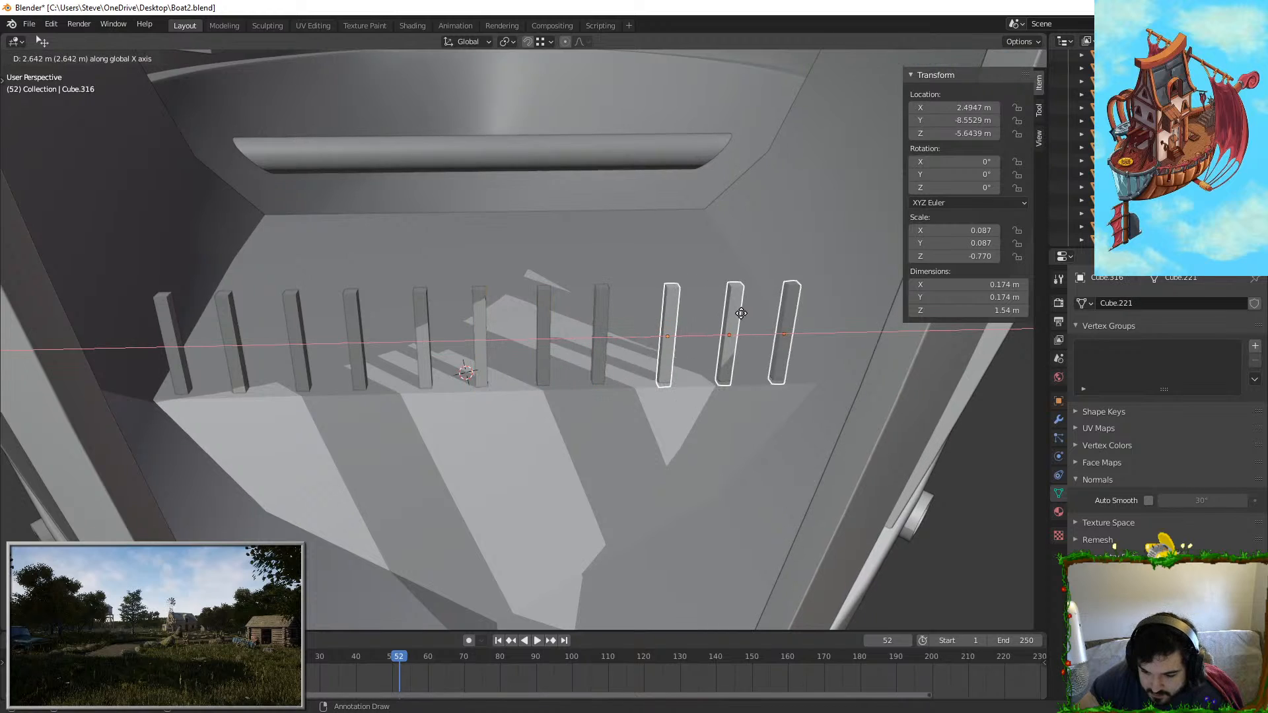
{"action": "left_click", "coordinate": [725, 314]}
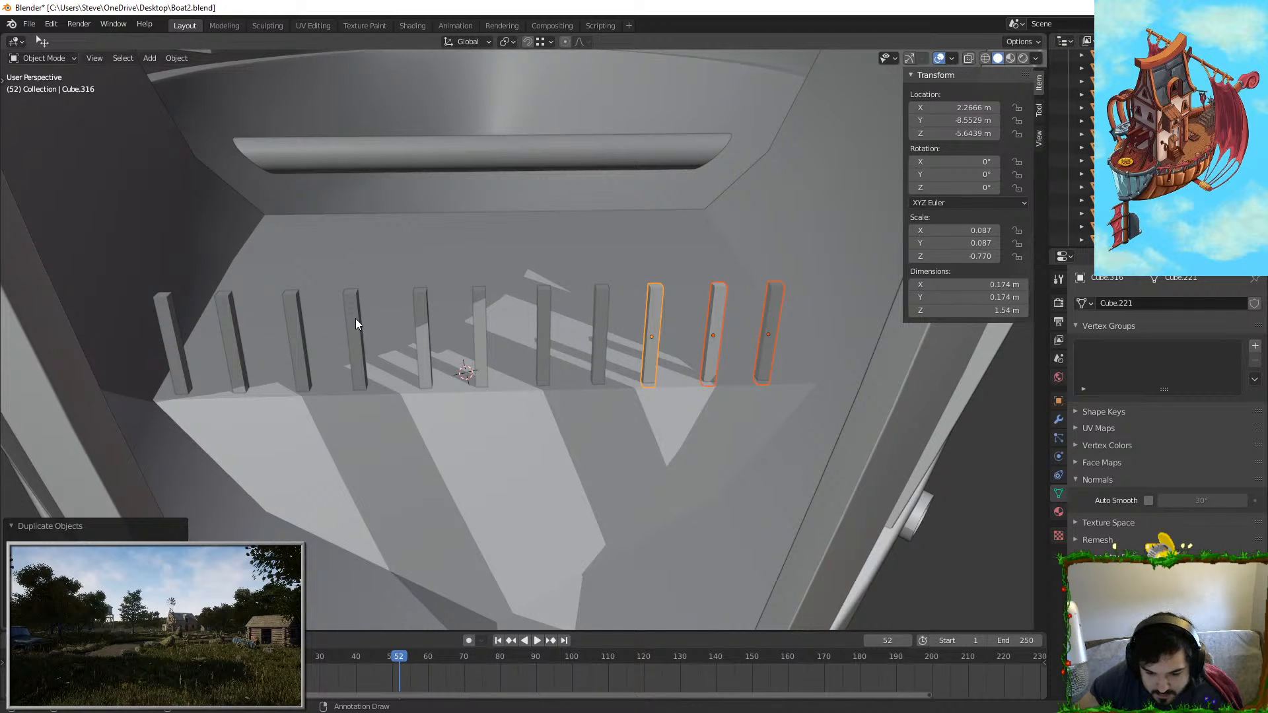
Step: Select all eleven posts in the row
{"action": "left_click", "coordinate": [356, 318], "text": "shift"}
{"action": "left_click", "coordinate": [421, 305], "text": "shift"}
{"action": "left_click", "coordinate": [480, 301], "text": "shift"}
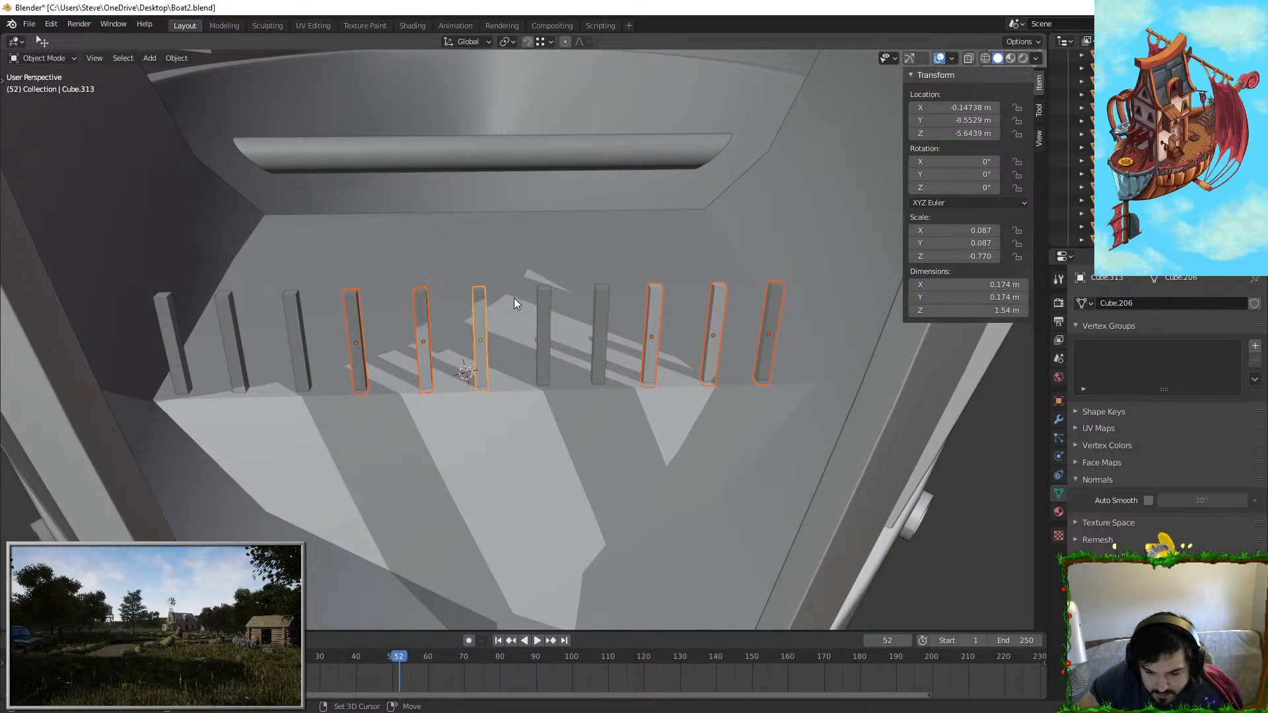
{"action": "left_click", "coordinate": [292, 319], "text": "shift"}
{"action": "left_click", "coordinate": [238, 310], "text": "shift"}
{"action": "left_click", "coordinate": [173, 316], "text": "shift"}
{"action": "key", "text": "s"}
{"action": "key", "text": "y"}
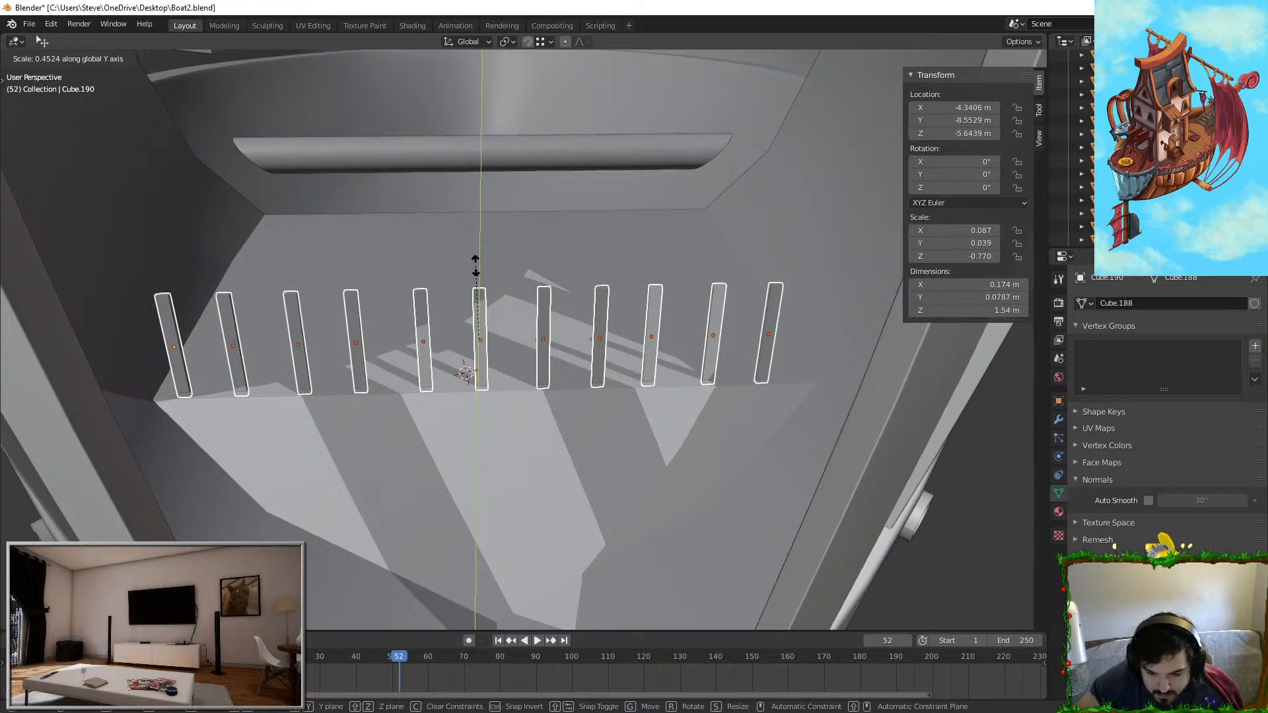
{"action": "key", "text": "Escape"}
Step: Shorten the posts along Z to about 1.08 m and lower them to about Z -5.84 m
{"action": "middle_click_drag", "start_coordinate": [476, 283], "coordinate": [555, 175]}
{"action": "key", "text": "s"}
{"action": "key", "text": "z"}
{"action": "key", "text": "Return"}
{"action": "key", "text": "g"}
{"action": "key", "text": "z"}
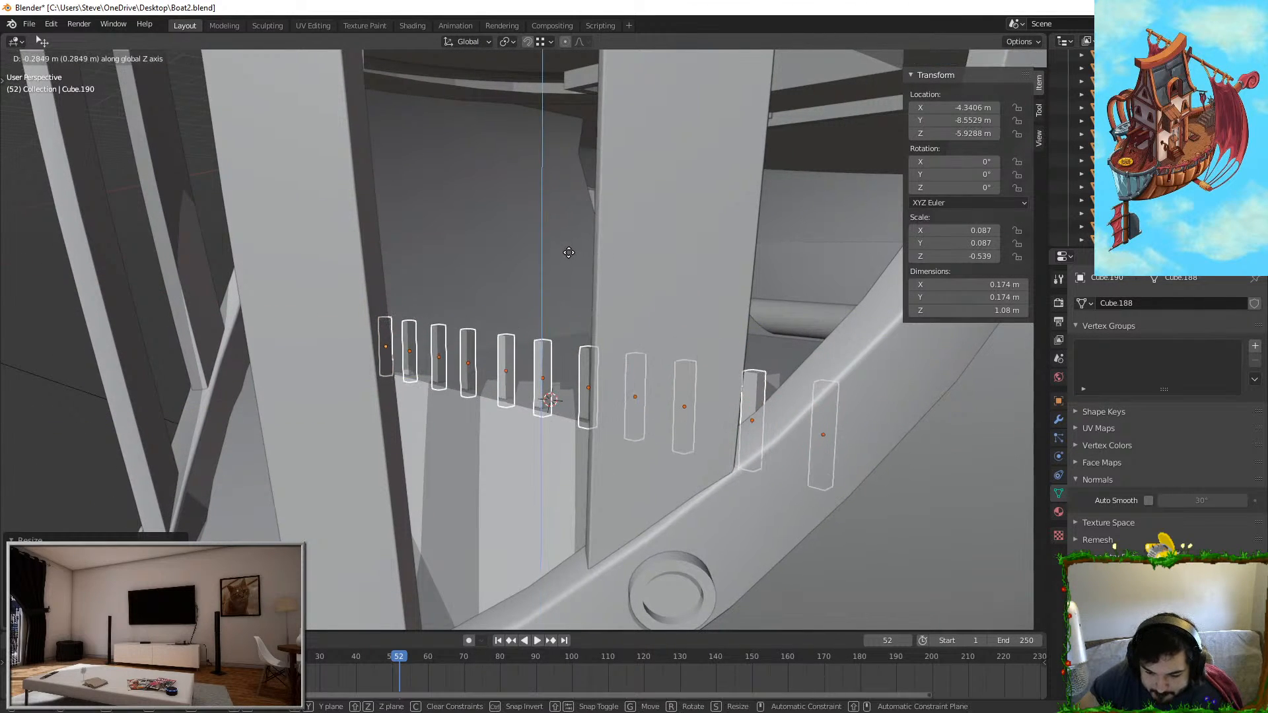
{"action": "left_click", "coordinate": [568, 247]}
Step: Duplicate a middle post up to about Z -5.02 m and flatten the copy along Z to about 0.14 m
{"action": "middle_click_drag", "start_coordinate": [537, 312], "coordinate": [594, 317]}
{"action": "left_click", "coordinate": [487, 348]}
{"action": "left_click", "coordinate": [497, 347]}
{"action": "middle_click_drag", "start_coordinate": [497, 348], "coordinate": [531, 332]}
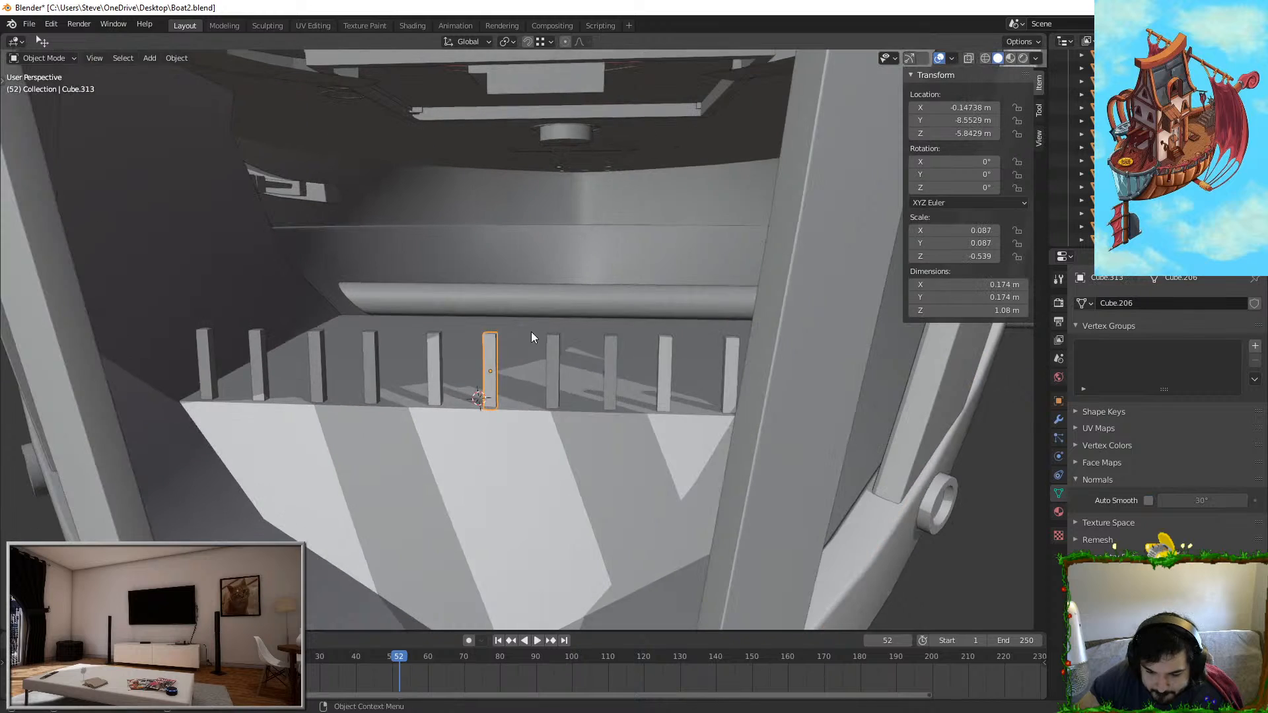
{"action": "key", "text": "shift+d"}
{"action": "key", "text": "z"}
{"action": "key", "text": "Return"}
{"action": "key", "text": "s"}
{"action": "key", "text": "y"}
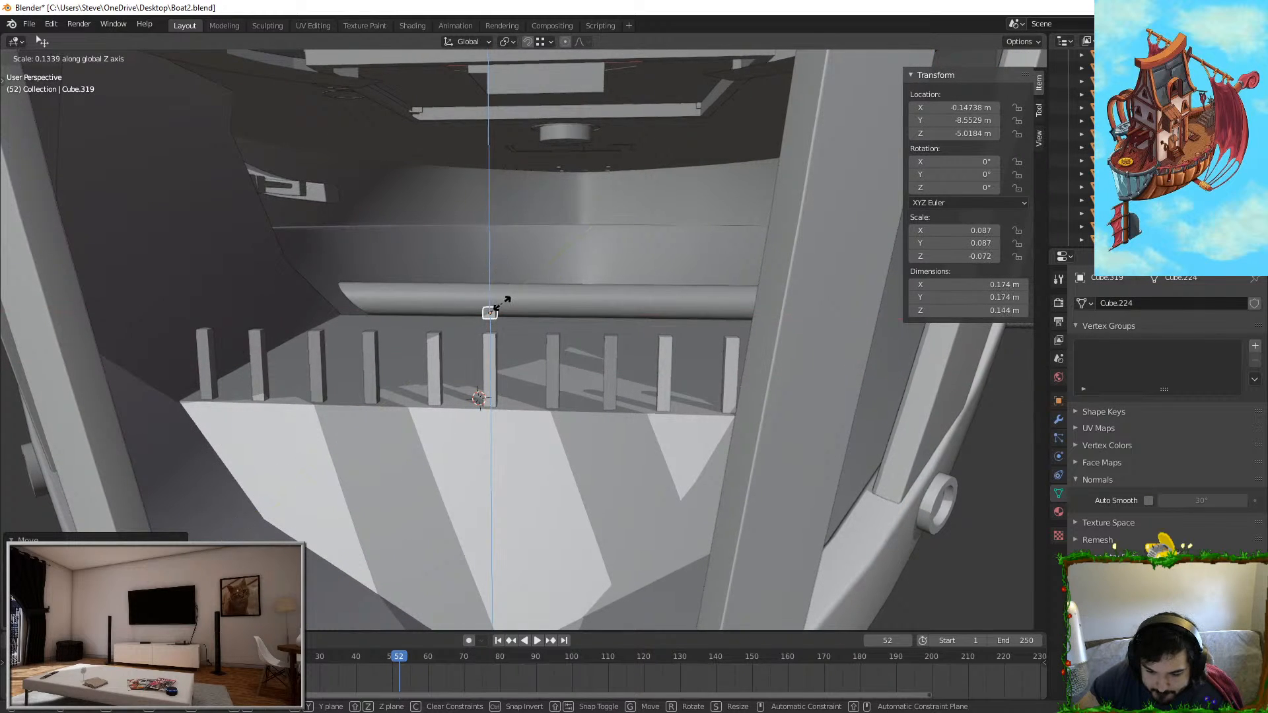
{"action": "key", "text": "Return"}
Step: Stretch the flattened block along X into a handrail about 8.66 m long
{"action": "key", "text": "s"}
{"action": "key", "text": "x"}
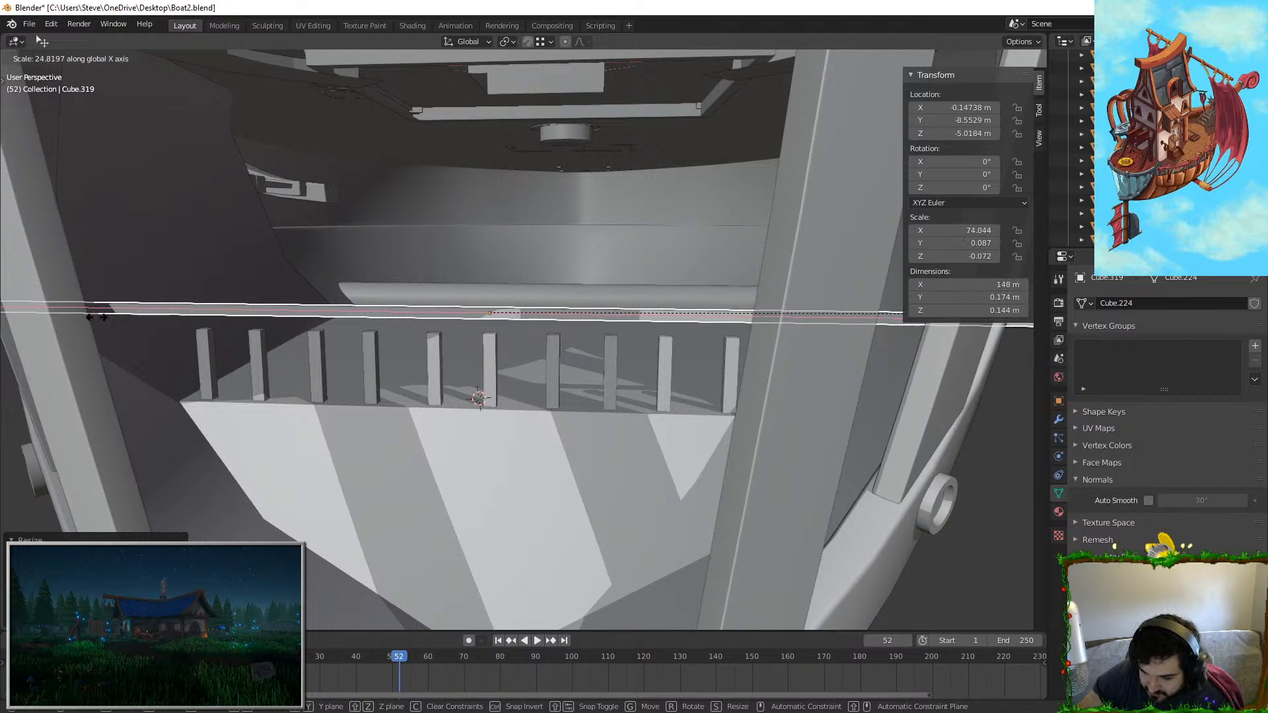
{"action": "right_click", "coordinate": [298, 314]}
{"action": "middle_click_drag", "start_coordinate": [604, 278], "coordinate": [641, 315]}
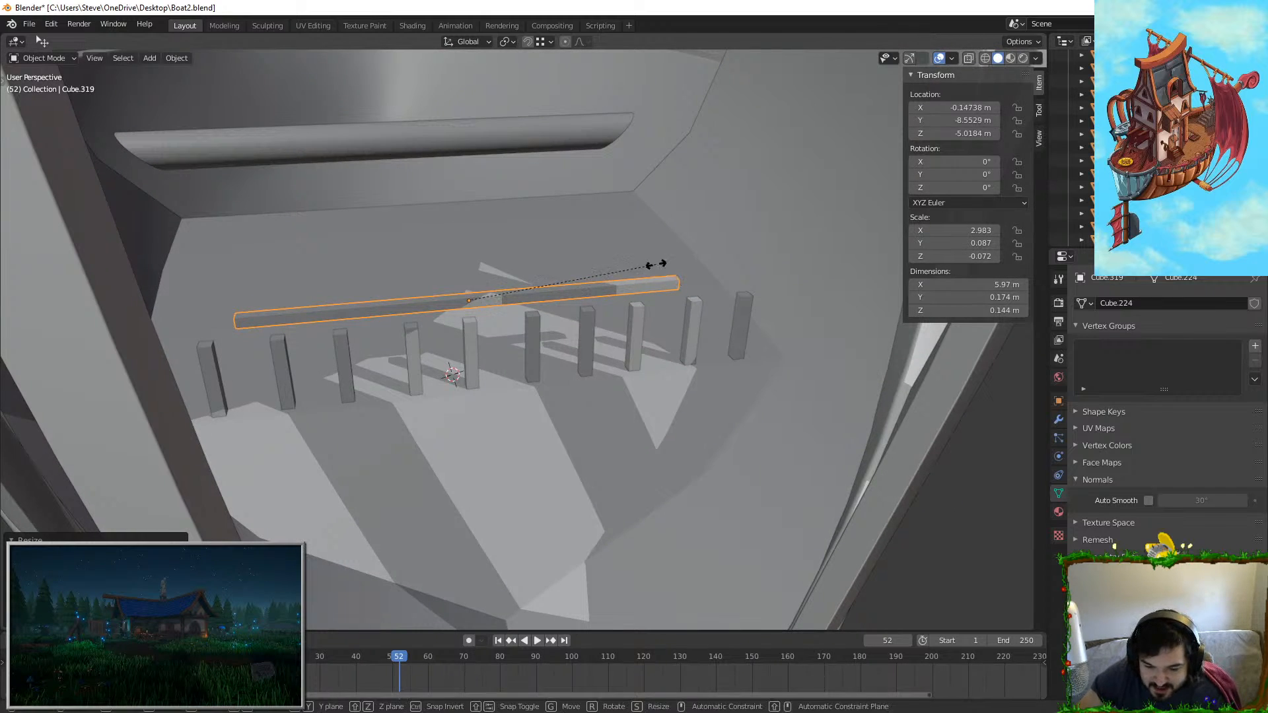
{"action": "left_click", "coordinate": [717, 255]}
Step: Lower the handrail onto the posts at about Z -5.25 m and adjust its depth along Y
{"action": "middle_click_drag", "start_coordinate": [717, 255], "coordinate": [604, 194]}
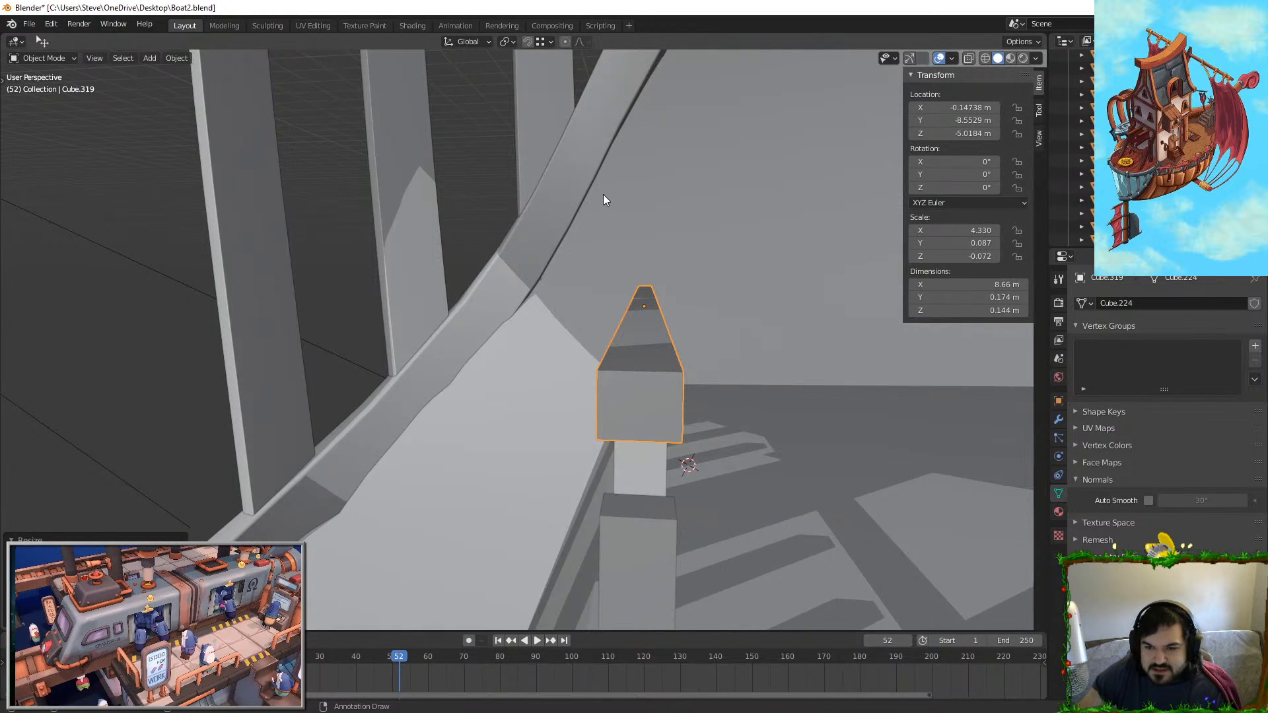
{"action": "middle_click_drag", "start_coordinate": [596, 306], "coordinate": [659, 316]}
{"action": "key", "text": "g"}
{"action": "key", "text": "z"}
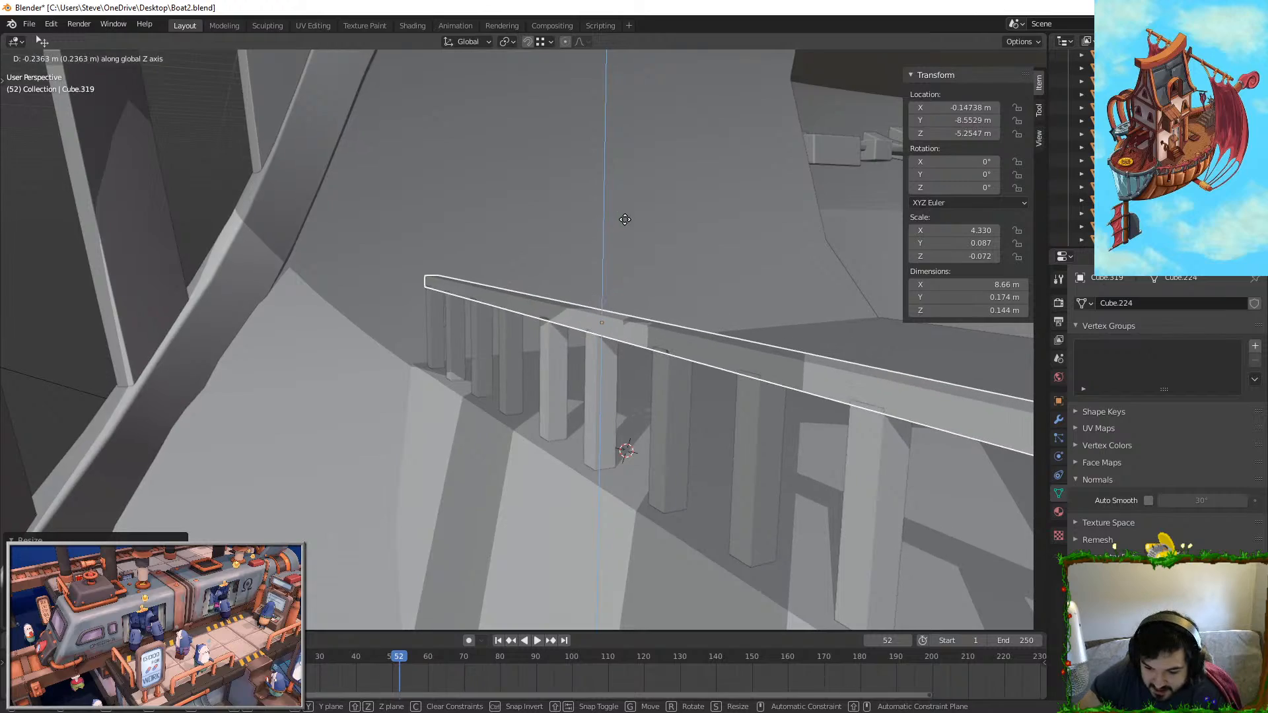
{"action": "left_click", "coordinate": [625, 219]}
{"action": "middle_click_drag", "start_coordinate": [624, 219], "coordinate": [727, 311]}
{"action": "key", "text": "s"}
{"action": "key", "text": "y"}
{"action": "left_click", "coordinate": [802, 360]}
Step: Examine the finished railing from outside the ship and from close up inside the hull
{"action": "middle_click_drag", "start_coordinate": [801, 360], "coordinate": [759, 330]}
{"action": "scroll", "coordinate": [689, 308], "scroll_direction": "down", "scroll_amount": 5}
{"action": "left_click", "coordinate": [314, 550]}
{"action": "middle_click_drag", "start_coordinate": [314, 549], "coordinate": [514, 519]}
{"action": "scroll", "coordinate": [772, 462], "scroll_direction": "down", "scroll_amount": 4}
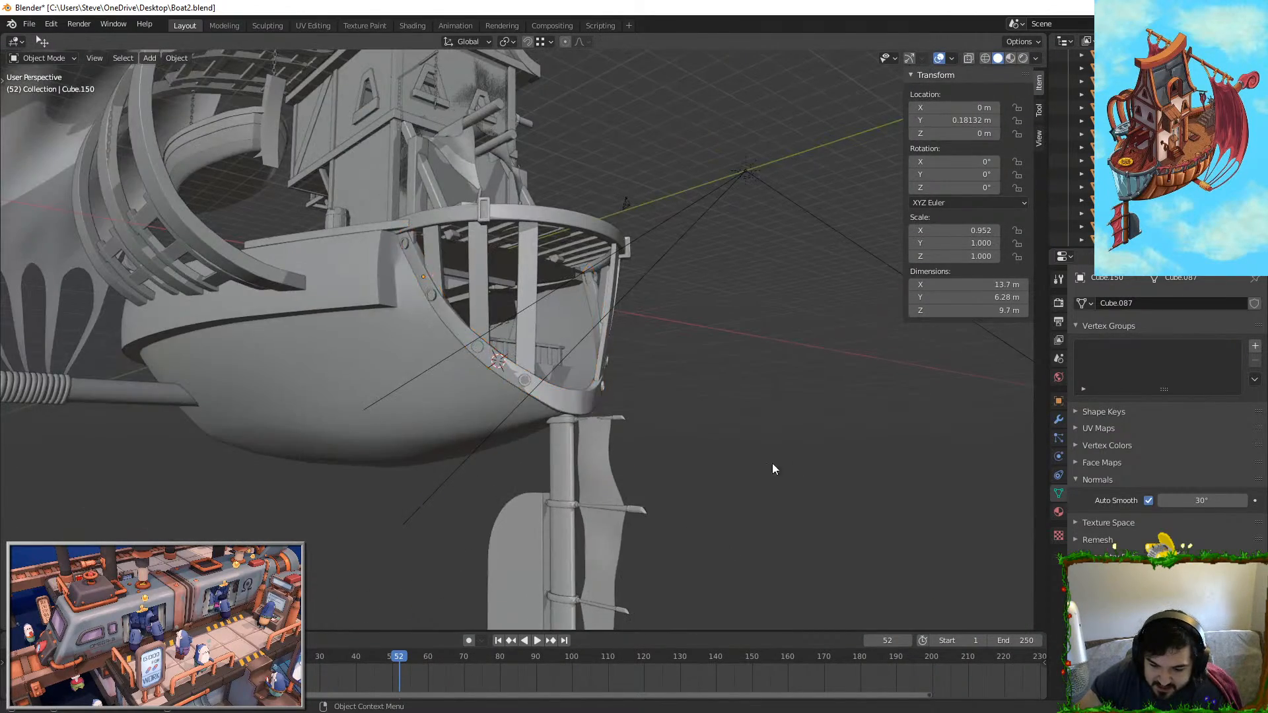
{"action": "middle_click_drag", "start_coordinate": [772, 465], "coordinate": [547, 420]}
{"action": "scroll", "coordinate": [546, 420], "scroll_direction": "up", "scroll_amount": 8}
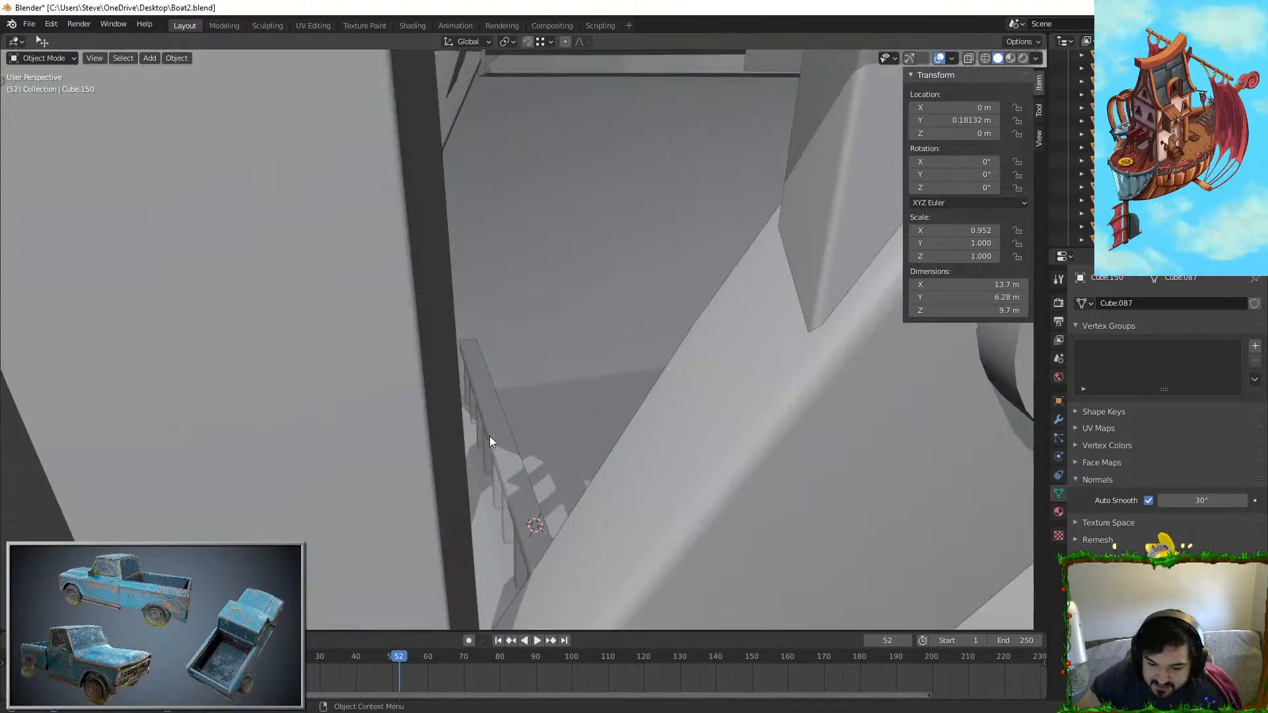
{"action": "scroll", "coordinate": [489, 441], "scroll_direction": "up", "scroll_amount": 8}
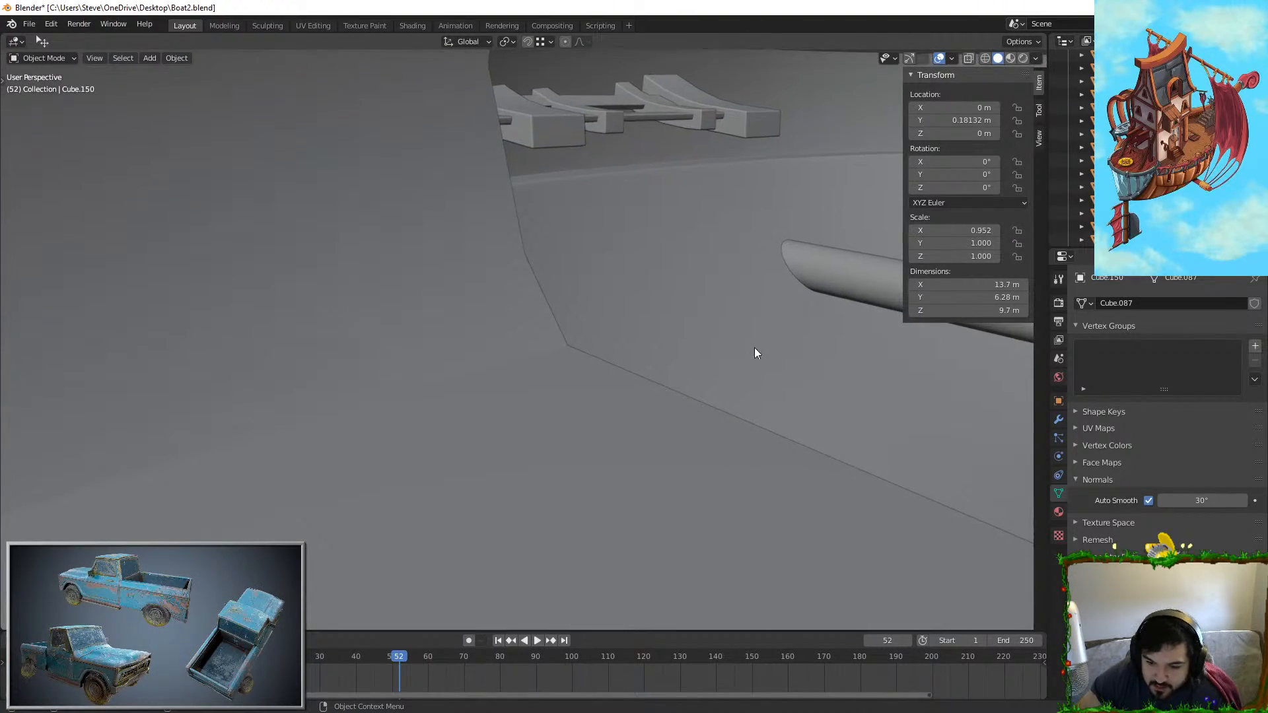
Step: Examine the hull interior's ceiling and the building's base protruding below the deck
{"action": "left_click", "coordinate": [569, 423]}
{"action": "middle_click_drag", "start_coordinate": [569, 423], "coordinate": [517, 277]}
{"action": "scroll", "coordinate": [591, 456], "scroll_direction": "down", "scroll_amount": 4}
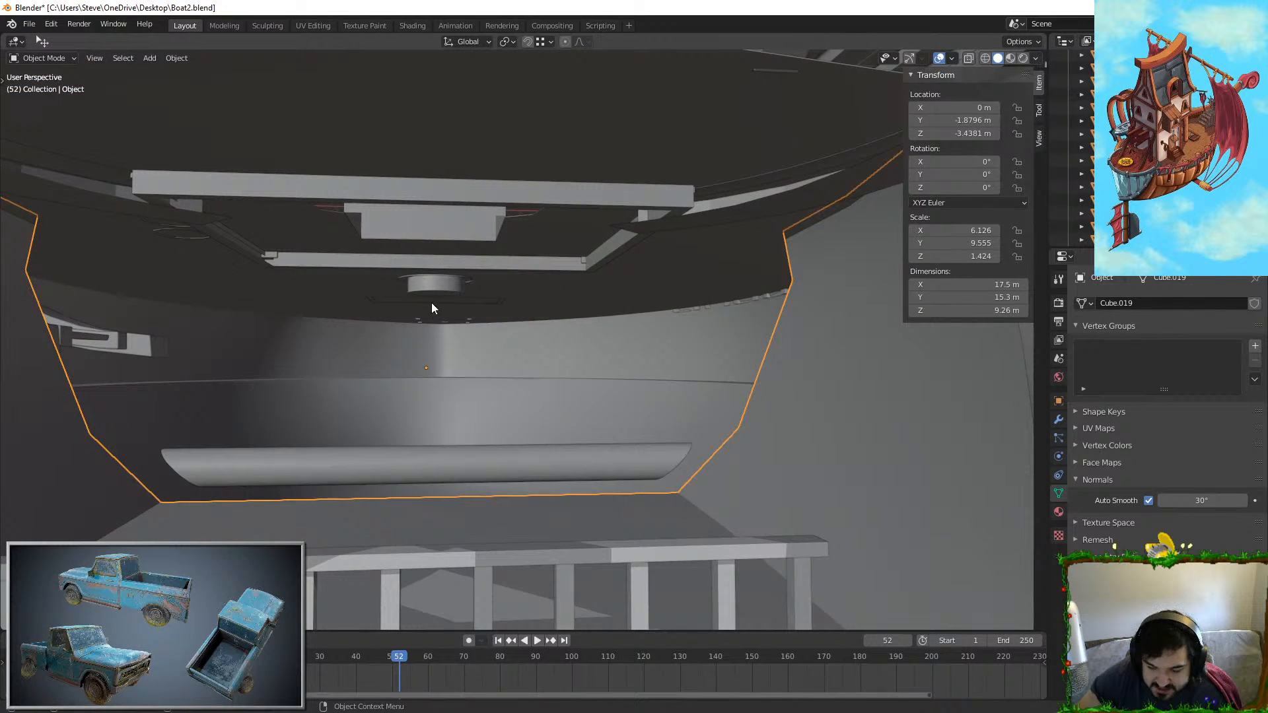
{"action": "middle_click_drag", "start_coordinate": [432, 308], "coordinate": [434, 213]}
{"action": "left_click", "coordinate": [441, 204]}
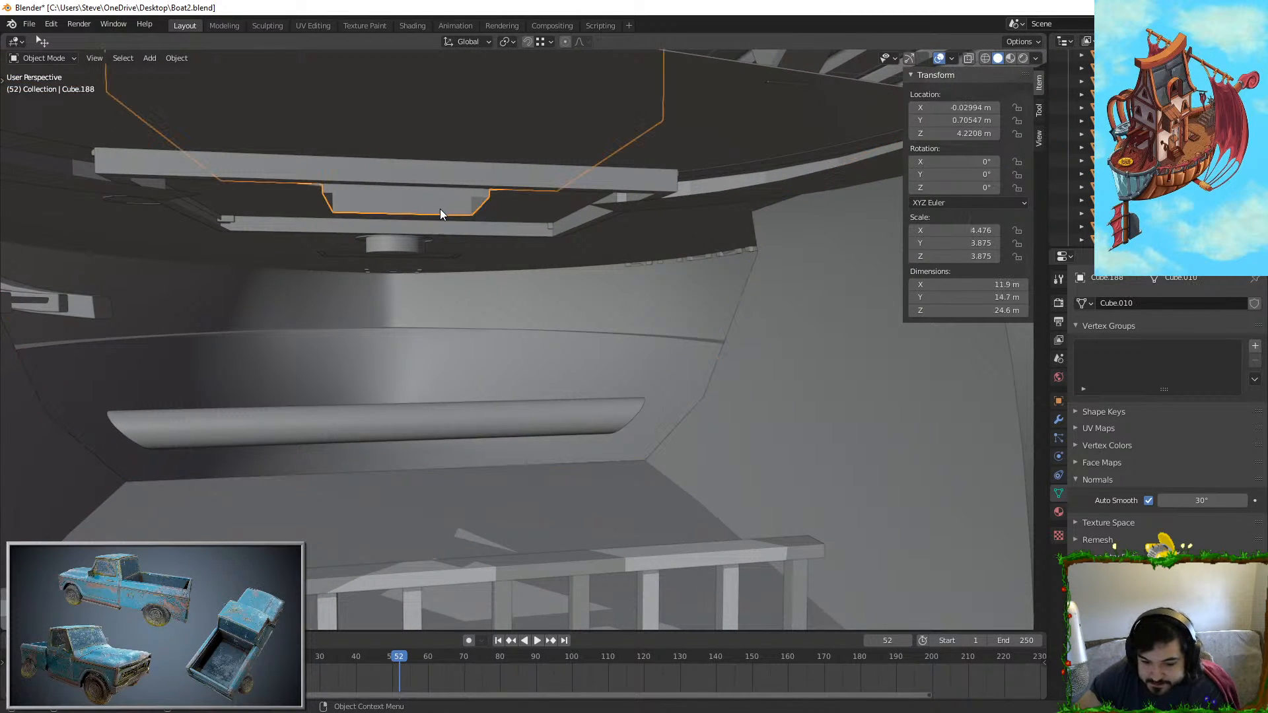
{"action": "key", "text": "Tab"}
{"action": "scroll", "coordinate": [480, 185], "scroll_direction": "up", "scroll_amount": 2}
{"action": "left_click", "coordinate": [494, 206]}
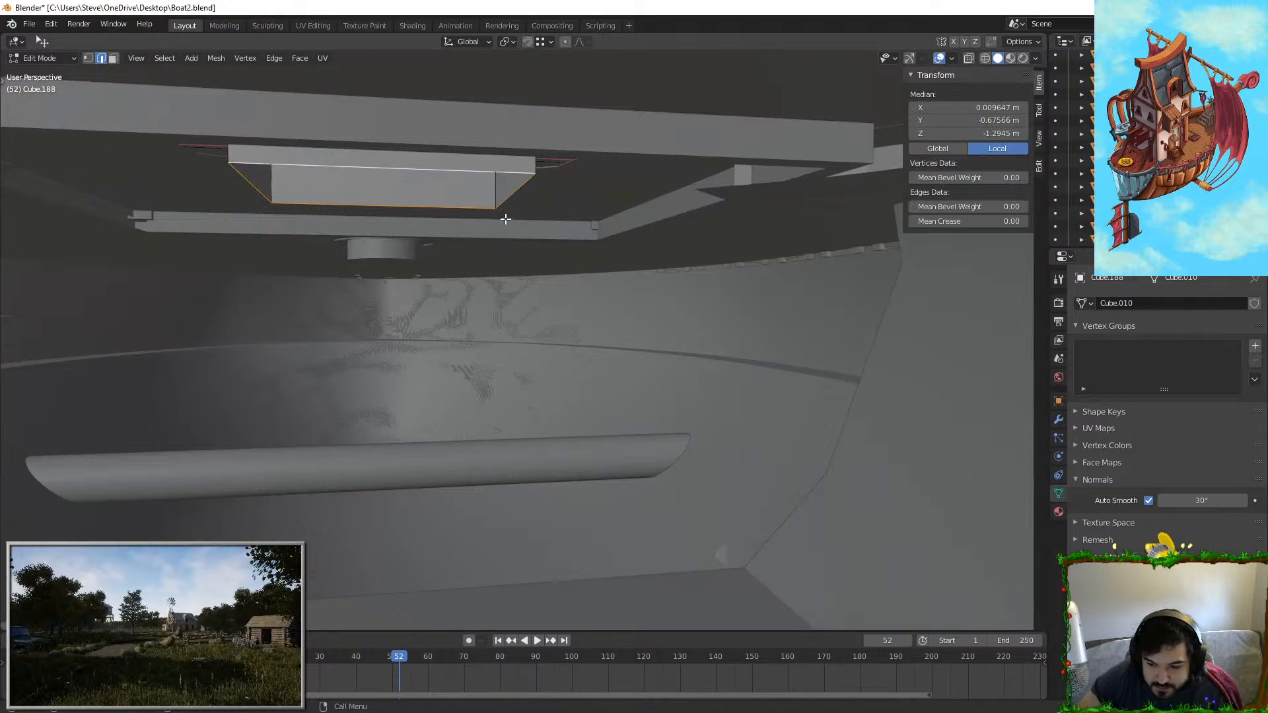
{"action": "key", "text": "Tab"}
Step: Open the inner hull's mesh for editing and check where its side walls meet the deck
{"action": "middle_click_drag", "start_coordinate": [504, 217], "coordinate": [682, 328]}
{"action": "left_click", "coordinate": [682, 328]}
{"action": "middle_click_drag", "start_coordinate": [548, 350], "coordinate": [532, 325]}
{"action": "key", "text": "Tab"}
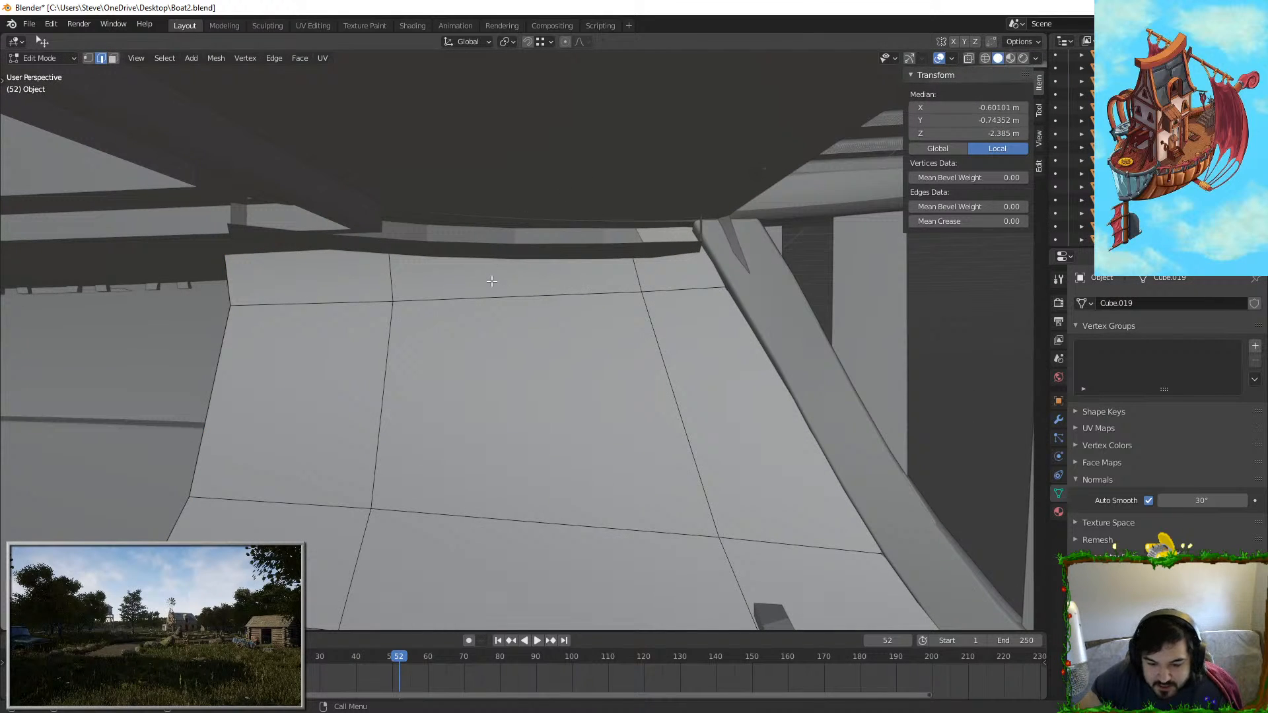
{"action": "middle_click_drag", "start_coordinate": [491, 264], "coordinate": [411, 243]}
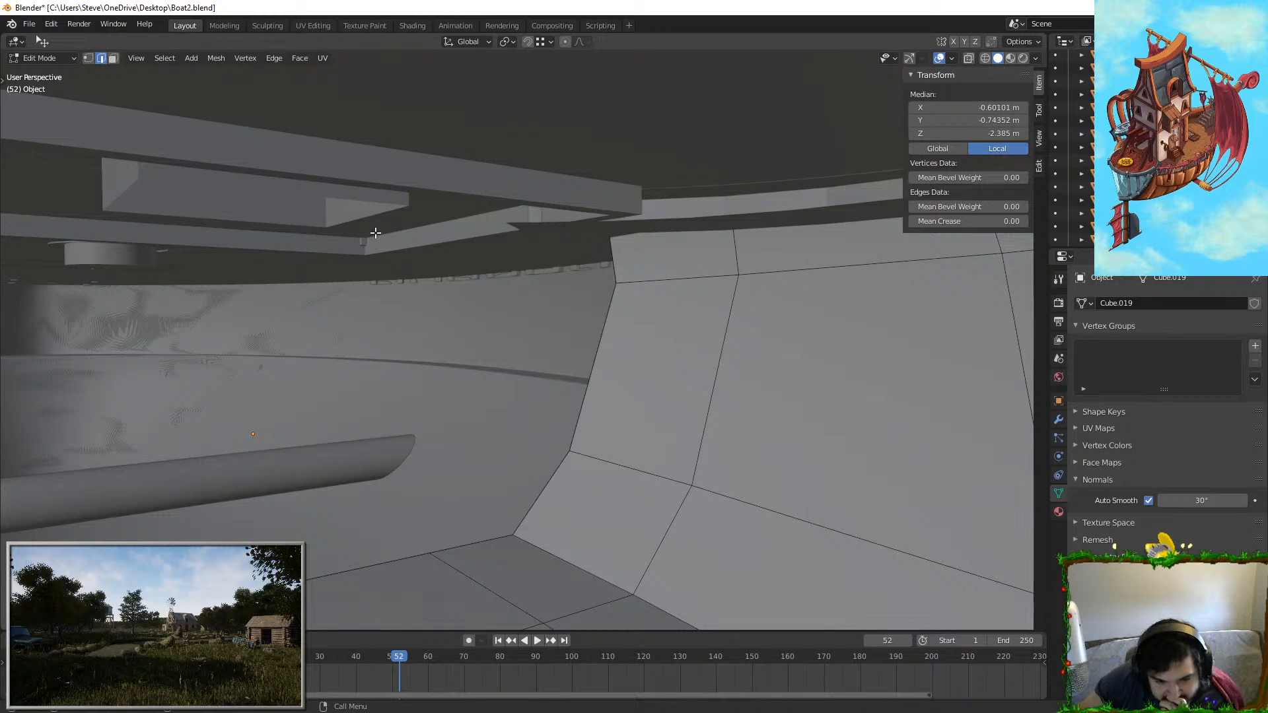
Step: Try to raise the inner hull's upper edge loops along Z and widen them along X
{"action": "left_click", "coordinate": [675, 285]}
{"action": "middle_click_drag", "start_coordinate": [675, 284], "coordinate": [713, 291]}
{"action": "middle_click_drag", "start_coordinate": [621, 285], "coordinate": [362, 278]}
{"action": "left_click", "coordinate": [336, 233], "text": "alt+shift"}
{"action": "key", "text": "g"}
{"action": "key", "text": "z"}
{"action": "left_click", "coordinate": [651, 253]}
{"action": "key", "text": "s"}
{"action": "key", "text": "x"}
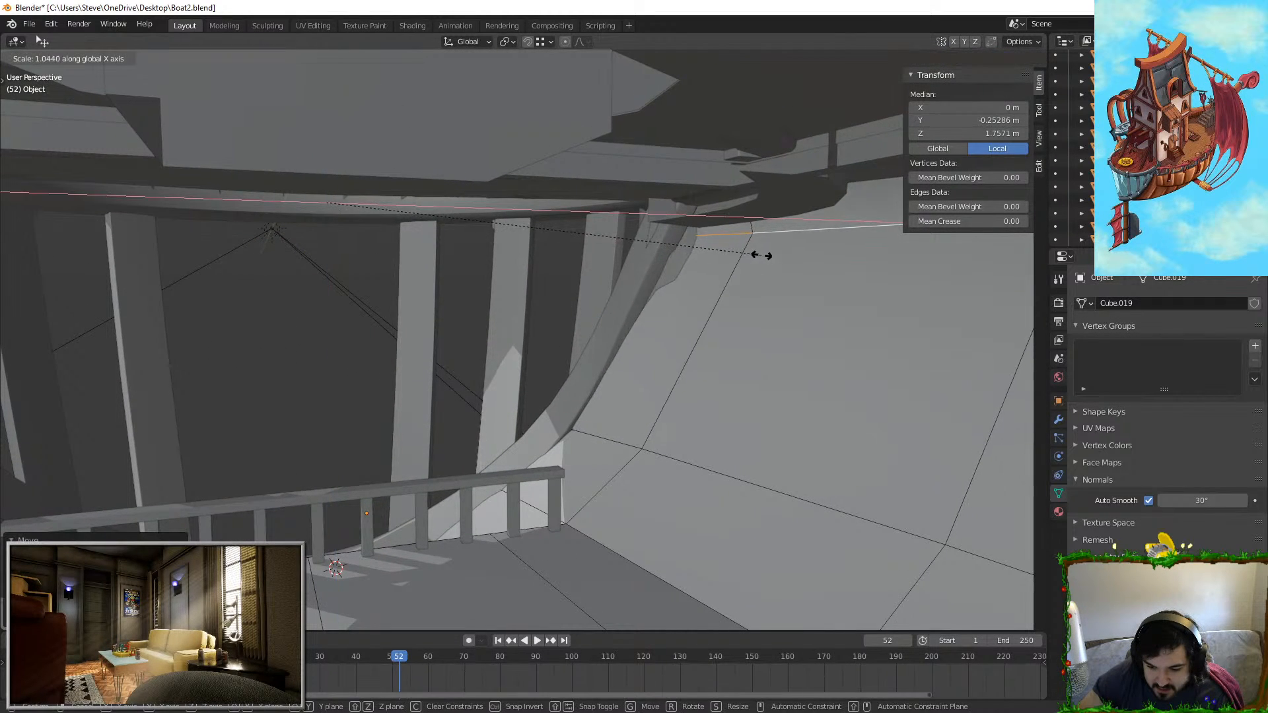
{"action": "right_click", "coordinate": [739, 256]}
{"action": "key", "text": "ctrl+z"}
{"action": "key", "text": "ctrl+z"}
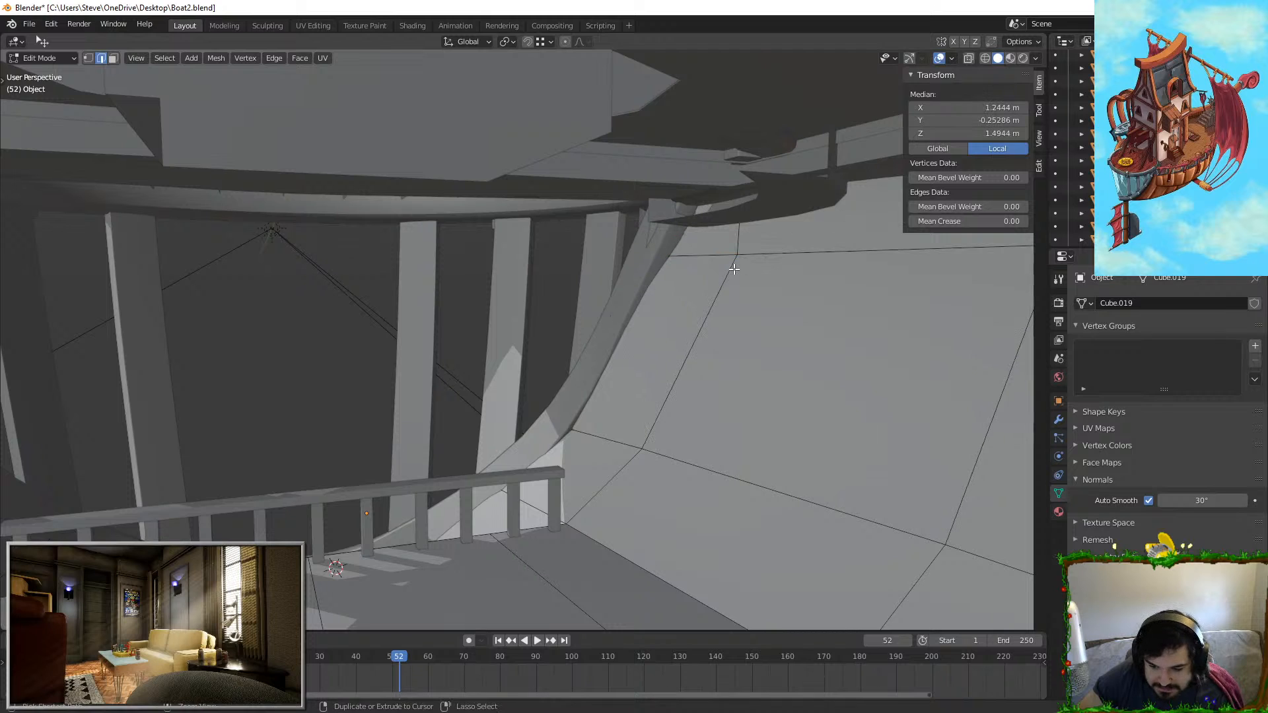
Step: Add a single unslid loop cut to the inner hull near the curved brace
{"action": "left_click", "coordinate": [623, 338]}
{"action": "right_click", "coordinate": [624, 338]}
{"action": "scroll", "coordinate": [574, 339], "scroll_direction": "down", "scroll_amount": 3}
{"action": "middle_click_drag", "start_coordinate": [574, 339], "coordinate": [453, 320]}
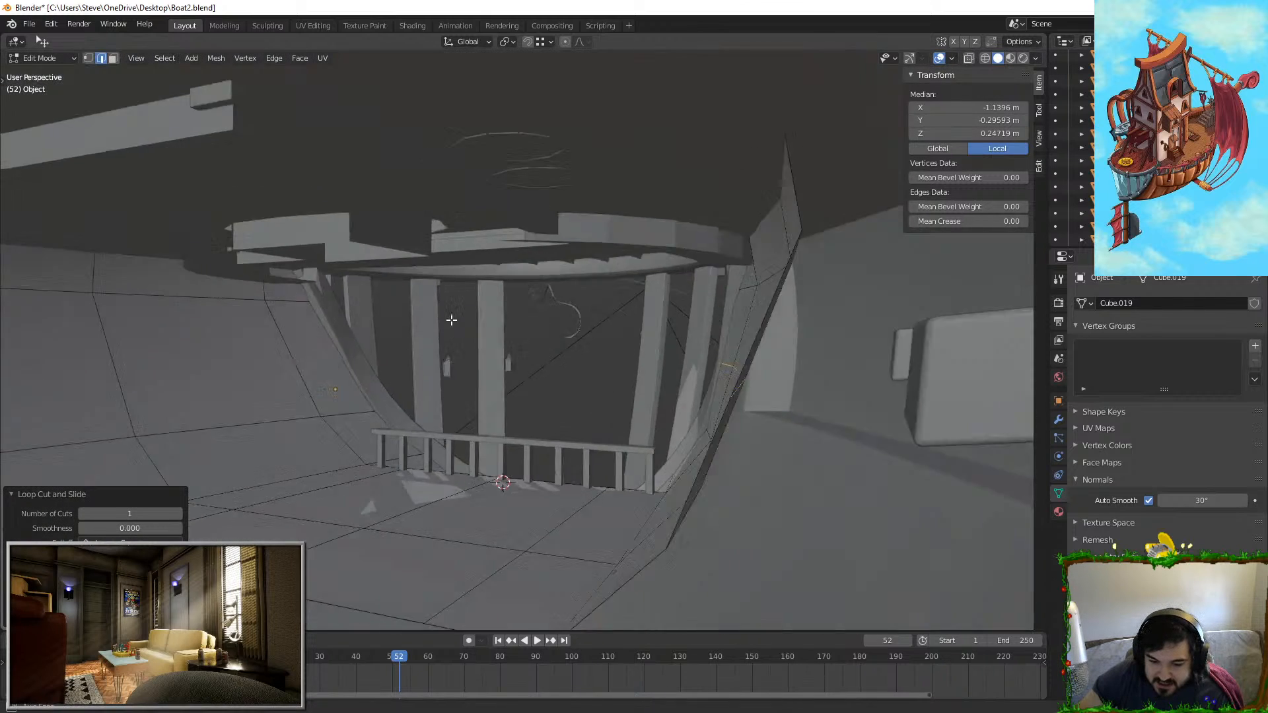
Step: Add an unslid loop cut on the inner hull's opposite side wall and try to scale both new loops along X
{"action": "scroll", "coordinate": [453, 319], "scroll_direction": "up", "scroll_amount": 2}
{"action": "key", "text": "ctrl+r"}
{"action": "left_click", "coordinate": [323, 370]}
{"action": "right_click", "coordinate": [796, 369]}
{"action": "left_click", "coordinate": [788, 375], "text": "alt+shift"}
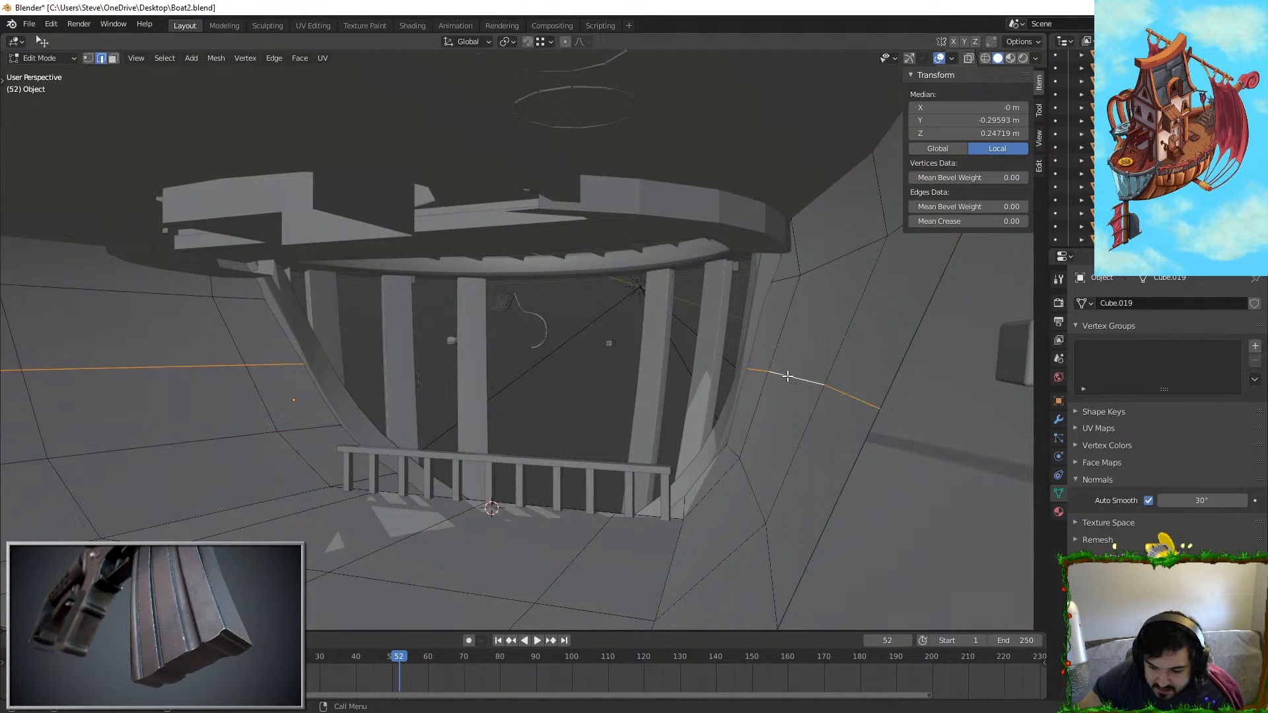
{"action": "key", "text": "s"}
{"action": "key", "text": "x"}
{"action": "right_click", "coordinate": [793, 338]}
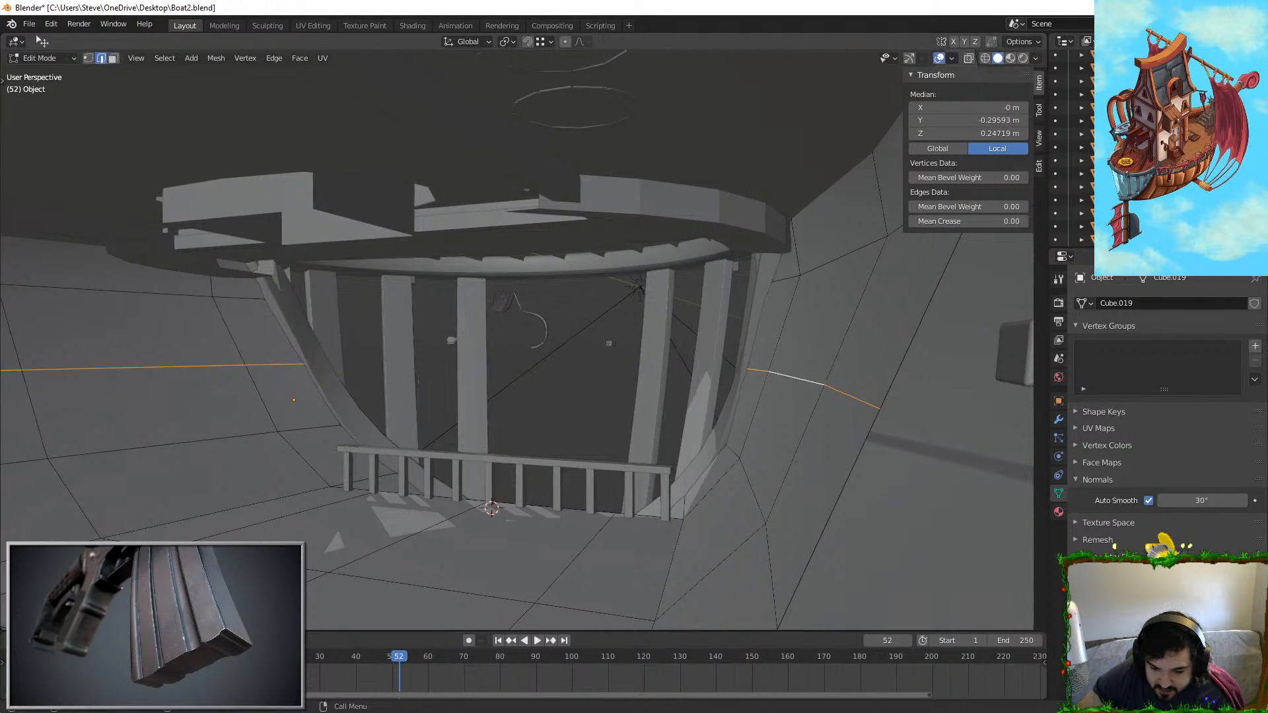
Step: Scale the inner hull's lower edge loops on both side walls inward along X by about 0.99
{"action": "left_click", "coordinate": [791, 357]}
{"action": "middle_click_drag", "start_coordinate": [345, 432], "coordinate": [666, 448]}
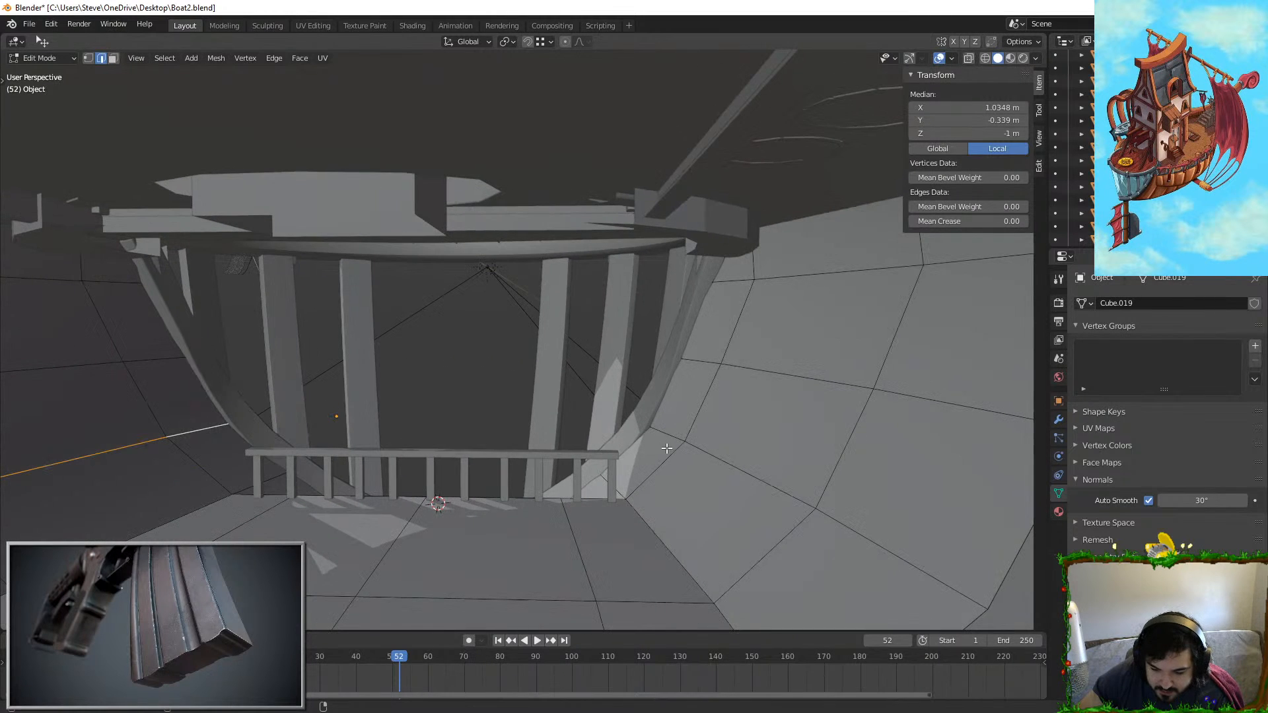
{"action": "key", "text": "x"}
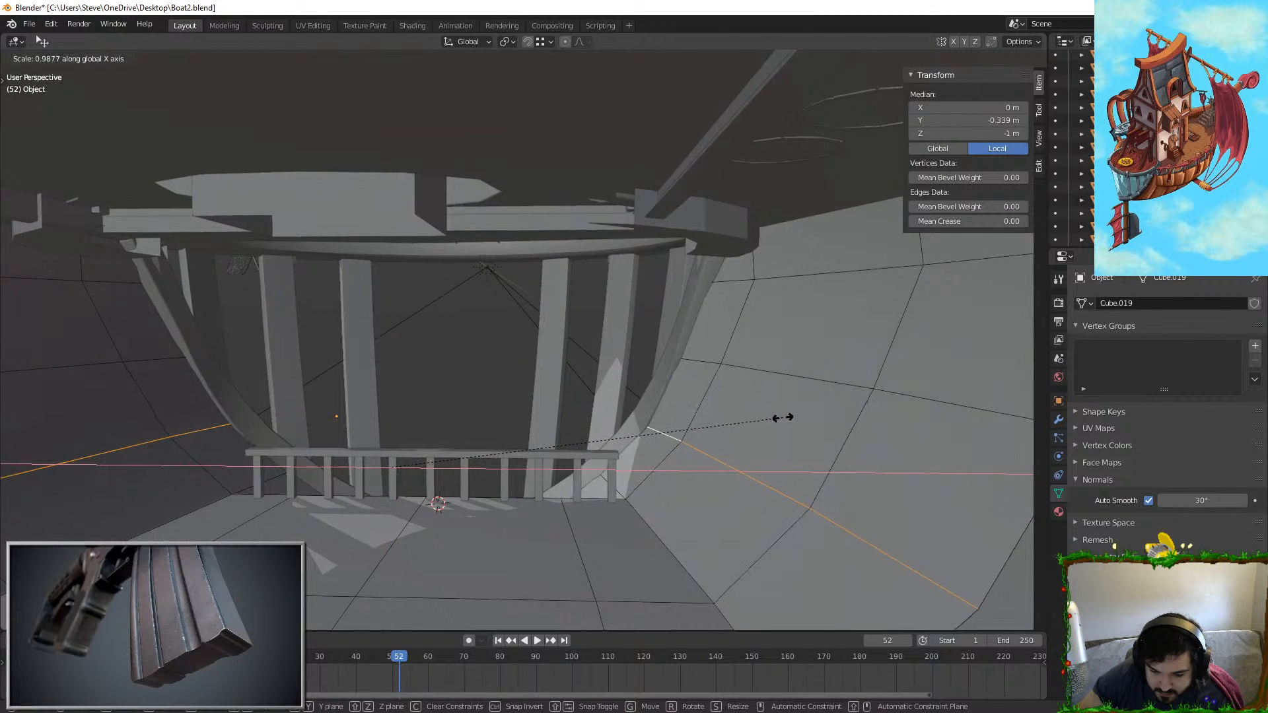
{"action": "left_click", "coordinate": [784, 417]}
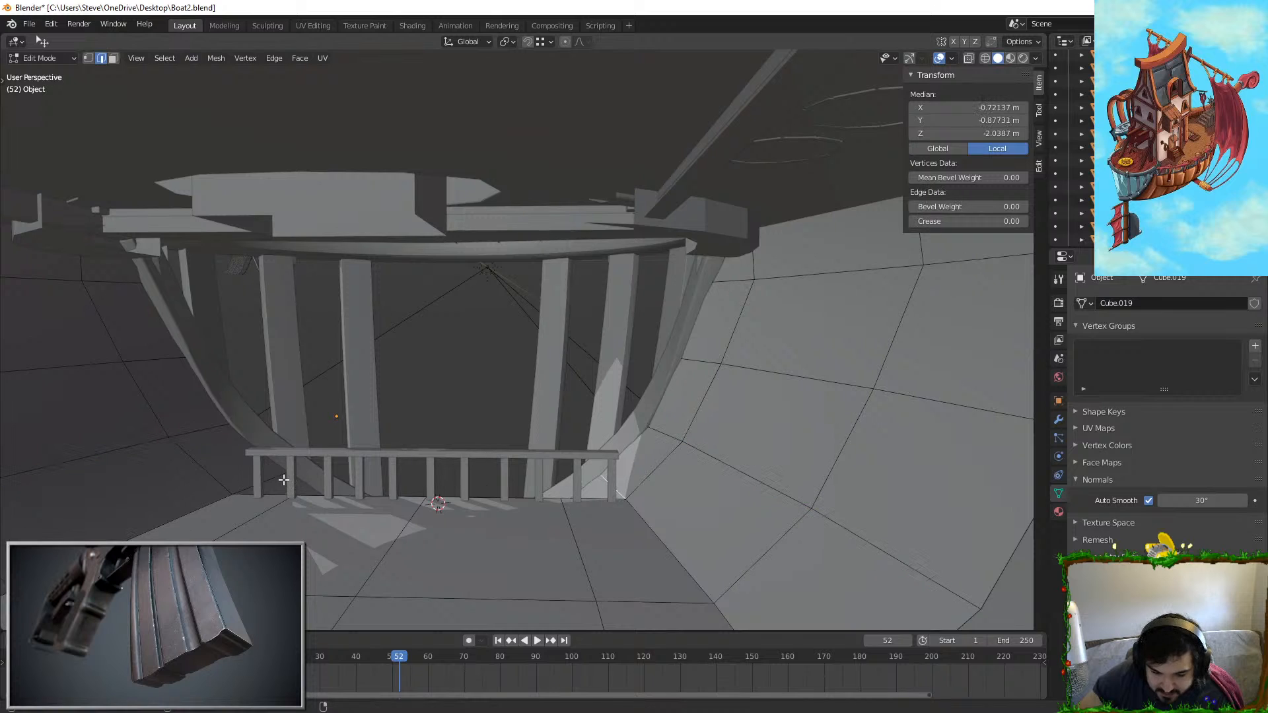
{"action": "key", "text": "Tab"}
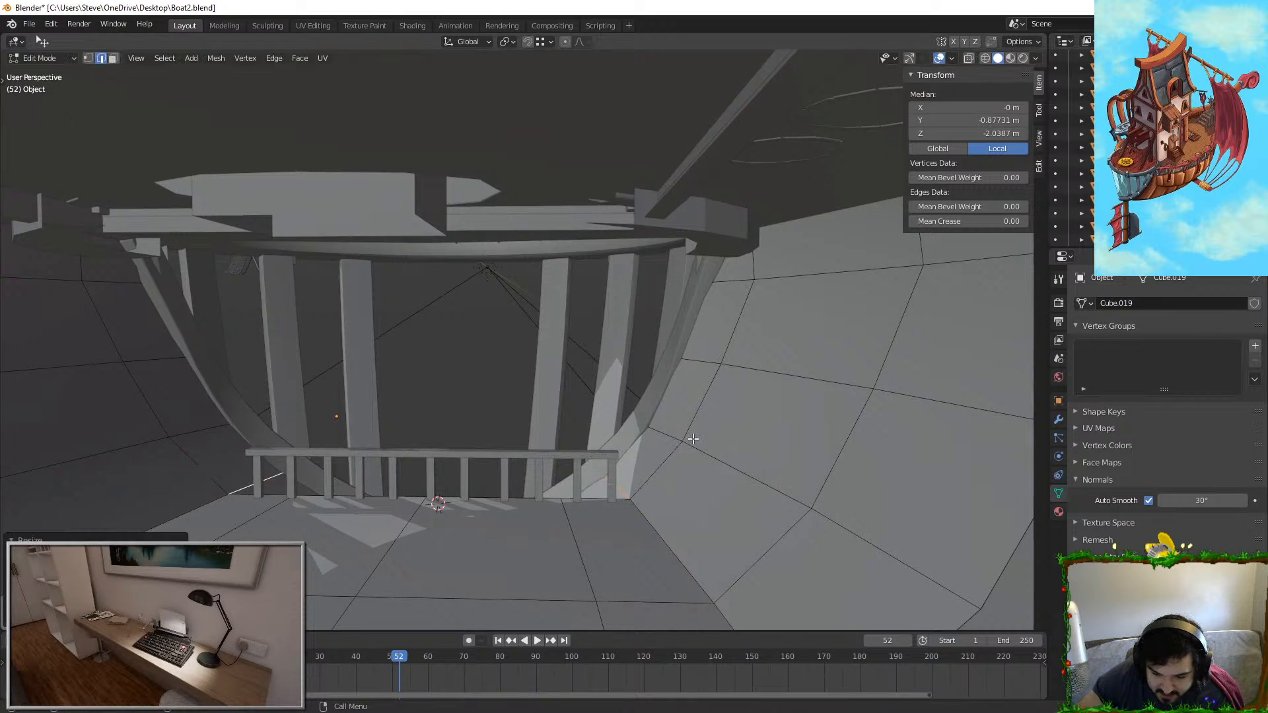
Step: Examine how the inner hull's side wall fits against the curved brace and the underside of the deck
{"action": "middle_click_drag", "start_coordinate": [690, 439], "coordinate": [637, 454]}
{"action": "left_click", "coordinate": [578, 368]}
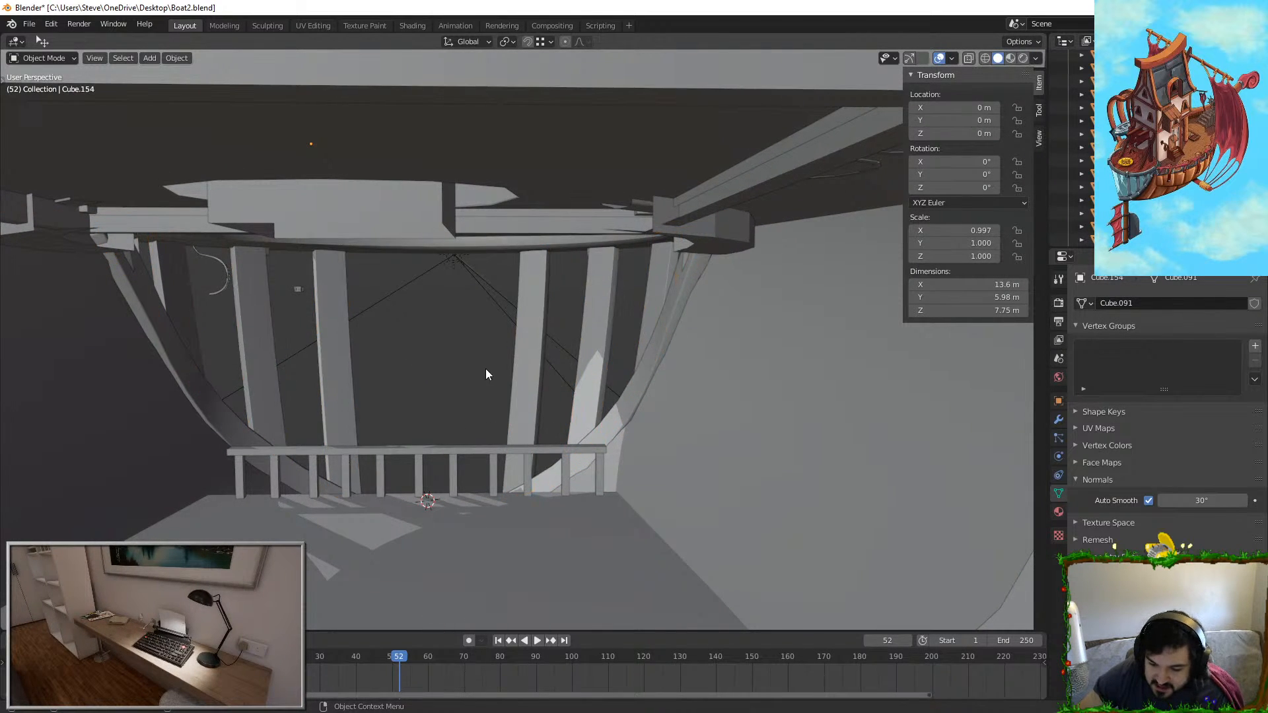
{"action": "left_click", "coordinate": [572, 356]}
{"action": "middle_click_drag", "start_coordinate": [485, 369], "coordinate": [589, 352]}
{"action": "key", "text": "Tab"}
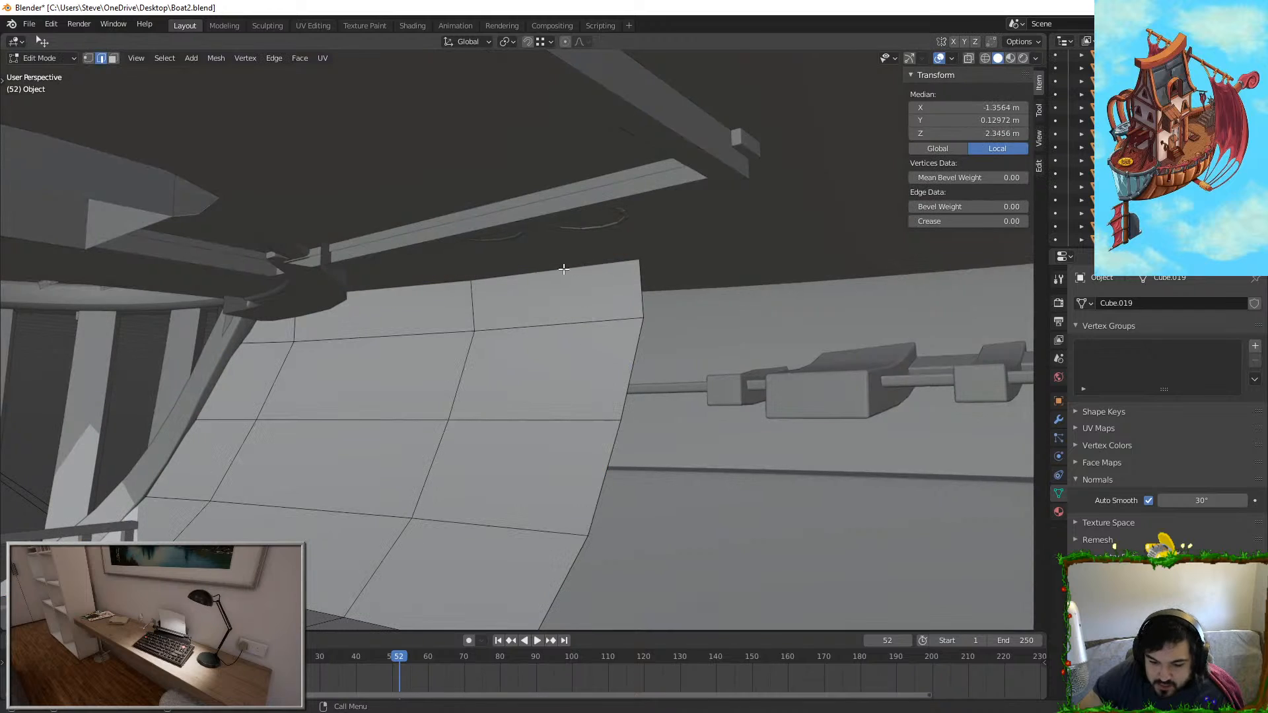
{"action": "middle_click_drag", "start_coordinate": [410, 282], "coordinate": [456, 316]}
{"action": "key", "text": "Tab"}
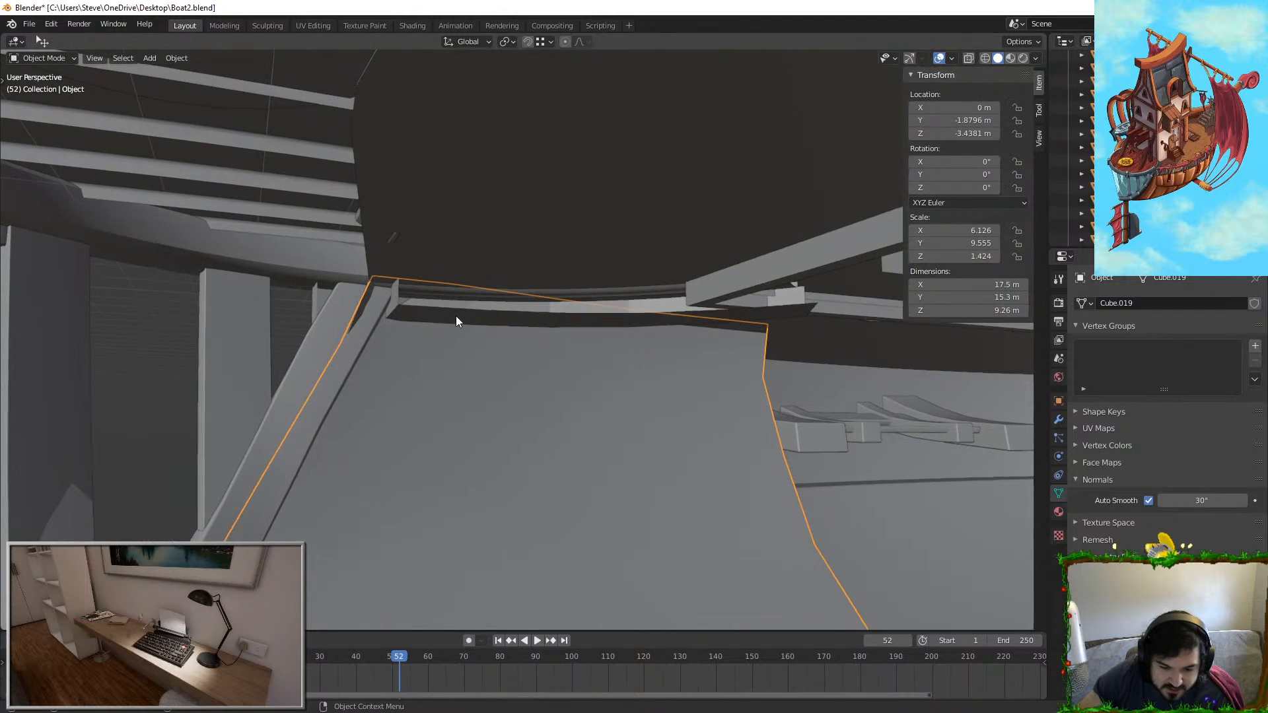
Step: Inspect the main hull mesh's deck corner beside the curved brace and the deck's underside, with its mesh open for editing
{"action": "middle_click_drag", "start_coordinate": [374, 294], "coordinate": [505, 304]}
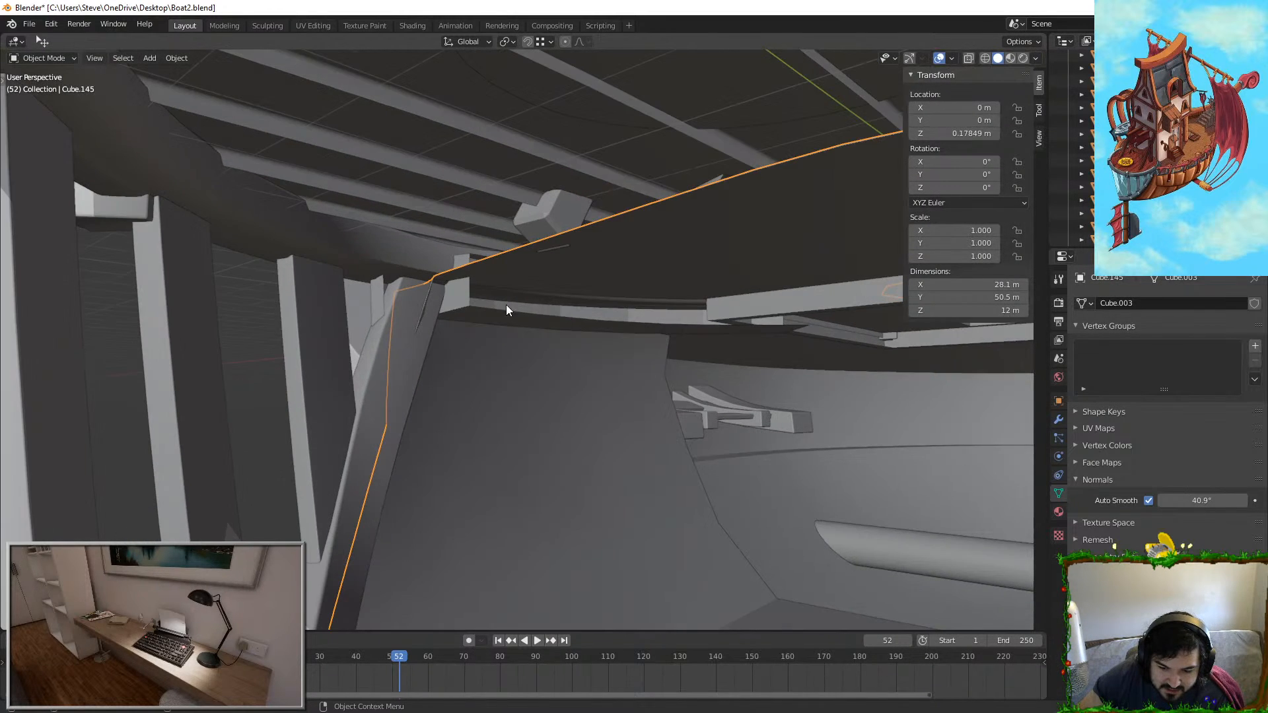
{"action": "left_click", "coordinate": [525, 301]}
{"action": "scroll", "coordinate": [525, 305], "scroll_direction": "up", "scroll_amount": 4}
{"action": "left_click", "coordinate": [232, 224]}
{"action": "scroll", "coordinate": [263, 252], "scroll_direction": "down", "scroll_amount": 6}
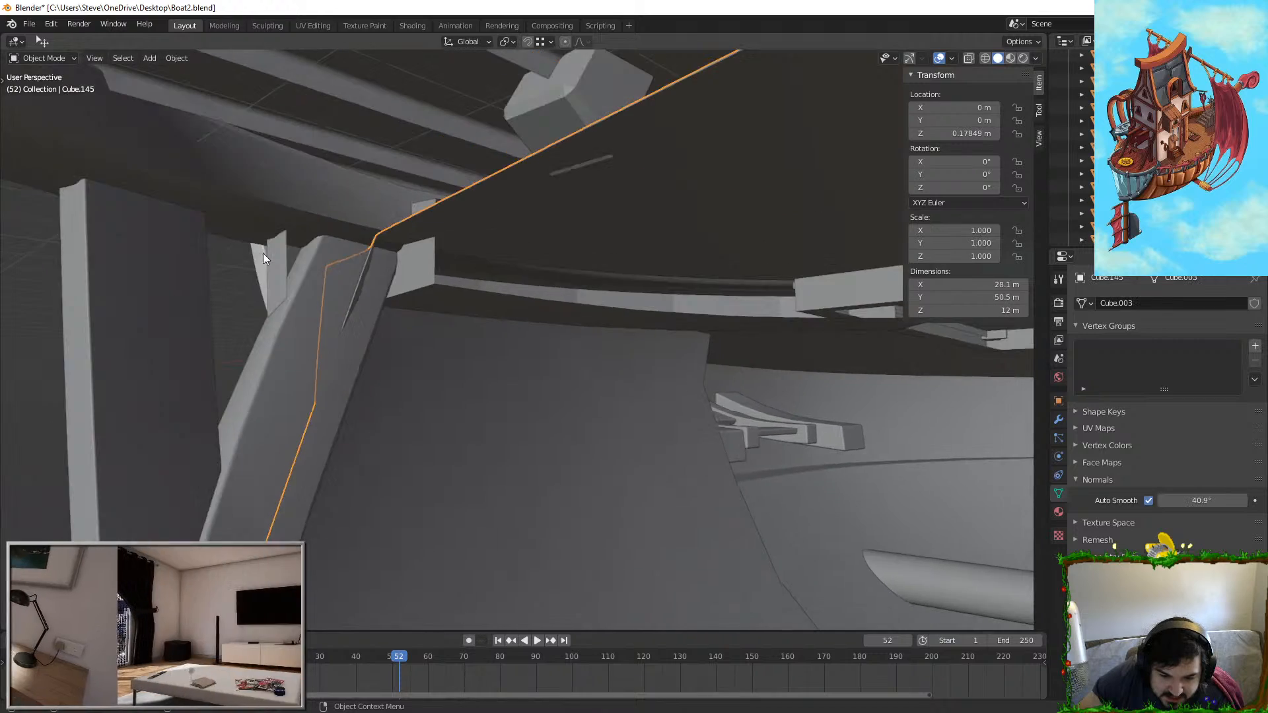
{"action": "key", "text": "Tab"}
{"action": "scroll", "coordinate": [388, 306], "scroll_direction": "down", "scroll_amount": 6}
{"action": "middle_click_drag", "start_coordinate": [389, 306], "coordinate": [506, 239]}
{"action": "key", "text": "Tab"}
{"action": "scroll", "coordinate": [683, 376], "scroll_direction": "up", "scroll_amount": 3}
{"action": "scroll", "coordinate": [573, 378], "scroll_direction": "up", "scroll_amount": 4}
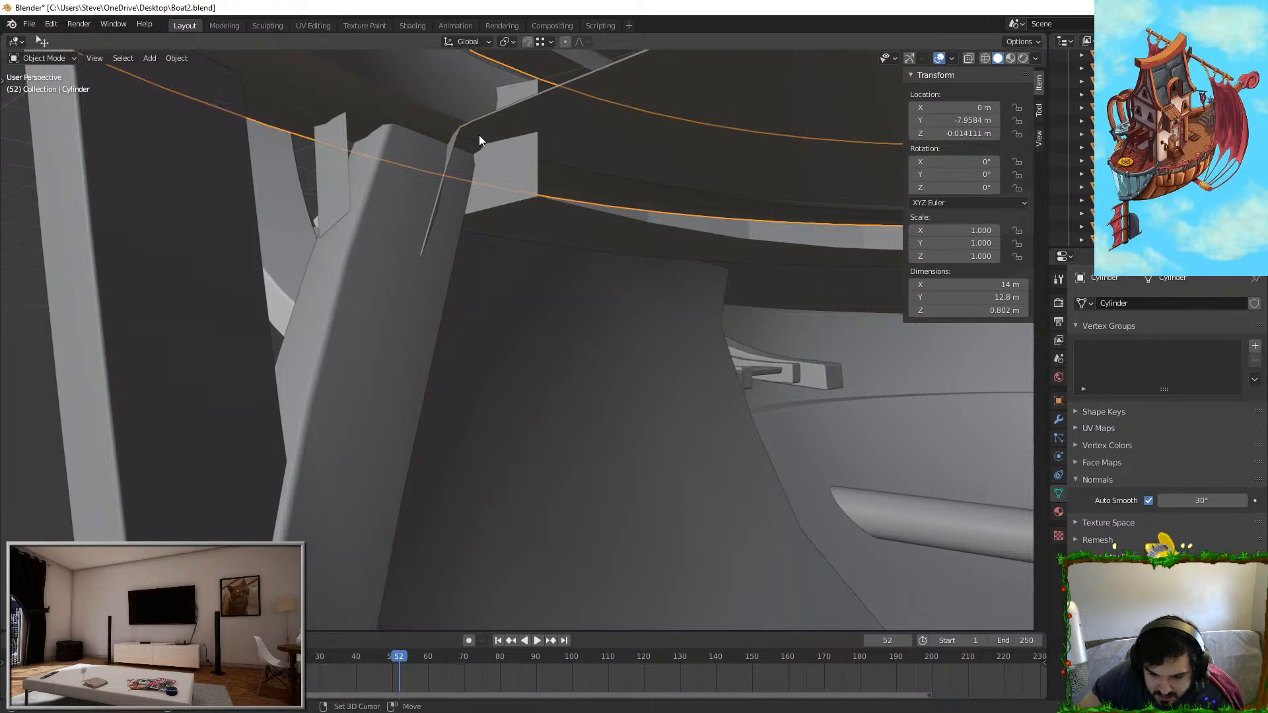
{"action": "middle_click_drag", "start_coordinate": [478, 135], "coordinate": [485, 283]}
{"action": "key", "text": "Tab"}
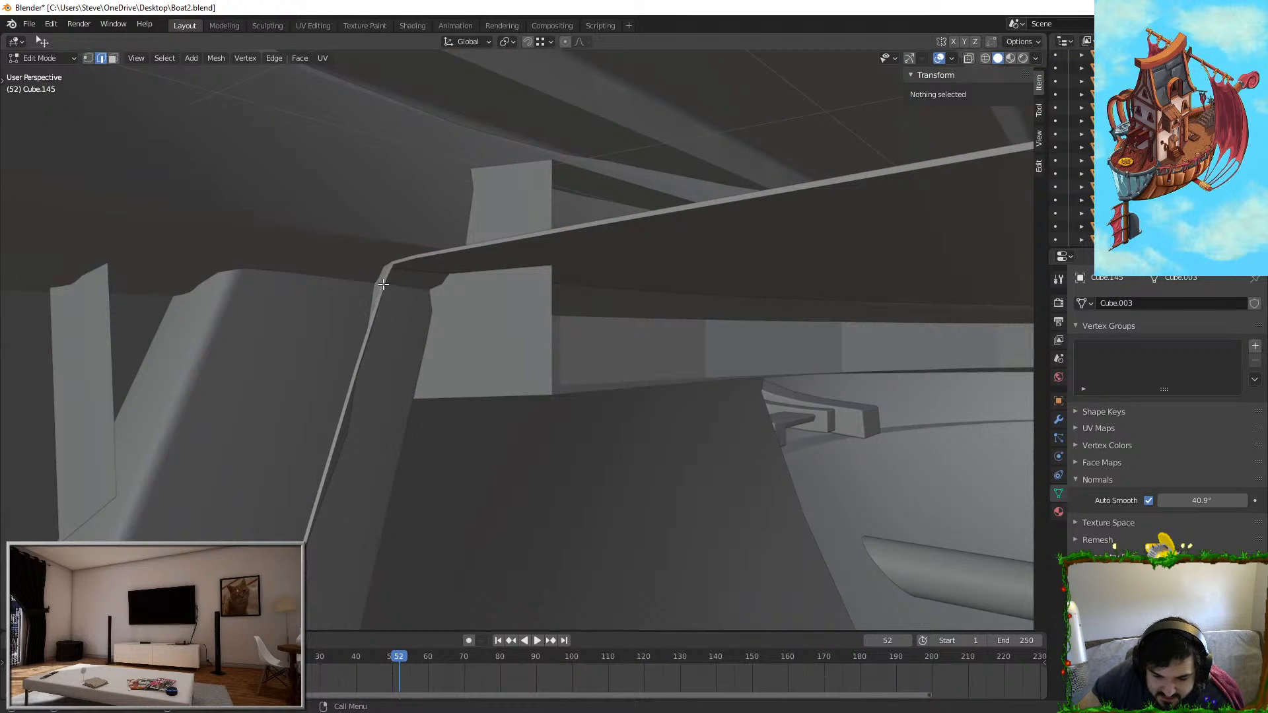
{"action": "middle_click_drag", "start_coordinate": [422, 307], "coordinate": [383, 275]}
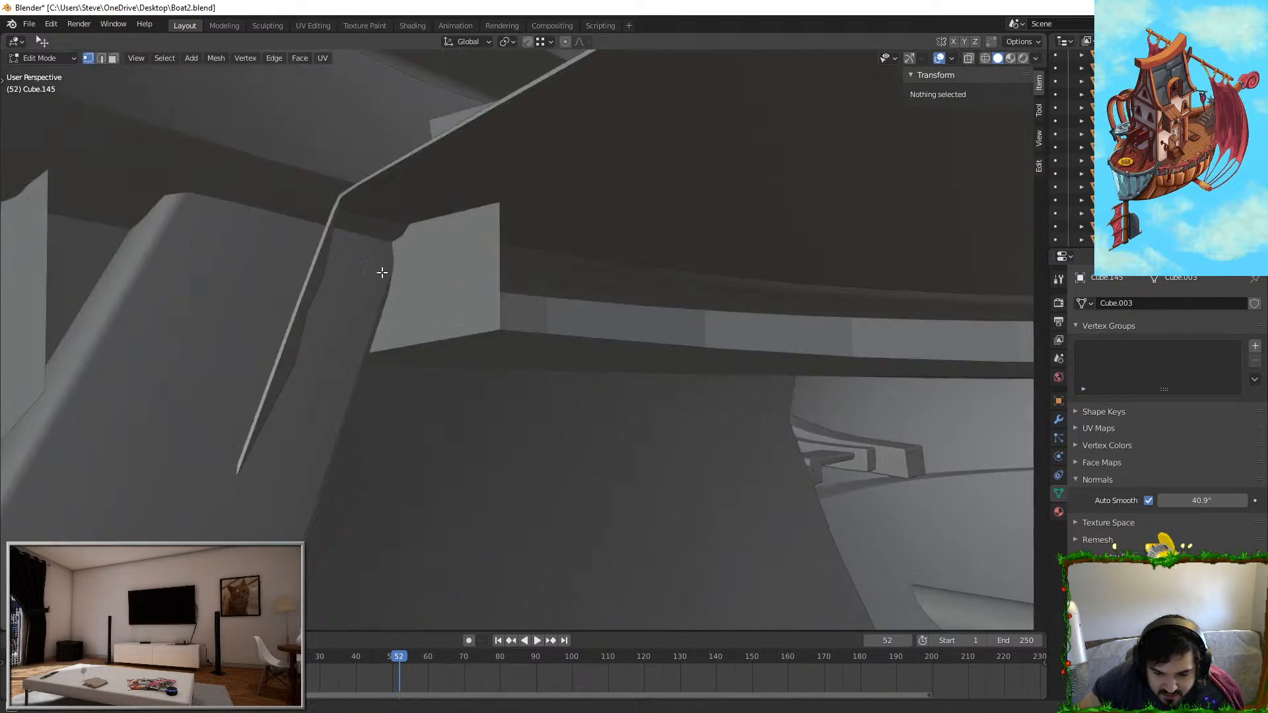
{"action": "scroll", "coordinate": [489, 297], "scroll_direction": "down", "scroll_amount": 5}
{"action": "middle_click_drag", "start_coordinate": [489, 298], "coordinate": [616, 315]}
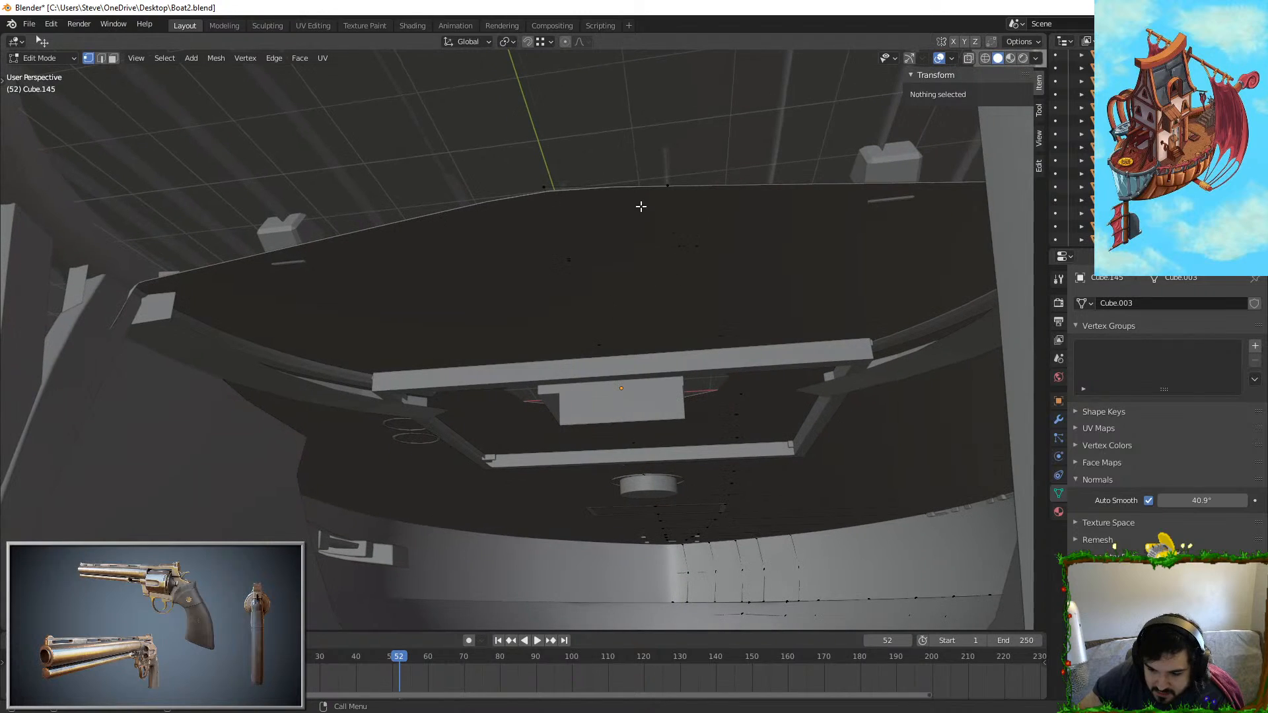
Step: Try to move the deck's centreline vertex at its open edge along Z and along Y
{"action": "left_click", "coordinate": [549, 185]}
{"action": "key", "text": "g"}
{"action": "key", "text": "z"}
{"action": "right_click", "coordinate": [584, 242]}
{"action": "middle_click_drag", "start_coordinate": [584, 241], "coordinate": [636, 306]}
{"action": "key", "text": "Tab"}
{"action": "key", "text": "Tab"}
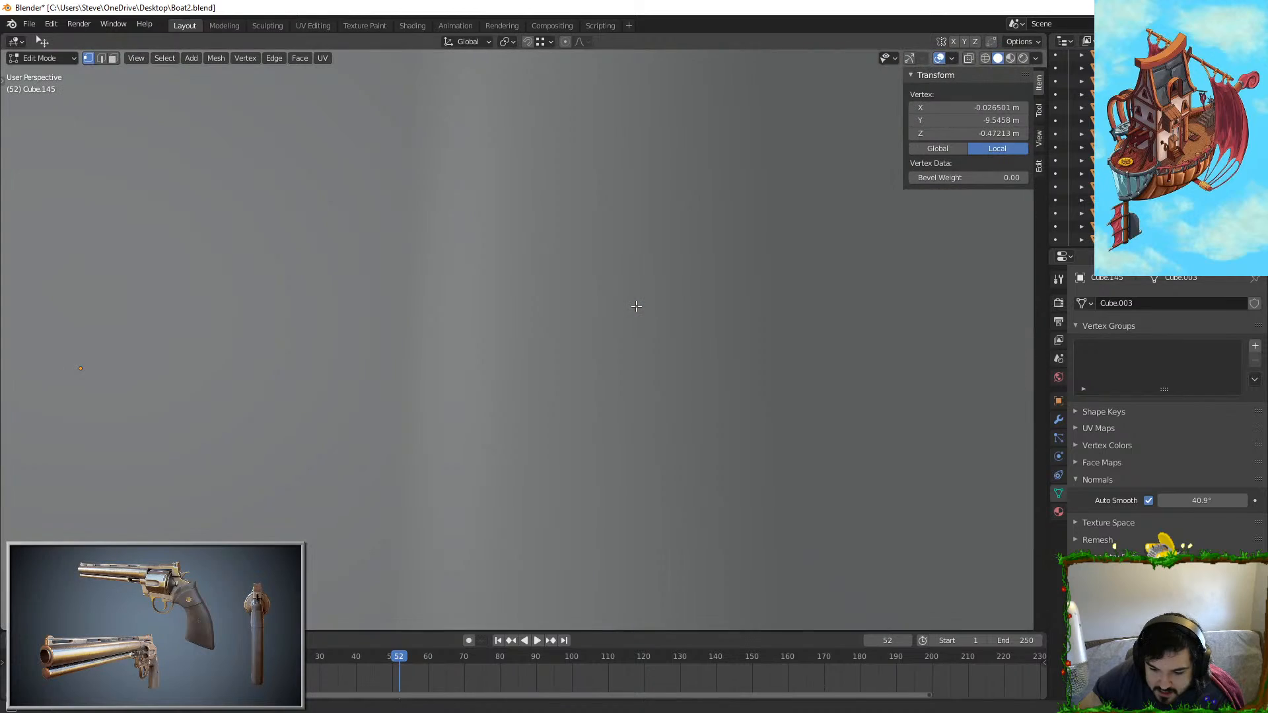
{"action": "scroll", "coordinate": [637, 300], "scroll_direction": "up", "scroll_amount": 1}
{"action": "key", "text": "g"}
{"action": "key", "text": "y"}
{"action": "right_click", "coordinate": [578, 340]}
{"action": "scroll", "coordinate": [577, 340], "scroll_direction": "down", "scroll_amount": 3}
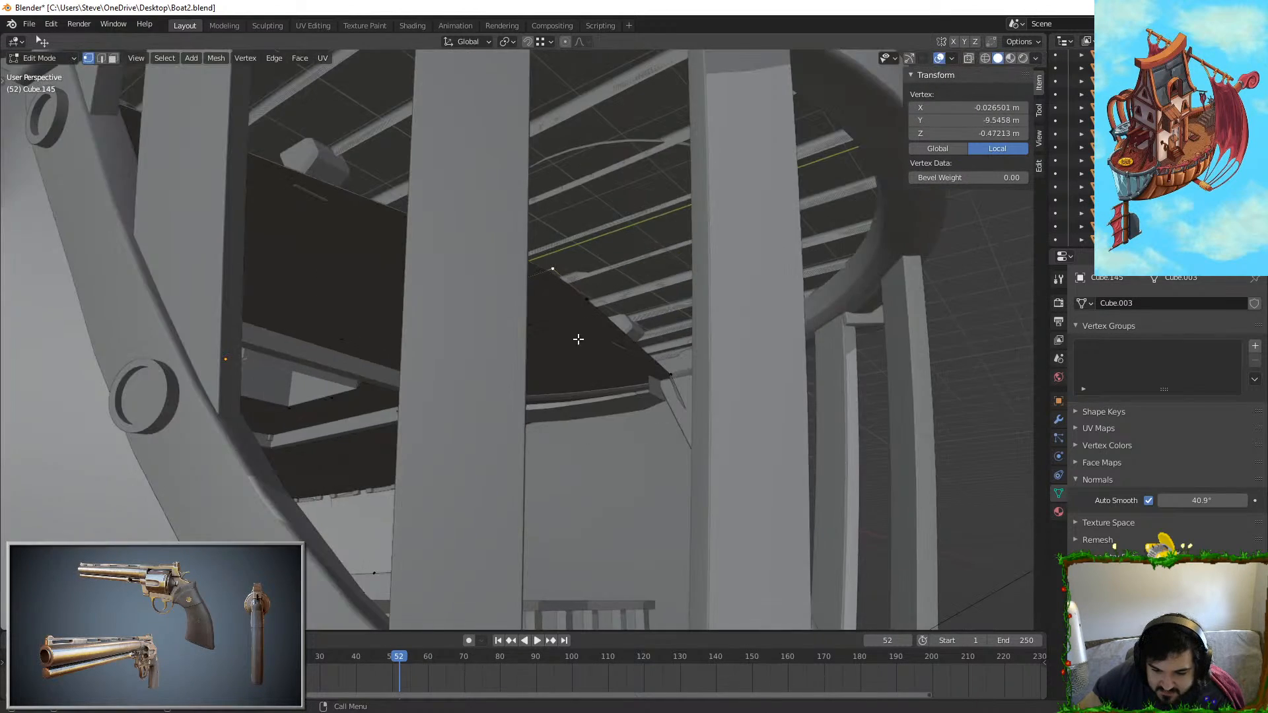
{"action": "scroll", "coordinate": [578, 339], "scroll_direction": "down", "scroll_amount": 4}
{"action": "mouse_move", "coordinate": [579, 339]}
{"action": "middle_mouse_down"}
{"action": "mouse_move", "coordinate": [693, 422]}
{"action": "mouse_move", "coordinate": [631, 453]}
{"action": "mouse_move", "coordinate": [607, 443]}
{"action": "mouse_move", "coordinate": [538, 357]}
{"action": "mouse_move", "coordinate": [442, 334]}
{"action": "mouse_move", "coordinate": [534, 325]}
{"action": "mouse_move", "coordinate": [600, 367]}
{"action": "middle_mouse_up"}
{"action": "scroll", "coordinate": [693, 422], "scroll_direction": "up", "scroll_amount": 4}
Step: Isolate the main hull and deck mesh and open it for editing in face selection mode
{"action": "key", "text": "Tab"}
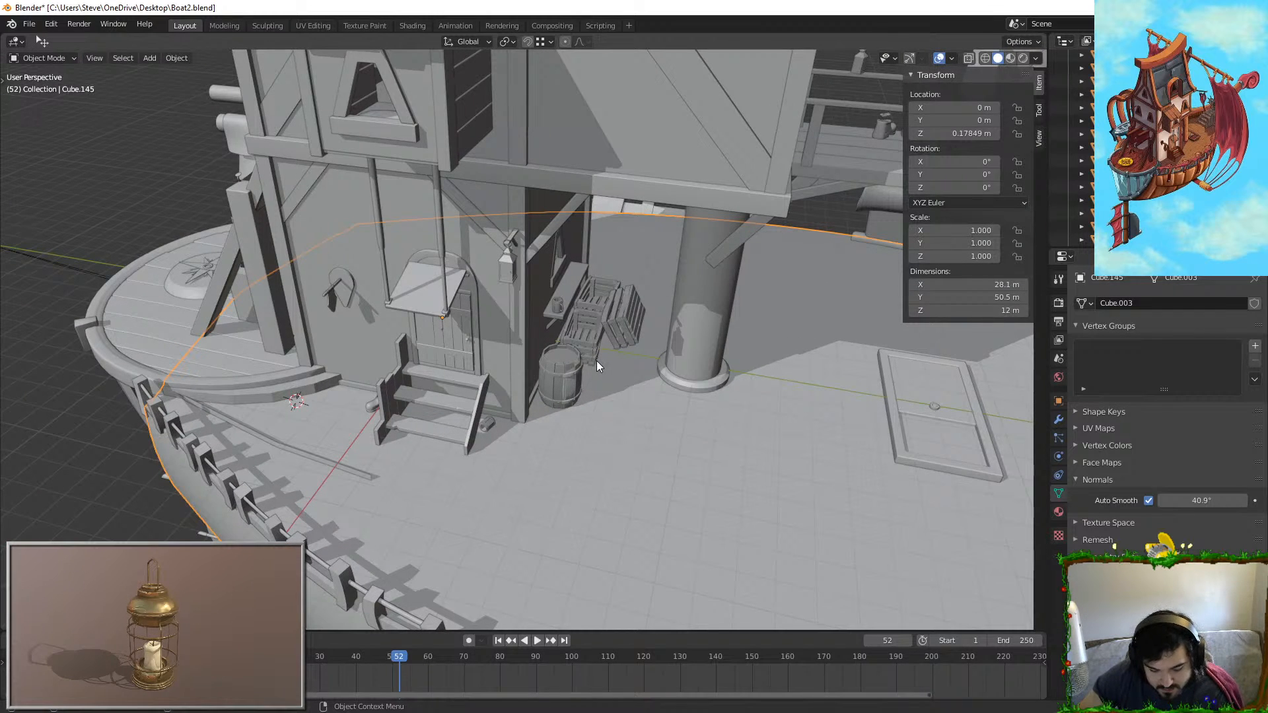
{"action": "key", "text": "shift+h"}
{"action": "key", "text": "Tab"}
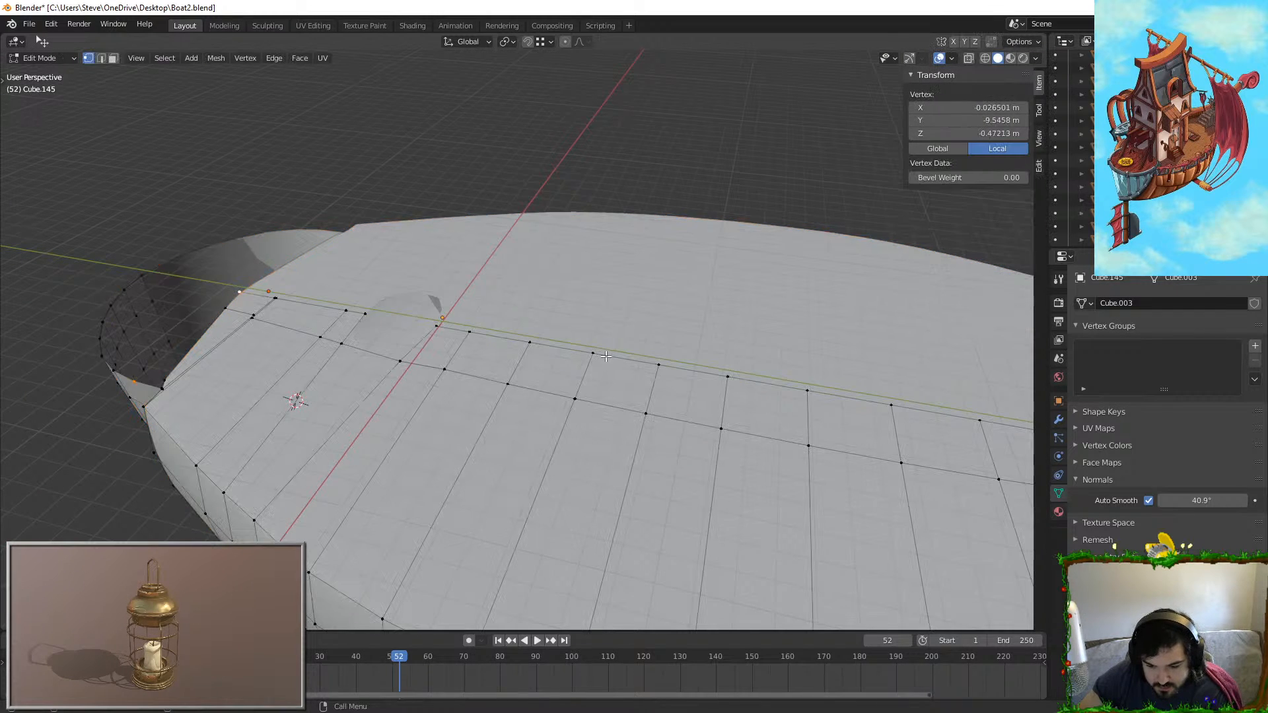
{"action": "middle_click_drag", "start_coordinate": [432, 360], "coordinate": [554, 396], "text": "shift"}
{"action": "scroll", "coordinate": [554, 396], "scroll_direction": "up", "scroll_amount": 1}
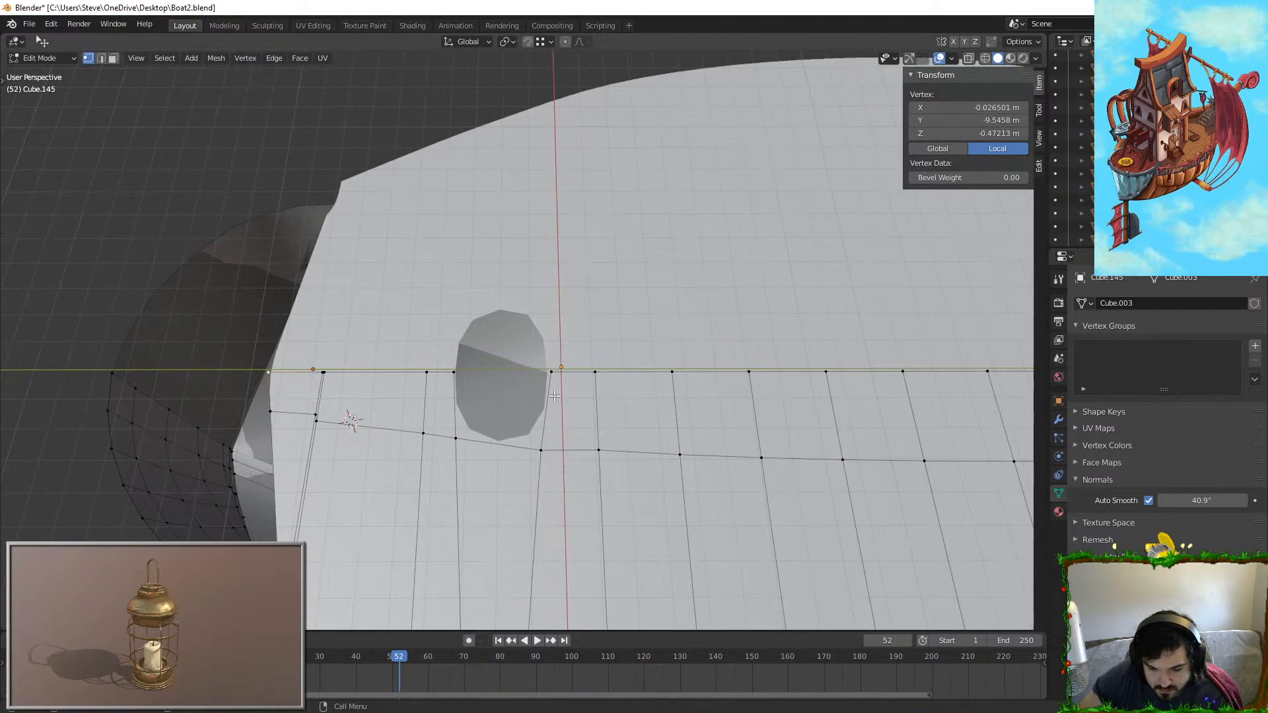
{"action": "left_click", "coordinate": [113, 58]}
Step: Delete the deck faces along the centreline on both sides of the round hole
{"action": "middle_click_drag", "start_coordinate": [305, 382], "coordinate": [562, 379]}
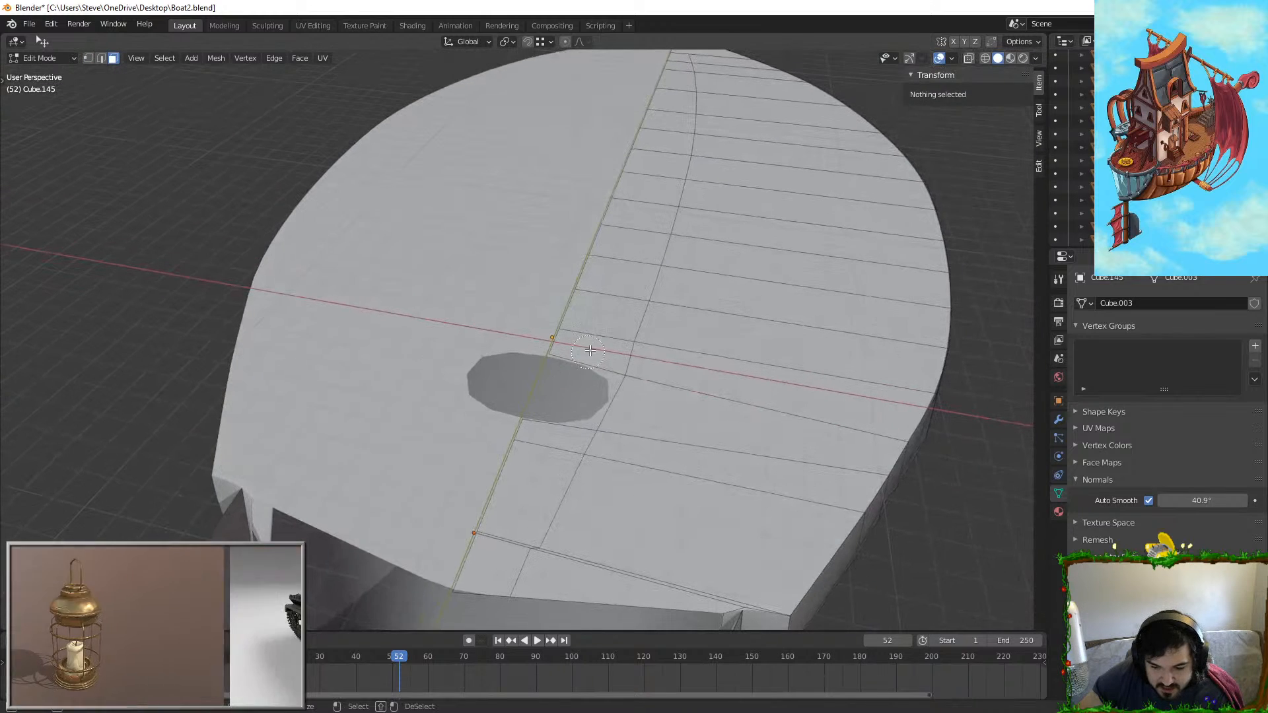
{"action": "left_click", "coordinate": [562, 379]}
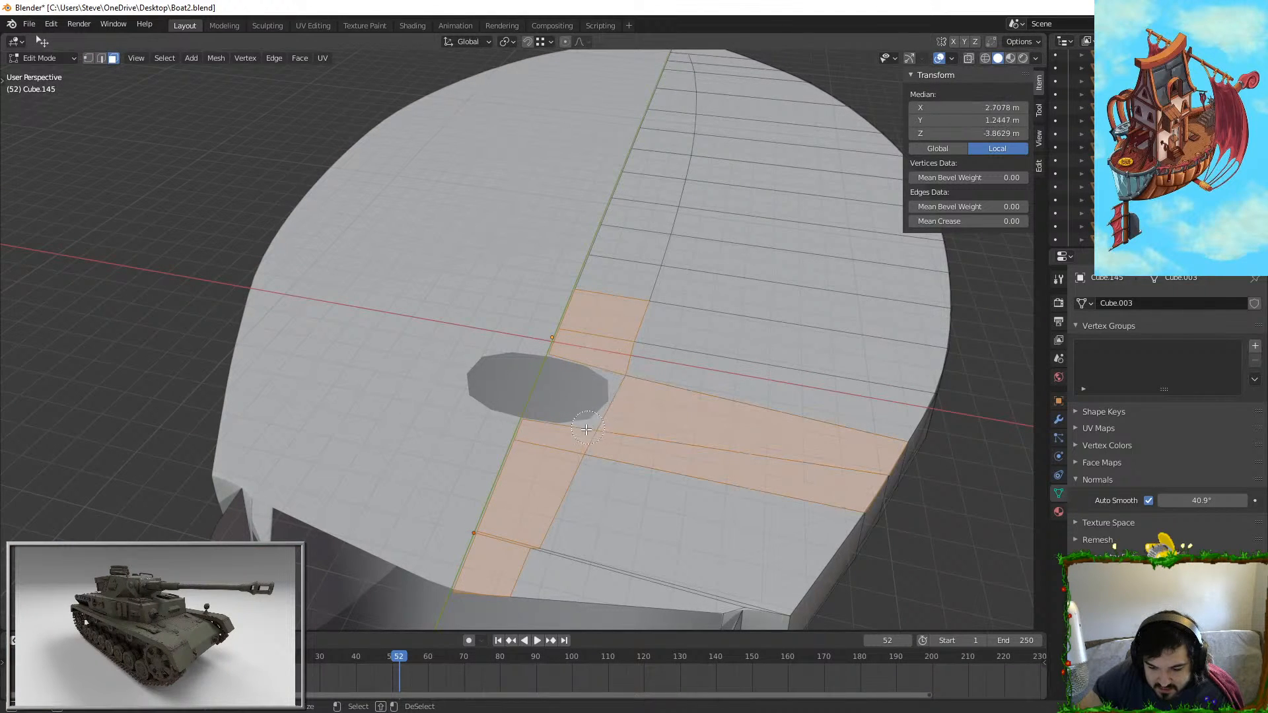
{"action": "scroll", "coordinate": [700, 437], "scroll_direction": "down", "scroll_amount": 3}
{"action": "middle_click_drag", "start_coordinate": [700, 438], "coordinate": [658, 389]}
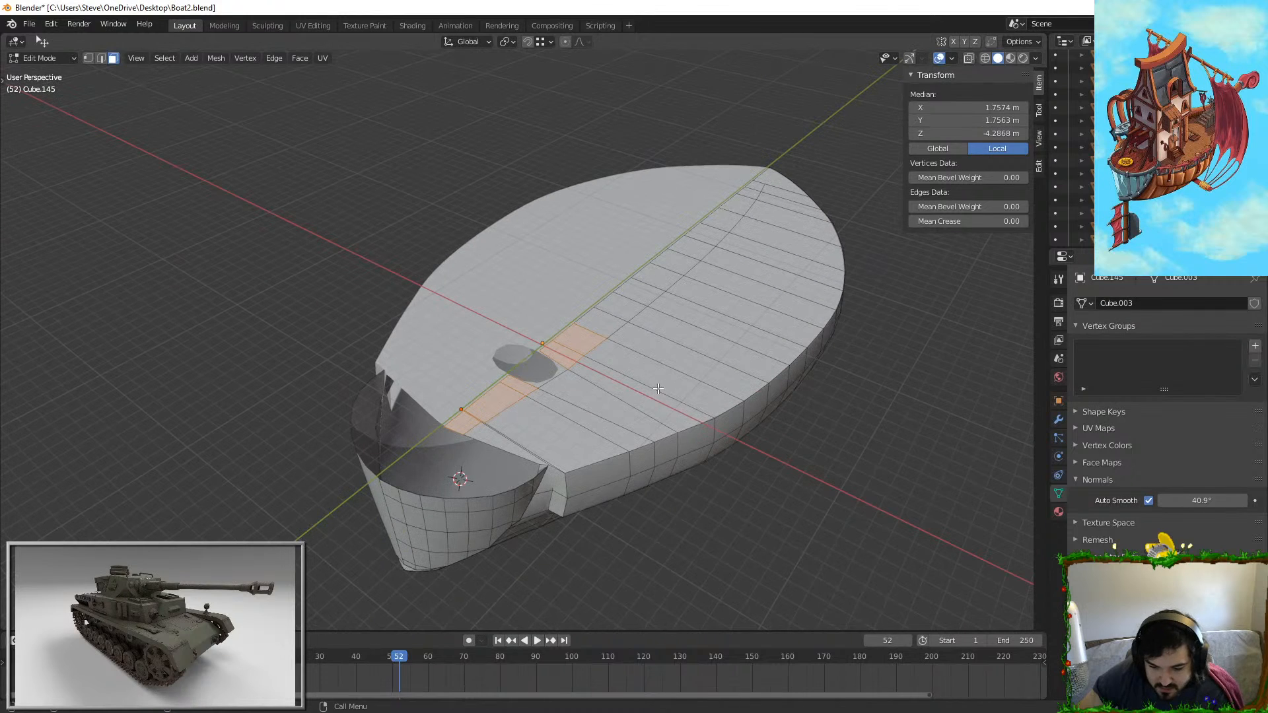
{"action": "key", "text": "x"}
{"action": "left_click", "coordinate": [657, 388]}
{"action": "key", "text": "ctrl+z"}
{"action": "key", "text": "x"}
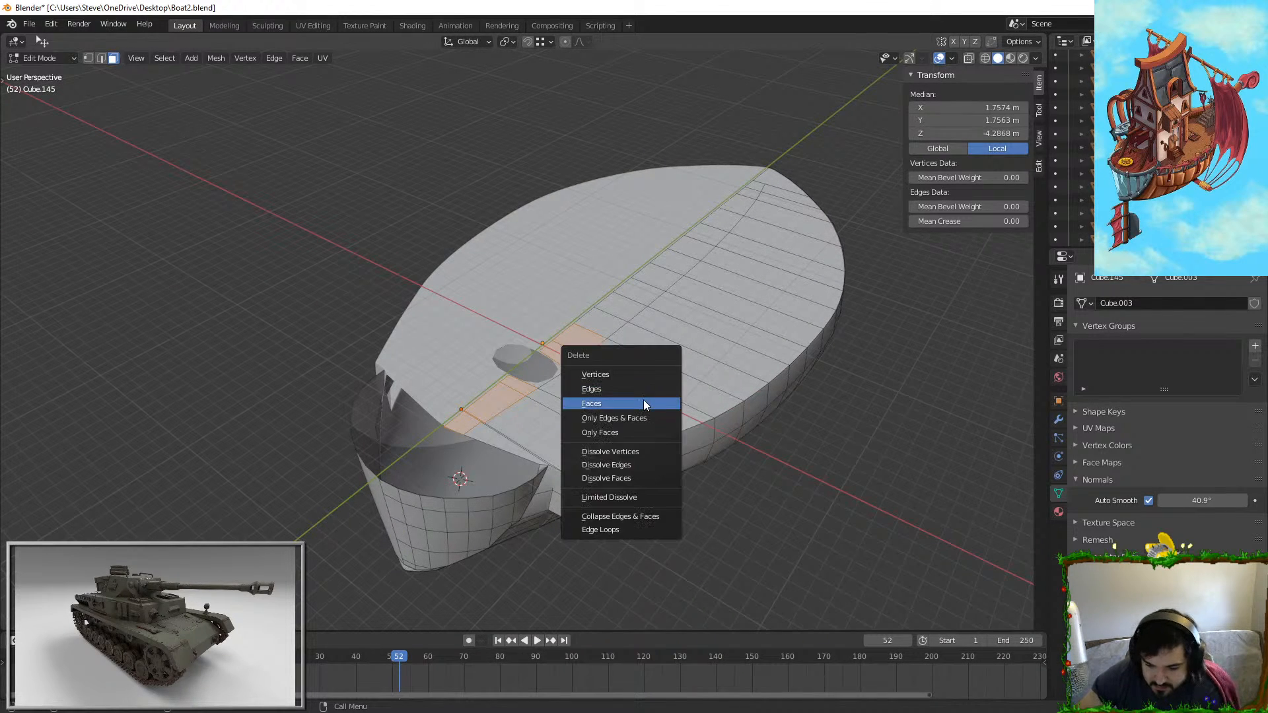
{"action": "left_click", "coordinate": [643, 398]}
{"action": "middle_click_drag", "start_coordinate": [643, 398], "coordinate": [718, 390]}
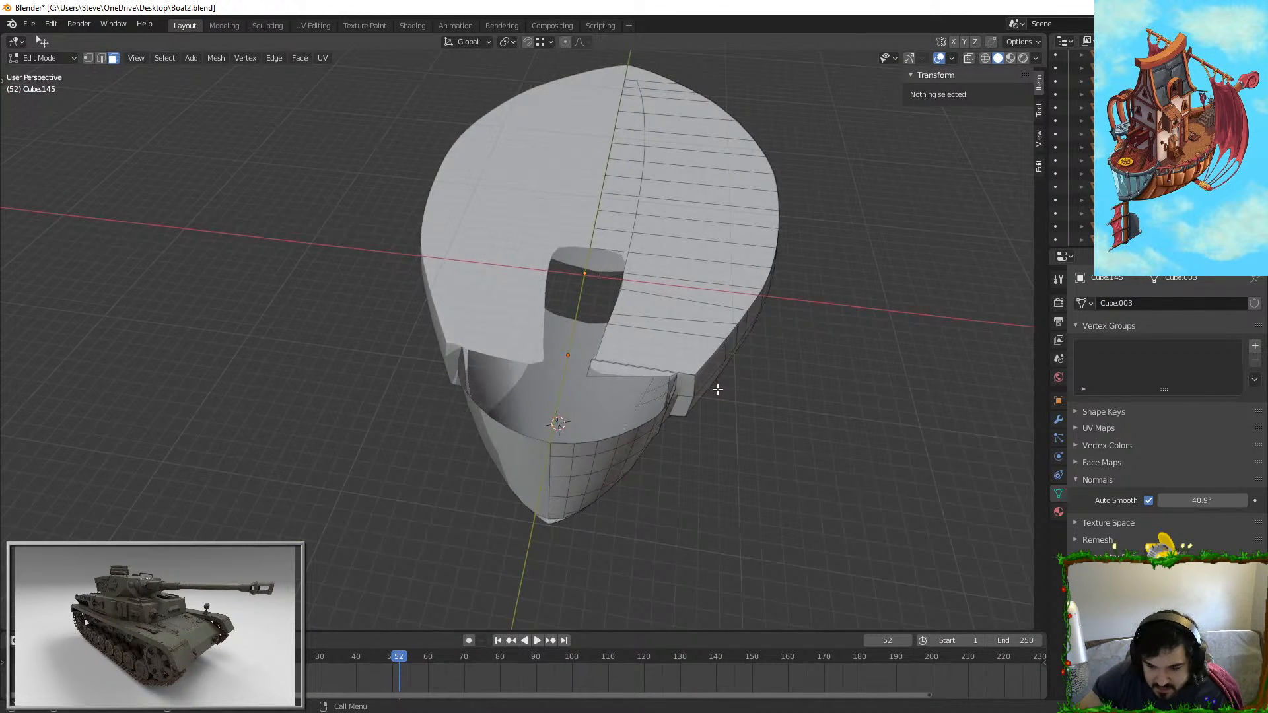
{"action": "scroll", "coordinate": [657, 341], "scroll_direction": "up", "scroll_amount": 2}
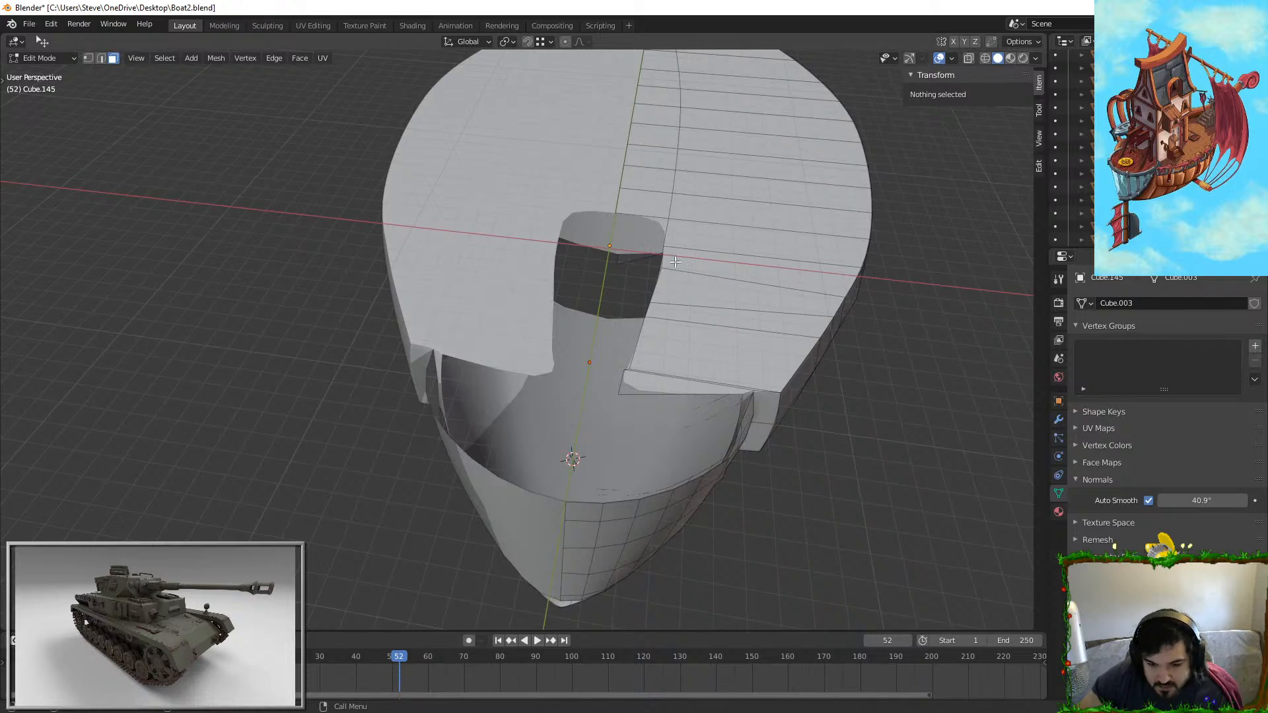
Step: Unhide all objects and check the square floor hatch inside the building against the new deck opening
{"action": "key", "text": "Tab"}
{"action": "key", "text": "alt+h"}
{"action": "middle_click_drag", "start_coordinate": [858, 367], "coordinate": [638, 450]}
{"action": "left_click", "coordinate": [878, 372]}
{"action": "left_click", "coordinate": [564, 383]}
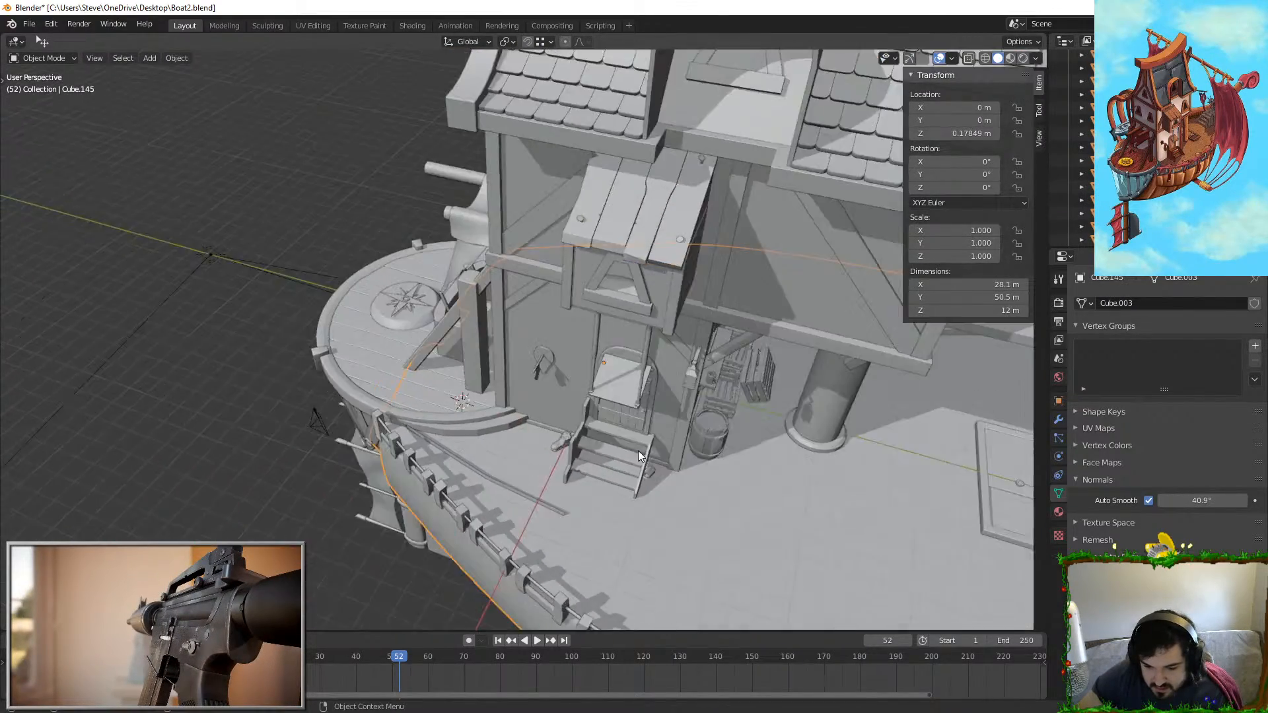
{"action": "scroll", "coordinate": [653, 446], "scroll_direction": "up", "scroll_amount": 8}
{"action": "middle_click_drag", "start_coordinate": [377, 442], "coordinate": [327, 448]}
{"action": "scroll", "coordinate": [451, 435], "scroll_direction": "down", "scroll_amount": 1}
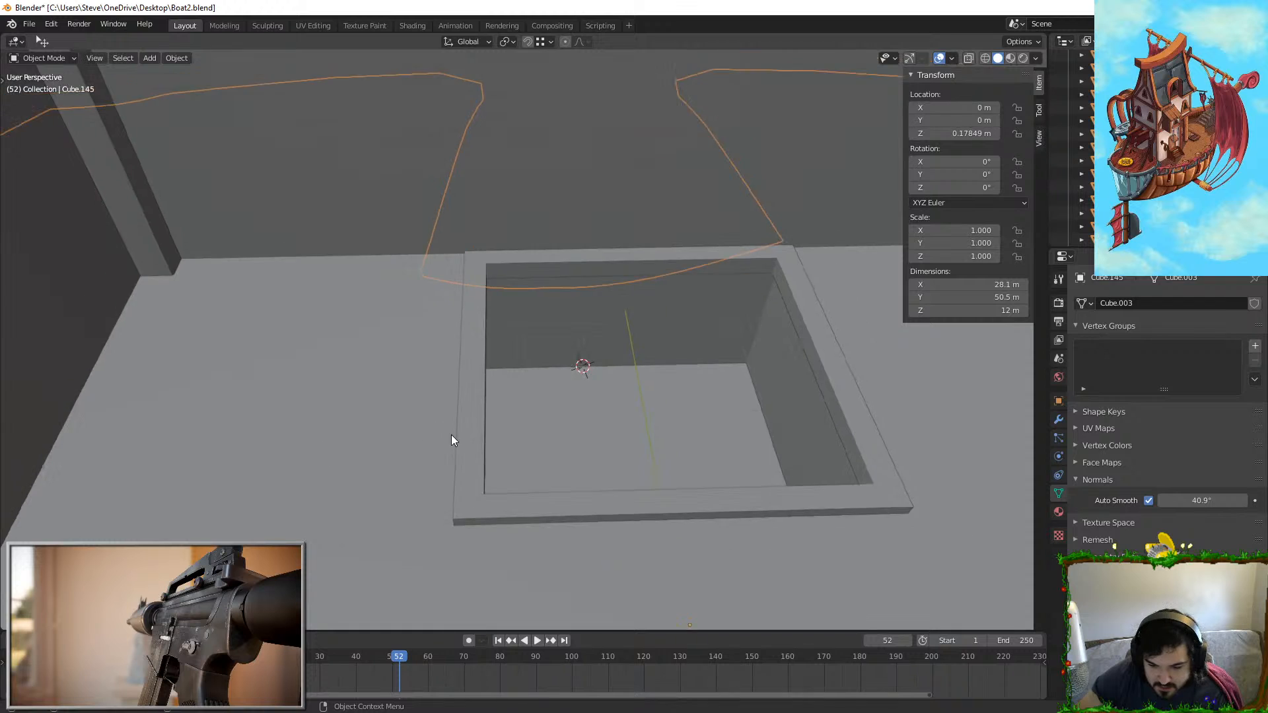
{"action": "scroll", "coordinate": [450, 435], "scroll_direction": "up", "scroll_amount": 4}
{"action": "scroll", "coordinate": [509, 457], "scroll_direction": "up", "scroll_amount": 3}
{"action": "mouse_move", "coordinate": [568, 441]}
{"action": "middle_mouse_down"}
{"action": "mouse_move", "coordinate": [696, 290]}
{"action": "mouse_move", "coordinate": [521, 257]}
{"action": "mouse_move", "coordinate": [490, 331]}
{"action": "mouse_move", "coordinate": [534, 356]}
{"action": "middle_mouse_up"}
Step: Inspect the deck opening from below and open the inner hull's mesh for editing with nothing selected
{"action": "key", "text": "Tab"}
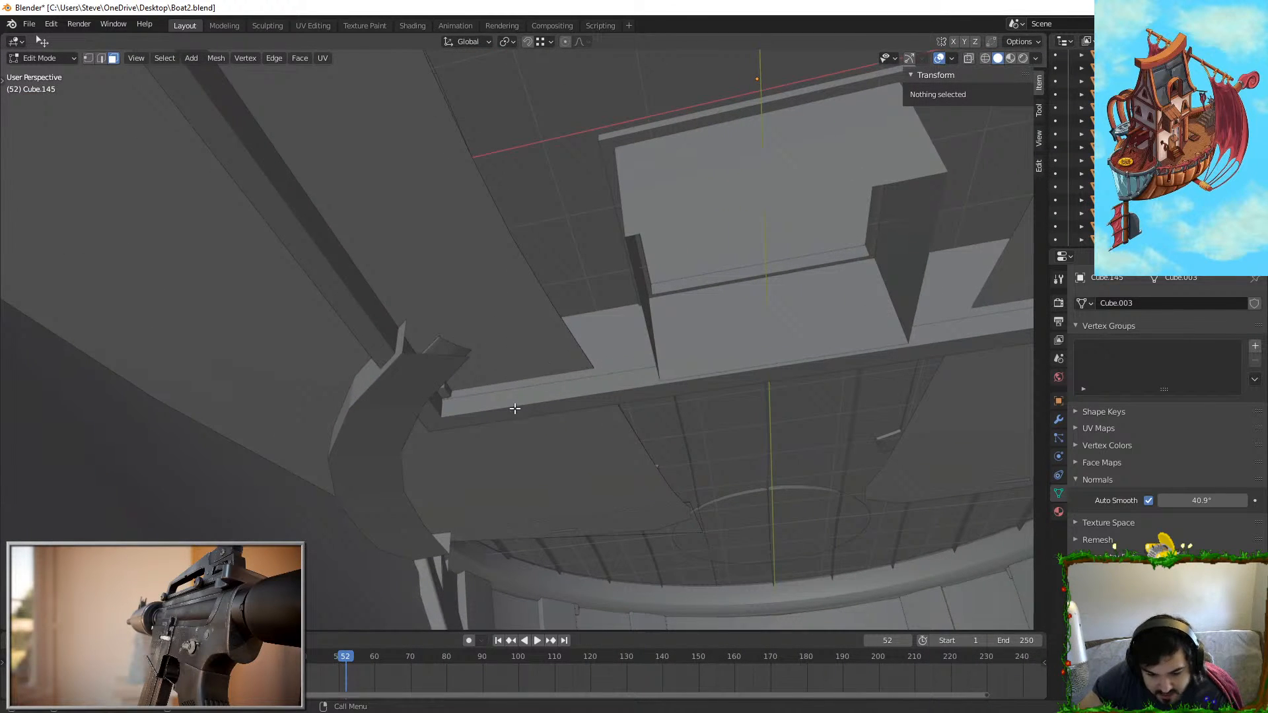
{"action": "scroll", "coordinate": [634, 424], "scroll_direction": "down", "scroll_amount": 2}
{"action": "middle_click_drag", "start_coordinate": [634, 424], "coordinate": [482, 419]}
{"action": "mouse_move", "coordinate": [390, 206]}
{"action": "middle_mouse_down"}
{"action": "mouse_move", "coordinate": [467, 337]}
{"action": "mouse_move", "coordinate": [459, 386]}
{"action": "mouse_move", "coordinate": [472, 375]}
{"action": "mouse_move", "coordinate": [304, 387]}
{"action": "mouse_move", "coordinate": [260, 297]}
{"action": "mouse_move", "coordinate": [267, 337]}
{"action": "middle_mouse_up"}
{"action": "key", "text": "Tab"}
{"action": "key", "text": "Tab"}
{"action": "key", "text": "alt+a"}
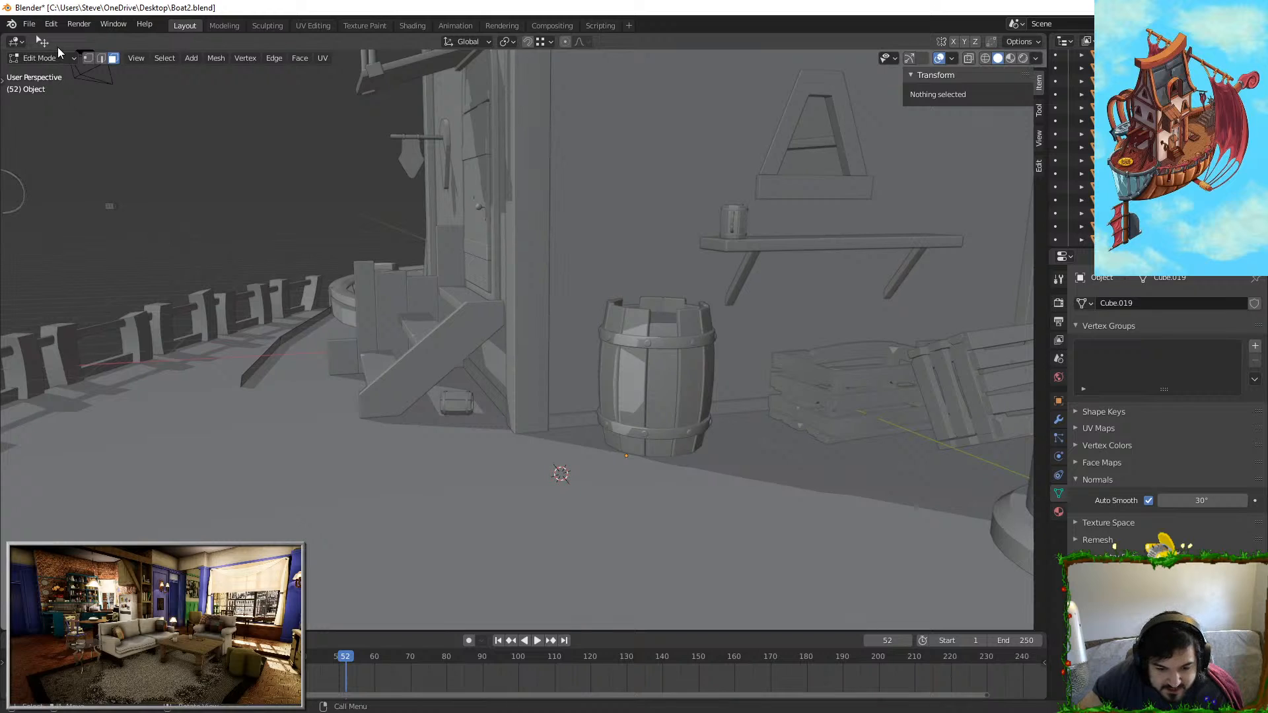
Step: Try to move the inner hull's upper edge loops on both side walls along Z
{"action": "left_click", "coordinate": [261, 348], "text": "alt"}
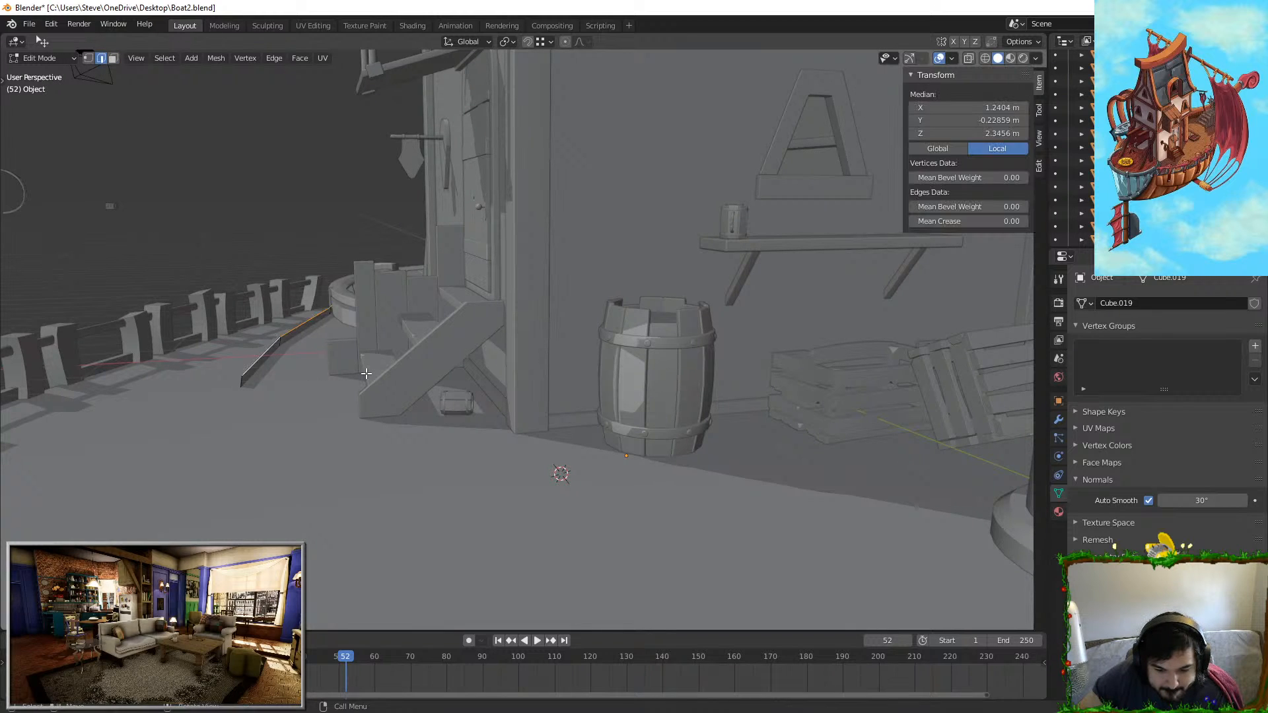
{"action": "middle_click_drag", "start_coordinate": [261, 347], "coordinate": [726, 391]}
{"action": "key", "text": "g"}
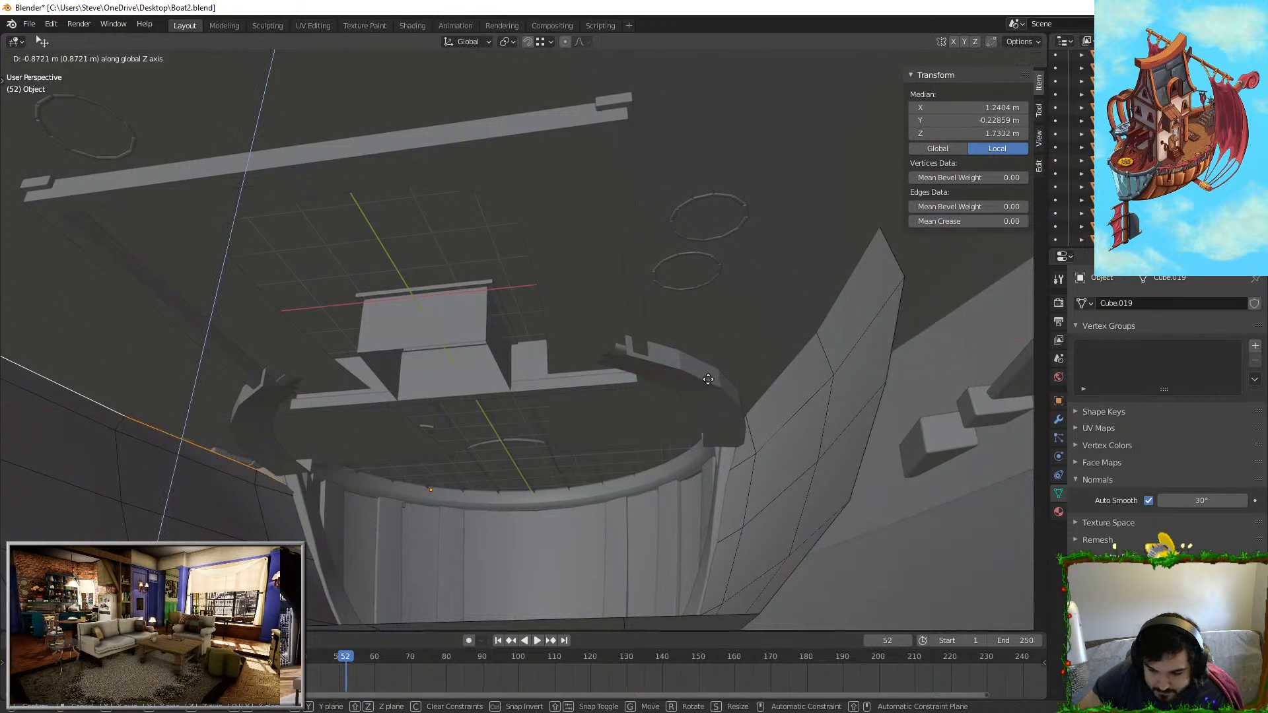
{"action": "right_click", "coordinate": [835, 315]}
{"action": "key", "text": "g"}
{"action": "key", "text": "z"}
{"action": "right_click", "coordinate": [770, 306]}
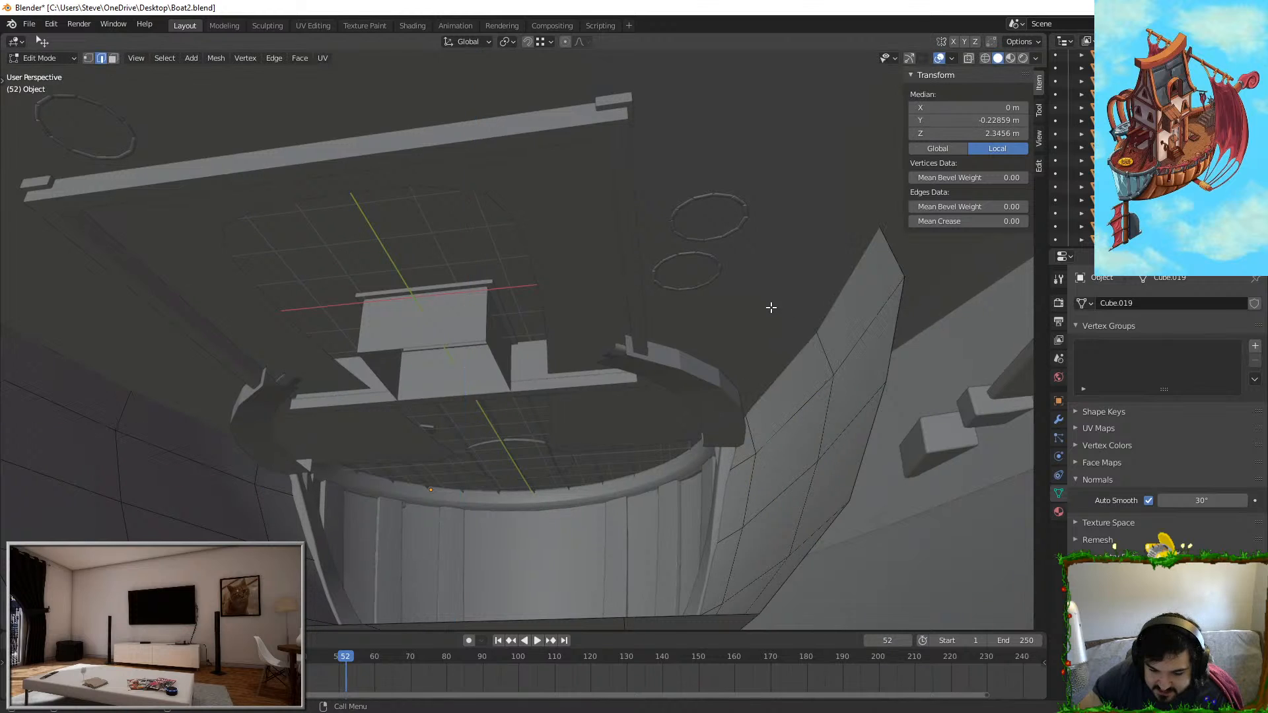
Step: Isolate the inner hull and delete the faces on one side of its centreline
{"action": "middle_click_drag", "start_coordinate": [571, 430], "coordinate": [551, 526], "text": "shift"}
{"action": "key", "text": "Tab"}
{"action": "key", "text": "shift+h"}
{"action": "key", "text": "Tab"}
{"action": "left_click", "coordinate": [112, 58]}
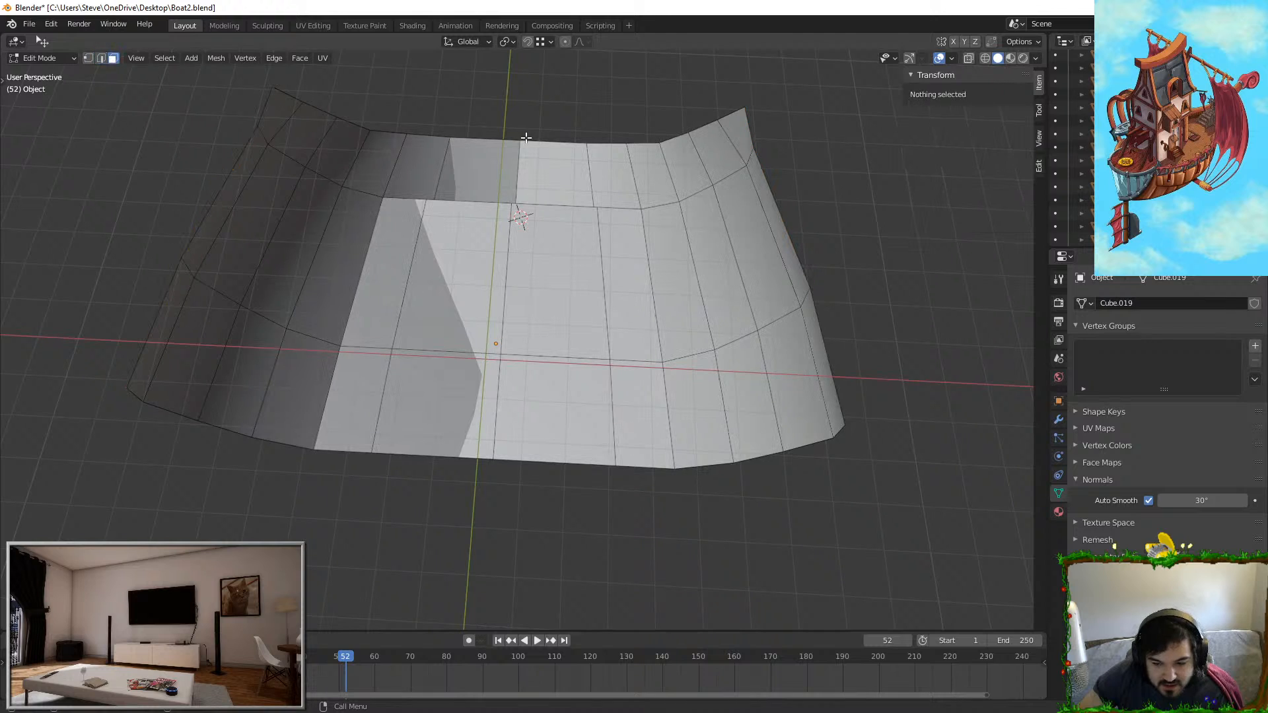
{"action": "left_click", "coordinate": [554, 184]}
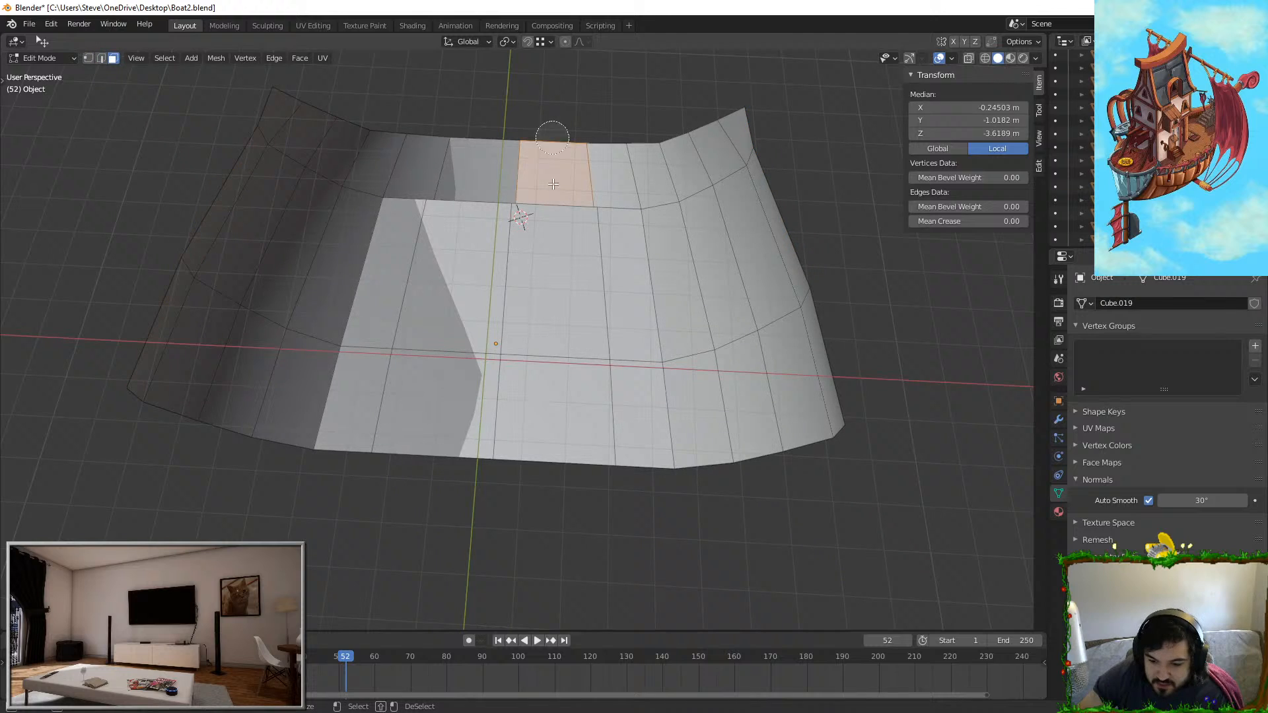
{"action": "key", "text": "x"}
{"action": "left_click", "coordinate": [824, 314]}
Step: Delete the leftover stray face beside the remaining half of the inner hull
{"action": "middle_click_drag", "start_coordinate": [824, 314], "coordinate": [764, 297]}
{"action": "left_click", "coordinate": [642, 386]}
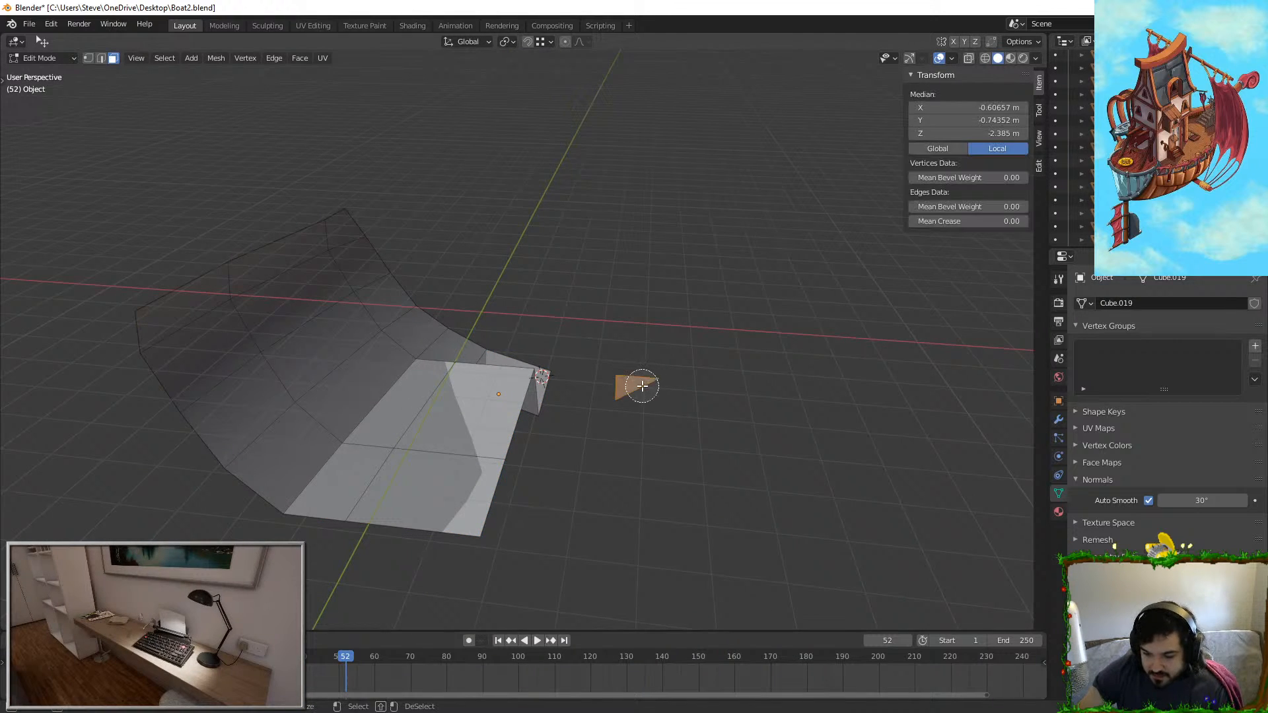
{"action": "key", "text": "x"}
{"action": "left_click", "coordinate": [646, 388]}
{"action": "key", "text": "Tab"}
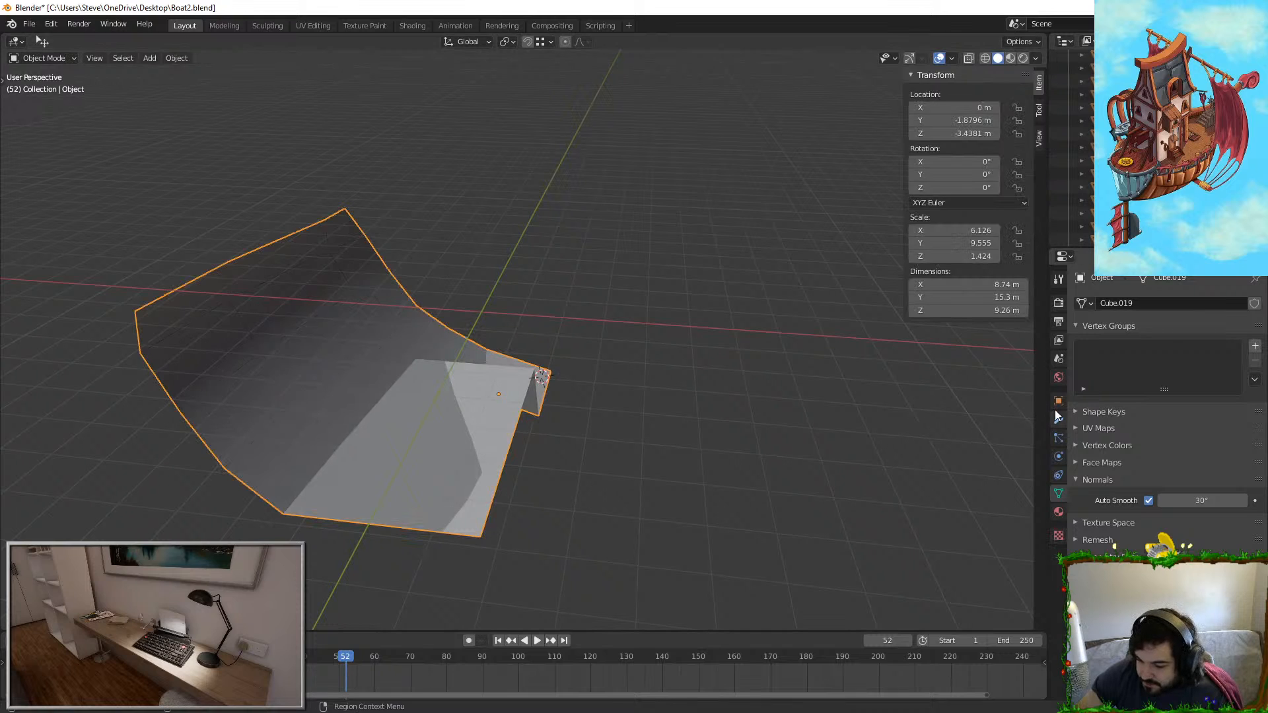
Step: Add a Mirror modifier on the X axis to the remaining inner hull half
{"action": "left_click", "coordinate": [1058, 420]}
{"action": "left_click", "coordinate": [1126, 299]}
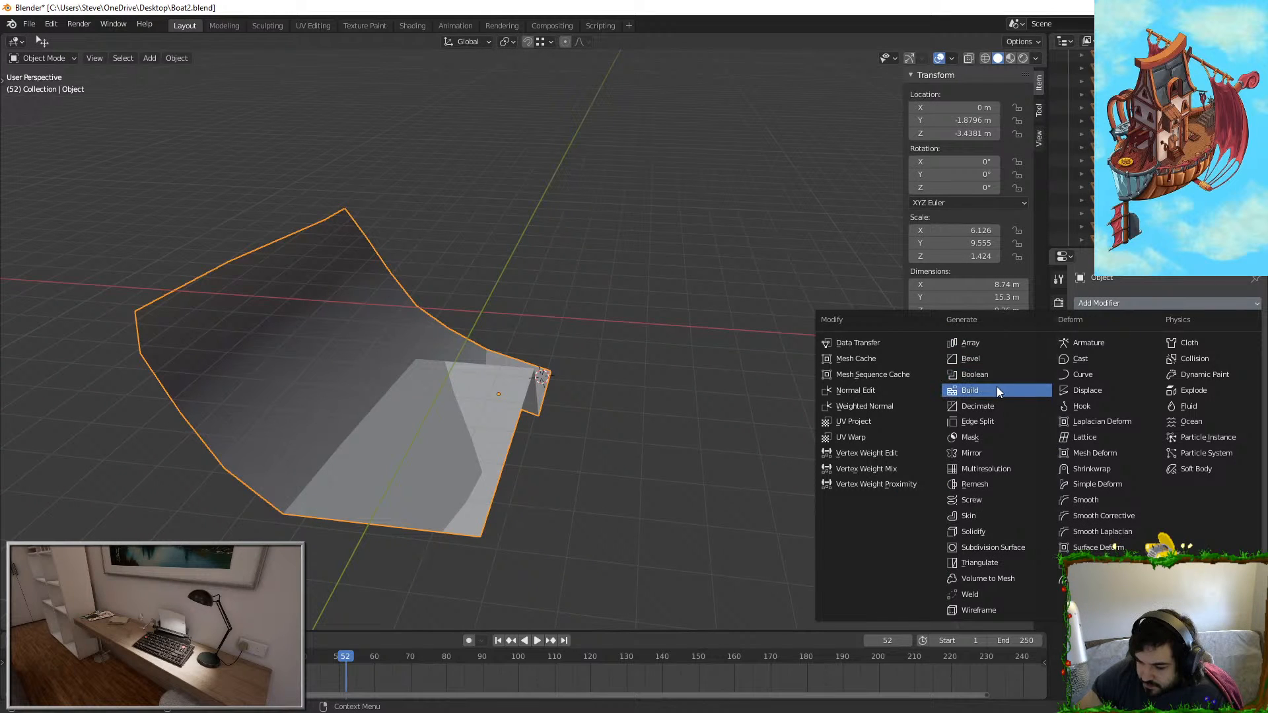
{"action": "middle_click_drag", "start_coordinate": [614, 411], "coordinate": [628, 443]}
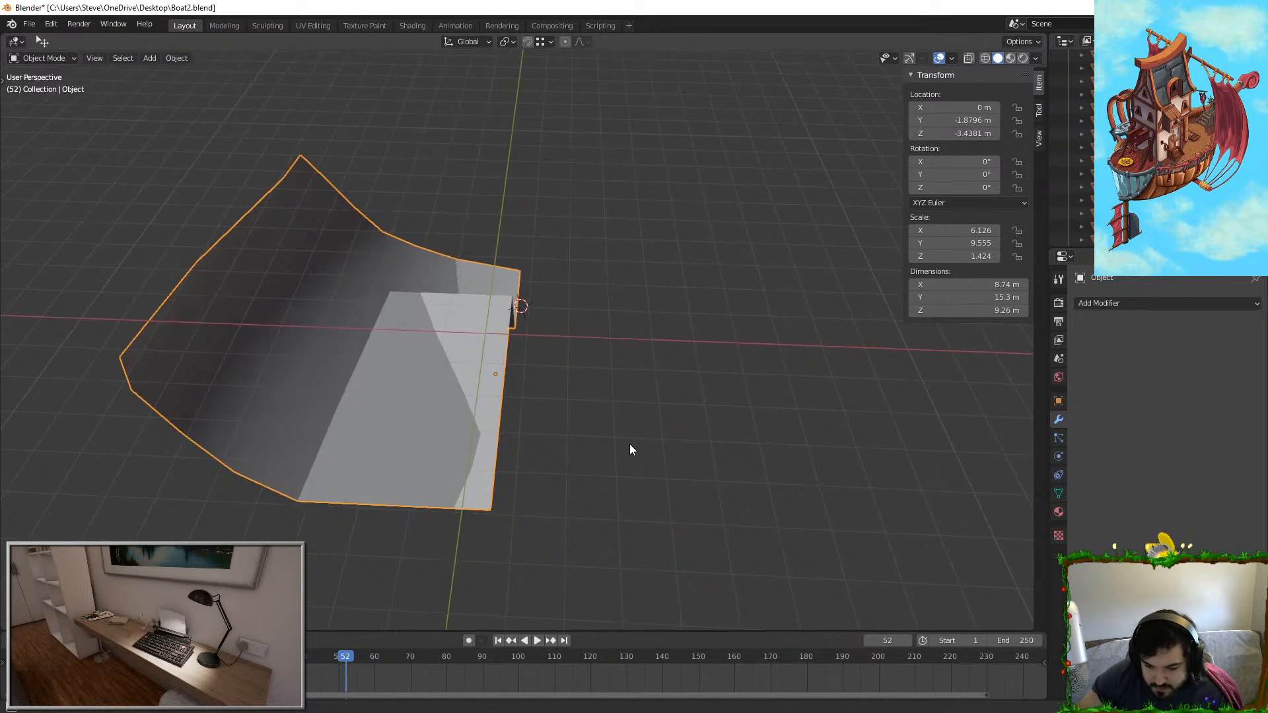
{"action": "left_click", "coordinate": [1149, 304]}
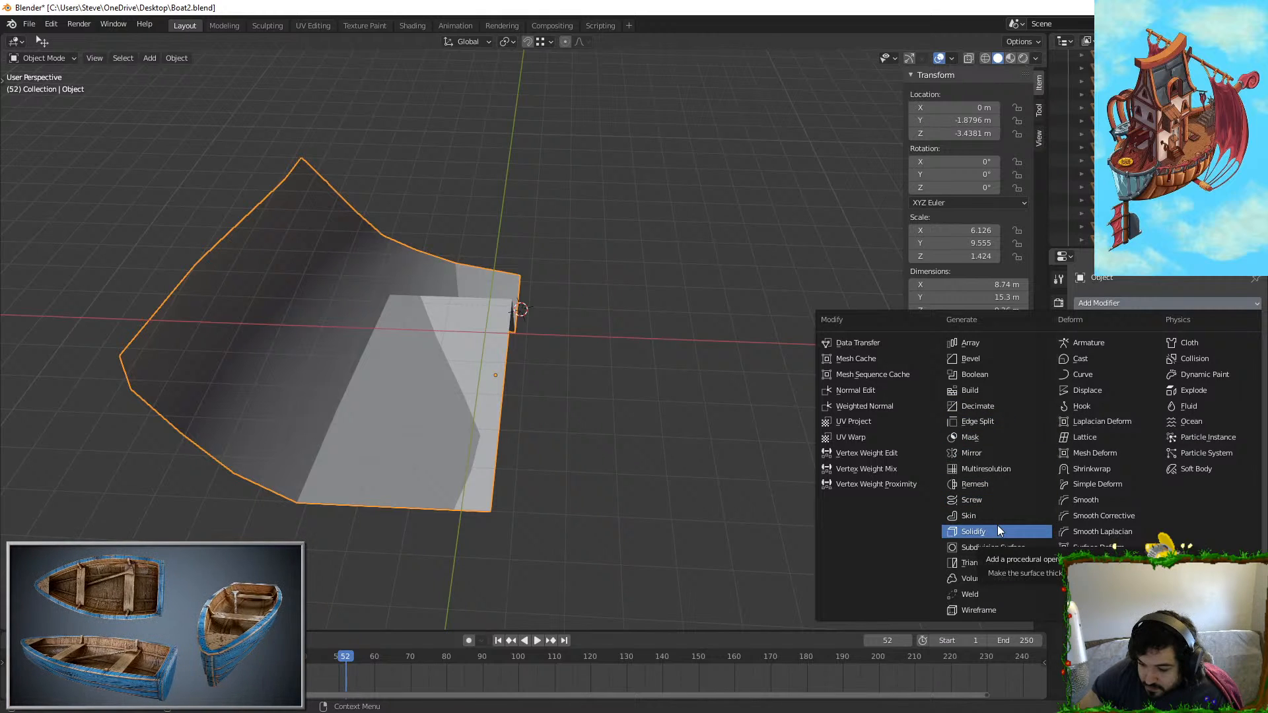
{"action": "left_click", "coordinate": [997, 453]}
{"action": "middle_click_drag", "start_coordinate": [997, 453], "coordinate": [711, 344]}
Step: Select the upper edge loop of the unmirrored hull side and bring all hidden objects back into view
{"action": "key", "text": "Tab"}
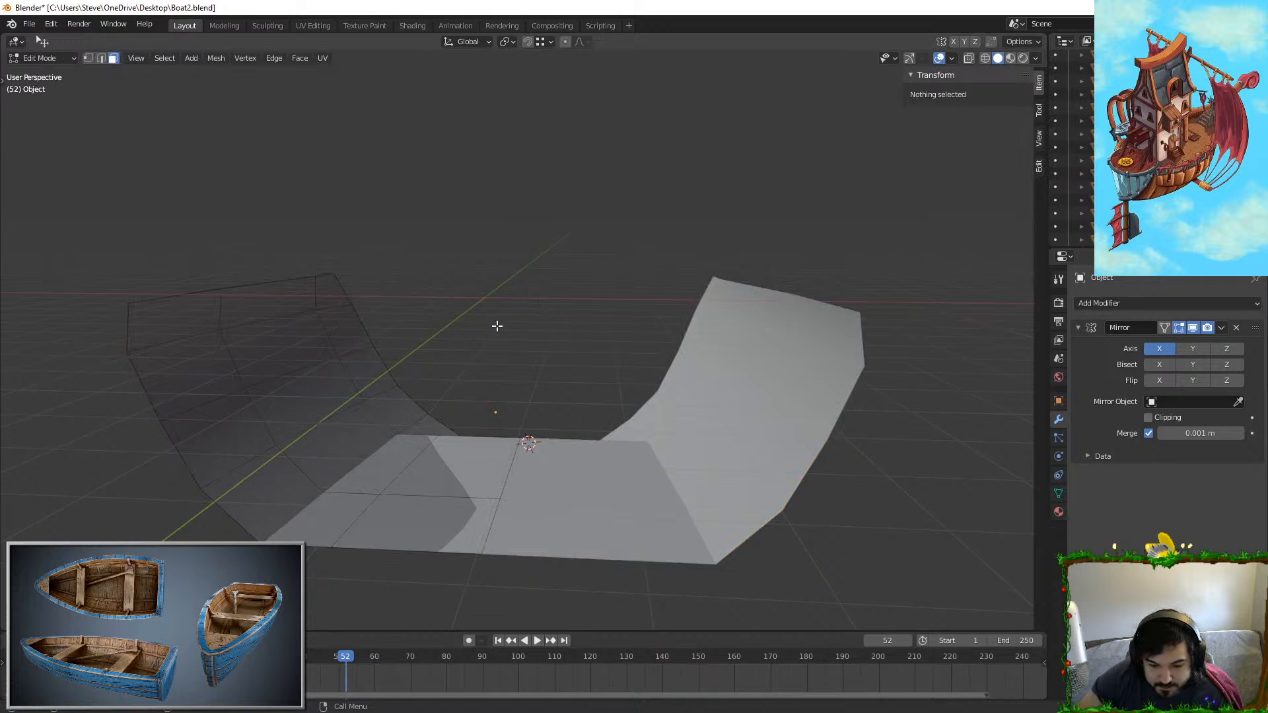
{"action": "middle_click_drag", "start_coordinate": [313, 285], "coordinate": [508, 271]}
{"action": "key", "text": "c"}
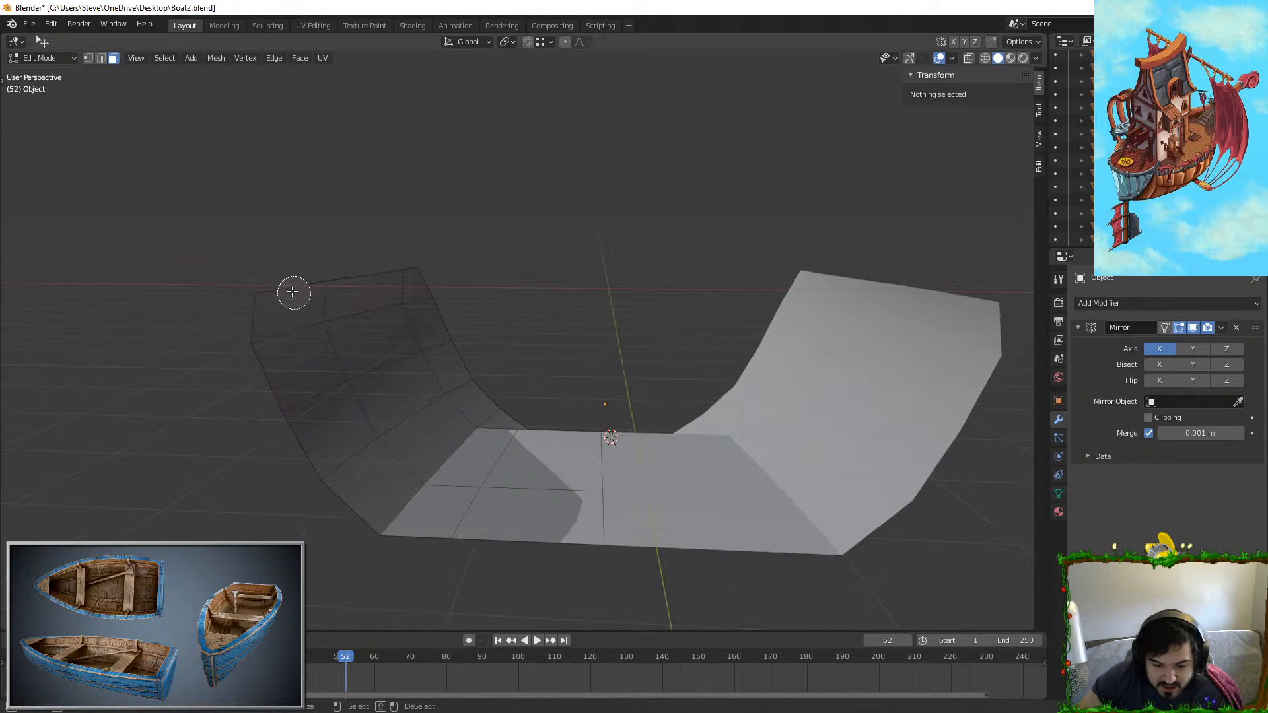
{"action": "left_click_drag", "start_coordinate": [293, 292], "coordinate": [345, 274]}
{"action": "left_click", "coordinate": [101, 59]}
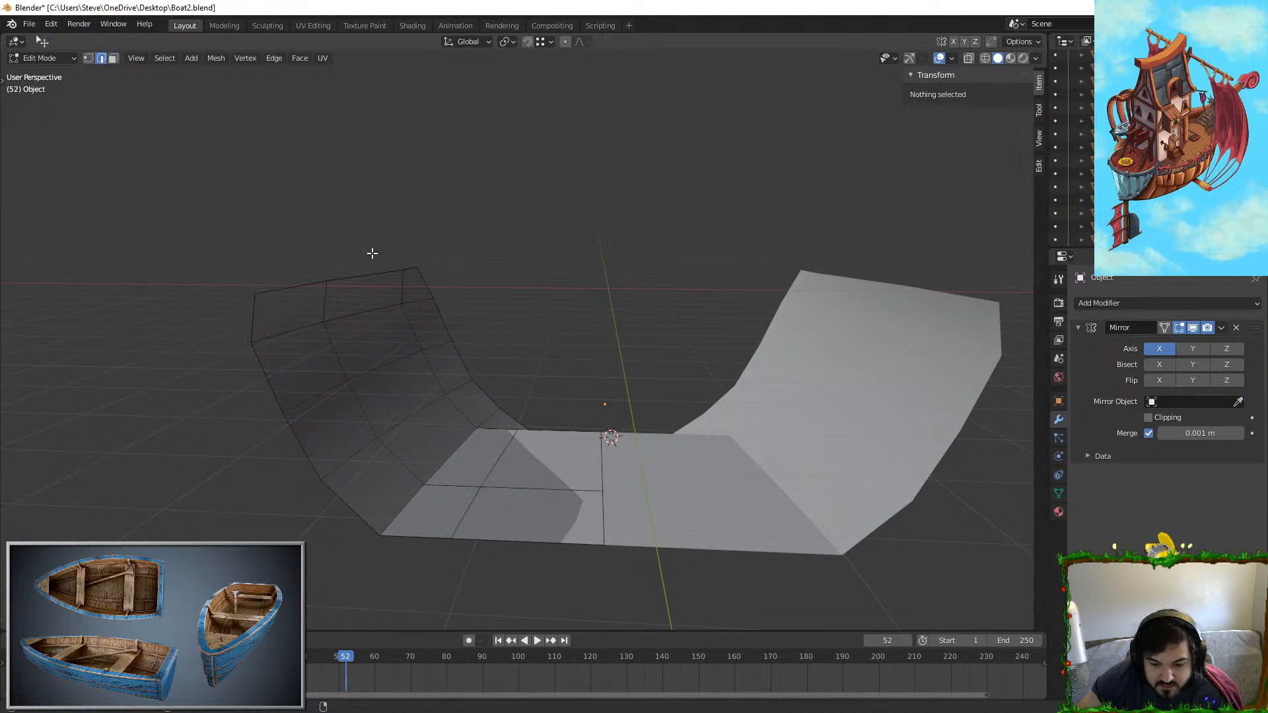
{"action": "left_click", "coordinate": [379, 276], "text": "alt"}
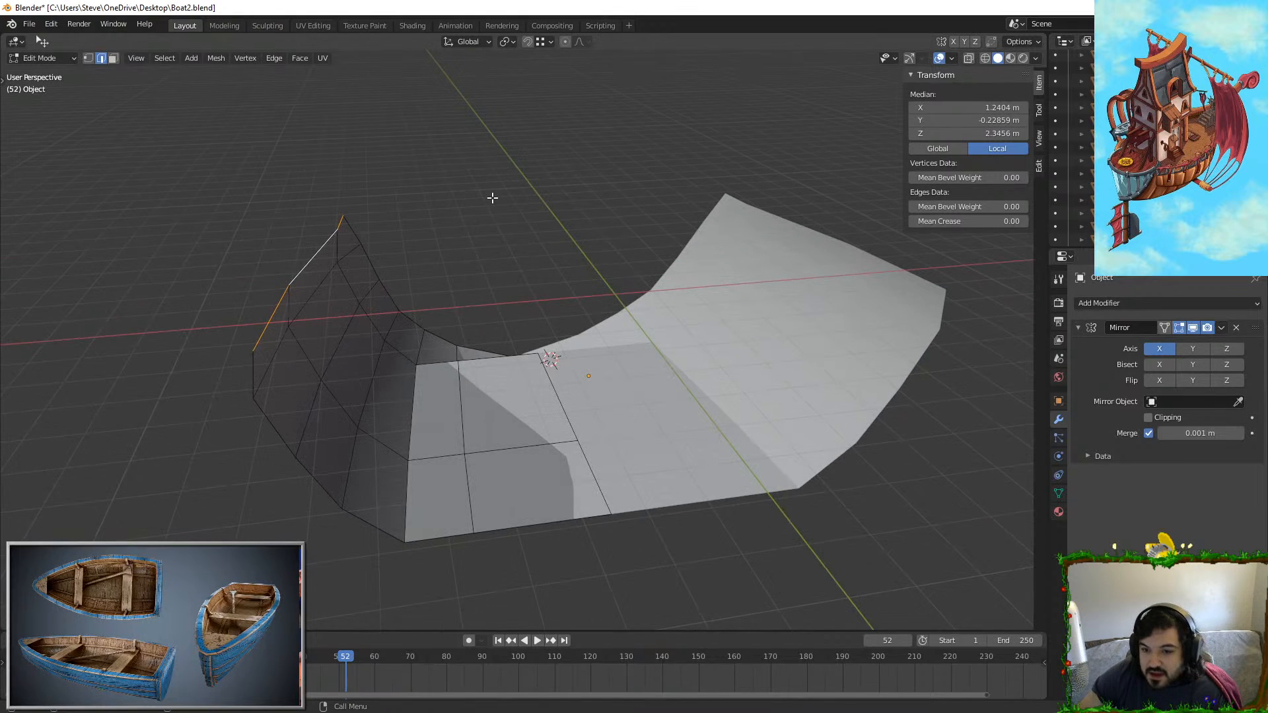
{"action": "key", "text": "Tab"}
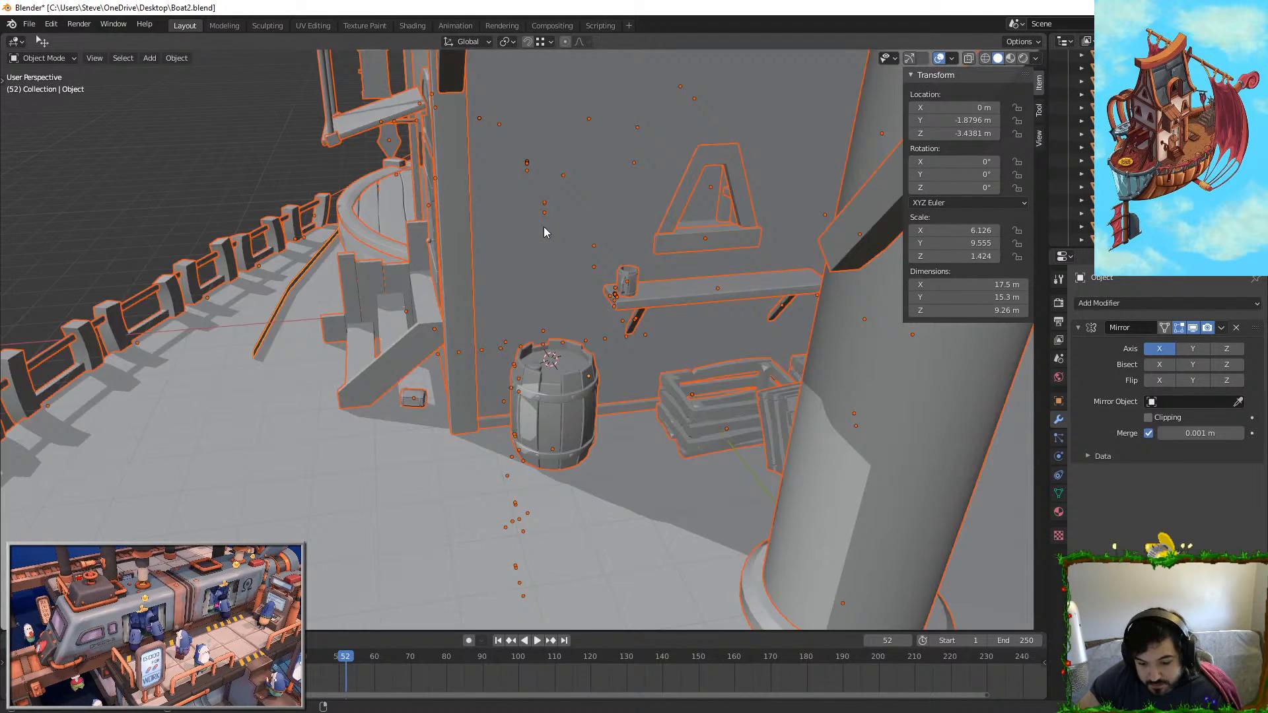
Step: Lower the hull side's upper edge loop along Z so it sits below the deck surface
{"action": "middle_click_drag", "start_coordinate": [544, 231], "coordinate": [278, 294]}
{"action": "key", "text": "Tab"}
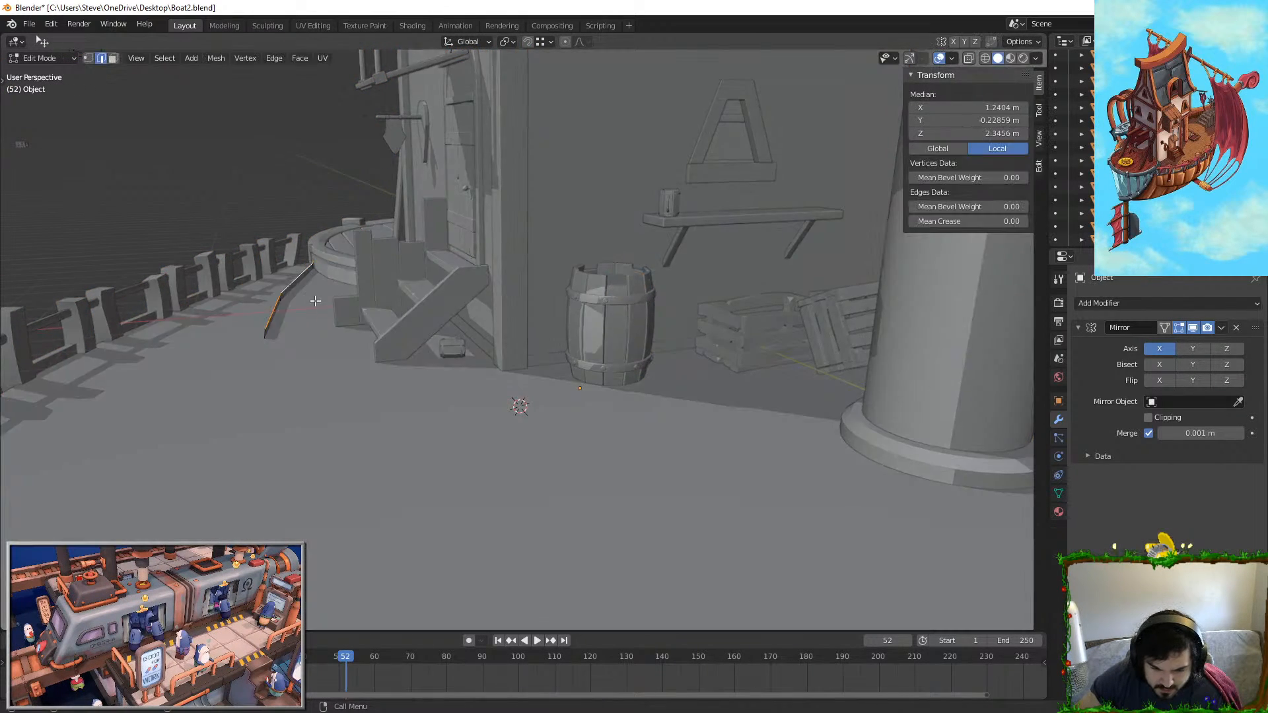
{"action": "key", "text": "KP_Decimal"}
{"action": "key", "text": "g"}
{"action": "key", "text": "z"}
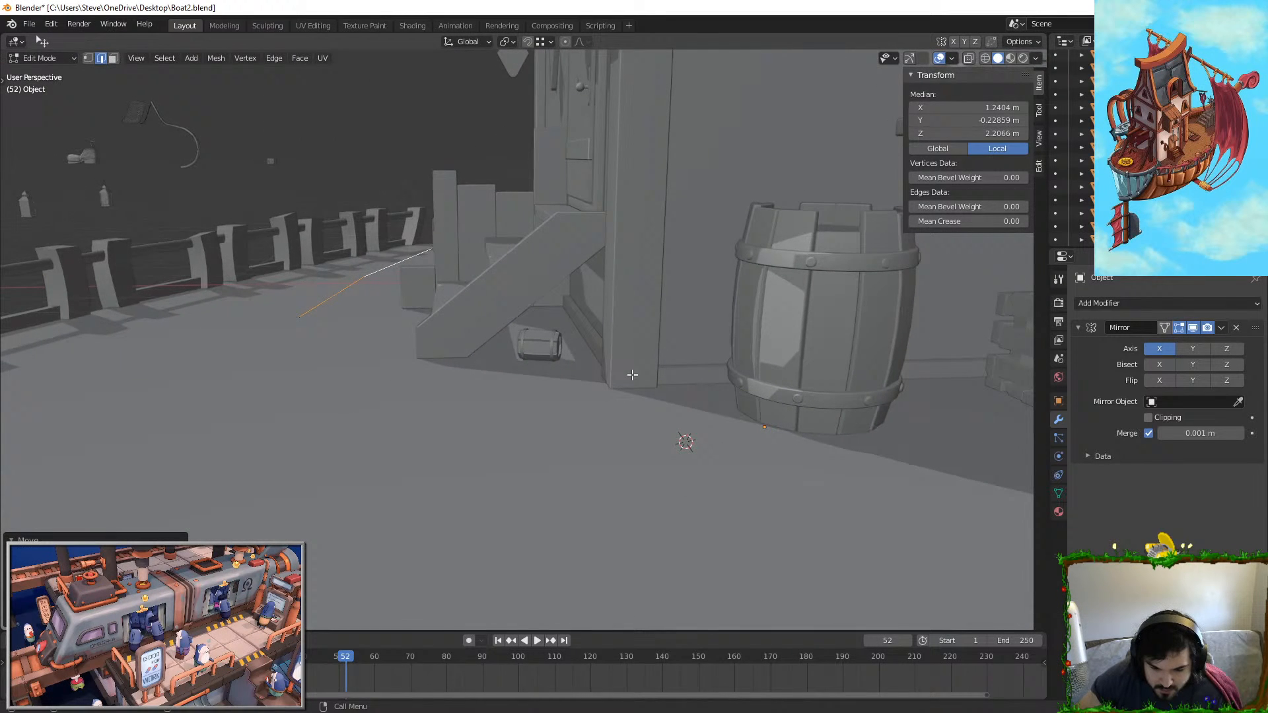
{"action": "left_click", "coordinate": [623, 324]}
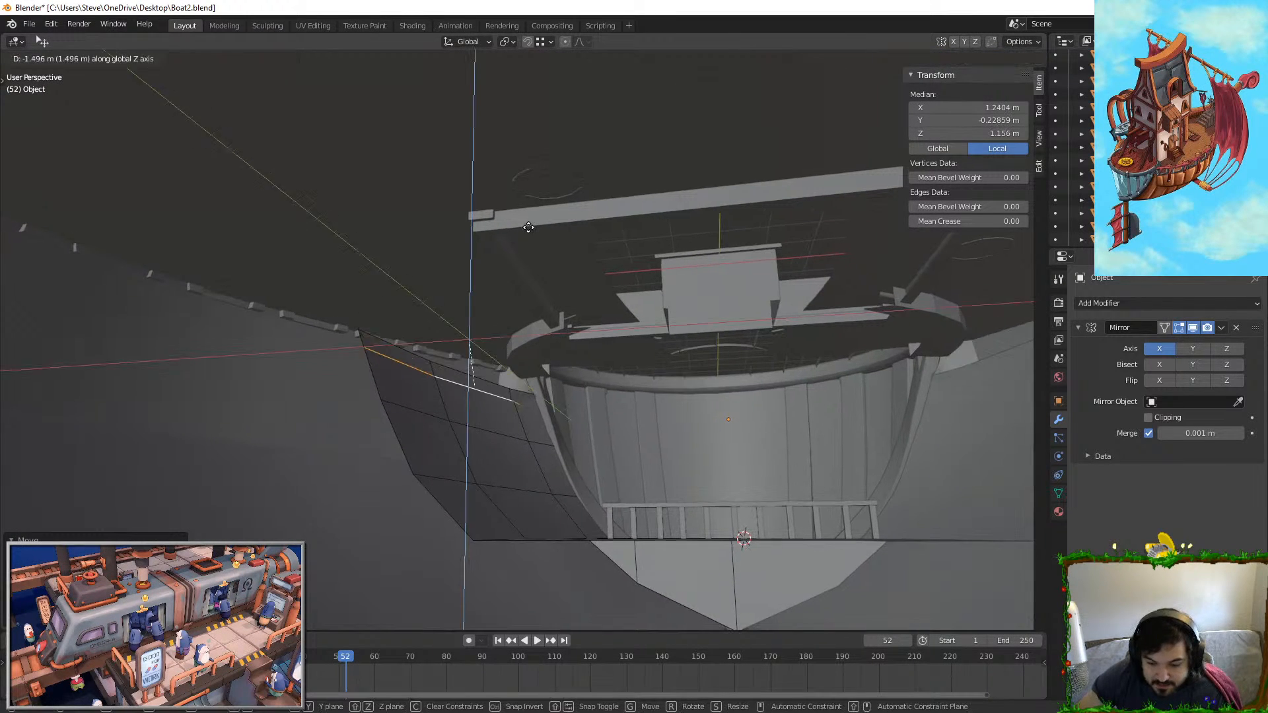
{"action": "left_click", "coordinate": [538, 190]}
Step: Move the second edge loop of the hull side slightly down along Z beneath the lowered rim
{"action": "middle_click_drag", "start_coordinate": [537, 190], "coordinate": [616, 405]}
{"action": "left_click", "coordinate": [624, 377], "text": "alt"}
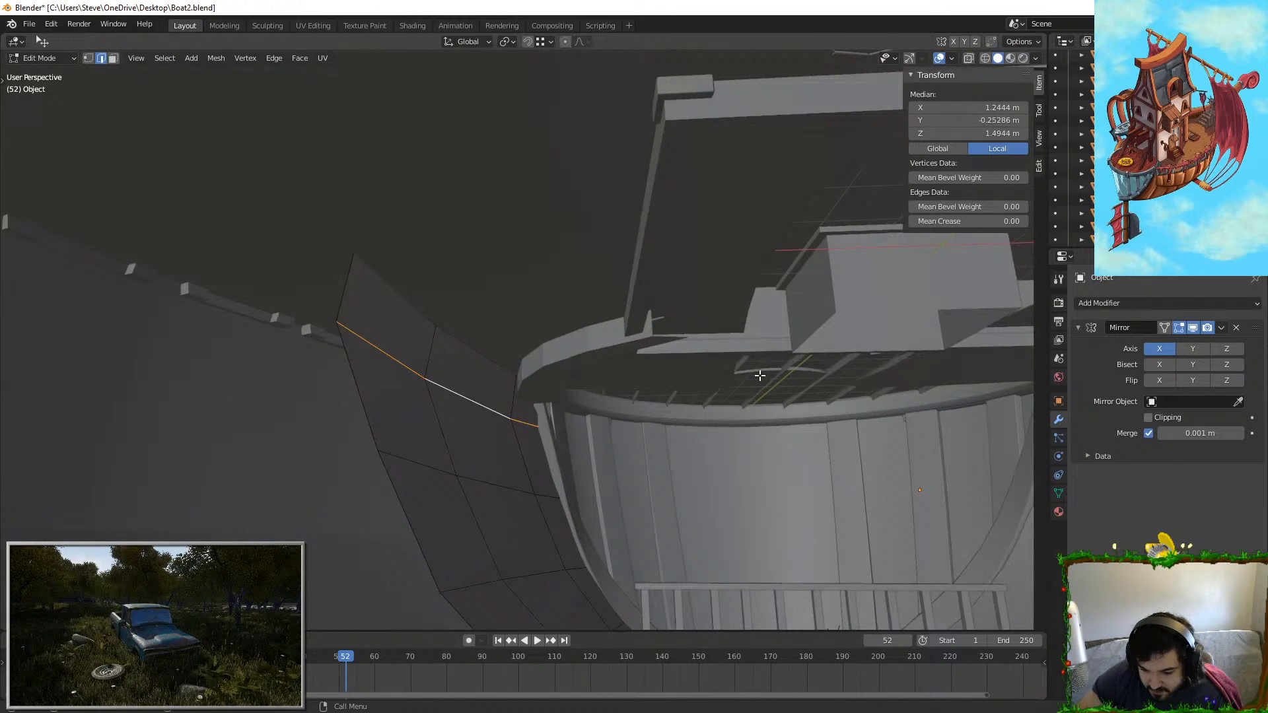
{"action": "key", "text": "g"}
{"action": "key", "text": "z"}
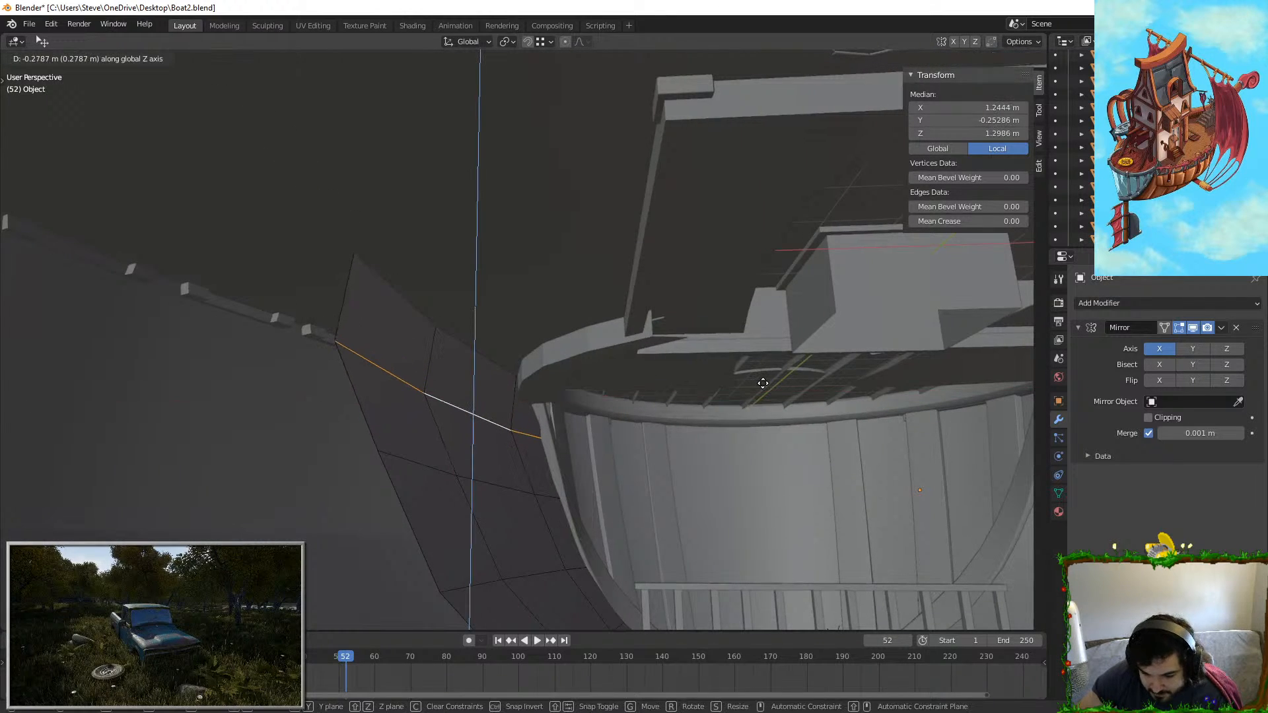
{"action": "left_click", "coordinate": [763, 381]}
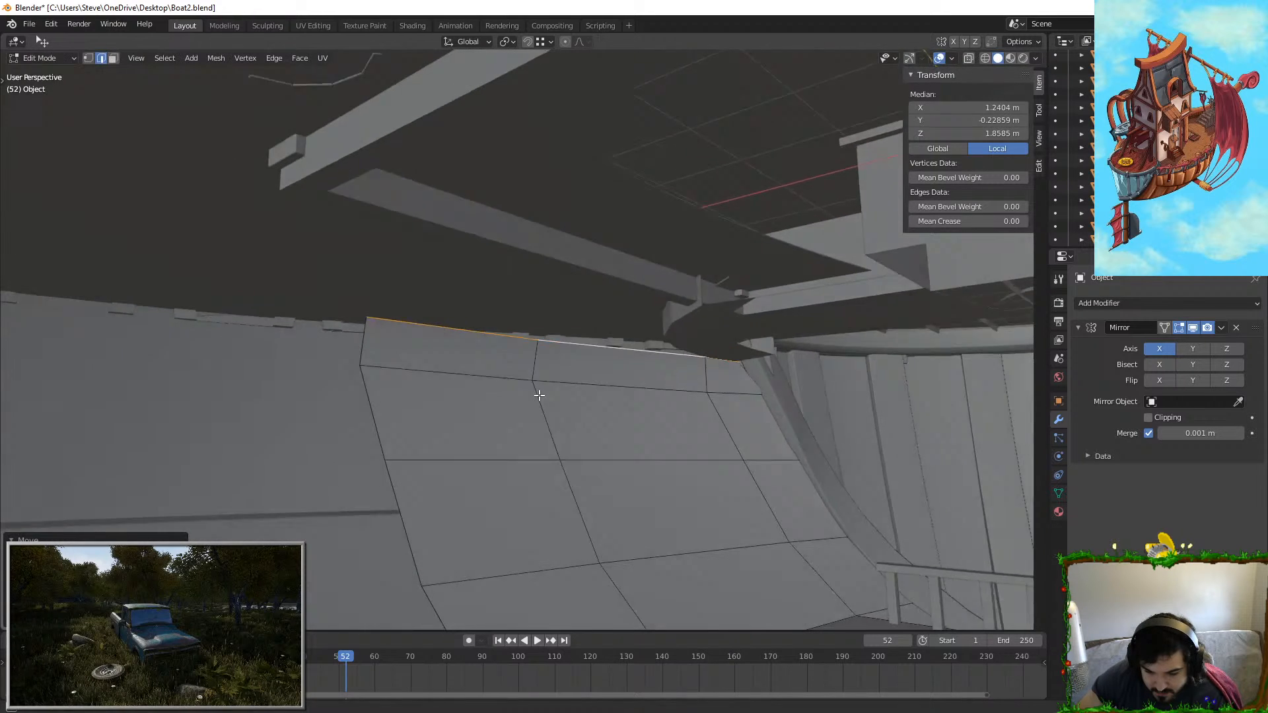
{"action": "middle_click_drag", "start_coordinate": [537, 391], "coordinate": [584, 409]}
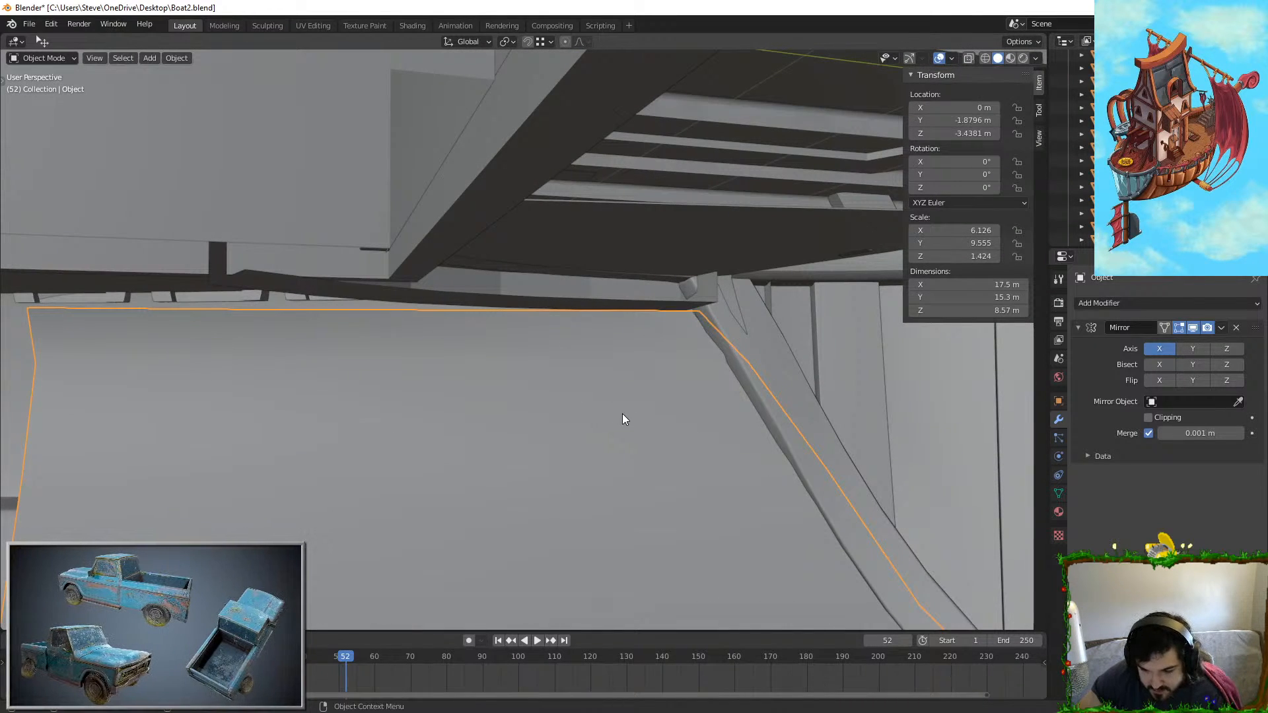
Step: Isolate the inner hull and try to move its upper corner vertex along Y
{"action": "key", "text": "shift+h"}
{"action": "key", "text": "Tab"}
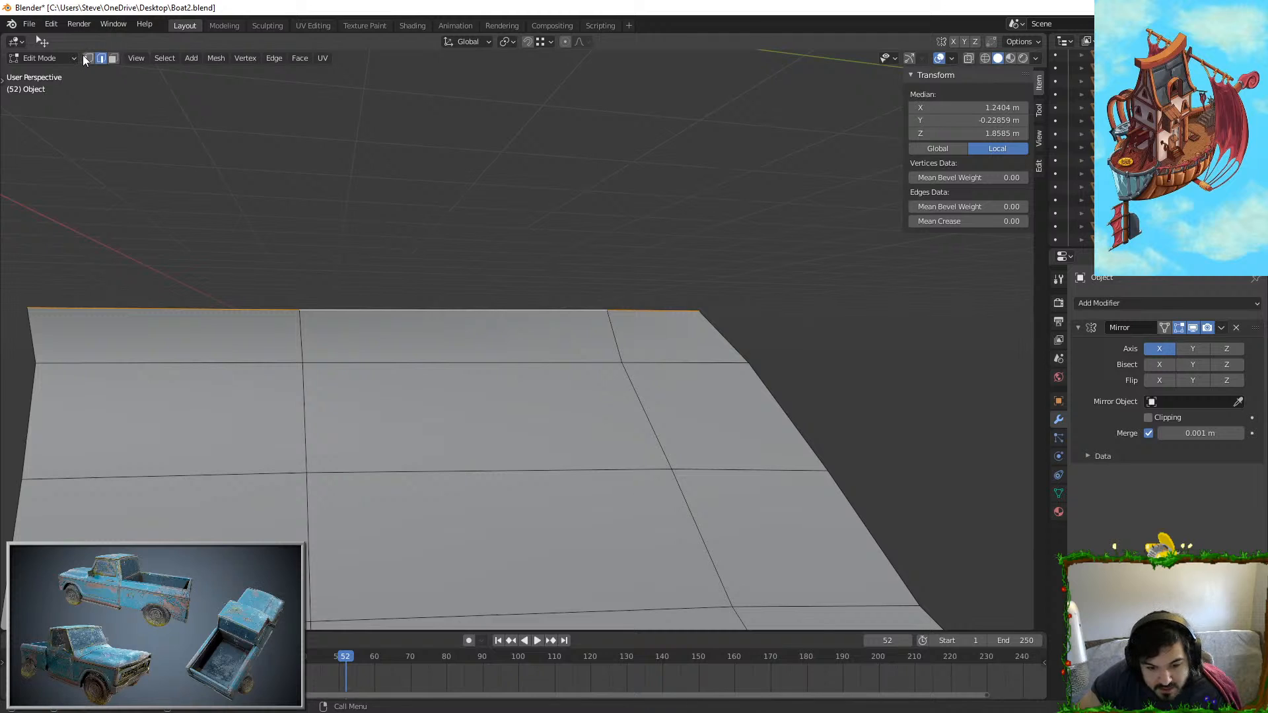
{"action": "left_click", "coordinate": [699, 305]}
{"action": "key", "text": "g"}
{"action": "key", "text": "y"}
{"action": "left_click", "coordinate": [745, 307]}
{"action": "middle_click_drag", "start_coordinate": [747, 317], "coordinate": [725, 328]}
{"action": "key", "text": "Tab"}
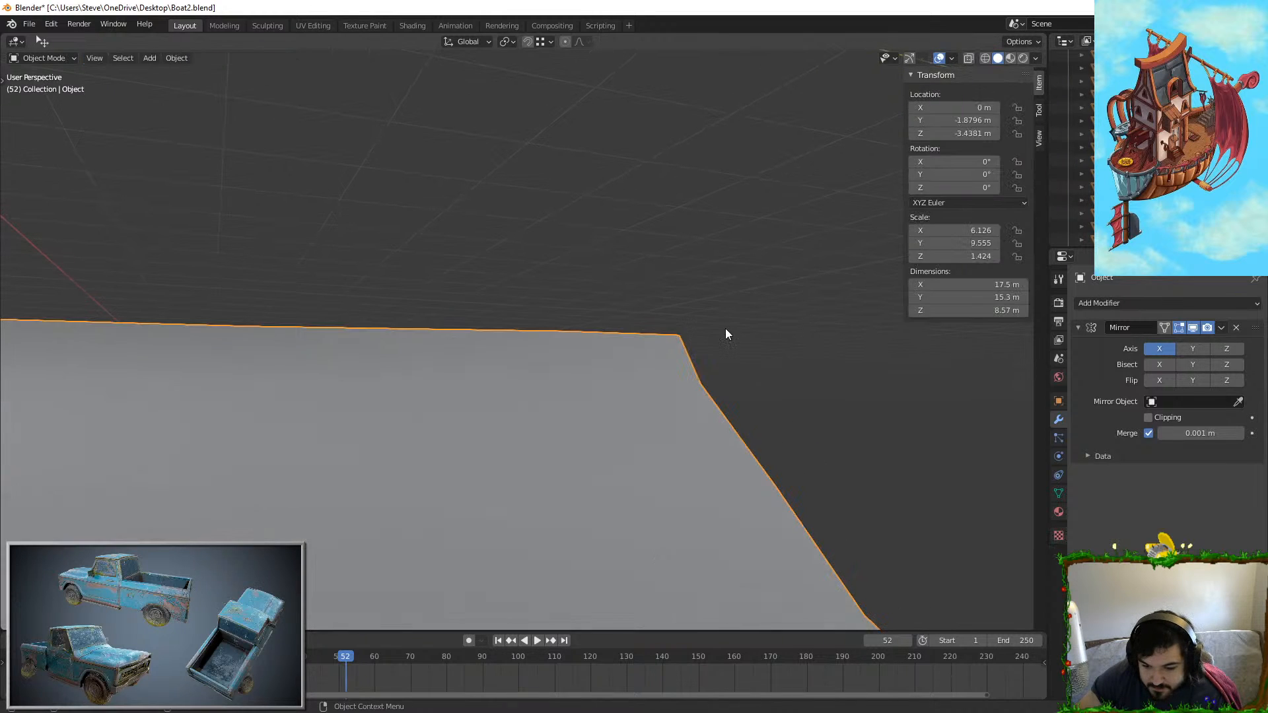
{"action": "key", "text": "Tab"}
{"action": "key", "text": "Tab"}
{"action": "key", "text": "ctrl+z"}
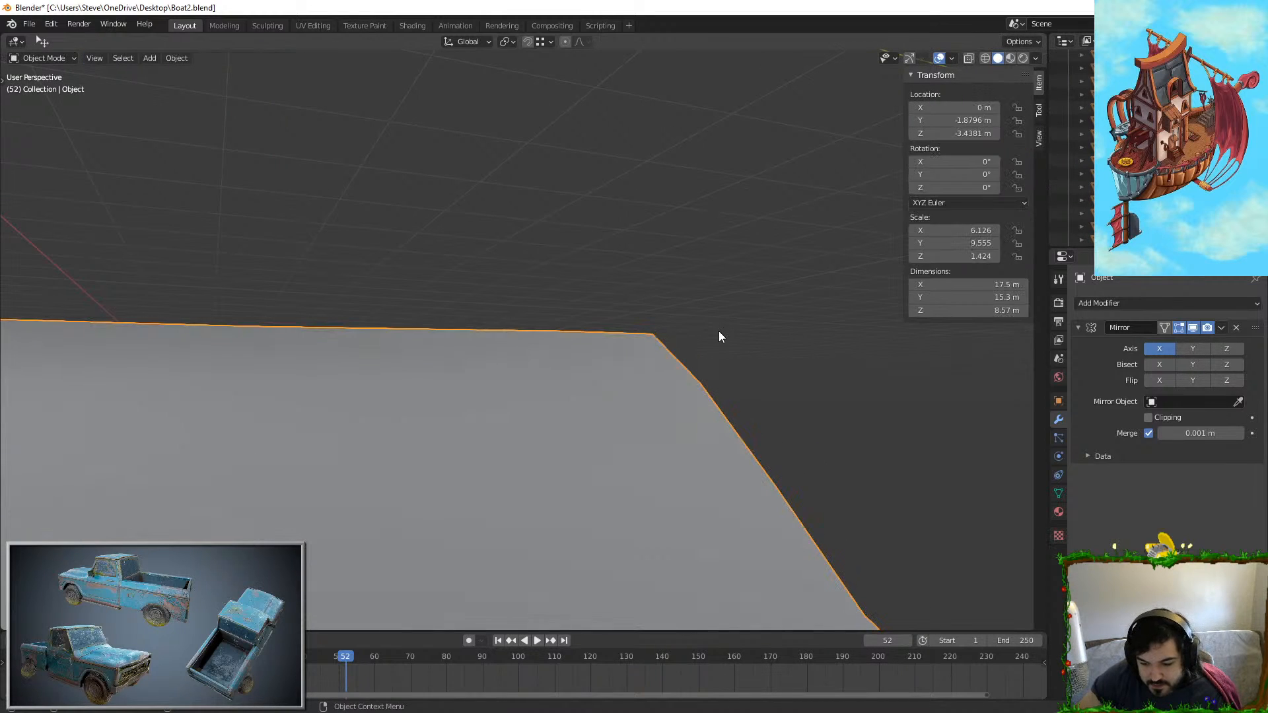
Step: Unhide all objects, reopen the inner hull's mesh and shift an upper end vertex along X
{"action": "key", "text": "alt+h"}
{"action": "left_click", "coordinate": [588, 373]}
{"action": "key", "text": "Tab"}
{"action": "key", "text": "Tab"}
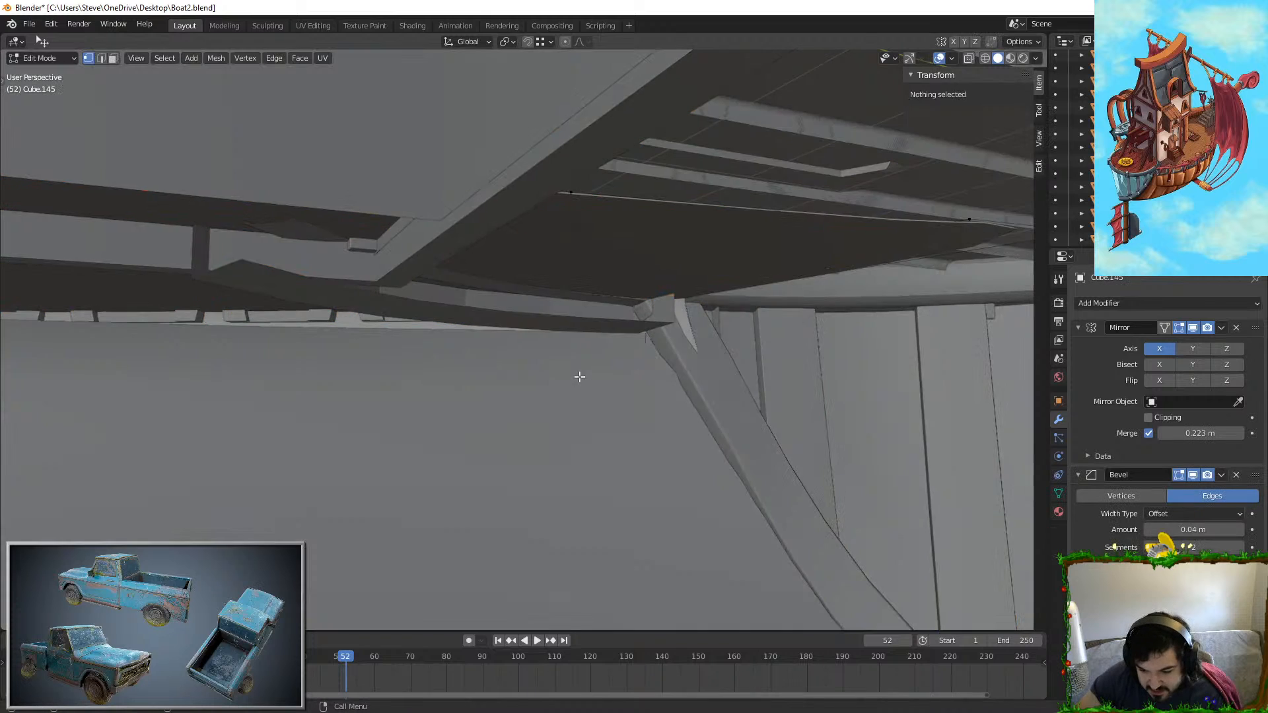
{"action": "left_click", "coordinate": [515, 403]}
{"action": "key", "text": "Tab"}
{"action": "middle_click_drag", "start_coordinate": [515, 408], "coordinate": [617, 416]}
{"action": "key", "text": "g"}
{"action": "key", "text": "x"}
{"action": "left_click", "coordinate": [527, 415]}
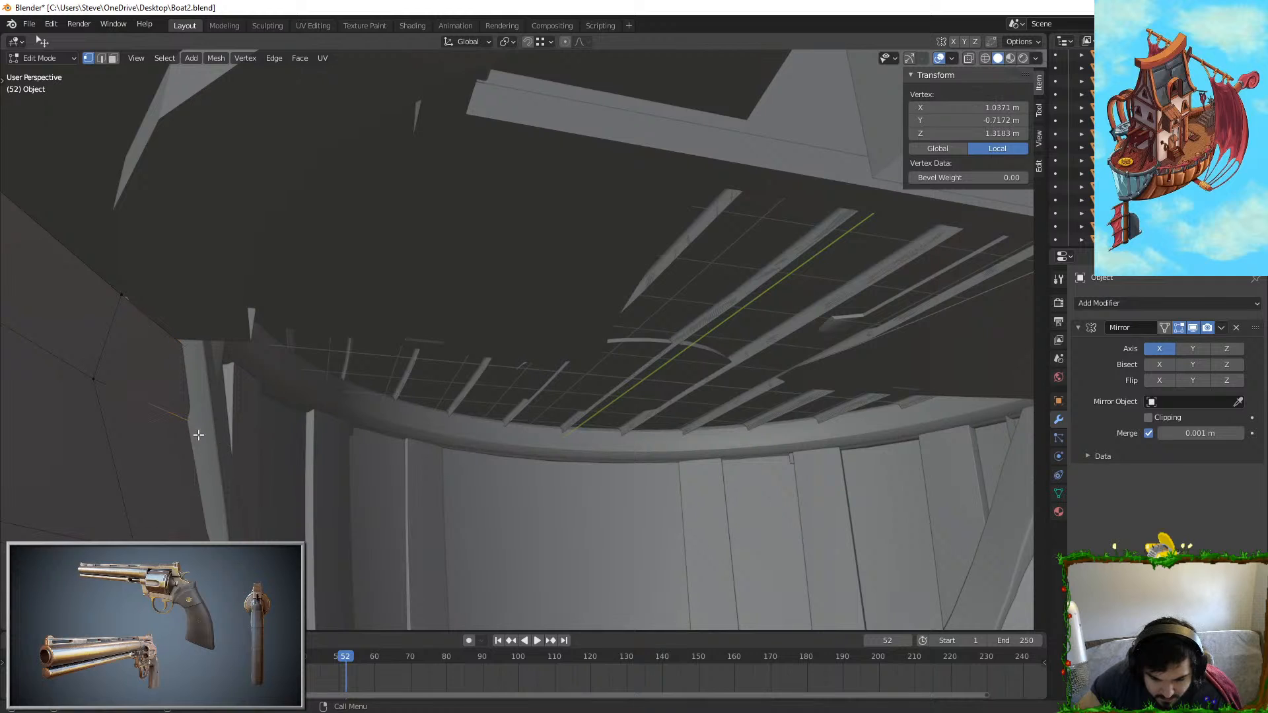
Step: Shift the hull side's end vertices below the top corner along X to fit the adjacent support beam
{"action": "key", "text": "g"}
{"action": "key", "text": "x"}
{"action": "left_click", "coordinate": [291, 424]}
{"action": "left_click", "coordinate": [215, 535]}
{"action": "key", "text": "g"}
{"action": "key", "text": "x"}
{"action": "left_click", "coordinate": [377, 519]}
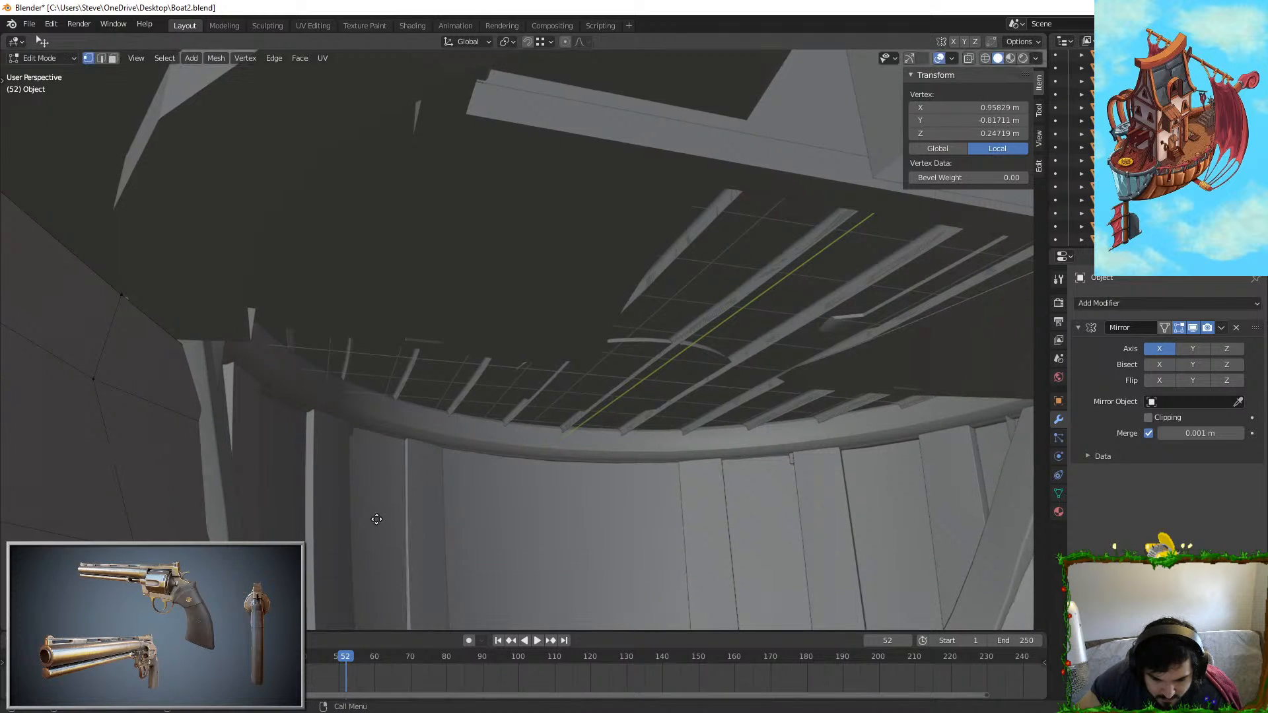
{"action": "key", "text": "g"}
{"action": "key", "text": "x"}
{"action": "left_click", "coordinate": [376, 516]}
Step: Adjust the vertex just below the hull side's top corner along X and inspect the fit under the deck
{"action": "left_click", "coordinate": [186, 339]}
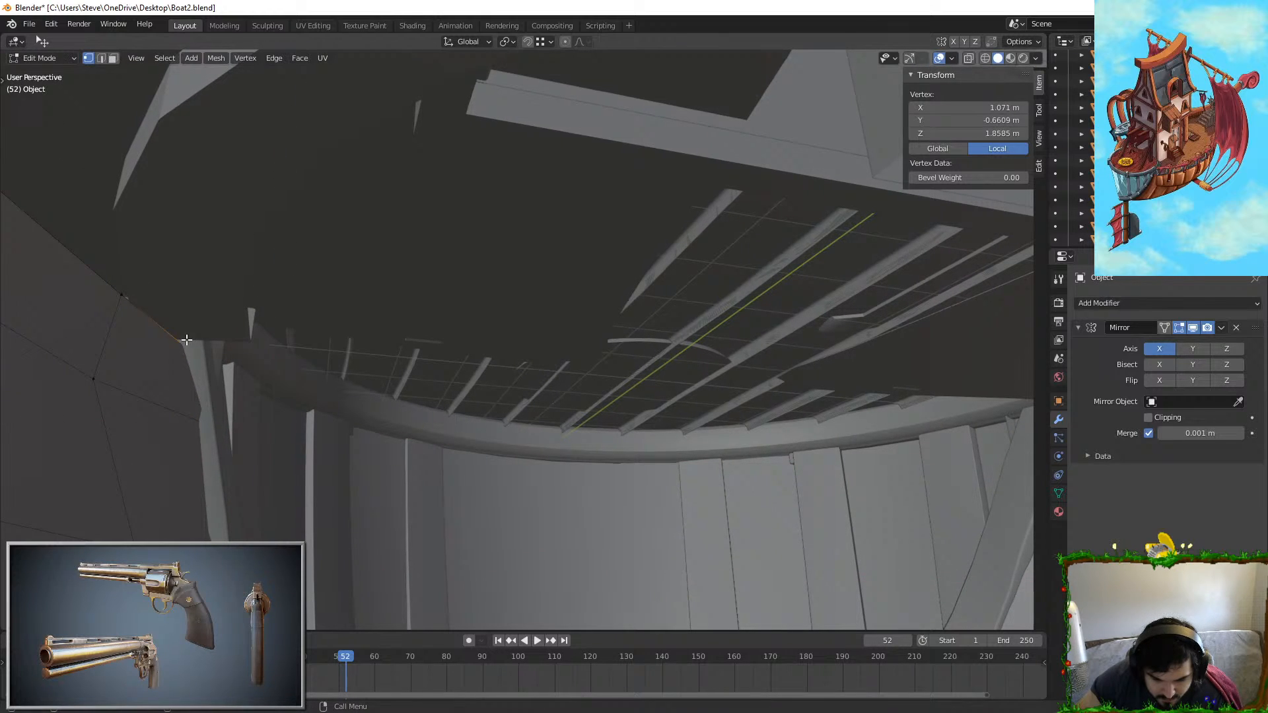
{"action": "left_click", "coordinate": [309, 361]}
{"action": "left_click", "coordinate": [220, 412]}
{"action": "key", "text": "g"}
{"action": "key", "text": "x"}
{"action": "left_click", "coordinate": [299, 406]}
{"action": "key", "text": "Tab"}
{"action": "middle_click_drag", "start_coordinate": [300, 406], "coordinate": [301, 291]}
Step: Extrude the hull side's upper edge loop inward along X beneath the deck to form a ceiling
{"action": "key", "text": "Tab"}
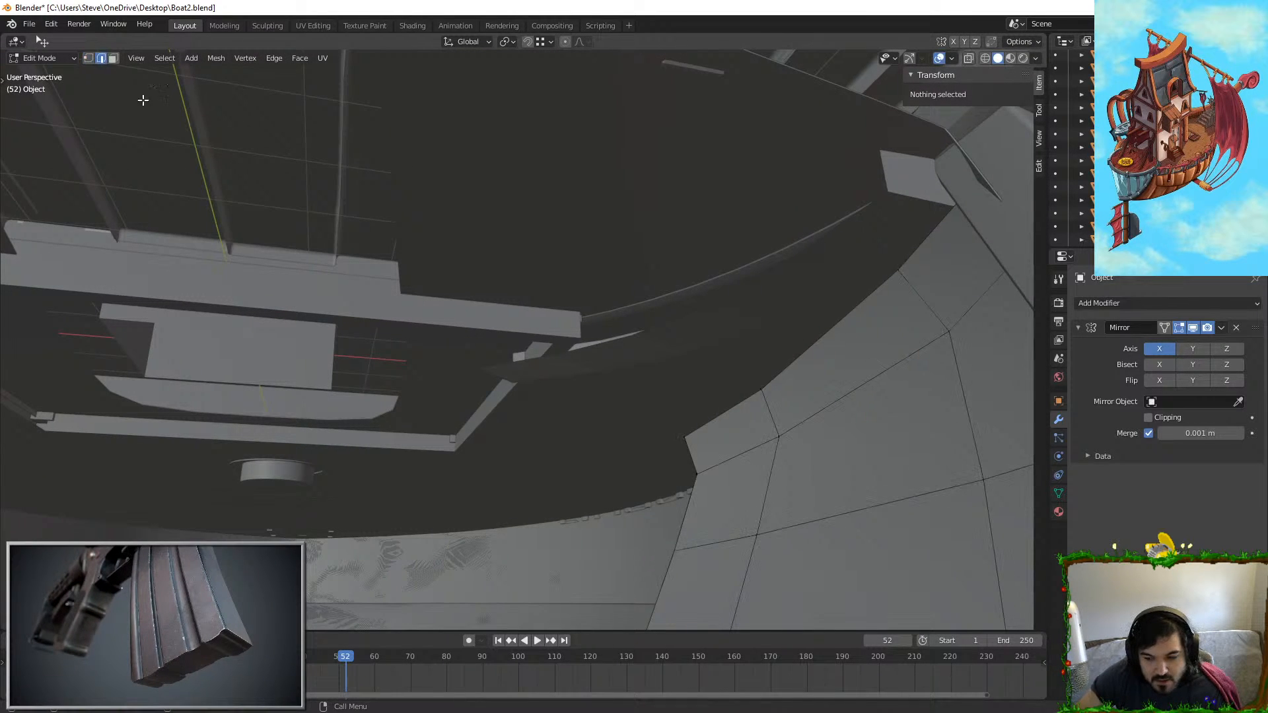
{"action": "middle_click_drag", "start_coordinate": [143, 100], "coordinate": [588, 390]}
{"action": "left_click", "coordinate": [706, 325]}
{"action": "left_click", "coordinate": [588, 391], "text": "shift"}
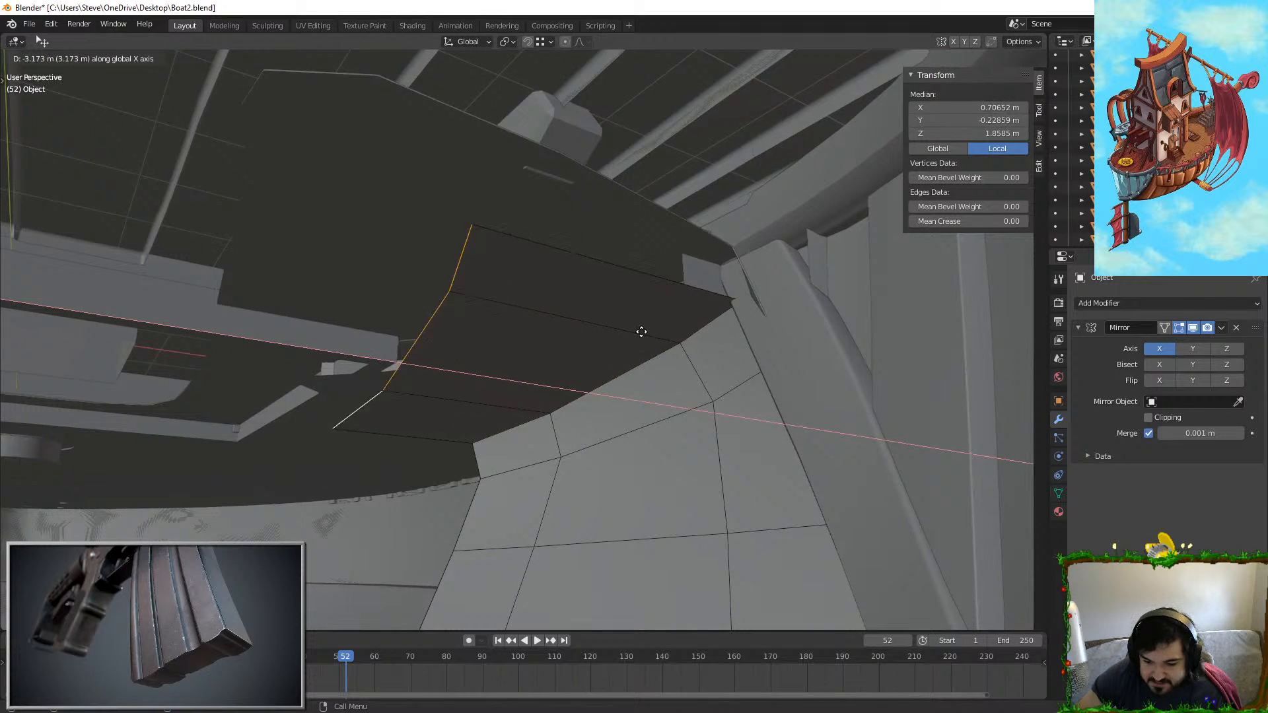
{"action": "left_click", "coordinate": [423, 338]}
Step: Straighten the extruded inner edge by scaling it along X and move it to the side of the floor hatch
{"action": "middle_click_drag", "start_coordinate": [419, 339], "coordinate": [656, 329]}
{"action": "key", "text": "s"}
{"action": "key", "text": "x"}
{"action": "left_click", "coordinate": [495, 346]}
{"action": "key", "text": "s"}
{"action": "key", "text": "x"}
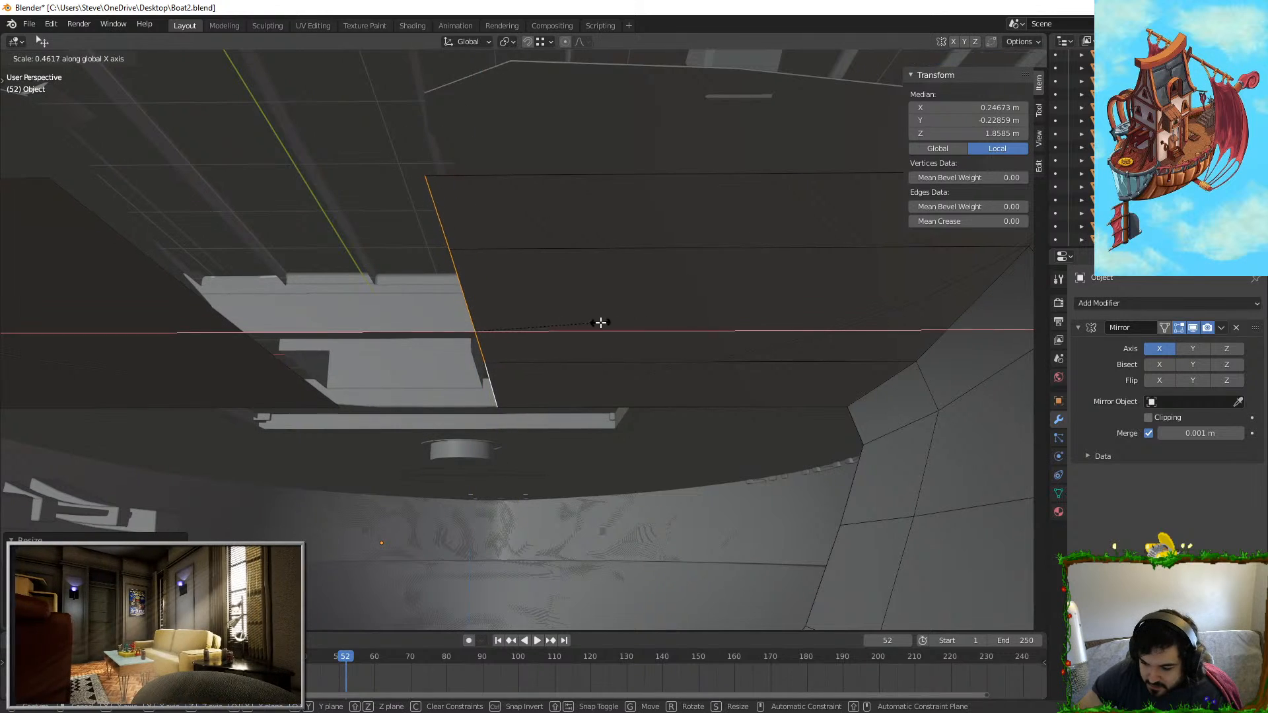
{"action": "left_click", "coordinate": [632, 321]}
{"action": "key", "text": "g"}
{"action": "key", "text": "x"}
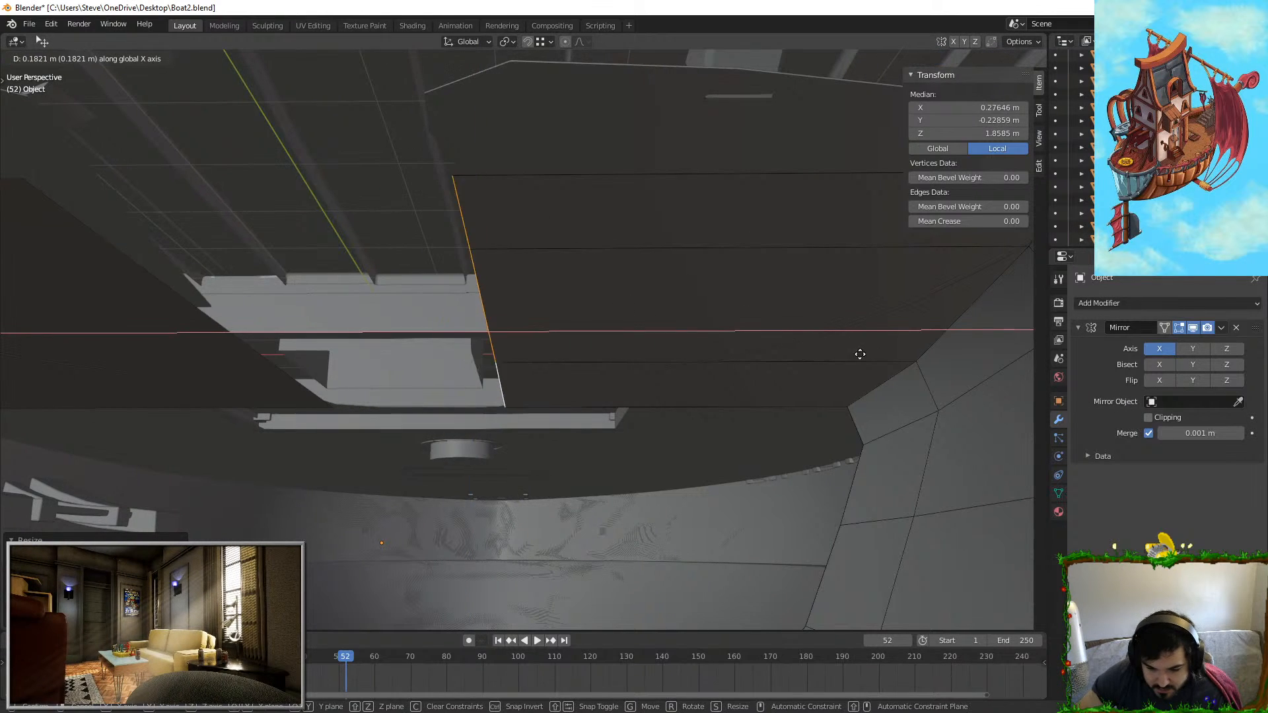
{"action": "left_click", "coordinate": [656, 354]}
{"action": "middle_click_drag", "start_coordinate": [657, 354], "coordinate": [603, 394]}
{"action": "key", "text": "g"}
{"action": "key", "text": "z"}
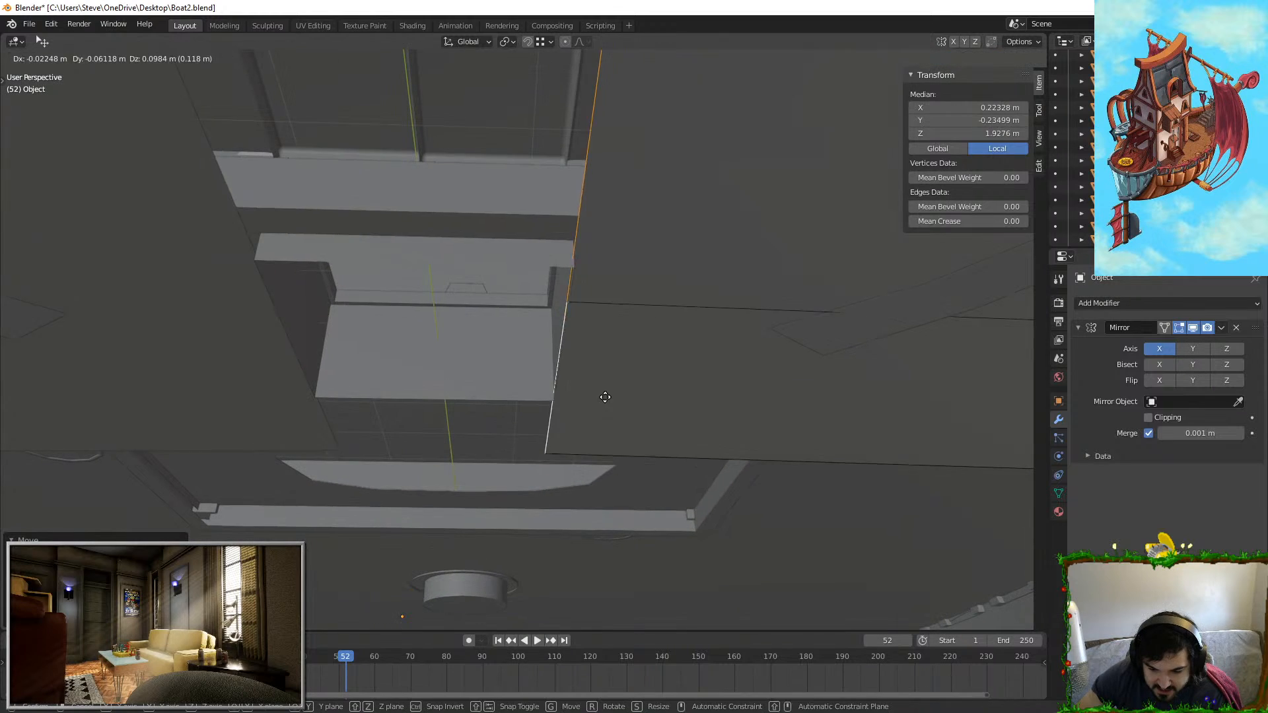
{"action": "right_click", "coordinate": [605, 433]}
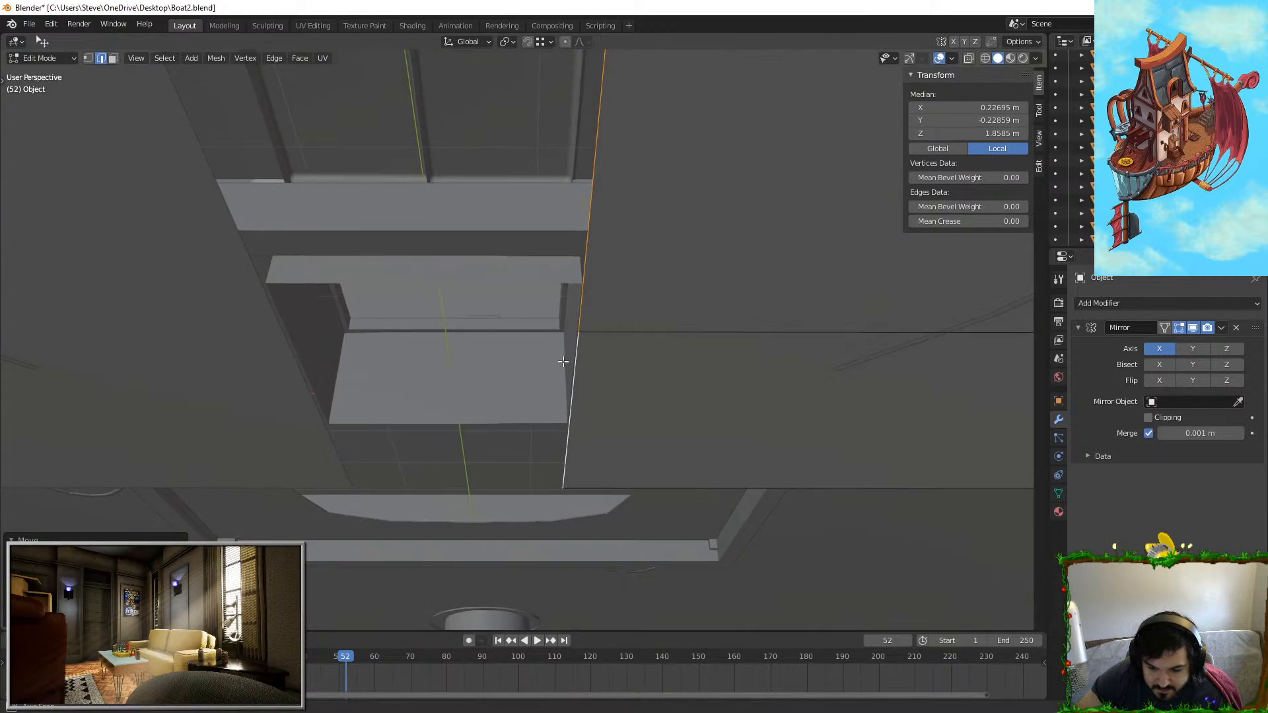
Step: Add one loop cut through the ceiling and hull side, aligned with the near edge of the floor hatch
{"action": "scroll", "coordinate": [587, 350], "scroll_direction": "up", "scroll_amount": 6}
{"action": "middle_click_drag", "start_coordinate": [460, 439], "coordinate": [533, 311]}
{"action": "left_click", "coordinate": [372, 294]}
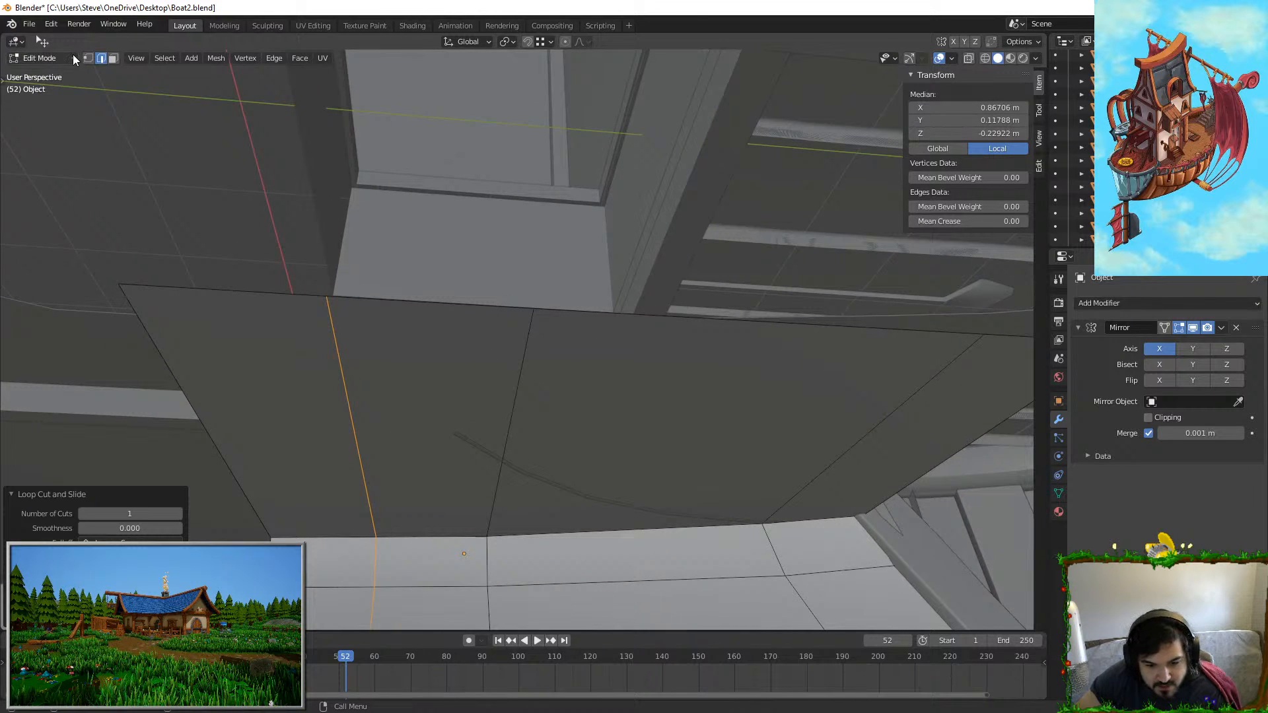
Step: Move the neighbouring inner-edge vertex along Y to the far corner of the floor hatch
{"action": "left_click", "coordinate": [556, 307]}
{"action": "key", "text": "g"}
{"action": "key", "text": "y"}
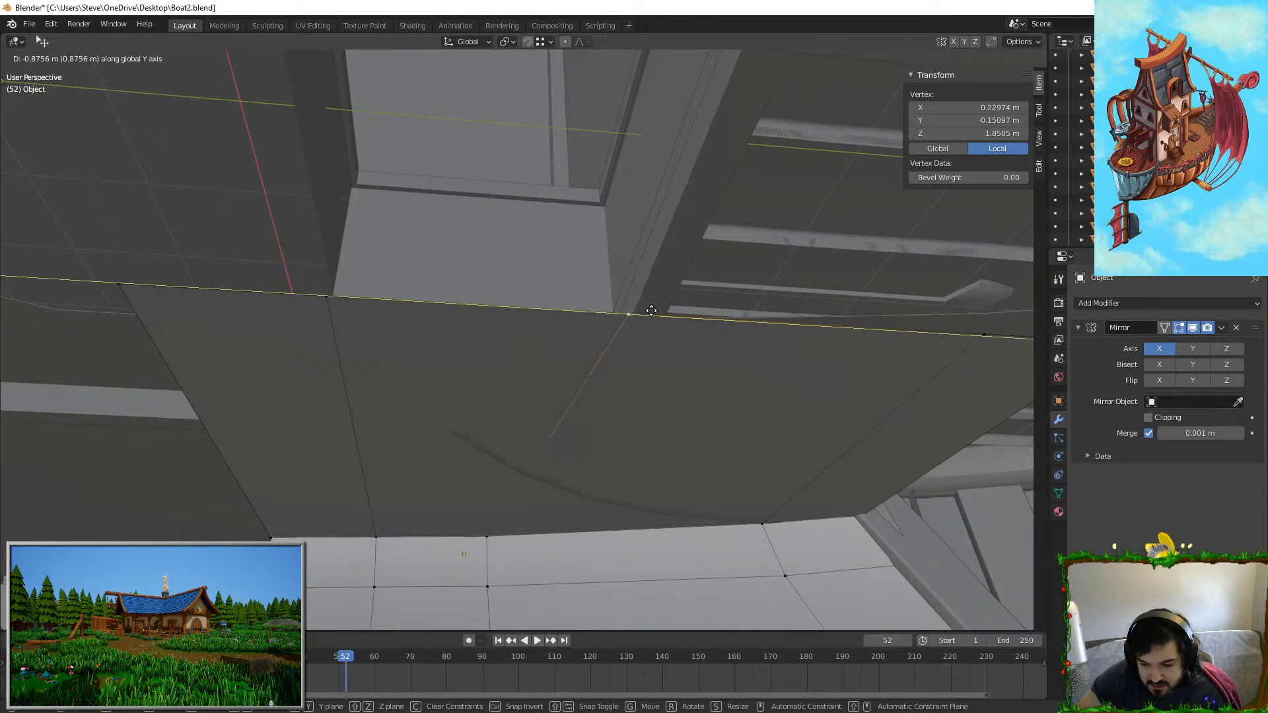
{"action": "left_click", "coordinate": [659, 311]}
{"action": "middle_click_drag", "start_coordinate": [659, 310], "coordinate": [145, 172]}
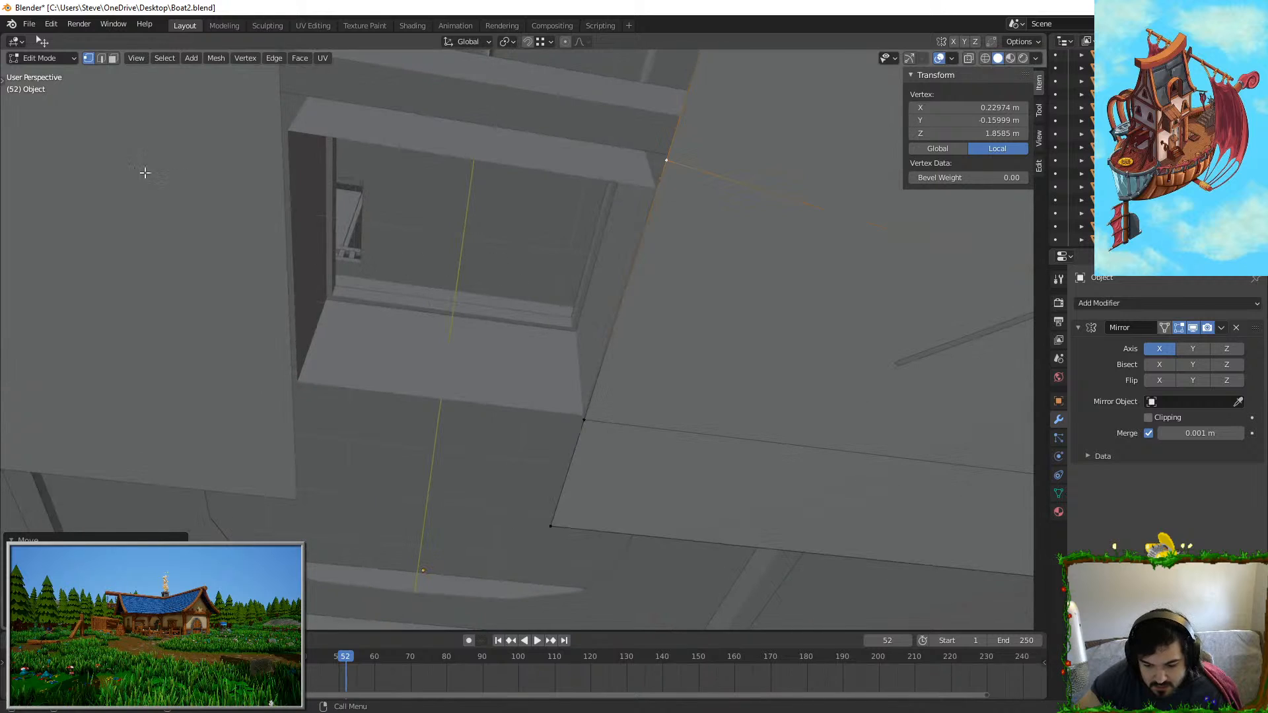
Step: Select the ceiling's inner edges beyond both ends of the floor hatch and extrude them in place
{"action": "left_click", "coordinate": [102, 58]}
{"action": "left_click", "coordinate": [574, 443]}
{"action": "middle_click_drag", "start_coordinate": [575, 442], "coordinate": [555, 487]}
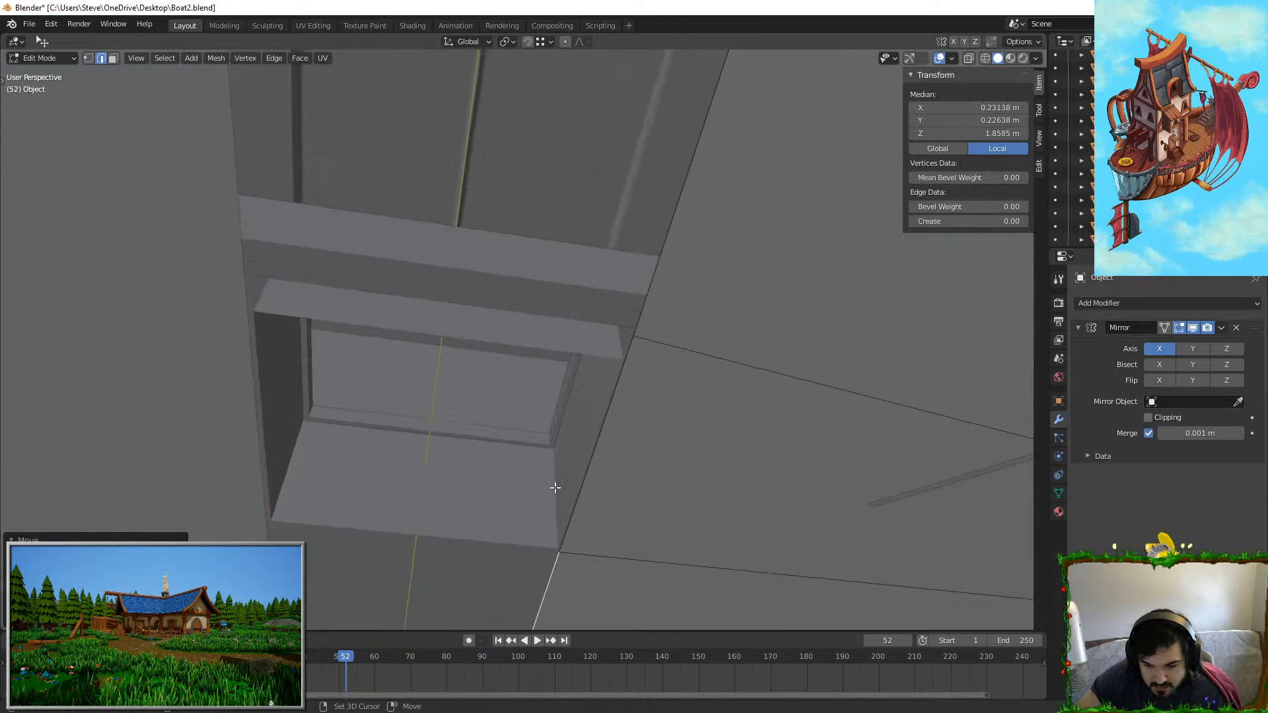
{"action": "left_click", "coordinate": [684, 250], "text": "shift"}
{"action": "middle_click_drag", "start_coordinate": [684, 250], "coordinate": [588, 387], "text": "shift"}
{"action": "scroll", "coordinate": [588, 388], "scroll_direction": "down", "scroll_amount": 3}
{"action": "left_click", "coordinate": [523, 410], "text": "shift"}
{"action": "middle_click_drag", "start_coordinate": [663, 467], "coordinate": [699, 430], "text": "shift"}
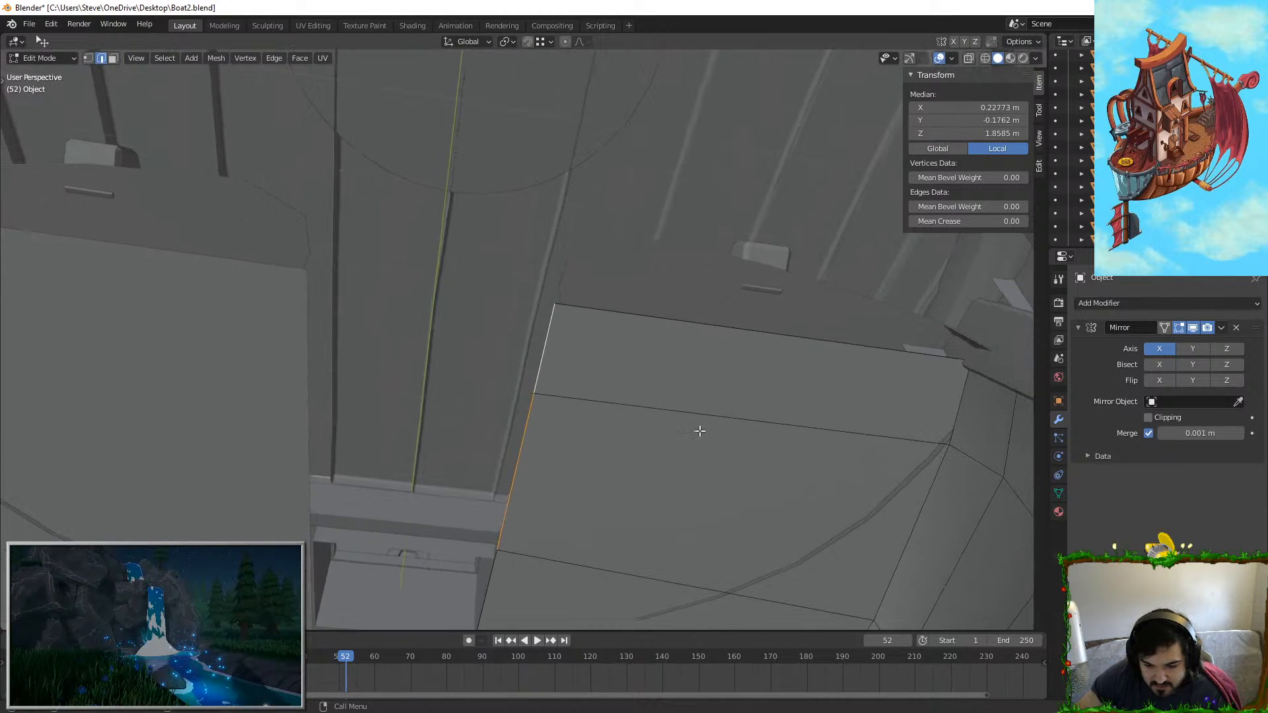
{"action": "key", "text": "s"}
{"action": "key", "text": "x"}
{"action": "right_click", "coordinate": [674, 423]}
{"action": "key", "text": "g"}
{"action": "key", "text": "x"}
{"action": "right_click", "coordinate": [617, 529]}
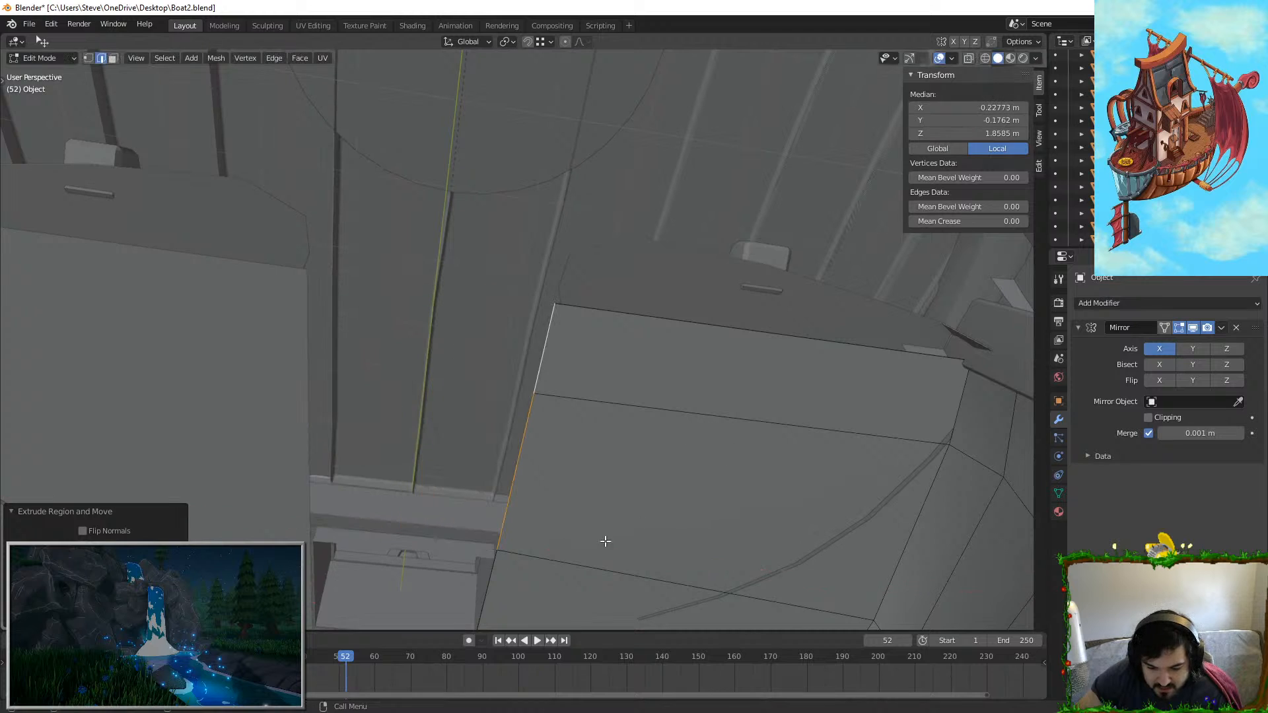
Step: Move the extruded inner edges along X close to the boat's centre line, beyond the floor hatch
{"action": "middle_click_drag", "start_coordinate": [602, 541], "coordinate": [598, 574]}
{"action": "middle_click_drag", "start_coordinate": [698, 514], "coordinate": [726, 386]}
{"action": "key", "text": "g"}
{"action": "key", "text": "x"}
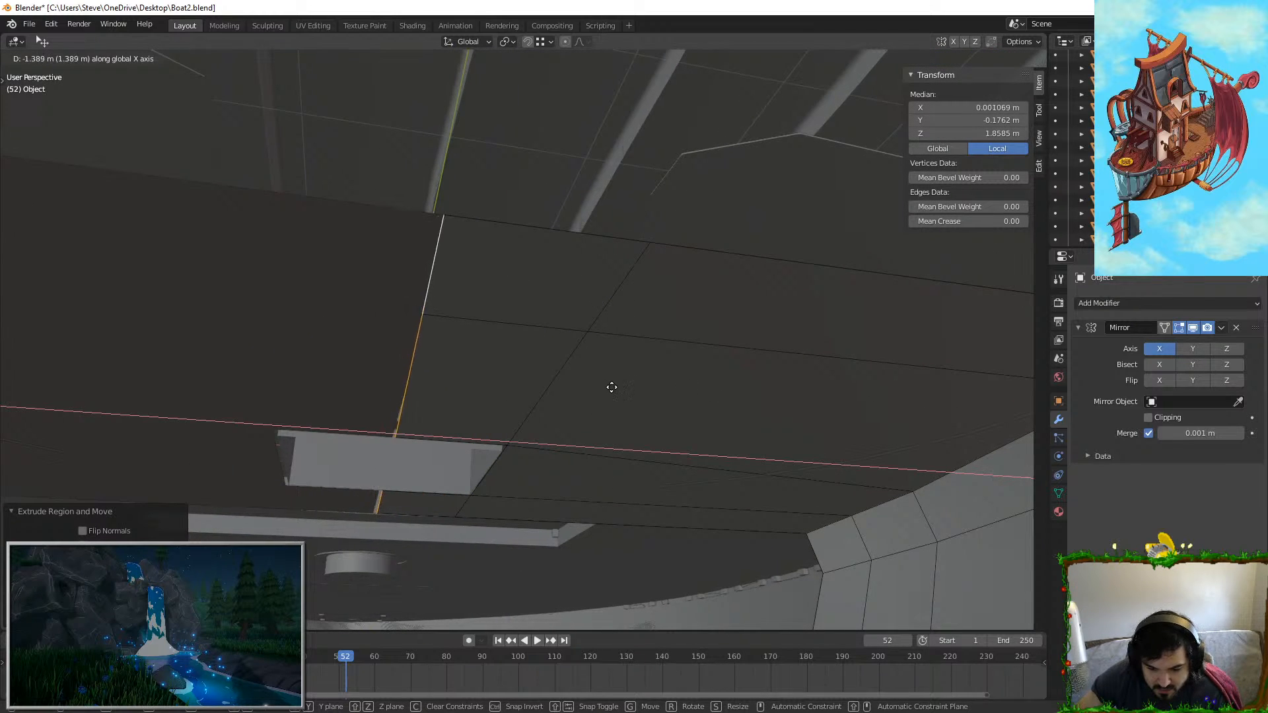
{"action": "left_click", "coordinate": [624, 388]}
{"action": "key", "text": "g"}
{"action": "key", "text": "x"}
{"action": "left_click", "coordinate": [770, 402]}
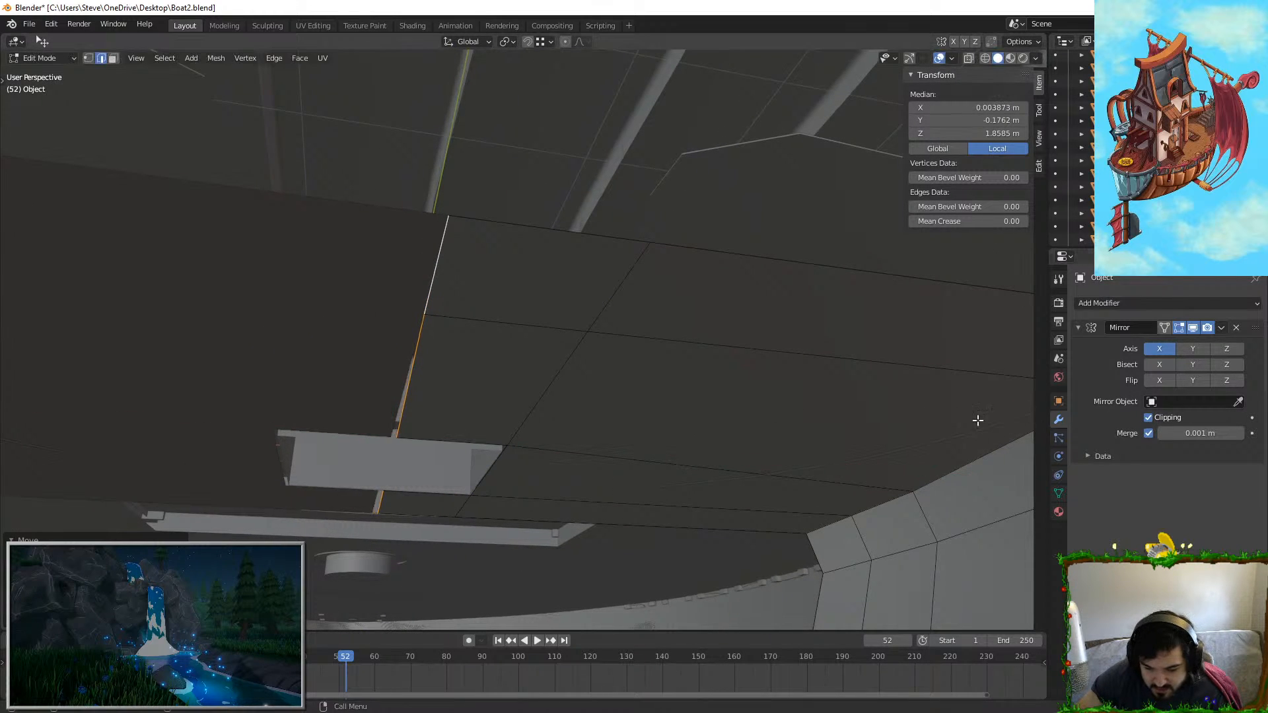
Step: Enable Clipping on the Mirror modifier and move the inner edges along X onto the centre line to close the ceiling
{"action": "key", "text": "Tab"}
{"action": "key", "text": "Tab"}
{"action": "key", "text": "g"}
{"action": "key", "text": "x"}
{"action": "left_click", "coordinate": [611, 417]}
{"action": "key", "text": "Tab"}
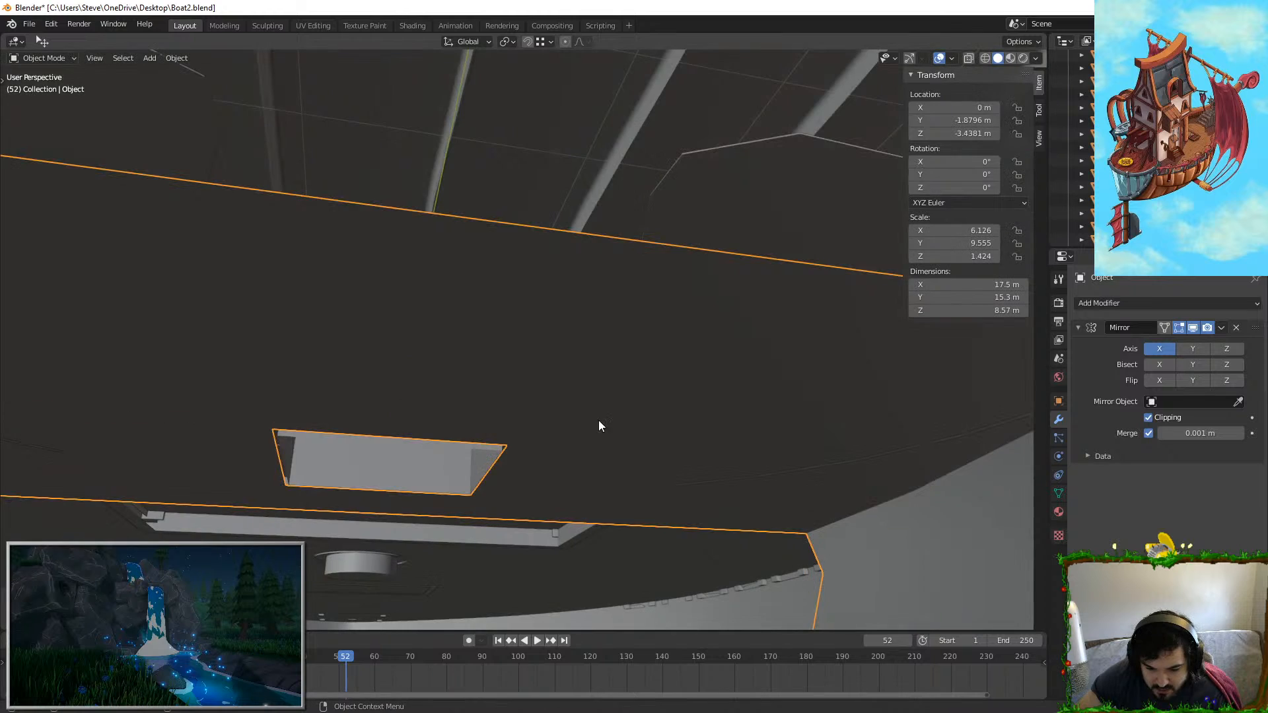
Step: Examine the ceiling's end edge where it meets the hull's corner post and the deck beams
{"action": "middle_click_drag", "start_coordinate": [599, 420], "coordinate": [706, 413]}
{"action": "key", "text": "Tab"}
{"action": "middle_click_drag", "start_coordinate": [528, 476], "coordinate": [504, 464]}
{"action": "left_click", "coordinate": [465, 416]}
{"action": "middle_click_drag", "start_coordinate": [538, 393], "coordinate": [543, 333]}
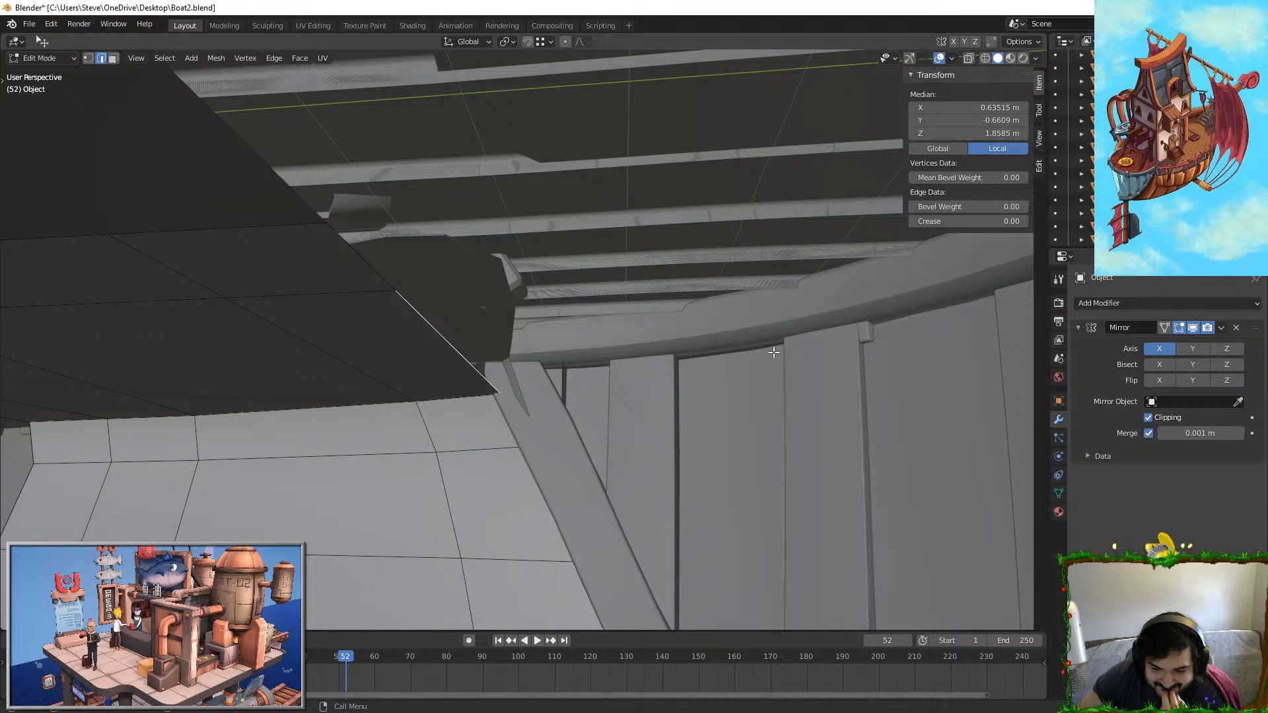
{"action": "middle_click_drag", "start_coordinate": [542, 348], "coordinate": [583, 275]}
{"action": "key", "text": "Tab"}
{"action": "left_click", "coordinate": [582, 272]}
{"action": "left_click", "coordinate": [589, 319]}
{"action": "middle_click_drag", "start_coordinate": [589, 319], "coordinate": [683, 306]}
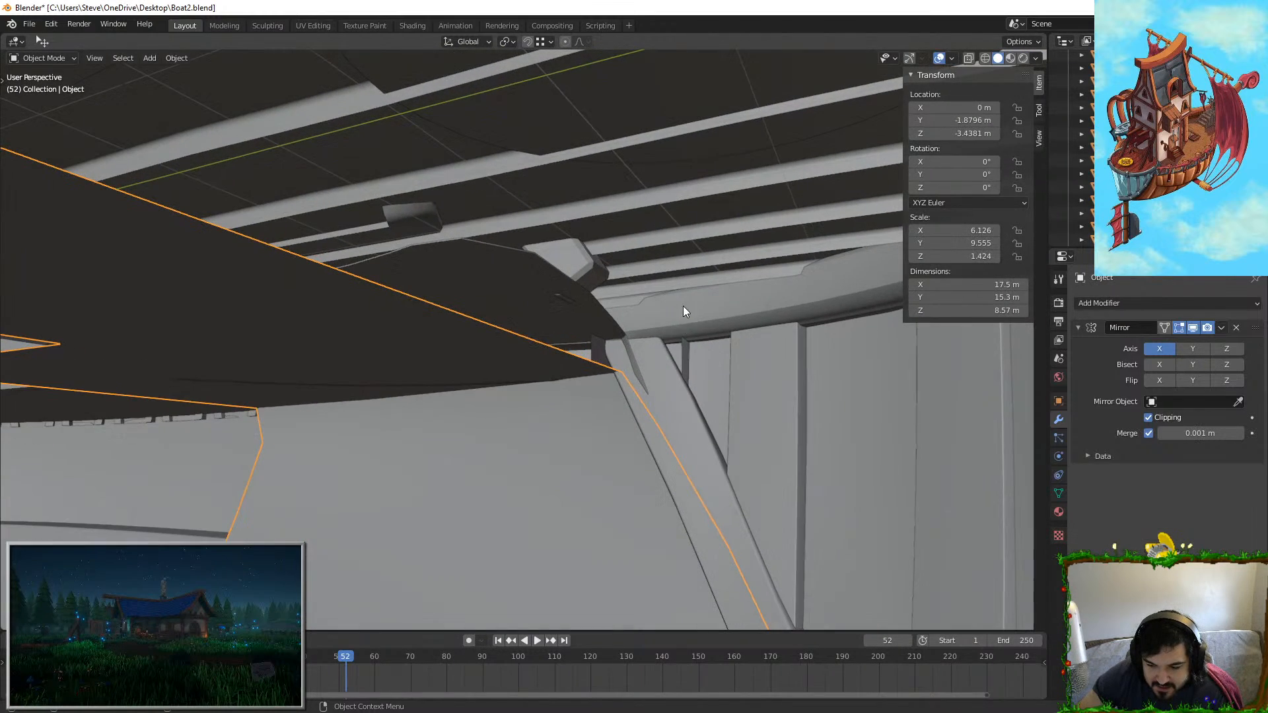
Step: Move the corner vertex of the thin panel beside the hull's corner post outward along X by about 0.2 m
{"action": "left_click", "coordinate": [624, 347]}
{"action": "middle_click_drag", "start_coordinate": [633, 354], "coordinate": [704, 341]}
{"action": "key", "text": "Tab"}
{"action": "left_click", "coordinate": [768, 286]}
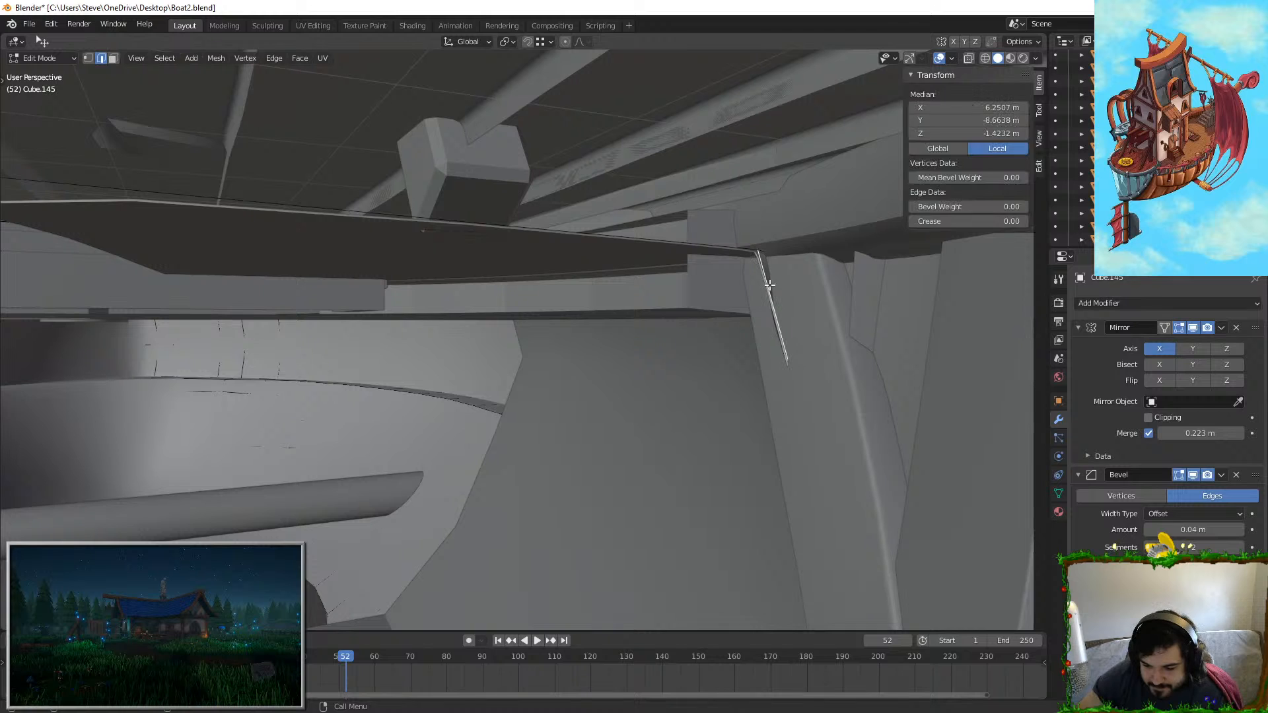
{"action": "middle_click_drag", "start_coordinate": [771, 287], "coordinate": [496, 361]}
{"action": "key", "text": "g"}
{"action": "key", "text": "x"}
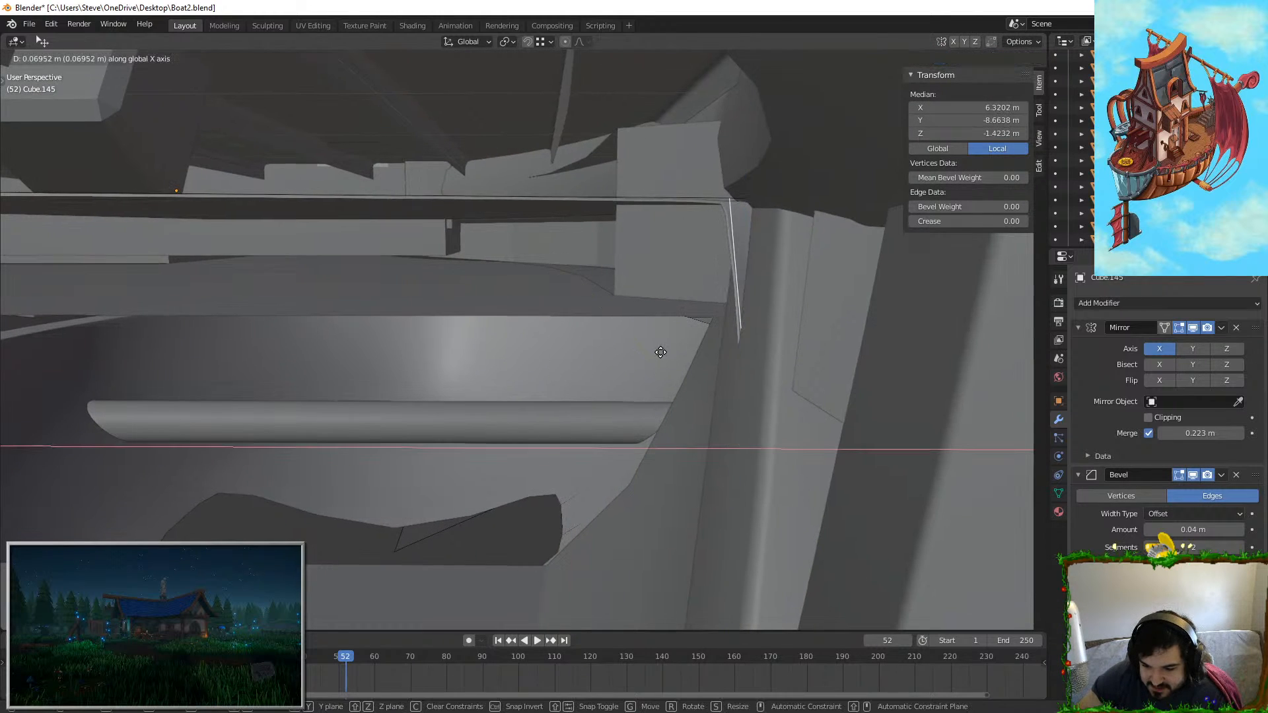
{"action": "left_click", "coordinate": [645, 356]}
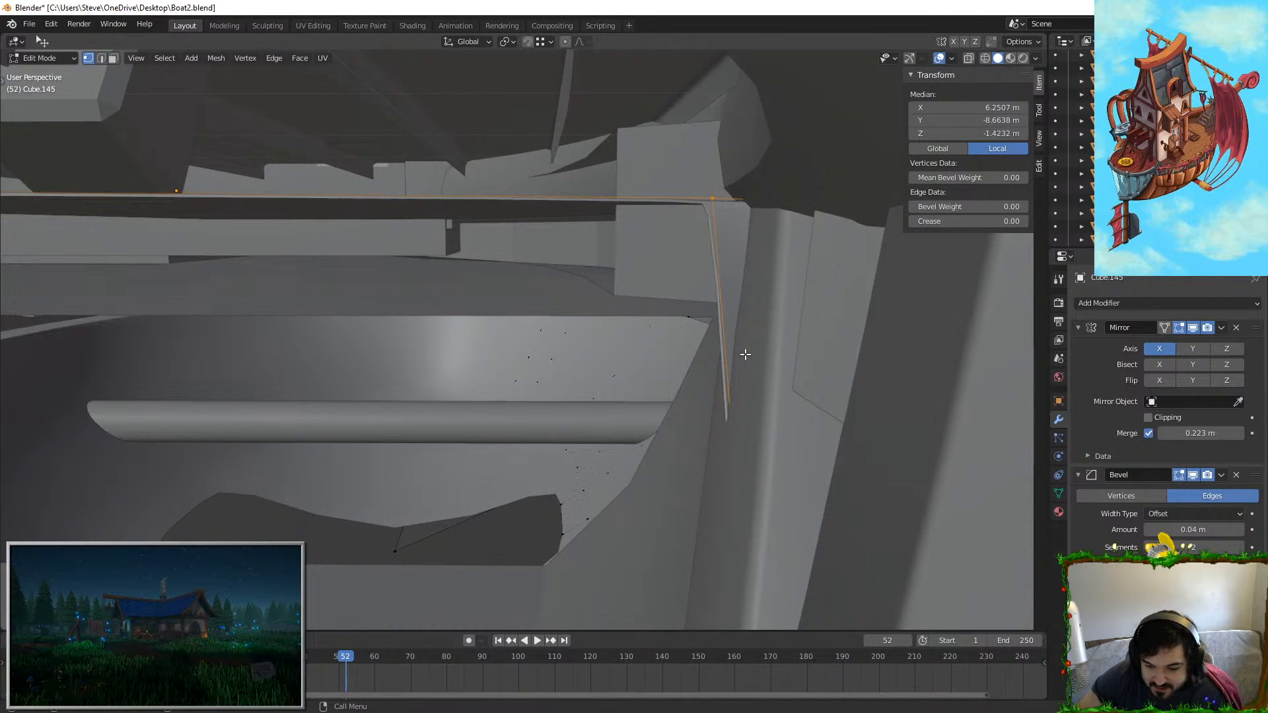
{"action": "key", "text": "g"}
{"action": "key", "text": "y"}
{"action": "right_click", "coordinate": [766, 217]}
{"action": "key", "text": "g"}
{"action": "key", "text": "x"}
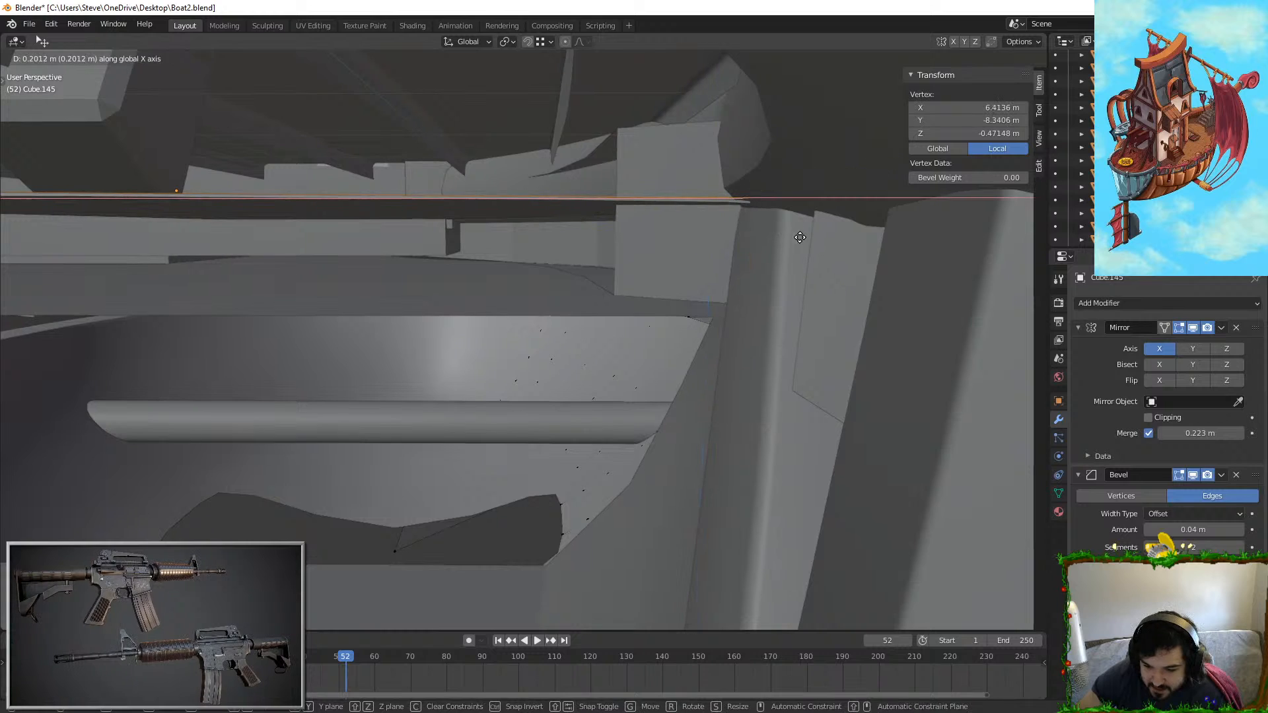
{"action": "left_click", "coordinate": [801, 238]}
{"action": "key", "text": "Tab"}
Step: Move the ceiling's end edge on the inner hull along Y to the hull's corner post
{"action": "middle_click_drag", "start_coordinate": [528, 330], "coordinate": [614, 248]}
{"action": "left_click", "coordinate": [380, 294]}
{"action": "key", "text": "Tab"}
{"action": "key", "text": "g"}
{"action": "key", "text": "z"}
{"action": "left_click", "coordinate": [471, 295]}
{"action": "key", "text": "g"}
{"action": "key", "text": "y"}
{"action": "left_click", "coordinate": [660, 259]}
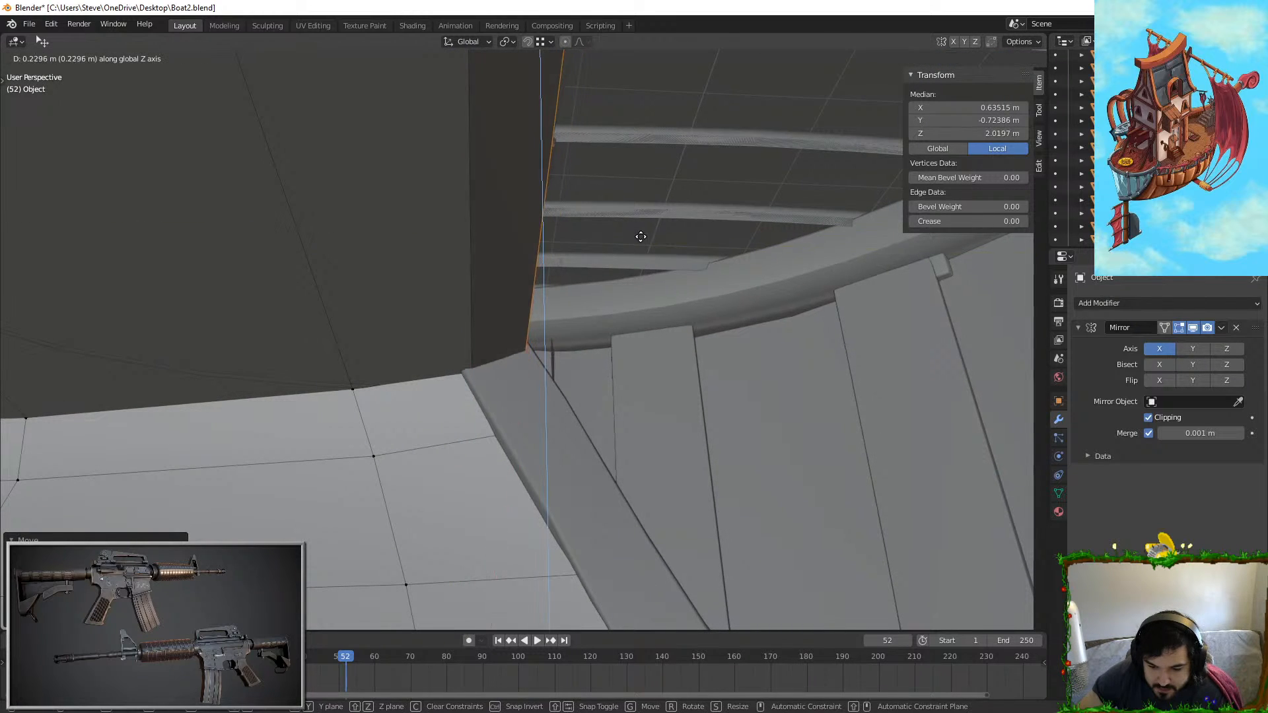
Step: Try to extrude the ceiling's end edge upward along Z and continue it beneath the deck beams
{"action": "key", "text": "g"}
{"action": "key", "text": "z"}
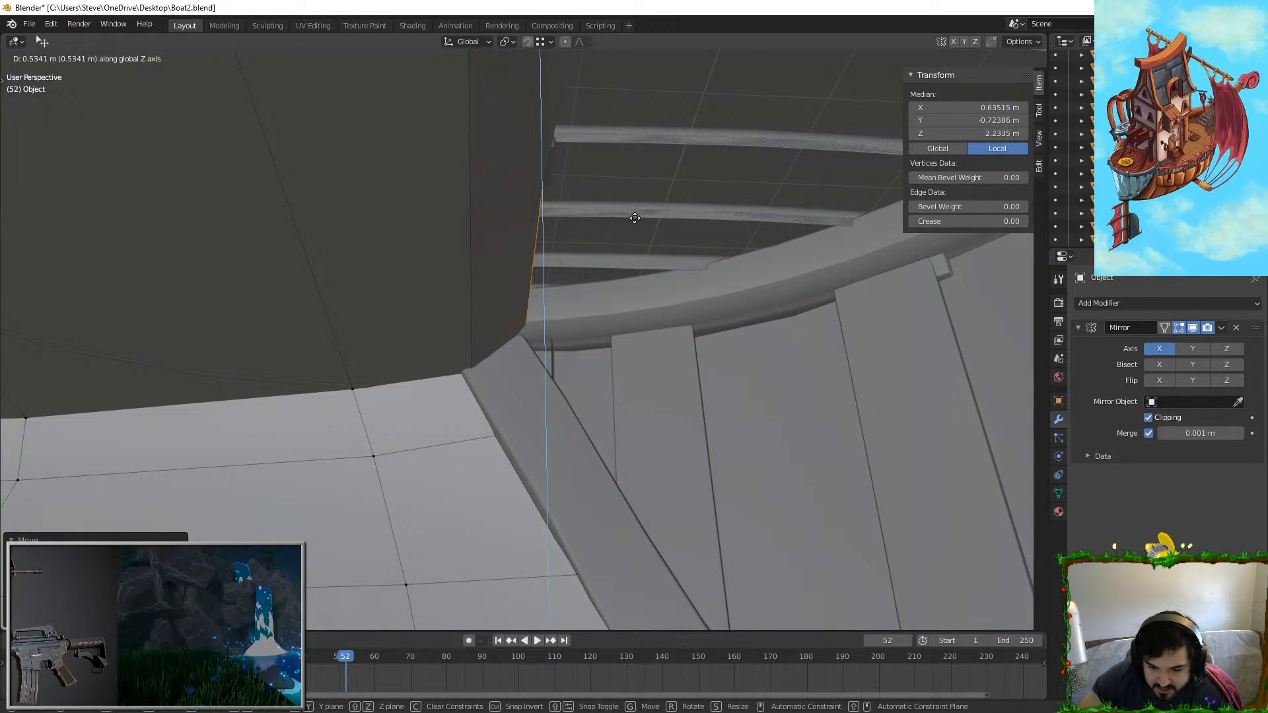
{"action": "left_click", "coordinate": [635, 217]}
{"action": "key", "text": "g"}
{"action": "key", "text": "x"}
{"action": "left_click", "coordinate": [640, 239]}
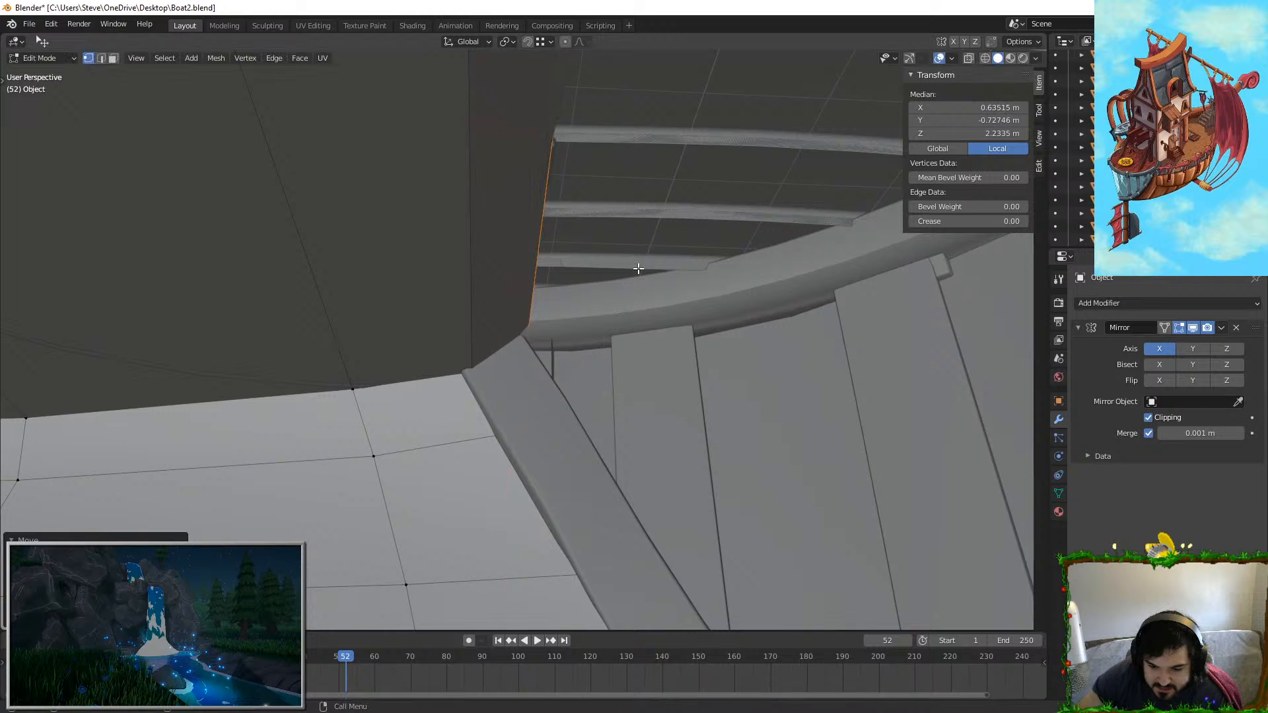
{"action": "key", "text": "e"}
{"action": "left_click", "coordinate": [717, 281]}
{"action": "middle_click_drag", "start_coordinate": [717, 282], "coordinate": [458, 269]}
{"action": "middle_click_drag", "start_coordinate": [386, 229], "coordinate": [561, 288]}
{"action": "key", "text": "ctrl+z"}
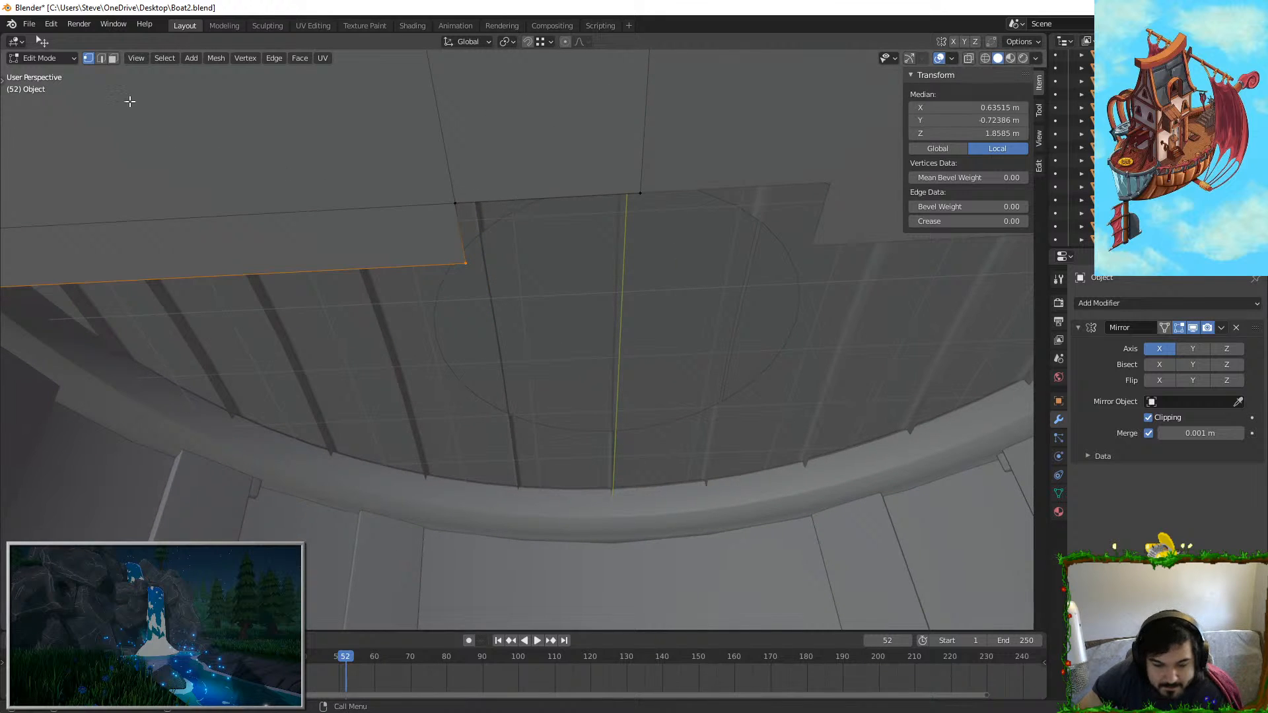
Step: Extrude the ceiling's end edges along Y as far as the hull's curved end wall
{"action": "left_click", "coordinate": [100, 58]}
{"action": "middle_click_drag", "start_coordinate": [453, 206], "coordinate": [792, 238]}
{"action": "key", "text": "e"}
{"action": "key", "text": "y"}
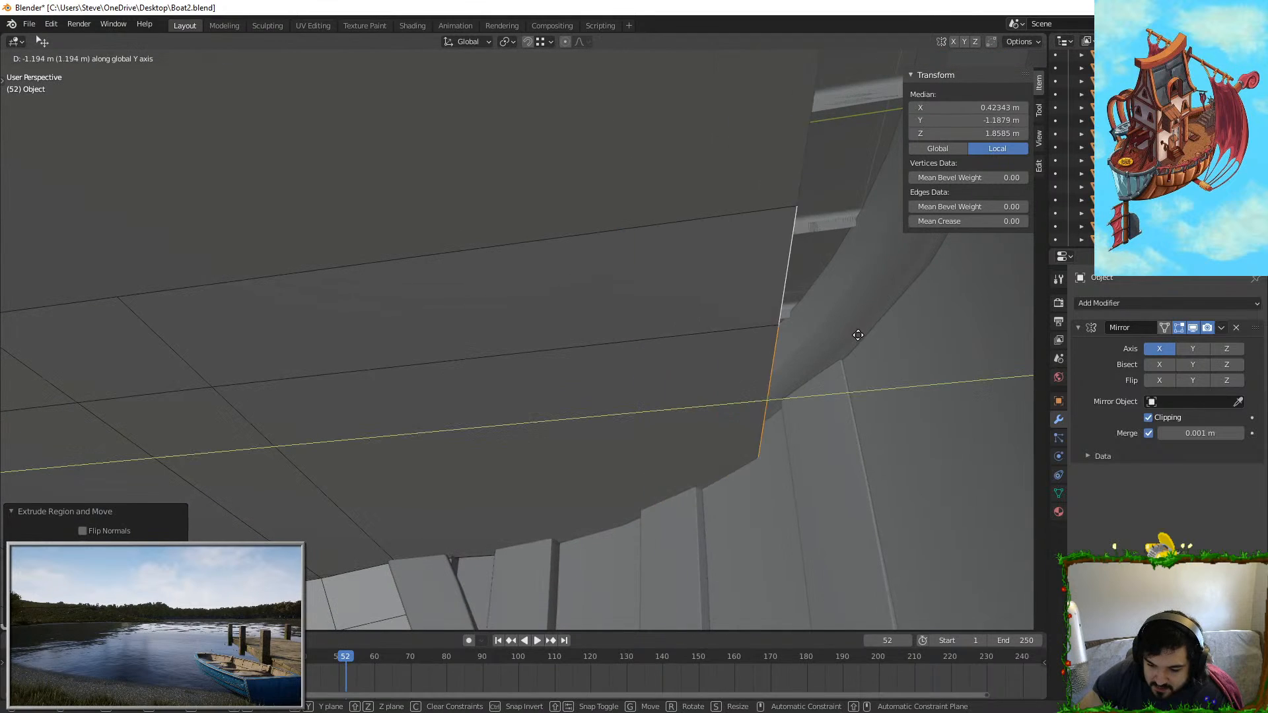
{"action": "left_click", "coordinate": [941, 324]}
{"action": "middle_click_drag", "start_coordinate": [867, 329], "coordinate": [627, 290]}
{"action": "key", "text": "g"}
{"action": "middle_click_drag", "start_coordinate": [627, 290], "coordinate": [637, 306]}
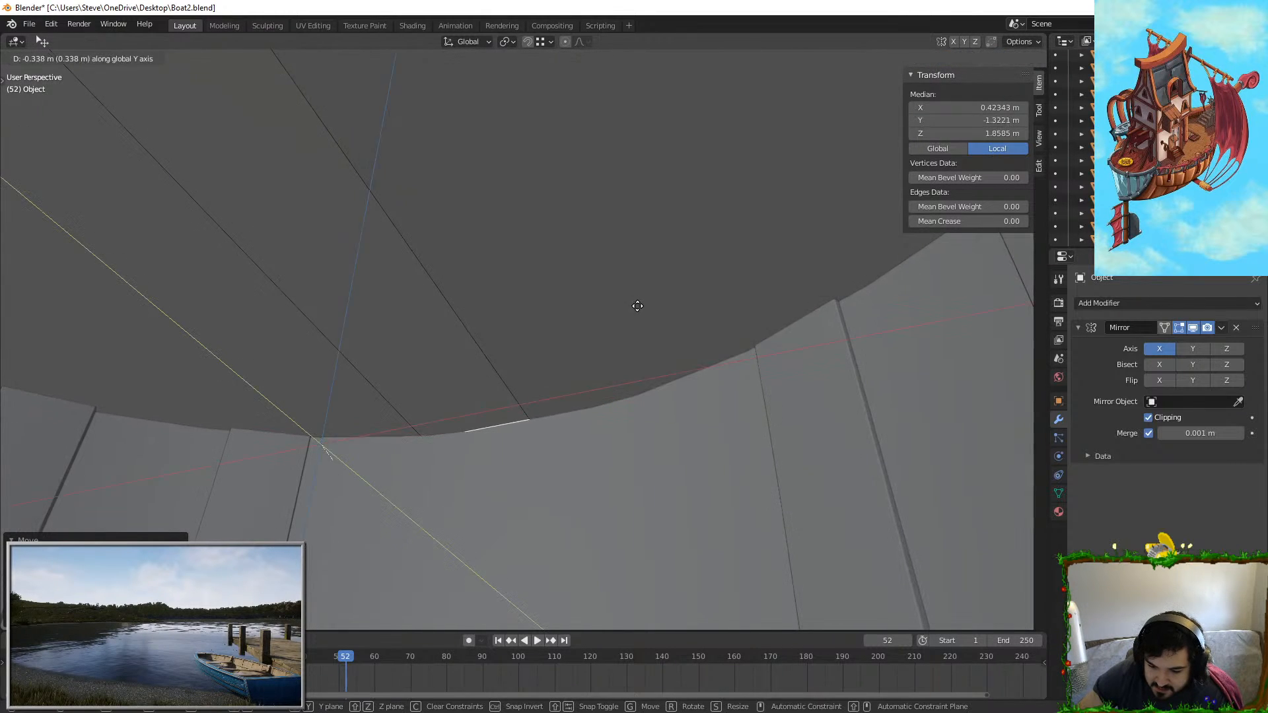
{"action": "left_click", "coordinate": [637, 305]}
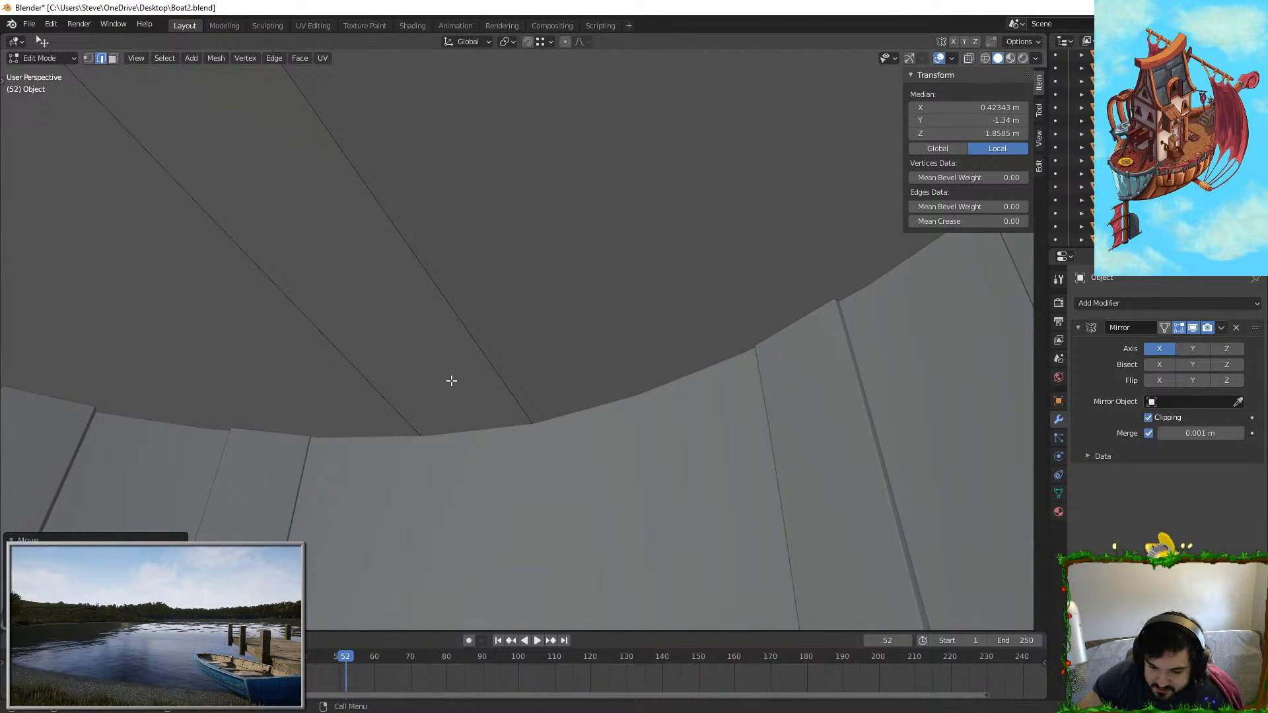
Step: Shift the extruded ceiling end edges inward along X to fit the curved end wall
{"action": "scroll", "coordinate": [493, 381], "scroll_direction": "up", "scroll_amount": 3}
{"action": "scroll", "coordinate": [586, 453], "scroll_direction": "down", "scroll_amount": 3}
{"action": "key", "text": "g"}
{"action": "key", "text": "x"}
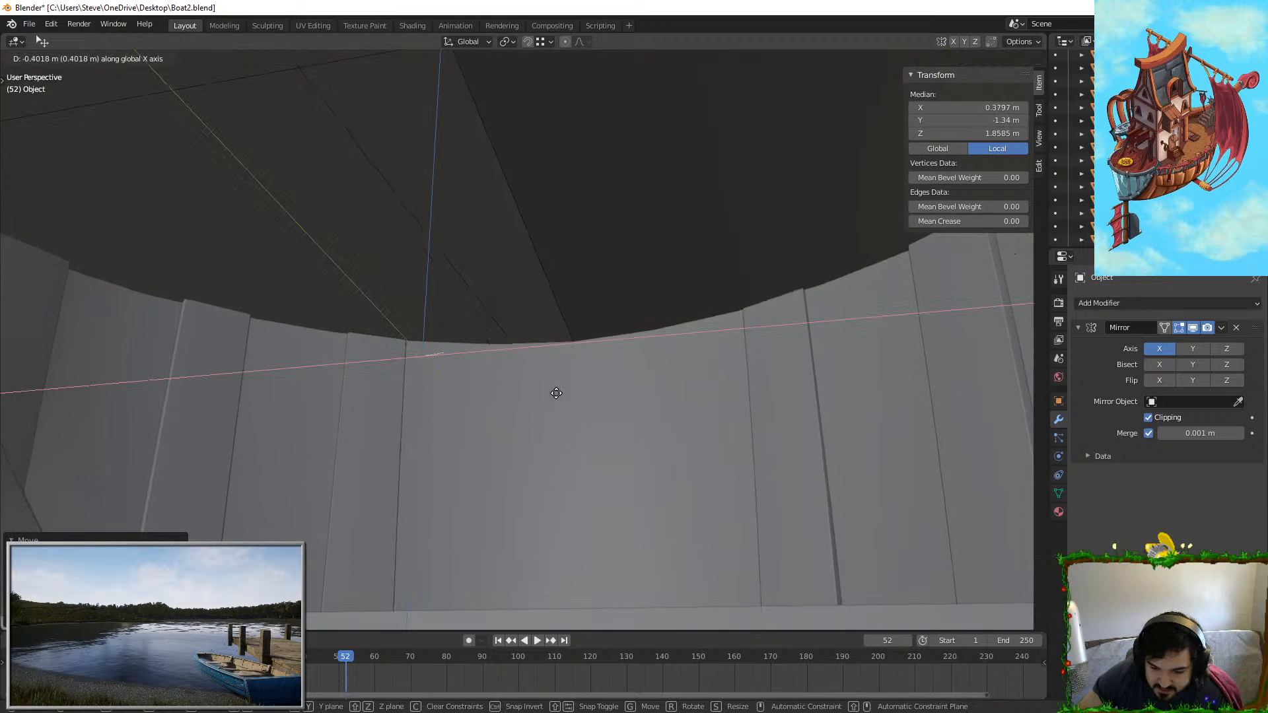
{"action": "right_click", "coordinate": [574, 393]}
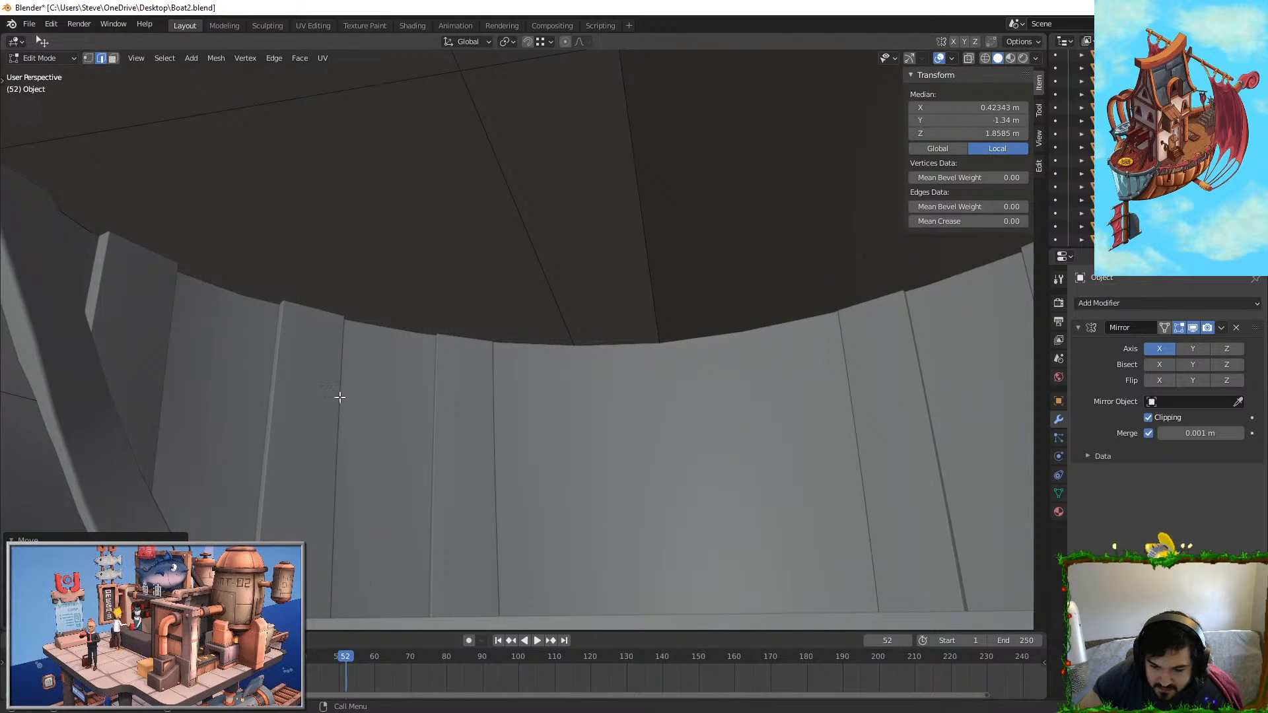
{"action": "key", "text": "g"}
{"action": "key", "text": "x"}
{"action": "left_click", "coordinate": [664, 401]}
{"action": "middle_click_drag", "start_coordinate": [376, 360], "coordinate": [360, 356]}
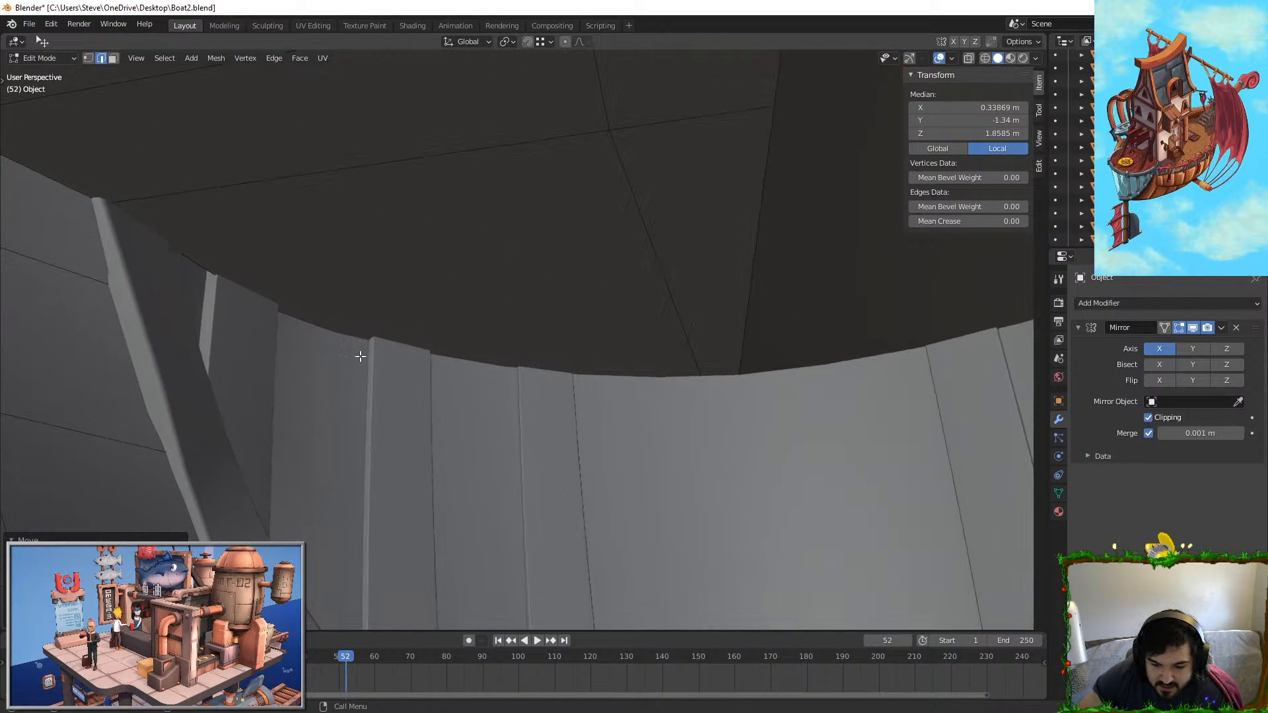
Step: Move the outer corner vertex of the ceiling's end inward along X, inside the curved wall
{"action": "middle_click_drag", "start_coordinate": [97, 114], "coordinate": [173, 310]}
{"action": "left_click", "coordinate": [152, 239]}
{"action": "key", "text": "g"}
{"action": "key", "text": "x"}
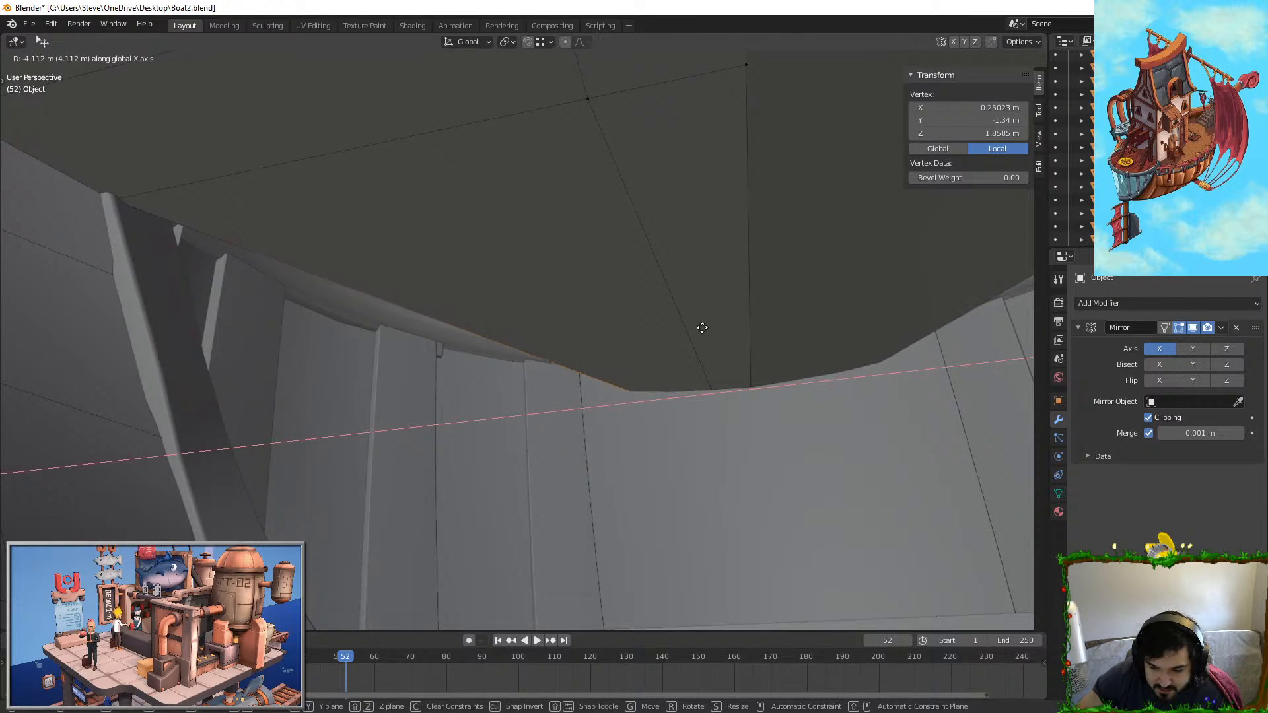
{"action": "left_click", "coordinate": [707, 321]}
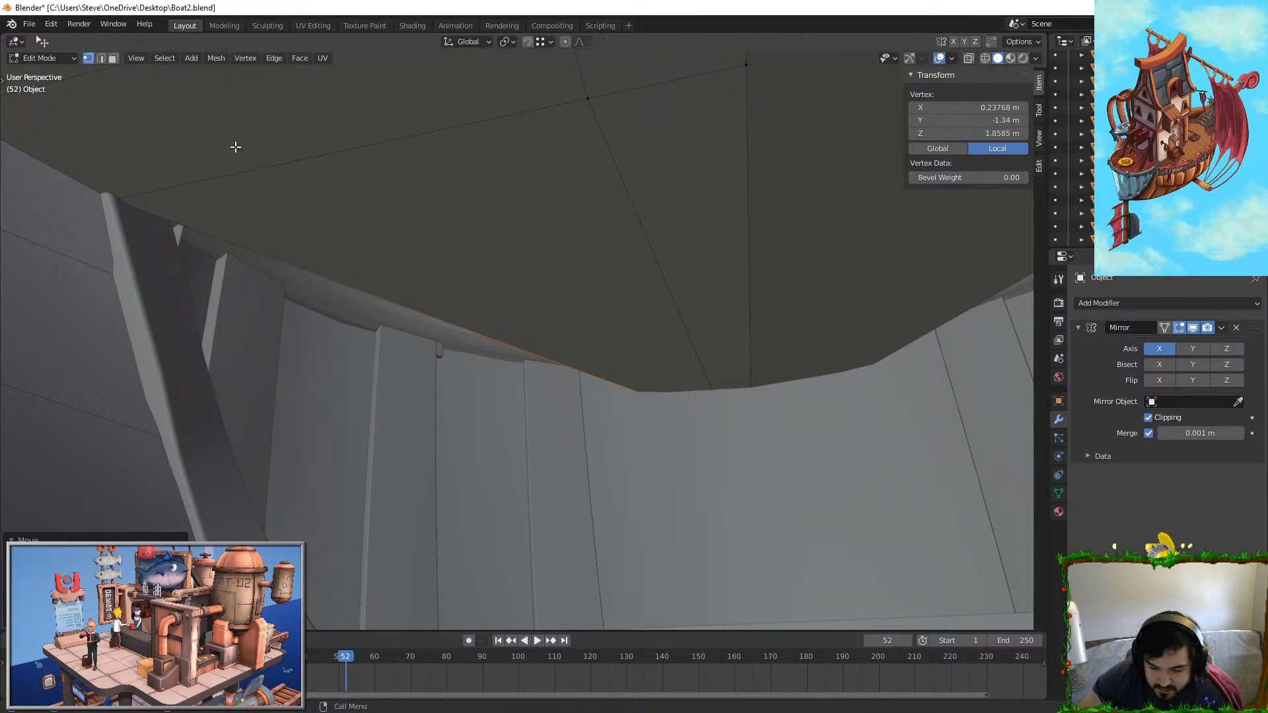
Step: Extrude the ceiling's new end faces and raise them about 0.56 m along Z
{"action": "middle_click_drag", "start_coordinate": [467, 216], "coordinate": [588, 329]}
{"action": "left_click", "coordinate": [113, 58]}
{"action": "left_click", "coordinate": [515, 145]}
{"action": "left_click", "coordinate": [410, 251], "text": "shift"}
{"action": "key", "text": "e"}
{"action": "key", "text": "x"}
{"action": "right_click", "coordinate": [580, 335]}
{"action": "key", "text": "g"}
{"action": "key", "text": "x"}
{"action": "right_click", "coordinate": [557, 274]}
{"action": "key", "text": "g"}
{"action": "key", "text": "z"}
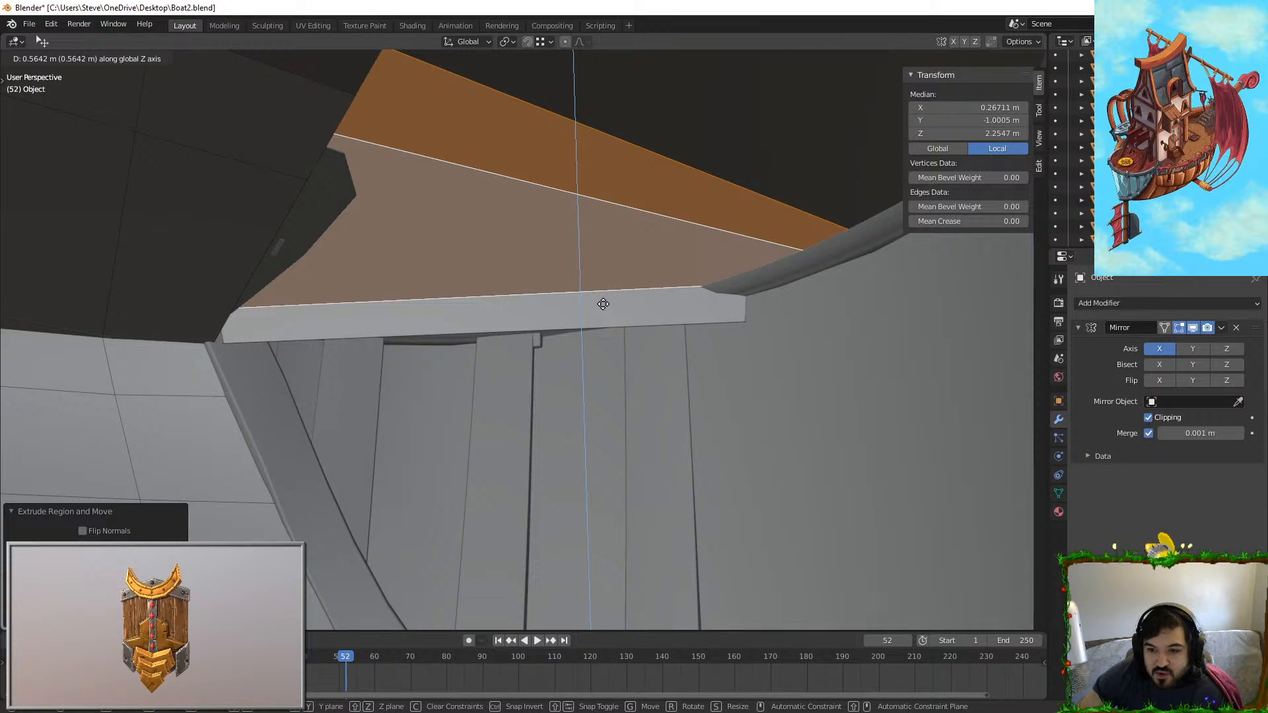
{"action": "left_click", "coordinate": [603, 304]}
Step: Delete the vertical side face along the outer edge of the raised ceiling section
{"action": "middle_click_drag", "start_coordinate": [603, 303], "coordinate": [598, 310]}
{"action": "scroll", "coordinate": [473, 325], "scroll_direction": "up", "scroll_amount": 1}
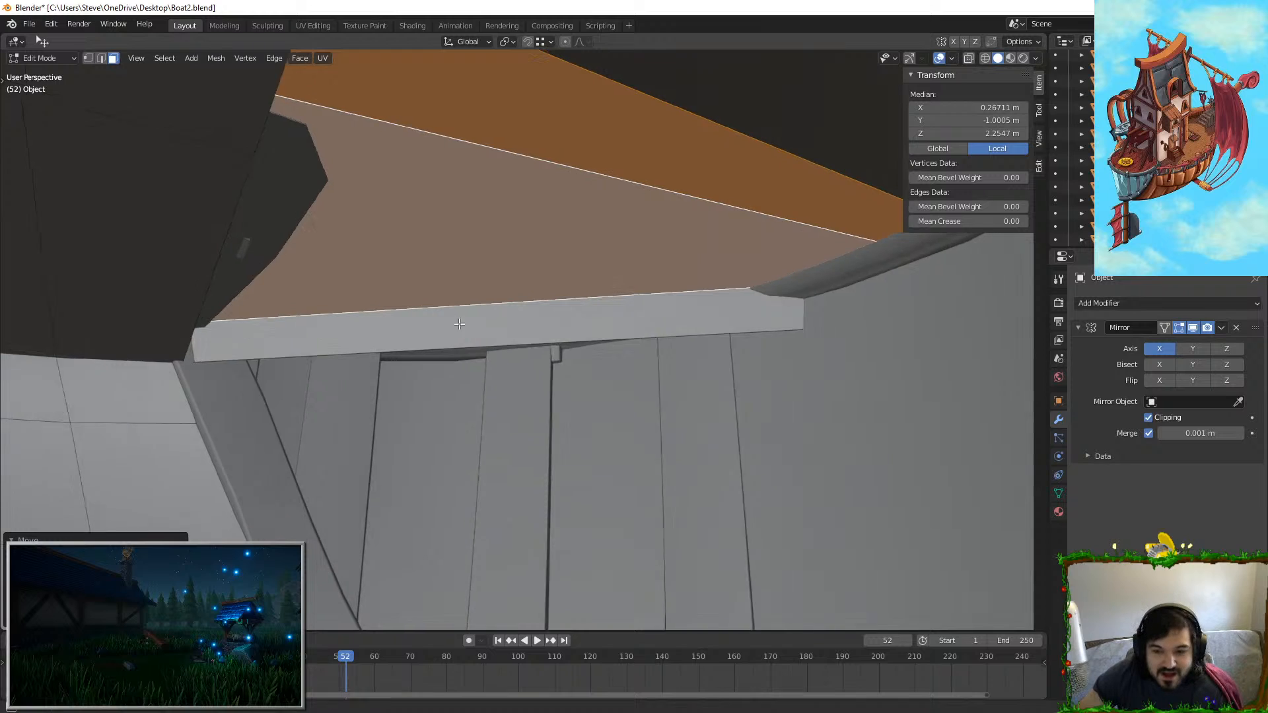
{"action": "middle_click_drag", "start_coordinate": [458, 324], "coordinate": [453, 326]}
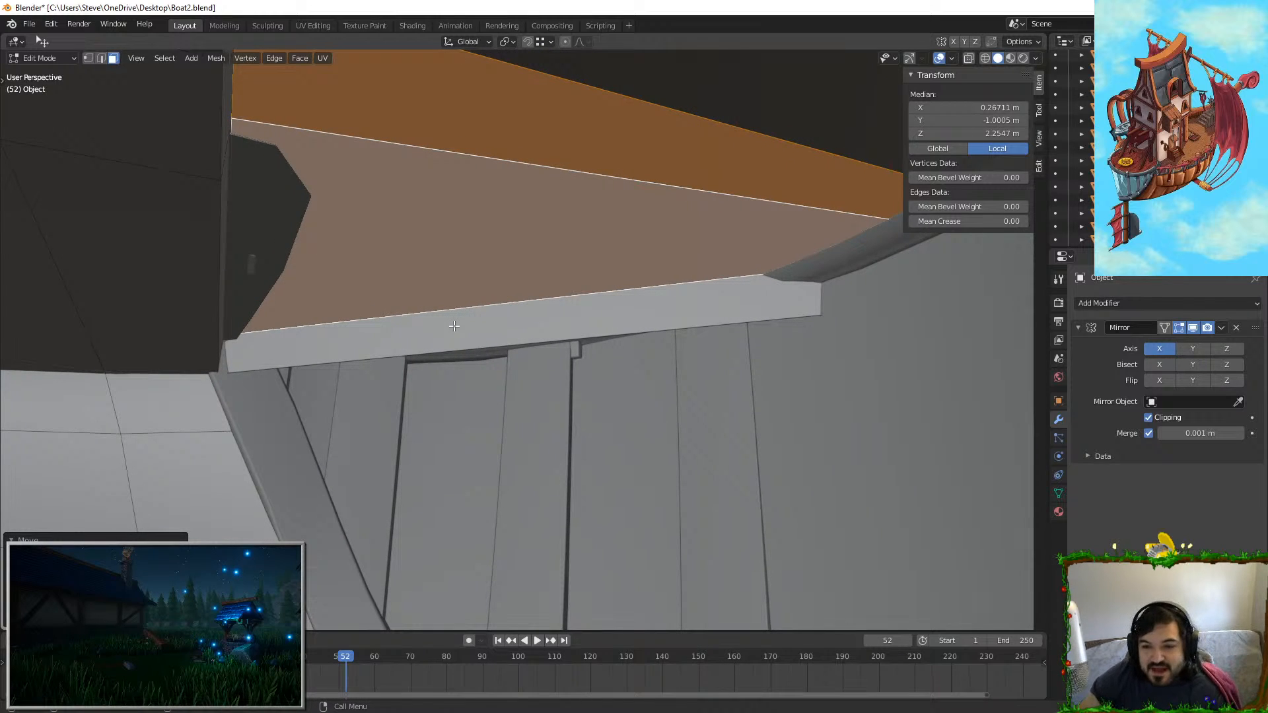
{"action": "middle_click_drag", "start_coordinate": [460, 329], "coordinate": [59, 149]}
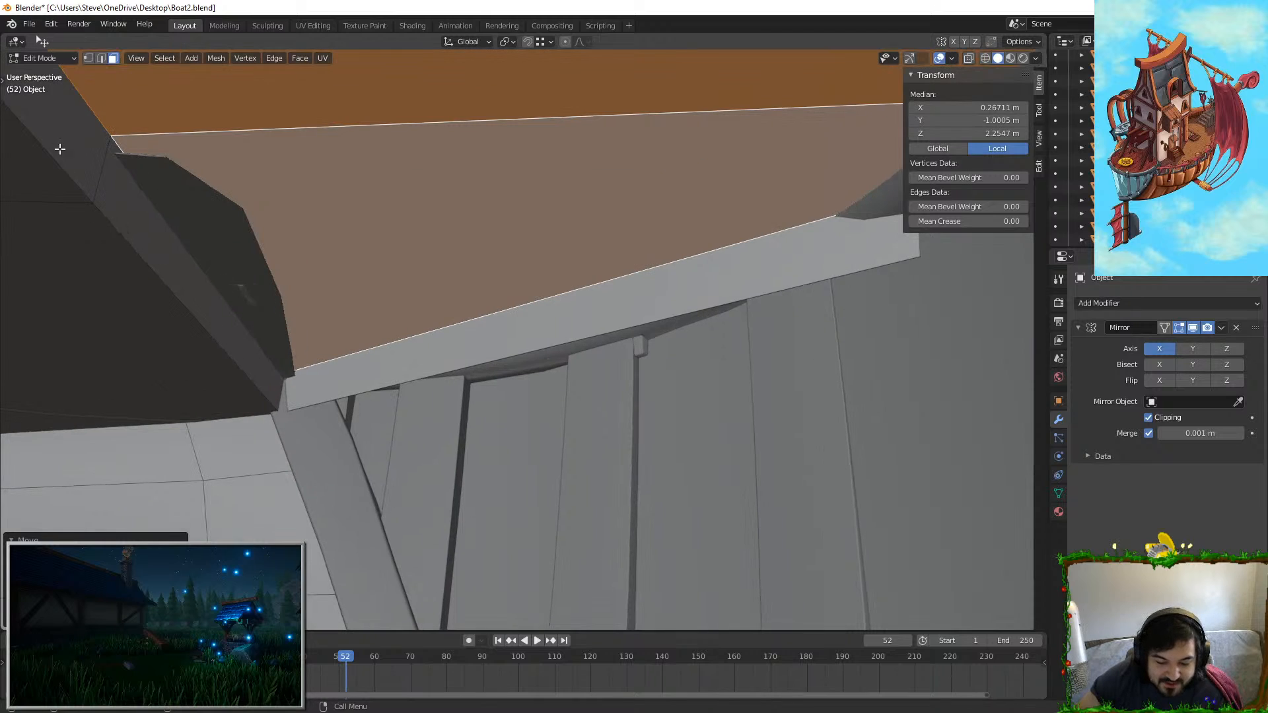
{"action": "left_click", "coordinate": [385, 357]}
{"action": "key", "text": "x"}
{"action": "left_click", "coordinate": [394, 368]}
{"action": "middle_click_drag", "start_coordinate": [394, 367], "coordinate": [478, 410]}
{"action": "middle_click_drag", "start_coordinate": [417, 335], "coordinate": [390, 305]}
Step: Adjust the raised ceiling faces along Z to a local height of about 2.33 m
{"action": "key", "text": "ctrl+z"}
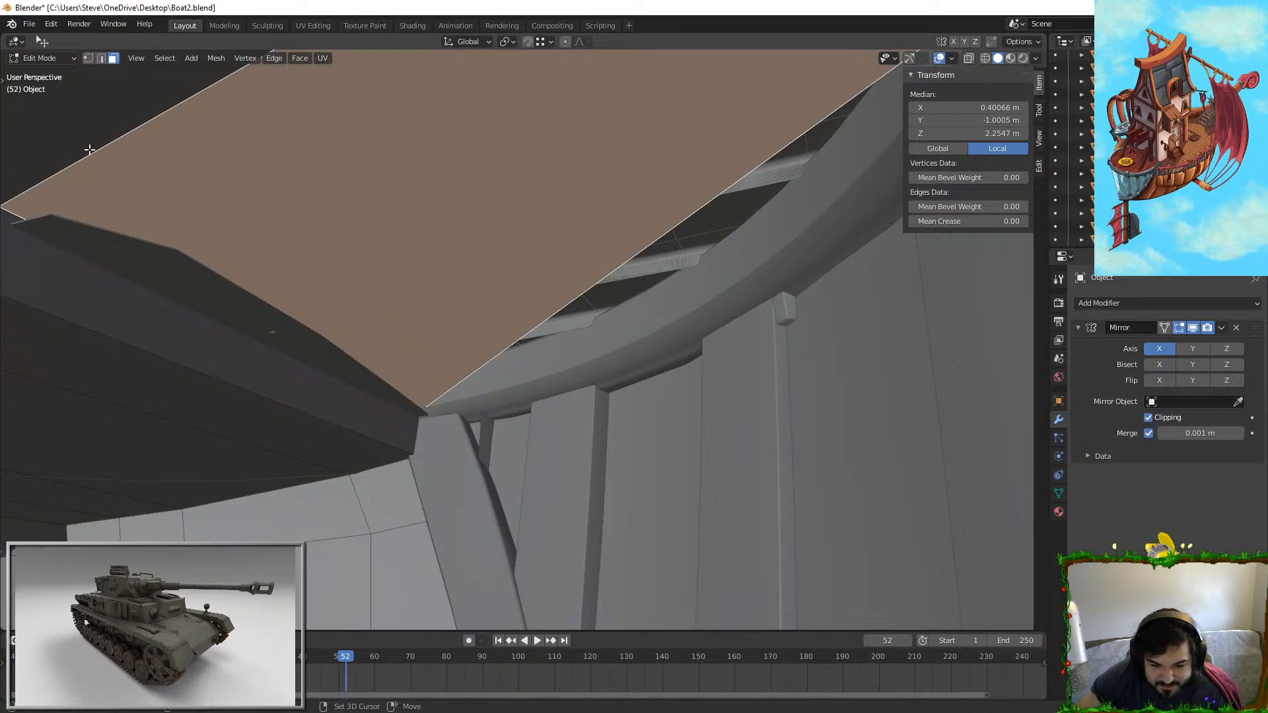
{"action": "key", "text": "g"}
{"action": "key", "text": "z"}
{"action": "left_click", "coordinate": [400, 276]}
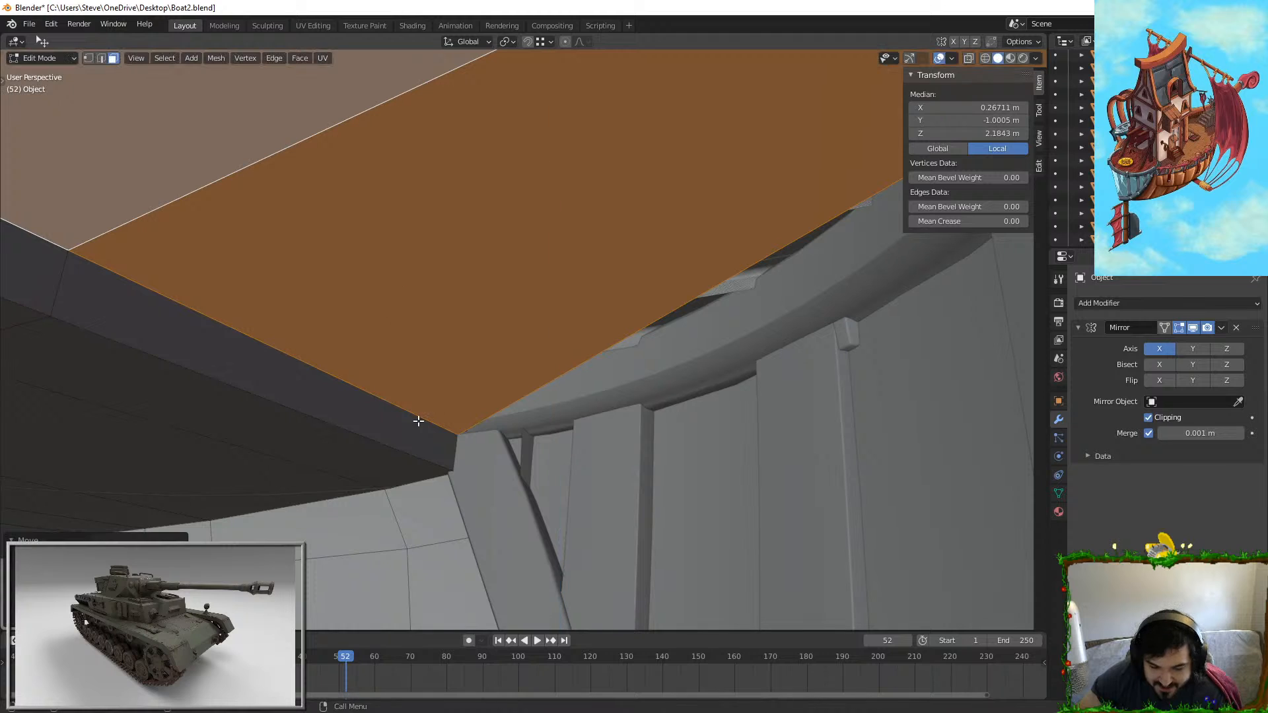
{"action": "key", "text": "g"}
{"action": "key", "text": "z"}
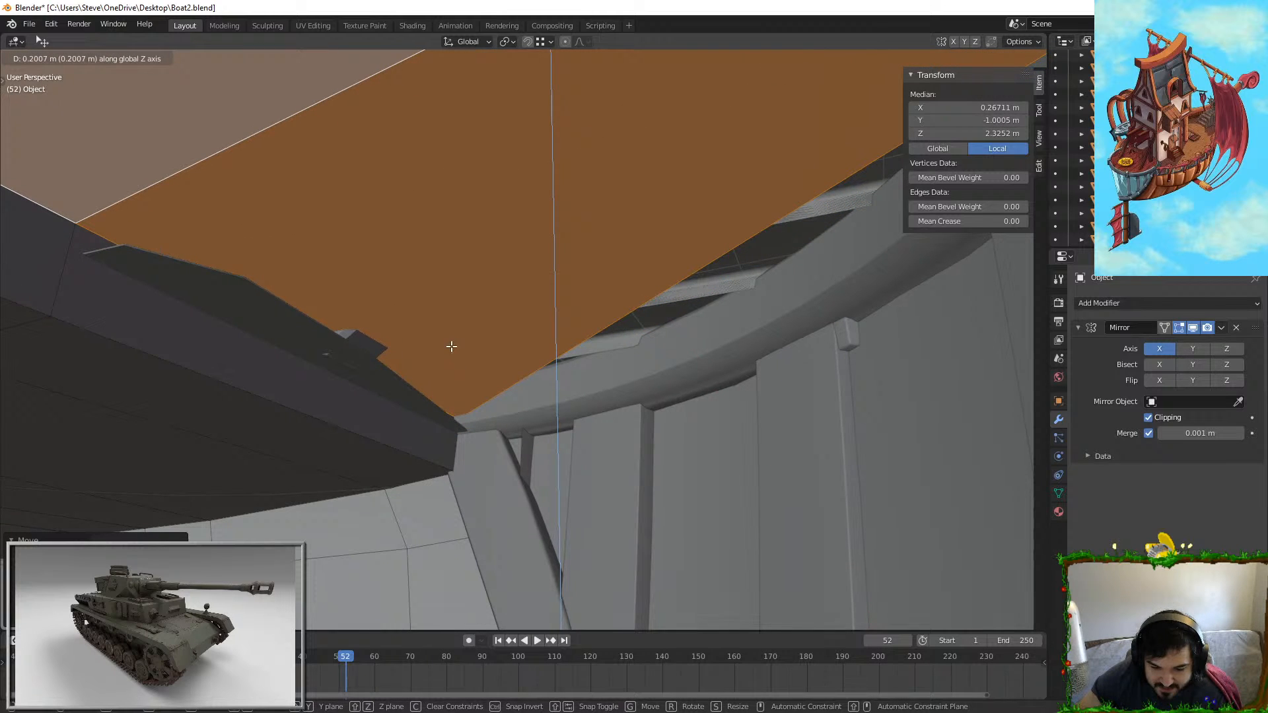
{"action": "left_click", "coordinate": [451, 346]}
Step: Add one centred loop cut across the raised ceiling section and move its outer vertex along X to the curved hull rim
{"action": "middle_click_drag", "start_coordinate": [451, 346], "coordinate": [607, 349]}
{"action": "left_click", "coordinate": [639, 368]}
{"action": "right_click", "coordinate": [646, 361]}
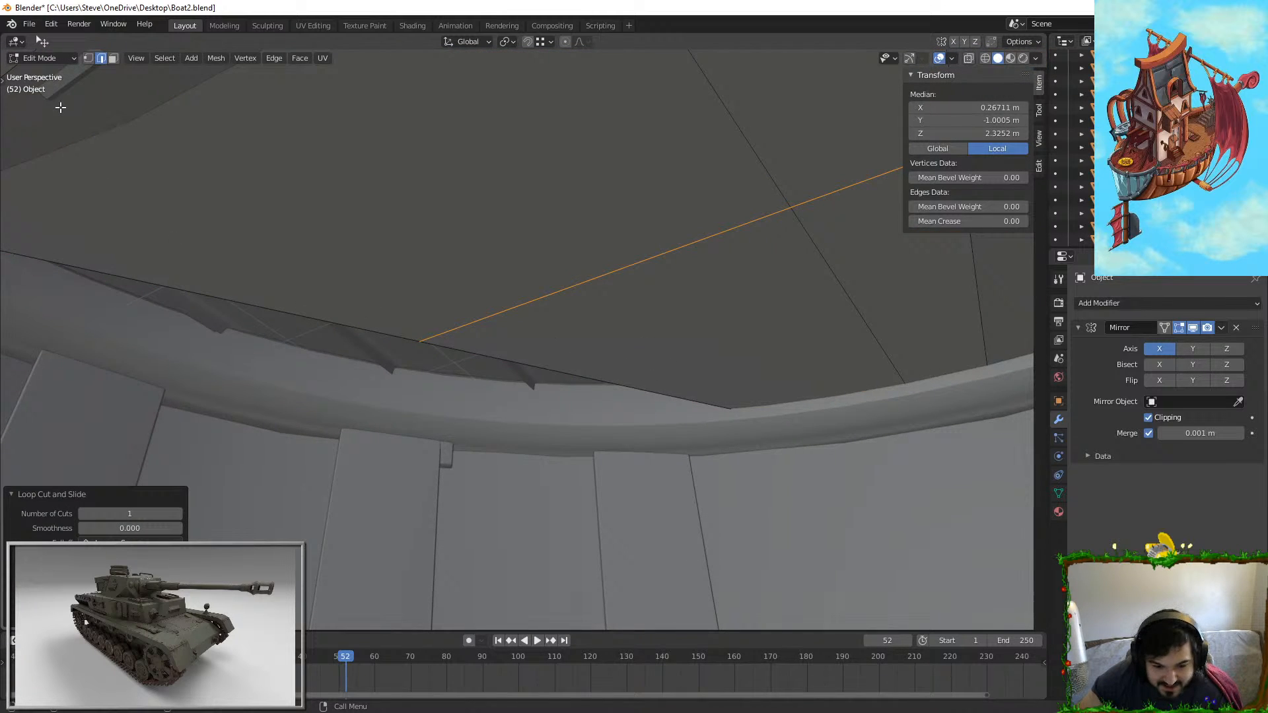
{"action": "left_click", "coordinate": [87, 58]}
{"action": "left_click", "coordinate": [421, 343]}
{"action": "middle_click_drag", "start_coordinate": [423, 348], "coordinate": [696, 386]}
{"action": "key", "text": "g"}
{"action": "key", "text": "x"}
{"action": "left_click", "coordinate": [501, 395]}
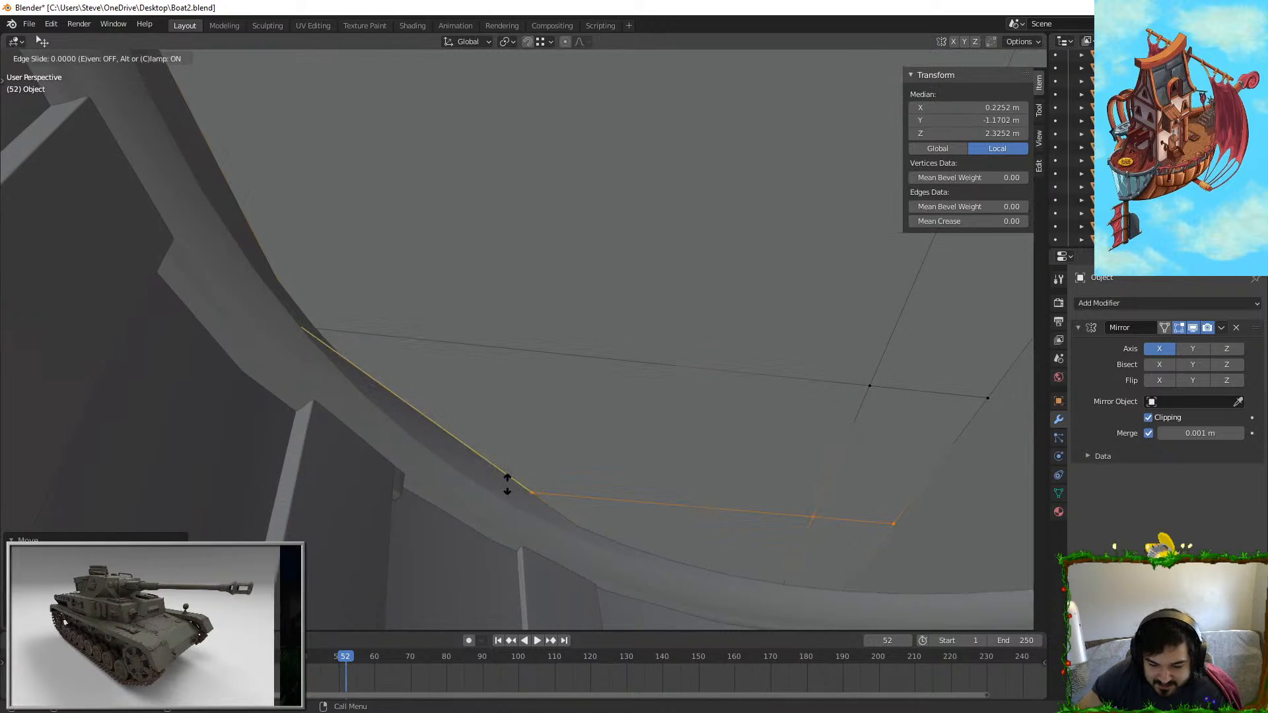
Step: Add another loop cut nearer the hull's rounded end and move its outer vertex along X to the rim
{"action": "key", "text": "g"}
{"action": "key", "text": "x"}
{"action": "left_click", "coordinate": [484, 490]}
{"action": "middle_click_drag", "start_coordinate": [173, 159], "coordinate": [243, 297], "text": "shift"}
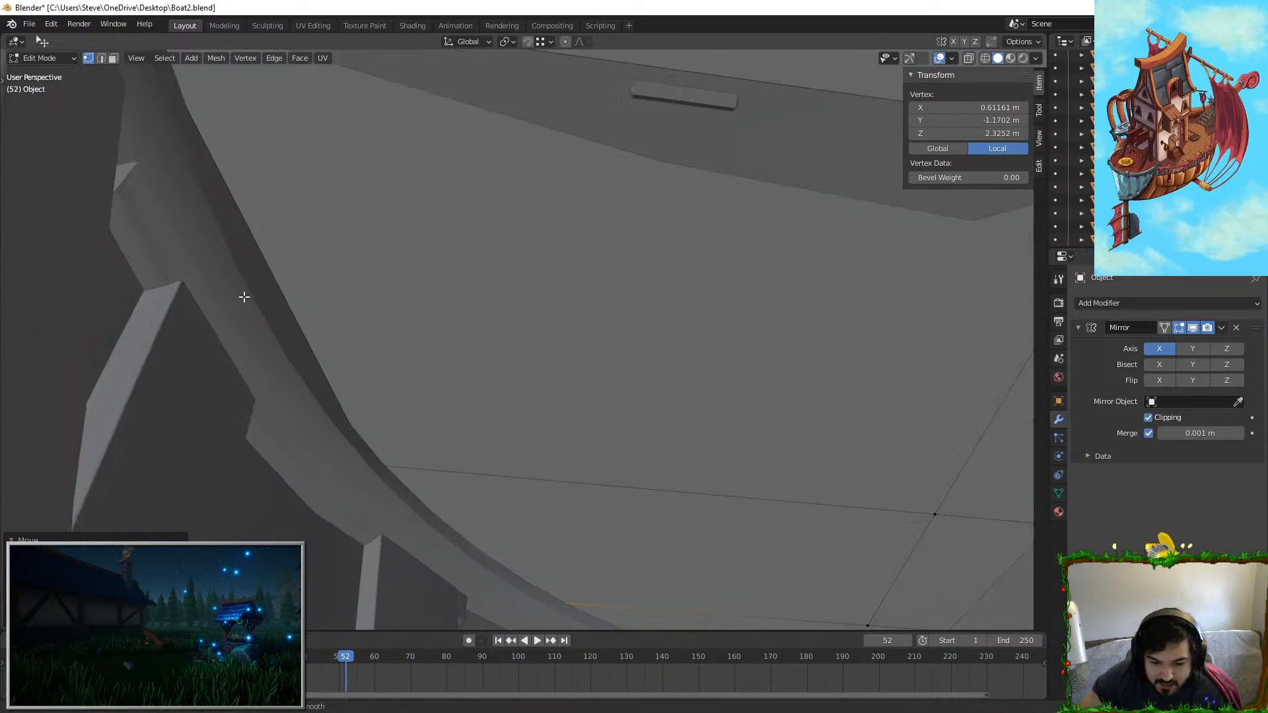
Step: Add a third loop cut across the ceiling section's wider part and move its outer vertex along X to the rim
{"action": "key", "text": "ctrl+r"}
{"action": "left_click", "coordinate": [282, 258]}
{"action": "right_click", "coordinate": [283, 255]}
{"action": "left_click", "coordinate": [265, 276]}
{"action": "key", "text": "g"}
{"action": "key", "text": "x"}
{"action": "left_click", "coordinate": [338, 284]}
Step: Try to shift a vertex of the hull wall at the ship's rounded end slightly inward along X
{"action": "key", "text": "Tab"}
{"action": "middle_click_drag", "start_coordinate": [338, 283], "coordinate": [630, 412]}
{"action": "left_click", "coordinate": [343, 318]}
{"action": "left_click", "coordinate": [450, 367]}
{"action": "key", "text": "Tab"}
{"action": "key", "text": "g"}
{"action": "key", "text": "x"}
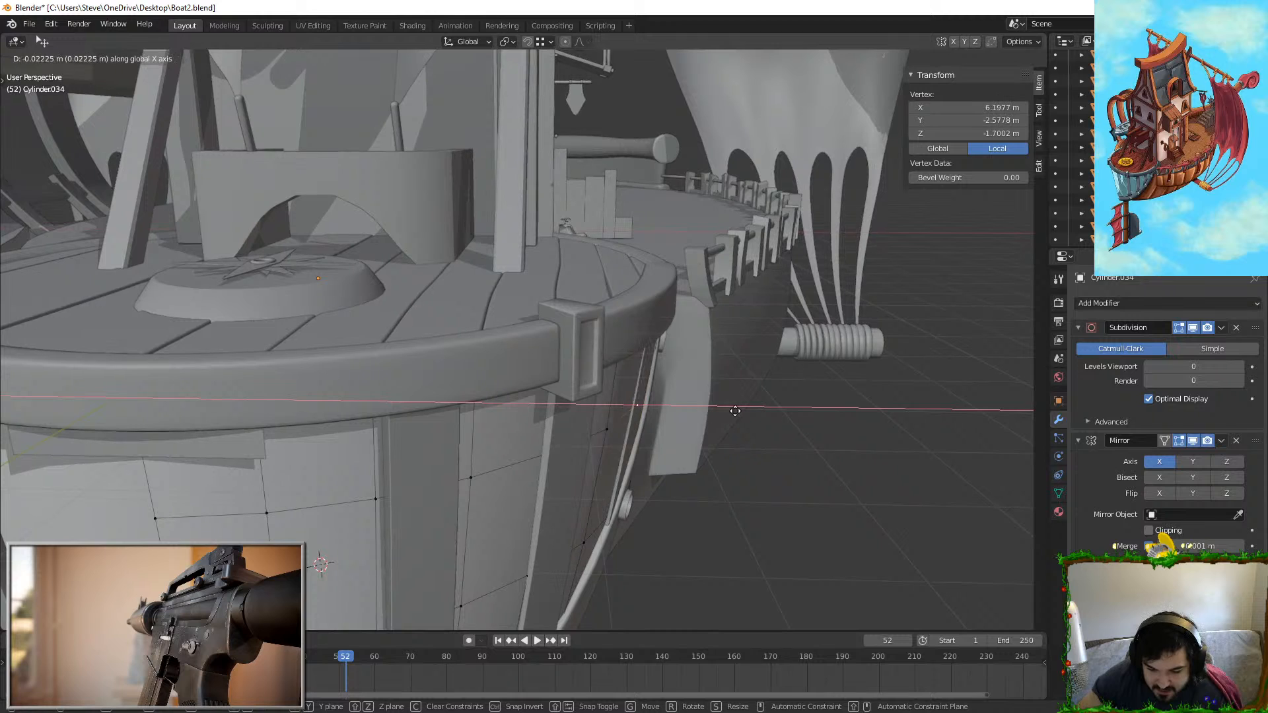
{"action": "left_click", "coordinate": [735, 410]}
Step: Select the outer faces of the vertical plank nearest the upper end of the riveted curved strap
{"action": "middle_click_drag", "start_coordinate": [735, 411], "coordinate": [585, 342]}
{"action": "key", "text": "Tab"}
{"action": "left_click", "coordinate": [585, 342]}
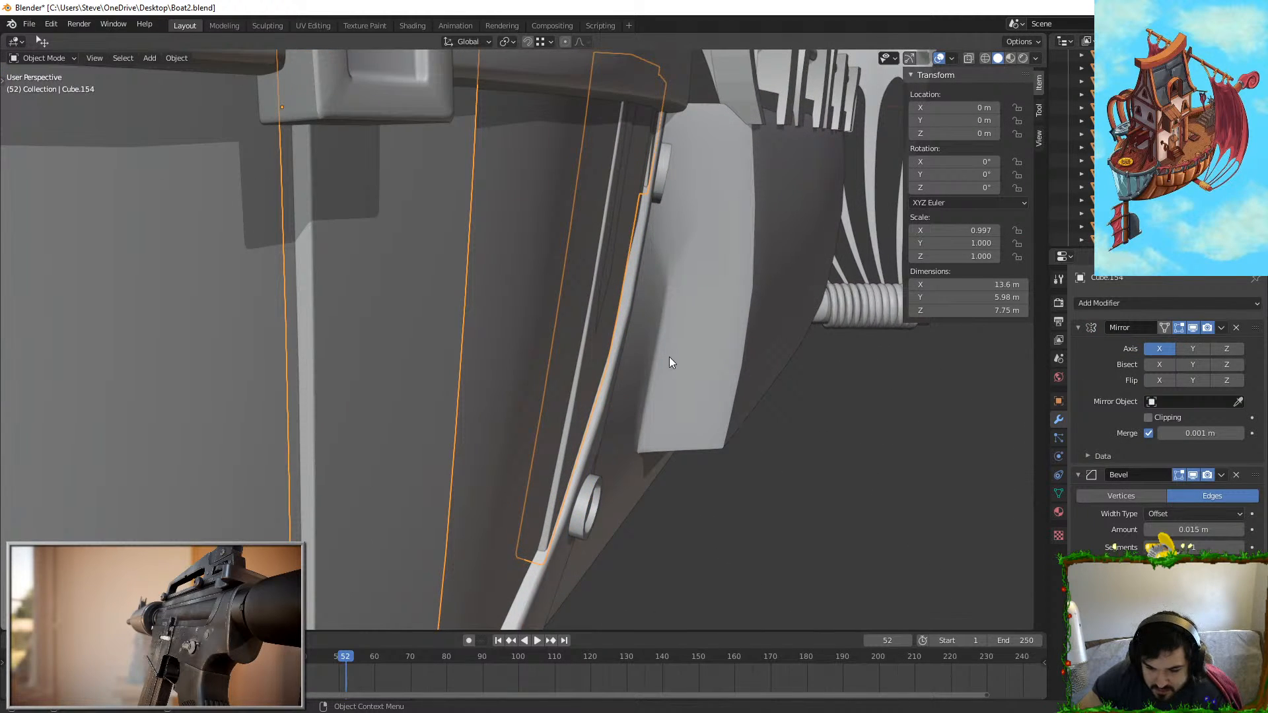
{"action": "key", "text": "Tab"}
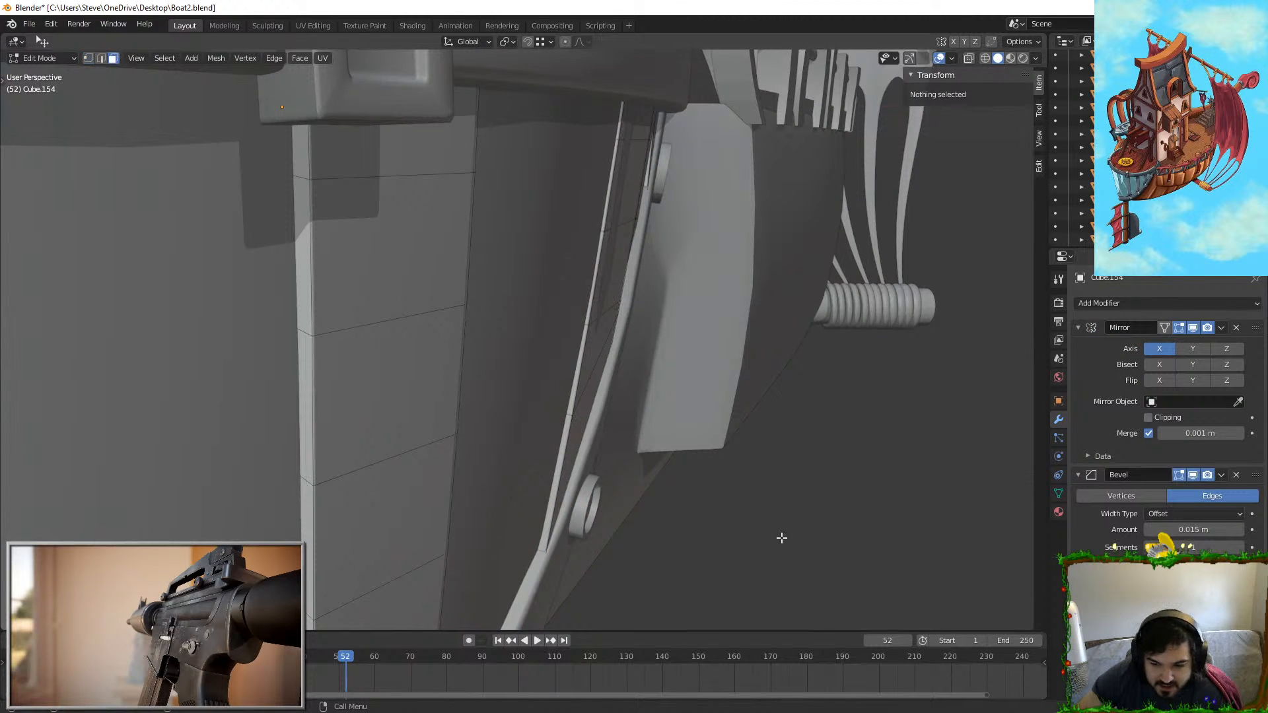
{"action": "left_click", "coordinate": [635, 125], "text": "shift"}
{"action": "left_click", "coordinate": [627, 185], "text": "shift"}
{"action": "left_click", "coordinate": [612, 277], "text": "shift"}
{"action": "left_click", "coordinate": [583, 403], "text": "shift"}
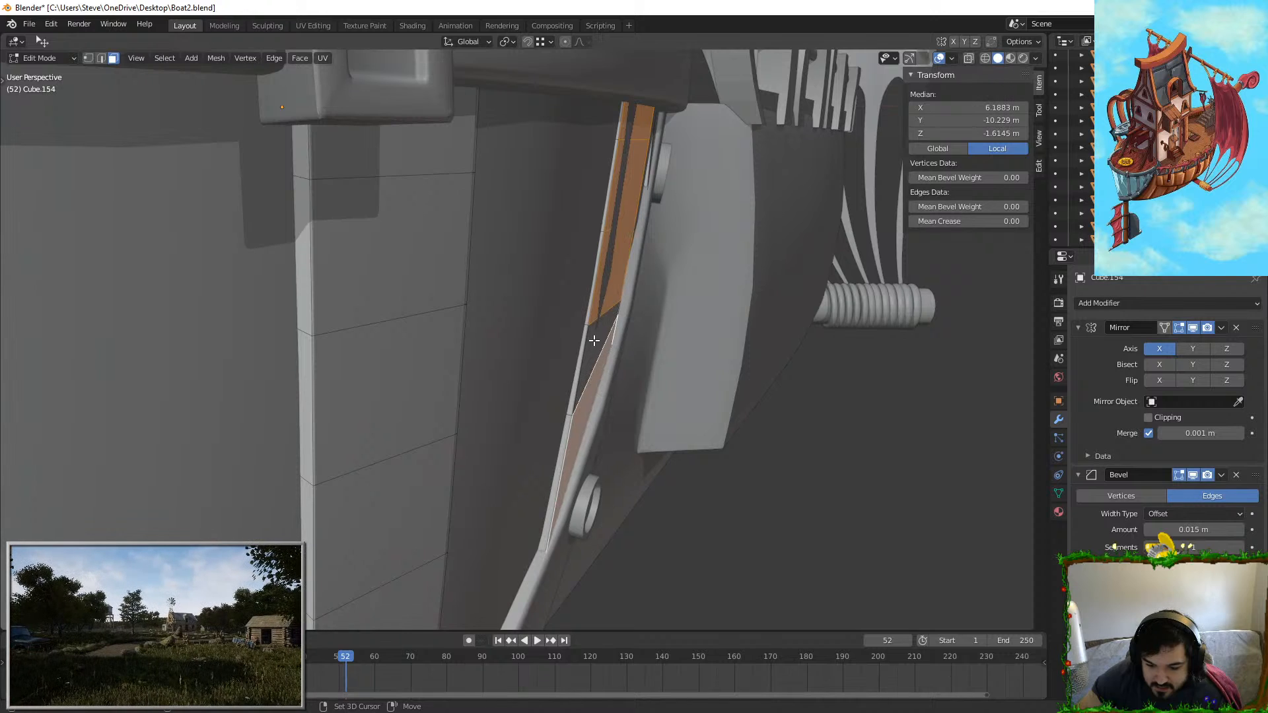
{"action": "left_click", "coordinate": [591, 339], "text": "shift"}
Step: Try to push the selected plank faces outward by about 0.07 with Shrink/Fatten
{"action": "scroll", "coordinate": [248, 416], "scroll_direction": "down", "scroll_amount": 4}
{"action": "middle_click_drag", "start_coordinate": [249, 415], "coordinate": [563, 202]}
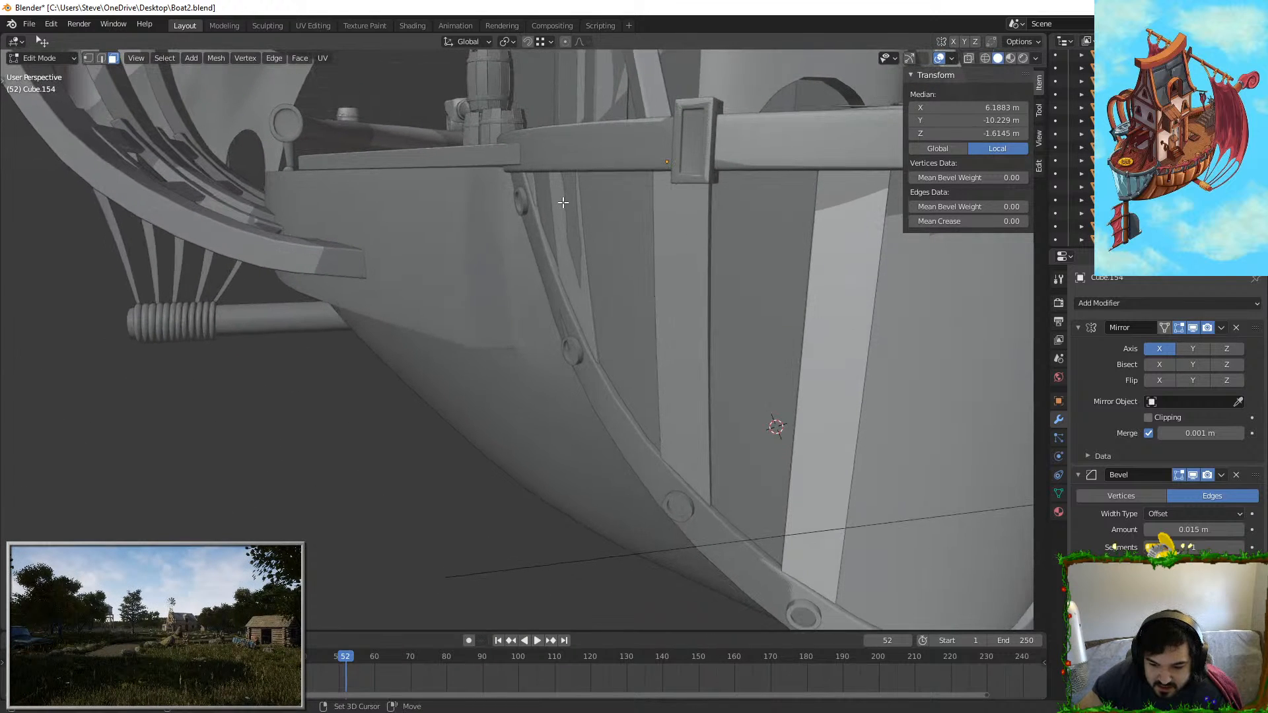
{"action": "middle_click_drag", "start_coordinate": [726, 303], "coordinate": [640, 325]}
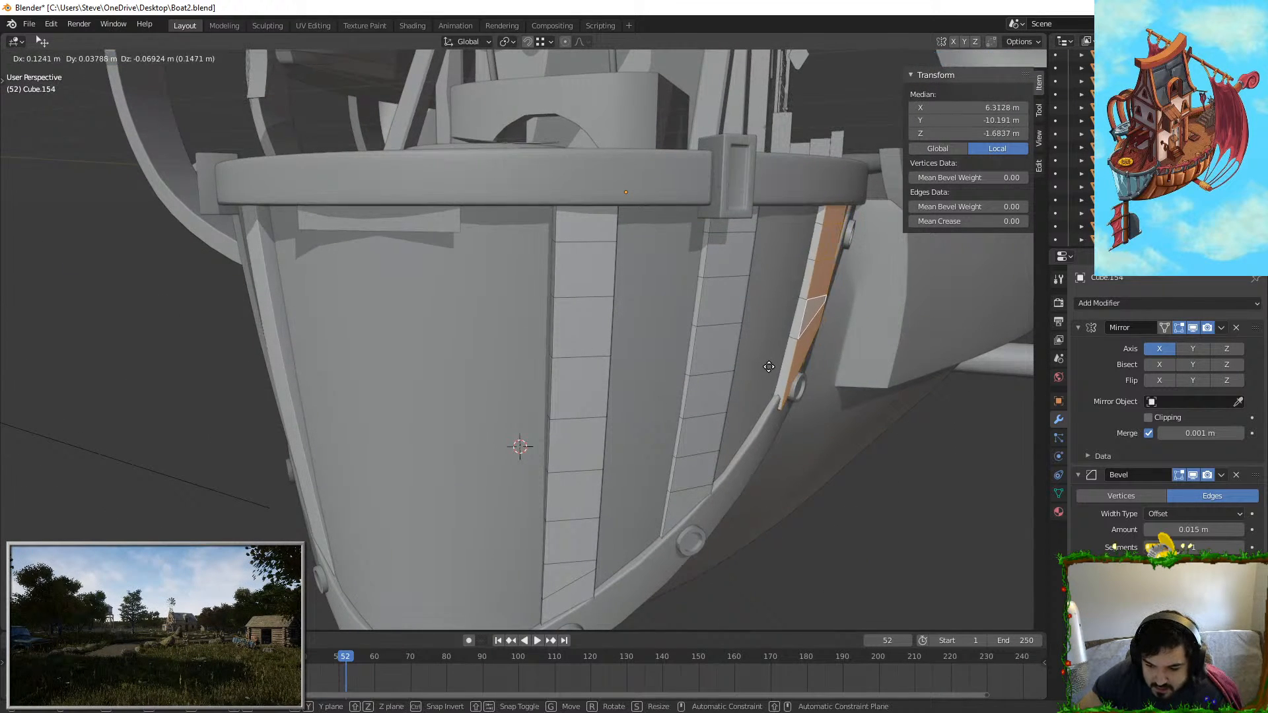
{"action": "middle_click_drag", "start_coordinate": [801, 369], "coordinate": [924, 389]}
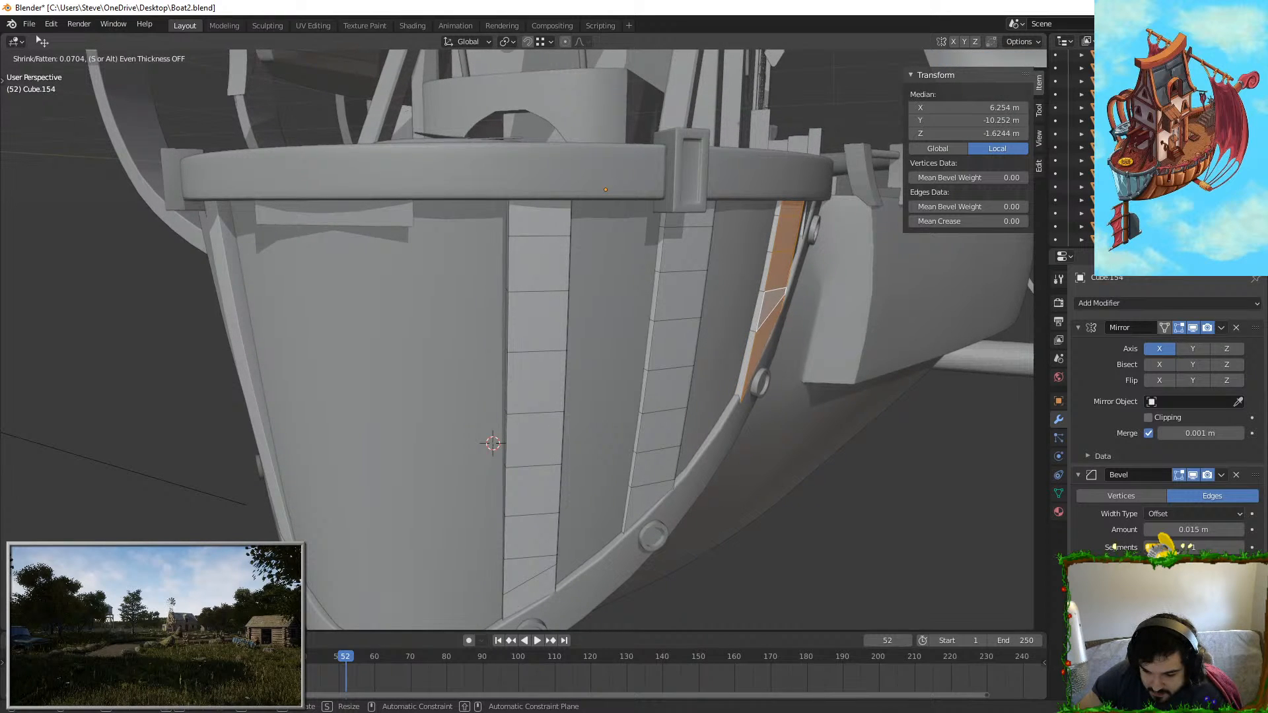
{"action": "left_click", "coordinate": [794, 432]}
Step: Select the whole connected mesh of the riveted curved strap along the hull edge
{"action": "key", "text": "Tab"}
{"action": "left_click", "coordinate": [740, 422]}
{"action": "key", "text": "Tab"}
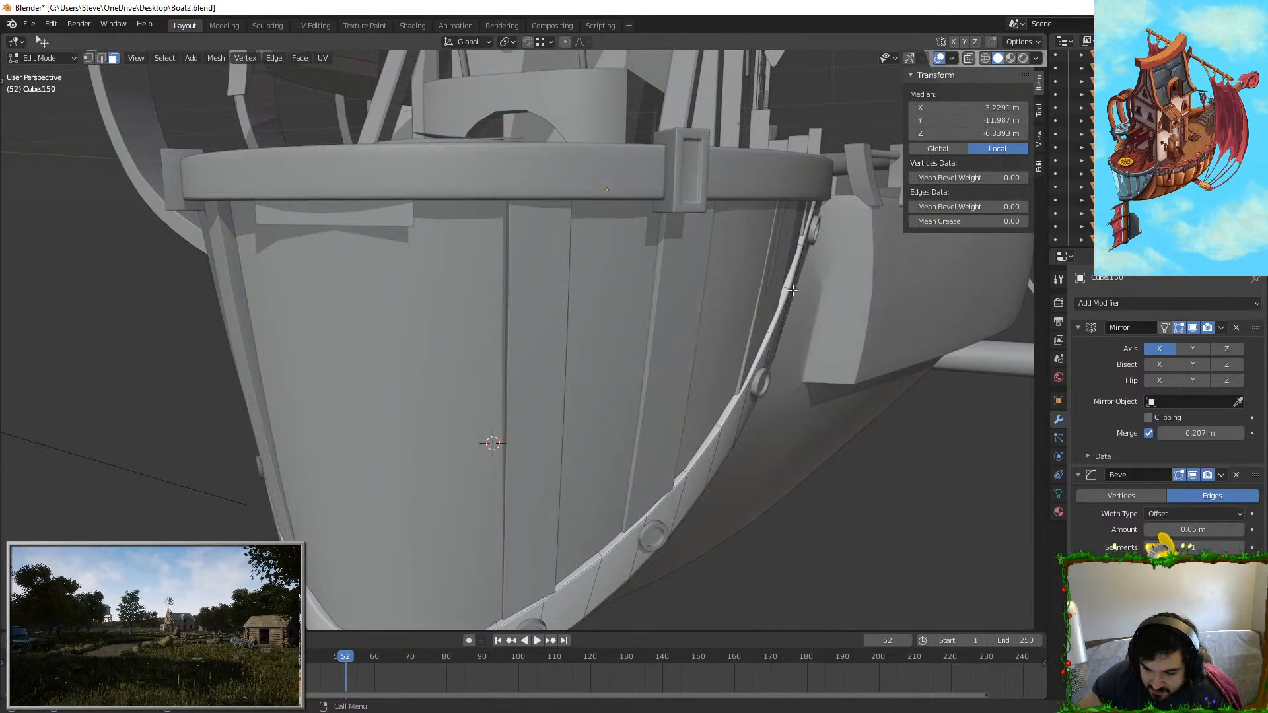
{"action": "left_click", "coordinate": [785, 322]}
{"action": "key", "text": "ctrl+l"}
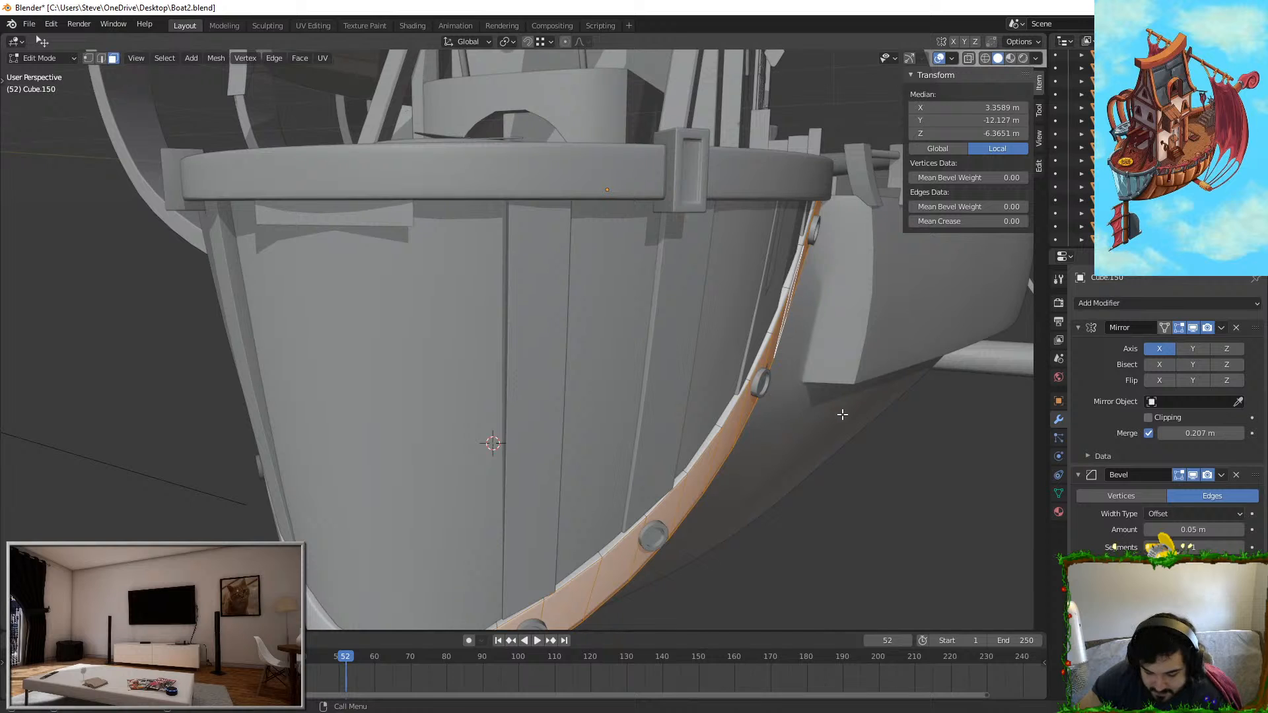
{"action": "left_click", "coordinate": [921, 432]}
{"action": "key", "text": "Tab"}
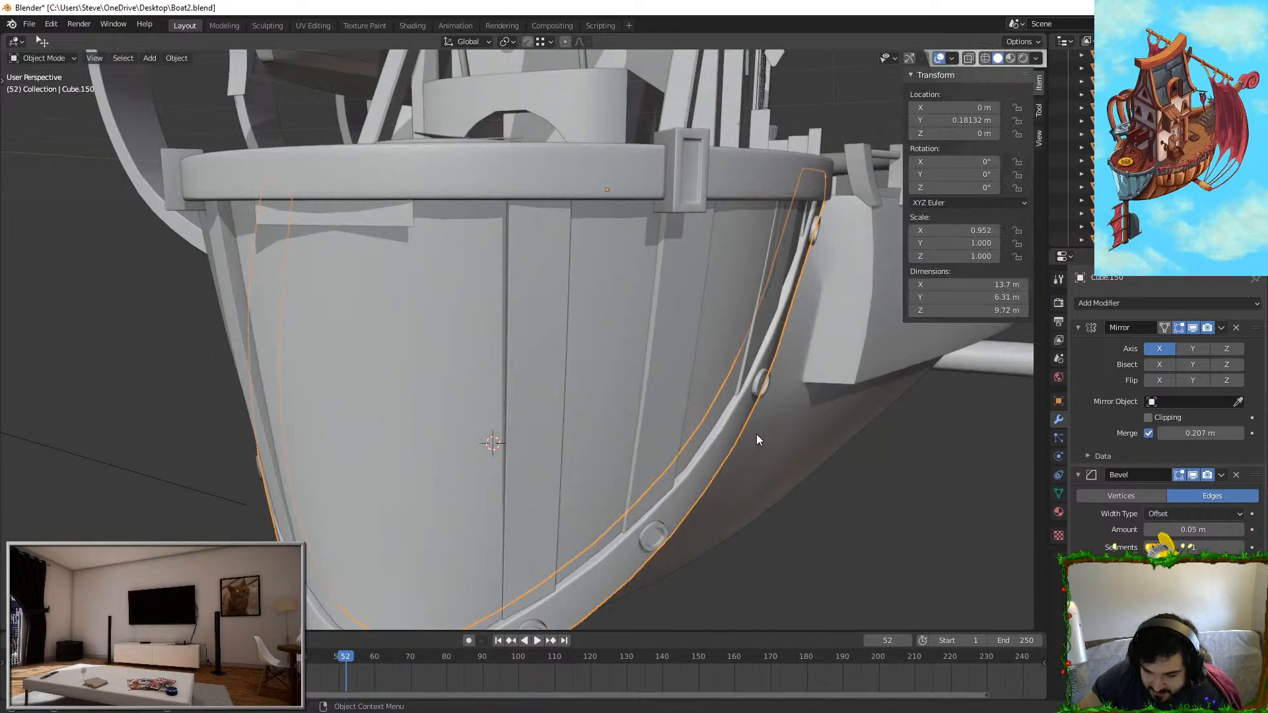
Step: Push the selected faces of the plank beside the curved strap slightly outward with Shrink/Fatten, to a local X median of about 6.23 m
{"action": "left_click", "coordinate": [762, 331]}
{"action": "scroll", "coordinate": [801, 233], "scroll_direction": "up", "scroll_amount": 3}
{"action": "key", "text": "Tab"}
{"action": "key", "text": "alt+s"}
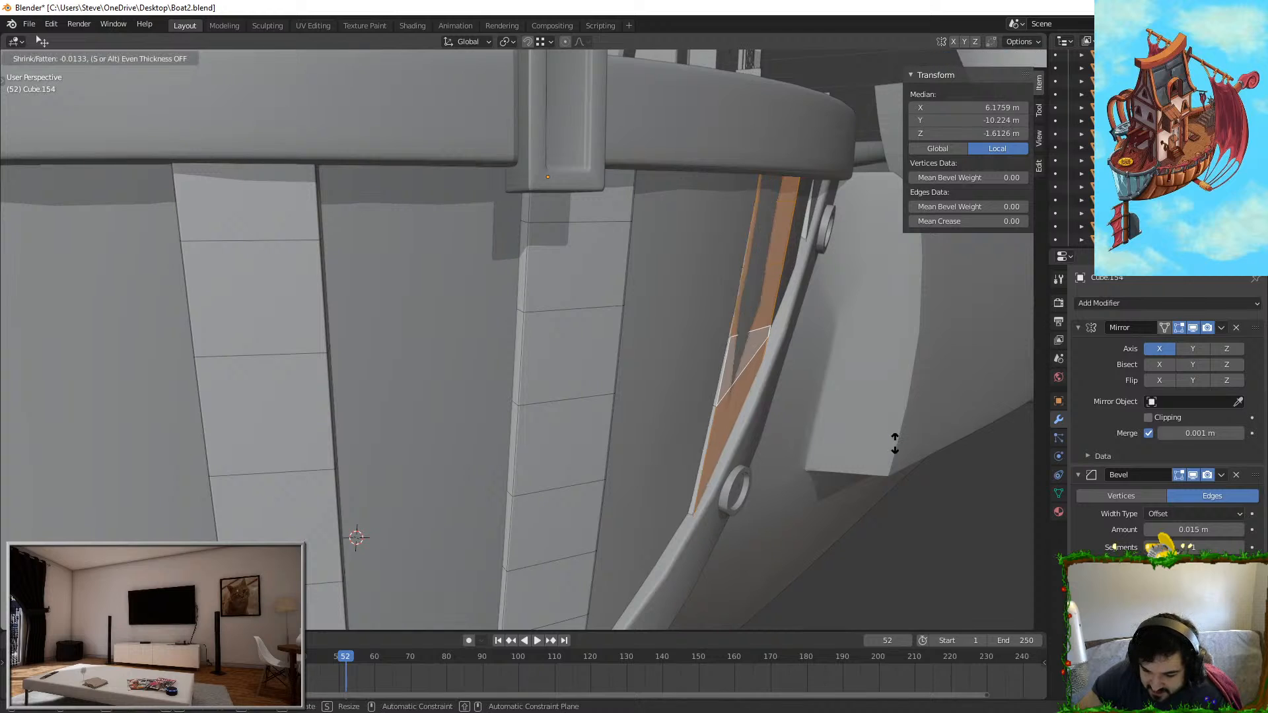
{"action": "left_click", "coordinate": [897, 450]}
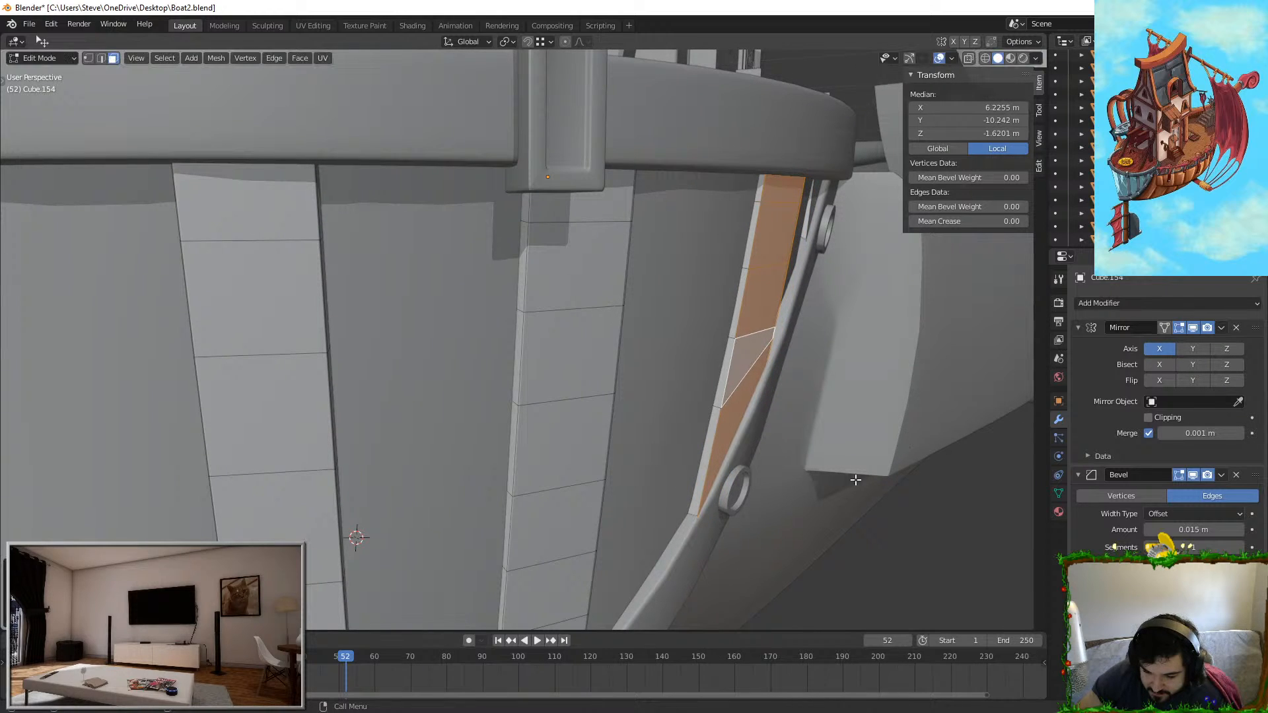
{"action": "key", "text": "Tab"}
Step: Inspect the planks and riveted strap on the hull's other side for geometry poking through
{"action": "scroll", "coordinate": [661, 462], "scroll_direction": "down", "scroll_amount": 6}
{"action": "middle_click_drag", "start_coordinate": [513, 450], "coordinate": [684, 433]}
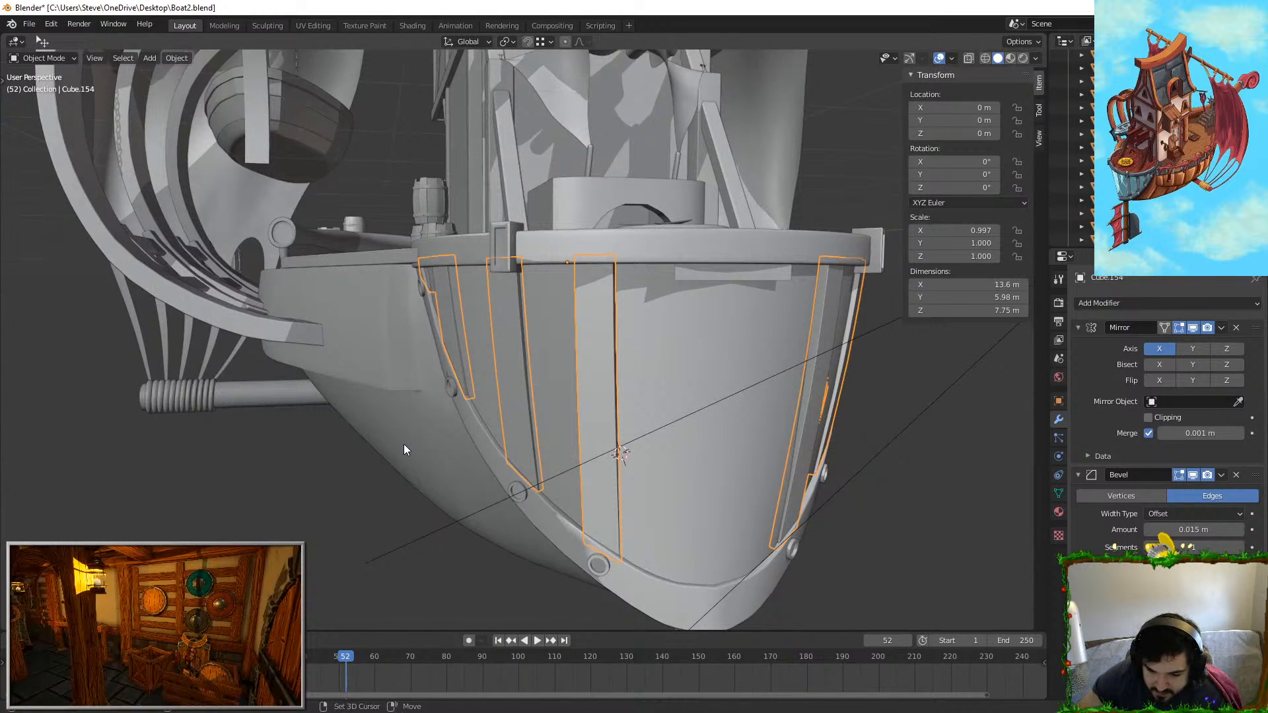
{"action": "middle_click_drag", "start_coordinate": [403, 443], "coordinate": [521, 483], "text": "shift"}
{"action": "middle_click_drag", "start_coordinate": [522, 484], "coordinate": [596, 489]}
{"action": "scroll", "coordinate": [569, 413], "scroll_direction": "up", "scroll_amount": 4}
{"action": "left_click", "coordinate": [358, 565]}
{"action": "scroll", "coordinate": [425, 581], "scroll_direction": "down", "scroll_amount": 1}
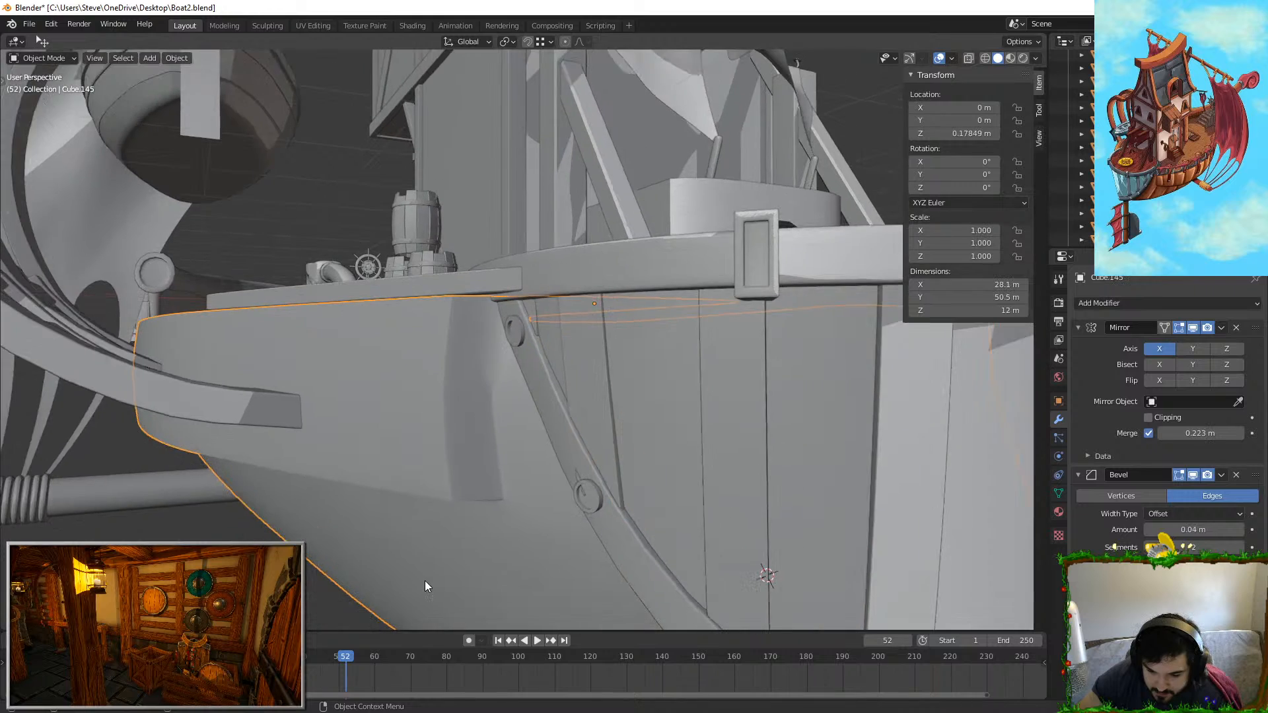
{"action": "middle_click_drag", "start_coordinate": [426, 585], "coordinate": [525, 514]}
{"action": "scroll", "coordinate": [485, 409], "scroll_direction": "up", "scroll_amount": 3}
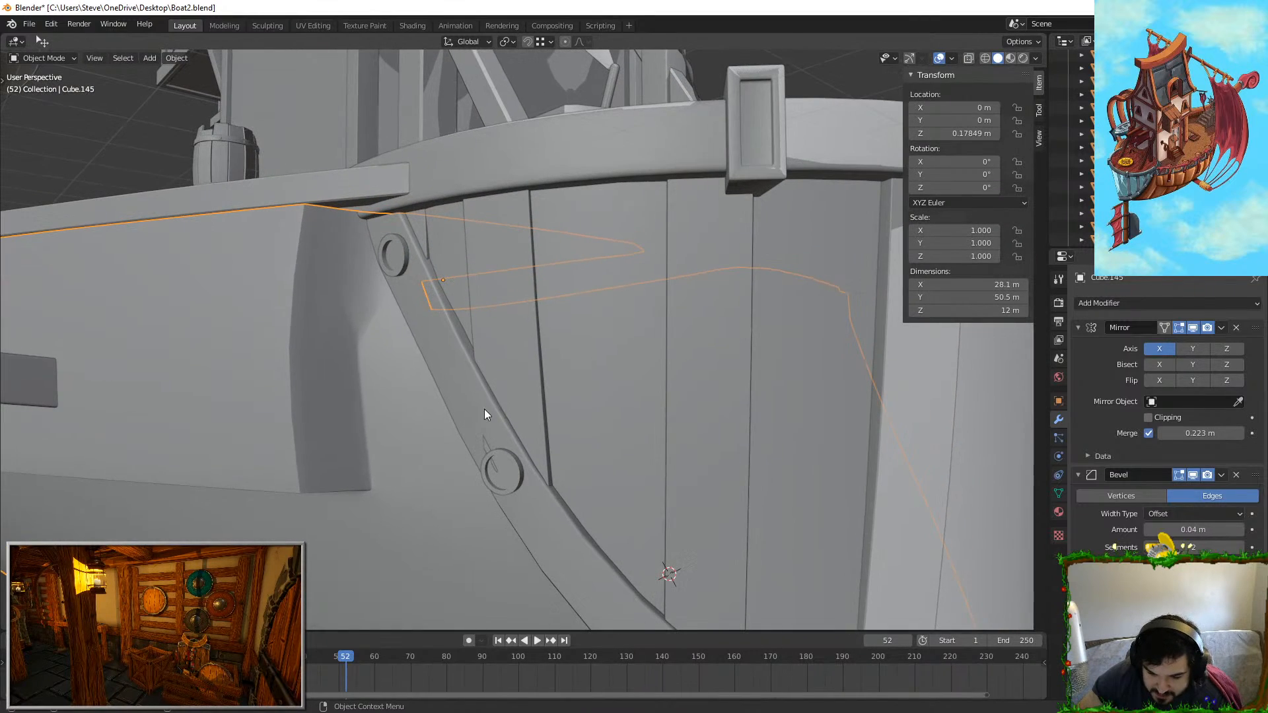
Step: Open the hull wall mesh protruding through the curved strap for vertex editing with nothing selected
{"action": "left_click", "coordinate": [485, 446]}
{"action": "middle_click_drag", "start_coordinate": [487, 445], "coordinate": [689, 380]}
{"action": "key", "text": "Tab"}
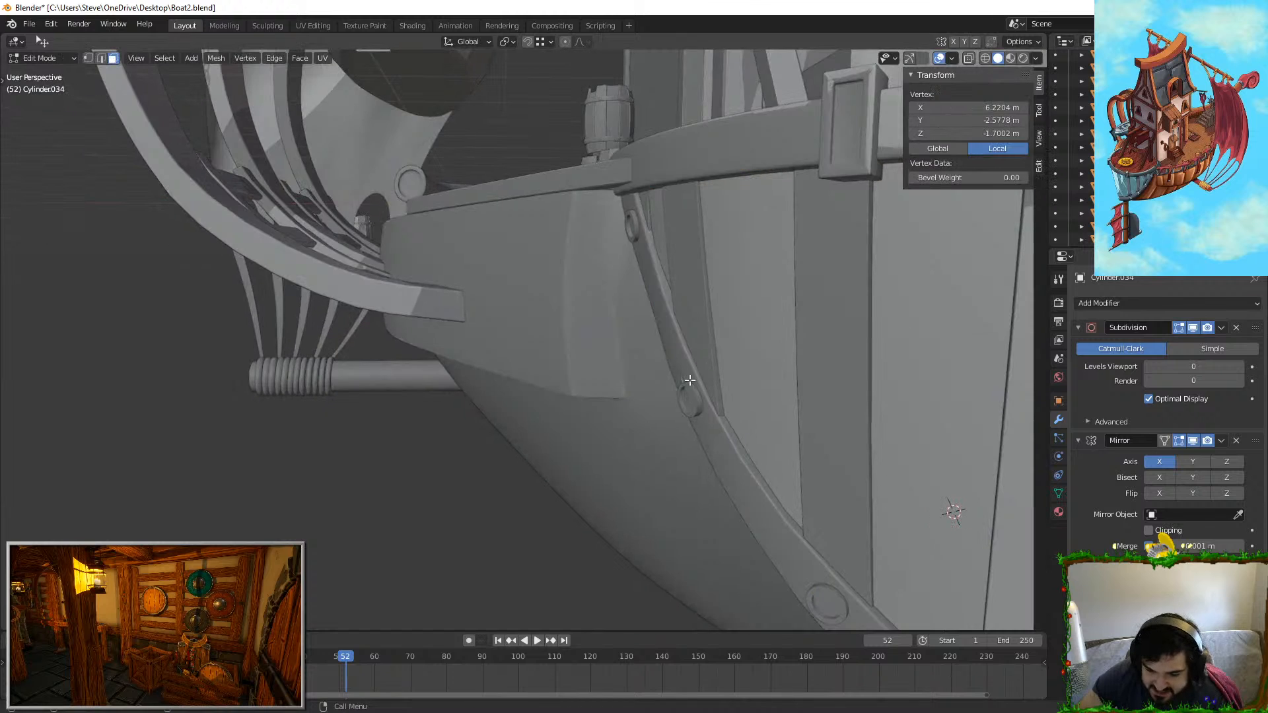
{"action": "left_click", "coordinate": [690, 380]}
{"action": "middle_click_drag", "start_coordinate": [495, 389], "coordinate": [370, 403]}
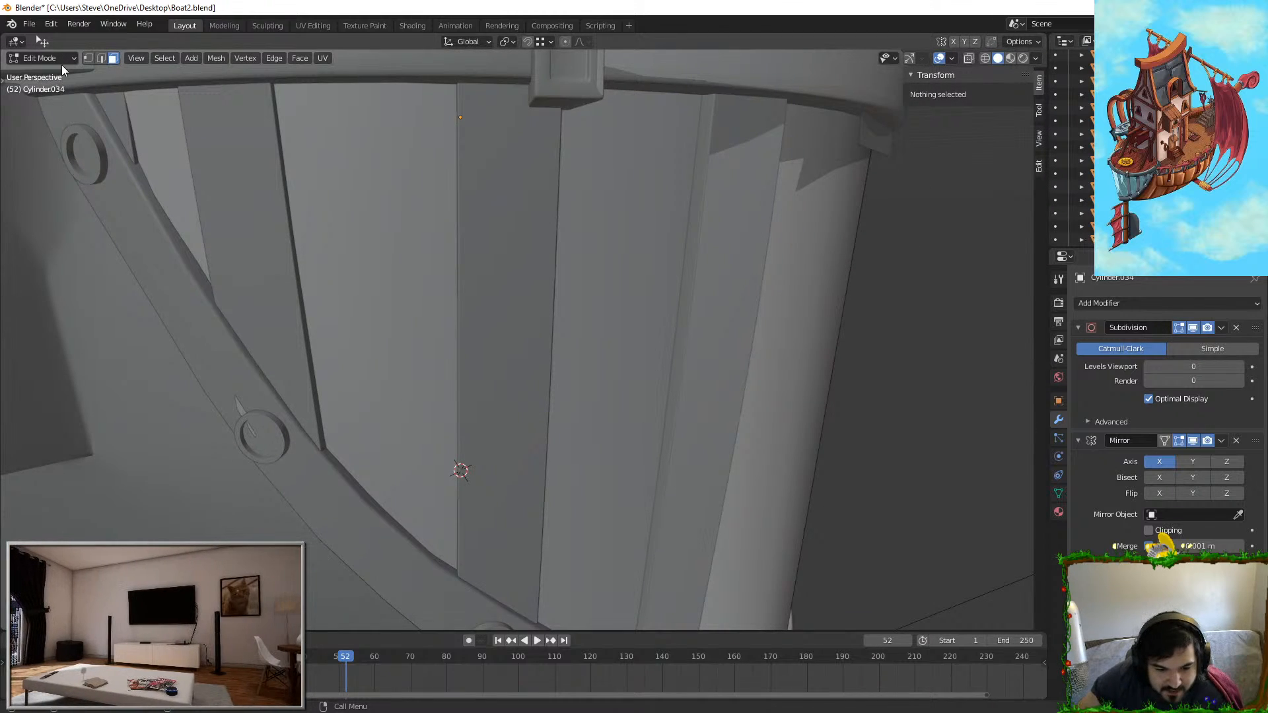
{"action": "middle_click_drag", "start_coordinate": [252, 409], "coordinate": [290, 429]}
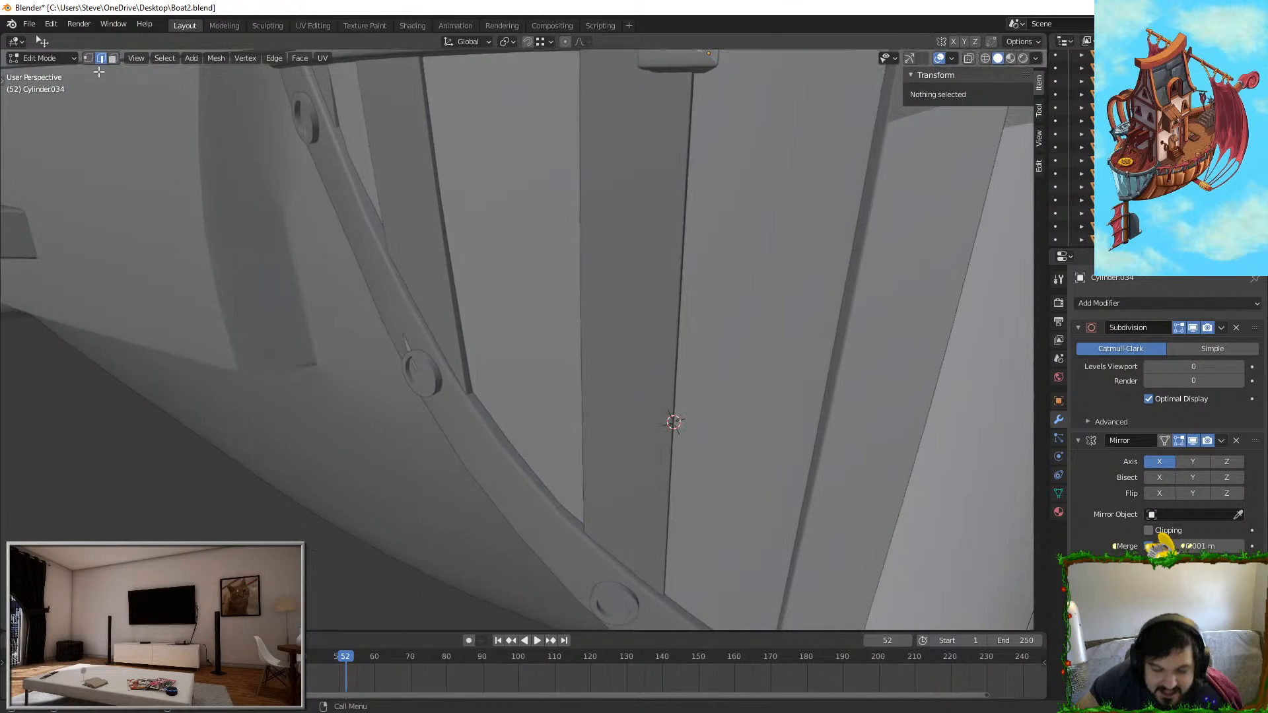
{"action": "scroll", "coordinate": [426, 249], "scroll_direction": "down", "scroll_amount": 5}
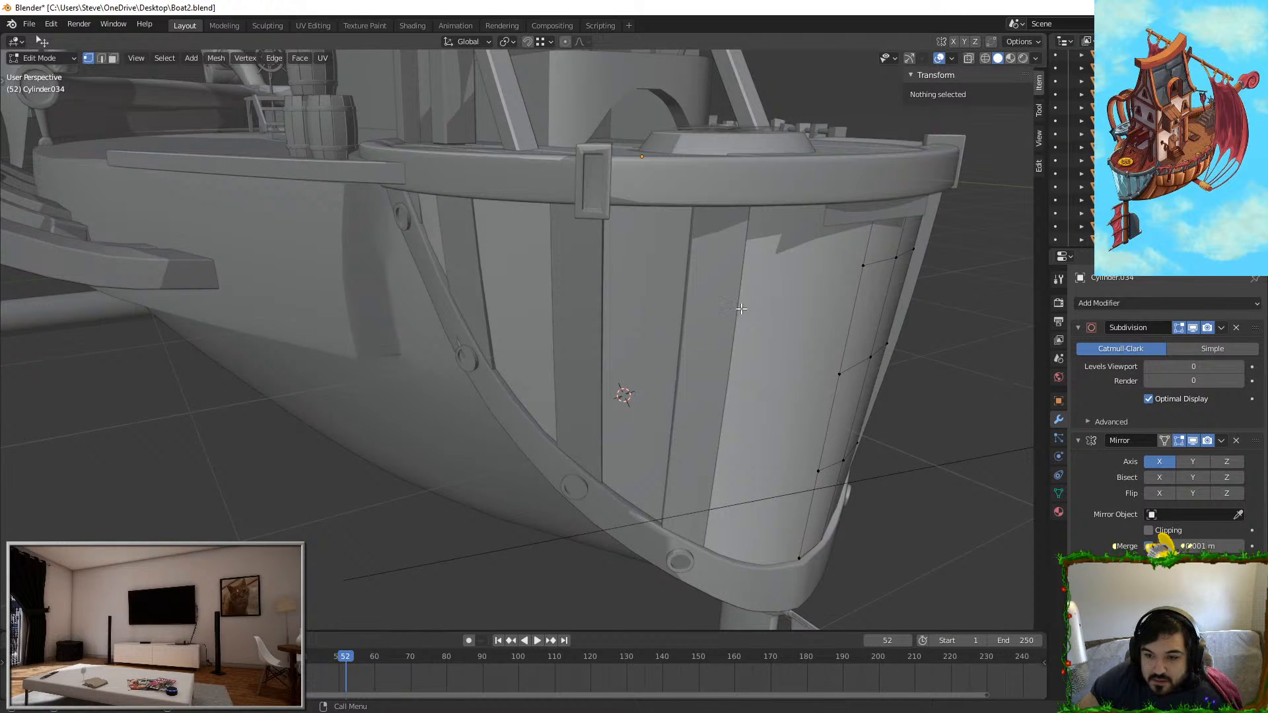
{"action": "middle_click_drag", "start_coordinate": [741, 309], "coordinate": [702, 382]}
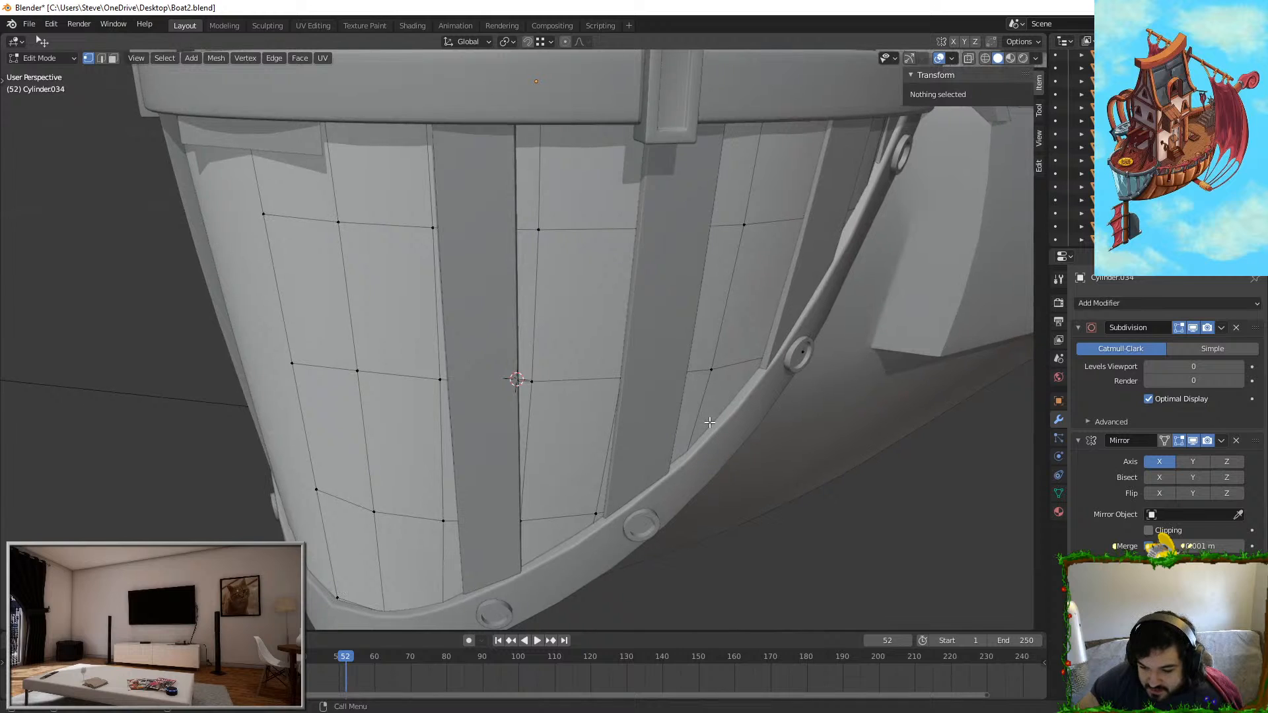
Step: Move the hull wall vertex protruding beside the strap's second rivet inward to about local X 6.11, Y -2.09, Z -3.68 m
{"action": "scroll", "coordinate": [707, 386], "scroll_direction": "down", "scroll_amount": 1}
{"action": "left_click", "coordinate": [778, 355]}
{"action": "scroll", "coordinate": [777, 355], "scroll_direction": "up", "scroll_amount": 5}
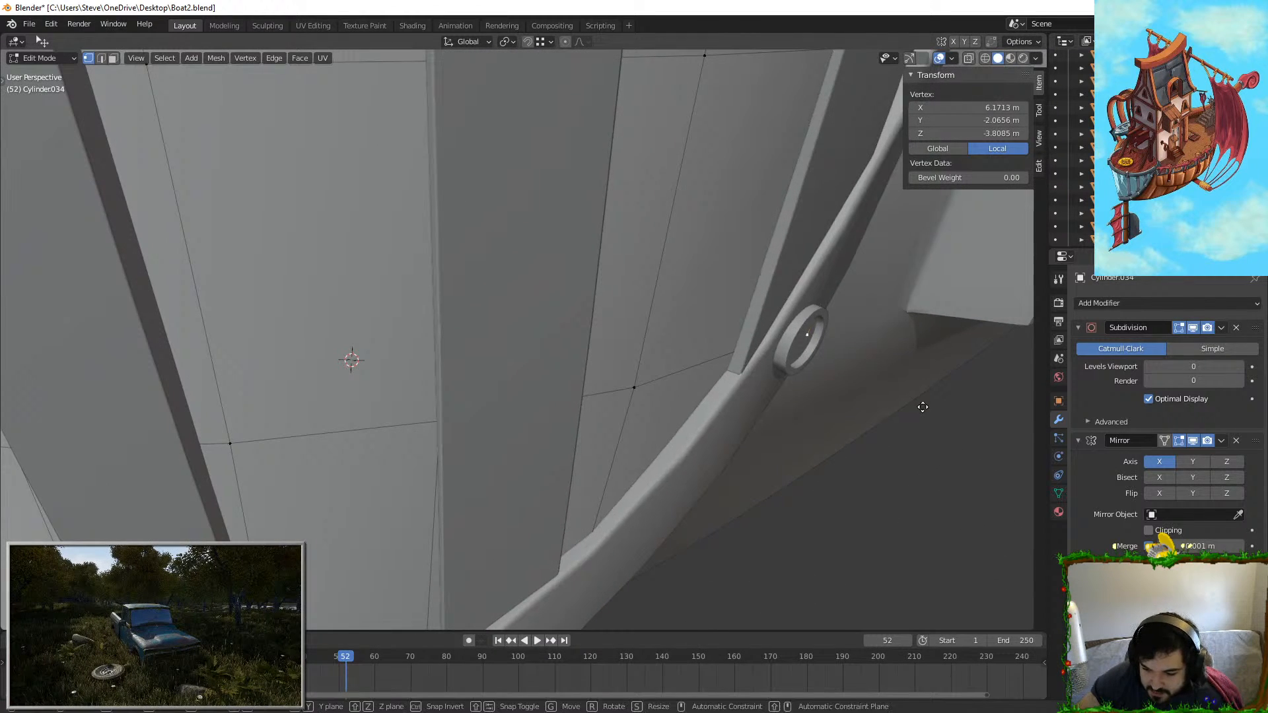
{"action": "key", "text": "x"}
{"action": "left_click", "coordinate": [693, 464]}
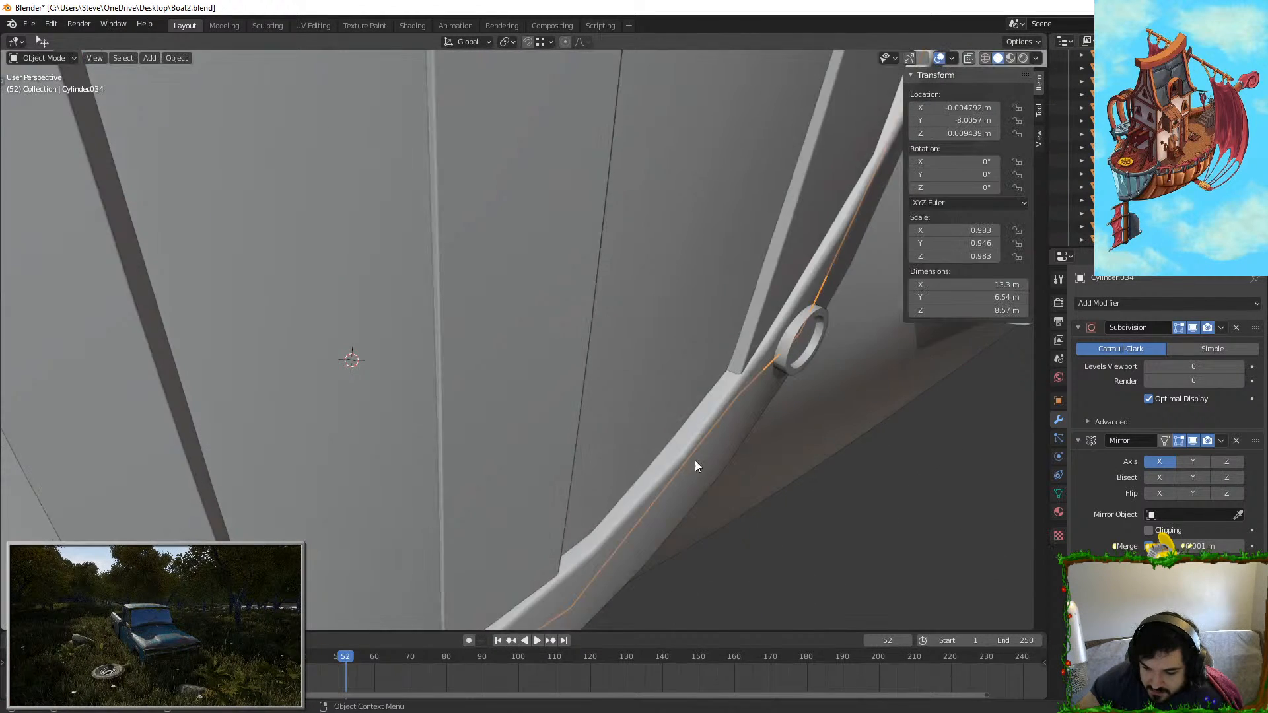
{"action": "scroll", "coordinate": [693, 463], "scroll_direction": "down", "scroll_amount": 4}
{"action": "middle_click_drag", "start_coordinate": [619, 447], "coordinate": [615, 389]}
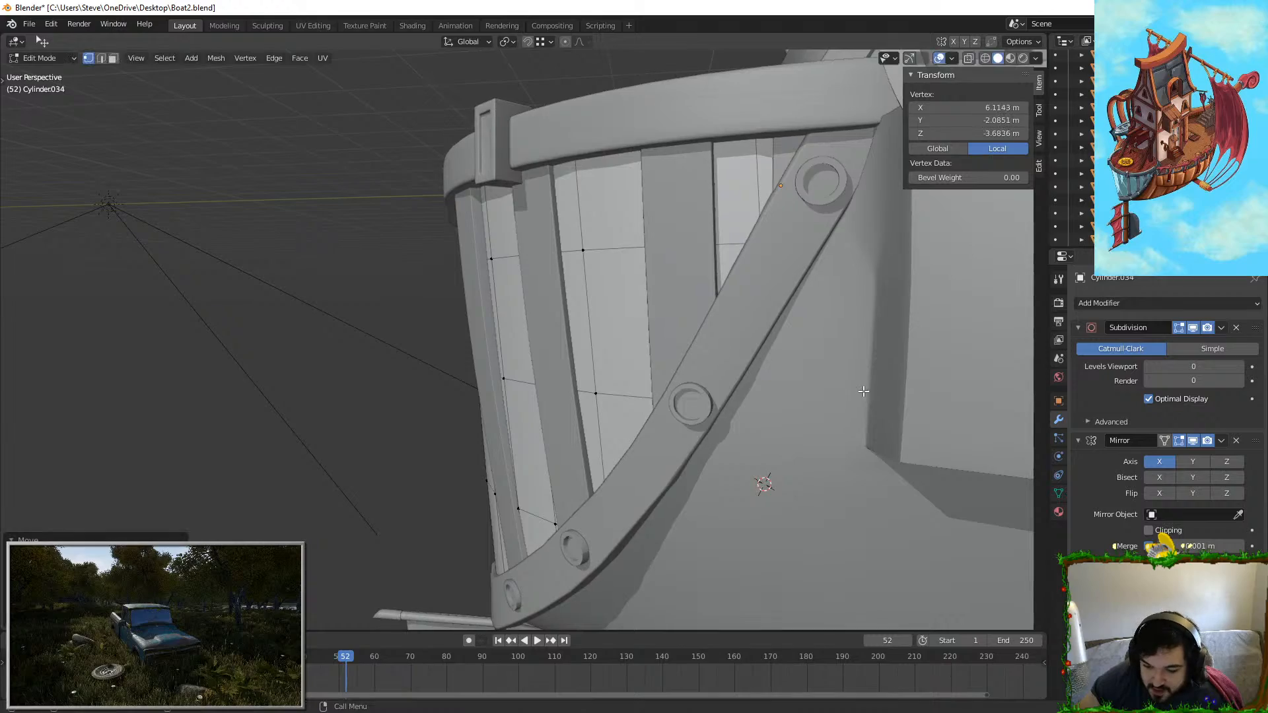
{"action": "key", "text": "Tab"}
Step: Examine the main deck and the curved step leading up to the round raised deck at close range
{"action": "scroll", "coordinate": [565, 428], "scroll_direction": "down", "scroll_amount": 5}
{"action": "middle_click_drag", "start_coordinate": [565, 428], "coordinate": [775, 310]}
{"action": "scroll", "coordinate": [632, 355], "scroll_direction": "up", "scroll_amount": 5}
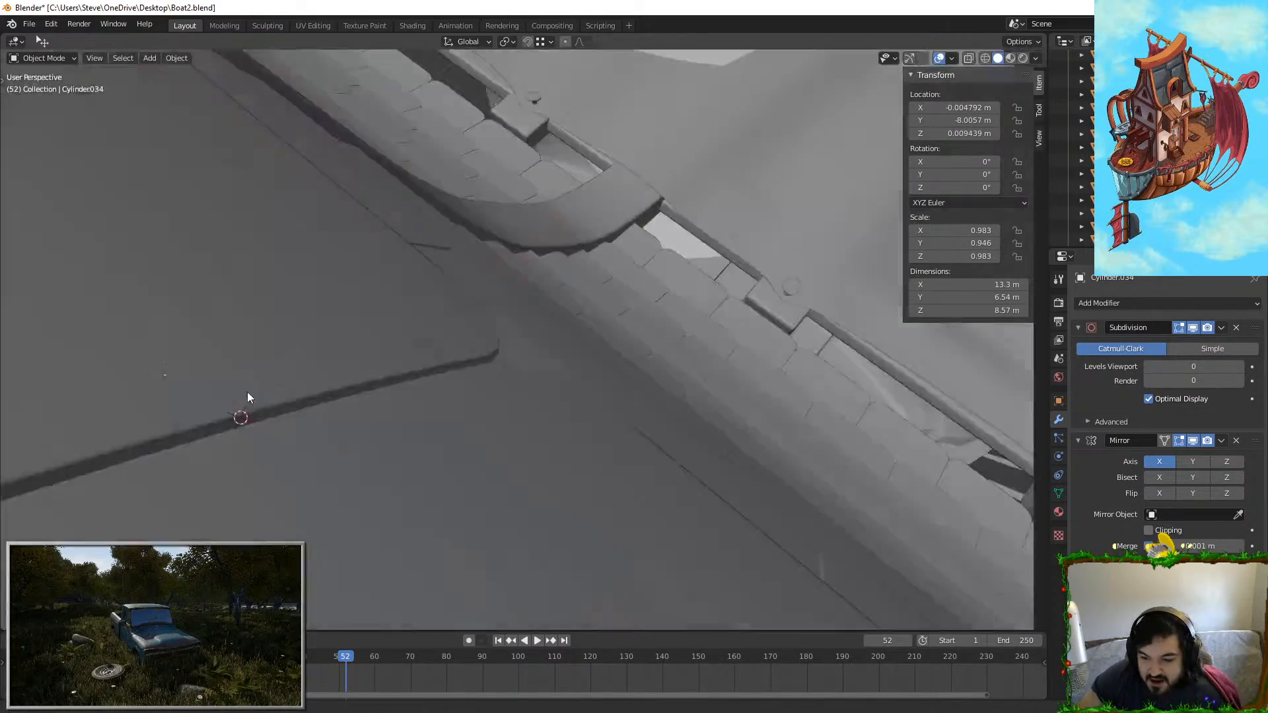
{"action": "middle_click_drag", "start_coordinate": [246, 390], "coordinate": [360, 349]}
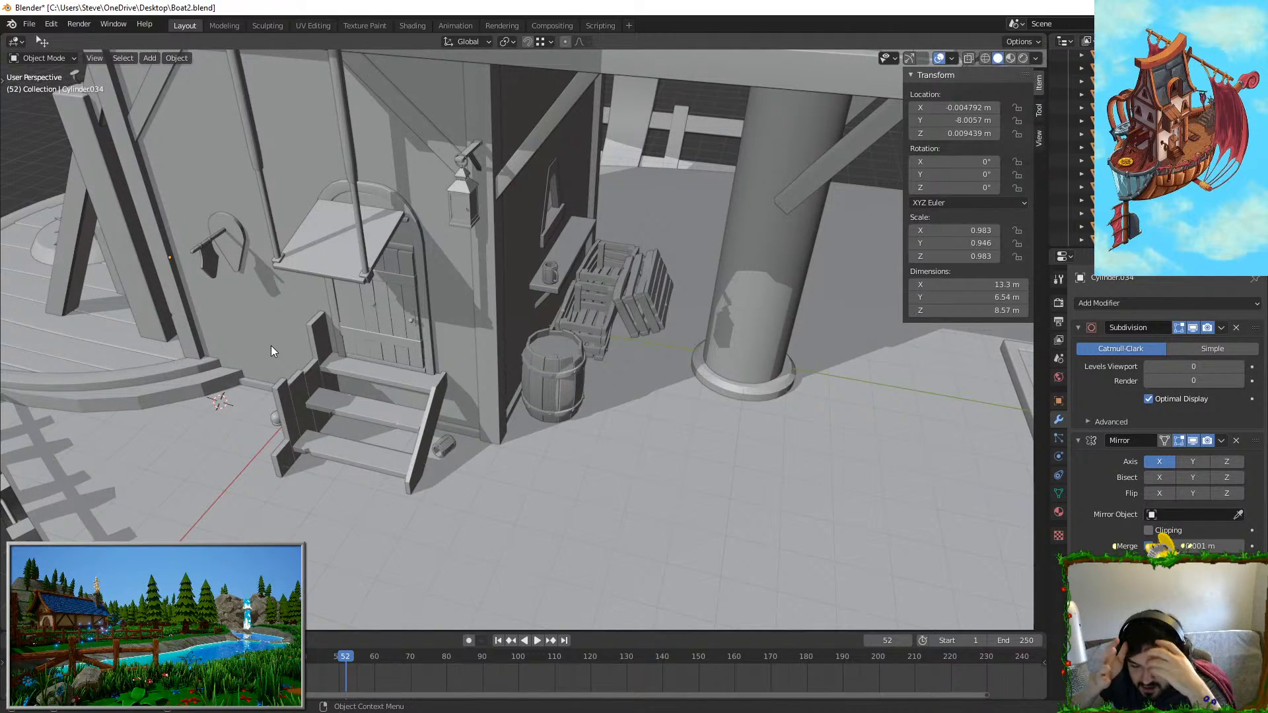
{"action": "middle_click_drag", "start_coordinate": [553, 304], "coordinate": [623, 260]}
{"action": "key", "text": "shift+grave"}
{"action": "key", "text": "w"}
{"action": "key", "text": "a"}
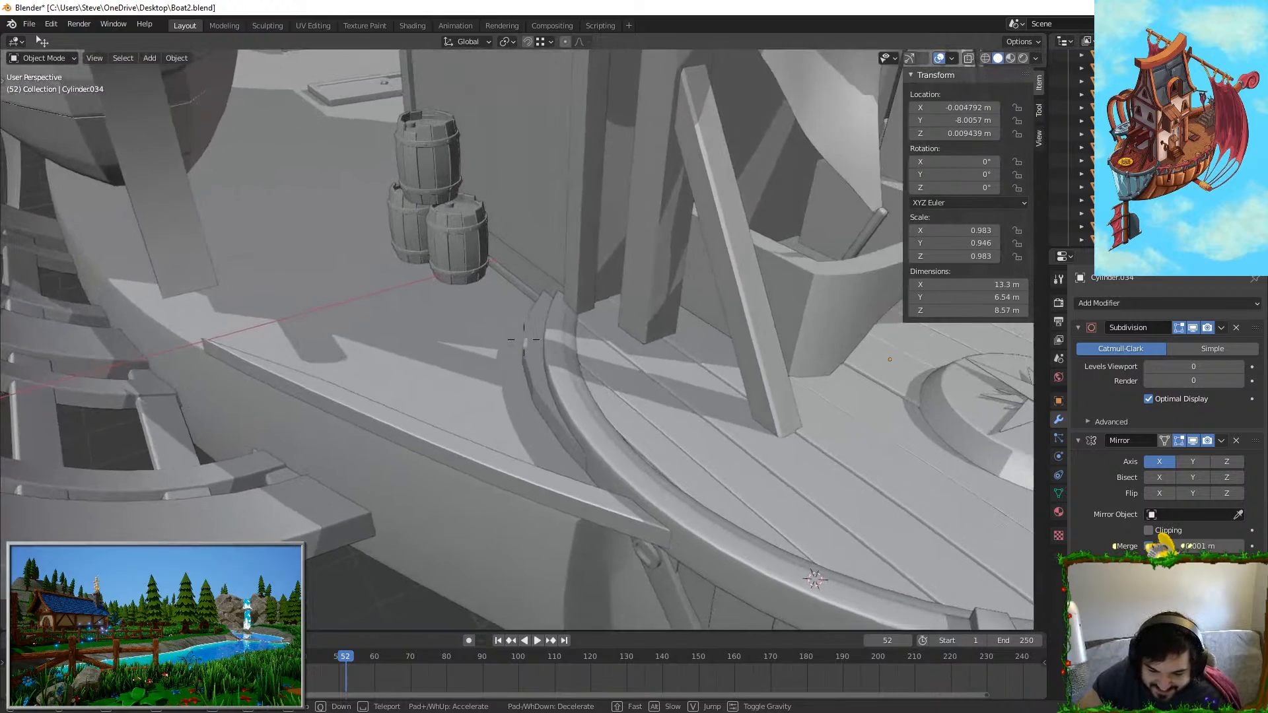
{"action": "key", "text": "w"}
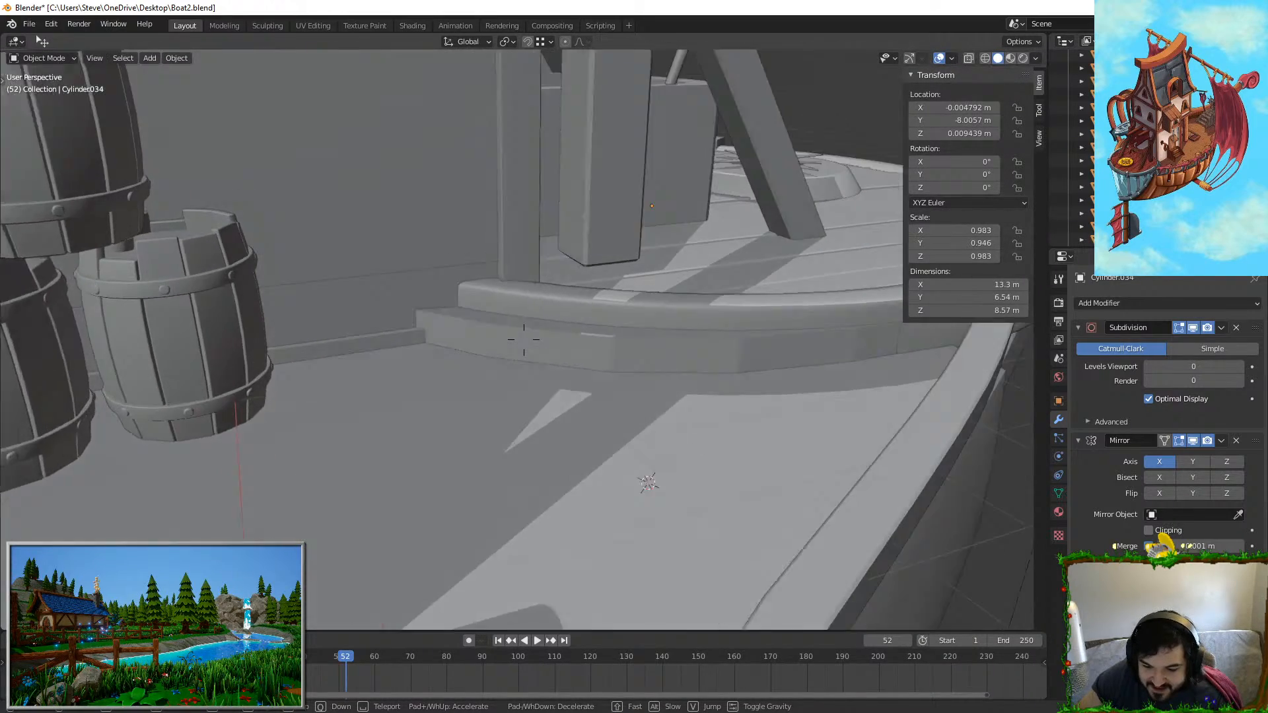
{"action": "left_click", "coordinate": [596, 362]}
Step: Add a Bevel modifier to the curved base under the round raised deck's step
{"action": "left_click", "coordinate": [596, 363]}
{"action": "left_click", "coordinate": [1116, 304]}
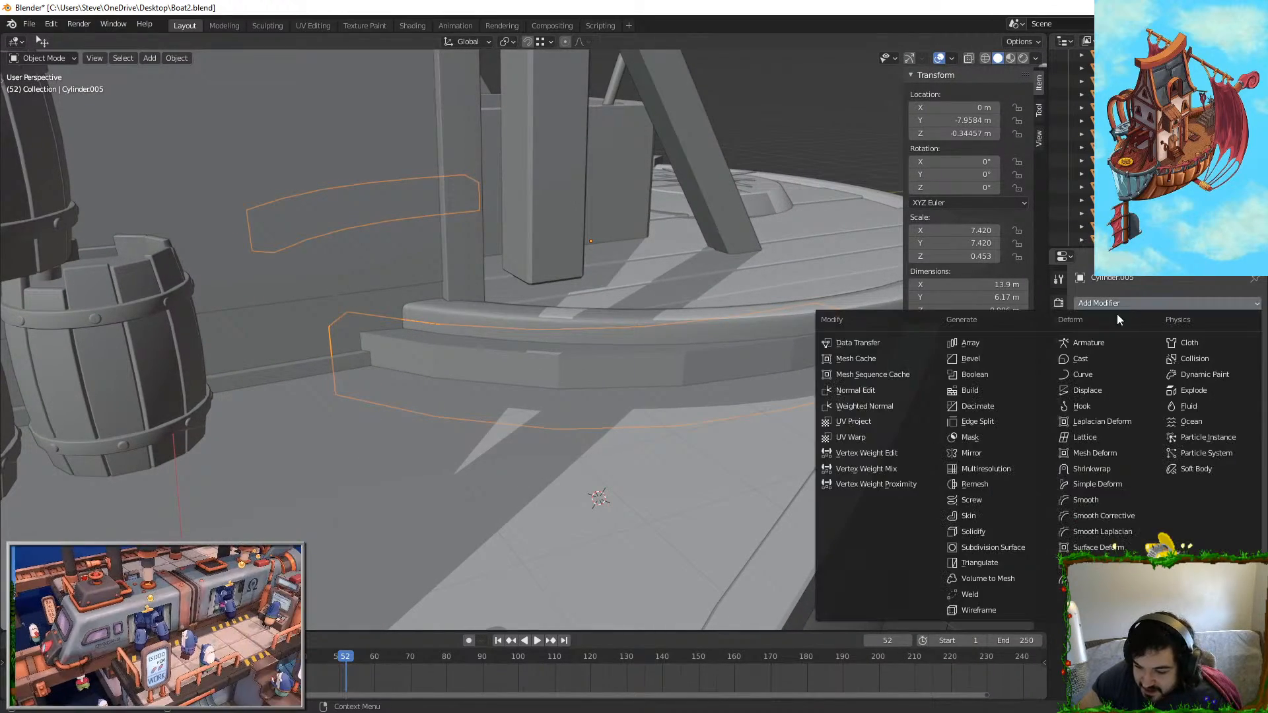
{"action": "left_click", "coordinate": [1036, 358]}
{"action": "middle_click_drag", "start_coordinate": [985, 366], "coordinate": [846, 393]}
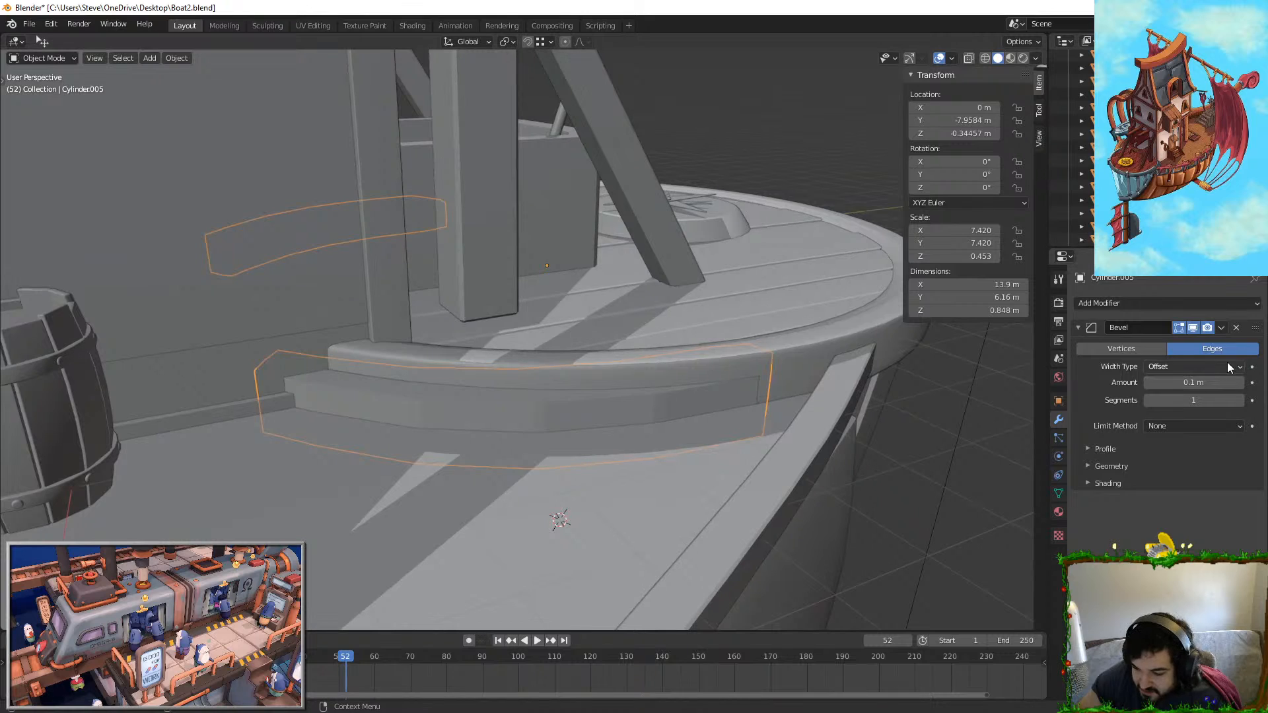
Step: Try the Percent width type on the curved step's Bevel modifier, and return it to Offset
{"action": "left_click", "coordinate": [1174, 430]}
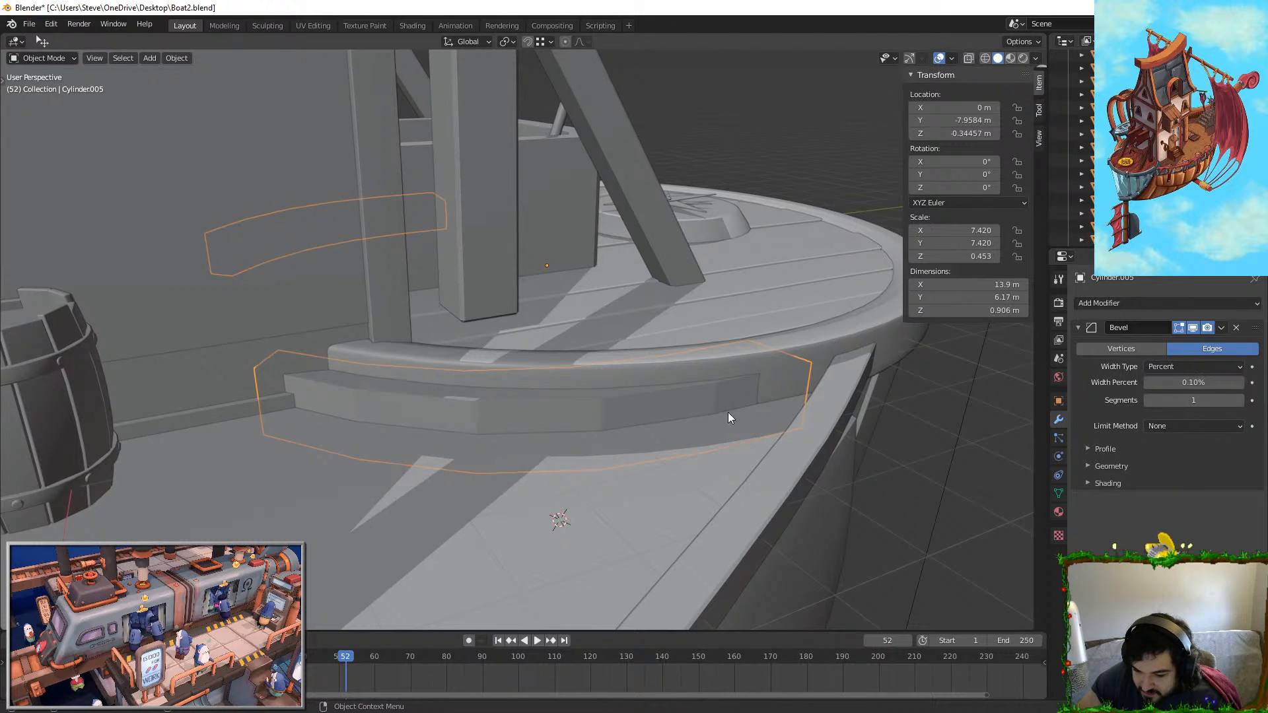
{"action": "left_click", "coordinate": [1184, 365]}
{"action": "key", "text": "Escape"}
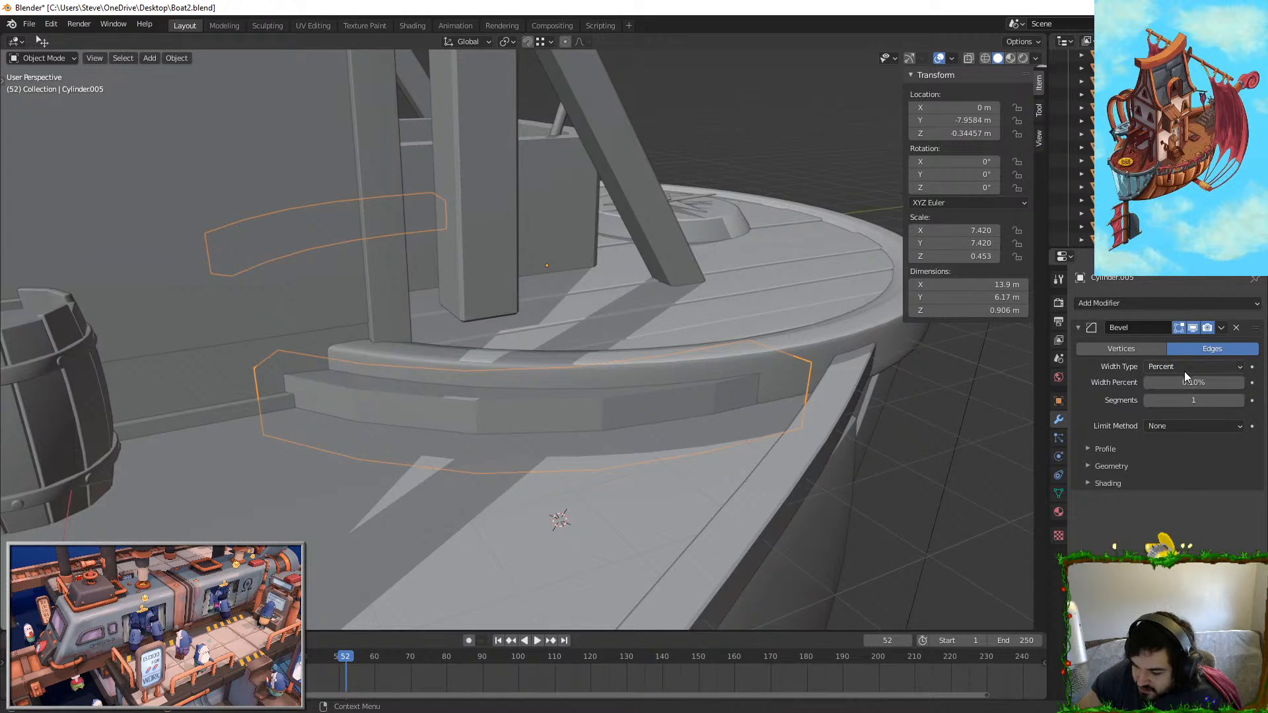
{"action": "left_click", "coordinate": [1183, 372]}
{"action": "left_click", "coordinate": [1173, 384]}
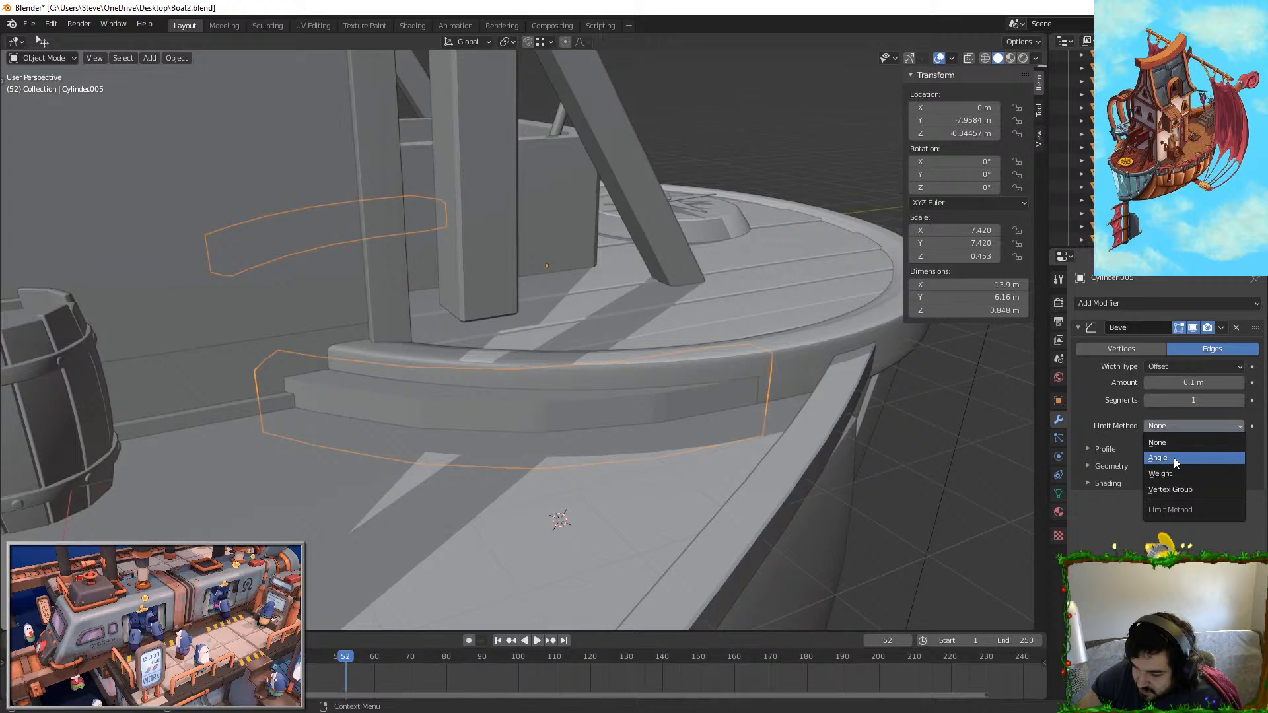
Step: Set the bevel's limit method to Angle and apply the curved step's scale
{"action": "left_click", "coordinate": [1174, 457]}
{"action": "scroll", "coordinate": [639, 450], "scroll_direction": "up", "scroll_amount": 2}
{"action": "right_click", "coordinate": [625, 470]}
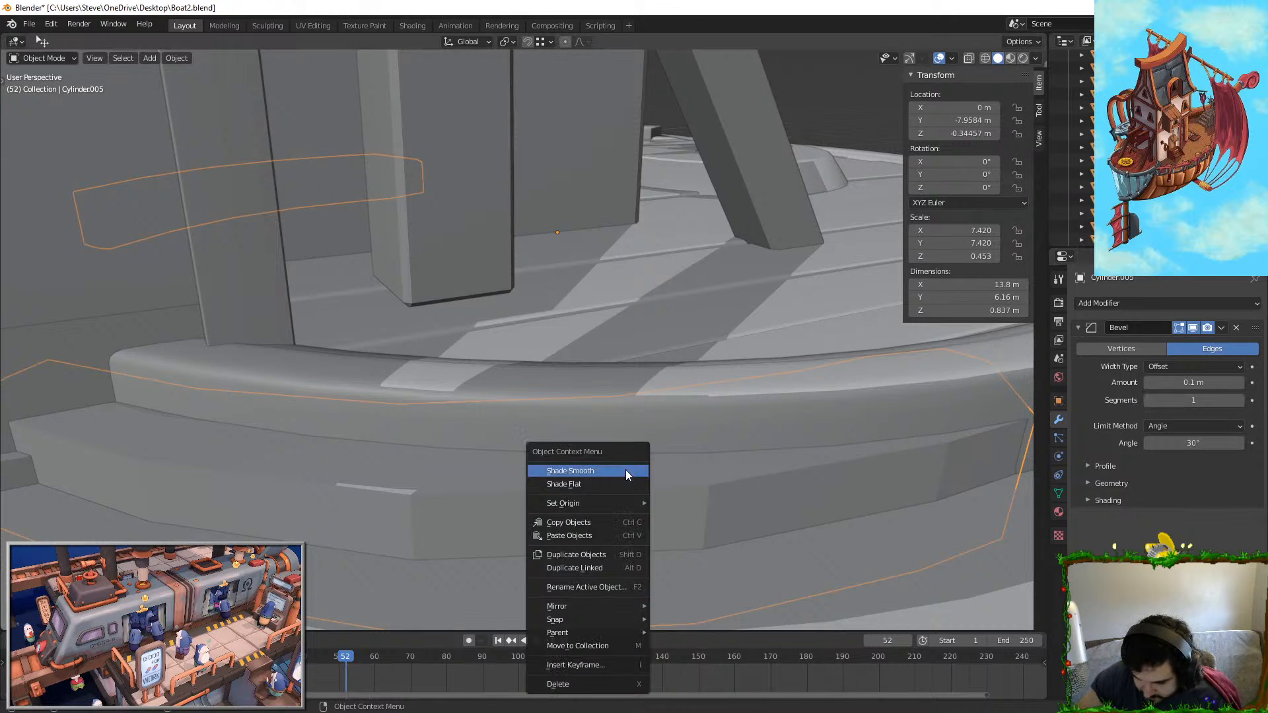
{"action": "key", "text": "ctrl+a"}
{"action": "left_click", "coordinate": [746, 427]}
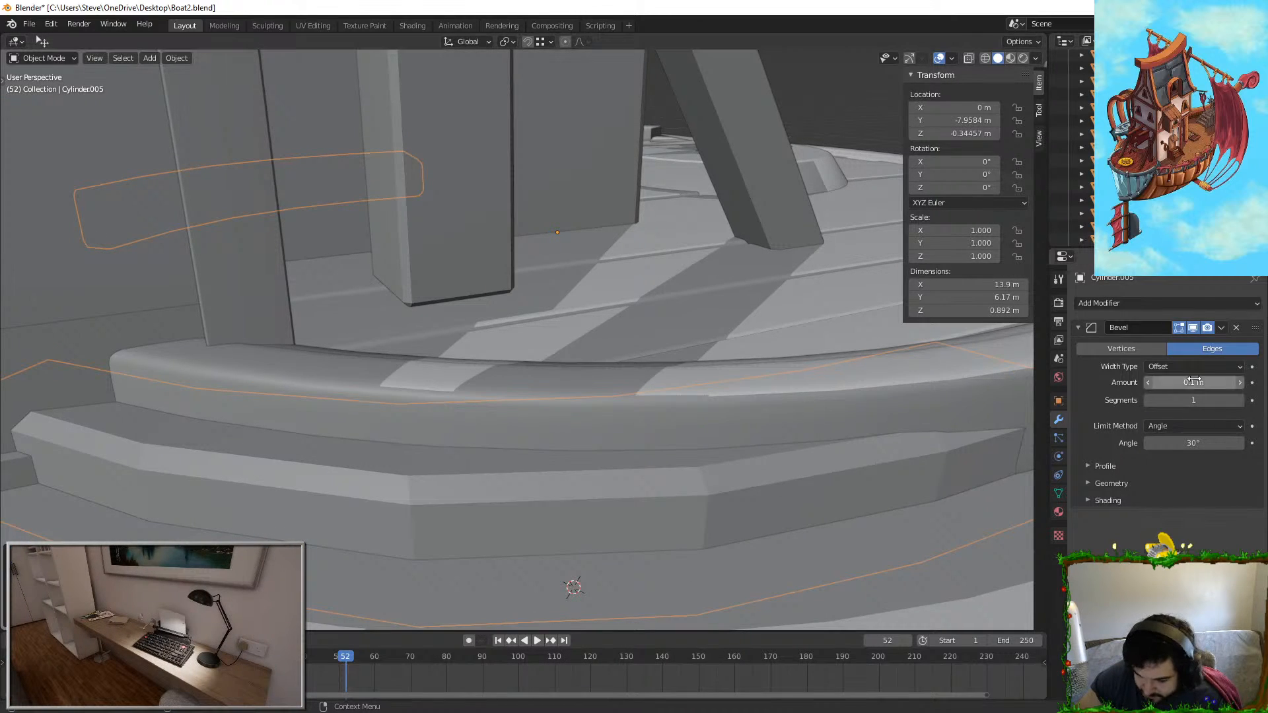
Step: Set the curved step's bevel amount to 0.025 m
{"action": "left_click", "coordinate": [1246, 377]}
{"action": "type", "text": ".025"}
{"action": "key", "text": "Return"}
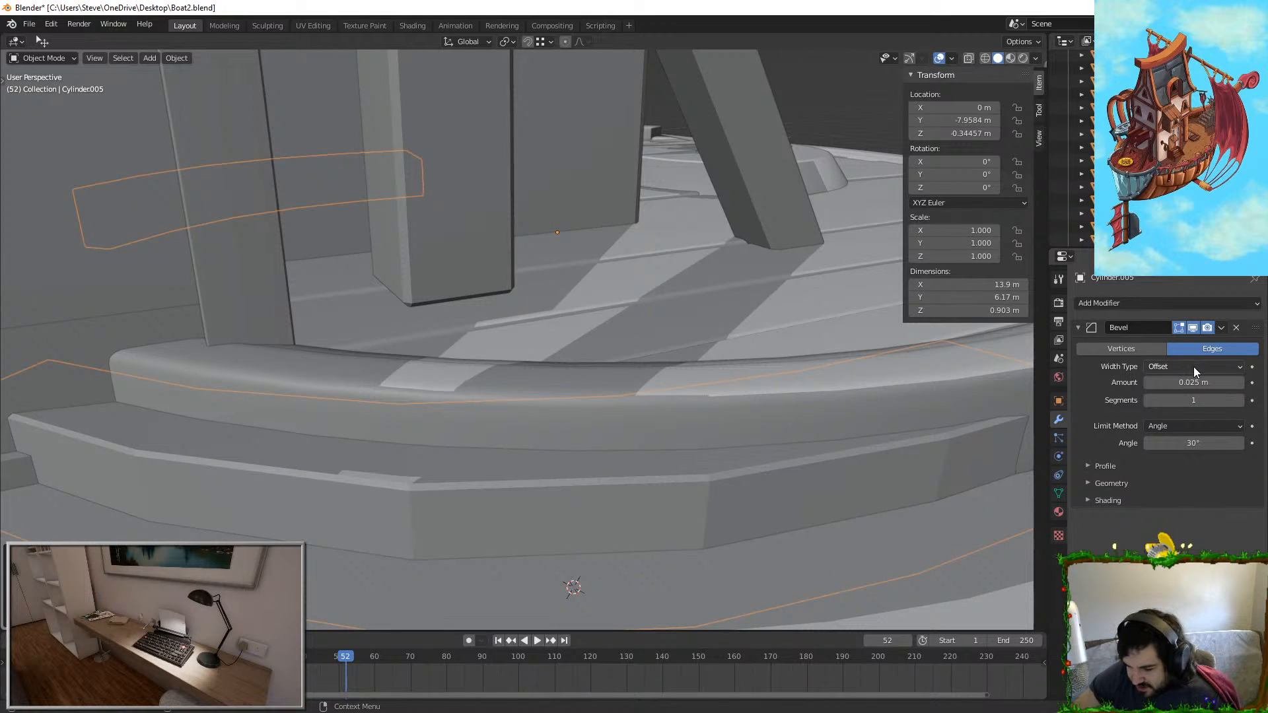
Step: Shade the curved step smooth and enable Auto Smooth for its normals
{"action": "right_click", "coordinate": [735, 490]}
{"action": "left_click", "coordinate": [731, 489]}
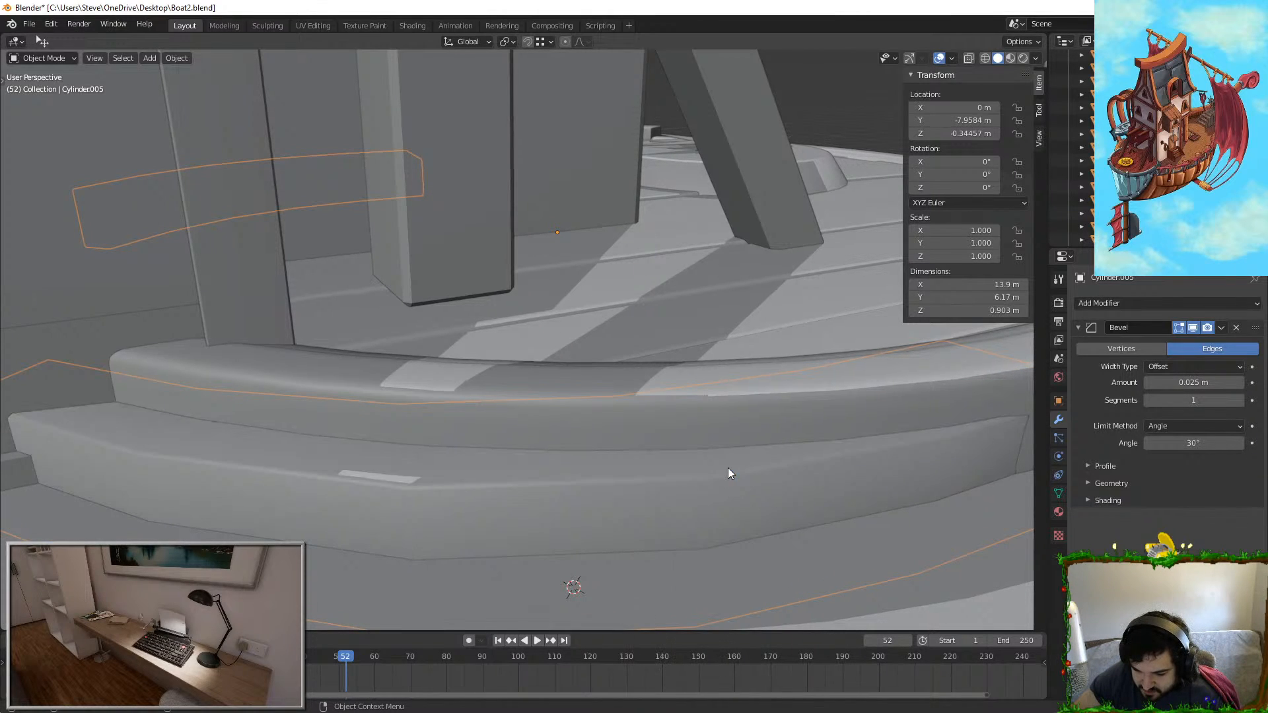
{"action": "left_click", "coordinate": [1059, 493]}
{"action": "left_click", "coordinate": [1148, 500]}
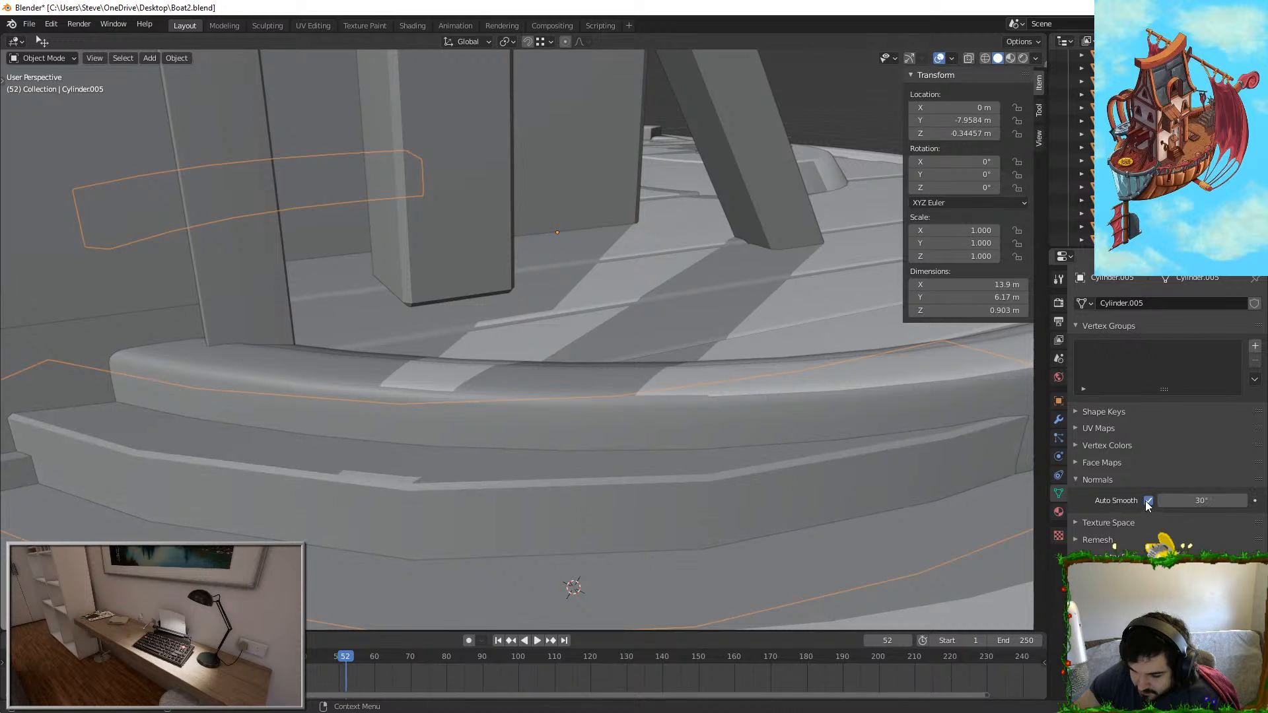
Step: Add a Weighted Normal modifier to the curved step
{"action": "left_click", "coordinate": [1058, 420]}
{"action": "left_click", "coordinate": [1101, 305]}
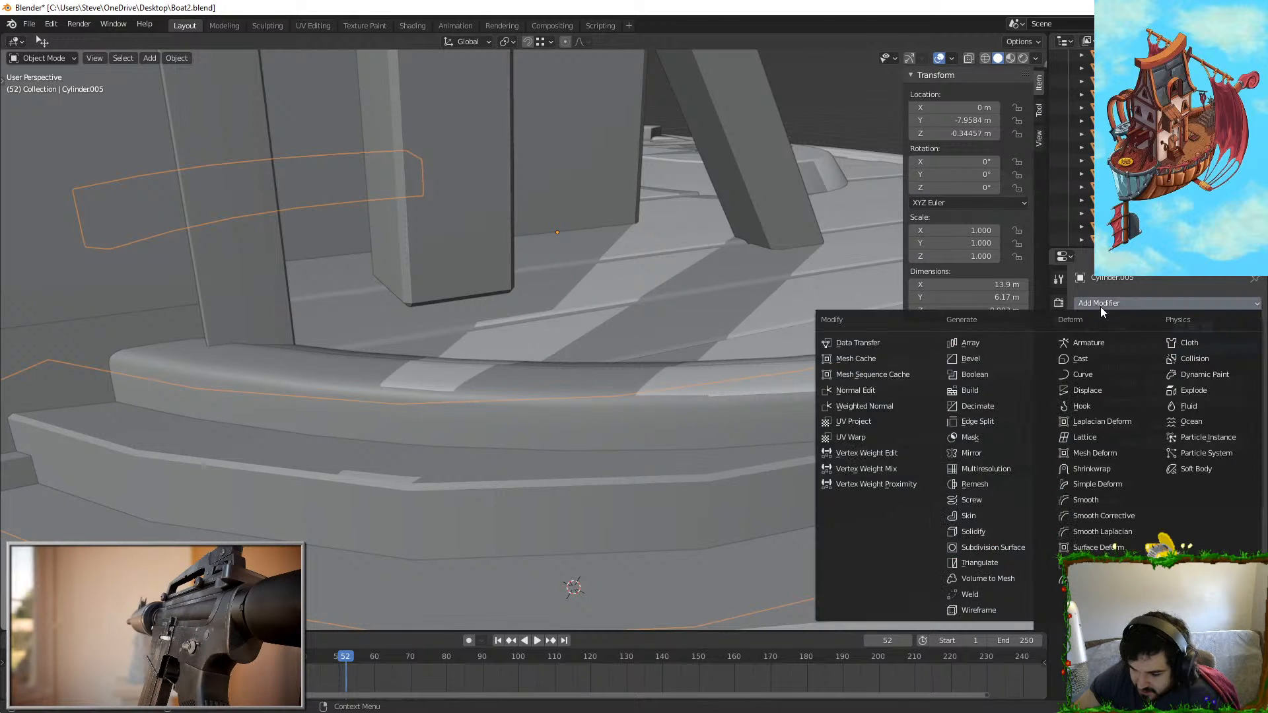
{"action": "left_click", "coordinate": [886, 405]}
{"action": "middle_click_drag", "start_coordinate": [886, 406], "coordinate": [517, 405]}
{"action": "scroll", "coordinate": [573, 403], "scroll_direction": "up", "scroll_amount": 5}
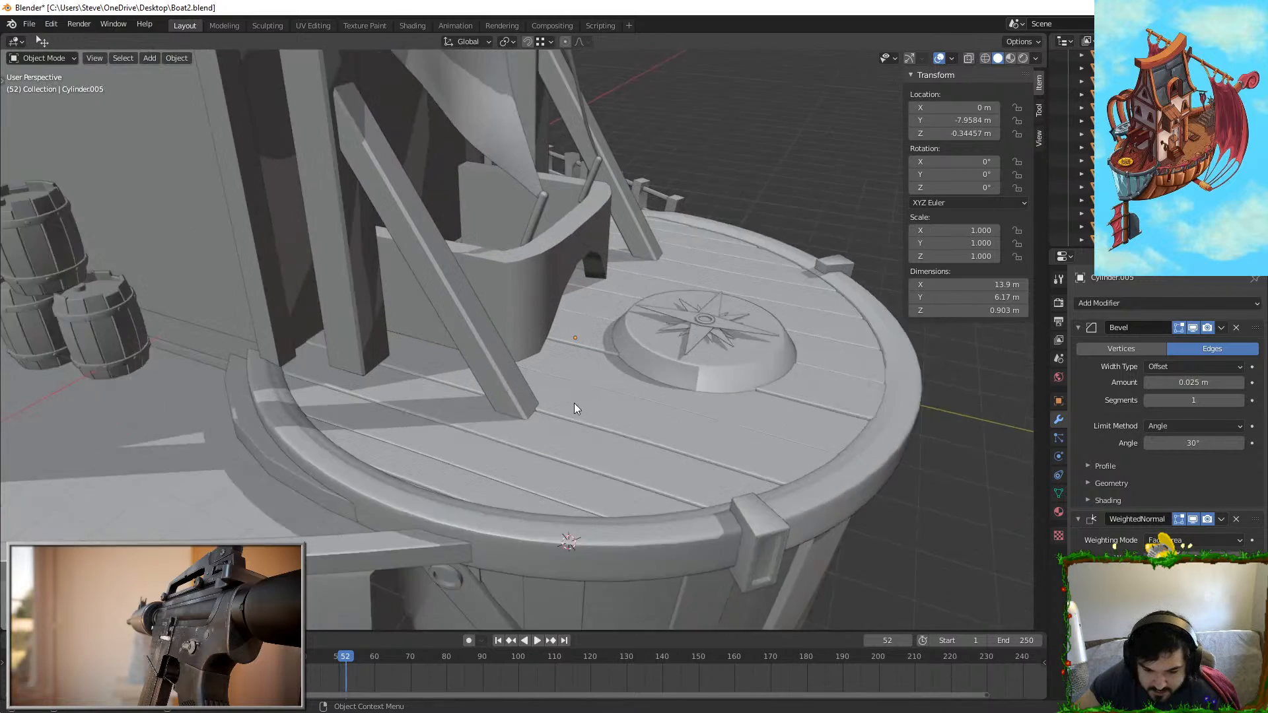
{"action": "middle_click_drag", "start_coordinate": [233, 506], "coordinate": [650, 383]}
Step: Check the deck rim's modifiers for comparison and add a Subdivision Surface modifier to the curved step
{"action": "left_click", "coordinate": [425, 221]}
{"action": "middle_click_drag", "start_coordinate": [426, 222], "coordinate": [398, 335]}
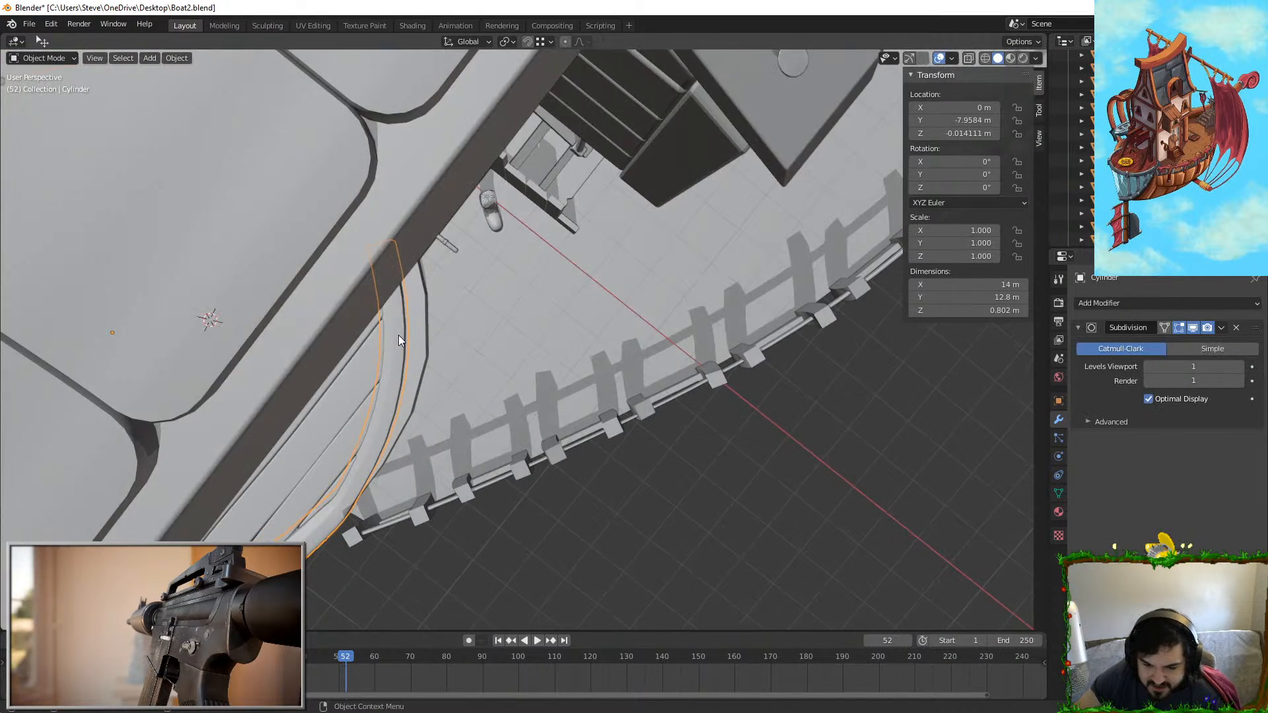
{"action": "scroll", "coordinate": [416, 329], "scroll_direction": "up", "scroll_amount": 2}
{"action": "left_click", "coordinate": [408, 312]}
{"action": "left_click", "coordinate": [1152, 305]}
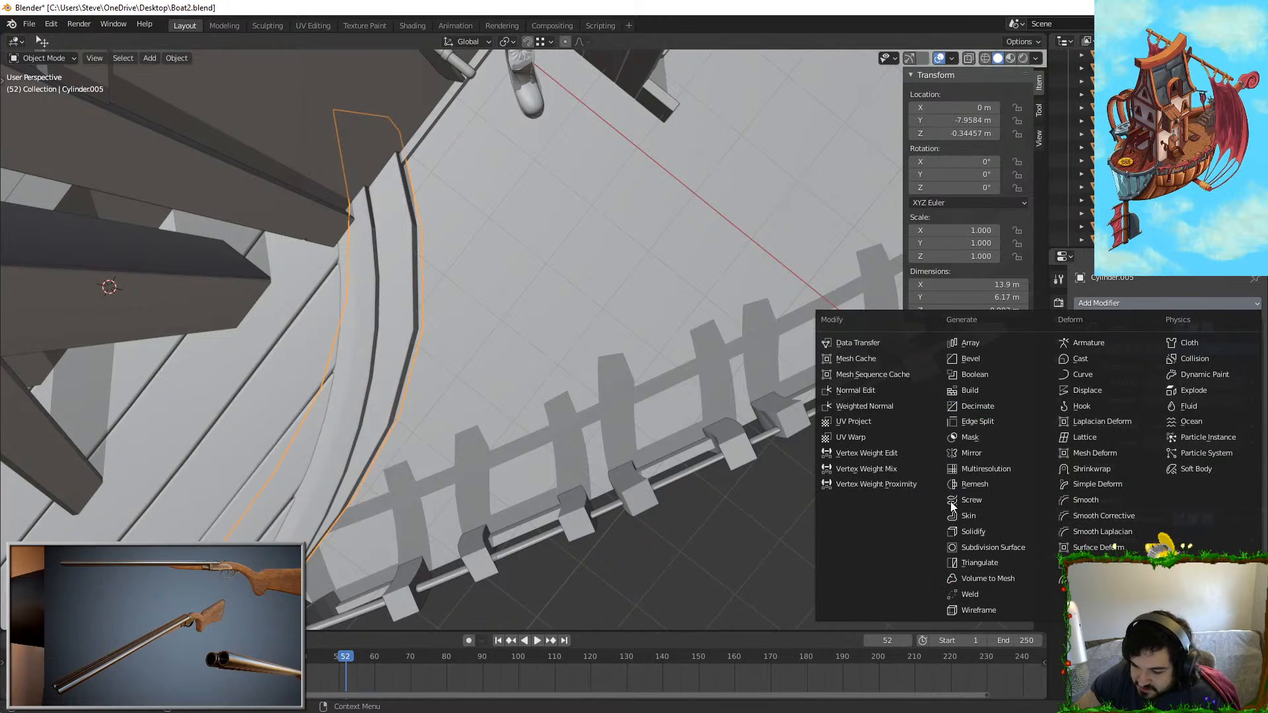
{"action": "left_click", "coordinate": [1004, 548]}
{"action": "middle_click_drag", "start_coordinate": [727, 447], "coordinate": [595, 382]}
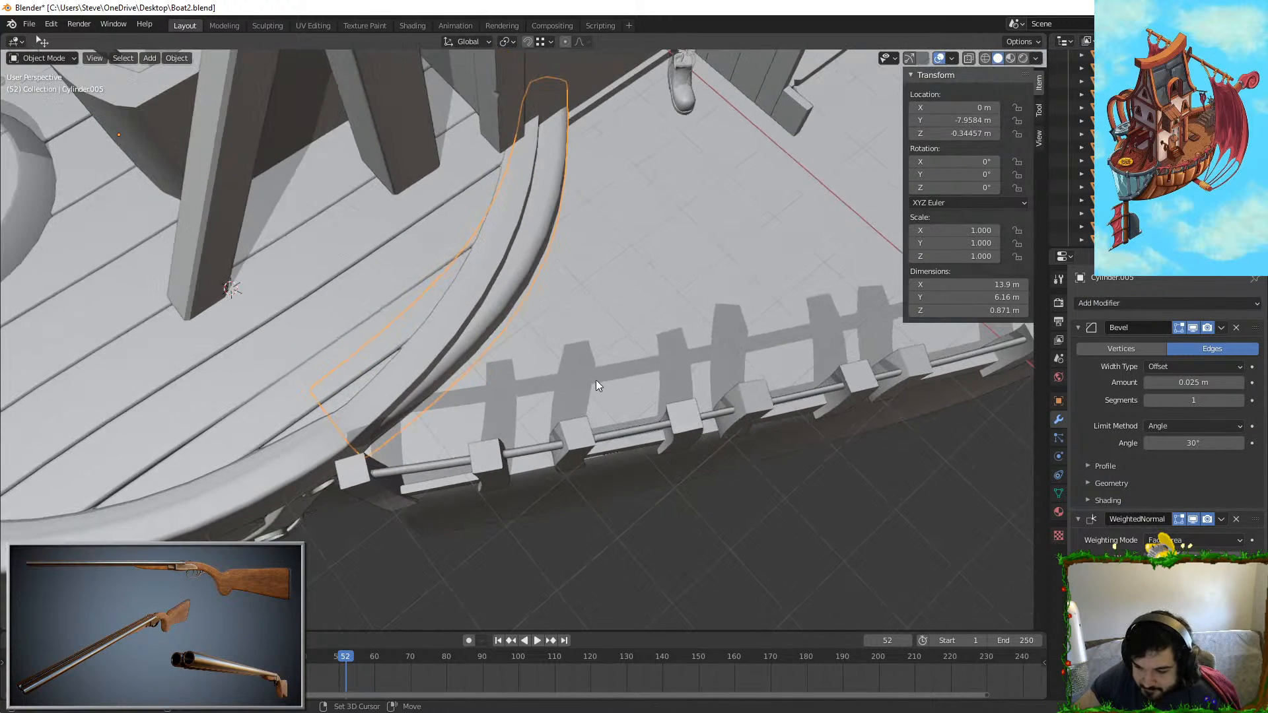
Step: Reorder the curved step's modifiers, trying Subdivision first in the stack and settling it directly below Bevel
{"action": "left_click_drag", "start_coordinate": [1254, 644], "coordinate": [1251, 325]}
{"action": "middle_click_drag", "start_coordinate": [692, 402], "coordinate": [561, 529]}
{"action": "scroll", "coordinate": [529, 438], "scroll_direction": "up", "scroll_amount": 4}
{"action": "middle_click_drag", "start_coordinate": [529, 439], "coordinate": [526, 433]}
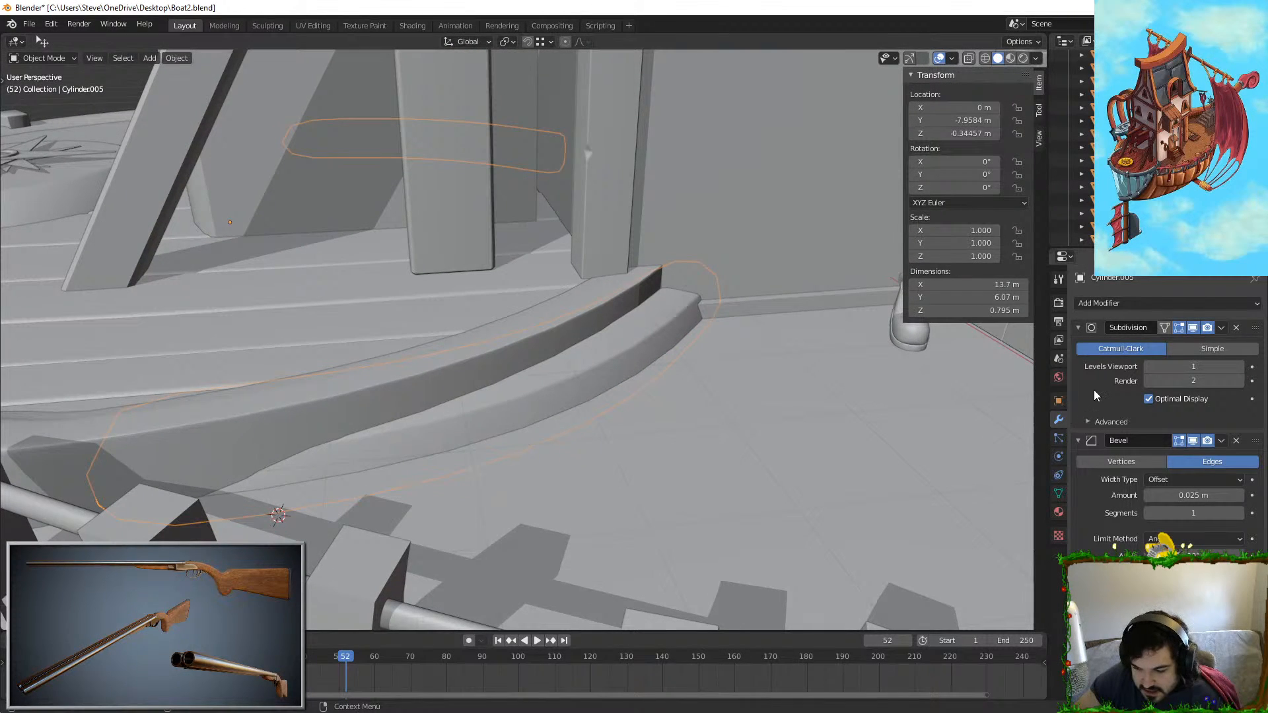
{"action": "left_click_drag", "start_coordinate": [1254, 328], "coordinate": [1256, 511]}
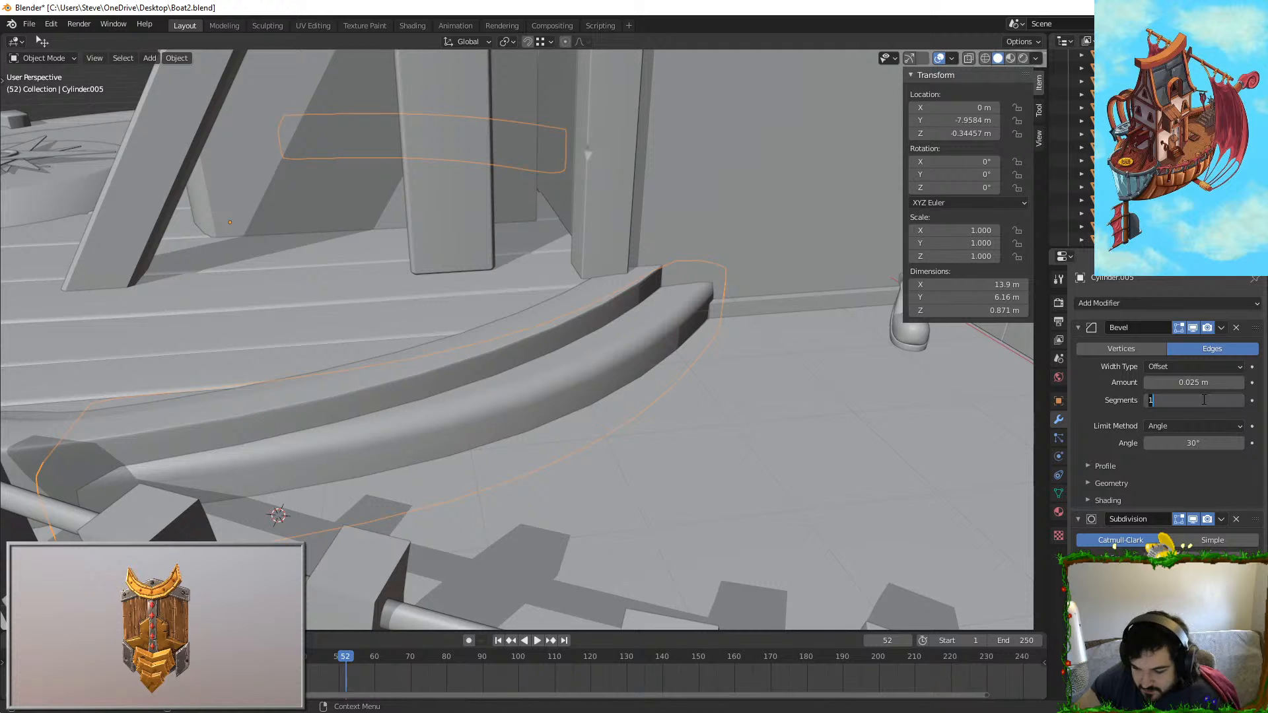
Step: Set the curved step's bevel segments to 2
{"action": "type", "text": "2"}
{"action": "key", "text": "Return"}
{"action": "mouse_move", "coordinate": [1022, 403]}
{"action": "middle_mouse_down"}
{"action": "mouse_move", "coordinate": [640, 346]}
{"action": "mouse_move", "coordinate": [104, 213]}
{"action": "middle_mouse_up"}
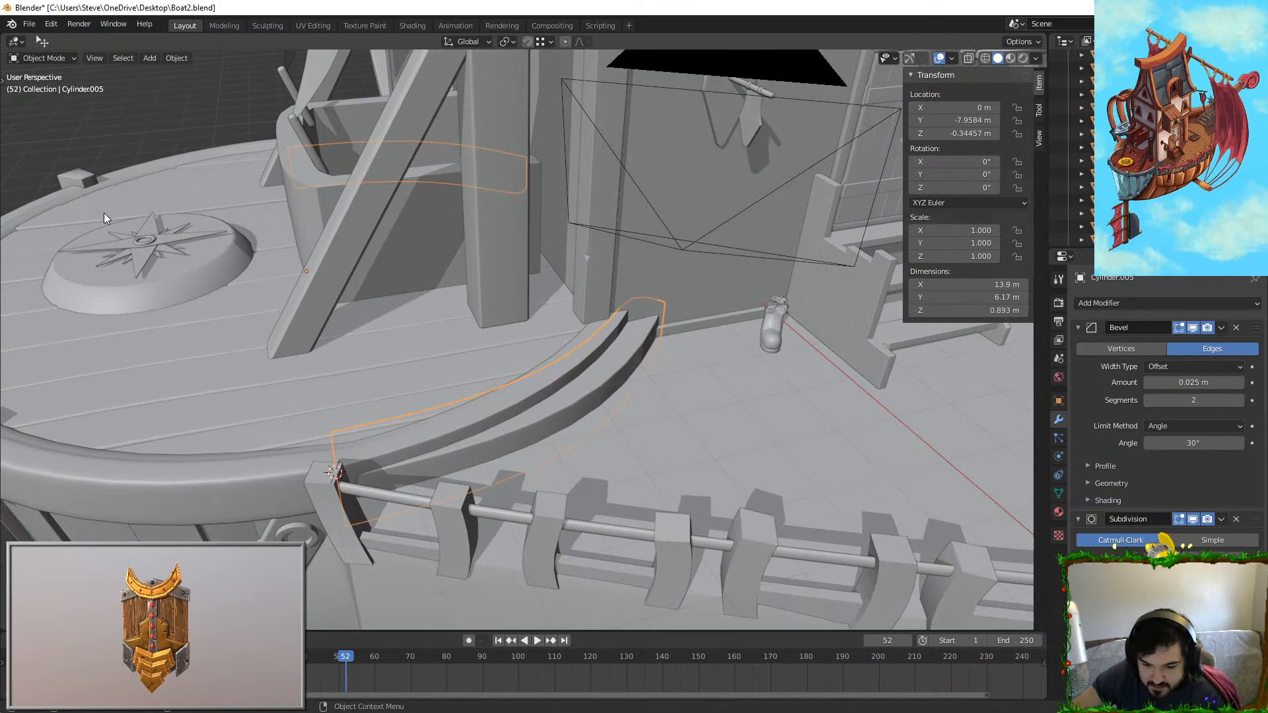
Step: Examine the ship's interior beneath the round deck, where the hull meets the planks and the deck underside
{"action": "scroll", "coordinate": [569, 310], "scroll_direction": "up", "scroll_amount": 10}
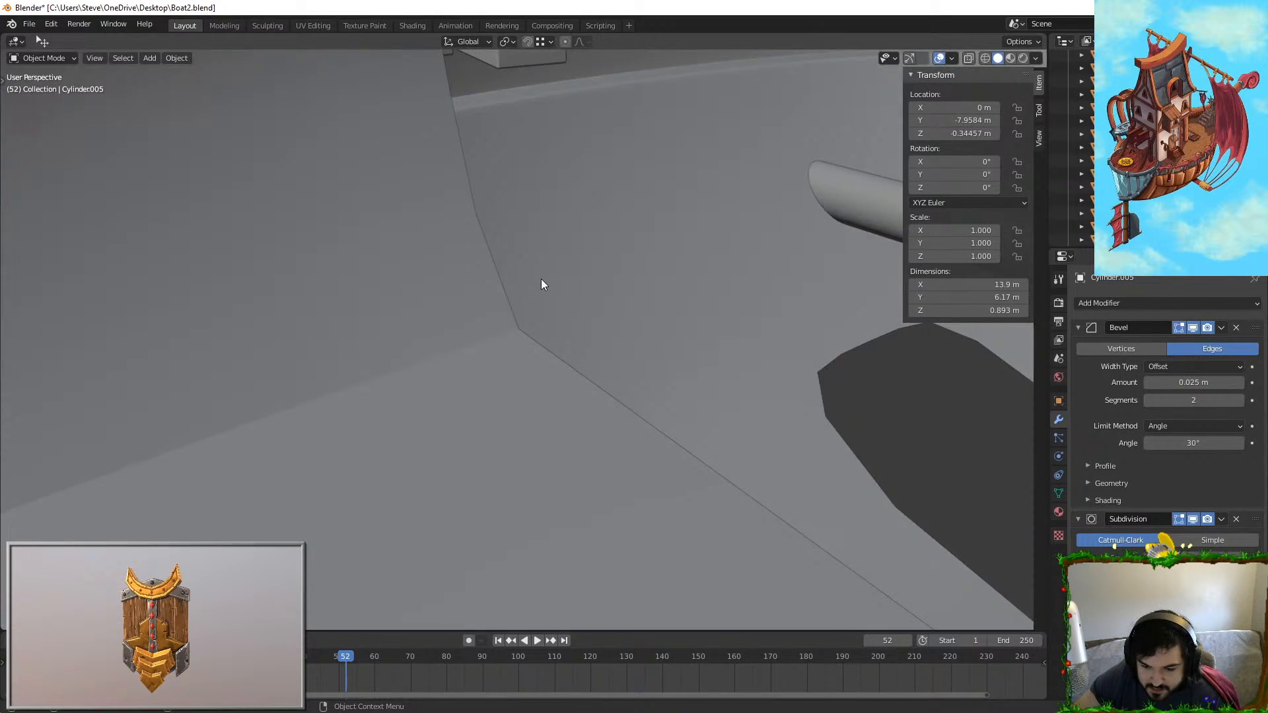
{"action": "middle_click_drag", "start_coordinate": [541, 279], "coordinate": [549, 272]}
{"action": "key", "text": "shift+grave"}
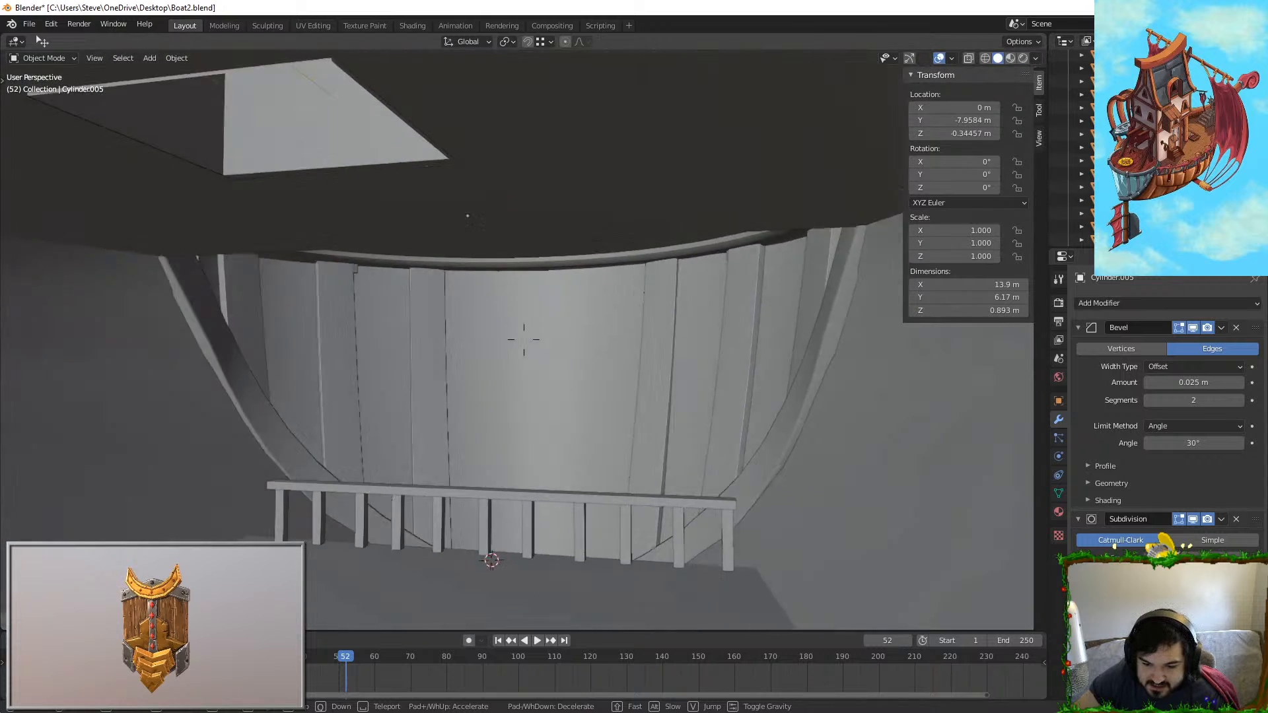
{"action": "key", "text": "s"}
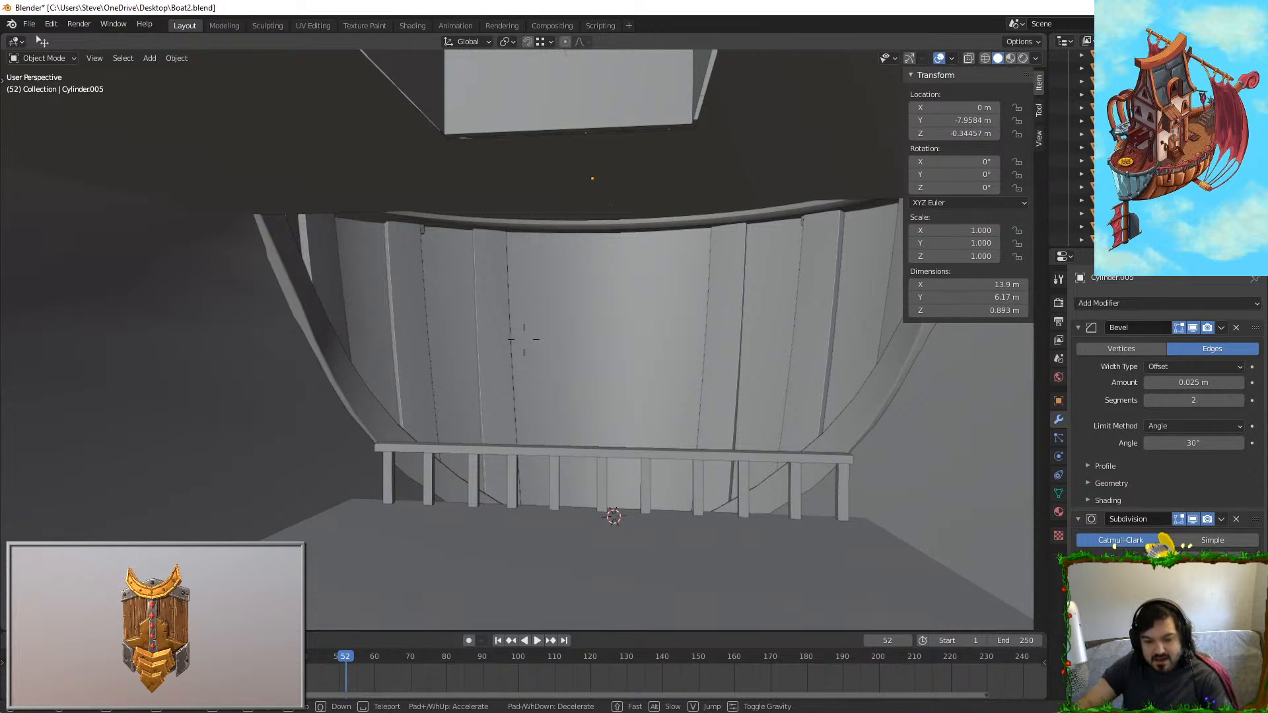
{"action": "left_click", "coordinate": [524, 339]}
{"action": "middle_click_drag", "start_coordinate": [643, 271], "coordinate": [608, 275]}
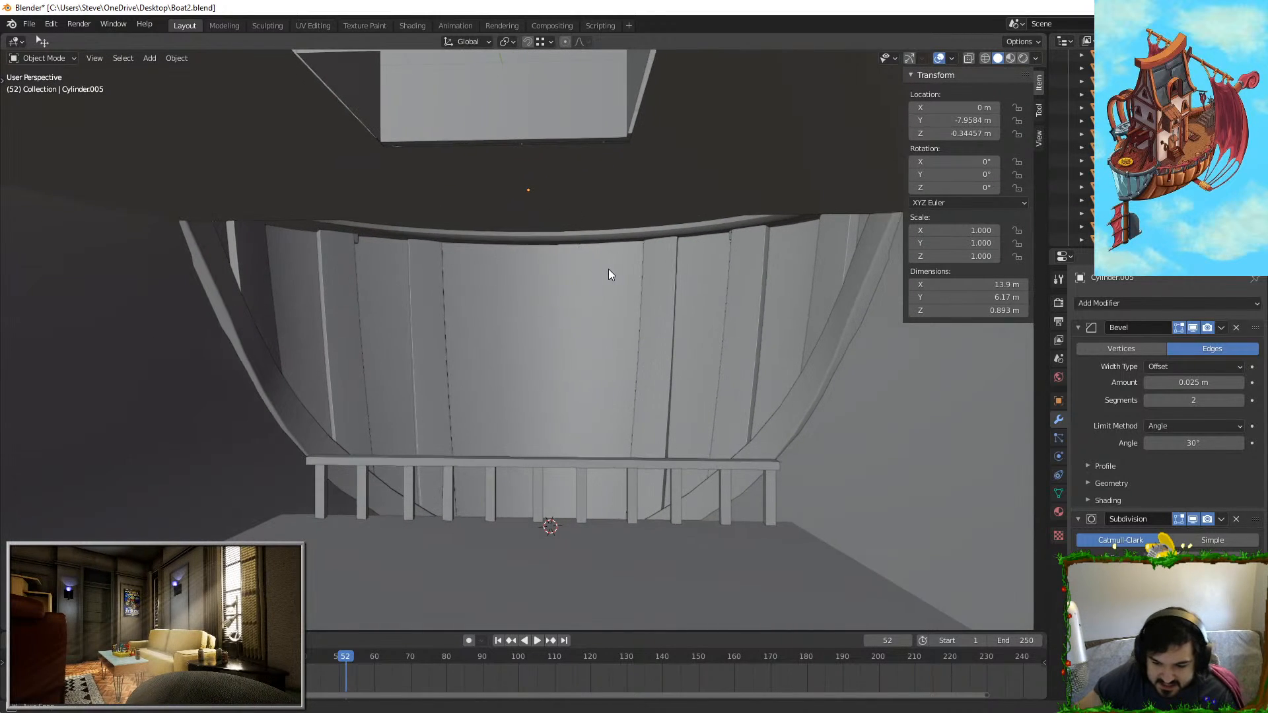
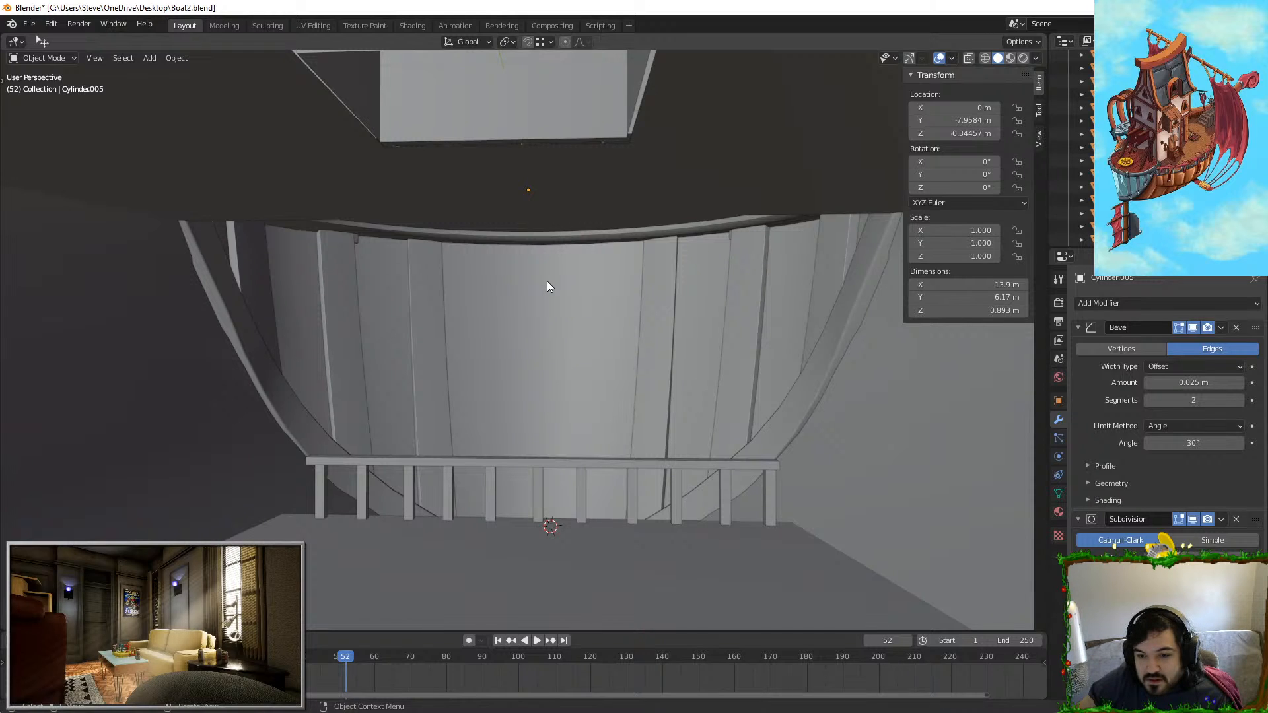
{"action": "key", "text": "shift+grave"}
{"action": "key", "text": "w"}
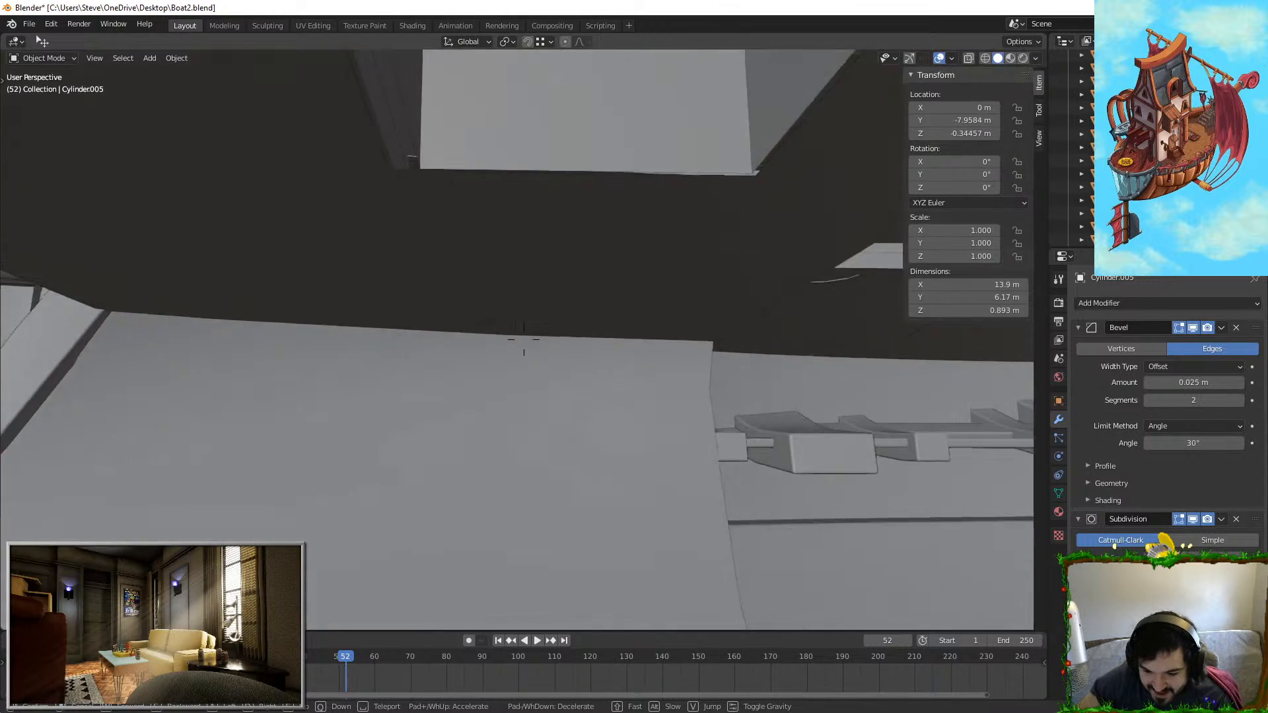
{"action": "key", "text": "a"}
{"action": "left_click", "coordinate": [523, 339]}
Step: Select the hull's stray upper vertex beneath the round deck and move it about 0.93 m along the Y axis
{"action": "left_click", "coordinate": [512, 279]}
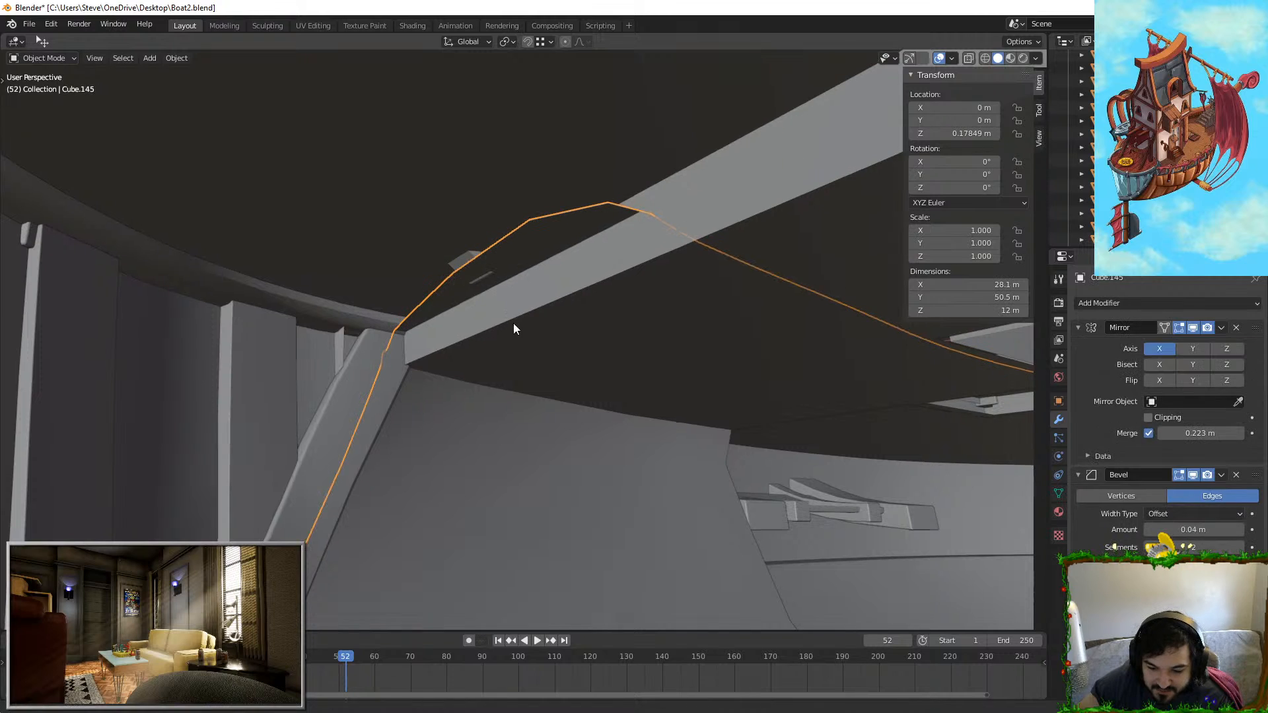
{"action": "key", "text": "Tab"}
{"action": "left_click", "coordinate": [559, 226]}
{"action": "key", "text": "Tab"}
{"action": "middle_click_drag", "start_coordinate": [559, 252], "coordinate": [825, 264]}
{"action": "key", "text": "Tab"}
{"action": "middle_click_drag", "start_coordinate": [530, 128], "coordinate": [702, 216]}
{"action": "key", "text": "g"}
{"action": "key", "text": "y"}
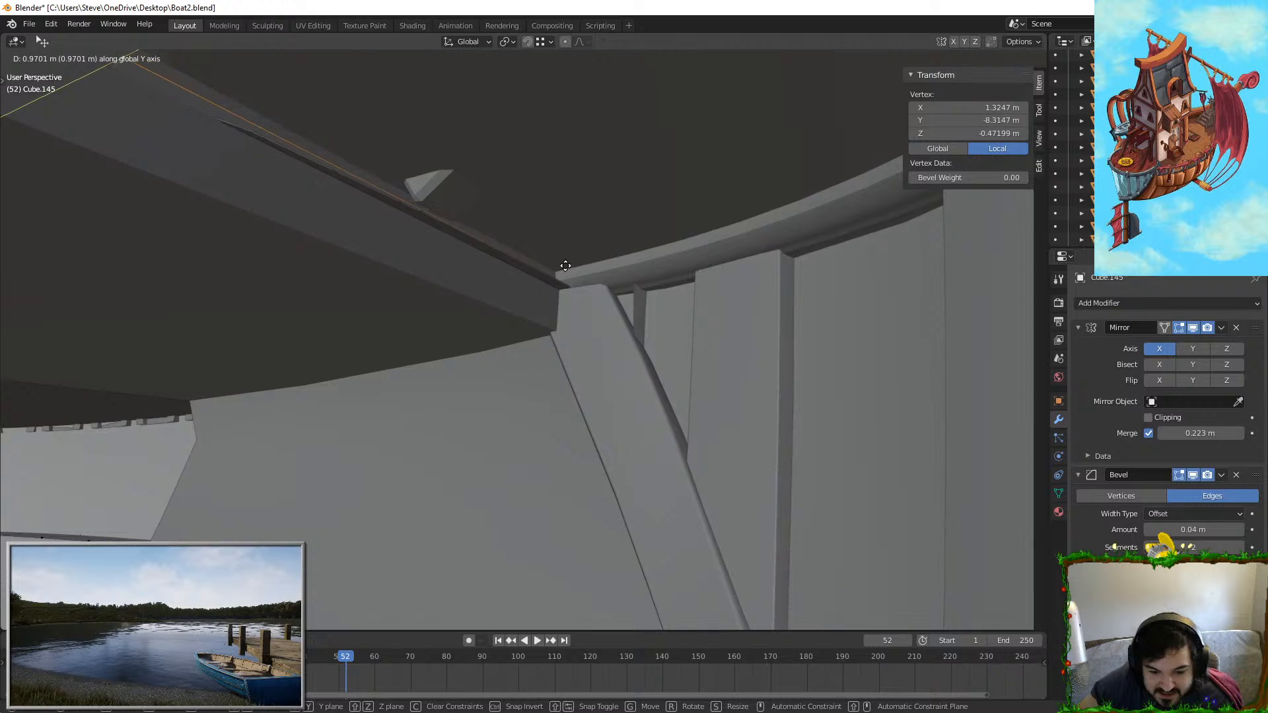
{"action": "left_click", "coordinate": [370, 295]}
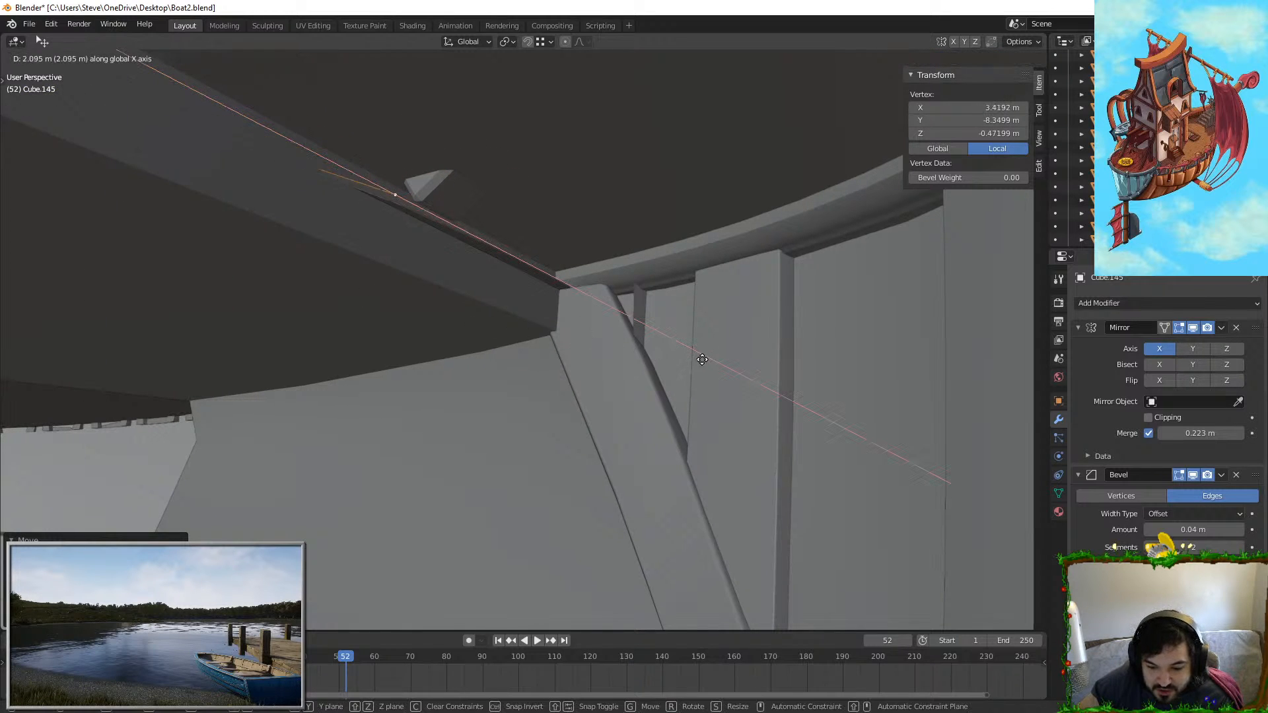
Step: Move the same hull vertex along X and Y to X 6.216 m, Y -8.108 m, at the corner beside the planks
{"action": "middle_click_drag", "start_coordinate": [675, 362], "coordinate": [678, 334]}
{"action": "key", "text": "g"}
{"action": "key", "text": "y"}
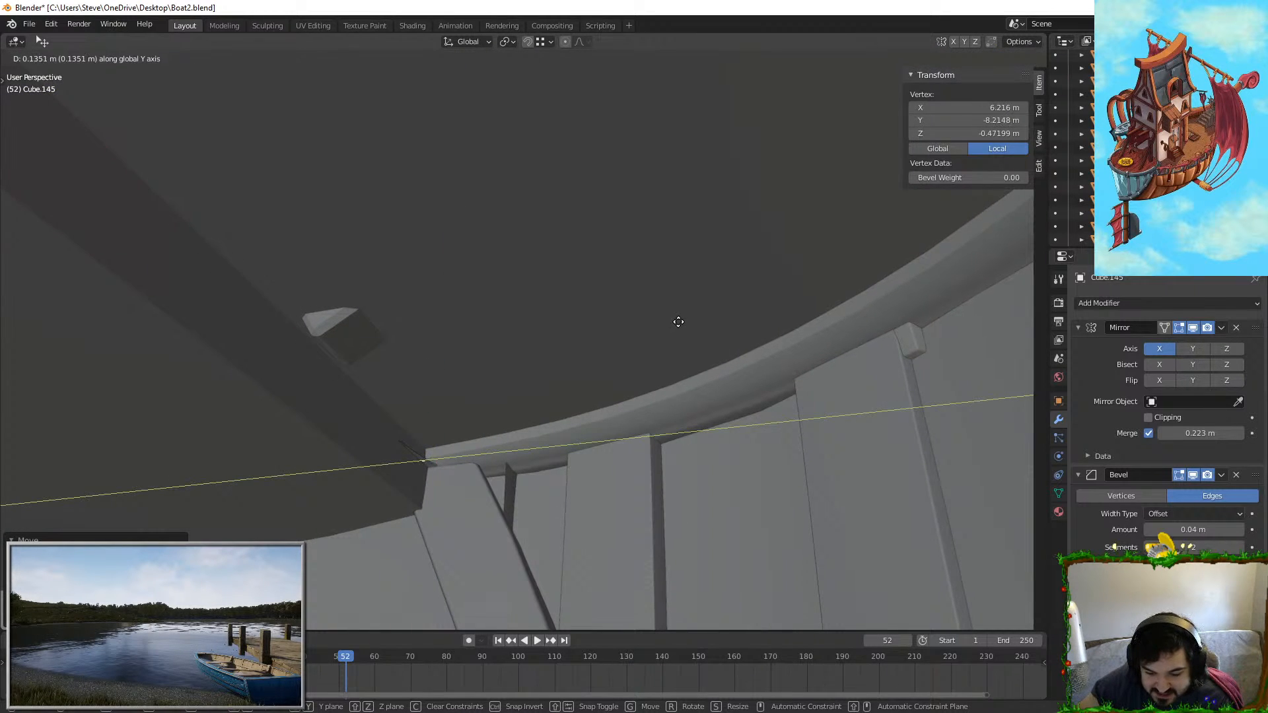
{"action": "left_click", "coordinate": [529, 432]}
{"action": "key", "text": "Tab"}
Step: Examine the hull's outer corner and its mesh edges beside the riveted band under the round deck
{"action": "scroll", "coordinate": [686, 445], "scroll_direction": "down", "scroll_amount": 8}
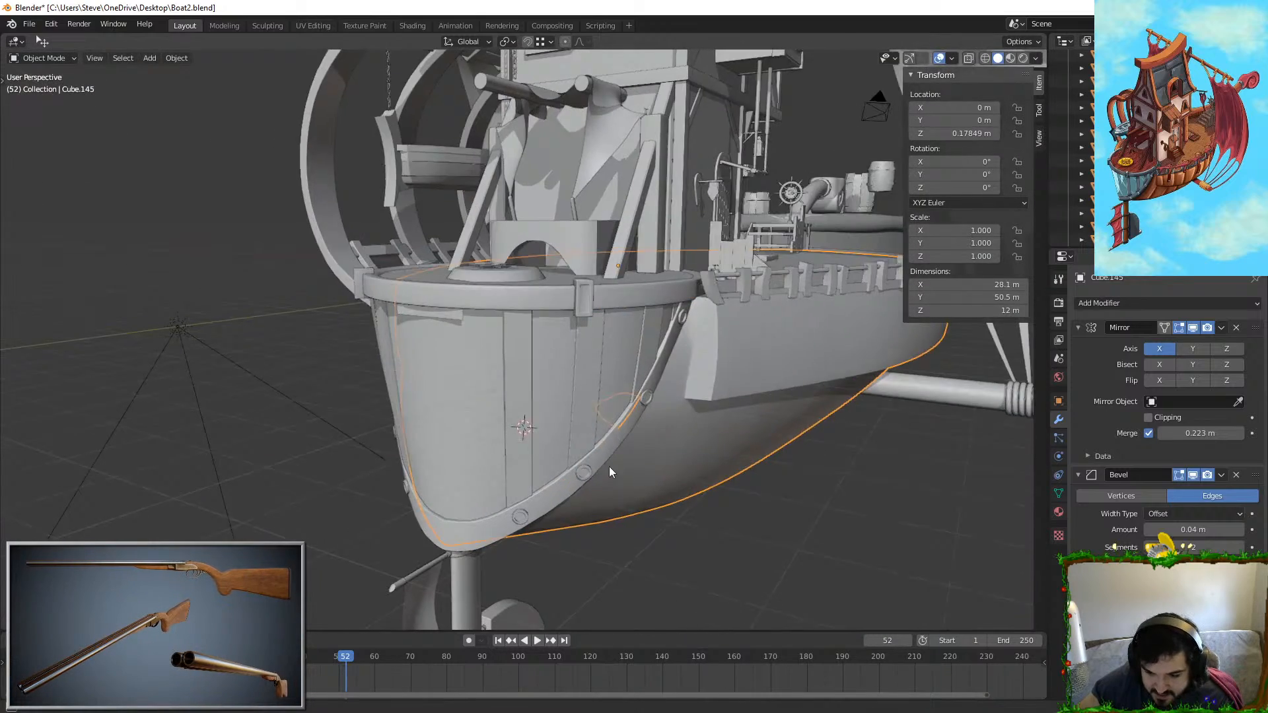
{"action": "middle_click_drag", "start_coordinate": [609, 466], "coordinate": [584, 435]}
{"action": "scroll", "coordinate": [452, 513], "scroll_direction": "up", "scroll_amount": 6}
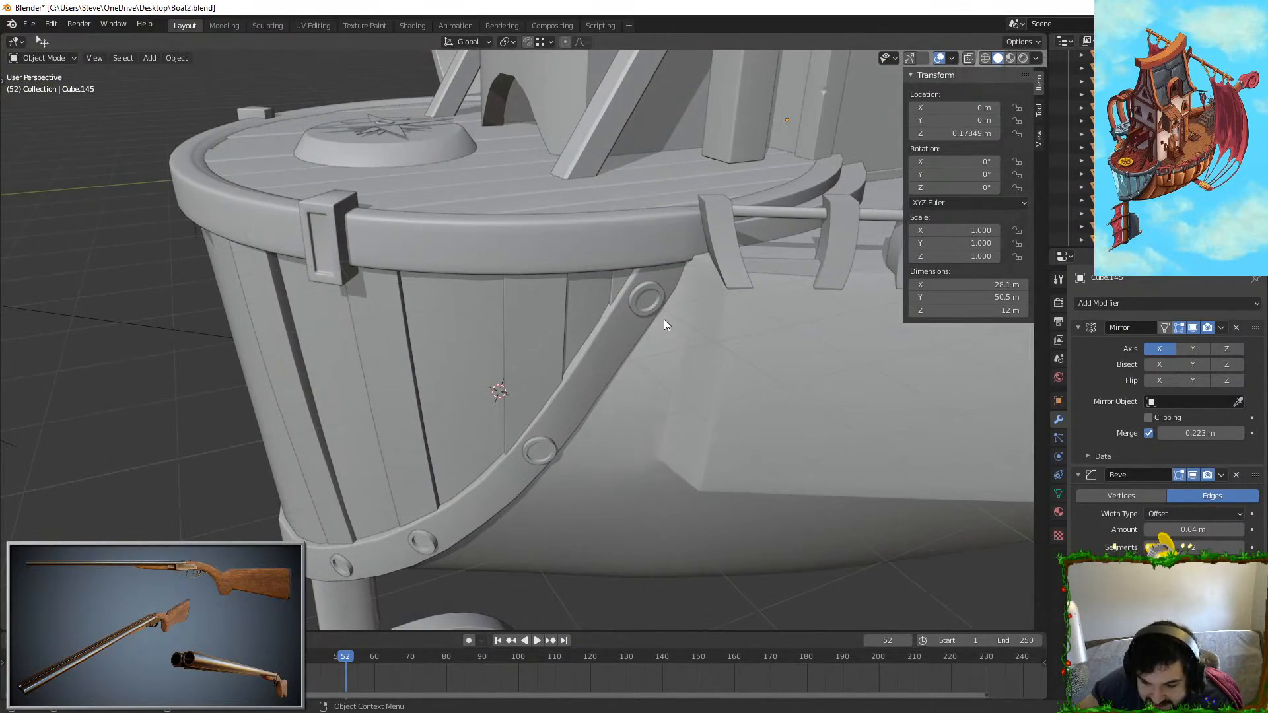
{"action": "middle_click_drag", "start_coordinate": [597, 368], "coordinate": [700, 300]}
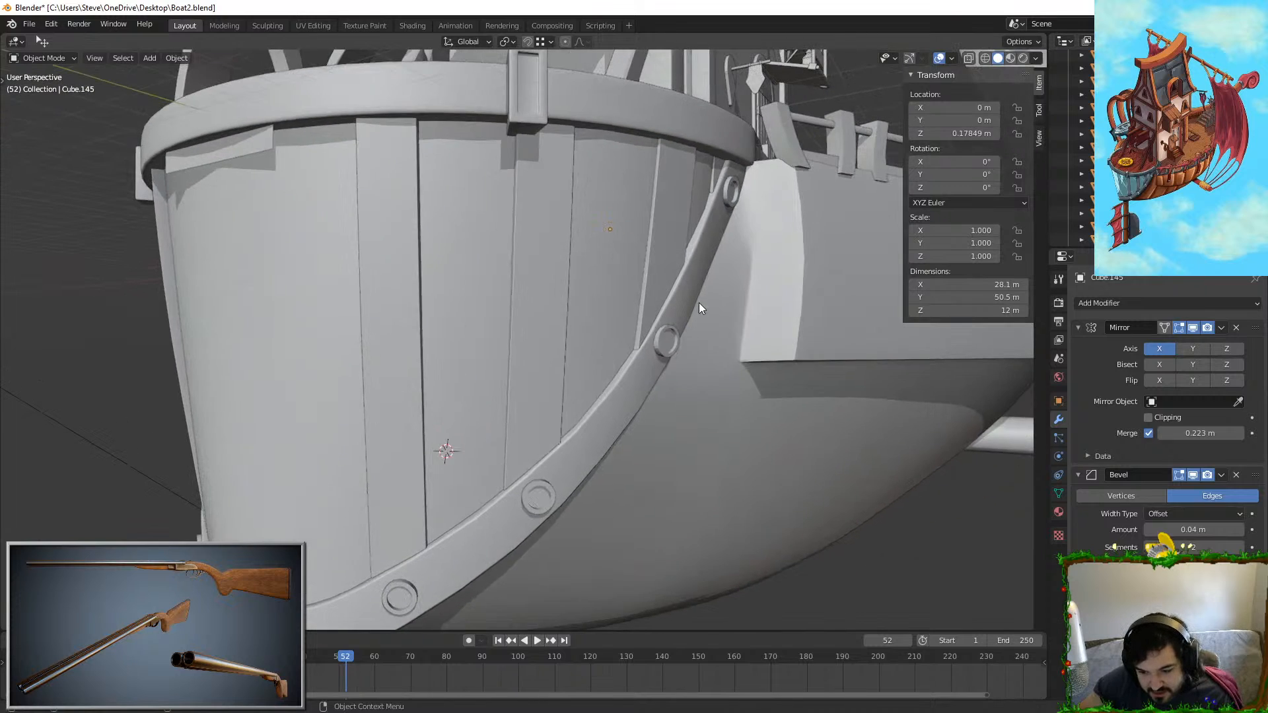
{"action": "scroll", "coordinate": [635, 378], "scroll_direction": "up", "scroll_amount": 4}
{"action": "key", "text": "Tab"}
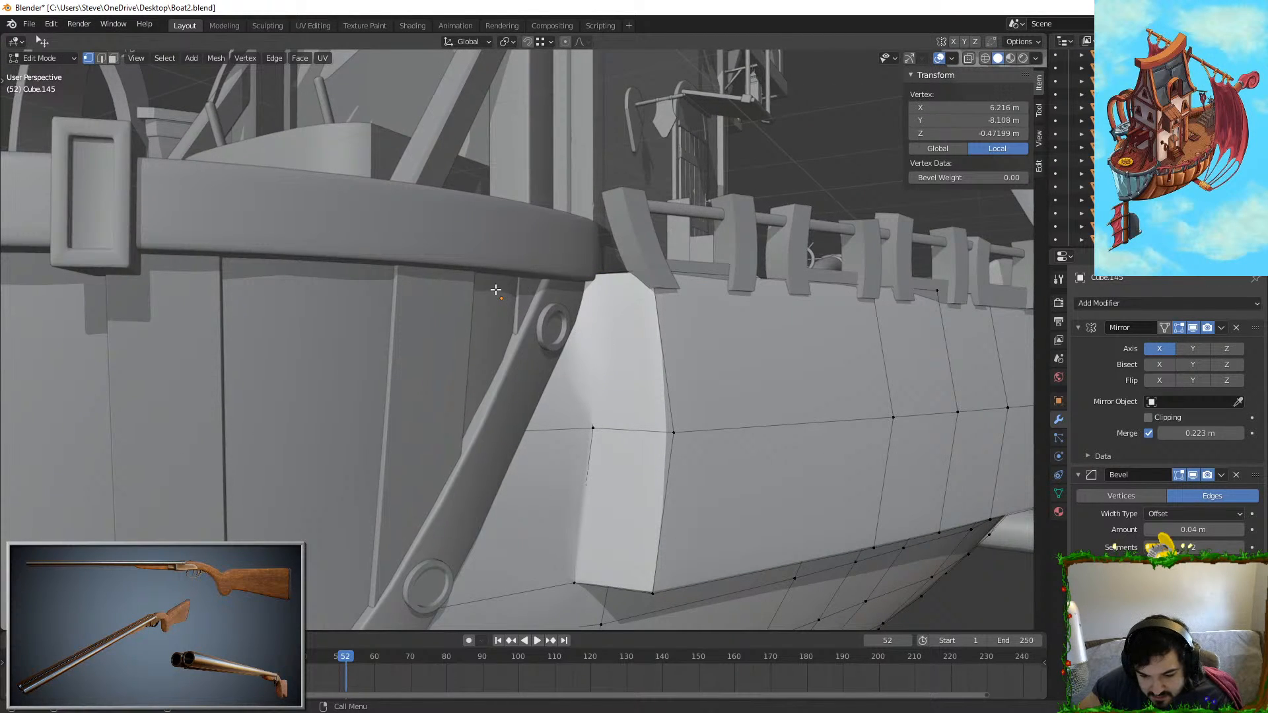
{"action": "key", "text": "Tab"}
{"action": "middle_click_drag", "start_coordinate": [496, 290], "coordinate": [539, 370]}
Step: Set the hull's Auto Smooth angle to 40.9°
{"action": "left_click", "coordinate": [743, 402]}
{"action": "middle_click_drag", "start_coordinate": [743, 403], "coordinate": [703, 403]}
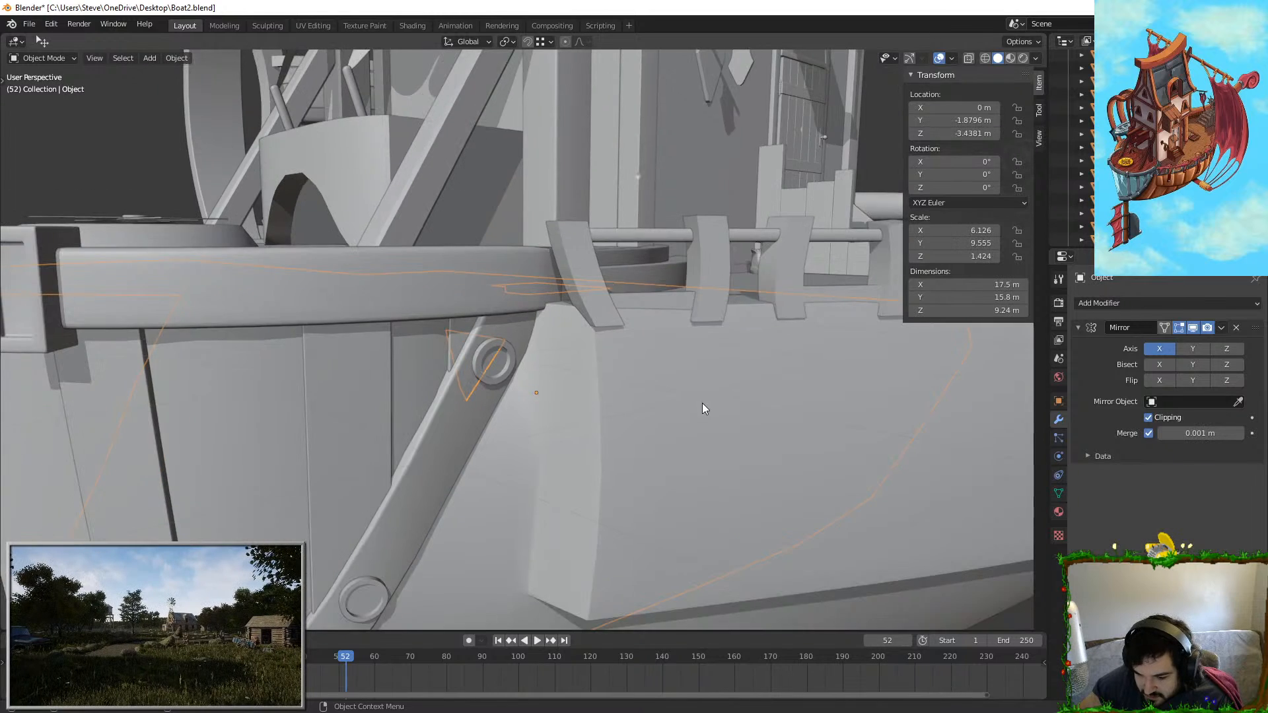
{"action": "left_click", "coordinate": [703, 402]}
{"action": "left_click", "coordinate": [1059, 494]}
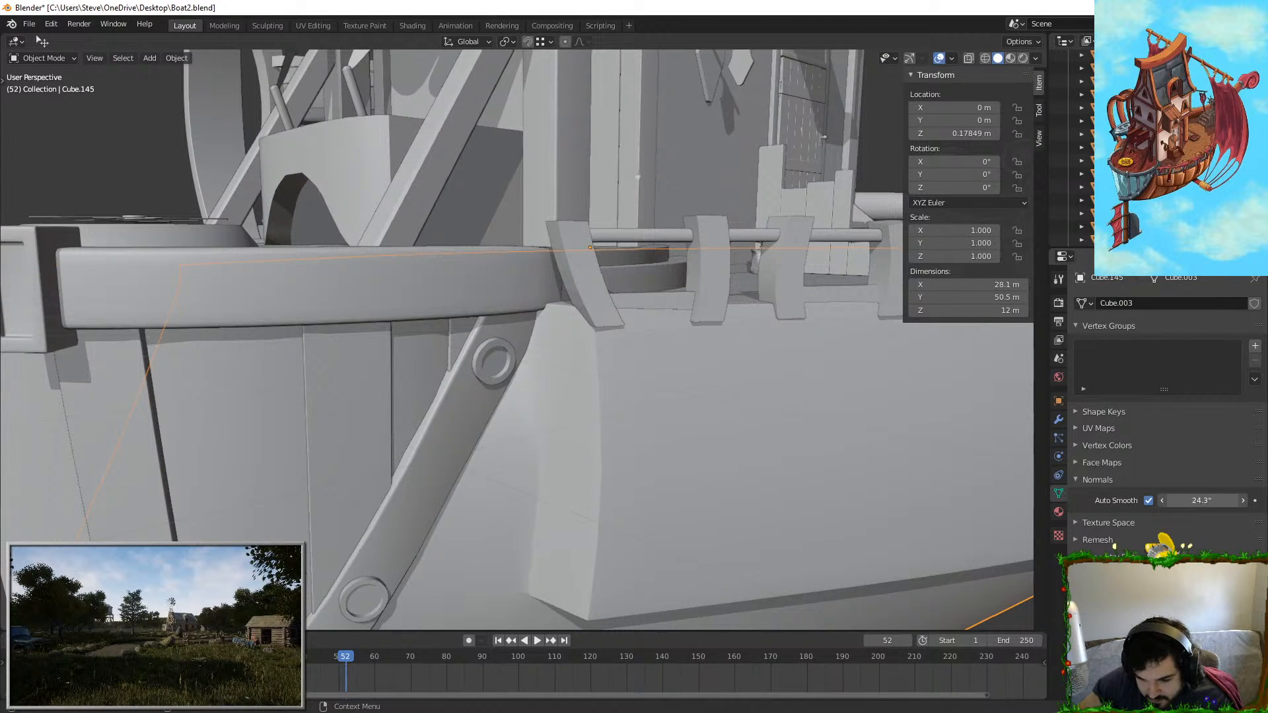
{"action": "left_click_drag", "start_coordinate": [1201, 500], "coordinate": [1182, 500]}
Step: Isolate the hull by hiding all other objects and open its mesh for editing at the outer corner
{"action": "scroll", "coordinate": [518, 386], "scroll_direction": "up", "scroll_amount": 5}
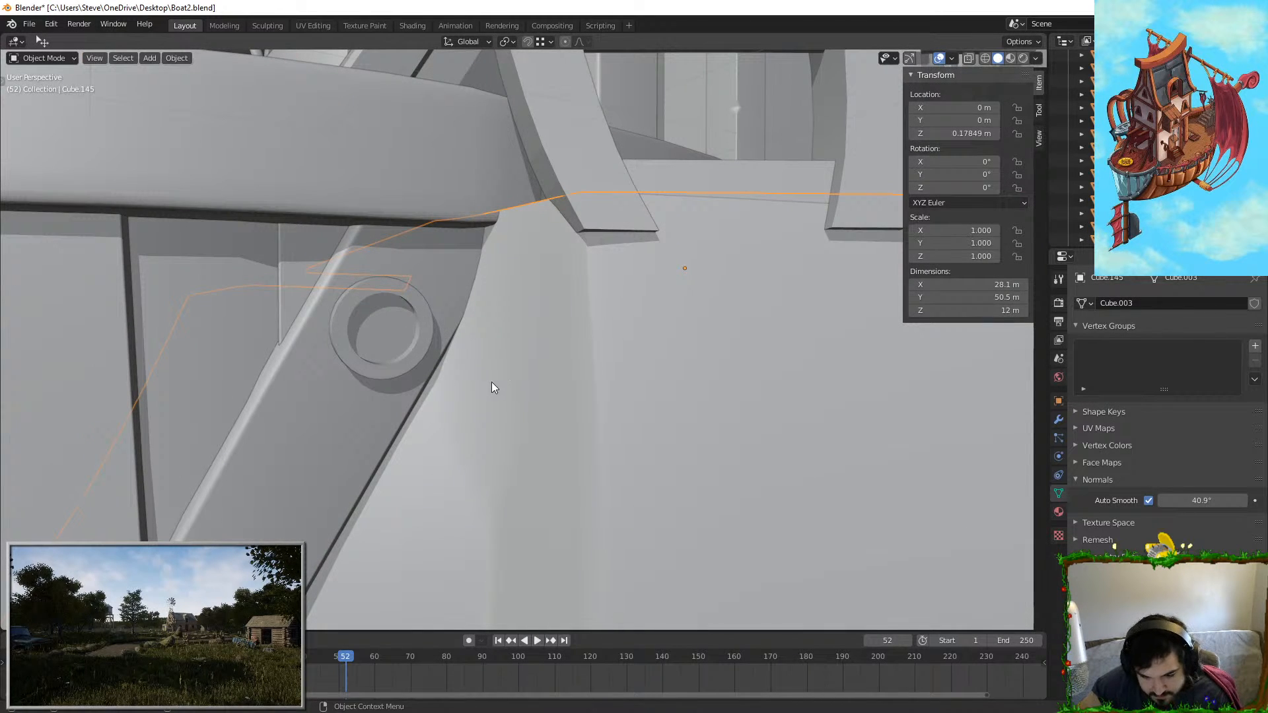
{"action": "key", "text": "shift+h"}
{"action": "mouse_move", "coordinate": [489, 380]}
{"action": "middle_mouse_down"}
{"action": "mouse_move", "coordinate": [426, 390]}
{"action": "mouse_move", "coordinate": [434, 430]}
{"action": "mouse_move", "coordinate": [481, 425]}
{"action": "mouse_move", "coordinate": [484, 360]}
{"action": "middle_mouse_up"}
{"action": "key", "text": "Tab"}
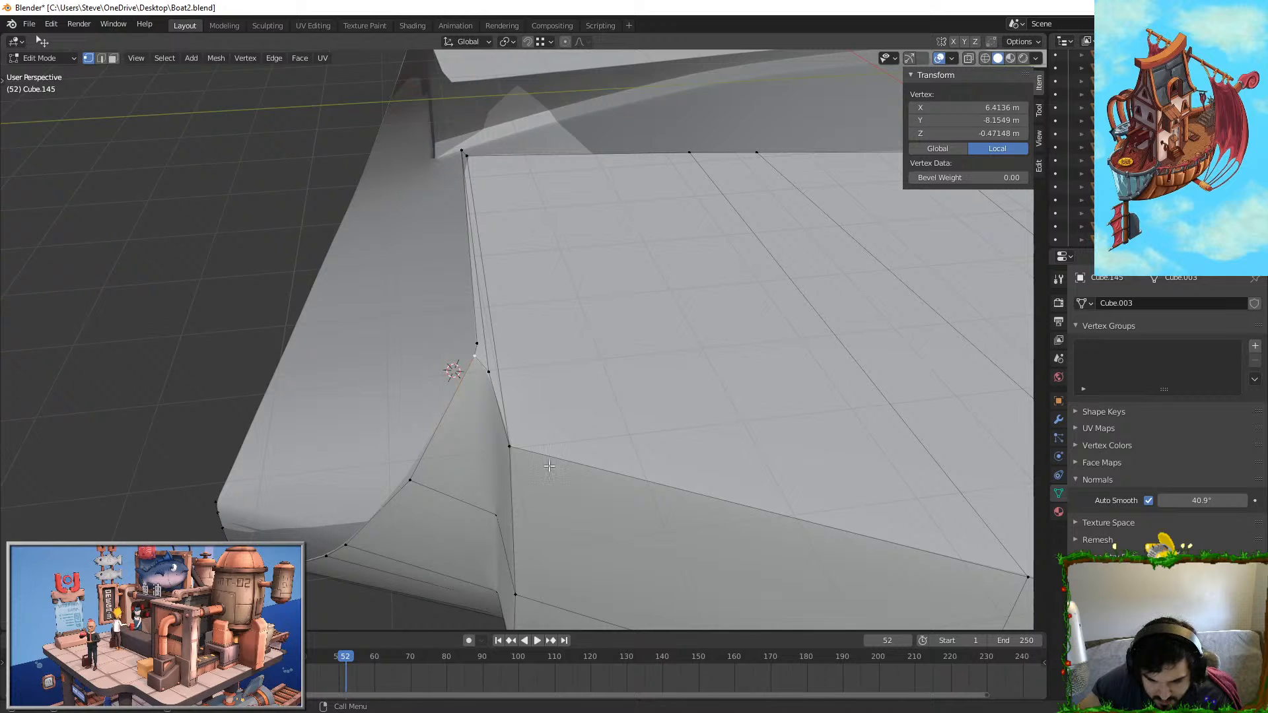
Step: Delete the narrow sliver face along the hull's upper corner edge
{"action": "left_click", "coordinate": [113, 58]}
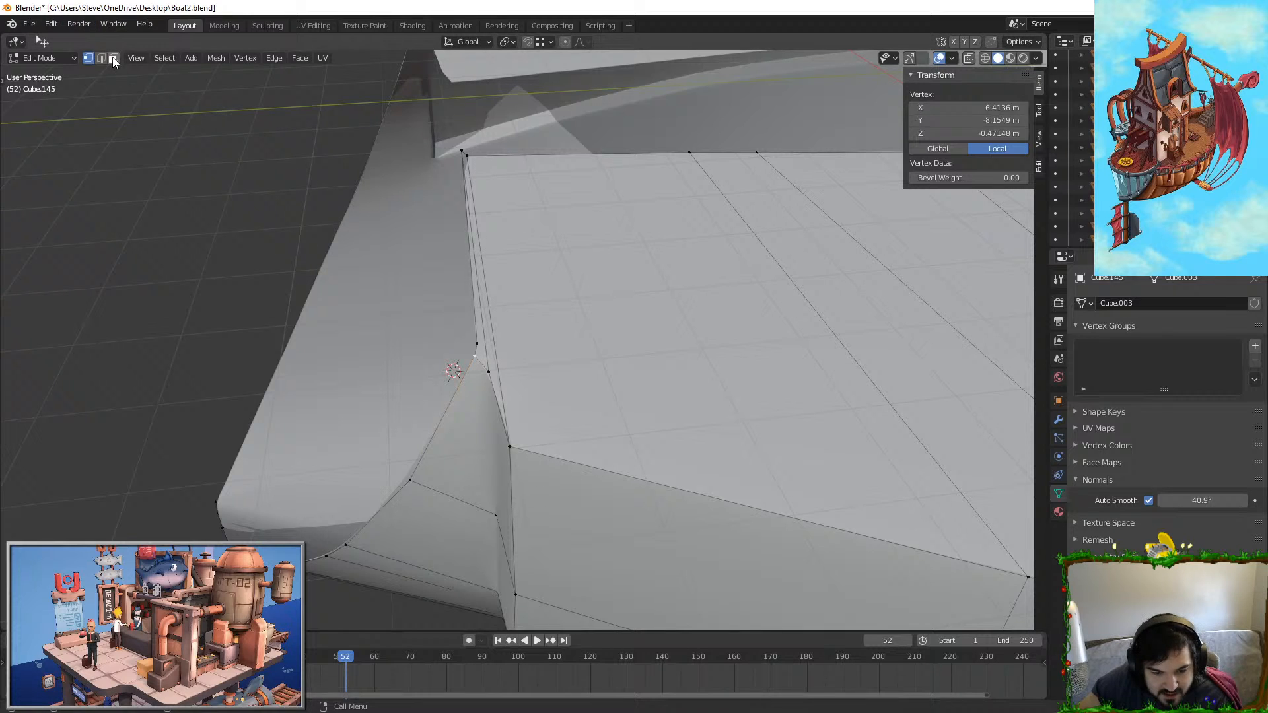
{"action": "left_click", "coordinate": [478, 289]}
{"action": "key", "text": "x"}
{"action": "left_click", "coordinate": [481, 295]}
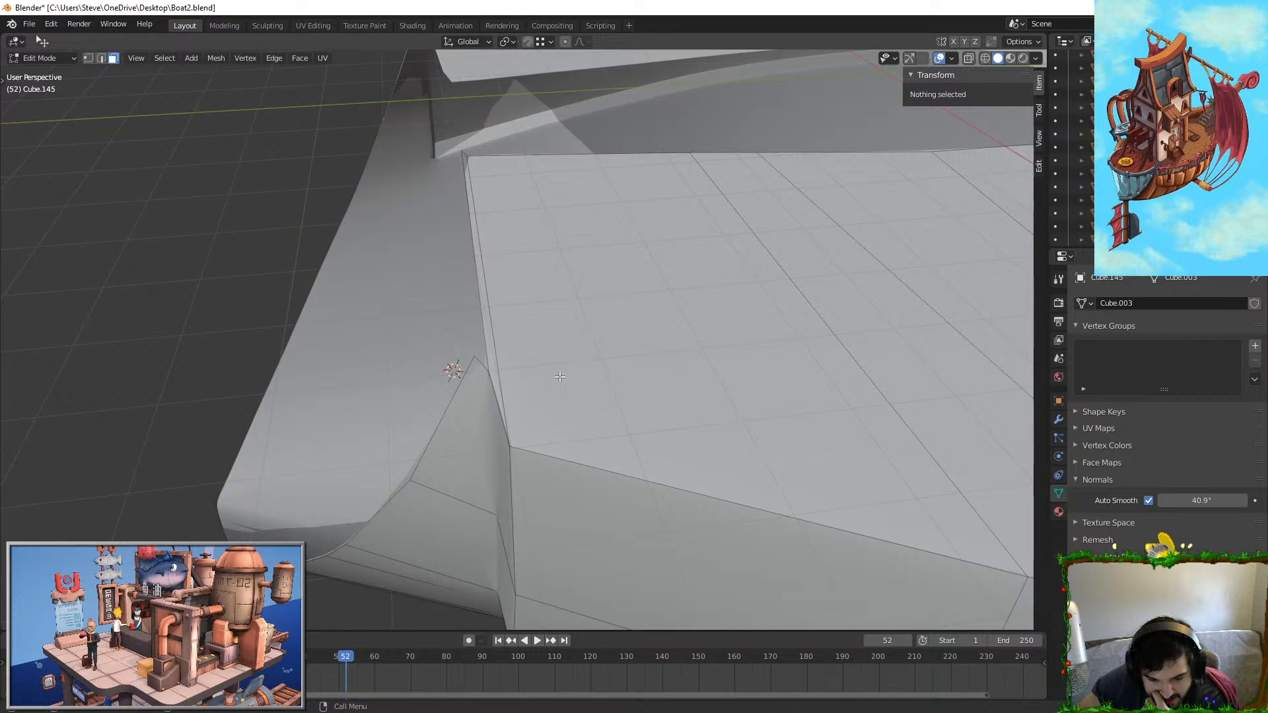
{"action": "key", "text": "Tab"}
{"action": "key", "text": "Tab"}
{"action": "middle_click_drag", "start_coordinate": [549, 360], "coordinate": [562, 345]}
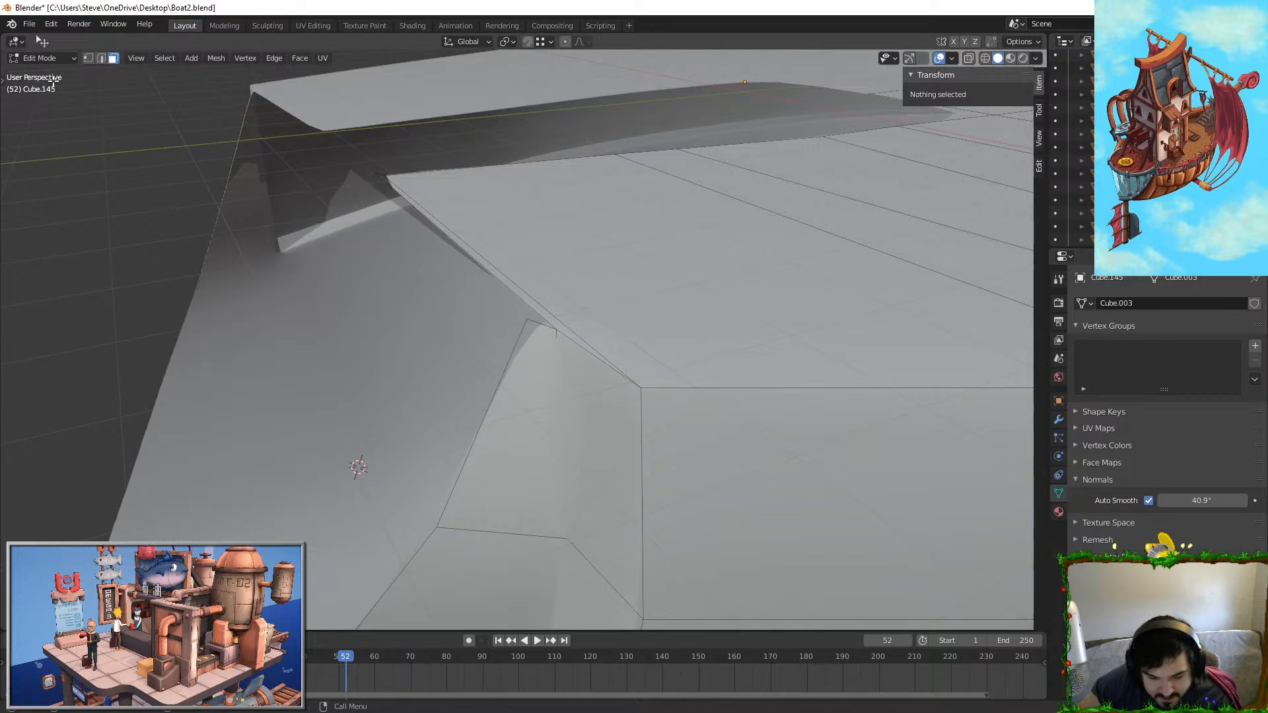
Step: Try to merge the two neighbouring vertices at the hull's upper outer corner using Merge At Last
{"action": "left_click", "coordinate": [526, 323]}
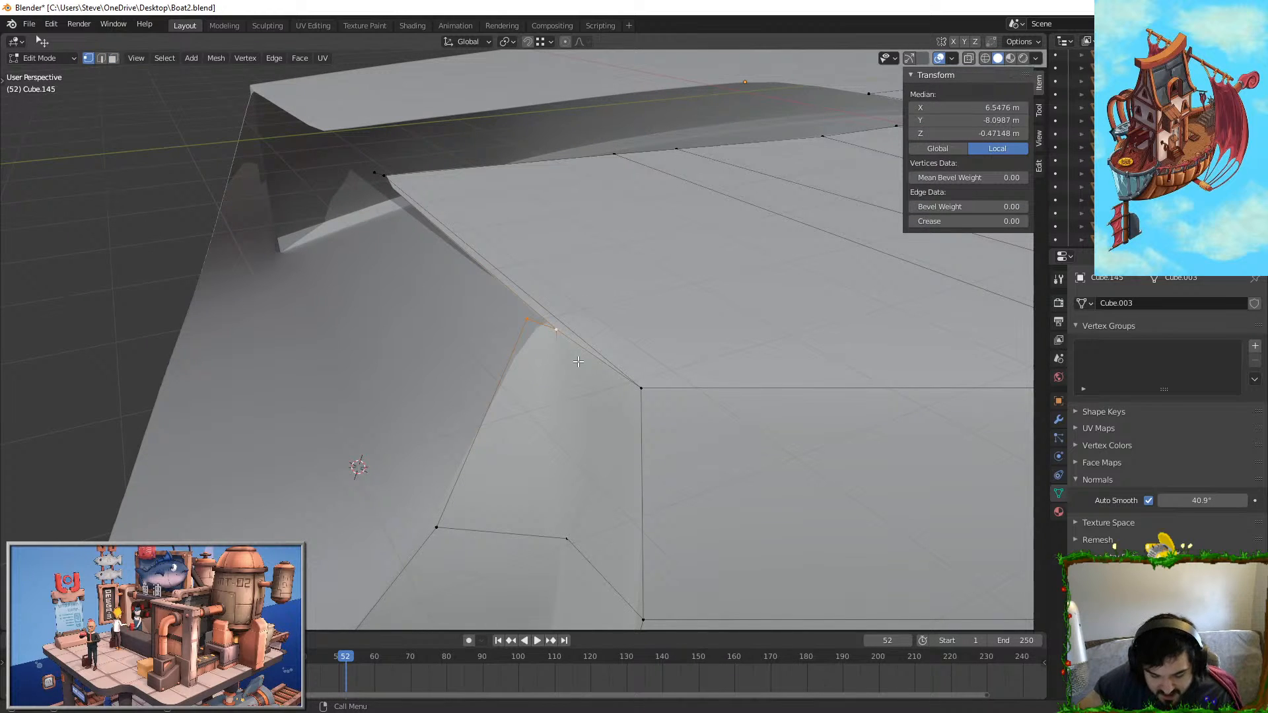
{"action": "key", "text": "F3"}
{"action": "type", "text": "merge"}
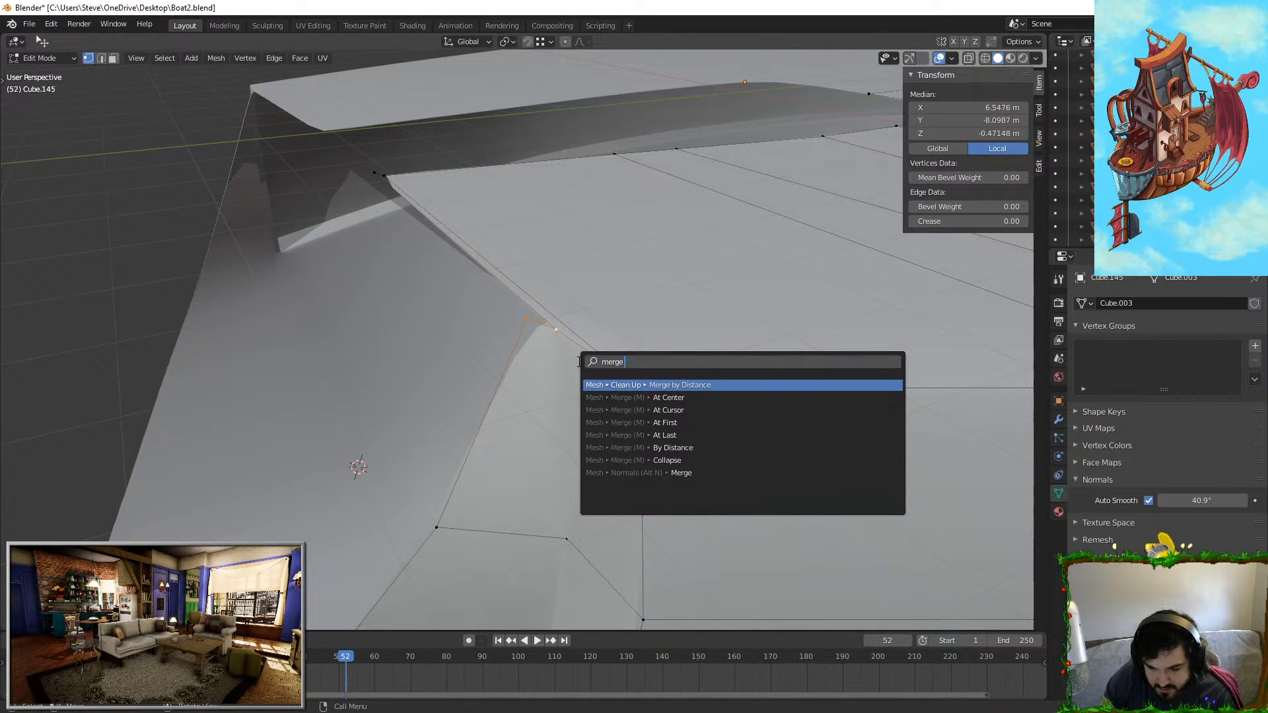
{"action": "type", "text": " to last"}
{"action": "key", "text": "Return"}
{"action": "key", "text": "F3"}
{"action": "type", "text": "m"}
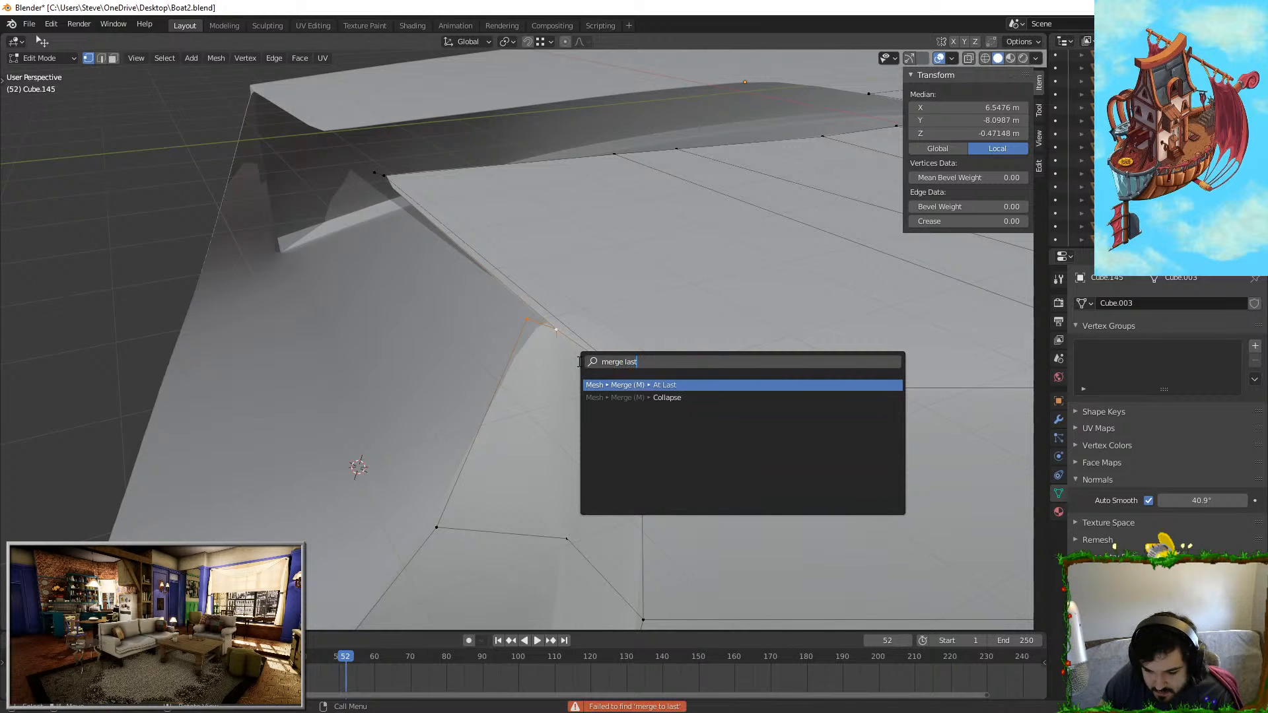
{"action": "key", "text": "Return"}
{"action": "key", "text": "Tab"}
{"action": "scroll", "coordinate": [269, 286], "scroll_direction": "down", "scroll_amount": 2}
{"action": "middle_click_drag", "start_coordinate": [268, 286], "coordinate": [150, 85]}
Step: Move the corner vertex nearest the outer edge about 0.49 m along the X axis
{"action": "key", "text": "Tab"}
{"action": "key", "text": "Tab"}
{"action": "key", "text": "Tab"}
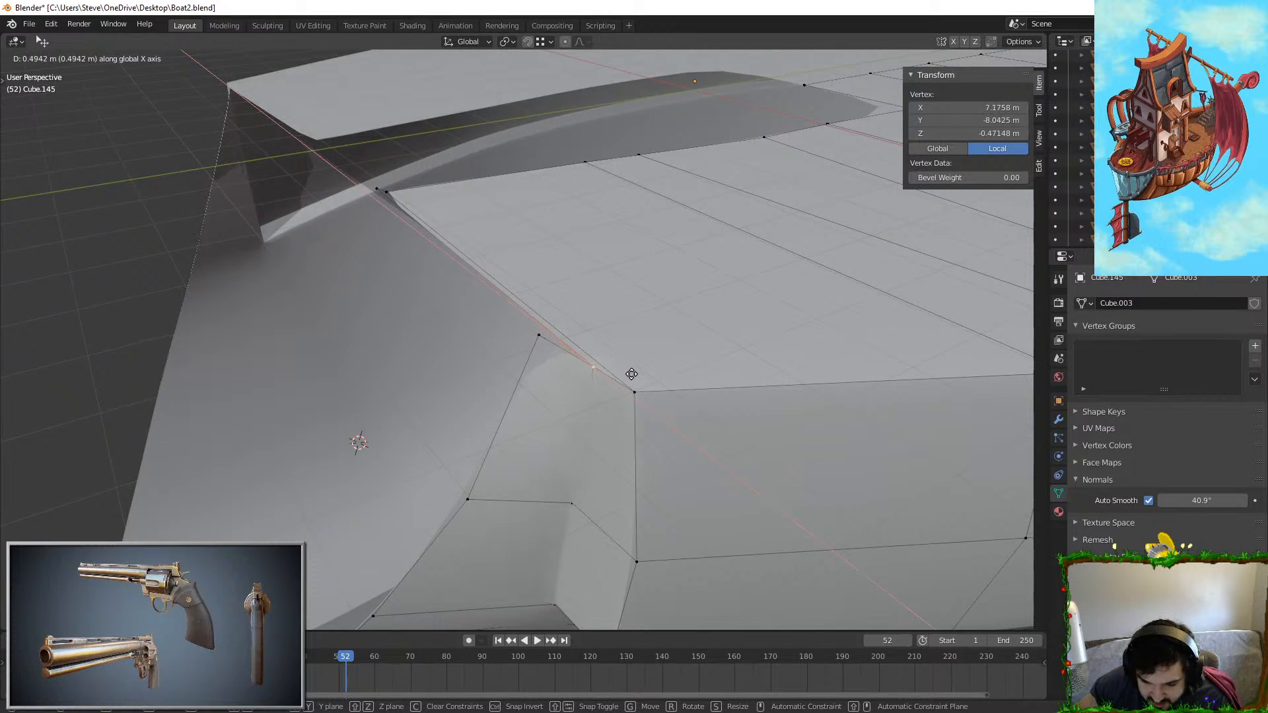
{"action": "left_click", "coordinate": [613, 364]}
{"action": "left_click", "coordinate": [626, 358]}
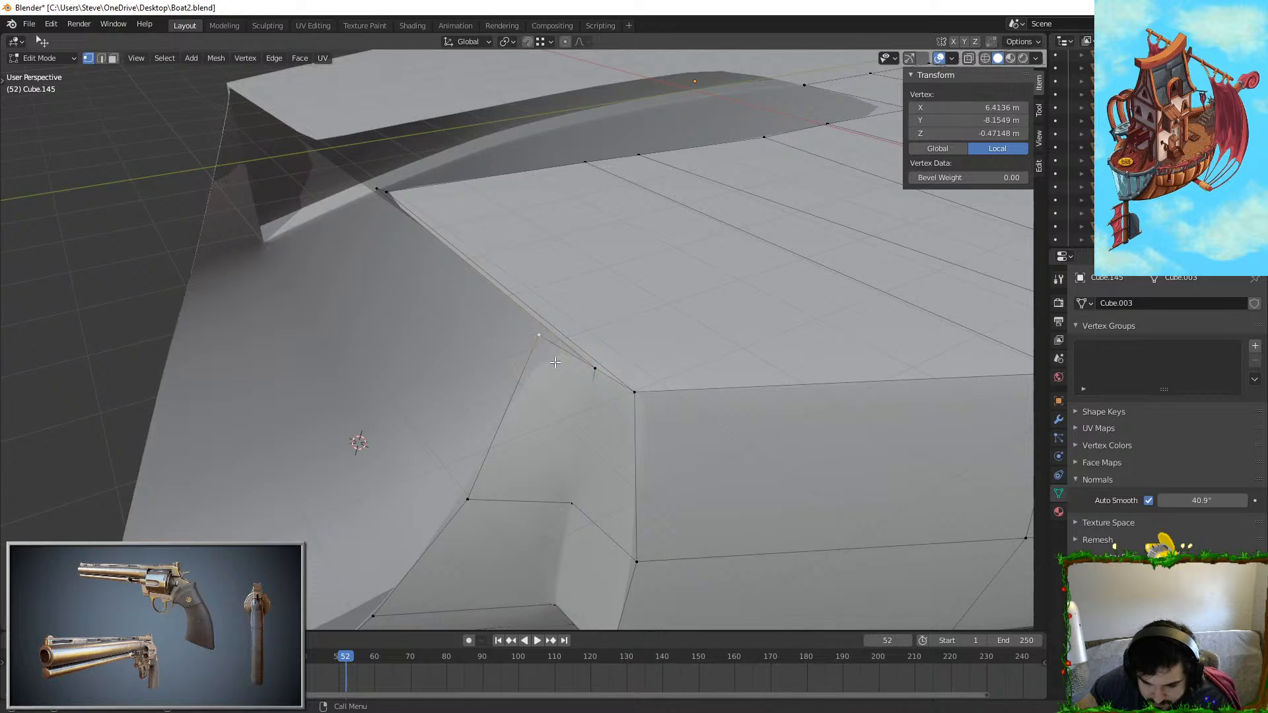
{"action": "middle_click_drag", "start_coordinate": [555, 362], "coordinate": [660, 396]}
{"action": "key", "text": "g"}
{"action": "key", "text": "x"}
{"action": "right_click", "coordinate": [762, 431]}
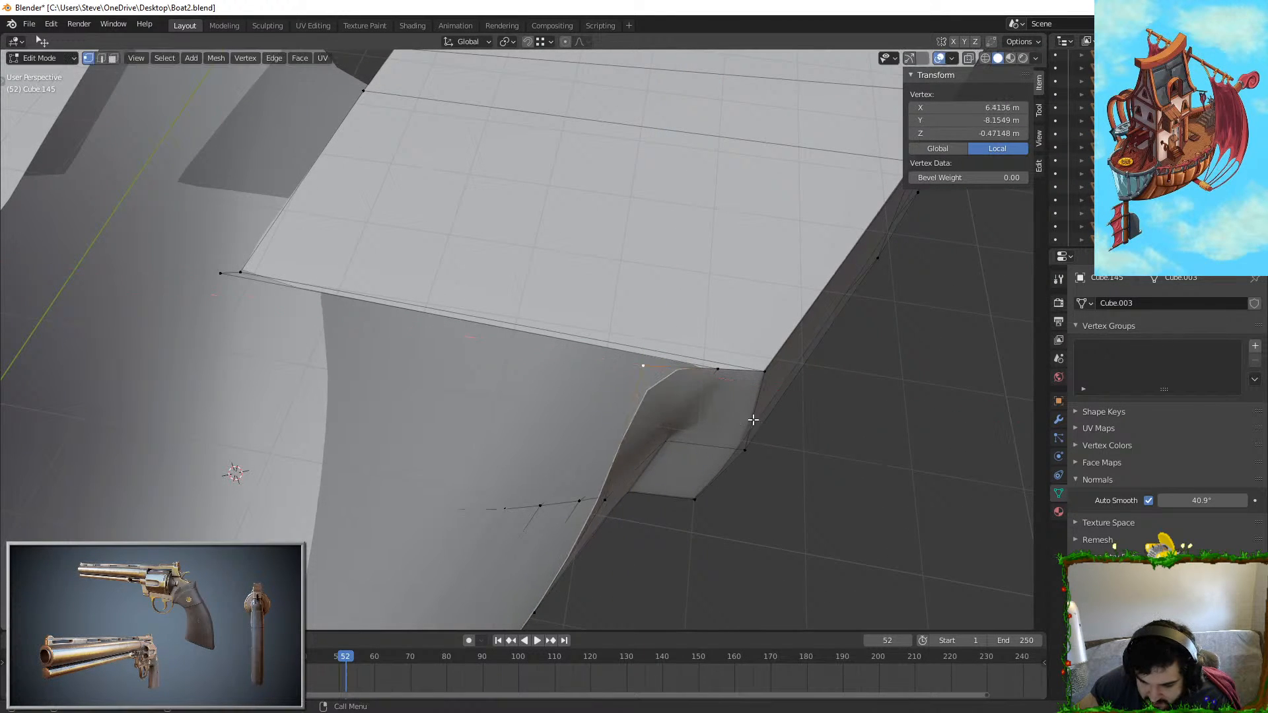
Step: Review the hull's modifier stack from Mirror and Bevel through Subdivision and Solidify
{"action": "middle_click_drag", "start_coordinate": [750, 419], "coordinate": [985, 398]}
{"action": "left_click", "coordinate": [1058, 419]}
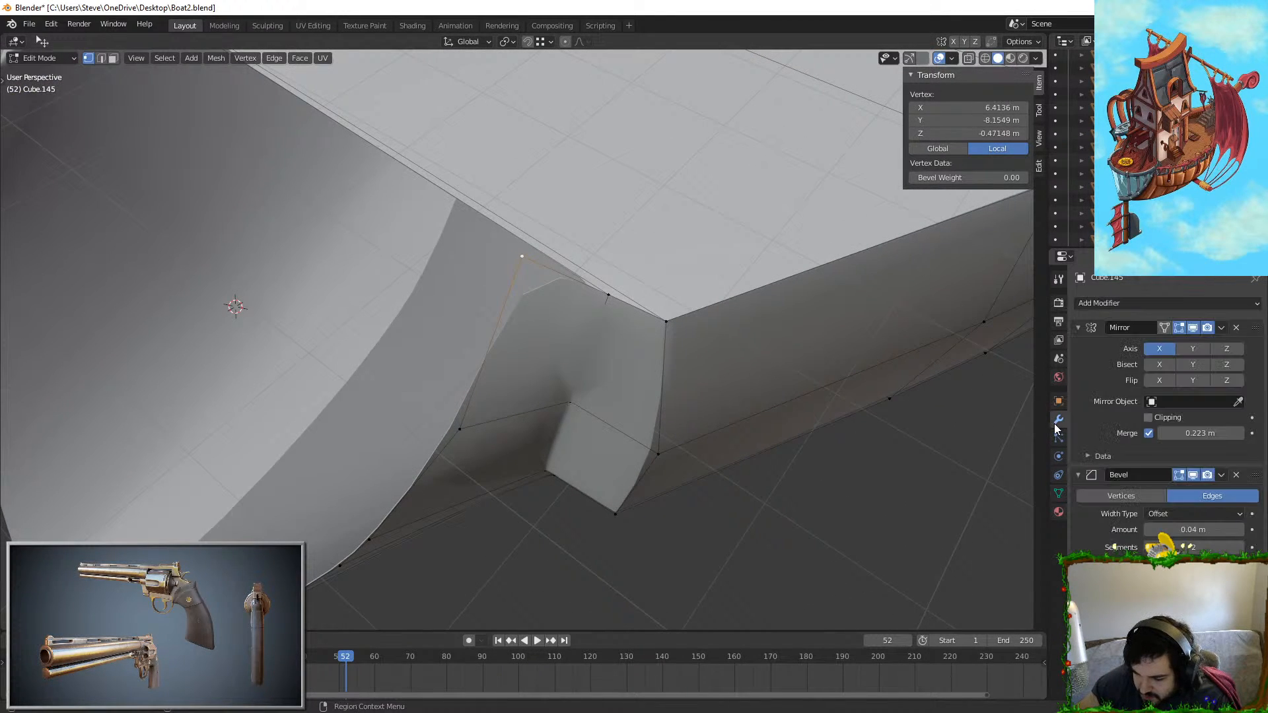
{"action": "scroll", "coordinate": [1139, 538], "scroll_direction": "down", "scroll_amount": 4}
{"action": "scroll", "coordinate": [1139, 538], "scroll_direction": "down", "scroll_amount": 4}
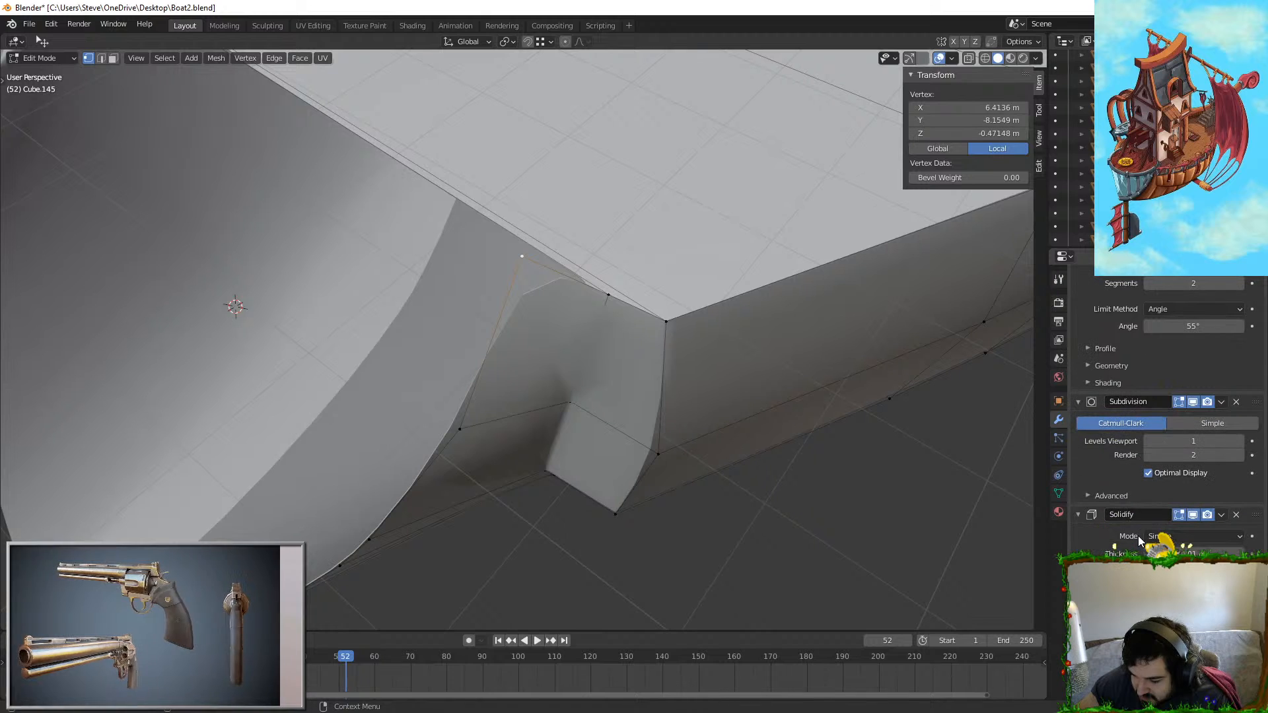
{"action": "scroll", "coordinate": [1236, 517], "scroll_direction": "up", "scroll_amount": 6}
Step: Examine the hull's outer corner and underside, comparing the finished shape with the mesh edges
{"action": "middle_click_drag", "start_coordinate": [818, 487], "coordinate": [684, 371]}
{"action": "key", "text": "Tab"}
{"action": "scroll", "coordinate": [683, 371], "scroll_direction": "down", "scroll_amount": 2}
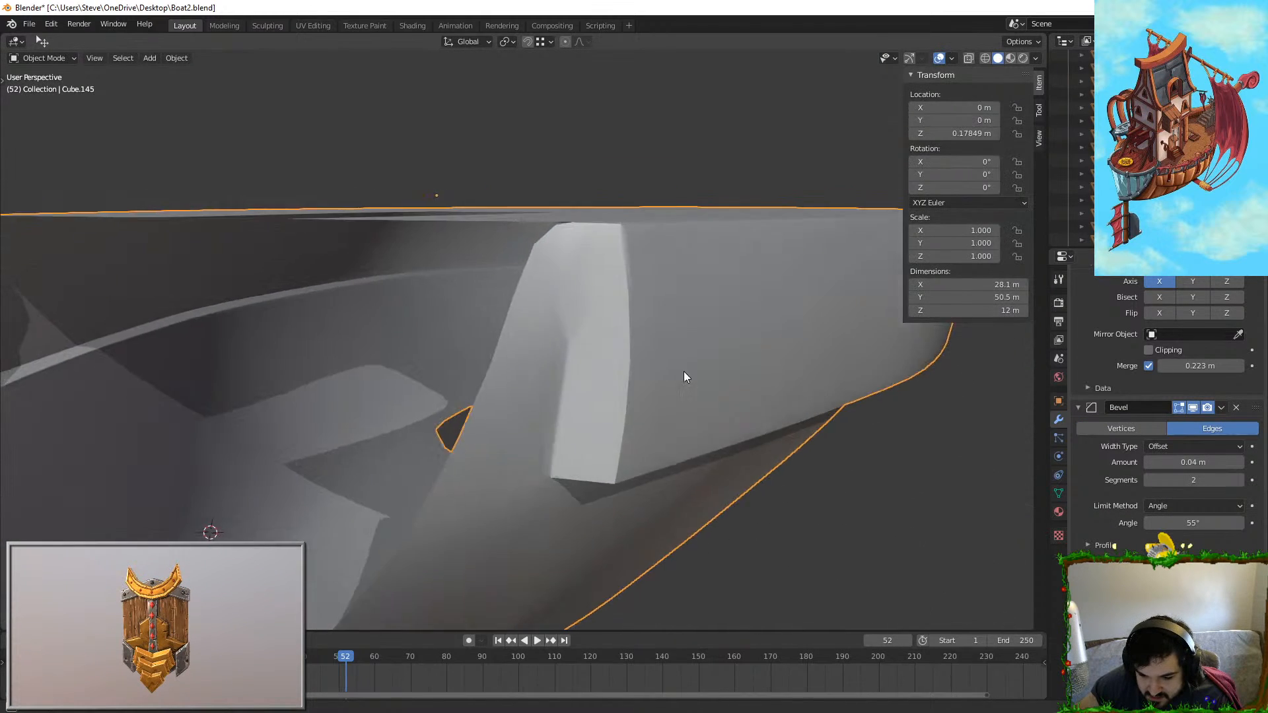
{"action": "key", "text": "Tab"}
{"action": "scroll", "coordinate": [602, 221], "scroll_direction": "up", "scroll_amount": 4}
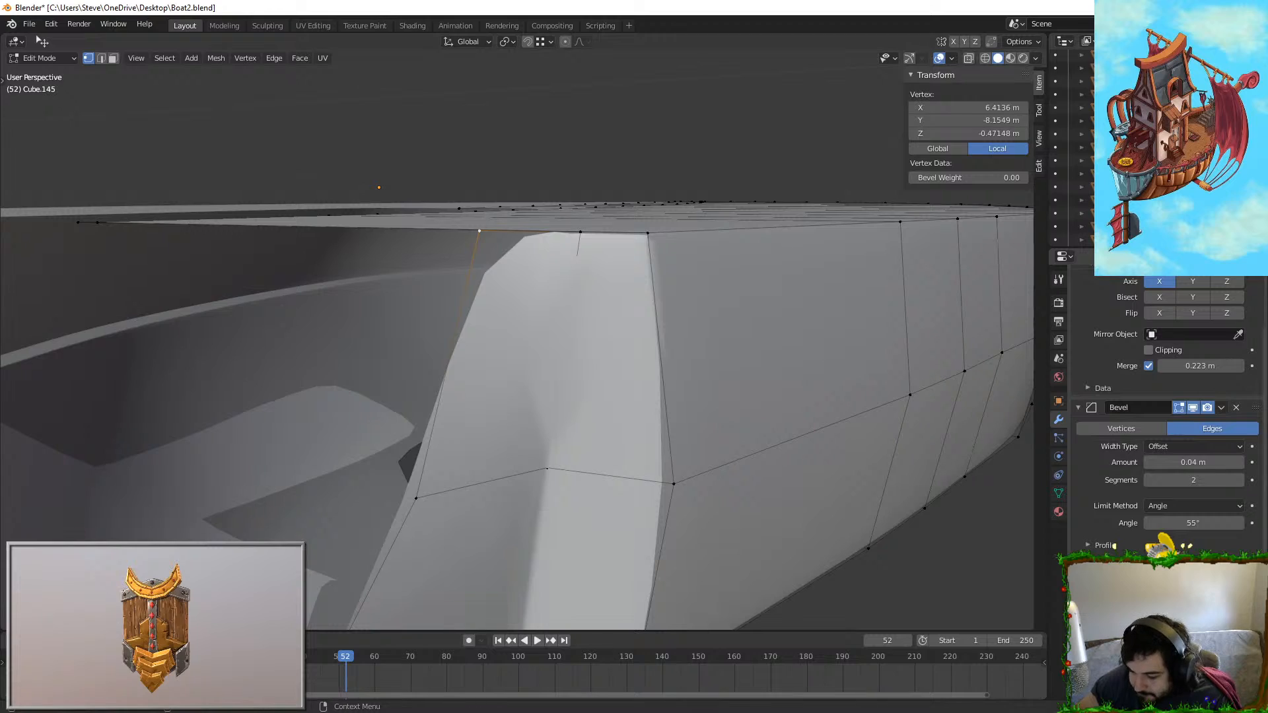
{"action": "scroll", "coordinate": [1162, 463], "scroll_direction": "up", "scroll_amount": 3}
{"action": "scroll", "coordinate": [786, 560], "scroll_direction": "down", "scroll_amount": 4}
{"action": "key", "text": "Tab"}
{"action": "middle_click_drag", "start_coordinate": [785, 560], "coordinate": [563, 372]}
{"action": "key", "text": "Tab"}
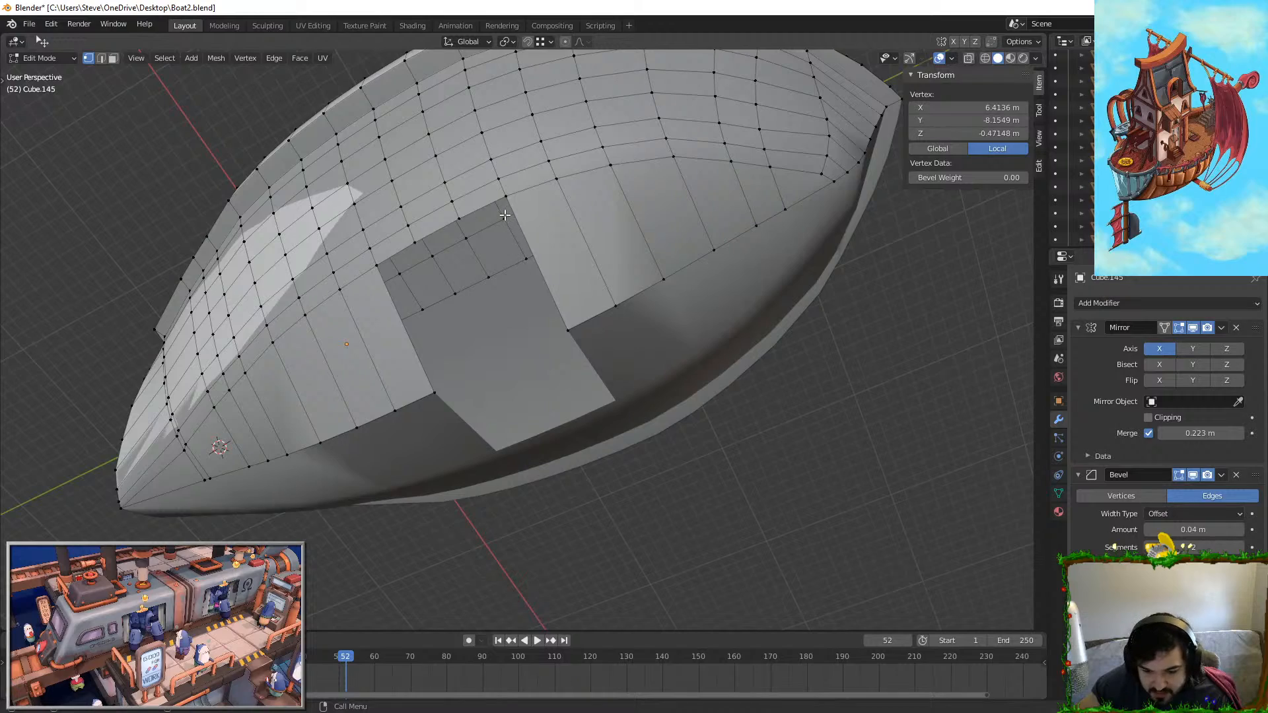
Step: Extrude the middle rim edge of the opening in the hull's underside, leaving the new edge in place
{"action": "middle_click_drag", "start_coordinate": [505, 215], "coordinate": [481, 385]}
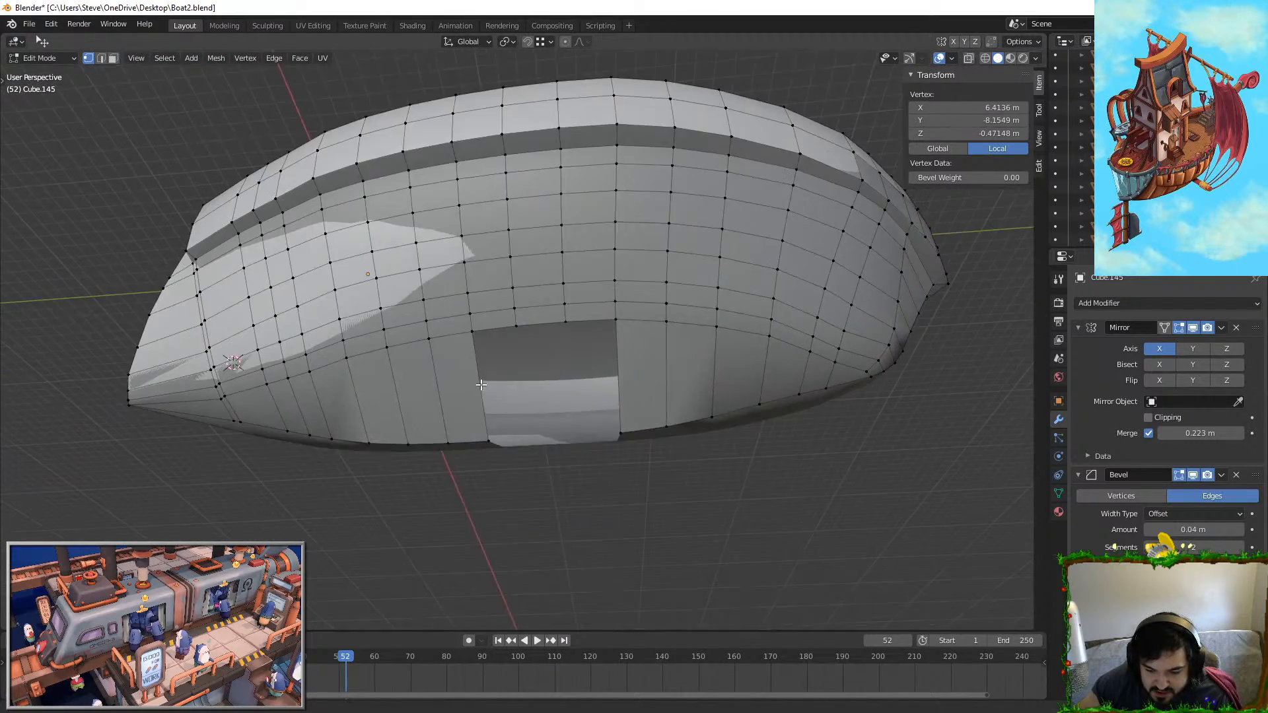
{"action": "scroll", "coordinate": [521, 272], "scroll_direction": "up", "scroll_amount": 2}
{"action": "left_click", "coordinate": [112, 58]}
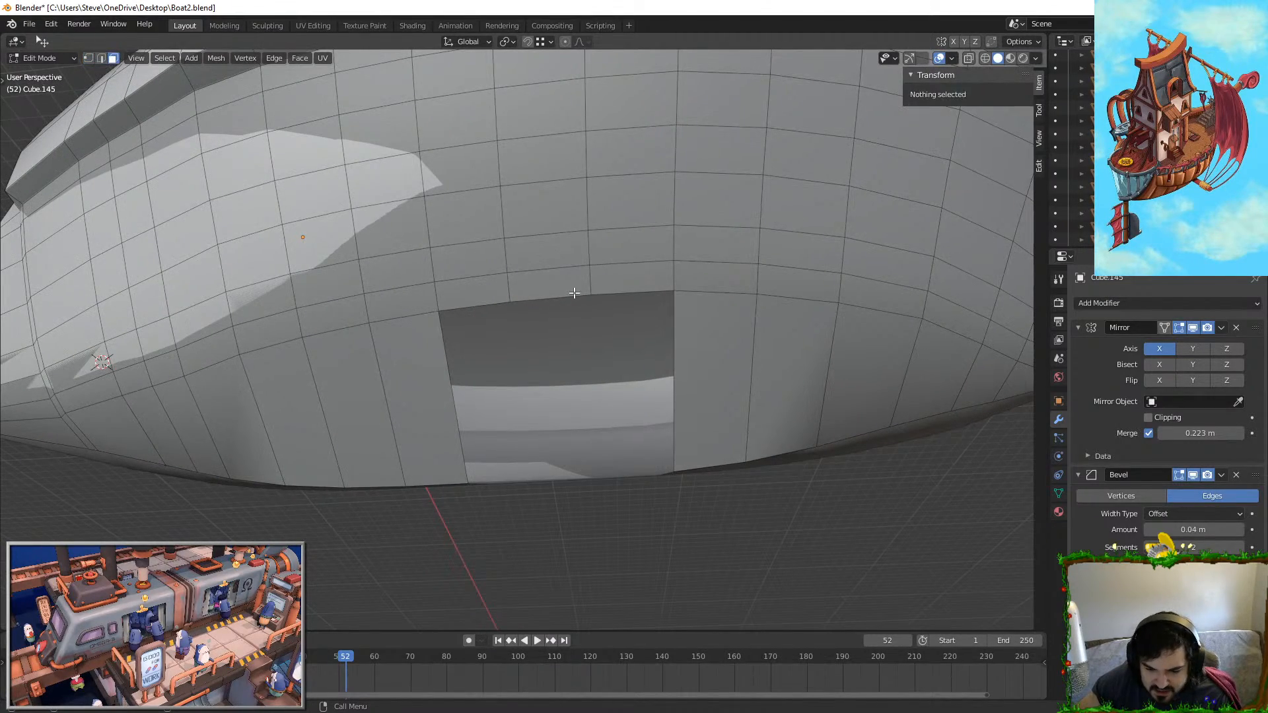
{"action": "left_click", "coordinate": [574, 293]}
{"action": "middle_click_drag", "start_coordinate": [575, 293], "coordinate": [481, 306]}
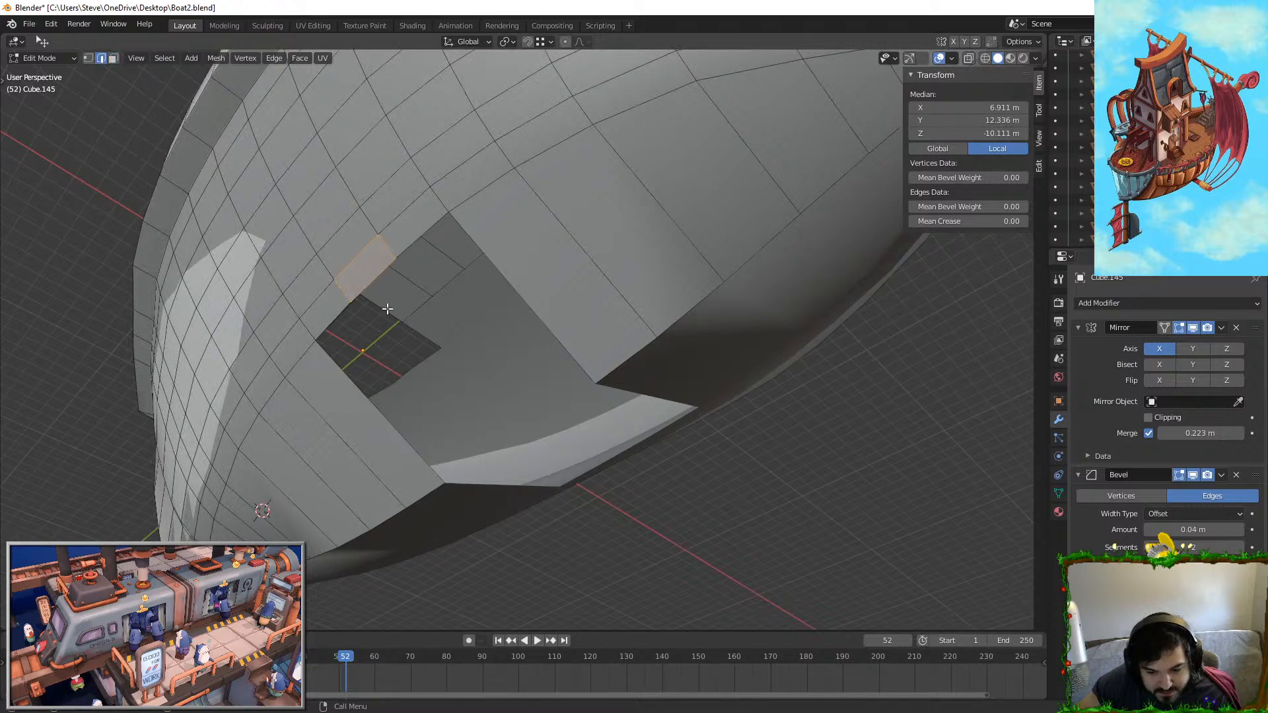
{"action": "key", "text": "KP_1"}
{"action": "key", "text": "KP_7"}
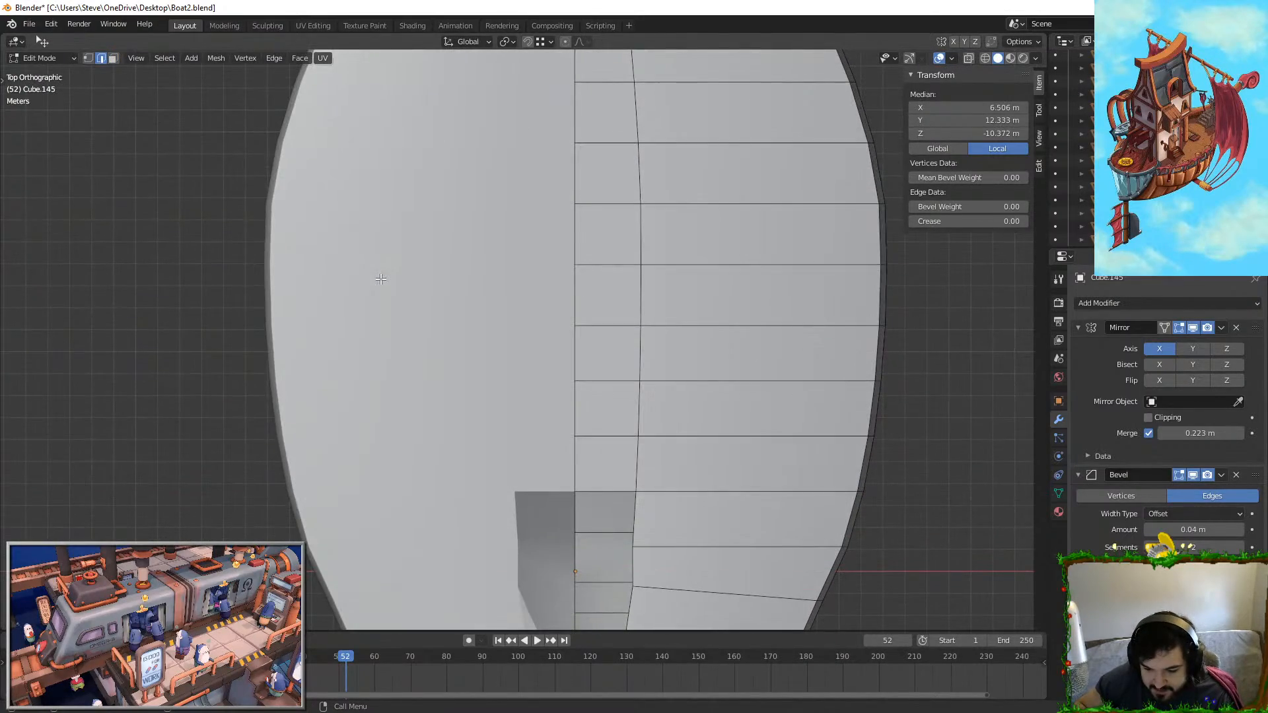
{"action": "key", "text": "shift+KP_7"}
{"action": "key", "text": "e"}
{"action": "key", "text": "z"}
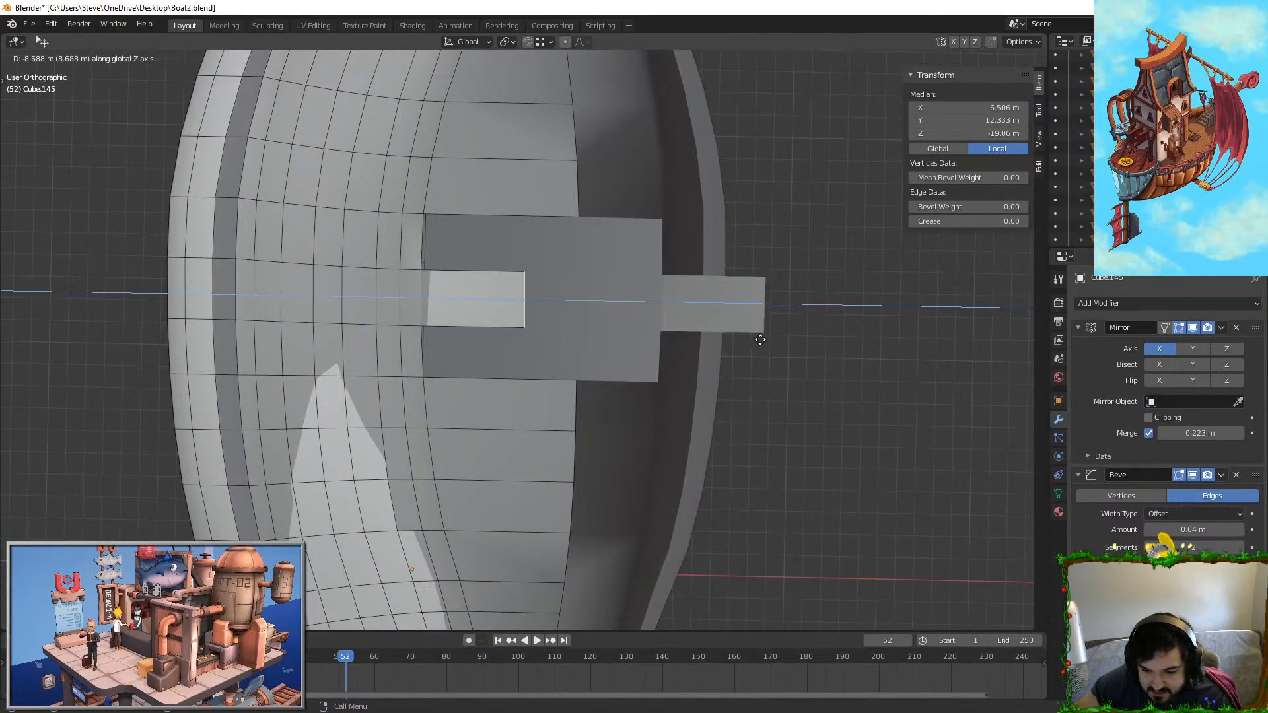
{"action": "right_click", "coordinate": [759, 334]}
{"action": "scroll", "coordinate": [736, 343], "scroll_direction": "down", "scroll_amount": 2}
{"action": "middle_click_drag", "start_coordinate": [735, 342], "coordinate": [676, 388]}
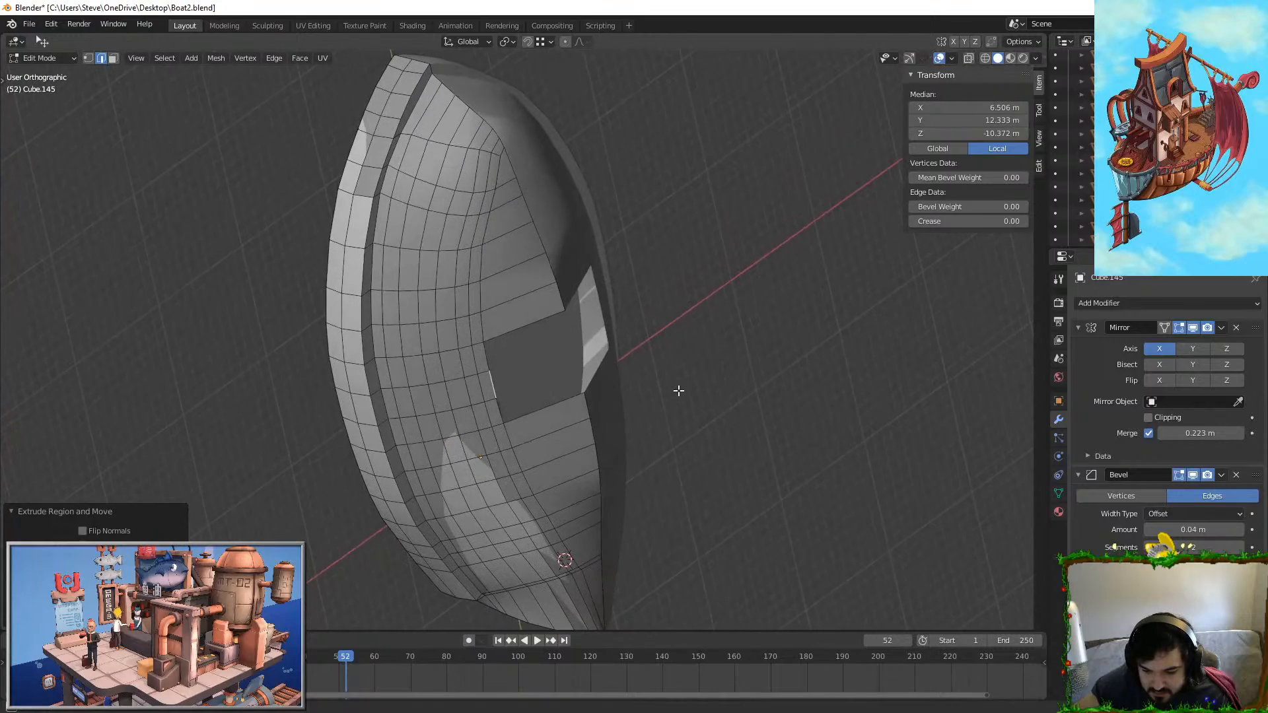
Step: Move the extruded edge about -6.54 m along X to the hull's centreline, working from the bottom view
{"action": "key", "text": "KP_7"}
{"action": "key", "text": "shift+KP_7"}
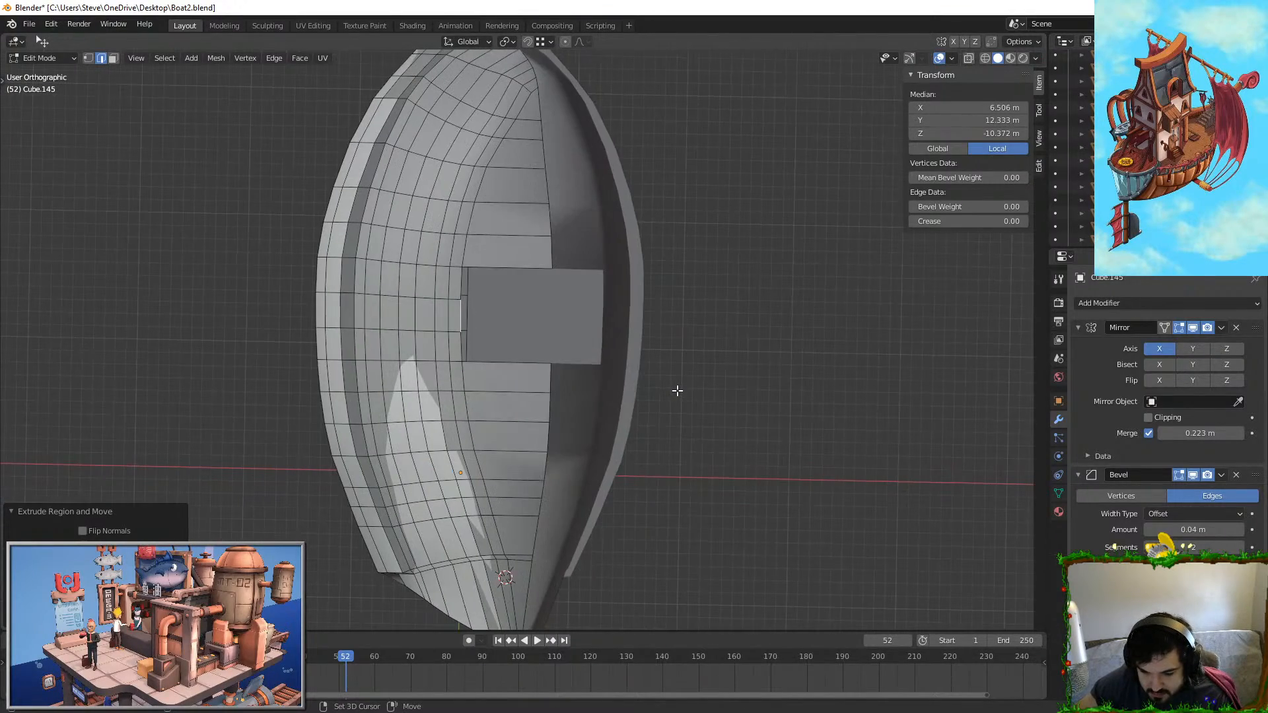
{"action": "key", "text": "ctrl+KP_7"}
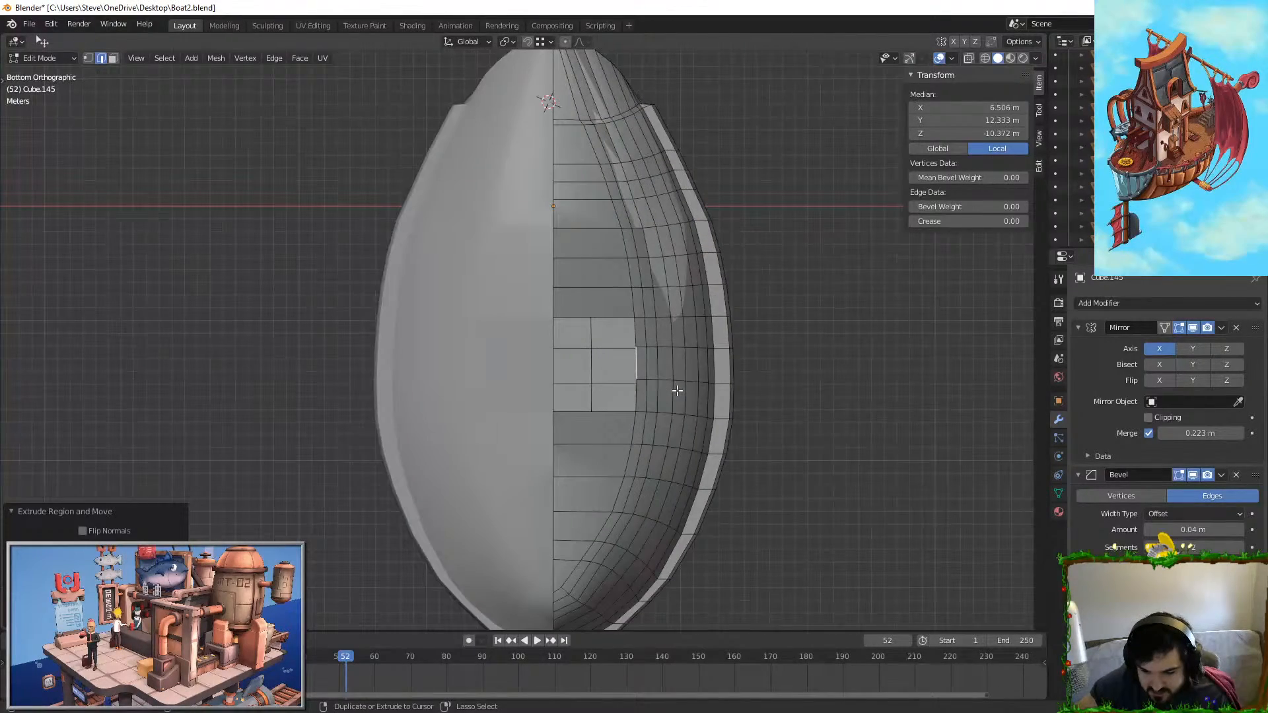
{"action": "scroll", "coordinate": [678, 390], "scroll_direction": "up", "scroll_amount": 4}
{"action": "key", "text": "g"}
{"action": "key", "text": "x"}
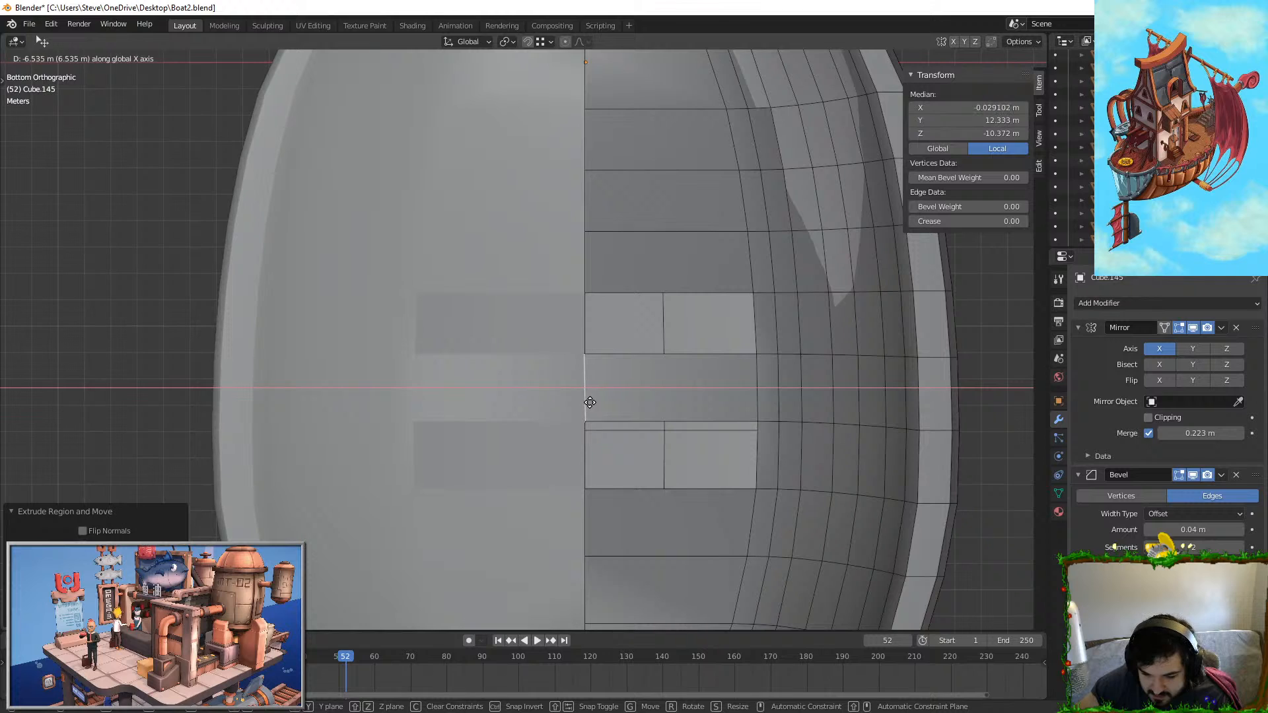
{"action": "left_click", "coordinate": [591, 403]}
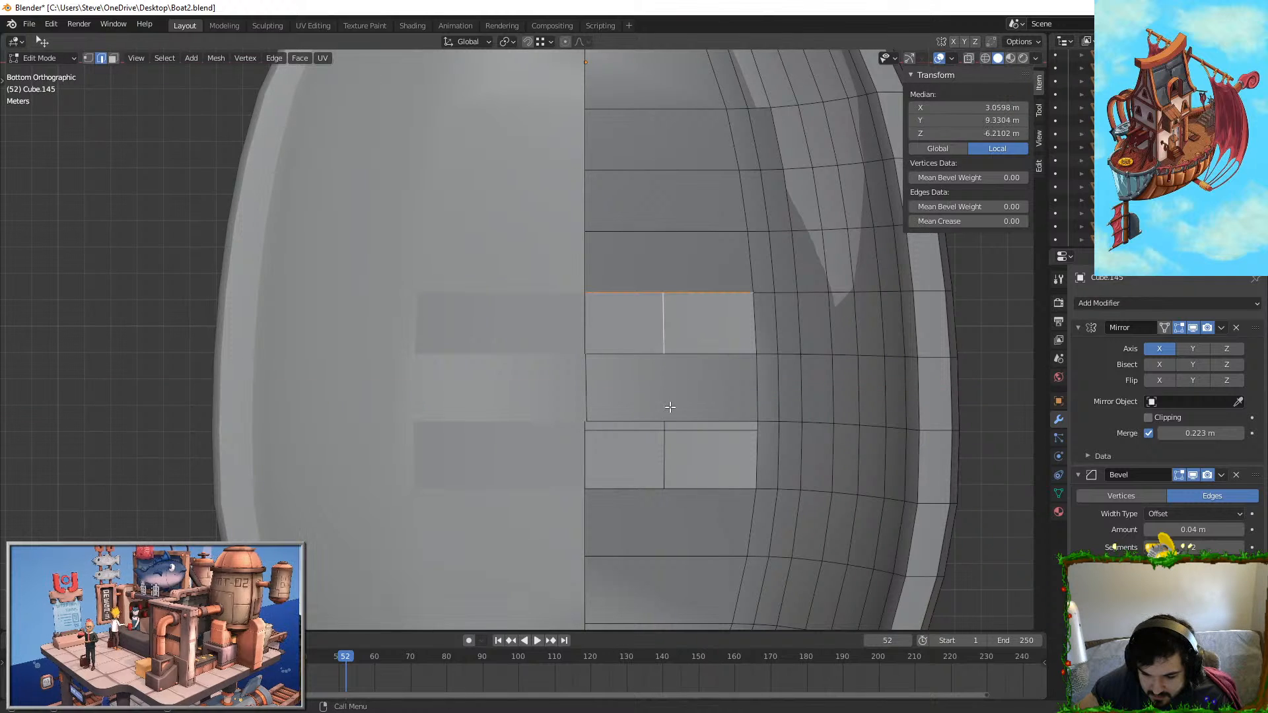
Step: Fill the remaining gaps on both sides of the new strip in the hull's underside with faces
{"action": "left_click", "coordinate": [709, 369]}
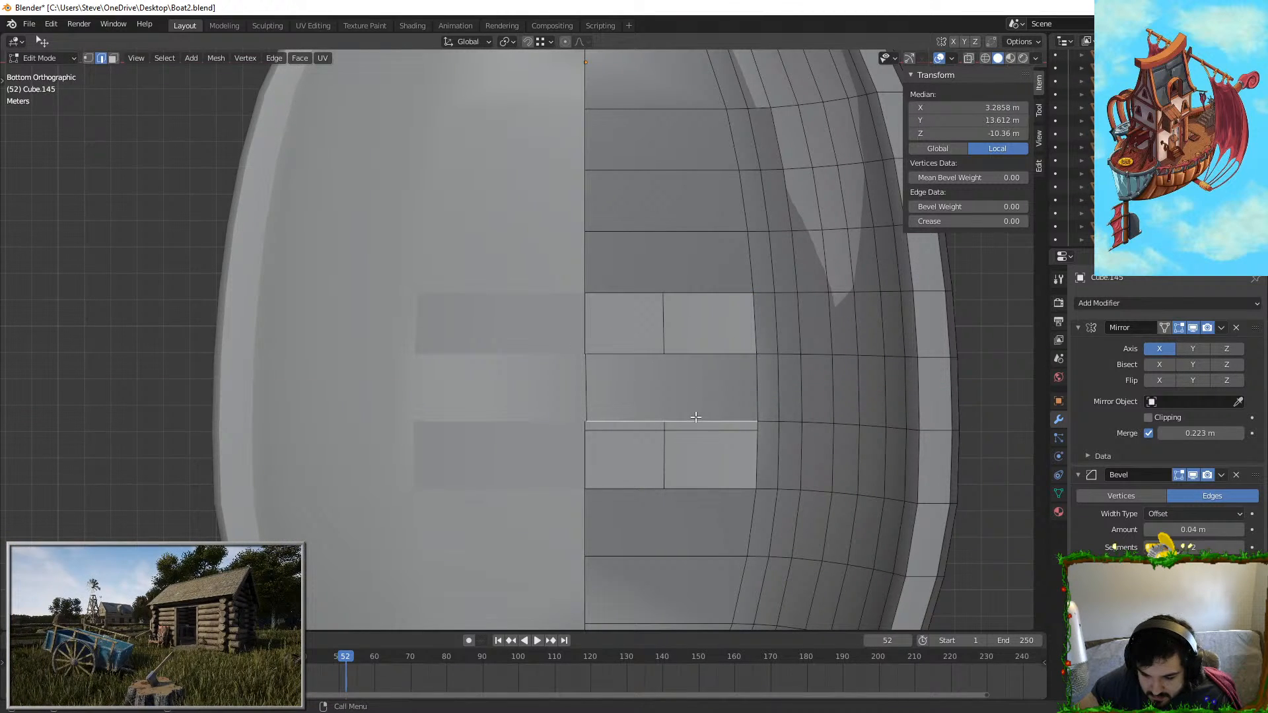
{"action": "left_click", "coordinate": [681, 490], "text": "shift"}
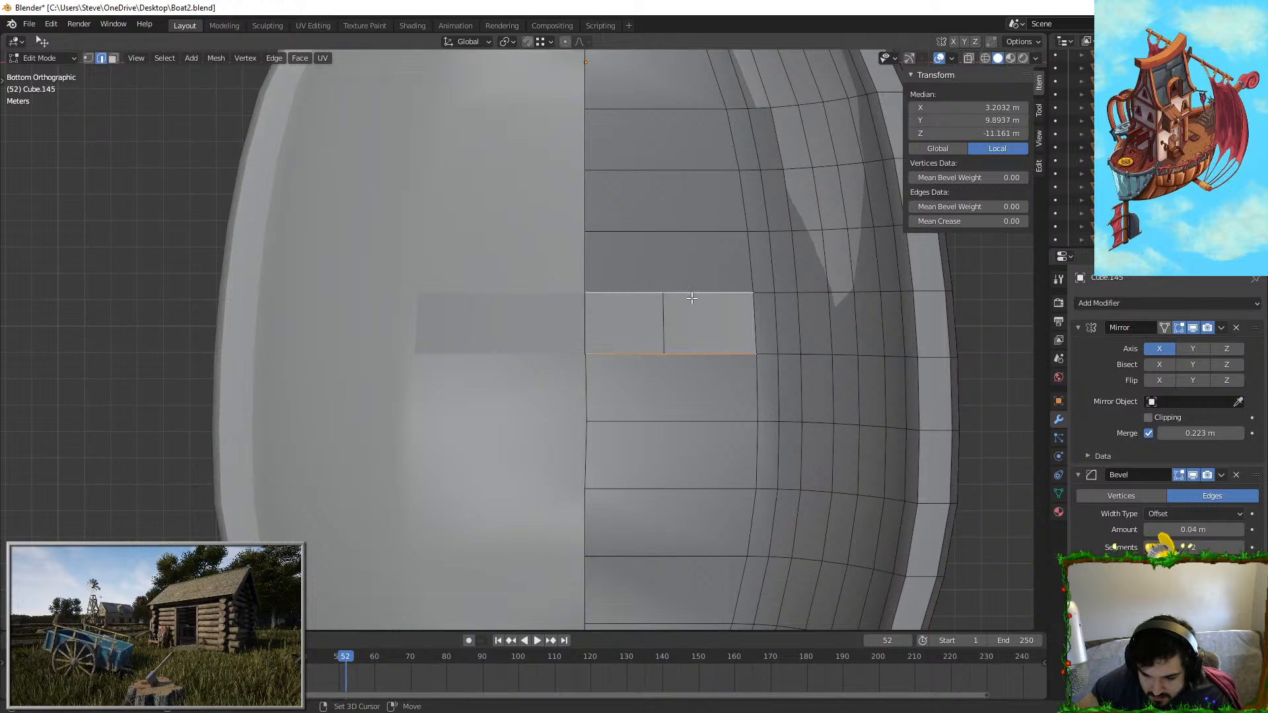
{"action": "middle_click_drag", "start_coordinate": [691, 298], "coordinate": [555, 340]}
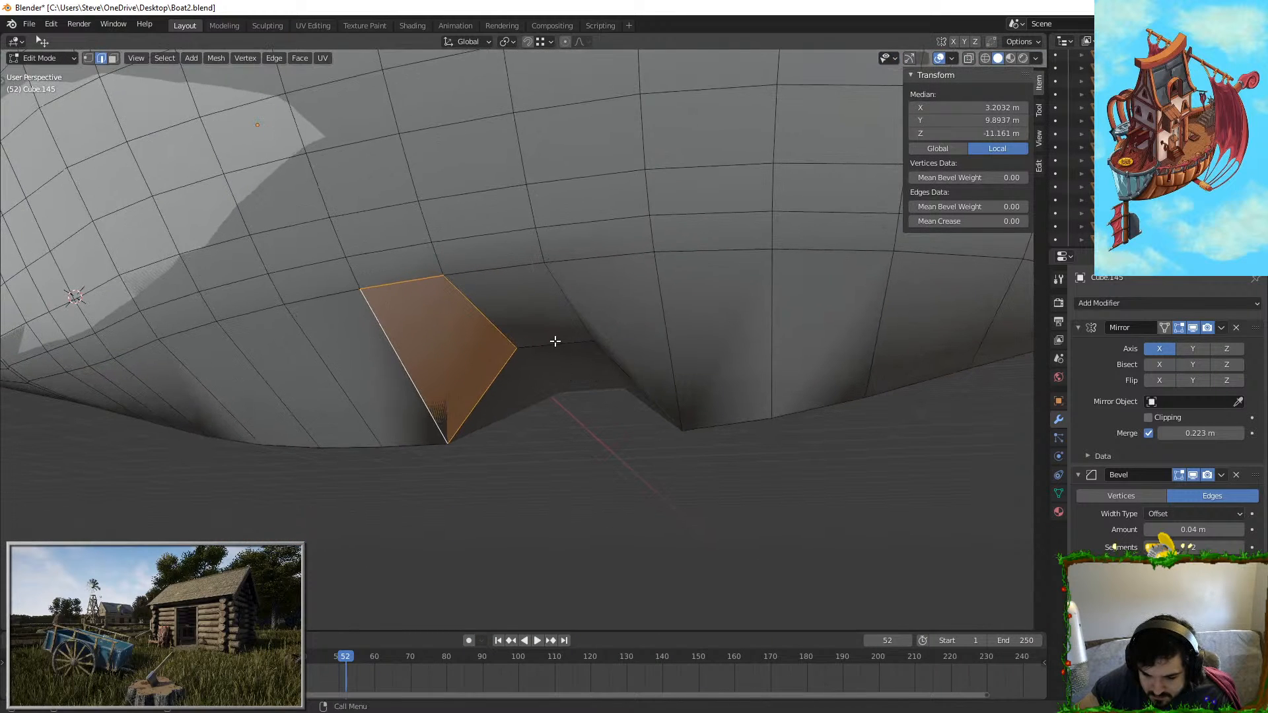
Step: Lower the strip's centreline edge about 3.1 m along Z, level with the rest of the keel
{"action": "key", "text": "g"}
{"action": "key", "text": "z"}
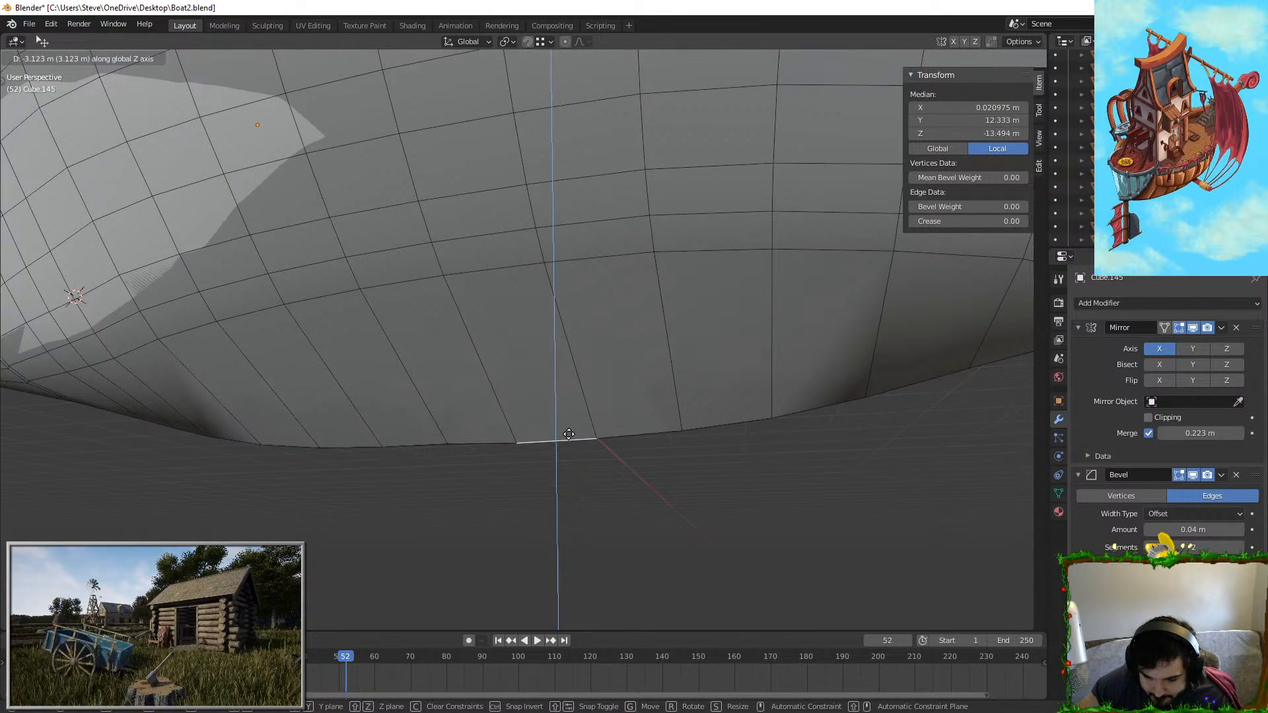
{"action": "left_click", "coordinate": [568, 433]}
{"action": "key", "text": "Tab"}
{"action": "middle_click_drag", "start_coordinate": [524, 491], "coordinate": [553, 507]}
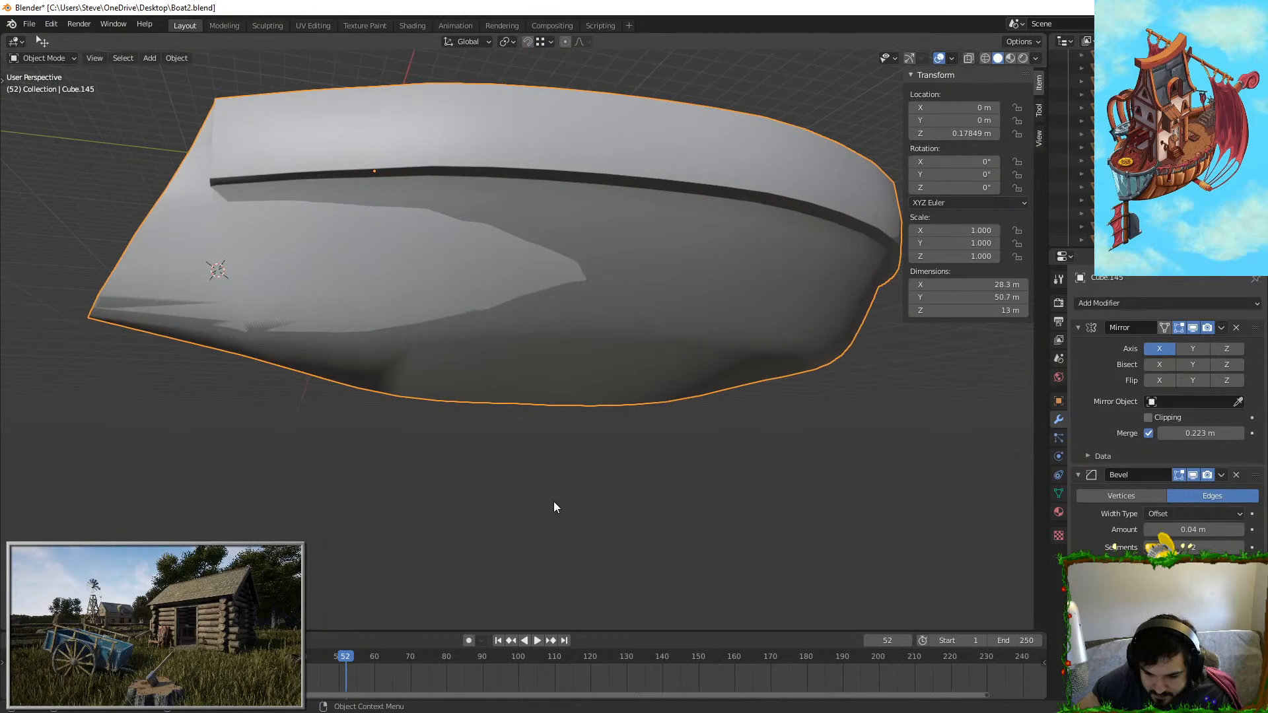
Step: Add a Subdivision Surface modifier to the hull, keeping its Bevel modifier
{"action": "key", "text": "Tab"}
{"action": "middle_click_drag", "start_coordinate": [447, 413], "coordinate": [406, 396]}
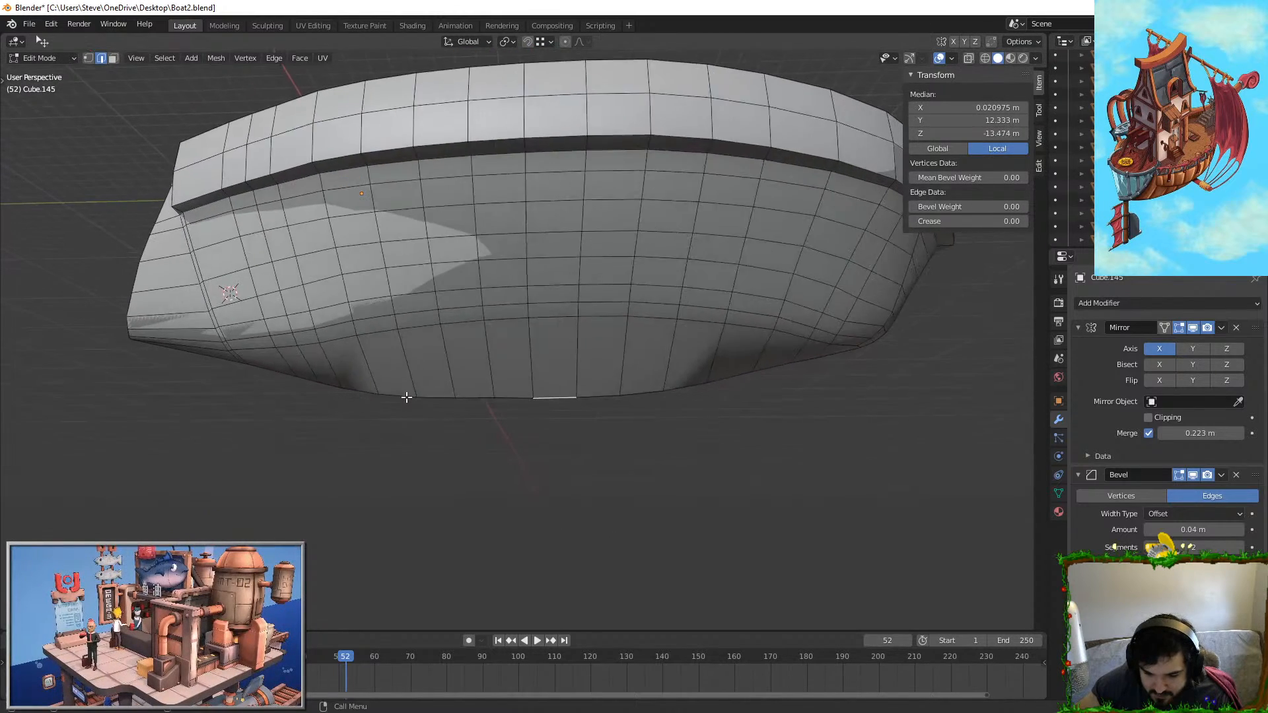
{"action": "key", "text": "Tab"}
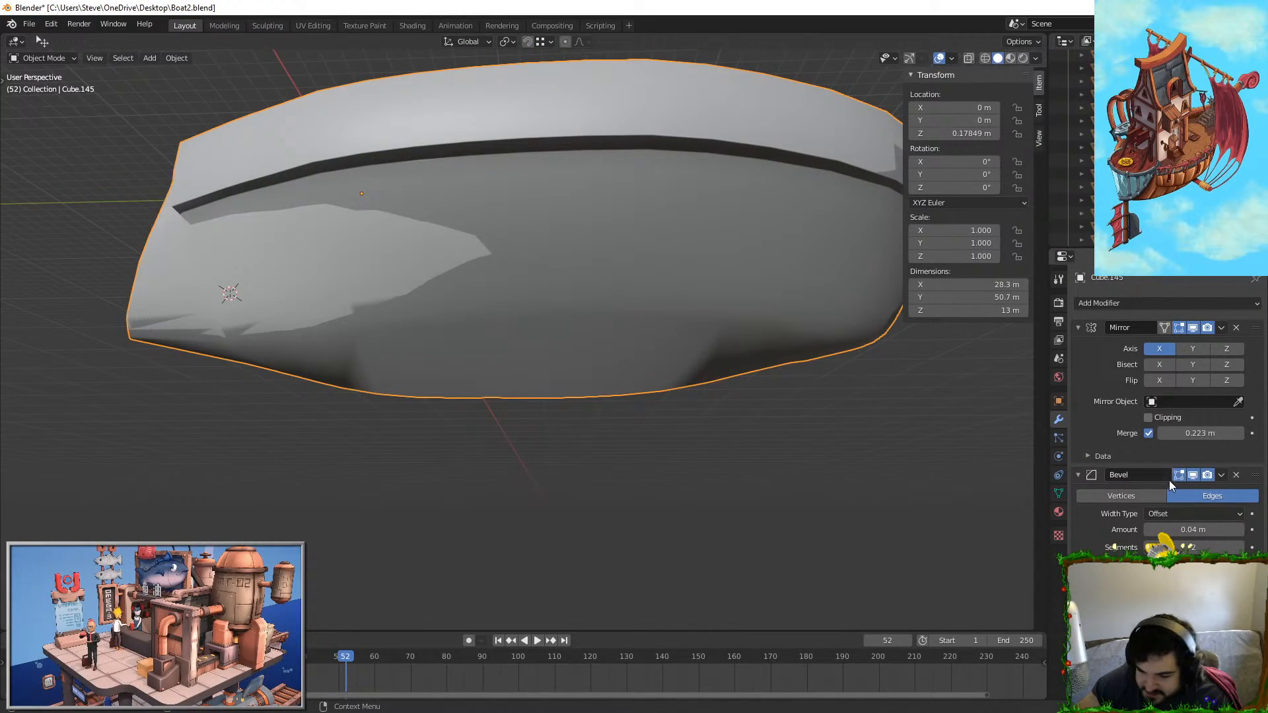
{"action": "left_click", "coordinate": [1236, 475]}
{"action": "key", "text": "ctrl+z"}
{"action": "left_click", "coordinate": [1123, 303]}
{"action": "left_click", "coordinate": [1013, 552]}
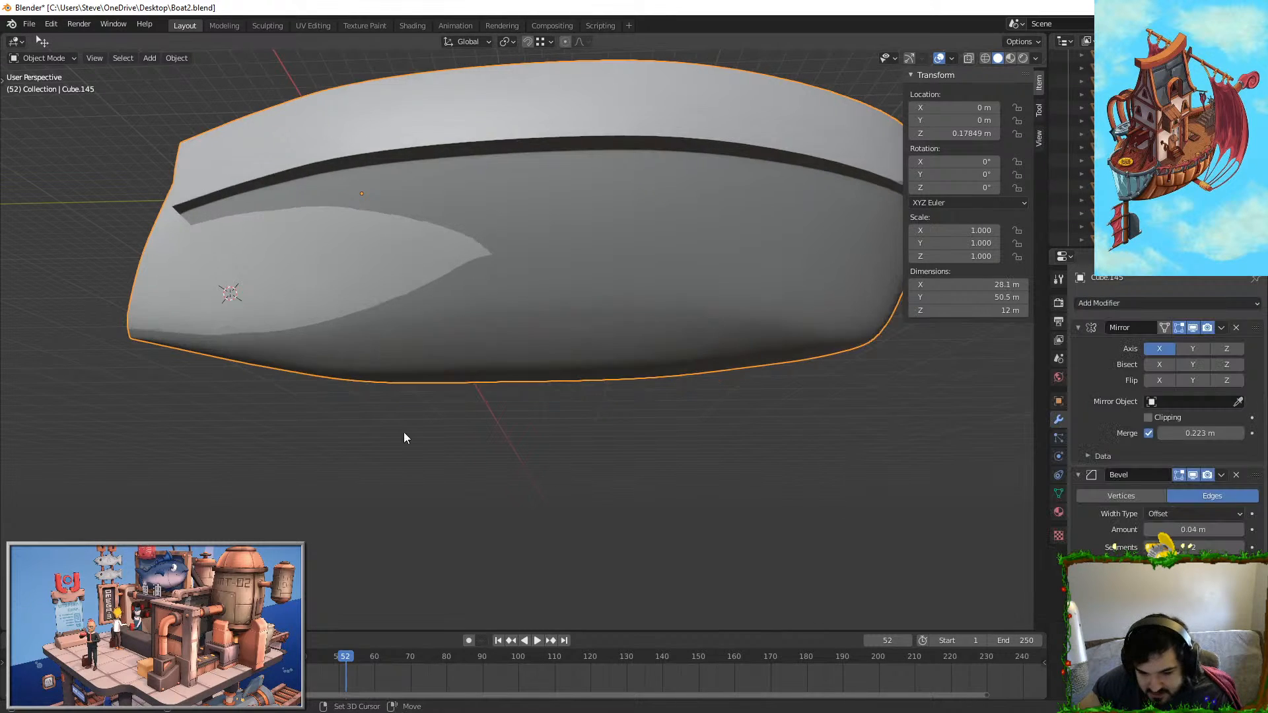
Step: Inspect the hull's underside and stern shading from several angles, first alone and with the rest of the ship shown
{"action": "middle_click_drag", "start_coordinate": [404, 432], "coordinate": [671, 376]}
{"action": "key", "text": "Tab"}
{"action": "key", "text": "g"}
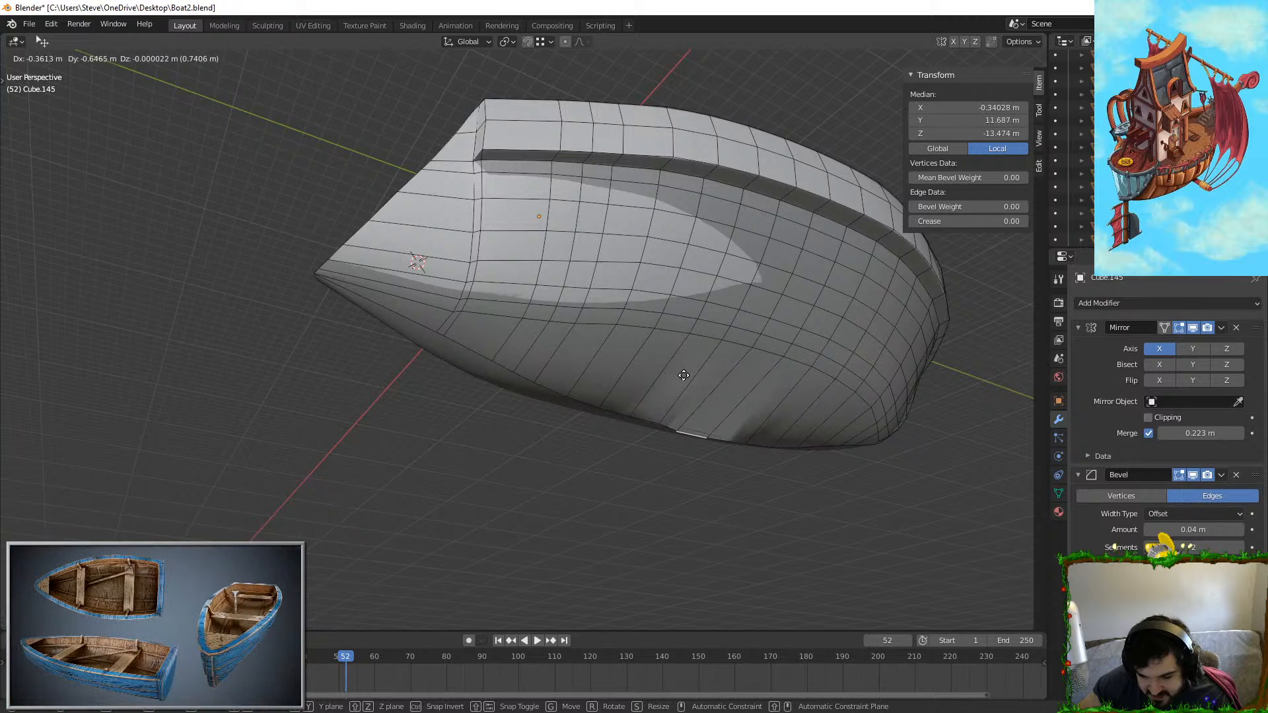
{"action": "right_click", "coordinate": [683, 385]}
{"action": "key", "text": "Tab"}
{"action": "scroll", "coordinate": [569, 413], "scroll_direction": "down", "scroll_amount": 2}
{"action": "middle_click_drag", "start_coordinate": [569, 413], "coordinate": [567, 474]}
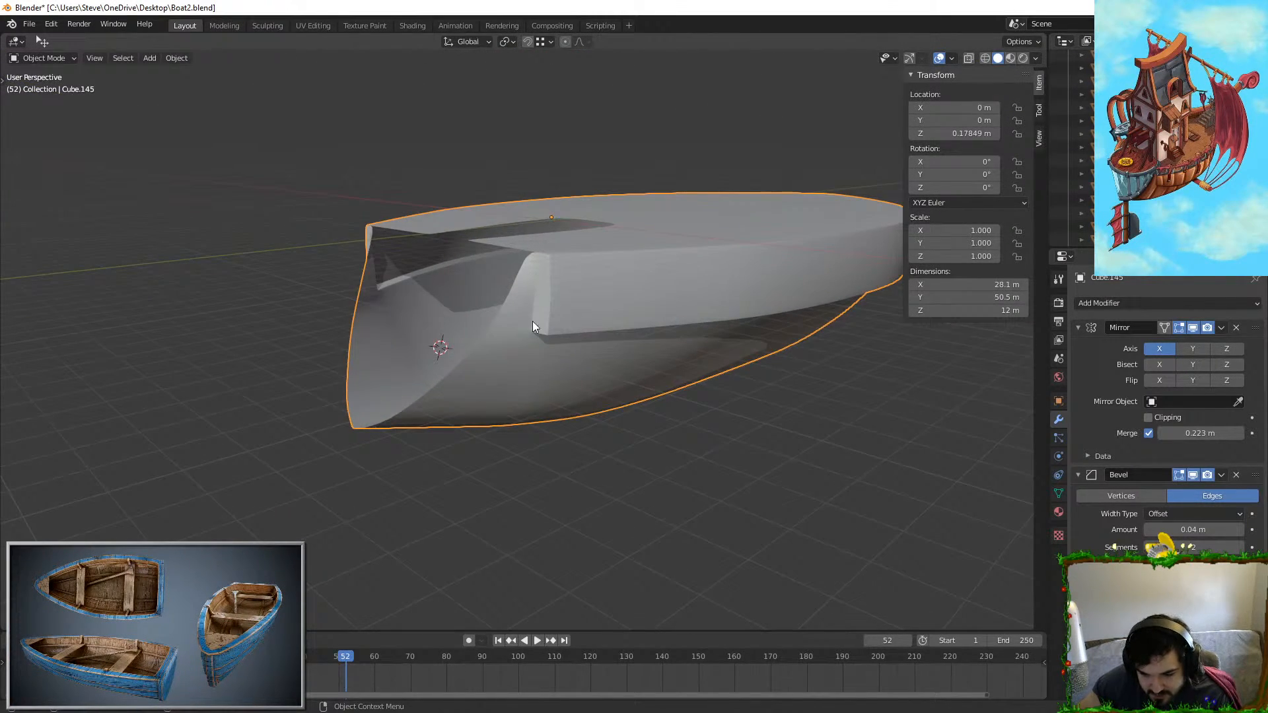
{"action": "scroll", "coordinate": [532, 325], "scroll_direction": "up", "scroll_amount": 3}
{"action": "scroll", "coordinate": [647, 211], "scroll_direction": "down", "scroll_amount": 3}
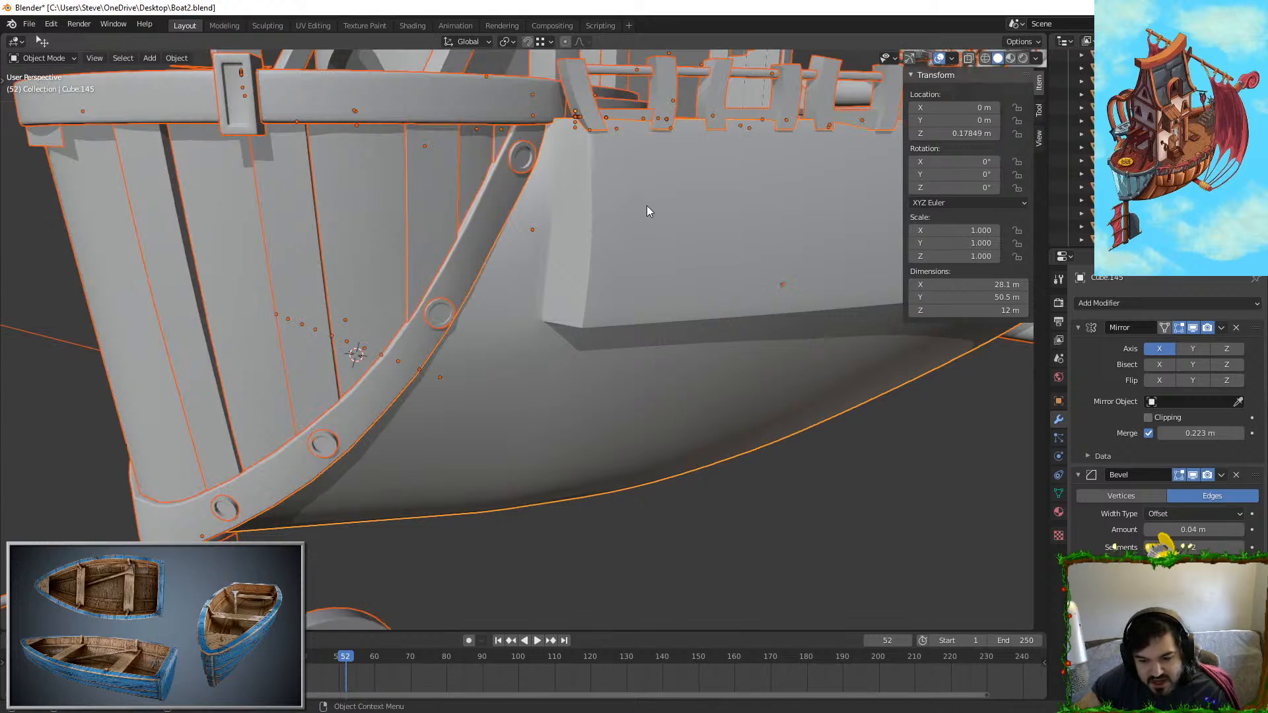
Step: Move the small block protruding under the stern rail along X to about 5 m, tucking it behind the neighbouring plank
{"action": "middle_click_drag", "start_coordinate": [588, 474], "coordinate": [572, 391]}
{"action": "key", "text": "shift+grave"}
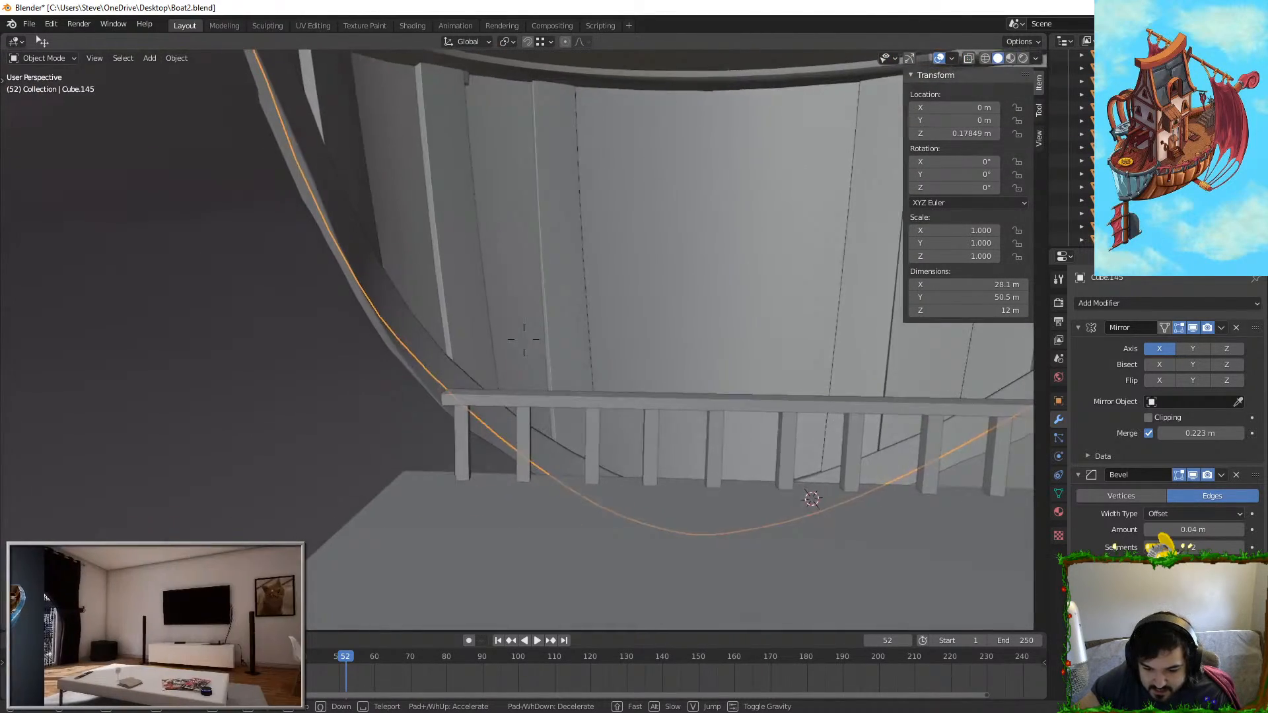
{"action": "left_click", "coordinate": [496, 360]}
{"action": "key", "text": "shift+grave"}
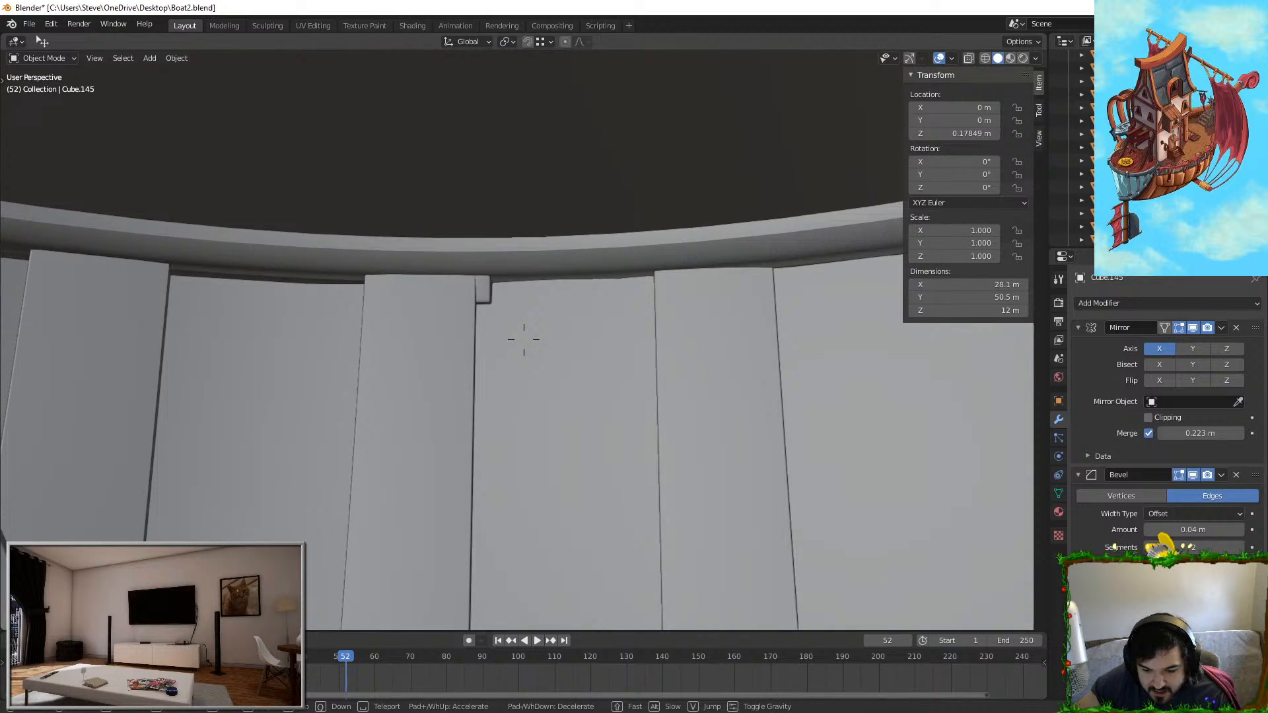
{"action": "left_click", "coordinate": [477, 296]}
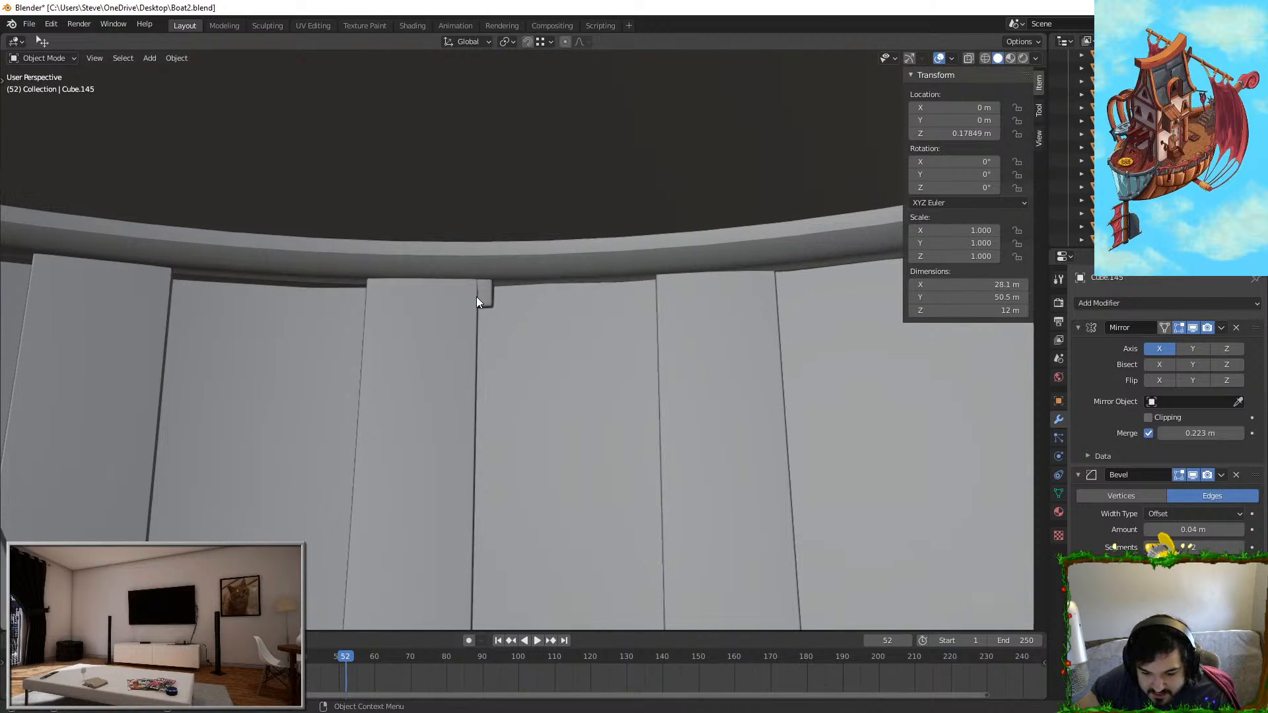
{"action": "left_click", "coordinate": [479, 295]}
{"action": "key", "text": "g"}
{"action": "key", "text": "x"}
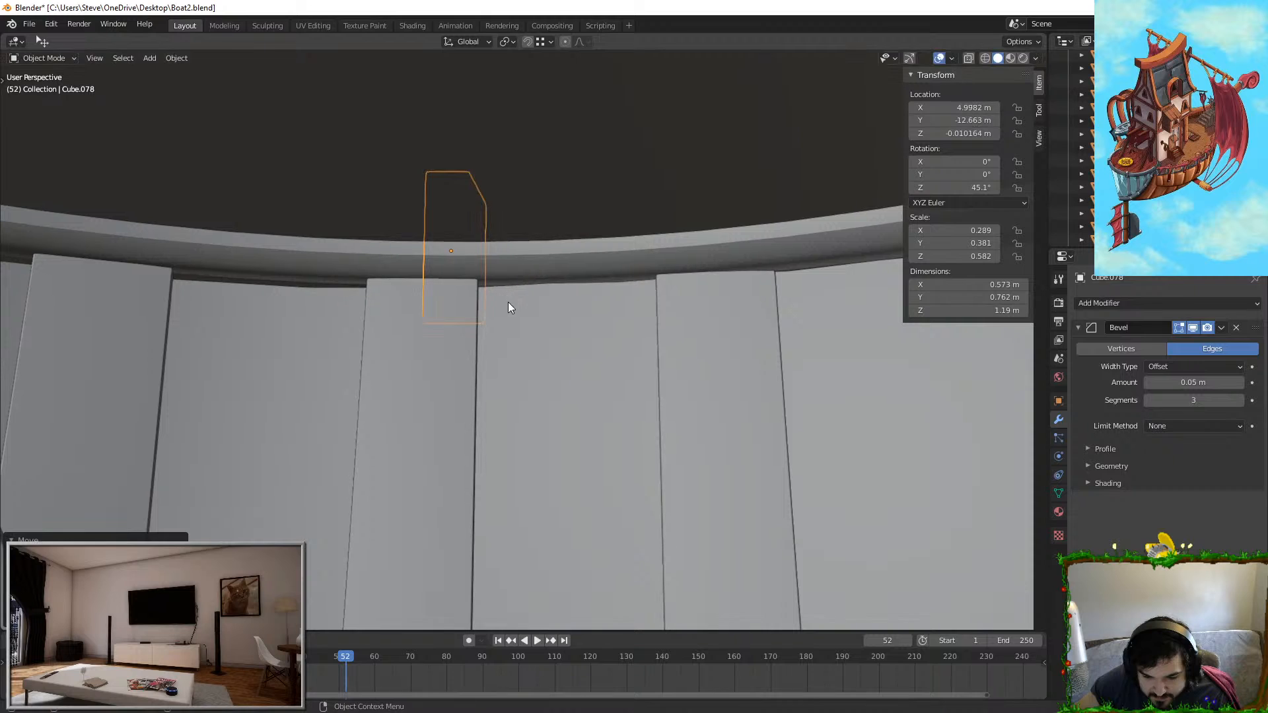
Step: Check the planks along the rest of the stern rail and slightly move the piece beside a plank on the opposite side
{"action": "middle_click_drag", "start_coordinate": [508, 307], "coordinate": [531, 391]}
{"action": "key", "text": "KP_Decimal"}
{"action": "middle_click_drag", "start_coordinate": [845, 447], "coordinate": [402, 422], "text": "shift"}
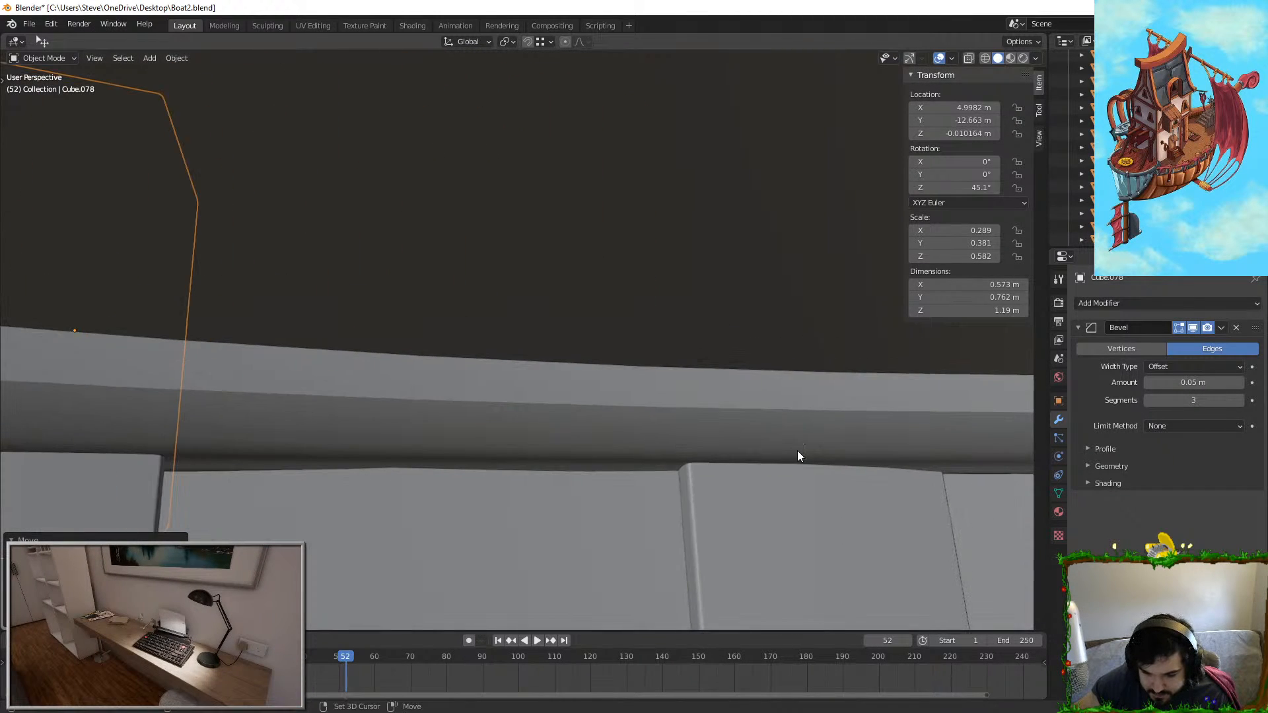
{"action": "scroll", "coordinate": [798, 455], "scroll_direction": "down", "scroll_amount": 10}
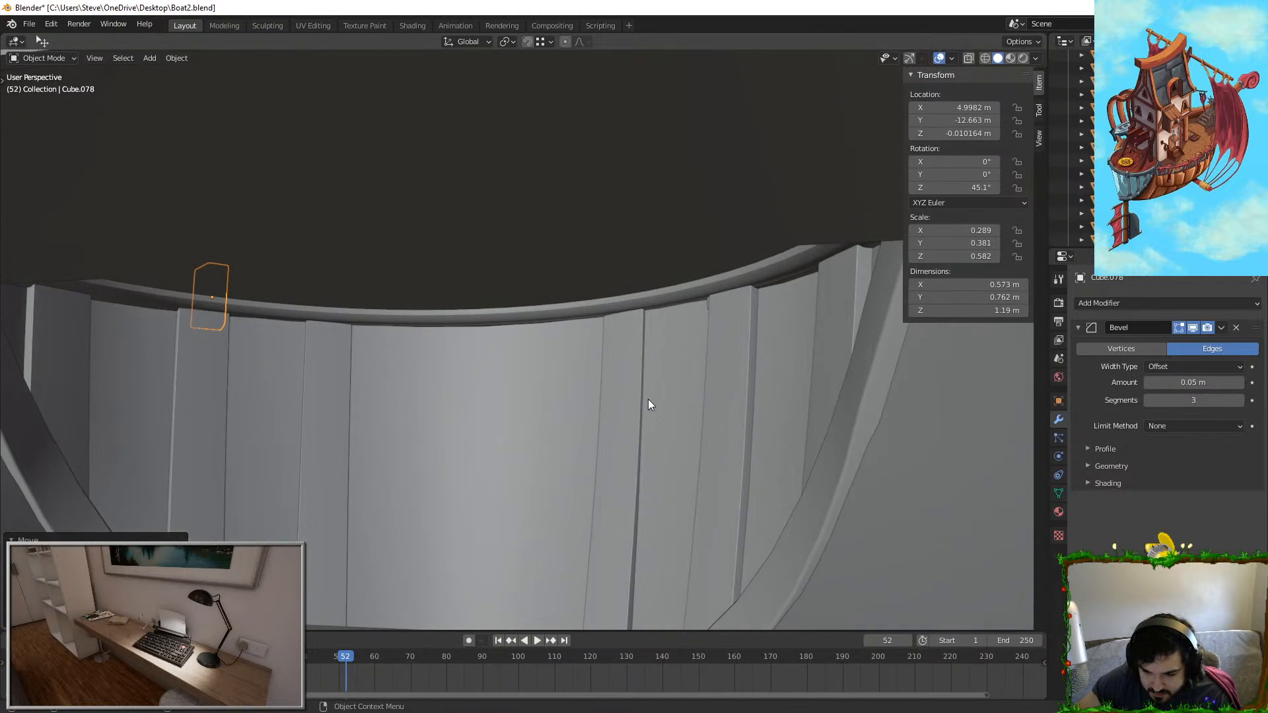
{"action": "middle_click_drag", "start_coordinate": [647, 404], "coordinate": [544, 317]}
{"action": "left_click", "coordinate": [737, 319]}
{"action": "left_click", "coordinate": [638, 334]}
{"action": "key", "text": "g"}
{"action": "left_click", "coordinate": [648, 333]}
{"action": "left_click", "coordinate": [543, 317]}
{"action": "scroll", "coordinate": [541, 319], "scroll_direction": "up", "scroll_amount": 2}
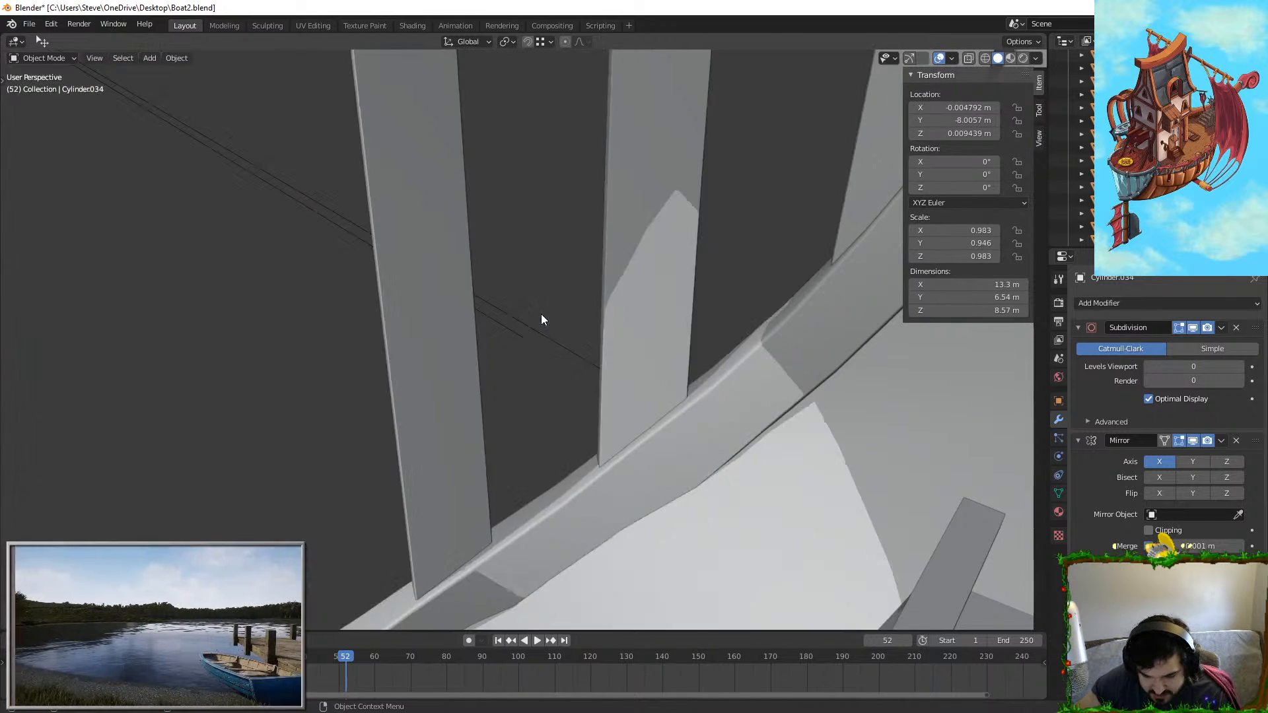
Step: Extrude the top face of the oval rudder post upward so the post stands above the hull floor
{"action": "scroll", "coordinate": [540, 319], "scroll_direction": "down", "scroll_amount": 5}
{"action": "middle_click_drag", "start_coordinate": [411, 425], "coordinate": [607, 585]}
{"action": "middle_click_drag", "start_coordinate": [581, 483], "coordinate": [473, 491]}
{"action": "key", "text": "Tab"}
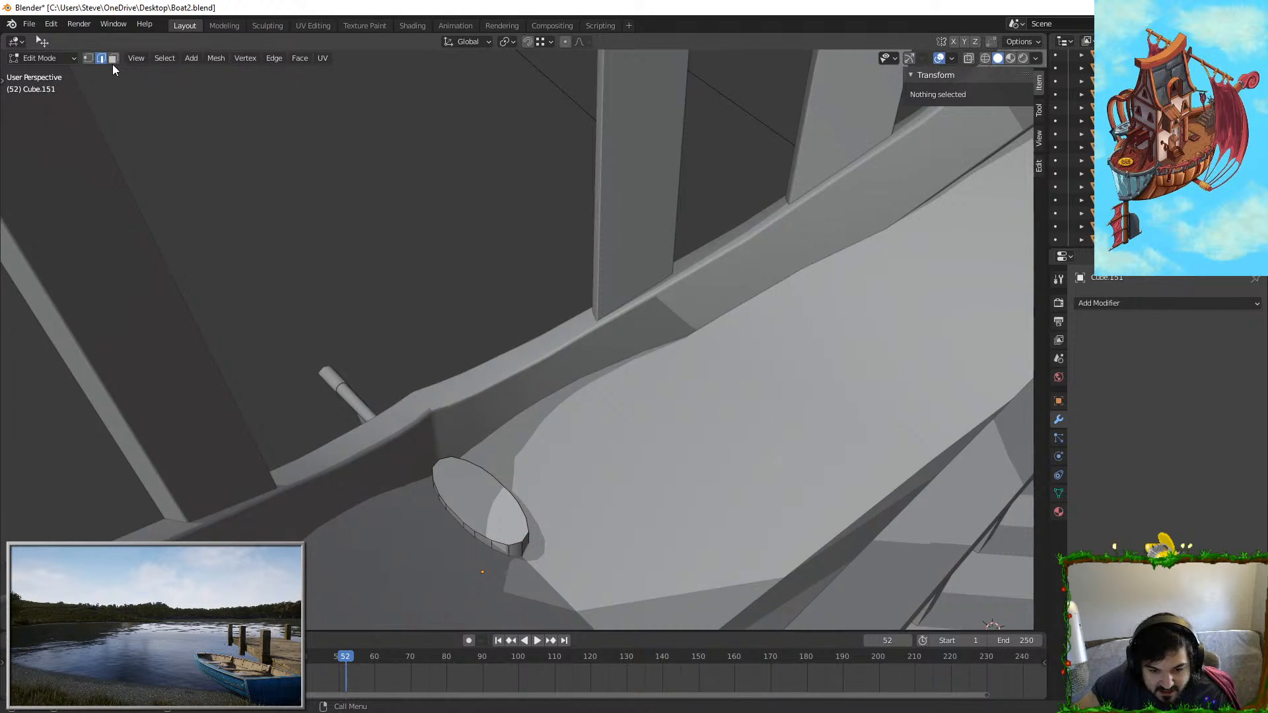
{"action": "left_click", "coordinate": [444, 457]}
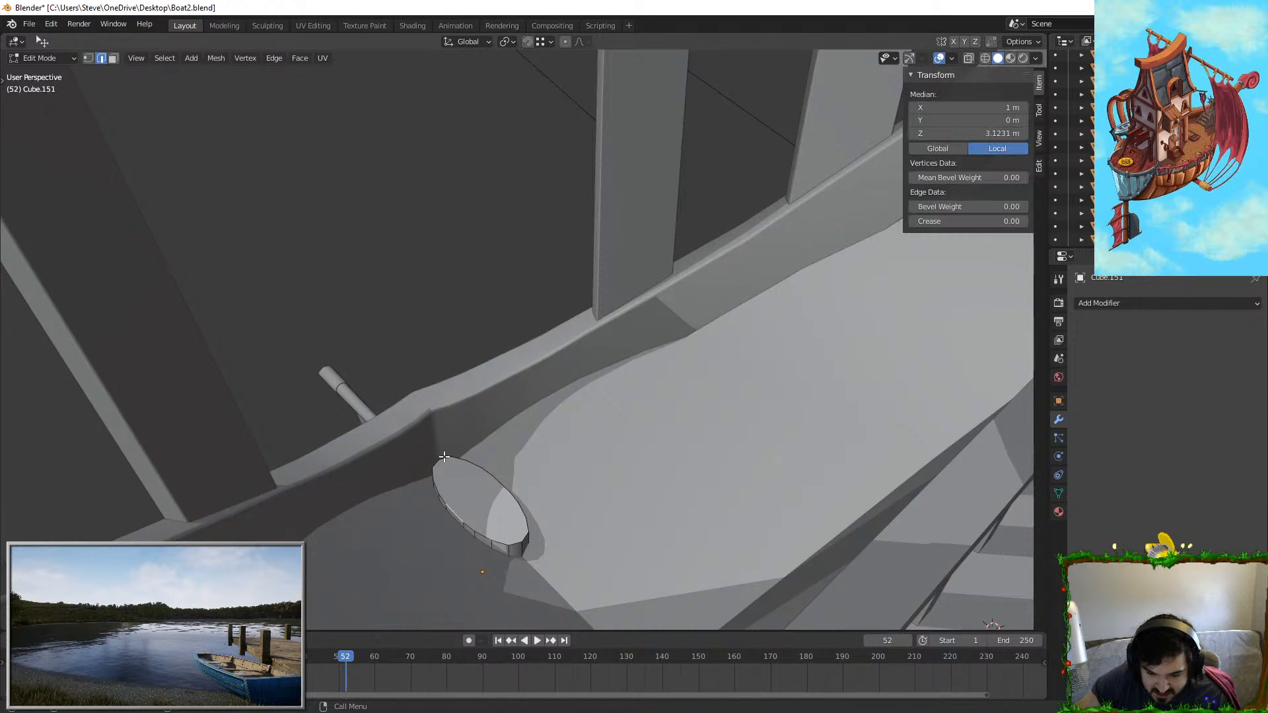
{"action": "left_click", "coordinate": [113, 59]}
{"action": "left_click", "coordinate": [454, 489]}
{"action": "key", "text": "e"}
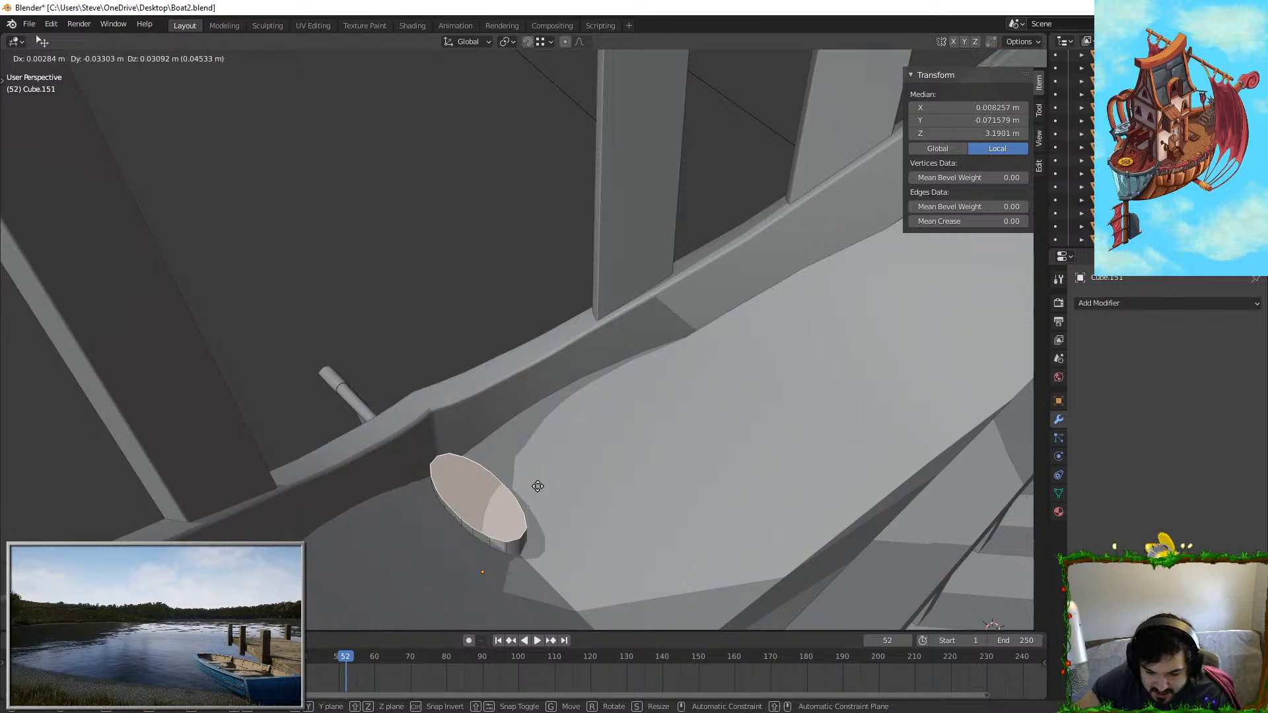
{"action": "left_click", "coordinate": [546, 453]}
Step: Duplicate the rudder post's top face, lower the copy along Z near the floor, and enlarge it slightly beyond the post's outline
{"action": "key", "text": "shift+d"}
{"action": "key", "text": "z"}
{"action": "left_click", "coordinate": [561, 465]}
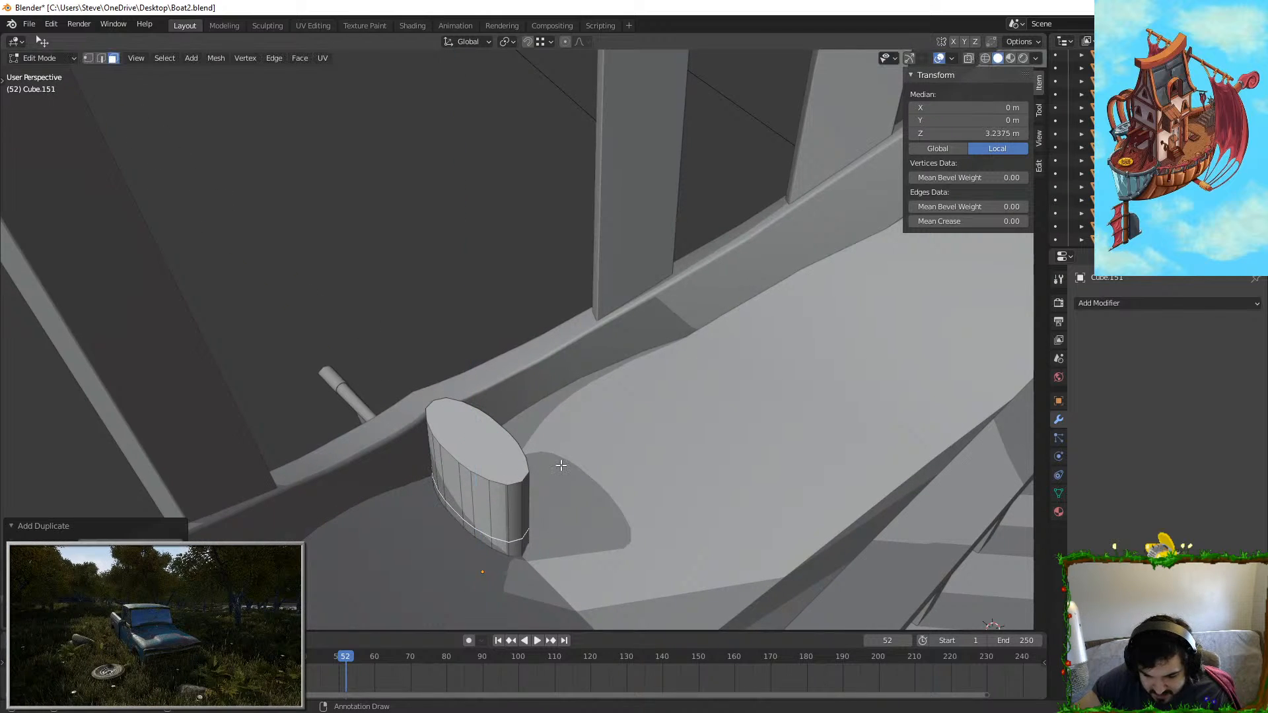
{"action": "key", "text": "s"}
{"action": "left_click", "coordinate": [608, 471]}
Step: Extrude the enlarged face straight up along Z to a local height of about 4.47 m, forming a collar around the post
{"action": "key", "text": "e"}
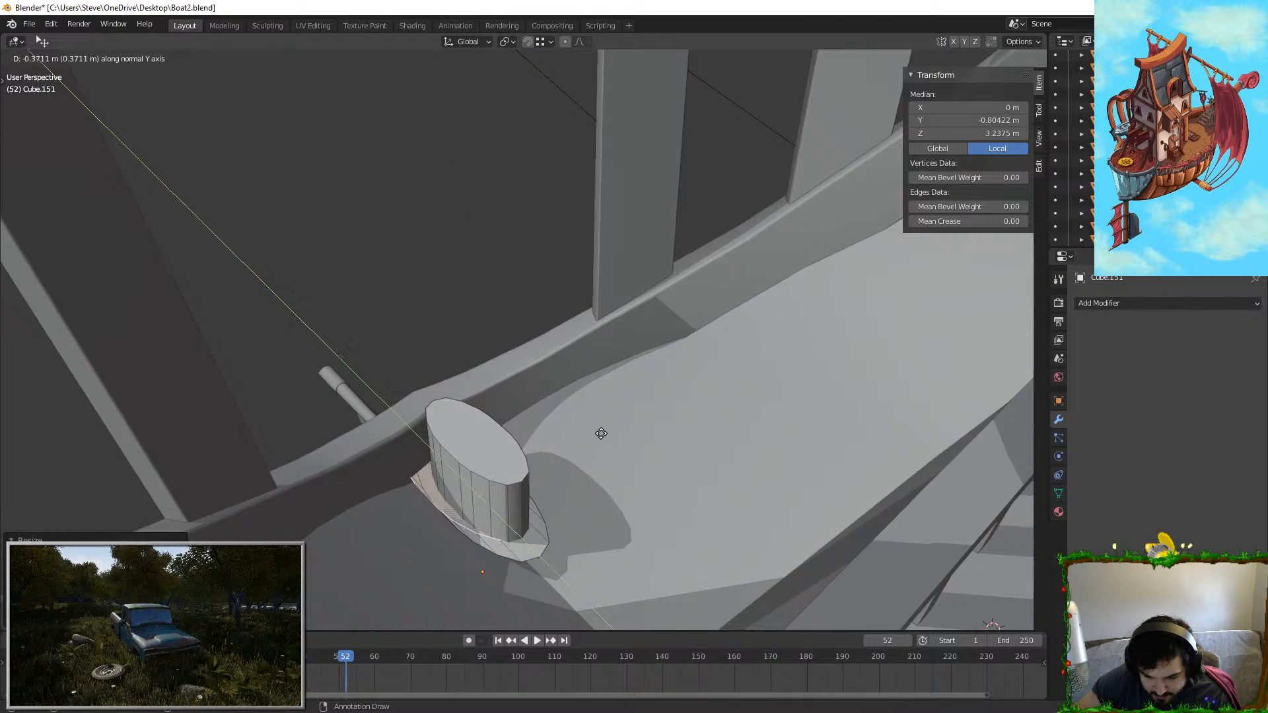
{"action": "right_click", "coordinate": [600, 431]}
{"action": "key", "text": "g"}
{"action": "key", "text": "z"}
{"action": "left_click", "coordinate": [604, 396]}
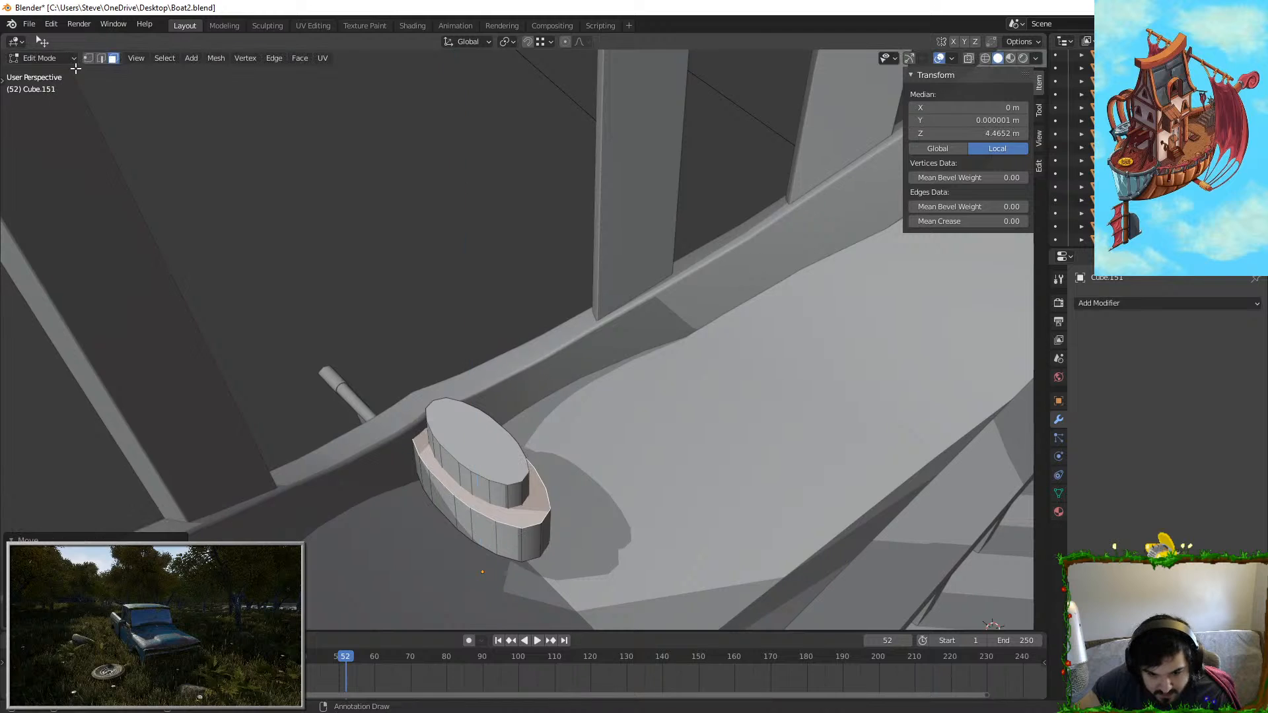
Step: Shrink the collar's side faces toward the post and scale them along Y to about 0.92 for an even rim
{"action": "left_click", "coordinate": [541, 529], "text": "alt"}
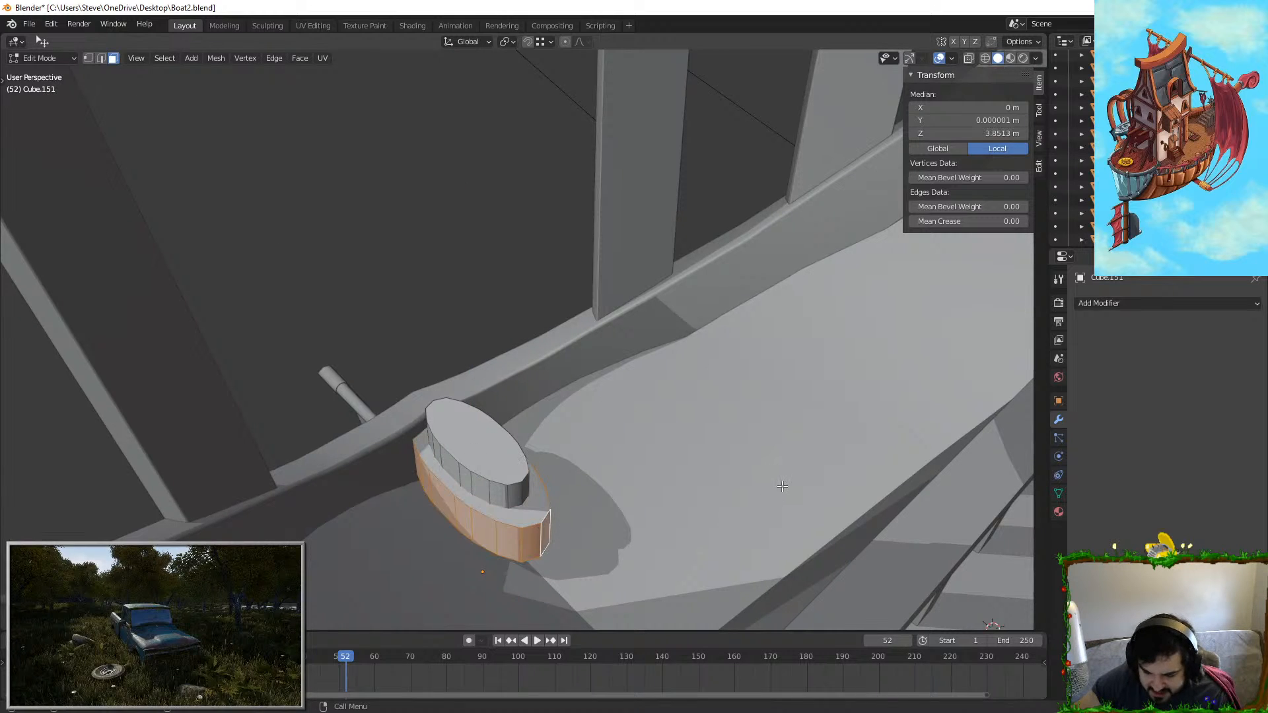
{"action": "key", "text": "alt+s"}
{"action": "left_click", "coordinate": [747, 470]}
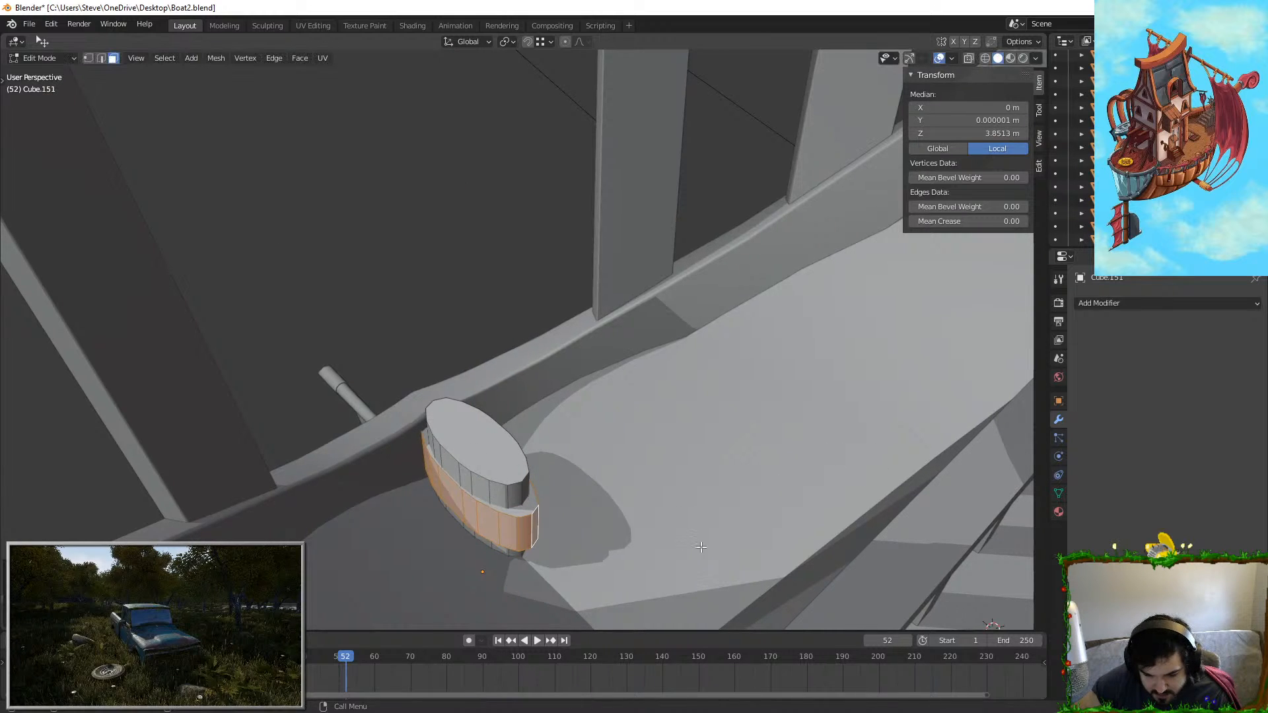
{"action": "middle_click_drag", "start_coordinate": [705, 548], "coordinate": [754, 472]}
{"action": "scroll", "coordinate": [731, 523], "scroll_direction": "up", "scroll_amount": 2}
{"action": "key", "text": "s"}
{"action": "key", "text": "y"}
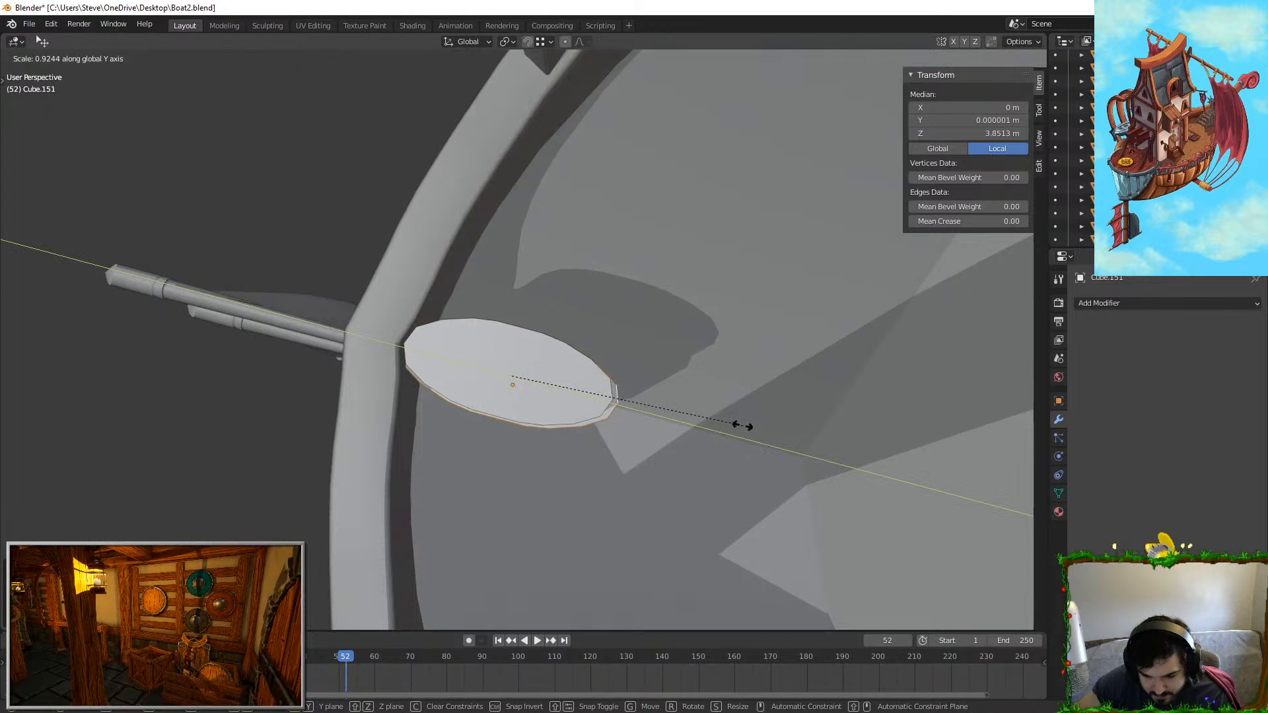
{"action": "left_click", "coordinate": [738, 424]}
{"action": "middle_click_drag", "start_coordinate": [738, 425], "coordinate": [664, 389]}
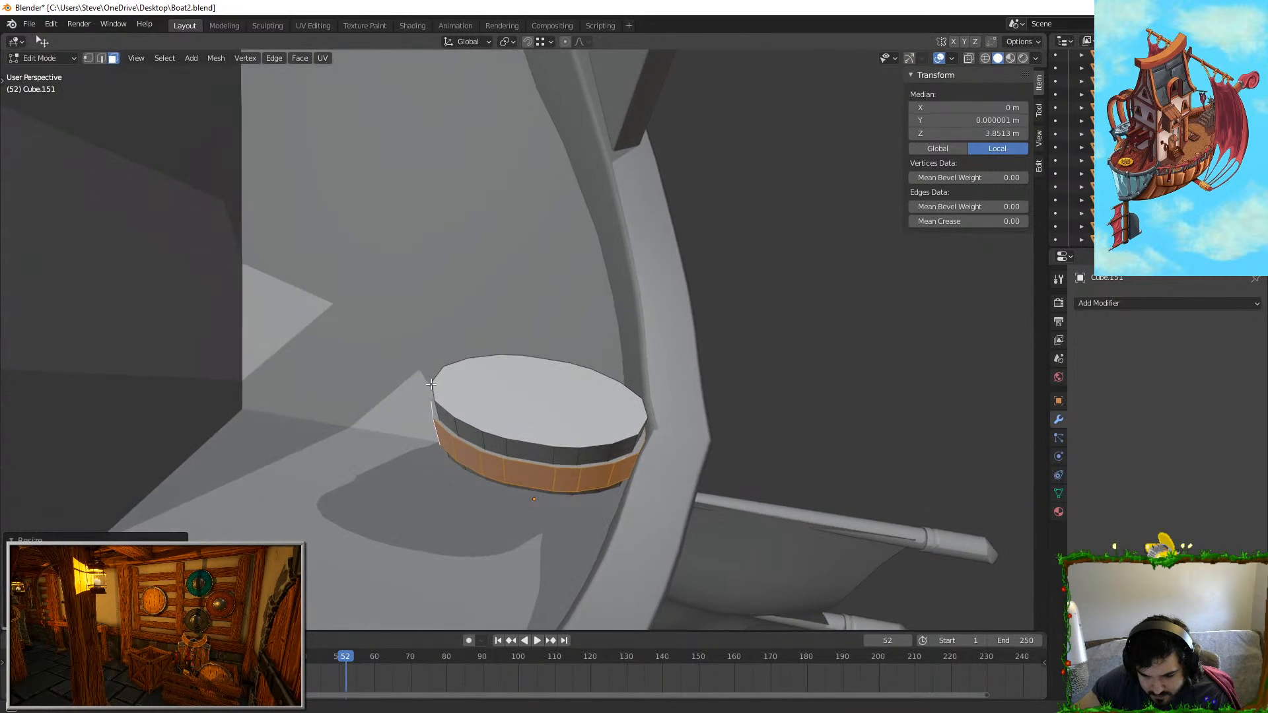
{"action": "key", "text": "s"}
{"action": "left_click", "coordinate": [671, 385]}
Step: Flatten the collar along Z and lower it on the rudder post to a local Z of about 3.48 m
{"action": "key", "text": "Tab"}
{"action": "middle_click_drag", "start_coordinate": [461, 411], "coordinate": [590, 304]}
{"action": "key", "text": "Tab"}
{"action": "key", "text": "Tab"}
{"action": "key", "text": "Tab"}
{"action": "key", "text": "g"}
{"action": "left_click", "coordinate": [591, 332]}
{"action": "key", "text": "Tab"}
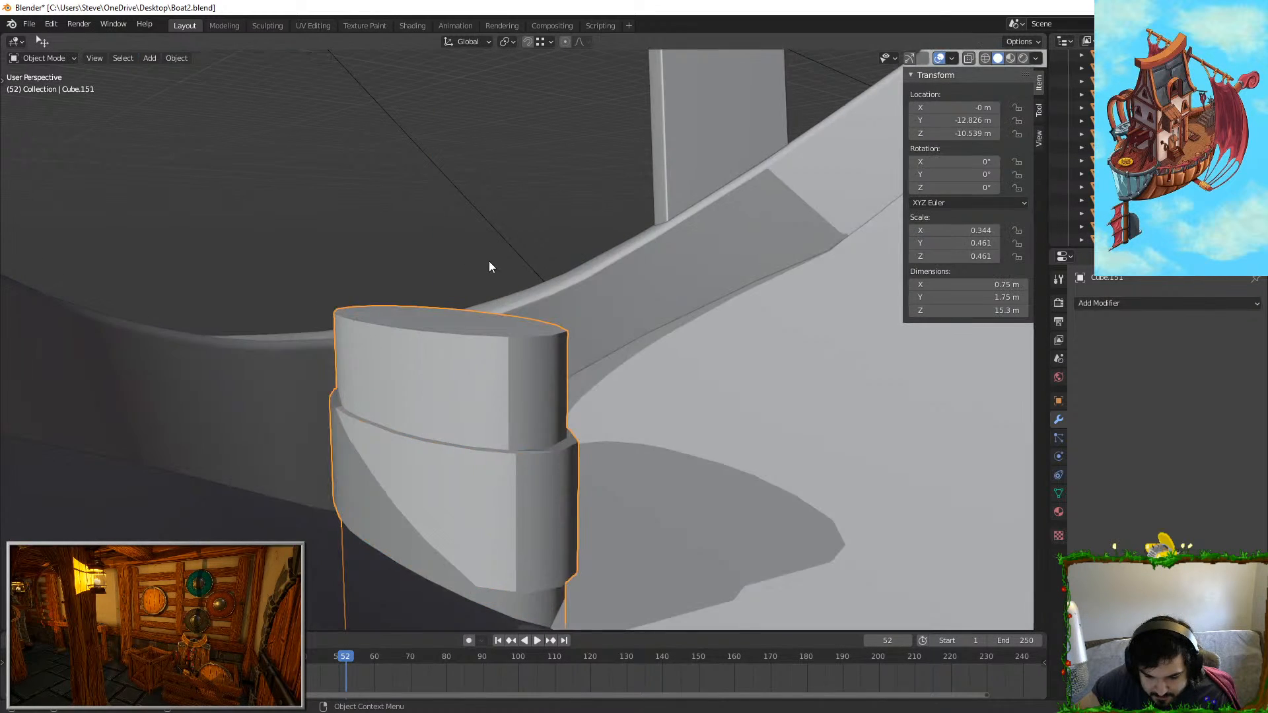
{"action": "key", "text": "Tab"}
{"action": "key", "text": "s"}
{"action": "key", "text": "z"}
{"action": "left_click", "coordinate": [495, 323]}
{"action": "key", "text": "g"}
{"action": "key", "text": "z"}
{"action": "left_click", "coordinate": [504, 321]}
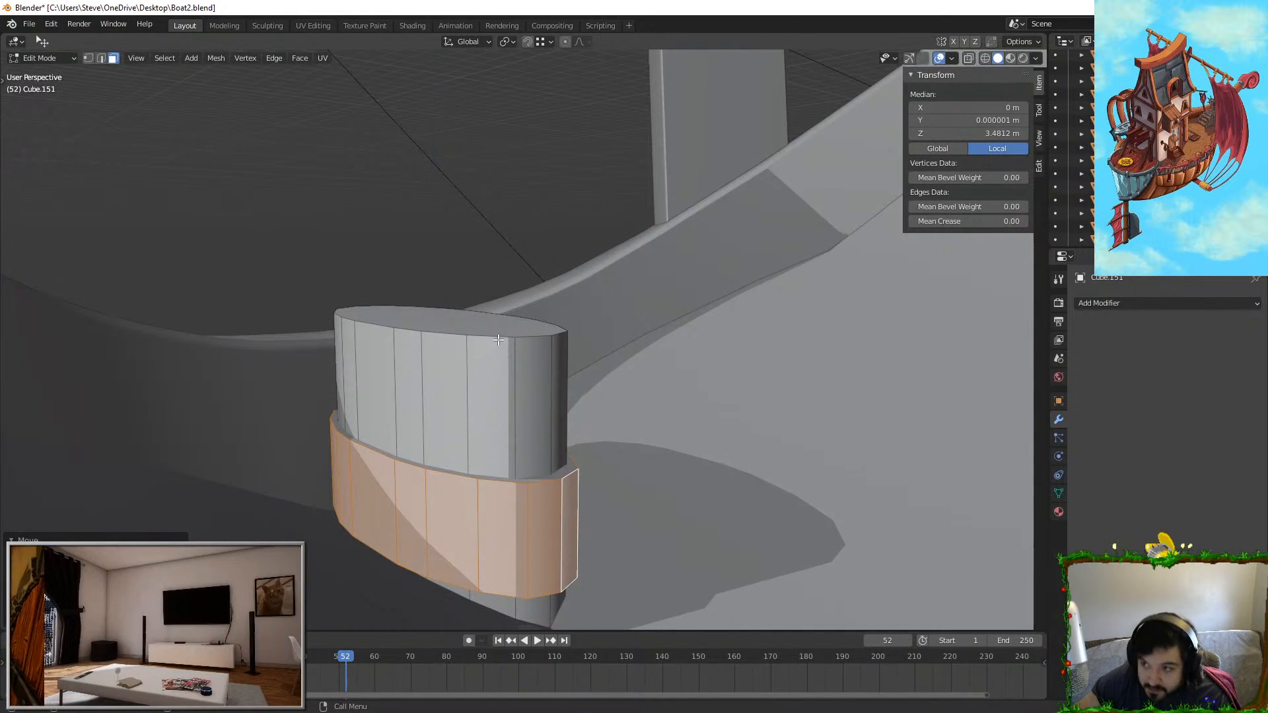
{"action": "key", "text": "Tab"}
Step: Add a Bevel modifier to the rudder post and shade the post smooth
{"action": "middle_click_drag", "start_coordinate": [504, 321], "coordinate": [529, 330]}
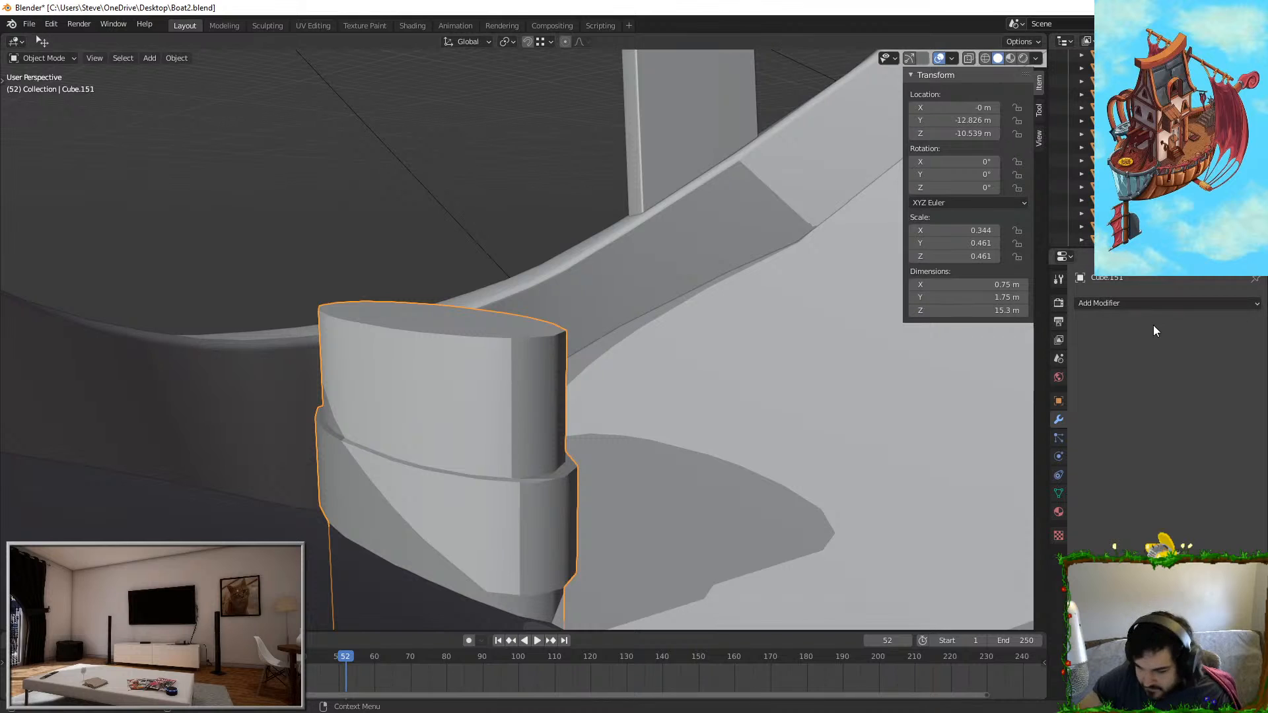
{"action": "left_click", "coordinate": [1162, 304]}
{"action": "left_click", "coordinate": [1025, 363]}
{"action": "right_click", "coordinate": [477, 395]}
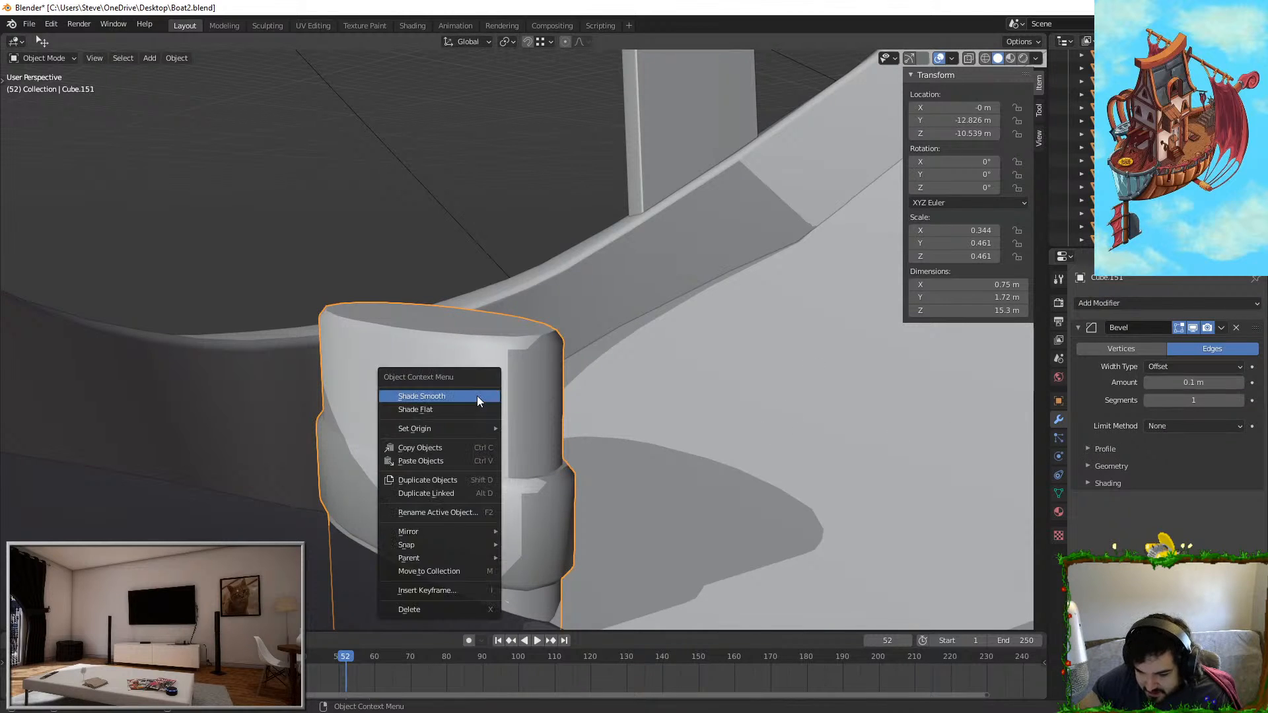
Step: Apply the rudder post's scale and set its bevel amount to 0.025 m
{"action": "key", "text": "ctrl+a"}
{"action": "left_click", "coordinate": [570, 396]}
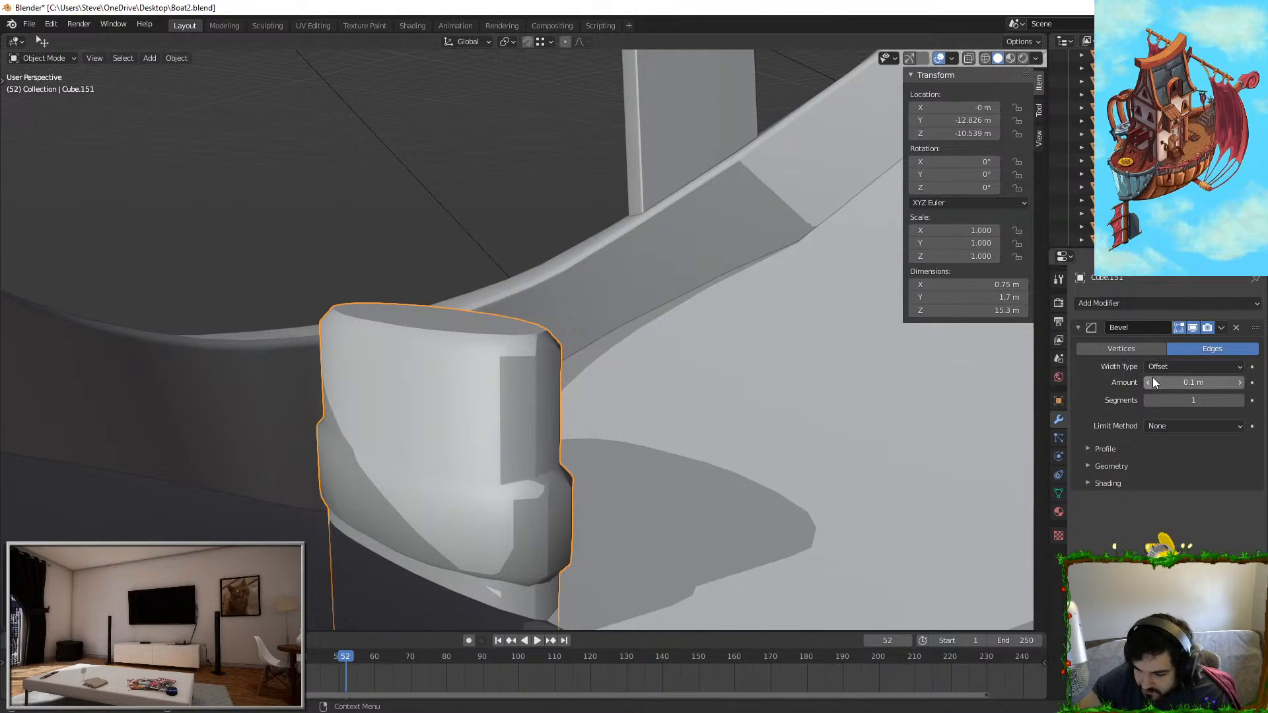
{"action": "left_click", "coordinate": [1182, 380]}
{"action": "type", "text": ".025"}
{"action": "key", "text": "Return"}
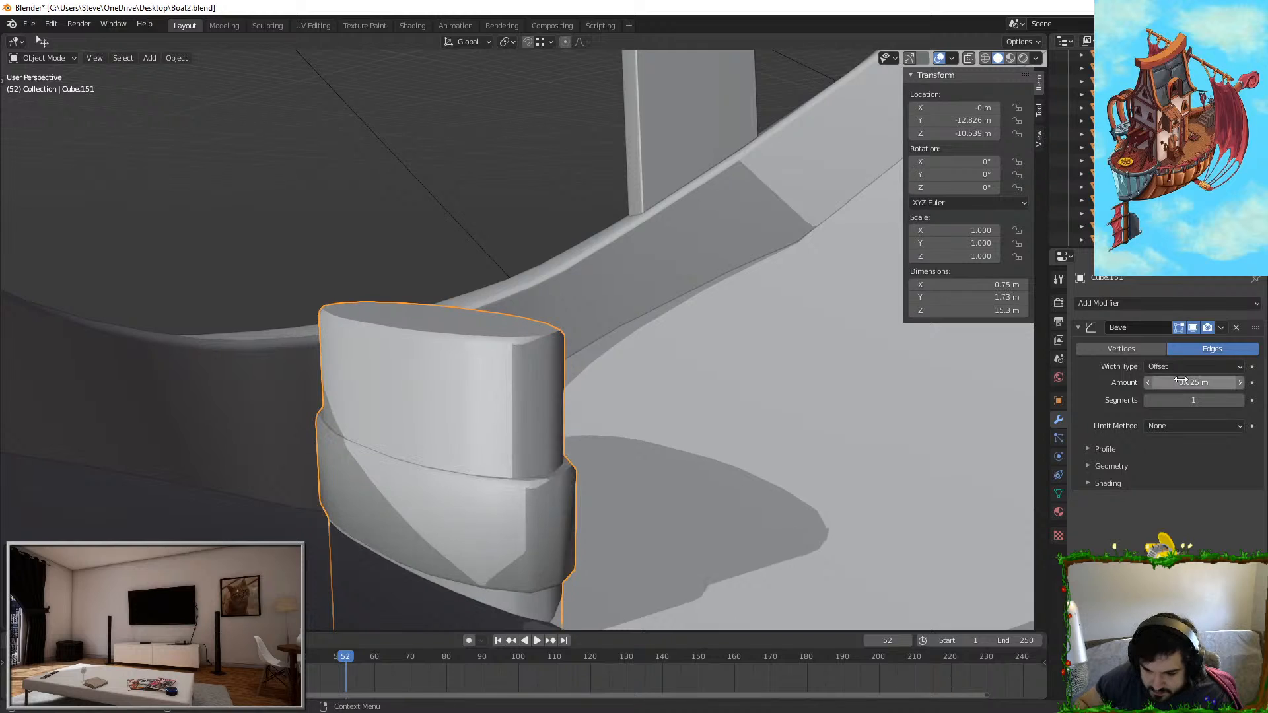
Step: Add a Weighted Normal modifier to the rudder post and set the bevel's limit method to Angle
{"action": "left_click", "coordinate": [1104, 305]}
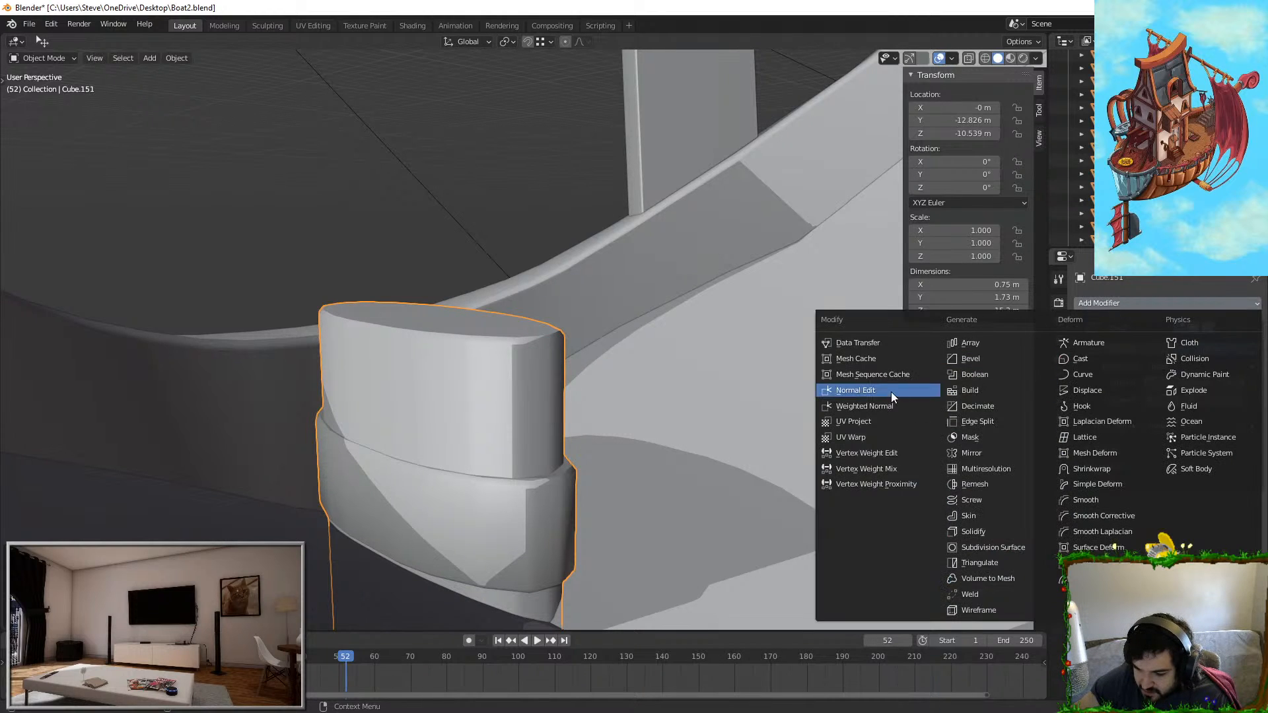
{"action": "left_click", "coordinate": [886, 401]}
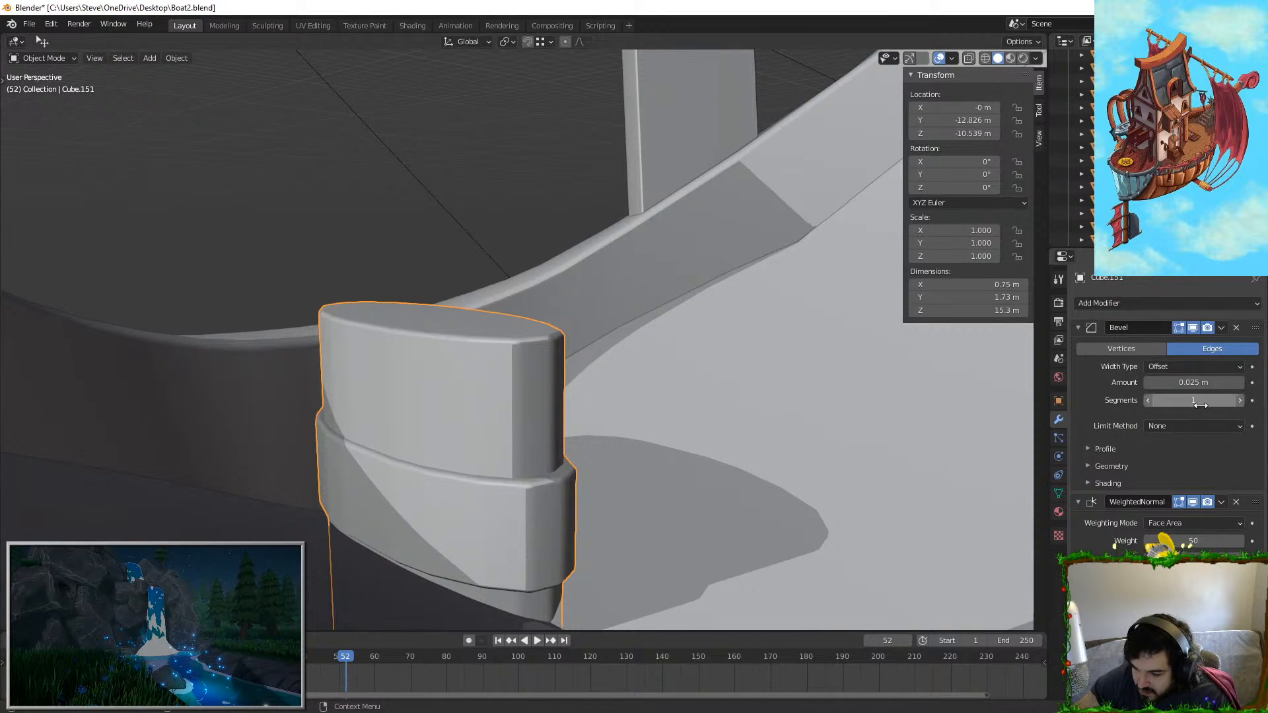
{"action": "left_click", "coordinate": [1203, 426]}
{"action": "left_click", "coordinate": [1182, 458]}
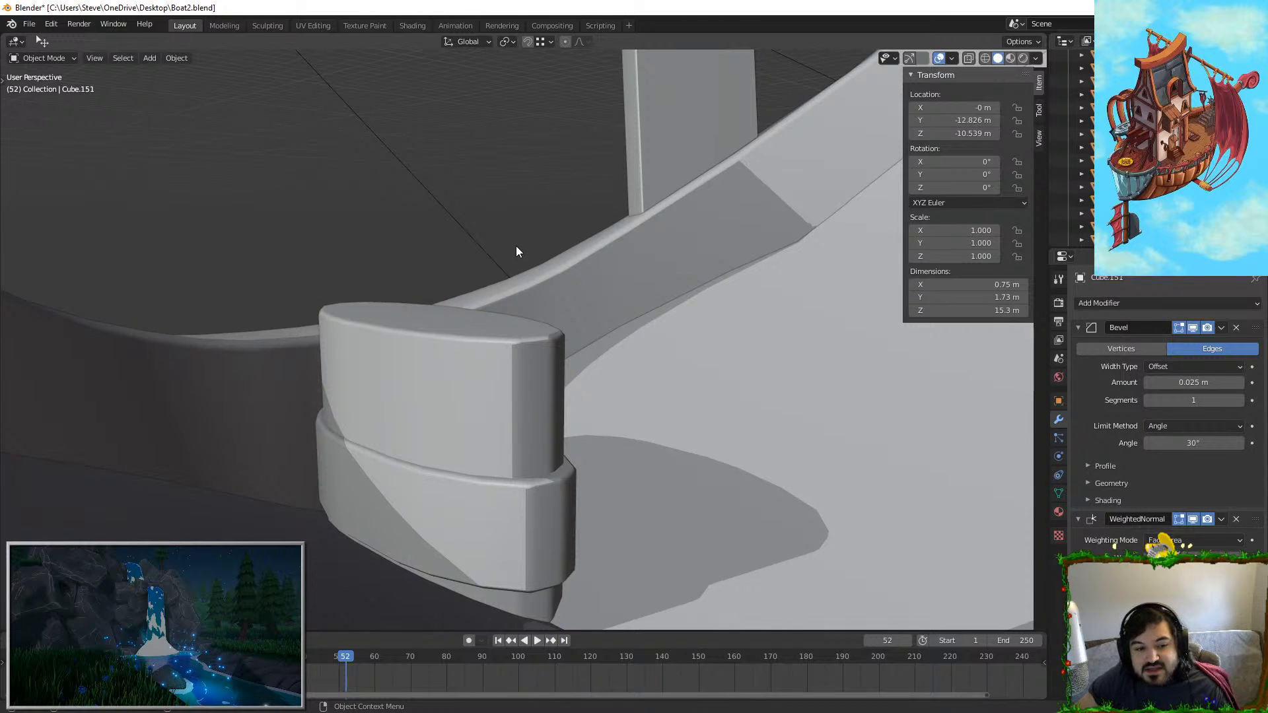
Step: Examine the rudder post and its collar from below the hull, from the open stern and close up inside
{"action": "middle_click_drag", "start_coordinate": [516, 251], "coordinate": [466, 415]}
{"action": "left_click", "coordinate": [468, 587]}
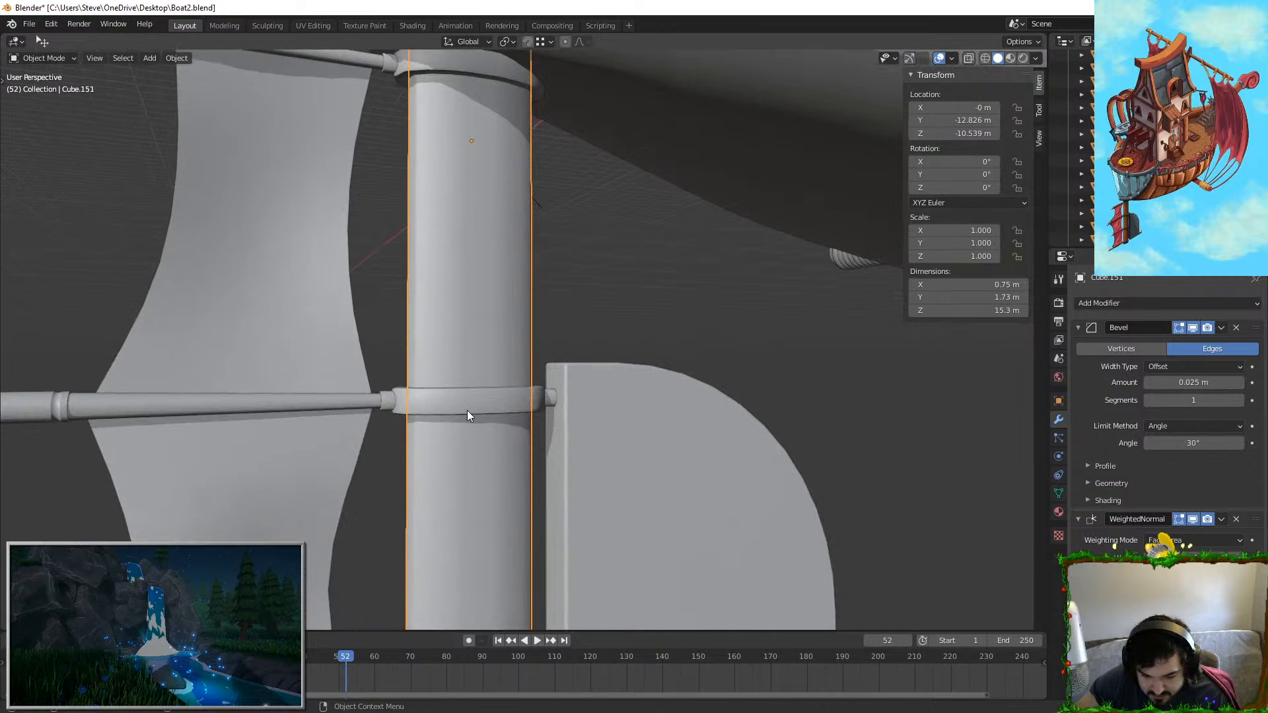
{"action": "scroll", "coordinate": [454, 416], "scroll_direction": "down", "scroll_amount": 3}
{"action": "scroll", "coordinate": [568, 337], "scroll_direction": "down", "scroll_amount": 4}
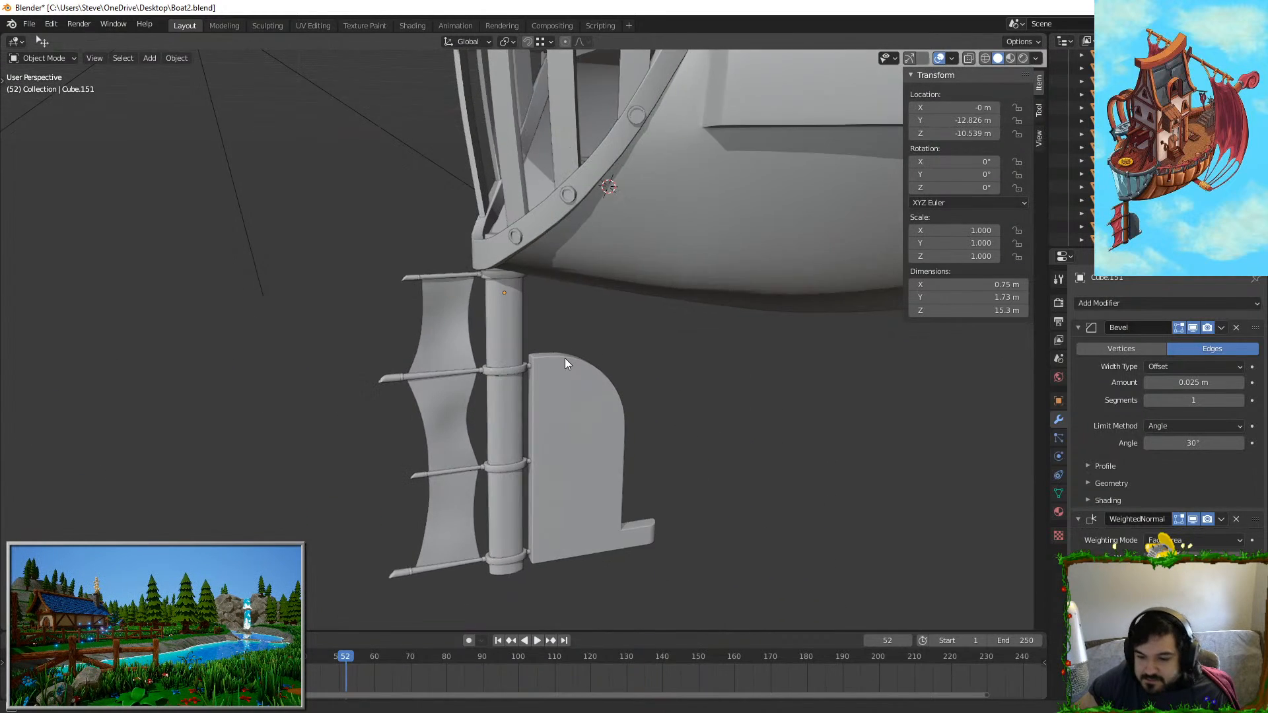
{"action": "middle_click_drag", "start_coordinate": [566, 363], "coordinate": [623, 473]}
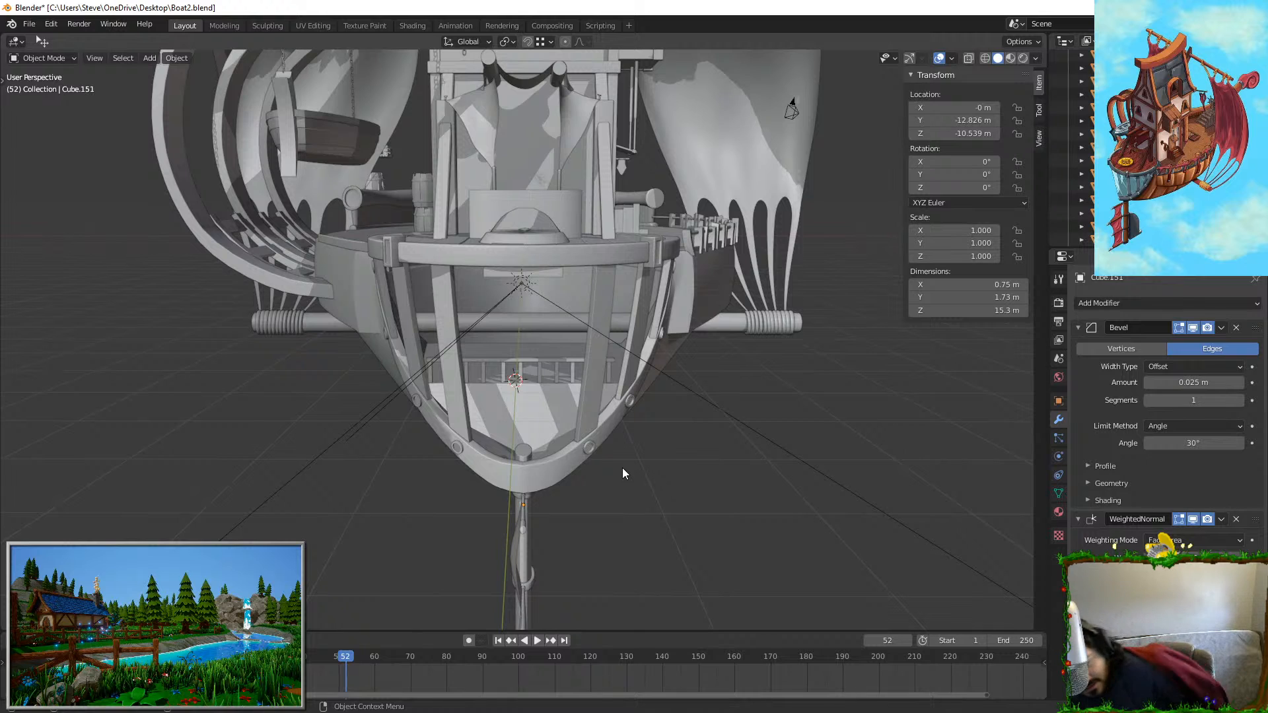
{"action": "scroll", "coordinate": [622, 468], "scroll_direction": "up", "scroll_amount": 3}
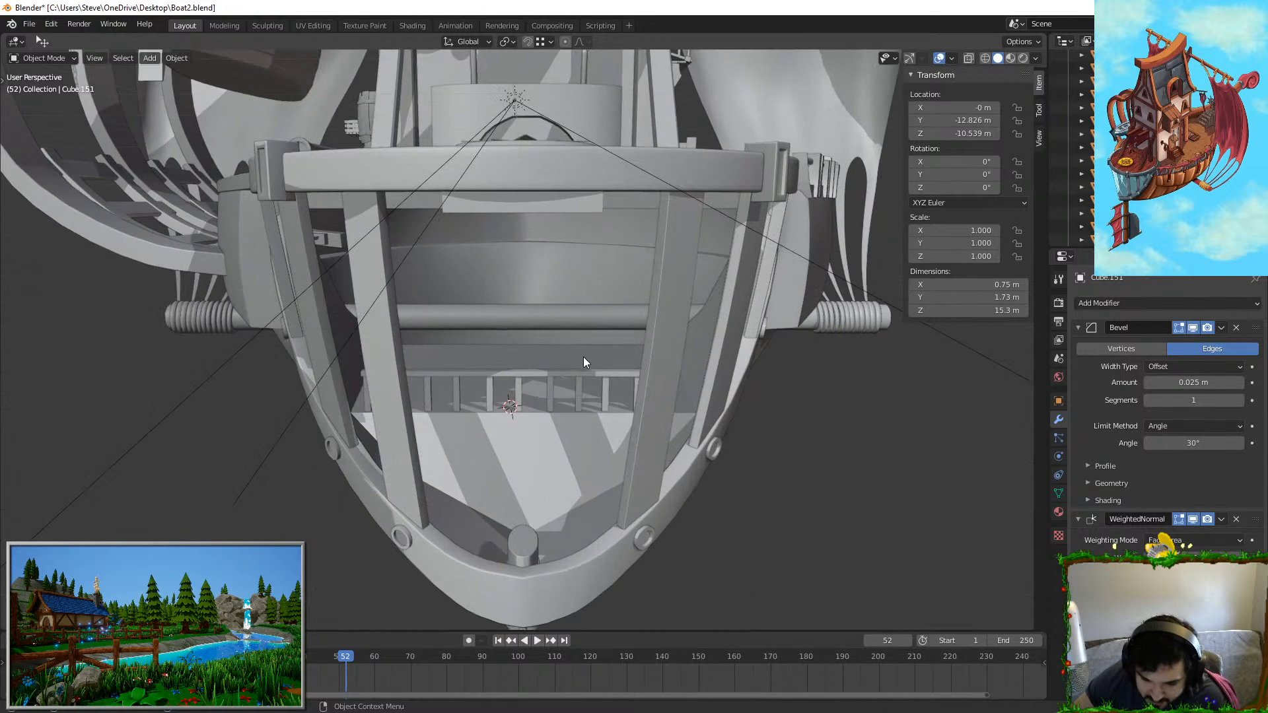
{"action": "middle_click_drag", "start_coordinate": [584, 357], "coordinate": [462, 341]}
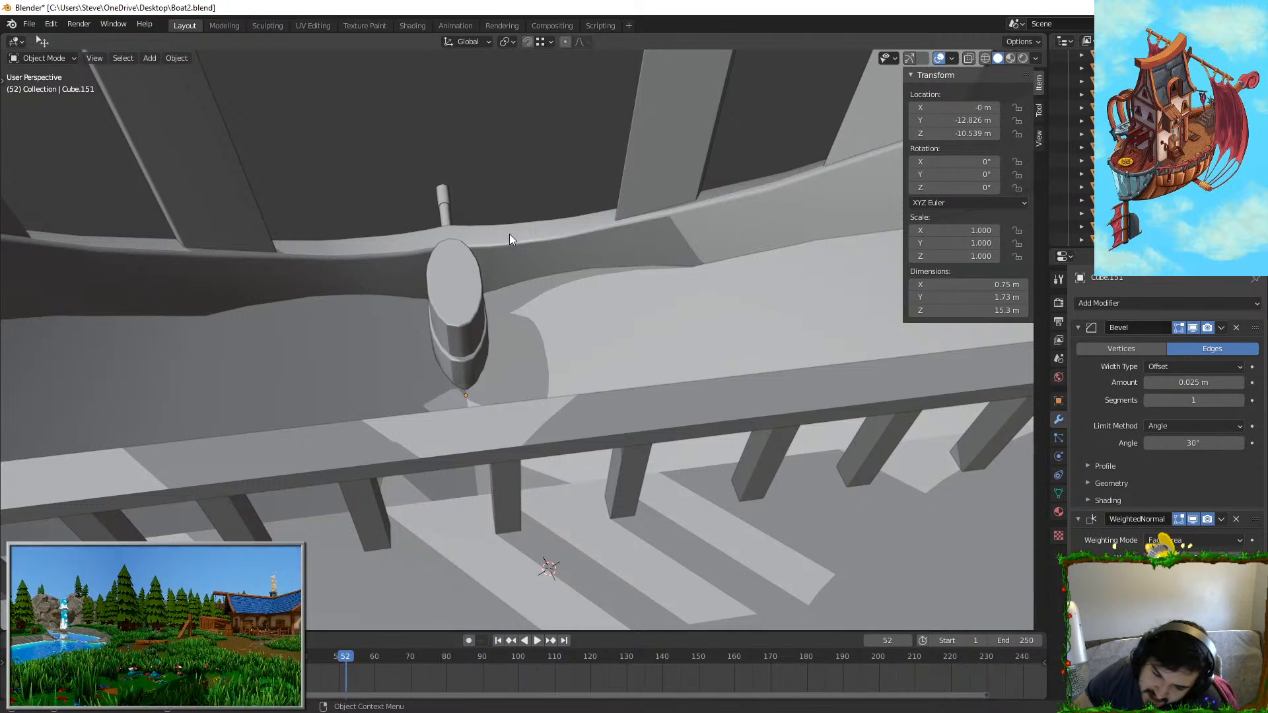
{"action": "middle_click_drag", "start_coordinate": [509, 234], "coordinate": [423, 303]}
{"action": "scroll", "coordinate": [423, 303], "scroll_direction": "up", "scroll_amount": 3}
{"action": "left_click", "coordinate": [383, 350]}
{"action": "middle_click_drag", "start_coordinate": [384, 355], "coordinate": [285, 425]}
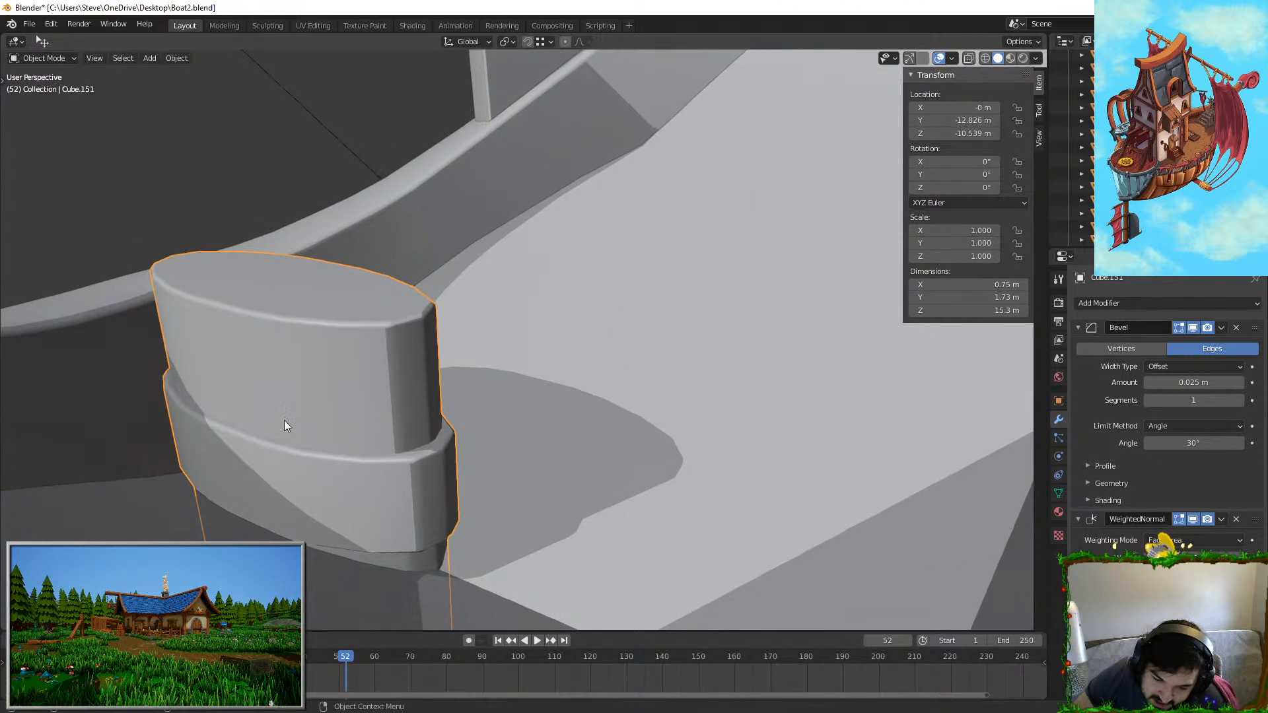
Step: Select the hull's interior mesh and try a Subdivision Surface modifier on it
{"action": "middle_click_drag", "start_coordinate": [239, 370], "coordinate": [572, 536]}
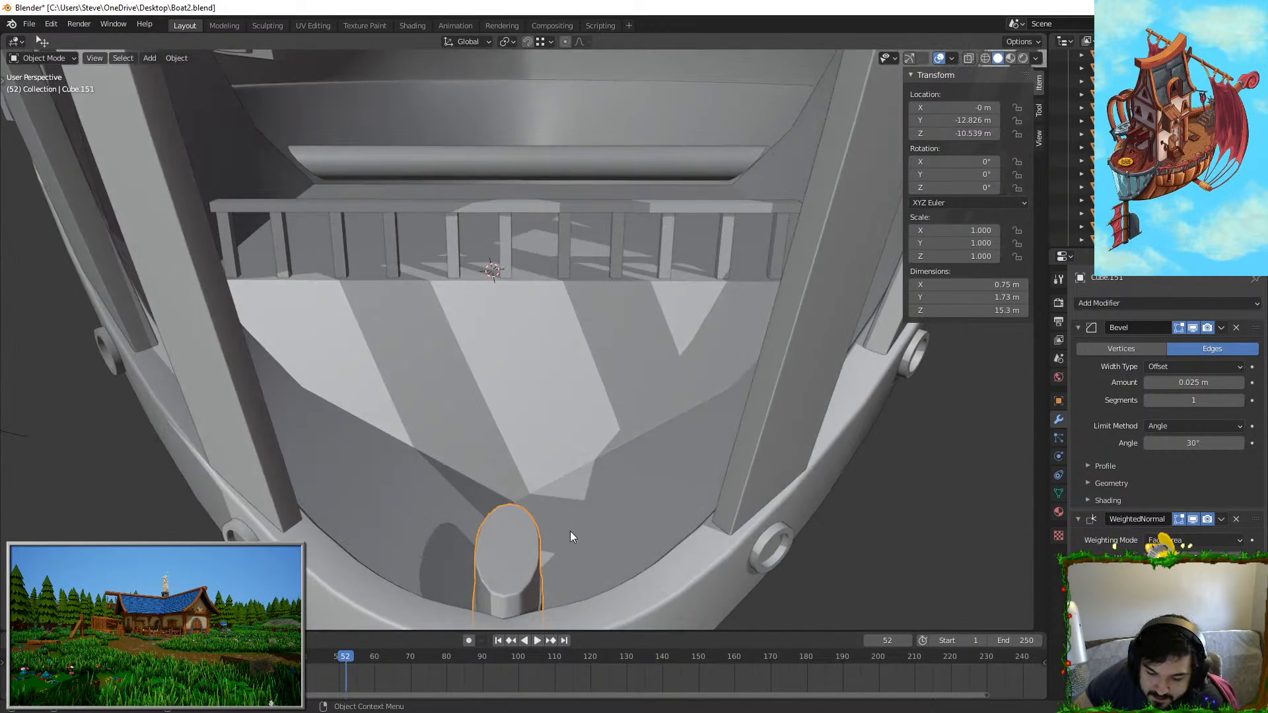
{"action": "left_click", "coordinate": [313, 362]}
{"action": "middle_click_drag", "start_coordinate": [393, 422], "coordinate": [441, 368]}
{"action": "left_click", "coordinate": [1146, 303]}
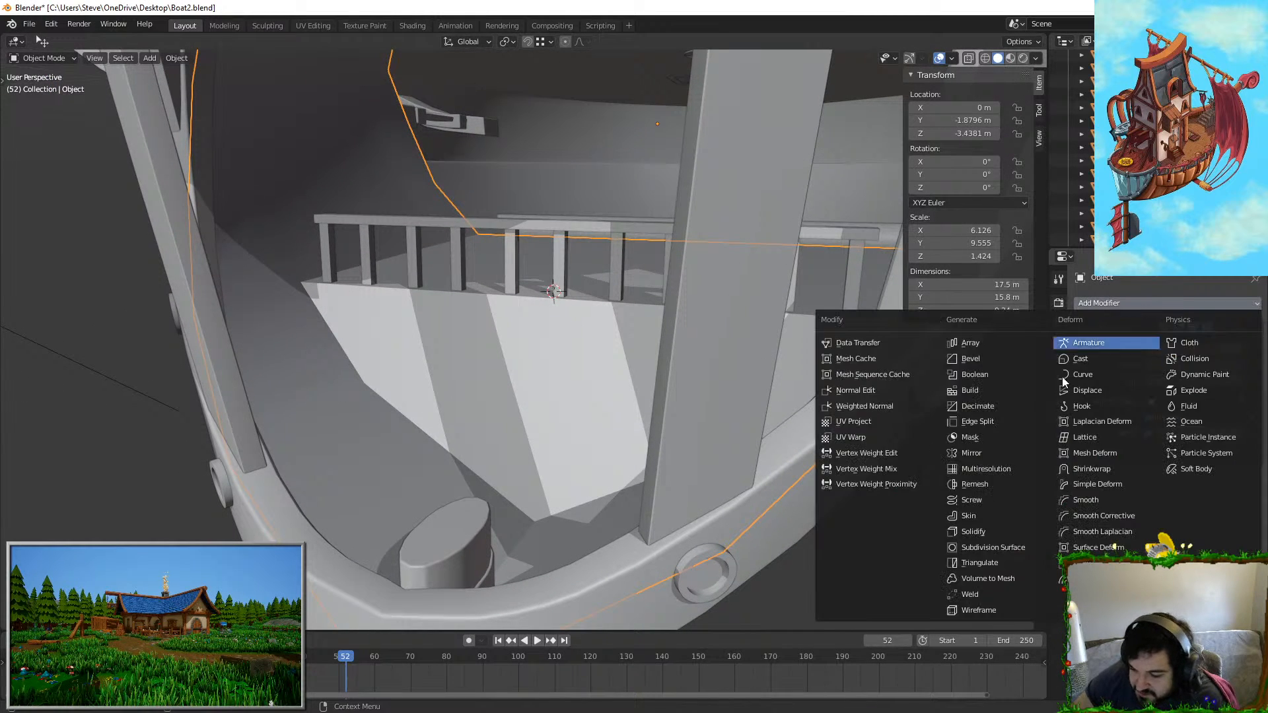
{"action": "left_click", "coordinate": [1032, 548]}
{"action": "middle_click_drag", "start_coordinate": [660, 396], "coordinate": [537, 389]}
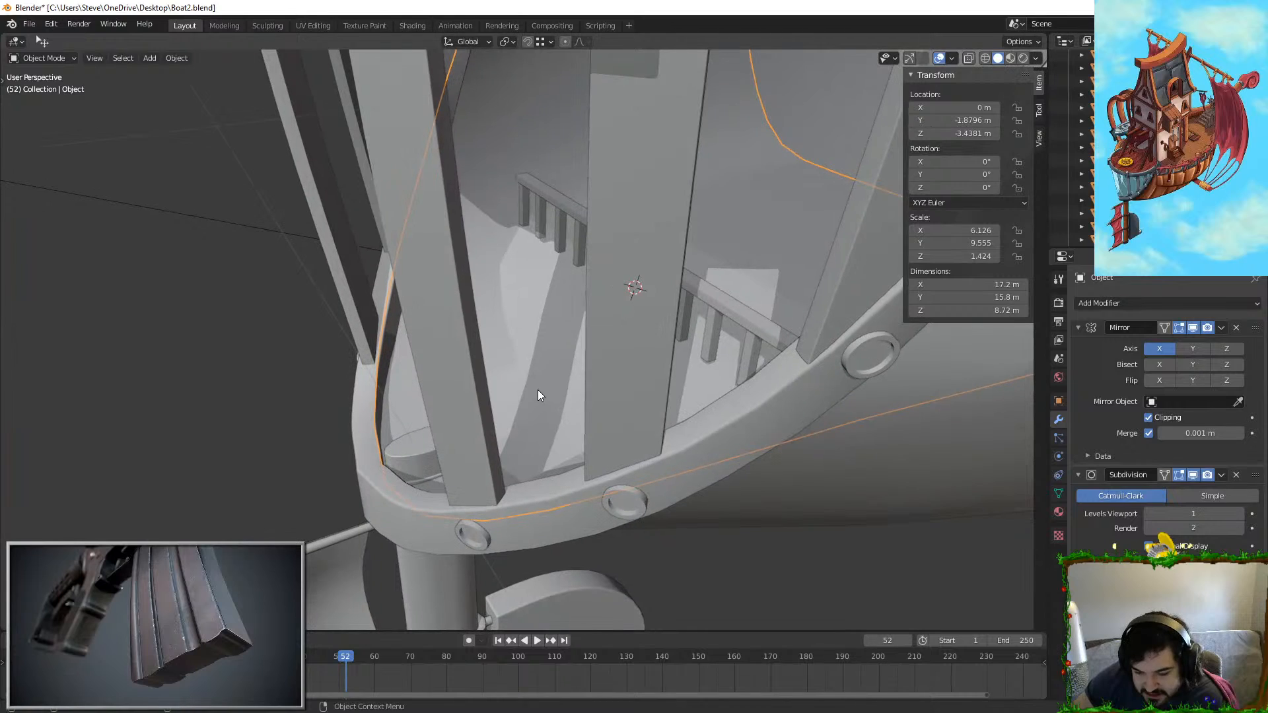
Step: Add a Bevel modifier with a 0.1 m amount to the hull and apply the hull's scale
{"action": "left_click", "coordinate": [1103, 303]}
{"action": "left_click", "coordinate": [1022, 357]}
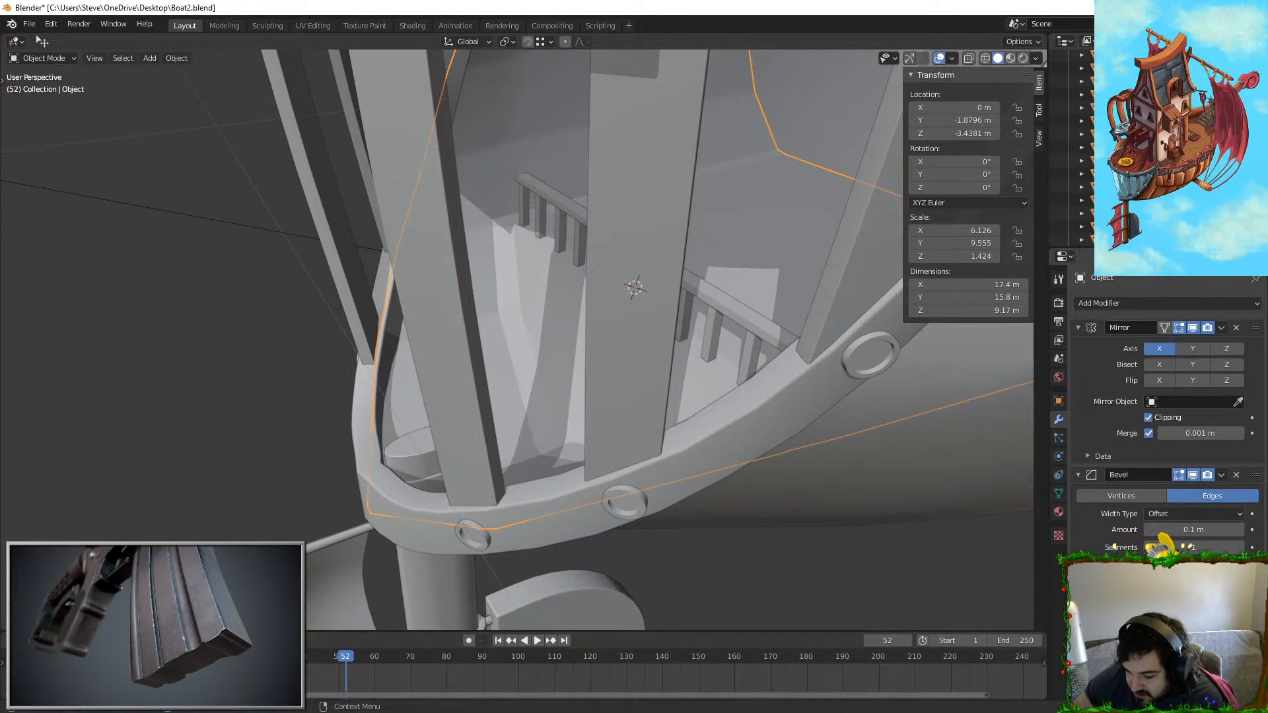
{"action": "middle_click_drag", "start_coordinate": [752, 411], "coordinate": [761, 411]}
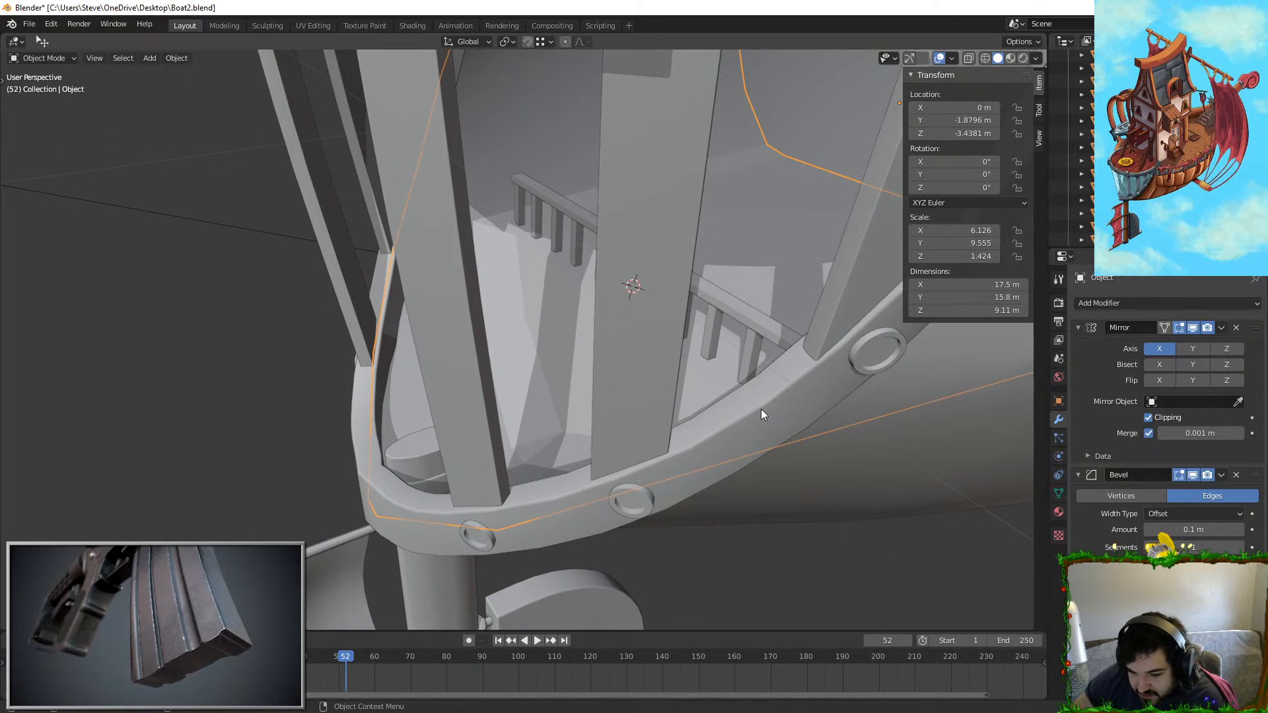
{"action": "key", "text": "ctrl+a"}
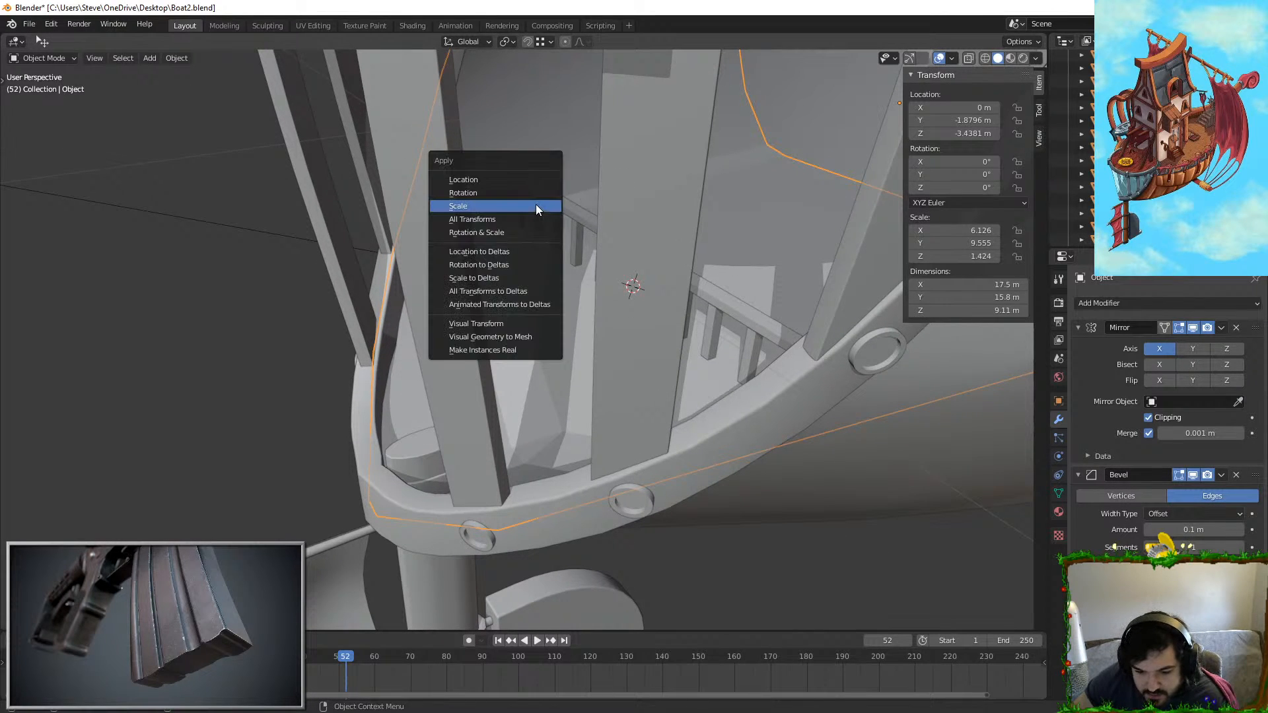
{"action": "left_click", "coordinate": [501, 207]}
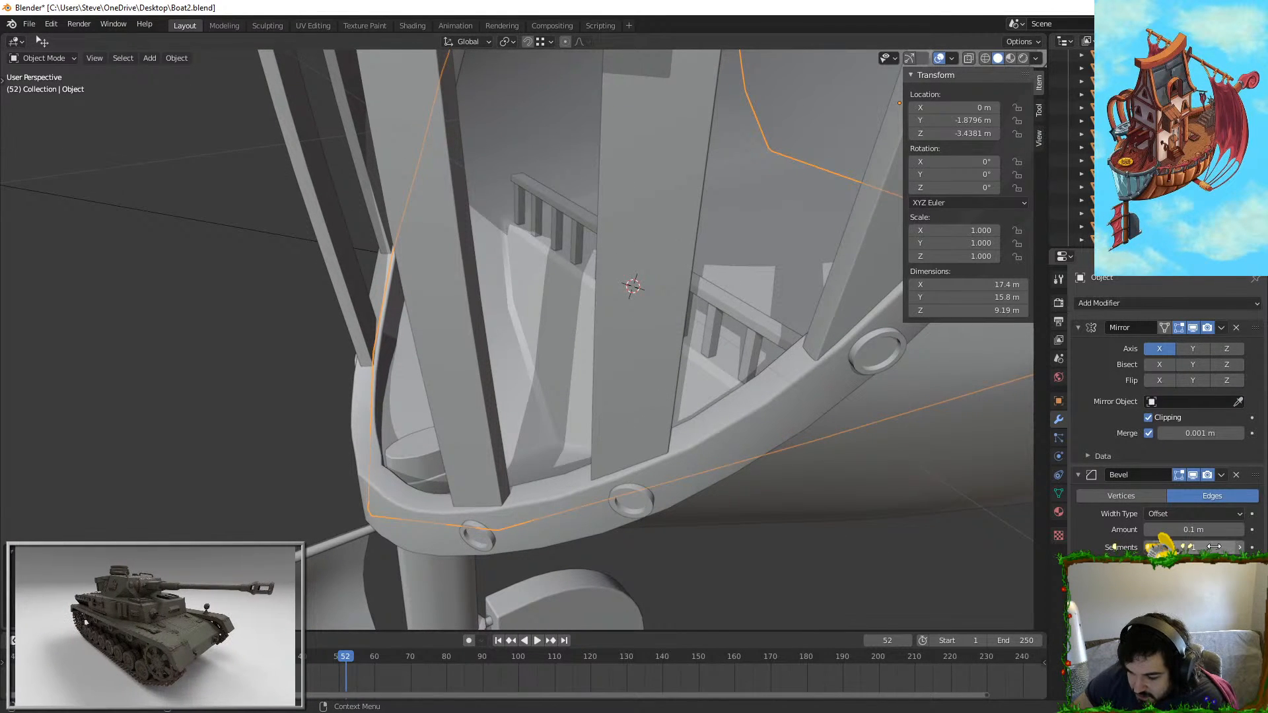
Step: Add a Subdivision Surface modifier to the beveled hull
{"action": "middle_click_drag", "start_coordinate": [610, 308], "coordinate": [869, 309]}
{"action": "left_click", "coordinate": [1150, 305]}
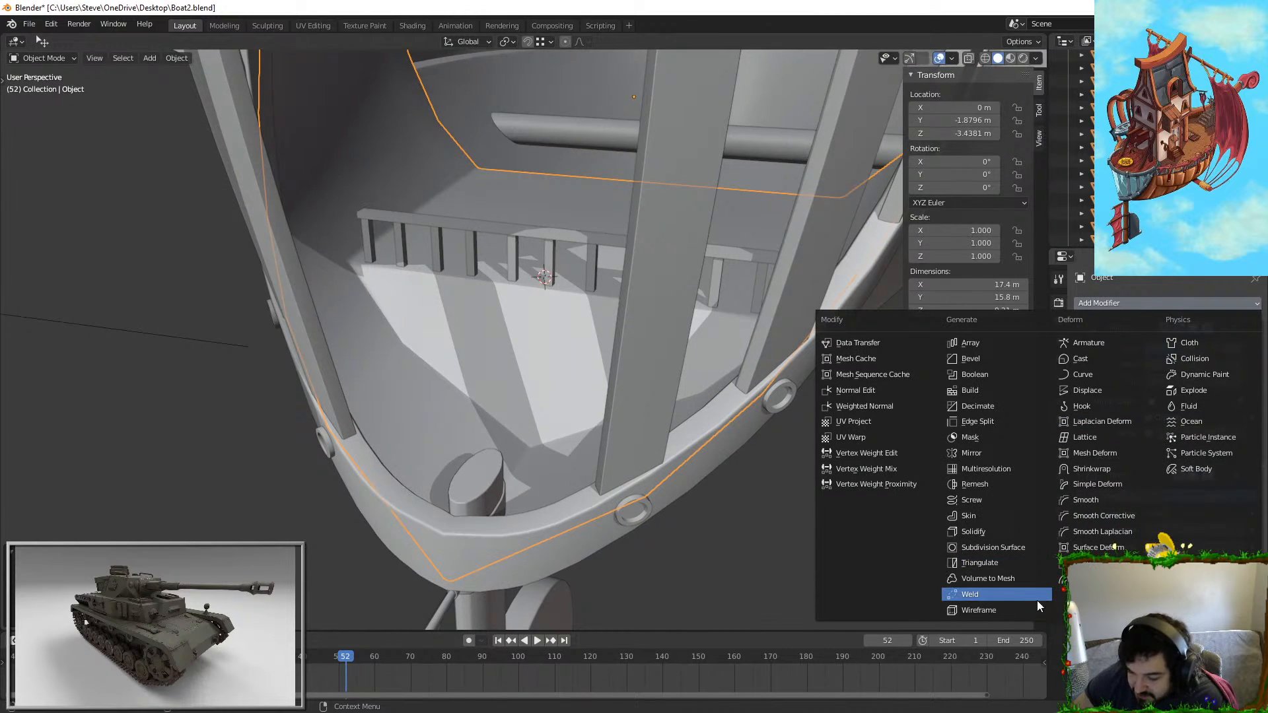
{"action": "left_click", "coordinate": [1025, 548]}
Step: Open the hull mesh for vertex editing and select the vertex at the floor's far side corner
{"action": "middle_click_drag", "start_coordinate": [537, 370], "coordinate": [492, 192]}
{"action": "left_click", "coordinate": [474, 268]}
{"action": "middle_click_drag", "start_coordinate": [476, 284], "coordinate": [699, 312], "text": "shift"}
{"action": "scroll", "coordinate": [499, 351], "scroll_direction": "up", "scroll_amount": 2}
{"action": "key", "text": "Tab"}
{"action": "middle_click_drag", "start_coordinate": [205, 130], "coordinate": [504, 342]}
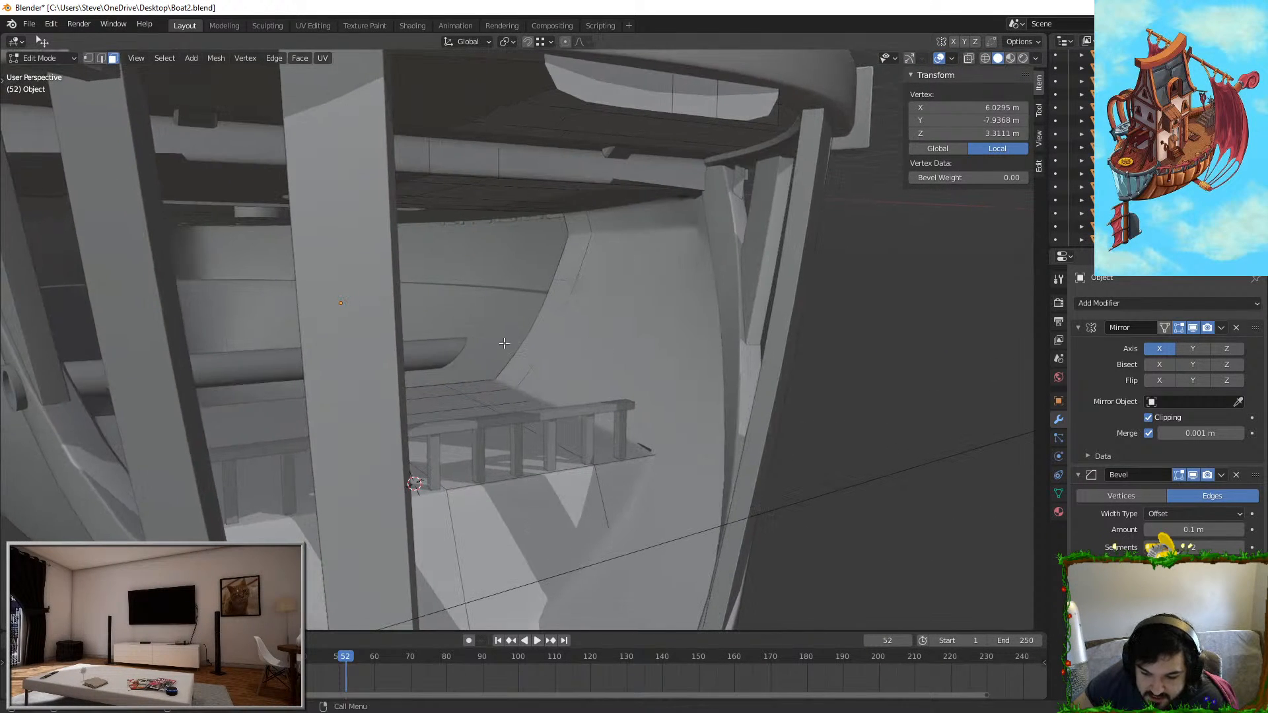
{"action": "left_click", "coordinate": [89, 57]}
{"action": "left_click", "coordinate": [495, 379]}
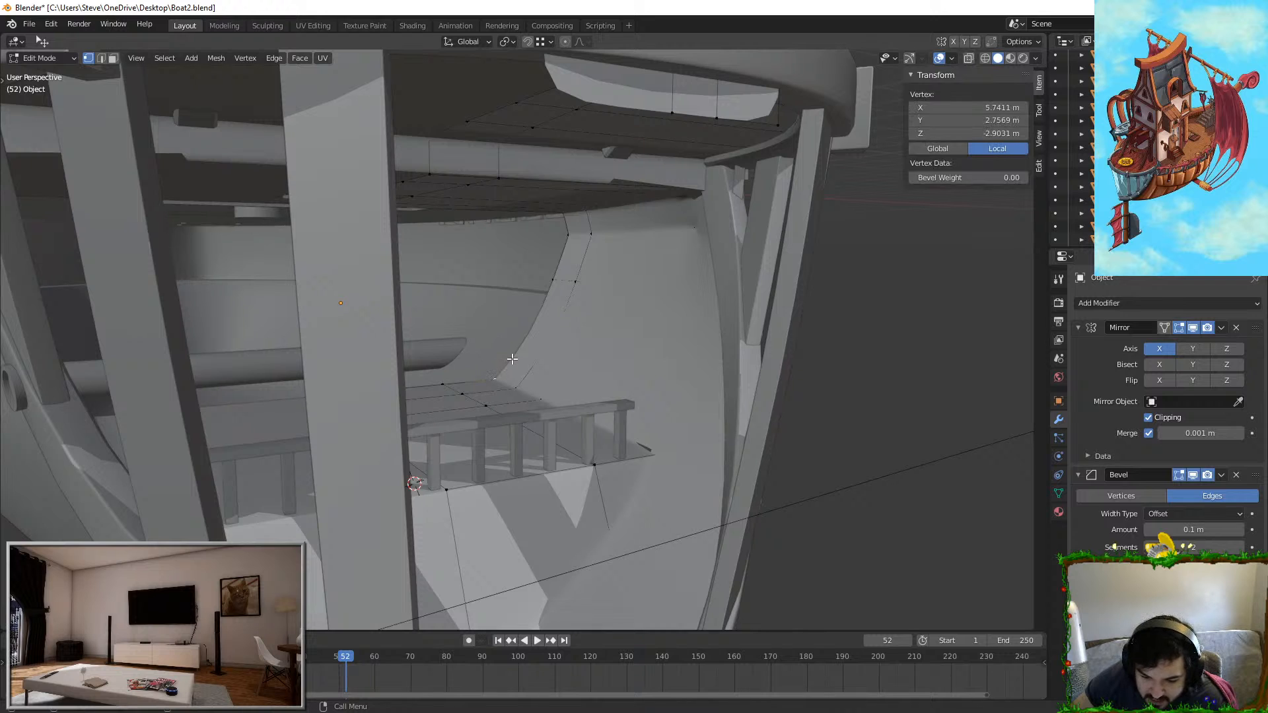
Step: Add a lengthwise loop cut through the deck's underside between the centre and the side wall
{"action": "middle_click_drag", "start_coordinate": [409, 224], "coordinate": [375, 202]}
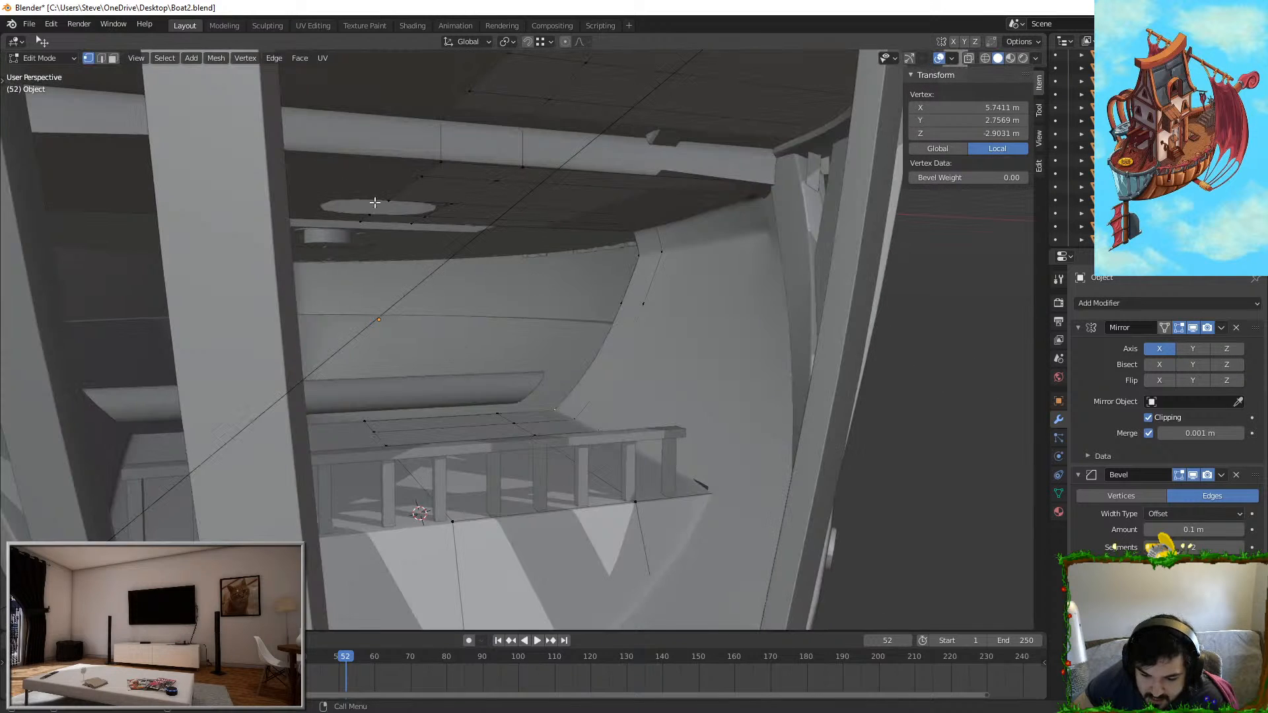
{"action": "left_click", "coordinate": [113, 58]}
{"action": "middle_click_drag", "start_coordinate": [462, 297], "coordinate": [585, 284]}
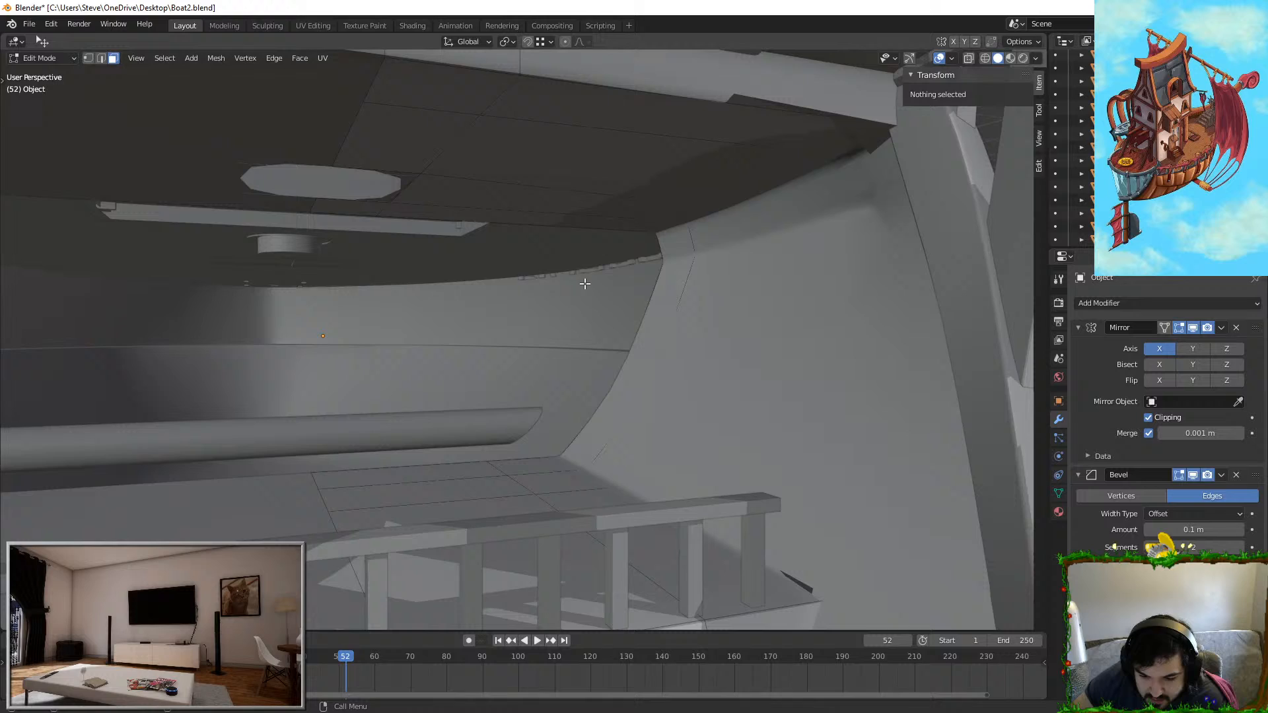
{"action": "left_click", "coordinate": [524, 214]}
{"action": "left_click", "coordinate": [538, 212]}
{"action": "middle_click_drag", "start_coordinate": [537, 212], "coordinate": [640, 190]}
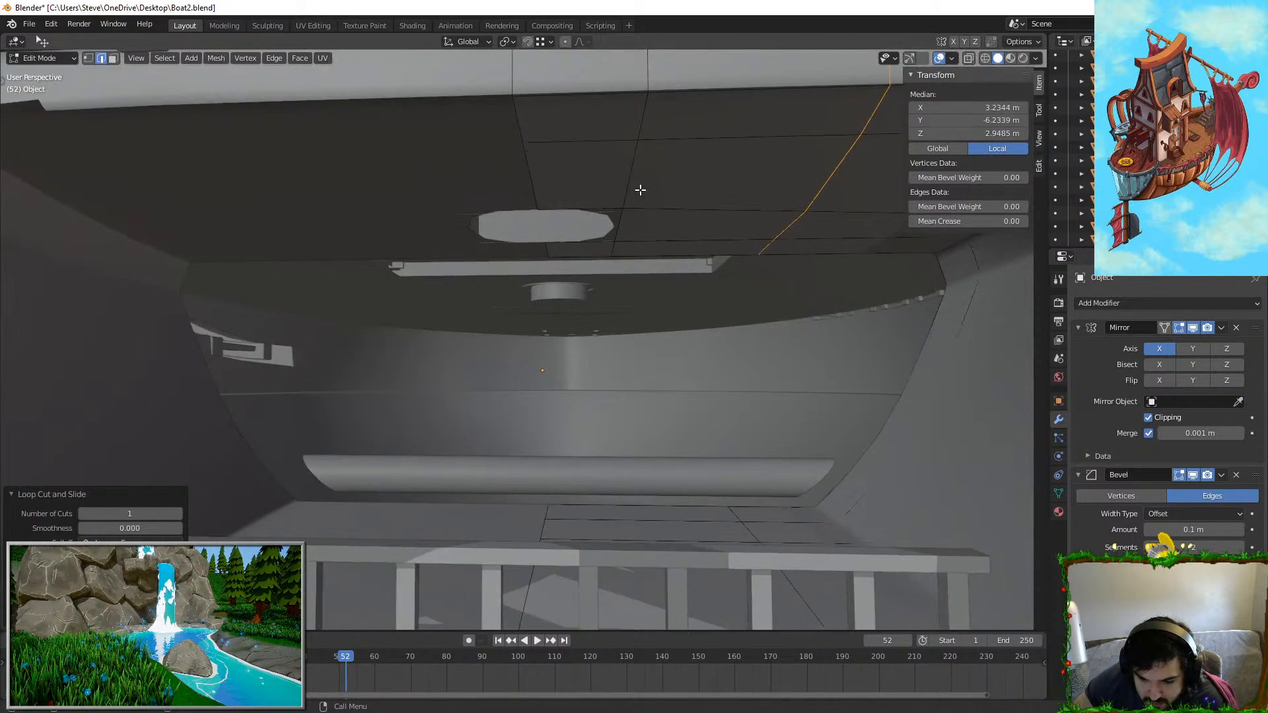
{"action": "scroll", "coordinate": [640, 190], "scroll_direction": "down", "scroll_amount": 8}
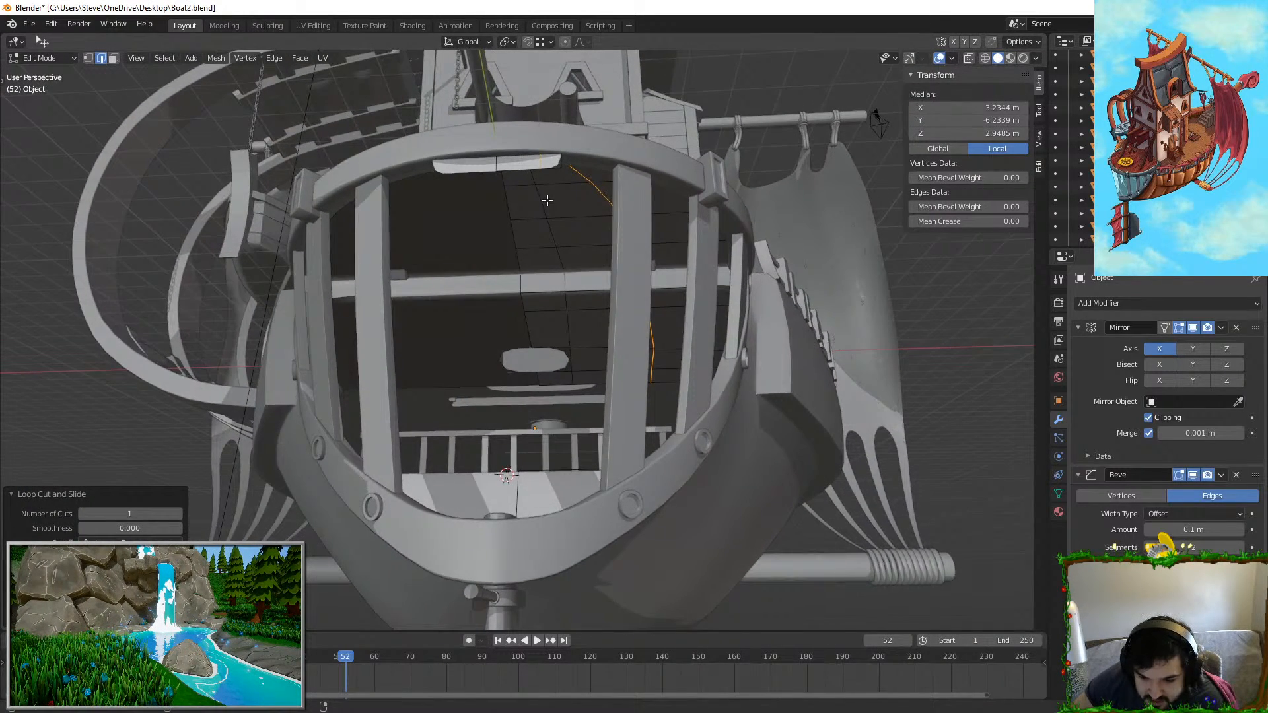
Step: Add another lengthwise loop cut through the hull floor near the centreline, matching the deck's edge spacing
{"action": "left_click", "coordinate": [546, 200], "text": "alt"}
{"action": "middle_click_drag", "start_coordinate": [547, 200], "coordinate": [177, 179]}
{"action": "scroll", "coordinate": [558, 236], "scroll_direction": "up", "scroll_amount": 5}
{"action": "key", "text": "ctrl+r"}
{"action": "left_click", "coordinate": [588, 273]}
{"action": "left_click", "coordinate": [537, 270]}
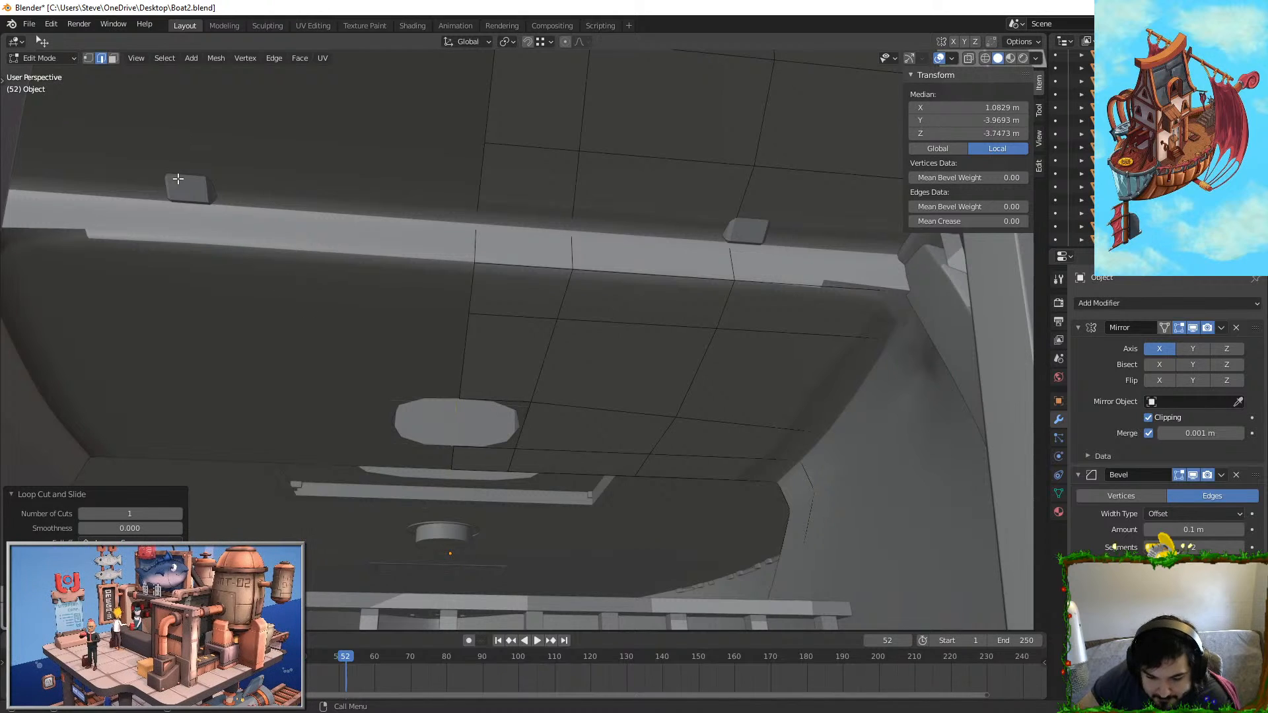
Step: Fill wall faces between the deck's underside and the floor across the middle, undoing the outermost face
{"action": "left_click", "coordinate": [451, 396]}
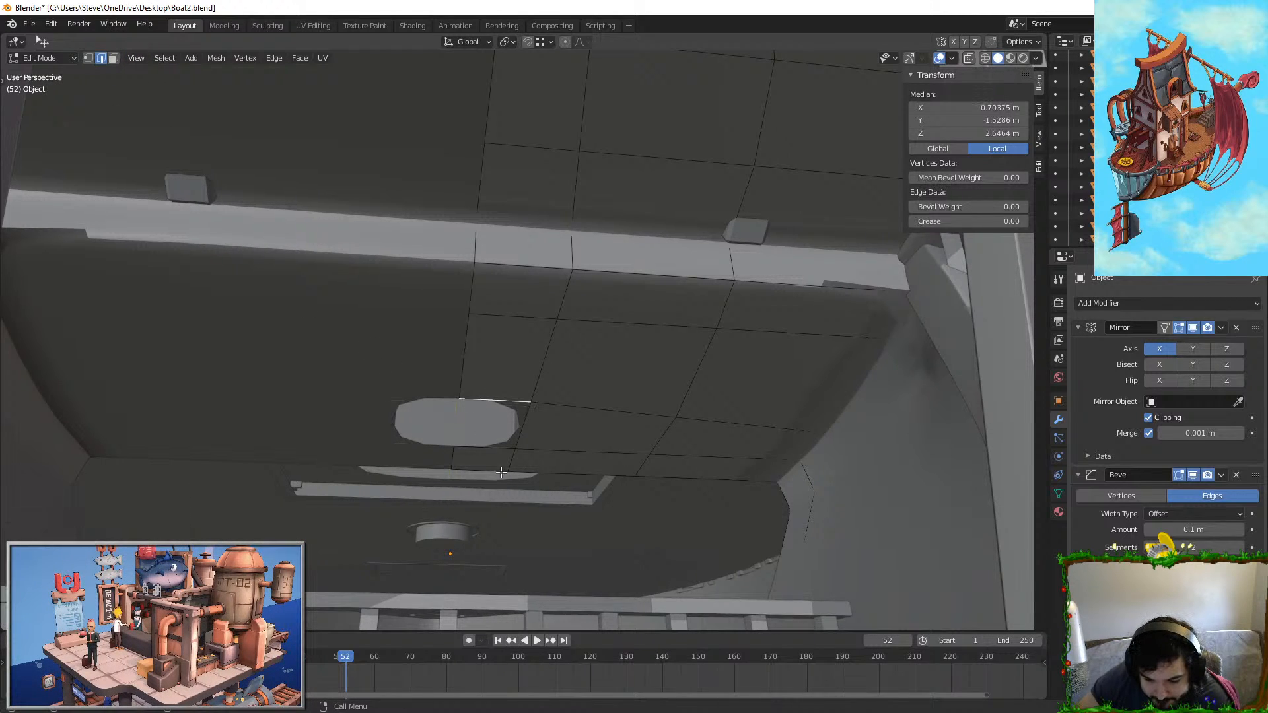
{"action": "middle_click_drag", "start_coordinate": [451, 396], "coordinate": [508, 233]}
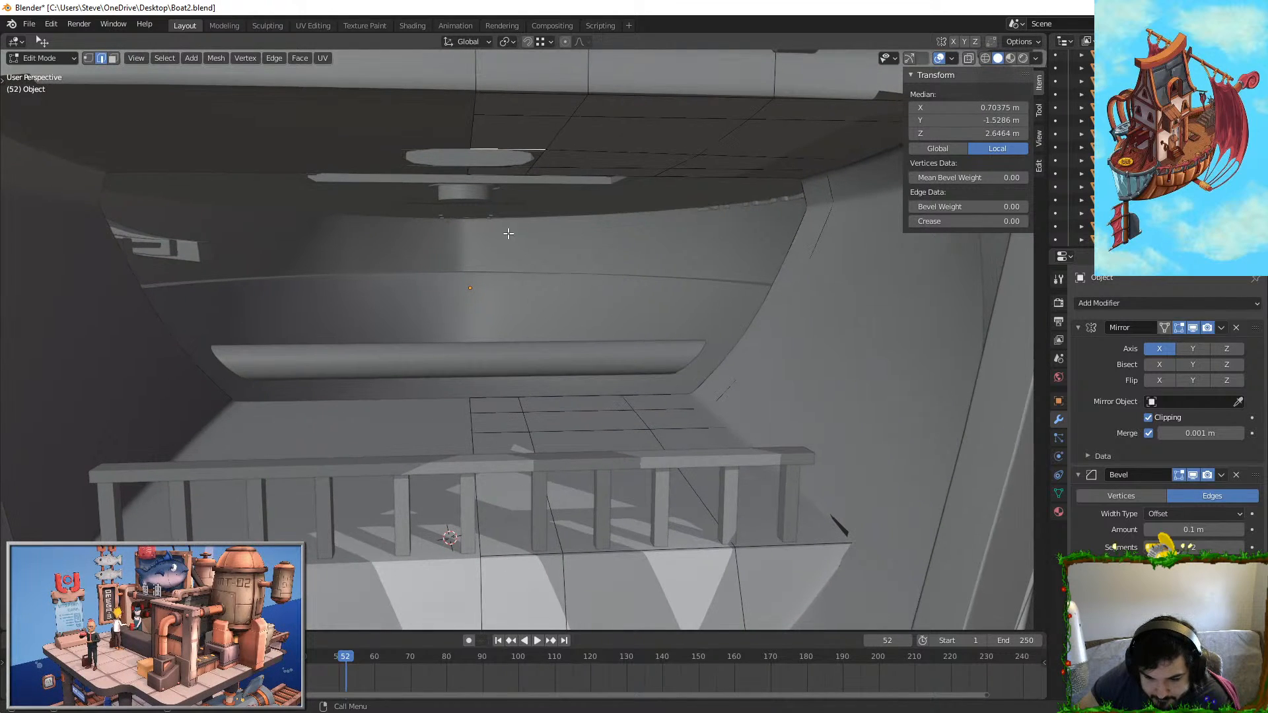
{"action": "right_click", "coordinate": [506, 391], "text": "ctrl"}
{"action": "right_click", "coordinate": [651, 234], "text": "ctrl"}
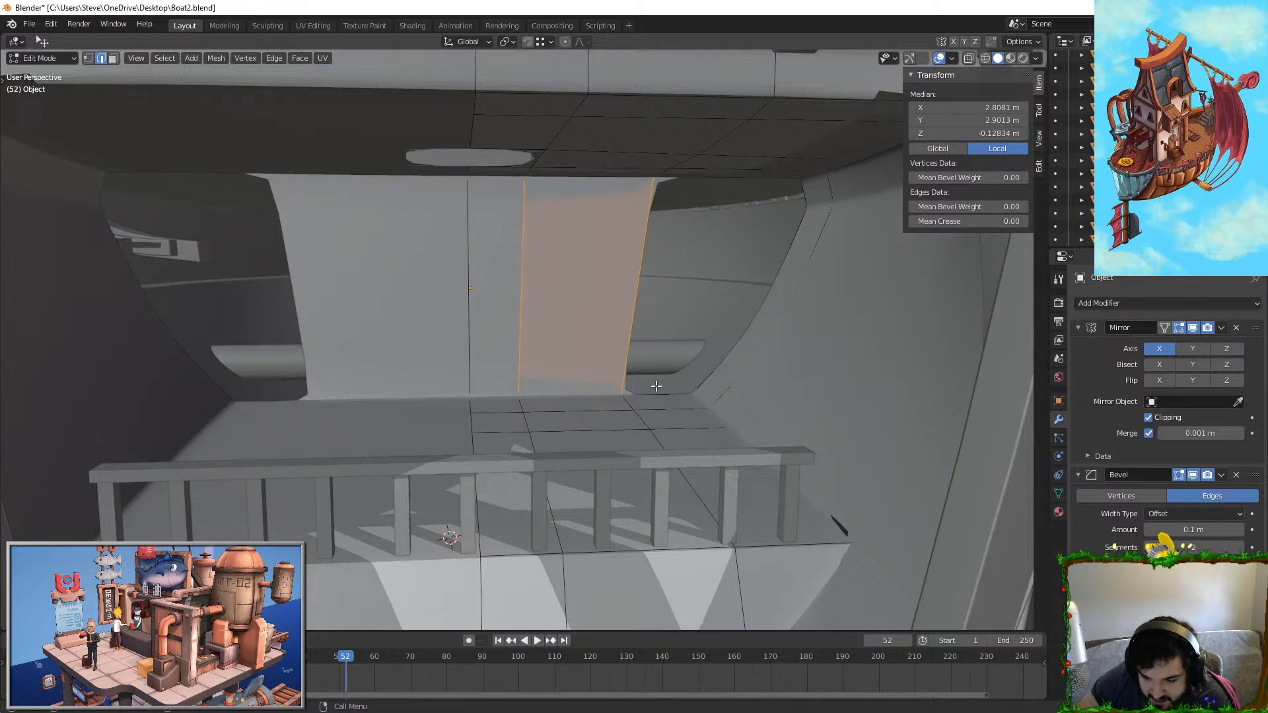
{"action": "right_click", "coordinate": [742, 210], "text": "ctrl"}
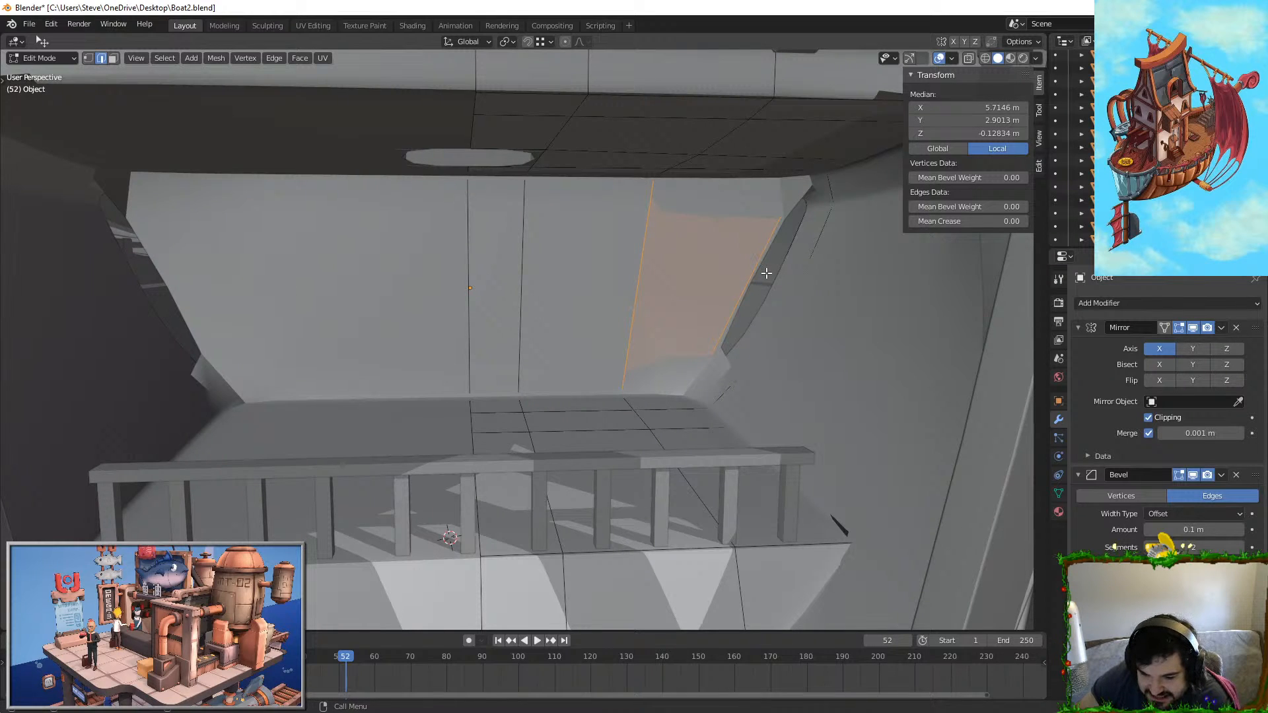
{"action": "key", "text": "ctrl+z"}
Step: Add a horizontal loop cut across the new wall and slide it close to the ceiling
{"action": "key", "text": "g"}
{"action": "key", "text": "g"}
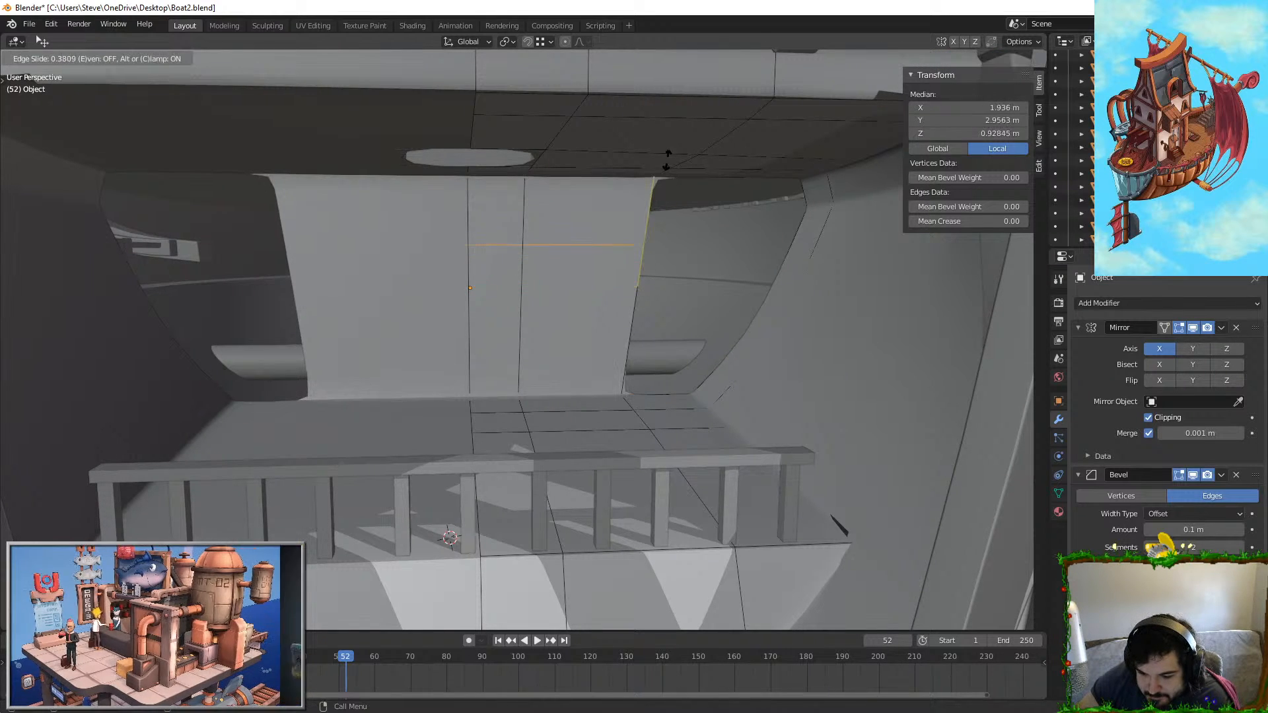
{"action": "left_click", "coordinate": [683, 124]}
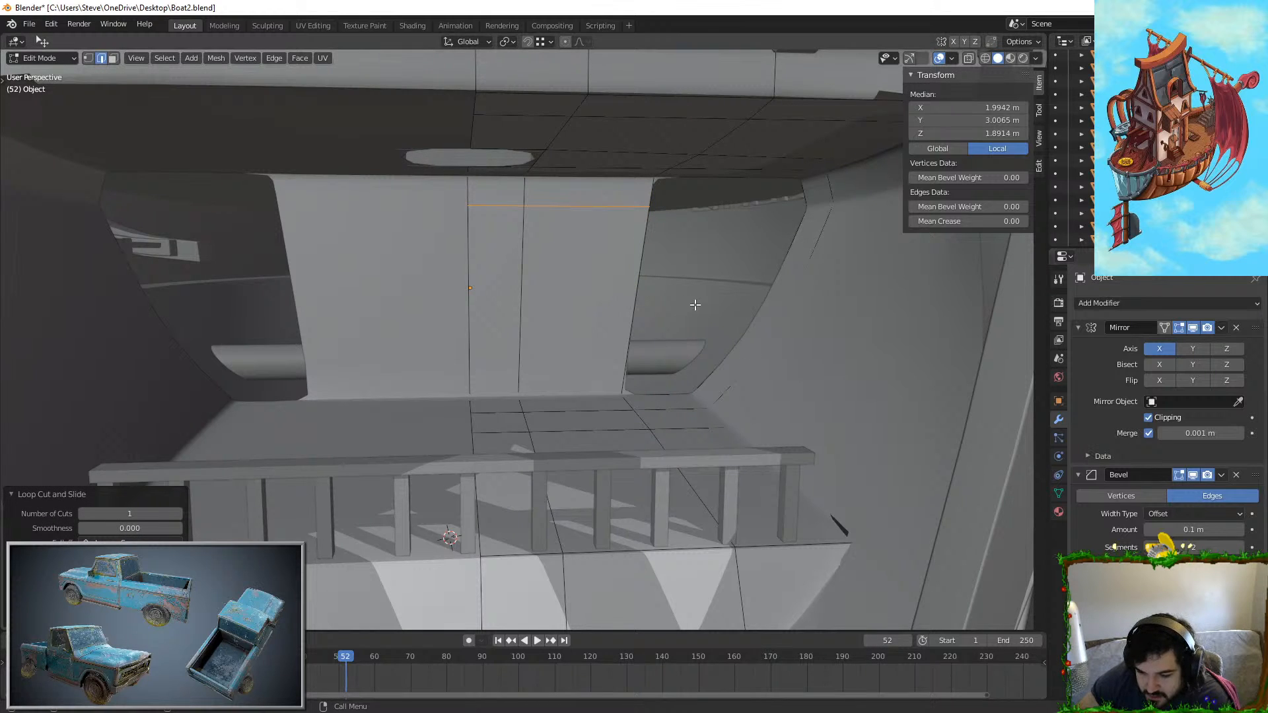
Step: Leave mesh editing and isolate the hull object in the viewport
{"action": "key", "text": "Tab"}
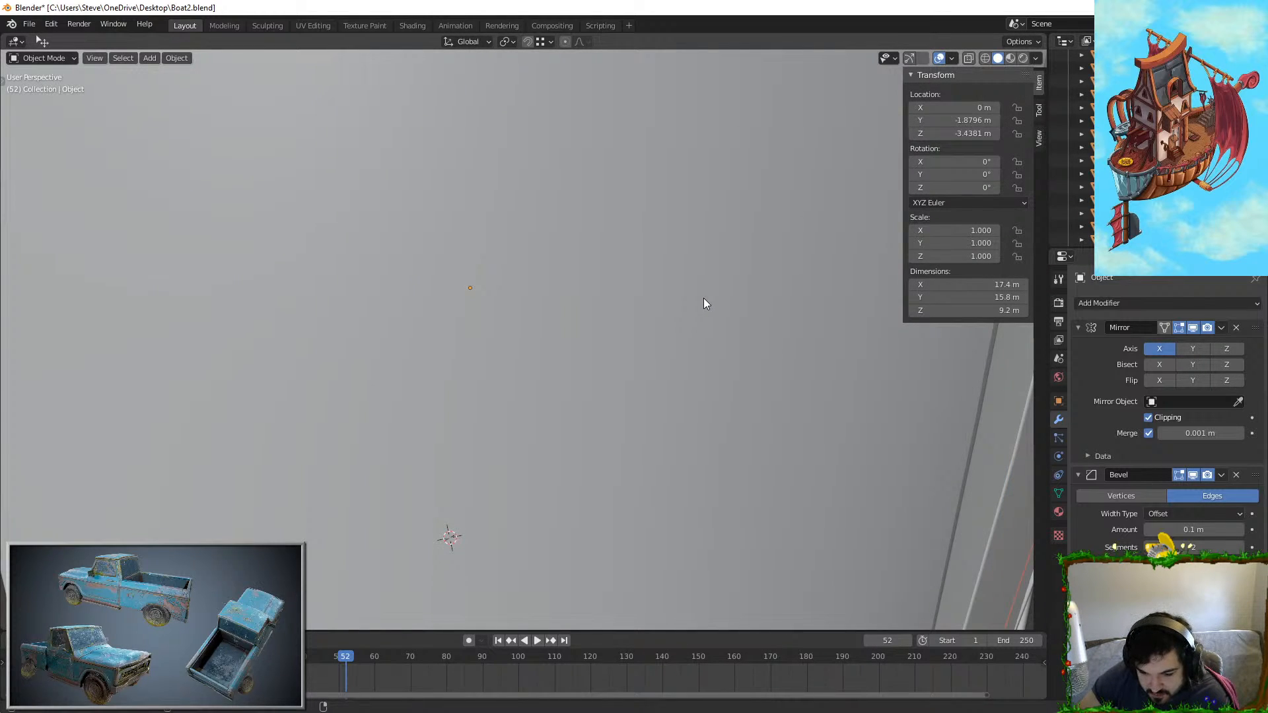
{"action": "scroll", "coordinate": [703, 298], "scroll_direction": "down", "scroll_amount": 6}
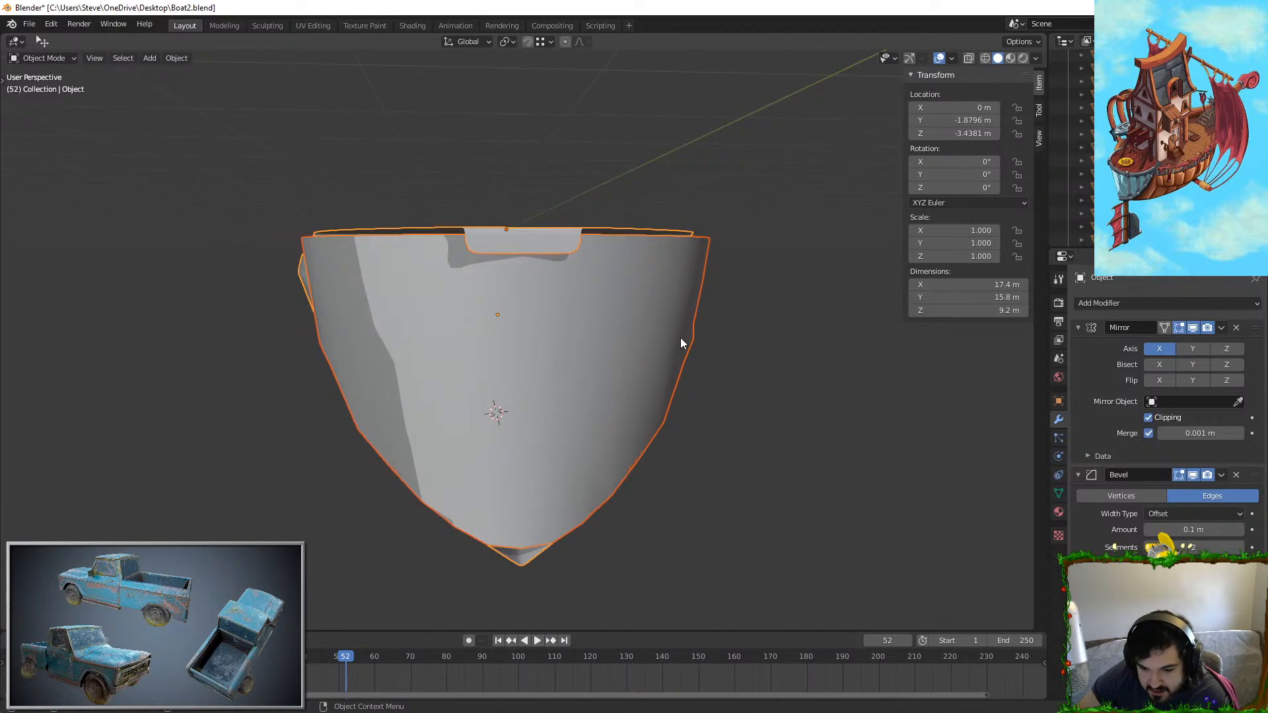
{"action": "middle_click_drag", "start_coordinate": [680, 342], "coordinate": [764, 367]}
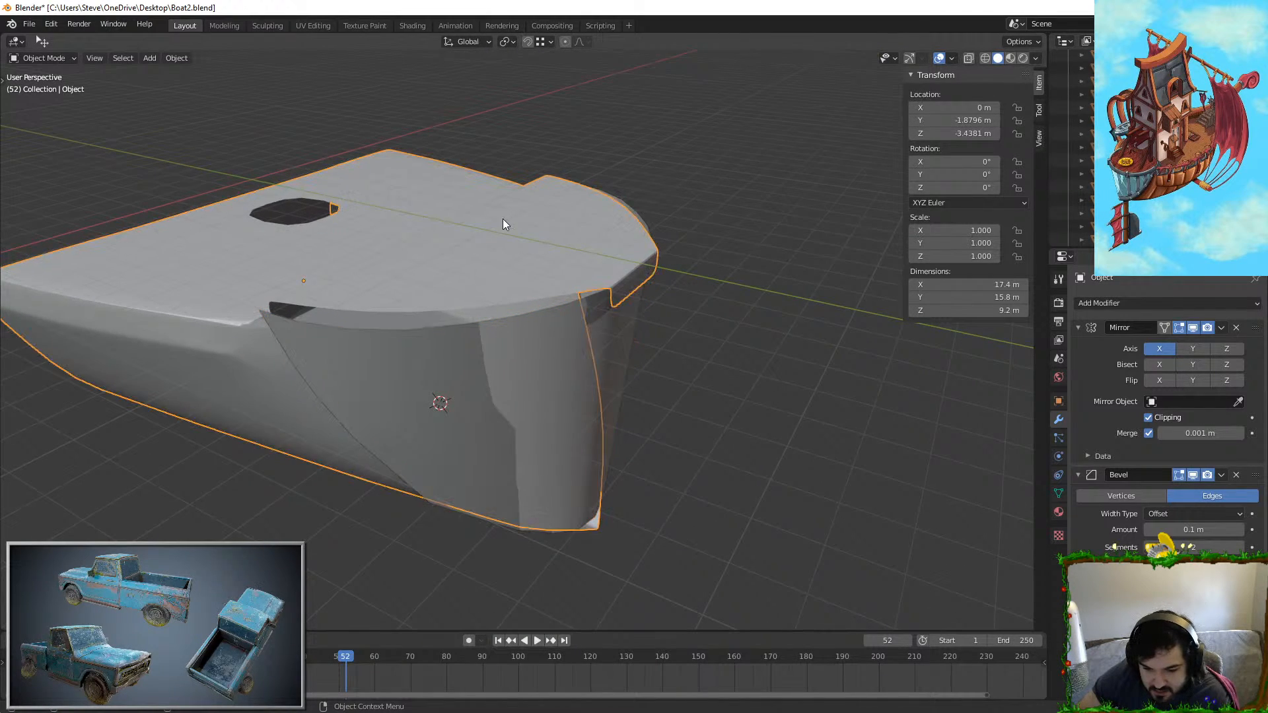
{"action": "middle_click_drag", "start_coordinate": [508, 228], "coordinate": [307, 164]}
Step: Delete the faces of the lip hanging below the deck at the open stern
{"action": "key", "text": "Tab"}
{"action": "left_click", "coordinate": [113, 58]}
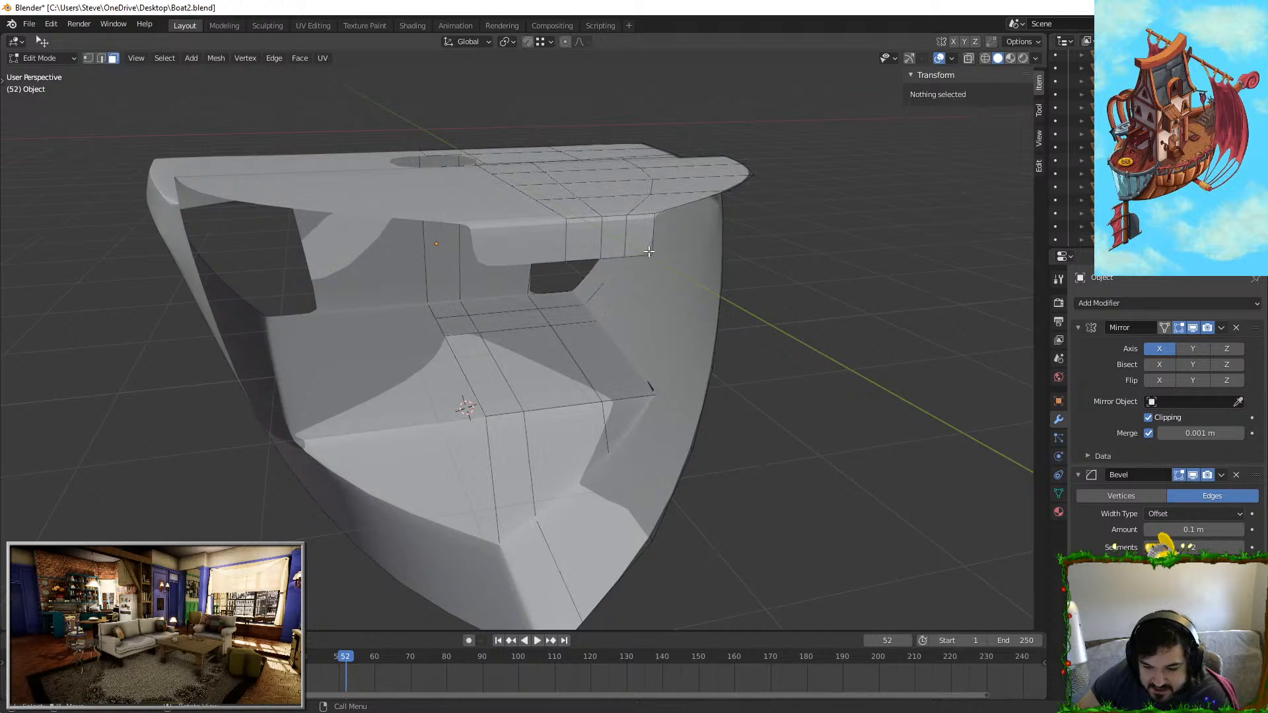
{"action": "left_click", "coordinate": [638, 235]}
{"action": "left_click", "coordinate": [608, 231], "text": "shift"}
{"action": "key", "text": "x"}
{"action": "left_click", "coordinate": [590, 232]}
Step: Try moving the floor face beside the gap at the hull's inner corner
{"action": "scroll", "coordinate": [790, 422], "scroll_direction": "up", "scroll_amount": 4}
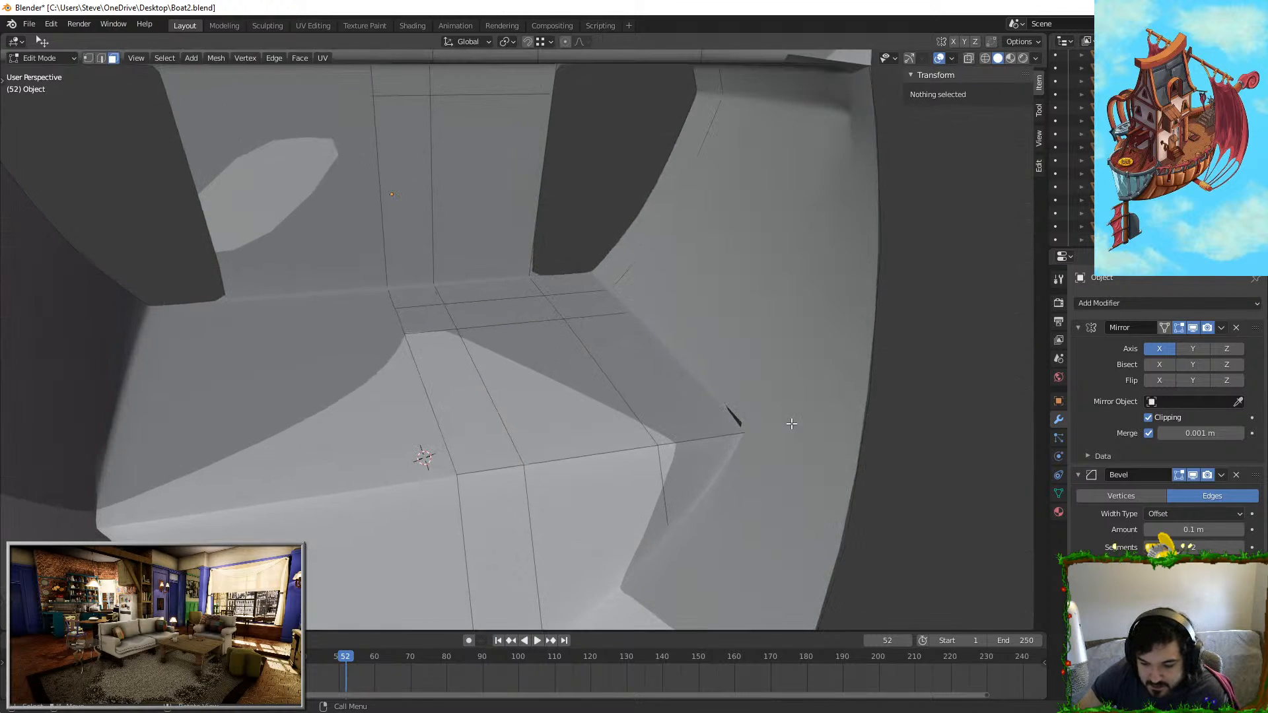
{"action": "middle_click_drag", "start_coordinate": [790, 422], "coordinate": [635, 452], "text": "shift"}
{"action": "key", "text": "Tab"}
{"action": "key", "text": "Tab"}
{"action": "left_click", "coordinate": [653, 424]}
{"action": "key", "text": "g"}
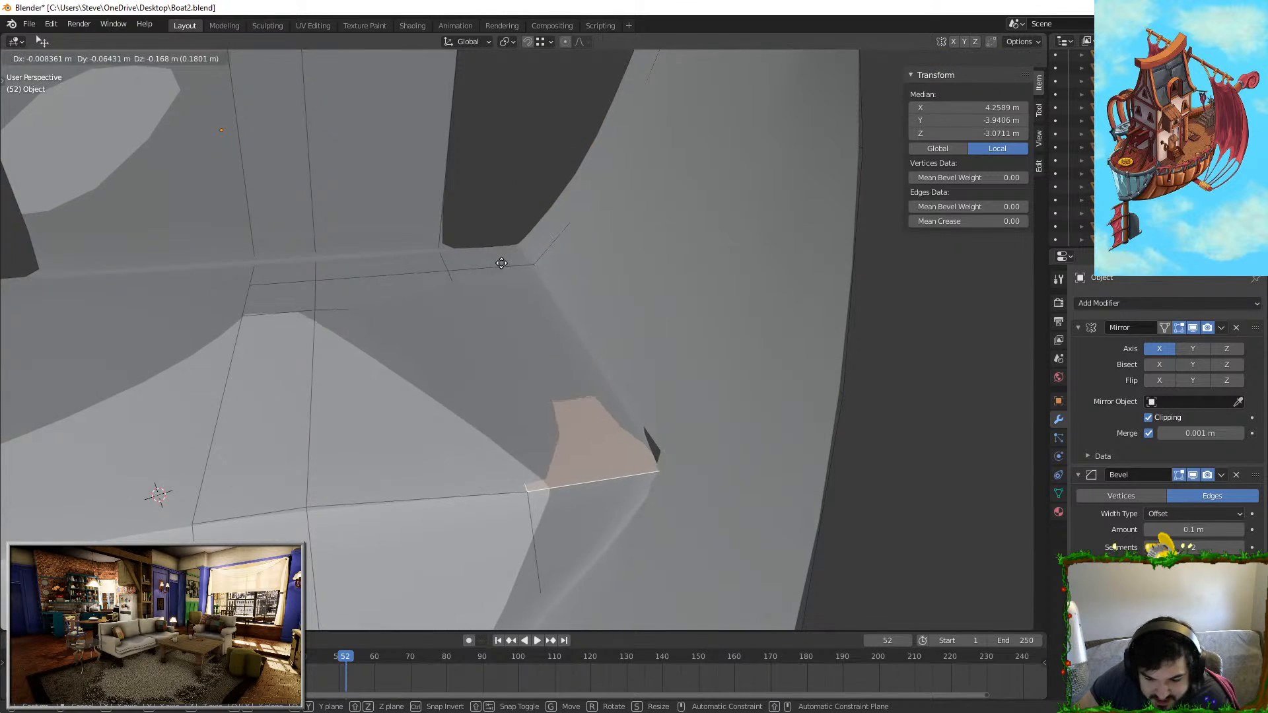
{"action": "left_click", "coordinate": [472, 222]}
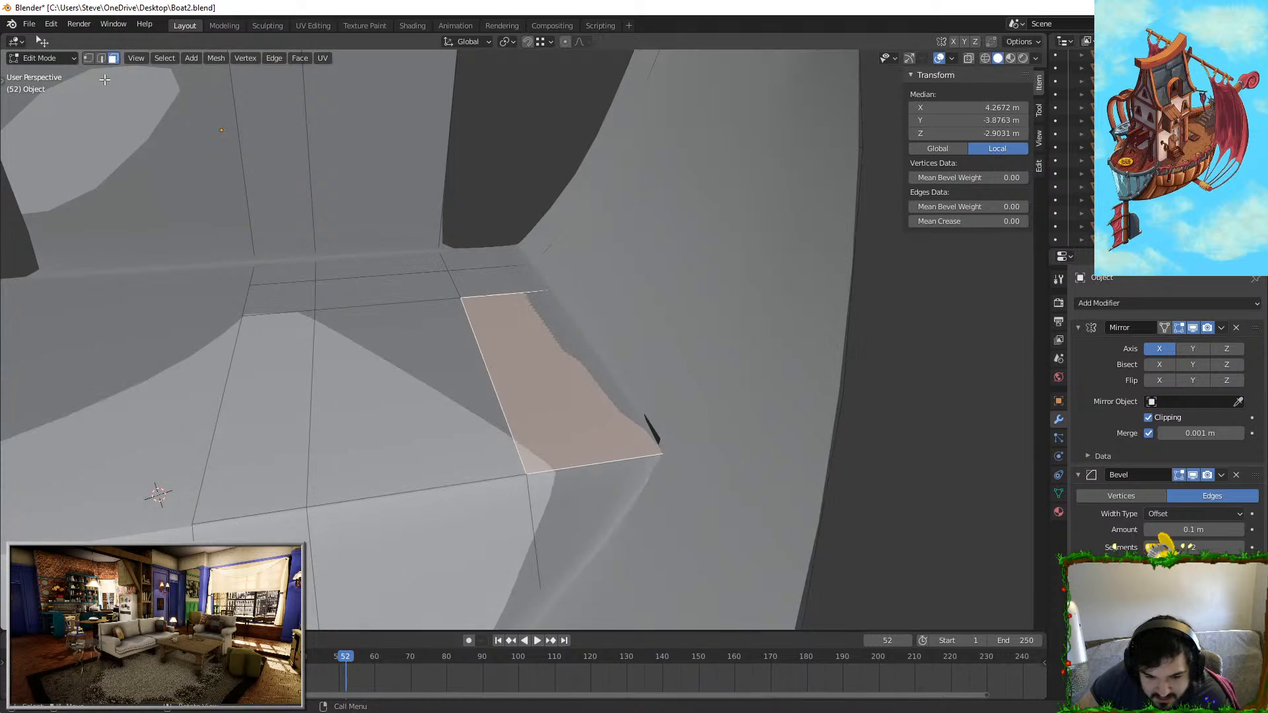
Step: Try moving the corner vertex beside the gap and check the corner from outside the hull
{"action": "left_click", "coordinate": [88, 58]}
{"action": "left_click", "coordinate": [670, 445]}
{"action": "middle_click_drag", "start_coordinate": [775, 413], "coordinate": [758, 437]}
{"action": "key", "text": "g"}
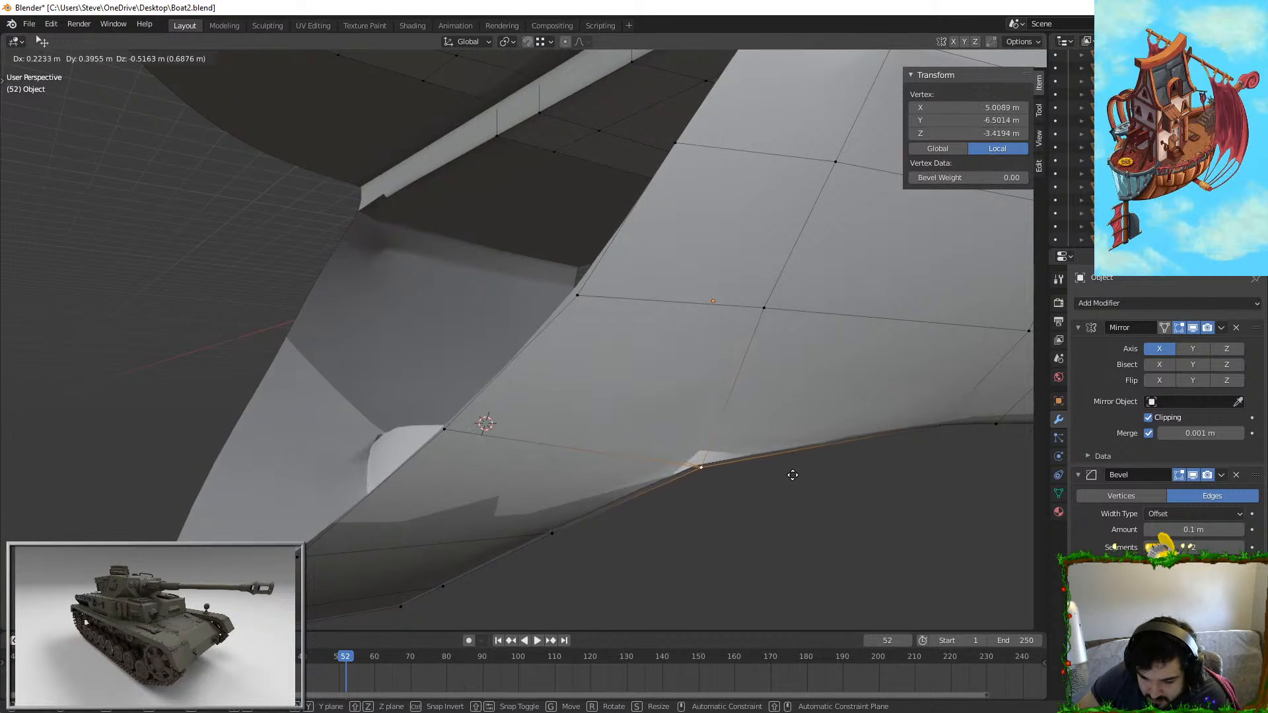
{"action": "right_click", "coordinate": [753, 419]}
{"action": "mouse_move", "coordinate": [753, 419]}
{"action": "middle_mouse_down"}
{"action": "mouse_move", "coordinate": [840, 376]}
{"action": "mouse_move", "coordinate": [775, 429]}
{"action": "middle_mouse_up"}
{"action": "key", "text": "Tab"}
{"action": "key", "text": "Tab"}
{"action": "key", "text": "a"}
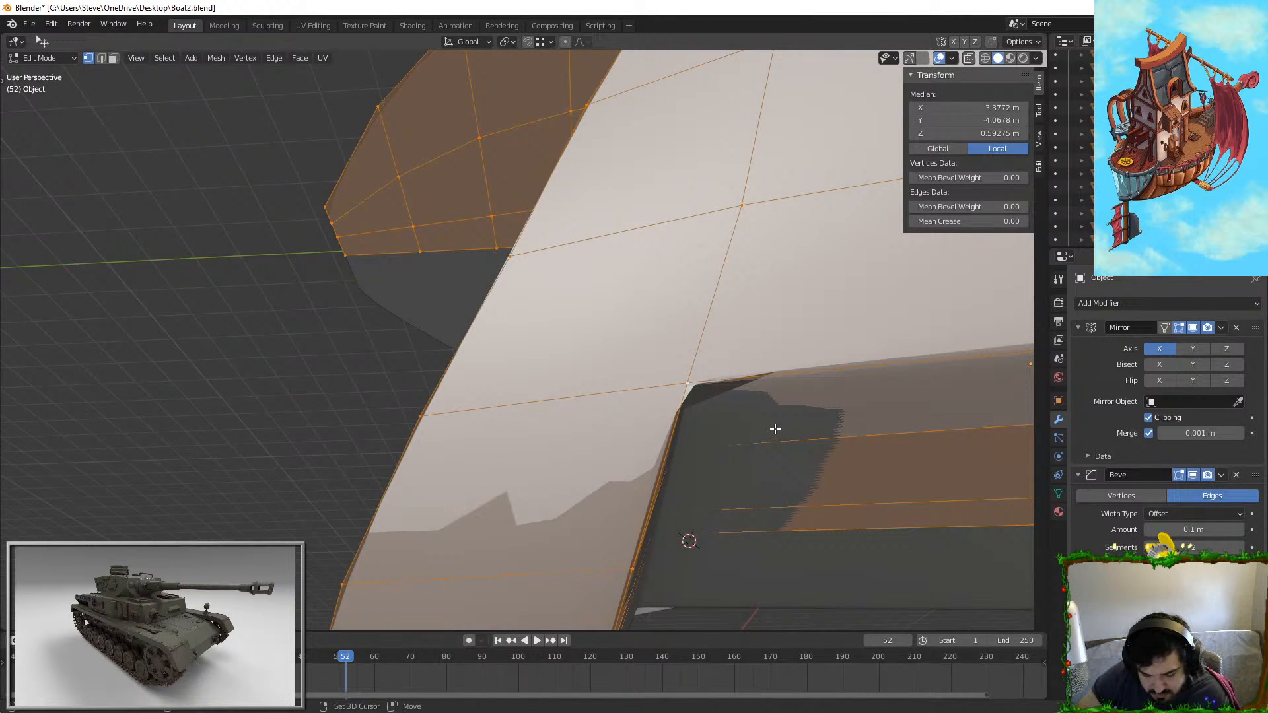
{"action": "key", "text": "Tab"}
{"action": "scroll", "coordinate": [775, 429], "scroll_direction": "down", "scroll_amount": 2}
{"action": "middle_click_drag", "start_coordinate": [775, 429], "coordinate": [620, 359]}
Step: Move the hull's inner corner vertex outward about 0.35 m along X to close the gap
{"action": "key", "text": "Tab"}
{"action": "left_click", "coordinate": [607, 323]}
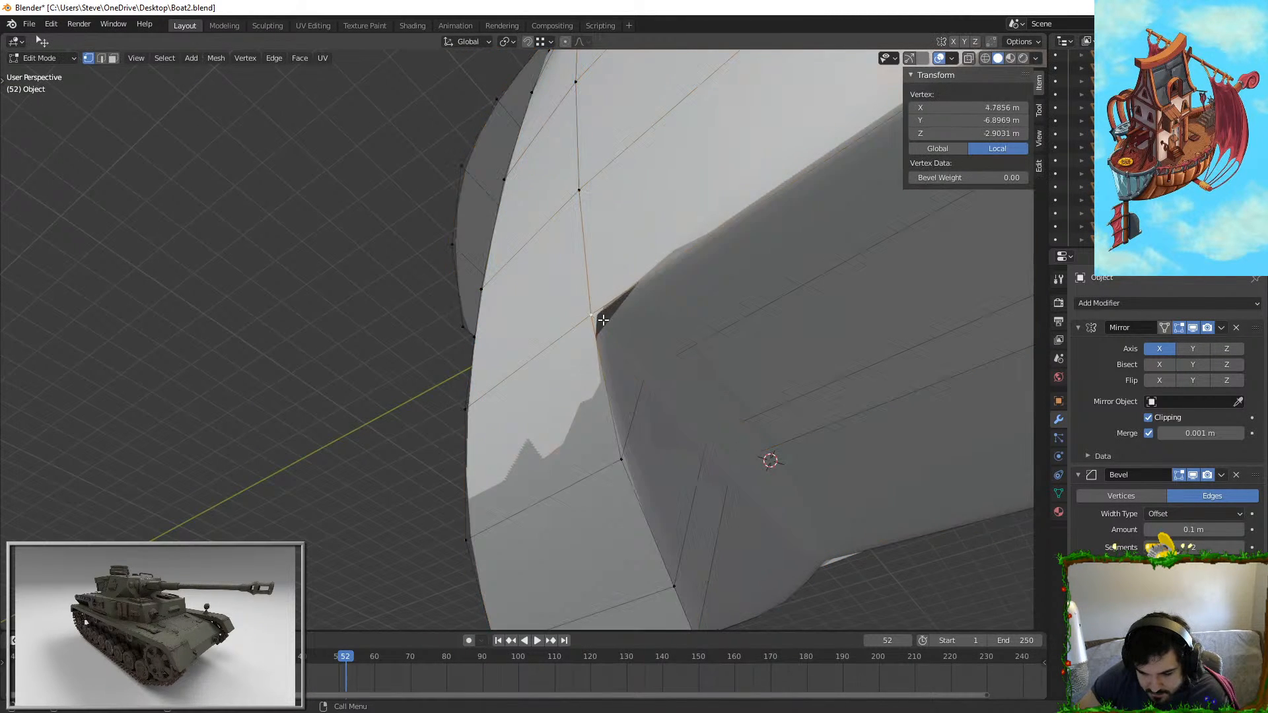
{"action": "key", "text": "g"}
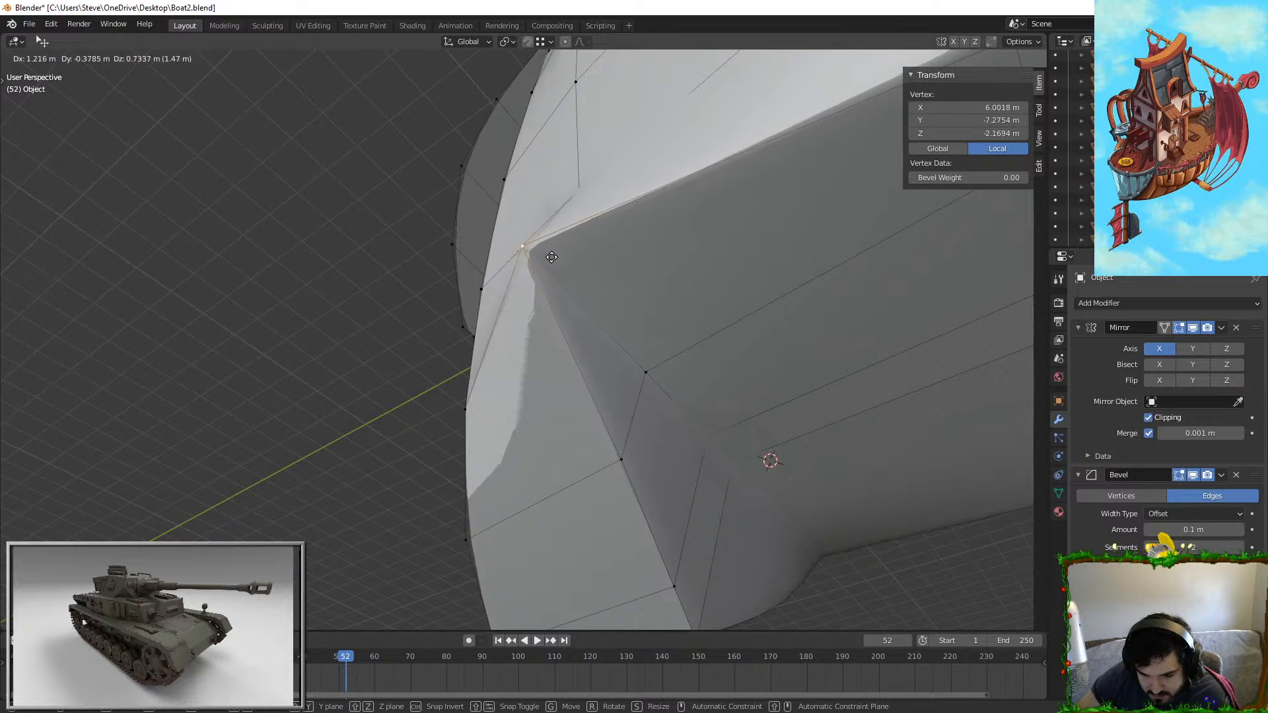
{"action": "left_click", "coordinate": [570, 258]}
{"action": "middle_click_drag", "start_coordinate": [571, 258], "coordinate": [783, 431]}
{"action": "scroll", "coordinate": [637, 374], "scroll_direction": "up", "scroll_amount": 4}
{"action": "key", "text": "g"}
{"action": "key", "text": "x"}
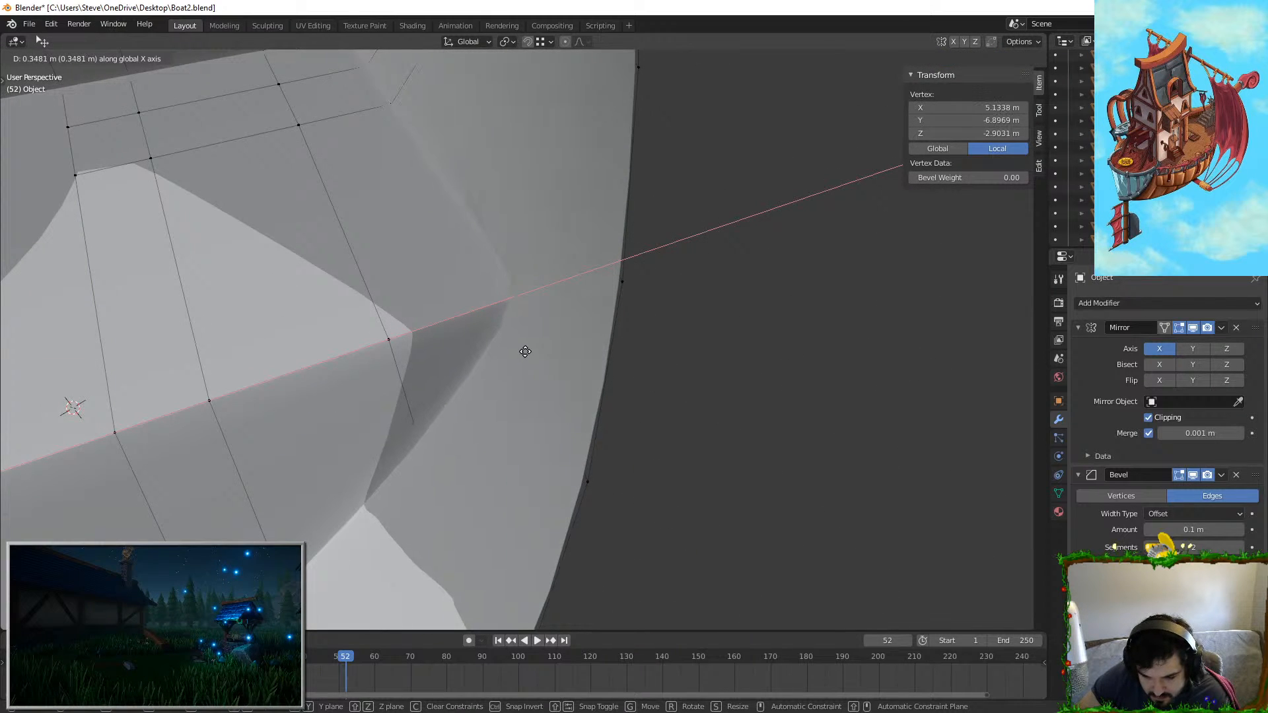
{"action": "left_click", "coordinate": [523, 349]}
{"action": "key", "text": "Tab"}
{"action": "middle_click_drag", "start_coordinate": [524, 349], "coordinate": [532, 308]}
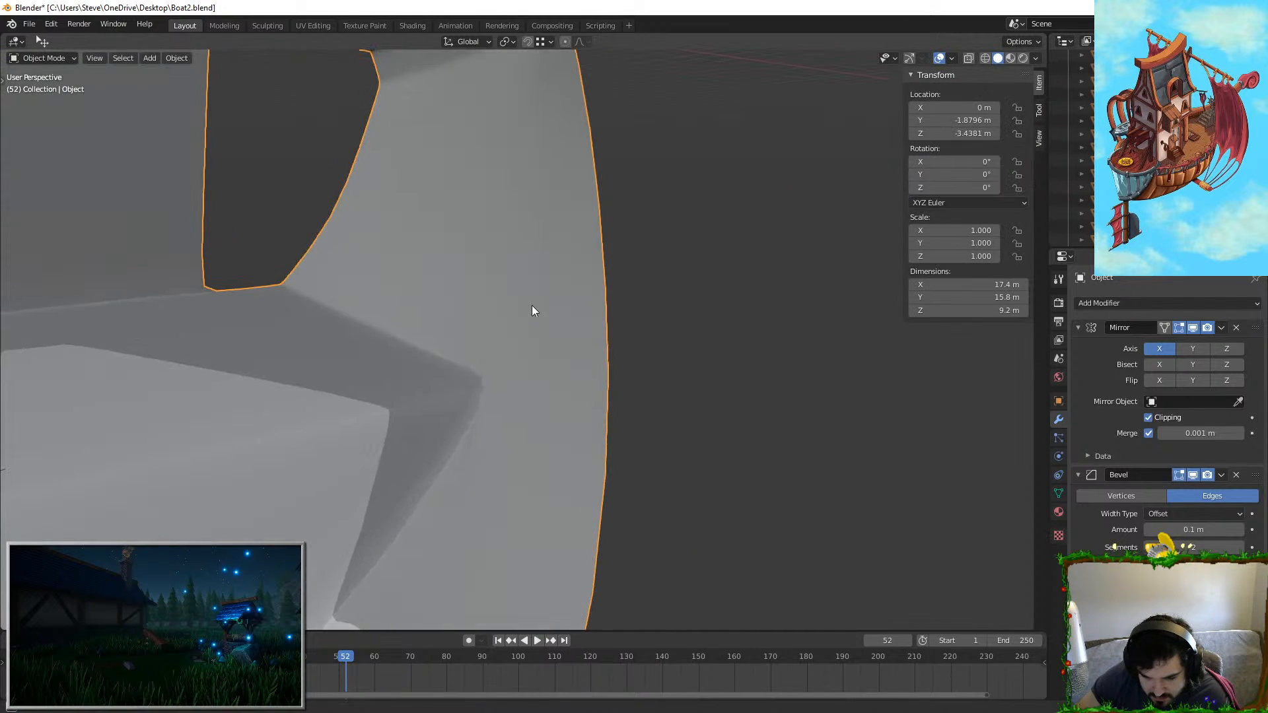
Step: Undo the last move of the hull's inner corner vertex beside the gap
{"action": "key", "text": "Tab"}
{"action": "middle_click_drag", "start_coordinate": [488, 388], "coordinate": [609, 387], "text": "shift"}
{"action": "scroll", "coordinate": [609, 386], "scroll_direction": "up", "scroll_amount": 3}
{"action": "key", "text": "ctrl+z"}
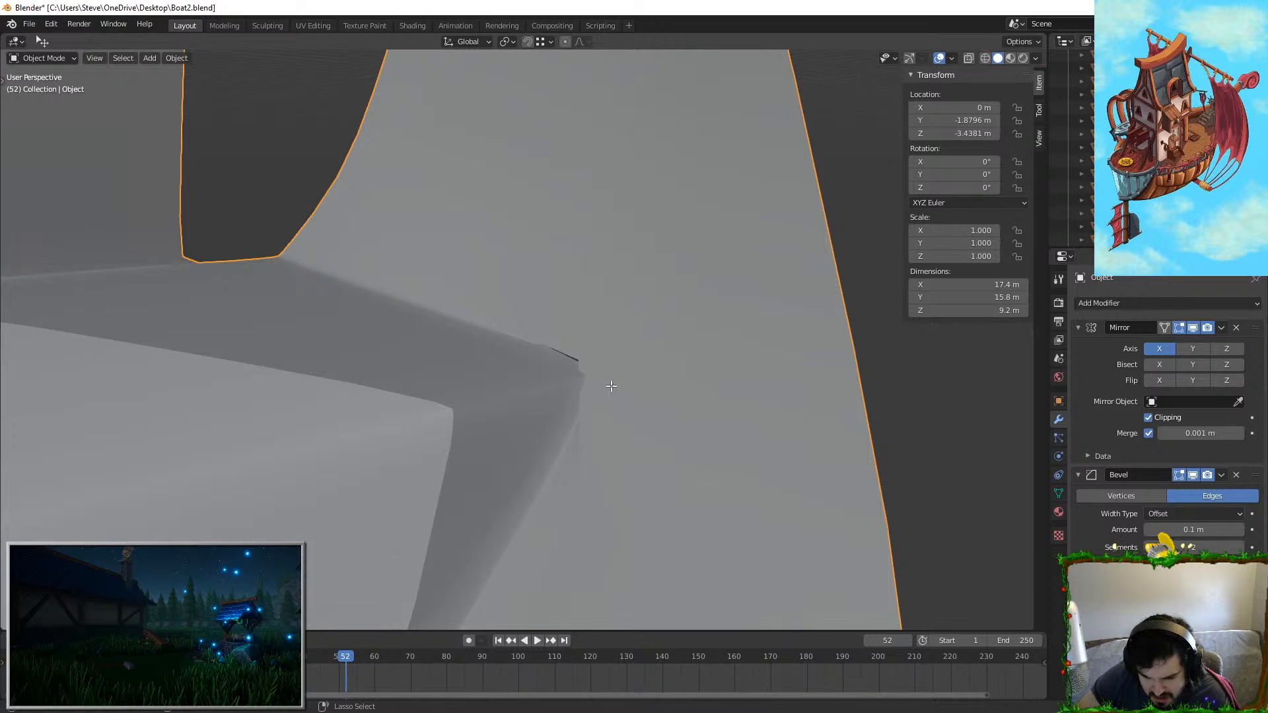
{"action": "key", "text": "Tab"}
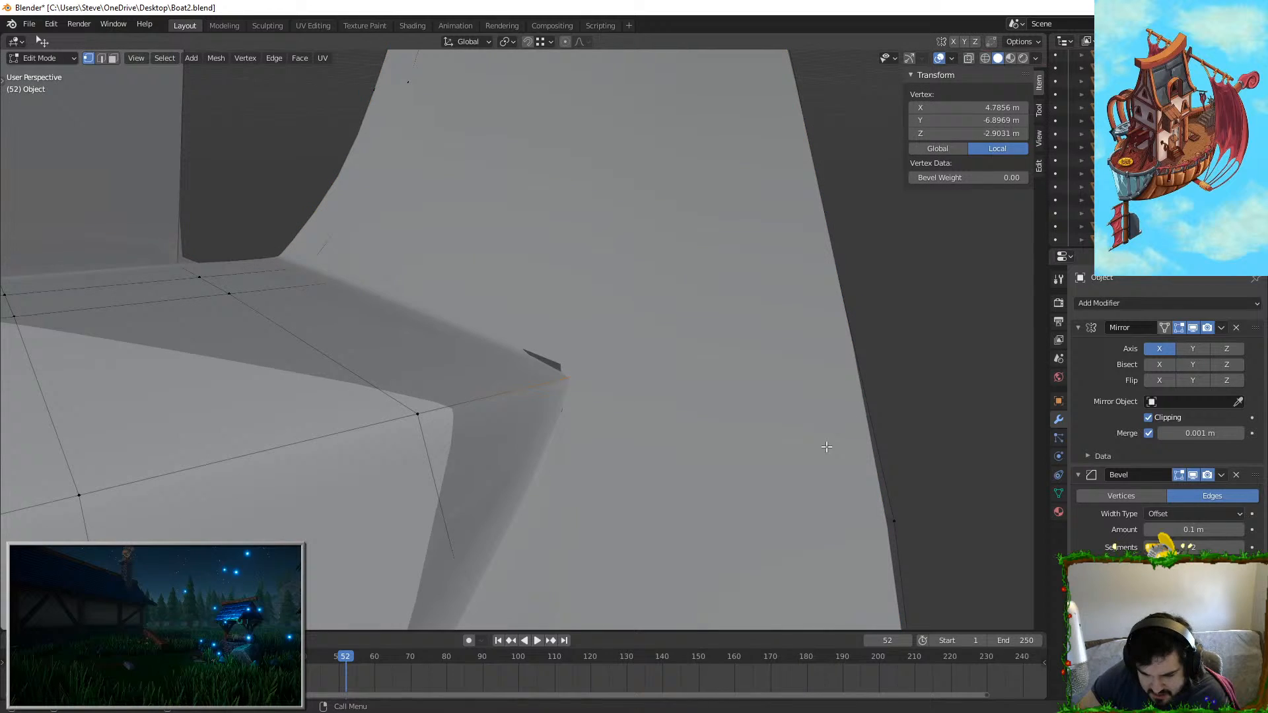
Step: Remove the Bevel modifier from the hull and inspect the inner corner and floor without it
{"action": "left_click", "coordinate": [1236, 475]}
{"action": "middle_click_drag", "start_coordinate": [595, 423], "coordinate": [586, 434]}
{"action": "key", "text": "Tab"}
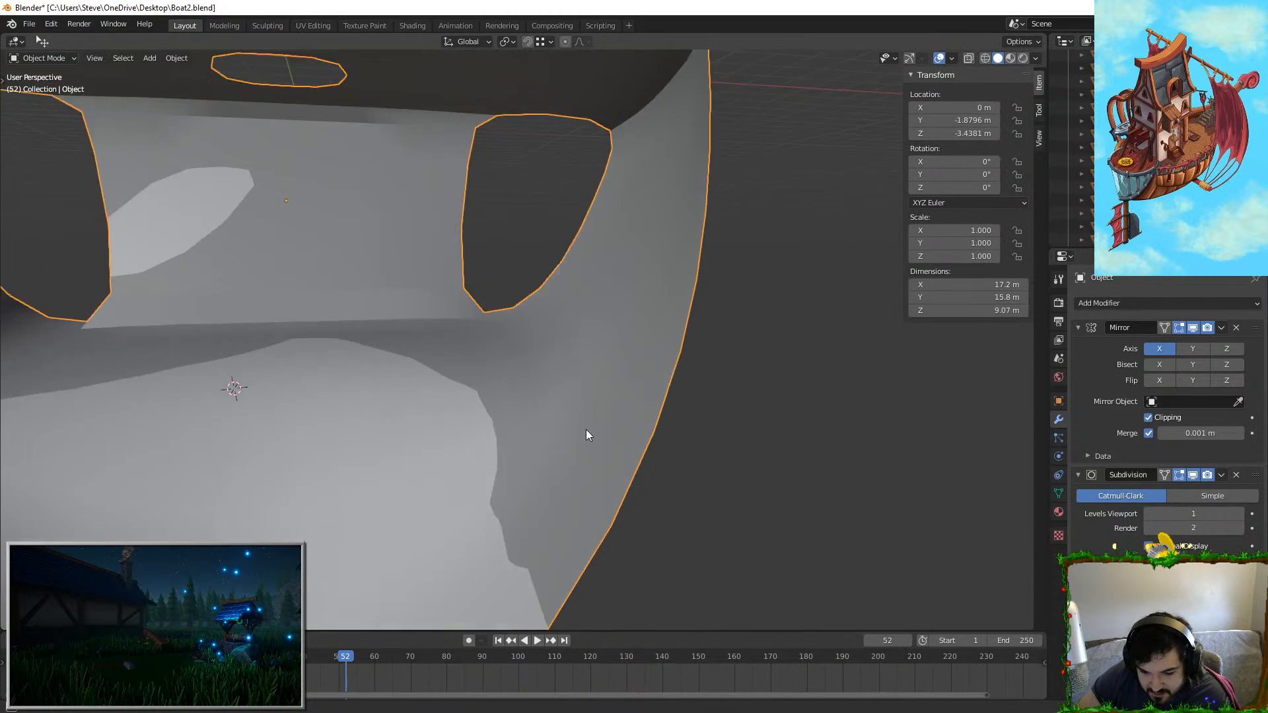
{"action": "scroll", "coordinate": [568, 447], "scroll_direction": "down", "scroll_amount": 4}
{"action": "key", "text": "Tab"}
{"action": "scroll", "coordinate": [587, 457], "scroll_direction": "up", "scroll_amount": 2}
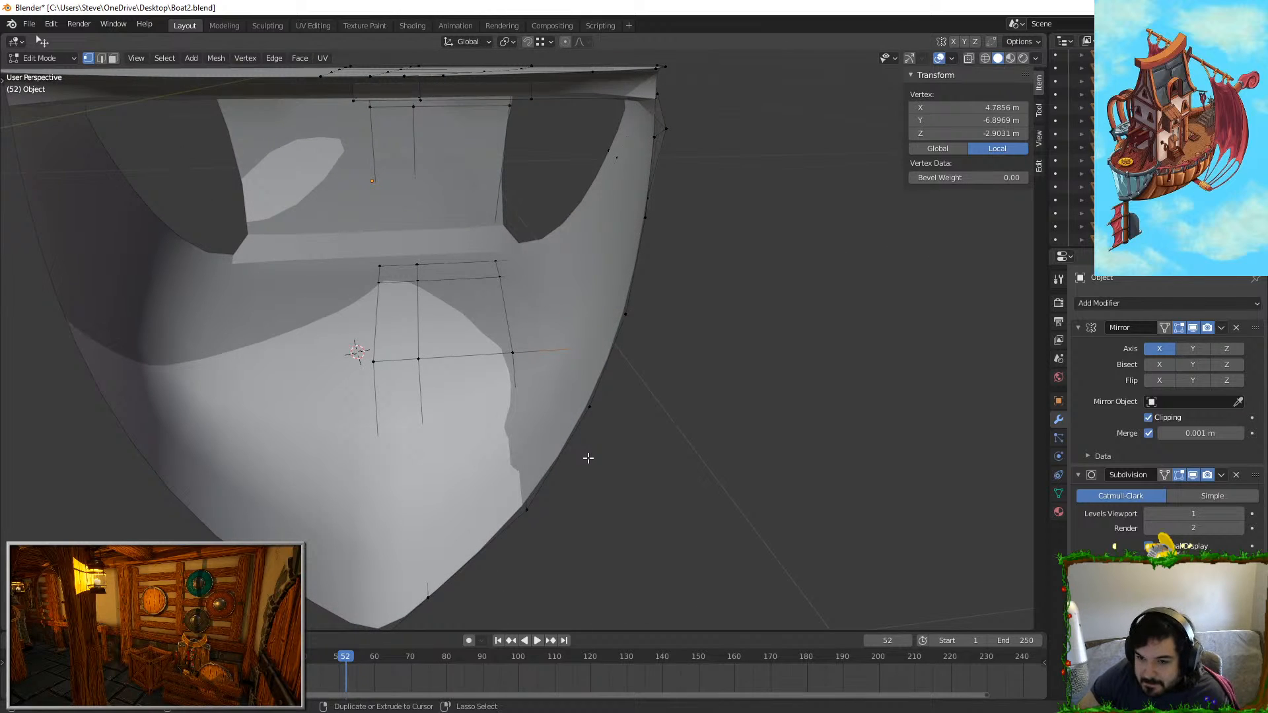
{"action": "key", "text": "Tab"}
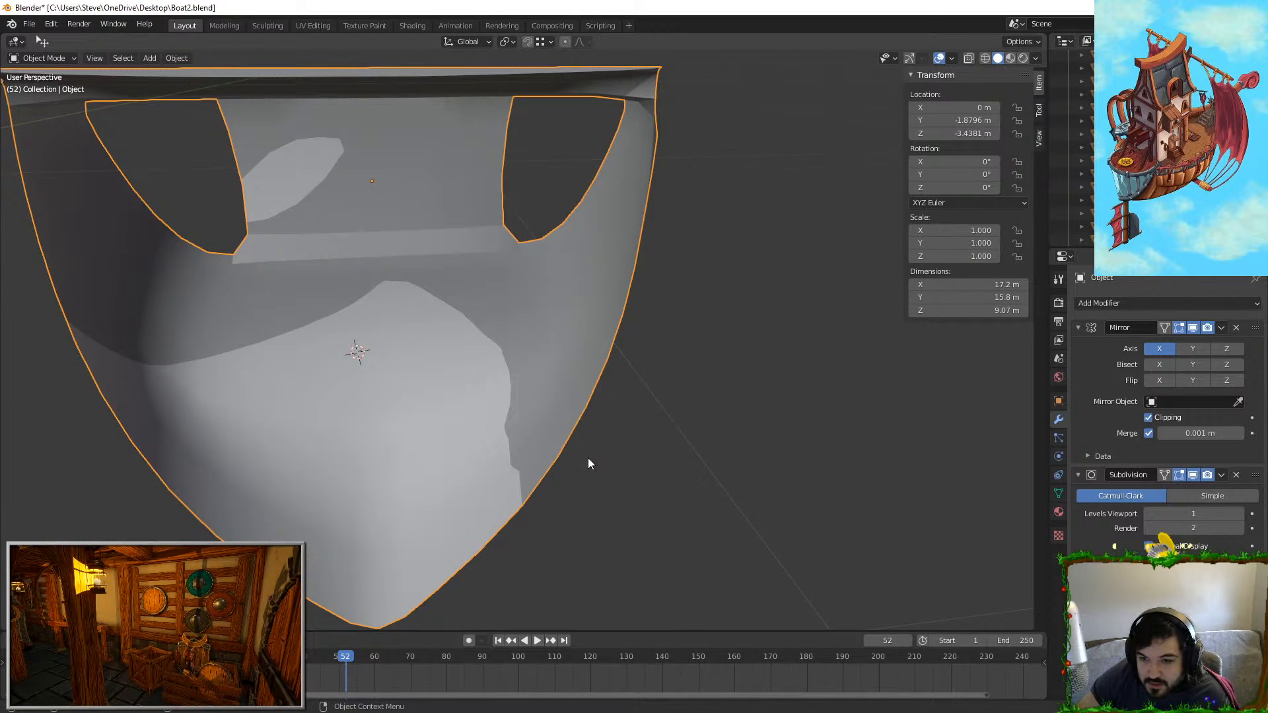
{"action": "scroll", "coordinate": [616, 370], "scroll_direction": "up", "scroll_amount": 2}
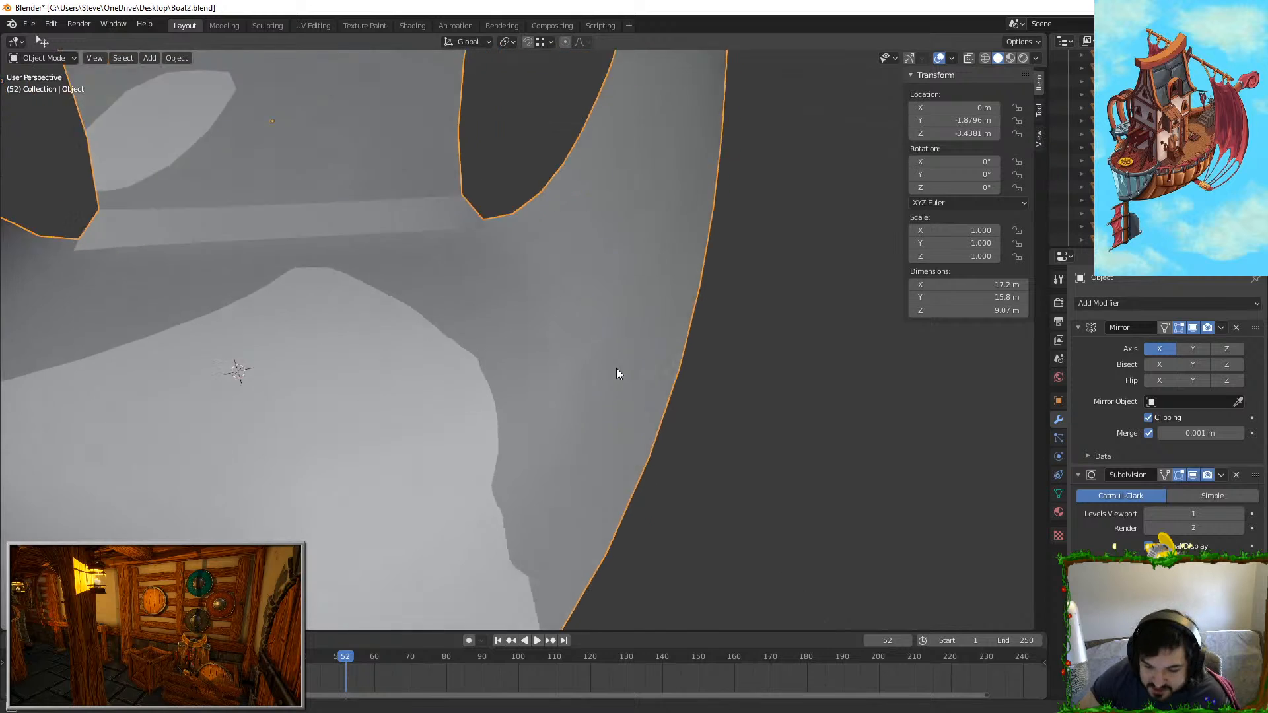
{"action": "scroll", "coordinate": [594, 359], "scroll_direction": "up", "scroll_amount": 1}
{"action": "key", "text": "Tab"}
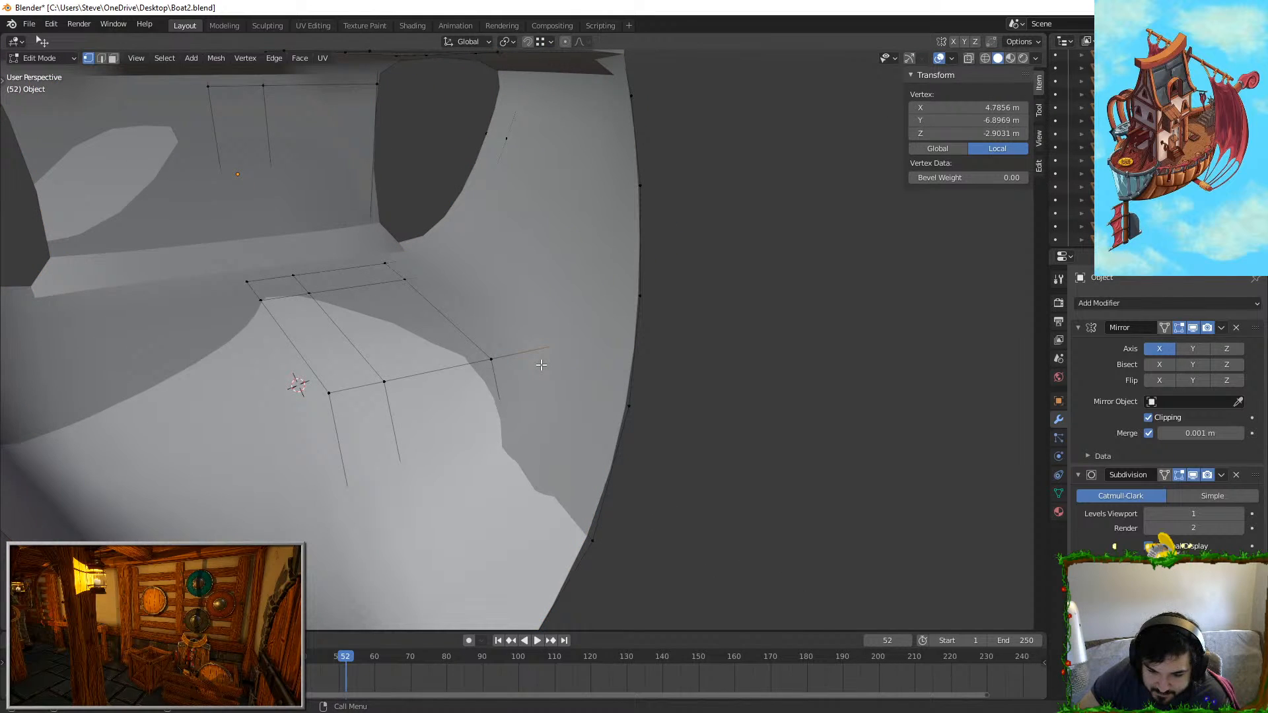
{"action": "key", "text": "Tab"}
{"action": "key", "text": "Tab"}
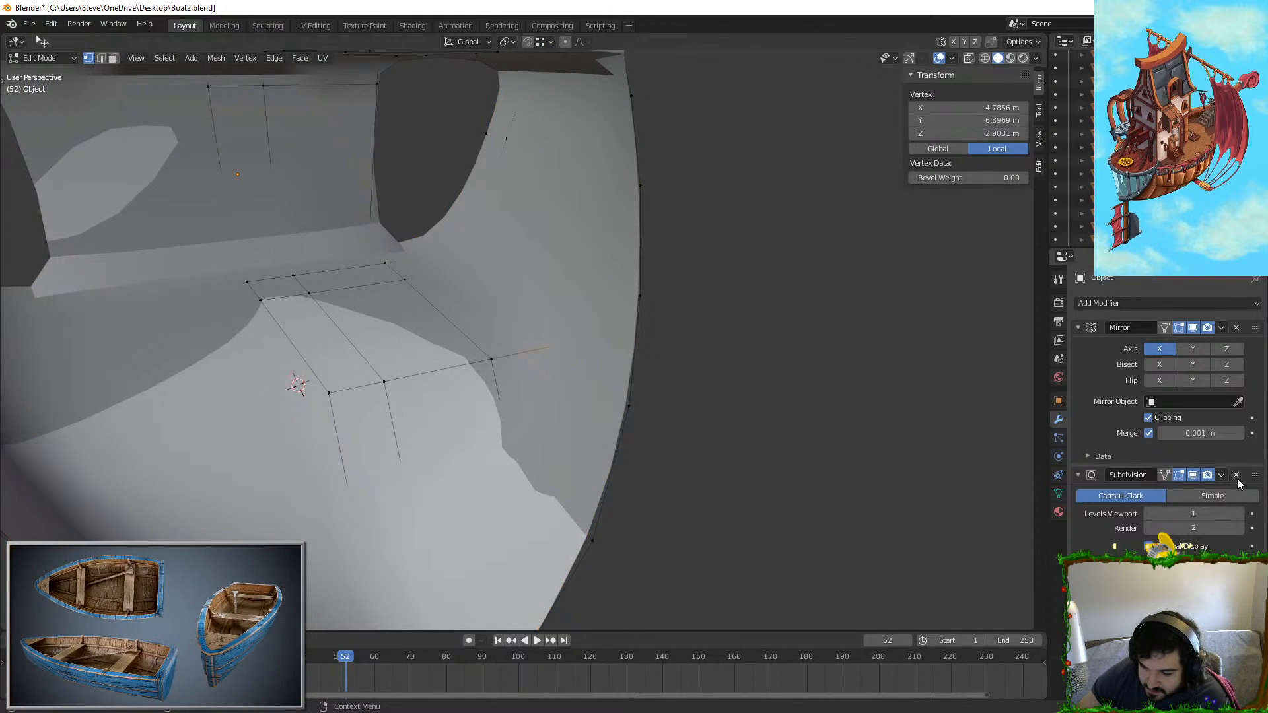
Step: Remove the Subdivision modifier from the hull, keeping only the Mirror modifier
{"action": "left_click", "coordinate": [1236, 475]}
{"action": "key", "text": "Tab"}
{"action": "scroll", "coordinate": [620, 367], "scroll_direction": "down", "scroll_amount": 4}
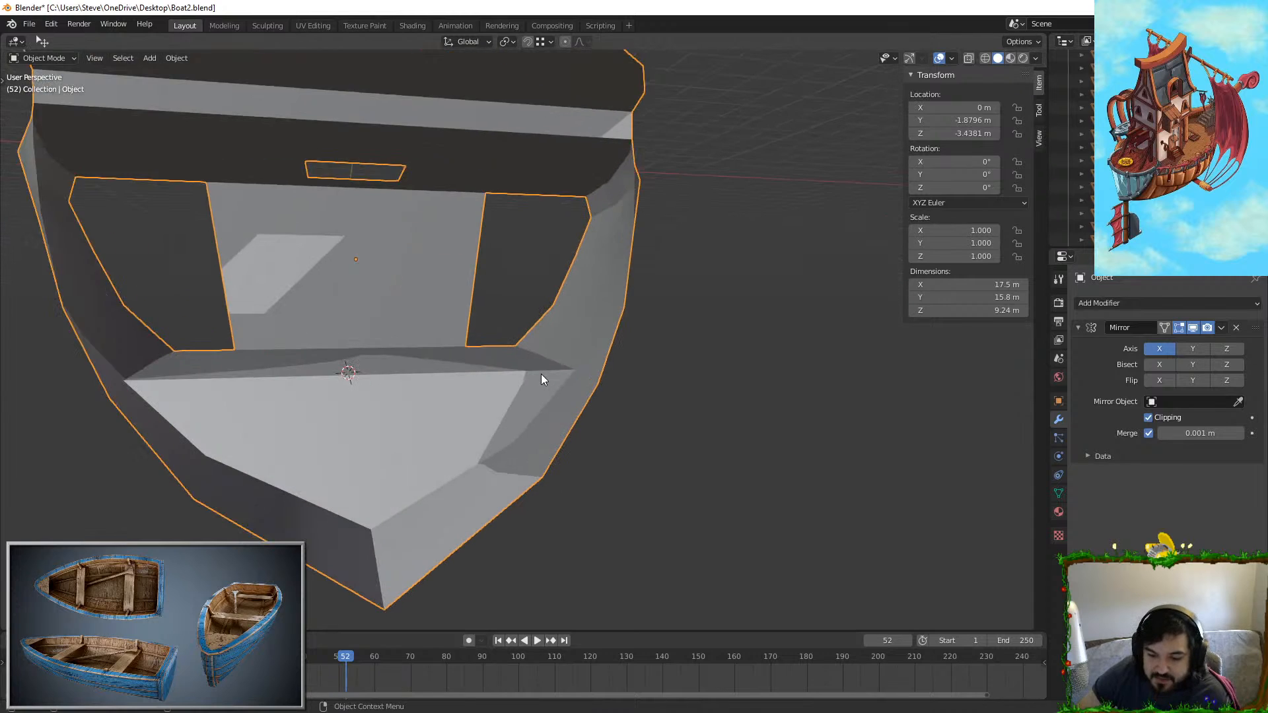
Step: Try adding extra edge loops along the hull's side wall and undo them
{"action": "key", "text": "Tab"}
{"action": "scroll", "coordinate": [759, 326], "scroll_direction": "up", "scroll_amount": 2}
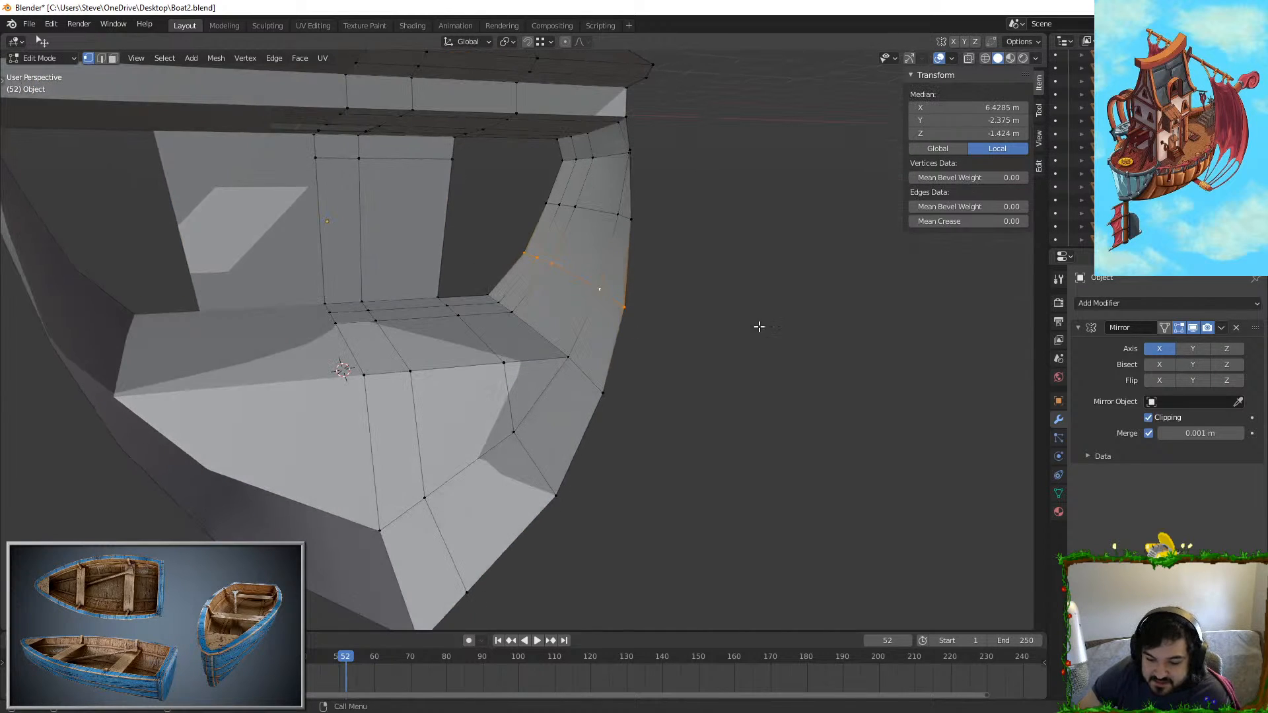
{"action": "left_click", "coordinate": [821, 334]}
{"action": "left_click", "coordinate": [579, 192], "text": "alt"}
{"action": "left_click", "coordinate": [618, 214]}
{"action": "middle_click_drag", "start_coordinate": [719, 226], "coordinate": [698, 216]}
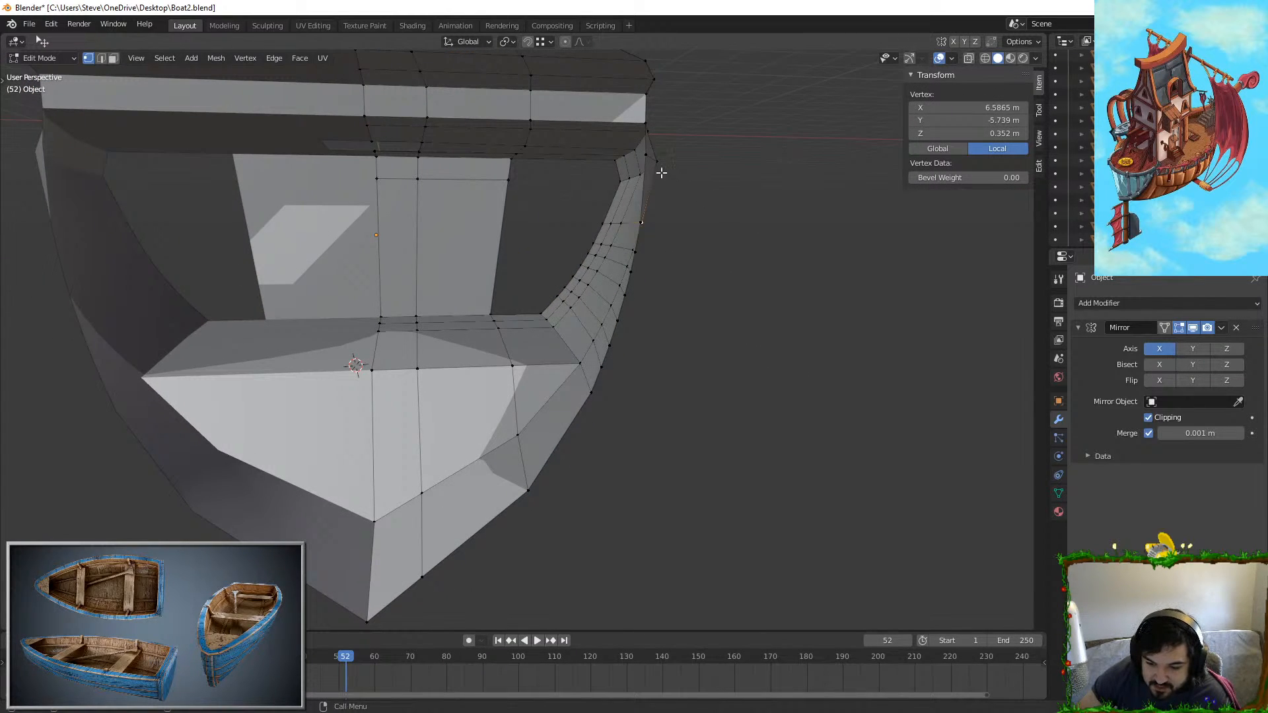
{"action": "left_click", "coordinate": [730, 176]}
{"action": "key", "text": "Tab"}
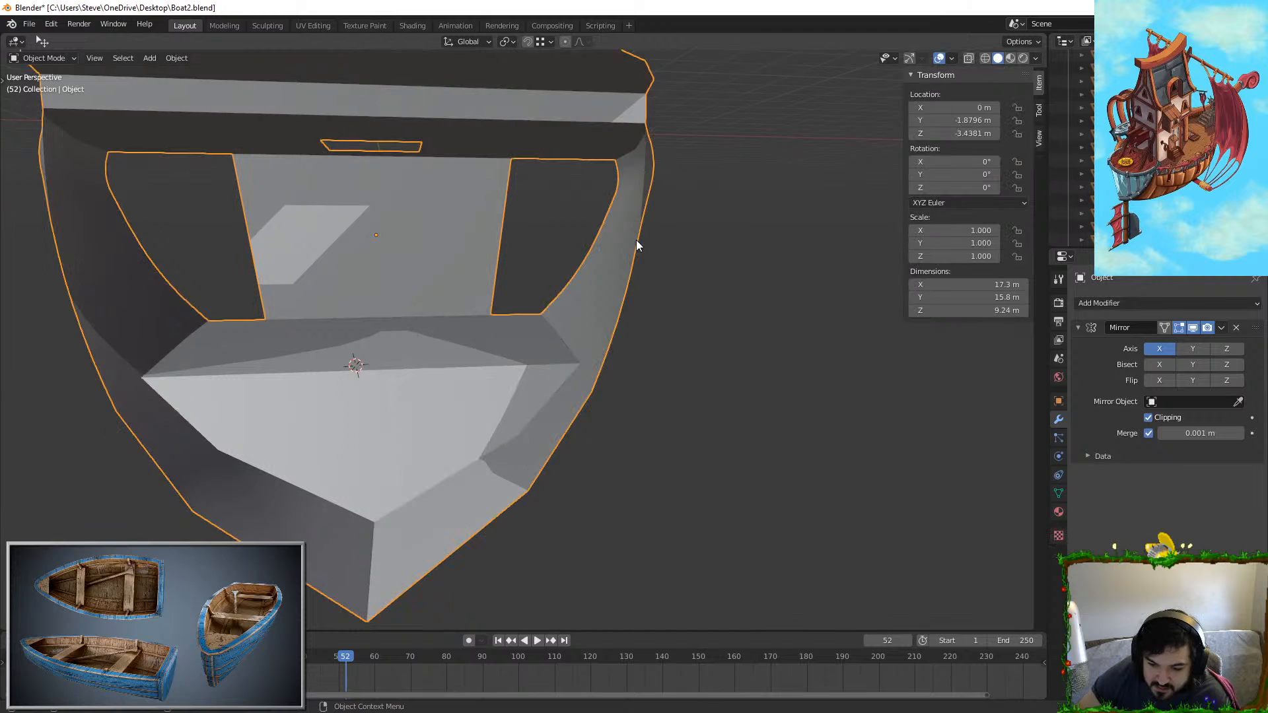
{"action": "key", "text": "Tab"}
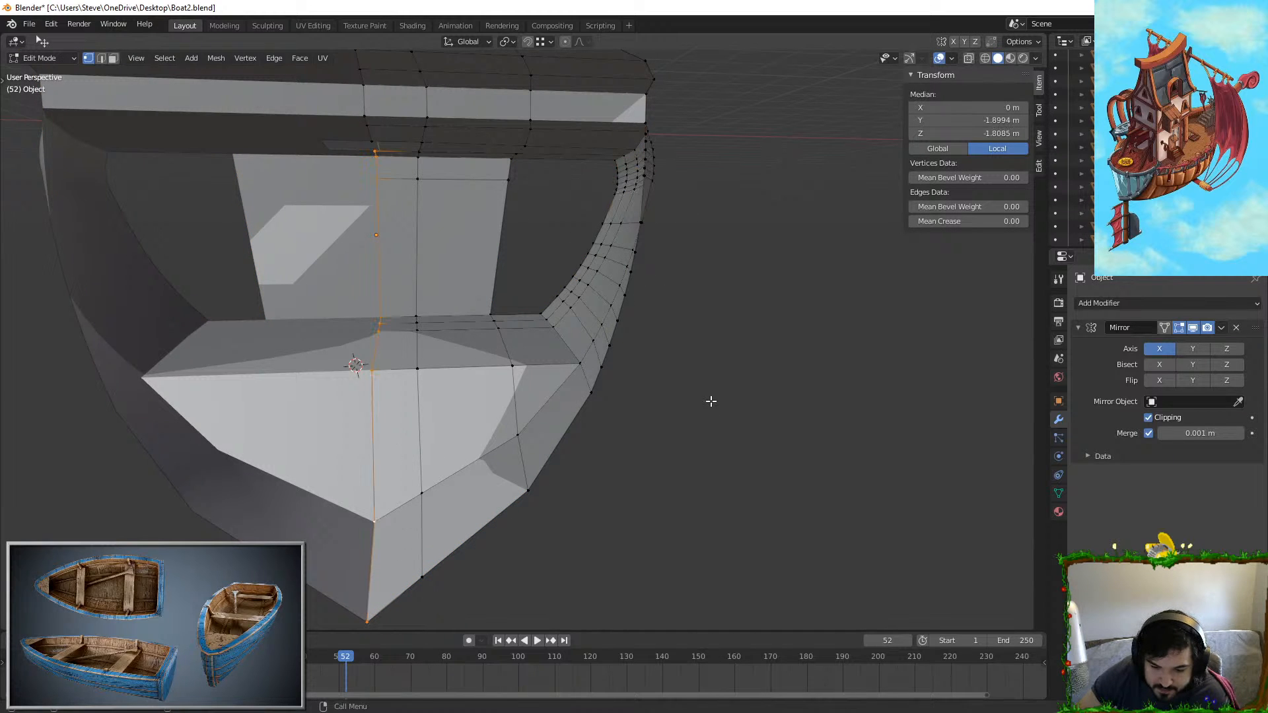
{"action": "key", "text": "Tab"}
{"action": "scroll", "coordinate": [570, 417], "scroll_direction": "up", "scroll_amount": 5}
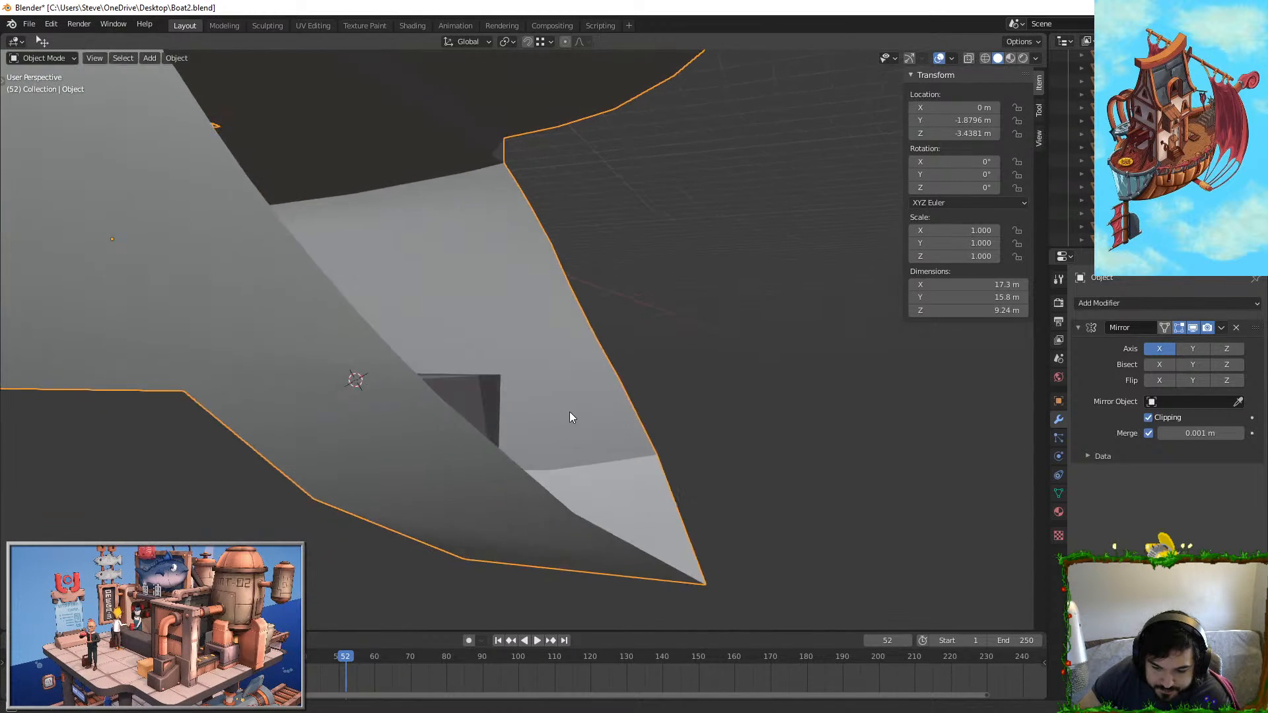
{"action": "middle_click_drag", "start_coordinate": [569, 412], "coordinate": [455, 414]}
{"action": "key", "text": "Tab"}
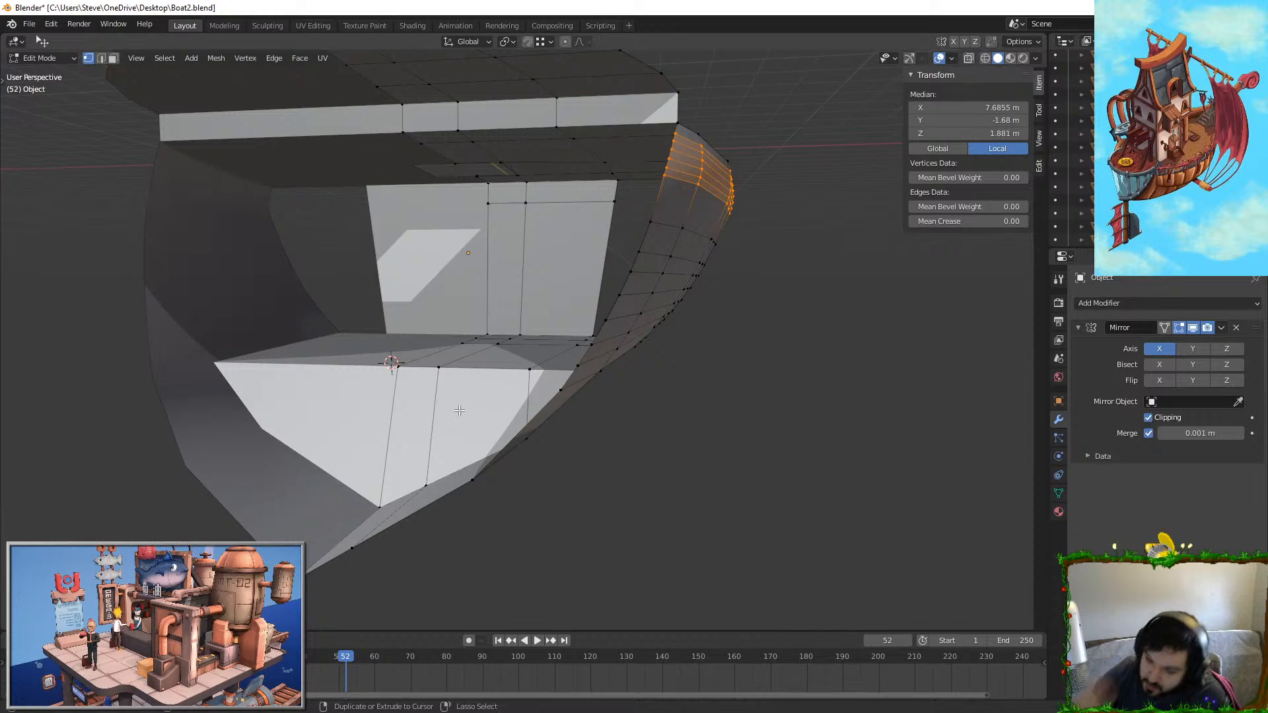
{"action": "key", "text": "ctrl+z"}
{"action": "key", "text": "ctrl+z"}
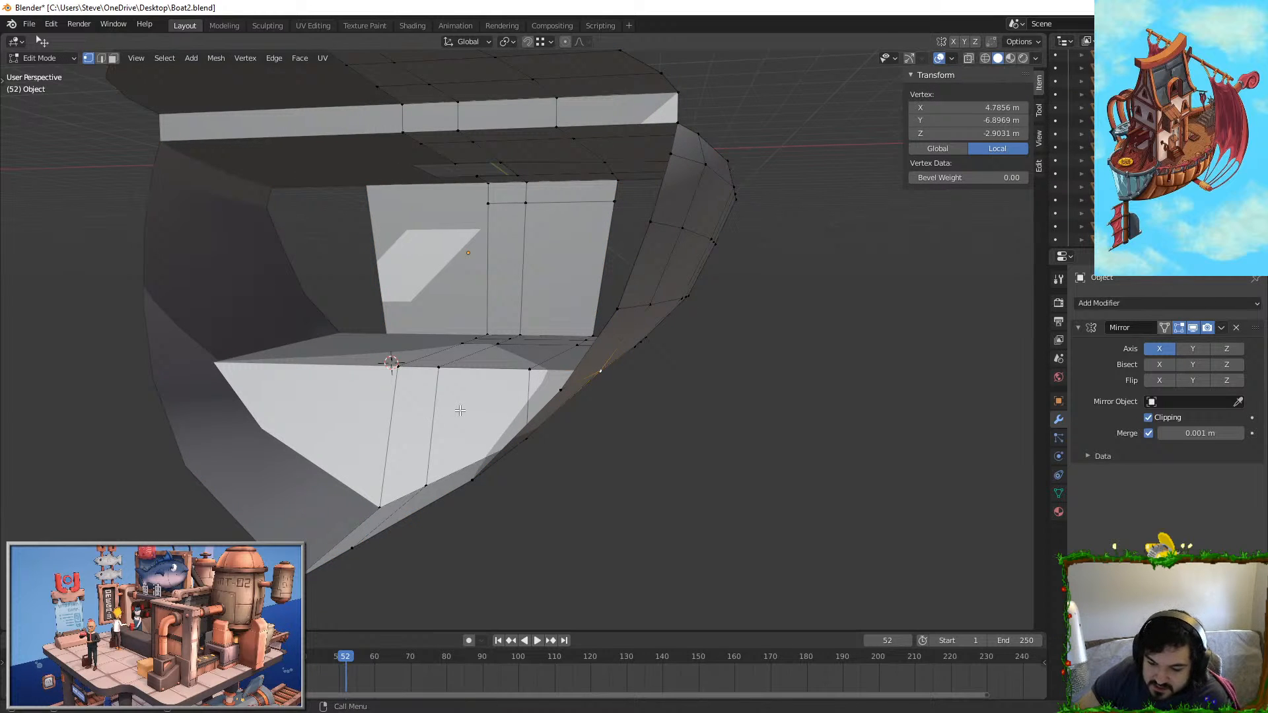
Step: Add two horizontal edge loops across the interior wall, roughly in line with the edges of the hull's side
{"action": "middle_click_drag", "start_coordinate": [460, 411], "coordinate": [541, 403]}
{"action": "scroll", "coordinate": [488, 330], "scroll_direction": "up", "scroll_amount": 3}
{"action": "middle_click_drag", "start_coordinate": [482, 330], "coordinate": [545, 455], "text": "shift"}
{"action": "left_click", "coordinate": [390, 295]}
{"action": "scroll", "coordinate": [390, 296], "scroll_direction": "up", "scroll_amount": 1}
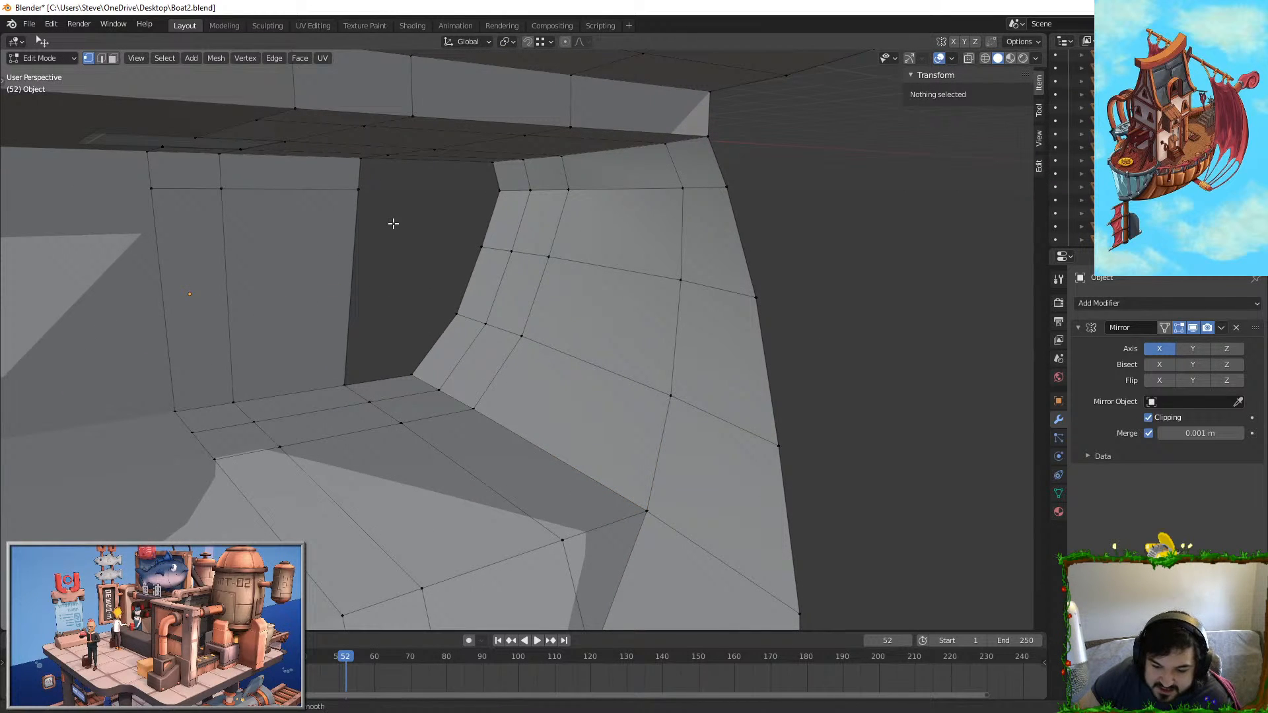
{"action": "key", "text": "ctrl+r"}
{"action": "left_click", "coordinate": [347, 275]}
{"action": "left_click", "coordinate": [357, 234]}
{"action": "key", "text": "ctrl+r"}
{"action": "left_click", "coordinate": [359, 299]}
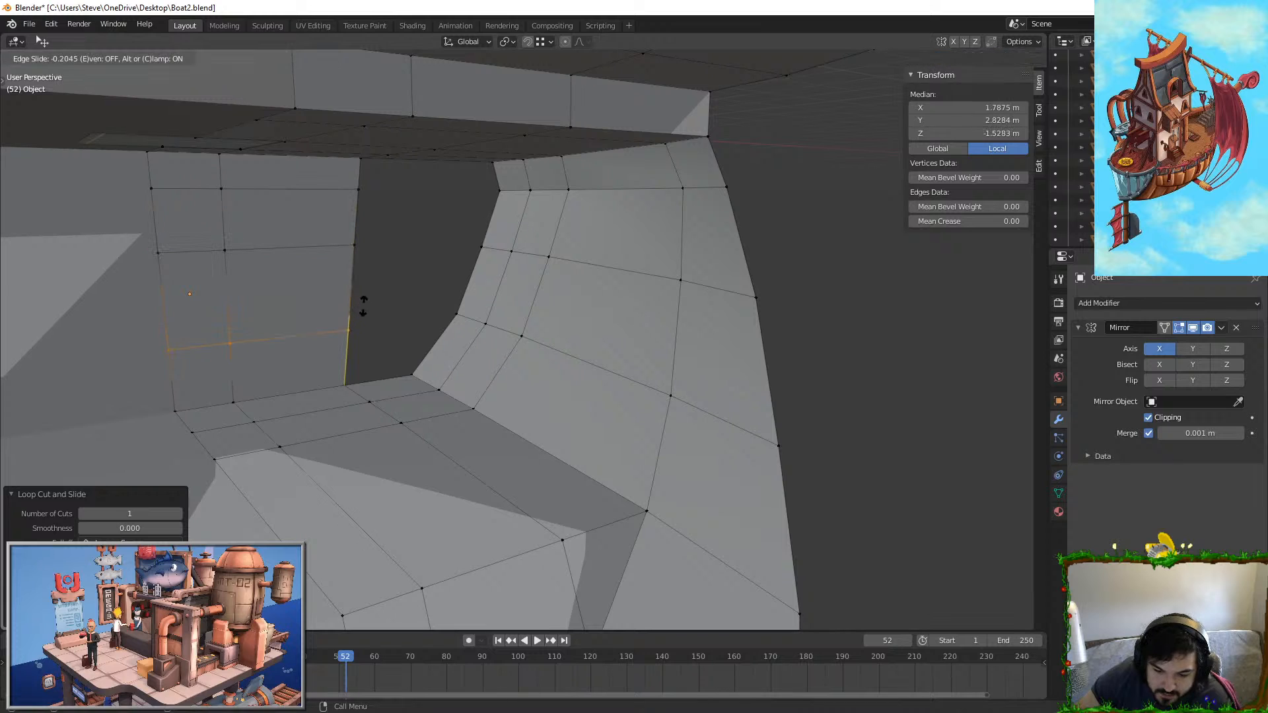
{"action": "left_click", "coordinate": [362, 303]}
Step: Fill the opening between the interior wall and the hull's side with faces from top to floor
{"action": "left_click", "coordinate": [356, 175]}
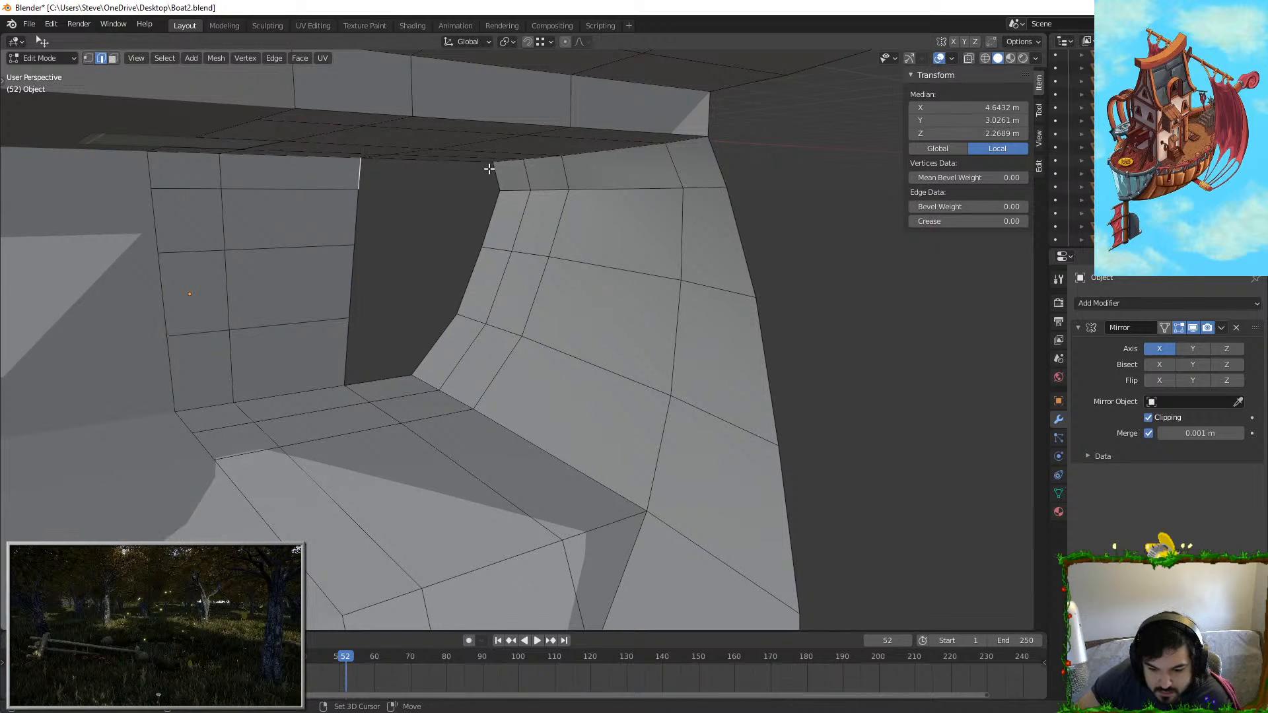
{"action": "left_click", "coordinate": [357, 217], "text": "shift"}
{"action": "key", "text": "f"}
{"action": "key", "text": "f"}
{"action": "left_click", "coordinate": [436, 341]}
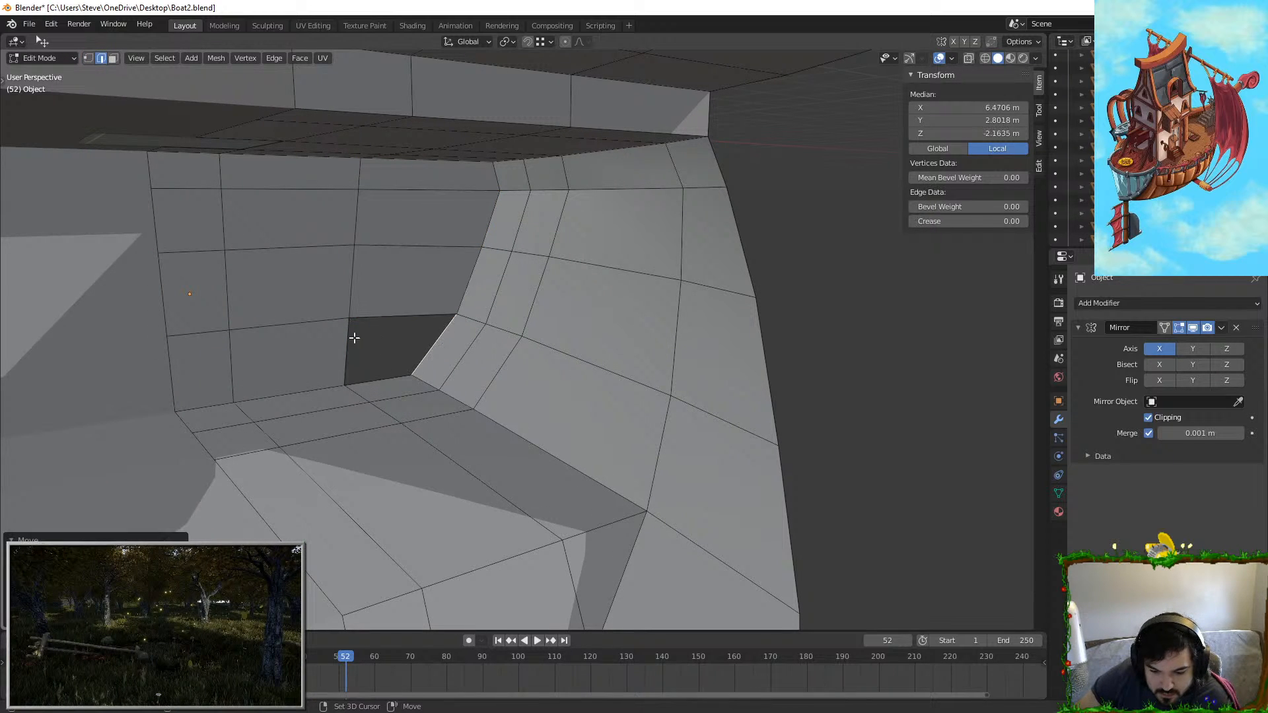
{"action": "left_click", "coordinate": [353, 337], "text": "shift"}
{"action": "key", "text": "f"}
{"action": "key", "text": "Tab"}
{"action": "middle_click_drag", "start_coordinate": [488, 346], "coordinate": [396, 256]}
Step: Delete the two lower faces beside the interior wall's centre line to open a doorway at floor level
{"action": "key", "text": "Tab"}
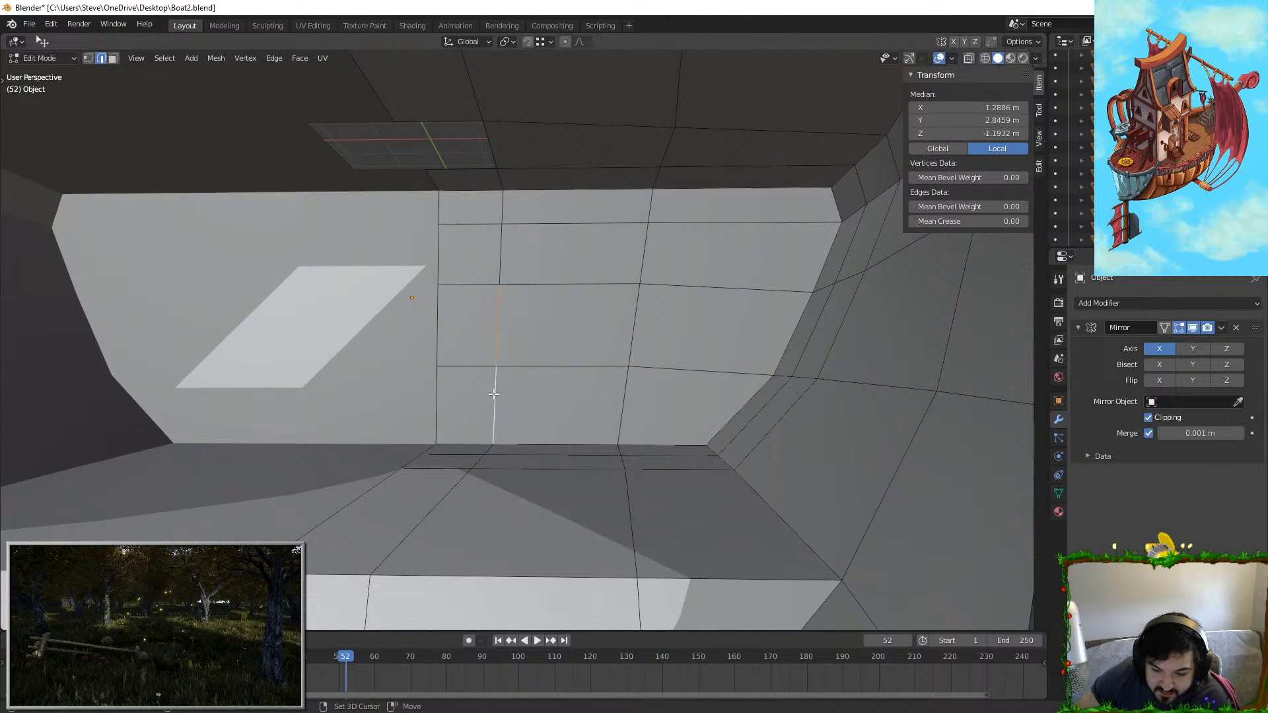
{"action": "left_click", "coordinate": [113, 58]}
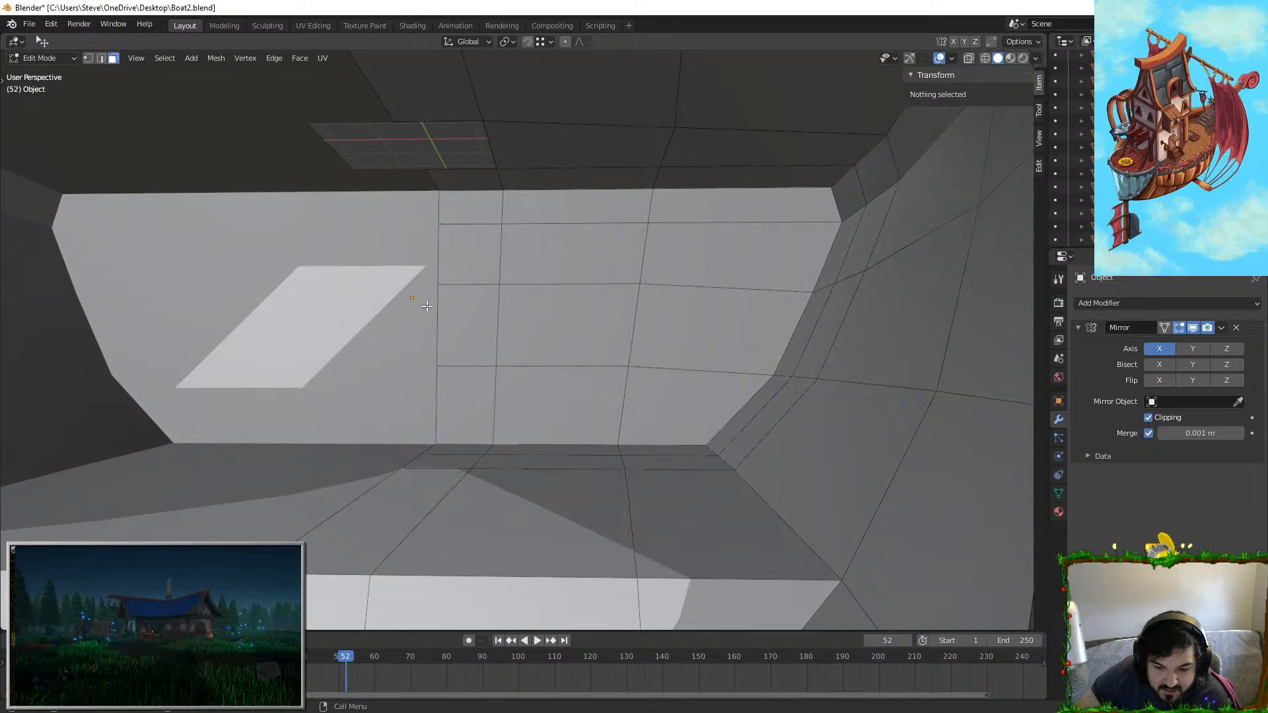
{"action": "left_click", "coordinate": [475, 367]}
{"action": "key", "text": "x"}
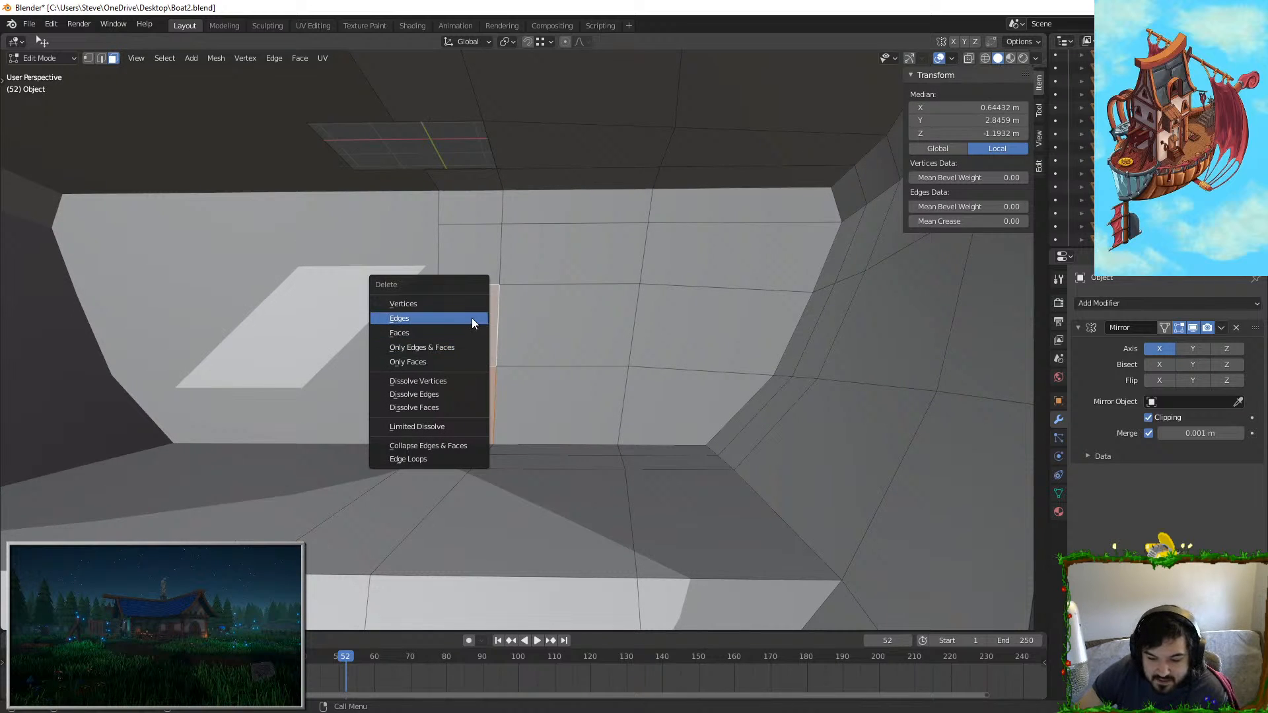
{"action": "left_click", "coordinate": [452, 332]}
{"action": "key", "text": "Tab"}
{"action": "middle_click_drag", "start_coordinate": [453, 333], "coordinate": [420, 294]}
{"action": "scroll", "coordinate": [477, 392], "scroll_direction": "down", "scroll_amount": 2}
{"action": "key", "text": "Tab"}
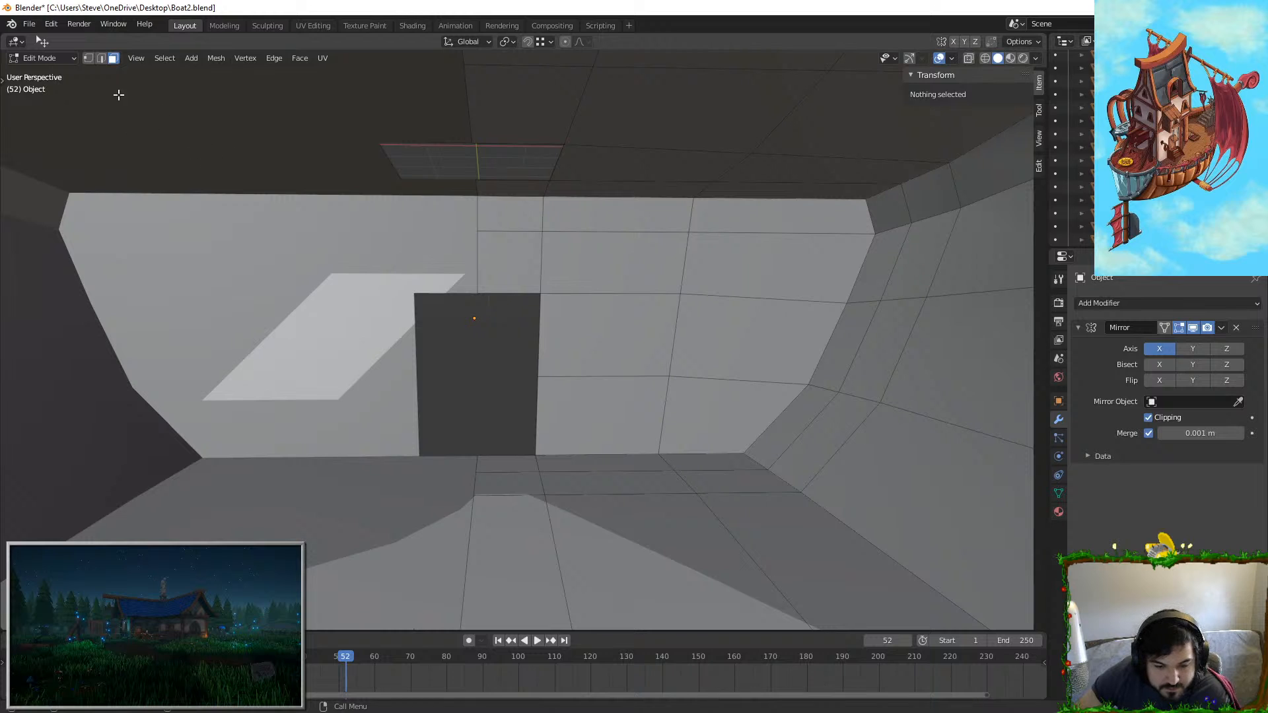
{"action": "scroll", "coordinate": [117, 121], "scroll_direction": "up", "scroll_amount": 2}
{"action": "left_click", "coordinate": [547, 363]}
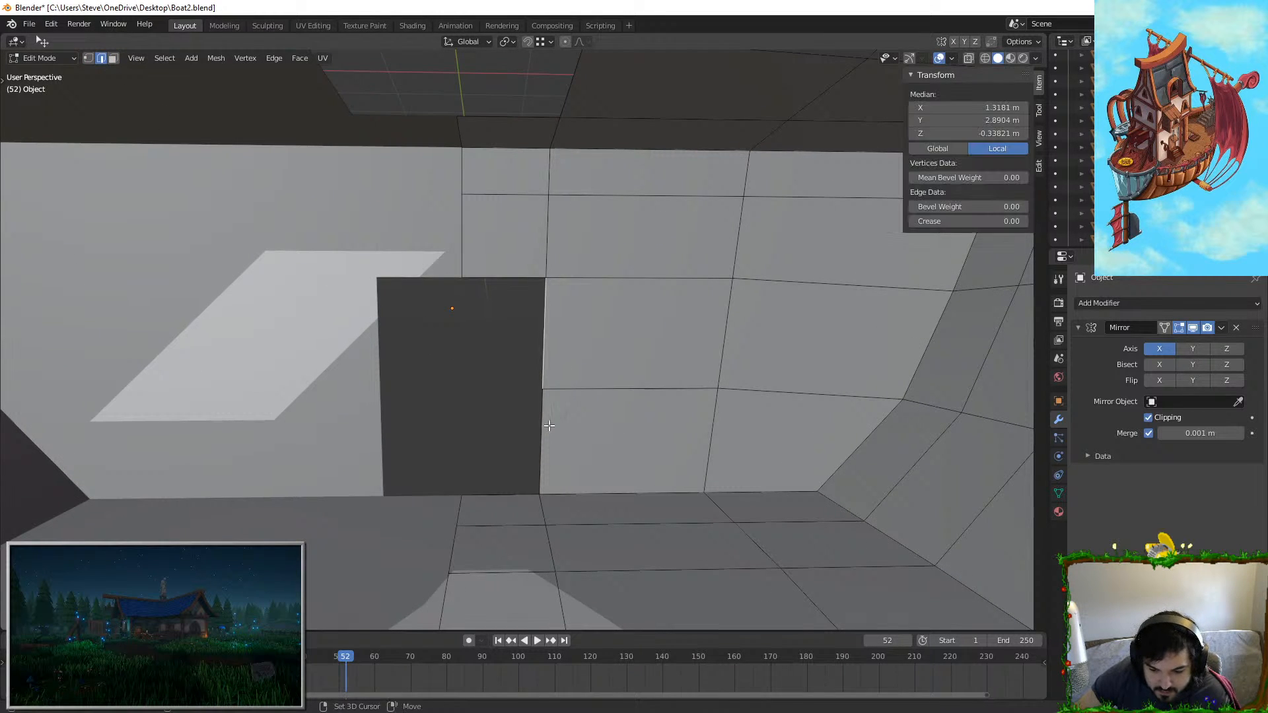
{"action": "key", "text": "Tab"}
{"action": "middle_click_drag", "start_coordinate": [529, 367], "coordinate": [503, 176]}
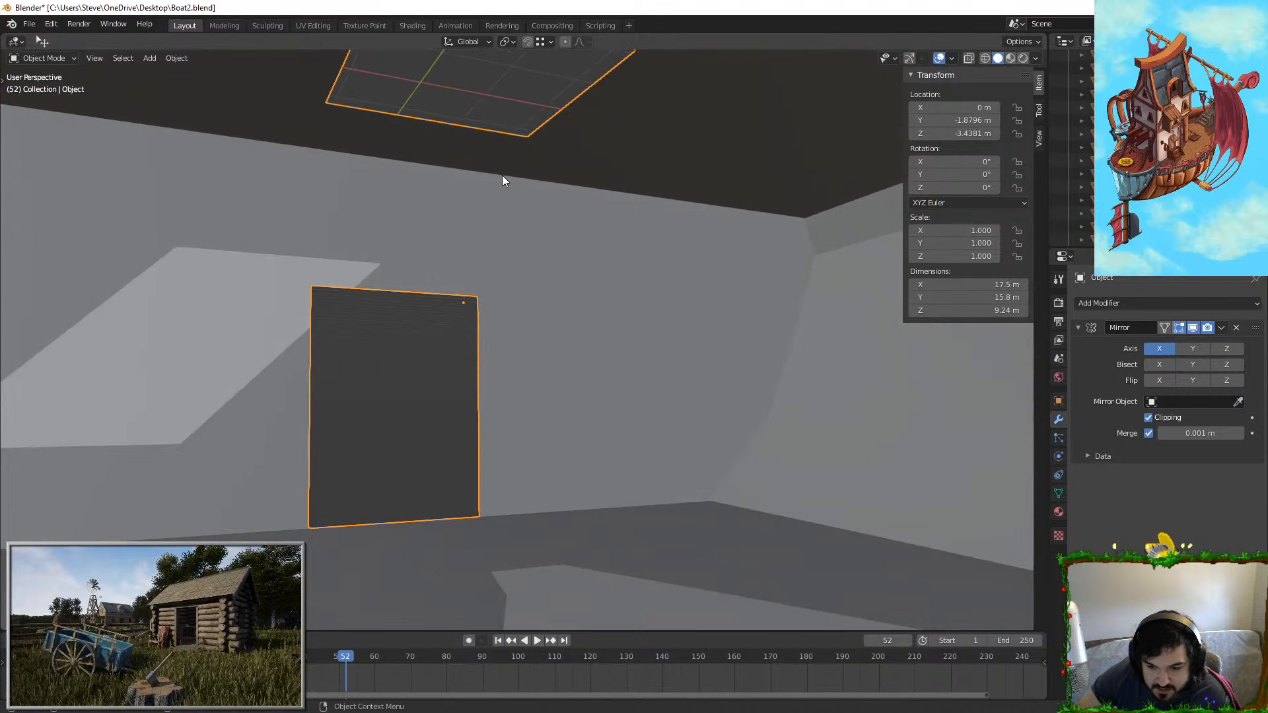
Step: Unhide all hidden objects of the ship and deselect everything
{"action": "key", "text": "alt+h"}
{"action": "scroll", "coordinate": [503, 201], "scroll_direction": "down", "scroll_amount": 1}
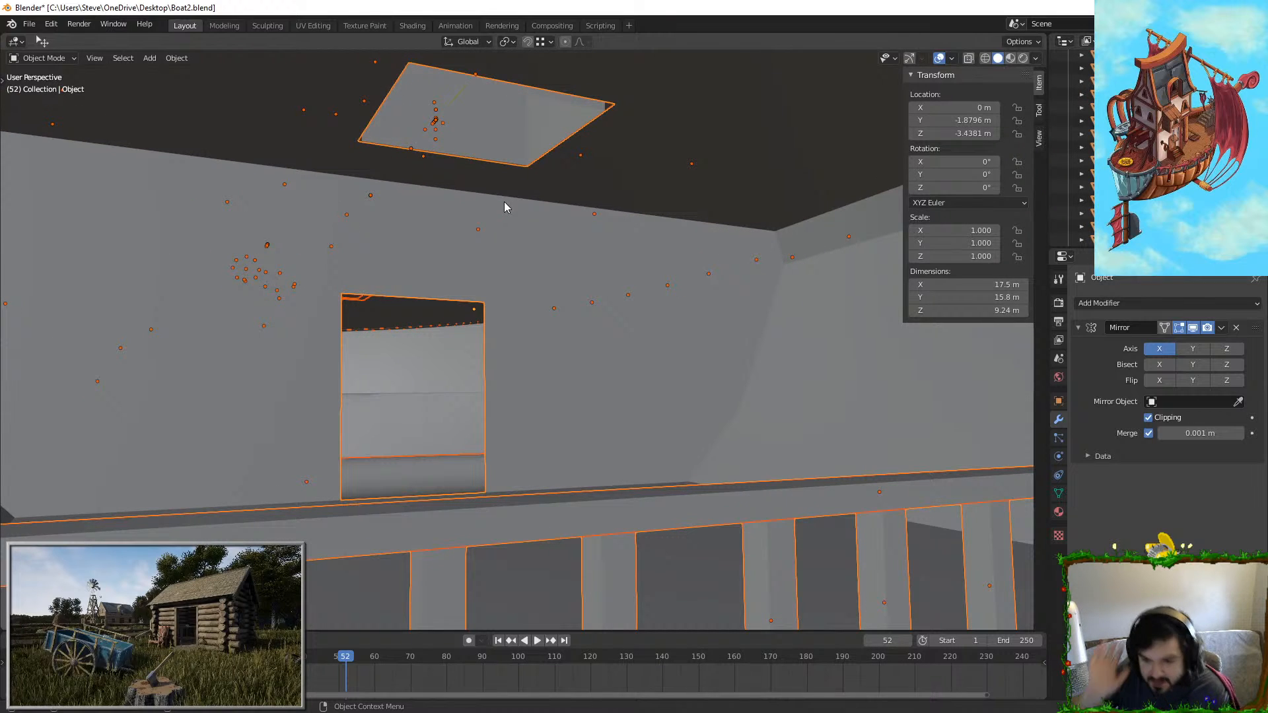
{"action": "middle_click_drag", "start_coordinate": [505, 202], "coordinate": [722, 285]}
{"action": "key", "text": "alt+a"}
Step: Fly over the ship's deck and into the hull to examine the interior room, its doorway and the deck hatch
{"action": "scroll", "coordinate": [580, 295], "scroll_direction": "up", "scroll_amount": 2}
{"action": "scroll", "coordinate": [580, 296], "scroll_direction": "down", "scroll_amount": 5}
{"action": "key", "text": "shift+grave"}
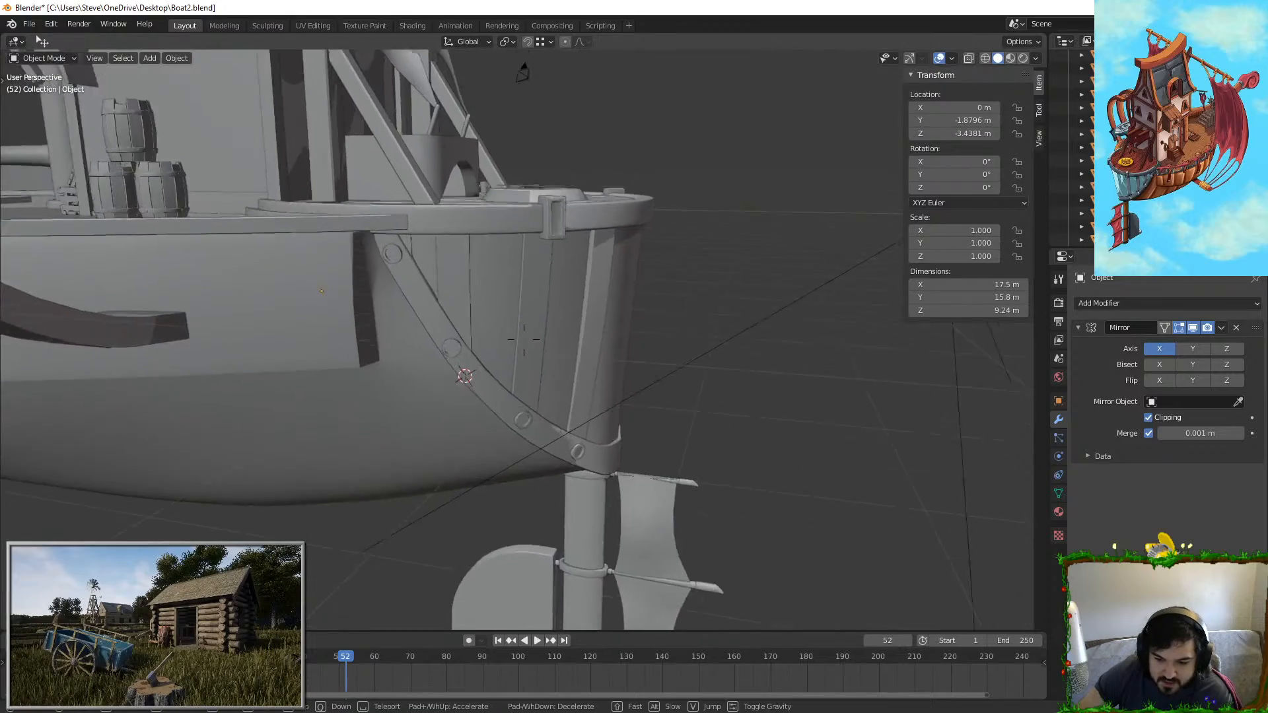
{"action": "key", "text": "w"}
{"action": "key", "text": "w"}
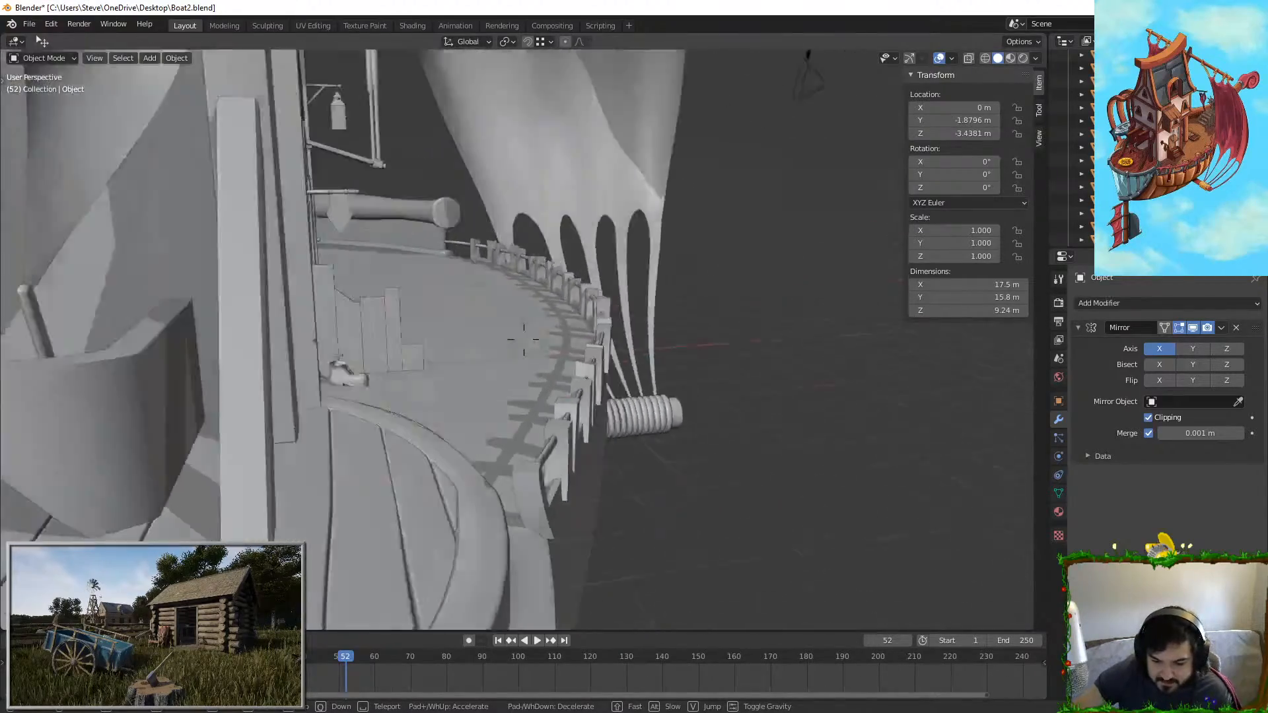
{"action": "key", "text": "w"}
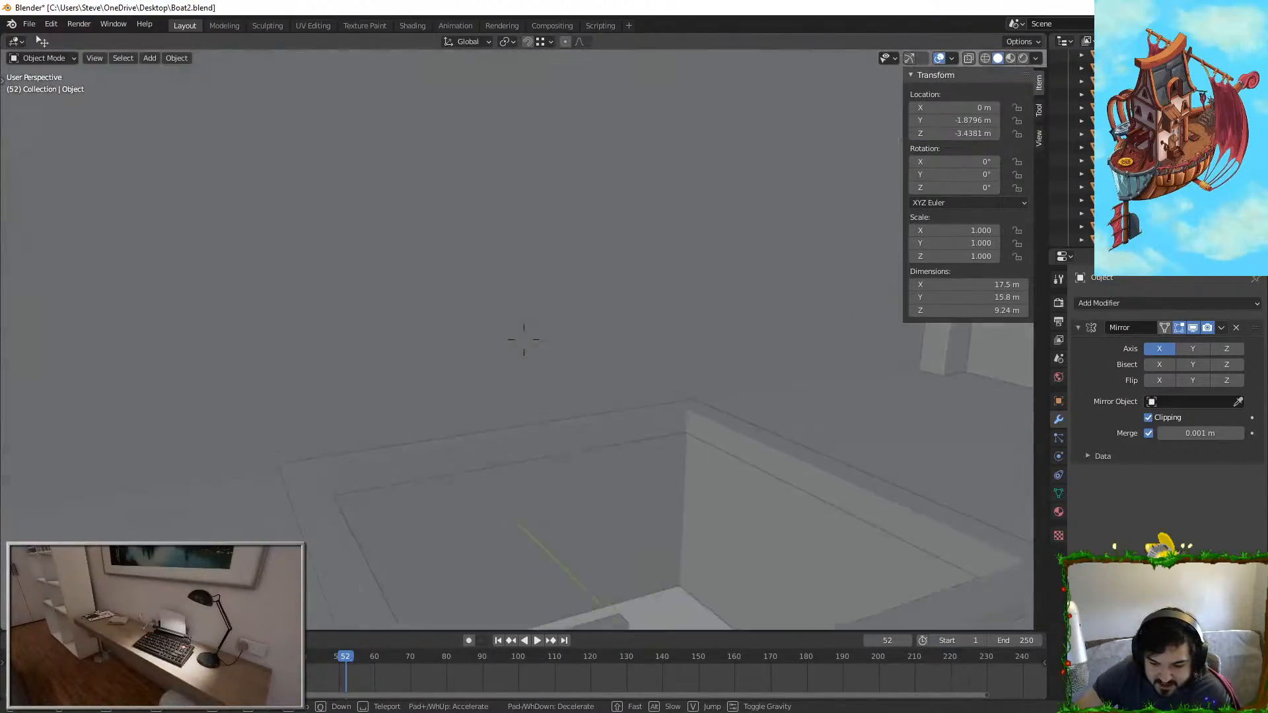
{"action": "key", "text": "w"}
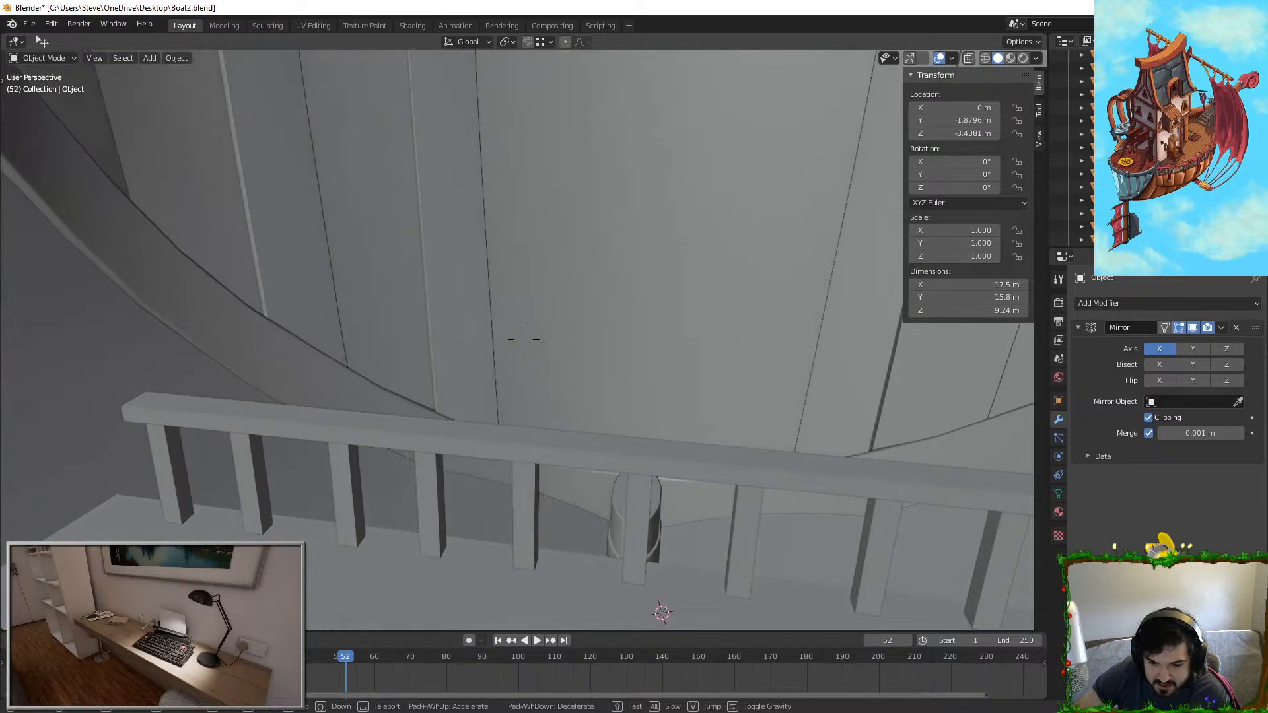
{"action": "key", "text": "w"}
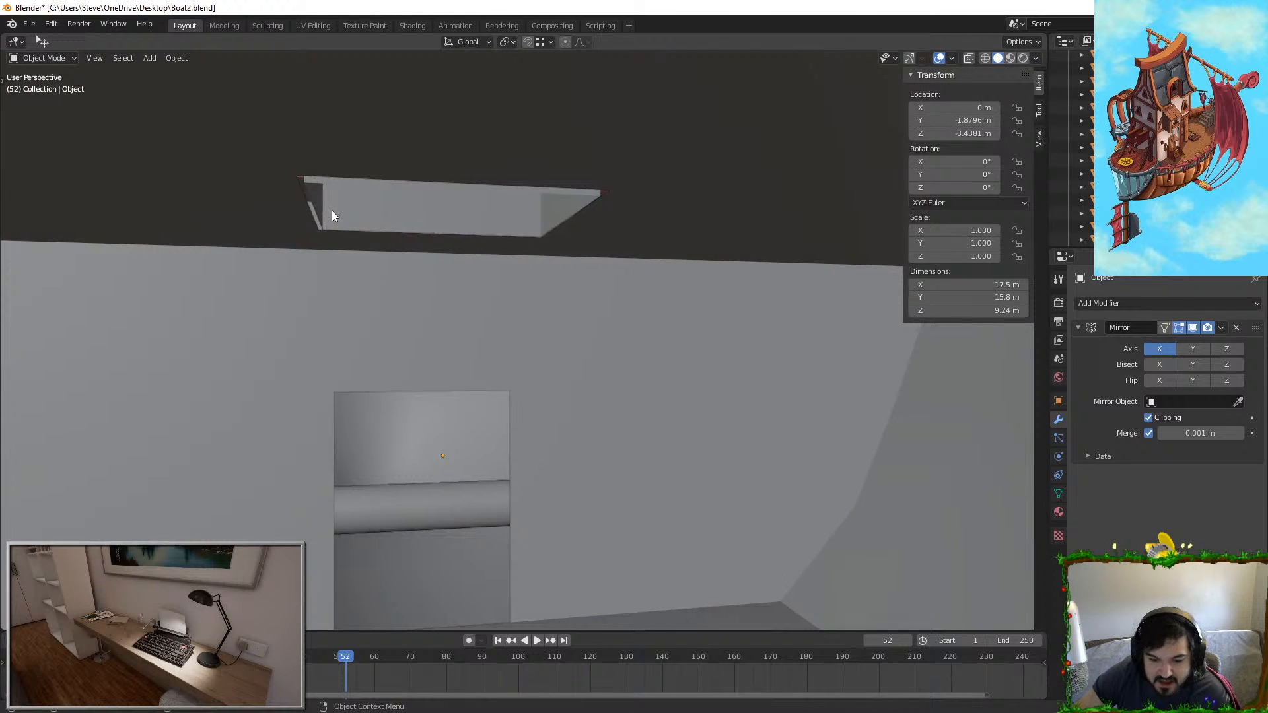
{"action": "key", "text": "w"}
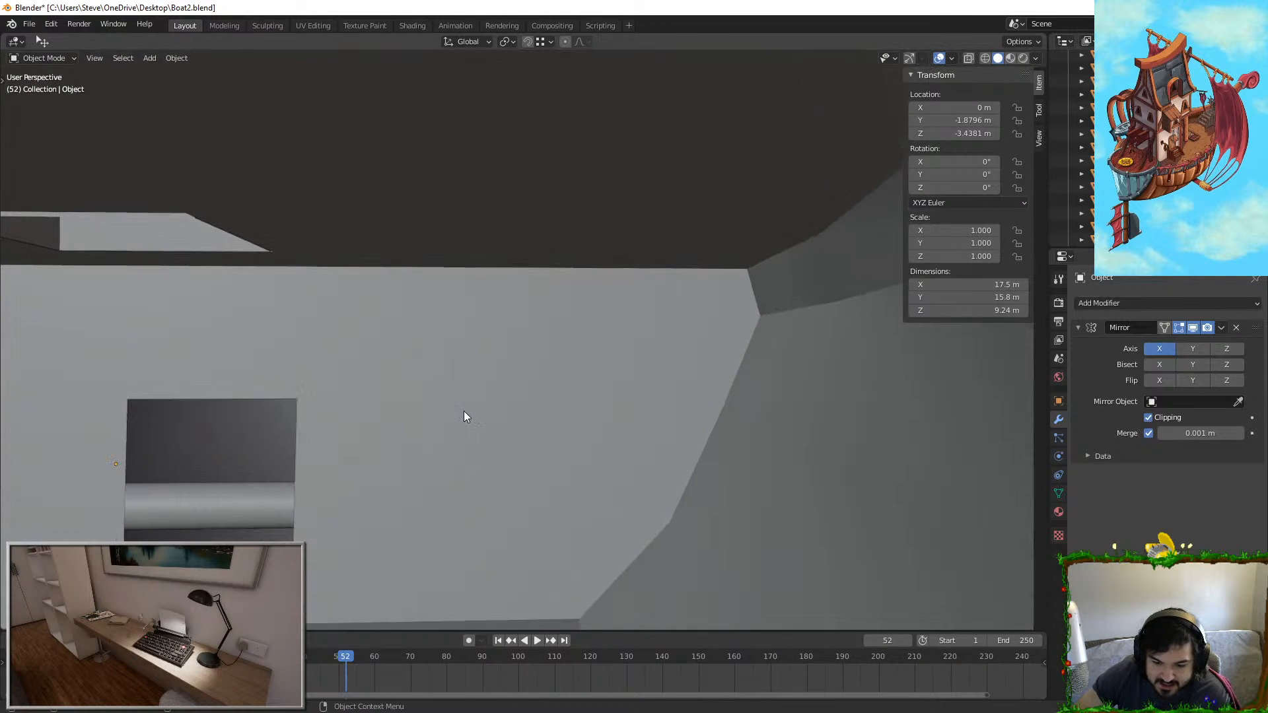
{"action": "key", "text": "shift+grave"}
{"action": "left_click", "coordinate": [561, 324]}
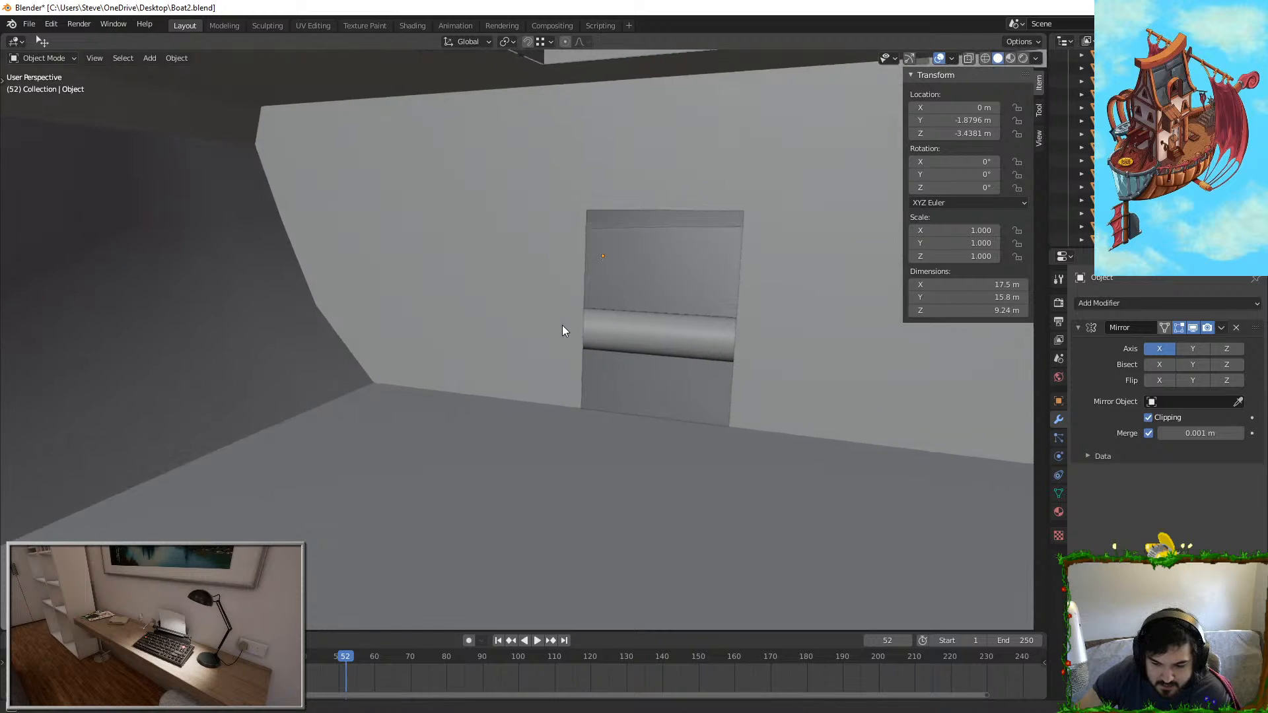
{"action": "middle_click_drag", "start_coordinate": [561, 325], "coordinate": [485, 338]}
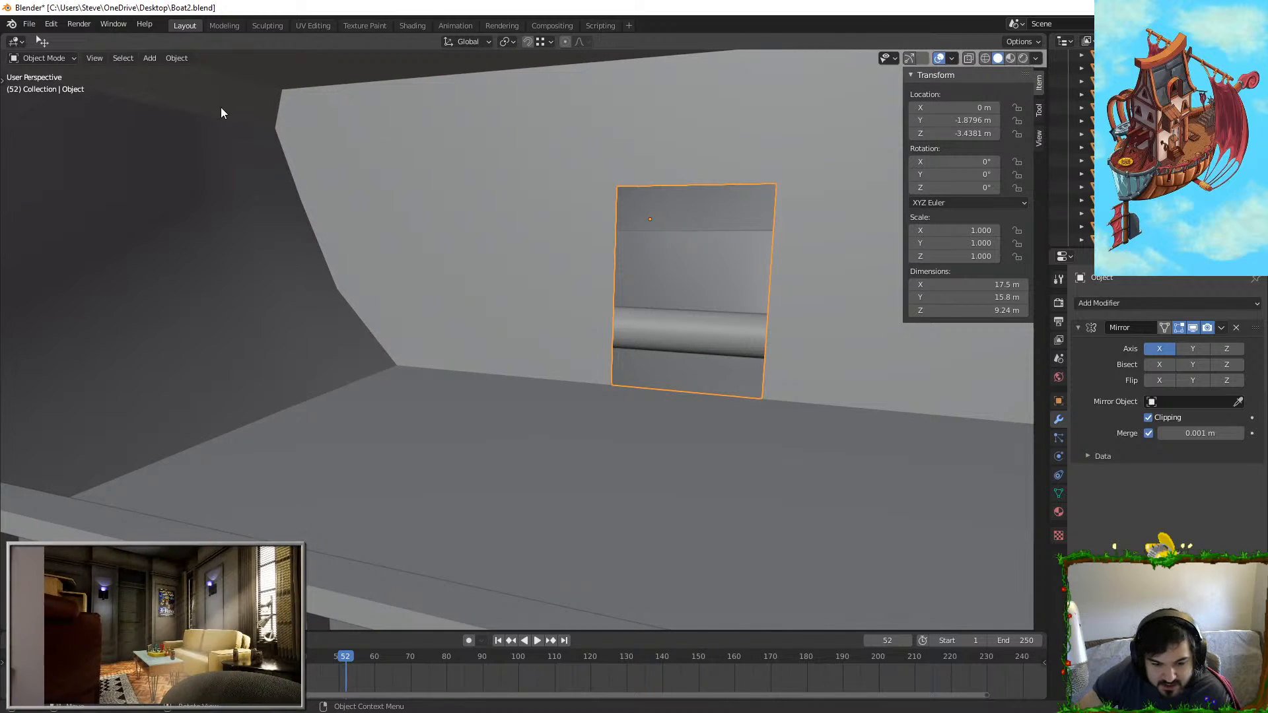
Step: Add a cube on the floor of the ship's interior room
{"action": "key", "text": "shift+a"}
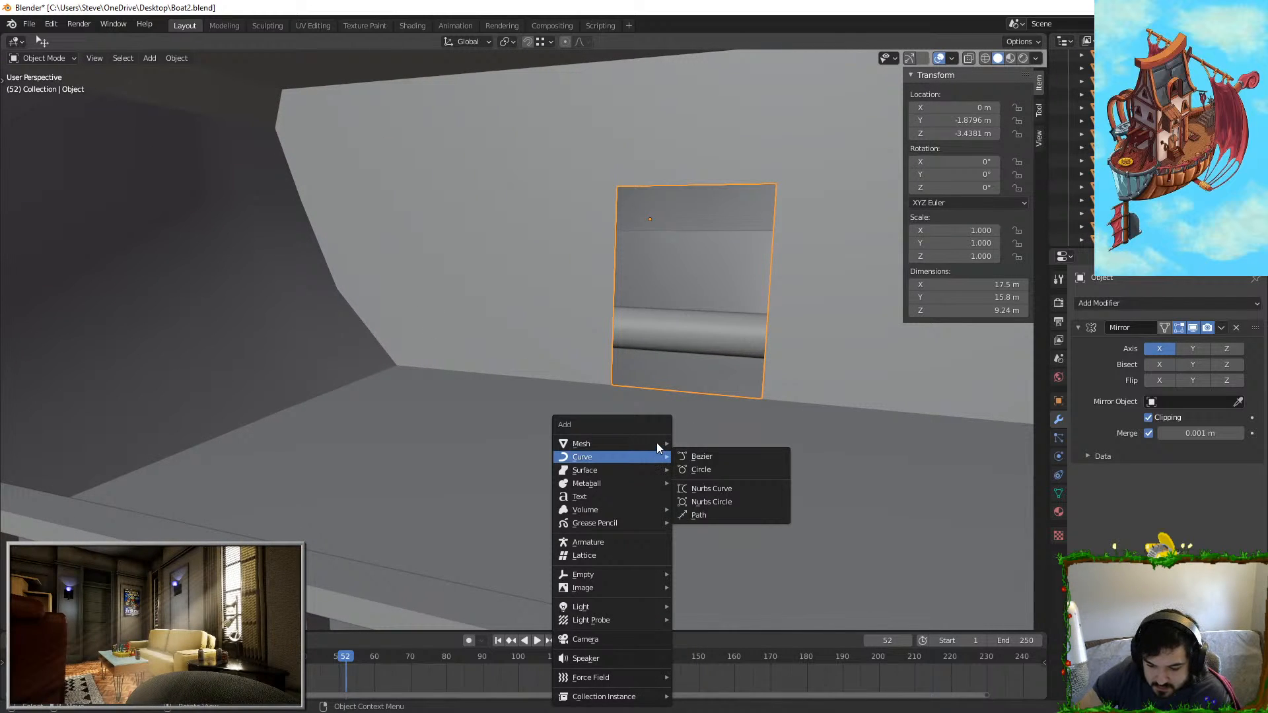
{"action": "left_click", "coordinate": [680, 458]}
{"action": "key", "text": "KP_Decimal"}
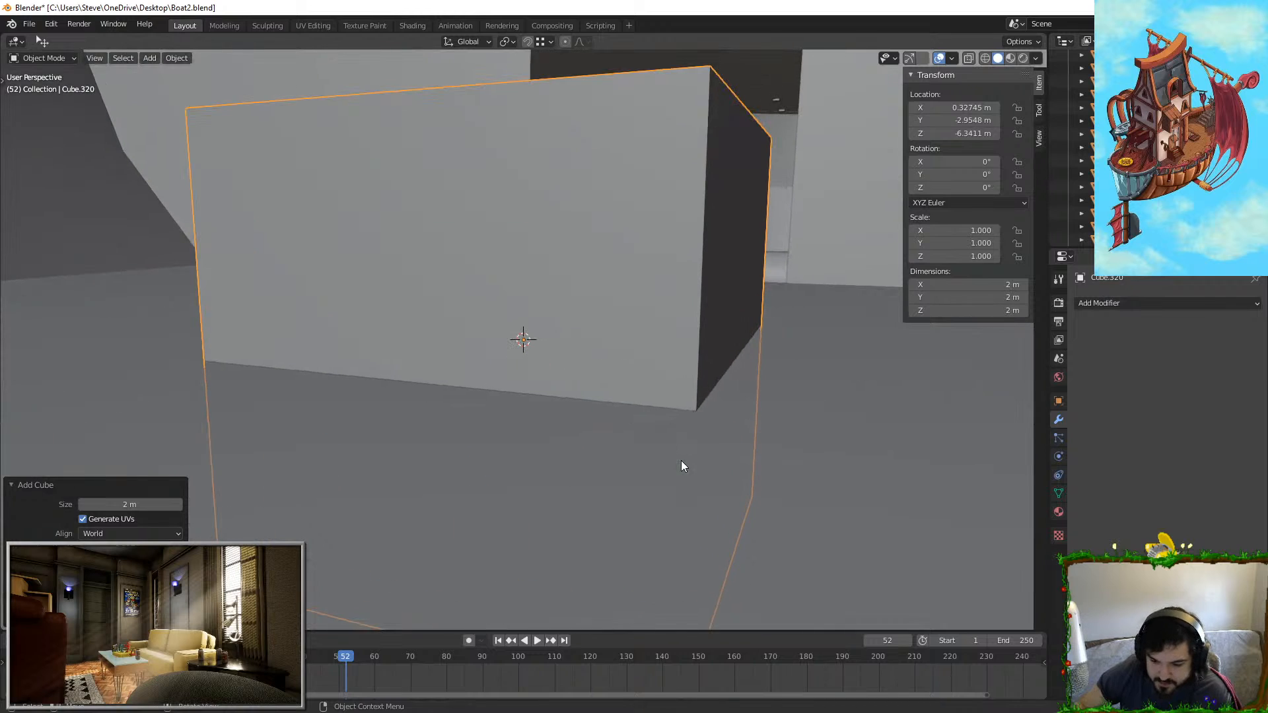
{"action": "scroll", "coordinate": [680, 461], "scroll_direction": "down", "scroll_amount": 4}
{"action": "middle_click_drag", "start_coordinate": [668, 458], "coordinate": [539, 411]}
{"action": "scroll", "coordinate": [660, 457], "scroll_direction": "down", "scroll_amount": 4}
{"action": "scroll", "coordinate": [615, 382], "scroll_direction": "up", "scroll_amount": 4}
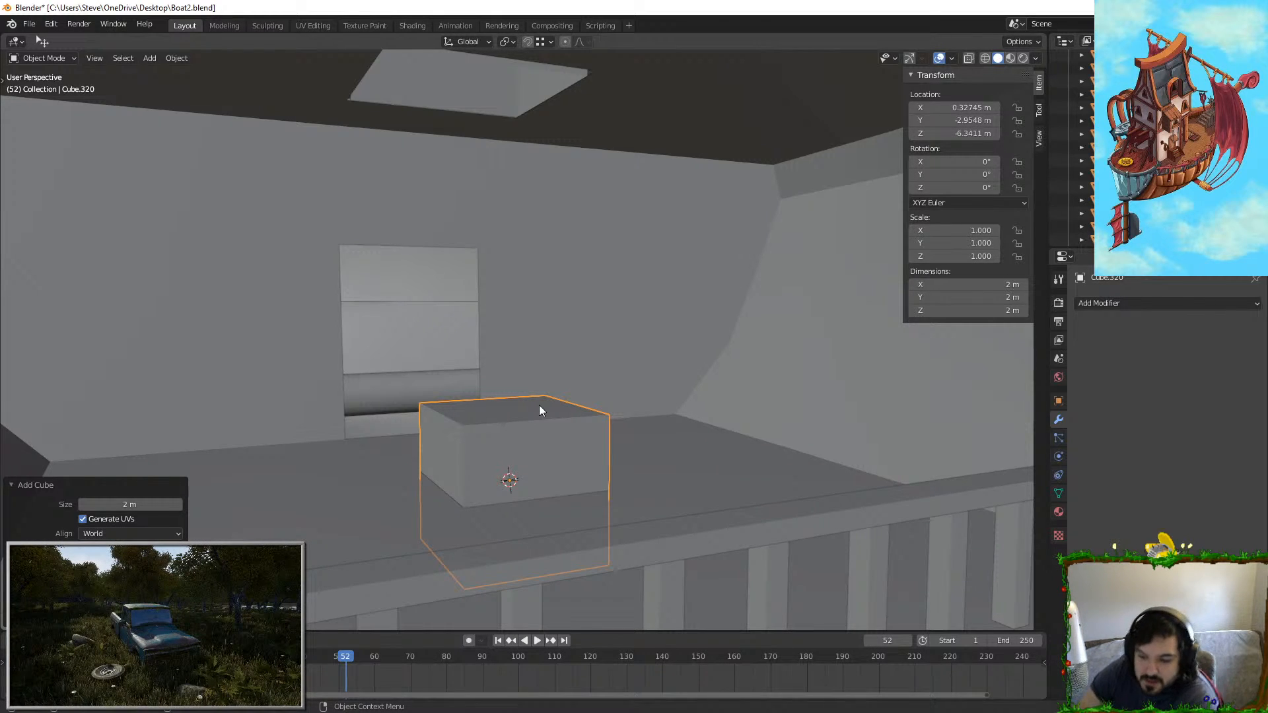
Step: Set the Auto Smooth angle to 40.9° on the outer hull and 41.6° on the interior room's mesh
{"action": "left_click", "coordinate": [744, 355]}
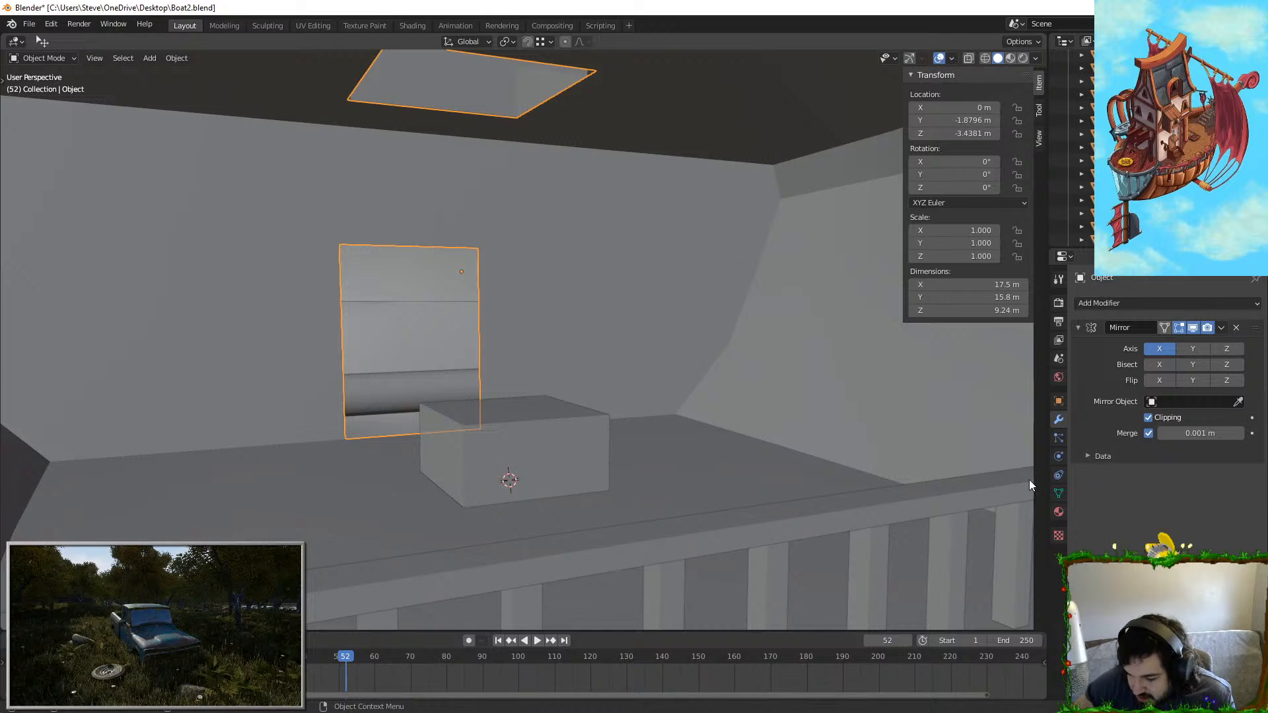
{"action": "key", "text": "ctrl+z"}
{"action": "key", "text": "ctrl+z"}
{"action": "key", "text": "ctrl+z"}
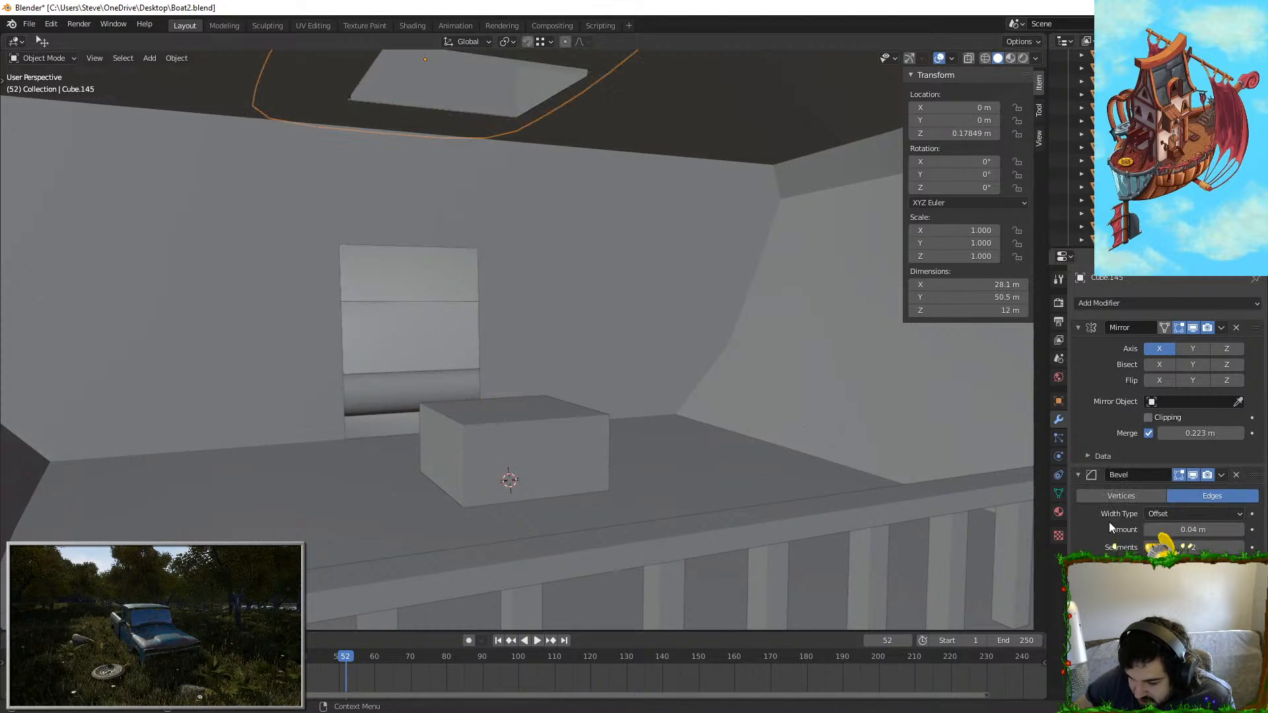
{"action": "left_click", "coordinate": [1058, 493]}
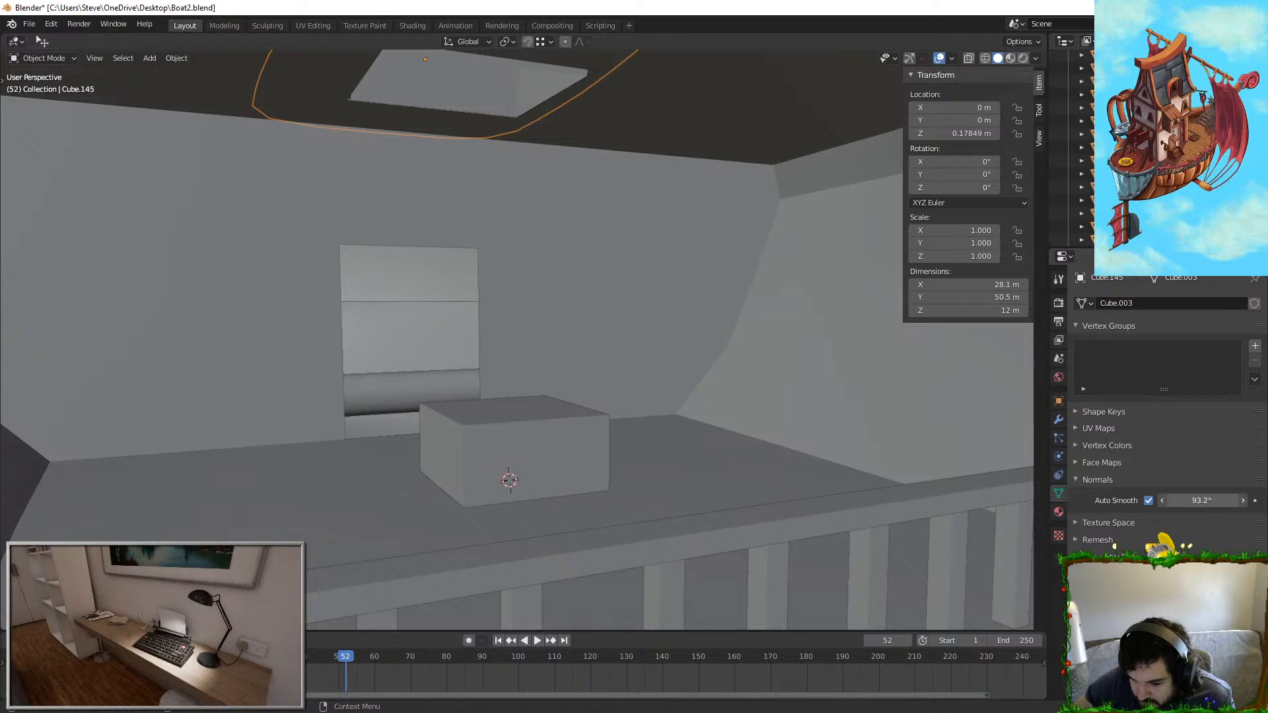
{"action": "key", "text": "ctrl+z"}
{"action": "key", "text": "ctrl+z"}
{"action": "right_click", "coordinate": [833, 209]}
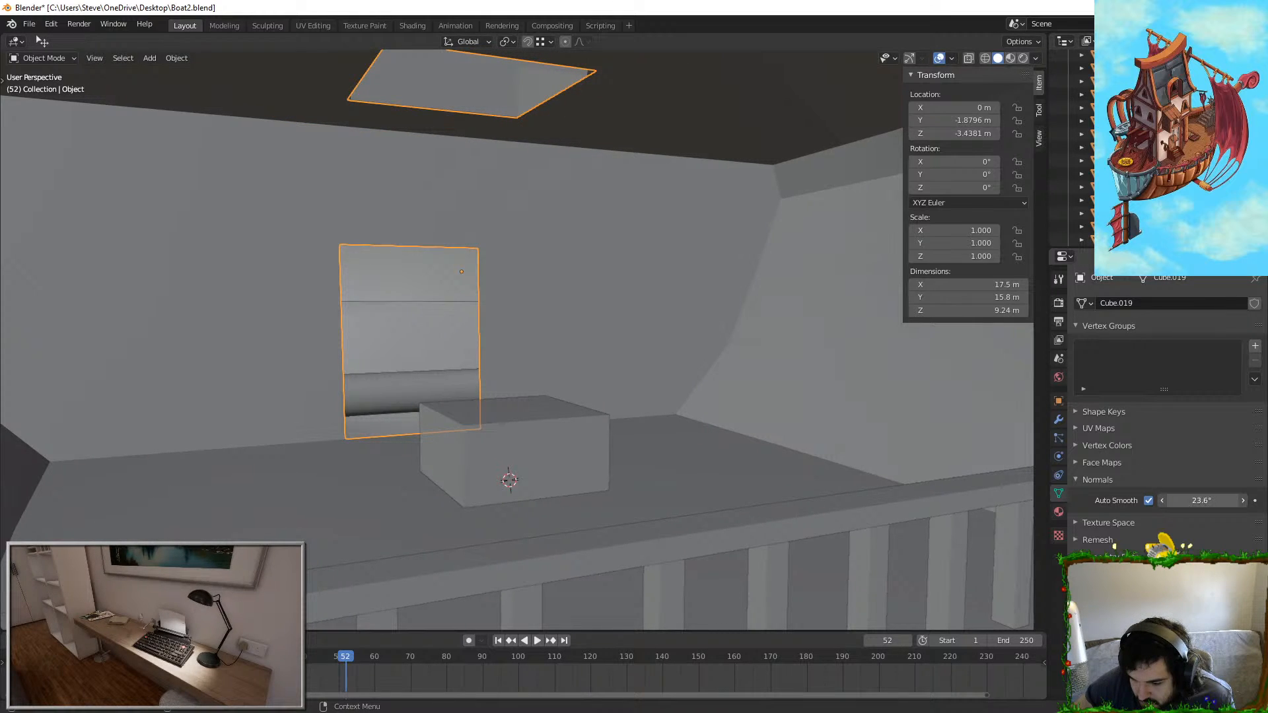
{"action": "left_click_drag", "start_coordinate": [1202, 499], "coordinate": [1221, 500]}
{"action": "scroll", "coordinate": [503, 425], "scroll_direction": "down", "scroll_amount": 1}
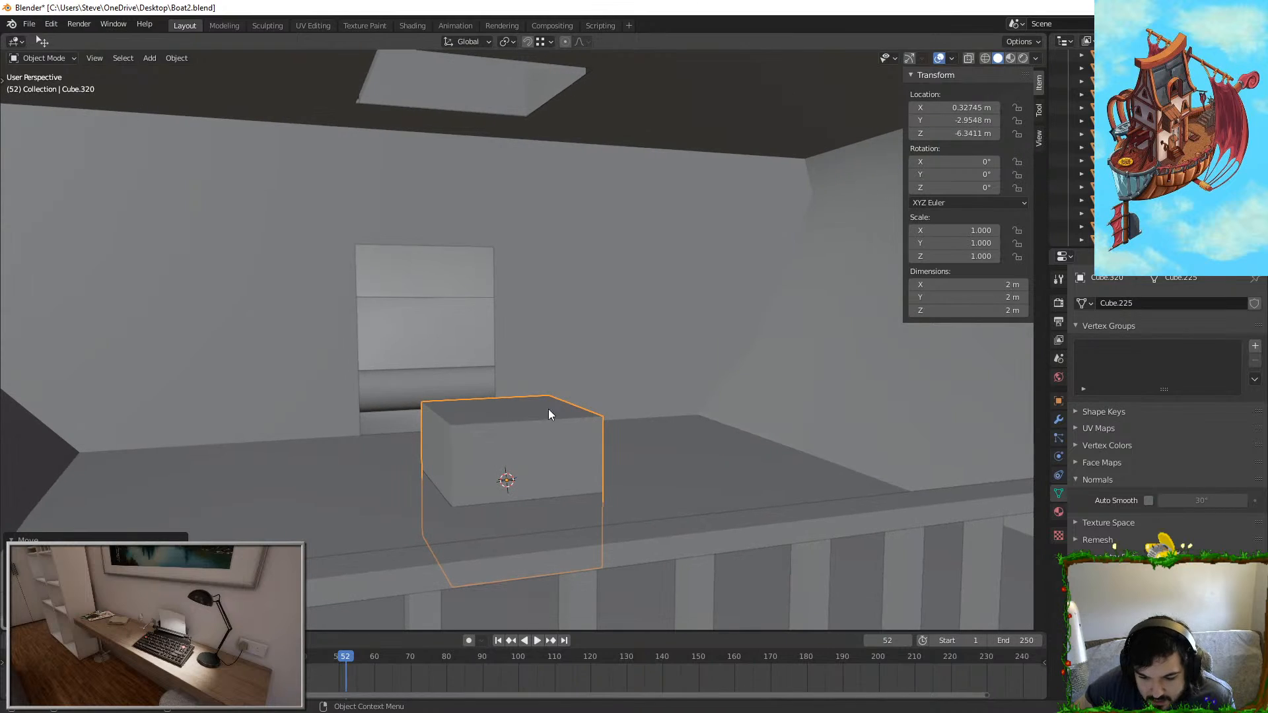
Step: Scale the cube down to about 0.65 m, raise it along Z towards the deck hatch, and delete it
{"action": "key", "text": "g"}
{"action": "key", "text": "z"}
{"action": "left_click", "coordinate": [557, 334]}
{"action": "middle_click_drag", "start_coordinate": [557, 334], "coordinate": [609, 356]}
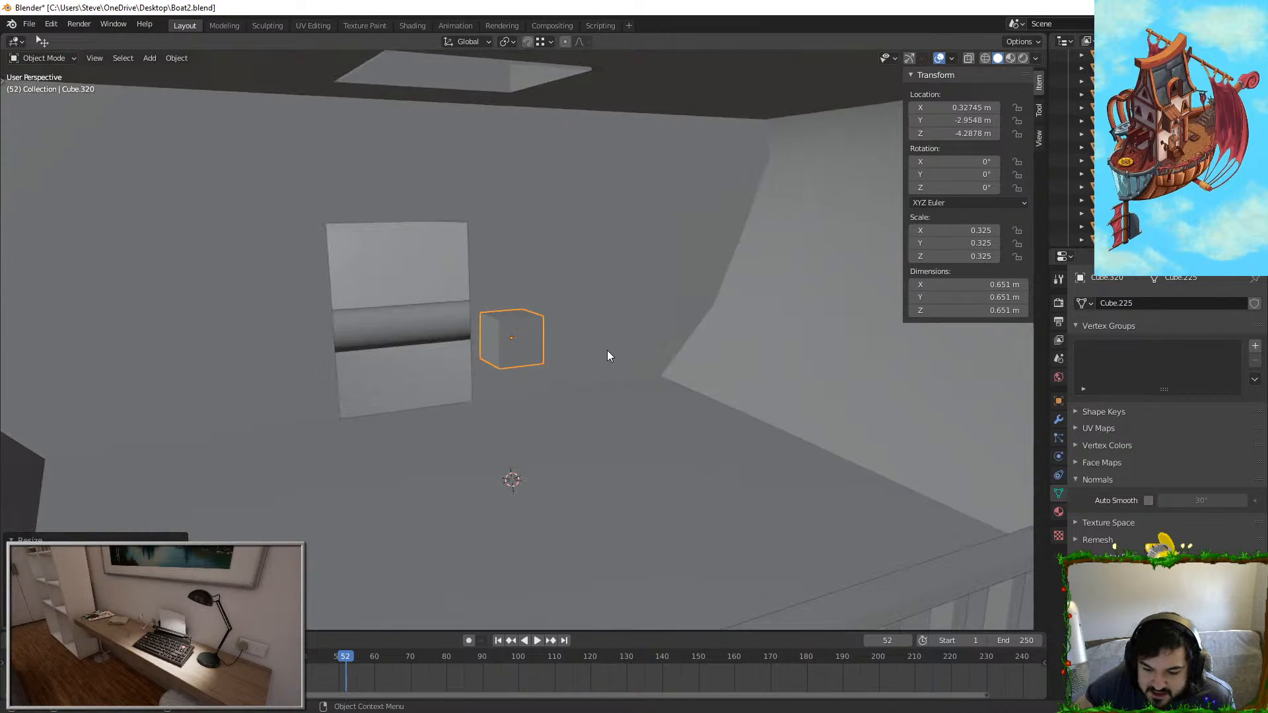
{"action": "middle_click_drag", "start_coordinate": [593, 104], "coordinate": [471, 344]}
{"action": "key", "text": "KP_7"}
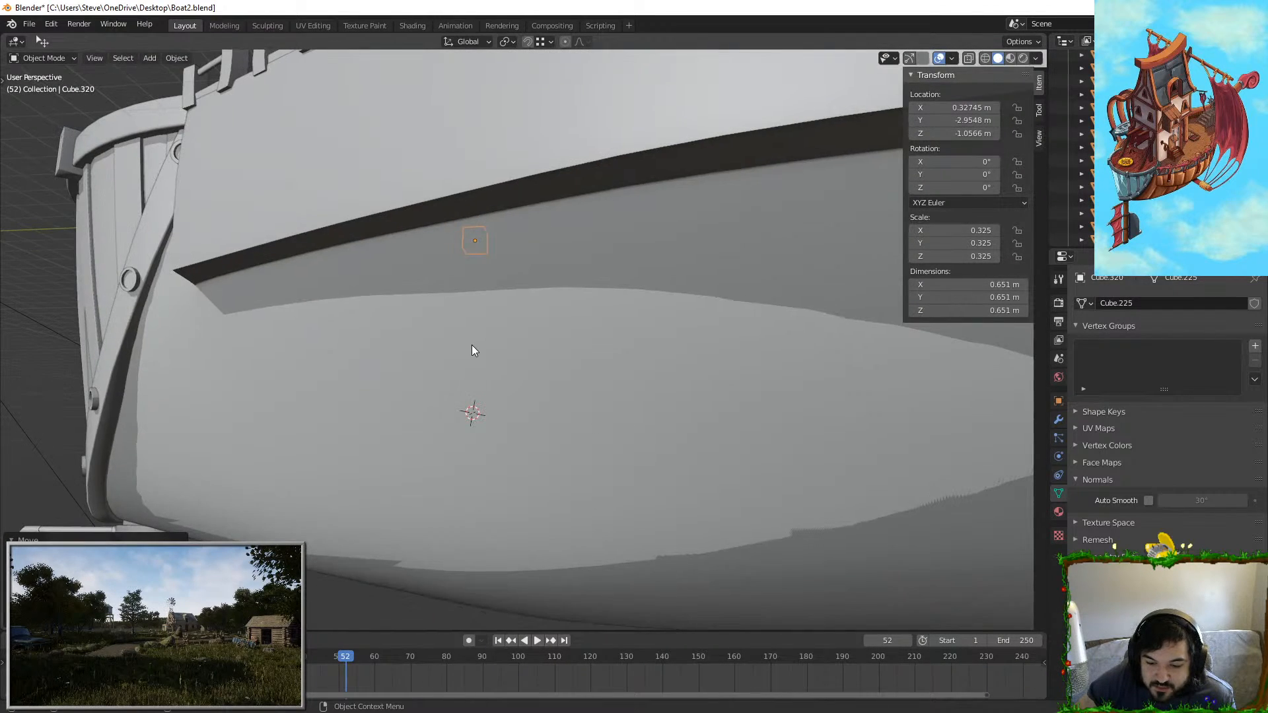
{"action": "left_click", "coordinate": [472, 344]}
{"action": "middle_click_drag", "start_coordinate": [358, 293], "coordinate": [416, 355]}
{"action": "scroll", "coordinate": [537, 347], "scroll_direction": "up", "scroll_amount": 6}
{"action": "scroll", "coordinate": [477, 317], "scroll_direction": "down", "scroll_amount": 3}
{"action": "scroll", "coordinate": [477, 317], "scroll_direction": "up", "scroll_amount": 3}
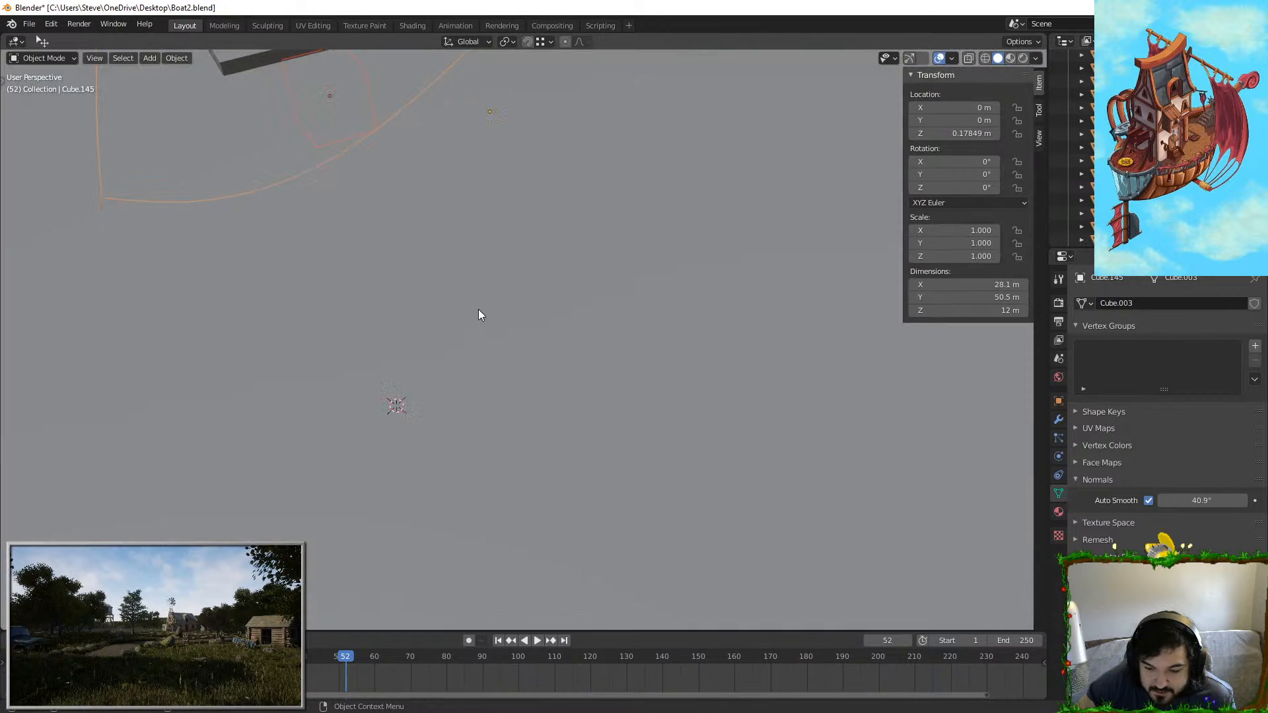
{"action": "mouse_move", "coordinate": [479, 313]}
{"action": "middle_mouse_down"}
{"action": "mouse_move", "coordinate": [433, 380]}
{"action": "mouse_move", "coordinate": [478, 317]}
{"action": "middle_mouse_up"}
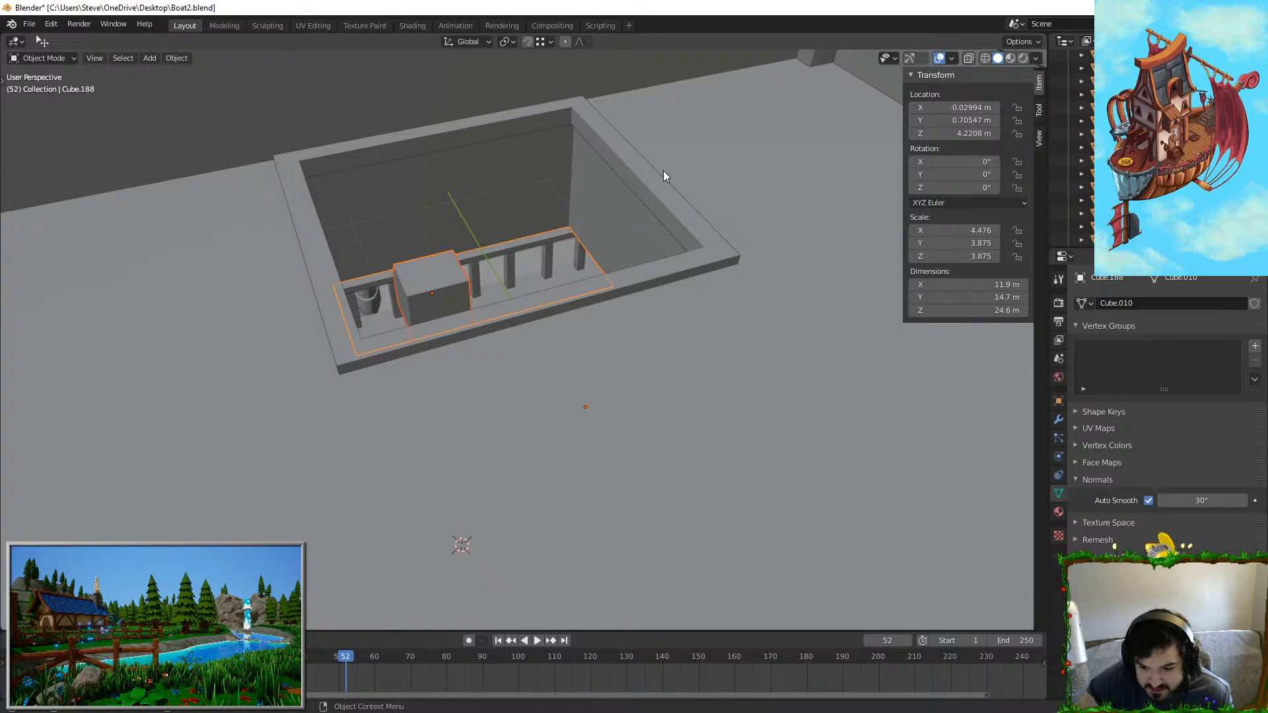
{"action": "key", "text": "Delete"}
Step: Try to place a duplicate of the deck hatch's frame lower along Z, and delete the duplicate
{"action": "left_click", "coordinate": [637, 146]}
{"action": "key", "text": "g"}
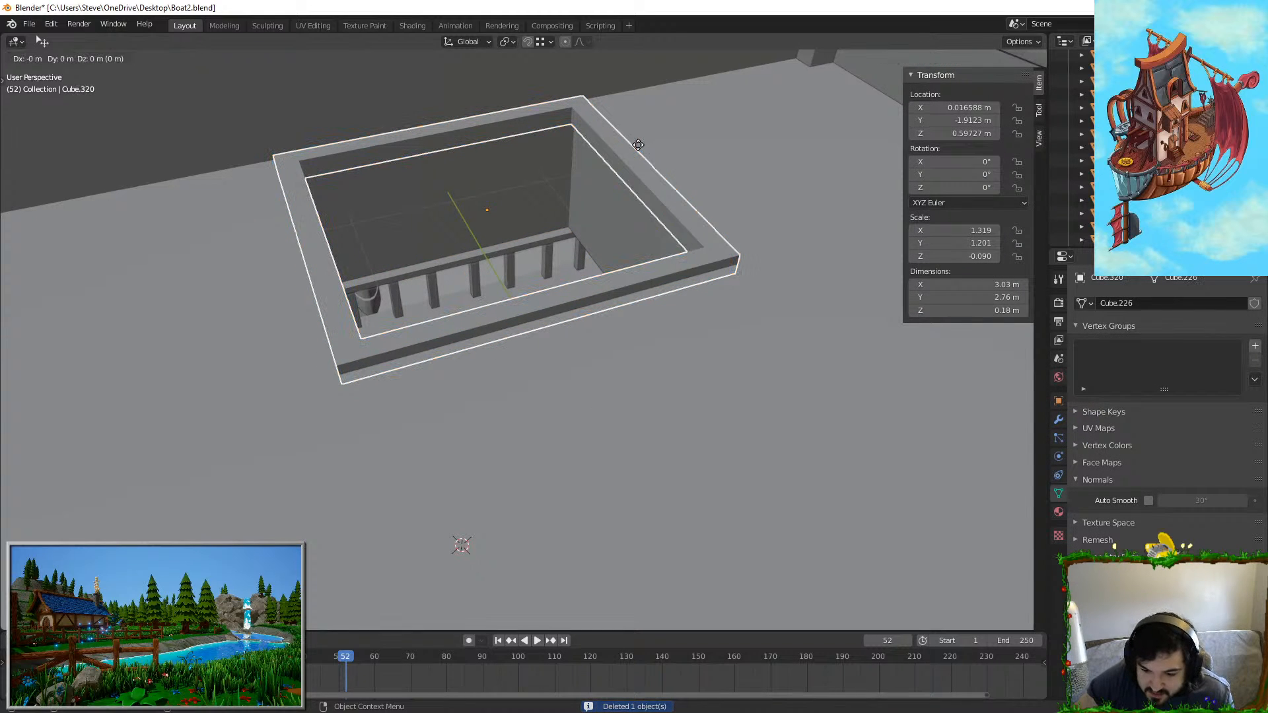
{"action": "key", "text": "z"}
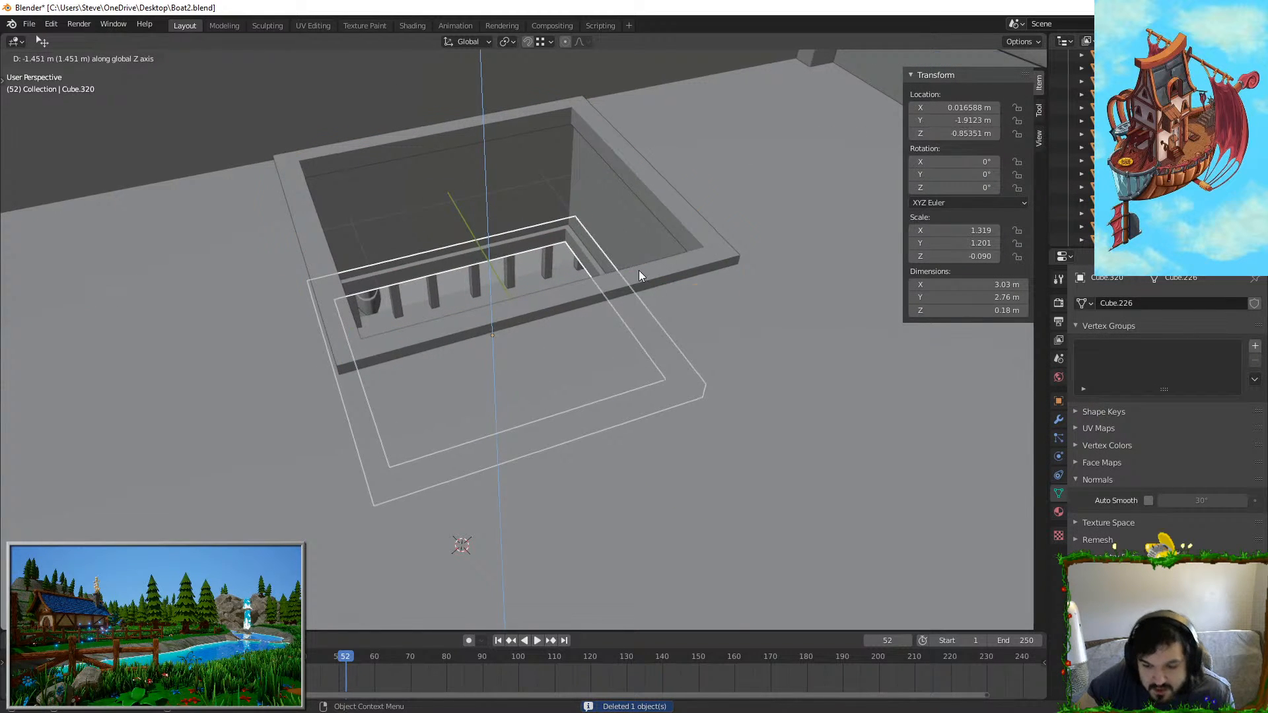
{"action": "right_click", "coordinate": [639, 270]}
{"action": "key", "text": "Delete"}
Step: Isolate the deck hatch's frame and select the faces on its underside in face select mode
{"action": "left_click", "coordinate": [612, 146]}
{"action": "middle_click_drag", "start_coordinate": [580, 145], "coordinate": [228, 82], "text": "shift"}
{"action": "key", "text": "Tab"}
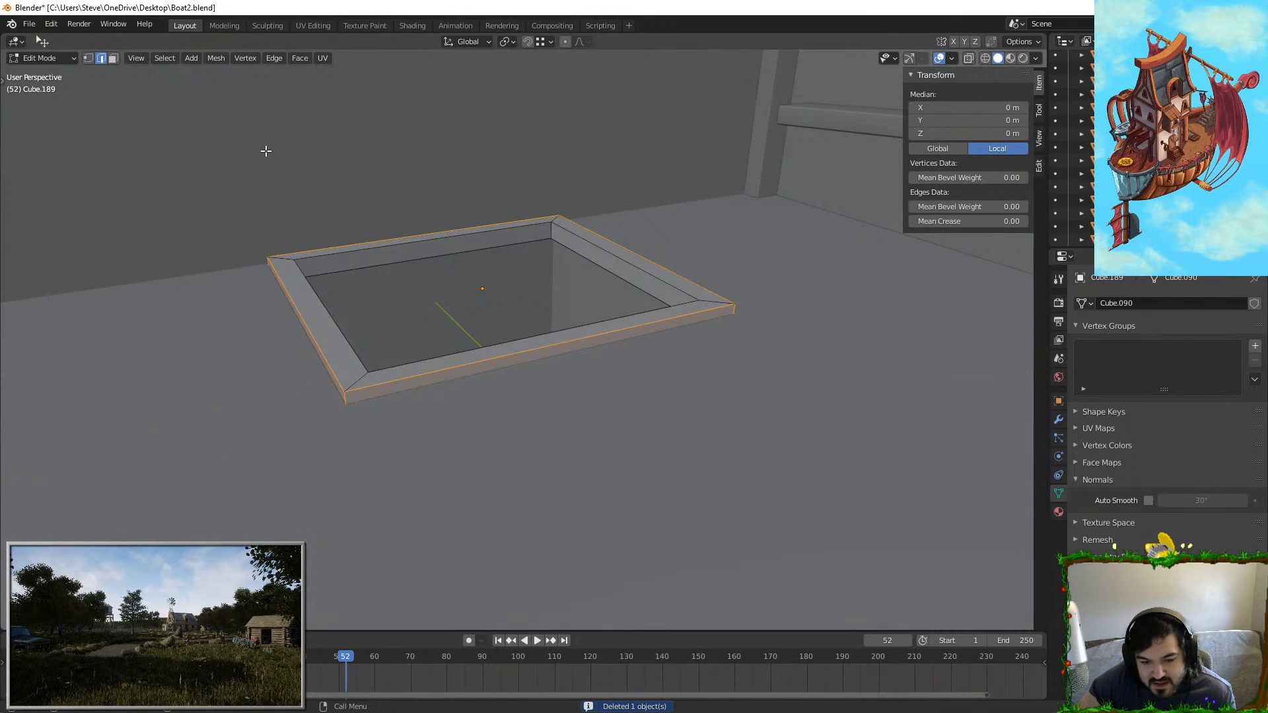
{"action": "key", "text": "Tab"}
{"action": "key", "text": "shift+h"}
{"action": "key", "text": "Tab"}
{"action": "middle_click_drag", "start_coordinate": [577, 374], "coordinate": [377, 255]}
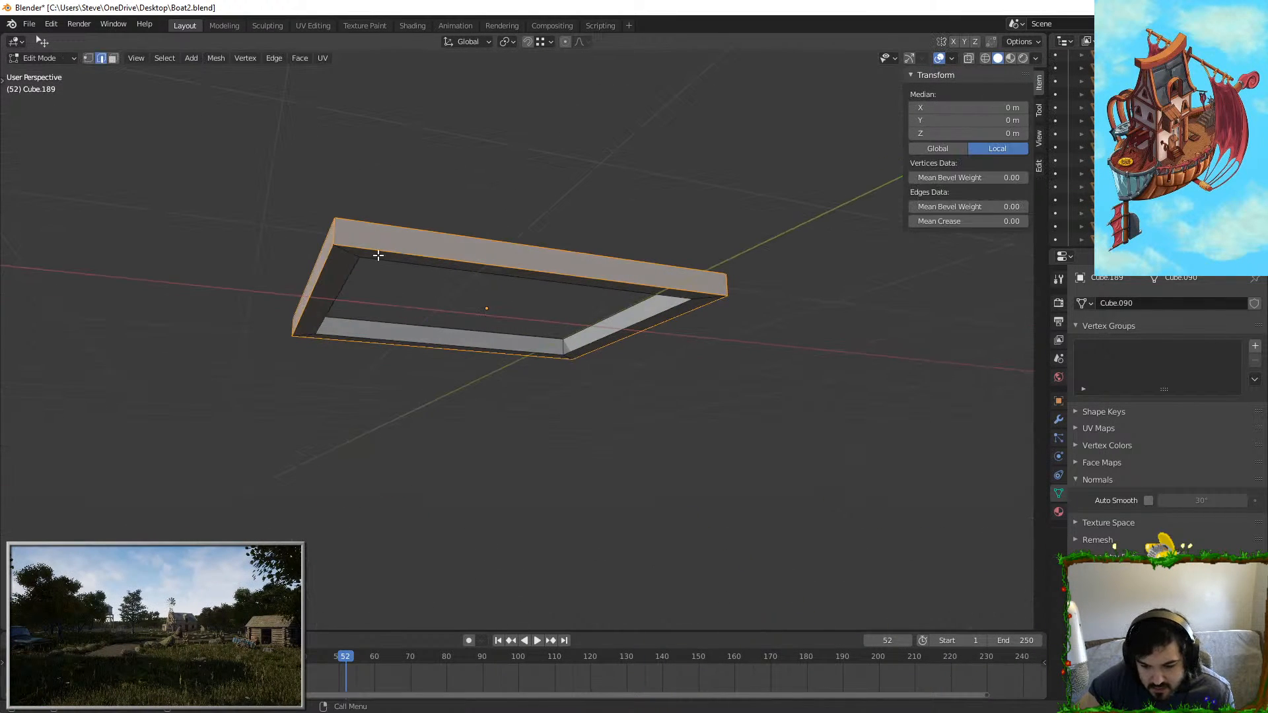
{"action": "left_click", "coordinate": [113, 59]}
{"action": "left_click", "coordinate": [330, 264]}
{"action": "left_click", "coordinate": [362, 252], "text": "shift"}
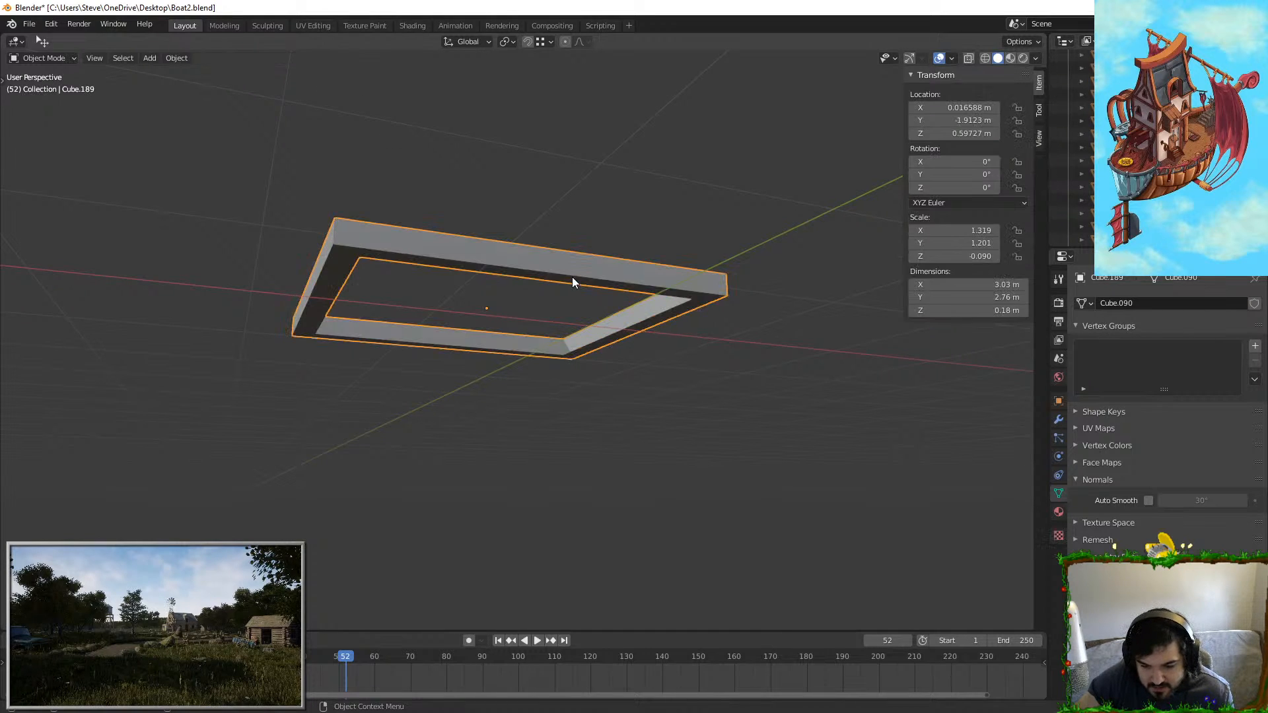
Step: Unhide the ship and extend the hatch frame's underside faces down along Z, making the frame about 1.56 m tall
{"action": "key", "text": "Tab"}
{"action": "key", "text": "alt+h"}
{"action": "mouse_move", "coordinate": [571, 276]}
{"action": "middle_mouse_down"}
{"action": "mouse_move", "coordinate": [462, 296]}
{"action": "mouse_move", "coordinate": [443, 371]}
{"action": "middle_mouse_up"}
{"action": "left_click", "coordinate": [461, 296]}
{"action": "key", "text": "Tab"}
{"action": "key", "text": "Tab"}
{"action": "key", "text": "Tab"}
{"action": "key", "text": "Tab"}
{"action": "left_click", "coordinate": [322, 331]}
{"action": "key", "text": "Tab"}
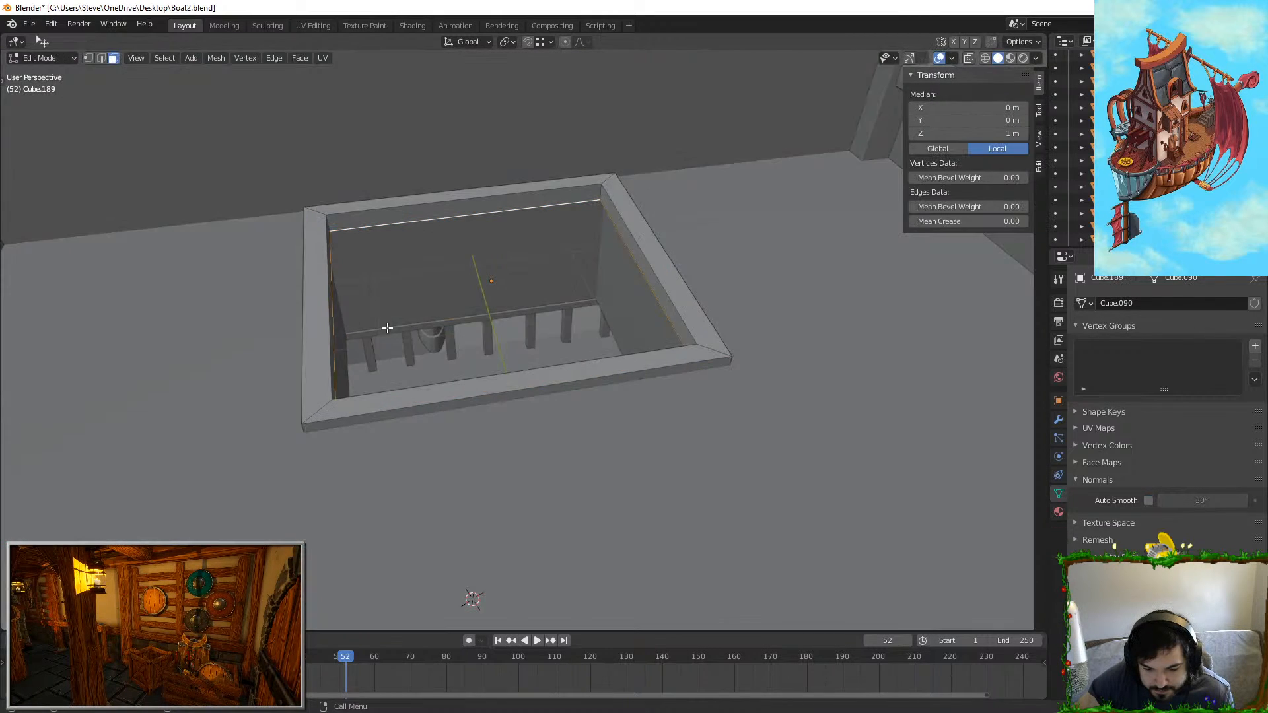
{"action": "mouse_move", "coordinate": [396, 328]}
{"action": "middle_mouse_down"}
{"action": "mouse_move", "coordinate": [498, 215]}
{"action": "mouse_move", "coordinate": [529, 207]}
{"action": "mouse_move", "coordinate": [571, 224]}
{"action": "middle_mouse_up"}
{"action": "key", "text": "g"}
{"action": "key", "text": "z"}
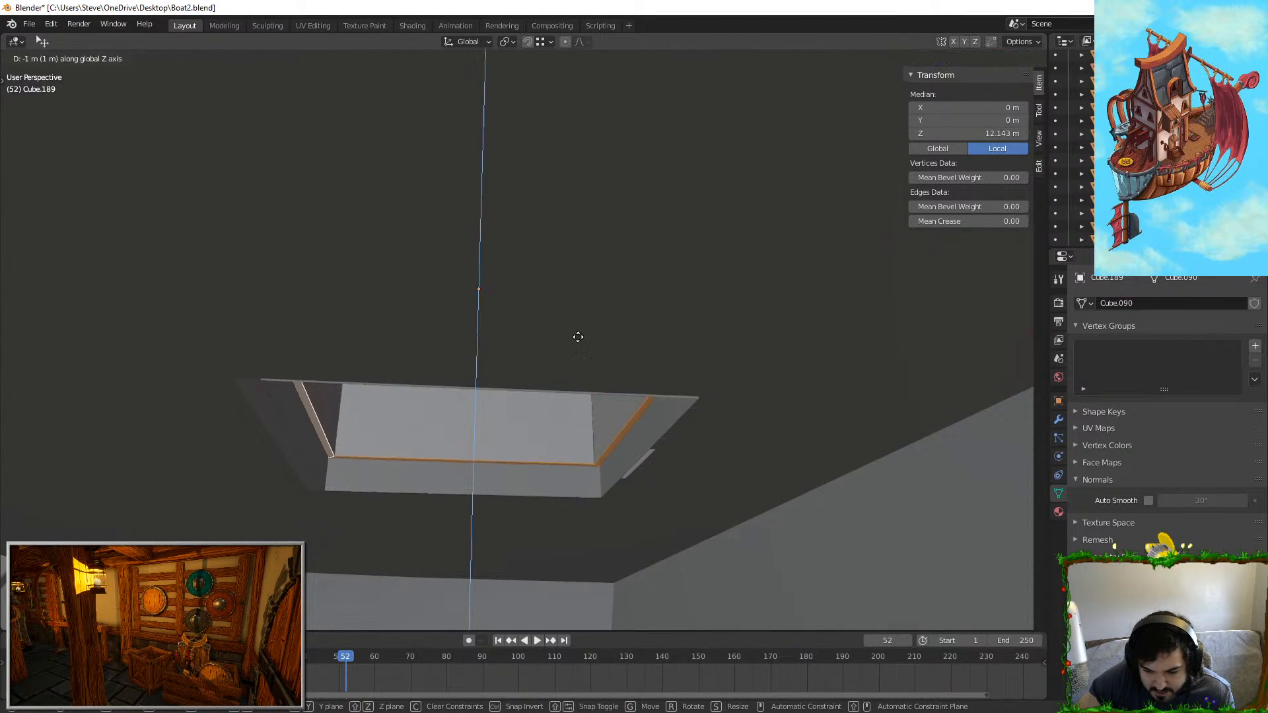
{"action": "left_click", "coordinate": [581, 376]}
{"action": "key", "text": "Tab"}
Step: Move the interior room's ceiling edge along Y to meet the hatch frame and check the opening from below
{"action": "mouse_move", "coordinate": [518, 502]}
{"action": "middle_mouse_down"}
{"action": "mouse_move", "coordinate": [608, 371]}
{"action": "mouse_move", "coordinate": [628, 228]}
{"action": "middle_mouse_up"}
{"action": "left_click", "coordinate": [524, 442]}
{"action": "mouse_move", "coordinate": [525, 441]}
{"action": "middle_mouse_down"}
{"action": "mouse_move", "coordinate": [753, 297]}
{"action": "mouse_move", "coordinate": [770, 328]}
{"action": "middle_mouse_up"}
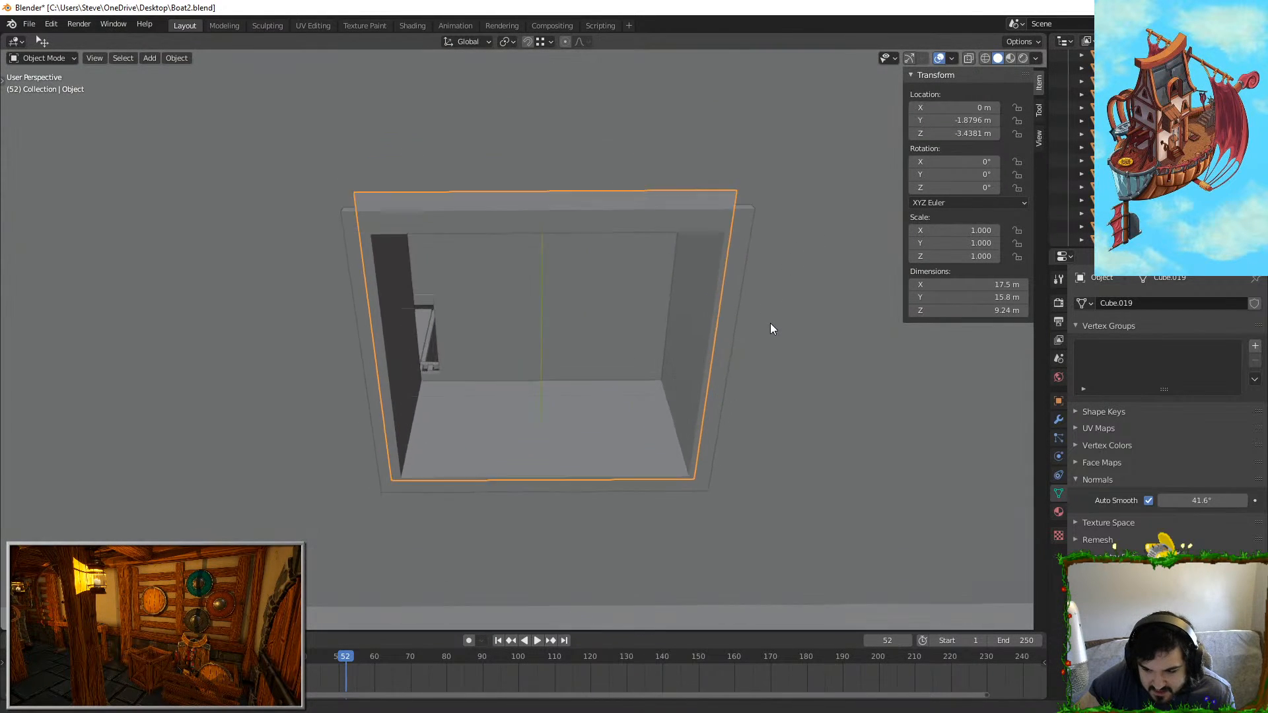
{"action": "key", "text": "Tab"}
{"action": "scroll", "coordinate": [751, 264], "scroll_direction": "up", "scroll_amount": 8}
{"action": "scroll", "coordinate": [608, 253], "scroll_direction": "down", "scroll_amount": 8}
{"action": "left_click", "coordinate": [634, 165]}
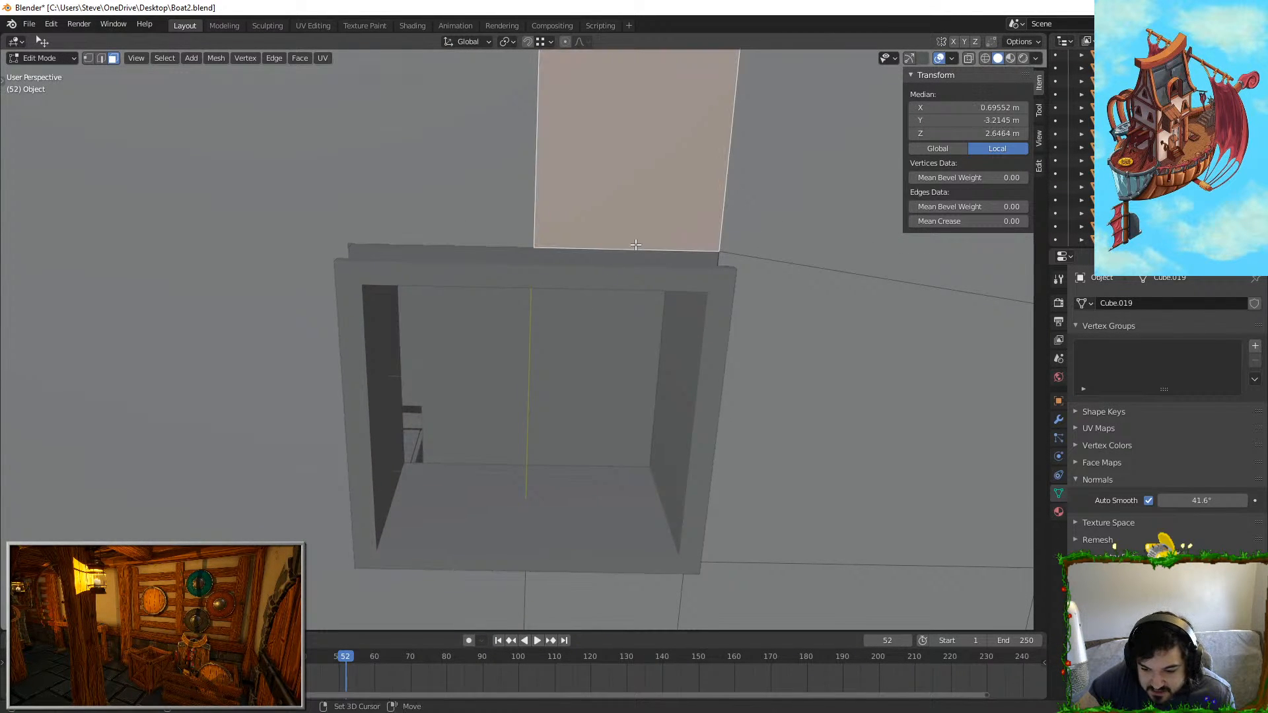
{"action": "left_click", "coordinate": [101, 58]}
{"action": "left_click", "coordinate": [624, 253]}
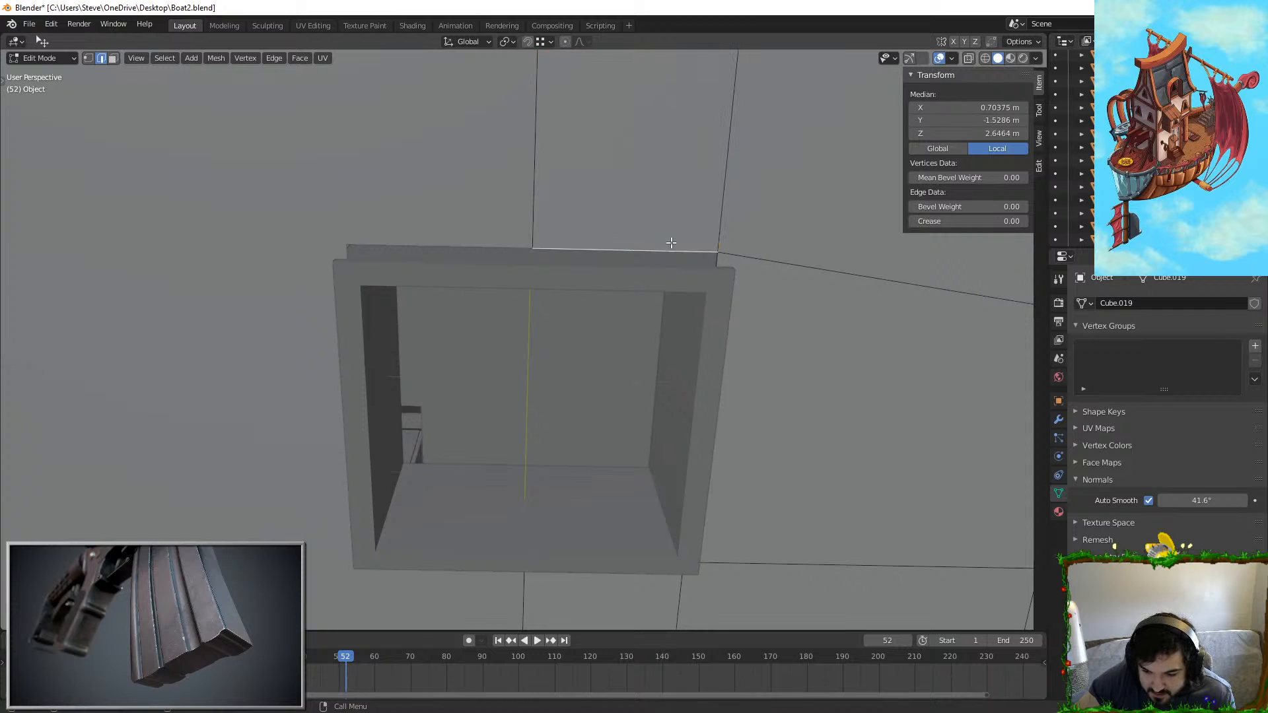
{"action": "key", "text": "g"}
{"action": "key", "text": "y"}
{"action": "left_click", "coordinate": [729, 234]}
{"action": "key", "text": "Tab"}
{"action": "middle_click_drag", "start_coordinate": [729, 234], "coordinate": [742, 374]}
{"action": "left_click", "coordinate": [526, 368]}
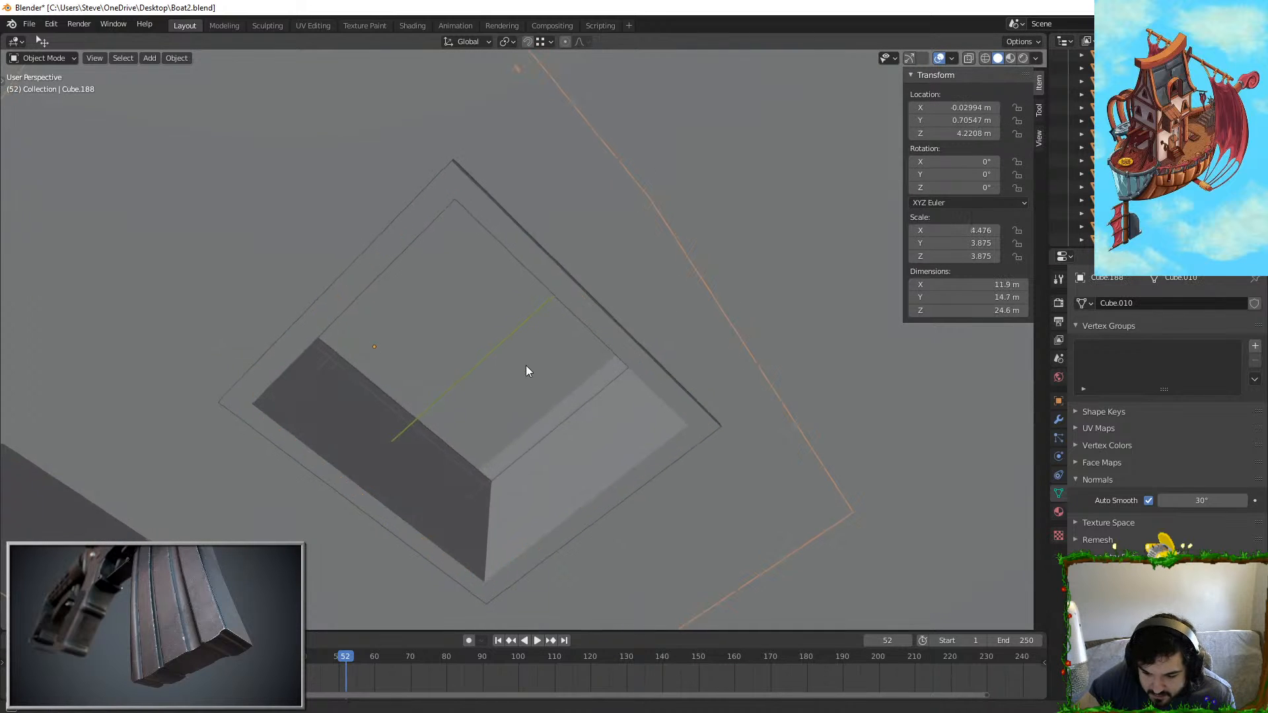
{"action": "mouse_move", "coordinate": [526, 368]}
{"action": "middle_mouse_down"}
{"action": "mouse_move", "coordinate": [608, 365]}
{"action": "mouse_move", "coordinate": [631, 381]}
{"action": "mouse_move", "coordinate": [565, 402]}
{"action": "mouse_move", "coordinate": [418, 367]}
{"action": "middle_mouse_up"}
{"action": "left_click", "coordinate": [565, 403]}
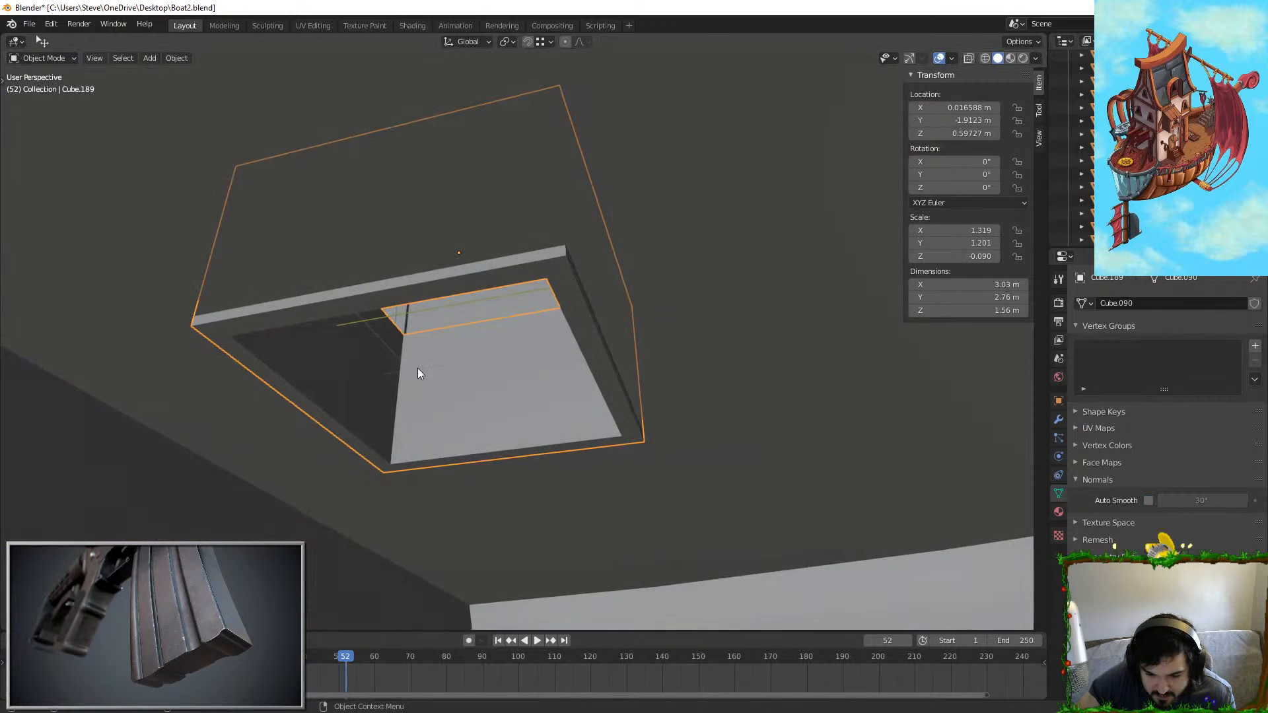
{"action": "mouse_move", "coordinate": [493, 334]}
{"action": "middle_mouse_down"}
{"action": "mouse_move", "coordinate": [532, 278]}
{"action": "mouse_move", "coordinate": [480, 261]}
{"action": "middle_mouse_up"}
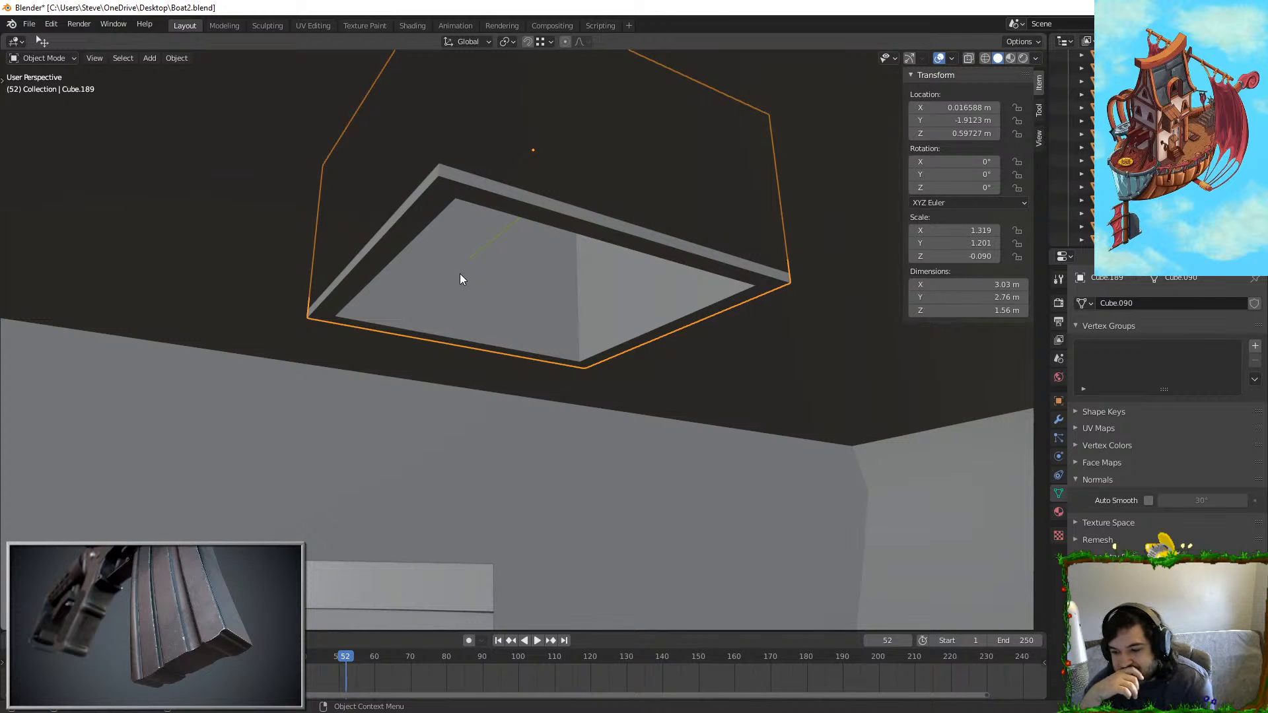
Step: Add a 2 m cube for the hatch cover at the 3D cursor
{"action": "mouse_move", "coordinate": [460, 273]}
{"action": "middle_mouse_down"}
{"action": "mouse_move", "coordinate": [442, 277]}
{"action": "mouse_move", "coordinate": [603, 402]}
{"action": "mouse_move", "coordinate": [622, 388]}
{"action": "mouse_move", "coordinate": [576, 260]}
{"action": "middle_mouse_up"}
{"action": "key", "text": "shift+a"}
{"action": "mouse_move", "coordinate": [591, 233]}
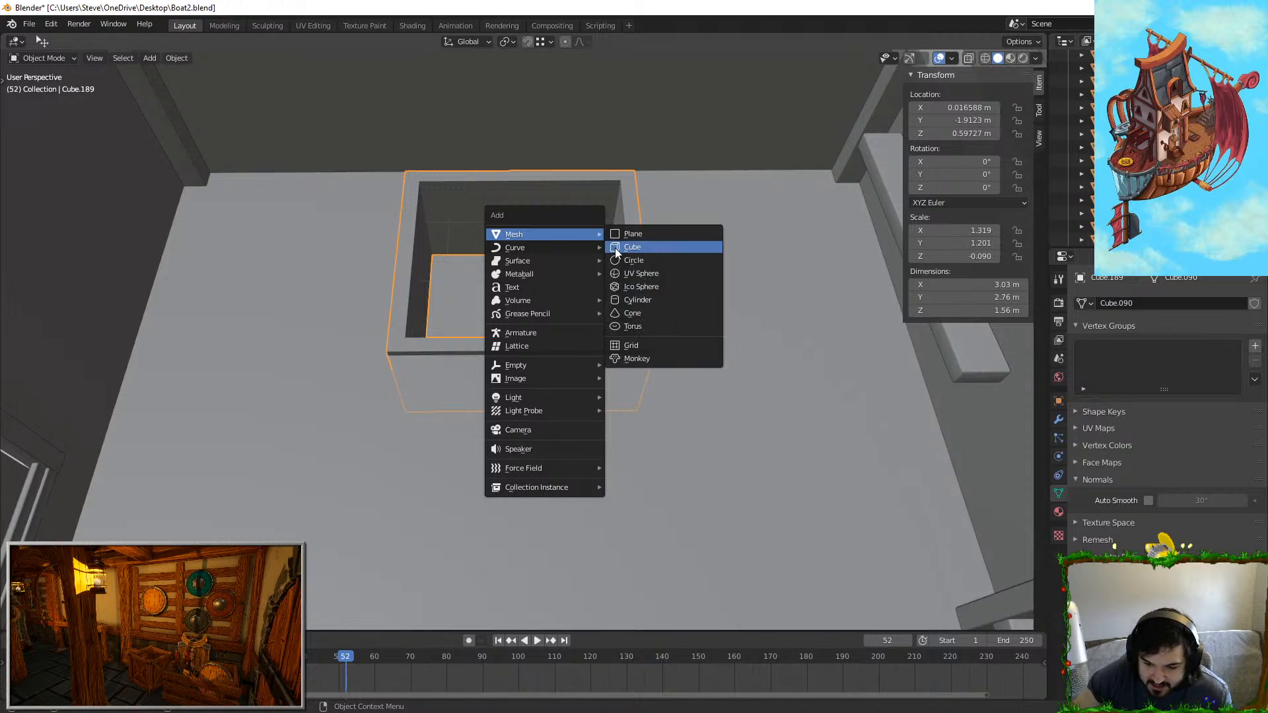
{"action": "left_click", "coordinate": [621, 247]}
{"action": "key", "text": "g"}
{"action": "key", "text": "y"}
{"action": "scroll", "coordinate": [555, 380], "scroll_direction": "up", "scroll_amount": 4}
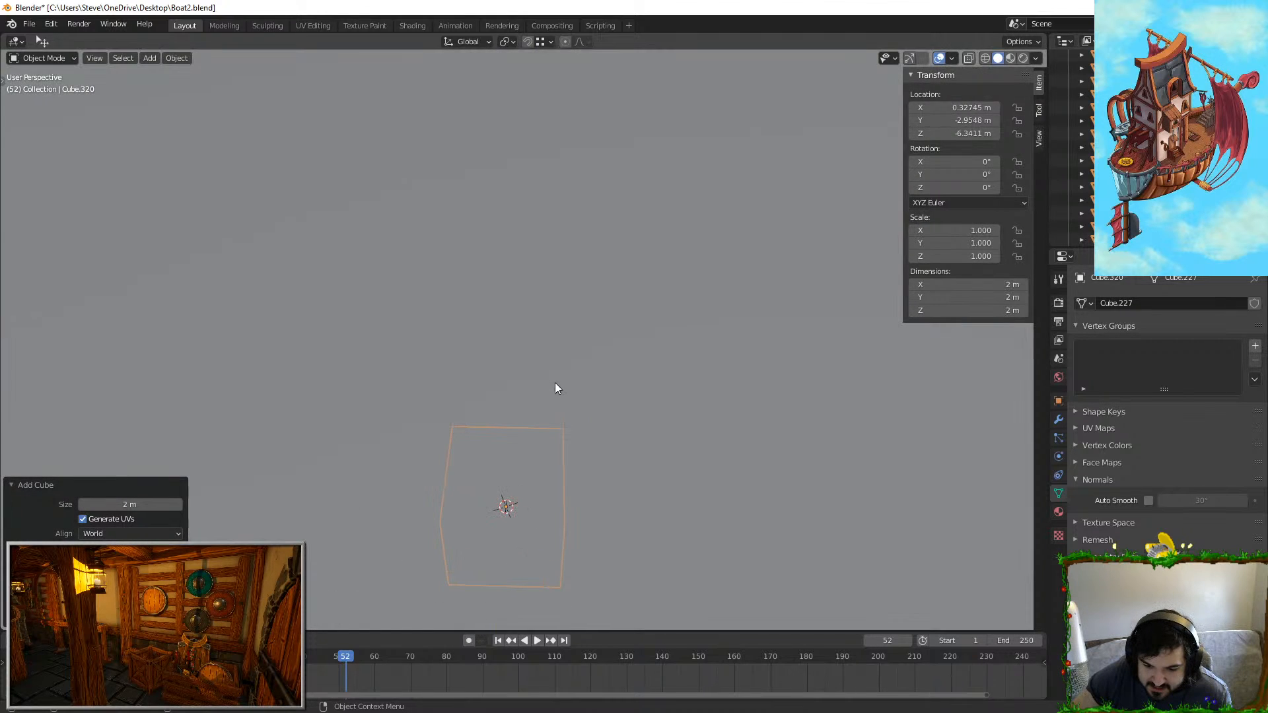
Step: Isolate the hatch frame with the cube and raise the cube along Z to about 0.81 m, at the frame's rim
{"action": "left_click", "coordinate": [569, 258]}
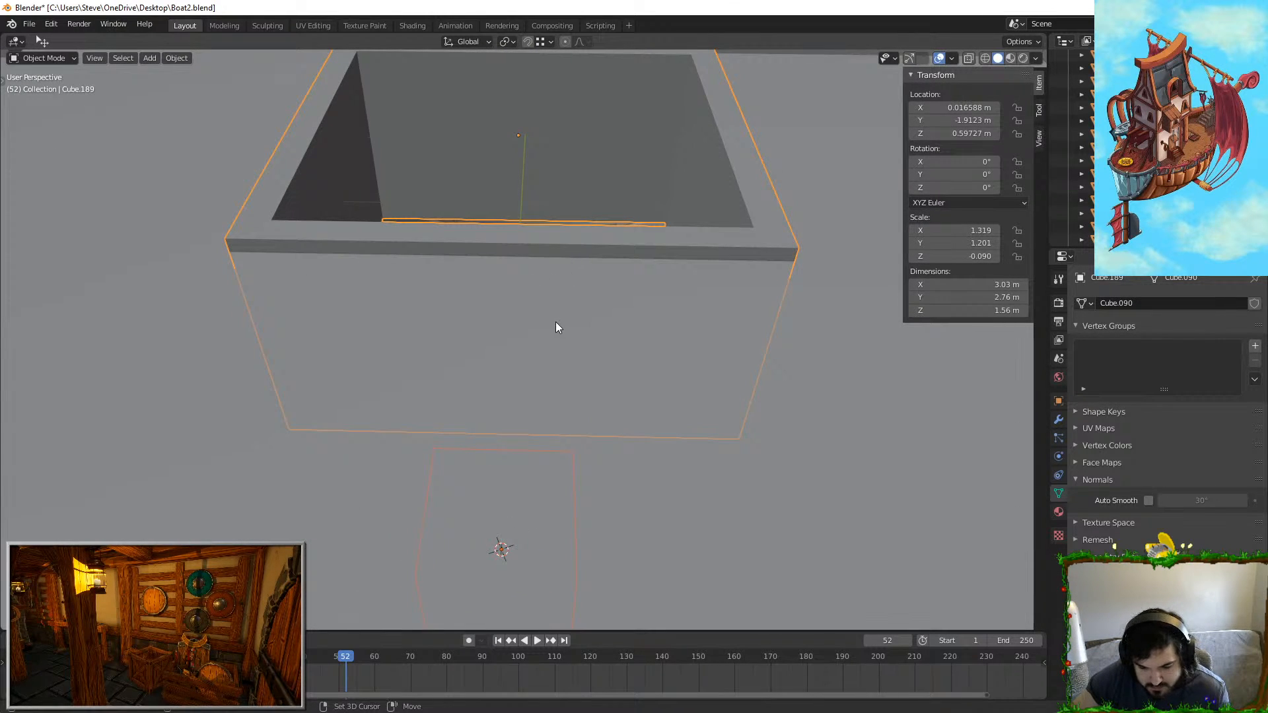
{"action": "key", "text": "shift+h"}
{"action": "left_click", "coordinate": [490, 617]}
{"action": "scroll", "coordinate": [564, 527], "scroll_direction": "down", "scroll_amount": 4}
{"action": "key", "text": "g"}
{"action": "key", "text": "z"}
{"action": "left_click", "coordinate": [560, 200]}
Step: Scale the cube down to about 0.42 m and flatten it along Z to about 0.16 m thick
{"action": "key", "text": "s"}
{"action": "key", "text": "y"}
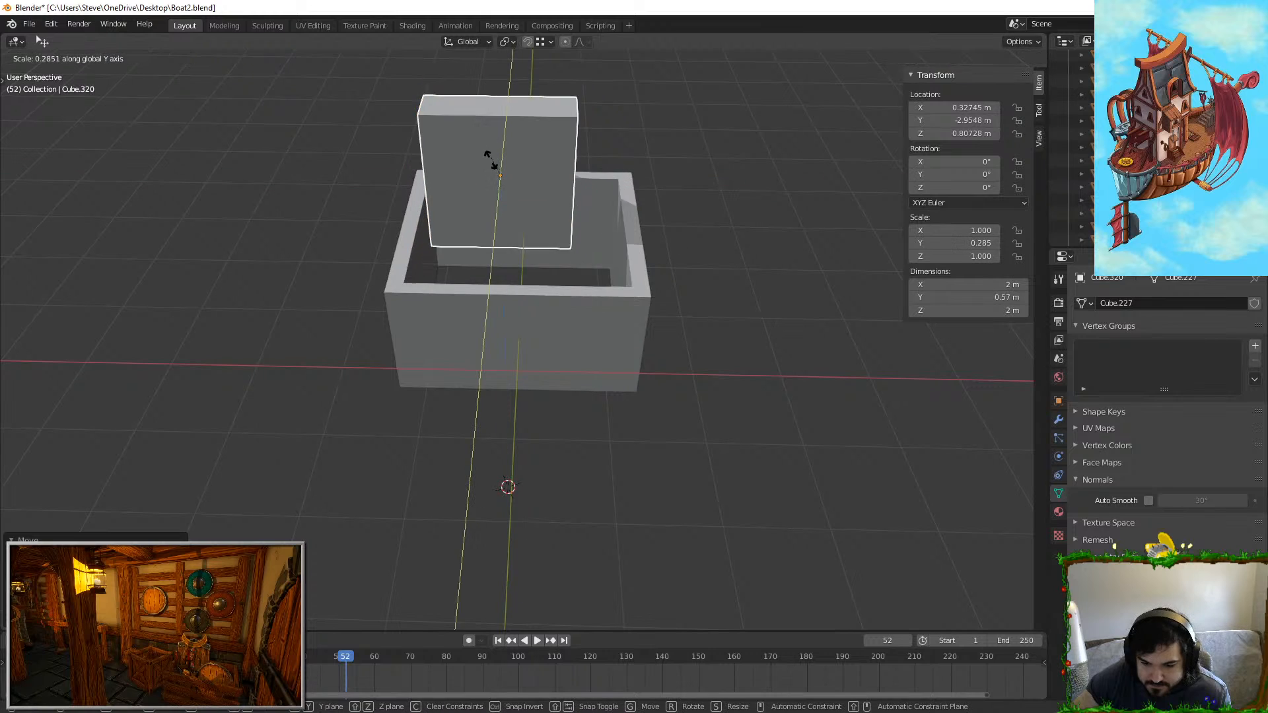
{"action": "right_click", "coordinate": [544, 161]}
{"action": "middle_click_drag", "start_coordinate": [581, 165], "coordinate": [423, 118]}
{"action": "key", "text": "s"}
{"action": "left_click", "coordinate": [622, 161]}
{"action": "middle_click_drag", "start_coordinate": [691, 124], "coordinate": [616, 141]}
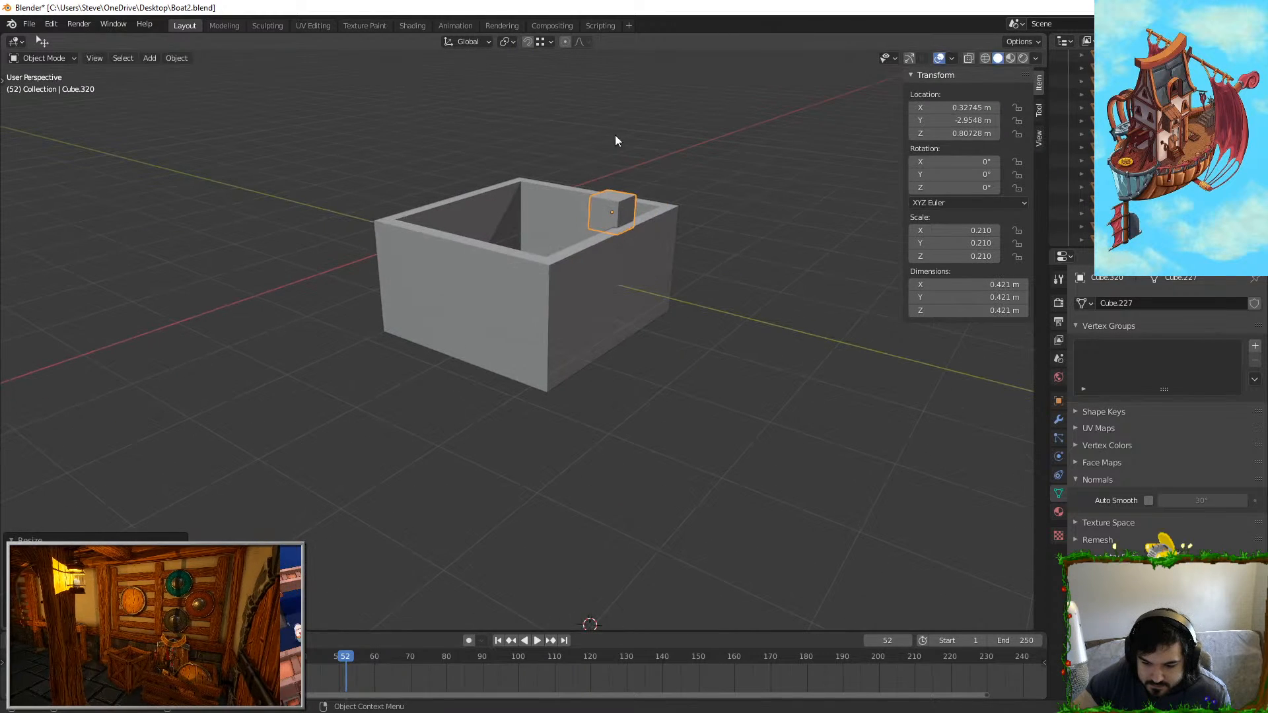
{"action": "key", "text": "s"}
{"action": "key", "text": "z"}
{"action": "left_click", "coordinate": [611, 192]}
Step: Stretch the flattened block along X into a plank about 3.06 m long and centre it across the hatch frame
{"action": "middle_click_drag", "start_coordinate": [611, 191], "coordinate": [826, 232]}
{"action": "key", "text": "s"}
{"action": "key", "text": "x"}
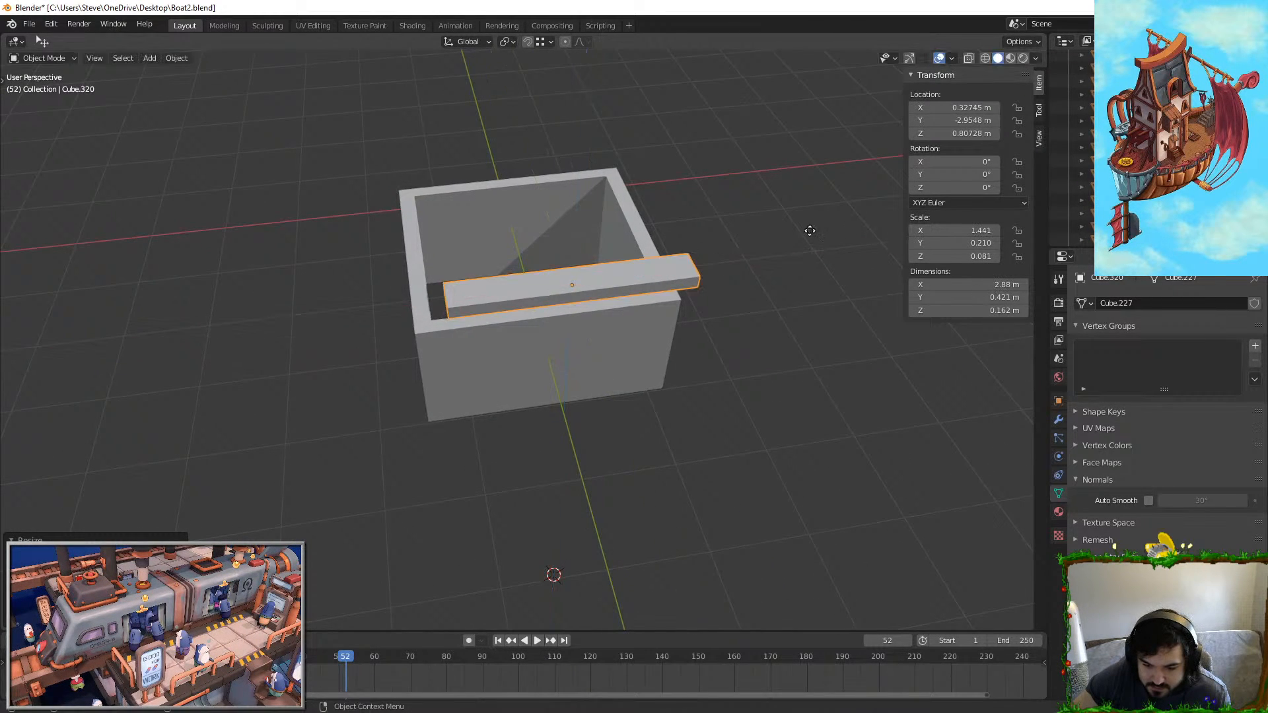
{"action": "key", "text": "g"}
{"action": "key", "text": "x"}
{"action": "left_click", "coordinate": [792, 235]}
{"action": "left_click", "coordinate": [786, 233]}
Step: Move the plank along Y and Z so it rests on one end of the hatch frame's rim
{"action": "middle_click_drag", "start_coordinate": [787, 234], "coordinate": [687, 249]}
{"action": "key", "text": "g"}
{"action": "key", "text": "y"}
{"action": "left_click", "coordinate": [617, 237]}
{"action": "key", "text": "g"}
{"action": "key", "text": "z"}
{"action": "left_click", "coordinate": [582, 134]}
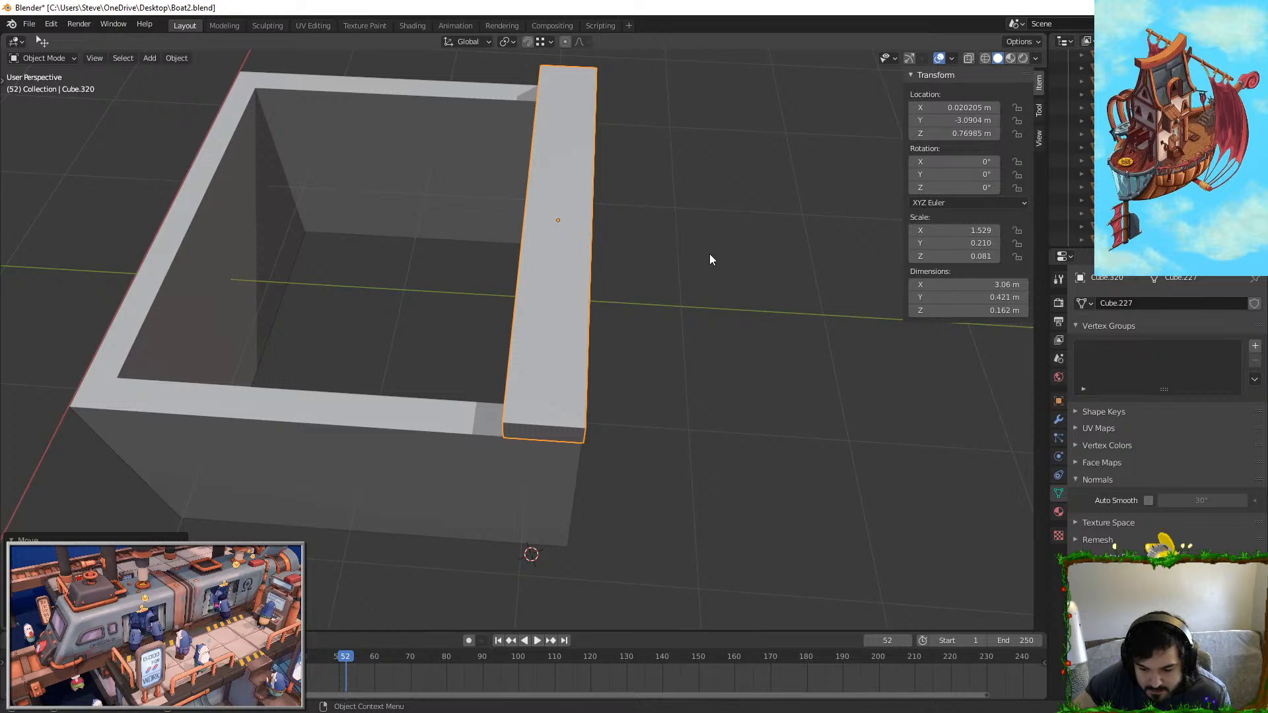
Step: Widen the plank along Y to about 0.49 m and shift it flush with the hatch frame's outer edge
{"action": "key", "text": "s"}
{"action": "key", "text": "y"}
{"action": "left_click", "coordinate": [733, 241]}
{"action": "key", "text": "g"}
{"action": "key", "text": "y"}
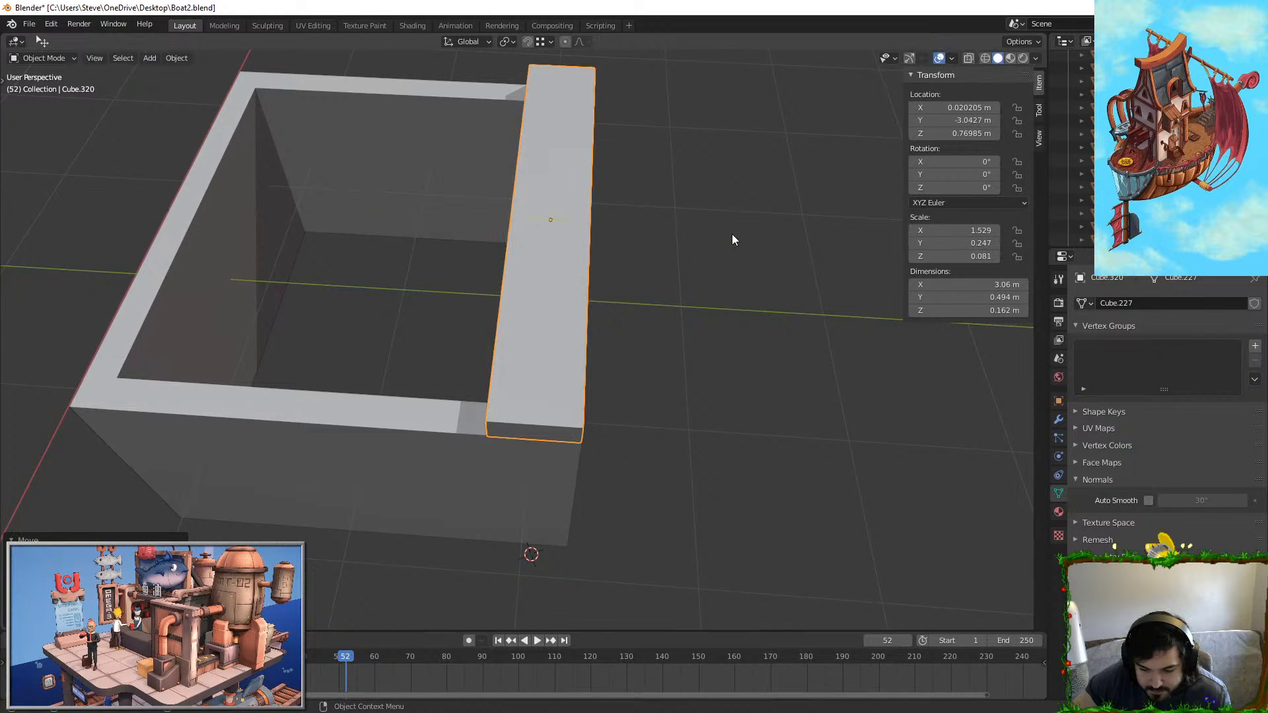
Step: Duplicate the plank about 0.51 m along Y, leaving a narrow gap between the two planks
{"action": "key", "text": "shift+d"}
{"action": "key", "text": "y"}
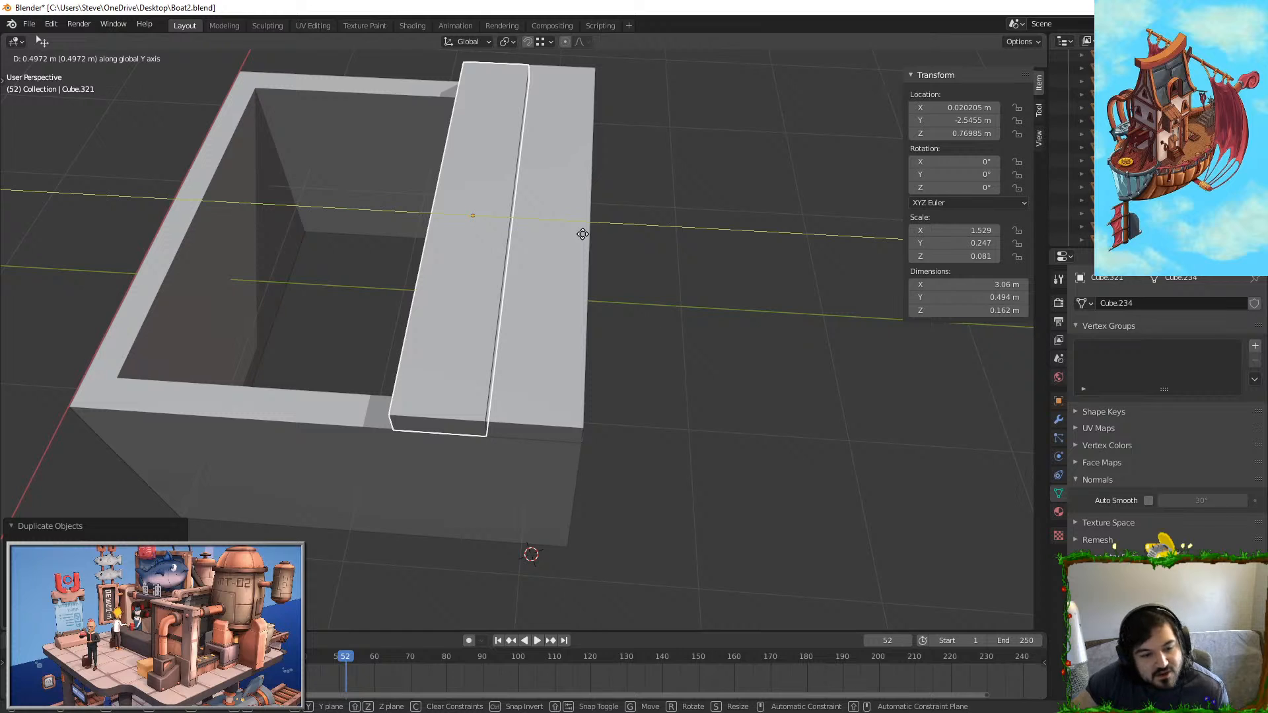
{"action": "left_click", "coordinate": [579, 232]}
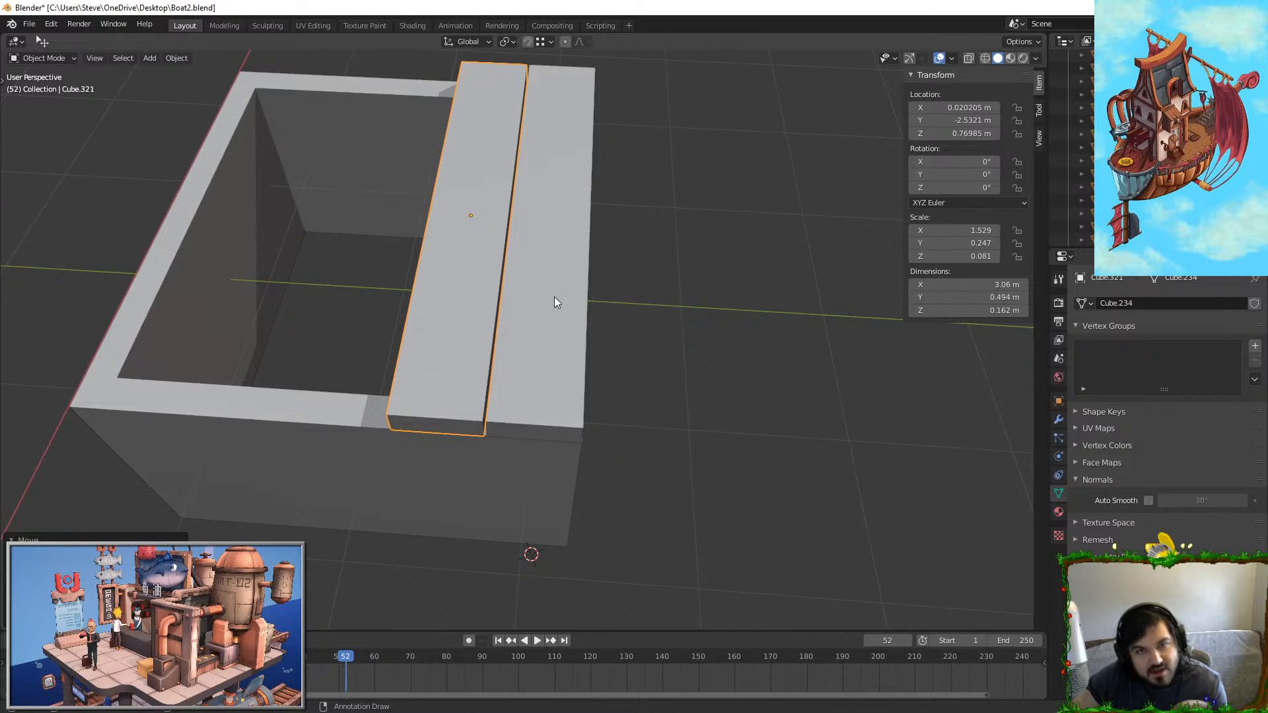
Step: Duplicate the second plank along Y to form a third plank, keeping the same narrow gap
{"action": "middle_click_drag", "start_coordinate": [553, 296], "coordinate": [568, 319]}
{"action": "scroll", "coordinate": [568, 319], "scroll_direction": "up", "scroll_amount": 2}
{"action": "key", "text": "shift+d"}
{"action": "key", "text": "shift+y"}
{"action": "key", "text": "y"}
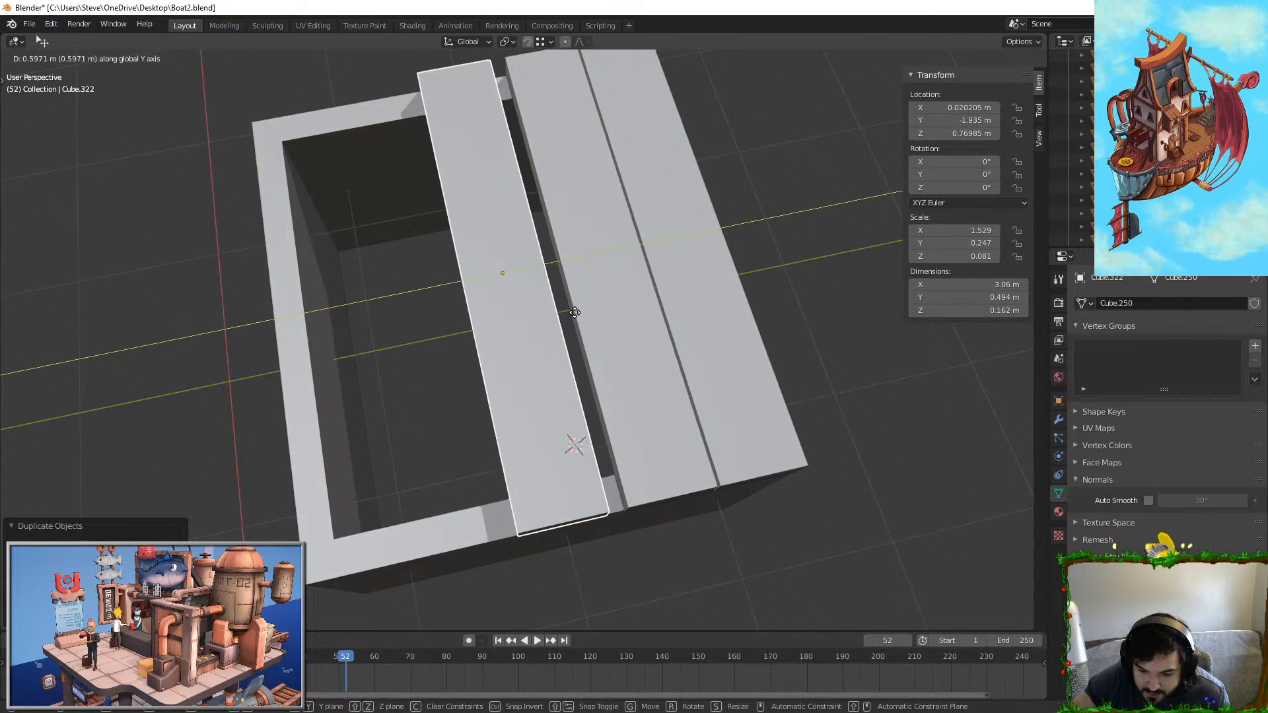
{"action": "left_click", "coordinate": [587, 314]}
Step: Duplicate the second and third planks together about 1.035 m along Y to make five planks
{"action": "left_click", "coordinate": [615, 299], "text": "shift"}
{"action": "key", "text": "shift+d"}
{"action": "key", "text": "y"}
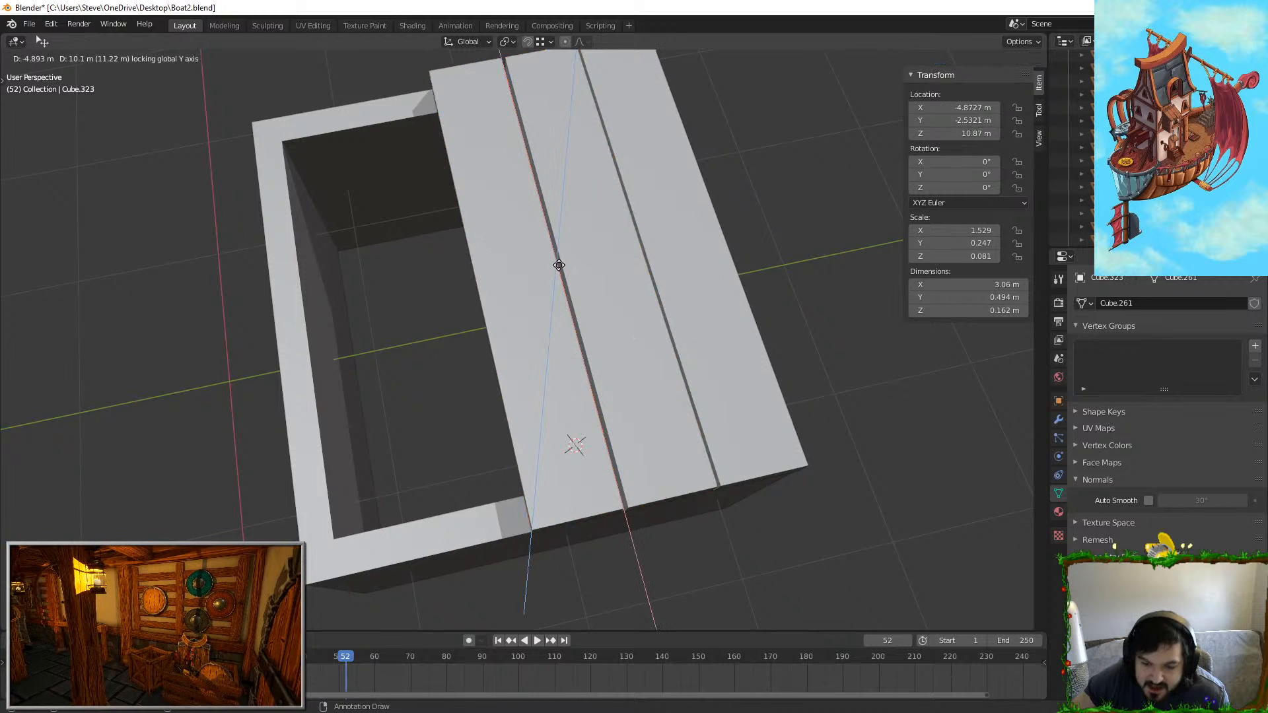
{"action": "left_click", "coordinate": [449, 274]}
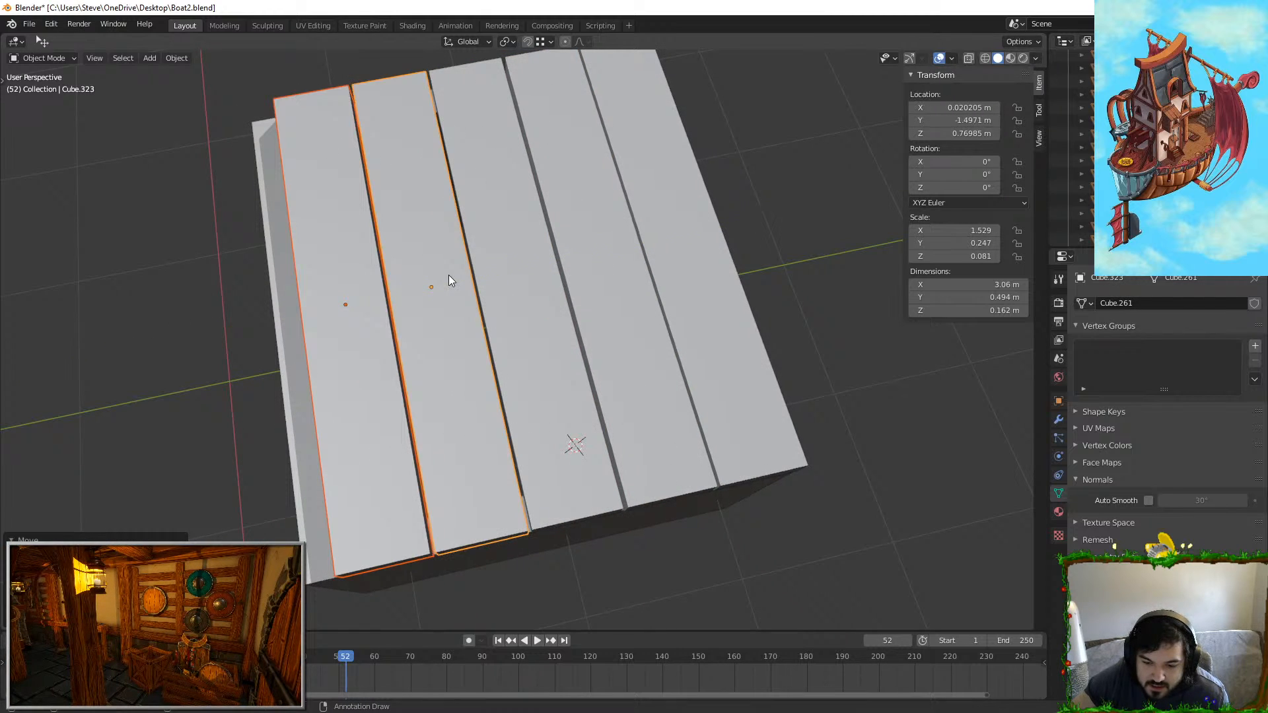
Step: Shift all five planks together about 0.08 m along Y so they overhang the frame's outer edge
{"action": "left_click", "coordinate": [513, 260], "text": "shift"}
{"action": "left_click", "coordinate": [607, 244], "text": "shift"}
{"action": "left_click", "coordinate": [663, 231], "text": "shift"}
{"action": "key", "text": "g"}
{"action": "key", "text": "y"}
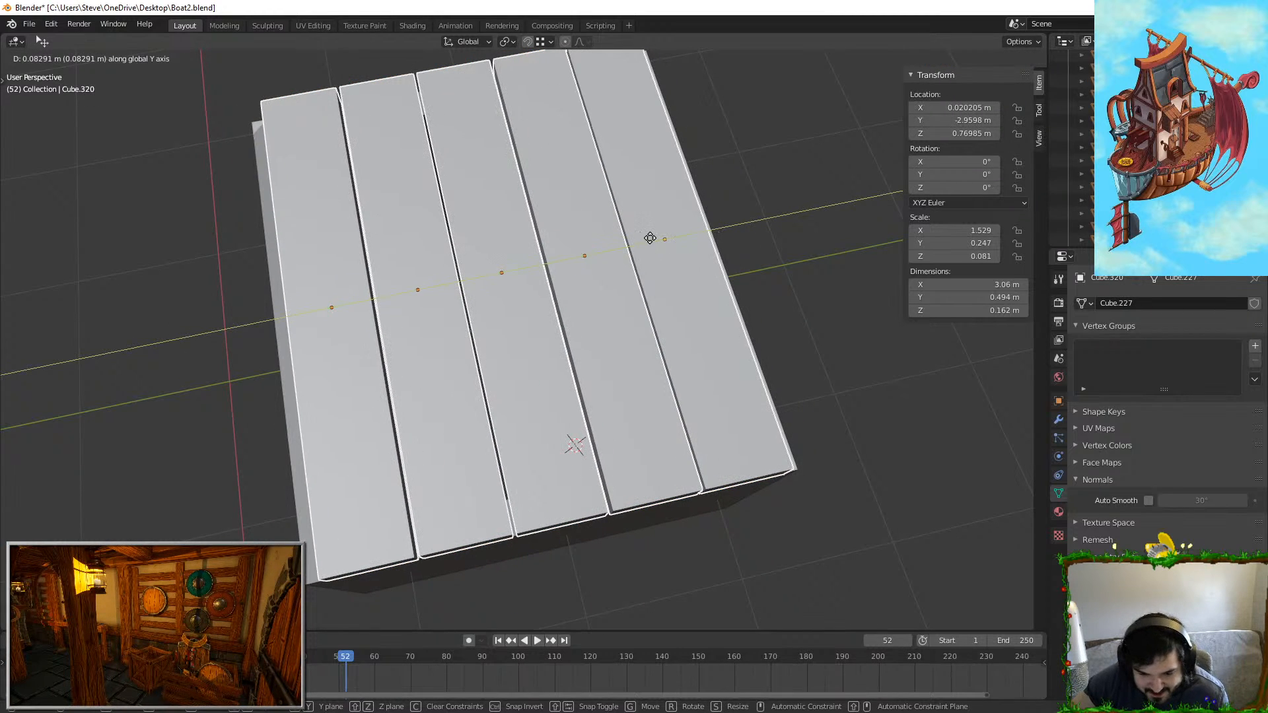
{"action": "left_click", "coordinate": [650, 243]}
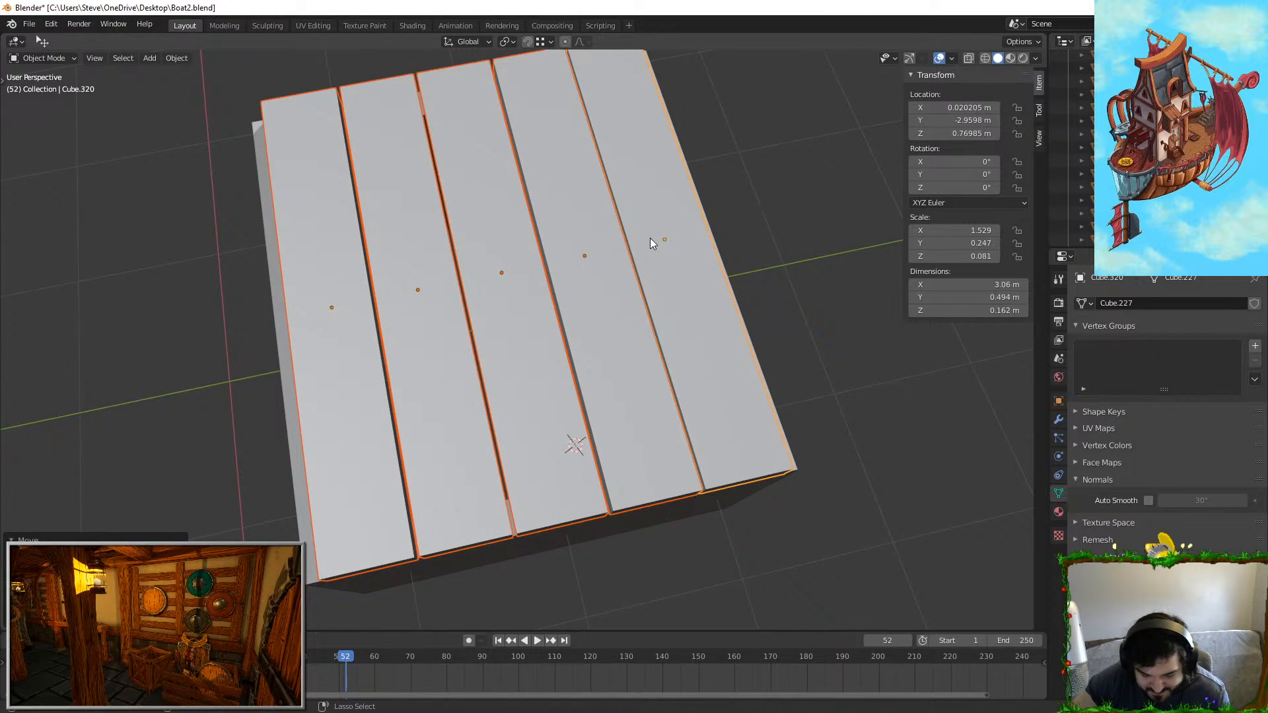
Step: Join the five planks into one object, set its origin to the geometry, and apply its scale
{"action": "right_click", "coordinate": [730, 219]}
{"action": "key", "text": "ctrl+a"}
{"action": "right_click", "coordinate": [534, 232]}
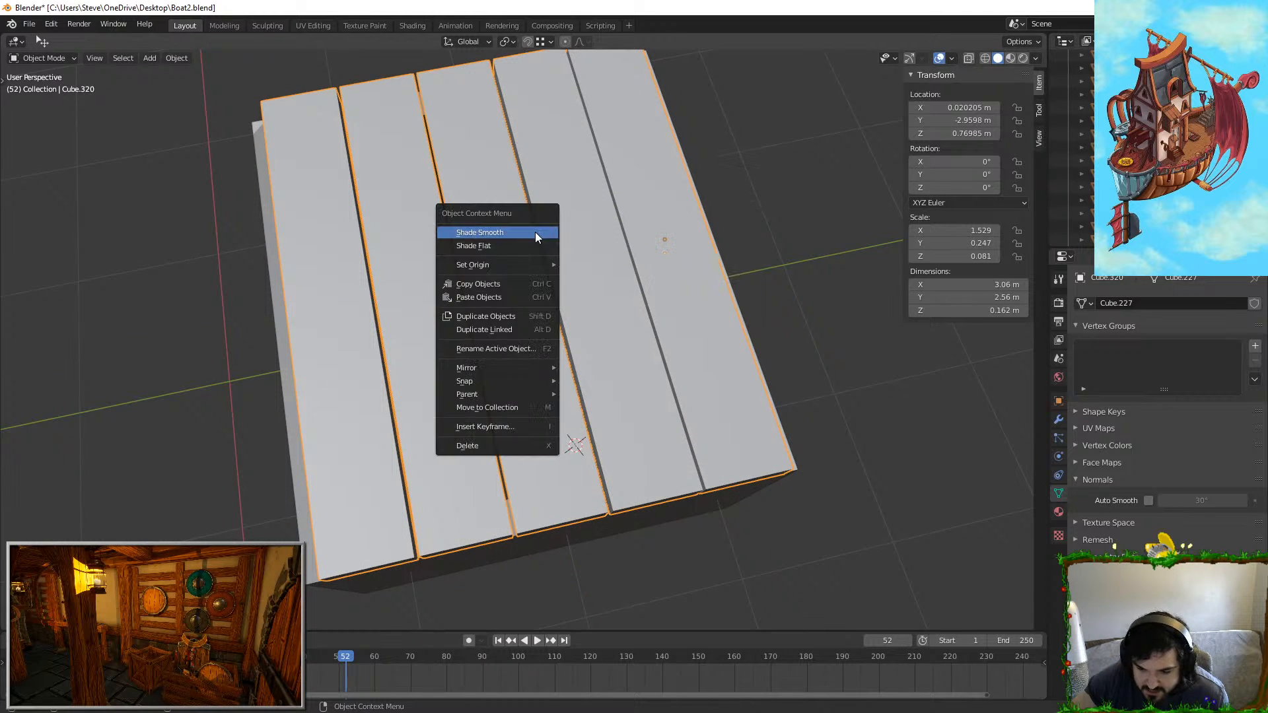
{"action": "mouse_move", "coordinate": [539, 265]}
{"action": "left_click", "coordinate": [596, 279]}
{"action": "key", "text": "ctrl+a"}
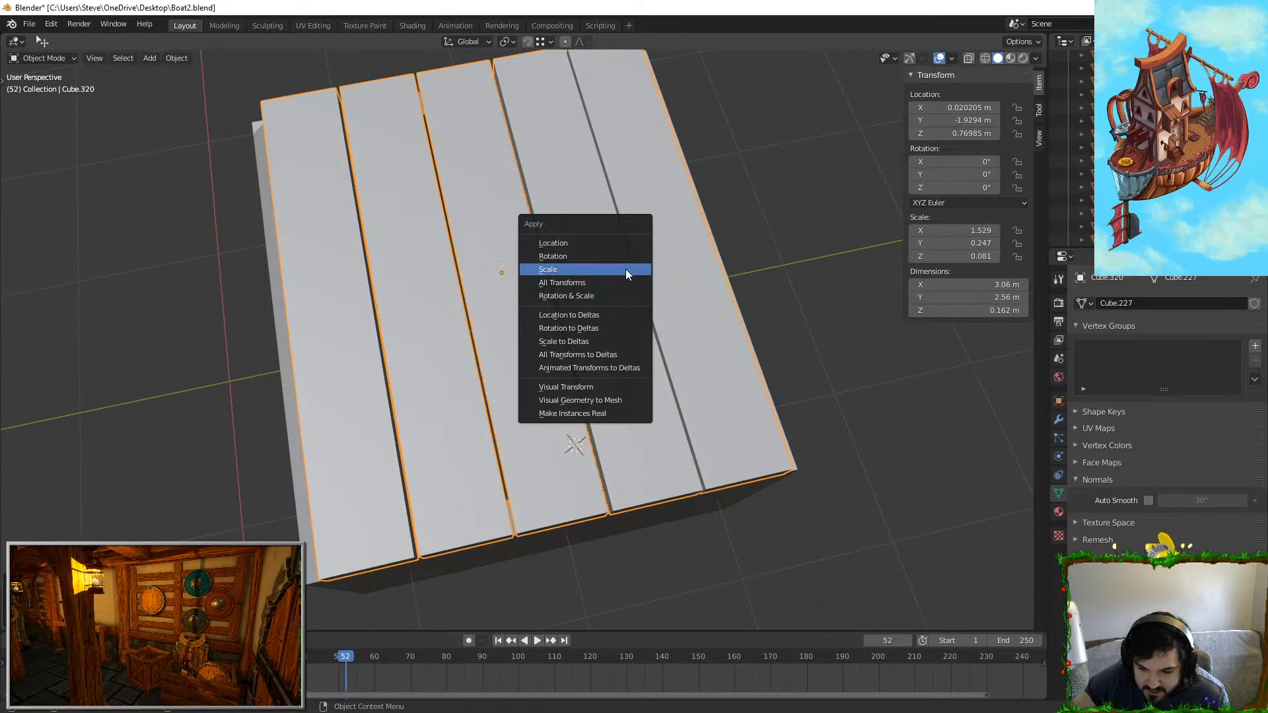
{"action": "left_click", "coordinate": [625, 268]}
Step: Stretch the joined planks along Y to about 2.71 m and shift them to about Y -1.898 m to cover the frame
{"action": "key", "text": "s"}
{"action": "key", "text": "x"}
{"action": "key", "text": "y"}
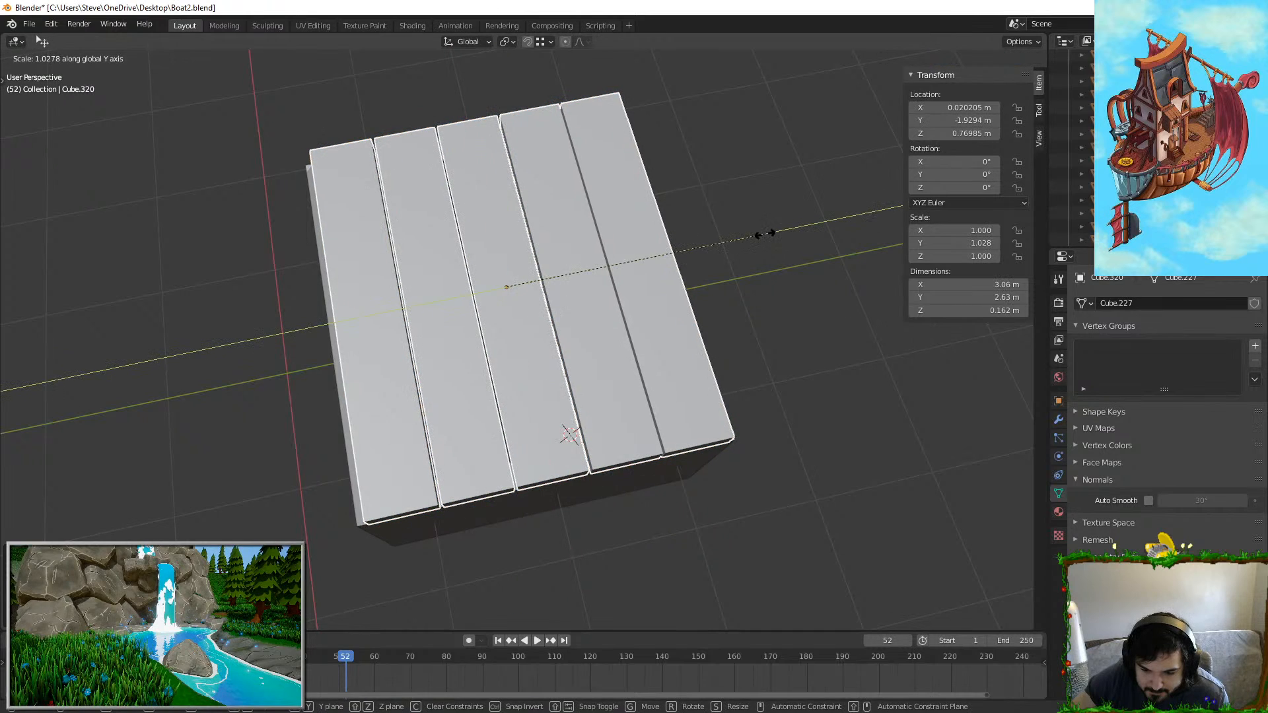
{"action": "left_click", "coordinate": [768, 233]}
{"action": "middle_click_drag", "start_coordinate": [769, 238], "coordinate": [557, 260]}
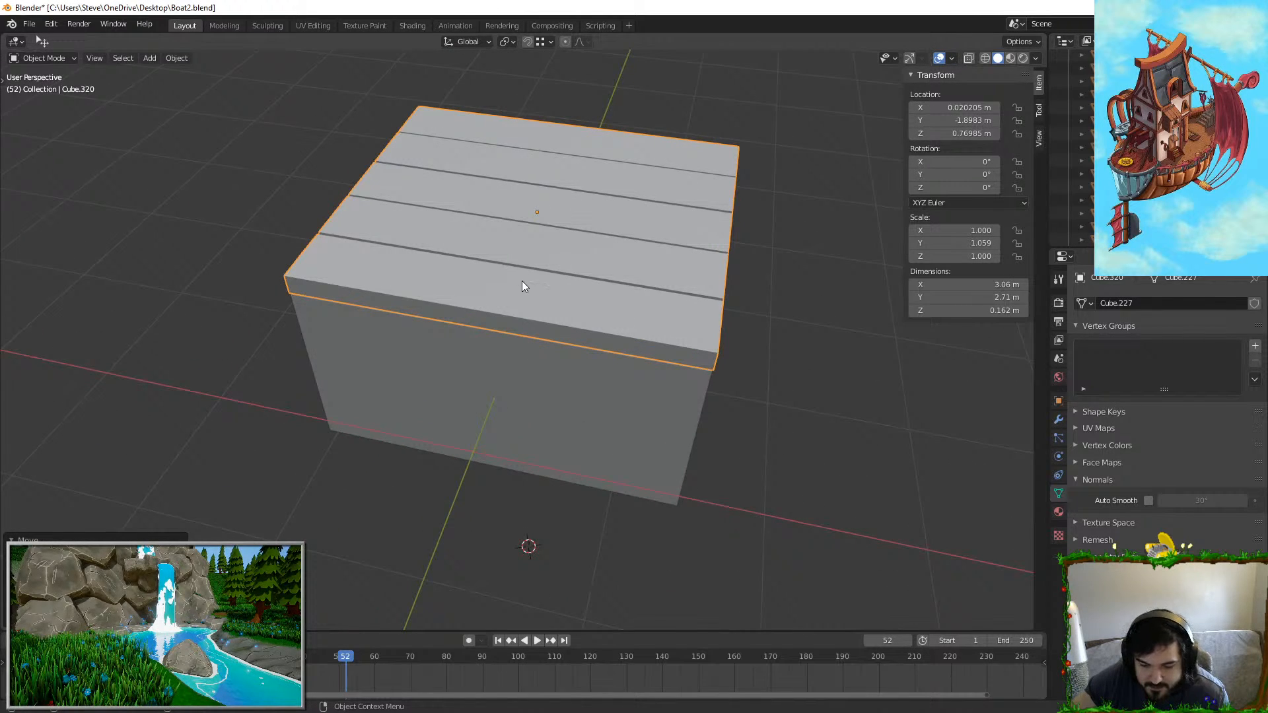
Step: Duplicate one of the cover's planks within the mesh, then reshape the copy into a narrow cross batten running along Y
{"action": "key", "text": "Tab"}
{"action": "left_click", "coordinate": [558, 256]}
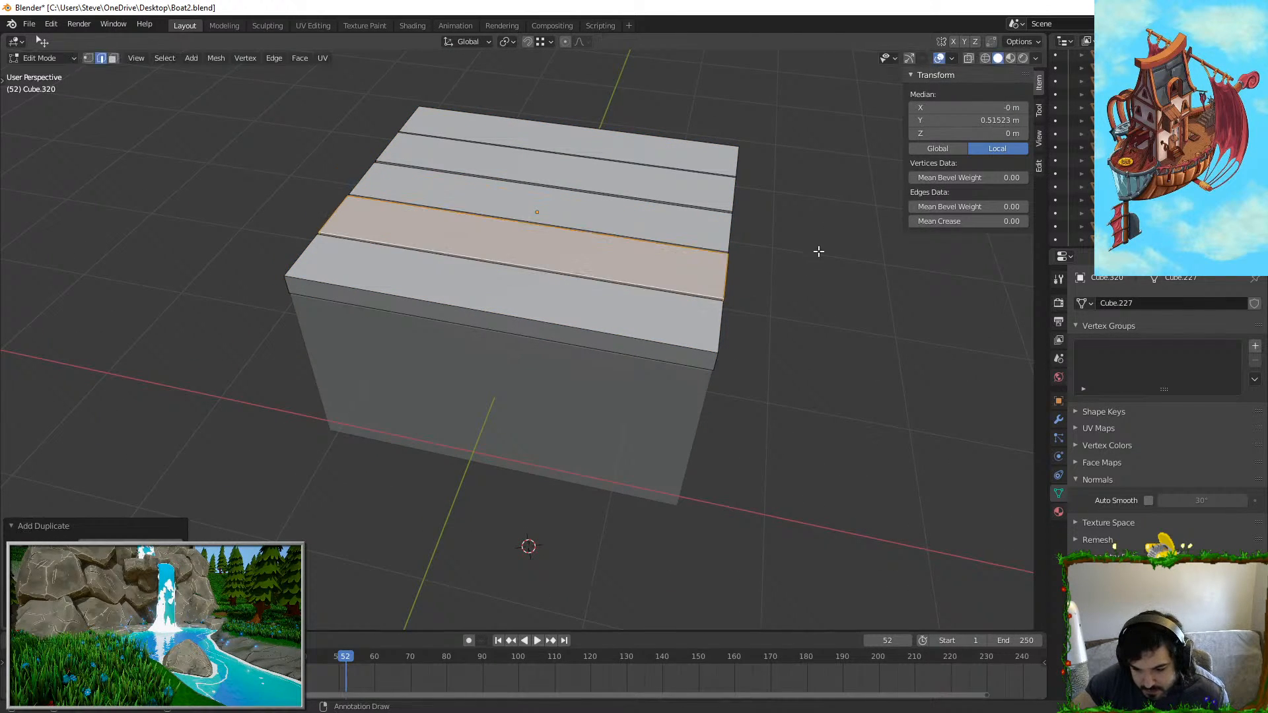
{"action": "left_click", "coordinate": [531, 254]}
{"action": "key", "text": "s"}
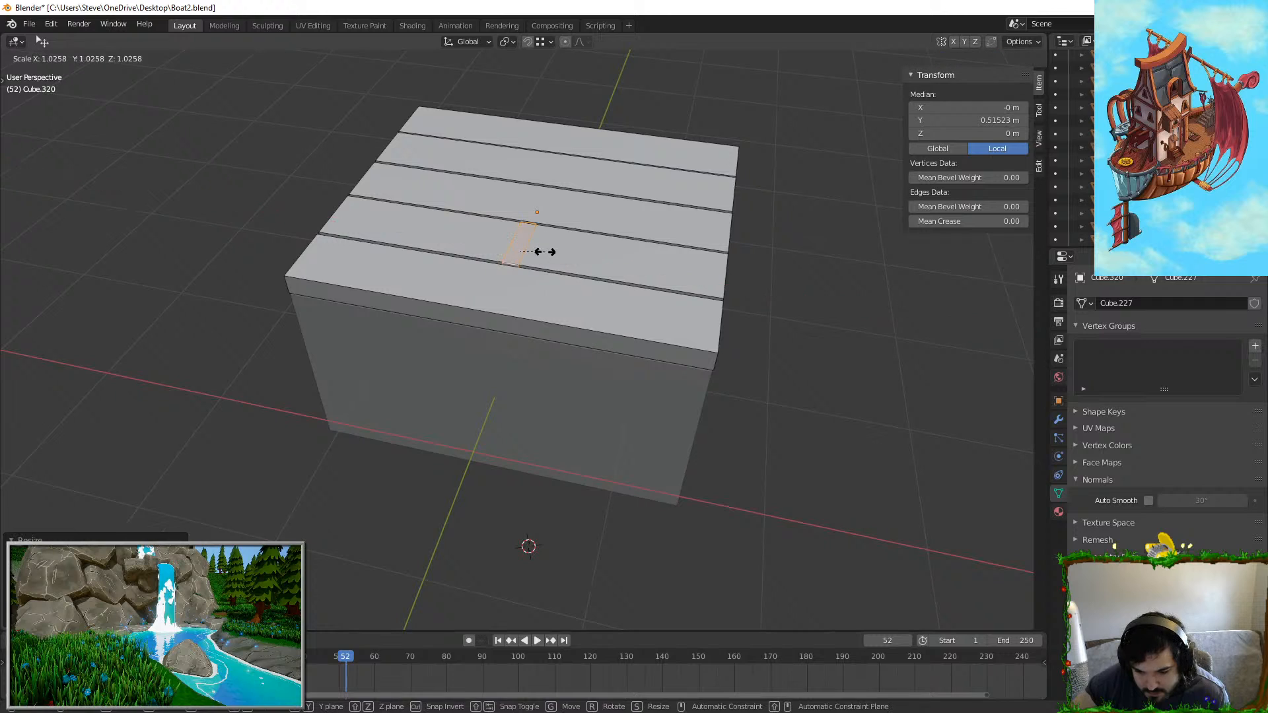
{"action": "middle_click_drag", "start_coordinate": [563, 249], "coordinate": [515, 250]}
{"action": "key", "text": "s"}
{"action": "key", "text": "y"}
{"action": "left_click", "coordinate": [848, 100]}
Step: Position the batten across the planks near one side of the cover and stretch it along Y just past their ends
{"action": "key", "text": "g"}
{"action": "middle_click_drag", "start_coordinate": [819, 112], "coordinate": [769, 376]}
{"action": "key", "text": "y"}
{"action": "left_click", "coordinate": [691, 159]}
{"action": "key", "text": "s"}
{"action": "key", "text": "y"}
{"action": "key", "text": "g"}
{"action": "key", "text": "x"}
{"action": "left_click", "coordinate": [758, 161]}
Step: Raise the whole plank cover along Z to about 0.785 m
{"action": "key", "text": "Tab"}
{"action": "key", "text": "g"}
{"action": "key", "text": "z"}
{"action": "left_click", "coordinate": [610, 197]}
{"action": "key", "text": "Tab"}
Step: Duplicate the cross batten about 2.24 m along negative X to the opposite side of the cover
{"action": "key", "text": "shift+d"}
{"action": "key", "text": "x"}
{"action": "right_click", "coordinate": [733, 280]}
{"action": "key", "text": "g"}
{"action": "key", "text": "x"}
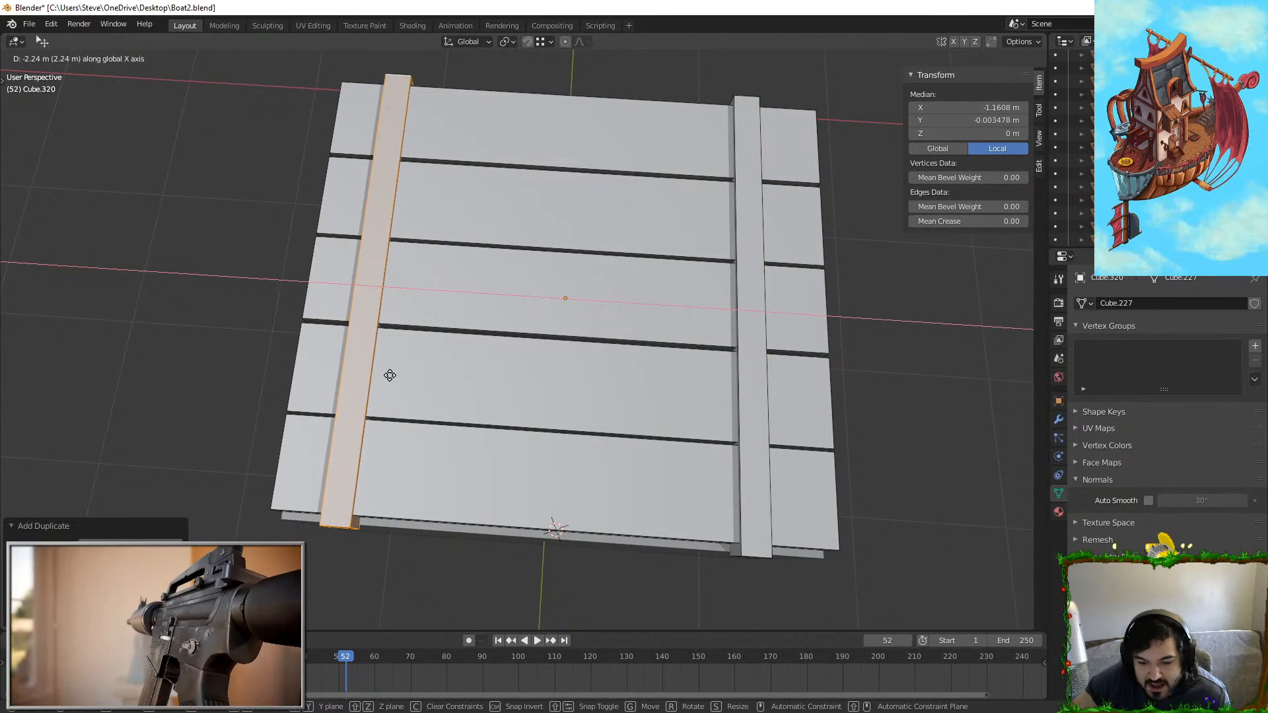
{"action": "left_click", "coordinate": [390, 375]}
Step: Widen the duplicated batten along X and move it slightly inward to about X -1.13 m
{"action": "key", "text": "s"}
{"action": "key", "text": "x"}
{"action": "left_click", "coordinate": [615, 328]}
{"action": "key", "text": "g"}
{"action": "key", "text": "x"}
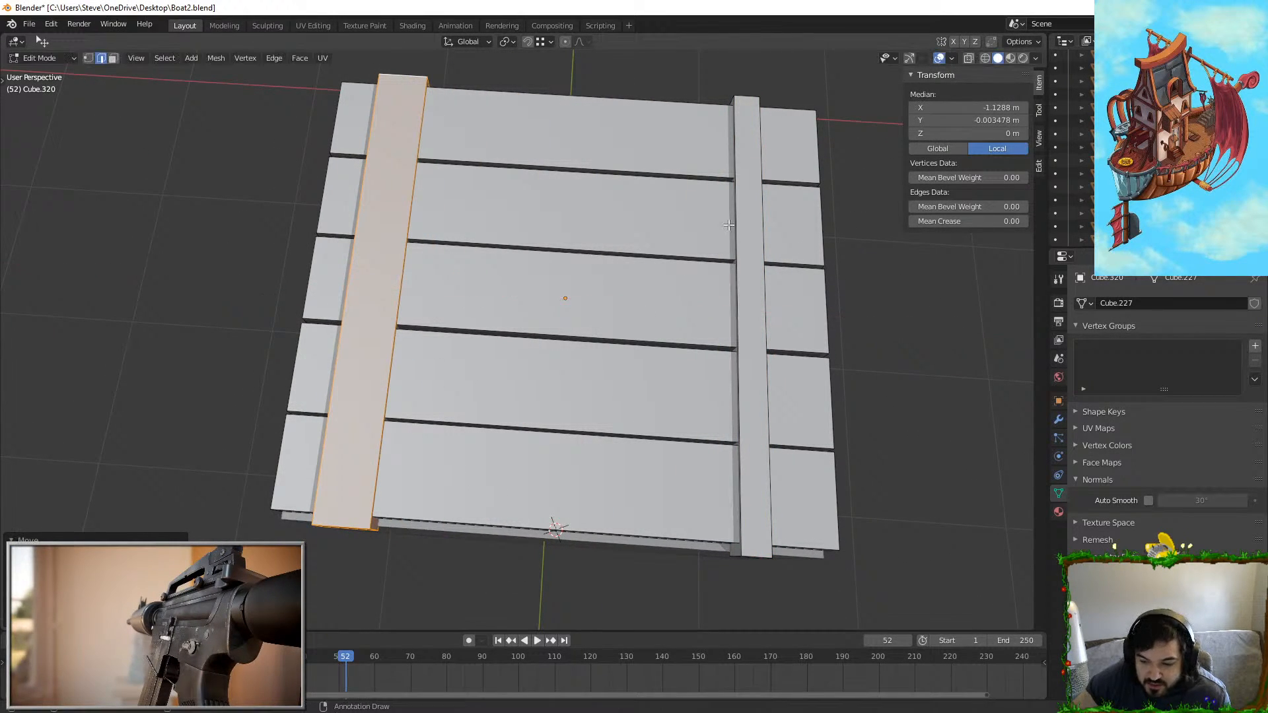
Step: Widen the original batten along X to match the other one and adjust its position along X
{"action": "key", "text": "s"}
{"action": "key", "text": "x"}
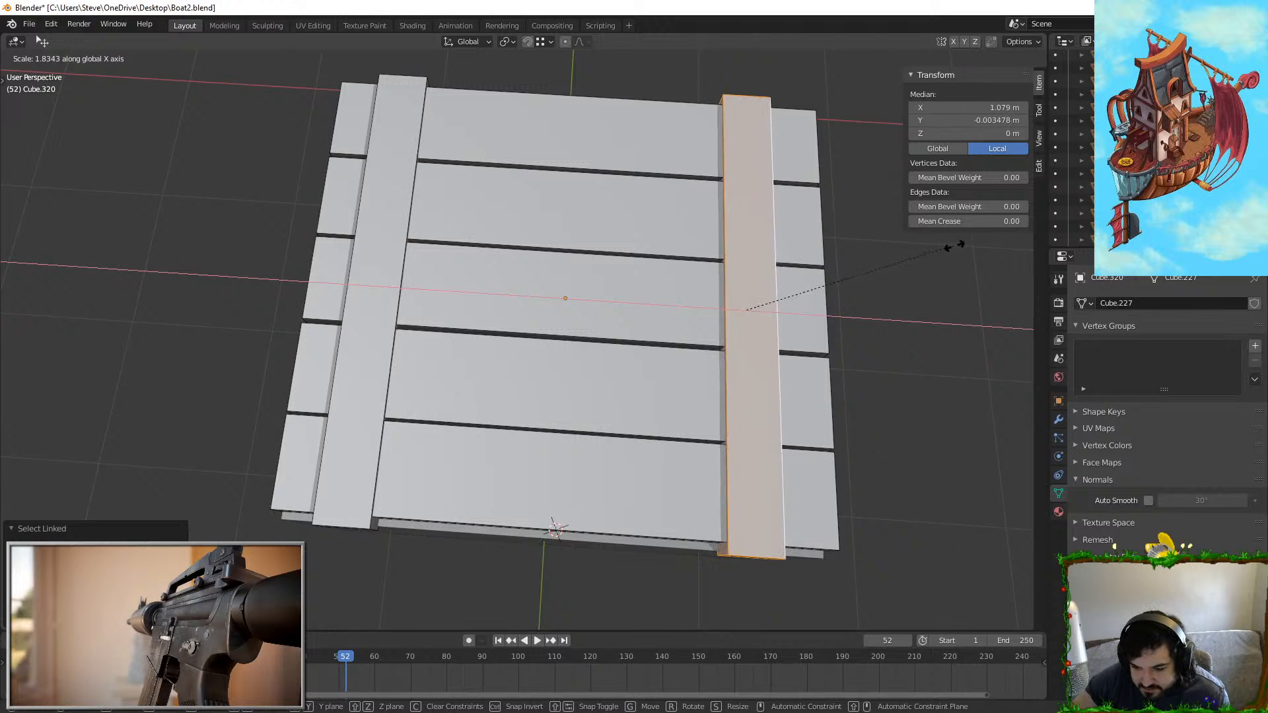
{"action": "left_click", "coordinate": [990, 248]}
{"action": "key", "text": "g"}
{"action": "key", "text": "x"}
{"action": "left_click", "coordinate": [980, 249]}
Step: Add seven evenly spaced loop cuts across the plank at one end of the cover
{"action": "middle_click_drag", "start_coordinate": [971, 248], "coordinate": [682, 209]}
{"action": "key", "text": "Tab"}
{"action": "middle_click_drag", "start_coordinate": [604, 207], "coordinate": [510, 446]}
{"action": "left_click", "coordinate": [550, 472]}
{"action": "right_click", "coordinate": [550, 472]}
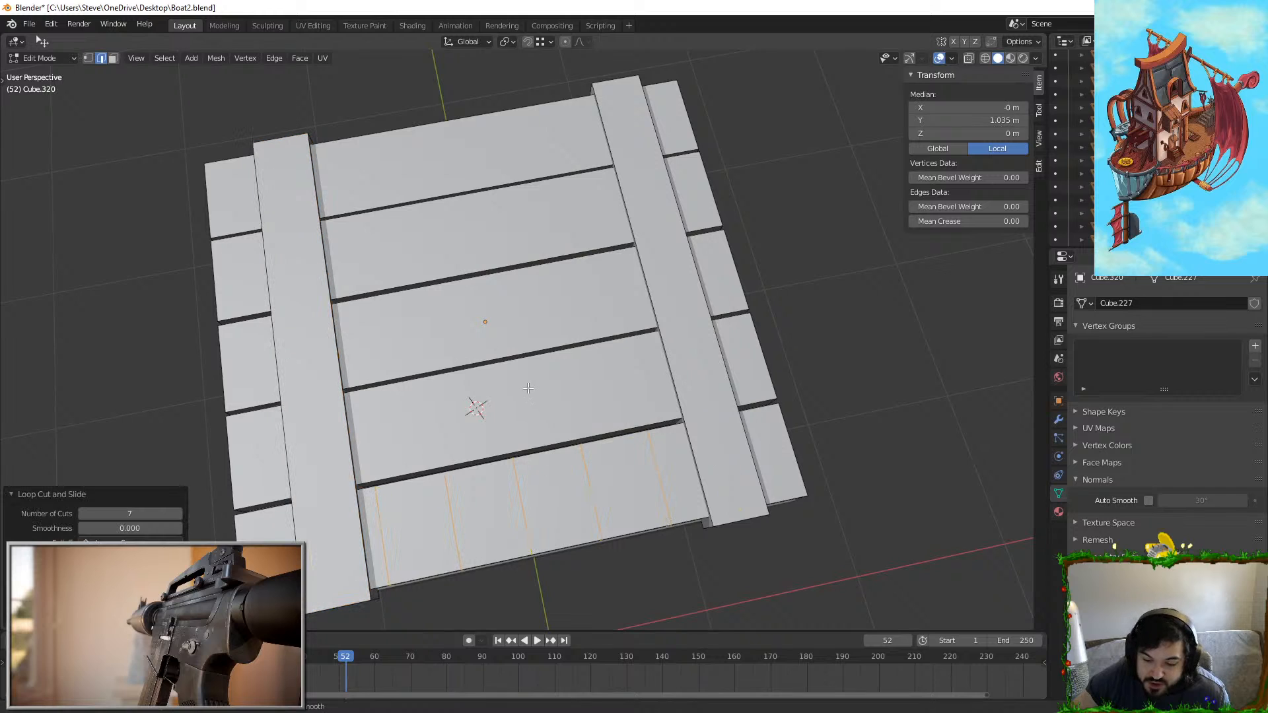
{"action": "key", "text": "ctrl+r"}
{"action": "scroll", "coordinate": [528, 374], "scroll_direction": "up", "scroll_amount": 5}
{"action": "left_click", "coordinate": [527, 373]}
{"action": "right_click", "coordinate": [528, 373]}
{"action": "key", "text": "ctrl+z"}
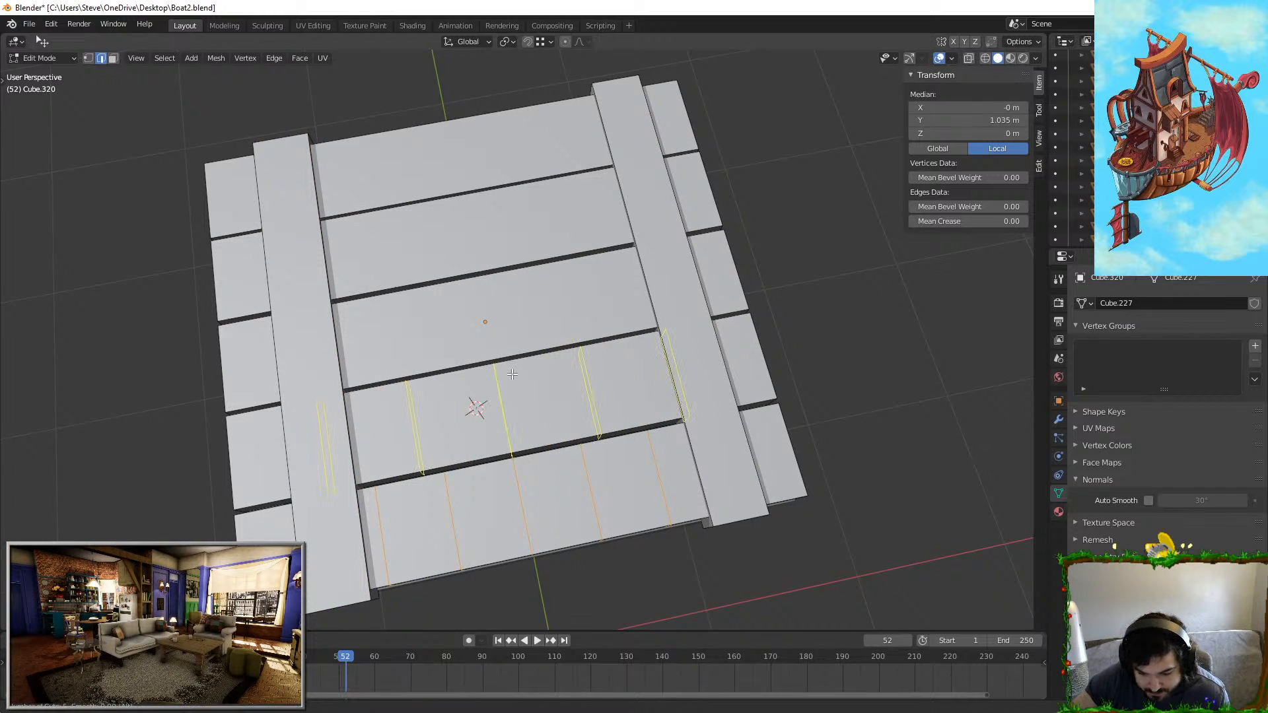
Step: Add seven evenly spaced loop cuts across each of the remaining four planks
{"action": "scroll", "coordinate": [512, 374], "scroll_direction": "up", "scroll_amount": 2}
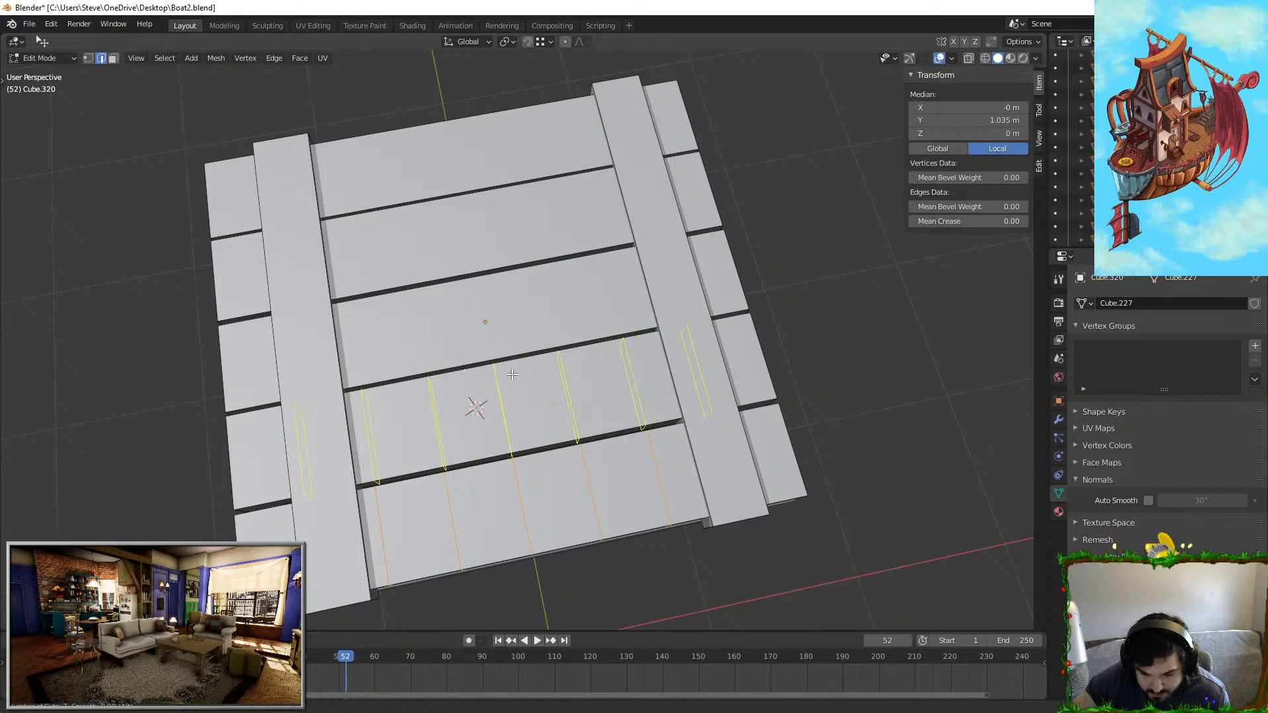
{"action": "left_click", "coordinate": [512, 373]}
{"action": "right_click", "coordinate": [511, 374]}
{"action": "key", "text": "ctrl+r"}
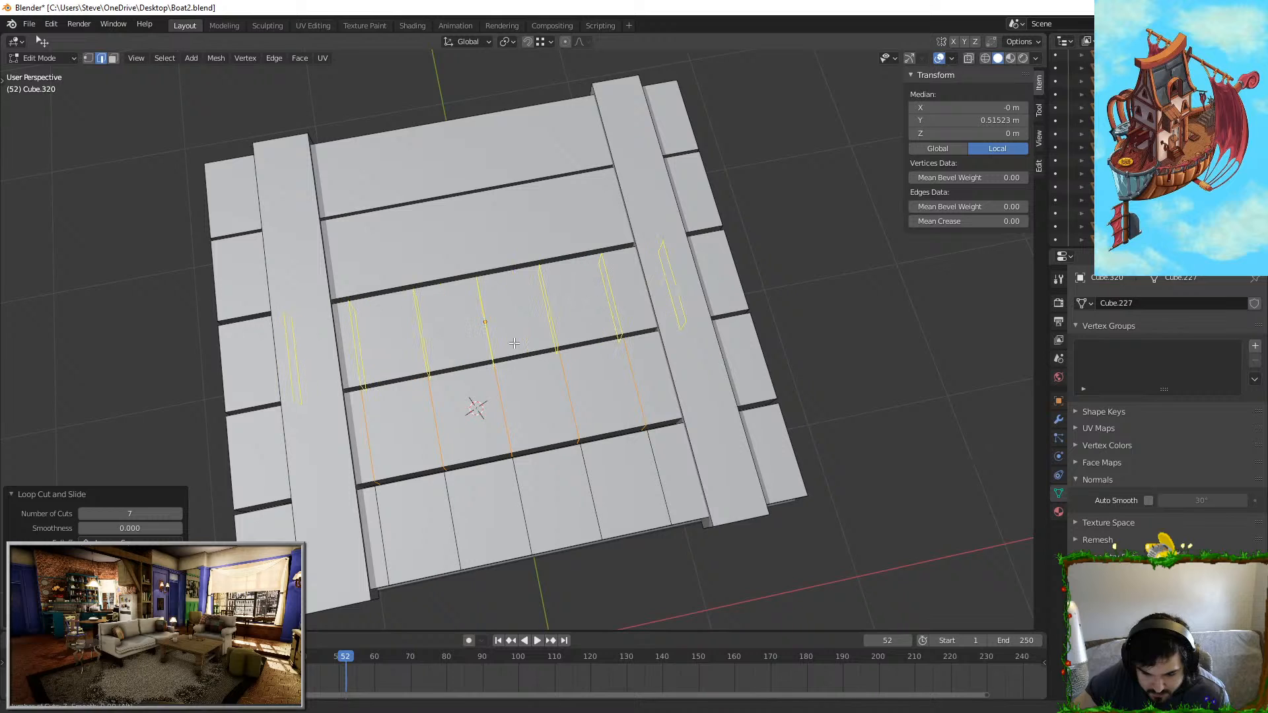
{"action": "left_click", "coordinate": [514, 343]}
{"action": "right_click", "coordinate": [513, 343]}
{"action": "left_click", "coordinate": [484, 271]}
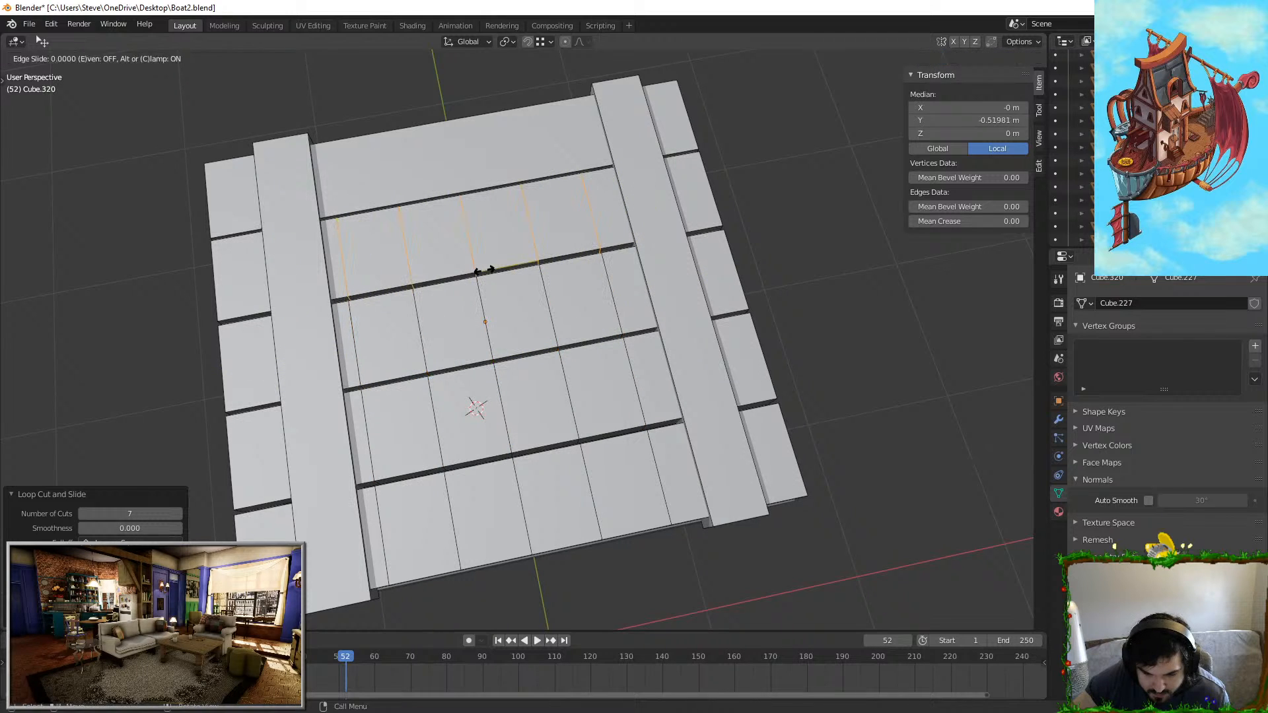
{"action": "right_click", "coordinate": [484, 270]}
{"action": "key", "text": "ctrl+r"}
{"action": "left_click", "coordinate": [470, 169]}
{"action": "right_click", "coordinate": [470, 169]}
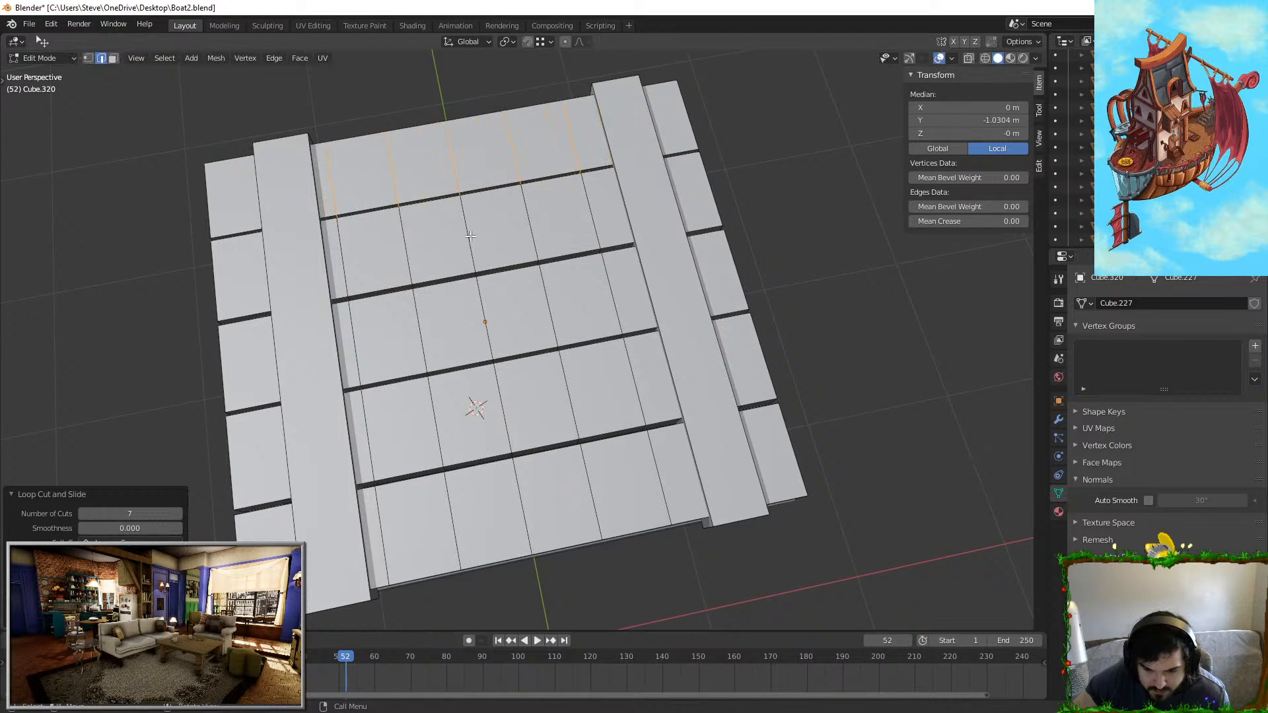
Step: Select both cross battens completely, using face selection
{"action": "middle_click_drag", "start_coordinate": [470, 169], "coordinate": [97, 88]}
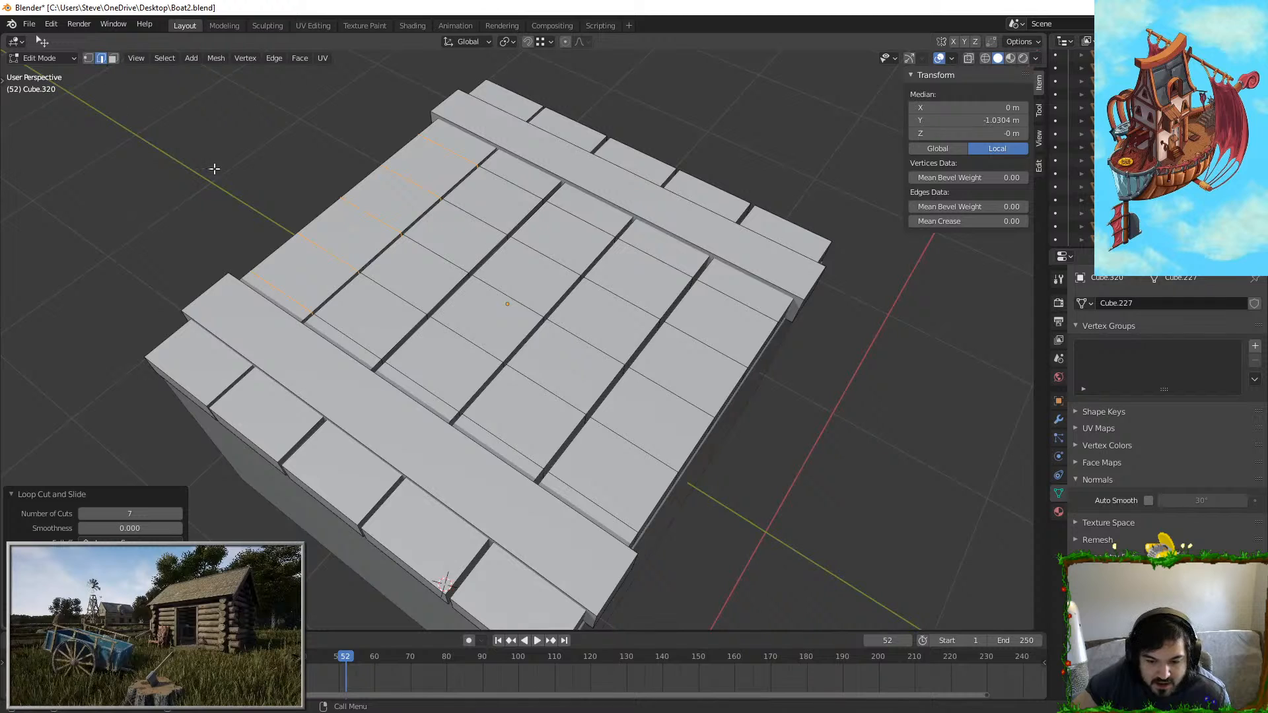
{"action": "middle_click_drag", "start_coordinate": [214, 169], "coordinate": [237, 165]}
{"action": "key", "text": "Tab"}
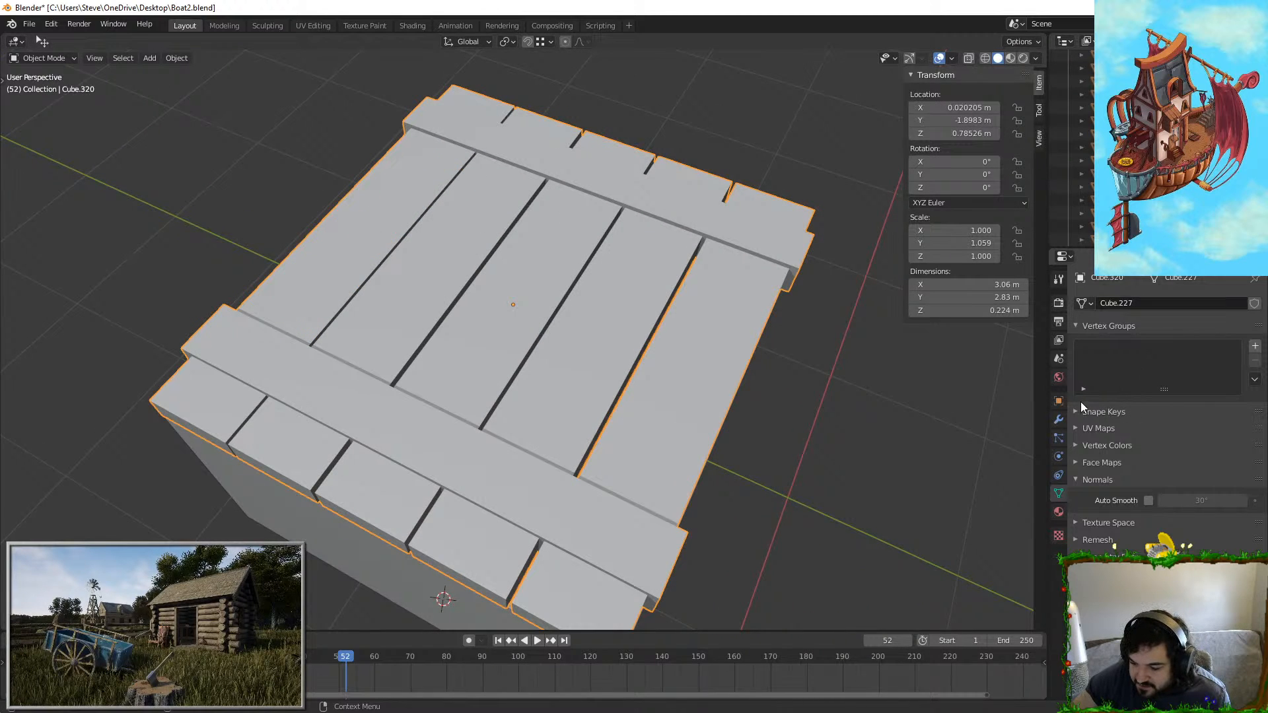
{"action": "key", "text": "Tab"}
{"action": "left_click", "coordinate": [114, 59]}
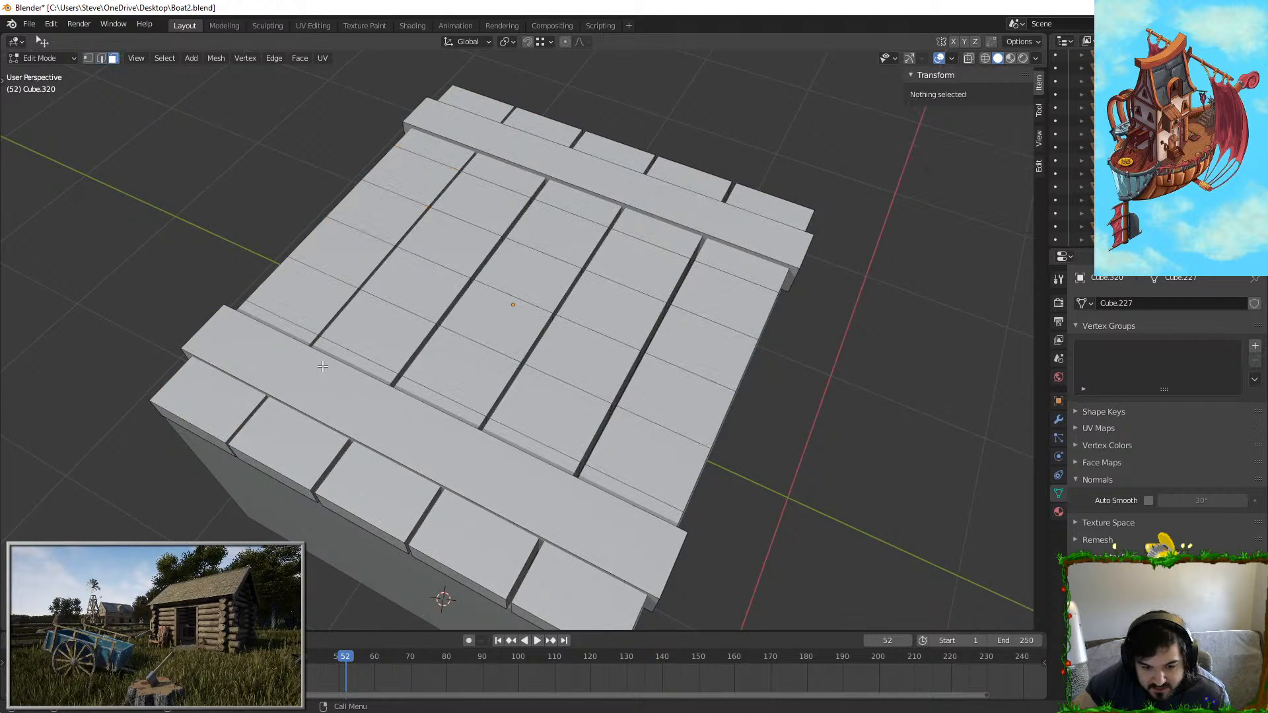
{"action": "left_click", "coordinate": [325, 370]}
{"action": "left_click", "coordinate": [580, 171], "text": "shift"}
Step: Apply the scale of the hatch cover object
{"action": "key", "text": "Tab"}
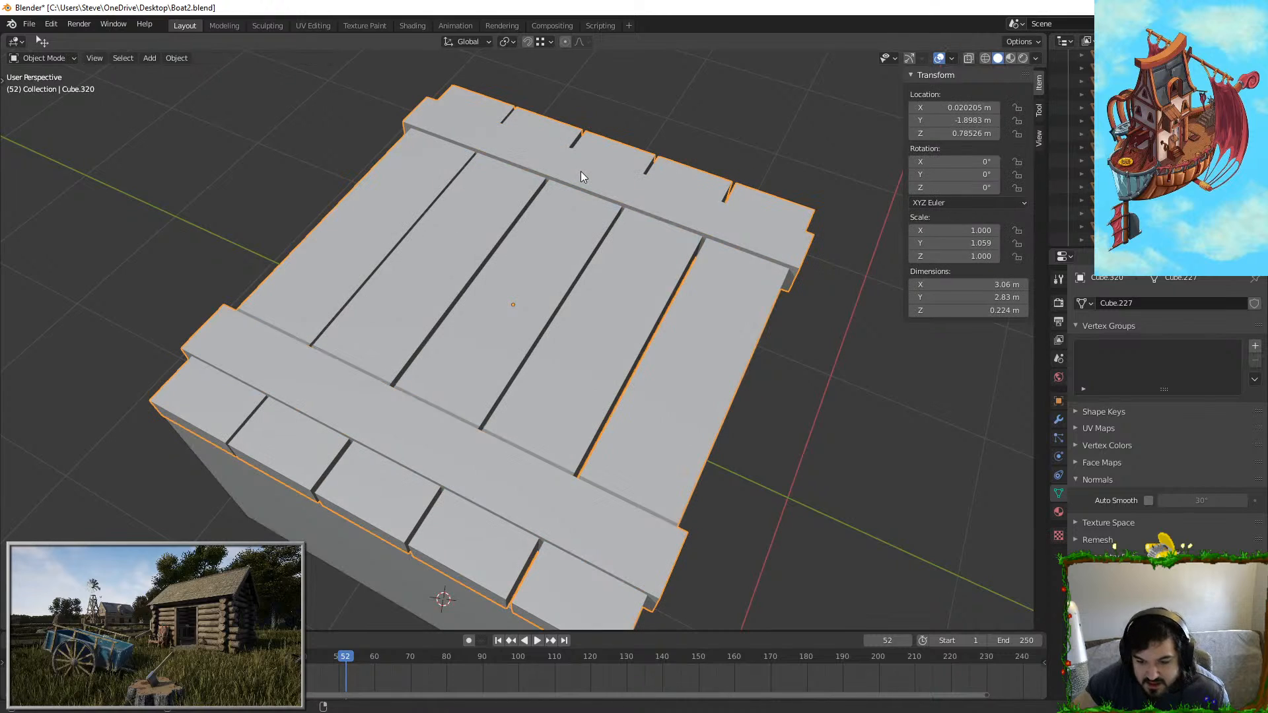
{"action": "right_click", "coordinate": [581, 172]}
{"action": "key", "text": "Escape"}
{"action": "key", "text": "ctrl+a"}
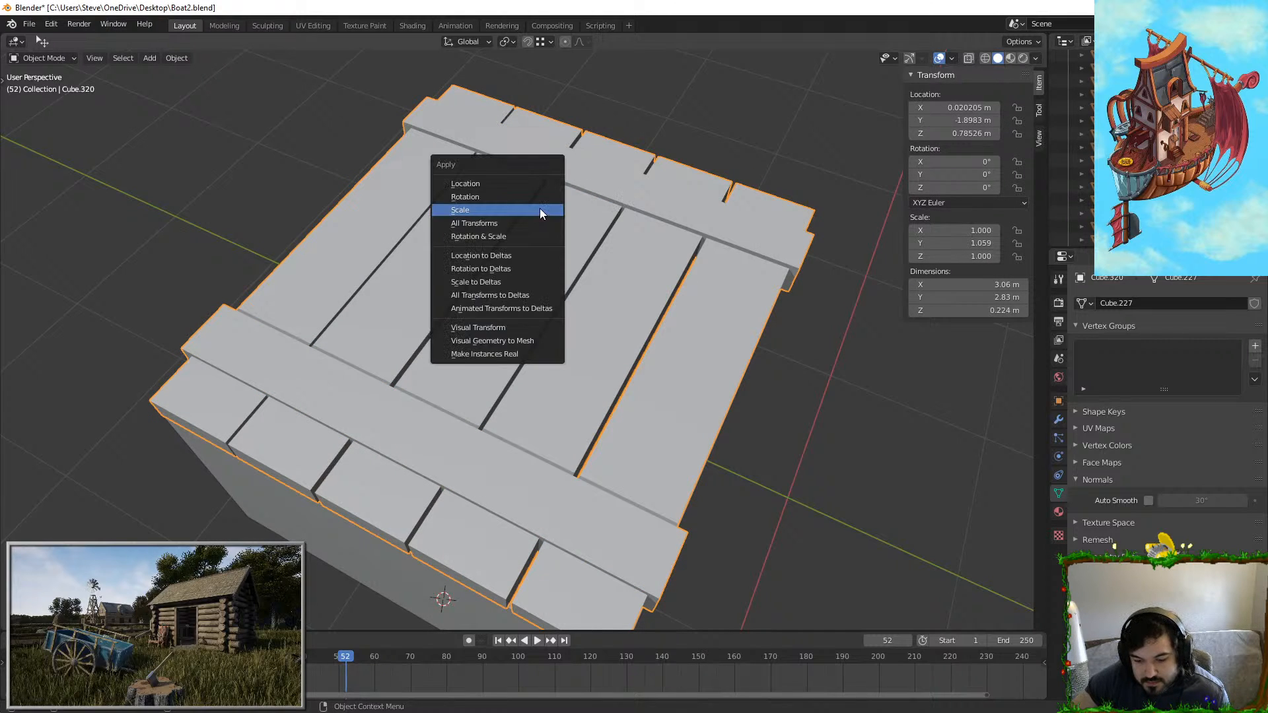
{"action": "left_click", "coordinate": [540, 208]}
Step: Bevel the edges of both cross battens narrowly with a single segment
{"action": "key", "text": "Tab"}
{"action": "key", "text": "ctrl+b"}
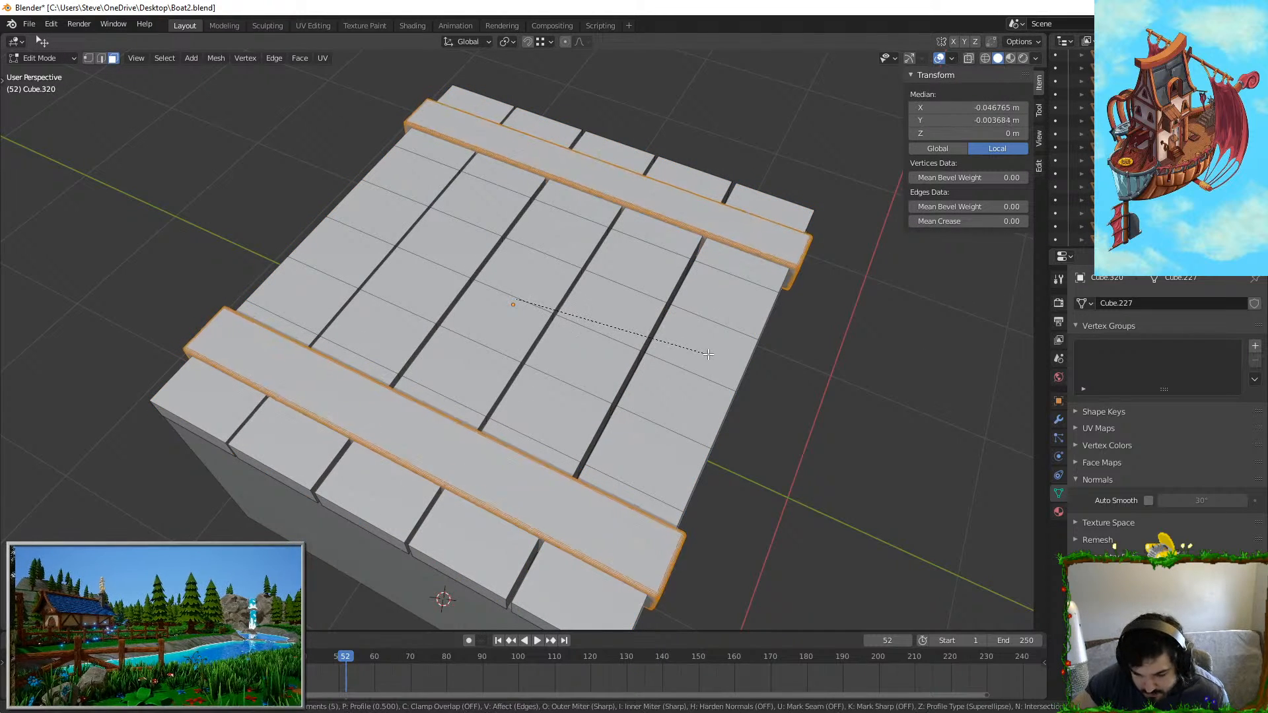
{"action": "scroll", "coordinate": [708, 351], "scroll_direction": "down", "scroll_amount": 4}
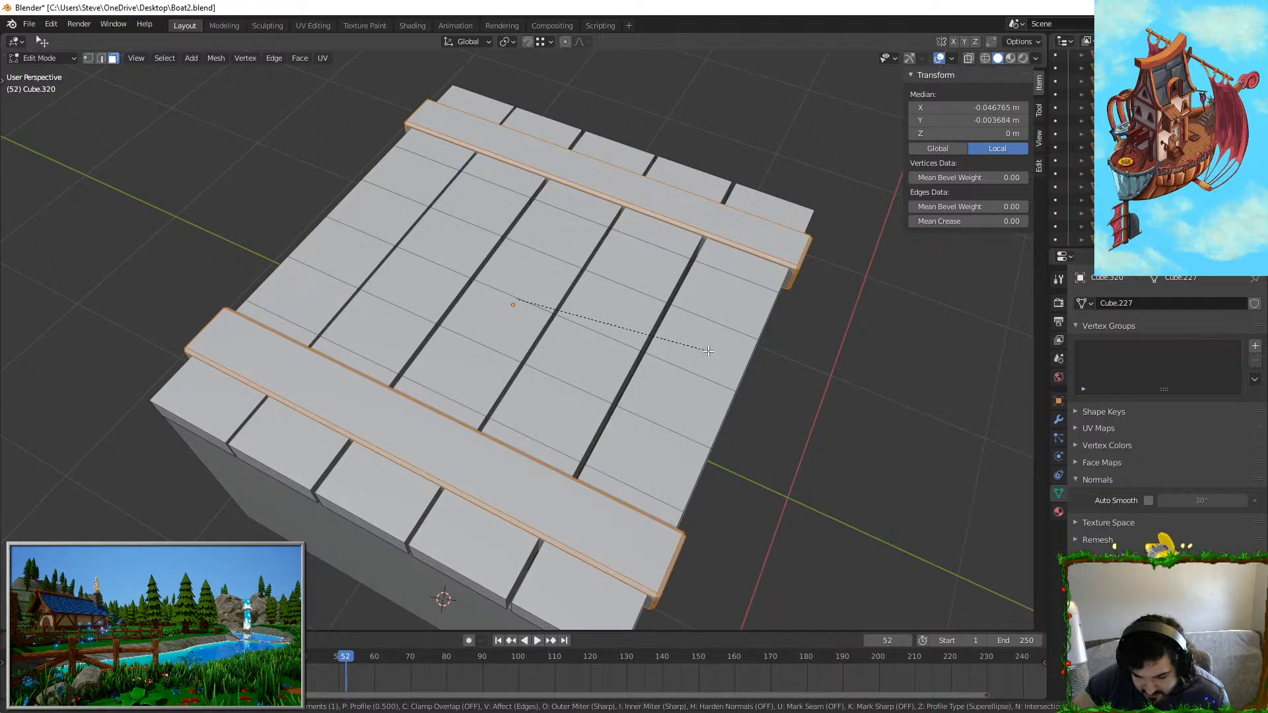
{"action": "left_click", "coordinate": [761, 447]}
{"action": "key", "text": "Tab"}
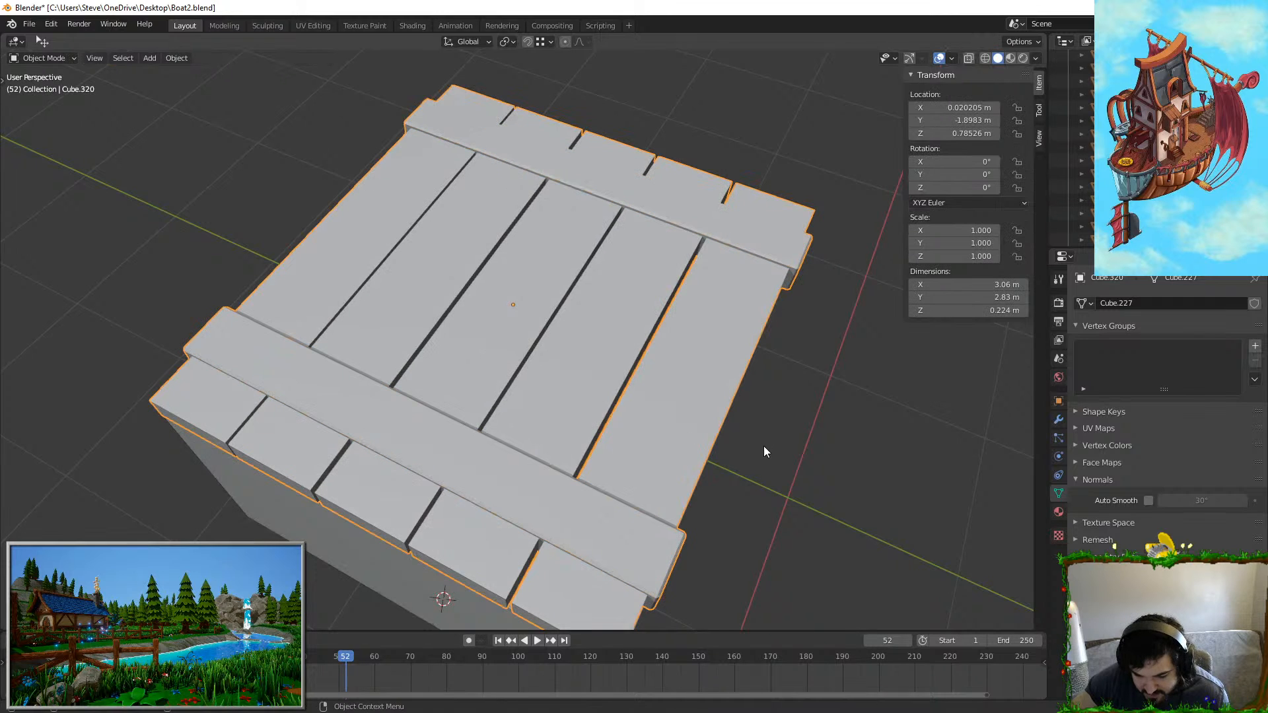
Step: Add a Bevel modifier to the hatch cover and set its limit method to Angle
{"action": "left_click", "coordinate": [1058, 419]}
{"action": "left_click", "coordinate": [1120, 298]}
{"action": "left_click", "coordinate": [959, 359]}
{"action": "middle_click_drag", "start_coordinate": [1022, 357], "coordinate": [817, 386]}
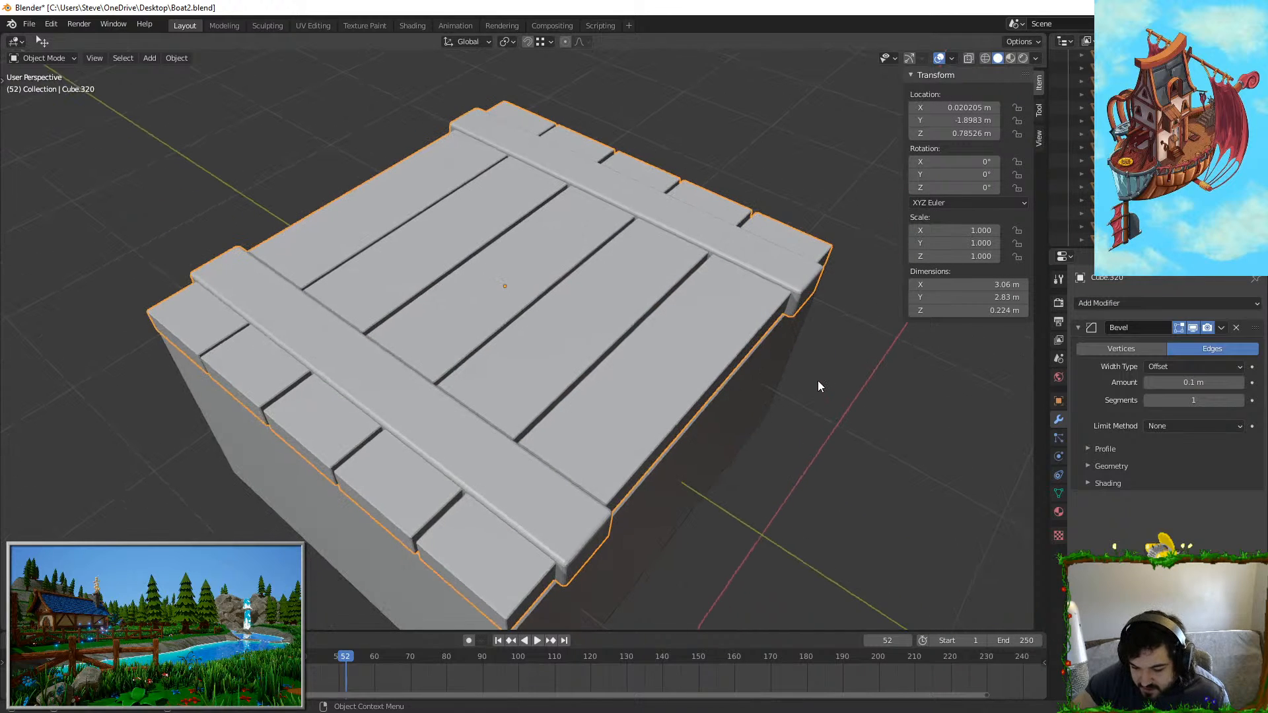
{"action": "scroll", "coordinate": [669, 382], "scroll_direction": "up", "scroll_amount": 2}
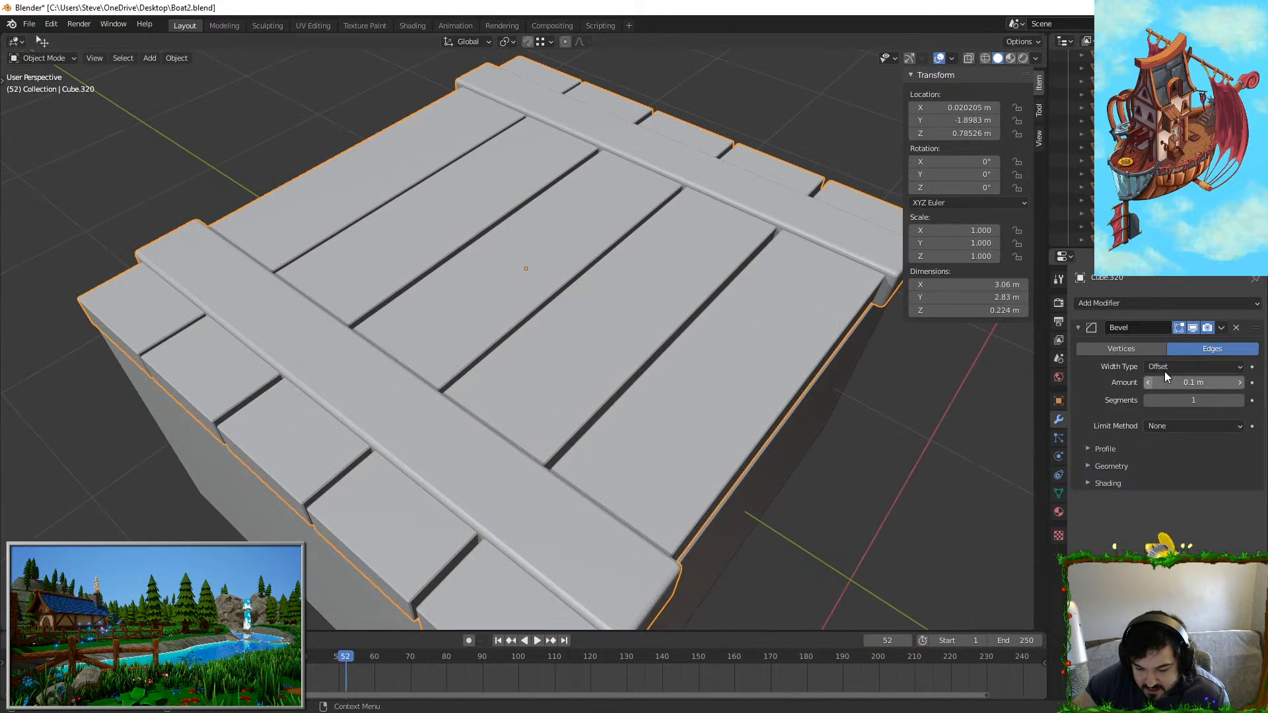
{"action": "left_click", "coordinate": [1178, 424]}
{"action": "left_click", "coordinate": [1172, 459]}
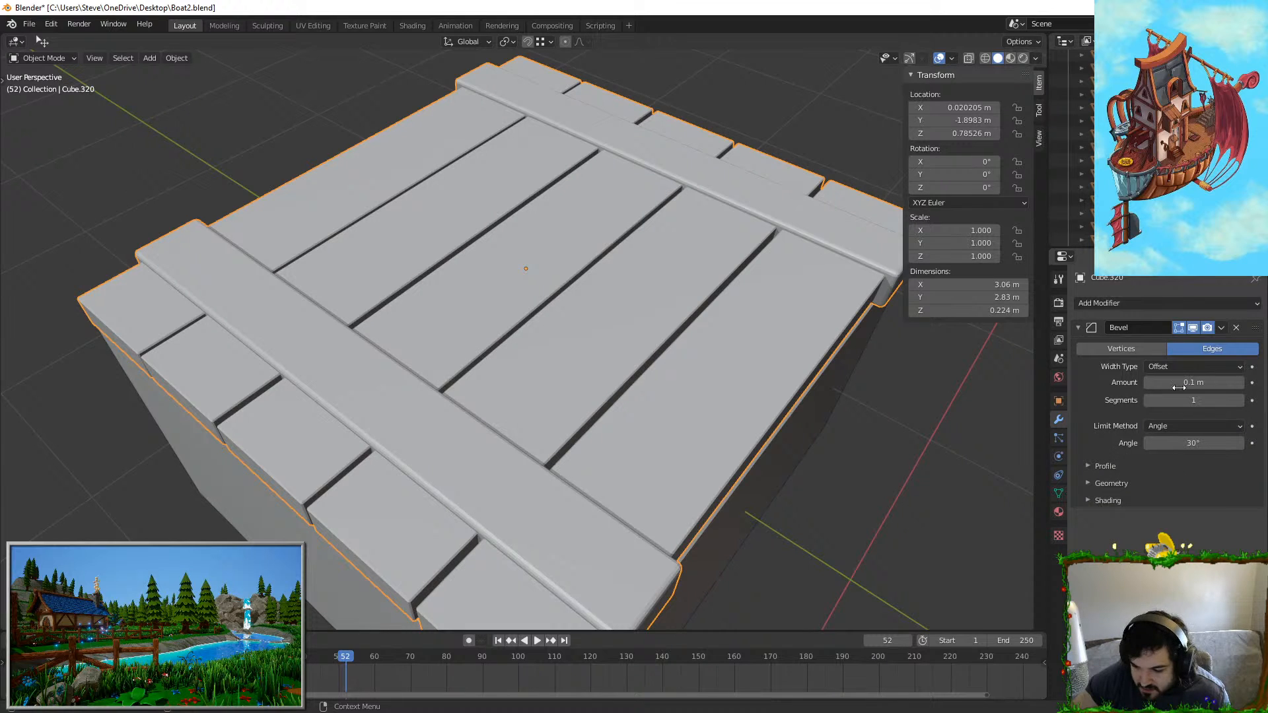
Step: Set the Bevel modifier's amount to 0.09 m and its limit angle to 38°
{"action": "left_click_drag", "start_coordinate": [1180, 385], "coordinate": [1192, 385]}
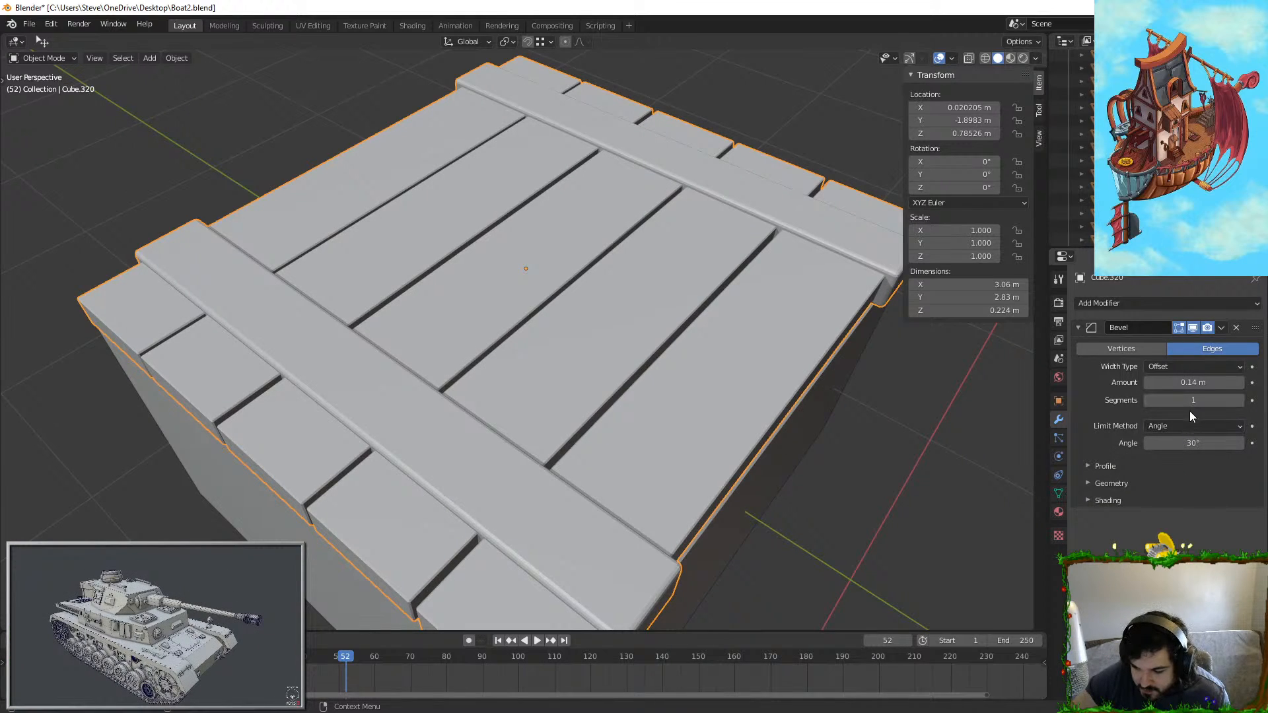
{"action": "key", "text": "Return"}
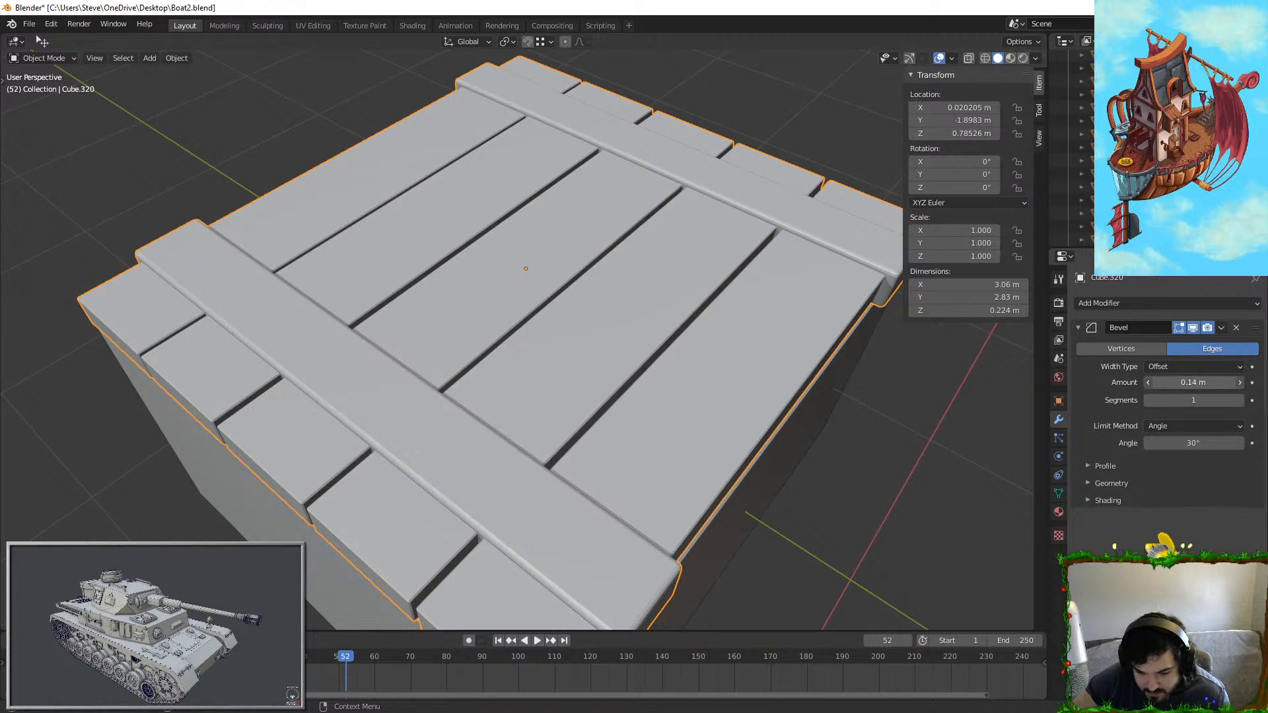
{"action": "left_click_drag", "start_coordinate": [1193, 443], "coordinate": [1196, 443]}
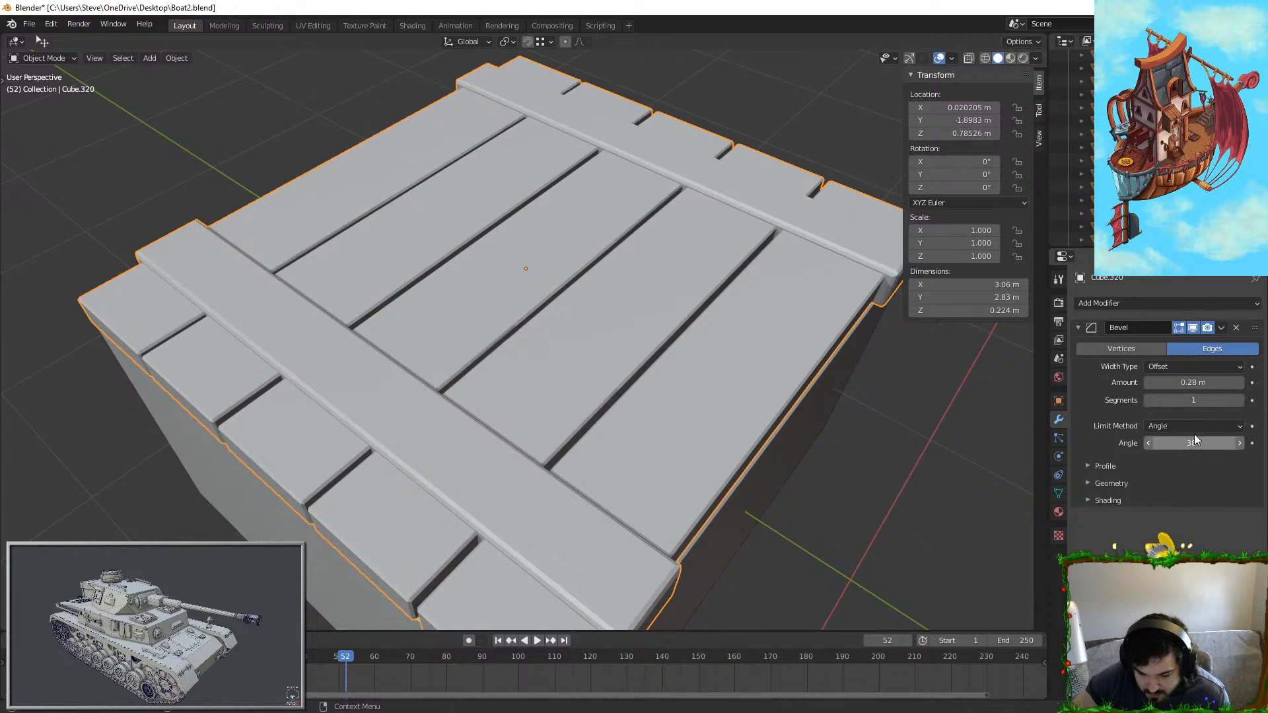
{"action": "left_click_drag", "start_coordinate": [1192, 382], "coordinate": [1012, 412]}
Step: Set the bevelled hatch cover to smooth shading
{"action": "middle_click_drag", "start_coordinate": [1012, 412], "coordinate": [700, 344]}
{"action": "right_click", "coordinate": [593, 416]}
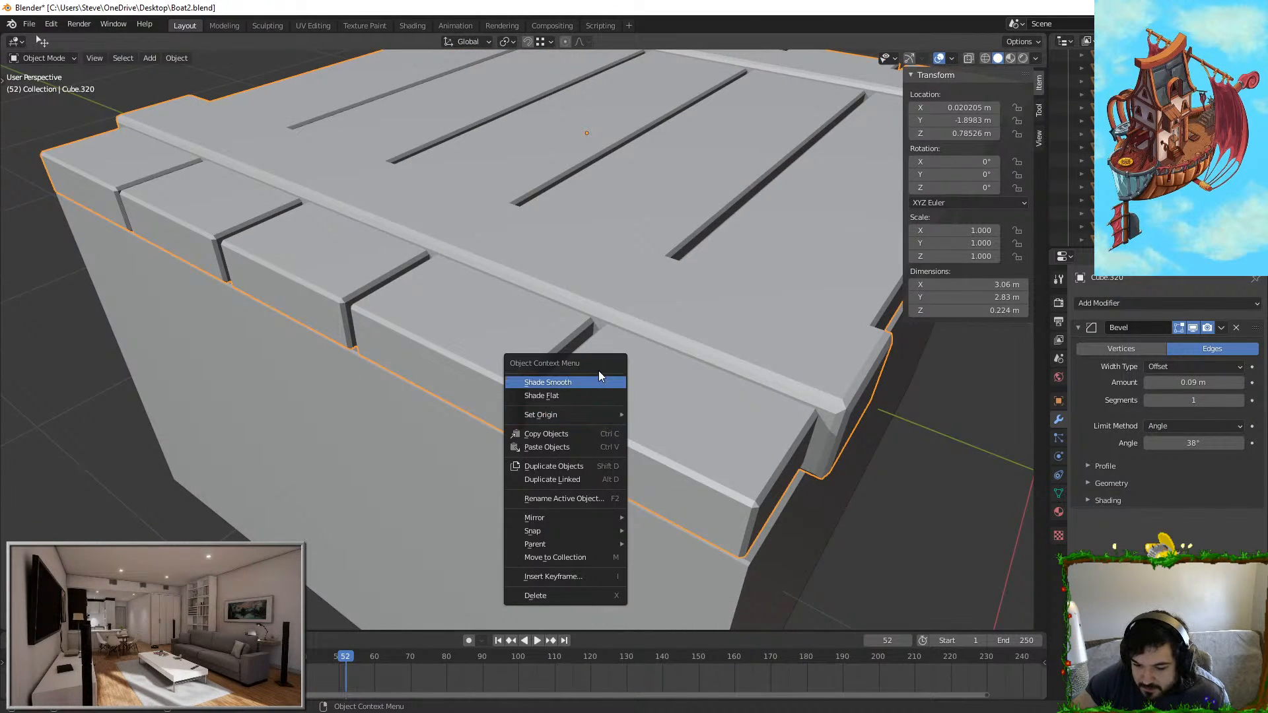
{"action": "right_click", "coordinate": [526, 361]}
{"action": "left_click", "coordinate": [488, 329]}
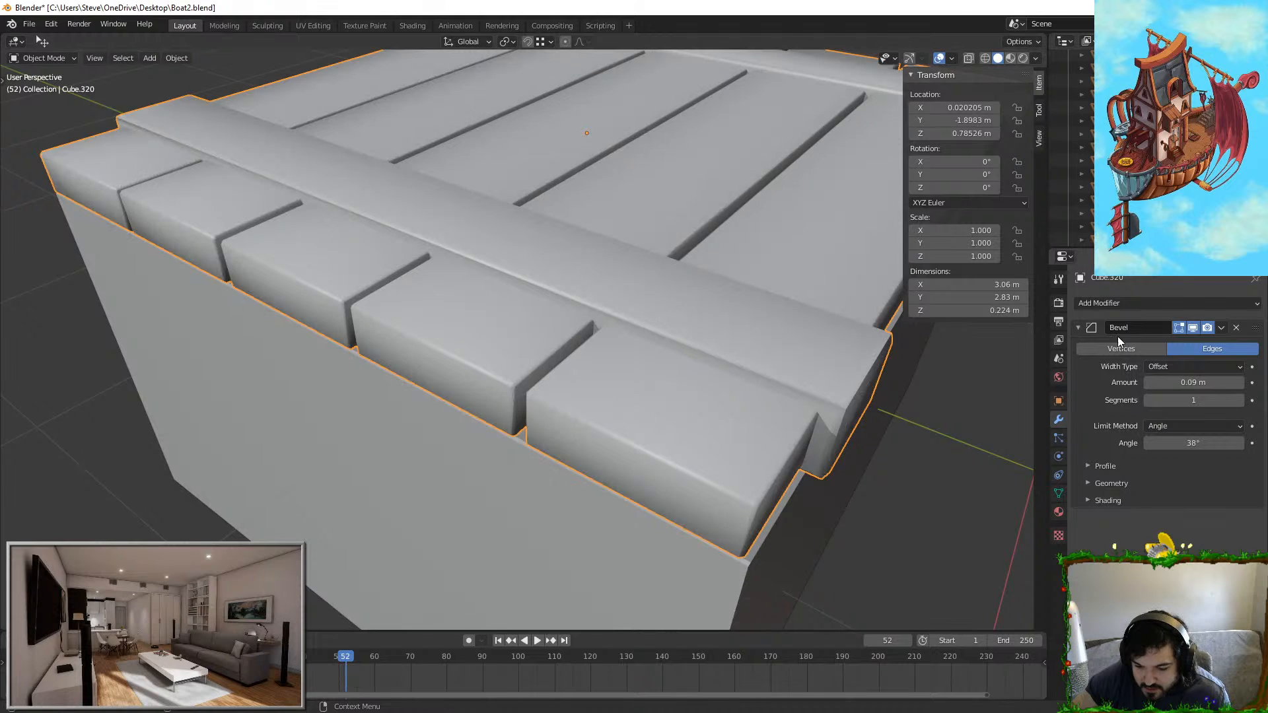
Step: Add a Weighted Normal modifier to the hatch cover and enable Auto Smooth for its normals
{"action": "left_click", "coordinate": [1143, 303]}
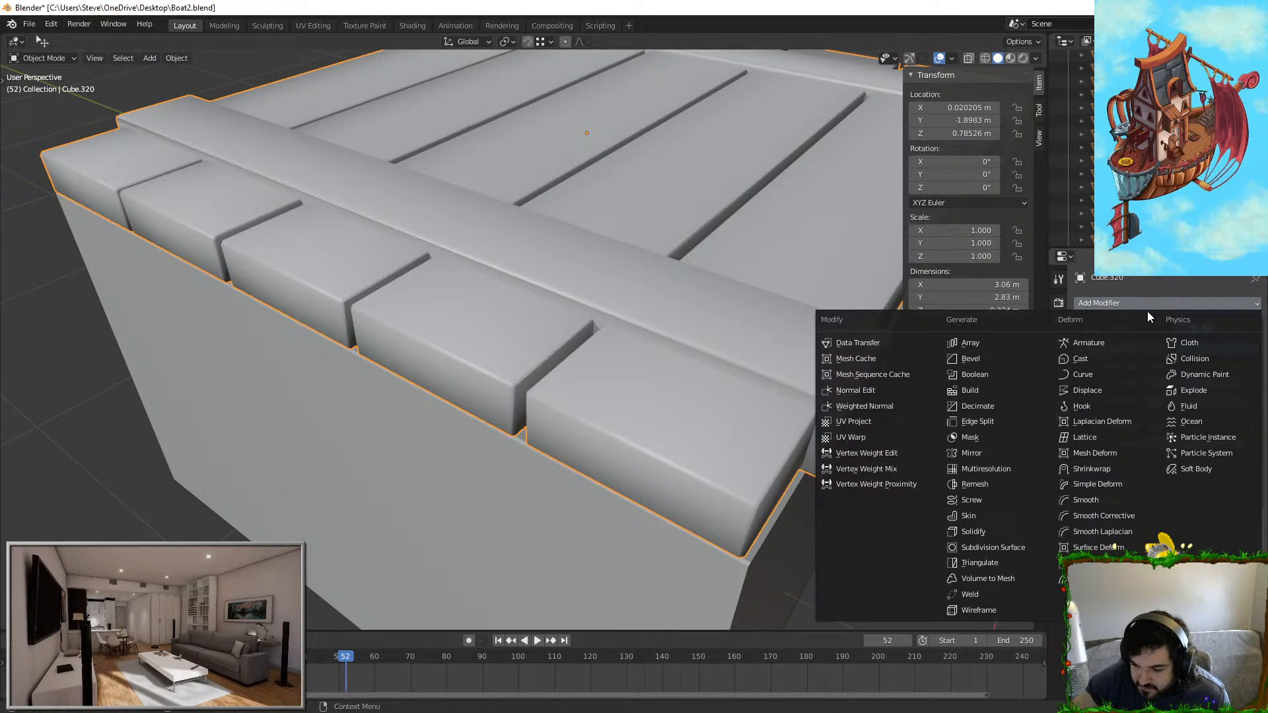
{"action": "left_click", "coordinate": [886, 407]}
{"action": "scroll", "coordinate": [746, 363], "scroll_direction": "down", "scroll_amount": 4}
{"action": "middle_click_drag", "start_coordinate": [854, 441], "coordinate": [1028, 447]}
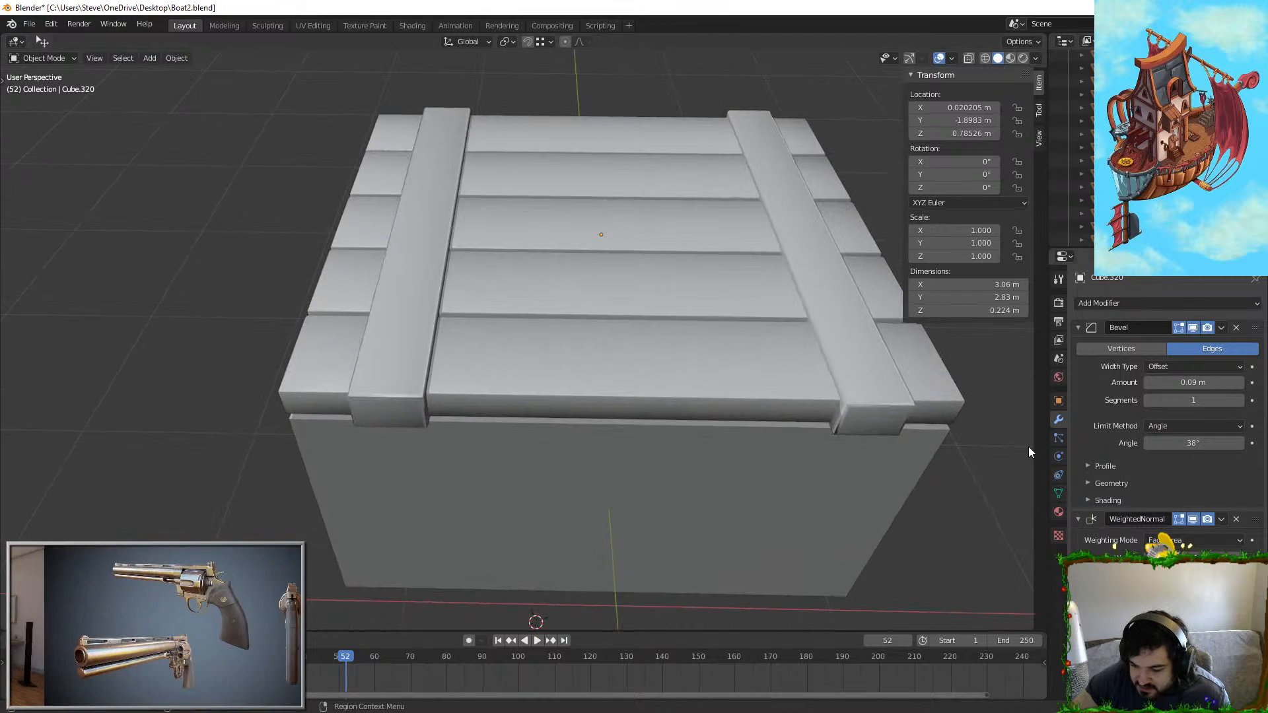
{"action": "left_click", "coordinate": [1058, 475]}
{"action": "left_click", "coordinate": [1058, 492]}
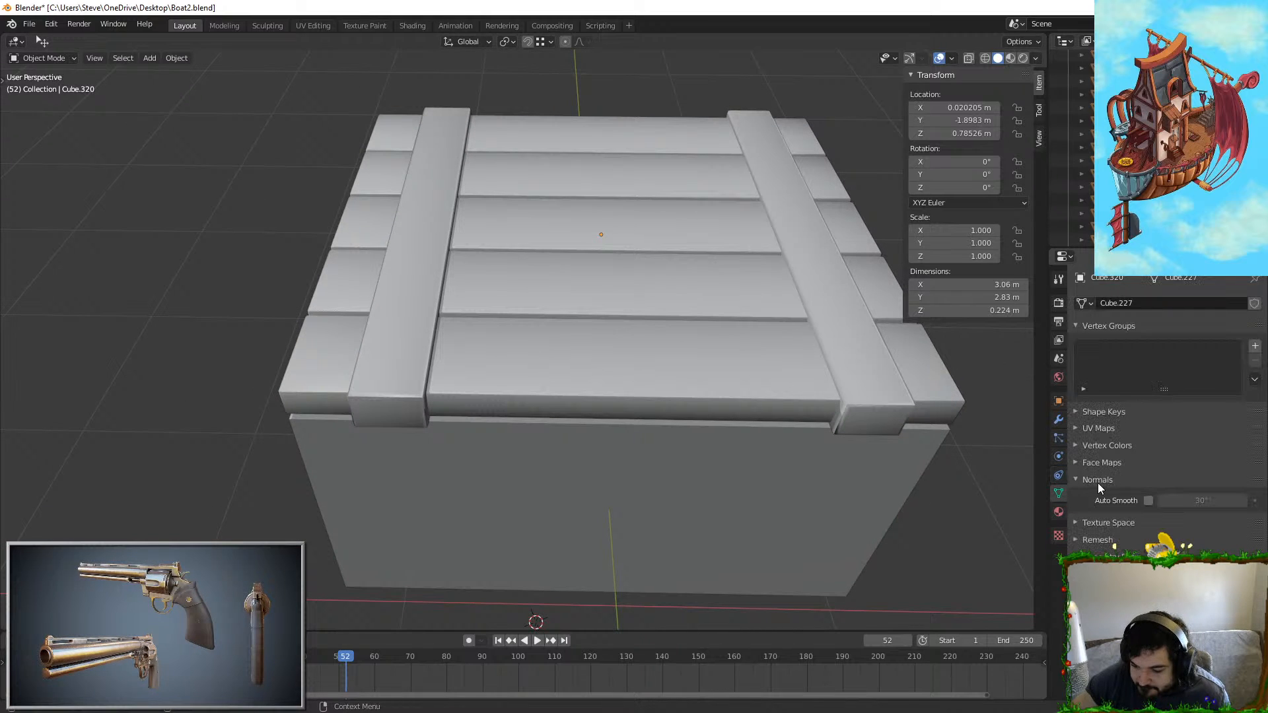
{"action": "left_click", "coordinate": [1148, 499]}
{"action": "middle_click_drag", "start_coordinate": [700, 463], "coordinate": [590, 325]}
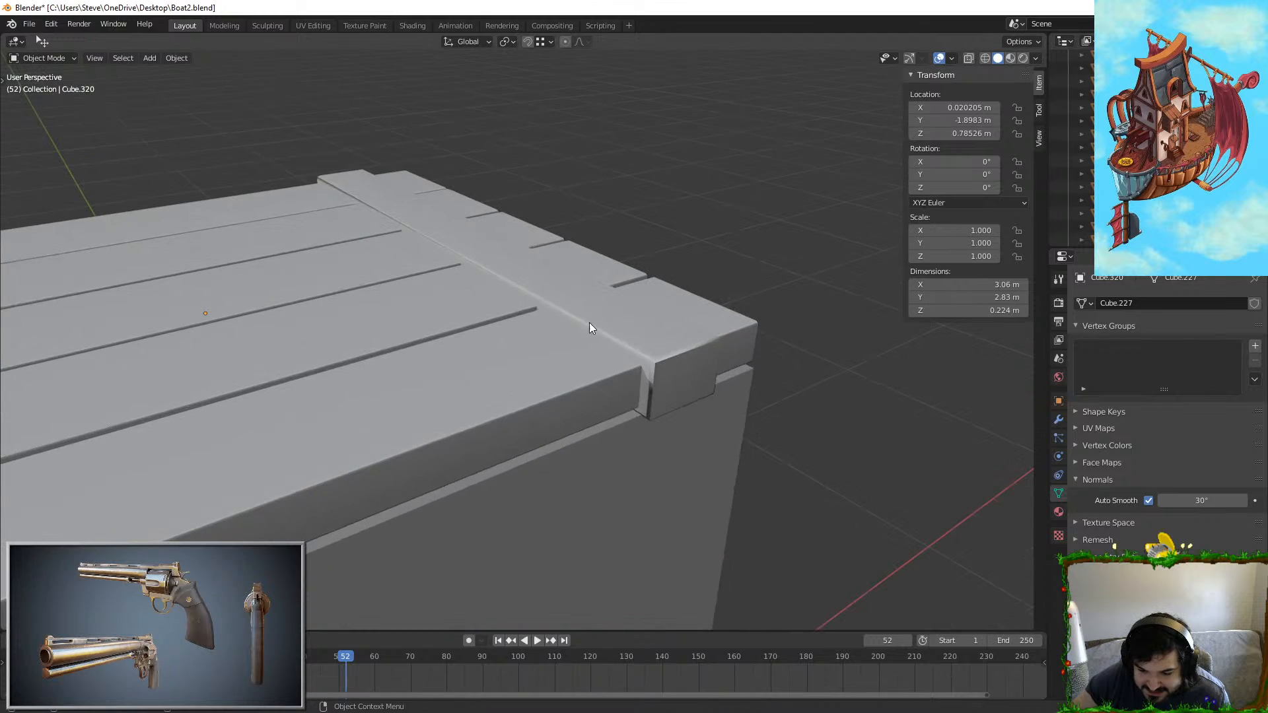
Step: Select both cross battens and separate them by selection from the planks into their own object
{"action": "key", "text": "Tab"}
{"action": "left_click", "coordinate": [614, 309]}
{"action": "key", "text": "ctrl+l"}
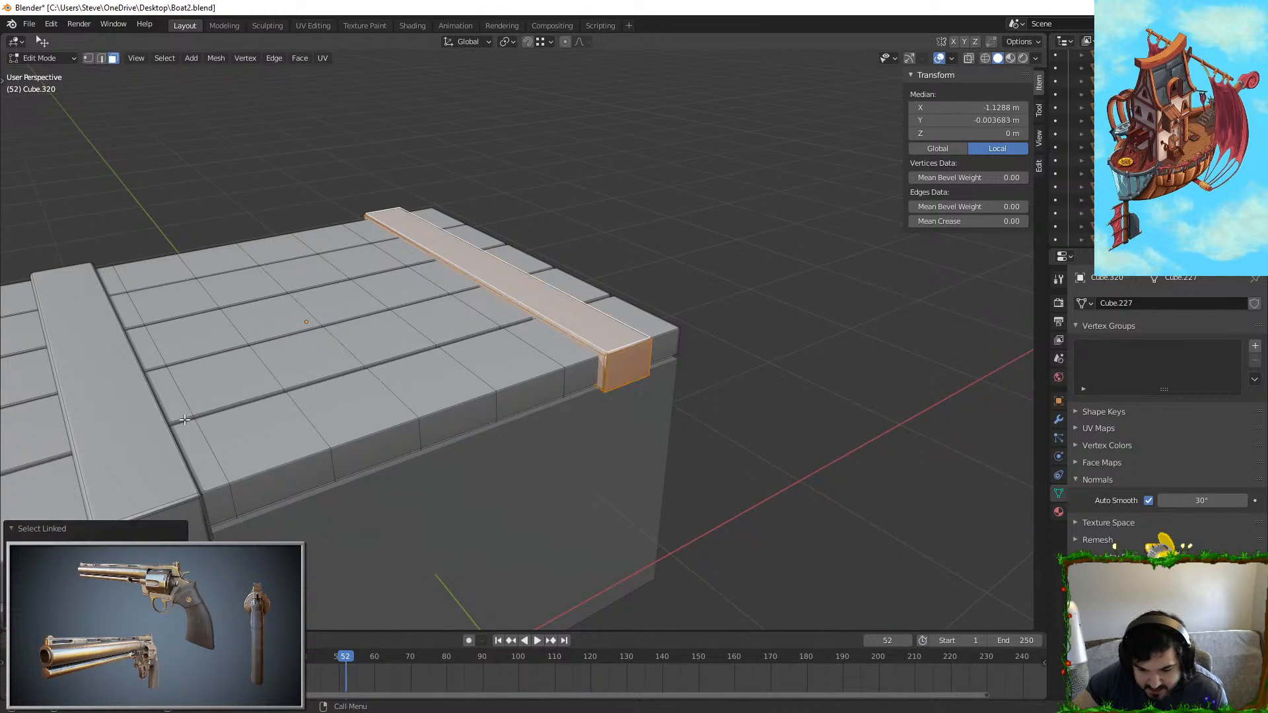
{"action": "key", "text": "l"}
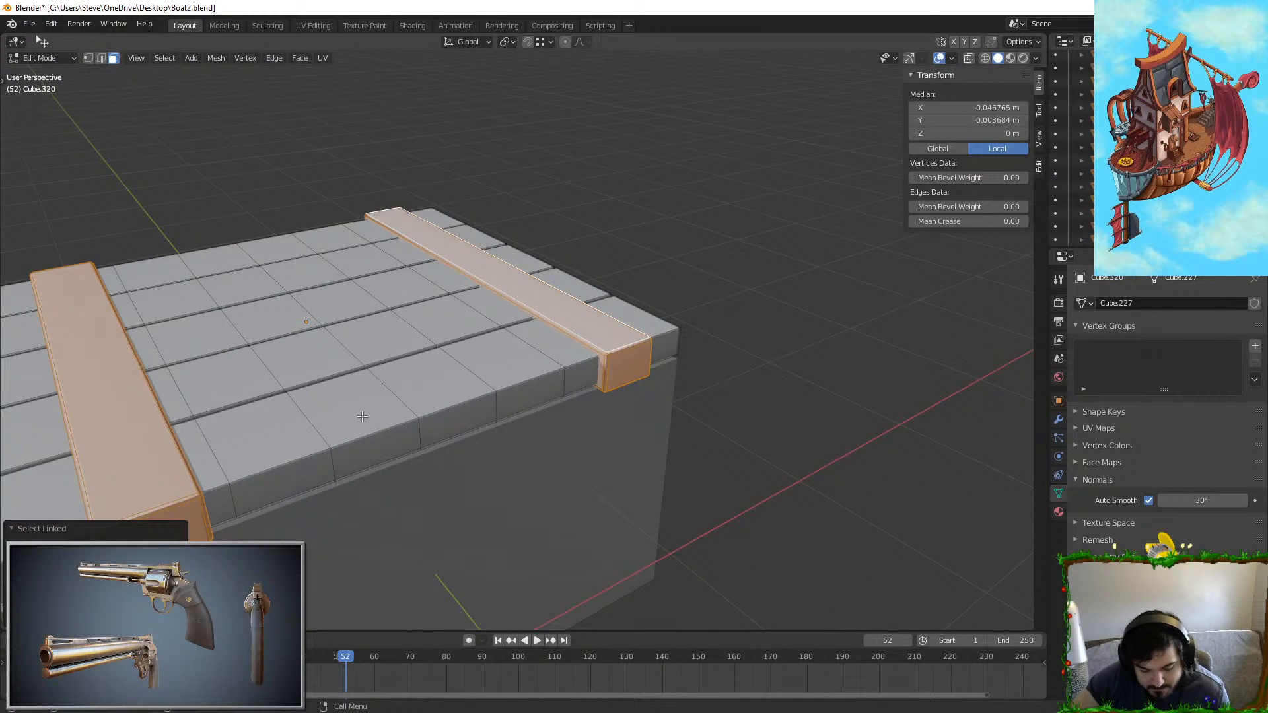
{"action": "key", "text": "F3"}
{"action": "type", "text": "sep"}
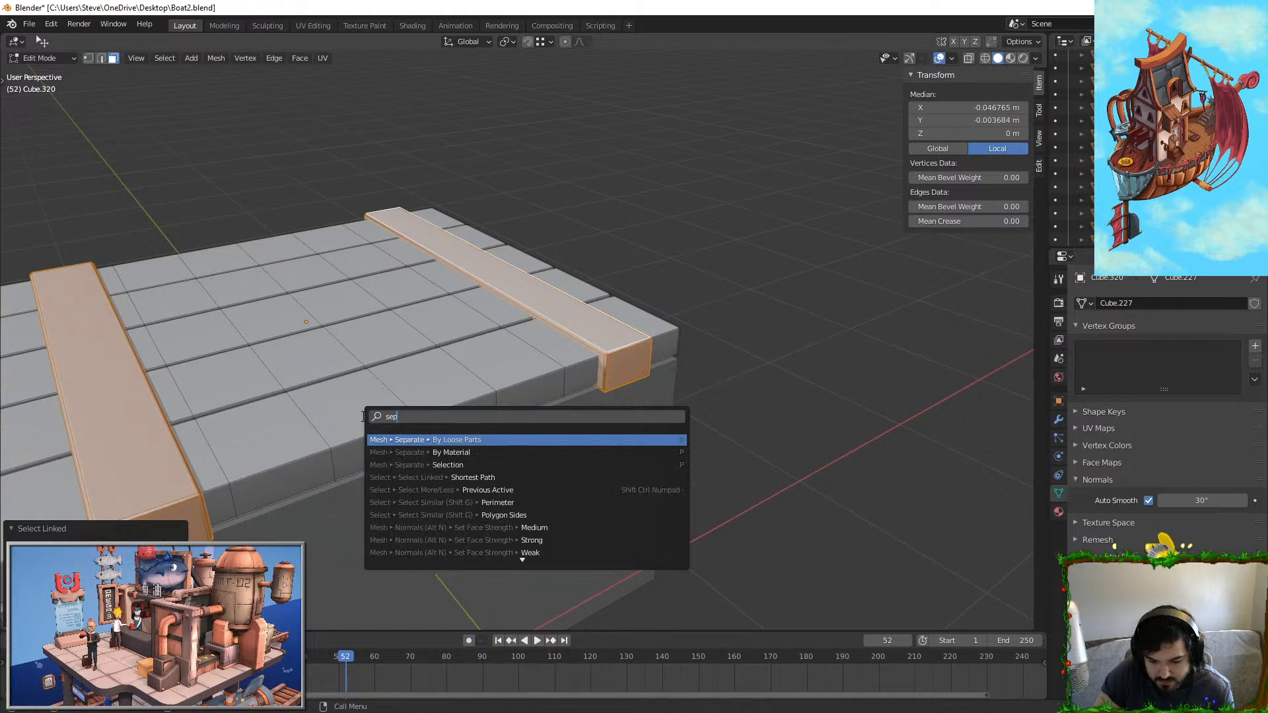
{"action": "type", "text": "erate"}
{"action": "key", "text": "Down"}
{"action": "key", "text": "Down"}
{"action": "key", "text": "Return"}
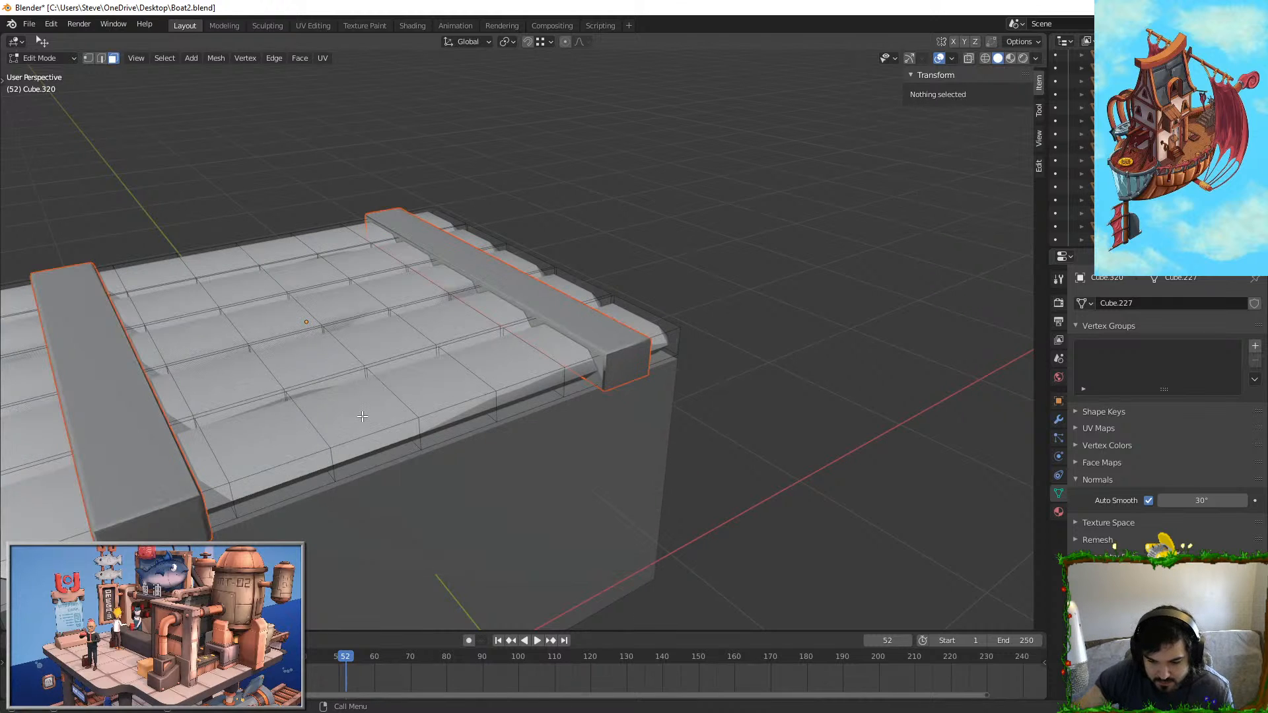
{"action": "key", "text": "Tab"}
{"action": "key", "text": "Tab"}
{"action": "key", "text": "Tab"}
{"action": "middle_click_drag", "start_coordinate": [443, 423], "coordinate": [505, 485]}
Step: Set the Bevel modifier's amount to 0.015 m on the planks object
{"action": "left_click", "coordinate": [1057, 420]}
{"action": "right_click", "coordinate": [514, 375]}
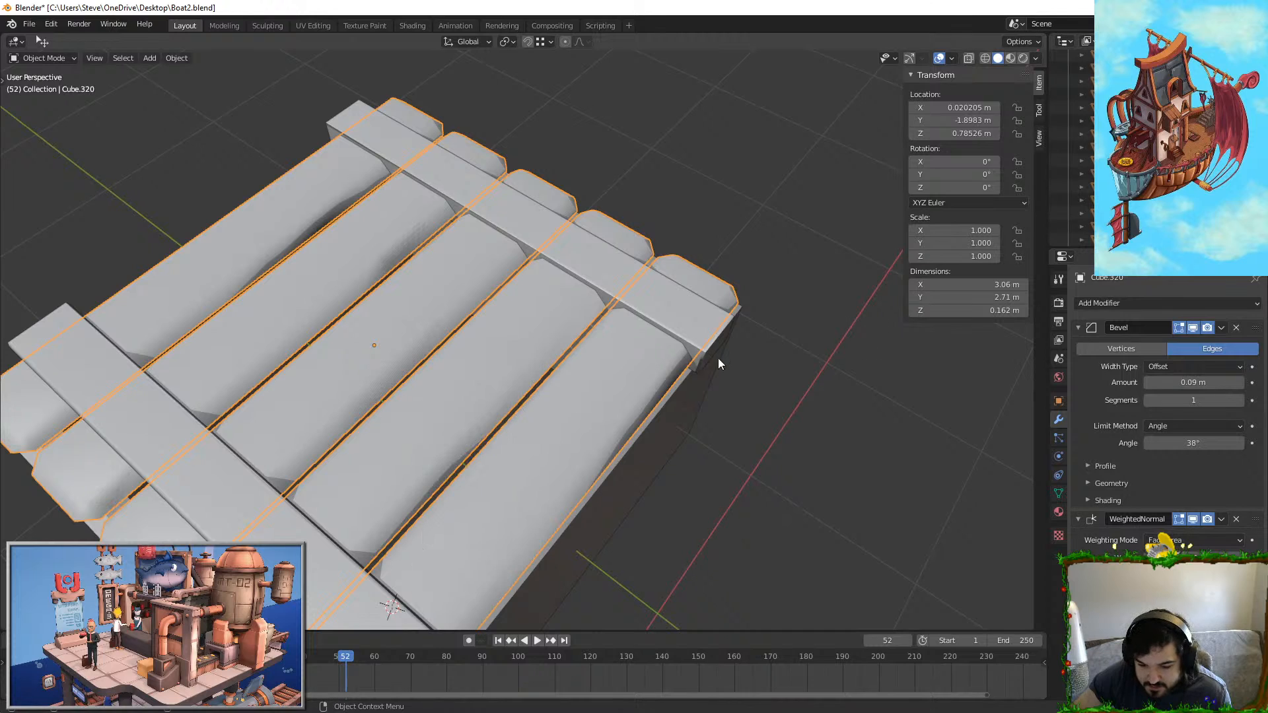
{"action": "right_click", "coordinate": [603, 365]}
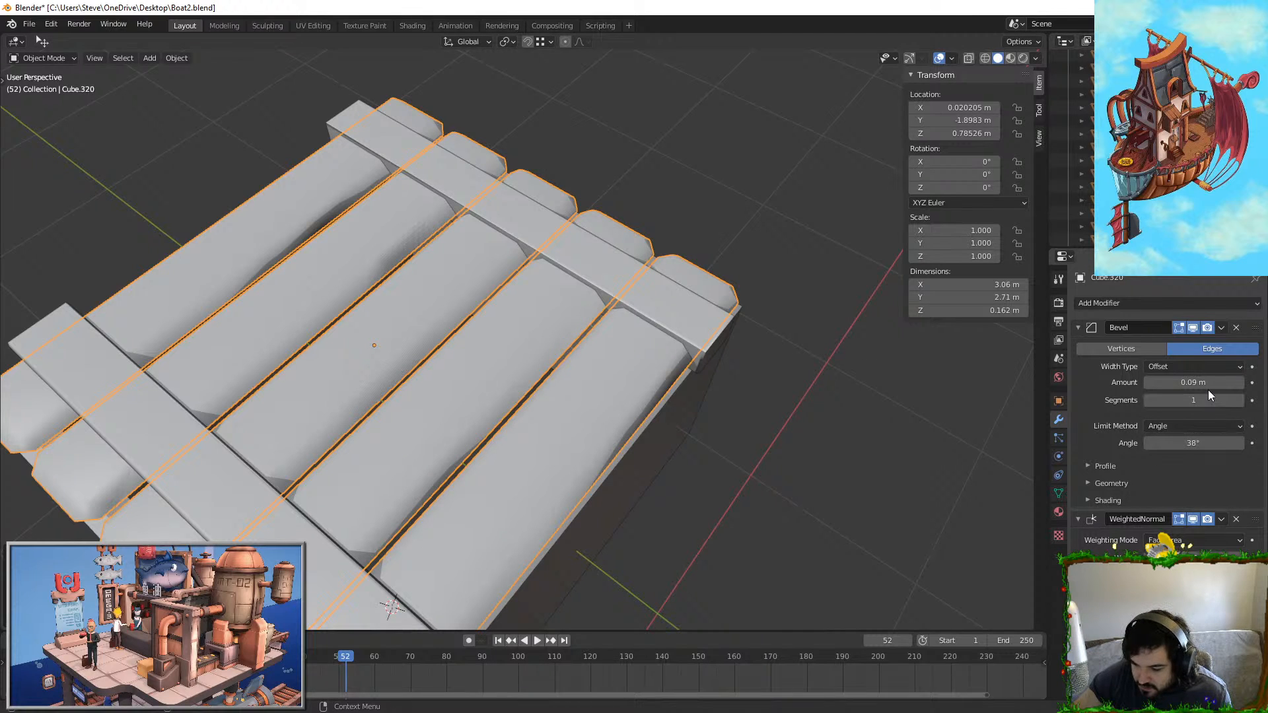
{"action": "left_click_drag", "start_coordinate": [1192, 382], "coordinate": [1142, 382]}
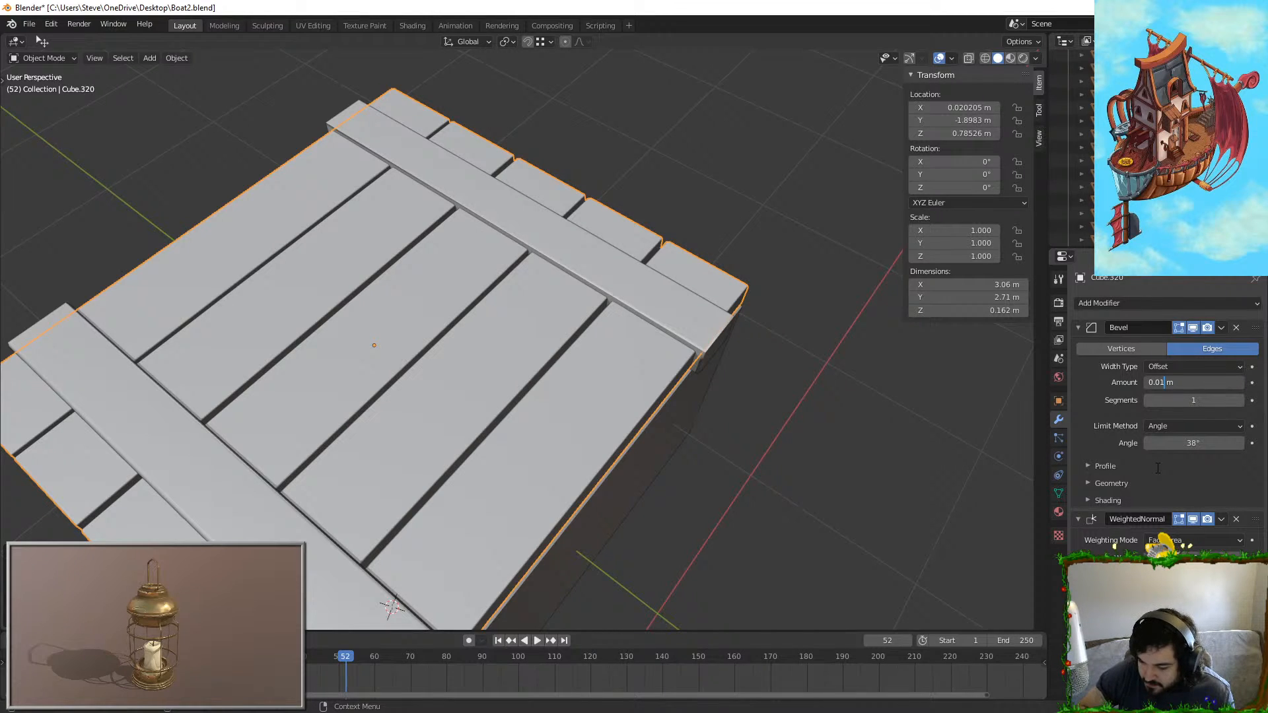
{"action": "key", "text": "Return"}
Step: Add three evenly spaced lengthwise loop cuts to each of the second and third planks
{"action": "key", "text": "Tab"}
{"action": "middle_click_drag", "start_coordinate": [708, 381], "coordinate": [447, 338]}
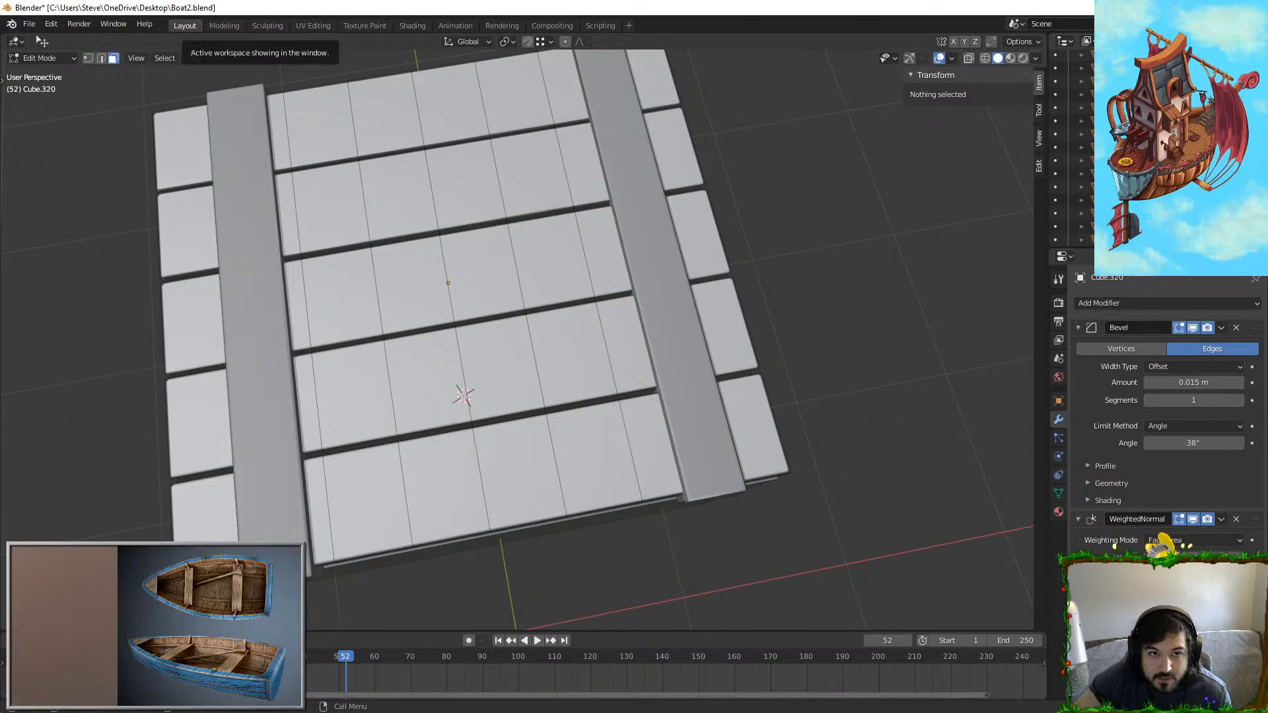
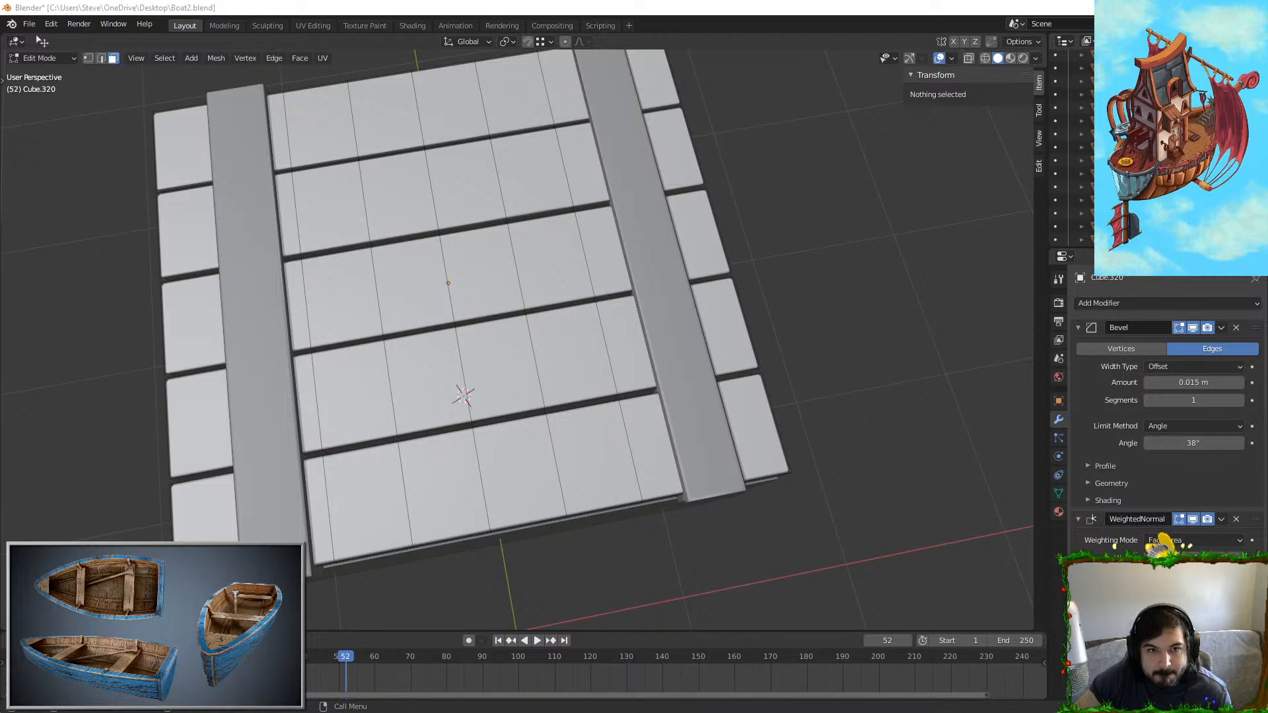
{"action": "middle_click_drag", "start_coordinate": [535, 301], "coordinate": [363, 539]}
{"action": "key", "text": "ctrl+r"}
{"action": "scroll", "coordinate": [364, 539], "scroll_direction": "up", "scroll_amount": 4}
{"action": "left_click", "coordinate": [364, 538]}
{"action": "right_click", "coordinate": [363, 538]}
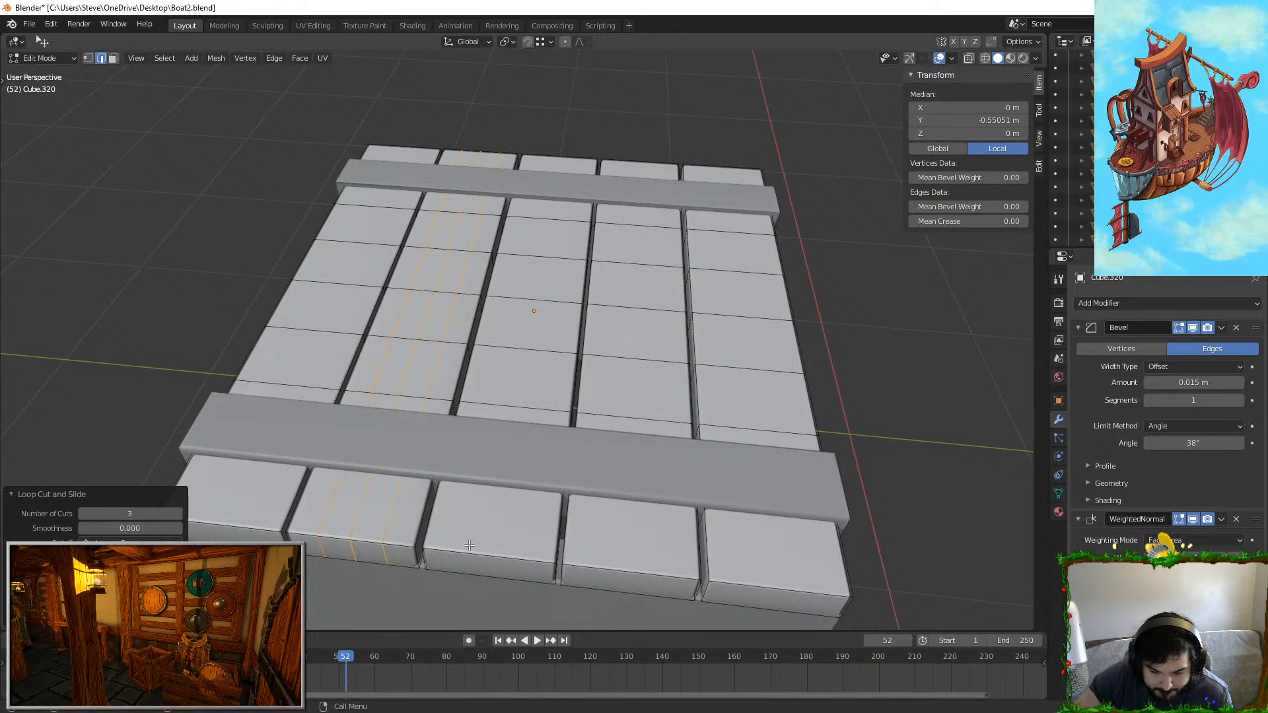
{"action": "key", "text": "ctrl+r"}
{"action": "scroll", "coordinate": [483, 548], "scroll_direction": "up", "scroll_amount": 2}
{"action": "left_click", "coordinate": [484, 548]}
{"action": "right_click", "coordinate": [484, 548]}
Step: Add three evenly spaced lengthwise loop cuts to each of the fourth and fifth planks
{"action": "key", "text": "ctrl+r"}
{"action": "scroll", "coordinate": [601, 558], "scroll_direction": "up", "scroll_amount": 2}
{"action": "left_click", "coordinate": [601, 559]}
{"action": "right_click", "coordinate": [601, 559]}
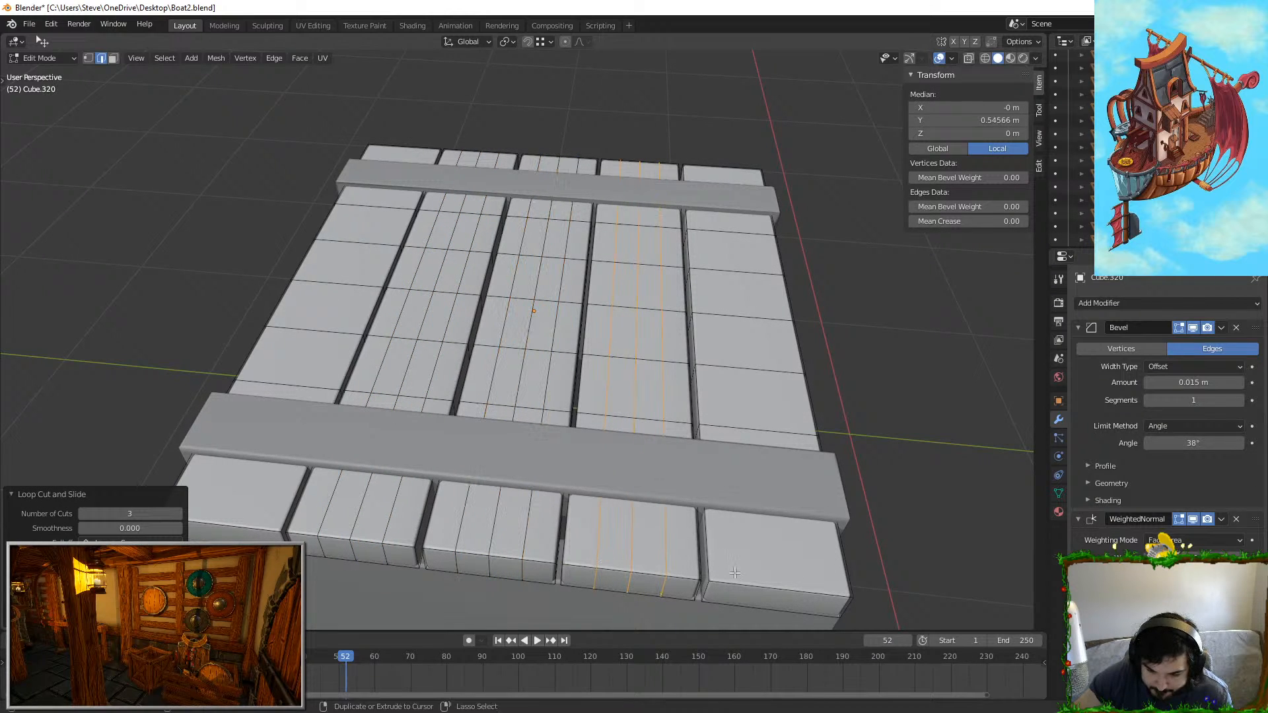
{"action": "key", "text": "ctrl+r"}
{"action": "scroll", "coordinate": [742, 572], "scroll_direction": "up", "scroll_amount": 1}
{"action": "scroll", "coordinate": [742, 573], "scroll_direction": "up", "scroll_amount": 1}
{"action": "left_click", "coordinate": [729, 572]}
{"action": "right_click", "coordinate": [729, 573]}
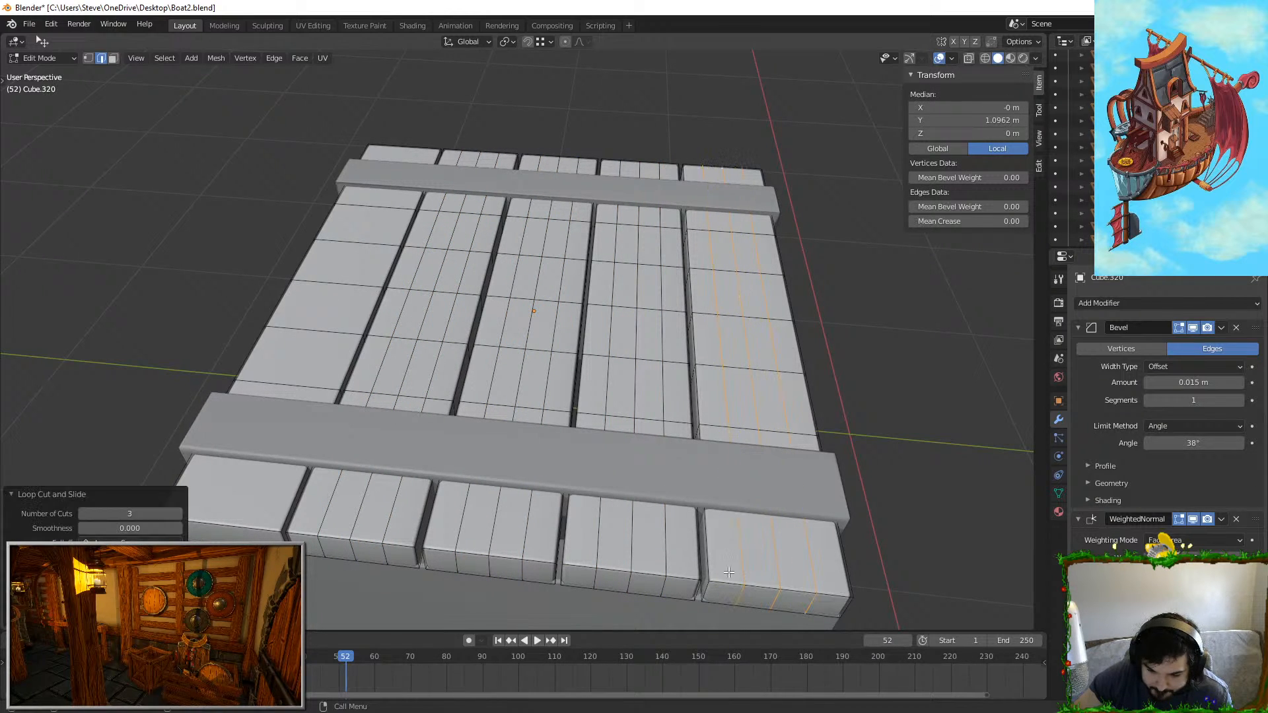
Step: Add three evenly spaced lengthwise loop cuts to the first plank
{"action": "key", "text": "ctrl+r"}
{"action": "scroll", "coordinate": [245, 515], "scroll_direction": "up", "scroll_amount": 2}
{"action": "left_click", "coordinate": [249, 518]}
{"action": "right_click", "coordinate": [249, 518]}
{"action": "middle_click_drag", "start_coordinate": [249, 518], "coordinate": [358, 460], "text": "shift"}
Step: Try chipping the first plank by vertex-bevelling one vertex on its inner top edge by about 0.045 m
{"action": "left_click", "coordinate": [88, 58]}
{"action": "left_click", "coordinate": [485, 276]}
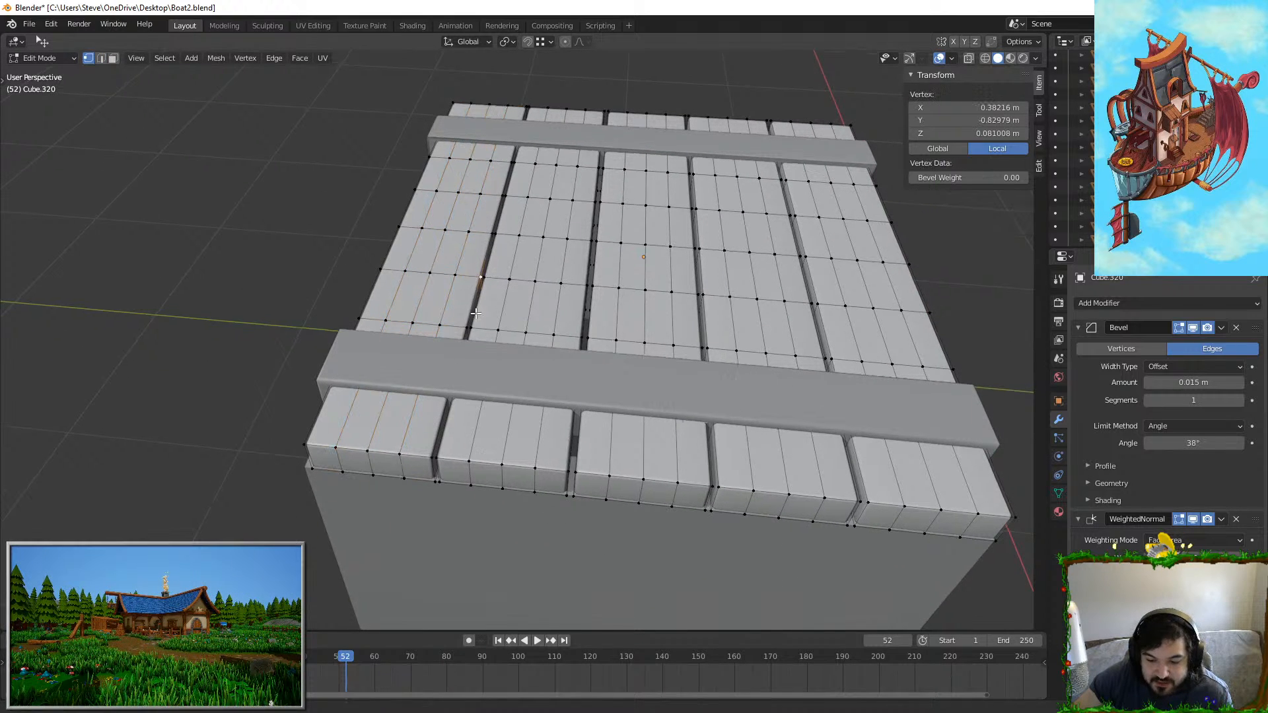
{"action": "scroll", "coordinate": [485, 276], "scroll_direction": "up", "scroll_amount": 3}
{"action": "middle_click_drag", "start_coordinate": [485, 276], "coordinate": [529, 457], "text": "shift"}
{"action": "key", "text": "ctrl+b"}
{"action": "right_click", "coordinate": [681, 400]}
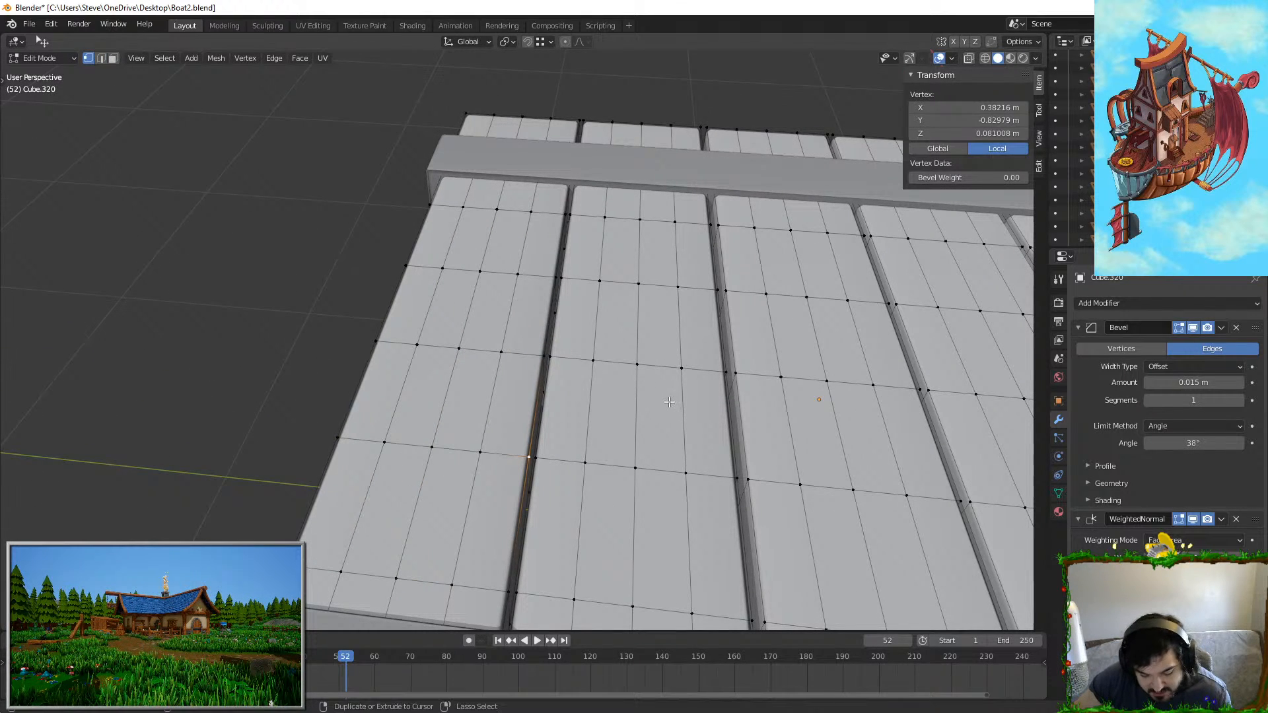
{"action": "key", "text": "ctrl+shift+b"}
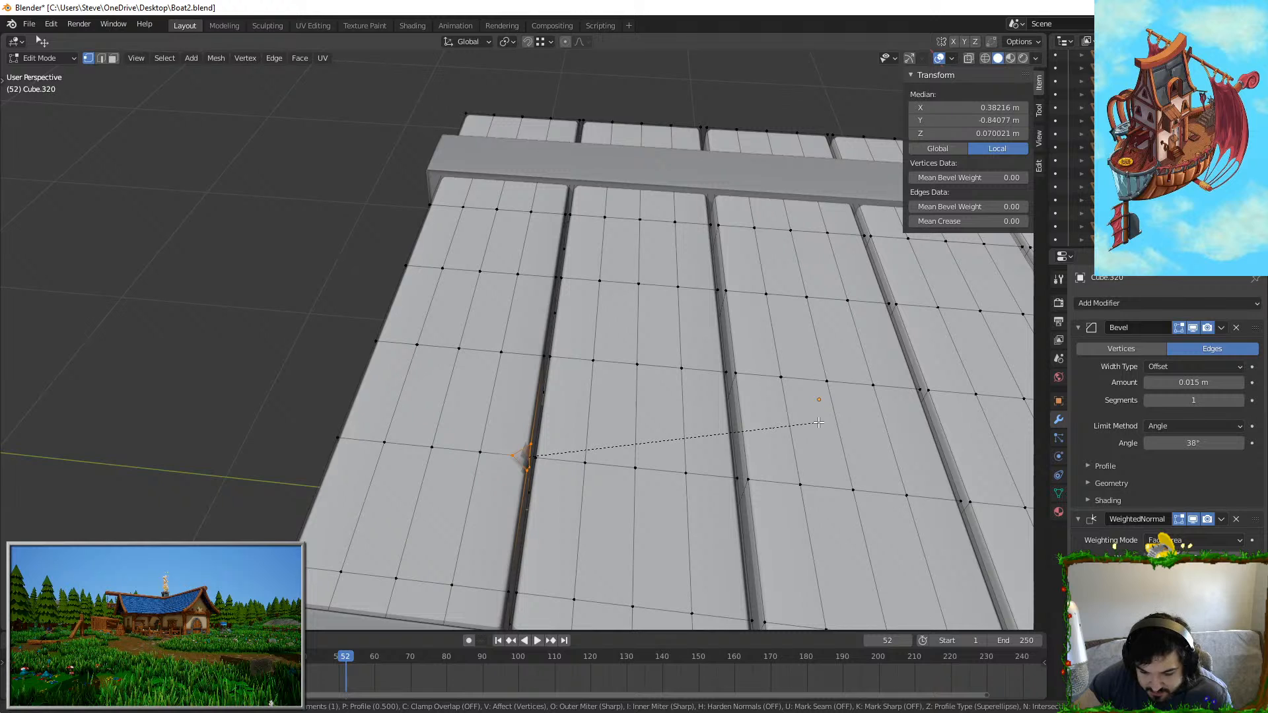
{"action": "left_click", "coordinate": [817, 424]}
{"action": "scroll", "coordinate": [554, 396], "scroll_direction": "up", "scroll_amount": 5}
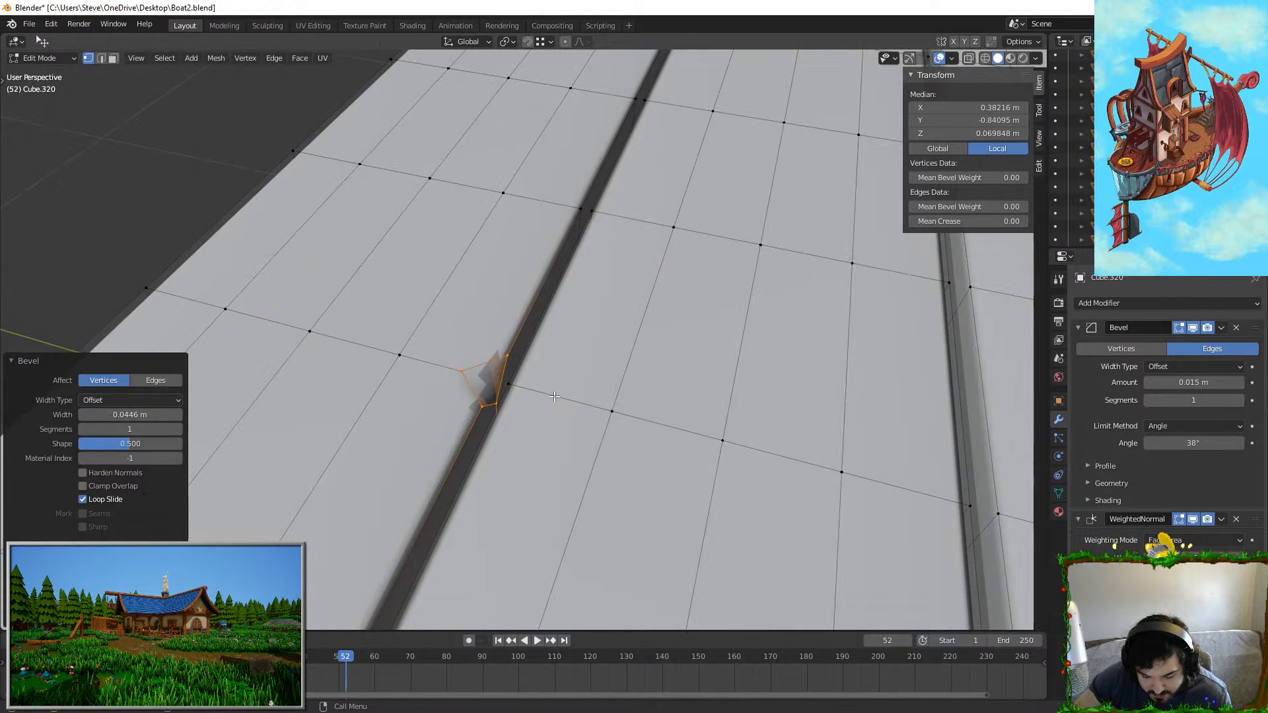
Step: Try a knife cut at the chipped corner, and undo the chip together with the first plank's lengthwise loop cuts
{"action": "key", "text": "k"}
{"action": "left_click", "coordinate": [498, 395]}
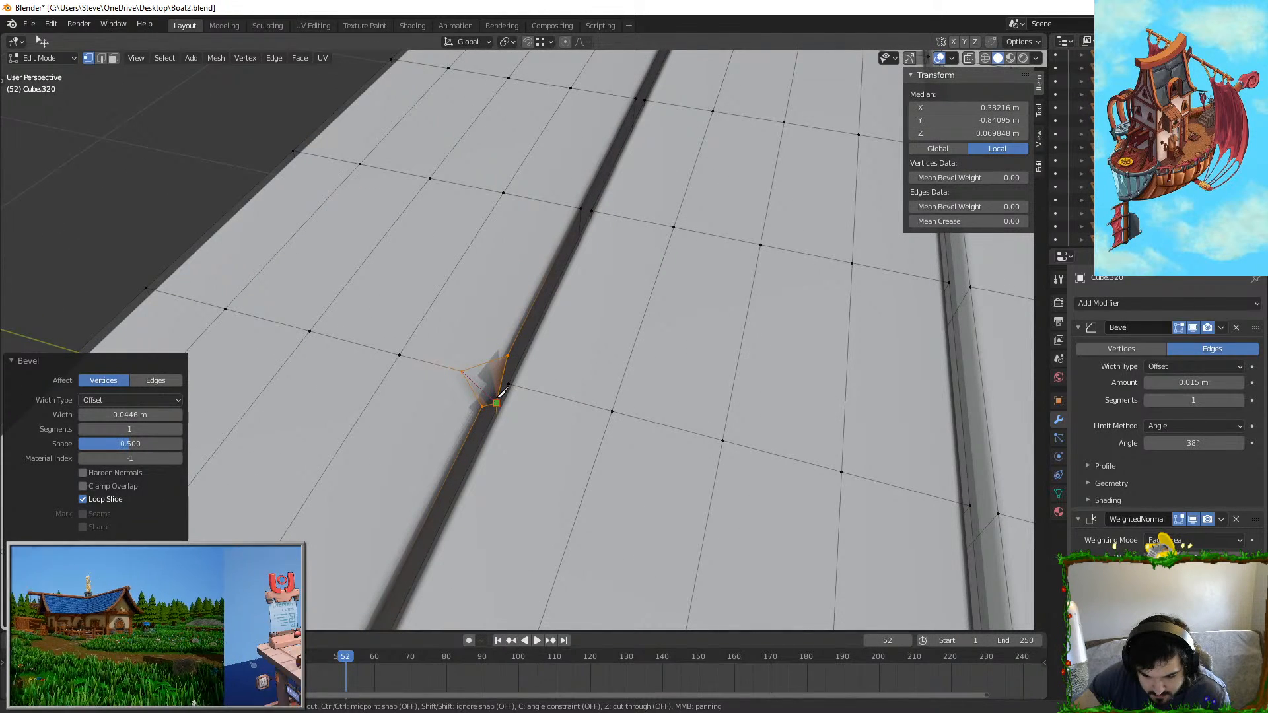
{"action": "key", "text": "Return"}
{"action": "scroll", "coordinate": [503, 379], "scroll_direction": "down", "scroll_amount": 4}
{"action": "key", "text": "Tab"}
{"action": "mouse_move", "coordinate": [509, 367]}
{"action": "middle_mouse_down"}
{"action": "mouse_move", "coordinate": [414, 445]}
{"action": "mouse_move", "coordinate": [319, 459]}
{"action": "mouse_move", "coordinate": [544, 317]}
{"action": "mouse_move", "coordinate": [490, 354]}
{"action": "middle_mouse_up"}
{"action": "key", "text": "Tab"}
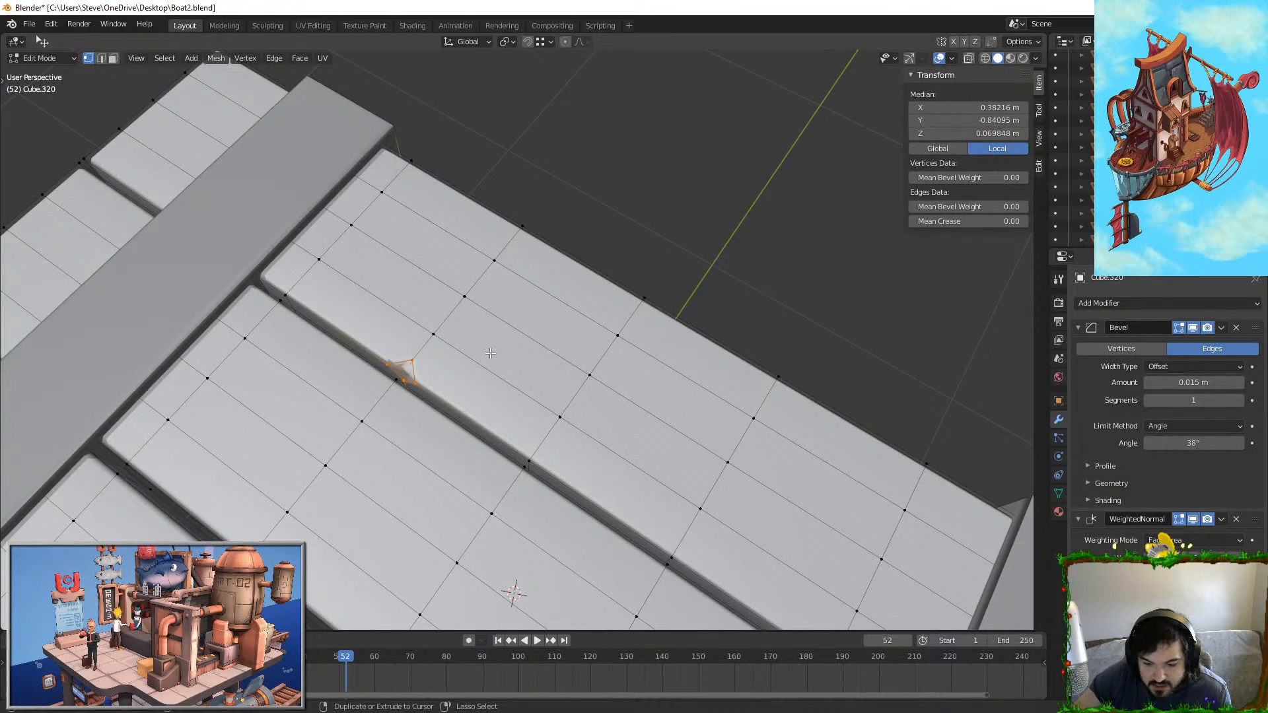
{"action": "key", "text": "ctrl+z"}
{"action": "key", "text": "ctrl+z"}
Step: Notch the first plank's outer side by bevelling one vertical edge, deleting the bevelled face and filling the gap
{"action": "middle_click_drag", "start_coordinate": [545, 321], "coordinate": [330, 277]}
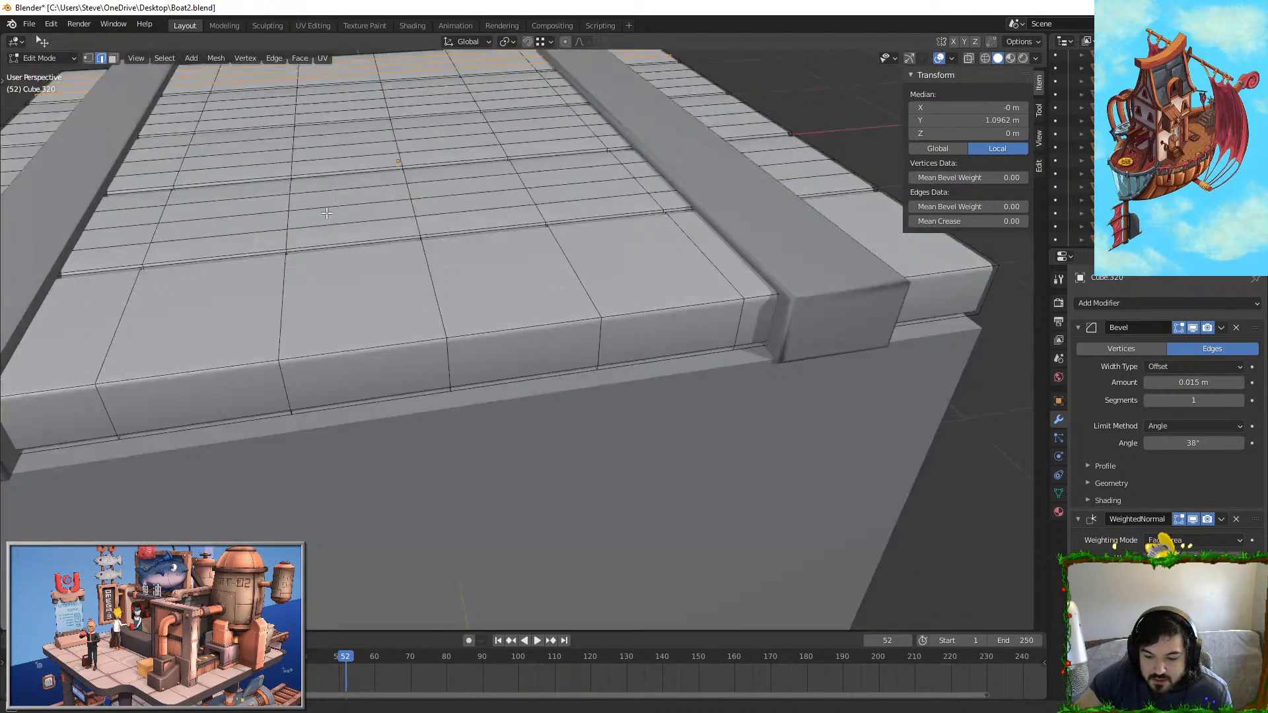
{"action": "left_click", "coordinate": [601, 328]}
{"action": "key", "text": "ctrl+b"}
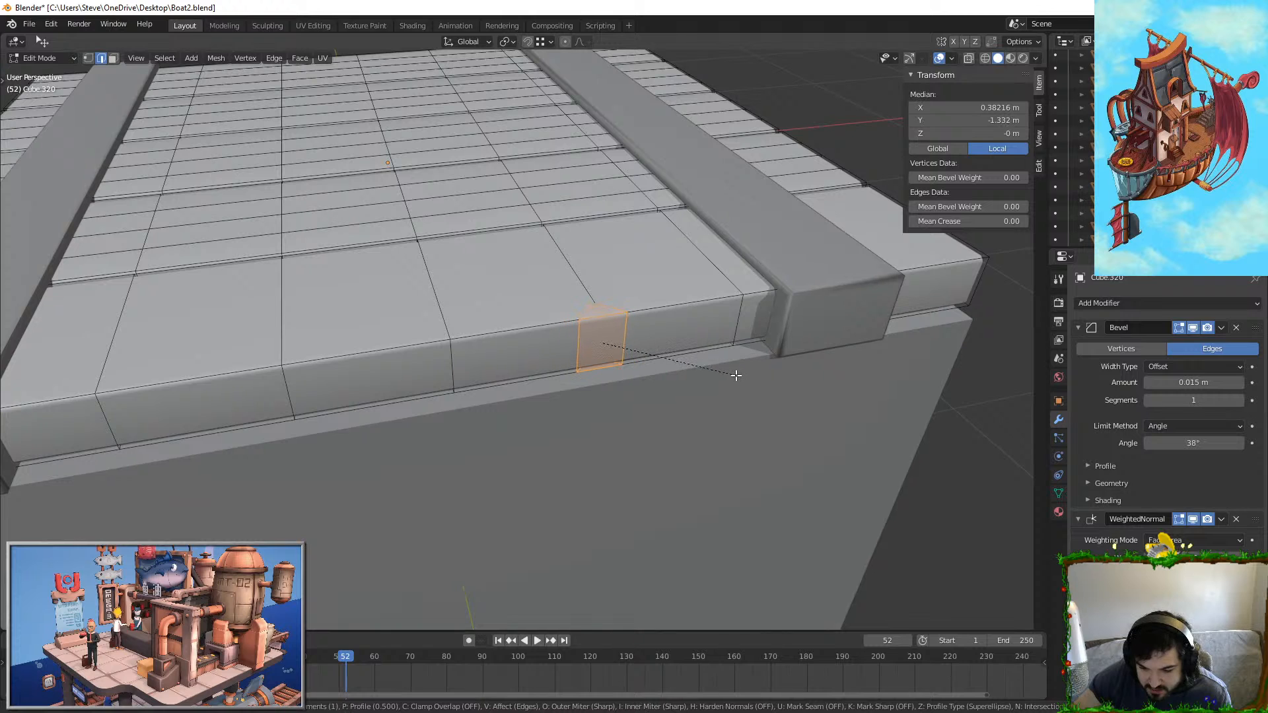
{"action": "left_click", "coordinate": [738, 370]}
{"action": "key", "text": "x"}
{"action": "left_click", "coordinate": [696, 320]}
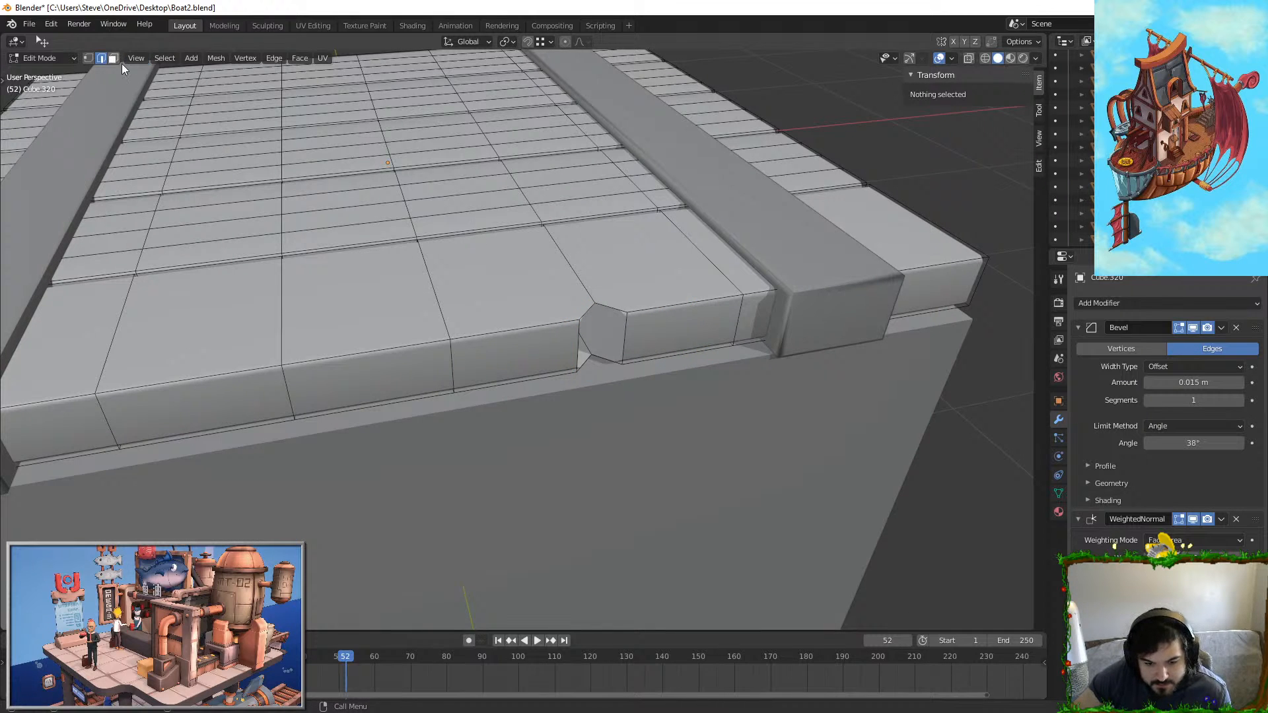
{"action": "left_click", "coordinate": [582, 305], "text": "alt"}
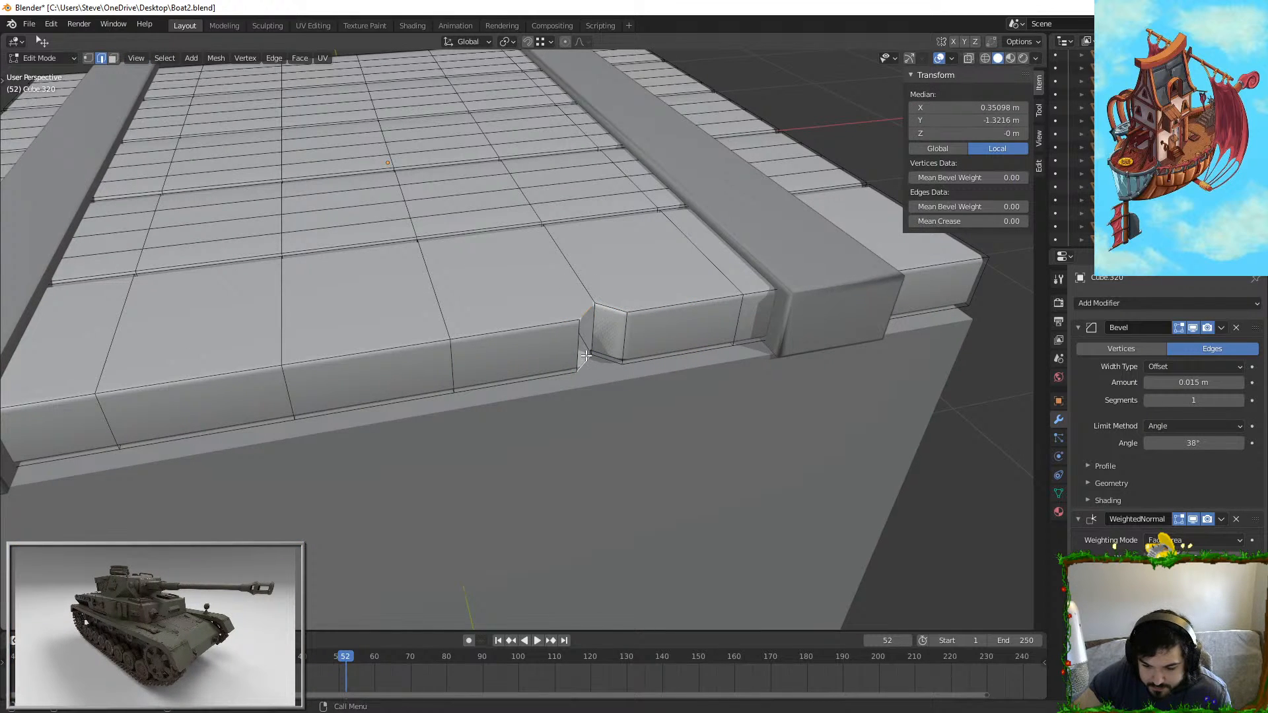
Step: Notch the fifth plank's outer side near the batten by bevelling a vertical edge, deleting its face and filling the gap
{"action": "scroll", "coordinate": [586, 355], "scroll_direction": "down", "scroll_amount": 5}
{"action": "middle_click_drag", "start_coordinate": [600, 370], "coordinate": [653, 263]}
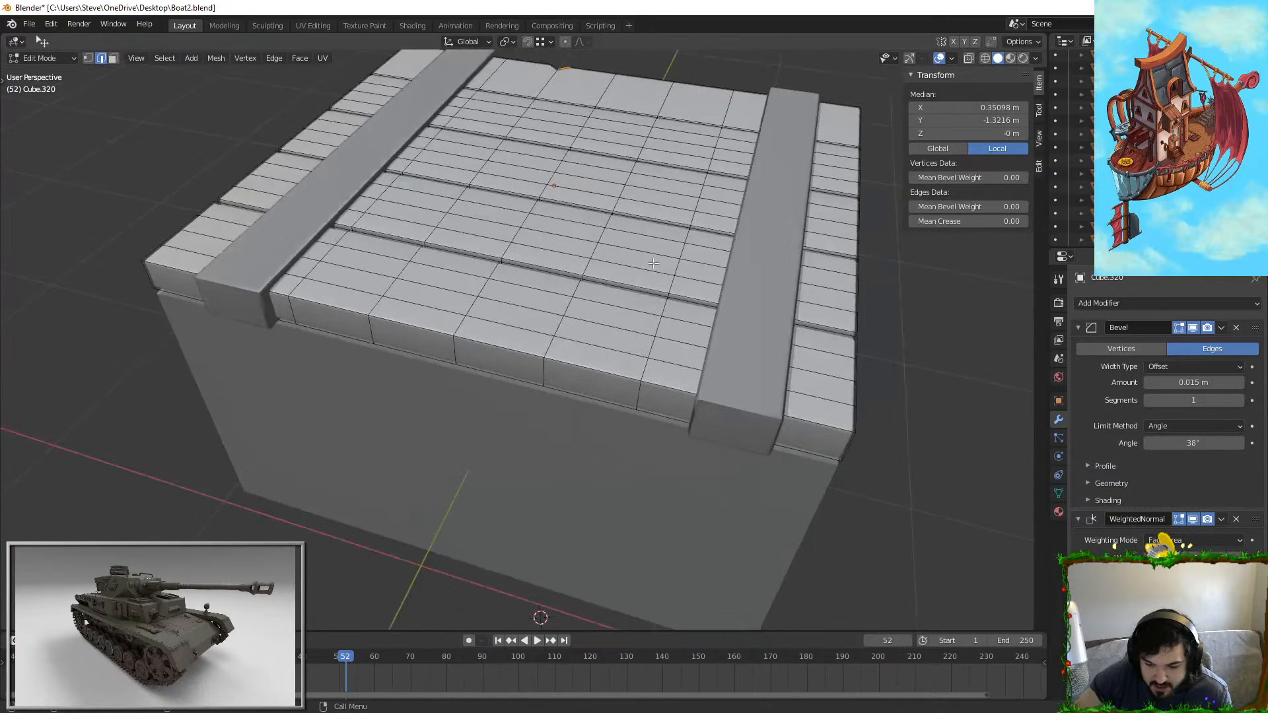
{"action": "left_click", "coordinate": [641, 397]}
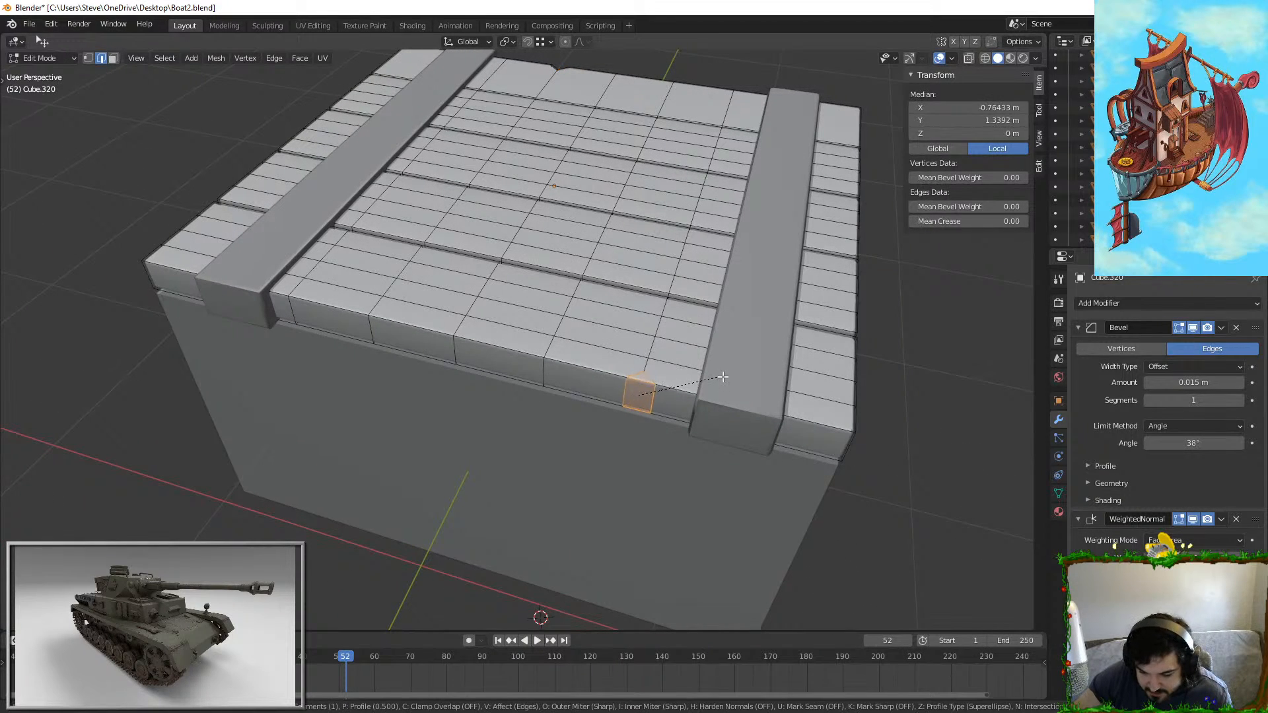
{"action": "key", "text": "ctrl+b"}
{"action": "left_click", "coordinate": [720, 377]}
{"action": "key", "text": "x"}
{"action": "left_click", "coordinate": [709, 374]}
{"action": "left_click", "coordinate": [633, 385]}
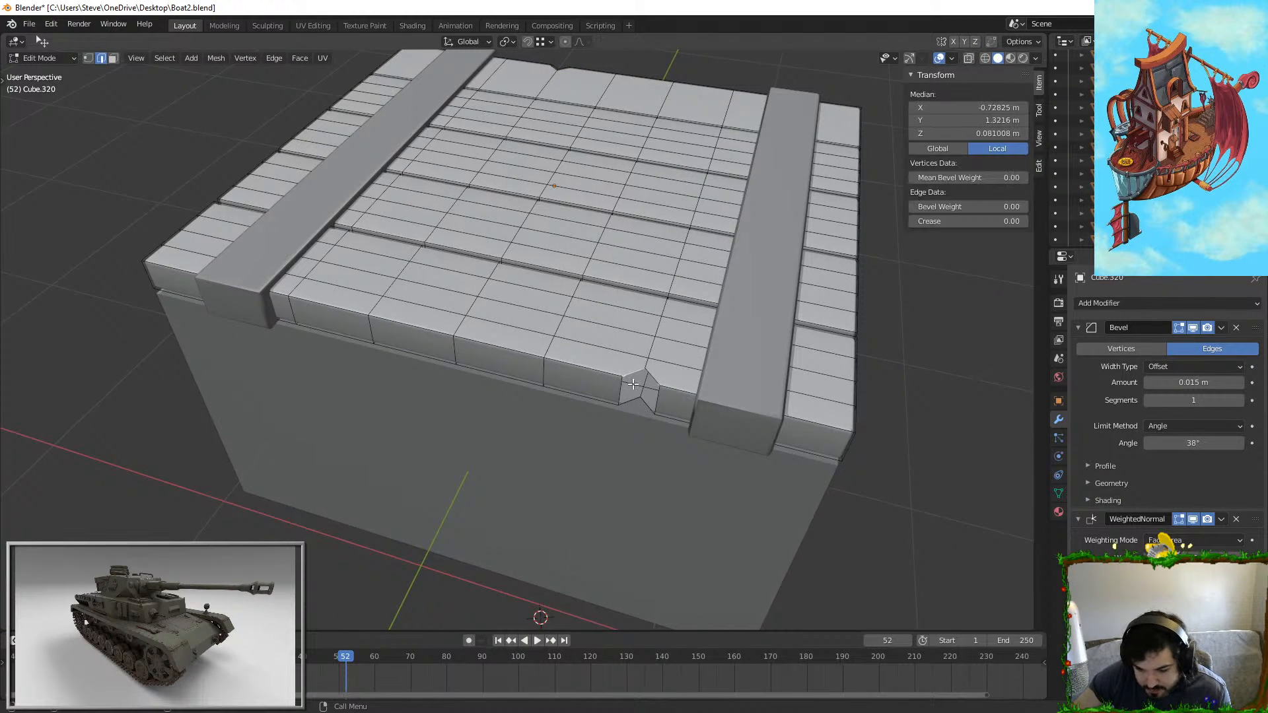
{"action": "left_click", "coordinate": [647, 400]}
Step: Notch the fourth plank's end by bevelling a vertical edge about 0.036 m, deleting the bevelled face and filling the gap
{"action": "scroll", "coordinate": [602, 399], "scroll_direction": "down", "scroll_amount": 4}
{"action": "middle_click_drag", "start_coordinate": [602, 399], "coordinate": [457, 499]}
{"action": "scroll", "coordinate": [465, 342], "scroll_direction": "up", "scroll_amount": 2}
{"action": "left_click", "coordinate": [445, 560]}
{"action": "middle_click_drag", "start_coordinate": [446, 560], "coordinate": [547, 485]}
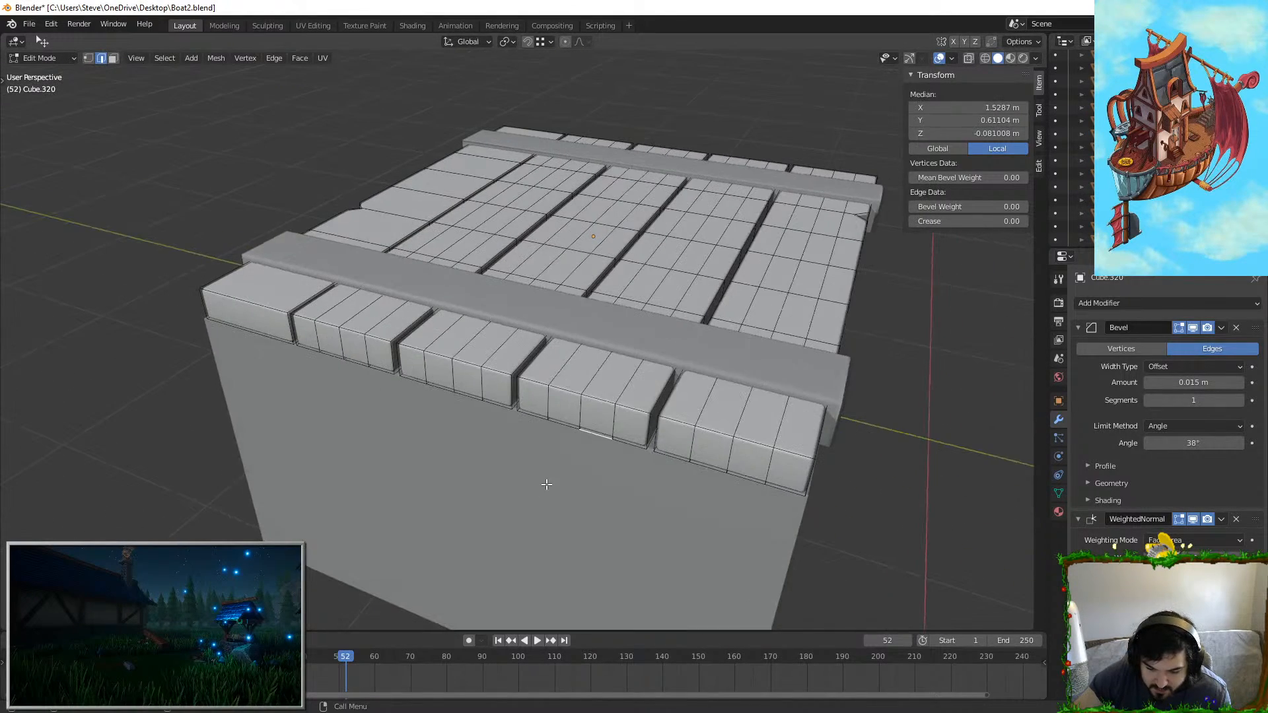
{"action": "key", "text": "ctrl+b"}
{"action": "left_click", "coordinate": [697, 432]}
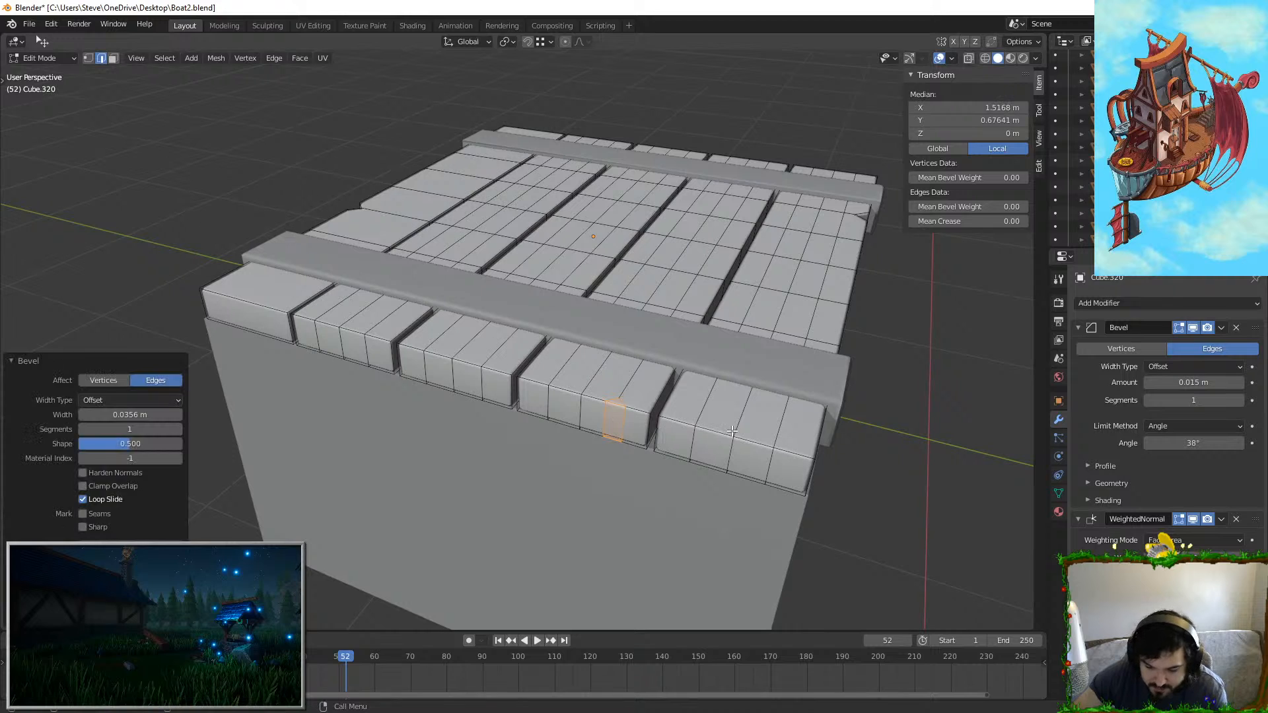
{"action": "key", "text": "x"}
{"action": "key", "text": "f"}
{"action": "left_click", "coordinate": [605, 416]}
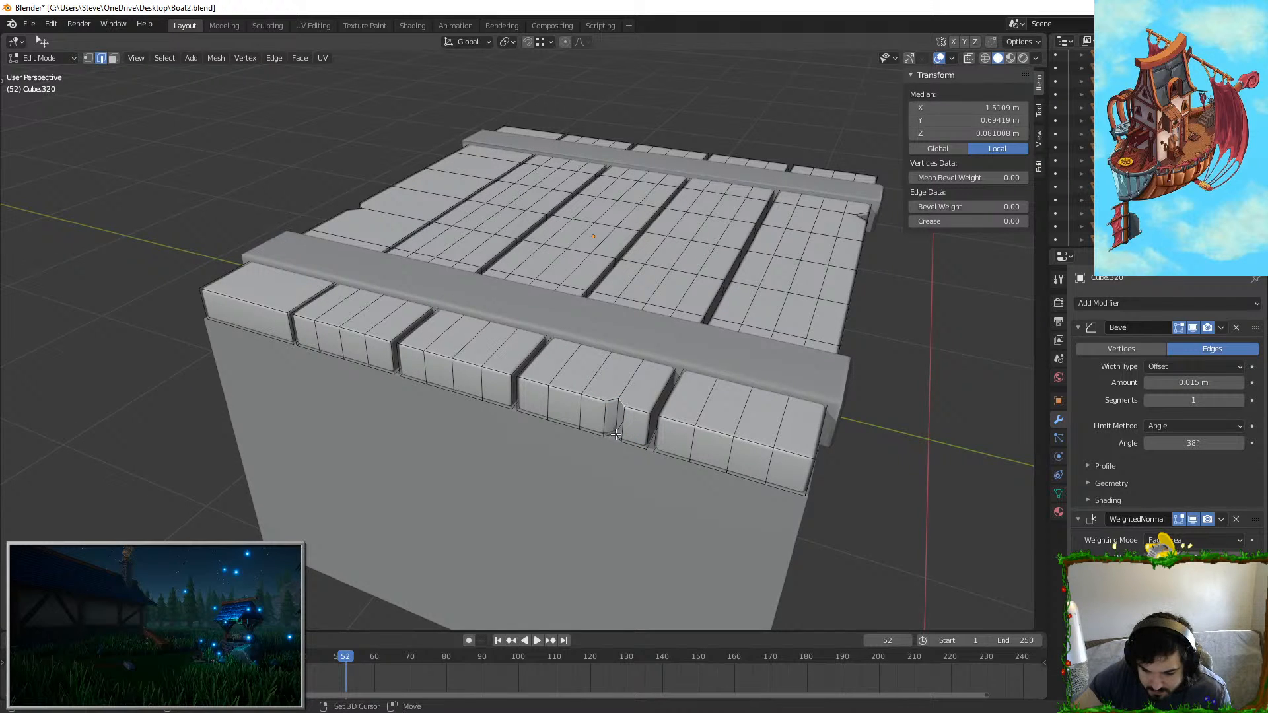
{"action": "left_click", "coordinate": [615, 434], "text": "alt"}
{"action": "middle_click_drag", "start_coordinate": [615, 434], "coordinate": [679, 381]}
{"action": "key", "text": "s"}
{"action": "key", "text": "y"}
{"action": "scroll", "coordinate": [686, 521], "scroll_direction": "down", "scroll_amount": 5}
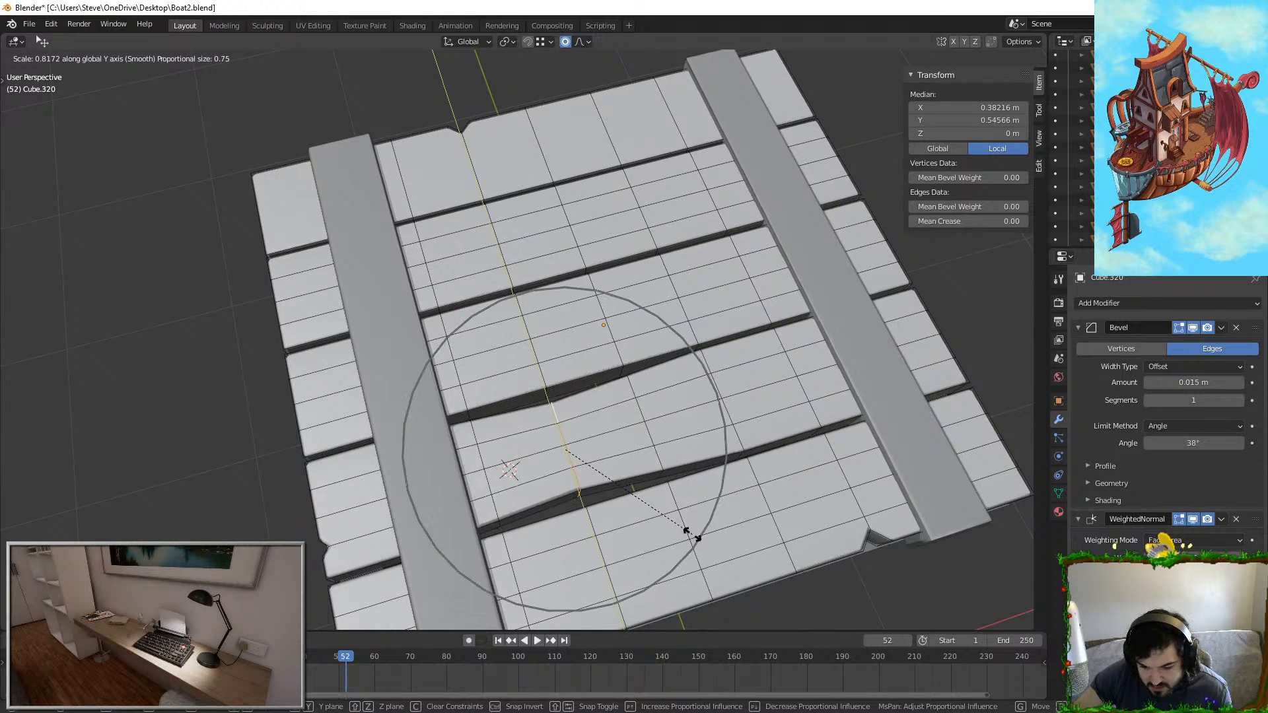
{"action": "right_click", "coordinate": [707, 532]}
{"action": "key", "text": "s"}
{"action": "key", "text": "y"}
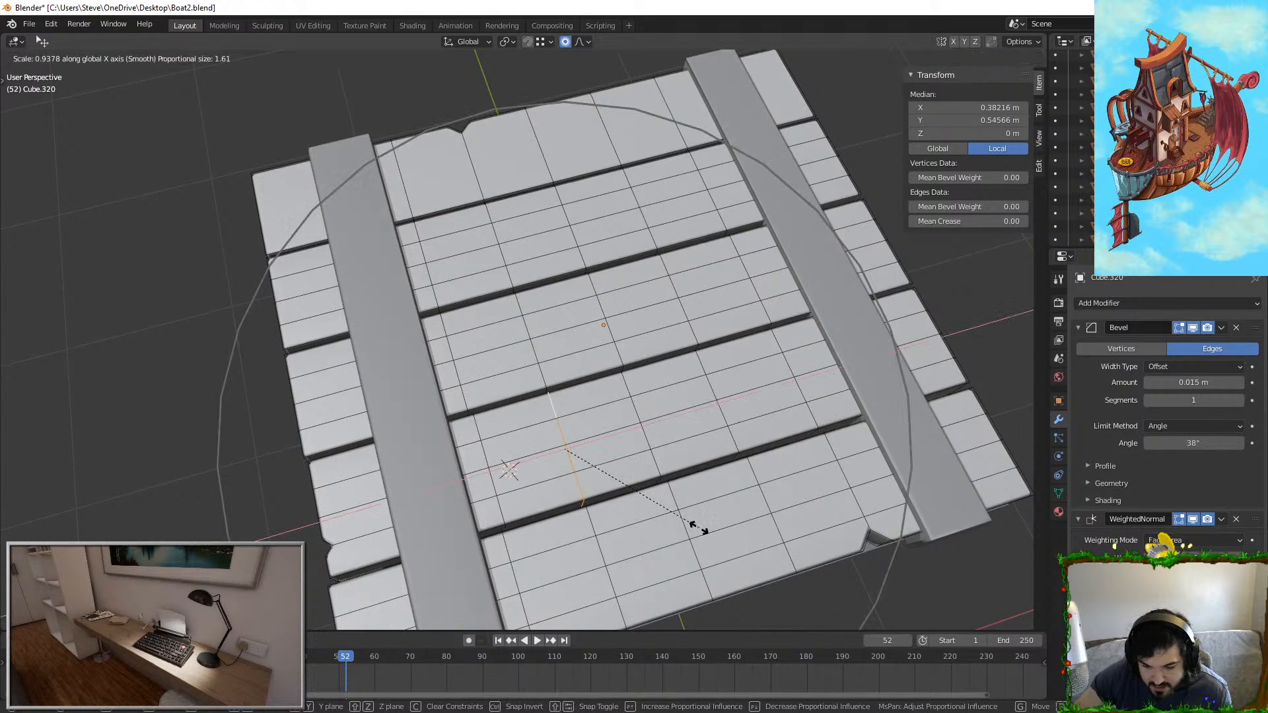
{"action": "right_click", "coordinate": [668, 563]}
{"action": "key", "text": "s"}
{"action": "key", "text": "y"}
{"action": "right_click", "coordinate": [807, 437]}
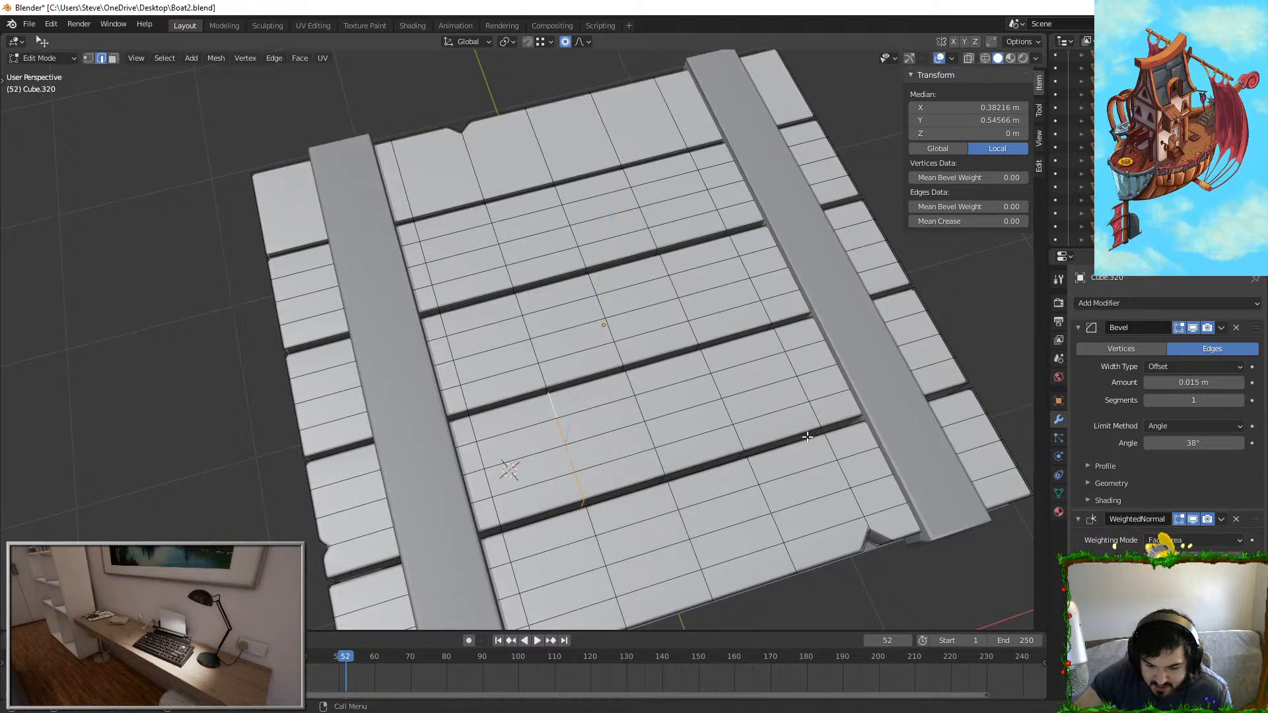
{"action": "key", "text": "s"}
{"action": "key", "text": "y"}
{"action": "right_click", "coordinate": [703, 480]}
{"action": "middle_click_drag", "start_coordinate": [525, 72], "coordinate": [776, 465]}
{"action": "key", "text": "s"}
{"action": "key", "text": "y"}
{"action": "right_click", "coordinate": [553, 89]}
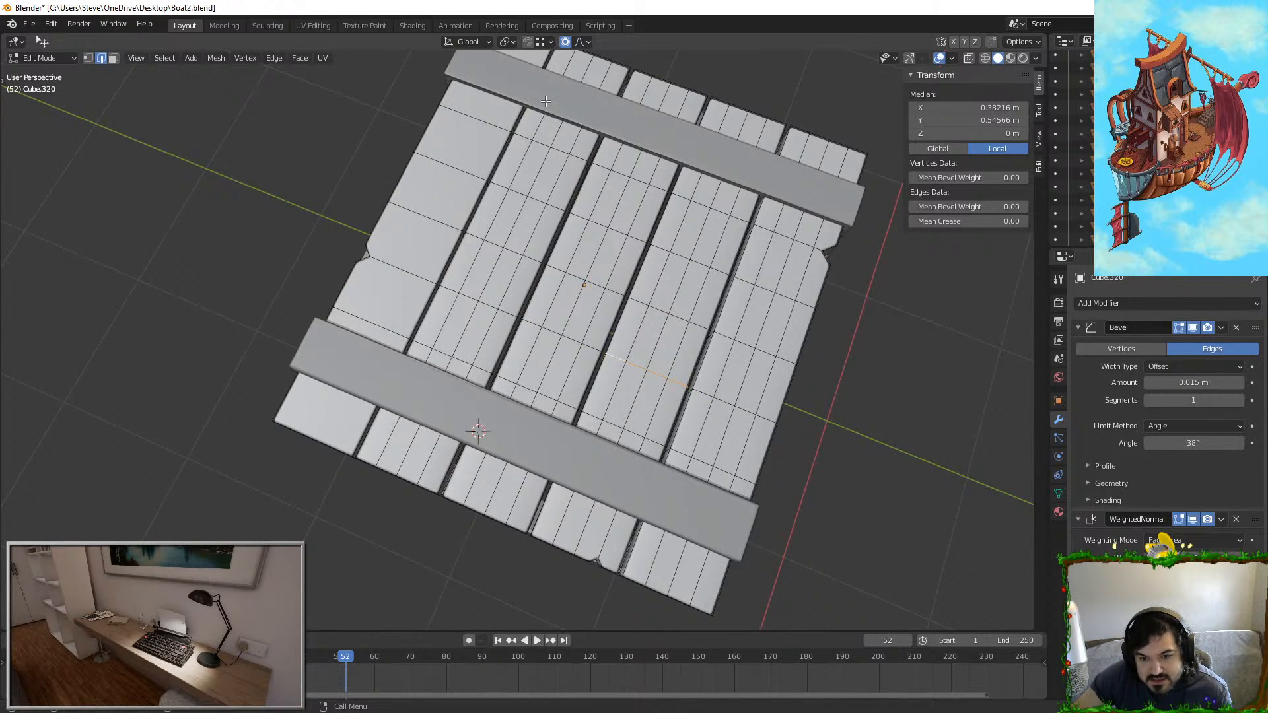
Step: Turn off Connected Only for proportional editing and shift the fourth plank's crosswise edge loop about -0.009 m along Y
{"action": "left_click", "coordinate": [579, 41]}
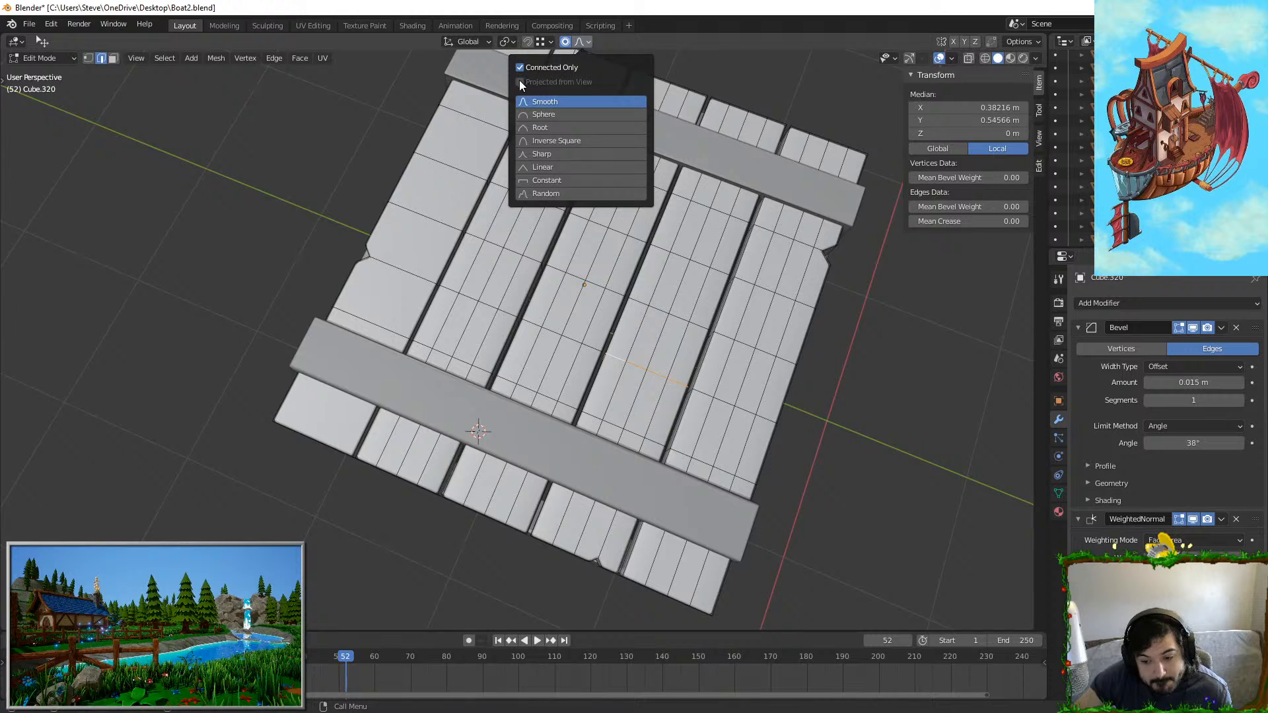
{"action": "key", "text": "g"}
{"action": "key", "text": "y"}
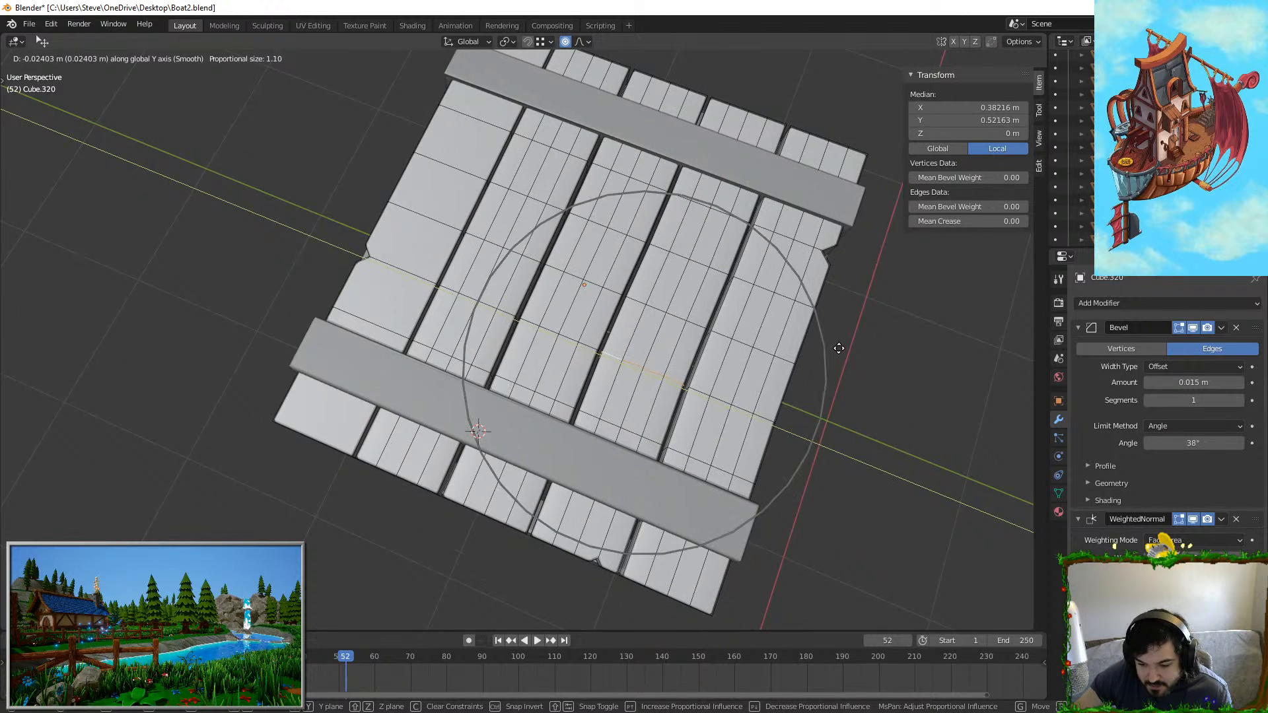
{"action": "scroll", "coordinate": [843, 352], "scroll_direction": "down", "scroll_amount": 9}
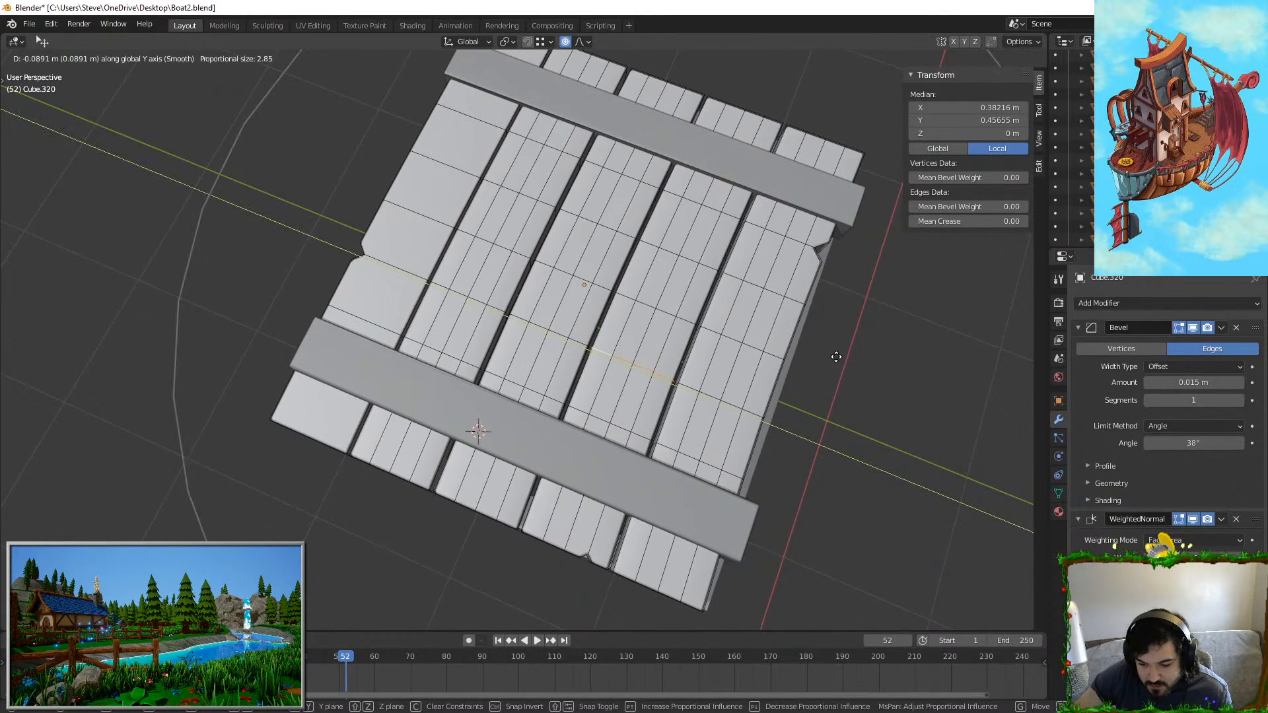
{"action": "scroll", "coordinate": [839, 357], "scroll_direction": "up", "scroll_amount": 3}
{"action": "left_click", "coordinate": [841, 357]}
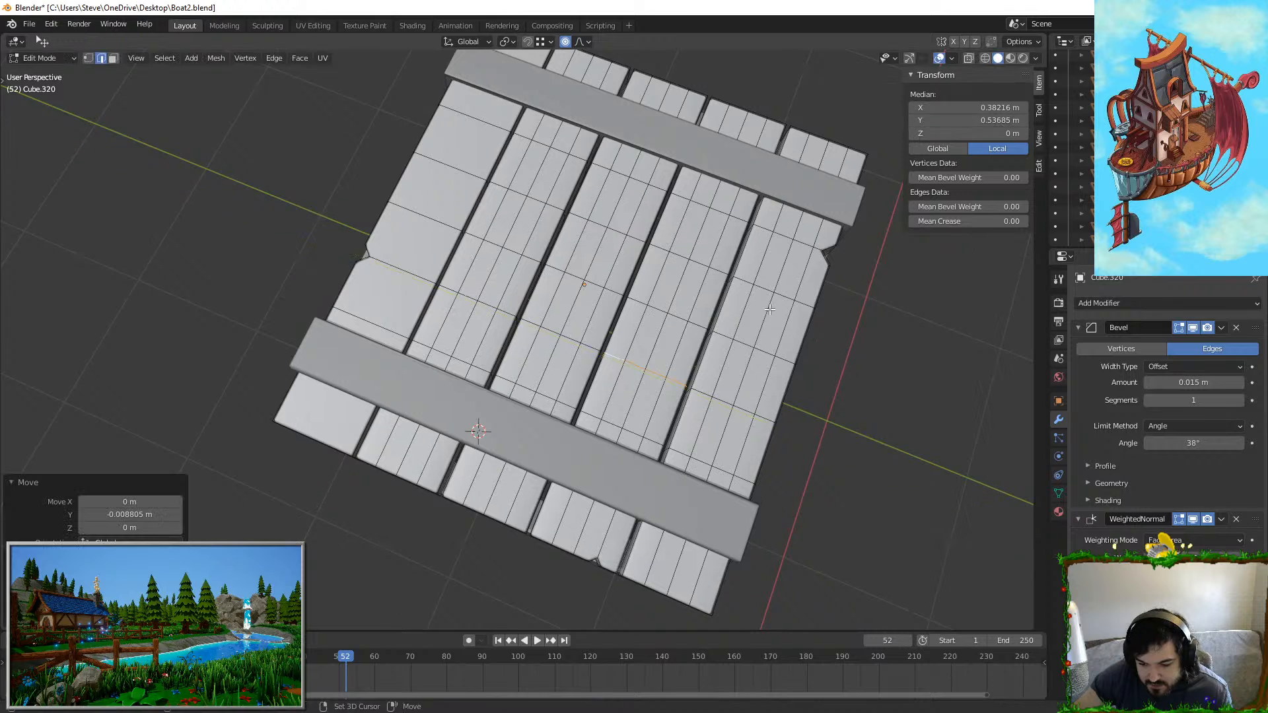
Step: Scale the fourth plank's selected crosswise loop to about 0.988 along Y with proportional editing
{"action": "middle_click_drag", "start_coordinate": [858, 369], "coordinate": [841, 382], "text": "shift"}
{"action": "key", "text": "s"}
{"action": "key", "text": "y"}
{"action": "left_click", "coordinate": [841, 381]}
{"action": "middle_click_drag", "start_coordinate": [604, 205], "coordinate": [612, 284], "text": "shift"}
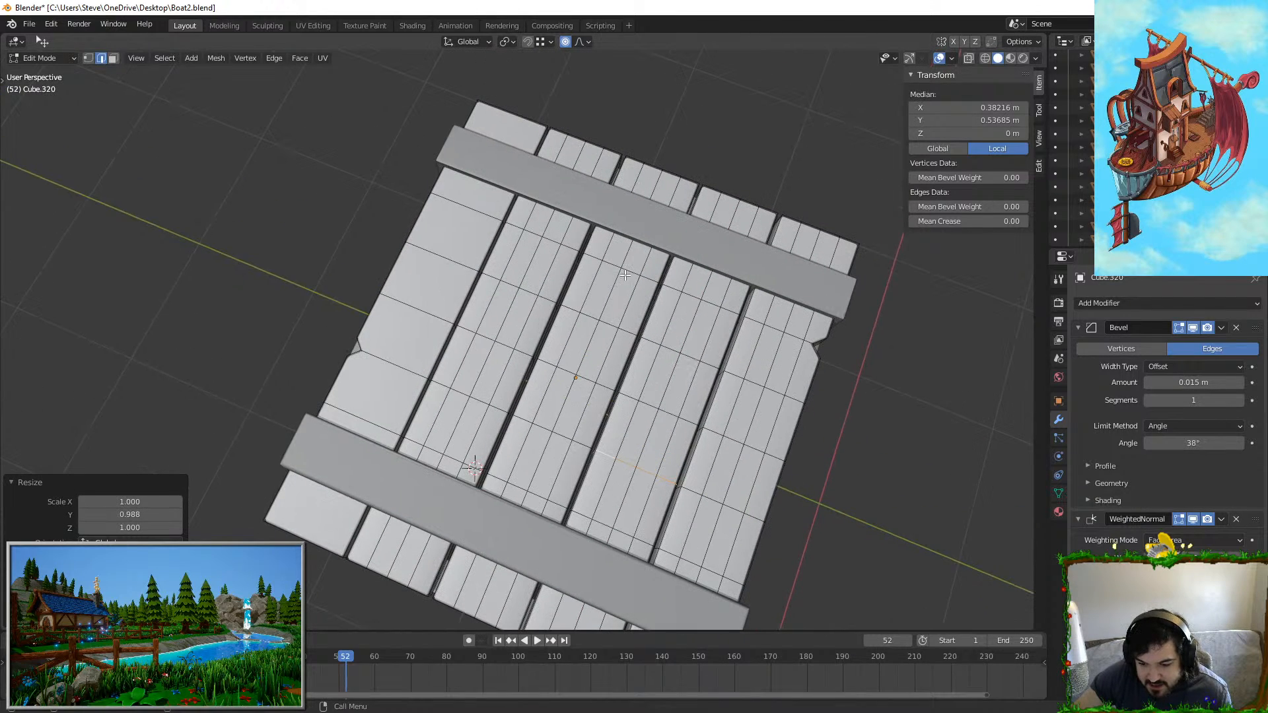
Step: Widen the third plank slightly by scaling its crosswise edge loop beside the batten about 1.014 along Y
{"action": "left_click", "coordinate": [627, 273], "text": "alt"}
{"action": "key", "text": "s"}
{"action": "key", "text": "z"}
{"action": "right_click", "coordinate": [717, 309]}
{"action": "key", "text": "g"}
{"action": "key", "text": "y"}
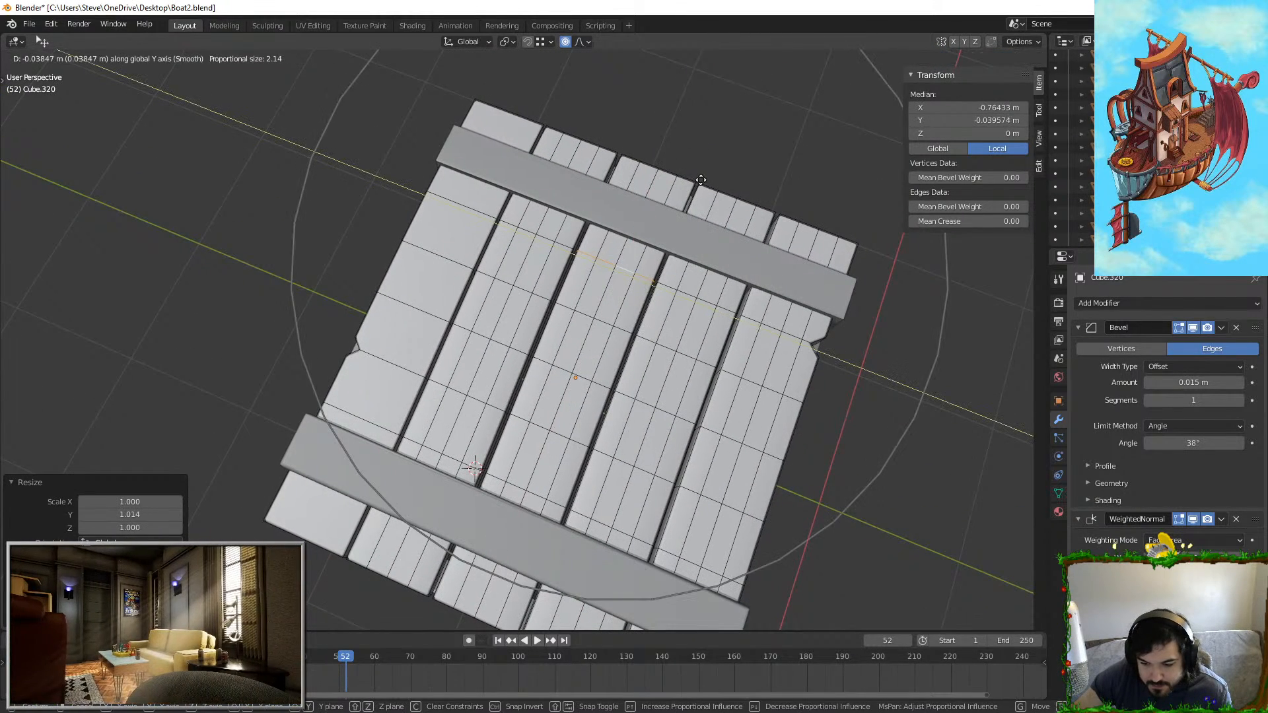
{"action": "right_click", "coordinate": [507, 278]}
{"action": "left_click", "coordinate": [485, 281]}
{"action": "key", "text": "s"}
{"action": "key", "text": "y"}
{"action": "left_click", "coordinate": [689, 331]}
{"action": "key", "text": "Tab"}
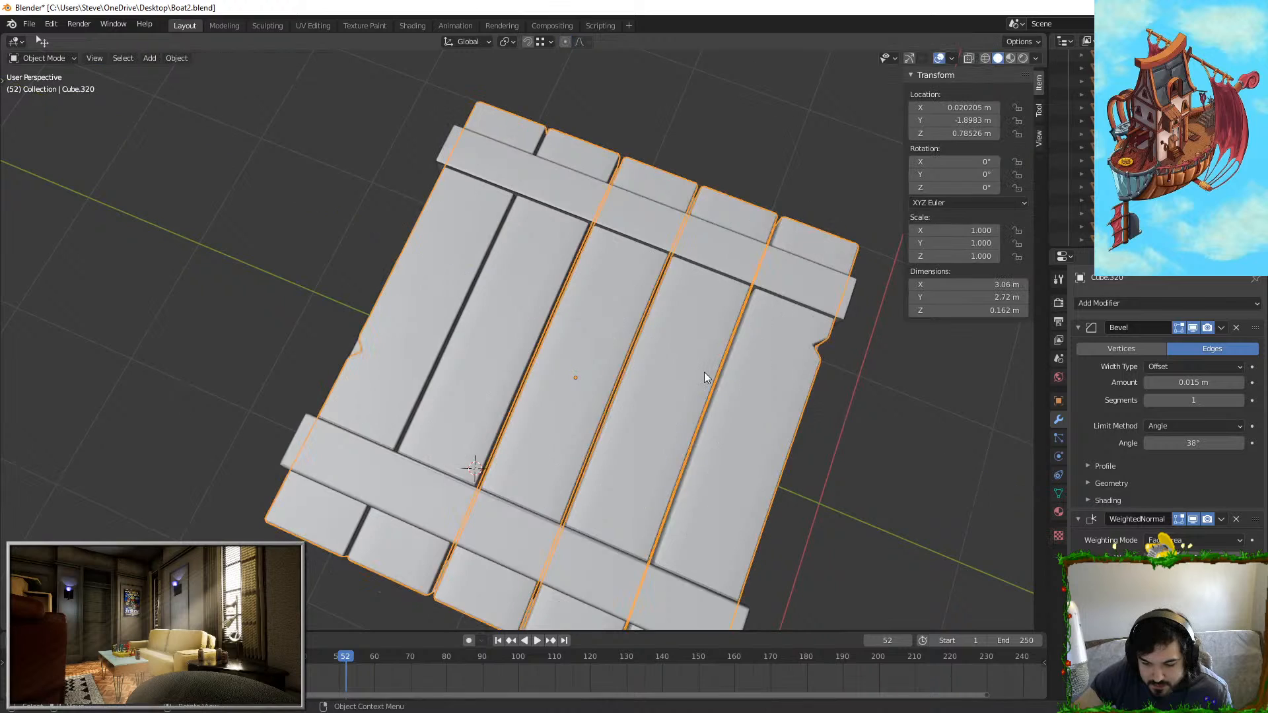
{"action": "middle_click_drag", "start_coordinate": [705, 377], "coordinate": [620, 371]}
Step: Enable Connected Only for proportional editing and lengthen the third plank by moving its end edge outward along X
{"action": "key", "text": "Tab"}
{"action": "left_click", "coordinate": [736, 311]}
{"action": "middle_click_drag", "start_coordinate": [737, 310], "coordinate": [670, 431]}
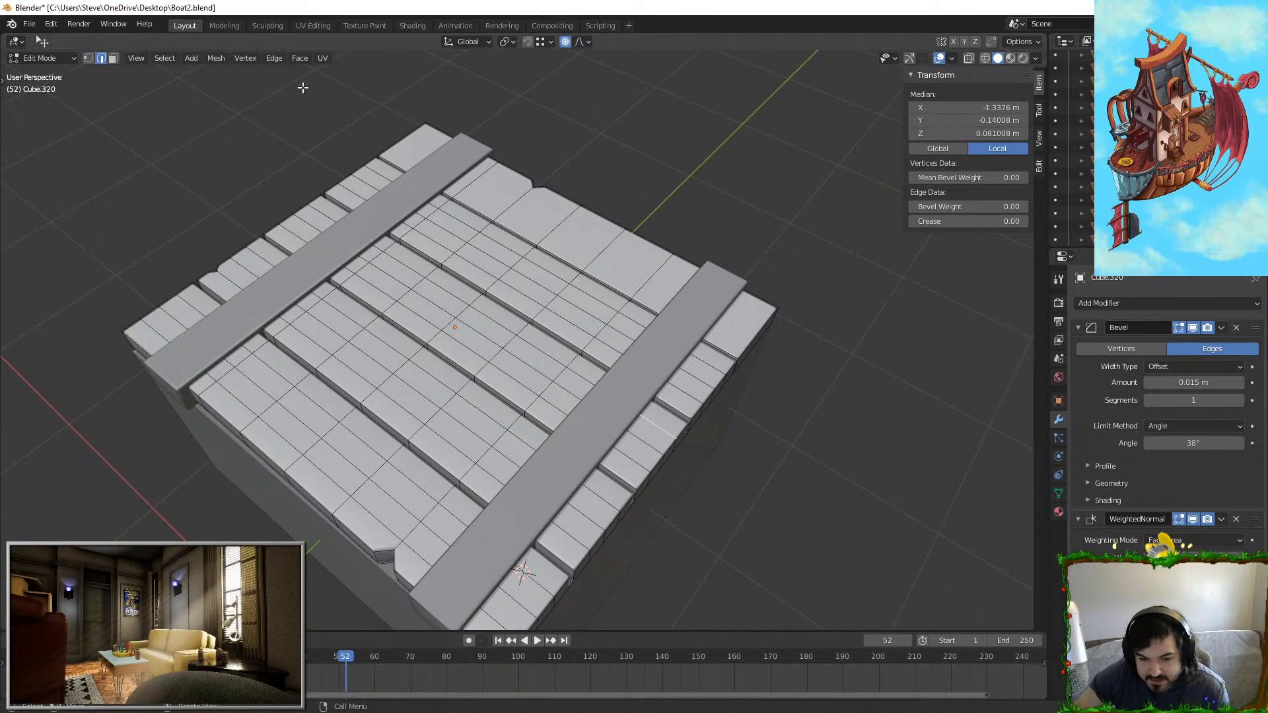
{"action": "left_click", "coordinate": [580, 42]}
{"action": "left_click", "coordinate": [519, 71]}
{"action": "middle_click_drag", "start_coordinate": [689, 347], "coordinate": [769, 429]}
{"action": "key", "text": "g"}
{"action": "key", "text": "x"}
{"action": "right_click", "coordinate": [735, 421]}
{"action": "key", "text": "g"}
{"action": "key", "text": "x"}
{"action": "left_click", "coordinate": [713, 434]}
Step: Shorten the fourth plank at its notched end by moving the end edge about -0.026 m along X
{"action": "left_click", "coordinate": [271, 430]}
{"action": "key", "text": "g"}
{"action": "key", "text": "x"}
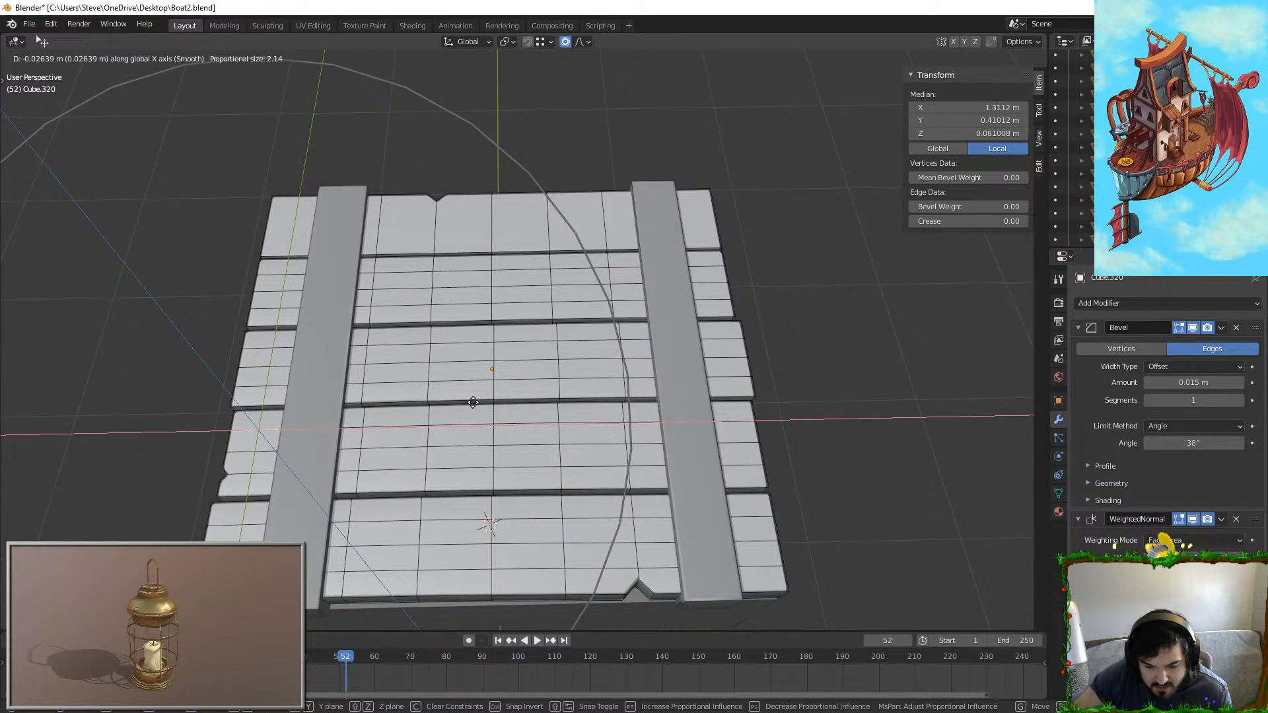
{"action": "left_click", "coordinate": [473, 402]}
Step: Move the first plank's outer edge near the notch about 0.018 m along Y with a reduced proportional influence
{"action": "left_click", "coordinate": [477, 222]}
{"action": "middle_click_drag", "start_coordinate": [476, 222], "coordinate": [374, 271]}
{"action": "key", "text": "g"}
{"action": "key", "text": "y"}
{"action": "scroll", "coordinate": [650, 204], "scroll_direction": "up", "scroll_amount": 7}
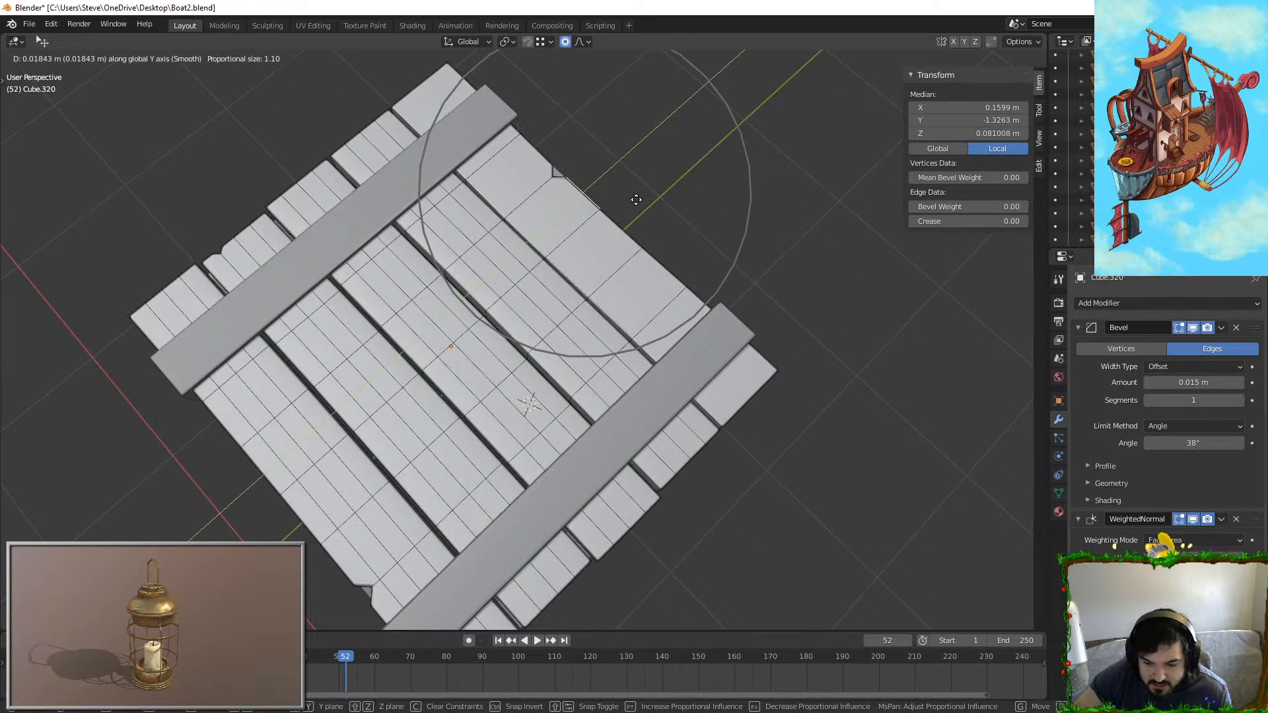
{"action": "left_click", "coordinate": [635, 203]}
Step: Move the fourth plank's middle edge about 0.014 m along Y with a proportional size of 1.33
{"action": "left_click", "coordinate": [453, 430]}
{"action": "key", "text": "g"}
{"action": "key", "text": "y"}
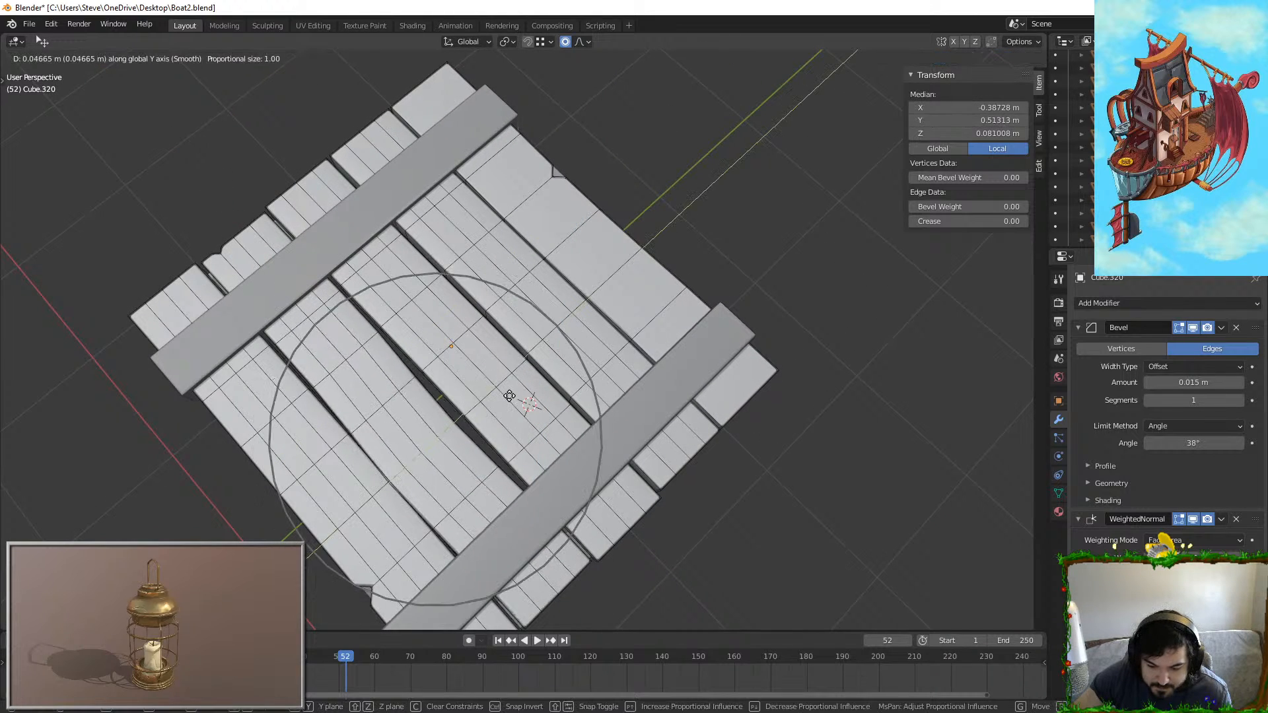
{"action": "scroll", "coordinate": [517, 387], "scroll_direction": "up", "scroll_amount": 4}
{"action": "scroll", "coordinate": [513, 390], "scroll_direction": "down", "scroll_amount": 6}
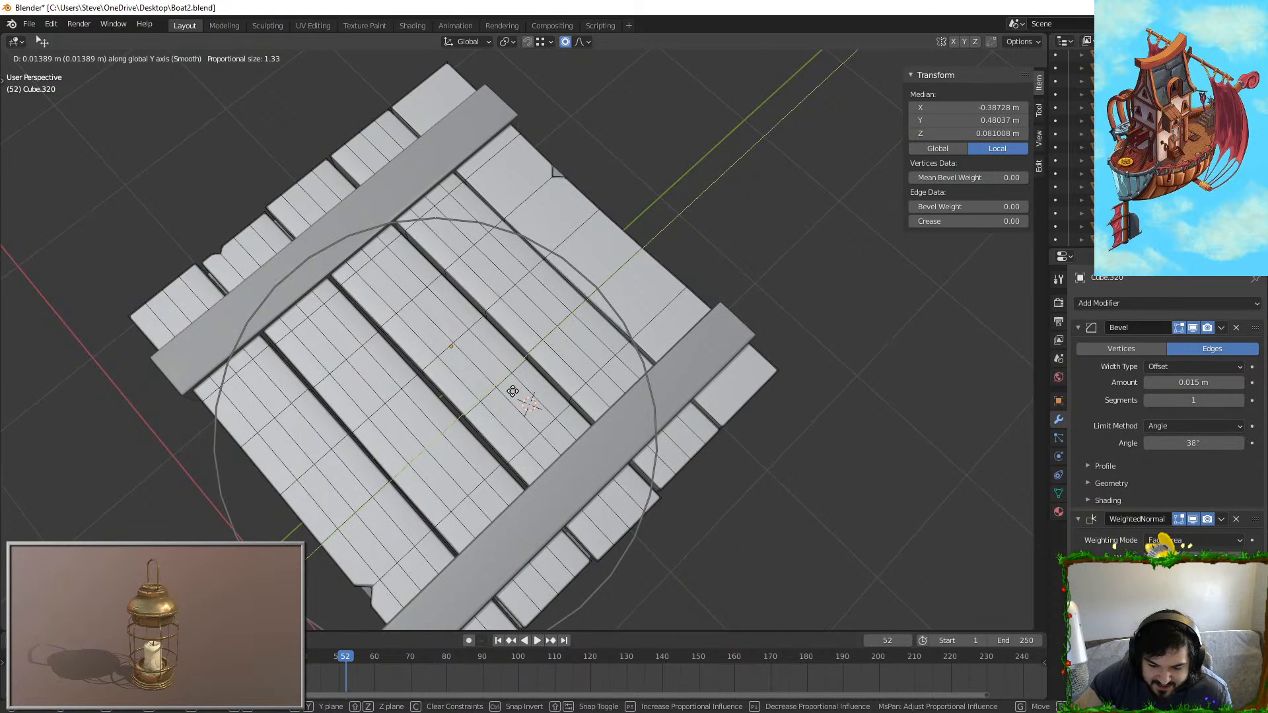
{"action": "left_click", "coordinate": [512, 391]}
Step: Widen the third plank by scaling its crosswise edge loop about 1.065 along Y
{"action": "left_click", "coordinate": [478, 391]}
{"action": "key", "text": "g"}
{"action": "right_click", "coordinate": [567, 329]}
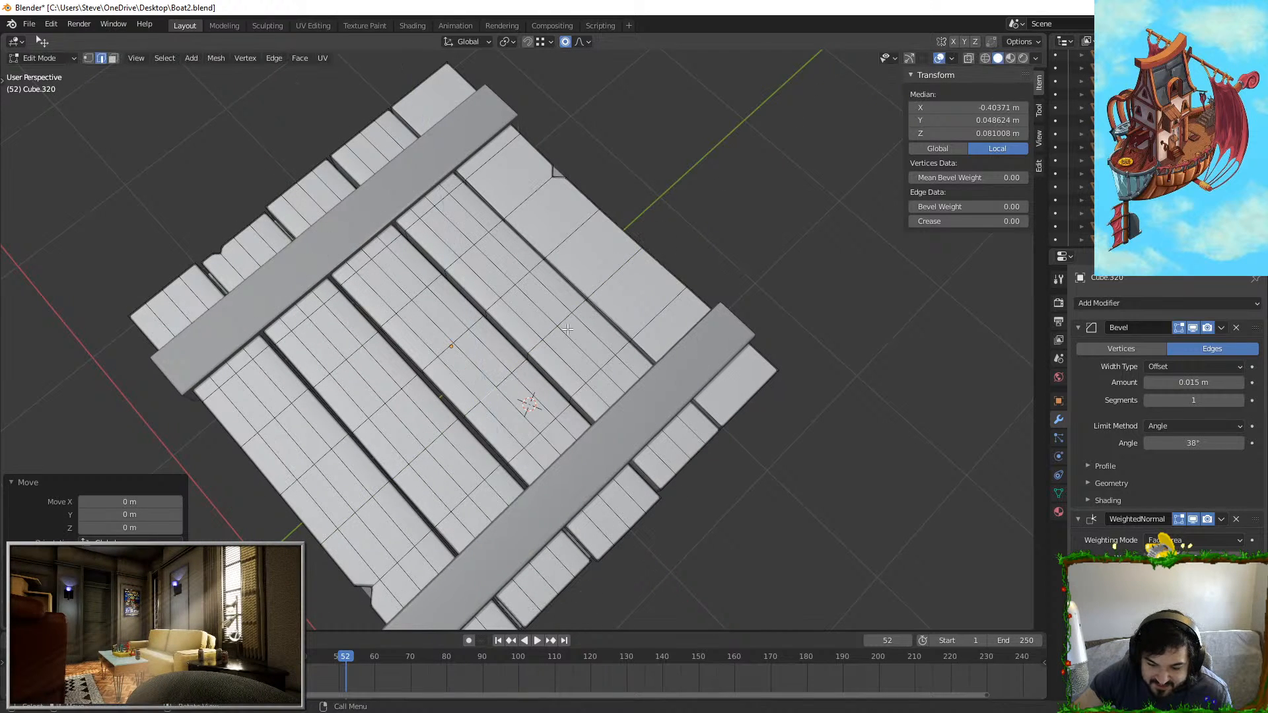
{"action": "left_click", "coordinate": [502, 378], "text": "alt"}
{"action": "key", "text": "s"}
{"action": "key", "text": "y"}
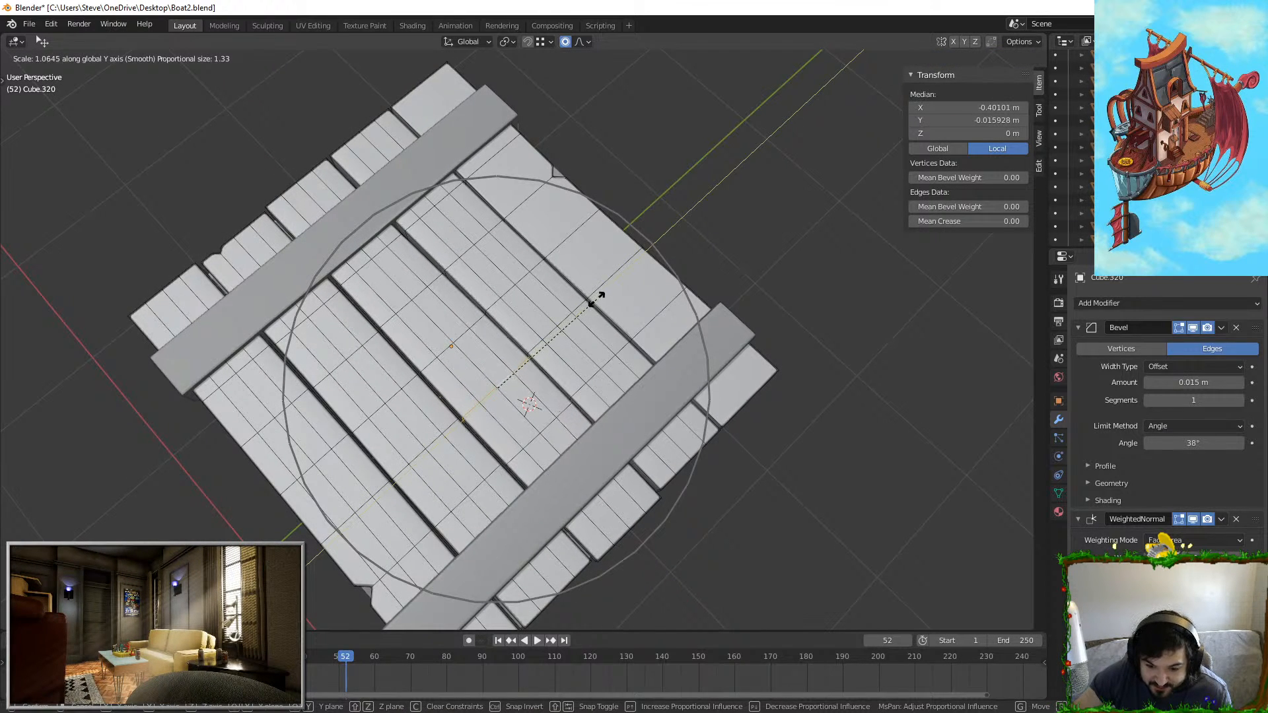
{"action": "left_click", "coordinate": [598, 295]}
{"action": "middle_click_drag", "start_coordinate": [580, 333], "coordinate": [603, 379]}
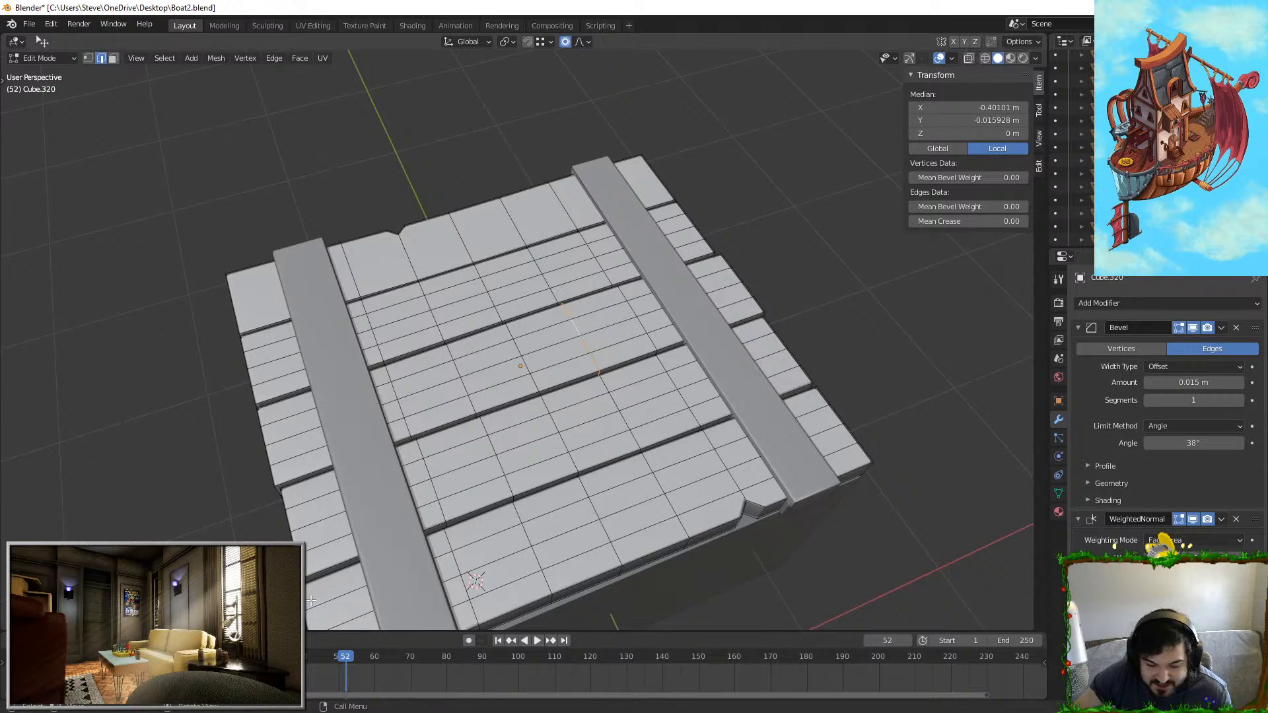
Step: Lengthen the second plank by moving its end edge about 0.033 m along X, and leave mesh editing
{"action": "left_click", "coordinate": [251, 380]}
{"action": "key", "text": "g"}
{"action": "key", "text": "x"}
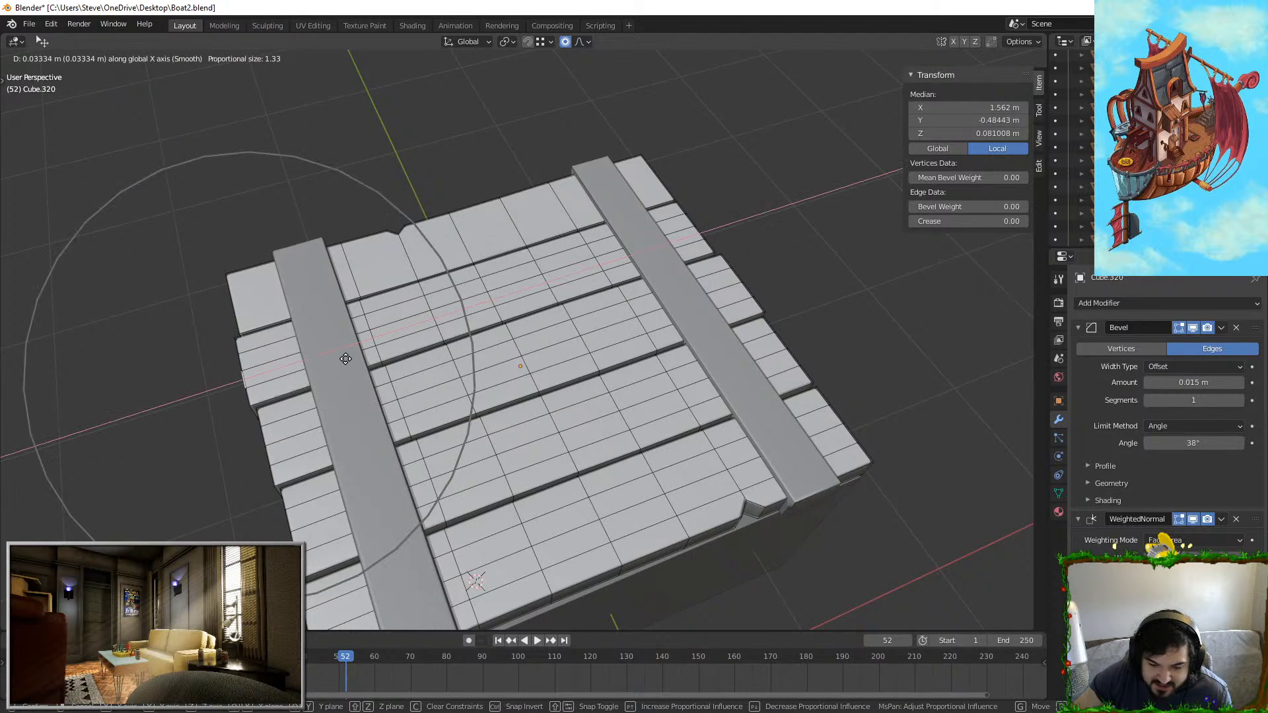
{"action": "left_click", "coordinate": [346, 359]}
{"action": "key", "text": "Tab"}
{"action": "scroll", "coordinate": [541, 339], "scroll_direction": "down", "scroll_amount": 3}
{"action": "middle_click_drag", "start_coordinate": [540, 339], "coordinate": [518, 376]}
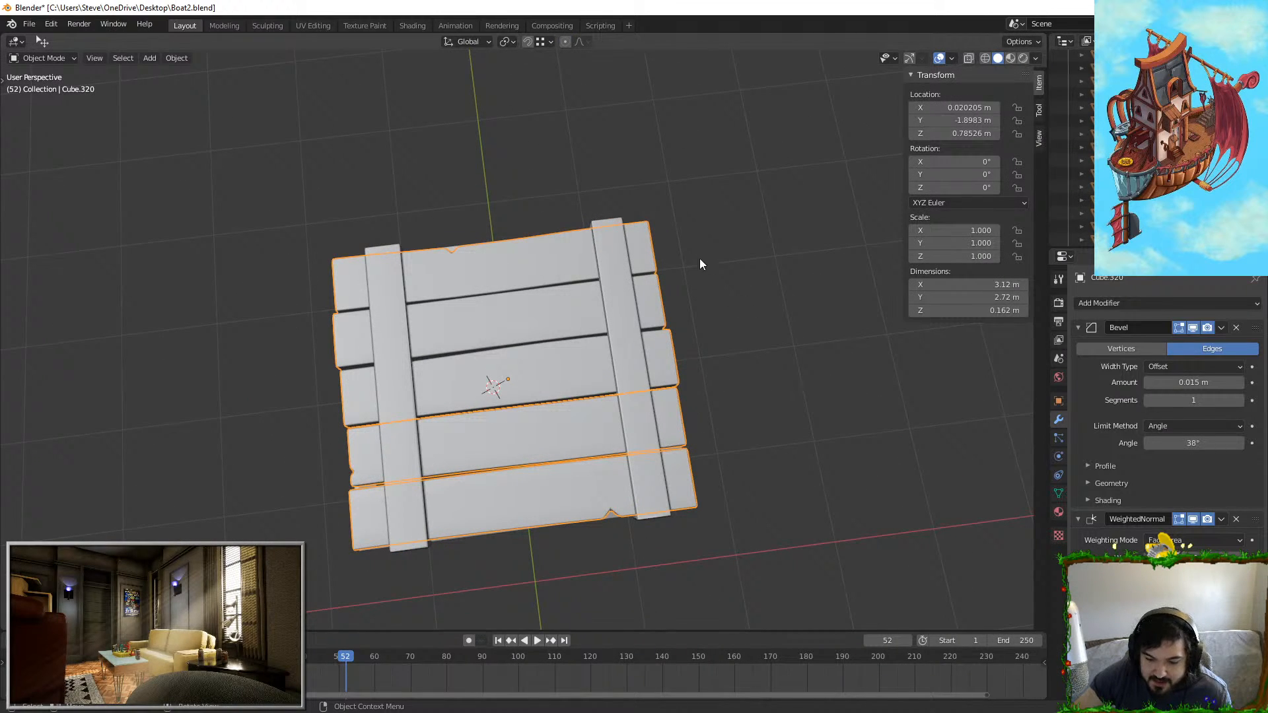
Step: Shorten the first plank by moving its end edge about -0.067 m along X, and leave mesh editing
{"action": "key", "text": "Tab"}
{"action": "middle_click_drag", "start_coordinate": [605, 251], "coordinate": [684, 264]}
{"action": "left_click", "coordinate": [341, 441]}
{"action": "key", "text": "g"}
{"action": "key", "text": "x"}
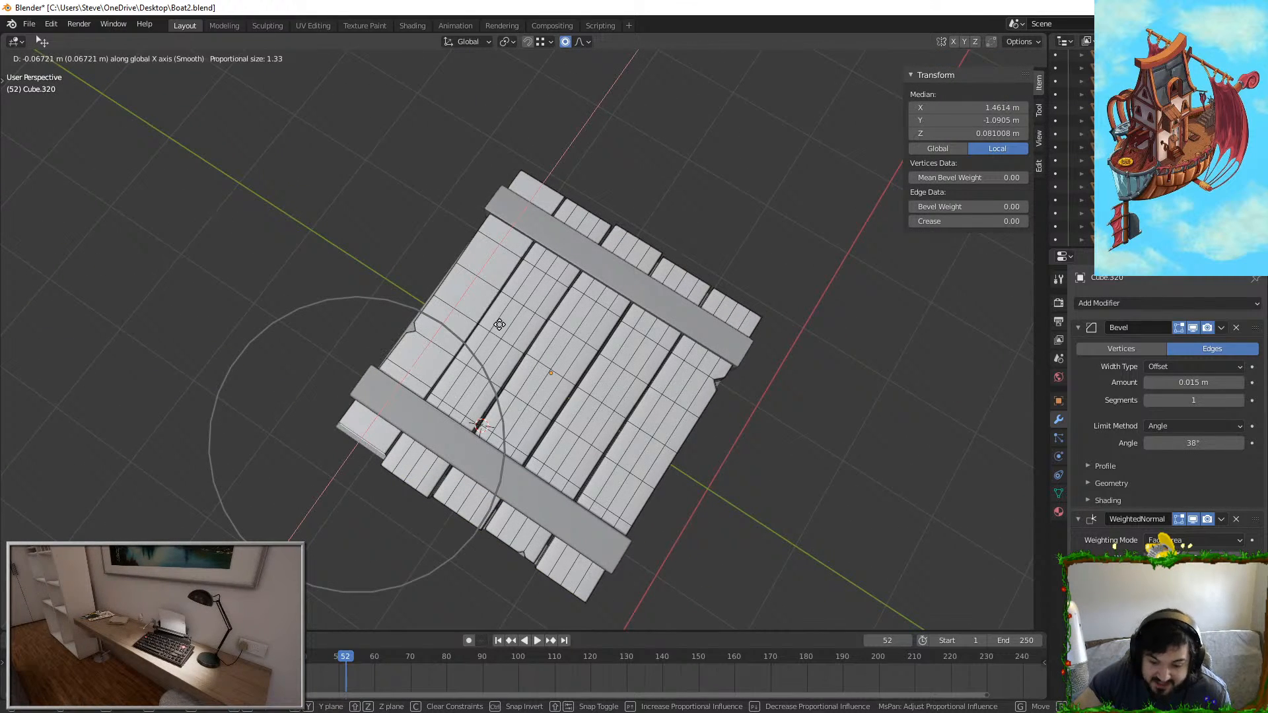
{"action": "left_click", "coordinate": [499, 324]}
{"action": "key", "text": "Tab"}
Step: Inspect the hatch cover's plank ends, gaps and battens from several angles
{"action": "middle_click_drag", "start_coordinate": [499, 324], "coordinate": [681, 334]}
{"action": "scroll", "coordinate": [652, 322], "scroll_direction": "up", "scroll_amount": 3}
{"action": "left_click", "coordinate": [652, 322]}
{"action": "scroll", "coordinate": [475, 342], "scroll_direction": "down", "scroll_amount": 3}
{"action": "middle_click_drag", "start_coordinate": [485, 334], "coordinate": [651, 305]}
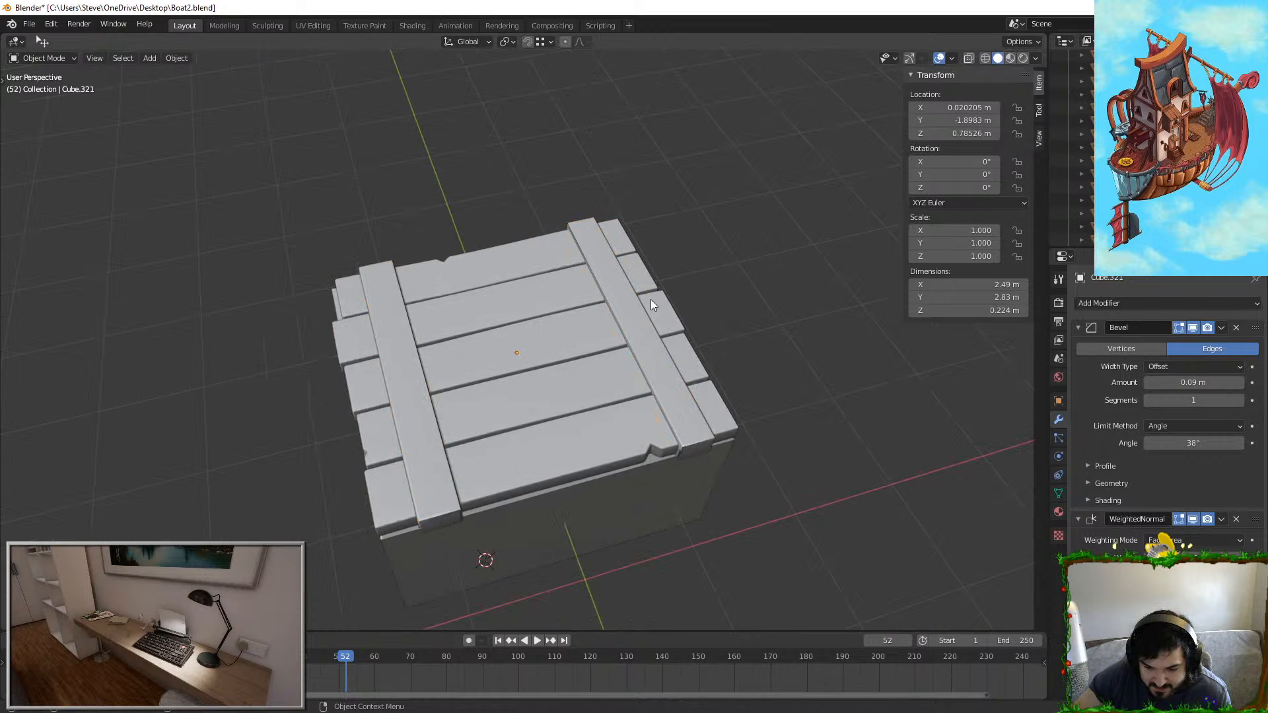
{"action": "middle_click_drag", "start_coordinate": [247, 314], "coordinate": [500, 320]}
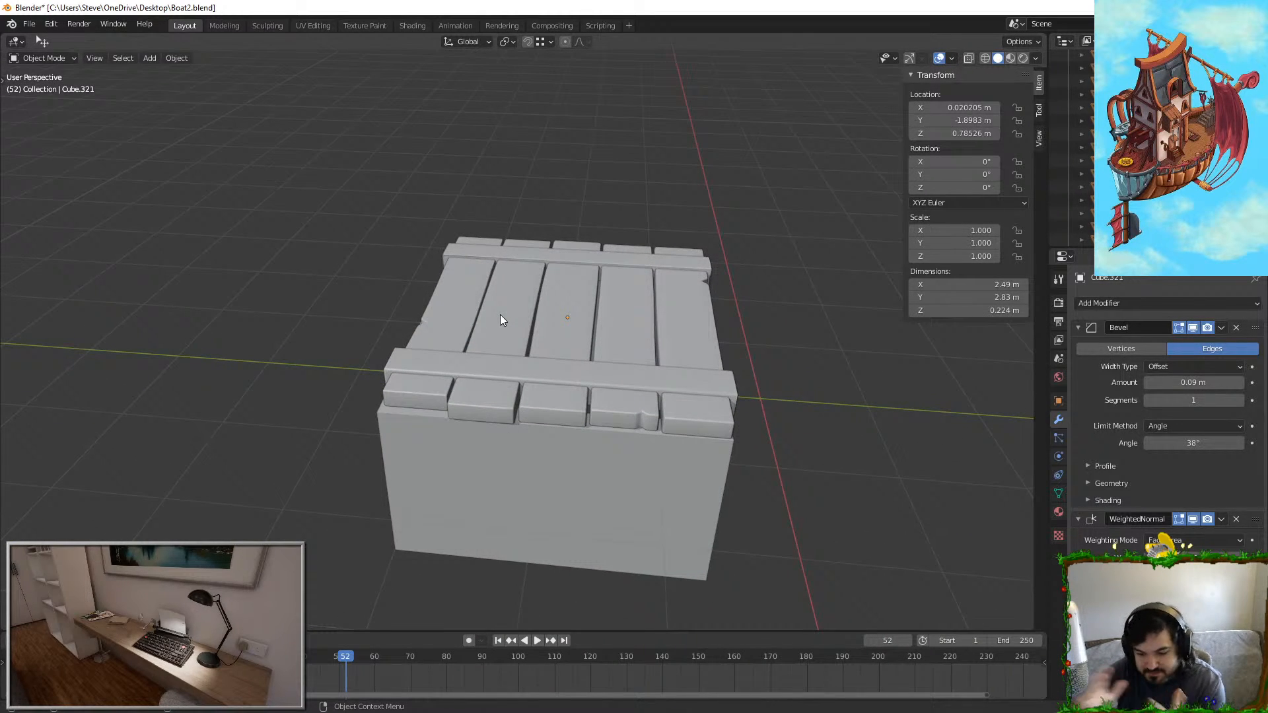
{"action": "middle_click_drag", "start_coordinate": [532, 368], "coordinate": [460, 360]}
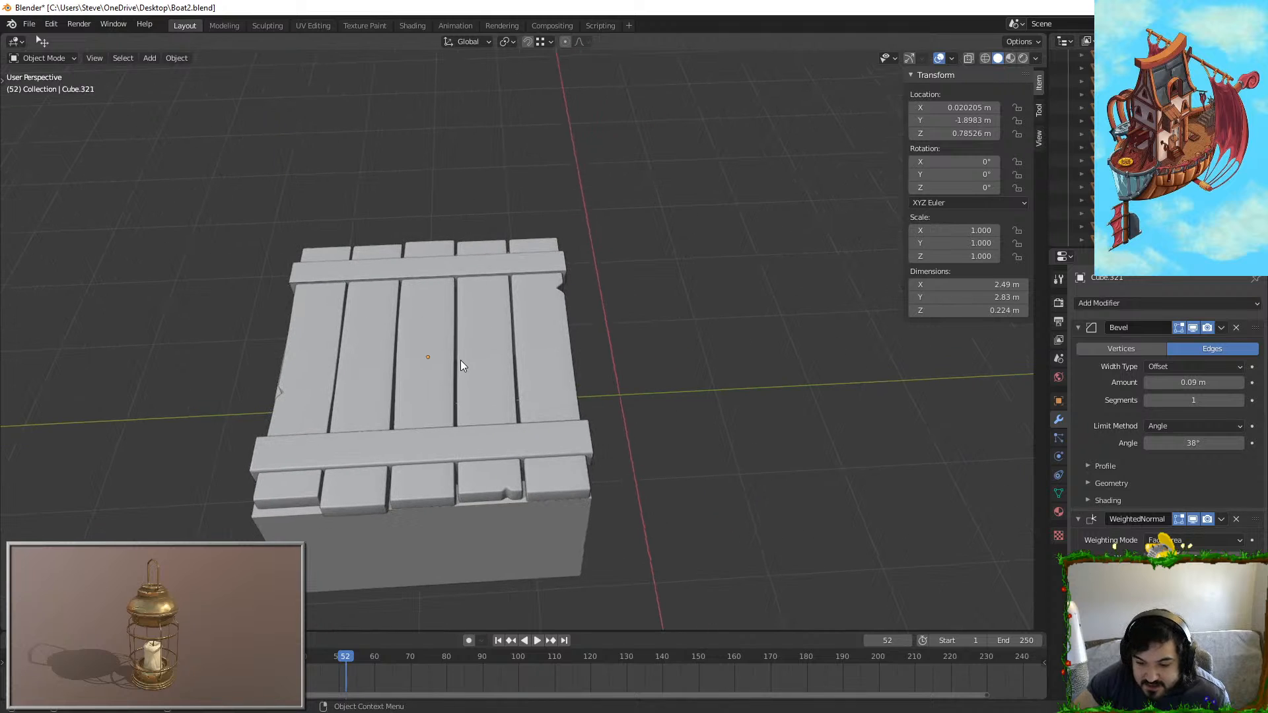
{"action": "scroll", "coordinate": [633, 346], "scroll_direction": "up", "scroll_amount": 4}
{"action": "key", "text": "shift+a"}
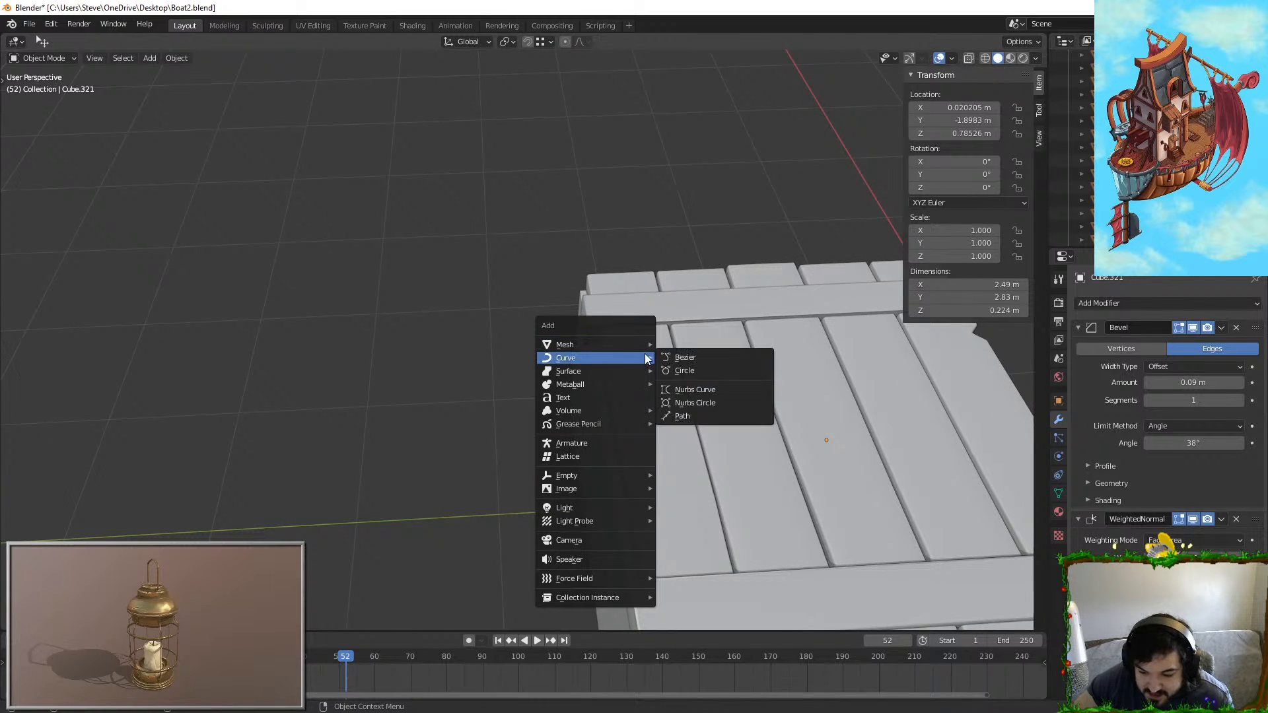
{"action": "mouse_move", "coordinate": [629, 343]}
{"action": "left_click", "coordinate": [663, 358]}
{"action": "key", "text": "Delete"}
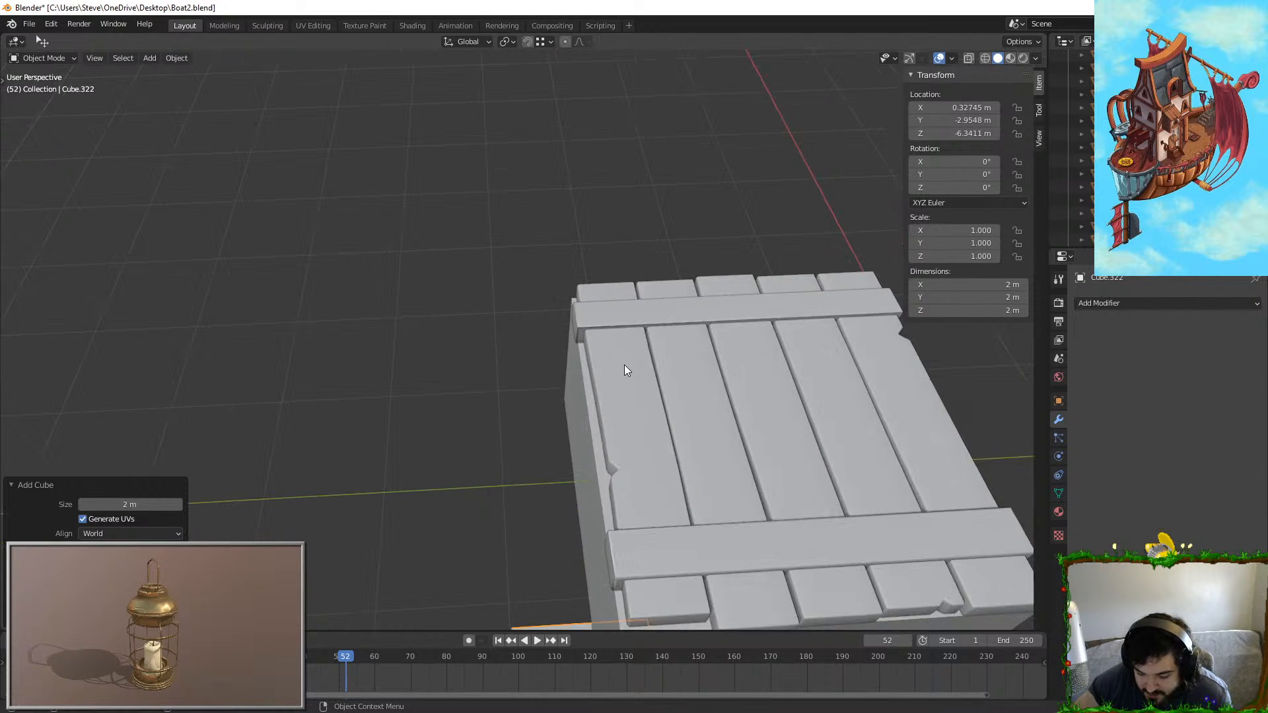
{"action": "key", "text": "a"}
{"action": "key", "text": "alt+a"}
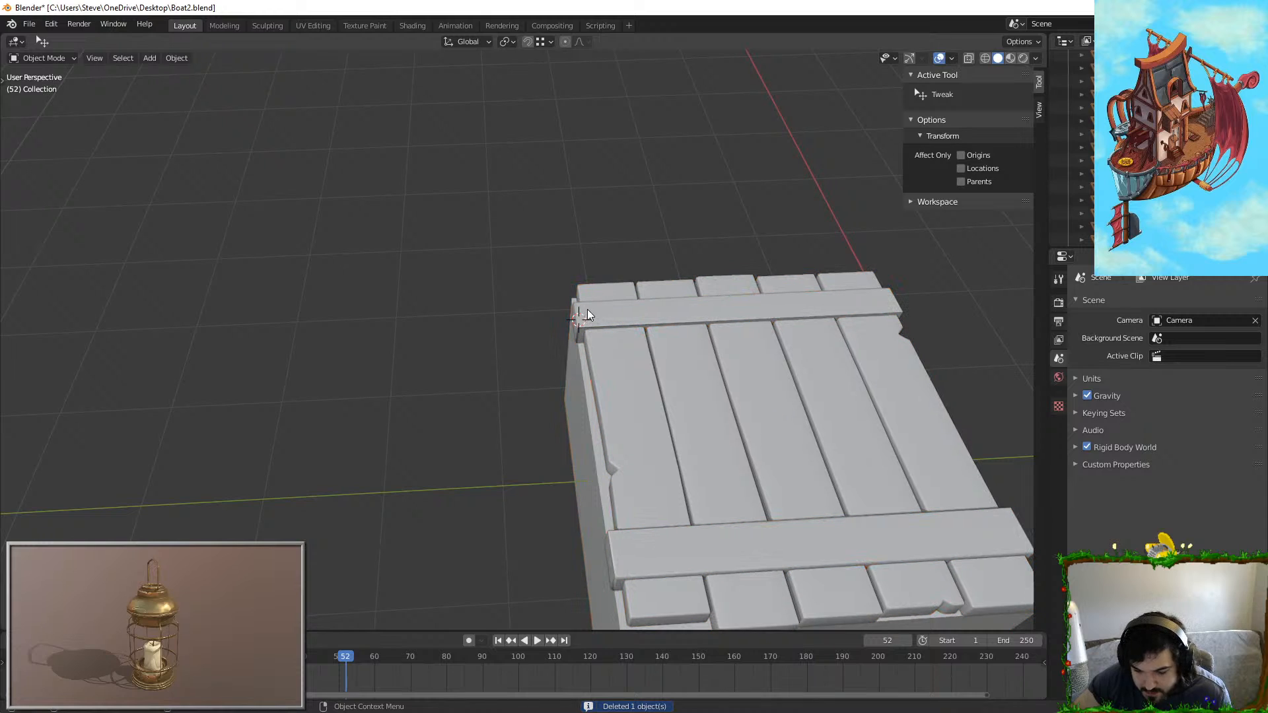
{"action": "key", "text": "ctrl+a"}
{"action": "key", "text": "shift+a"}
{"action": "mouse_move", "coordinate": [632, 236]}
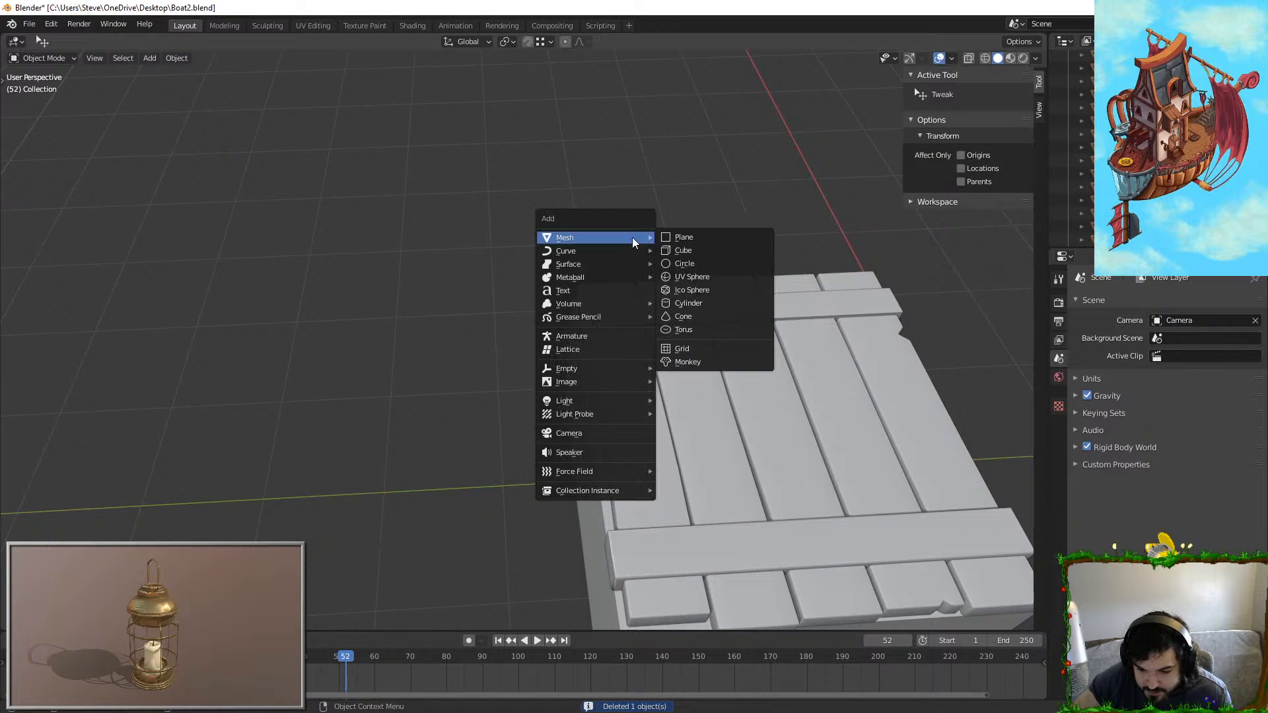
{"action": "left_click", "coordinate": [696, 289]}
{"action": "key", "text": "Delete"}
{"action": "key", "text": "a"}
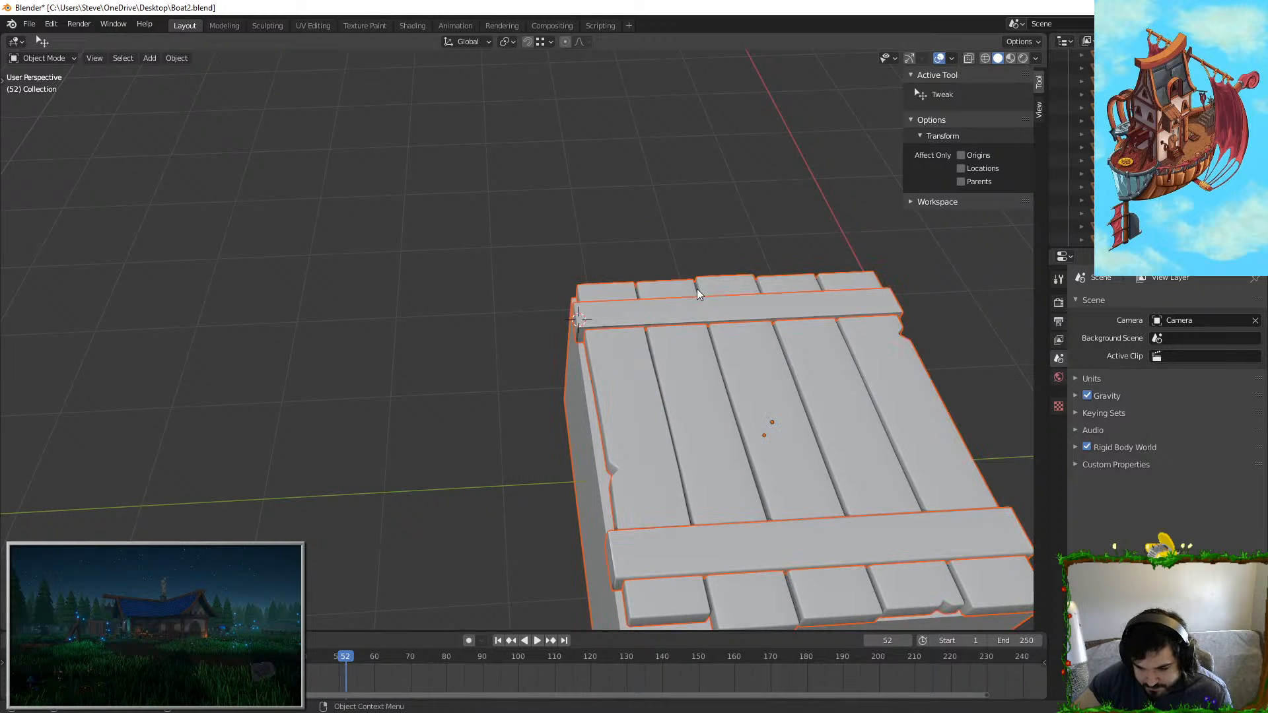
{"action": "key", "text": "alt+a"}
Step: Add a 32-vertex cylinder at the 3D cursor on the batten's end and rotate it 90° about Y
{"action": "key", "text": "shift+a"}
{"action": "mouse_move", "coordinate": [671, 216]}
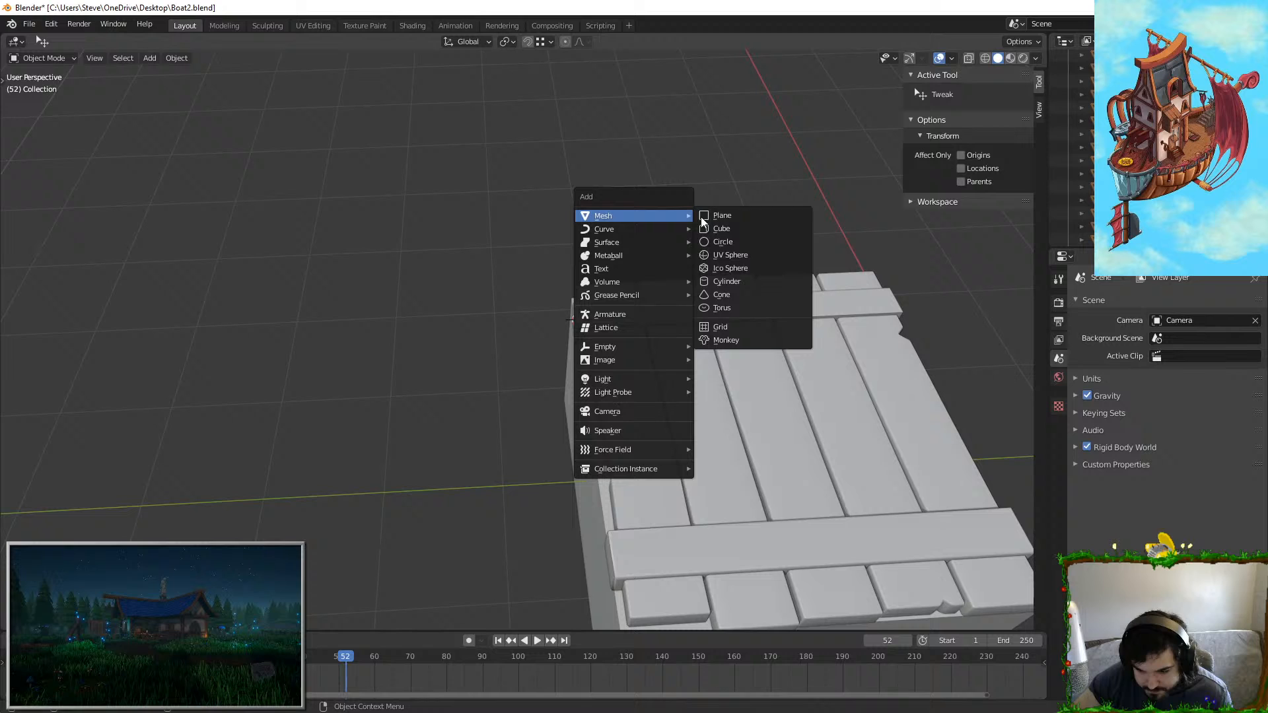
{"action": "left_click", "coordinate": [735, 280]}
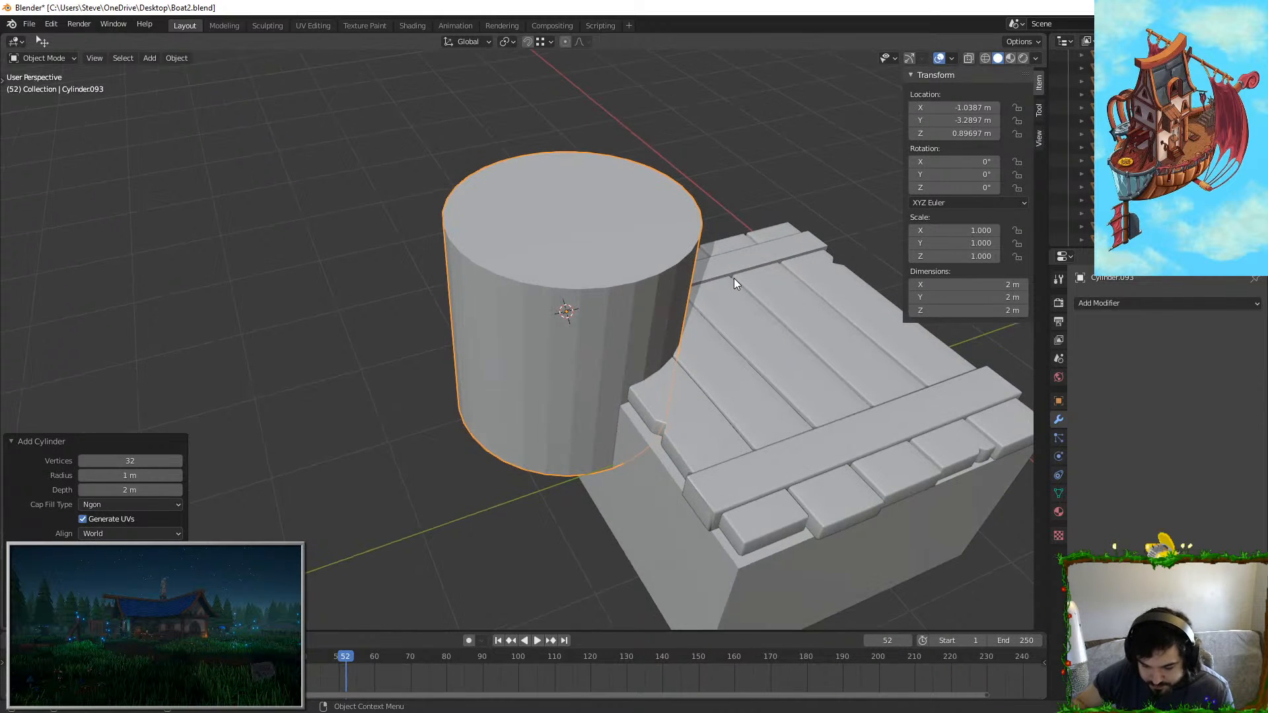
{"action": "key", "text": "KP_1"}
{"action": "key", "text": "r"}
{"action": "key", "text": "y"}
{"action": "key", "text": "9"}
{"action": "key", "text": "0"}
{"action": "key", "text": "Return"}
Step: Shrink the cylinder into a thin horizontal rod about 0.08 m in diameter and 0.33 m long
{"action": "key", "text": "s"}
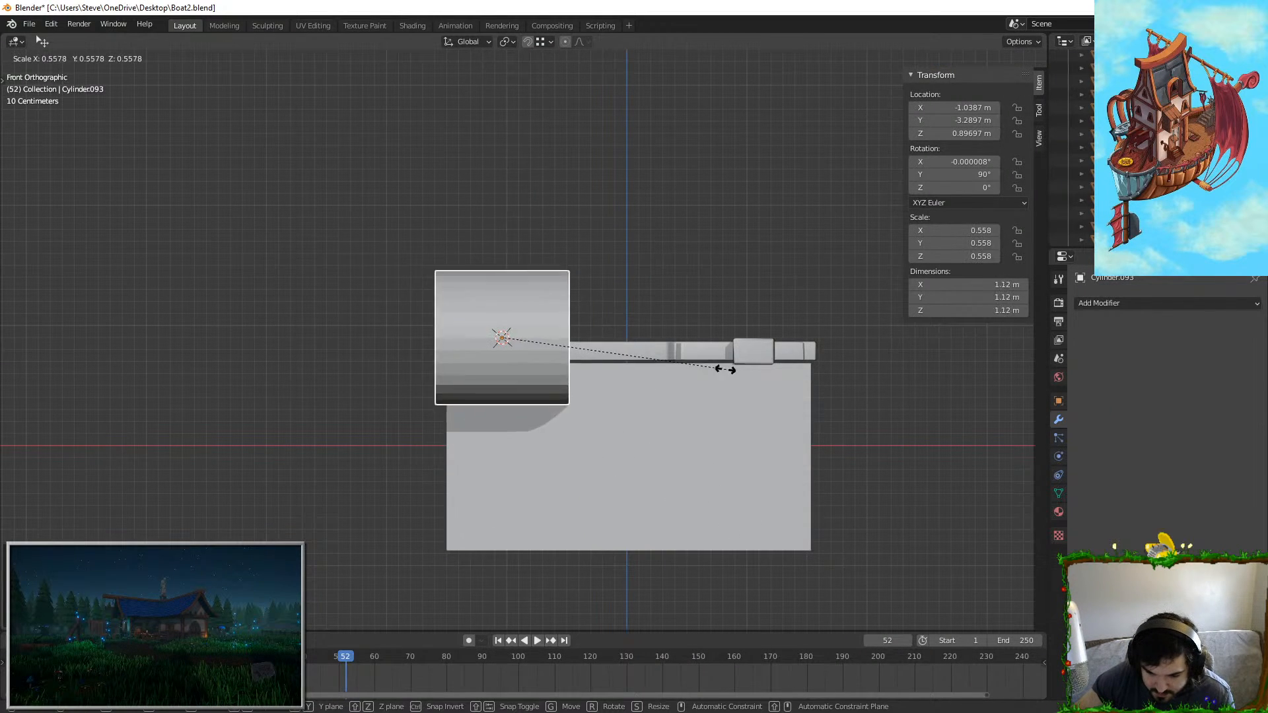
{"action": "left_click", "coordinate": [553, 351]}
{"action": "key", "text": "s"}
{"action": "key", "text": "x"}
{"action": "left_click", "coordinate": [684, 340]}
{"action": "key", "text": "s"}
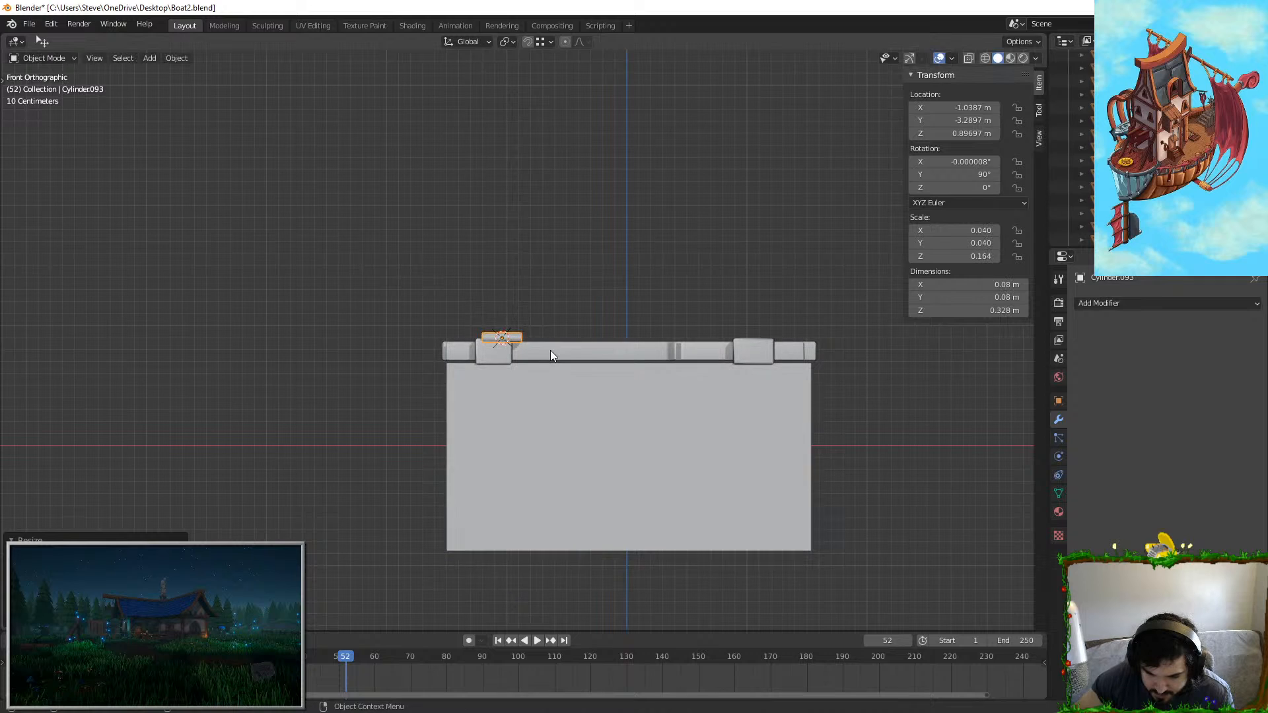
Step: Centre the rod on the batten's end at about X -1.11 m and lower it to about Z 0.71 m
{"action": "scroll", "coordinate": [606, 368], "scroll_direction": "up", "scroll_amount": 8}
{"action": "key", "text": "g"}
{"action": "key", "text": "x"}
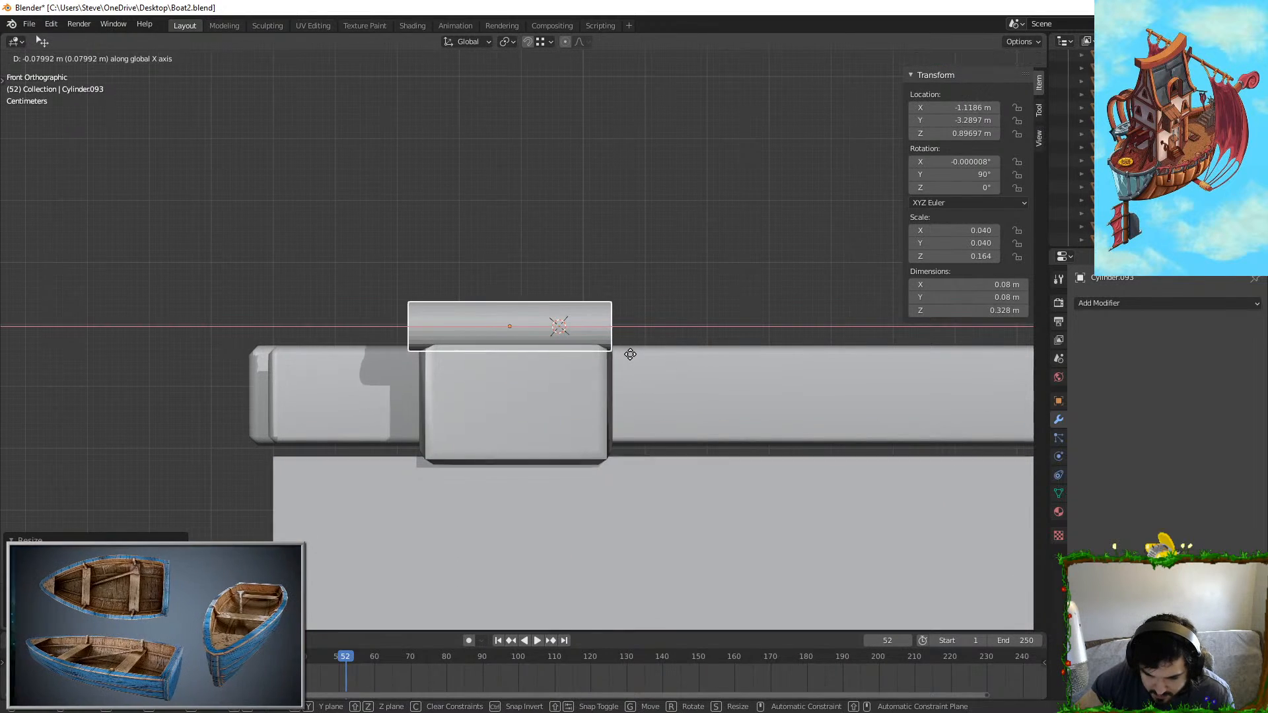
{"action": "left_click", "coordinate": [629, 354]}
{"action": "key", "text": "g"}
{"action": "key", "text": "z"}
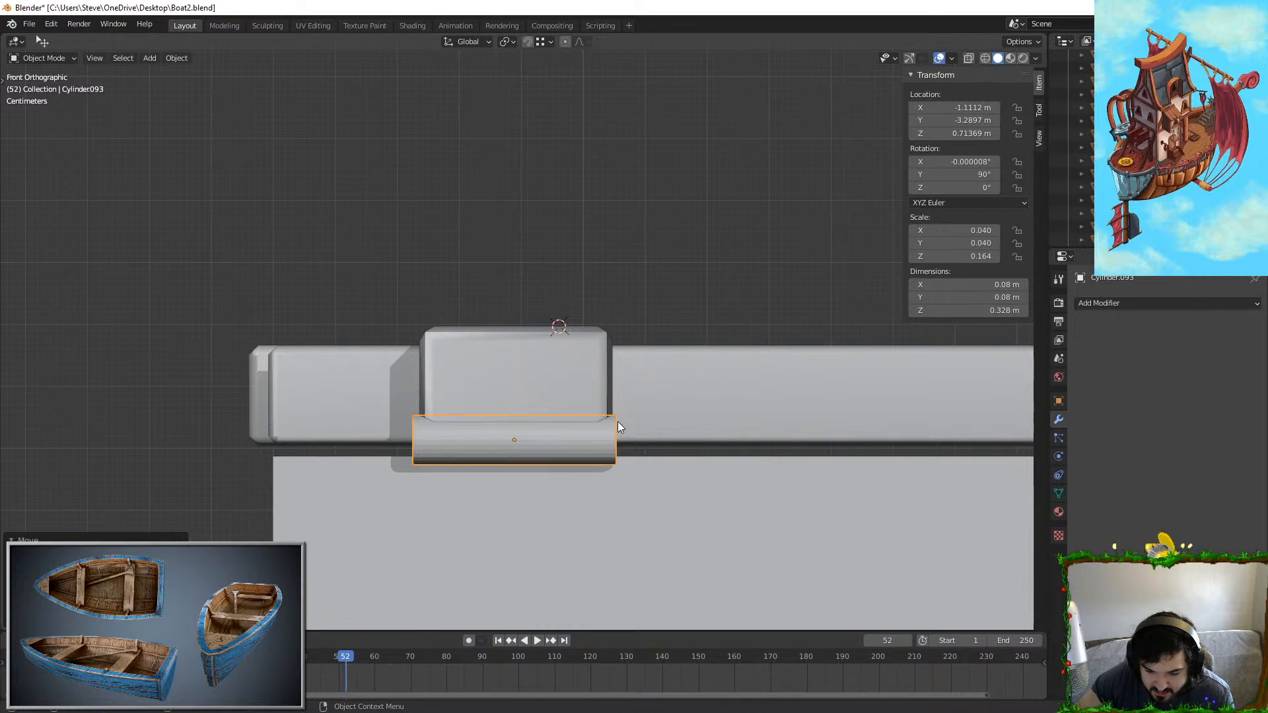
{"action": "middle_click_drag", "start_coordinate": [617, 421], "coordinate": [731, 402]}
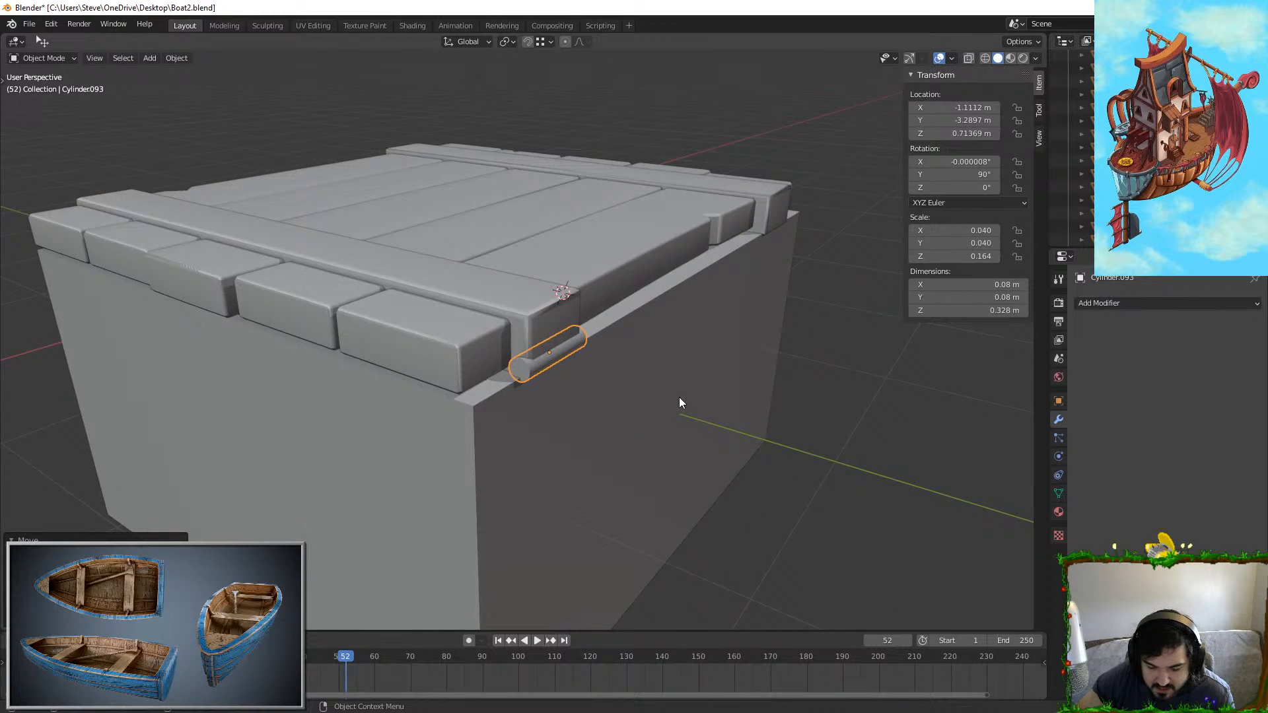
Step: Unhide the surrounding boat geometry and lengthen the rod to about 0.40 m so it overhangs both sides of the batten
{"action": "key", "text": "alt+h"}
{"action": "middle_click_drag", "start_coordinate": [588, 367], "coordinate": [592, 565]}
{"action": "left_click", "coordinate": [614, 585]}
{"action": "left_click", "coordinate": [615, 585]}
{"action": "middle_click_drag", "start_coordinate": [587, 475], "coordinate": [613, 362]}
{"action": "left_click", "coordinate": [660, 485]}
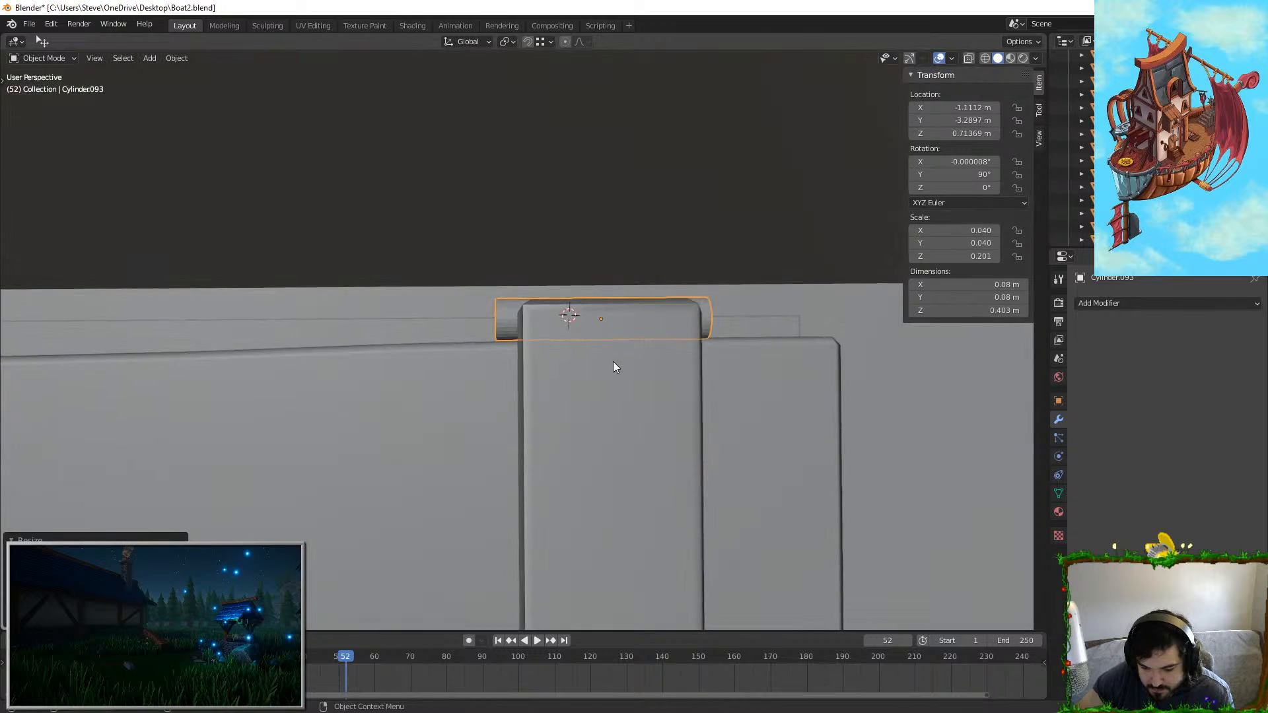
Step: Duplicate the rod's mesh in place and shorten the copy along X to a factor of about 0.066
{"action": "key", "text": "Tab"}
{"action": "middle_click_drag", "start_coordinate": [587, 407], "coordinate": [548, 444], "text": "shift"}
{"action": "scroll", "coordinate": [555, 432], "scroll_direction": "up", "scroll_amount": 4}
{"action": "key", "text": "shift+d"}
{"action": "right_click", "coordinate": [832, 392]}
{"action": "key", "text": "s"}
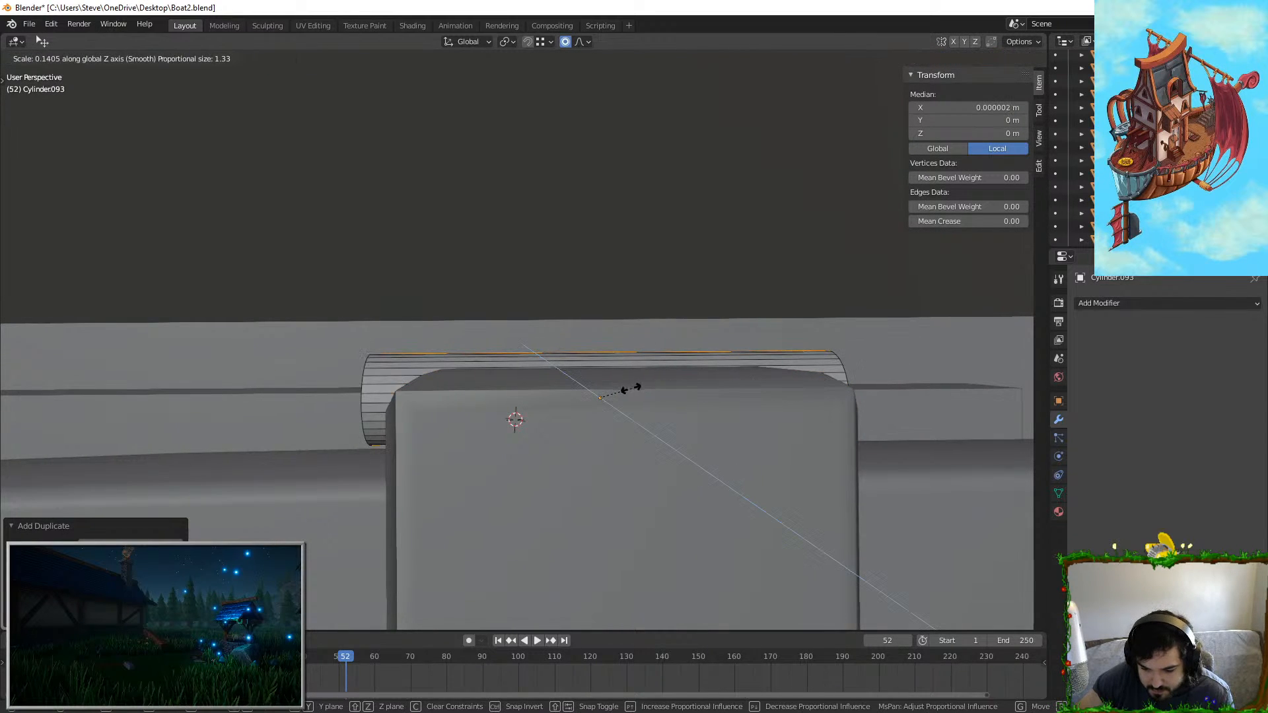
{"action": "key", "text": "x"}
{"action": "left_click", "coordinate": [614, 392]}
Step: Enlarge the short copy into a collar about 0.114 m in diameter and place two such collars along the rod
{"action": "key", "text": "s"}
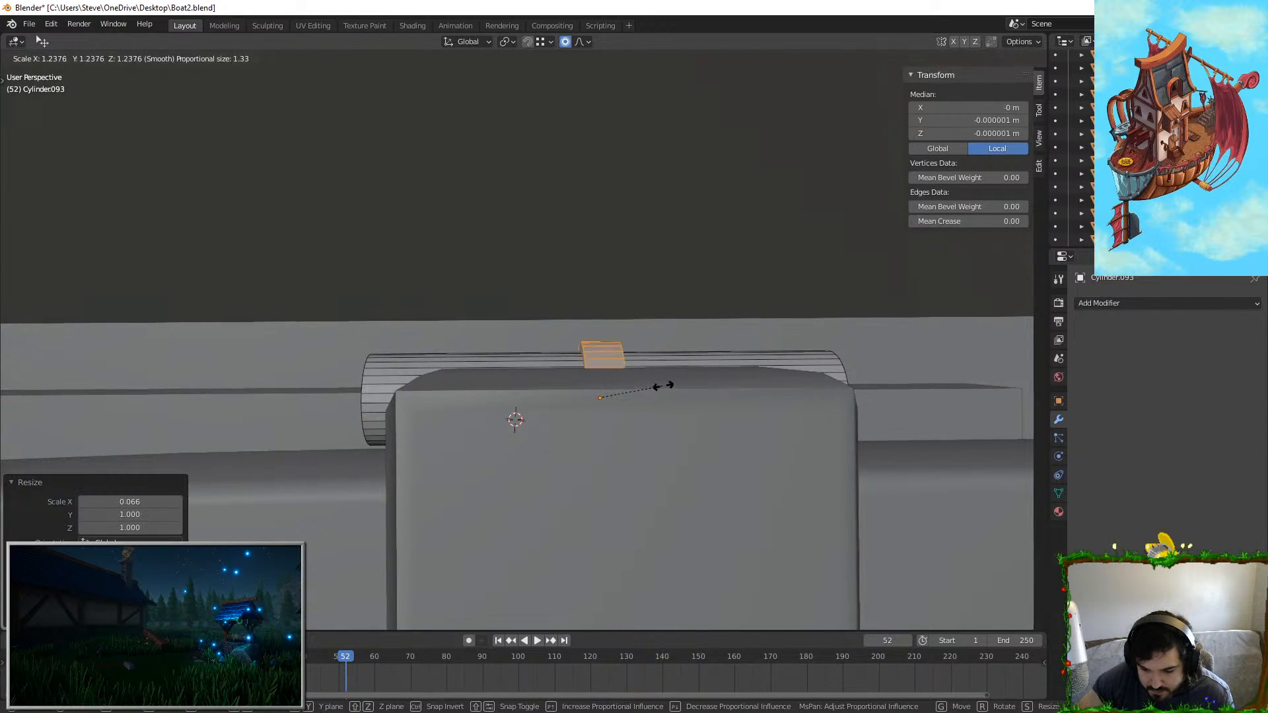
{"action": "key", "text": "g"}
{"action": "key", "text": "x"}
{"action": "left_click", "coordinate": [572, 393]}
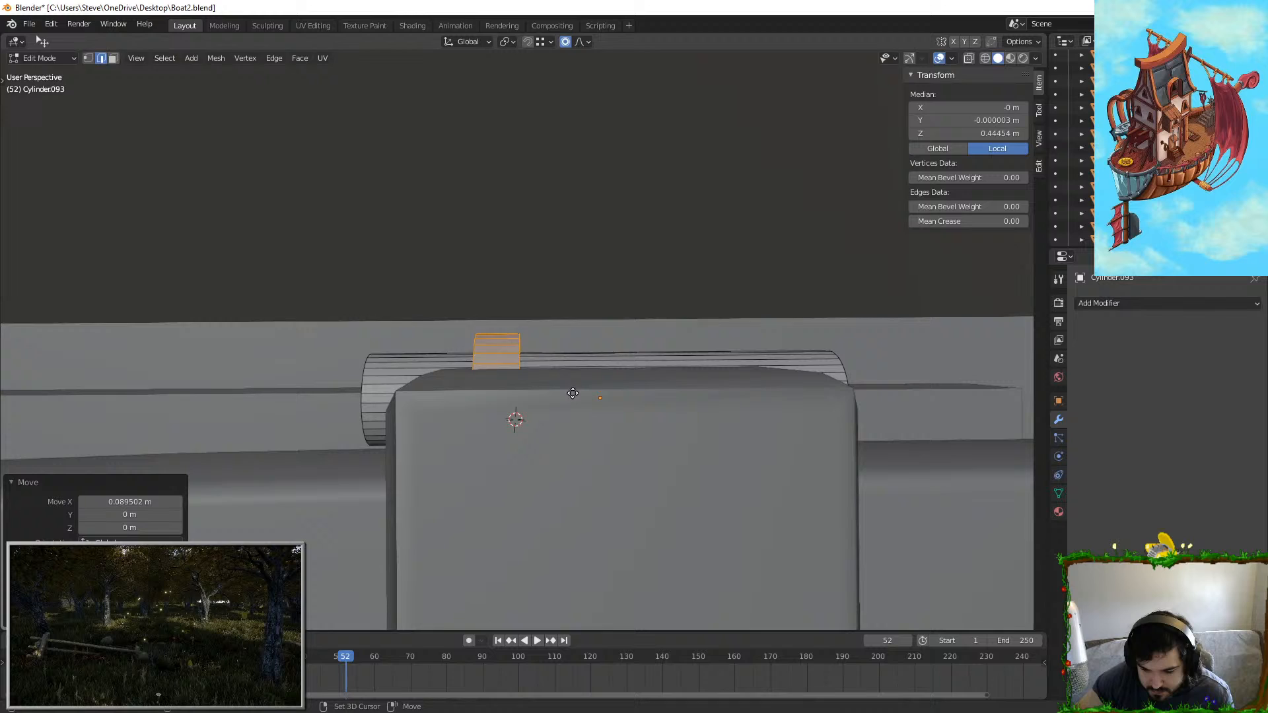
{"action": "left_click", "coordinate": [769, 389]}
{"action": "key", "text": "Tab"}
{"action": "scroll", "coordinate": [651, 396], "scroll_direction": "down", "scroll_amount": 7}
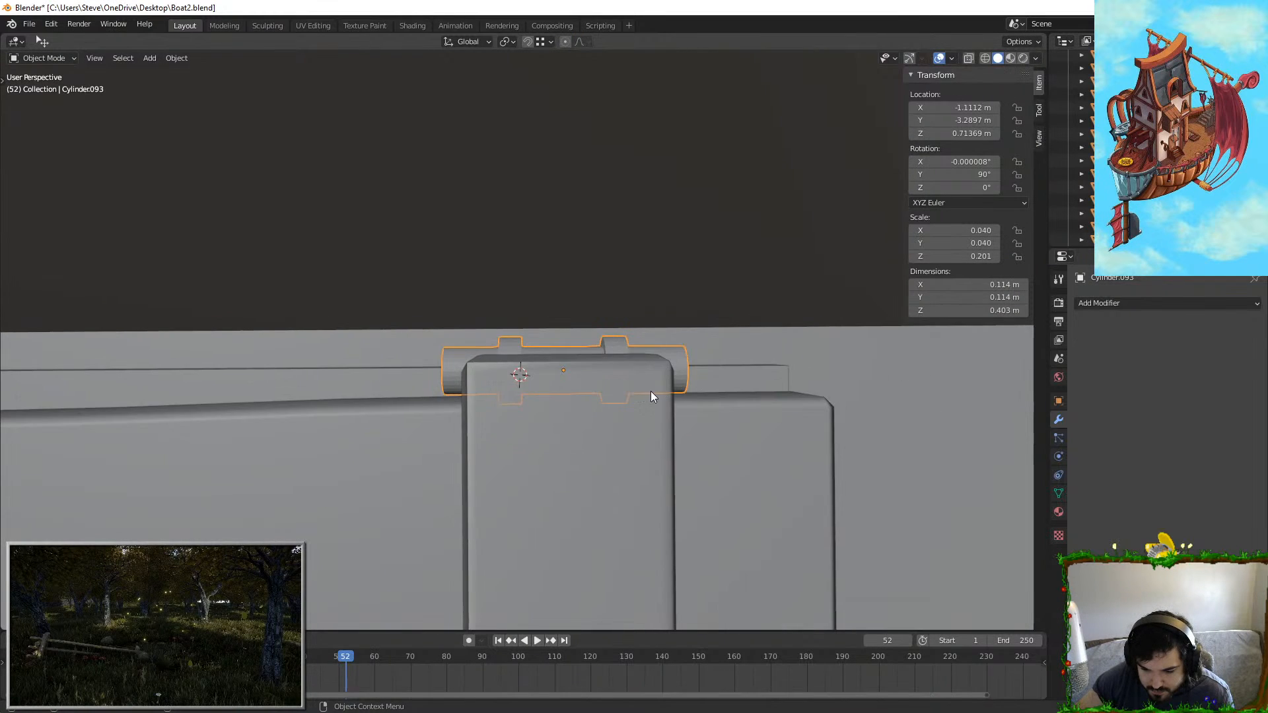
{"action": "middle_click_drag", "start_coordinate": [905, 389], "coordinate": [1033, 379], "text": "shift"}
{"action": "scroll", "coordinate": [2, 379], "scroll_direction": "down", "scroll_amount": 2}
{"action": "middle_click_drag", "start_coordinate": [2, 379], "coordinate": [115, 363], "text": "shift"}
{"action": "right_click", "coordinate": [773, 366]}
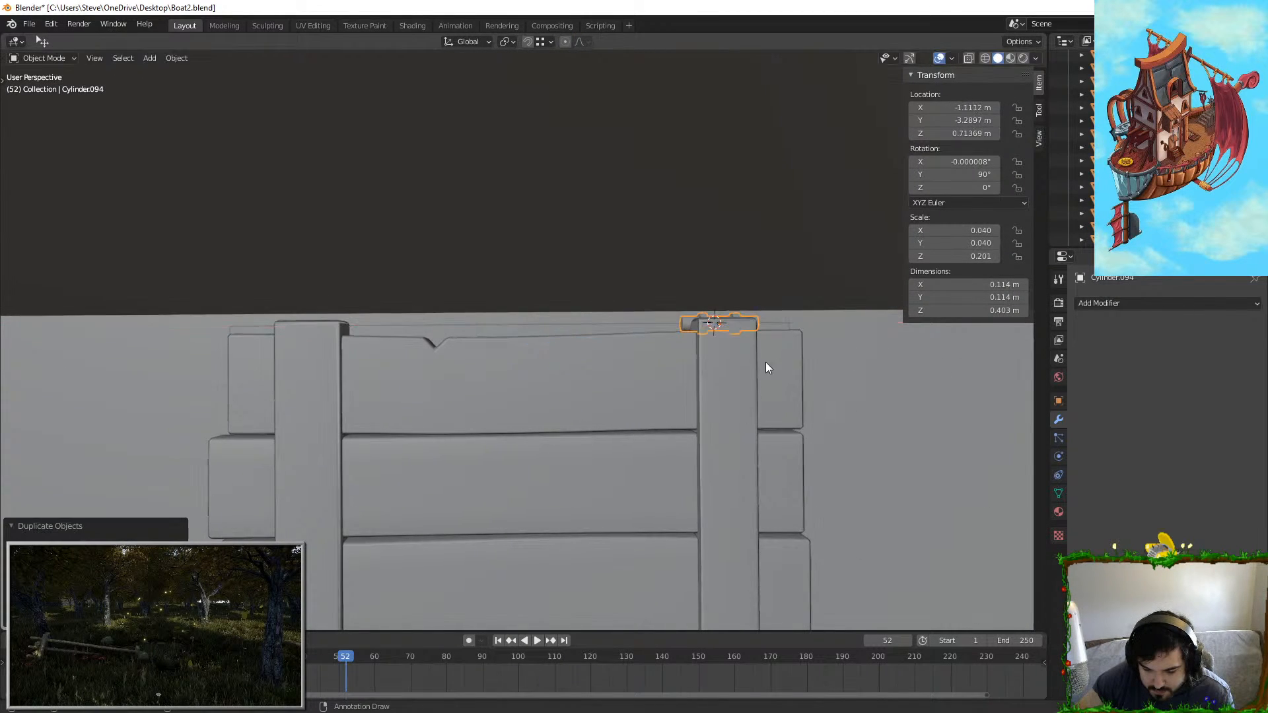
{"action": "scroll", "coordinate": [766, 368], "scroll_direction": "up", "scroll_amount": 3}
{"action": "mouse_move", "coordinate": [766, 368]}
{"action": "middle_mouse_down"}
{"action": "mouse_move", "coordinate": [820, 406]}
{"action": "mouse_move", "coordinate": [710, 317]}
{"action": "mouse_move", "coordinate": [758, 358]}
{"action": "middle_mouse_up"}
{"action": "key", "text": "Tab"}
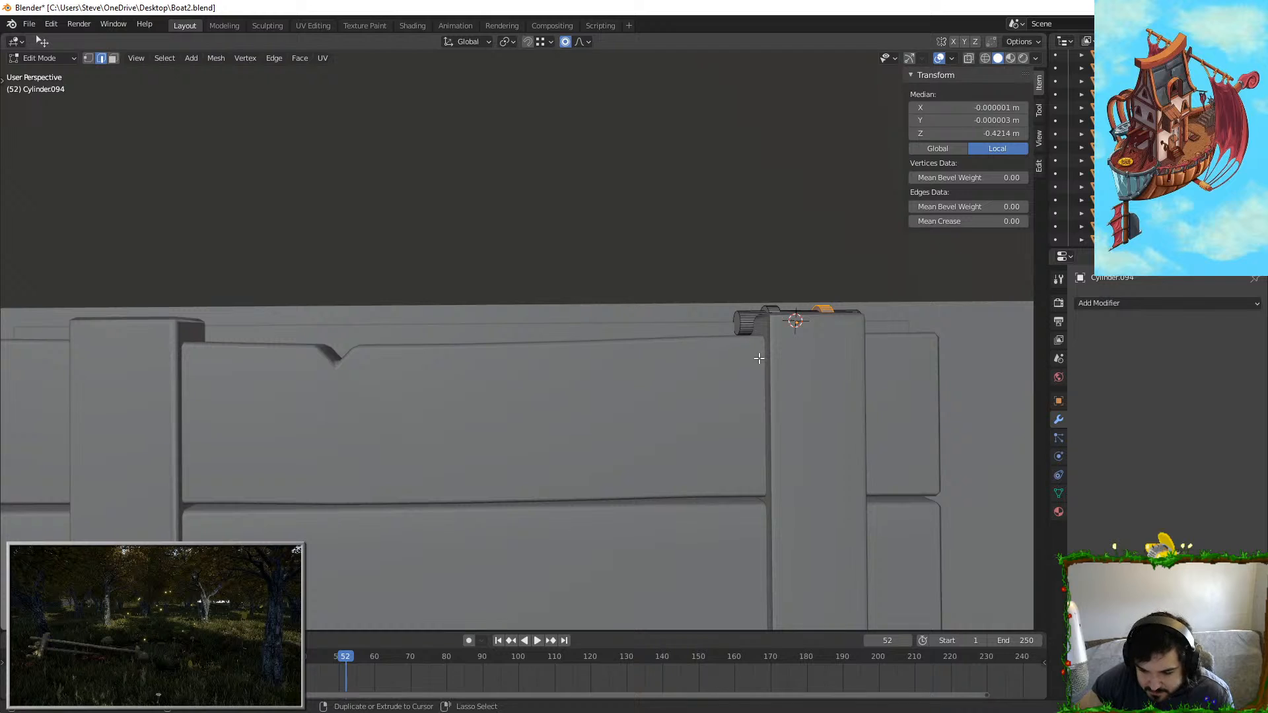
{"action": "key", "text": "Tab"}
{"action": "right_click", "coordinate": [698, 357]}
Step: Duplicate the whole collared rod within its mesh and align the copy along X with the other batten's end
{"action": "key", "text": "Tab"}
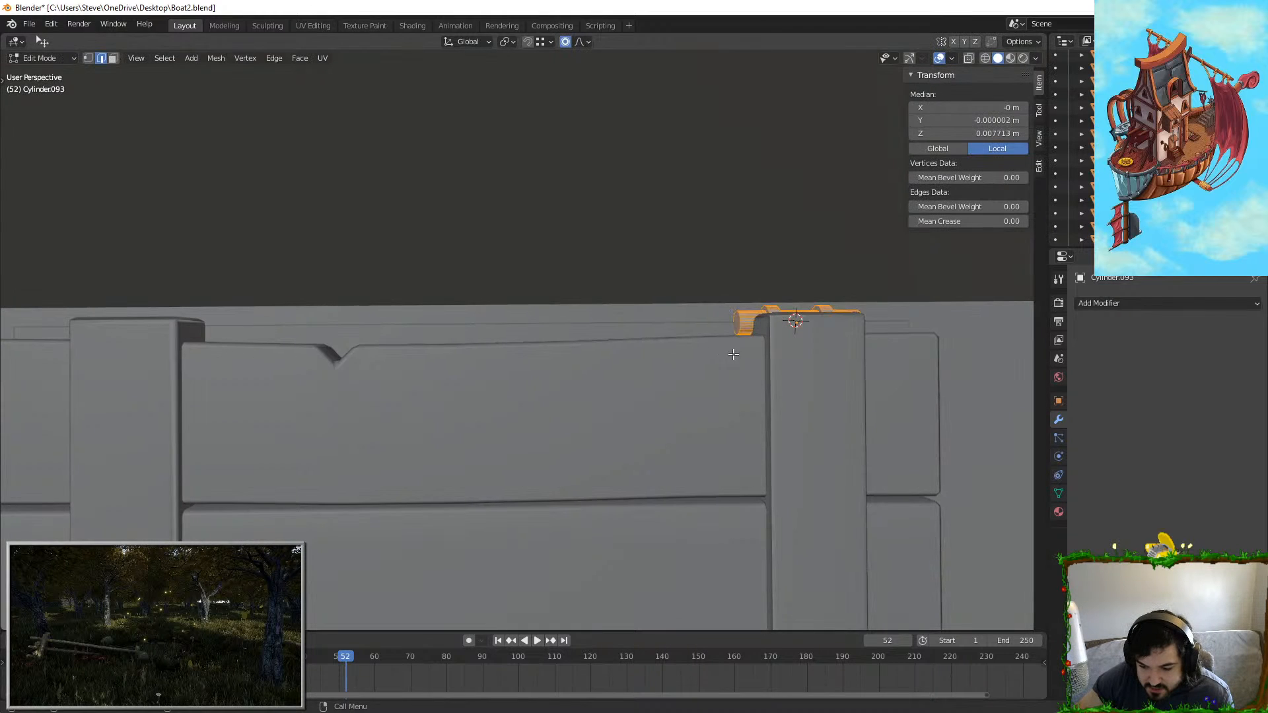
{"action": "key", "text": "shift+d"}
{"action": "left_click", "coordinate": [428, 354]}
{"action": "middle_click_drag", "start_coordinate": [427, 354], "coordinate": [548, 396]}
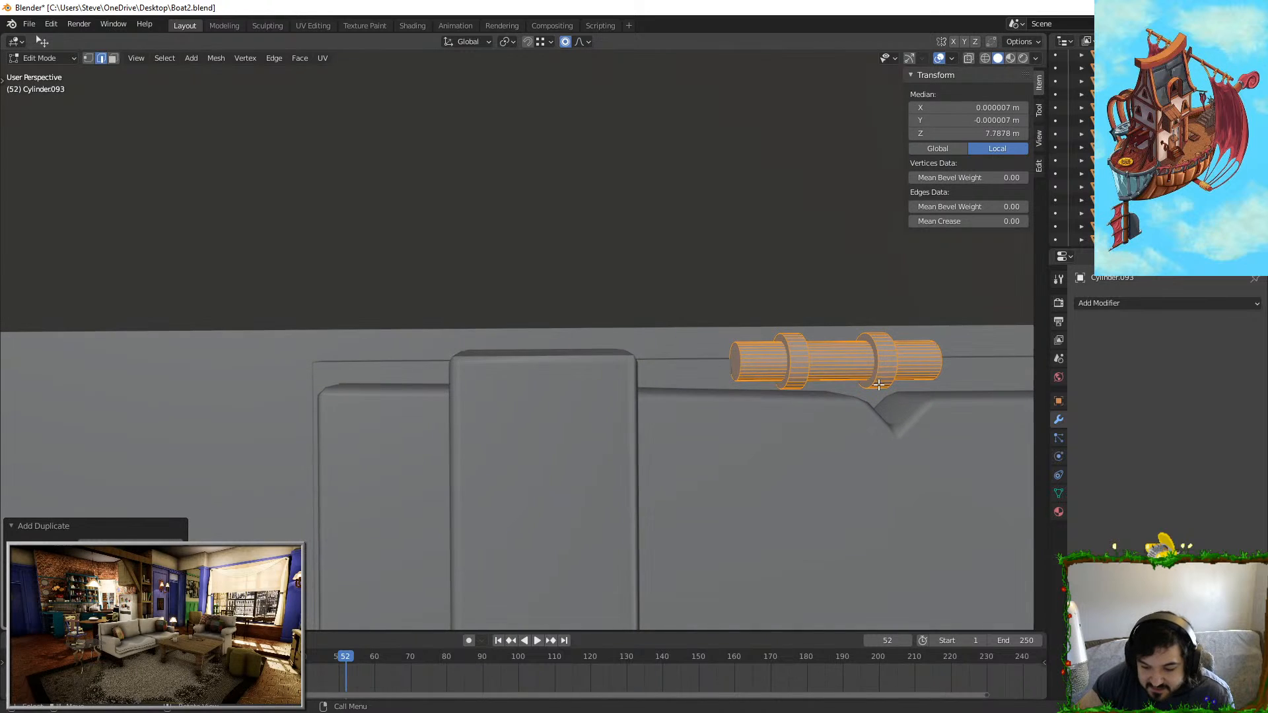
{"action": "key", "text": "g"}
{"action": "key", "text": "x"}
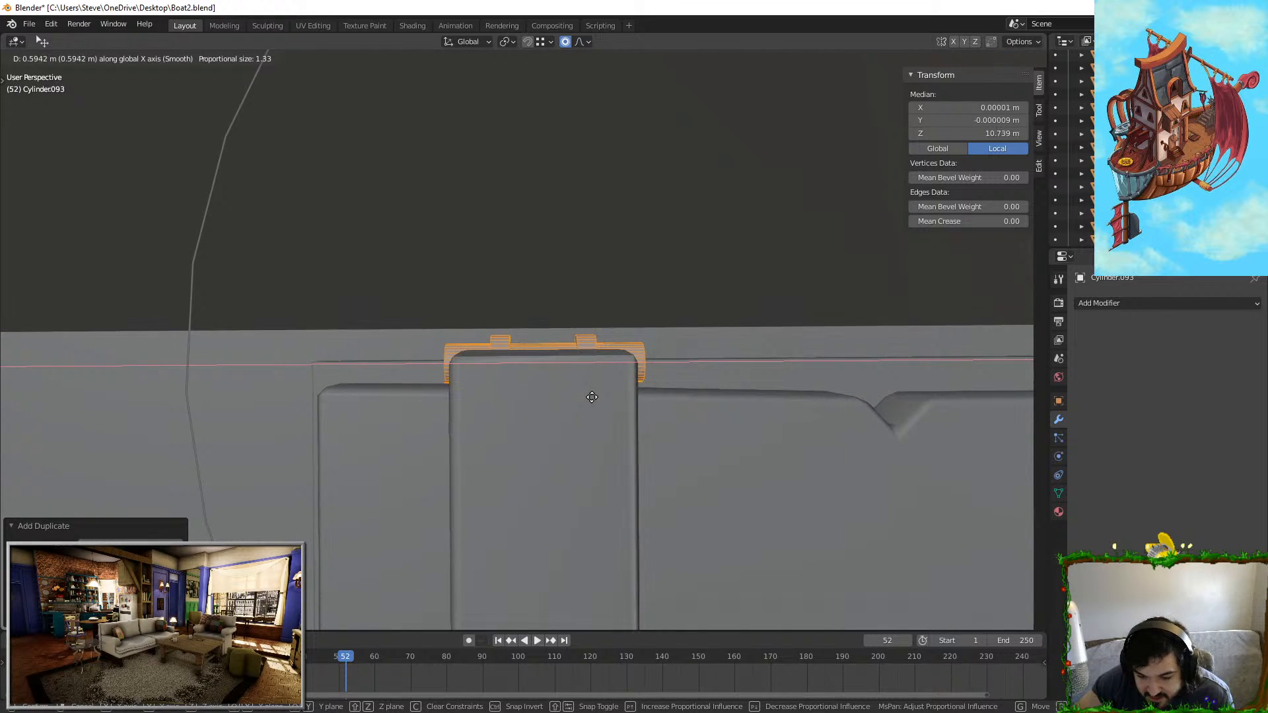
{"action": "left_click", "coordinate": [592, 397]}
{"action": "middle_click_drag", "start_coordinate": [592, 397], "coordinate": [688, 289]}
{"action": "key", "text": "Tab"}
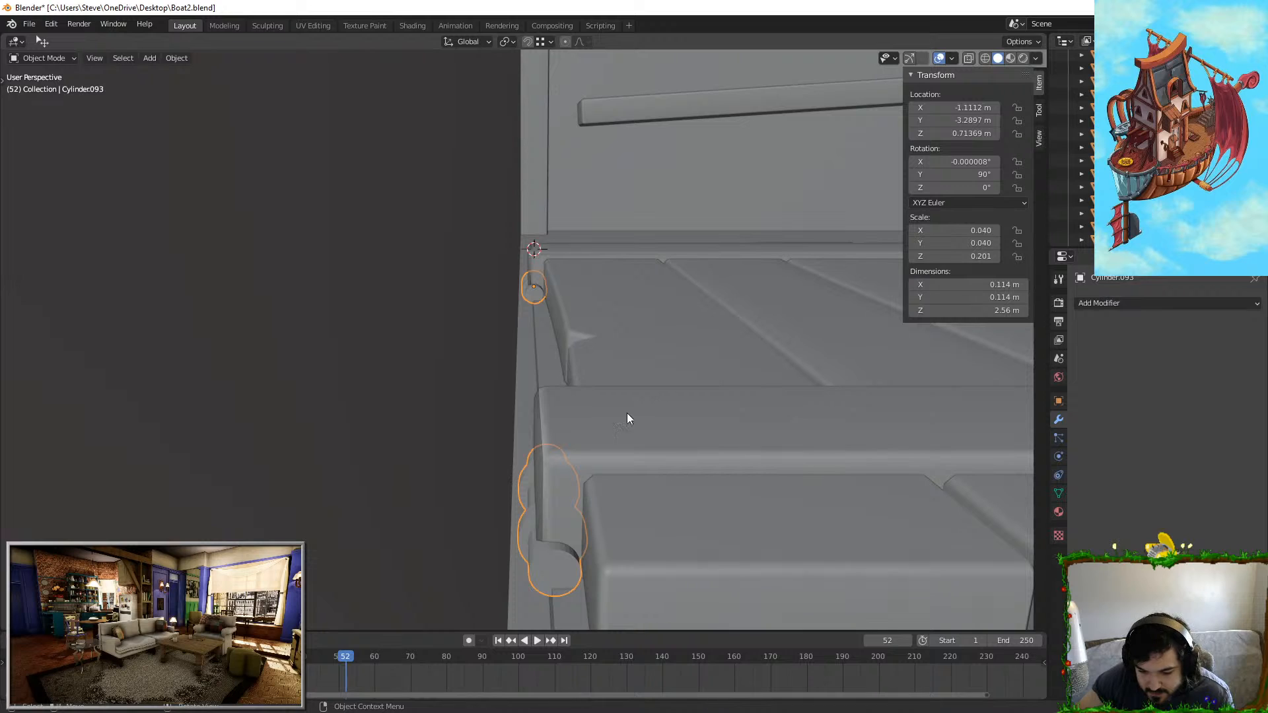
Step: Select the battens, planks and hinge rods and move them together about 0.10 m along Y
{"action": "left_click", "coordinate": [663, 416]}
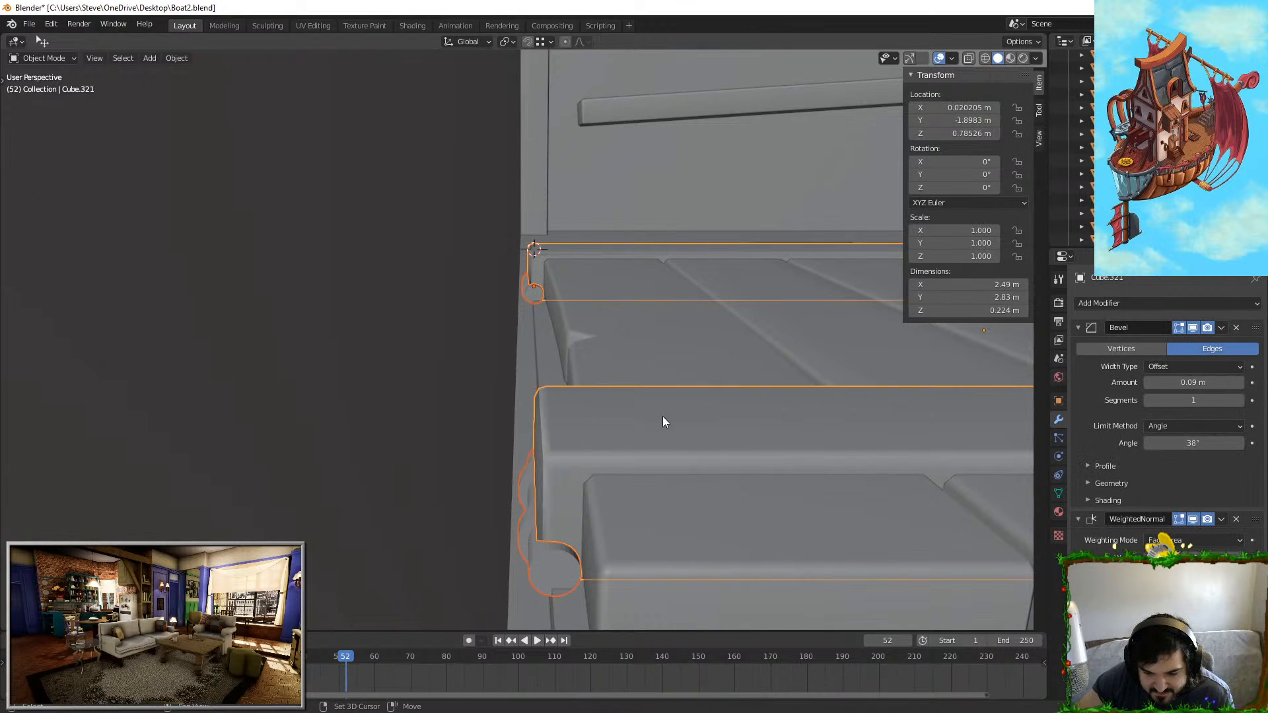
{"action": "key", "text": "g"}
{"action": "key", "text": "Escape"}
{"action": "middle_click_drag", "start_coordinate": [645, 333], "coordinate": [774, 337]}
{"action": "key", "text": "g"}
{"action": "key", "text": "y"}
{"action": "left_click", "coordinate": [783, 333]}
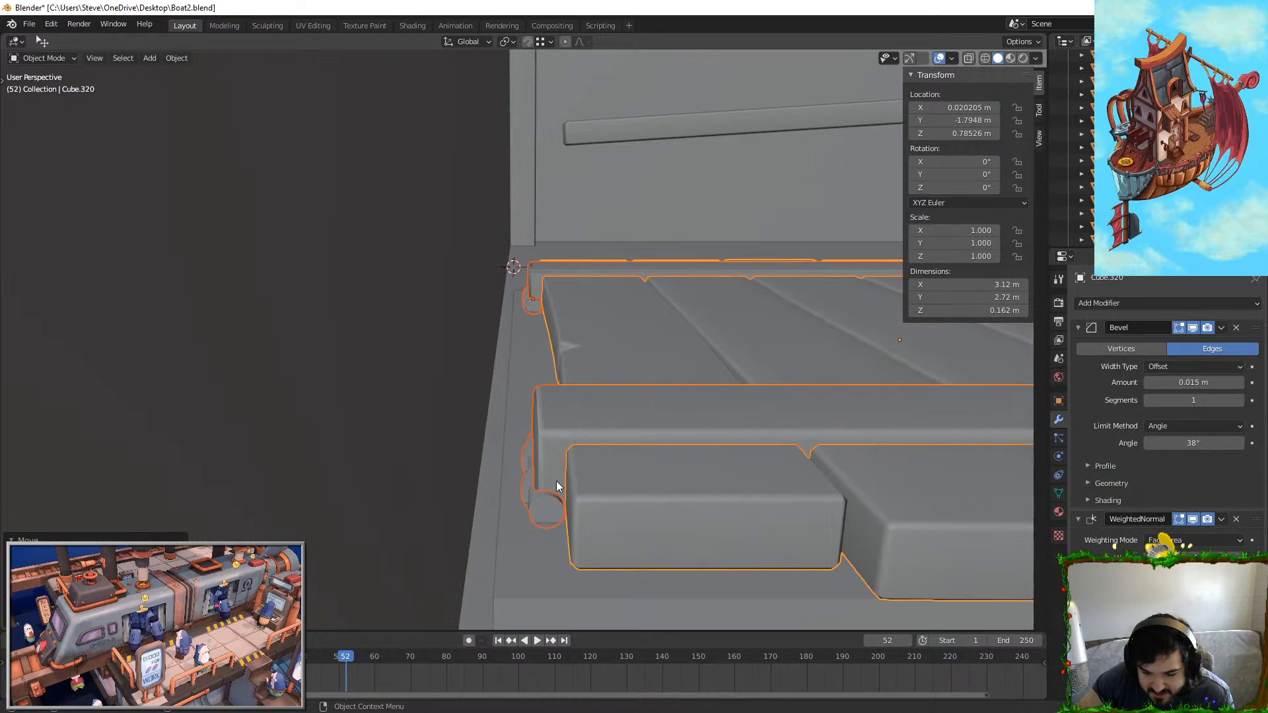
Step: Join the hinge rods into the planks object
{"action": "left_click", "coordinate": [560, 497]}
{"action": "left_click", "coordinate": [547, 318]}
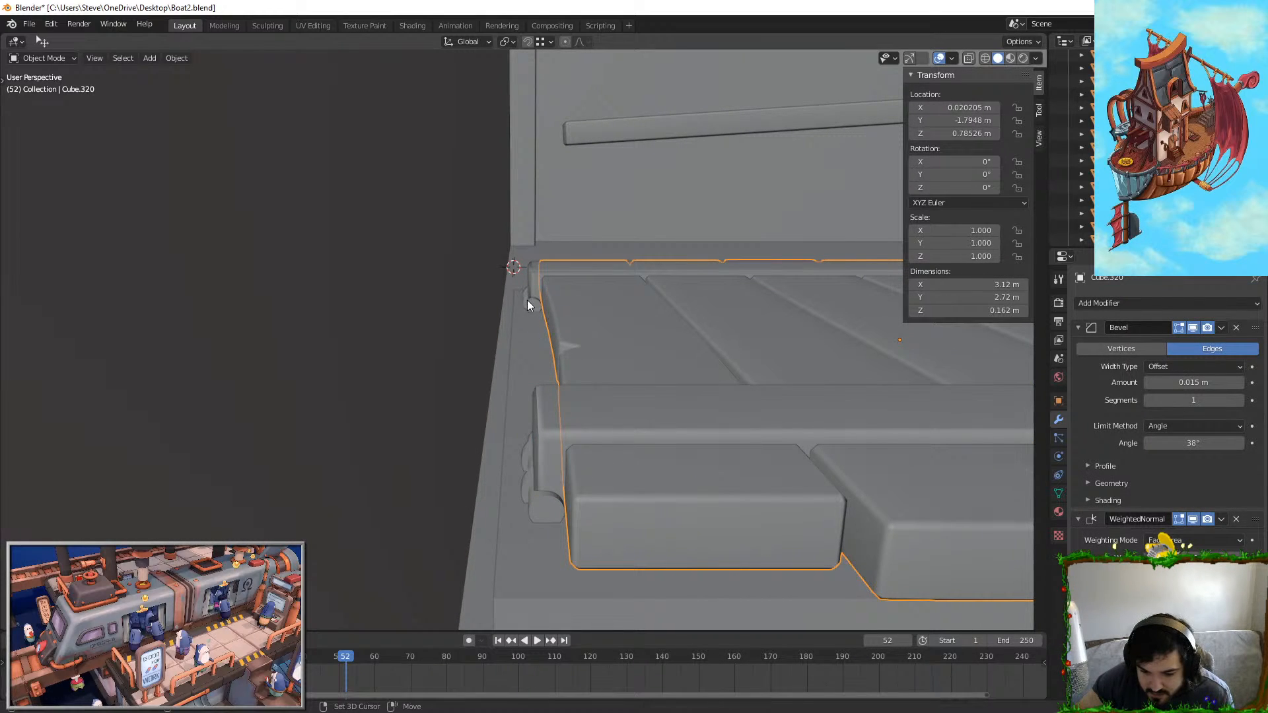
{"action": "left_click", "coordinate": [529, 303], "text": "shift"}
{"action": "left_click", "coordinate": [533, 489]}
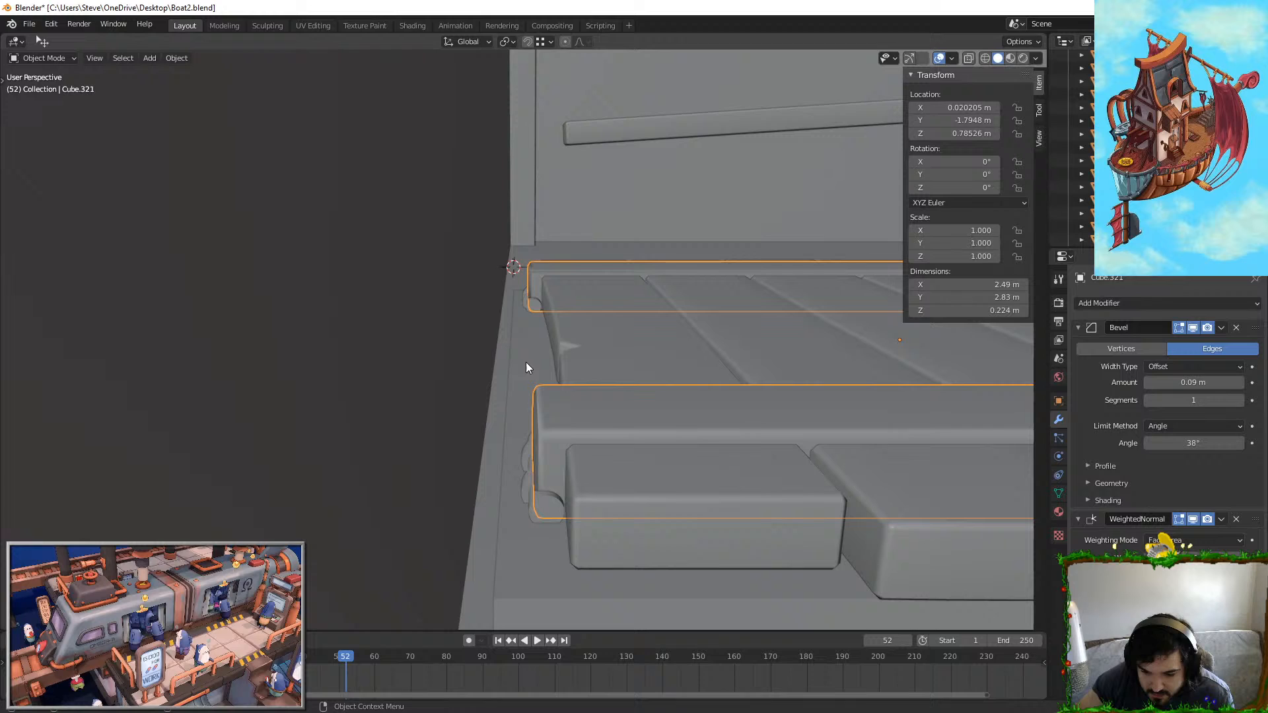
{"action": "left_click", "coordinate": [529, 304]}
{"action": "left_click", "coordinate": [656, 350], "text": "shift"}
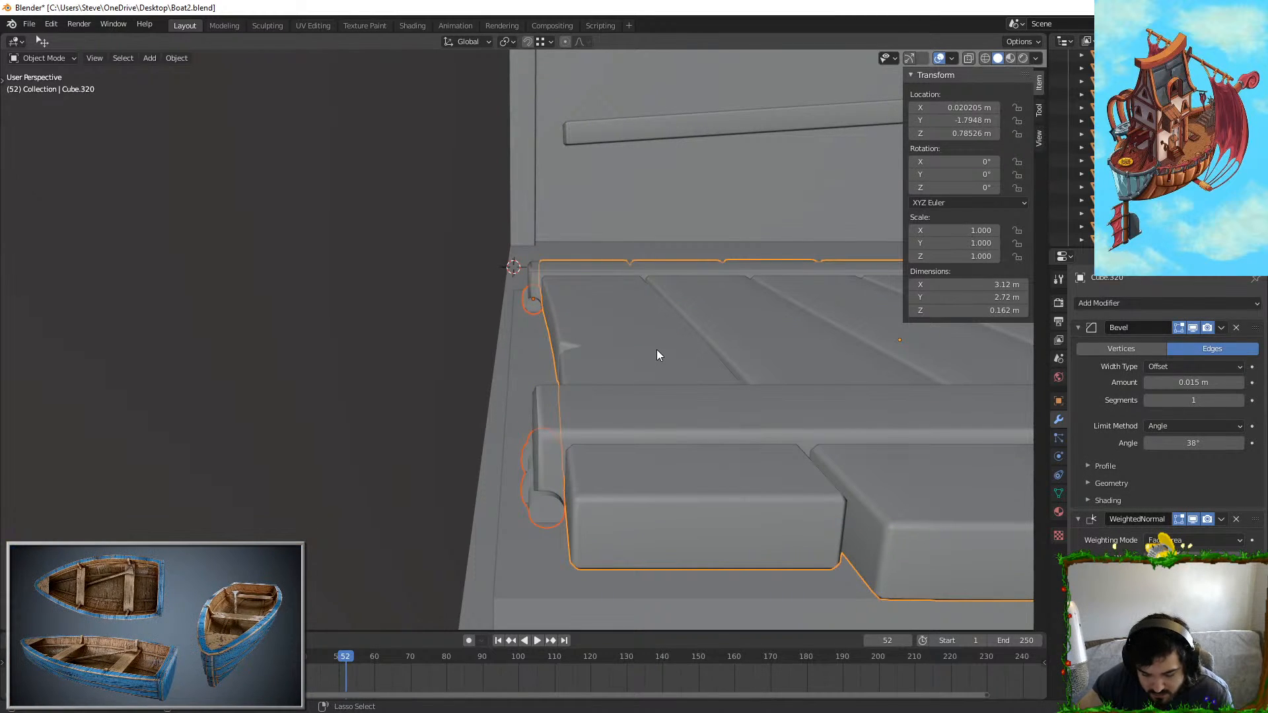
{"action": "key", "text": "ctrl+j"}
Step: Check the joined planks object's normals settings and set its Bevel modifier amount to 0.01 m
{"action": "scroll", "coordinate": [659, 350], "scroll_direction": "up", "scroll_amount": 3}
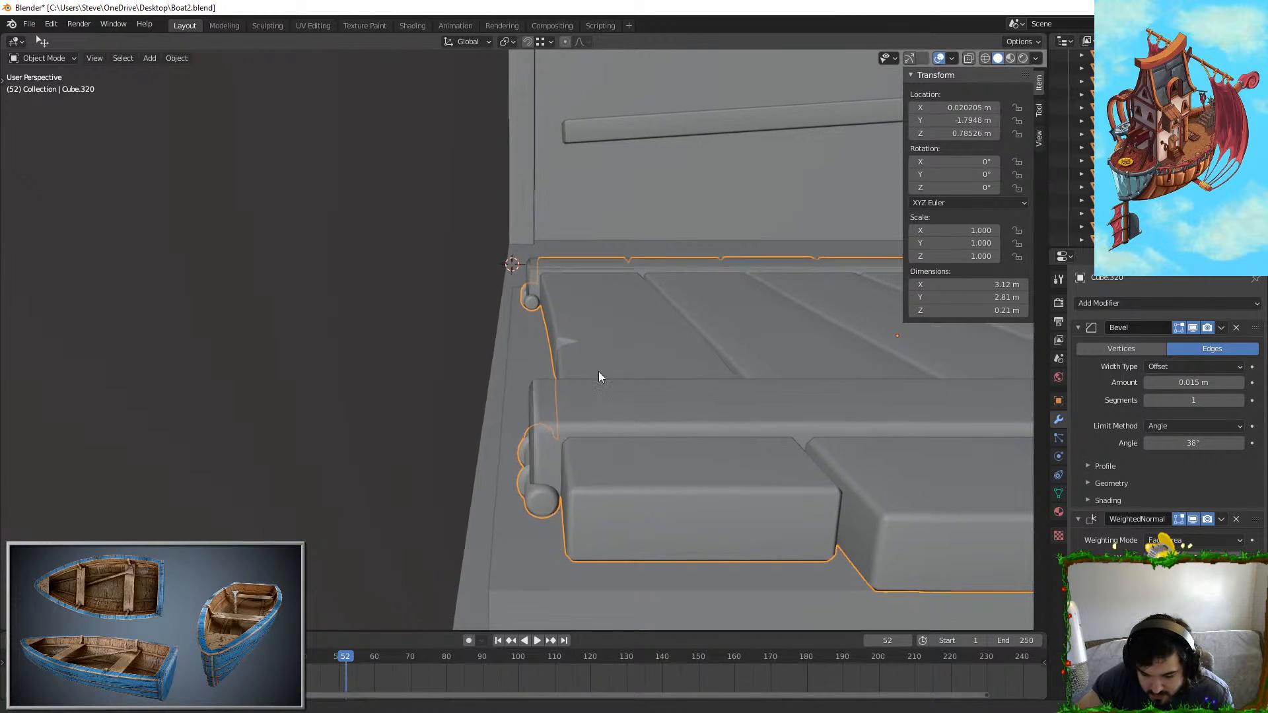
{"action": "middle_click_drag", "start_coordinate": [626, 430], "coordinate": [614, 436]}
{"action": "left_click", "coordinate": [1058, 494]}
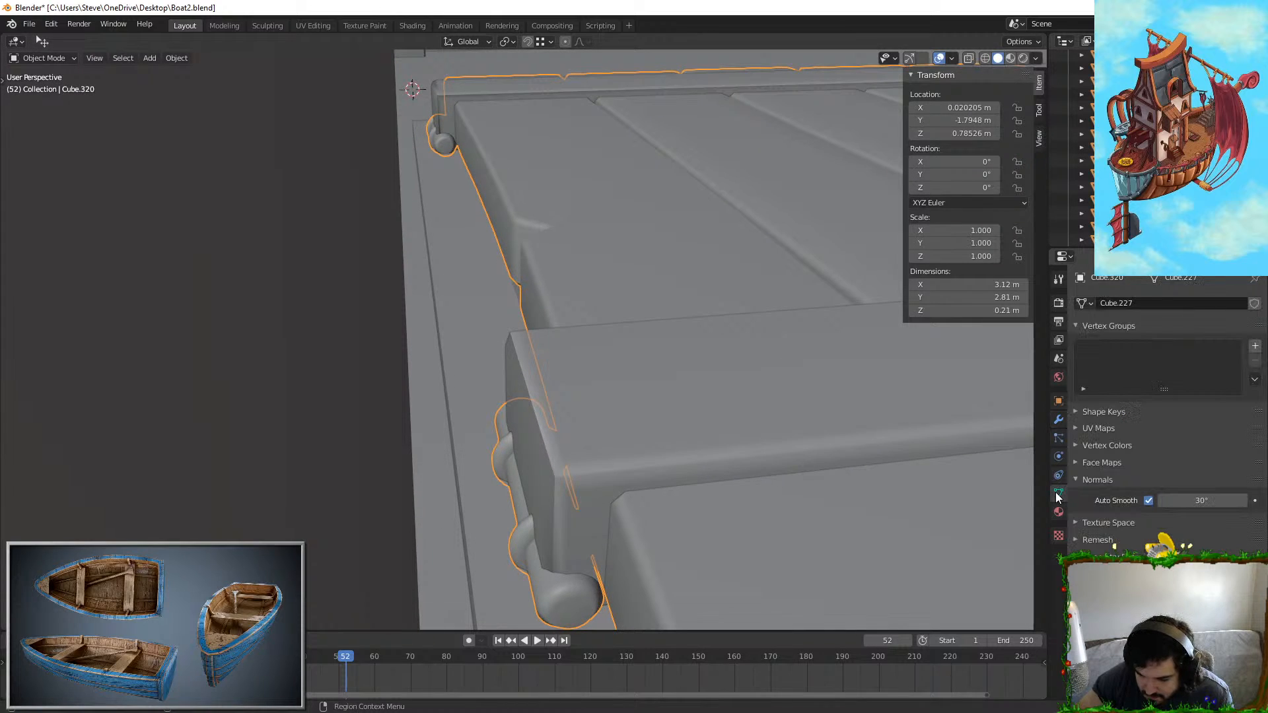
{"action": "left_click", "coordinate": [1058, 420]}
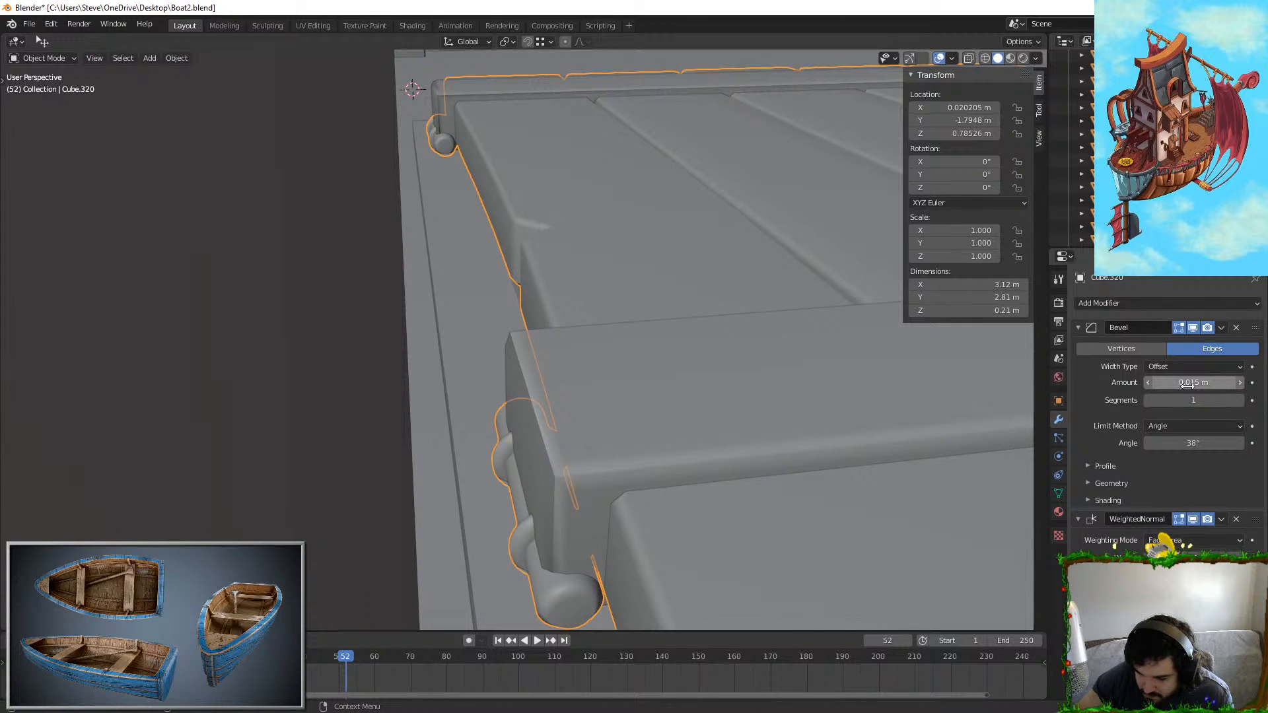
{"action": "key", "text": "Return"}
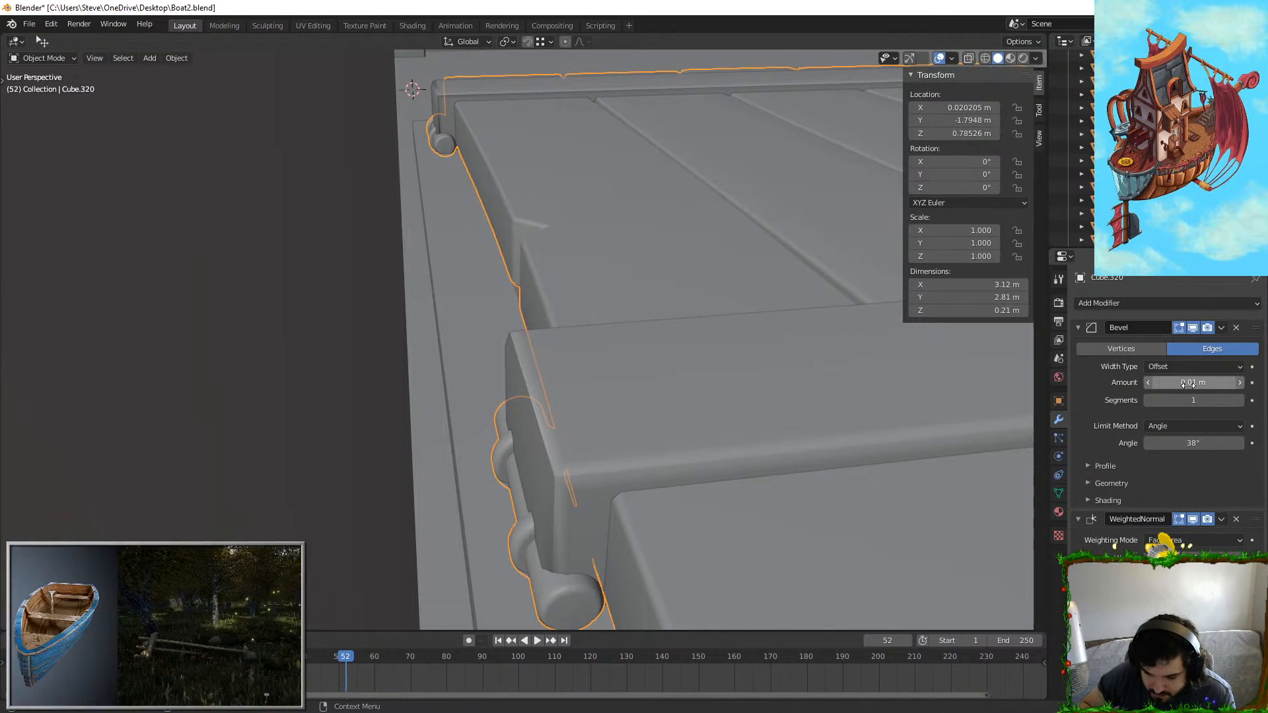
{"action": "scroll", "coordinate": [790, 392], "scroll_direction": "down", "scroll_amount": 1}
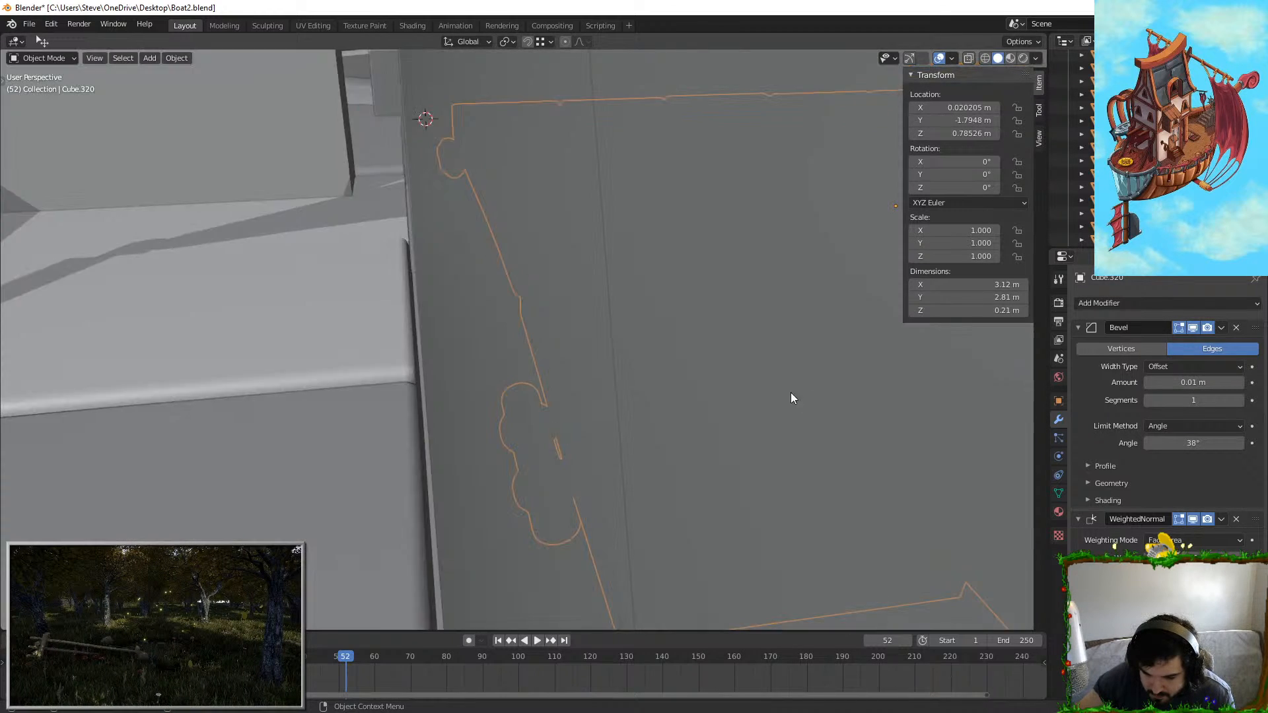
{"action": "middle_click_drag", "start_coordinate": [790, 392], "coordinate": [770, 377]}
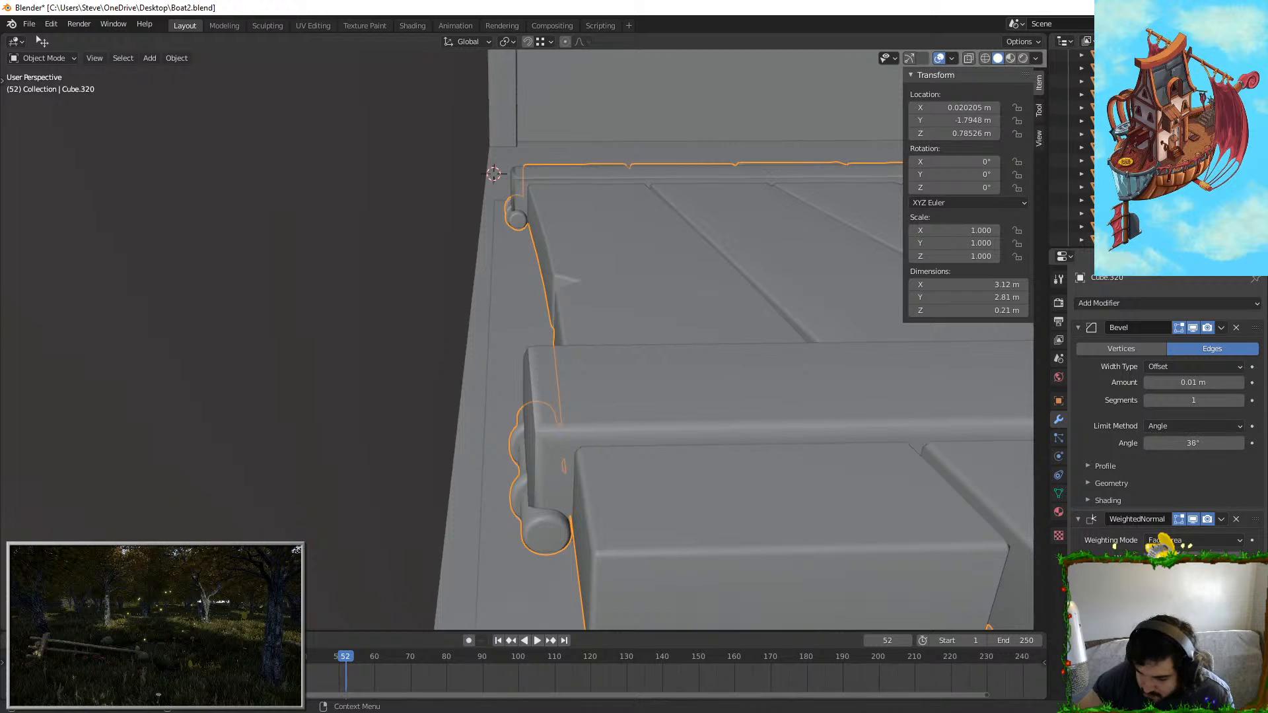
Step: Join the battens with the planks and hinge rods into a single hatch cover object
{"action": "scroll", "coordinate": [628, 412], "scroll_direction": "down", "scroll_amount": 2}
{"action": "middle_click_drag", "start_coordinate": [628, 413], "coordinate": [624, 386]}
{"action": "key", "text": "Tab"}
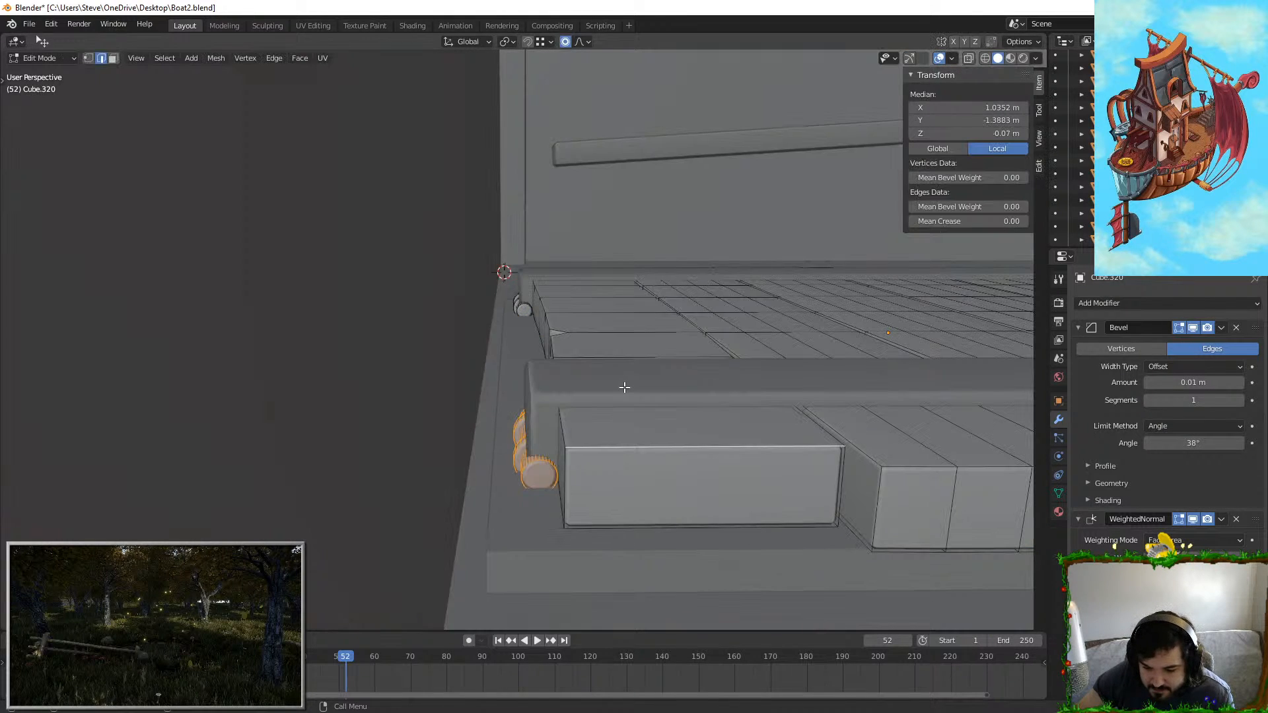
{"action": "key", "text": "Tab"}
{"action": "left_click", "coordinate": [650, 367]}
{"action": "left_click", "coordinate": [648, 374]}
{"action": "left_click", "coordinate": [637, 336]}
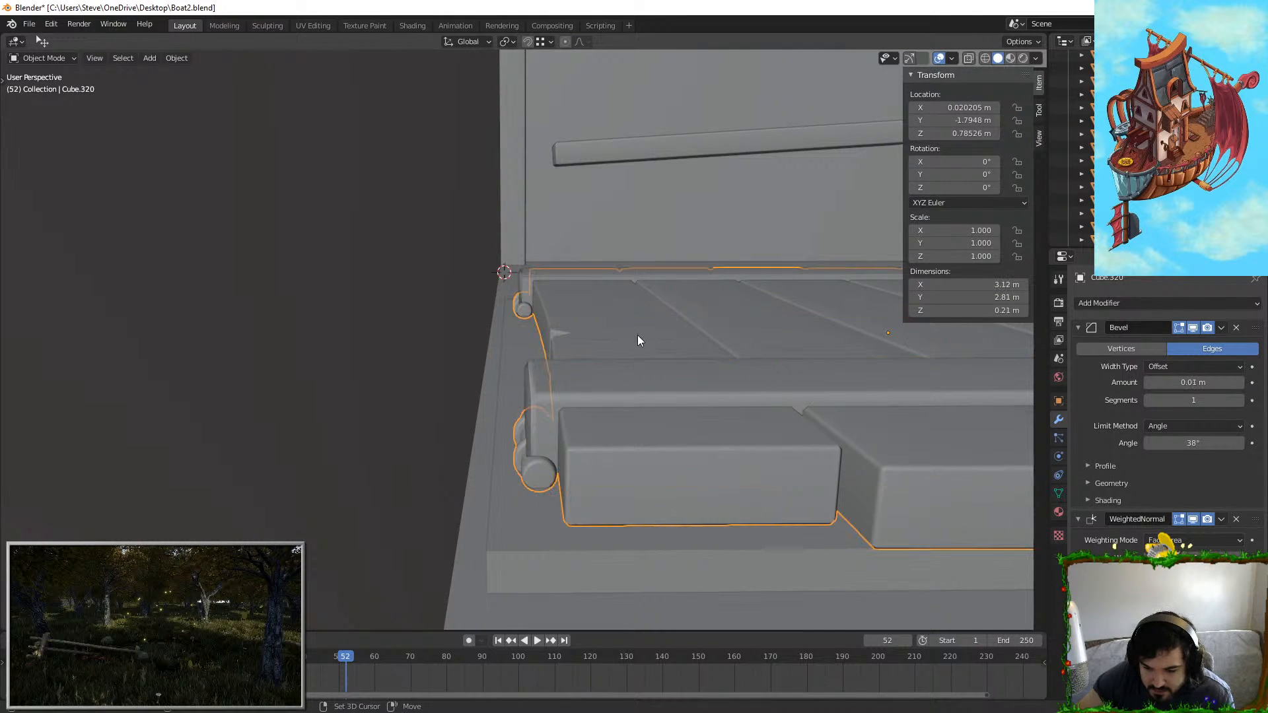
{"action": "left_click", "coordinate": [636, 336]}
{"action": "left_click", "coordinate": [636, 394]}
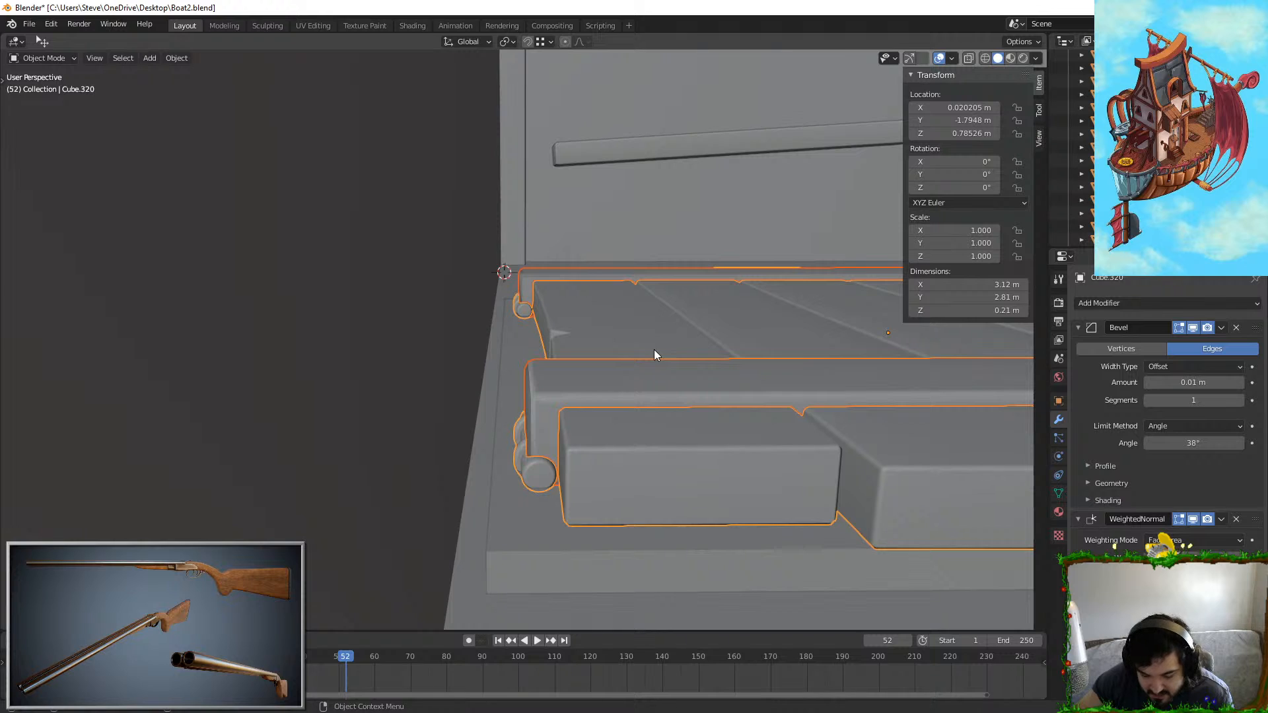
{"action": "key", "text": "ctrl+j"}
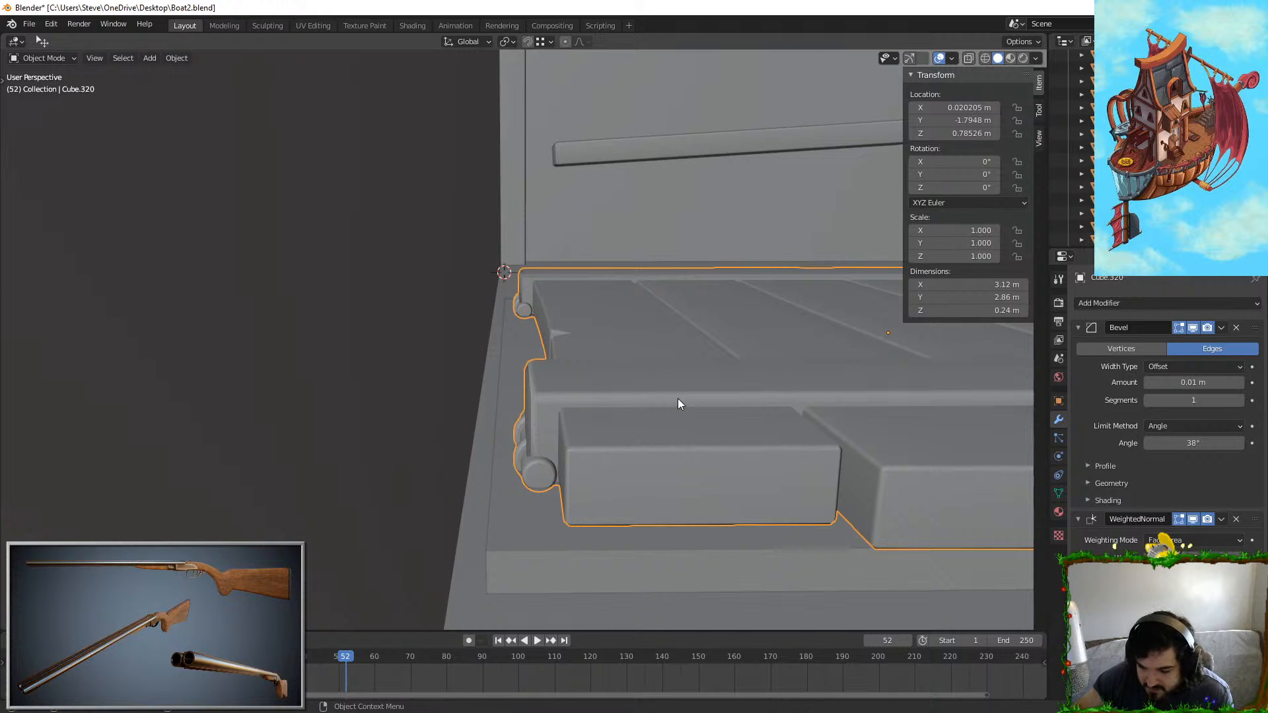
Step: Show the hatch cover from the right orthographic view and hide everything else
{"action": "key", "text": "KP_3"}
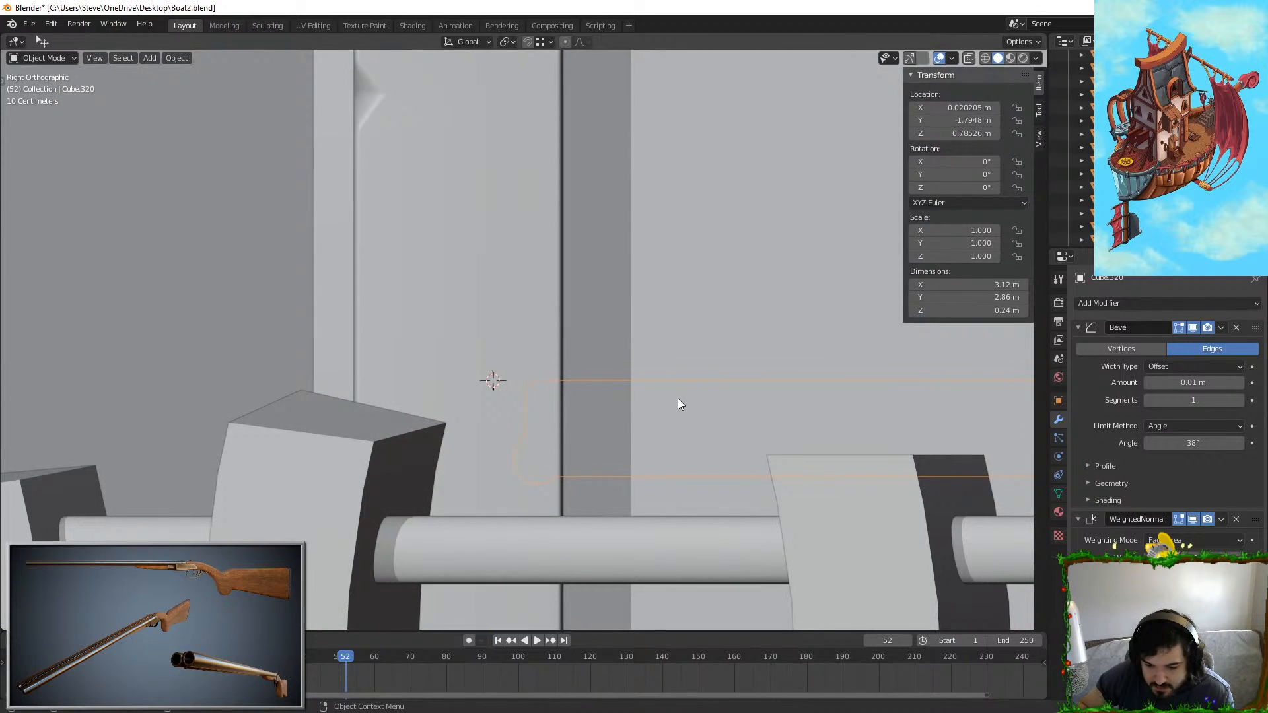
{"action": "middle_click_drag", "start_coordinate": [635, 366], "coordinate": [552, 241], "text": "shift"}
{"action": "key", "text": "Tab"}
{"action": "scroll", "coordinate": [695, 329], "scroll_direction": "down", "scroll_amount": 3}
{"action": "scroll", "coordinate": [689, 325], "scroll_direction": "up", "scroll_amount": 1}
{"action": "scroll", "coordinate": [689, 325], "scroll_direction": "down", "scroll_amount": 2}
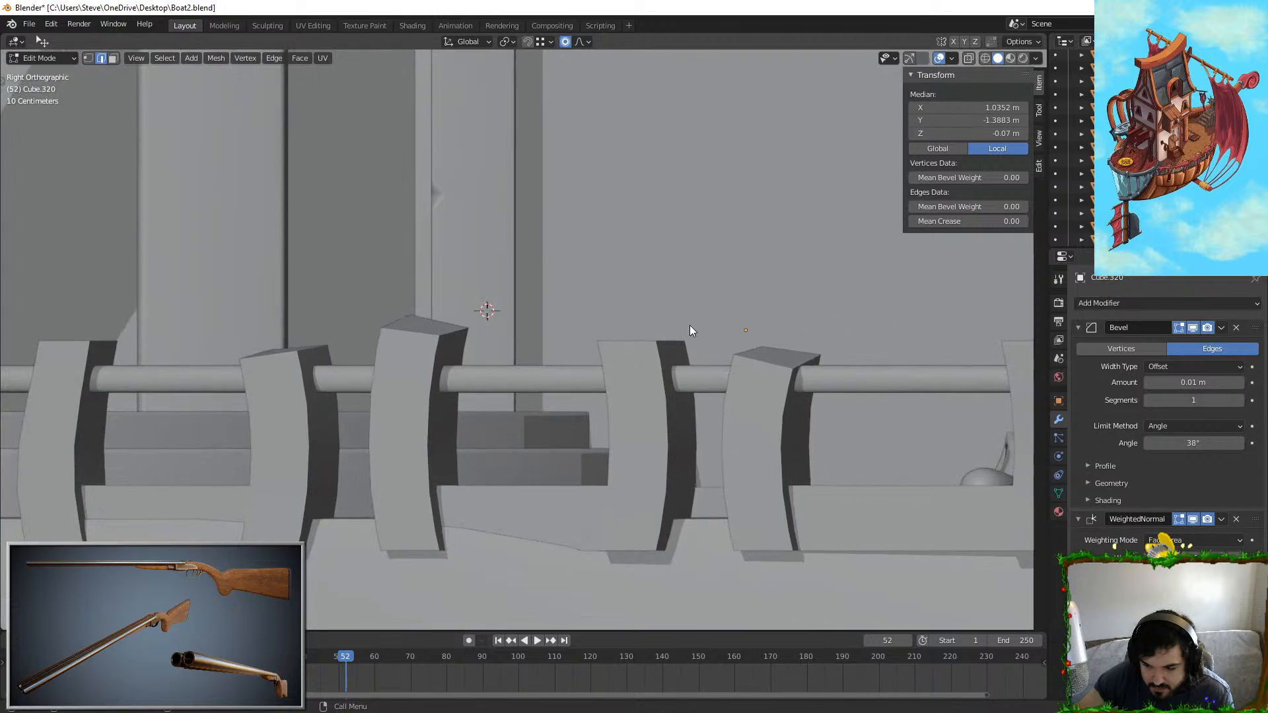
{"action": "key", "text": "Tab"}
{"action": "key", "text": "shift+h"}
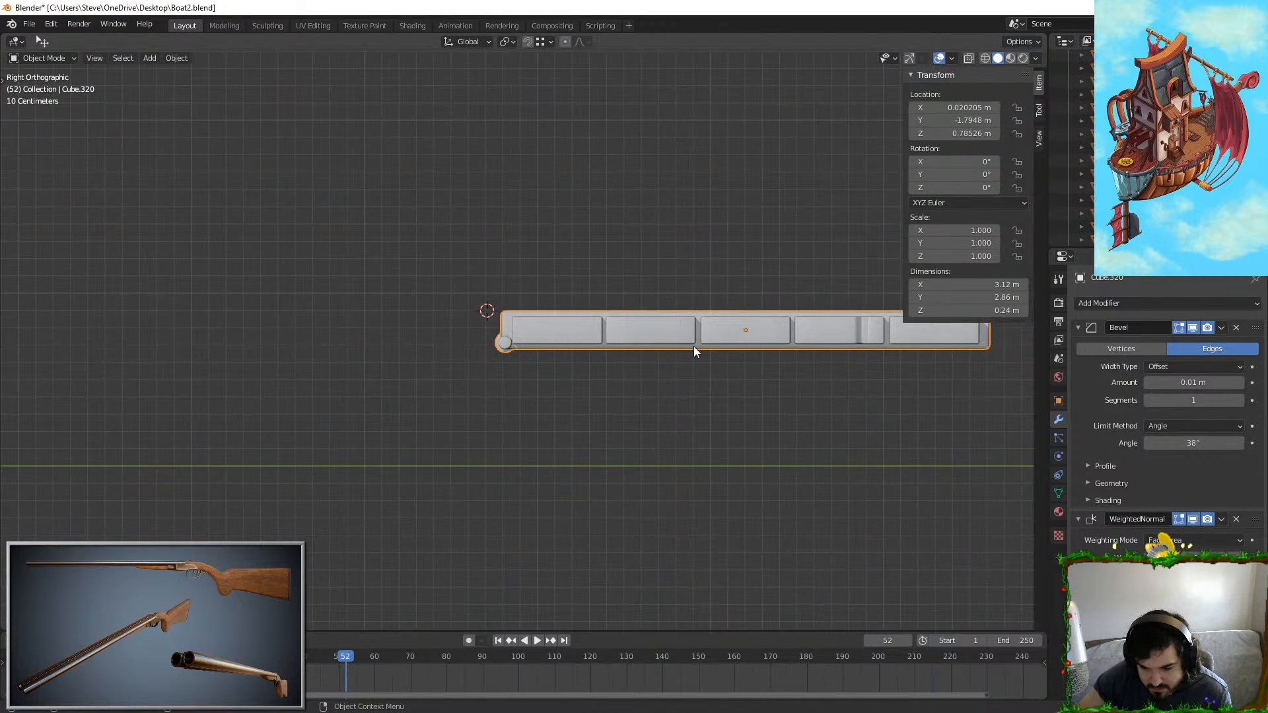
Step: Move the hatch cover's mesh about 1.396 m along Y and 0.068 m along Z, placing the hinge rod's centre on the object origin
{"action": "key", "text": "Tab"}
{"action": "middle_click_drag", "start_coordinate": [699, 360], "coordinate": [506, 362], "text": "shift"}
{"action": "scroll", "coordinate": [466, 363], "scroll_direction": "up", "scroll_amount": 4}
{"action": "key", "text": "g"}
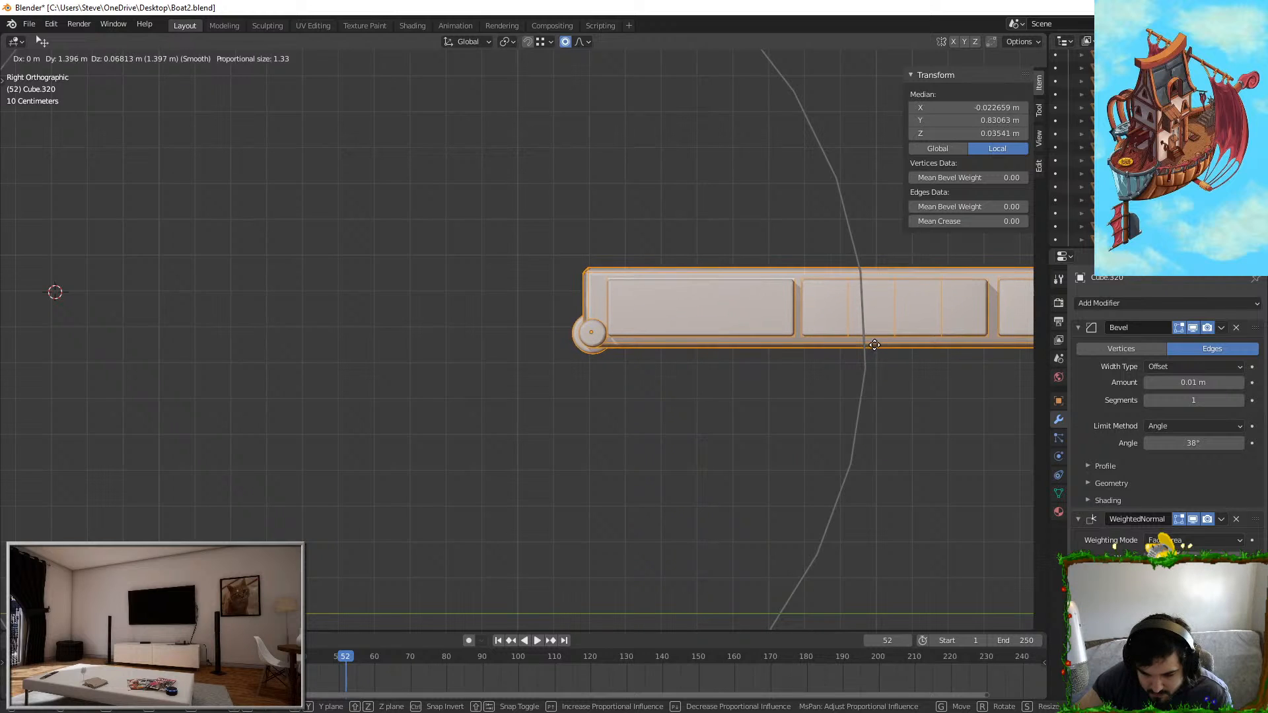
{"action": "left_click", "coordinate": [874, 345]}
{"action": "key", "text": "Tab"}
{"action": "scroll", "coordinate": [710, 408], "scroll_direction": "down", "scroll_amount": 4}
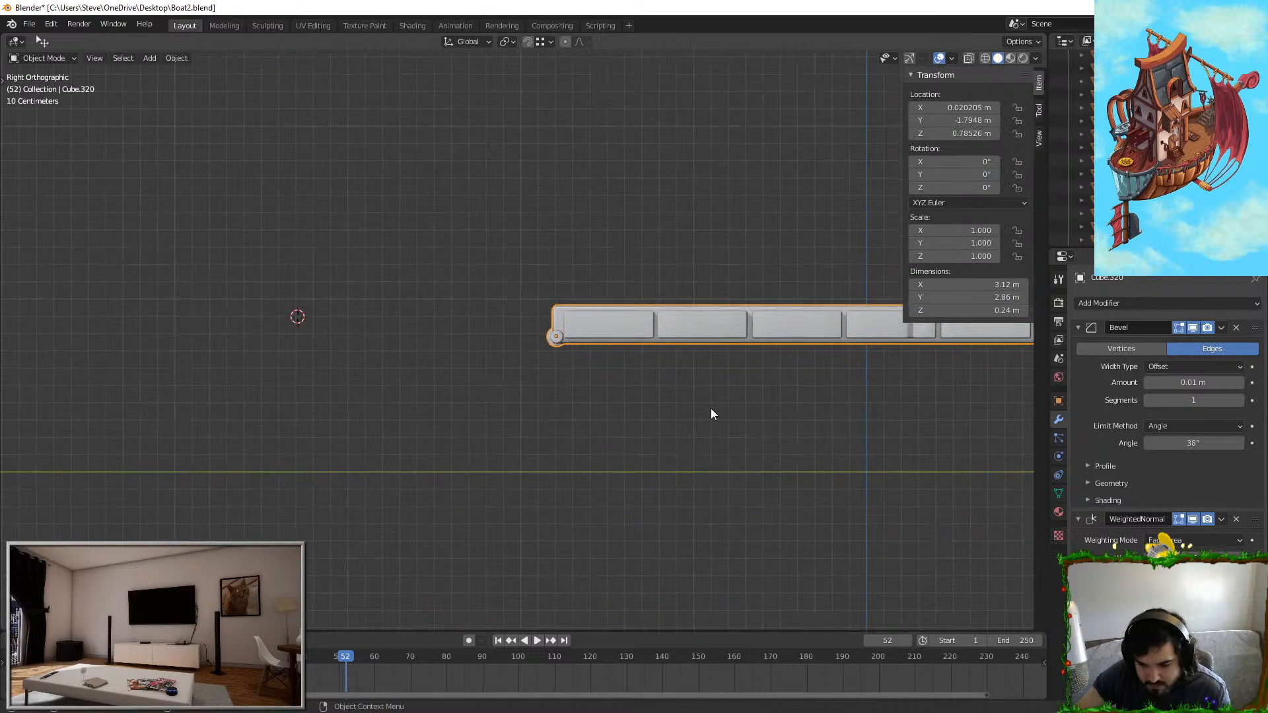
Step: Reposition the hatch cover object to about Y -3.51 m and Z 0.58 m and check it in perspective
{"action": "key", "text": "g"}
{"action": "right_click", "coordinate": [505, 372]}
{"action": "middle_click_drag", "start_coordinate": [504, 371], "coordinate": [465, 390]}
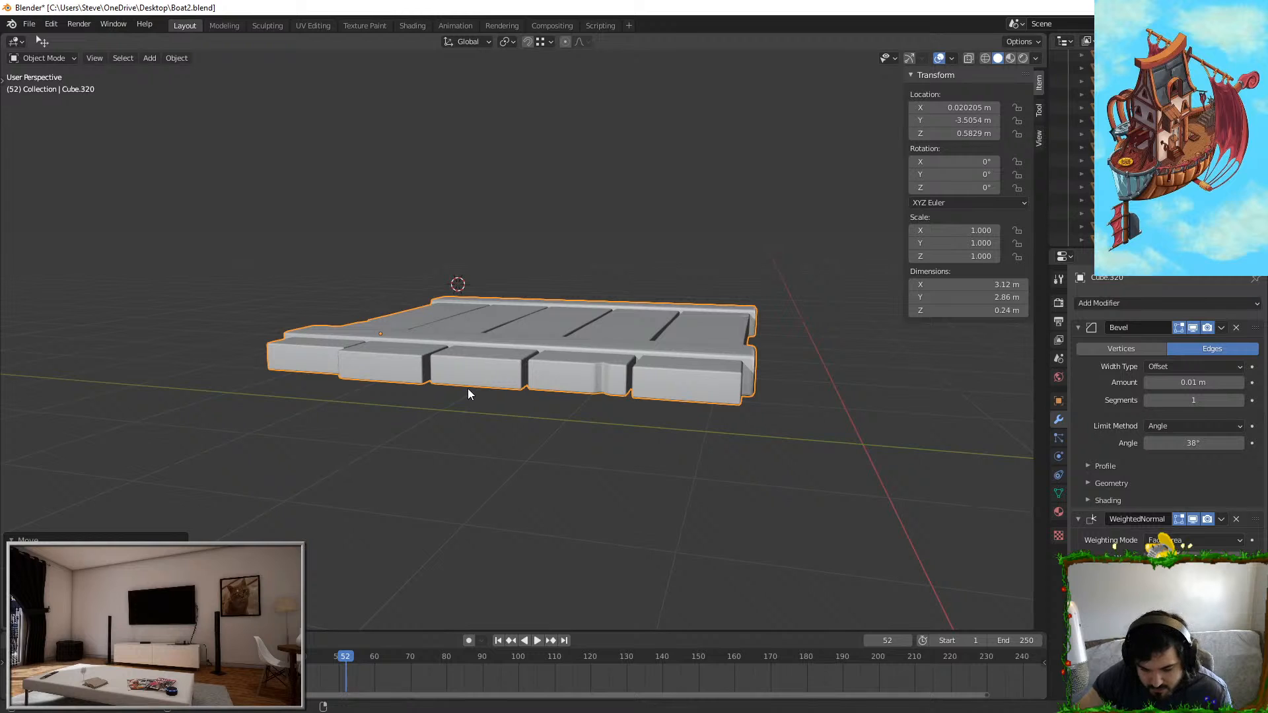
Step: Lift the hatch cover clear of the deck opening and slide it to about X -0.136 m, Y -3.191 m, Z 0.689 m
{"action": "scroll", "coordinate": [467, 388], "scroll_direction": "up", "scroll_amount": 4}
{"action": "scroll", "coordinate": [444, 429], "scroll_direction": "up", "scroll_amount": 2}
{"action": "left_click", "coordinate": [615, 383]}
{"action": "middle_click_drag", "start_coordinate": [615, 382], "coordinate": [631, 336]}
{"action": "left_click", "coordinate": [561, 357]}
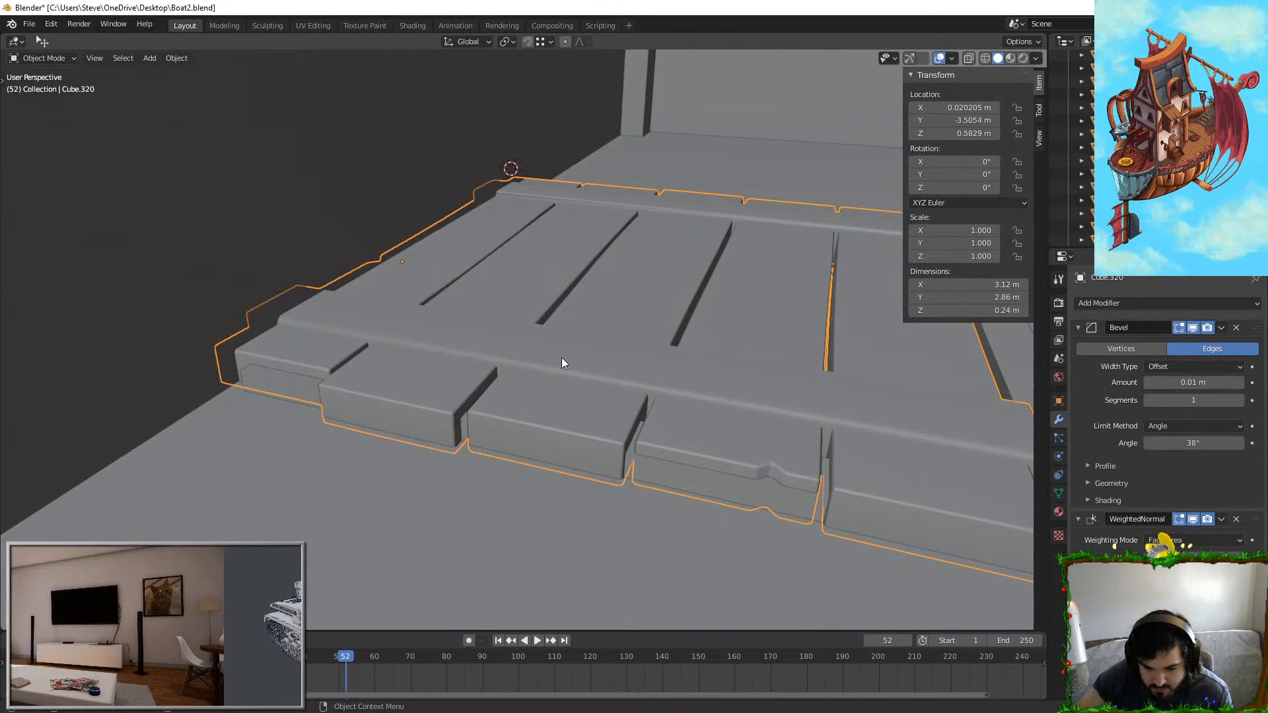
{"action": "key", "text": "g"}
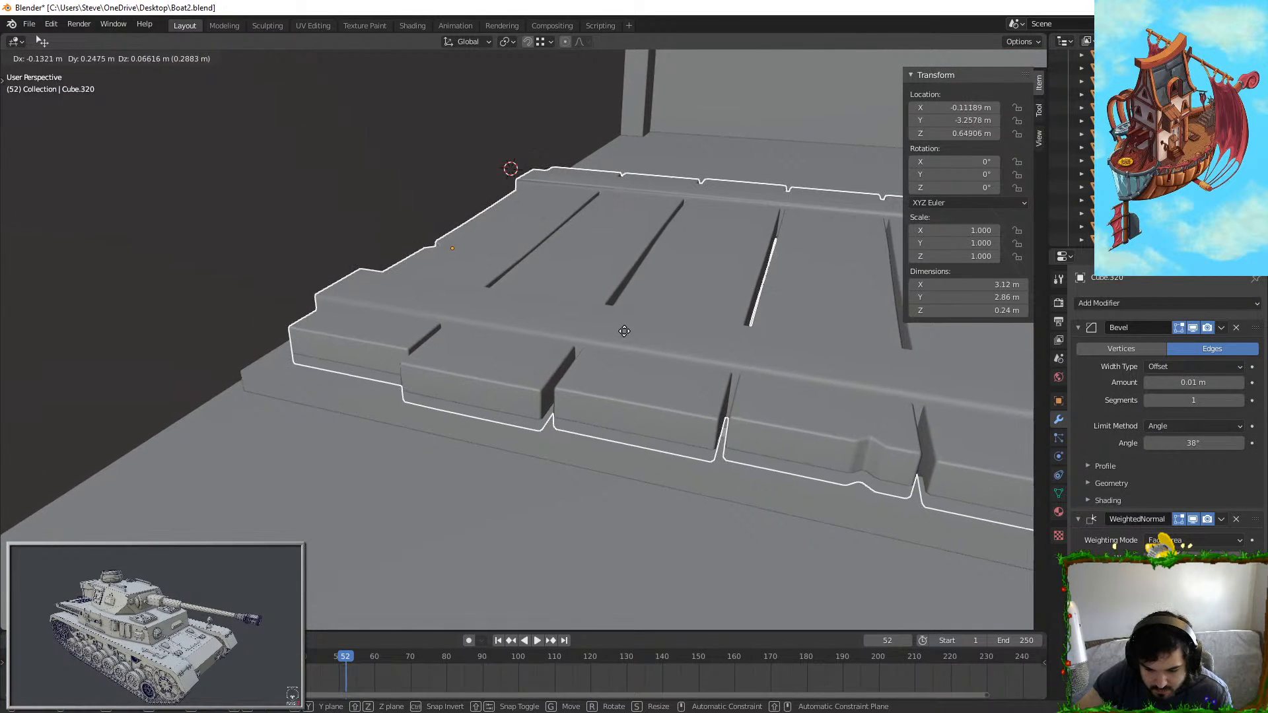
{"action": "left_click", "coordinate": [627, 324]}
{"action": "middle_click_drag", "start_coordinate": [627, 323], "coordinate": [572, 366]}
{"action": "scroll", "coordinate": [597, 325], "scroll_direction": "up", "scroll_amount": 2}
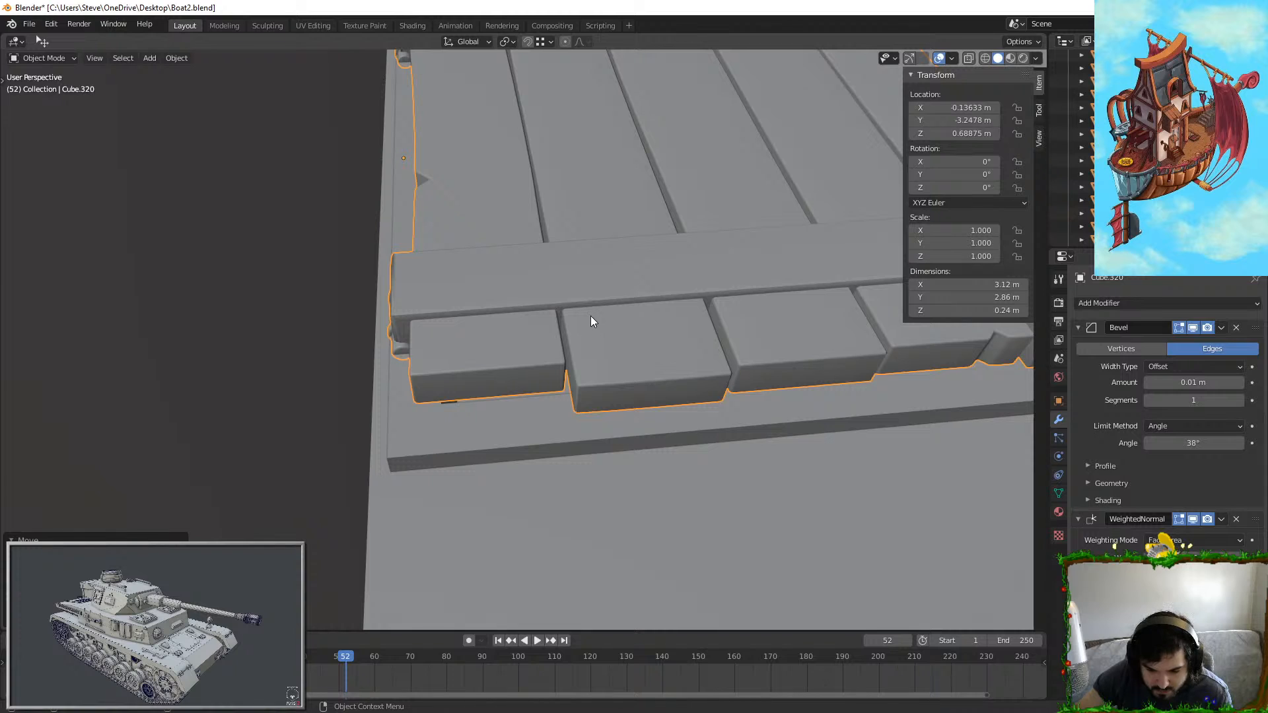
{"action": "key", "text": "g"}
{"action": "key", "text": "y"}
{"action": "left_click", "coordinate": [603, 320]}
{"action": "middle_click_drag", "start_coordinate": [725, 357], "coordinate": [733, 317]}
Step: Swing the hatch cover open around its hinge rod by rotating it about the global X axis
{"action": "key", "text": "r"}
{"action": "key", "text": "x"}
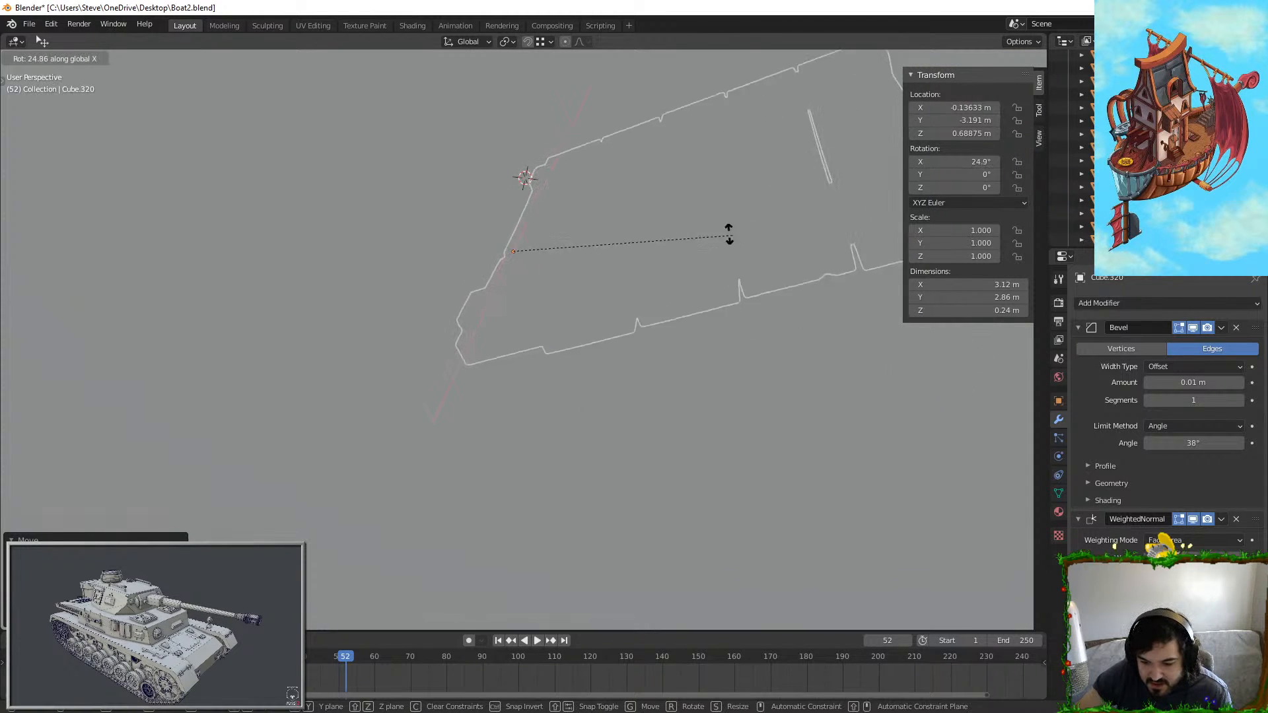
{"action": "left_click", "coordinate": [534, 142]}
{"action": "middle_click_drag", "start_coordinate": [536, 144], "coordinate": [576, 433]}
{"action": "key", "text": "r"}
{"action": "key", "text": "x"}
{"action": "left_click", "coordinate": [667, 244]}
Step: Shift the hatch cover along Y to about -3.11 m and set it upright at about 92.2° around X
{"action": "key", "text": "g"}
{"action": "key", "text": "y"}
{"action": "left_click", "coordinate": [667, 226]}
{"action": "key", "text": "r"}
{"action": "left_click", "coordinate": [642, 250]}
{"action": "key", "text": "r"}
{"action": "key", "text": "x"}
{"action": "left_click", "coordinate": [667, 334]}
Step: Move the upright hatch cover along X to line its hinges up with the deck opening's frame
{"action": "left_click", "coordinate": [854, 466]}
{"action": "middle_click_drag", "start_coordinate": [854, 466], "coordinate": [678, 279]}
{"action": "left_click", "coordinate": [678, 279]}
{"action": "key", "text": "g"}
{"action": "key", "text": "x"}
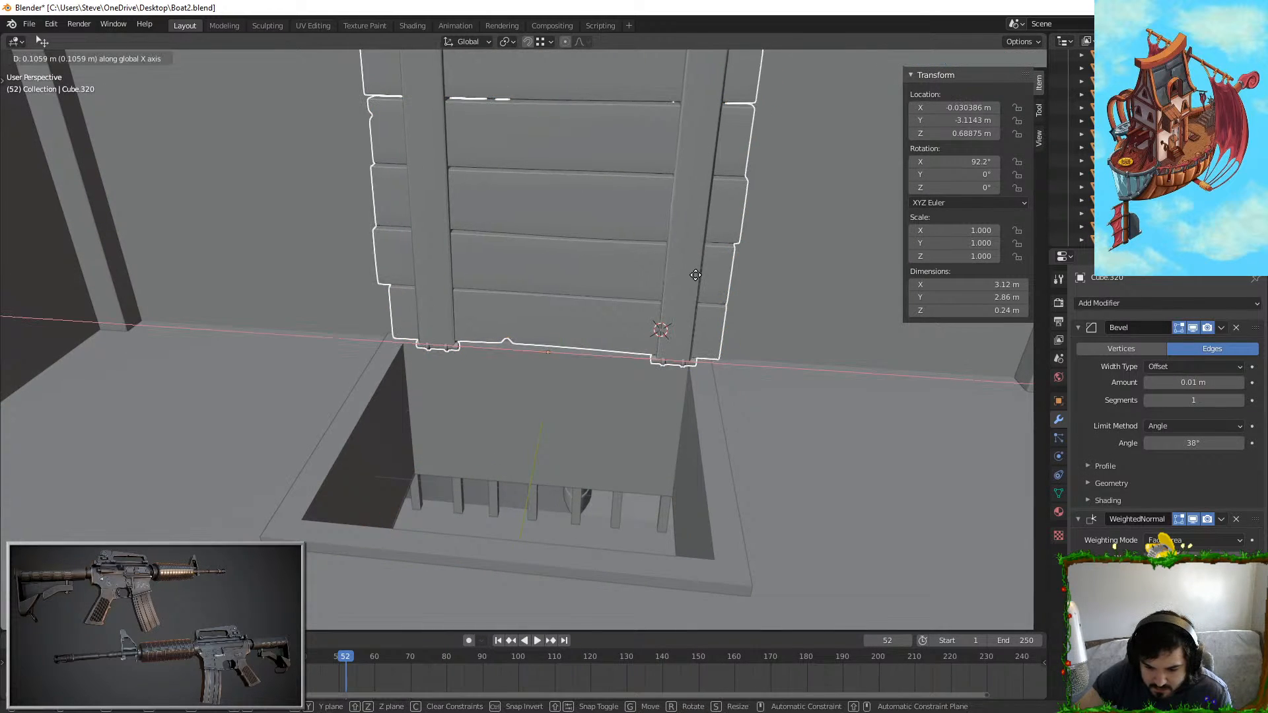
{"action": "left_click", "coordinate": [686, 276]}
Step: Select the frame around the deck opening and apply its scale
{"action": "left_click", "coordinate": [682, 407]}
{"action": "middle_click_drag", "start_coordinate": [682, 407], "coordinate": [638, 369]}
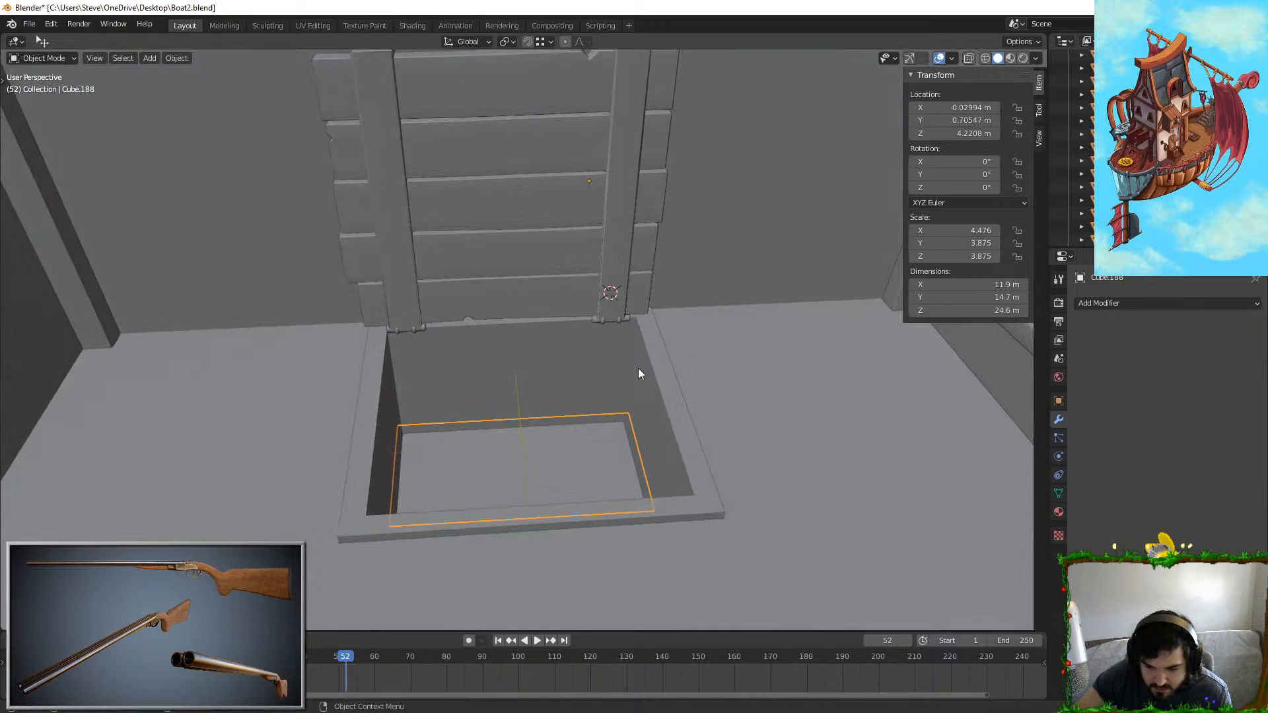
{"action": "left_click", "coordinate": [638, 369]}
{"action": "scroll", "coordinate": [628, 367], "scroll_direction": "up", "scroll_amount": 2}
{"action": "key", "text": "ctrl+a"}
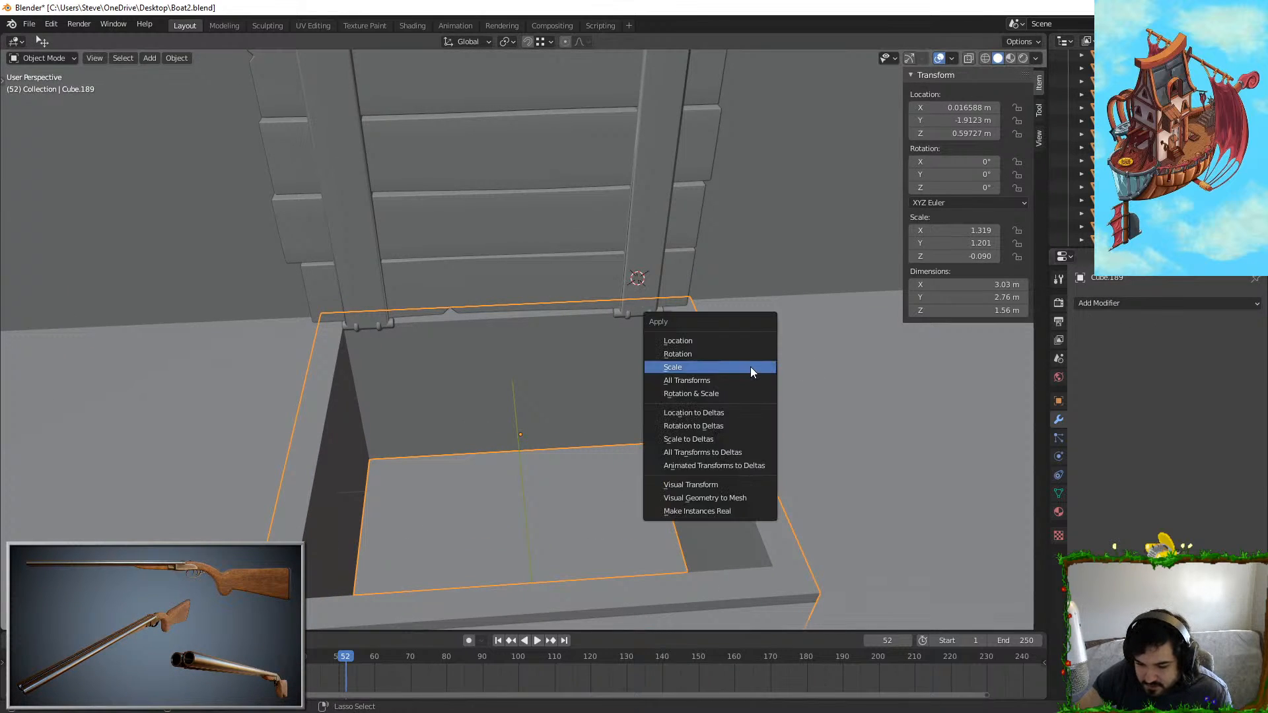
{"action": "left_click", "coordinate": [750, 366]}
Step: Add a Bevel modifier to the hatch frame with an amount of 0.025 m and the limit method set to Angle
{"action": "left_click", "coordinate": [1099, 304]}
{"action": "left_click", "coordinate": [1000, 358]}
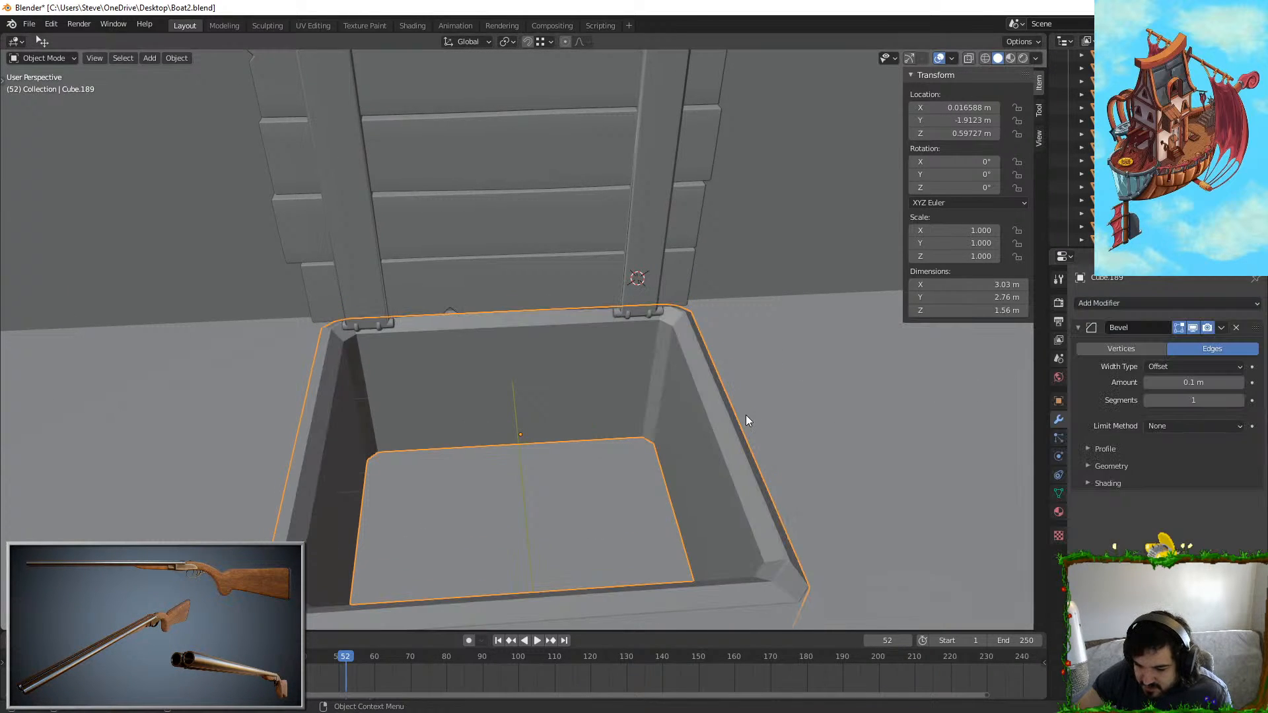
{"action": "left_click", "coordinate": [1195, 383]}
{"action": "type", "text": ".025"}
{"action": "key", "text": "Return"}
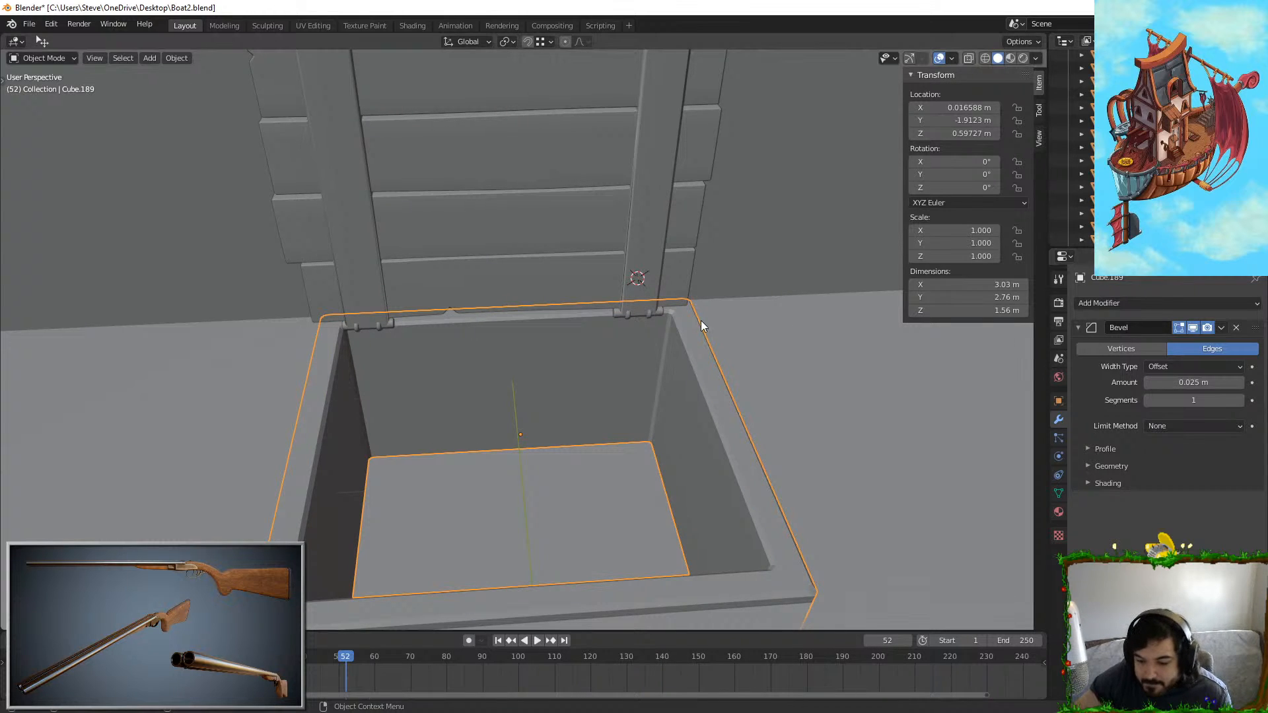
{"action": "left_click", "coordinate": [1173, 426]}
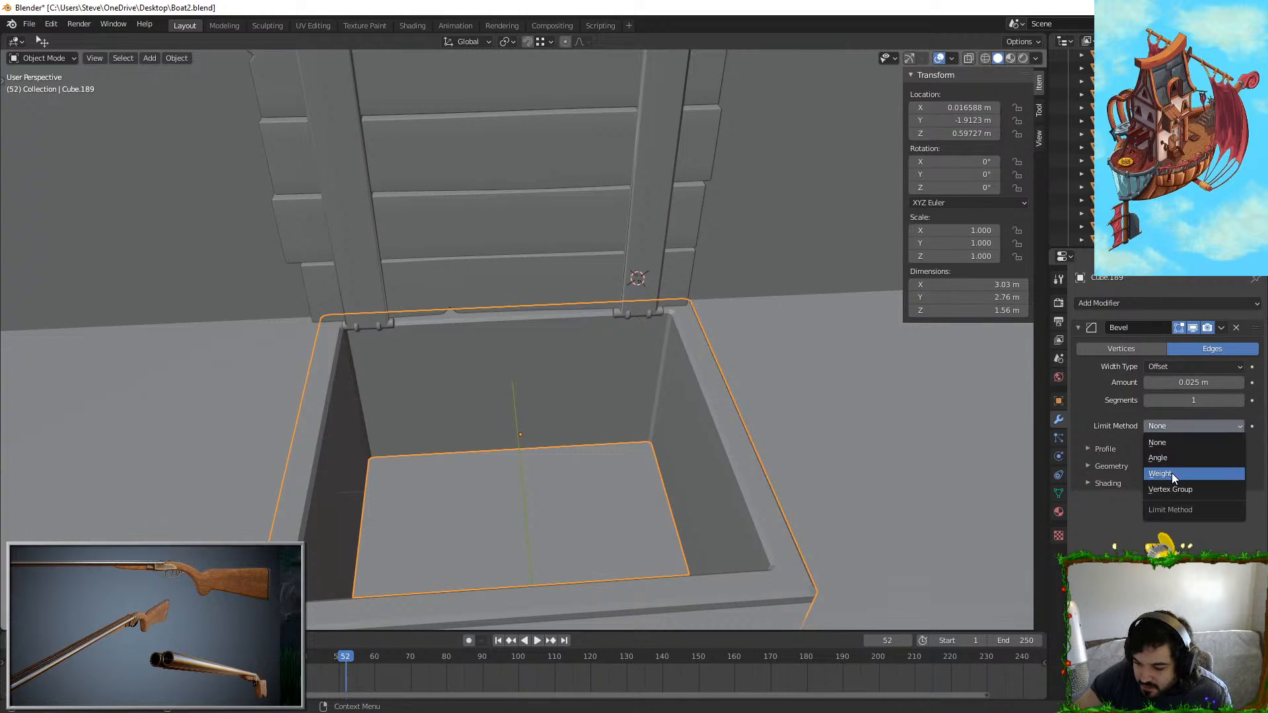
{"action": "left_click", "coordinate": [1172, 470]}
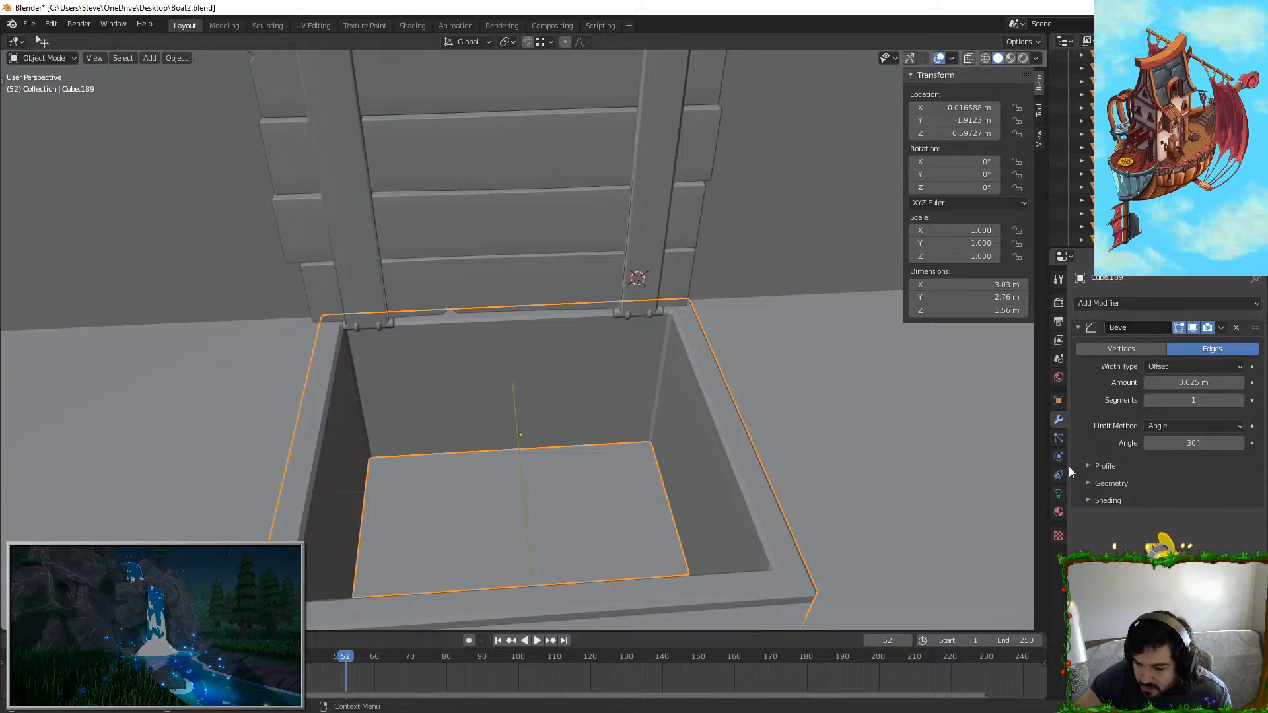
Step: Enable Auto Smooth on the hatch frame, shade it smooth and add a Weighted Normal modifier
{"action": "left_click", "coordinate": [1059, 494]}
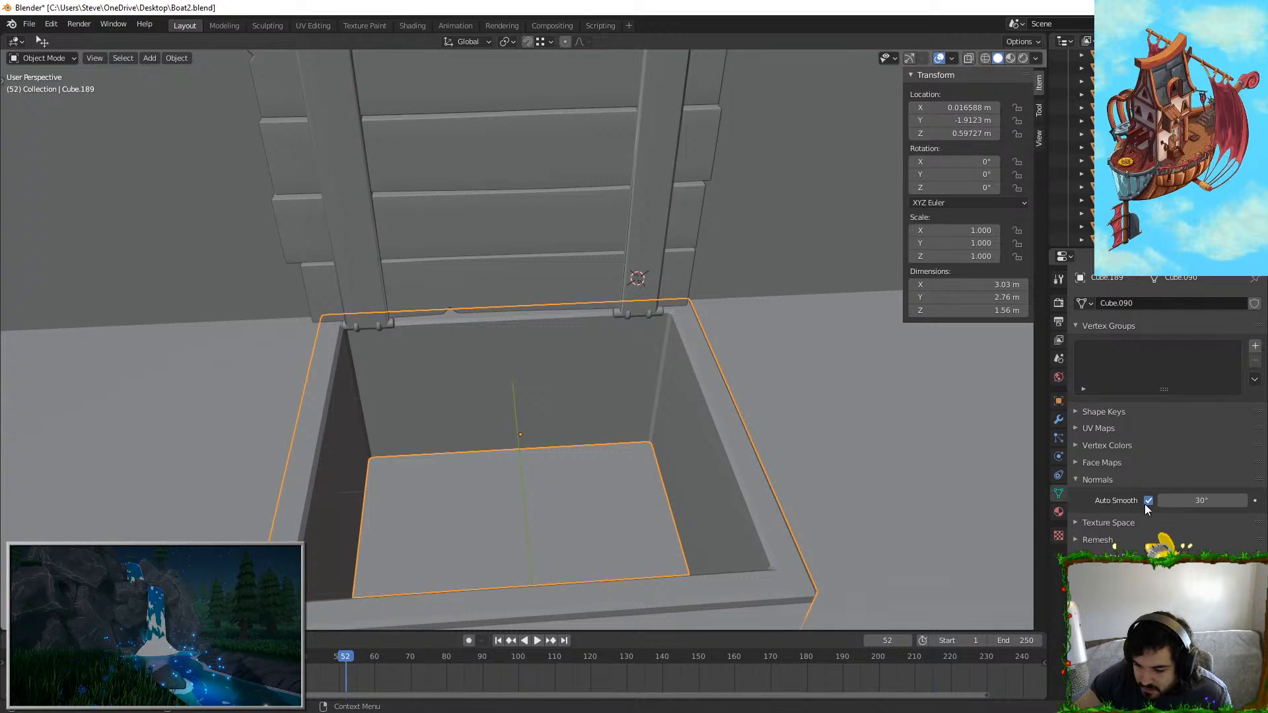
{"action": "right_click", "coordinate": [627, 351]}
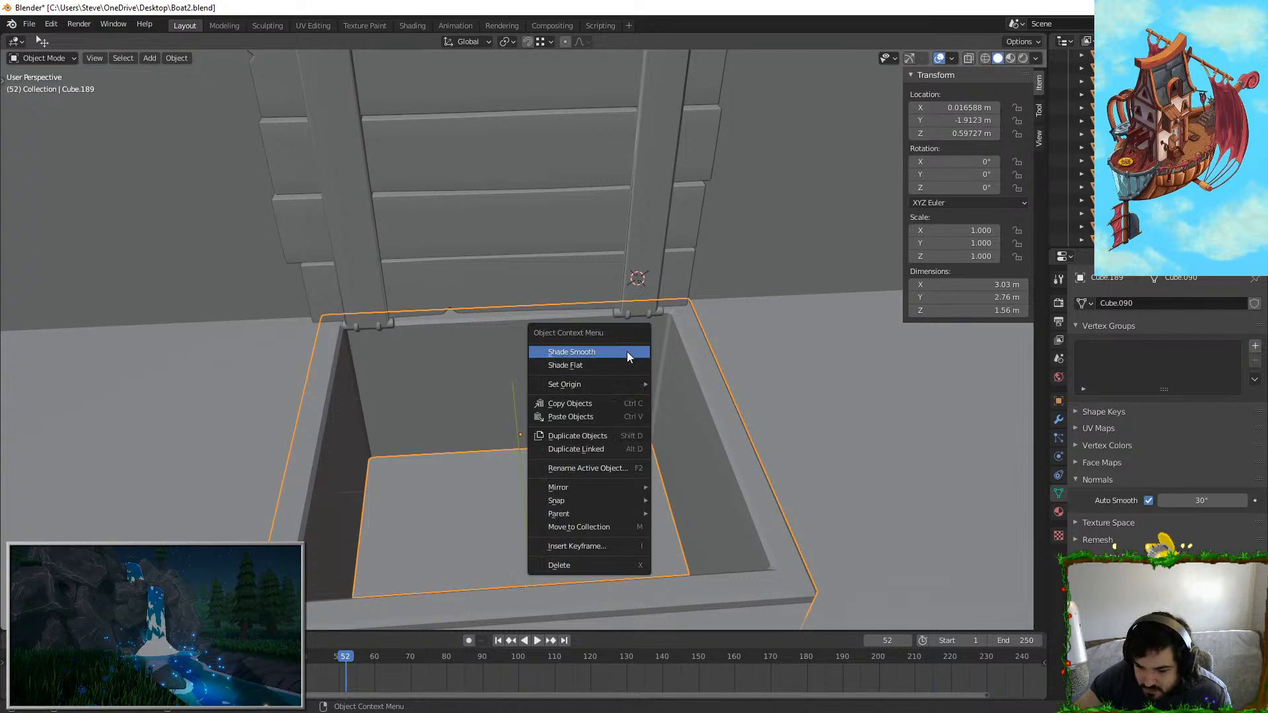
{"action": "left_click", "coordinate": [1058, 420]}
{"action": "left_click", "coordinate": [1108, 303]}
{"action": "left_click", "coordinate": [873, 404]}
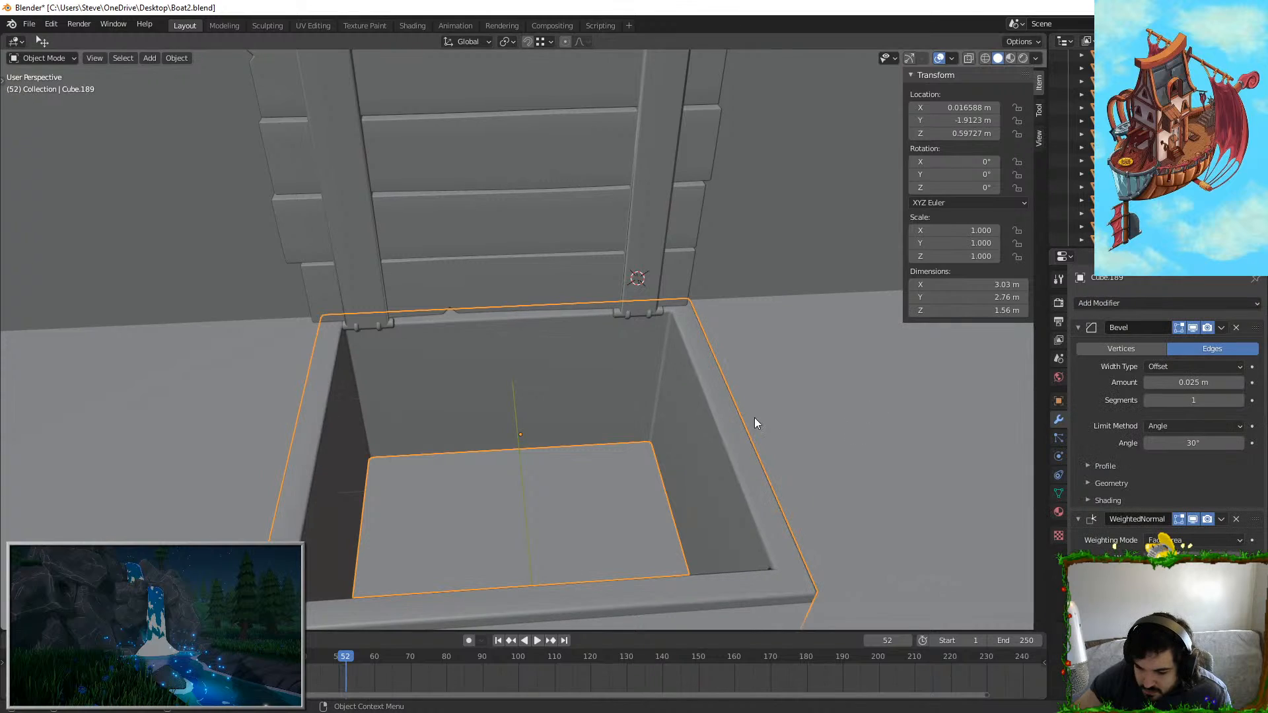
Step: Turn on backface culling for the viewport and inspect the below-deck interior object's mesh
{"action": "middle_click_drag", "start_coordinate": [754, 417], "coordinate": [528, 382]}
{"action": "left_click", "coordinate": [565, 403]}
{"action": "scroll", "coordinate": [595, 406], "scroll_direction": "up", "scroll_amount": 3}
{"action": "left_click", "coordinate": [716, 348]}
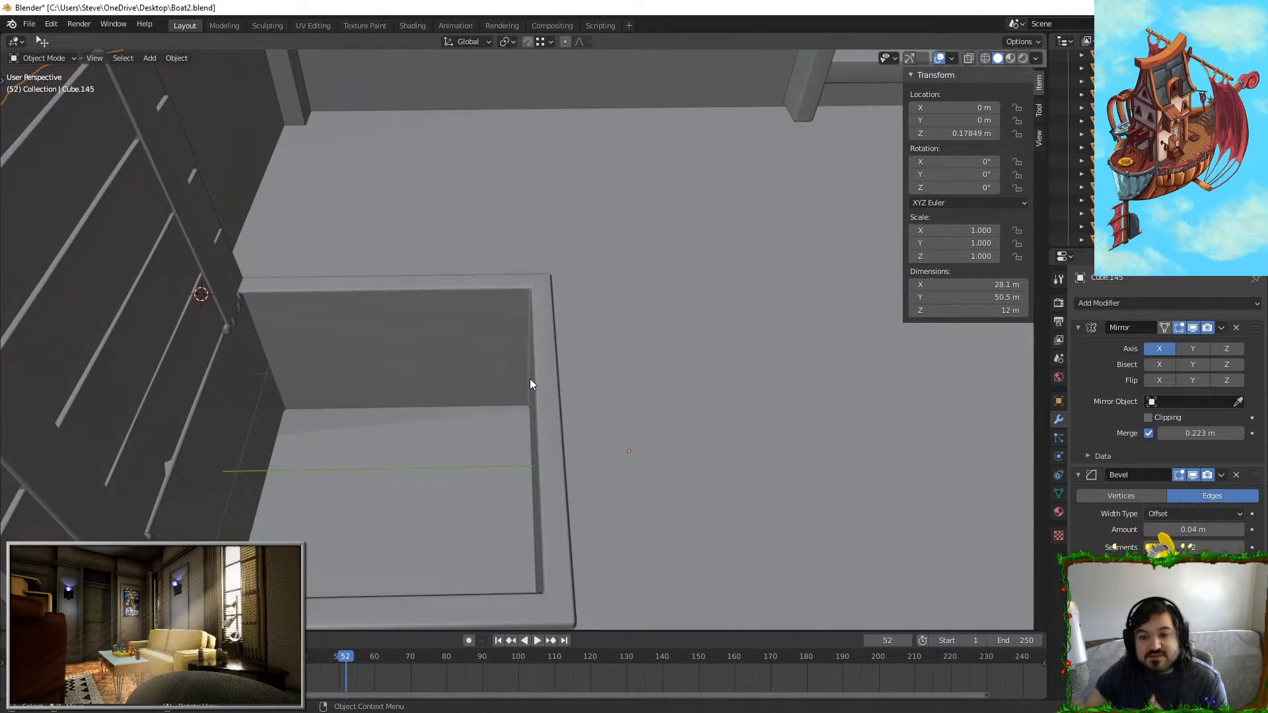
{"action": "middle_click_drag", "start_coordinate": [530, 379], "coordinate": [568, 369]}
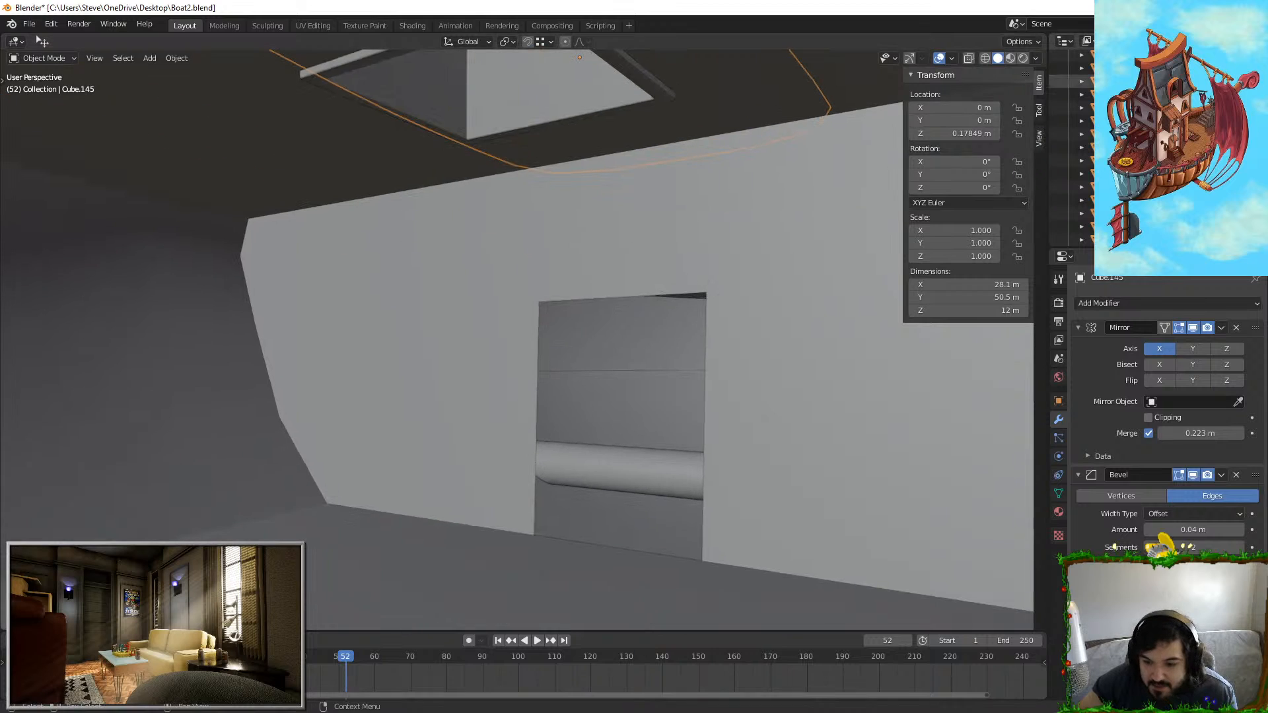
{"action": "left_click", "coordinate": [1036, 57]}
{"action": "left_click", "coordinate": [878, 166]}
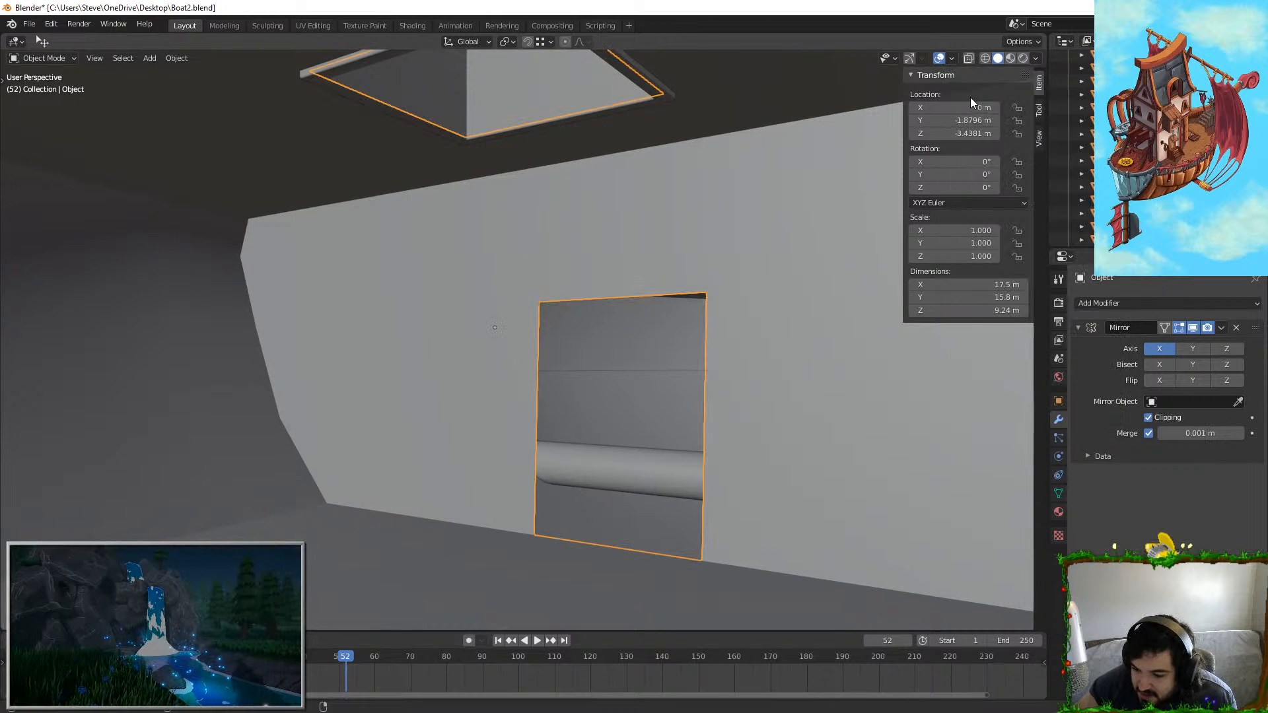
{"action": "left_click", "coordinate": [1039, 58]}
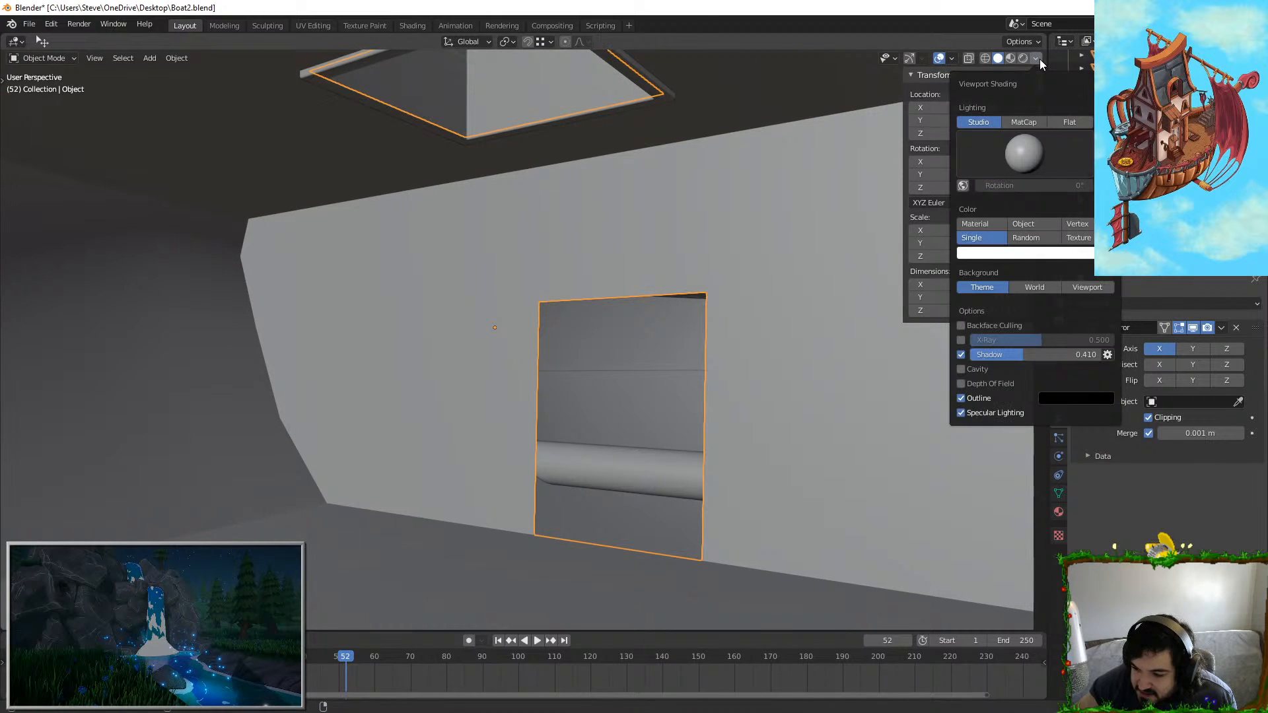
{"action": "left_click", "coordinate": [965, 323]}
{"action": "middle_click_drag", "start_coordinate": [825, 317], "coordinate": [755, 310]}
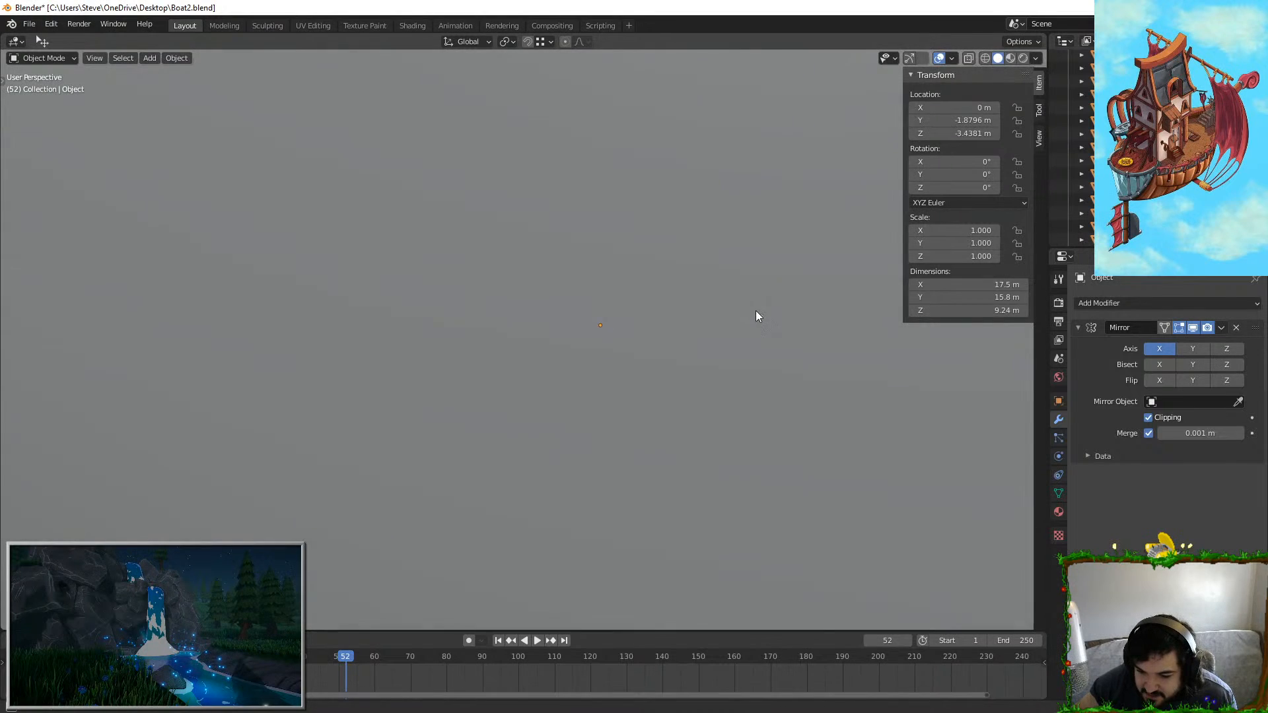
{"action": "scroll", "coordinate": [756, 311], "scroll_direction": "down", "scroll_amount": 3}
{"action": "key", "text": "Tab"}
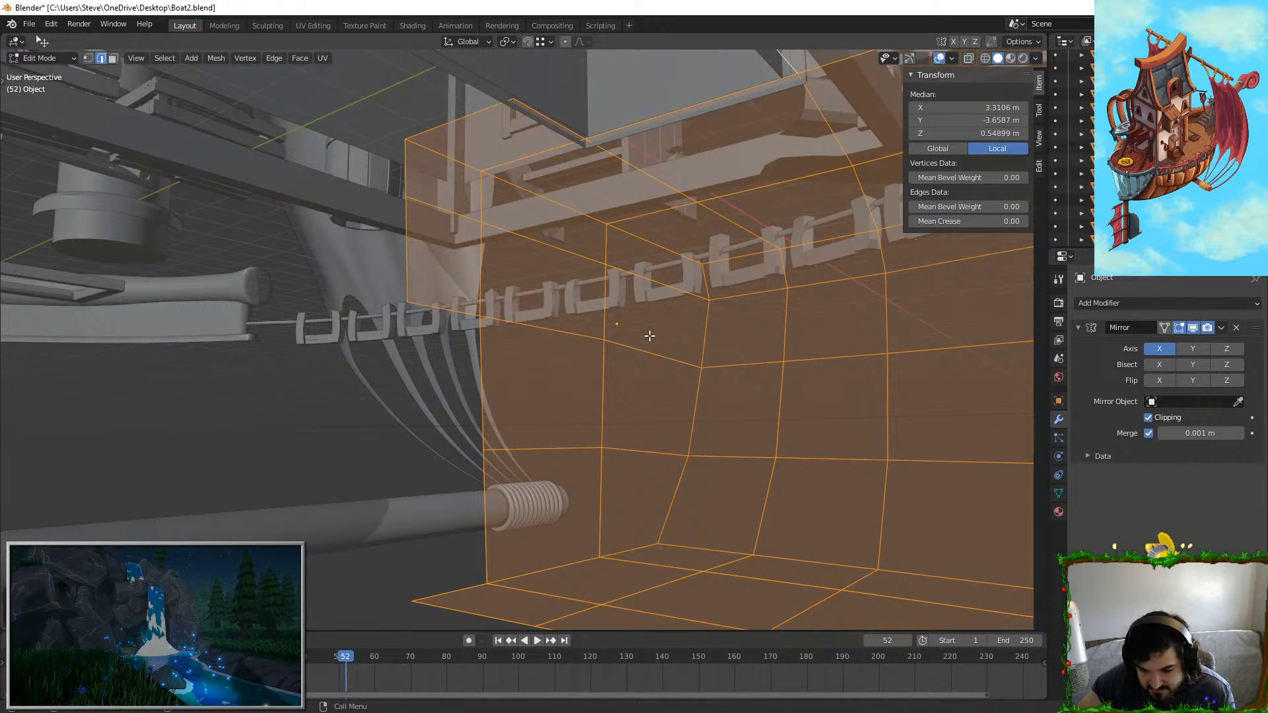
{"action": "middle_click_drag", "start_coordinate": [683, 377], "coordinate": [603, 207]}
{"action": "key", "text": "Tab"}
Step: Recalculate the normals of the hatch frame's entire mesh to face outside
{"action": "left_click", "coordinate": [586, 210]}
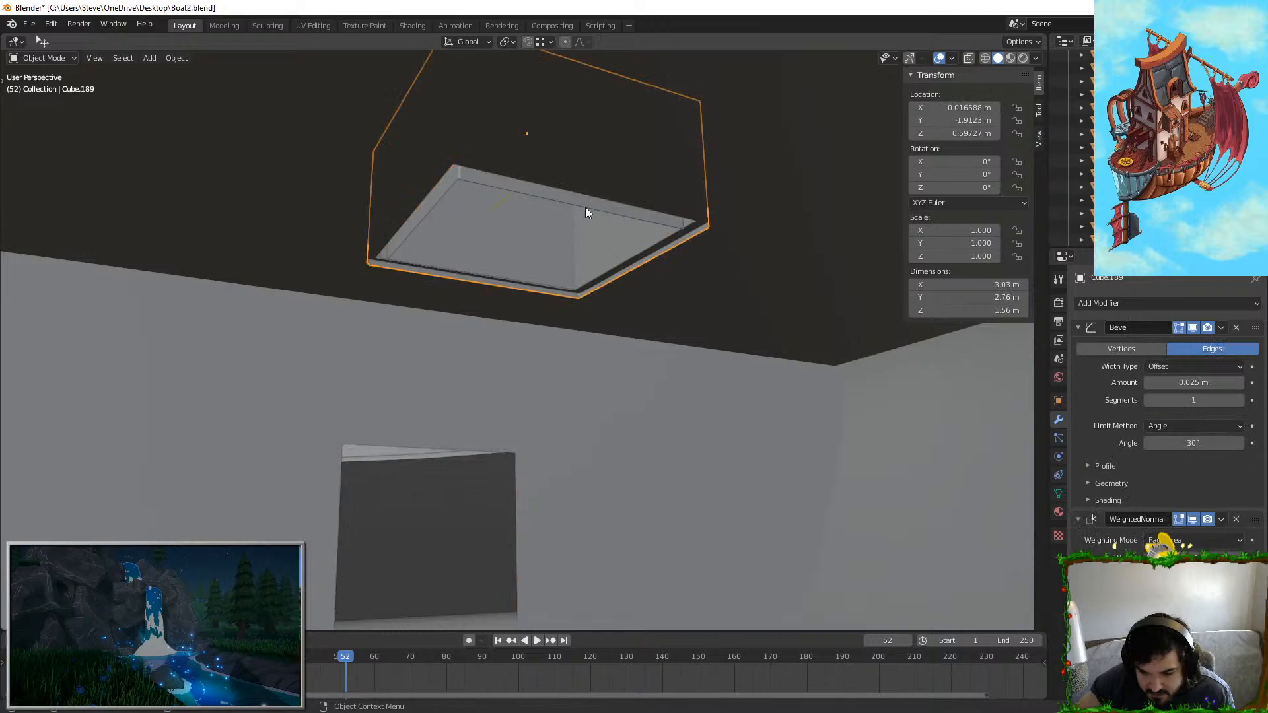
{"action": "key", "text": "KP_Decimal"}
{"action": "middle_click_drag", "start_coordinate": [518, 341], "coordinate": [480, 316]}
{"action": "mouse_move", "coordinate": [368, 261]}
{"action": "middle_mouse_down"}
{"action": "mouse_move", "coordinate": [487, 273]}
{"action": "mouse_move", "coordinate": [591, 426]}
{"action": "middle_mouse_up"}
{"action": "key", "text": "Tab"}
{"action": "key", "text": "a"}
{"action": "key", "text": "shift+n"}
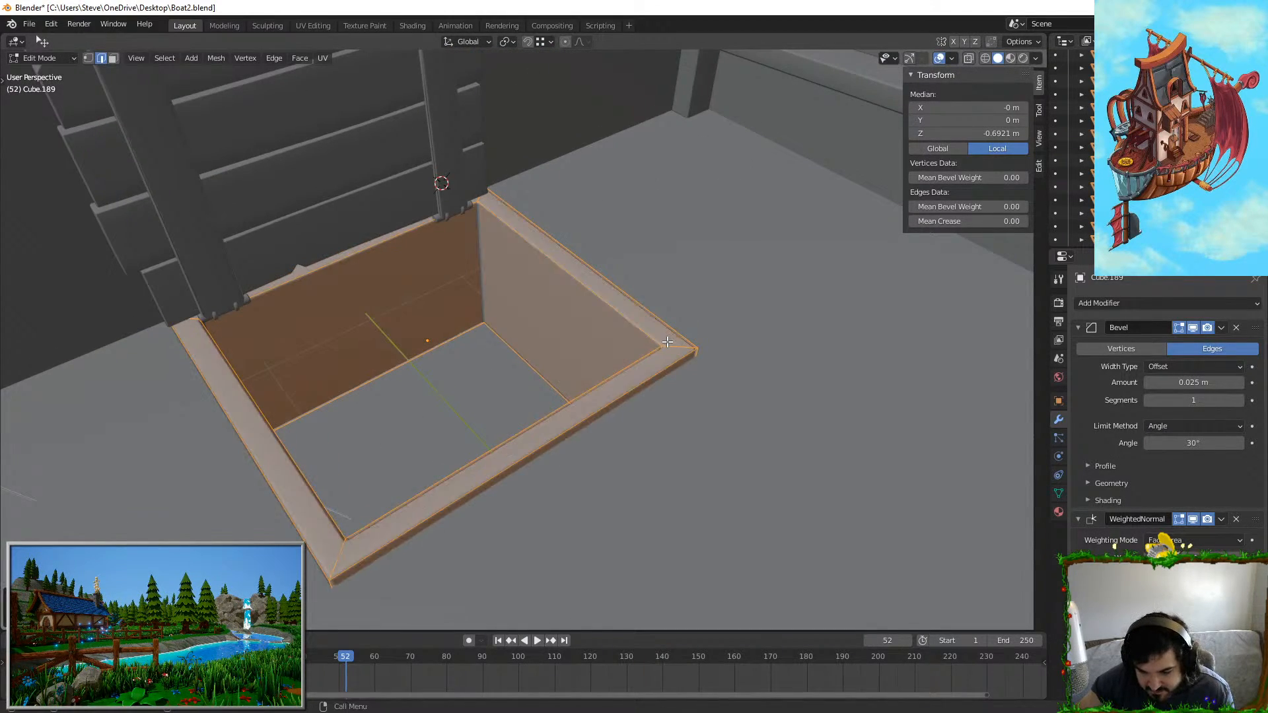
{"action": "key", "text": "Tab"}
Step: Remove the Solidify modifier from the large side sail and open the viewport shading options
{"action": "scroll", "coordinate": [675, 337], "scroll_direction": "down", "scroll_amount": 8}
{"action": "mouse_move", "coordinate": [680, 334]}
{"action": "middle_mouse_down"}
{"action": "mouse_move", "coordinate": [802, 297]}
{"action": "mouse_move", "coordinate": [604, 304]}
{"action": "mouse_move", "coordinate": [665, 243]}
{"action": "mouse_move", "coordinate": [791, 260]}
{"action": "middle_mouse_up"}
{"action": "scroll", "coordinate": [649, 308], "scroll_direction": "down", "scroll_amount": 3}
{"action": "left_click", "coordinate": [791, 260]}
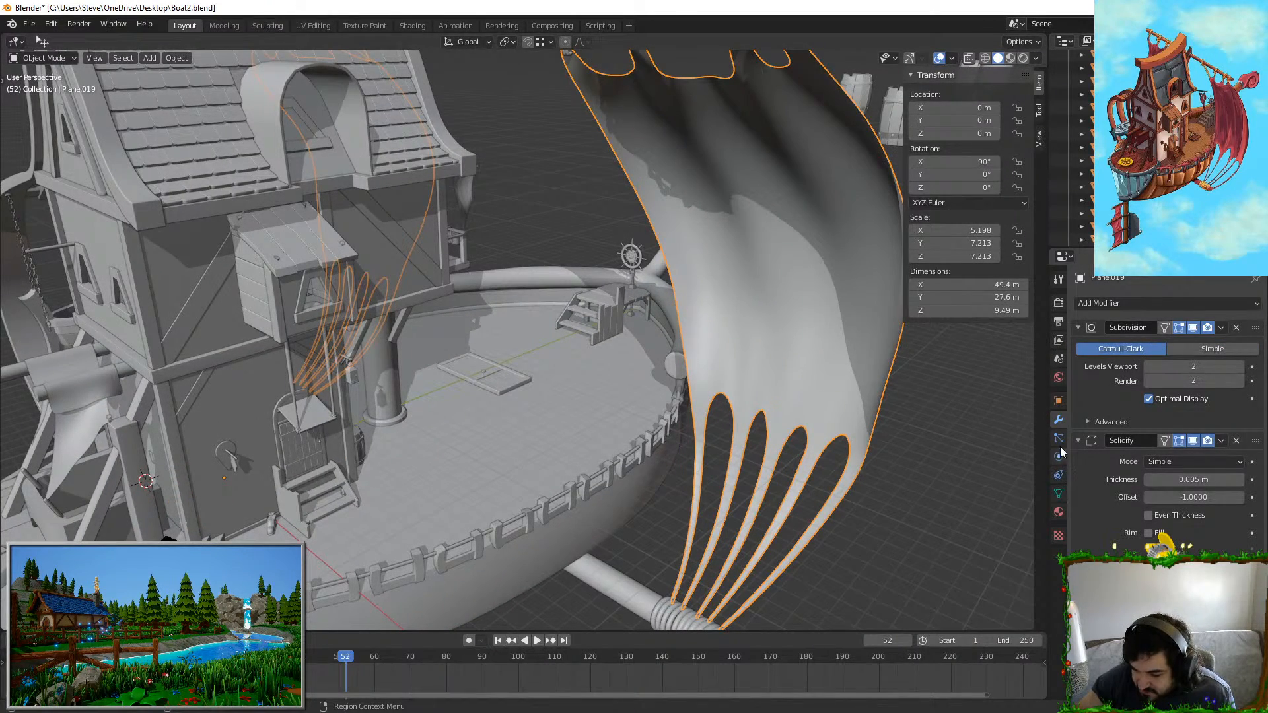
{"action": "left_click", "coordinate": [1236, 439]}
{"action": "middle_click_drag", "start_coordinate": [1016, 494], "coordinate": [674, 496]}
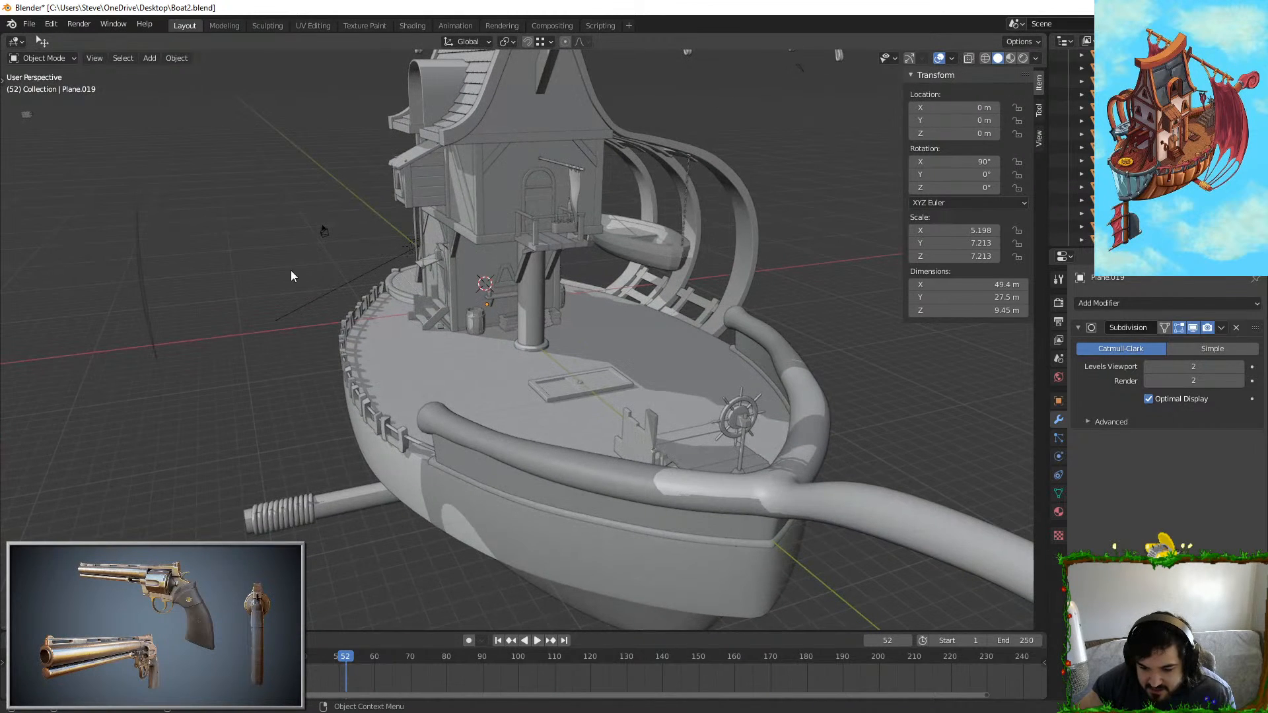
{"action": "left_click", "coordinate": [1035, 59]}
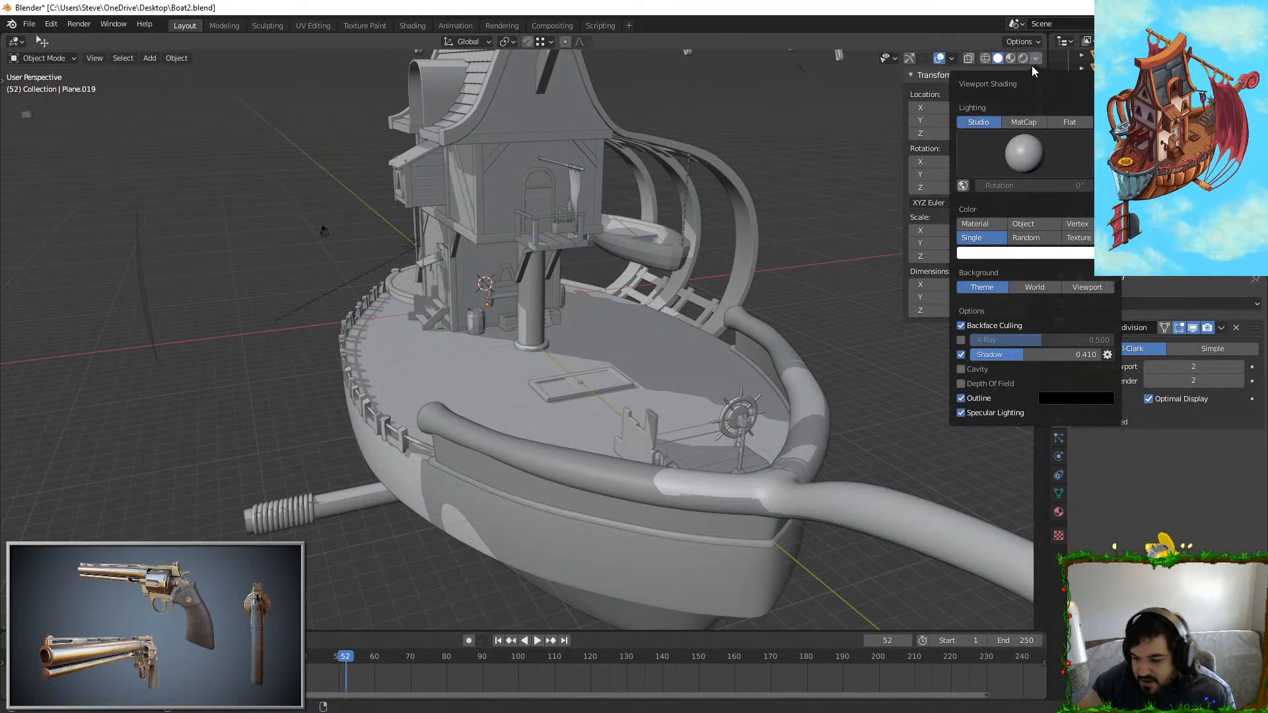
Step: Turn off backface culling in the viewport shading options and look over the ship from both sides
{"action": "left_click", "coordinate": [962, 328]}
{"action": "middle_click_drag", "start_coordinate": [591, 283], "coordinate": [727, 163]}
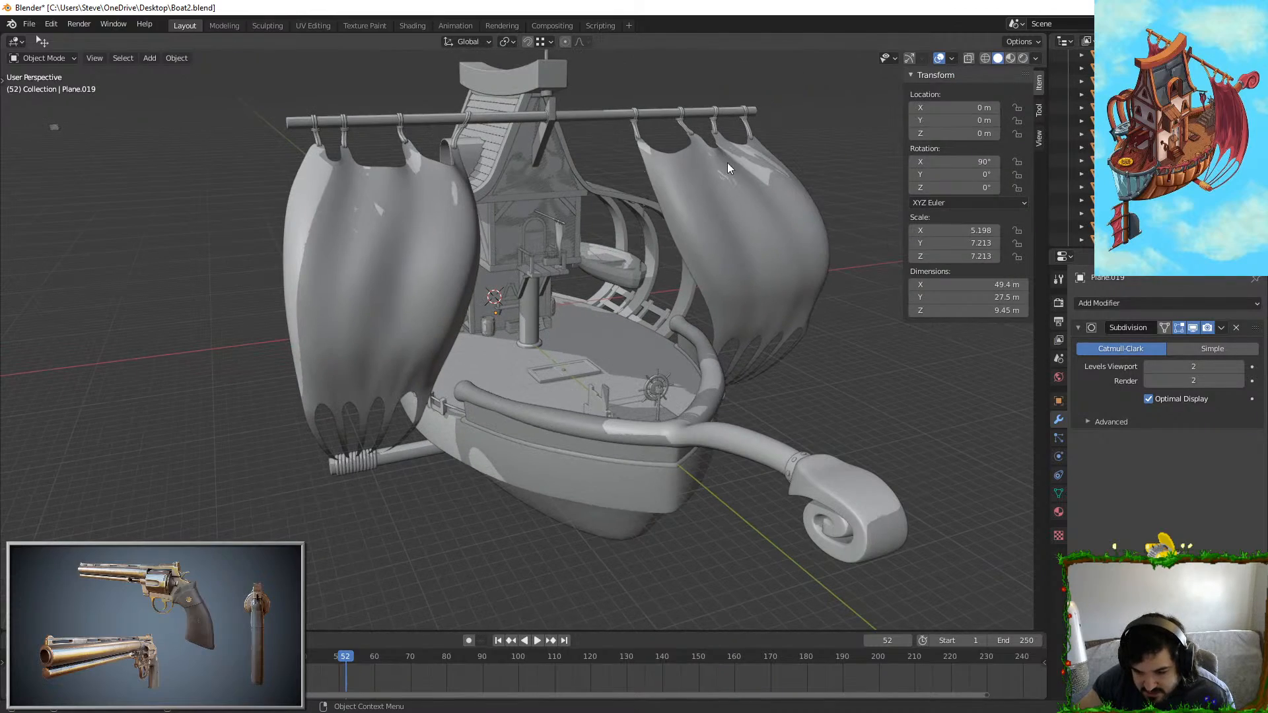
{"action": "middle_click_drag", "start_coordinate": [552, 217], "coordinate": [395, 223]}
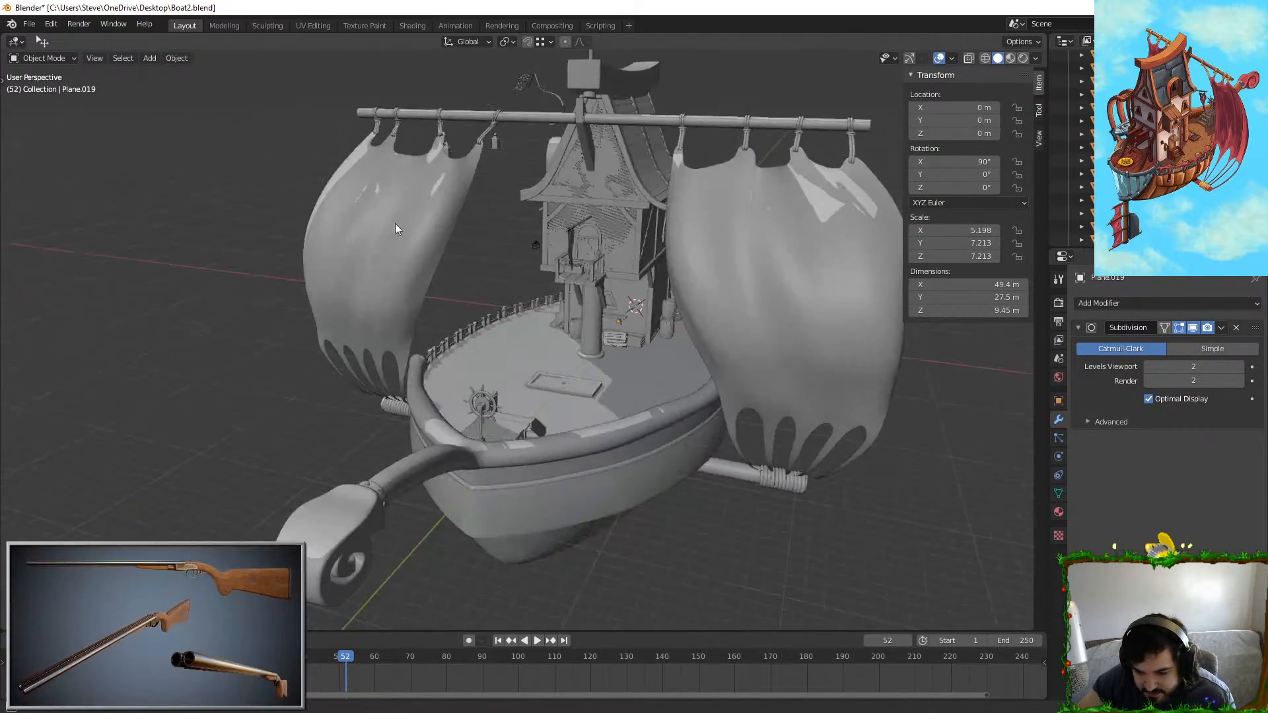
{"action": "scroll", "coordinate": [357, 267], "scroll_direction": "up", "scroll_amount": 5}
{"action": "middle_click_drag", "start_coordinate": [631, 366], "coordinate": [600, 263], "text": "shift"}
Step: Walk through the view into the house to examine the open floor hatch
{"action": "key", "text": "shift+grave"}
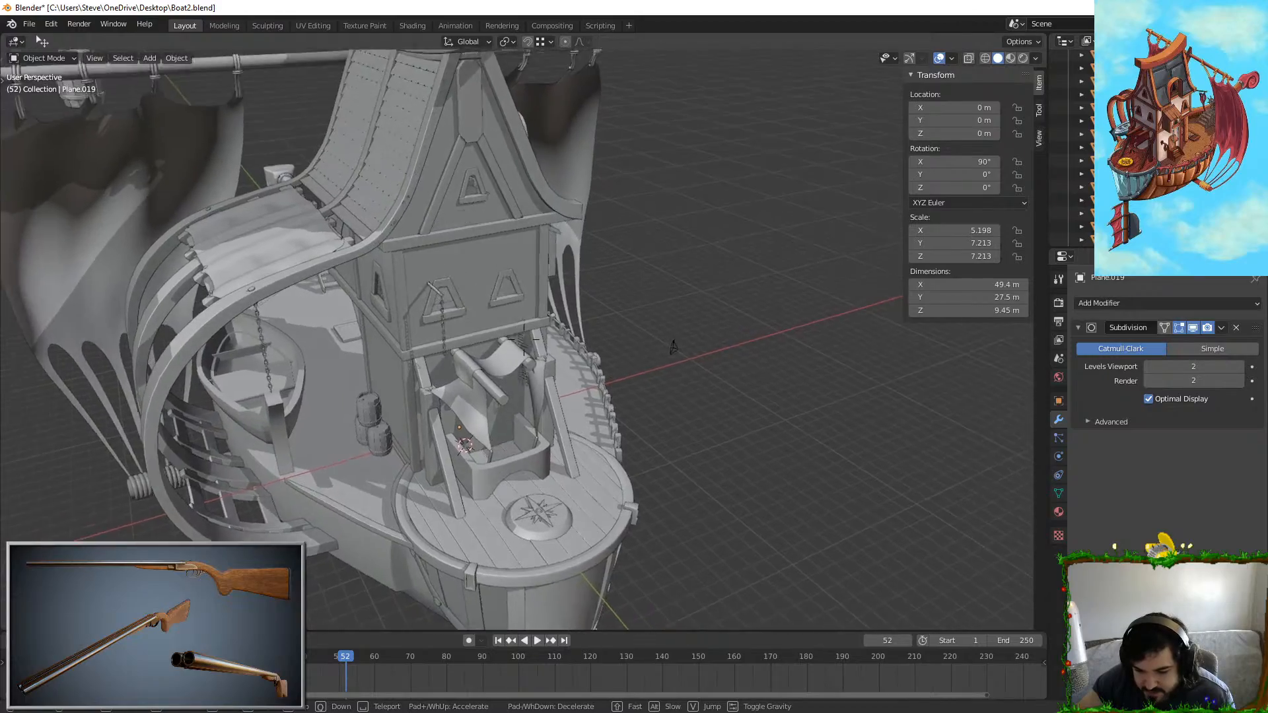
{"action": "key", "text": "w"}
{"action": "key", "text": "w"}
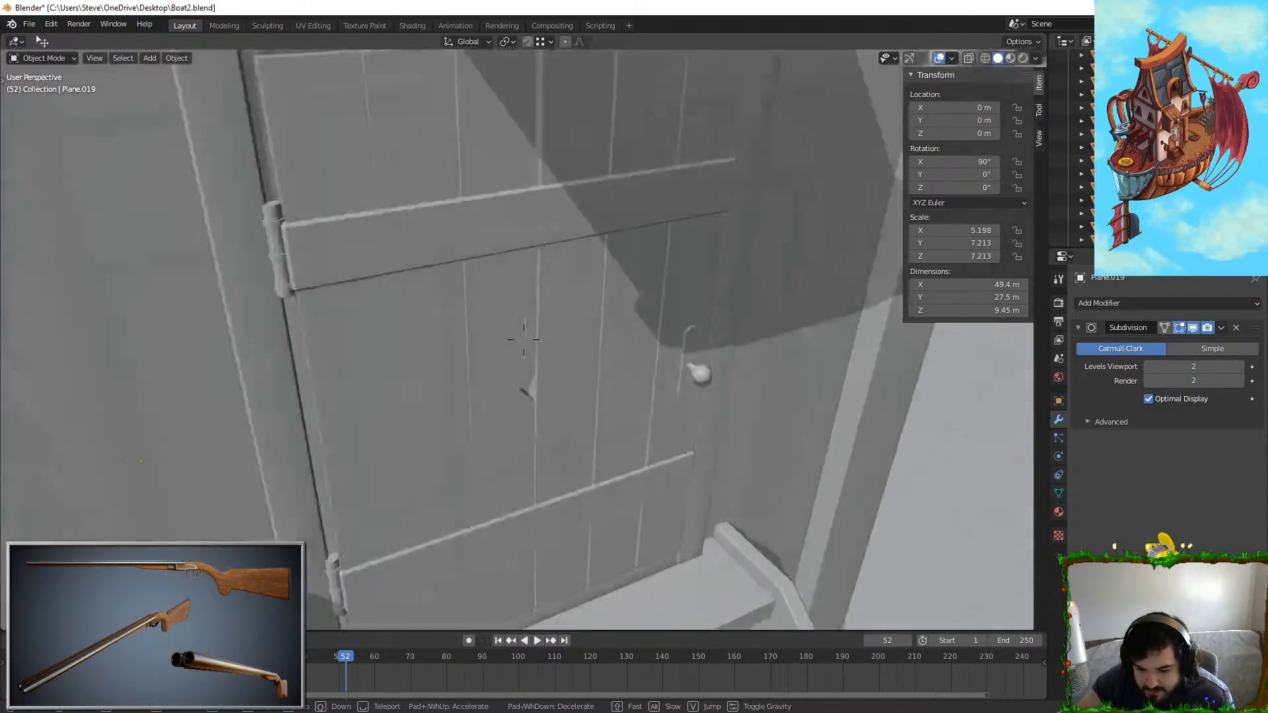
{"action": "key", "text": "w"}
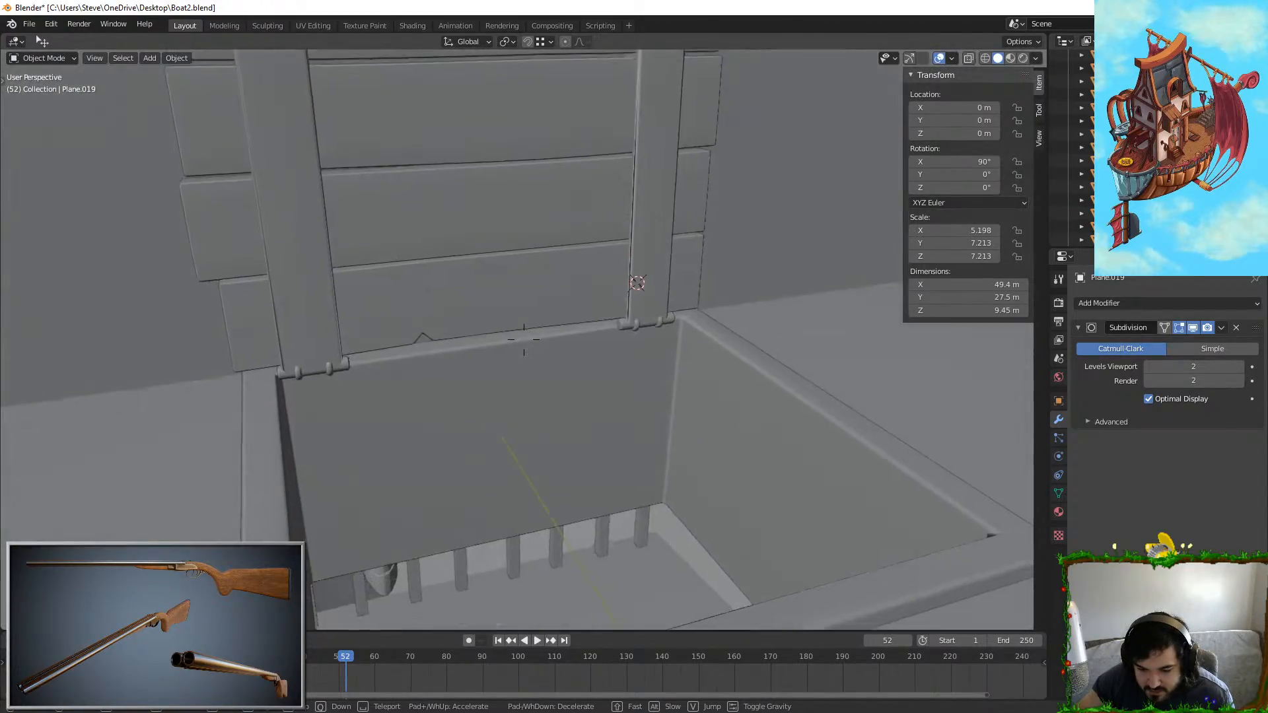
{"action": "key", "text": "s"}
{"action": "key", "text": "a"}
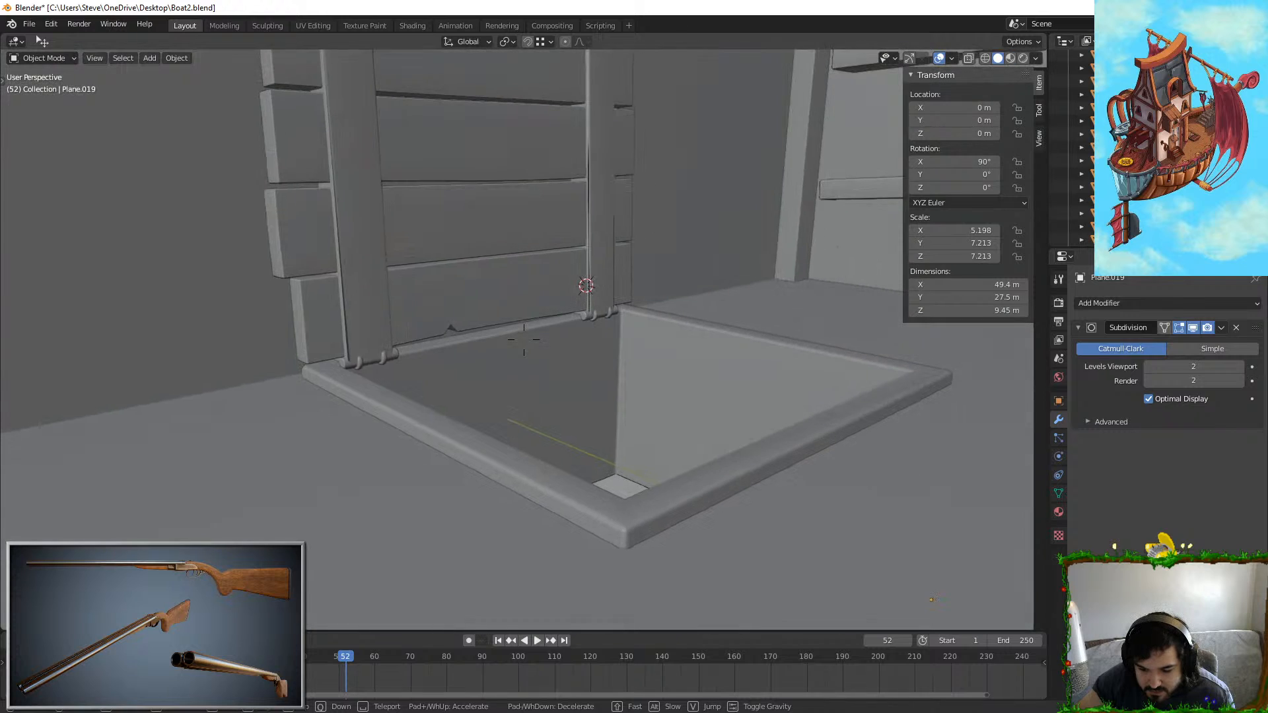
{"action": "key", "text": "w"}
{"action": "key", "text": "w"}
{"action": "key", "text": "a"}
{"action": "left_click", "coordinate": [524, 339]}
Step: Select the open hatch door and examine its mesh, planks and hinges up close
{"action": "left_click", "coordinate": [481, 306]}
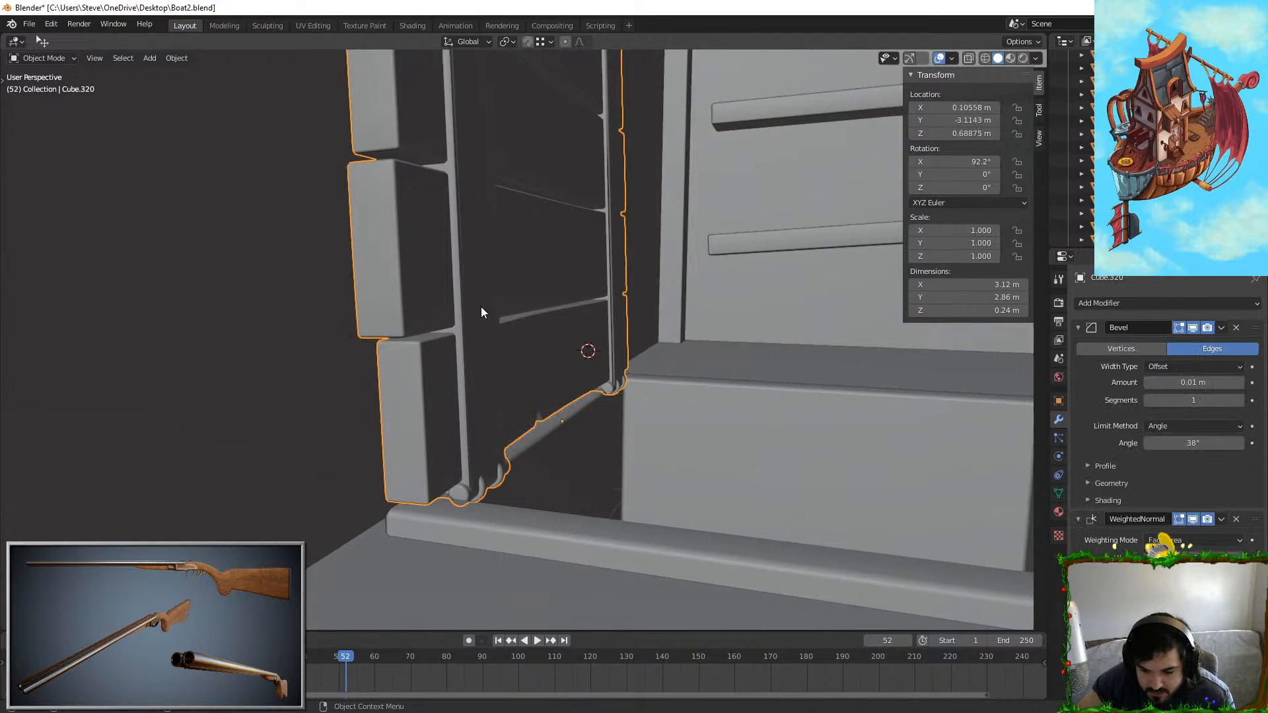
{"action": "key", "text": "Tab"}
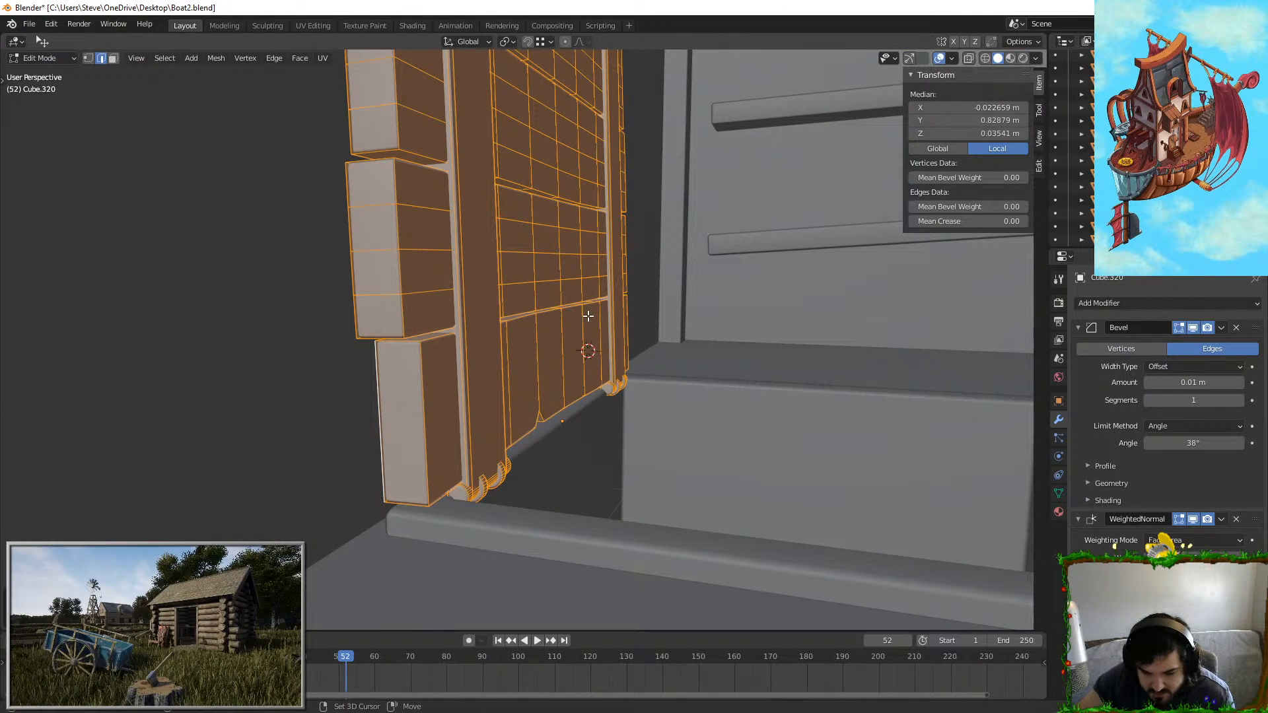
{"action": "key", "text": "Tab"}
{"action": "key", "text": "shift+grave"}
{"action": "key", "text": "w"}
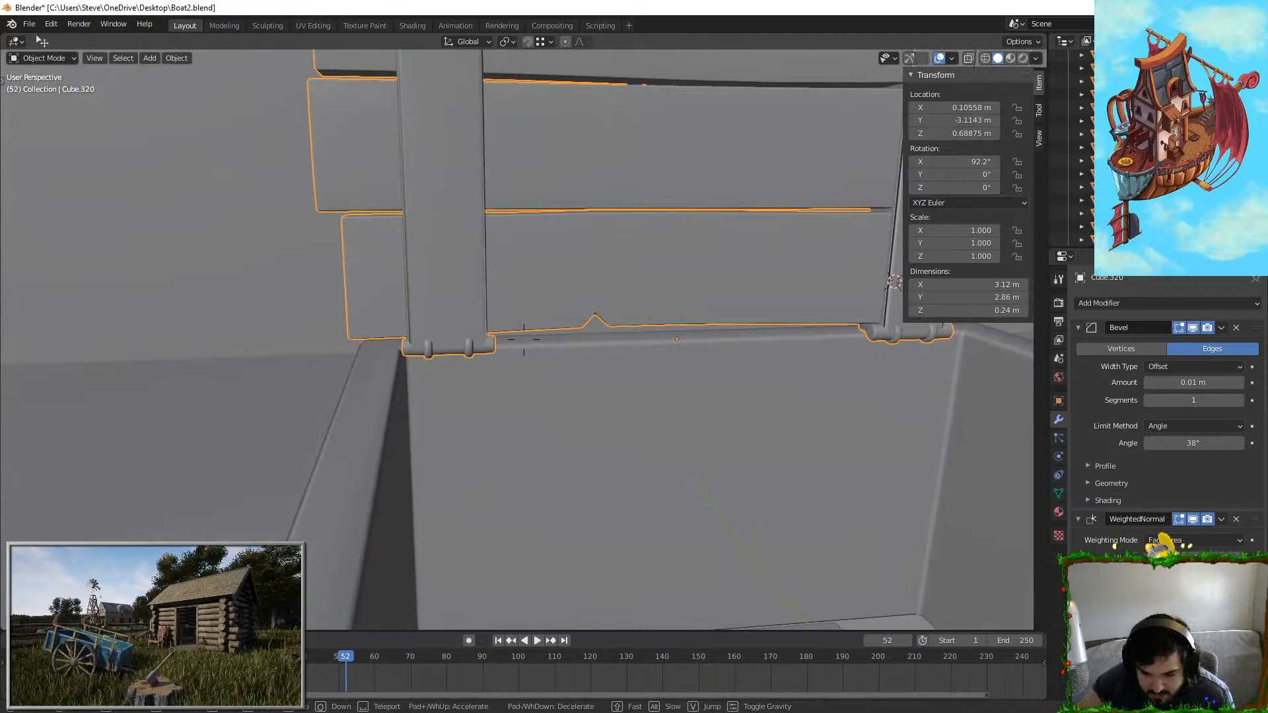
{"action": "key", "text": "d"}
{"action": "key", "text": "w"}
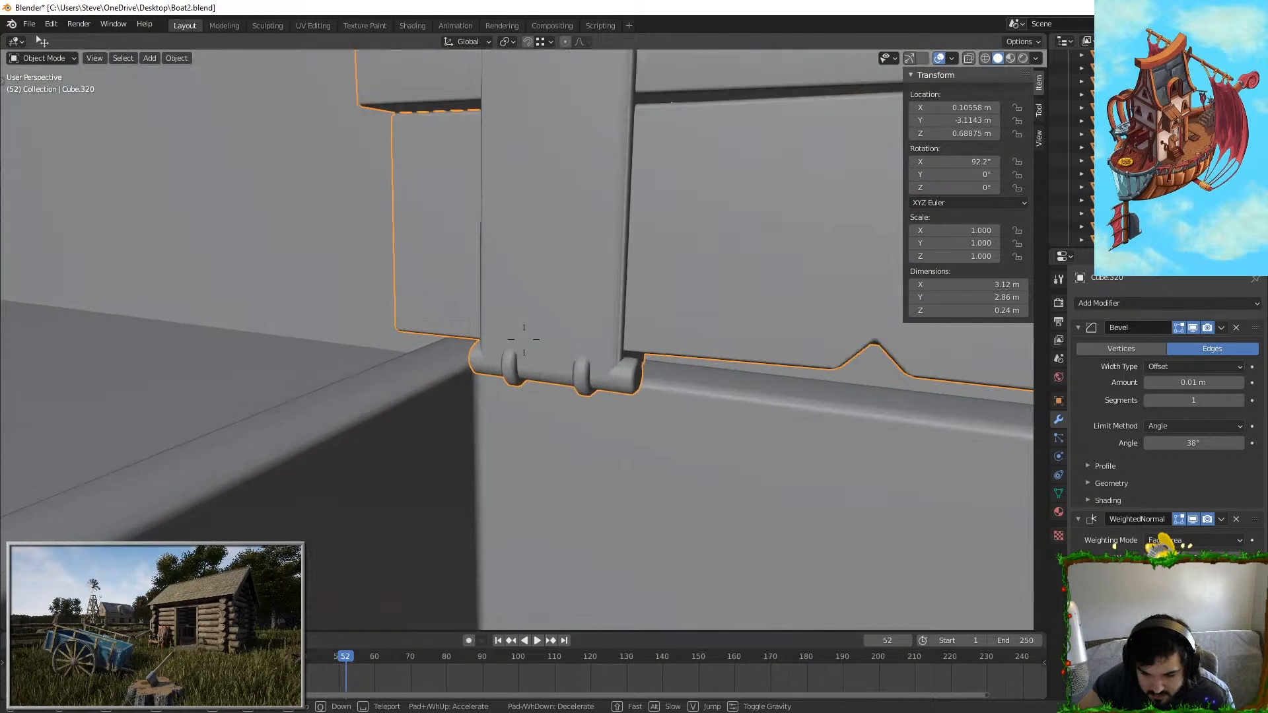
{"action": "key", "text": "a"}
{"action": "key", "text": "w"}
Step: Remove the Weighted Normal modifier from the hatch door
{"action": "left_click", "coordinate": [477, 291]}
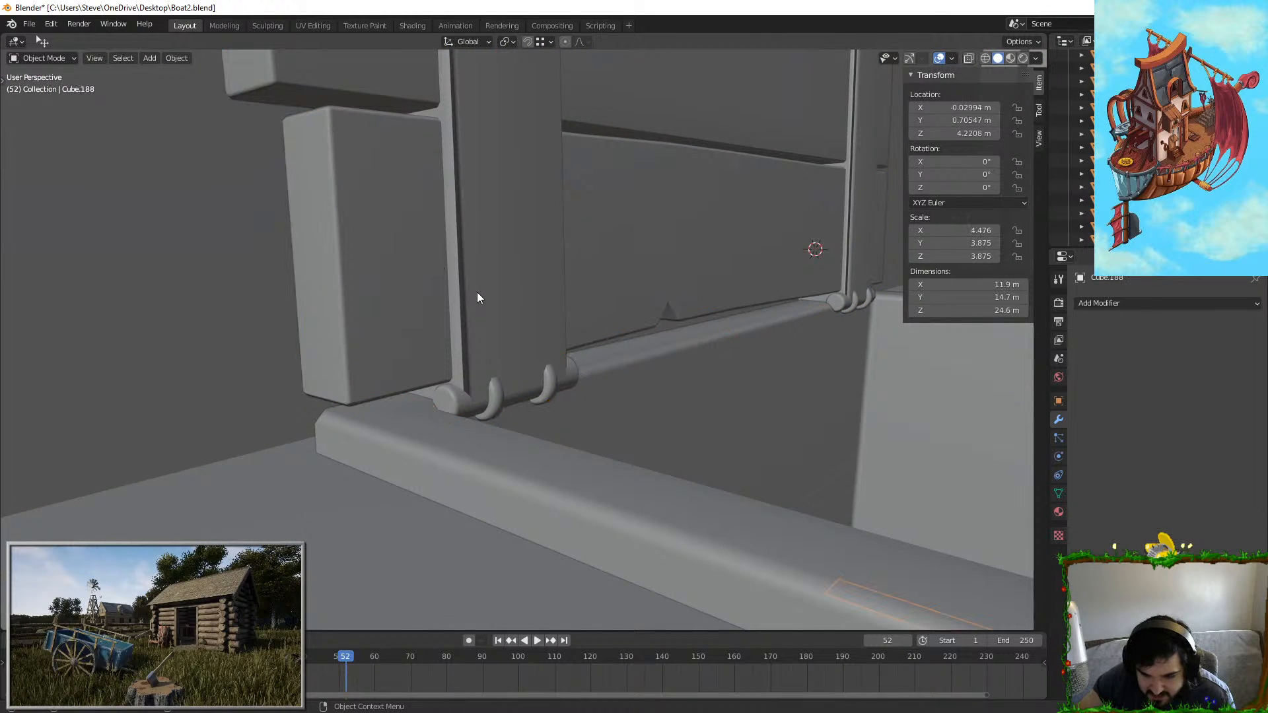
{"action": "left_click", "coordinate": [488, 276]}
{"action": "left_click", "coordinate": [1234, 521]}
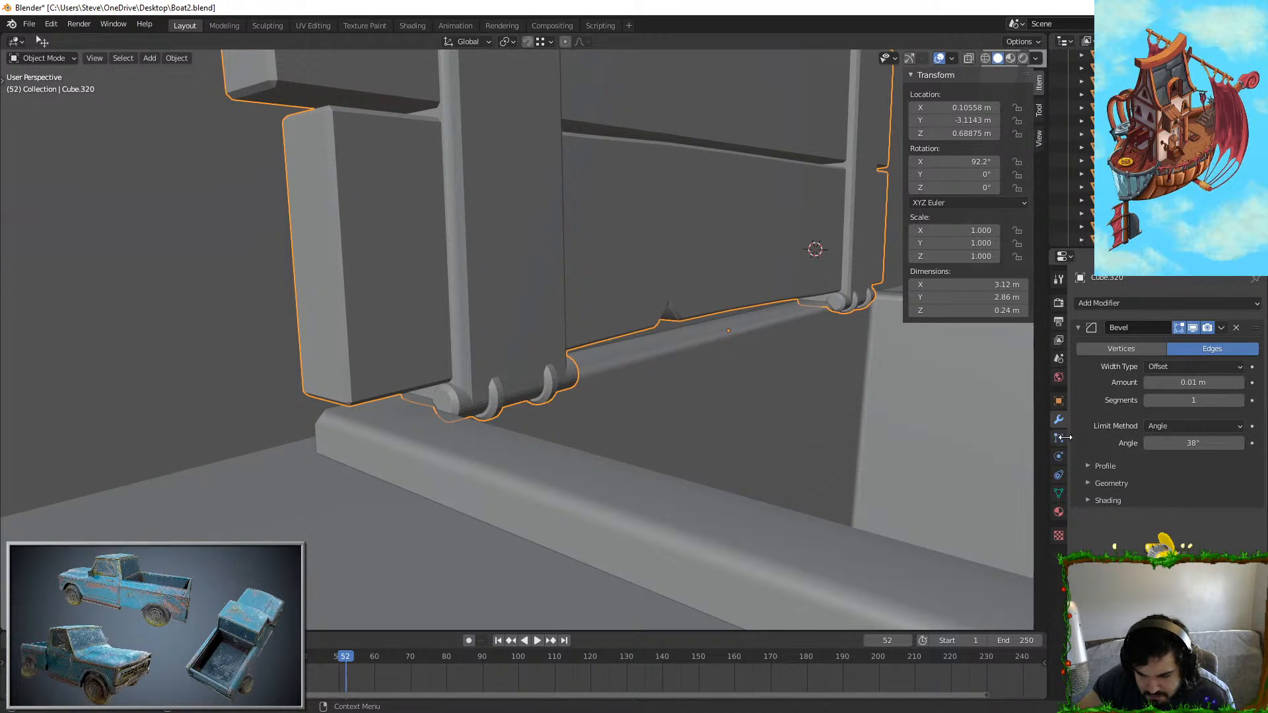
{"action": "right_click", "coordinate": [548, 247]}
{"action": "left_click", "coordinate": [548, 246]}
{"action": "scroll", "coordinate": [581, 326], "scroll_direction": "up", "scroll_amount": 2}
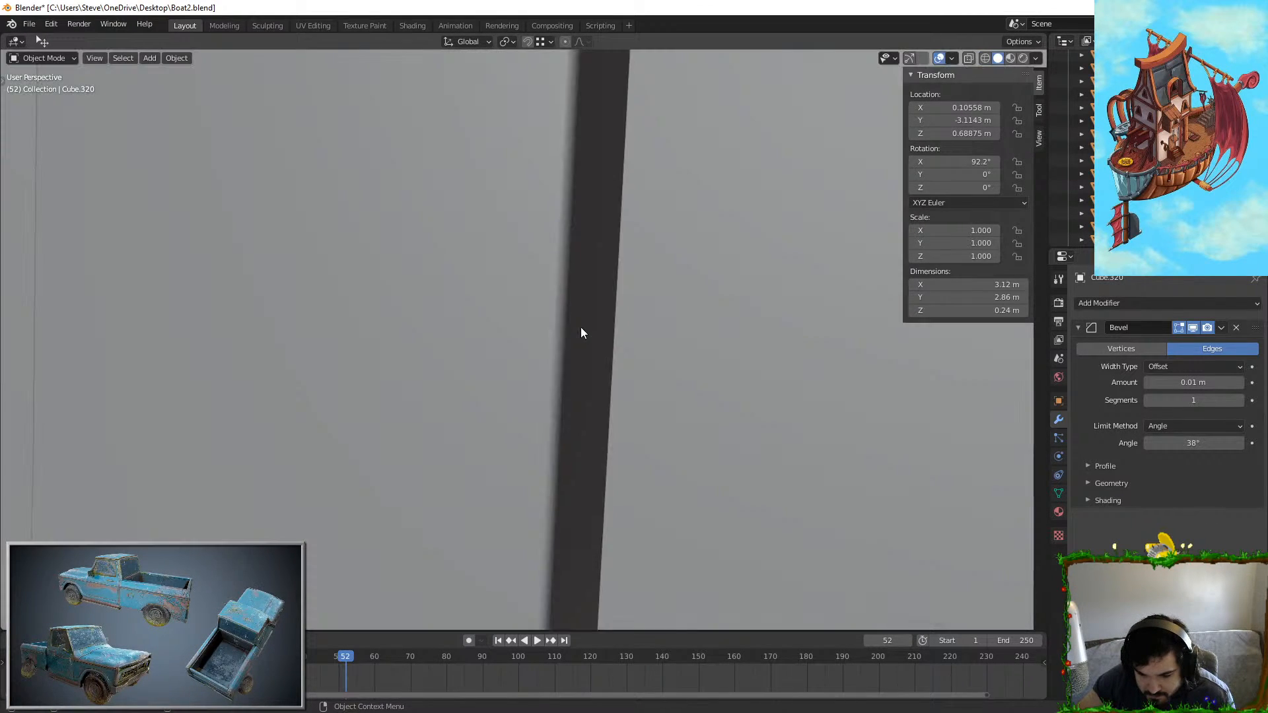
{"action": "scroll", "coordinate": [581, 328], "scroll_direction": "down", "scroll_amount": 2}
Step: Try adding a Weighted Normal modifier to the hatch door and undo it
{"action": "left_click", "coordinate": [1116, 304]}
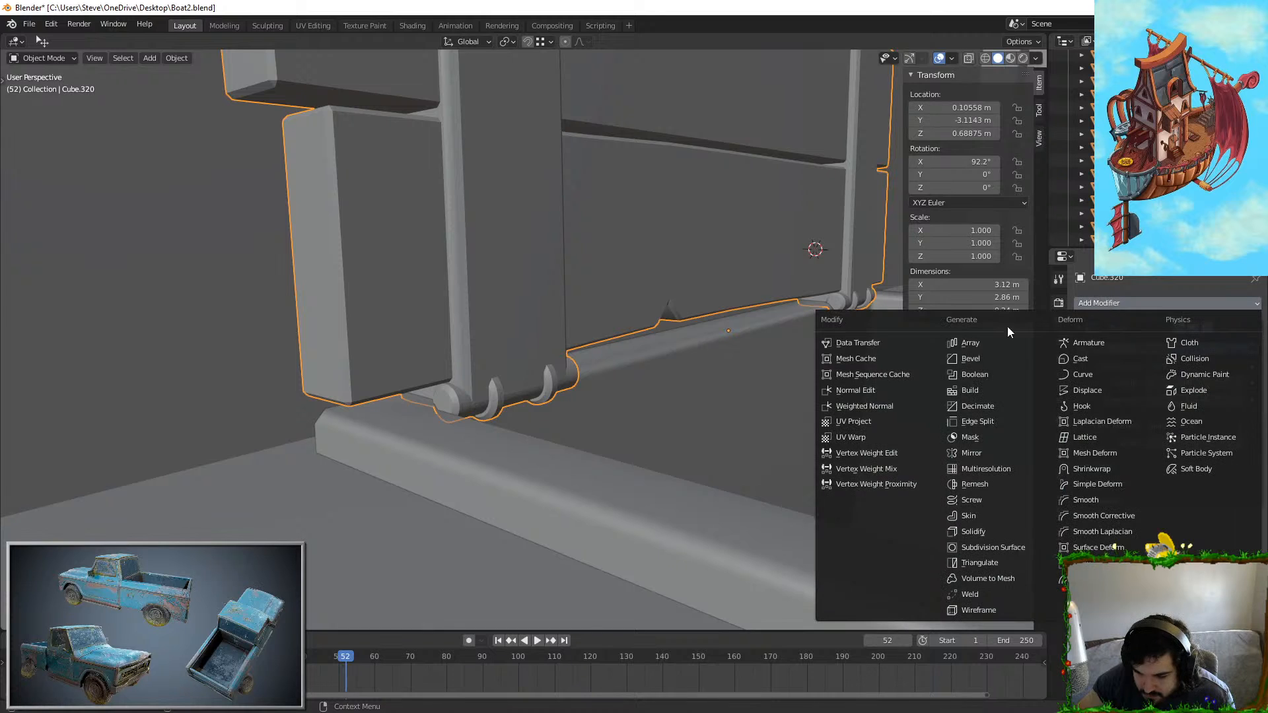
{"action": "left_click", "coordinate": [873, 405]}
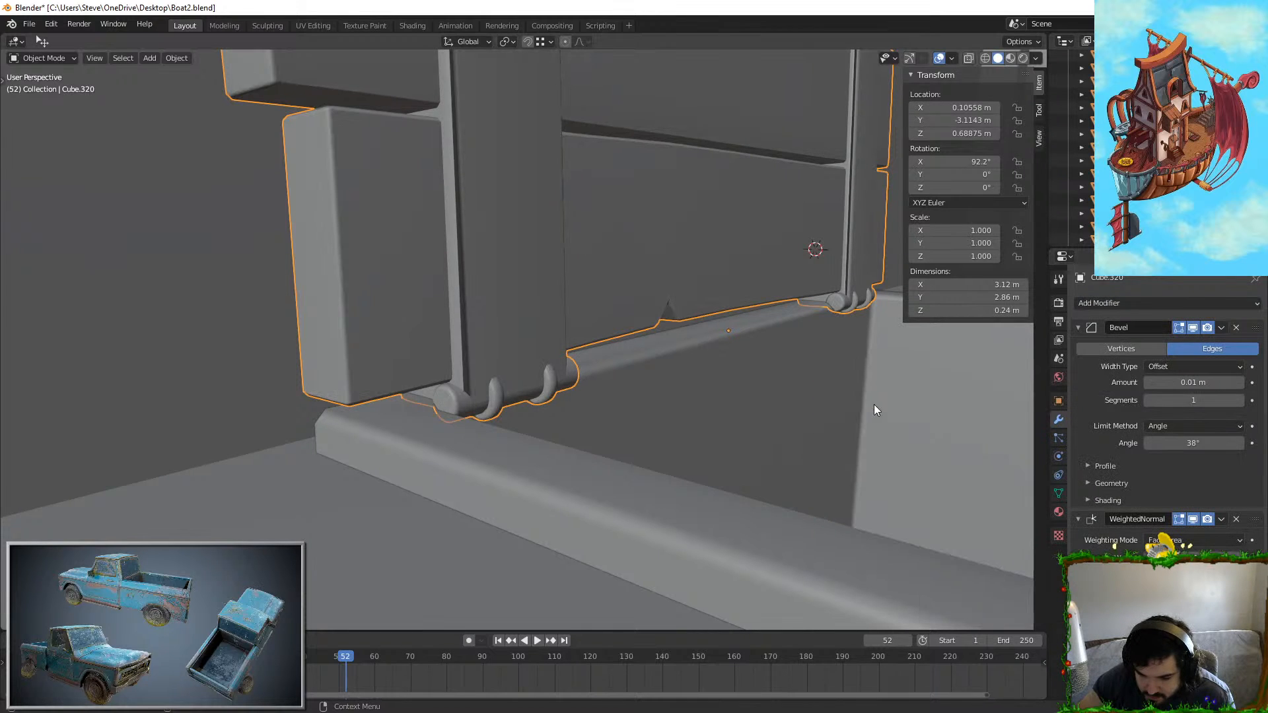
{"action": "key", "text": "ctrl+z"}
Step: Walk down through the hatch to examine the lower deck's railing and the wall beneath it
{"action": "key", "text": "shift+grave"}
{"action": "key", "text": "s"}
{"action": "key", "text": "d"}
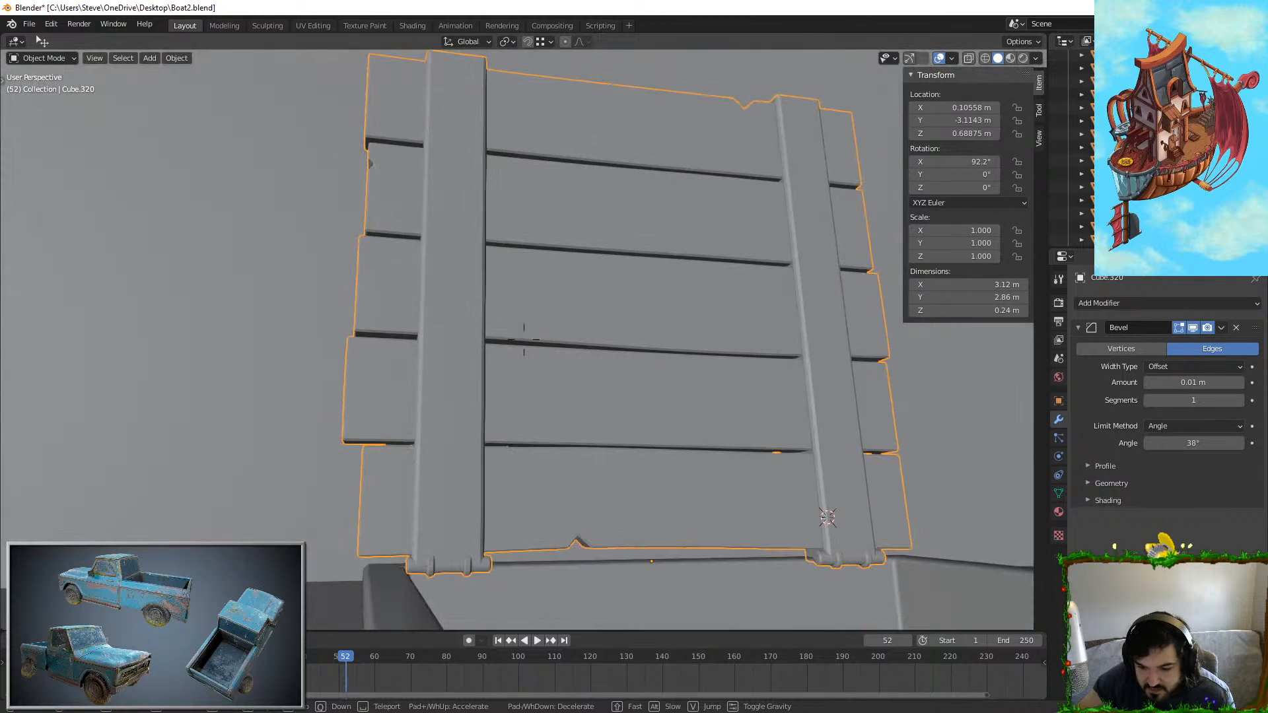
{"action": "key", "text": "w"}
{"action": "key", "text": "s"}
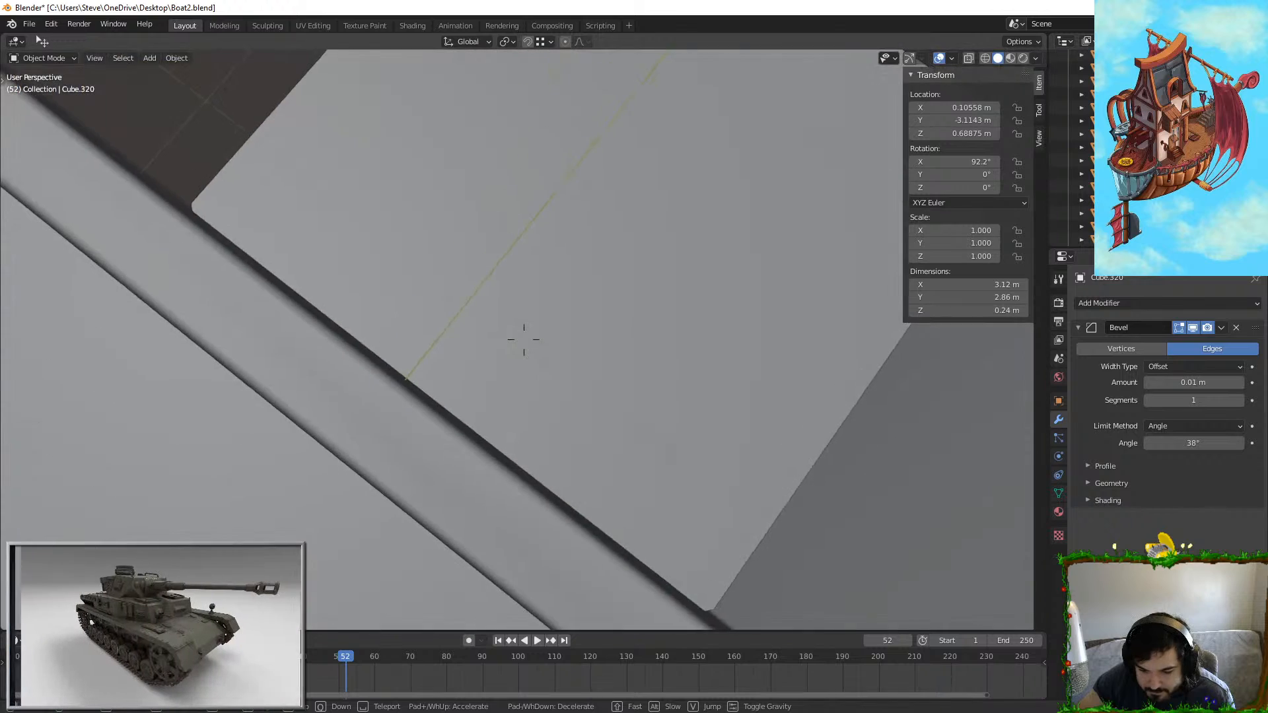
{"action": "key", "text": "w"}
{"action": "key", "text": "w"}
{"action": "key", "text": "s"}
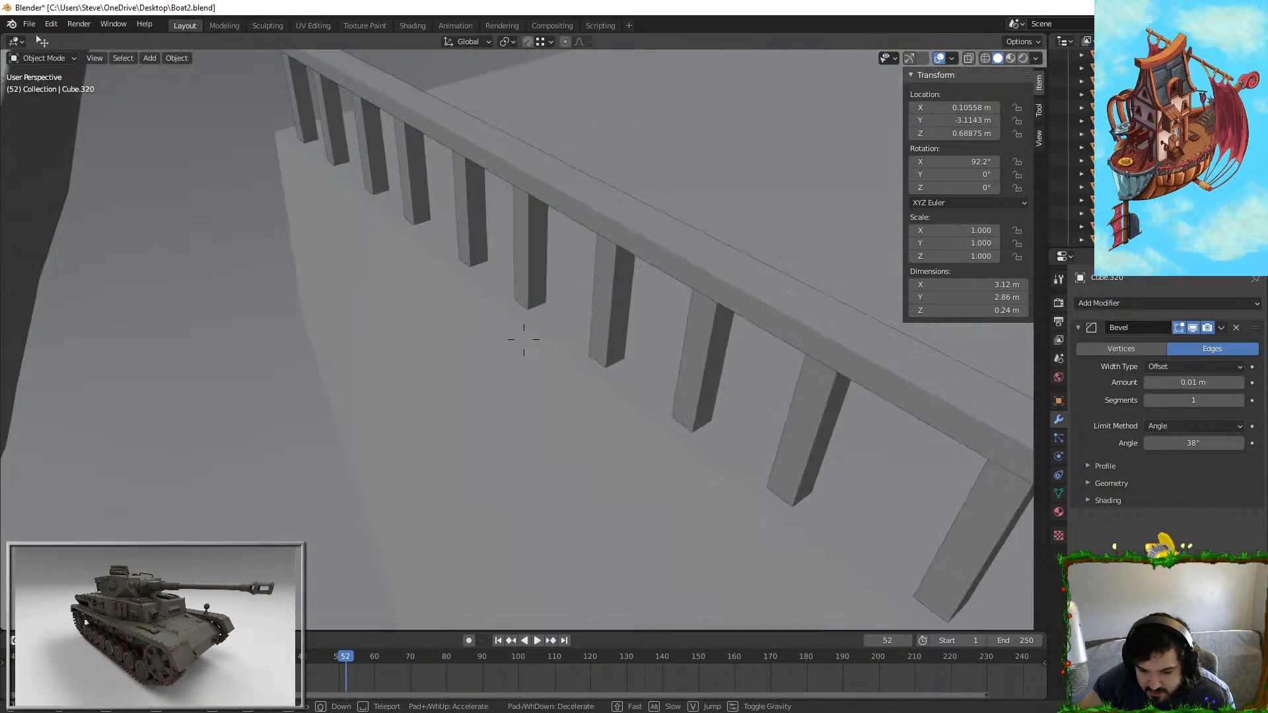
{"action": "key", "text": "w"}
{"action": "key", "text": "s"}
{"action": "key", "text": "d"}
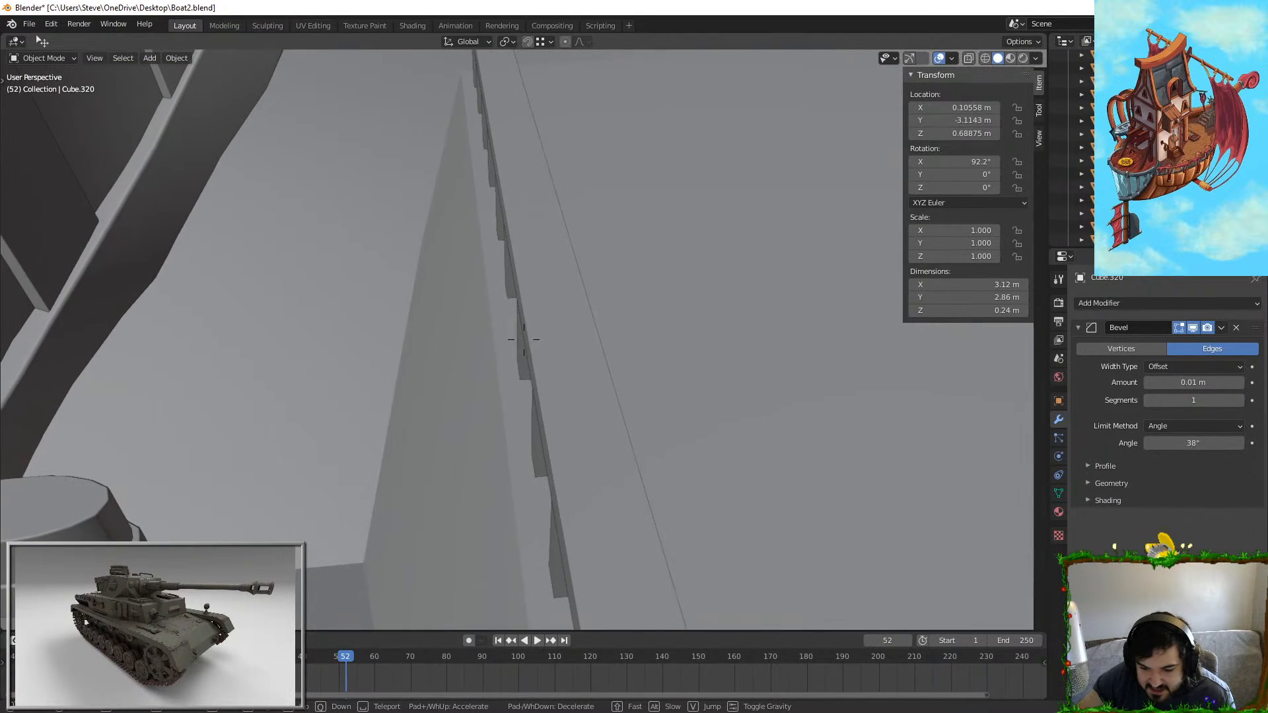
{"action": "left_click", "coordinate": [524, 340]}
Step: Open the ship's interior deck mesh for editing and select the vertices along the bottom edge of the wall beneath the railing
{"action": "left_click", "coordinate": [340, 452]}
{"action": "key", "text": "Tab"}
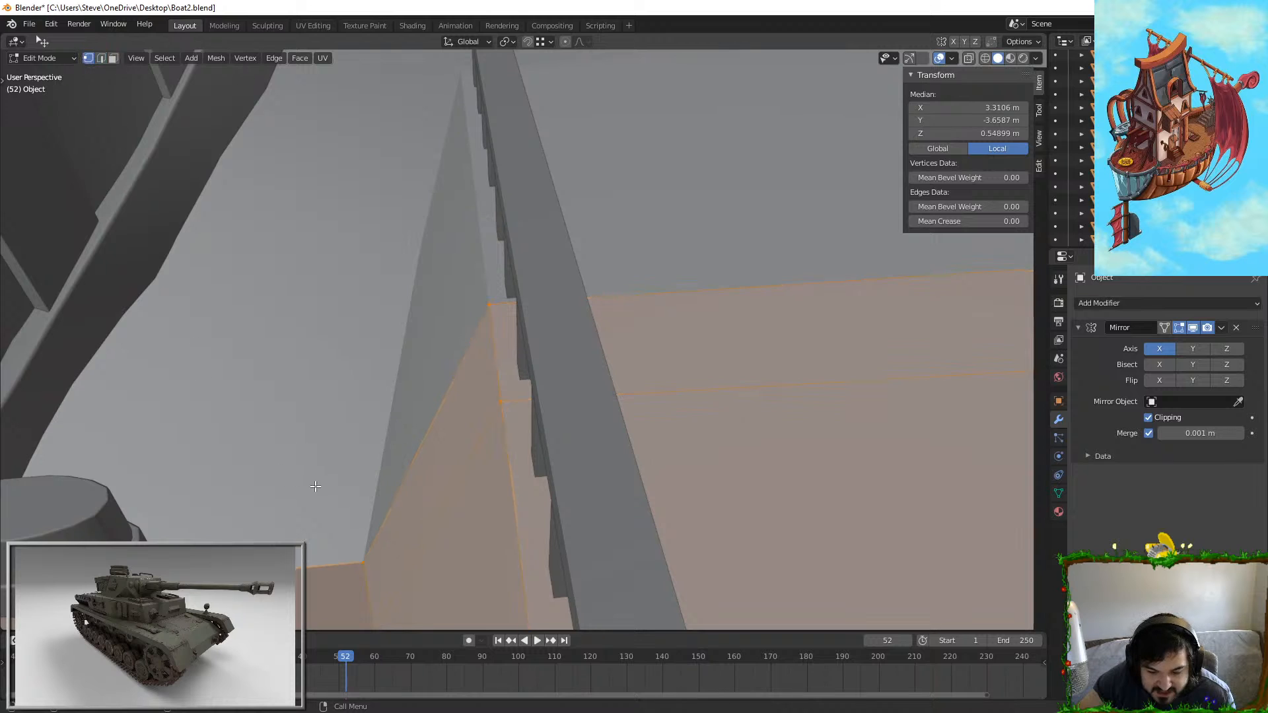
{"action": "left_click", "coordinate": [315, 486]}
{"action": "scroll", "coordinate": [354, 519], "scroll_direction": "up", "scroll_amount": 1}
{"action": "scroll", "coordinate": [368, 516], "scroll_direction": "up", "scroll_amount": 1}
{"action": "scroll", "coordinate": [346, 508], "scroll_direction": "down", "scroll_amount": 1}
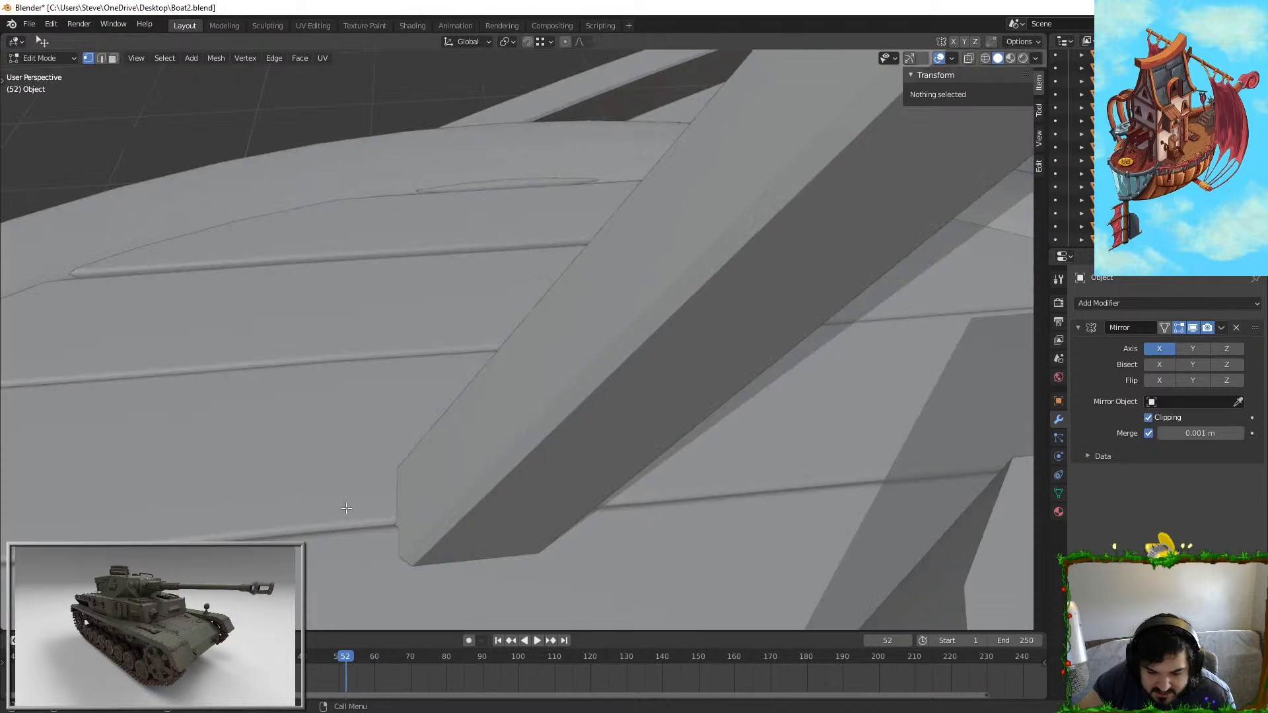
{"action": "scroll", "coordinate": [346, 508], "scroll_direction": "up", "scroll_amount": 1}
{"action": "key", "text": "s"}
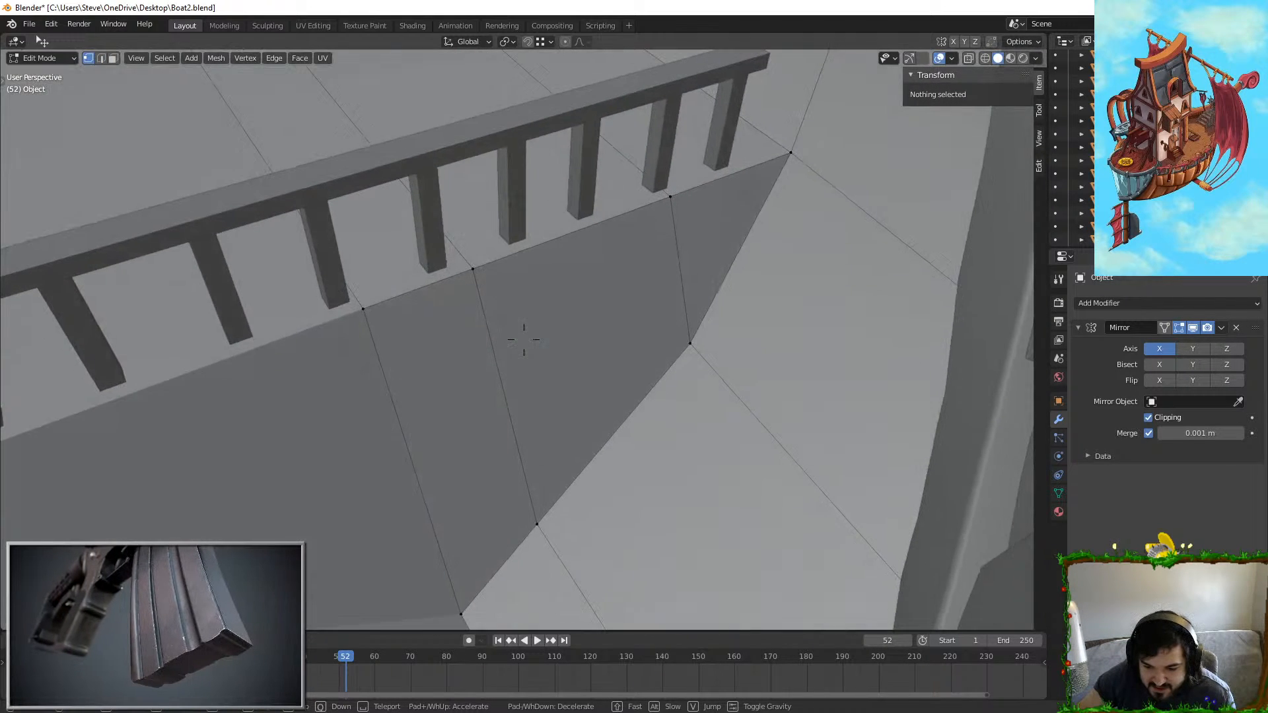
{"action": "left_click", "coordinate": [524, 340]}
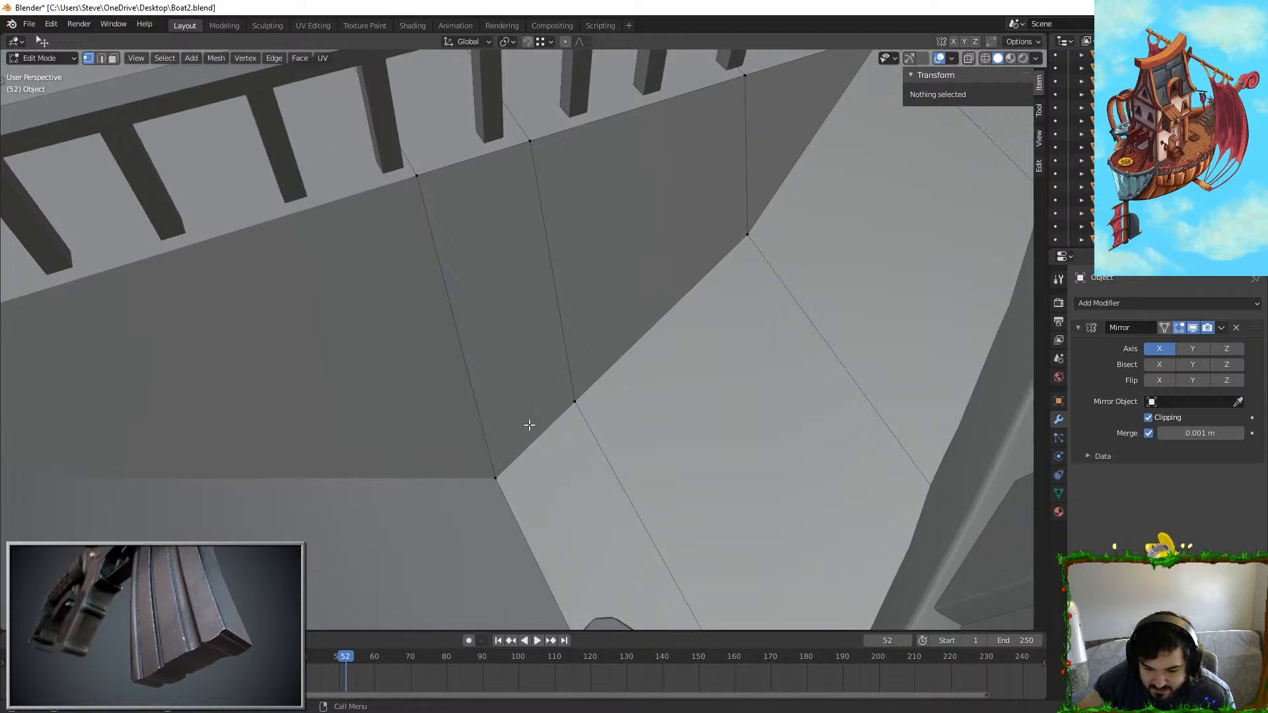
{"action": "left_click", "coordinate": [750, 210]}
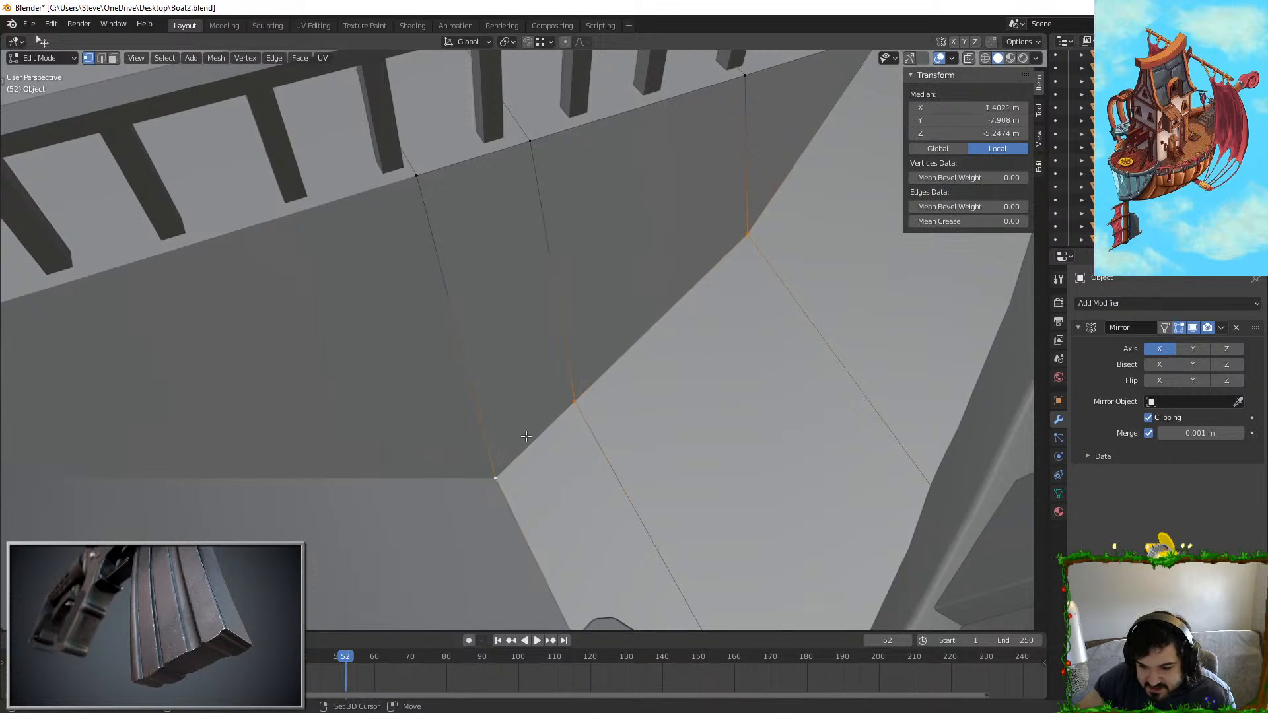
Step: Try to align the wall's bottom-edge vertices by scaling them along the Y axis
{"action": "middle_click_drag", "start_coordinate": [525, 436], "coordinate": [666, 402]}
{"action": "scroll", "coordinate": [851, 414], "scroll_direction": "up", "scroll_amount": 5}
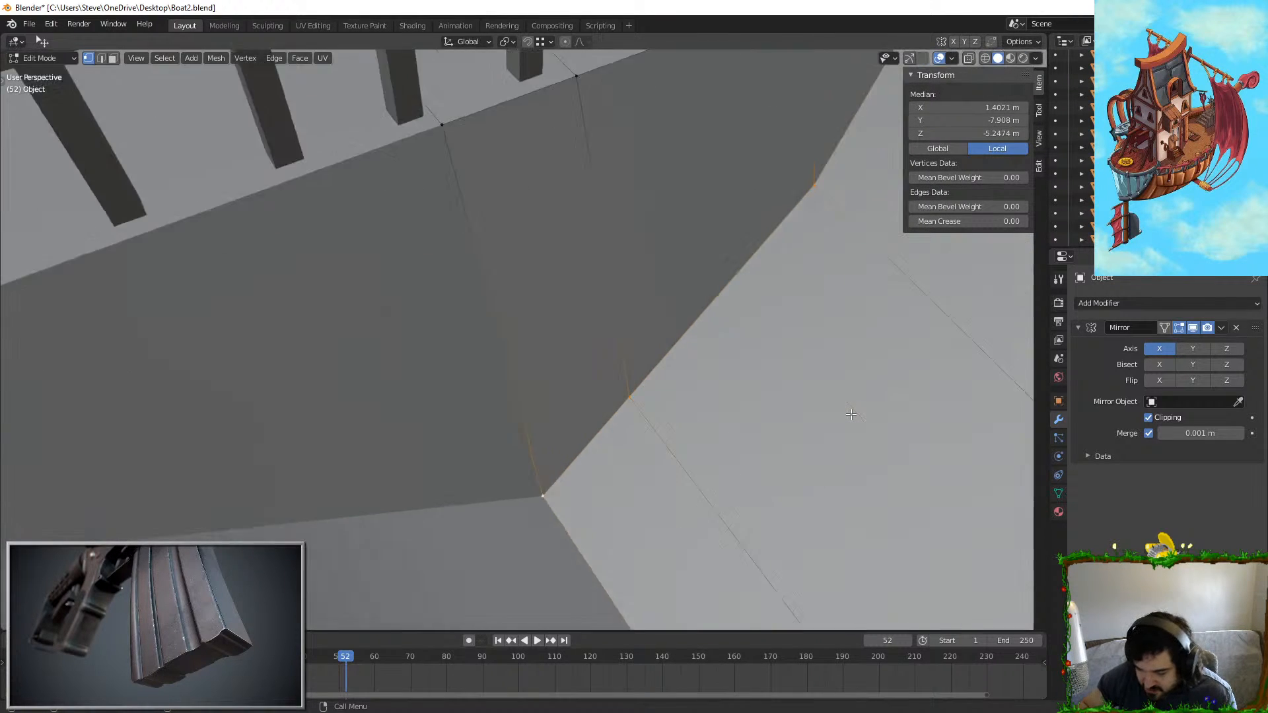
{"action": "middle_click_drag", "start_coordinate": [498, 328], "coordinate": [748, 316]}
{"action": "key", "text": "s"}
{"action": "key", "text": "y"}
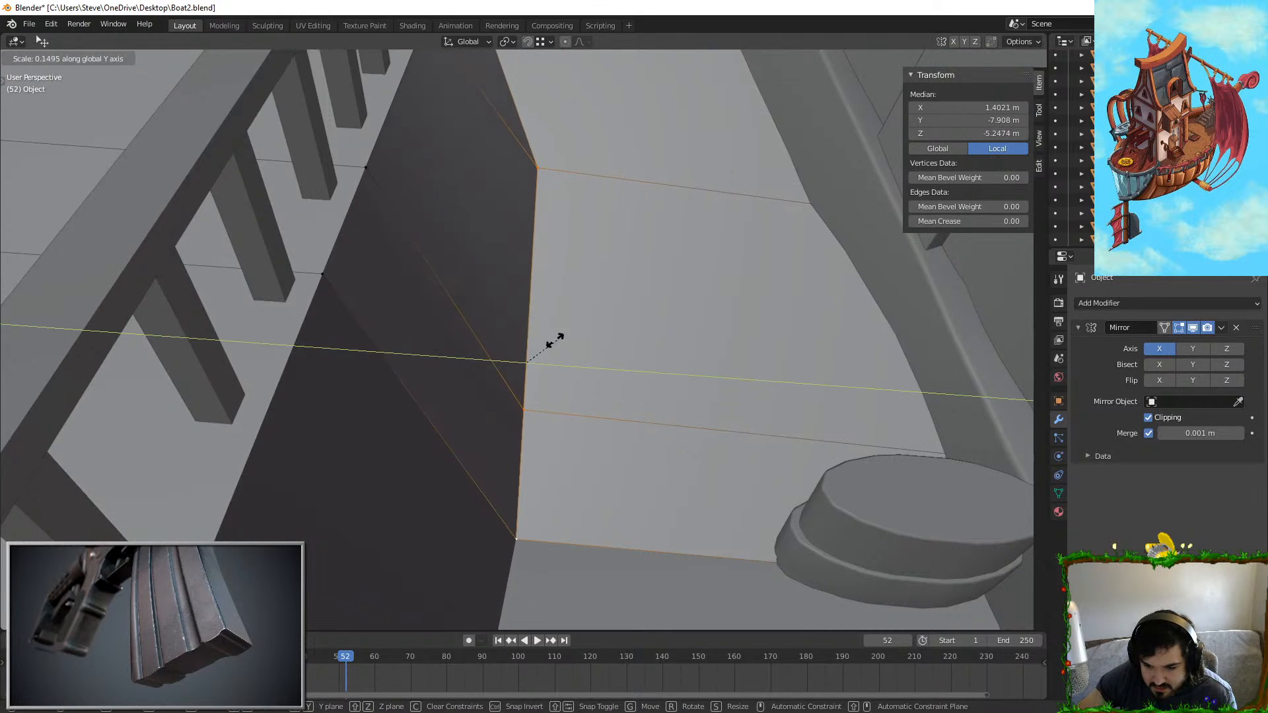
{"action": "left_click", "coordinate": [556, 339]}
{"action": "key", "text": "s"}
{"action": "key", "text": "y"}
{"action": "left_click", "coordinate": [649, 359]}
{"action": "key", "text": "s"}
{"action": "key", "text": "y"}
{"action": "left_click", "coordinate": [807, 356]}
Step: Move the wall's bottom-edge vertices along the Y axis towards the railing and return to Object Mode
{"action": "scroll", "coordinate": [704, 366], "scroll_direction": "down", "scroll_amount": 1}
{"action": "key", "text": "g"}
{"action": "key", "text": "y"}
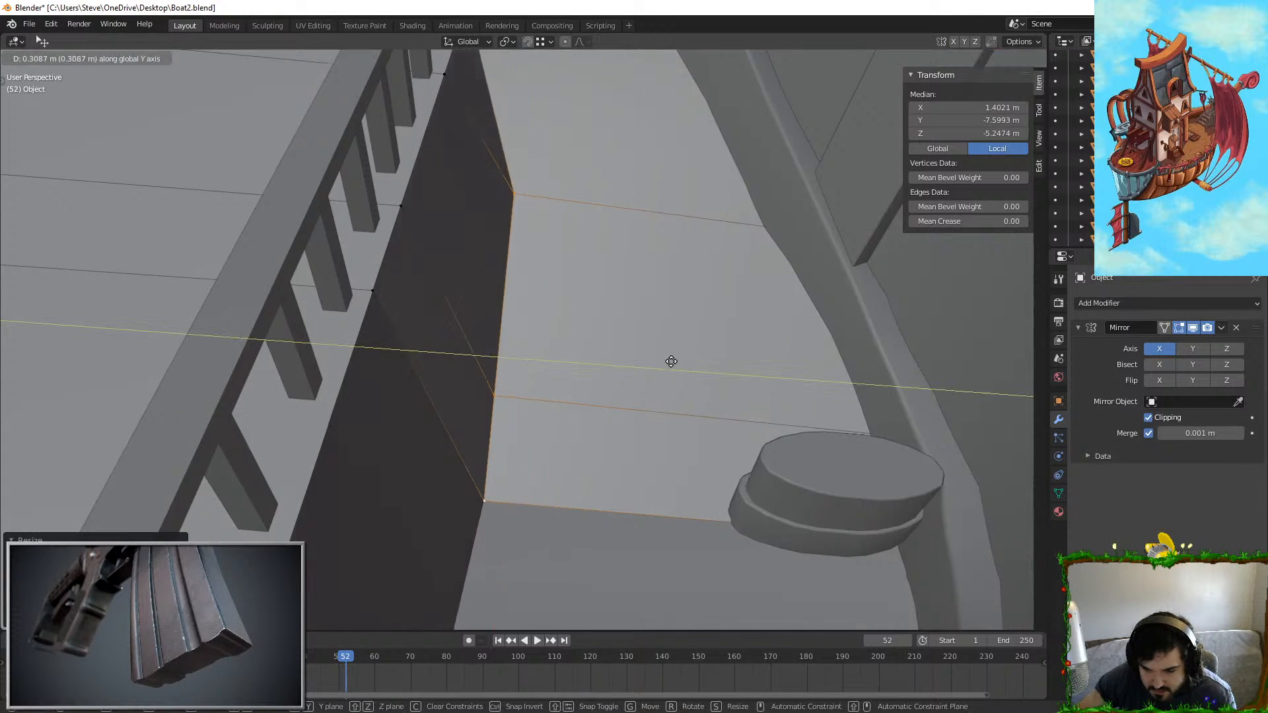
{"action": "left_click", "coordinate": [627, 357]}
{"action": "key", "text": "Tab"}
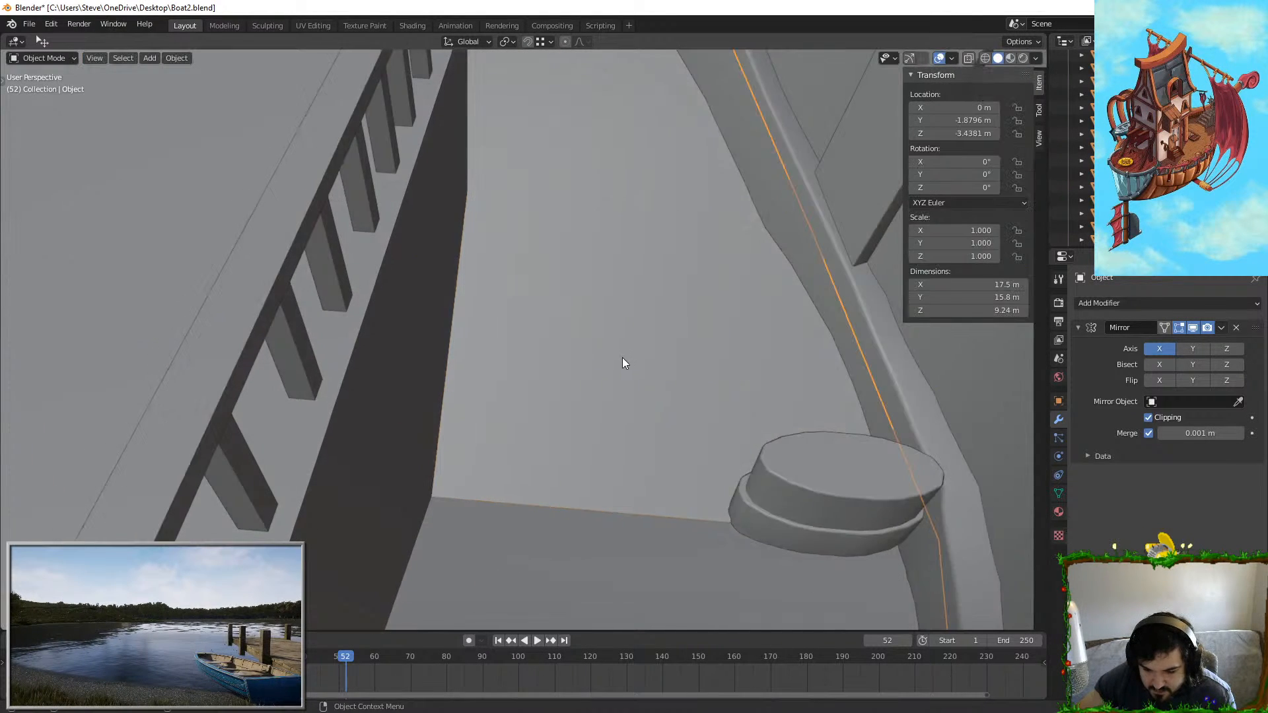
Step: Check the reshaped wall from the opposite side and undo the Y-axis scaling and move of its bottom edge
{"action": "middle_click_drag", "start_coordinate": [622, 358], "coordinate": [466, 447]}
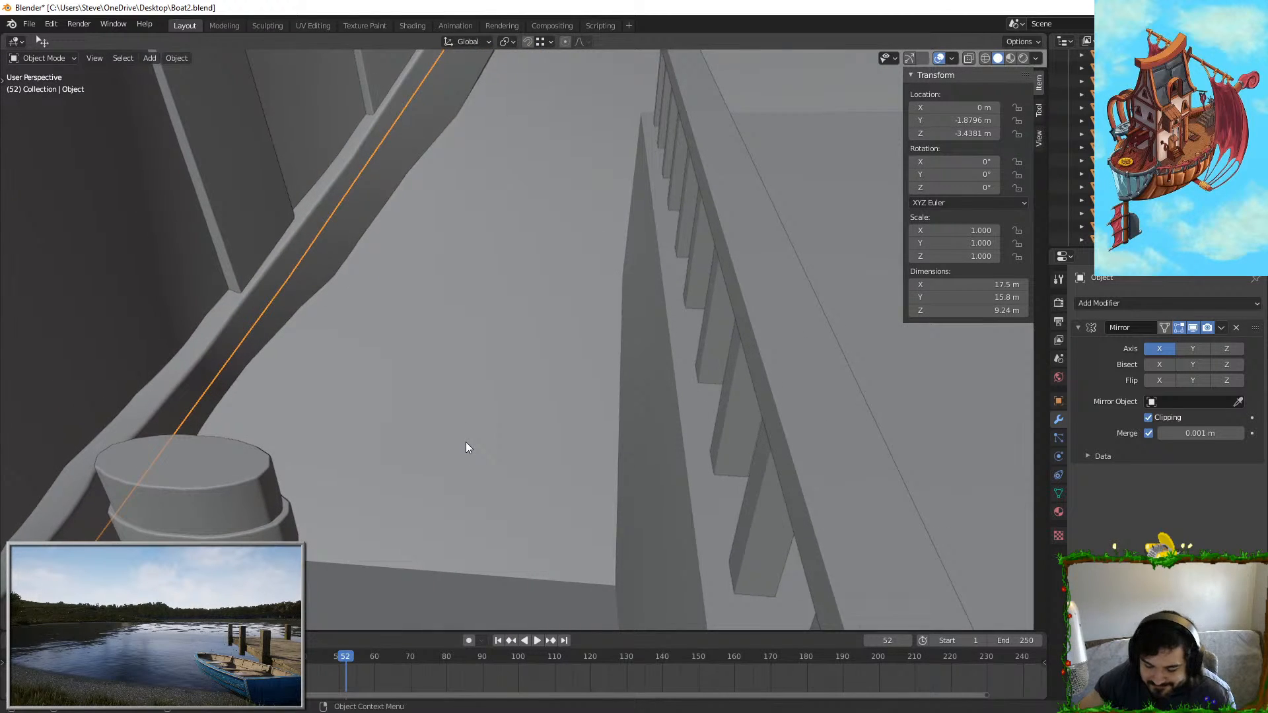
{"action": "key", "text": "Tab"}
{"action": "key", "text": "Tab"}
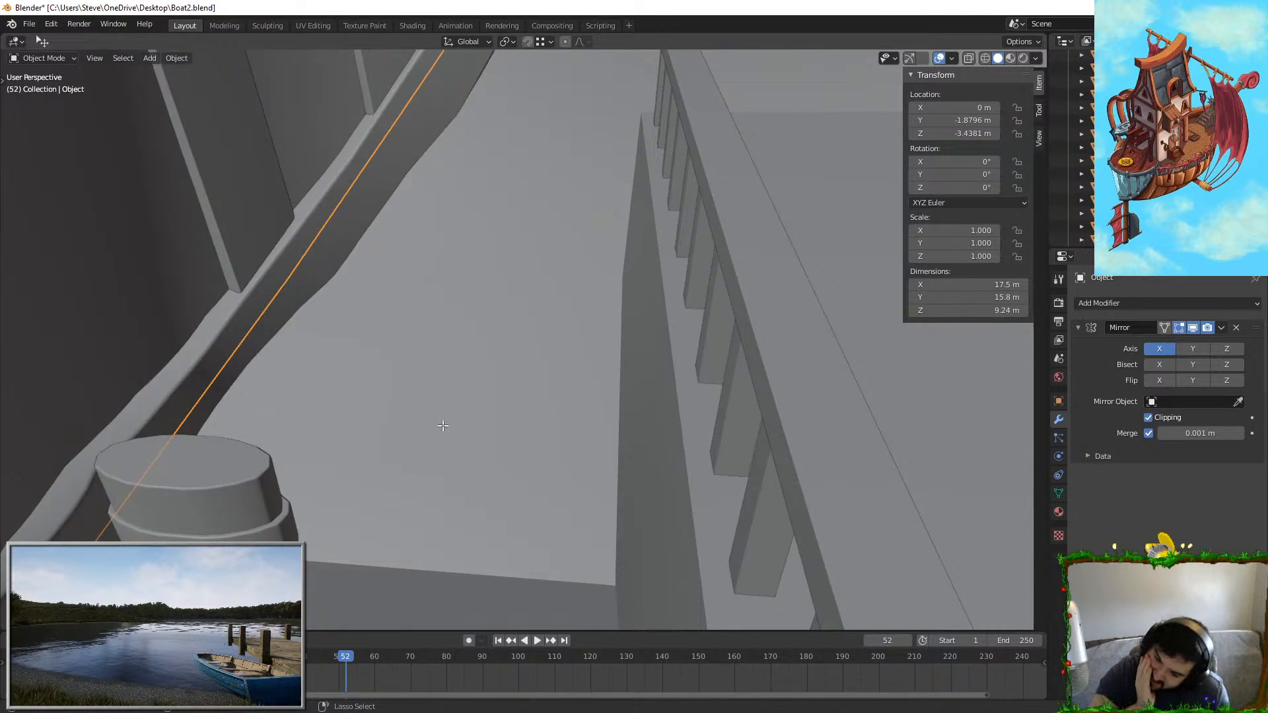
{"action": "key", "text": "Tab"}
{"action": "key", "text": "Tab"}
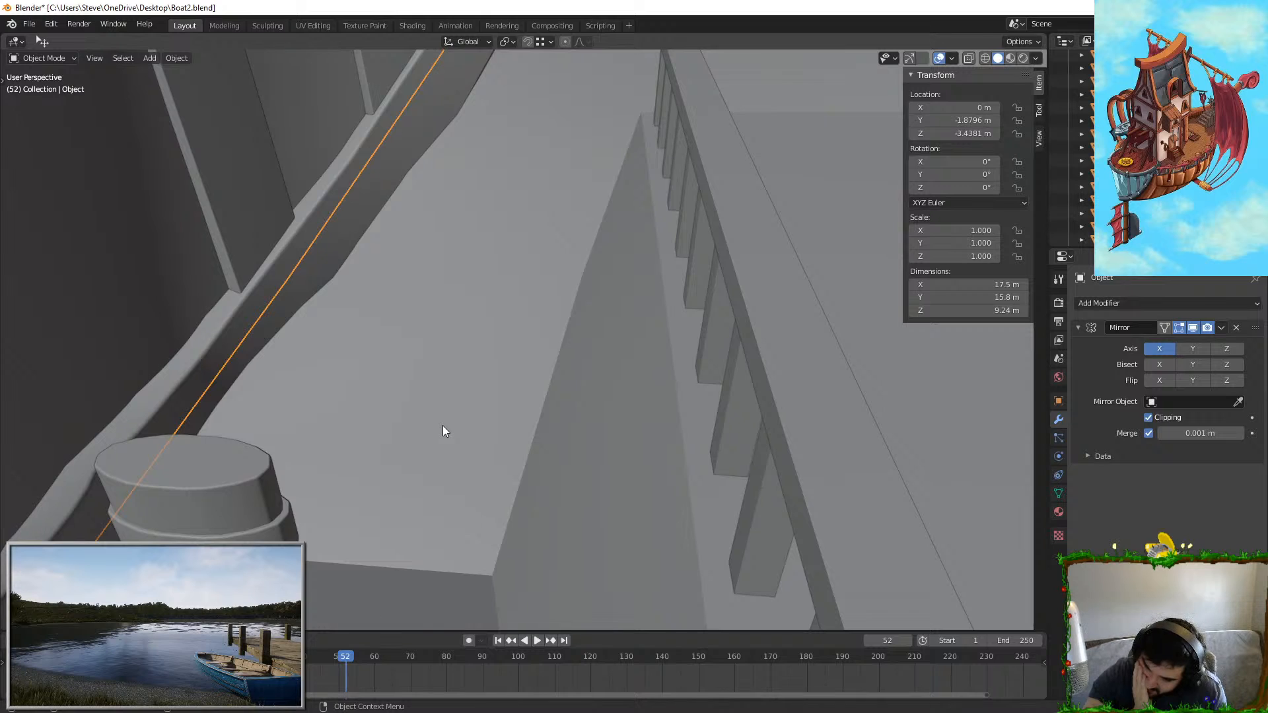
Step: Try to bevel the wall's upper edge beneath the railing and check the result in Object Mode
{"action": "key", "text": "Tab"}
{"action": "key", "text": "ctrl+b"}
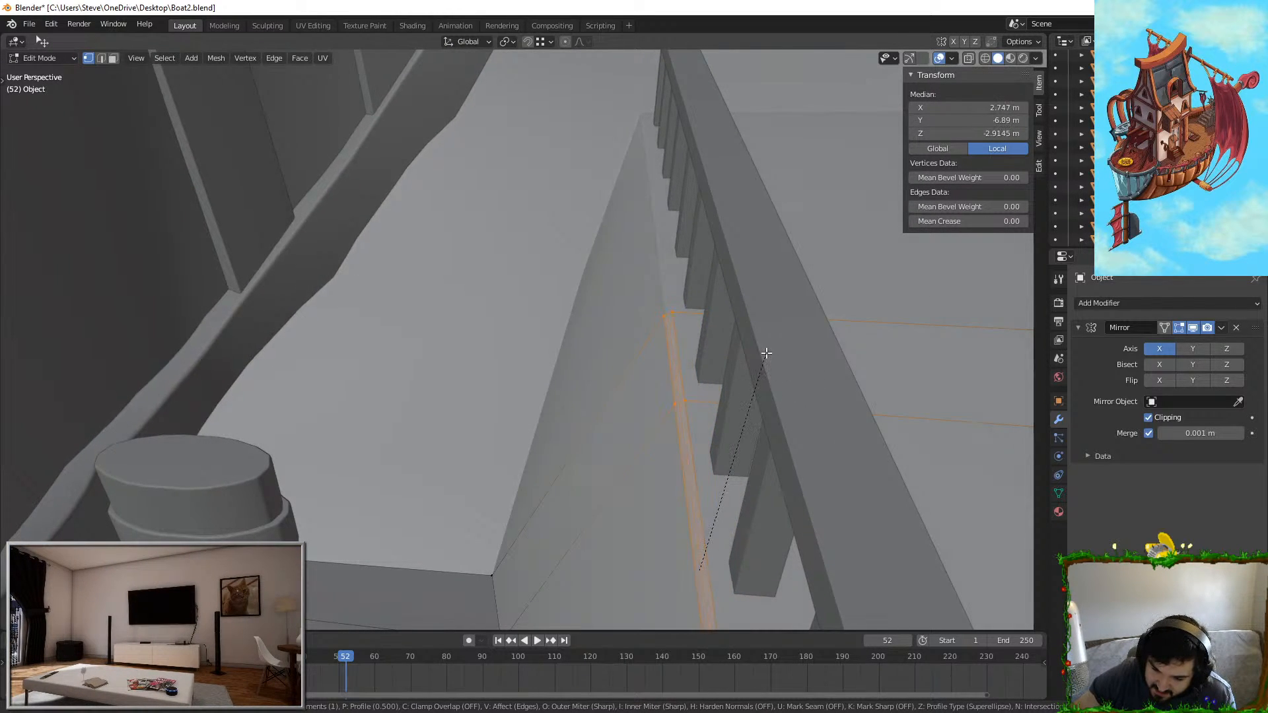
{"action": "left_click", "coordinate": [766, 353]}
{"action": "key", "text": "Tab"}
{"action": "middle_click_drag", "start_coordinate": [625, 342], "coordinate": [736, 354]}
{"action": "key", "text": "Tab"}
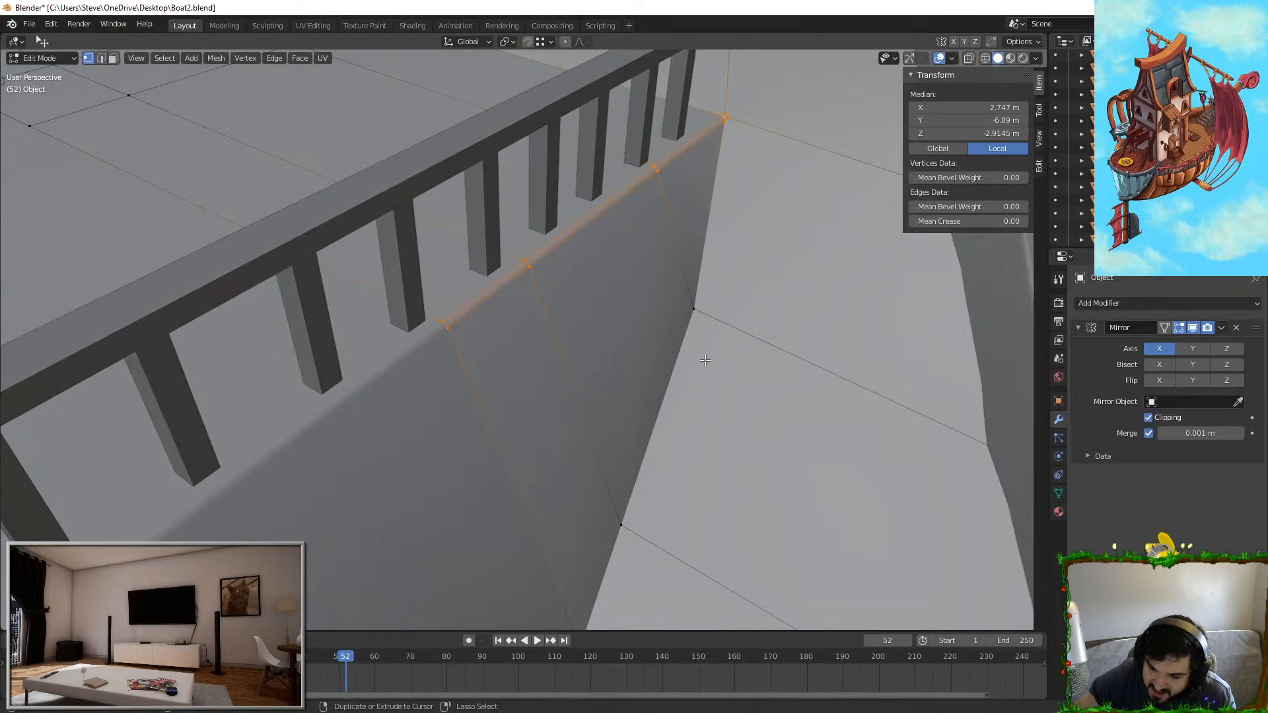
Step: Undo the upper-edge bevel and restore the vertex selection along the wall's bottom edge
{"action": "key", "text": "ctrl+z"}
{"action": "key", "text": "ctrl+z"}
{"action": "key", "text": "ctrl+z"}
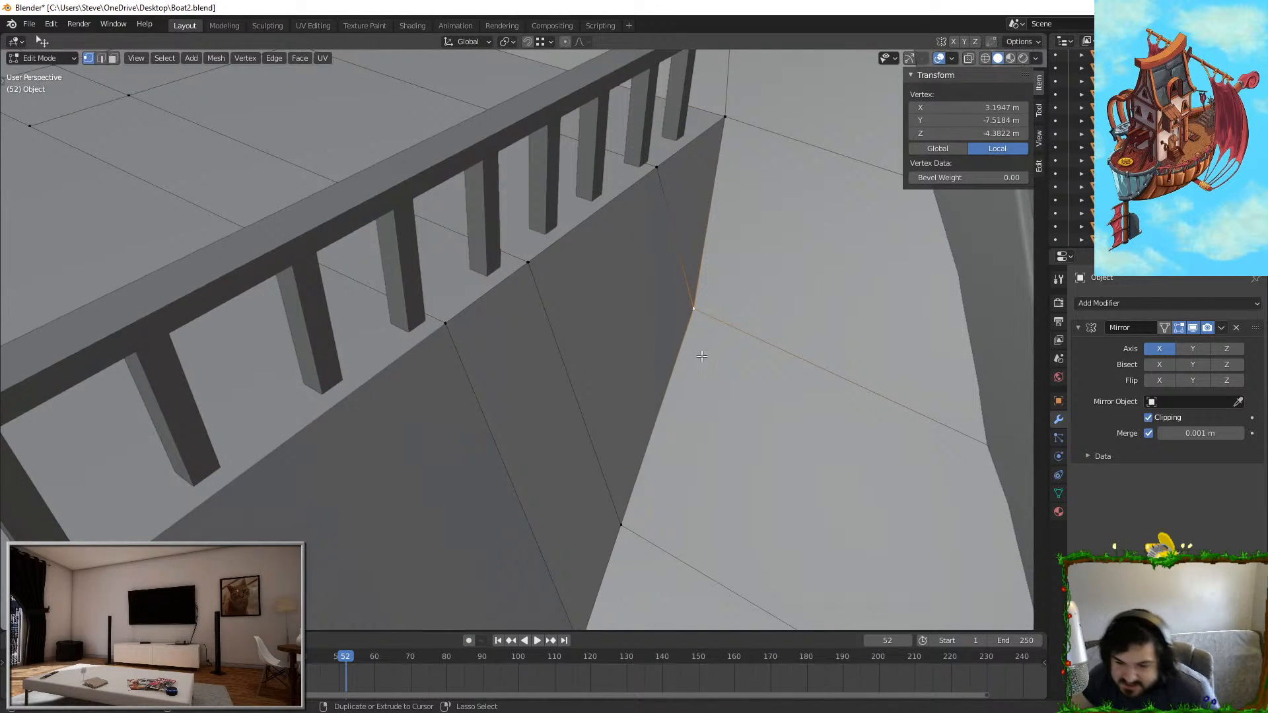
{"action": "key", "text": "ctrl+z"}
{"action": "key", "text": "ctrl+shift+z"}
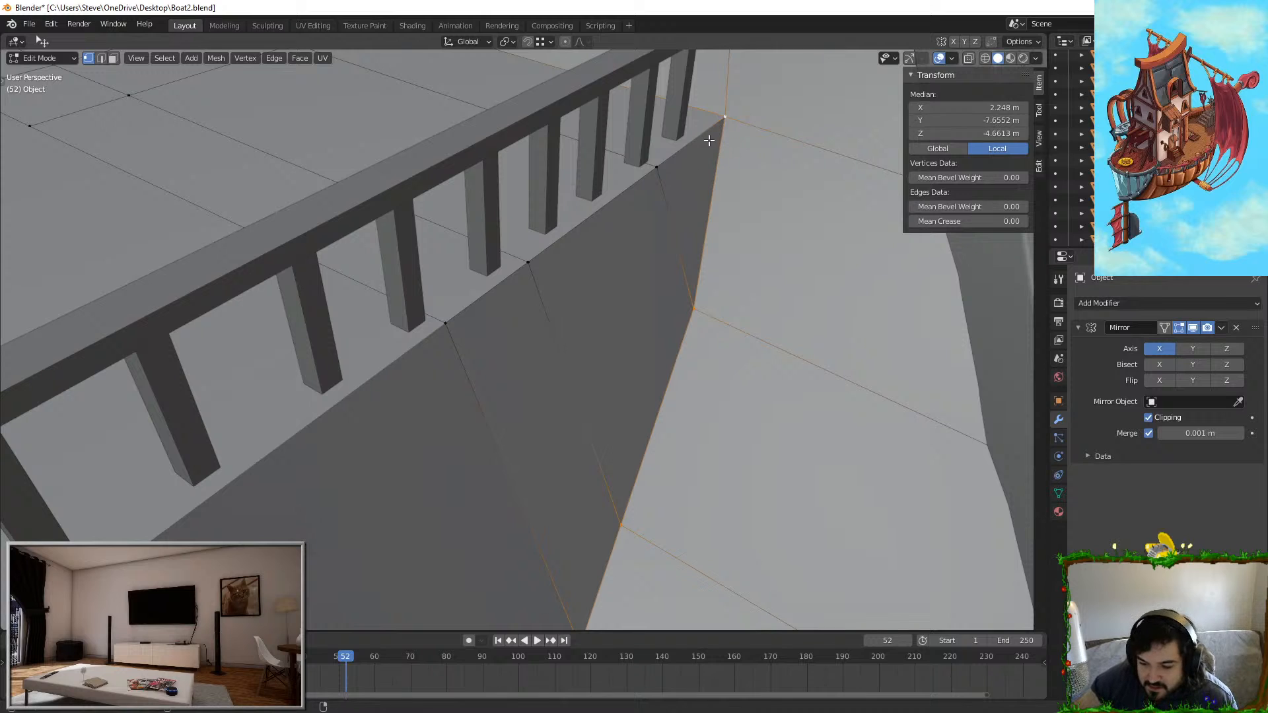
Step: Restore the edge selection along the wall's upper and lower borders and try to bevel it
{"action": "key", "text": "ctrl+z"}
{"action": "key", "text": "ctrl+z"}
{"action": "key", "text": "ctrl+shift+z"}
{"action": "key", "text": "ctrl+shift+z"}
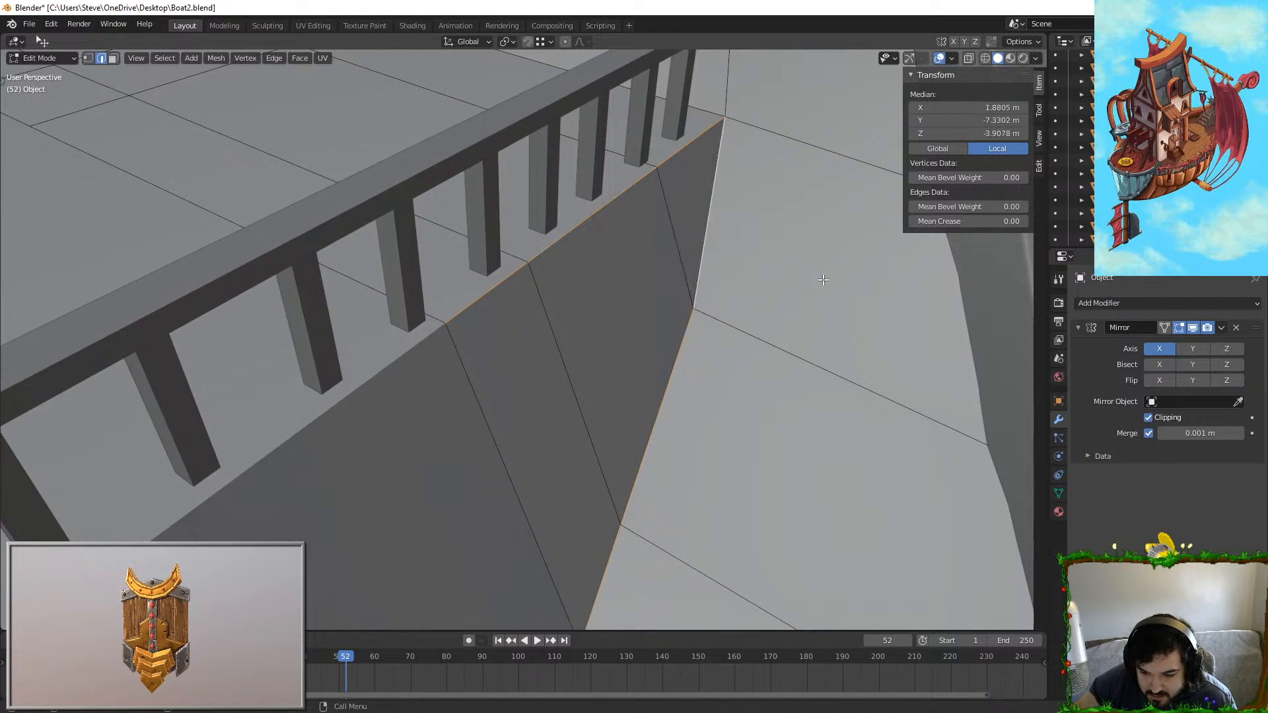
{"action": "key", "text": "ctrl+b"}
{"action": "right_click", "coordinate": [848, 280]}
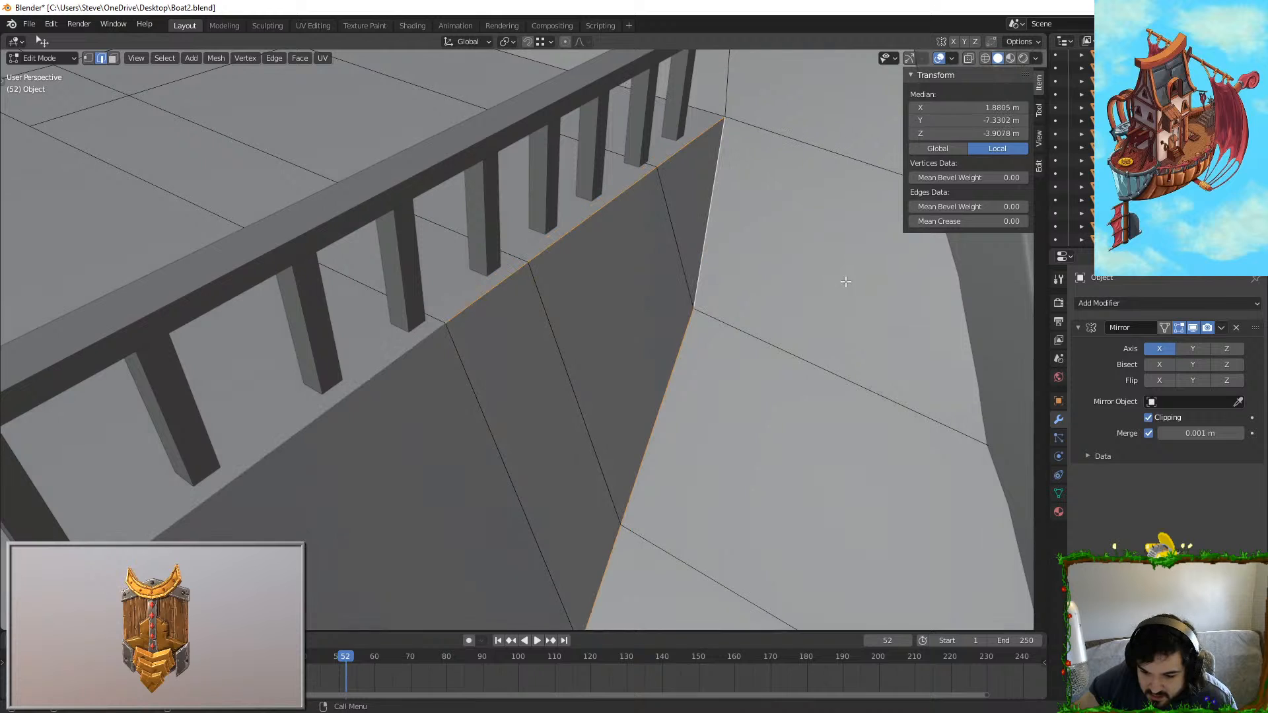
Step: Apply the object's scale, bevel the wall's selected border edges and check the result in Object Mode
{"action": "key", "text": "Tab"}
{"action": "key", "text": "ctrl+a"}
{"action": "left_click", "coordinate": [840, 283]}
{"action": "key", "text": "Tab"}
{"action": "key", "text": "ctrl+b"}
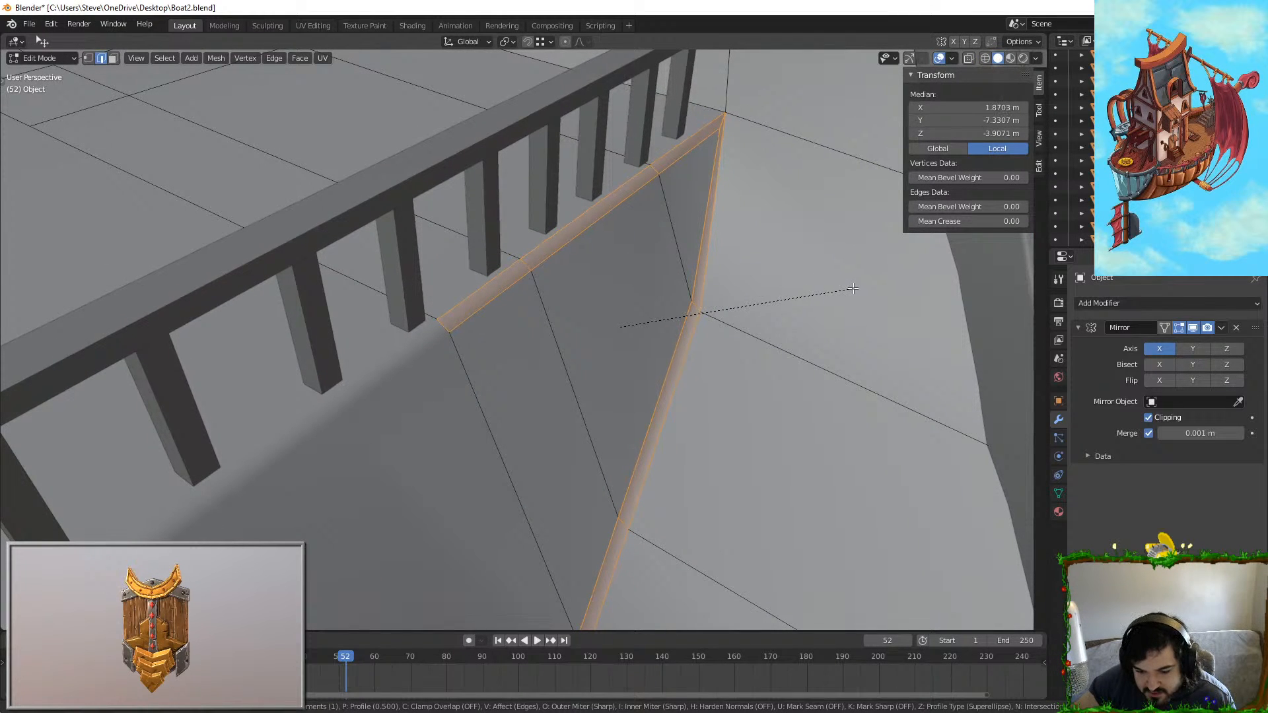
{"action": "left_click", "coordinate": [853, 289]}
{"action": "key", "text": "Tab"}
{"action": "middle_click_drag", "start_coordinate": [779, 297], "coordinate": [797, 346]}
{"action": "key", "text": "Tab"}
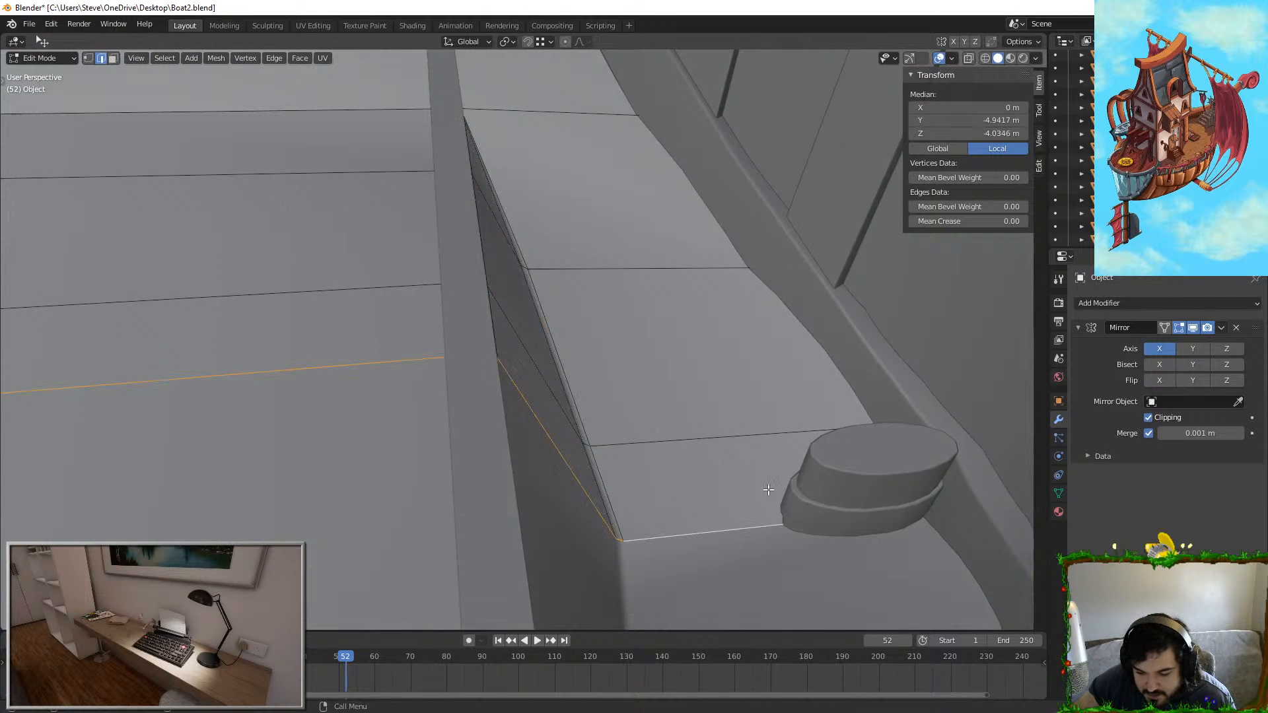
Step: Try to bevel the horizontal edge of the interior wall beside the doorway with a width of 1.14 m
{"action": "middle_click_drag", "start_coordinate": [797, 453], "coordinate": [346, 340]}
{"action": "key", "text": "Tab"}
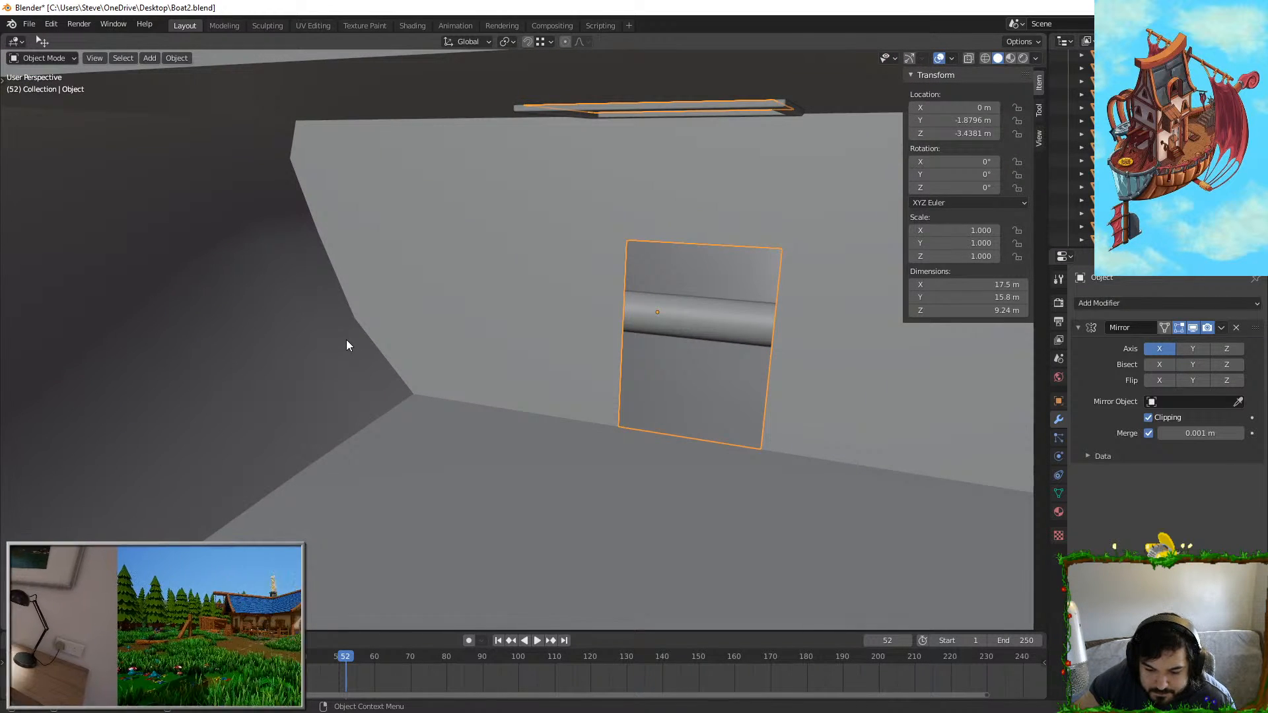
{"action": "left_click", "coordinate": [318, 269]}
{"action": "key", "text": "Tab"}
{"action": "key", "text": "Tab"}
{"action": "left_click", "coordinate": [392, 272]}
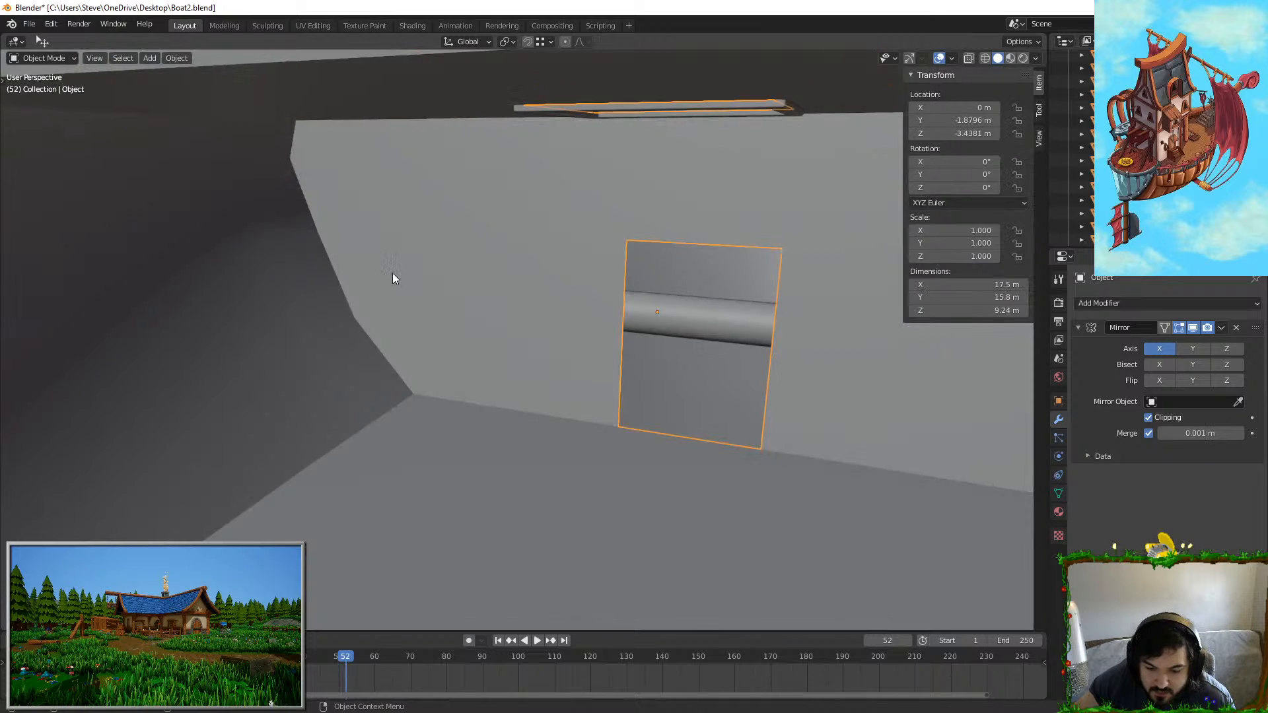
{"action": "key", "text": "Tab"}
{"action": "key", "text": "Tab"}
{"action": "key", "text": "Tab"}
{"action": "left_click", "coordinate": [855, 362]}
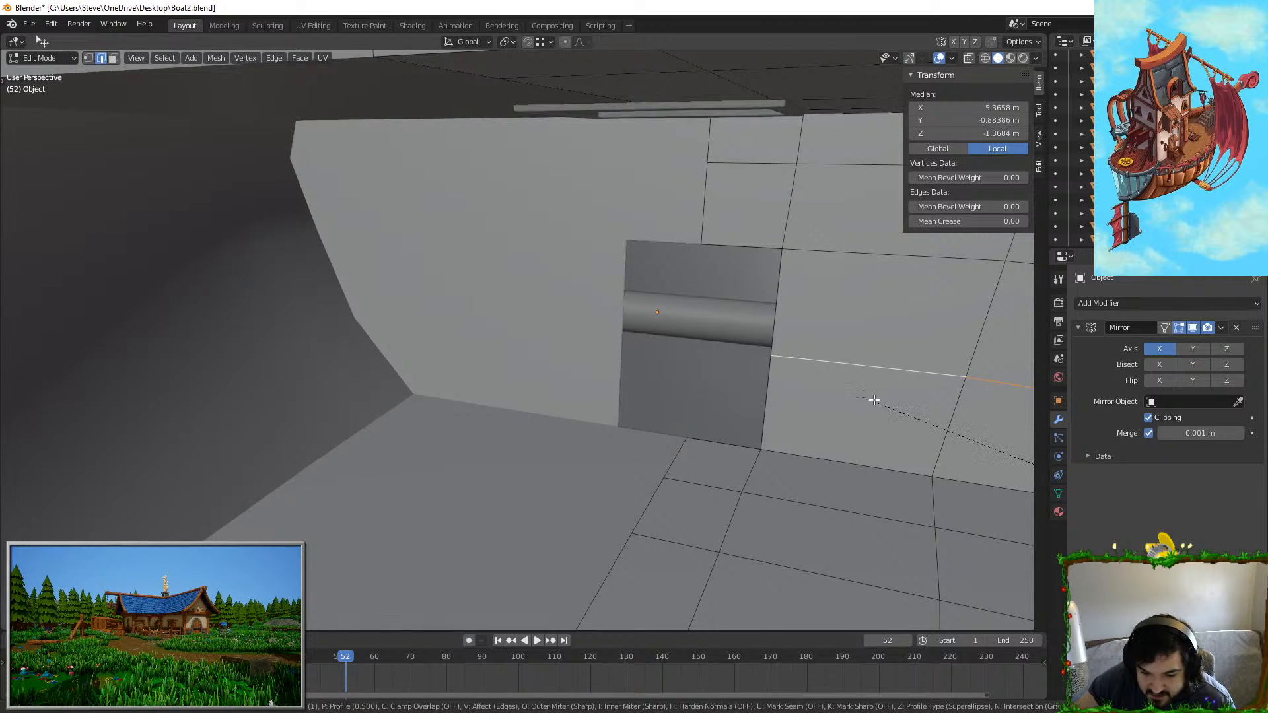
{"action": "left_click", "coordinate": [816, 246]}
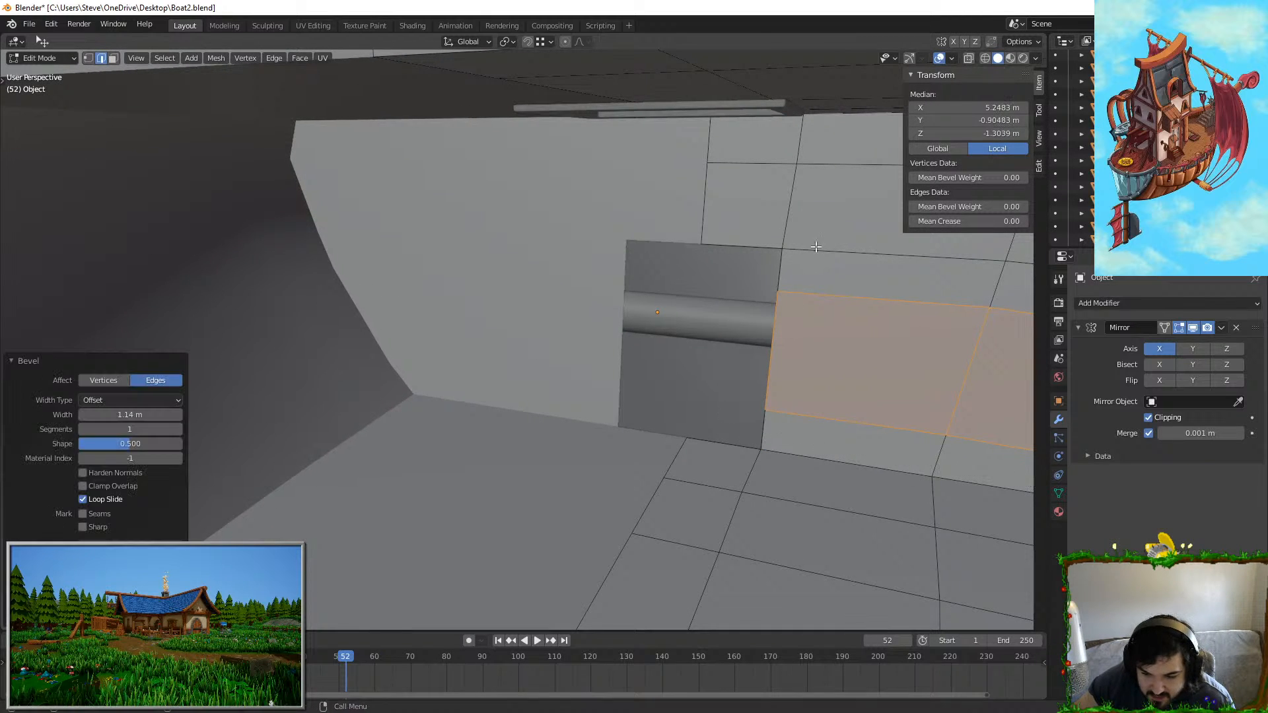
Step: Try to bevel the upper horizontal edge loop of the interior wall above the doorway
{"action": "left_click", "coordinate": [782, 164], "text": "alt"}
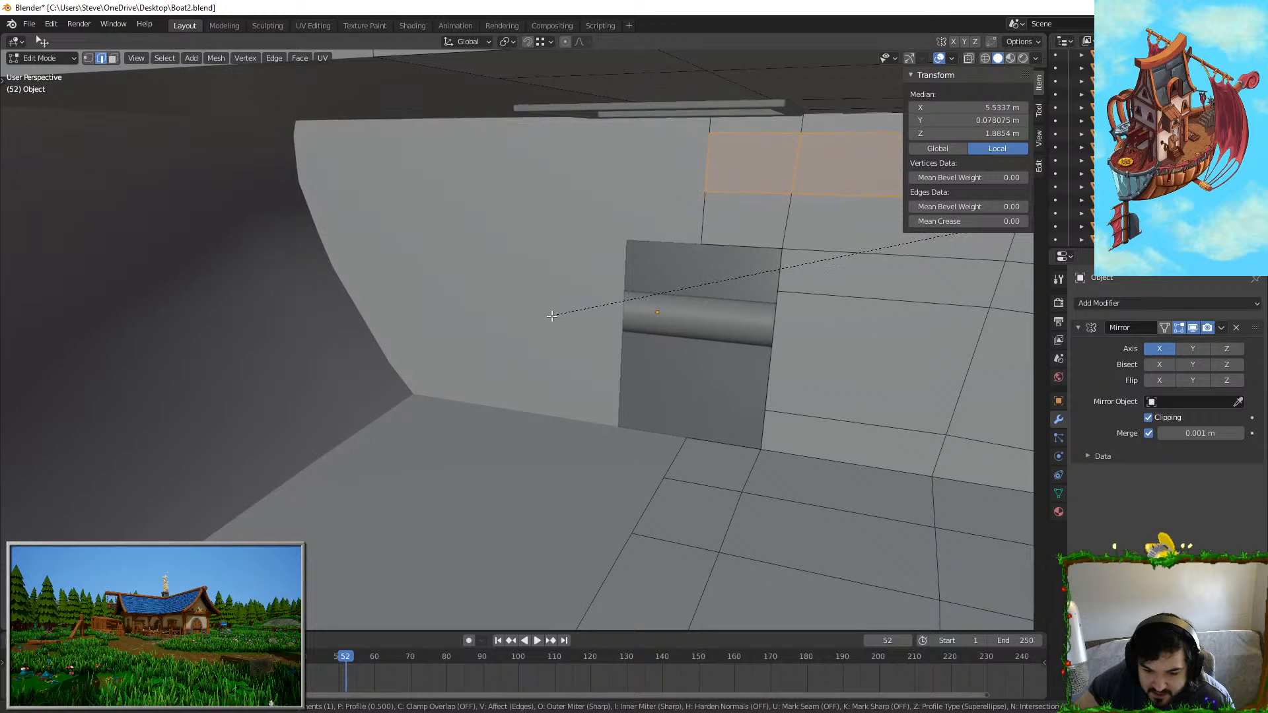
{"action": "key", "text": "Escape"}
{"action": "key", "text": "Tab"}
{"action": "key", "text": "Tab"}
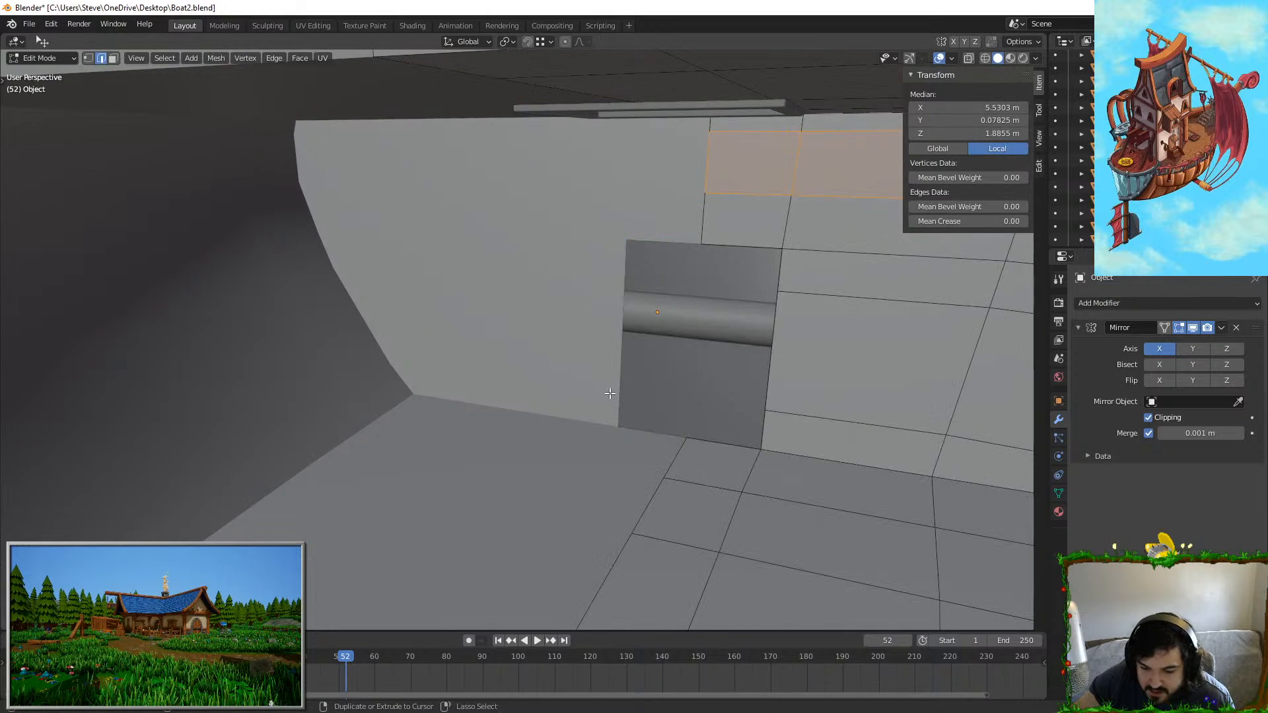
Step: Undo both bevels on the interior wall and return to Object Mode
{"action": "key", "text": "Tab"}
{"action": "key", "text": "Tab"}
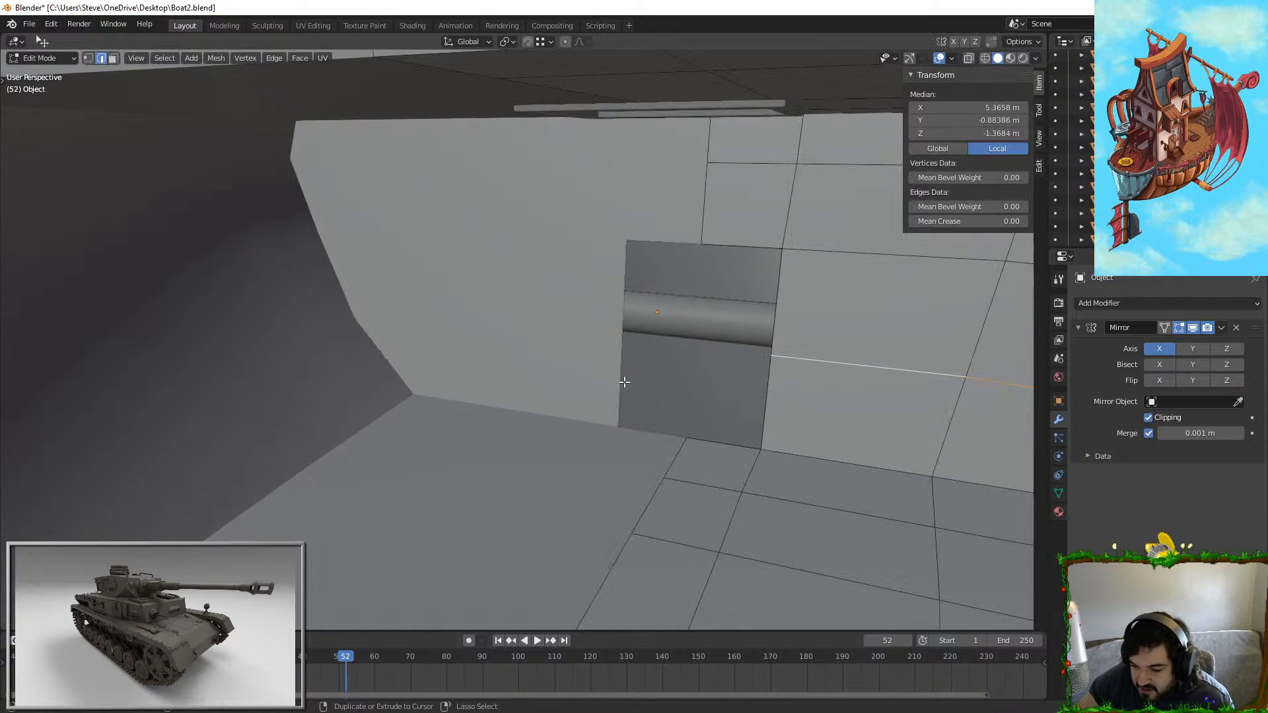
{"action": "key", "text": "ctrl+z"}
{"action": "key", "text": "ctrl+z"}
{"action": "key", "text": "ctrl+z"}
{"action": "middle_click_drag", "start_coordinate": [673, 310], "coordinate": [598, 304], "text": "shift"}
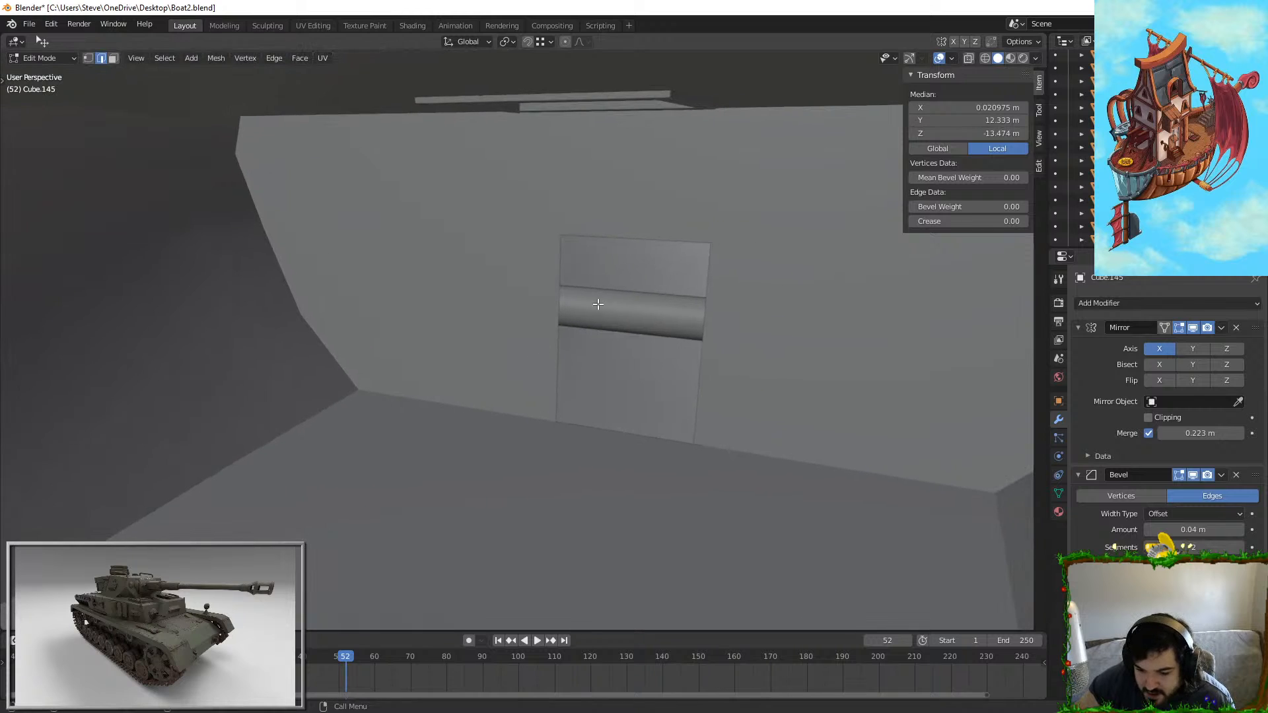
{"action": "key", "text": "Tab"}
Step: Add a cube at the foot of the doorway and raise it along the Z axis in front of the opening
{"action": "mouse_move", "coordinate": [727, 302]}
{"action": "middle_mouse_down"}
{"action": "mouse_move", "coordinate": [733, 311]}
{"action": "mouse_move", "coordinate": [719, 311]}
{"action": "middle_mouse_up"}
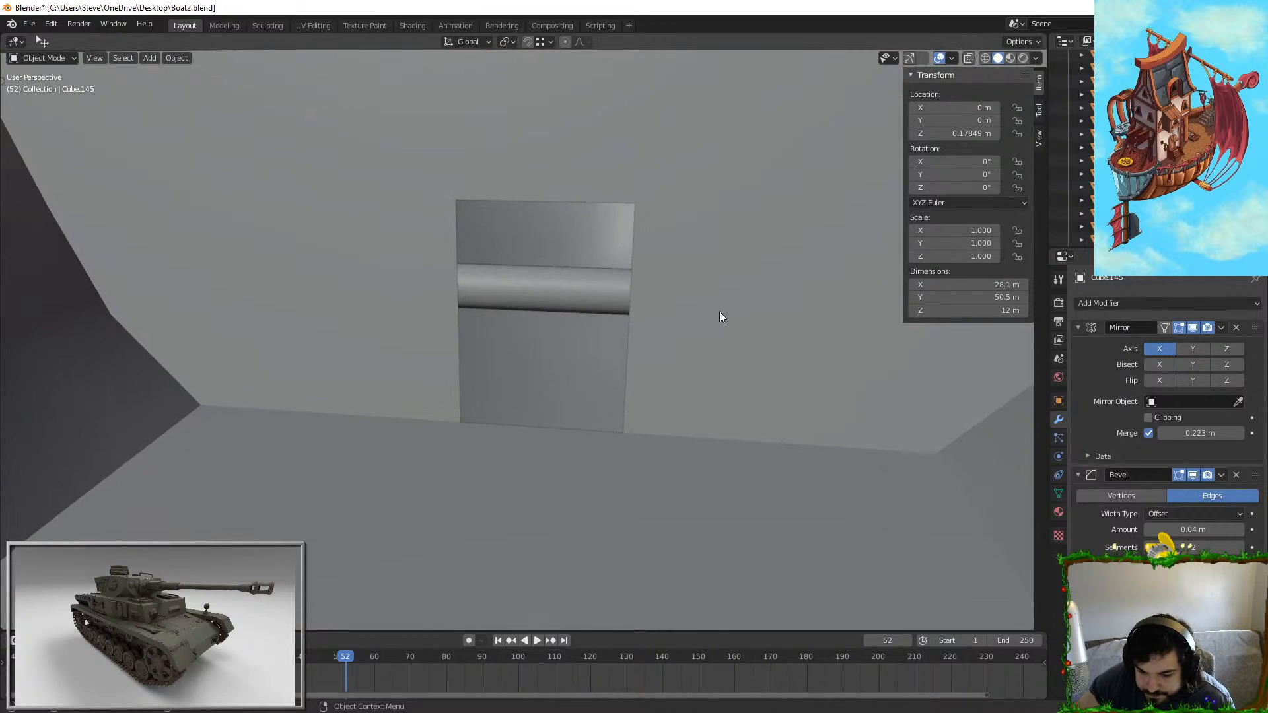
{"action": "right_click", "coordinate": [699, 288]}
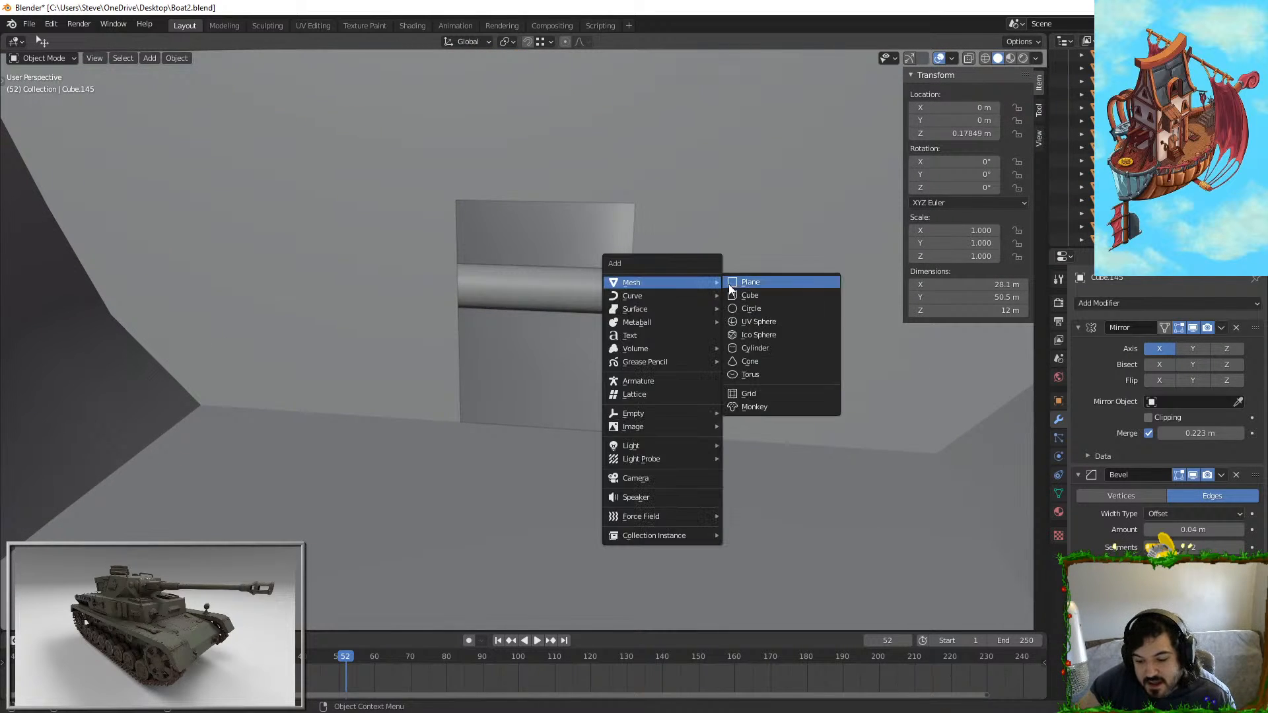
{"action": "key", "text": "shift+a"}
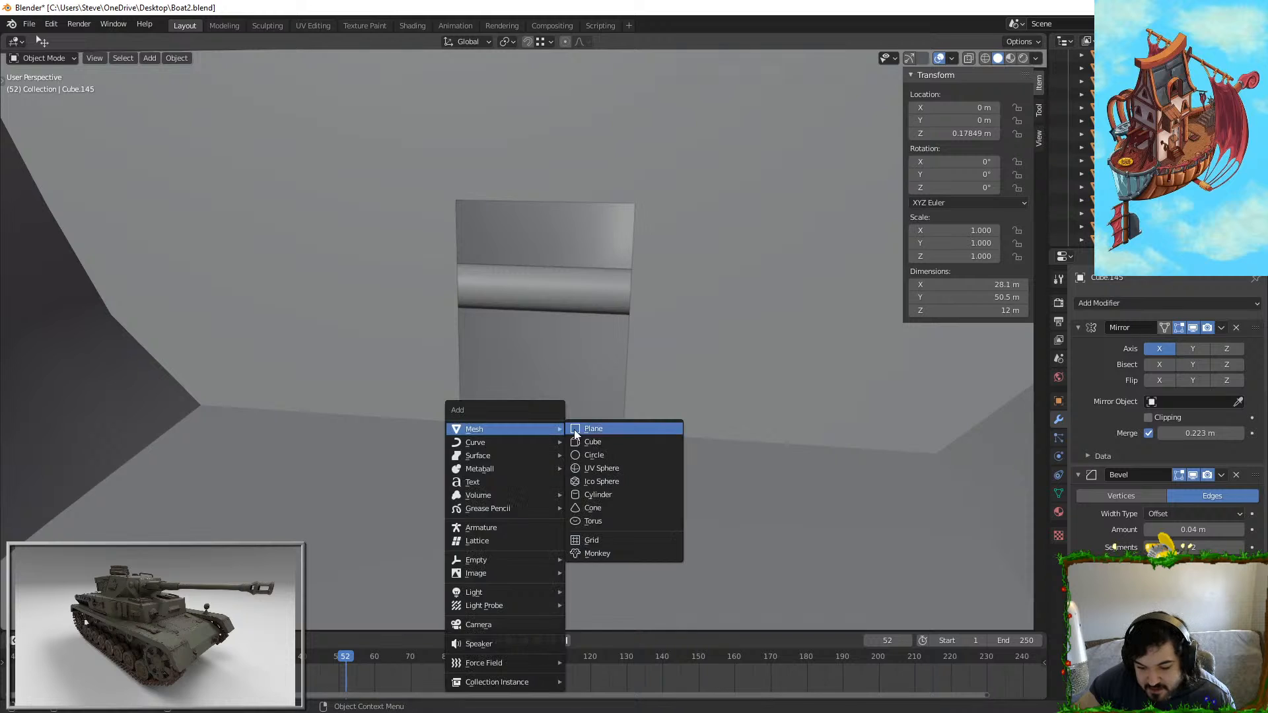
{"action": "left_click", "coordinate": [611, 442]}
{"action": "key", "text": "g"}
{"action": "key", "text": "z"}
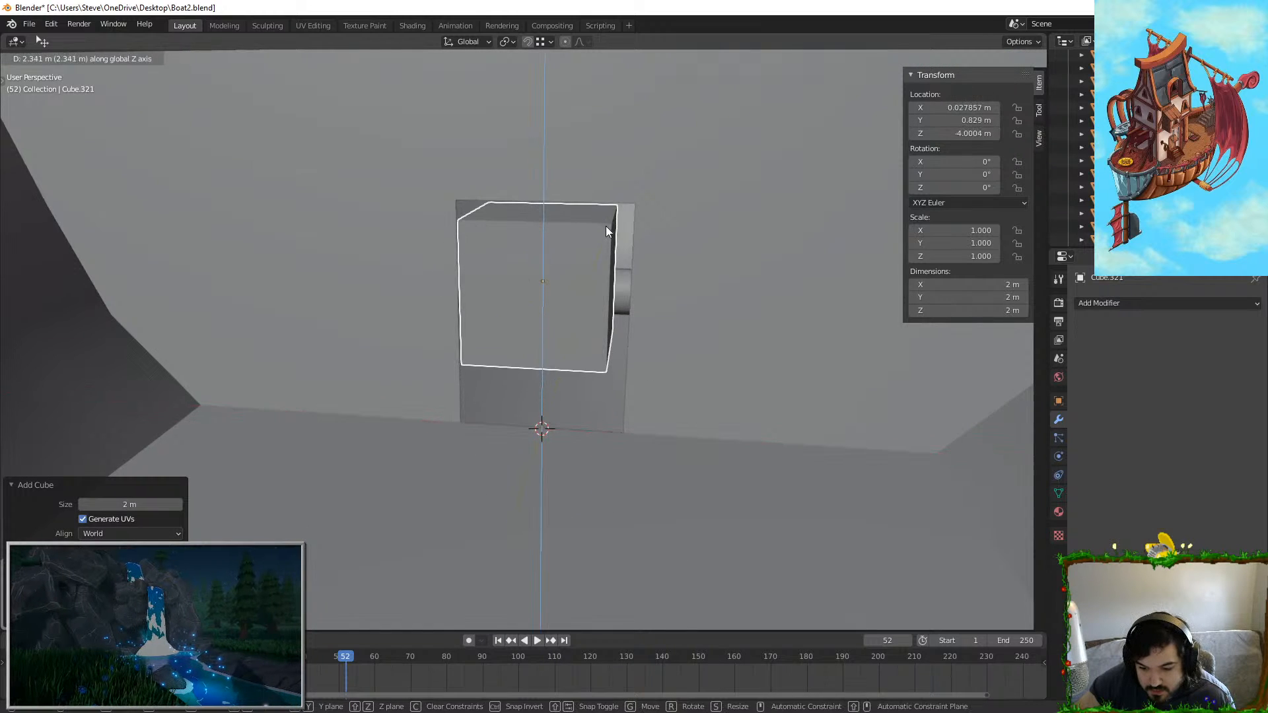
{"action": "left_click", "coordinate": [606, 228]}
Step: Shrink the cube, stretch it along X into a beam about 3.28 m long and raise it to the doorway's top edge
{"action": "key", "text": "s"}
{"action": "left_click", "coordinate": [572, 285]}
{"action": "key", "text": "s"}
{"action": "key", "text": "x"}
{"action": "left_click", "coordinate": [735, 239]}
{"action": "key", "text": "g"}
{"action": "key", "text": "z"}
{"action": "left_click", "coordinate": [732, 157]}
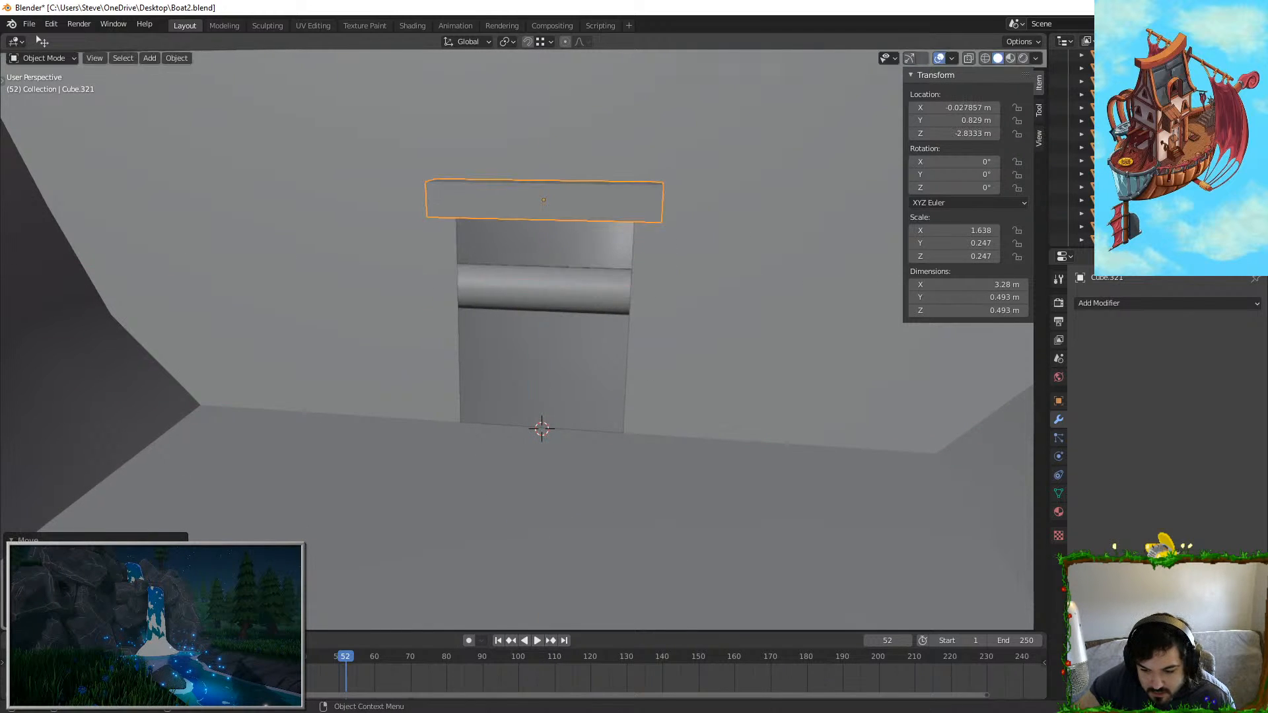
Step: Scale the beam down to about 1.81 m long and 0.27 m thick and move it along the Y axis against the wall
{"action": "key", "text": "s"}
{"action": "left_click", "coordinate": [643, 235]}
{"action": "key", "text": "g"}
{"action": "key", "text": "y"}
{"action": "left_click", "coordinate": [645, 239]}
{"action": "key", "text": "KP_Decimal"}
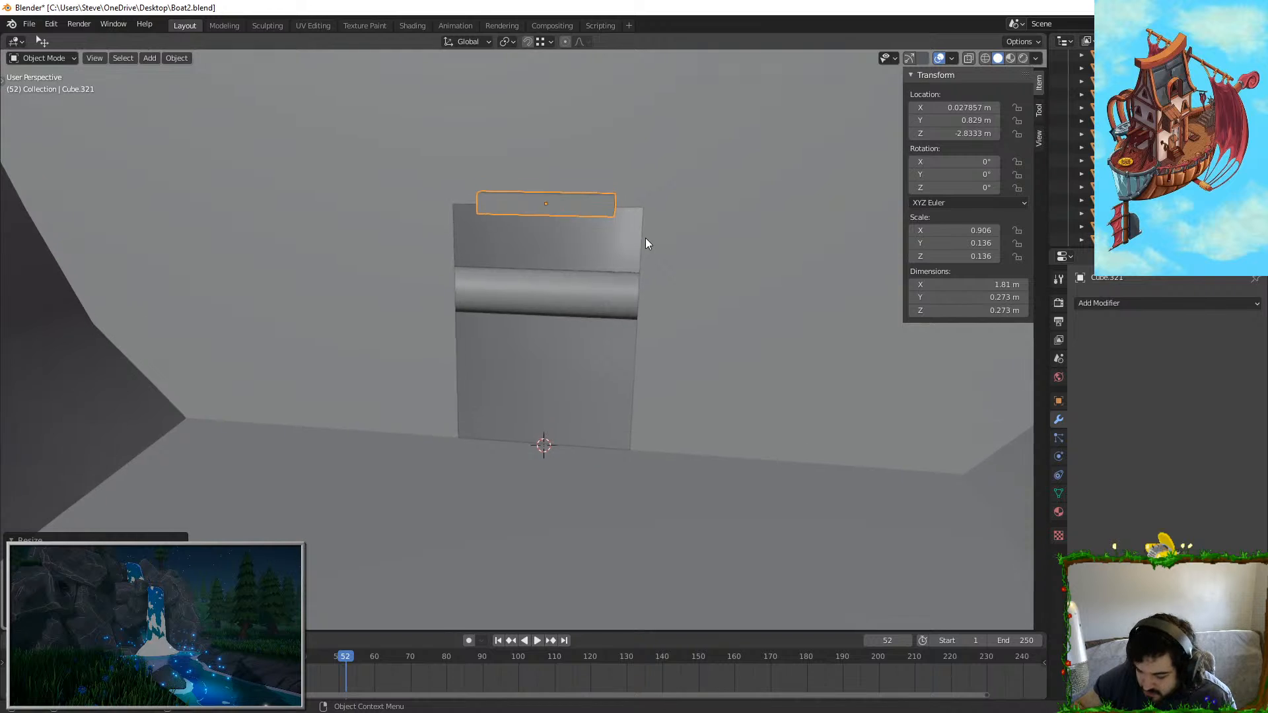
{"action": "middle_click_drag", "start_coordinate": [647, 225], "coordinate": [778, 307]}
{"action": "key", "text": "g"}
{"action": "key", "text": "y"}
{"action": "left_click", "coordinate": [605, 272]}
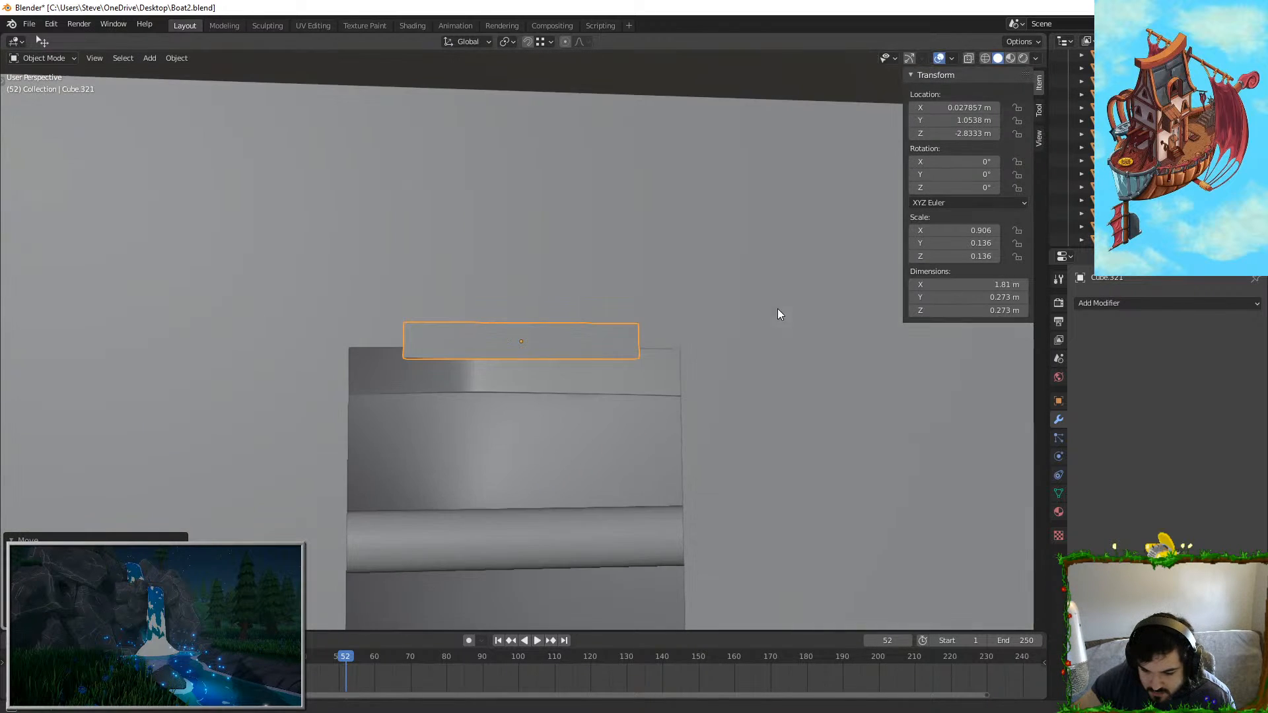
Step: Centre the beam over the doorway along X and lengthen it to about 2.41 m to fit the opening's width
{"action": "key", "text": "s"}
{"action": "key", "text": "x"}
{"action": "left_click", "coordinate": [761, 319]}
{"action": "key", "text": "g"}
{"action": "key", "text": "x"}
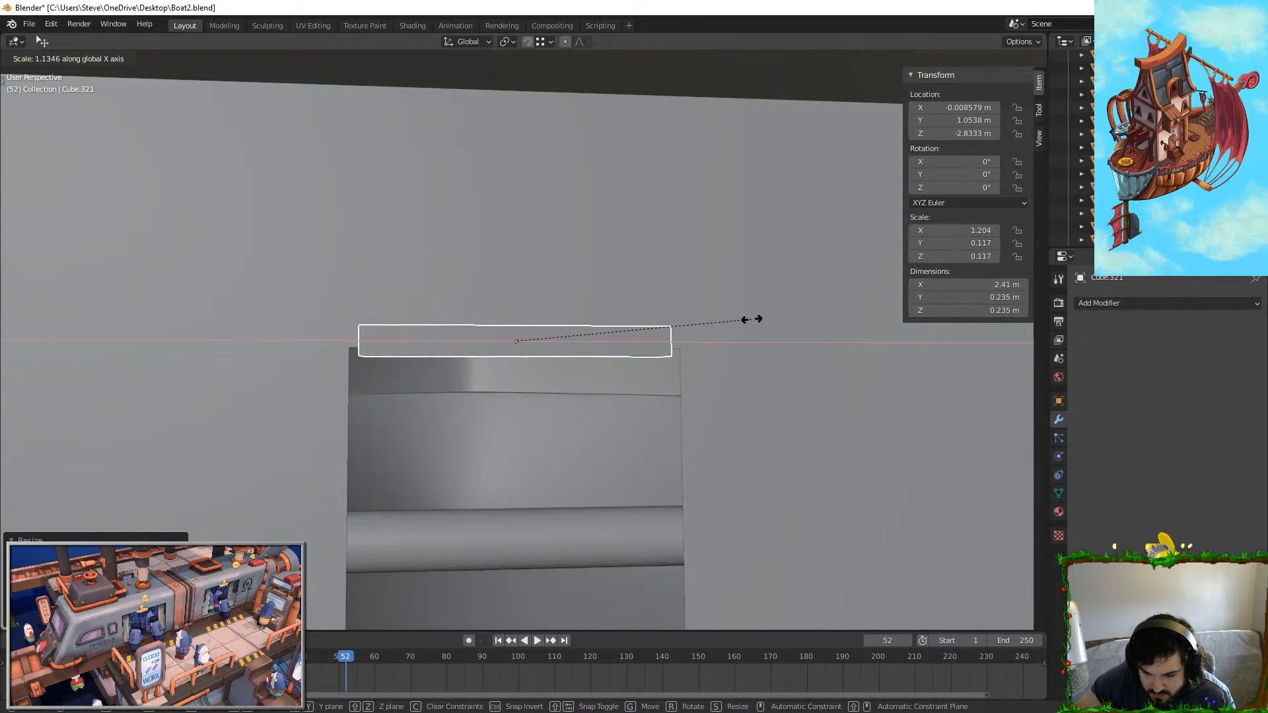
{"action": "left_click", "coordinate": [752, 319]}
Step: Open the beam's mesh for editing and select its end face in Face Select mode
{"action": "key", "text": "Tab"}
{"action": "middle_click_drag", "start_coordinate": [751, 319], "coordinate": [177, 96]}
{"action": "left_click", "coordinate": [135, 59]}
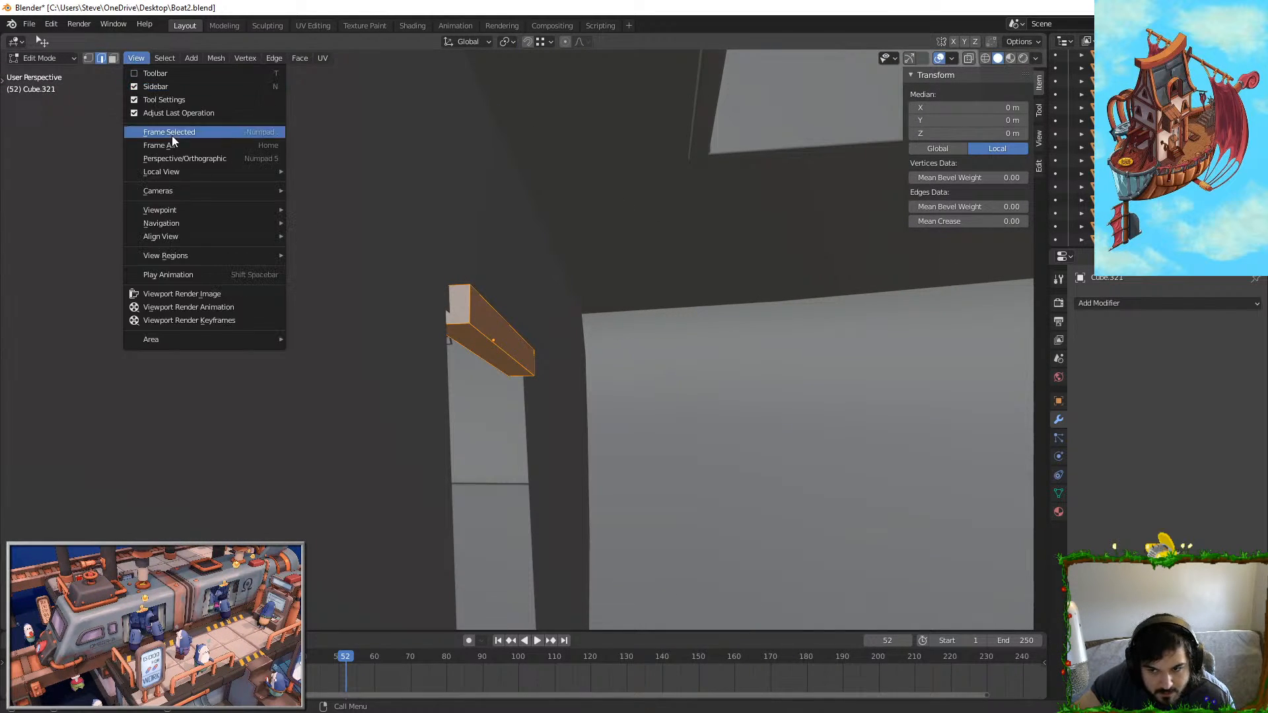
{"action": "key", "text": "alt+a"}
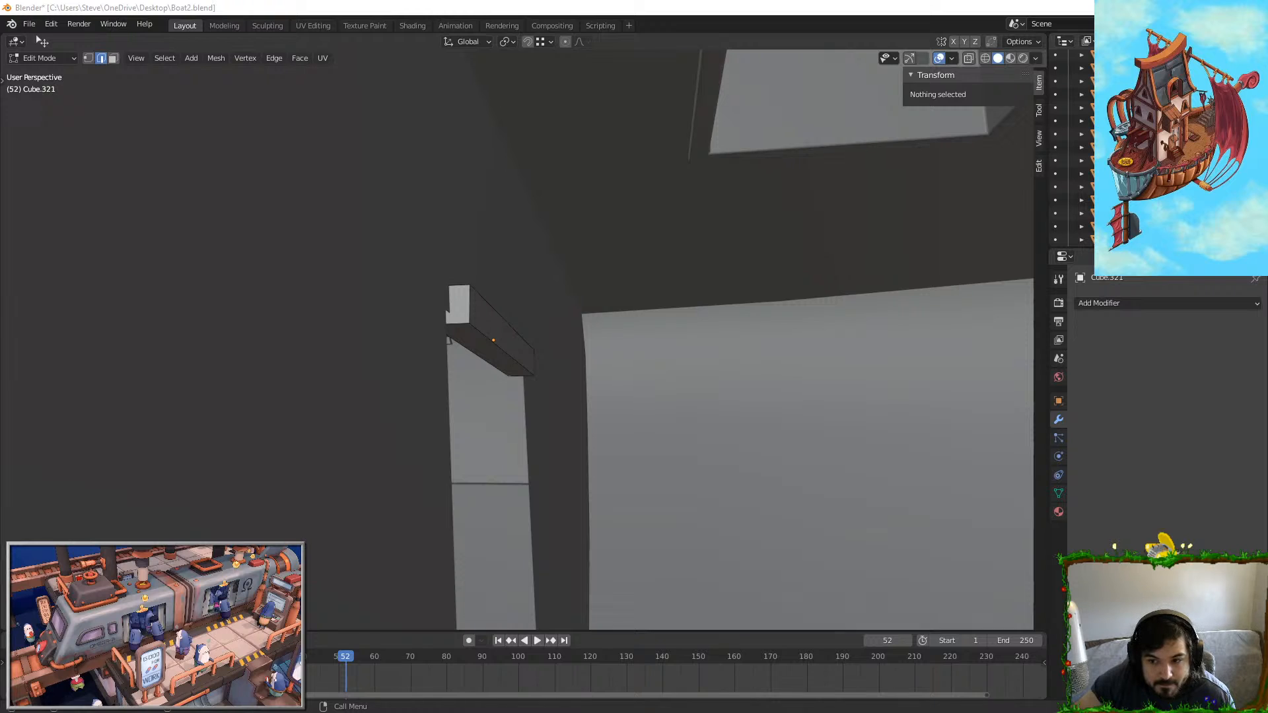
{"action": "left_click", "coordinate": [432, 283]}
{"action": "middle_click_drag", "start_coordinate": [587, 328], "coordinate": [370, 218]}
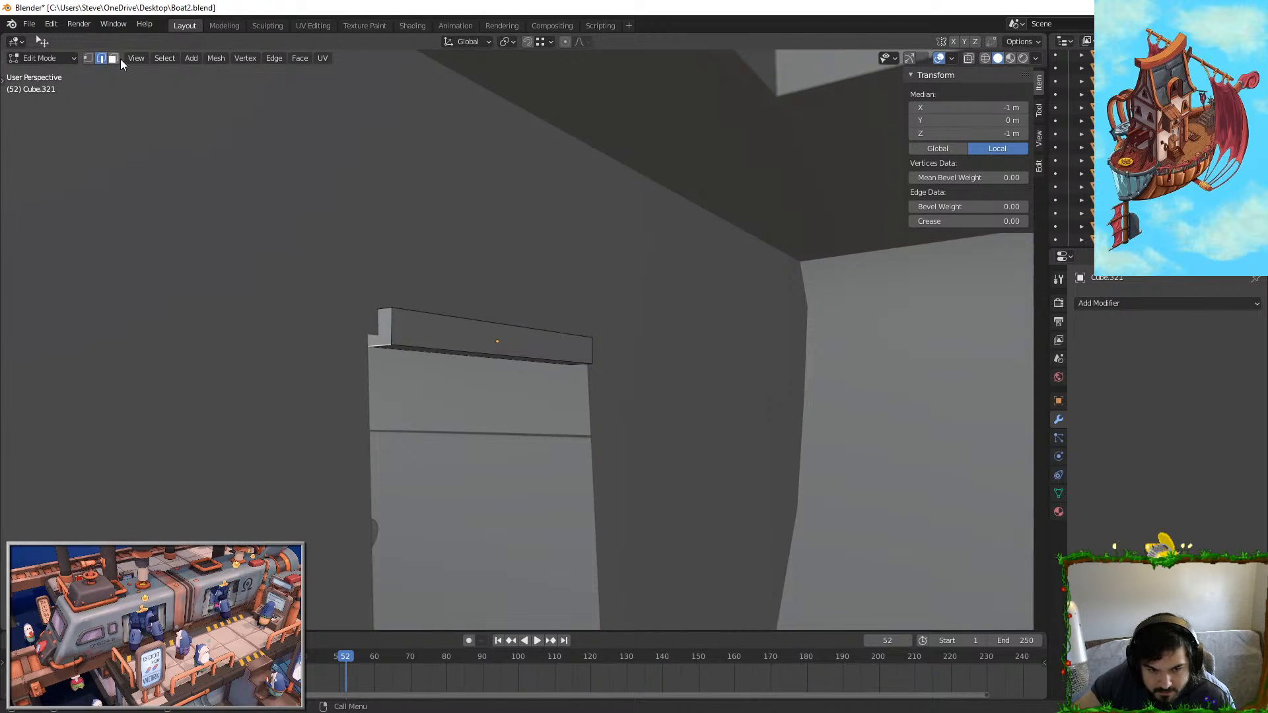
{"action": "left_click", "coordinate": [118, 59]}
{"action": "middle_click_drag", "start_coordinate": [184, 107], "coordinate": [383, 292]}
{"action": "left_click", "coordinate": [538, 340]}
{"action": "middle_click_drag", "start_coordinate": [538, 340], "coordinate": [379, 197]}
Step: Open the ship interior's mesh for editing and select all faces of the wall beside and above the doorway
{"action": "key", "text": "Tab"}
{"action": "left_click", "coordinate": [591, 333]}
{"action": "key", "text": "Tab"}
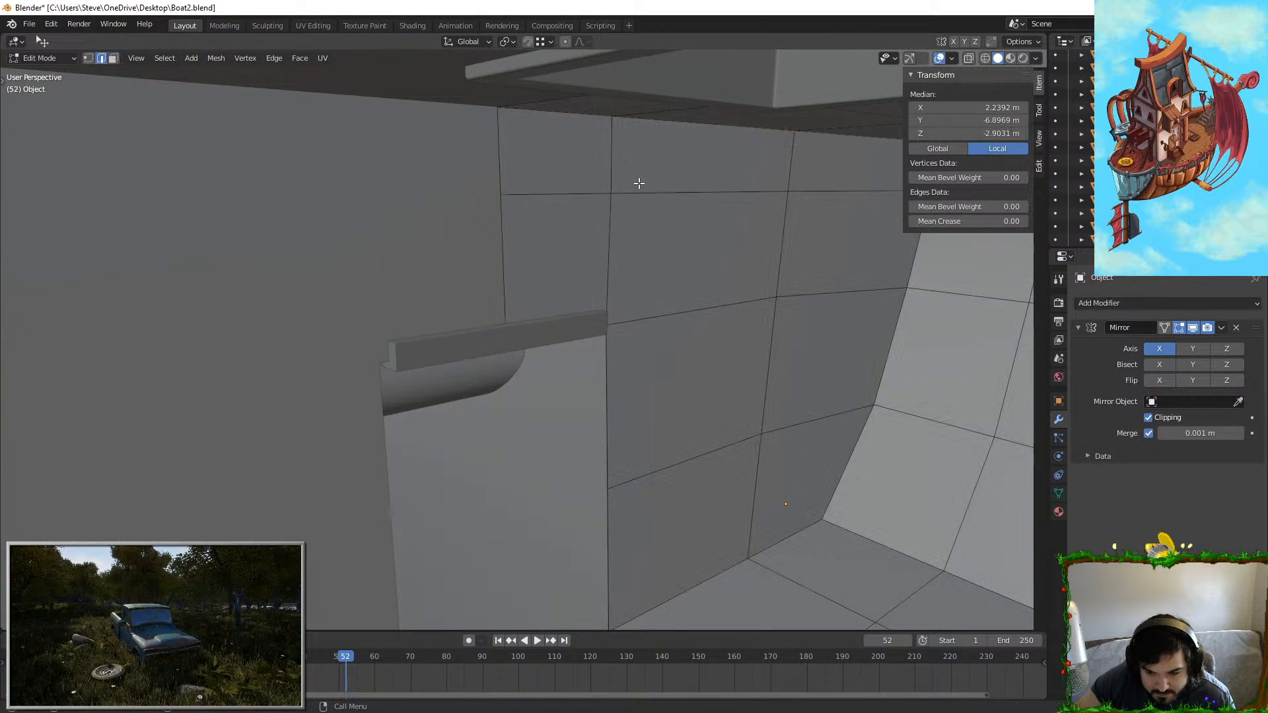
{"action": "left_click_drag", "start_coordinate": [739, 237], "coordinate": [785, 200]}
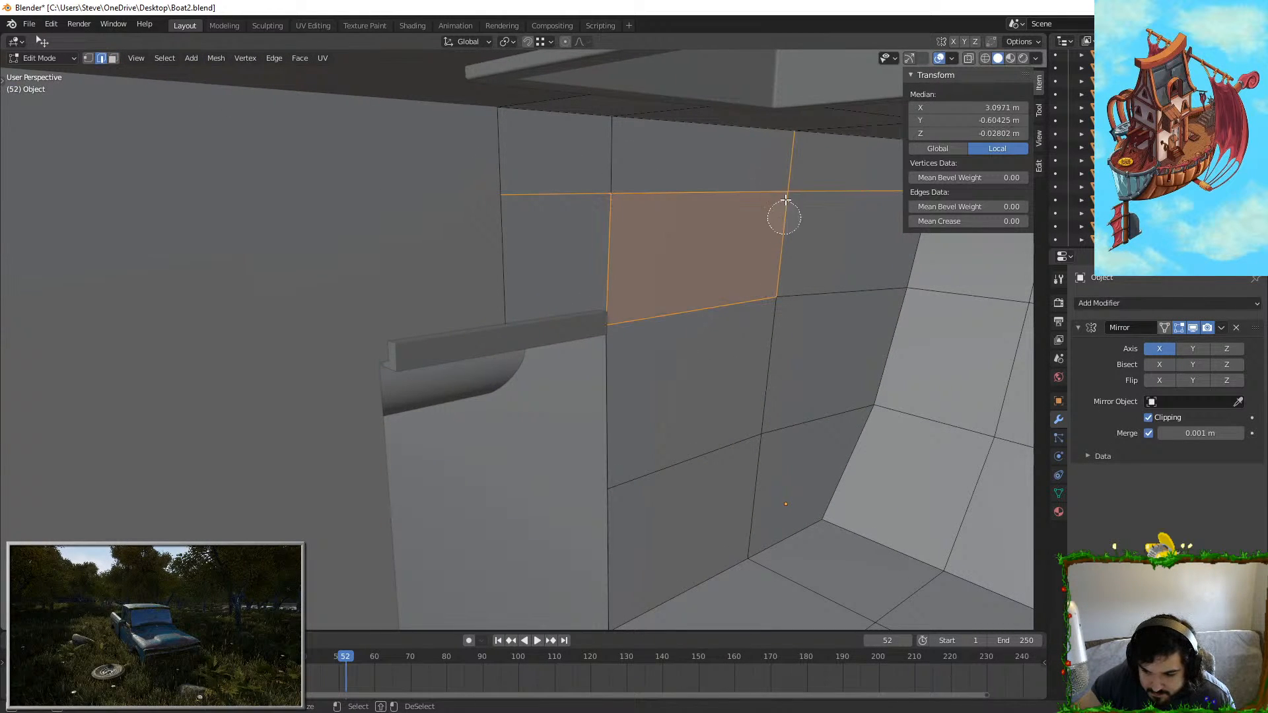
{"action": "left_click", "coordinate": [113, 59]}
{"action": "mouse_move", "coordinate": [586, 183]}
{"action": "left_mouse_down"}
{"action": "mouse_move", "coordinate": [668, 176]}
{"action": "mouse_move", "coordinate": [751, 465]}
{"action": "mouse_move", "coordinate": [821, 451]}
{"action": "left_mouse_up"}
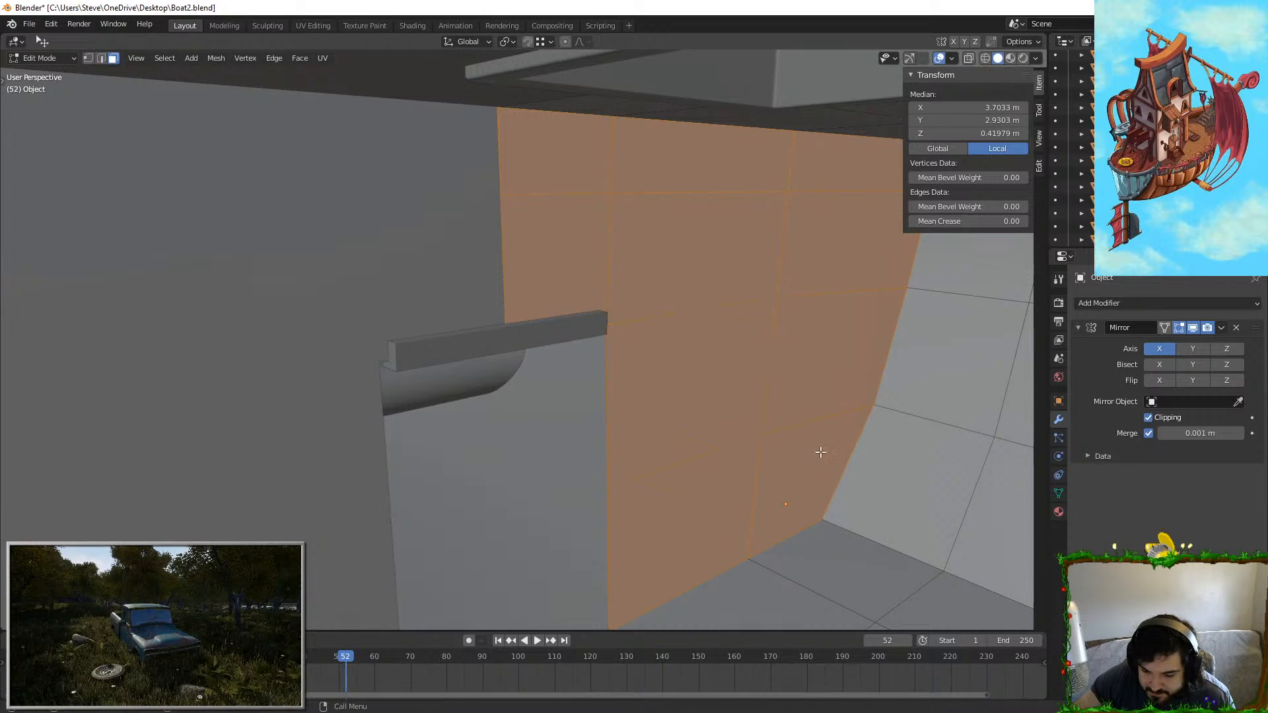
Step: Flatten the selected wall faces by scaling them to 0 along the Y axis
{"action": "key", "text": "s"}
{"action": "key", "text": "y"}
{"action": "middle_click_drag", "start_coordinate": [820, 451], "coordinate": [852, 416]}
{"action": "right_click", "coordinate": [833, 452]}
{"action": "key", "text": "s"}
{"action": "key", "text": "y"}
{"action": "key", "text": "0"}
{"action": "key", "text": "Return"}
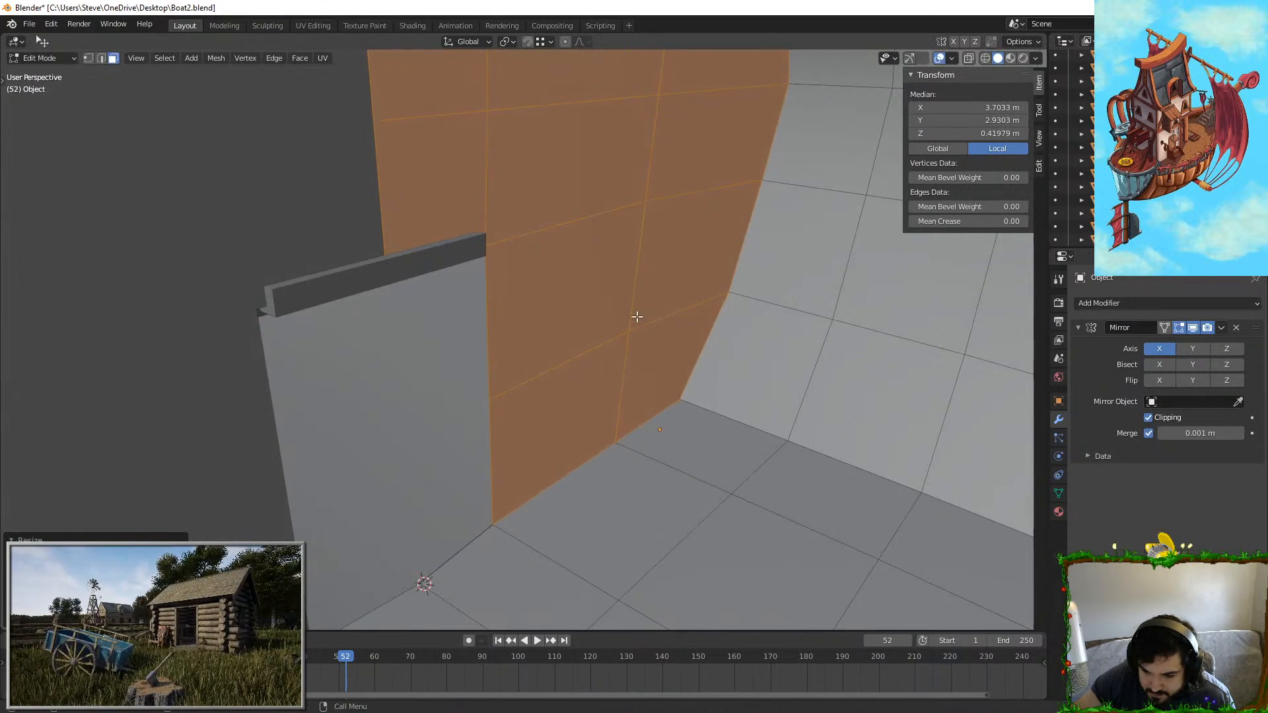
{"action": "key", "text": "s"}
{"action": "right_click", "coordinate": [621, 408]}
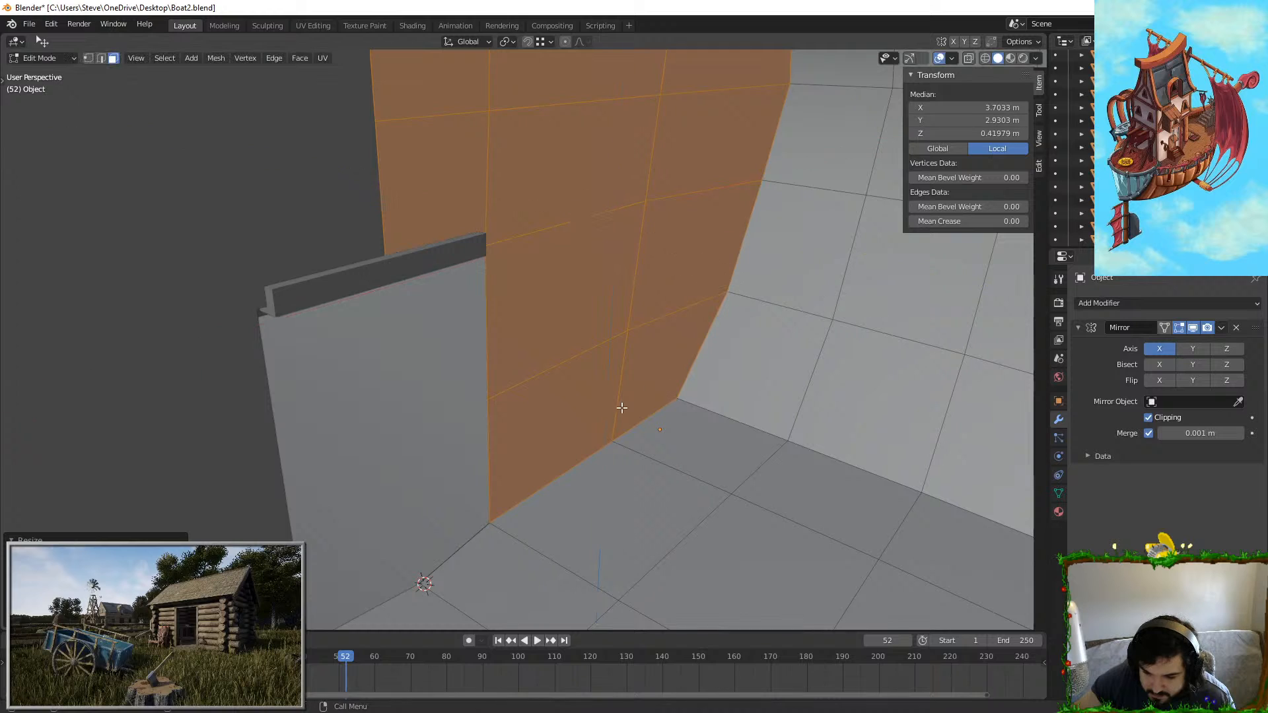
Step: Add the edge at the doorway's foot to the wall selection and scale it along the Y axis
{"action": "middle_click_drag", "start_coordinate": [622, 408], "coordinate": [441, 279]}
{"action": "middle_click_drag", "start_coordinate": [344, 181], "coordinate": [303, 235]}
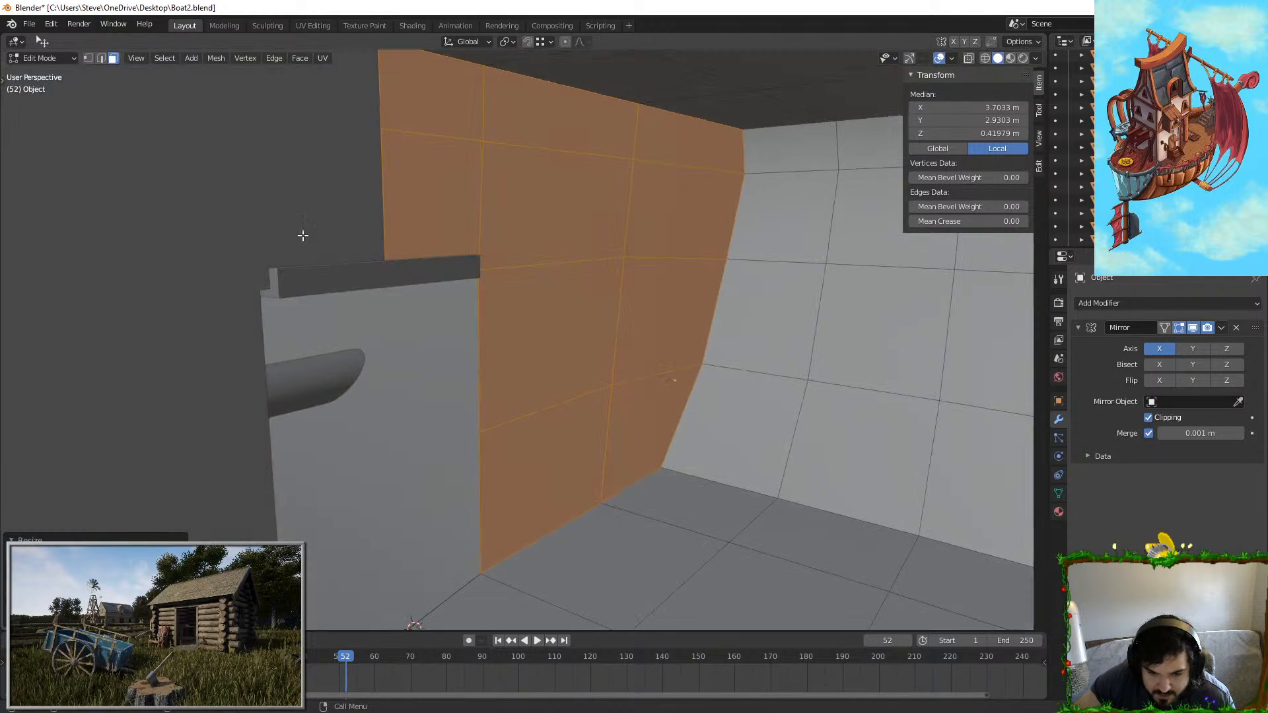
{"action": "middle_click_drag", "start_coordinate": [106, 93], "coordinate": [545, 501]}
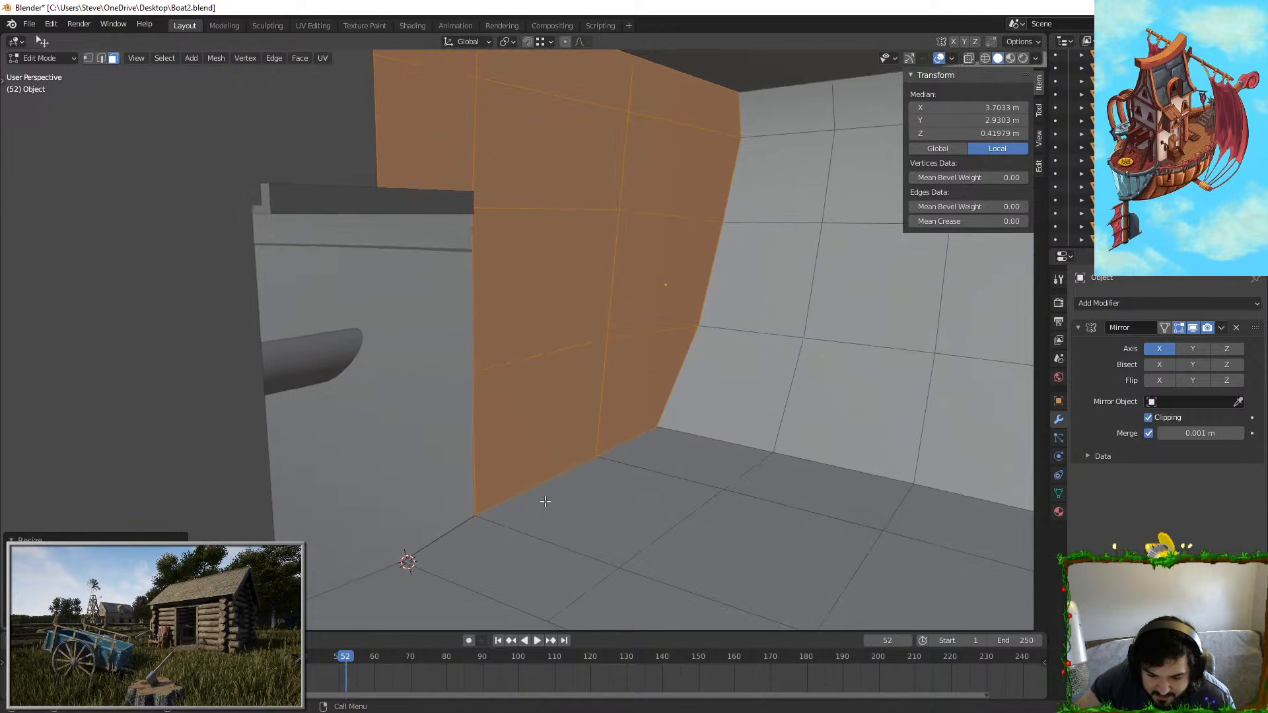
{"action": "left_click", "coordinate": [101, 59]}
{"action": "middle_click_drag", "start_coordinate": [642, 505], "coordinate": [612, 462]}
{"action": "key", "text": "s"}
{"action": "key", "text": "y"}
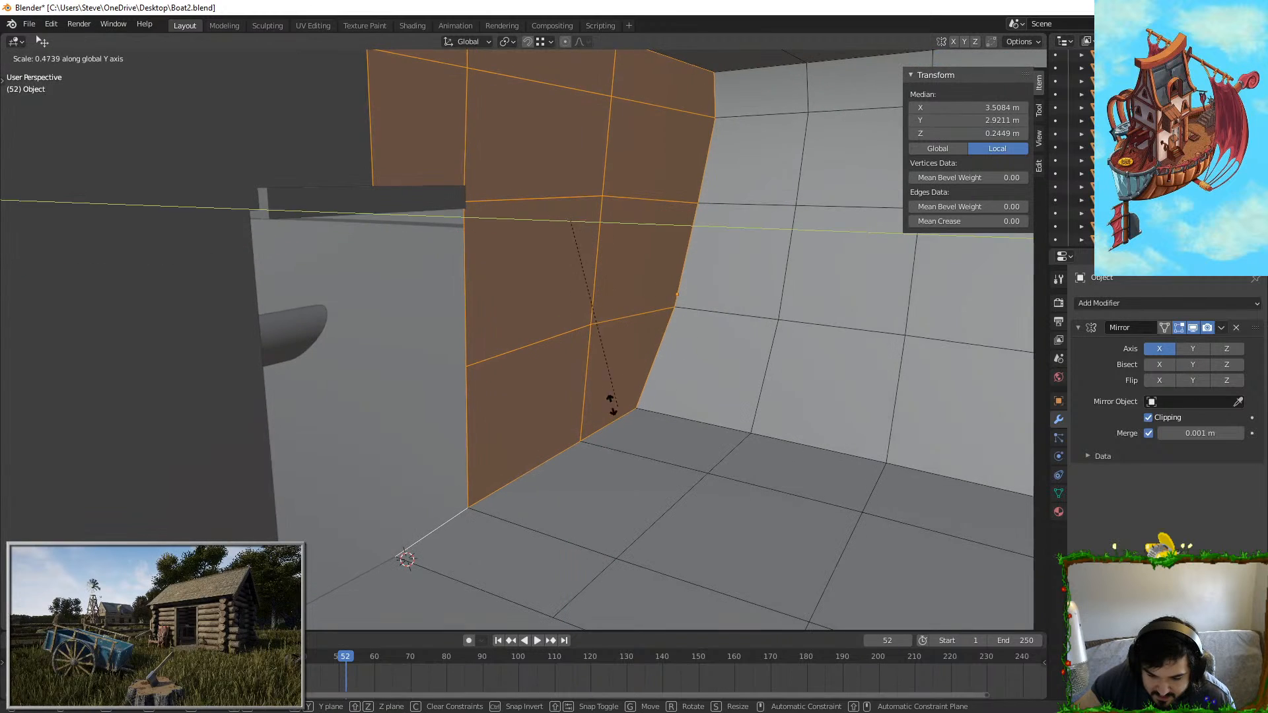
{"action": "left_click", "coordinate": [612, 405]}
Step: Scale the wall selection along the X axis and return to Object Mode
{"action": "key", "text": "s"}
{"action": "key", "text": "x"}
{"action": "left_click", "coordinate": [545, 324]}
{"action": "key", "text": "s"}
{"action": "key", "text": "x"}
{"action": "left_click", "coordinate": [625, 319]}
{"action": "middle_click_drag", "start_coordinate": [625, 318], "coordinate": [443, 309]}
{"action": "key", "text": "Tab"}
Step: Select the beam's opposite end face in its mesh and try scaling it along Y and moving it
{"action": "scroll", "coordinate": [502, 242], "scroll_direction": "down", "scroll_amount": 2}
{"action": "left_click", "coordinate": [528, 218]}
{"action": "scroll", "coordinate": [540, 246], "scroll_direction": "up", "scroll_amount": 2}
{"action": "key", "text": "Tab"}
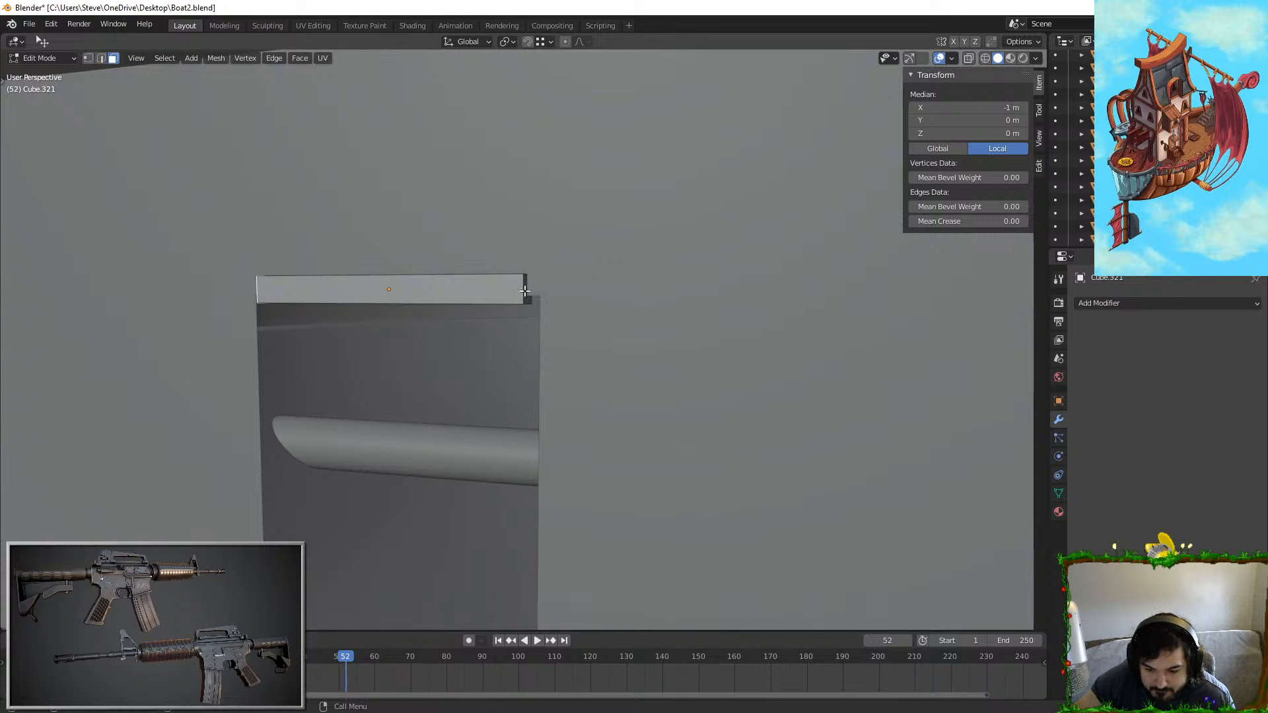
{"action": "right_click", "coordinate": [606, 246]}
{"action": "key", "text": "s"}
{"action": "key", "text": "y"}
{"action": "right_click", "coordinate": [457, 279]}
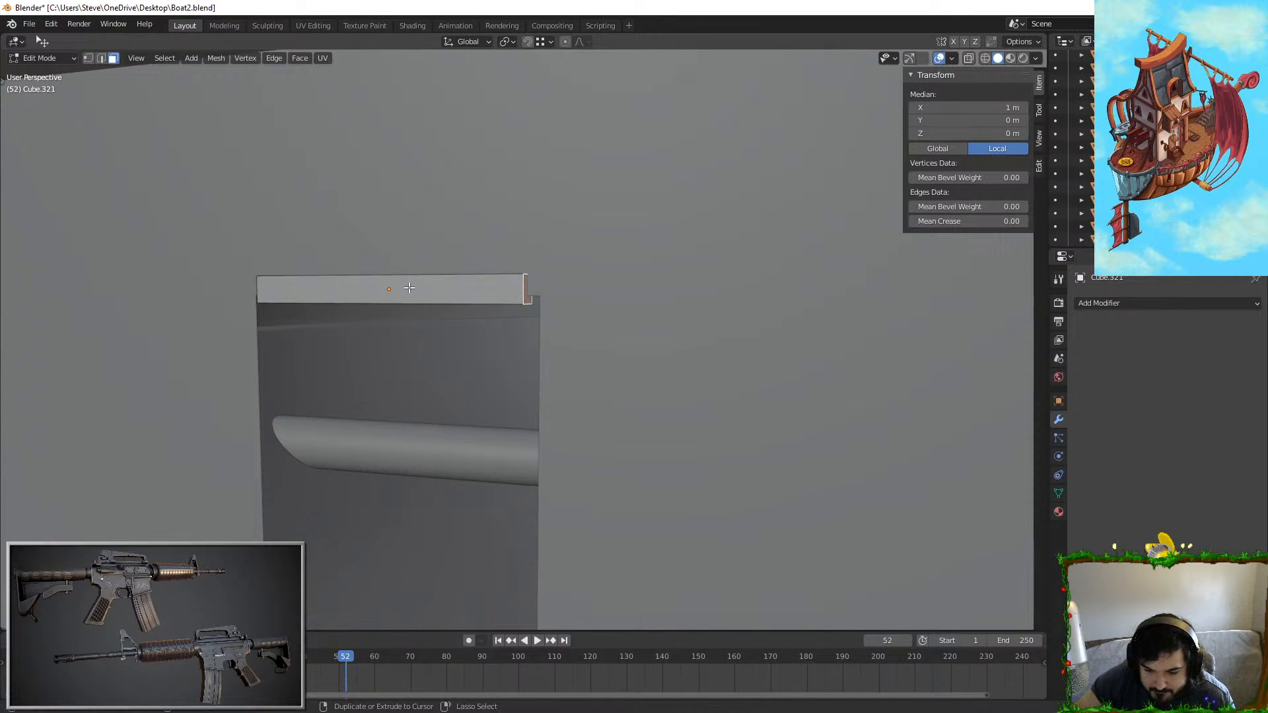
{"action": "key", "text": "g"}
{"action": "right_click", "coordinate": [674, 256]}
Step: Extrude the beam's two end faces and scale them outward along the X axis by about 1.17
{"action": "middle_click_drag", "start_coordinate": [673, 257], "coordinate": [241, 281]}
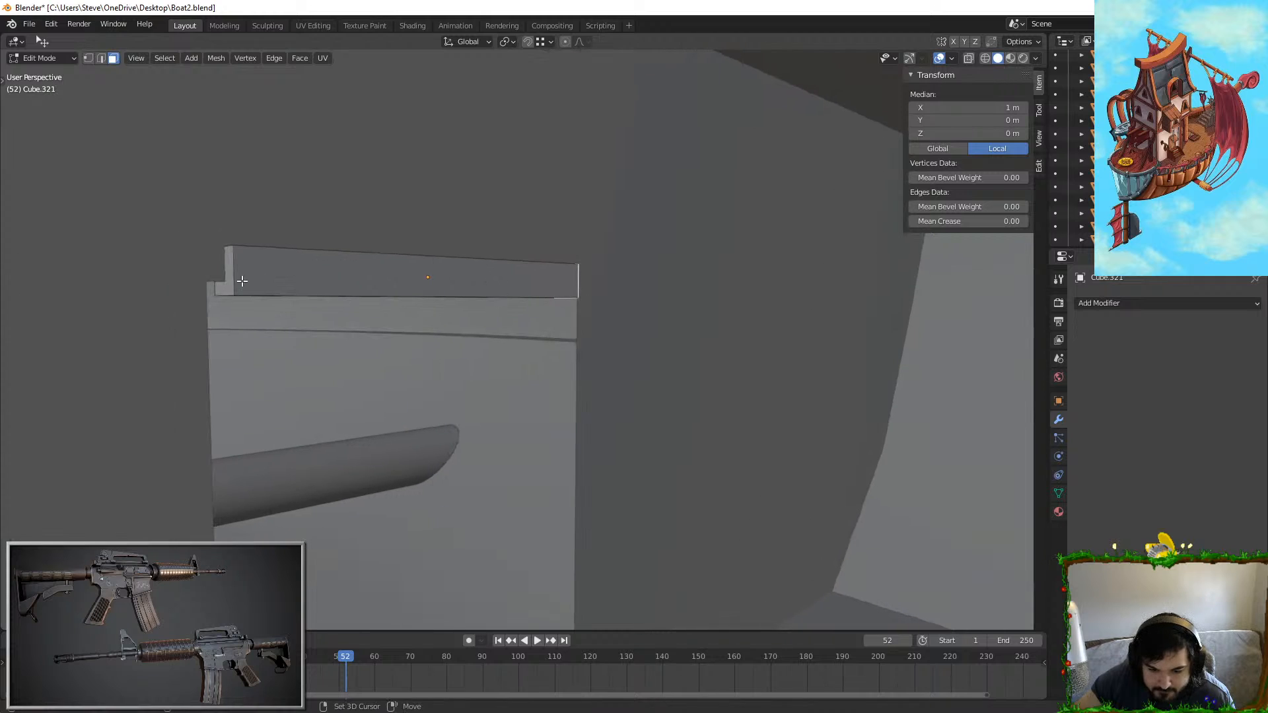
{"action": "middle_click_drag", "start_coordinate": [420, 281], "coordinate": [631, 232]}
{"action": "key", "text": "s"}
{"action": "key", "text": "x"}
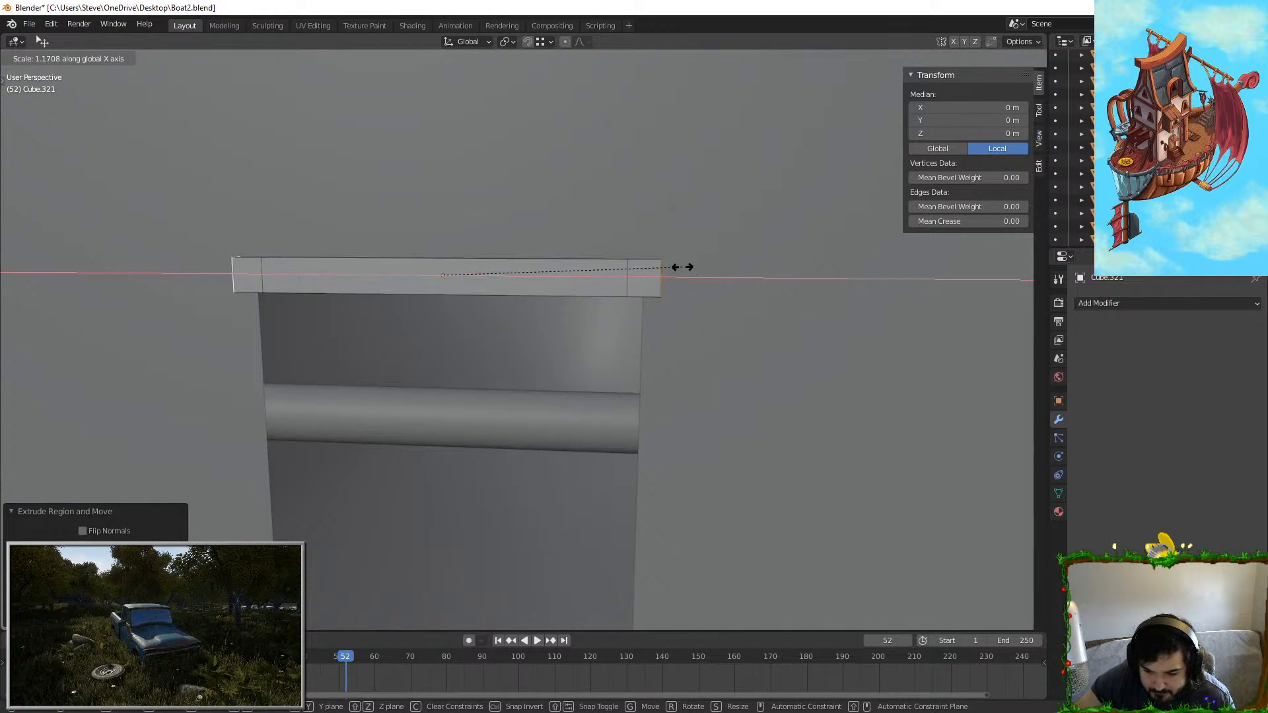
{"action": "left_click", "coordinate": [687, 268]}
{"action": "middle_click_drag", "start_coordinate": [686, 267], "coordinate": [650, 302]}
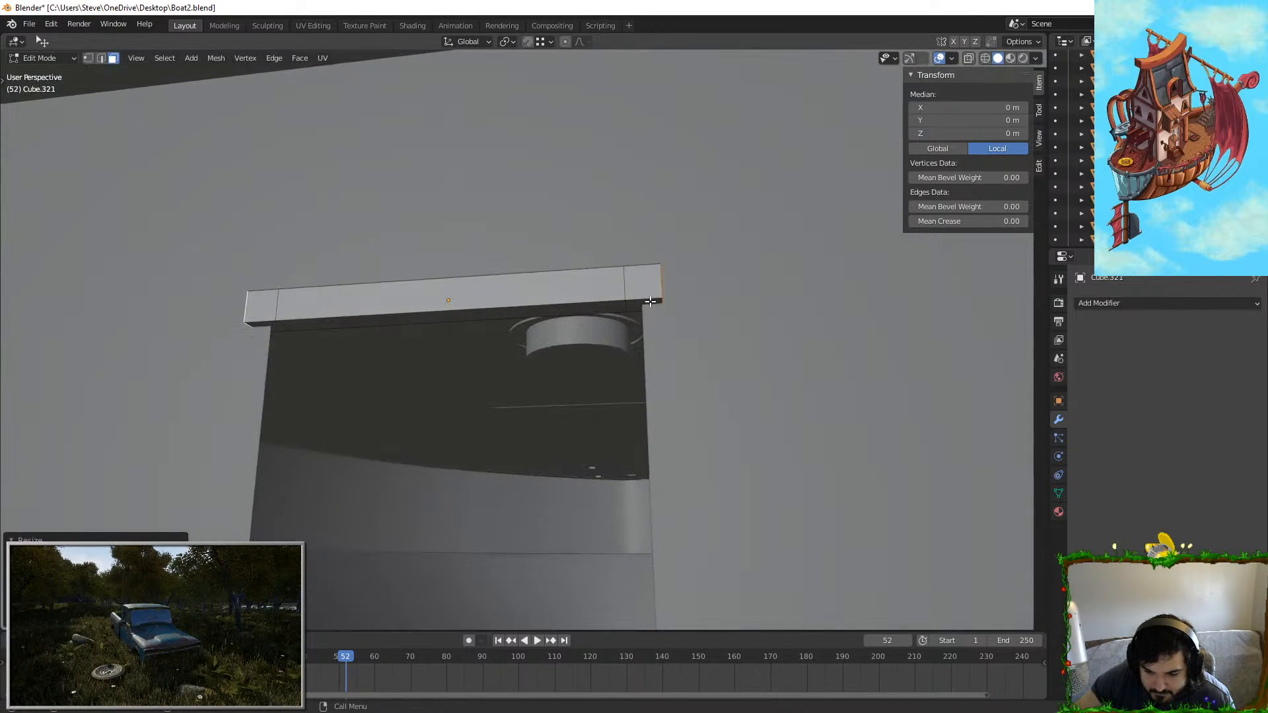
Step: Extrude the undersides of the beam's two ends down to the floor as door posts and delete their bottom faces
{"action": "middle_click_drag", "start_coordinate": [273, 338], "coordinate": [422, 291]}
{"action": "key", "text": "e"}
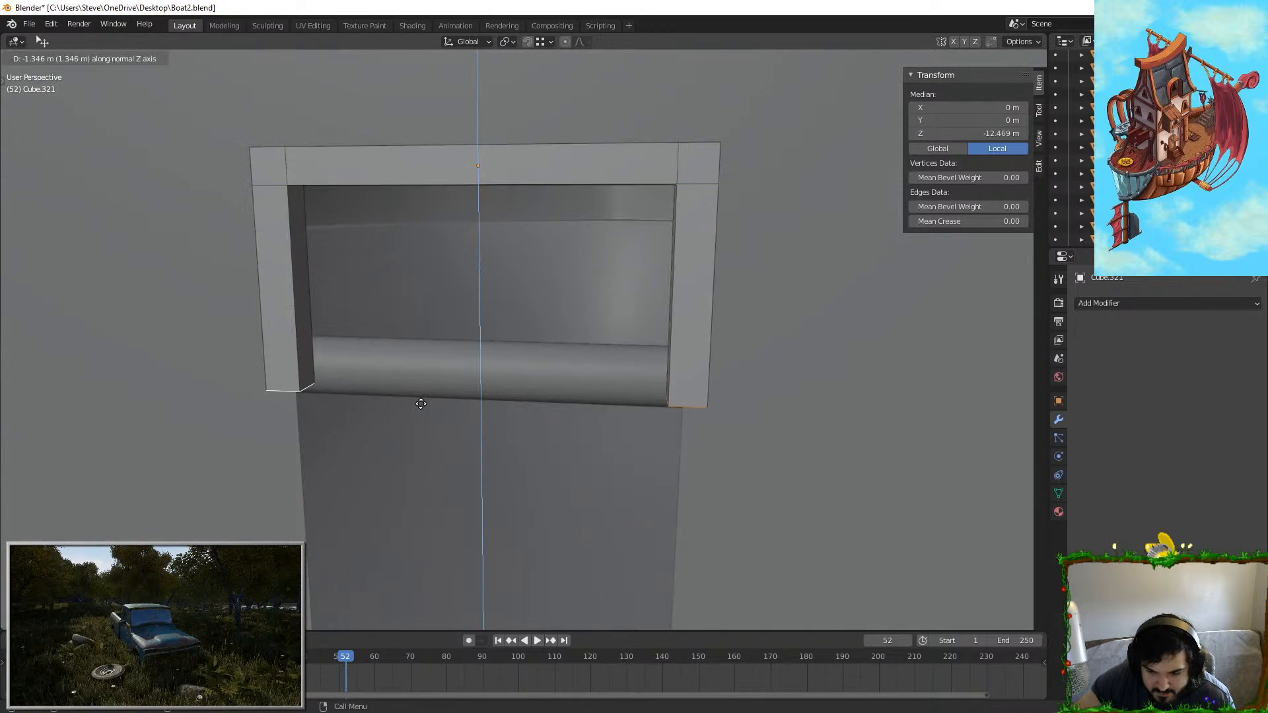
{"action": "scroll", "coordinate": [609, 442], "scroll_direction": "down", "scroll_amount": 4}
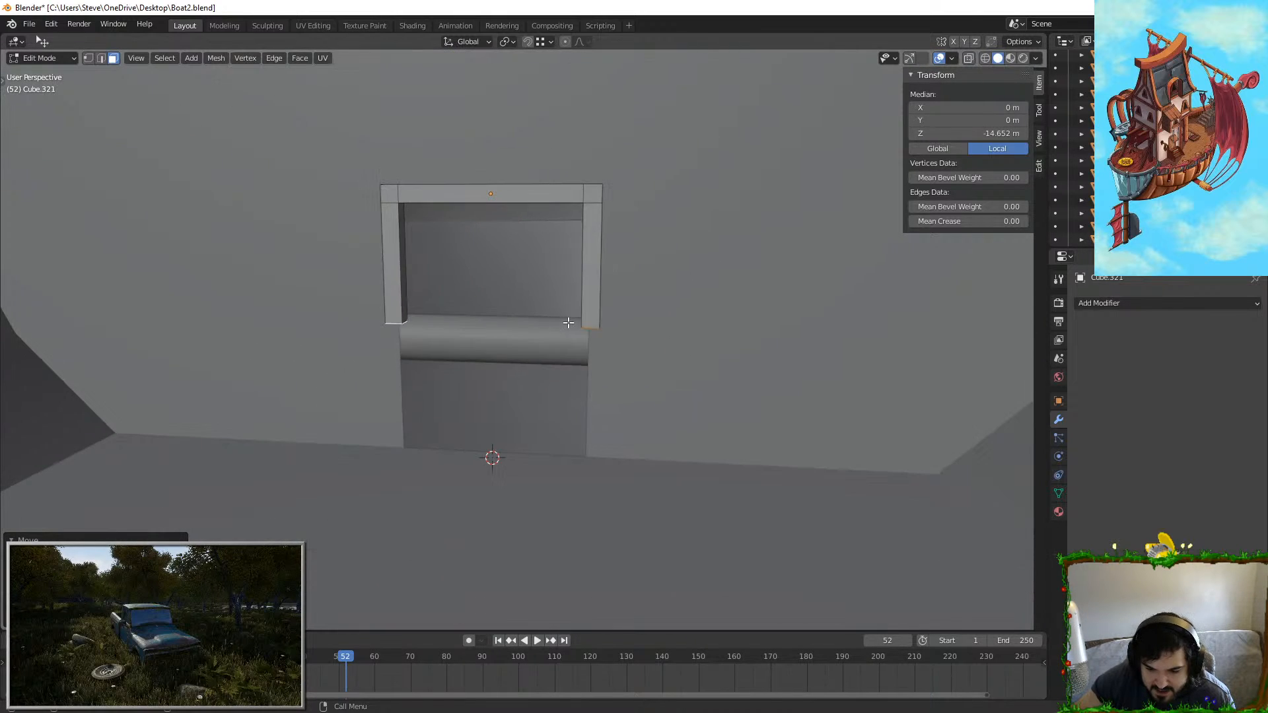
{"action": "key", "text": "g"}
{"action": "key", "text": "z"}
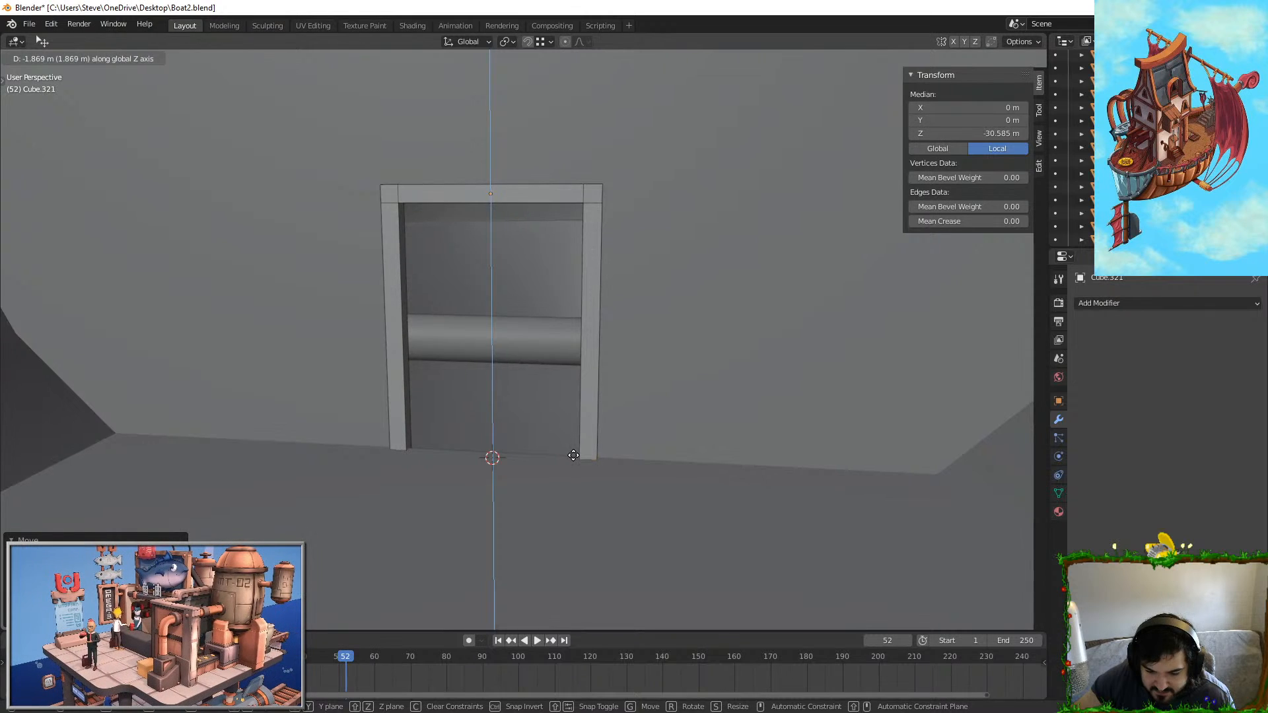
{"action": "left_click", "coordinate": [574, 455]}
{"action": "key", "text": "x"}
{"action": "left_click", "coordinate": [574, 455]}
{"action": "middle_click_drag", "start_coordinate": [455, 449], "coordinate": [487, 444]}
{"action": "key", "text": "Tab"}
{"action": "scroll", "coordinate": [488, 442], "scroll_direction": "down", "scroll_amount": 4}
{"action": "scroll", "coordinate": [488, 443], "scroll_direction": "up", "scroll_amount": 2}
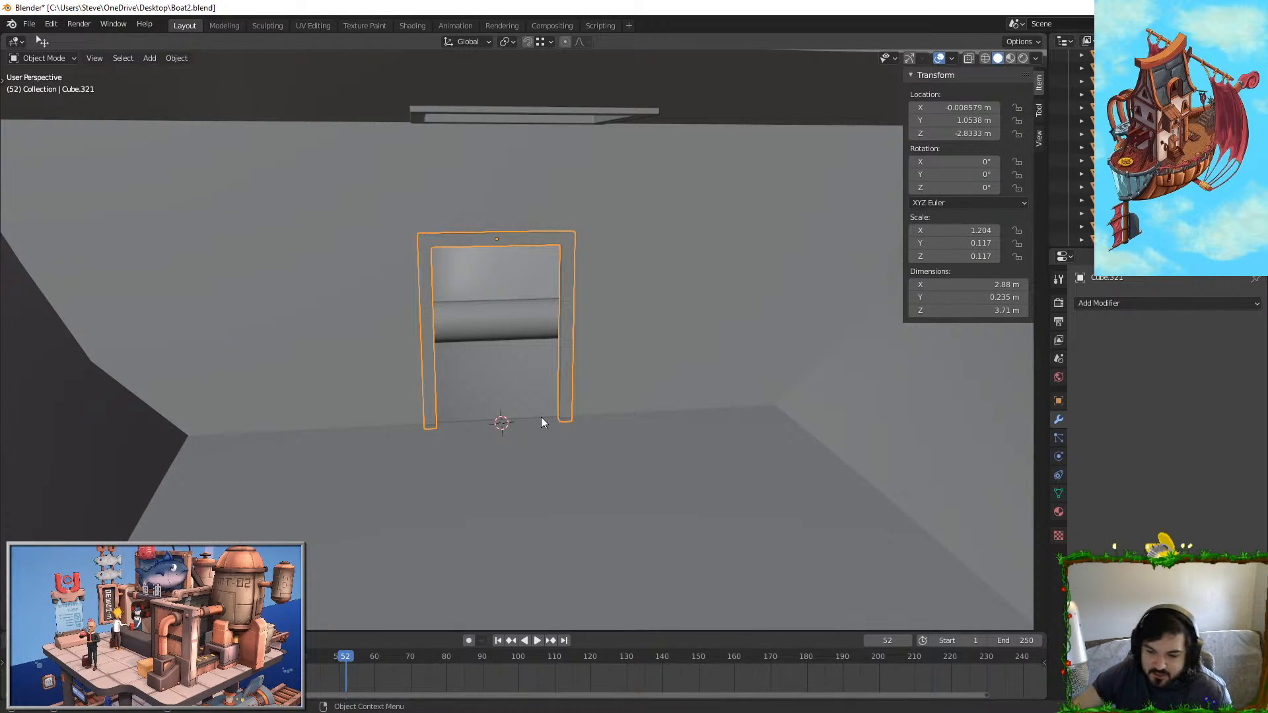
Step: Duplicate the room object behind the door frame in place and open the copy's mesh for editing
{"action": "left_click", "coordinate": [777, 286]}
{"action": "scroll", "coordinate": [777, 287], "scroll_direction": "down", "scroll_amount": 2}
{"action": "middle_click_drag", "start_coordinate": [759, 298], "coordinate": [621, 439]}
{"action": "scroll", "coordinate": [617, 391], "scroll_direction": "up", "scroll_amount": 4}
{"action": "scroll", "coordinate": [654, 445], "scroll_direction": "down", "scroll_amount": 2}
{"action": "key", "text": "Tab"}
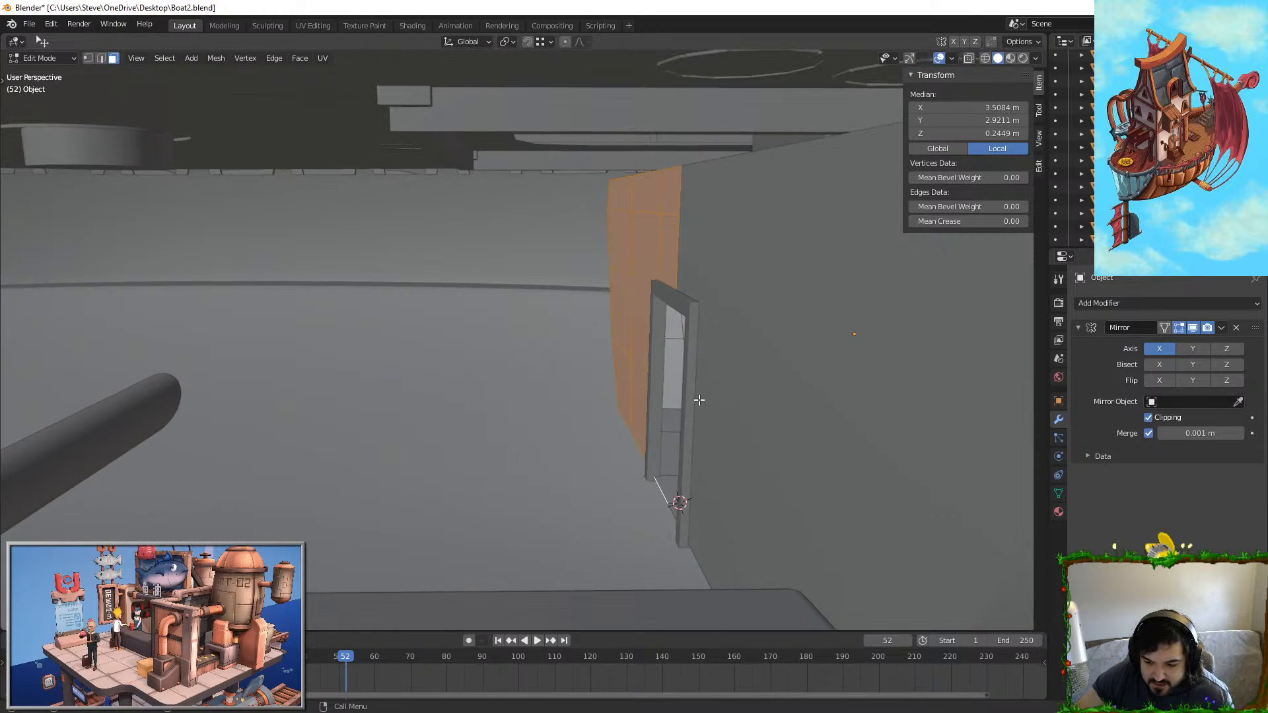
{"action": "key", "text": "Tab"}
{"action": "left_click", "coordinate": [768, 369]}
{"action": "key", "text": "g"}
{"action": "key", "text": "shift+x"}
{"action": "left_click", "coordinate": [721, 371]}
{"action": "key", "text": "Tab"}
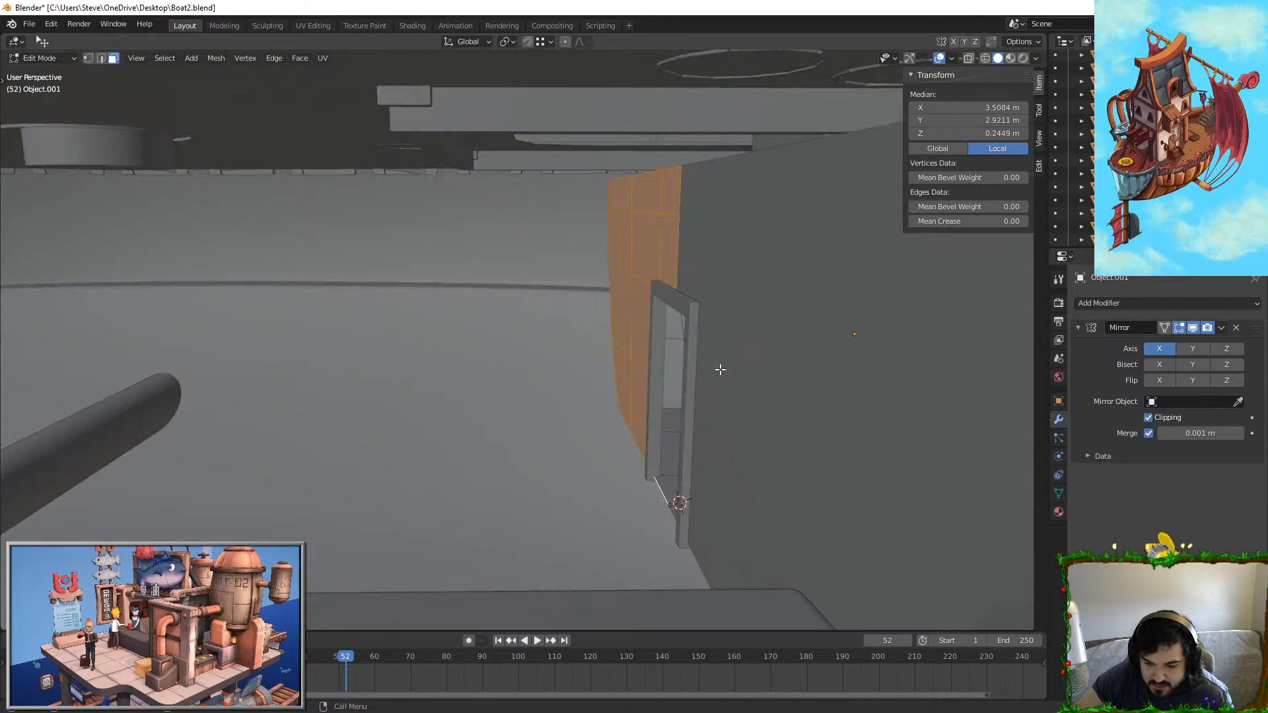
Step: Invert the selection in the duplicated room and delete everything except the flat doorway wall
{"action": "key", "text": "ctrl+i"}
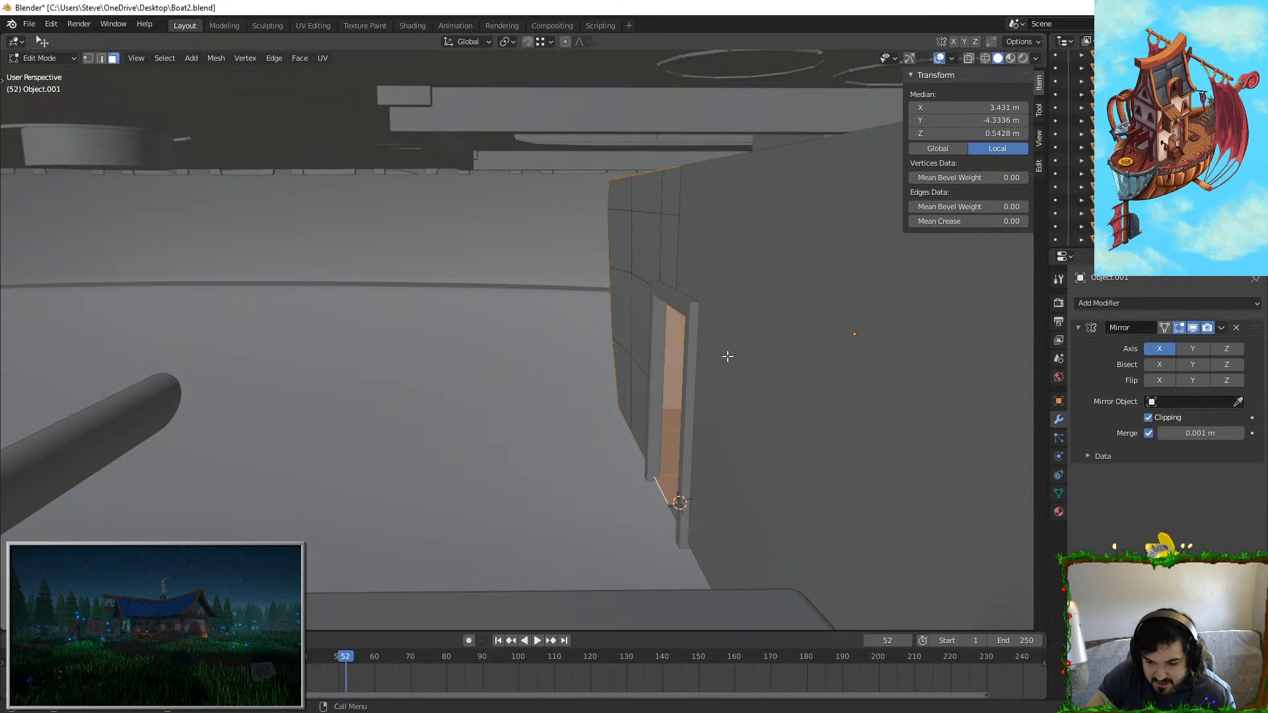
{"action": "key", "text": "x"}
{"action": "left_click", "coordinate": [727, 355]}
{"action": "key", "text": "Tab"}
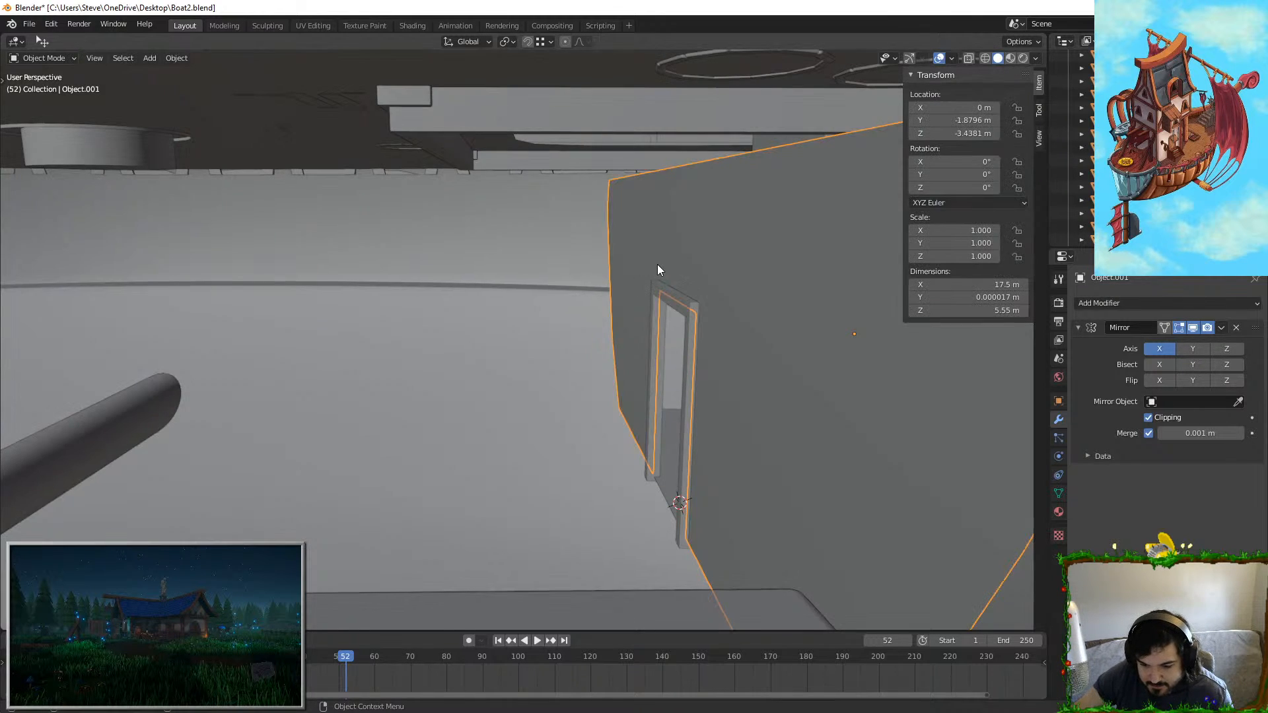
{"action": "key", "text": "Tab"}
{"action": "key", "text": "l"}
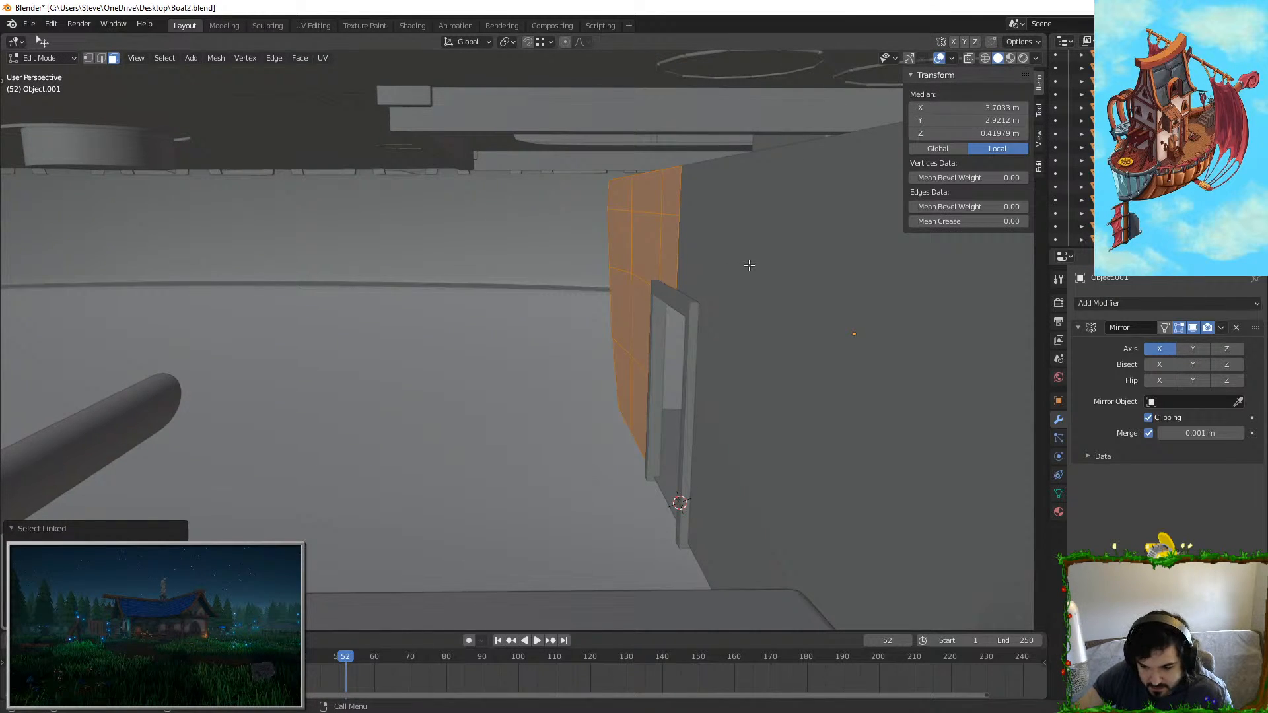
{"action": "key", "text": "Tab"}
{"action": "left_click", "coordinate": [746, 251]}
{"action": "key", "text": "g"}
{"action": "key", "text": "y"}
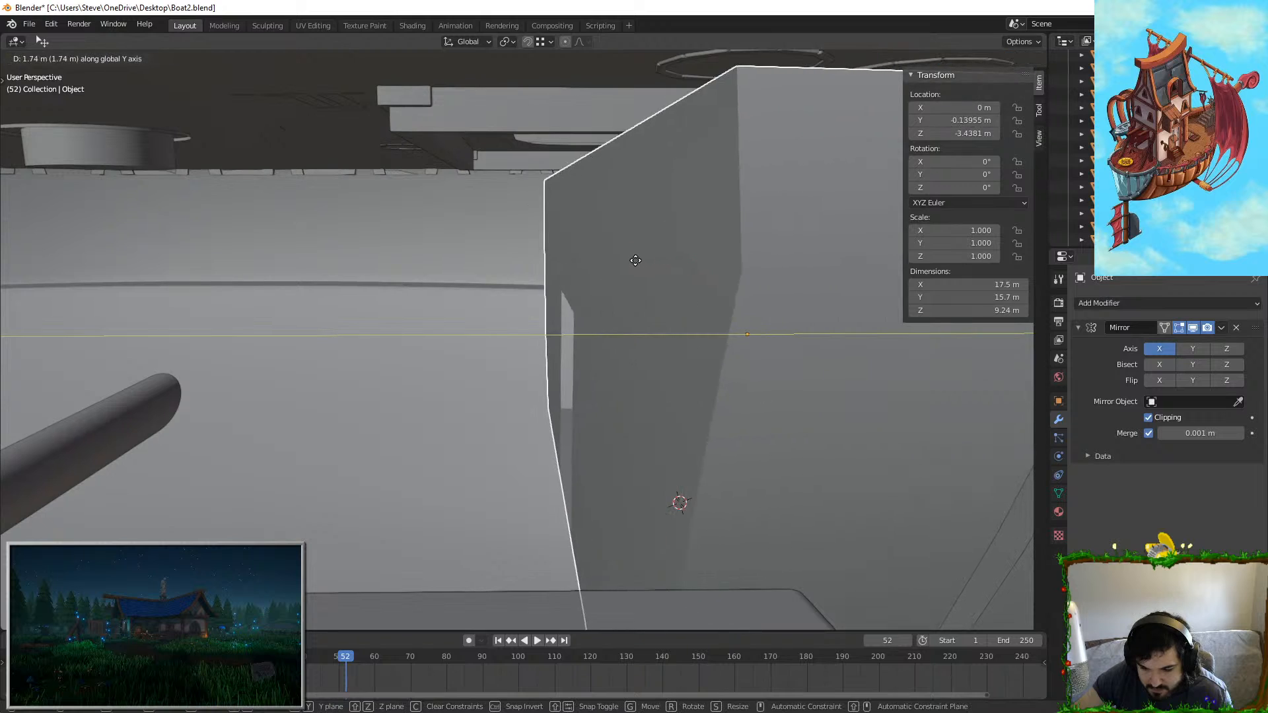
{"action": "left_click", "coordinate": [647, 260]}
{"action": "left_click", "coordinate": [621, 248]}
{"action": "key", "text": "g"}
{"action": "key", "text": "y"}
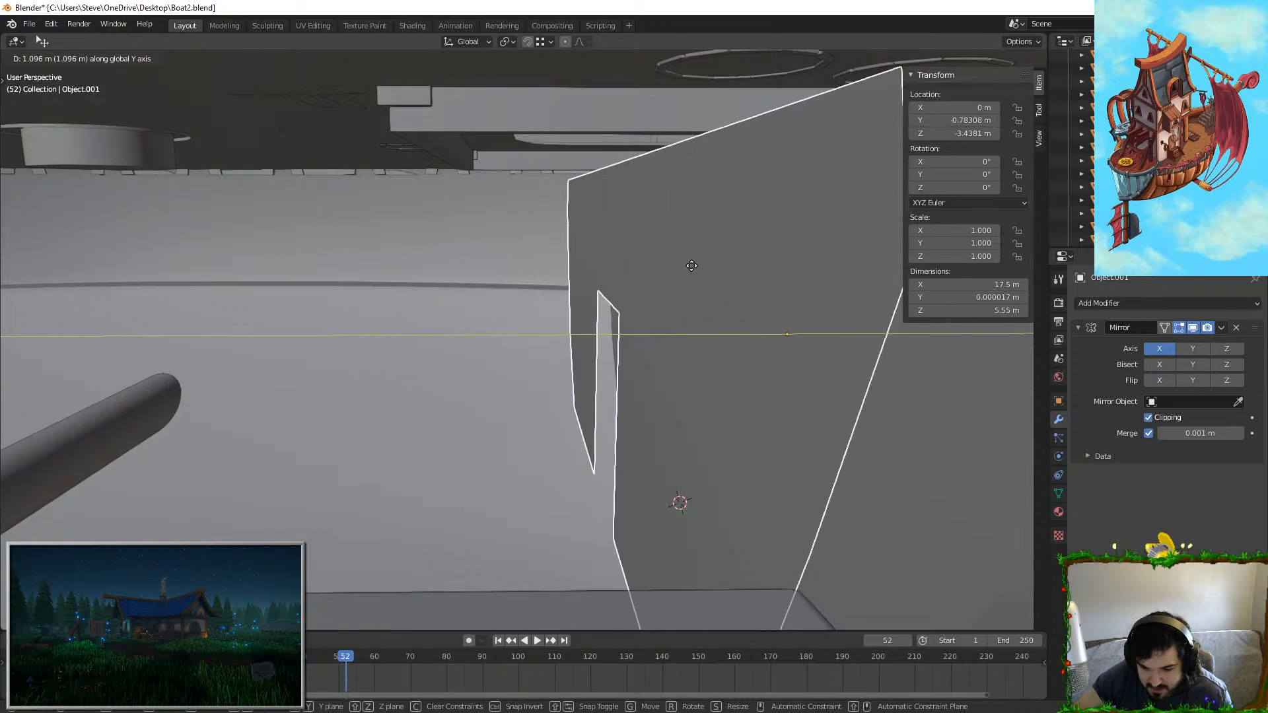
{"action": "left_click", "coordinate": [747, 266]}
Step: Move the second and third vertices from the top of the duplicated wall's outer side outward along X towards the hull
{"action": "middle_click_drag", "start_coordinate": [637, 310], "coordinate": [710, 334]}
{"action": "key", "text": "Tab"}
{"action": "scroll", "coordinate": [529, 308], "scroll_direction": "up", "scroll_amount": 1}
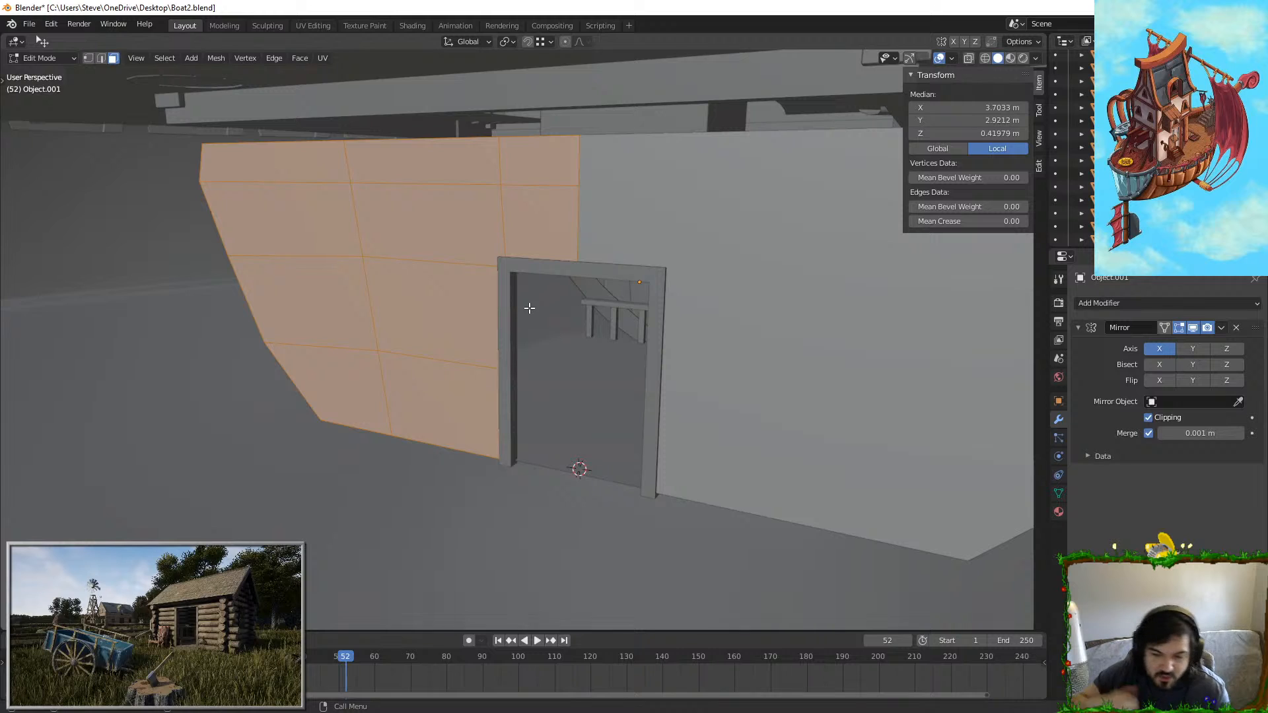
{"action": "middle_click_drag", "start_coordinate": [339, 292], "coordinate": [458, 249]}
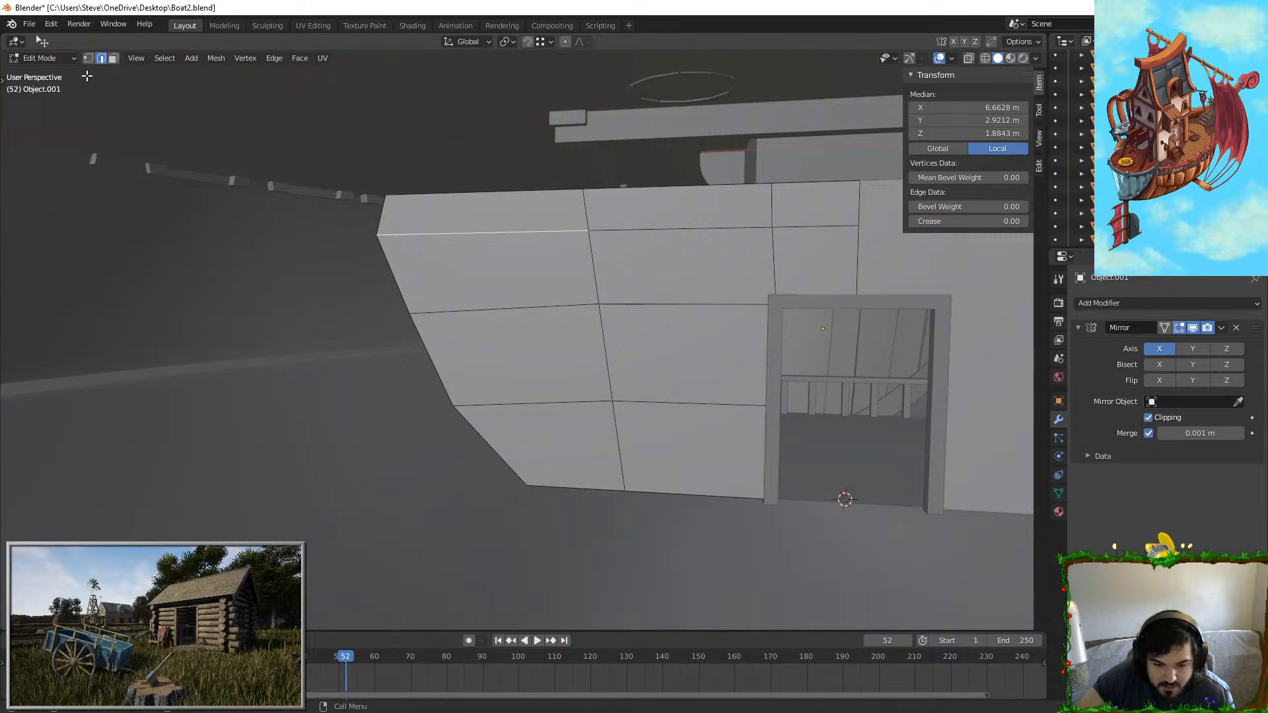
{"action": "middle_click_drag", "start_coordinate": [345, 252], "coordinate": [254, 265]}
{"action": "left_click", "coordinate": [474, 214]}
{"action": "middle_click_drag", "start_coordinate": [484, 218], "coordinate": [468, 218]}
{"action": "key", "text": "g"}
{"action": "key", "text": "x"}
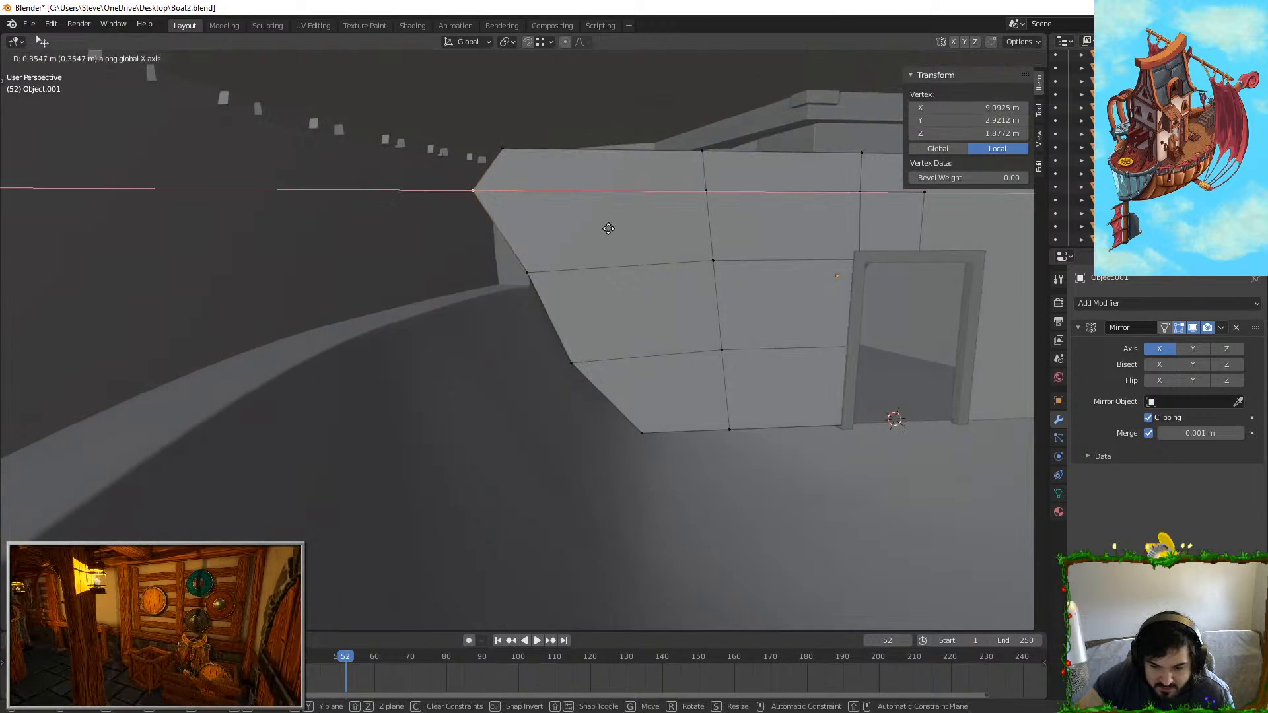
{"action": "left_click", "coordinate": [601, 228]}
{"action": "left_click", "coordinate": [556, 272]}
{"action": "key", "text": "g"}
{"action": "key", "text": "x"}
{"action": "left_click", "coordinate": [567, 282]}
Step: Move the two lowest vertices of the wall's outer side outward along X, placing the bottom one at about 8.4 m
{"action": "left_click", "coordinate": [571, 362]}
{"action": "key", "text": "g"}
{"action": "key", "text": "x"}
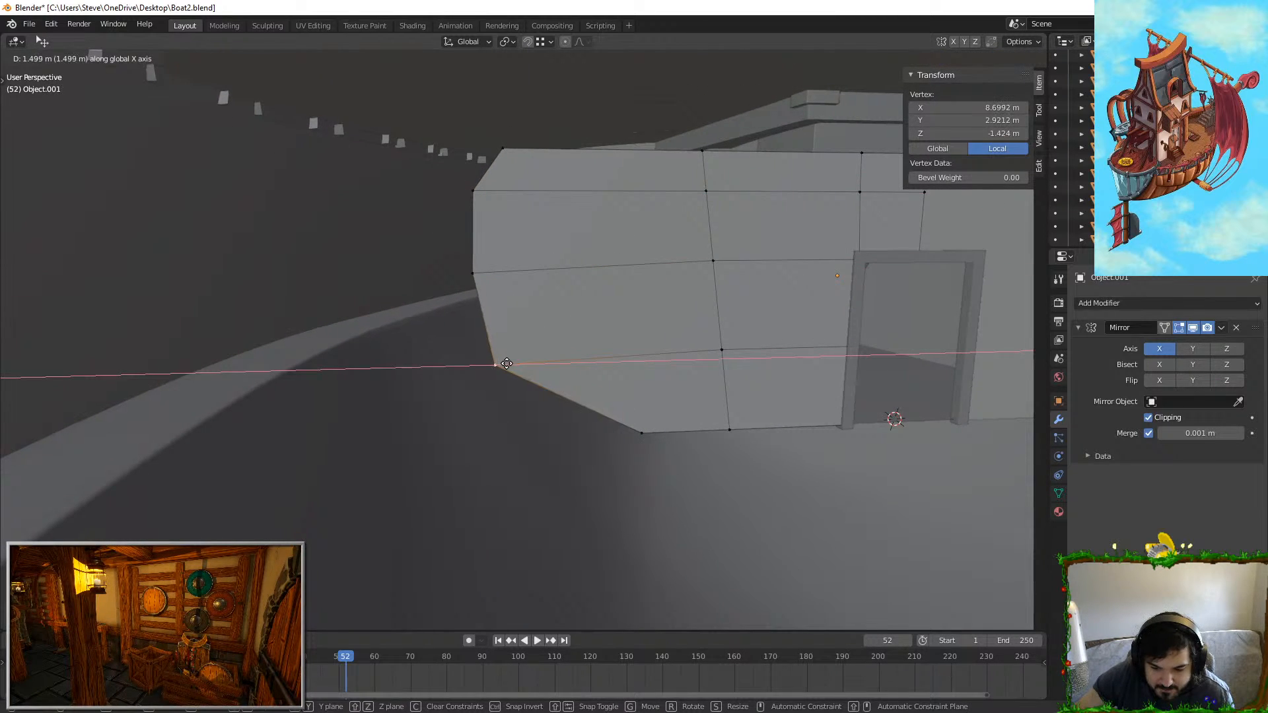
{"action": "left_click", "coordinate": [506, 363]}
{"action": "left_click", "coordinate": [642, 433]}
{"action": "key", "text": "g"}
{"action": "key", "text": "x"}
{"action": "left_click", "coordinate": [529, 444]}
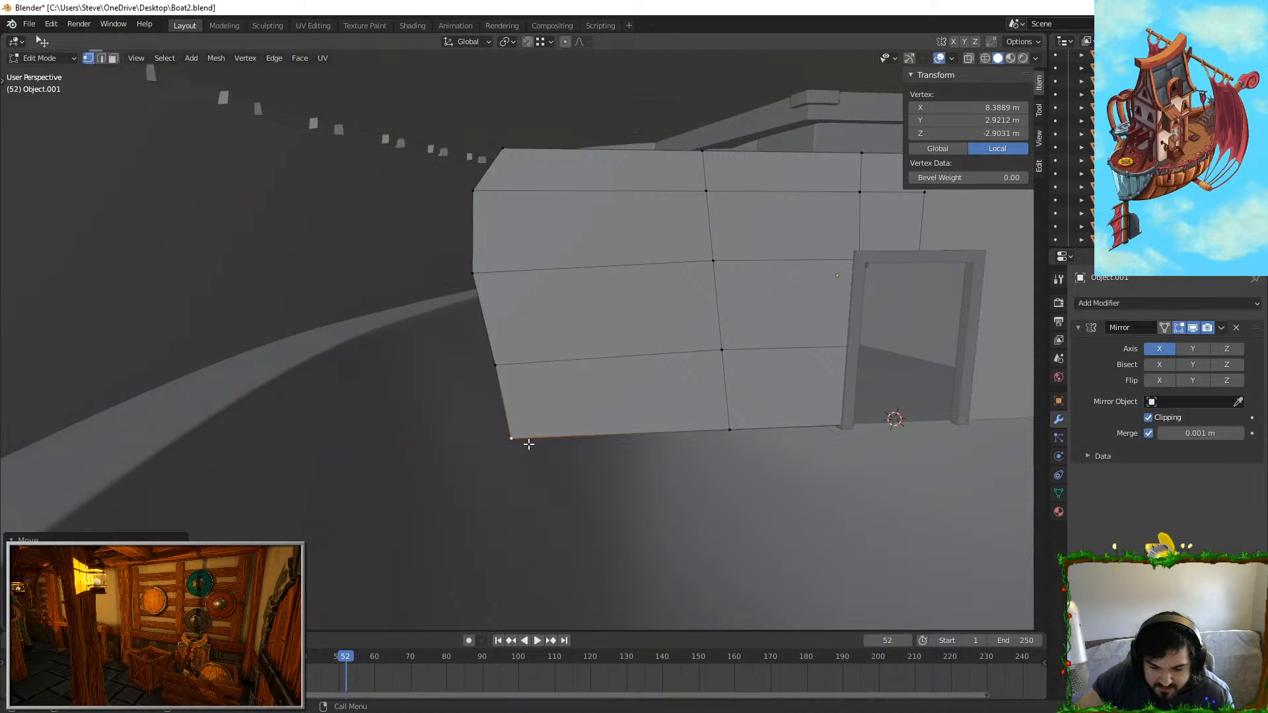
{"action": "key", "text": "g"}
{"action": "key", "text": "x"}
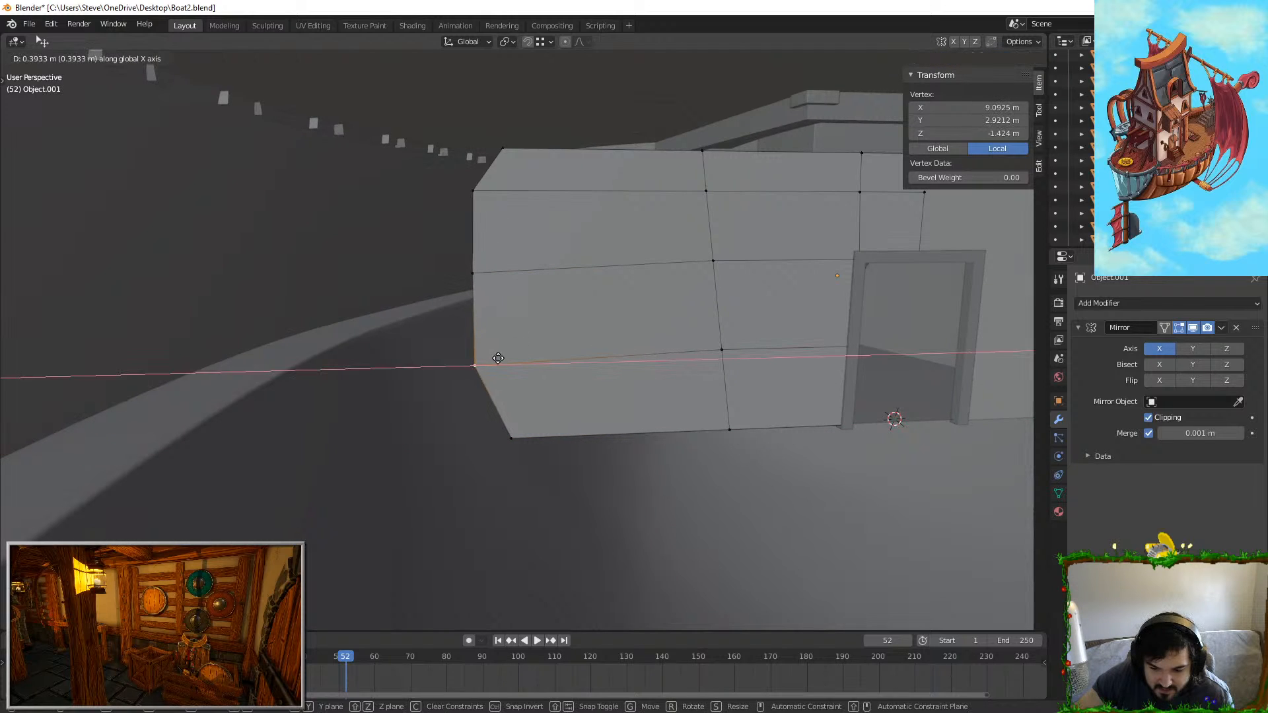
{"action": "left_click", "coordinate": [503, 359]}
Step: Move the middle vertex of the wall's outer side along X to about 9.3 m
{"action": "middle_click_drag", "start_coordinate": [513, 421], "coordinate": [541, 285]}
{"action": "left_click", "coordinate": [554, 338]}
{"action": "key", "text": "g"}
{"action": "key", "text": "x"}
{"action": "key", "text": "Escape"}
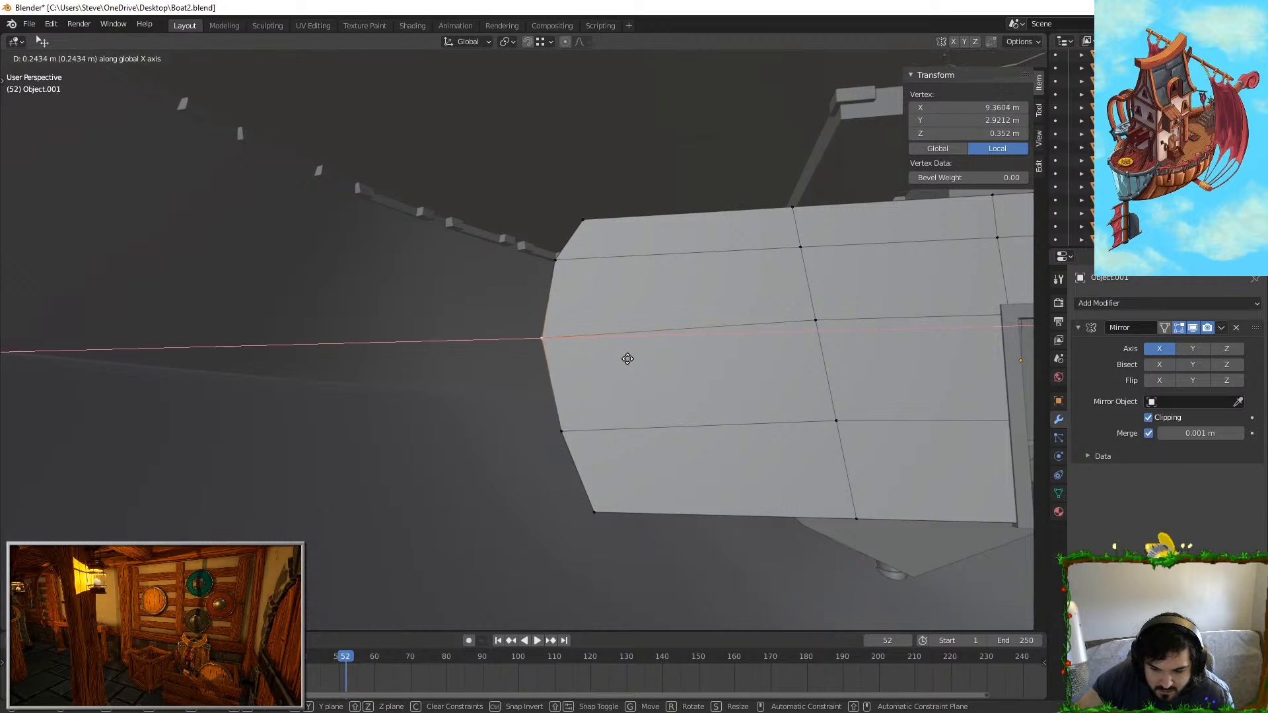
{"action": "left_click", "coordinate": [630, 360]}
Step: Select the wall's outer boundary edges and extrude them along Y to form the new room's ceiling, side wall and floor
{"action": "key", "text": "Tab"}
{"action": "mouse_move", "coordinate": [581, 389]}
{"action": "middle_mouse_down"}
{"action": "mouse_move", "coordinate": [685, 379]}
{"action": "mouse_move", "coordinate": [581, 367]}
{"action": "middle_mouse_up"}
{"action": "key", "text": "Tab"}
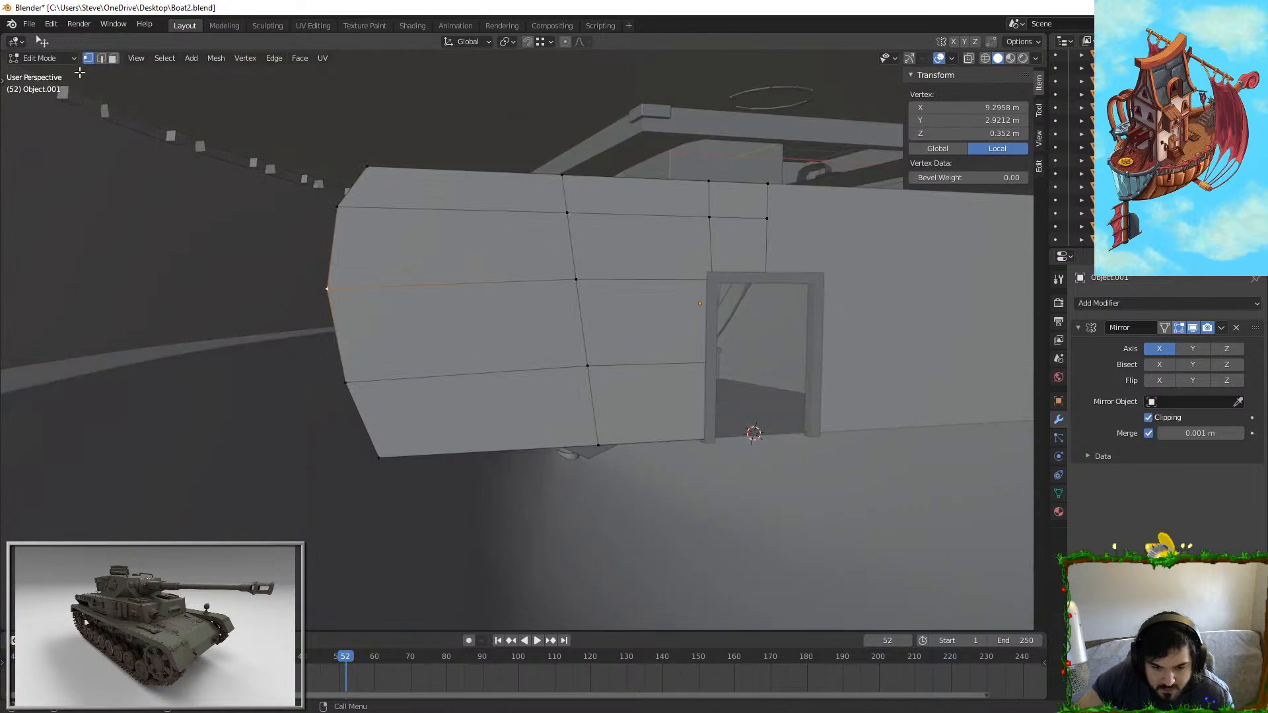
{"action": "left_click", "coordinate": [113, 58]}
{"action": "left_click", "coordinate": [423, 191]}
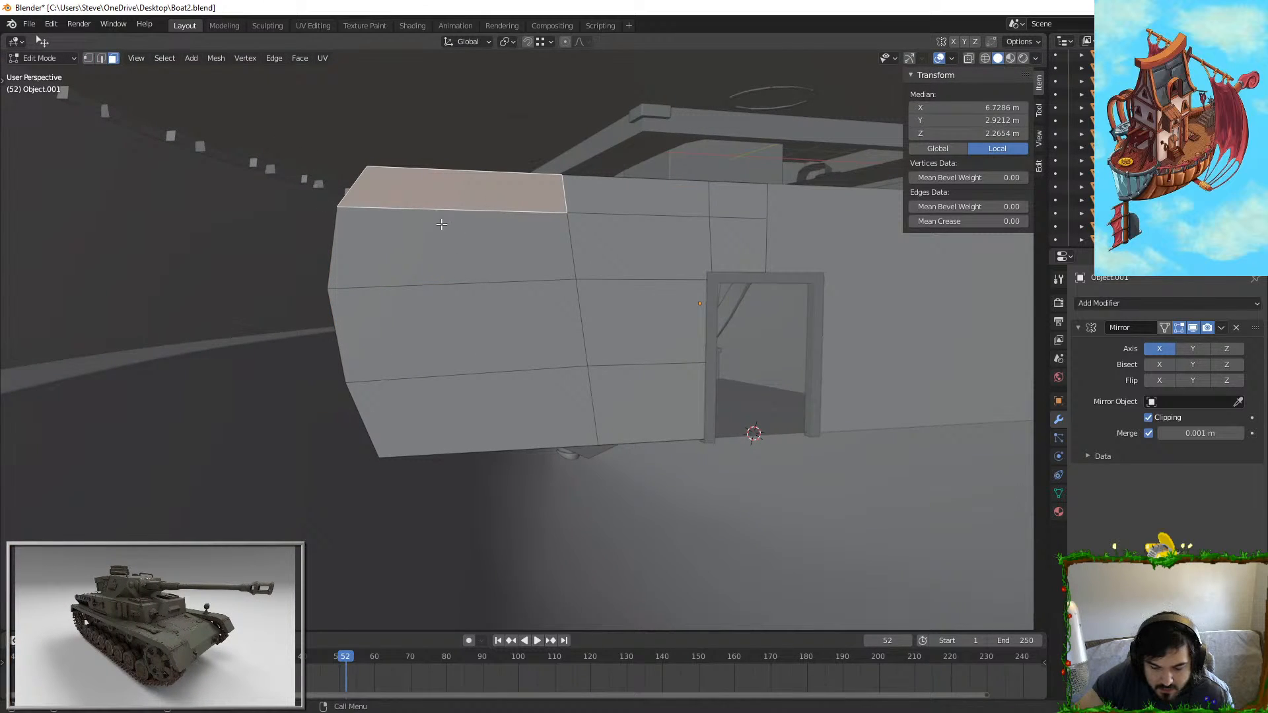
{"action": "left_click", "coordinate": [100, 58]}
{"action": "left_click", "coordinate": [502, 175], "text": "alt"}
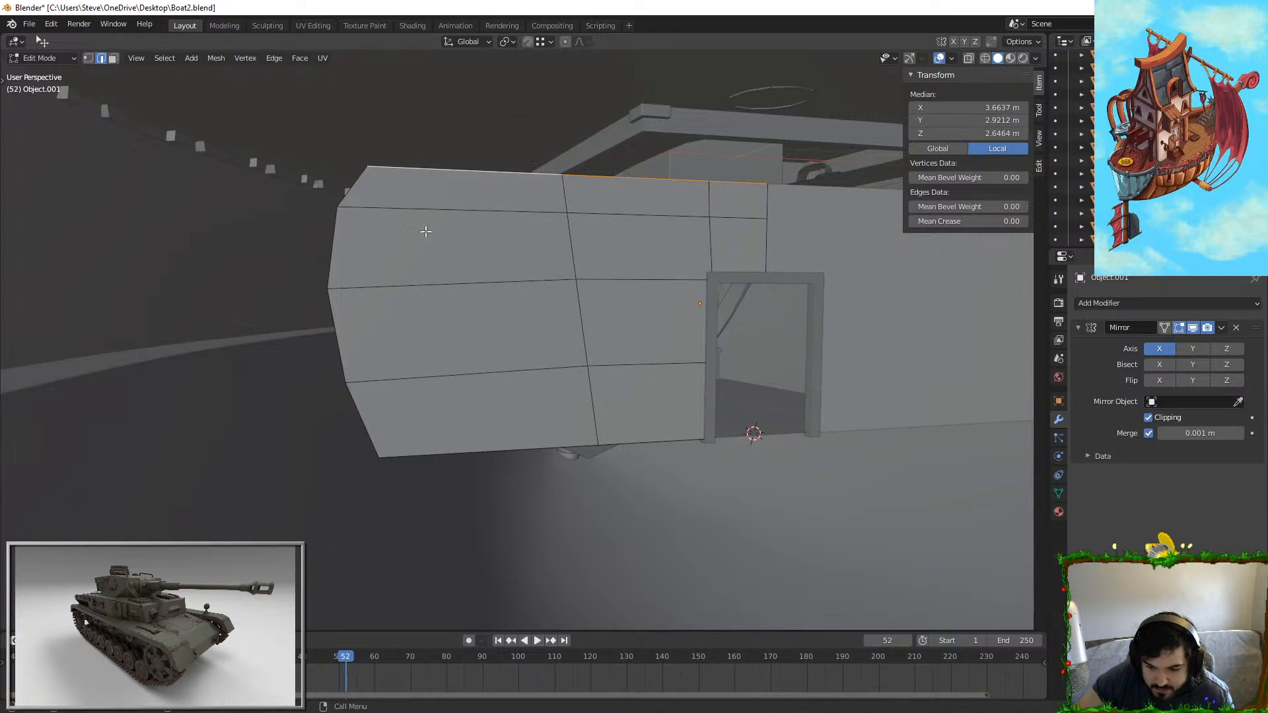
{"action": "middle_click_drag", "start_coordinate": [561, 471], "coordinate": [495, 361]}
{"action": "scroll", "coordinate": [620, 385], "scroll_direction": "down", "scroll_amount": 2}
{"action": "key", "text": "e"}
{"action": "key", "text": "y"}
{"action": "left_click", "coordinate": [252, 486]}
Step: Extrude the new floor's inner edge beside the doorway along X to the mirror centre, closing the gap in the floor
{"action": "left_click", "coordinate": [645, 461]}
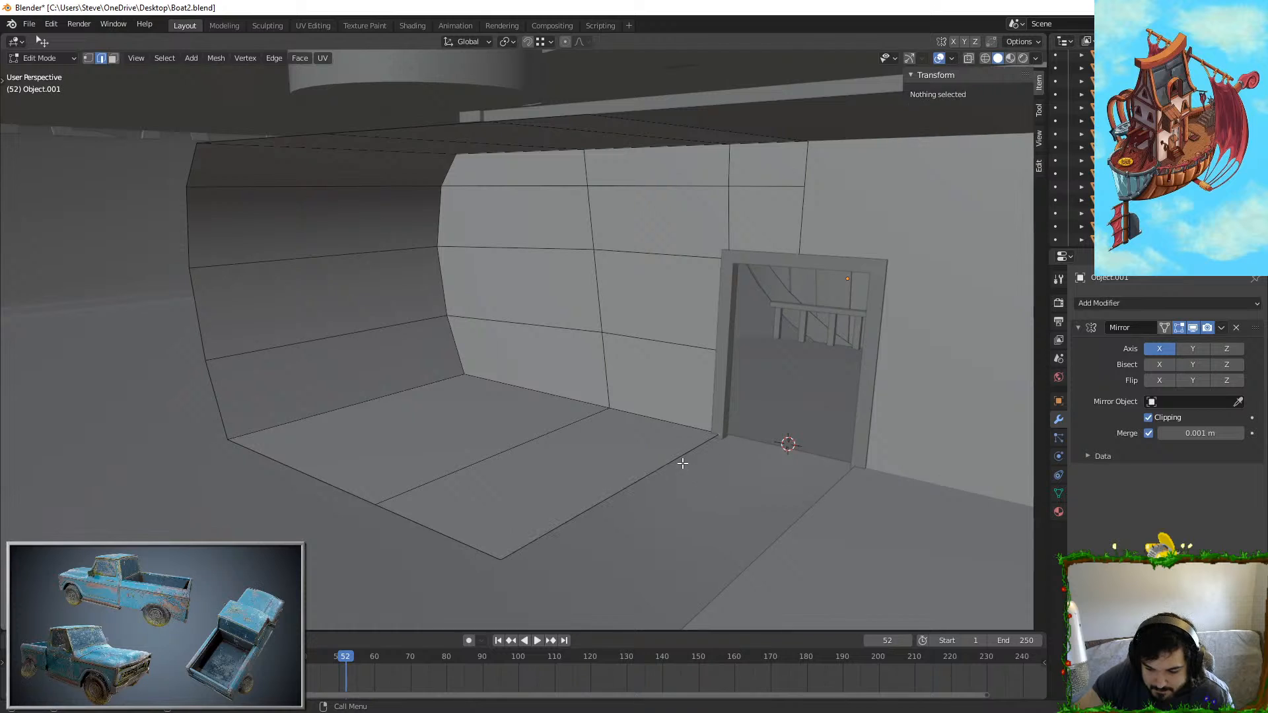
{"action": "middle_click_drag", "start_coordinate": [682, 462], "coordinate": [737, 472]}
{"action": "key", "text": "g"}
{"action": "key", "text": "x"}
{"action": "left_click", "coordinate": [754, 481]}
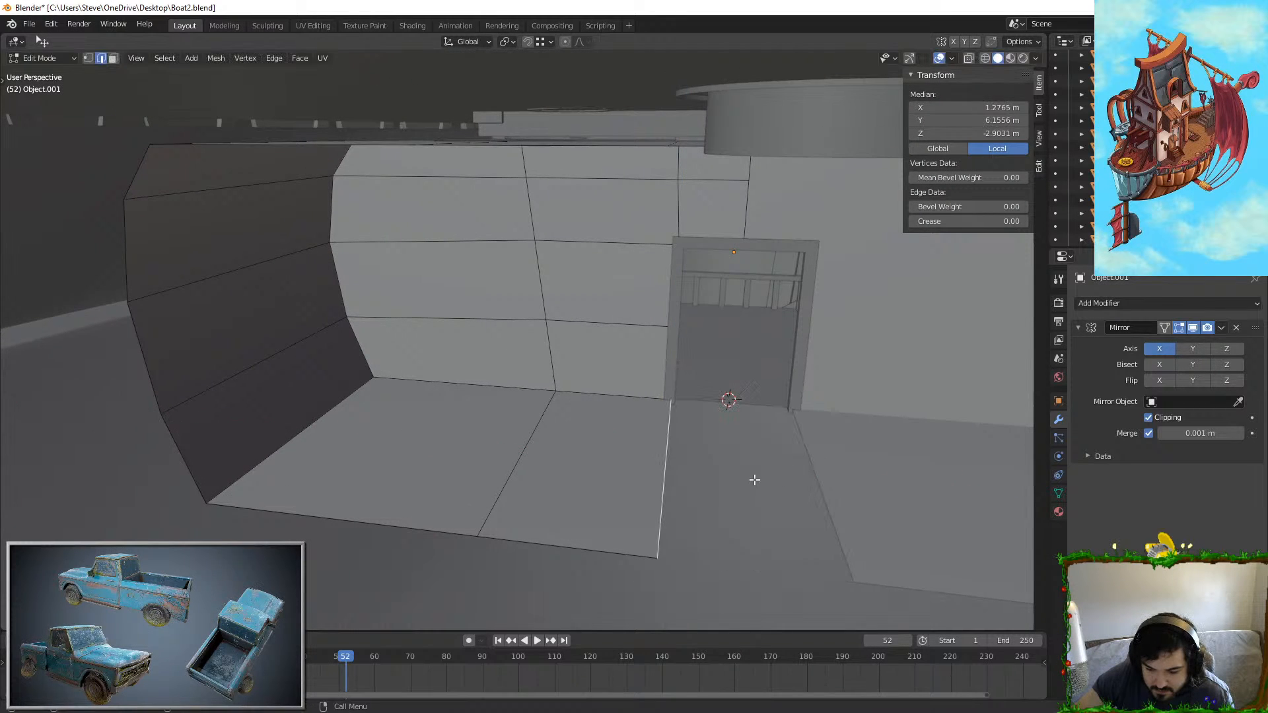
{"action": "left_click", "coordinate": [837, 472]}
{"action": "key", "text": "Tab"}
{"action": "middle_click_drag", "start_coordinate": [787, 477], "coordinate": [635, 414]}
Step: Move the edge loop at the room's open end along Y to lengthen the room, placing it at about 26.3 m
{"action": "key", "text": "Tab"}
{"action": "middle_click_drag", "start_coordinate": [403, 466], "coordinate": [662, 377]}
{"action": "key", "text": "g"}
{"action": "key", "text": "y"}
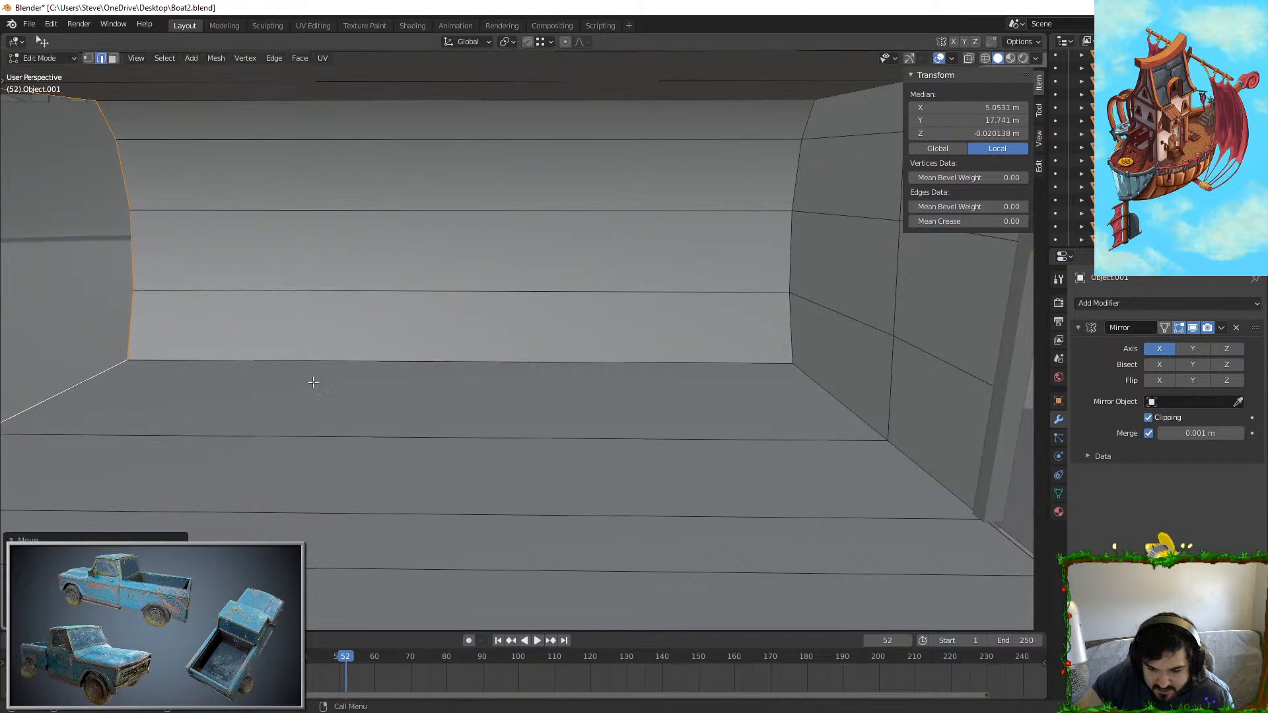
{"action": "left_click", "coordinate": [485, 279]}
{"action": "key", "text": "g"}
{"action": "key", "text": "y"}
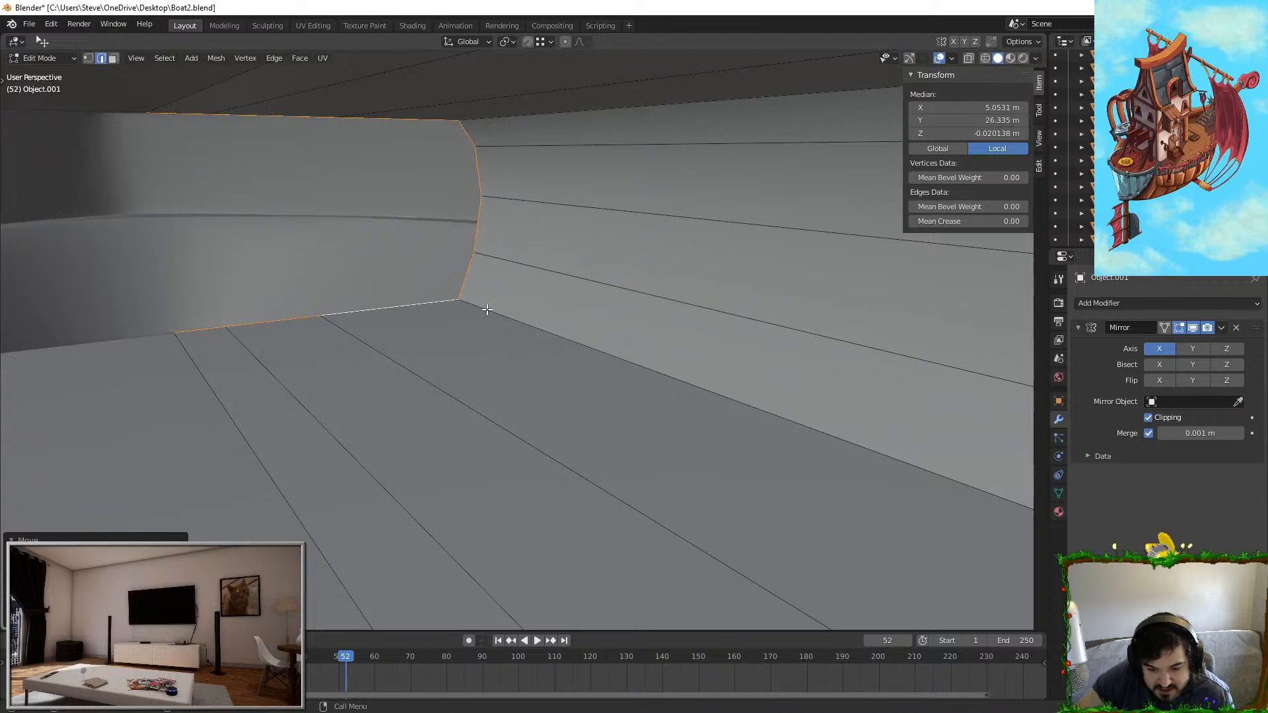
{"action": "left_click", "coordinate": [487, 309]}
Step: Extrude the two middle side edges at the room's far end inward along X and straighten them by scaling along X
{"action": "middle_click_drag", "start_coordinate": [487, 309], "coordinate": [296, 350]}
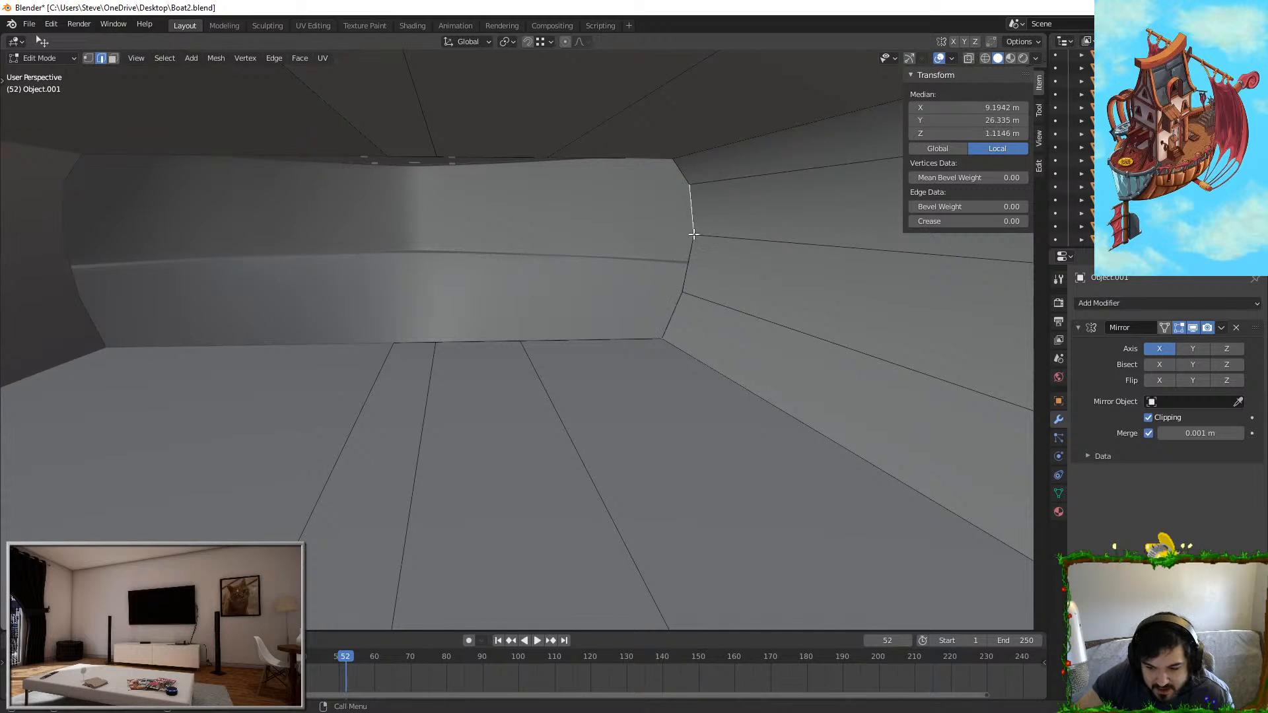
{"action": "middle_click_drag", "start_coordinate": [737, 255], "coordinate": [705, 216]}
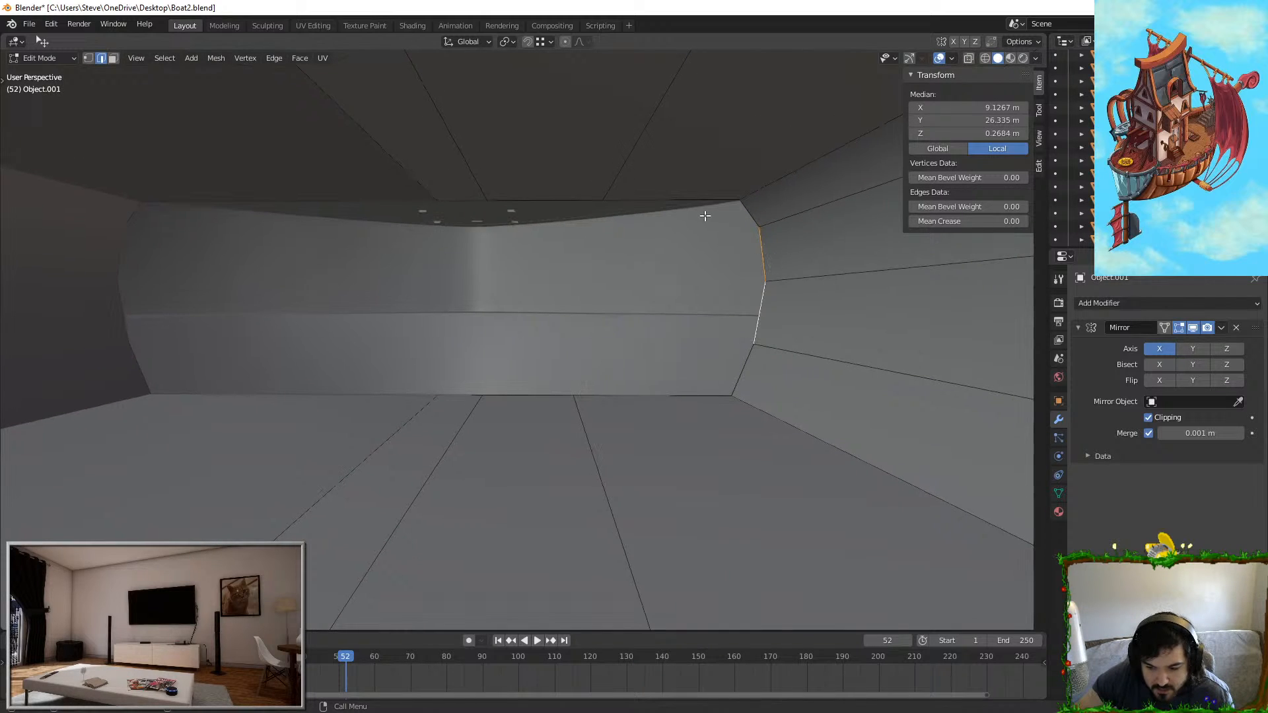
{"action": "left_click", "coordinate": [688, 298]}
{"action": "key", "text": "e"}
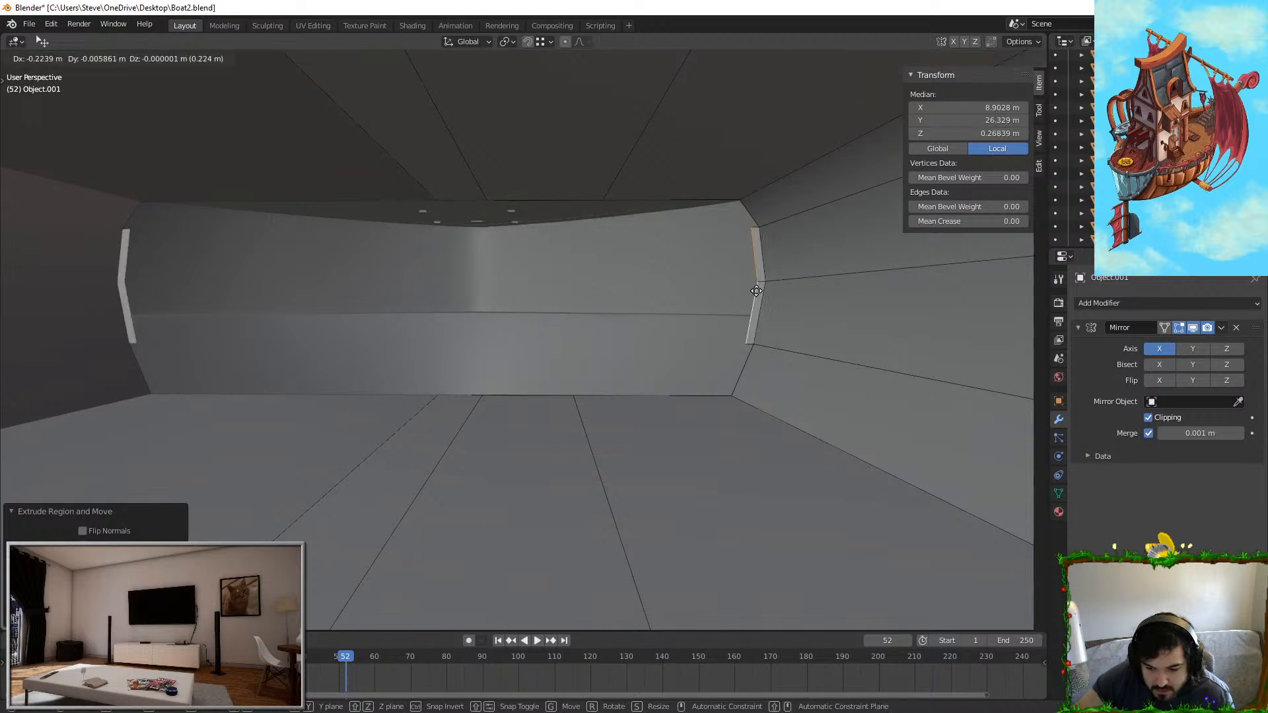
{"action": "middle_click_drag", "start_coordinate": [699, 301], "coordinate": [660, 291]}
{"action": "key", "text": "g"}
{"action": "key", "text": "x"}
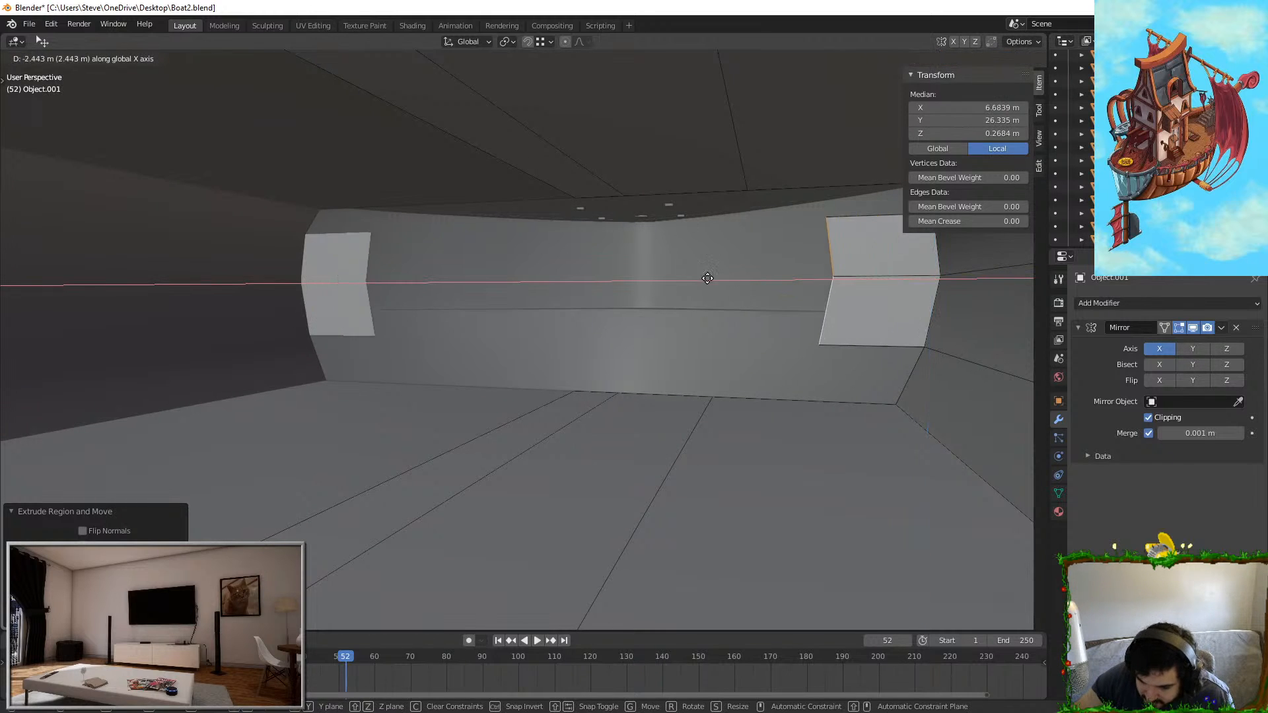
{"action": "left_click", "coordinate": [632, 289]}
{"action": "key", "text": "s"}
{"action": "key", "text": "x"}
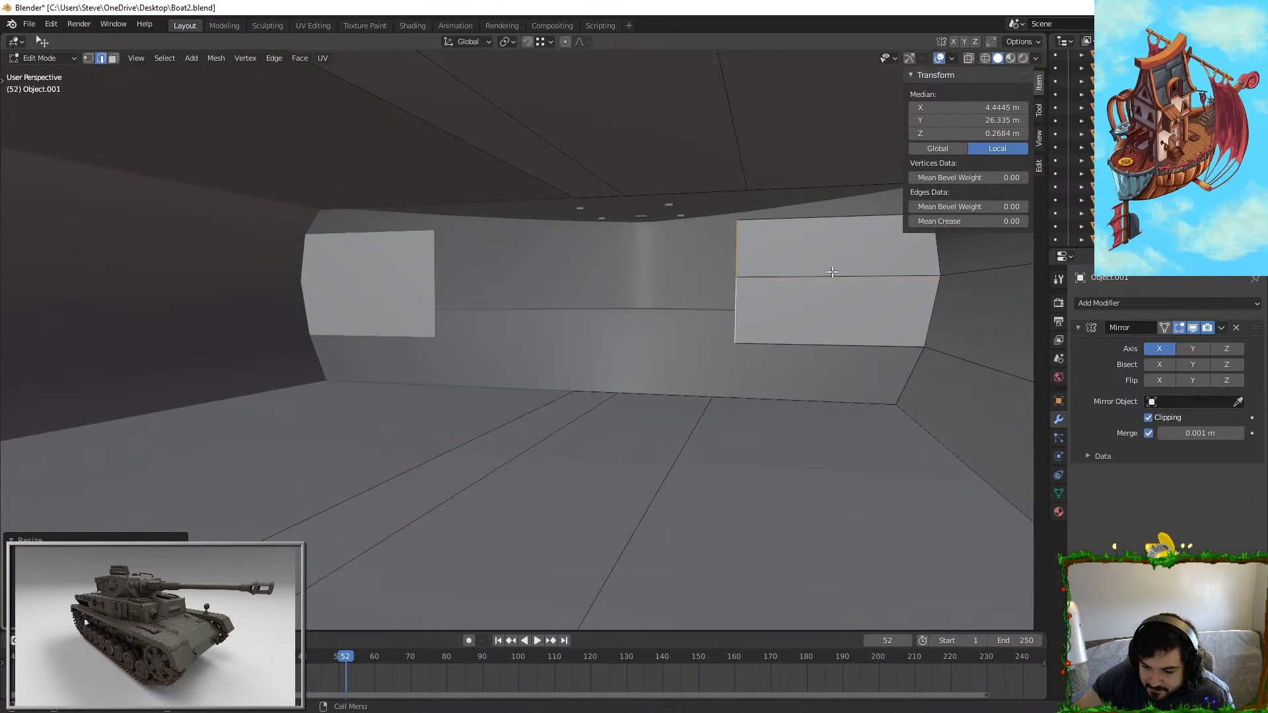
Step: Reposition the straightened edges along X and extrude them to the mirror centre to close the end wall's middle band
{"action": "middle_click_drag", "start_coordinate": [832, 272], "coordinate": [801, 271]}
{"action": "key", "text": "g"}
{"action": "key", "text": "x"}
{"action": "key", "text": "e"}
{"action": "key", "text": "x"}
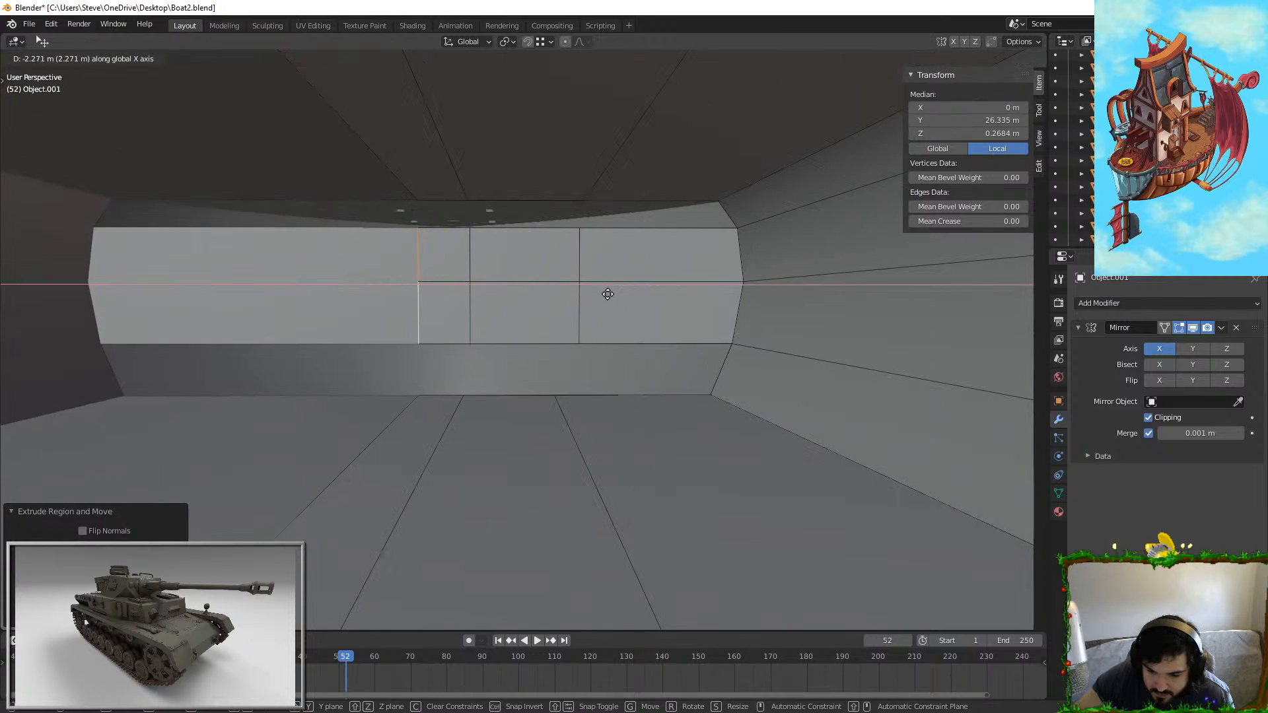
{"action": "left_click", "coordinate": [579, 286]}
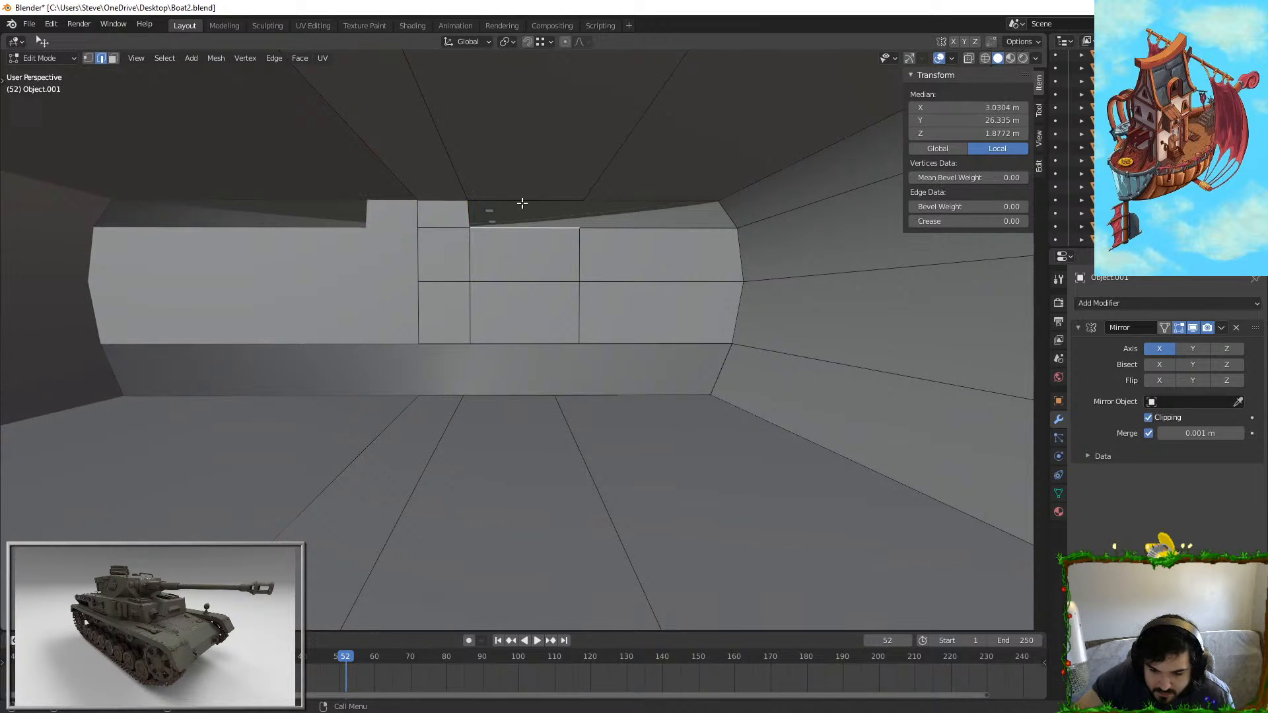
Step: Fill the open gap in the outer part of the end wall's upper band with a face
{"action": "left_click", "coordinate": [649, 204]}
{"action": "left_click", "coordinate": [634, 227], "text": "shift"}
{"action": "key", "text": "f"}
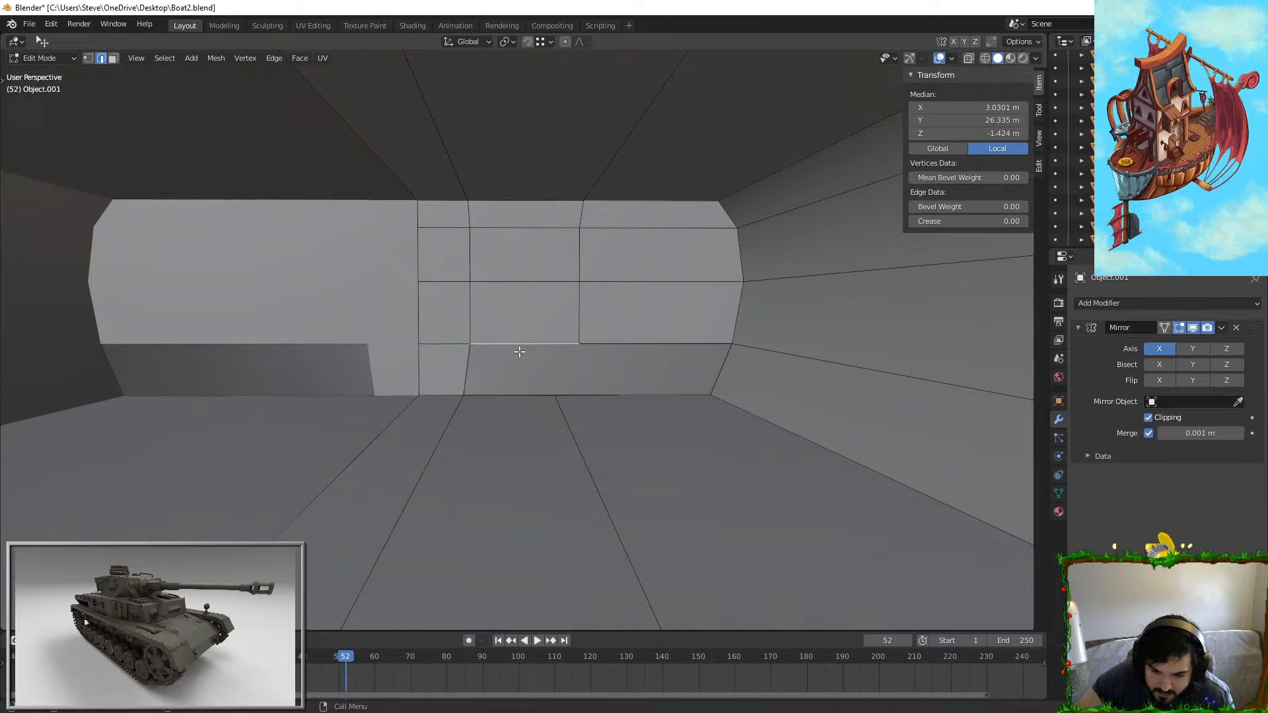
Step: Fill the end wall's lower band with a middle and an outer face, and return to Object Mode
{"action": "key", "text": "f"}
{"action": "key", "text": "ctrl+z"}
{"action": "left_click", "coordinate": [518, 393], "text": "shift"}
{"action": "key", "text": "f"}
{"action": "left_click", "coordinate": [634, 345]}
{"action": "left_click", "coordinate": [627, 399], "text": "shift"}
{"action": "key", "text": "f"}
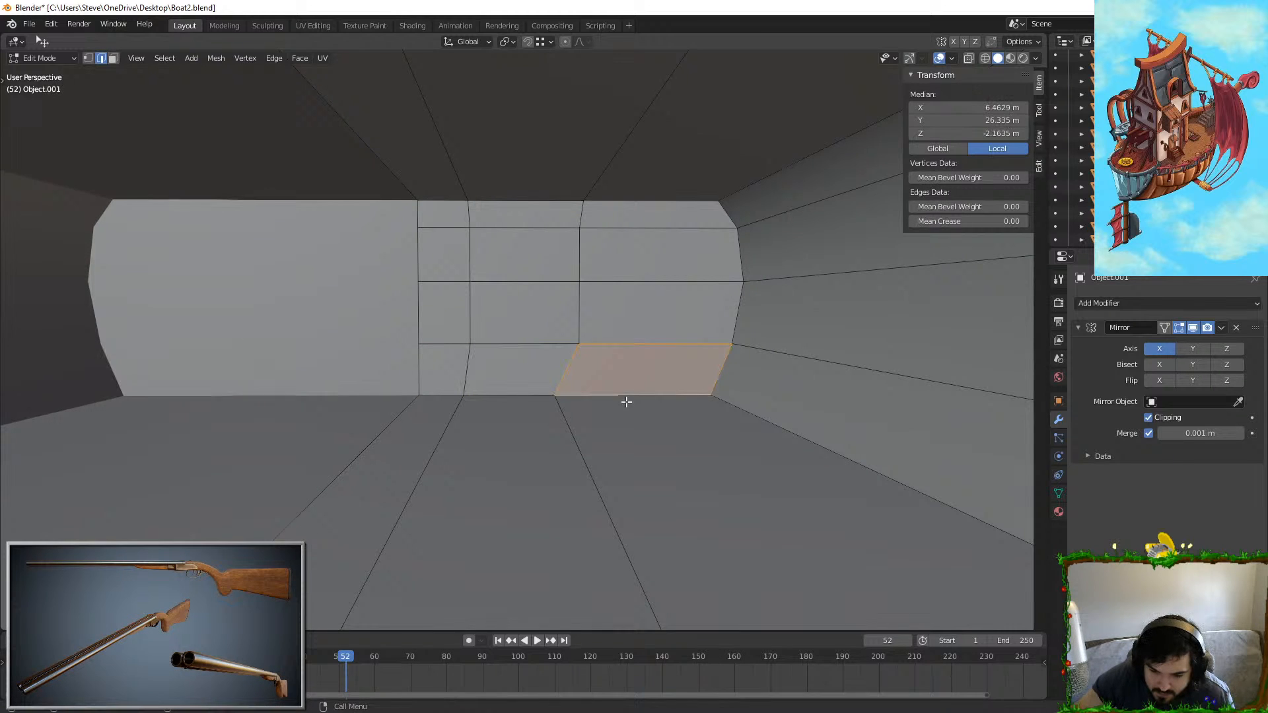
{"action": "key", "text": "Tab"}
Step: Walk through the new room and doorway to examine the closed walls, the deck side and the hatch above
{"action": "key", "text": "shift+grave"}
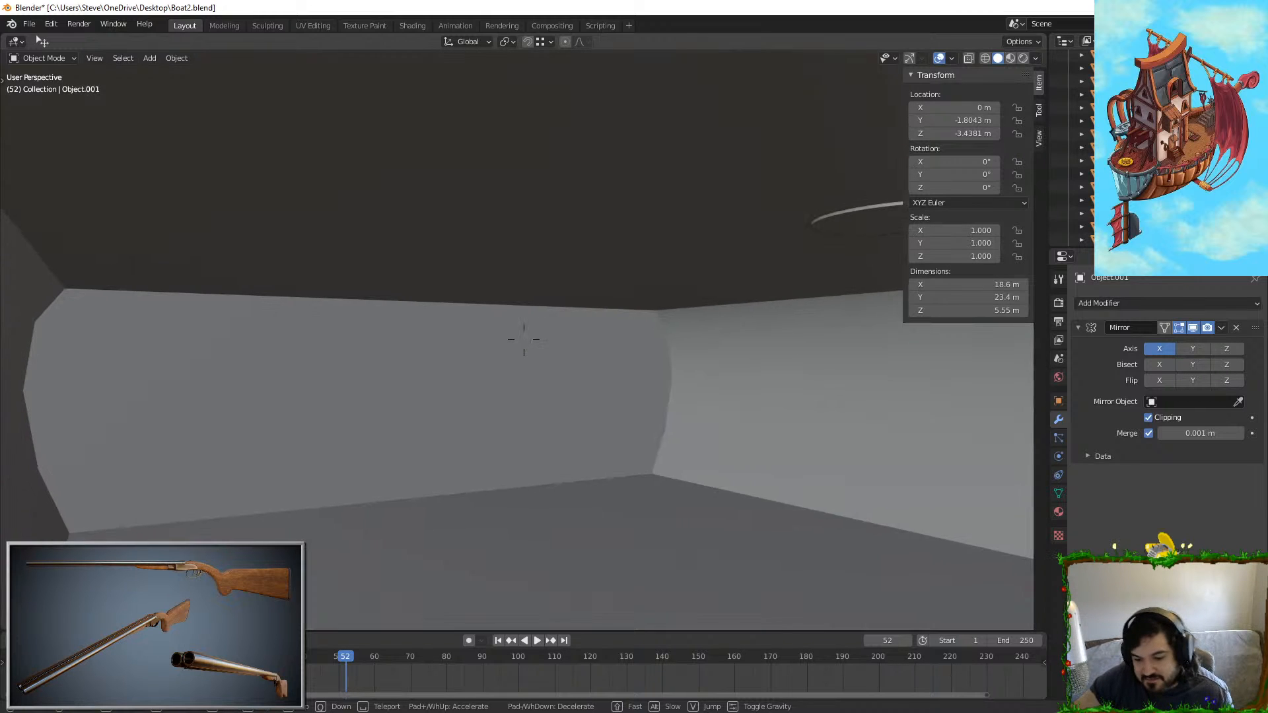
{"action": "key", "text": "w"}
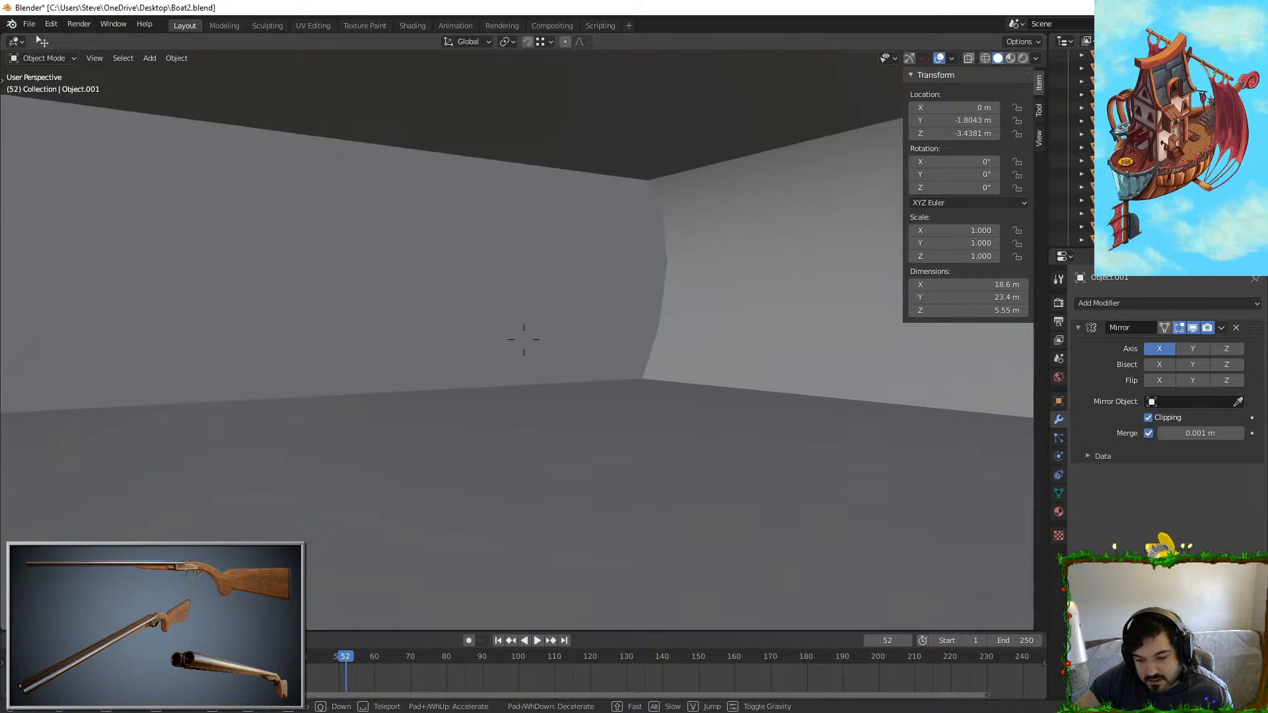
{"action": "key", "text": "w"}
{"action": "key", "text": "w"}
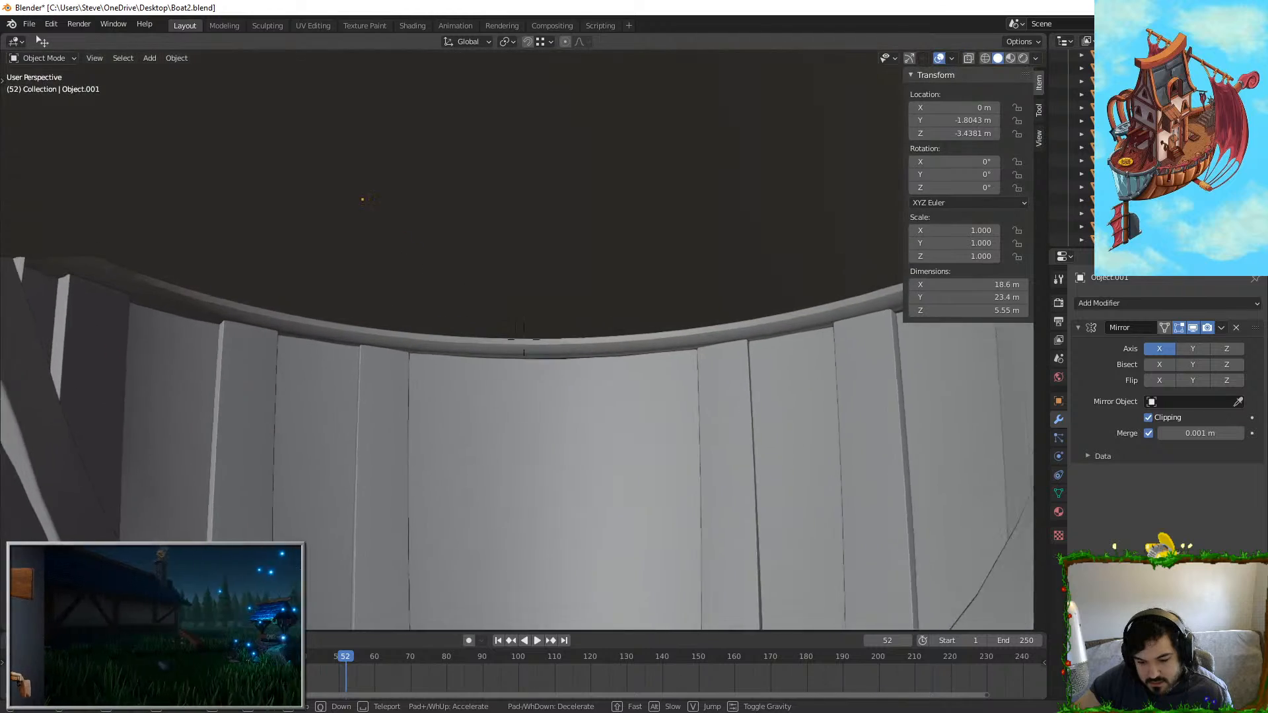
{"action": "key", "text": "w"}
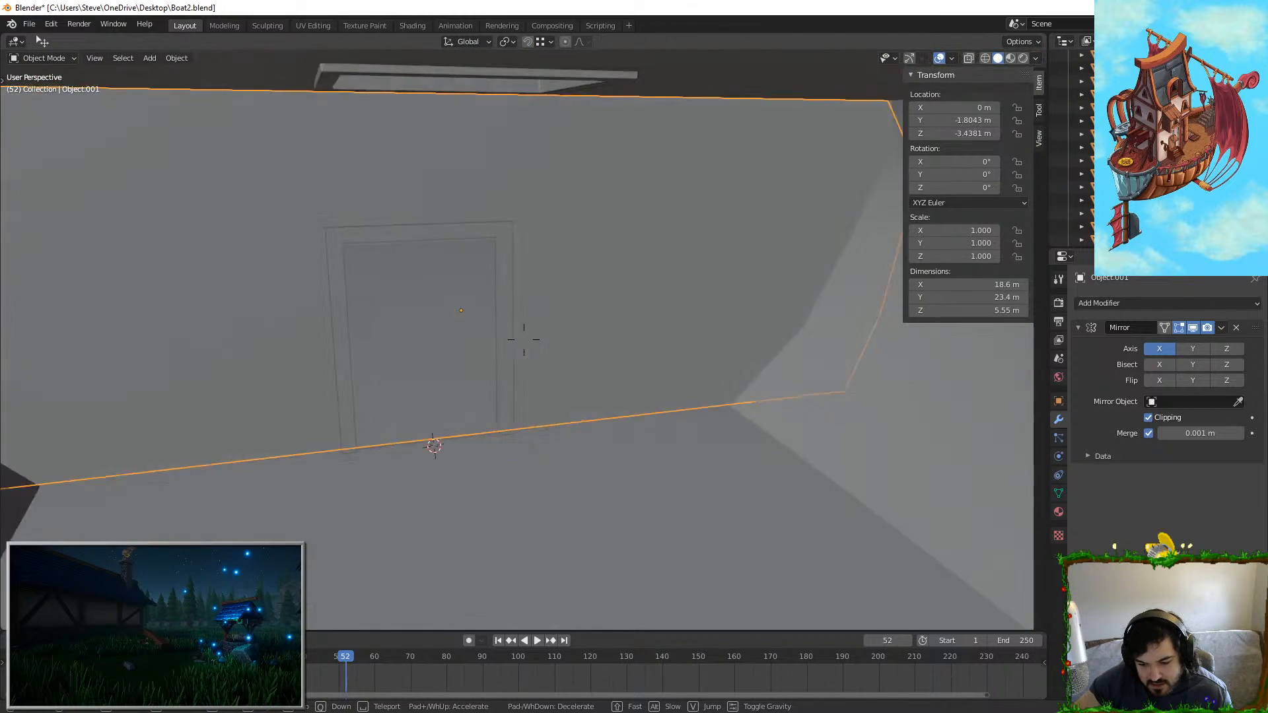
{"action": "key", "text": "s"}
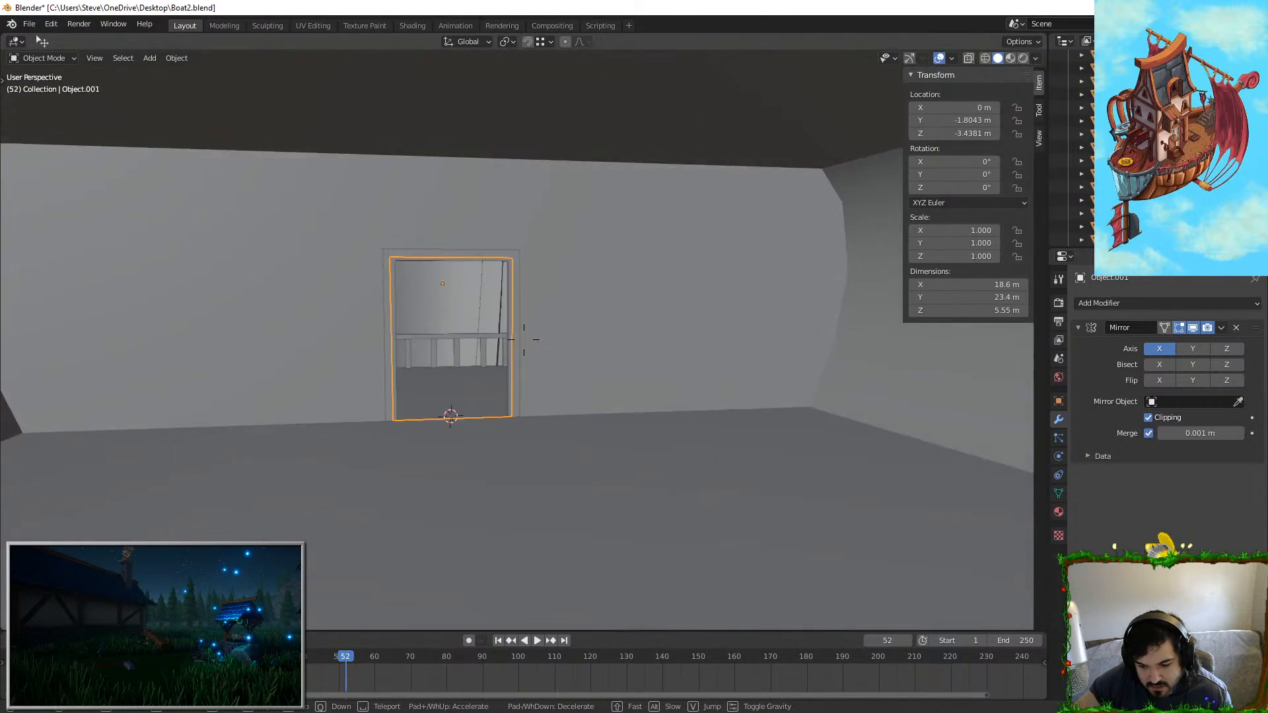
{"action": "key", "text": "a"}
{"action": "key", "text": "w"}
{"action": "key", "text": "s"}
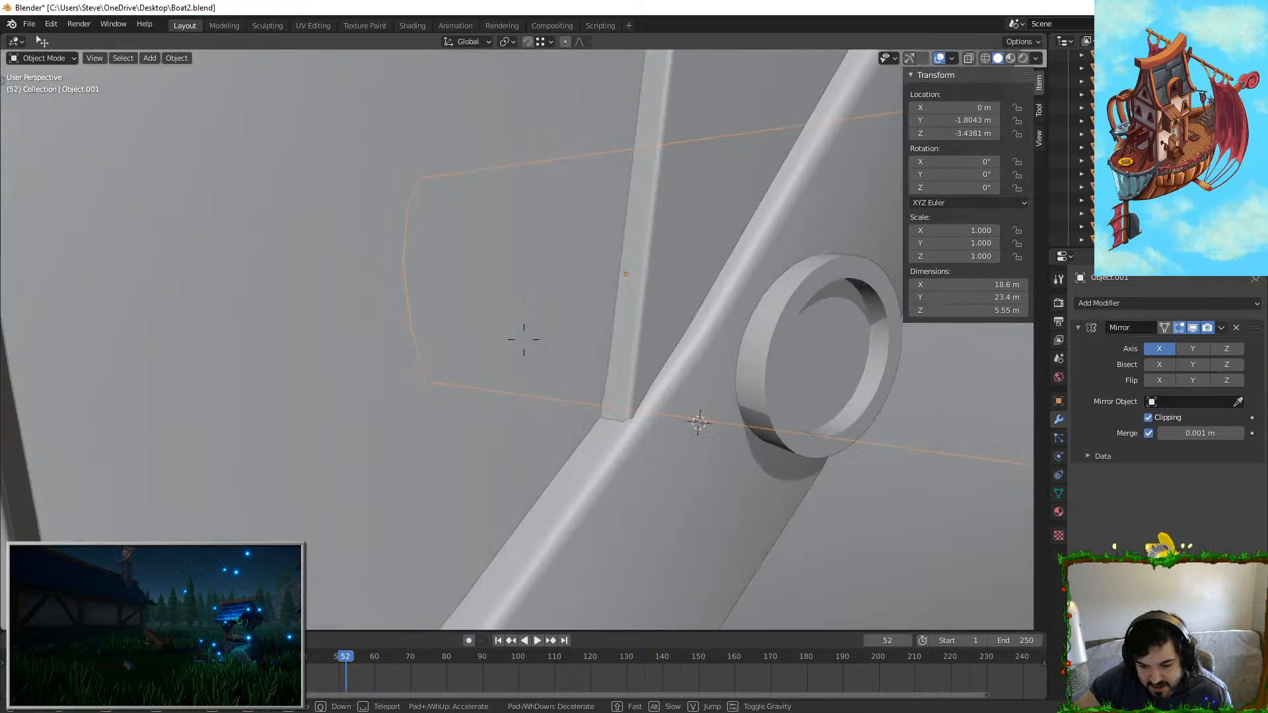
{"action": "key", "text": "w"}
{"action": "key", "text": "a"}
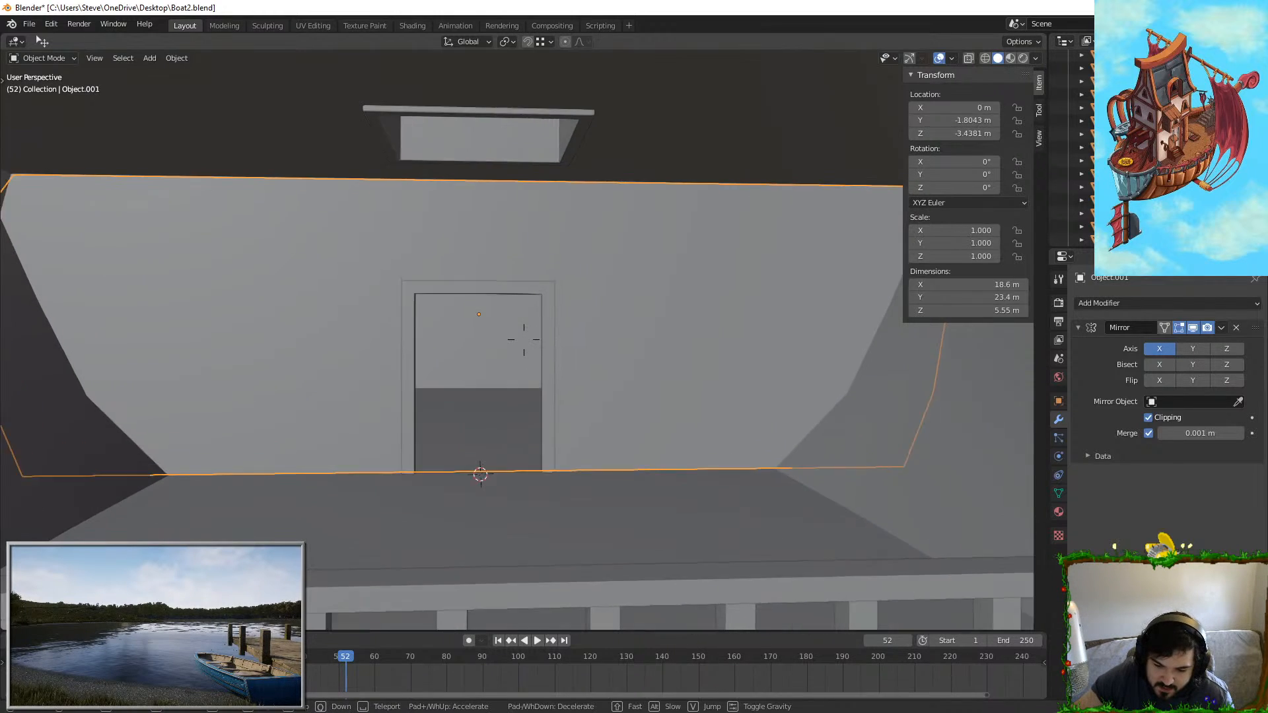
Step: Add a cube at the 3D cursor by the doorway and raise it along Z to about -4.93 m
{"action": "key", "text": "shift+a"}
{"action": "mouse_move", "coordinate": [524, 339]}
{"action": "left_click", "coordinate": [574, 352]}
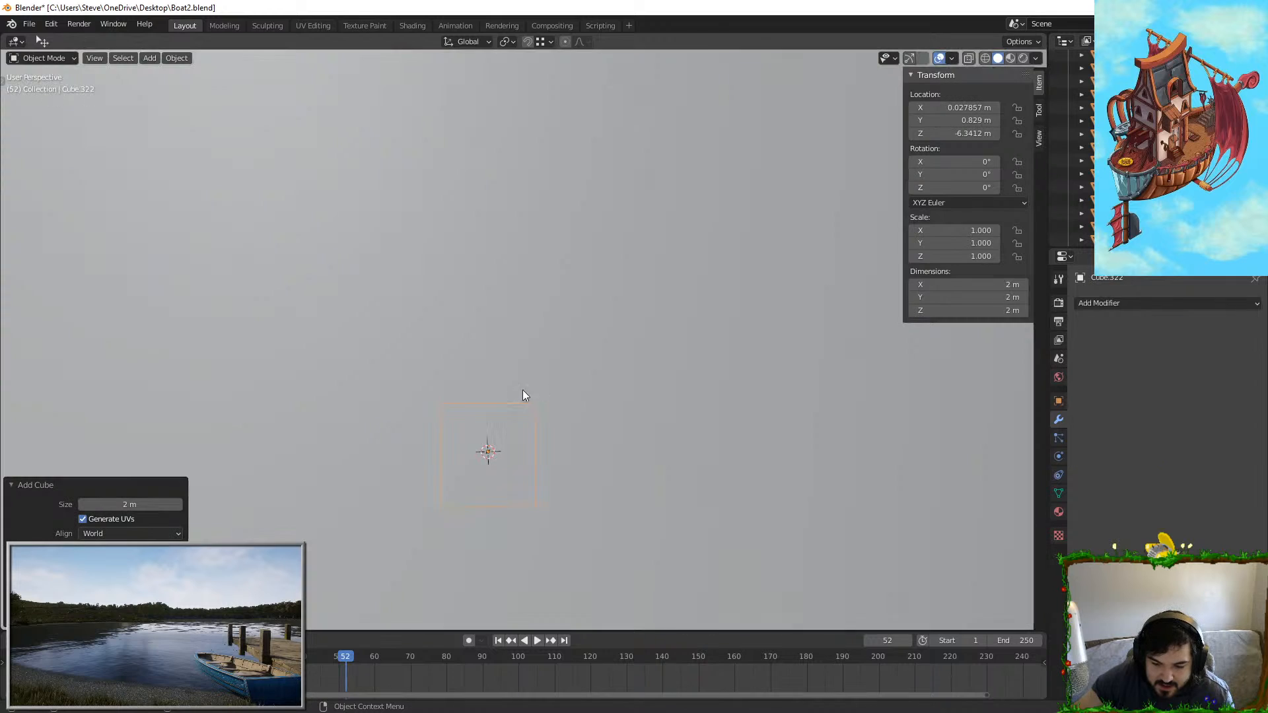
{"action": "left_click", "coordinate": [542, 367]}
{"action": "mouse_move", "coordinate": [542, 370]}
{"action": "middle_mouse_down"}
{"action": "mouse_move", "coordinate": [568, 442]}
{"action": "mouse_move", "coordinate": [545, 390]}
{"action": "middle_mouse_up"}
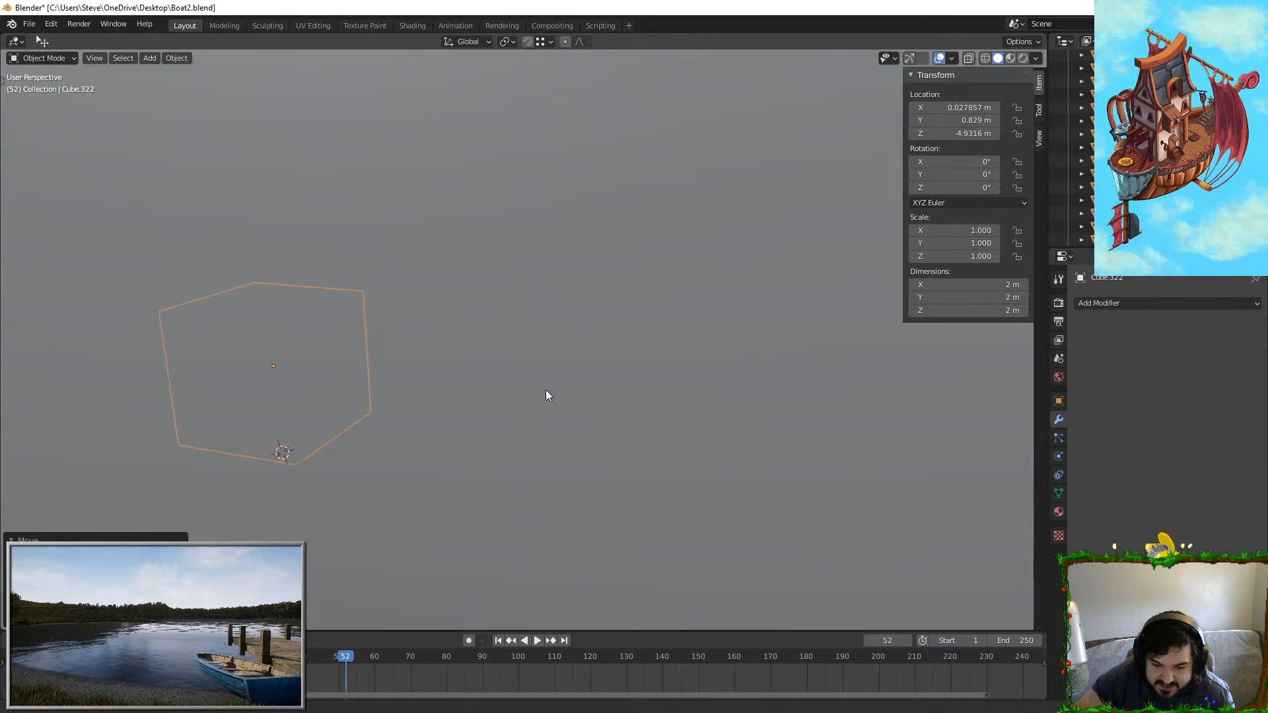
Step: Flatten the cube along Y to about 0.485 m and move it in front of the doorway at about Y -1.33 m
{"action": "key", "text": "s"}
{"action": "key", "text": "y"}
{"action": "left_click", "coordinate": [277, 353]}
{"action": "key", "text": "g"}
{"action": "key", "text": "y"}
{"action": "left_click", "coordinate": [457, 387]}
Step: Stretch the block along Z to about 5.02 m and raise it to about Z -3.43 m
{"action": "key", "text": "s"}
{"action": "key", "text": "z"}
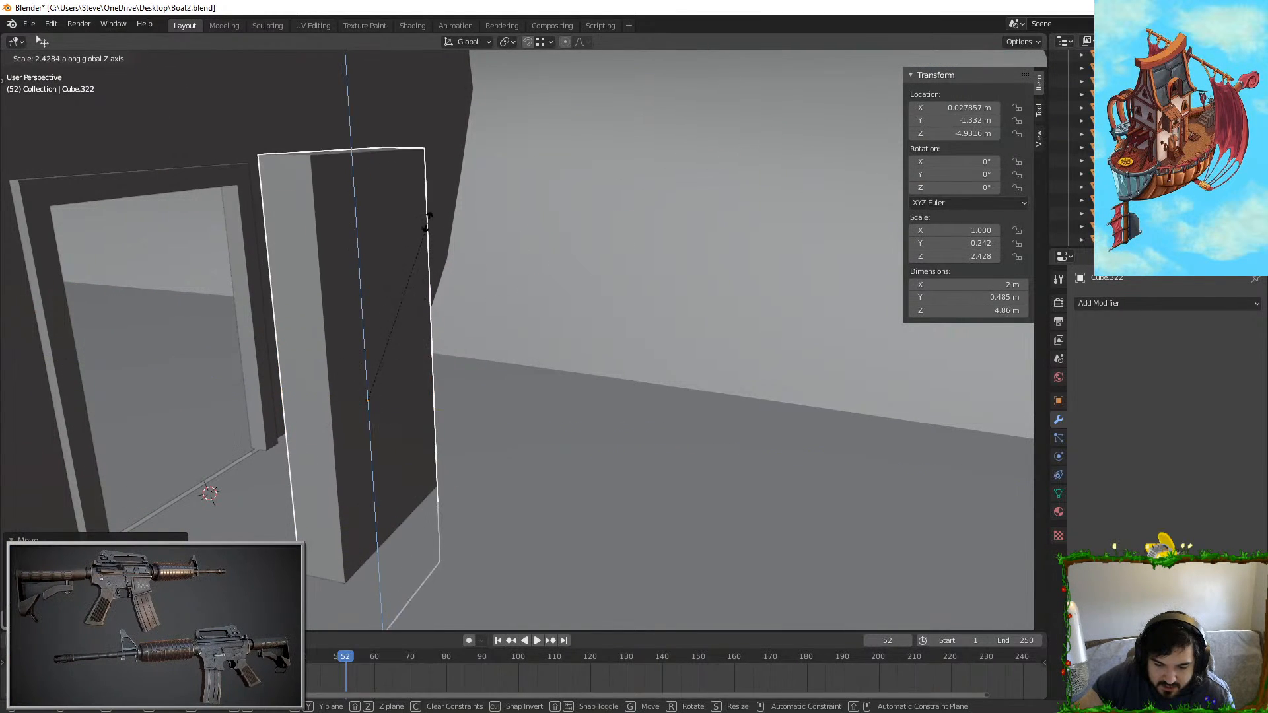
{"action": "left_click", "coordinate": [430, 210]}
{"action": "middle_click_drag", "start_coordinate": [429, 291], "coordinate": [444, 176]}
{"action": "key", "text": "g"}
{"action": "key", "text": "z"}
{"action": "left_click", "coordinate": [700, 245]}
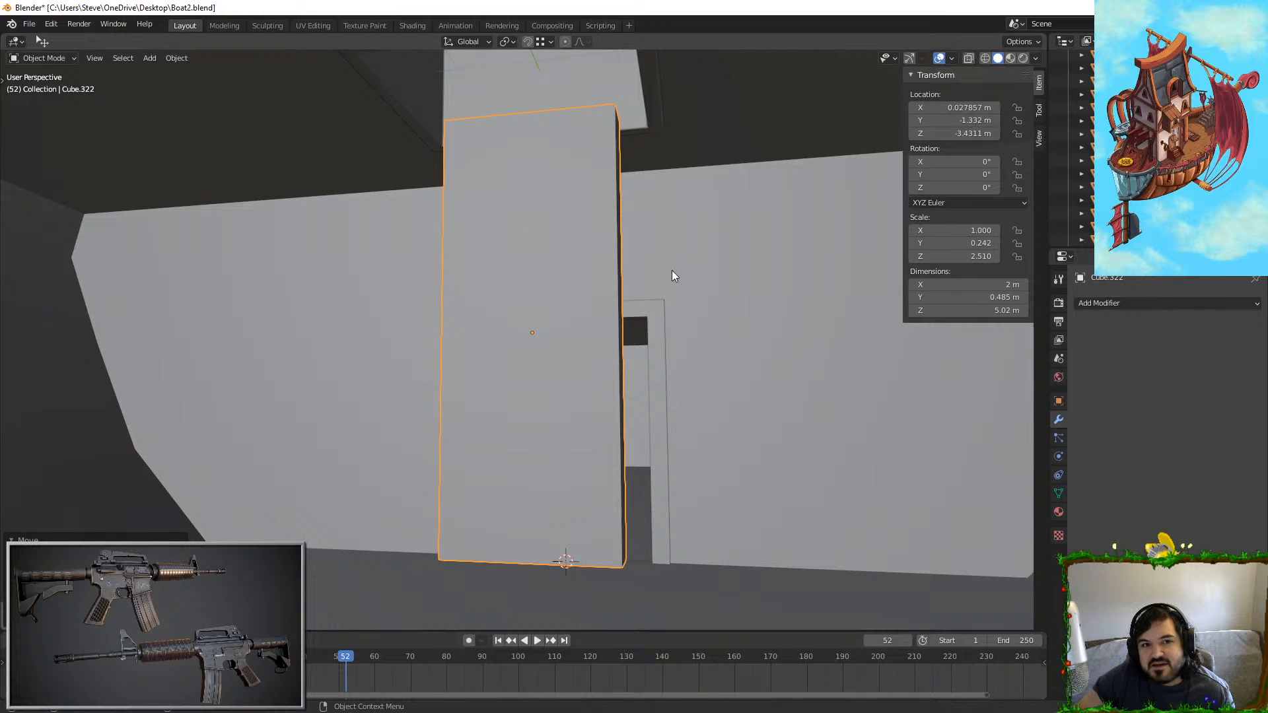
Step: Scale the block down to a rung about 0.305 m high and 0.256 m deep
{"action": "key", "text": "s"}
{"action": "key", "text": "z"}
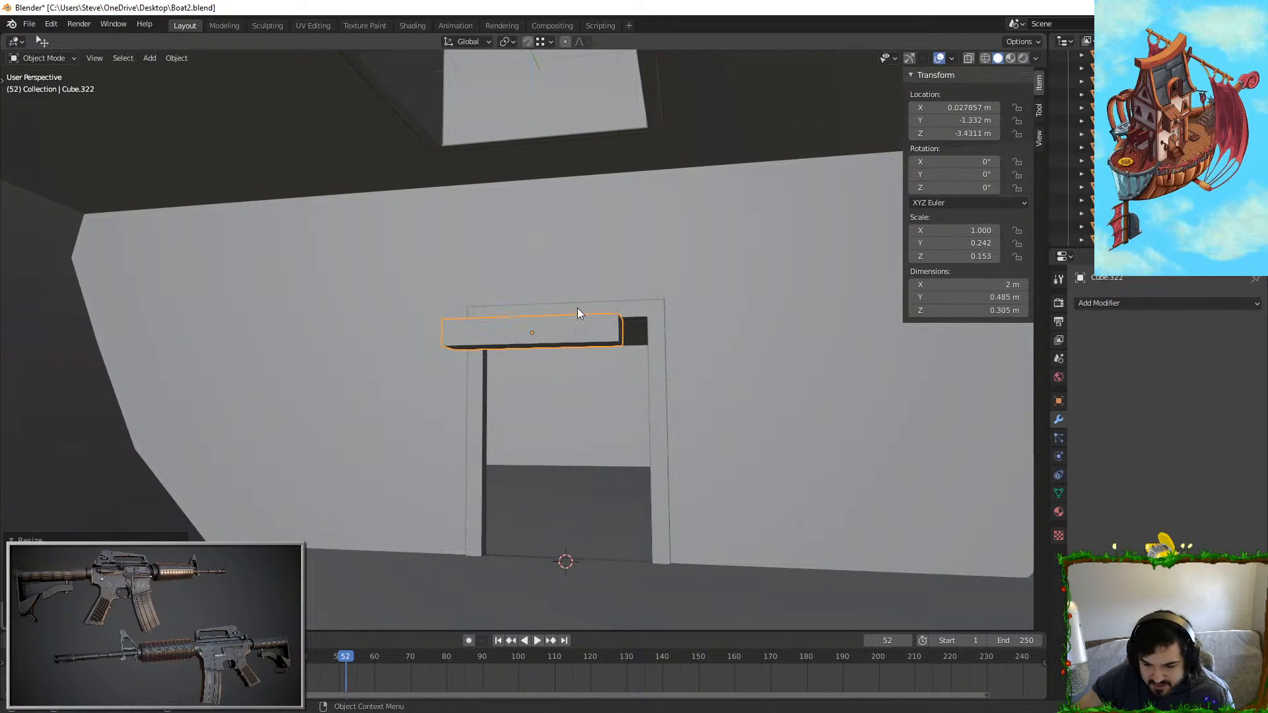
{"action": "middle_click_drag", "start_coordinate": [577, 308], "coordinate": [778, 299]}
{"action": "key", "text": "s"}
{"action": "key", "text": "y"}
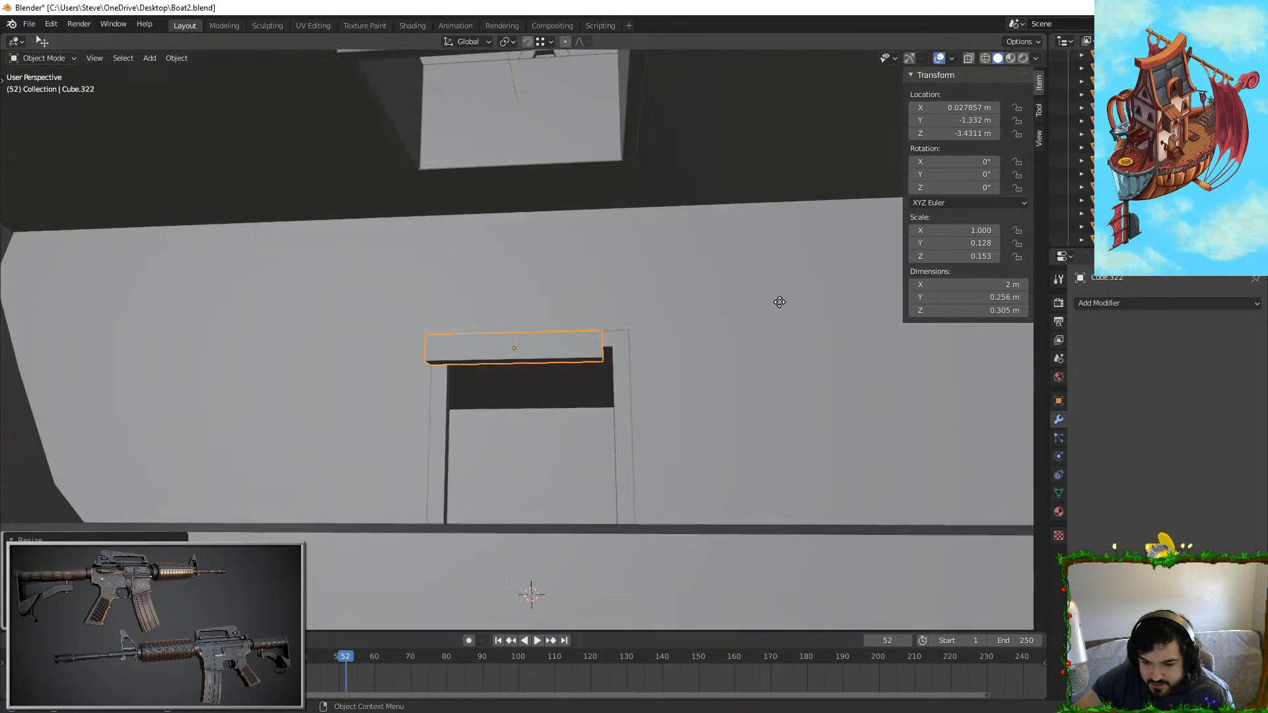
Step: Raise the rung along Z into the ceiling hatch, at about Z -0.06 m
{"action": "key", "text": "g"}
{"action": "key", "text": "z"}
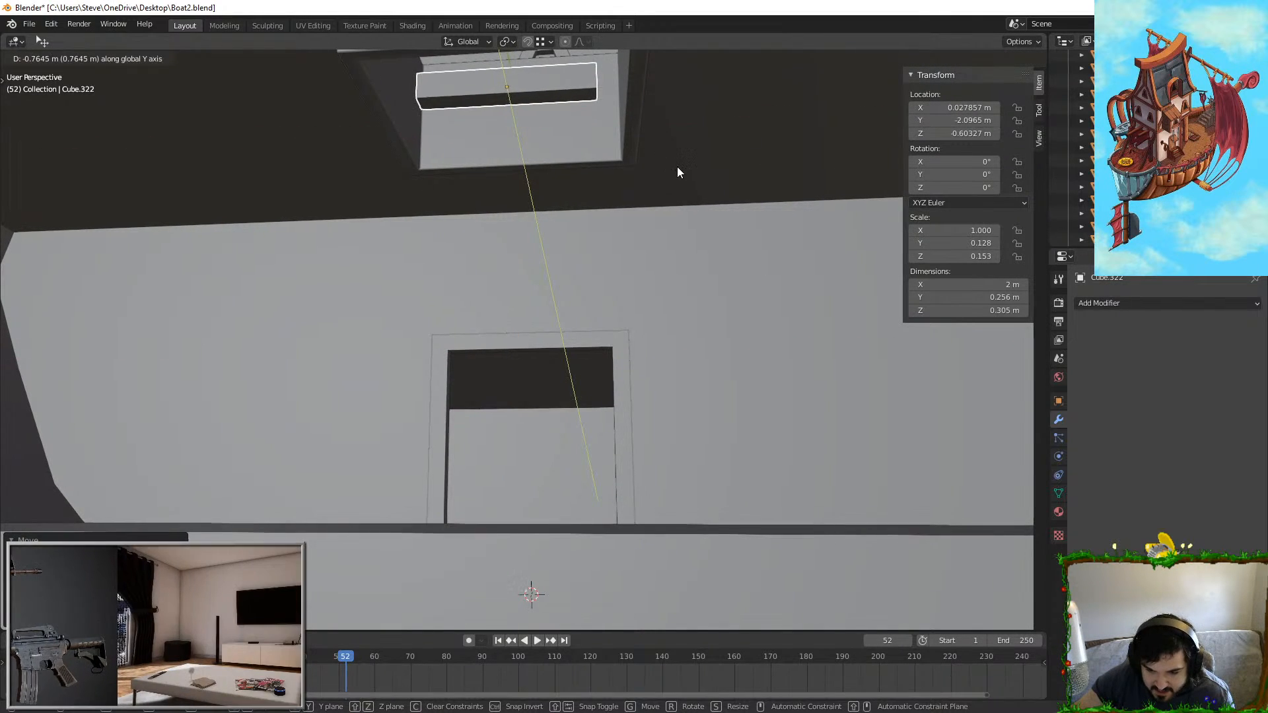
{"action": "right_click", "coordinate": [685, 201]}
{"action": "key", "text": "g"}
{"action": "key", "text": "z"}
{"action": "left_click", "coordinate": [672, 210]}
Step: Duplicate the rung below itself, and duplicate the pair downward along Z for four evenly spaced rungs
{"action": "key", "text": "g"}
{"action": "key", "text": "z"}
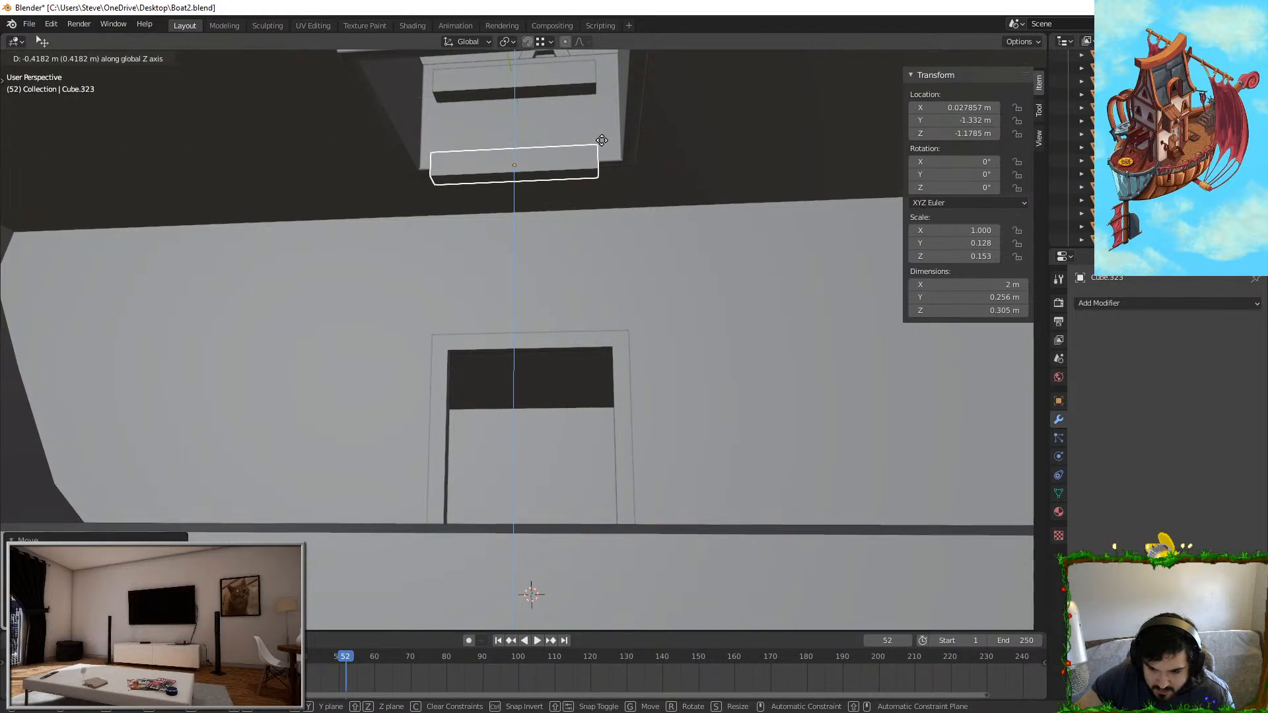
{"action": "left_click", "coordinate": [577, 90], "text": "shift"}
{"action": "key", "text": "shift+d"}
{"action": "key", "text": "z"}
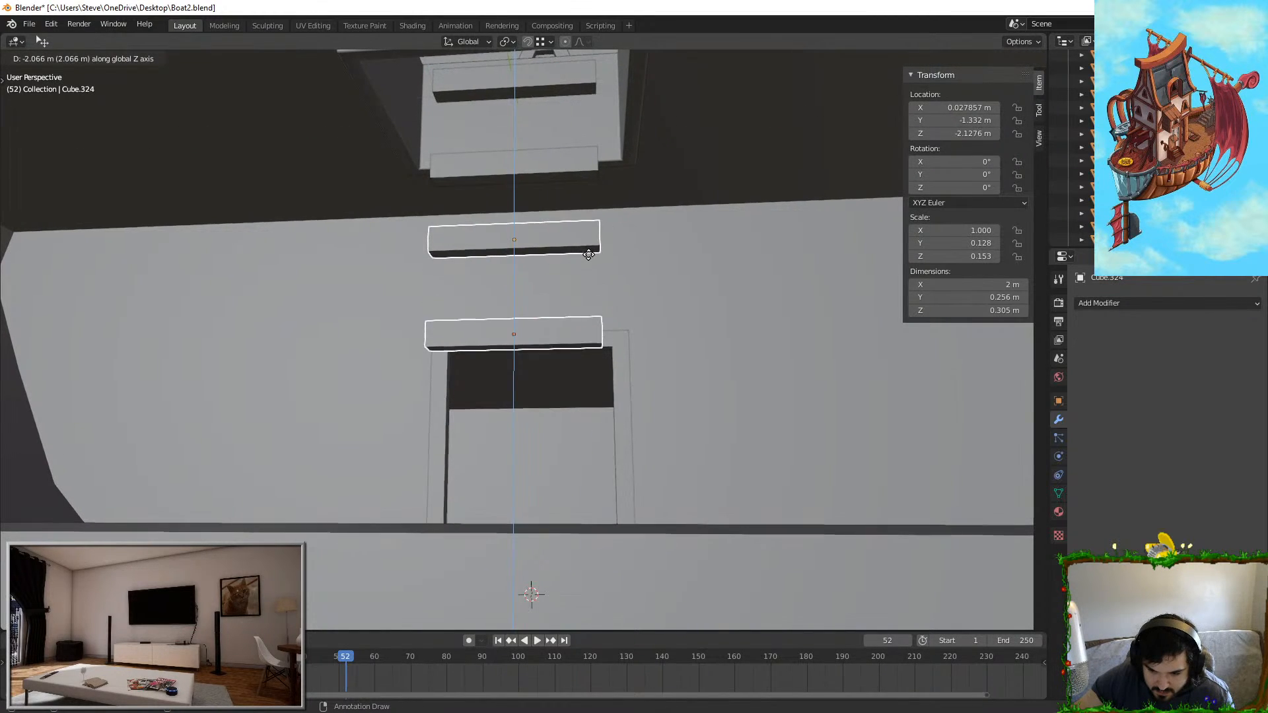
{"action": "left_click", "coordinate": [590, 266]}
Step: Duplicate the lower pair of rungs about 2.28 m down along Z to complete six rungs reaching the floor
{"action": "key", "text": "shift+d"}
{"action": "middle_click_drag", "start_coordinate": [590, 266], "coordinate": [577, 442]}
{"action": "key", "text": "z"}
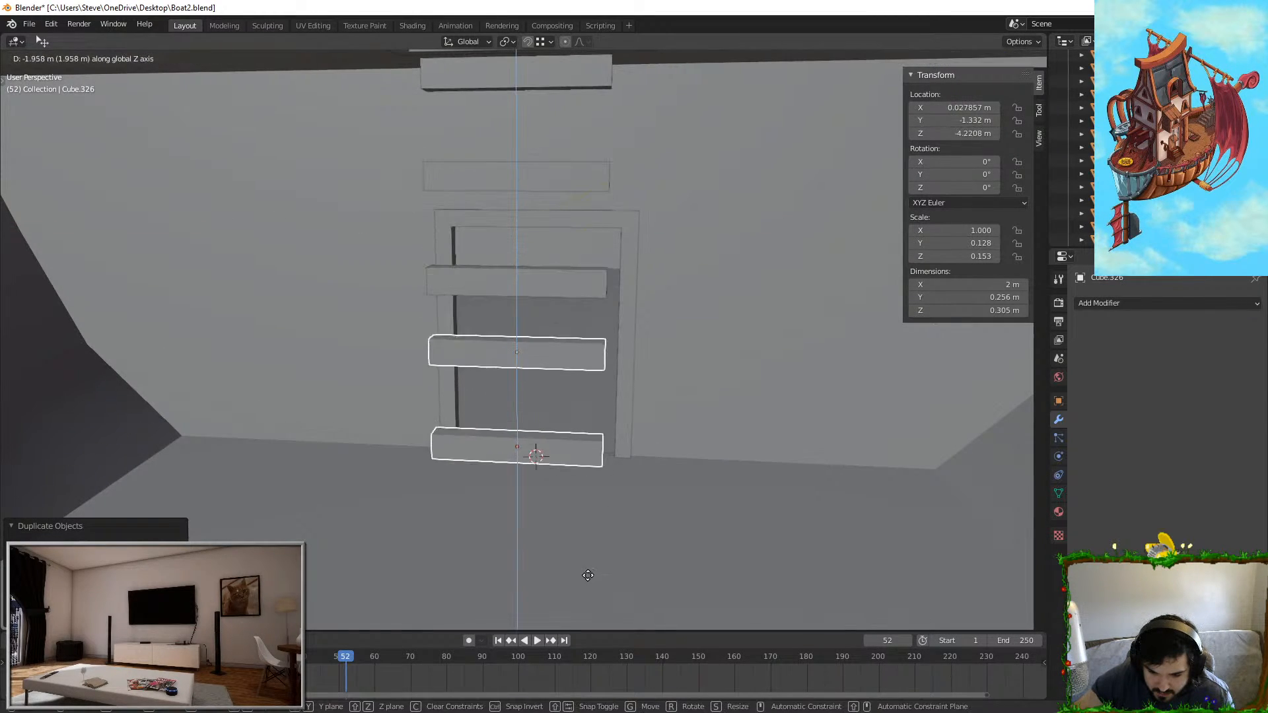
{"action": "left_click", "coordinate": [591, 594]}
{"action": "middle_click_drag", "start_coordinate": [593, 593], "coordinate": [548, 311]}
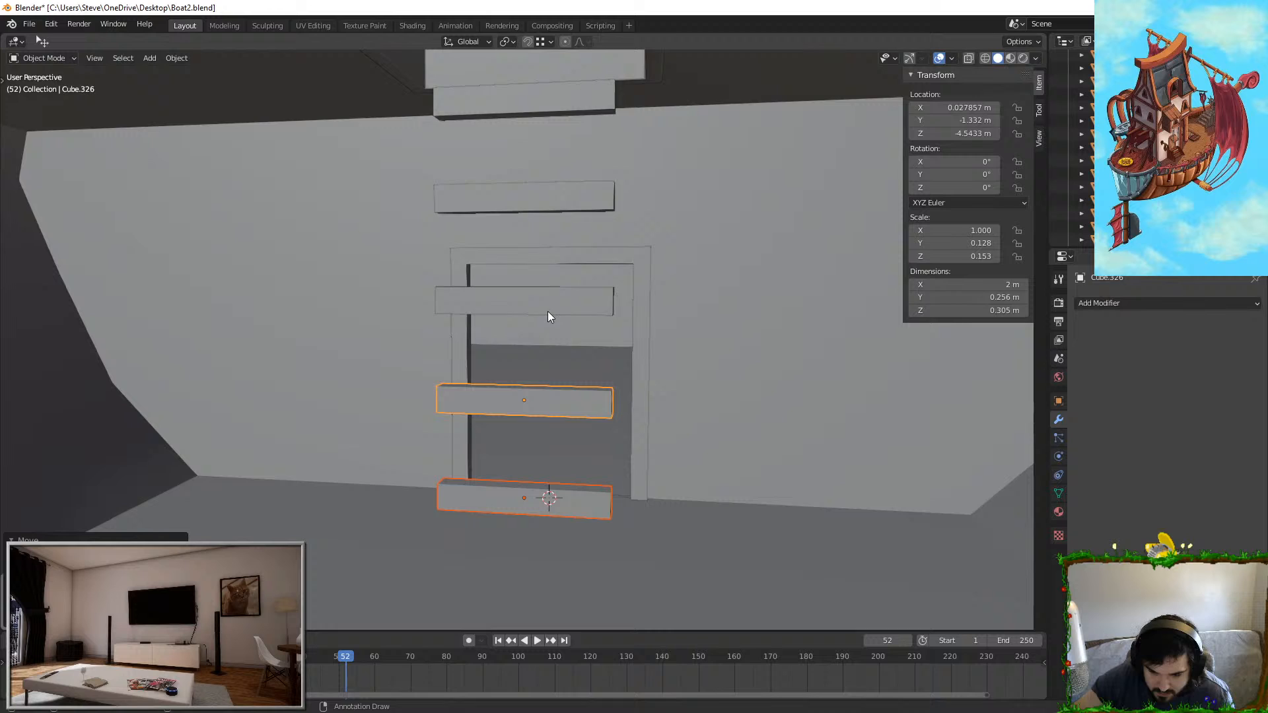
Step: Select all six rungs and scale them to about 1.43 m wide along X and 0.155 m deep along Y
{"action": "left_click", "coordinate": [576, 194], "text": "shift"}
{"action": "left_click", "coordinate": [584, 83], "text": "shift"}
{"action": "middle_click_drag", "start_coordinate": [583, 83], "coordinate": [541, 78]}
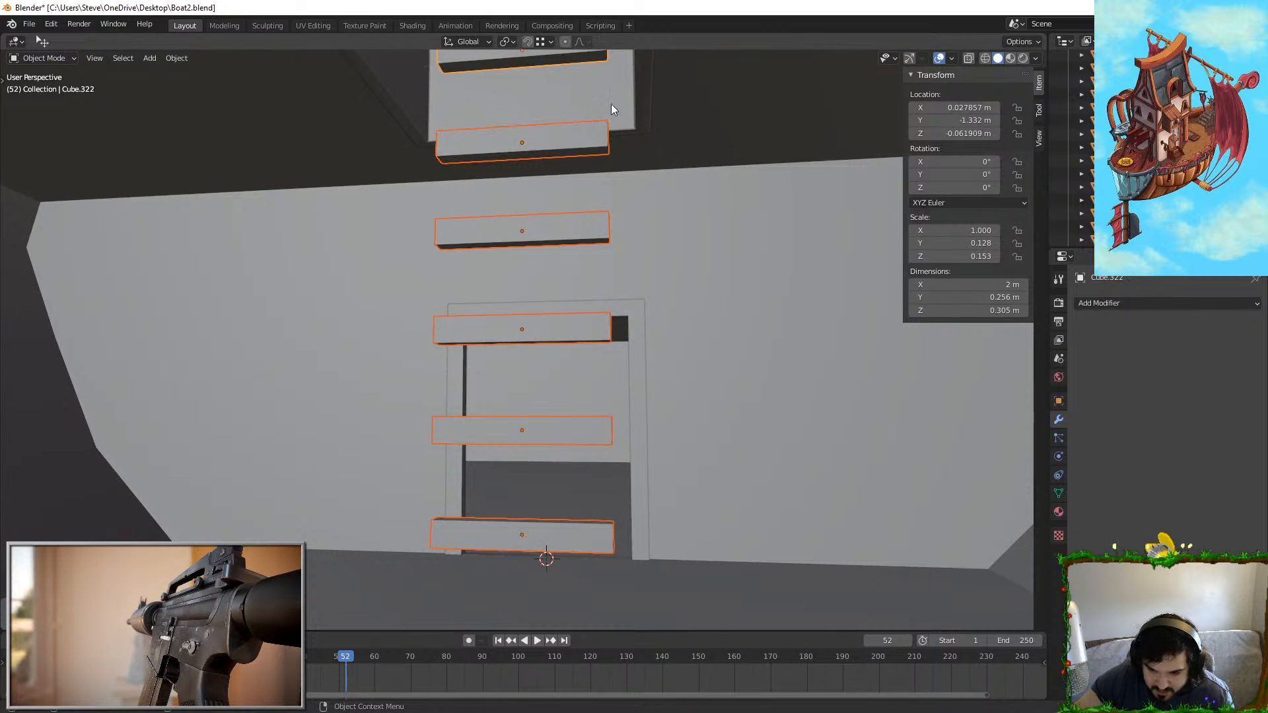
{"action": "key", "text": "s"}
{"action": "key", "text": "x"}
{"action": "left_click", "coordinate": [601, 148]}
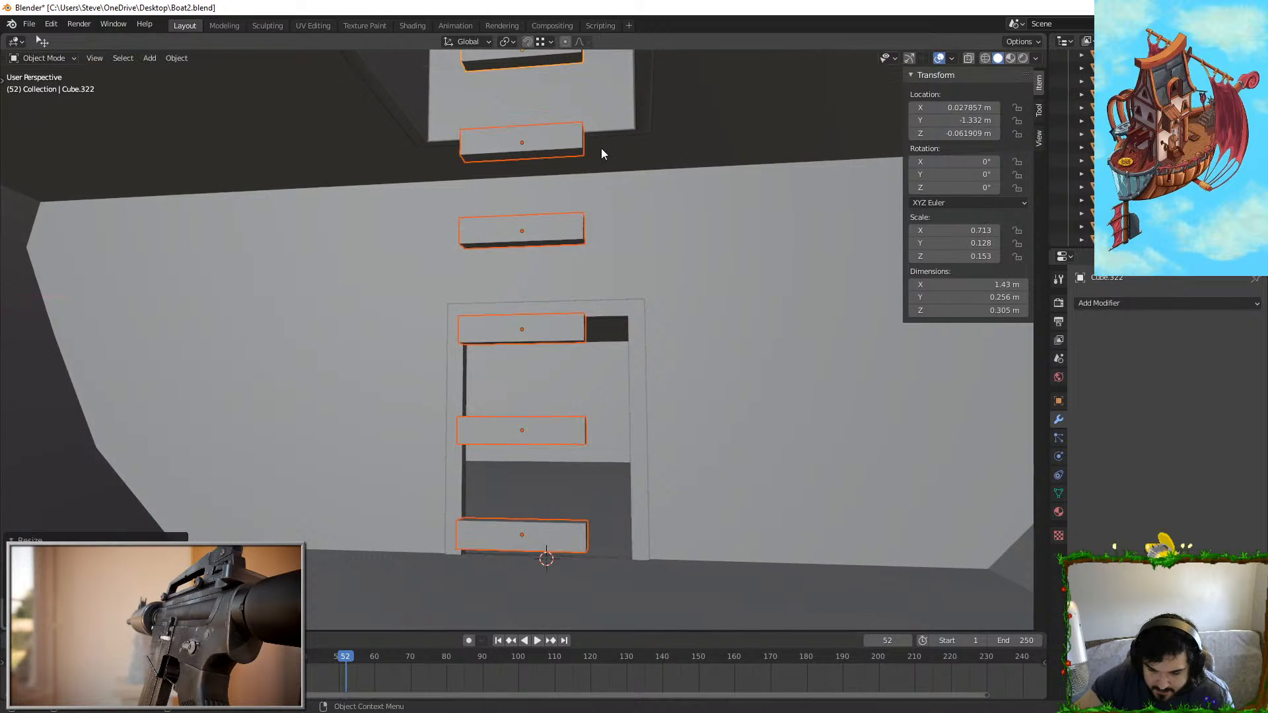
{"action": "middle_click_drag", "start_coordinate": [601, 148], "coordinate": [671, 200]}
{"action": "key", "text": "s"}
{"action": "key", "text": "y"}
{"action": "left_click", "coordinate": [786, 180]}
Step: Duplicate the third rung and reshape the copy into a vertical rail about 0.178 m wide and 5.92 m tall beside the rungs
{"action": "left_click", "coordinate": [568, 216]}
{"action": "key", "text": "g"}
{"action": "key", "text": "shift+x"}
{"action": "right_click", "coordinate": [650, 218]}
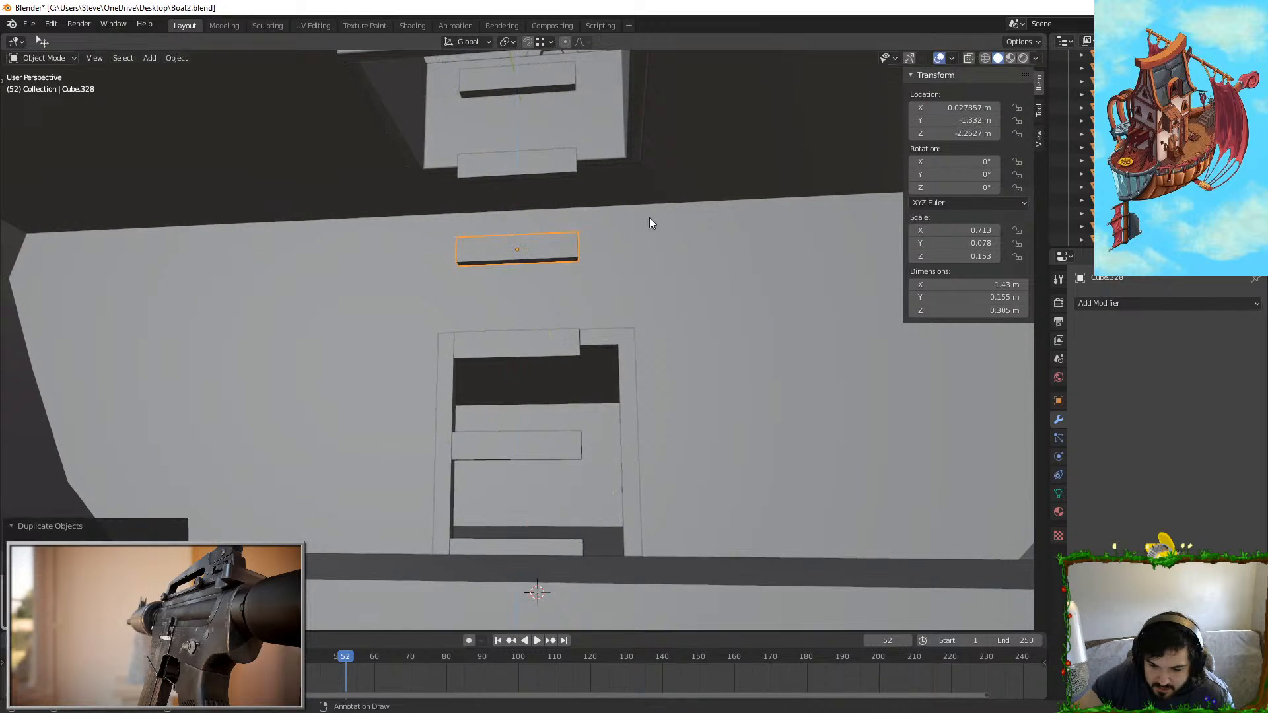
{"action": "left_click", "coordinate": [624, 609]}
{"action": "key", "text": "s"}
{"action": "key", "text": "z"}
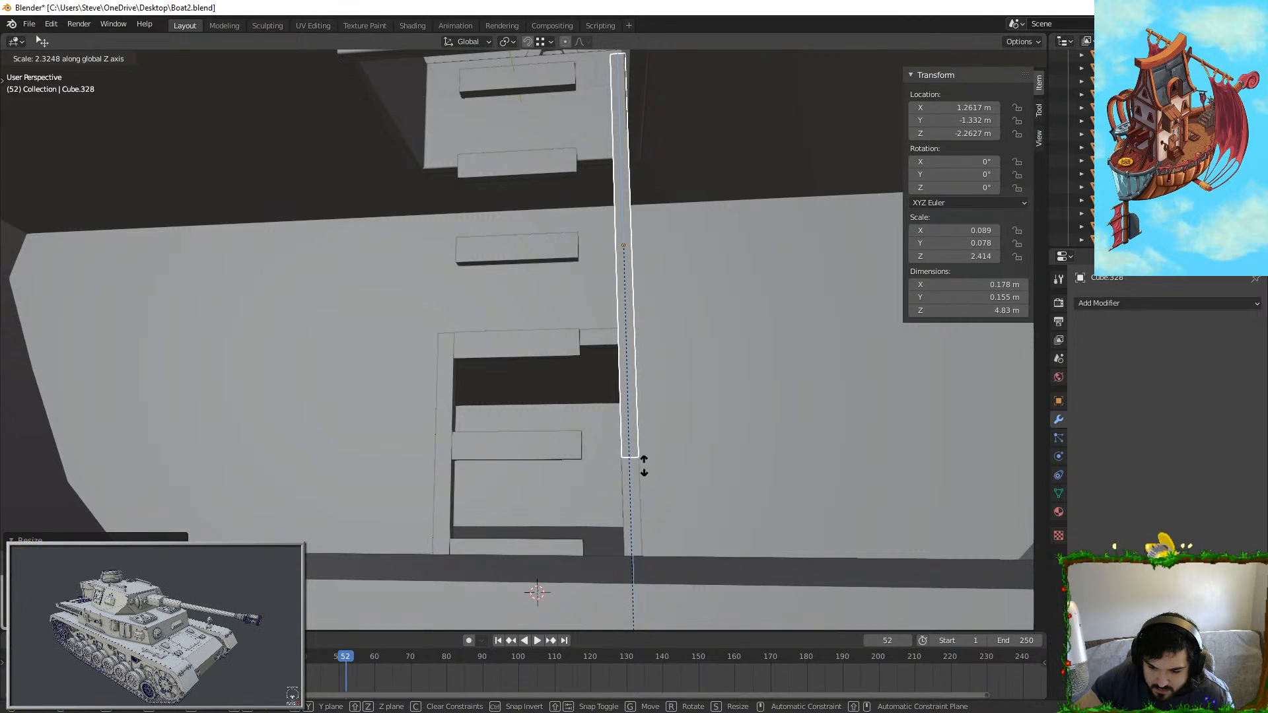
{"action": "left_click", "coordinate": [632, 613]}
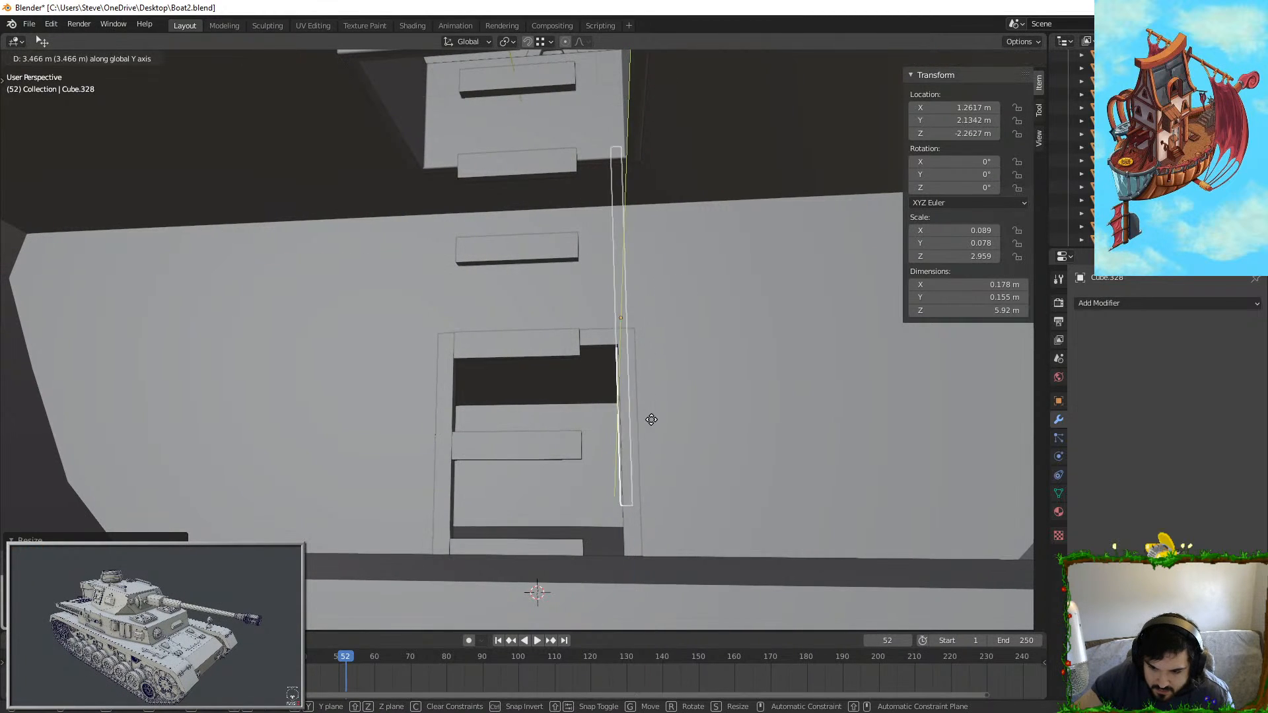
Step: Lower the rail to about Z -2.79 m and move it along X against the rung ends, at about 0.85 m
{"action": "key", "text": "z"}
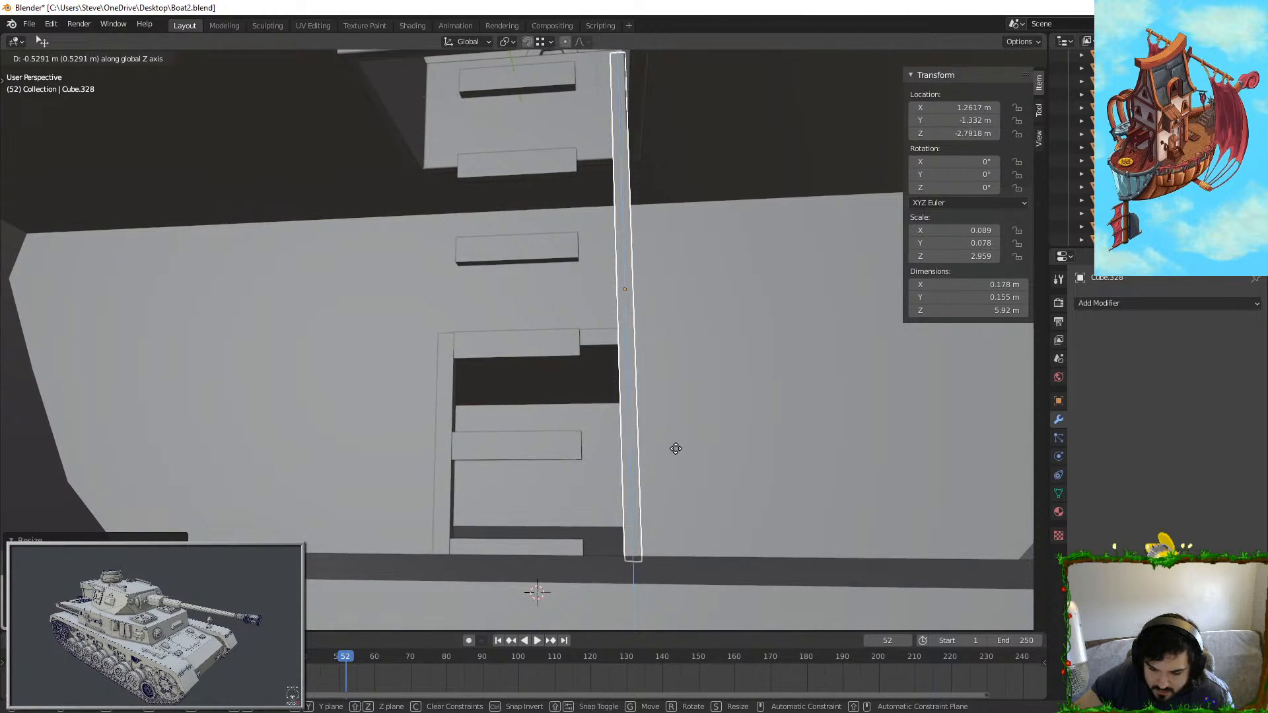
{"action": "left_click", "coordinate": [676, 448]}
{"action": "mouse_move", "coordinate": [676, 449]}
{"action": "middle_mouse_down"}
{"action": "mouse_move", "coordinate": [632, 462]}
{"action": "mouse_move", "coordinate": [680, 456]}
{"action": "middle_mouse_up"}
{"action": "key", "text": "g"}
{"action": "key", "text": "y"}
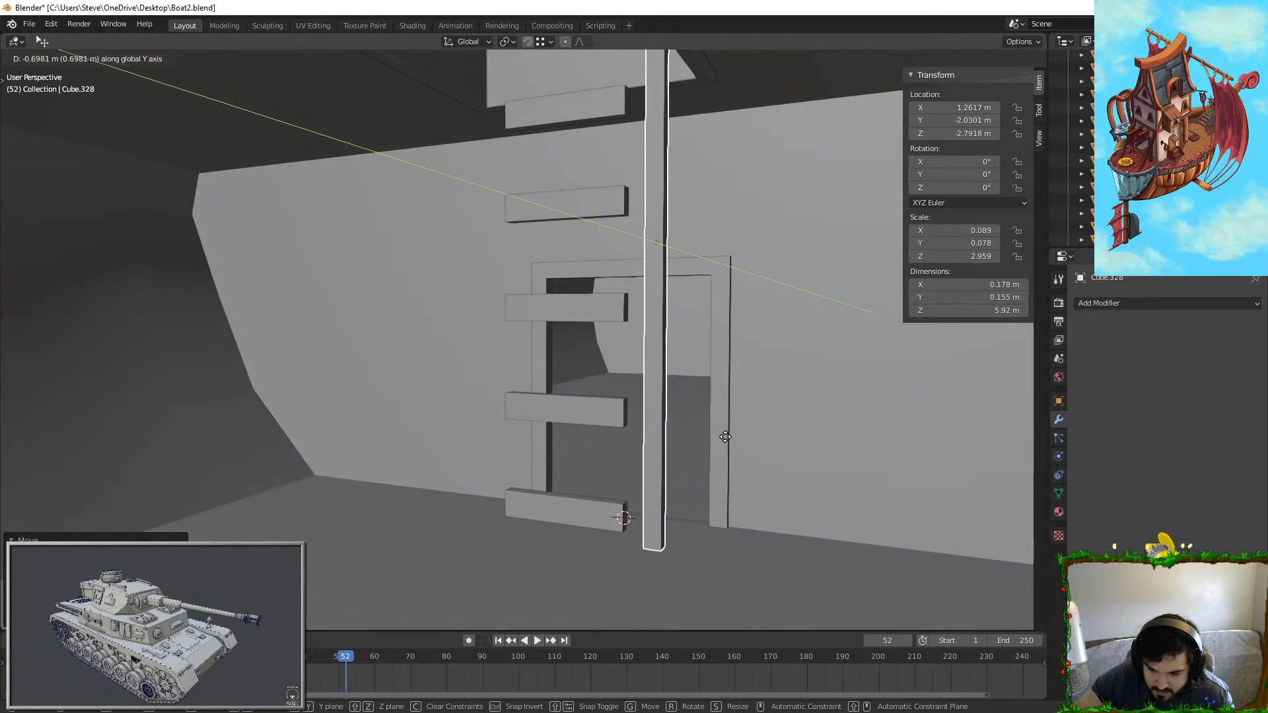
{"action": "key", "text": "x"}
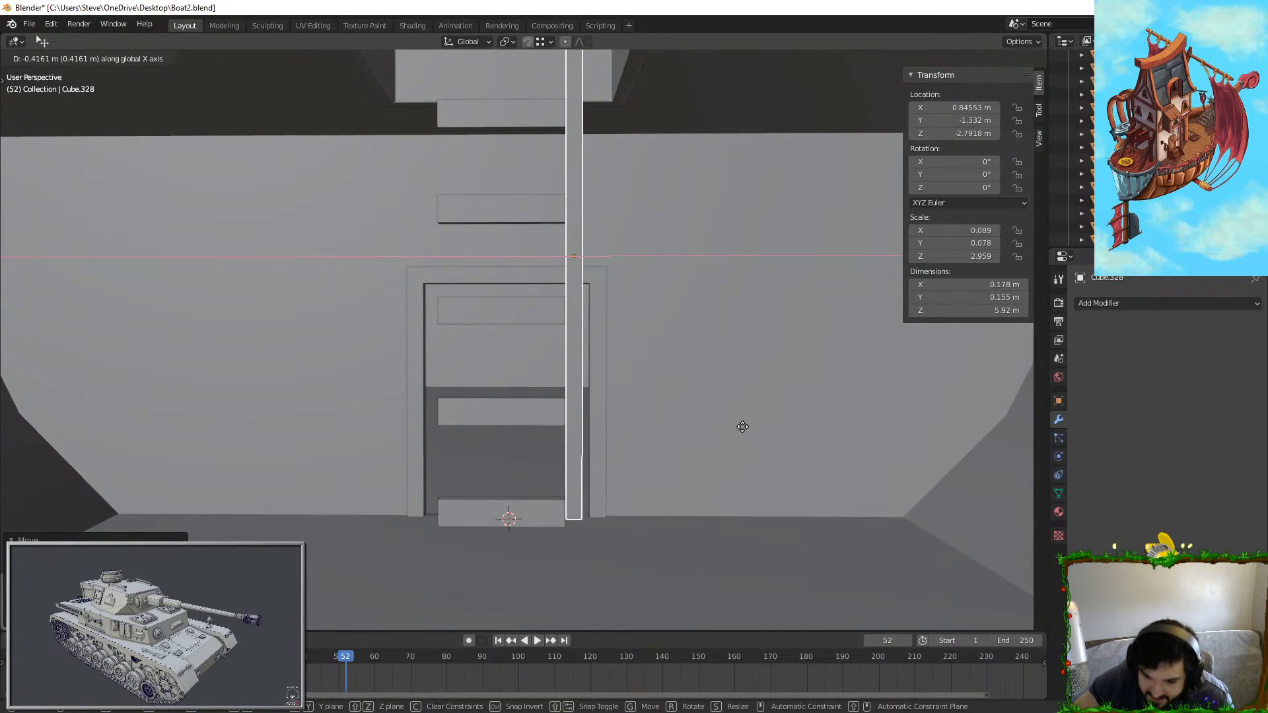
{"action": "left_click", "coordinate": [742, 426]}
Step: Lengthen the rail along Z to about 6.24 m and centre it at about Z -2.93 m, spanning floor to hatch
{"action": "middle_click_drag", "start_coordinate": [742, 427], "coordinate": [596, 261]}
{"action": "scroll", "coordinate": [581, 210], "scroll_direction": "up", "scroll_amount": 1}
{"action": "key", "text": "g"}
{"action": "key", "text": "z"}
{"action": "left_click", "coordinate": [583, 219]}
{"action": "key", "text": "s"}
{"action": "key", "text": "z"}
{"action": "left_click", "coordinate": [590, 206]}
{"action": "key", "text": "g"}
{"action": "key", "text": "z"}
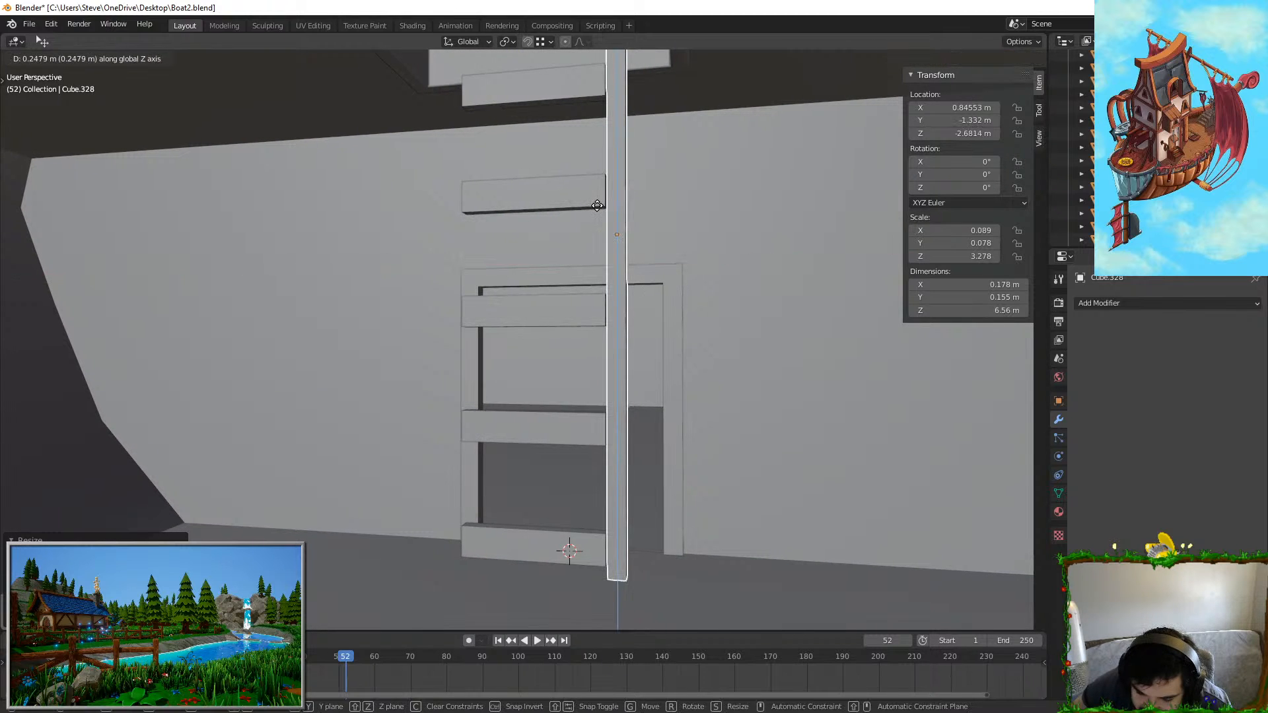
{"action": "key", "text": "s"}
{"action": "key", "text": "z"}
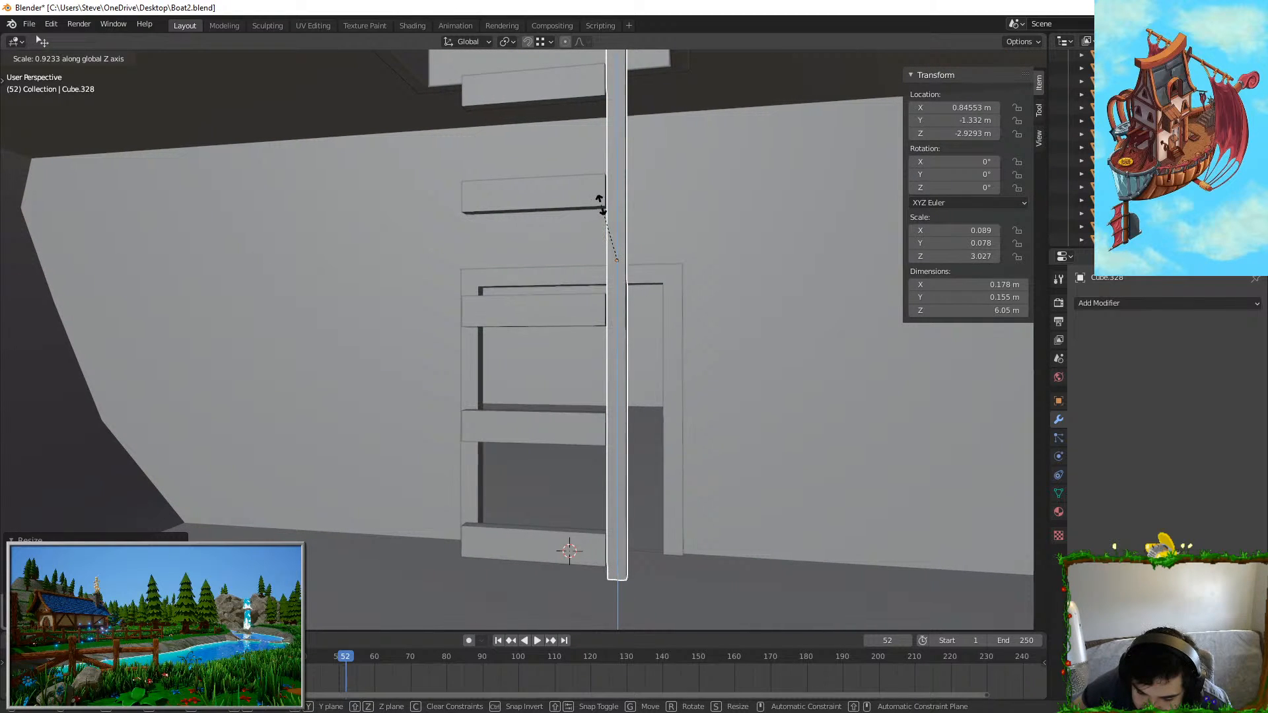
{"action": "left_click", "coordinate": [601, 203]}
Step: Scale the rail along Y to about 0.207 m so it is deeper than the rungs
{"action": "middle_click_drag", "start_coordinate": [602, 203], "coordinate": [760, 278]}
{"action": "key", "text": "s"}
{"action": "key", "text": "y"}
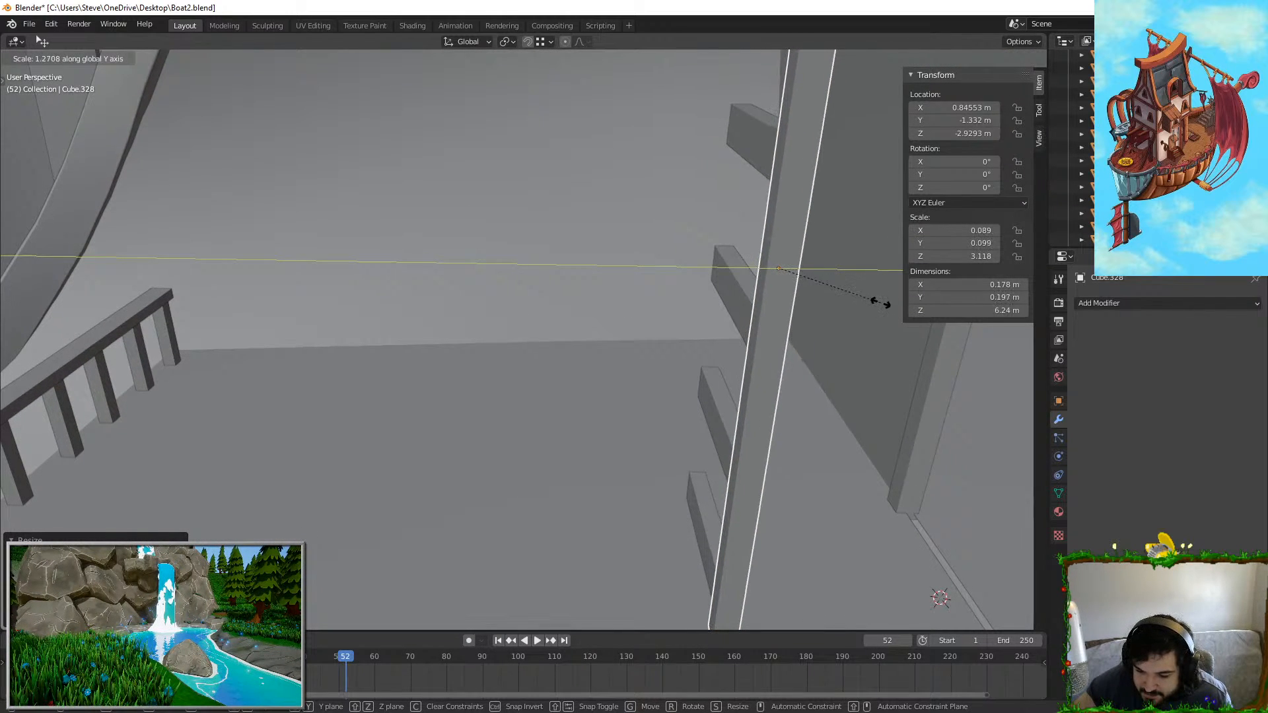
{"action": "left_click", "coordinate": [877, 297]}
{"action": "middle_click_drag", "start_coordinate": [877, 297], "coordinate": [871, 354]}
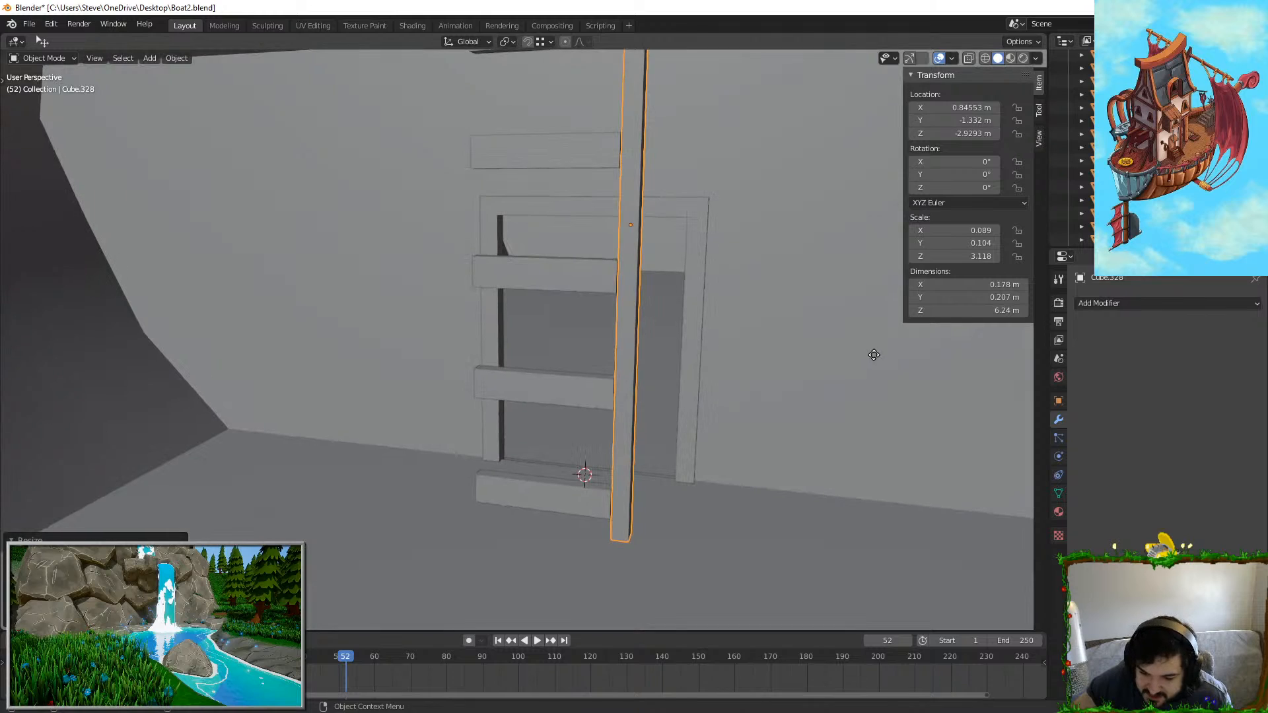
Step: Shift the rail inward along X to about 0.80 m so it overlaps the rung ends
{"action": "key", "text": "g"}
{"action": "key", "text": "x"}
{"action": "left_click", "coordinate": [871, 354]}
{"action": "scroll", "coordinate": [795, 344], "scroll_direction": "up", "scroll_amount": 2}
{"action": "key", "text": "Escape"}
Step: Duplicate the ladder rail along X to the opposite ends of the rungs, at about -0.66 m
{"action": "key", "text": "shift+d"}
{"action": "key", "text": "y"}
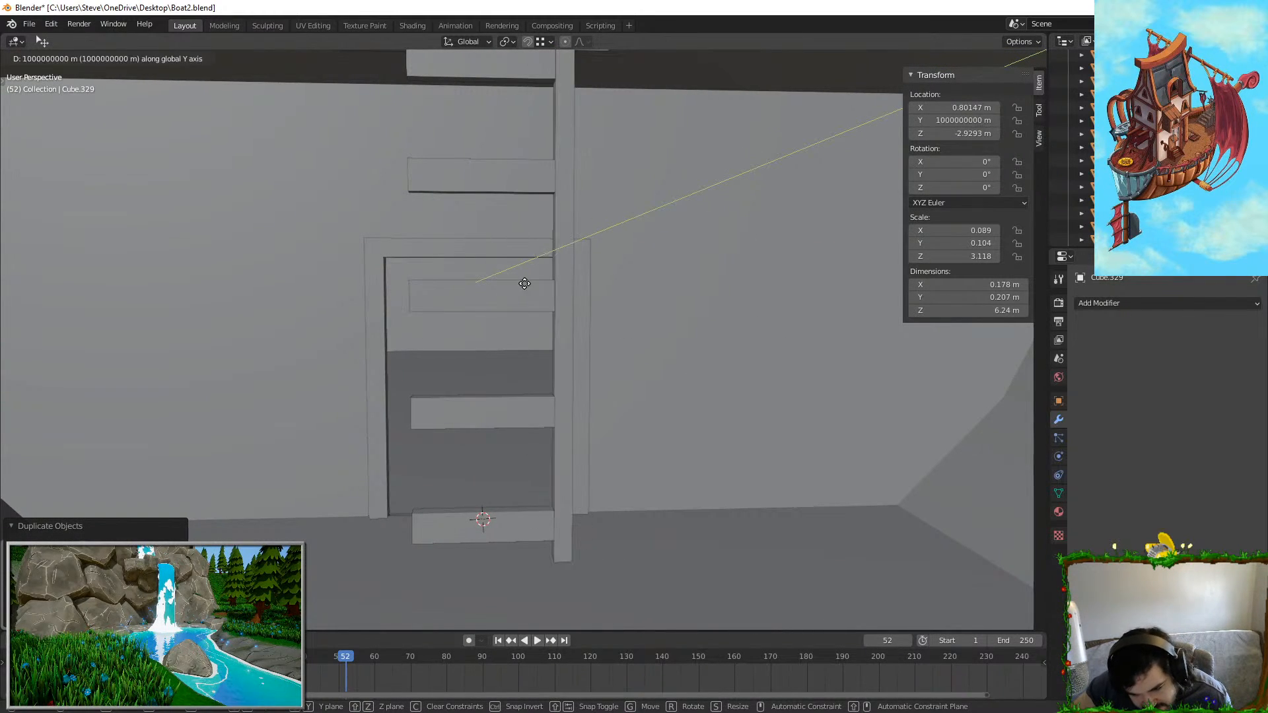
{"action": "key", "text": "x"}
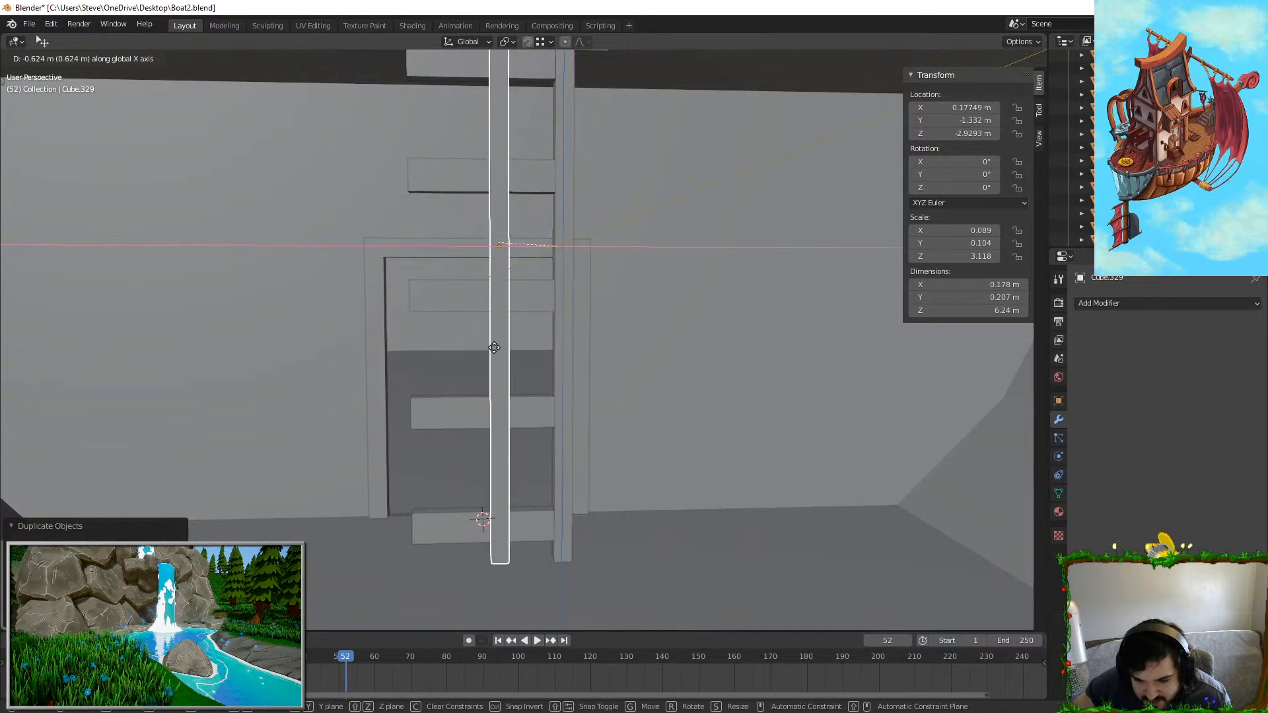
{"action": "key", "text": "x"}
{"action": "key", "text": "x"}
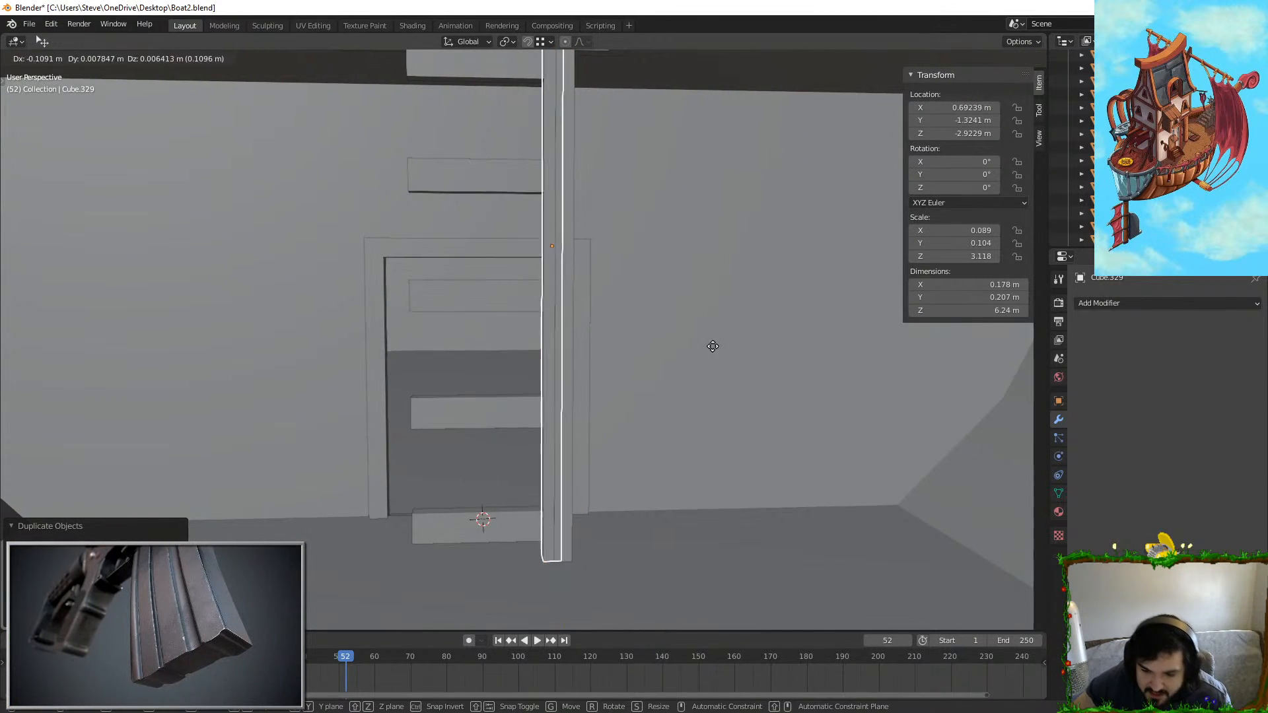
{"action": "key", "text": "x"}
{"action": "left_click", "coordinate": [631, 367]}
{"action": "middle_click_drag", "start_coordinate": [630, 367], "coordinate": [600, 204]}
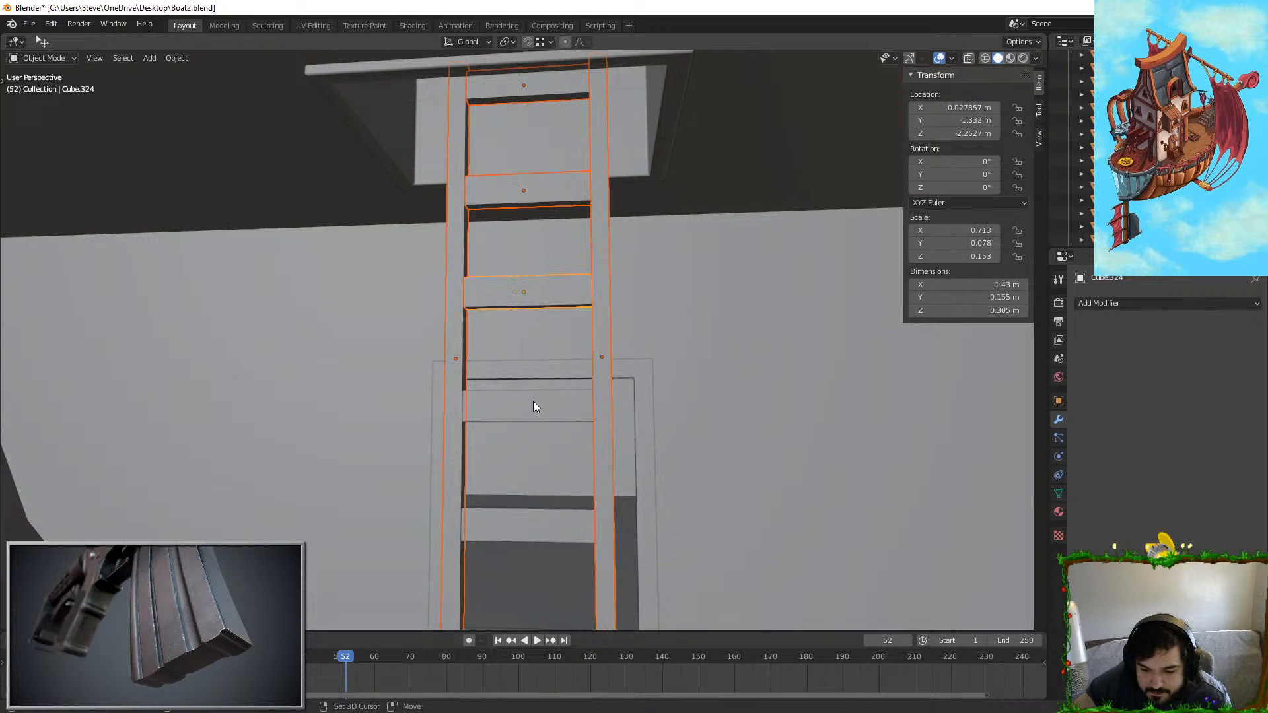
{"action": "key", "text": "shift+d"}
{"action": "key", "text": "z"}
{"action": "left_click", "coordinate": [502, 540]}
{"action": "middle_click_drag", "start_coordinate": [502, 540], "coordinate": [528, 569]}
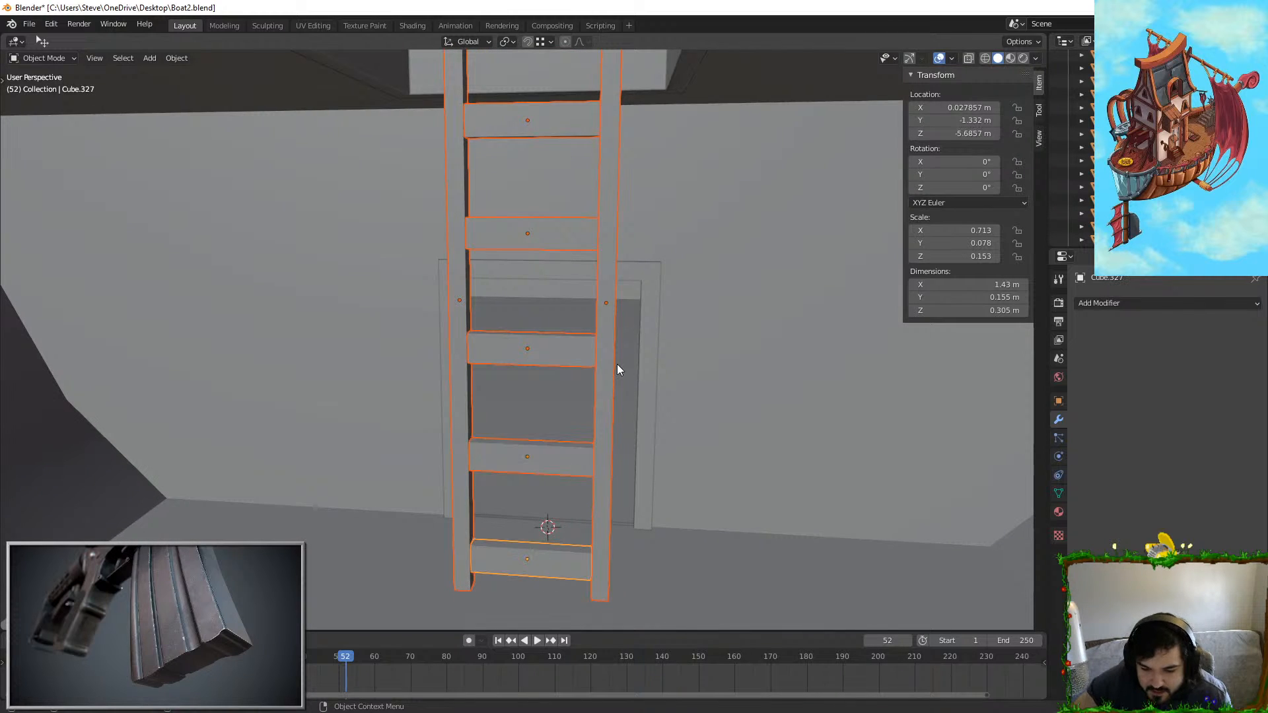
{"action": "key", "text": "s"}
{"action": "key", "text": "x"}
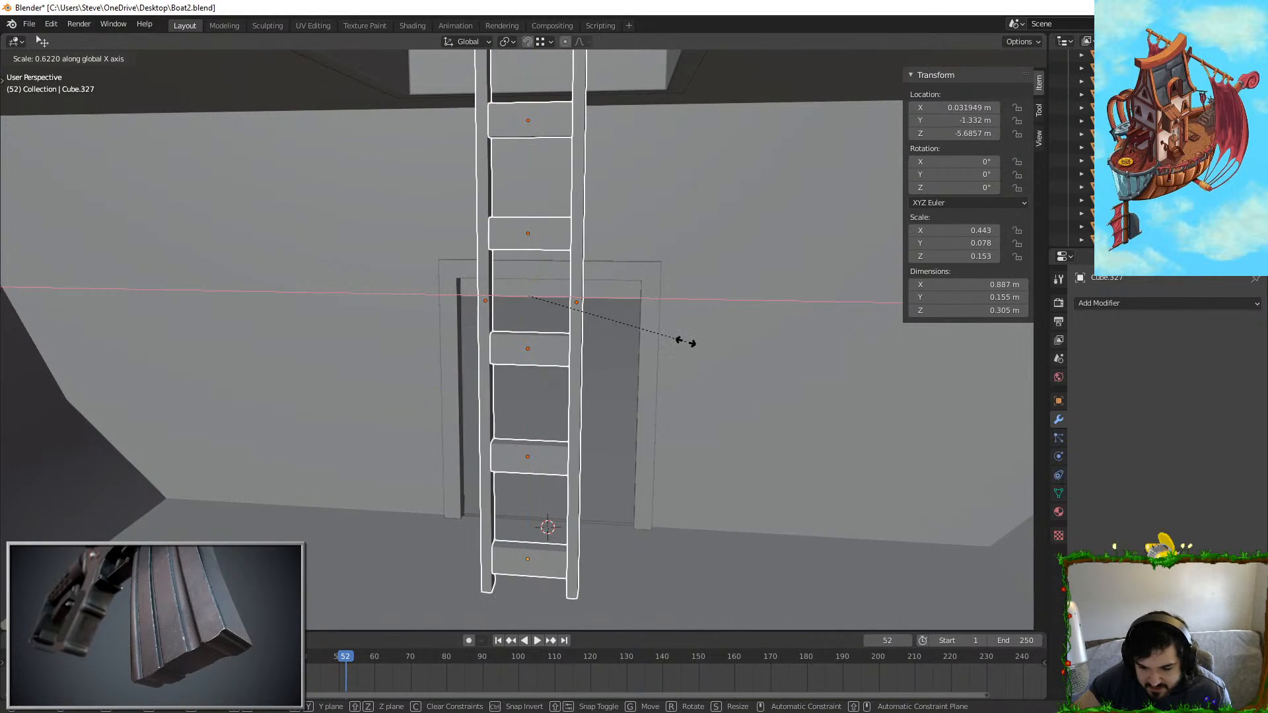
{"action": "key", "text": "Escape"}
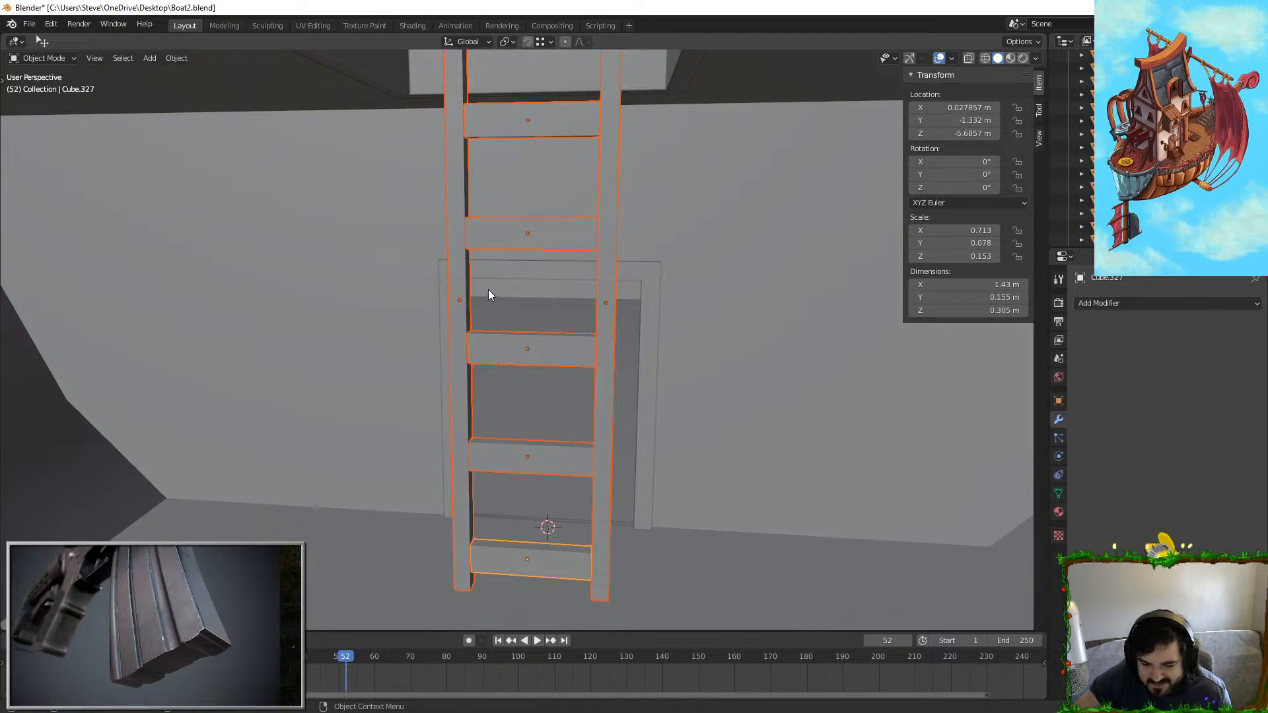
{"action": "left_click", "coordinate": [454, 274], "text": "shift"}
{"action": "left_click", "coordinate": [467, 290], "text": "shift"}
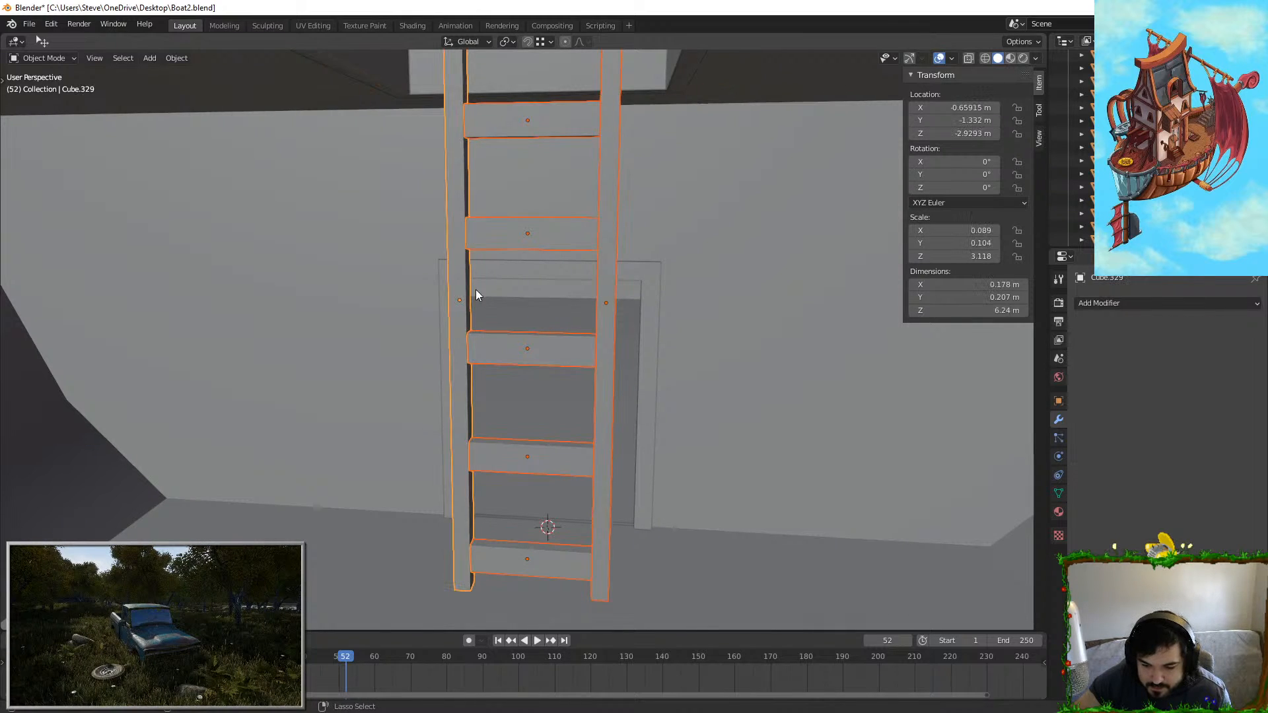
Step: Select the five rungs without the rails and shorten them along X to about 1.04 m
{"action": "left_click", "coordinate": [519, 243]}
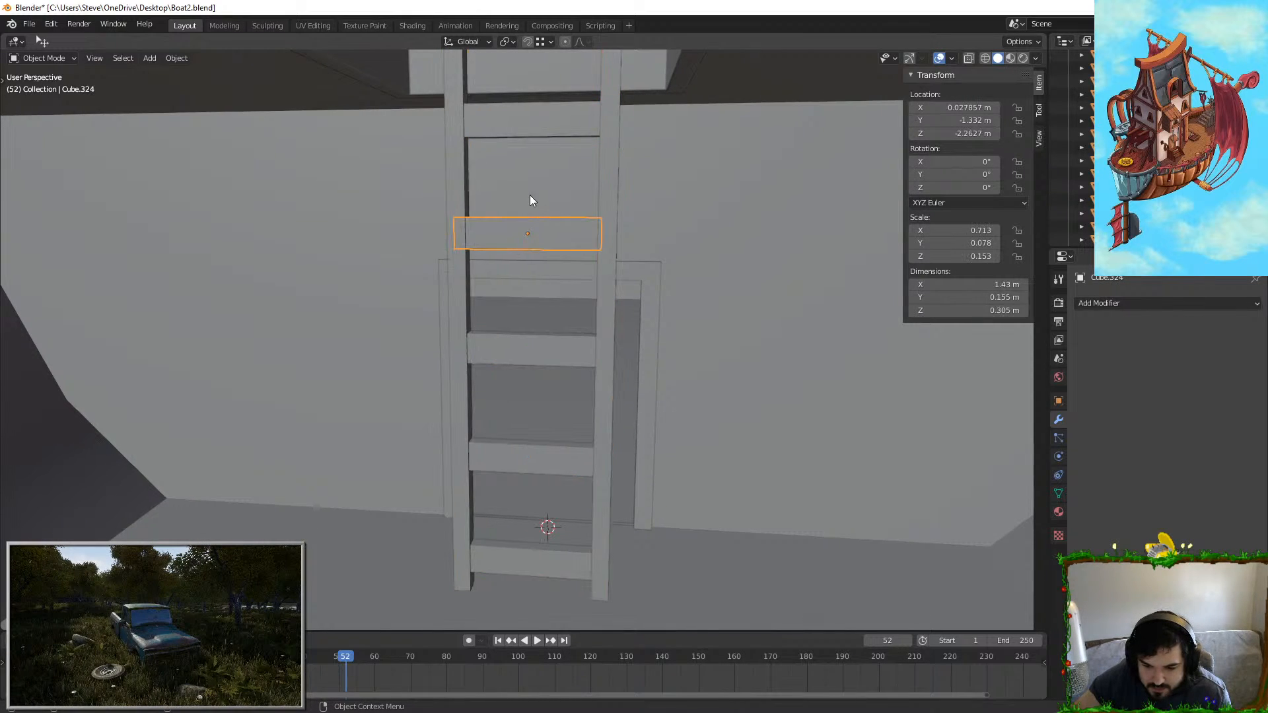
{"action": "middle_click_drag", "start_coordinate": [530, 197], "coordinate": [522, 120]}
{"action": "left_click", "coordinate": [522, 120], "text": "shift"}
{"action": "middle_click_drag", "start_coordinate": [517, 325], "coordinate": [535, 369]}
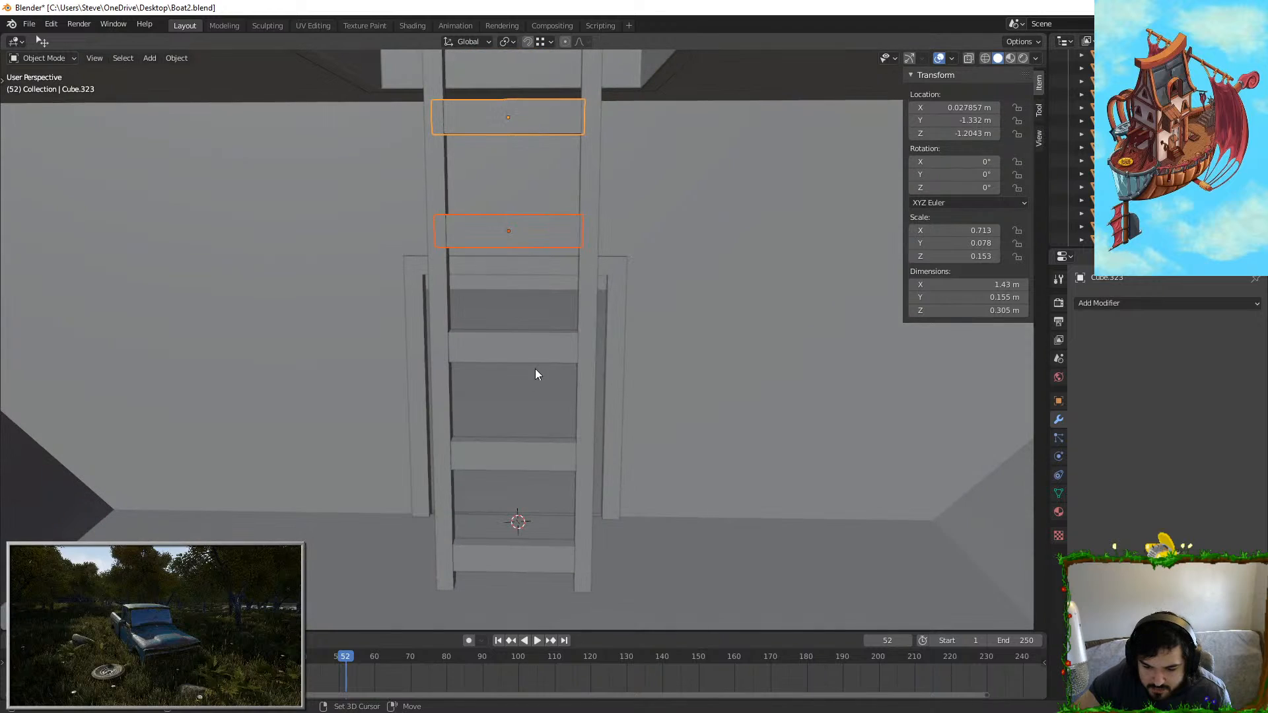
{"action": "left_click", "coordinate": [534, 369], "text": "shift"}
{"action": "key", "text": "ctrl+z"}
{"action": "left_click", "coordinate": [536, 347], "text": "shift"}
{"action": "left_click", "coordinate": [508, 449], "text": "shift"}
{"action": "left_click", "coordinate": [519, 554], "text": "shift"}
{"action": "key", "text": "s"}
{"action": "key", "text": "x"}
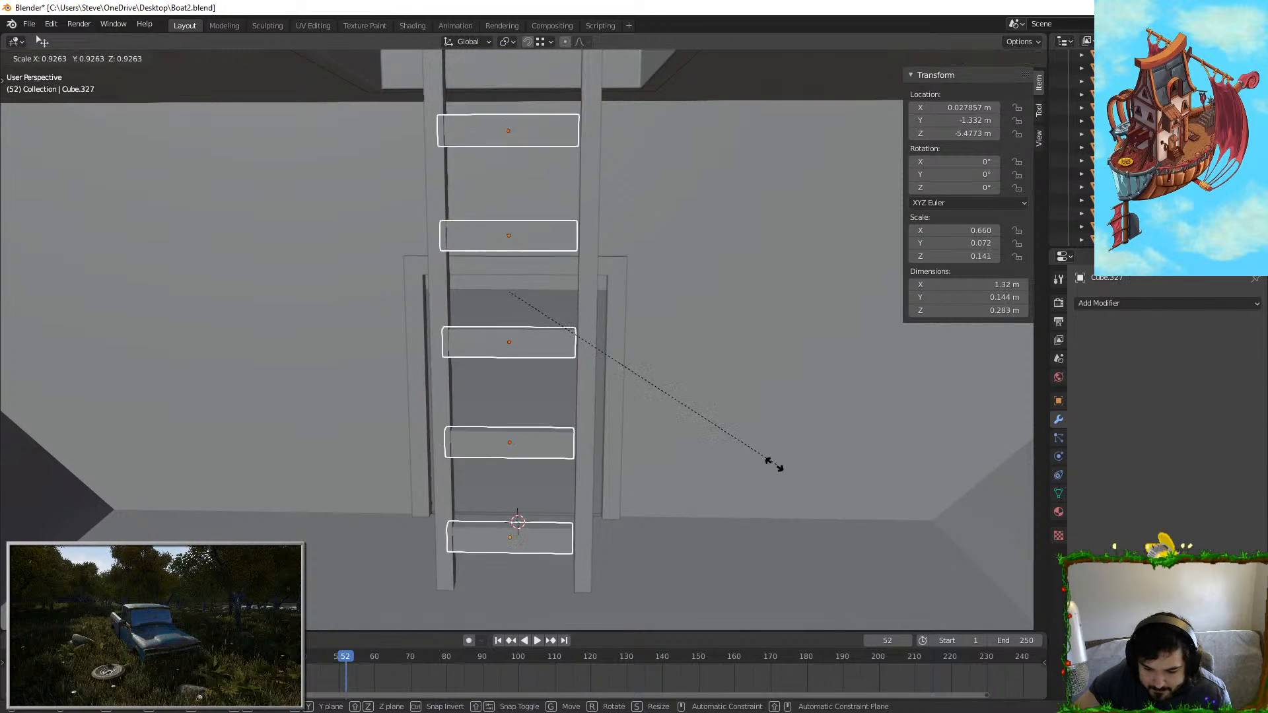
{"action": "left_click", "coordinate": [683, 447]}
Step: Shift the five rungs along X to about 0.09 m and trim their width to about 1.02 m
{"action": "key", "text": "g"}
{"action": "key", "text": "x"}
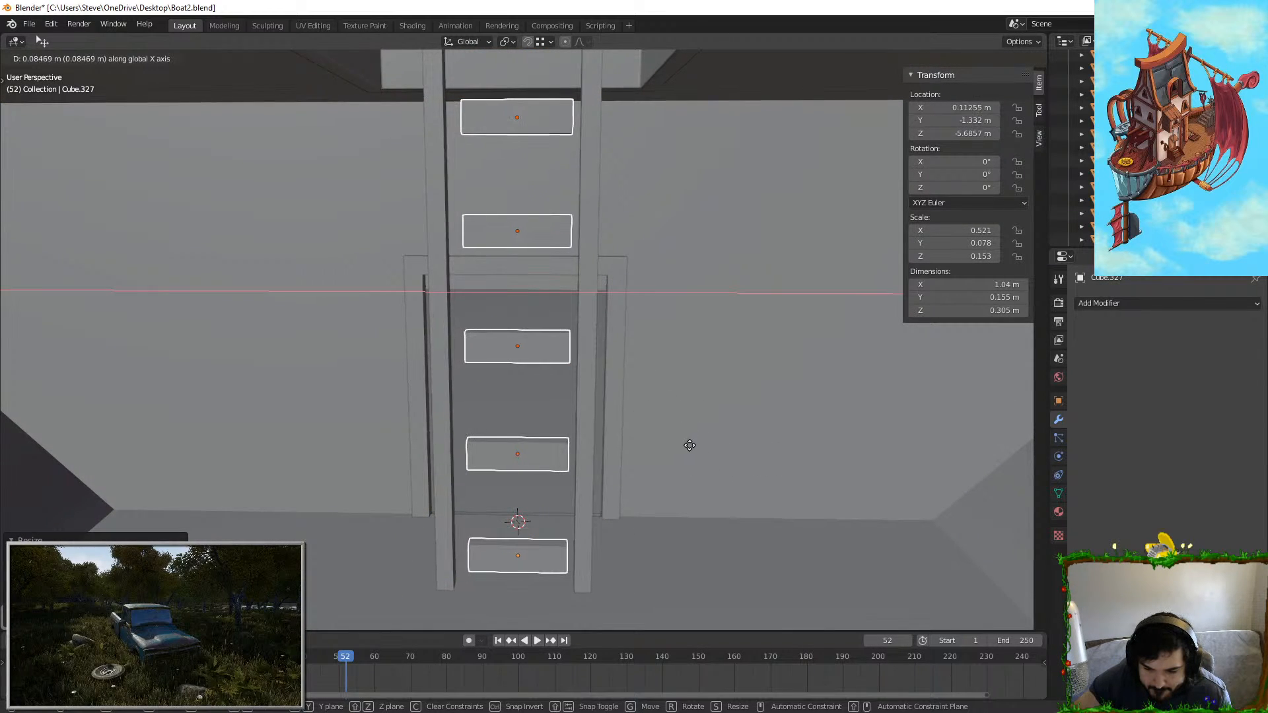
{"action": "left_click", "coordinate": [687, 445]}
{"action": "key", "text": "s"}
{"action": "key", "text": "x"}
{"action": "left_click", "coordinate": [675, 431]}
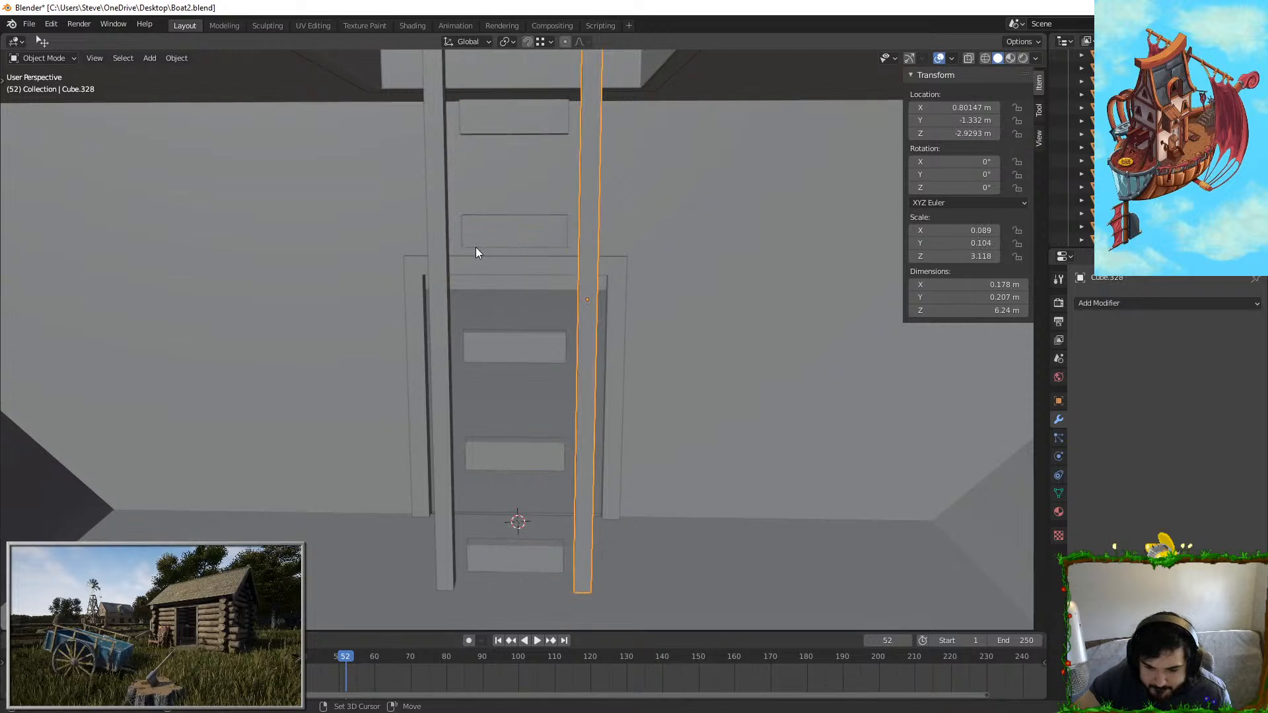
Step: Move the rail on the positive X side inward to about 0.64 m, against the shortened rungs
{"action": "key", "text": "s"}
{"action": "key", "text": "x"}
{"action": "right_click", "coordinate": [680, 252]}
{"action": "left_click", "coordinate": [589, 246]}
{"action": "key", "text": "g"}
{"action": "key", "text": "x"}
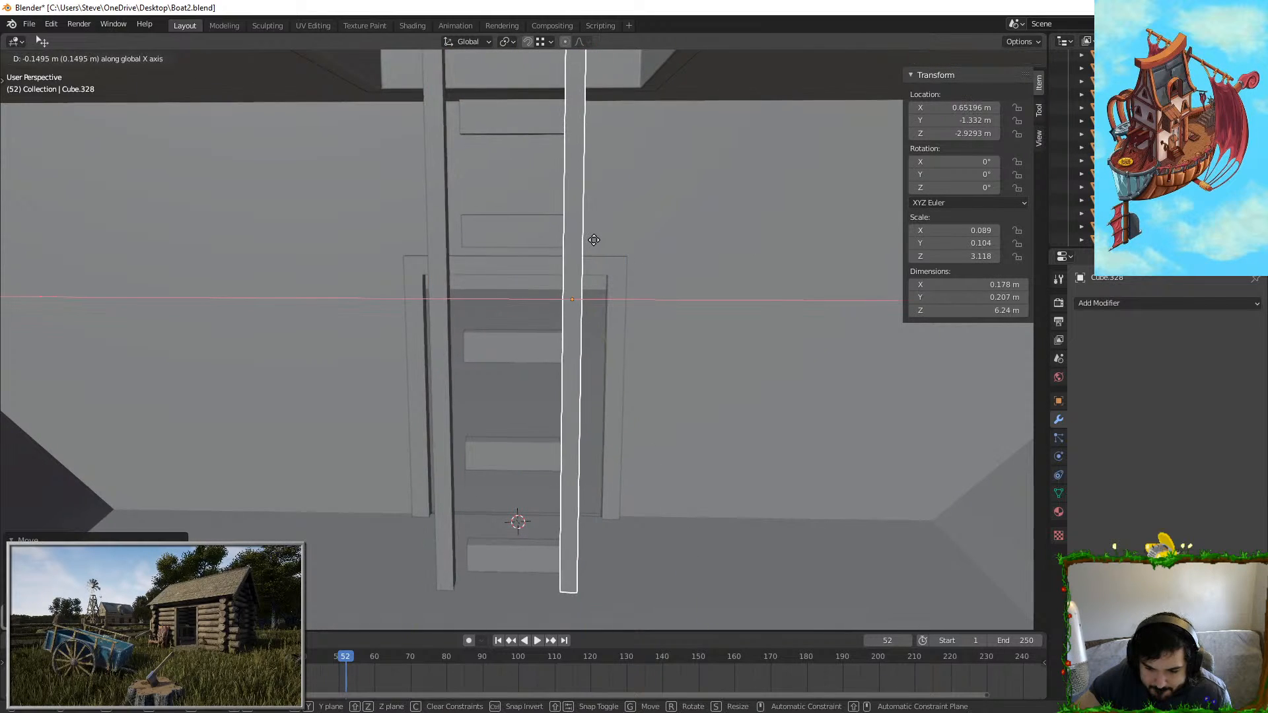
{"action": "left_click", "coordinate": [500, 245]}
Step: Move the rail on the negative X side inward to about -0.5 m, against the rung ends
{"action": "left_click", "coordinate": [444, 247]}
{"action": "key", "text": "shift+d"}
{"action": "key", "text": "x"}
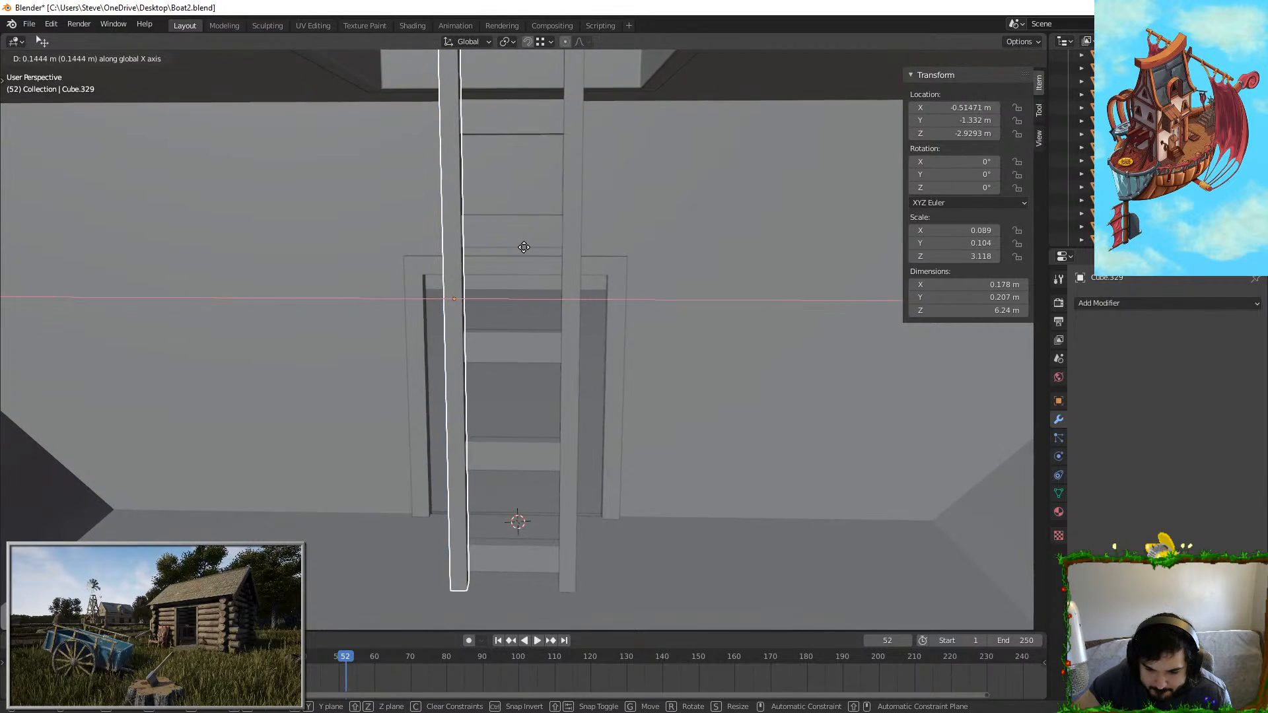
{"action": "left_click", "coordinate": [525, 247]}
Step: Join the rungs and both rails into one ladder object and apply its scale
{"action": "left_click", "coordinate": [524, 232], "text": "shift"}
{"action": "middle_click_drag", "start_coordinate": [524, 231], "coordinate": [550, 108]}
{"action": "left_click", "coordinate": [565, 195], "text": "shift"}
{"action": "middle_click_drag", "start_coordinate": [561, 263], "coordinate": [576, 345]}
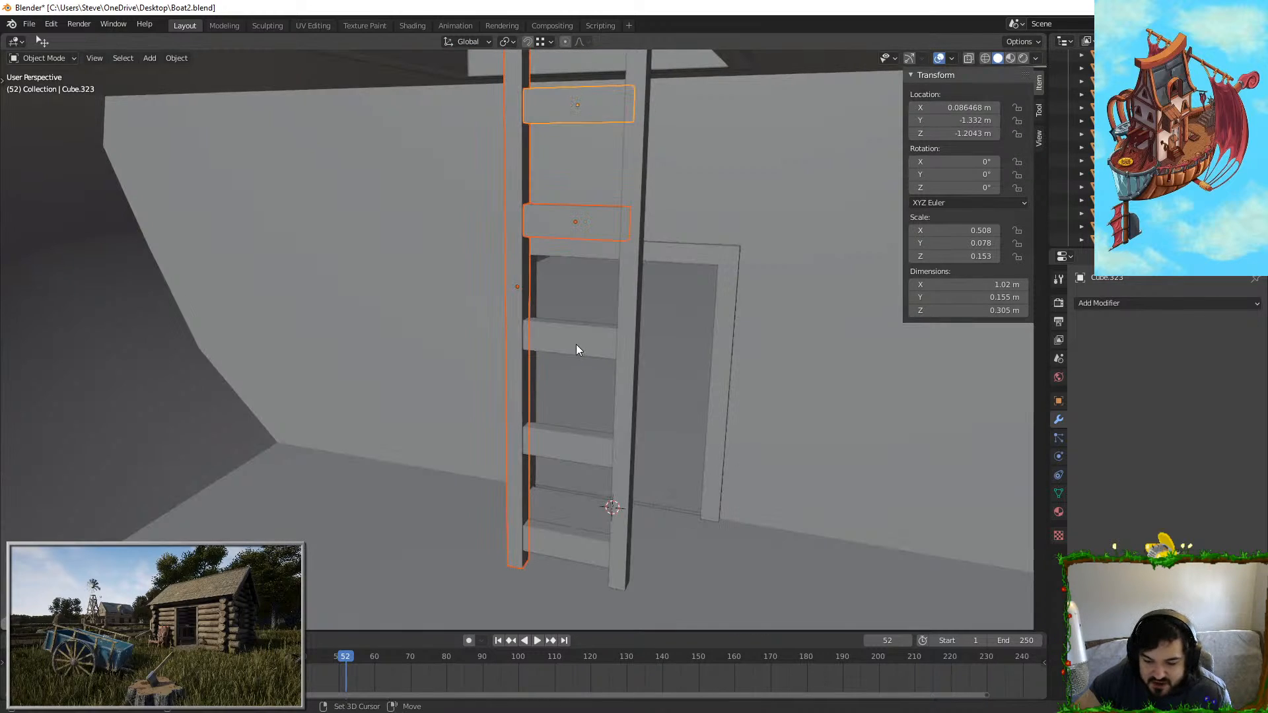
{"action": "left_click", "coordinate": [627, 509], "text": "shift"}
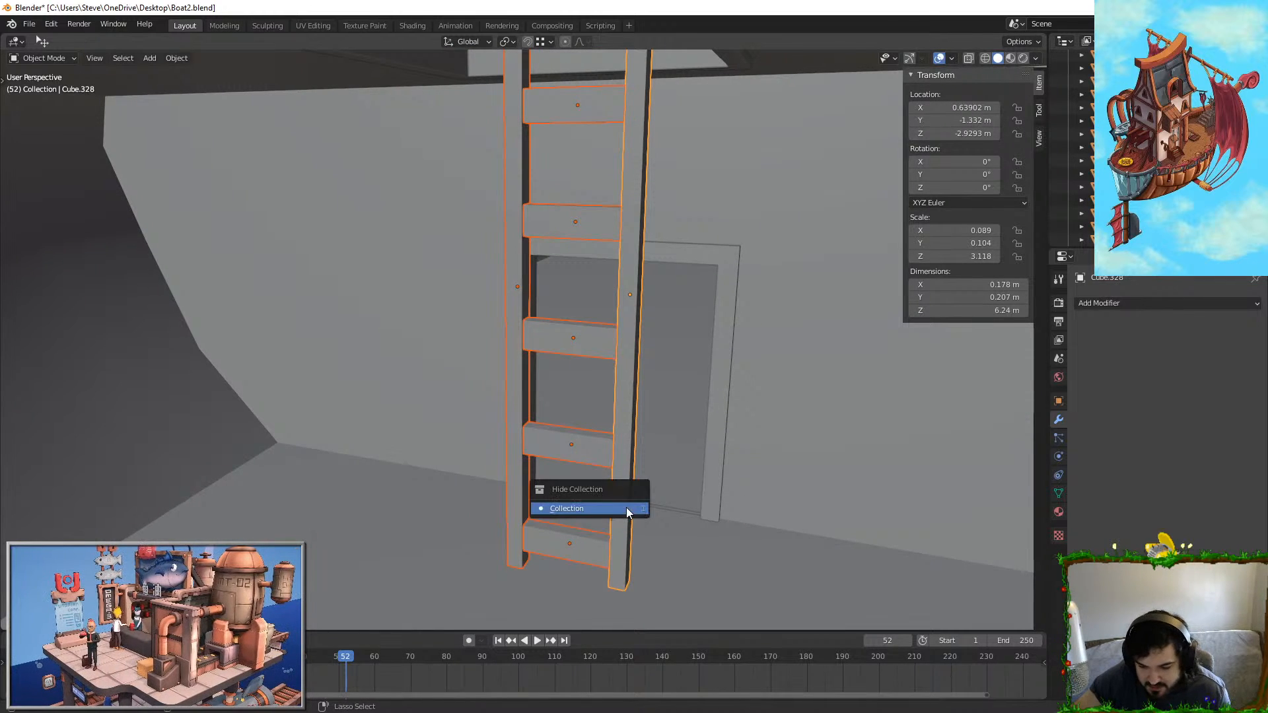
{"action": "key", "text": "ctrl+j"}
{"action": "key", "text": "ctrl+a"}
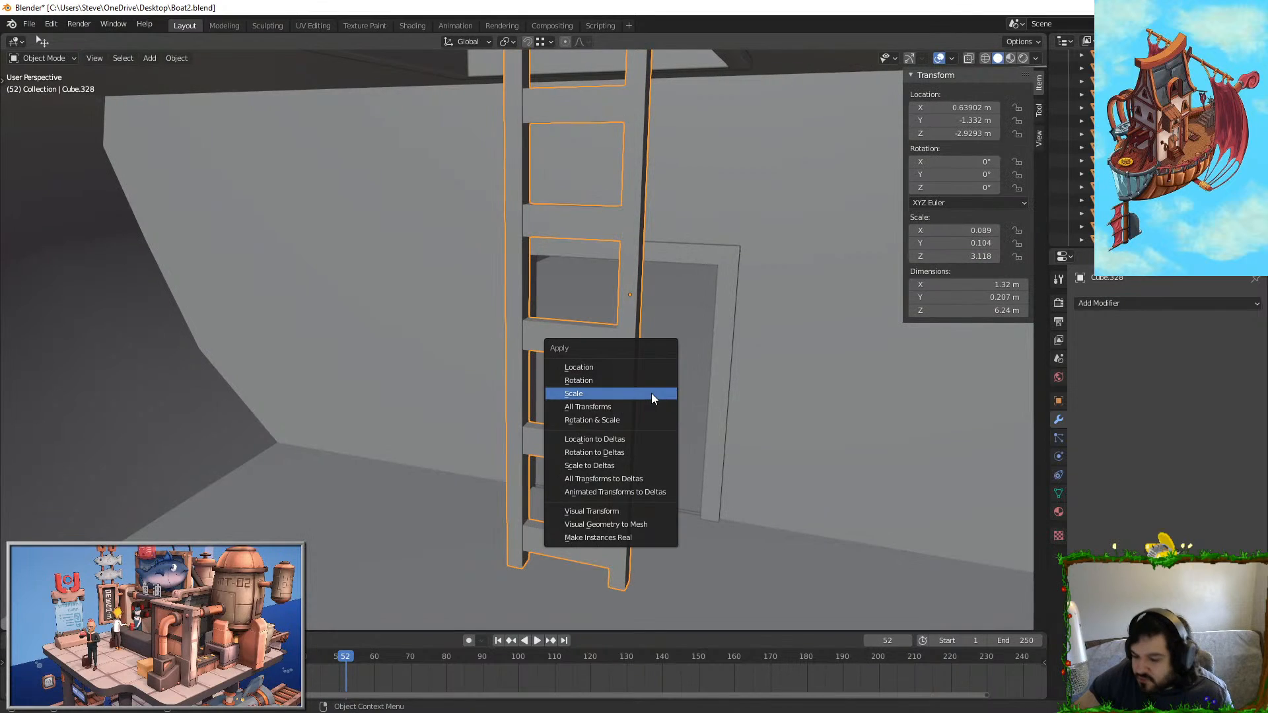
{"action": "left_click", "coordinate": [651, 394]}
Step: Add a Bevel modifier to the ladder with an amount of 0.02 m
{"action": "left_click", "coordinate": [1150, 303]}
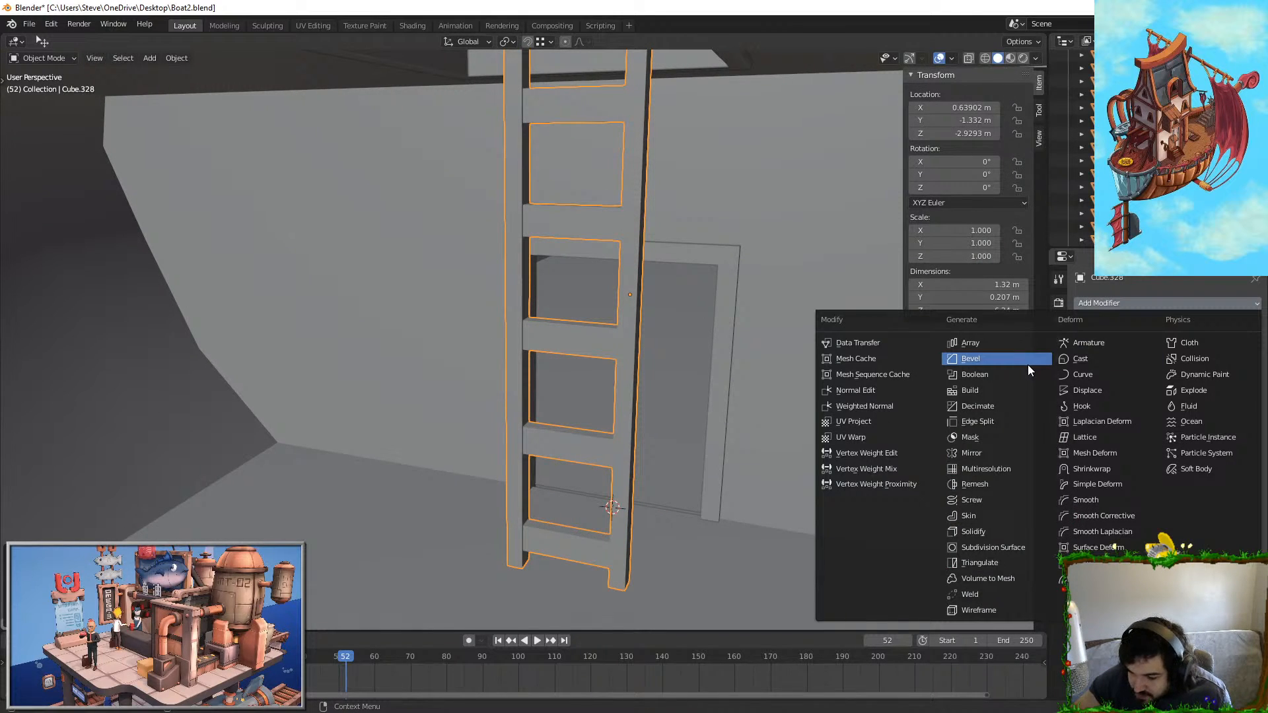
{"action": "left_click", "coordinate": [1028, 364]}
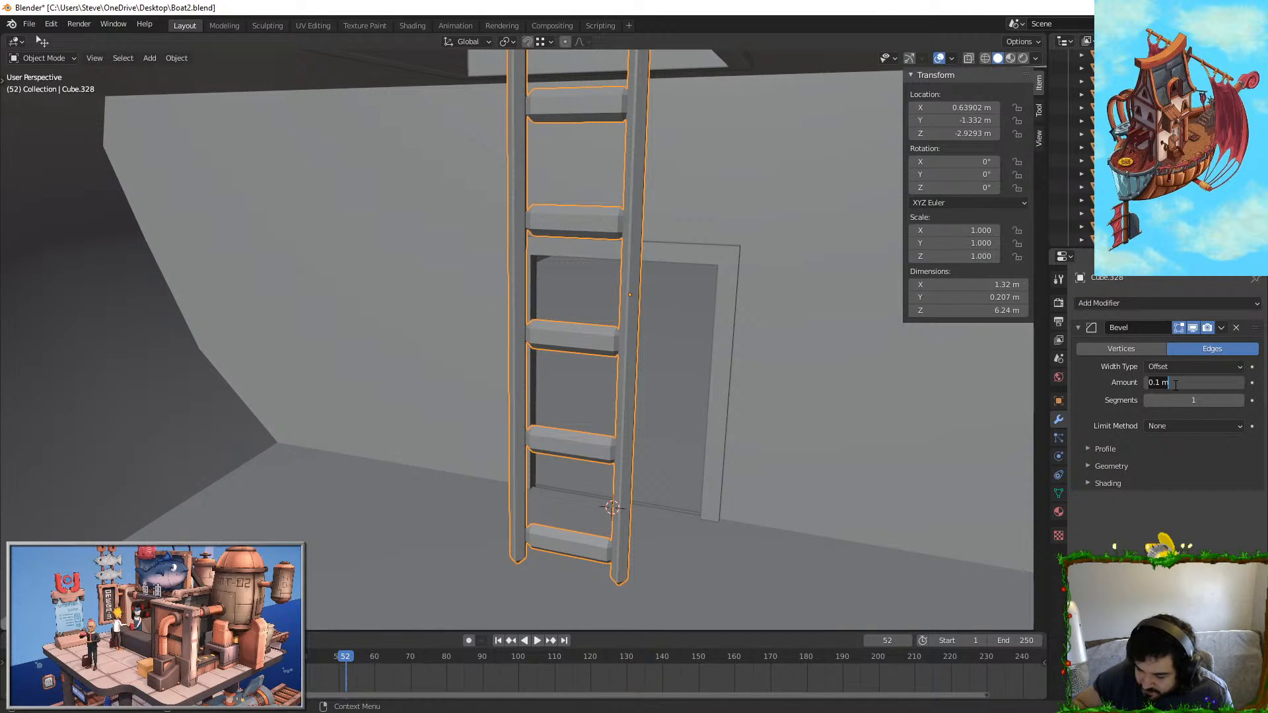
{"action": "key", "text": "Return"}
{"action": "middle_click_drag", "start_coordinate": [971, 422], "coordinate": [1004, 409]}
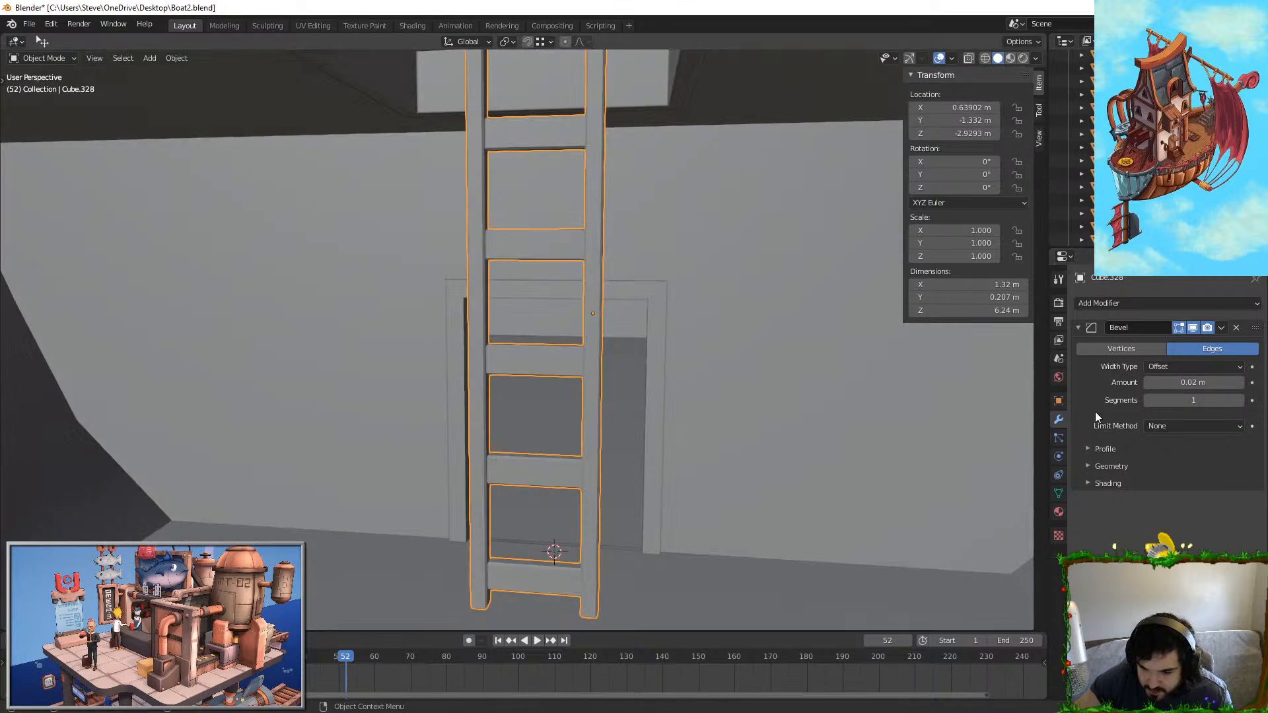
Step: Add a Weighted Normal modifier to the ladder, shade it smooth and enable Auto Smooth at 30°
{"action": "left_click", "coordinate": [1131, 305]}
{"action": "left_click", "coordinate": [889, 406]}
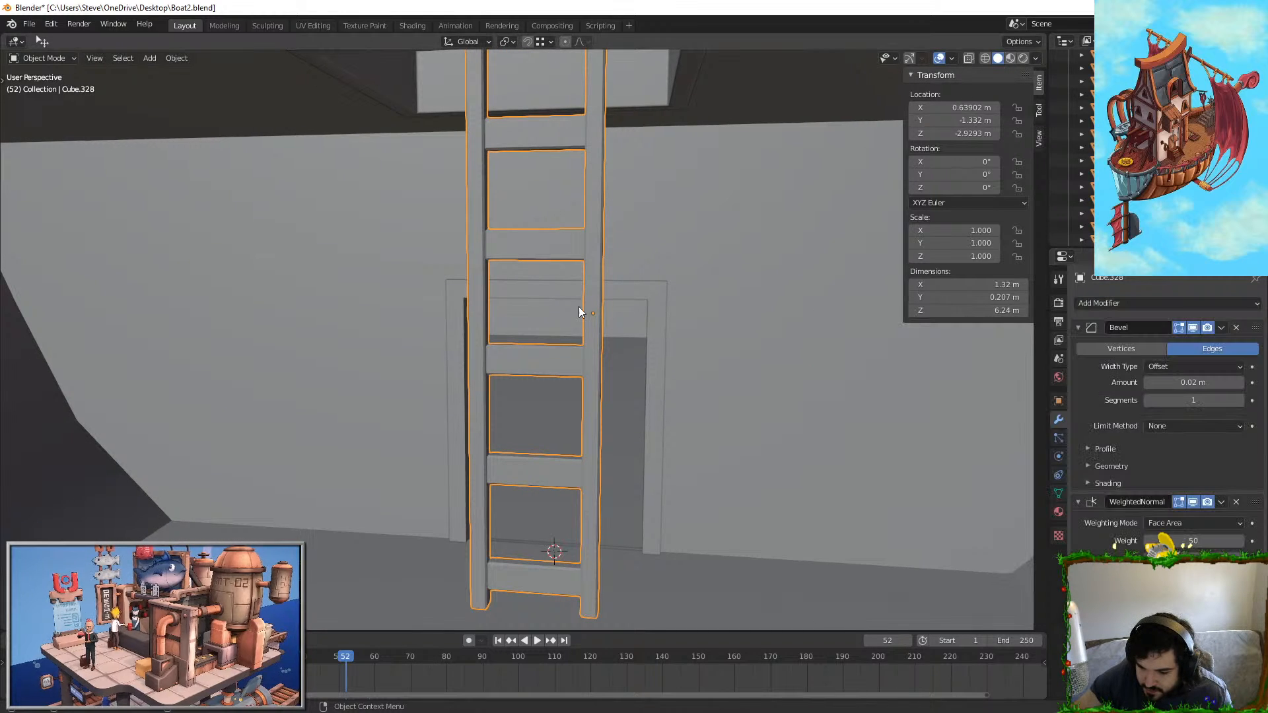
{"action": "right_click", "coordinate": [589, 270]}
{"action": "left_click", "coordinate": [591, 267]}
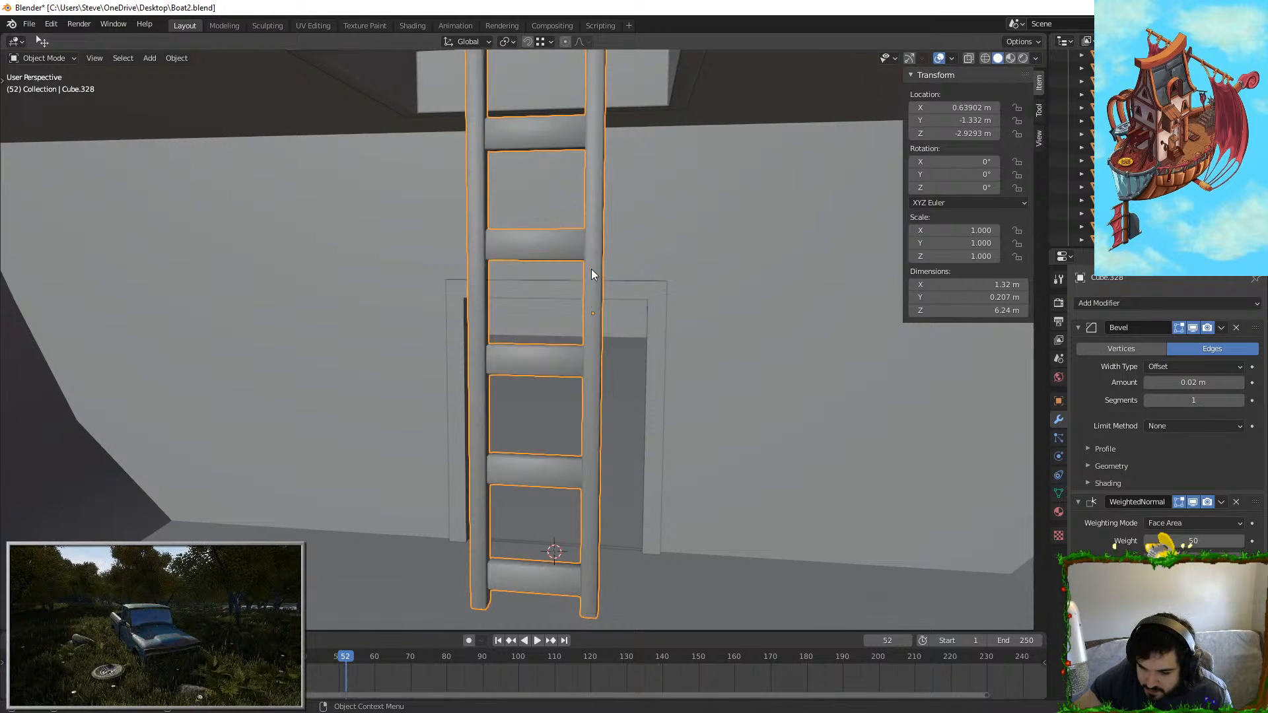
{"action": "left_click", "coordinate": [1060, 495]}
{"action": "left_click", "coordinate": [1145, 501]}
Step: Tilt the ladder slightly in the right orthographic view, to about -1.56° around X
{"action": "left_click", "coordinate": [624, 414]}
{"action": "mouse_move", "coordinate": [624, 414]}
{"action": "middle_mouse_down"}
{"action": "mouse_move", "coordinate": [636, 329]}
{"action": "mouse_move", "coordinate": [664, 328]}
{"action": "mouse_move", "coordinate": [597, 379]}
{"action": "mouse_move", "coordinate": [594, 350]}
{"action": "middle_mouse_up"}
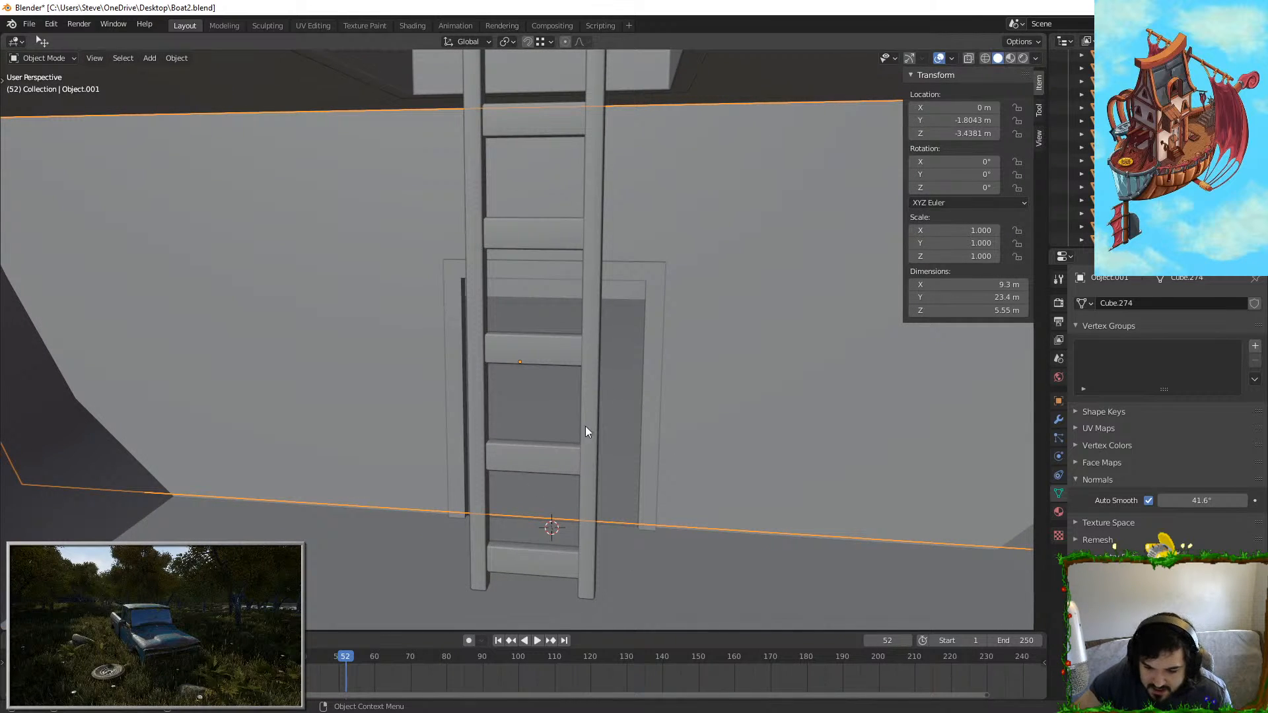
{"action": "middle_click_drag", "start_coordinate": [585, 426], "coordinate": [723, 430]}
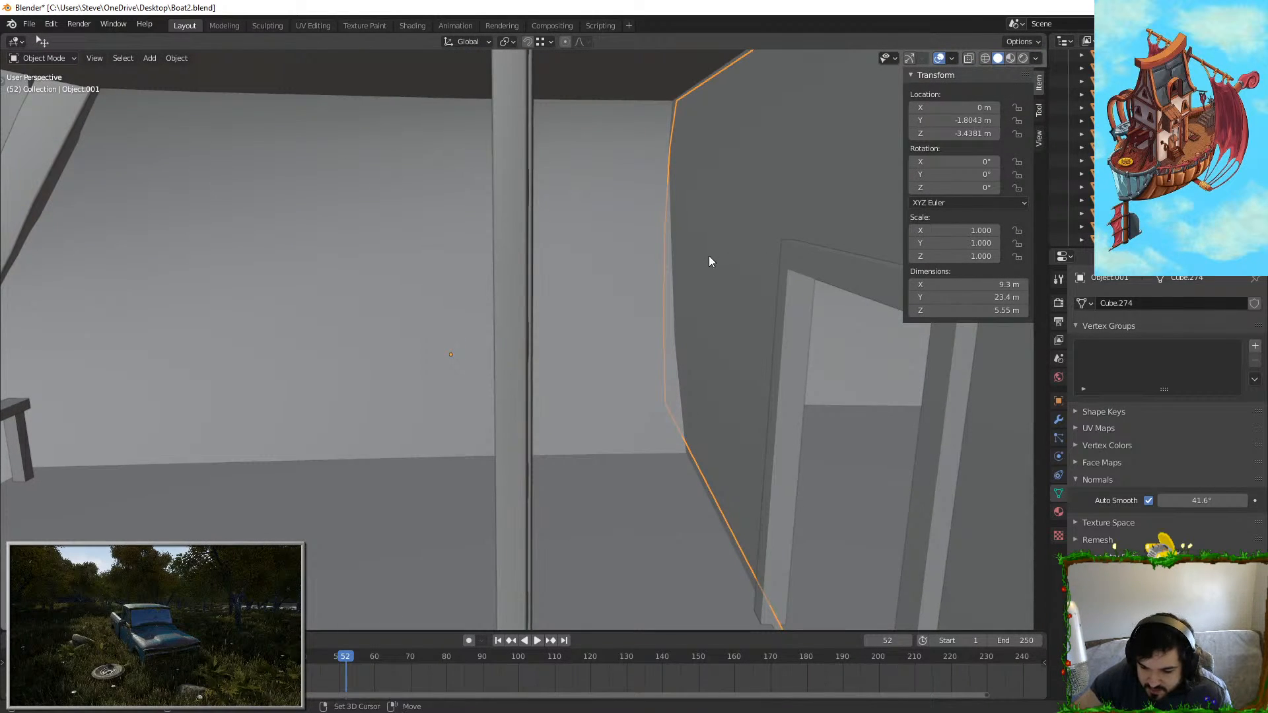
{"action": "middle_click_drag", "start_coordinate": [708, 259], "coordinate": [516, 303]}
{"action": "left_click", "coordinate": [527, 306]}
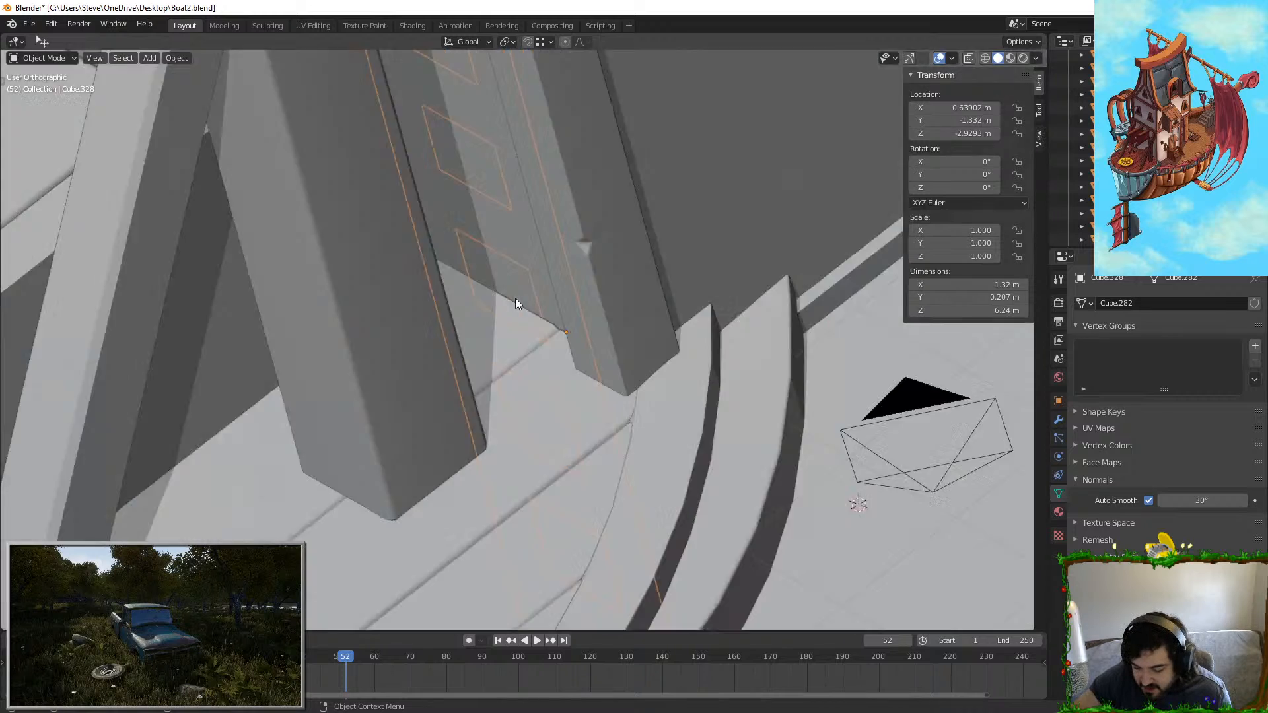
{"action": "key", "text": "KP_7"}
{"action": "key", "text": "KP_1"}
{"action": "key", "text": "KP_3"}
{"action": "scroll", "coordinate": [771, 215], "scroll_direction": "down", "scroll_amount": 5}
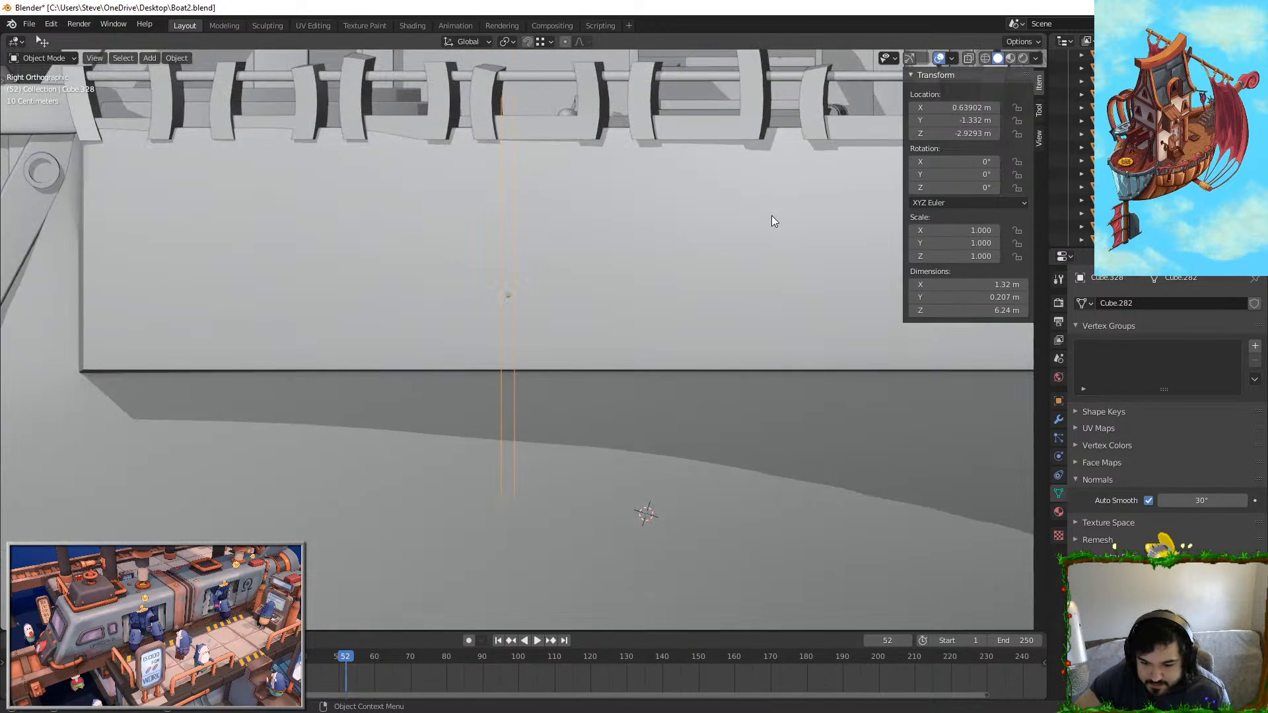
{"action": "key", "text": "r"}
{"action": "left_click", "coordinate": [778, 225]}
Step: Move the tilted ladder along Y to about -0.91 m so its upper end sits inside the deck hatch
{"action": "key", "text": "g"}
{"action": "key", "text": "y"}
{"action": "left_click", "coordinate": [621, 277]}
{"action": "middle_click_drag", "start_coordinate": [620, 278], "coordinate": [592, 407]}
{"action": "left_click", "coordinate": [549, 315]}
{"action": "left_click", "coordinate": [610, 262]}
{"action": "key", "text": "g"}
{"action": "key", "text": "y"}
{"action": "left_click", "coordinate": [642, 286]}
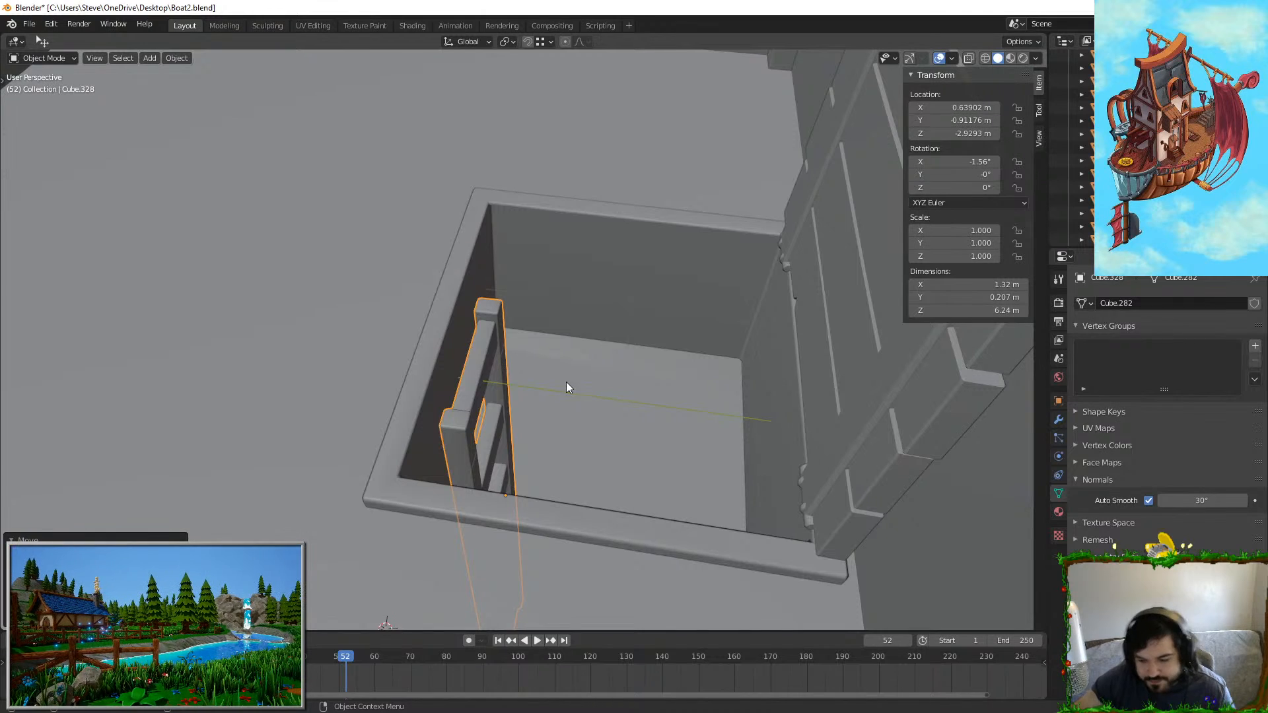
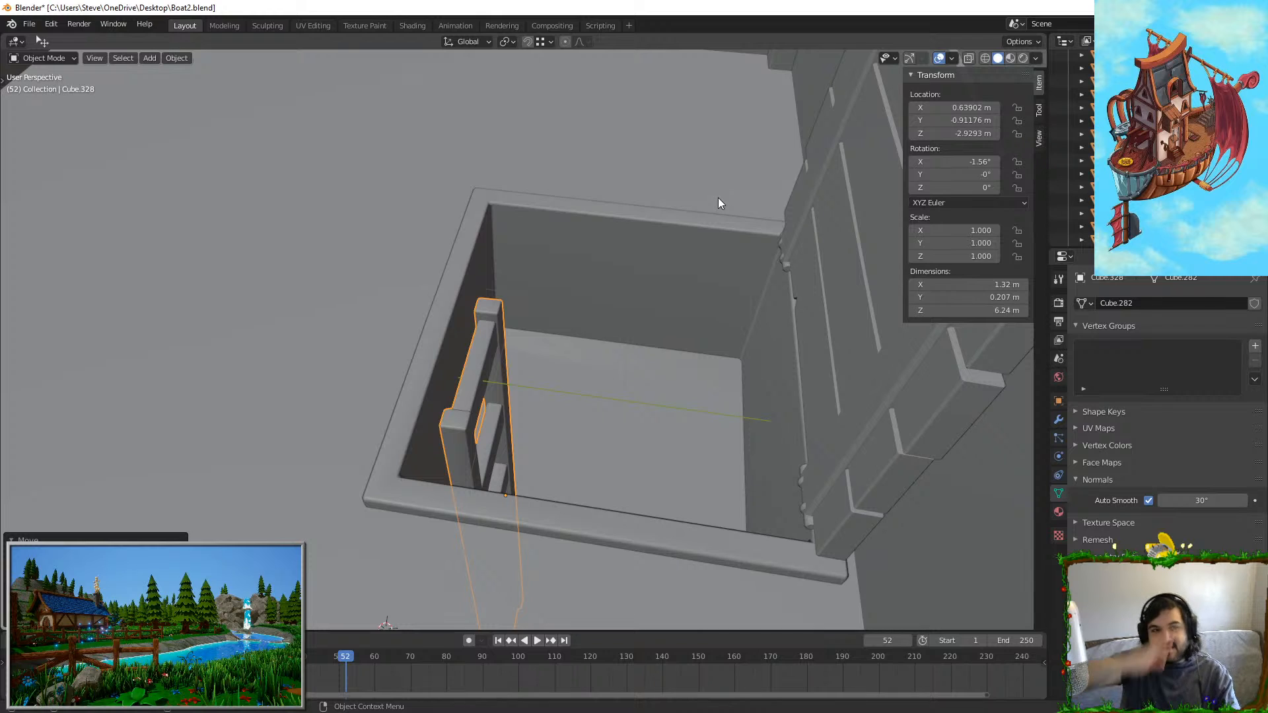
Step: Examine how the tilted ladder fits the hatch from above the deck and from inside the room
{"action": "middle_click_drag", "start_coordinate": [727, 196], "coordinate": [780, 311]}
{"action": "mouse_move", "coordinate": [717, 395]}
{"action": "middle_mouse_down"}
{"action": "mouse_move", "coordinate": [512, 262]}
{"action": "mouse_move", "coordinate": [479, 262]}
{"action": "middle_mouse_up"}
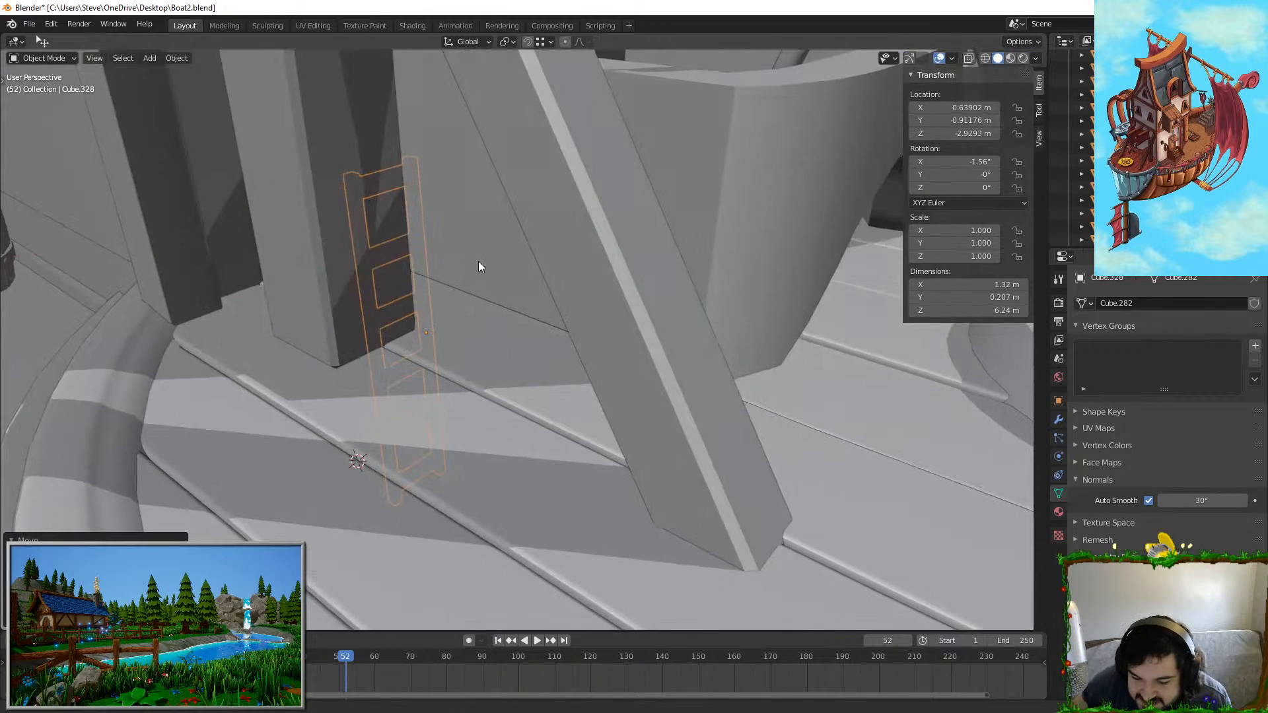
{"action": "scroll", "coordinate": [479, 262], "scroll_direction": "up", "scroll_amount": 6}
{"action": "middle_click_drag", "start_coordinate": [608, 426], "coordinate": [674, 360]}
{"action": "scroll", "coordinate": [674, 359], "scroll_direction": "up", "scroll_amount": 2}
{"action": "mouse_move", "coordinate": [599, 368]}
{"action": "middle_mouse_down"}
{"action": "mouse_move", "coordinate": [501, 438]}
{"action": "mouse_move", "coordinate": [696, 119]}
{"action": "middle_mouse_up"}
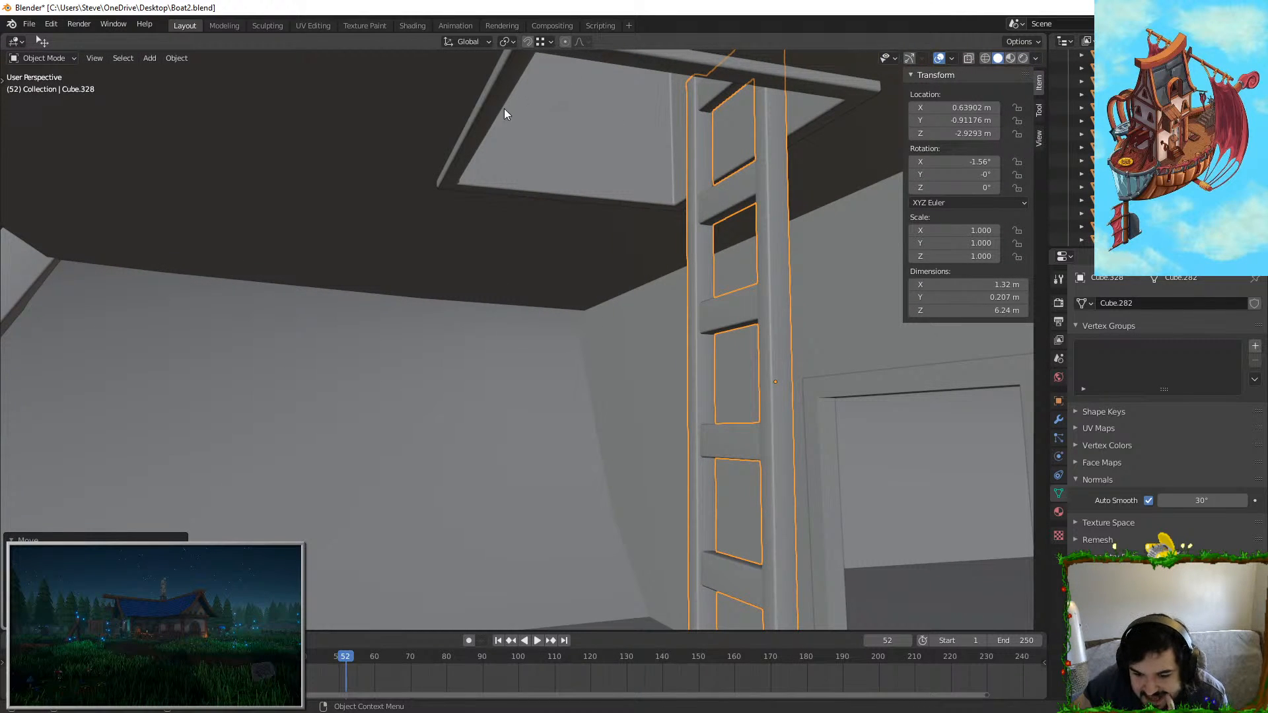
{"action": "mouse_move", "coordinate": [487, 122]}
{"action": "middle_mouse_down"}
{"action": "mouse_move", "coordinate": [578, 128]}
{"action": "mouse_move", "coordinate": [580, 105]}
{"action": "mouse_move", "coordinate": [626, 157]}
{"action": "middle_mouse_up"}
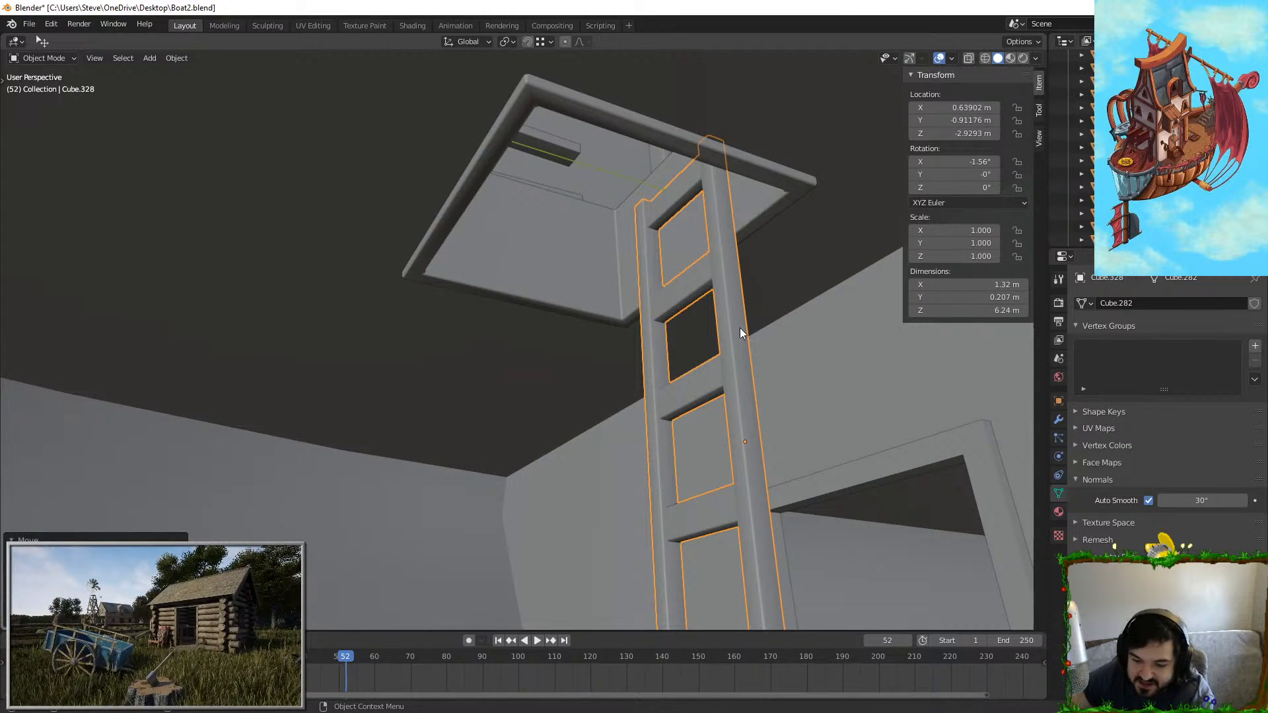
{"action": "middle_click_drag", "start_coordinate": [740, 327], "coordinate": [652, 386]}
Step: Isolate the two adjoining room shells with the door frame between them and open all three together for mesh editing
{"action": "left_click", "coordinate": [593, 368]}
{"action": "middle_click_drag", "start_coordinate": [449, 393], "coordinate": [535, 282]}
{"action": "left_click", "coordinate": [502, 224]}
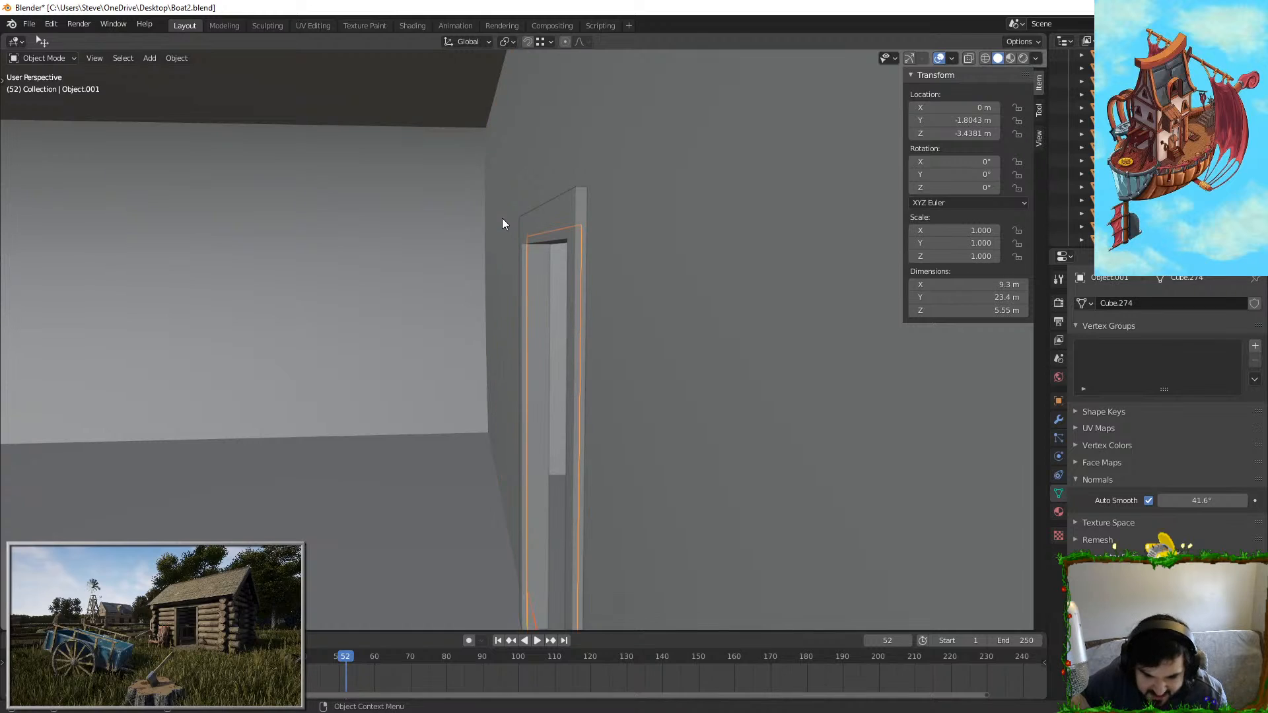
{"action": "left_click", "coordinate": [552, 215]}
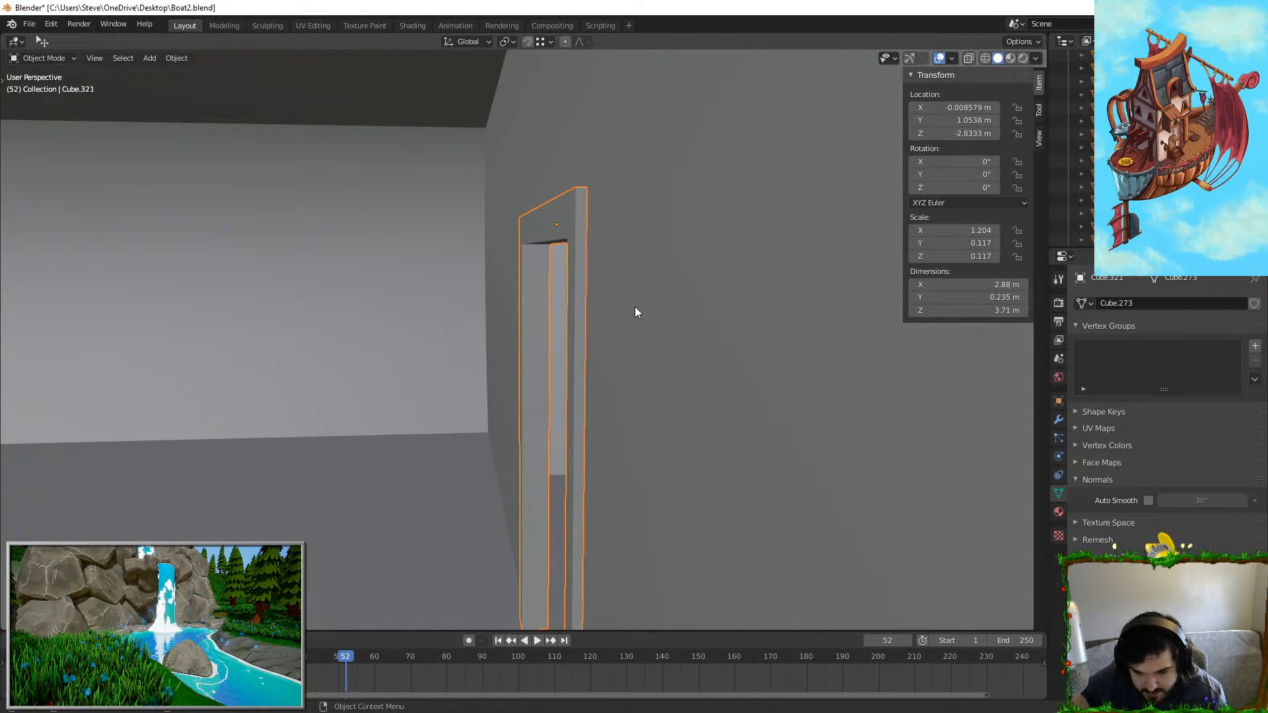
{"action": "key", "text": "KP_Decimal"}
{"action": "key", "text": "Tab"}
{"action": "middle_click_drag", "start_coordinate": [547, 304], "coordinate": [544, 360]}
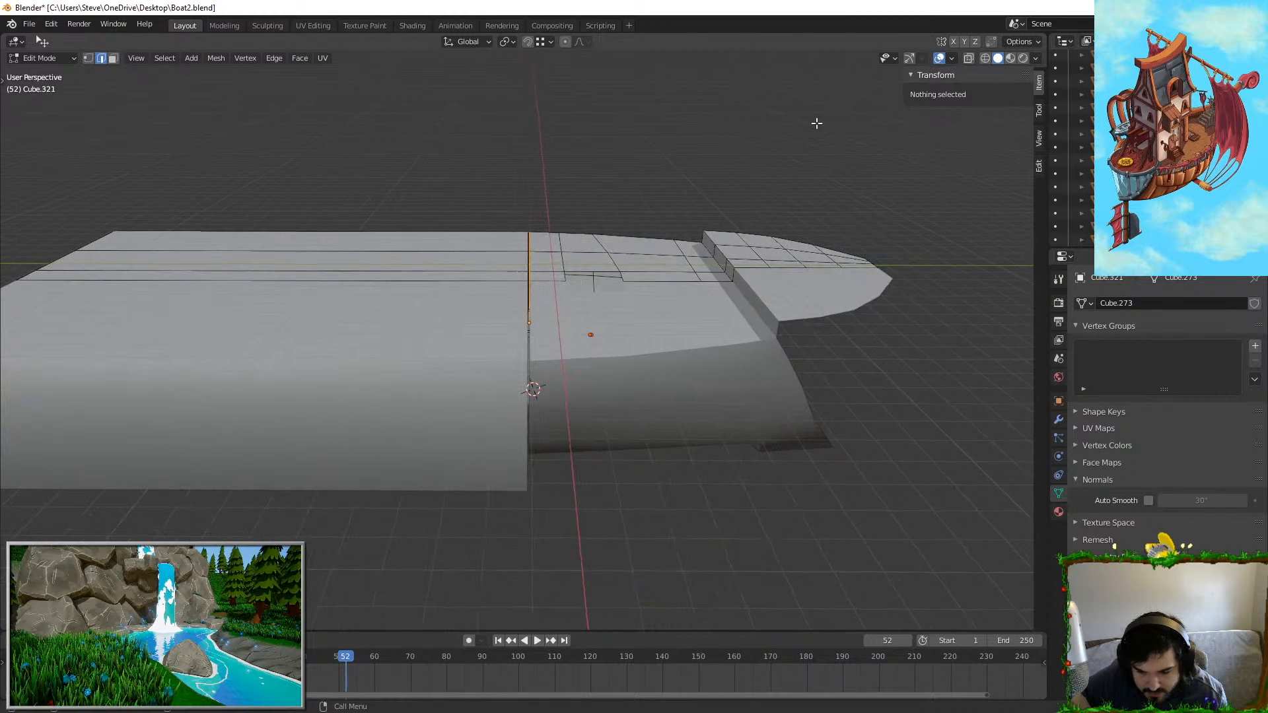
Step: Box-select through the mesh the partition wall edges and door frame, and move them about 0.94 m along Y, away from the ladder
{"action": "left_click", "coordinate": [968, 58]}
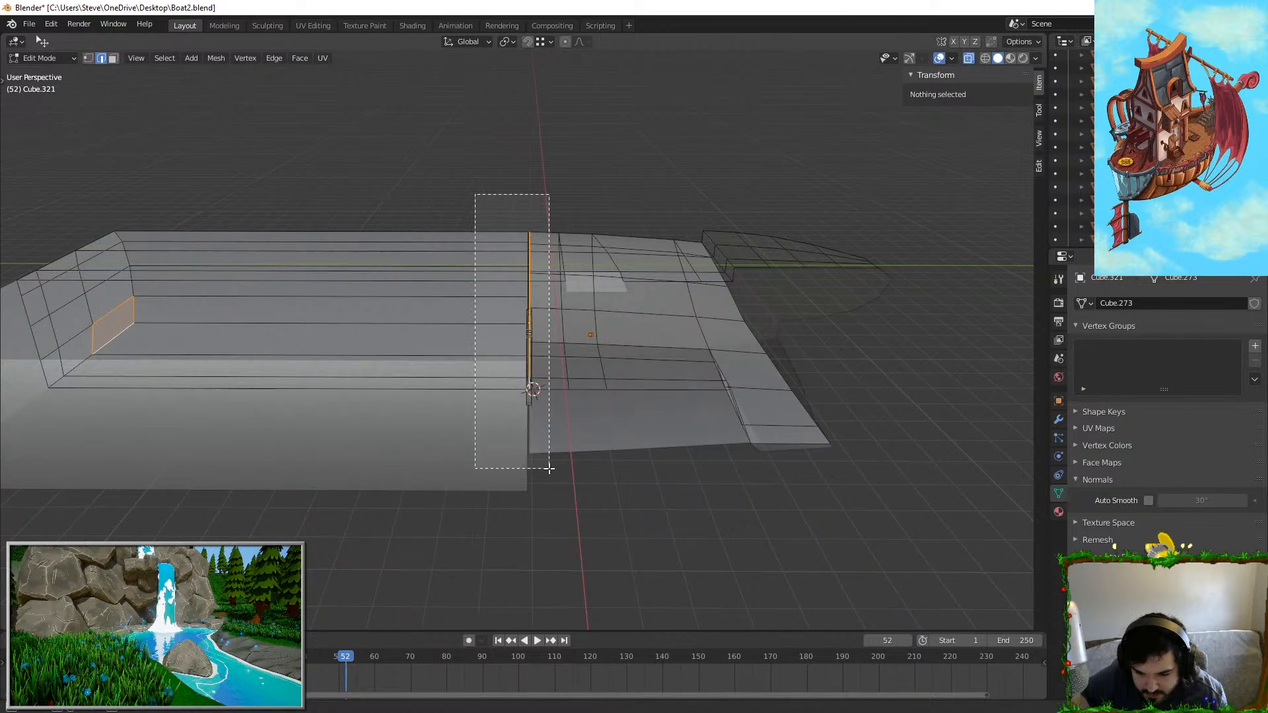
{"action": "left_click_drag", "start_coordinate": [549, 468], "coordinate": [549, 469]}
{"action": "middle_click_drag", "start_coordinate": [549, 468], "coordinate": [352, 472]}
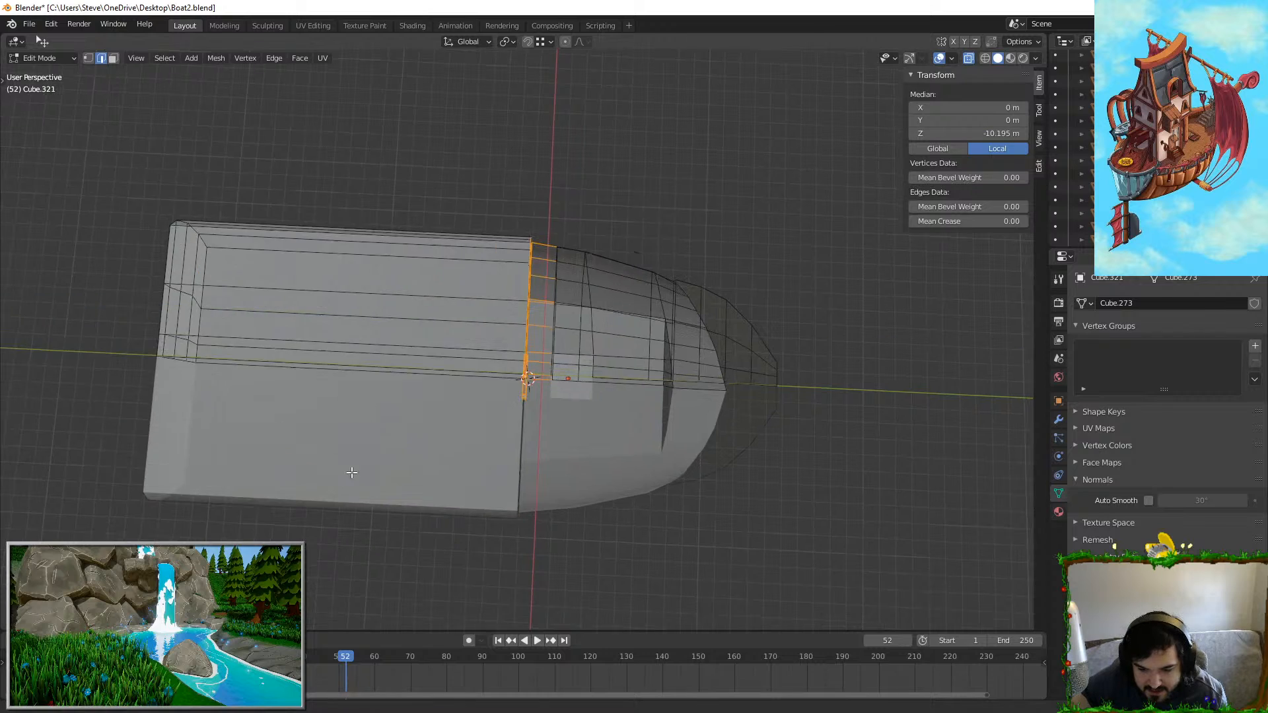
{"action": "scroll", "coordinate": [351, 473], "scroll_direction": "up", "scroll_amount": 3}
{"action": "key", "text": "g"}
{"action": "key", "text": "y"}
{"action": "key", "text": "Escape"}
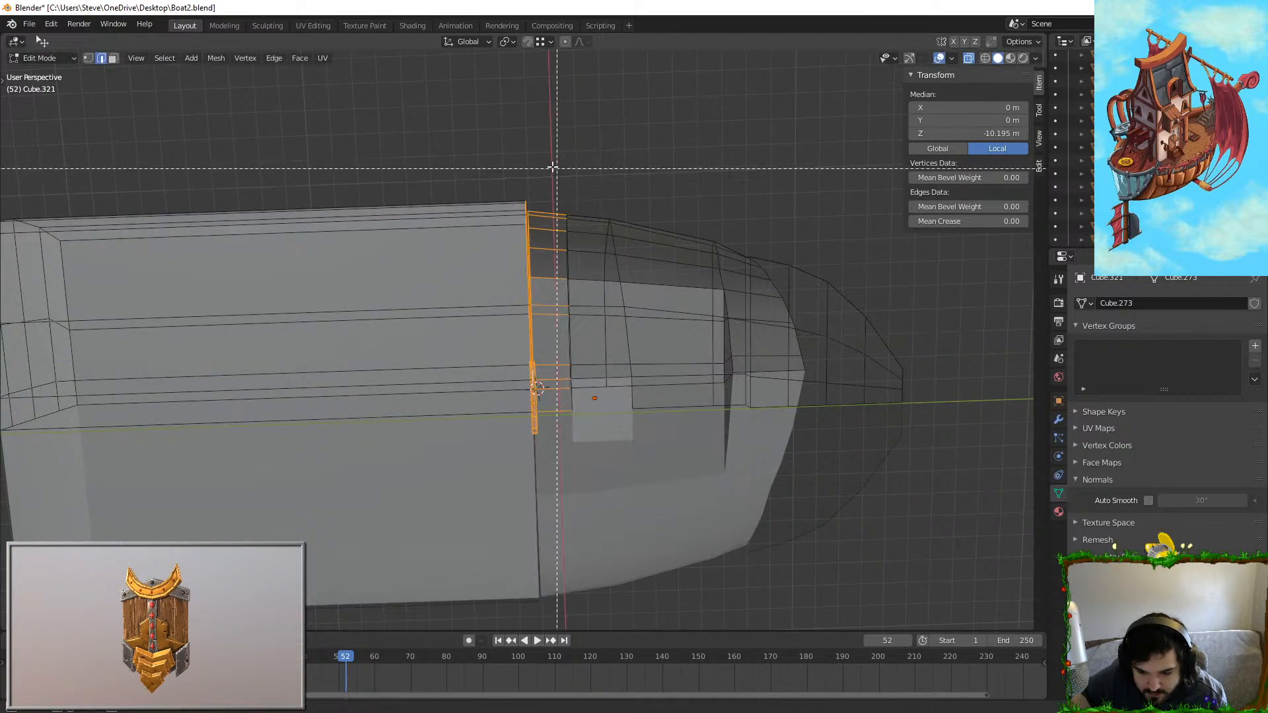
{"action": "middle_click_drag", "start_coordinate": [652, 367], "coordinate": [671, 337]}
{"action": "key", "text": "g"}
{"action": "key", "text": "y"}
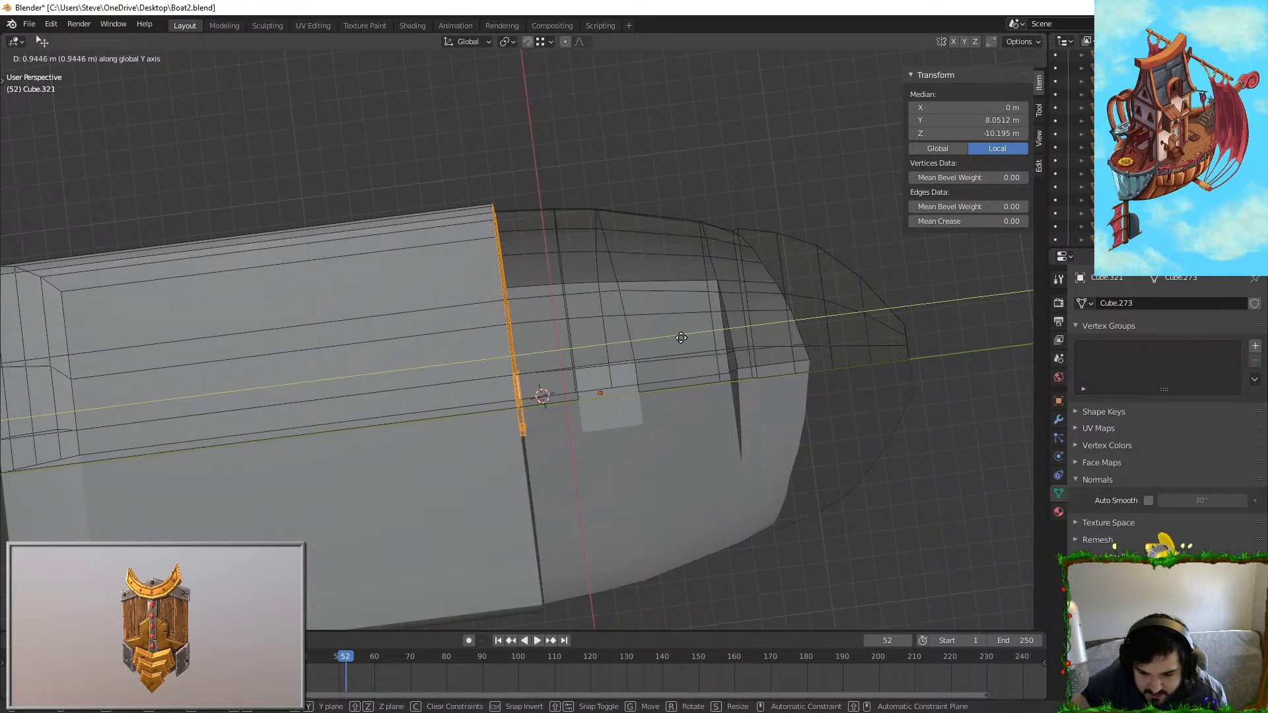
{"action": "left_click", "coordinate": [681, 337]}
Step: Return to object mode, reveal all hidden ship objects and turn off X-ray display
{"action": "key", "text": "Tab"}
{"action": "scroll", "coordinate": [627, 453], "scroll_direction": "up", "scroll_amount": 4}
{"action": "middle_click_drag", "start_coordinate": [627, 453], "coordinate": [541, 362]}
{"action": "key", "text": "alt+h"}
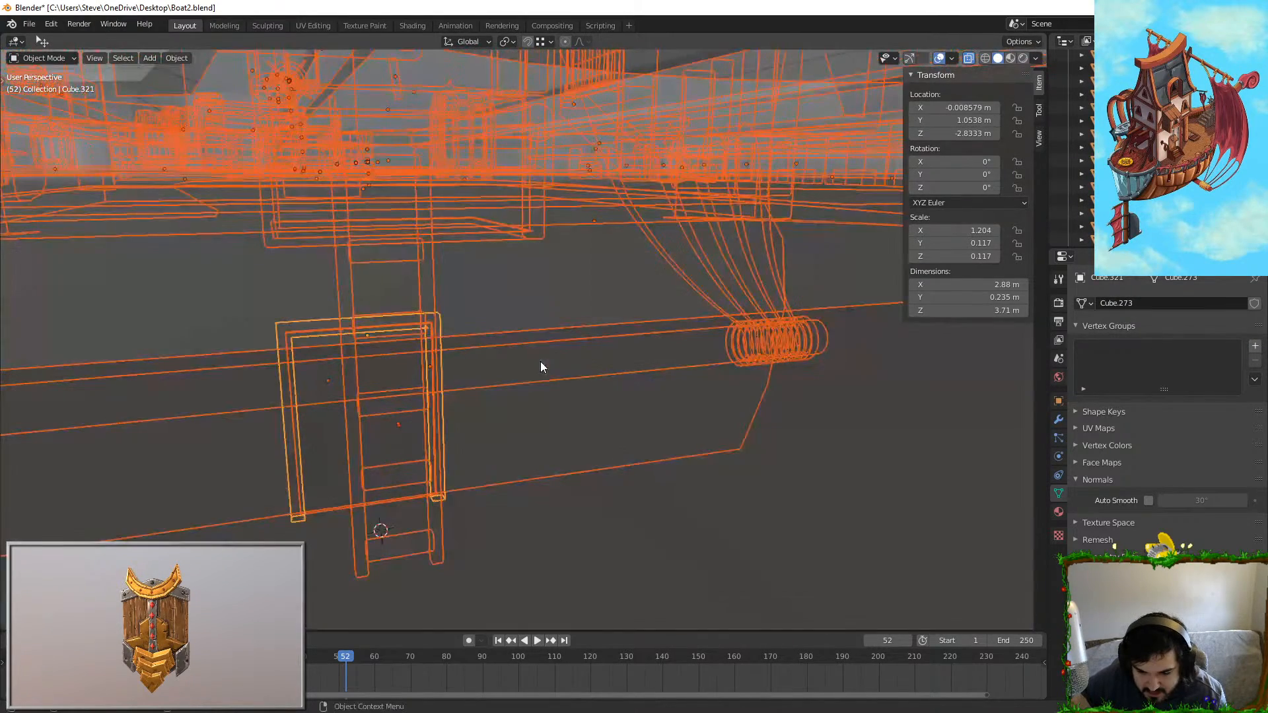
{"action": "left_click", "coordinate": [968, 58]}
{"action": "left_click", "coordinate": [647, 319]}
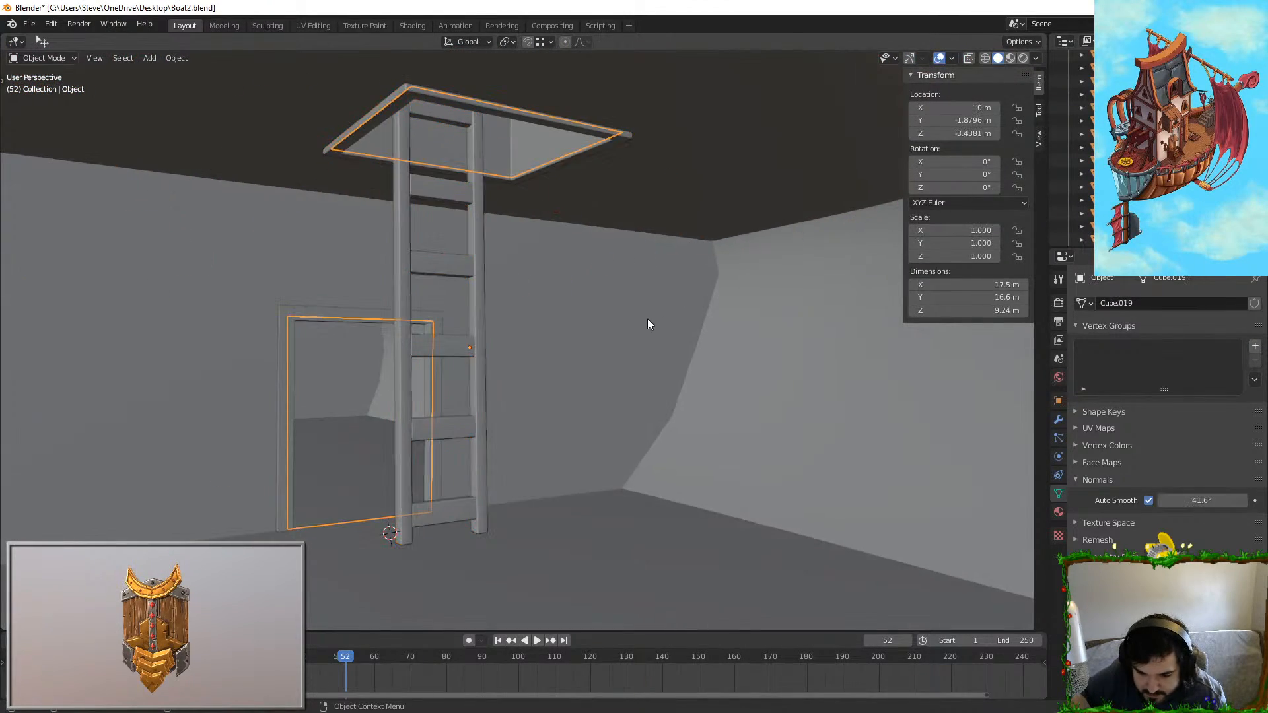
Step: Walk past the ladder to the curved upright beams and hide the surface covering the openings between them
{"action": "middle_click_drag", "start_coordinate": [647, 318], "coordinate": [464, 348]}
{"action": "key", "text": "shift+grave"}
{"action": "key", "text": "d"}
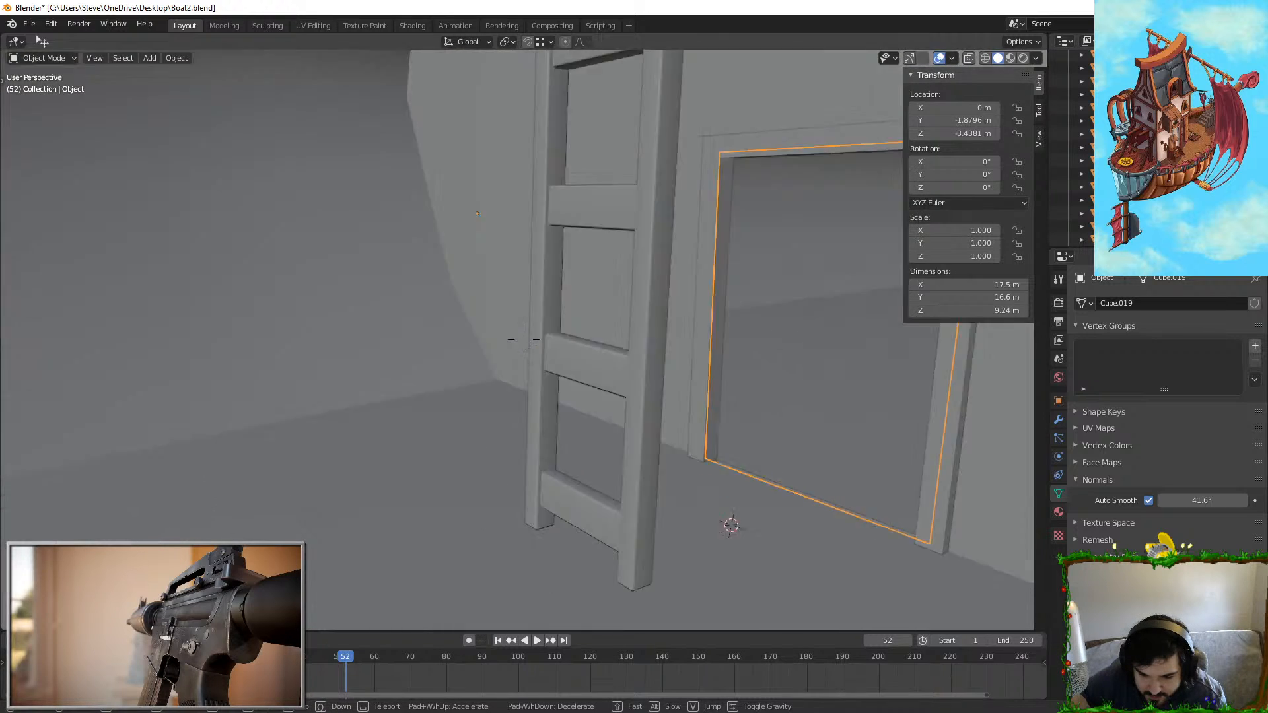
{"action": "key", "text": "w"}
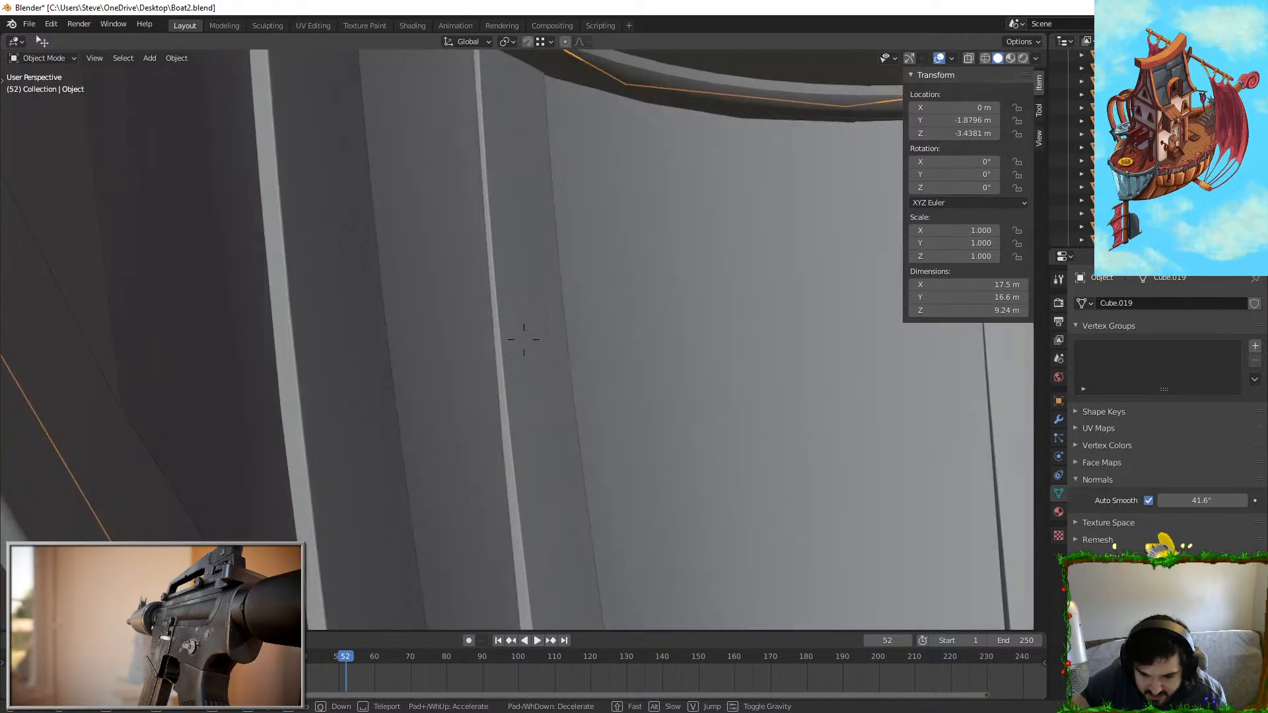
{"action": "left_click", "coordinate": [577, 338]}
{"action": "key", "text": "h"}
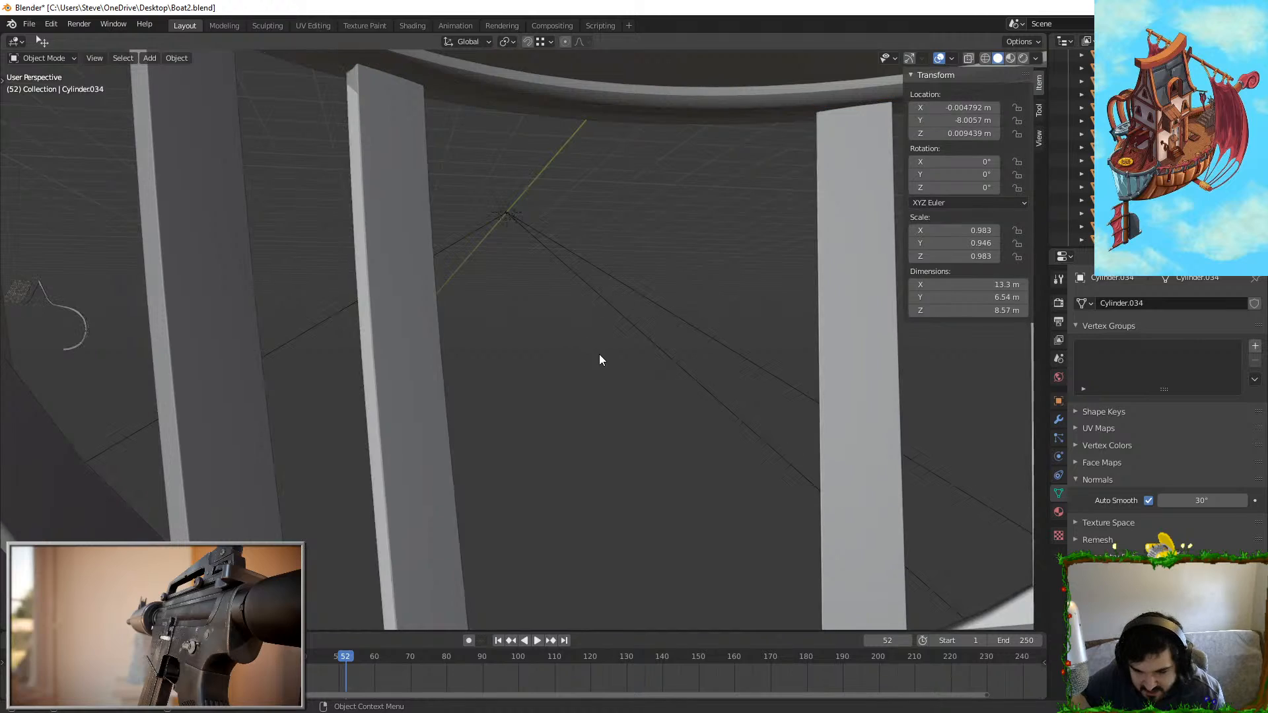
Step: Walk through the ladder room and the adjoining room up to the deck, examining the walls, doorway, ceiling and large deck hatch
{"action": "key", "text": "shift+grave"}
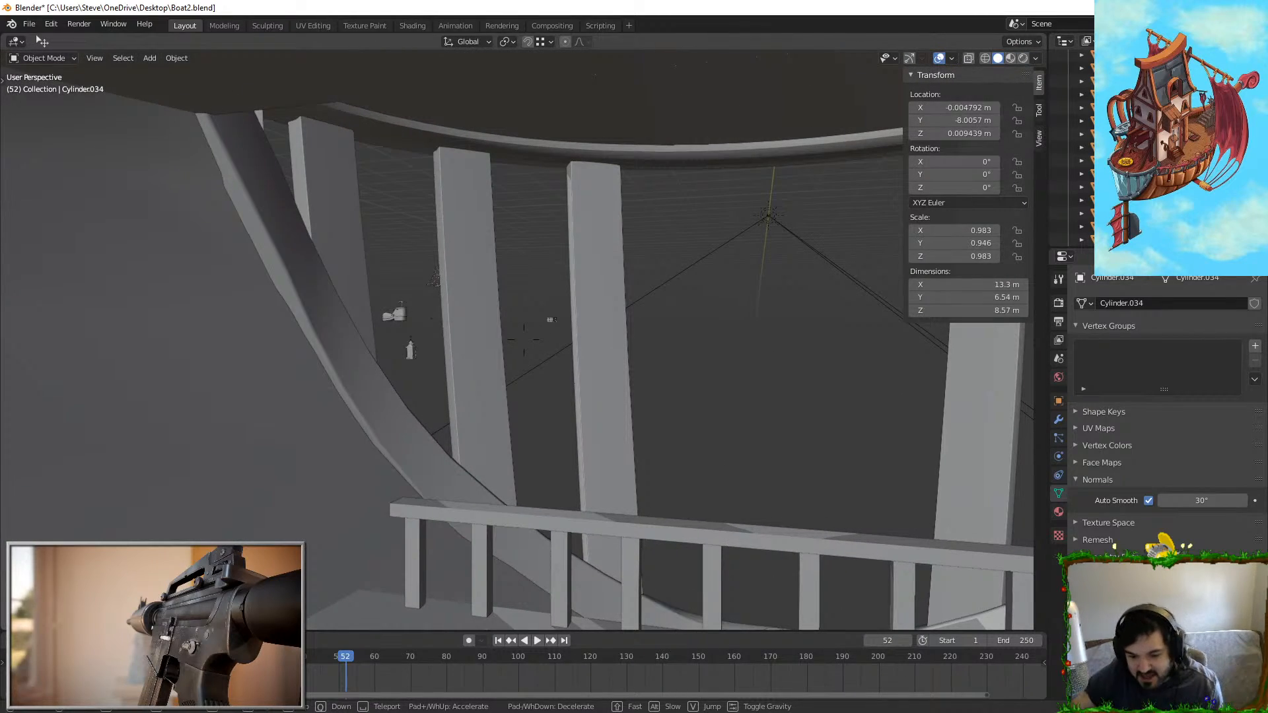
{"action": "key", "text": "d"}
{"action": "key", "text": "a"}
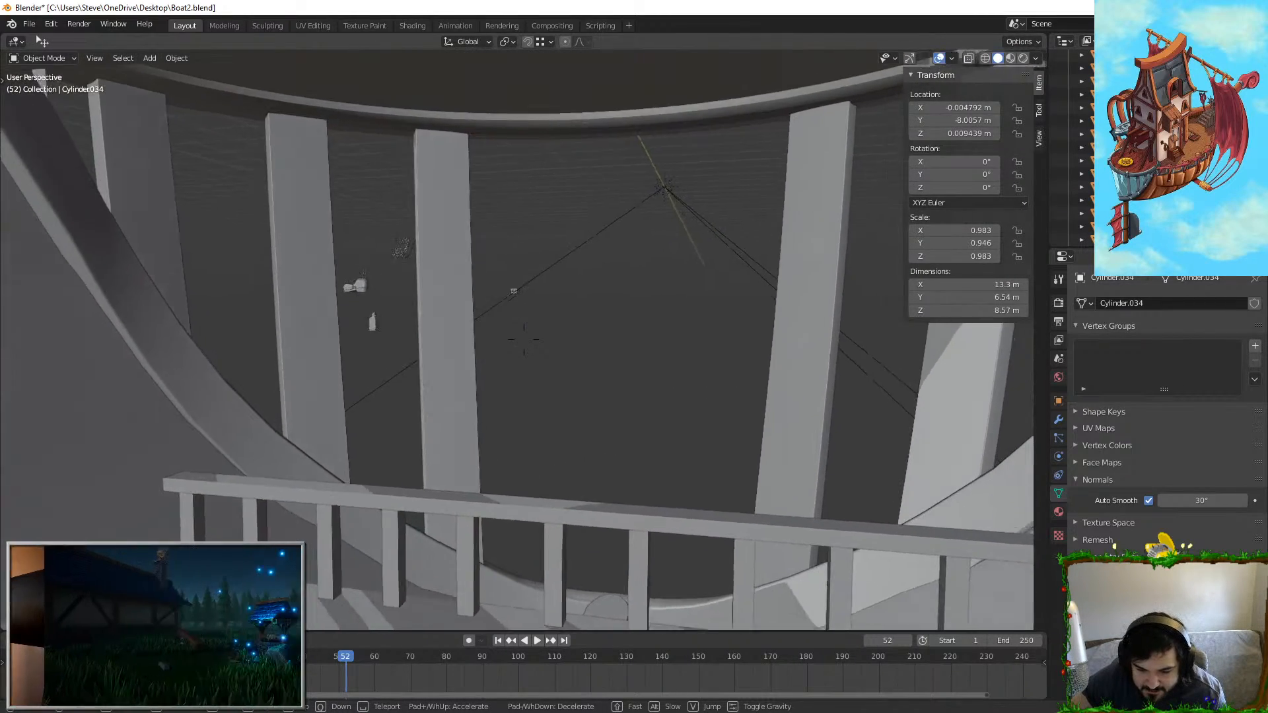
{"action": "key", "text": "a"}
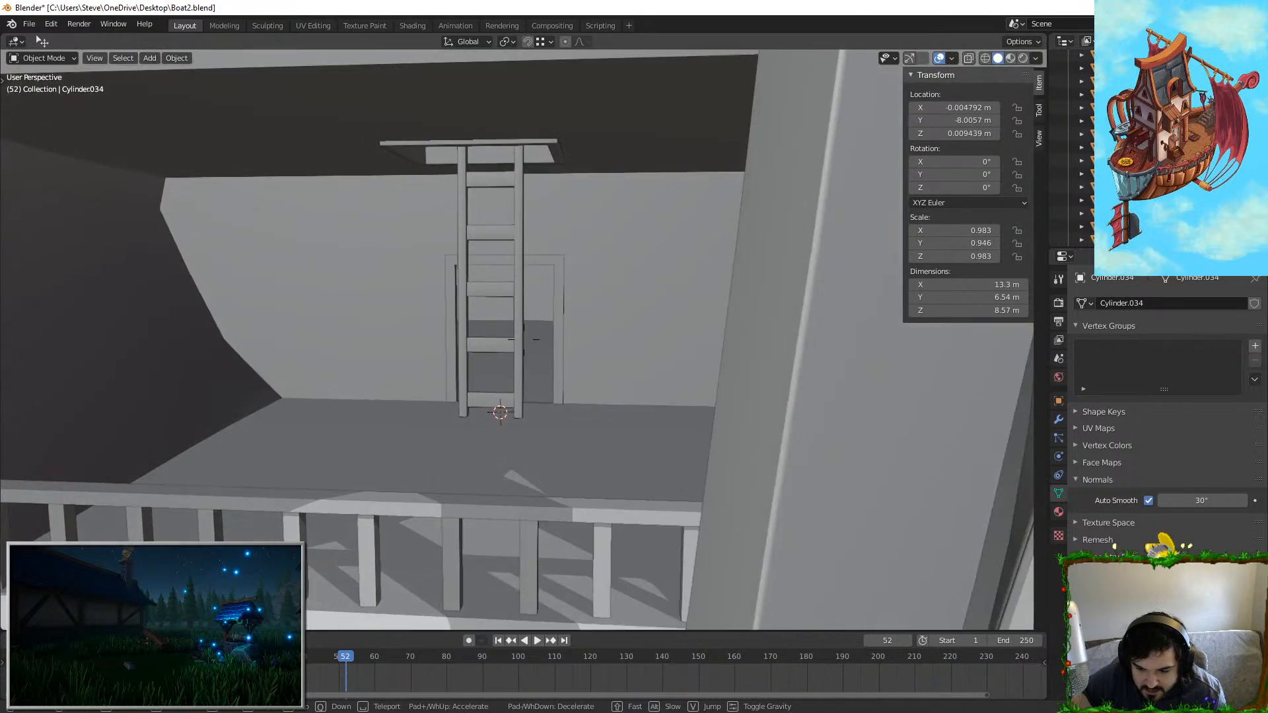
{"action": "key", "text": "w"}
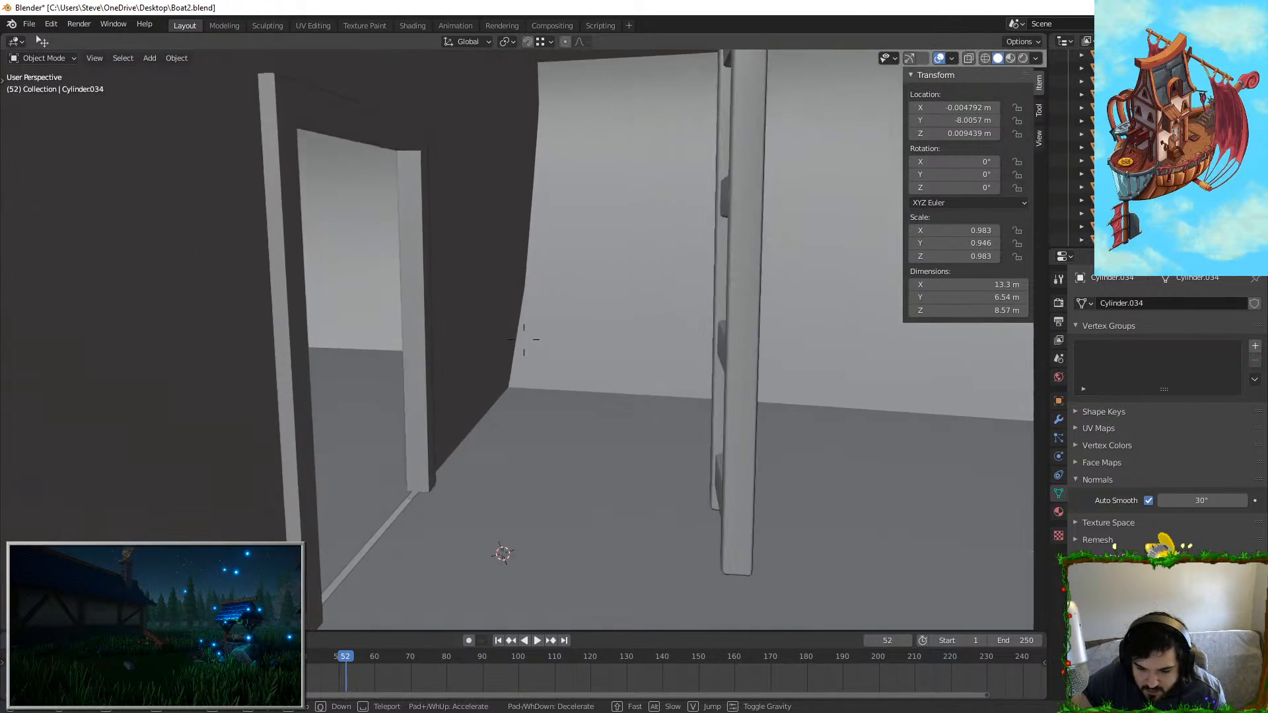
{"action": "key", "text": "w"}
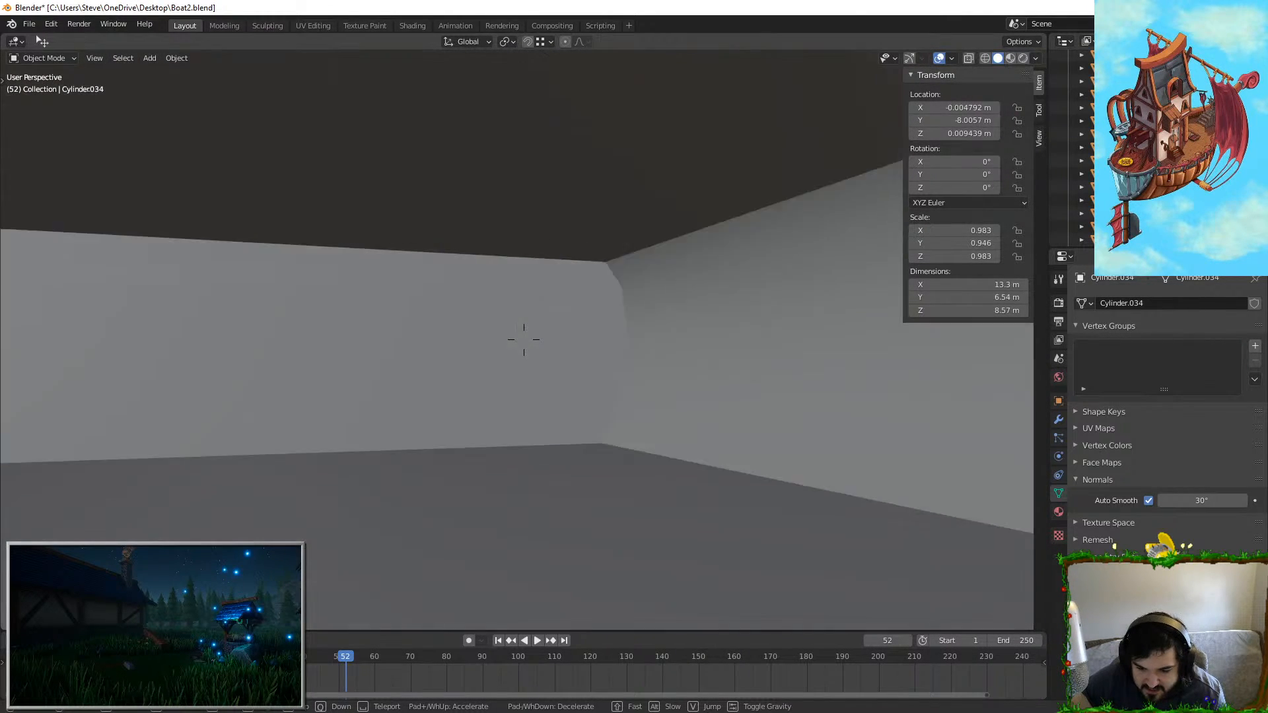
{"action": "key", "text": "w"}
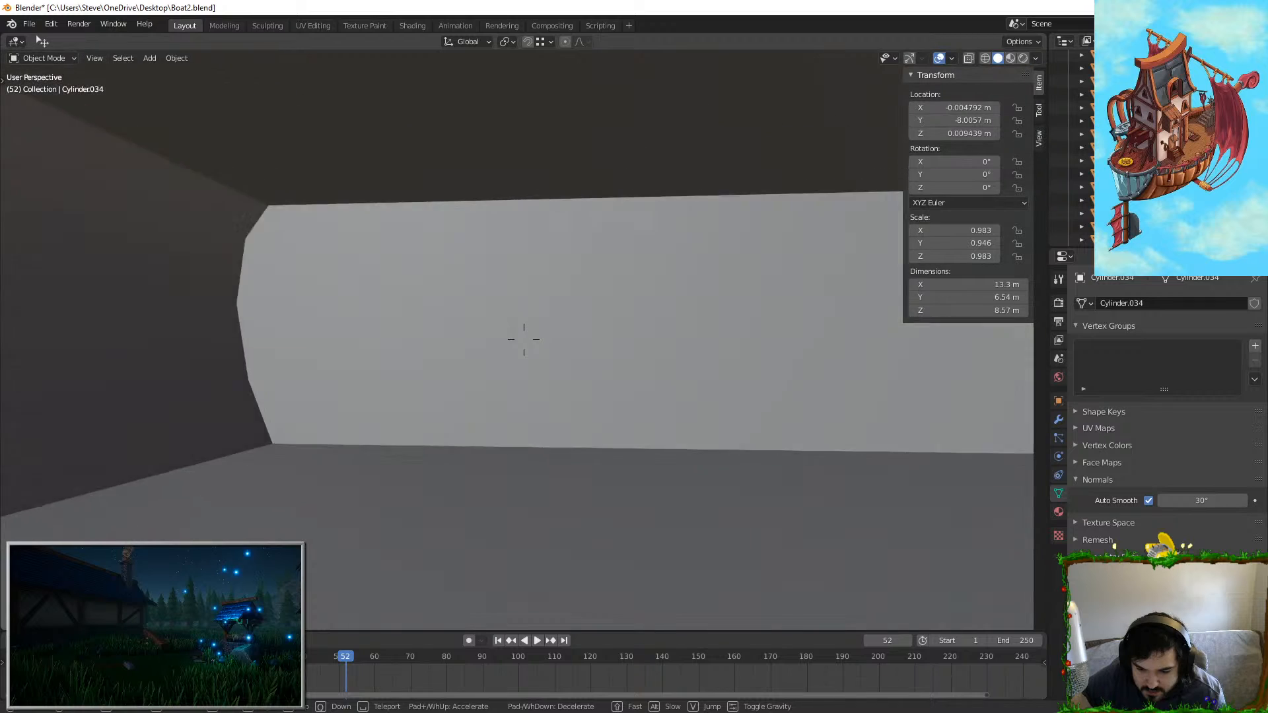
{"action": "key", "text": "w"}
{"action": "key", "text": "s"}
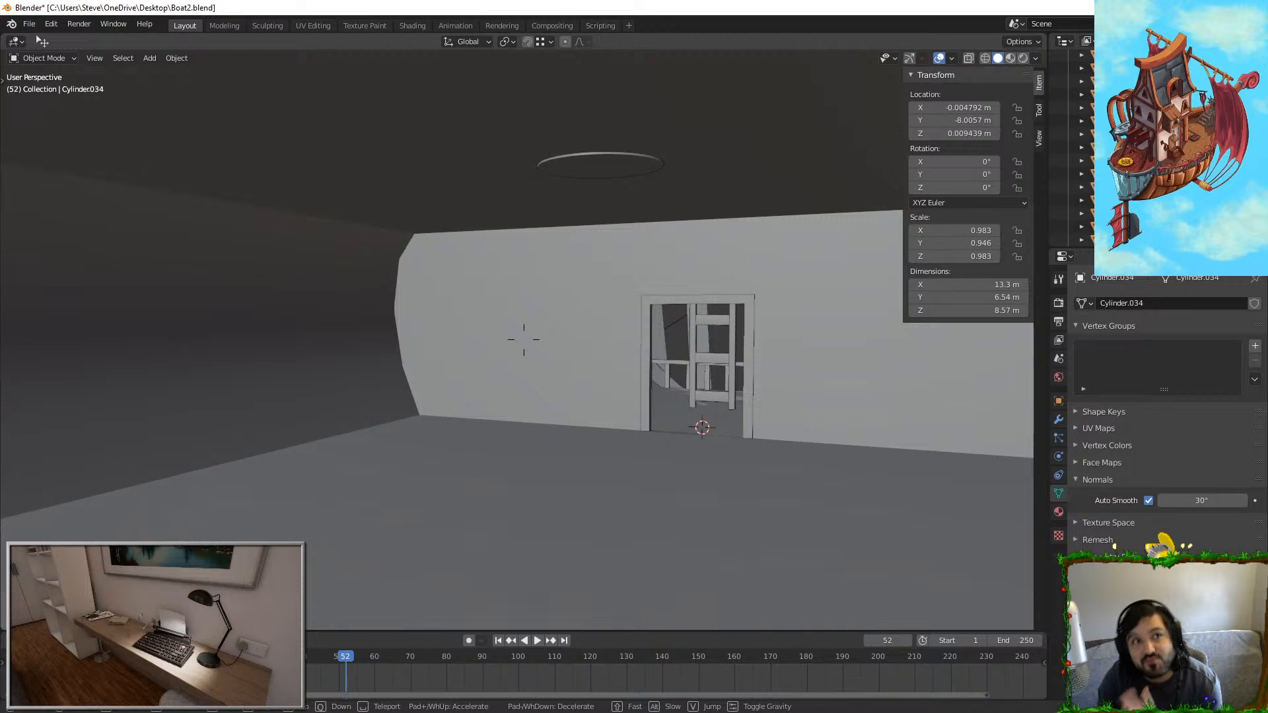
{"action": "key", "text": "w"}
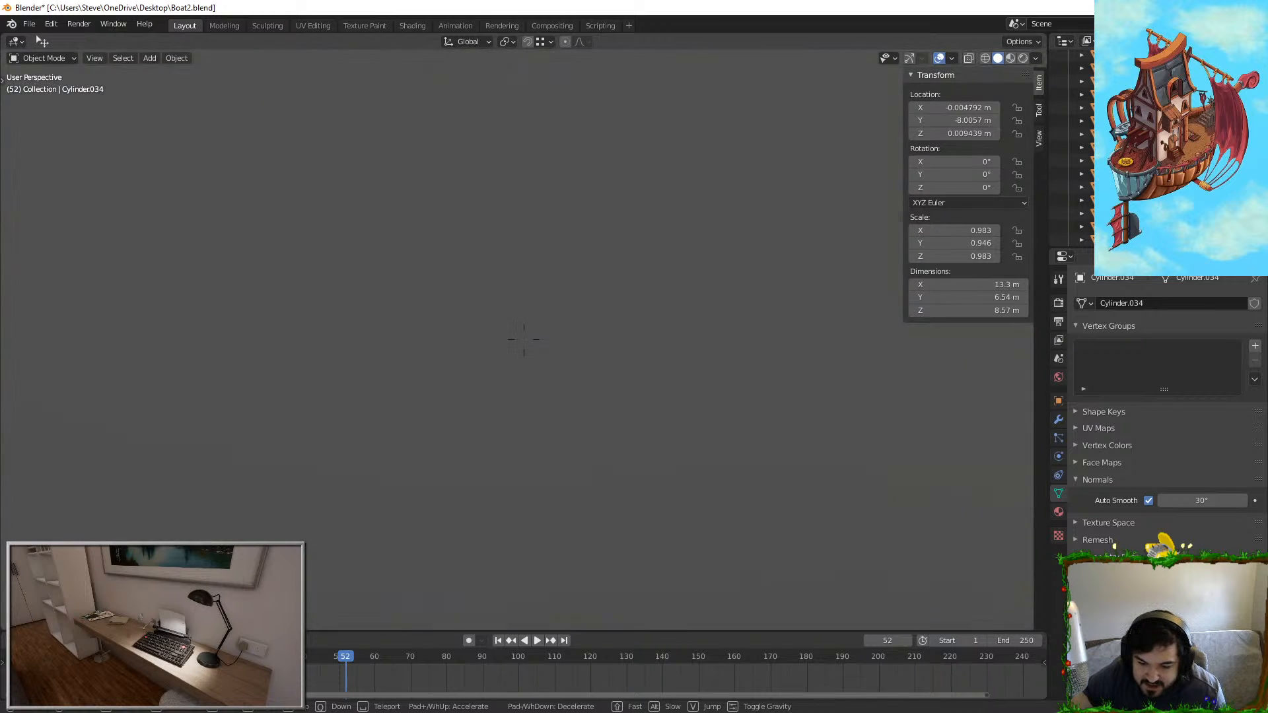
{"action": "key", "text": "w"}
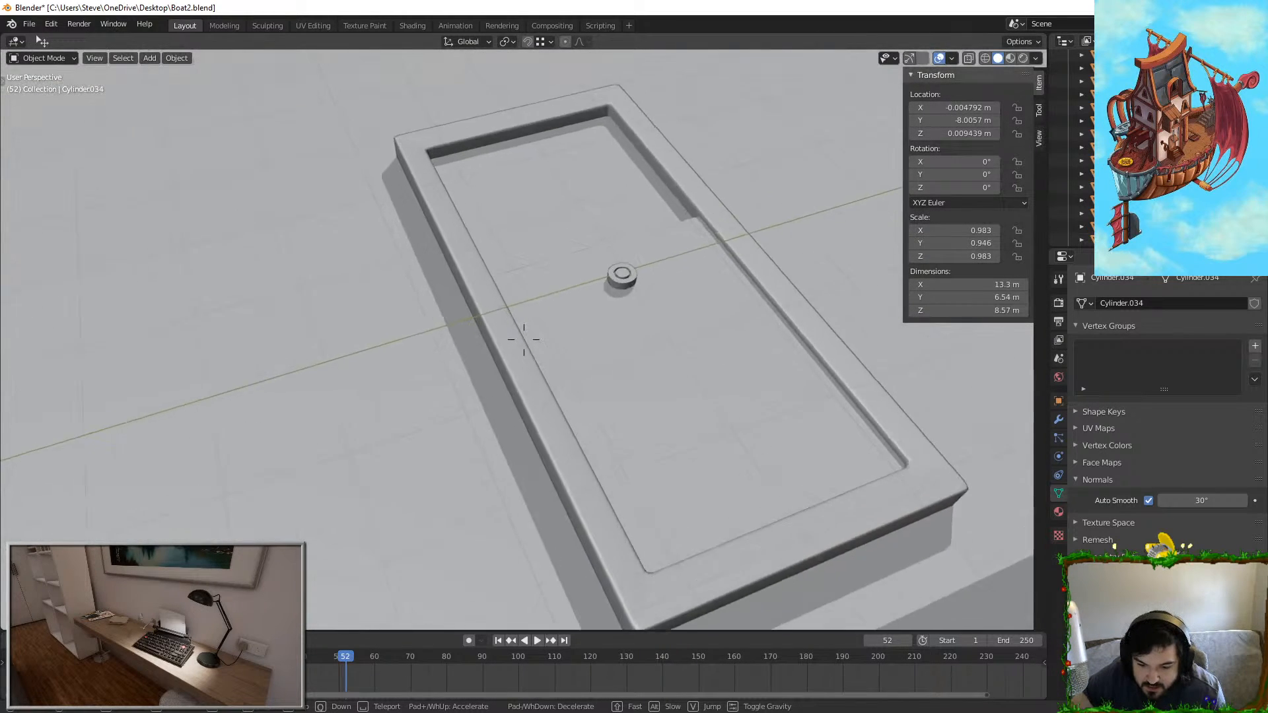
{"action": "key", "text": "s"}
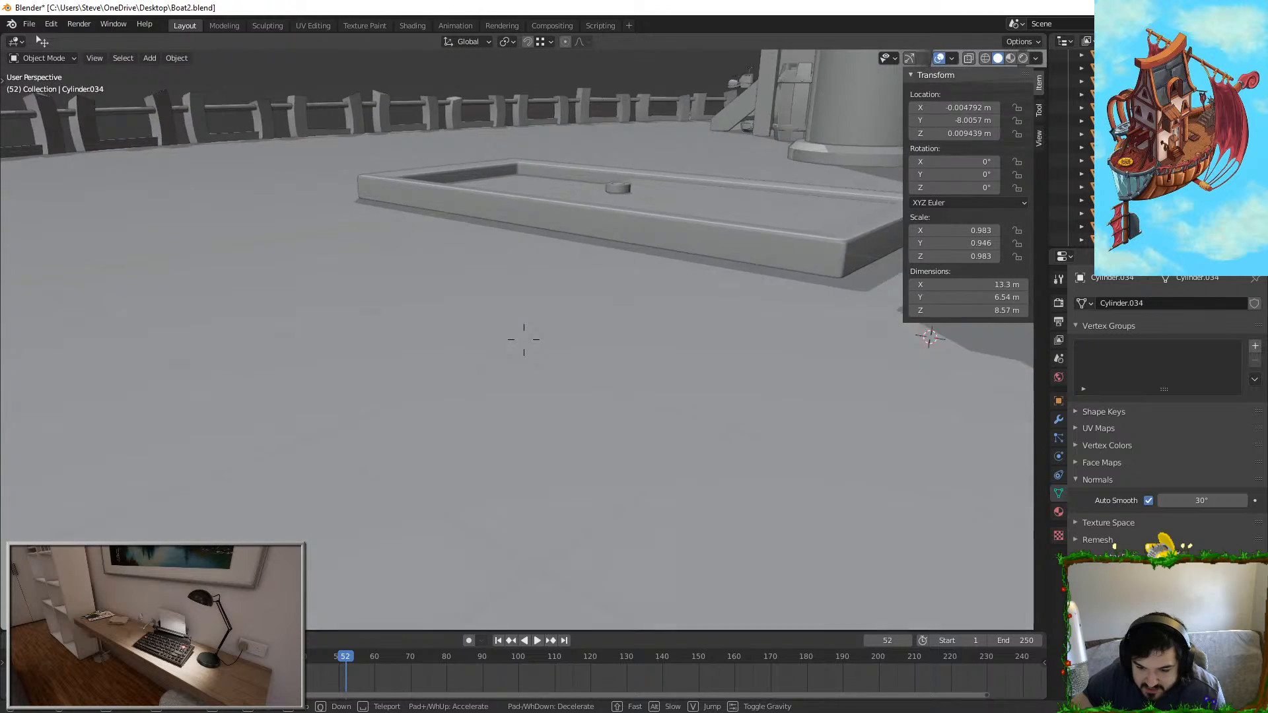
{"action": "left_click", "coordinate": [545, 354]}
Step: Stretch the large deck hatch frame to about 2.24 in Z scale and lower it about 0.2 m into the deck
{"action": "left_click", "coordinate": [573, 343]}
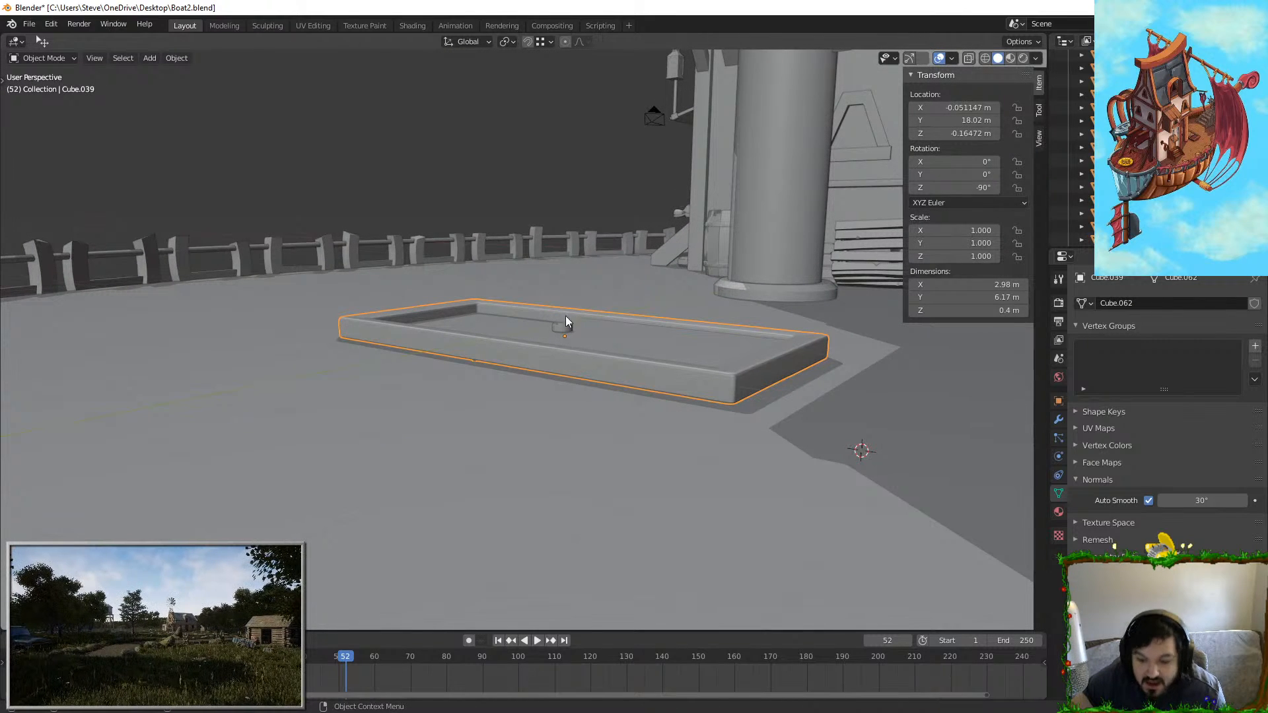
{"action": "key", "text": "s"}
{"action": "key", "text": "z"}
{"action": "left_click", "coordinate": [553, 198]}
{"action": "key", "text": "g"}
{"action": "key", "text": "z"}
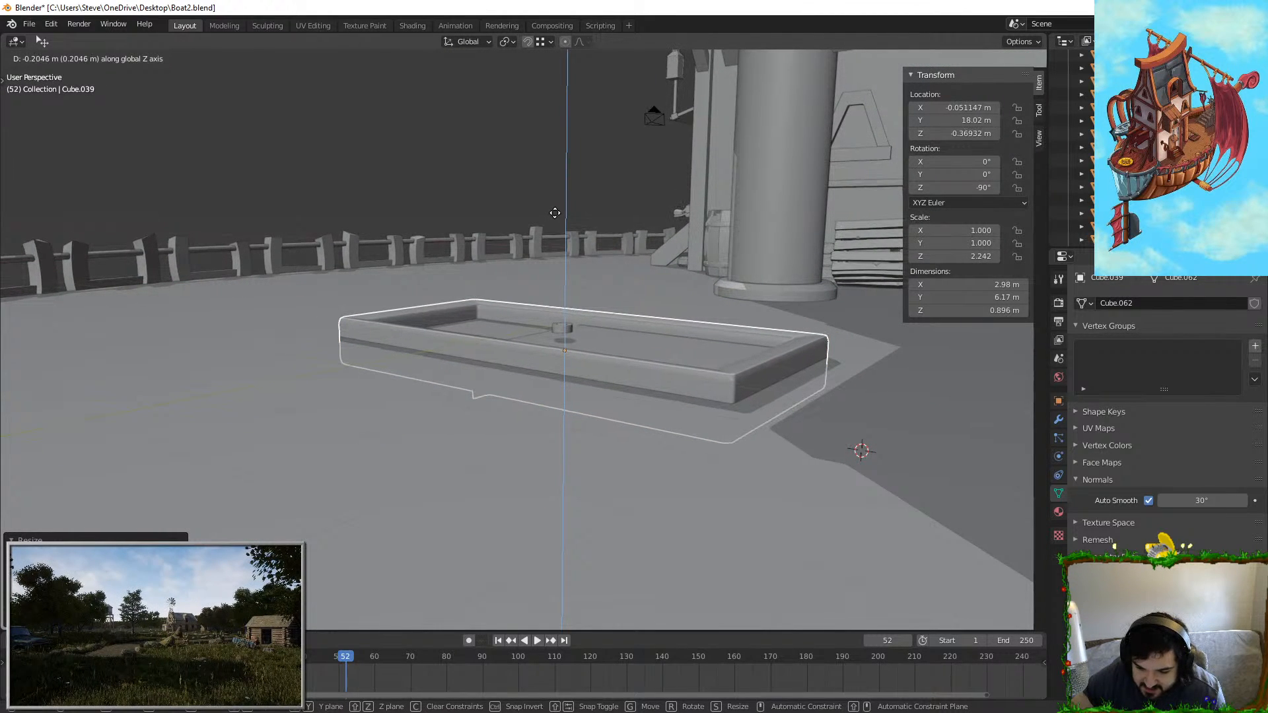
{"action": "mouse_move", "coordinate": [551, 349]}
{"action": "middle_mouse_down"}
{"action": "mouse_move", "coordinate": [549, 275]}
{"action": "mouse_move", "coordinate": [546, 299]}
{"action": "mouse_move", "coordinate": [599, 314]}
{"action": "mouse_move", "coordinate": [617, 357]}
{"action": "mouse_move", "coordinate": [499, 276]}
{"action": "middle_mouse_up"}
{"action": "key", "text": "Tab"}
{"action": "key", "text": "a"}
{"action": "key", "text": "Tab"}
Step: Select the ceiling faces of the room below the hatch and raise them about 0.1 m along Z
{"action": "left_click", "coordinate": [631, 336]}
{"action": "key", "text": "Tab"}
{"action": "middle_click_drag", "start_coordinate": [631, 337], "coordinate": [663, 357]}
{"action": "left_click", "coordinate": [113, 58]}
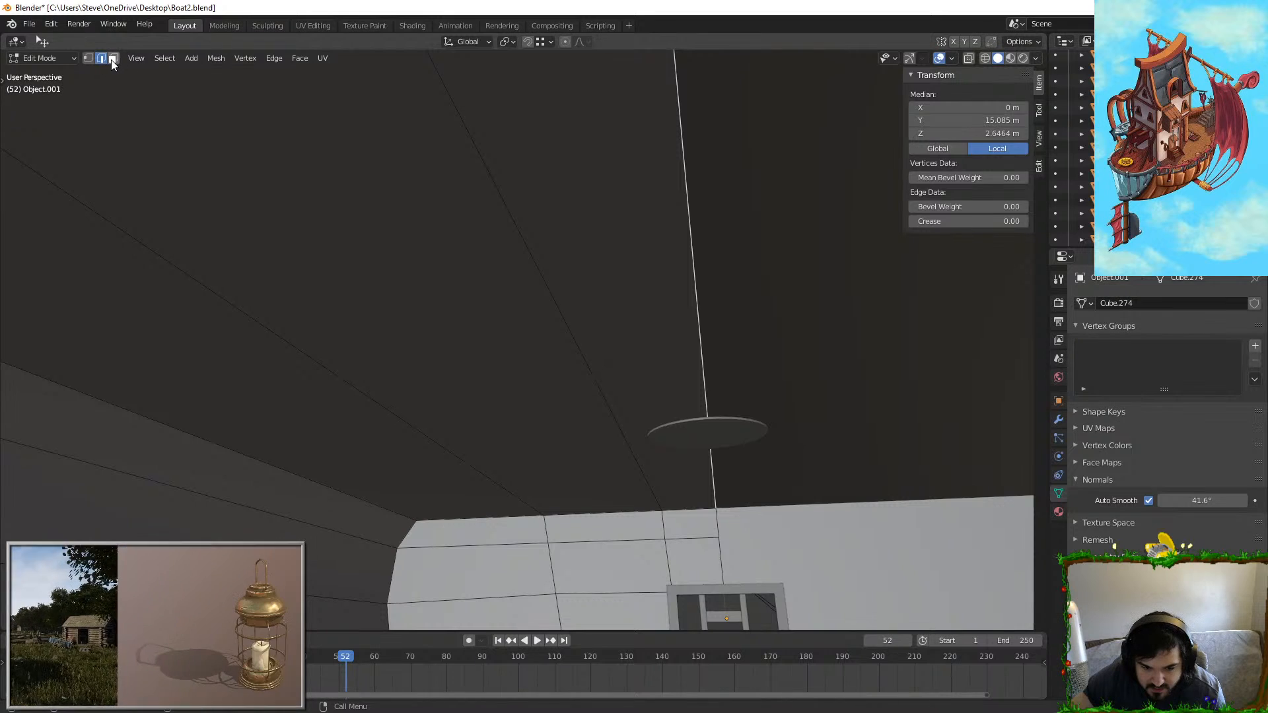
{"action": "left_click", "coordinate": [186, 328]}
{"action": "left_click", "coordinate": [631, 323], "text": "shift"}
{"action": "key", "text": "g"}
{"action": "key", "text": "y"}
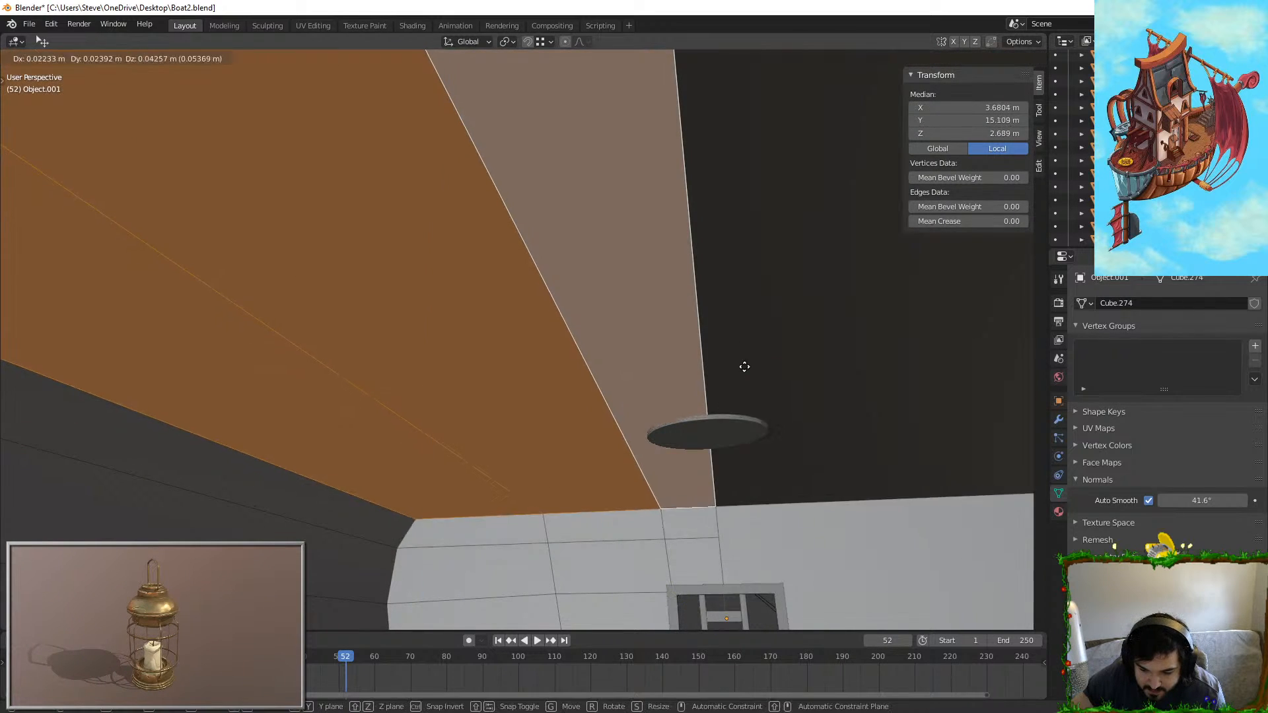
{"action": "key", "text": "z"}
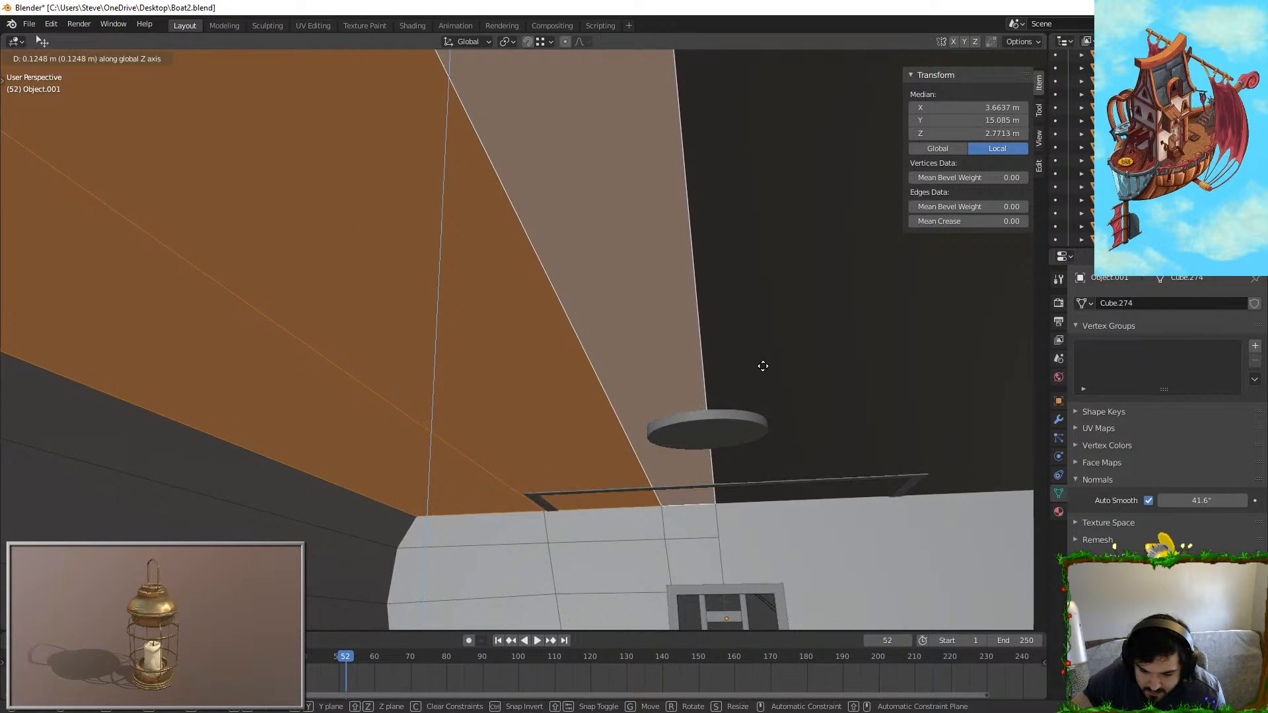
{"action": "left_click", "coordinate": [764, 368]}
Step: Try raising the ceiling faces a further 0.34 m or so and check the objects poking through the ceiling
{"action": "middle_click_drag", "start_coordinate": [765, 368], "coordinate": [723, 334]}
{"action": "key", "text": "g"}
{"action": "key", "text": "z"}
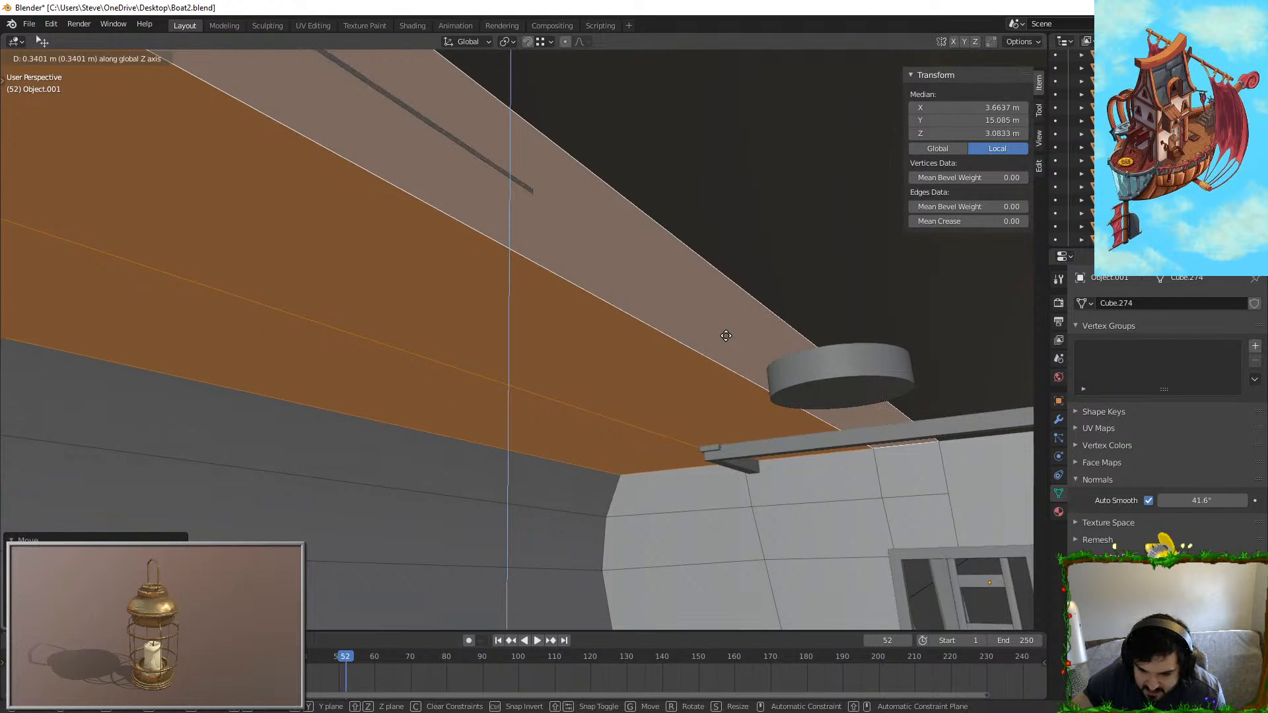
{"action": "key", "text": "Tab"}
{"action": "left_click", "coordinate": [800, 439]}
{"action": "middle_click_drag", "start_coordinate": [800, 438], "coordinate": [797, 482]}
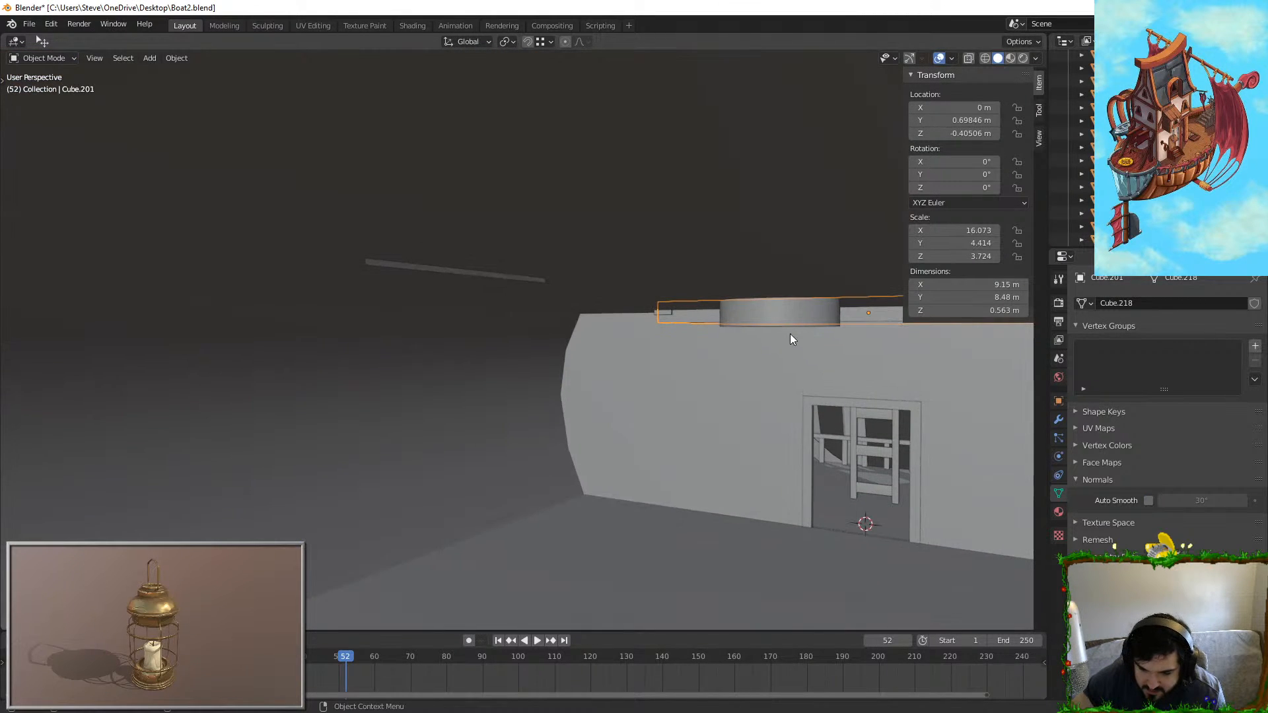
{"action": "middle_click_drag", "start_coordinate": [790, 334], "coordinate": [661, 511], "text": "shift"}
{"action": "scroll", "coordinate": [662, 512], "scroll_direction": "down", "scroll_amount": 3}
{"action": "scroll", "coordinate": [662, 511], "scroll_direction": "down", "scroll_amount": 2}
{"action": "middle_click_drag", "start_coordinate": [683, 302], "coordinate": [626, 340]}
{"action": "left_click", "coordinate": [617, 396]}
{"action": "scroll", "coordinate": [617, 397], "scroll_direction": "up", "scroll_amount": 3}
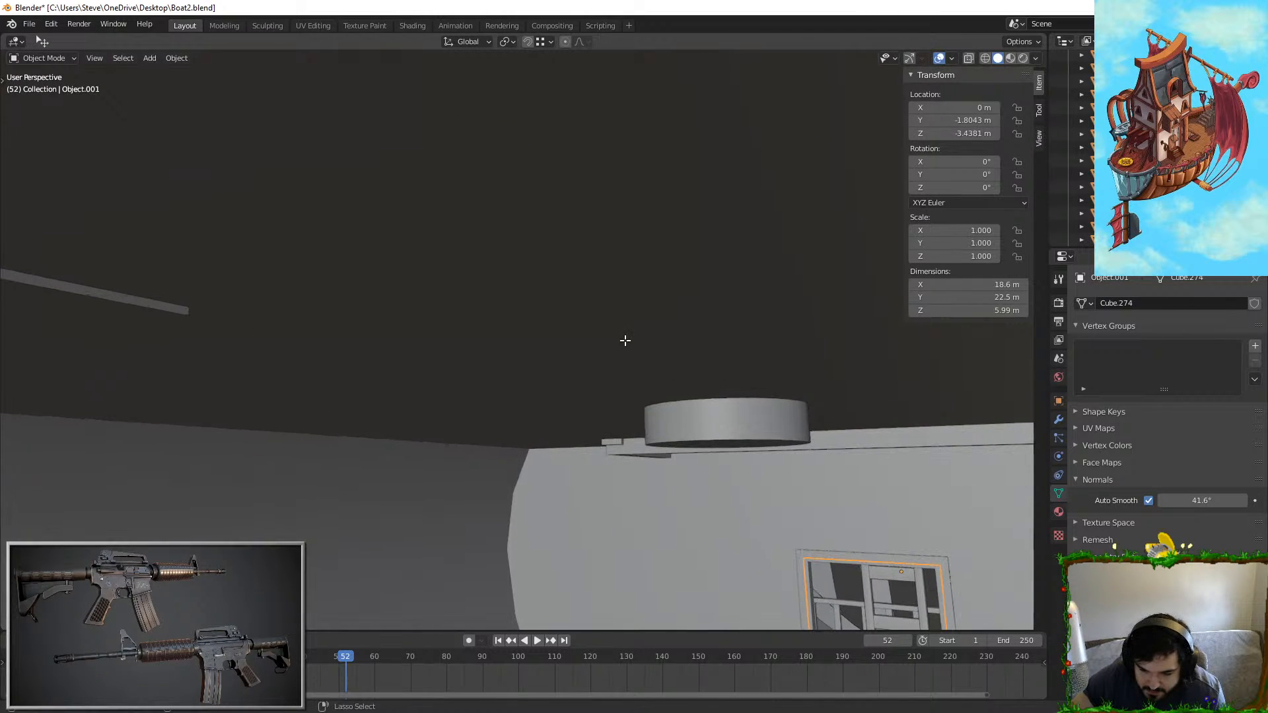
Step: Bring the ceiling faces back down along Z until the room shell is about 5.64 m high
{"action": "key", "text": "Tab"}
{"action": "key", "text": "z"}
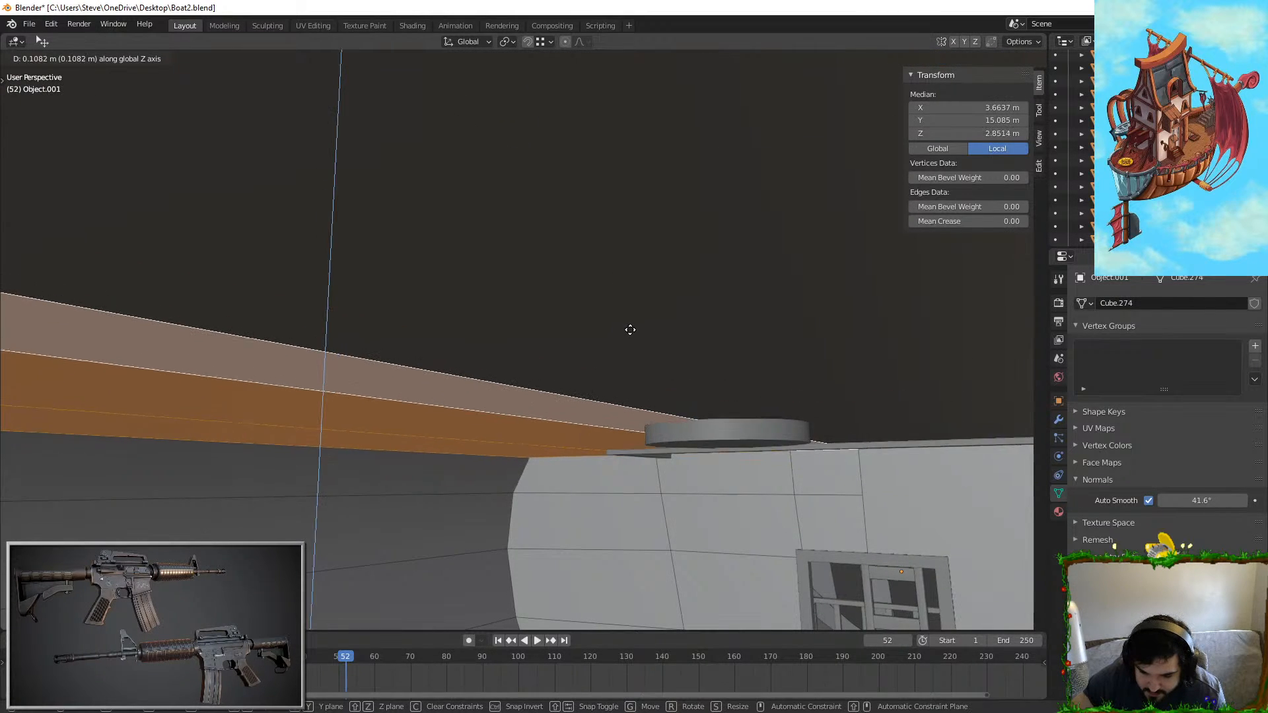
{"action": "left_click", "coordinate": [635, 336]}
{"action": "key", "text": "Tab"}
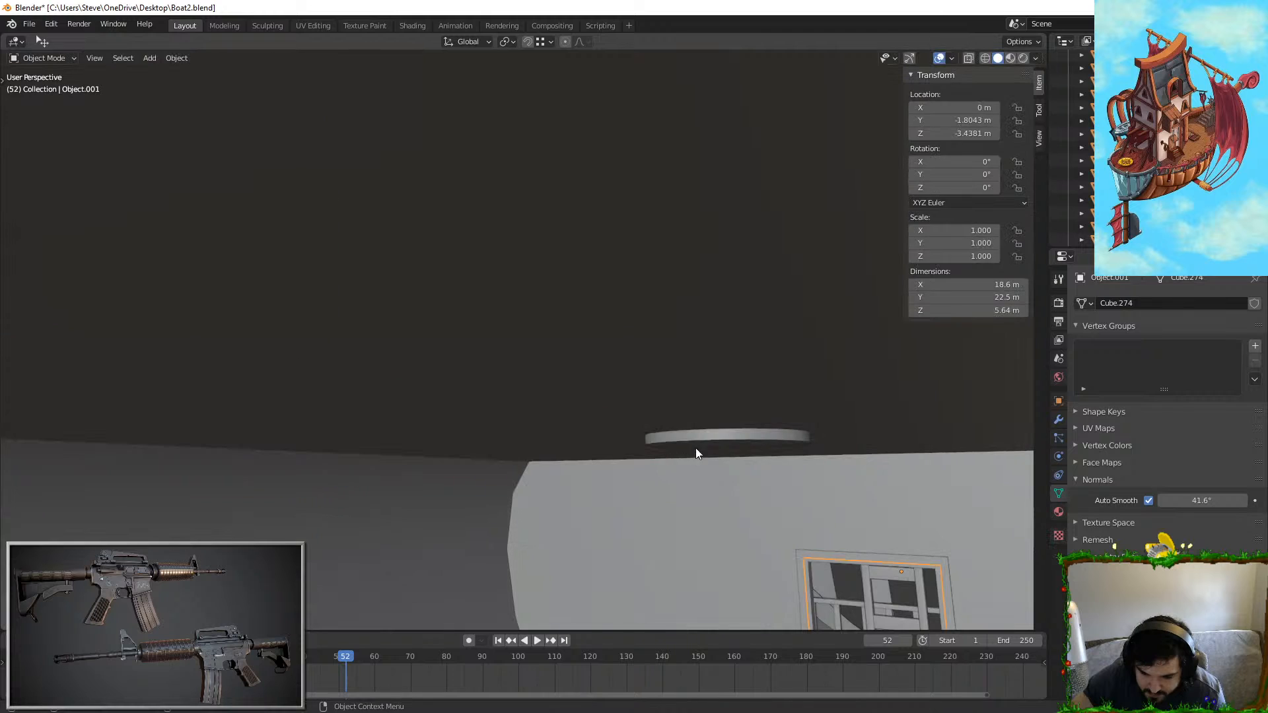
Step: Open the mast cylinder protruding through the ceiling for mesh editing and select its bottom face
{"action": "left_click", "coordinate": [699, 444]}
{"action": "middle_click_drag", "start_coordinate": [699, 443], "coordinate": [556, 409]}
{"action": "key", "text": "Tab"}
{"action": "left_click", "coordinate": [652, 484]}
{"action": "key", "text": "g"}
{"action": "key", "text": "x"}
{"action": "right_click", "coordinate": [712, 422]}
{"action": "key", "text": "g"}
{"action": "key", "text": "z"}
{"action": "right_click", "coordinate": [724, 402]}
Step: Move the mast's bottom face down along Z through the room's floor, giving the mast a height of about 15.1 m
{"action": "key", "text": "g"}
{"action": "key", "text": "z"}
{"action": "key", "text": "Tab"}
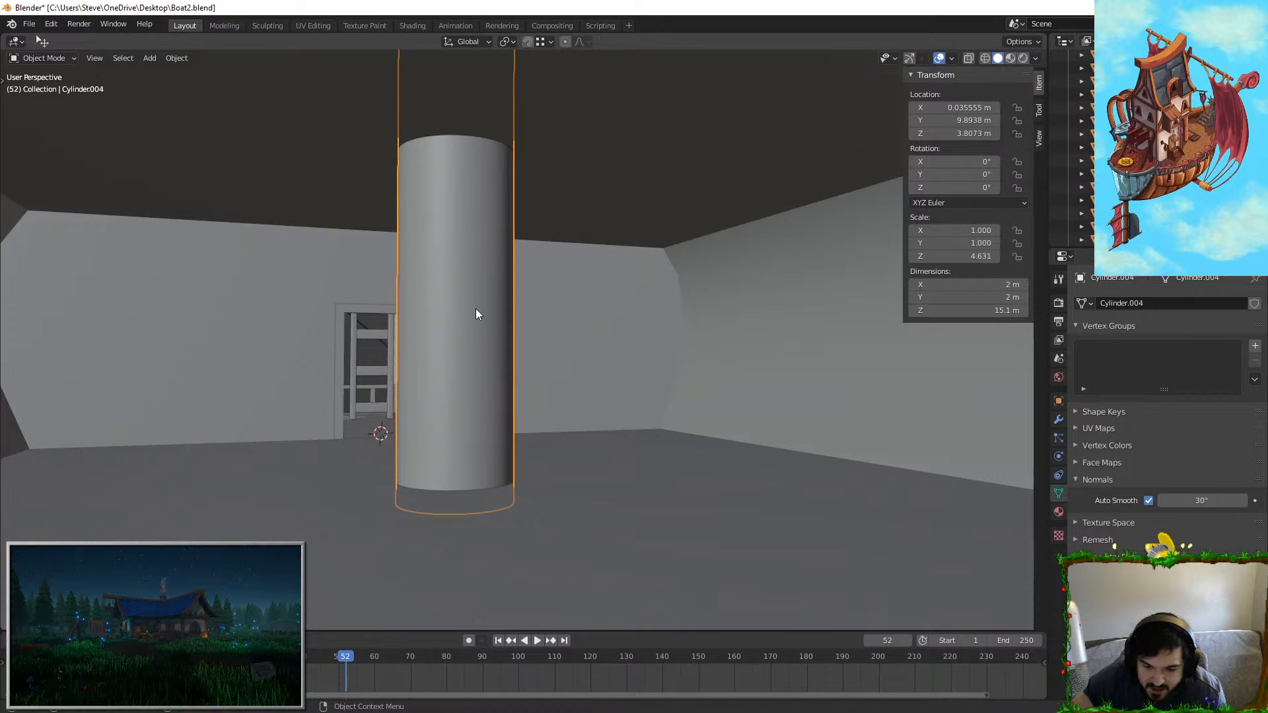
{"action": "key", "text": "Tab"}
{"action": "key", "text": "Tab"}
Step: Duplicate the collar ring at the mast's deck base, move the copy down into the room and flip it 180° about X
{"action": "middle_click_drag", "start_coordinate": [490, 233], "coordinate": [470, 271]}
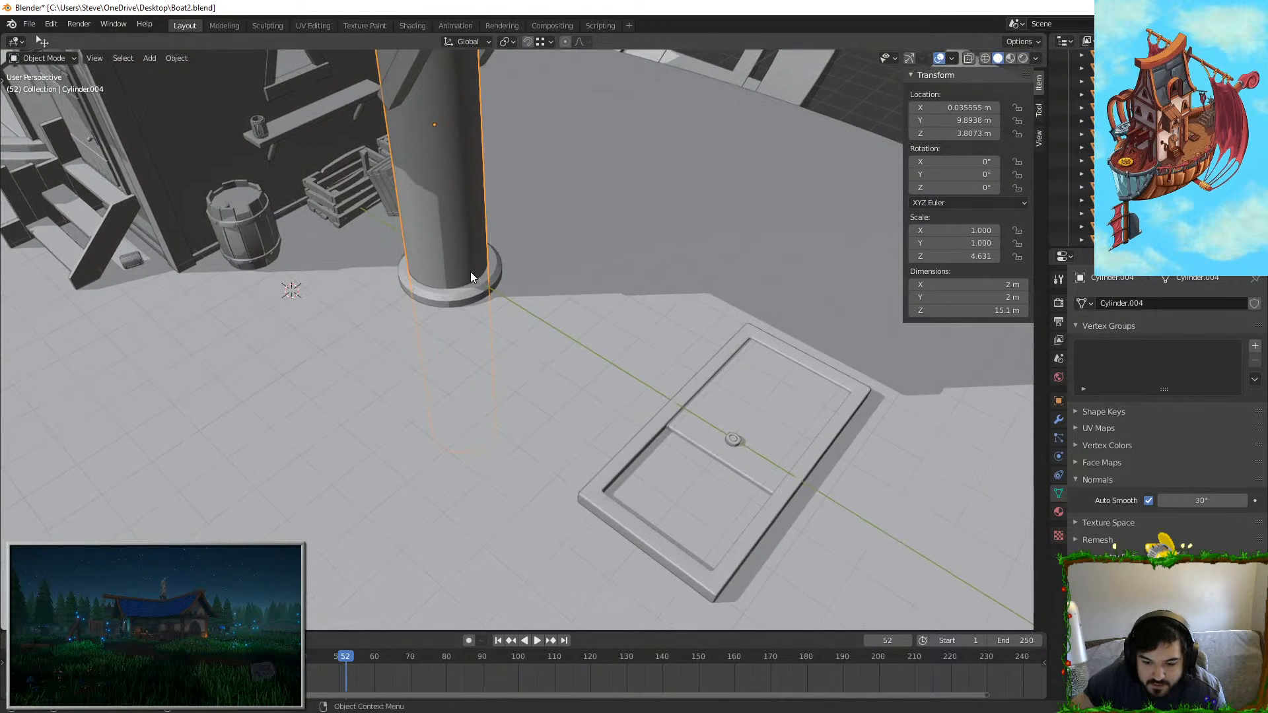
{"action": "left_click", "coordinate": [472, 295]}
{"action": "middle_click_drag", "start_coordinate": [436, 202], "coordinate": [595, 223]}
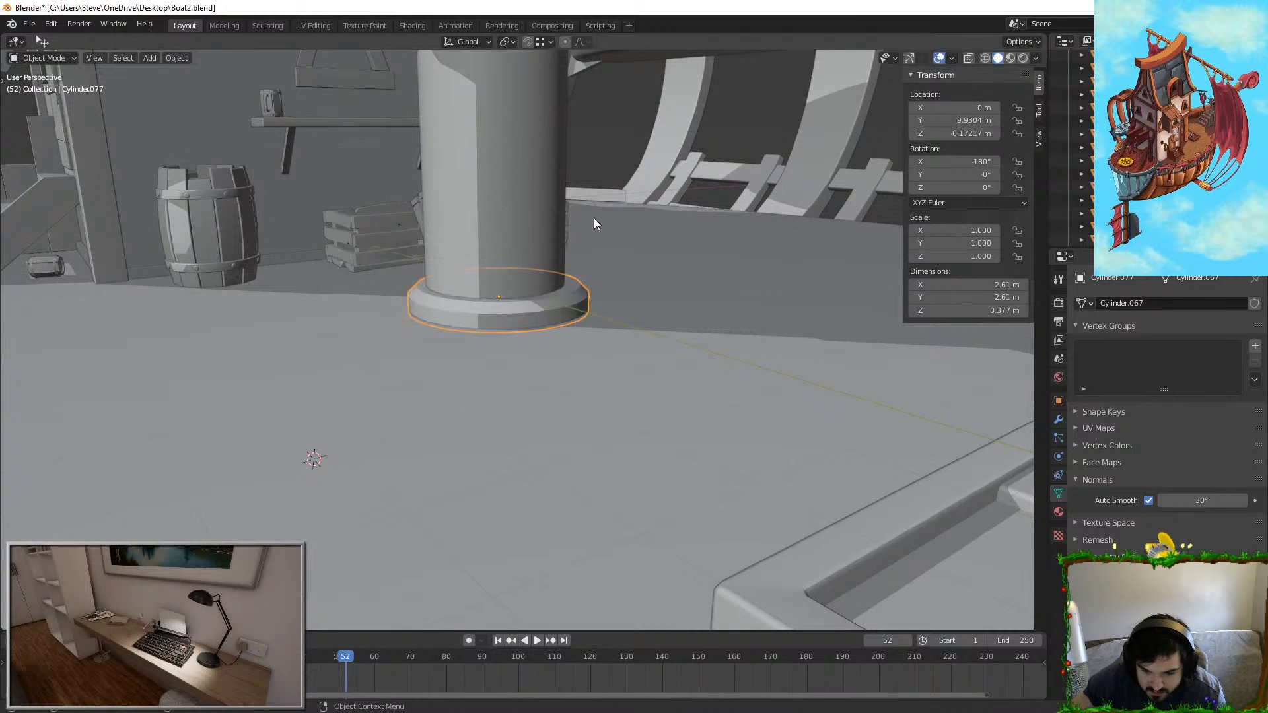
{"action": "left_click", "coordinate": [606, 311]}
{"action": "middle_click_drag", "start_coordinate": [607, 311], "coordinate": [596, 280]}
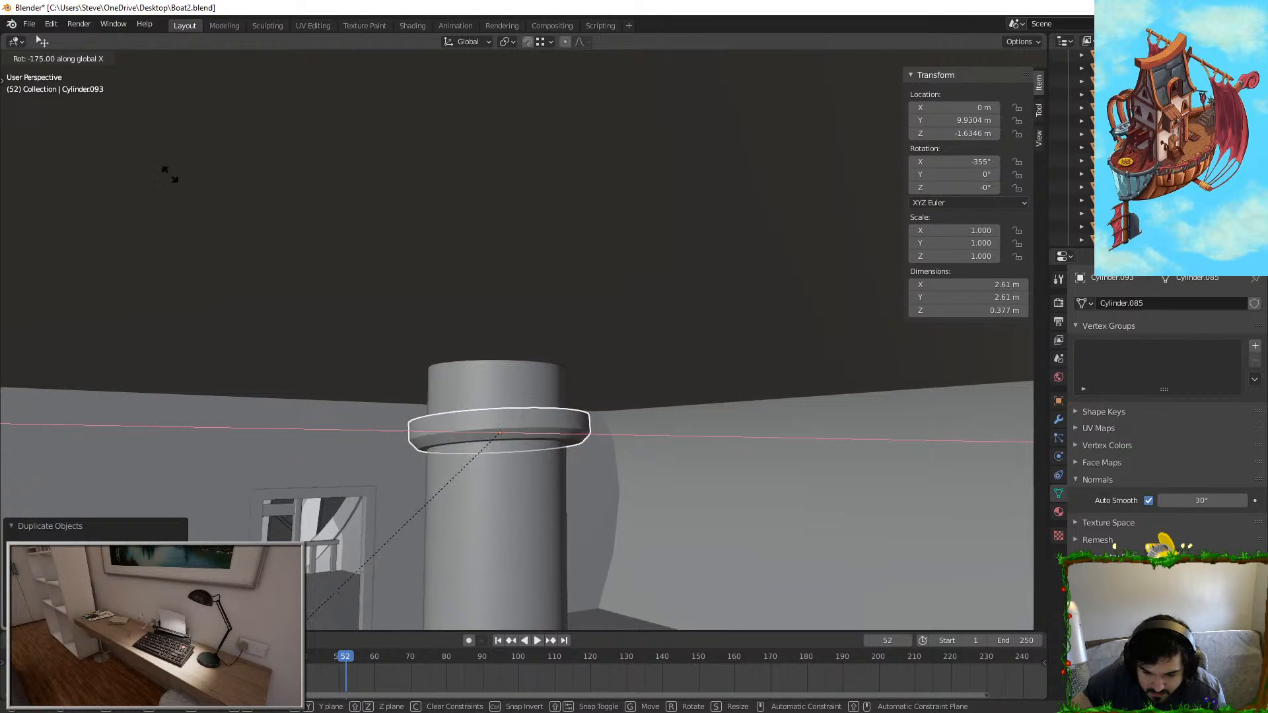
{"action": "key", "text": "Return"}
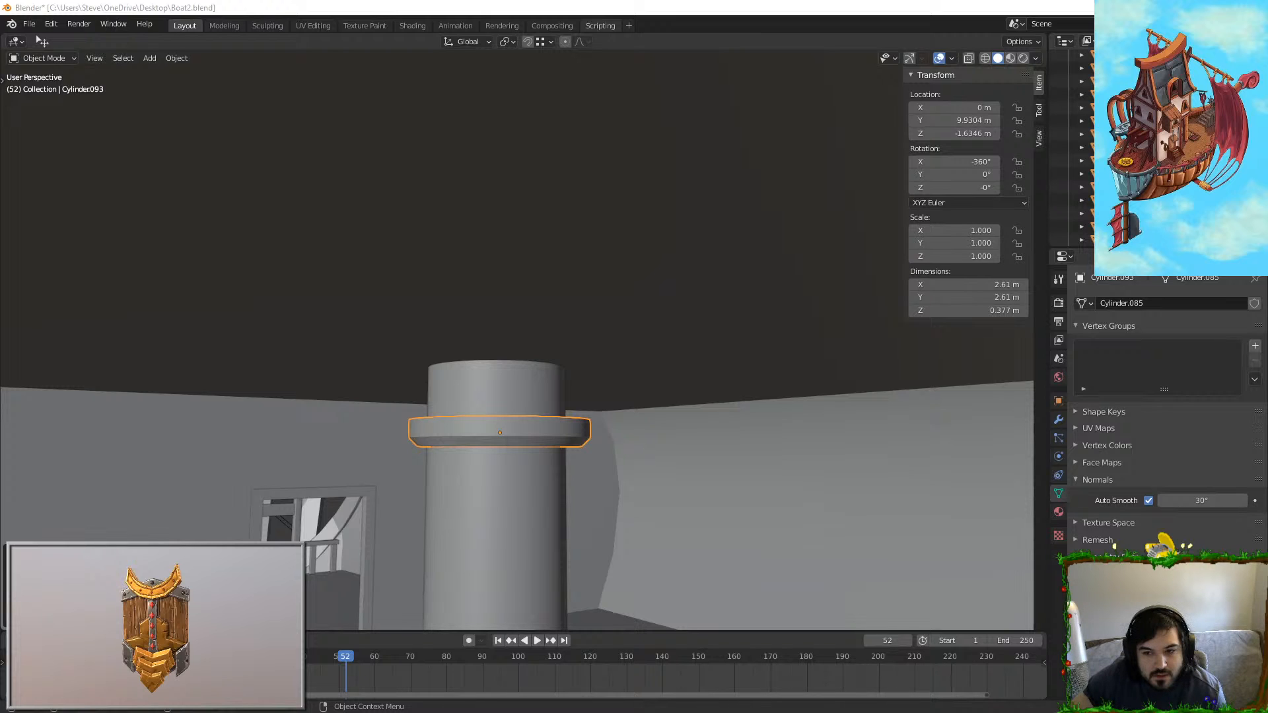
Step: Raise the flipped collar along Z to the room's ceiling around the mast, at Z about -0.83 m
{"action": "middle_click_drag", "start_coordinate": [522, 436], "coordinate": [581, 433]}
{"action": "key", "text": "g"}
{"action": "key", "text": "z"}
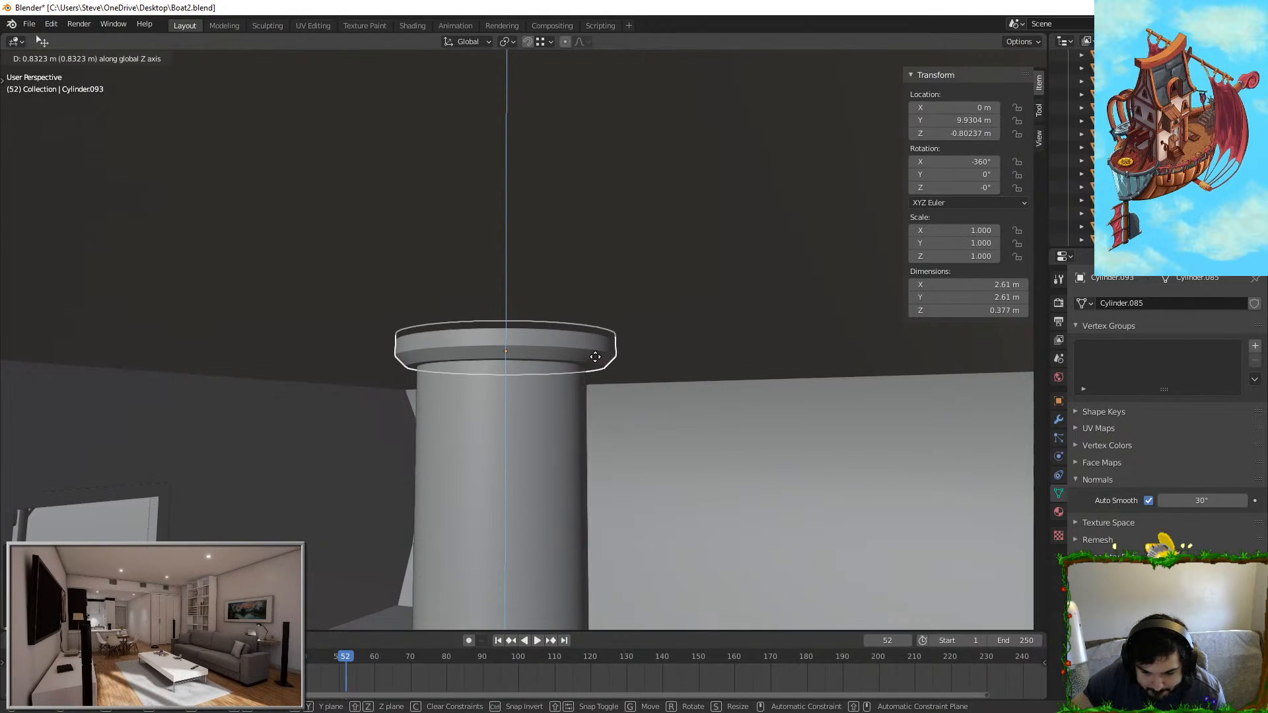
{"action": "middle_click_drag", "start_coordinate": [556, 270], "coordinate": [556, 183], "text": "shift"}
Step: Duplicate the ceiling collar, lower the copy along Z partway down the mast and rotate it 180° about X
{"action": "key", "text": "shift+d"}
{"action": "key", "text": "shift+z"}
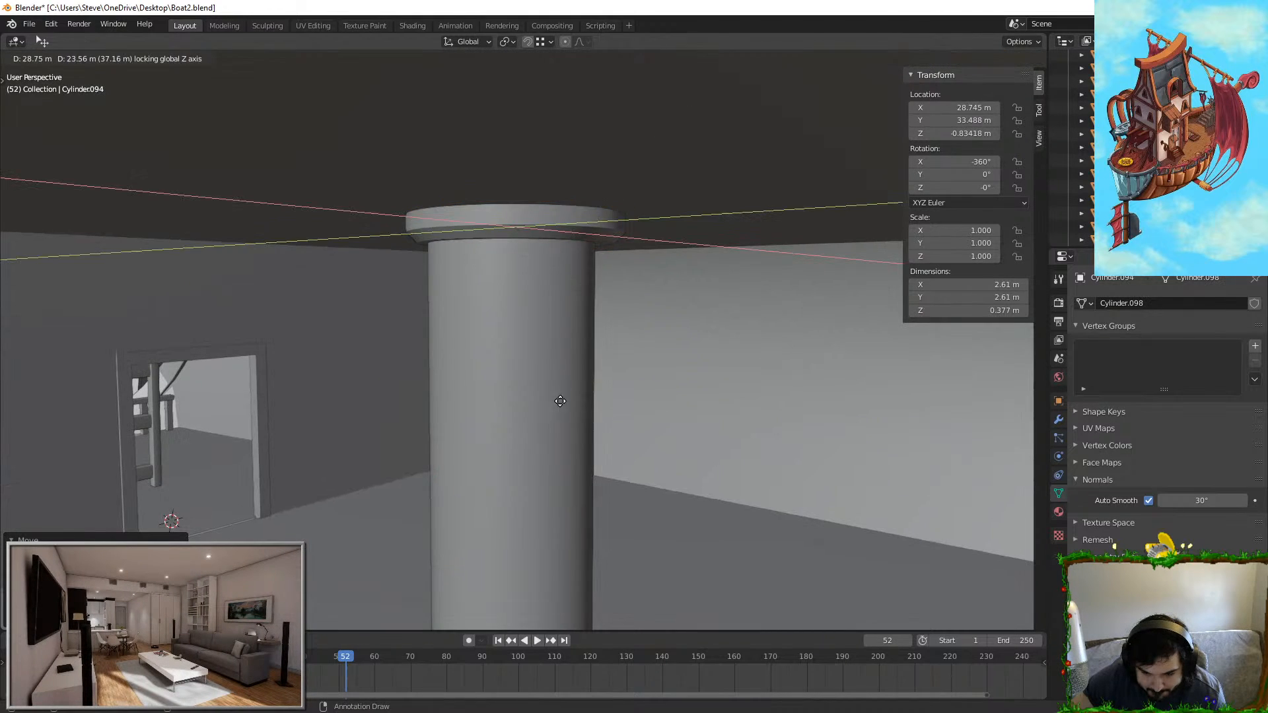
{"action": "right_click", "coordinate": [561, 416]}
{"action": "key", "text": "g"}
{"action": "key", "text": "z"}
{"action": "left_click", "coordinate": [582, 490]}
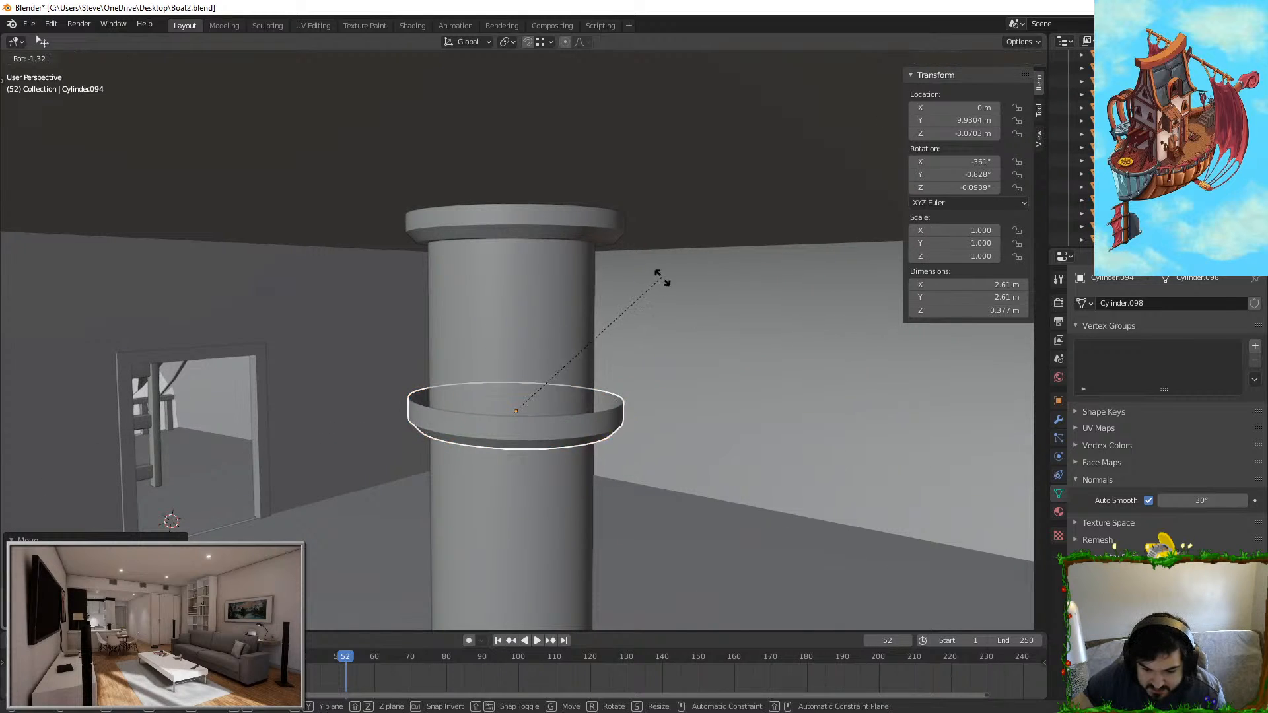
{"action": "key", "text": "x"}
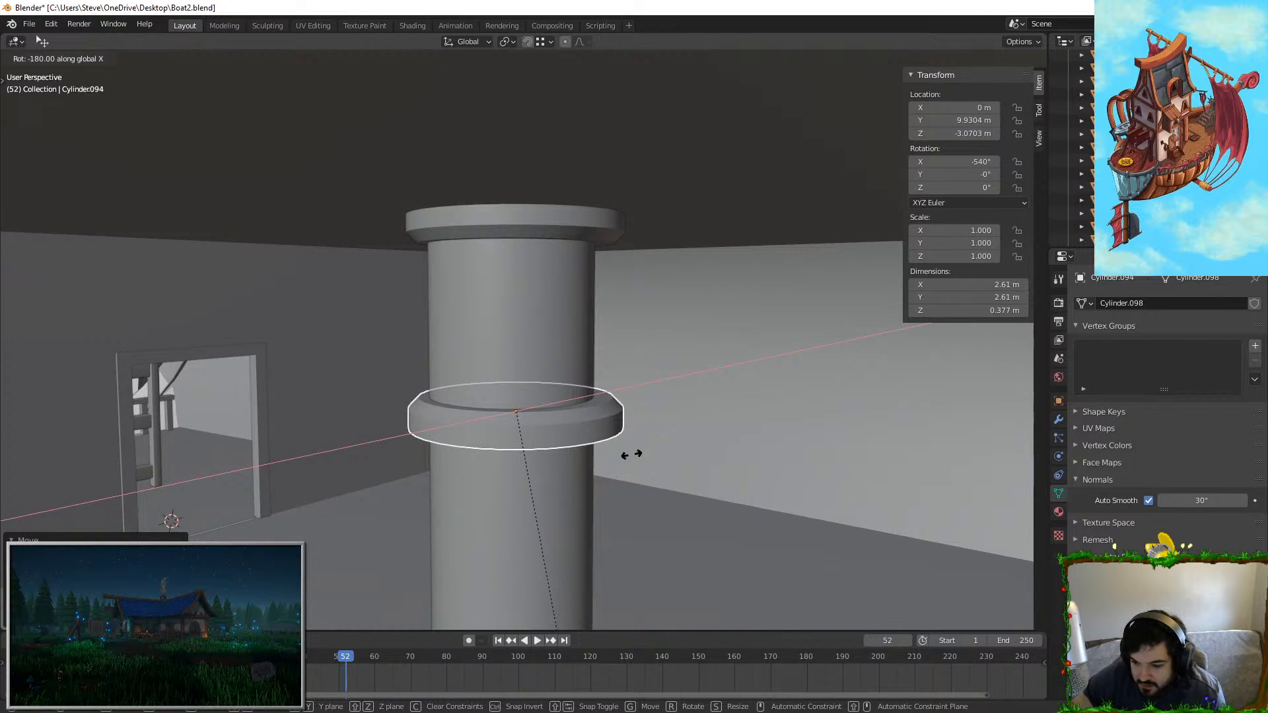
{"action": "left_click", "coordinate": [588, 490], "text": "ctrl"}
Step: Lower the second collar along Z to the foot of the mast on the room's floor, at Z about -6.33 m
{"action": "middle_click_drag", "start_coordinate": [627, 483], "coordinate": [663, 449]}
{"action": "middle_click_drag", "start_coordinate": [598, 376], "coordinate": [642, 279], "text": "shift"}
{"action": "key", "text": "g"}
{"action": "key", "text": "z"}
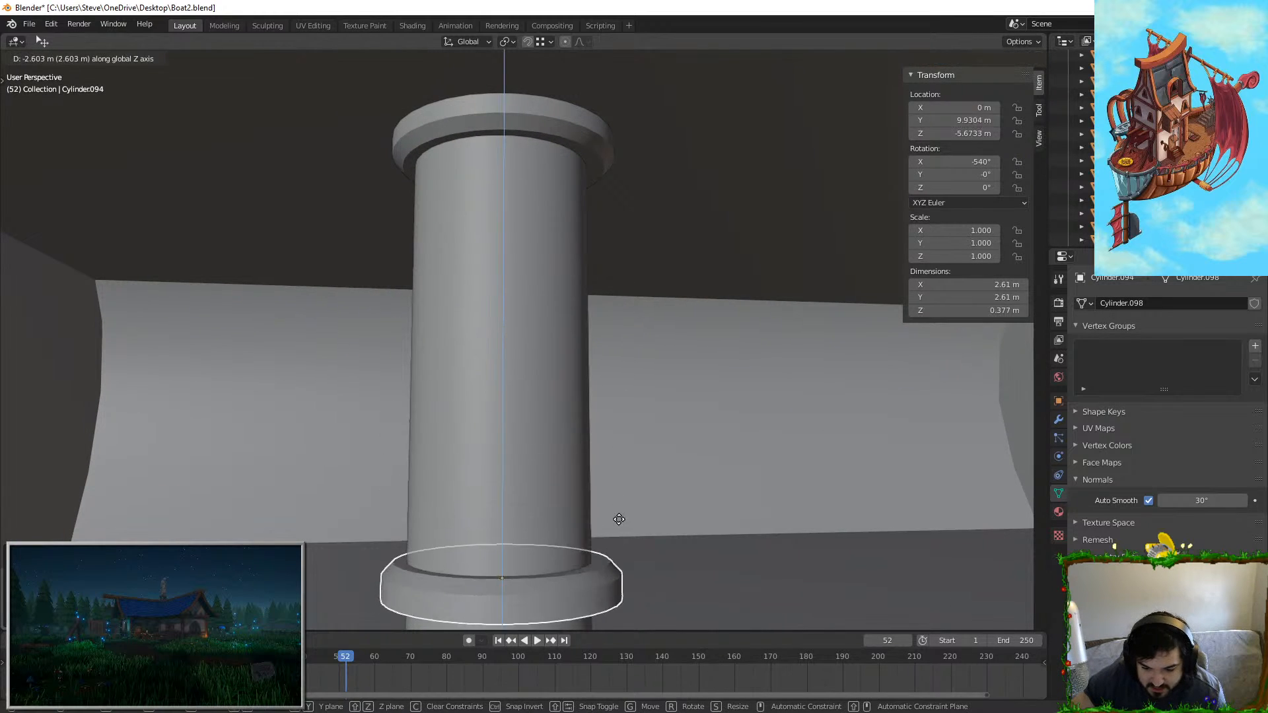
{"action": "left_click", "coordinate": [619, 519]}
{"action": "middle_click_drag", "start_coordinate": [619, 519], "coordinate": [640, 321], "text": "shift"}
{"action": "key", "text": "g"}
{"action": "key", "text": "z"}
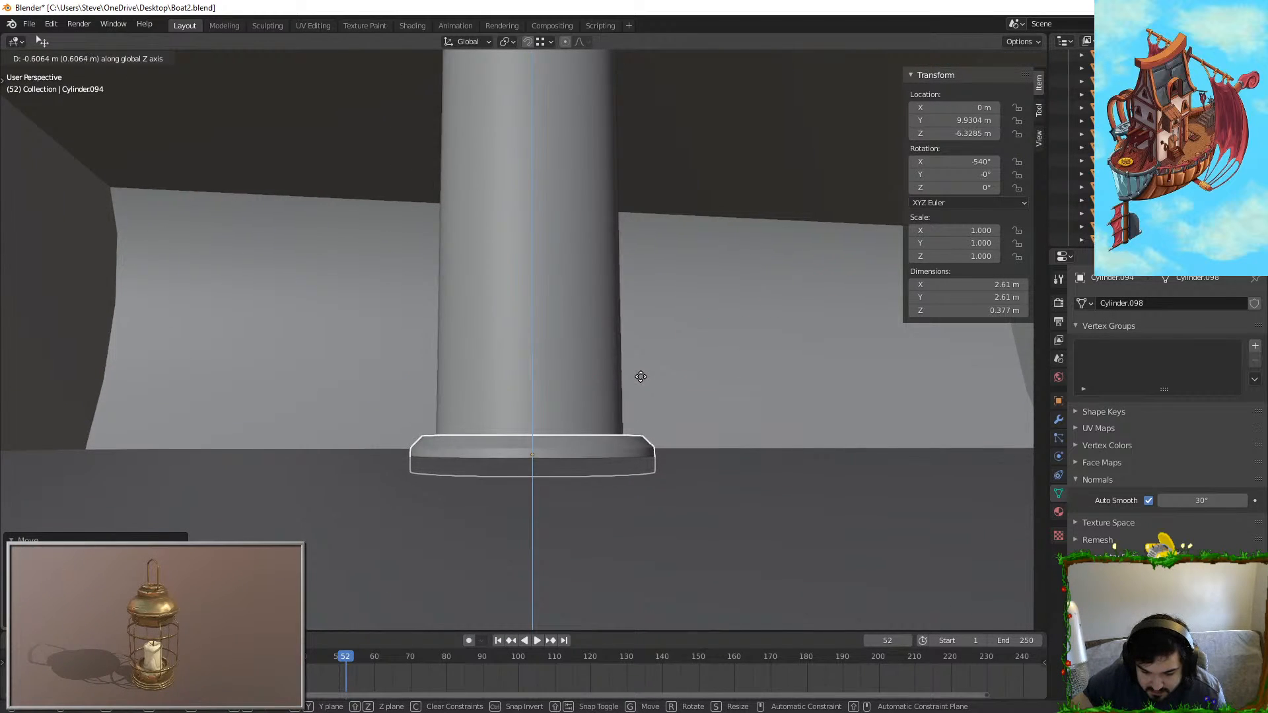
{"action": "scroll", "coordinate": [654, 389], "scroll_direction": "down", "scroll_amount": 5}
Step: Move the mast's bottom face down along Z through the hull's underside, making the mast about 25.2 m tall
{"action": "middle_click_drag", "start_coordinate": [633, 406], "coordinate": [549, 340]}
{"action": "left_click", "coordinate": [523, 204]}
{"action": "scroll", "coordinate": [521, 173], "scroll_direction": "down", "scroll_amount": 2}
{"action": "middle_click_drag", "start_coordinate": [495, 449], "coordinate": [524, 399]}
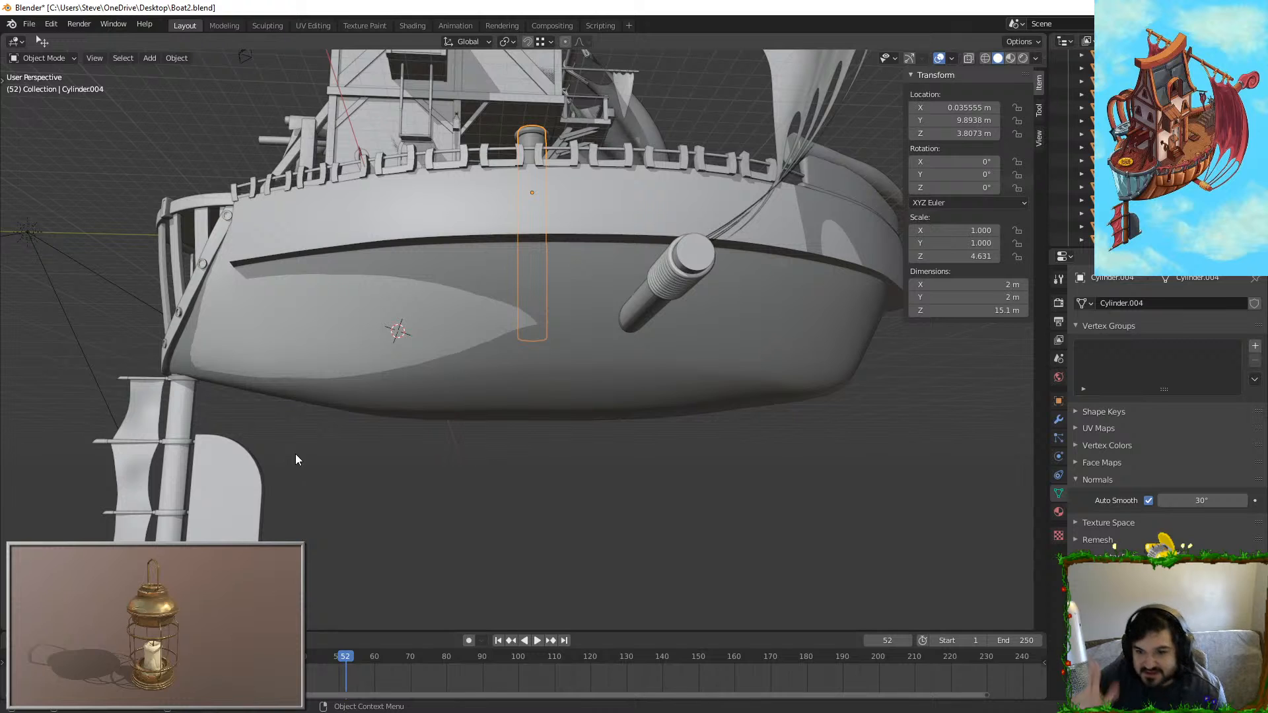
{"action": "scroll", "coordinate": [348, 454], "scroll_direction": "up", "scroll_amount": 6}
{"action": "key", "text": "Tab"}
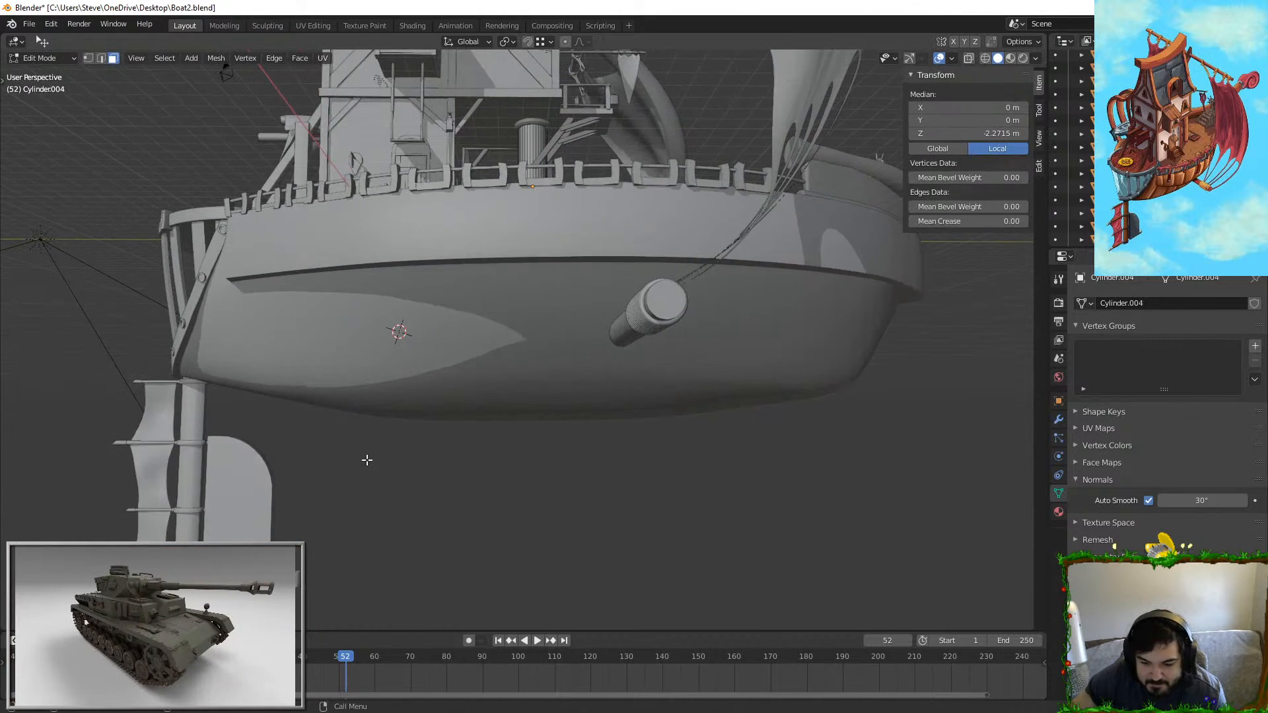
{"action": "scroll", "coordinate": [387, 459], "scroll_direction": "up", "scroll_amount": 4}
{"action": "middle_click_drag", "start_coordinate": [624, 302], "coordinate": [592, 294]}
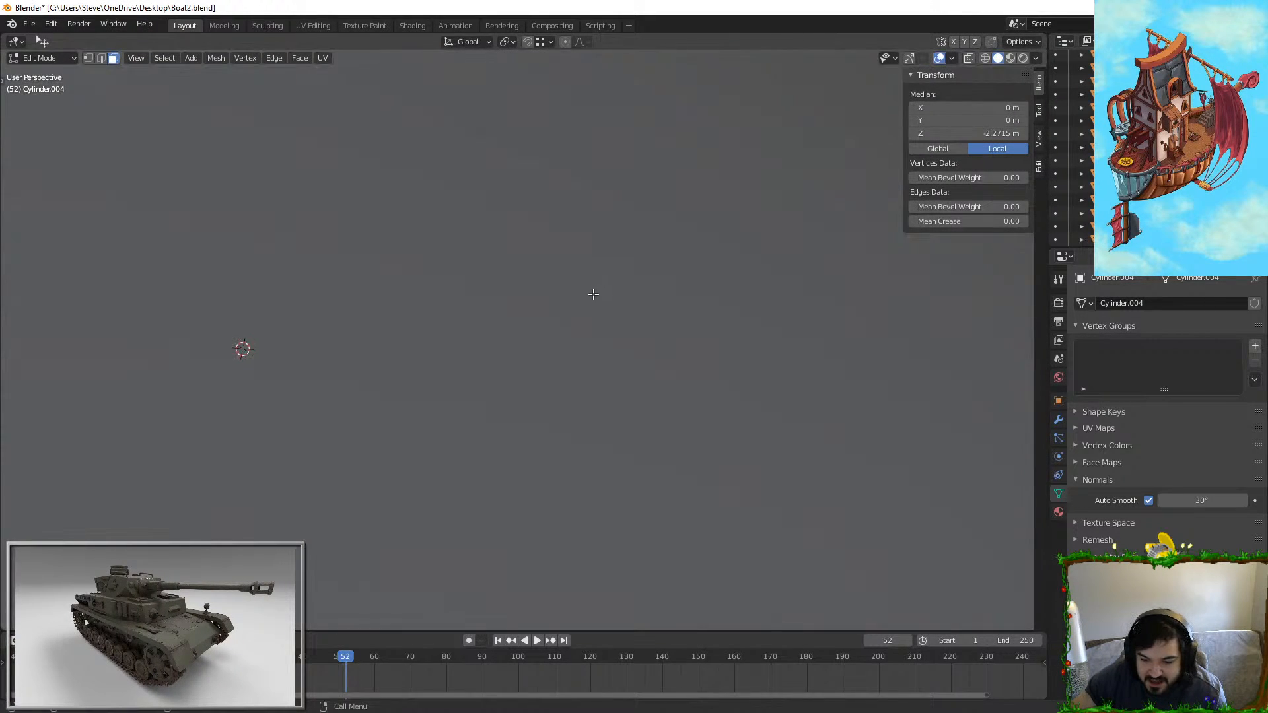
{"action": "scroll", "coordinate": [593, 305], "scroll_direction": "up", "scroll_amount": 1}
{"action": "scroll", "coordinate": [611, 362], "scroll_direction": "down", "scroll_amount": 2}
{"action": "middle_click_drag", "start_coordinate": [612, 359], "coordinate": [552, 263]}
{"action": "middle_click_drag", "start_coordinate": [488, 345], "coordinate": [560, 285]}
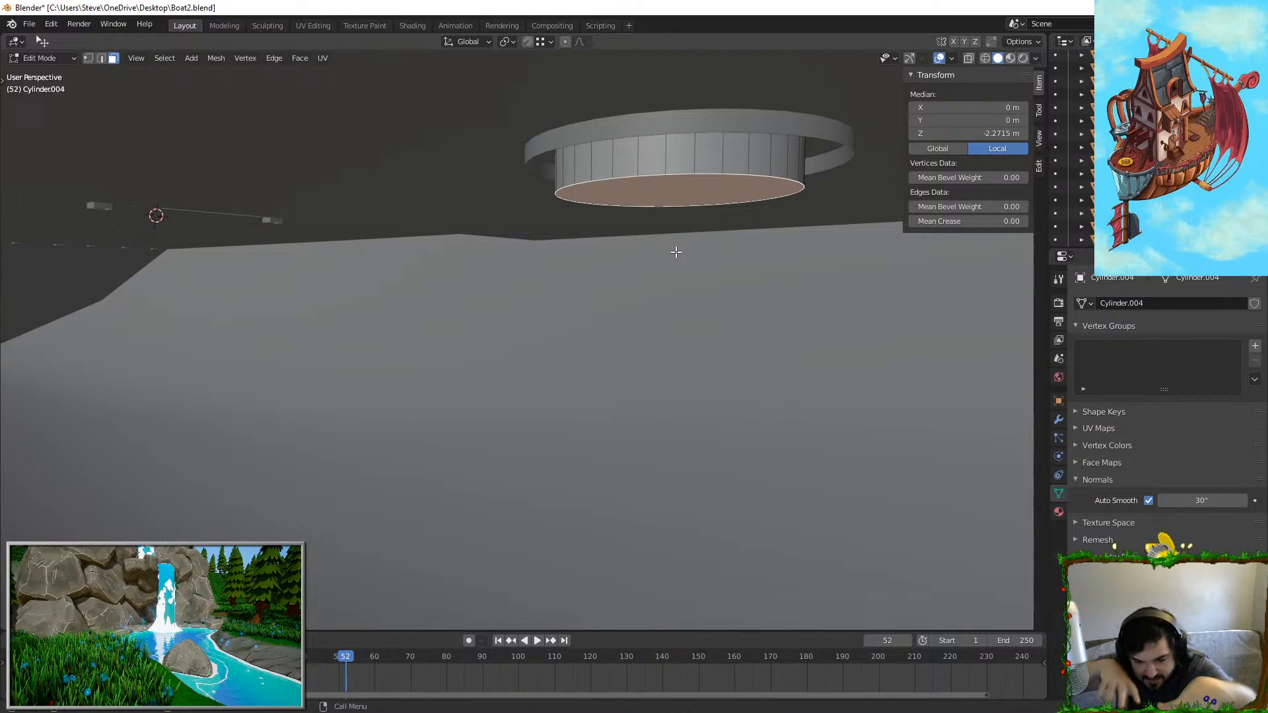
{"action": "middle_click_drag", "start_coordinate": [758, 190], "coordinate": [743, 181]}
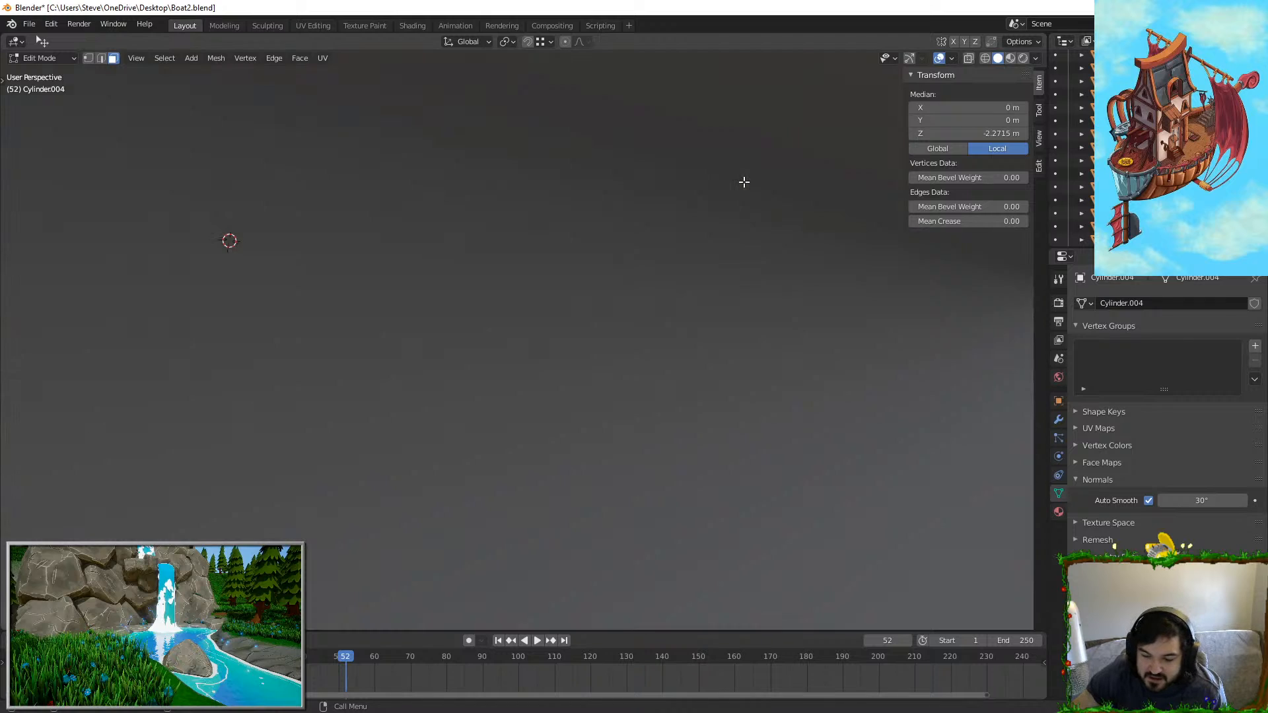
{"action": "middle_click_drag", "start_coordinate": [738, 412], "coordinate": [716, 441]}
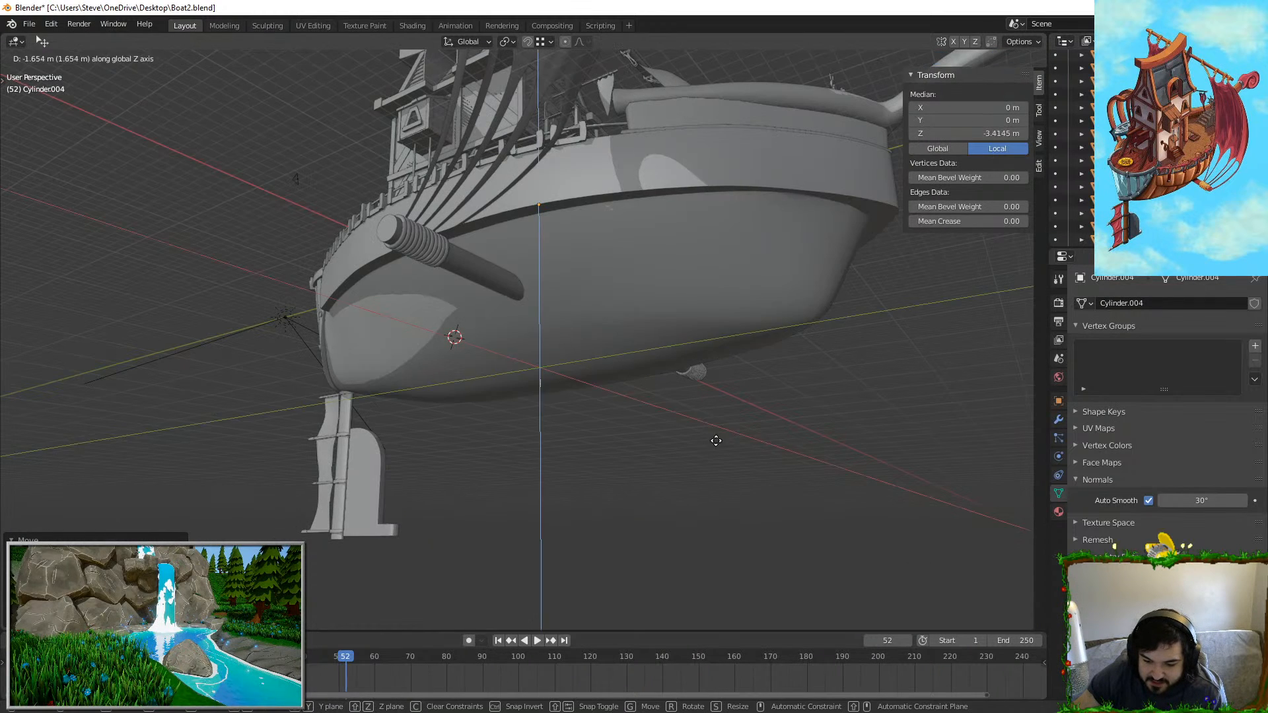
{"action": "left_click", "coordinate": [723, 427]}
{"action": "key", "text": "Tab"}
{"action": "middle_click_drag", "start_coordinate": [569, 463], "coordinate": [510, 508]}
{"action": "left_click", "coordinate": [638, 474]}
{"action": "scroll", "coordinate": [638, 475], "scroll_direction": "down", "scroll_amount": 3}
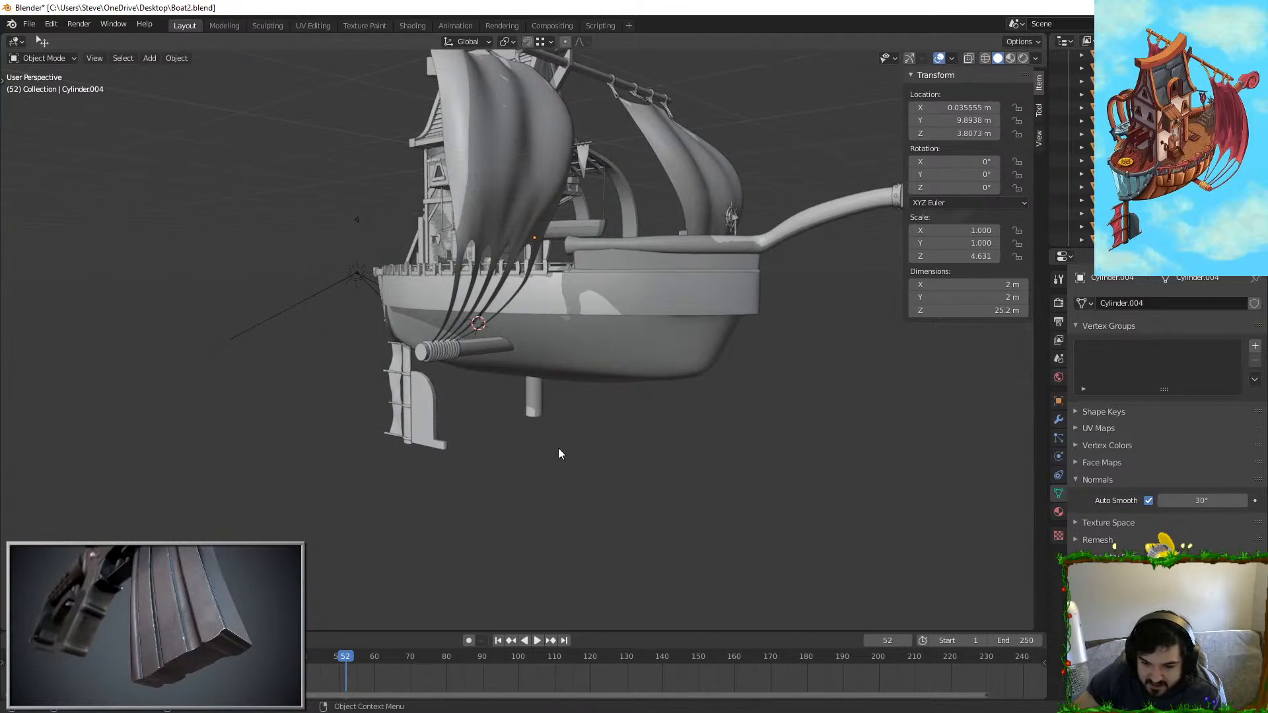
Step: Raise the collar at the mast's foot slightly along Z to seat it on the room's floor
{"action": "middle_click_drag", "start_coordinate": [559, 453], "coordinate": [580, 436]}
{"action": "scroll", "coordinate": [595, 374], "scroll_direction": "up", "scroll_amount": 2}
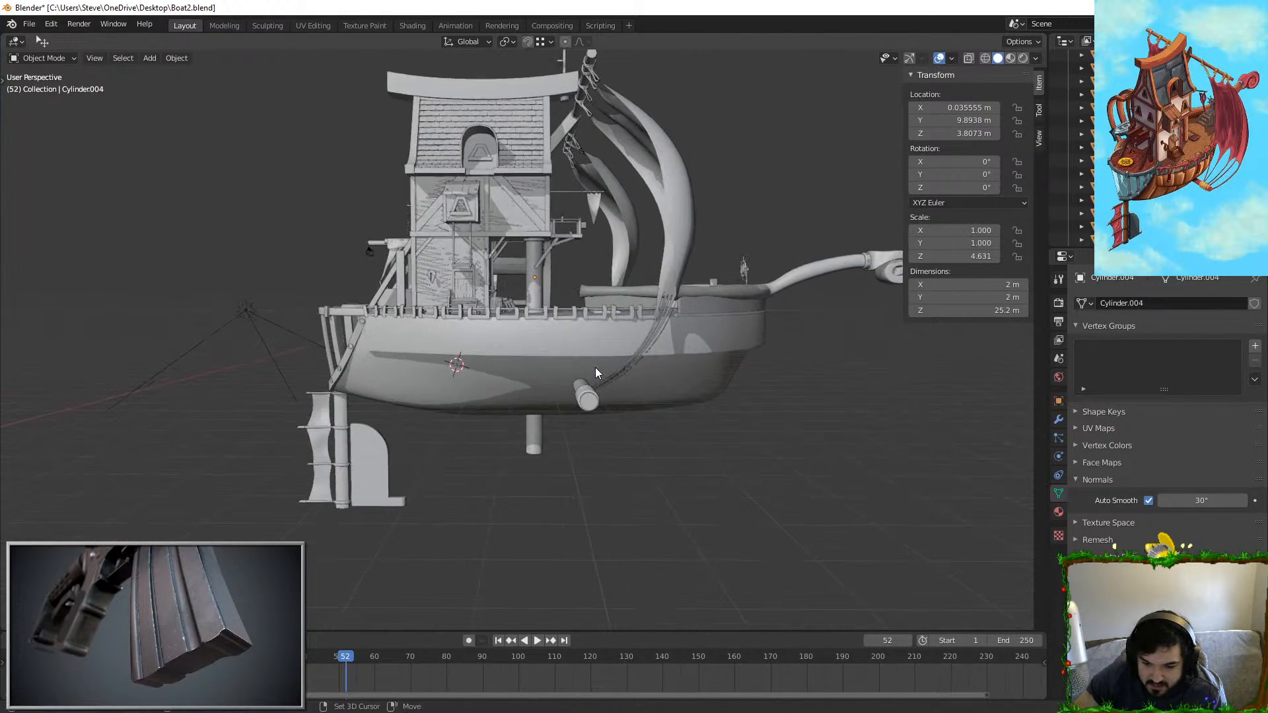
{"action": "scroll", "coordinate": [596, 367], "scroll_direction": "up", "scroll_amount": 1}
{"action": "middle_click_drag", "start_coordinate": [566, 481], "coordinate": [563, 367], "text": "shift"}
{"action": "middle_click_drag", "start_coordinate": [562, 350], "coordinate": [555, 319]}
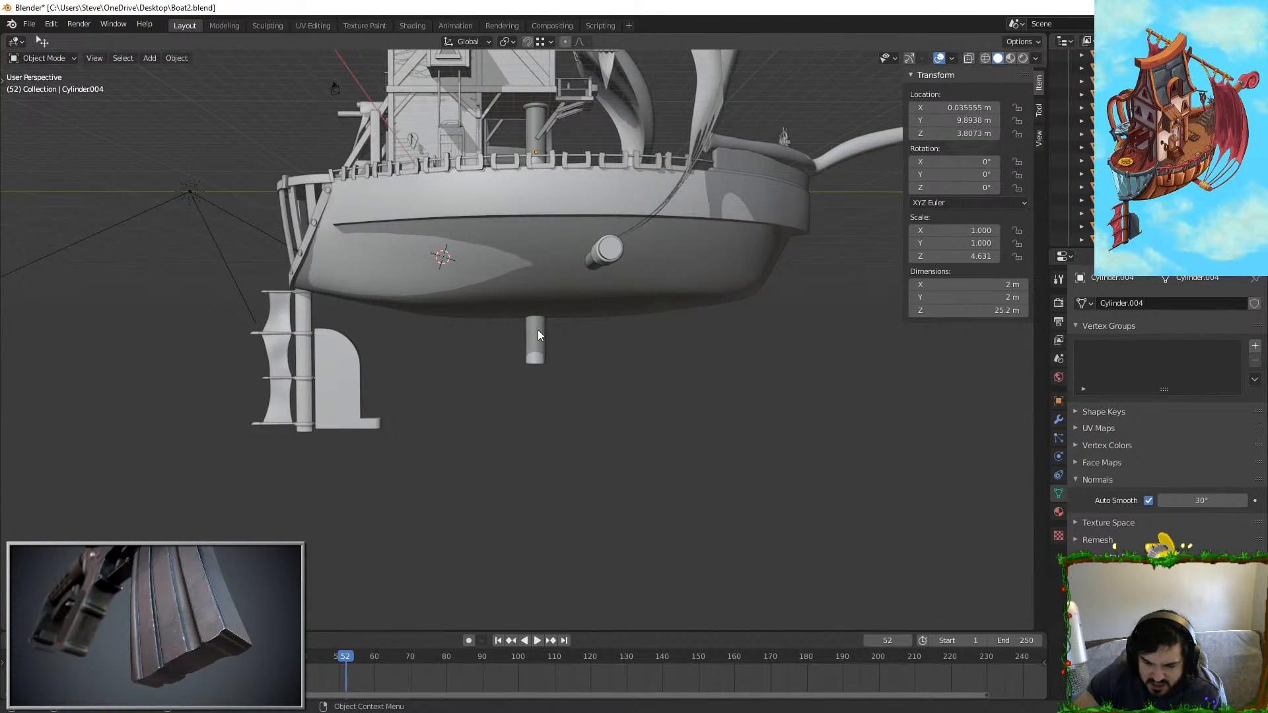
{"action": "scroll", "coordinate": [527, 407], "scroll_direction": "up", "scroll_amount": 12}
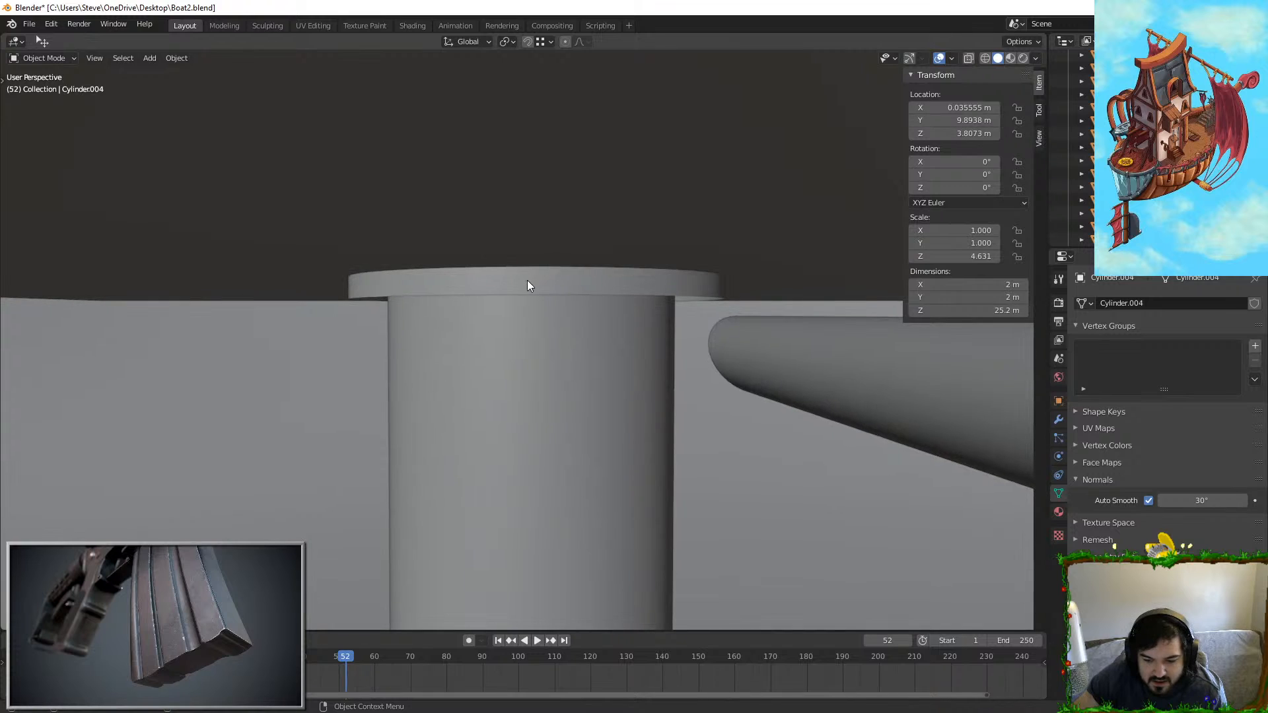
{"action": "left_click", "coordinate": [526, 281]}
{"action": "middle_click_drag", "start_coordinate": [521, 272], "coordinate": [590, 328]}
{"action": "key", "text": "g"}
{"action": "key", "text": "z"}
{"action": "left_click", "coordinate": [594, 289]}
{"action": "scroll", "coordinate": [619, 268], "scroll_direction": "down", "scroll_amount": 1}
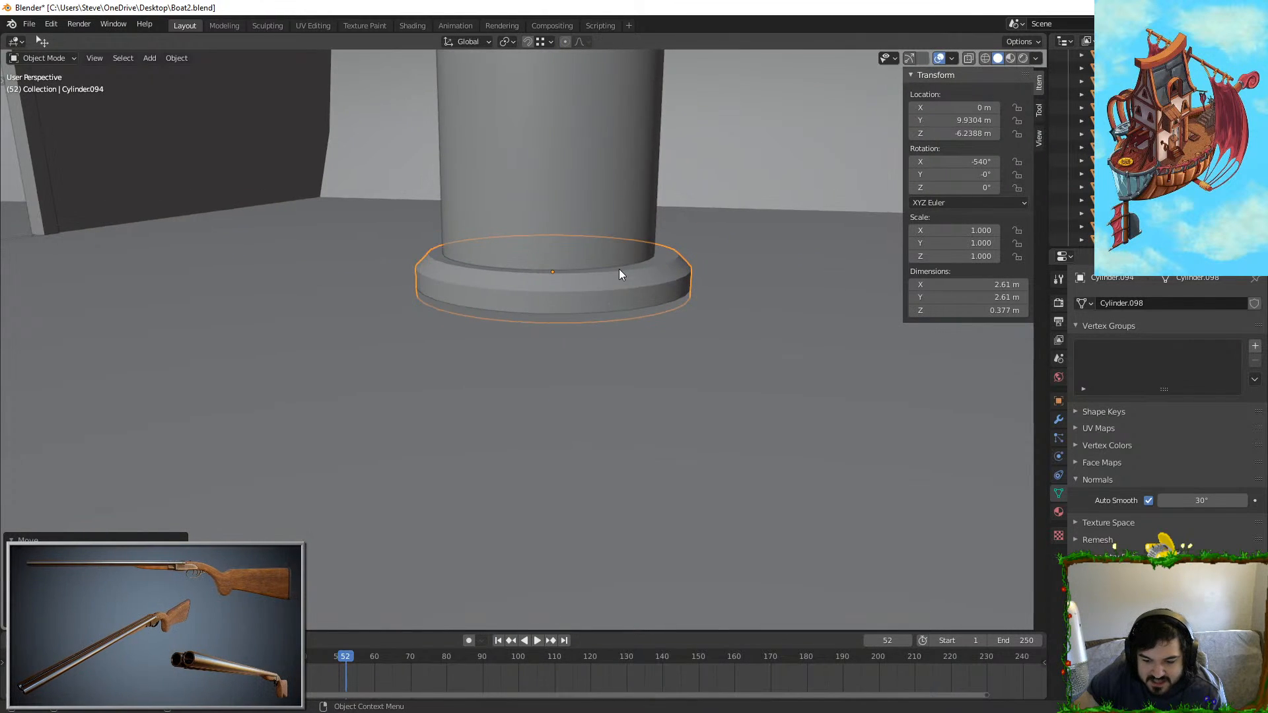
{"action": "key", "text": "g"}
{"action": "key", "text": "z"}
{"action": "left_click", "coordinate": [614, 258]}
Step: Duplicate the ceiling collar, move the copy down along Z to where the mast exits the hull's underside, and stretch it along Z
{"action": "middle_click_drag", "start_coordinate": [593, 357], "coordinate": [577, 117], "text": "shift"}
{"action": "scroll", "coordinate": [578, 101], "scroll_direction": "down", "scroll_amount": 4}
{"action": "scroll", "coordinate": [541, 342], "scroll_direction": "up", "scroll_amount": 4}
{"action": "left_click", "coordinate": [517, 238]}
{"action": "scroll", "coordinate": [542, 330], "scroll_direction": "down", "scroll_amount": 5}
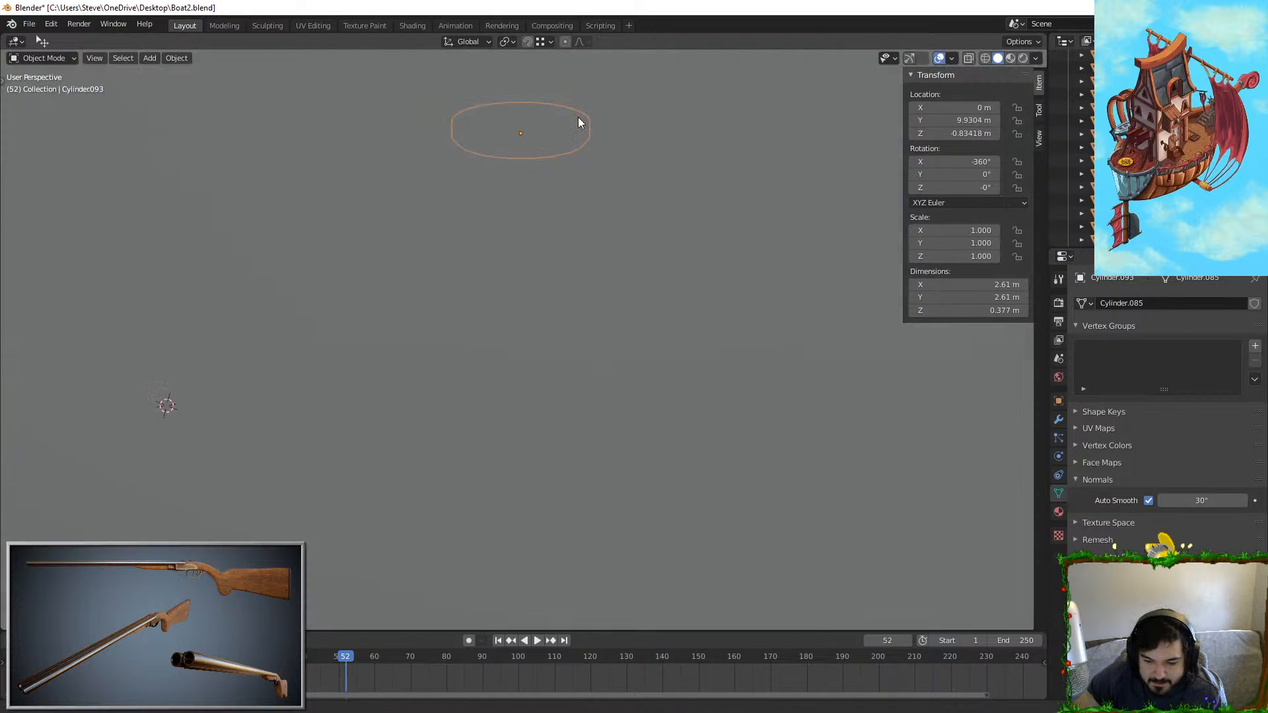
{"action": "key", "text": "shift+d"}
{"action": "middle_click_drag", "start_coordinate": [577, 522], "coordinate": [582, 267], "text": "shift"}
{"action": "scroll", "coordinate": [581, 267], "scroll_direction": "down", "scroll_amount": 3}
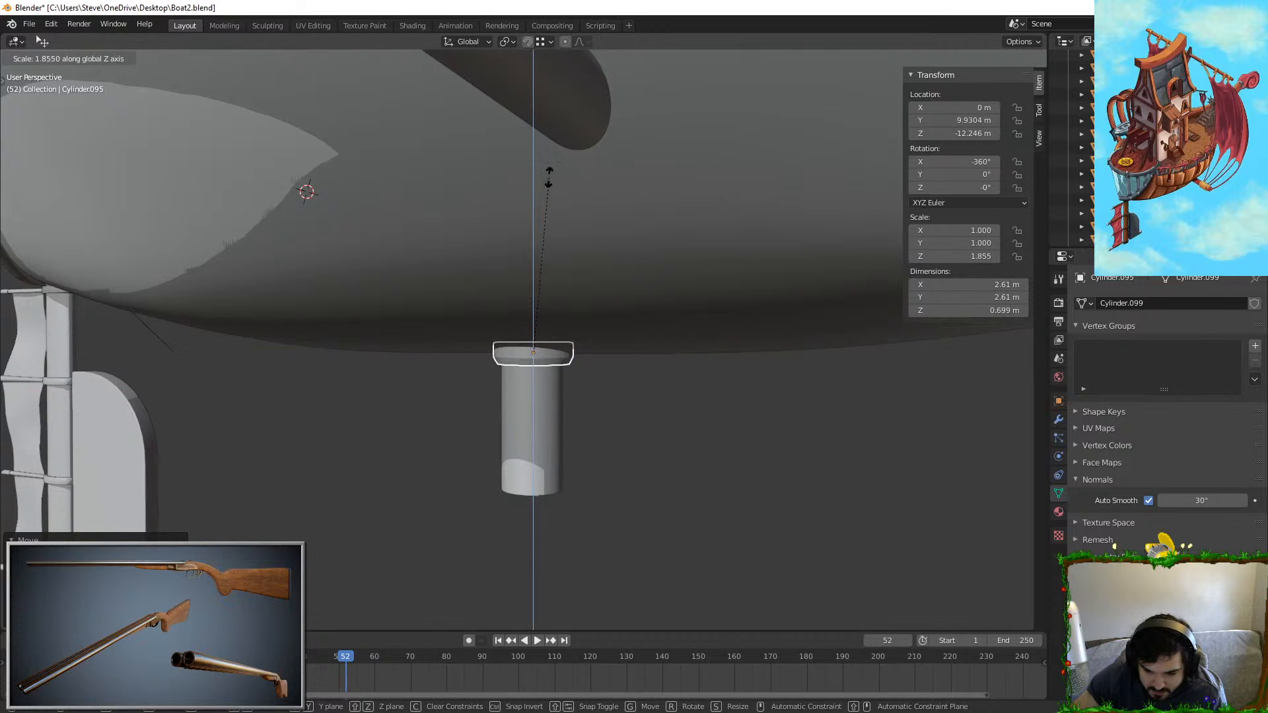
{"action": "middle_click_drag", "start_coordinate": [516, 311], "coordinate": [456, 428]}
Step: Raise the mast's bottom face along Z to just below the hull collar, making the mast about 21.6 m tall
{"action": "scroll", "coordinate": [456, 429], "scroll_direction": "down", "scroll_amount": 2}
{"action": "left_click", "coordinate": [564, 340]}
{"action": "key", "text": "Tab"}
{"action": "scroll", "coordinate": [573, 369], "scroll_direction": "up", "scroll_amount": 3}
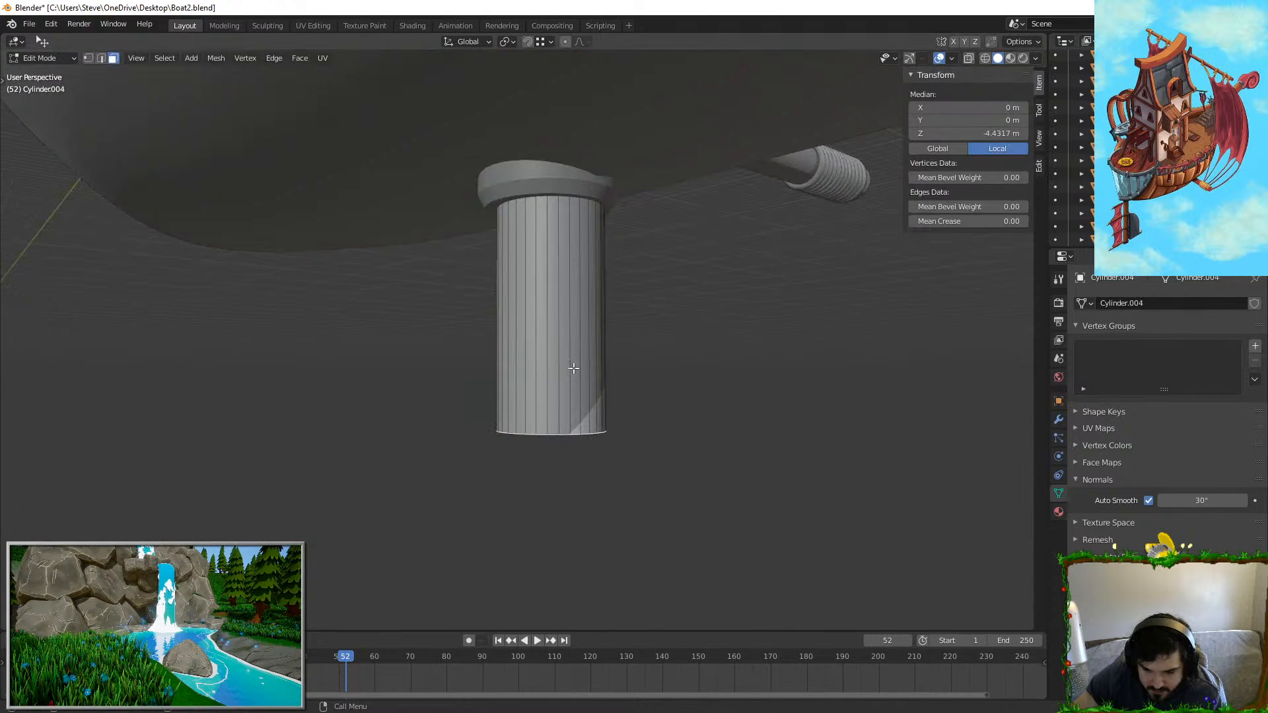
{"action": "scroll", "coordinate": [561, 364], "scroll_direction": "down", "scroll_amount": 2}
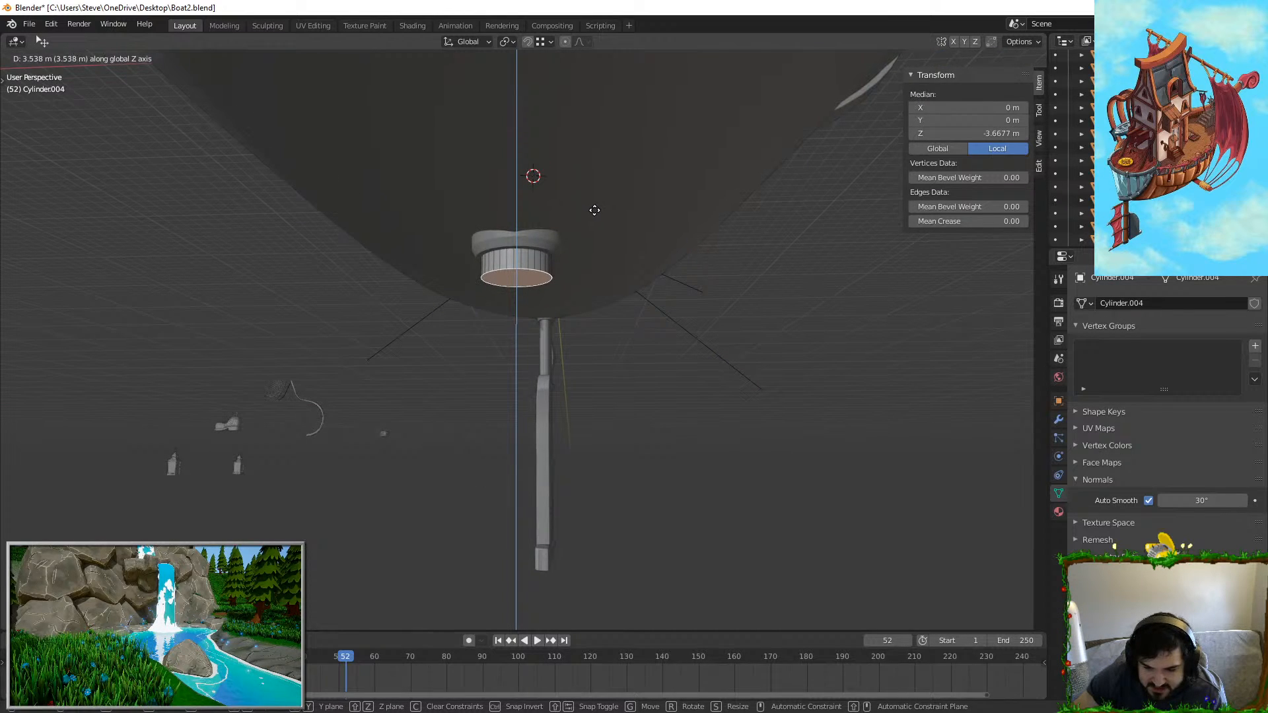
{"action": "key", "text": "Tab"}
Step: Apply the mast's scale and bevel the edges of its bottom face
{"action": "key", "text": "ctrl+a"}
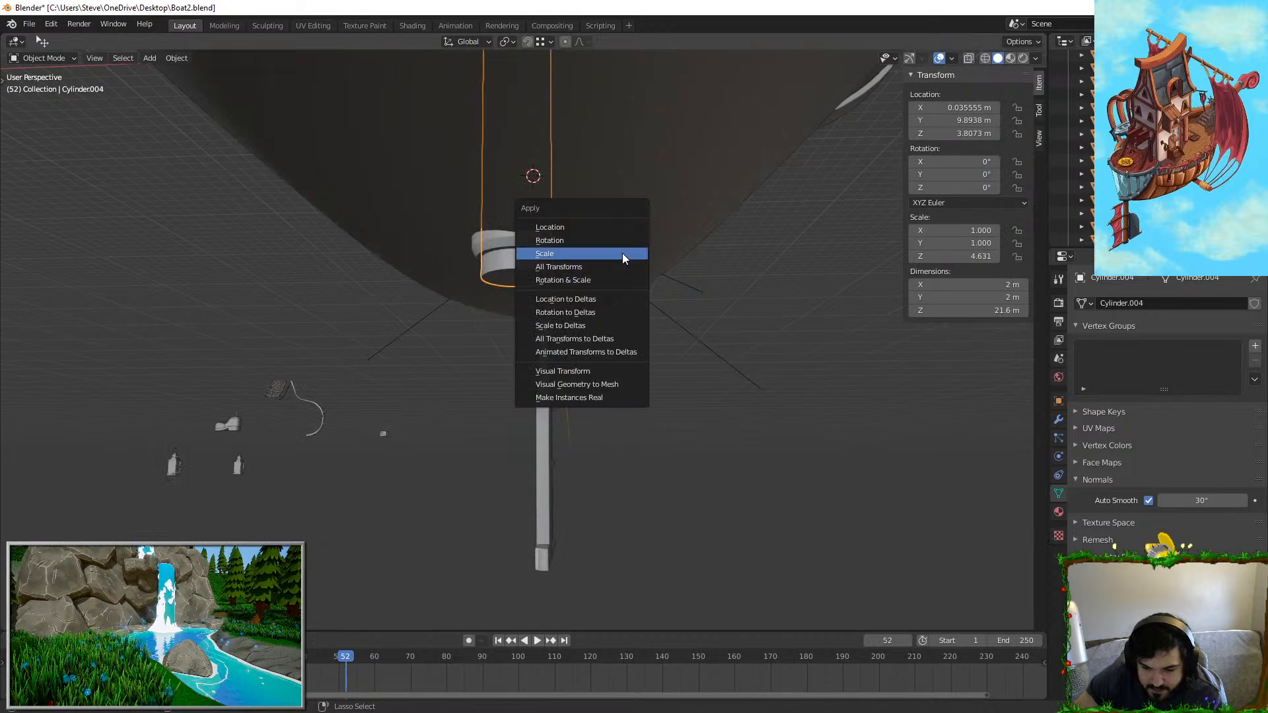
{"action": "left_click", "coordinate": [622, 254]}
{"action": "key", "text": "Tab"}
{"action": "key", "text": "ctrl+b"}
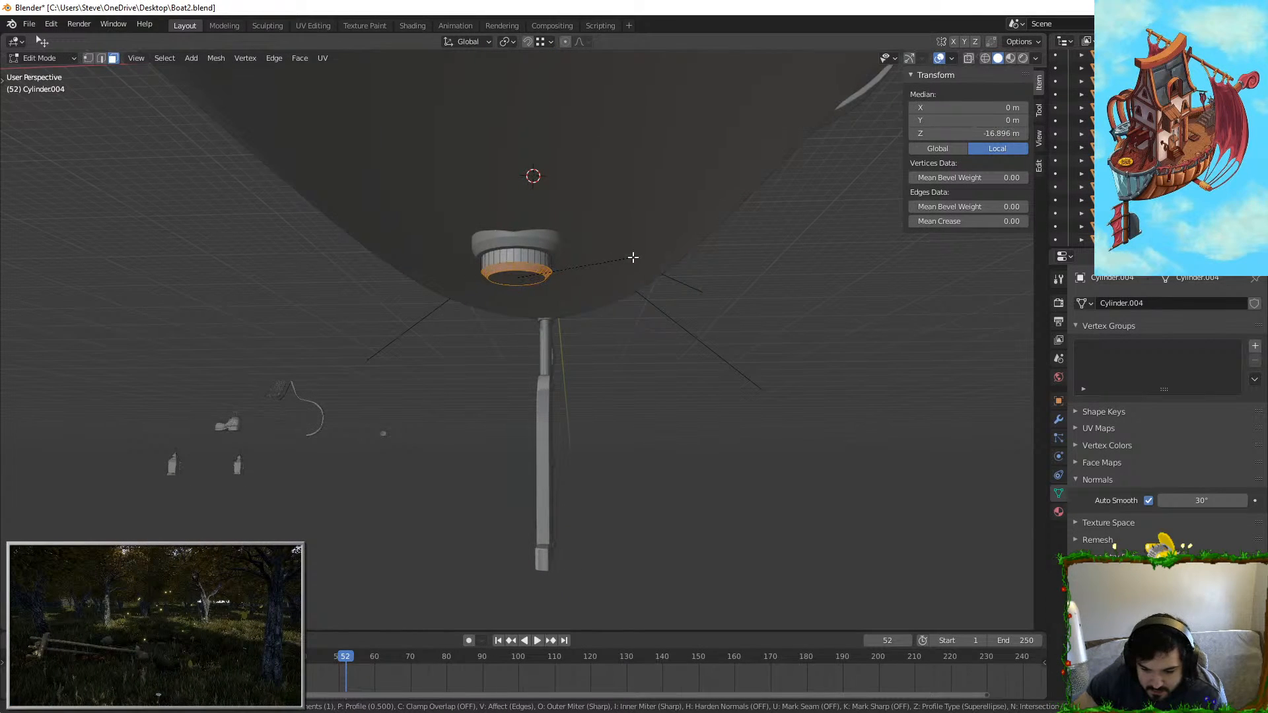
{"action": "left_click", "coordinate": [632, 257]}
{"action": "key", "text": "Tab"}
{"action": "middle_click_drag", "start_coordinate": [631, 258], "coordinate": [563, 424]}
{"action": "scroll", "coordinate": [584, 470], "scroll_direction": "down", "scroll_amount": 6}
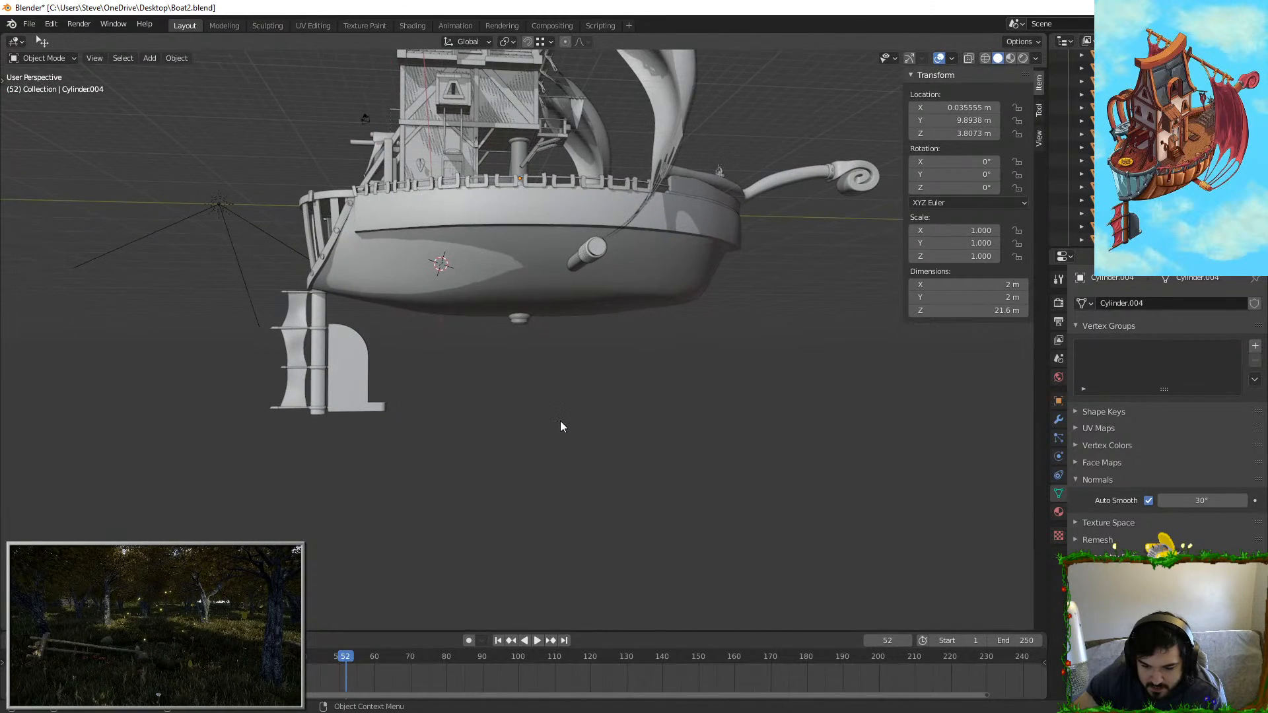
Step: Go inside the room past the mast to the far end wall and open the room shell for mesh editing
{"action": "scroll", "coordinate": [554, 340], "scroll_direction": "up", "scroll_amount": 10}
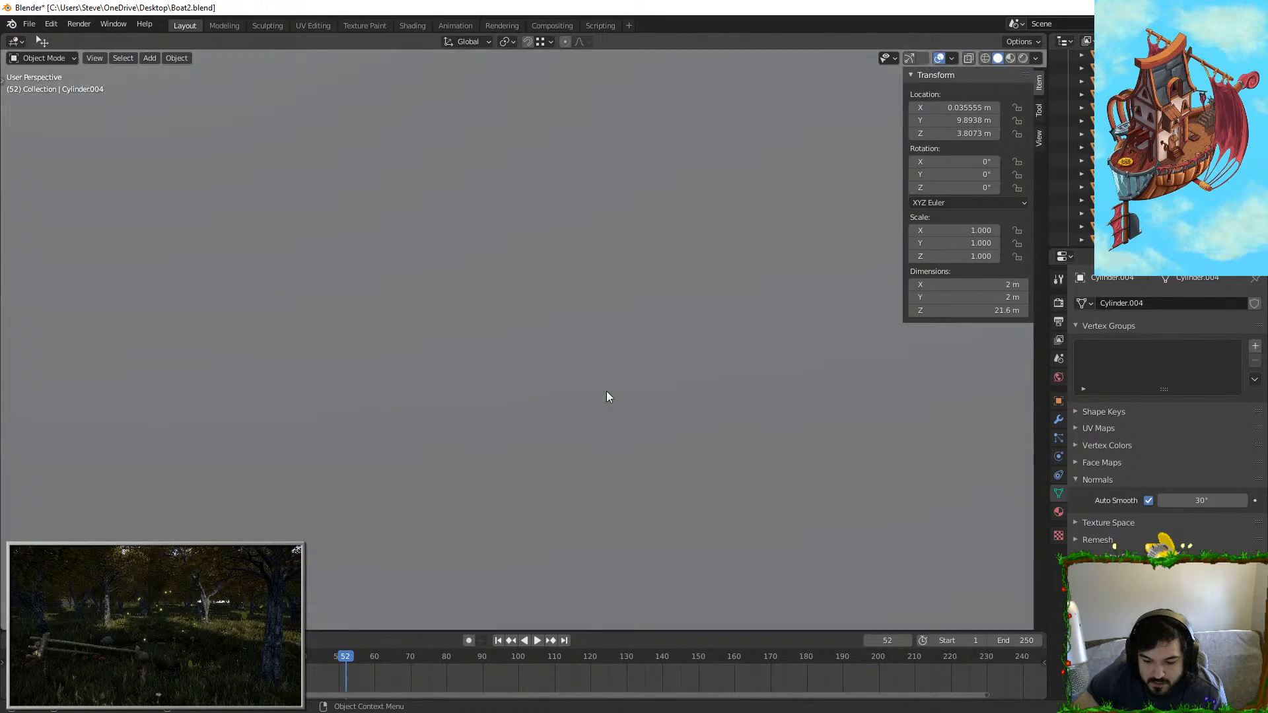
{"action": "scroll", "coordinate": [606, 392], "scroll_direction": "down", "scroll_amount": 3}
{"action": "middle_click_drag", "start_coordinate": [595, 393], "coordinate": [716, 368]}
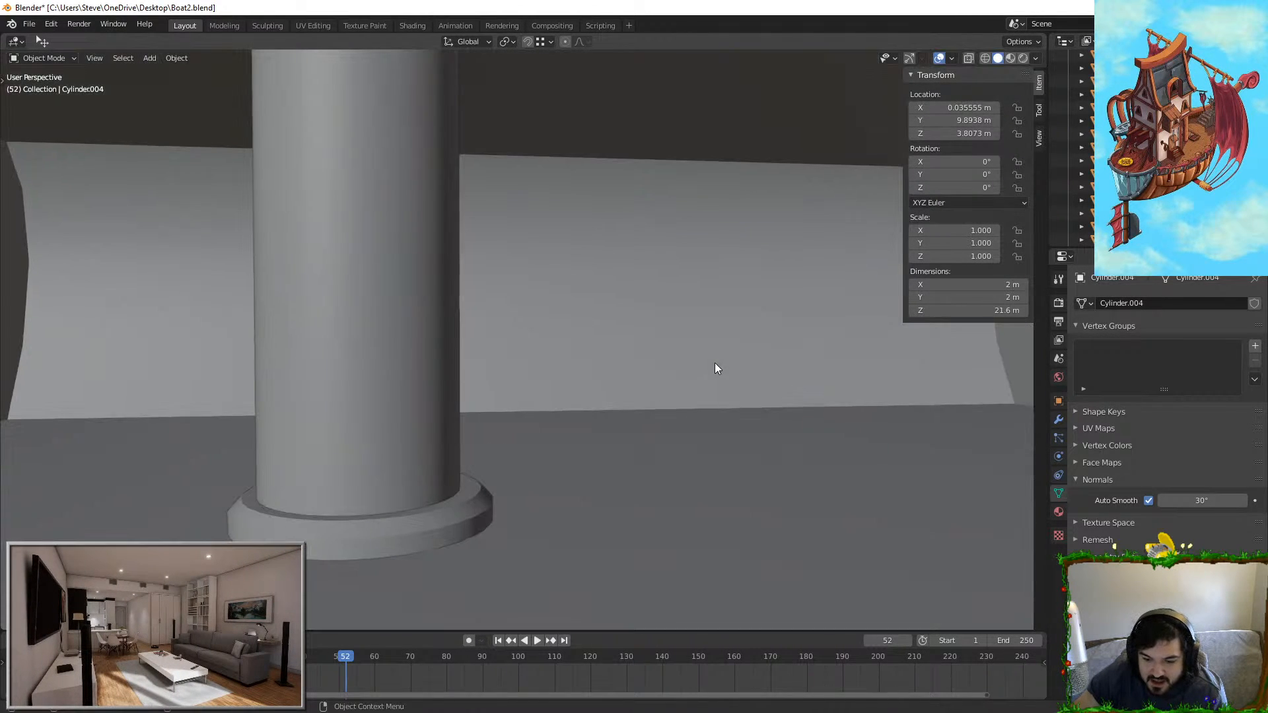
{"action": "key", "text": "w"}
{"action": "key", "text": "a"}
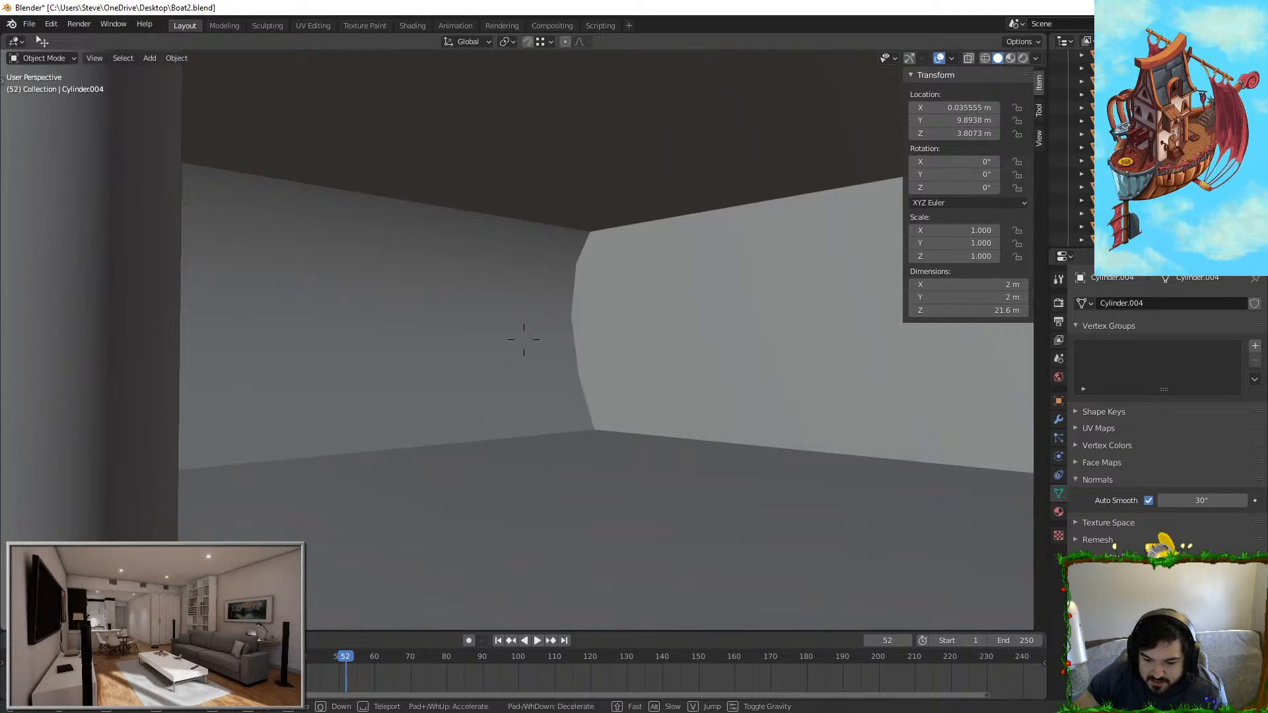
{"action": "left_click", "coordinate": [538, 328]}
{"action": "left_click", "coordinate": [443, 259]}
{"action": "key", "text": "Tab"}
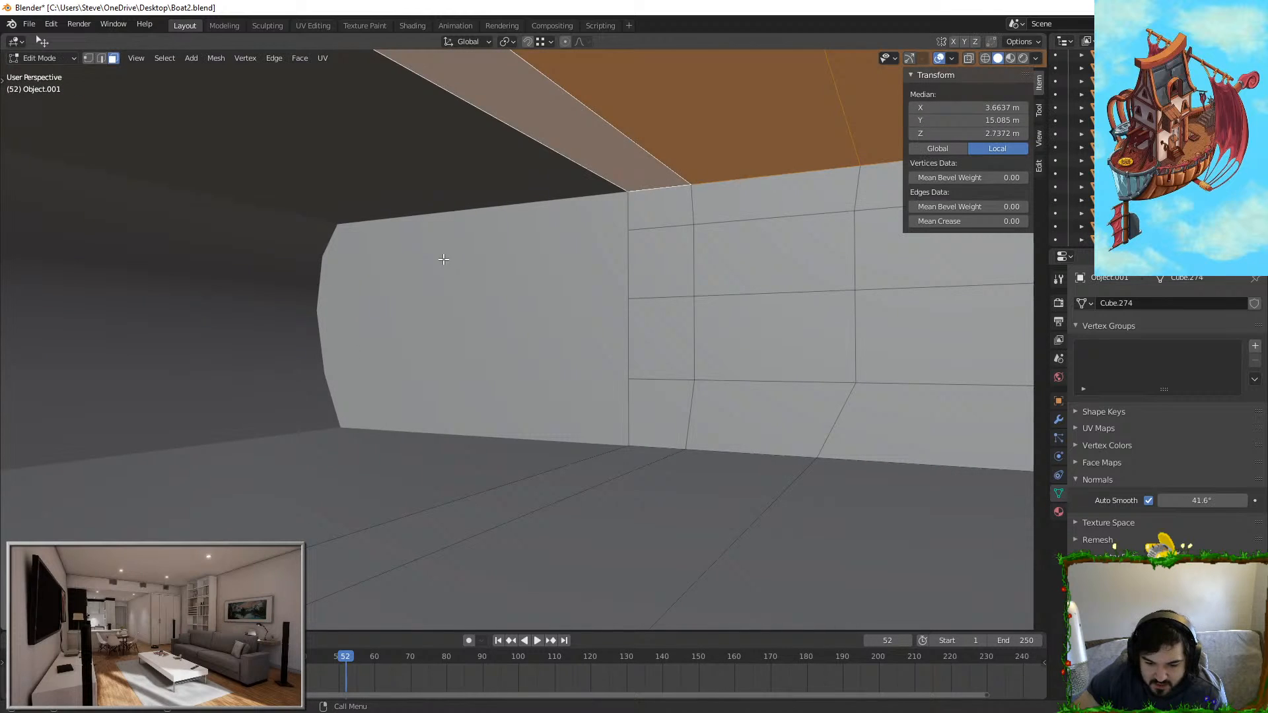
Step: Select the faces on the subdivided half of the room's end wall and extrude them outward to lengthen the room
{"action": "left_click", "coordinate": [667, 234]}
{"action": "left_click", "coordinate": [653, 368], "text": "shift"}
{"action": "left_click", "coordinate": [743, 416], "text": "shift"}
{"action": "left_click", "coordinate": [666, 413], "text": "shift"}
{"action": "left_click", "coordinate": [747, 334], "text": "shift"}
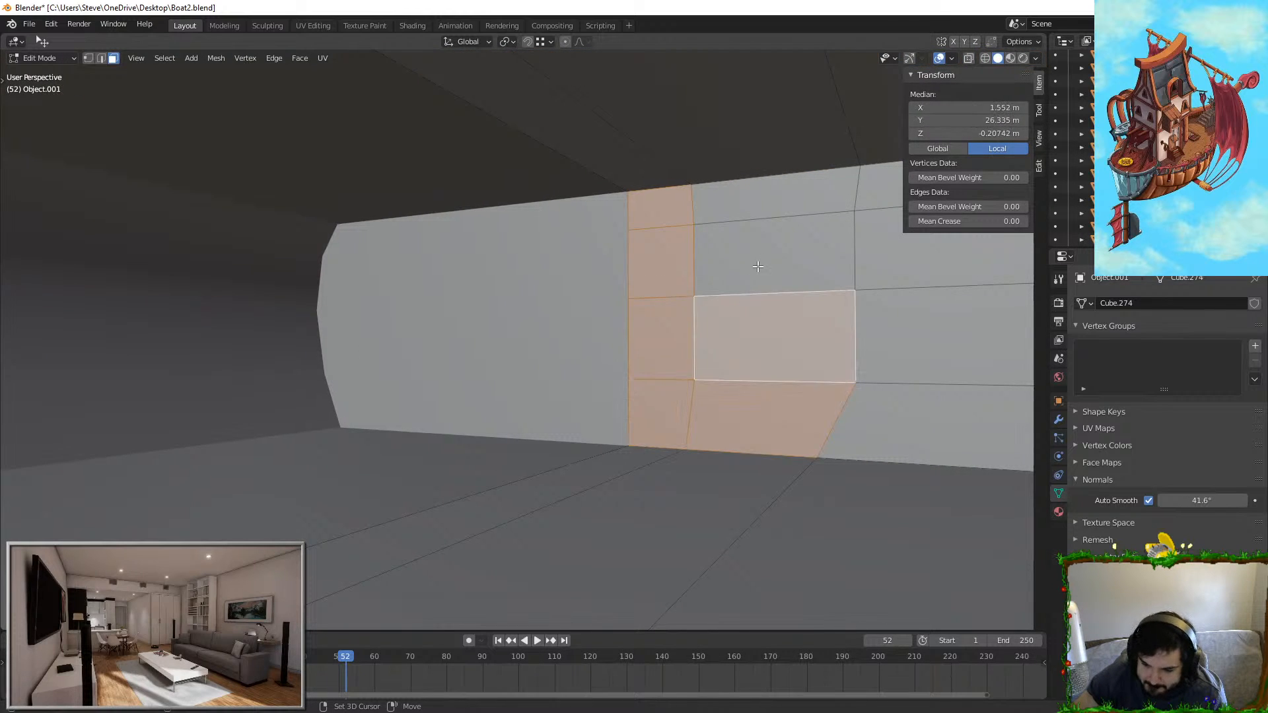
{"action": "left_click", "coordinate": [759, 261], "text": "shift"}
{"action": "left_click", "coordinate": [779, 198], "text": "shift"}
{"action": "left_click", "coordinate": [878, 192], "text": "shift"}
{"action": "left_click", "coordinate": [884, 253], "text": "shift"}
{"action": "left_click", "coordinate": [911, 422], "text": "shift"}
{"action": "middle_click_drag", "start_coordinate": [912, 422], "coordinate": [495, 249]}
{"action": "key", "text": "e"}
{"action": "left_click", "coordinate": [645, 410]}
{"action": "scroll", "coordinate": [597, 173], "scroll_direction": "up", "scroll_amount": 3}
{"action": "middle_click_drag", "start_coordinate": [597, 173], "coordinate": [587, 53], "text": "shift"}
{"action": "key", "text": "g"}
{"action": "key", "text": "z"}
{"action": "right_click", "coordinate": [574, 210]}
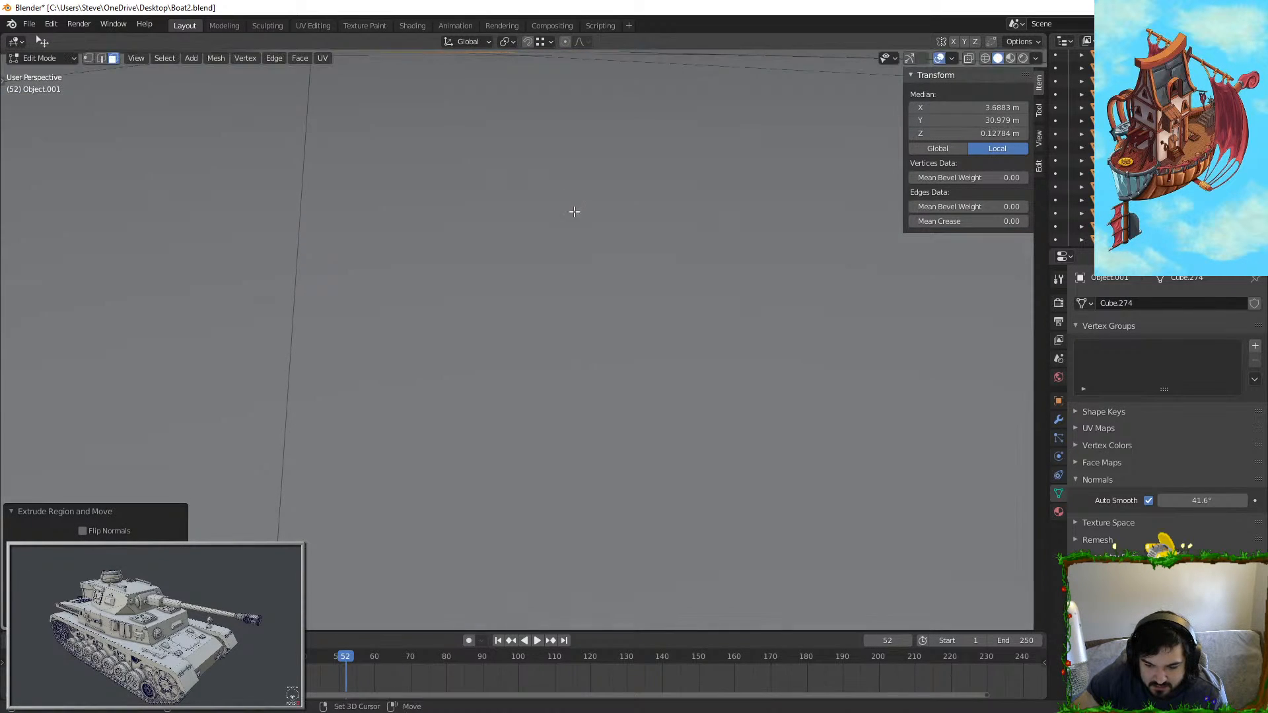
{"action": "middle_click_drag", "start_coordinate": [575, 210], "coordinate": [590, 400]}
{"action": "right_click", "coordinate": [562, 355]}
{"action": "middle_click_drag", "start_coordinate": [558, 331], "coordinate": [577, 427]}
{"action": "middle_click_drag", "start_coordinate": [657, 326], "coordinate": [894, 303]}
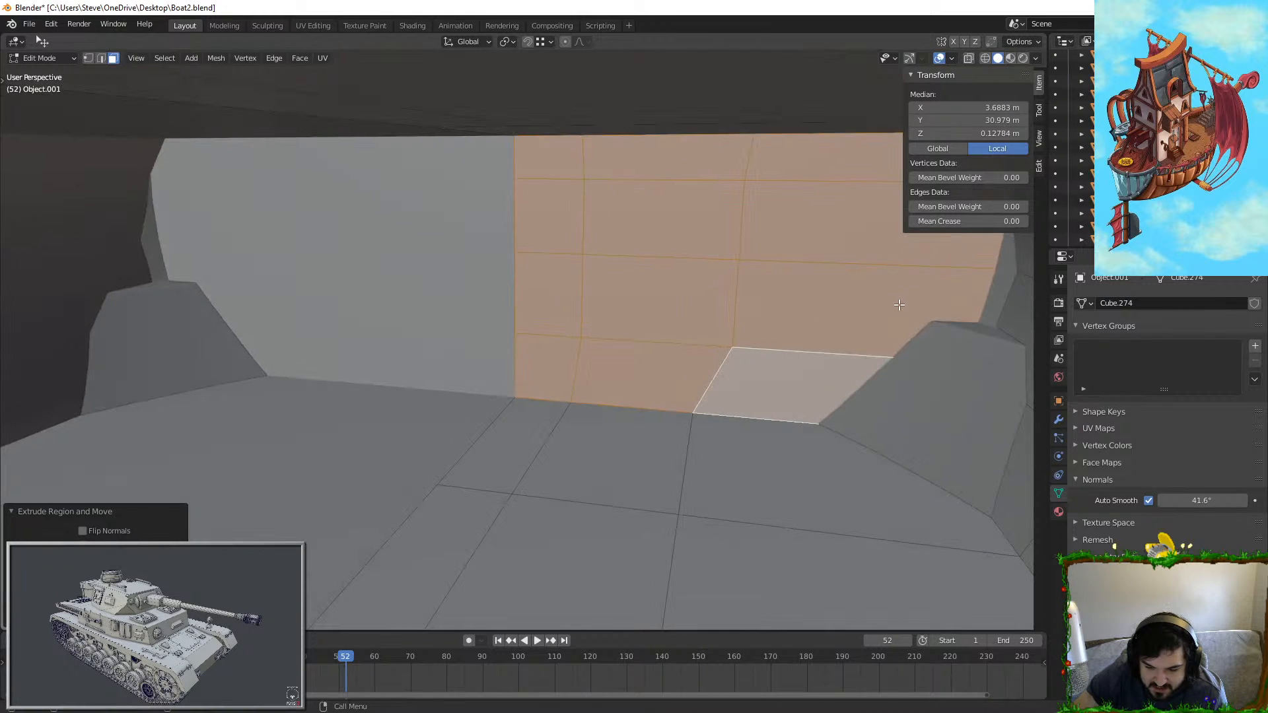
Step: Try scaling the extruded end-wall faces narrower along X and extruding them outward once more
{"action": "key", "text": "s"}
{"action": "key", "text": "x"}
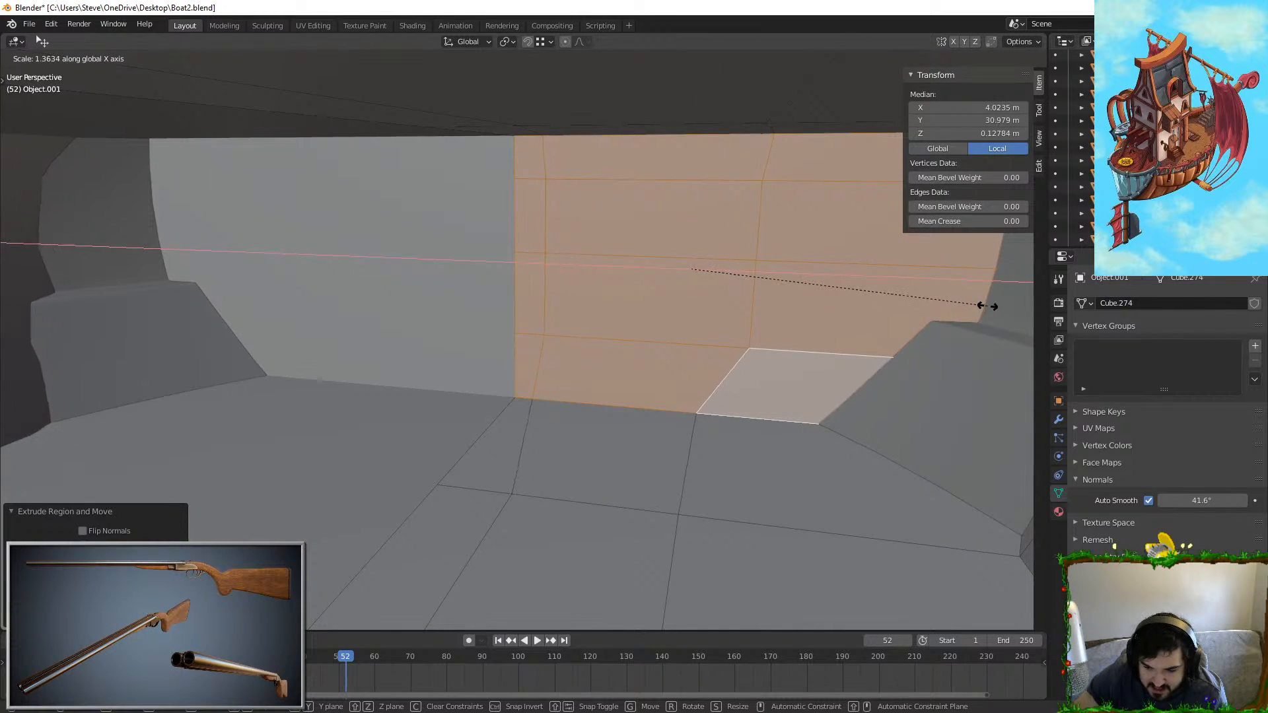
{"action": "left_click", "coordinate": [798, 320]}
{"action": "middle_click_drag", "start_coordinate": [798, 320], "coordinate": [654, 338]}
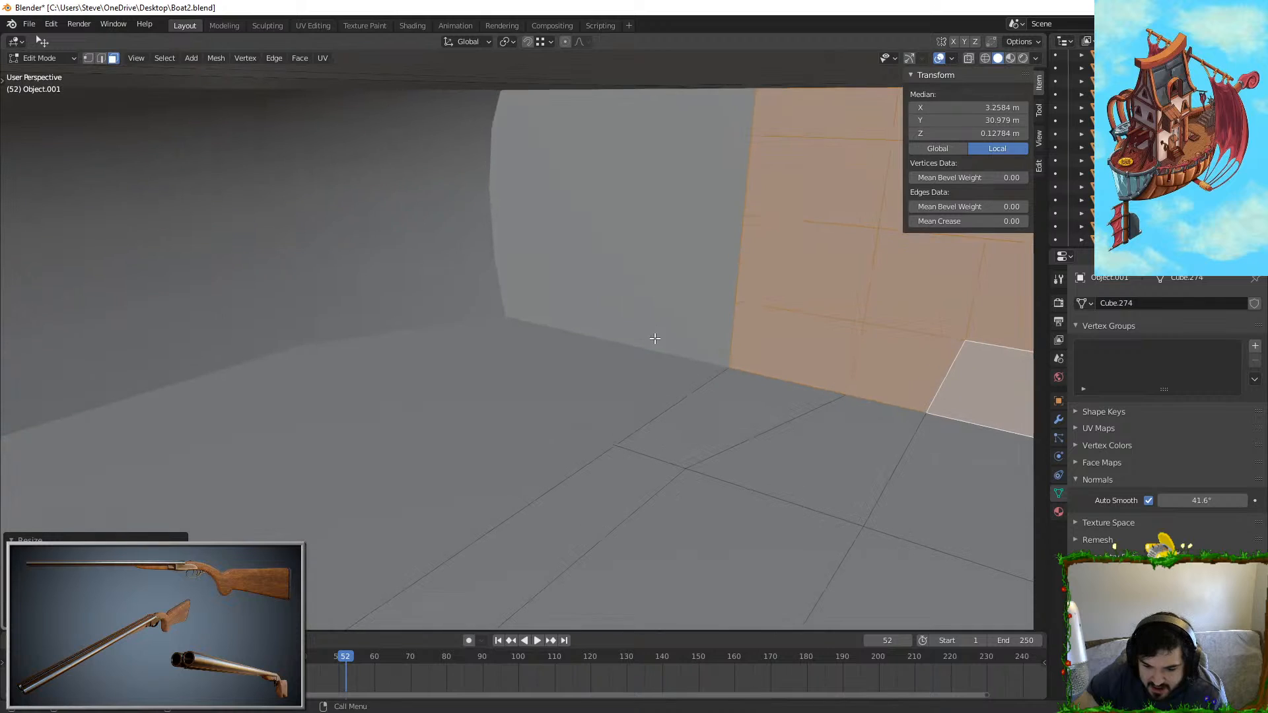
{"action": "key", "text": "e"}
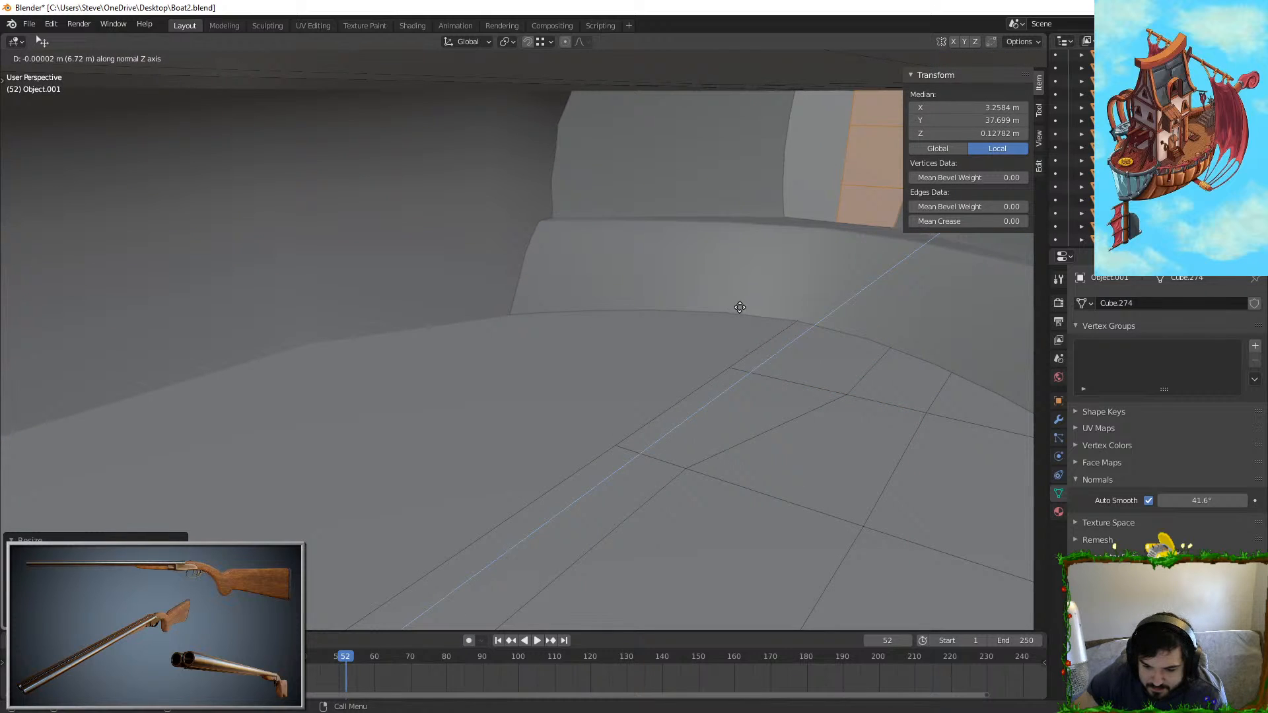
{"action": "left_click", "coordinate": [716, 342]}
Step: Try shifting the newly extruded end faces along X toward the room's centre line
{"action": "middle_click_drag", "start_coordinate": [716, 343], "coordinate": [838, 328]}
{"action": "key", "text": "g"}
{"action": "key", "text": "x"}
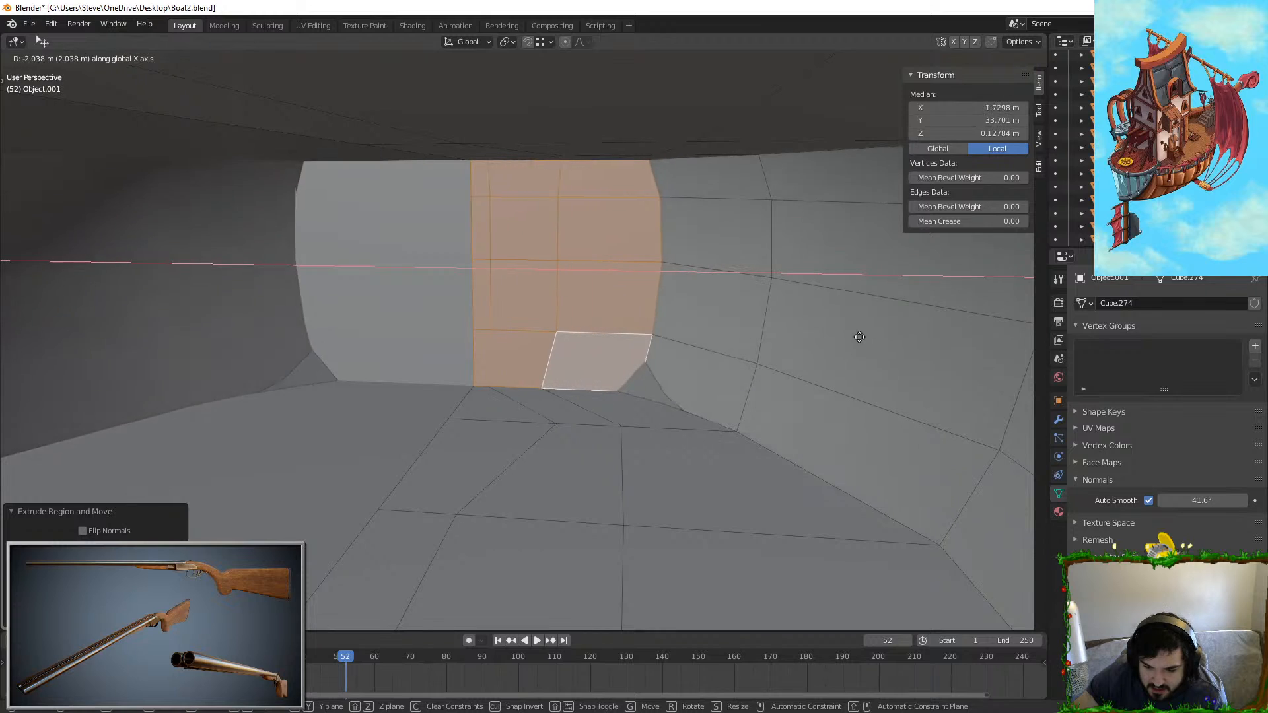
{"action": "left_click", "coordinate": [832, 340]}
{"action": "key", "text": "Tab"}
{"action": "middle_click_drag", "start_coordinate": [560, 290], "coordinate": [652, 306]}
Step: Select all faces on the subdivided half of the end wall and try moving them outward along Y
{"action": "key", "text": "Tab"}
{"action": "middle_click_drag", "start_coordinate": [509, 348], "coordinate": [509, 348]}
{"action": "left_click", "coordinate": [420, 350], "text": "shift"}
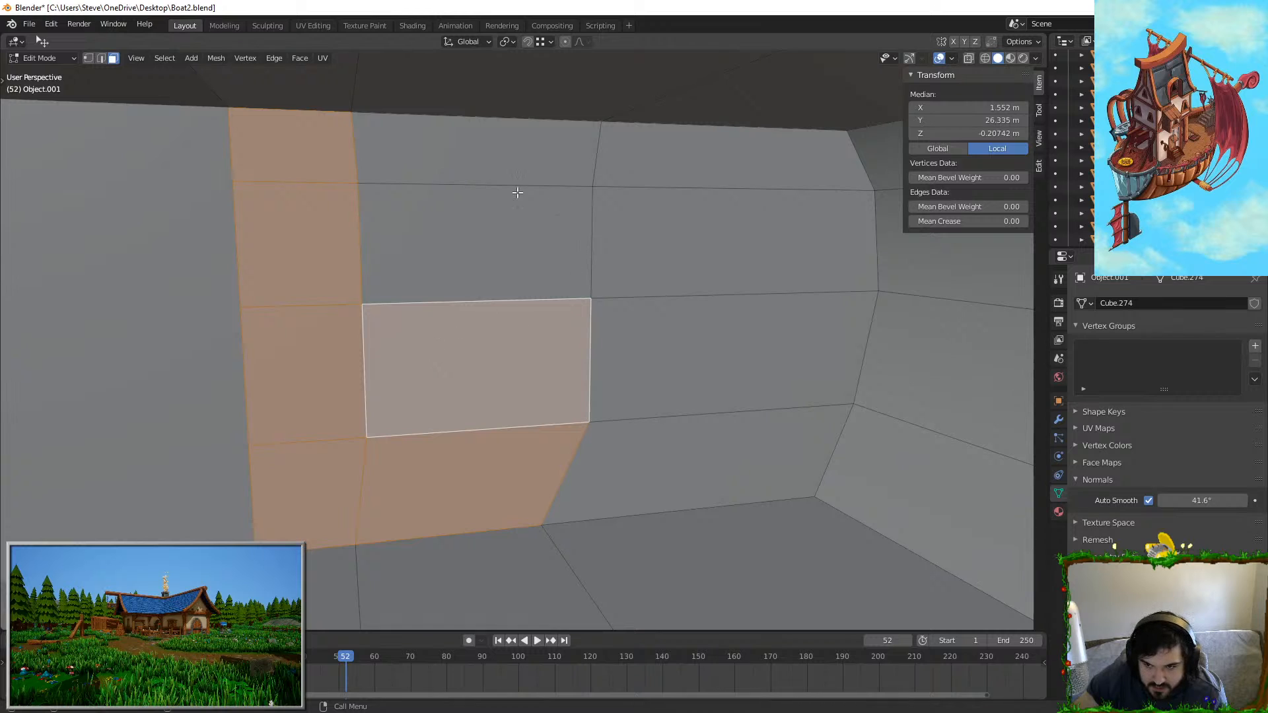
{"action": "left_click", "coordinate": [489, 152], "text": "shift"}
{"action": "left_click", "coordinate": [475, 245], "text": "shift"}
{"action": "left_click", "coordinate": [654, 161], "text": "shift"}
{"action": "left_click", "coordinate": [726, 244], "text": "shift"}
{"action": "left_click", "coordinate": [726, 357], "text": "shift"}
{"action": "left_click", "coordinate": [713, 475], "text": "shift"}
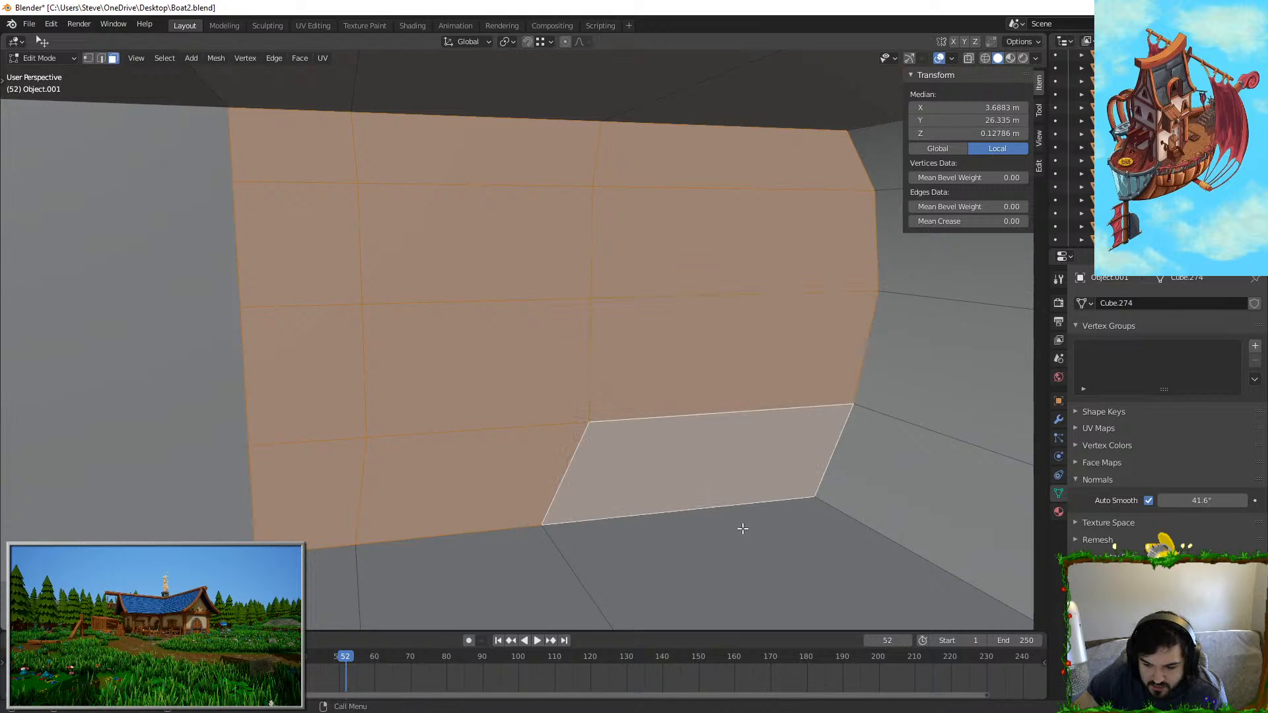
{"action": "key", "text": "g"}
{"action": "key", "text": "y"}
{"action": "left_click", "coordinate": [640, 445]}
{"action": "key", "text": "Tab"}
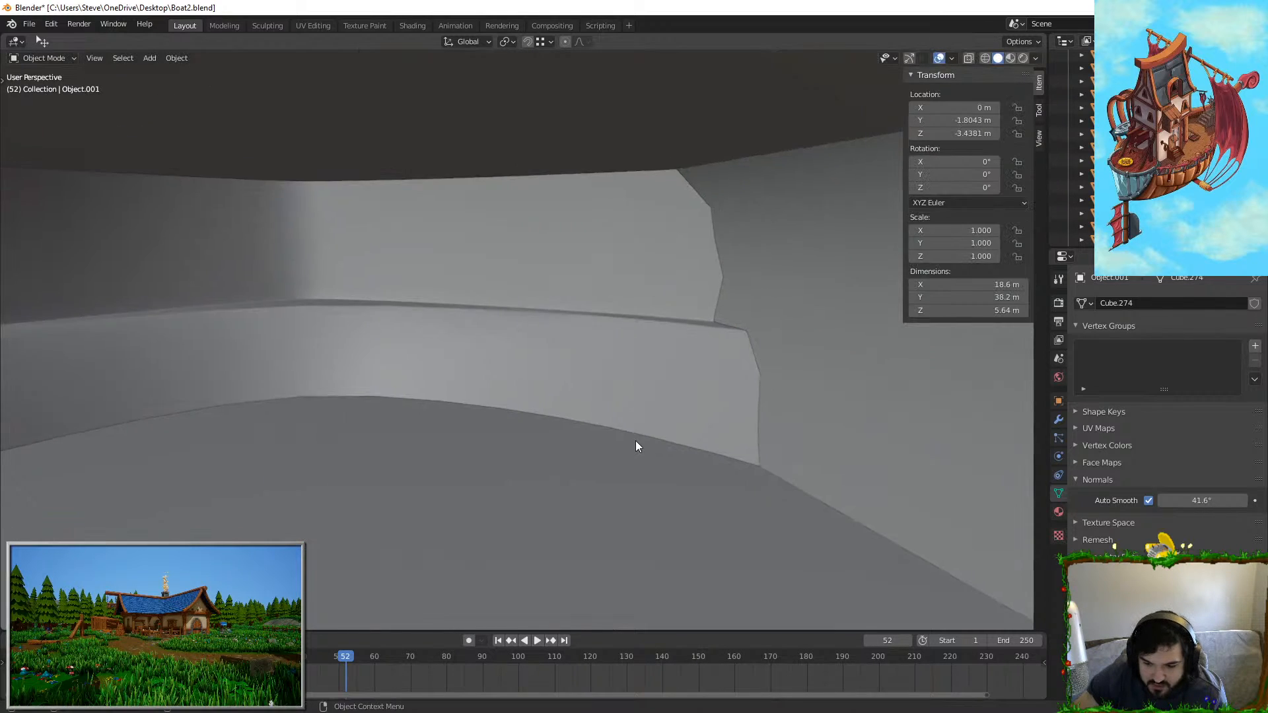
Step: Inspect from outside how far the lengthened room reaches past the ship's hull
{"action": "middle_click_drag", "start_coordinate": [635, 441], "coordinate": [524, 402]}
{"action": "scroll", "coordinate": [609, 401], "scroll_direction": "down", "scroll_amount": 5}
{"action": "middle_click_drag", "start_coordinate": [609, 402], "coordinate": [467, 328]}
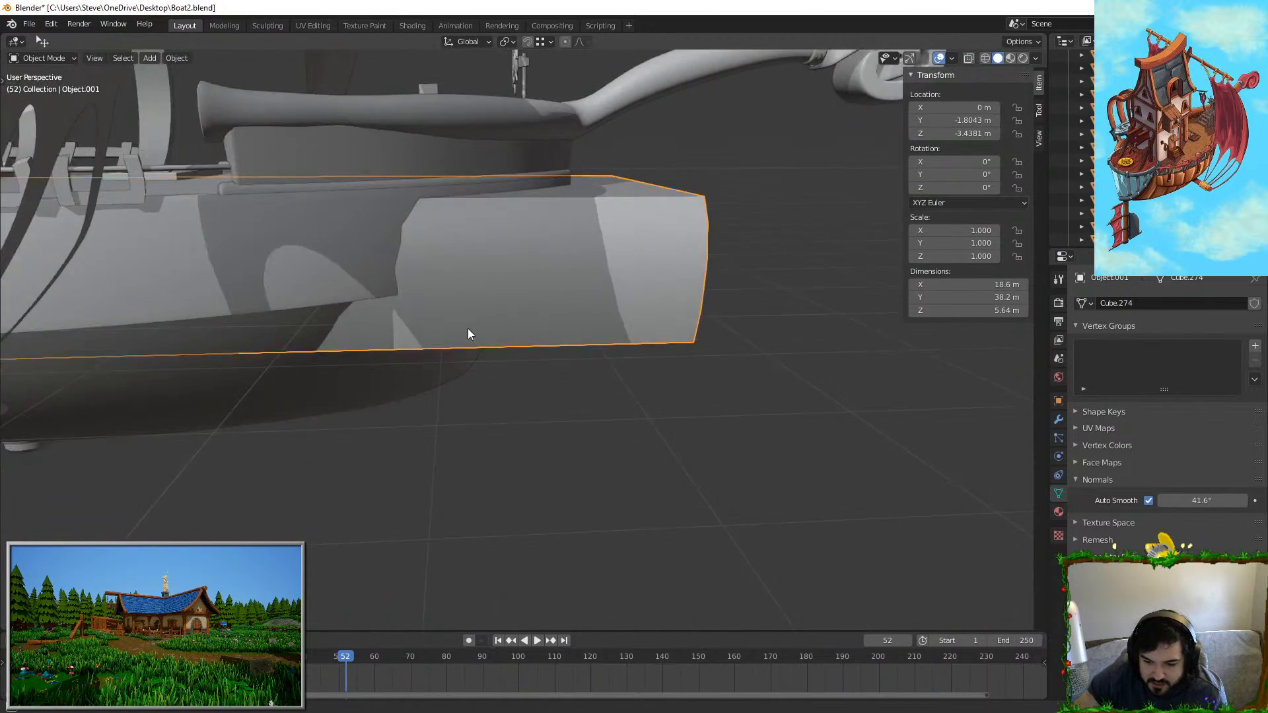
{"action": "key", "text": "Tab"}
{"action": "key", "text": "Tab"}
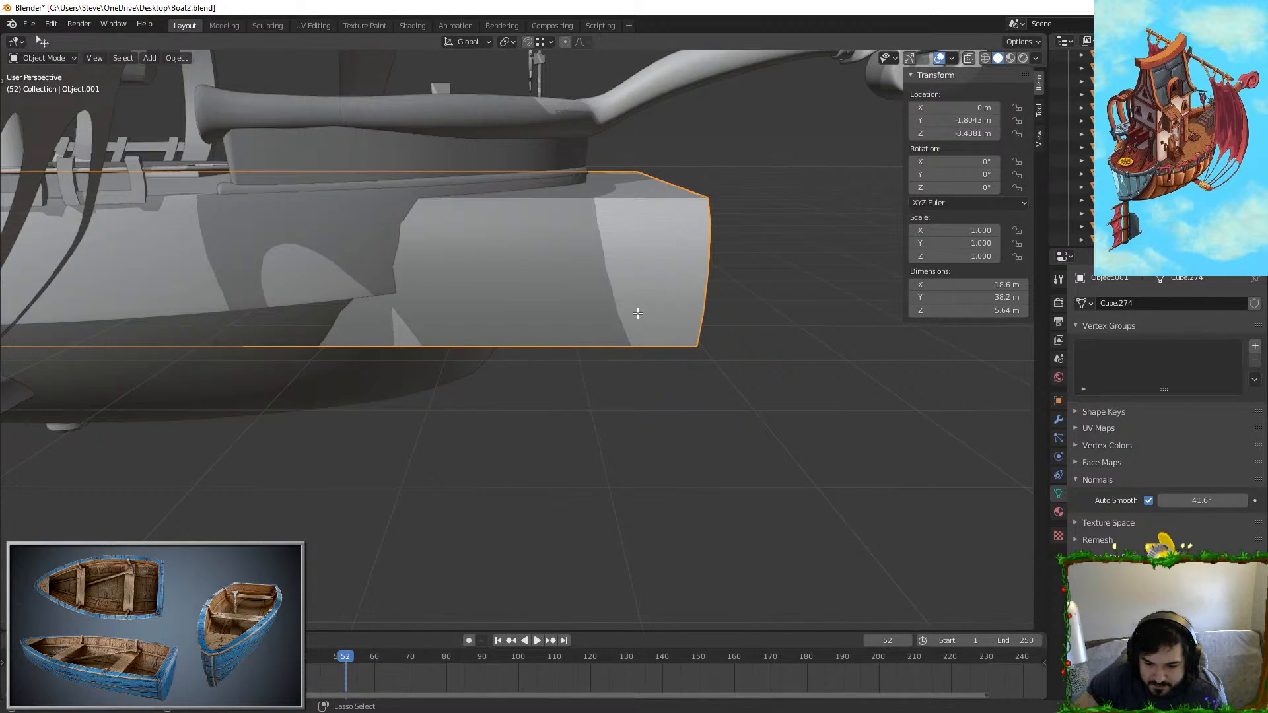
{"action": "key", "text": "Tab"}
{"action": "middle_click_drag", "start_coordinate": [402, 305], "coordinate": [786, 303], "text": "shift"}
{"action": "middle_click_drag", "start_coordinate": [455, 301], "coordinate": [315, 297]}
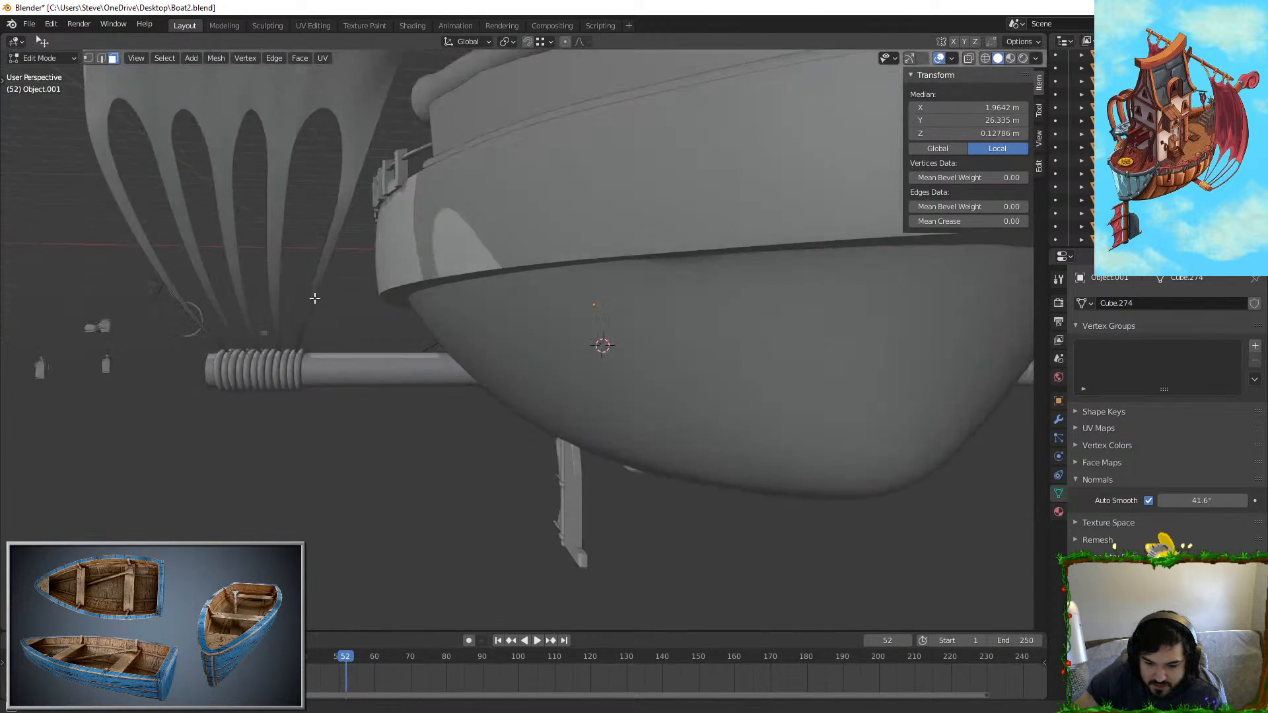
Step: Try moving the upper two faces of the room's long side wall outward
{"action": "scroll", "coordinate": [376, 350], "scroll_direction": "up", "scroll_amount": 7}
{"action": "middle_click_drag", "start_coordinate": [385, 337], "coordinate": [275, 366], "text": "shift"}
{"action": "left_click", "coordinate": [488, 231]}
{"action": "middle_click_drag", "start_coordinate": [487, 232], "coordinate": [654, 364]}
{"action": "left_click", "coordinate": [498, 249], "text": "shift"}
{"action": "key", "text": "g"}
{"action": "left_click", "coordinate": [620, 329]}
{"action": "key", "text": "Tab"}
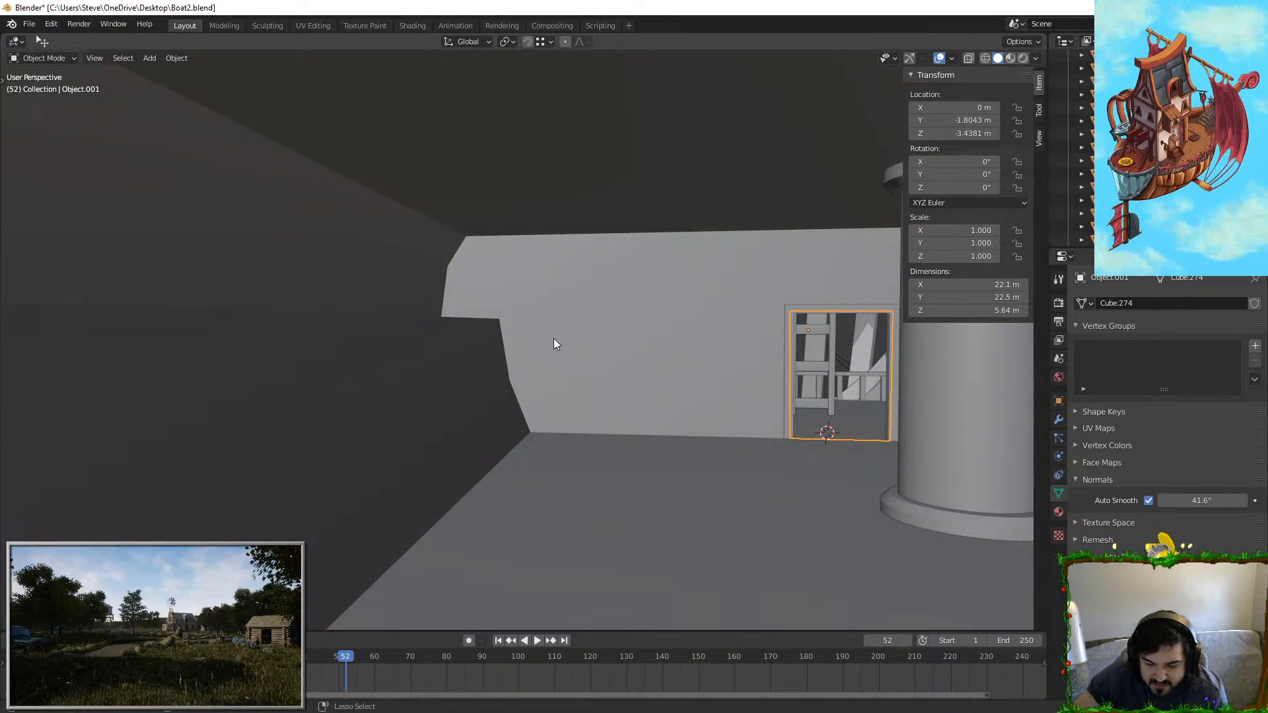
{"action": "key", "text": "Tab"}
{"action": "key", "text": "ctrl+z"}
{"action": "key", "text": "ctrl+z"}
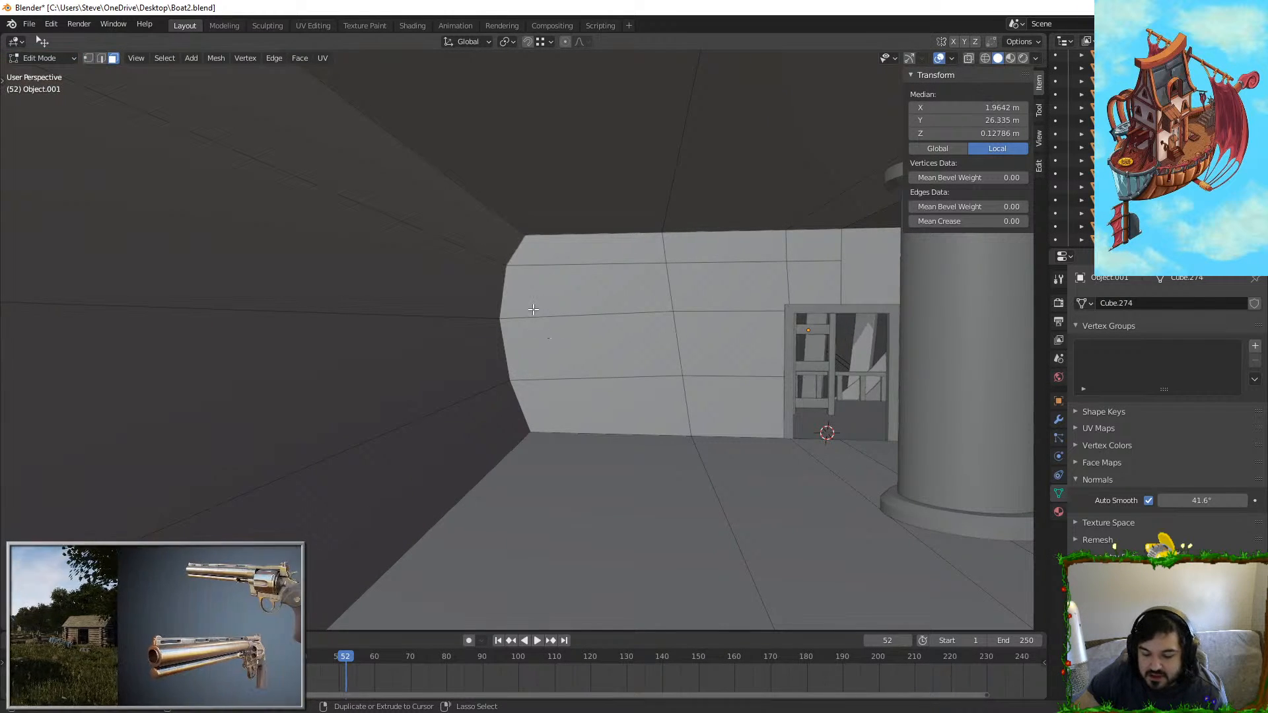
Step: Select the four faces of the room's long side wall and move them outward about 0.6 m along X
{"action": "left_click", "coordinate": [459, 218]}
{"action": "left_click", "coordinate": [454, 301], "text": "shift"}
{"action": "left_click", "coordinate": [453, 314], "text": "shift"}
{"action": "left_click", "coordinate": [461, 389], "text": "shift"}
{"action": "left_click", "coordinate": [462, 294], "text": "shift"}
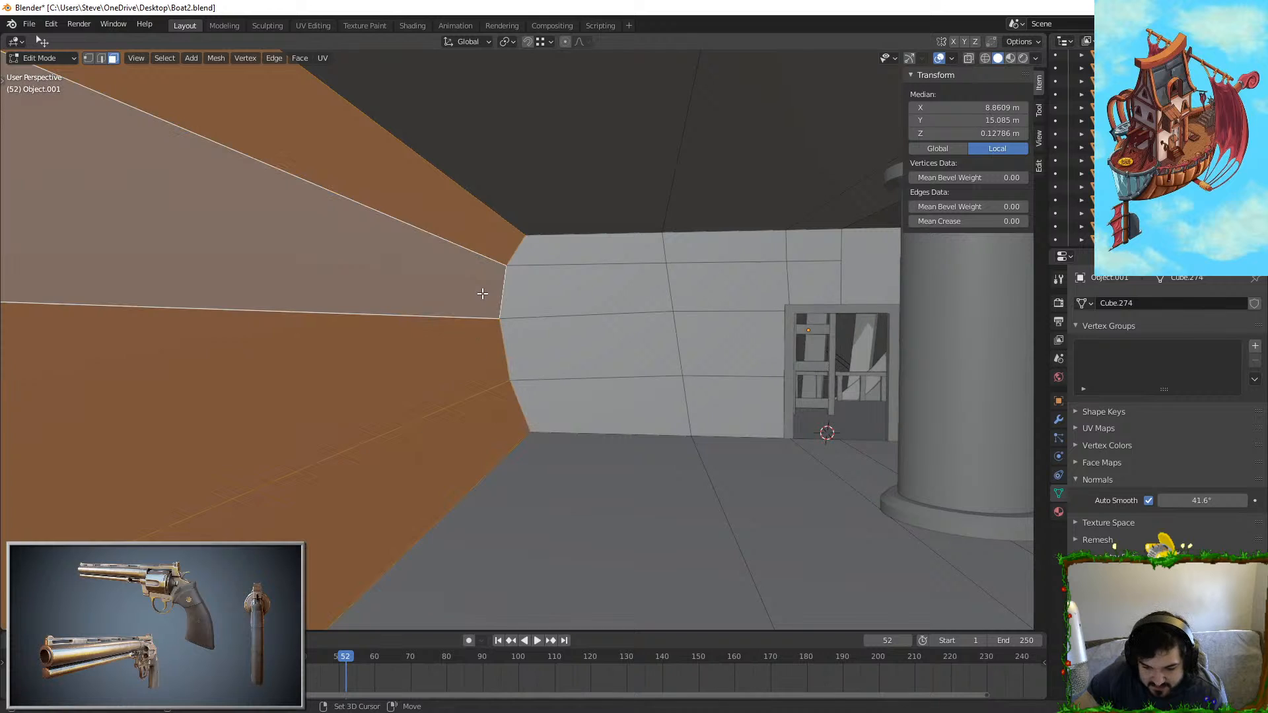
{"action": "key", "text": "g"}
{"action": "key", "text": "x"}
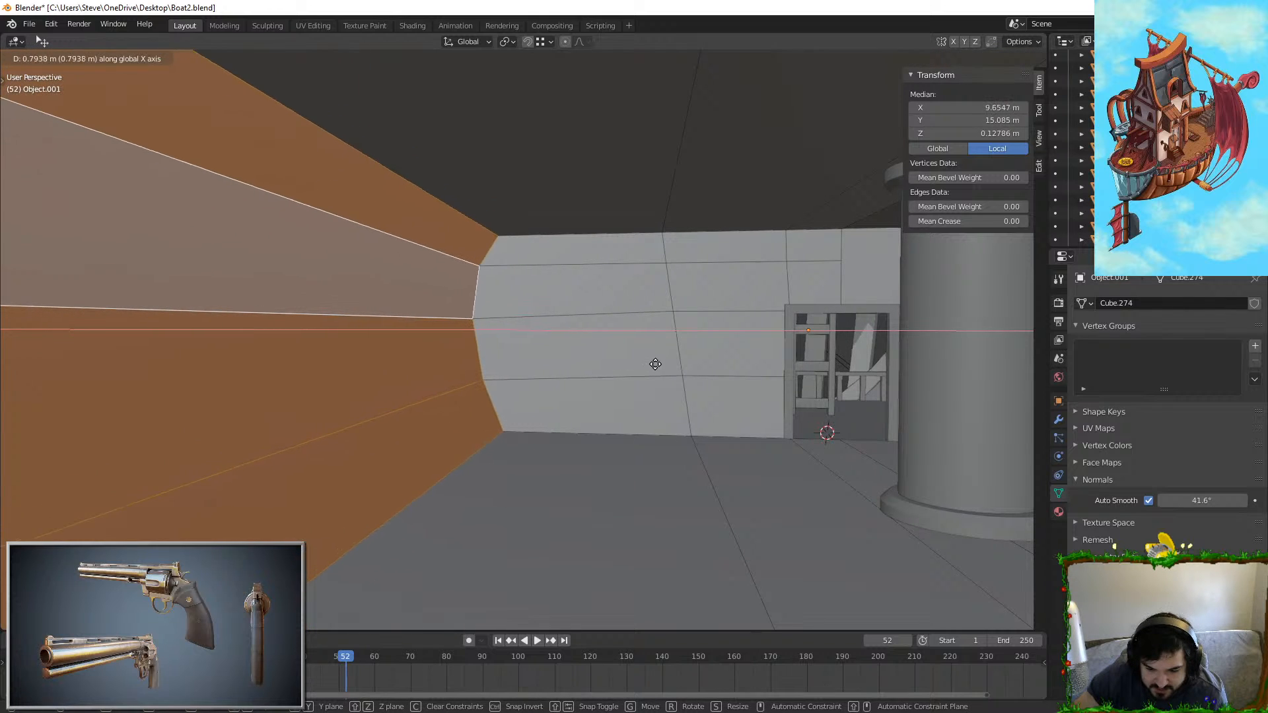
{"action": "left_click", "coordinate": [656, 363]}
Step: Add a single loop cut around the room at the middle of its length
{"action": "left_click", "coordinate": [454, 275]}
{"action": "left_click", "coordinate": [459, 233], "text": "shift"}
{"action": "middle_click_drag", "start_coordinate": [459, 234], "coordinate": [382, 235]}
{"action": "left_click", "coordinate": [385, 221]}
{"action": "middle_click_drag", "start_coordinate": [387, 309], "coordinate": [522, 354]}
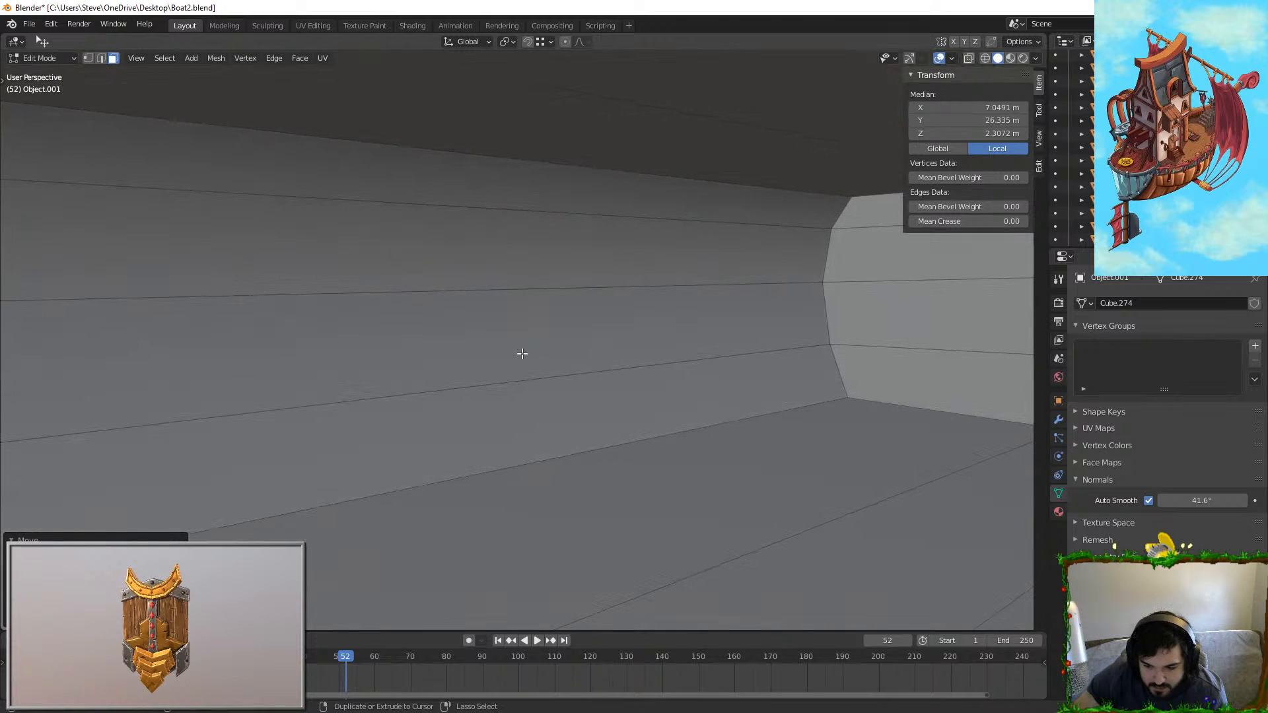
Step: Try widening the room's middle loop along X and bevelling it
{"action": "key", "text": "s"}
{"action": "key", "text": "x"}
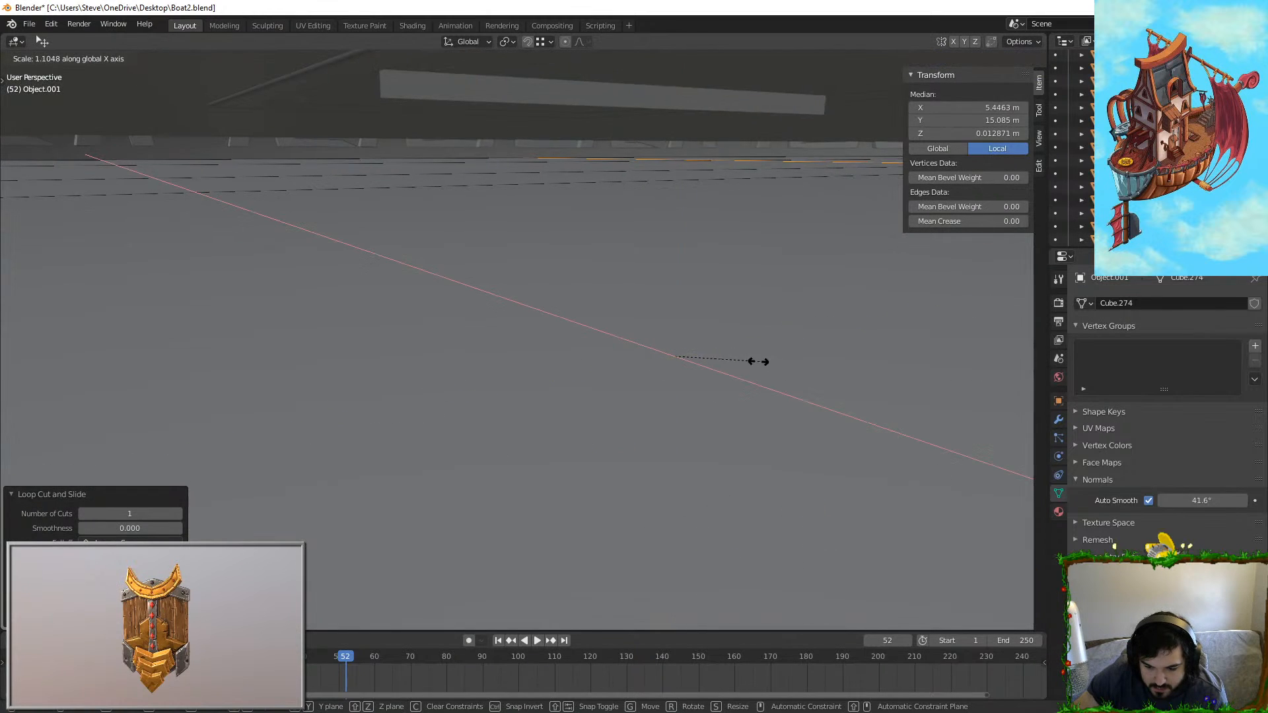
{"action": "left_click", "coordinate": [807, 386]}
{"action": "middle_click_drag", "start_coordinate": [801, 382], "coordinate": [580, 359]}
{"action": "scroll", "coordinate": [579, 359], "scroll_direction": "up", "scroll_amount": 1}
{"action": "key", "text": "ctrl+r"}
{"action": "right_click", "coordinate": [538, 399]}
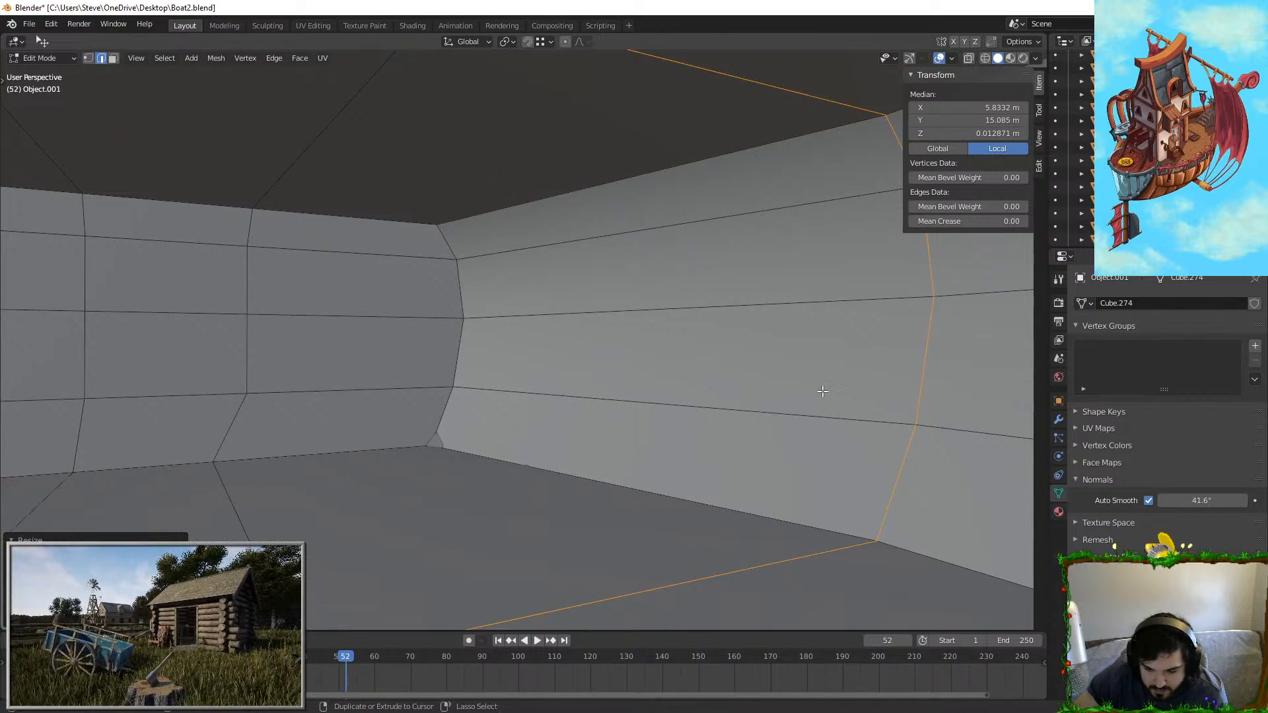
{"action": "key", "text": "ctrl+b"}
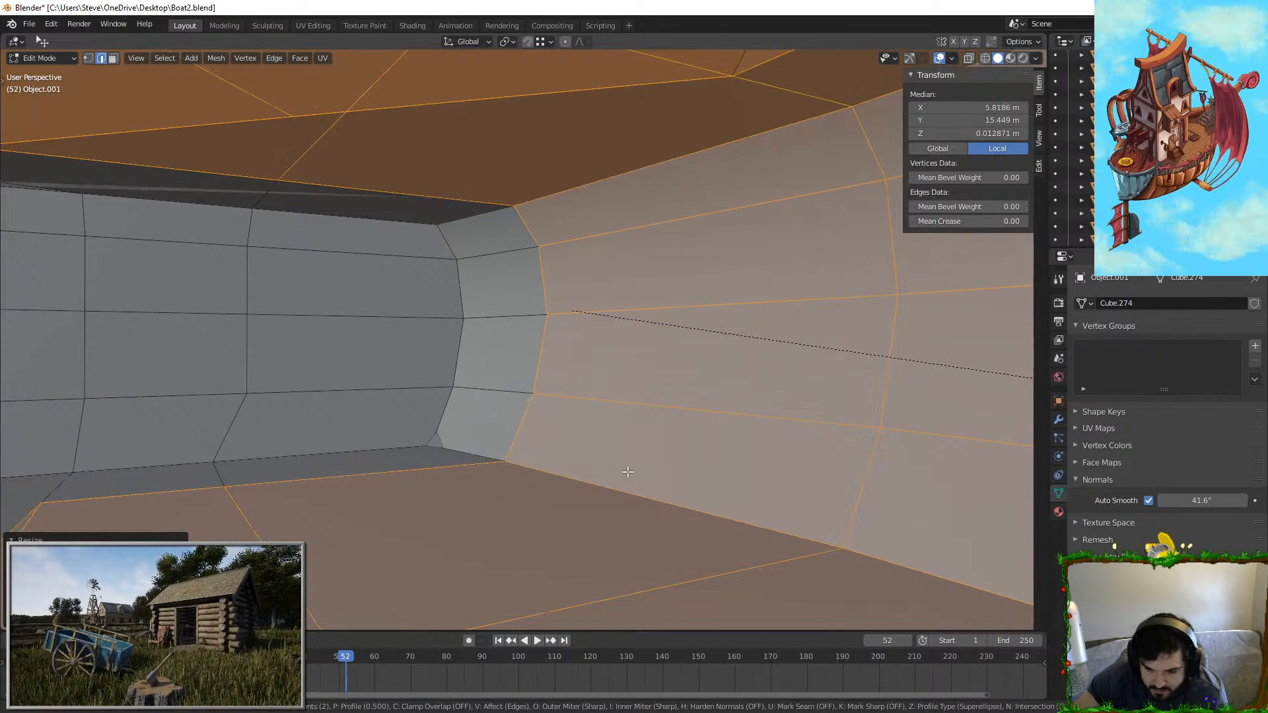
{"action": "right_click", "coordinate": [542, 449]}
{"action": "scroll", "coordinate": [541, 449], "scroll_direction": "down", "scroll_amount": 8}
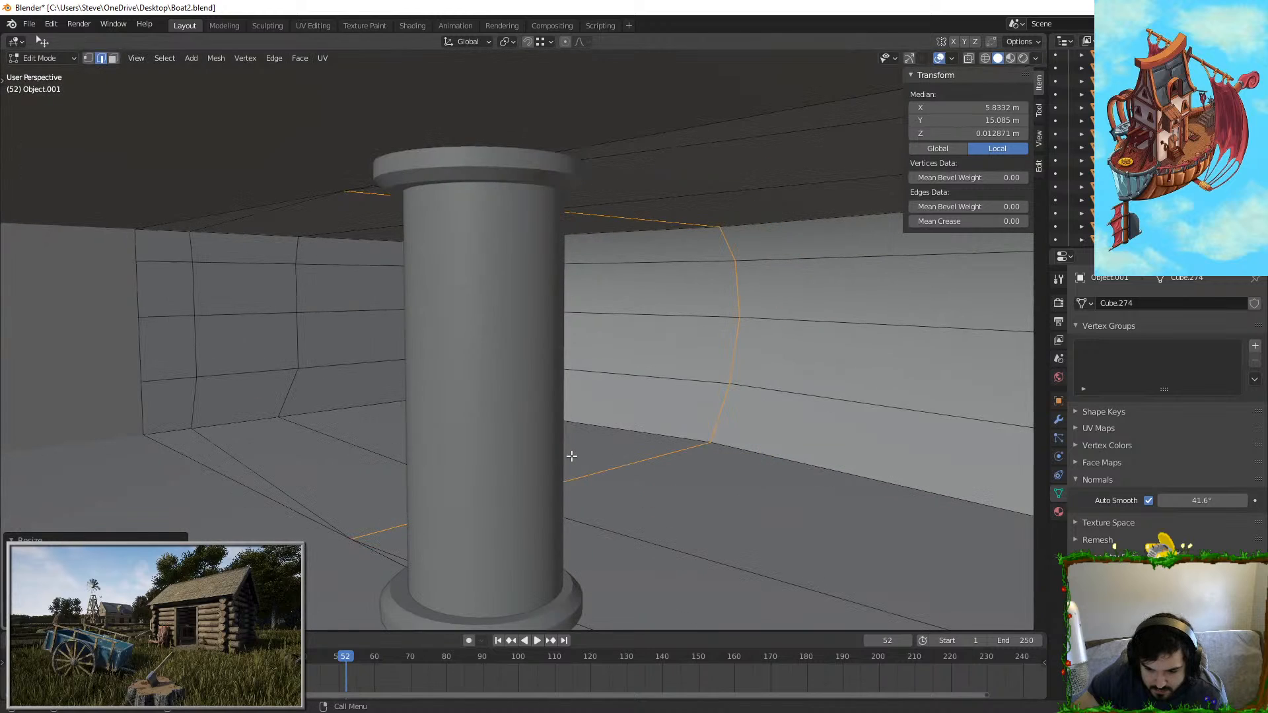
{"action": "key", "text": "ctrl+z"}
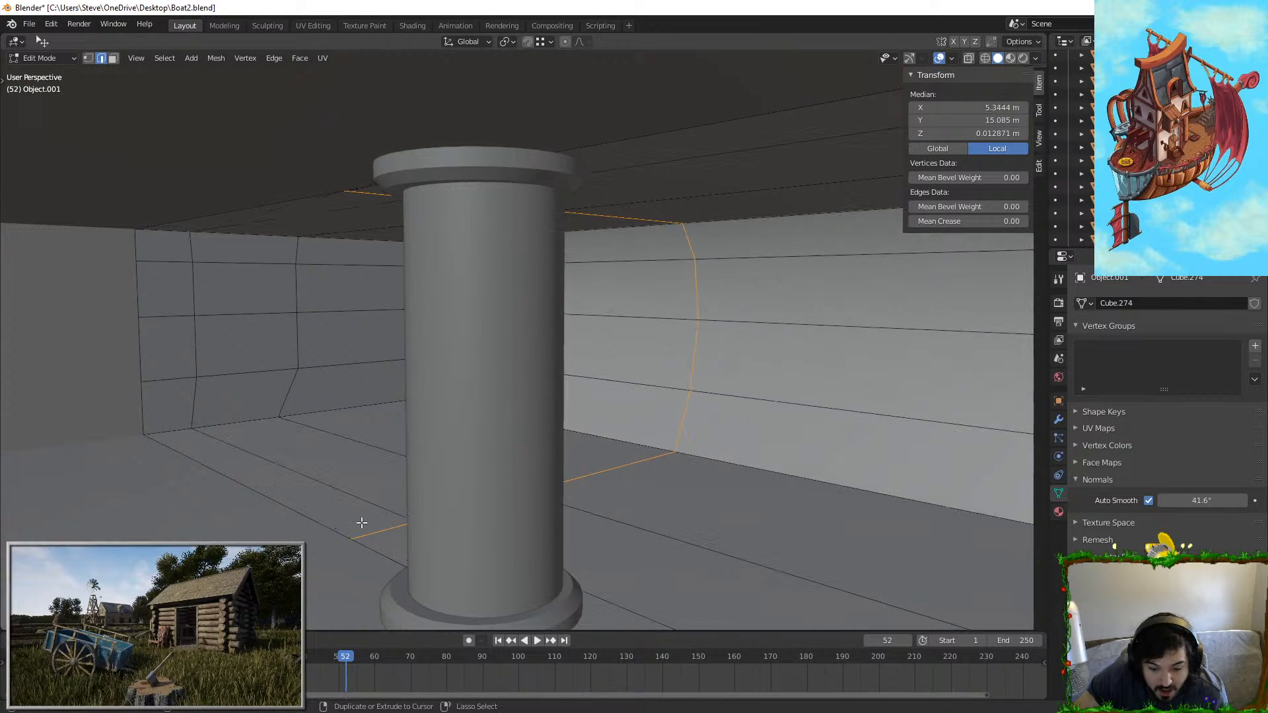
{"action": "scroll", "coordinate": [657, 526], "scroll_direction": "up", "scroll_amount": 2}
{"action": "middle_click_drag", "start_coordinate": [657, 526], "coordinate": [669, 516]}
{"action": "scroll", "coordinate": [669, 517], "scroll_direction": "down", "scroll_amount": 2}
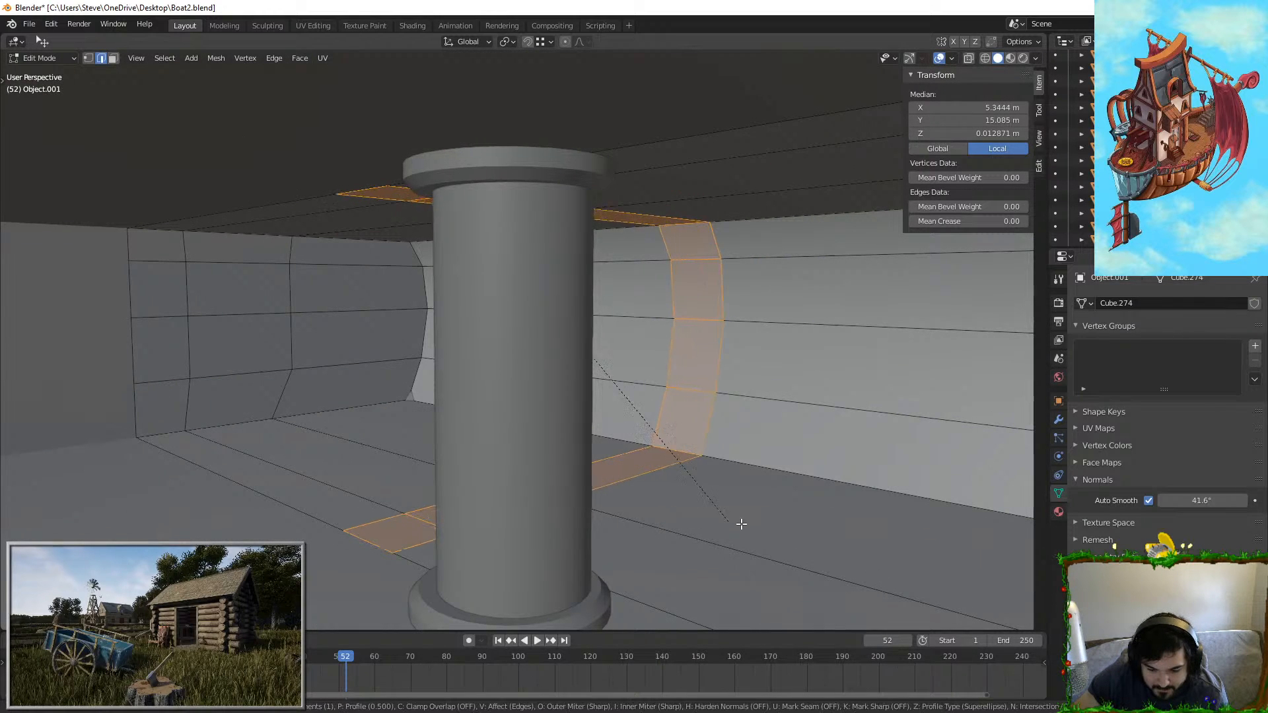
{"action": "right_click", "coordinate": [675, 503]}
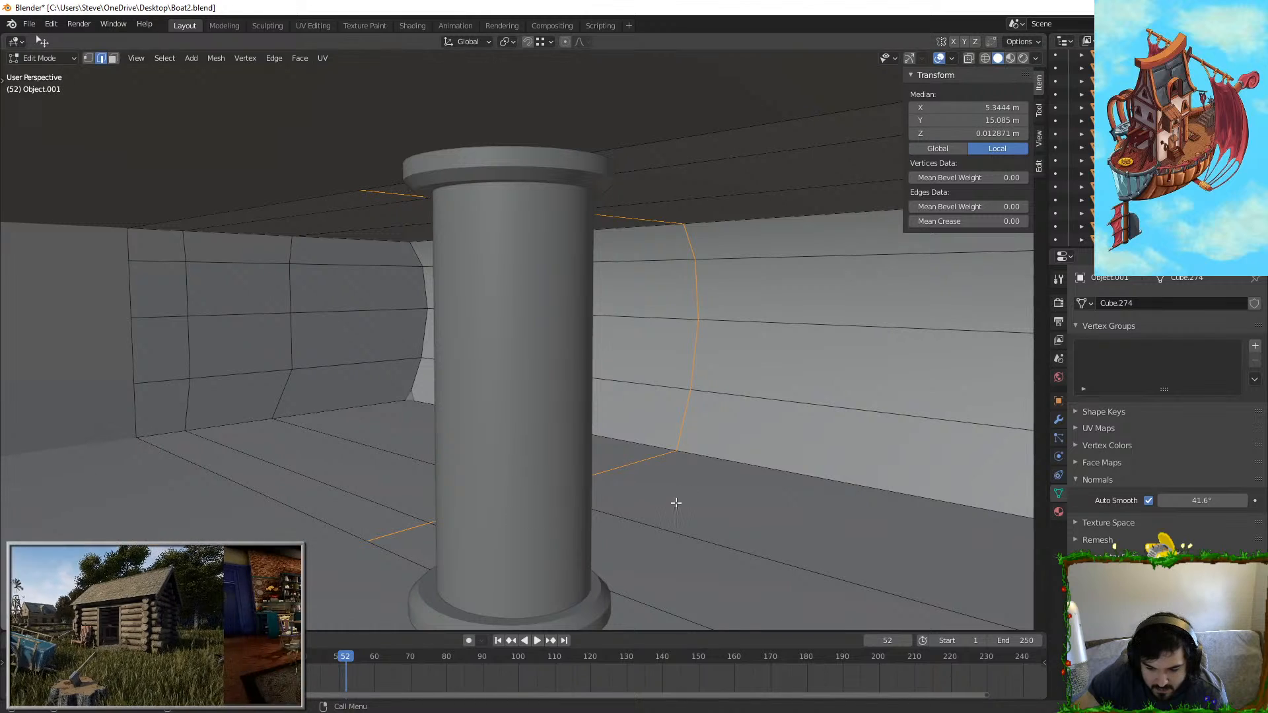
Step: Select only the middle loop's edges on the side wall and move them outward about 1.55 m along X
{"action": "scroll", "coordinate": [675, 502], "scroll_direction": "up", "scroll_amount": 4}
{"action": "middle_click_drag", "start_coordinate": [676, 502], "coordinate": [662, 497]}
{"action": "scroll", "coordinate": [673, 496], "scroll_direction": "down", "scroll_amount": 3}
{"action": "middle_click_drag", "start_coordinate": [732, 421], "coordinate": [721, 226]}
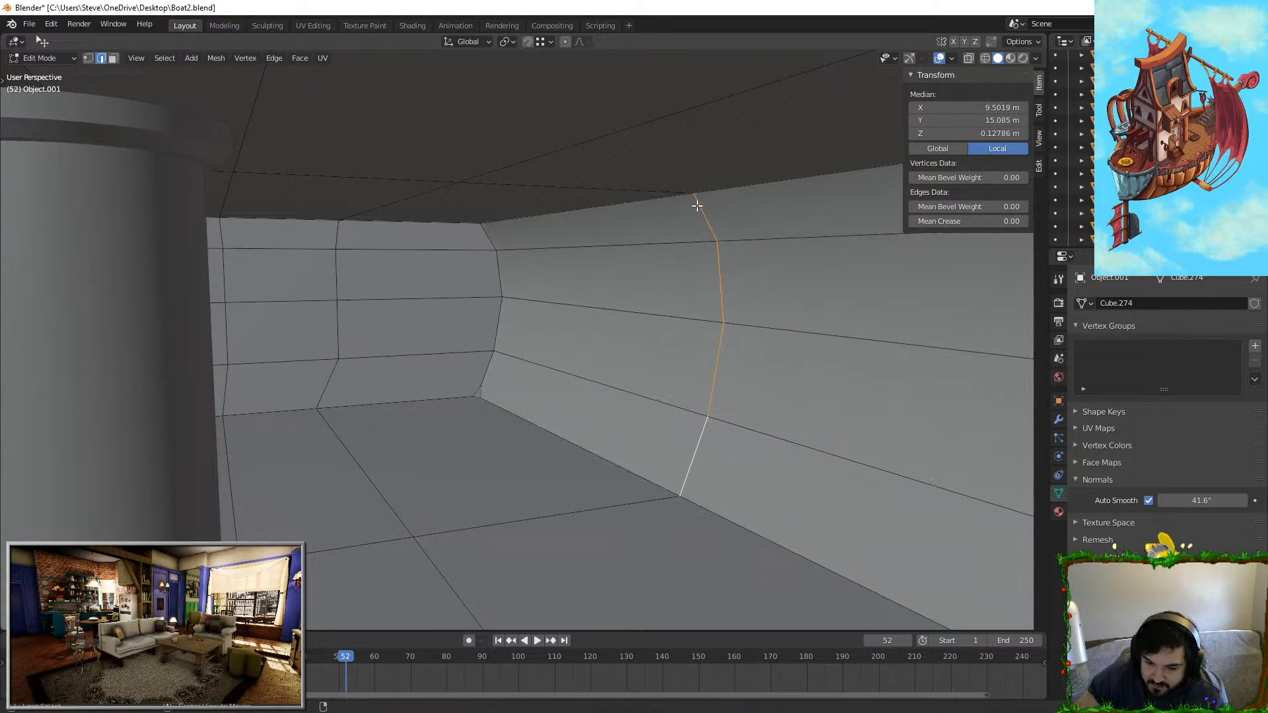
{"action": "key", "text": "g"}
{"action": "key", "text": "x"}
{"action": "left_click", "coordinate": [850, 293]}
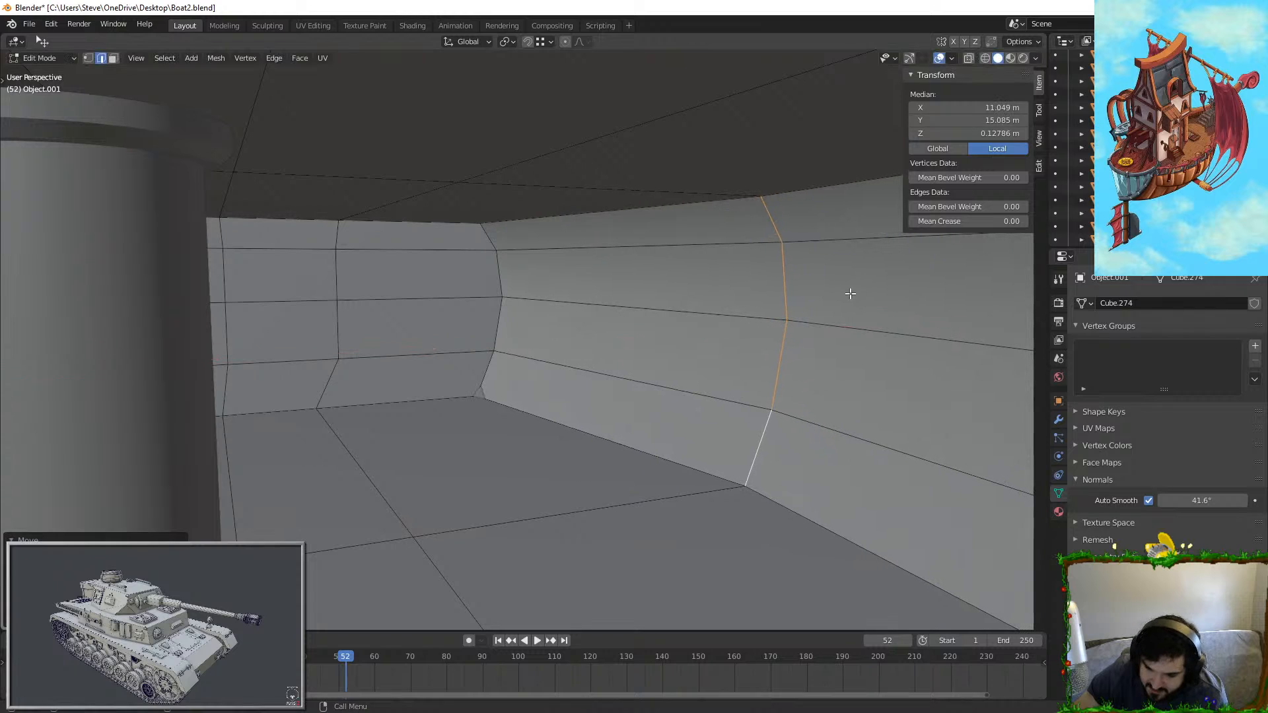
Step: Bevel the full middle loop widely with three segments to round the bulging side wall, and check the smoothed room
{"action": "left_click", "coordinate": [784, 284], "text": "alt"}
{"action": "key", "text": "ctrl+b"}
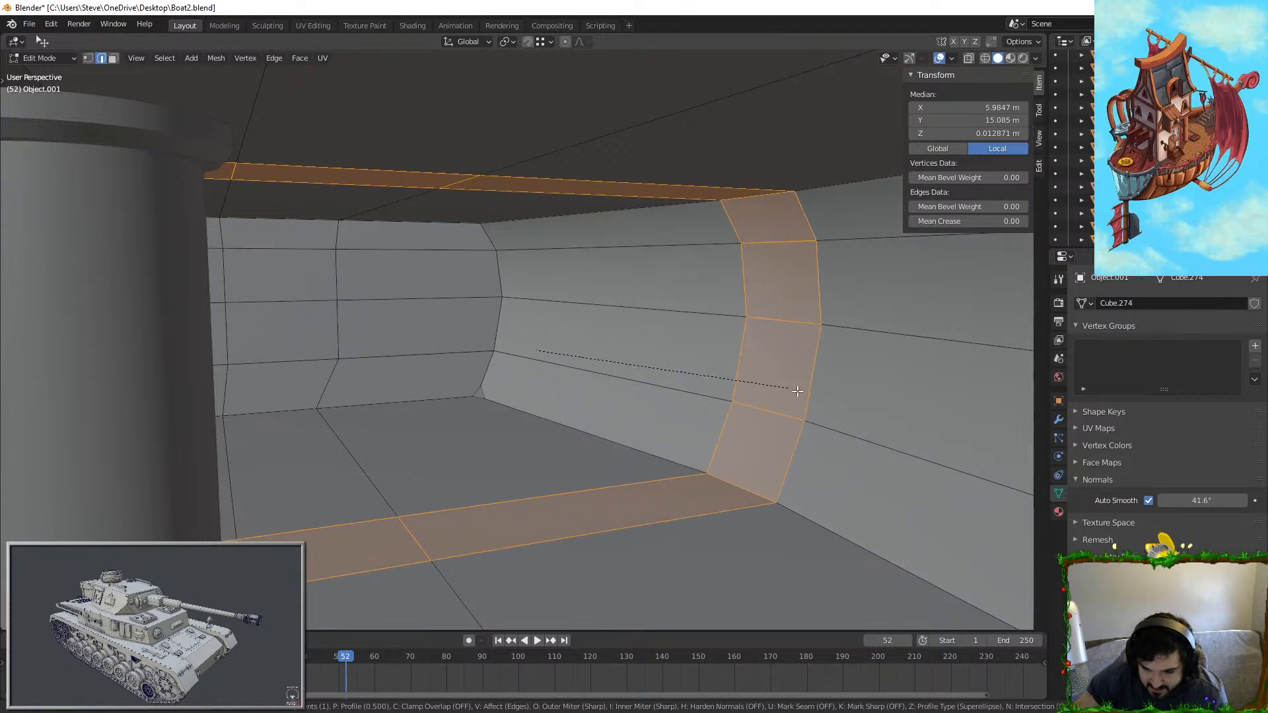
{"action": "scroll", "coordinate": [681, 340], "scroll_direction": "up", "scroll_amount": 1}
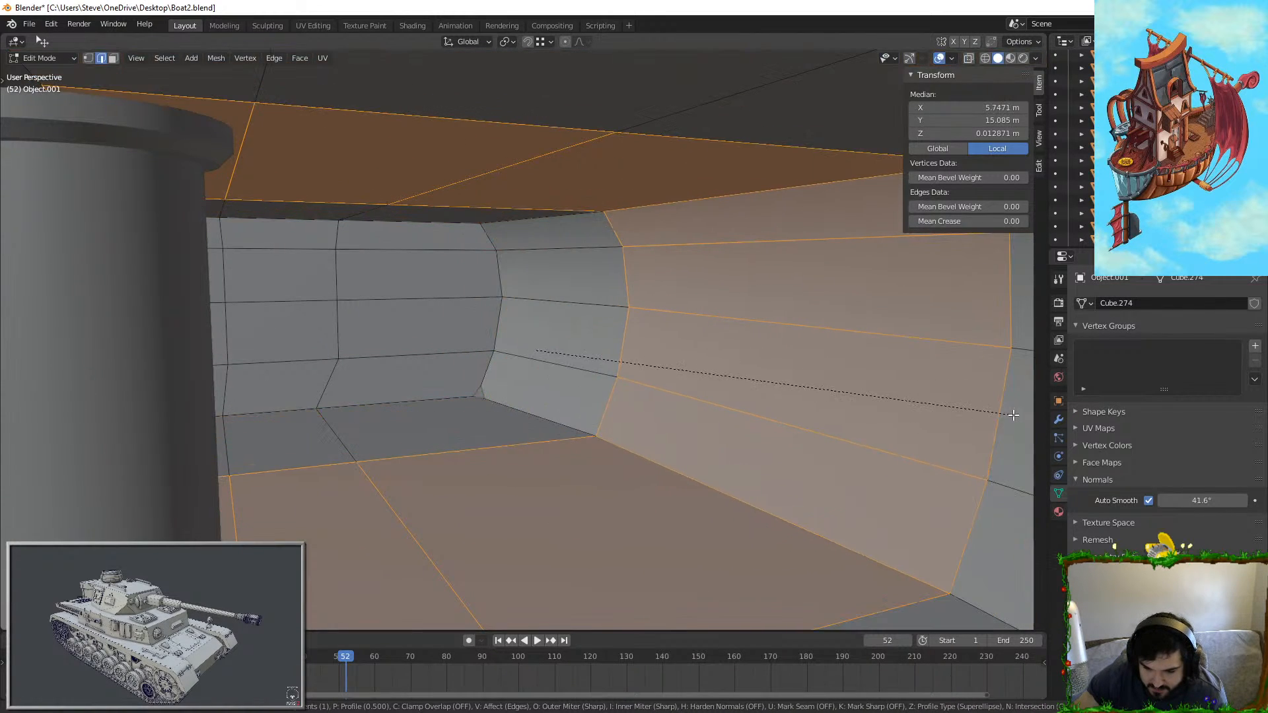
{"action": "scroll", "coordinate": [100, 423], "scroll_direction": "up", "scroll_amount": 1}
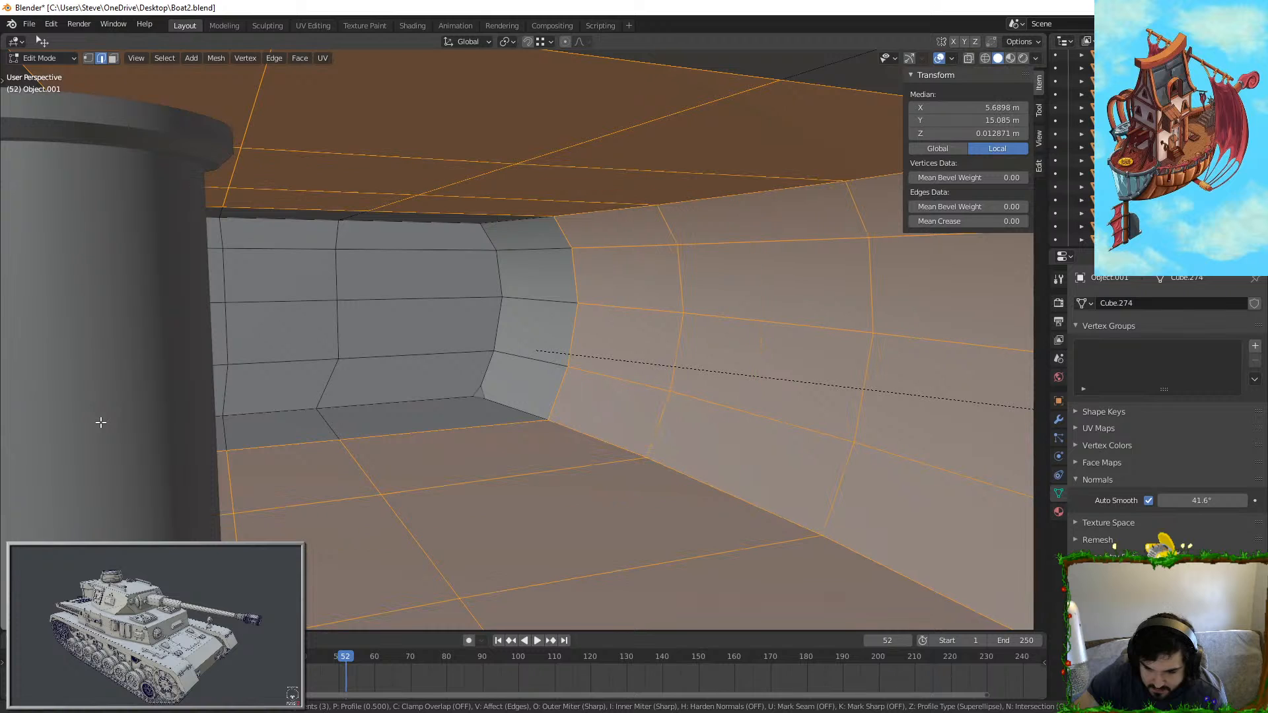
{"action": "left_click", "coordinate": [100, 422]}
{"action": "key", "text": "Tab"}
{"action": "middle_click_drag", "start_coordinate": [397, 468], "coordinate": [750, 410]}
{"action": "key", "text": "Tab"}
Step: Select all side-wall faces above the lowest row and try extruding them outward to leave a ledge
{"action": "left_click", "coordinate": [423, 317]}
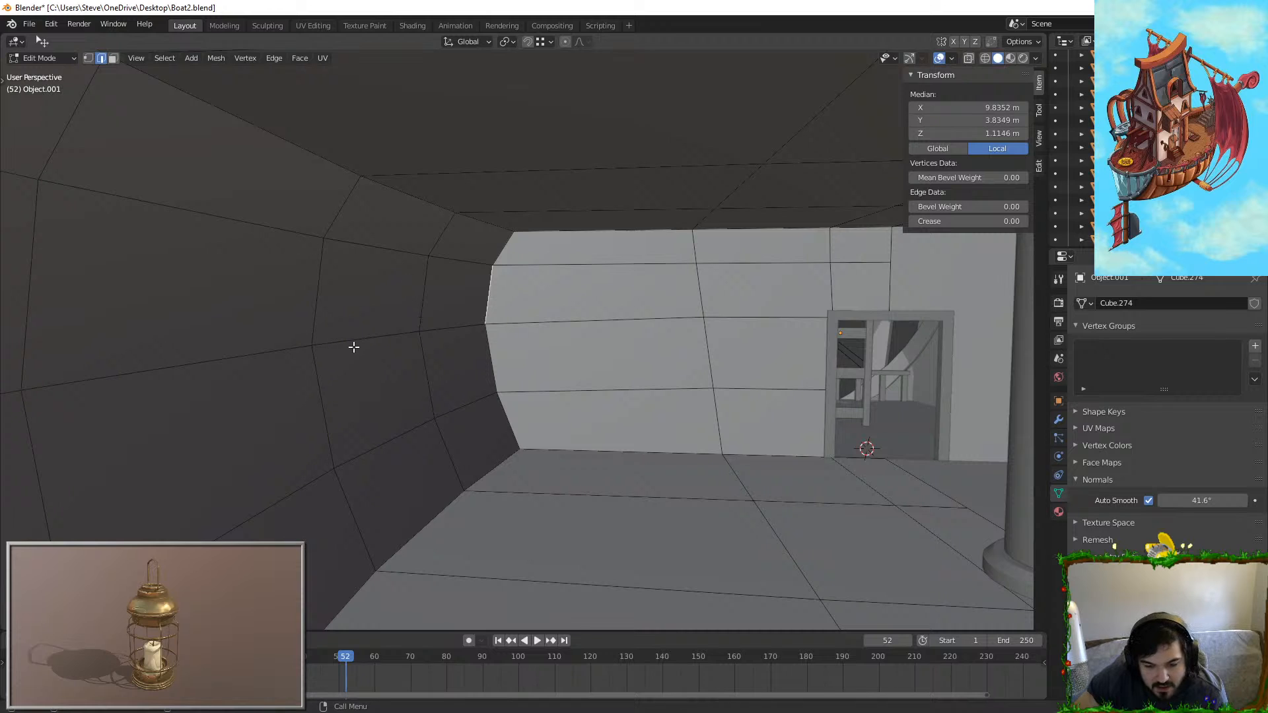
{"action": "middle_click_drag", "start_coordinate": [240, 369], "coordinate": [164, 360]}
{"action": "middle_click_drag", "start_coordinate": [467, 312], "coordinate": [95, 177]}
{"action": "left_click", "coordinate": [112, 58]}
{"action": "left_click", "coordinate": [576, 361]}
{"action": "mouse_move", "coordinate": [575, 361]}
{"action": "middle_mouse_down"}
{"action": "mouse_move", "coordinate": [532, 367]}
{"action": "mouse_move", "coordinate": [588, 381]}
{"action": "middle_mouse_up"}
{"action": "left_click", "coordinate": [727, 386], "text": "shift"}
{"action": "left_click", "coordinate": [366, 357], "text": "ctrl"}
{"action": "middle_click_drag", "start_coordinate": [306, 365], "coordinate": [246, 340]}
{"action": "left_click", "coordinate": [383, 335], "text": "ctrl"}
{"action": "left_click", "coordinate": [394, 278], "text": "ctrl"}
{"action": "left_click", "coordinate": [502, 267], "text": "ctrl"}
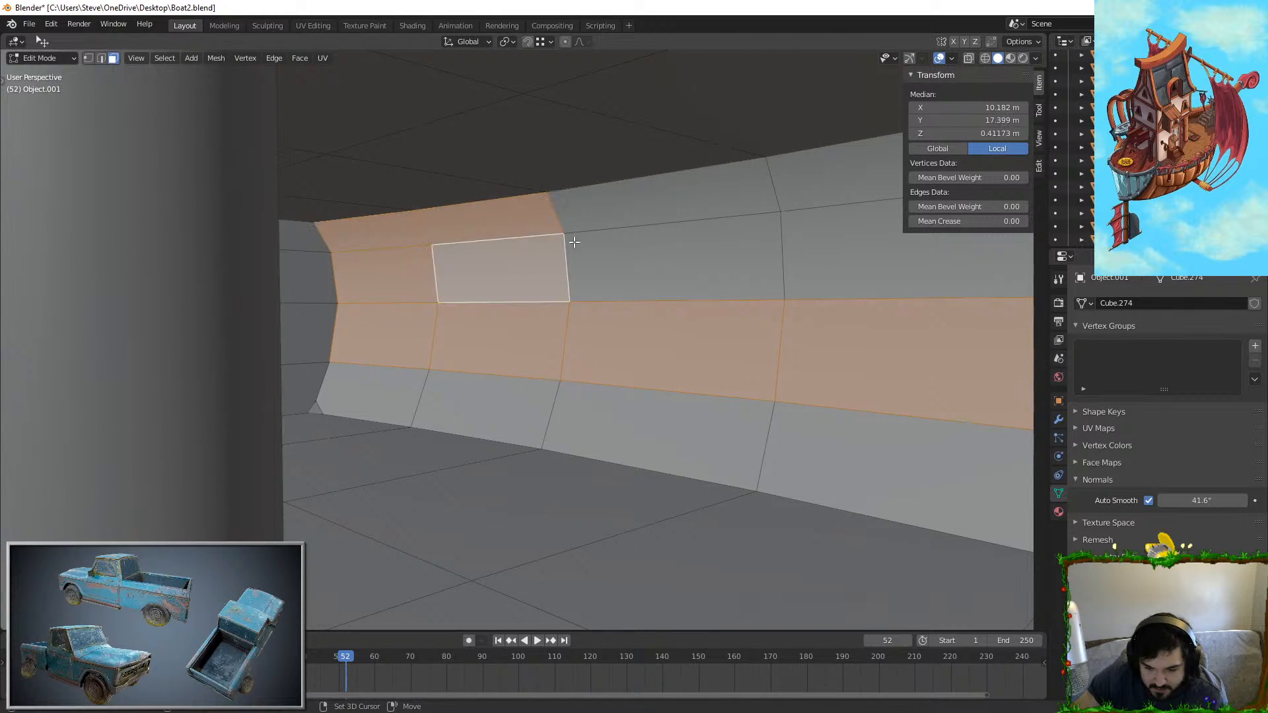
{"action": "left_click", "coordinate": [673, 258], "text": "ctrl"}
{"action": "left_click", "coordinate": [807, 190], "text": "ctrl"}
{"action": "middle_click_drag", "start_coordinate": [807, 190], "coordinate": [600, 291], "text": "shift"}
{"action": "left_click", "coordinate": [742, 227], "text": "shift"}
{"action": "left_click", "coordinate": [742, 264], "text": "shift"}
{"action": "scroll", "coordinate": [415, 394], "scroll_direction": "down", "scroll_amount": 1}
{"action": "key", "text": "e"}
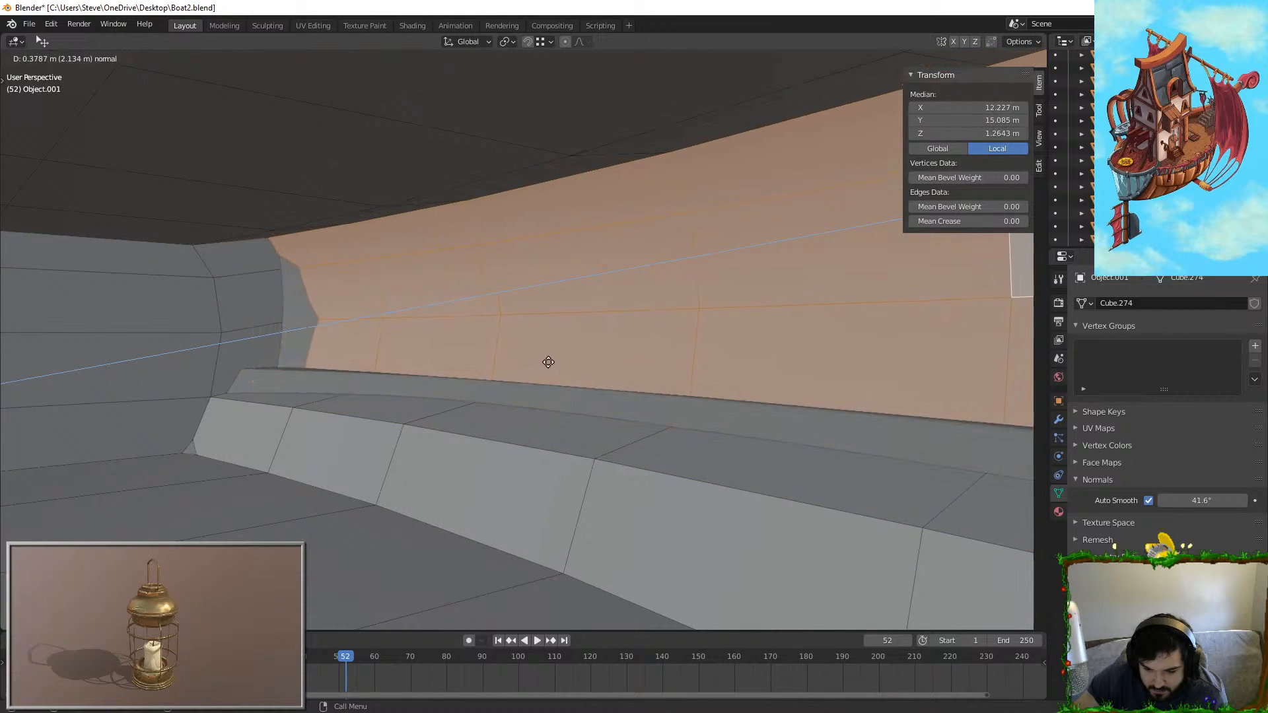
{"action": "right_click", "coordinate": [549, 362]}
{"action": "key", "text": "g"}
{"action": "key", "text": "y"}
{"action": "right_click", "coordinate": [489, 404]}
{"action": "key", "text": "g"}
{"action": "key", "text": "x"}
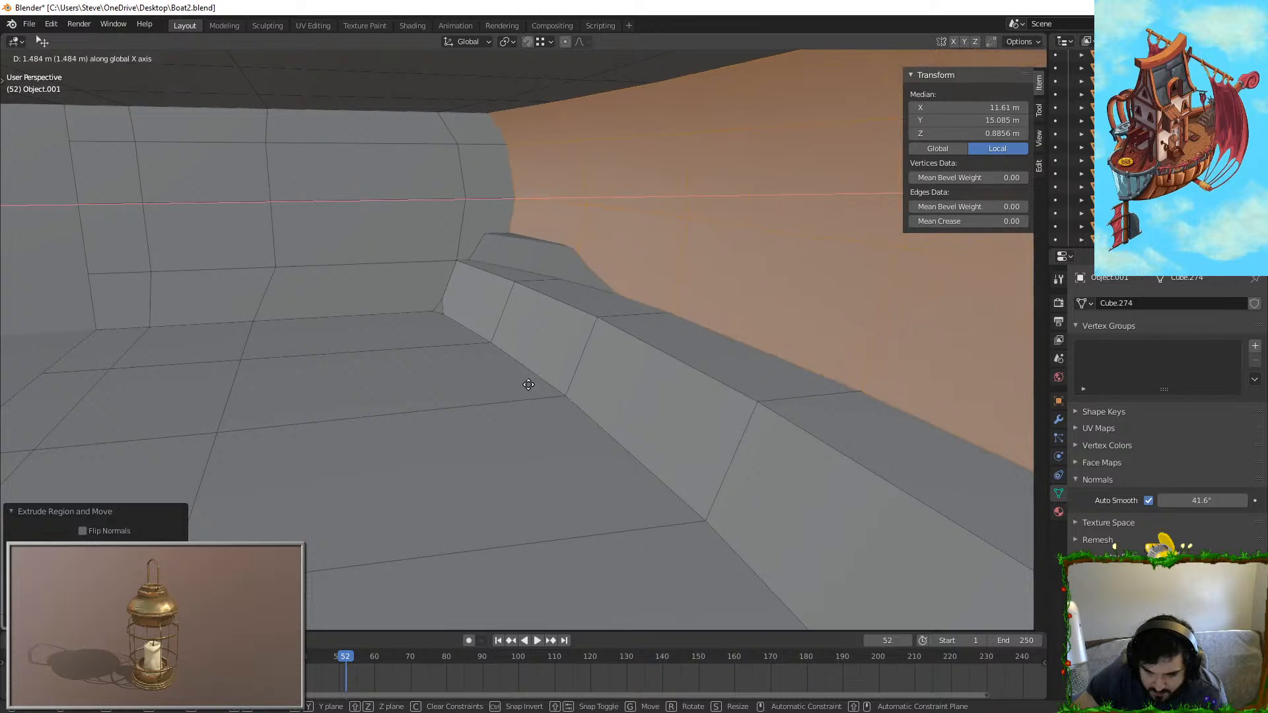
{"action": "right_click", "coordinate": [495, 388]}
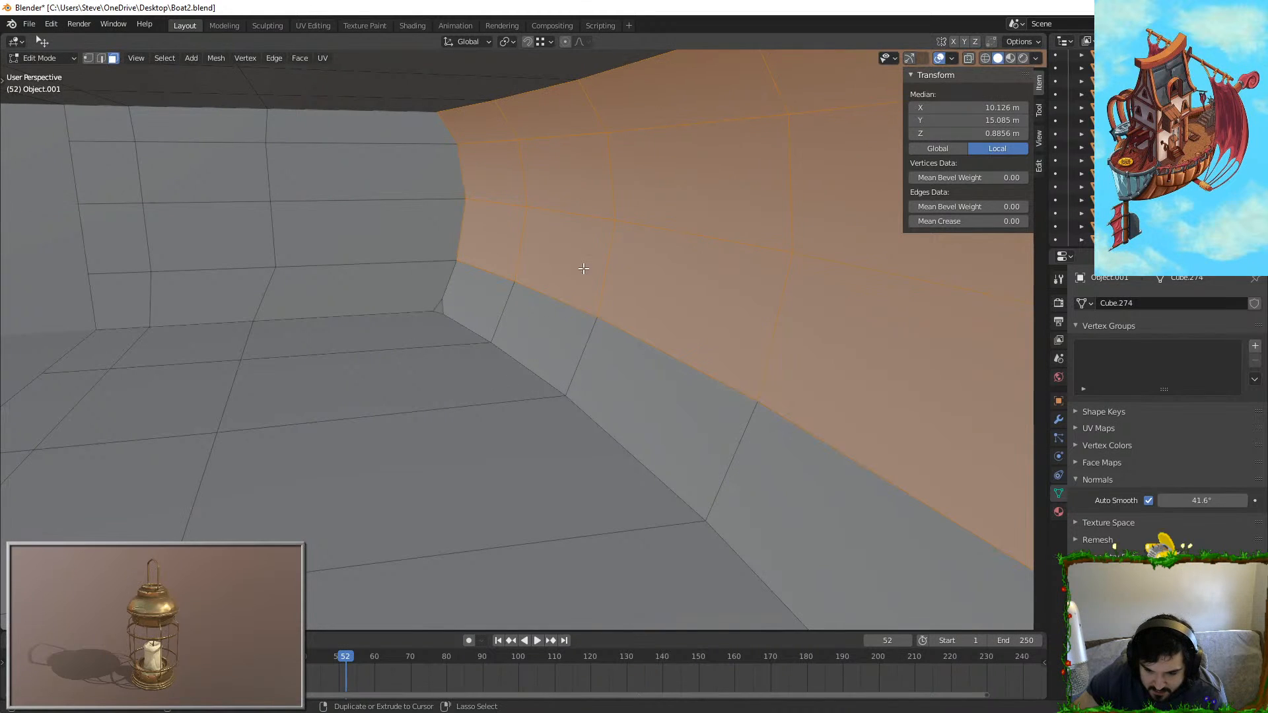
Step: Try lowering the mid-height edge loop around the room's walls along Z
{"action": "left_click", "coordinate": [495, 193]}
{"action": "left_click", "coordinate": [101, 58]}
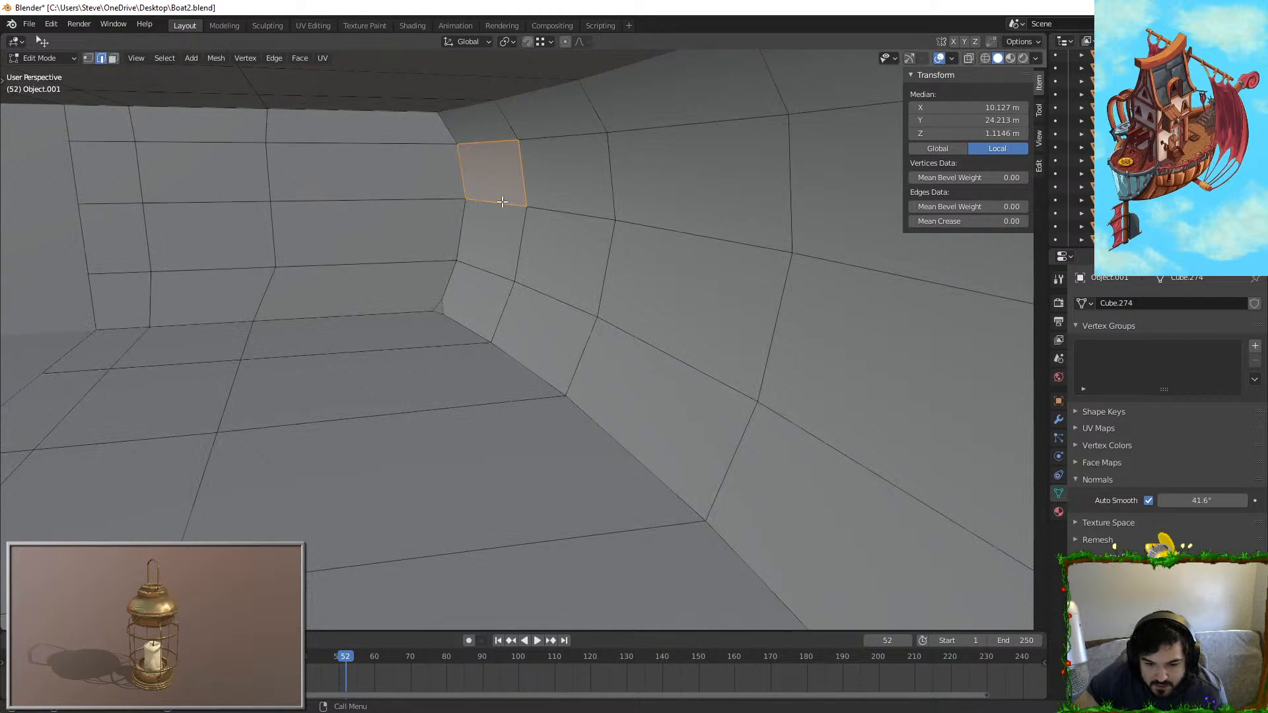
{"action": "left_click", "coordinate": [484, 217], "text": "alt"}
{"action": "key", "text": "g"}
{"action": "key", "text": "z"}
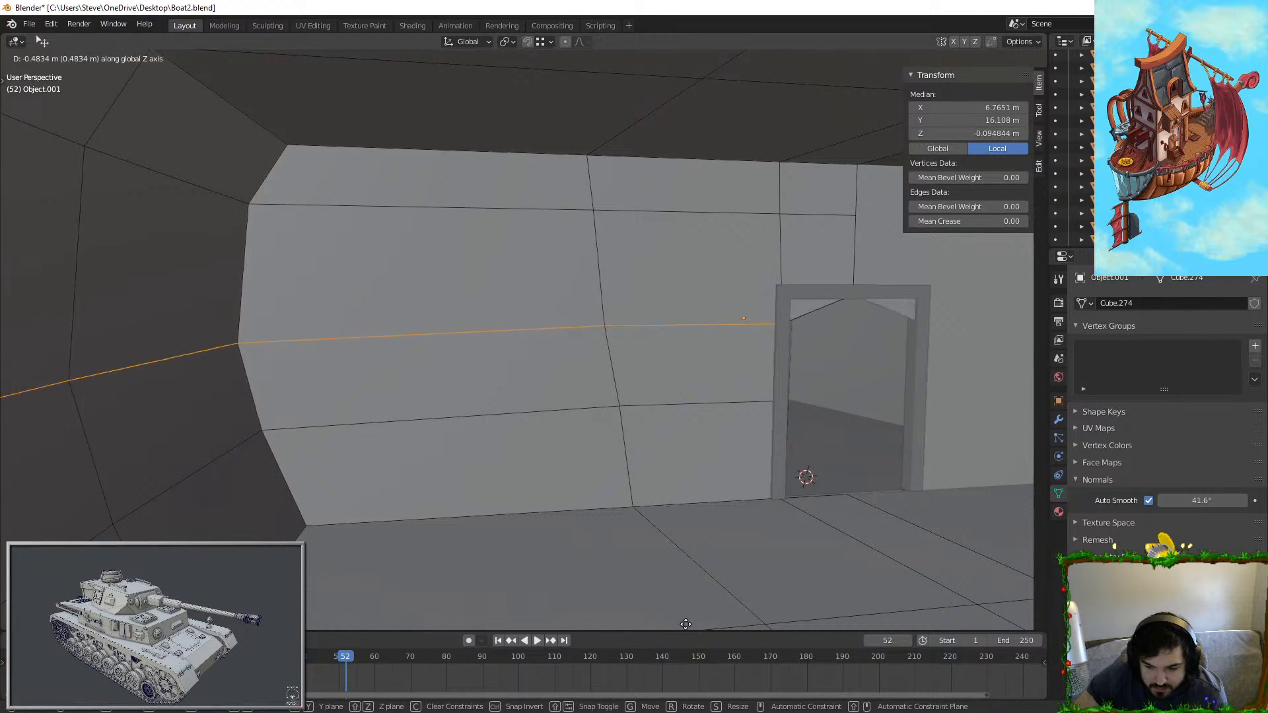
{"action": "right_click", "coordinate": [704, 542]}
Step: Try lowering only the side wall's middle loop edges about 0.54 m along Z, and undo the move
{"action": "left_click", "coordinate": [266, 299], "text": "alt"}
{"action": "left_click", "coordinate": [178, 318]}
{"action": "middle_click_drag", "start_coordinate": [179, 320], "coordinate": [869, 254]}
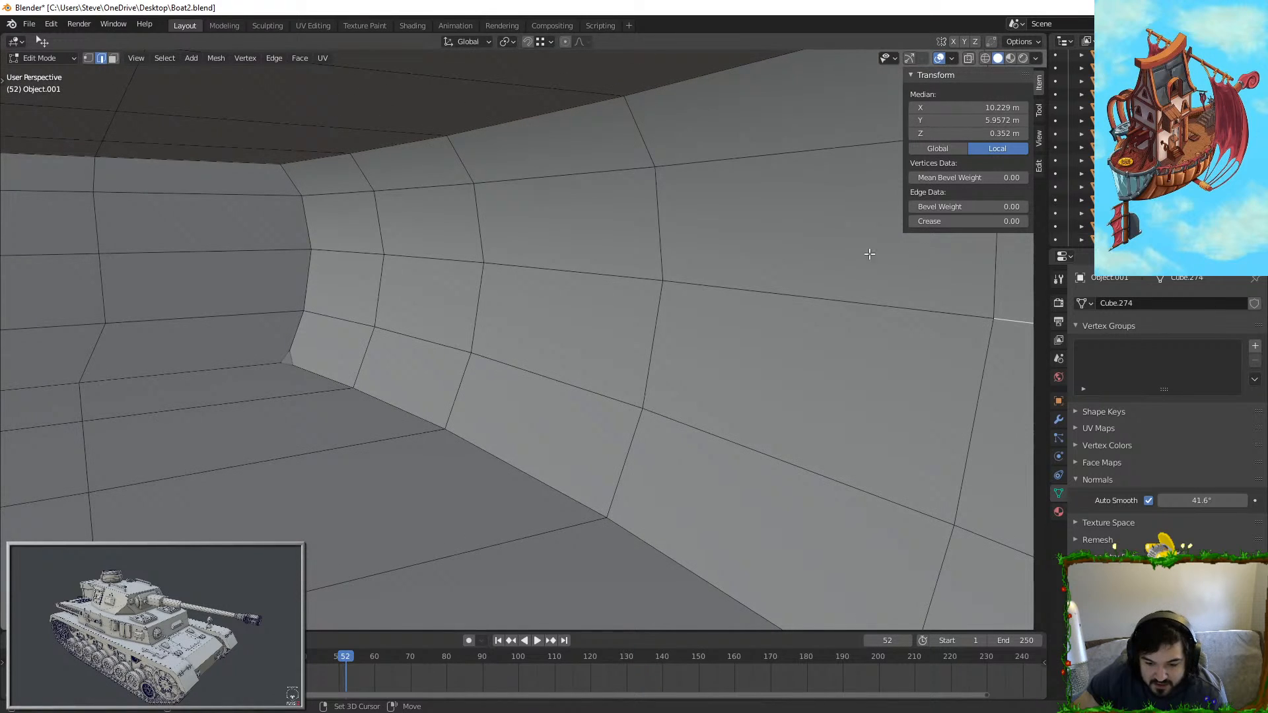
{"action": "middle_click_drag", "start_coordinate": [756, 279], "coordinate": [733, 254]}
{"action": "key", "text": "g"}
{"action": "key", "text": "z"}
{"action": "left_click", "coordinate": [741, 289]}
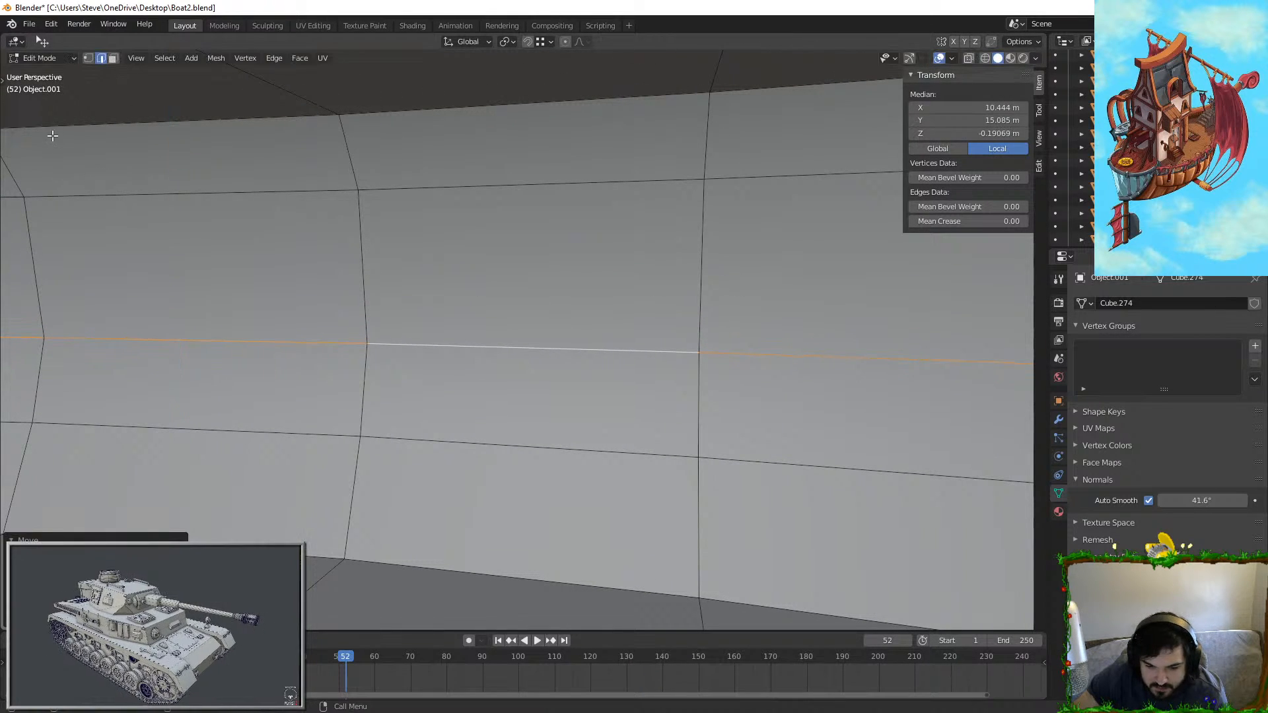
{"action": "key", "text": "alt+a"}
{"action": "key", "text": "ctrl+z"}
{"action": "key", "text": "ctrl+z"}
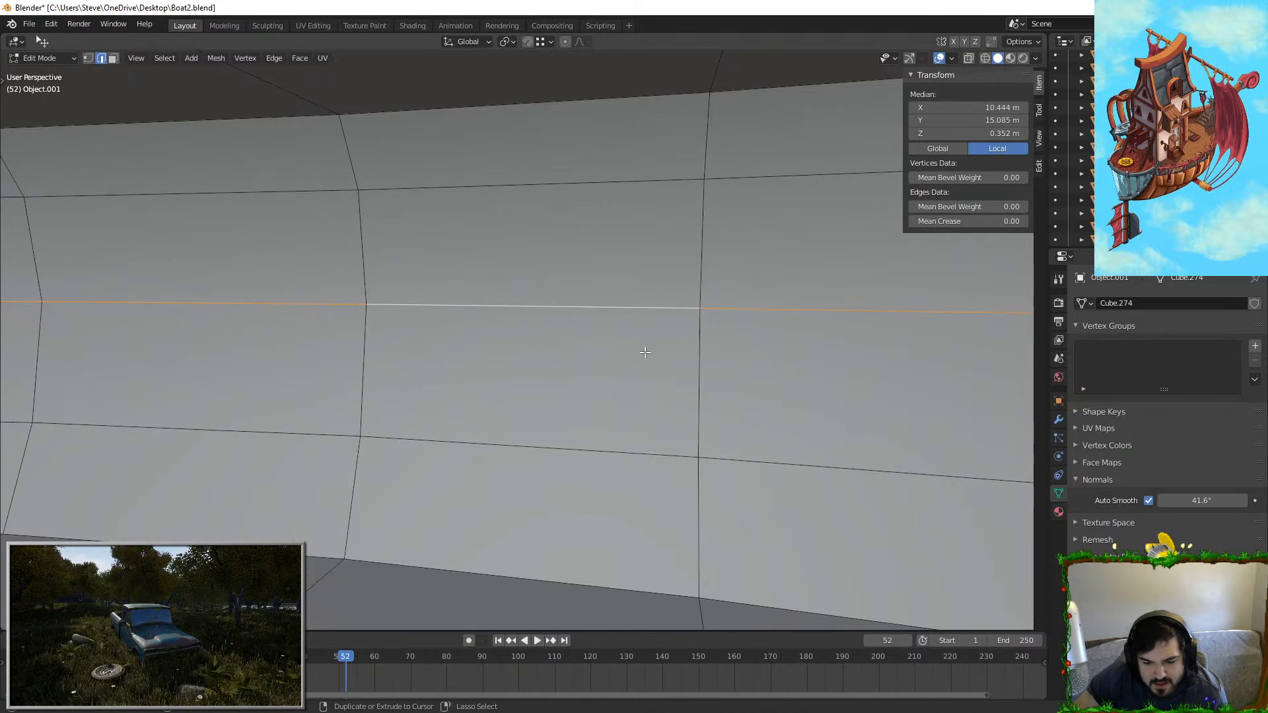
Step: Add one edge loop around the room's walls midway between the middle loop and the loop below it
{"action": "key", "text": "ctrl+r"}
{"action": "left_click", "coordinate": [693, 355]}
{"action": "middle_click_drag", "start_coordinate": [692, 355], "coordinate": [590, 349]}
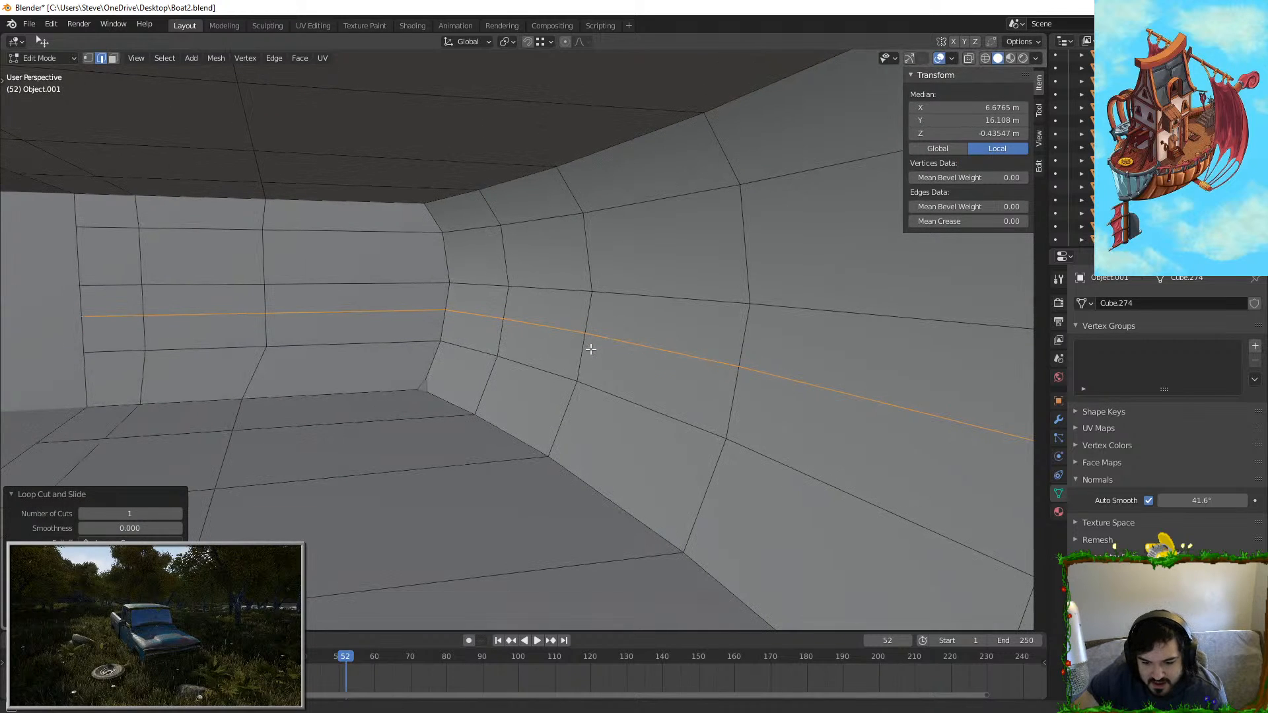
Step: Select only the side-wall edges of the new loop and move them outward about 0.08 m along X
{"action": "left_click", "coordinate": [478, 319]}
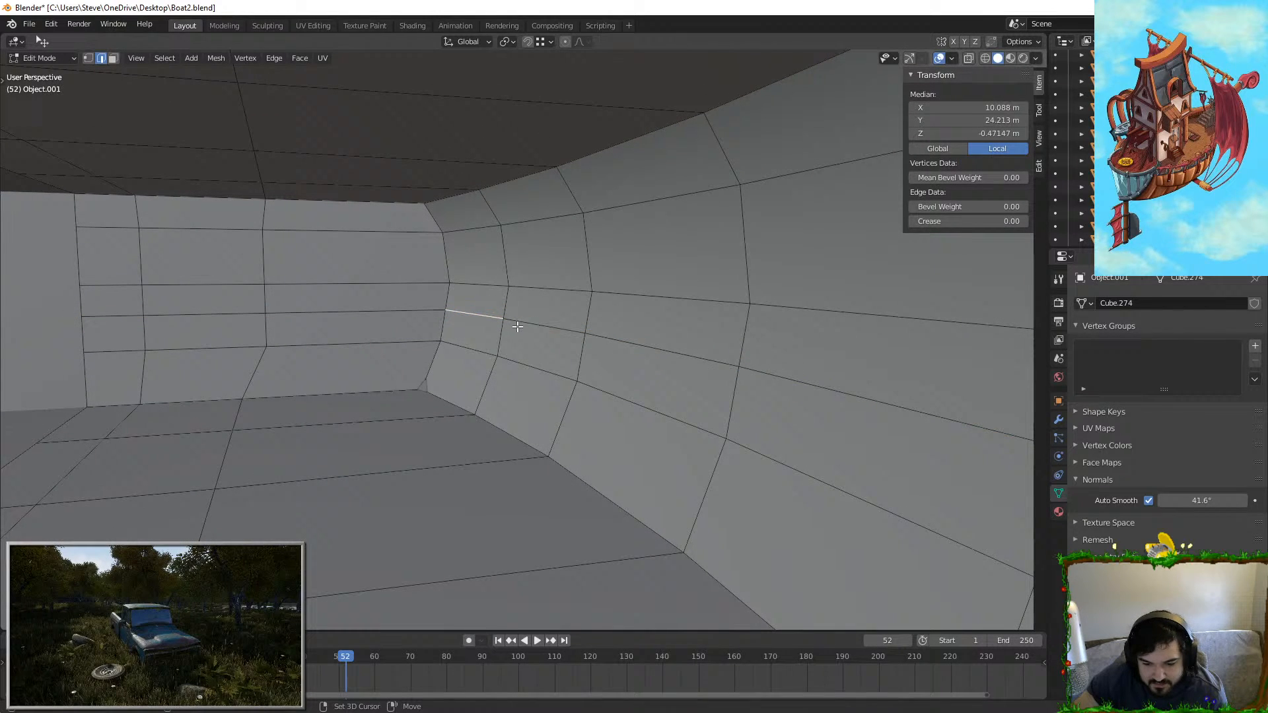
{"action": "left_click", "coordinate": [801, 361]}
{"action": "middle_click_drag", "start_coordinate": [801, 361], "coordinate": [34, 368]}
{"action": "left_click", "coordinate": [253, 405], "text": "shift"}
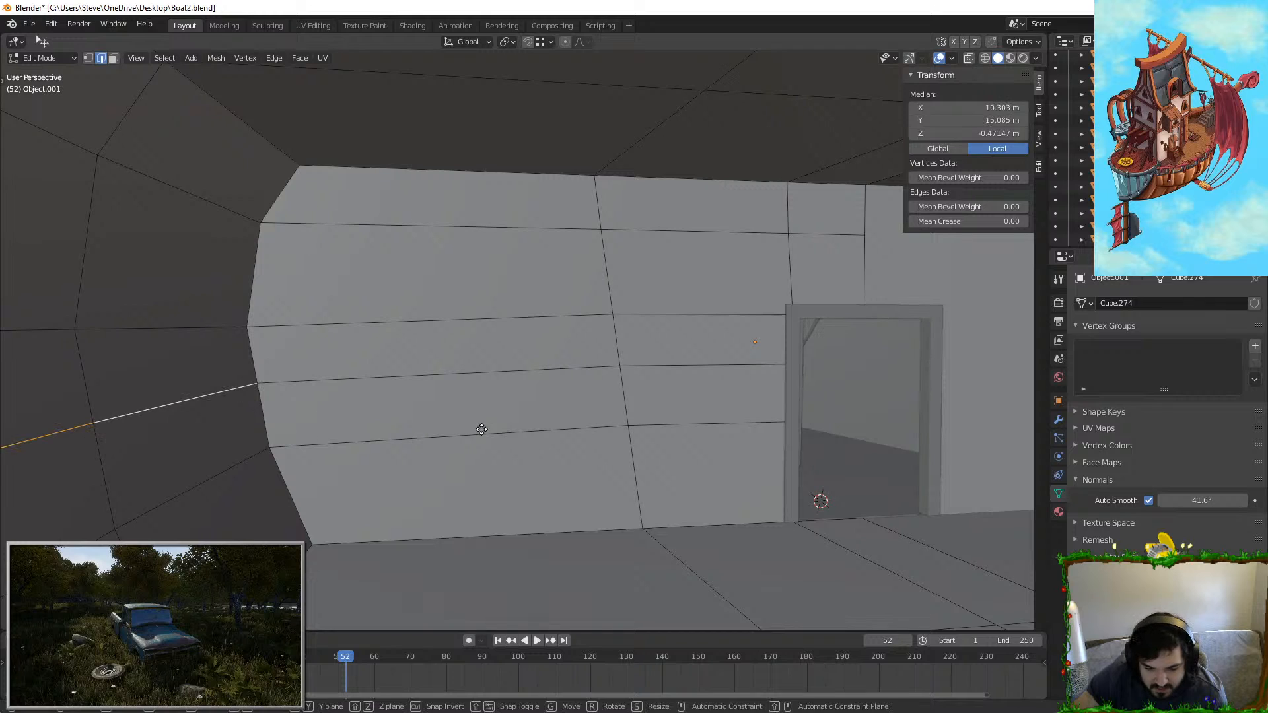
{"action": "middle_click_drag", "start_coordinate": [447, 433], "coordinate": [583, 466]}
{"action": "key", "text": "g"}
{"action": "key", "text": "x"}
{"action": "right_click", "coordinate": [569, 436]}
{"action": "key", "text": "g"}
{"action": "key", "text": "x"}
{"action": "left_click", "coordinate": [513, 448]}
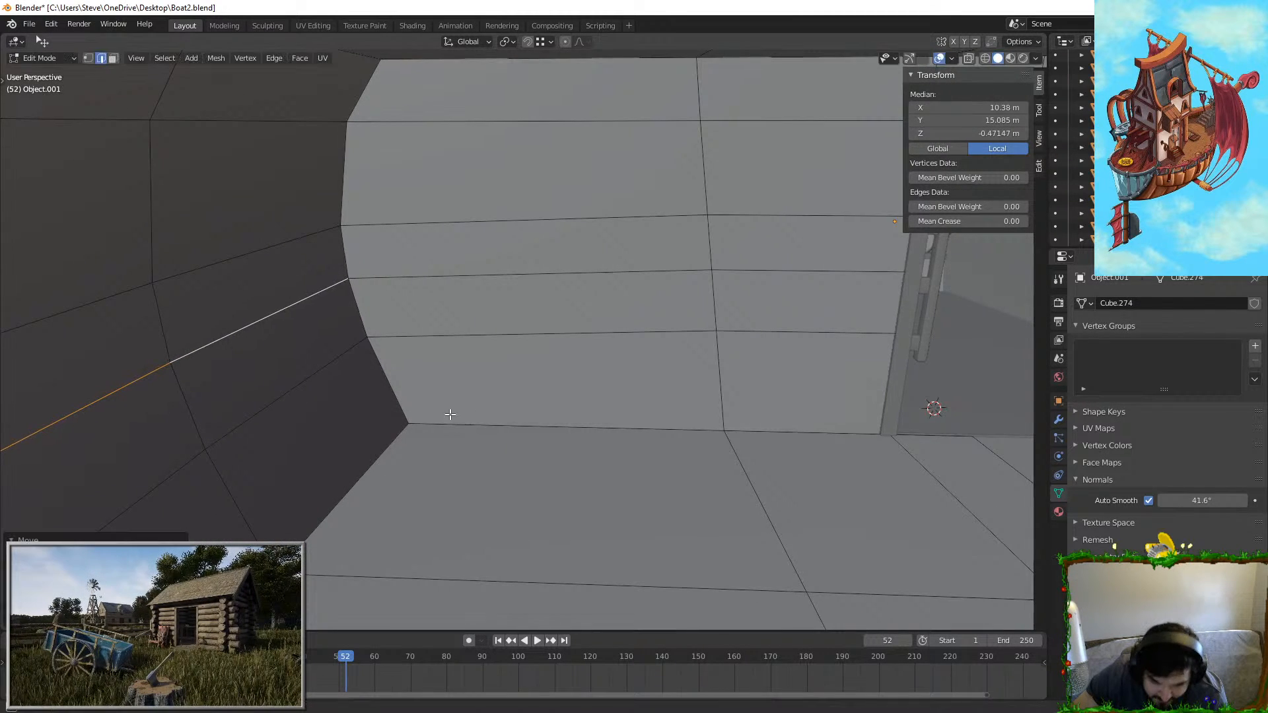
Step: Select all side-wall faces above the new loop, extrude them and move them outward about 1.35 m along X to form a ledge
{"action": "middle_click_drag", "start_coordinate": [513, 449], "coordinate": [205, 277]}
{"action": "left_click", "coordinate": [113, 58]}
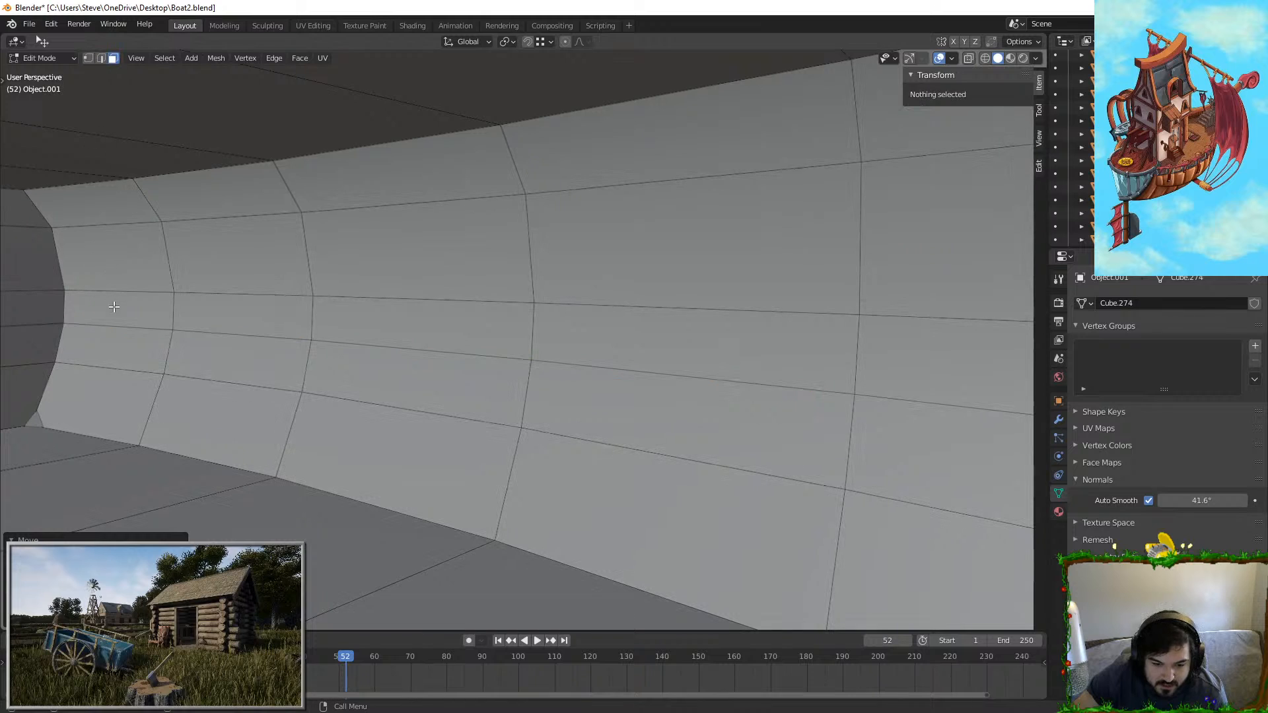
{"action": "left_click", "coordinate": [117, 311]}
{"action": "left_click", "coordinate": [113, 258], "text": "shift"}
{"action": "left_click", "coordinate": [106, 204], "text": "shift"}
{"action": "left_click", "coordinate": [231, 192], "text": "shift"}
{"action": "left_click", "coordinate": [238, 254], "text": "shift"}
{"action": "left_click", "coordinate": [243, 316], "text": "shift"}
{"action": "left_click", "coordinate": [402, 322], "text": "shift"}
{"action": "left_click", "coordinate": [410, 254], "text": "shift"}
{"action": "left_click", "coordinate": [416, 170], "text": "shift"}
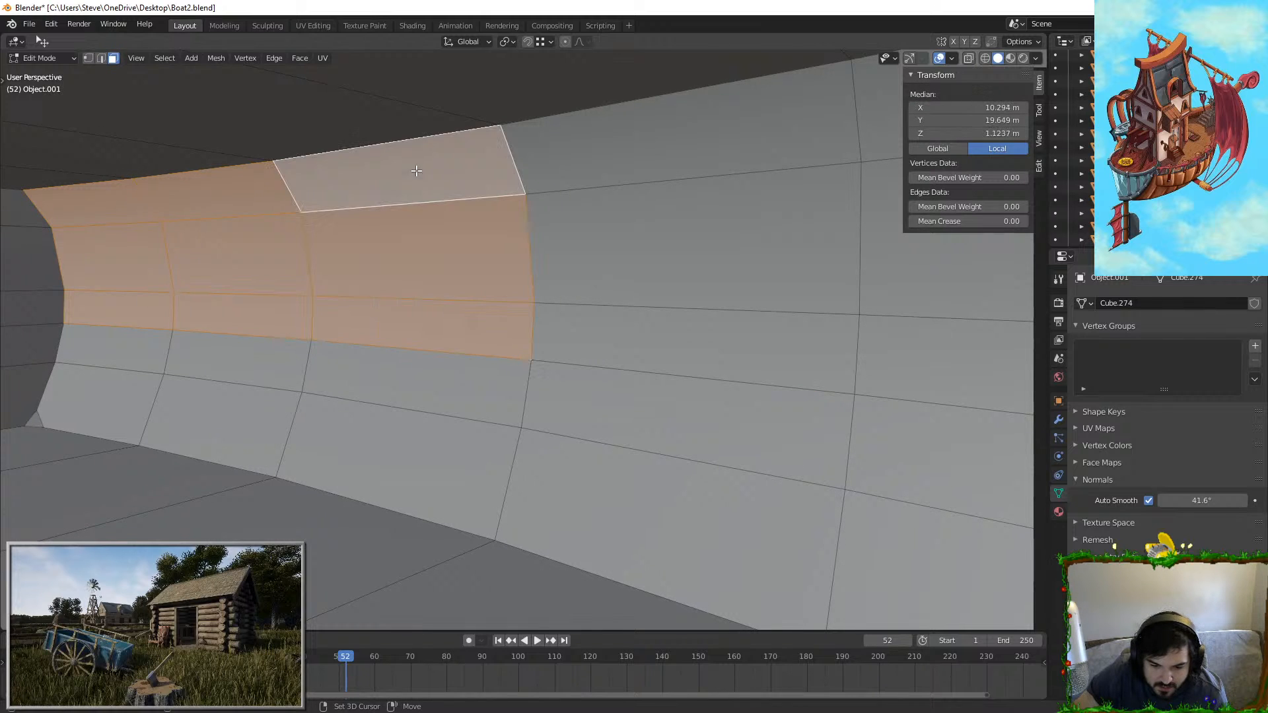
{"action": "left_click", "coordinate": [628, 167], "text": "shift"}
{"action": "left_click", "coordinate": [626, 256], "text": "shift"}
{"action": "left_click", "coordinate": [638, 357], "text": "shift"}
{"action": "middle_click_drag", "start_coordinate": [638, 357], "coordinate": [751, 342]}
{"action": "key", "text": "e"}
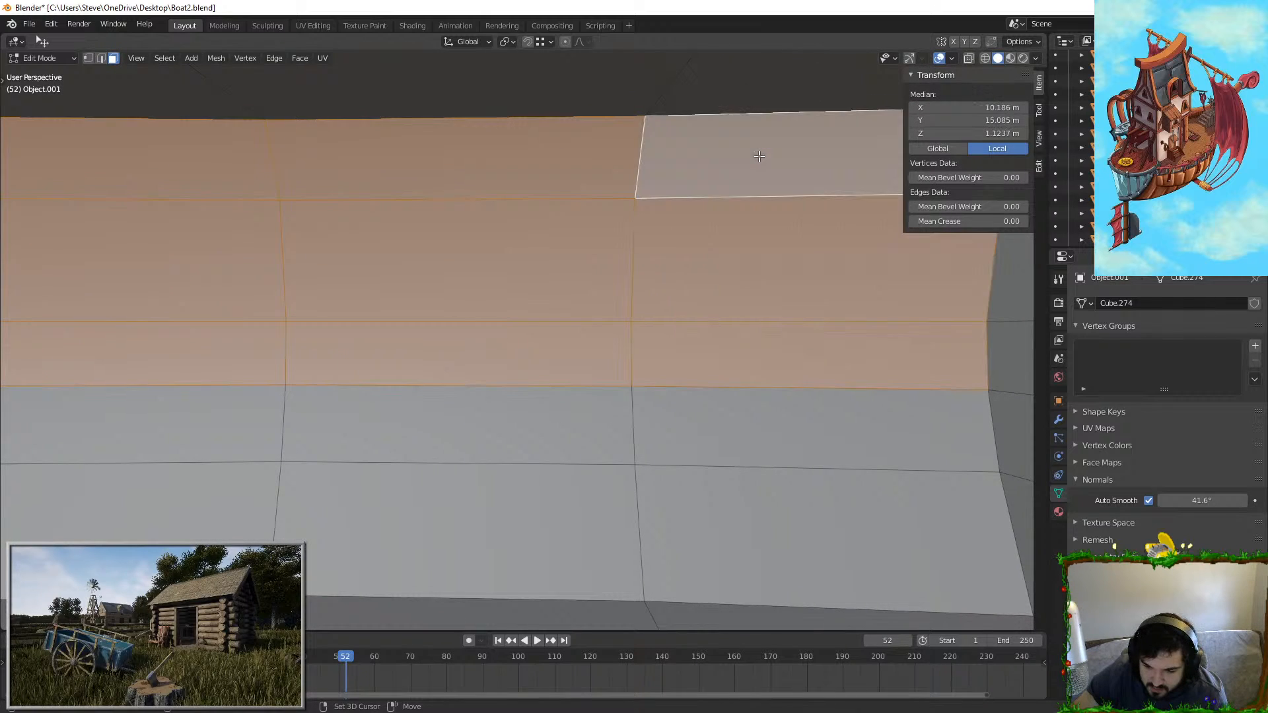
{"action": "left_click", "coordinate": [760, 156]}
{"action": "middle_click_drag", "start_coordinate": [759, 156], "coordinate": [323, 369]}
{"action": "scroll", "coordinate": [323, 368], "scroll_direction": "down", "scroll_amount": 5}
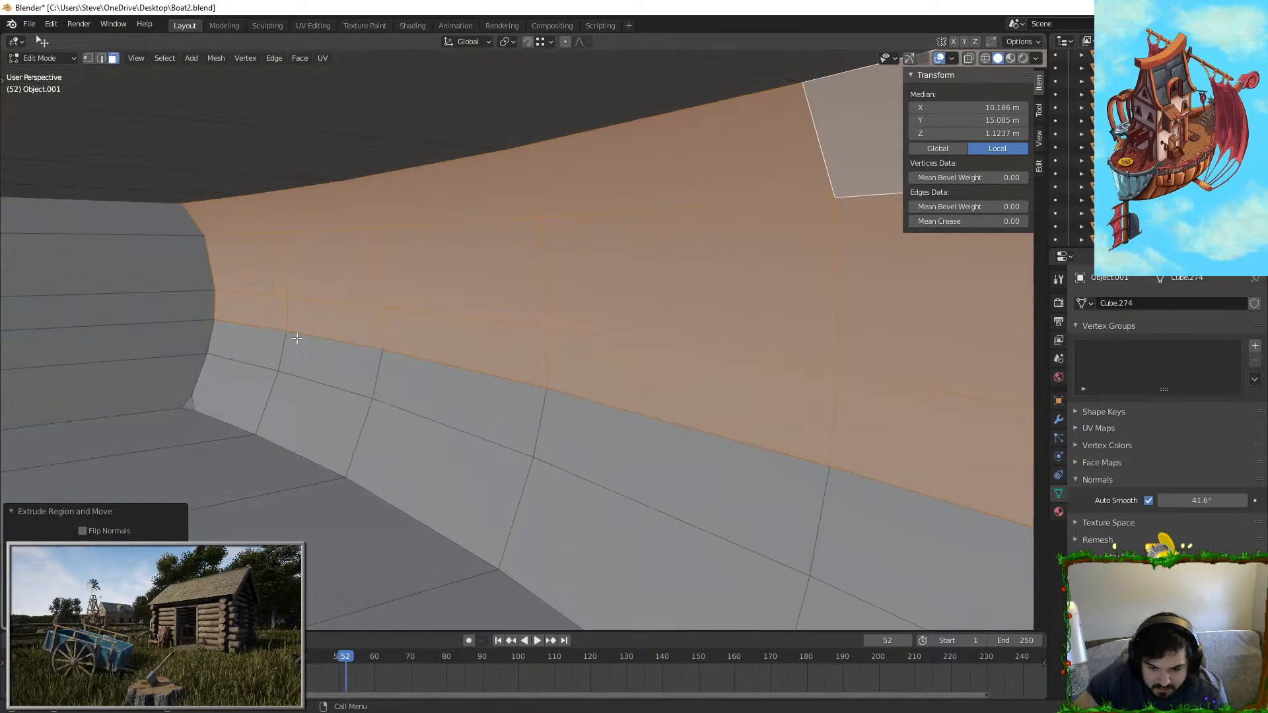
{"action": "key", "text": "g"}
{"action": "key", "text": "x"}
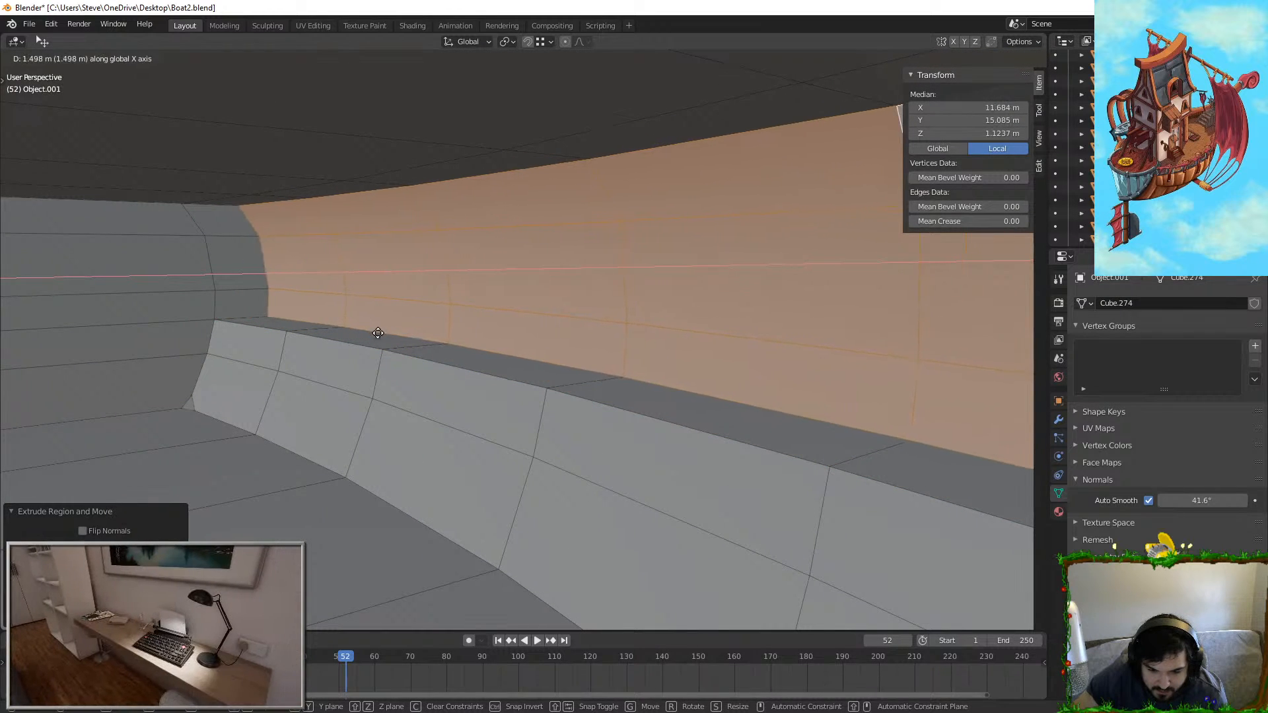
{"action": "left_click", "coordinate": [377, 330]}
Step: Examine the side wall's ledge from inside the room and the room's fit against the ship's hull from outside
{"action": "key", "text": "Tab"}
{"action": "middle_click_drag", "start_coordinate": [322, 398], "coordinate": [552, 430]}
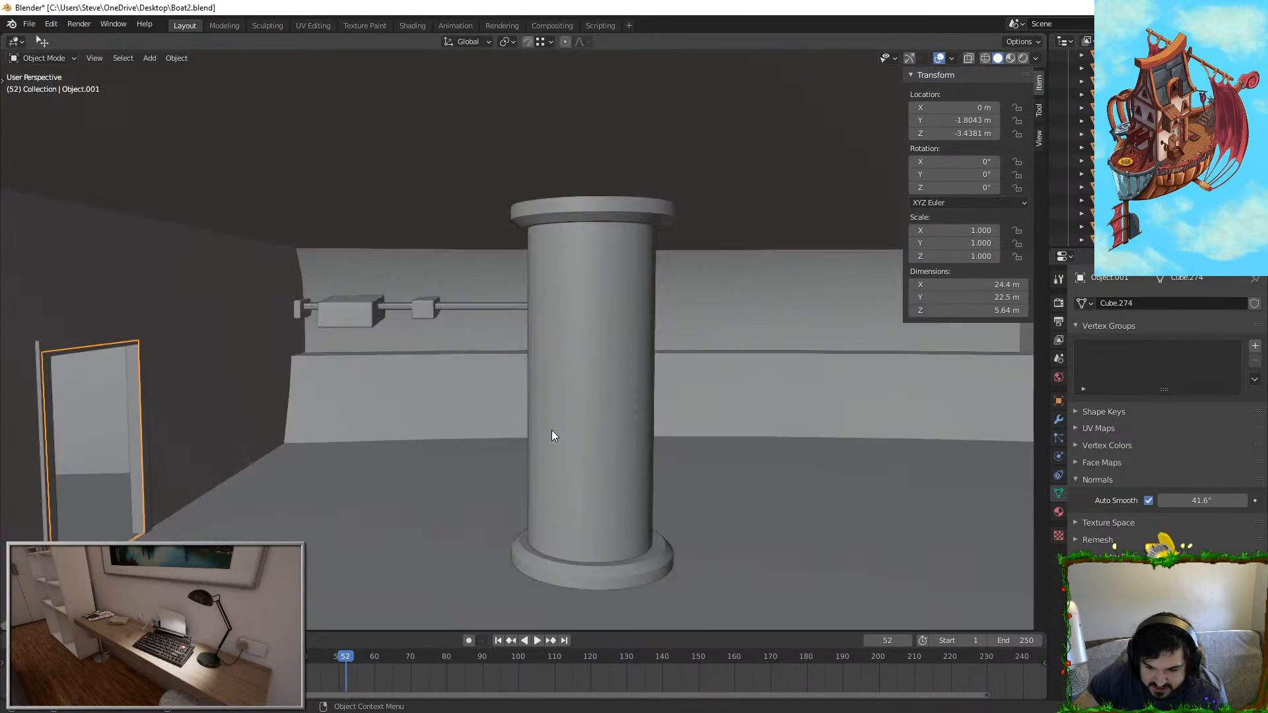
{"action": "scroll", "coordinate": [552, 430], "scroll_direction": "up", "scroll_amount": 2}
{"action": "middle_click_drag", "start_coordinate": [635, 381], "coordinate": [688, 398], "text": "shift"}
{"action": "scroll", "coordinate": [541, 318], "scroll_direction": "up", "scroll_amount": 1}
{"action": "middle_click_drag", "start_coordinate": [541, 319], "coordinate": [473, 374]}
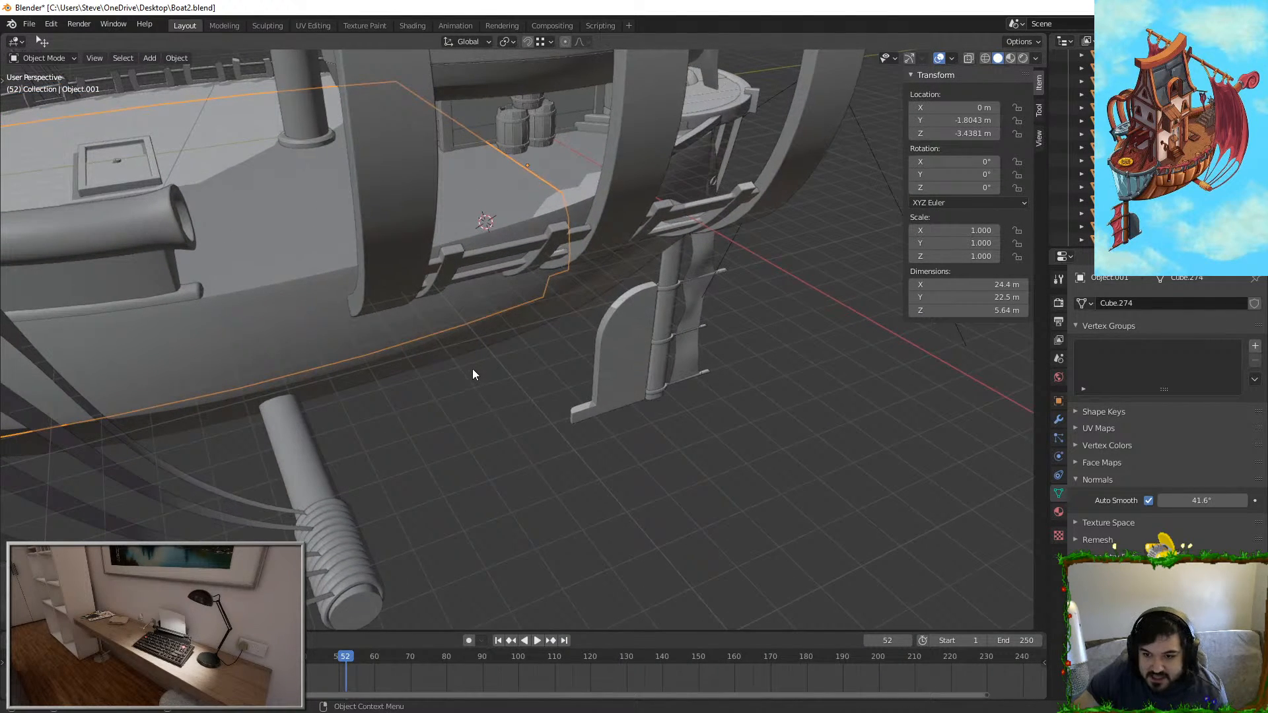
{"action": "scroll", "coordinate": [473, 374], "scroll_direction": "down", "scroll_amount": 2}
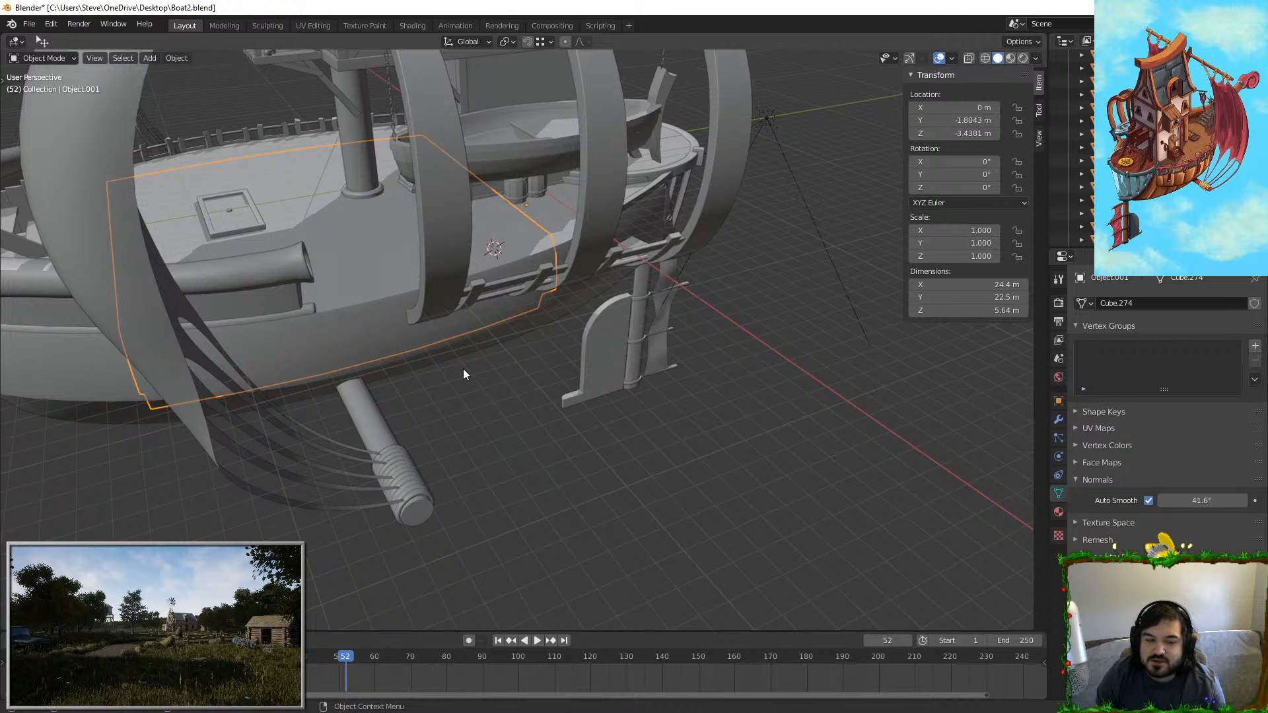
{"action": "key", "text": "shift+grave"}
{"action": "key", "text": "w"}
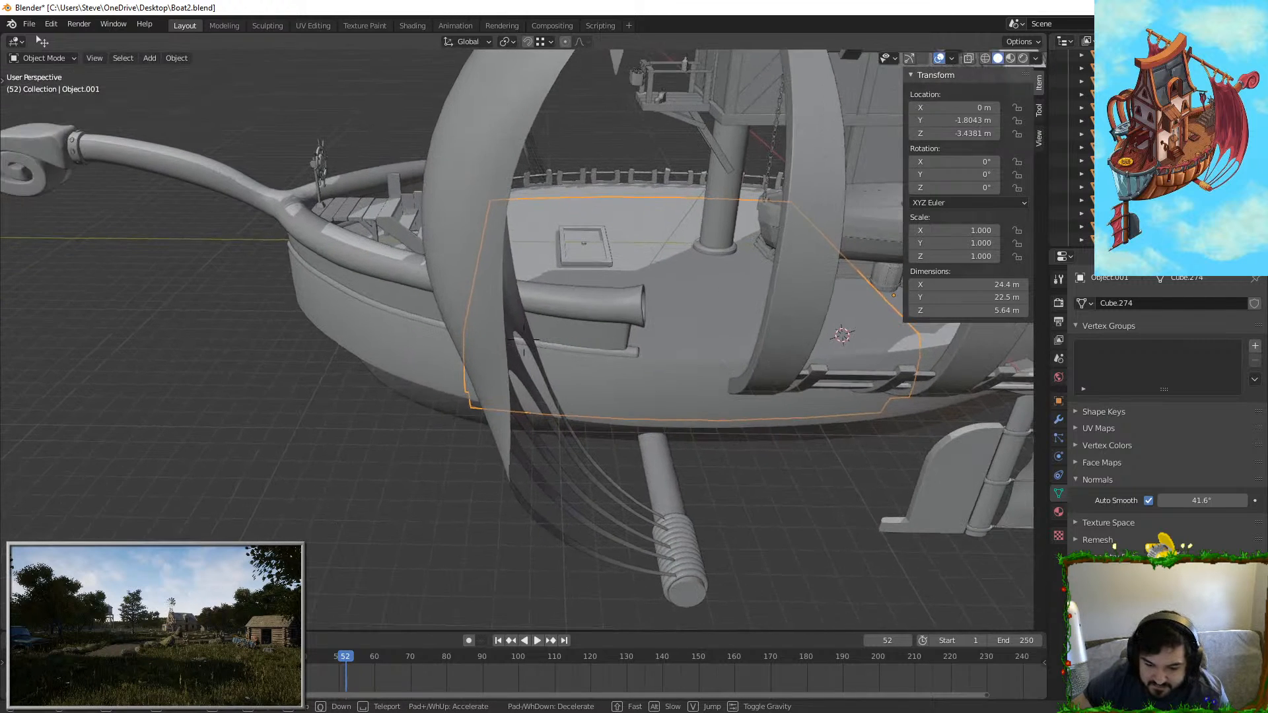
{"action": "key", "text": "w"}
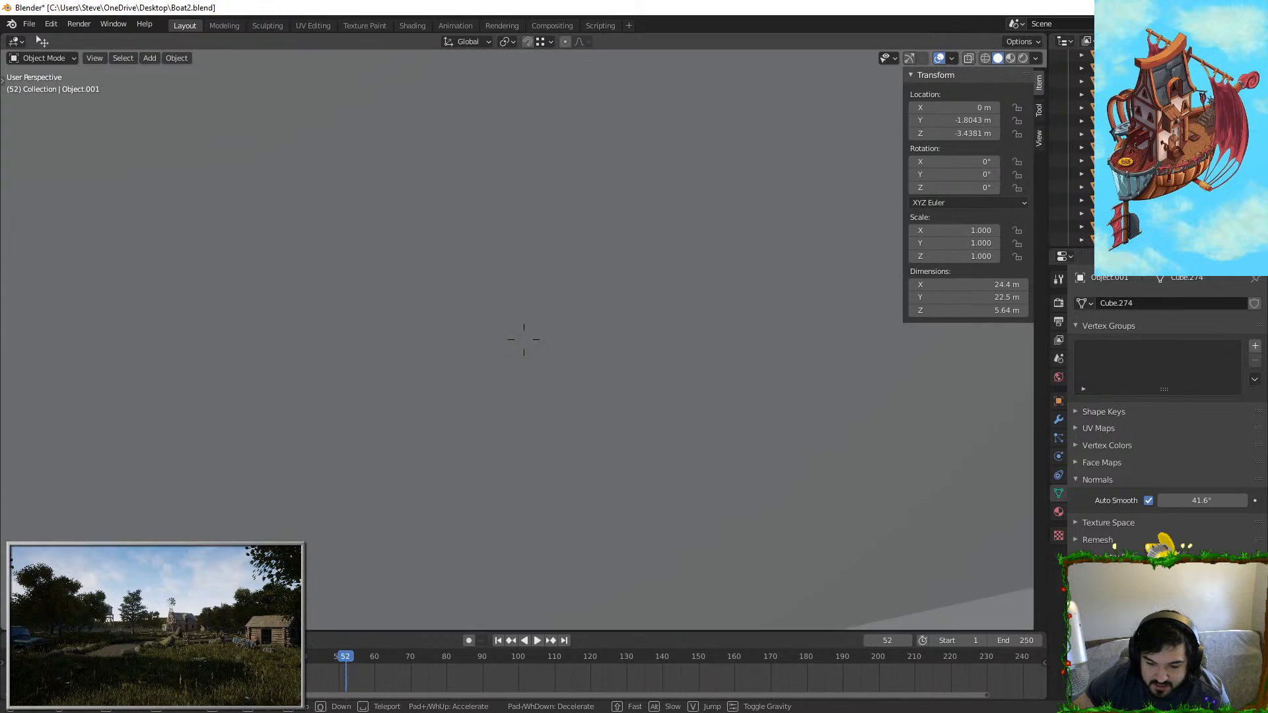
{"action": "key", "text": "w"}
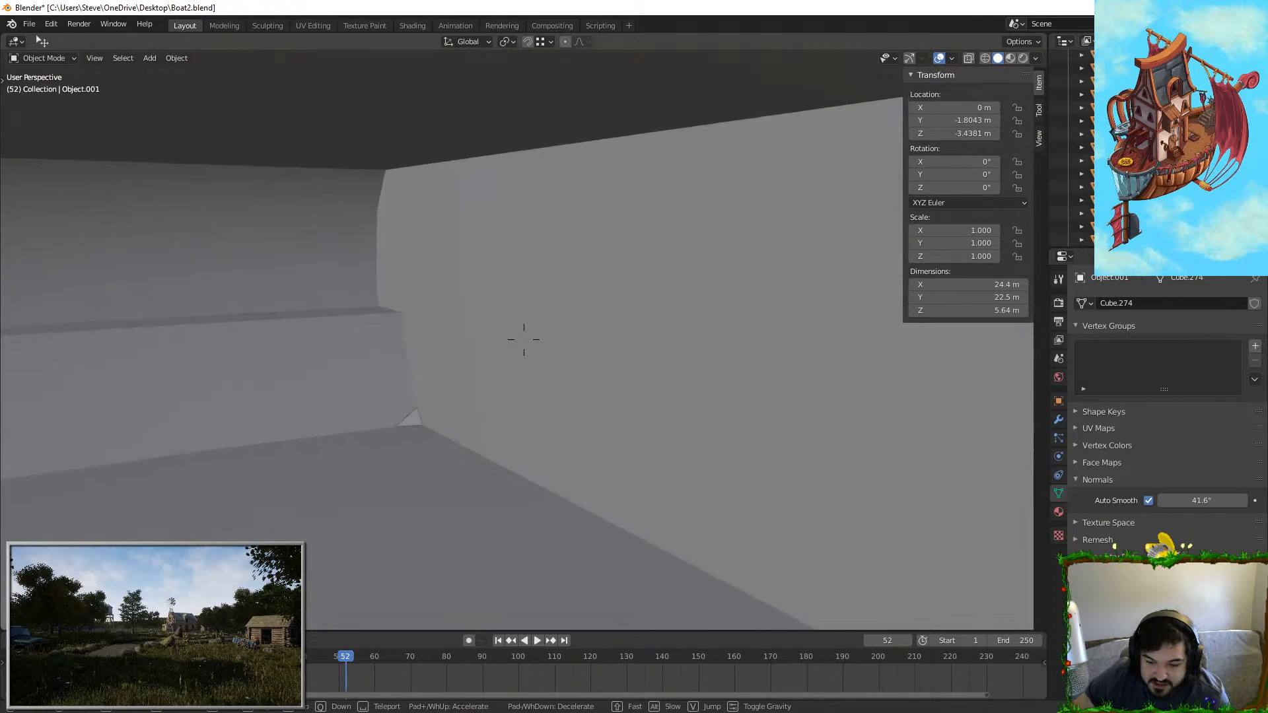
{"action": "left_click", "coordinate": [429, 336]}
Step: Select the edge loop at the corner of the end wall and side wall and move it about 0.2 m inward along X
{"action": "key", "text": "Tab"}
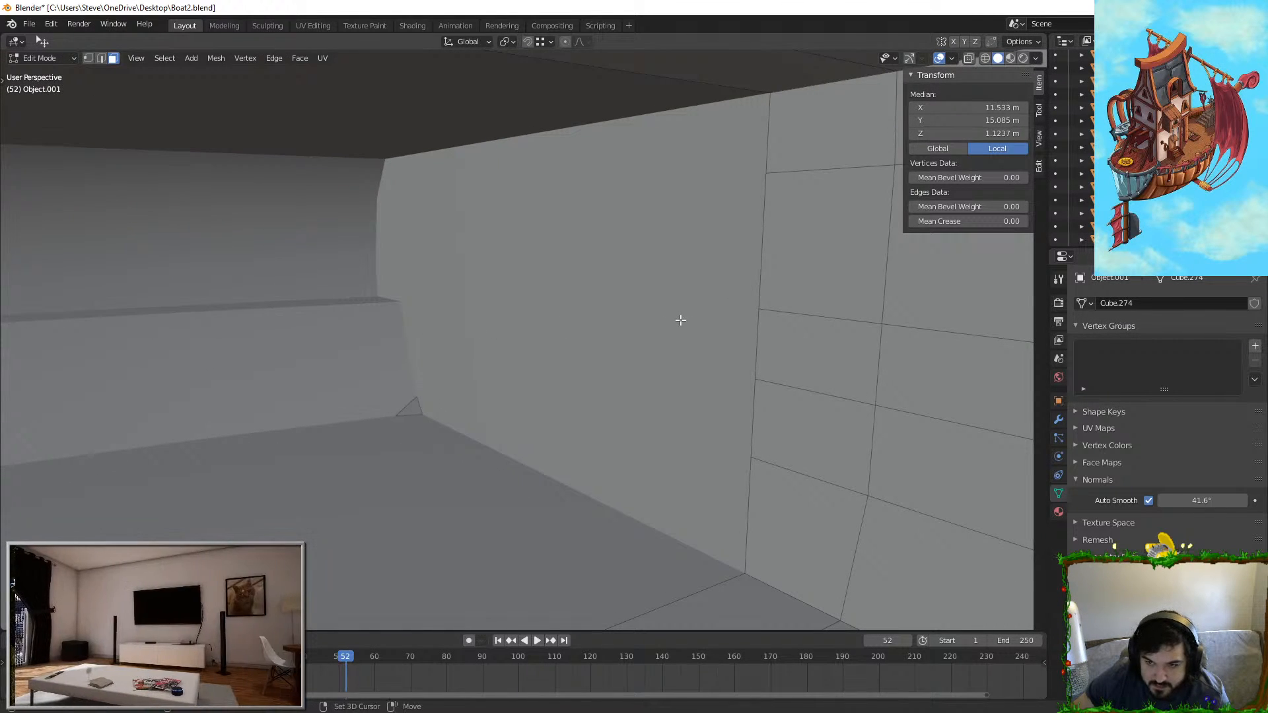
{"action": "key", "text": "shift+grave"}
{"action": "left_click", "coordinate": [524, 339]}
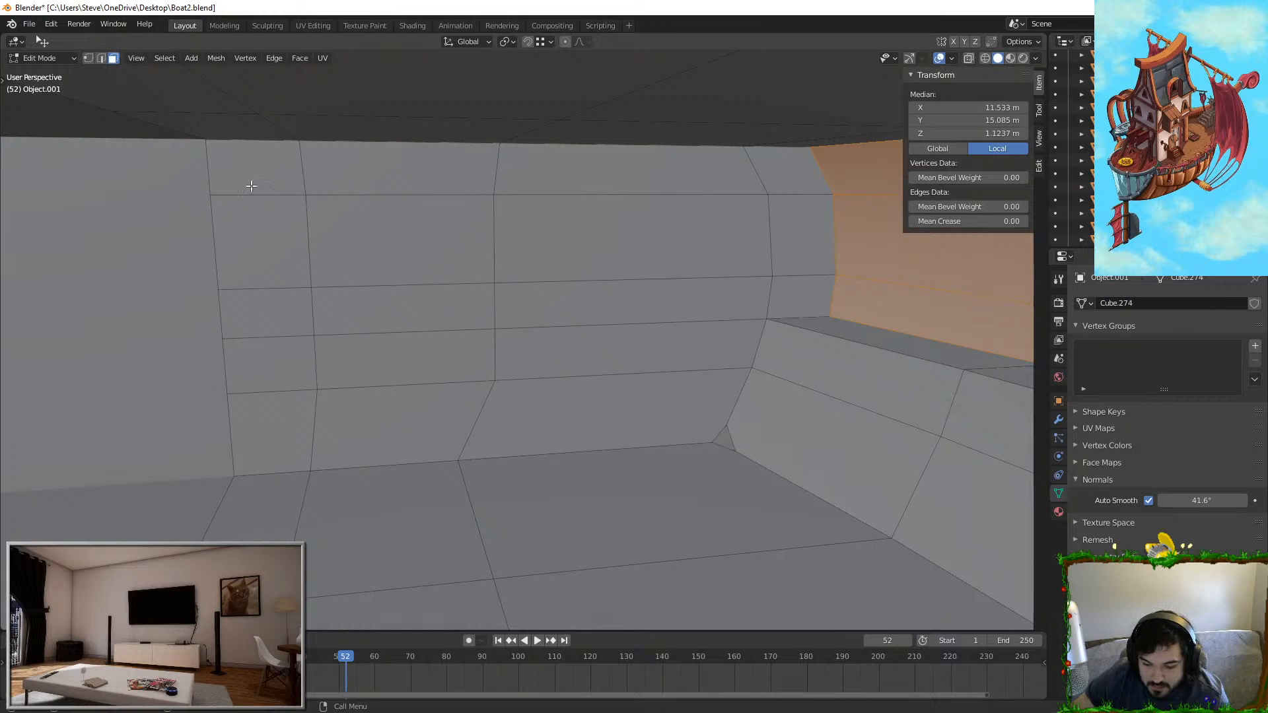
{"action": "left_click", "coordinate": [101, 58]}
{"action": "left_click", "coordinate": [762, 313]}
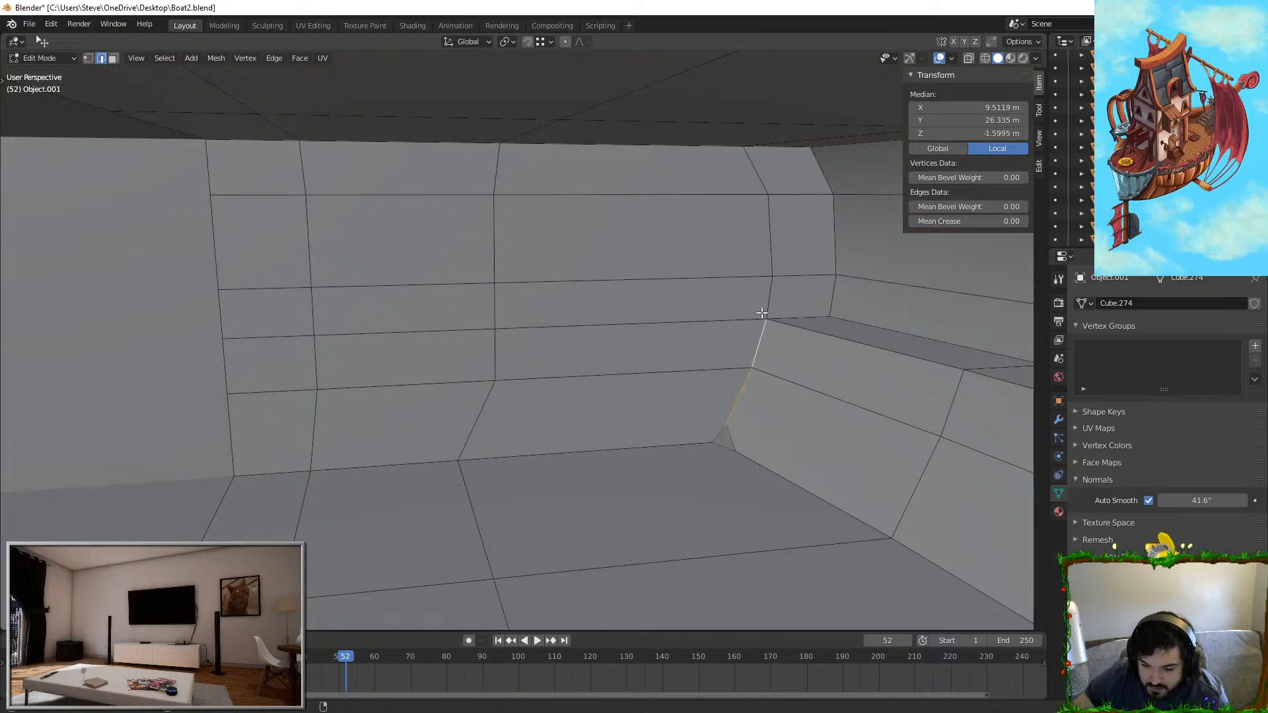
{"action": "key", "text": "g"}
{"action": "key", "text": "x"}
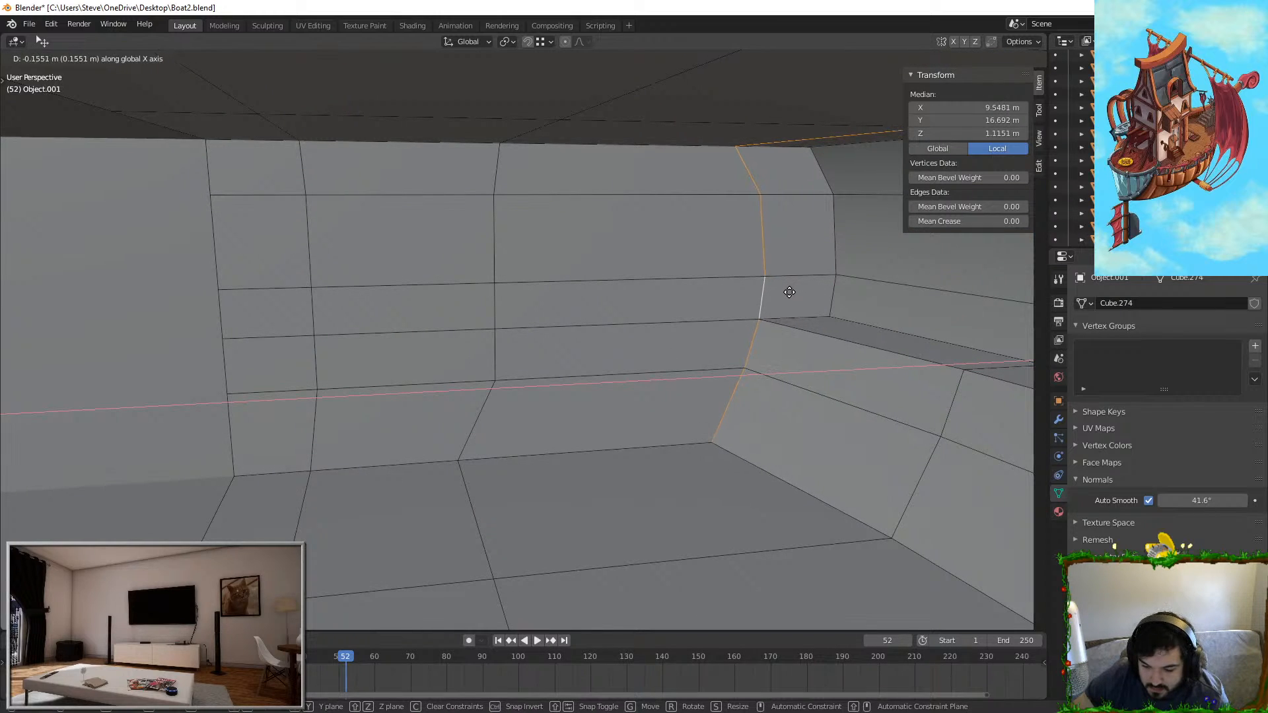
{"action": "left_click", "coordinate": [784, 293]}
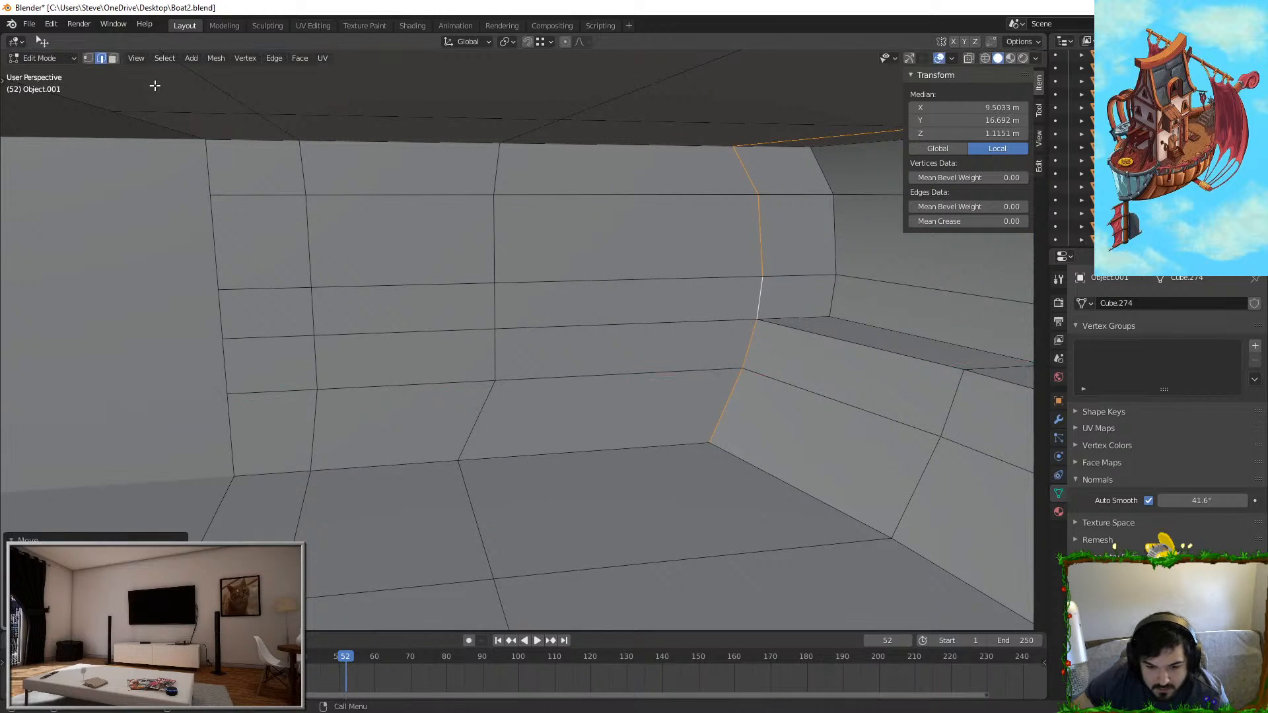
Step: Select the end-wall faces beside the side wall, extrude them and move them about 2.93 m along Y to lengthen the room
{"action": "left_click", "coordinate": [113, 58]}
{"action": "mouse_move", "coordinate": [651, 357]}
{"action": "middle_mouse_down"}
{"action": "mouse_move", "coordinate": [673, 350]}
{"action": "mouse_move", "coordinate": [660, 349]}
{"action": "middle_mouse_up"}
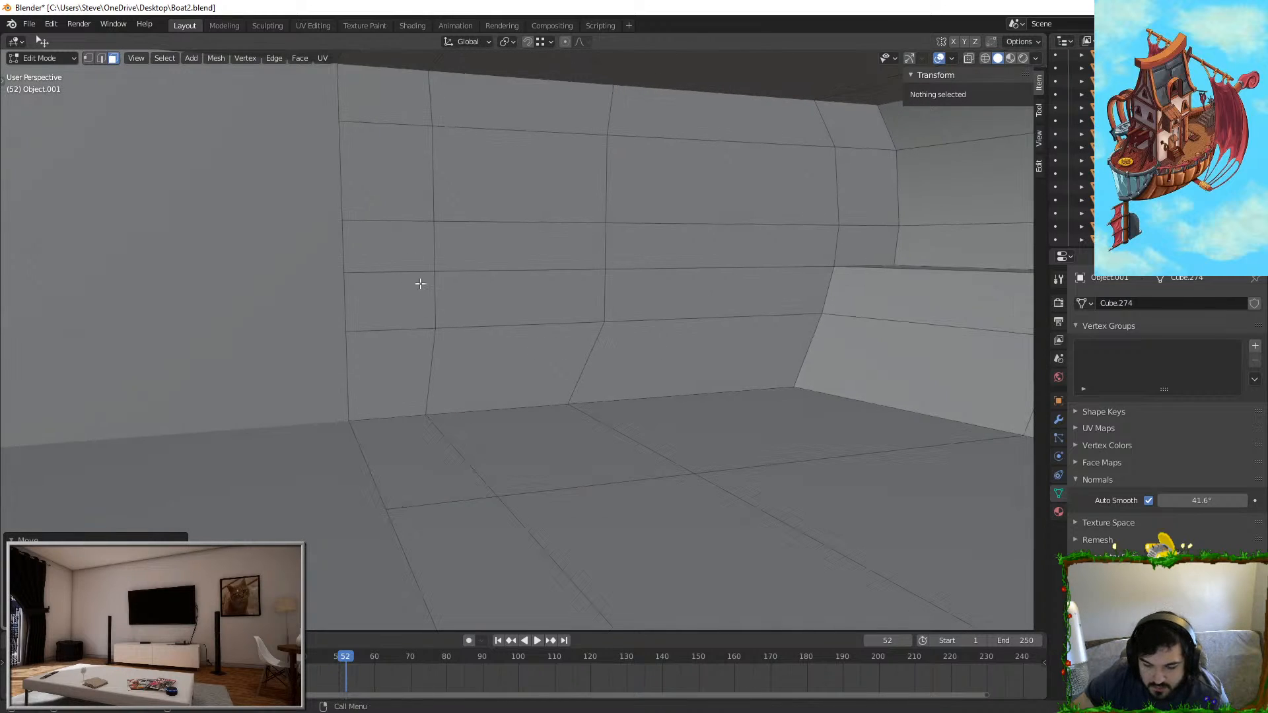
{"action": "key", "text": "c"}
{"action": "mouse_move", "coordinate": [396, 343]}
{"action": "left_mouse_down"}
{"action": "mouse_move", "coordinate": [484, 138]}
{"action": "mouse_move", "coordinate": [462, 140]}
{"action": "mouse_move", "coordinate": [852, 195]}
{"action": "mouse_move", "coordinate": [864, 243]}
{"action": "left_mouse_up"}
{"action": "right_click", "coordinate": [795, 246]}
{"action": "key", "text": "e"}
{"action": "key", "text": "y"}
{"action": "right_click", "coordinate": [706, 360]}
{"action": "key", "text": "g"}
{"action": "key", "text": "y"}
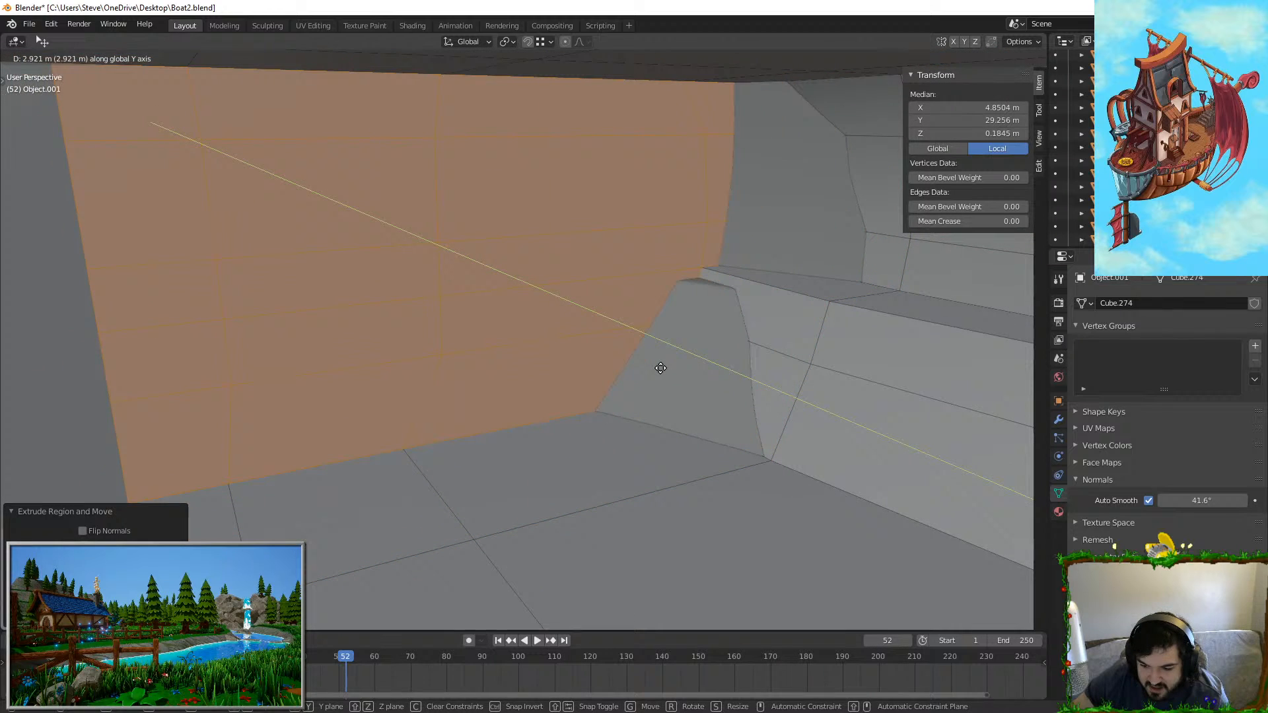
{"action": "left_click", "coordinate": [660, 368]}
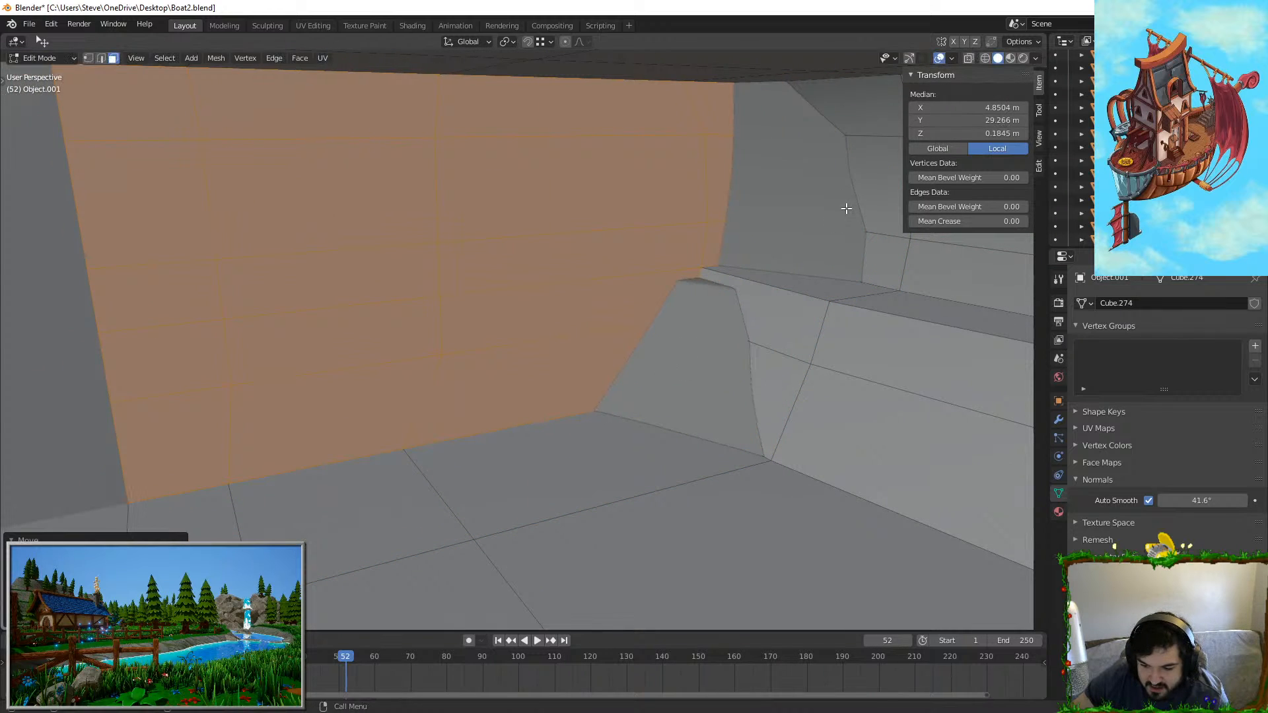
Step: Move the extruded end-wall faces inward along X so the room tapers with the hull
{"action": "key", "text": "g"}
{"action": "key", "text": "x"}
{"action": "right_click", "coordinate": [804, 224]}
{"action": "middle_click_drag", "start_coordinate": [804, 224], "coordinate": [747, 227]}
{"action": "key", "text": "g"}
{"action": "key", "text": "x"}
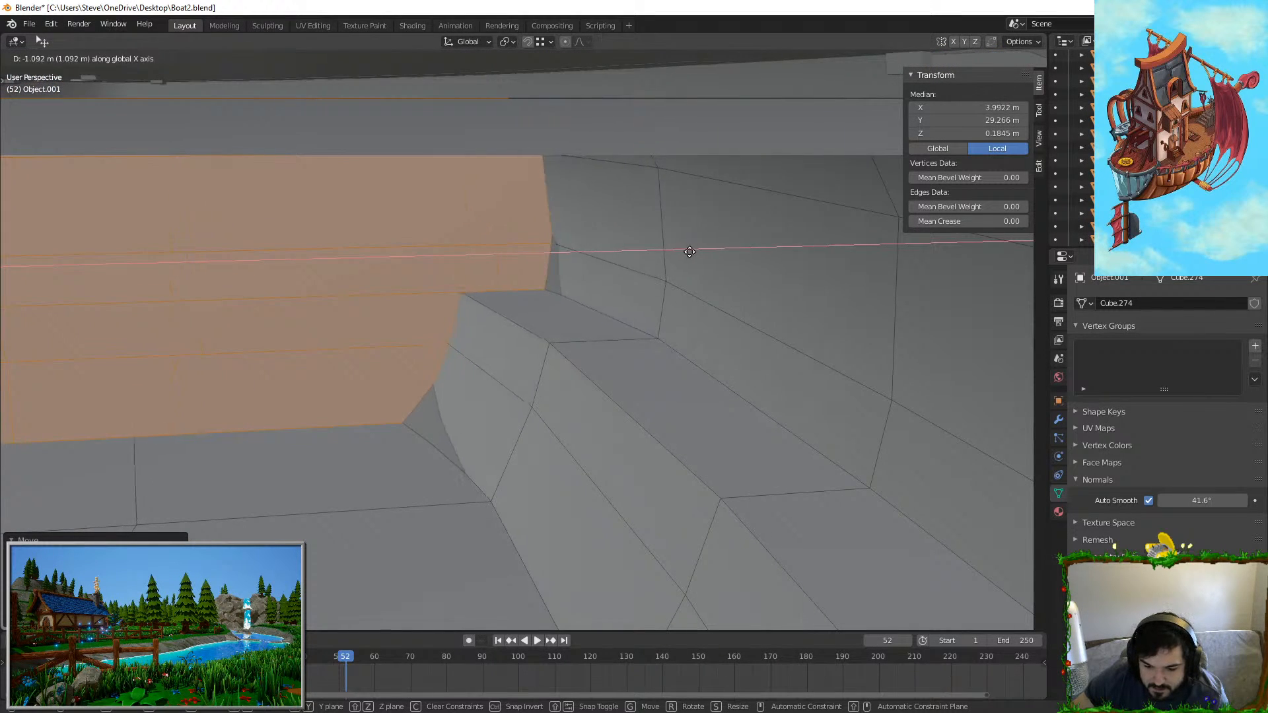
{"action": "left_click", "coordinate": [640, 257]}
{"action": "middle_click_drag", "start_coordinate": [639, 258], "coordinate": [594, 274]}
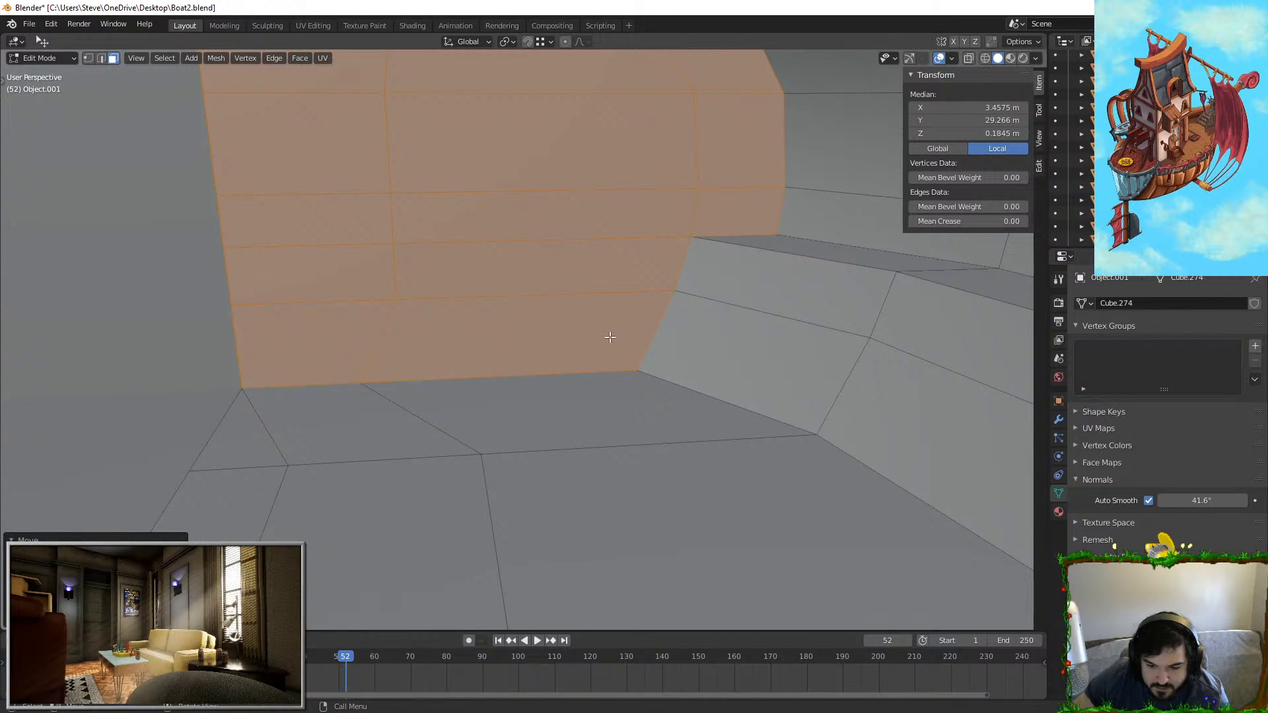
Step: Extrude the end wall about 2.8 m further along Y and shift its faces about 2.8 m inward along X
{"action": "middle_click_drag", "start_coordinate": [610, 336], "coordinate": [638, 376]}
{"action": "key", "text": "e"}
{"action": "key", "text": "x"}
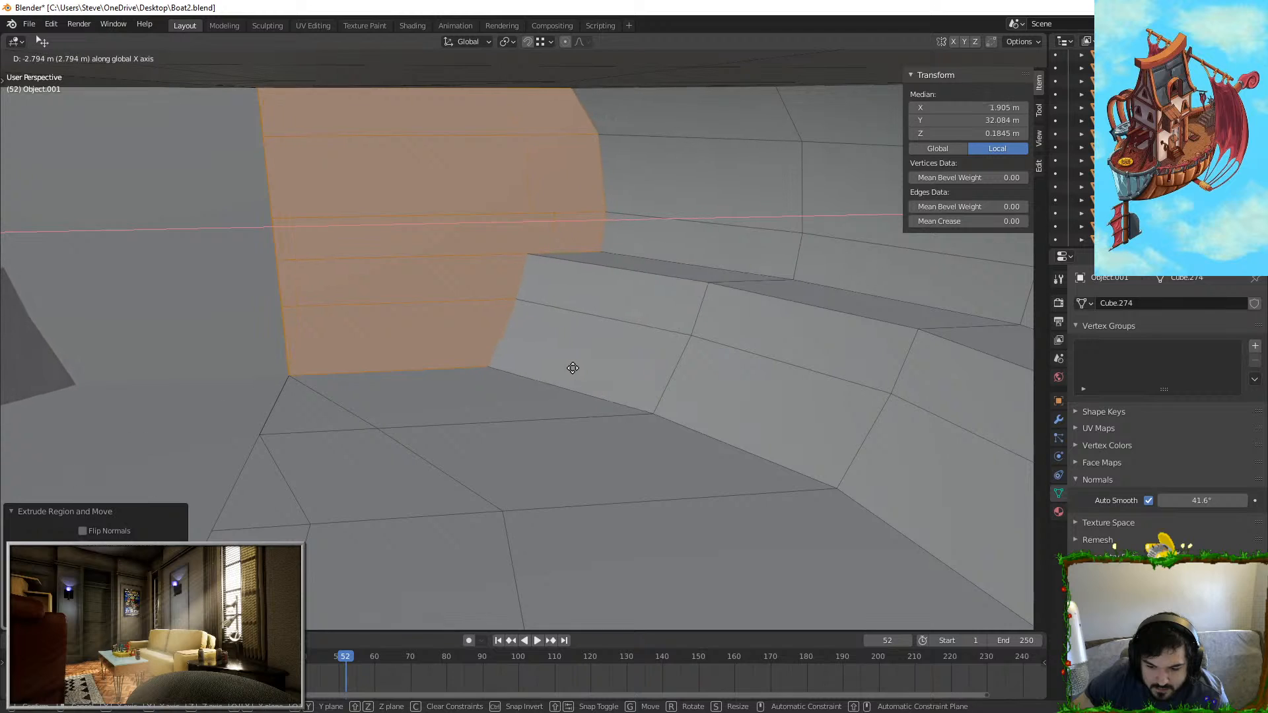
{"action": "left_click", "coordinate": [599, 368]}
Step: Examine how the lengthened, tapered room fits inside the hull
{"action": "key", "text": "Tab"}
{"action": "middle_click_drag", "start_coordinate": [617, 384], "coordinate": [638, 390]}
{"action": "scroll", "coordinate": [638, 391], "scroll_direction": "down", "scroll_amount": 2}
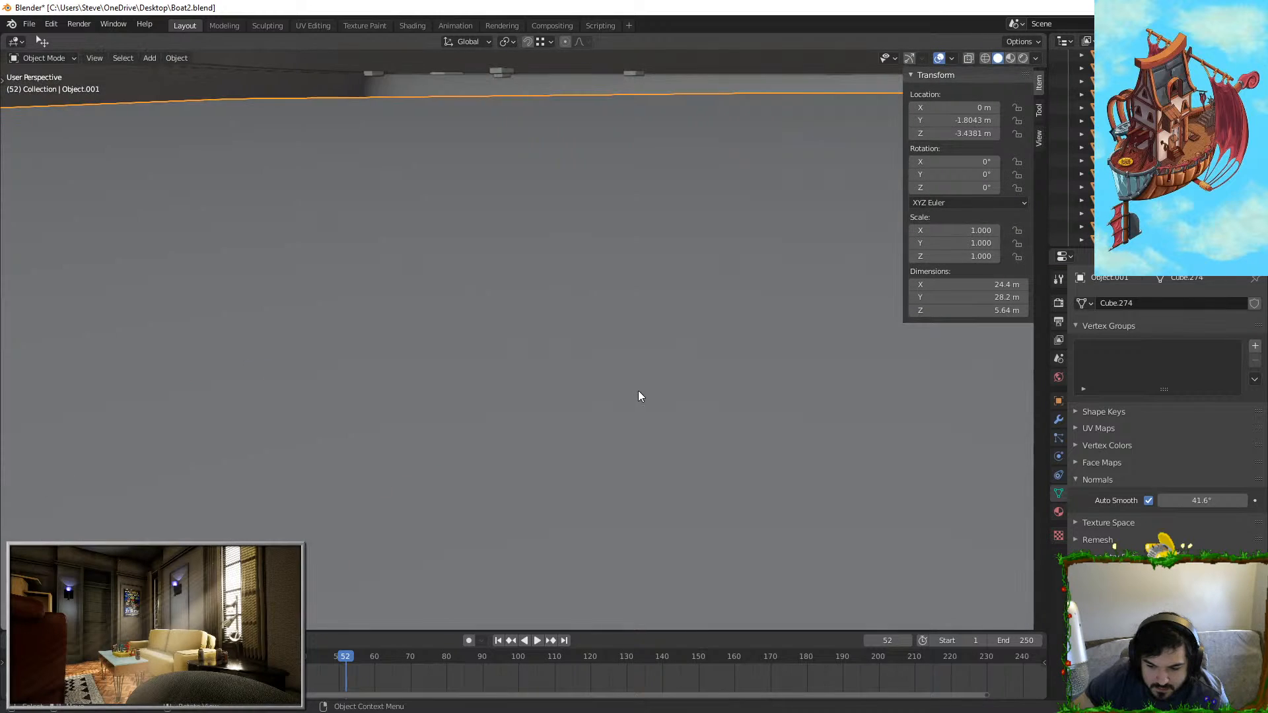
{"action": "scroll", "coordinate": [637, 390], "scroll_direction": "up", "scroll_amount": 2}
{"action": "middle_click_drag", "start_coordinate": [566, 347], "coordinate": [549, 311]}
{"action": "scroll", "coordinate": [549, 311], "scroll_direction": "down", "scroll_amount": 2}
{"action": "key", "text": "Tab"}
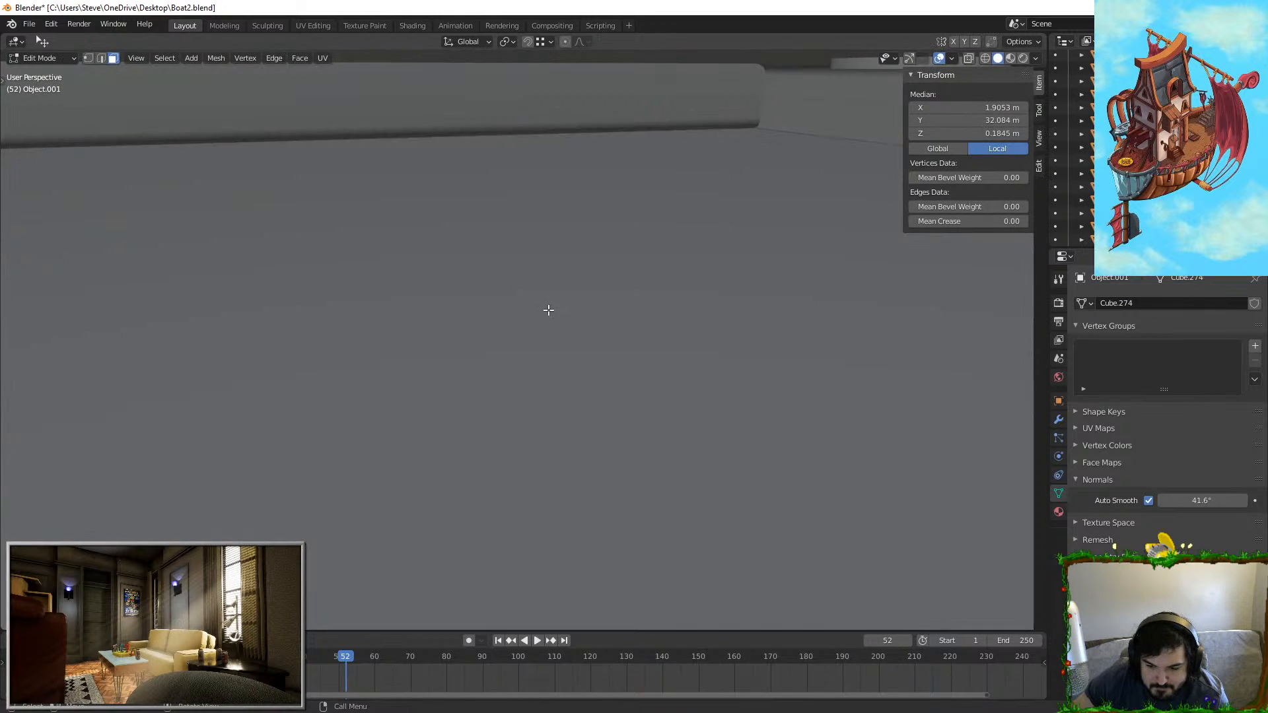
{"action": "scroll", "coordinate": [553, 316], "scroll_direction": "up", "scroll_amount": 3}
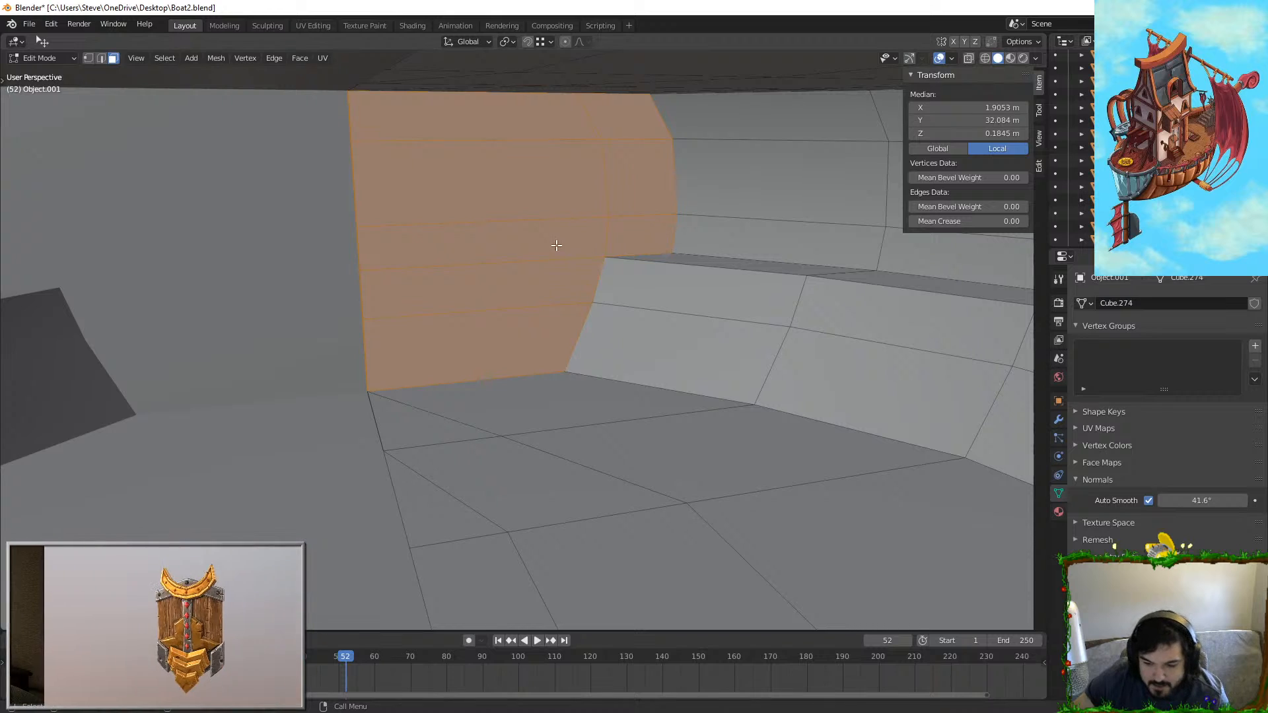
Step: Extrude the end wall another 1.24 m outward and shift its faces about 1.05 m inward along X
{"action": "key", "text": "e"}
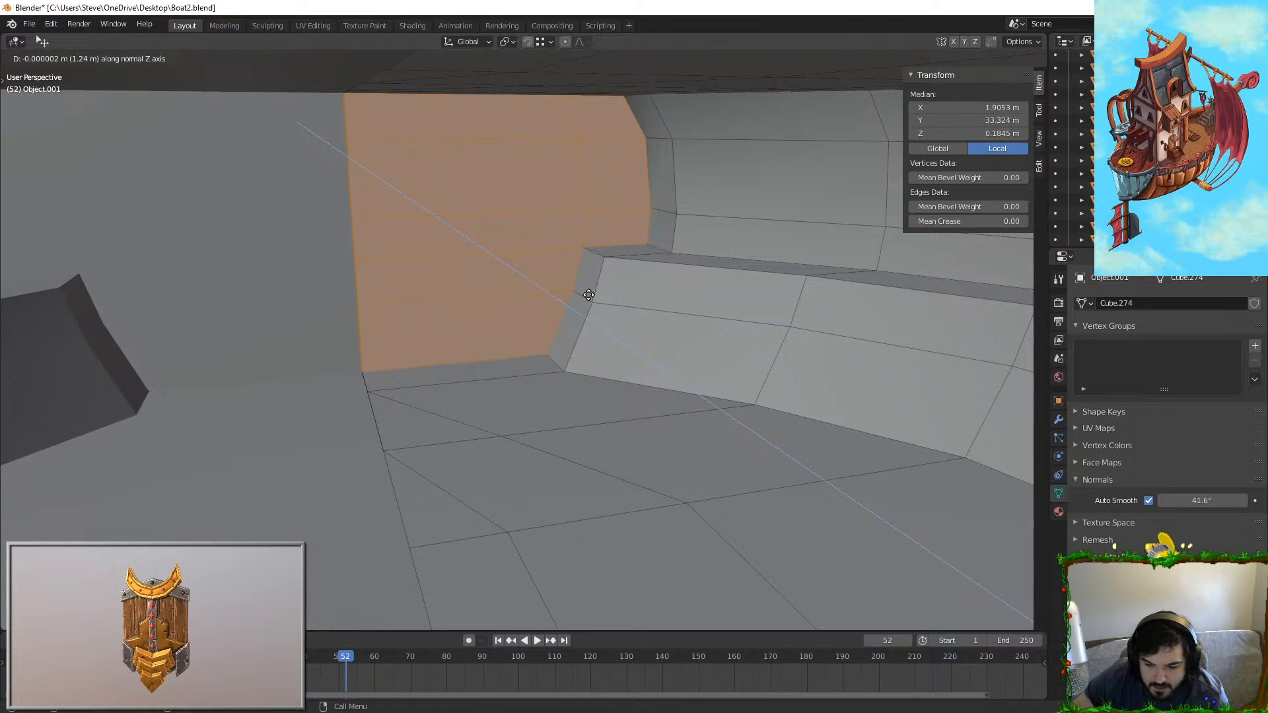
{"action": "left_click", "coordinate": [592, 294]}
{"action": "key", "text": "g"}
{"action": "key", "text": "x"}
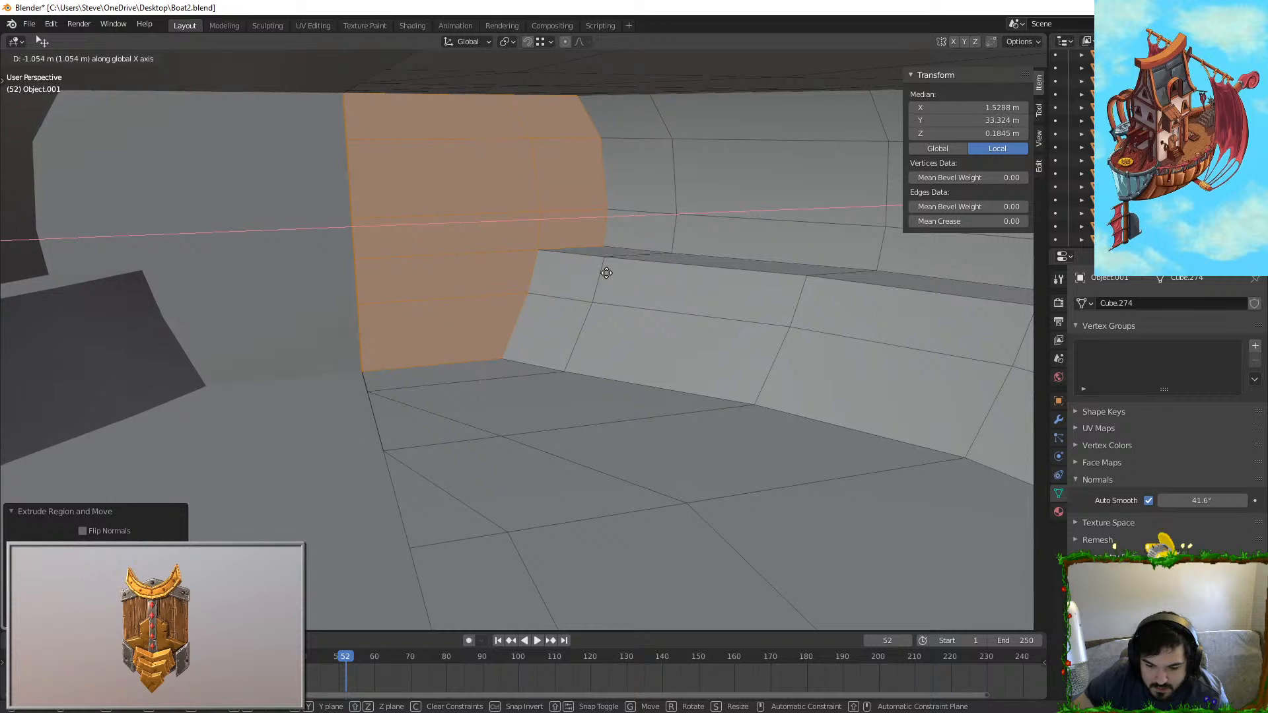
{"action": "left_click", "coordinate": [607, 272]}
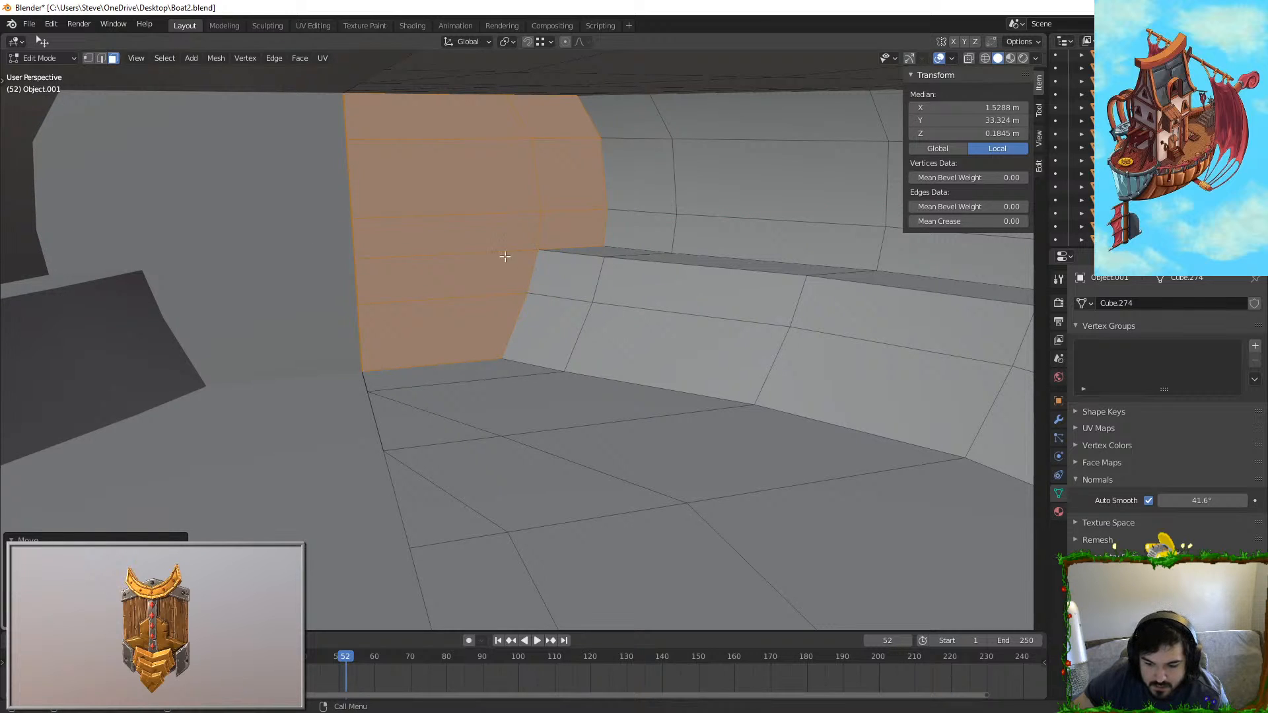
{"action": "left_click", "coordinate": [100, 58]}
{"action": "left_click", "coordinate": [525, 269]}
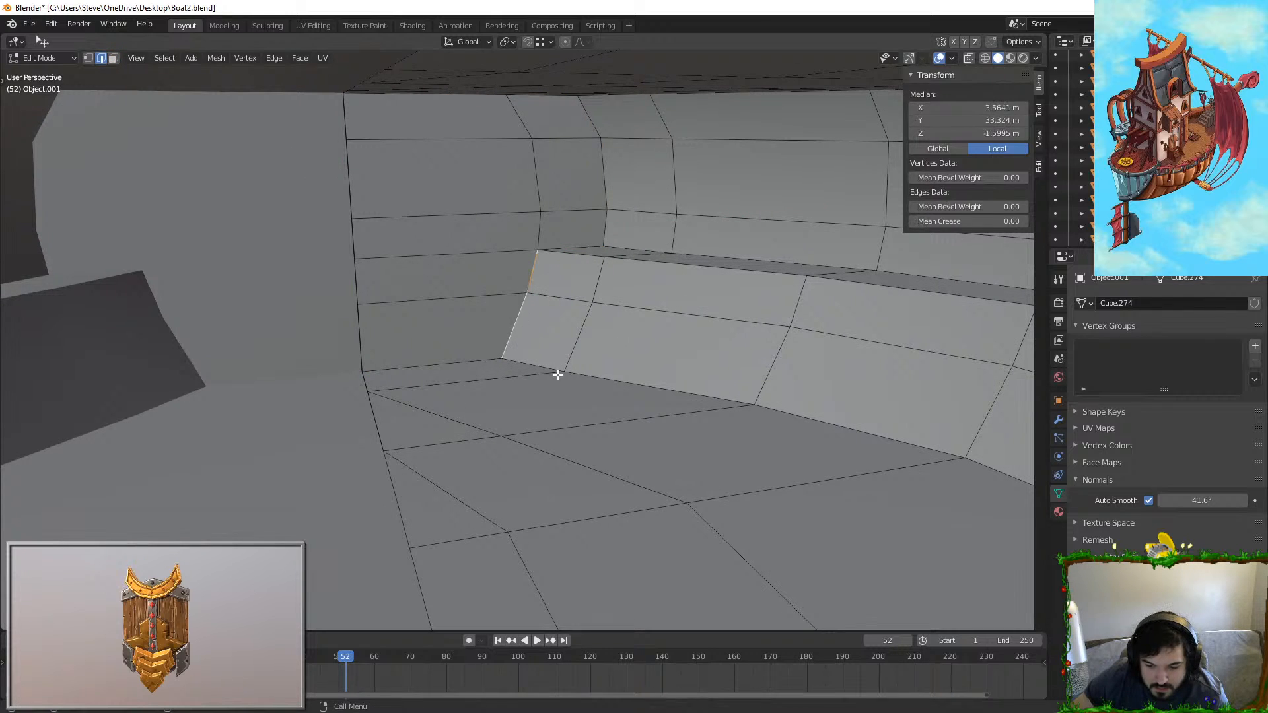
{"action": "key", "text": "g"}
{"action": "key", "text": "x"}
{"action": "right_click", "coordinate": [578, 391]}
{"action": "key", "text": "g"}
{"action": "key", "text": "x"}
{"action": "right_click", "coordinate": [584, 401]}
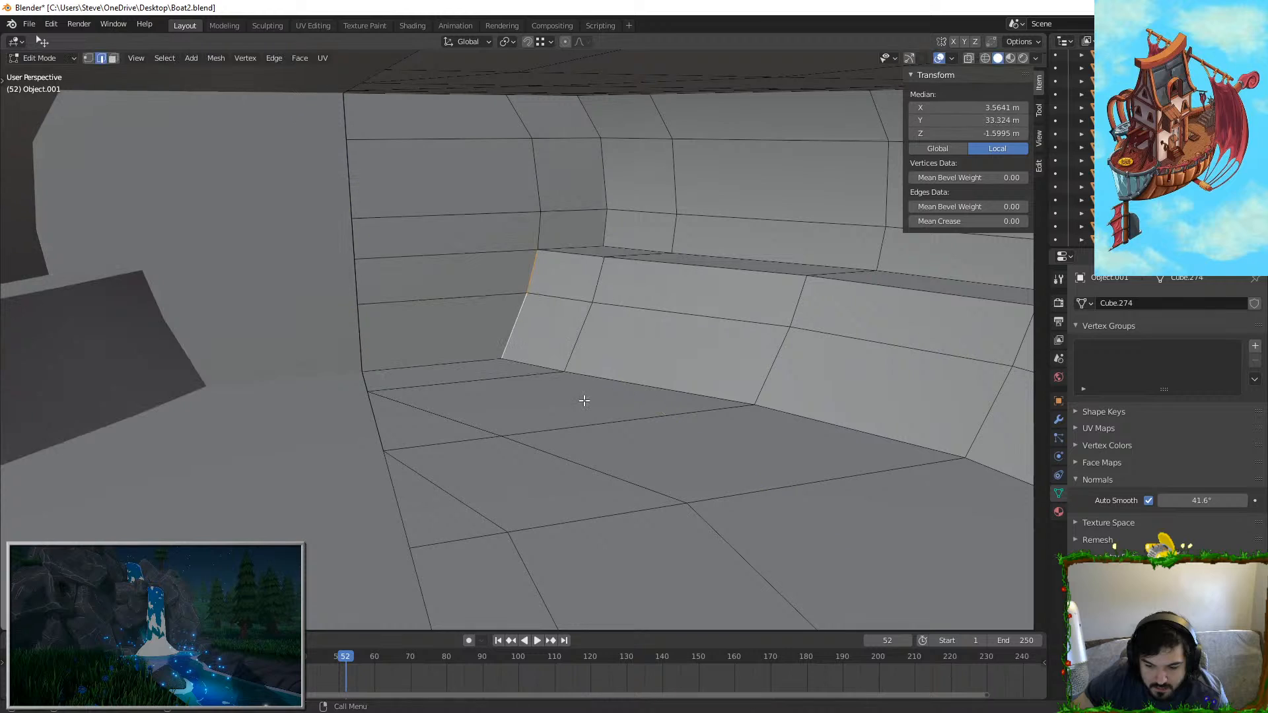
{"action": "middle_click_drag", "start_coordinate": [584, 401], "coordinate": [551, 404]}
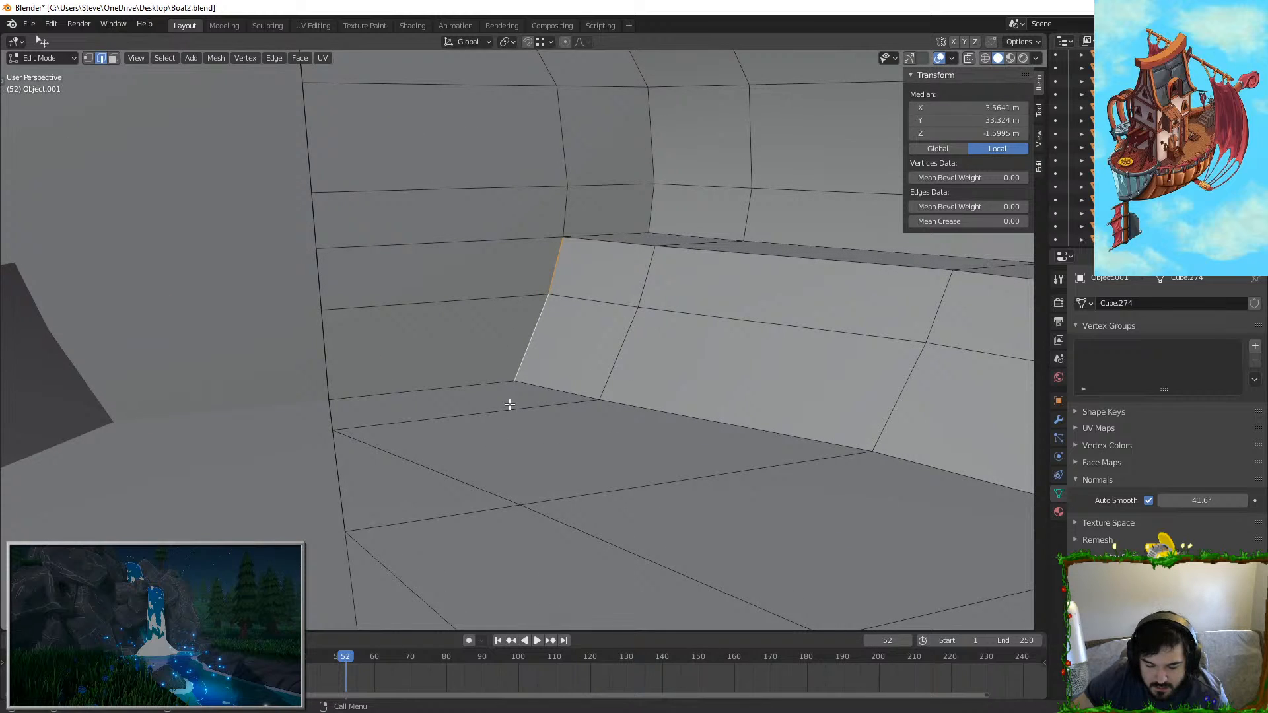
Step: Delete the four lower faces at the room's end corner, two on the end wall and two on the adjoining side wall
{"action": "left_click", "coordinate": [113, 58]}
{"action": "left_click", "coordinate": [482, 285]}
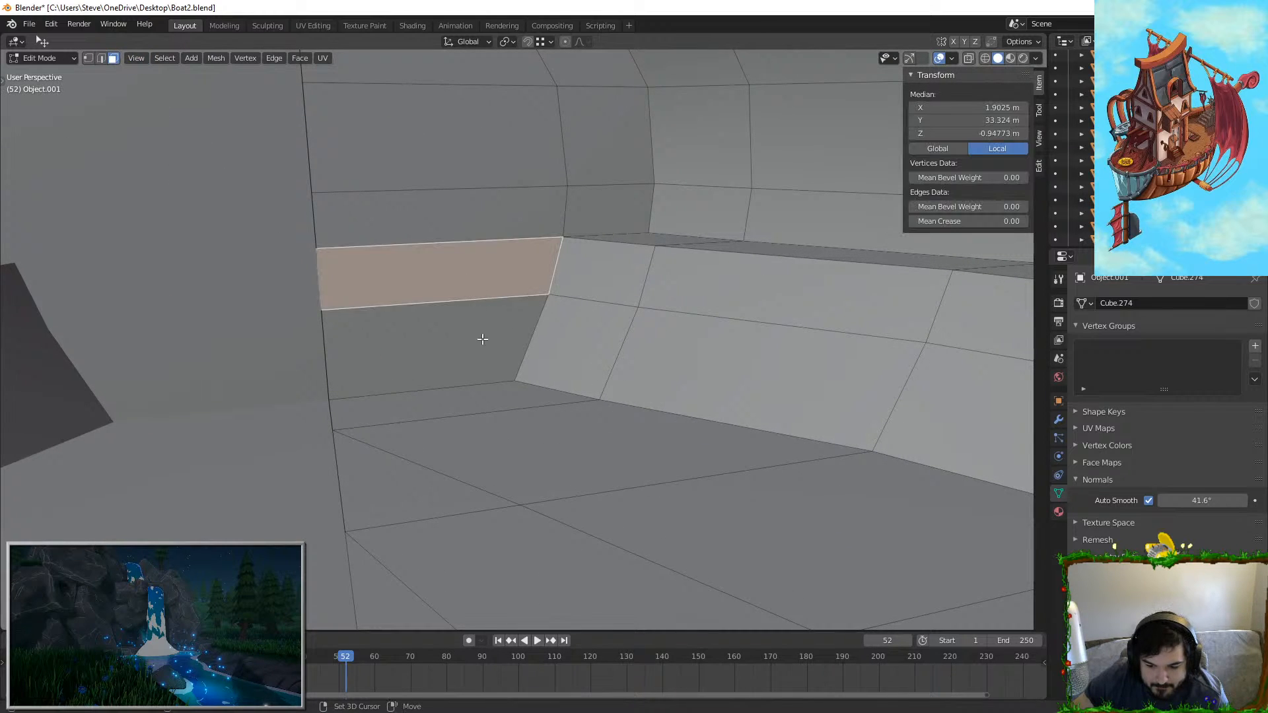
{"action": "left_click", "coordinate": [598, 274], "text": "shift"}
{"action": "left_click", "coordinate": [559, 344], "text": "shift"}
{"action": "left_click", "coordinate": [489, 342], "text": "shift"}
{"action": "key", "text": "x"}
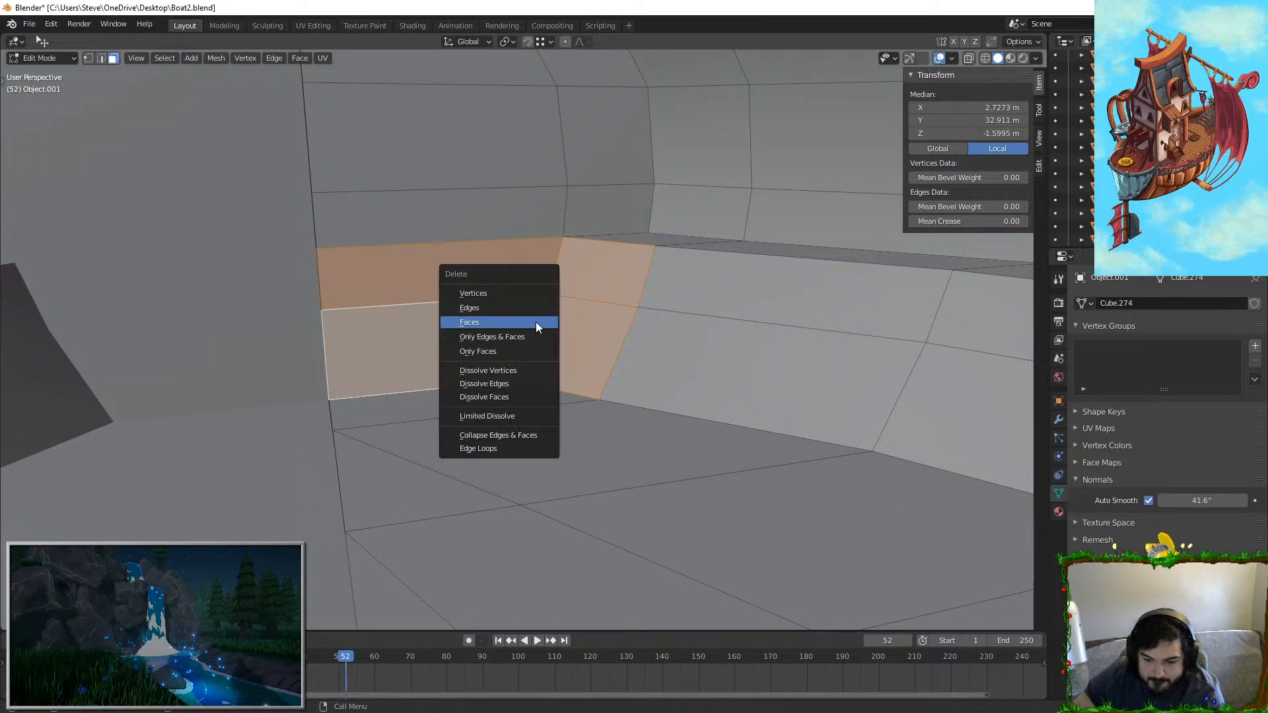
{"action": "left_click", "coordinate": [536, 322]}
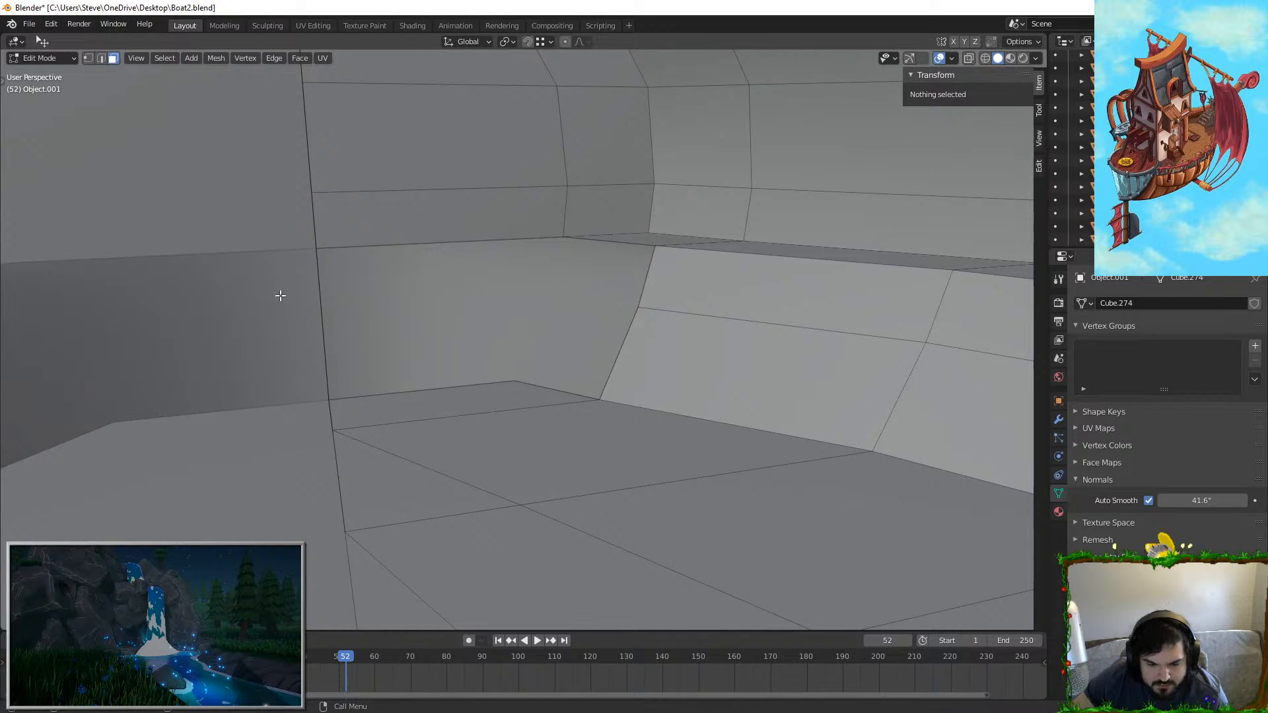
Step: Delete the leftover vertical edges on the centre line below the end wall's ledge height
{"action": "key", "text": "2"}
{"action": "left_click", "coordinate": [318, 292]}
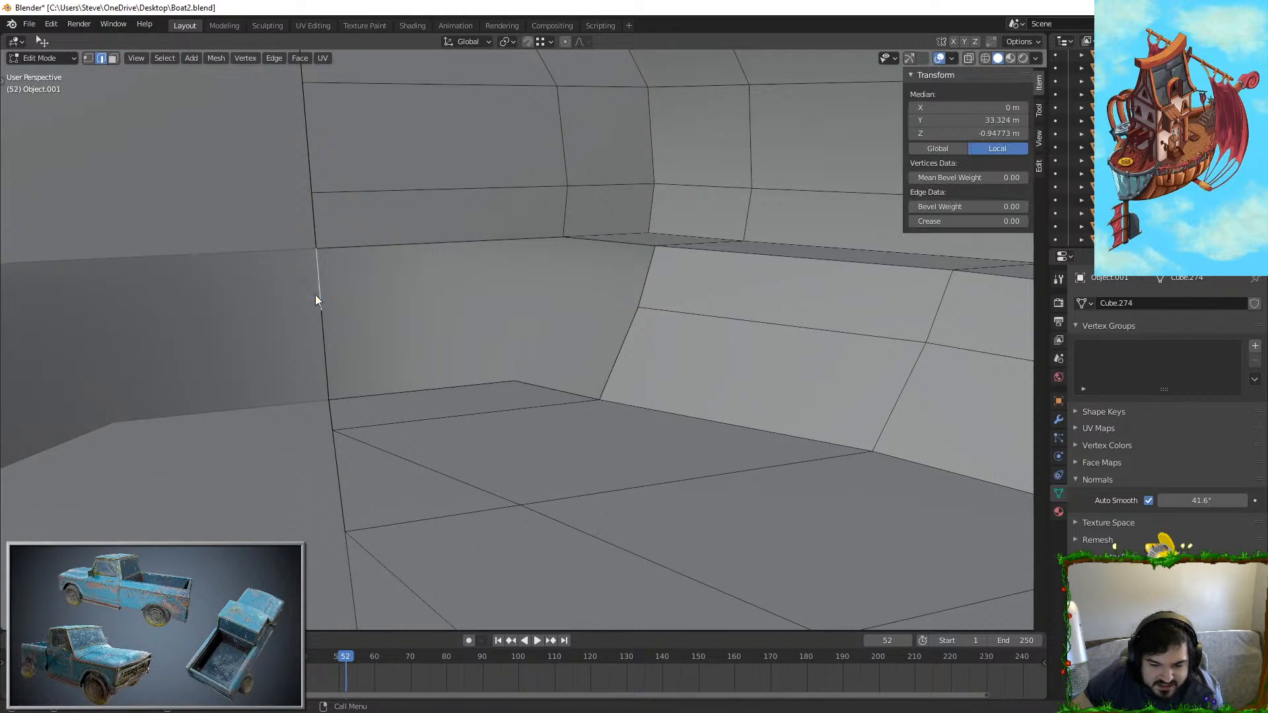
{"action": "key", "text": "x"}
{"action": "left_click", "coordinate": [315, 280]}
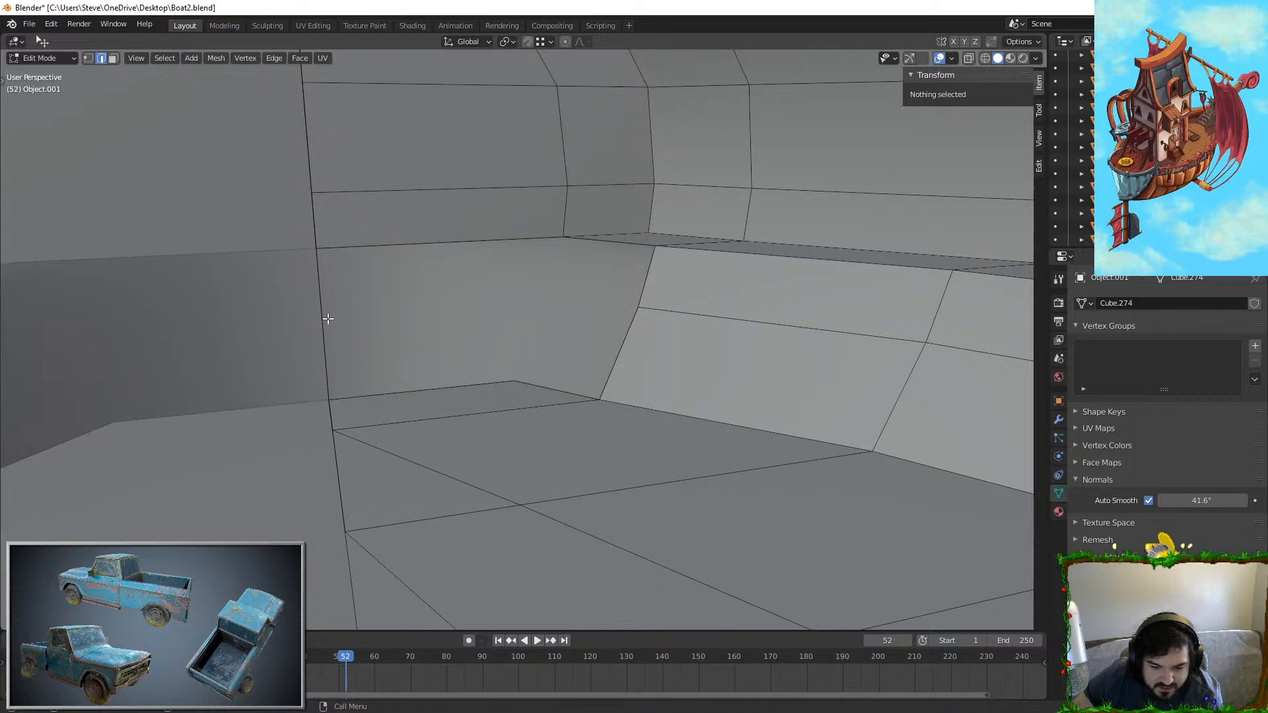
{"action": "middle_click_drag", "start_coordinate": [326, 317], "coordinate": [338, 315]}
{"action": "left_click", "coordinate": [385, 356]}
{"action": "key", "text": "x"}
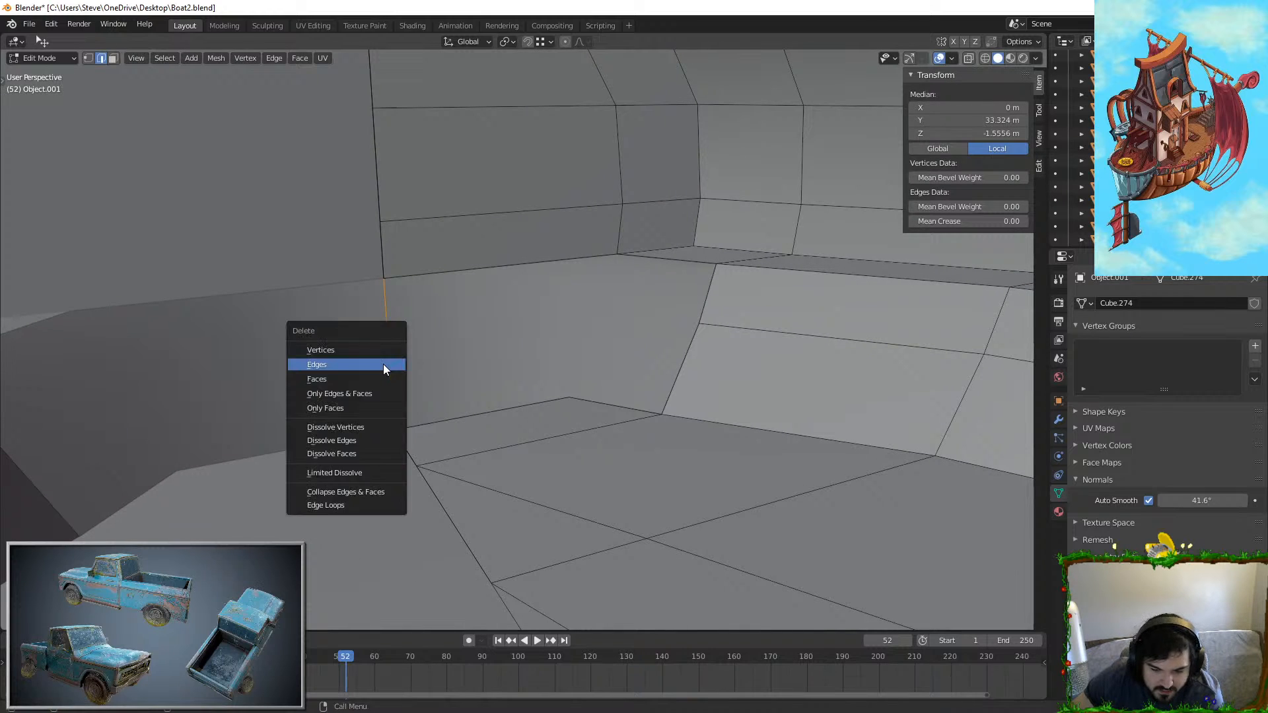
{"action": "left_click", "coordinate": [383, 363]}
{"action": "left_click", "coordinate": [389, 363]}
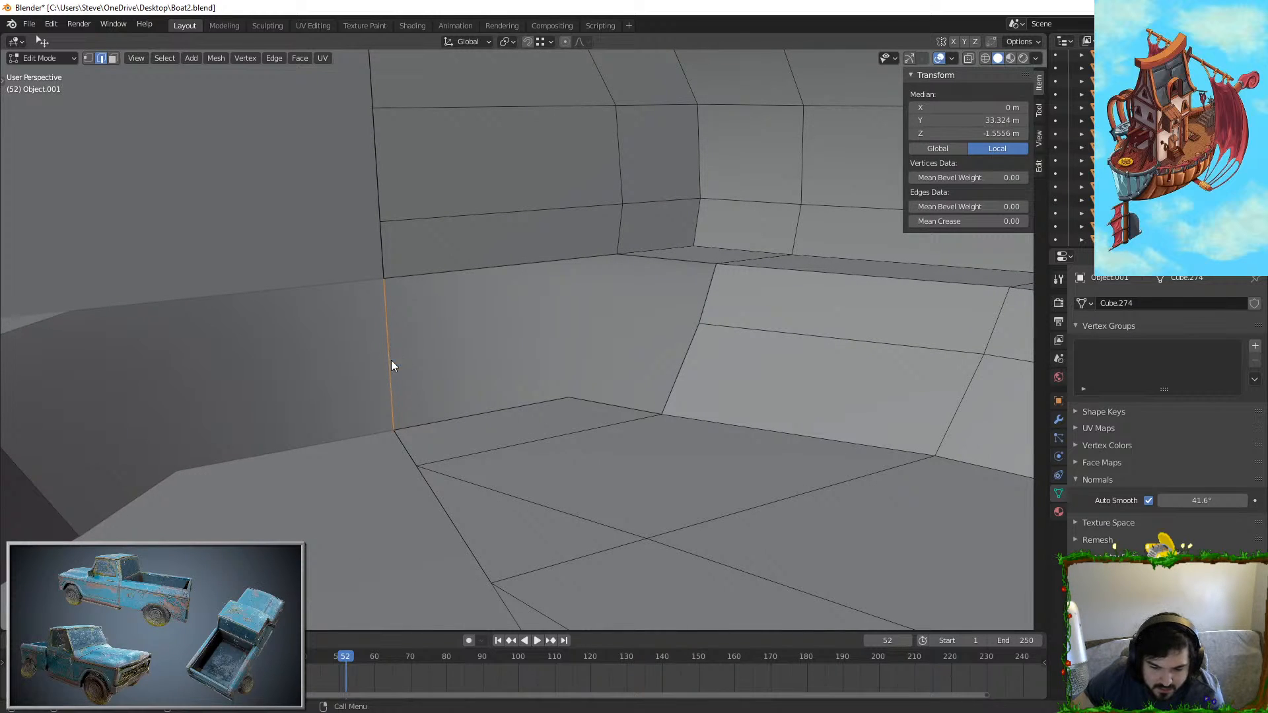
{"action": "key", "text": "x"}
{"action": "left_click", "coordinate": [391, 365]}
{"action": "left_click", "coordinate": [379, 231]}
{"action": "key", "text": "g"}
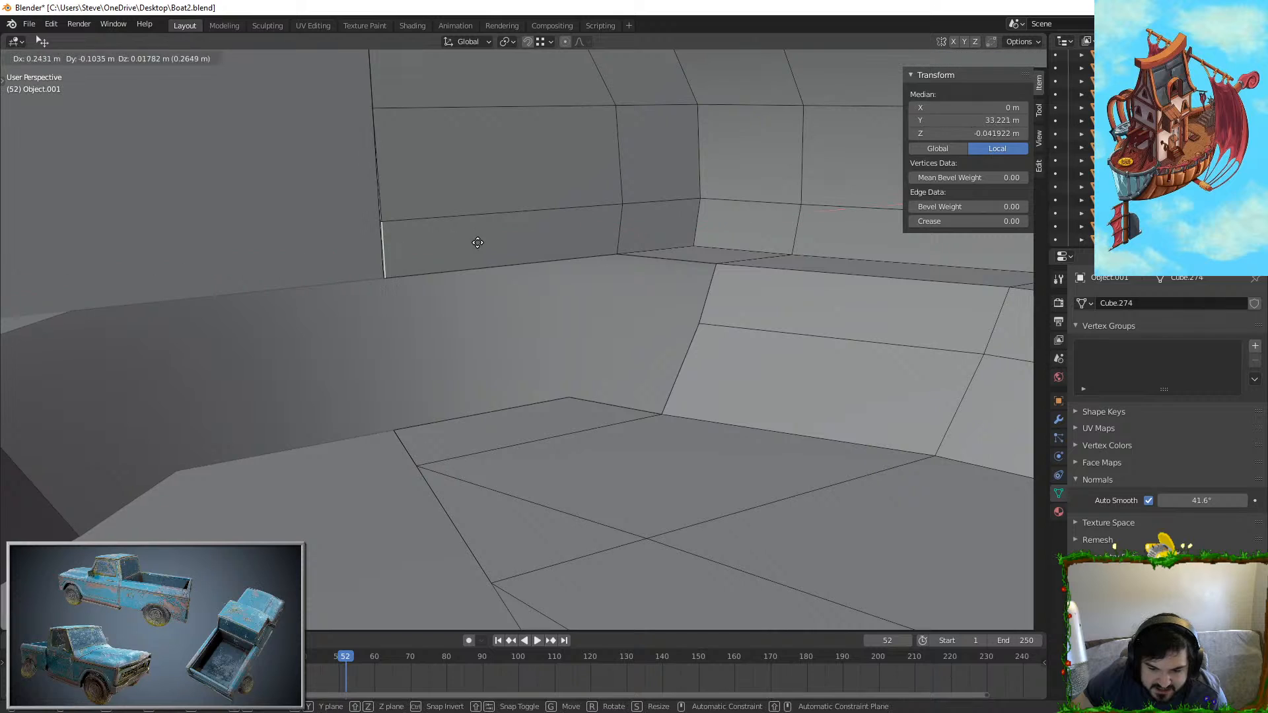
{"action": "left_click", "coordinate": [701, 229]}
{"action": "left_click", "coordinate": [377, 174]}
{"action": "key", "text": "g"}
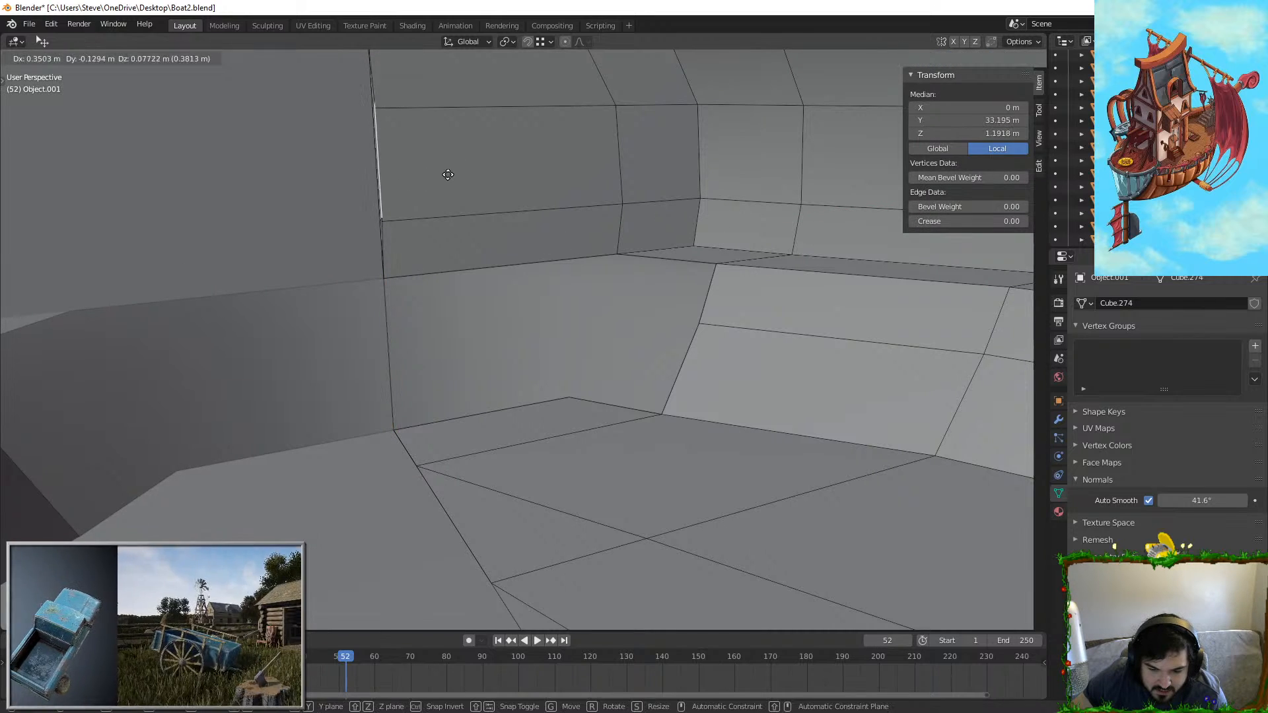
{"action": "right_click", "coordinate": [659, 174]}
{"action": "middle_click_drag", "start_coordinate": [398, 311], "coordinate": [474, 450]}
Step: Merge the room mesh's overlapping vertices by distance, with all of its geometry selected
{"action": "key", "text": "Tab"}
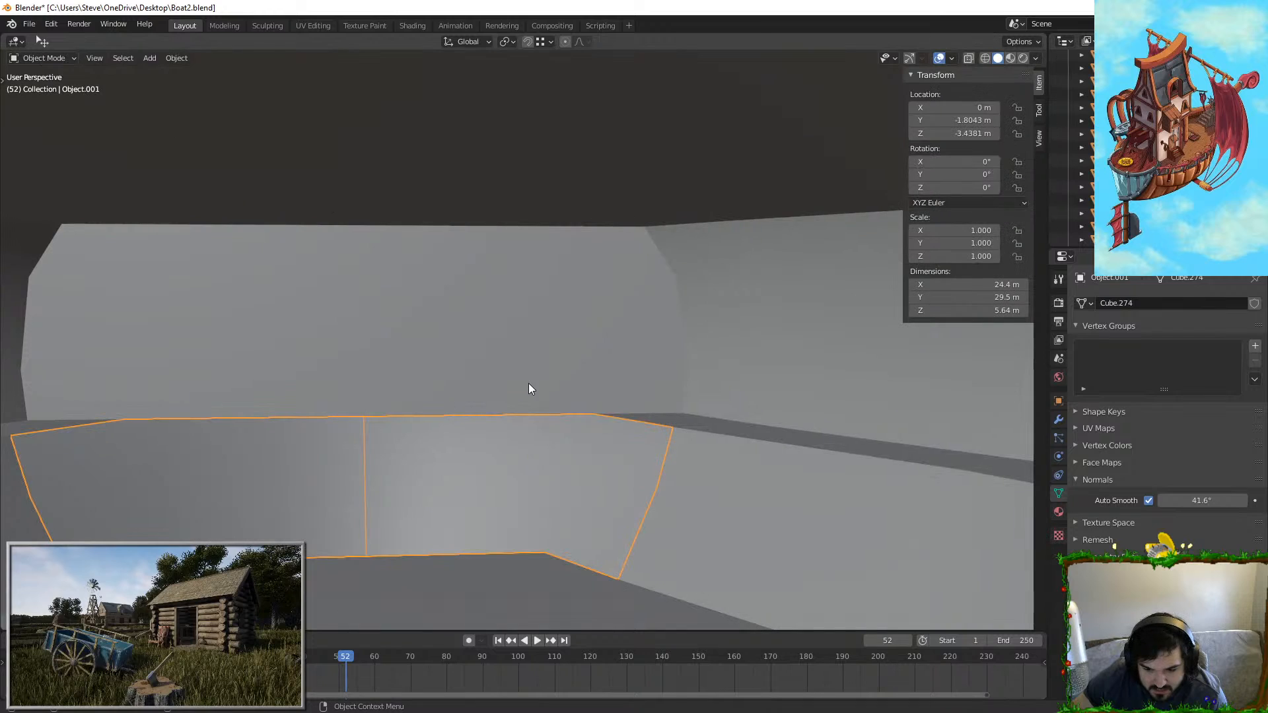
{"action": "key", "text": "Tab"}
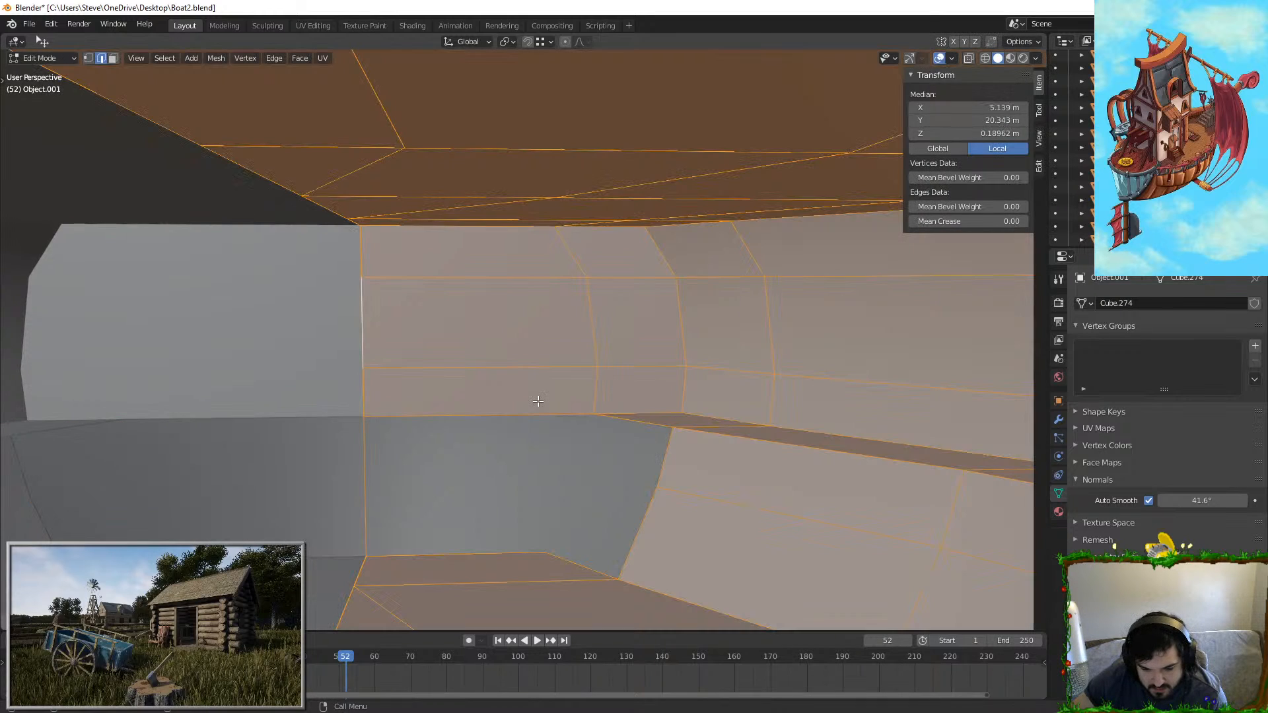
{"action": "key", "text": "F3"}
{"action": "type", "text": "merge dst"}
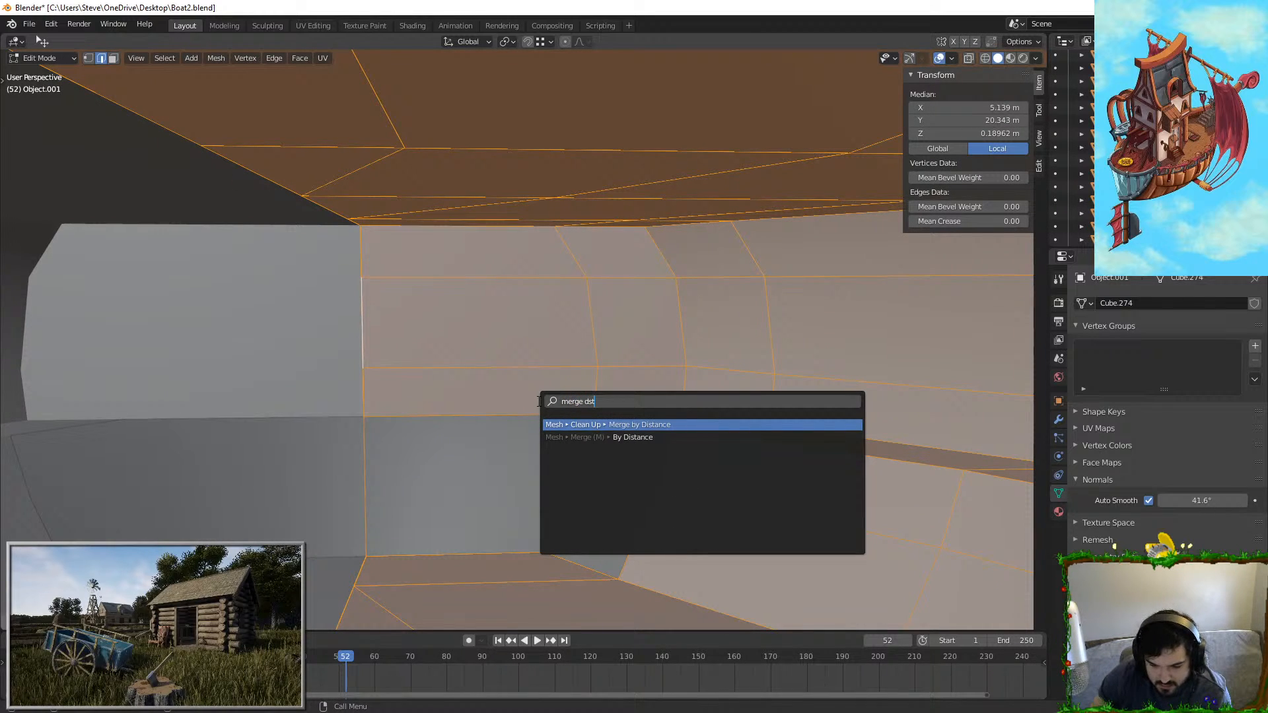
{"action": "key", "text": "Return"}
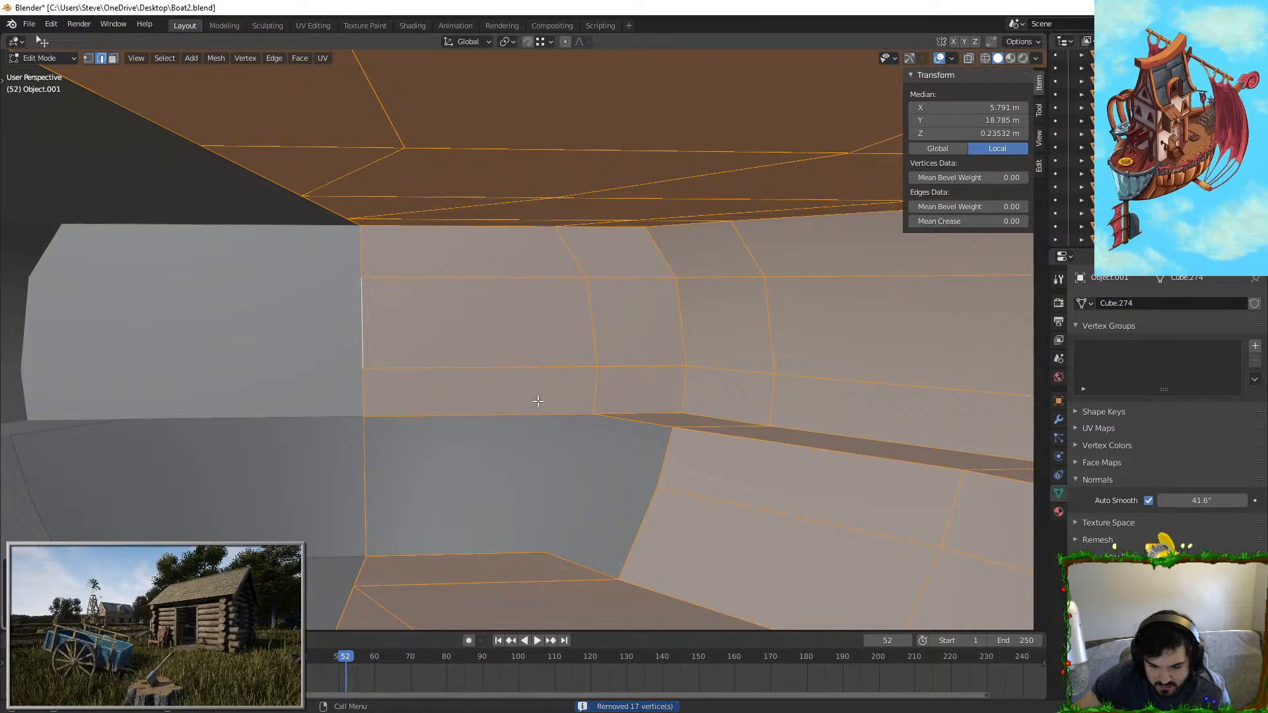
{"action": "mouse_move", "coordinate": [493, 323]}
{"action": "middle_mouse_down"}
{"action": "mouse_move", "coordinate": [522, 343]}
{"action": "mouse_move", "coordinate": [514, 317]}
{"action": "mouse_move", "coordinate": [492, 326]}
{"action": "middle_mouse_up"}
{"action": "key", "text": "Tab"}
{"action": "key", "text": "Tab"}
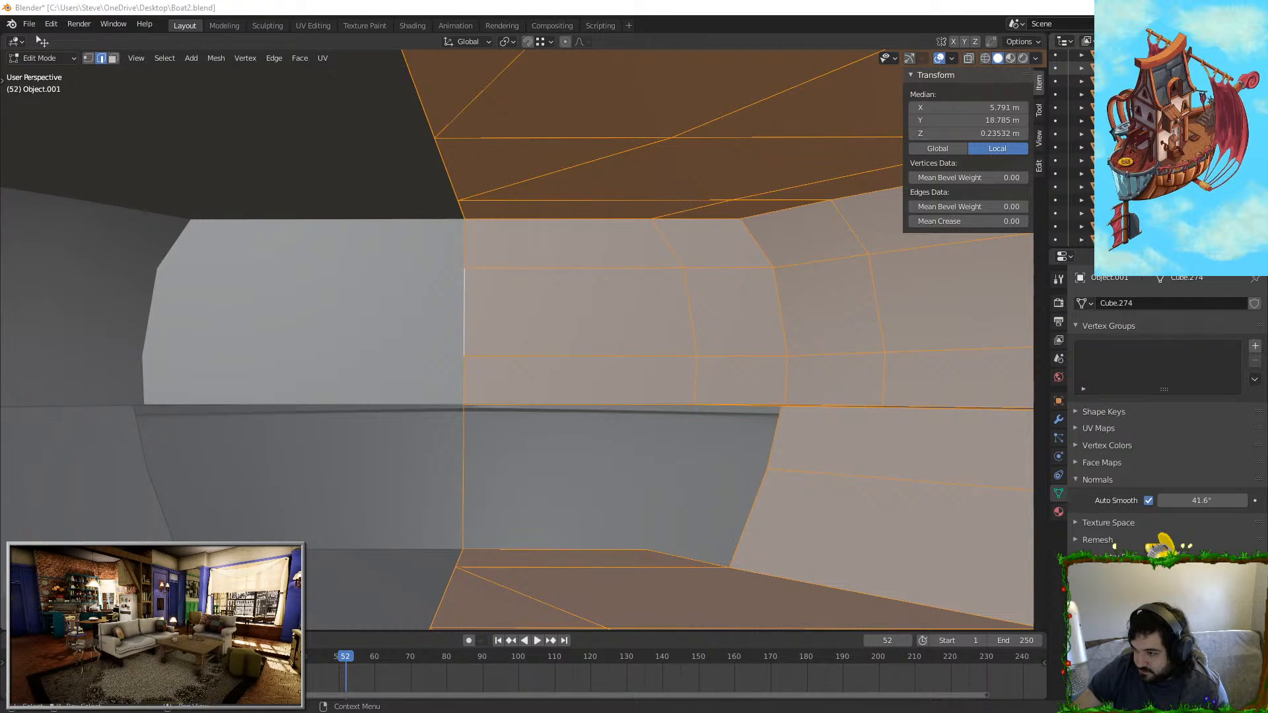
Step: Switch to the browser, view the Stylized Water Pack images and description, and open its YouTube demonstration video
{"action": "left_click_drag", "start_coordinate": [895, 262], "coordinate": [725, 1]}
{"action": "left_click", "coordinate": [374, 532]}
{"action": "left_click", "coordinate": [482, 533]}
{"action": "left_click", "coordinate": [560, 532]}
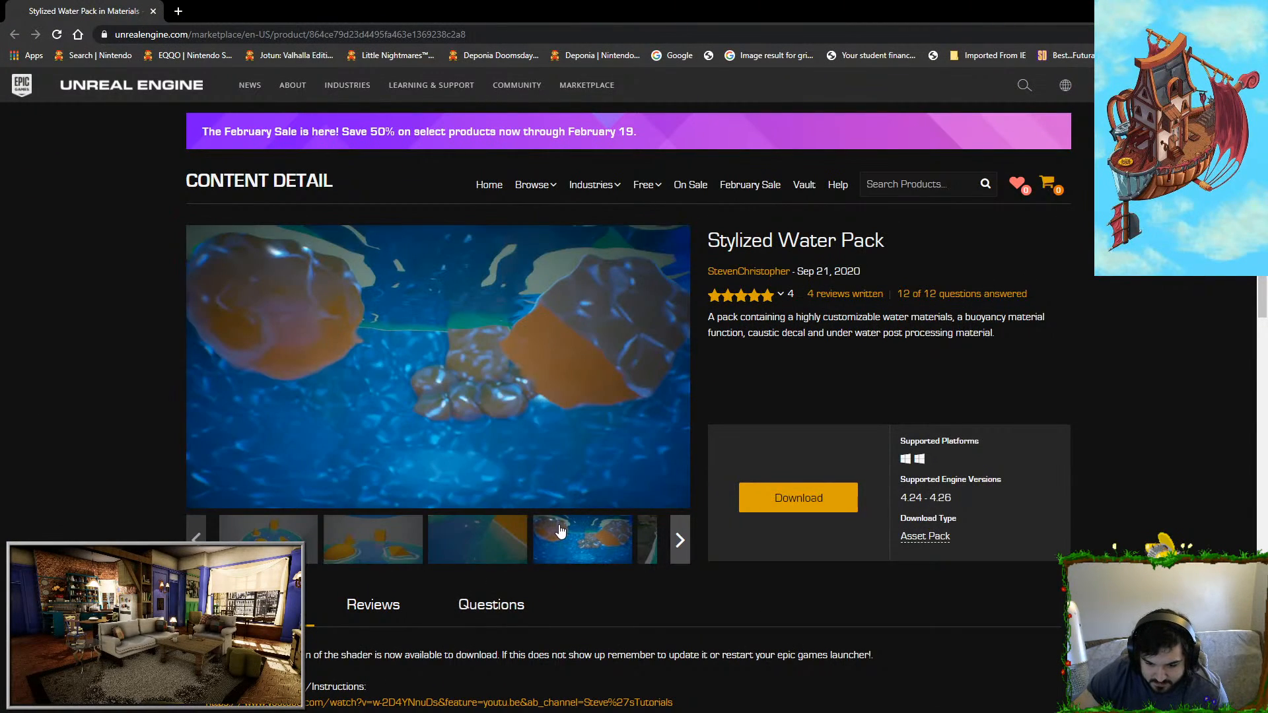
{"action": "left_click", "coordinate": [470, 535]}
{"action": "left_click", "coordinate": [404, 538]}
{"action": "scroll", "coordinate": [329, 510], "scroll_direction": "down", "scroll_amount": 5}
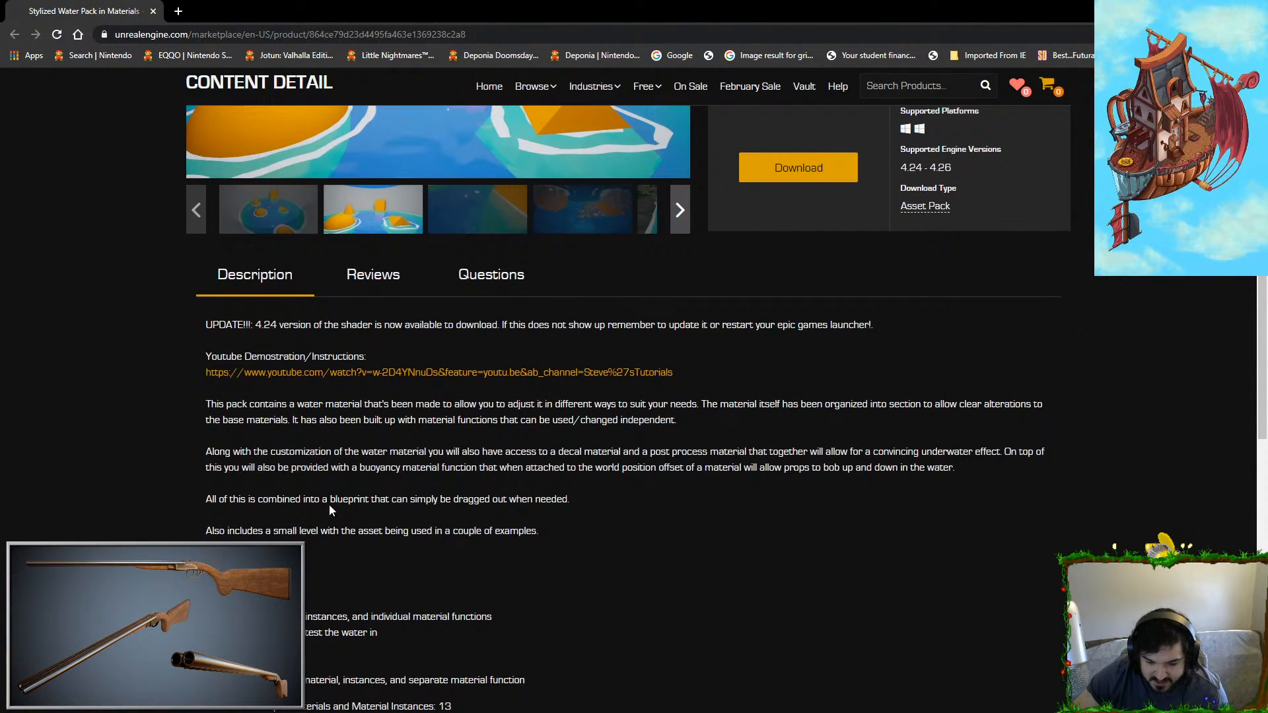
{"action": "left_click", "coordinate": [269, 373]}
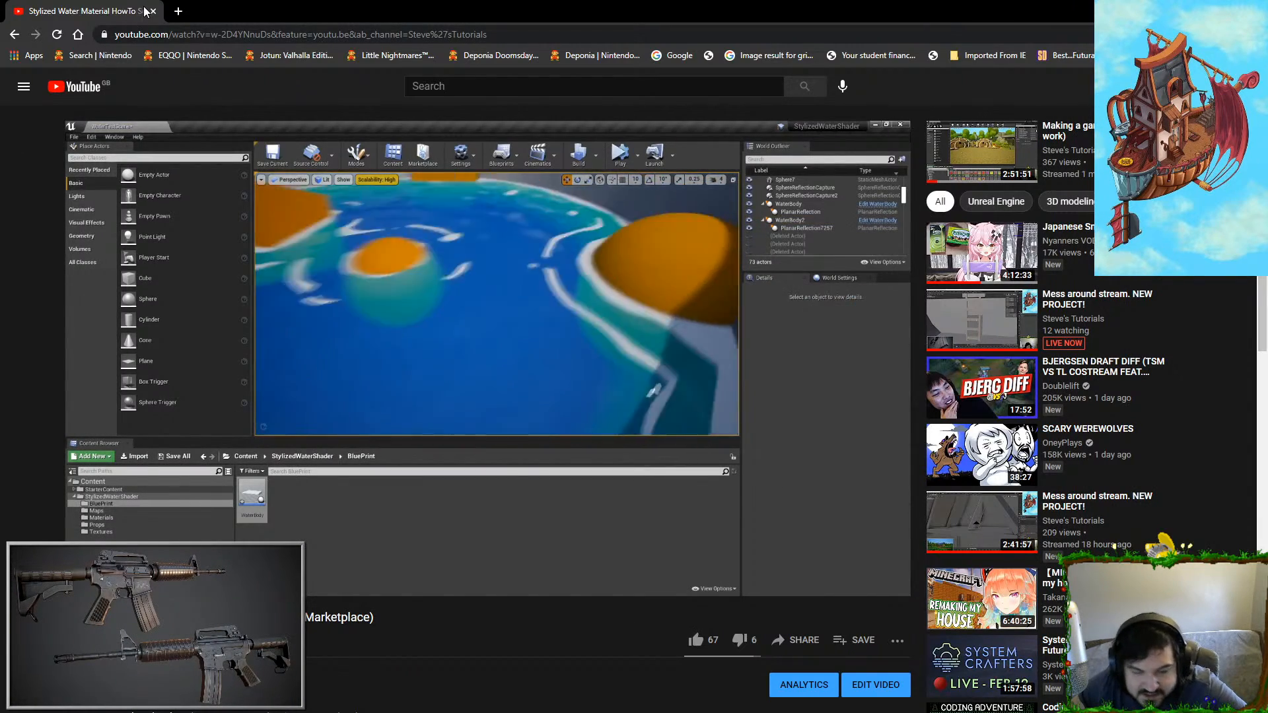
Step: Switch back to Blender and extrude the floor edge in front of the end wall about 1.53 m up along Z
{"action": "key", "text": "alt+Tab"}
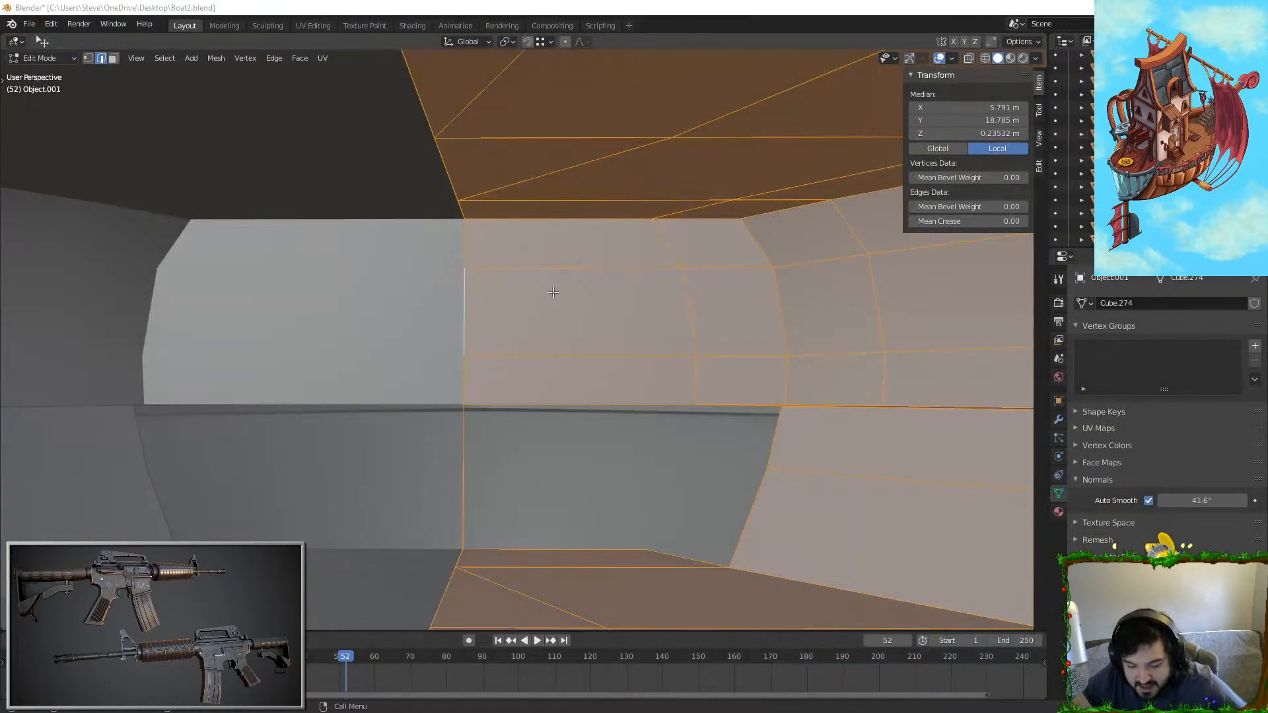
{"action": "middle_click_drag", "start_coordinate": [553, 292], "coordinate": [587, 532]}
{"action": "left_click", "coordinate": [587, 538]}
{"action": "key", "text": "e"}
{"action": "left_click", "coordinate": [636, 452]}
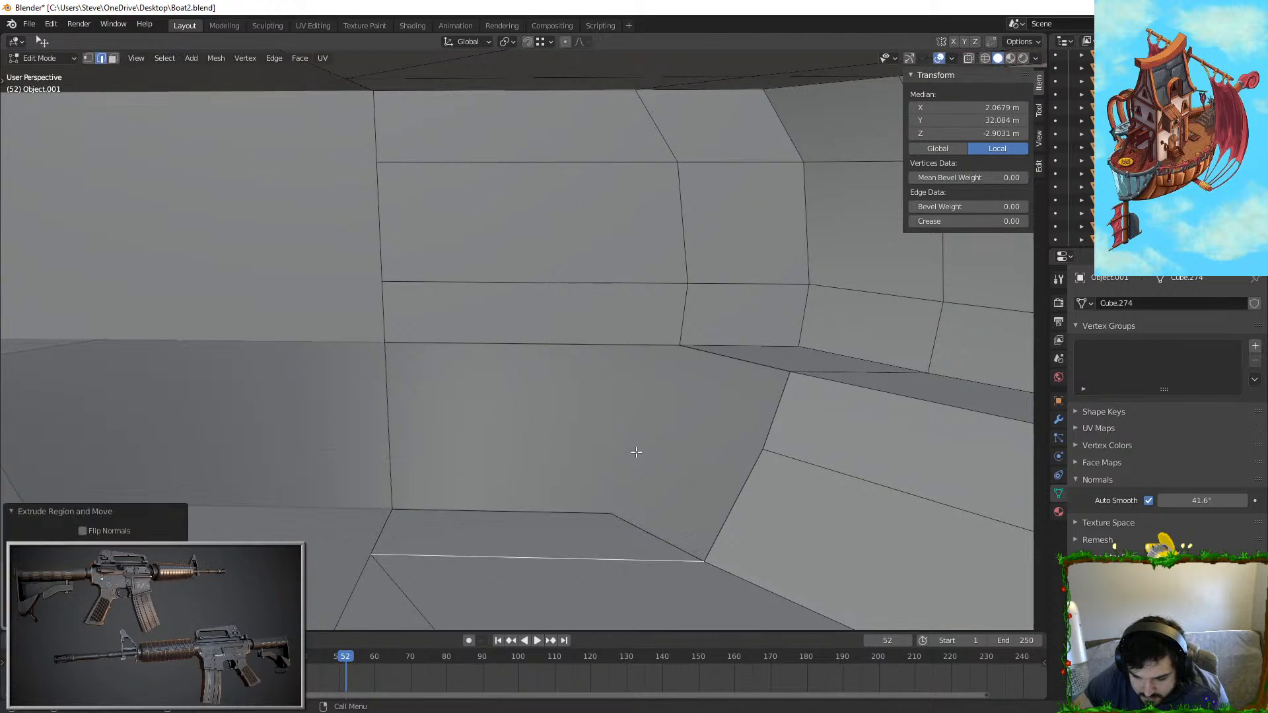
{"action": "key", "text": "g"}
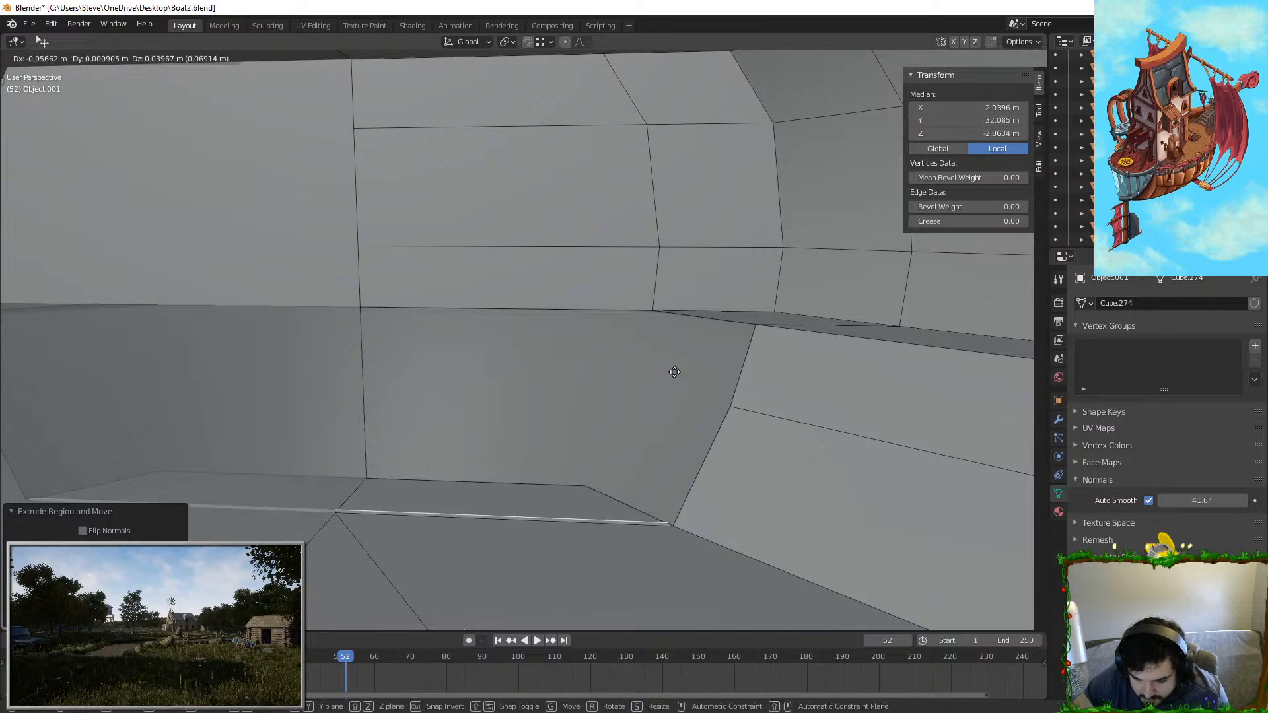
{"action": "key", "text": "z"}
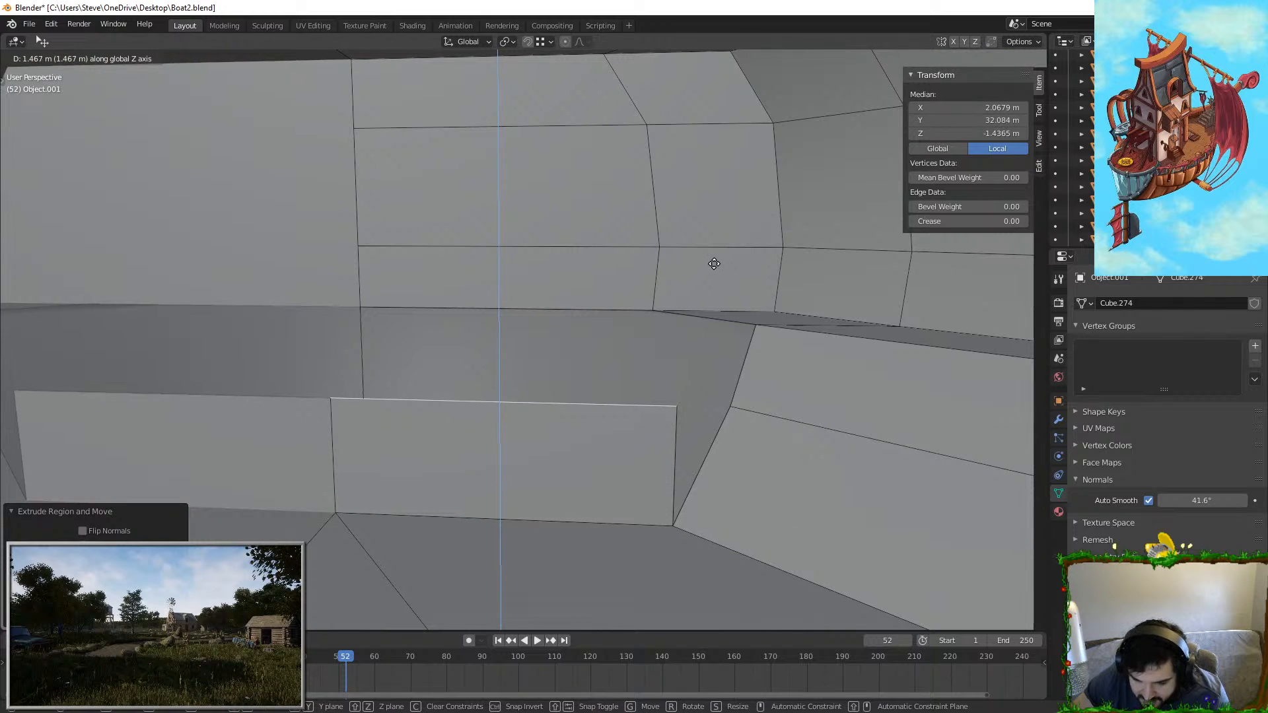
{"action": "left_click", "coordinate": [712, 212]}
Step: Extrude the top edge of the new front panel another 1 m or so up along Z
{"action": "middle_click_drag", "start_coordinate": [640, 281], "coordinate": [646, 291]}
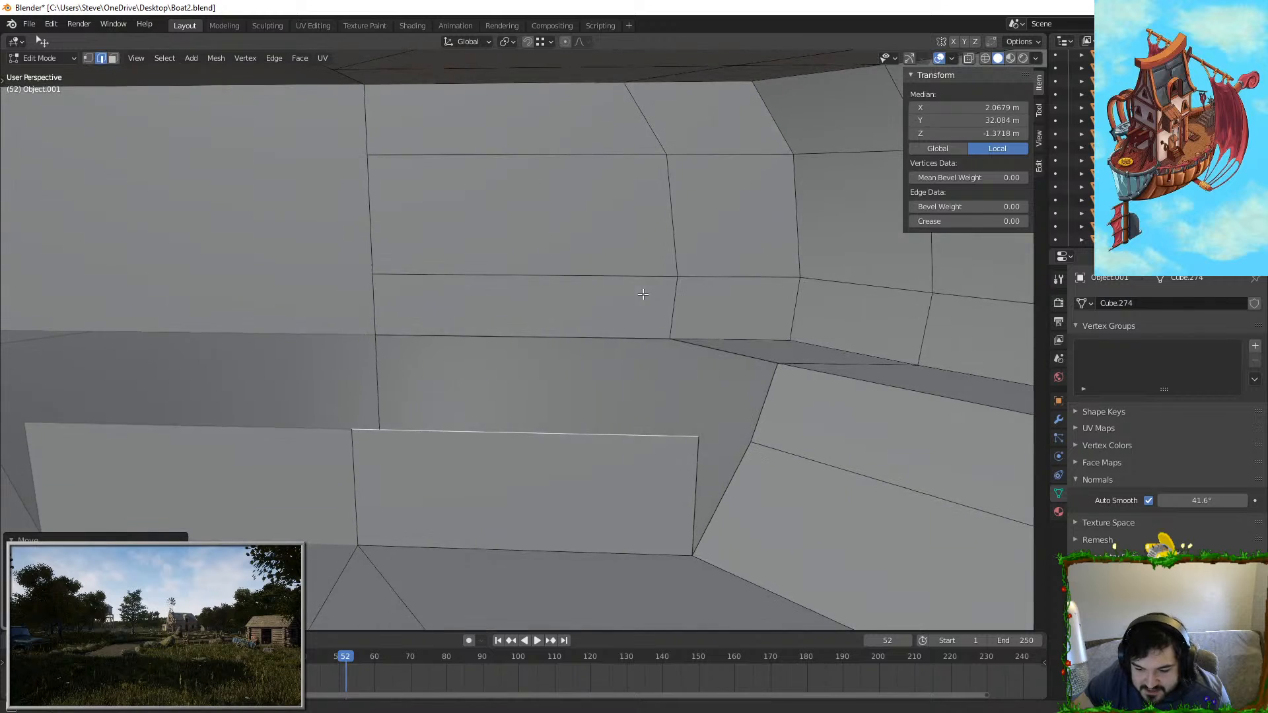
{"action": "key", "text": "e"}
{"action": "key", "text": "y"}
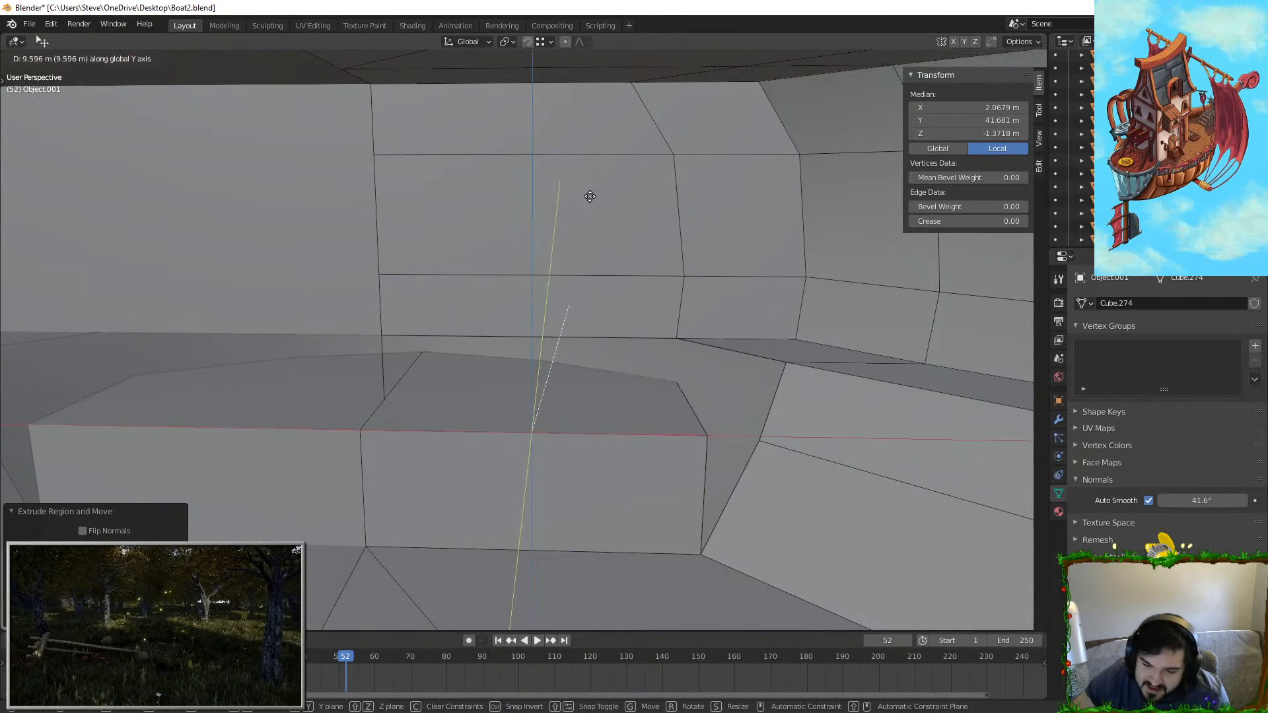
{"action": "key", "text": "z"}
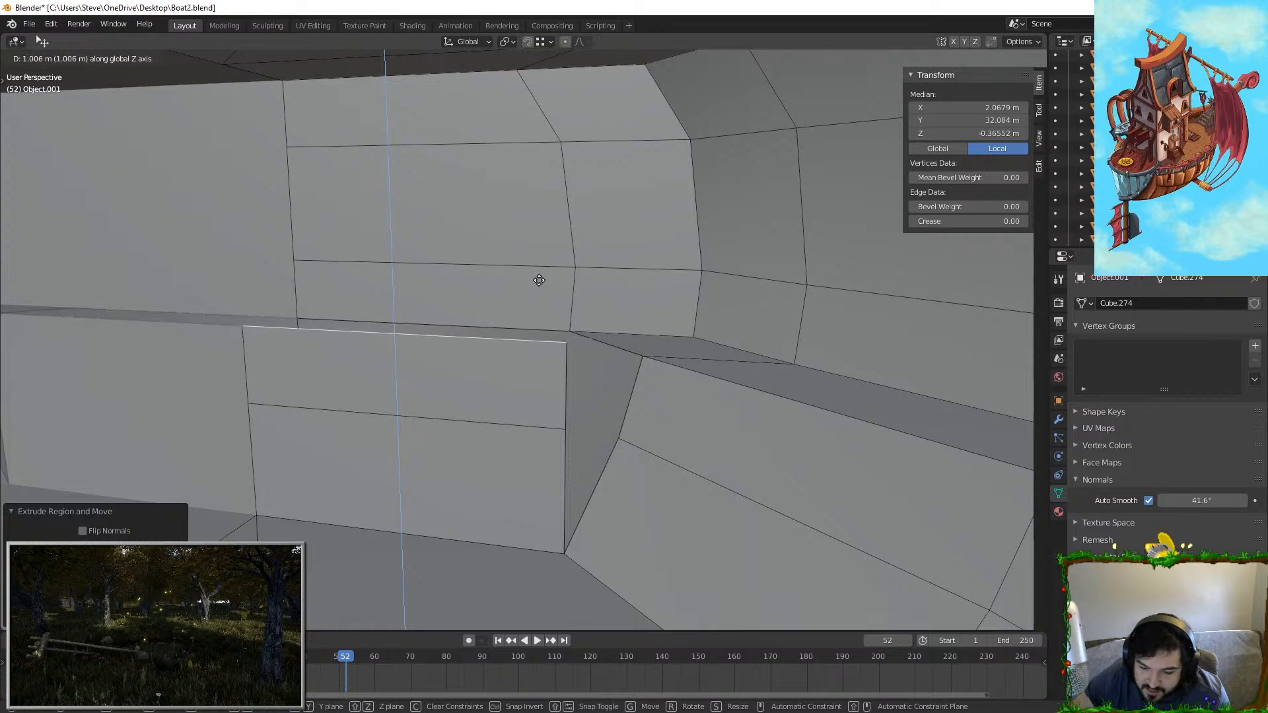
{"action": "left_click", "coordinate": [537, 278]}
Step: Fill the two gaps between the new front panel's side edges and the side wall's lower edges with faces
{"action": "left_click", "coordinate": [567, 360]}
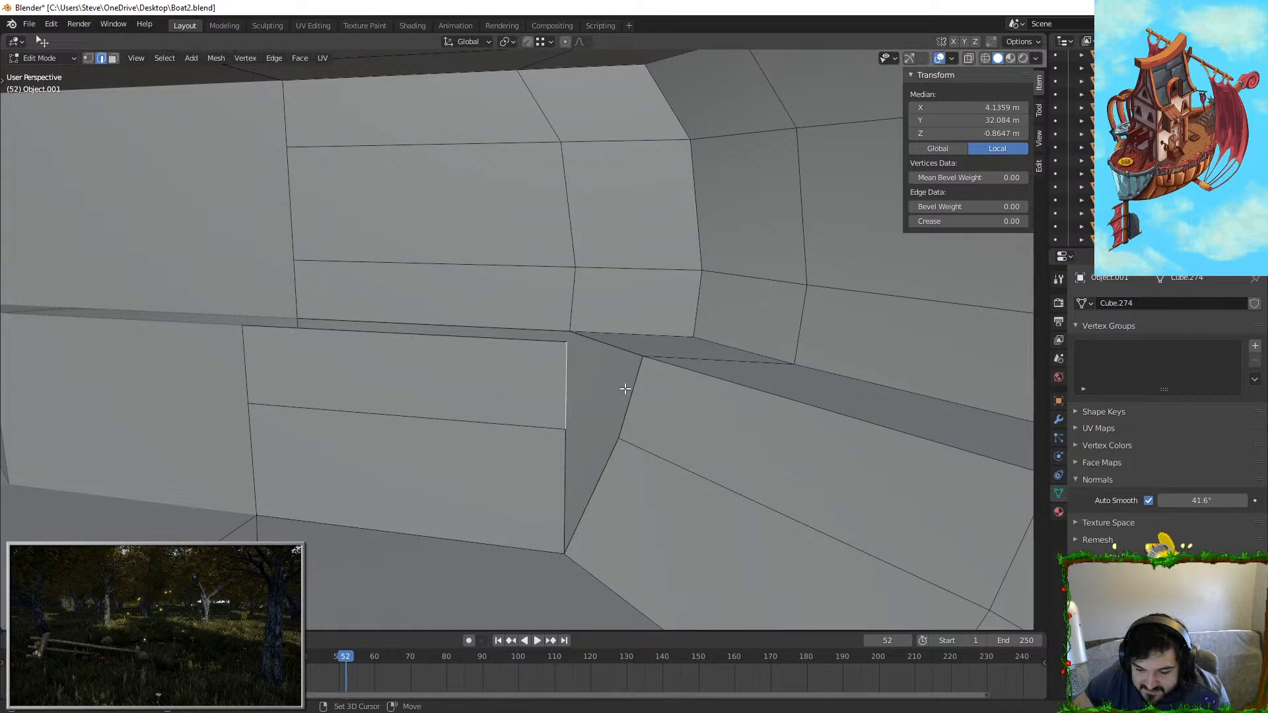
{"action": "left_click", "coordinate": [627, 391], "text": "shift"}
{"action": "key", "text": "f"}
{"action": "left_click", "coordinate": [574, 462]}
{"action": "left_click", "coordinate": [589, 462], "text": "shift"}
{"action": "key", "text": "f"}
Step: Lower the front panel's top edge about 0.12 m along Z toward the side ledge's height
{"action": "left_click", "coordinate": [370, 334]}
{"action": "key", "text": "g"}
{"action": "key", "text": "z"}
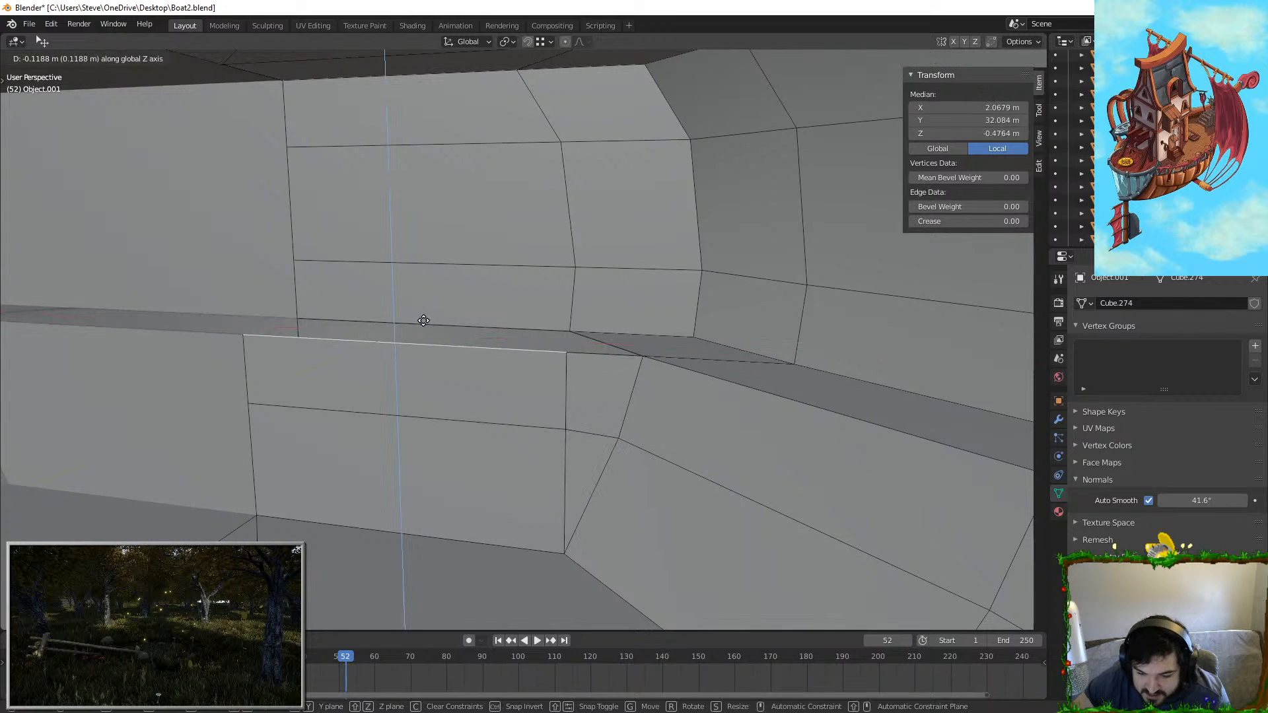
{"action": "left_click", "coordinate": [428, 319]}
Step: Fill the end ledge's top surface and its corner gap beside the side ledge with faces
{"action": "left_click", "coordinate": [443, 328]}
{"action": "left_click", "coordinate": [443, 335], "text": "shift"}
{"action": "key", "text": "f"}
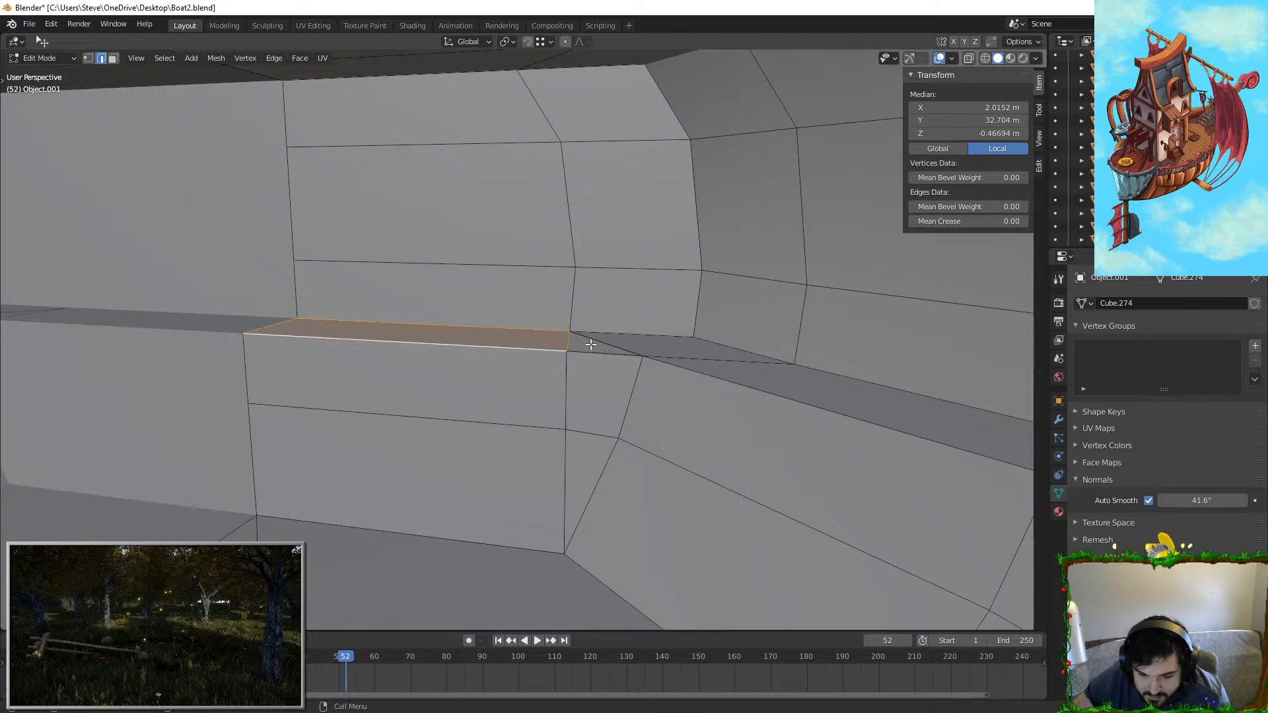
{"action": "left_click", "coordinate": [589, 341]}
{"action": "left_click", "coordinate": [593, 352], "text": "shift"}
{"action": "key", "text": "f"}
Step: Examine the finished end ledge and its corner from inside the room with the mesh edges hidden
{"action": "middle_click_drag", "start_coordinate": [533, 383], "coordinate": [577, 405], "text": "shift"}
{"action": "key", "text": "Tab"}
{"action": "scroll", "coordinate": [593, 418], "scroll_direction": "down", "scroll_amount": 4}
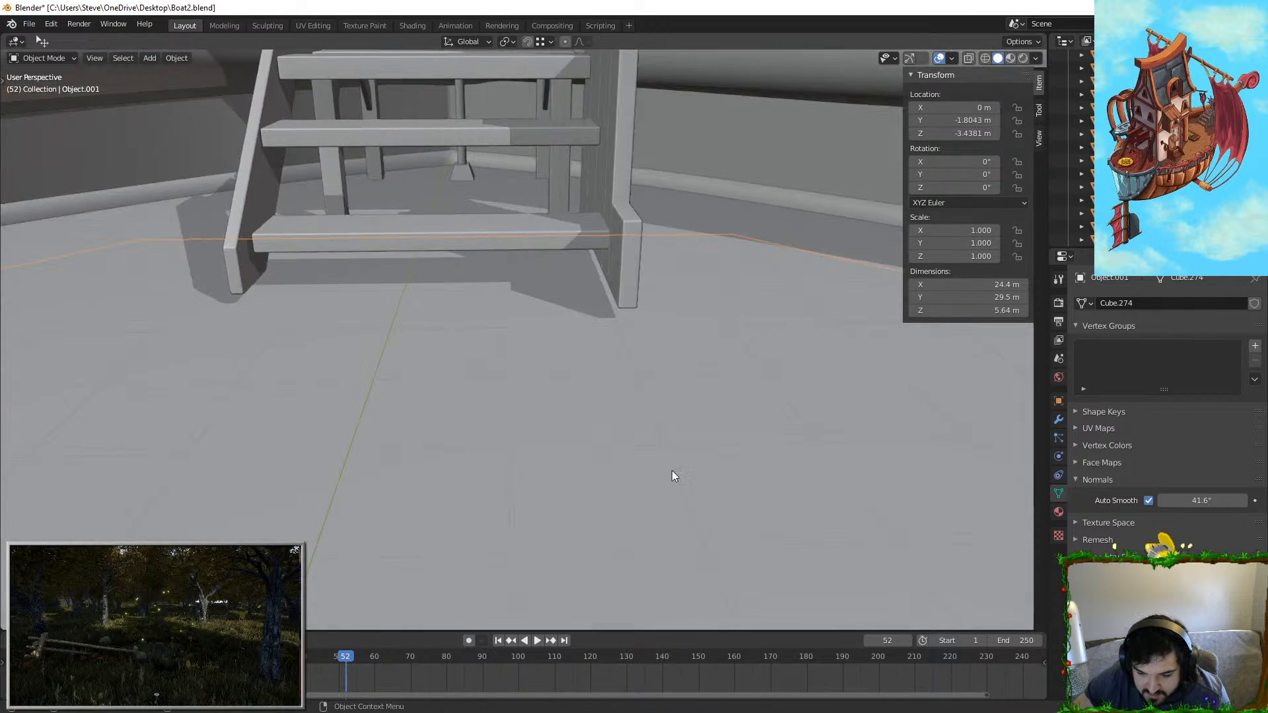
{"action": "middle_click_drag", "start_coordinate": [672, 470], "coordinate": [811, 343], "text": "shift"}
{"action": "key", "text": "Tab"}
{"action": "key", "text": "Tab"}
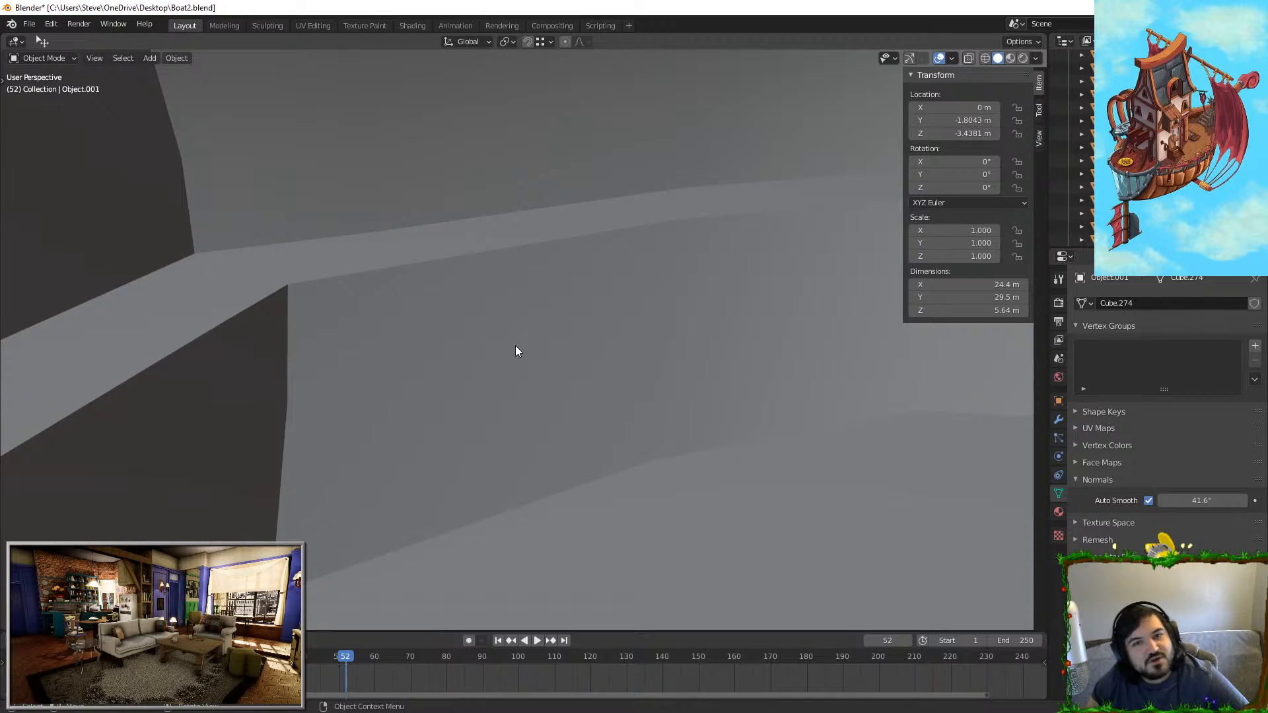
{"action": "middle_click_drag", "start_coordinate": [515, 346], "coordinate": [484, 322]}
{"action": "key", "text": "Tab"}
{"action": "scroll", "coordinate": [484, 317], "scroll_direction": "down", "scroll_amount": 4}
{"action": "left_click", "coordinate": [442, 315], "text": "alt"}
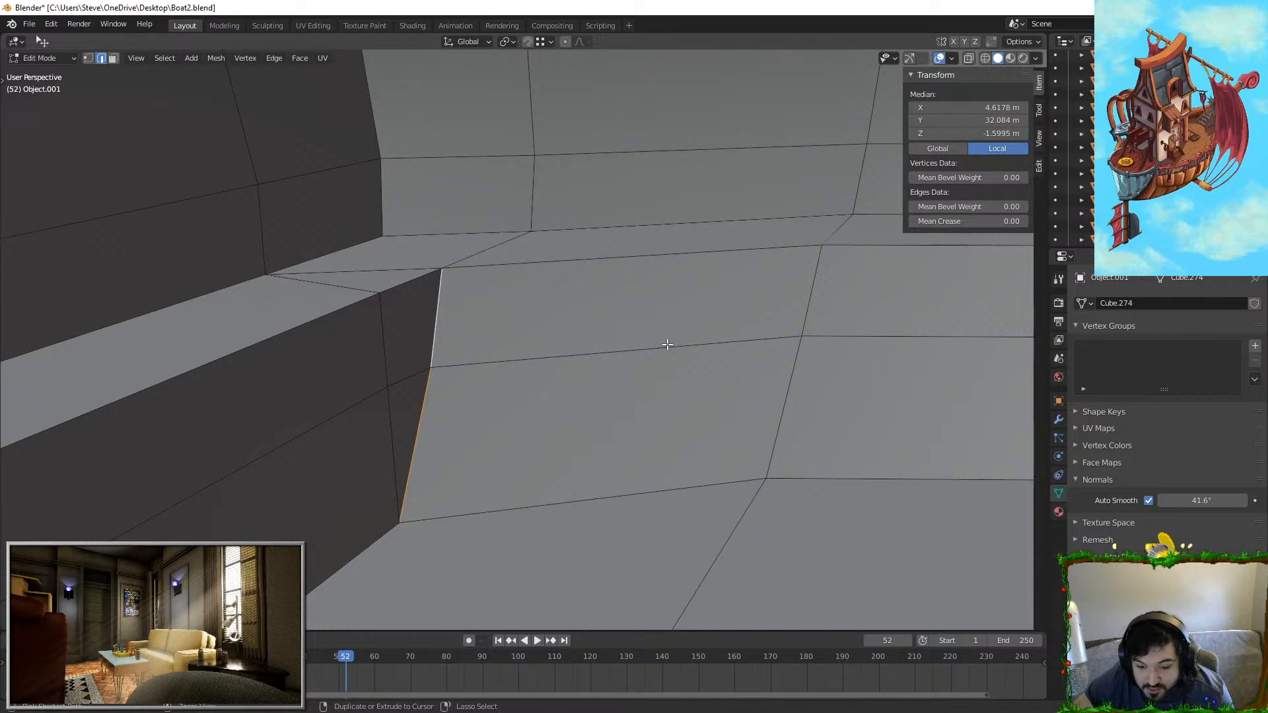
{"action": "key", "text": "ctrl+b"}
{"action": "right_click", "coordinate": [764, 343]}
{"action": "key", "text": "ctrl+z"}
Step: Walk through the room to examine the ledge, the side wall and the outer beams that poke through it
{"action": "key", "text": "Tab"}
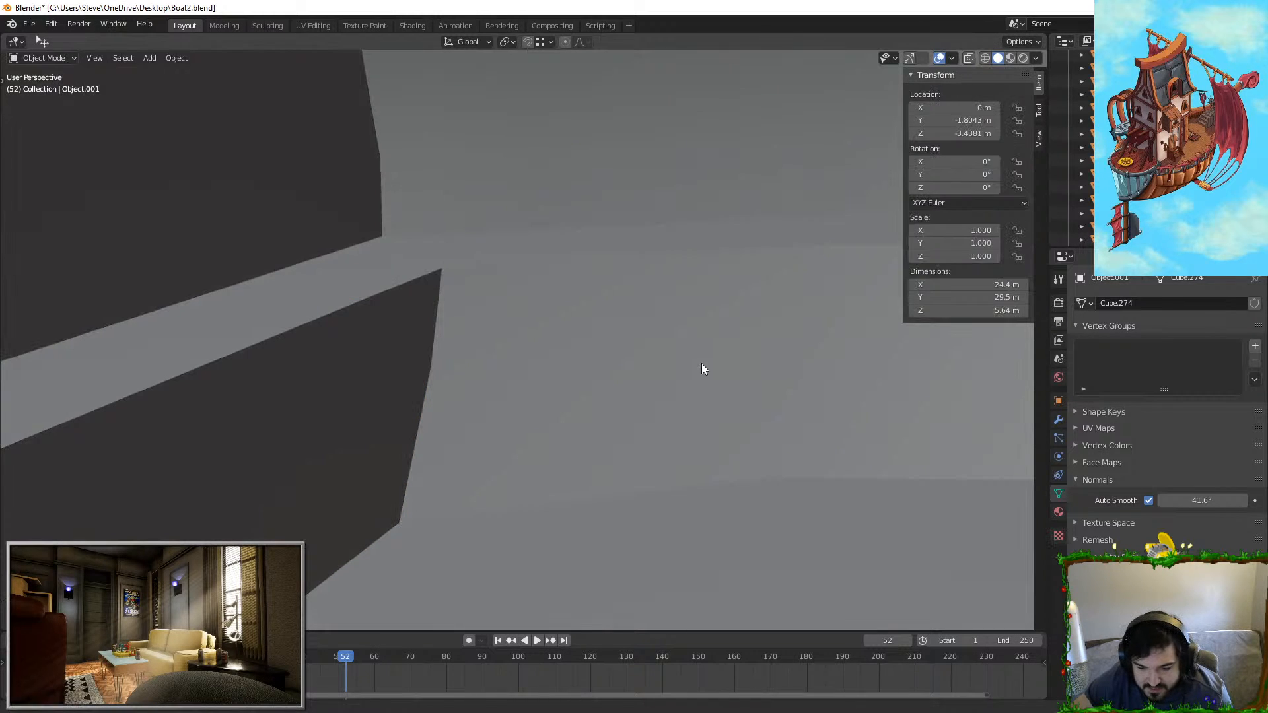
{"action": "key", "text": "shift+grave"}
{"action": "key", "text": "w"}
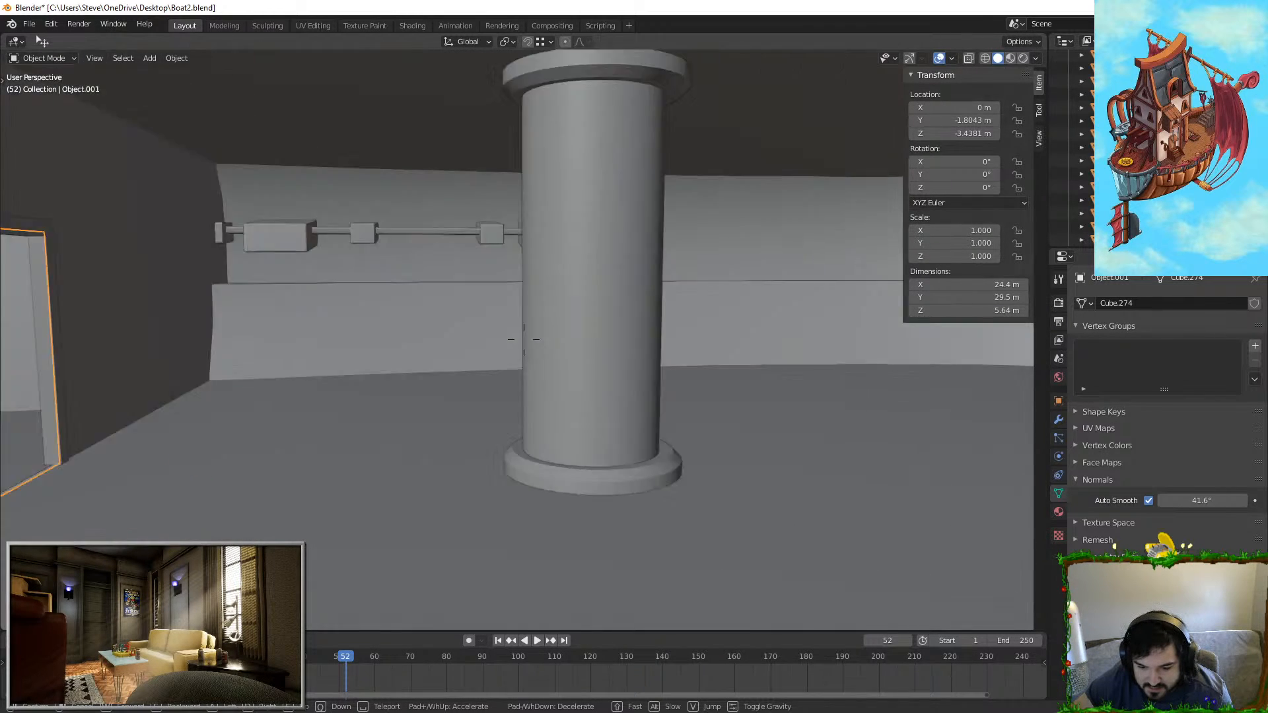
{"action": "key", "text": "s"}
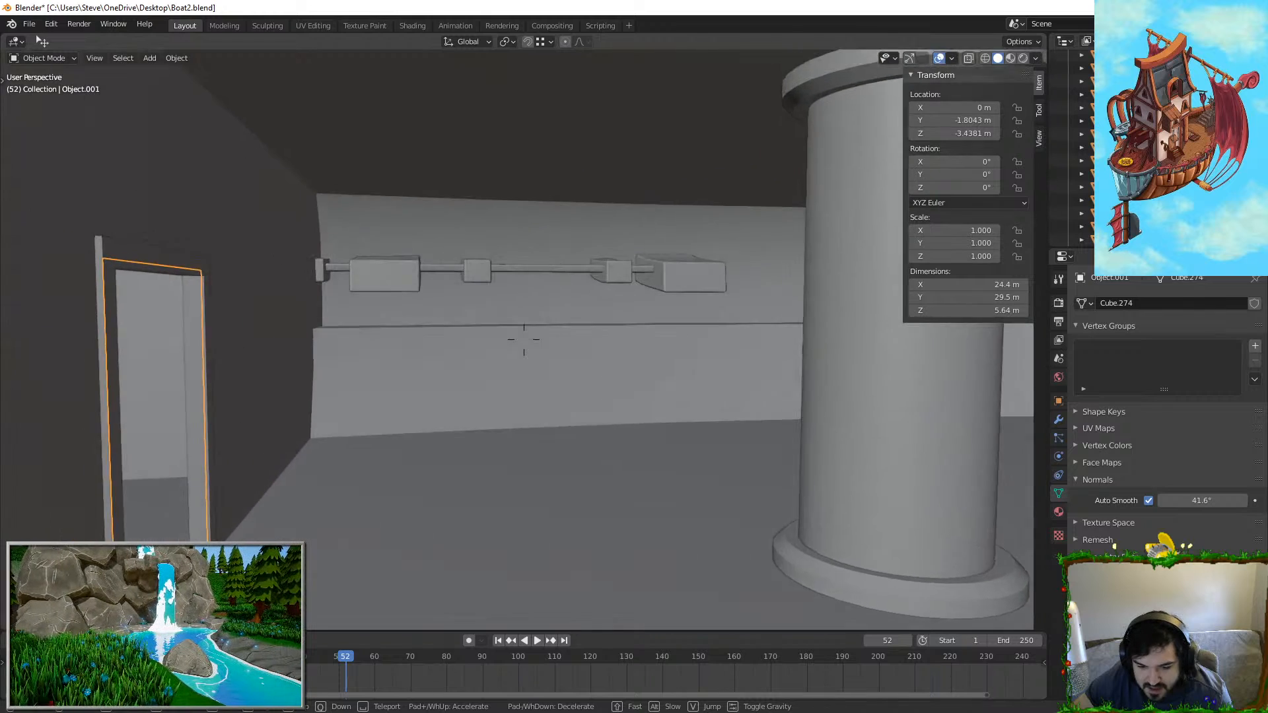
{"action": "key", "text": "w"}
{"action": "key", "text": "d"}
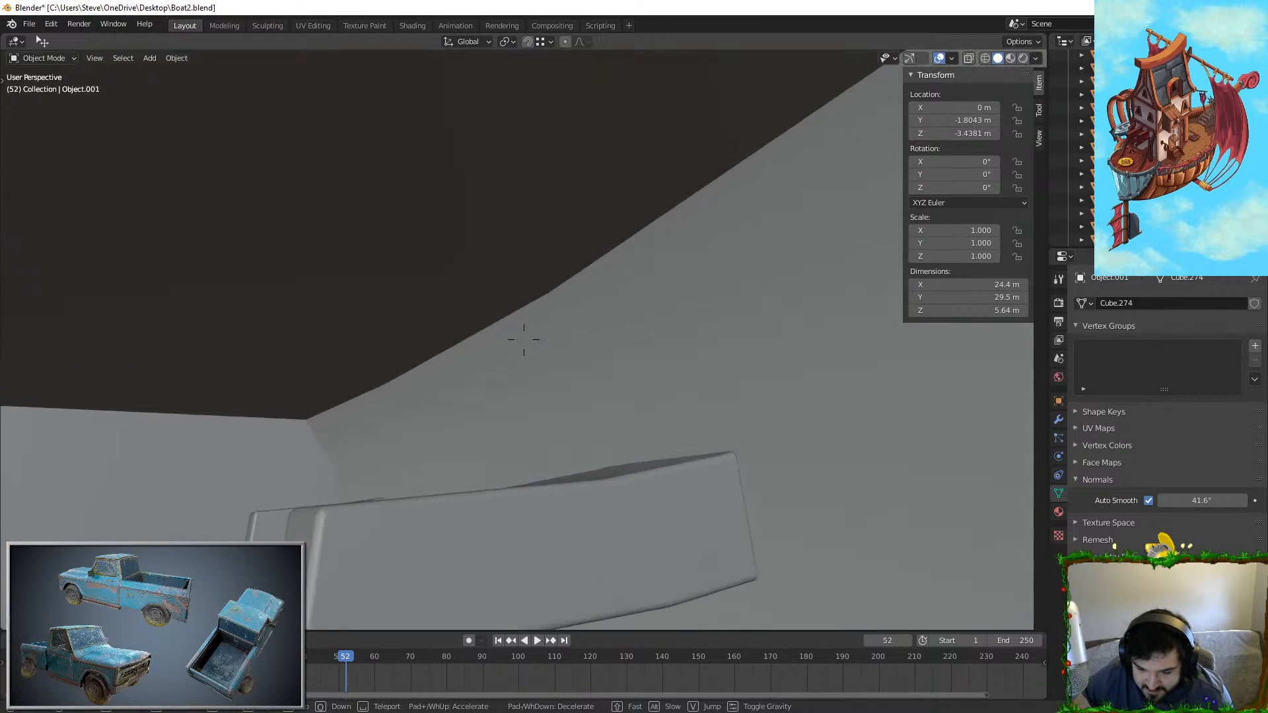
{"action": "left_click", "coordinate": [524, 338]}
Step: Slide the inner end face of the nearest protruding beam back along its length toward the side wall
{"action": "left_click", "coordinate": [465, 317]}
{"action": "key", "text": "Tab"}
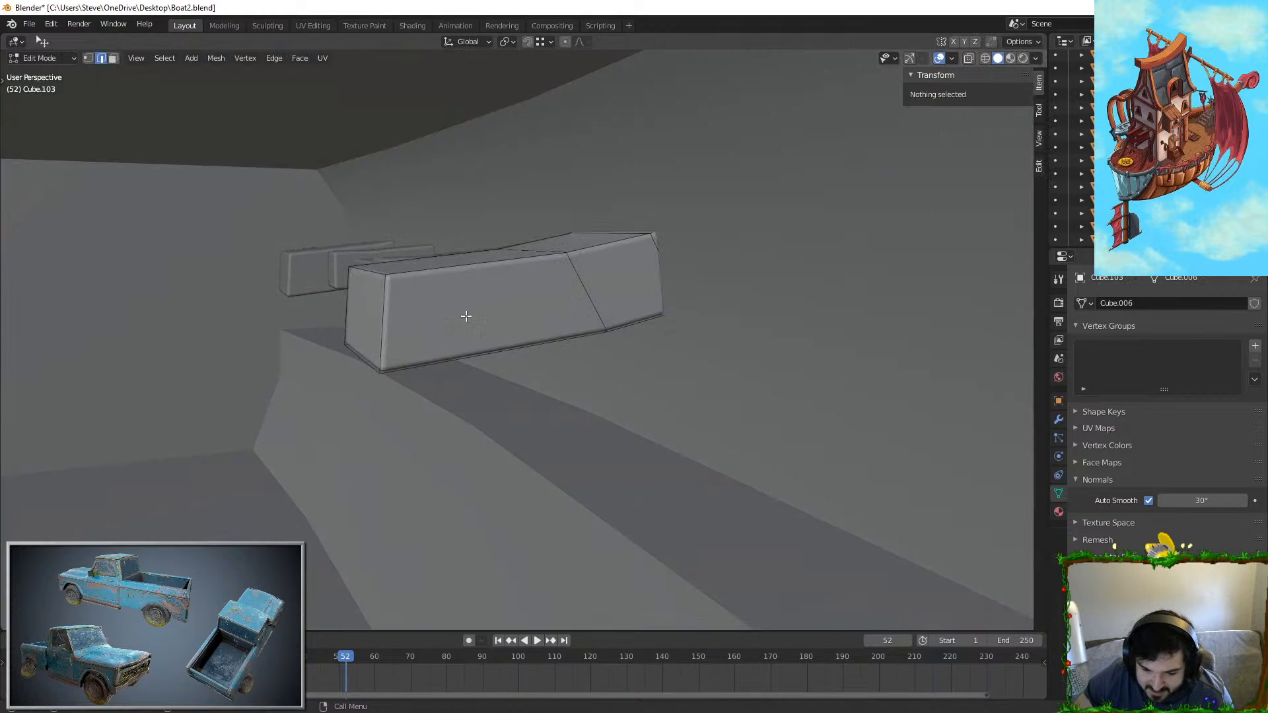
{"action": "left_click", "coordinate": [360, 303]}
{"action": "left_click", "coordinate": [113, 58]}
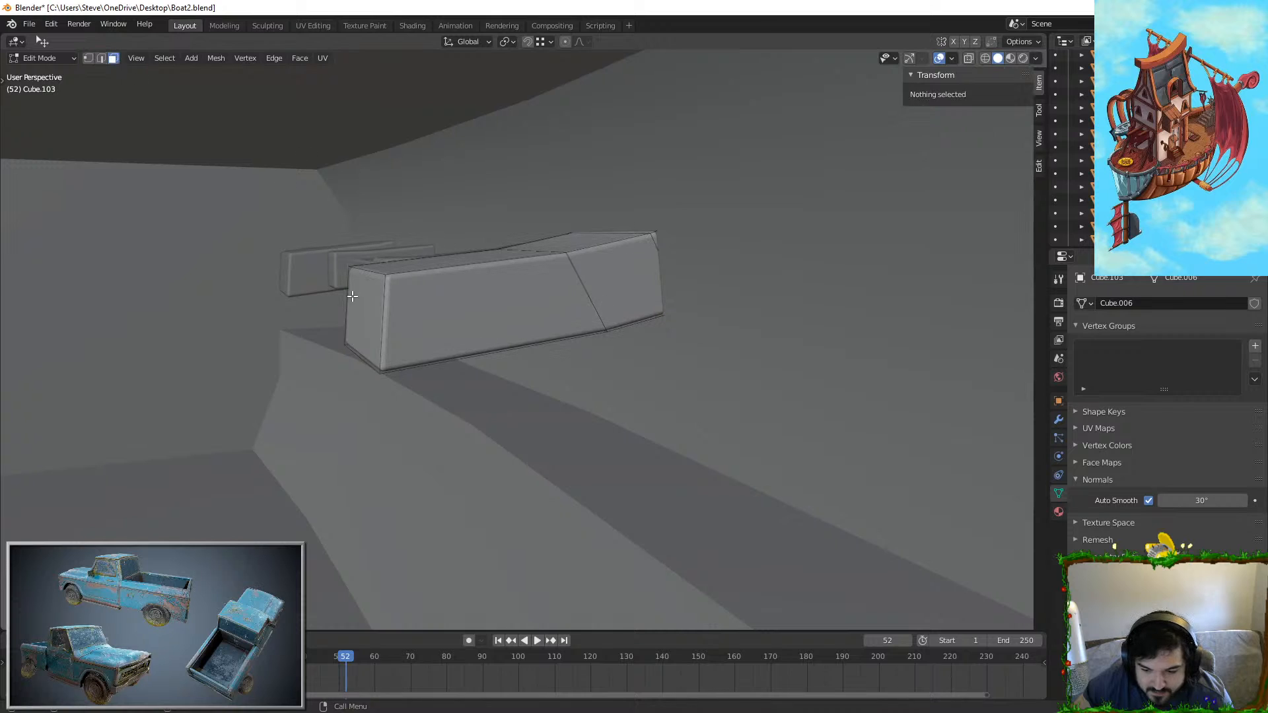
{"action": "left_click", "coordinate": [357, 301]}
{"action": "key", "text": "g"}
{"action": "key", "text": "g"}
{"action": "right_click", "coordinate": [531, 292]}
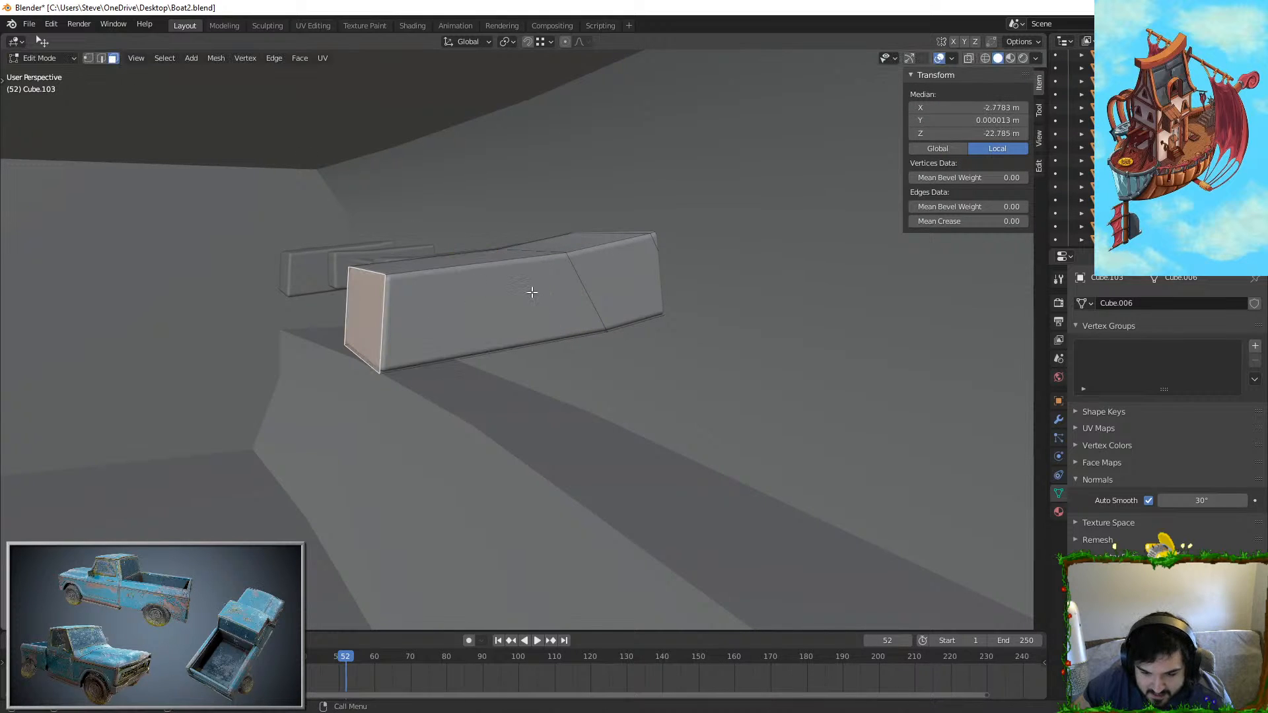
{"action": "key", "text": "o"}
{"action": "key", "text": "g"}
{"action": "key", "text": "g"}
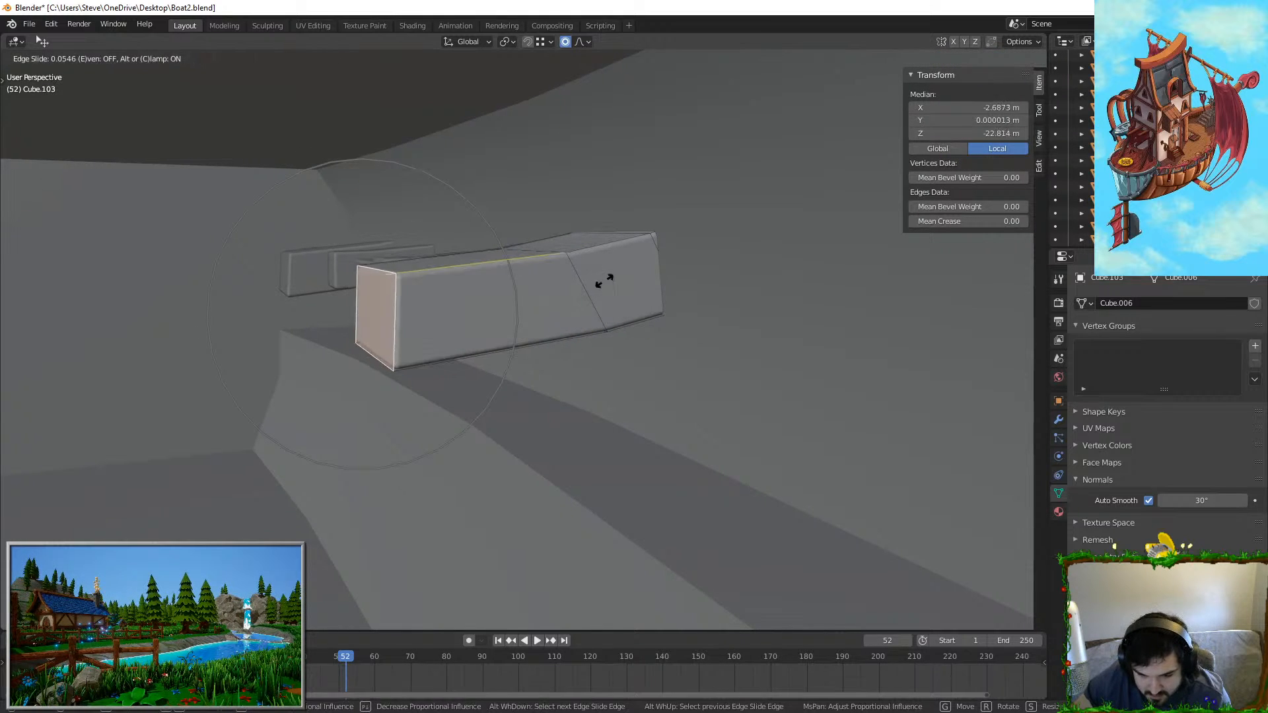
{"action": "left_click", "coordinate": [702, 277]}
Step: Delete the loop of faces around the beam segment that enters the side wall
{"action": "left_click", "coordinate": [103, 58]}
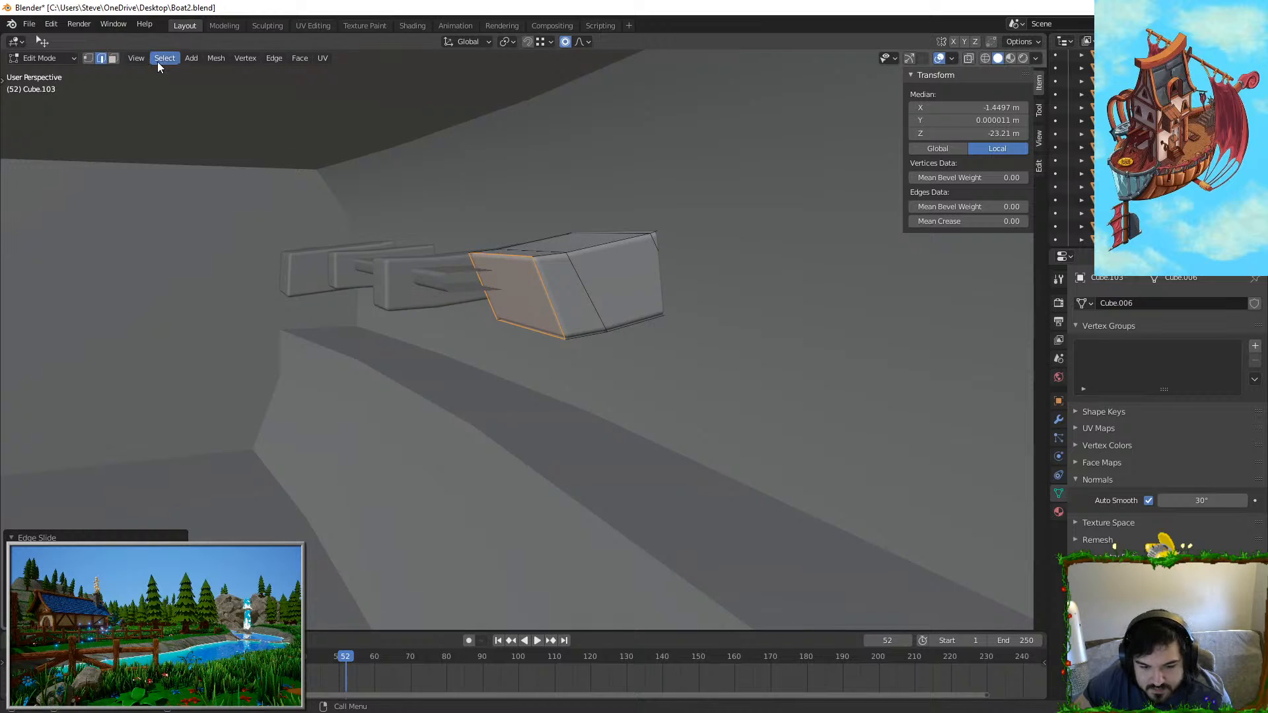
{"action": "left_click", "coordinate": [113, 58]}
{"action": "left_click", "coordinate": [585, 277]}
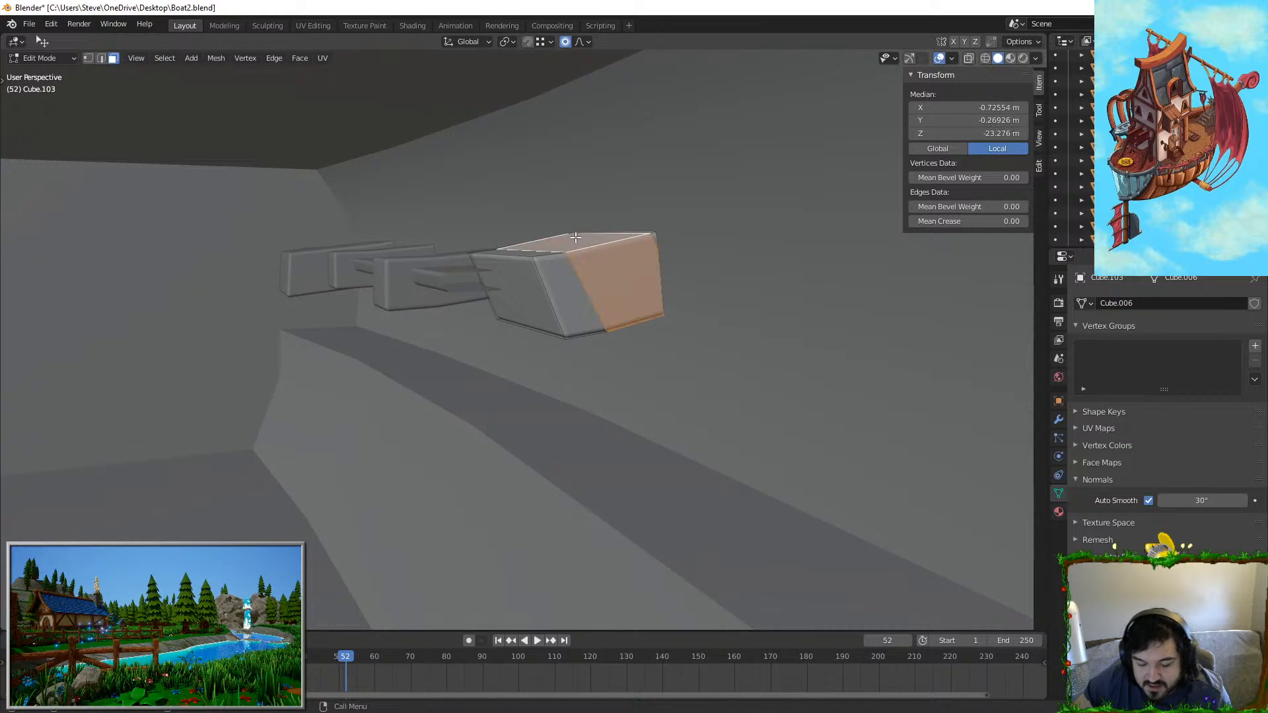
{"action": "key", "text": "x"}
{"action": "left_click", "coordinate": [575, 257]}
{"action": "key", "text": "ctrl+z"}
{"action": "key", "text": "x"}
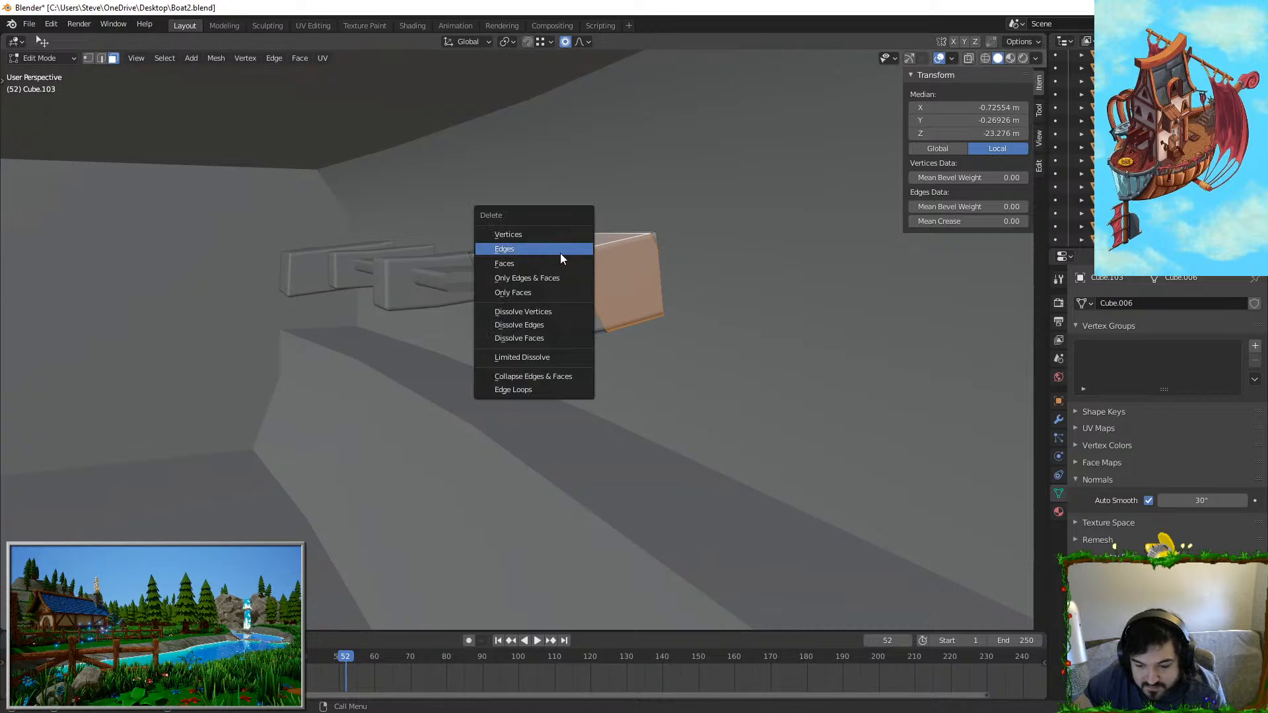
{"action": "left_click", "coordinate": [549, 263]}
{"action": "key", "text": "ctrl+z"}
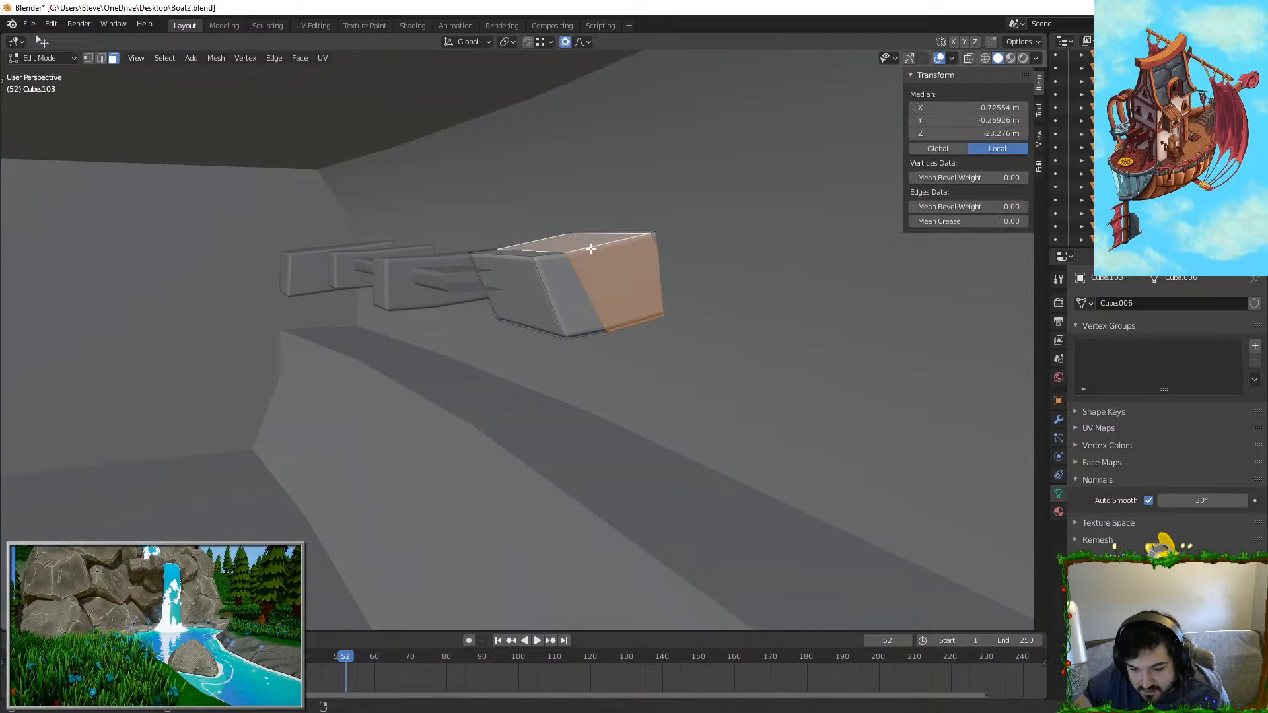
{"action": "key", "text": "x"}
{"action": "left_click", "coordinate": [589, 247]}
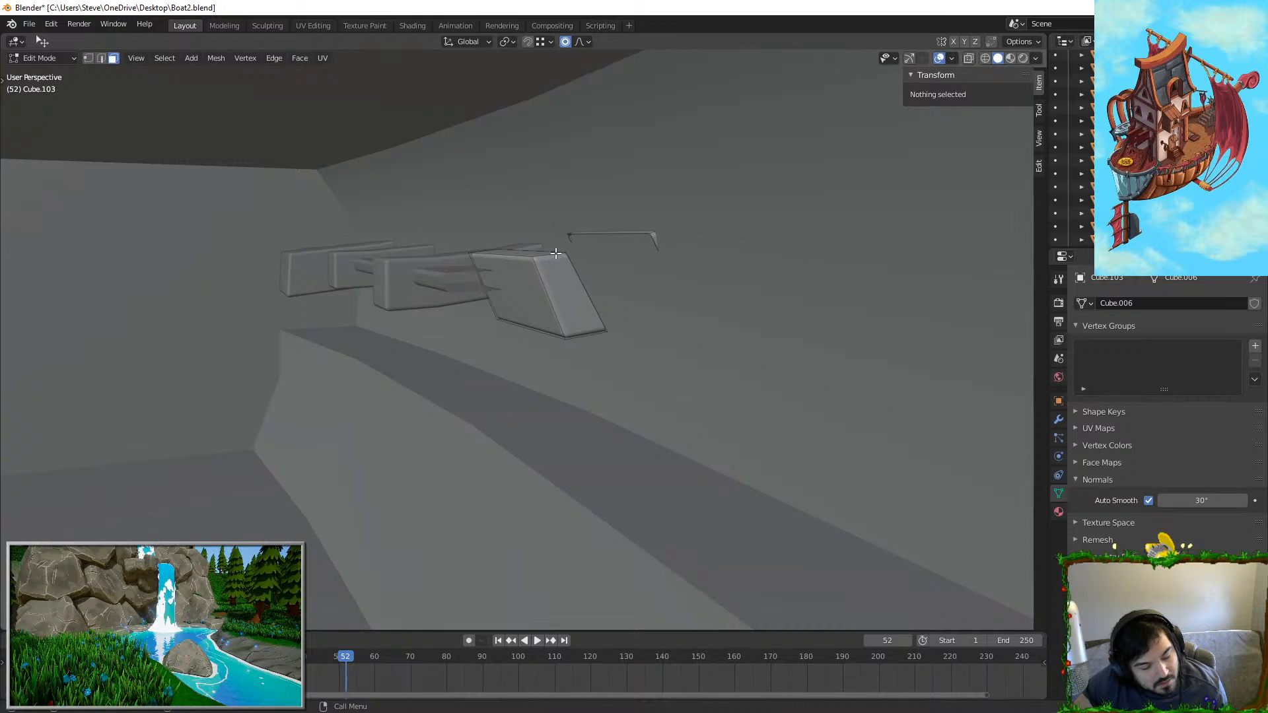
Step: Delete the disconnected inner end piece left over from the cut beam
{"action": "left_click", "coordinate": [530, 261]}
{"action": "key", "text": "x"}
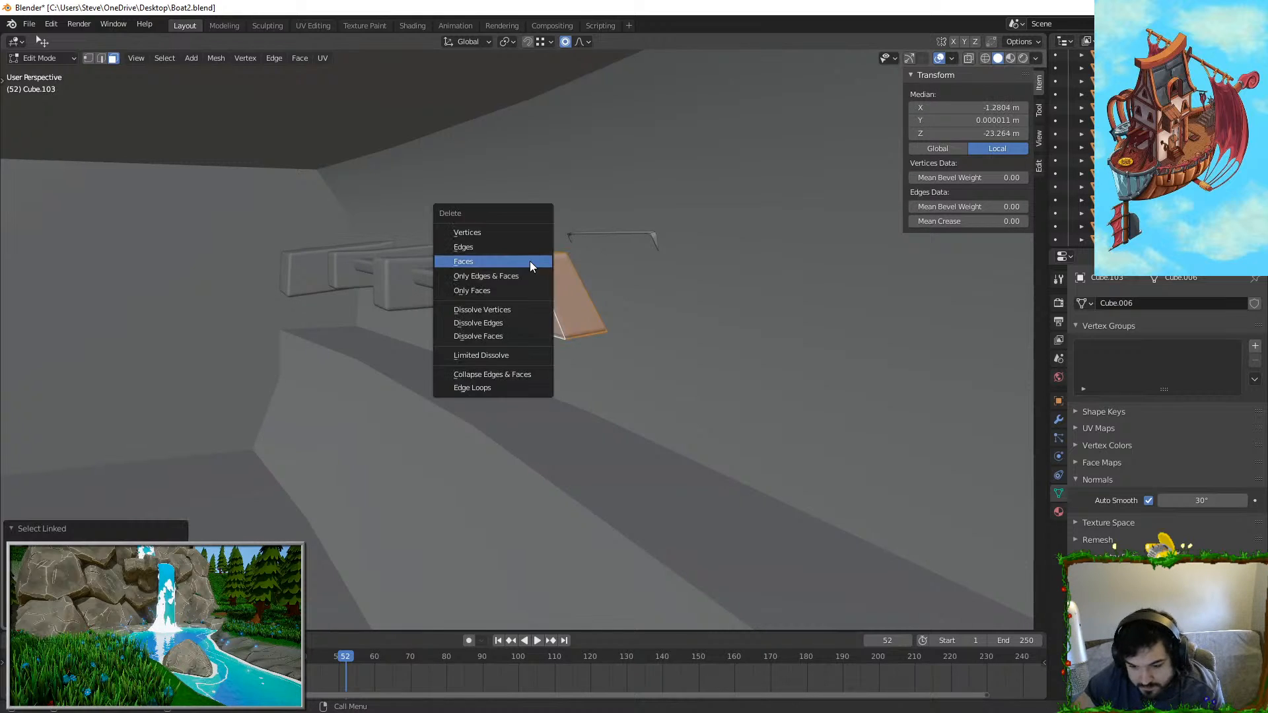
{"action": "left_click", "coordinate": [531, 261]}
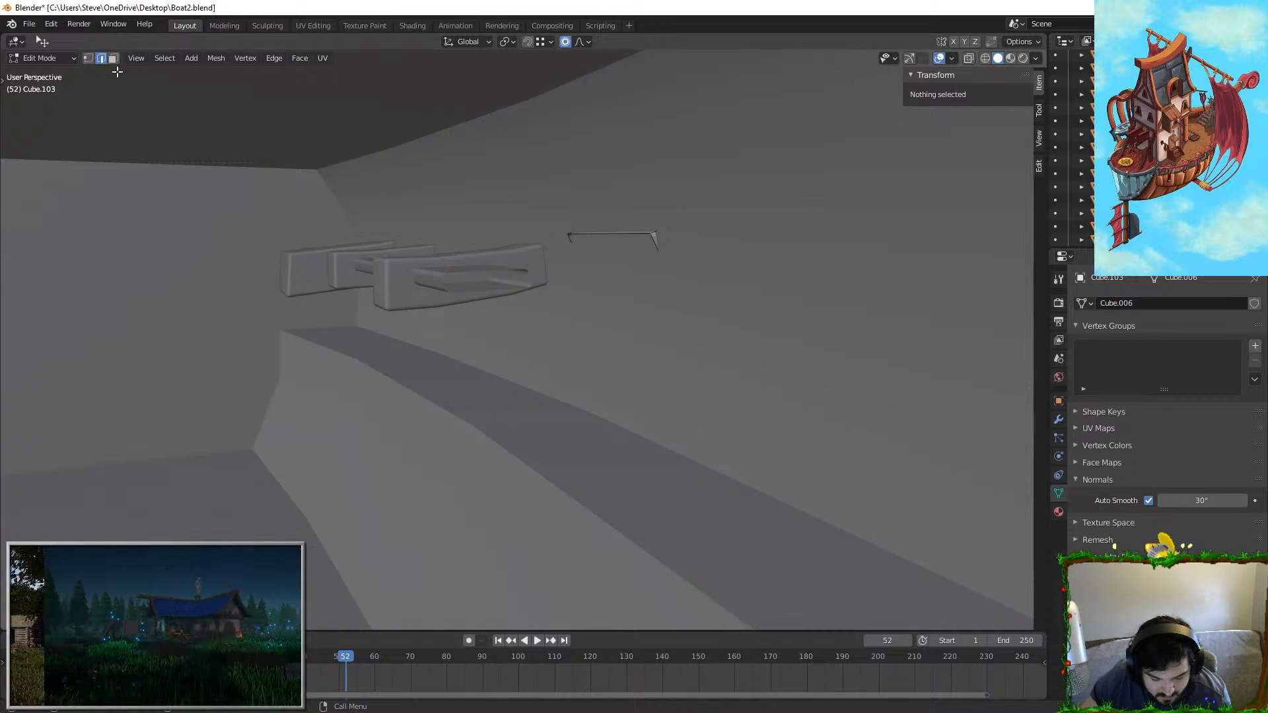
Step: Cap the beam's cut end and move it about 0.25 m along X with proportional editing
{"action": "left_click", "coordinate": [578, 254]}
{"action": "left_click", "coordinate": [654, 246], "text": "alt"}
{"action": "key", "text": "KP_Decimal"}
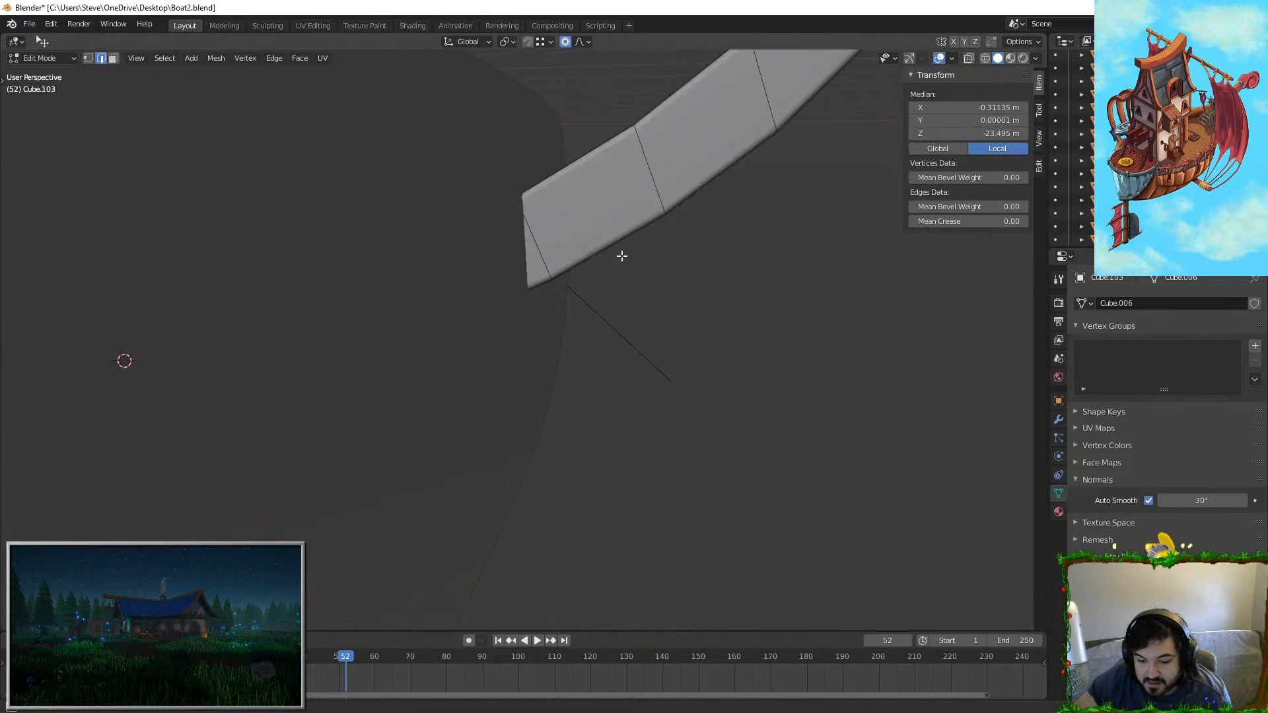
{"action": "mouse_move", "coordinate": [622, 255]}
{"action": "middle_mouse_down"}
{"action": "mouse_move", "coordinate": [638, 247]}
{"action": "mouse_move", "coordinate": [625, 237]}
{"action": "middle_mouse_up"}
{"action": "key", "text": "g"}
{"action": "key", "text": "shift+z"}
{"action": "key", "text": "x"}
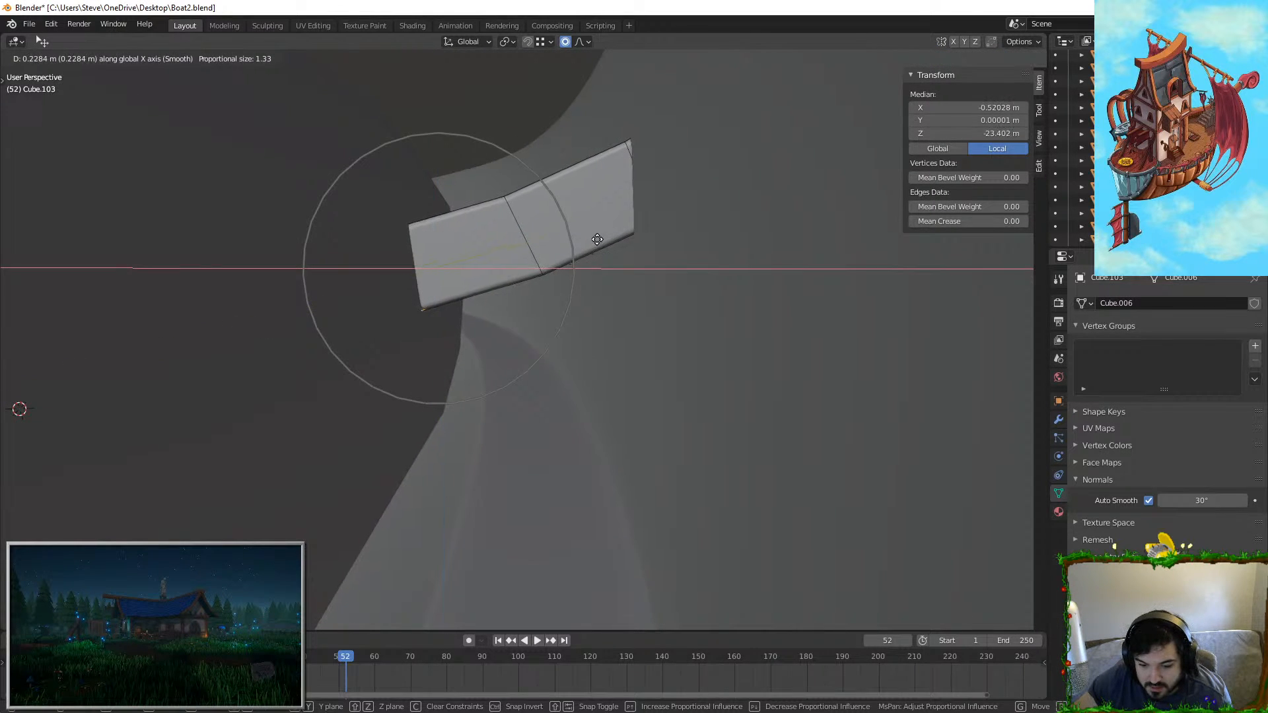
{"action": "left_click", "coordinate": [592, 243]}
{"action": "key", "text": "KP_3"}
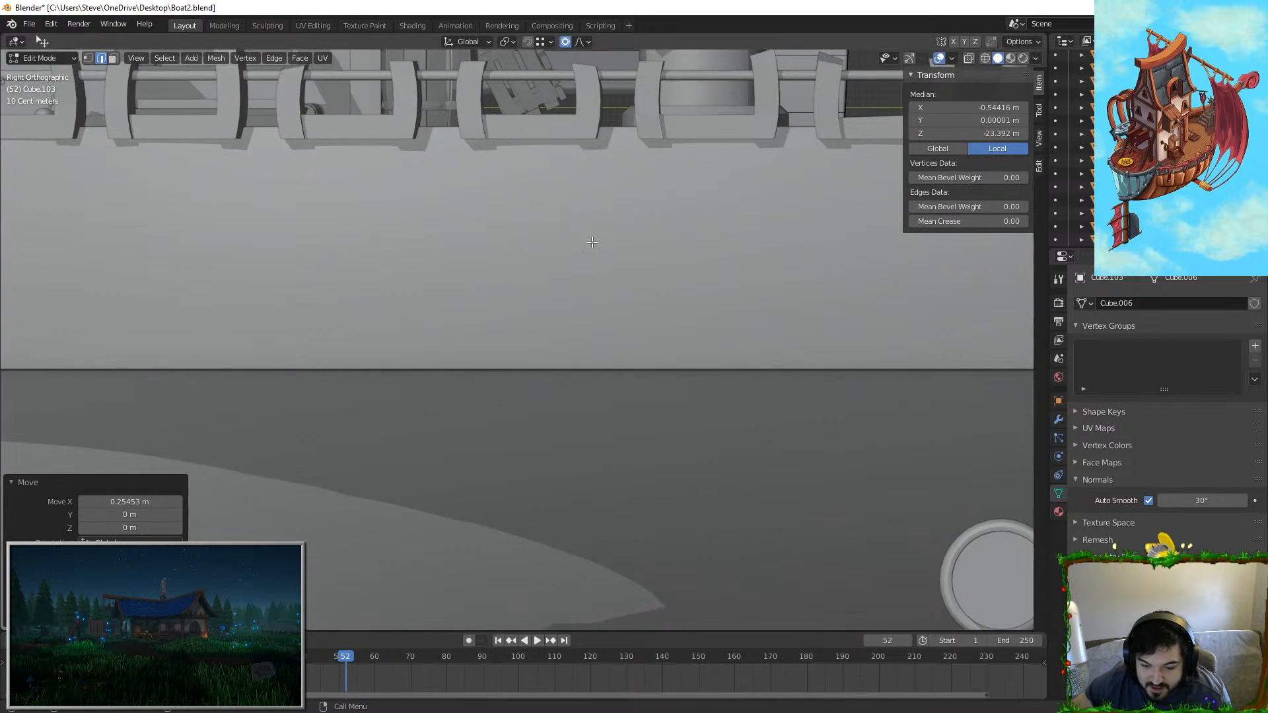
{"action": "middle_click_drag", "start_coordinate": [592, 243], "coordinate": [508, 252]}
{"action": "key", "text": "g"}
{"action": "key", "text": "x"}
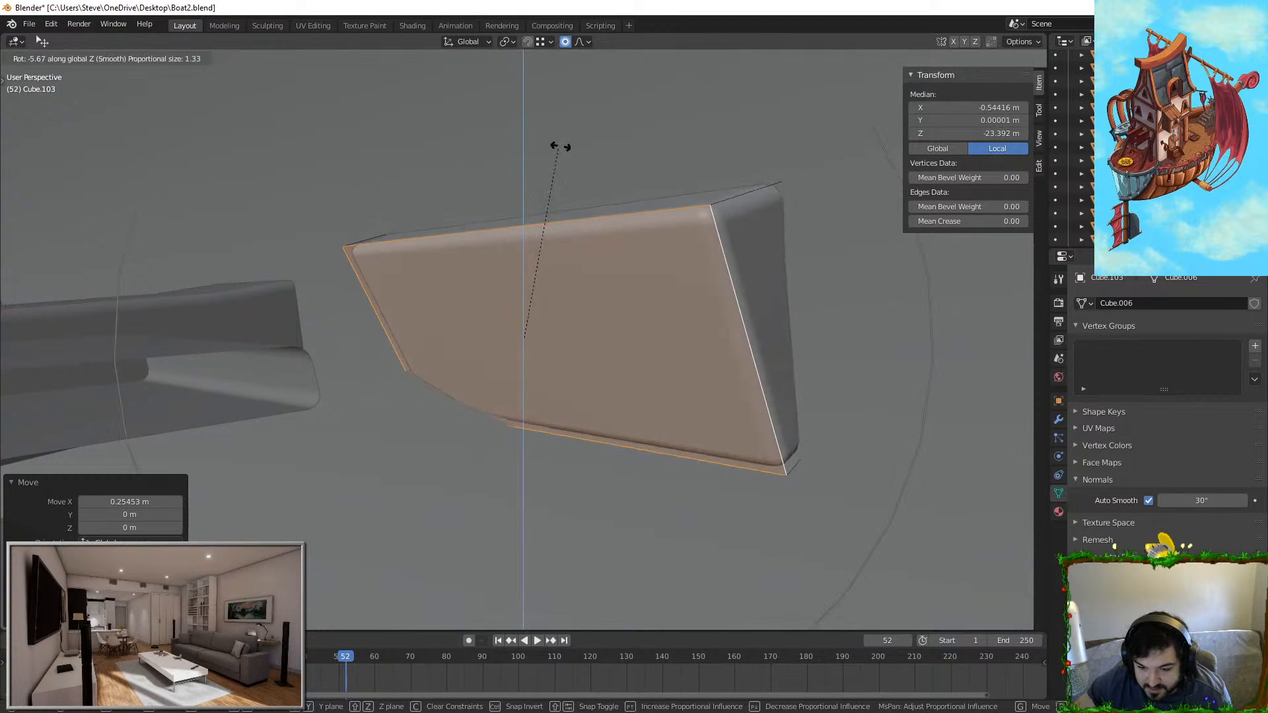
{"action": "key", "text": "Escape"}
{"action": "key", "text": "p"}
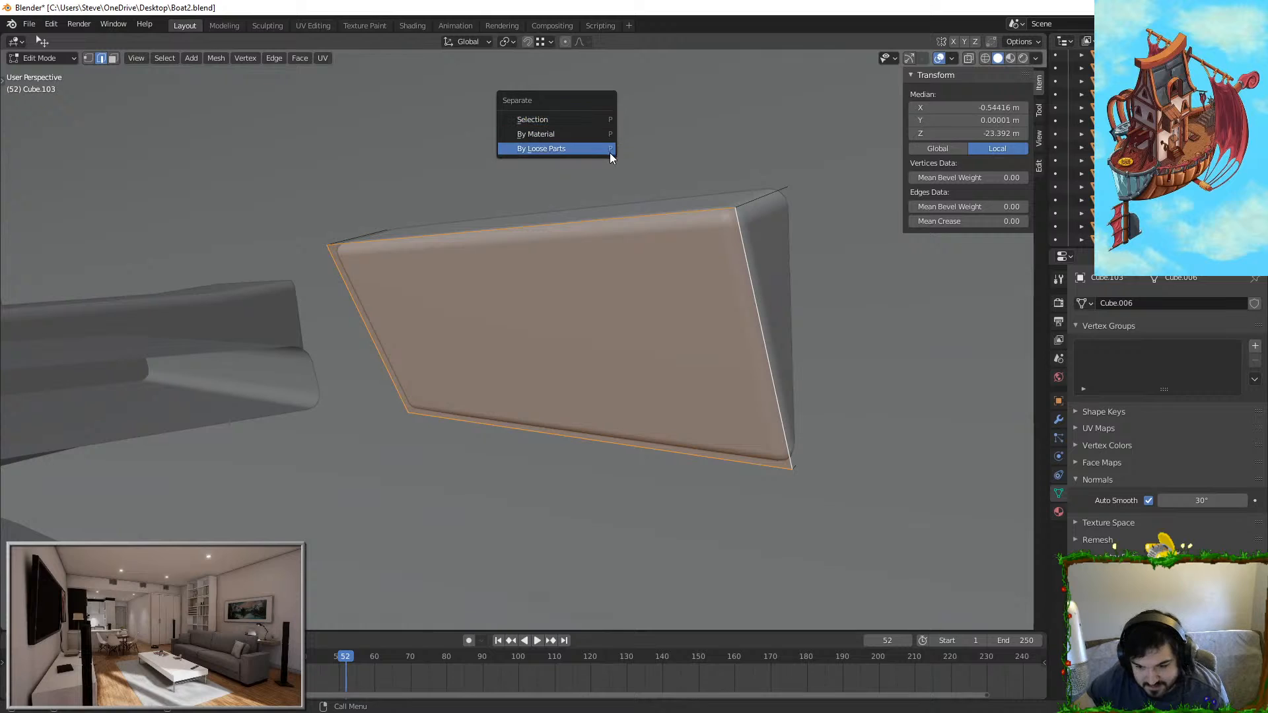
Step: Rotate the beam's end cap about the global Y axis with proportional editing off
{"action": "key", "text": "o"}
{"action": "key", "text": "r"}
{"action": "left_click", "coordinate": [661, 163]}
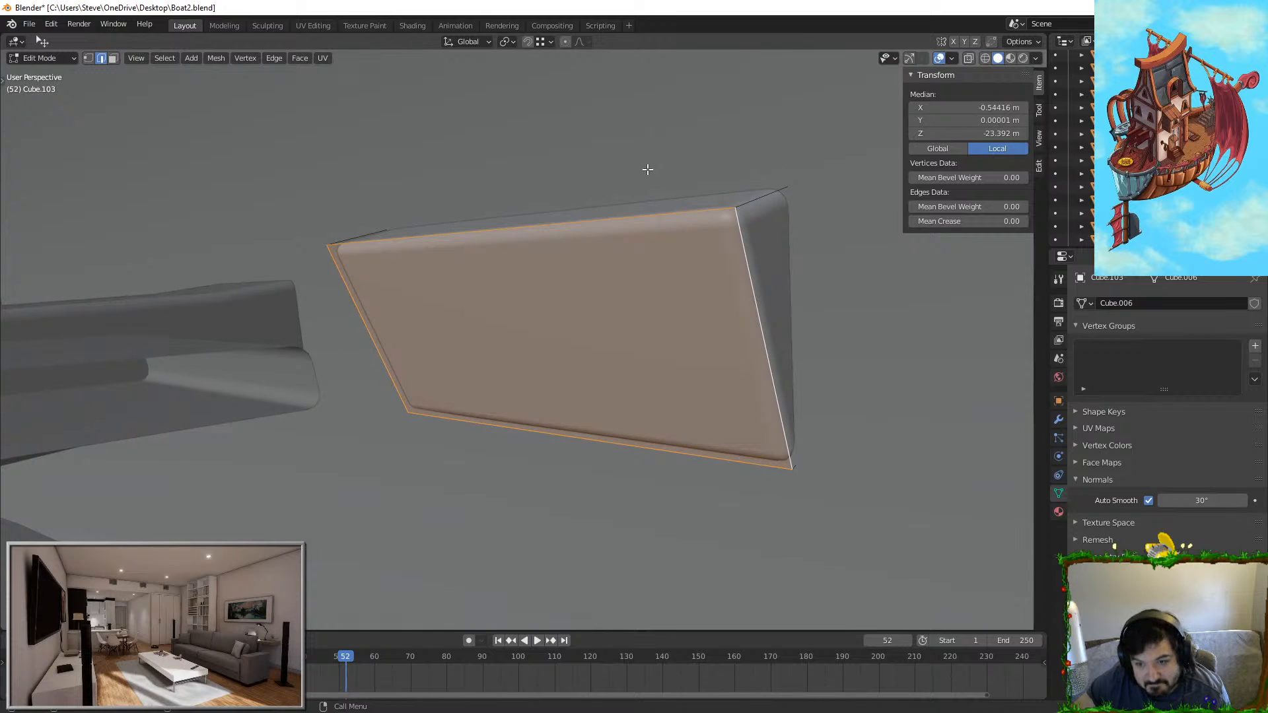
{"action": "key", "text": "r"}
{"action": "key", "text": "y"}
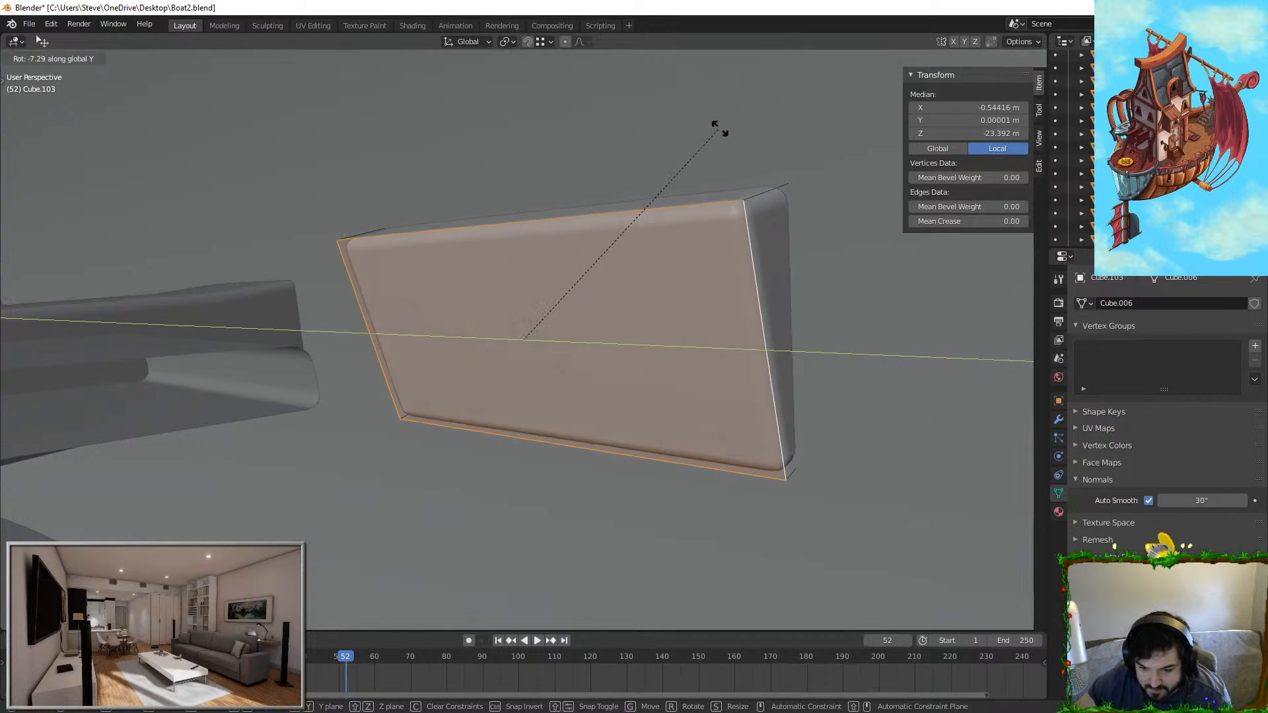
{"action": "left_click", "coordinate": [882, 59]}
{"action": "key", "text": "Tab"}
{"action": "scroll", "coordinate": [847, 219], "scroll_direction": "down", "scroll_amount": 2}
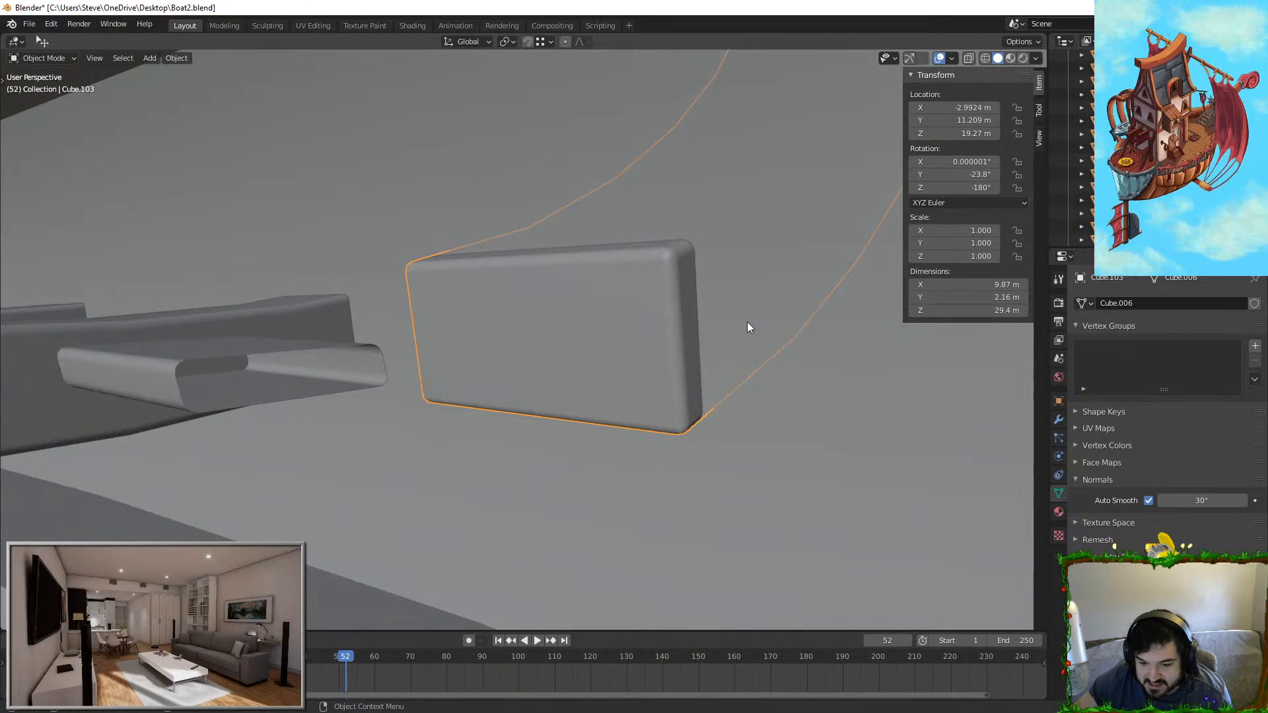
Step: Delete the thin horizontal rail running between the protruding blocks along the side wall
{"action": "left_click", "coordinate": [747, 324]}
{"action": "middle_click_drag", "start_coordinate": [572, 493], "coordinate": [657, 481]}
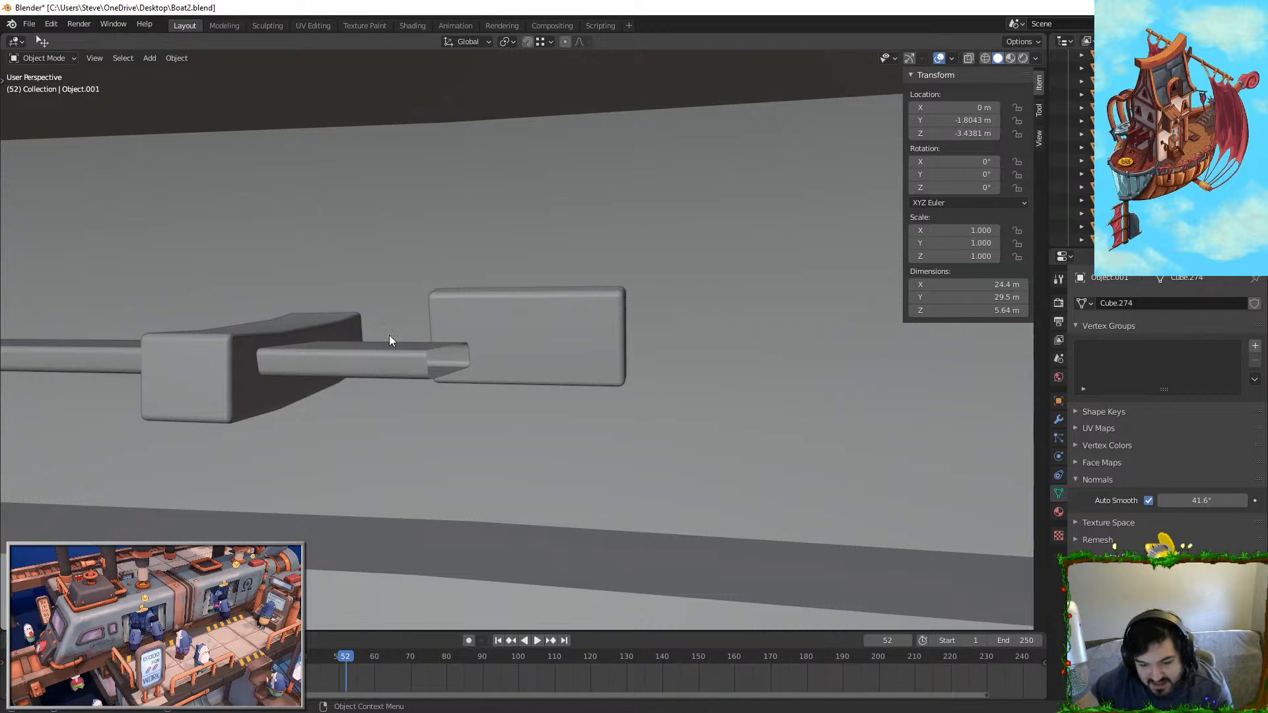
{"action": "left_click", "coordinate": [345, 361]}
{"action": "scroll", "coordinate": [337, 358], "scroll_direction": "down", "scroll_amount": 2}
{"action": "key", "text": "Tab"}
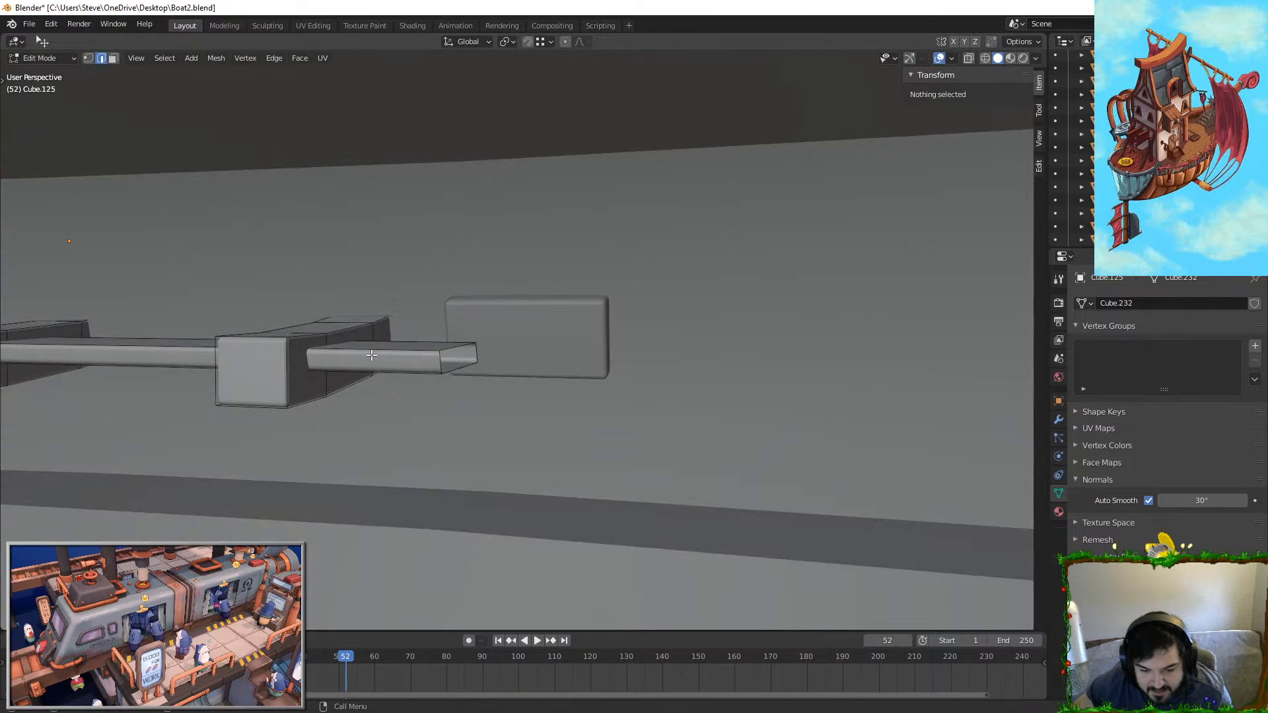
{"action": "left_click", "coordinate": [371, 355]}
{"action": "key", "text": "l"}
{"action": "key", "text": "x"}
{"action": "left_click", "coordinate": [341, 360]}
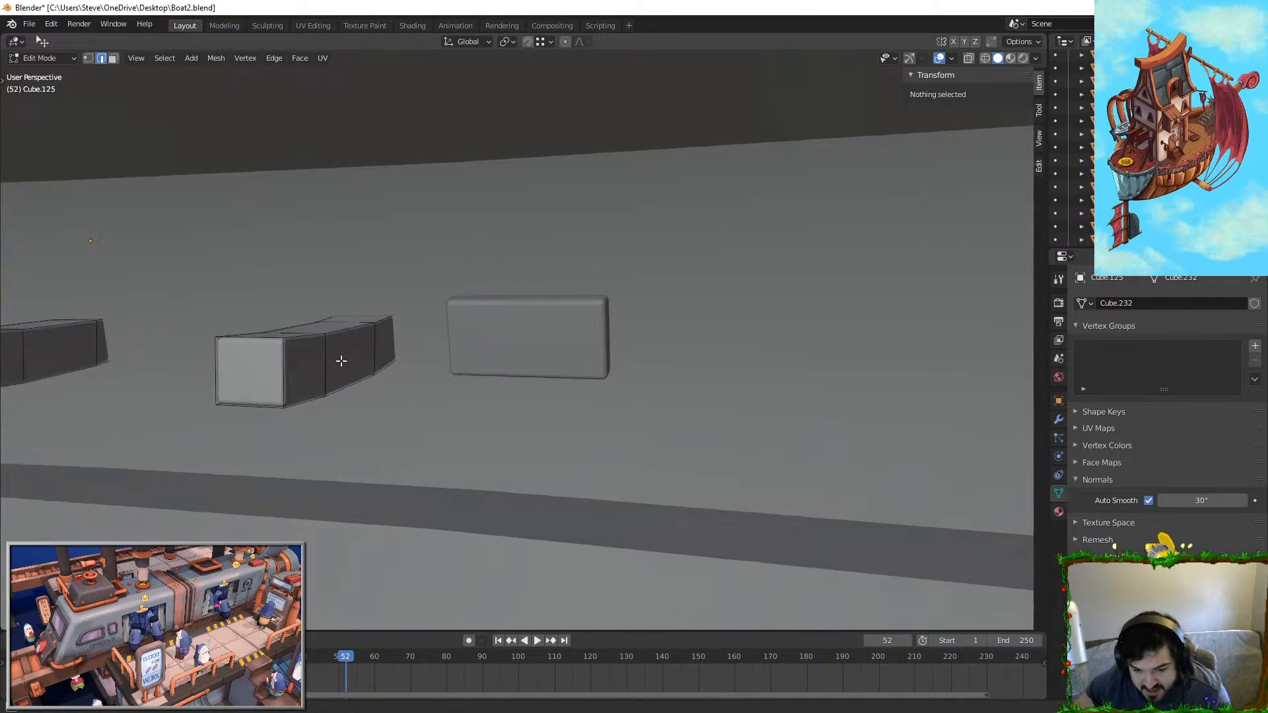
Step: Delete the middle loop of faces on the block beside the trimmed beam
{"action": "middle_click_drag", "start_coordinate": [495, 364], "coordinate": [423, 362]}
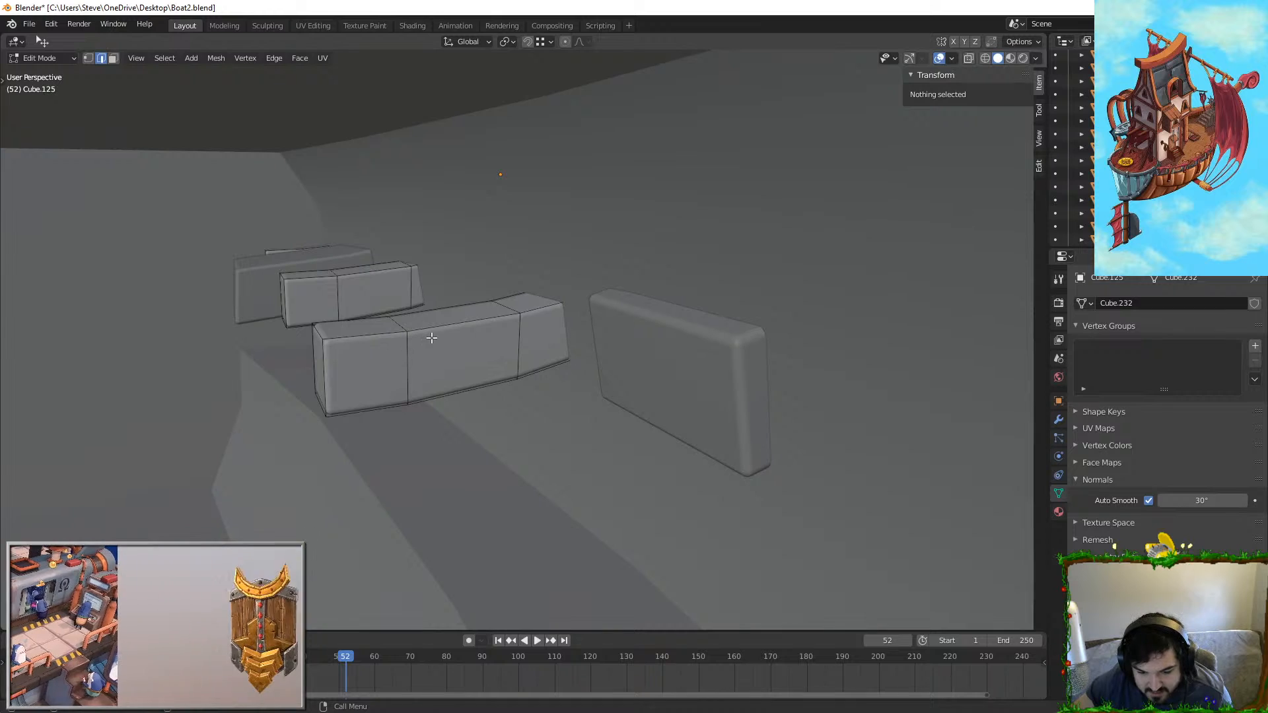
{"action": "left_click", "coordinate": [450, 375]}
{"action": "left_click", "coordinate": [451, 380], "text": "alt"}
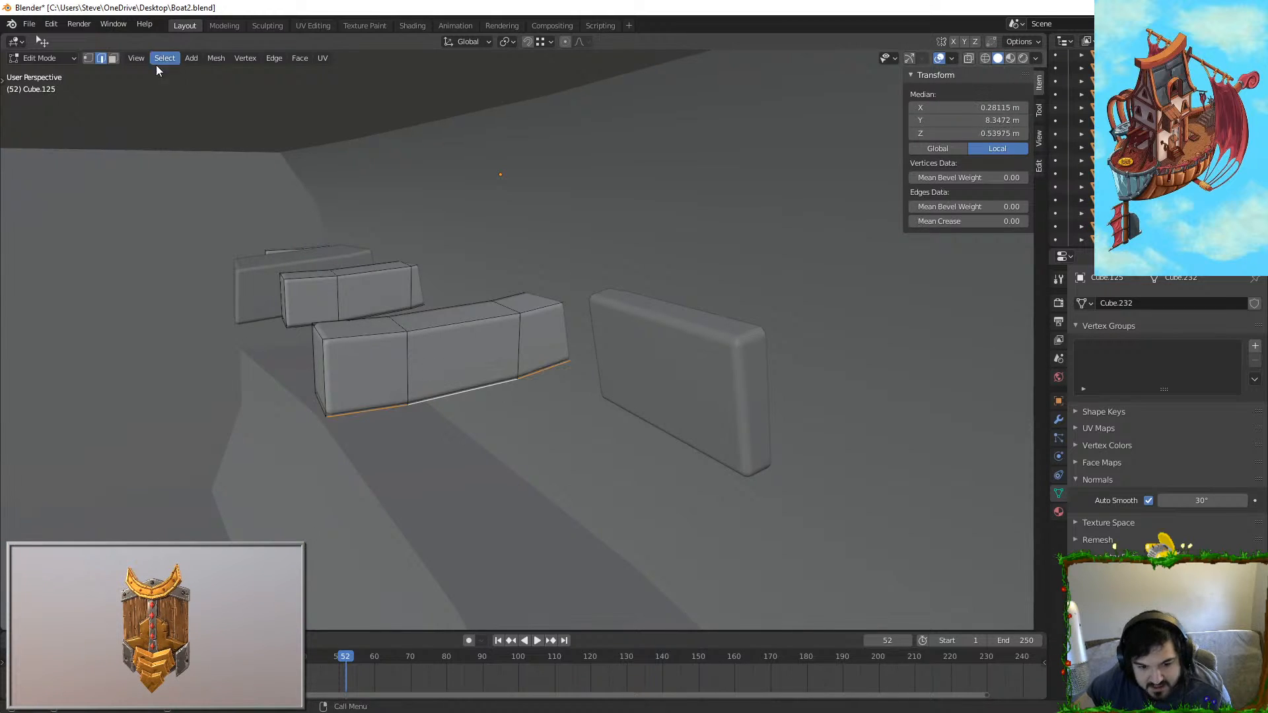
{"action": "left_click", "coordinate": [114, 59]}
{"action": "left_click", "coordinate": [449, 315]}
{"action": "key", "text": "x"}
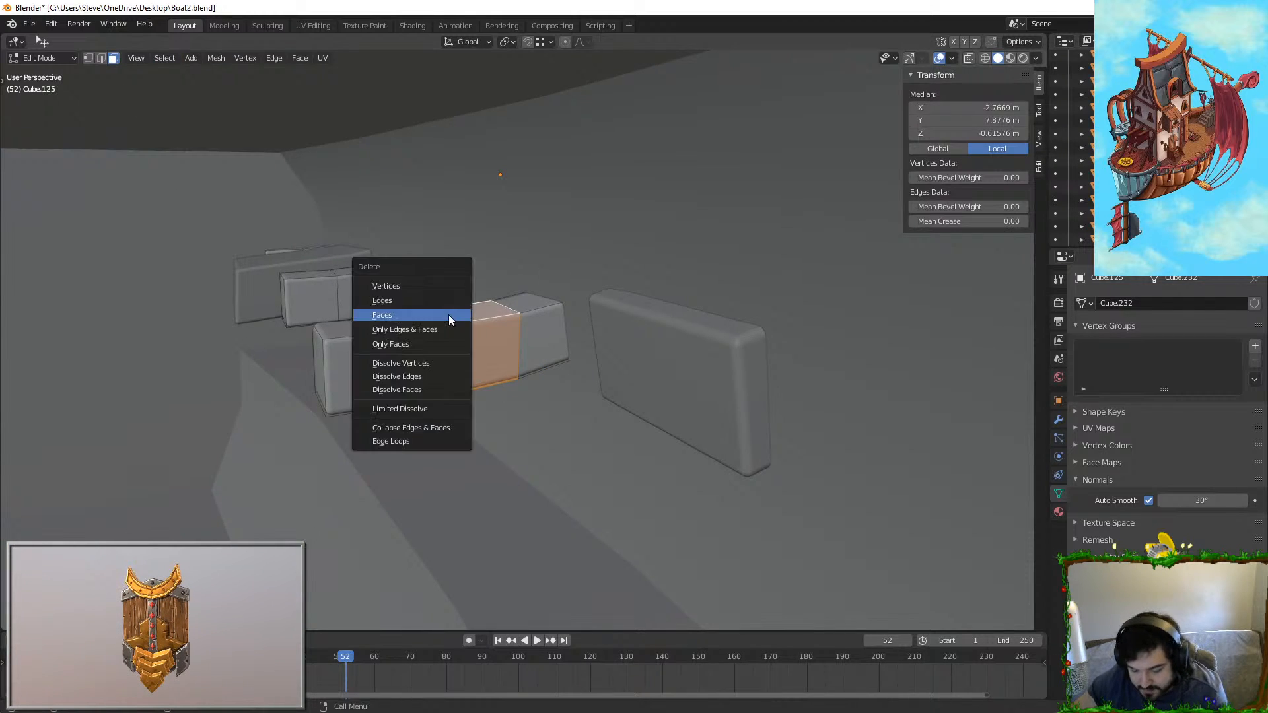
{"action": "left_click", "coordinate": [449, 314]}
Step: Delete the disconnected inner piece of the block, keeping only the stub at the wall
{"action": "key", "text": "l"}
{"action": "key", "text": "x"}
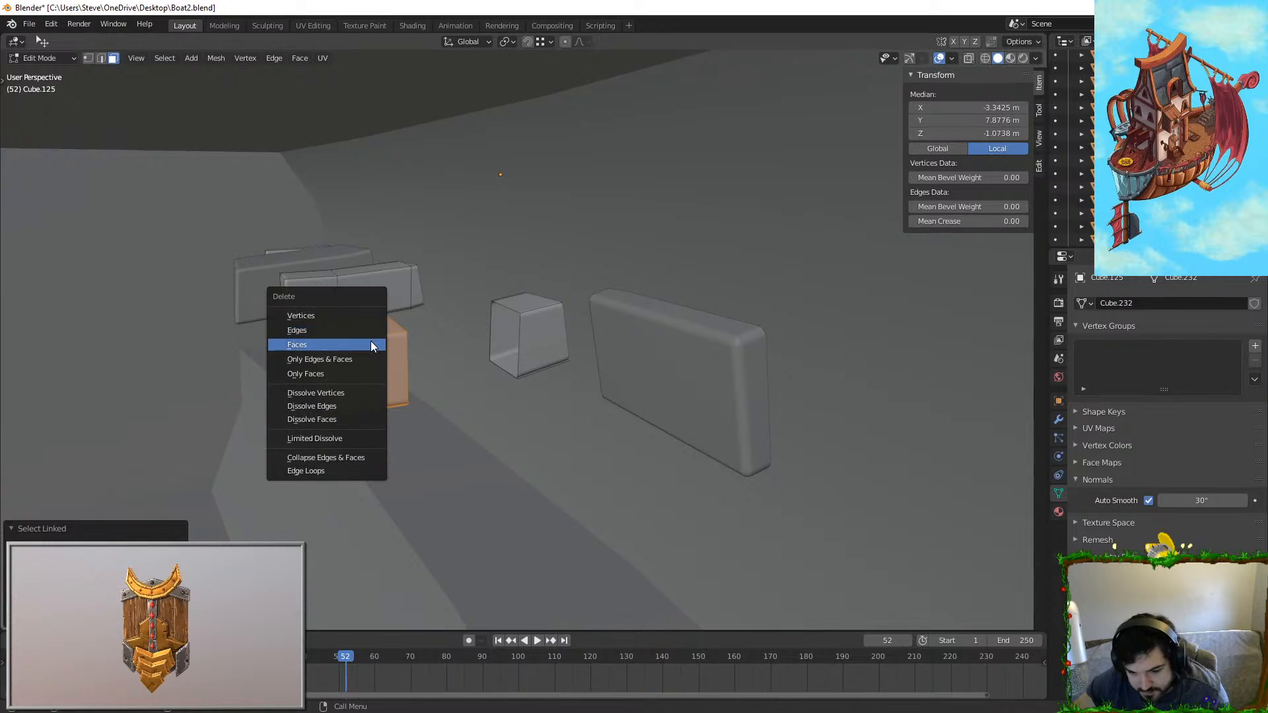
{"action": "left_click", "coordinate": [370, 341]}
Step: Select the cut end's edge on the remaining block stub
{"action": "left_click", "coordinate": [516, 330]}
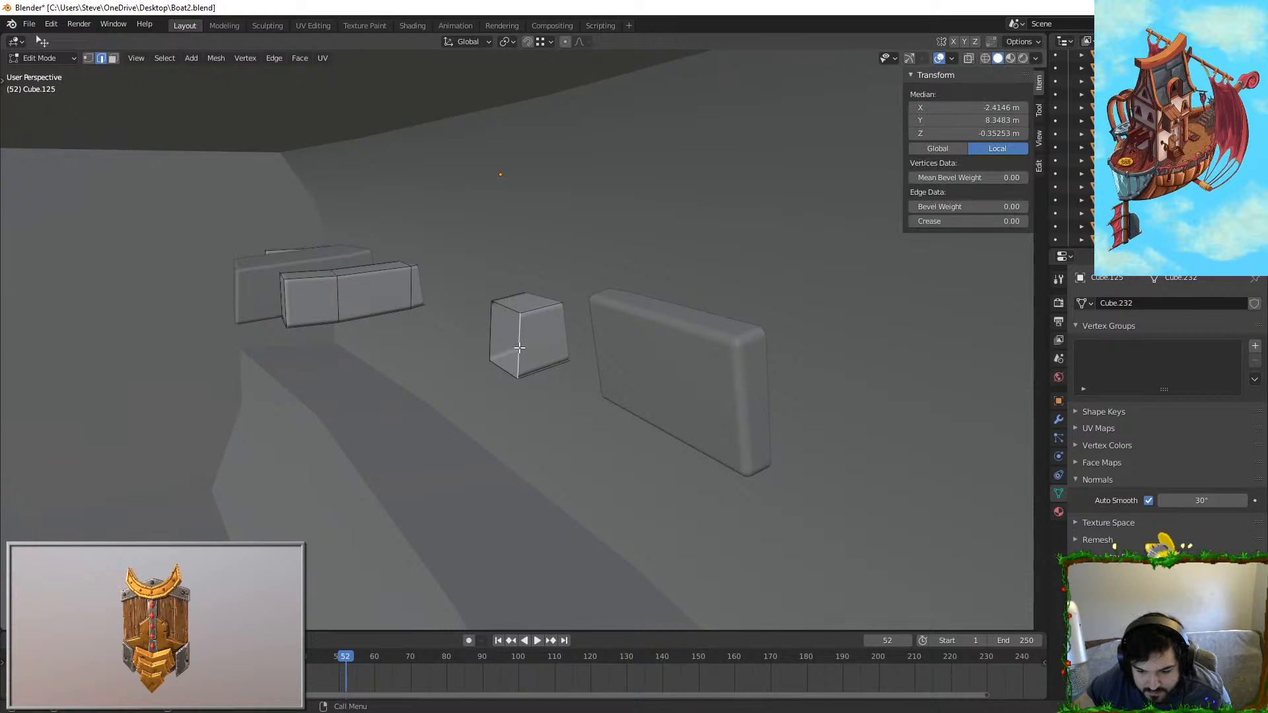
Step: Slide the open edge loop of the block beside the large bevelled block toward the hull wall and fill the opening with a face
{"action": "key", "text": "g"}
{"action": "key", "text": "Escape"}
{"action": "left_click", "coordinate": [490, 327], "text": "alt"}
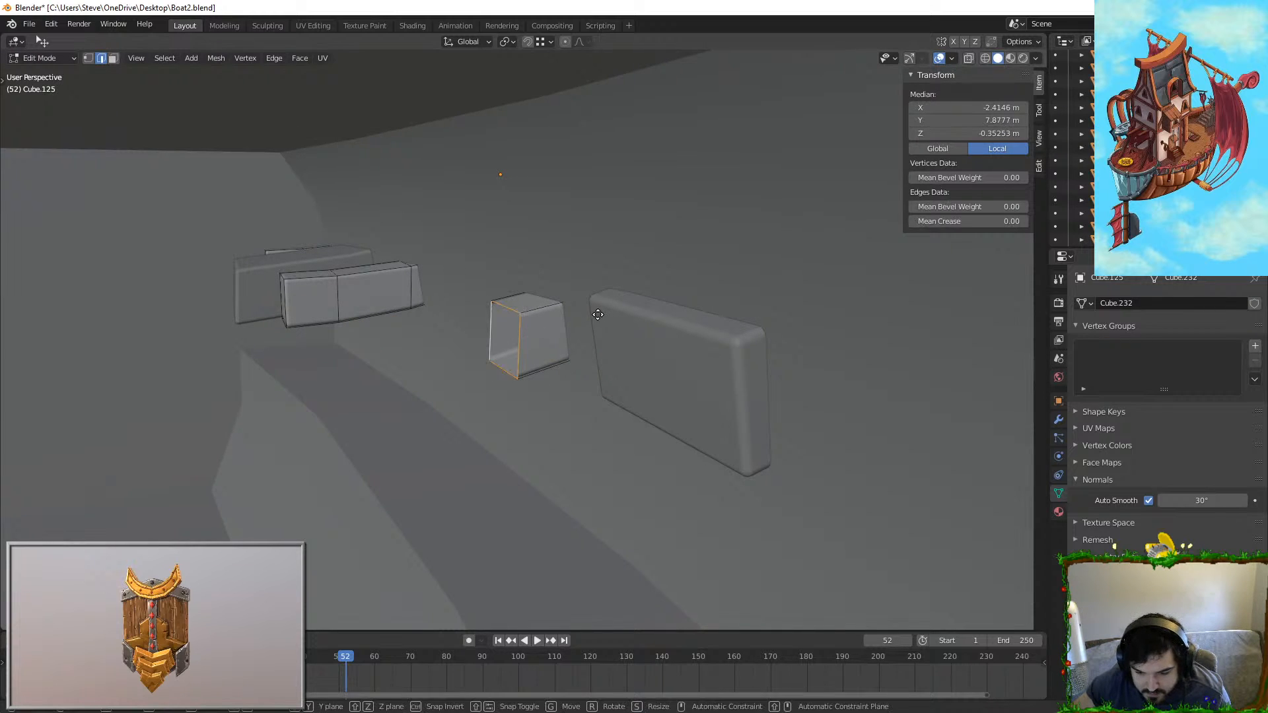
{"action": "key", "text": "g"}
{"action": "key", "text": "g"}
{"action": "left_click", "coordinate": [605, 309]}
{"action": "left_click", "coordinate": [545, 323]}
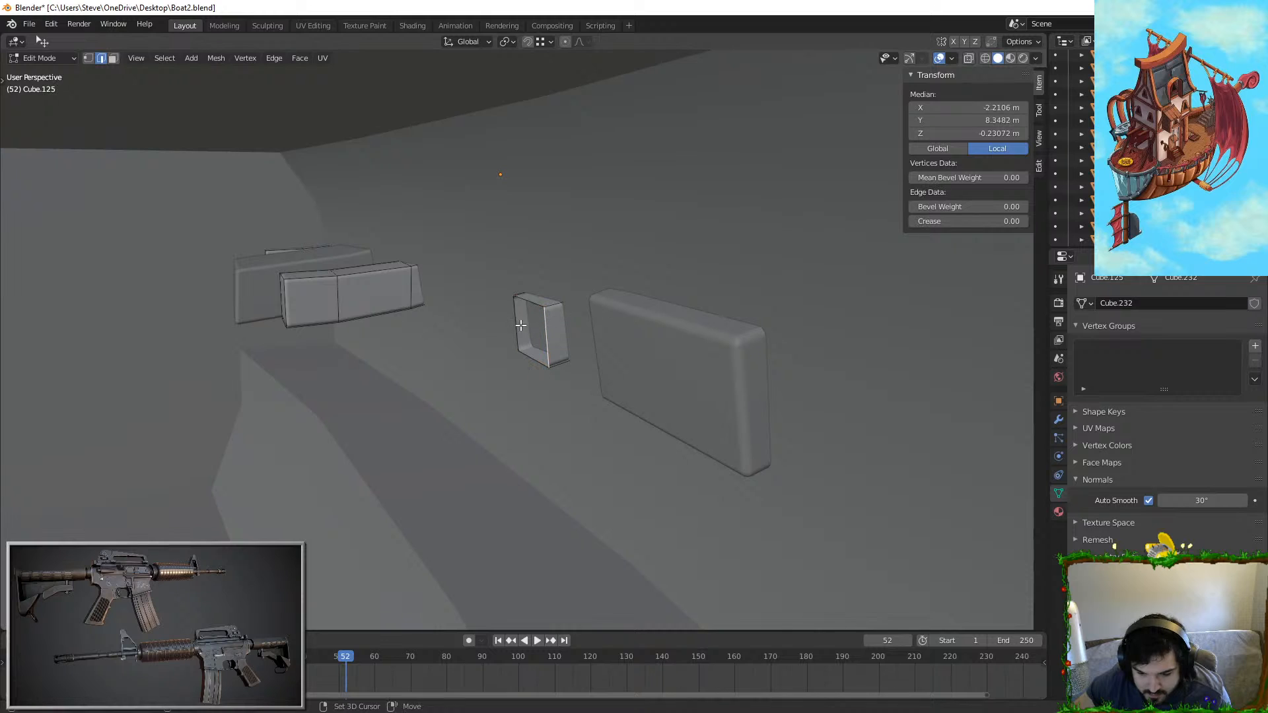
{"action": "left_click", "coordinate": [515, 328], "text": "alt"}
{"action": "key", "text": "f"}
{"action": "key", "text": "Tab"}
{"action": "middle_click_drag", "start_coordinate": [515, 327], "coordinate": [574, 371], "text": "shift"}
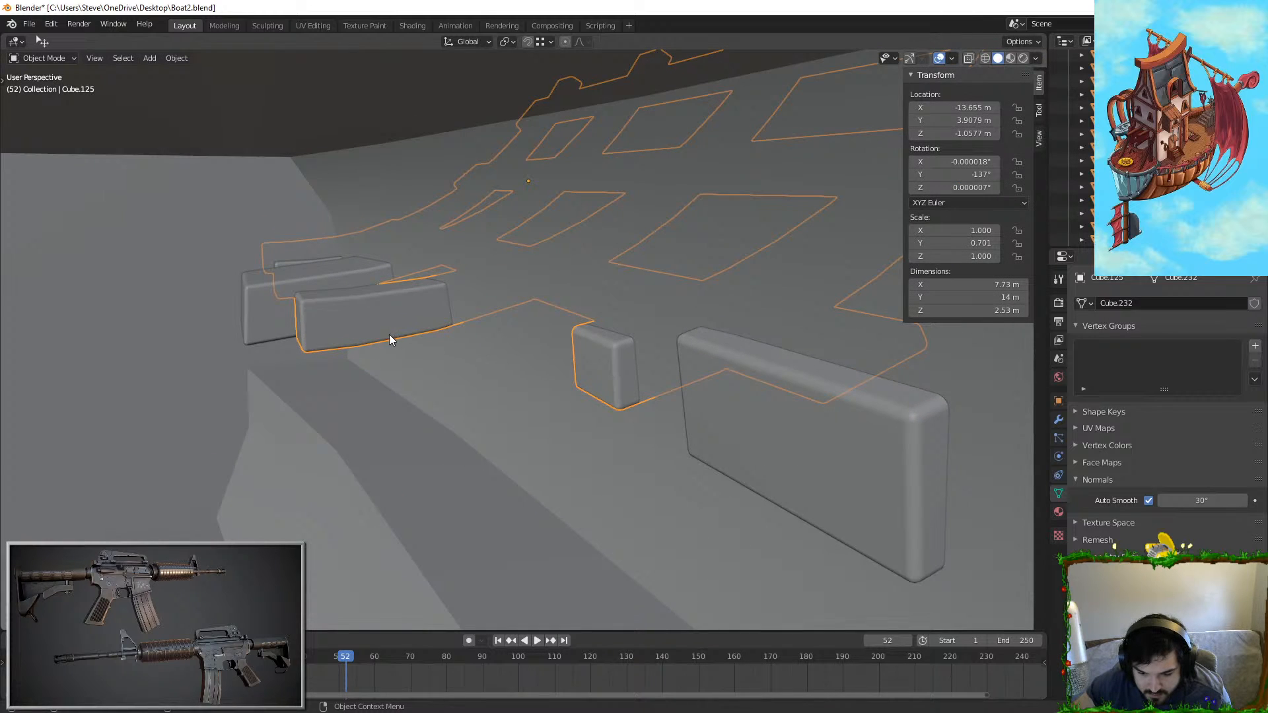
Step: Delete the two front sections of the long segmented block, leaving only the short stub at the hull wall
{"action": "key", "text": "Tab"}
{"action": "middle_click_drag", "start_coordinate": [321, 317], "coordinate": [371, 313], "text": "shift"}
{"action": "scroll", "coordinate": [371, 312], "scroll_direction": "up", "scroll_amount": 2}
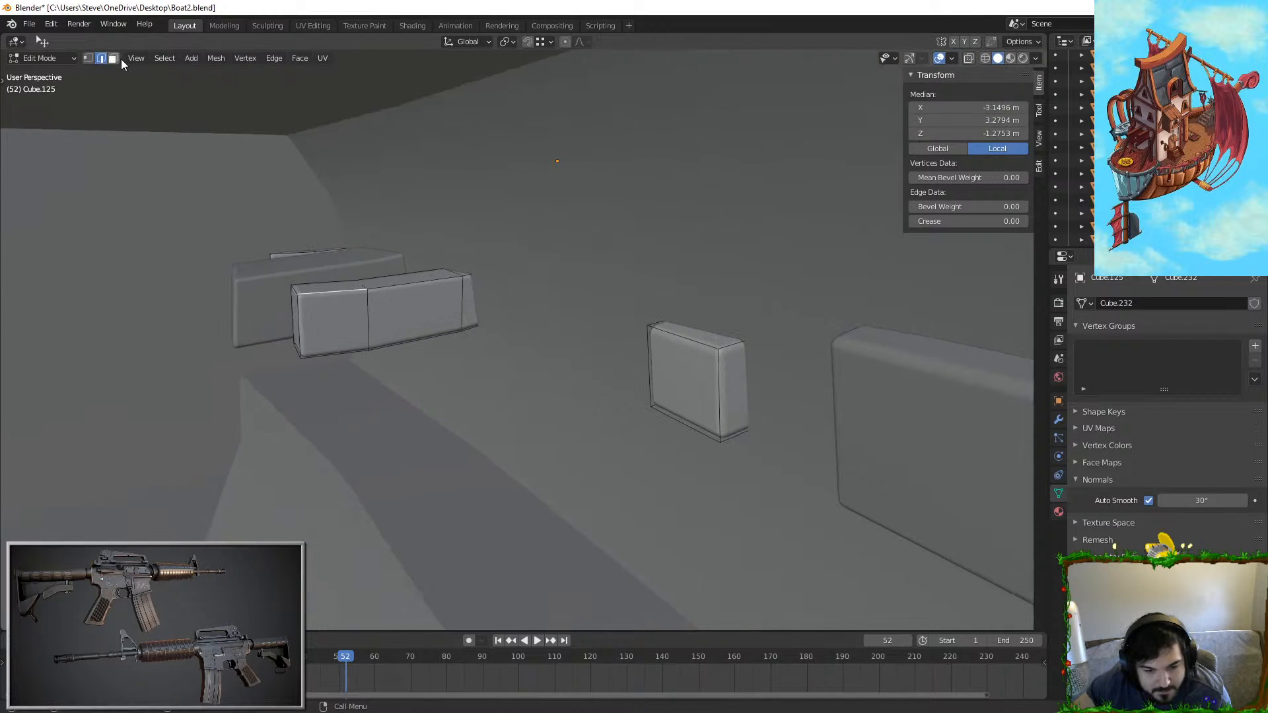
{"action": "left_click", "coordinate": [116, 59]}
{"action": "left_click", "coordinate": [409, 309]}
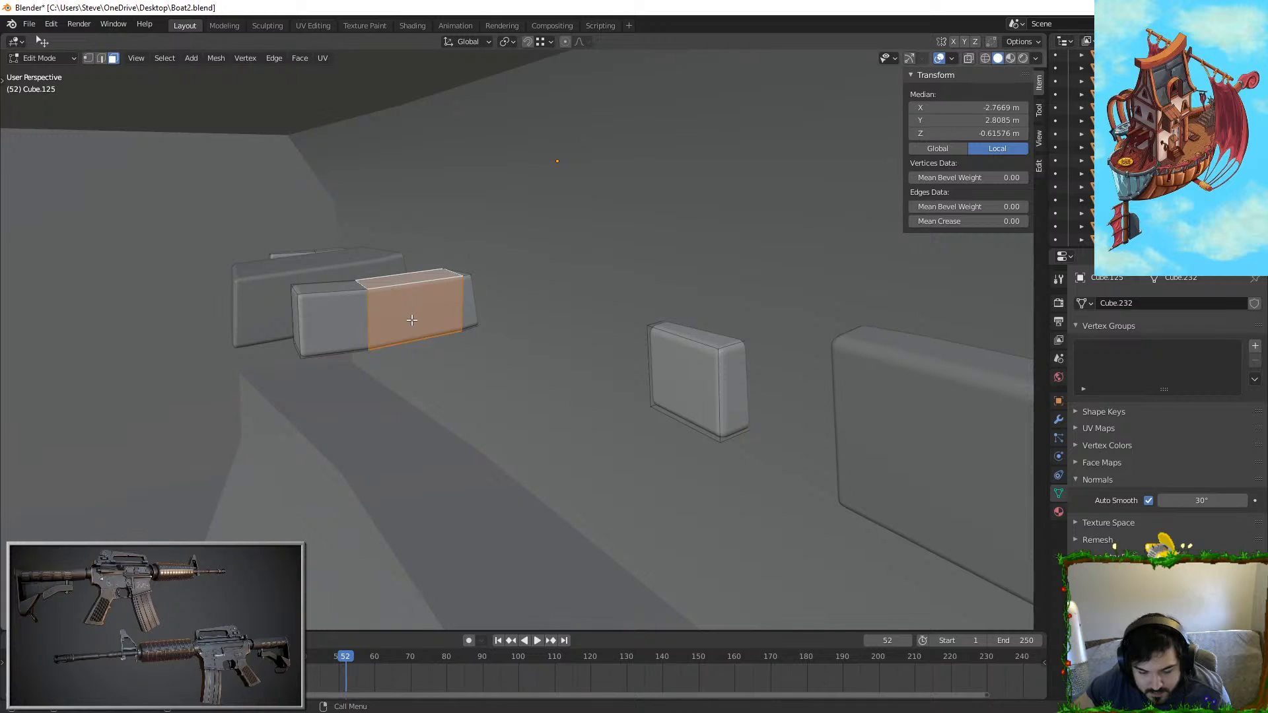
{"action": "key", "text": "x"}
{"action": "left_click", "coordinate": [412, 319]}
{"action": "left_click", "coordinate": [339, 320]}
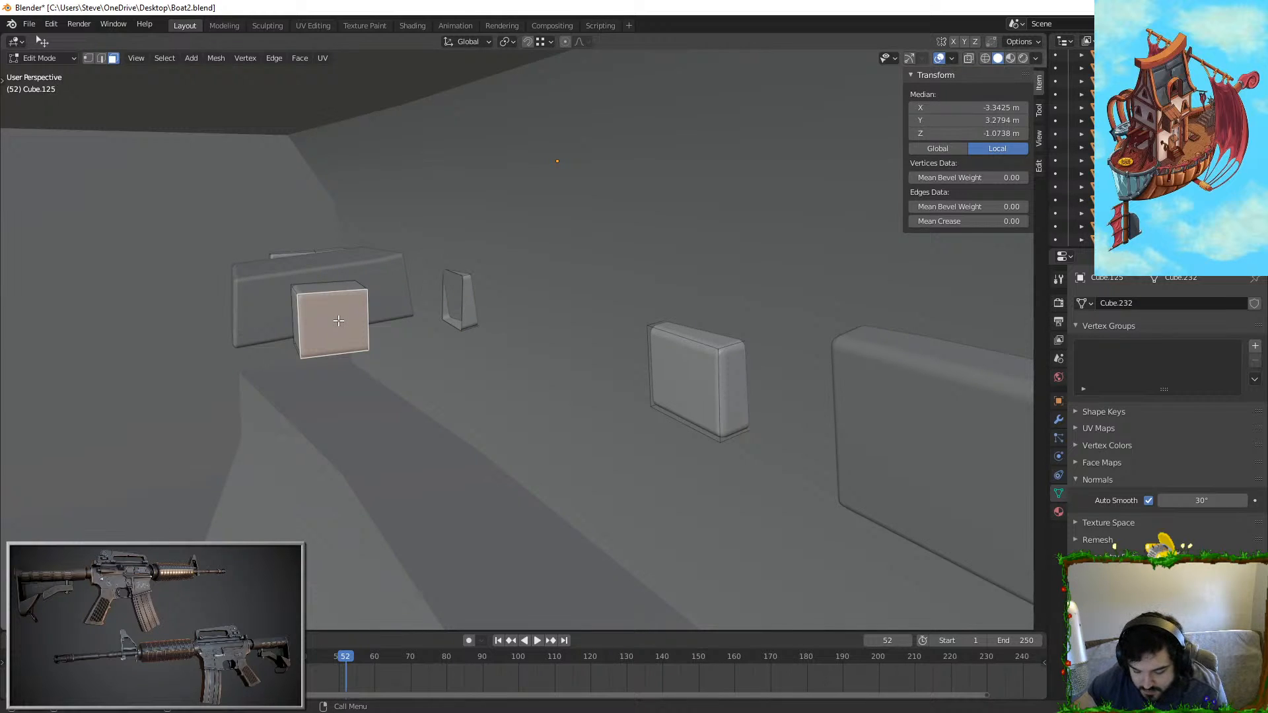
{"action": "key", "text": "x"}
{"action": "left_click", "coordinate": [339, 320]}
Step: Scale the short stub's open edge loop and rotate it about the global Y axis
{"action": "key", "text": "2"}
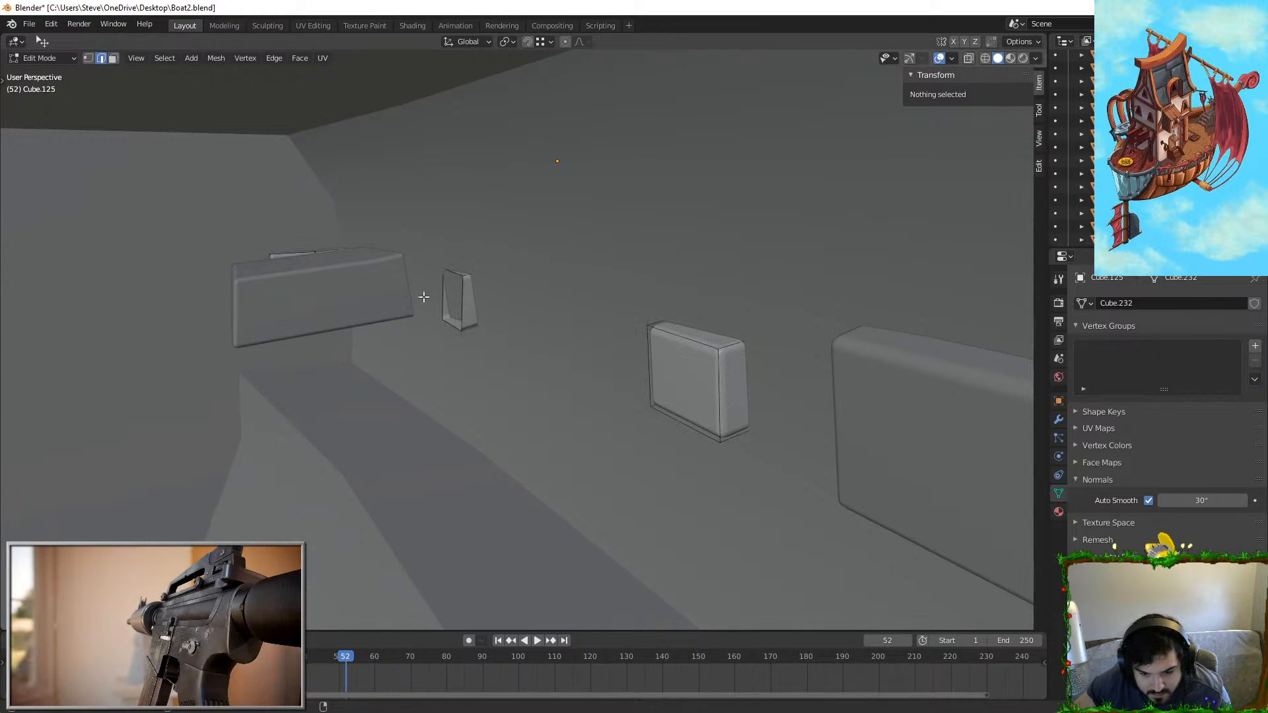
{"action": "left_click", "coordinate": [456, 308]}
{"action": "left_click", "coordinate": [476, 263]}
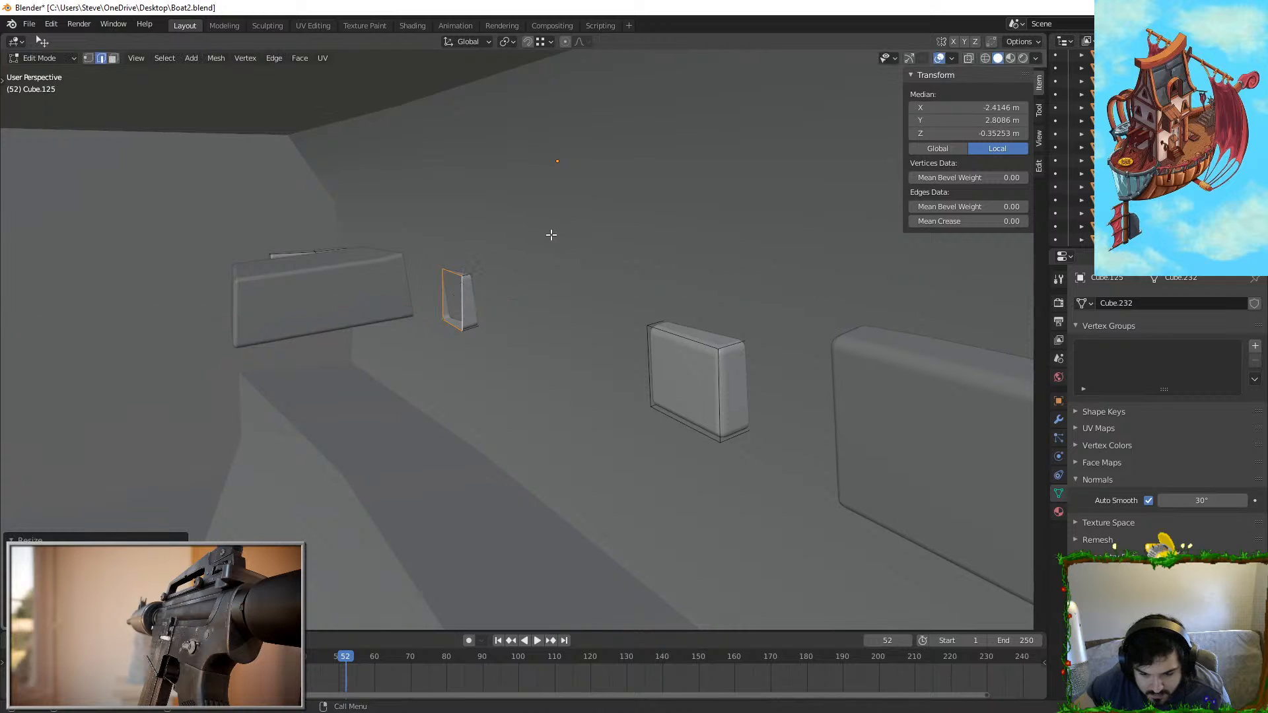
{"action": "right_click", "coordinate": [540, 198]}
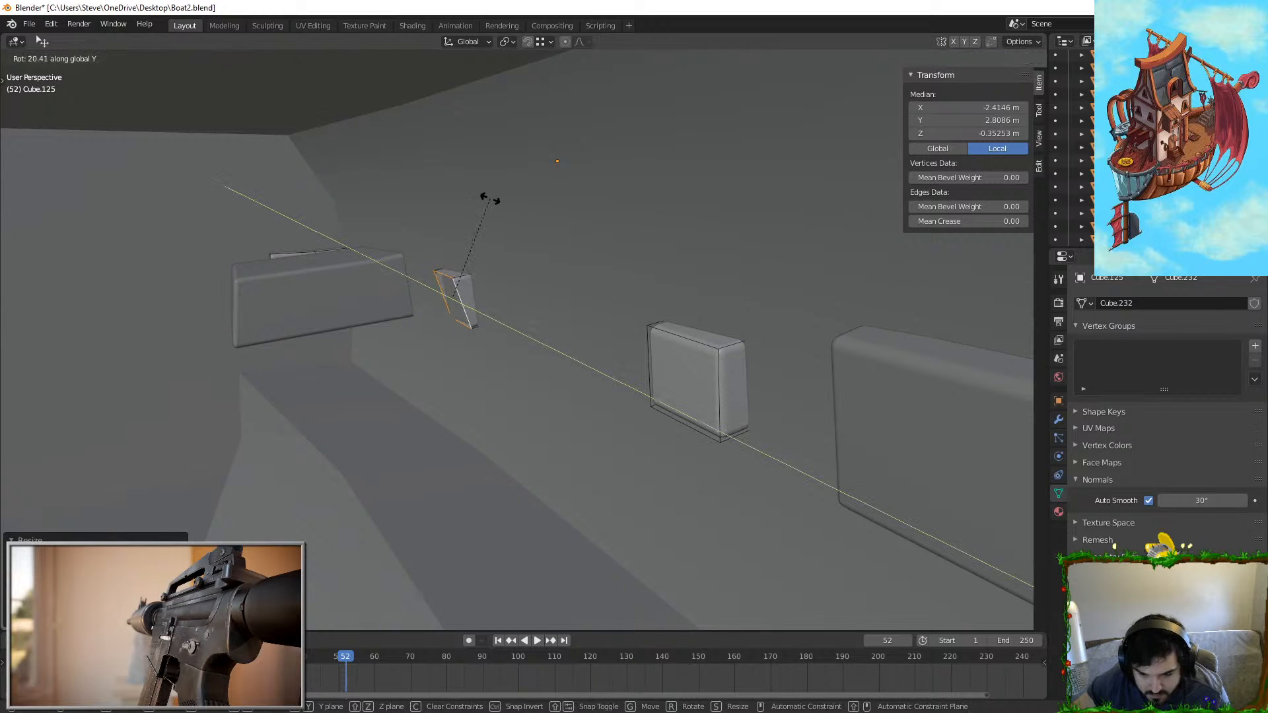
{"action": "left_click", "coordinate": [517, 196]}
{"action": "middle_click_drag", "start_coordinate": [536, 208], "coordinate": [533, 211]}
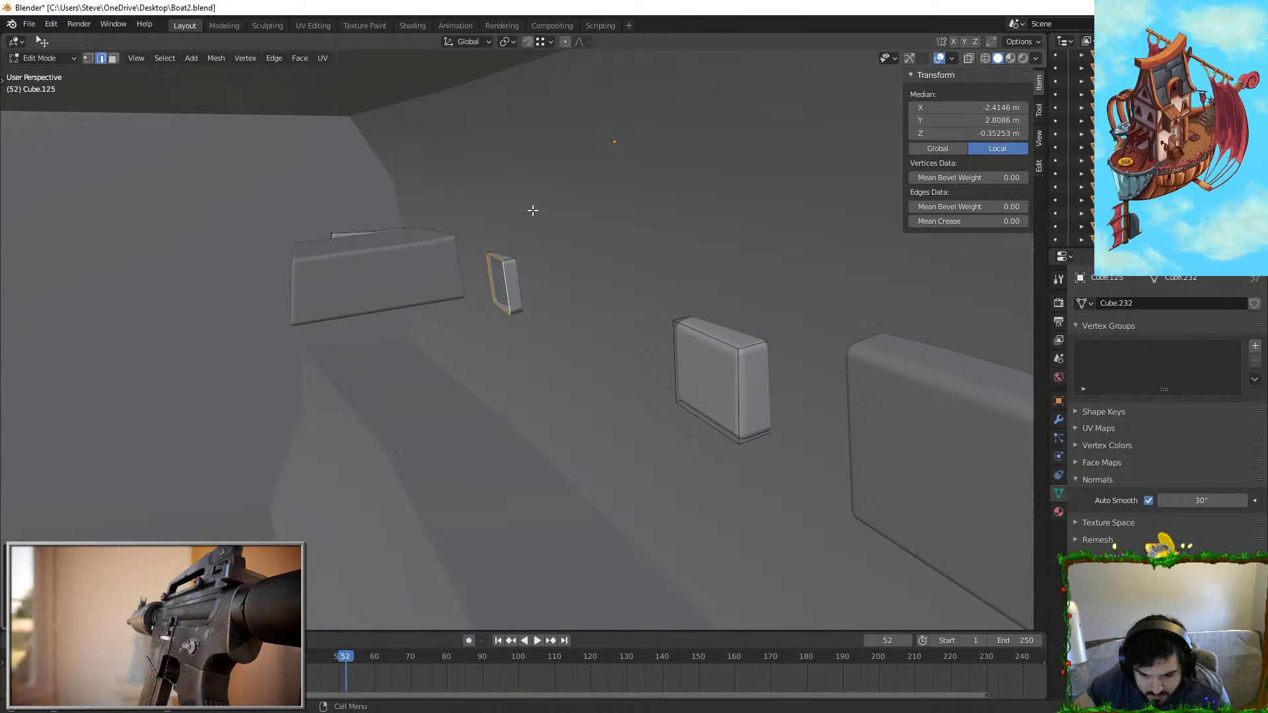
Step: Move the short stub's open edge loop along the global X axis and close it with a face
{"action": "left_click", "coordinate": [510, 284]}
{"action": "key", "text": "g"}
{"action": "key", "text": "g"}
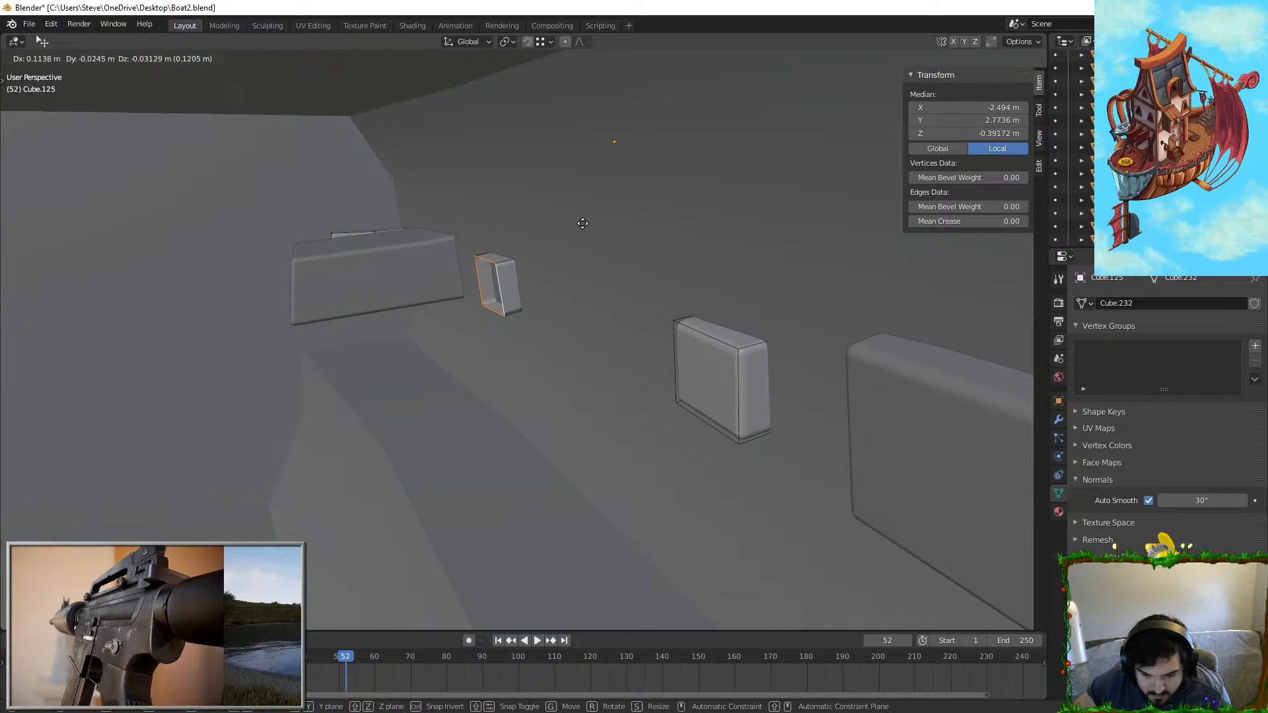
{"action": "key", "text": "g"}
{"action": "key", "text": "x"}
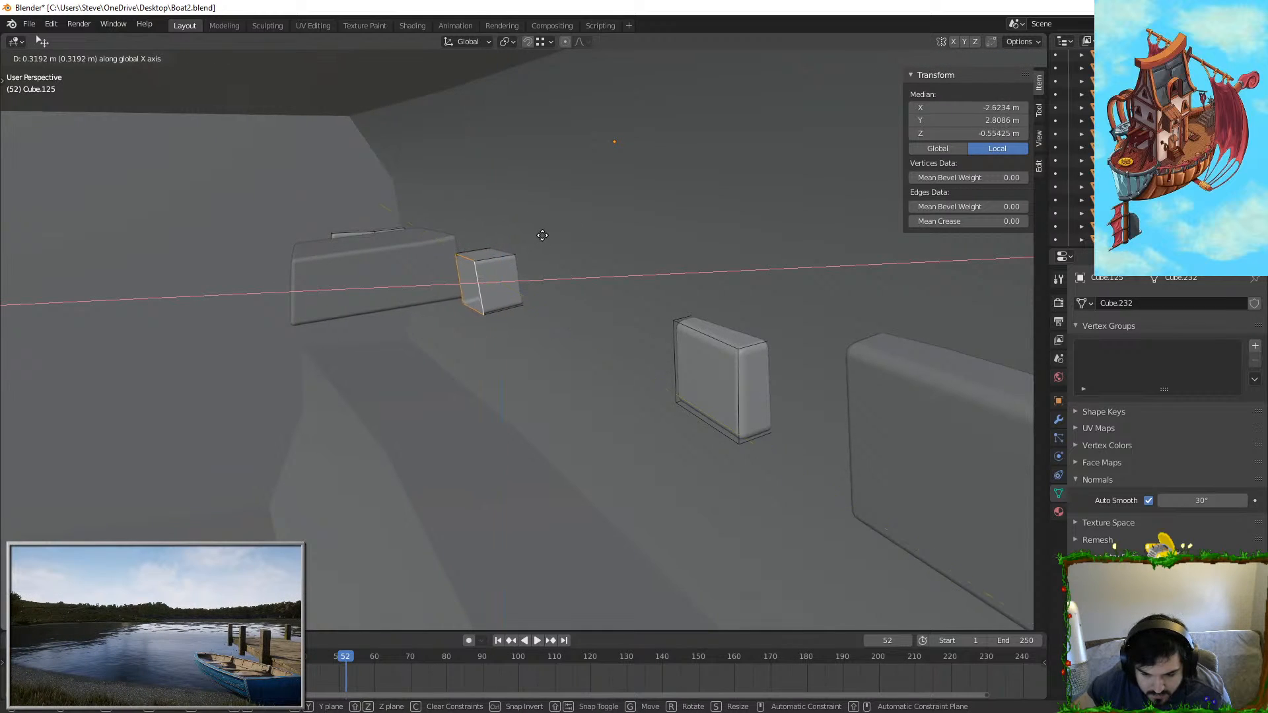
{"action": "left_click", "coordinate": [565, 233]}
{"action": "key", "text": "Tab"}
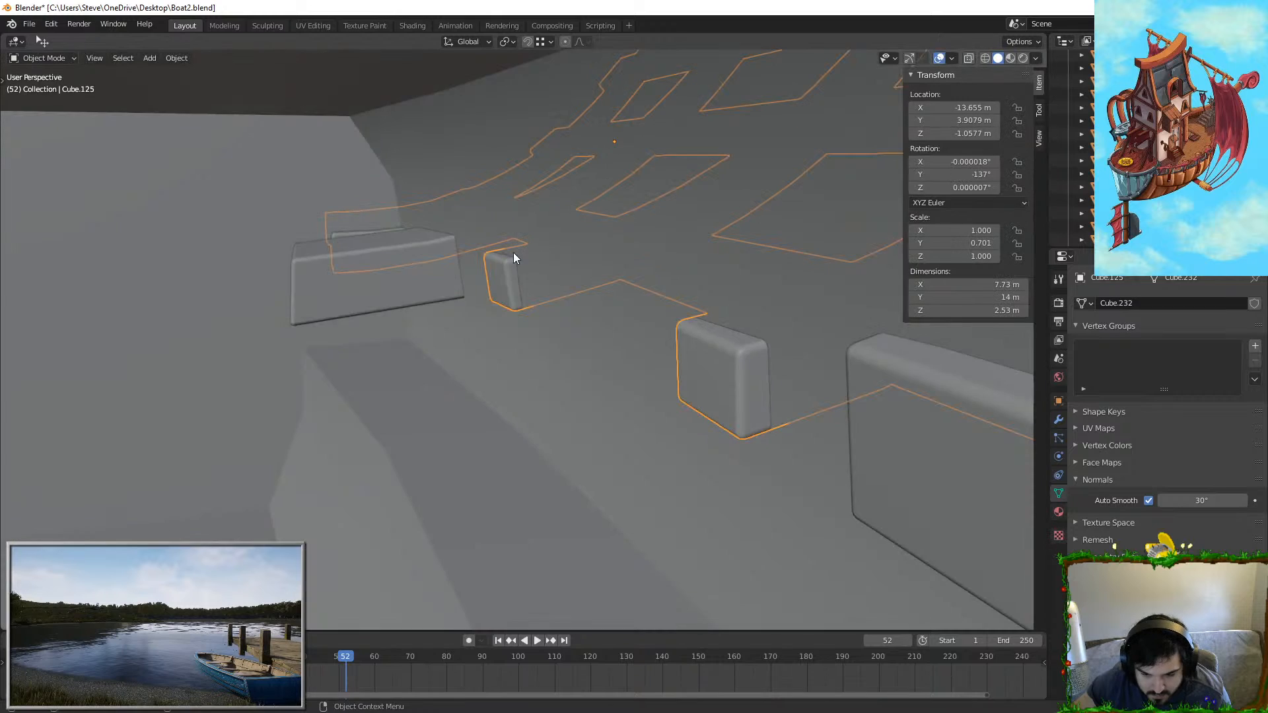
Step: Adjust the short stub's depth by moving its end face along the global X axis
{"action": "key", "text": "Tab"}
{"action": "key", "text": "g"}
{"action": "key", "text": "x"}
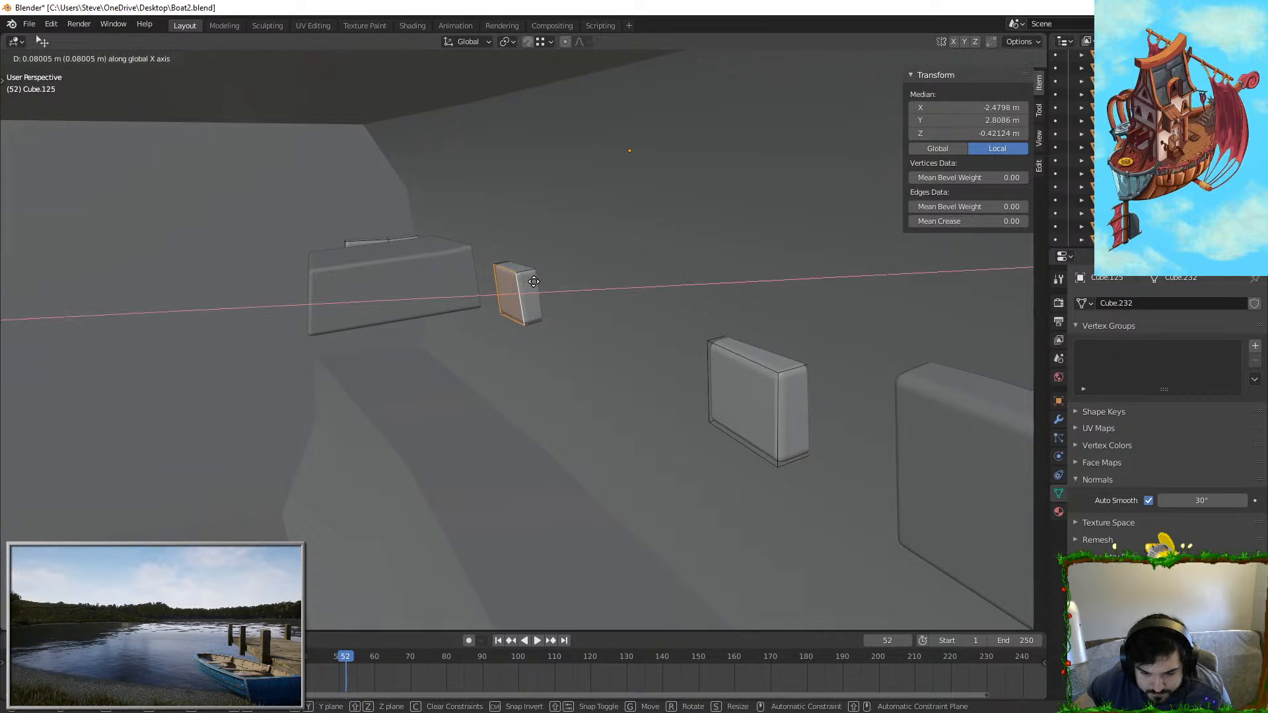
{"action": "left_click", "coordinate": [523, 285]}
{"action": "left_click", "coordinate": [459, 289]}
{"action": "key", "text": "Tab"}
{"action": "key", "text": "Tab"}
{"action": "key", "text": "Tab"}
Step: Delete the connecting faces and far end of the neighbouring long block, leaving its slanted stub at the hull wall
{"action": "middle_click_drag", "start_coordinate": [383, 287], "coordinate": [428, 294], "text": "shift"}
{"action": "left_click", "coordinate": [424, 291]}
{"action": "key", "text": "Tab"}
{"action": "scroll", "coordinate": [427, 295], "scroll_direction": "up", "scroll_amount": 1}
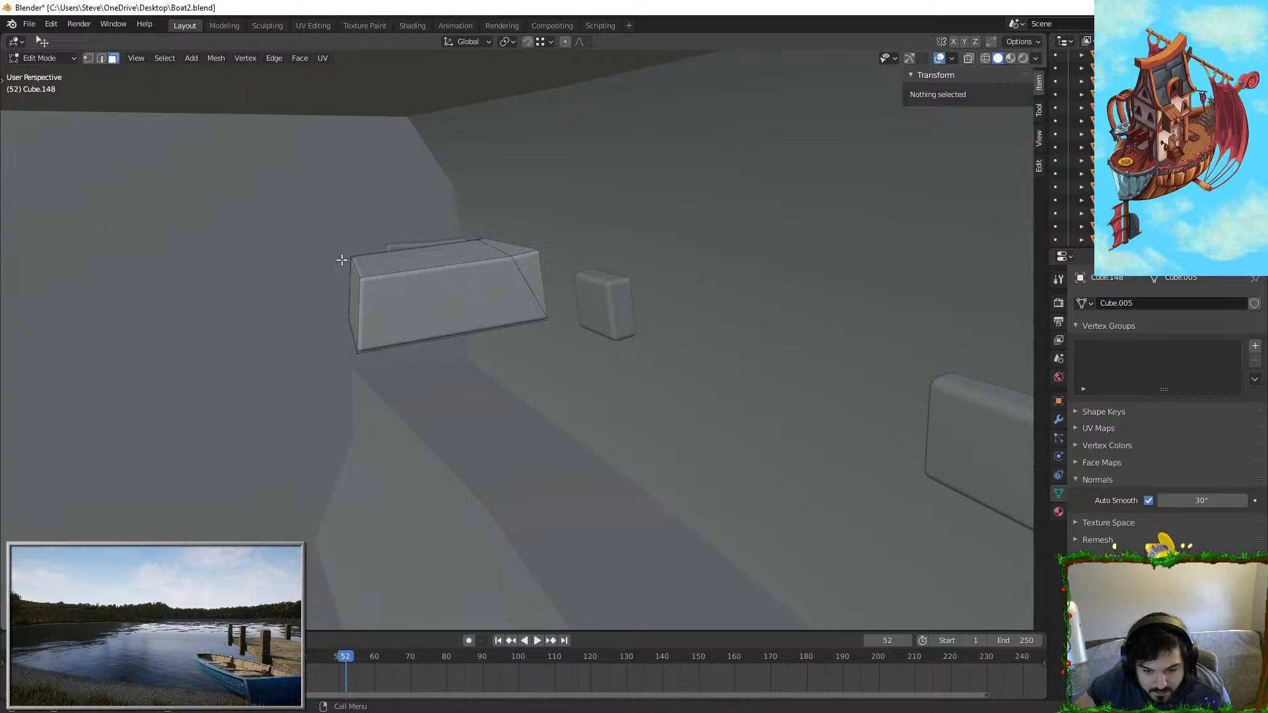
{"action": "left_click", "coordinate": [420, 244]}
{"action": "key", "text": "ctrl+l"}
{"action": "key", "text": "x"}
{"action": "left_click", "coordinate": [418, 244]}
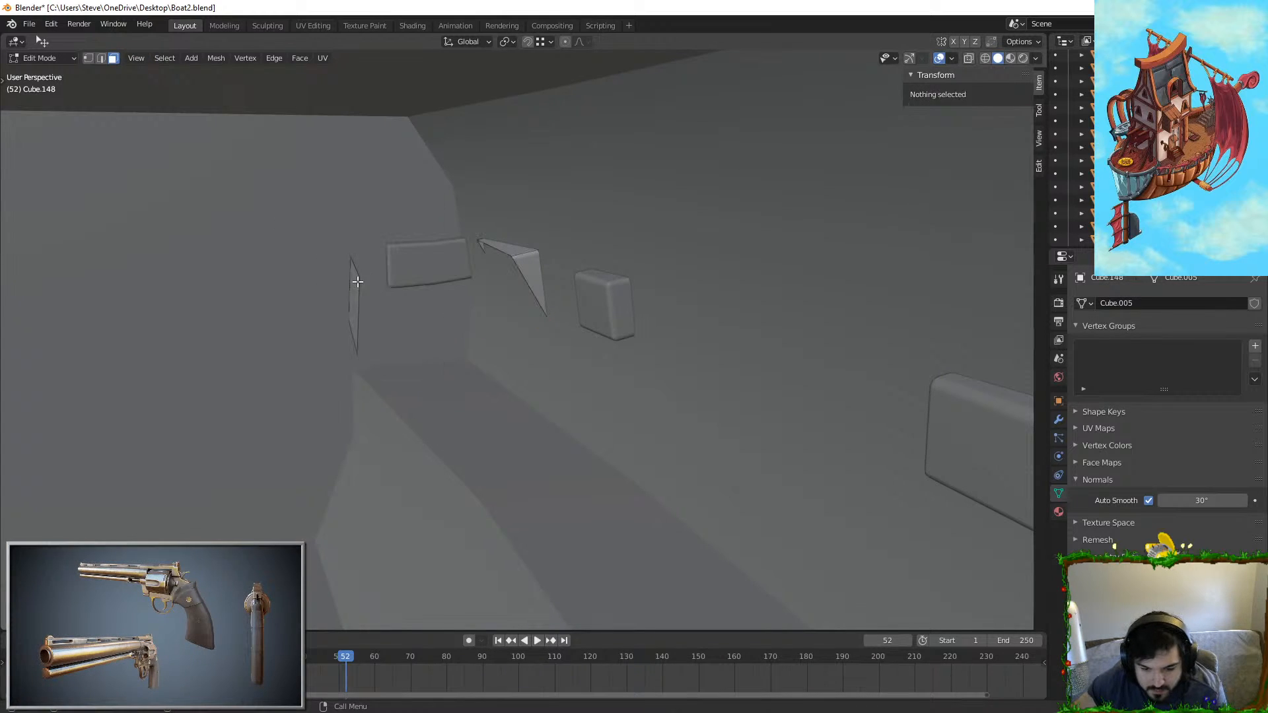
{"action": "left_click", "coordinate": [356, 283]}
{"action": "key", "text": "x"}
{"action": "left_click", "coordinate": [357, 282]}
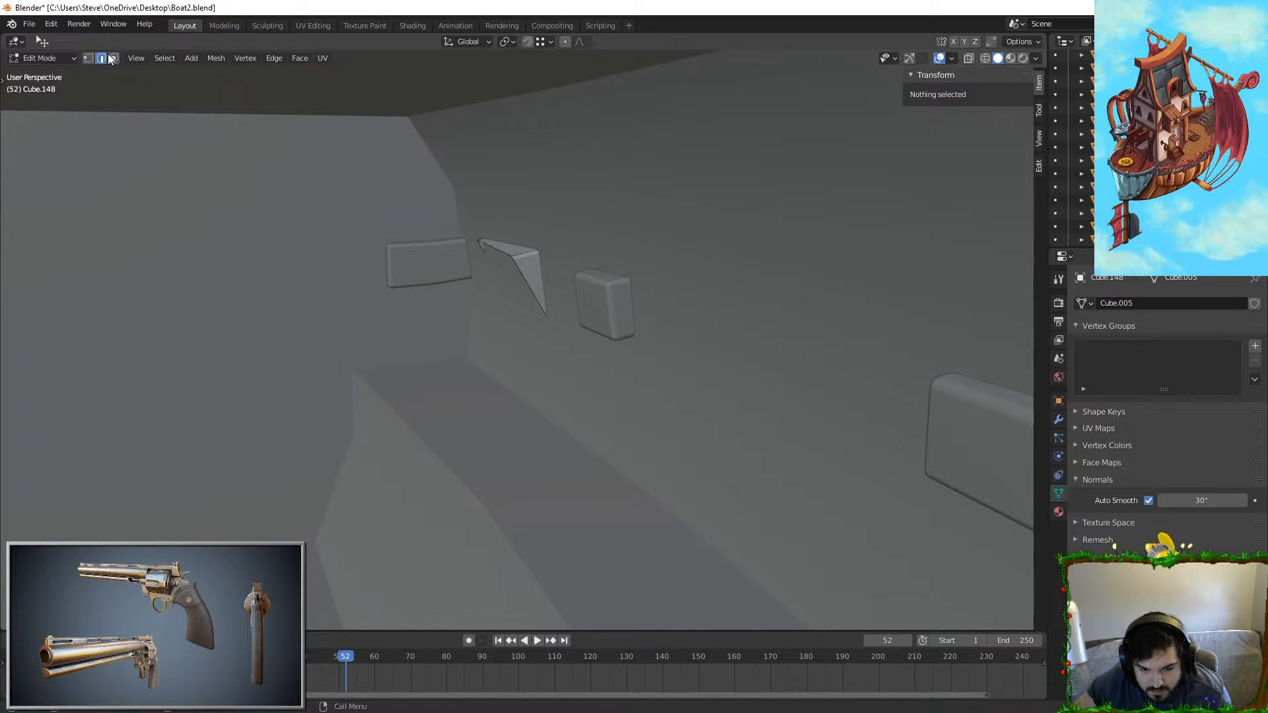
Step: Fill the slanted stub's open edge loop with a face and straighten it by scaling
{"action": "left_click", "coordinate": [479, 245]}
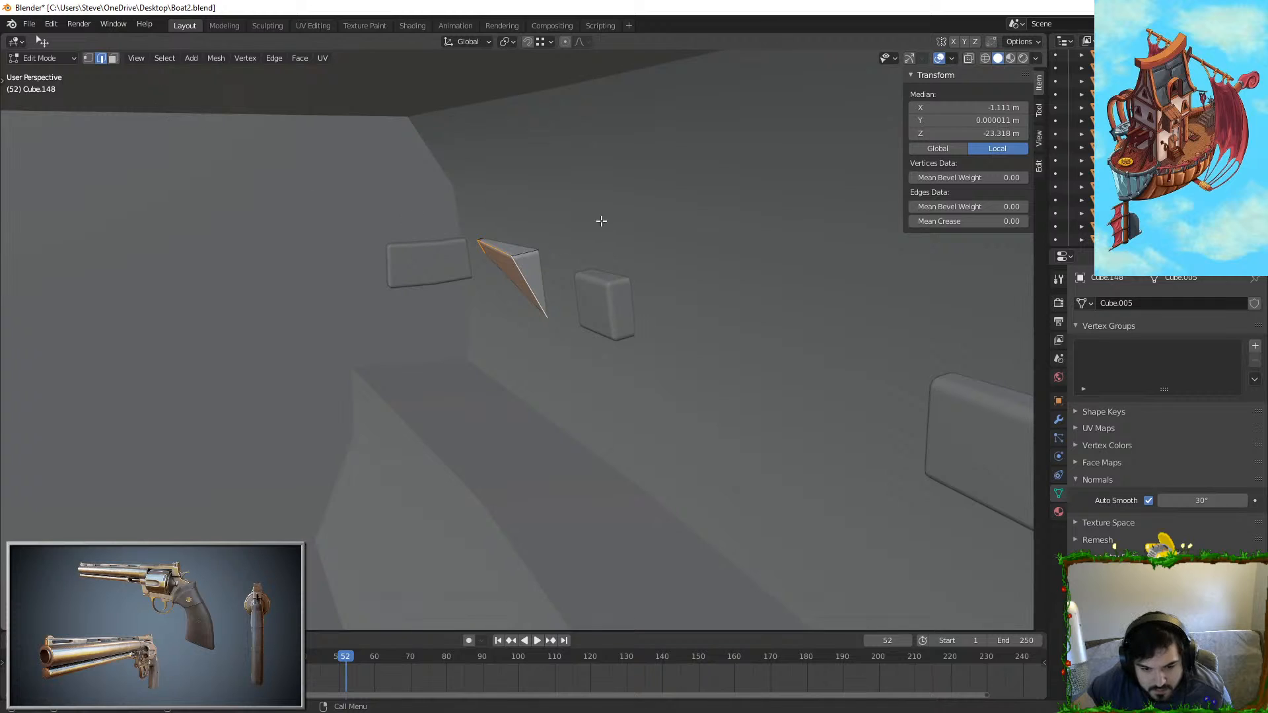
{"action": "key", "text": "s"}
{"action": "key", "text": "x"}
{"action": "key", "text": "Escape"}
{"action": "key", "text": "s"}
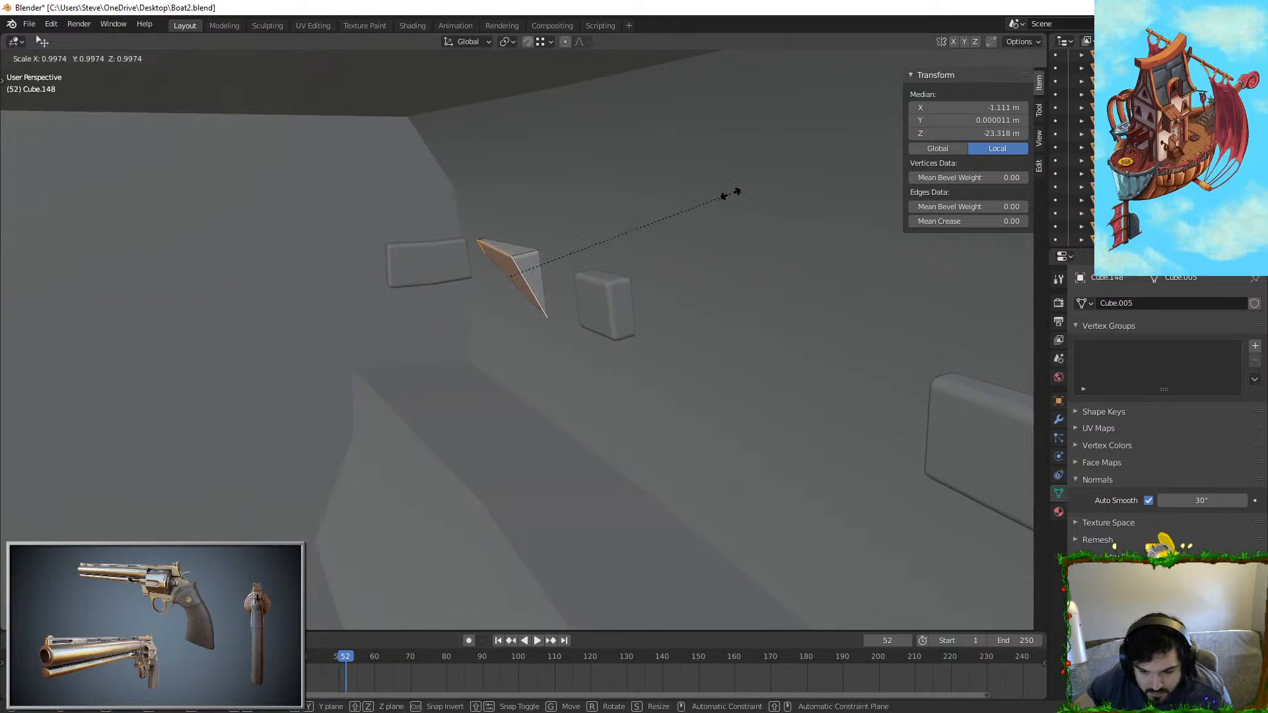
{"action": "left_click", "coordinate": [571, 245]}
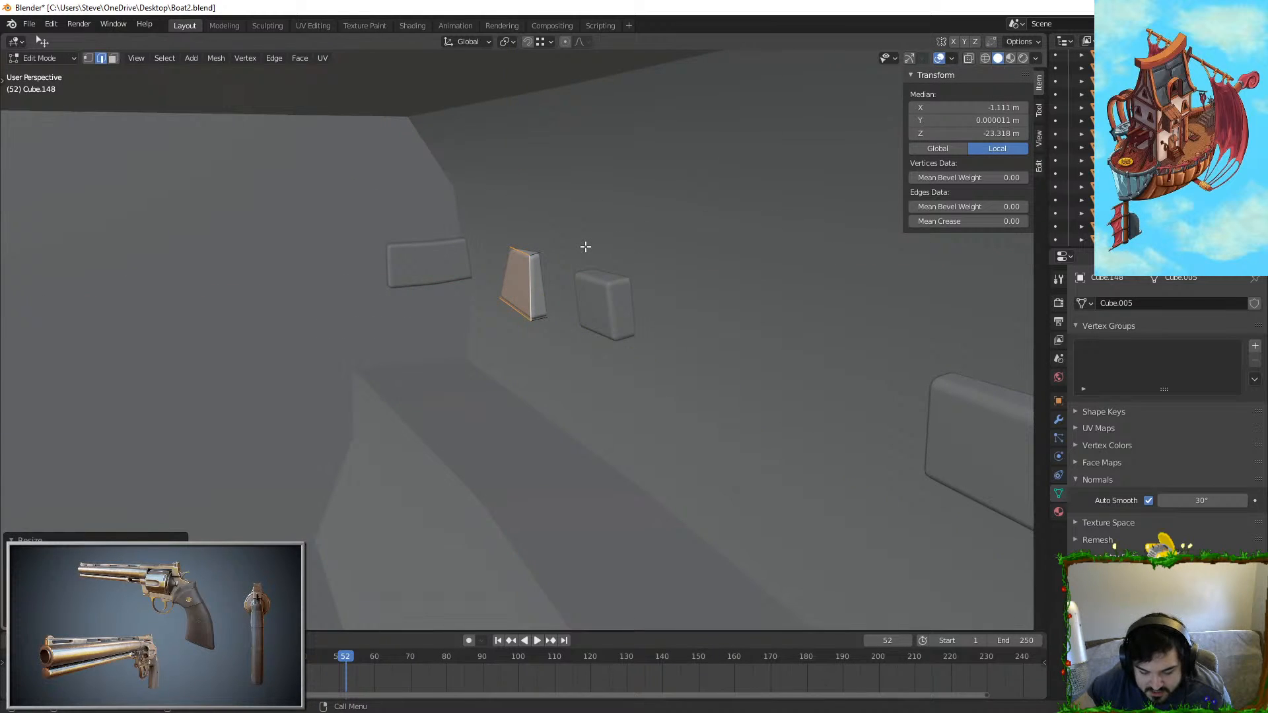
Step: Move the straightened stub's end face along the global X axis and rotate it about the global Z axis
{"action": "key", "text": "g"}
{"action": "key", "text": "x"}
{"action": "left_click", "coordinate": [635, 239]}
{"action": "key", "text": "r"}
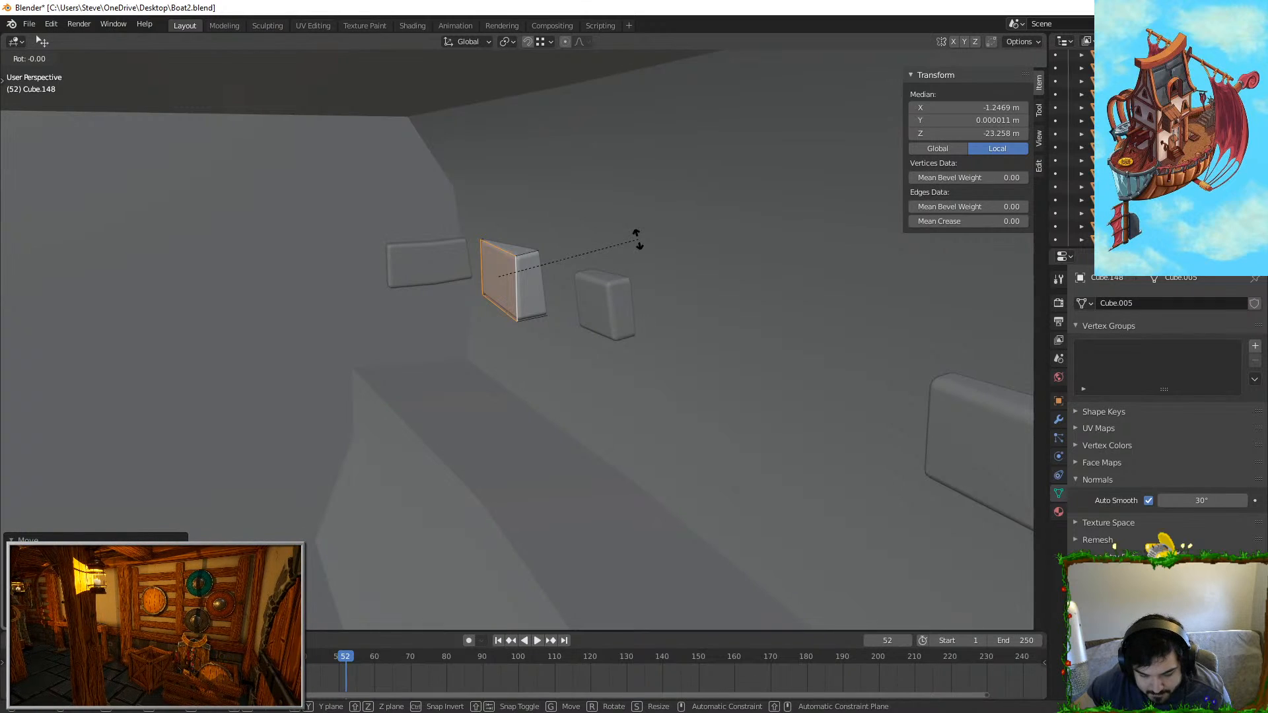
{"action": "left_click", "coordinate": [633, 195]}
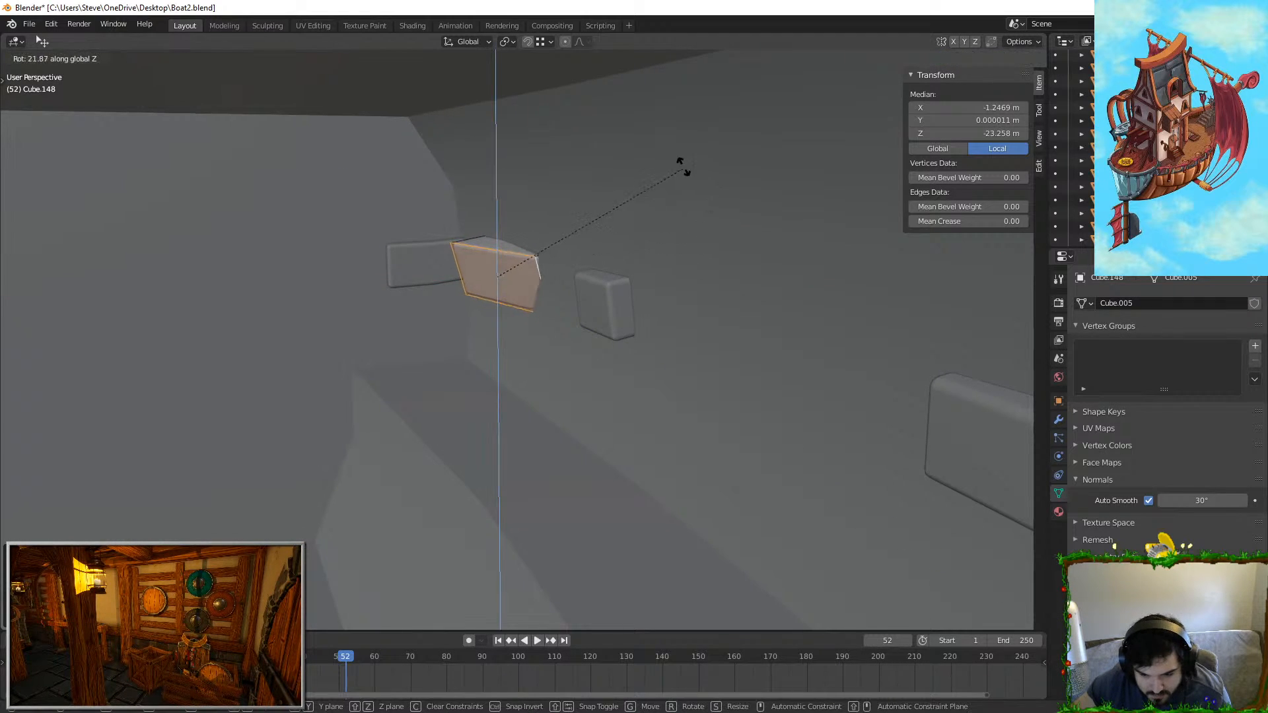
{"action": "left_click", "coordinate": [656, 225]}
{"action": "key", "text": "Tab"}
Step: Examine the remaining blocks along the hull's interior wall from several angles
{"action": "left_click", "coordinate": [411, 263]}
{"action": "key", "text": "Tab"}
{"action": "key", "text": "Tab"}
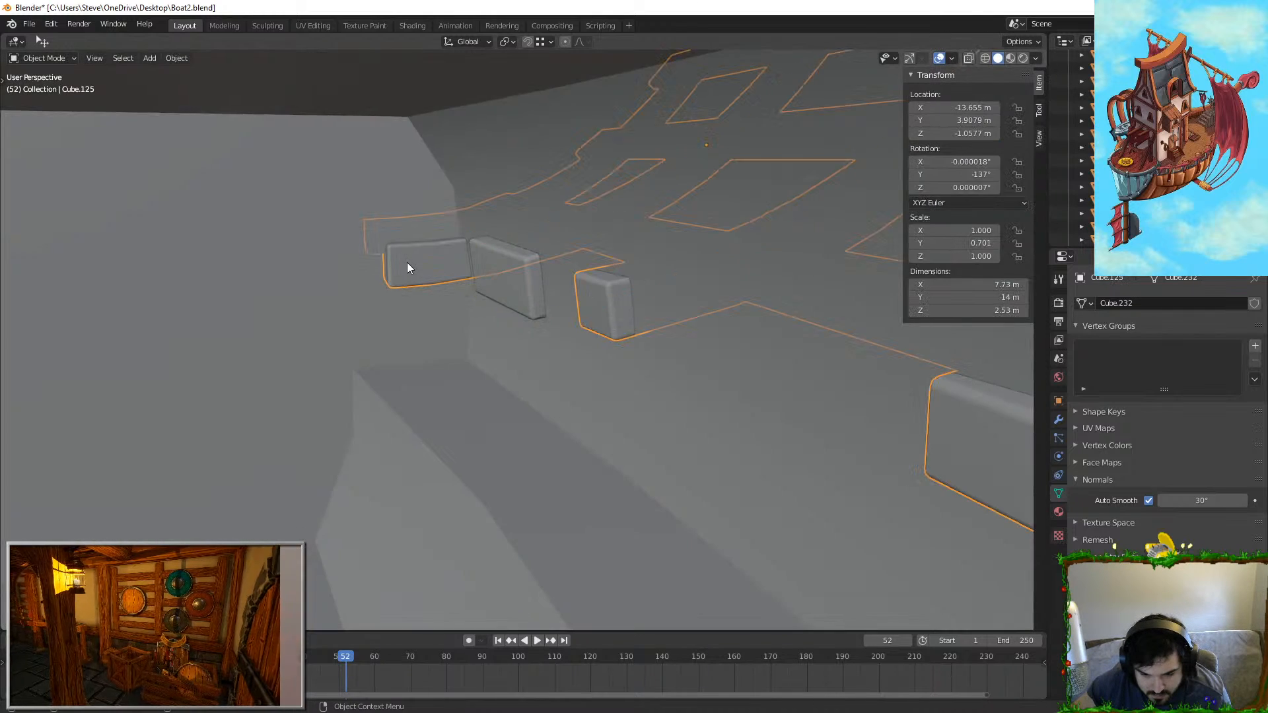
{"action": "middle_click_drag", "start_coordinate": [407, 262], "coordinate": [551, 292], "text": "shift"}
{"action": "scroll", "coordinate": [551, 292], "scroll_direction": "up", "scroll_amount": 3}
{"action": "key", "text": "Tab"}
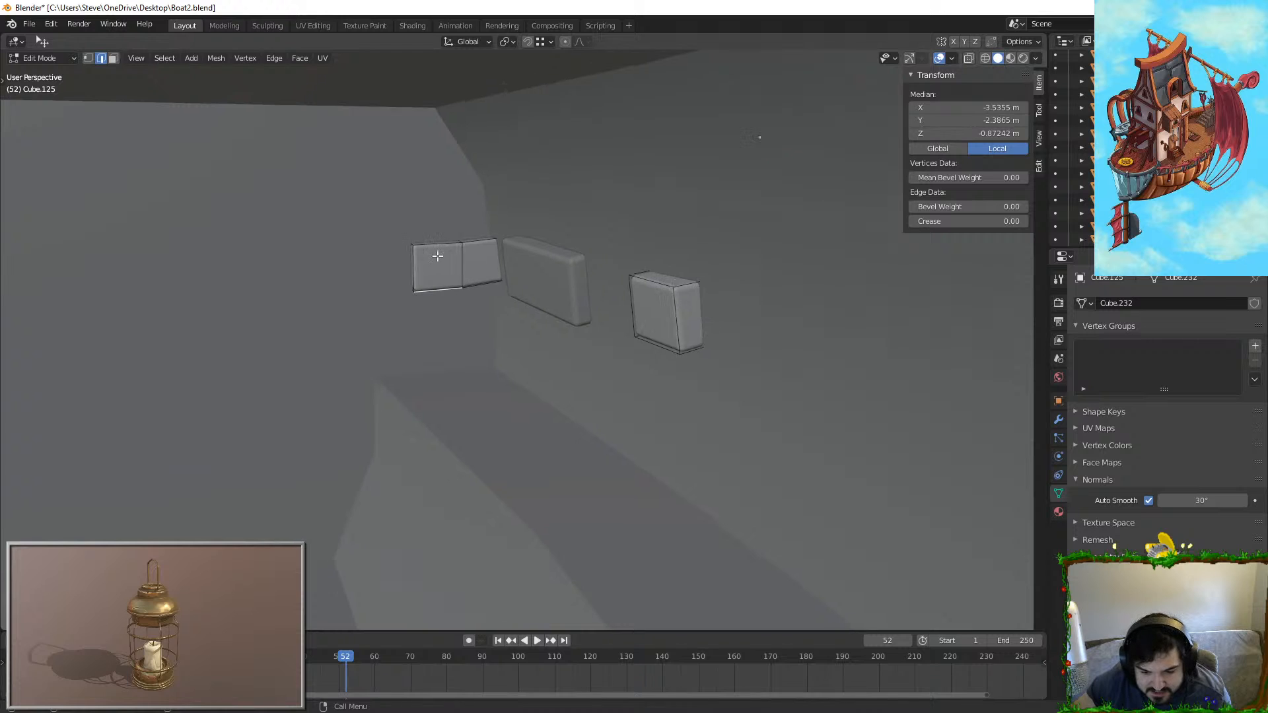
{"action": "key", "text": "Tab"}
{"action": "middle_click_drag", "start_coordinate": [430, 264], "coordinate": [538, 359]}
{"action": "left_click", "coordinate": [568, 315]}
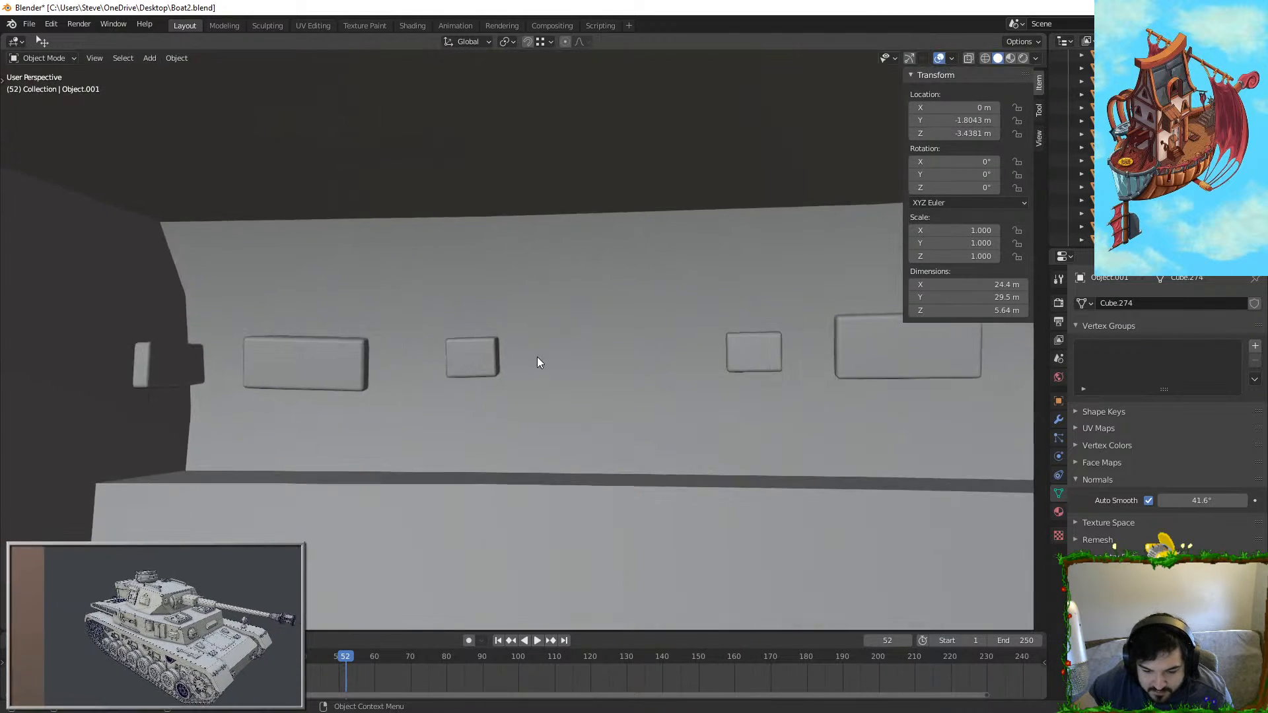
{"action": "left_click", "coordinate": [480, 356]}
{"action": "key", "text": "Tab"}
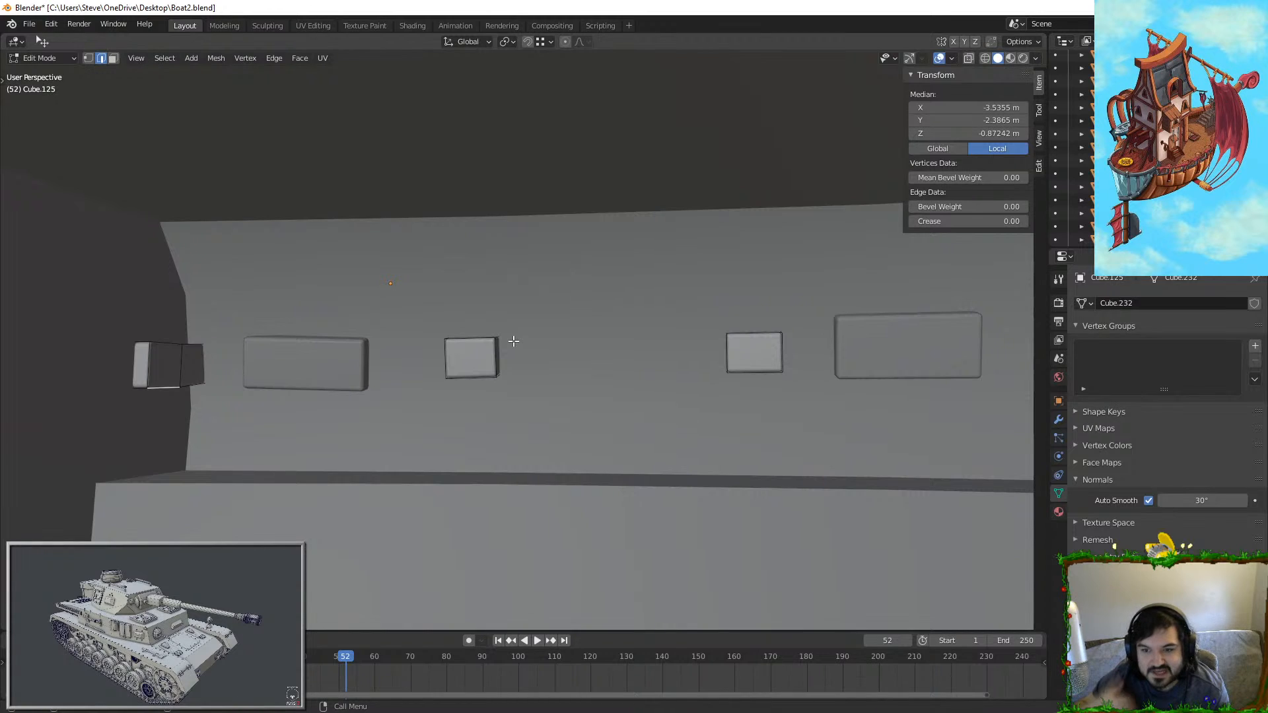
{"action": "key", "text": "Tab"}
{"action": "middle_click_drag", "start_coordinate": [450, 356], "coordinate": [679, 321]}
{"action": "key", "text": "Tab"}
{"action": "key", "text": "Tab"}
{"action": "left_click", "coordinate": [592, 351]}
{"action": "key", "text": "Tab"}
{"action": "key", "text": "g"}
{"action": "key", "text": "Tab"}
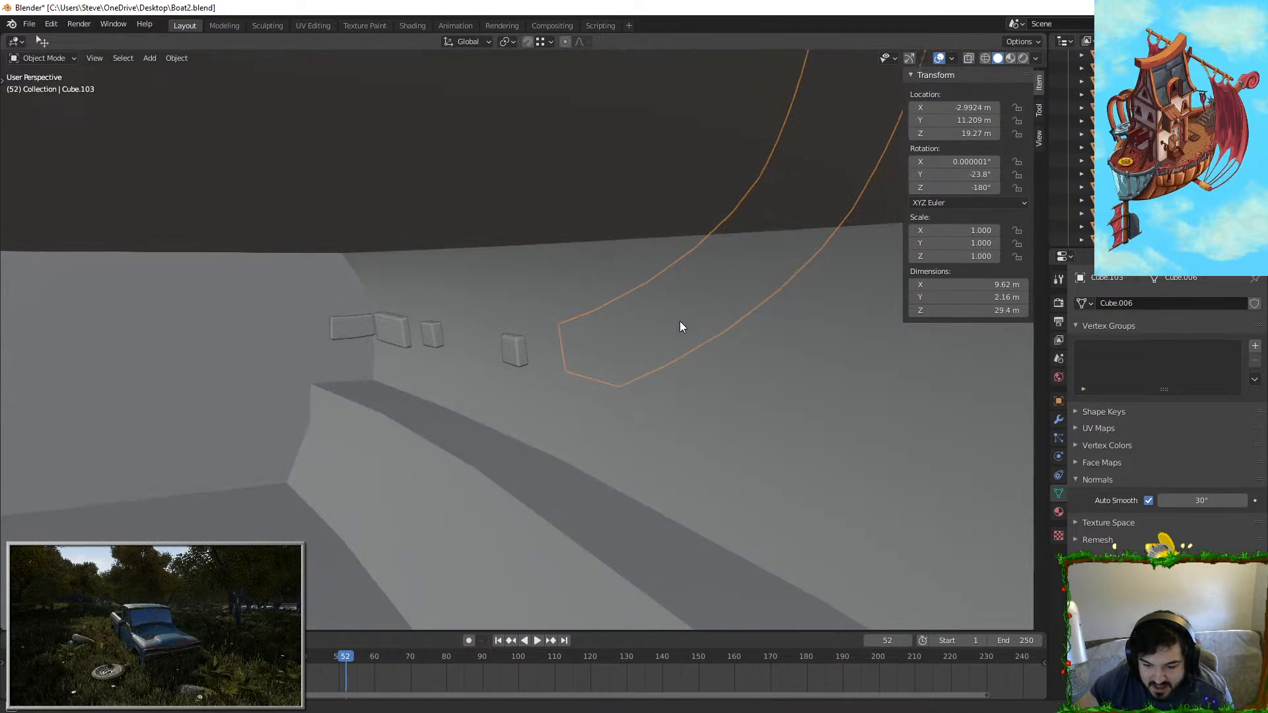
Step: Push the inner end faces of the trimmed stubs into the hull wall, using face selection
{"action": "left_click", "coordinate": [526, 350]}
{"action": "mouse_move", "coordinate": [525, 350]}
{"action": "middle_mouse_down"}
{"action": "mouse_move", "coordinate": [490, 343]}
{"action": "mouse_move", "coordinate": [533, 346]}
{"action": "middle_mouse_up"}
{"action": "key", "text": "Tab"}
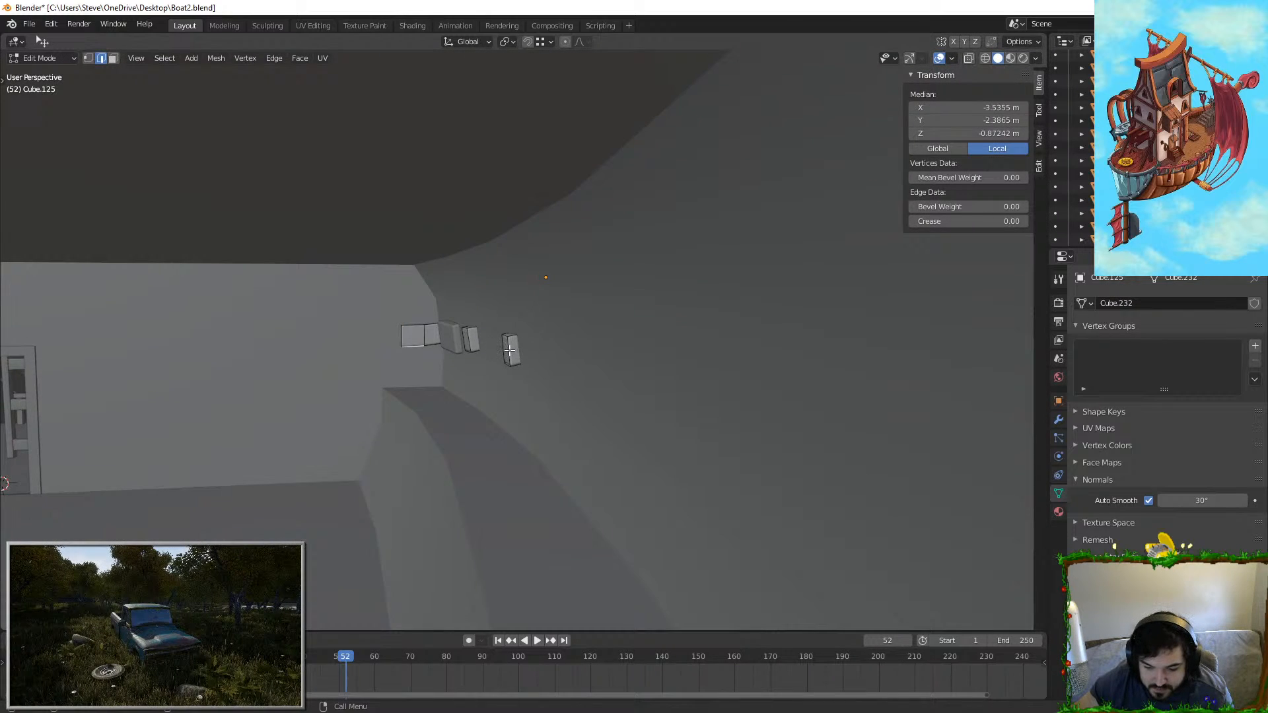
{"action": "left_click", "coordinate": [117, 60]}
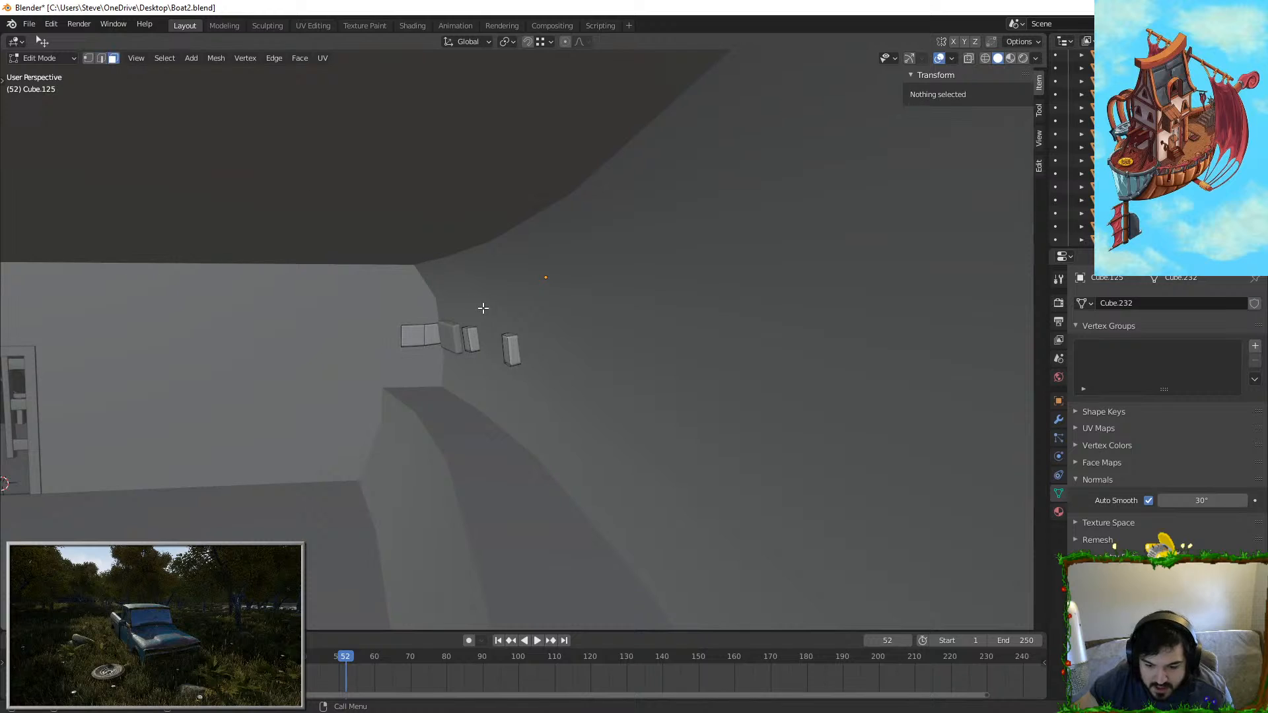
{"action": "left_click", "coordinate": [505, 348]}
{"action": "key", "text": "Escape"}
{"action": "left_click", "coordinate": [469, 337]}
{"action": "left_click", "coordinate": [464, 337]}
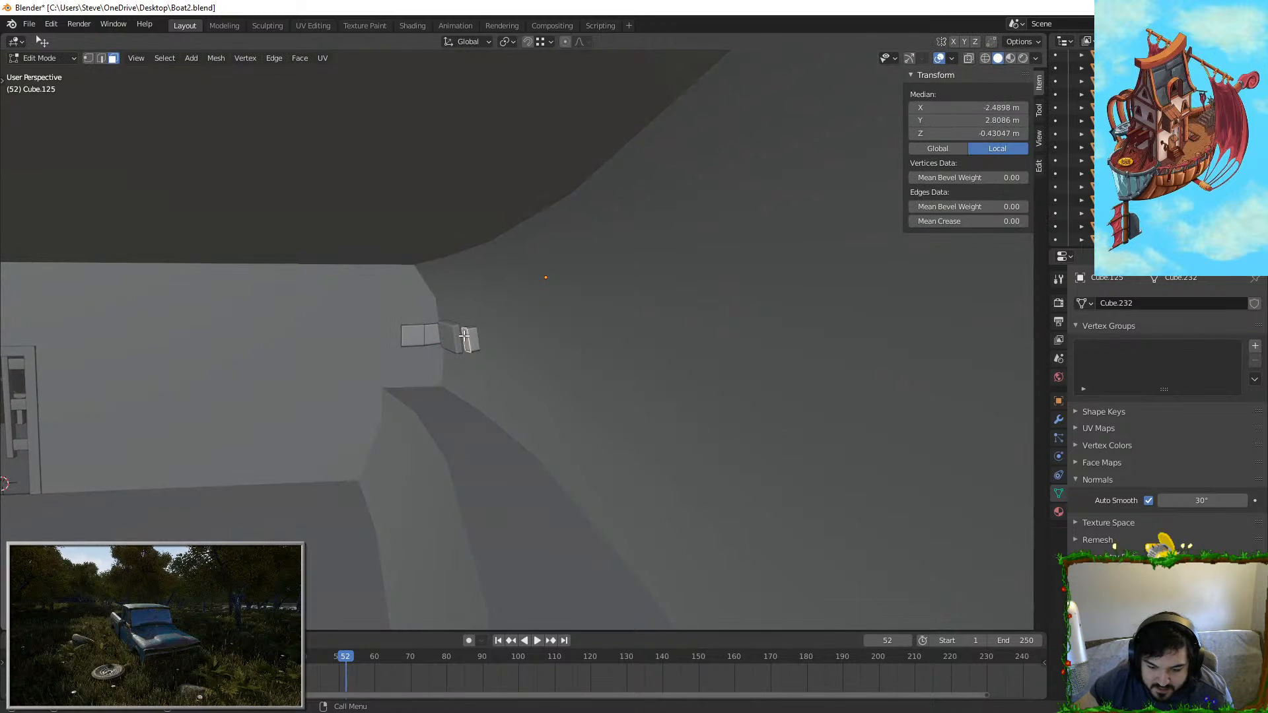
{"action": "left_click", "coordinate": [458, 335]}
{"action": "left_click", "coordinate": [451, 337]}
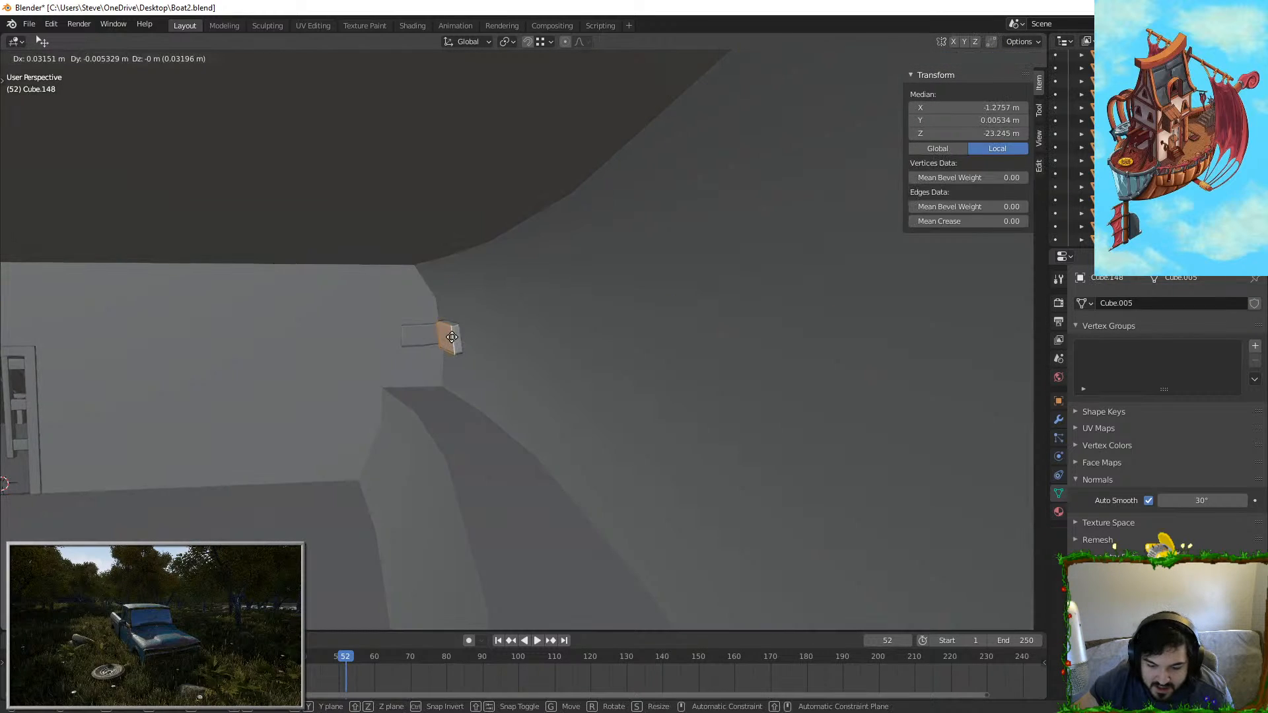
{"action": "left_click", "coordinate": [429, 334]}
{"action": "left_click", "coordinate": [406, 335]}
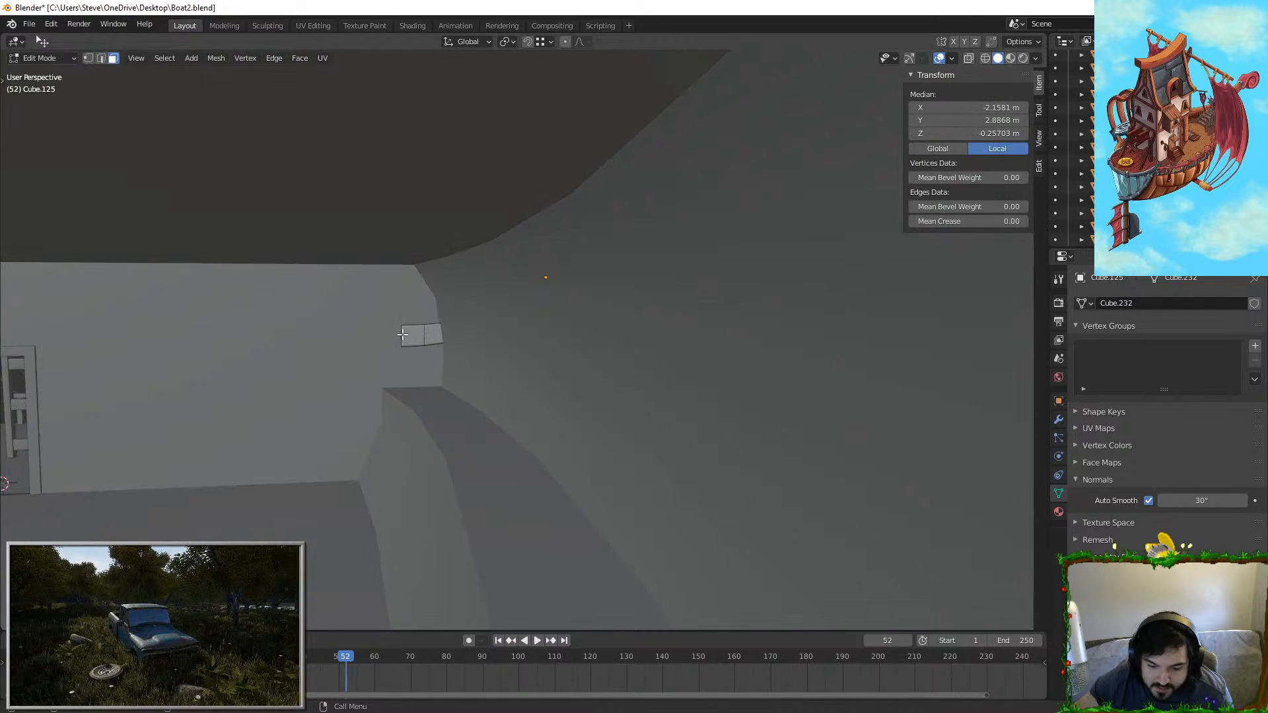
Step: Leave Edit Mode on the trimmed stubs and examine the ship's exterior hull and stern deck
{"action": "middle_click_drag", "start_coordinate": [415, 335], "coordinate": [616, 410]}
{"action": "scroll", "coordinate": [379, 319], "scroll_direction": "down", "scroll_amount": 5}
{"action": "key", "text": "Tab"}
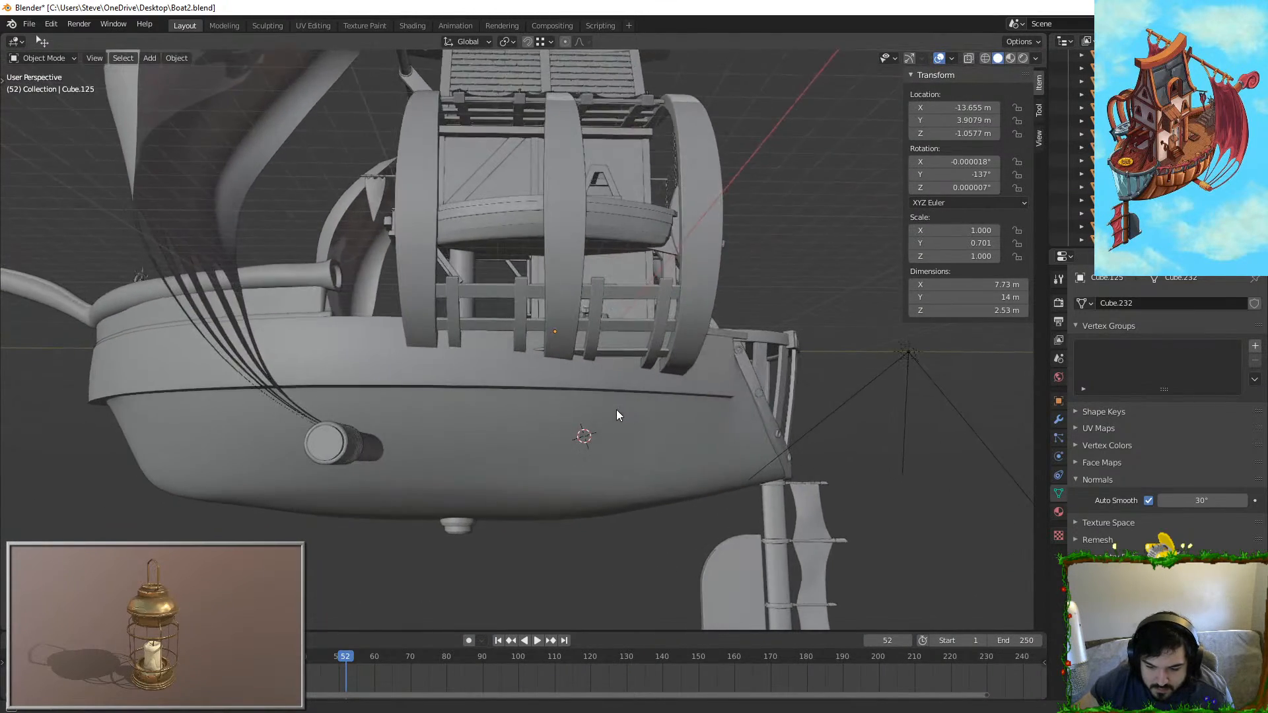
{"action": "scroll", "coordinate": [624, 383], "scroll_direction": "up", "scroll_amount": 5}
{"action": "middle_click_drag", "start_coordinate": [671, 327], "coordinate": [577, 305]}
{"action": "scroll", "coordinate": [551, 358], "scroll_direction": "down", "scroll_amount": 5}
{"action": "scroll", "coordinate": [652, 363], "scroll_direction": "up", "scroll_amount": 6}
{"action": "scroll", "coordinate": [648, 360], "scroll_direction": "down", "scroll_amount": 5}
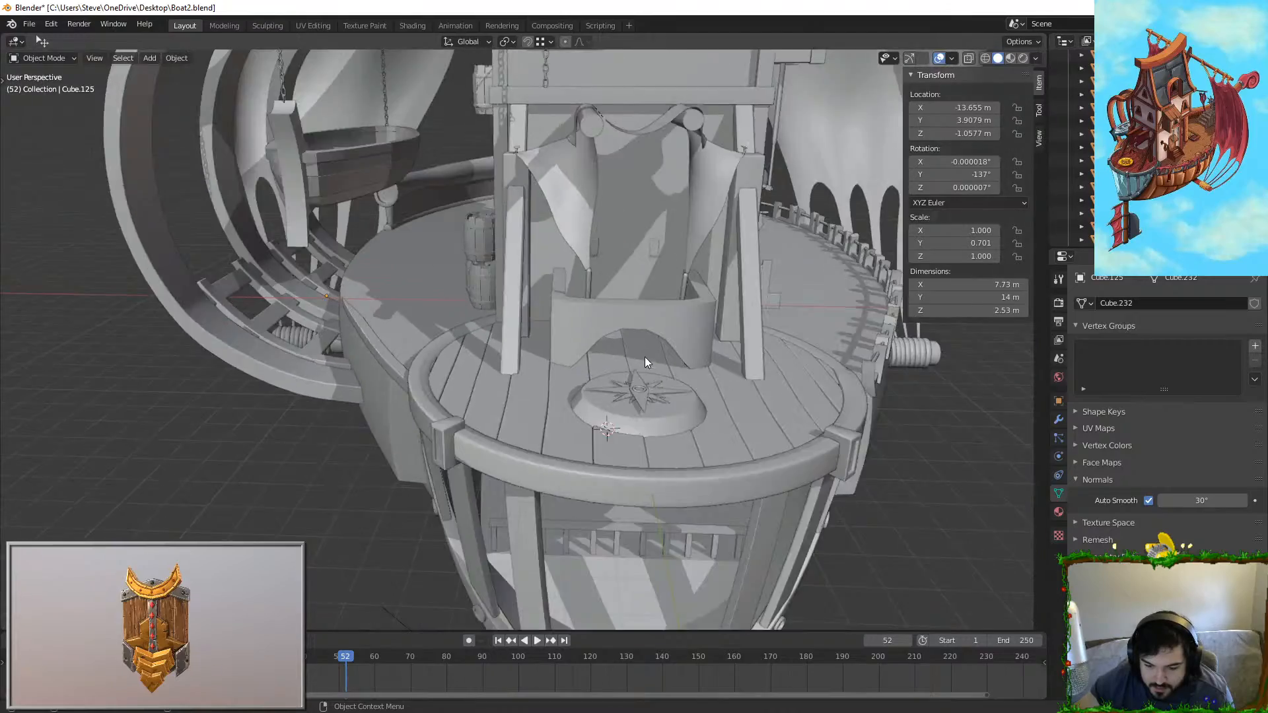
Step: Walk through the stern opening into the lower deck and inspect the hull's interior rooms
{"action": "middle_click_drag", "start_coordinate": [645, 357], "coordinate": [594, 350]}
{"action": "key", "text": "shift+grave"}
{"action": "key", "text": "s"}
{"action": "key", "text": "d"}
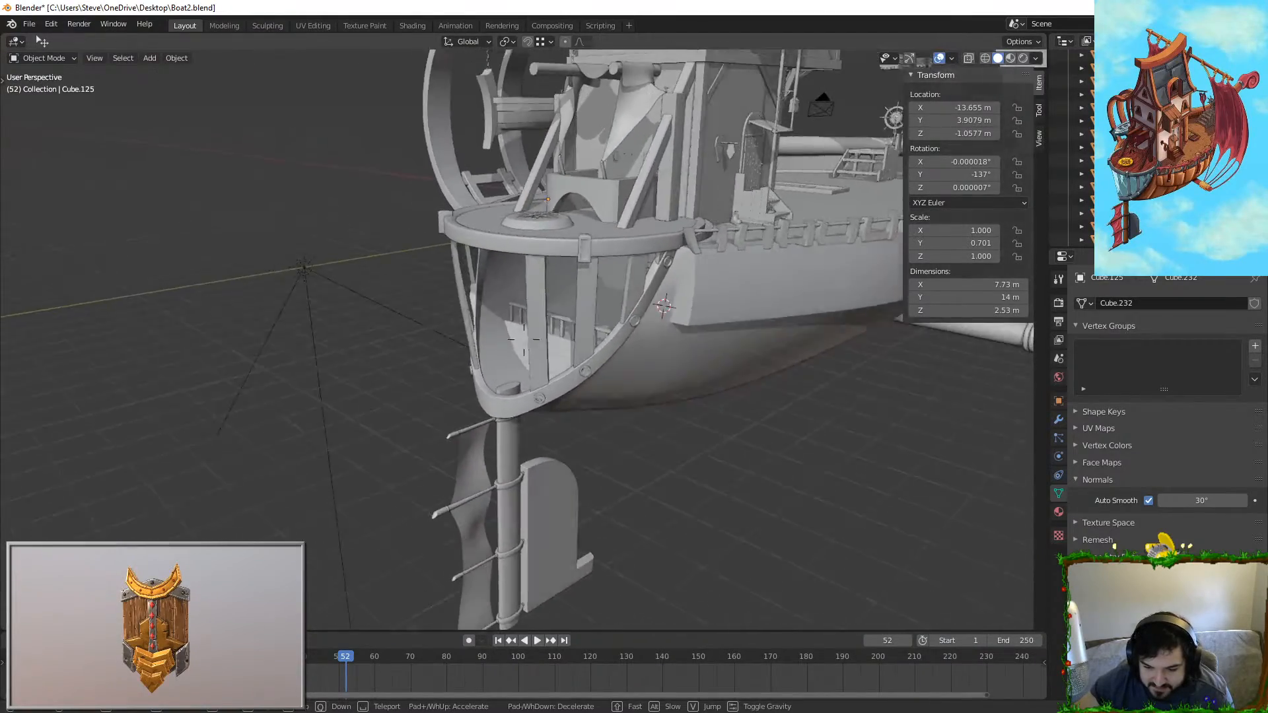
{"action": "key", "text": "w"}
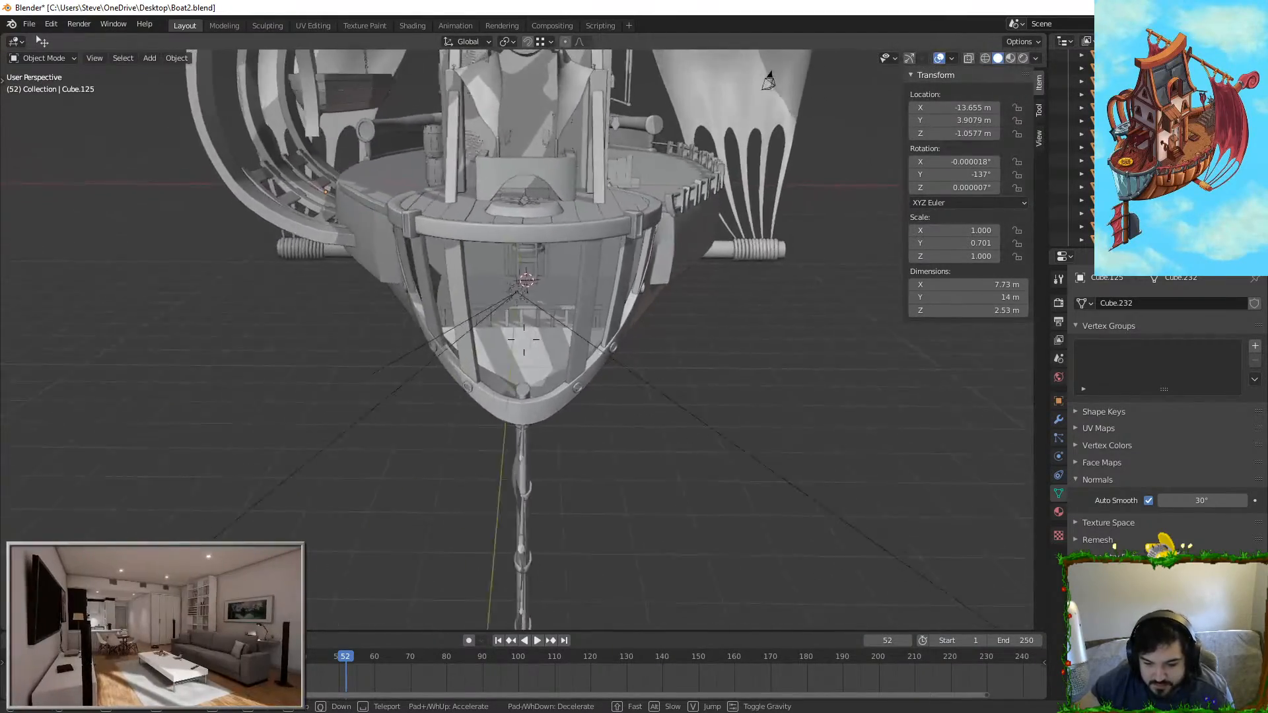
{"action": "key", "text": "w"}
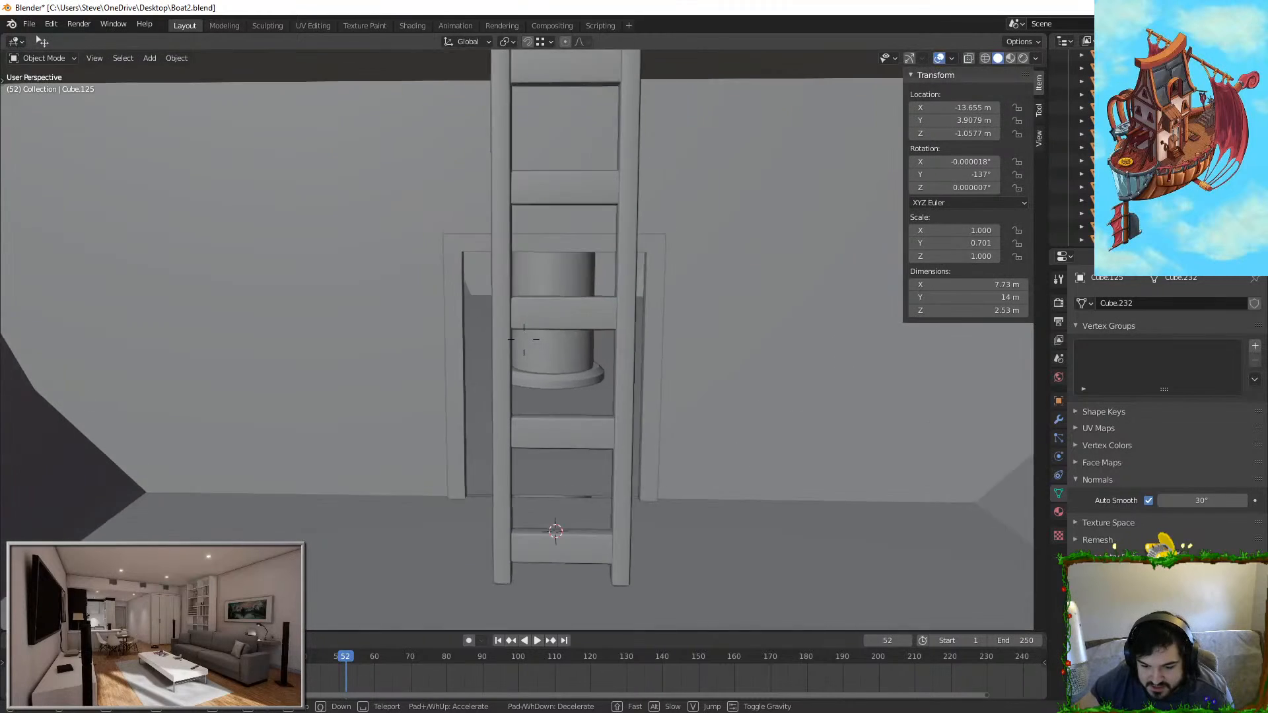
{"action": "key", "text": "w"}
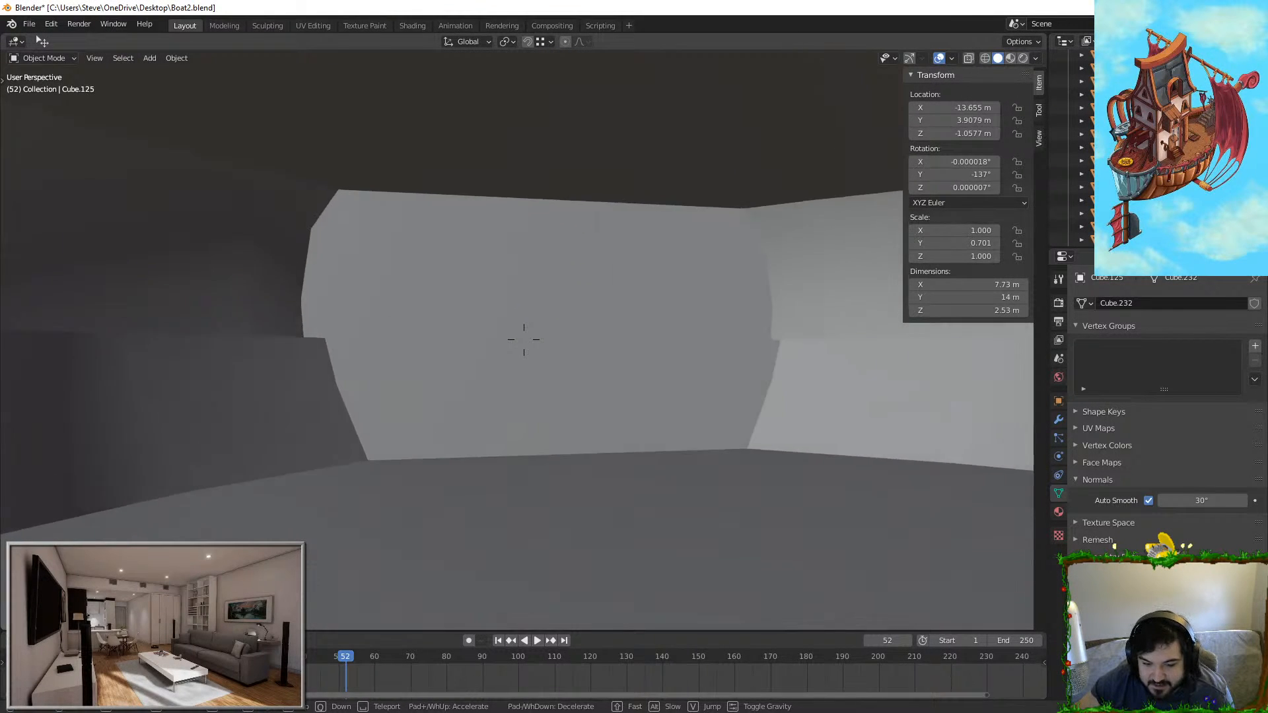
{"action": "key", "text": "w"}
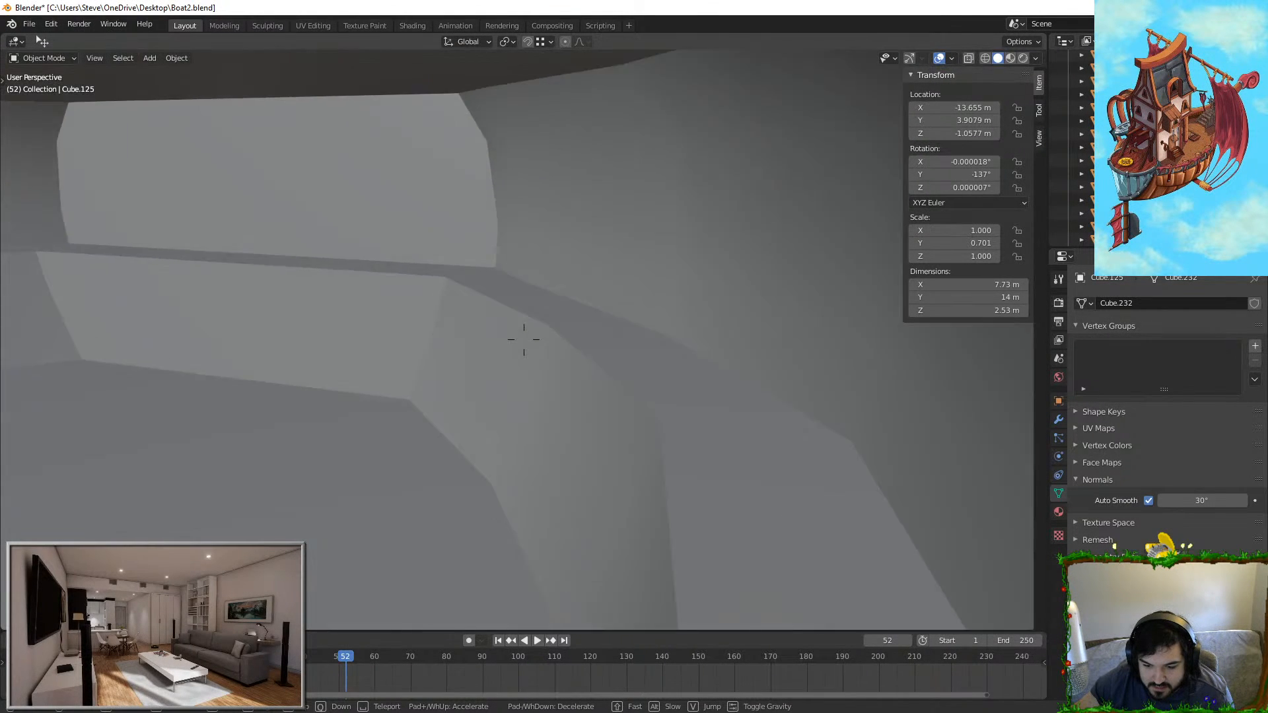
{"action": "left_click", "coordinate": [524, 339]}
Step: Switch the viewport to rendered shading and inspect the lighting on the lower deck and its railing
{"action": "left_click", "coordinate": [1022, 58]}
{"action": "key", "text": "shift+grave"}
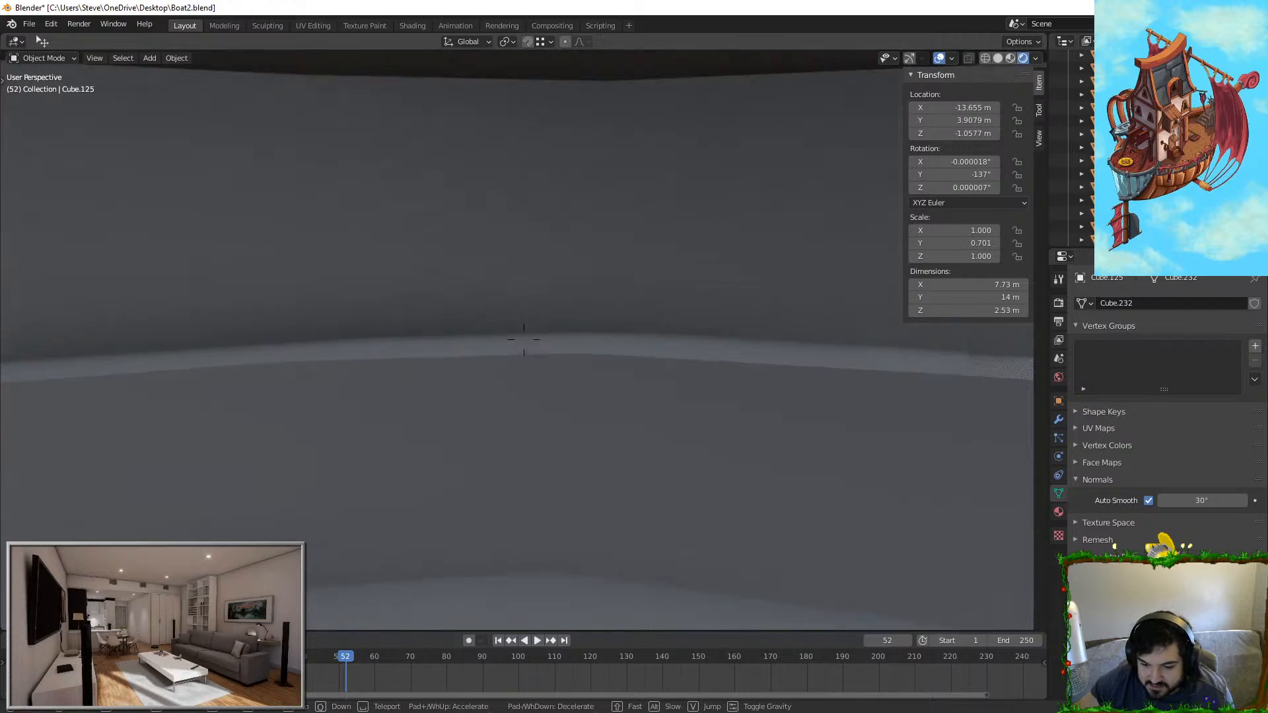
{"action": "key", "text": "w"}
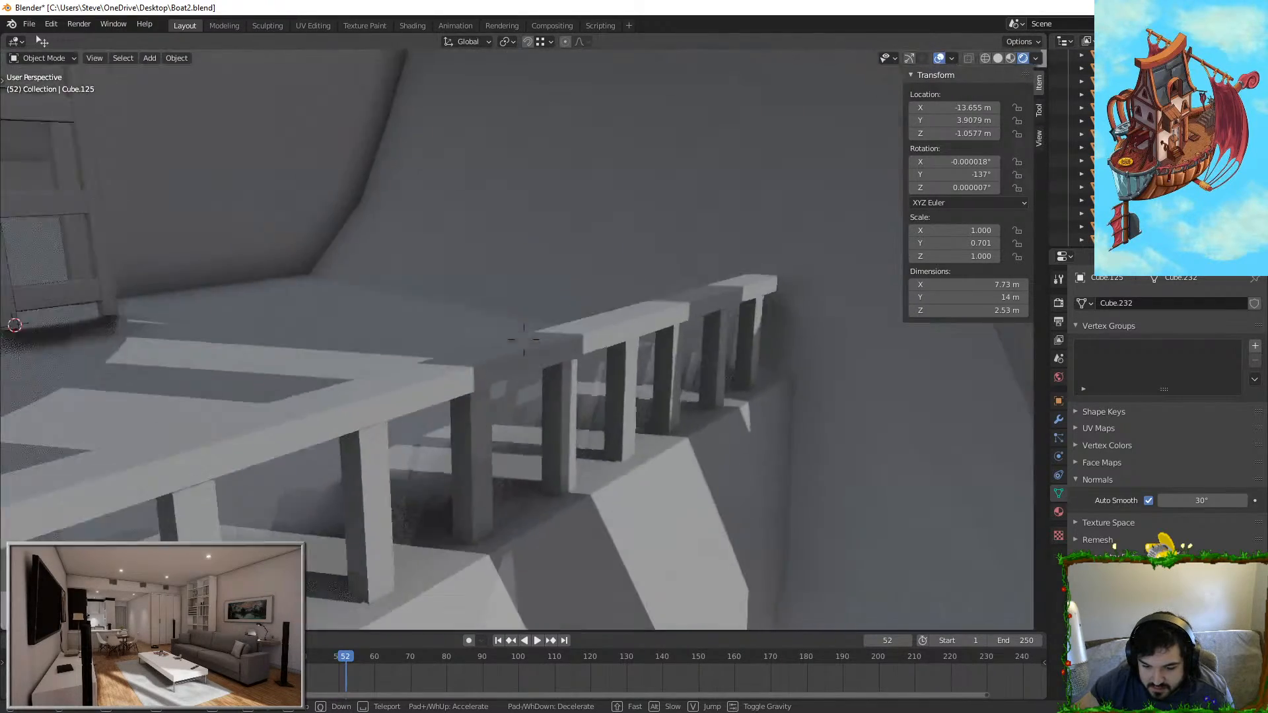
{"action": "key", "text": "s"}
{"action": "key", "text": "s"}
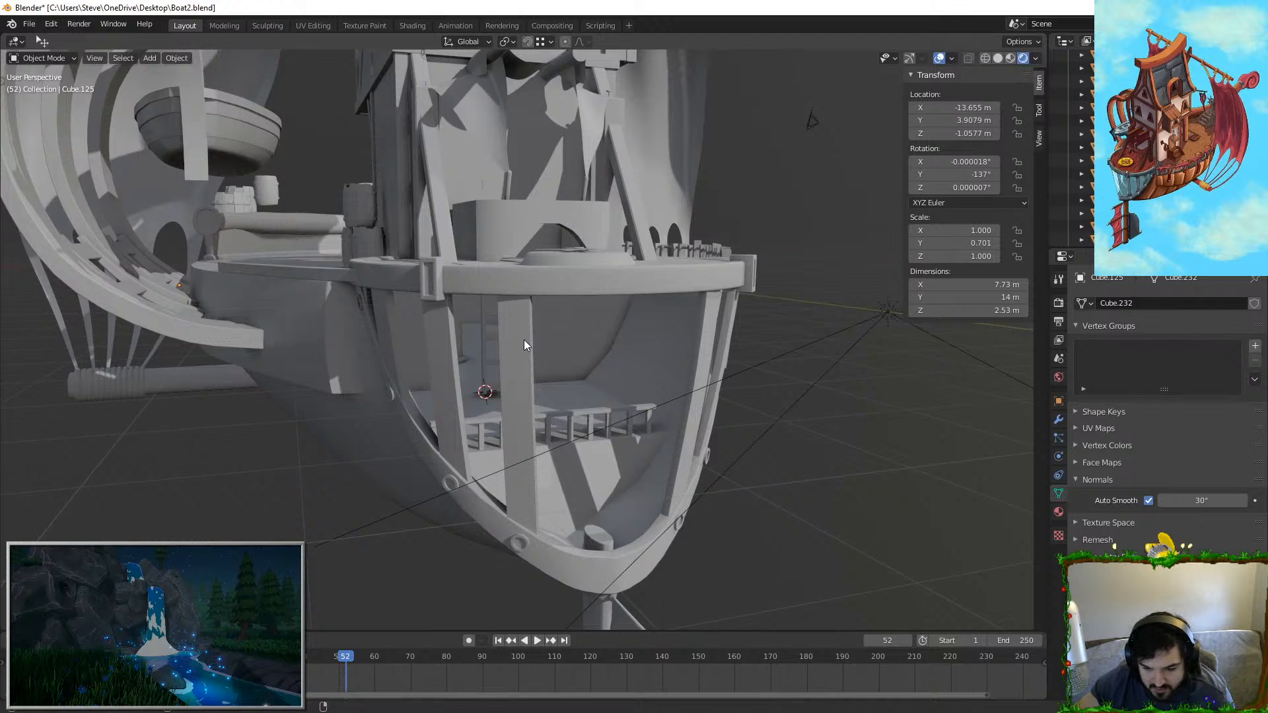
Step: Hide the viewport overlays and inspect the stern window frame and the shadows falling on the lower deck floor
{"action": "left_click", "coordinate": [670, 316]}
{"action": "left_click", "coordinate": [752, 390]}
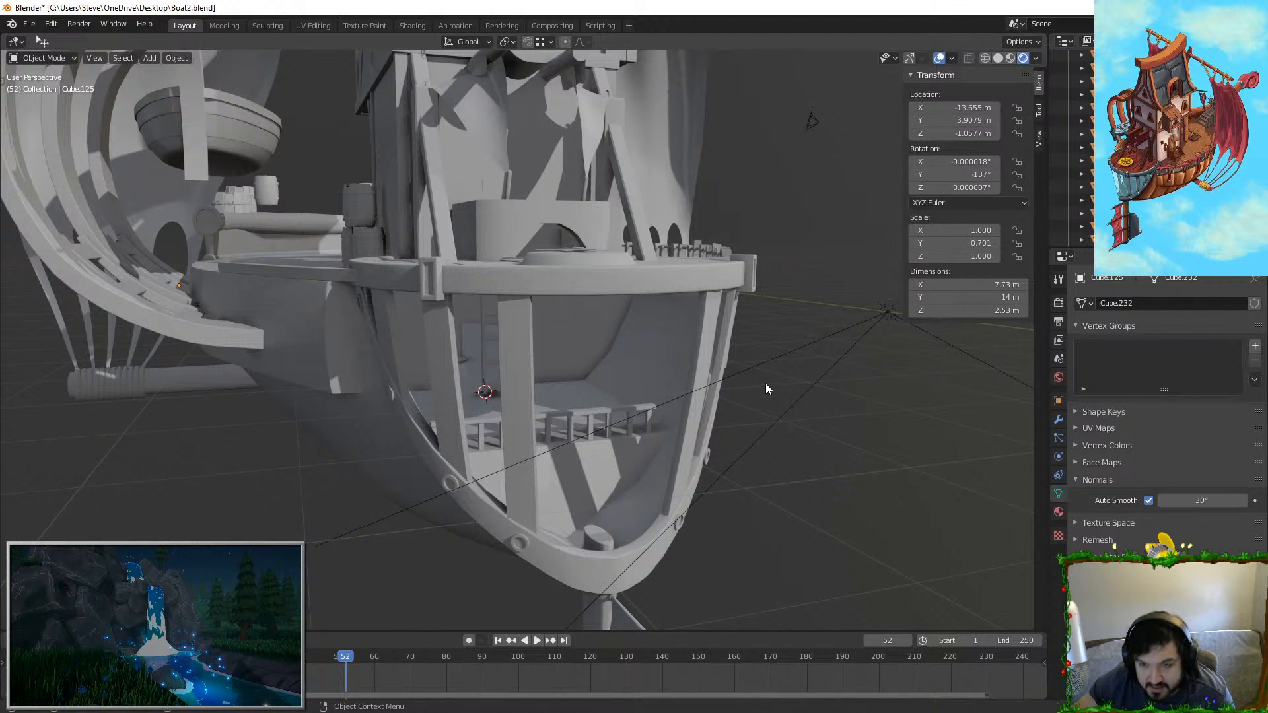
{"action": "key", "text": "shift+grave"}
{"action": "key", "text": "w"}
{"action": "left_click", "coordinate": [524, 341]}
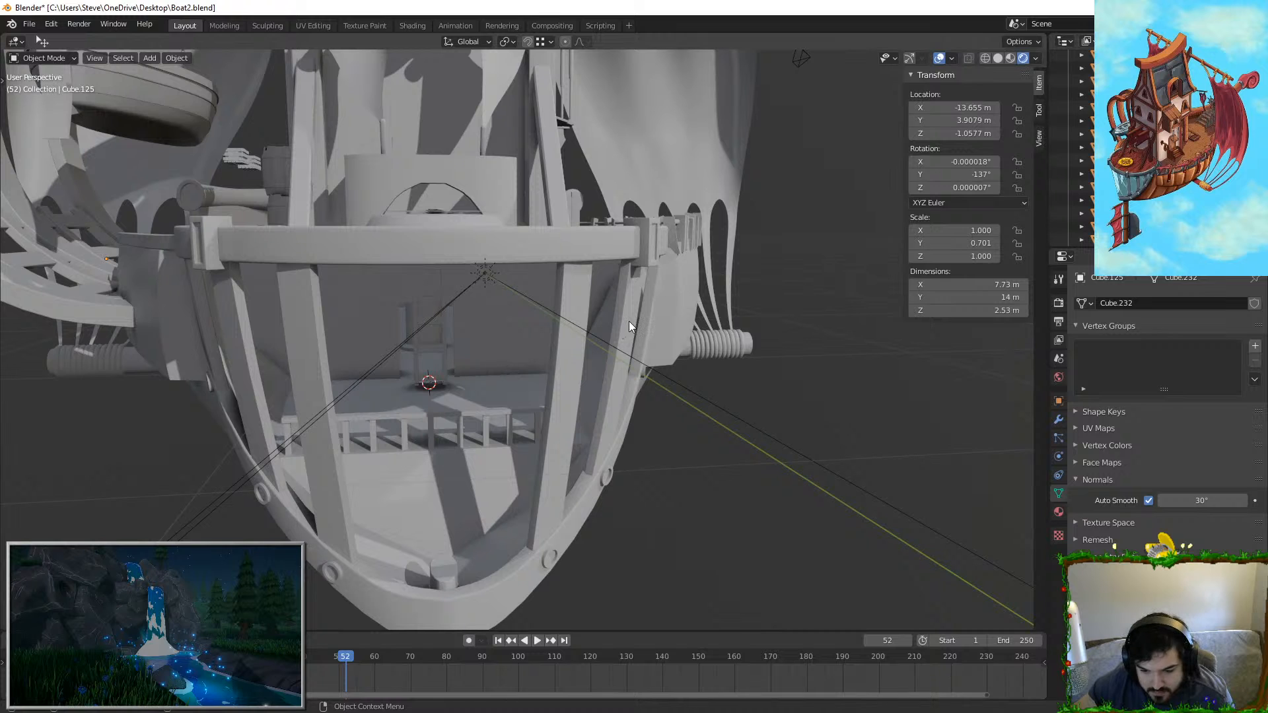
{"action": "middle_click_drag", "start_coordinate": [628, 321], "coordinate": [879, 127]}
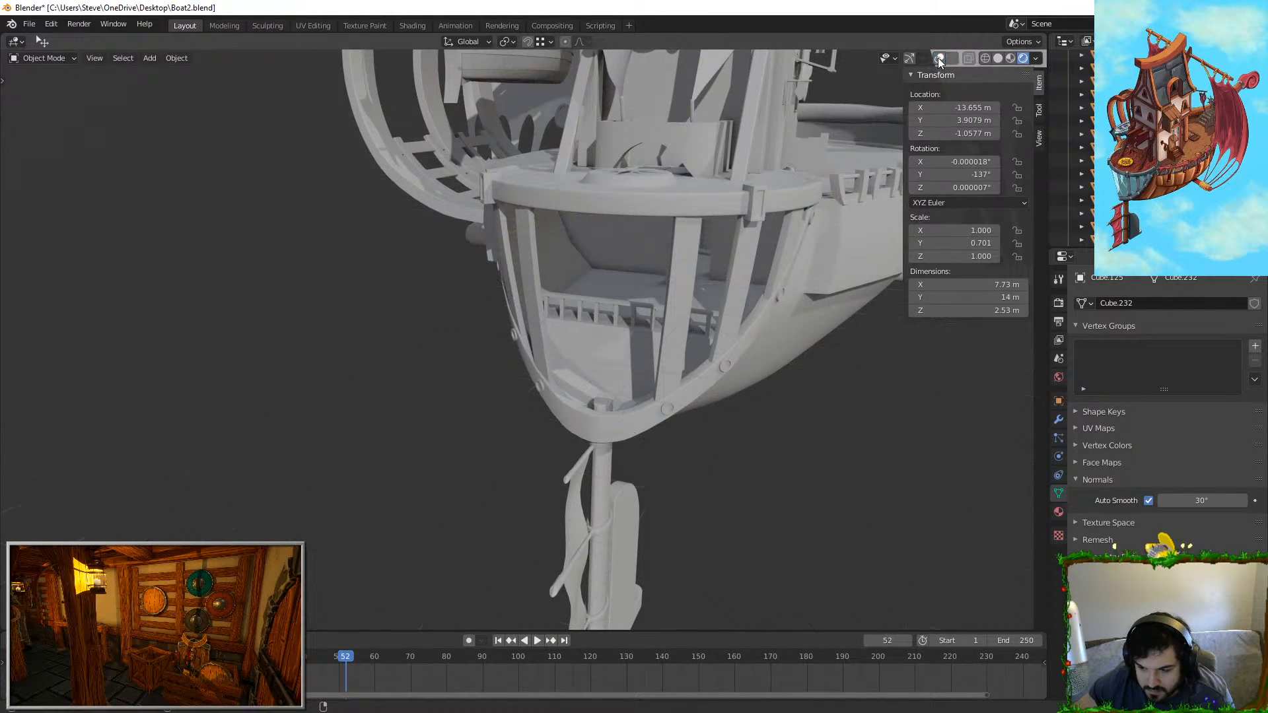
{"action": "key", "text": "shift+grave"}
{"action": "key", "text": "s"}
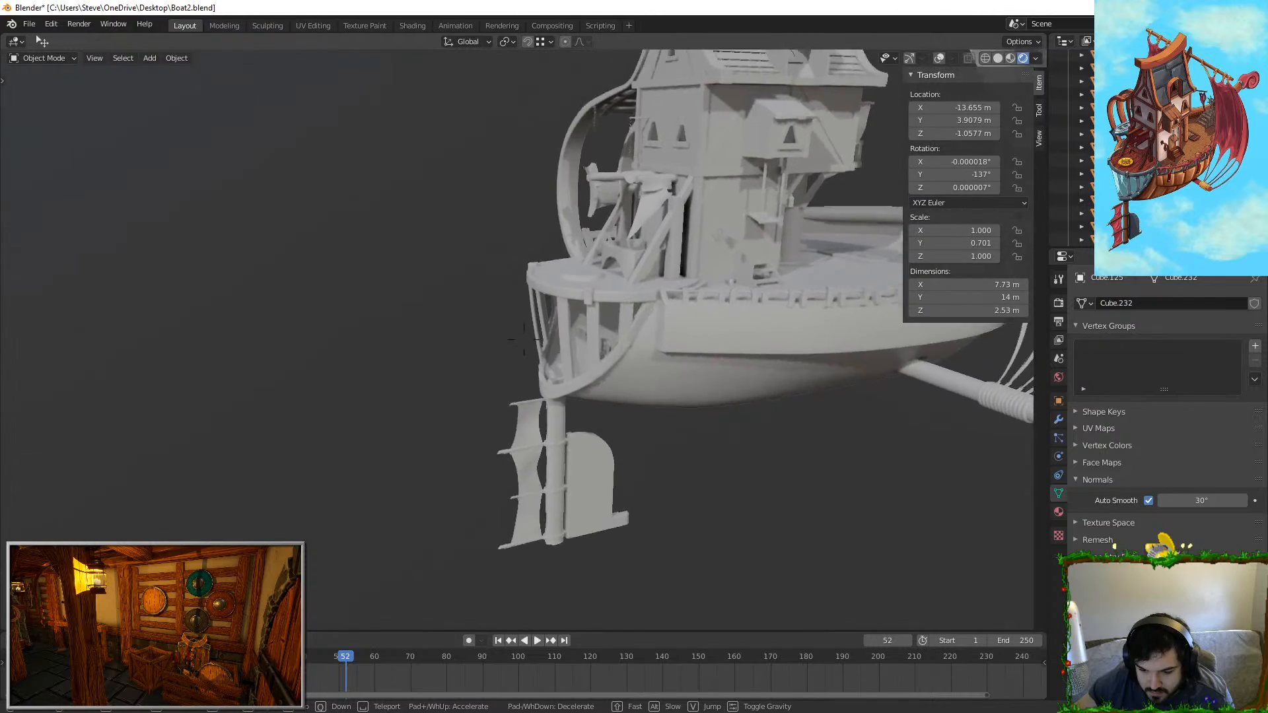
{"action": "key", "text": "d"}
{"action": "key", "text": "w"}
{"action": "key", "text": "w"}
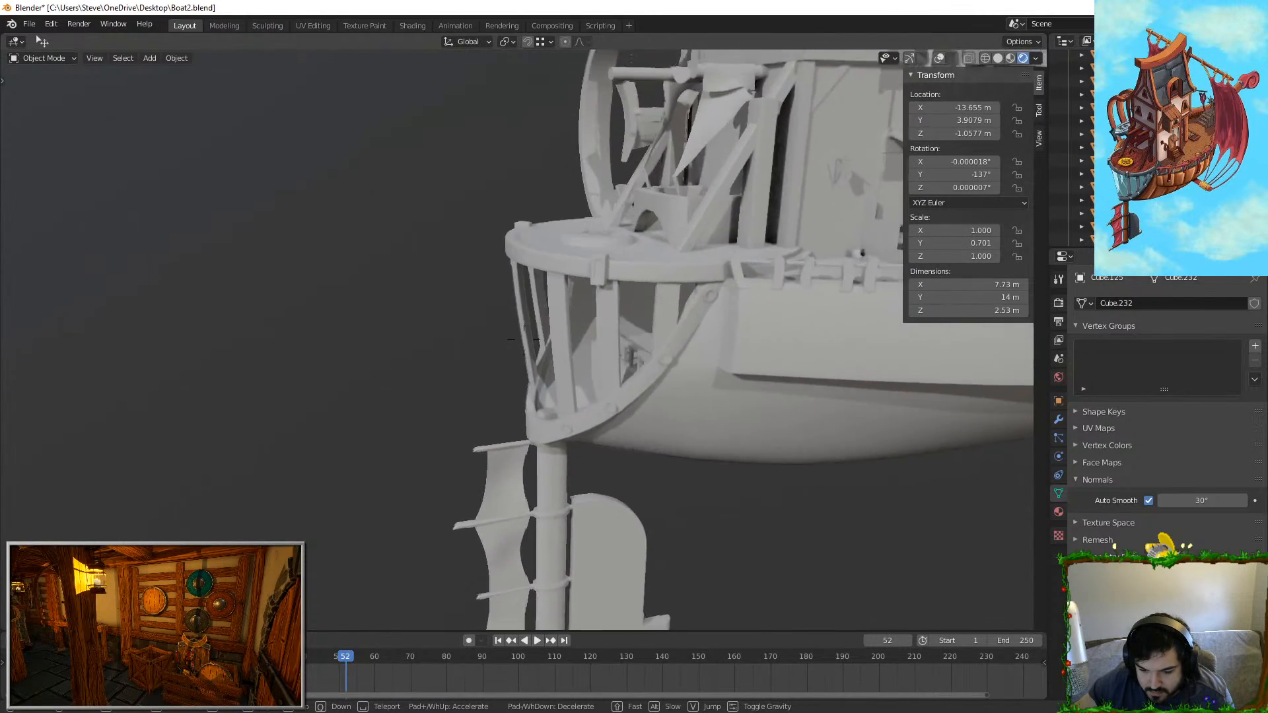
{"action": "key", "text": "w"}
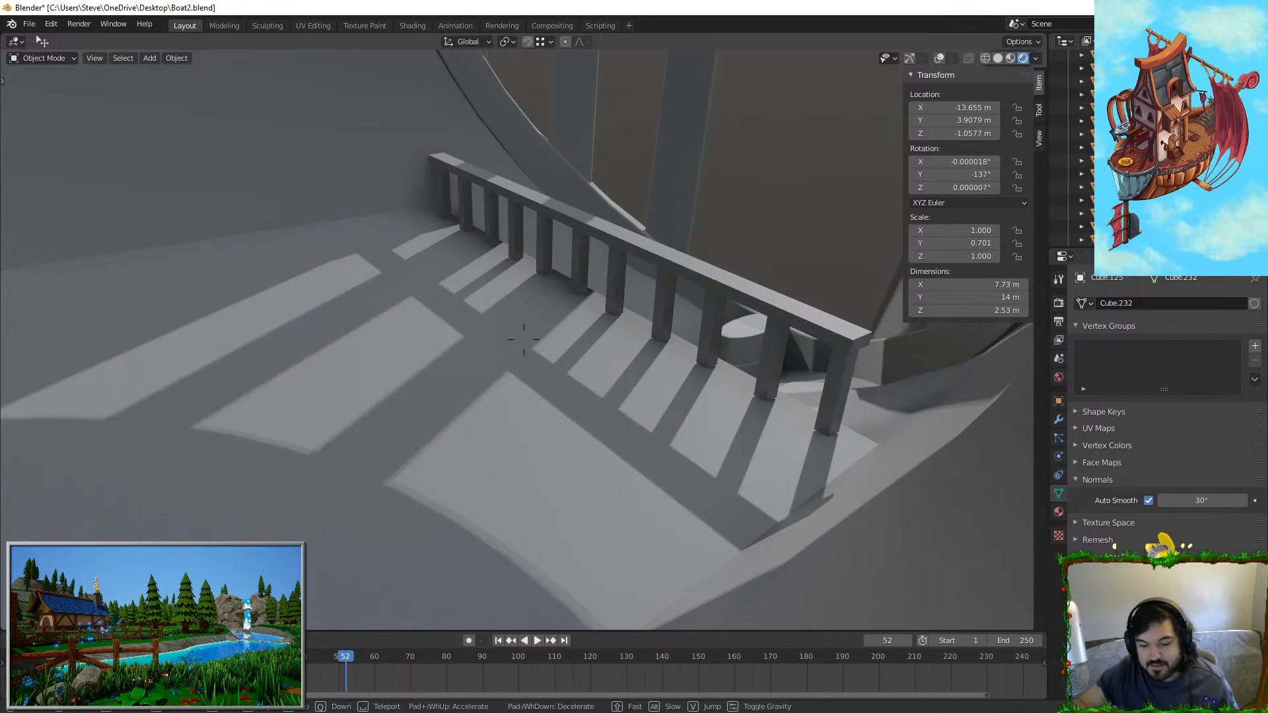
{"action": "left_click", "coordinate": [523, 339]}
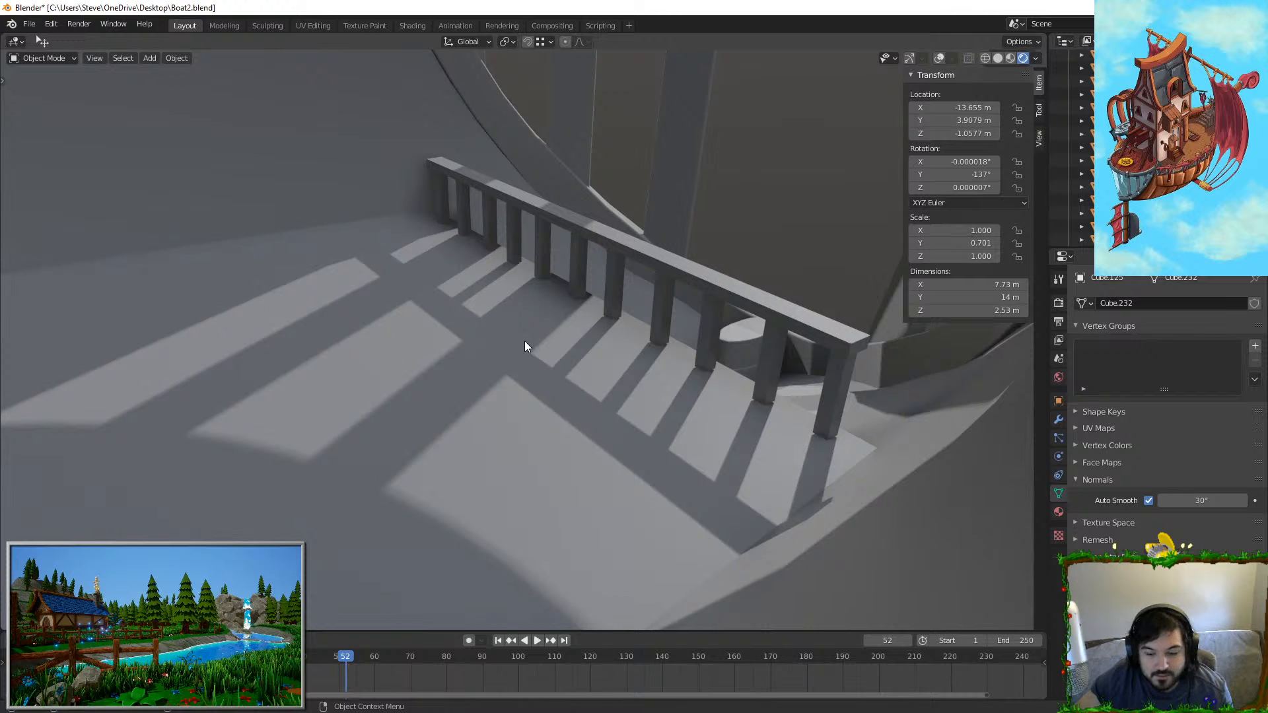
{"action": "key", "text": "shift+a"}
{"action": "mouse_move", "coordinate": [524, 341]}
{"action": "left_click", "coordinate": [583, 349]}
{"action": "key", "text": "ctrl+z"}
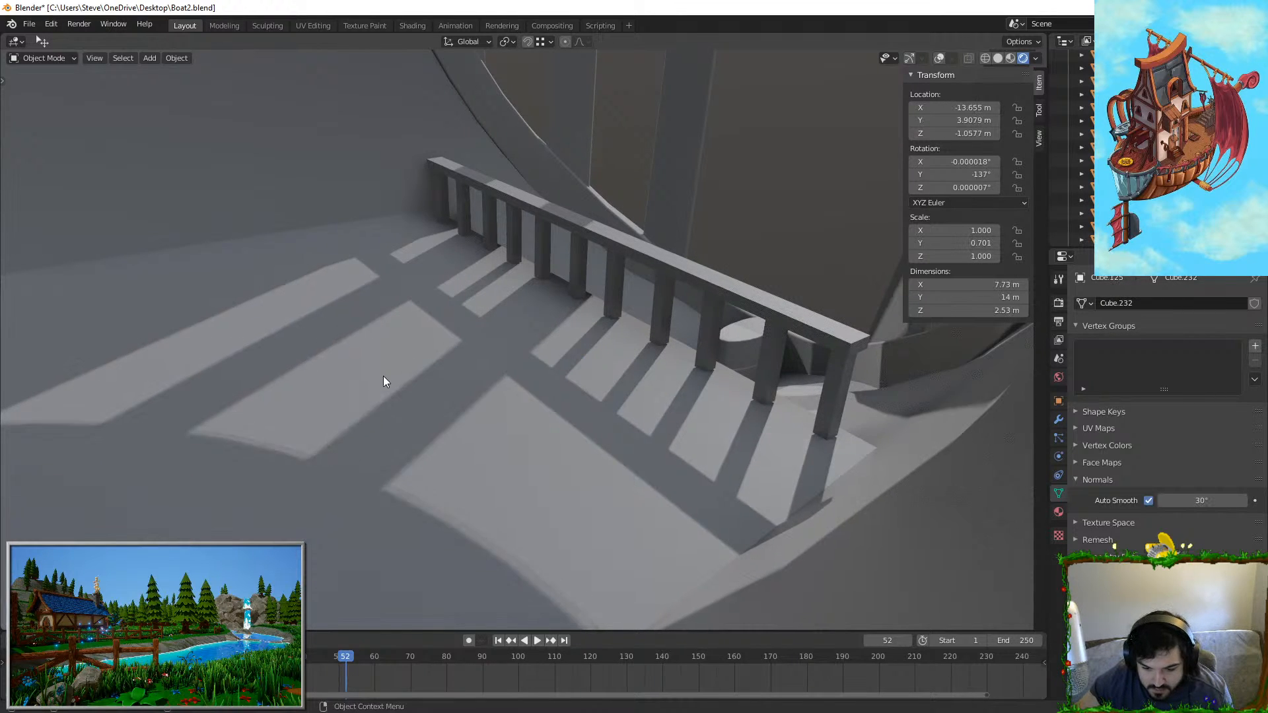
{"action": "key", "text": "shift+a"}
Step: Return the viewport to solid shading with overlays shown, and select the top rail of the lower deck railing
{"action": "left_click", "coordinate": [998, 58]}
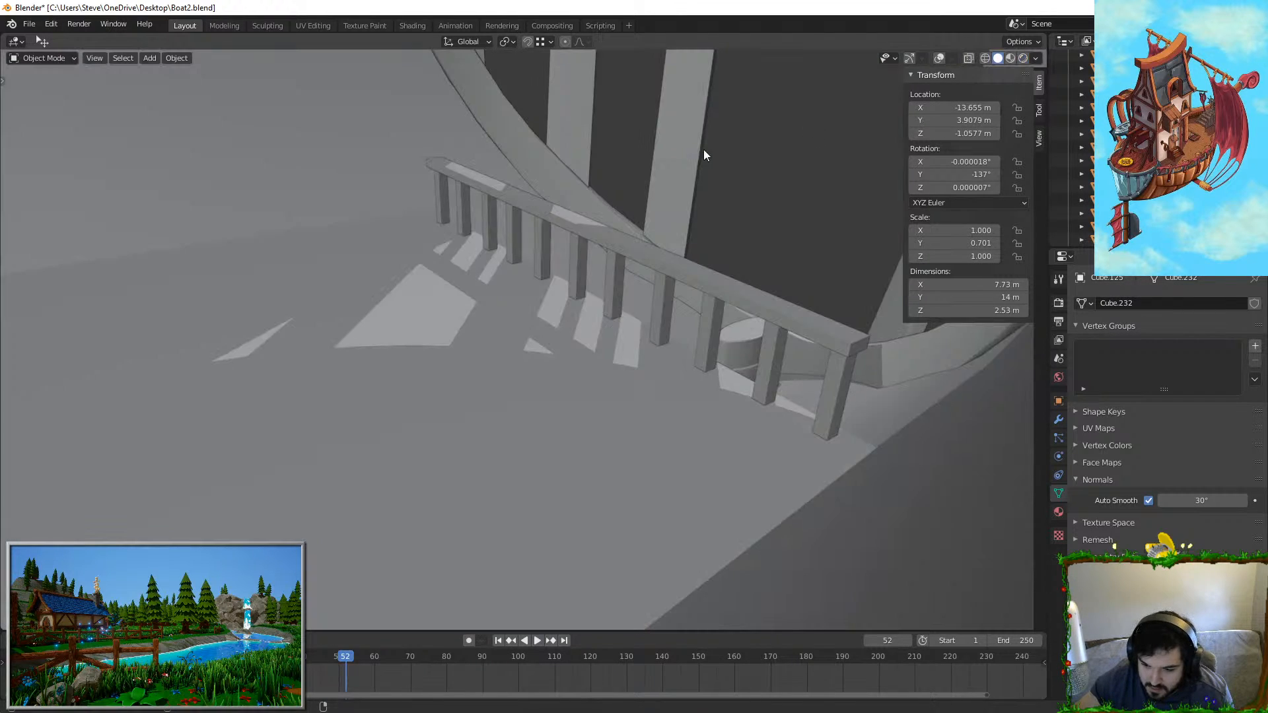
{"action": "left_click", "coordinate": [343, 389]}
{"action": "scroll", "coordinate": [386, 389], "scroll_direction": "up", "scroll_amount": 3}
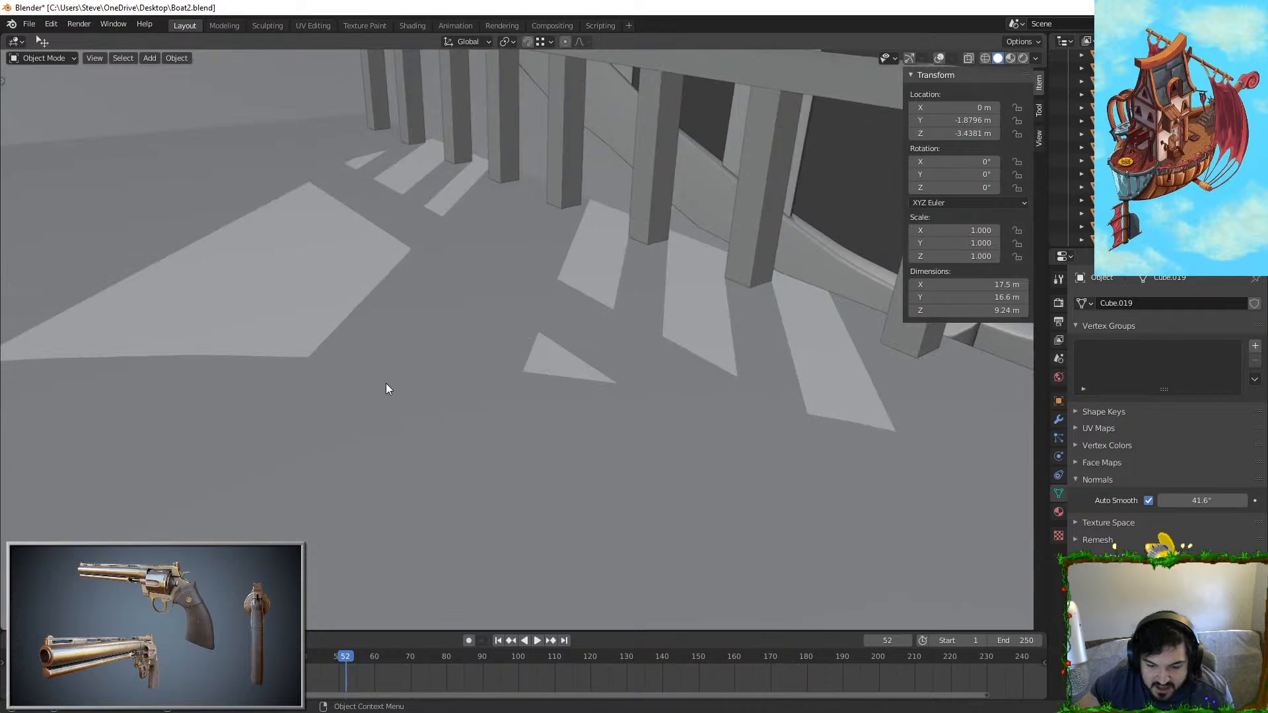
{"action": "scroll", "coordinate": [284, 397], "scroll_direction": "down", "scroll_amount": 8}
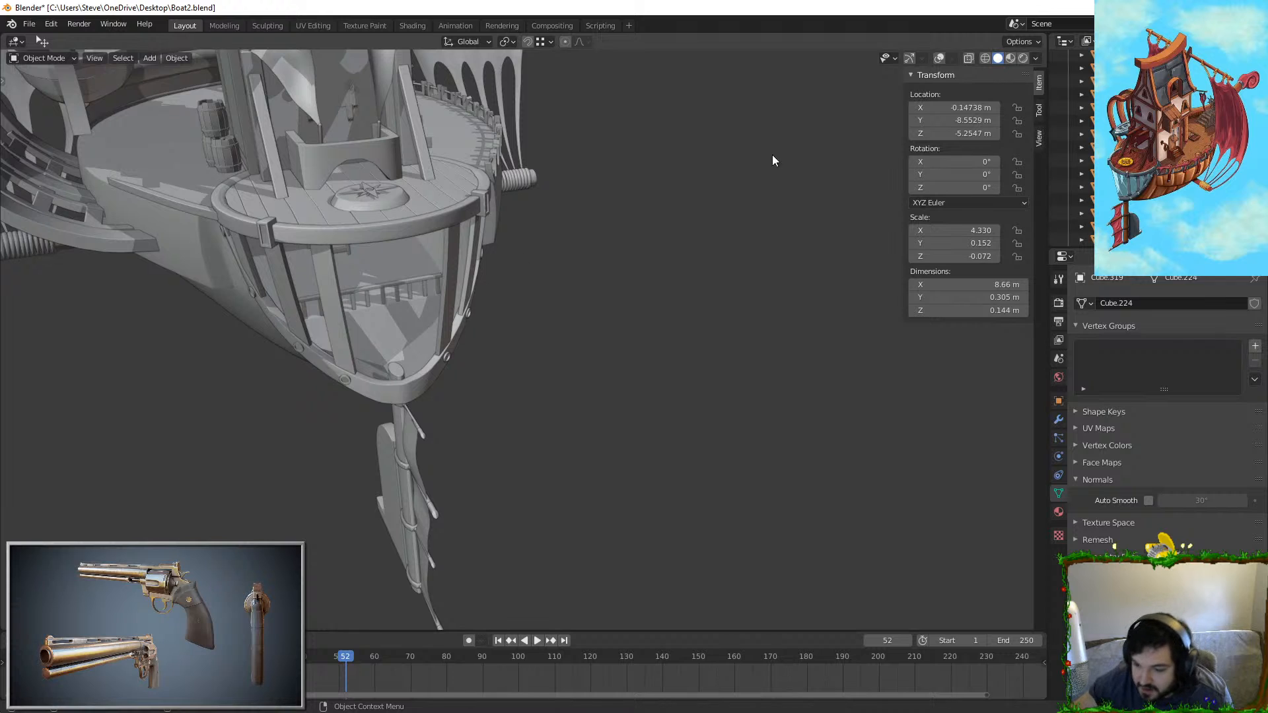
{"action": "scroll", "coordinate": [449, 464], "scroll_direction": "up", "scroll_amount": 10}
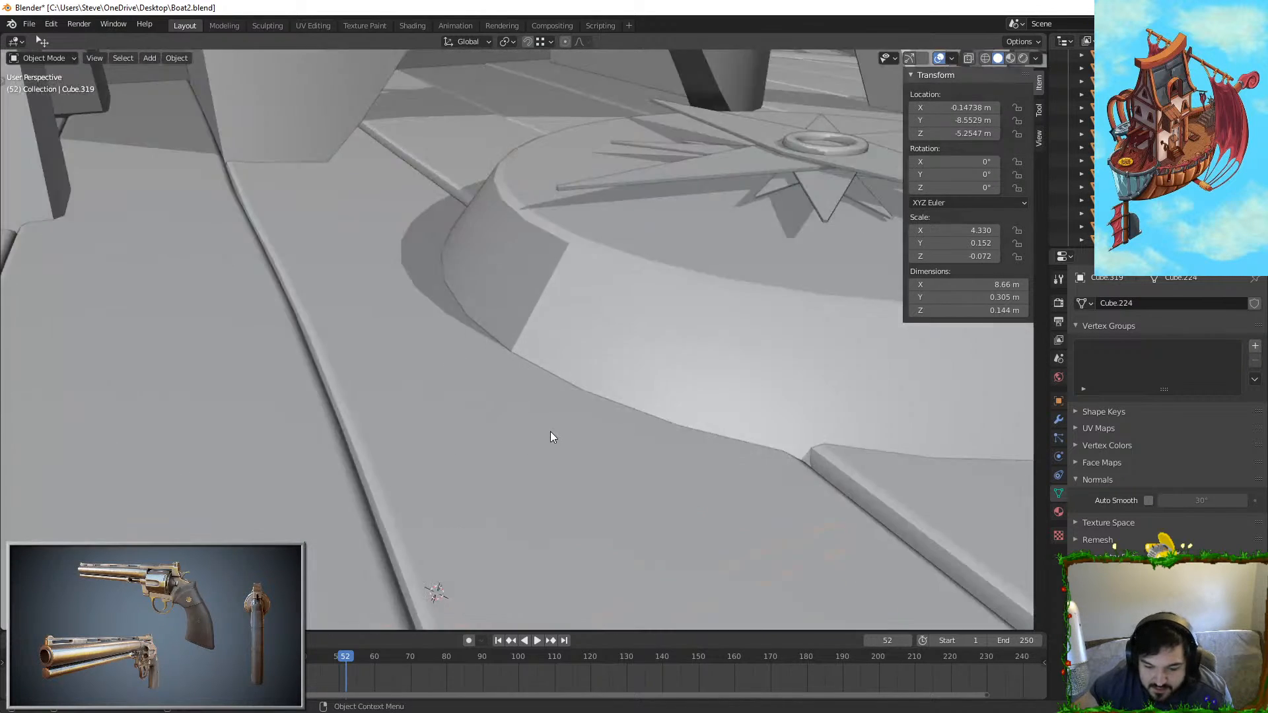
Step: Add a cube to the lower deck and place it above the floor in front of the ladder
{"action": "key", "text": "shift+a"}
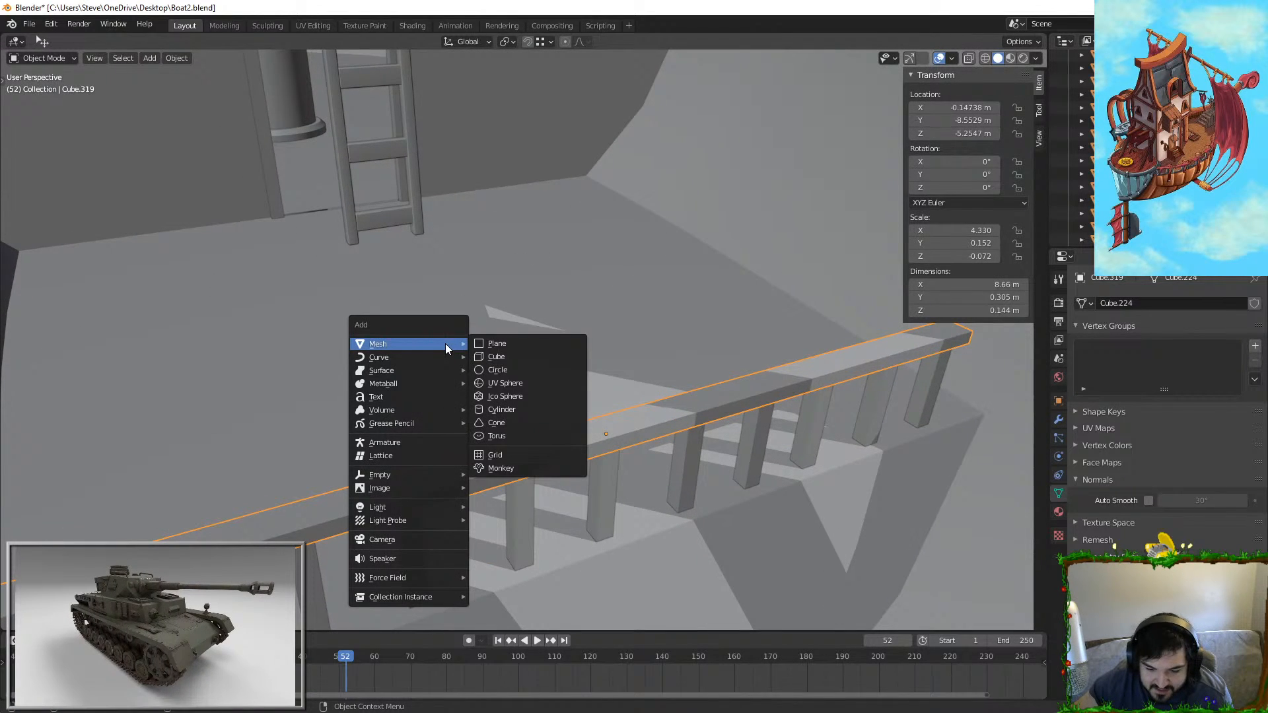
{"action": "left_click", "coordinate": [490, 356]}
{"action": "key", "text": "g"}
{"action": "left_click", "coordinate": [648, 207]}
Step: Scale the cube into a flat tabletop about 5.84 m by 3.78 m and 0.174 m thick
{"action": "key", "text": "s"}
{"action": "key", "text": "z"}
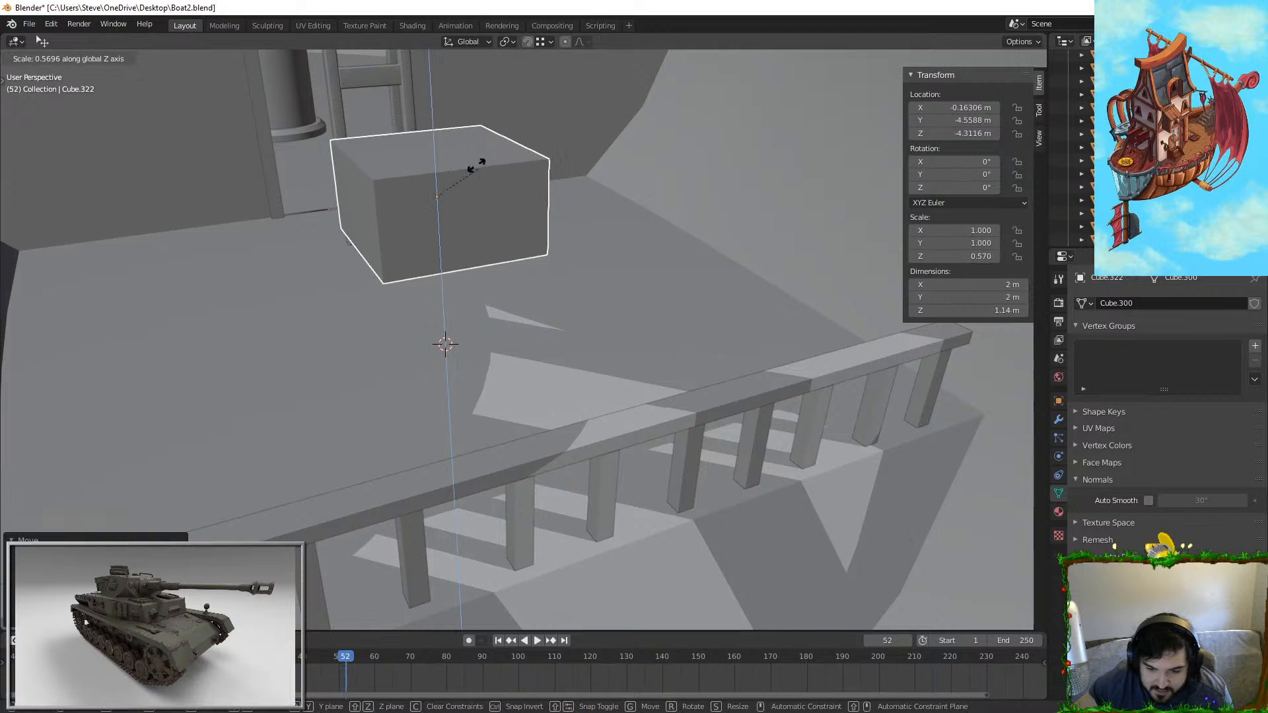
{"action": "key", "text": "s"}
{"action": "left_click", "coordinate": [511, 168]}
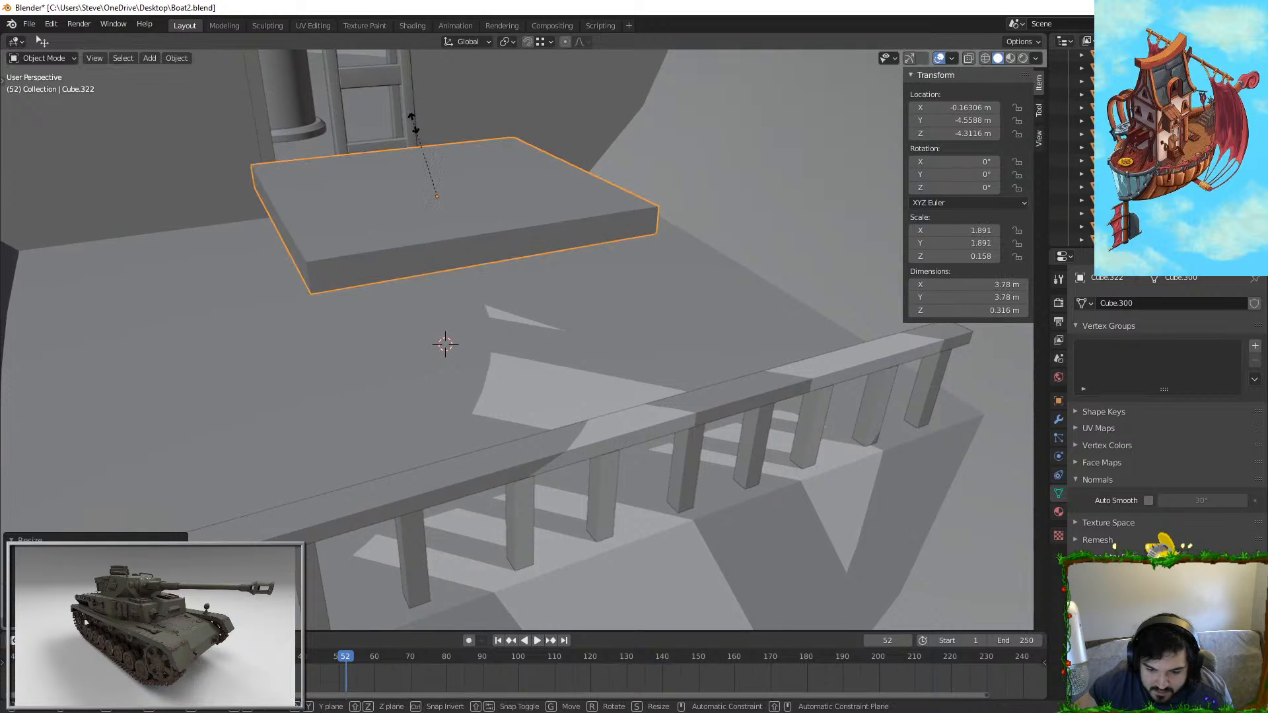
{"action": "key", "text": "s"}
{"action": "key", "text": "x"}
{"action": "left_click", "coordinate": [559, 151]}
{"action": "middle_click_drag", "start_coordinate": [560, 150], "coordinate": [577, 208]}
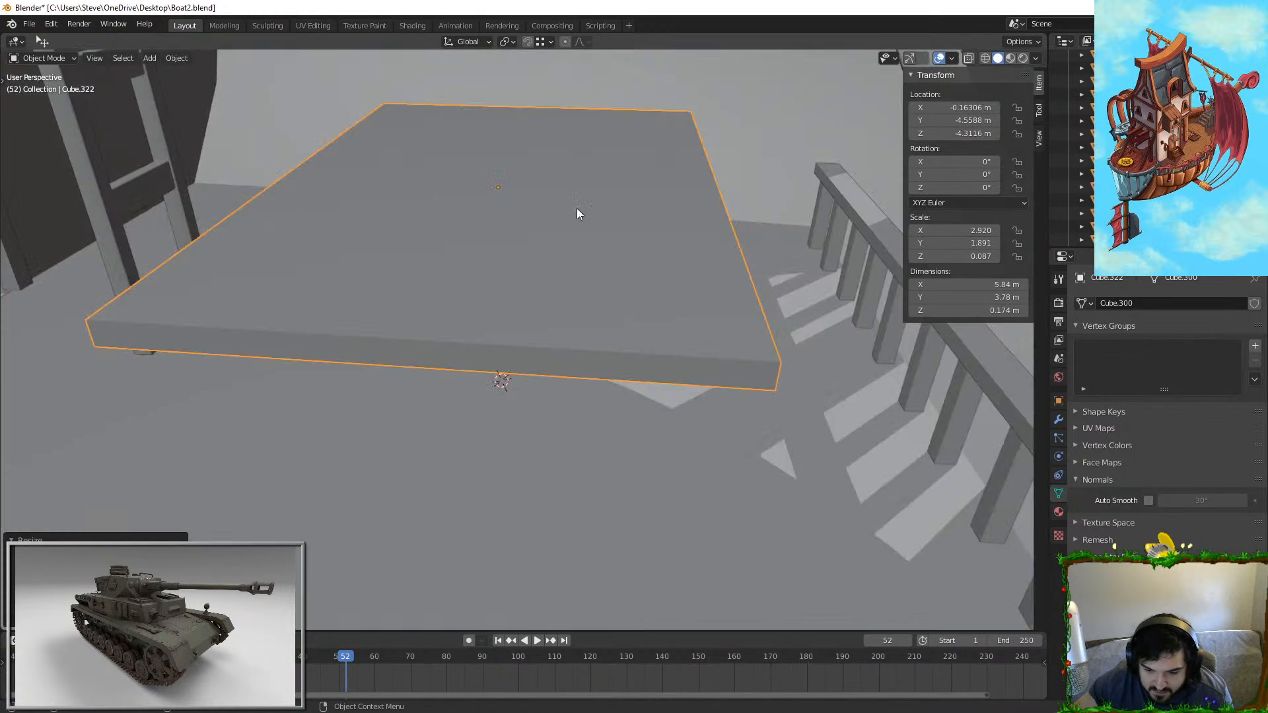
Step: Move the tabletop toward the railing to about Y -5.56 m and lower it to about Z -4.68 m
{"action": "key", "text": "g"}
{"action": "key", "text": "y"}
{"action": "left_click", "coordinate": [700, 219]}
{"action": "middle_click_drag", "start_coordinate": [702, 220], "coordinate": [684, 186]}
{"action": "key", "text": "g"}
{"action": "key", "text": "z"}
{"action": "left_click", "coordinate": [676, 235]}
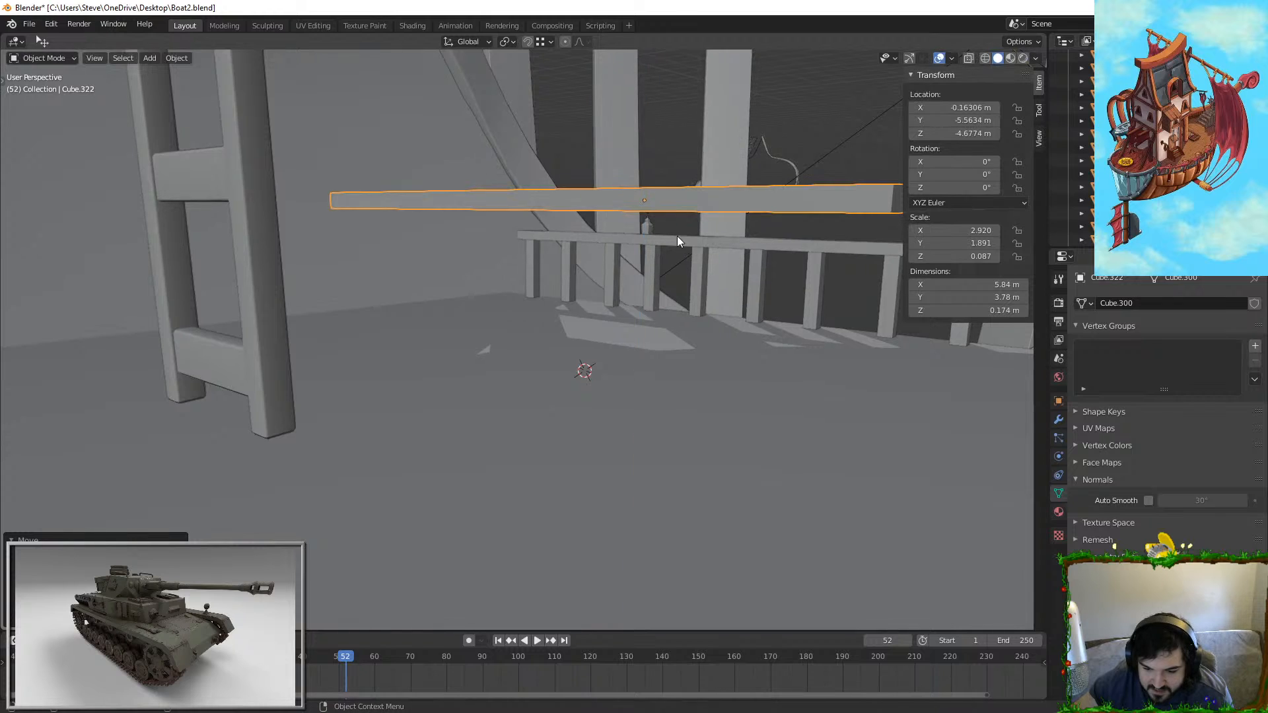
Step: Lower the tabletop along the global Z axis to about Z -5.02 m
{"action": "middle_click_drag", "start_coordinate": [676, 235], "coordinate": [622, 239]}
{"action": "key", "text": "g"}
{"action": "key", "text": "z"}
{"action": "left_click", "coordinate": [625, 183]}
{"action": "key", "text": "g"}
{"action": "key", "text": "z"}
{"action": "key", "text": "Escape"}
{"action": "key", "text": "shift+d"}
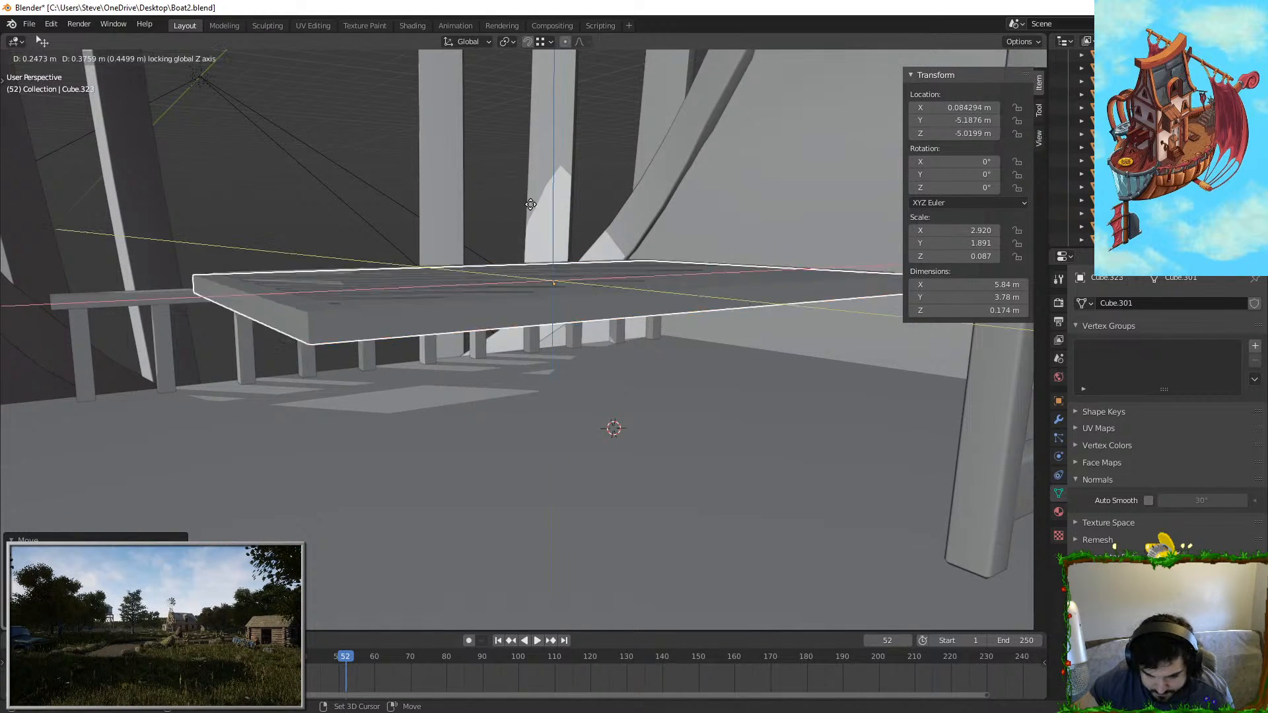
{"action": "key", "text": "Escape"}
{"action": "key", "text": "s"}
{"action": "key", "text": "Delete"}
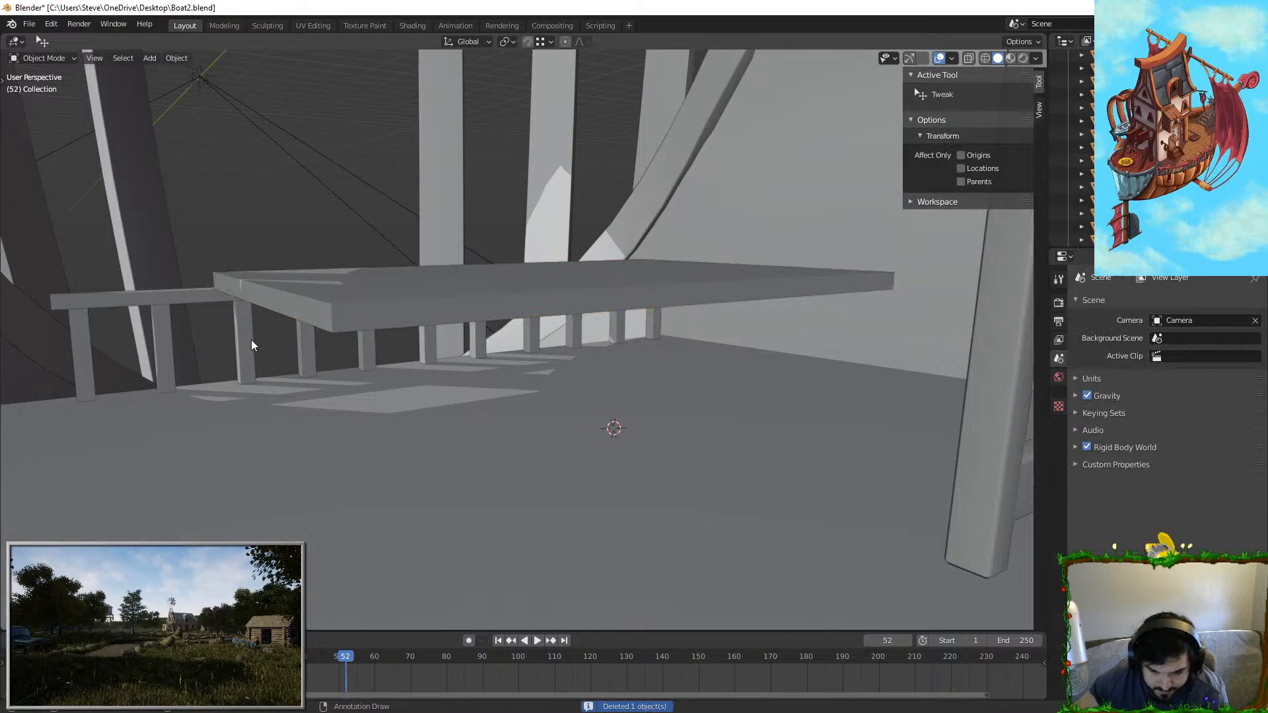
Step: Duplicate a railing post and move the copy about 1.4 m along global Y, under the tabletop's corner, as a leg
{"action": "left_click", "coordinate": [251, 340]}
{"action": "middle_click_drag", "start_coordinate": [252, 339], "coordinate": [348, 379]}
{"action": "key", "text": "shift+d"}
{"action": "key", "text": "Escape"}
{"action": "key", "text": "g"}
{"action": "key", "text": "y"}
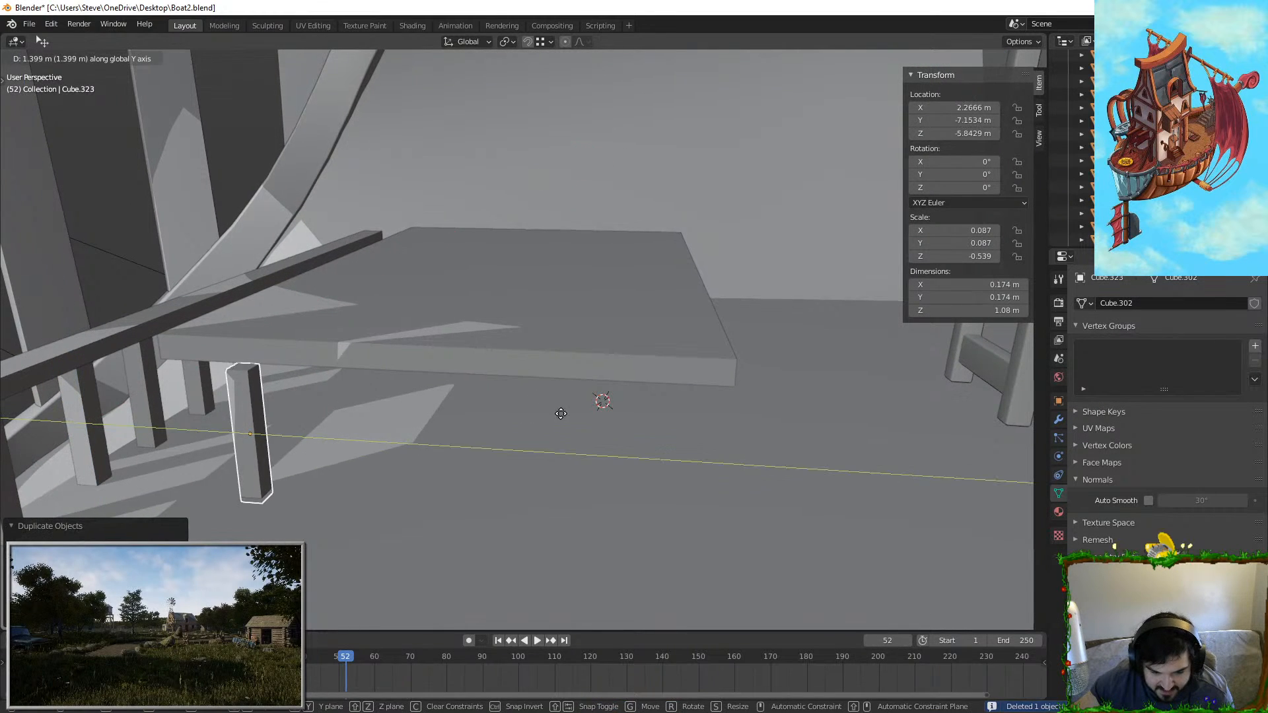
{"action": "left_click", "coordinate": [560, 413]}
{"action": "middle_click_drag", "start_coordinate": [560, 412], "coordinate": [403, 351]}
{"action": "key", "text": "g"}
{"action": "key", "text": "x"}
{"action": "key", "text": "Escape"}
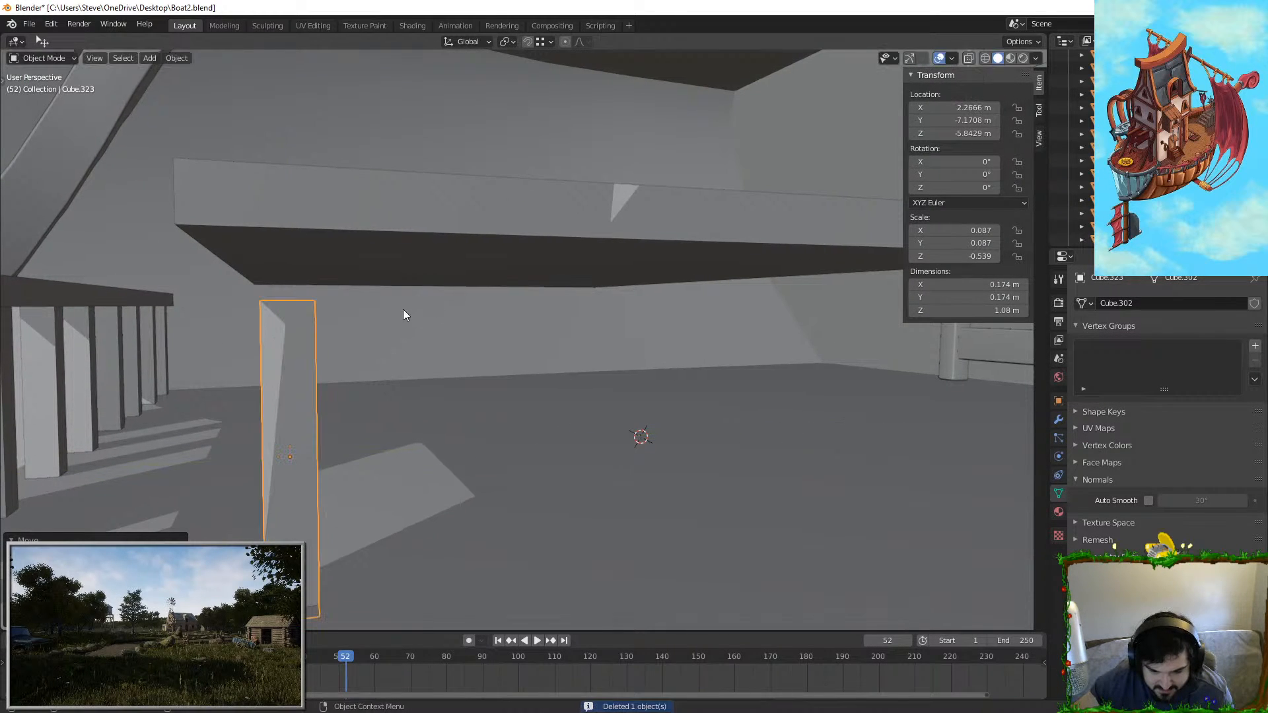
Step: Lower the tabletop along the global Z axis until it meets the top of the leg
{"action": "left_click", "coordinate": [375, 228]}
{"action": "key", "text": "g"}
{"action": "key", "text": "z"}
{"action": "left_click", "coordinate": [349, 350]}
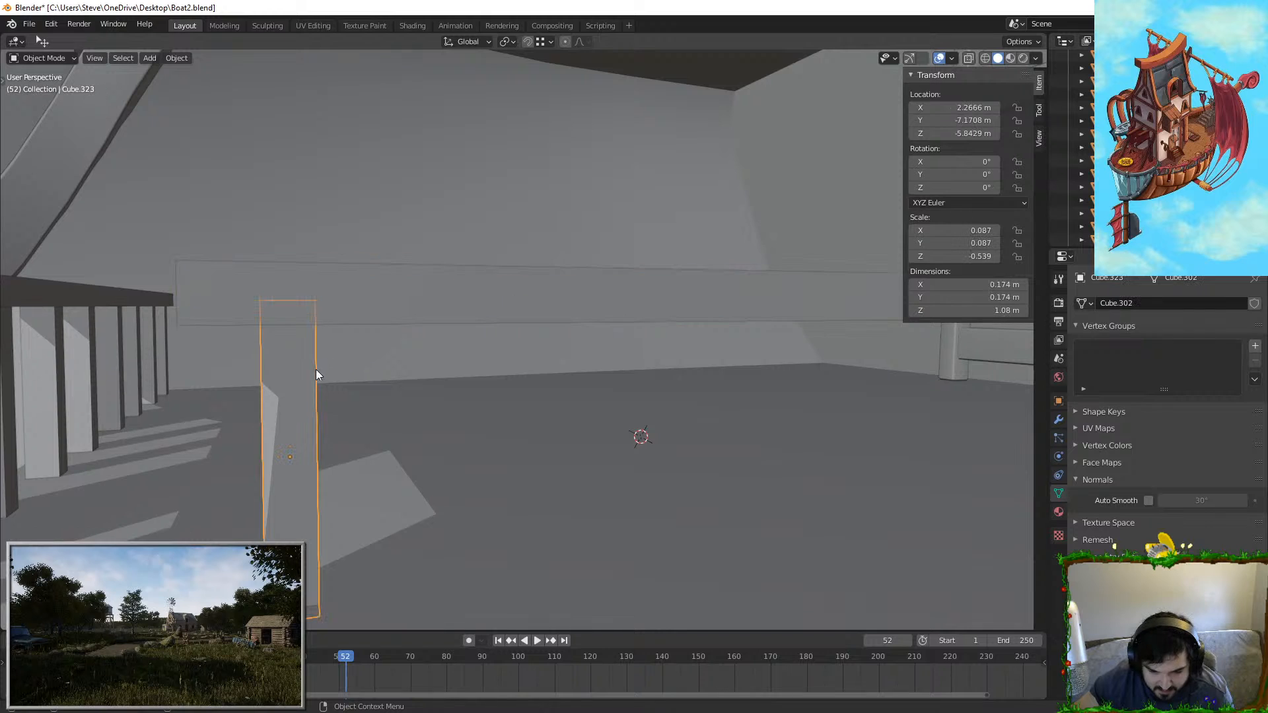
Step: Duplicate the table leg and move the copy along global X to the other corner on the railing side
{"action": "middle_click_drag", "start_coordinate": [317, 373], "coordinate": [673, 345]}
{"action": "key", "text": "shift+d"}
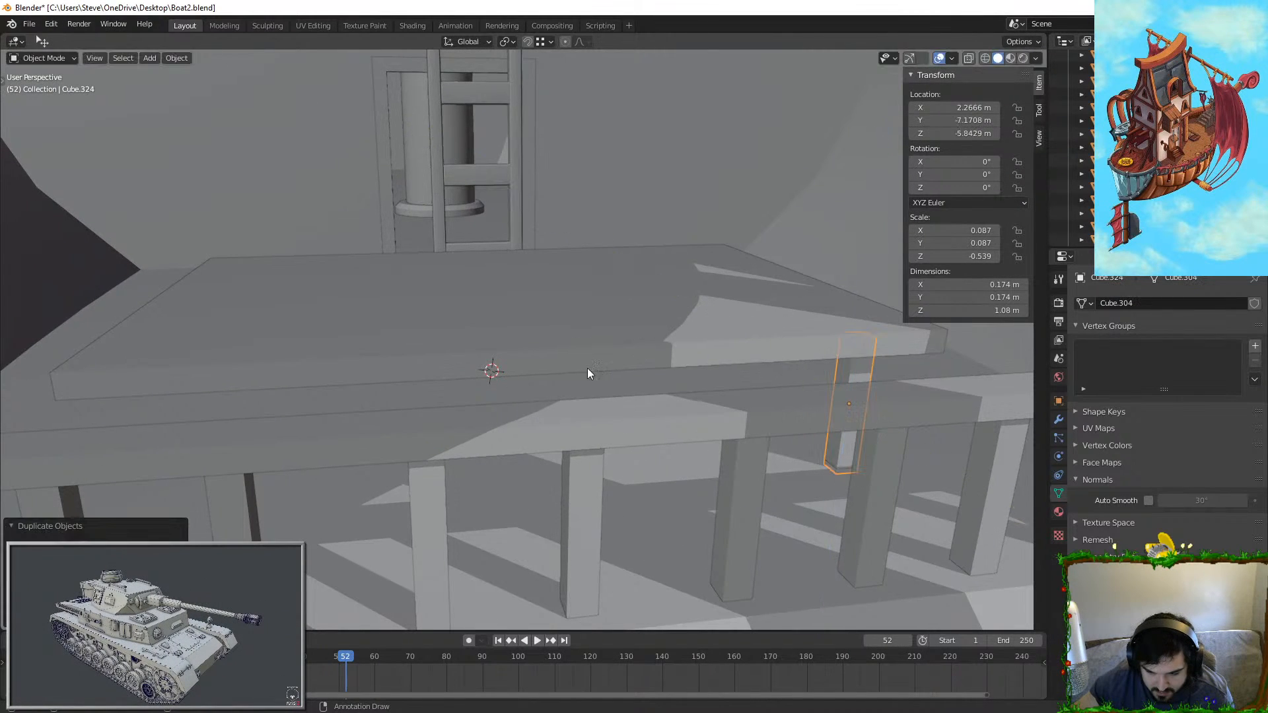
{"action": "key", "text": "x"}
{"action": "middle_click_drag", "start_coordinate": [84, 406], "coordinate": [73, 408]}
{"action": "key", "text": "g"}
{"action": "key", "text": "x"}
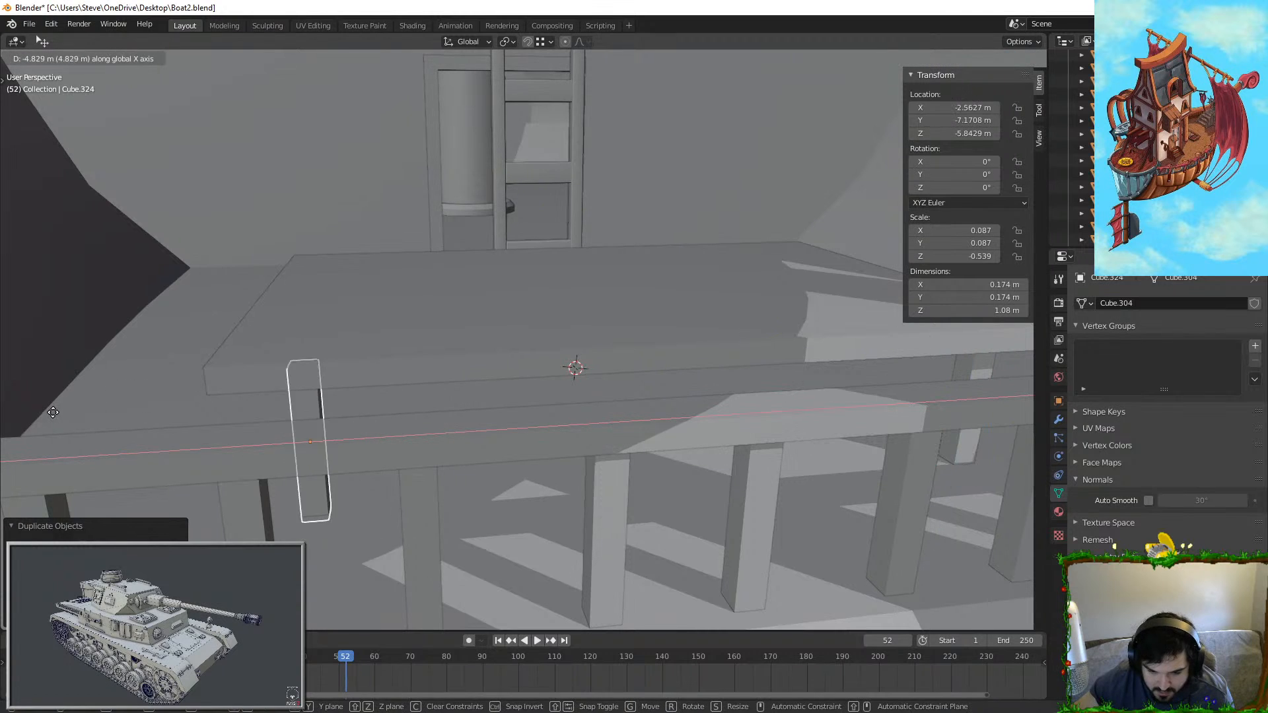
{"action": "left_click", "coordinate": [24, 414]}
Step: Duplicate the two table legs and move the copies about 3 m along global Y under the tabletop's opposite long edge
{"action": "middle_click_drag", "start_coordinate": [423, 370], "coordinate": [546, 372]}
{"action": "key", "text": "shift+d"}
{"action": "right_click", "coordinate": [619, 371]}
{"action": "key", "text": "g"}
{"action": "key", "text": "y"}
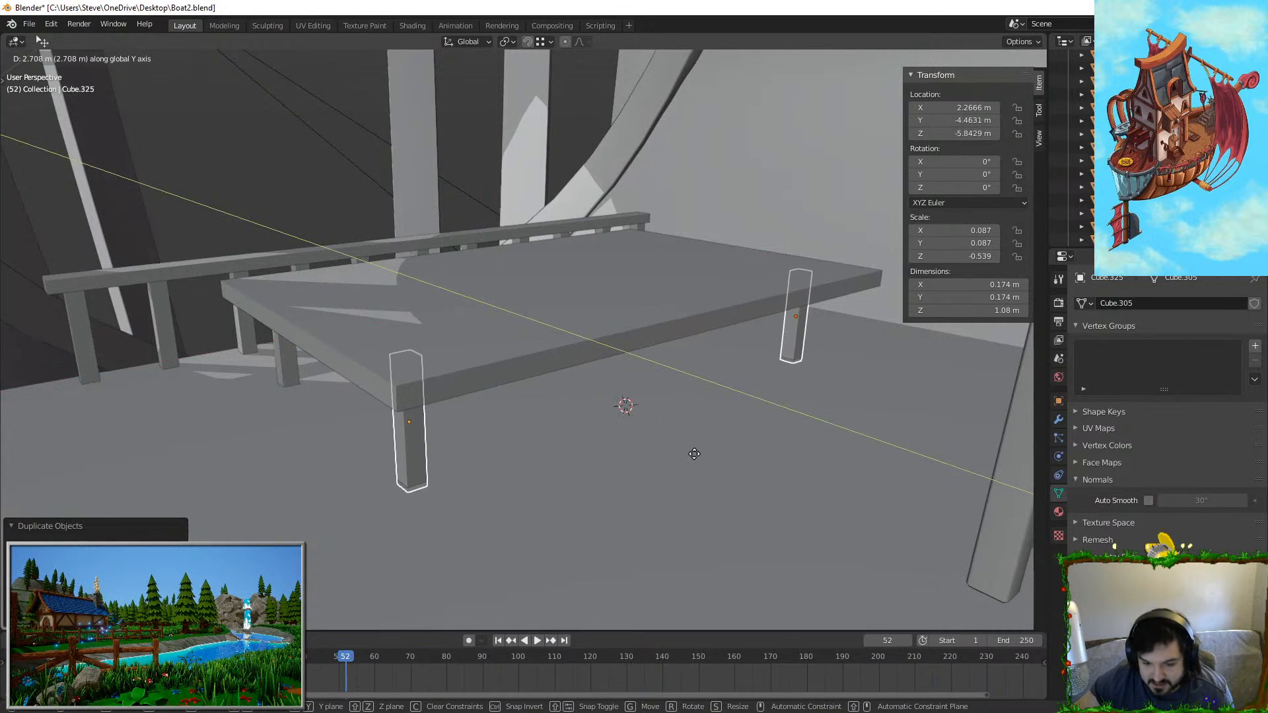
{"action": "left_click", "coordinate": [716, 435]}
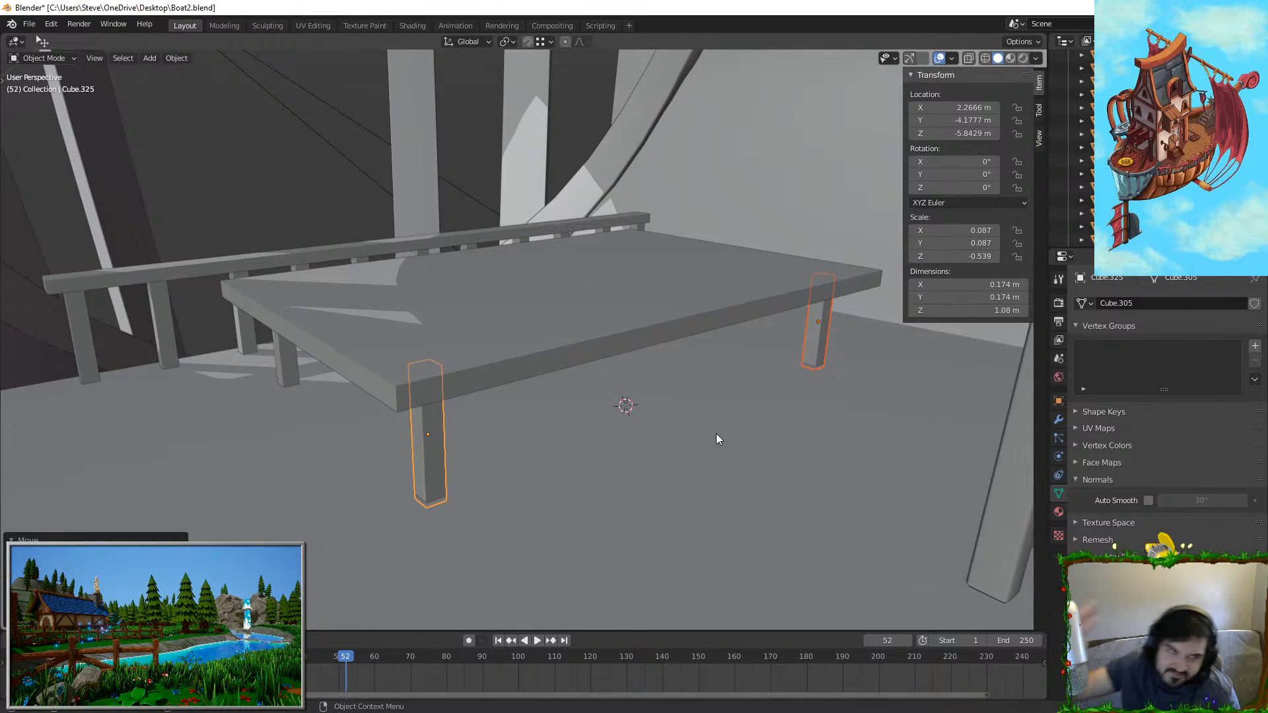
Step: Add a 2 m plane on the tabletop and move it along global X to about X -0.26 m
{"action": "middle_click_drag", "start_coordinate": [544, 447], "coordinate": [653, 156]}
{"action": "scroll", "coordinate": [648, 205], "scroll_direction": "up", "scroll_amount": 1}
{"action": "middle_click_drag", "start_coordinate": [648, 205], "coordinate": [593, 231], "text": "shift"}
{"action": "key", "text": "a"}
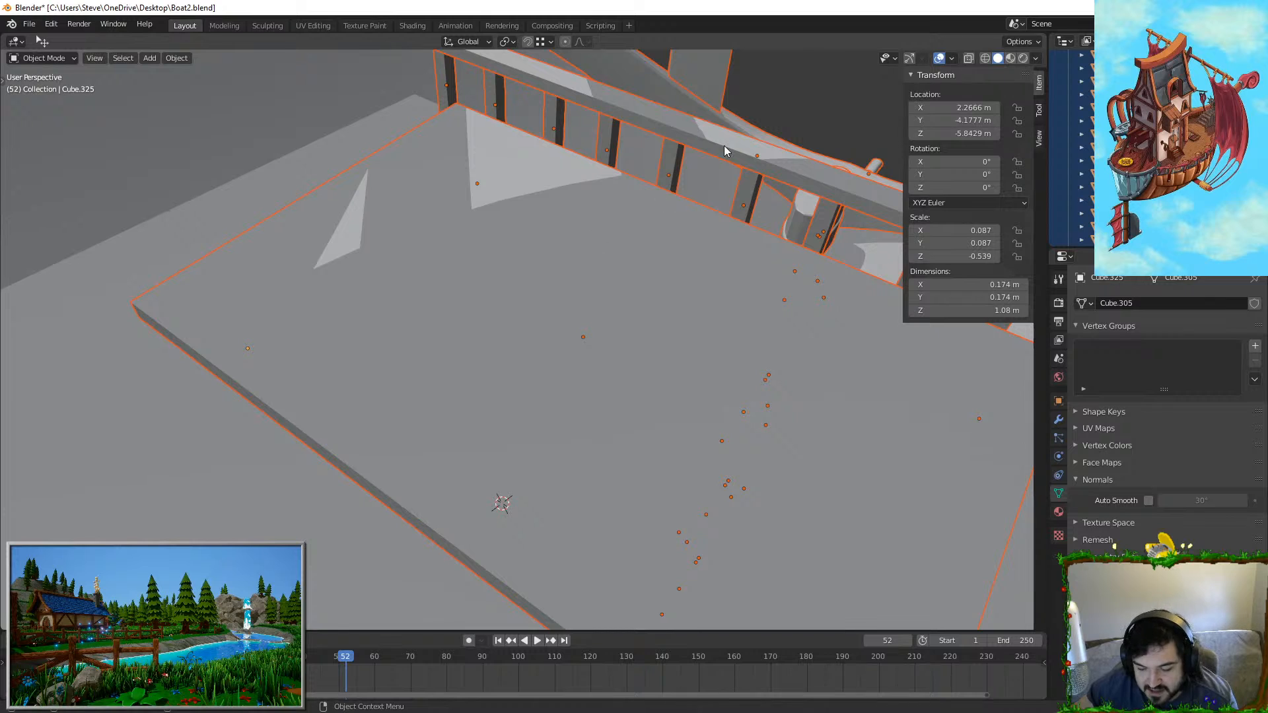
{"action": "key", "text": "alt+a"}
{"action": "key", "text": "shift+a"}
{"action": "mouse_move", "coordinate": [602, 299]}
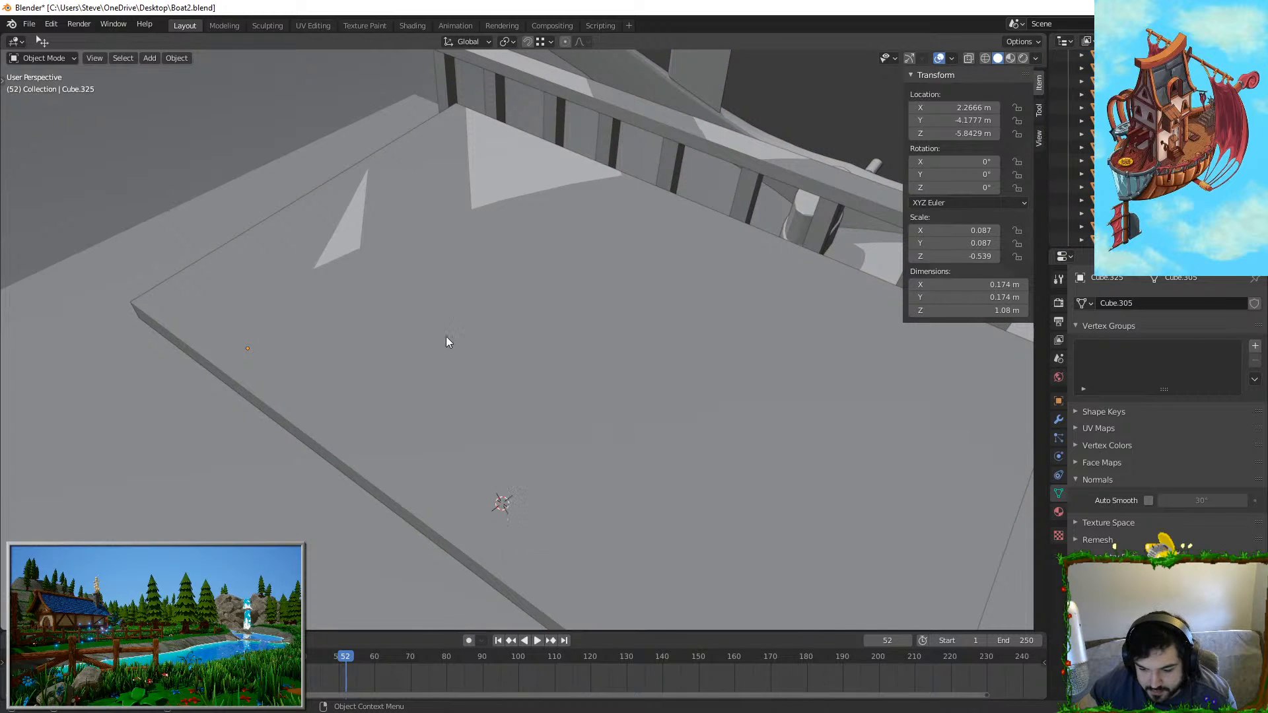
{"action": "key", "text": "shift+a"}
{"action": "mouse_move", "coordinate": [446, 337]}
{"action": "key", "text": "g"}
{"action": "key", "text": "x"}
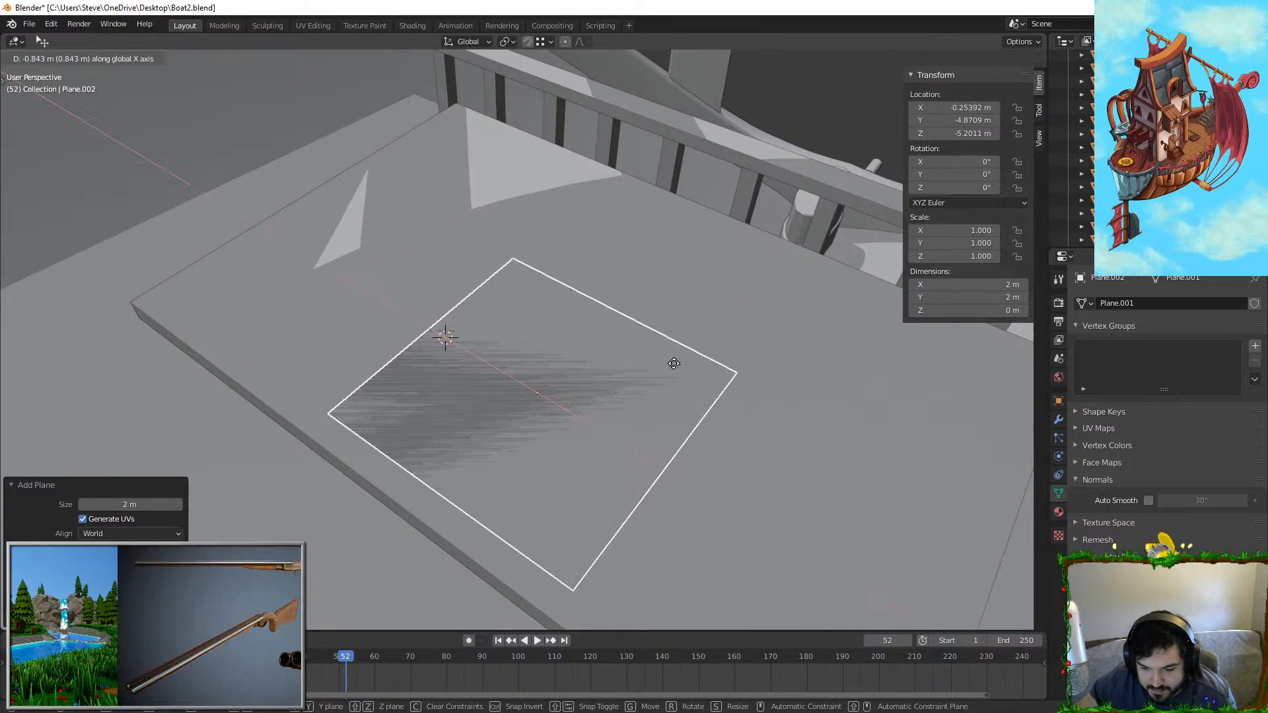
{"action": "left_click", "coordinate": [674, 362]}
Step: Raise the plane slightly above the tabletop to about Z -5.18 m and shift it along global Y to about -5.23 m
{"action": "key", "text": "g"}
{"action": "key", "text": "z"}
{"action": "right_click", "coordinate": [684, 335]}
{"action": "middle_click_drag", "start_coordinate": [680, 333], "coordinate": [675, 398]}
{"action": "key", "text": "g"}
{"action": "key", "text": "z"}
{"action": "left_click", "coordinate": [531, 233]}
{"action": "key", "text": "g"}
{"action": "key", "text": "y"}
{"action": "left_click", "coordinate": [583, 228]}
Step: Scale the plane up uniformly to about 1.33
{"action": "scroll", "coordinate": [708, 378], "scroll_direction": "up", "scroll_amount": 1}
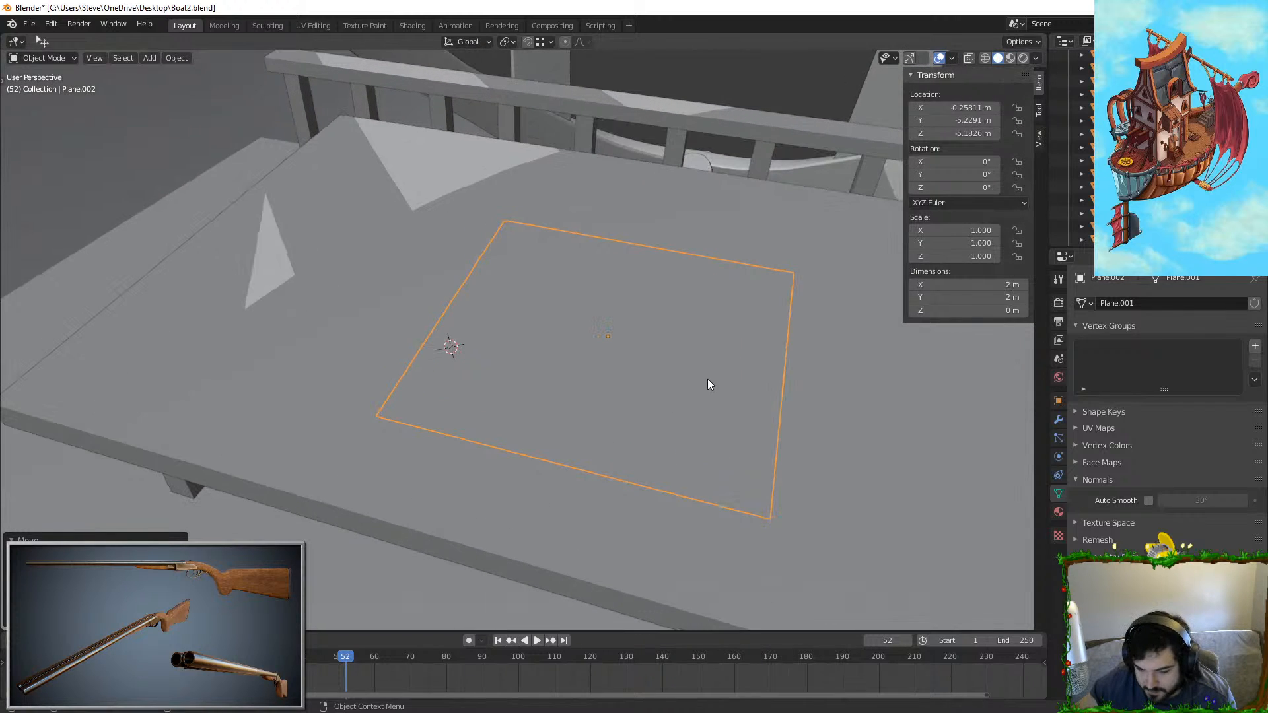
{"action": "key", "text": "s"}
{"action": "left_click", "coordinate": [845, 377]}
Step: Divide the plane into a grid with seven evenly spaced loop cuts in one direction and six in the other
{"action": "key", "text": "Tab"}
{"action": "key", "text": "ctrl+r"}
{"action": "scroll", "coordinate": [687, 248], "scroll_direction": "up", "scroll_amount": 6}
{"action": "left_click", "coordinate": [687, 249]}
{"action": "right_click", "coordinate": [687, 249]}
{"action": "key", "text": "ctrl+r"}
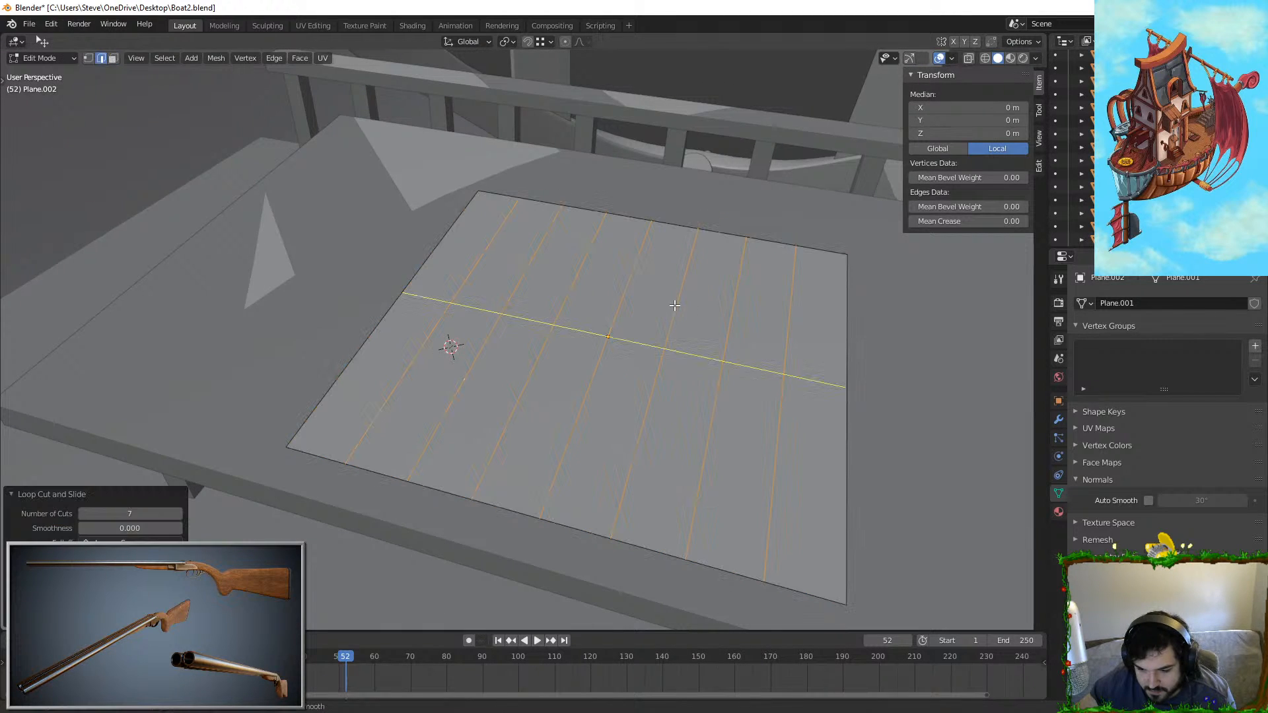
{"action": "scroll", "coordinate": [674, 305], "scroll_direction": "up", "scroll_amount": 5}
{"action": "left_click", "coordinate": [674, 305]}
{"action": "right_click", "coordinate": [675, 305]}
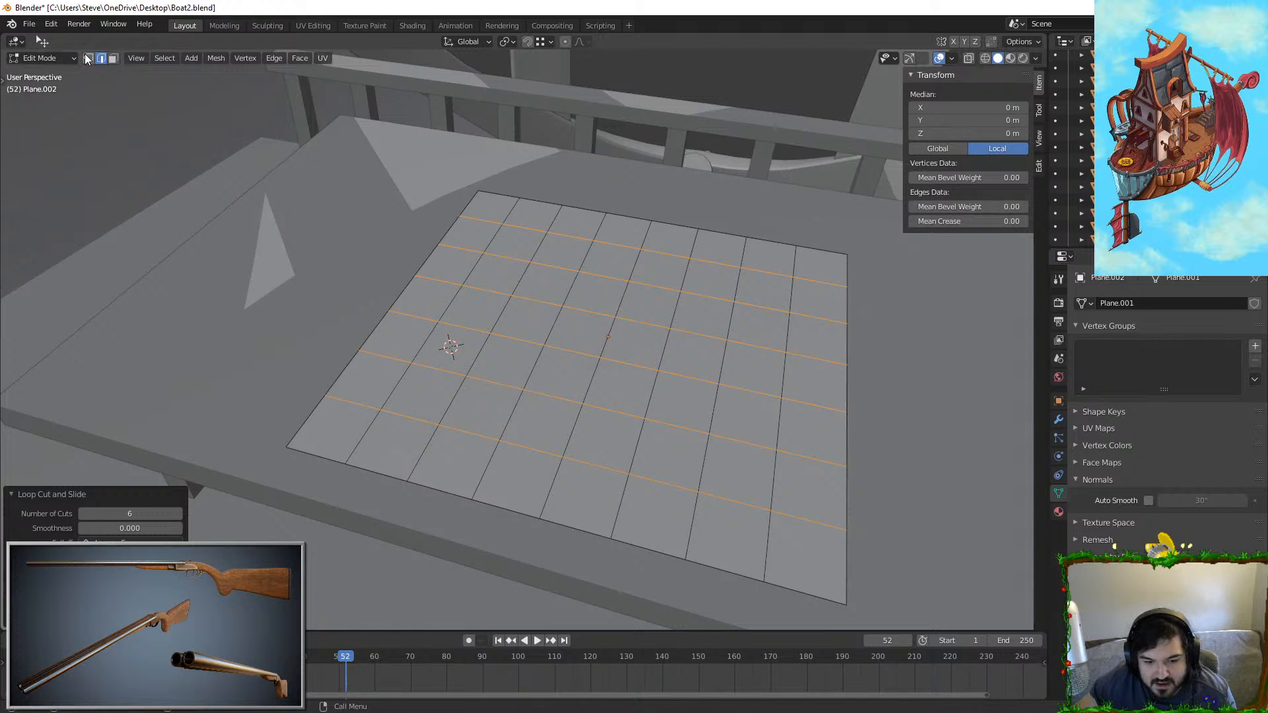
Step: Pull the plane's corner and edge vertices outward with smooth proportional editing to form an irregular sheet about 4.07 m by 2.71 m
{"action": "left_click", "coordinate": [88, 58]}
{"action": "left_click", "coordinate": [482, 190]}
{"action": "middle_click_drag", "start_coordinate": [482, 191], "coordinate": [511, 234]}
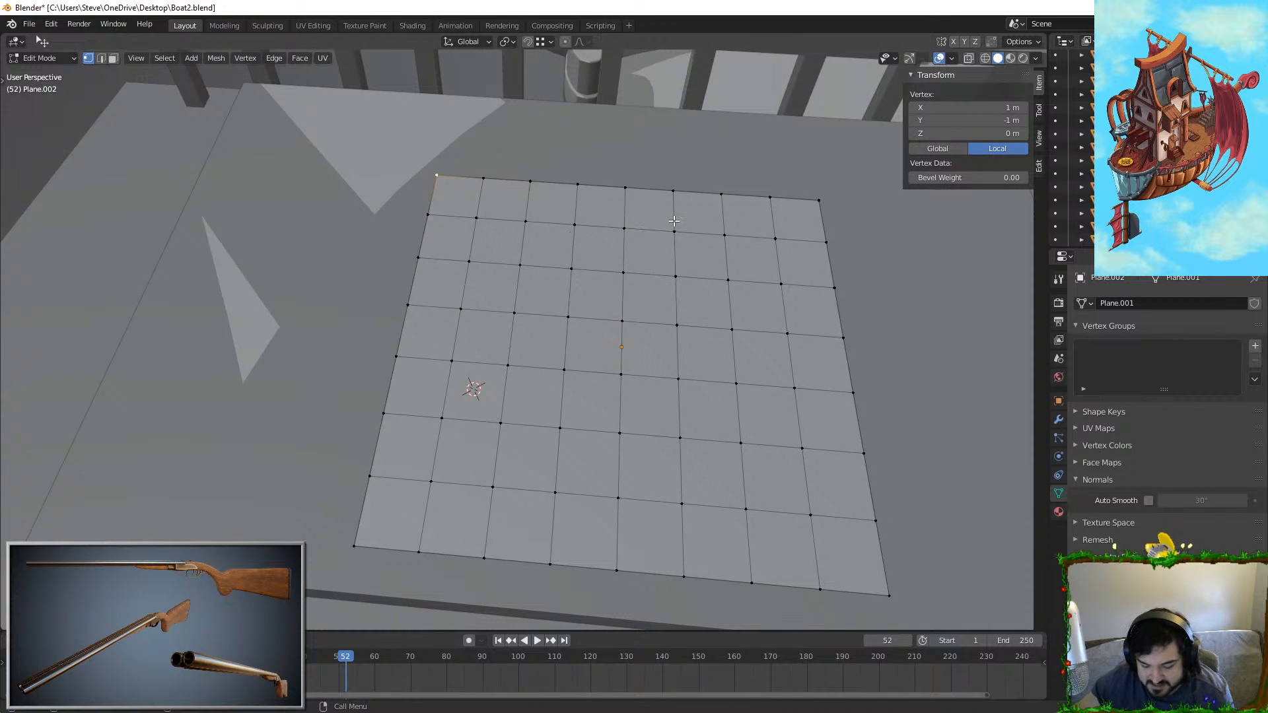
{"action": "key", "text": "o"}
{"action": "key", "text": "g"}
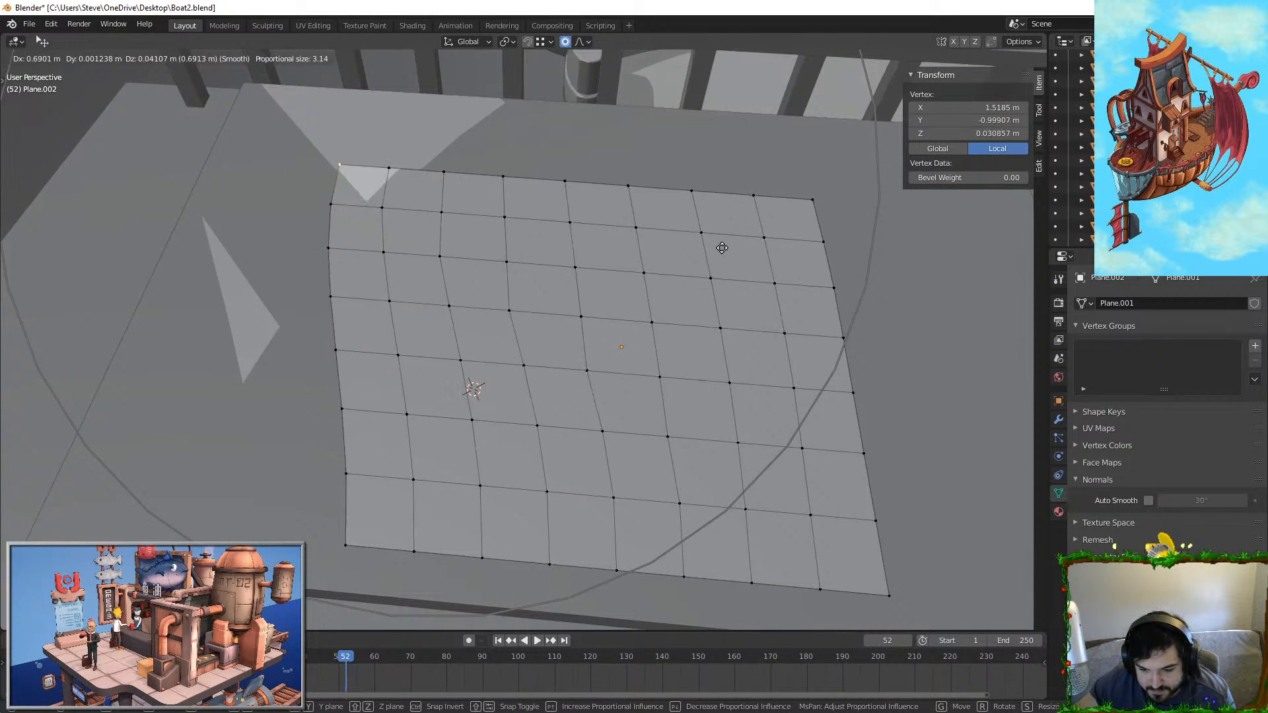
{"action": "scroll", "coordinate": [716, 248], "scroll_direction": "down", "scroll_amount": 4}
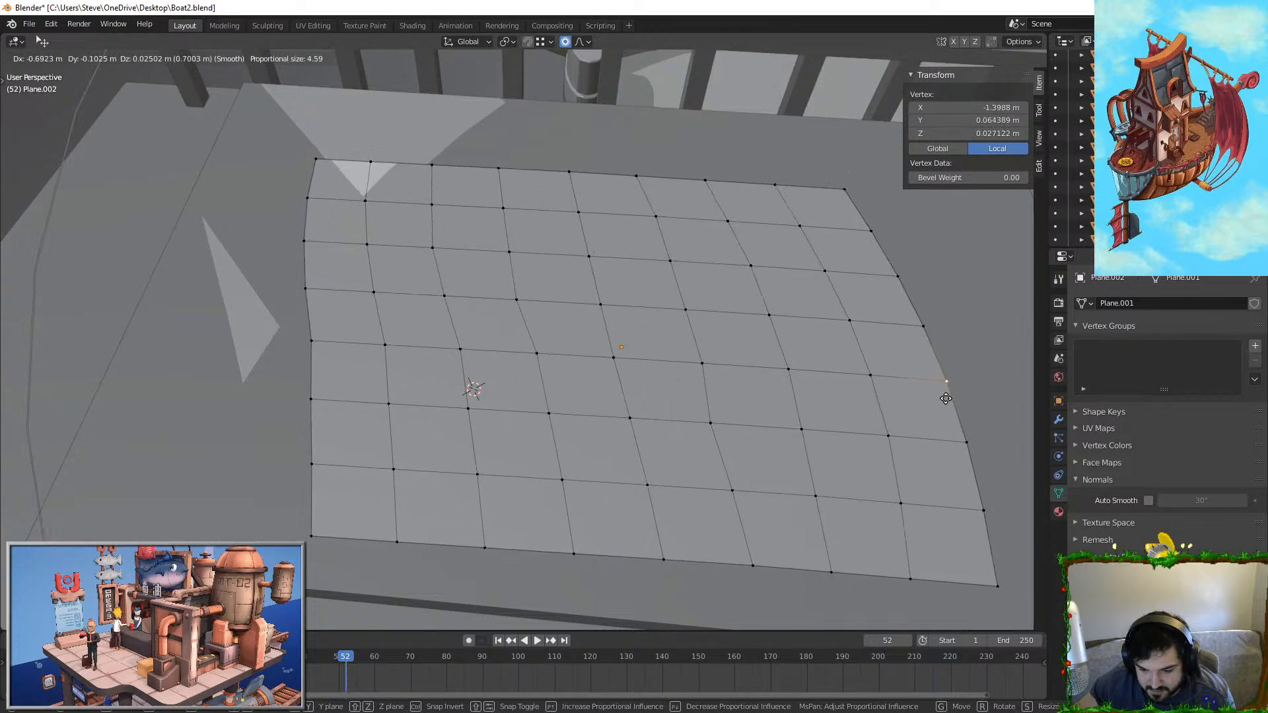
{"action": "left_click", "coordinate": [943, 399]}
{"action": "left_click", "coordinate": [994, 581]}
Step: Bevel a vertex on the sheet's curved short edge and delete the resulting triangular face to make a torn notch
{"action": "scroll", "coordinate": [914, 543], "scroll_direction": "down", "scroll_amount": 1}
{"action": "middle_click_drag", "start_coordinate": [875, 503], "coordinate": [801, 496], "text": "shift"}
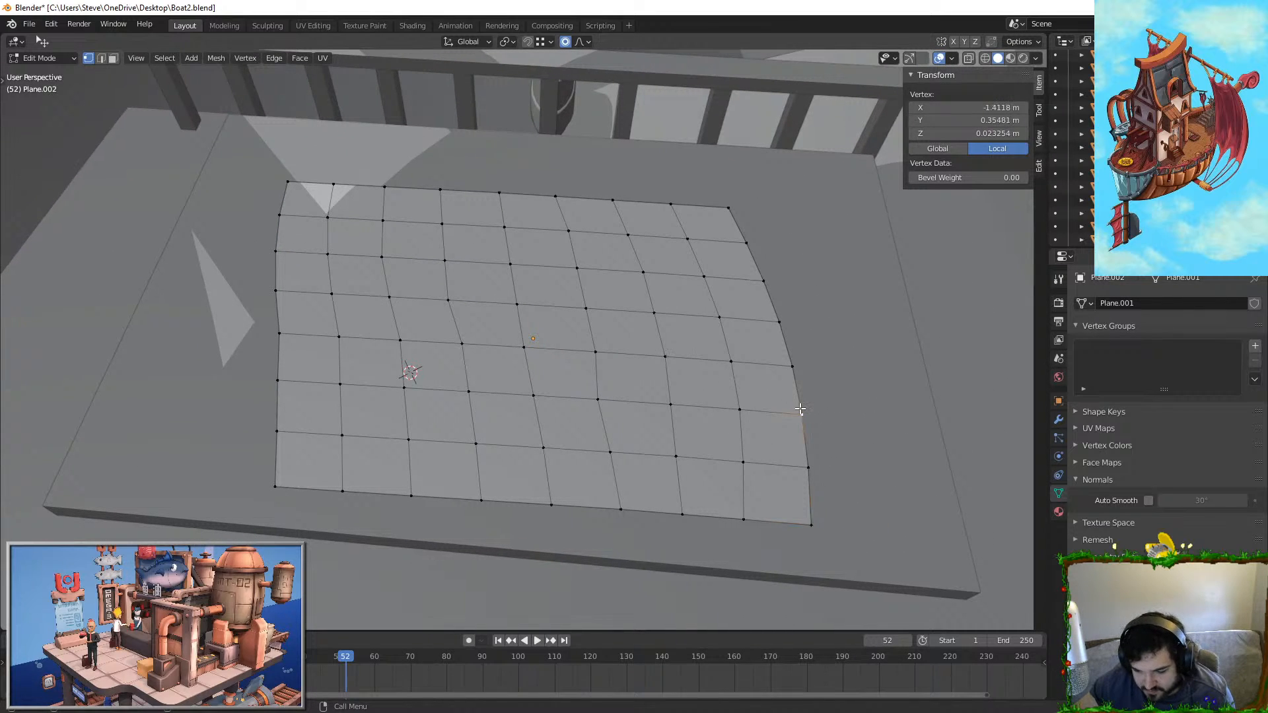
{"action": "key", "text": "ctrl+shift+b"}
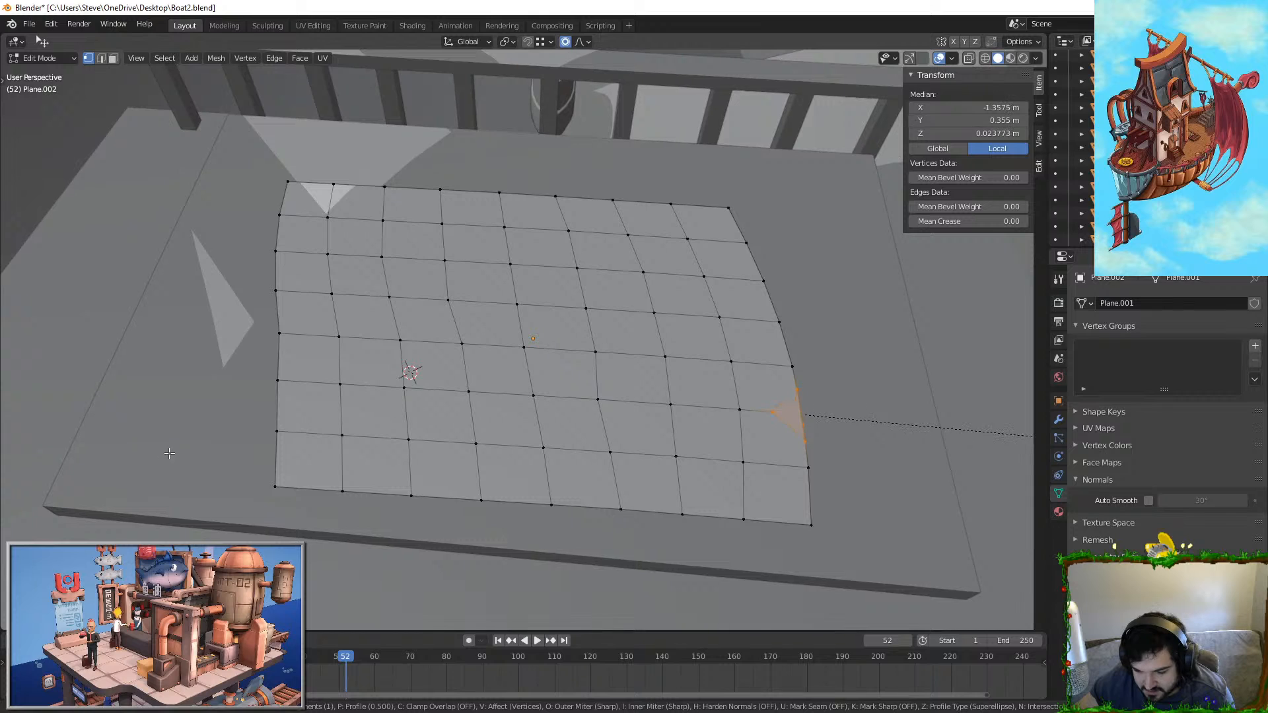
{"action": "left_click", "coordinate": [169, 453]}
{"action": "key", "text": "ctrl+z"}
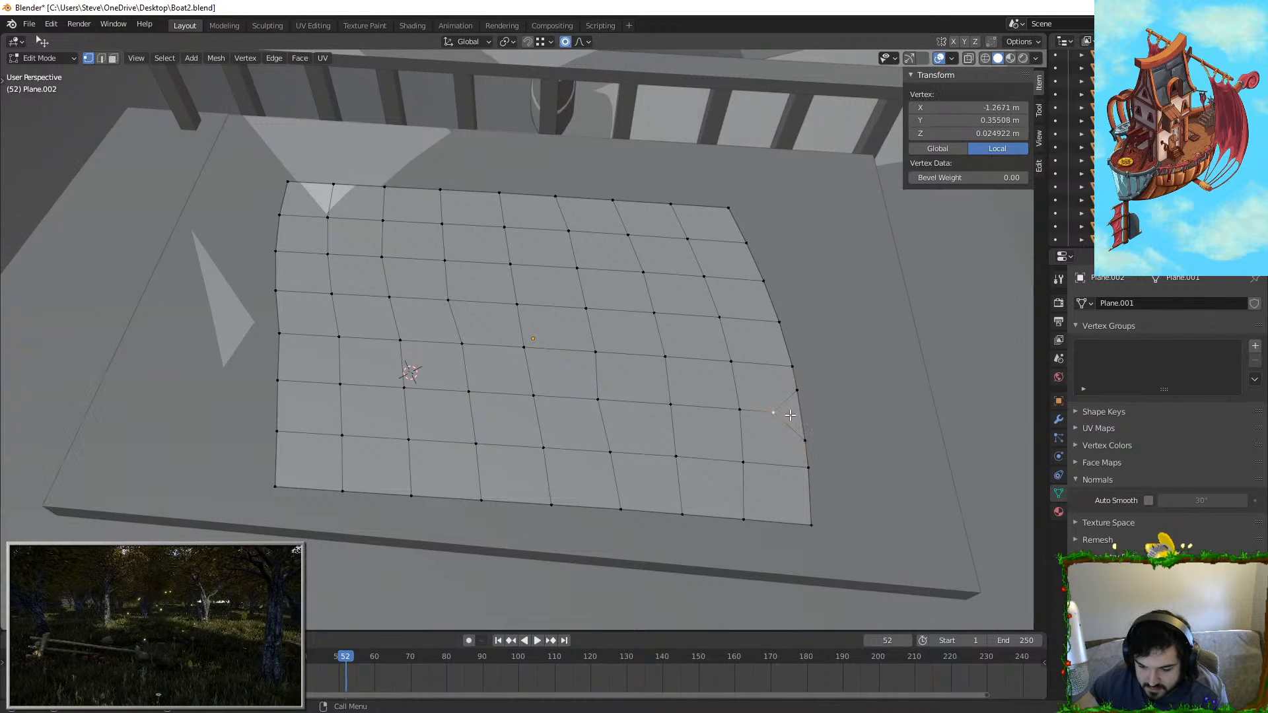
{"action": "left_click", "coordinate": [113, 58]}
{"action": "left_click", "coordinate": [792, 416]}
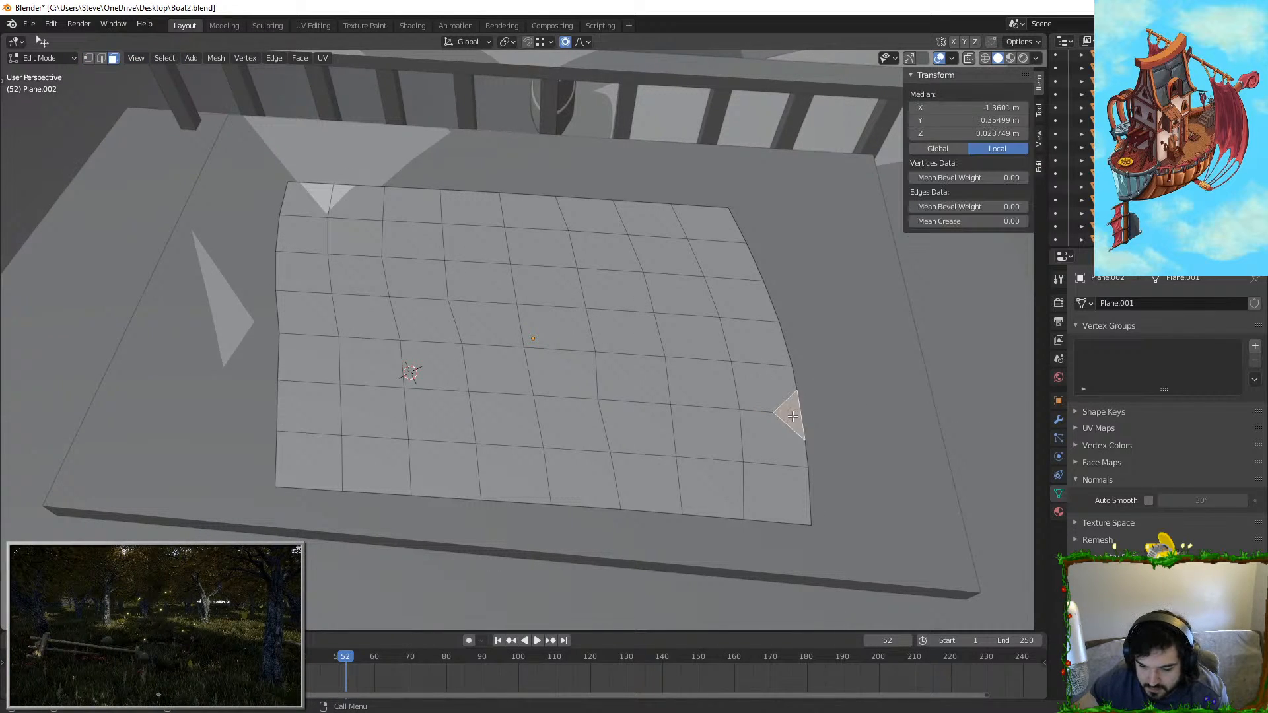
{"action": "key", "text": "x"}
{"action": "key", "text": "f"}
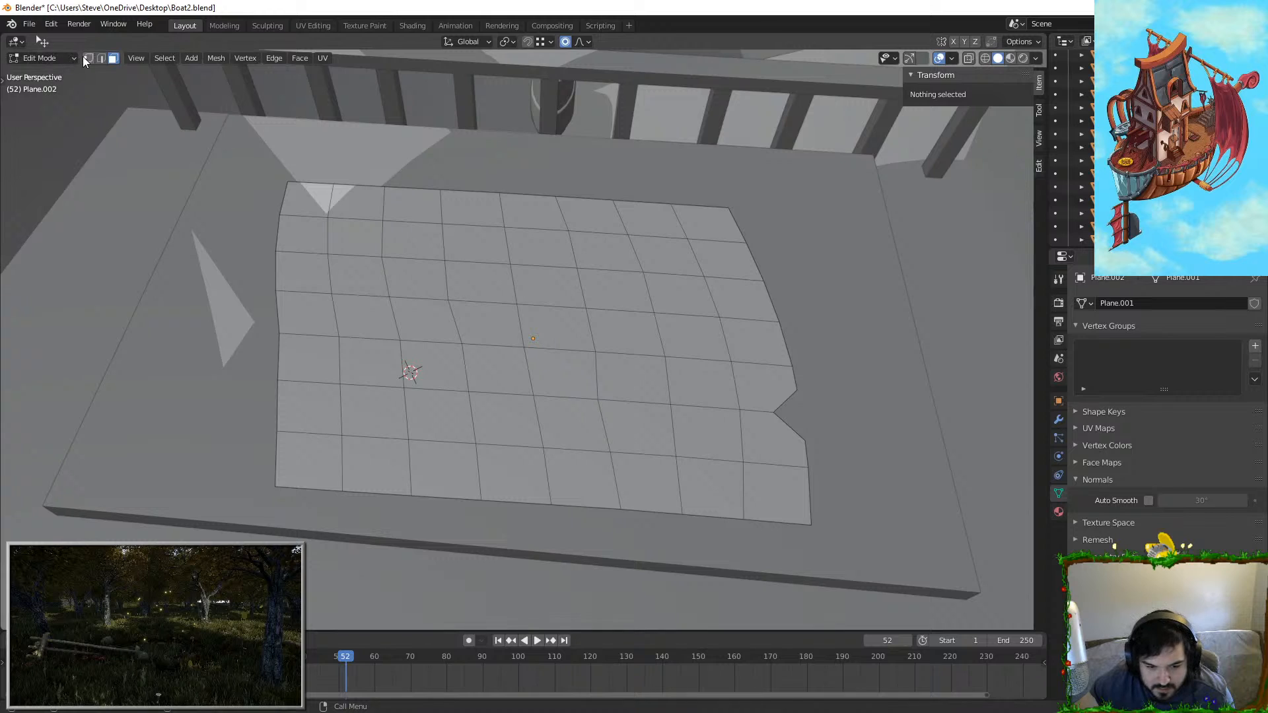
Step: Bevel a vertex on the sheet's long railing-side edge and delete the resulting face to make a second notch
{"action": "left_click", "coordinate": [399, 202]}
{"action": "key", "text": "ctrl+shift+b"}
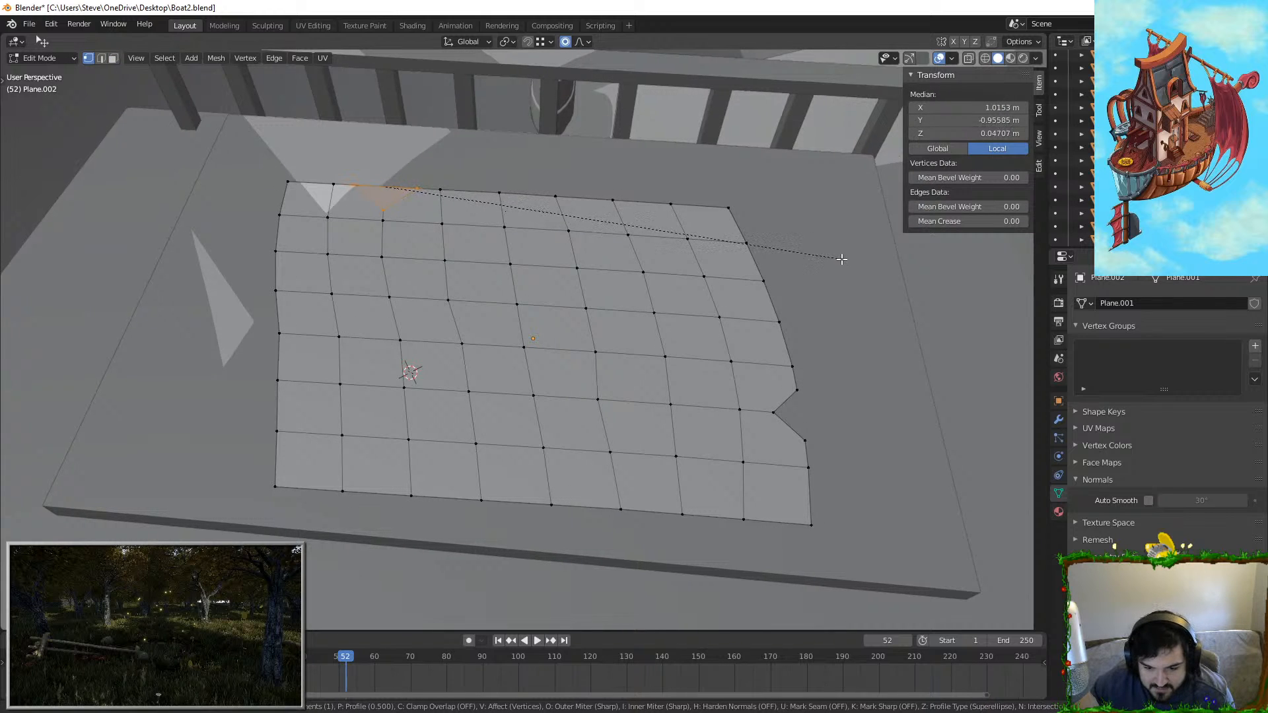
{"action": "left_click", "coordinate": [771, 240]}
{"action": "key", "text": "x"}
{"action": "key", "text": "f"}
Step: Cut off the sheet's corner away from the railing with a vertex bevel about 0.177 m wide, deleting the resulting face
{"action": "left_click", "coordinate": [290, 486], "text": "ctrl"}
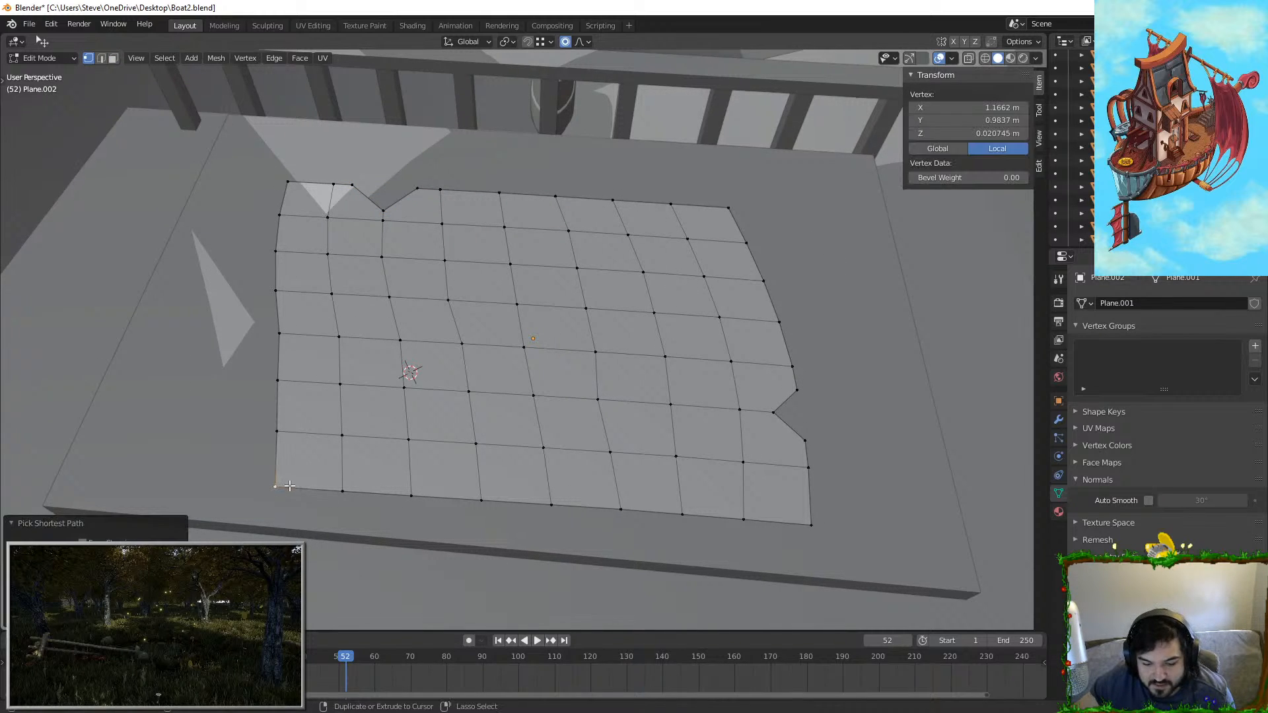
{"action": "key", "text": "ctrl+shift+b"}
{"action": "left_click", "coordinate": [962, 419]}
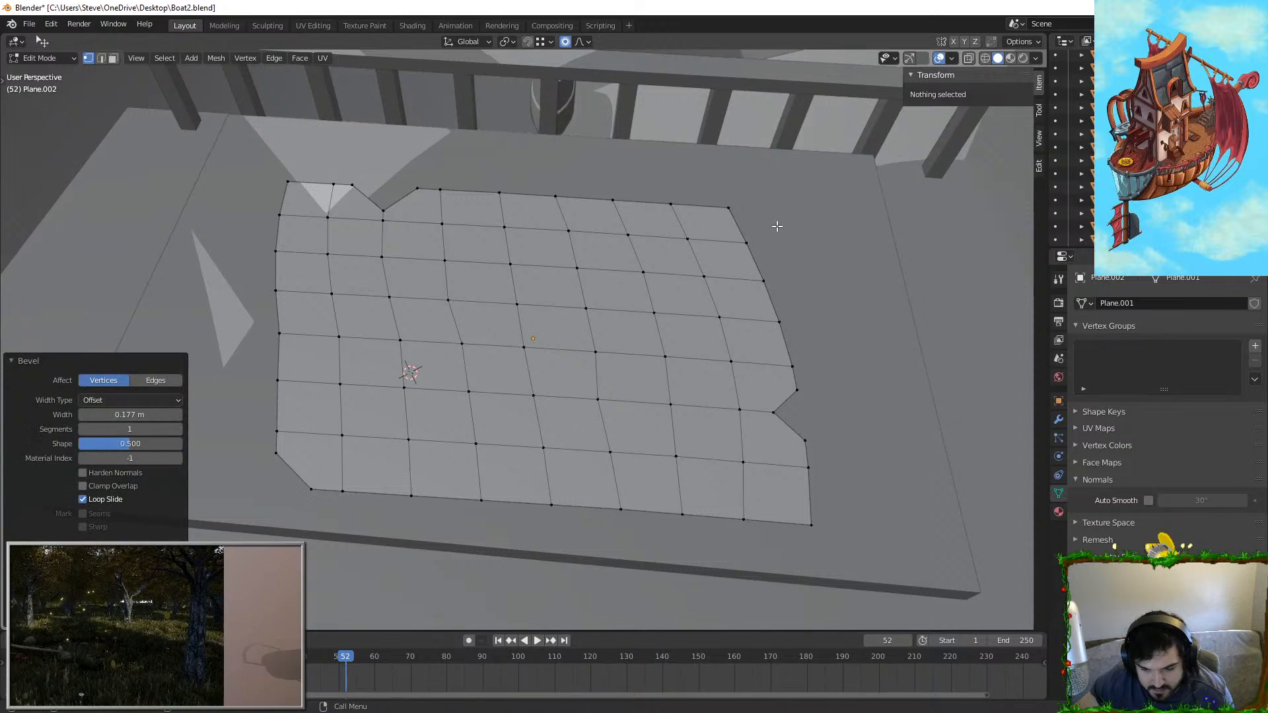
{"action": "key", "text": "x"}
{"action": "key", "text": "f"}
Step: Bevel a vertex inside the sheet and delete the resulting face to leave a small diamond-shaped hole, then leave mesh editing
{"action": "key", "text": "ctrl+shift+b"}
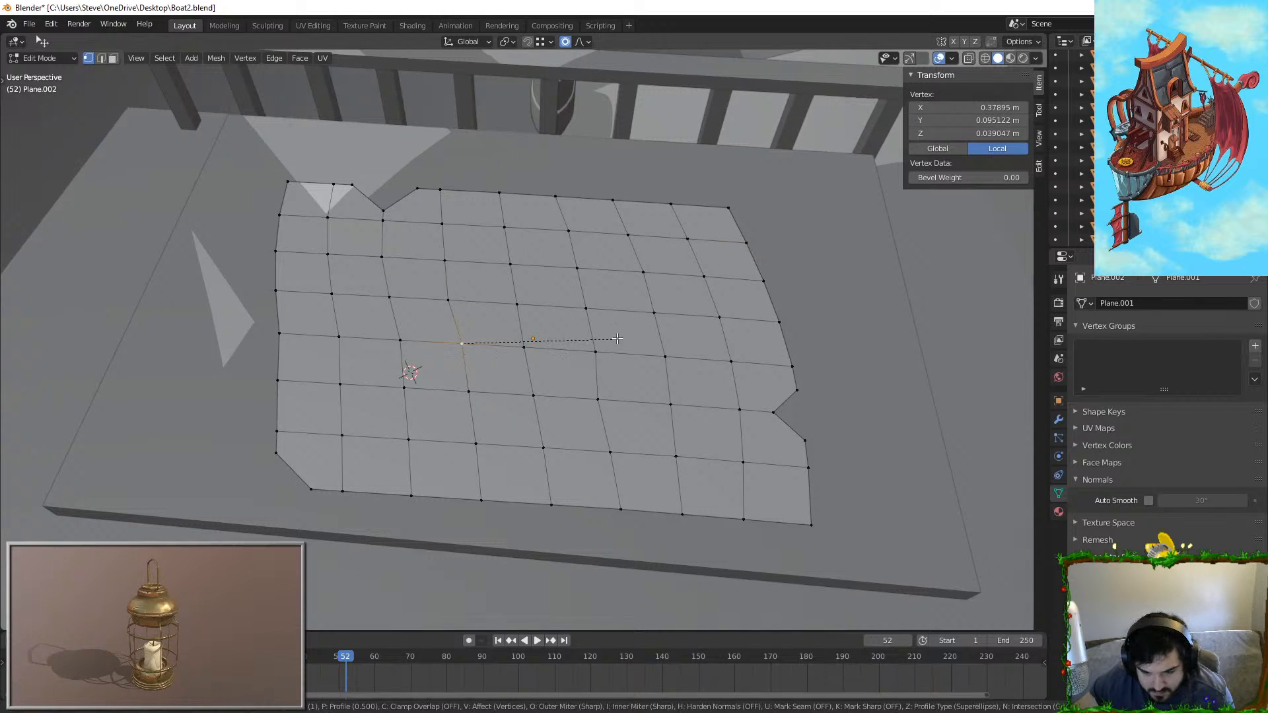
{"action": "left_click", "coordinate": [802, 345]}
{"action": "key", "text": "x"}
{"action": "key", "text": "f"}
{"action": "key", "text": "Tab"}
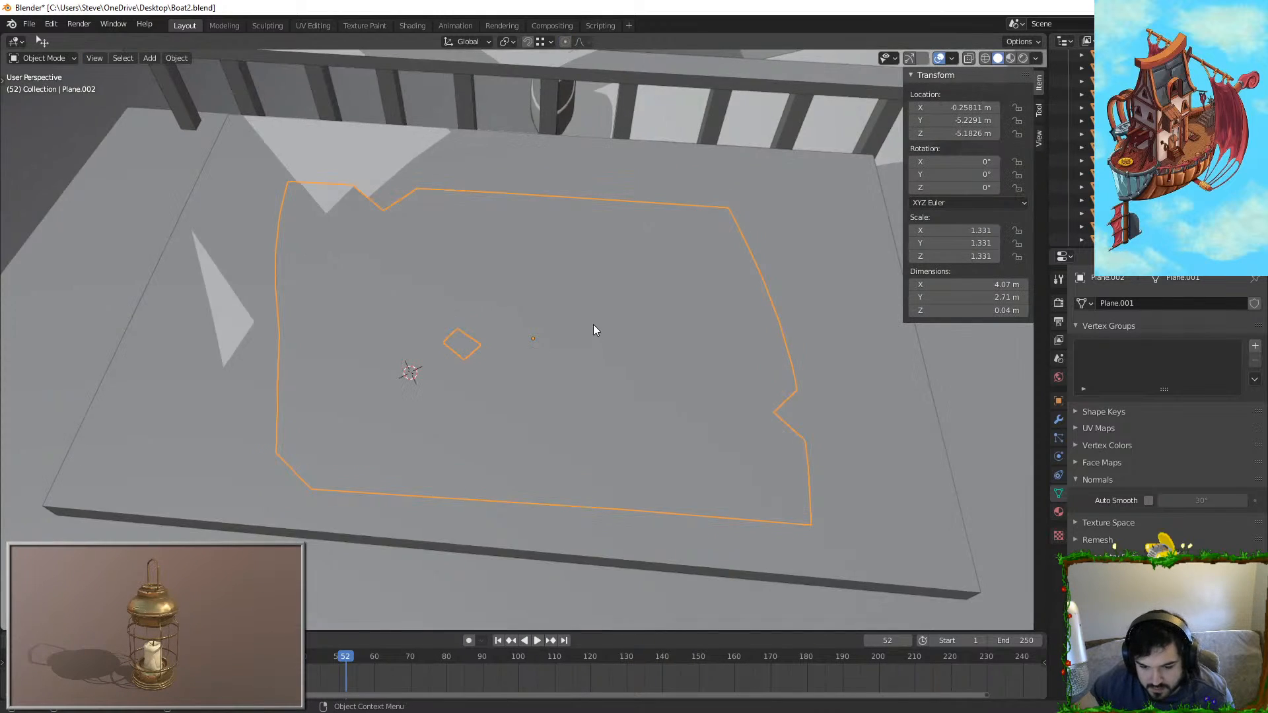
Step: Switch to rendered shading and lower the torn sheet along global Z to about Z -5.23 m
{"action": "middle_click_drag", "start_coordinate": [594, 328], "coordinate": [671, 297]}
{"action": "scroll", "coordinate": [671, 297], "scroll_direction": "up", "scroll_amount": 3}
{"action": "left_click", "coordinate": [445, 164]}
{"action": "mouse_move", "coordinate": [446, 164]}
{"action": "middle_mouse_down"}
{"action": "mouse_move", "coordinate": [411, 184]}
{"action": "mouse_move", "coordinate": [509, 148]}
{"action": "mouse_move", "coordinate": [455, 160]}
{"action": "middle_mouse_up"}
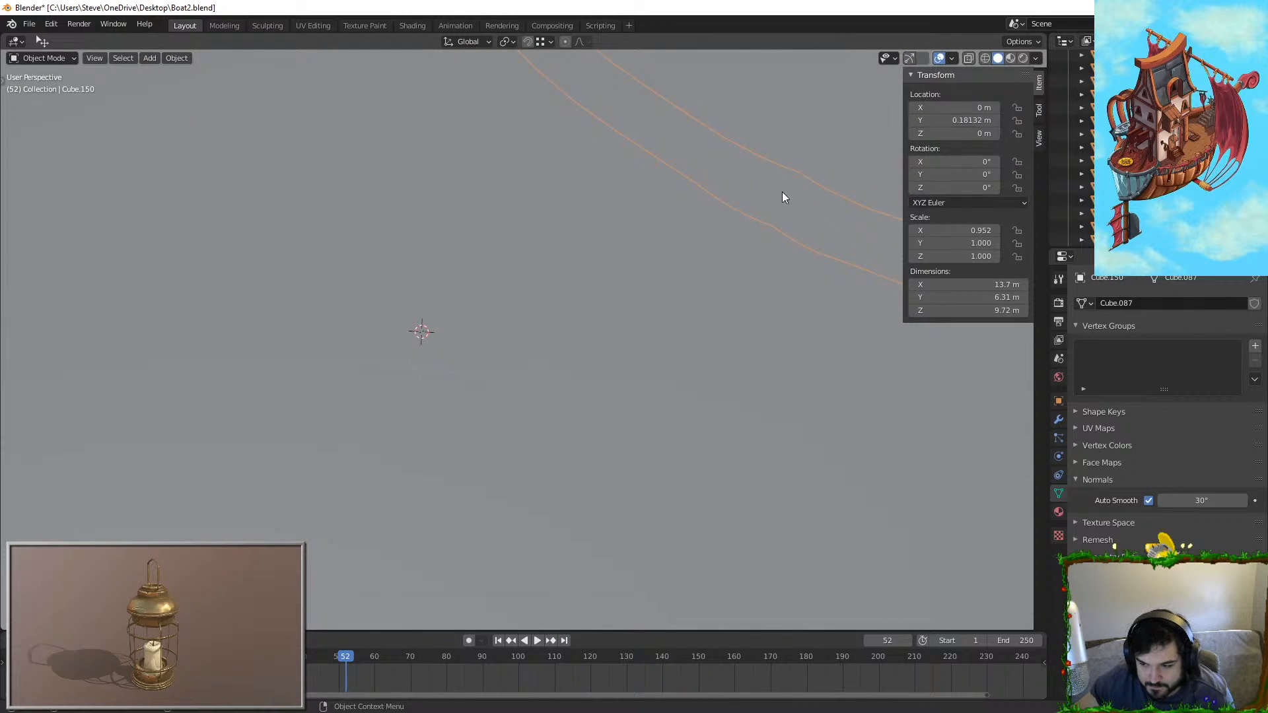
{"action": "scroll", "coordinate": [759, 169], "scroll_direction": "down", "scroll_amount": 3}
{"action": "left_click", "coordinate": [1034, 58]}
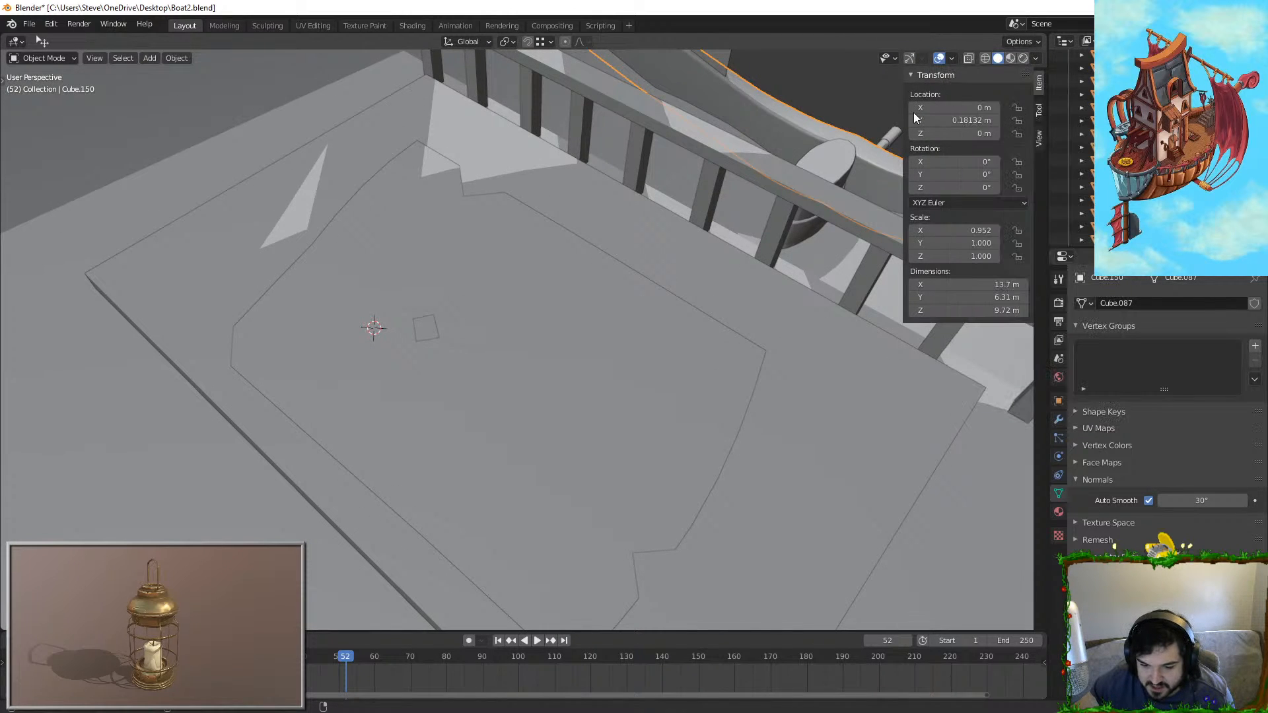
{"action": "left_click", "coordinate": [1023, 58]}
{"action": "mouse_move", "coordinate": [660, 211]}
{"action": "middle_mouse_down"}
{"action": "mouse_move", "coordinate": [554, 255]}
{"action": "mouse_move", "coordinate": [623, 212]}
{"action": "mouse_move", "coordinate": [497, 308]}
{"action": "mouse_move", "coordinate": [553, 287]}
{"action": "mouse_move", "coordinate": [557, 304]}
{"action": "middle_mouse_up"}
{"action": "left_click", "coordinate": [556, 304]}
{"action": "key", "text": "g"}
{"action": "key", "text": "z"}
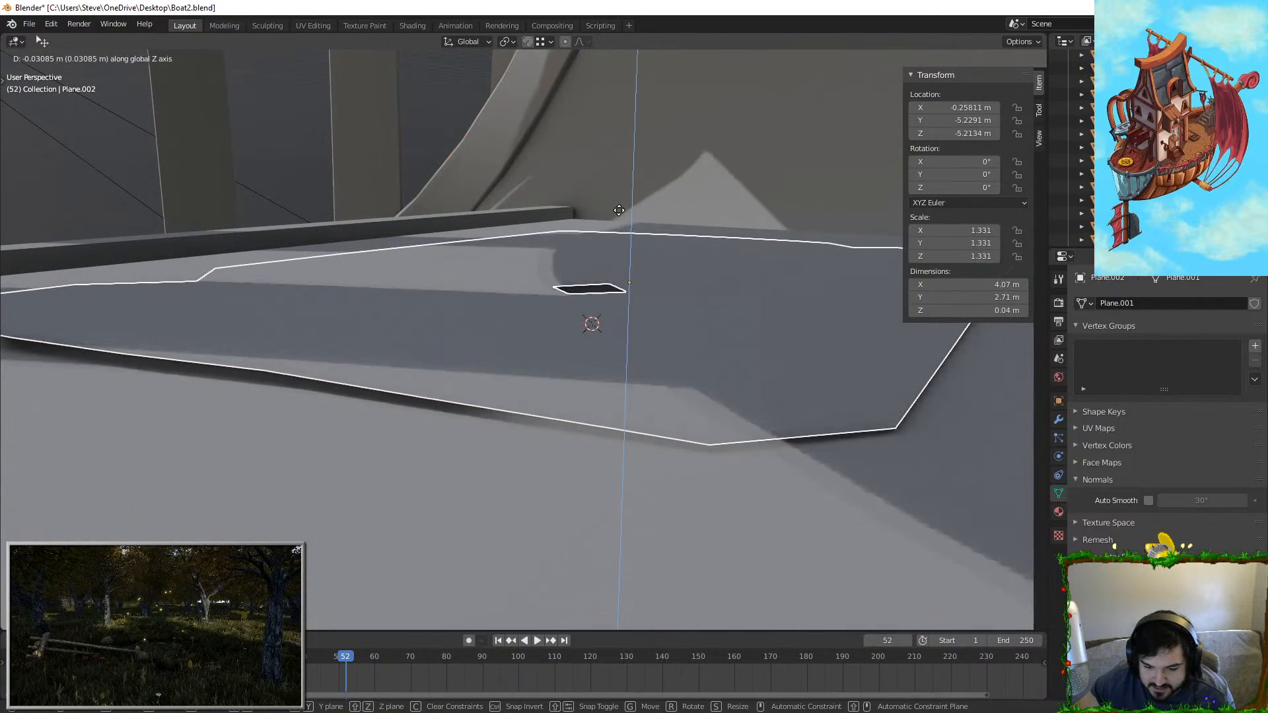
{"action": "left_click", "coordinate": [619, 222]}
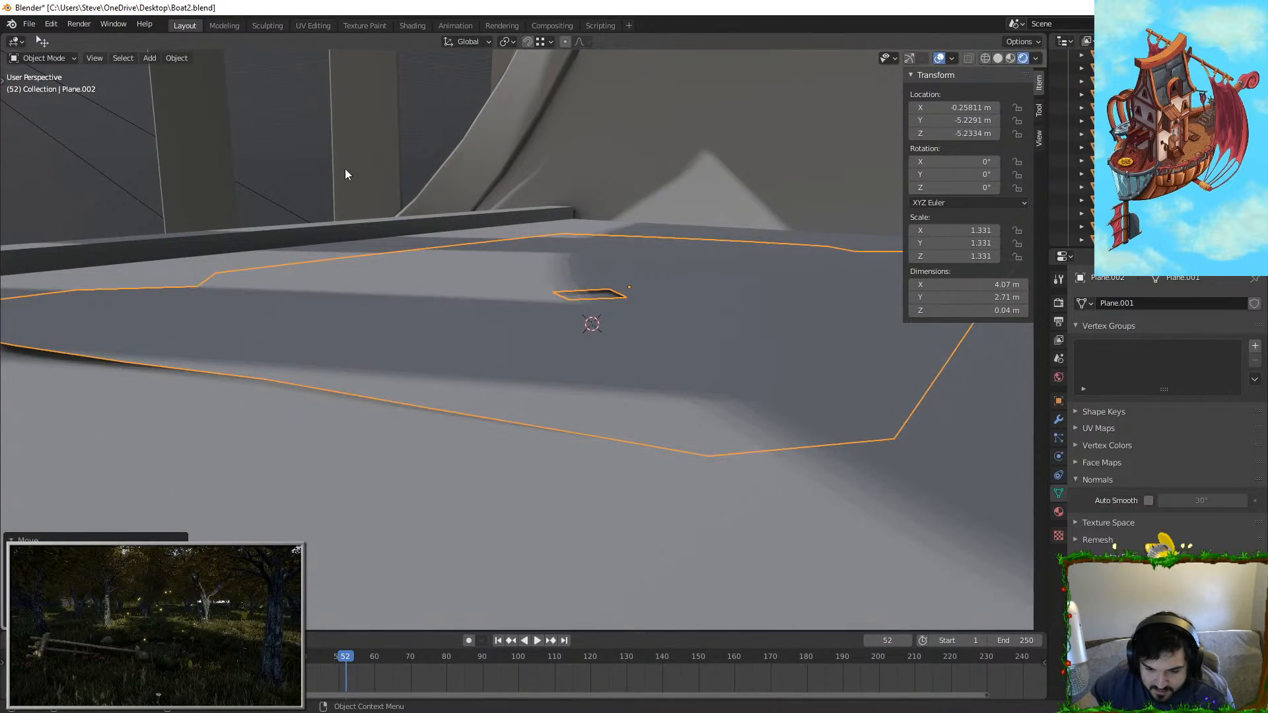
Step: Check how the sheet sits on the tabletop in rendered shading and return to solid shading
{"action": "left_click", "coordinate": [345, 169]}
{"action": "middle_click_drag", "start_coordinate": [344, 168], "coordinate": [398, 235]}
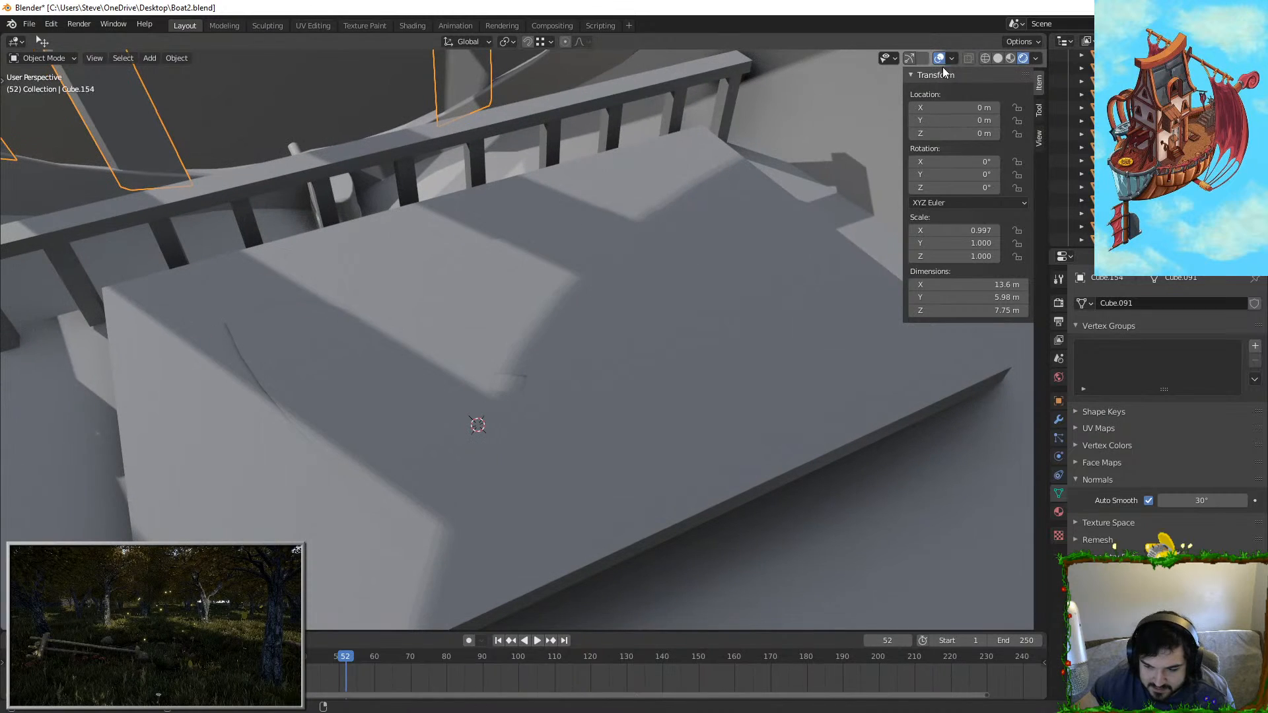
{"action": "left_click", "coordinate": [997, 58]}
{"action": "middle_click_drag", "start_coordinate": [598, 136], "coordinate": [564, 134]}
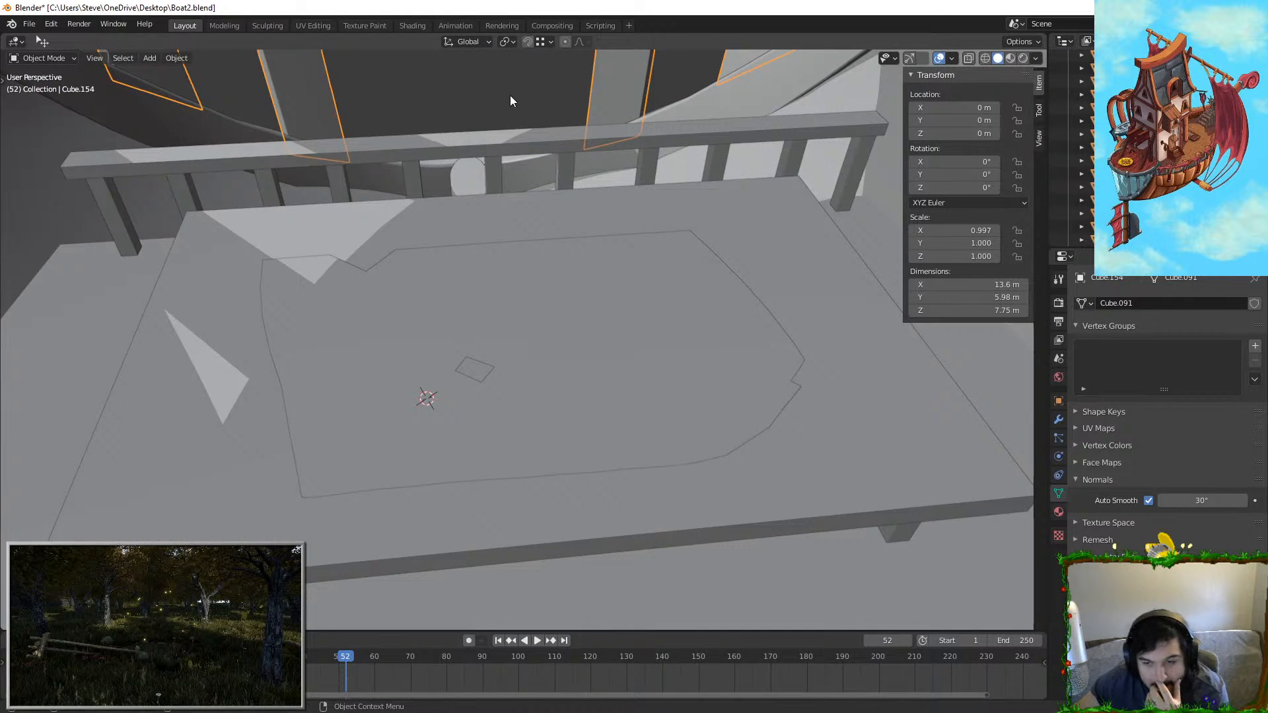
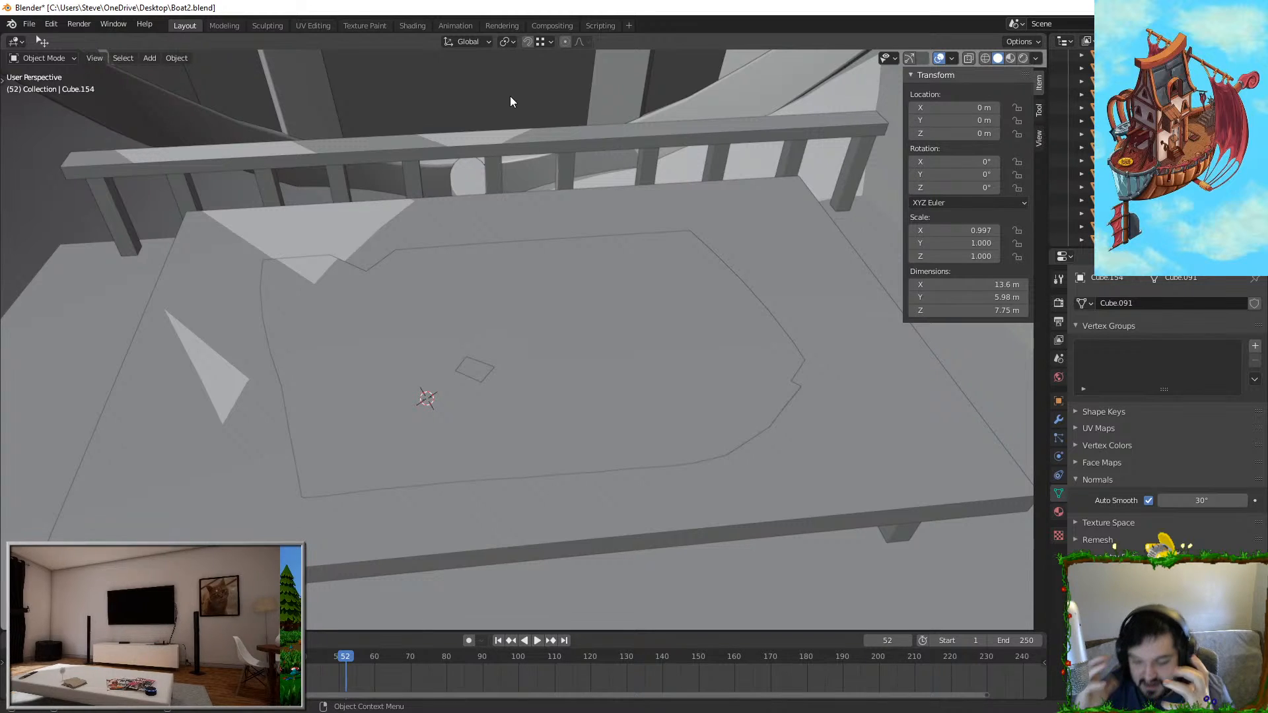
Step: Try to raise the torn sheet along global Z above the tabletop
{"action": "middle_click_drag", "start_coordinate": [504, 149], "coordinate": [556, 276]}
{"action": "left_click", "coordinate": [651, 344]}
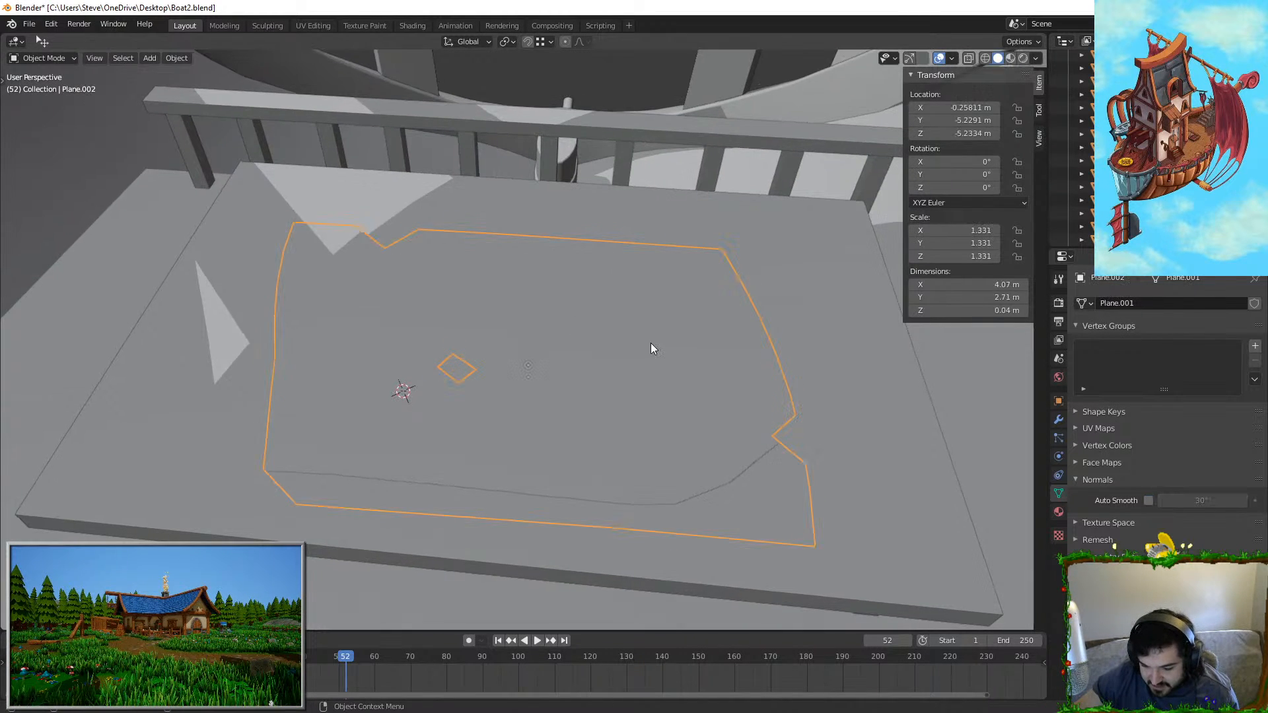
{"action": "key", "text": "Tab"}
{"action": "key", "text": "Tab"}
{"action": "middle_click_drag", "start_coordinate": [651, 344], "coordinate": [802, 327]}
{"action": "key", "text": "Tab"}
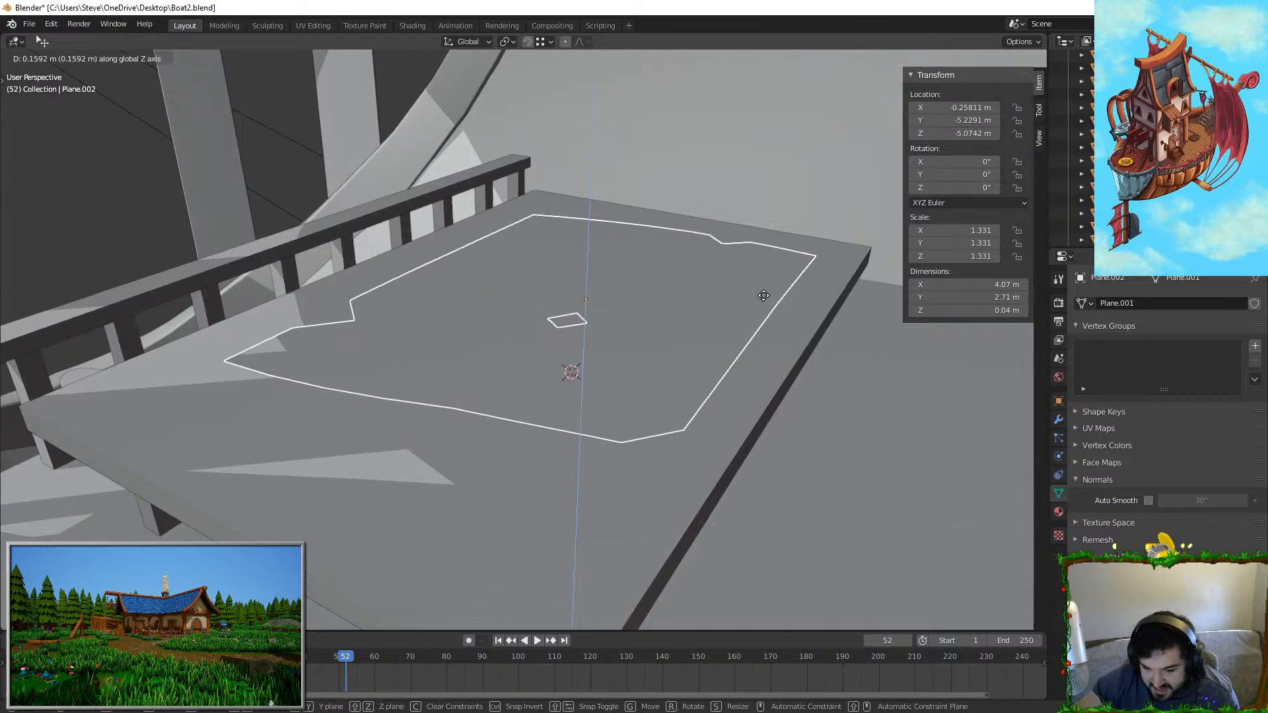
{"action": "key", "text": "Tab"}
Step: Flatten the sheet in front view by scaling it along Z to about 0.042
{"action": "key", "text": "KP_1"}
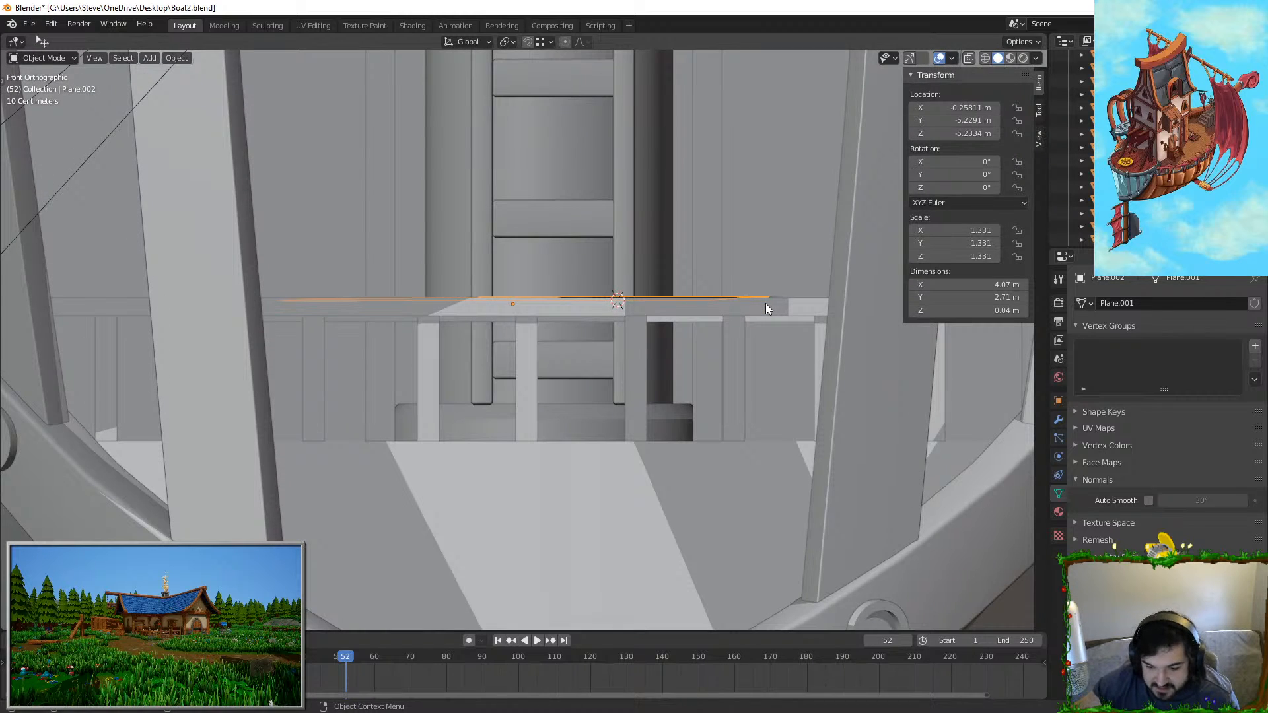
{"action": "key", "text": "s"}
{"action": "key", "text": "z"}
{"action": "left_click", "coordinate": [546, 178]}
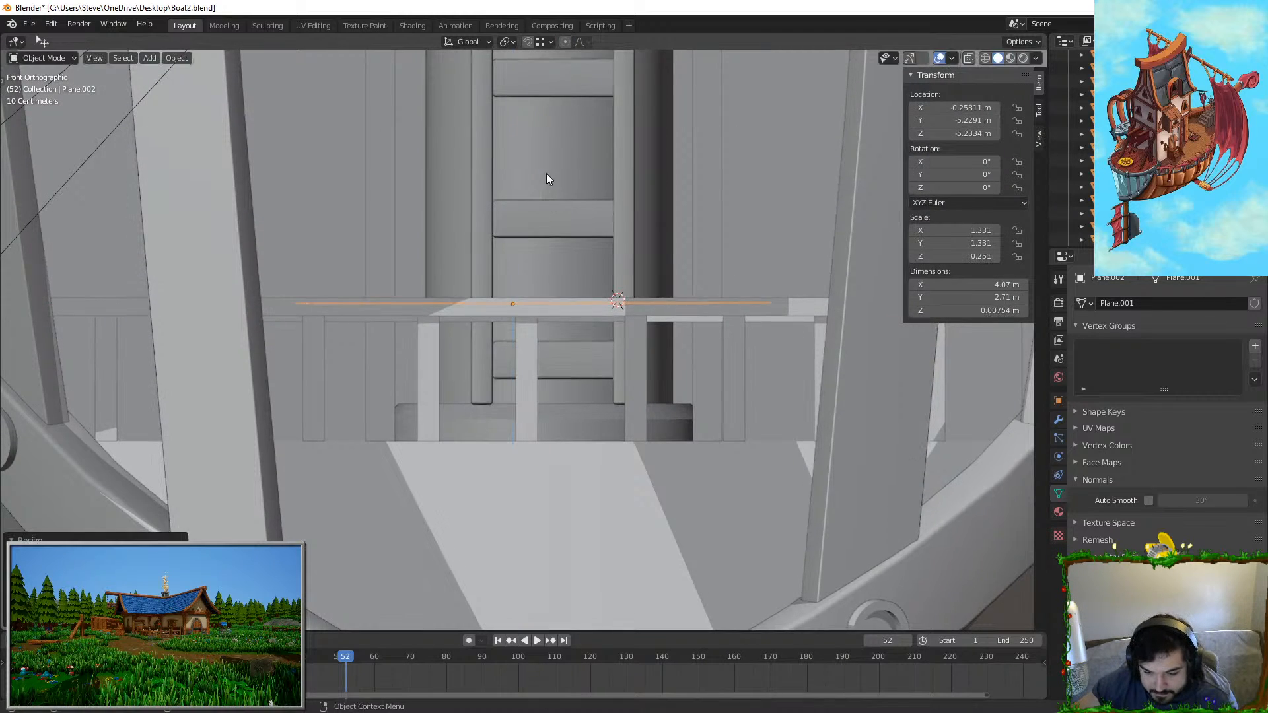
{"action": "key", "text": "s"}
{"action": "key", "text": "z"}
{"action": "left_click", "coordinate": [525, 272]}
Step: Settle the flattened sheet onto the tabletop at about Z -5.19 m along global Z, using material preview shading to judge the height
{"action": "key", "text": "g"}
{"action": "key", "text": "z"}
{"action": "left_click", "coordinate": [527, 276]}
{"action": "middle_click_drag", "start_coordinate": [527, 276], "coordinate": [574, 190]}
{"action": "key", "text": "g"}
{"action": "key", "text": "z"}
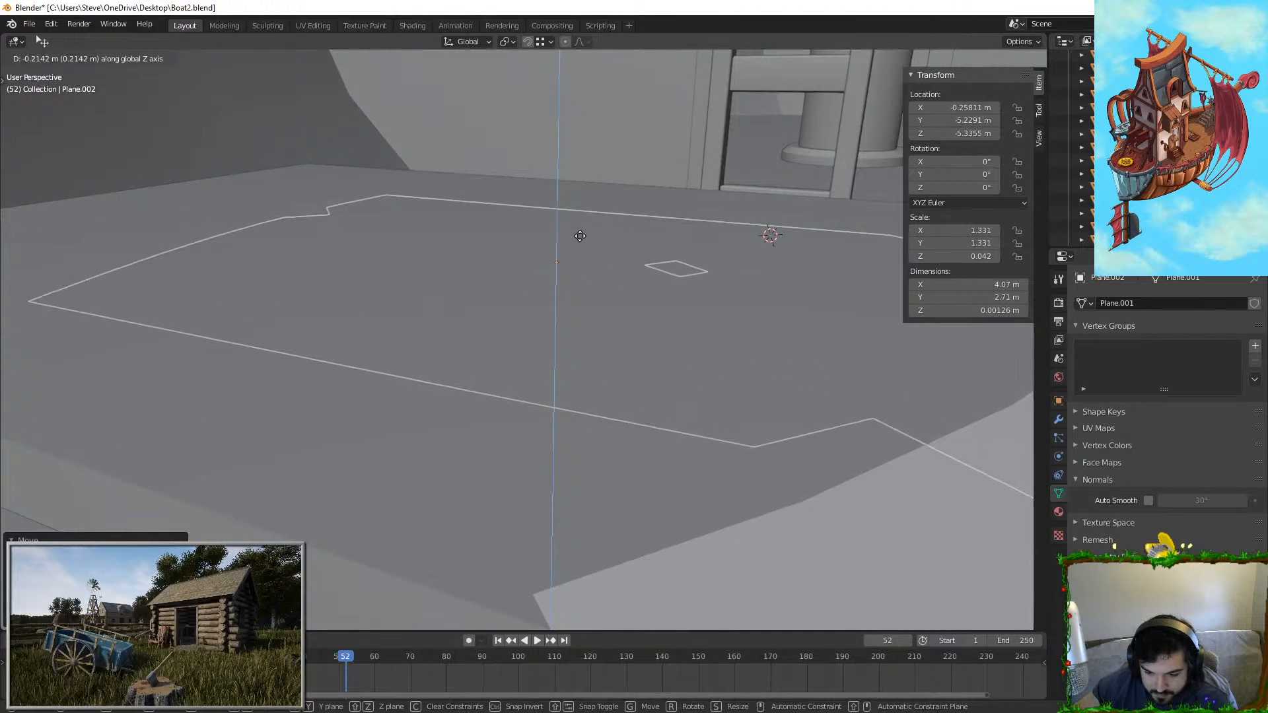
{"action": "right_click", "coordinate": [591, 214]}
{"action": "left_click", "coordinate": [1014, 59]}
{"action": "key", "text": "g"}
{"action": "key", "text": "z"}
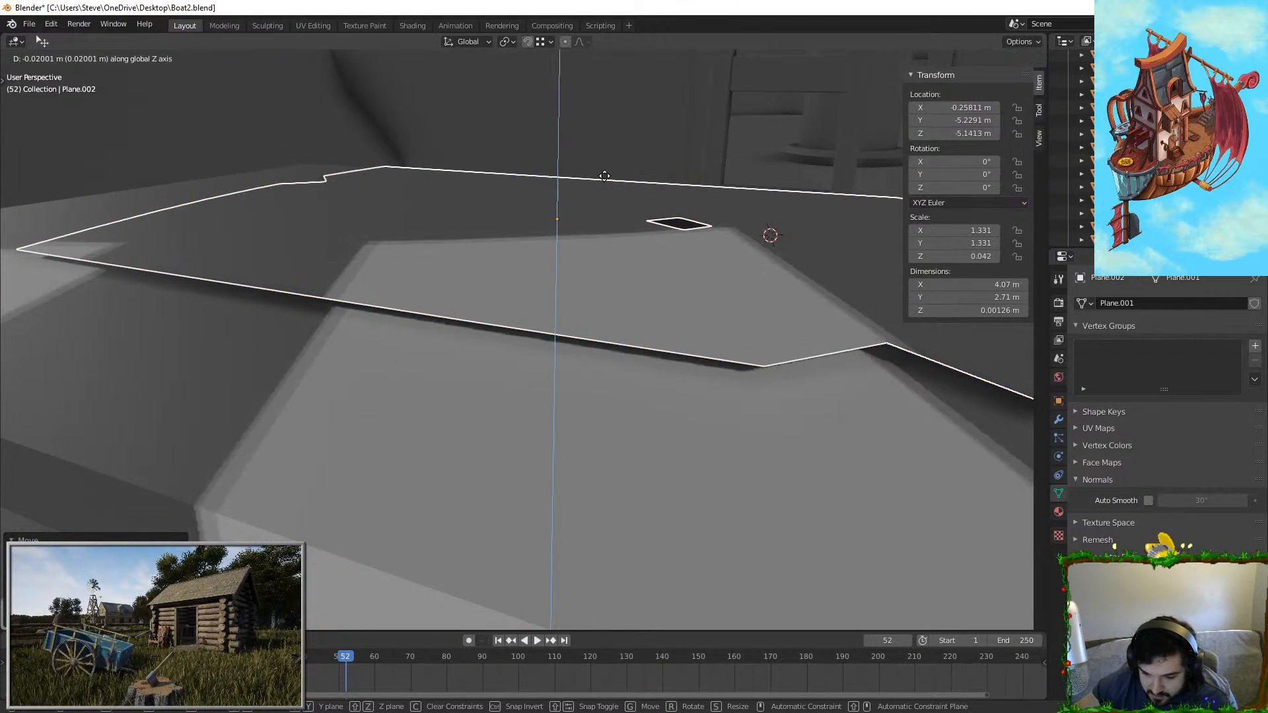
{"action": "left_click", "coordinate": [614, 186]}
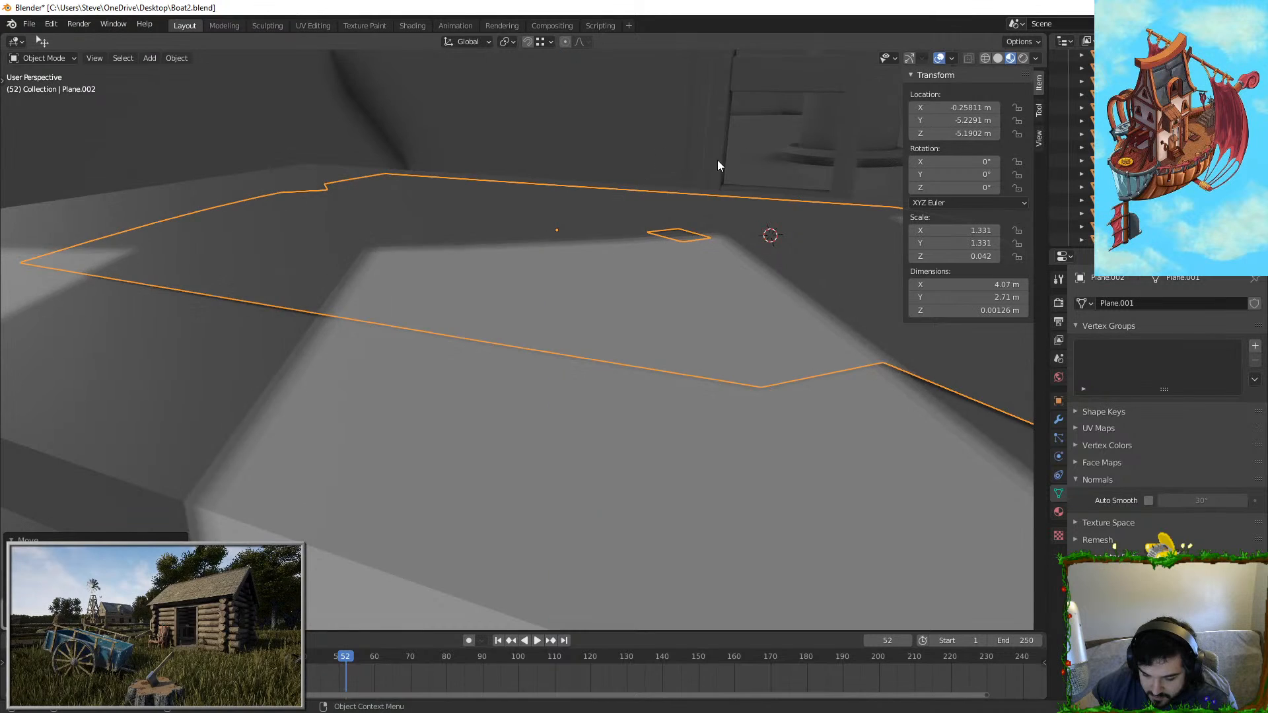
Step: Return to solid shading and move the flattened sheet along global Y to about -5.45 m on the tabletop
{"action": "middle_click_drag", "start_coordinate": [716, 164], "coordinate": [795, 151]}
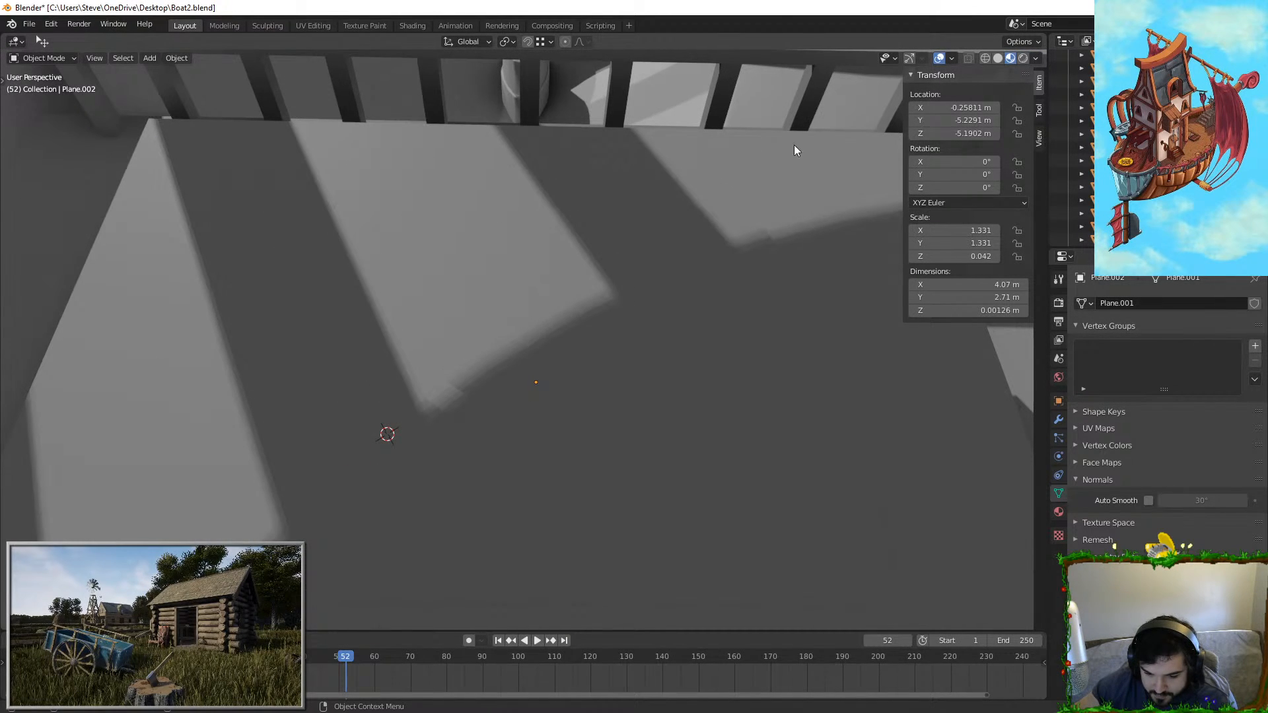
{"action": "left_click", "coordinate": [996, 58]}
{"action": "scroll", "coordinate": [565, 311], "scroll_direction": "down", "scroll_amount": 2}
{"action": "middle_click_drag", "start_coordinate": [565, 312], "coordinate": [556, 305]}
{"action": "scroll", "coordinate": [556, 328], "scroll_direction": "up", "scroll_amount": 2}
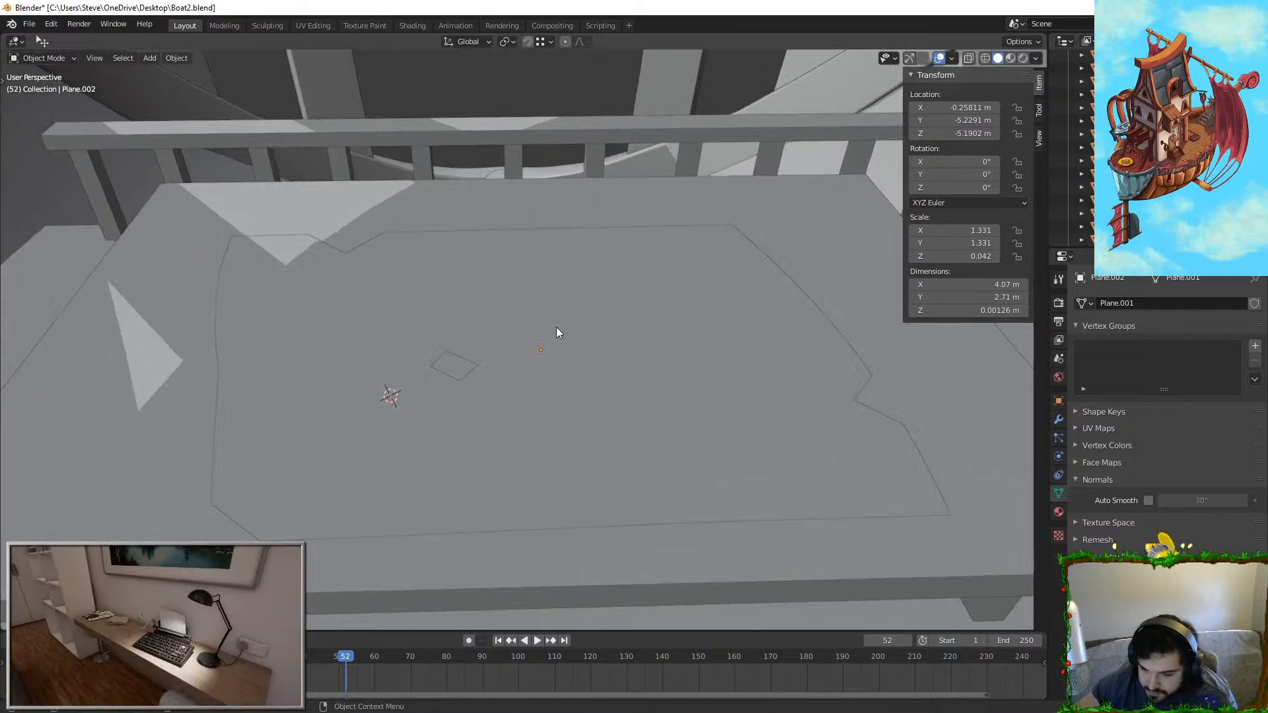
{"action": "middle_click_drag", "start_coordinate": [579, 210], "coordinate": [495, 273], "text": "shift"}
{"action": "left_click", "coordinate": [526, 366]}
{"action": "middle_click_drag", "start_coordinate": [526, 366], "coordinate": [383, 334]}
{"action": "key", "text": "g"}
{"action": "middle_click", "coordinate": [371, 332]}
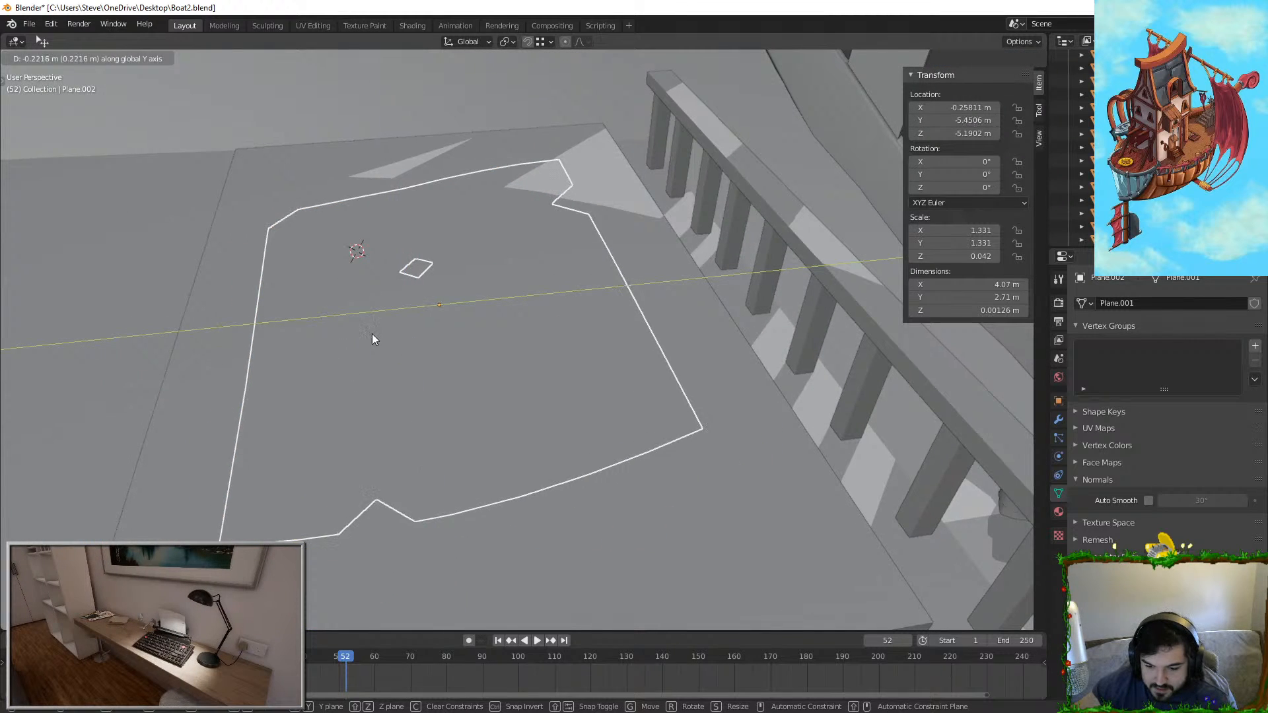
{"action": "left_click", "coordinate": [371, 334]}
{"action": "middle_click_drag", "start_coordinate": [739, 284], "coordinate": [463, 322], "text": "shift"}
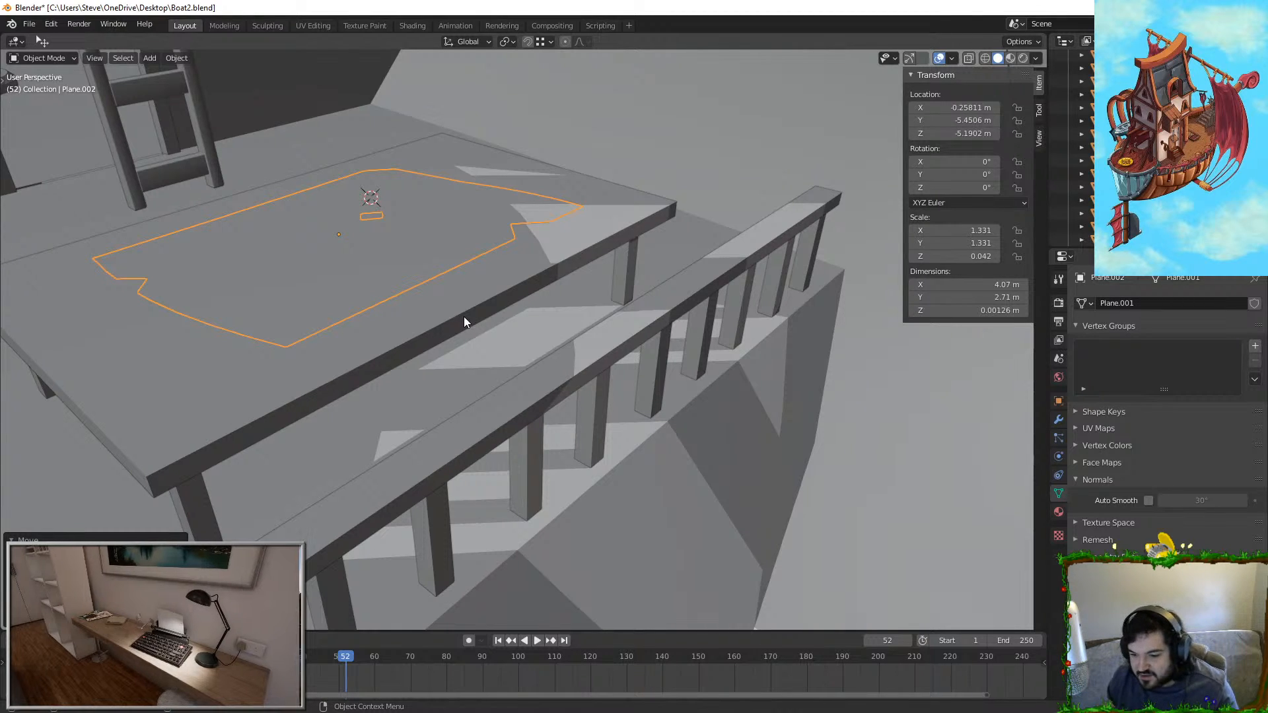
Step: Add a 2 m cube on the floor at the foot of the lower-deck doorway
{"action": "middle_click_drag", "start_coordinate": [561, 285], "coordinate": [592, 264]}
{"action": "middle_click_drag", "start_coordinate": [326, 259], "coordinate": [705, 419]}
{"action": "left_click", "coordinate": [449, 339]}
{"action": "key", "text": "KP_Decimal"}
{"action": "scroll", "coordinate": [541, 338], "scroll_direction": "up", "scroll_amount": 4}
{"action": "key", "text": "shift+grave"}
{"action": "key", "text": "w"}
{"action": "key", "text": "w"}
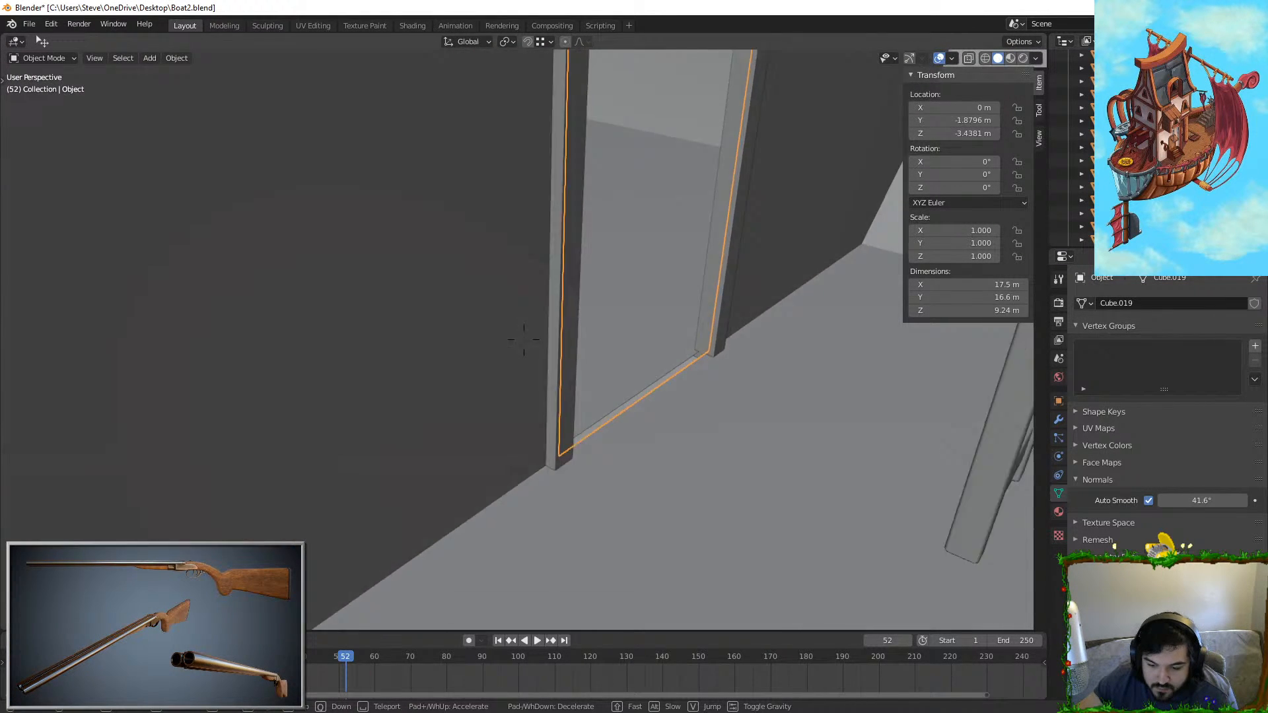
{"action": "left_click", "coordinate": [524, 339]}
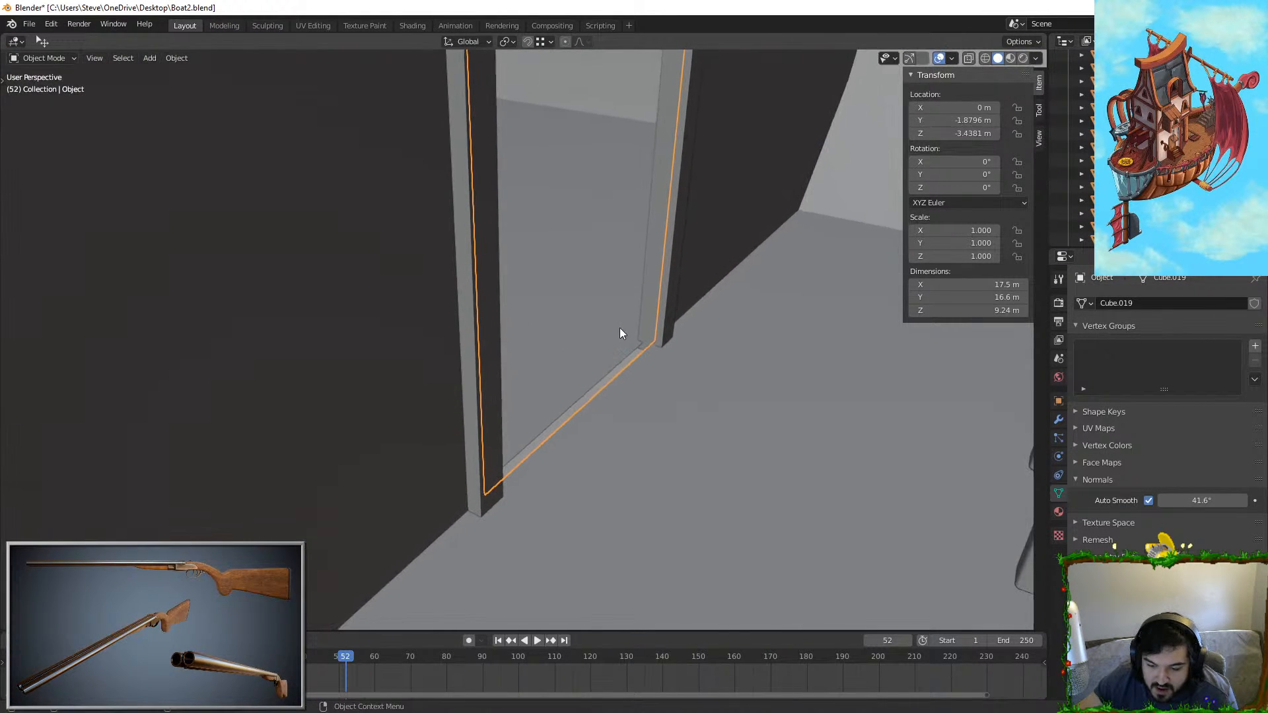
{"action": "left_click", "coordinate": [653, 325]}
{"action": "key", "text": "shift+a"}
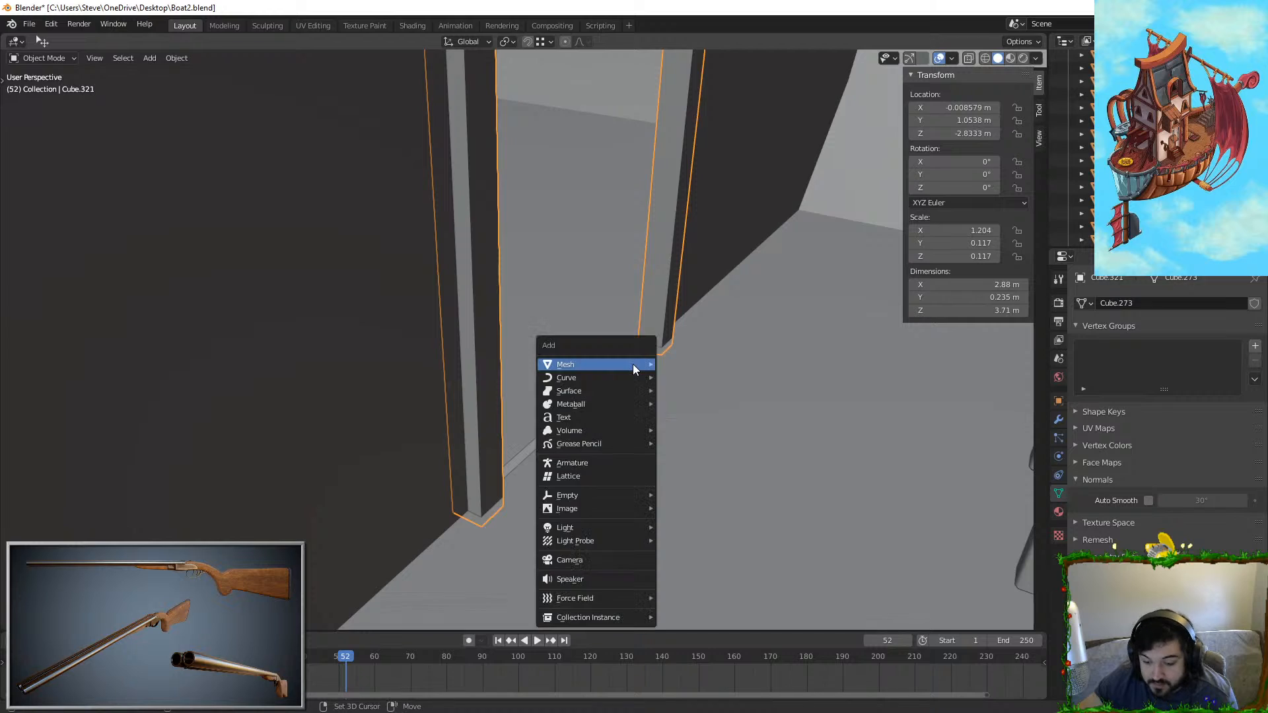
{"action": "key", "text": "Escape"}
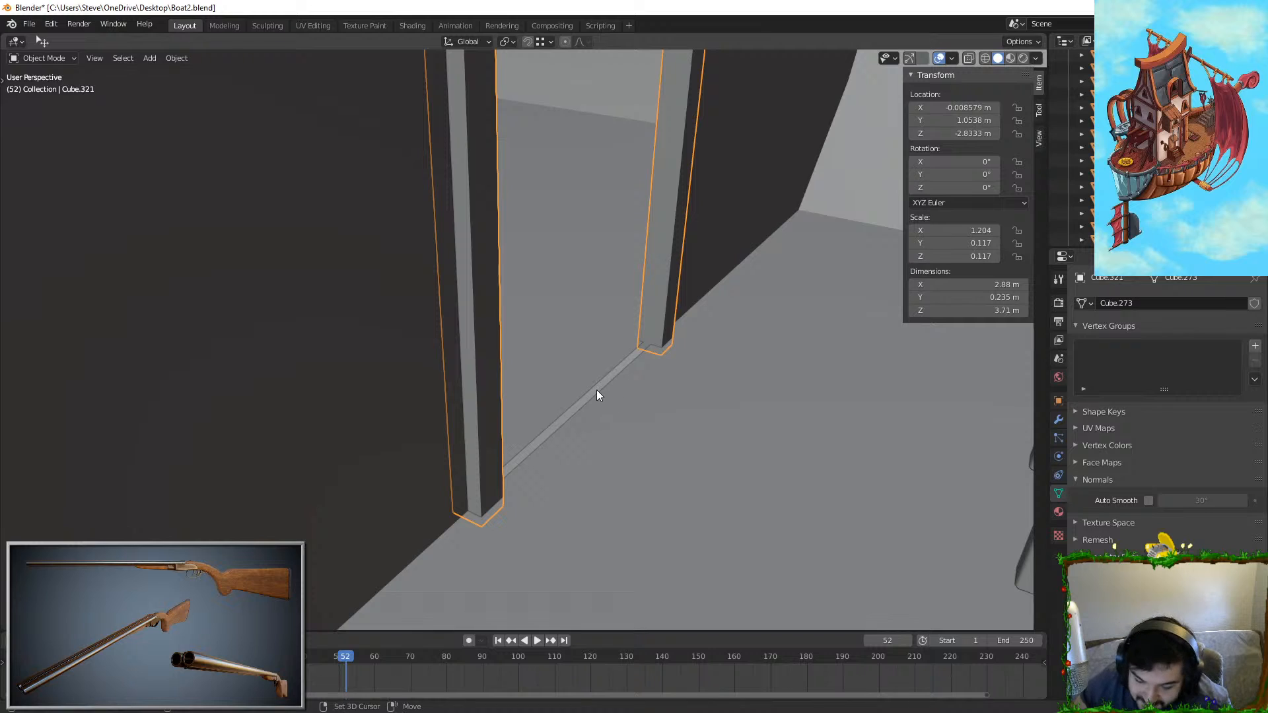
{"action": "key", "text": "shift+a"}
{"action": "left_click", "coordinate": [623, 416]}
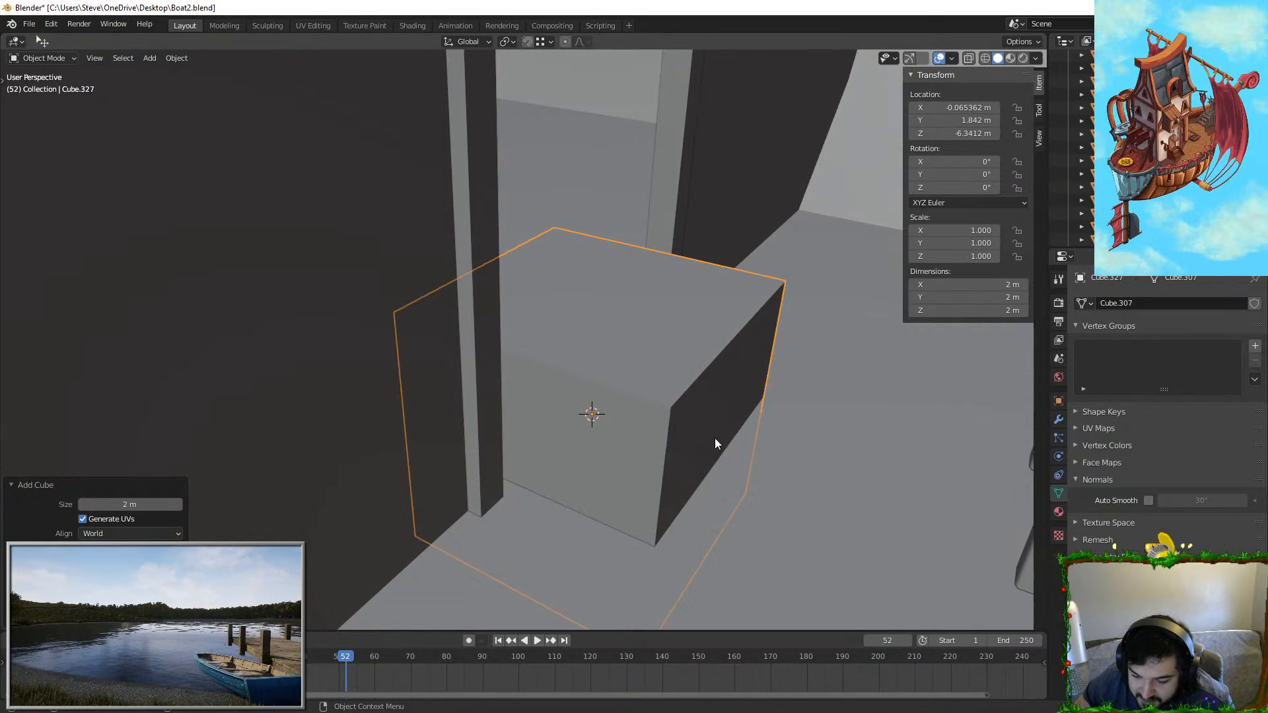
Step: Shrink the cube to a scale of about 0.063 and move it along Y to about 1.99 m, between the door posts
{"action": "key", "text": "s"}
{"action": "left_click", "coordinate": [615, 430]}
{"action": "key", "text": "g"}
{"action": "key", "text": "y"}
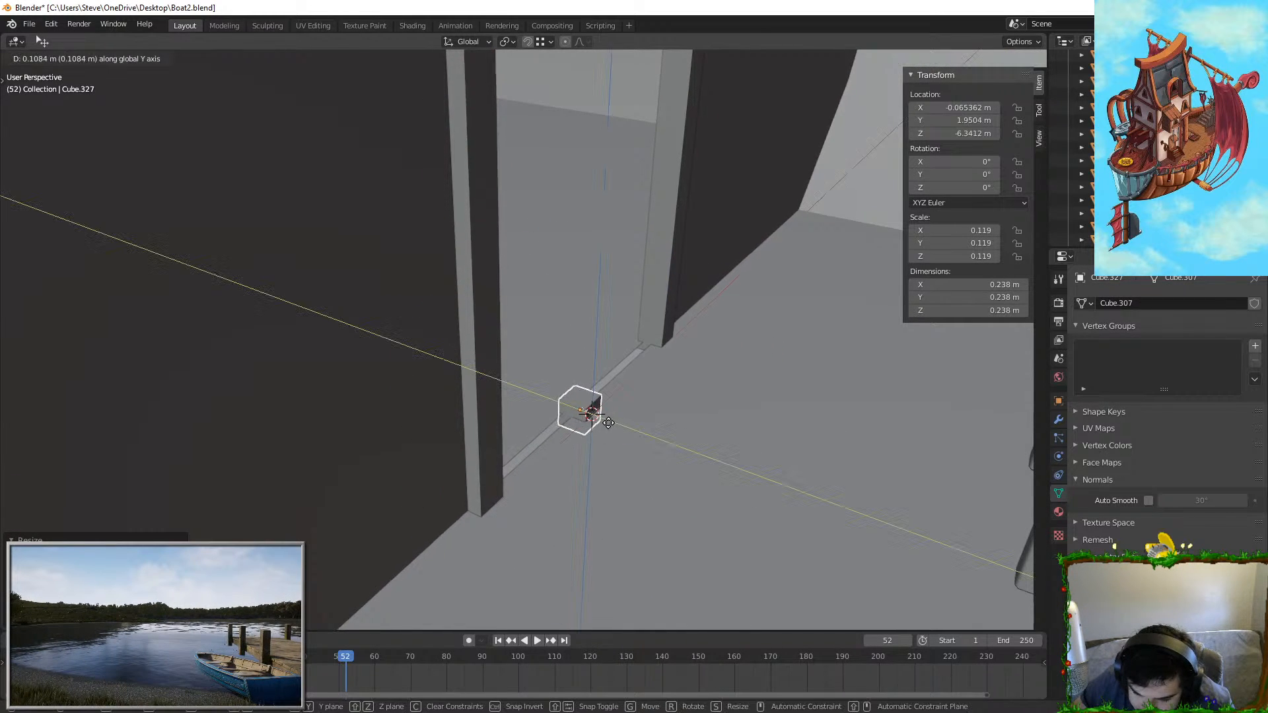
{"action": "left_click", "coordinate": [598, 424]}
{"action": "key", "text": "s"}
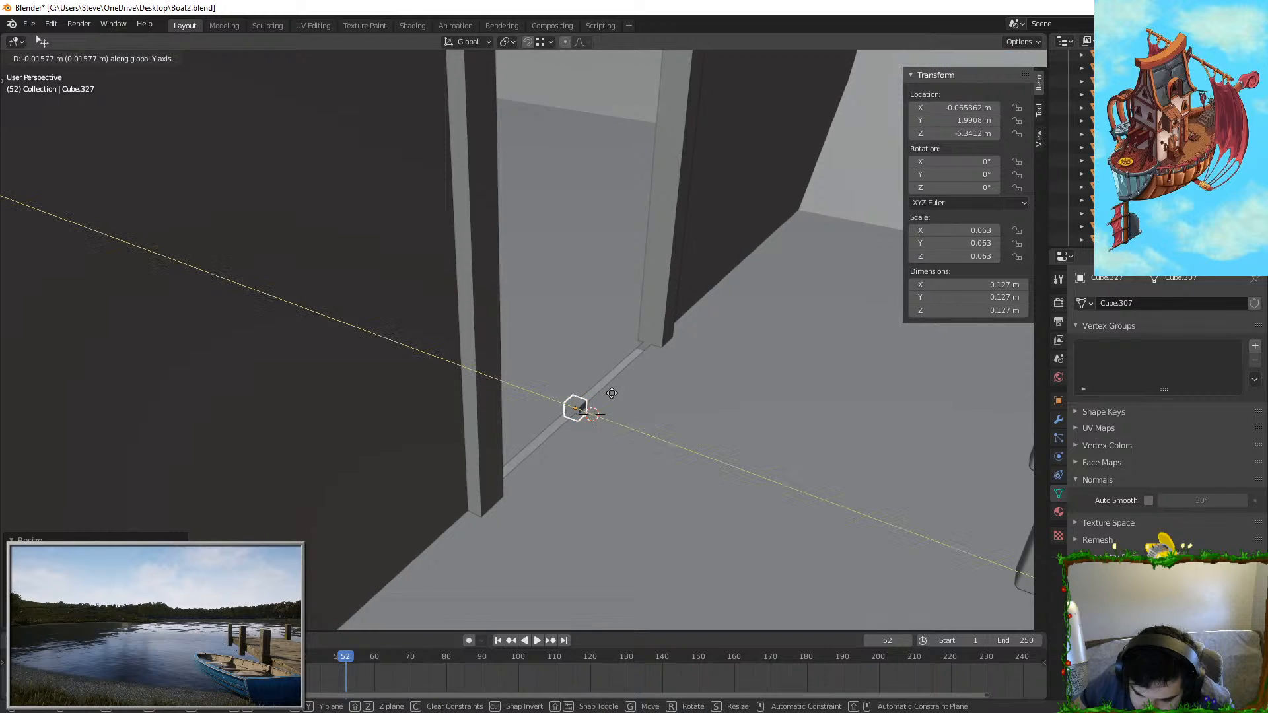
{"action": "key", "text": "x"}
{"action": "left_click", "coordinate": [2, 178]}
Step: Stretch the small cube along X to about 2.66 m to form a threshold between the door posts
{"action": "key", "text": "s"}
{"action": "key", "text": "x"}
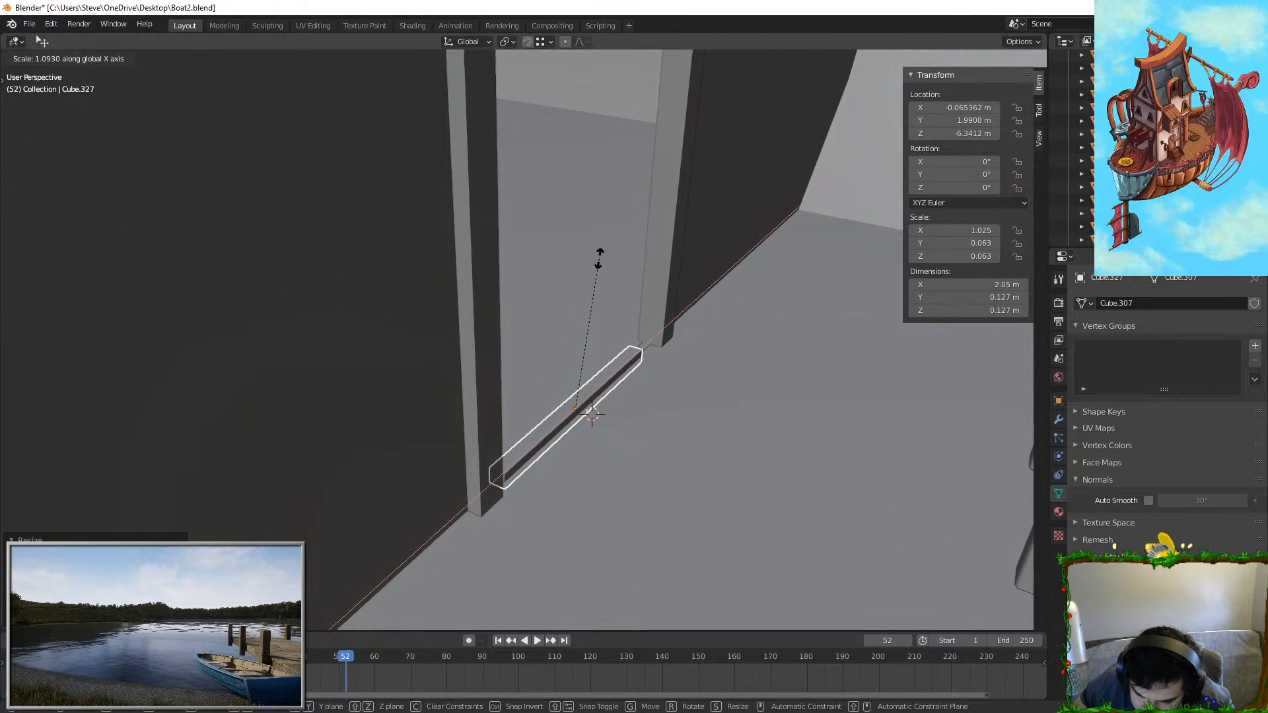
{"action": "left_click", "coordinate": [644, 229]}
{"action": "middle_click_drag", "start_coordinate": [643, 231], "coordinate": [557, 272]}
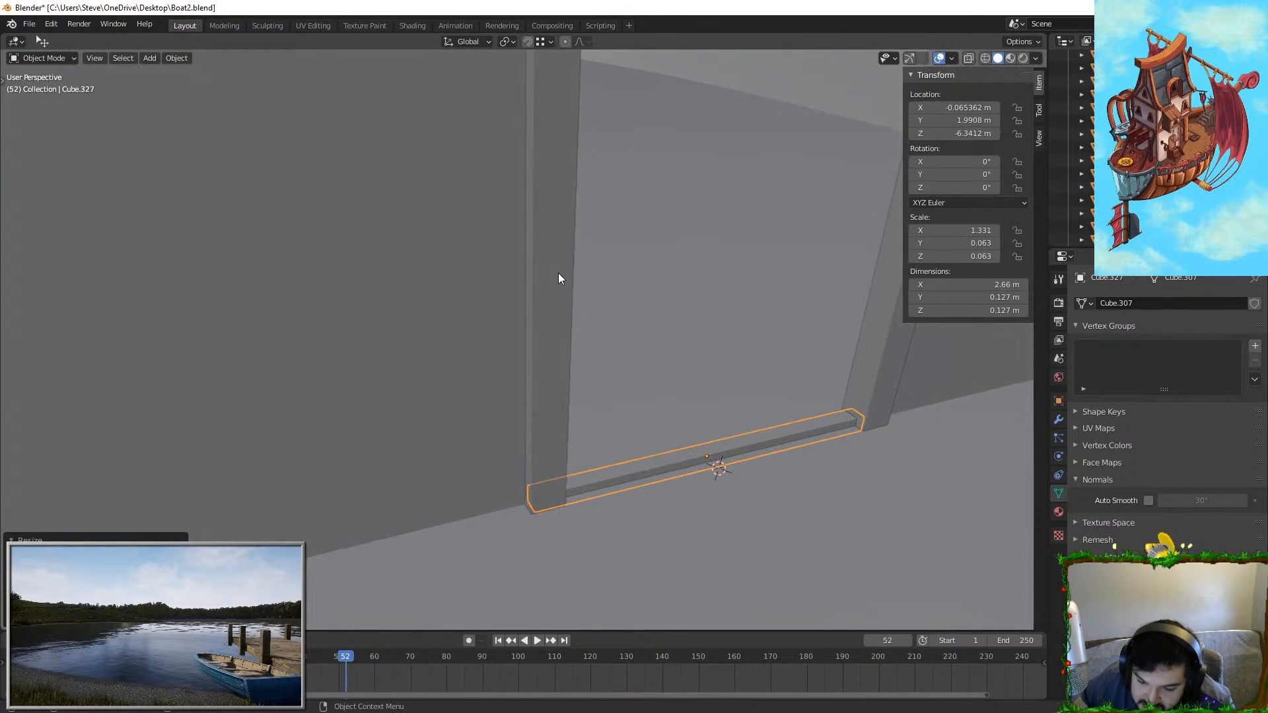
{"action": "left_click", "coordinate": [560, 273]}
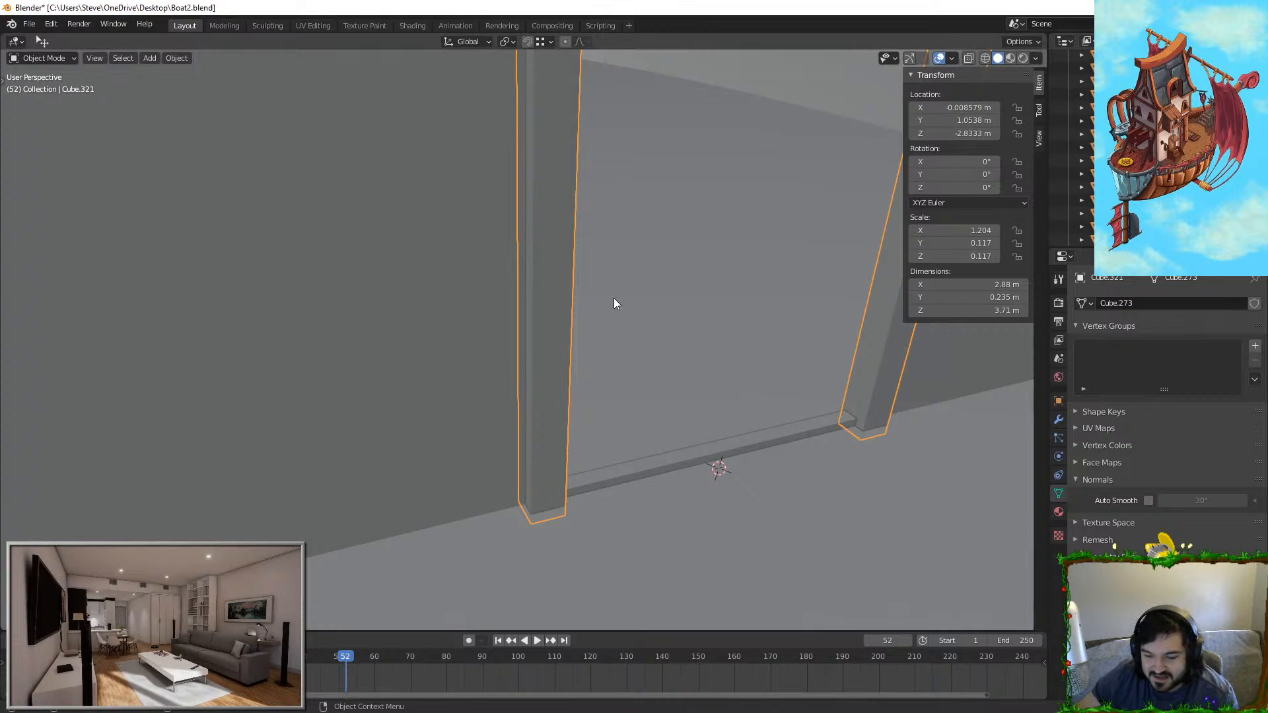
{"action": "left_click", "coordinate": [661, 396]}
Step: Duplicate a barrel from the deck and lower the copy along Z to the lower-deck floor at about -6.35 m
{"action": "middle_click_drag", "start_coordinate": [661, 394], "coordinate": [396, 224]}
{"action": "scroll", "coordinate": [430, 334], "scroll_direction": "down", "scroll_amount": 3}
{"action": "left_click", "coordinate": [407, 225]}
{"action": "key", "text": "shift+d"}
{"action": "key", "text": "z"}
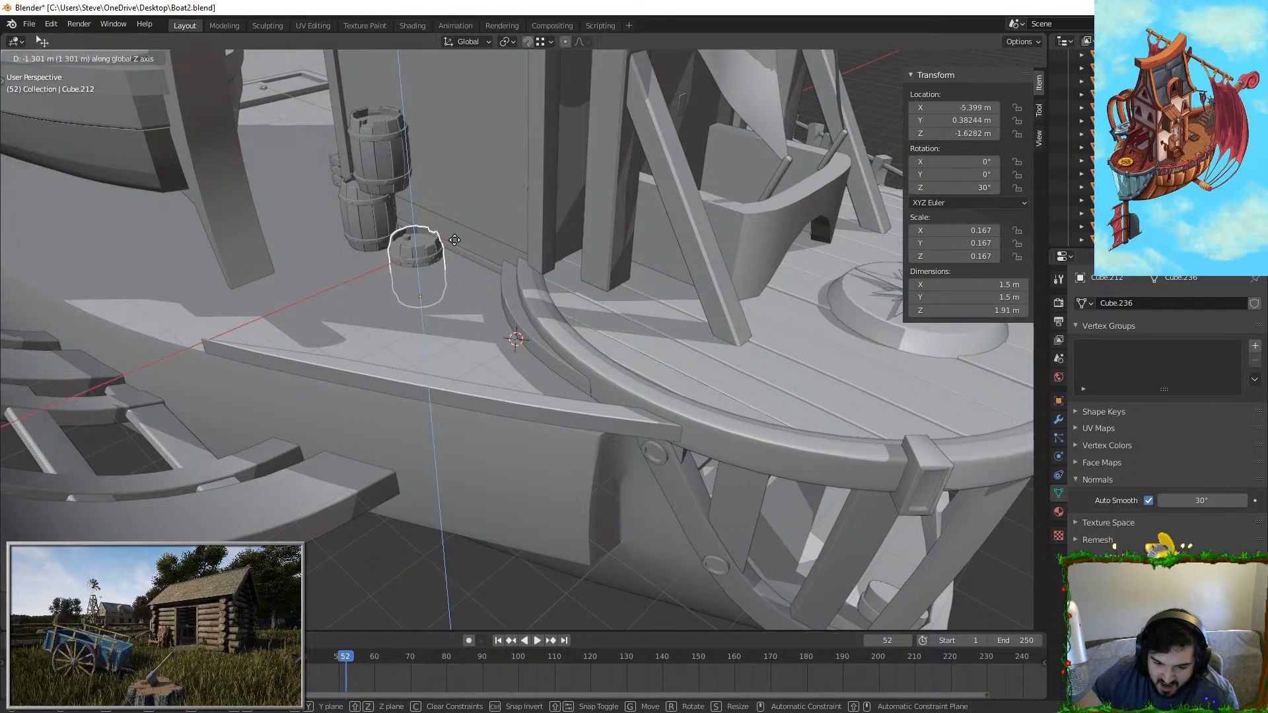
{"action": "left_click", "coordinate": [439, 347]}
{"action": "middle_click_drag", "start_coordinate": [418, 295], "coordinate": [620, 265]}
{"action": "scroll", "coordinate": [619, 265], "scroll_direction": "up", "scroll_amount": 2}
{"action": "key", "text": "g"}
{"action": "key", "text": "z"}
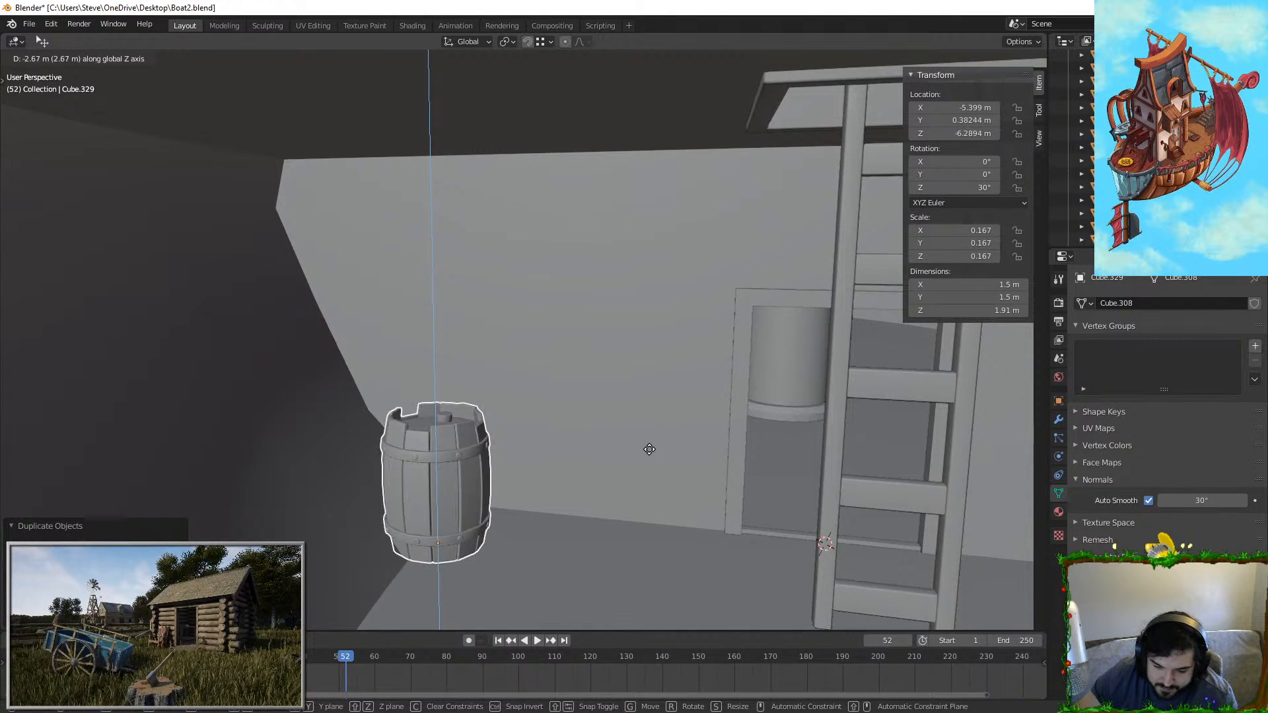
{"action": "left_click", "coordinate": [649, 453]}
Step: Move the copied barrel into the corner at about X -4.88 m, Y 1.25 m and rotate it about Z to about -152°
{"action": "key", "text": "g"}
{"action": "key", "text": "x"}
{"action": "left_click", "coordinate": [685, 450]}
{"action": "middle_click_drag", "start_coordinate": [684, 449], "coordinate": [691, 391]}
{"action": "scroll", "coordinate": [596, 481], "scroll_direction": "up", "scroll_amount": 3}
{"action": "key", "text": "g"}
{"action": "key", "text": "z"}
{"action": "key", "text": "y"}
{"action": "left_click", "coordinate": [687, 400]}
{"action": "key", "text": "r"}
{"action": "key", "text": "z"}
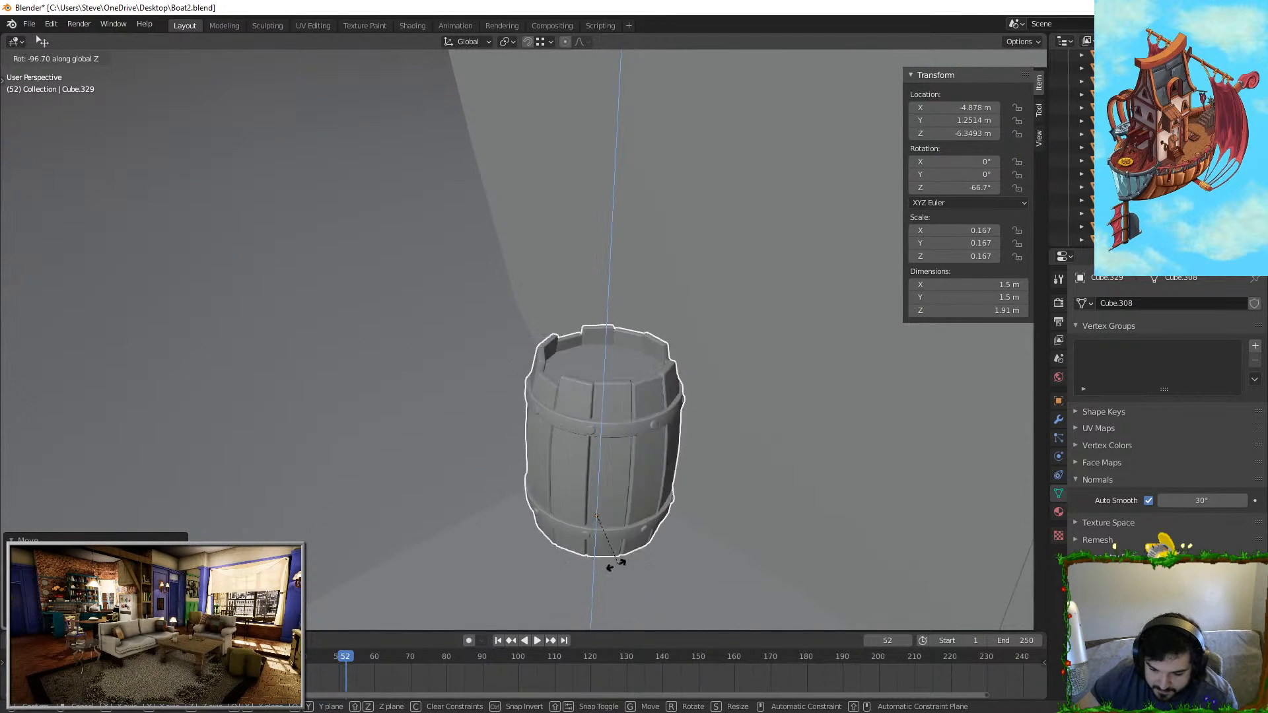
{"action": "left_click", "coordinate": [470, 596]}
Step: Duplicate the corner barrel along X to about -3.20 m and rotate the copy about Z to about -292°
{"action": "scroll", "coordinate": [690, 529], "scroll_direction": "down", "scroll_amount": 3}
{"action": "middle_click_drag", "start_coordinate": [691, 529], "coordinate": [554, 419]}
{"action": "key", "text": "shift+d"}
{"action": "key", "text": "x"}
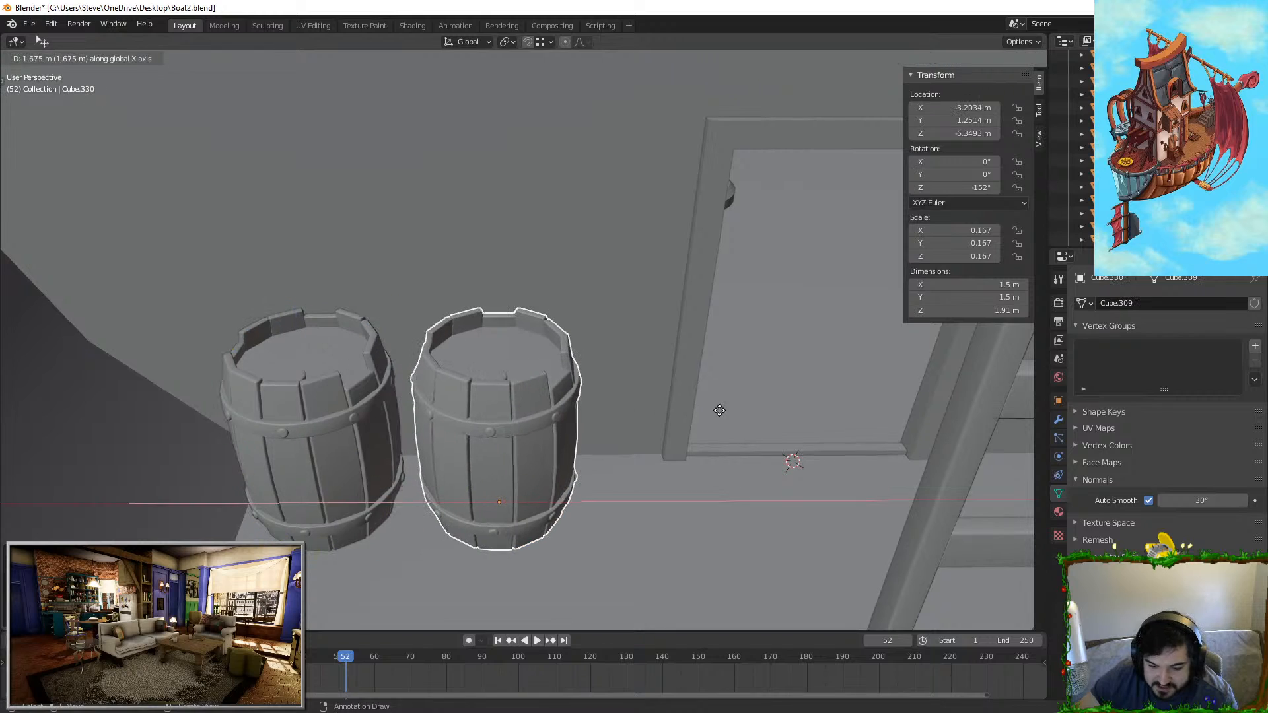
{"action": "left_click", "coordinate": [719, 414]}
{"action": "key", "text": "r"}
{"action": "key", "text": "z"}
{"action": "left_click", "coordinate": [556, 470]}
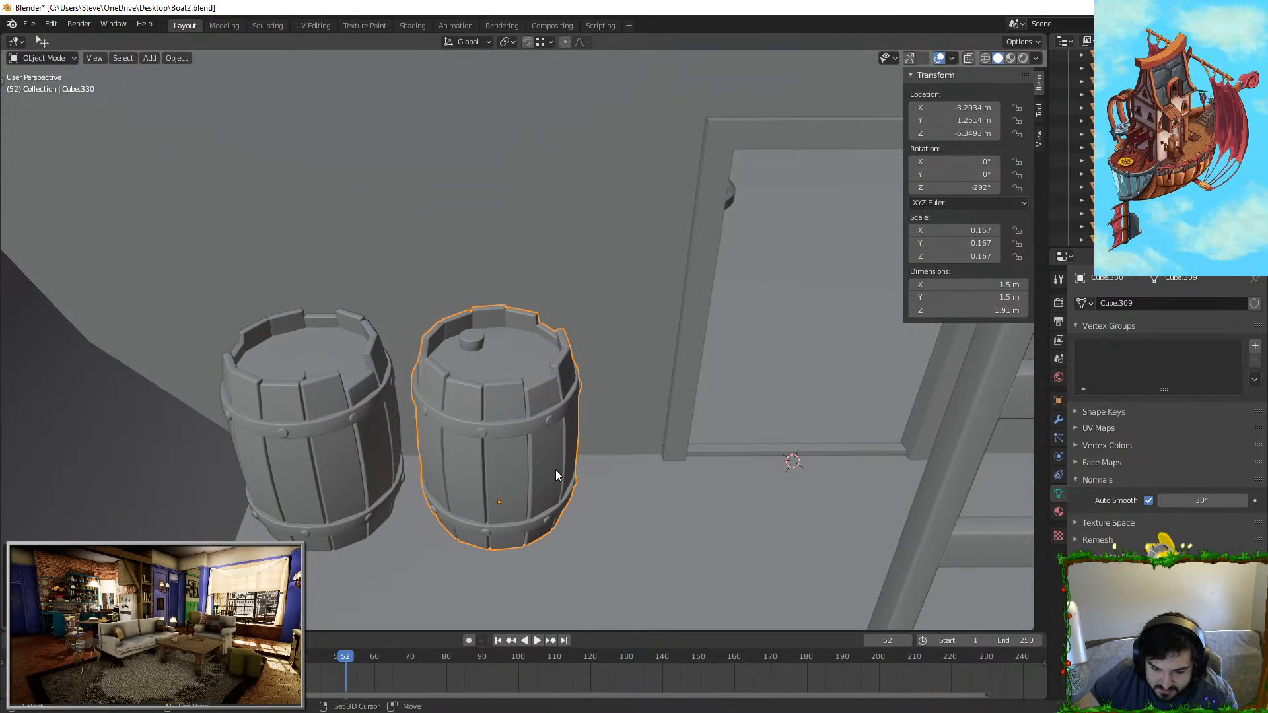
{"action": "middle_click_drag", "start_coordinate": [556, 470], "coordinate": [193, 422]}
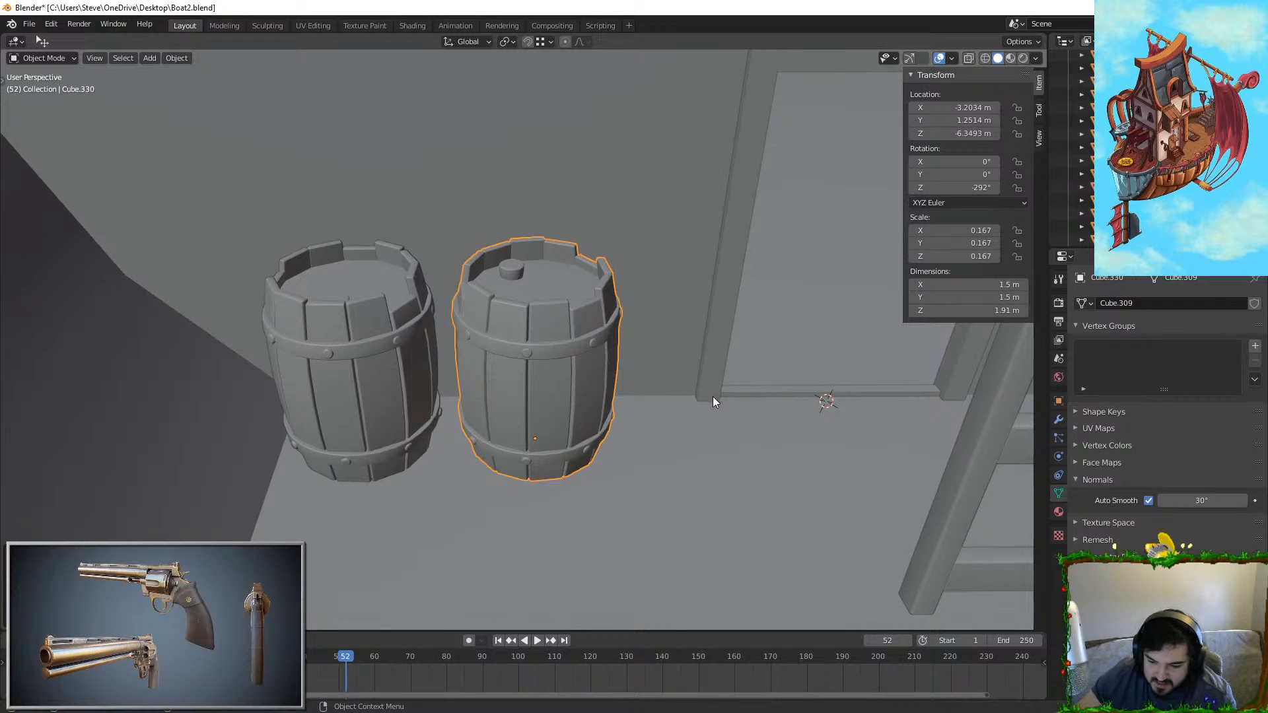
Step: Duplicate the doorway threshold bar and place the copy in front of the barrels at about X -3.95 m, Y 0.52 m
{"action": "left_click", "coordinate": [740, 396]}
{"action": "left_click", "coordinate": [744, 394]}
{"action": "key", "text": "shift+d"}
{"action": "key", "text": "x"}
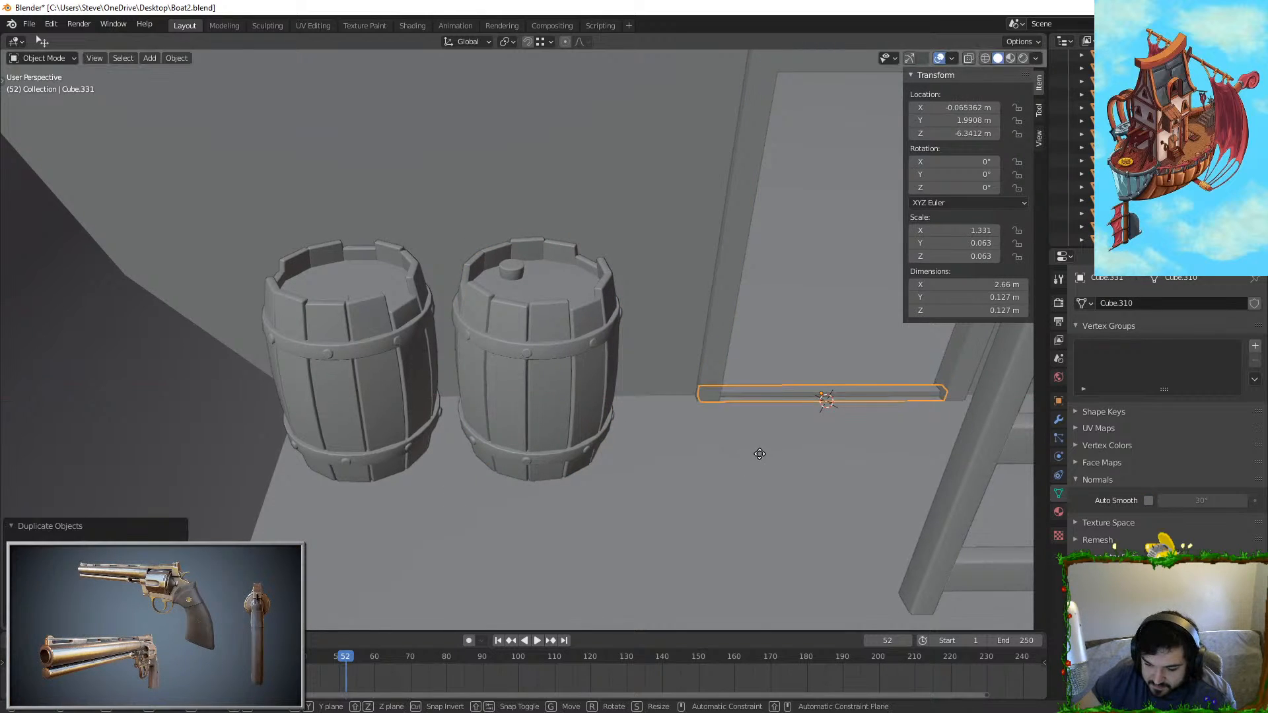
{"action": "key", "text": "z"}
{"action": "right_click", "coordinate": [801, 545]}
{"action": "key", "text": "g"}
{"action": "key", "text": "y"}
{"action": "left_click", "coordinate": [879, 605]}
{"action": "key", "text": "g"}
{"action": "key", "text": "x"}
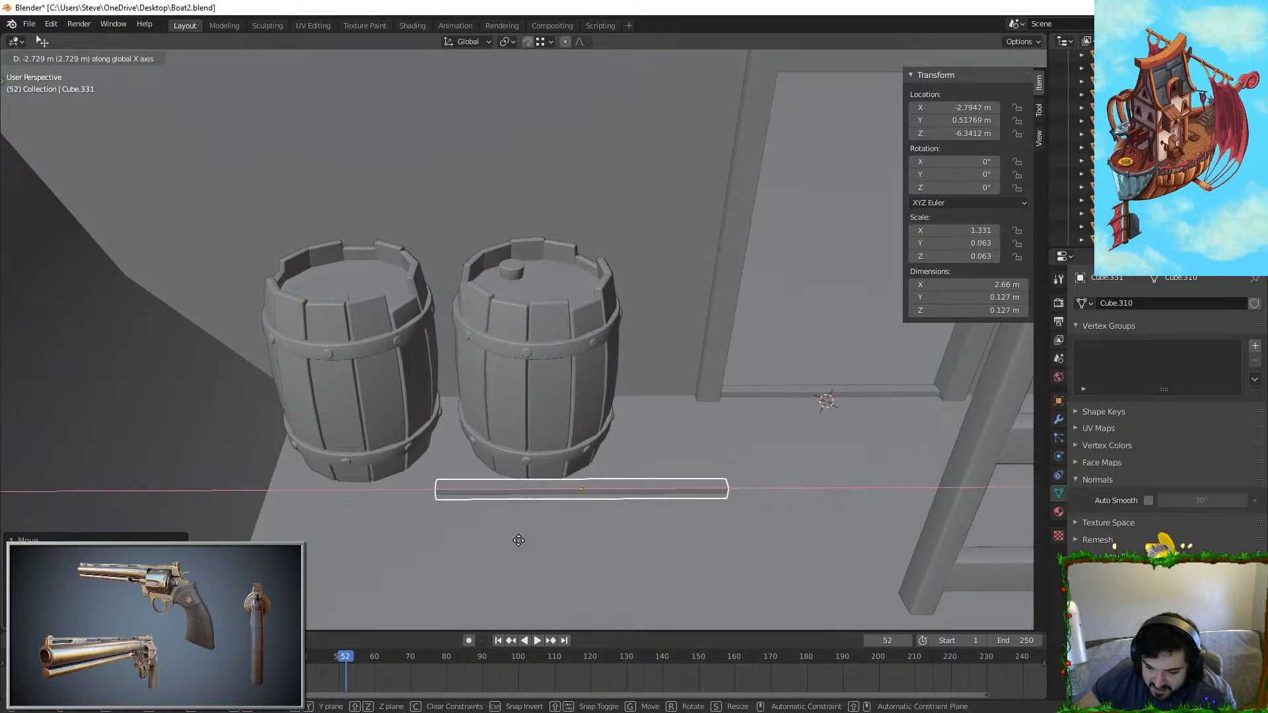
{"action": "left_click", "coordinate": [464, 548]}
Step: Scale the copied bar up to about 4.43 m long and move it along Y to about -0.44 m
{"action": "key", "text": "s"}
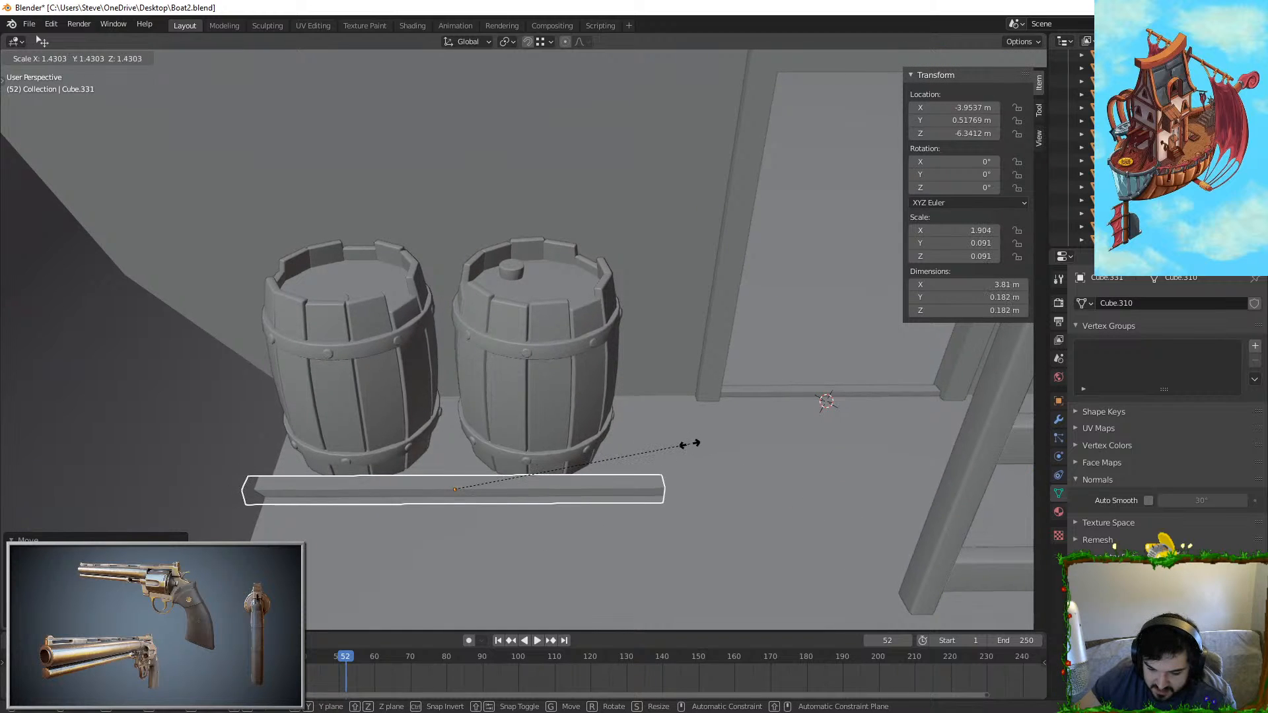
{"action": "left_click", "coordinate": [727, 438]}
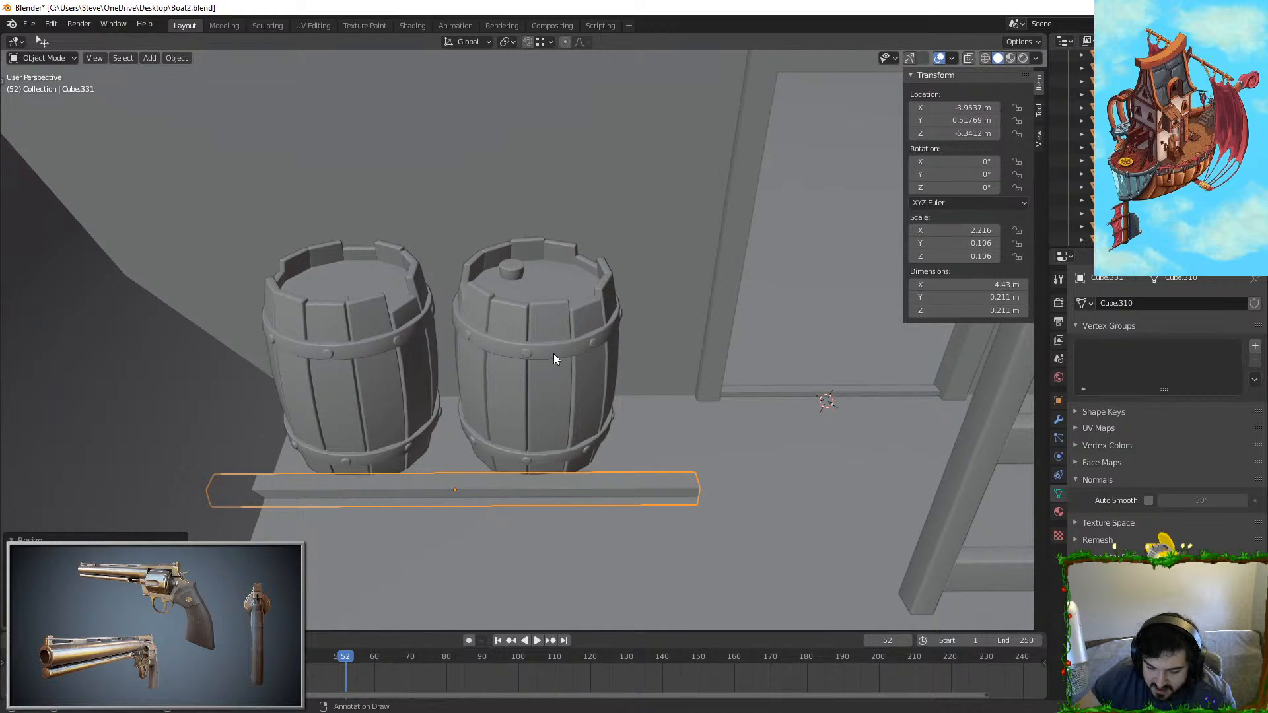
{"action": "middle_click_drag", "start_coordinate": [553, 358], "coordinate": [717, 270]}
{"action": "key", "text": "g"}
{"action": "key", "text": "y"}
{"action": "left_click", "coordinate": [621, 307]}
Step: Tip the corner barrel onto its side by rotating it 90° about X, and delete the second upright barrel
{"action": "left_click", "coordinate": [707, 248]}
{"action": "key", "text": "r"}
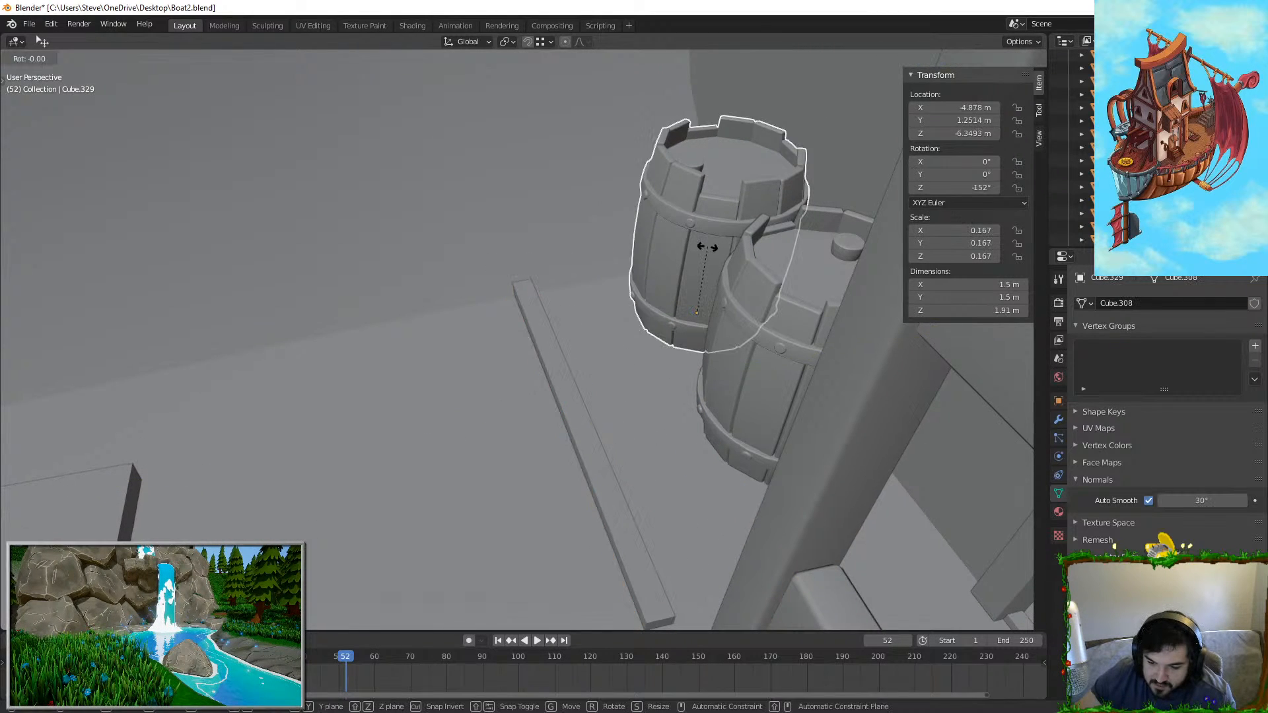
{"action": "key", "text": "x"}
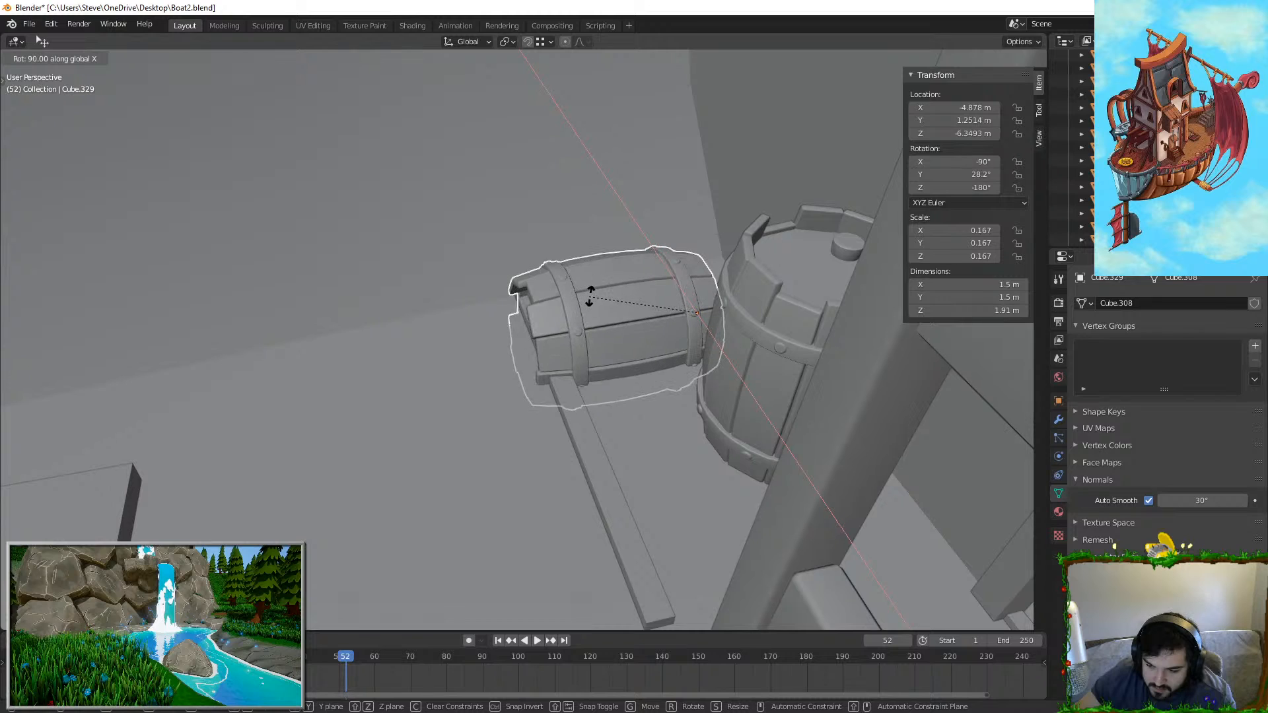
{"action": "left_click", "coordinate": [588, 297]}
{"action": "left_click", "coordinate": [792, 340]}
{"action": "key", "text": "Delete"}
Step: Move the lying barrel along Y to about 1.67 m and raise it along Z to about -5.71 m
{"action": "left_click", "coordinate": [637, 339]}
{"action": "key", "text": "g"}
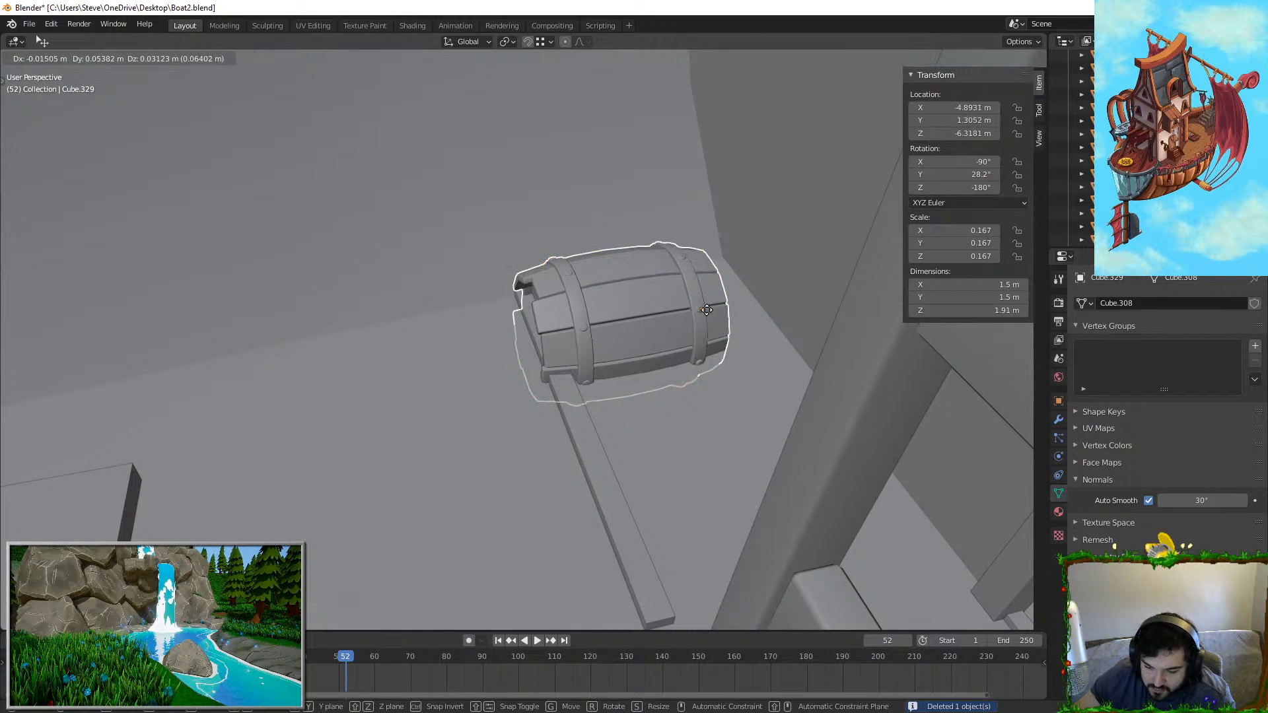
{"action": "key", "text": "y"}
{"action": "left_click", "coordinate": [691, 306]}
{"action": "key", "text": "g"}
{"action": "key", "text": "x"}
{"action": "right_click", "coordinate": [698, 292]}
{"action": "middle_click_drag", "start_coordinate": [703, 340], "coordinate": [741, 294]}
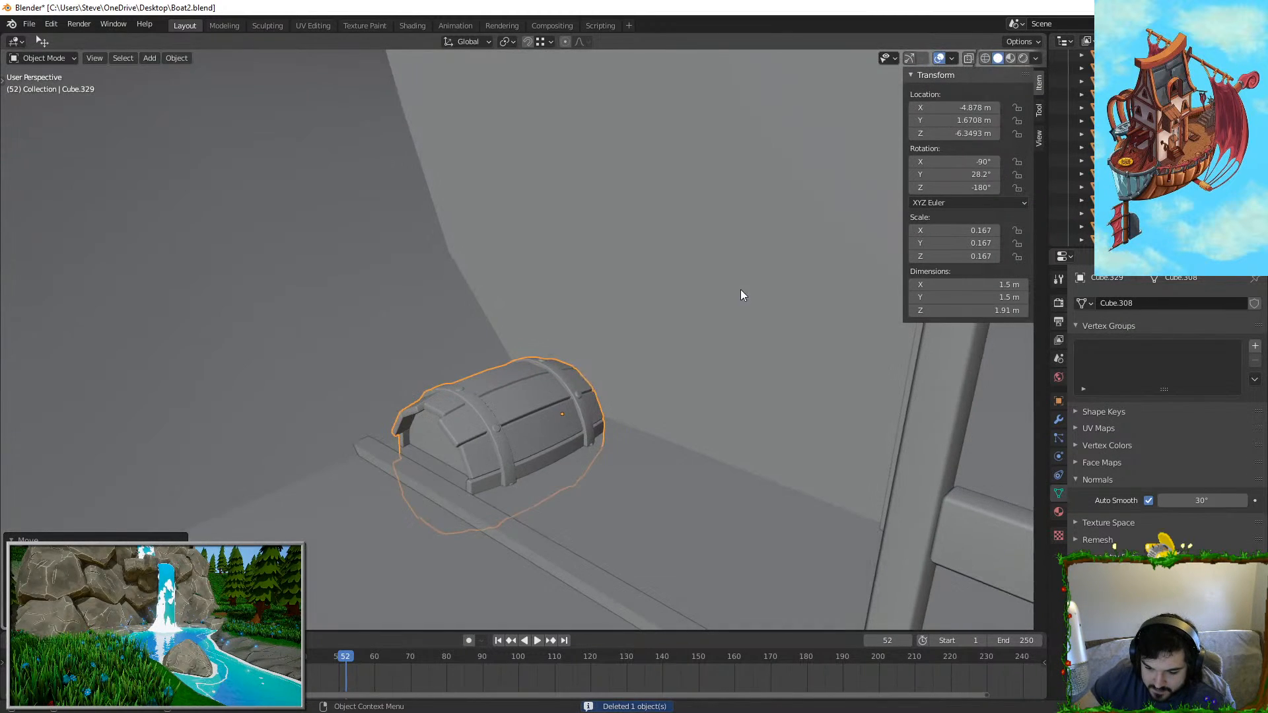
{"action": "key", "text": "g"}
{"action": "key", "text": "z"}
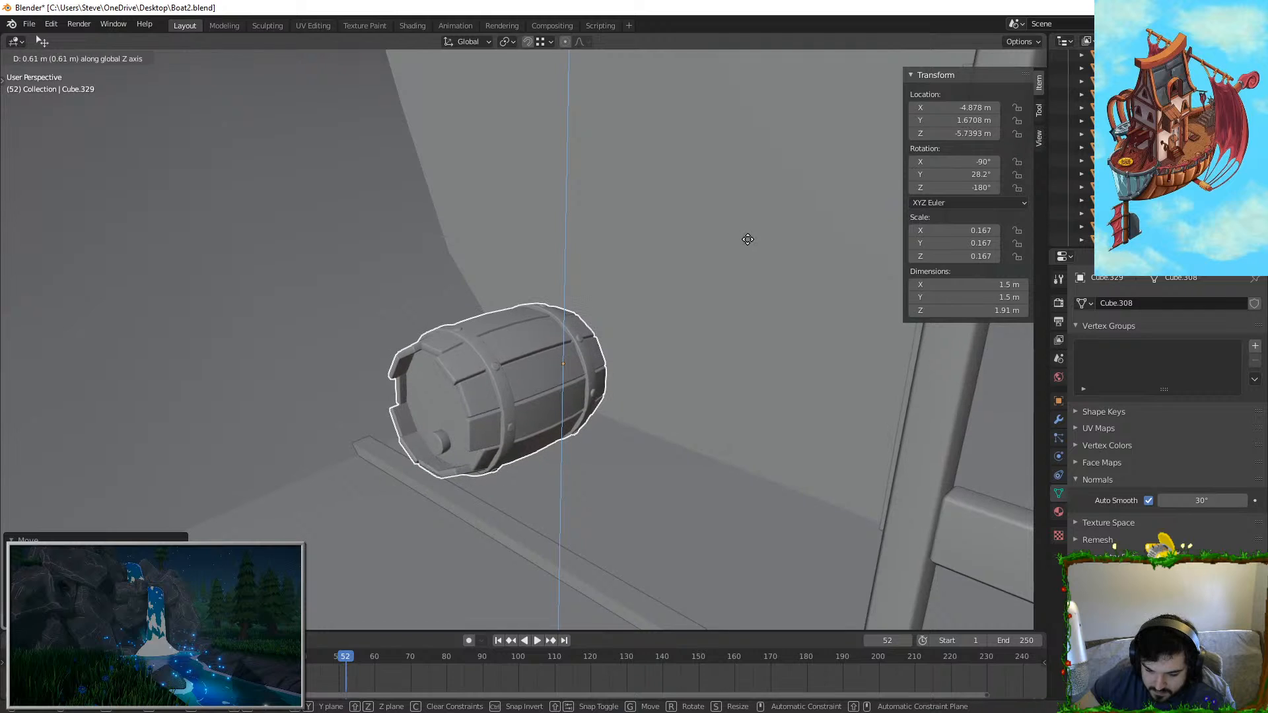
{"action": "left_click", "coordinate": [751, 235]}
Step: Duplicate the lying barrel along X to about -2.56 m
{"action": "middle_click_drag", "start_coordinate": [750, 235], "coordinate": [733, 313]}
{"action": "scroll", "coordinate": [492, 423], "scroll_direction": "up", "scroll_amount": 3}
{"action": "key", "text": "shift+d"}
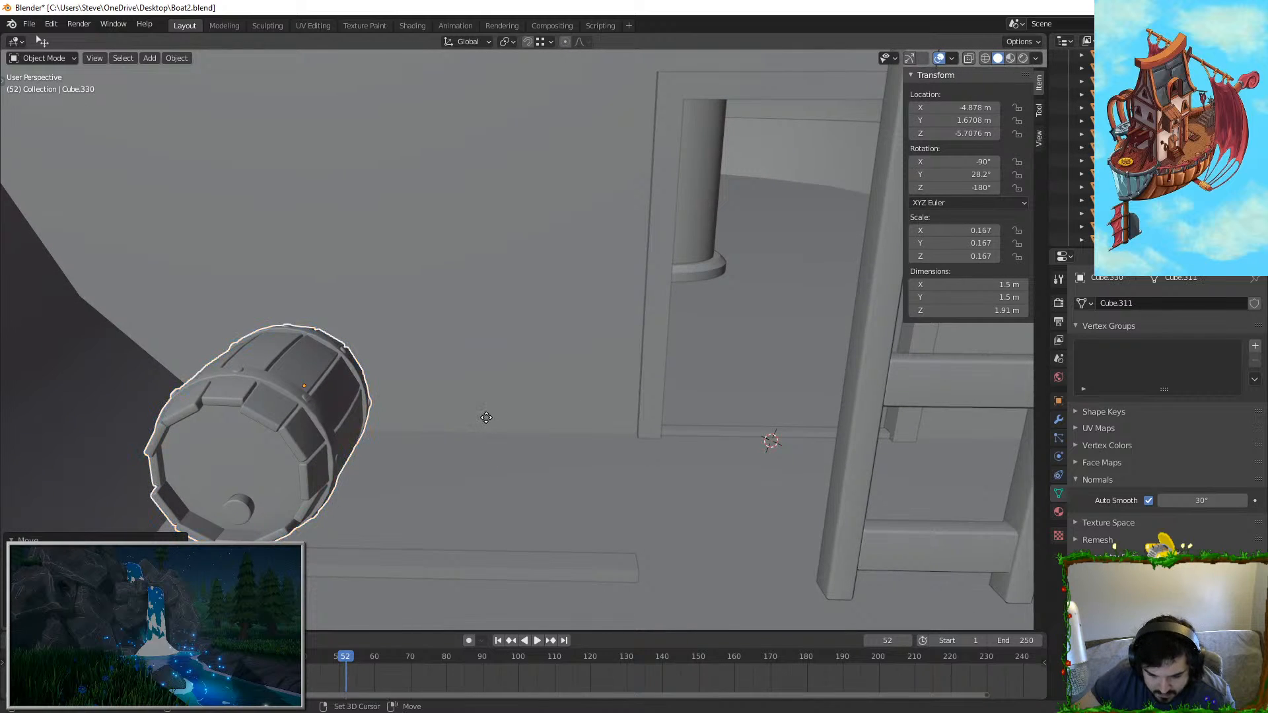
{"action": "key", "text": "x"}
{"action": "left_click", "coordinate": [700, 406]}
Step: Roll the copied barrel to a Y rotation of about 194° and slide it along X against the first barrel
{"action": "key", "text": "r"}
{"action": "key", "text": "x"}
{"action": "right_click", "coordinate": [807, 498]}
{"action": "key", "text": "r"}
{"action": "key", "text": "z"}
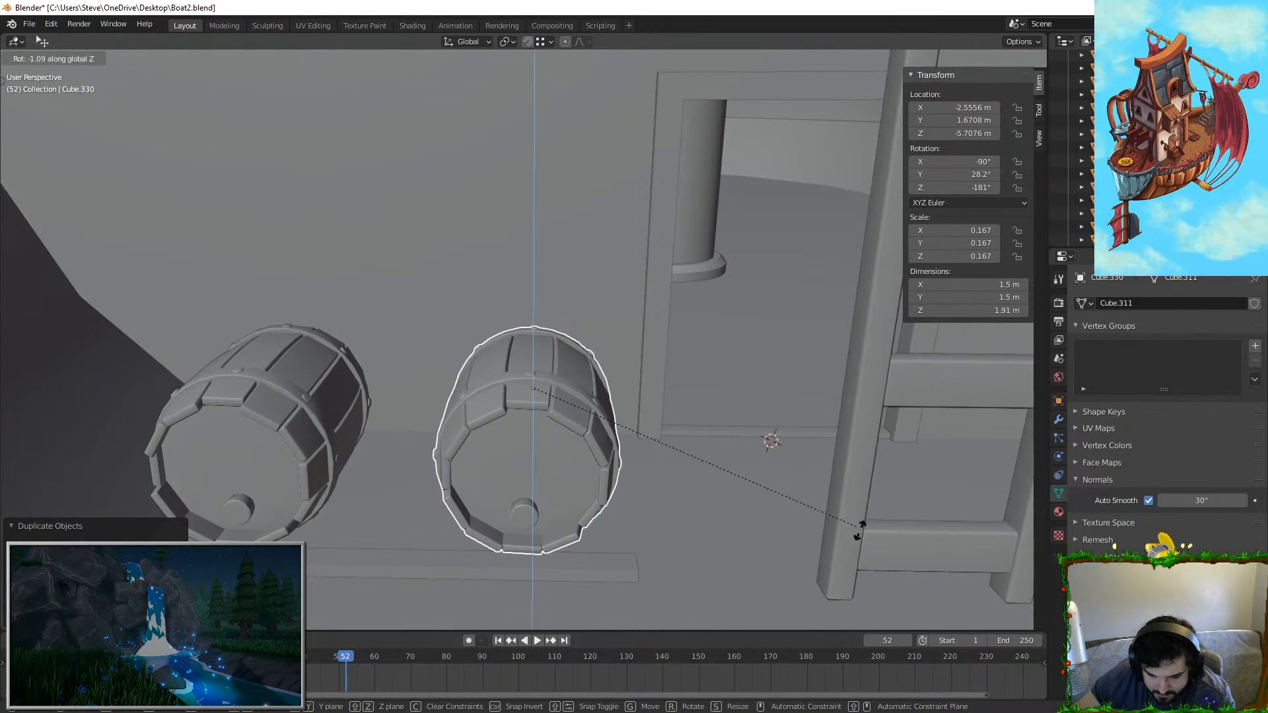
{"action": "right_click", "coordinate": [889, 557]}
{"action": "key", "text": "r"}
{"action": "left_click", "coordinate": [467, 228]}
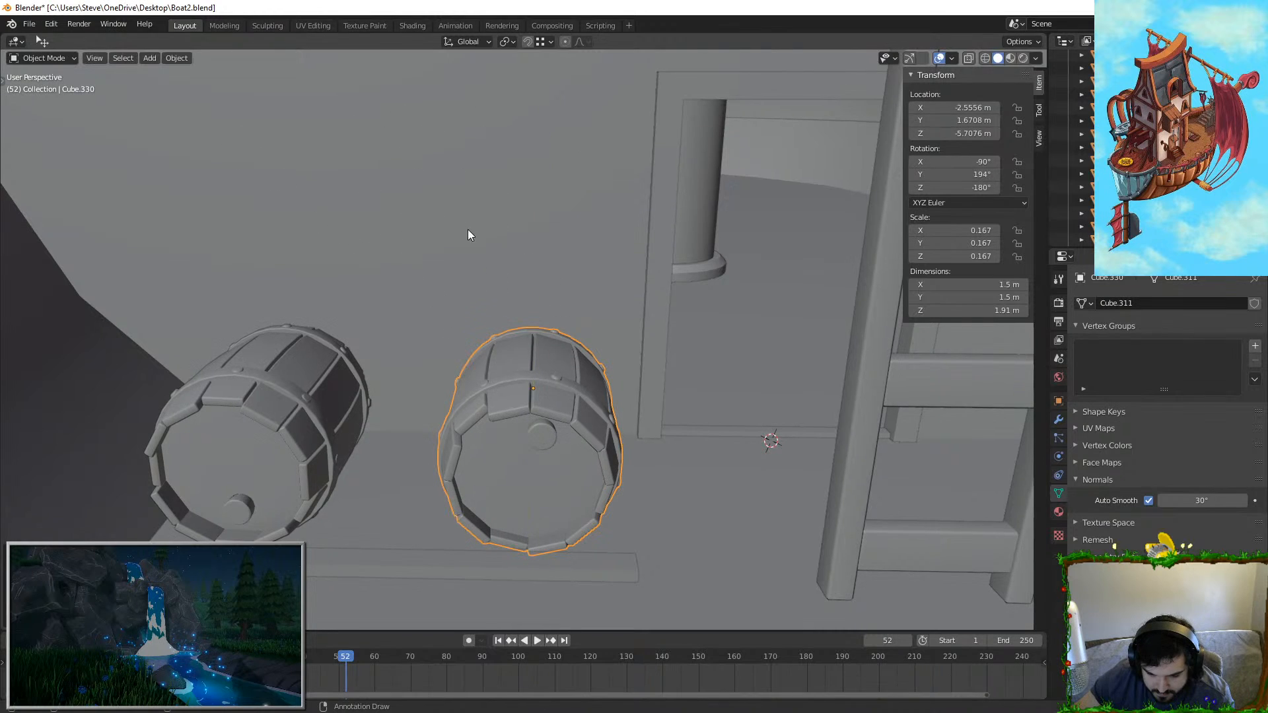
{"action": "key", "text": "g"}
{"action": "key", "text": "x"}
{"action": "left_click", "coordinate": [589, 286]}
Step: Duplicate the floor bar in front of the barrels along X to about -2.39 m and shorten the copy along X into a small block
{"action": "left_click", "coordinate": [551, 545]}
{"action": "left_click", "coordinate": [529, 566]}
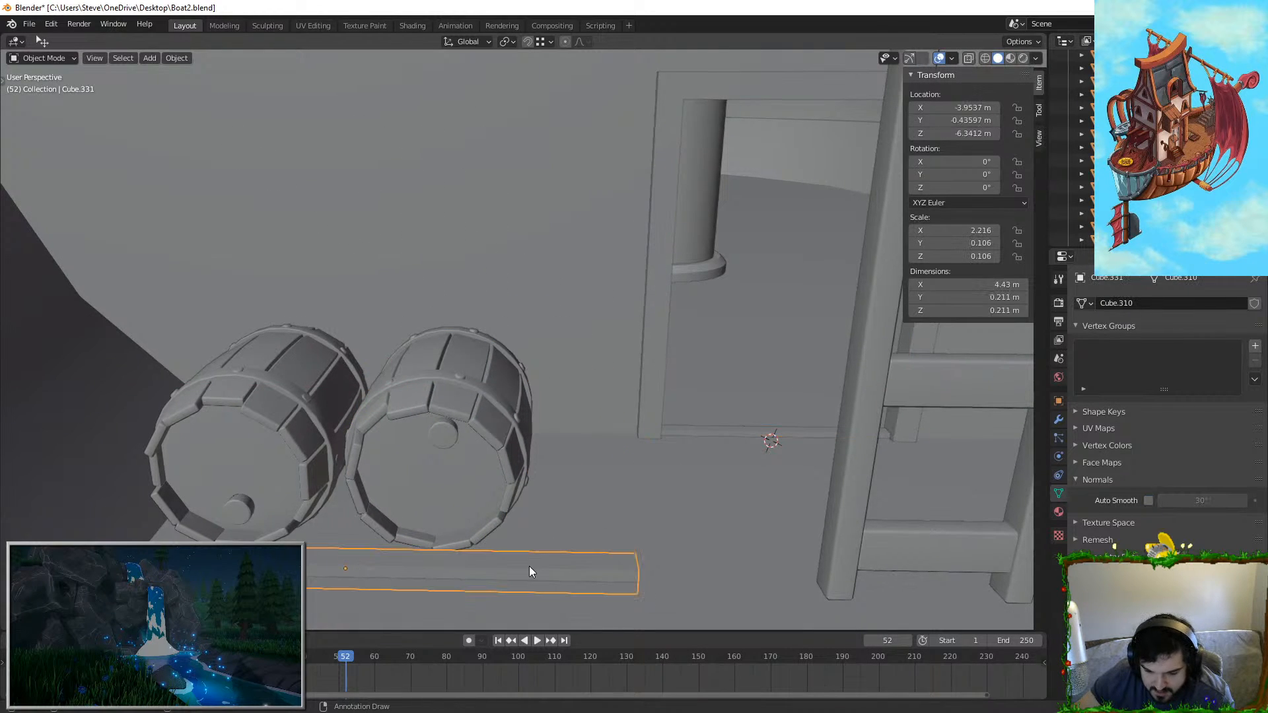
{"action": "key", "text": "shift+d"}
{"action": "key", "text": "x"}
{"action": "left_click", "coordinate": [771, 537]}
{"action": "key", "text": "s"}
{"action": "key", "text": "x"}
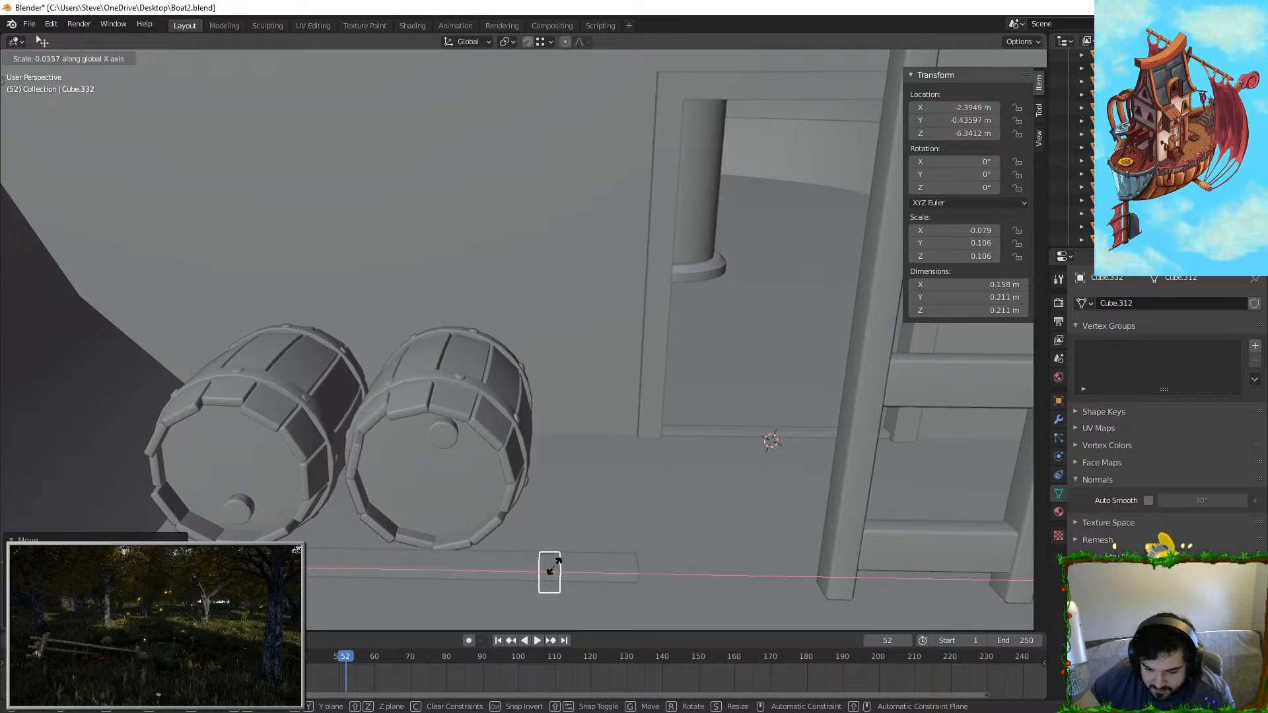
{"action": "left_click", "coordinate": [576, 557]}
Step: Move the small block along Y to about 0.54 m beside the barrels and adjust its X width to about 0.24 m
{"action": "key", "text": "g"}
{"action": "key", "text": "y"}
{"action": "left_click", "coordinate": [595, 456]}
{"action": "key", "text": "s"}
{"action": "key", "text": "x"}
{"action": "left_click", "coordinate": [581, 462]}
Step: Duplicate the small block along X to about -1.78 m and lengthen the copy along Y into a bar about 2.74 m long
{"action": "key", "text": "shift+d"}
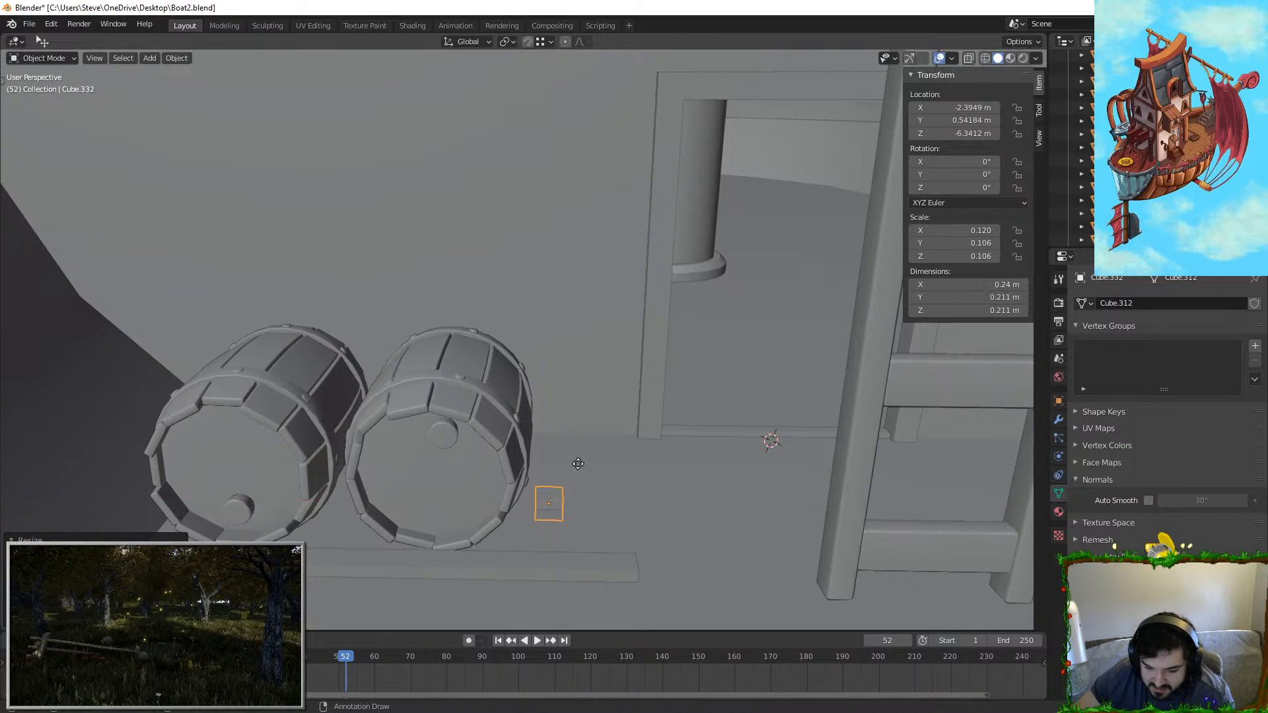
{"action": "key", "text": "x"}
{"action": "left_click", "coordinate": [670, 465]}
{"action": "middle_click_drag", "start_coordinate": [527, 489], "coordinate": [439, 317]}
{"action": "key", "text": "s"}
{"action": "key", "text": "y"}
{"action": "left_click", "coordinate": [779, 487]}
{"action": "key", "text": "s"}
{"action": "key", "text": "y"}
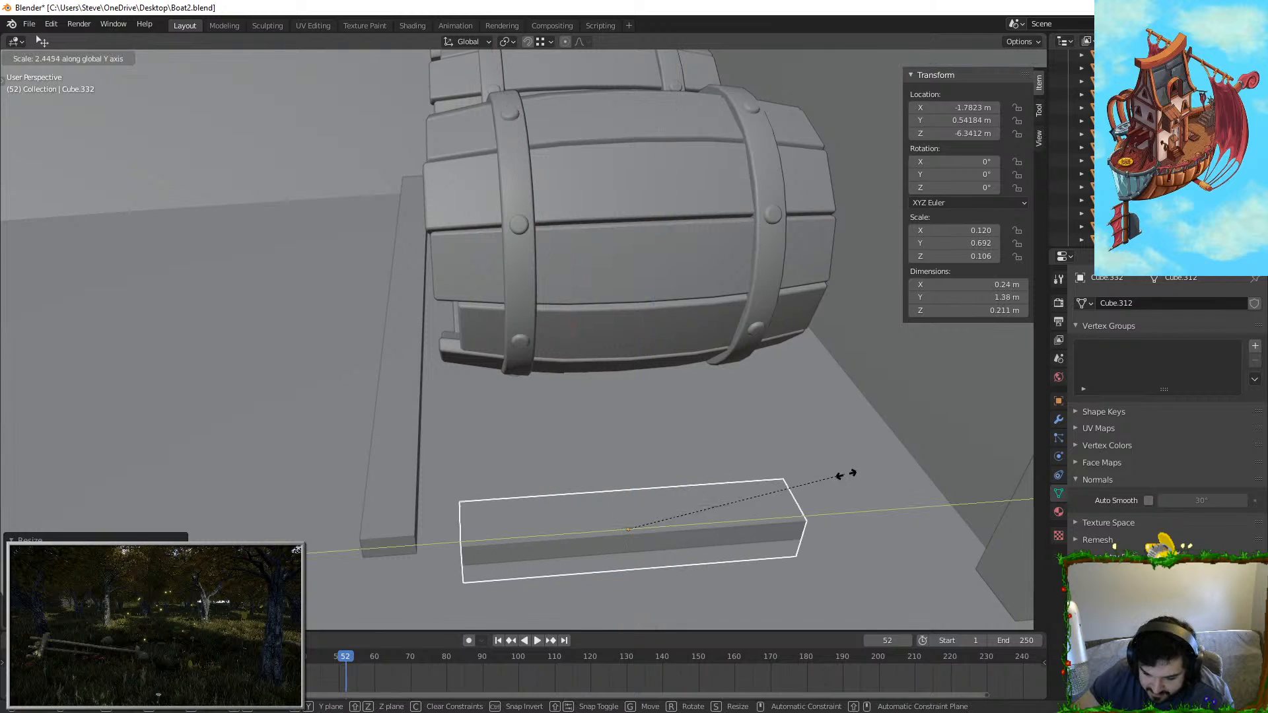
{"action": "left_click", "coordinate": [20, 463]}
Step: Move the long bar along Y to about 0.65 m beside the barrels
{"action": "key", "text": "g"}
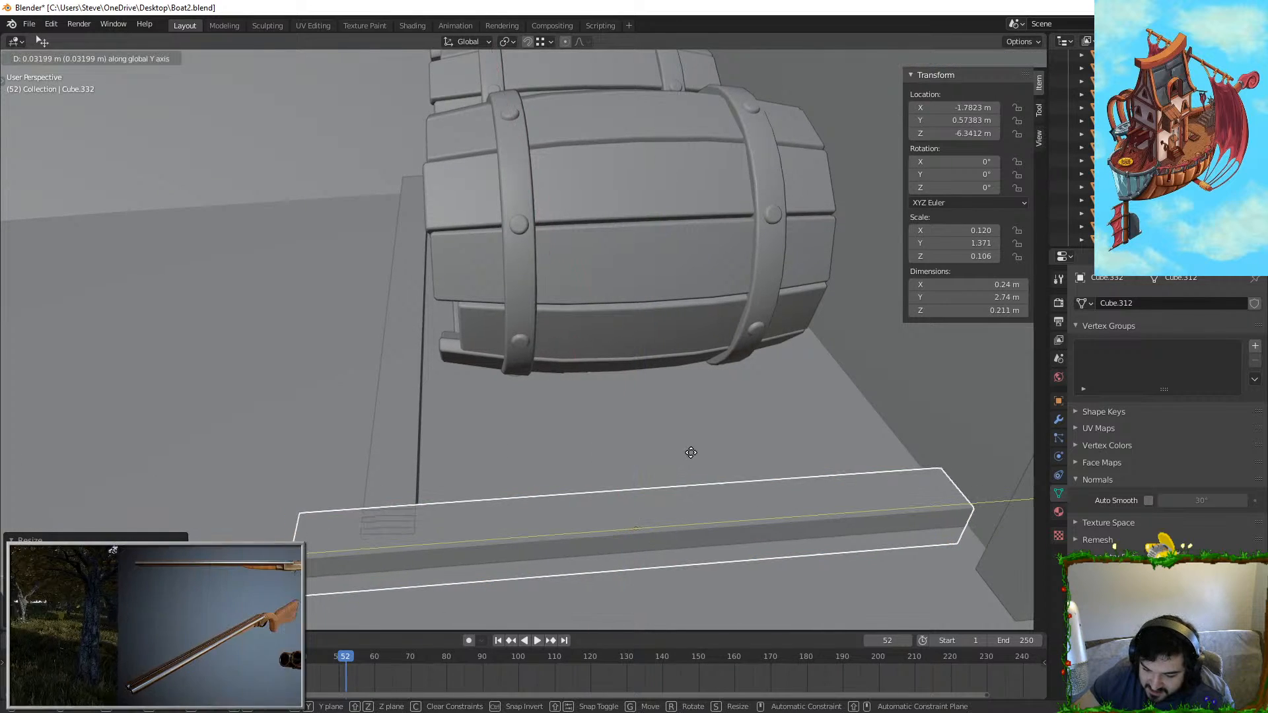
{"action": "key", "text": "x"}
{"action": "left_click", "coordinate": [716, 433]}
{"action": "middle_click_drag", "start_coordinate": [724, 430], "coordinate": [710, 440]}
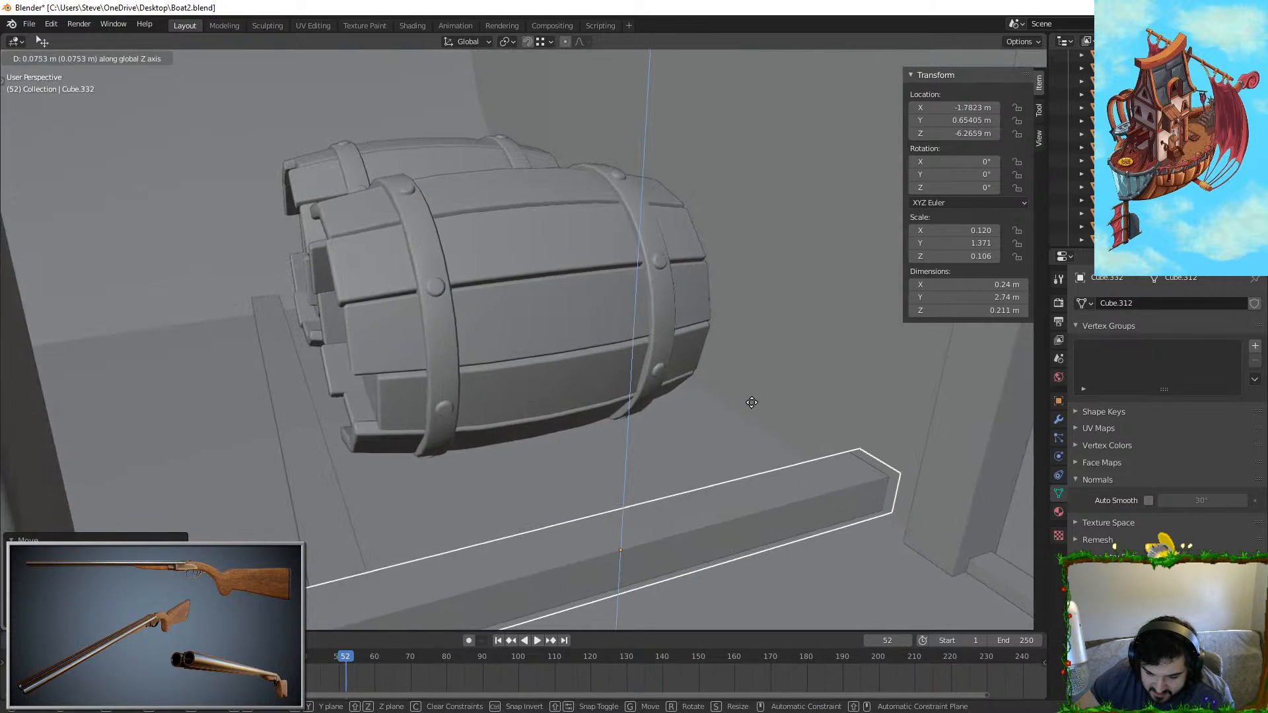
Step: Move the long bar's outer top edge toward the barrels along X, without proportional editing, to slope its outer side
{"action": "key", "text": "Tab"}
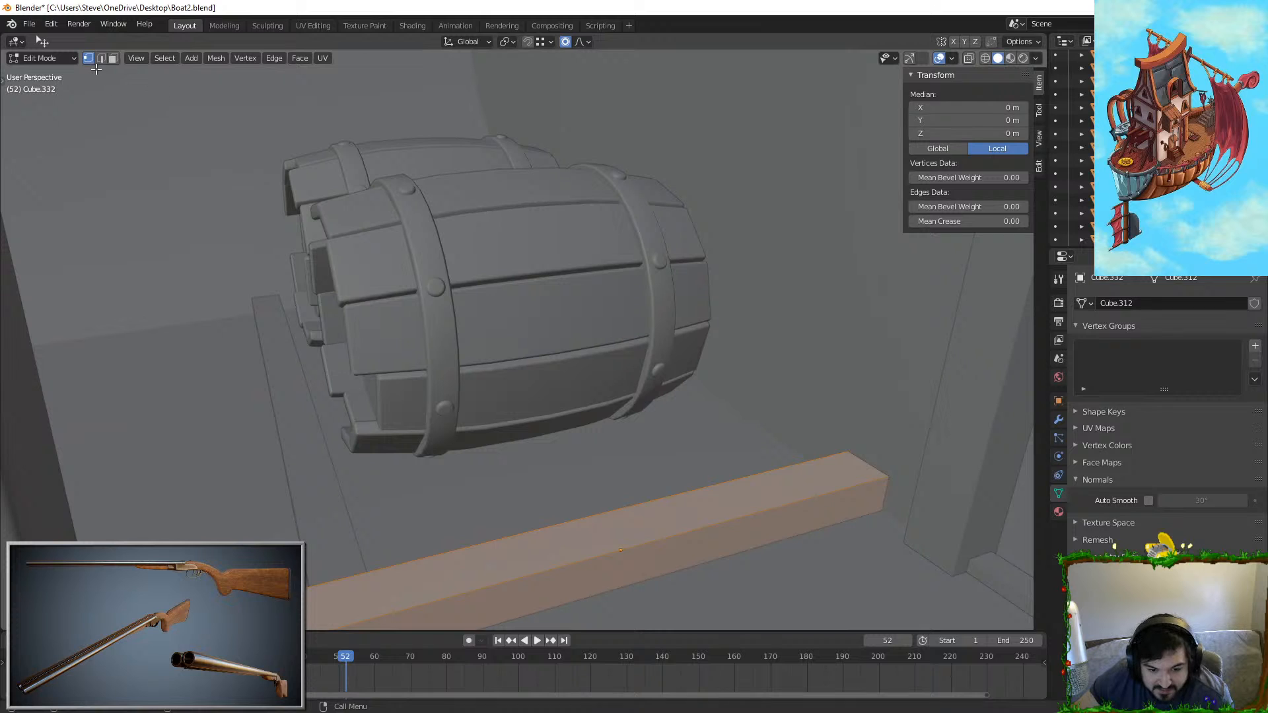
{"action": "left_click", "coordinate": [610, 544]}
{"action": "middle_click_drag", "start_coordinate": [611, 544], "coordinate": [694, 390]}
{"action": "key", "text": "g"}
{"action": "key", "text": "x"}
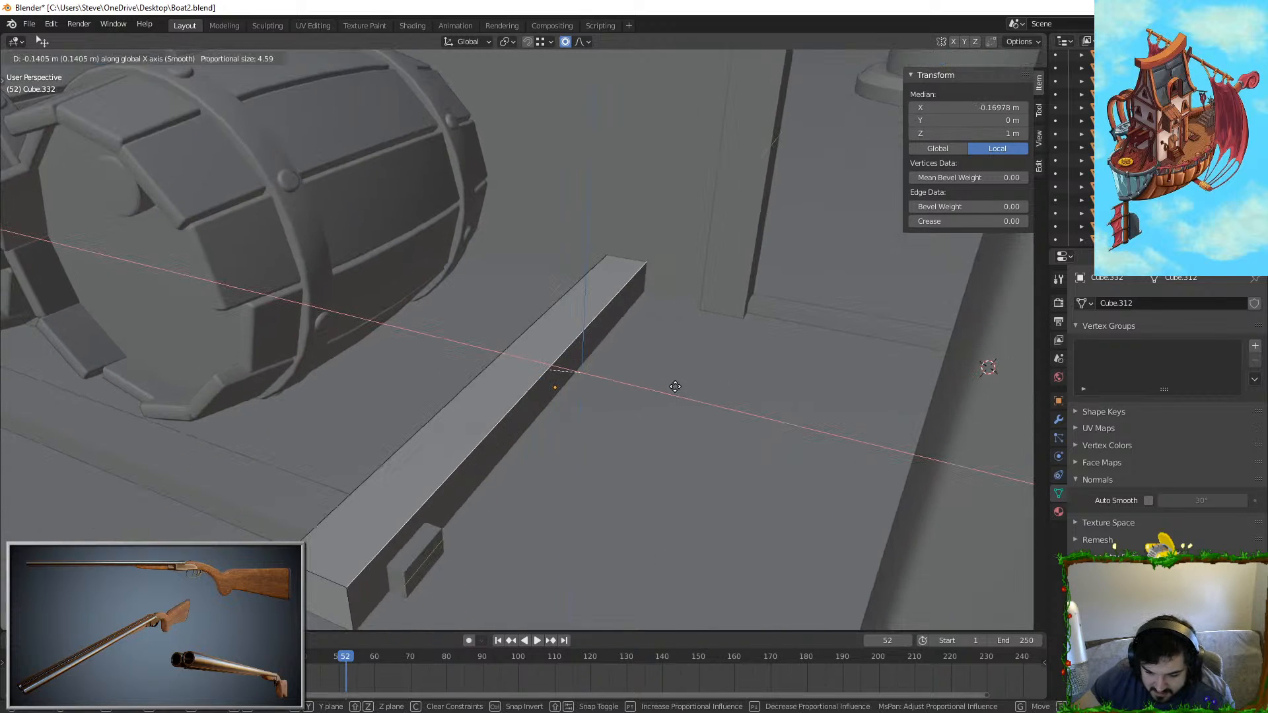
{"action": "right_click", "coordinate": [686, 386]}
{"action": "key", "text": "g"}
{"action": "key", "text": "x"}
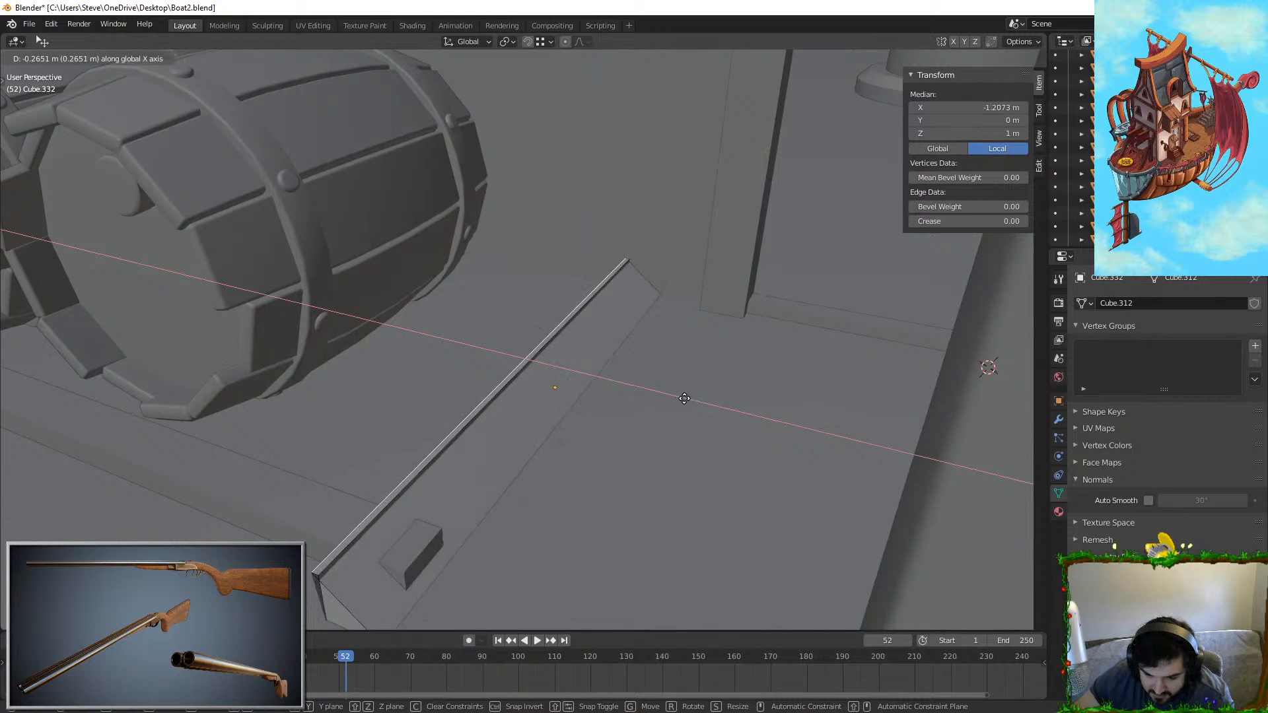
{"action": "left_click", "coordinate": [685, 399]}
Step: Add the barrel-side edges to the selection and shift them along X to a local median of about -1.90 m, widening the sloped bar
{"action": "middle_click_drag", "start_coordinate": [557, 396], "coordinate": [539, 364]}
{"action": "left_click", "coordinate": [445, 360], "text": "shift"}
{"action": "middle_click_drag", "start_coordinate": [445, 359], "coordinate": [474, 424]}
{"action": "left_click", "coordinate": [416, 455], "text": "shift"}
{"action": "middle_click_drag", "start_coordinate": [638, 438], "coordinate": [601, 442]}
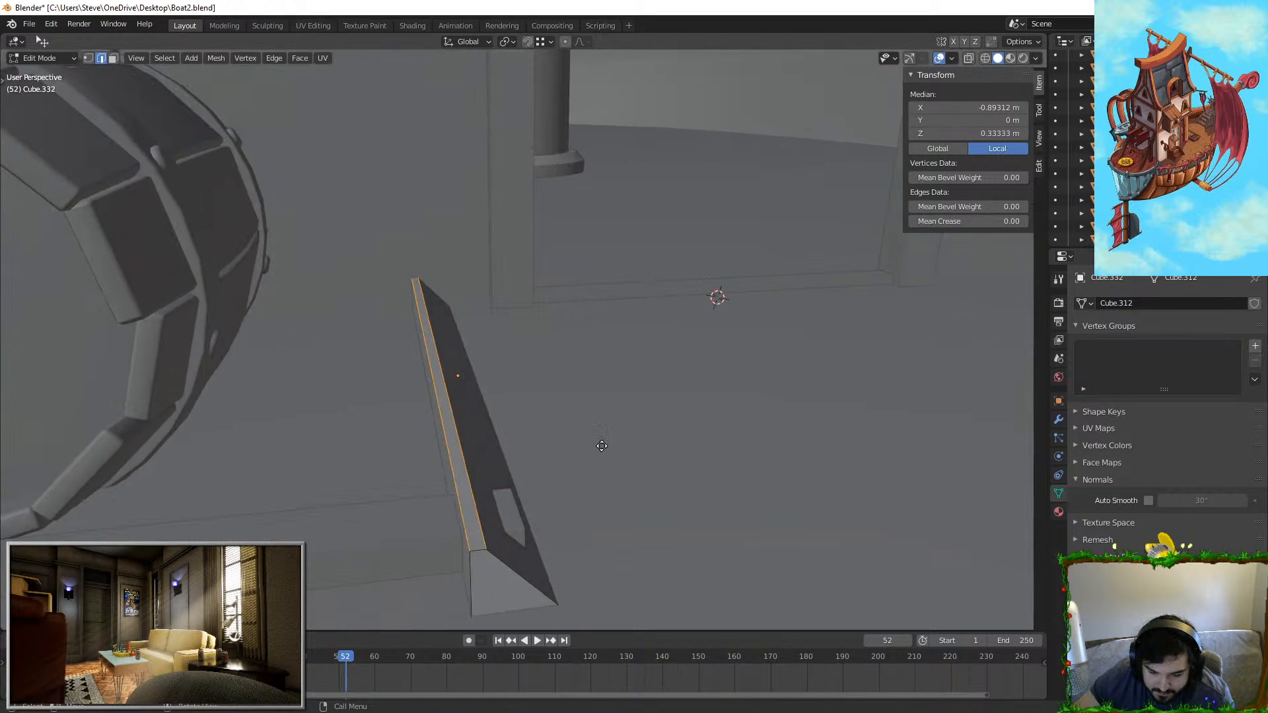
{"action": "key", "text": "g"}
{"action": "key", "text": "x"}
{"action": "left_click", "coordinate": [541, 465]}
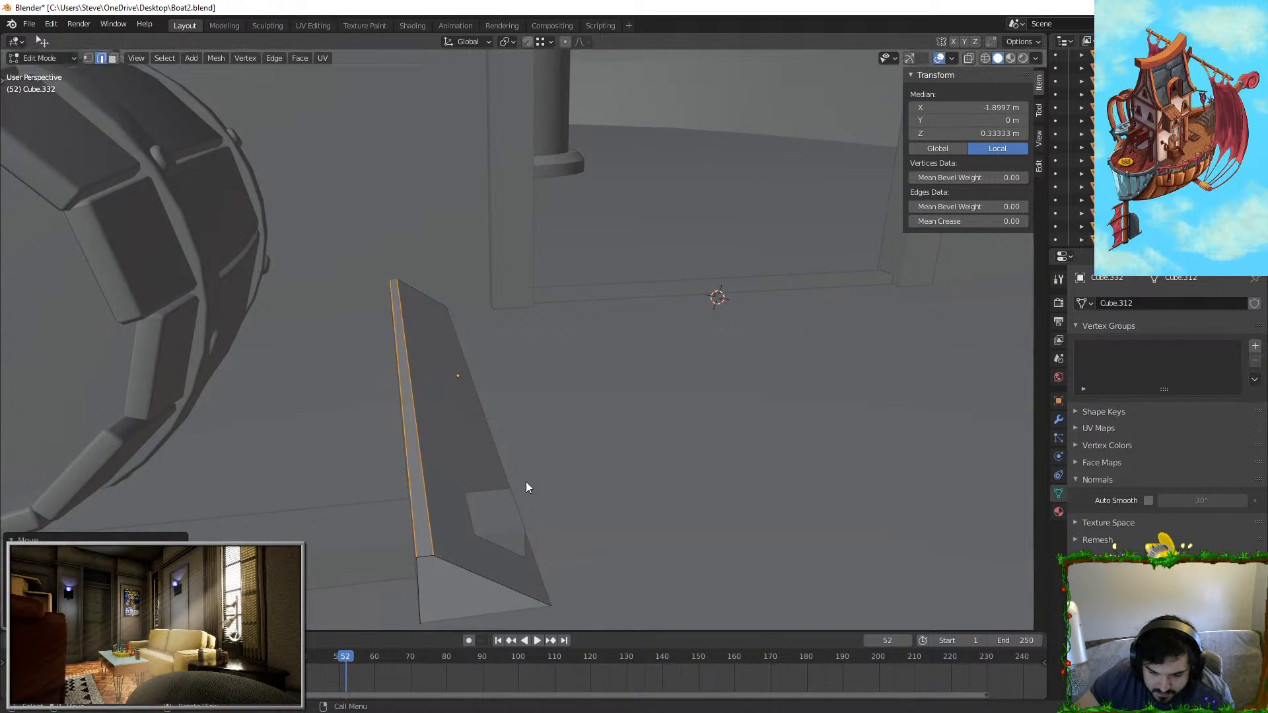
{"action": "key", "text": "Tab"}
Step: Move the upper end edge of the front floor bar along X so its end slopes like the wedge-shaped side bar
{"action": "left_click", "coordinate": [501, 524]}
{"action": "key", "text": "Tab"}
{"action": "middle_click_drag", "start_coordinate": [520, 516], "coordinate": [544, 459]}
{"action": "left_click", "coordinate": [470, 512]}
{"action": "key", "text": "g"}
{"action": "key", "text": "x"}
{"action": "left_click", "coordinate": [469, 507]}
{"action": "key", "text": "Tab"}
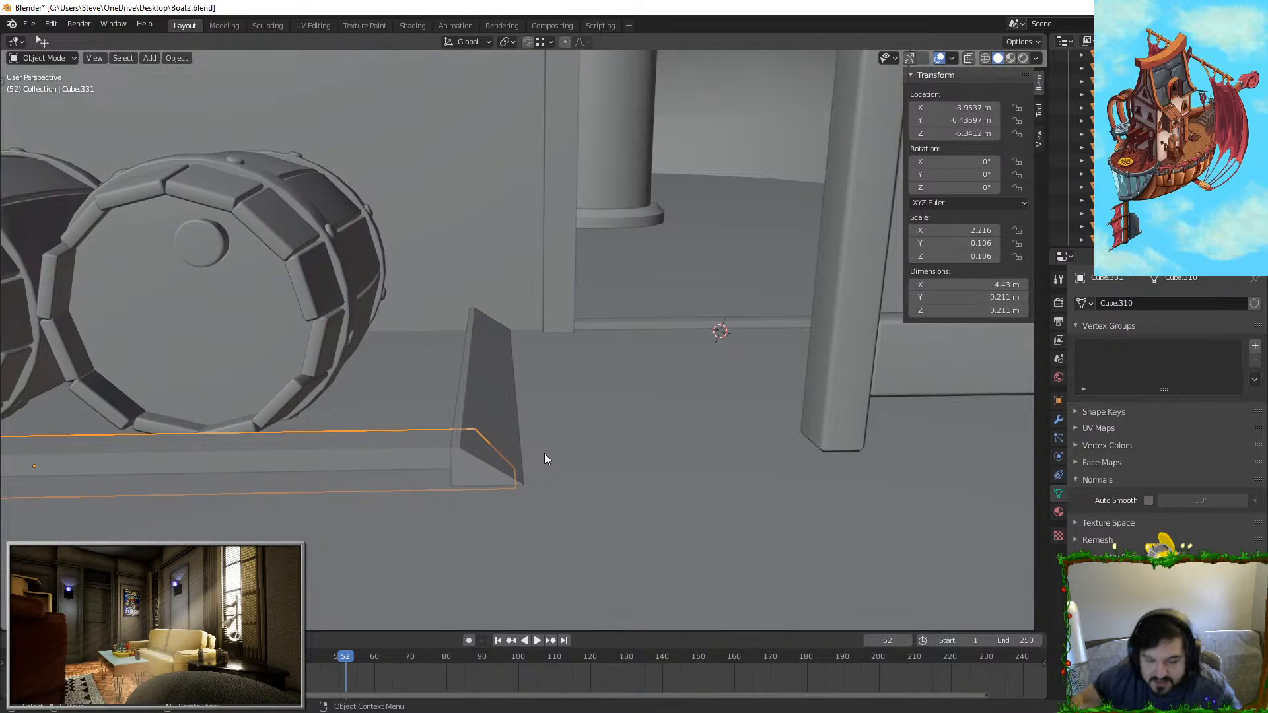
Step: Inspect the barrel rack, ladder and doorway inside the lower deck, and the ship's hull from outside
{"action": "scroll", "coordinate": [544, 459], "scroll_direction": "down", "scroll_amount": 5}
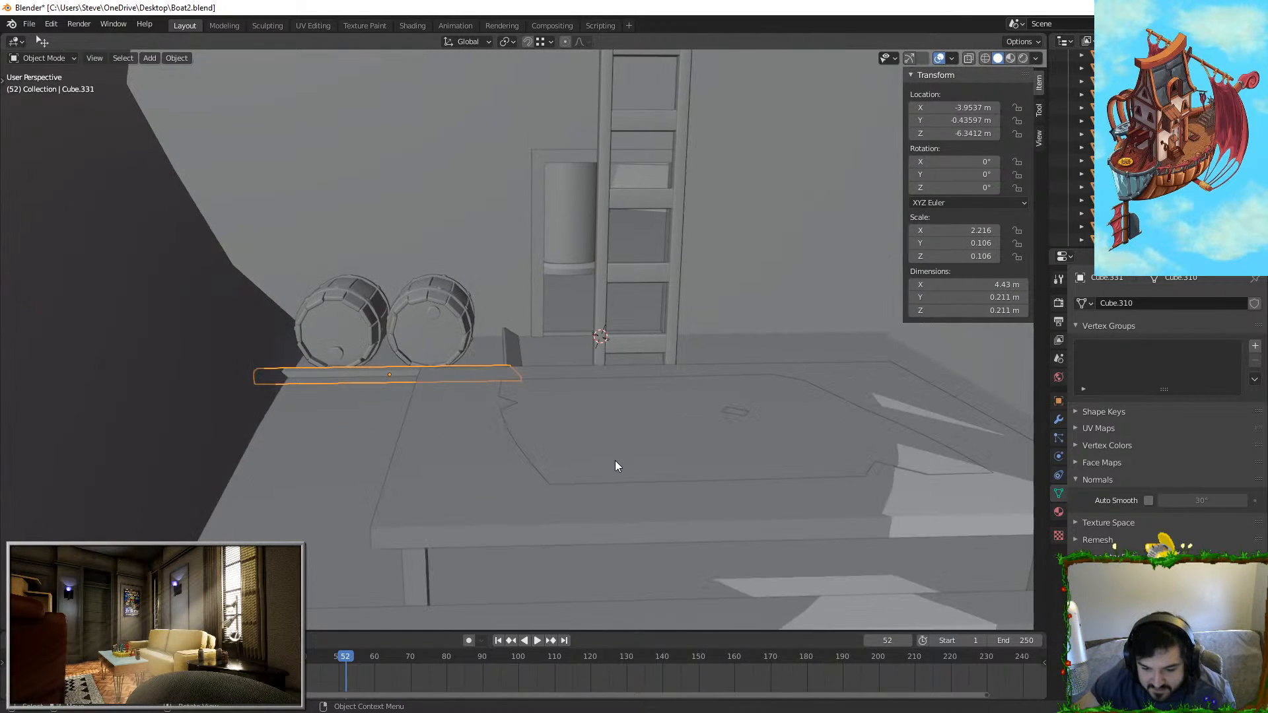
{"action": "left_click", "coordinate": [557, 416]}
{"action": "scroll", "coordinate": [572, 433], "scroll_direction": "up", "scroll_amount": 2}
{"action": "middle_click_drag", "start_coordinate": [571, 426], "coordinate": [512, 431]}
{"action": "scroll", "coordinate": [513, 430], "scroll_direction": "up", "scroll_amount": 10}
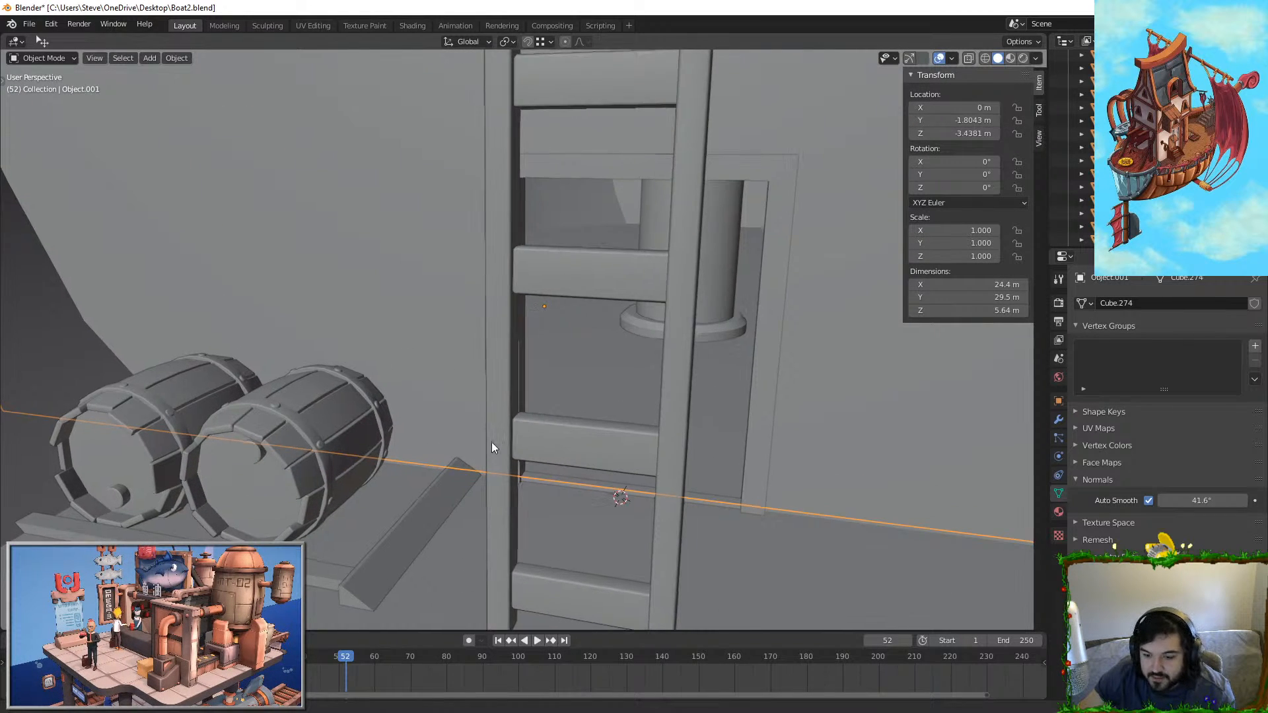
{"action": "key", "text": "shift+grave"}
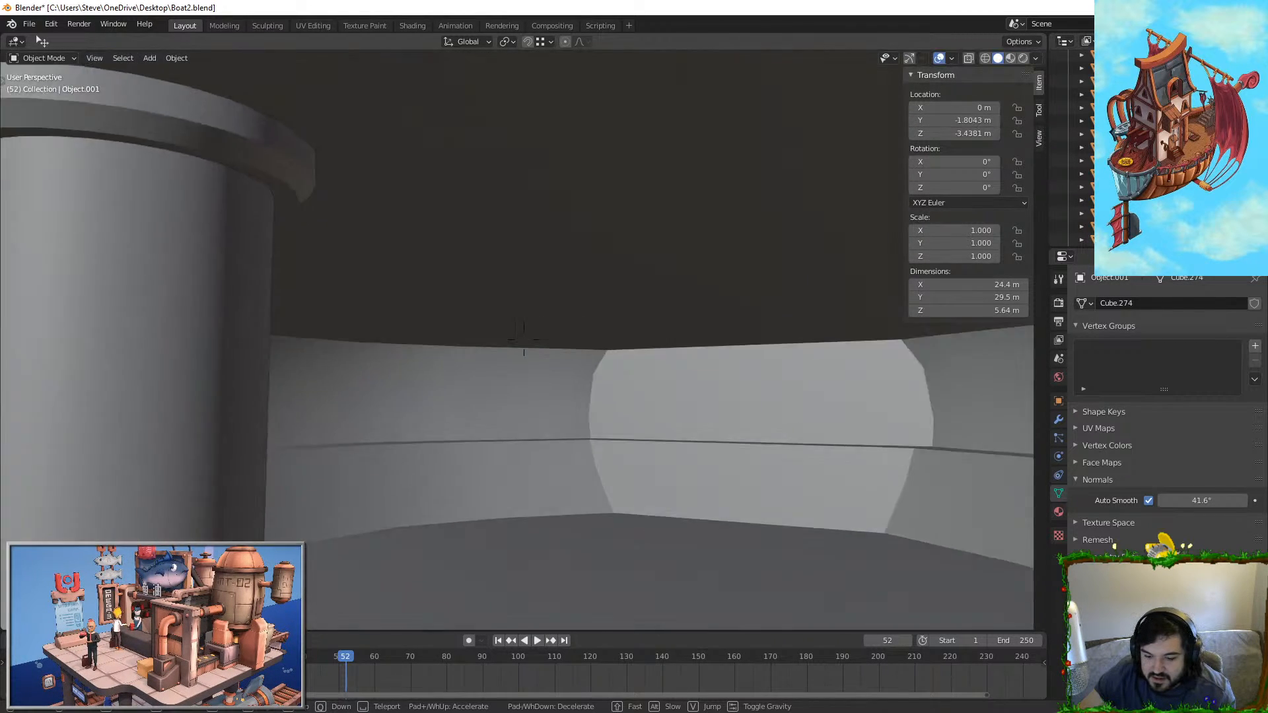
{"action": "key", "text": "d"}
{"action": "key", "text": "s"}
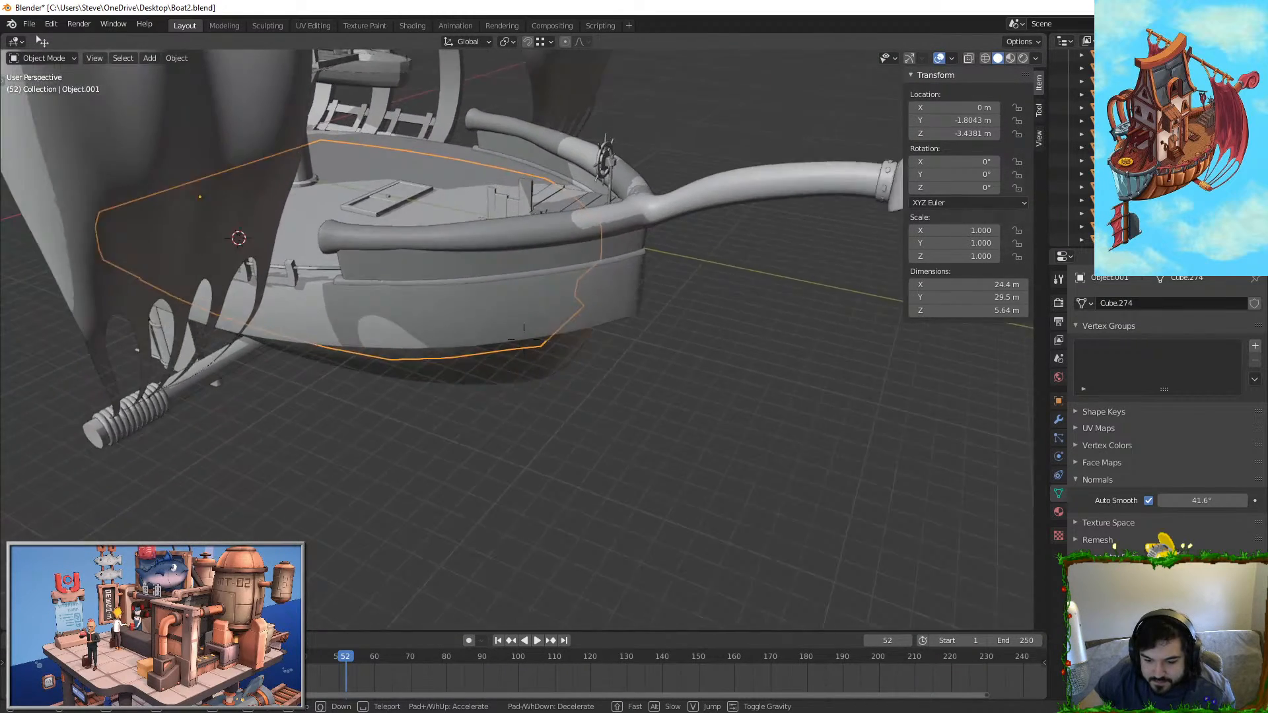
{"action": "left_click", "coordinate": [579, 385]}
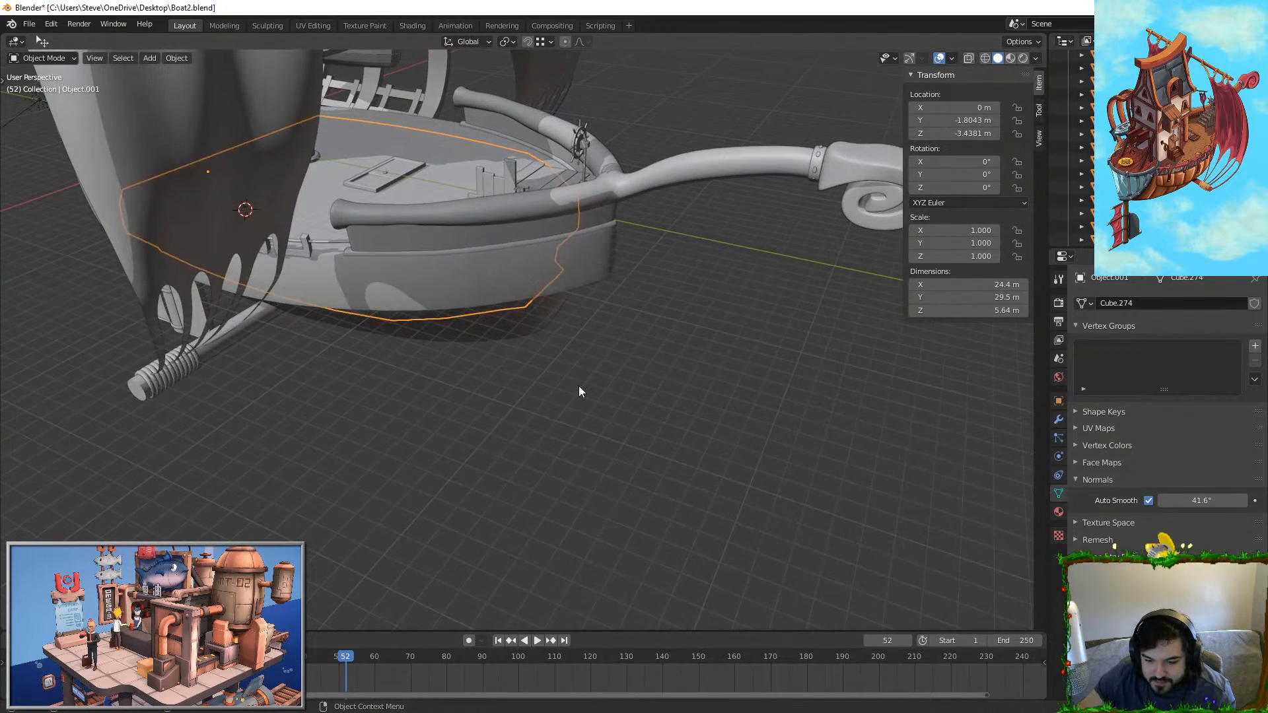
Step: Add a cube and move it outside the ship to about 19.88 m in X and 8.19 m in Z
{"action": "key", "text": "shift+a"}
{"action": "mouse_move", "coordinate": [578, 385]}
{"action": "left_click", "coordinate": [652, 405]}
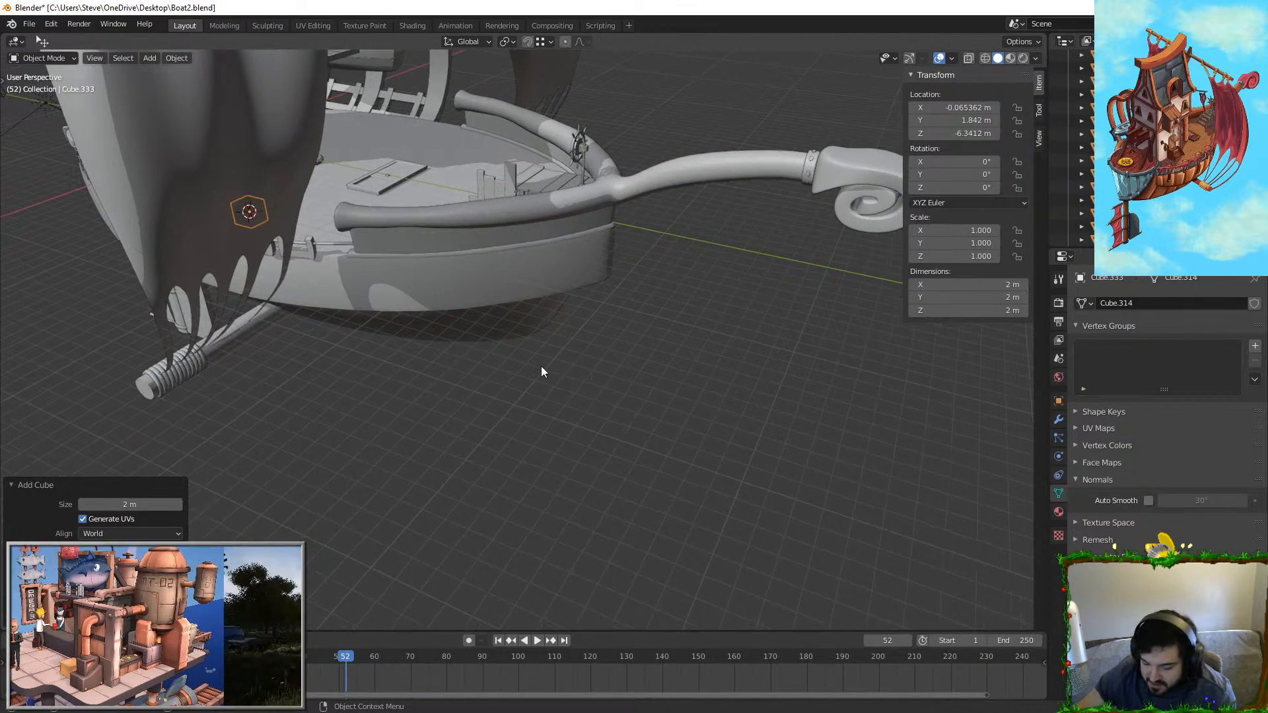
{"action": "key", "text": "KP_Decimal"}
{"action": "scroll", "coordinate": [669, 331], "scroll_direction": "down", "scroll_amount": 5}
{"action": "key", "text": "g"}
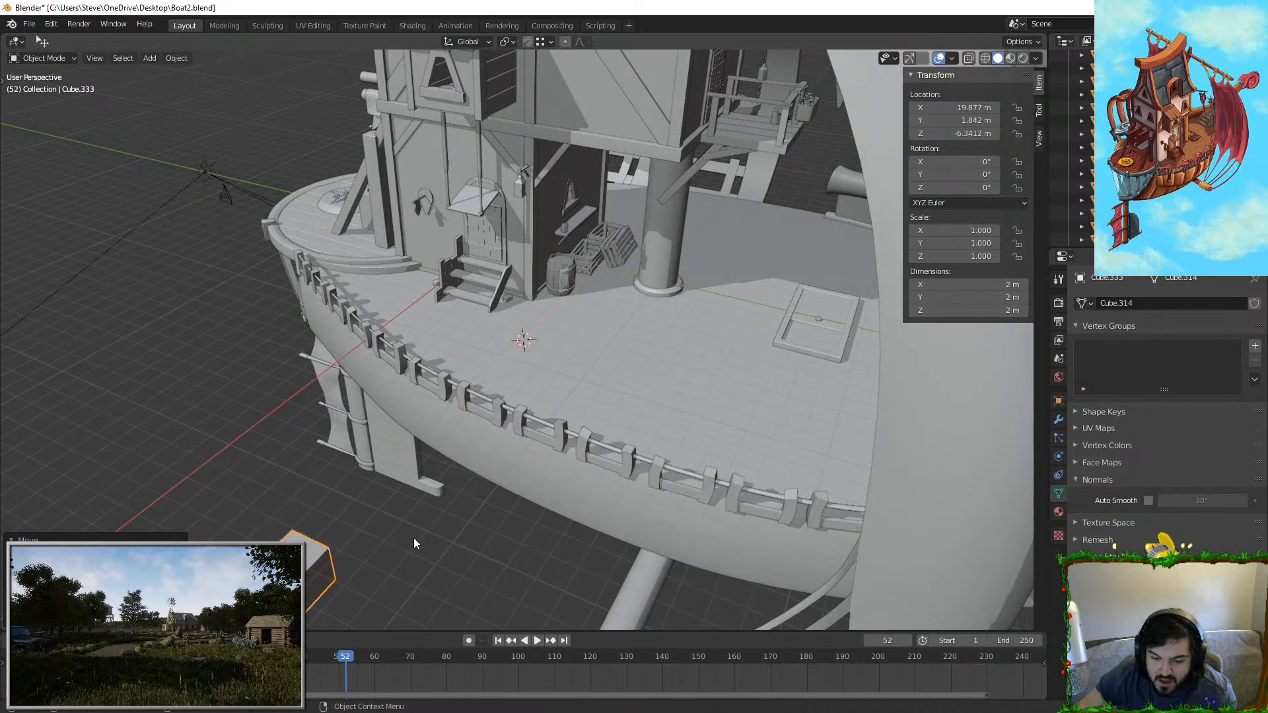
{"action": "left_click", "coordinate": [416, 279]}
{"action": "key", "text": "KP_Decimal"}
{"action": "scroll", "coordinate": [571, 303], "scroll_direction": "down", "scroll_amount": 3}
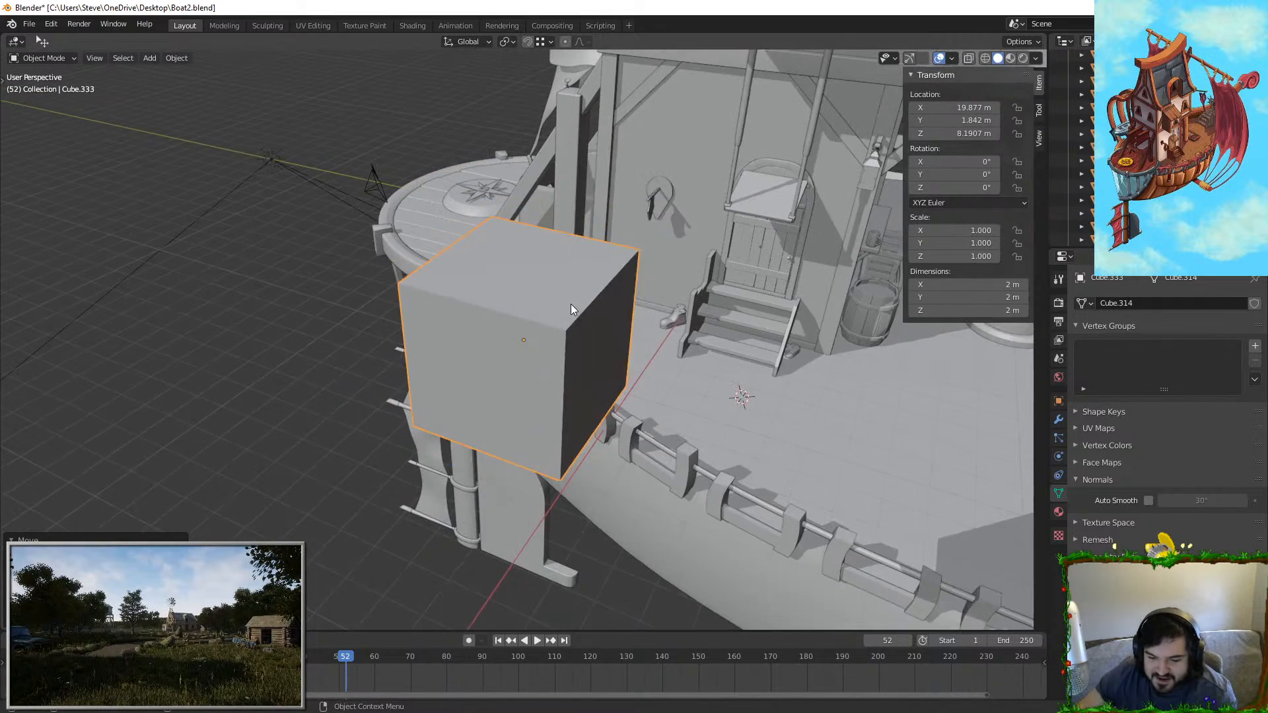
Step: Flatten the cube along X into a panel about 0.15 m thick
{"action": "middle_click_drag", "start_coordinate": [571, 304], "coordinate": [769, 434]}
{"action": "key", "text": "s"}
{"action": "key", "text": "x"}
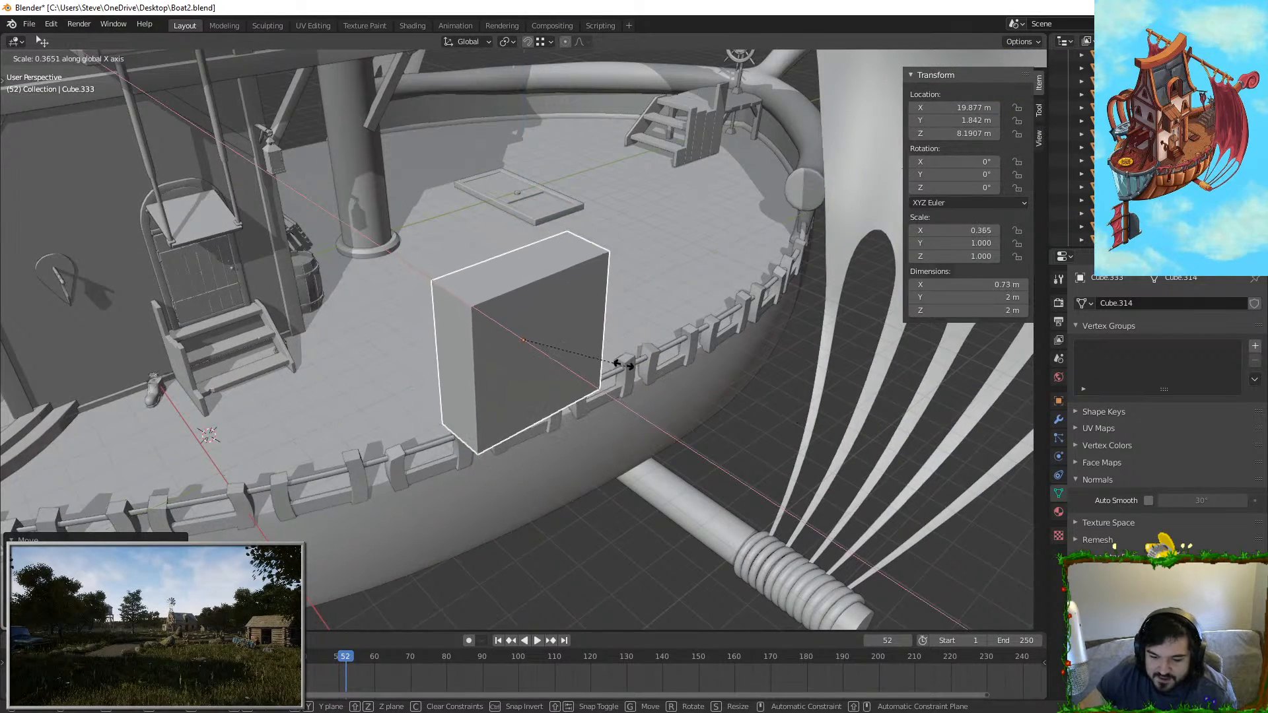
{"action": "left_click", "coordinate": [554, 371]}
Step: Duplicate the panel upward along Z to about 9.76 m and reduce the copy's height to about 0.31 m
{"action": "key", "text": "shift+d"}
{"action": "key", "text": "z"}
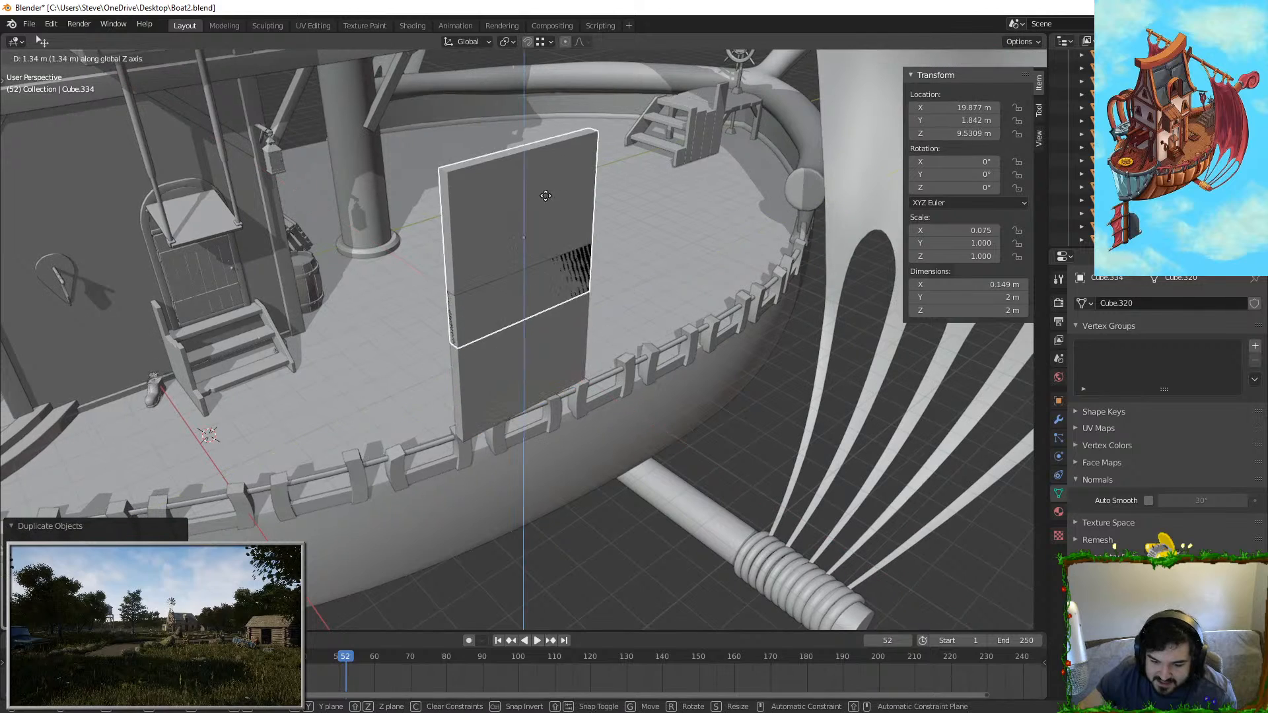
{"action": "left_click", "coordinate": [554, 250]}
{"action": "key", "text": "s"}
{"action": "key", "text": "z"}
{"action": "left_click", "coordinate": [528, 235]}
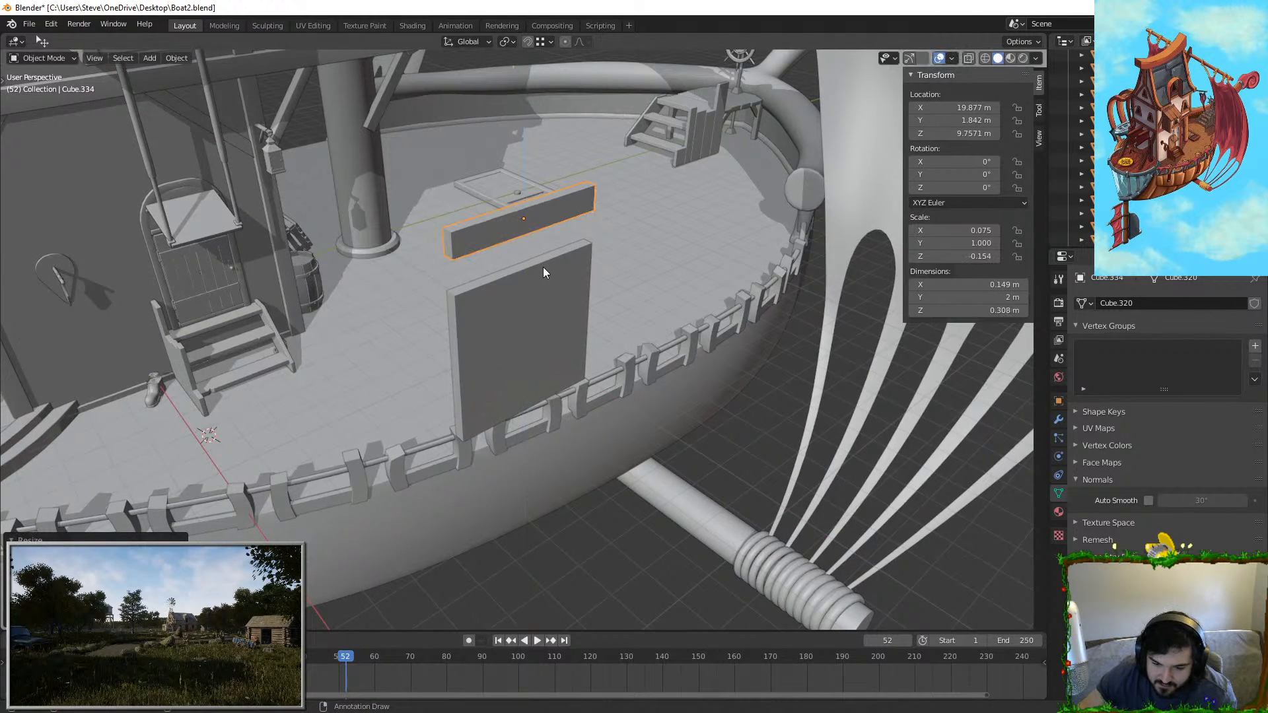
Step: Enlarge the strip above the panel uniformly to about 2.44 m long and 0.38 m high
{"action": "key", "text": "g"}
{"action": "key", "text": "s"}
{"action": "left_click", "coordinate": [573, 263]}
{"action": "key", "text": "s"}
{"action": "key", "text": "x"}
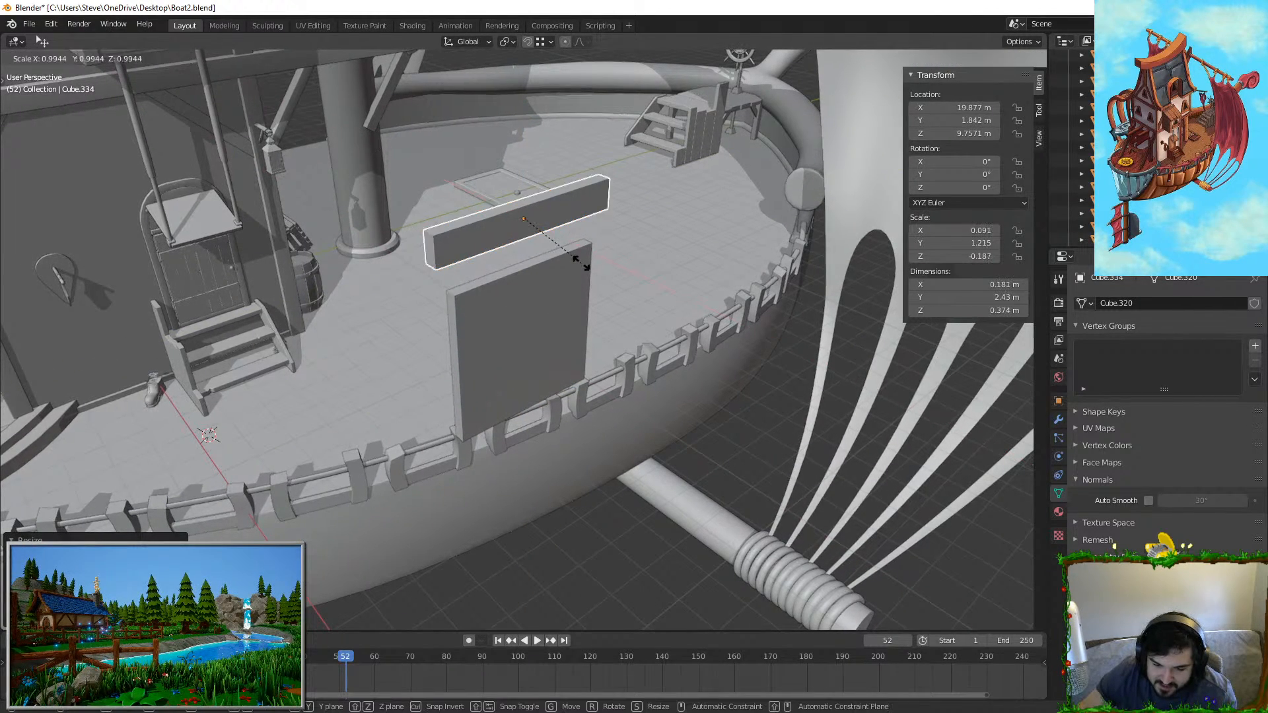
{"action": "left_click", "coordinate": [588, 278]}
Step: Thicken the strip along X to about 0.27 m and lower it to about 9.32 m in Z at the panel's upper edge
{"action": "middle_click_drag", "start_coordinate": [588, 277], "coordinate": [540, 241]}
{"action": "key", "text": "s"}
{"action": "key", "text": "x"}
{"action": "left_click", "coordinate": [669, 299]}
{"action": "key", "text": "g"}
{"action": "left_click", "coordinate": [670, 304]}
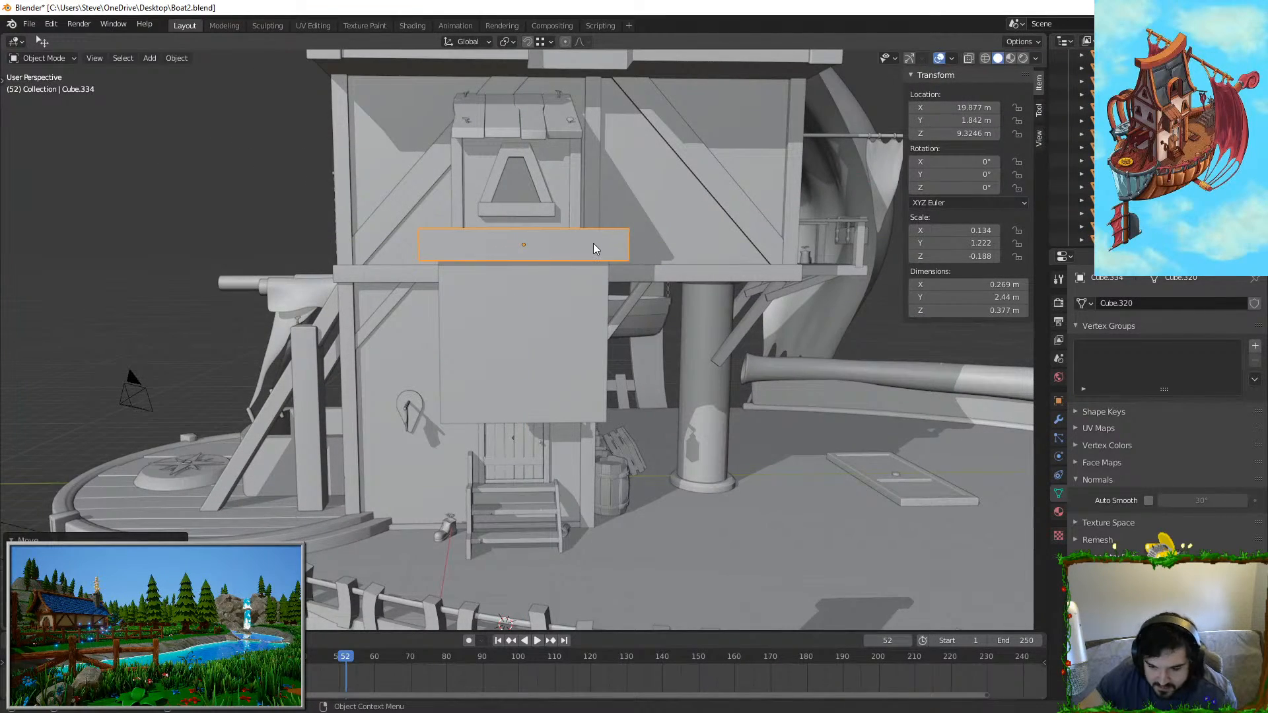
Step: Duplicate the horizontal strip down along Z to the panel's lower edge
{"action": "key", "text": "shift+d"}
{"action": "key", "text": "z"}
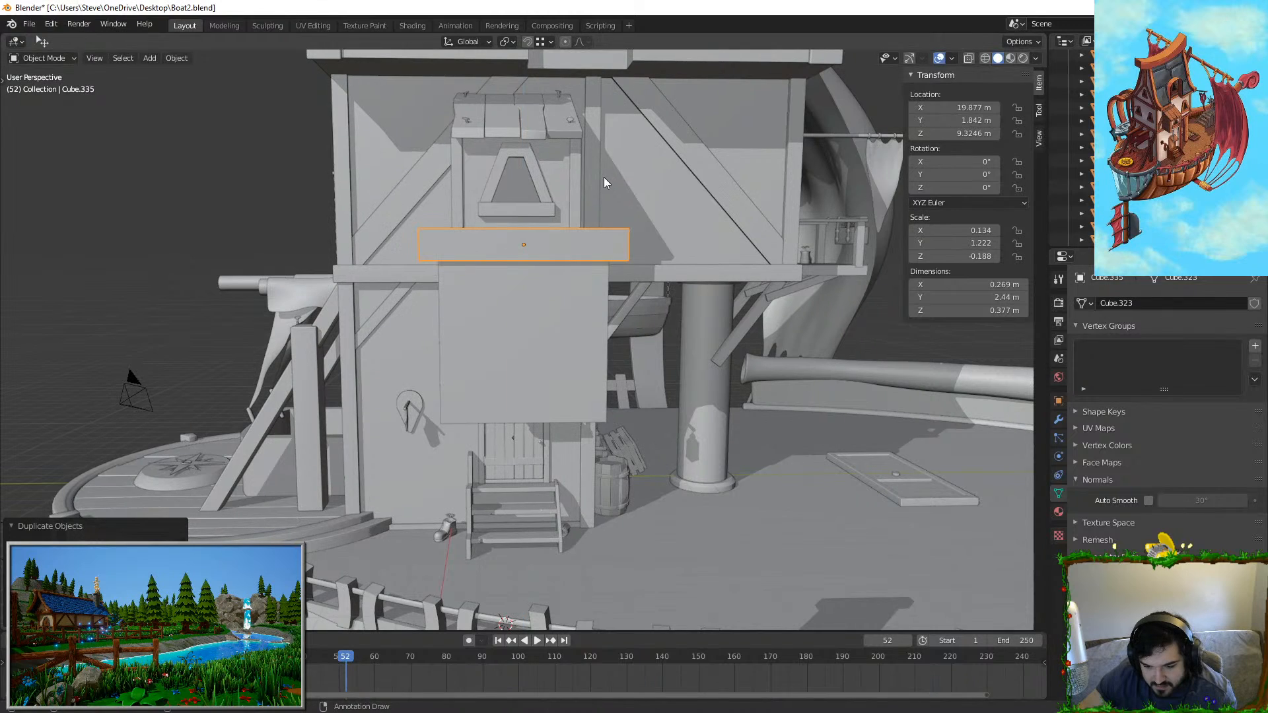
{"action": "left_click", "coordinate": [605, 256]}
{"action": "left_click", "coordinate": [605, 256]}
Step: Duplicate the upper strip in place and rotate the copy -90° about X in the right view to make it upright
{"action": "key", "text": "shift+d"}
{"action": "key", "text": "z"}
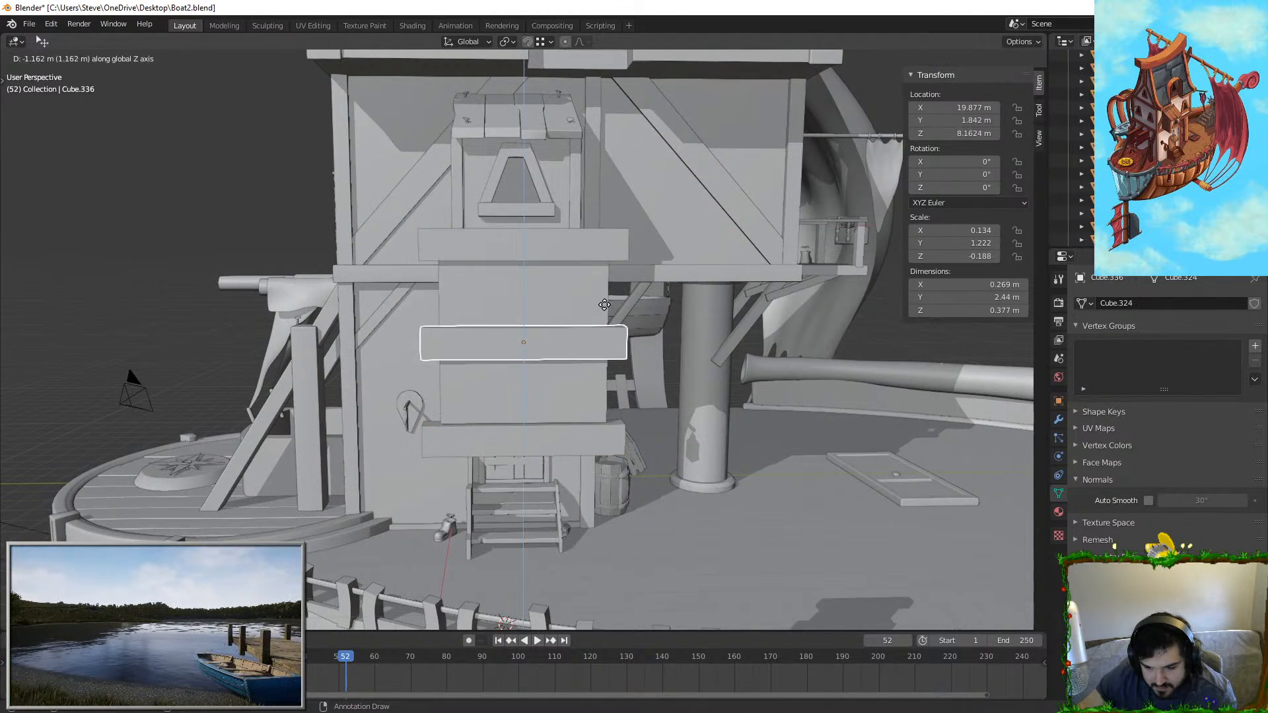
{"action": "right_click", "coordinate": [616, 349]}
{"action": "key", "text": "r"}
{"action": "right_click", "coordinate": [632, 385]}
{"action": "key", "text": "KP_1"}
{"action": "key", "text": "KP_3"}
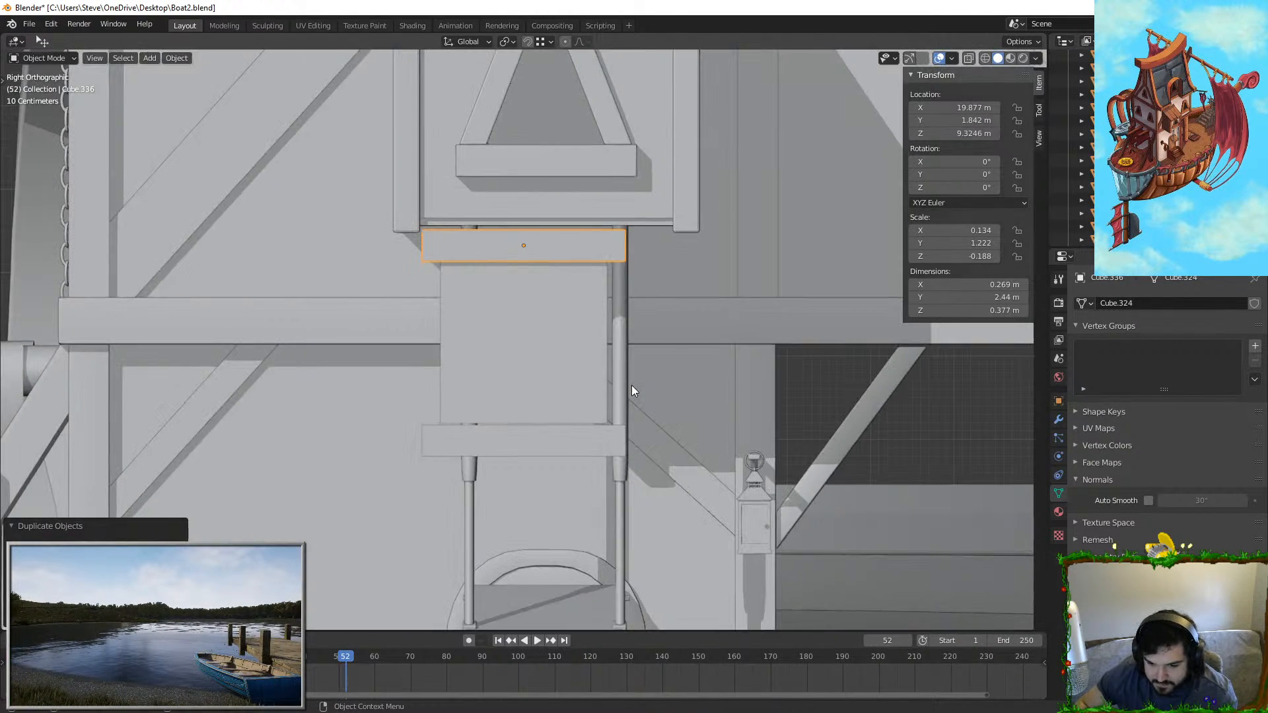
{"action": "key", "text": "r"}
{"action": "left_click", "coordinate": [565, 527], "text": "ctrl"}
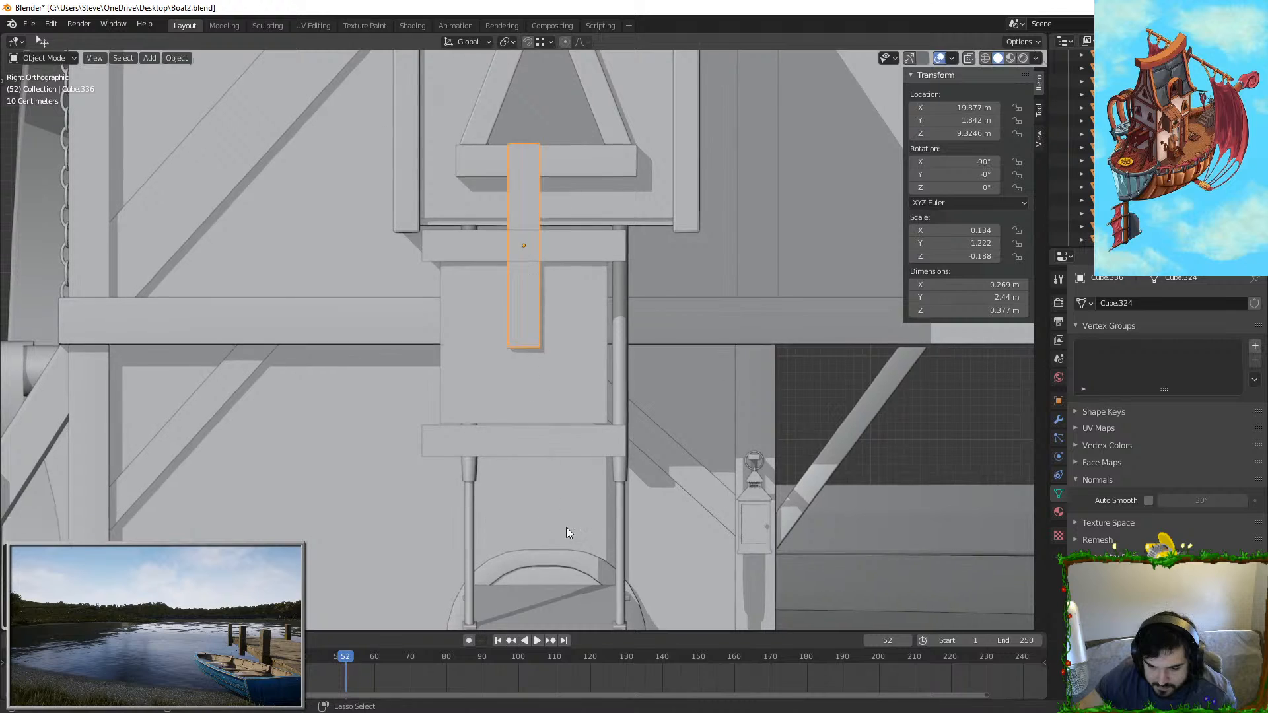
Step: Move the upright strip to the panel's side edge at about 2.92 m in Y and shorten it along Z to about 2.07 m
{"action": "key", "text": "g"}
{"action": "left_click", "coordinate": [692, 84]}
{"action": "key", "text": "s"}
{"action": "key", "text": "z"}
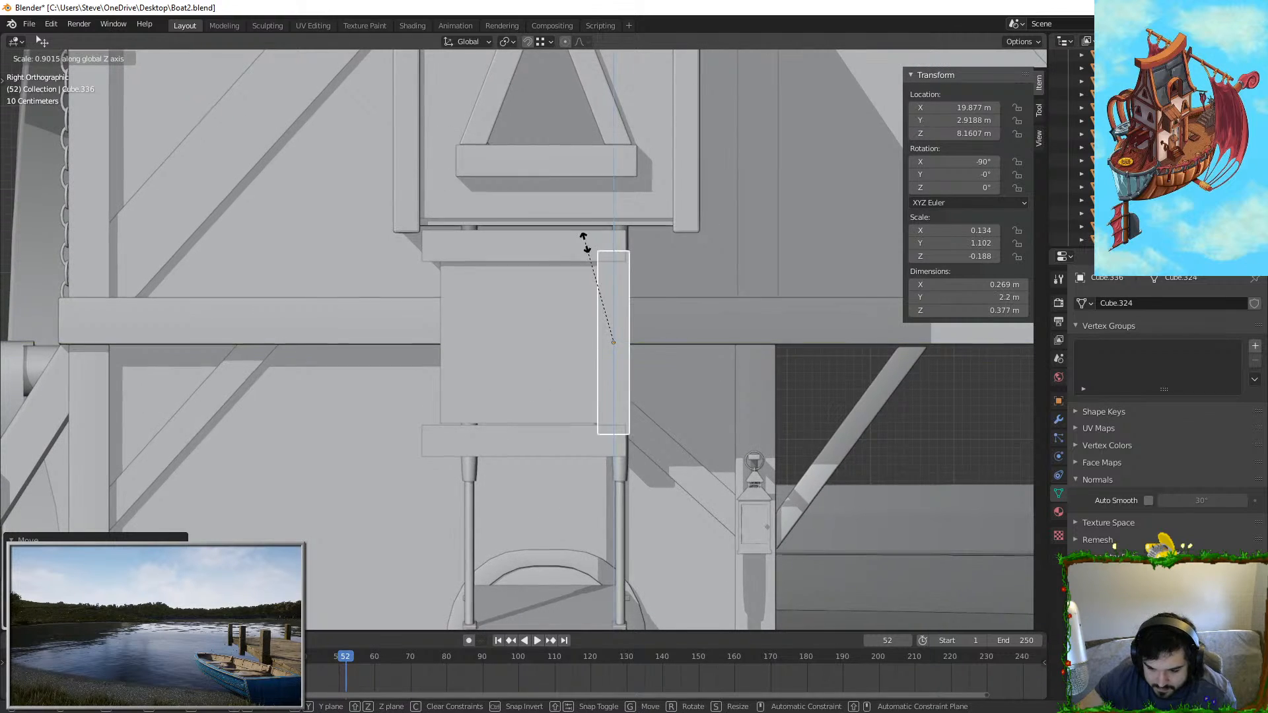
{"action": "left_click", "coordinate": [594, 255]}
Step: Fit the upright strip between the horizontal strips with a length of about 1.97 m, placed at about Y 2.86 m and Z 8.15 m
{"action": "key", "text": "g"}
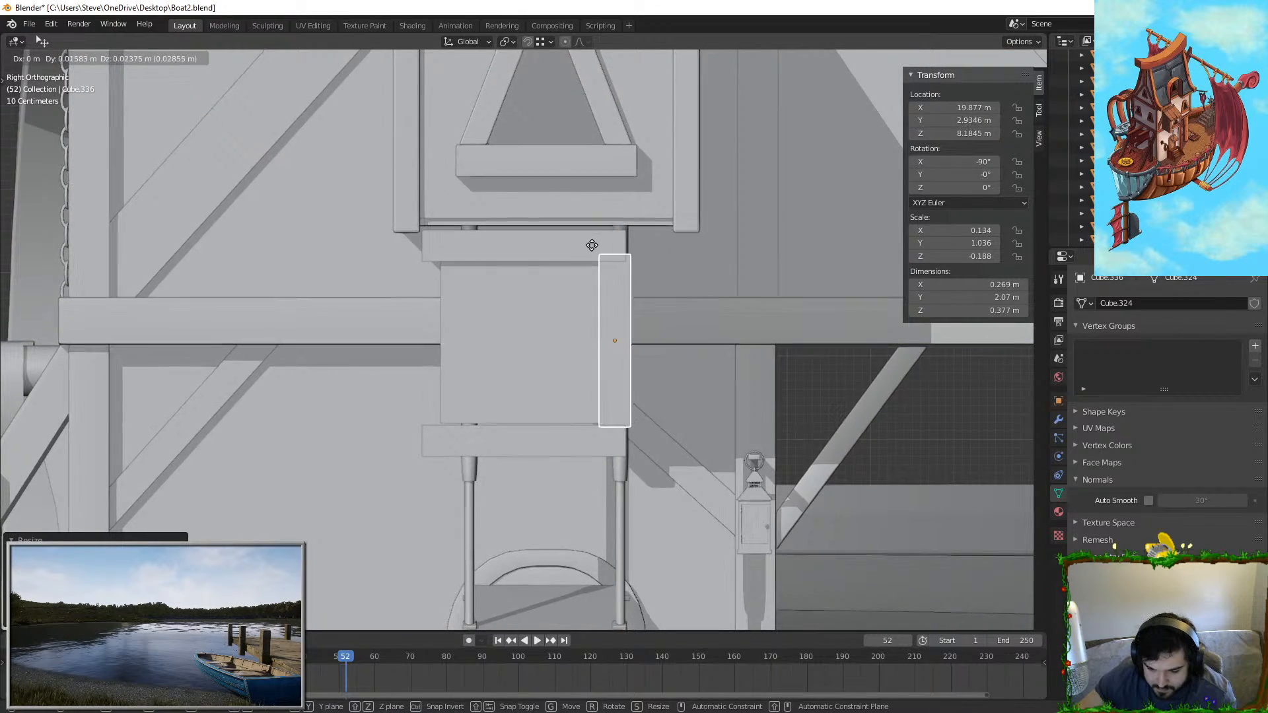
{"action": "left_click", "coordinate": [589, 244]}
{"action": "key", "text": "s"}
{"action": "key", "text": "z"}
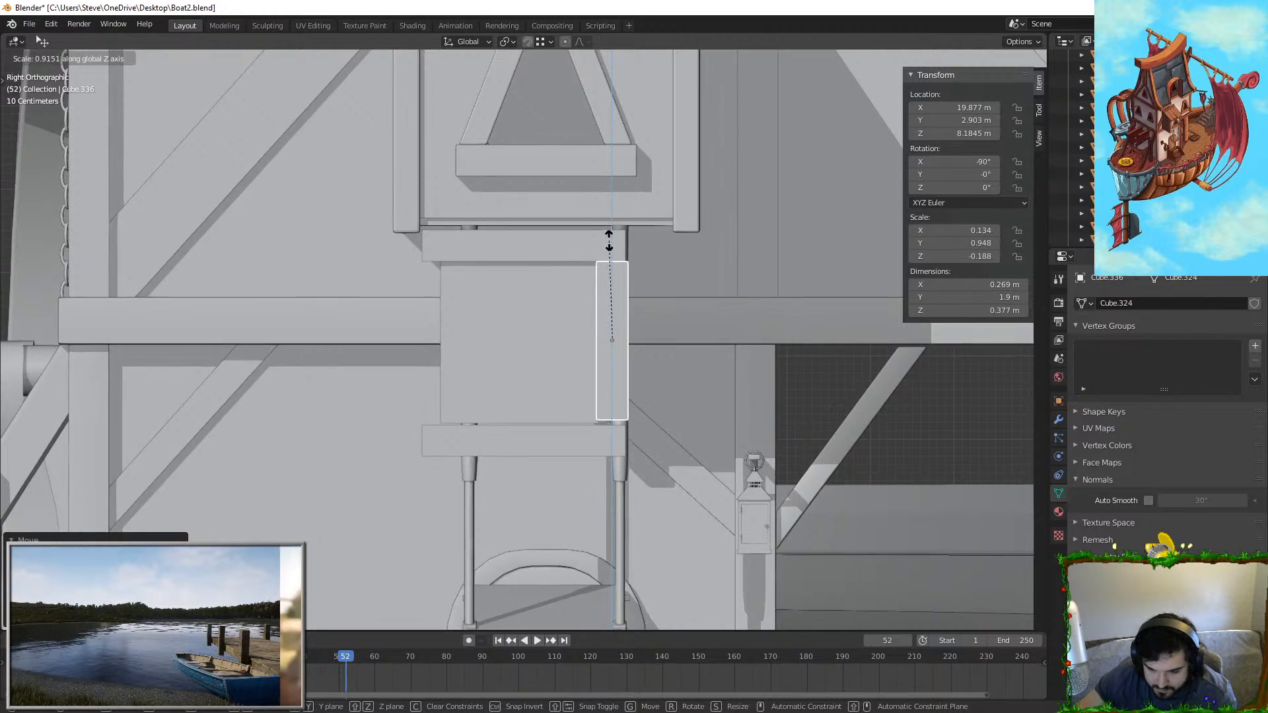
{"action": "left_click", "coordinate": [607, 239]}
{"action": "key", "text": "g"}
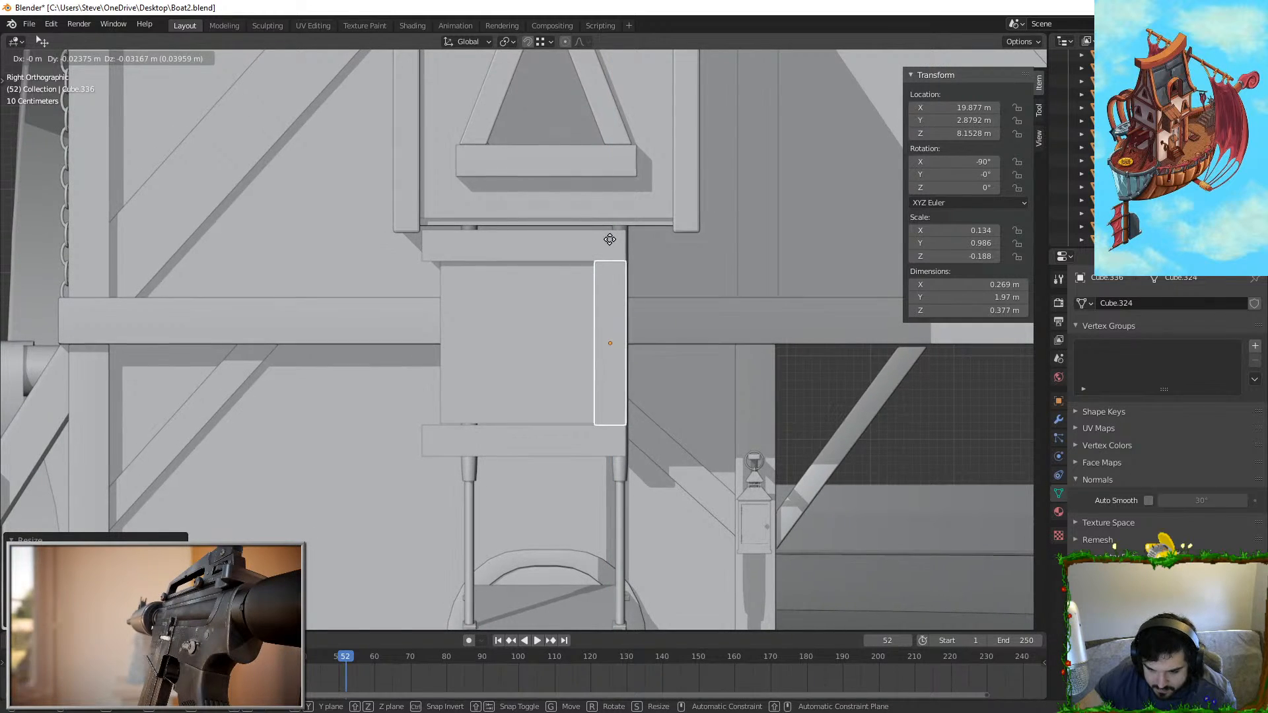
{"action": "left_click", "coordinate": [609, 239]}
Step: Duplicate the upright strip along Y to the opposite side of the panel at about 0.83 m
{"action": "key", "text": "shift+d"}
{"action": "key", "text": "y"}
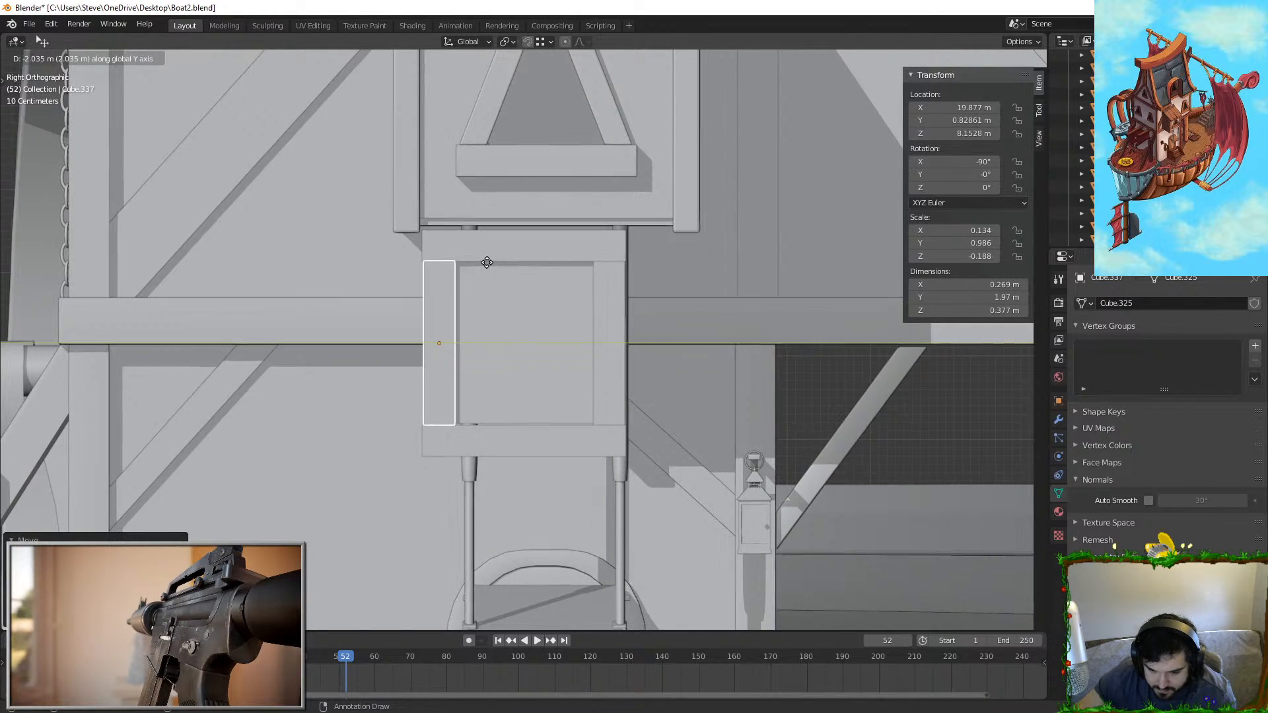
{"action": "left_click", "coordinate": [486, 262]}
{"action": "key", "text": "ctrl+z"}
Step: Move the central panel along Z to about 8.14 m to centre it within the frame
{"action": "left_click", "coordinate": [520, 307]}
{"action": "key", "text": "g"}
{"action": "key", "text": "z"}
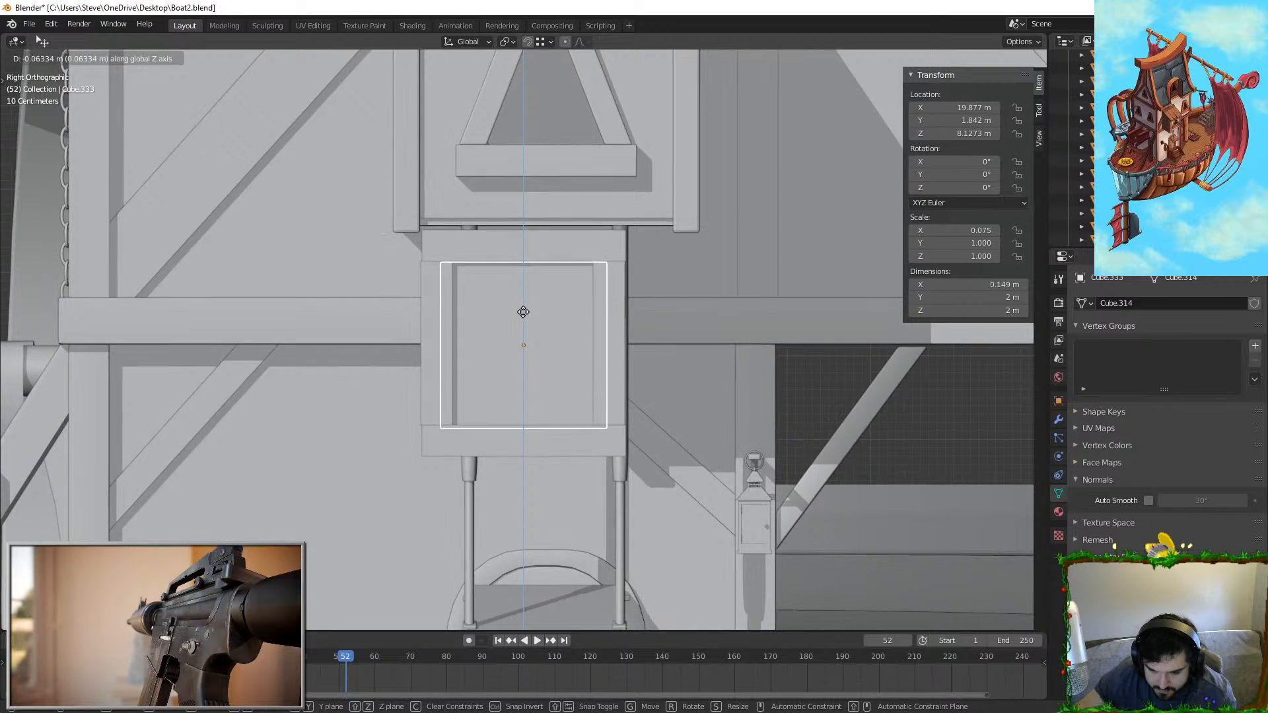
{"action": "left_click", "coordinate": [524, 311]}
{"action": "key", "text": "s"}
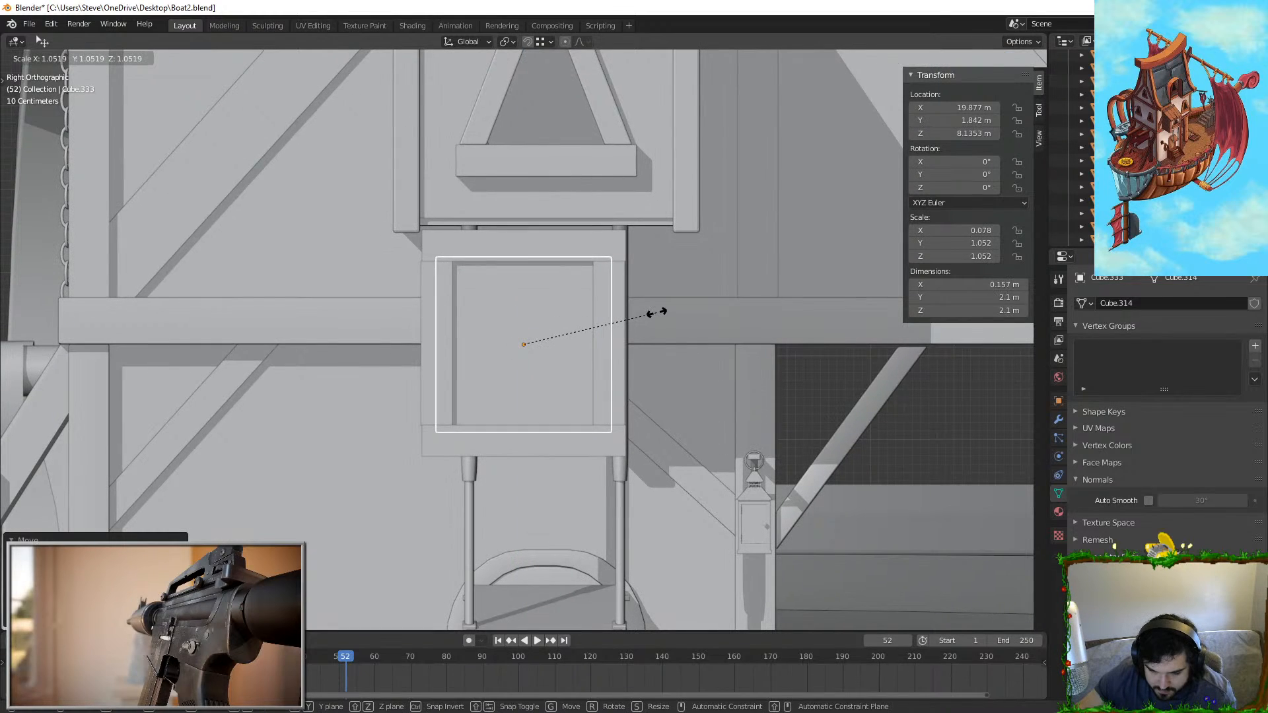
{"action": "right_click", "coordinate": [653, 311]}
{"action": "middle_click_drag", "start_coordinate": [576, 327], "coordinate": [585, 330]}
{"action": "key", "text": "KP_3"}
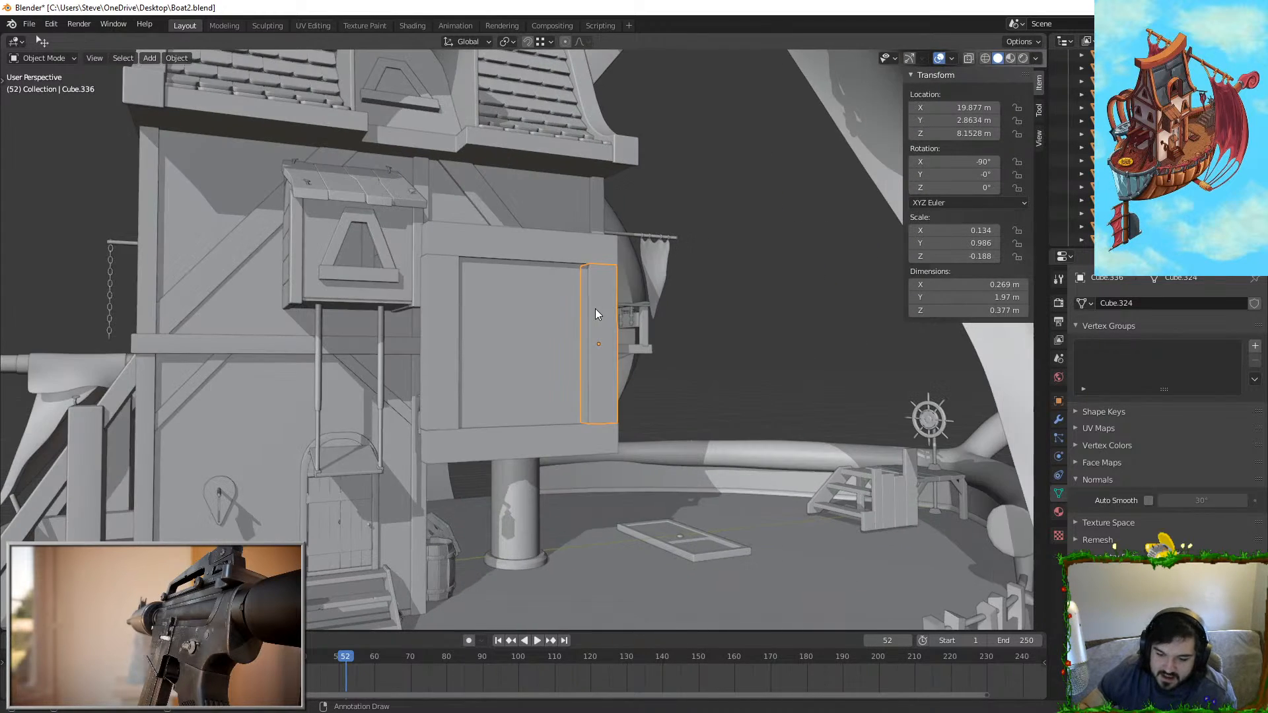
Step: Duplicate the upright strip, rotate the copy to -135° around X, and place it diagonally across the panel at about Y 1.79 m, Z 8.00 m
{"action": "key", "text": "shift+d"}
{"action": "right_click", "coordinate": [627, 314]}
{"action": "key", "text": "r"}
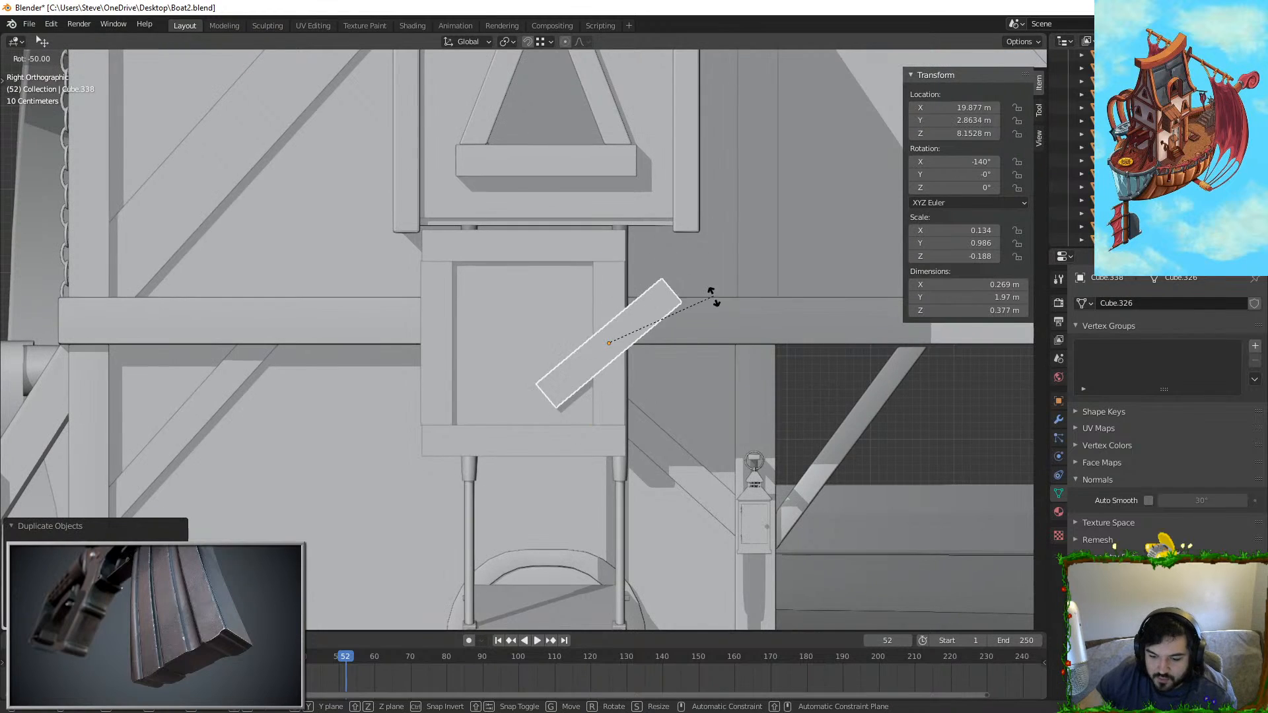
{"action": "left_click", "coordinate": [726, 278]}
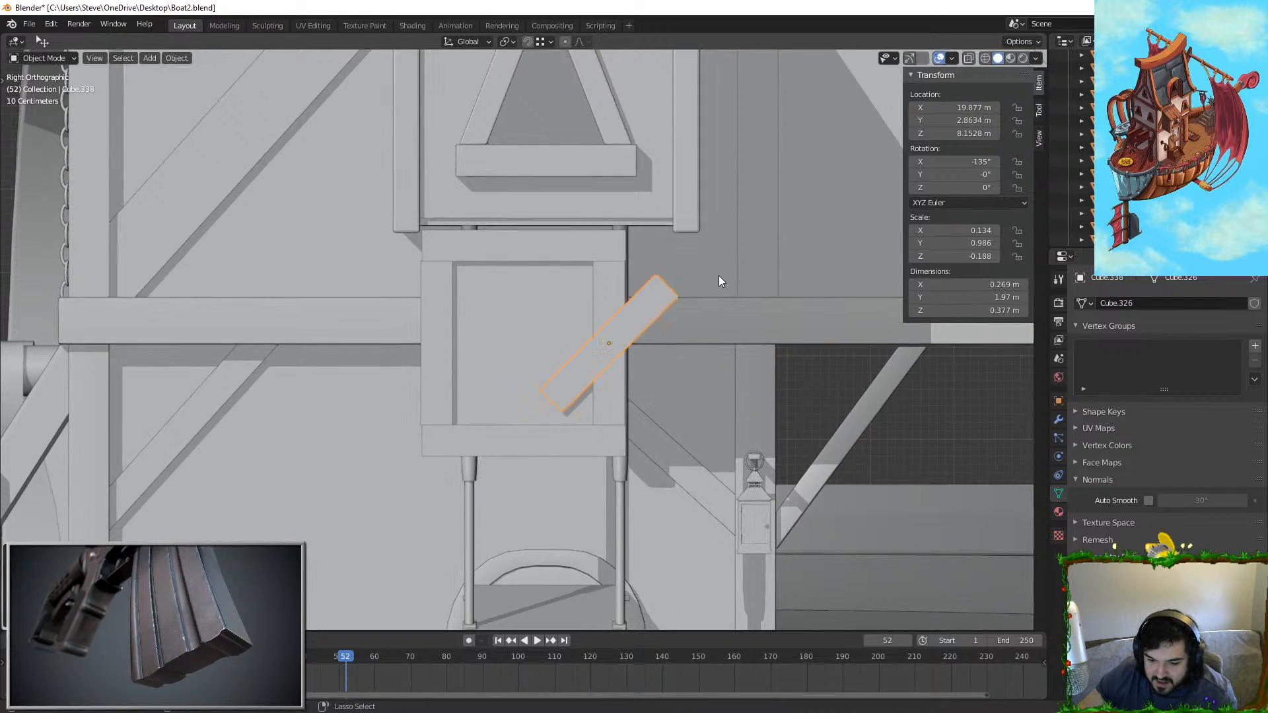
{"action": "type", "text": "r45"}
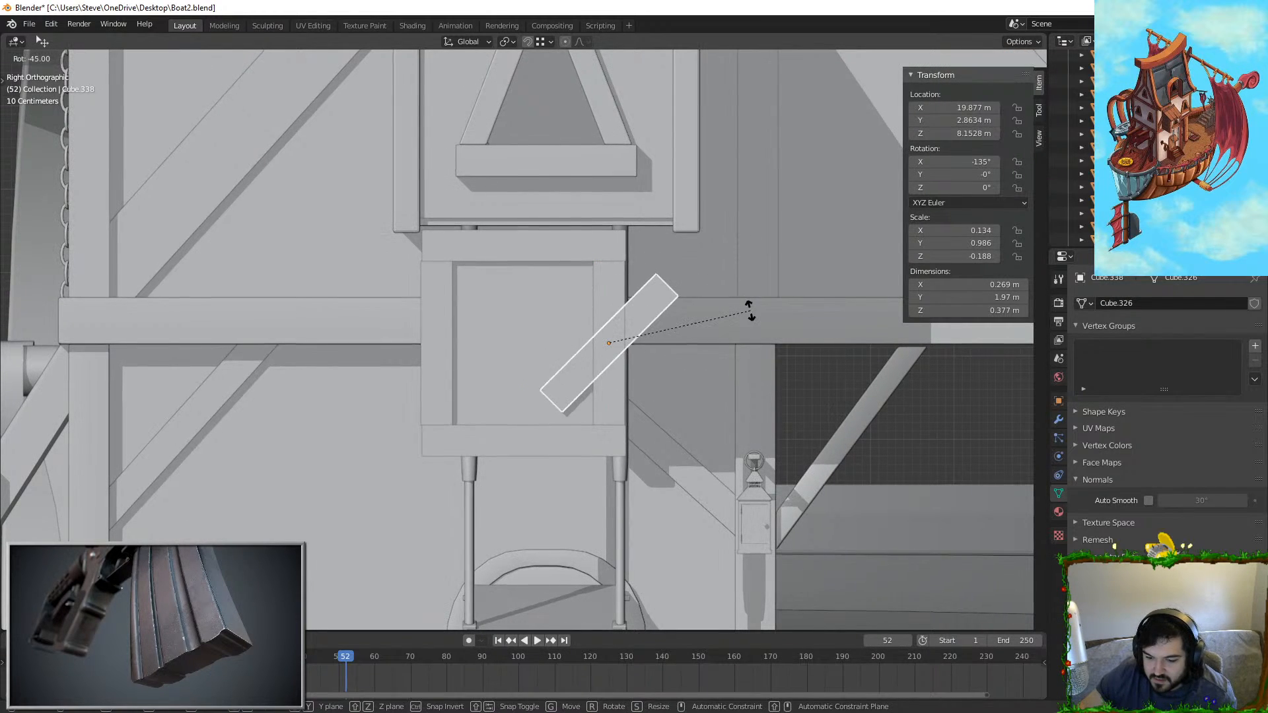
{"action": "left_click", "coordinate": [689, 315]}
{"action": "key", "text": "g"}
{"action": "left_click", "coordinate": [591, 322]}
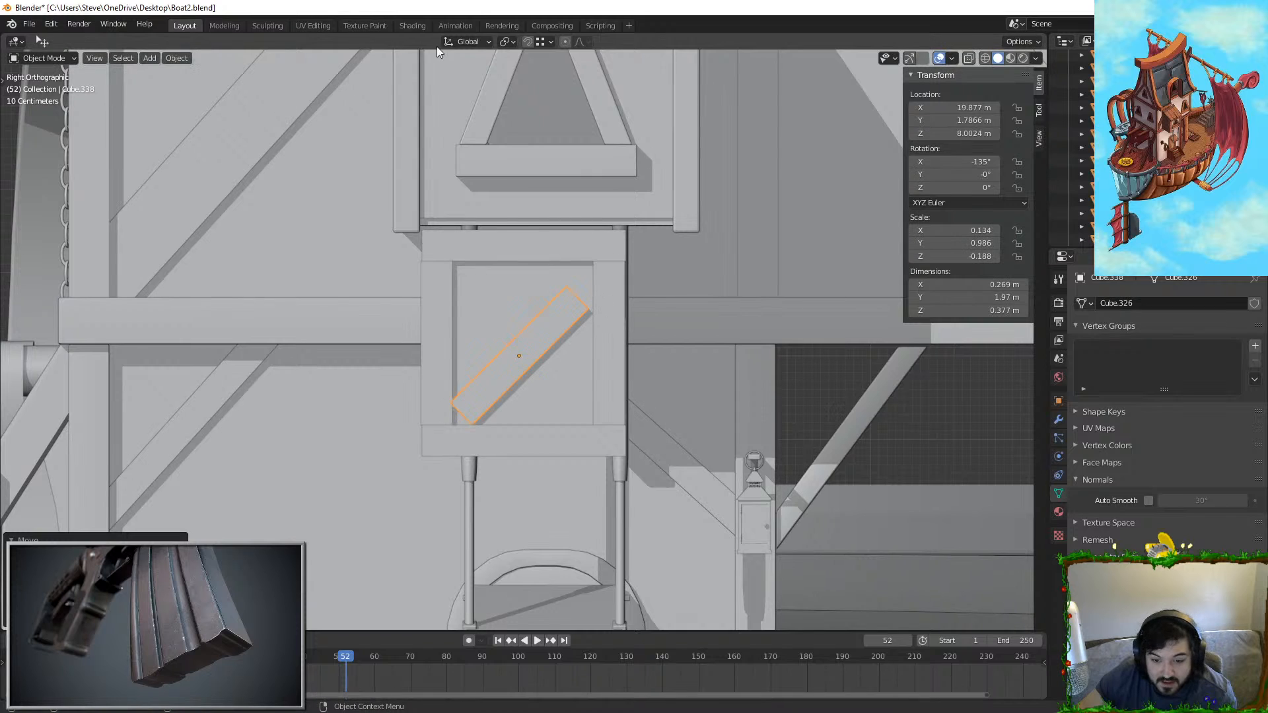
Step: Switch the transform orientation to Local, lengthen the diagonal brace corner to corner across the frame, and adjust its depth along X
{"action": "left_click", "coordinate": [469, 42]}
{"action": "left_click", "coordinate": [447, 97]}
{"action": "key", "text": "s"}
{"action": "key", "text": "y"}
{"action": "left_click", "coordinate": [690, 194]}
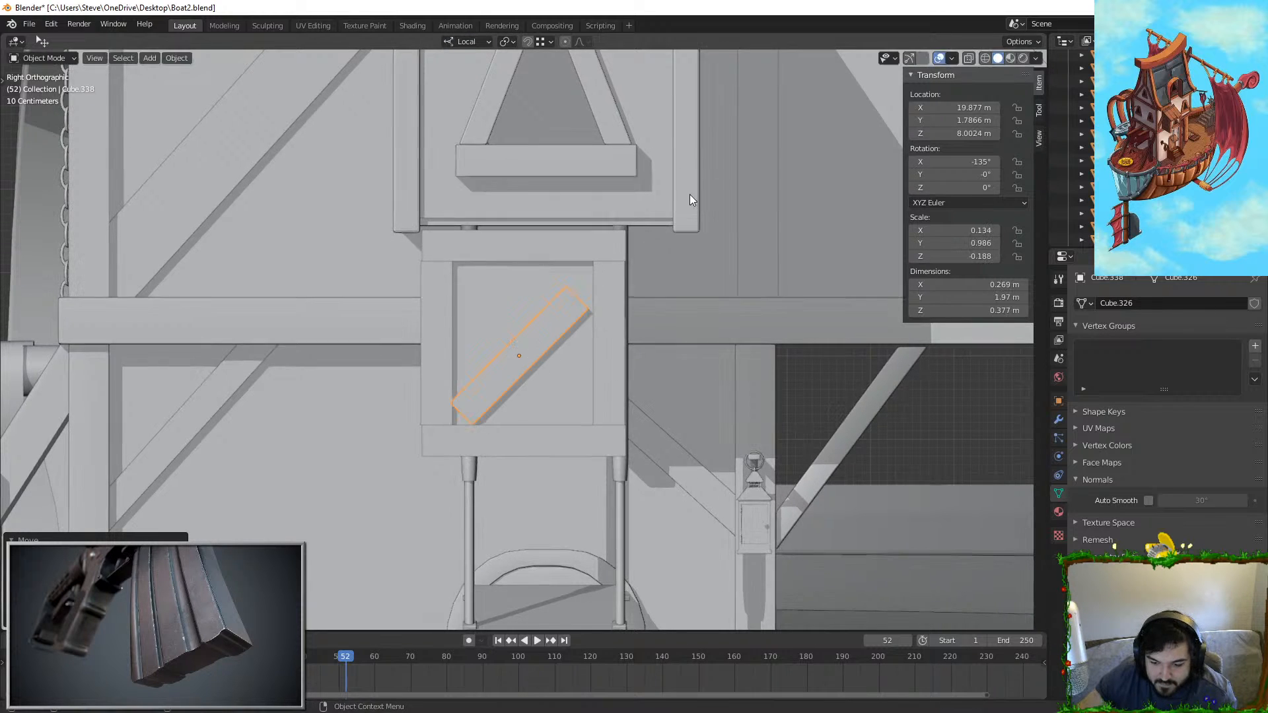
{"action": "key", "text": "g"}
{"action": "left_click", "coordinate": [719, 167]}
{"action": "middle_click_drag", "start_coordinate": [694, 191], "coordinate": [786, 248]}
{"action": "key", "text": "g"}
{"action": "key", "text": "x"}
{"action": "left_click", "coordinate": [548, 255]}
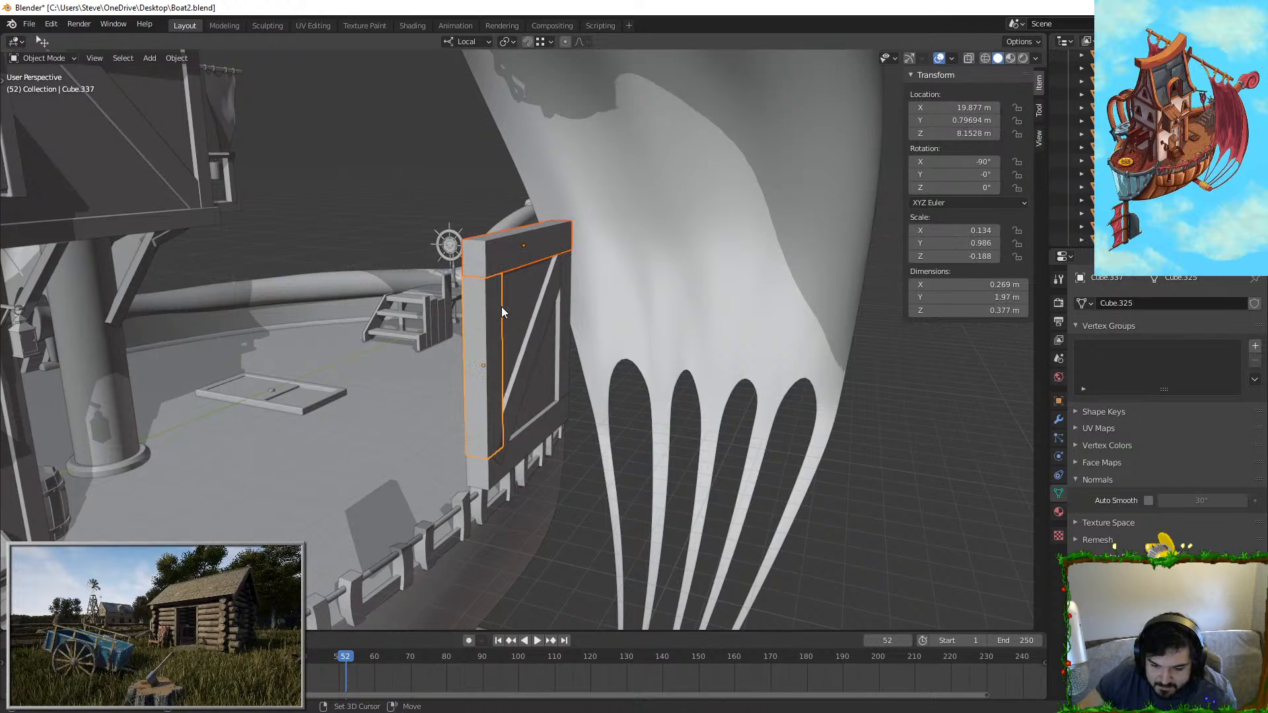
{"action": "key", "text": "g"}
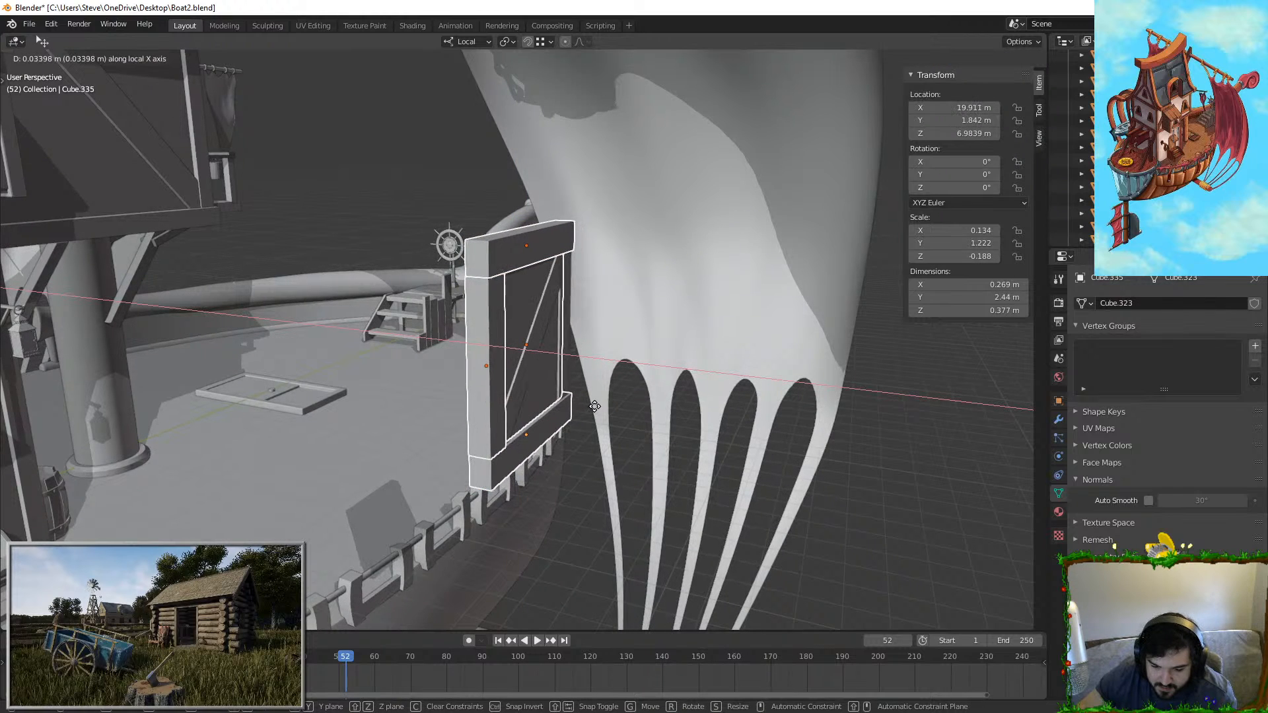
{"action": "key", "text": "x"}
{"action": "right_click", "coordinate": [595, 406]}
{"action": "mouse_move", "coordinate": [595, 405]}
{"action": "middle_mouse_down"}
{"action": "mouse_move", "coordinate": [558, 404]}
{"action": "mouse_move", "coordinate": [574, 422]}
{"action": "mouse_move", "coordinate": [598, 417]}
{"action": "middle_mouse_up"}
{"action": "key", "text": "g"}
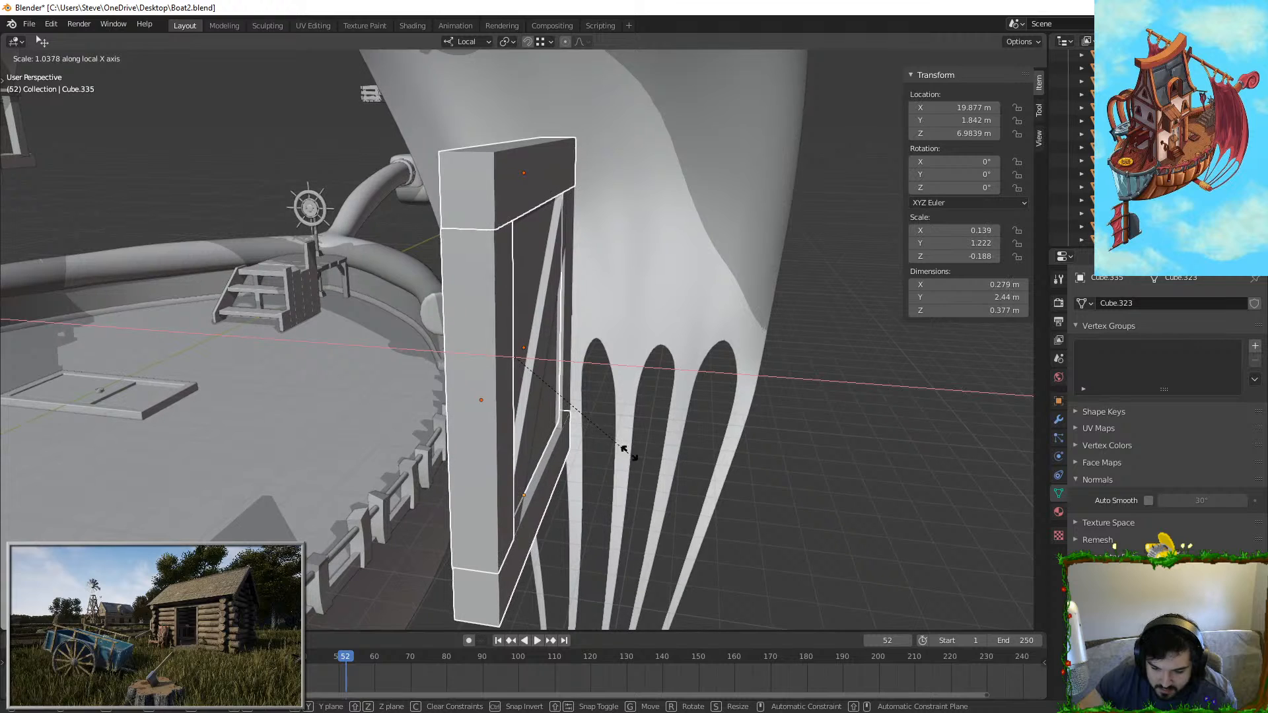
{"action": "right_click", "coordinate": [598, 375]}
Step: Add the remaining upright strip to the selection and thicken all four frame strips along local X to about 0.35 m
{"action": "left_click", "coordinate": [570, 310], "text": "shift"}
{"action": "key", "text": "s"}
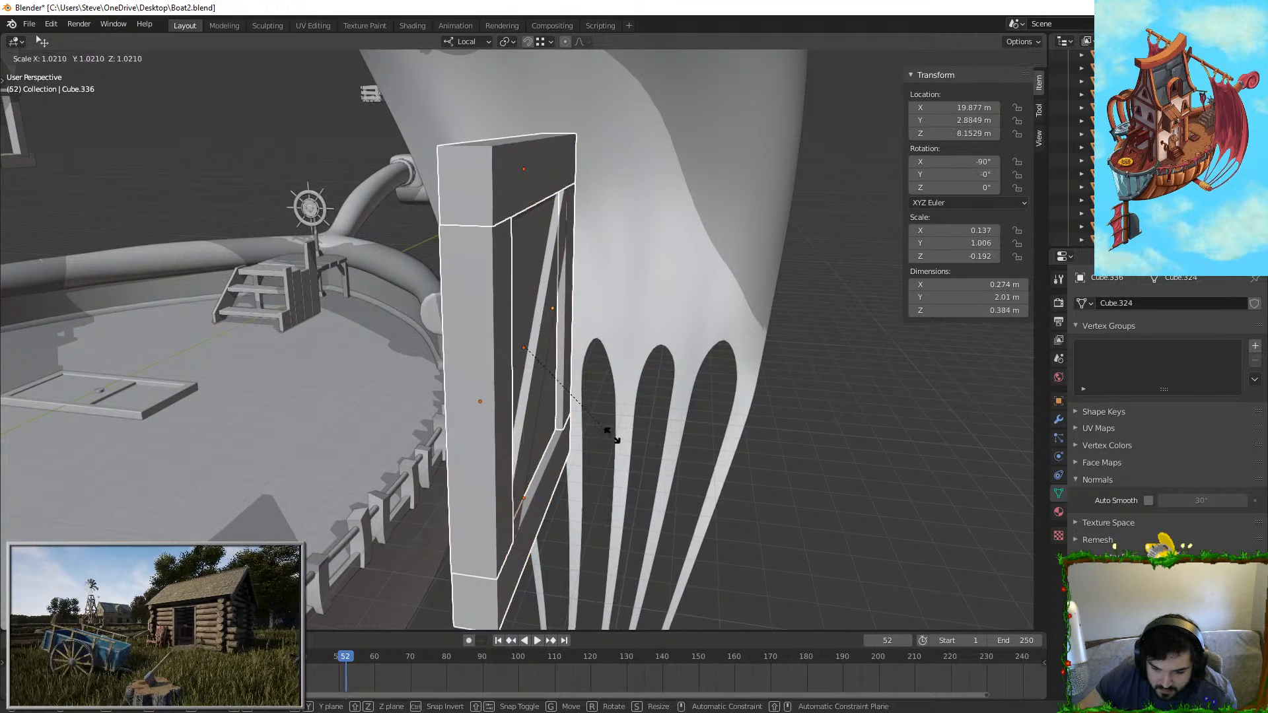
{"action": "key", "text": "x"}
{"action": "left_click", "coordinate": [693, 439]}
{"action": "key", "text": "s"}
{"action": "key", "text": "x"}
{"action": "left_click", "coordinate": [656, 434]}
{"action": "left_click", "coordinate": [656, 435]}
{"action": "middle_click_drag", "start_coordinate": [657, 434], "coordinate": [533, 478]}
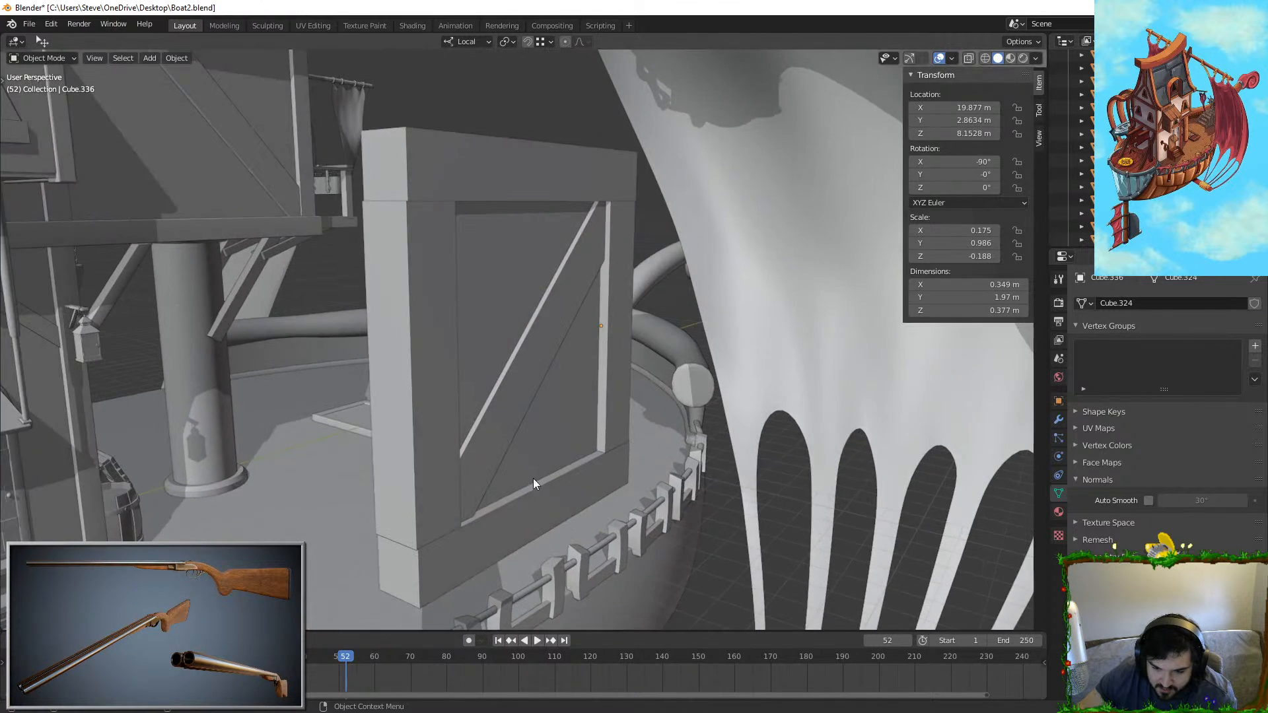
Step: Join the central panel, frame strips and diagonal brace into one object and add a Bevel modifier to it
{"action": "middle_click_drag", "start_coordinate": [548, 254], "coordinate": [459, 291]}
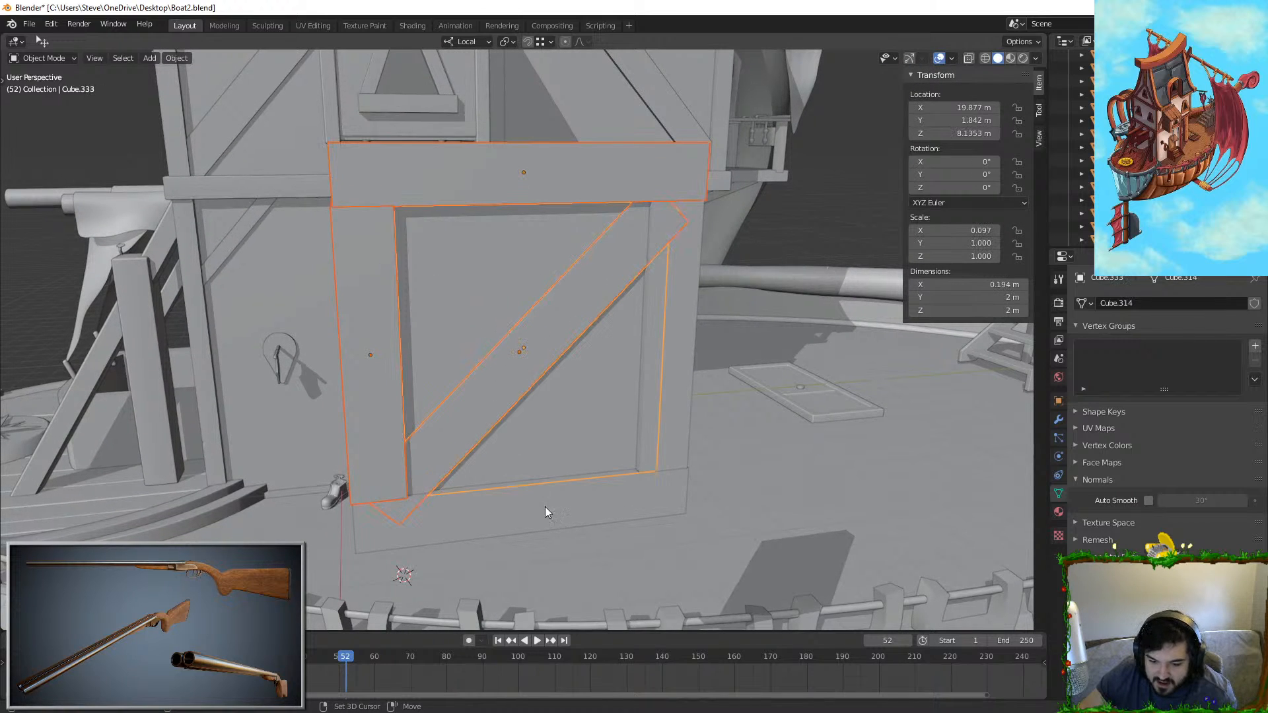
{"action": "key", "text": "ctrl+j"}
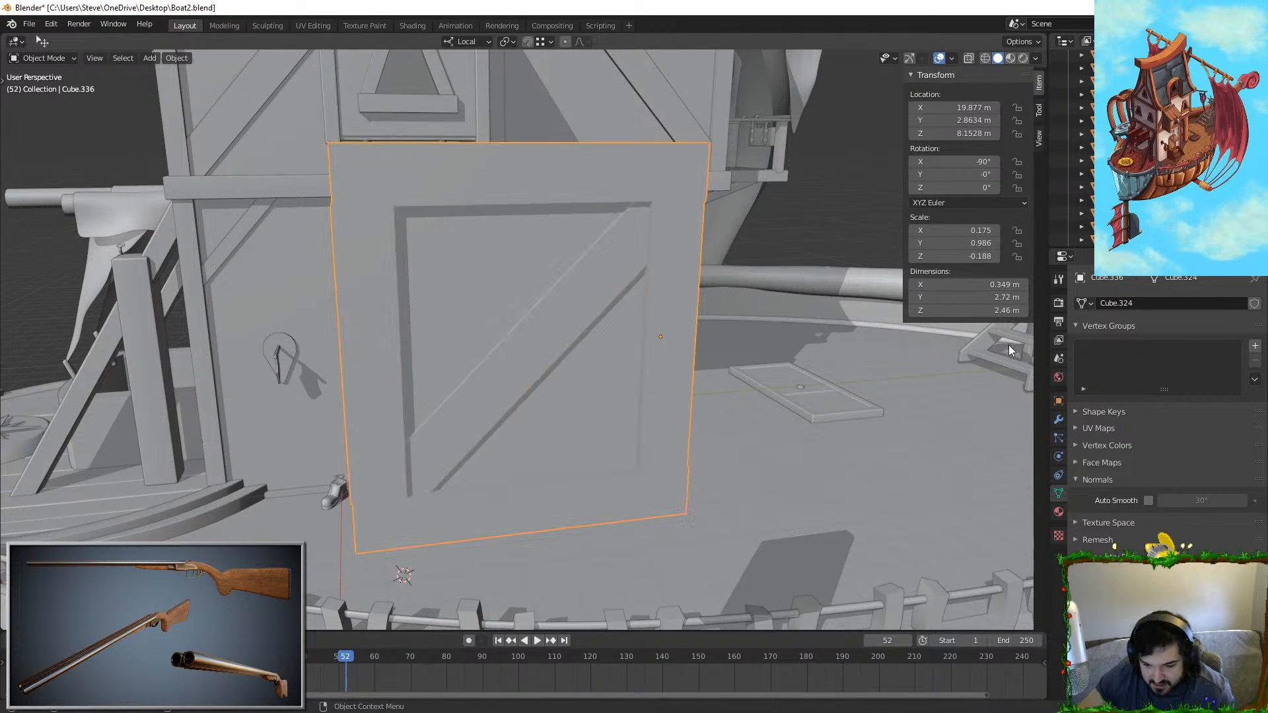
{"action": "left_click", "coordinate": [1059, 420]}
{"action": "left_click", "coordinate": [1112, 304]}
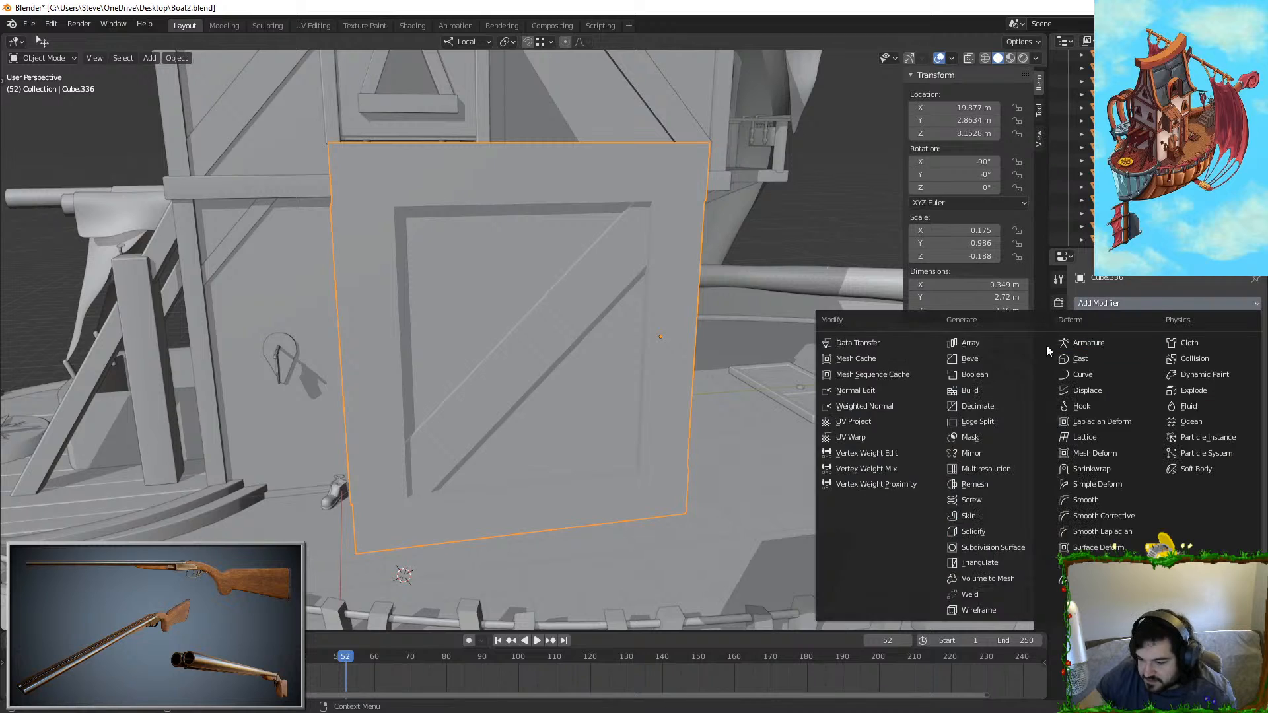
{"action": "left_click", "coordinate": [993, 367]}
Step: Apply the joined panel's scale and set its bevel amount to 0.02 m
{"action": "right_click", "coordinate": [584, 236]}
{"action": "key", "text": "Escape"}
{"action": "key", "text": "ctrl+a"}
{"action": "left_click", "coordinate": [551, 308]}
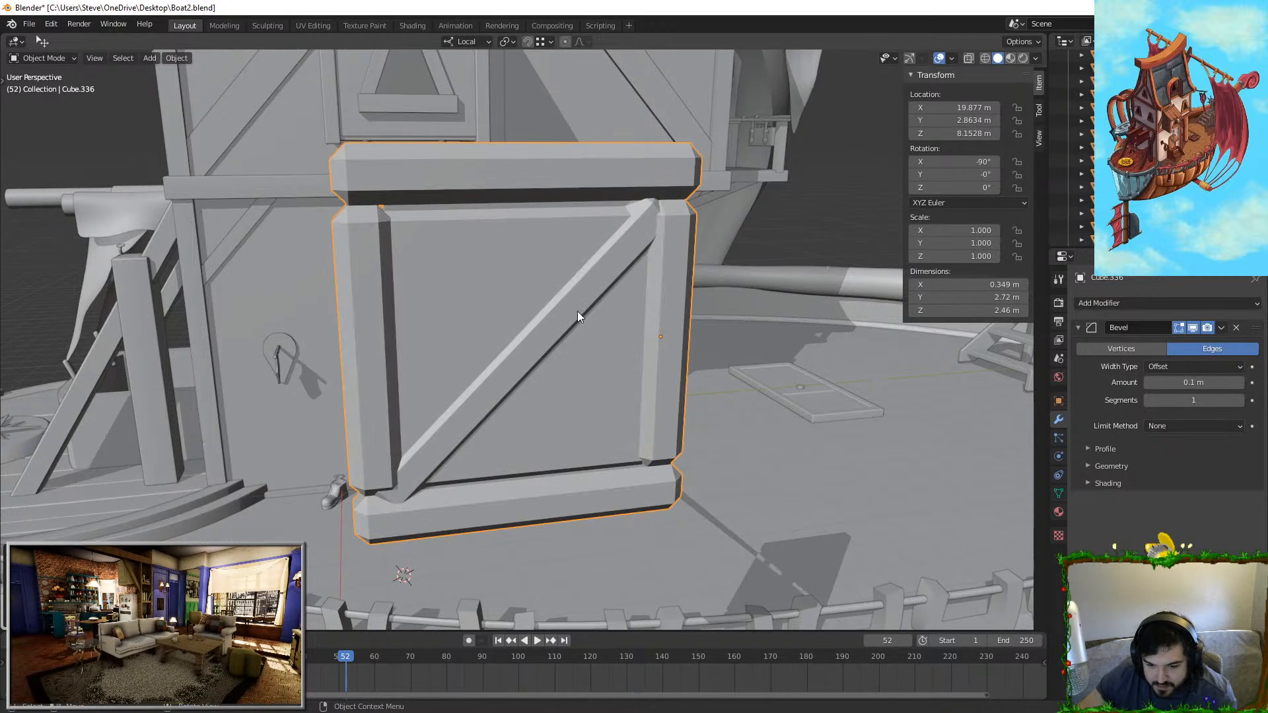
{"action": "type", "text": "0.02"}
{"action": "key", "text": "Return"}
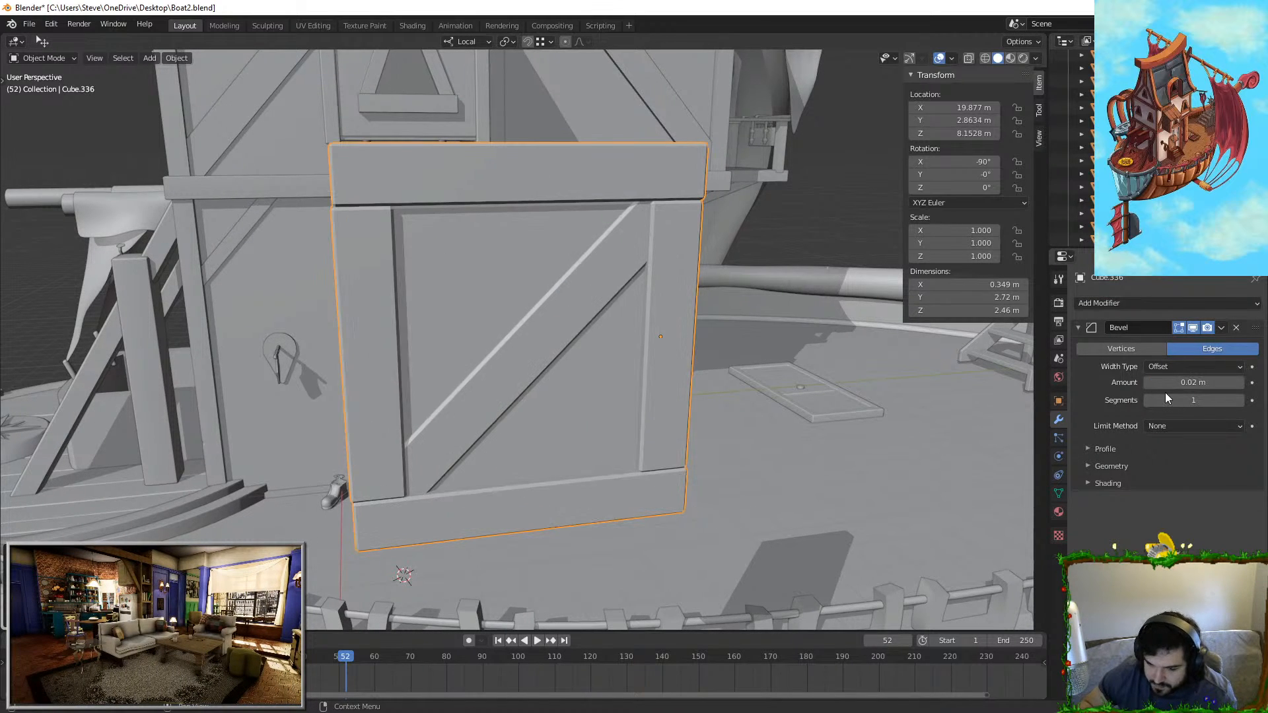
Step: Add a Weighted Normal modifier to the framed panel and enable Auto Smooth at 30°
{"action": "left_click", "coordinate": [1148, 305]}
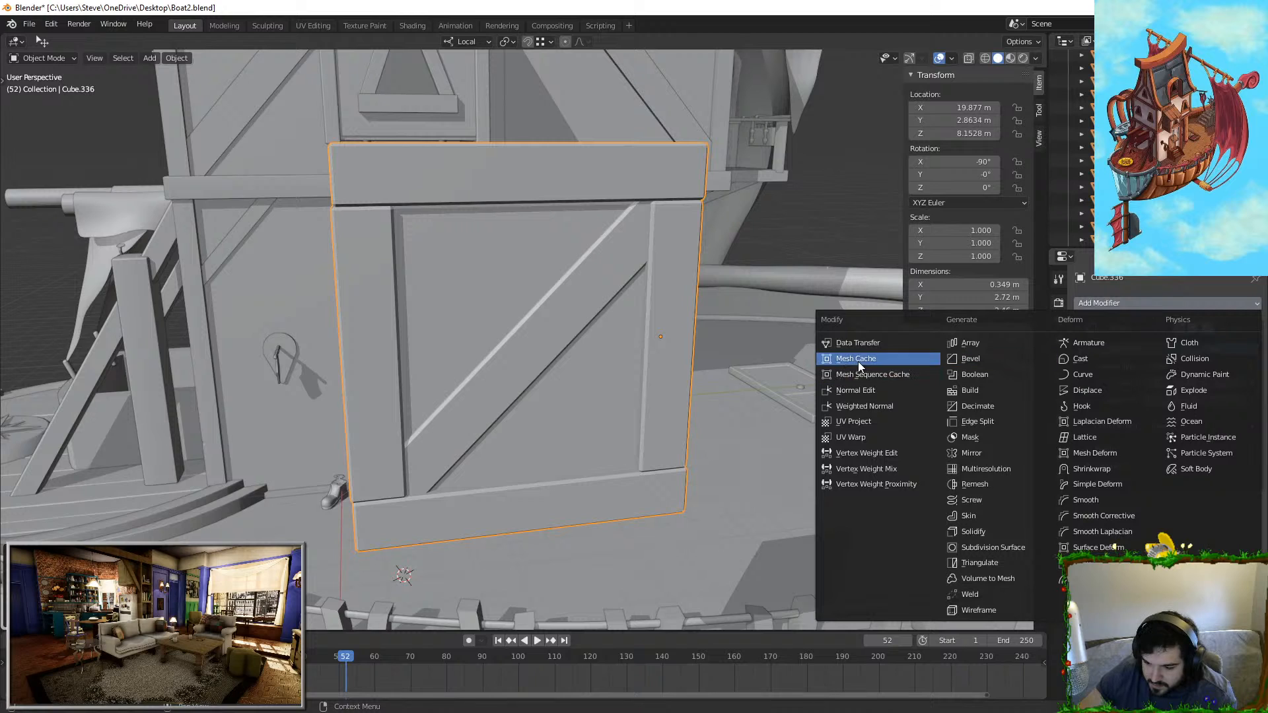
{"action": "left_click", "coordinate": [885, 405]}
{"action": "scroll", "coordinate": [672, 340], "scroll_direction": "down", "scroll_amount": 2}
{"action": "middle_click_drag", "start_coordinate": [660, 338], "coordinate": [710, 344]}
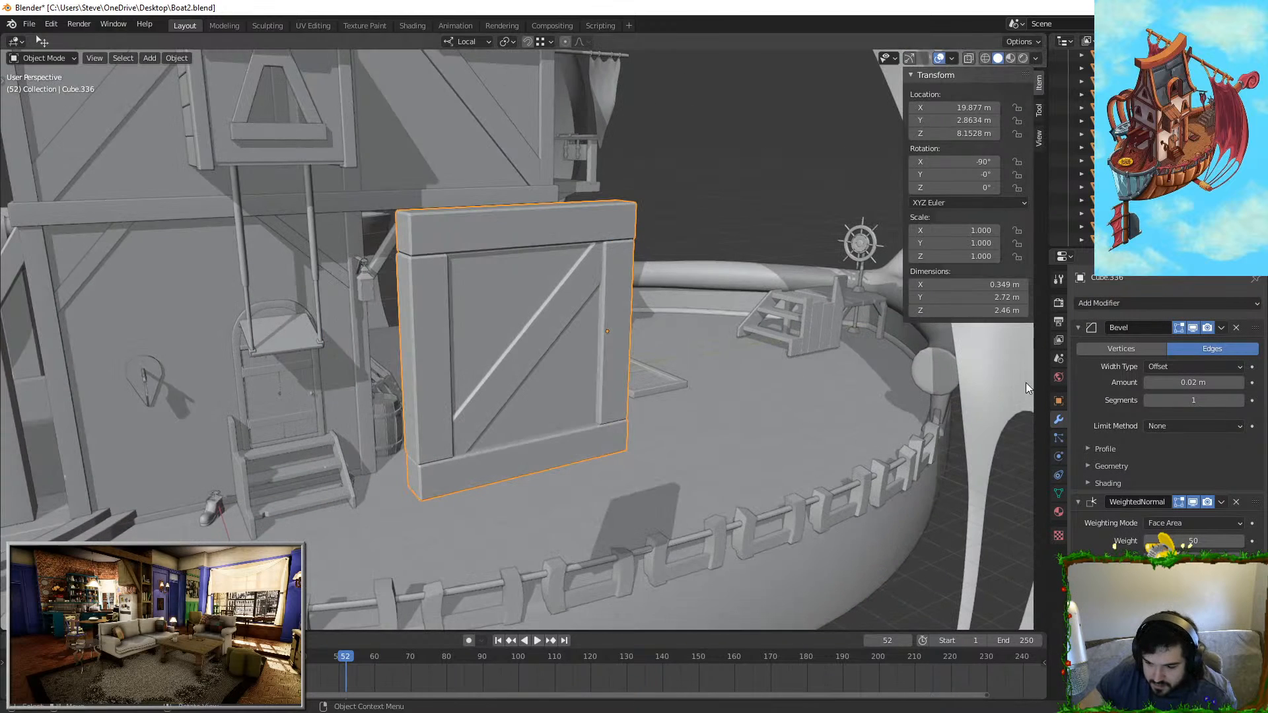
{"action": "left_click", "coordinate": [1059, 495]}
{"action": "left_click", "coordinate": [1148, 500]}
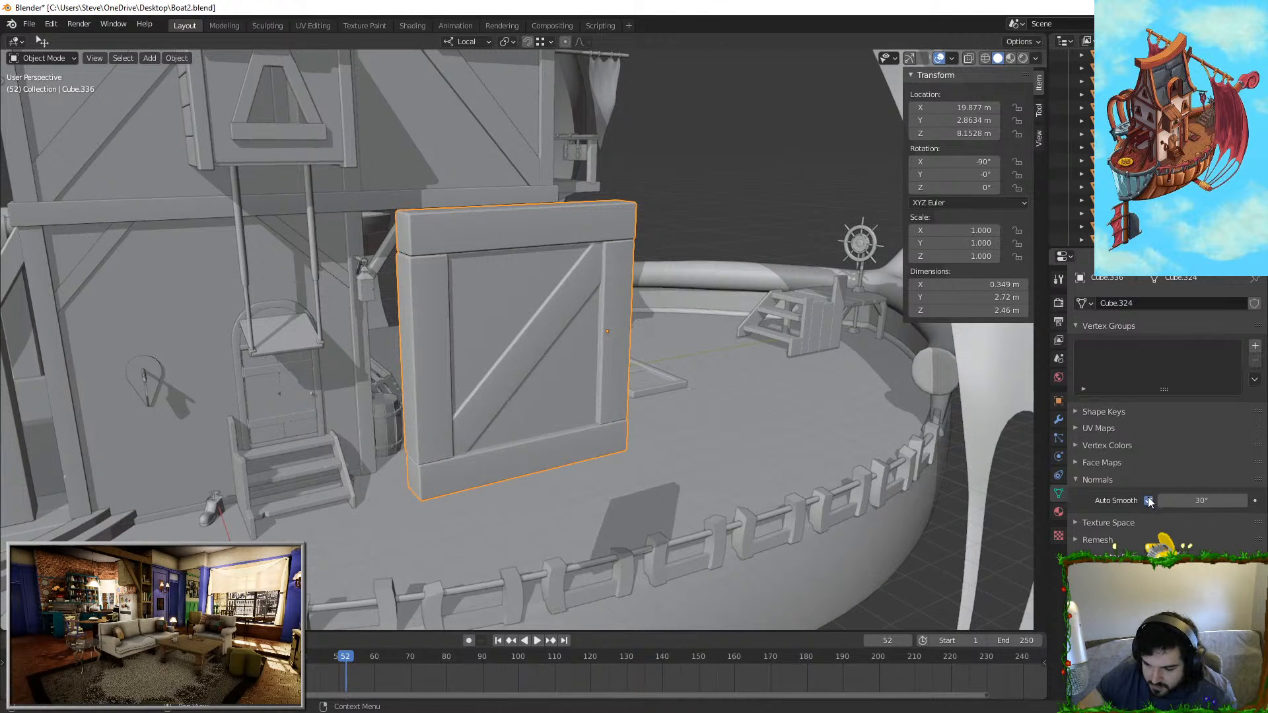
{"action": "right_click", "coordinate": [501, 296]}
Step: Move the framed panel along X to about 28.73 m, clear of the ship's sail
{"action": "key", "text": "KP_1"}
{"action": "key", "text": "KP_Decimal"}
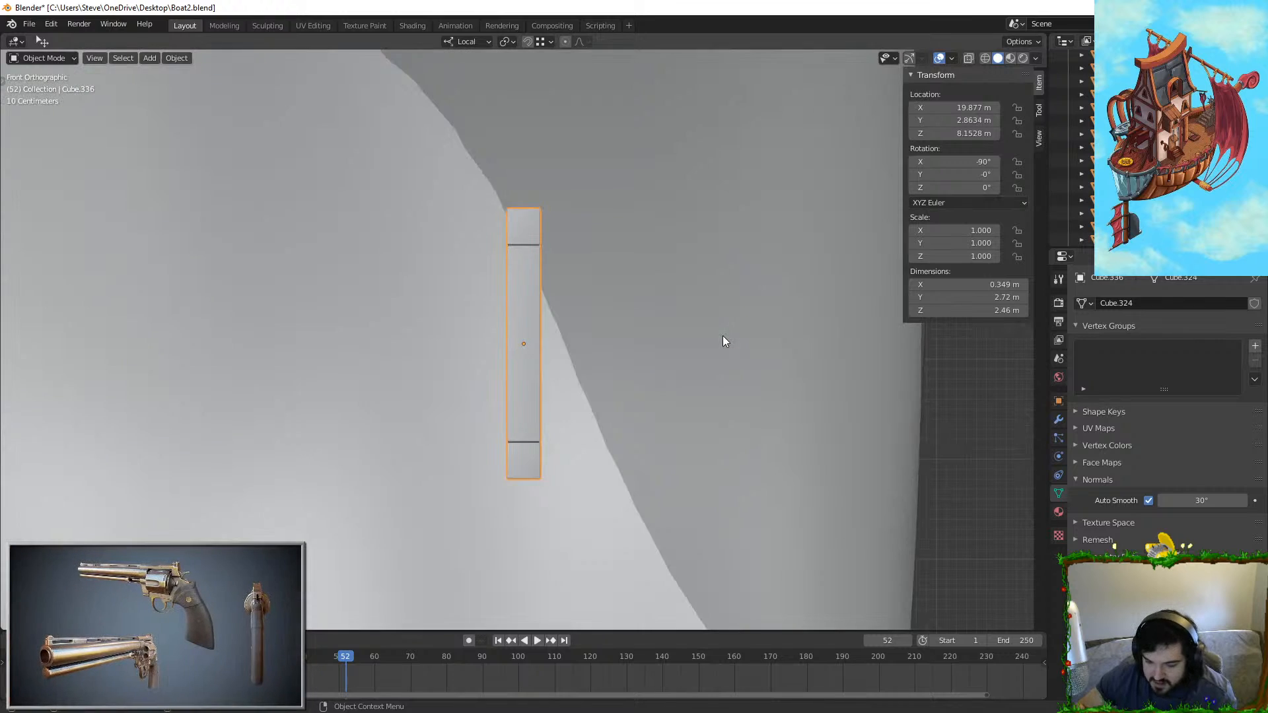
{"action": "scroll", "coordinate": [723, 336], "scroll_direction": "down", "scroll_amount": 5}
{"action": "middle_click_drag", "start_coordinate": [739, 333], "coordinate": [427, 337], "text": "shift"}
{"action": "key", "text": "g"}
{"action": "key", "text": "x"}
{"action": "left_click", "coordinate": [784, 342]}
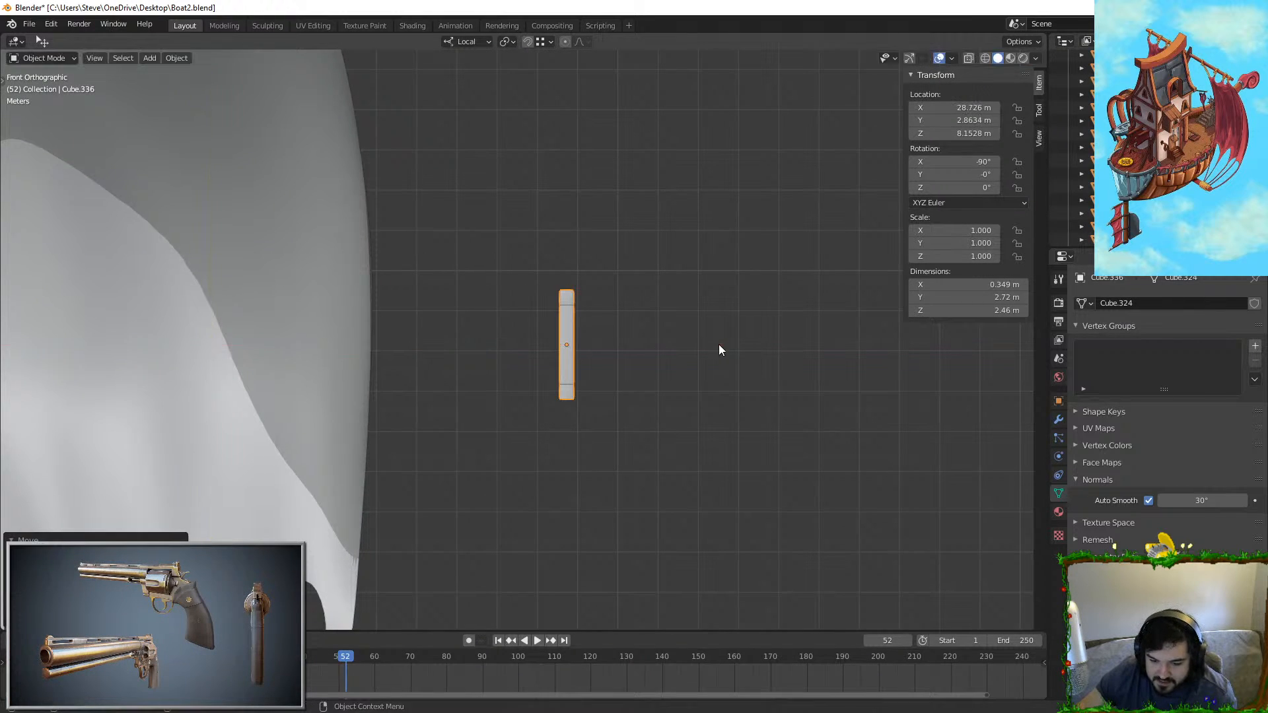
Step: Duplicate the framed panel along X to about 26.35 m as the crate's opposite side
{"action": "key", "text": "shift+d"}
{"action": "key", "text": "shift+x"}
{"action": "key", "text": "x"}
{"action": "left_click", "coordinate": [571, 357]}
{"action": "middle_click_drag", "start_coordinate": [570, 356], "coordinate": [556, 438]}
{"action": "scroll", "coordinate": [541, 279], "scroll_direction": "up", "scroll_amount": 3}
{"action": "key", "text": "KP_1"}
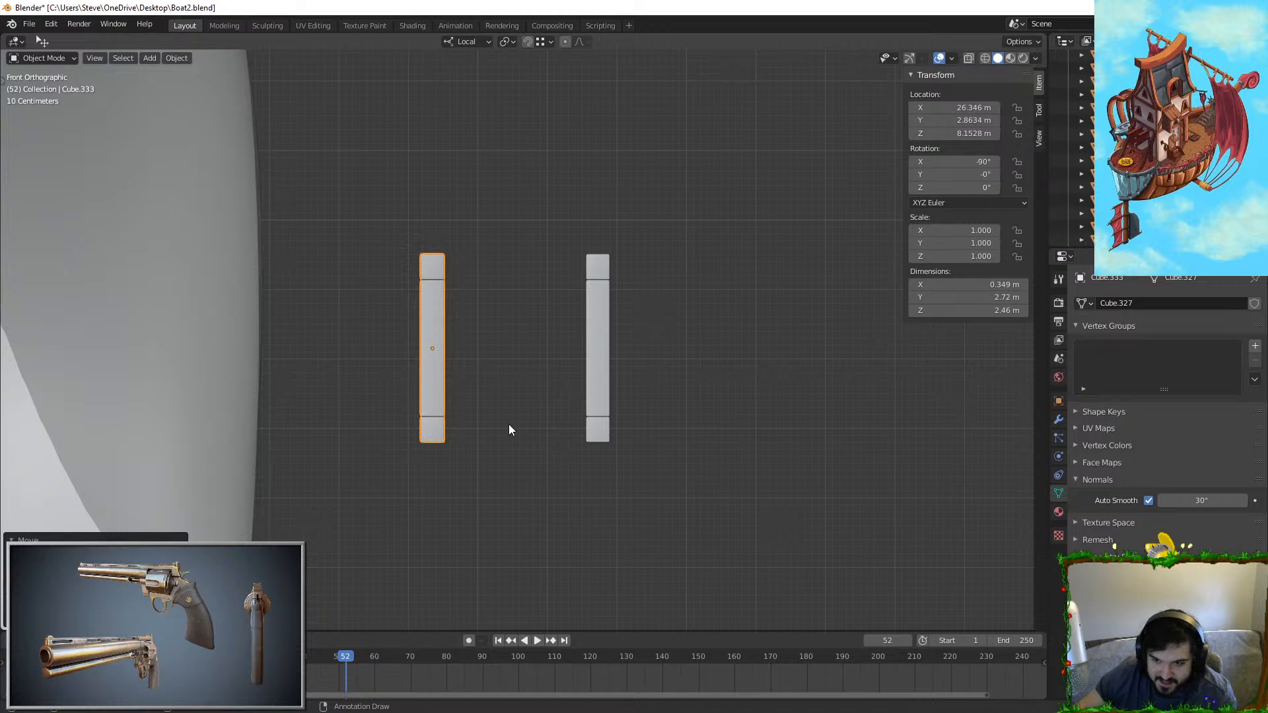
Step: Duplicate the side panel, rotate the copy 90° and set it across the tops at about X 27.51 m, Z 9.68 m
{"action": "key", "text": "shift+d"}
{"action": "right_click", "coordinate": [514, 311]}
{"action": "key", "text": "r"}
{"action": "left_click", "coordinate": [566, 580]}
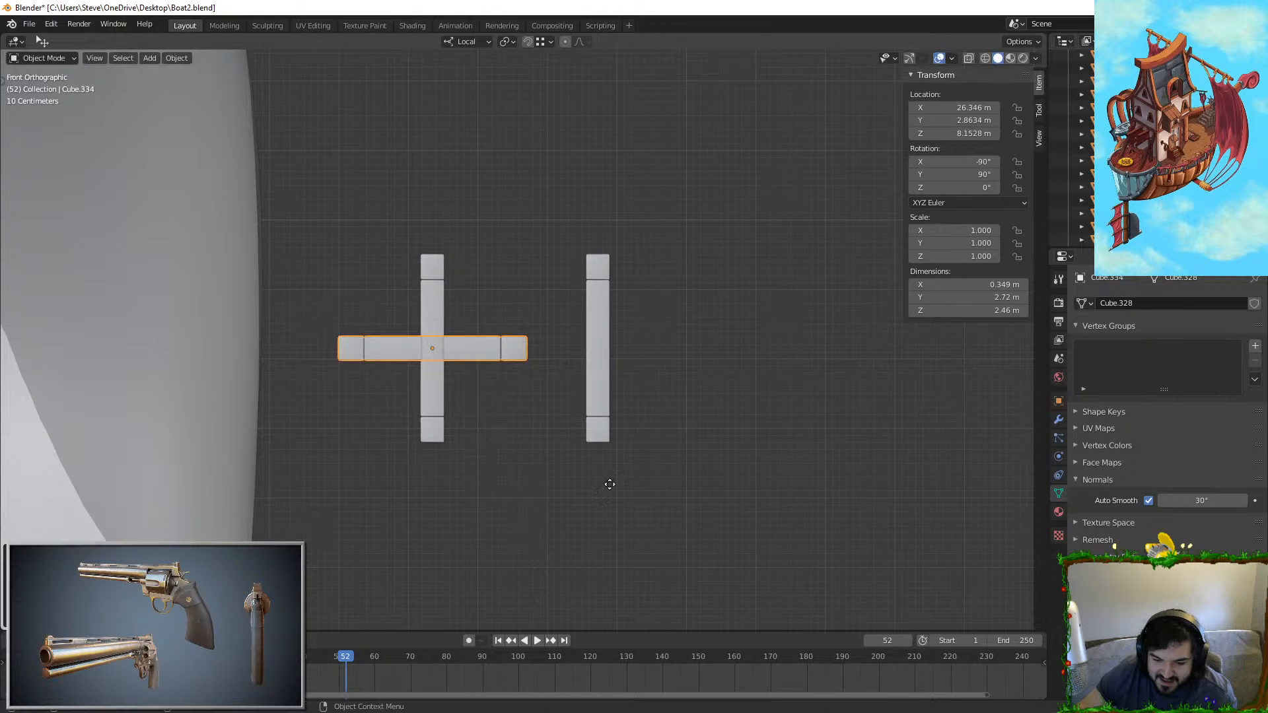
{"action": "key", "text": "g"}
{"action": "left_click", "coordinate": [658, 441]}
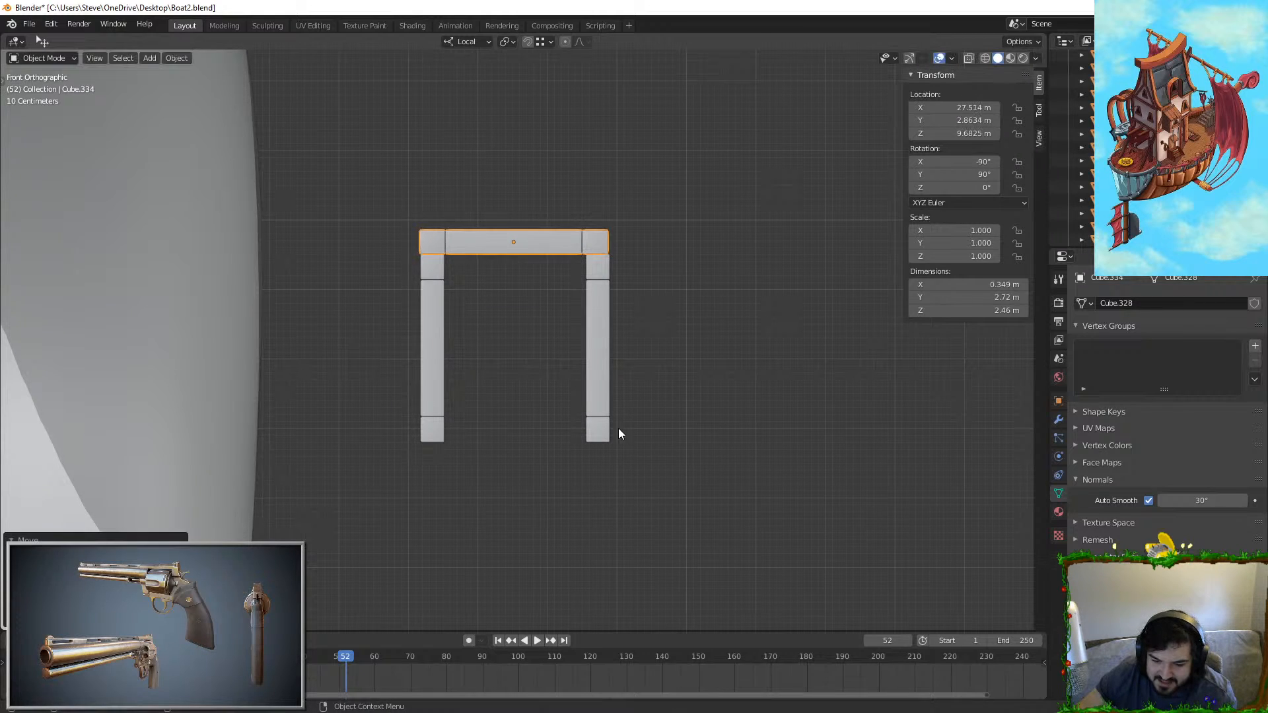
Step: Move the outer side panel along X to about 28.69 m to line up with the top panel's end
{"action": "left_click", "coordinate": [604, 413]}
{"action": "key", "text": "g"}
{"action": "key", "text": "x"}
{"action": "left_click", "coordinate": [663, 371]}
{"action": "middle_click_drag", "start_coordinate": [634, 367], "coordinate": [625, 255]}
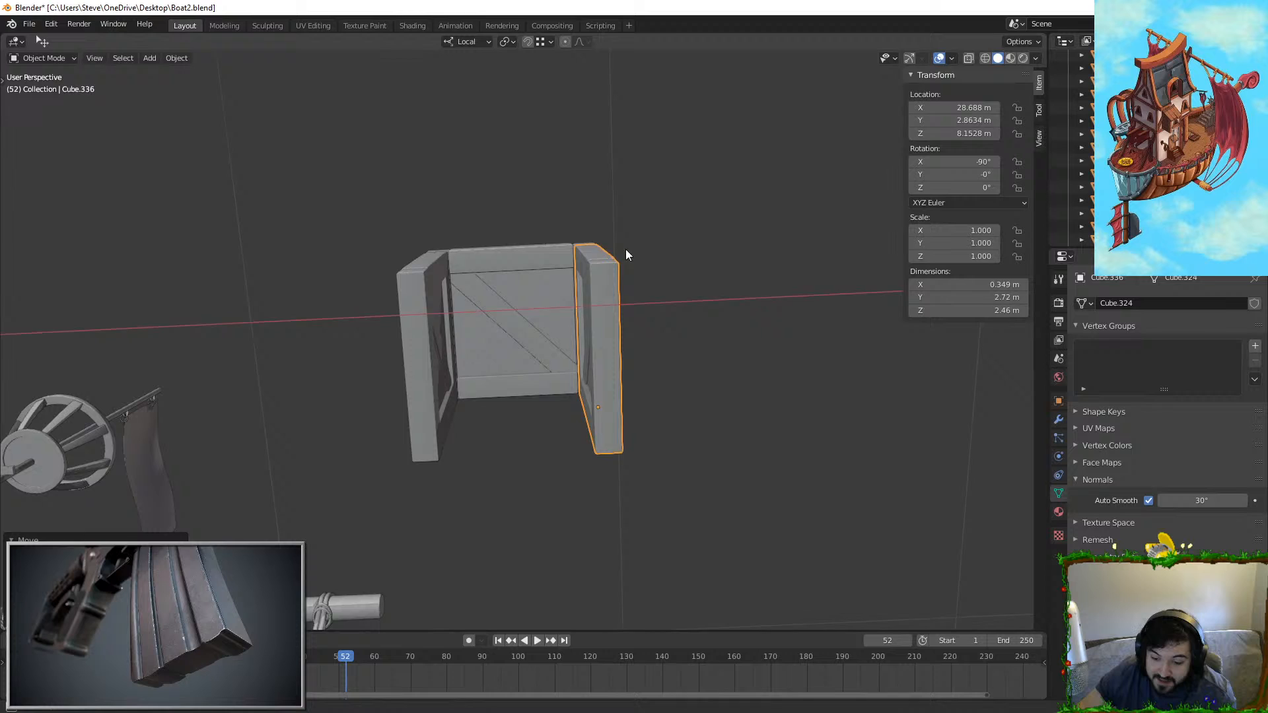
Step: Duplicate the crate's top panel in place
{"action": "left_click", "coordinate": [497, 272]}
{"action": "middle_click_drag", "start_coordinate": [496, 272], "coordinate": [550, 338]}
{"action": "key", "text": "shift+d"}
{"action": "key", "text": "shift+x"}
{"action": "right_click", "coordinate": [585, 395]}
{"action": "middle_click_drag", "start_coordinate": [586, 397], "coordinate": [591, 304]}
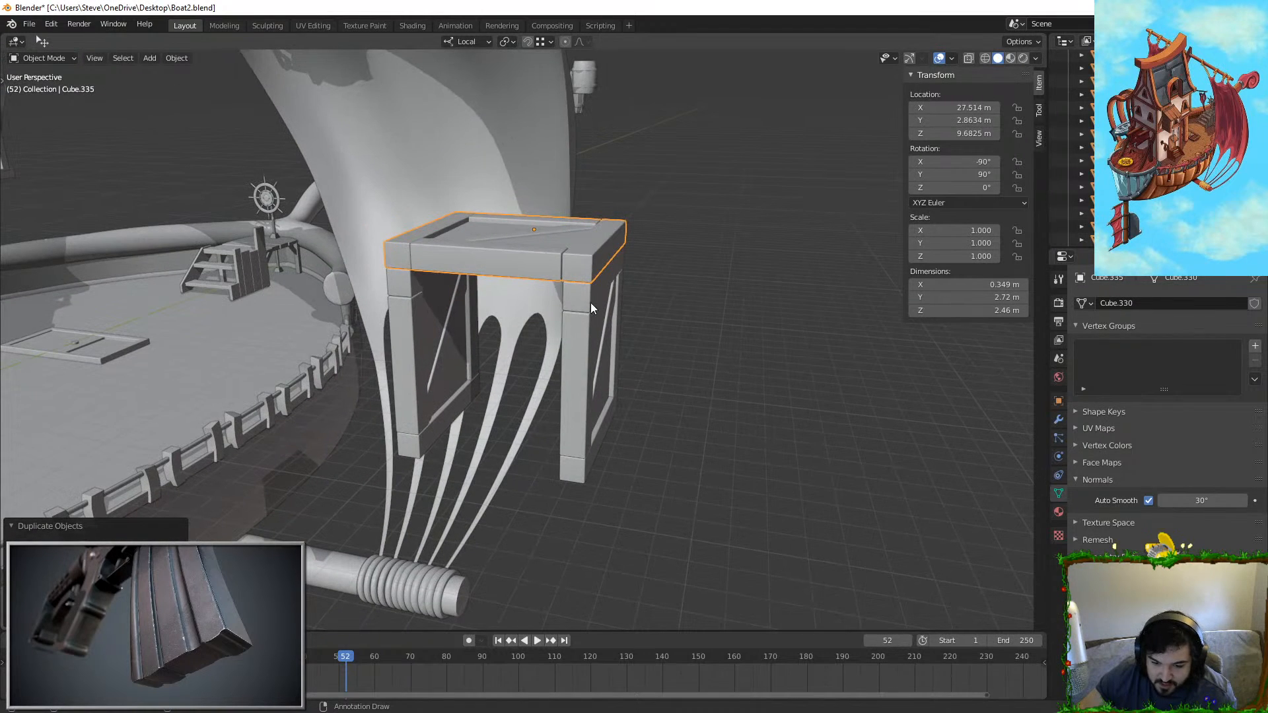
Step: Remove the two end strips from the duplicated top panel's mesh
{"action": "middle_click_drag", "start_coordinate": [542, 206], "coordinate": [596, 252]}
{"action": "key", "text": "Tab"}
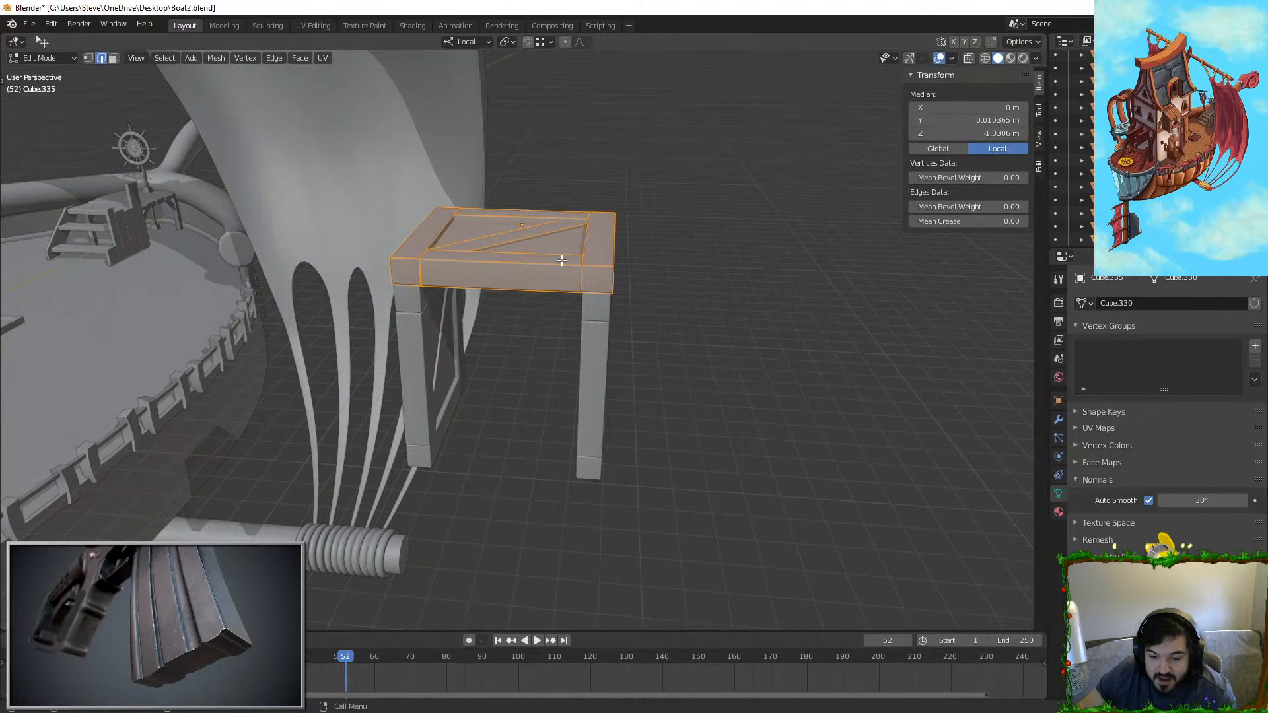
{"action": "left_click", "coordinate": [405, 233]}
{"action": "key", "text": "l"}
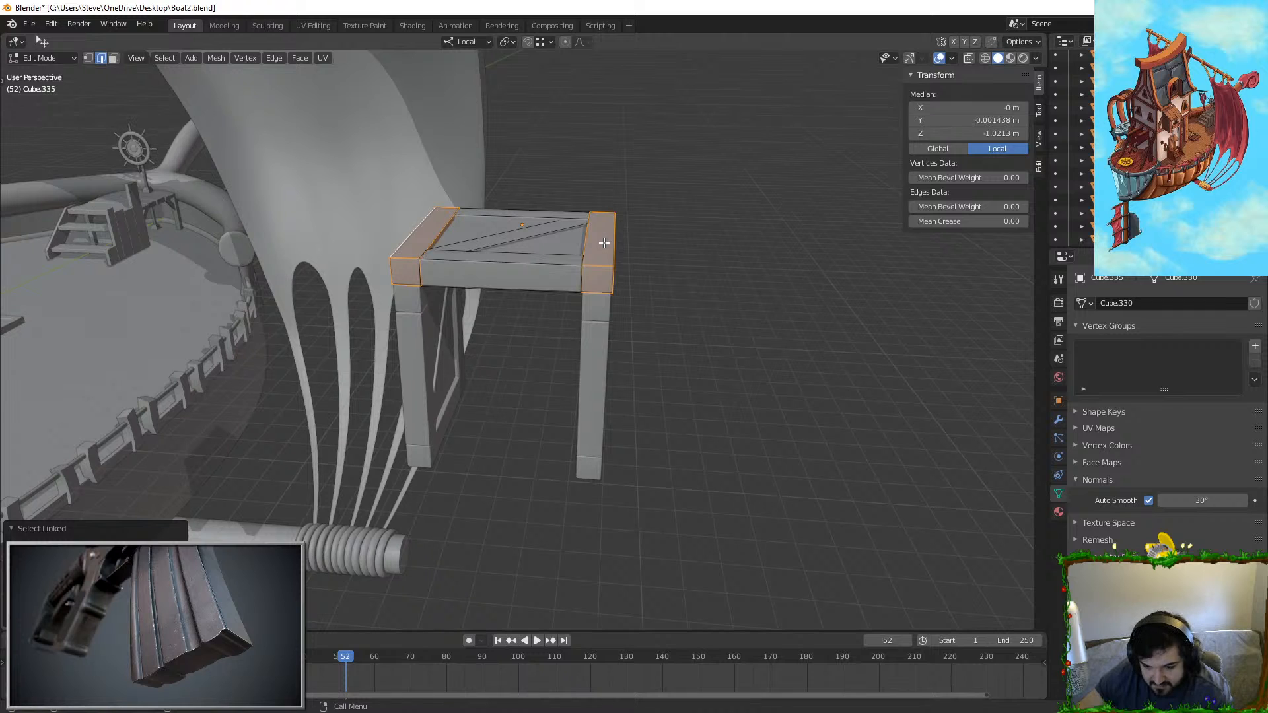
{"action": "key", "text": "p"}
{"action": "left_click", "coordinate": [604, 249]}
{"action": "key", "text": "Tab"}
Step: Delete the original full top panel and select the trimmed duplicate
{"action": "key", "text": "x"}
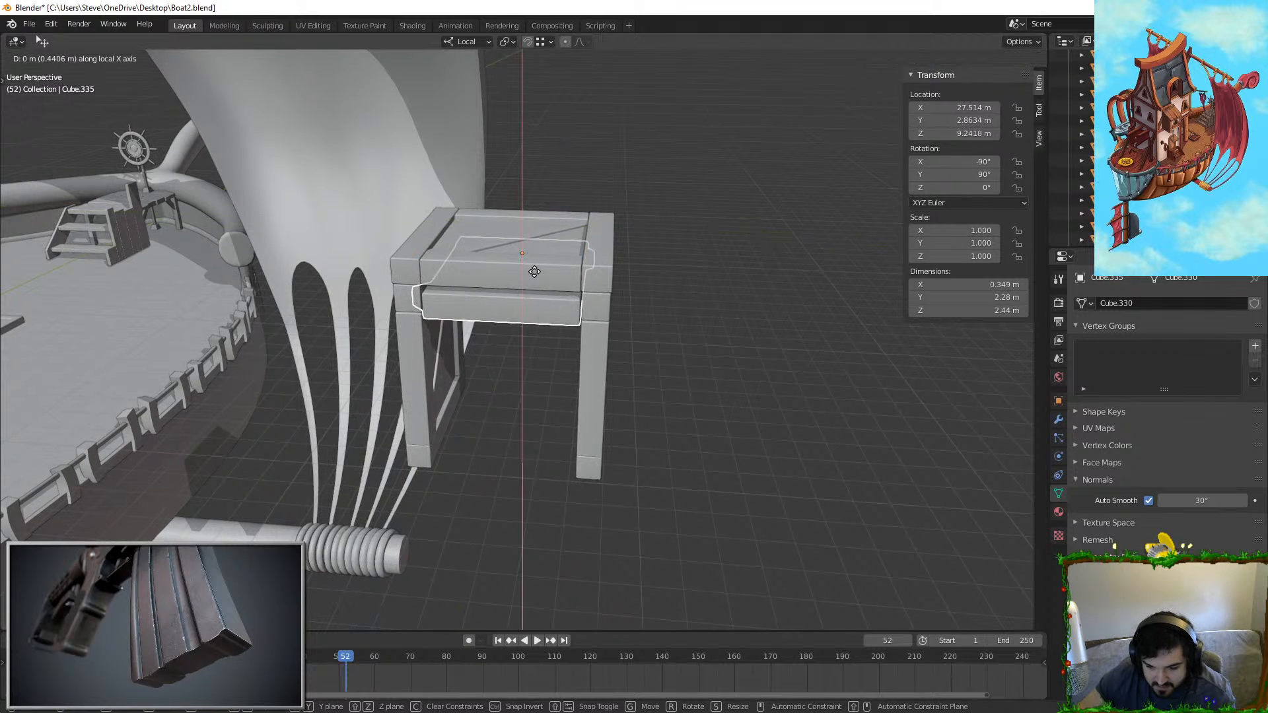
{"action": "right_click", "coordinate": [588, 252]}
{"action": "left_click", "coordinate": [601, 248]}
{"action": "key", "text": "Delete"}
{"action": "left_click", "coordinate": [520, 246]}
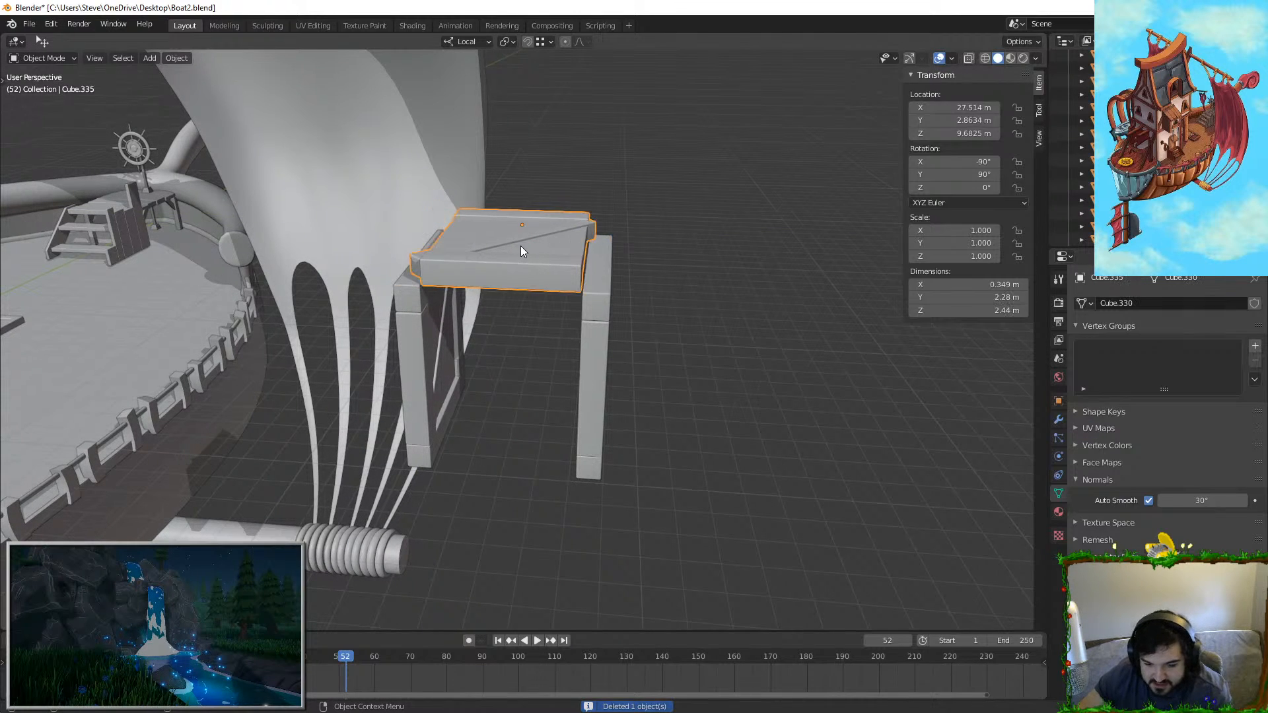
Step: Lower the trimmed top panel along its local X between the two side panels, to about Z 9.36 m
{"action": "middle_click_drag", "start_coordinate": [520, 246], "coordinate": [494, 146]}
{"action": "key", "text": "g"}
{"action": "key", "text": "x"}
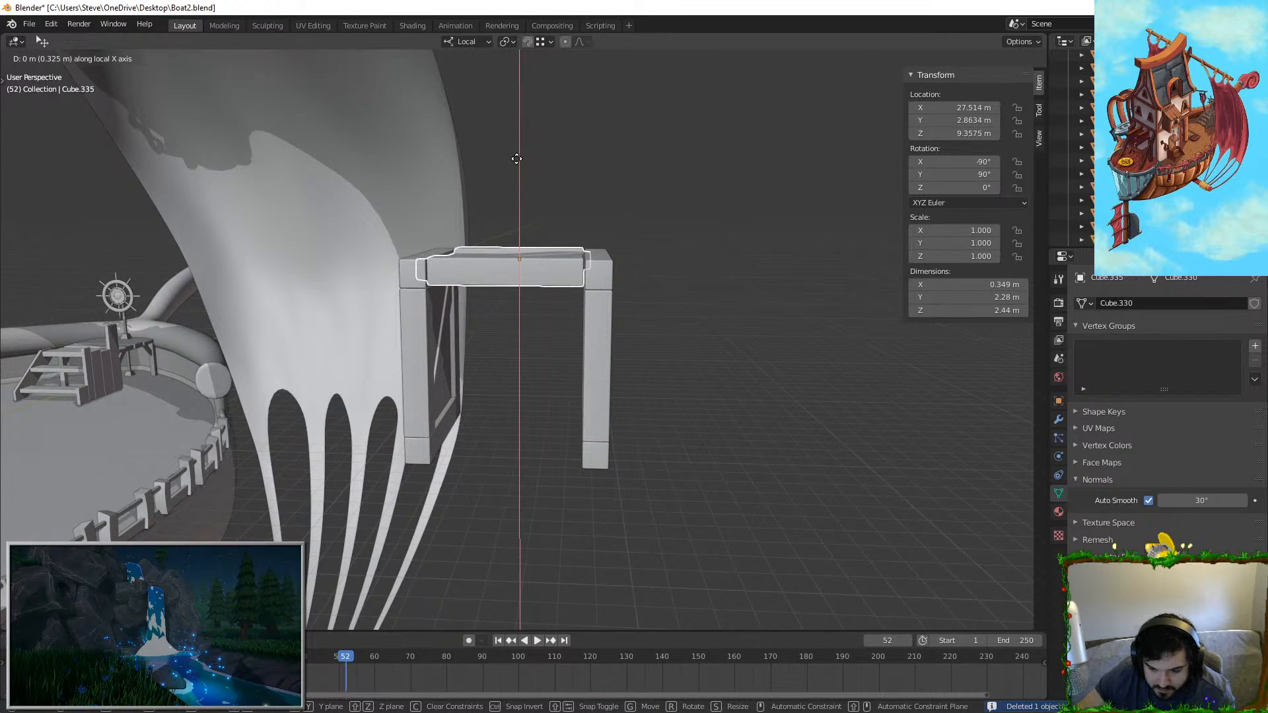
{"action": "right_click", "coordinate": [517, 159]}
{"action": "middle_click_drag", "start_coordinate": [693, 176], "coordinate": [489, 177]}
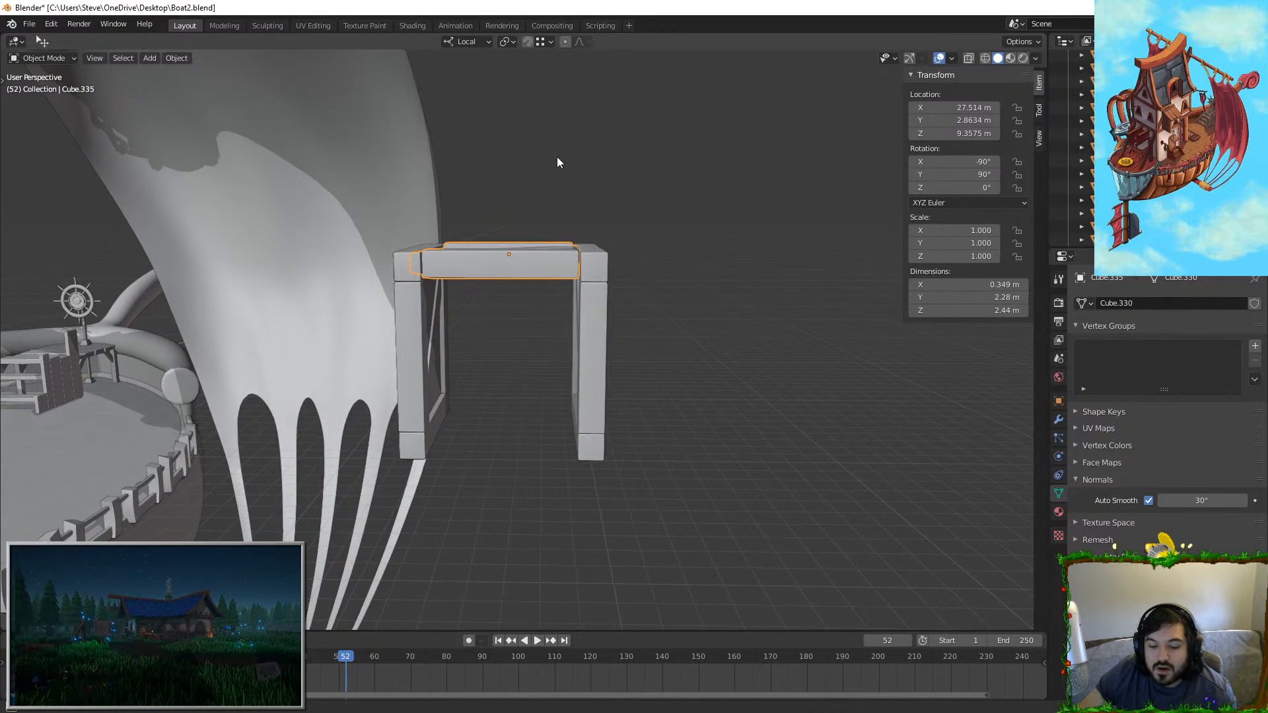
Step: Duplicate the trimmed top panel down along its local X to close the crate's base at about Z 6.99 m
{"action": "key", "text": "shift+d"}
{"action": "right_click", "coordinate": [601, 237]}
{"action": "key", "text": "KP_1"}
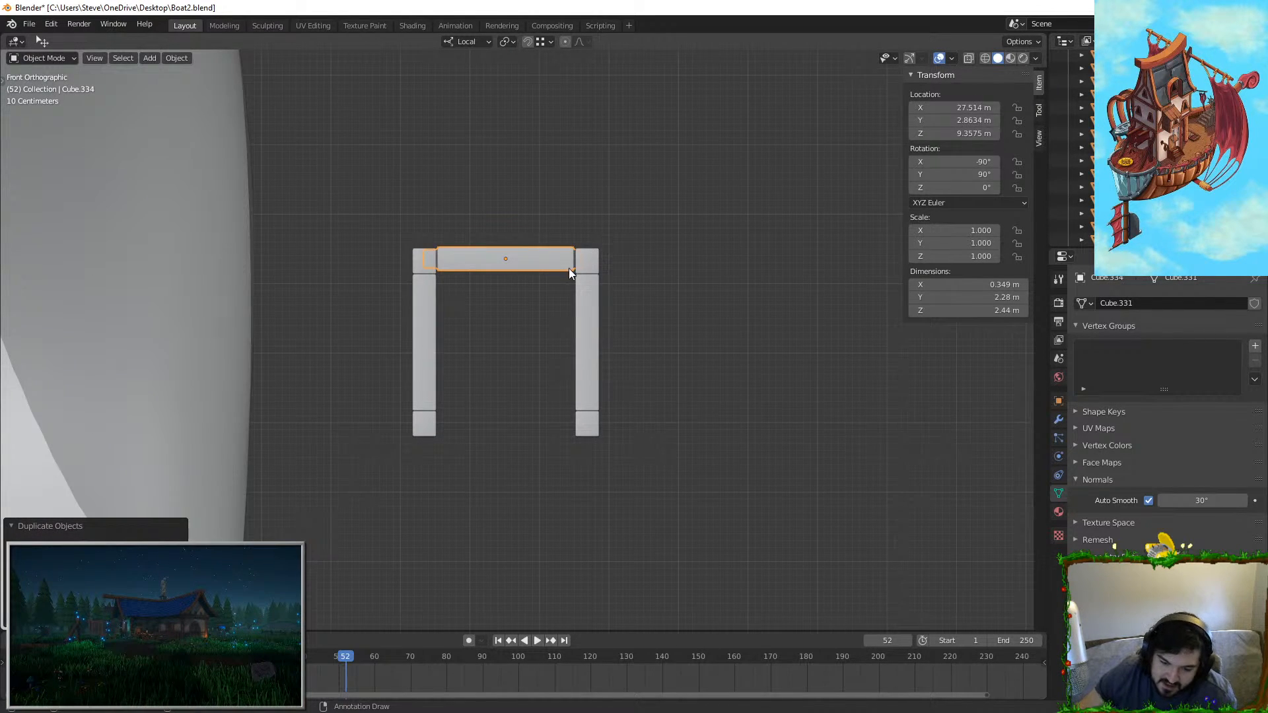
{"action": "key", "text": "g"}
{"action": "key", "text": "x"}
{"action": "key", "text": "x"}
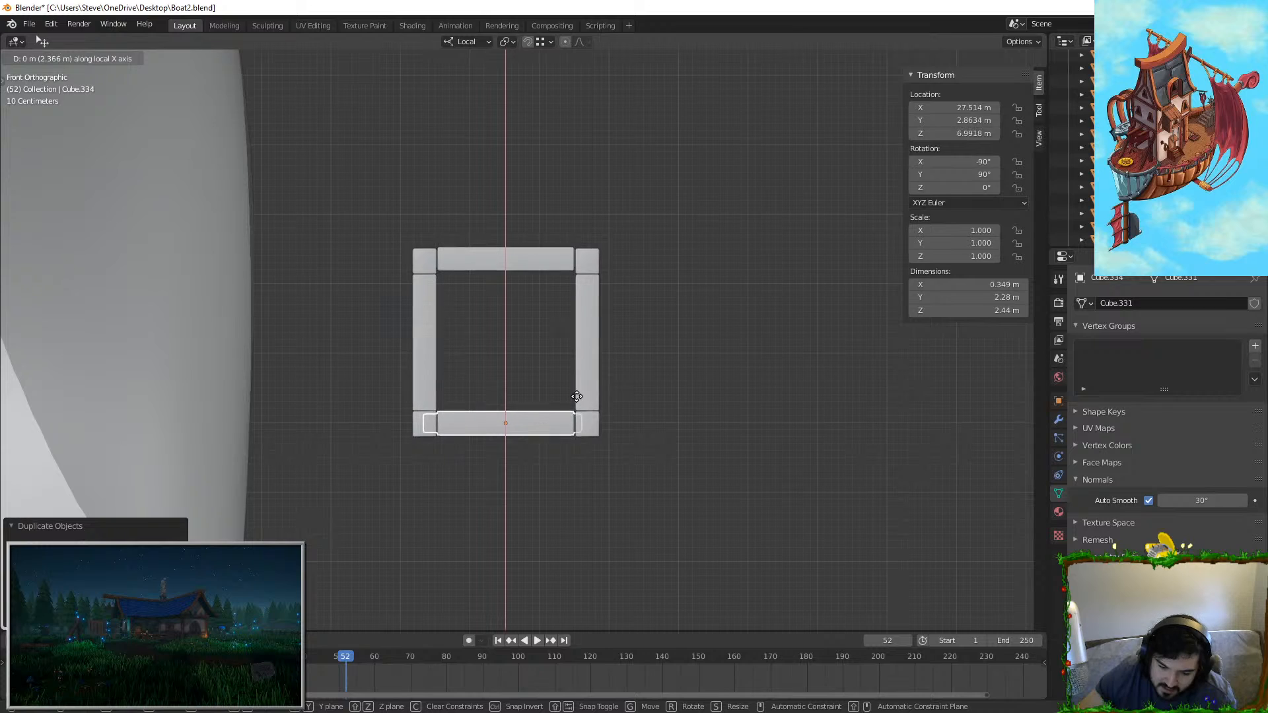
{"action": "left_click", "coordinate": [576, 396]}
Step: Nudge the top panel along its local X to about Z 9.35 m so it sits evenly between the side panels
{"action": "left_click", "coordinate": [496, 265]}
{"action": "key", "text": "g"}
{"action": "key", "text": "x"}
{"action": "key", "text": "x"}
{"action": "left_click", "coordinate": [521, 237]}
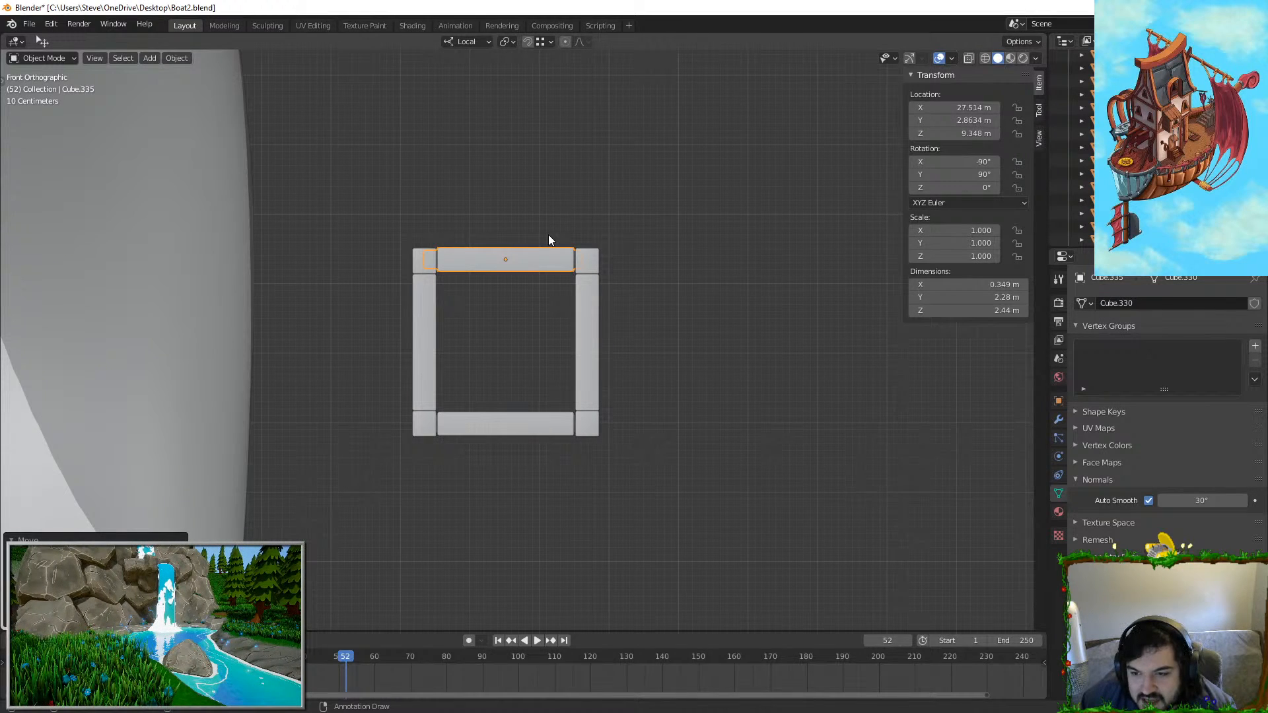
{"action": "scroll", "coordinate": [548, 240], "scroll_direction": "down", "scroll_amount": 2}
{"action": "middle_click_drag", "start_coordinate": [551, 235], "coordinate": [481, 414]}
{"action": "key", "text": "shift+grave"}
{"action": "key", "text": "w"}
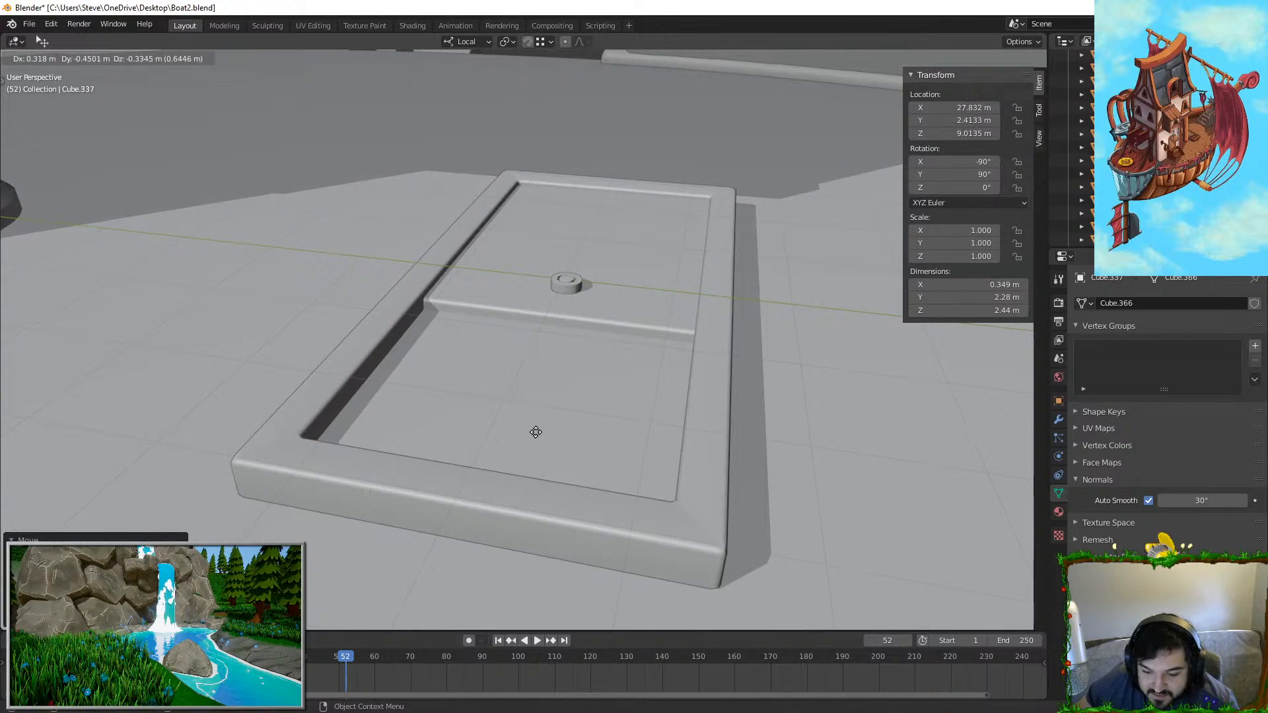
{"action": "key", "text": "ctrl+z"}
Step: Walk through the ship's interior and around its hull and deck to examine the modelled props
{"action": "key", "text": "shift+grave"}
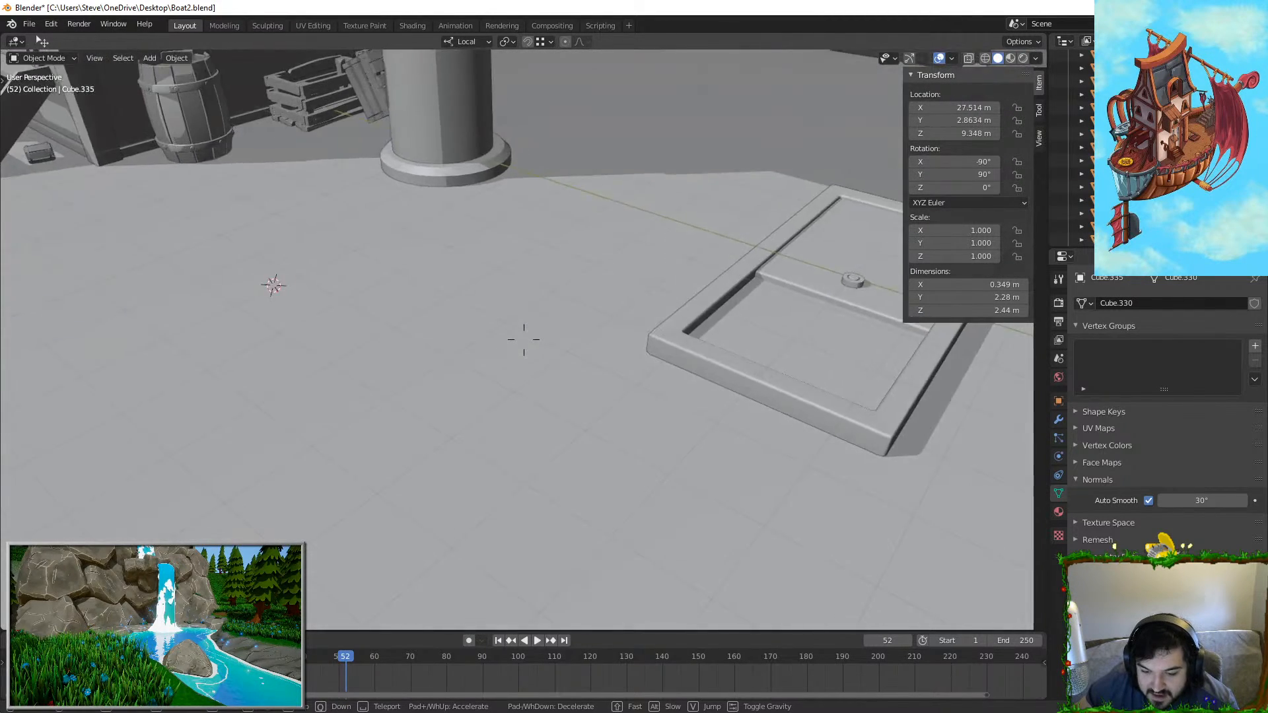
{"action": "key", "text": "w"}
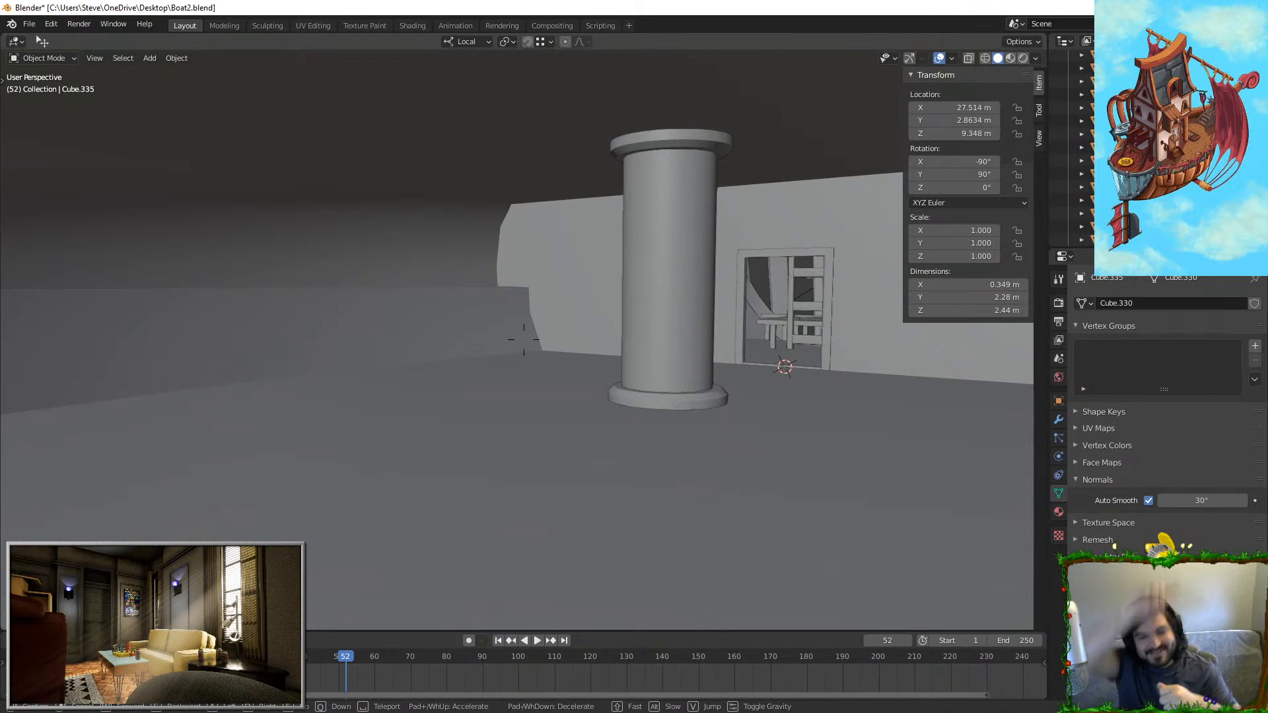
{"action": "key", "text": "s"}
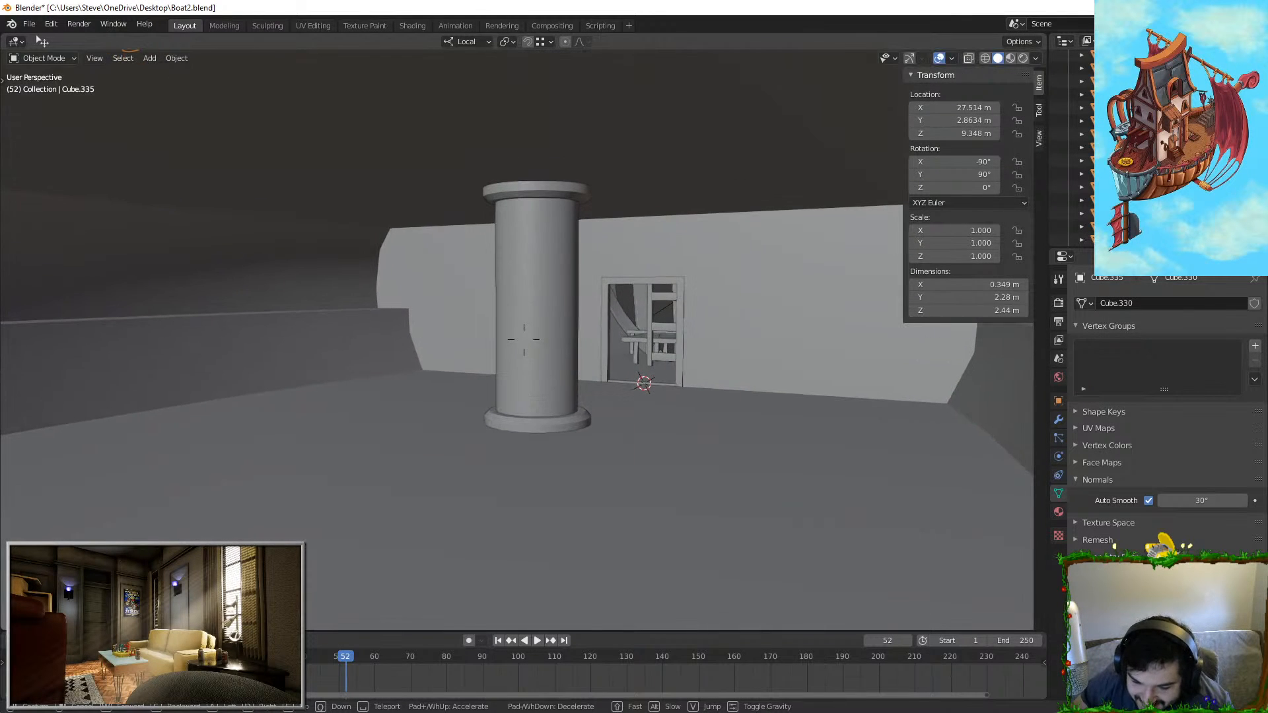
{"action": "key", "text": "shift+grave"}
{"action": "key", "text": "w"}
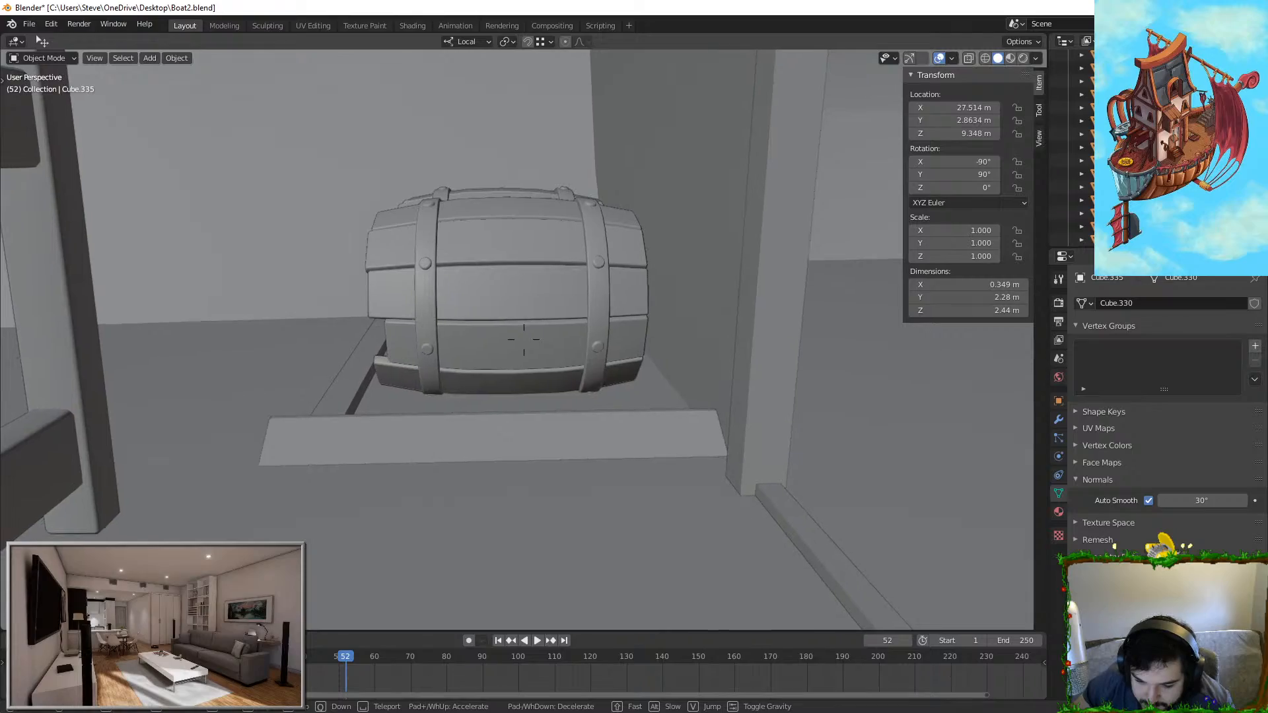
{"action": "key", "text": "s"}
{"action": "key", "text": "s"}
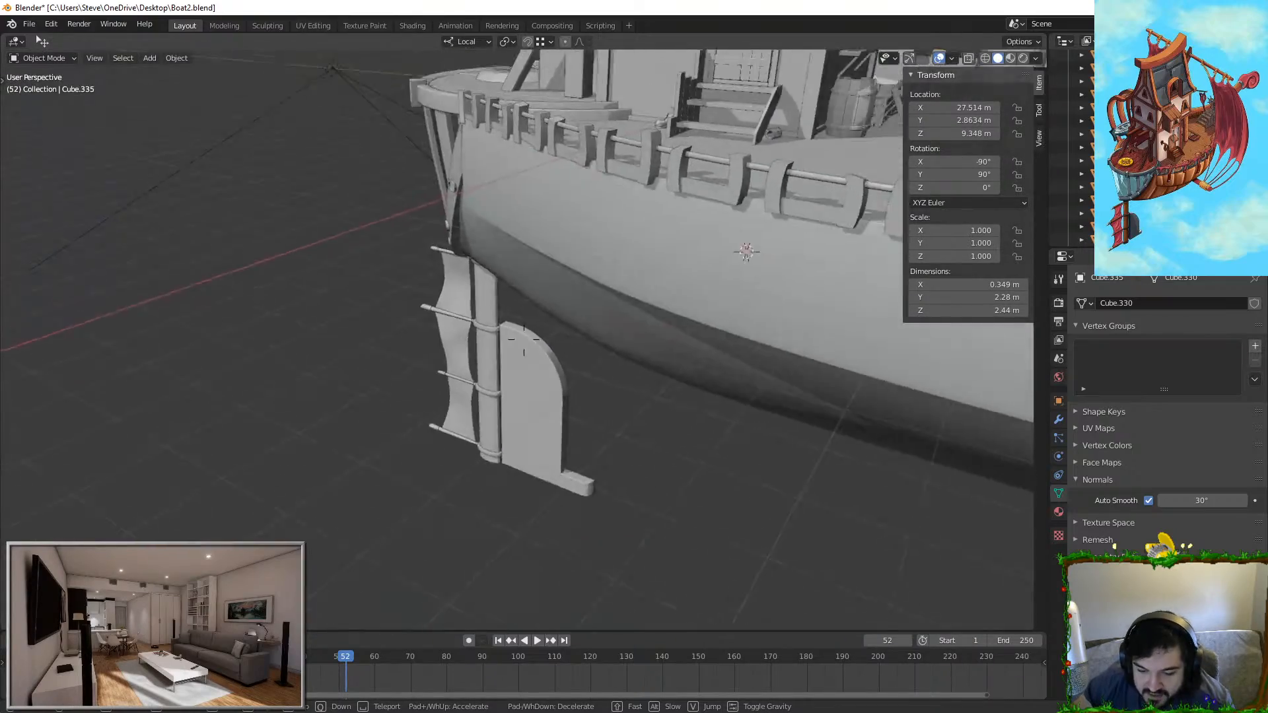
{"action": "key", "text": "w"}
{"action": "key", "text": "s"}
{"action": "key", "text": "a"}
{"action": "key", "text": "w"}
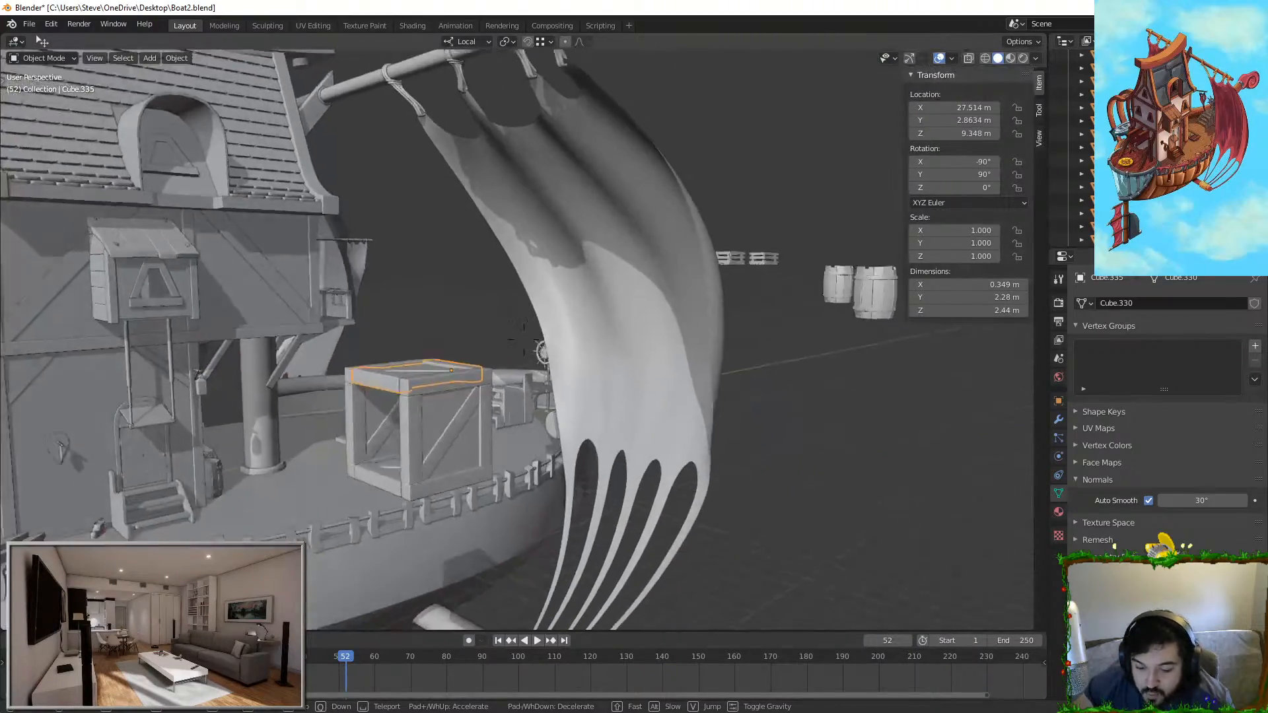
Step: Duplicate the crate's top panel in place and rotate the copy 90° upright in the right side view
{"action": "left_click", "coordinate": [453, 348]}
{"action": "key", "text": "KP_1"}
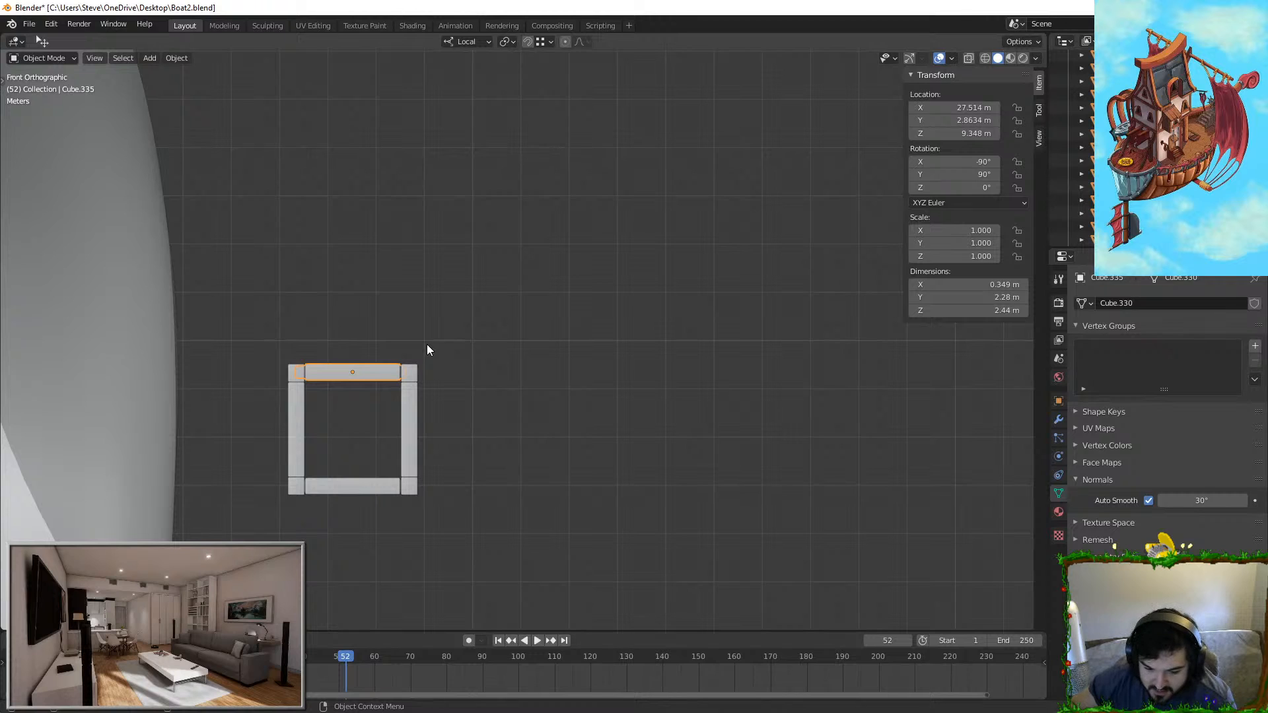
{"action": "key", "text": "KP_3"}
{"action": "key", "text": "shift+d"}
{"action": "right_click", "coordinate": [550, 320]}
{"action": "key", "text": "r"}
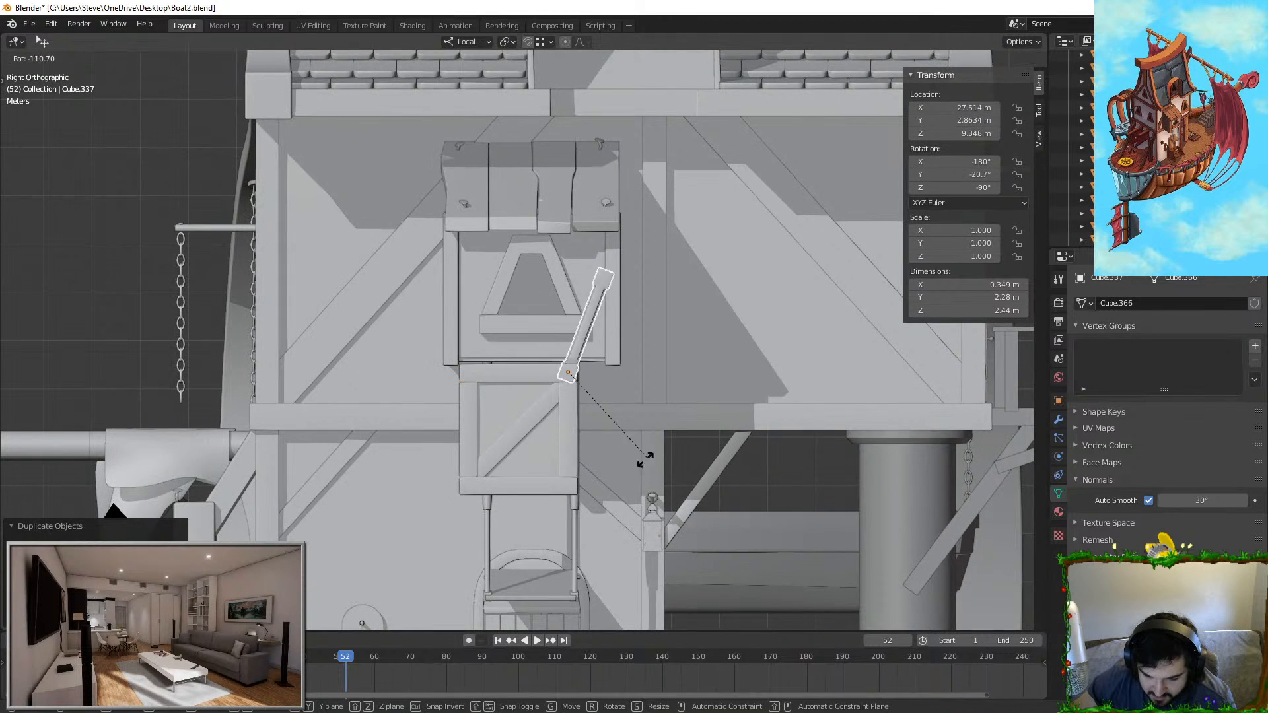
{"action": "left_click", "coordinate": [669, 355]}
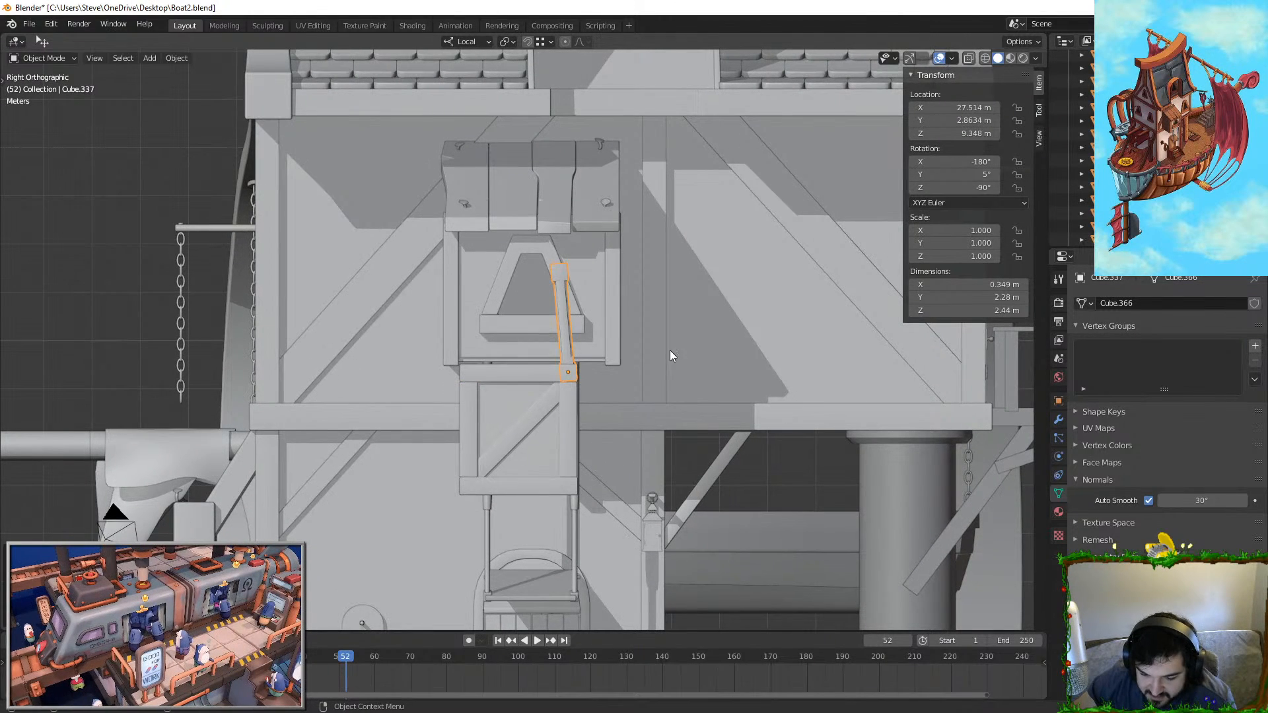
{"action": "left_click", "coordinate": [700, 319]}
Step: Move the upright panel copy into the crate's open front, to about X 27.53 m, Y 0.78 m, Z 7.14 m
{"action": "key", "text": "g"}
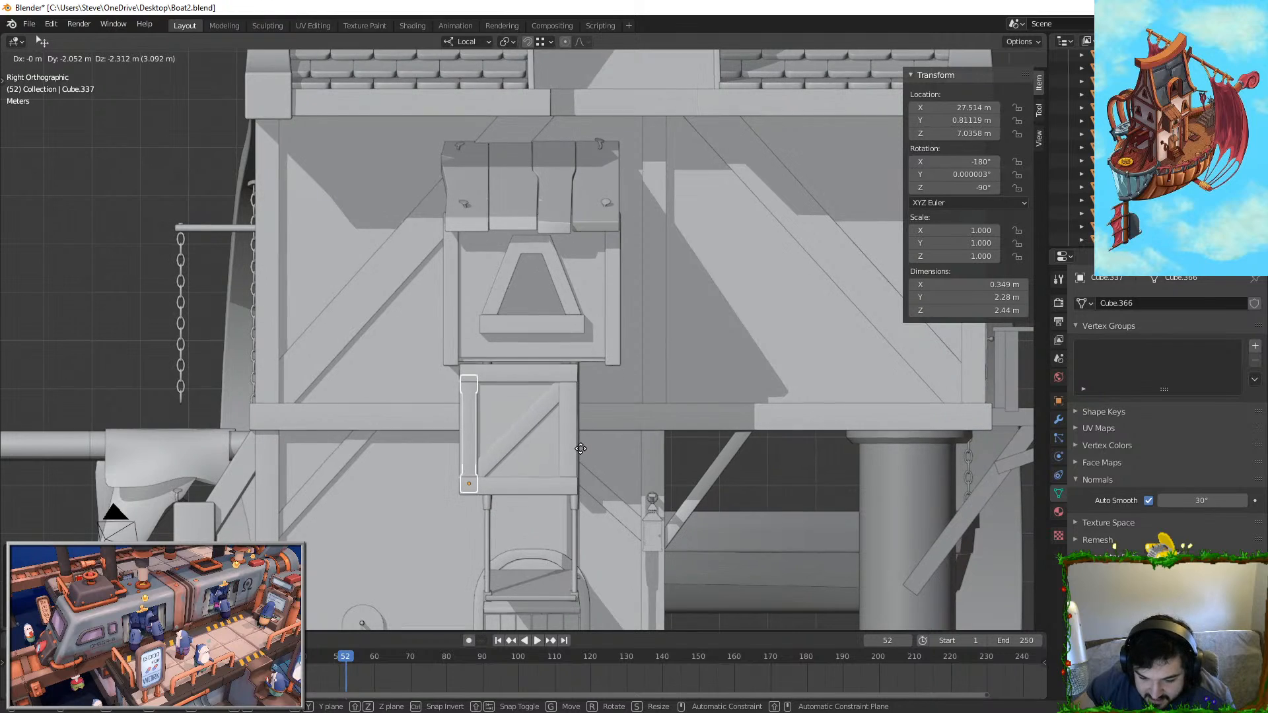
{"action": "left_click", "coordinate": [580, 445]}
{"action": "middle_click_drag", "start_coordinate": [580, 443], "coordinate": [617, 337]}
{"action": "key", "text": "KP_1"}
{"action": "scroll", "coordinate": [617, 336], "scroll_direction": "up", "scroll_amount": 2}
{"action": "key", "text": "g"}
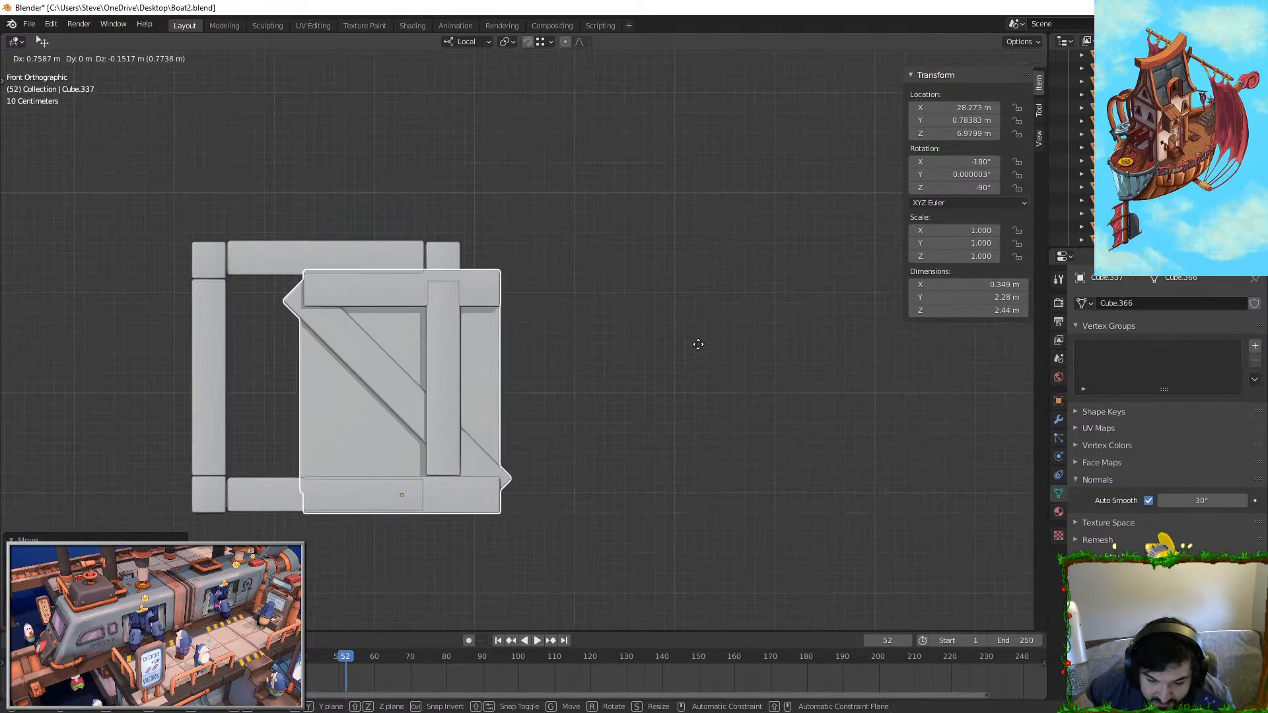
{"action": "left_click", "coordinate": [617, 336]}
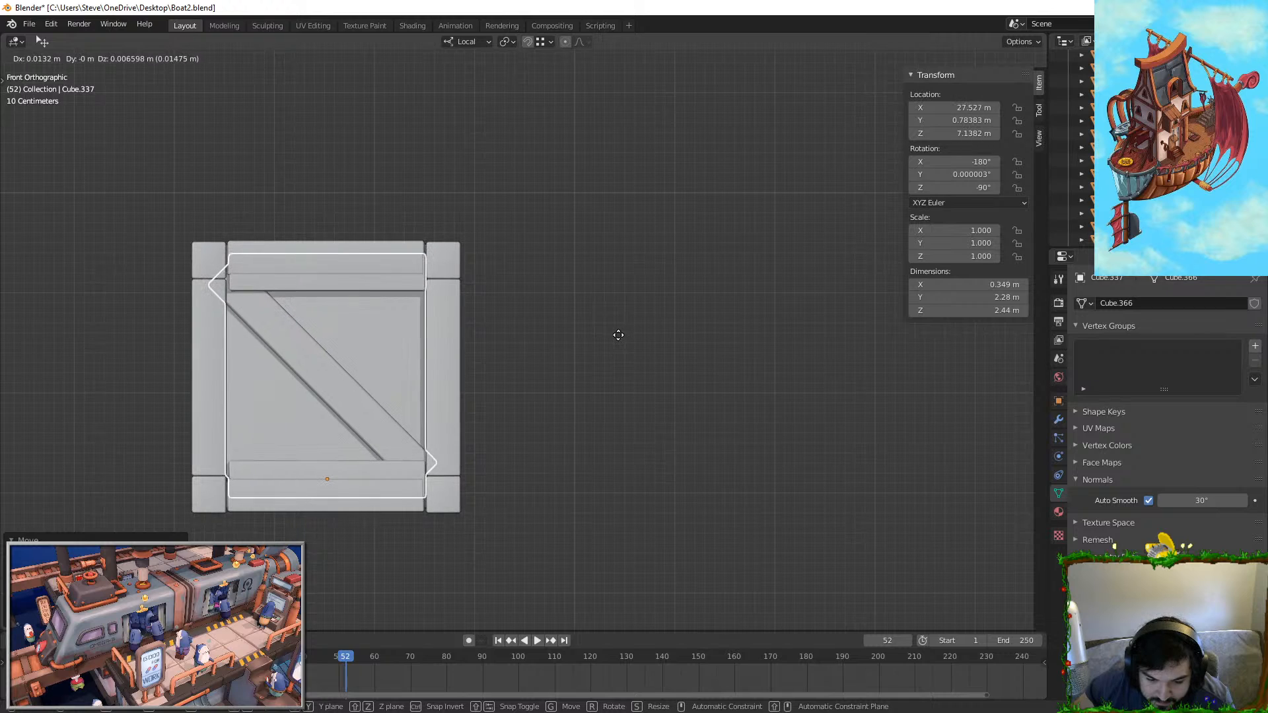
Step: Delete the frame boards from the front panel's mesh, keeping only the backing board and diagonal brace
{"action": "key", "text": "Tab"}
{"action": "scroll", "coordinate": [370, 291], "scroll_direction": "up", "scroll_amount": 1}
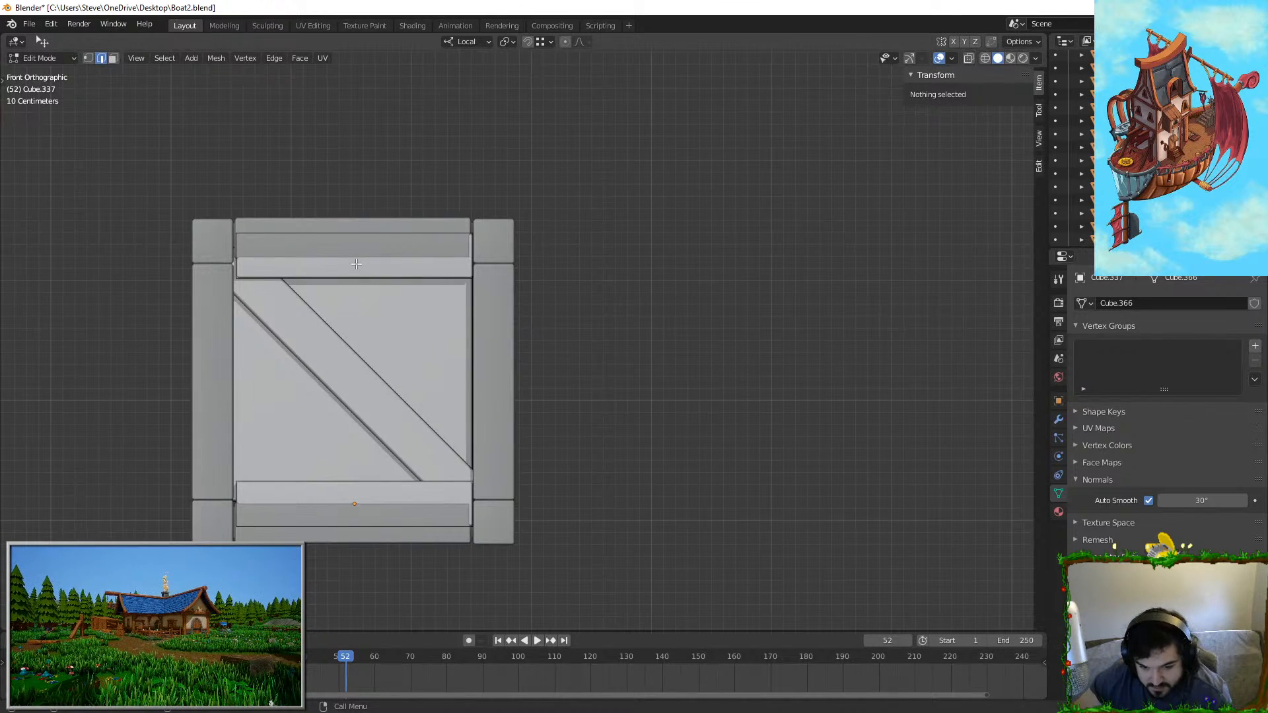
{"action": "key", "text": "l"}
{"action": "key", "text": "x"}
{"action": "left_click", "coordinate": [294, 497]}
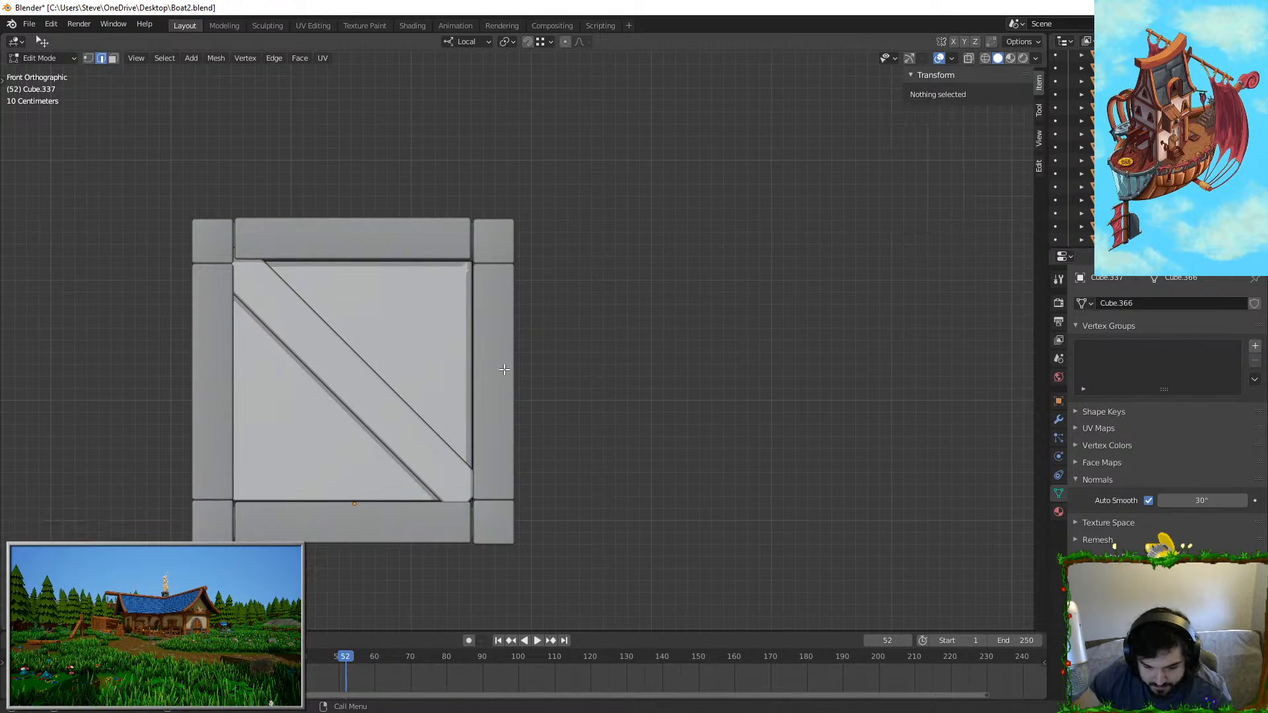
Step: Scale the front panel to about 1.056 and nudge it to fill the opening at about X 27.54 m, Z 7.13 m
{"action": "key", "text": "Tab"}
{"action": "key", "text": "s"}
{"action": "left_click", "coordinate": [545, 320]}
{"action": "key", "text": "s"}
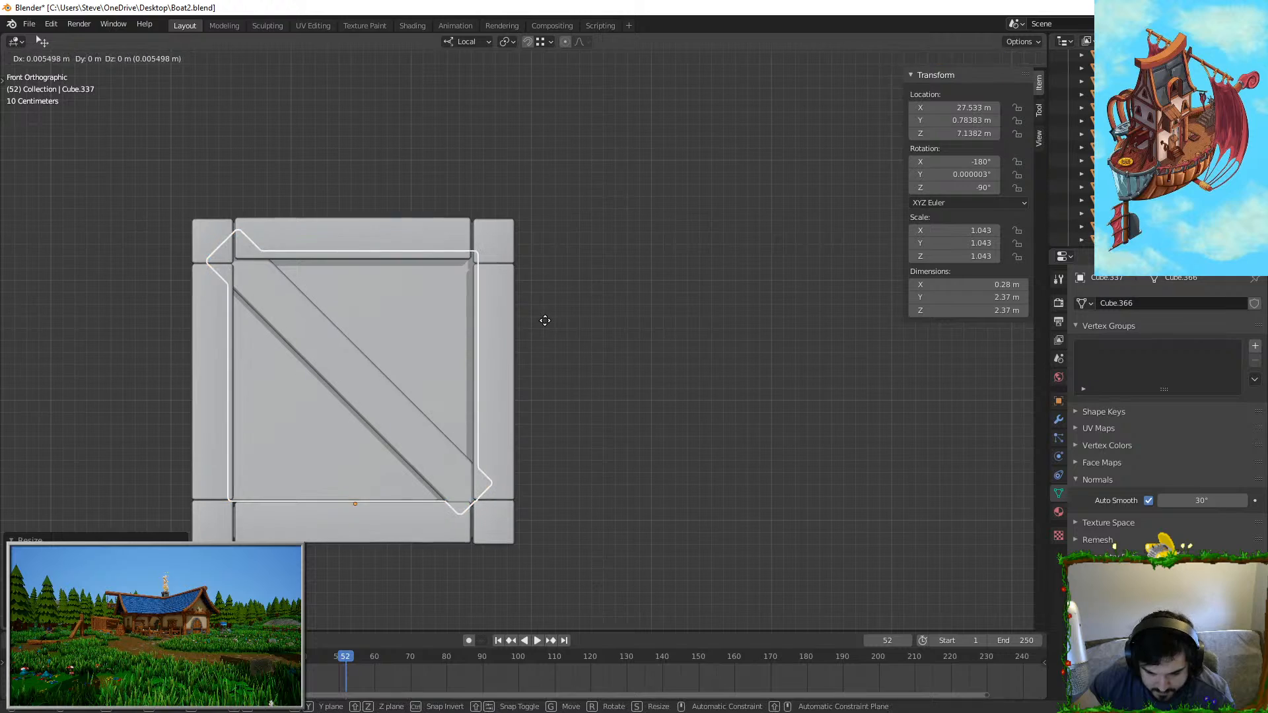
{"action": "left_click", "coordinate": [547, 319]}
{"action": "key", "text": "s"}
{"action": "key", "text": "Escape"}
Step: Duplicate the front panel along its local X to close the crate's opposite side at about Y 2.90 m
{"action": "middle_click_drag", "start_coordinate": [476, 353], "coordinate": [382, 379]}
{"action": "key", "text": "shift+d"}
{"action": "key", "text": "x"}
{"action": "key", "text": "x"}
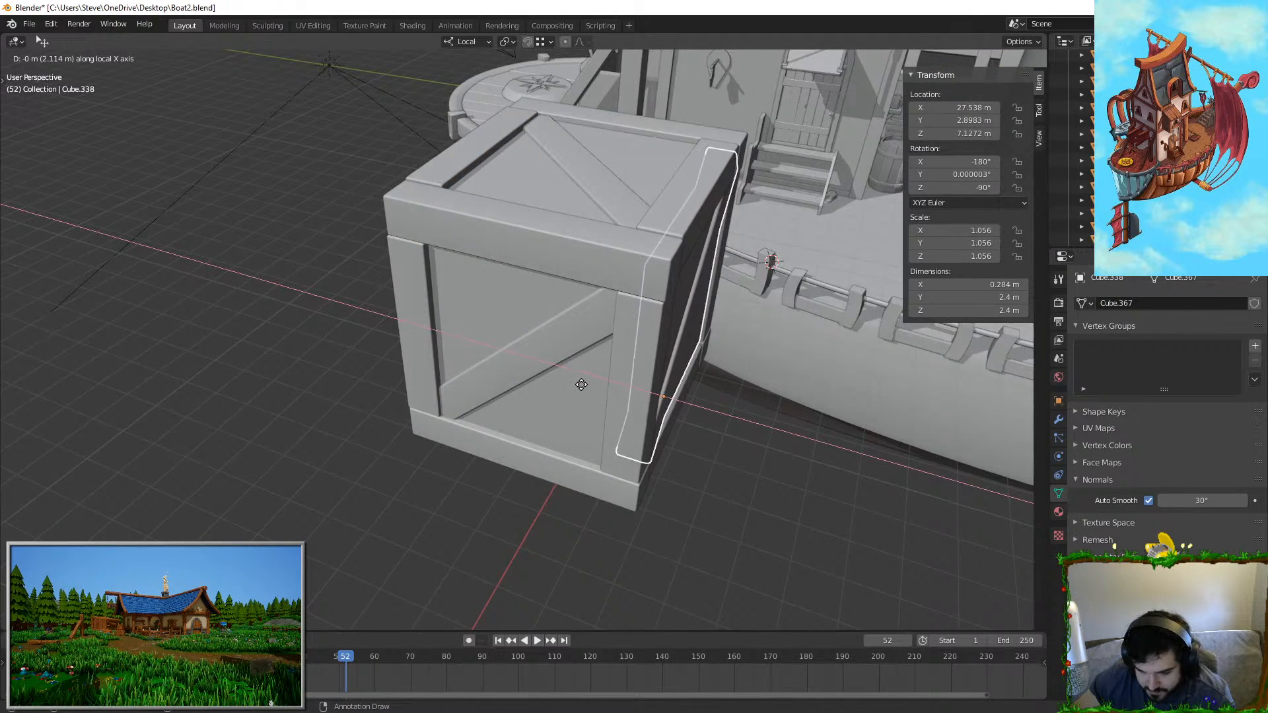
{"action": "left_click", "coordinate": [582, 384]}
{"action": "left_click", "coordinate": [588, 518]}
Step: Box-select all the crate's panels with X-ray enabled and join them into a single object
{"action": "scroll", "coordinate": [588, 517], "scroll_direction": "down", "scroll_amount": 2}
{"action": "middle_click_drag", "start_coordinate": [330, 509], "coordinate": [566, 340]}
{"action": "scroll", "coordinate": [621, 389], "scroll_direction": "down", "scroll_amount": 2}
{"action": "key", "text": "KP_Divide"}
{"action": "middle_click_drag", "start_coordinate": [805, 429], "coordinate": [662, 400]}
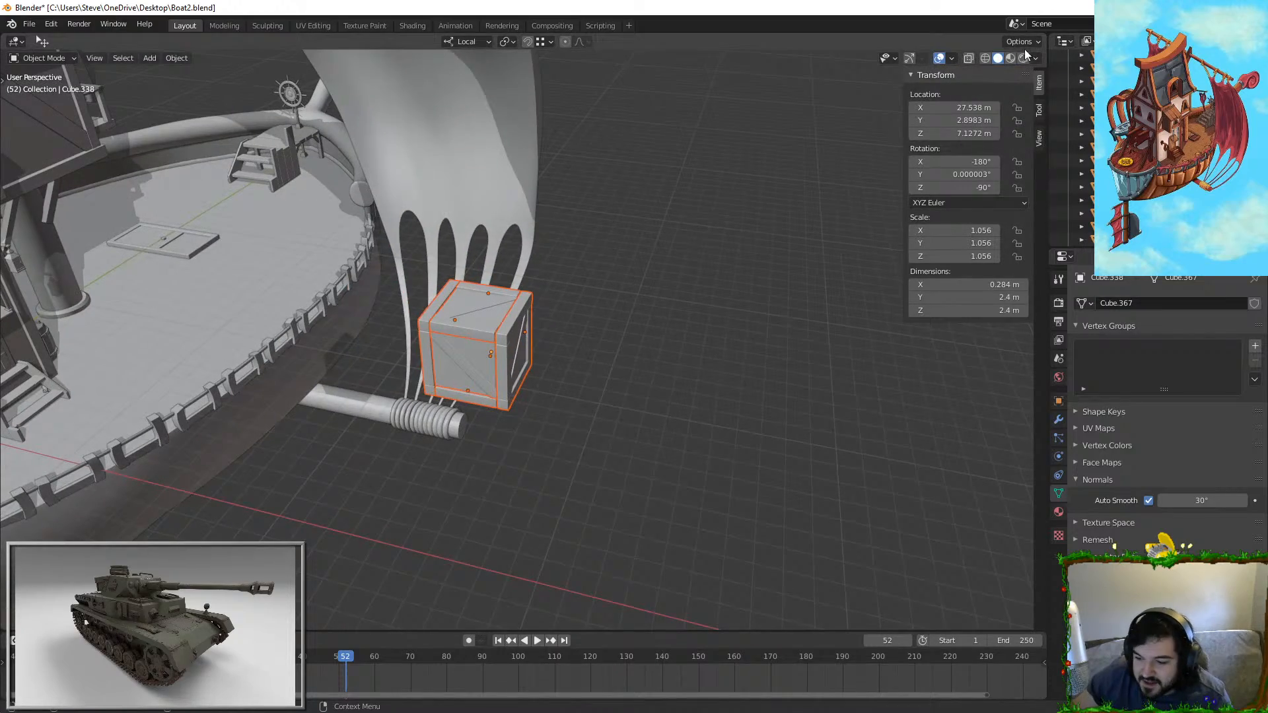
{"action": "left_click", "coordinate": [968, 58]}
{"action": "key", "text": "alt+a"}
{"action": "middle_click_drag", "start_coordinate": [739, 330], "coordinate": [423, 317]}
{"action": "key", "text": "b"}
{"action": "left_click_drag", "start_coordinate": [350, 271], "coordinate": [607, 462]}
{"action": "middle_click_drag", "start_coordinate": [607, 429], "coordinate": [493, 297]}
{"action": "key", "text": "ctrl+j"}
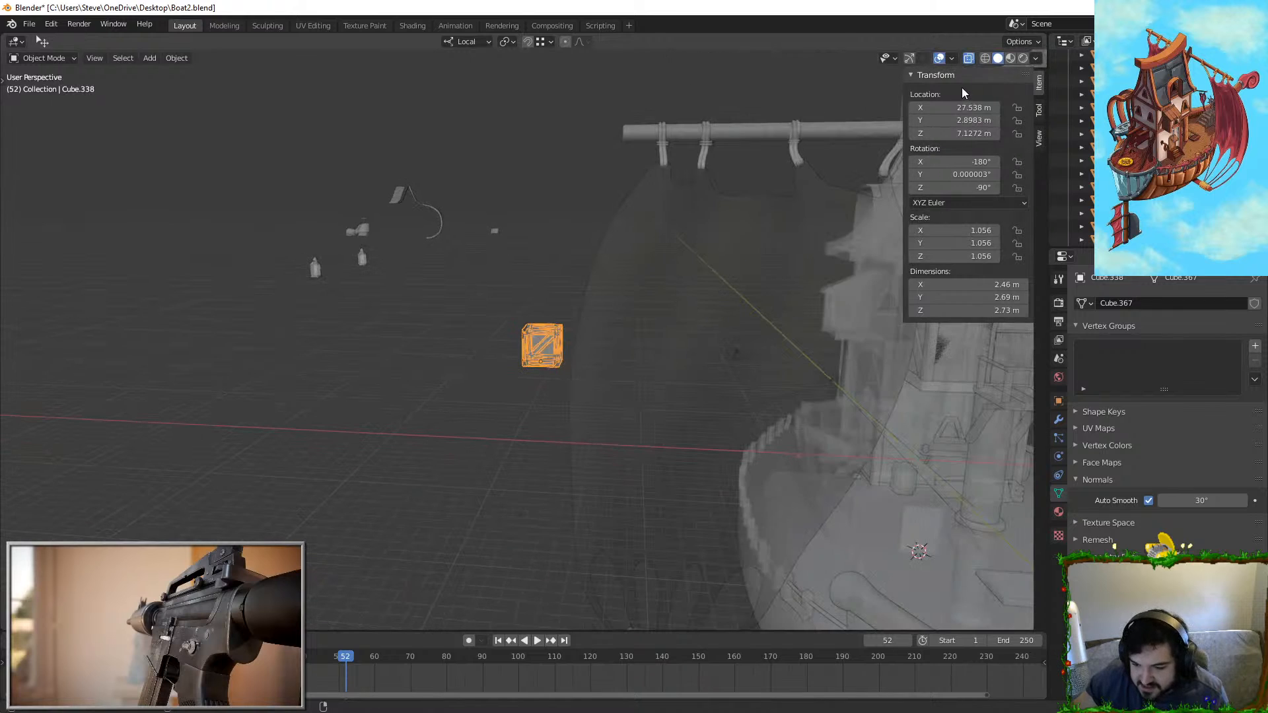
Step: Turn off X-ray and enable backface culling in the viewport shading
{"action": "left_click", "coordinate": [968, 59]}
{"action": "middle_click_drag", "start_coordinate": [730, 241], "coordinate": [542, 247]}
{"action": "left_click", "coordinate": [1035, 58]}
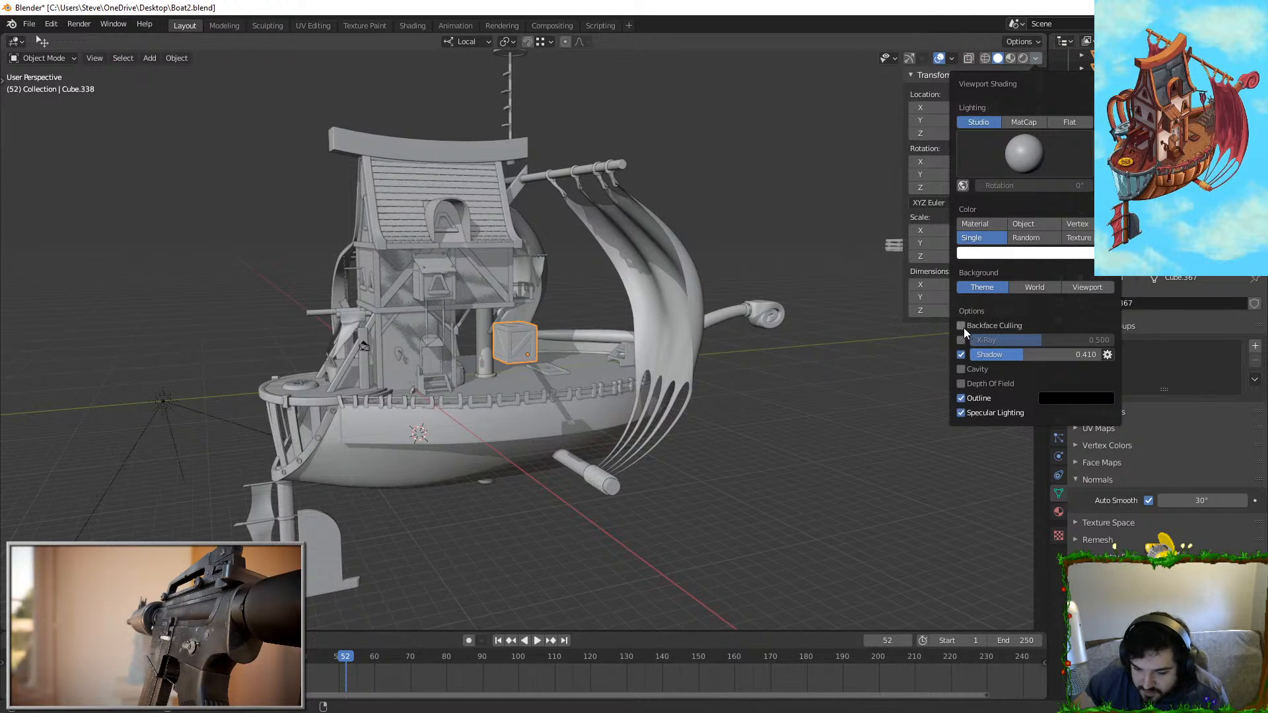
Step: Recalculate the normals of the joined crate's entire mesh to face outward
{"action": "key", "text": "KP_Decimal"}
{"action": "key", "text": "Tab"}
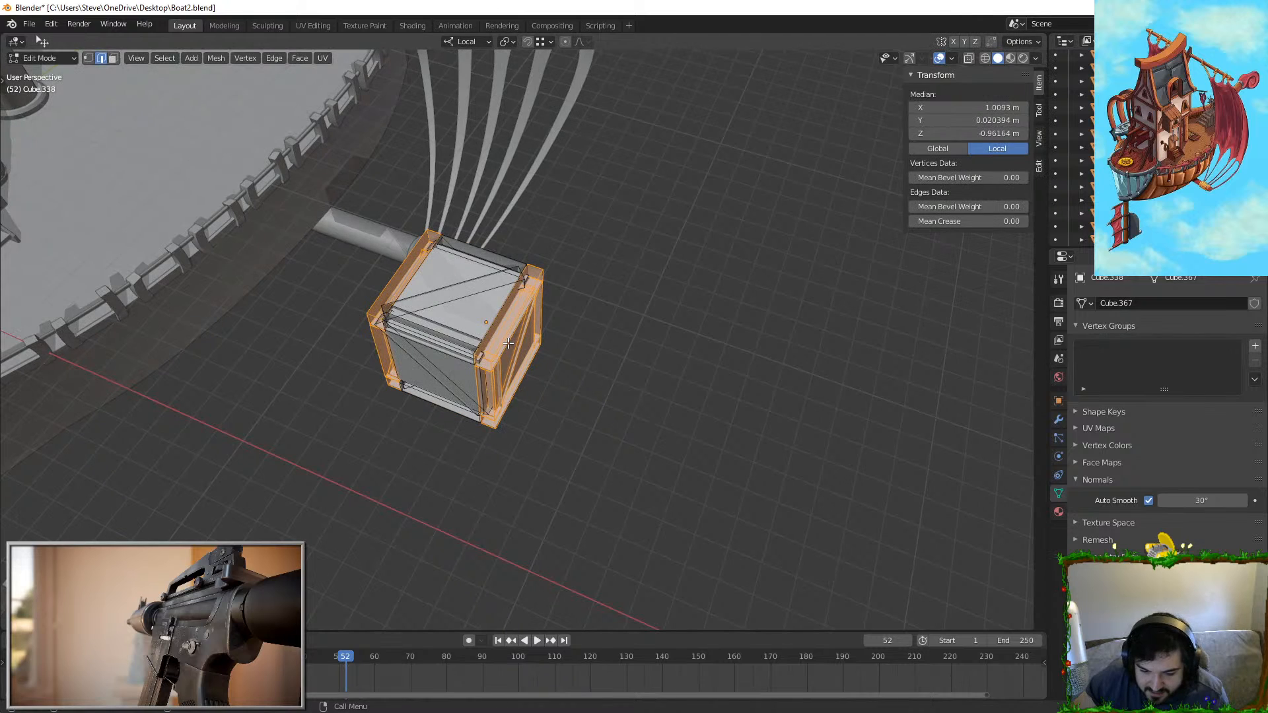
{"action": "key", "text": "ctrl+Tab"}
{"action": "key", "text": "Escape"}
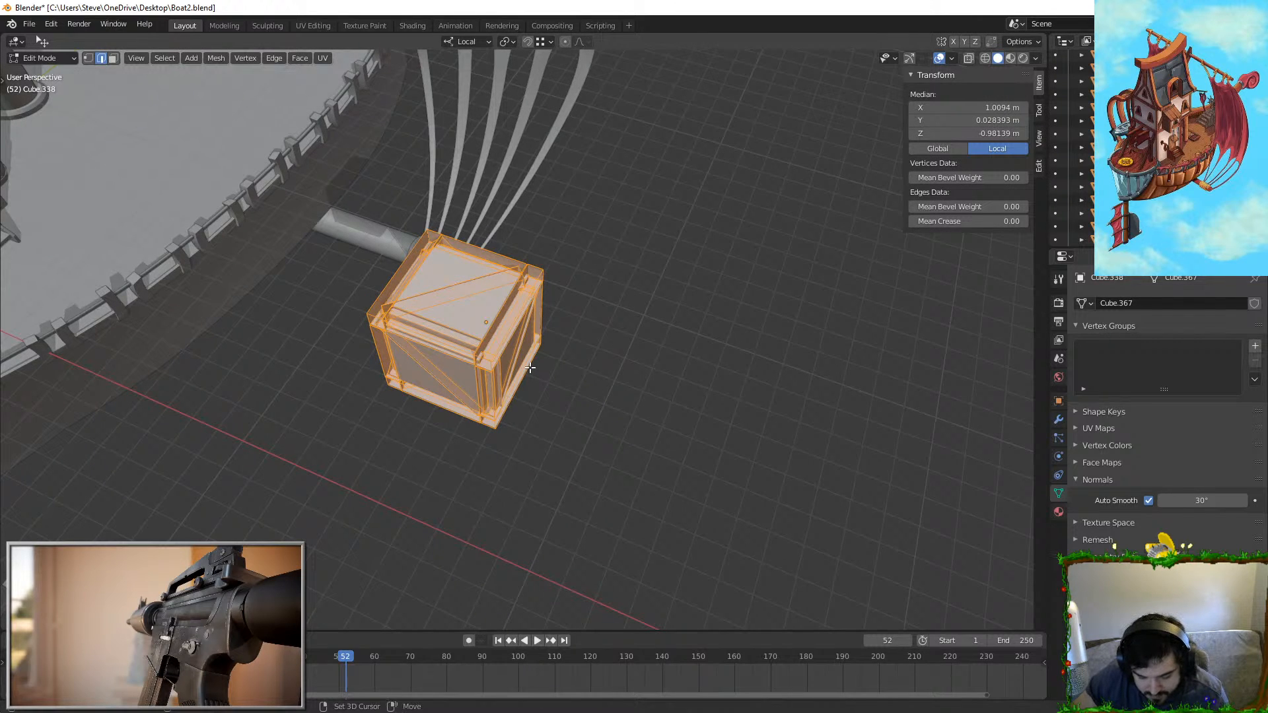
{"action": "key", "text": "shift+n"}
{"action": "key", "text": "Tab"}
{"action": "middle_click_drag", "start_coordinate": [554, 365], "coordinate": [529, 284]}
{"action": "scroll", "coordinate": [528, 284], "scroll_direction": "down", "scroll_amount": 5}
{"action": "key", "text": "Tab"}
{"action": "key", "text": "Tab"}
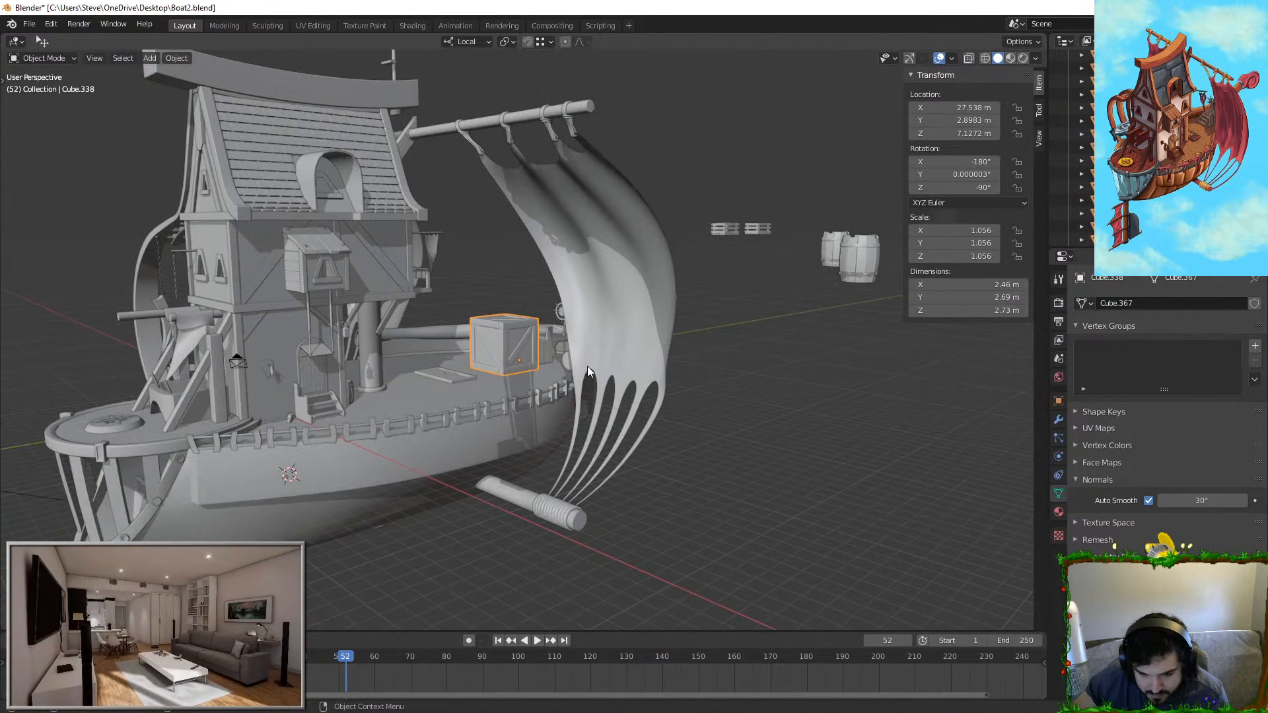
Step: Walk through the ship's lower hold, shelves and hatch area to examine where the crate can go
{"action": "middle_click_drag", "start_coordinate": [468, 387], "coordinate": [600, 326]}
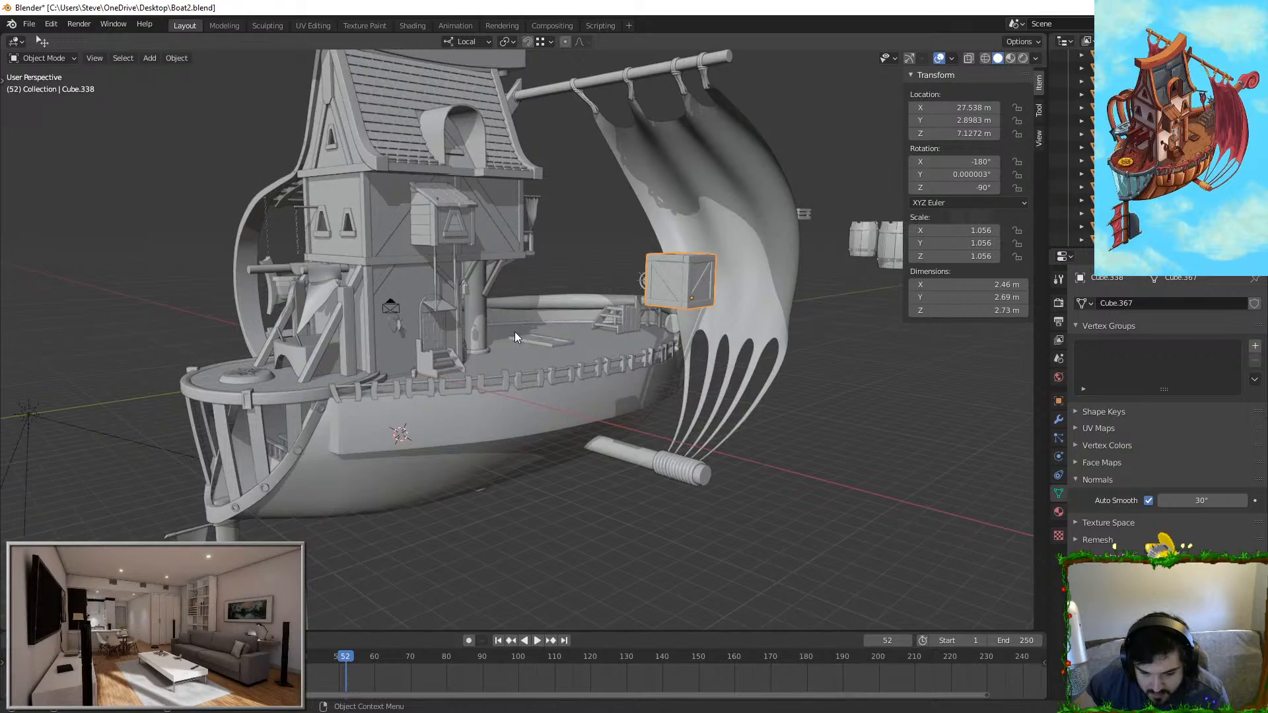
{"action": "middle_click_drag", "start_coordinate": [514, 332], "coordinate": [597, 334]}
{"action": "key", "text": "shift+grave"}
{"action": "key", "text": "w"}
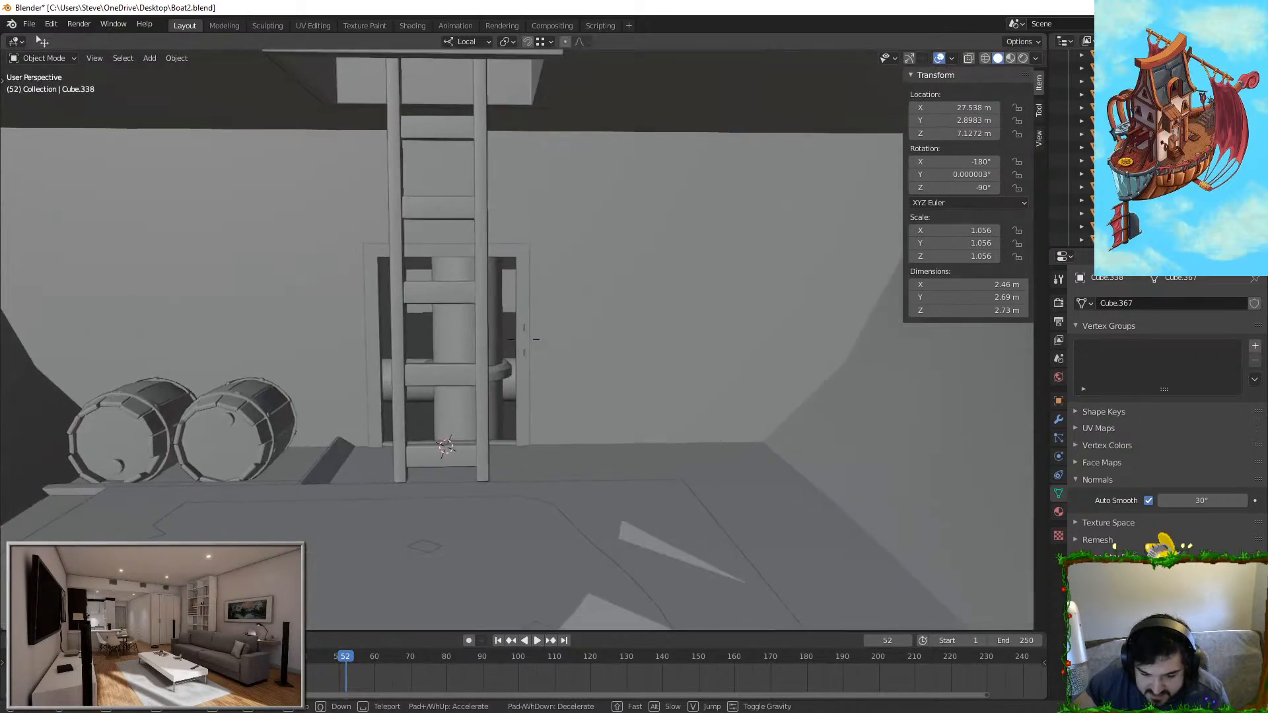
{"action": "key", "text": "w"}
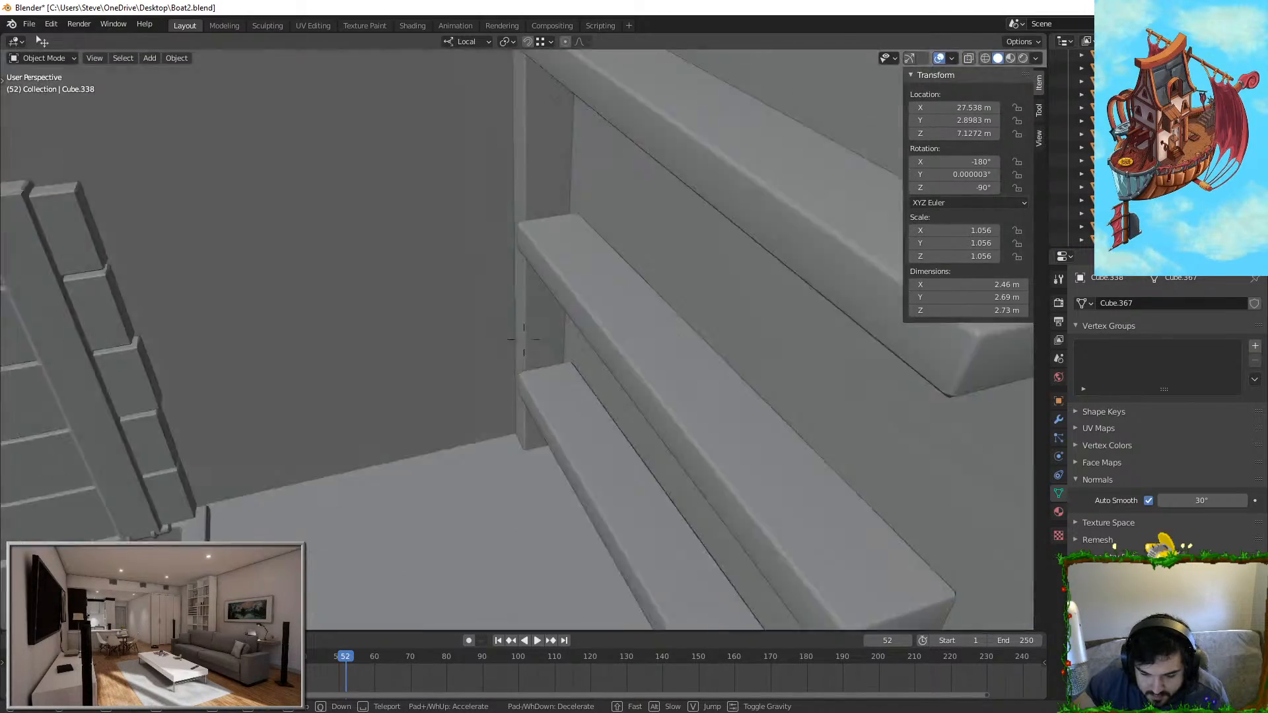
{"action": "key", "text": "s"}
{"action": "key", "text": "w"}
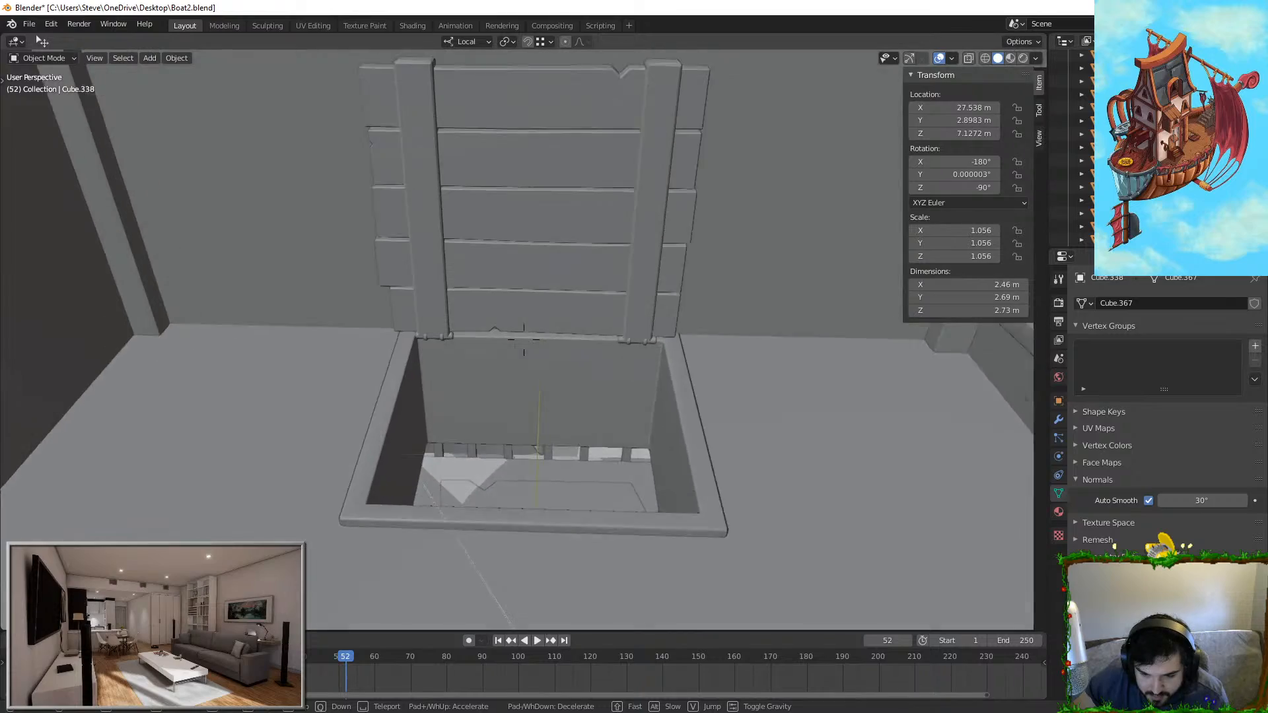
{"action": "key", "text": "s"}
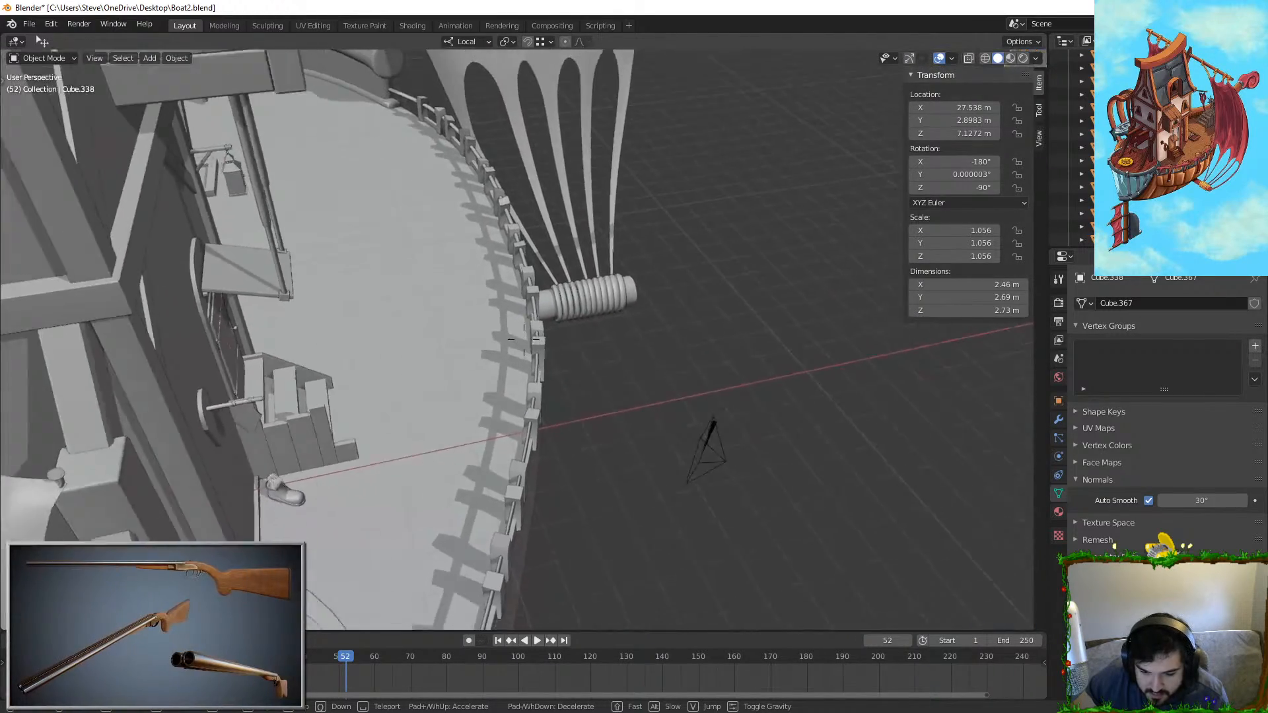
{"action": "key", "text": "Escape"}
Step: Move the crate into the ship's lower hull, to about X 2.35 m, Z -6.61 m
{"action": "middle_click_drag", "start_coordinate": [525, 339], "coordinate": [575, 343]}
{"action": "key", "text": "g"}
{"action": "left_click", "coordinate": [554, 426]}
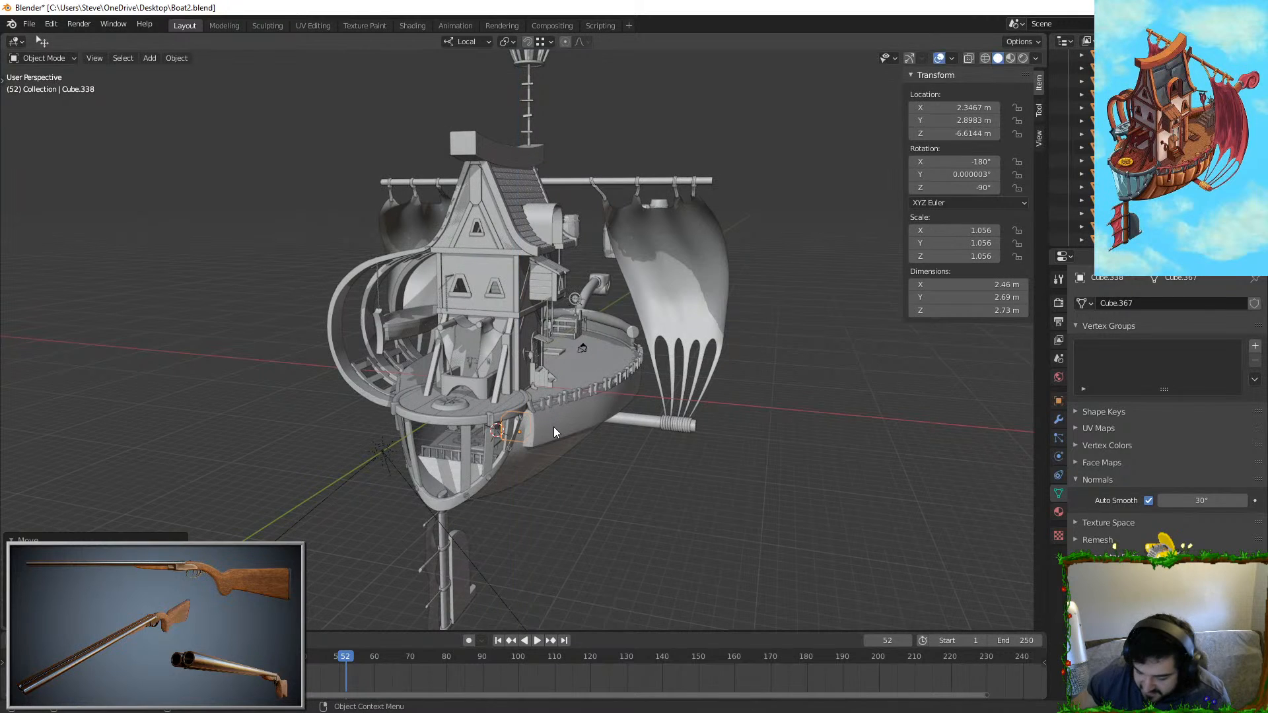
Step: Scale the crate down to about 0.241 to suit the hold
{"action": "key", "text": "KP_Decimal"}
{"action": "key", "text": "s"}
{"action": "left_click", "coordinate": [757, 333]}
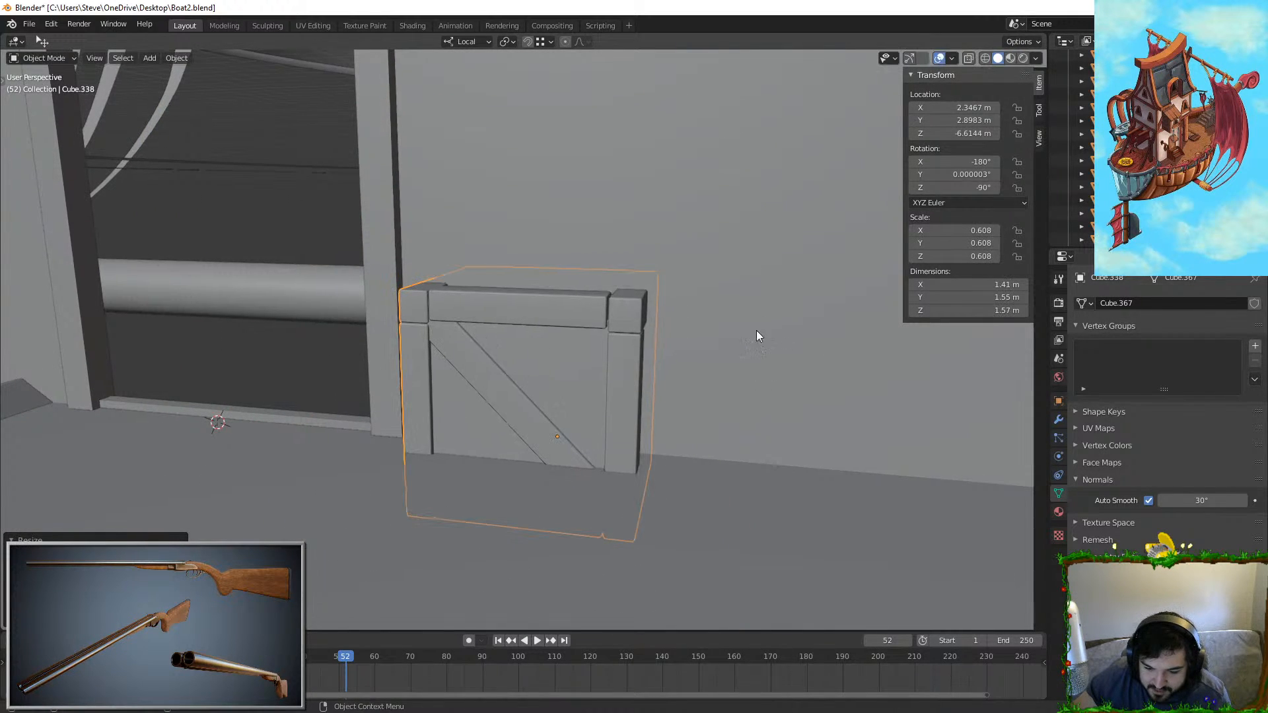
{"action": "key", "text": "s"}
{"action": "left_click", "coordinate": [657, 377]}
Step: Raise the crate to about Z -5.75 m and scale it up to about 0.348
{"action": "key", "text": "g"}
{"action": "key", "text": "z"}
{"action": "left_click", "coordinate": [676, 273]}
{"action": "middle_click_drag", "start_coordinate": [677, 274], "coordinate": [533, 283]}
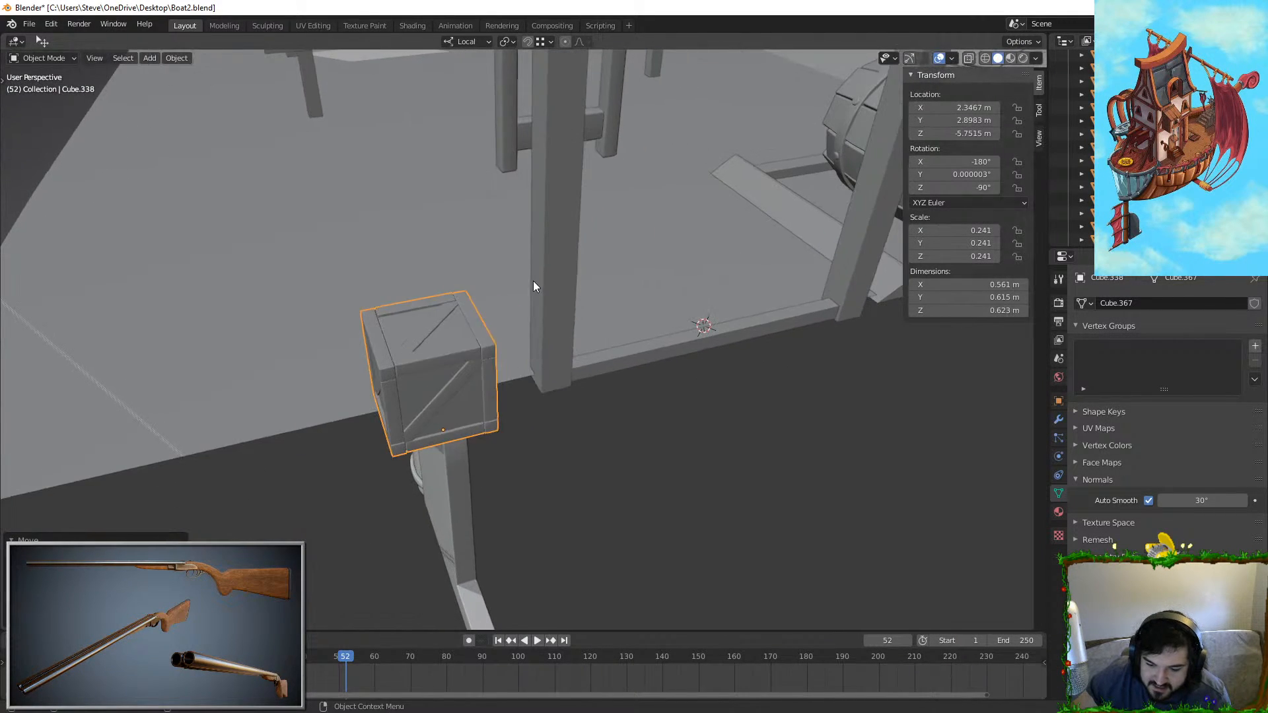
{"action": "key", "text": "s"}
{"action": "left_click", "coordinate": [671, 361]}
Step: Turn off backface culling in the viewport shading
{"action": "middle_click_drag", "start_coordinate": [671, 362], "coordinate": [310, 357]}
{"action": "scroll", "coordinate": [605, 353], "scroll_direction": "down", "scroll_amount": 3}
{"action": "scroll", "coordinate": [549, 429], "scroll_direction": "up", "scroll_amount": 2}
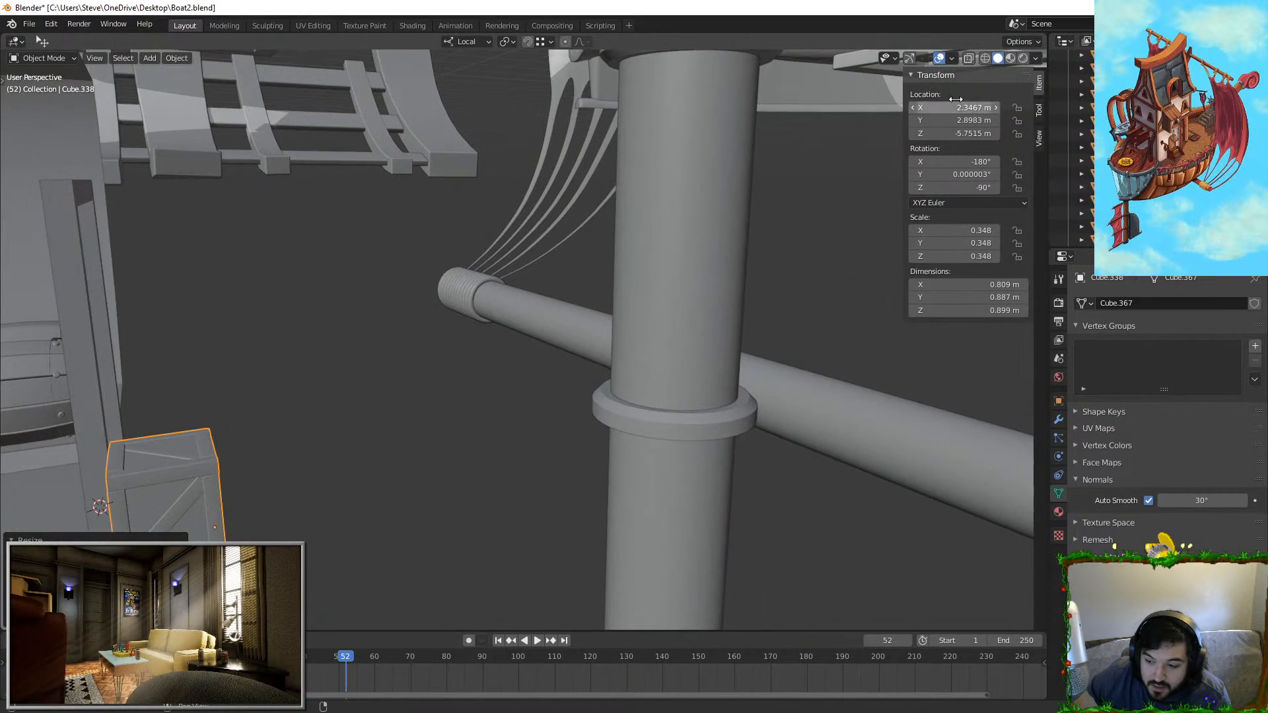
{"action": "left_click", "coordinate": [1005, 41]}
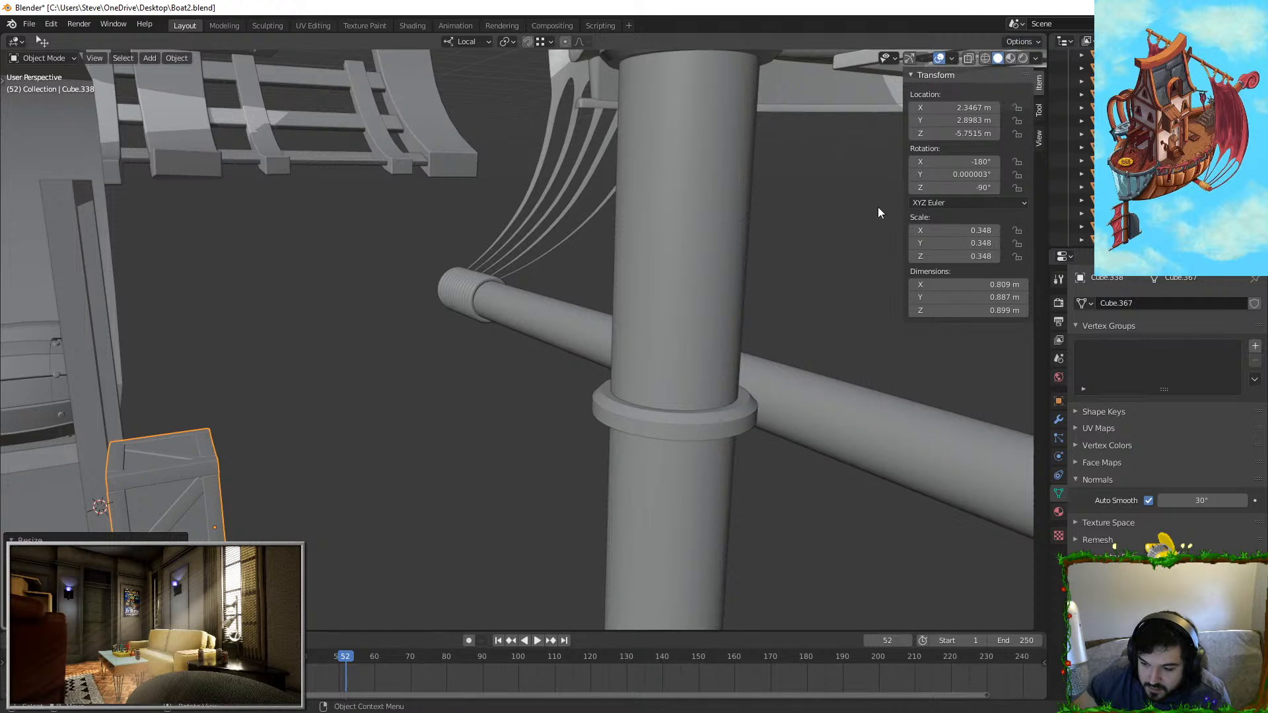
{"action": "left_click", "coordinate": [1035, 61]}
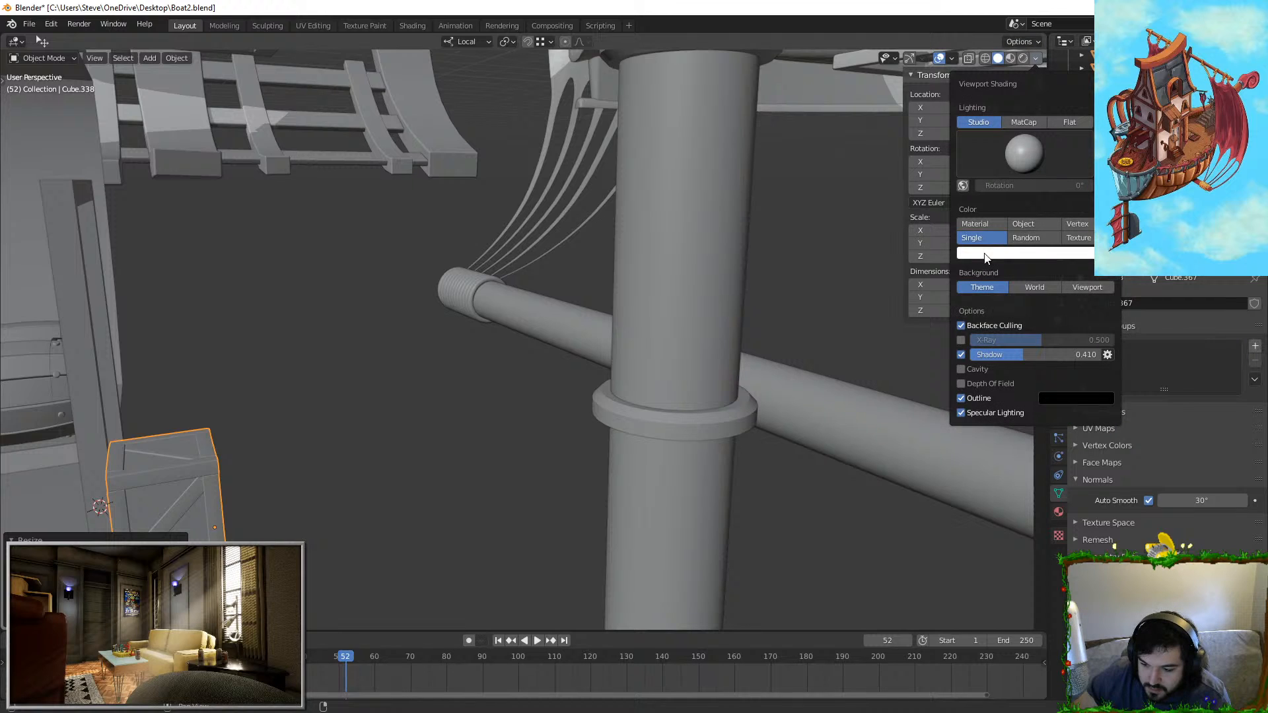
{"action": "left_click", "coordinate": [962, 326]}
Step: Make the hull's inner faces show inside the hold, selecting its whole mesh and checking the backface culling option
{"action": "left_click", "coordinate": [400, 222]}
{"action": "key", "text": "Tab"}
{"action": "key", "text": "a"}
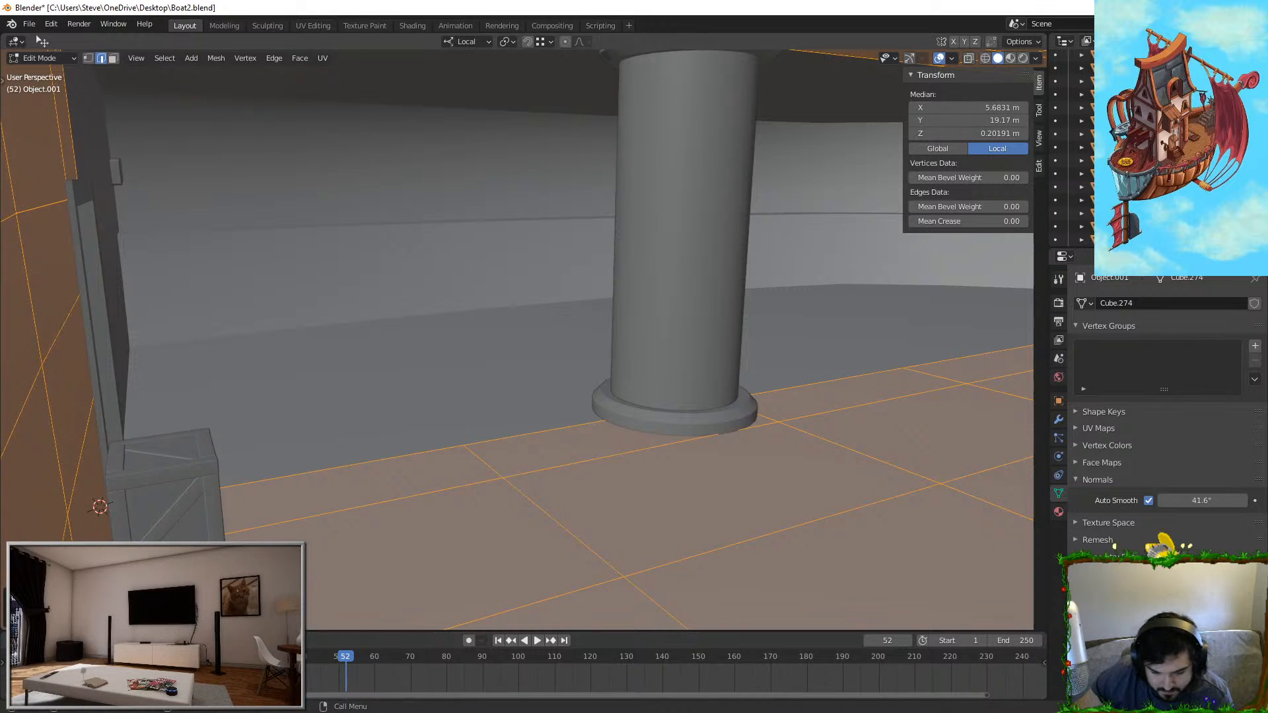
{"action": "key", "text": "Tab"}
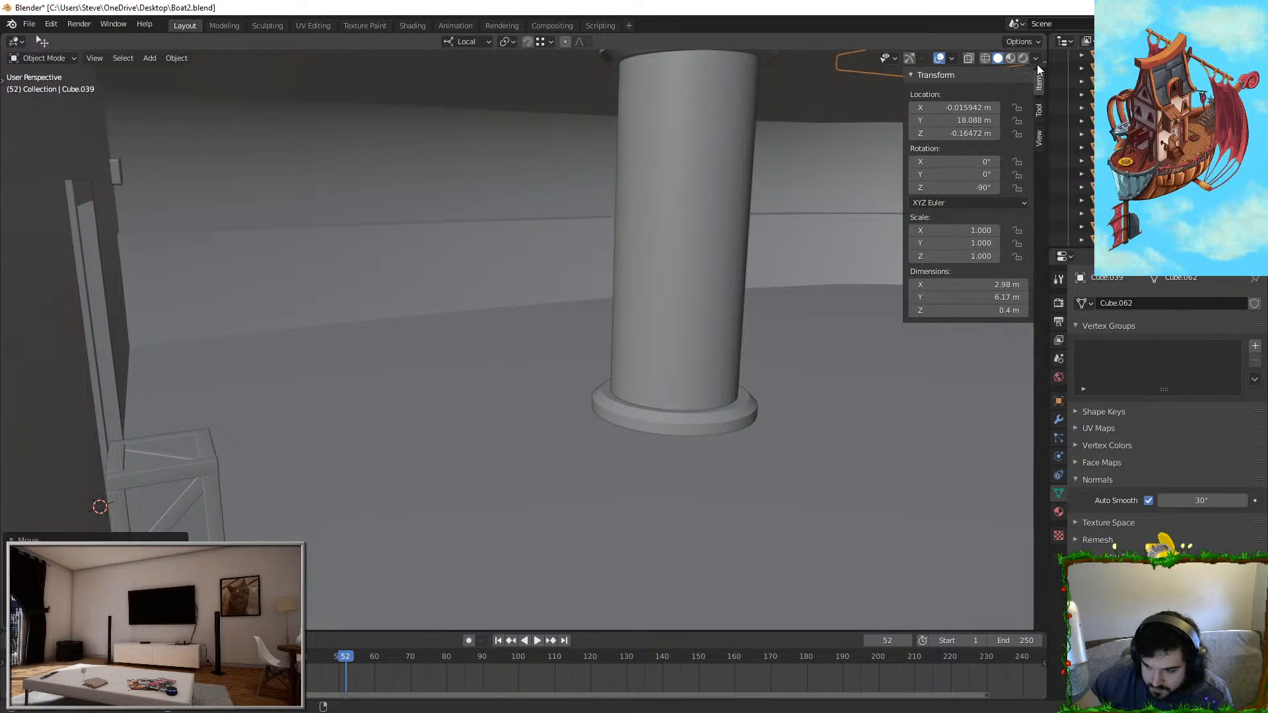
{"action": "left_click", "coordinate": [1035, 59]}
{"action": "left_click", "coordinate": [757, 223]}
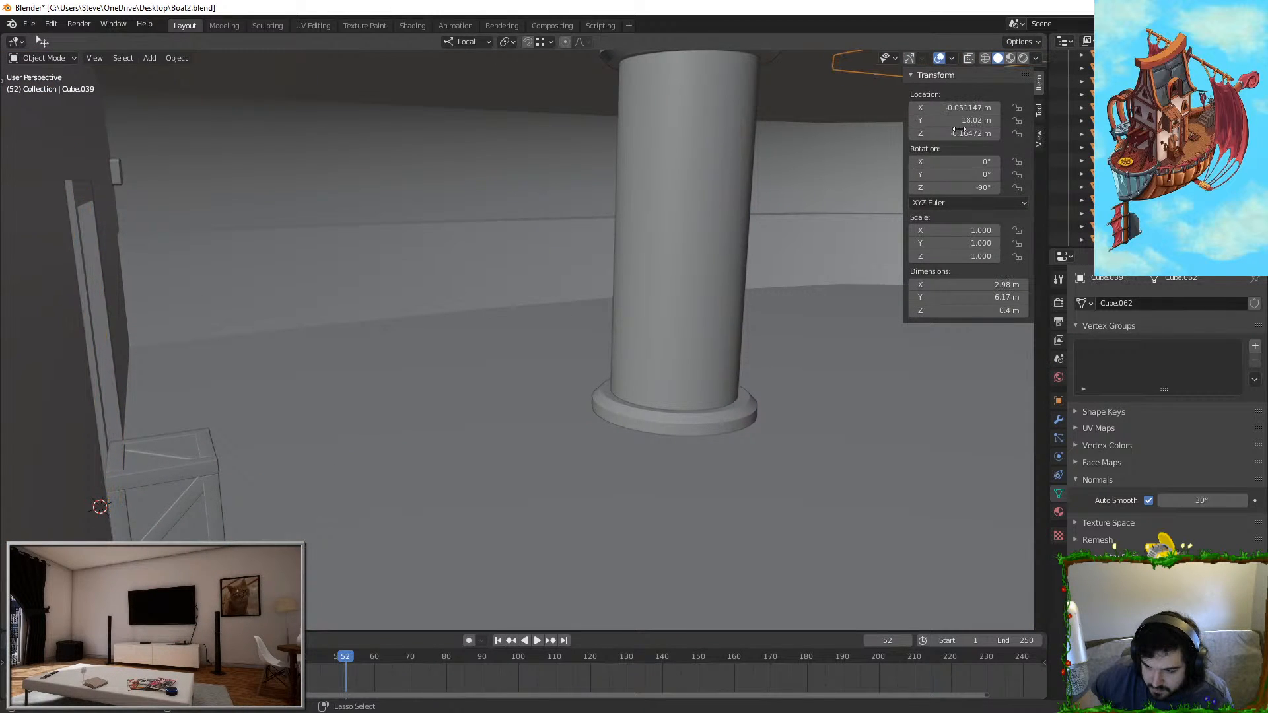
{"action": "left_click", "coordinate": [1036, 59]}
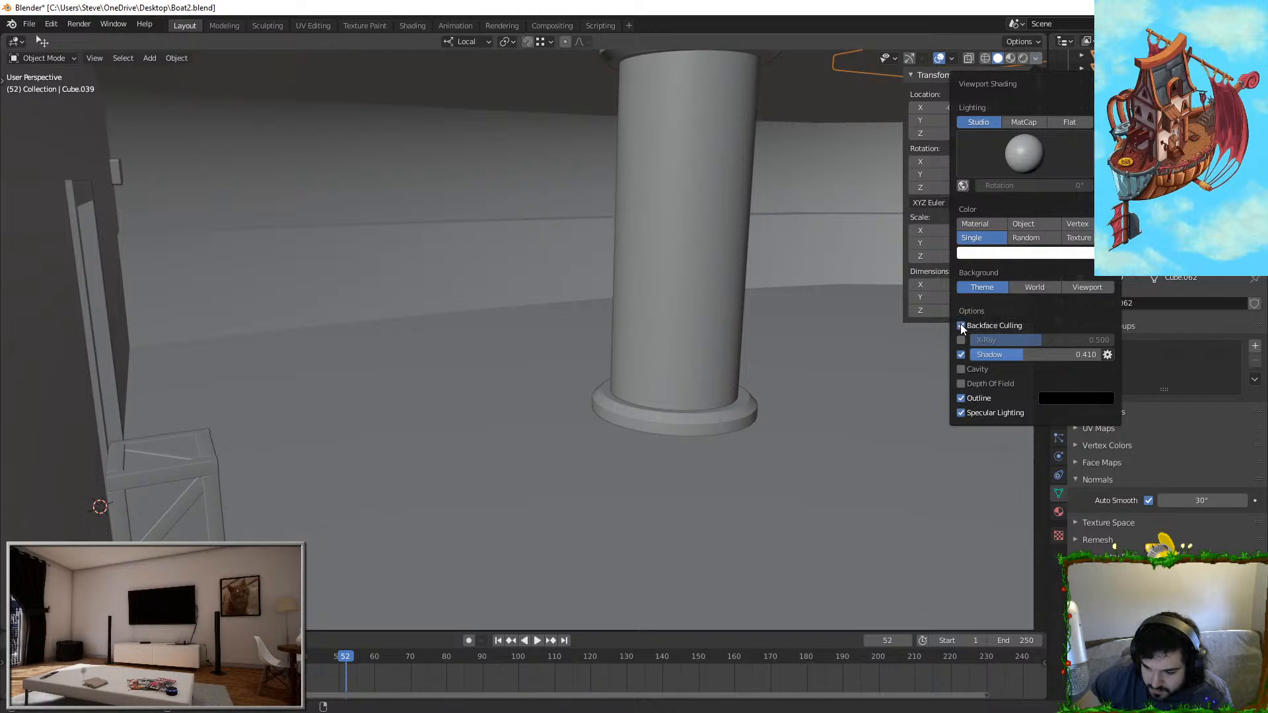
{"action": "left_click", "coordinate": [1035, 58]}
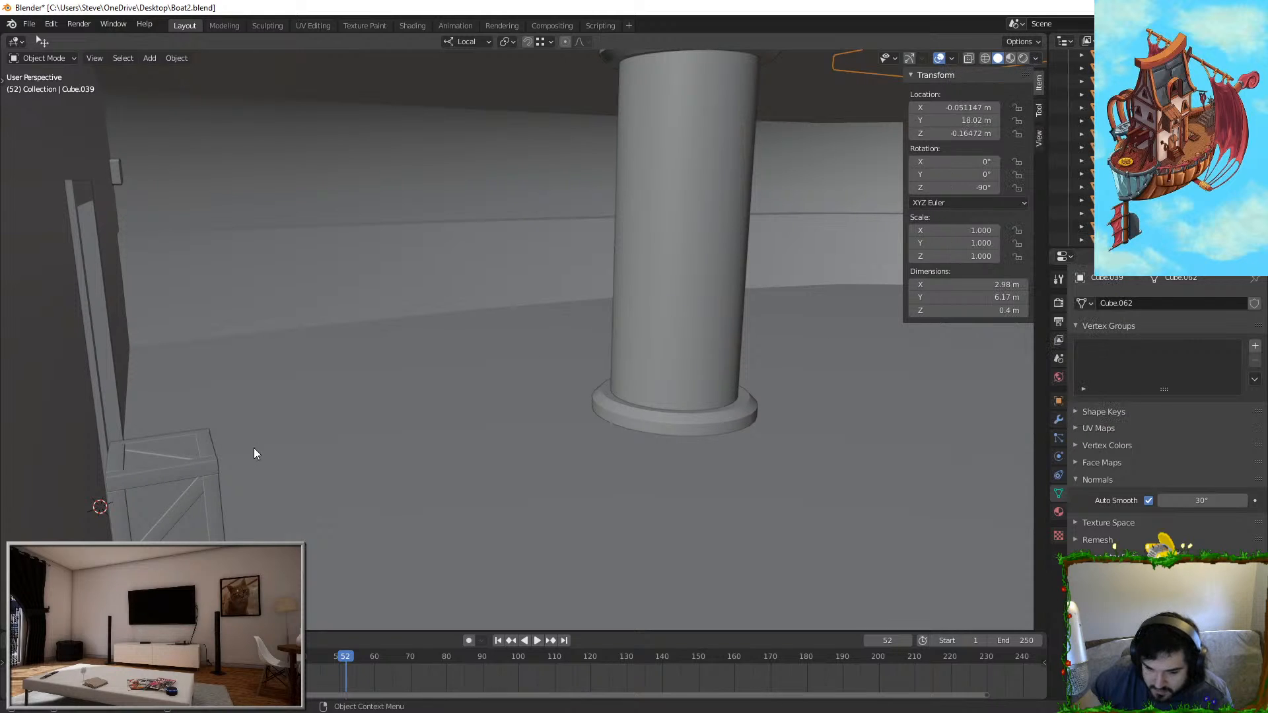
Step: Scale the crate up to about 0.436 and lower it to about Z -6.22 m
{"action": "middle_click_drag", "start_coordinate": [239, 477], "coordinate": [492, 444]}
{"action": "key", "text": "s"}
{"action": "left_click", "coordinate": [529, 435]}
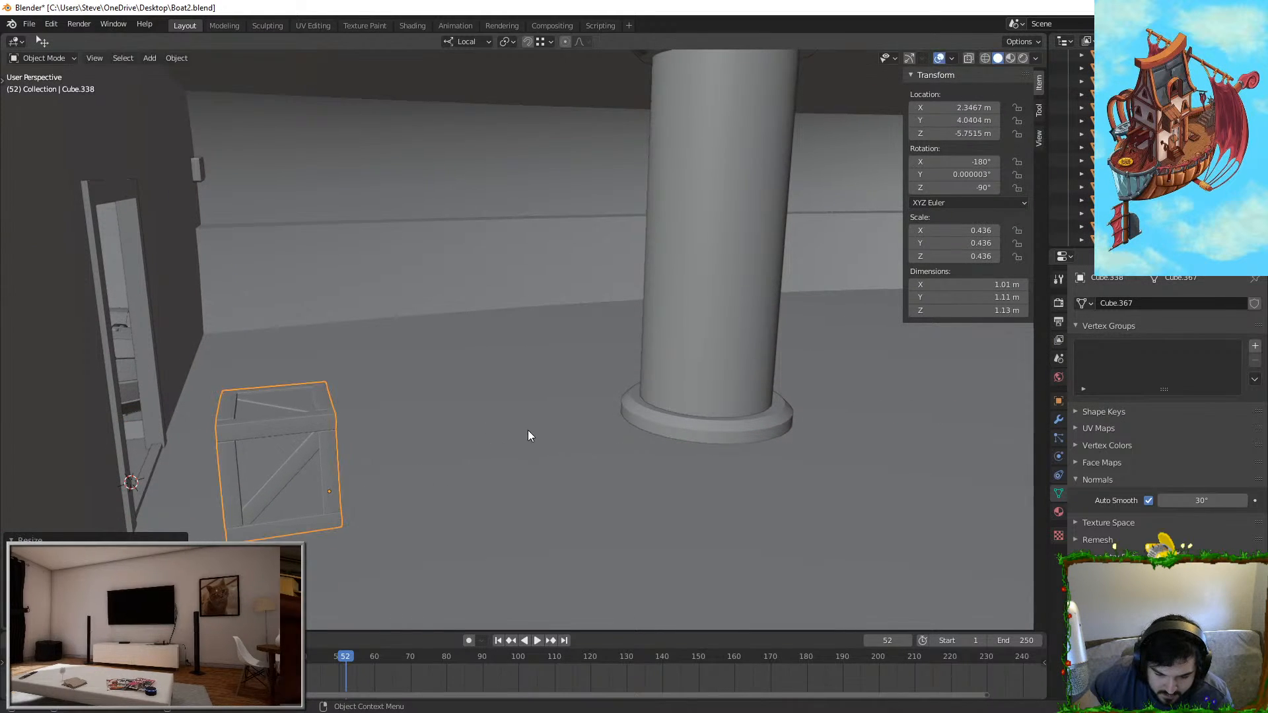
{"action": "key", "text": "g"}
{"action": "key", "text": "z"}
{"action": "key", "text": "z"}
{"action": "left_click", "coordinate": [529, 474]}
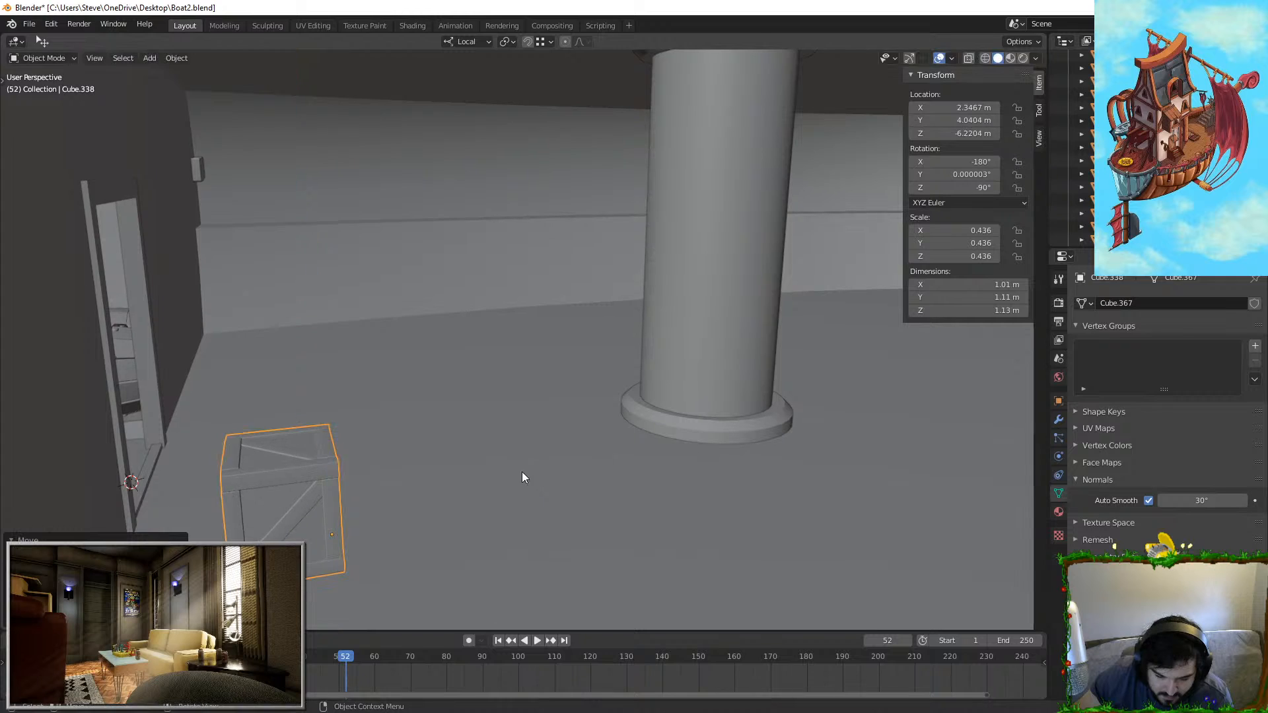
Step: Move the crate towards the far side wall, to about X -8.02 m, and scale it up to about 0.567
{"action": "middle_click_drag", "start_coordinate": [523, 478], "coordinate": [526, 372]}
{"action": "key", "text": "g"}
{"action": "key", "text": "y"}
{"action": "left_click", "coordinate": [755, 297]}
{"action": "key", "text": "s"}
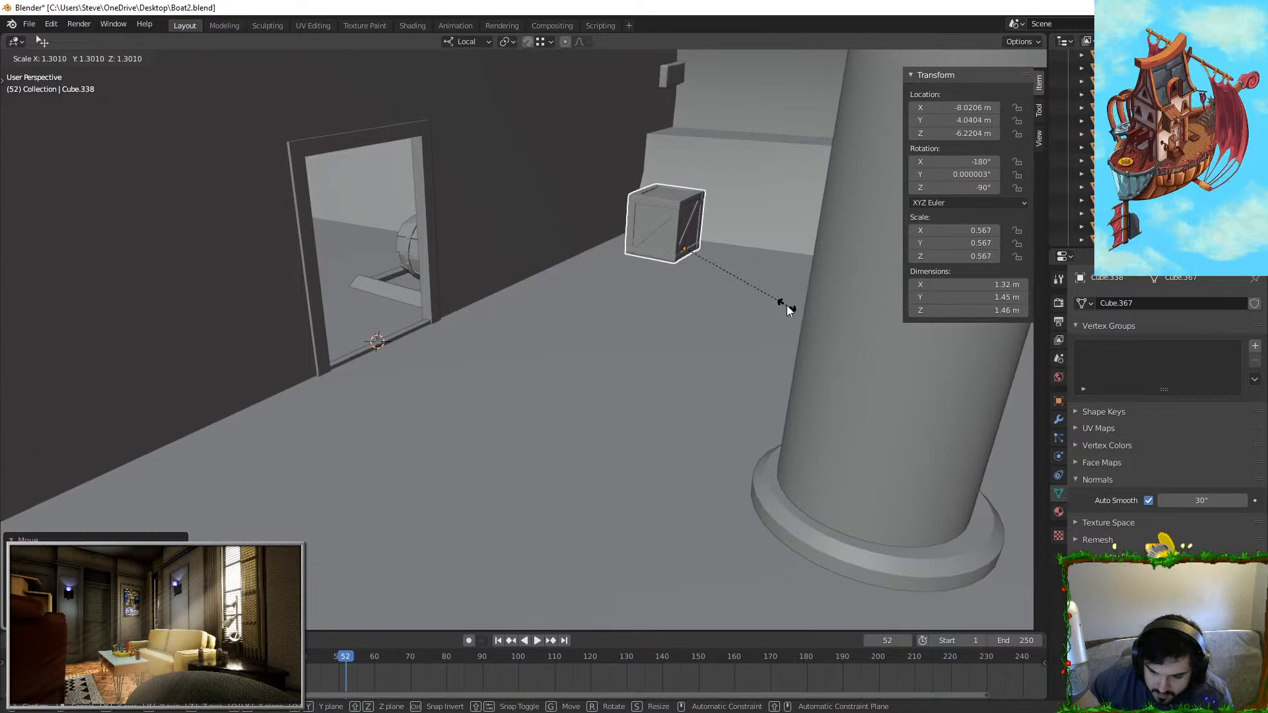
{"action": "left_click", "coordinate": [789, 309]}
Step: Slide the crate into the corner of the hold, to about X -8.30 m, Y 3.46 m
{"action": "key", "text": "g"}
{"action": "key", "text": "x"}
{"action": "key", "text": "x"}
{"action": "left_click", "coordinate": [771, 304]}
{"action": "middle_click_drag", "start_coordinate": [735, 311], "coordinate": [681, 365]}
{"action": "key", "text": "KP_Decimal"}
{"action": "scroll", "coordinate": [682, 319], "scroll_direction": "down", "scroll_amount": 5}
{"action": "key", "text": "g"}
{"action": "key", "text": "y"}
{"action": "key", "text": "y"}
{"action": "right_click", "coordinate": [610, 340]}
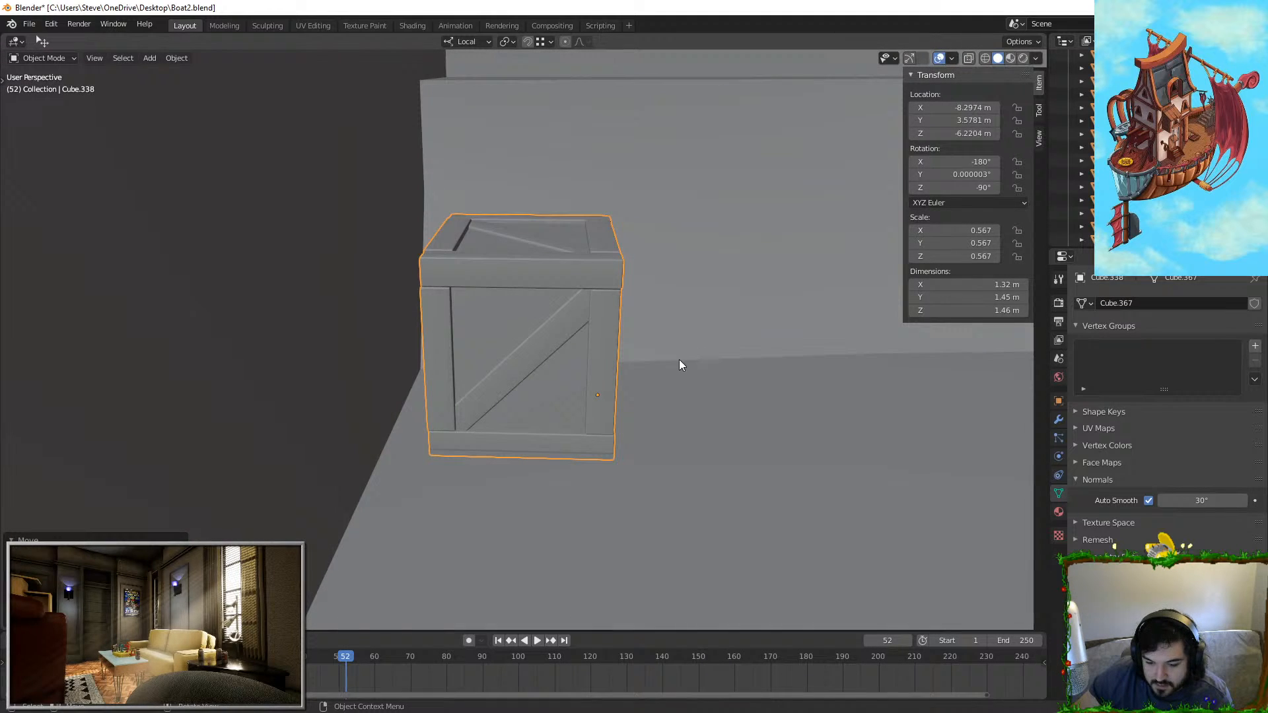
{"action": "key", "text": "g"}
{"action": "key", "text": "x"}
{"action": "left_click", "coordinate": [631, 351]}
Step: Duplicate the crate along its local X axis and place the copy beside it, at about Y 5.09 m
{"action": "key", "text": "shift+d"}
{"action": "key", "text": "shift+x"}
{"action": "key", "text": "x"}
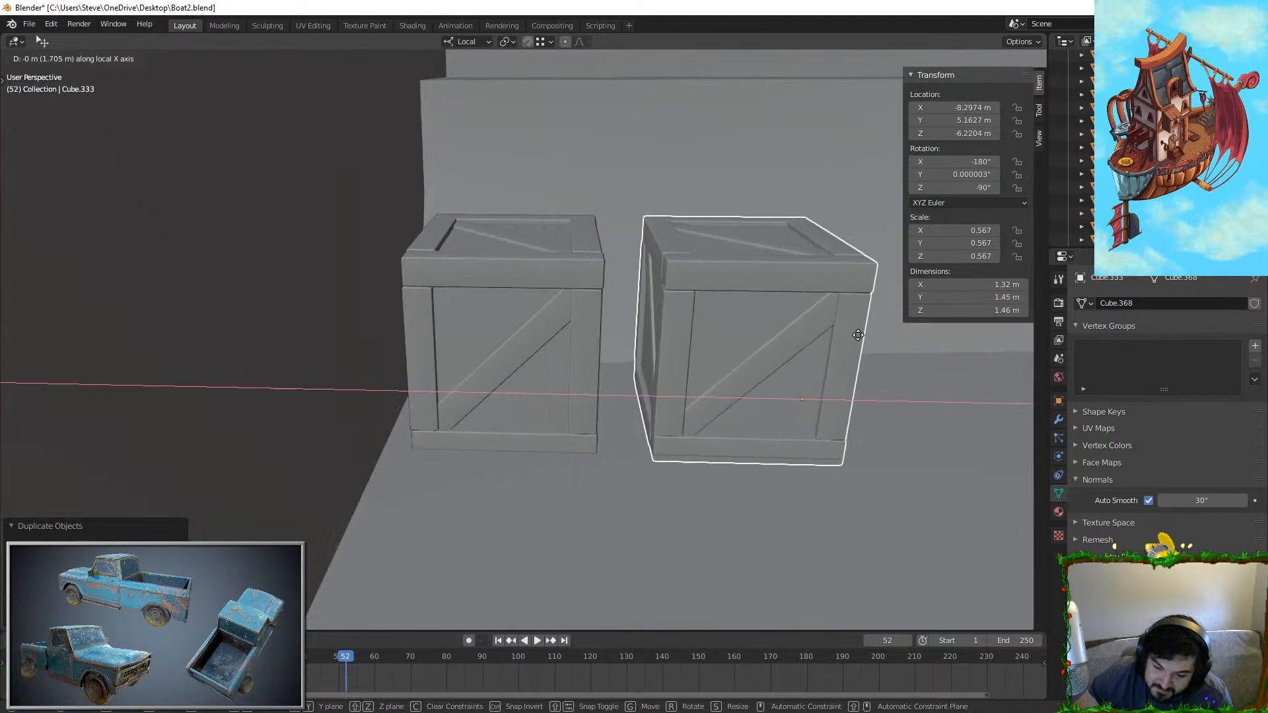
{"action": "left_click", "coordinate": [852, 334]}
{"action": "key", "text": "g"}
{"action": "left_click", "coordinate": [766, 362]}
Step: Rotate the duplicated crate about its local Z axis to about -85.6°
{"action": "key", "text": "r"}
{"action": "key", "text": "z"}
{"action": "key", "text": "z"}
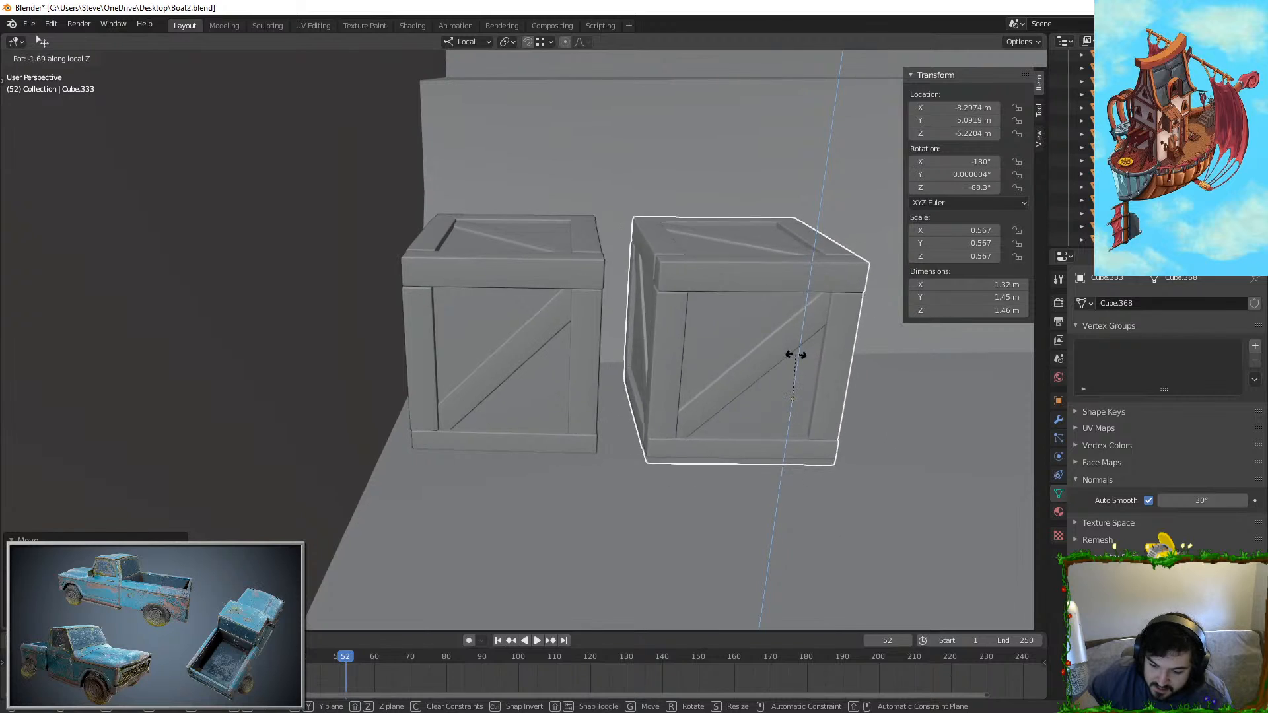
{"action": "left_click", "coordinate": [791, 354]}
{"action": "key", "text": "r"}
{"action": "key", "text": "z"}
{"action": "key", "text": "z"}
{"action": "left_click", "coordinate": [823, 337]}
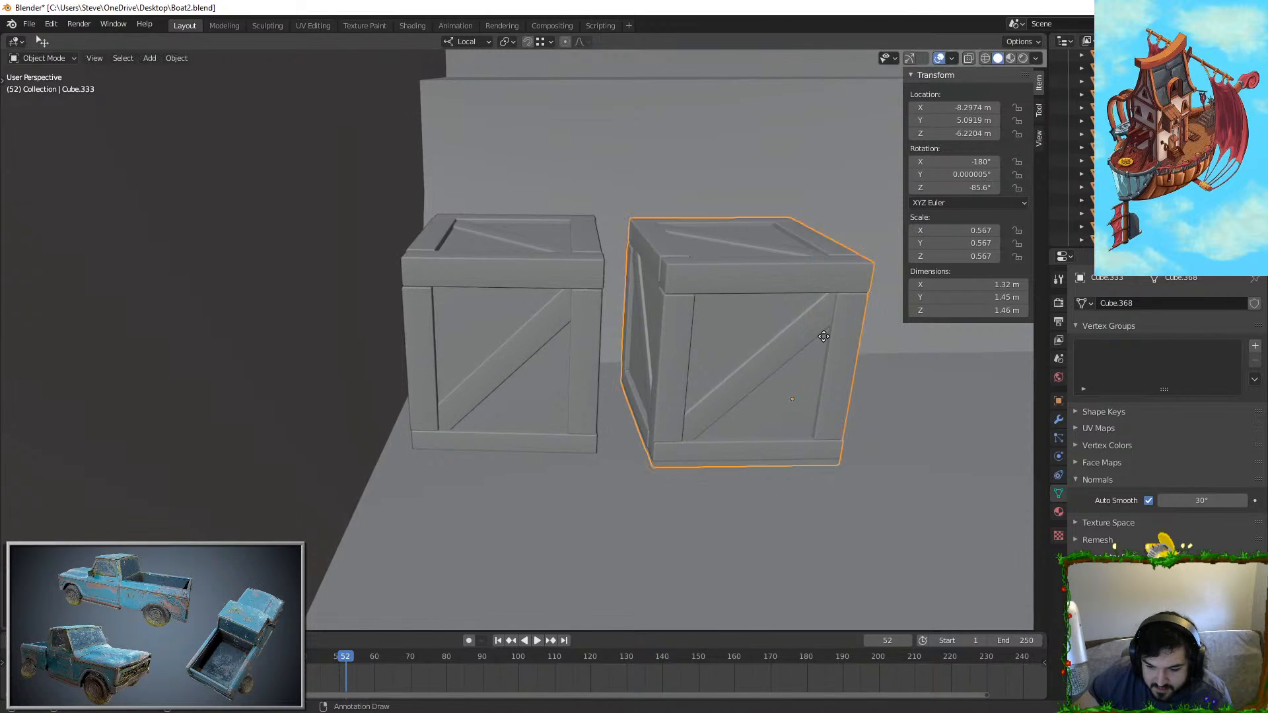
Step: Rotate the first crate about its local Z axis to about -96.2°
{"action": "left_click", "coordinate": [581, 315]}
{"action": "key", "text": "r"}
{"action": "key", "text": "z"}
{"action": "key", "text": "z"}
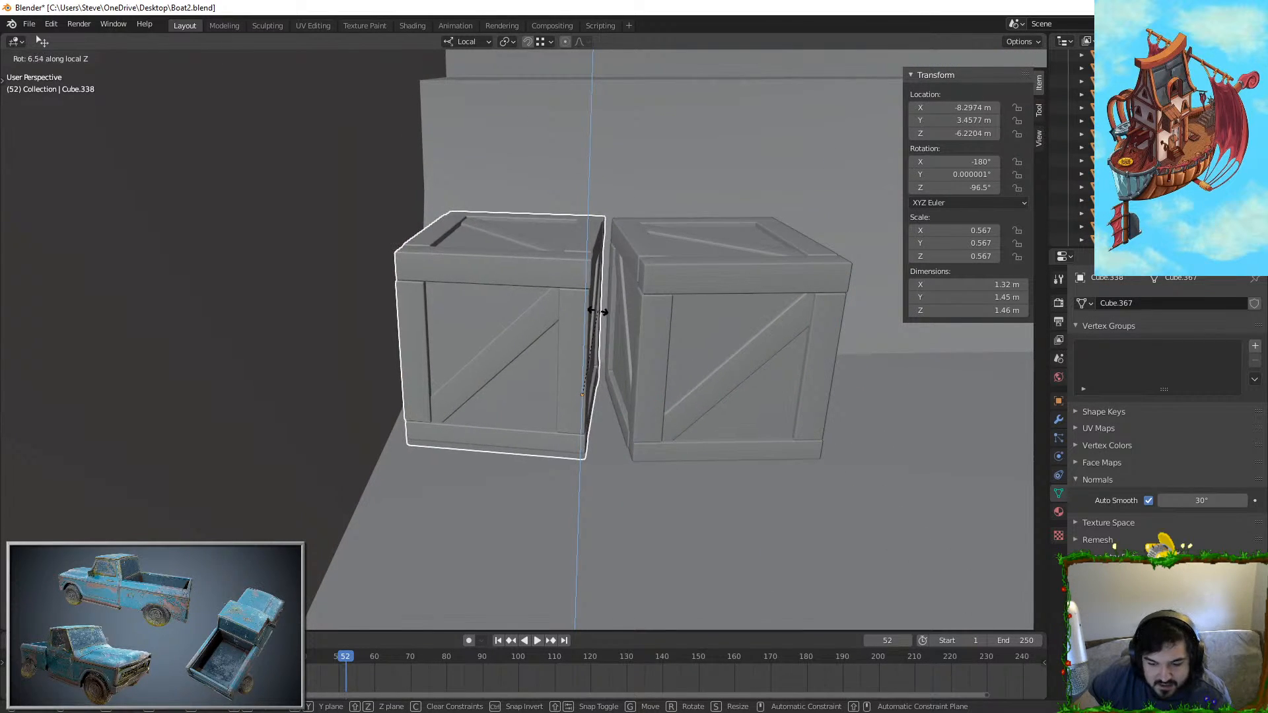
{"action": "left_click", "coordinate": [598, 311]}
Step: Duplicate both crates along local X to extend the row along the wall, by about 3 m
{"action": "middle_click_drag", "start_coordinate": [613, 351], "coordinate": [468, 384]}
{"action": "left_click", "coordinate": [465, 386], "text": "shift"}
{"action": "key", "text": "shift+d"}
{"action": "key", "text": "x"}
{"action": "key", "text": "x"}
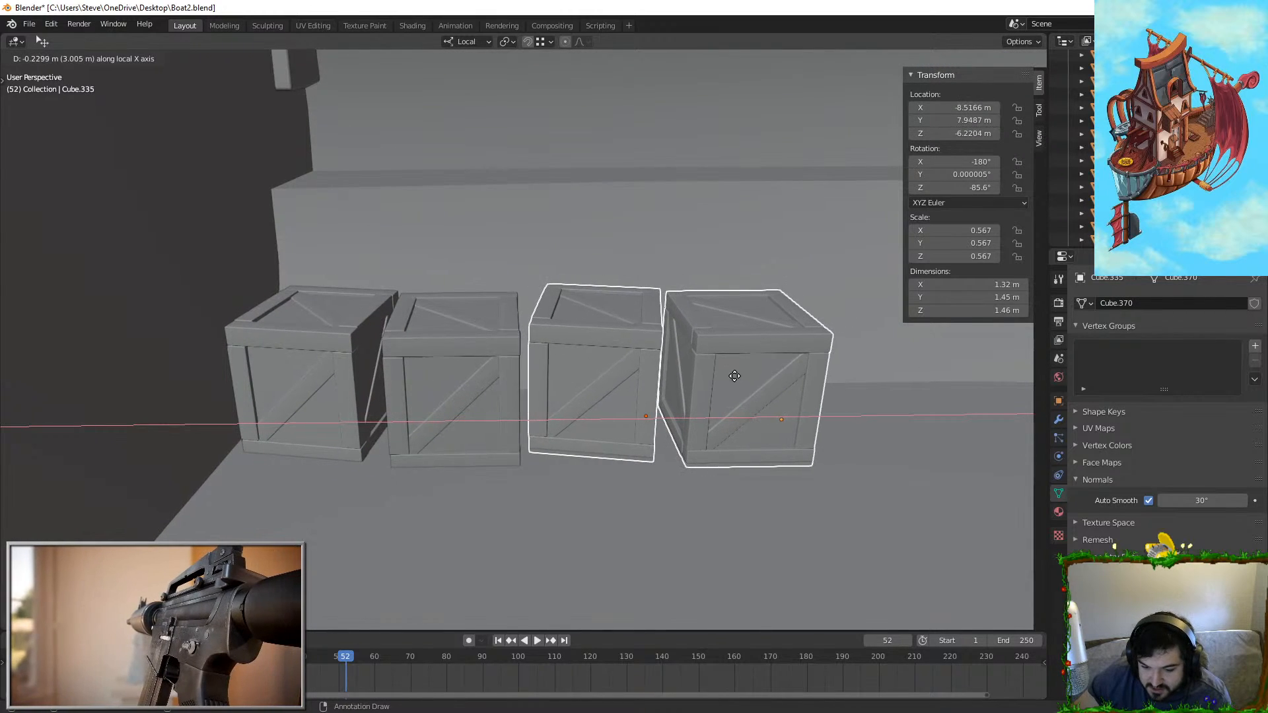
{"action": "left_click", "coordinate": [734, 376]}
Step: Rotate the third crate in the row slightly so it is not aligned with its neighbours
{"action": "left_click", "coordinate": [515, 364]}
{"action": "left_click", "coordinate": [643, 346]}
{"action": "key", "text": "r"}
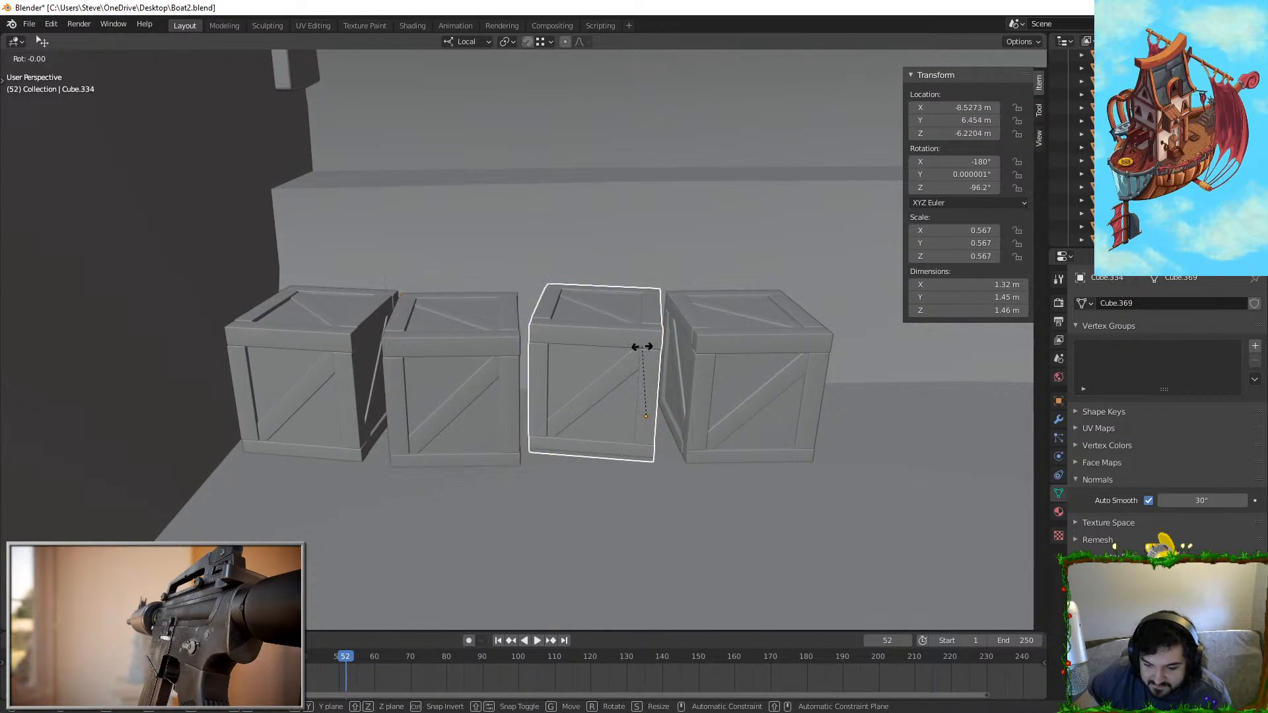
{"action": "left_click", "coordinate": [639, 355]}
Step: Rotate the fourth crate to about 5.76° in Z and slide it up close to the third crate
{"action": "left_click", "coordinate": [705, 350]}
{"action": "key", "text": "r"}
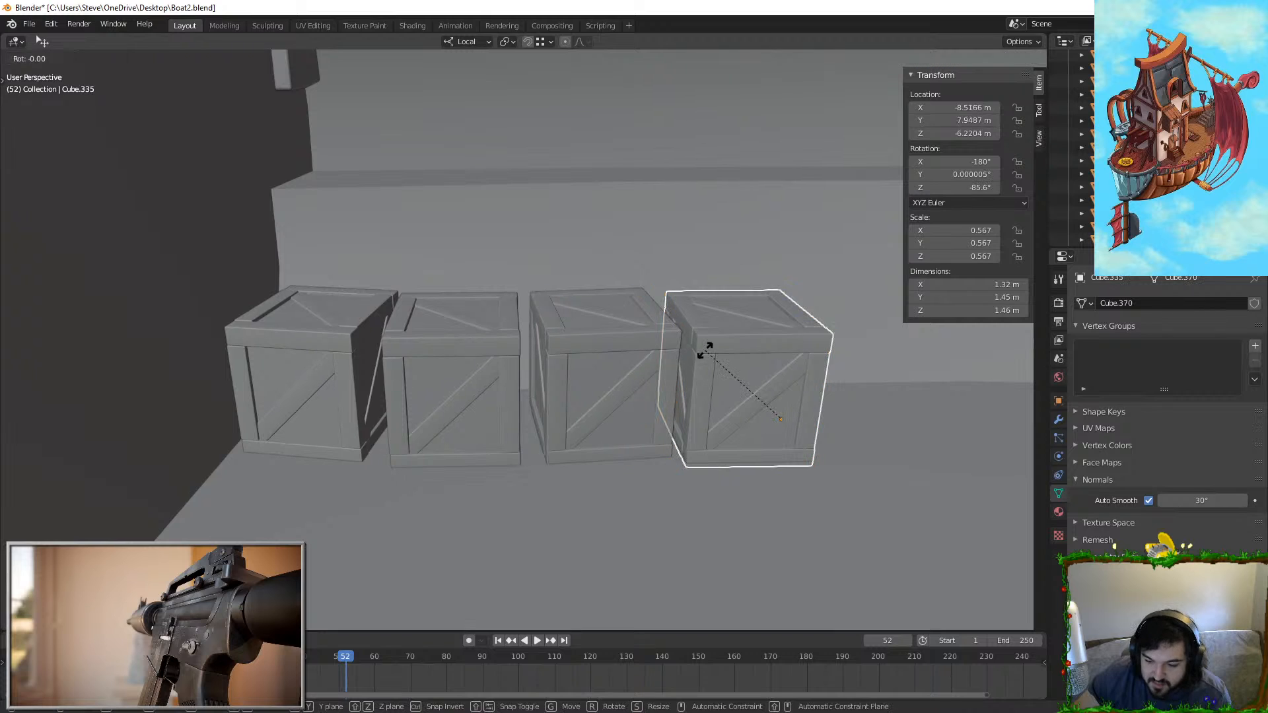
{"action": "left_click", "coordinate": [703, 419]}
{"action": "key", "text": "g"}
{"action": "key", "text": "x"}
{"action": "key", "text": "x"}
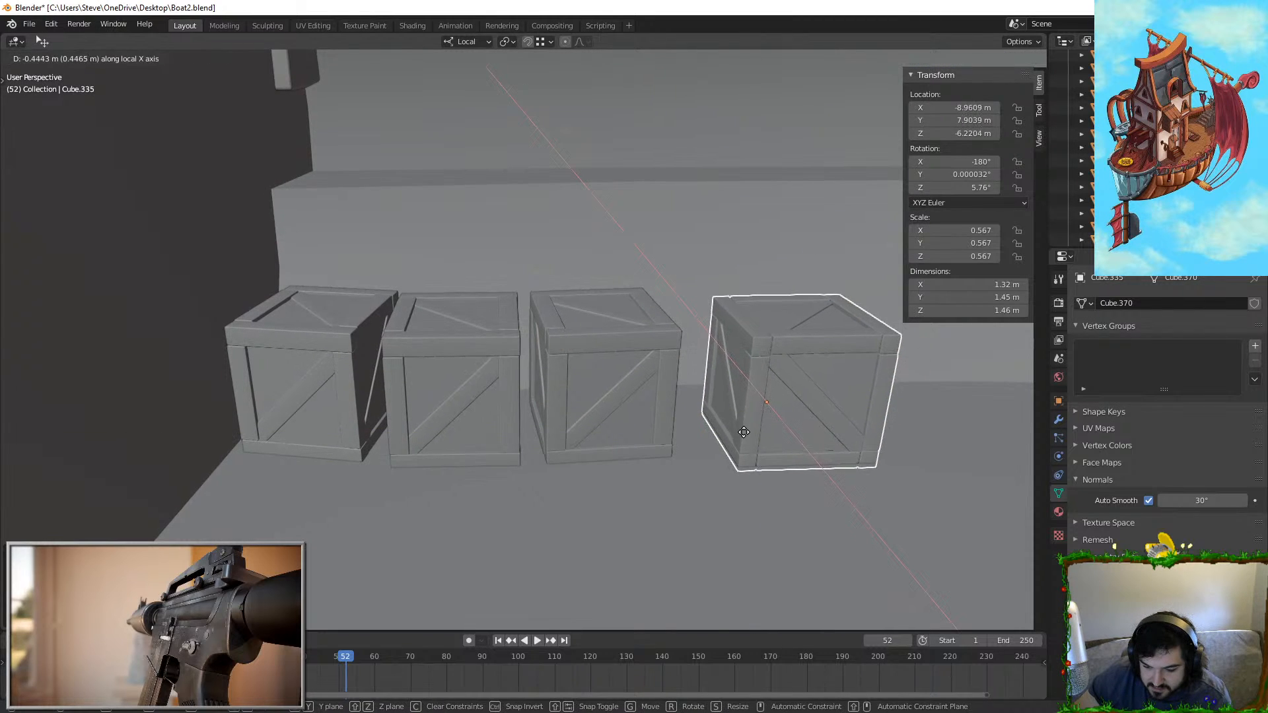
{"action": "left_click", "coordinate": [700, 431]}
Step: Duplicate the second crate and stack the copy on top of the row, at about Y 5.43 m, Z -4.79 m
{"action": "left_click", "coordinate": [481, 362], "text": "shift"}
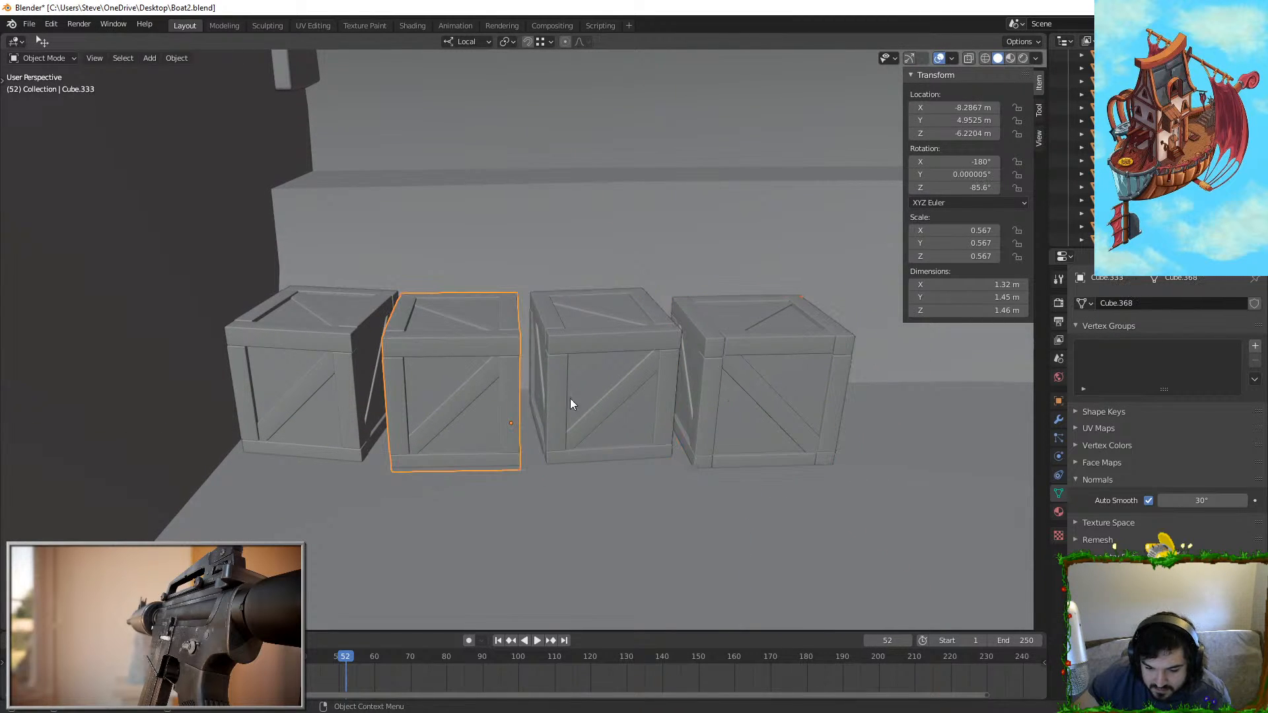
{"action": "middle_click_drag", "start_coordinate": [572, 403], "coordinate": [475, 422]}
{"action": "key", "text": "shift+d"}
{"action": "key", "text": "x"}
{"action": "key", "text": "x"}
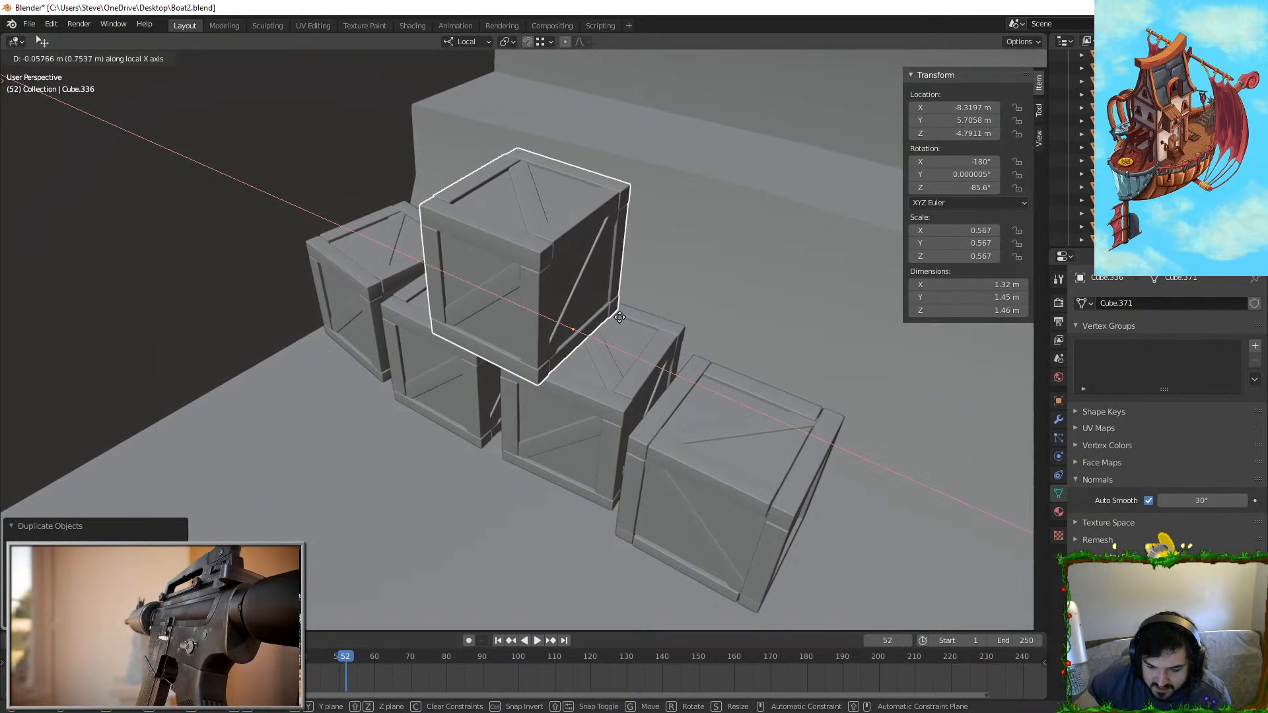
{"action": "left_click", "coordinate": [573, 355]}
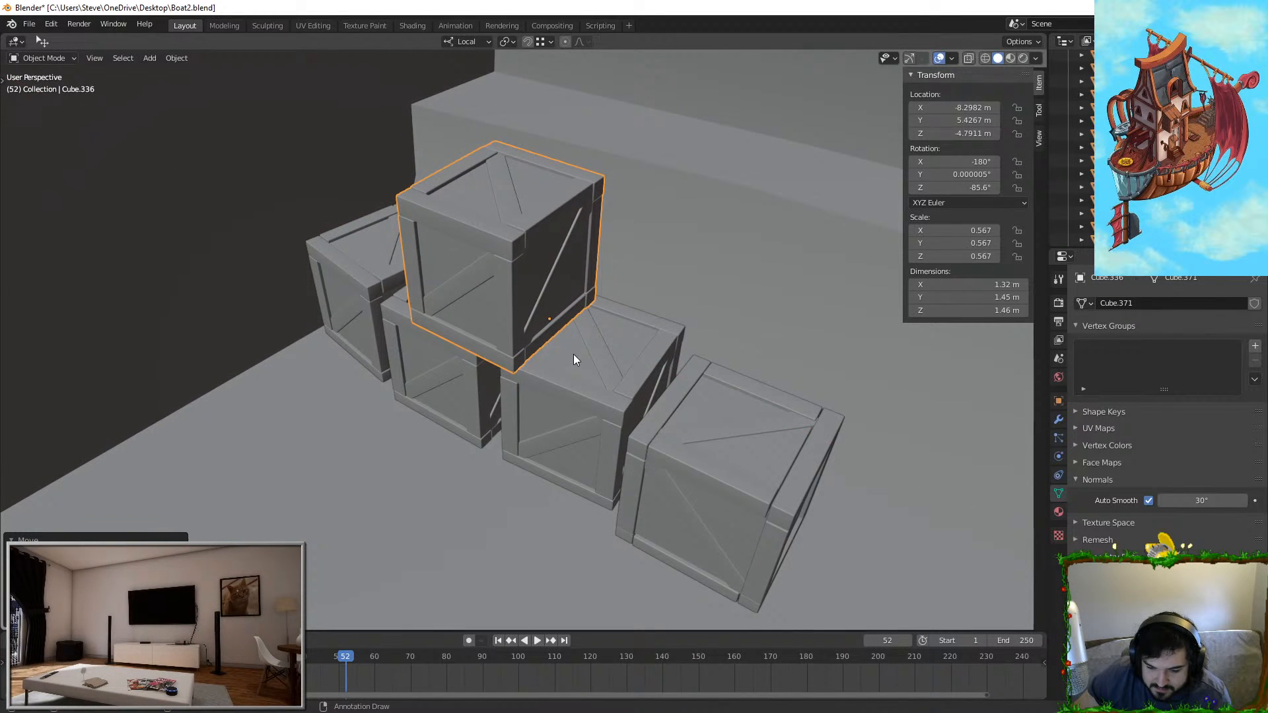
Step: Add two loop cuts around the mast inside the hold, one near the ceiling and one near the floor
{"action": "scroll", "coordinate": [634, 436], "scroll_direction": "down", "scroll_amount": 6}
{"action": "middle_click_drag", "start_coordinate": [634, 436], "coordinate": [610, 462]}
{"action": "left_click", "coordinate": [635, 424]}
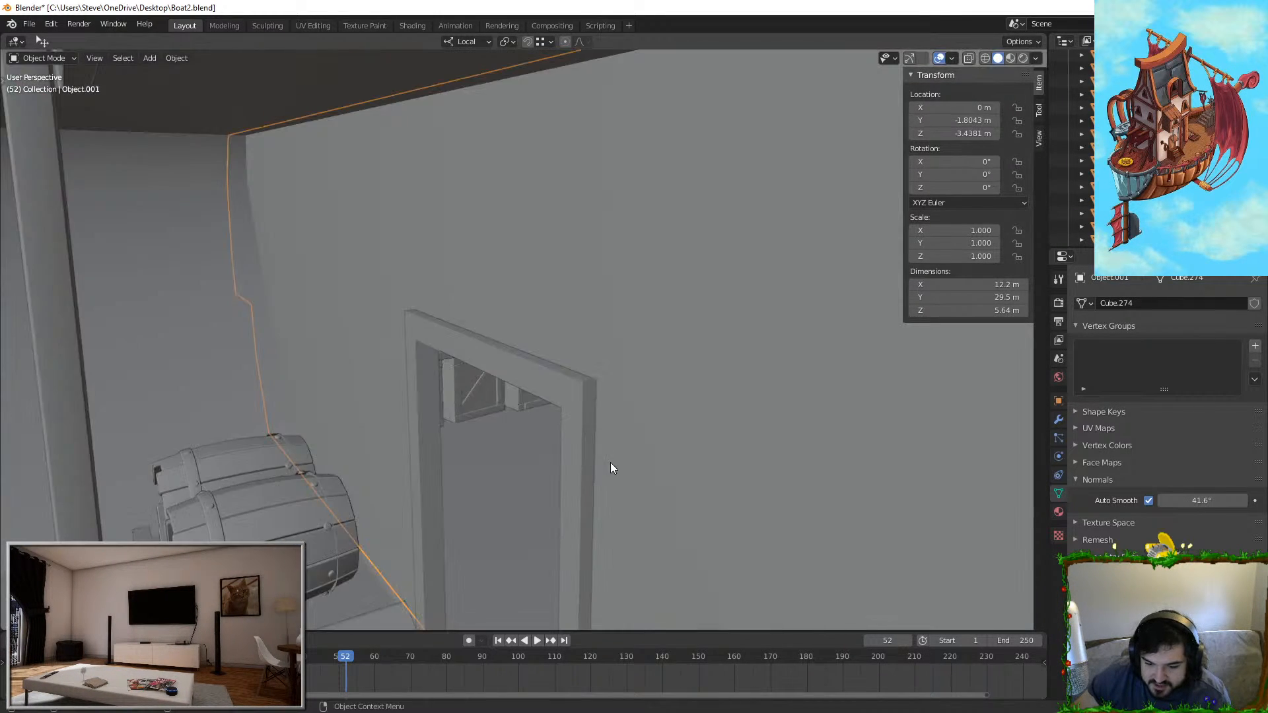
{"action": "key", "text": "shift+grave"}
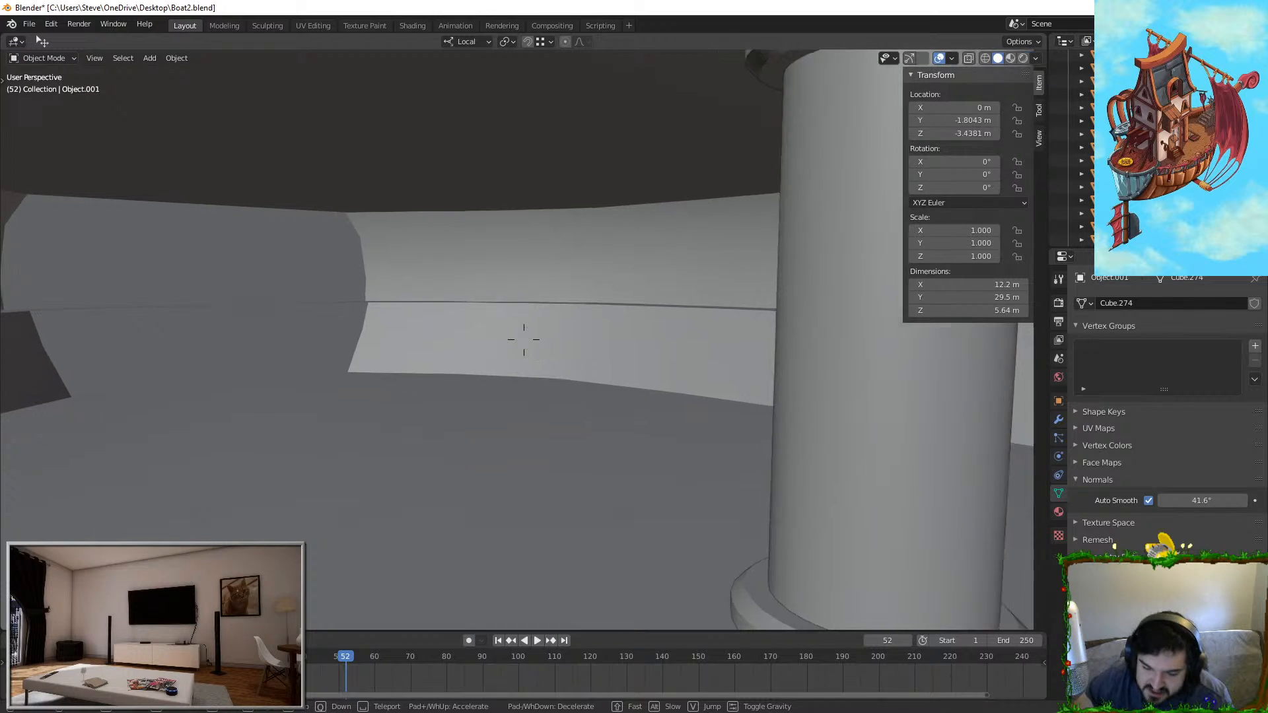
{"action": "key", "text": "s"}
{"action": "key", "text": "w"}
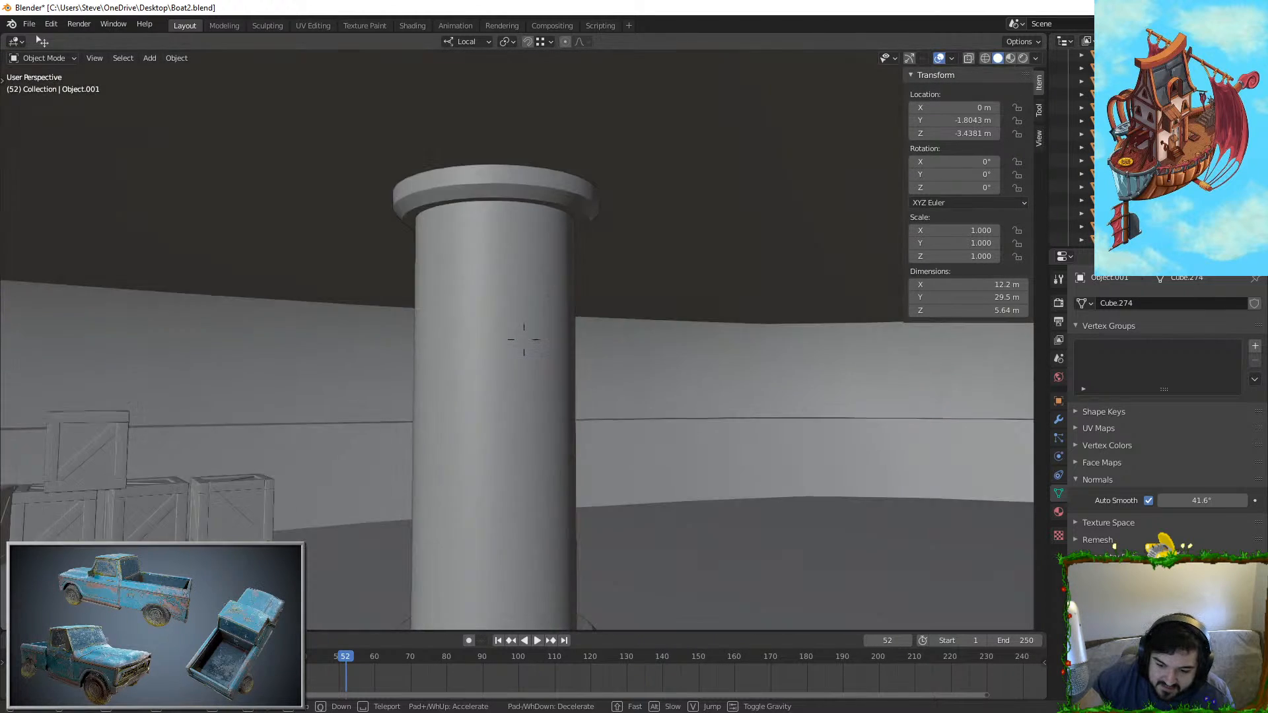
{"action": "left_click", "coordinate": [506, 327]}
{"action": "left_click", "coordinate": [505, 327]}
{"action": "key", "text": "Tab"}
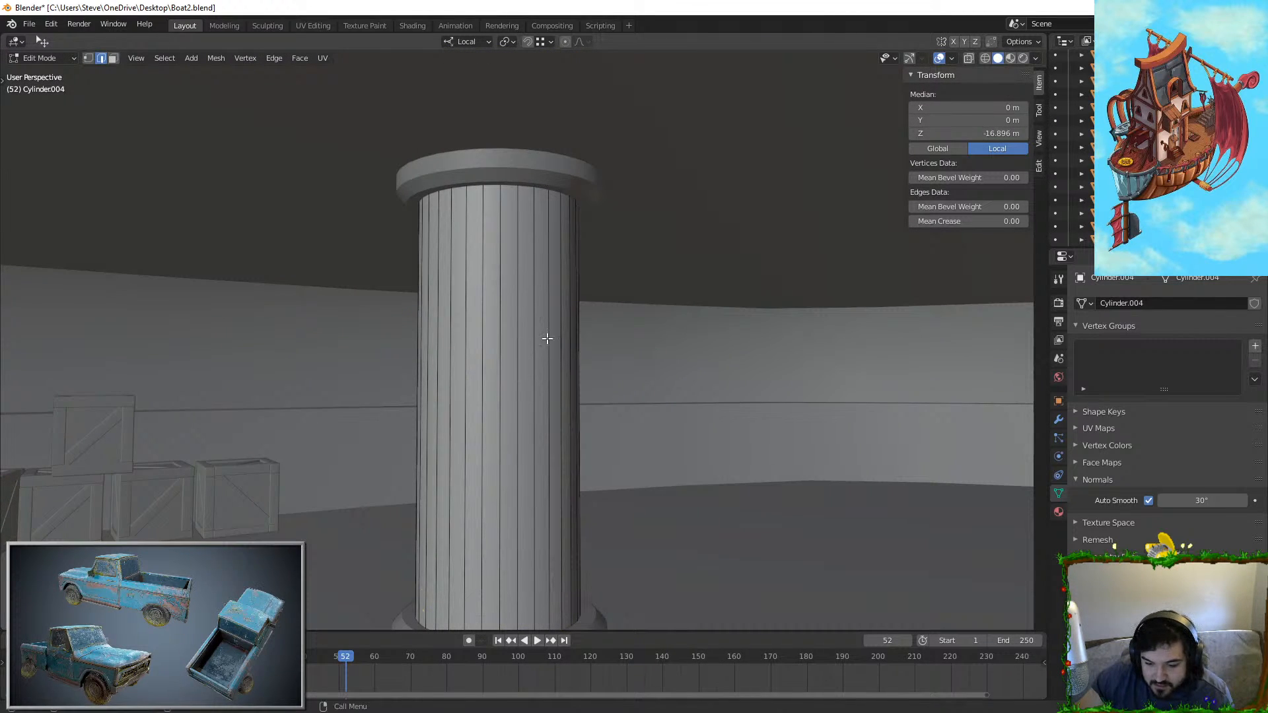
{"action": "left_click", "coordinate": [554, 289]}
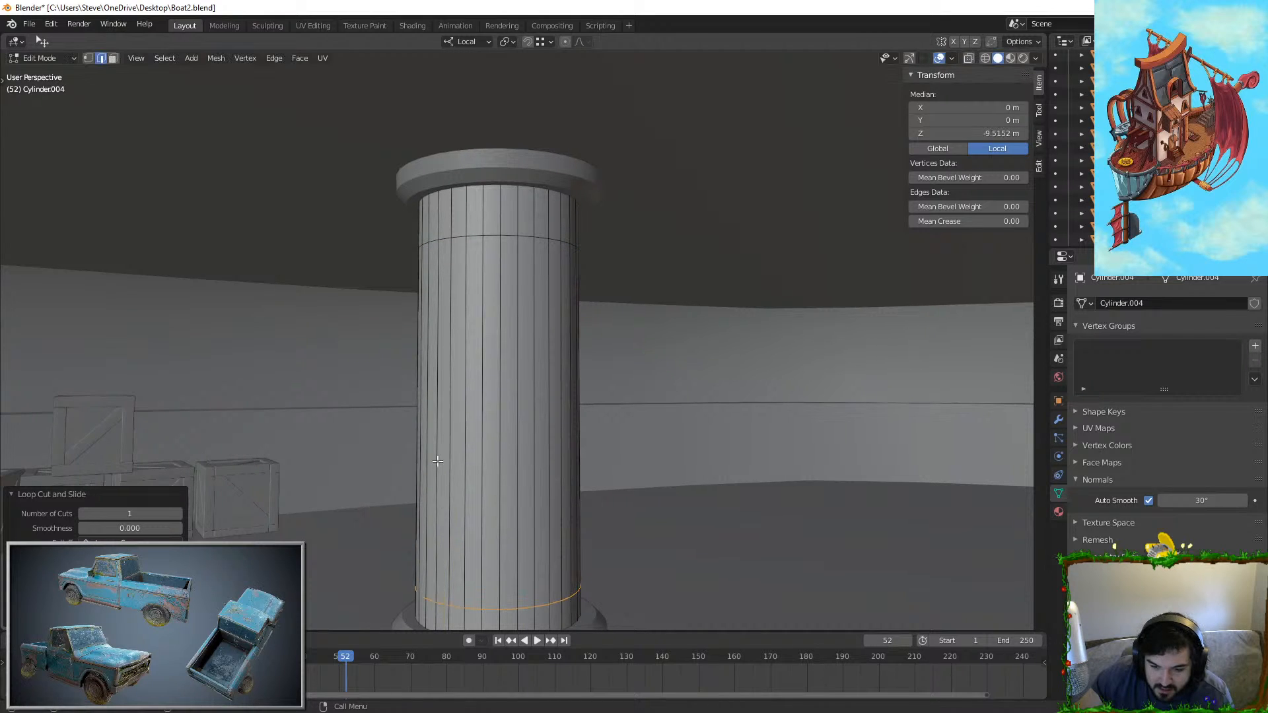
Step: Delete the mast's faces between the two new edge loops
{"action": "key", "text": "3"}
{"action": "key", "text": "c"}
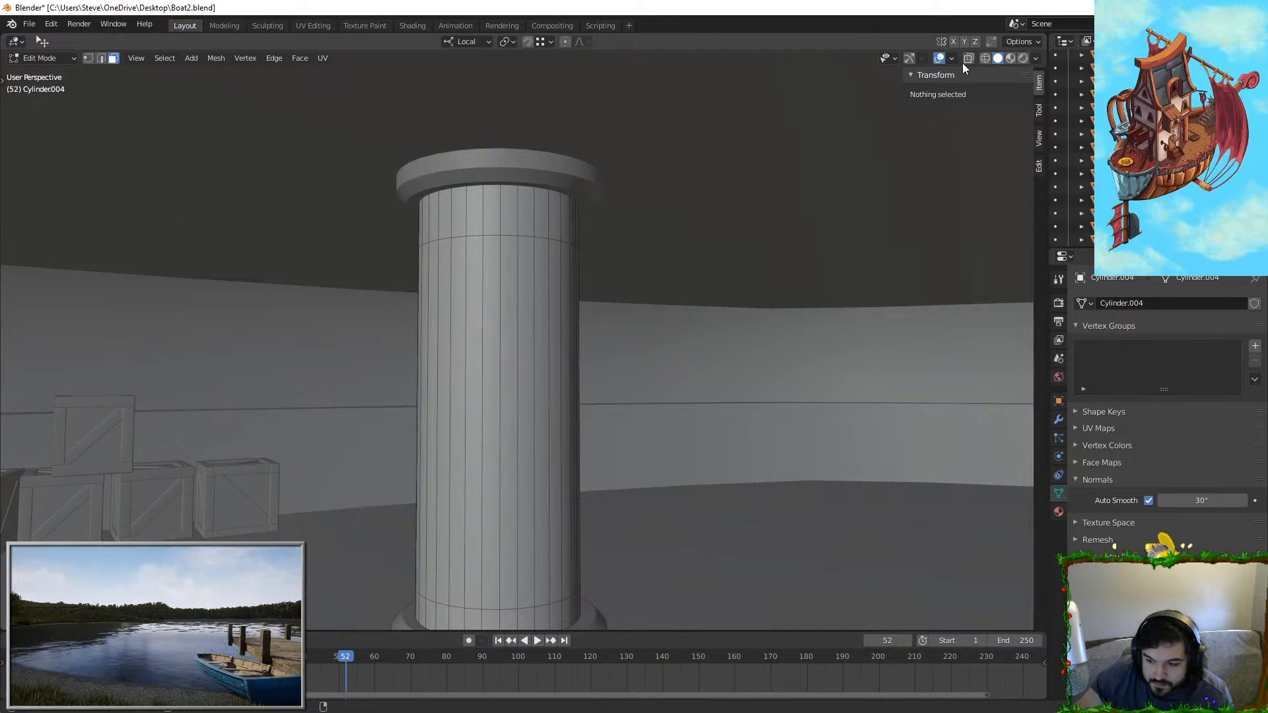
{"action": "key", "text": "alt+z"}
{"action": "mouse_move", "coordinate": [565, 336]}
{"action": "left_mouse_down"}
{"action": "mouse_move", "coordinate": [558, 413]}
{"action": "mouse_move", "coordinate": [456, 428]}
{"action": "left_mouse_up"}
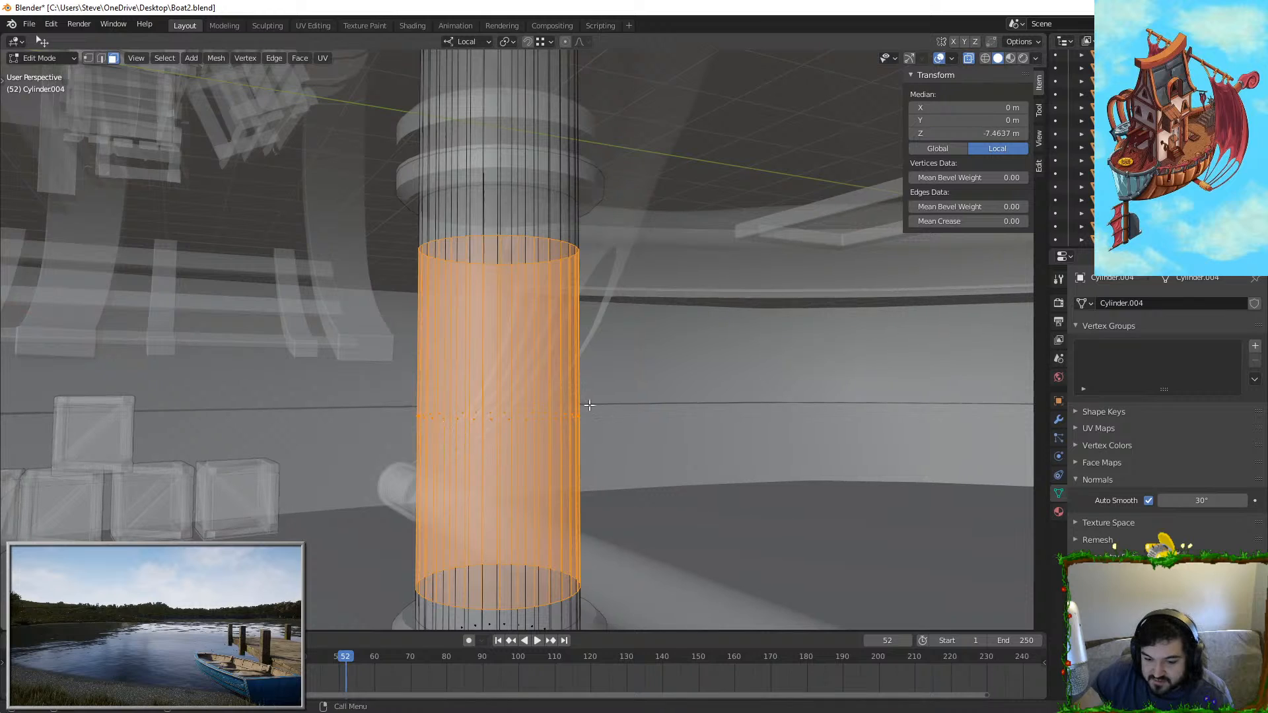
{"action": "key", "text": "x"}
{"action": "key", "text": "f"}
{"action": "left_click", "coordinate": [967, 59]}
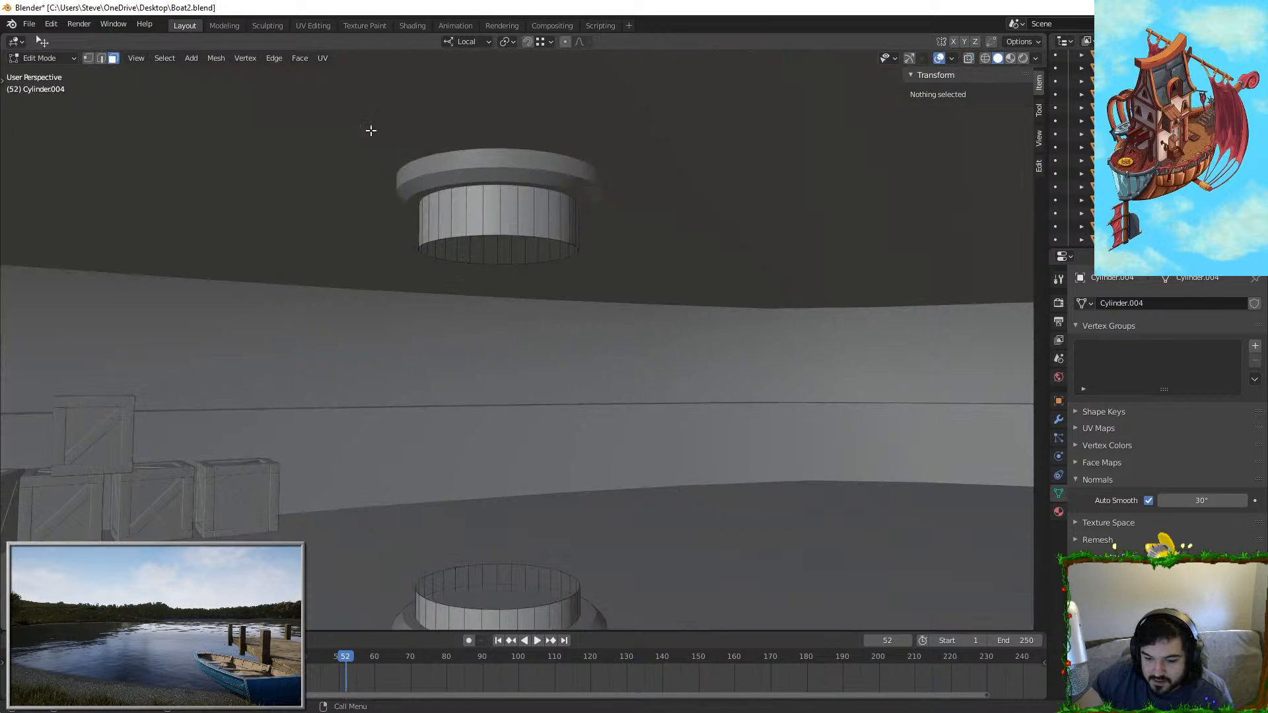
Step: Cap the upper mast stub by extruding its open edge loop inward and merging it at center
{"action": "left_click", "coordinate": [475, 235], "text": "alt"}
{"action": "key", "text": "s"}
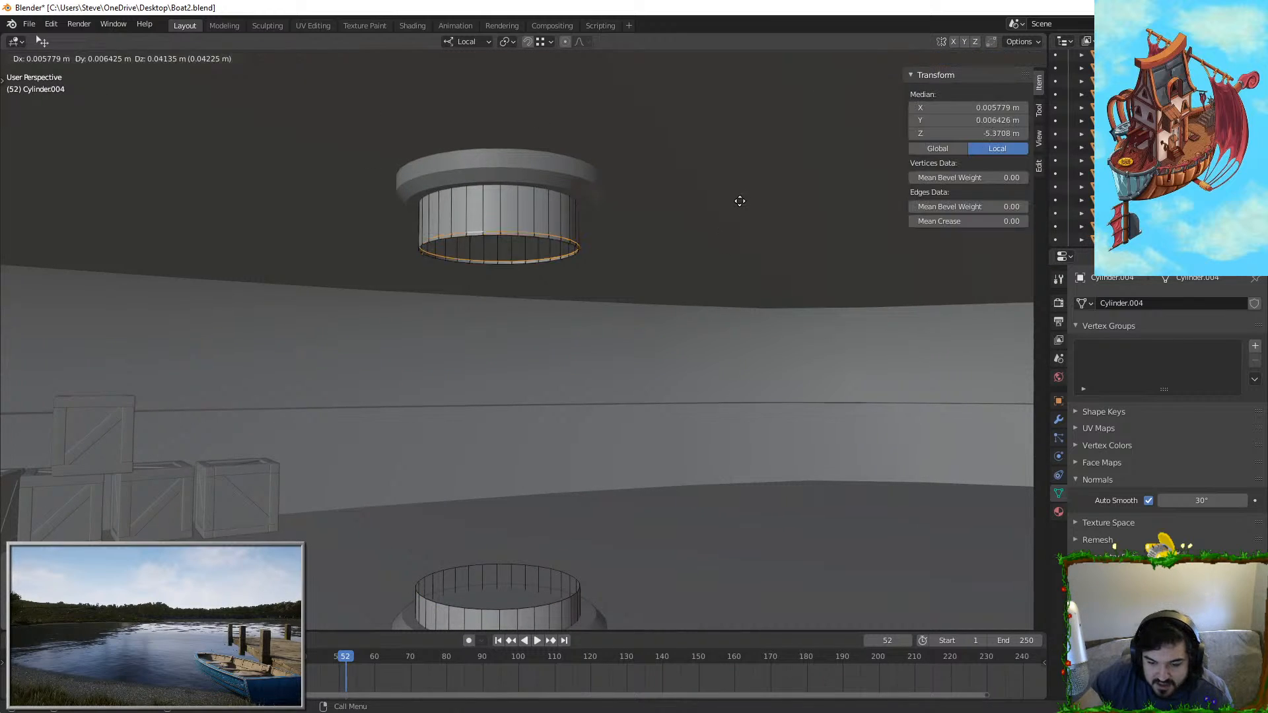
{"action": "left_click", "coordinate": [707, 209]}
{"action": "key", "text": "F3"}
{"action": "type", "text": "merg"}
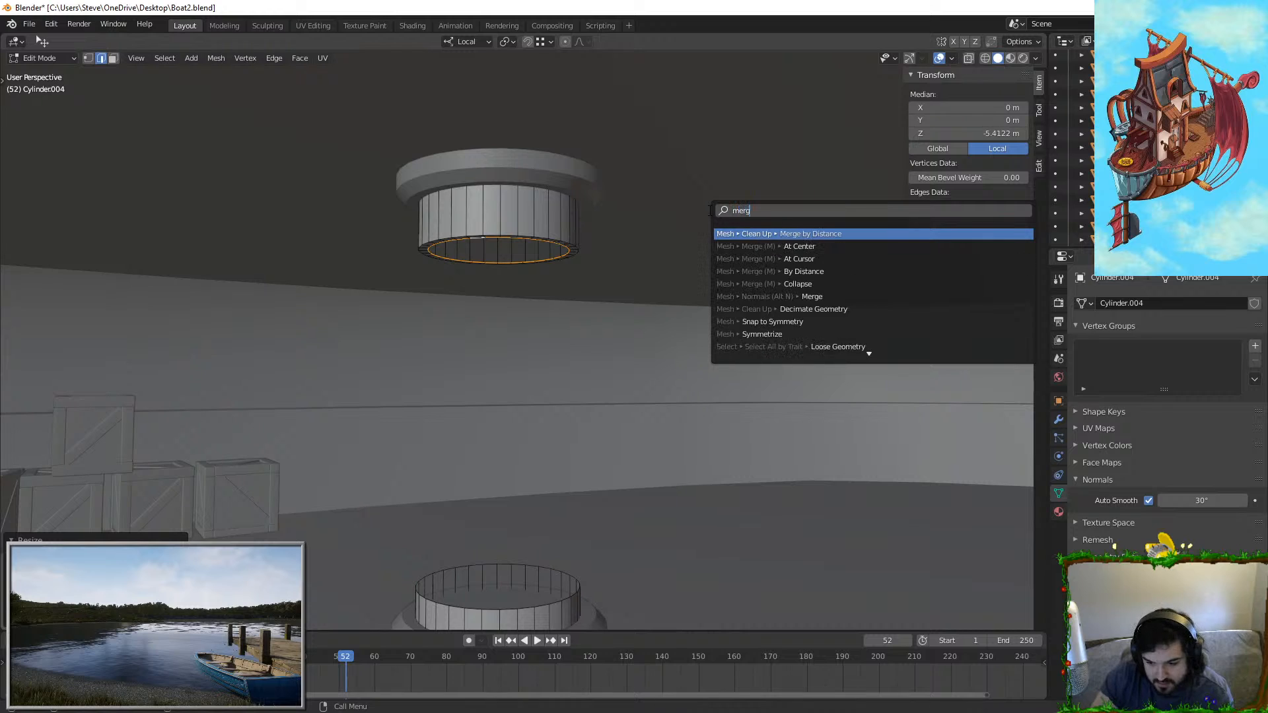
{"action": "type", "text": "e at ce"}
{"action": "key", "text": "Return"}
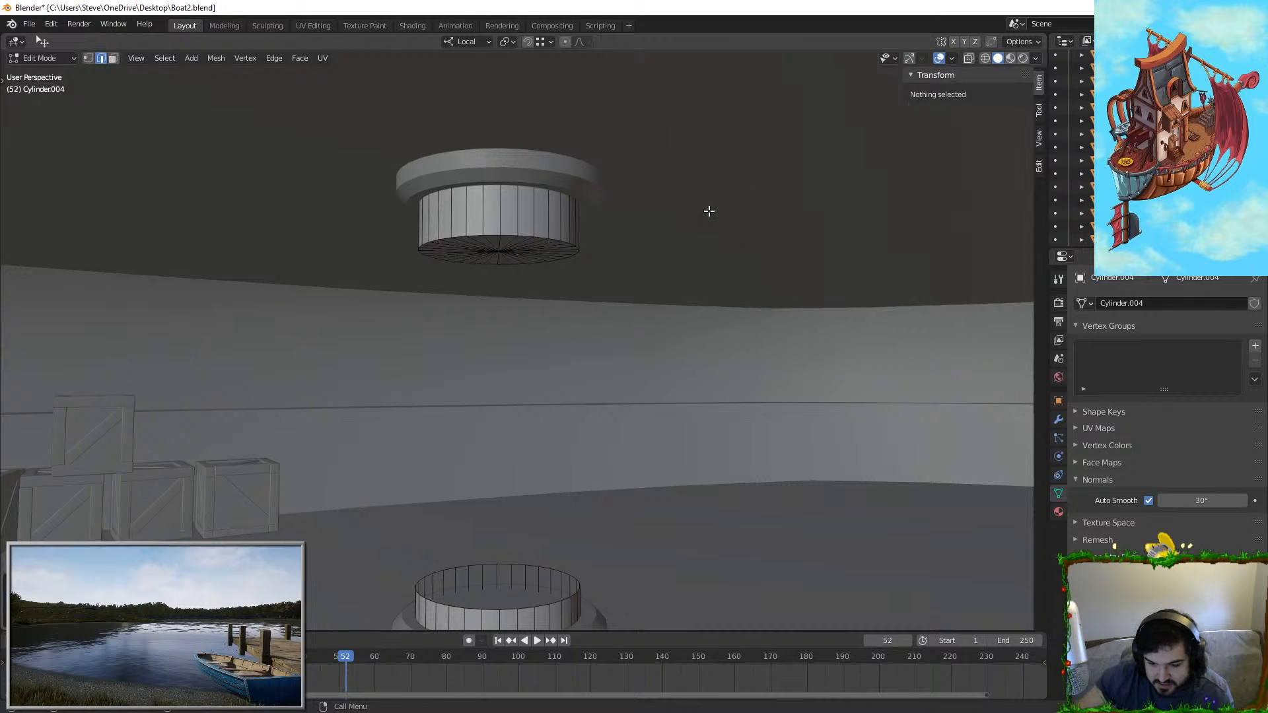
Step: Cap the lower mast stub by extruding its open edge loop inward and merging it at center, and finish editing the mast
{"action": "left_click", "coordinate": [504, 563], "text": "alt"}
{"action": "key", "text": "e"}
{"action": "right_click", "coordinate": [649, 502]}
{"action": "key", "text": "s"}
{"action": "left_click", "coordinate": [633, 504]}
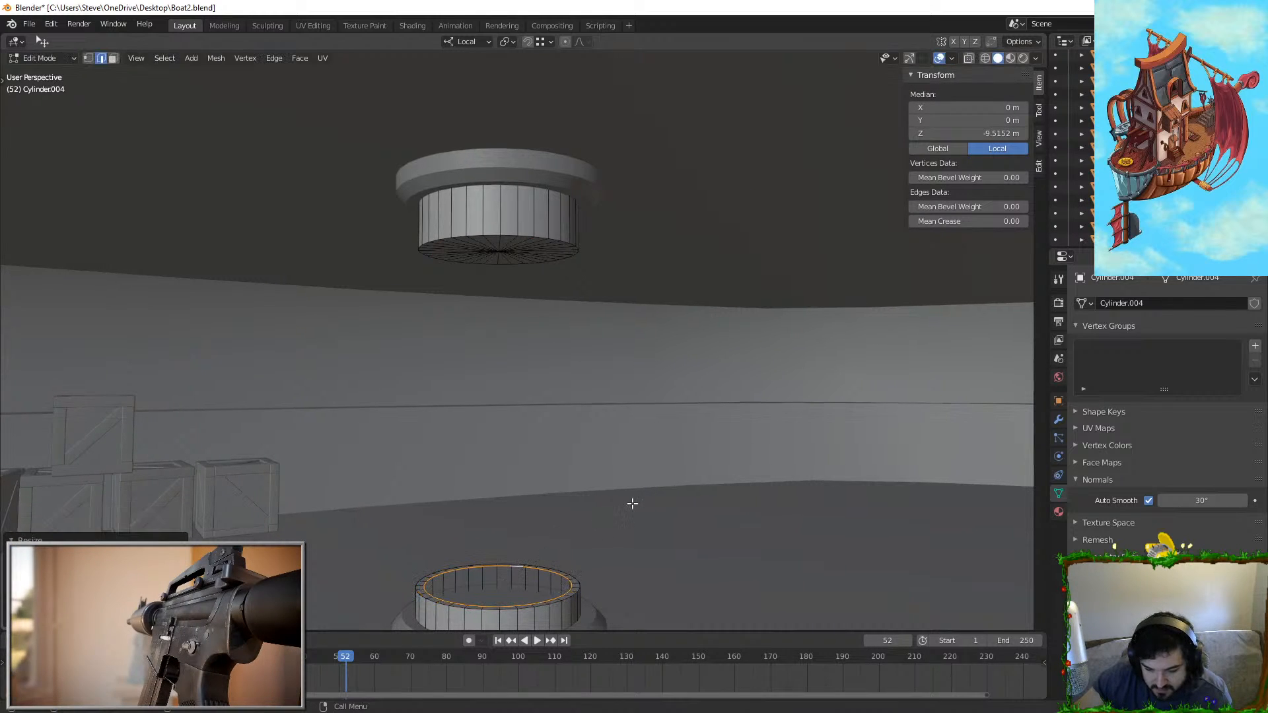
{"action": "key", "text": "F3"}
{"action": "type", "text": "mer"}
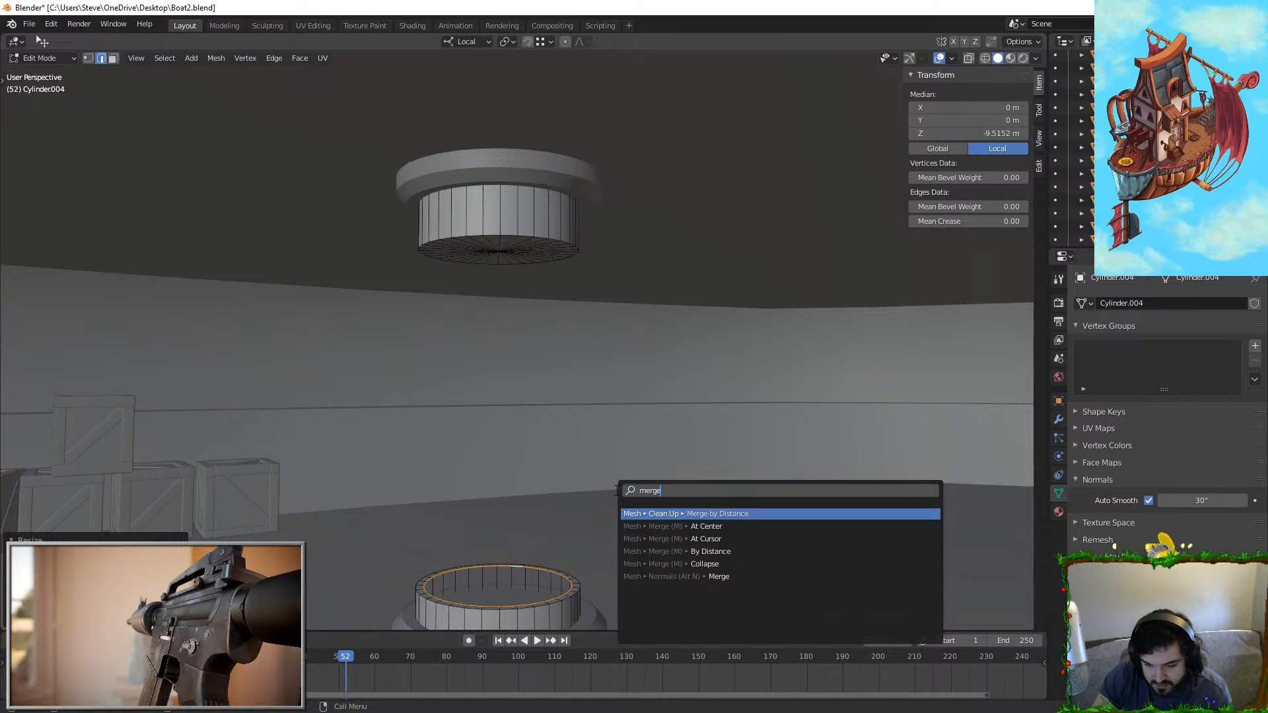
{"action": "type", "text": "ge"}
{"action": "key", "text": "Return"}
{"action": "key", "text": "Tab"}
{"action": "key", "text": "Tab"}
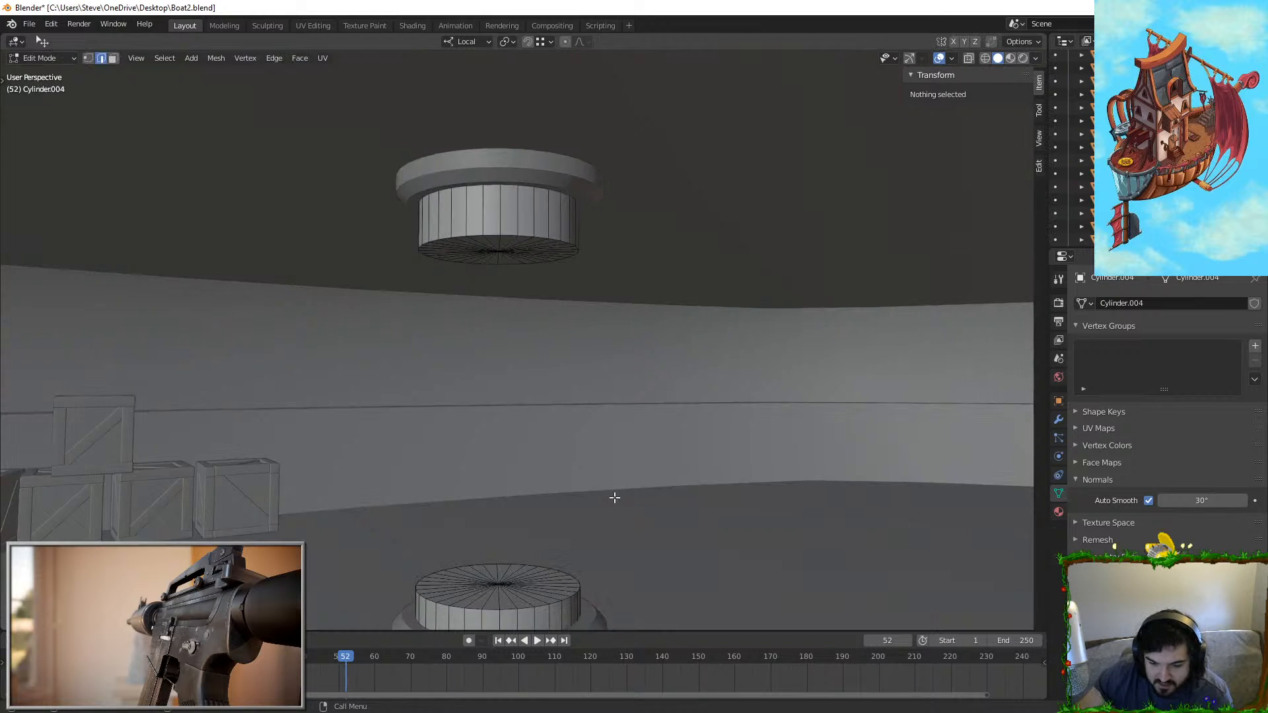
{"action": "scroll", "coordinate": [621, 515], "scroll_direction": "down", "scroll_amount": 3}
{"action": "key", "text": "Tab"}
{"action": "middle_click_drag", "start_coordinate": [626, 409], "coordinate": [549, 516]}
{"action": "scroll", "coordinate": [549, 517], "scroll_direction": "down", "scroll_amount": 5}
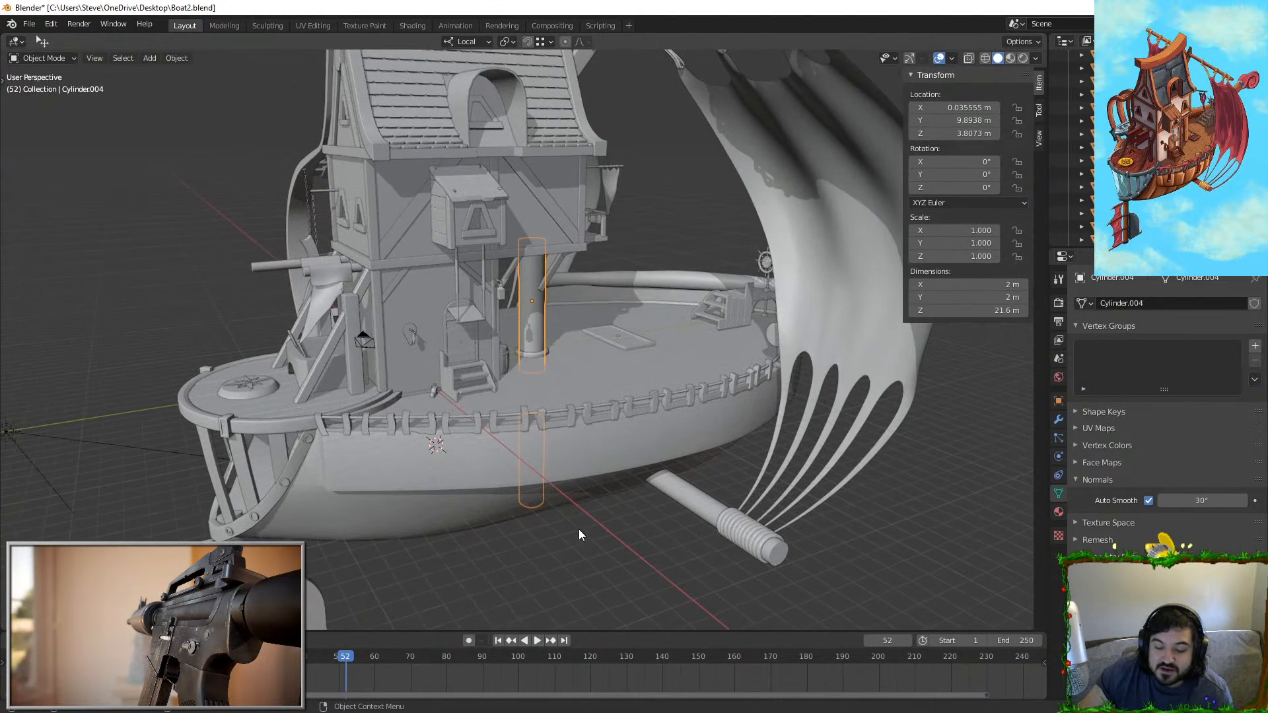
Step: Place the 3D cursor on top of the lower mast stub in the hold and add a 2 m cube there
{"action": "scroll", "coordinate": [586, 516], "scroll_direction": "down", "scroll_amount": 4}
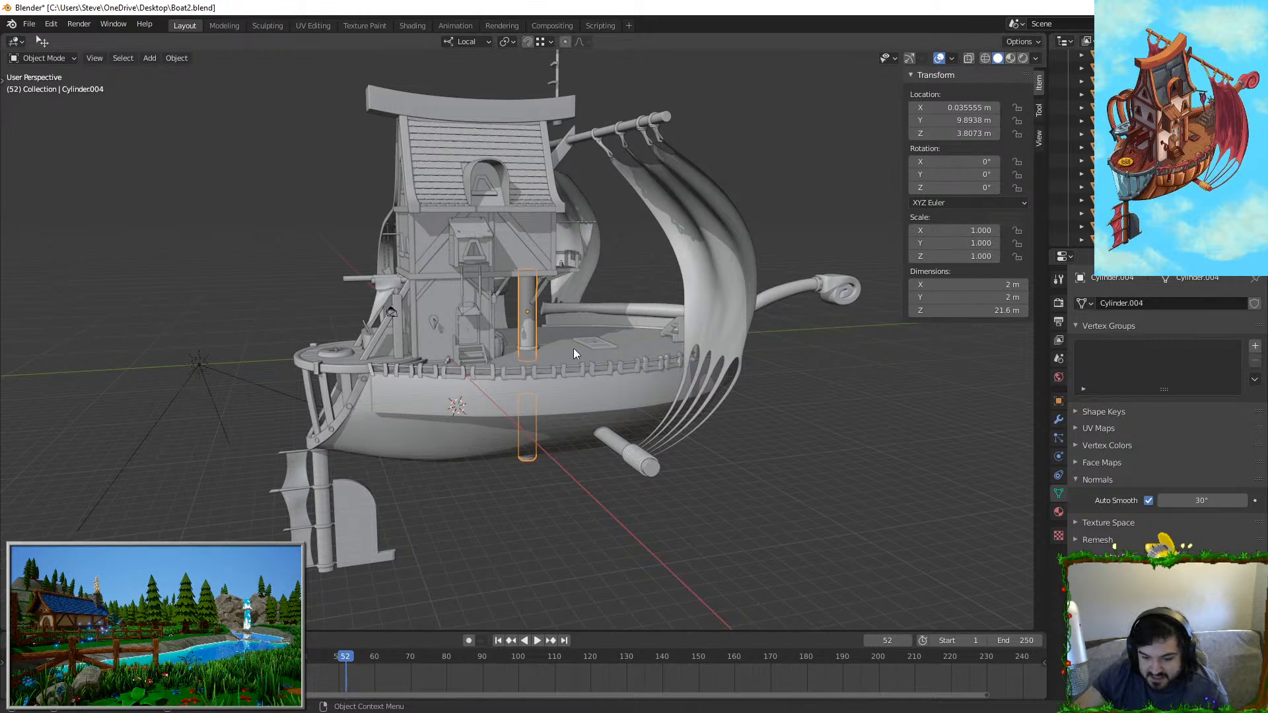
{"action": "scroll", "coordinate": [573, 348], "scroll_direction": "up", "scroll_amount": 12}
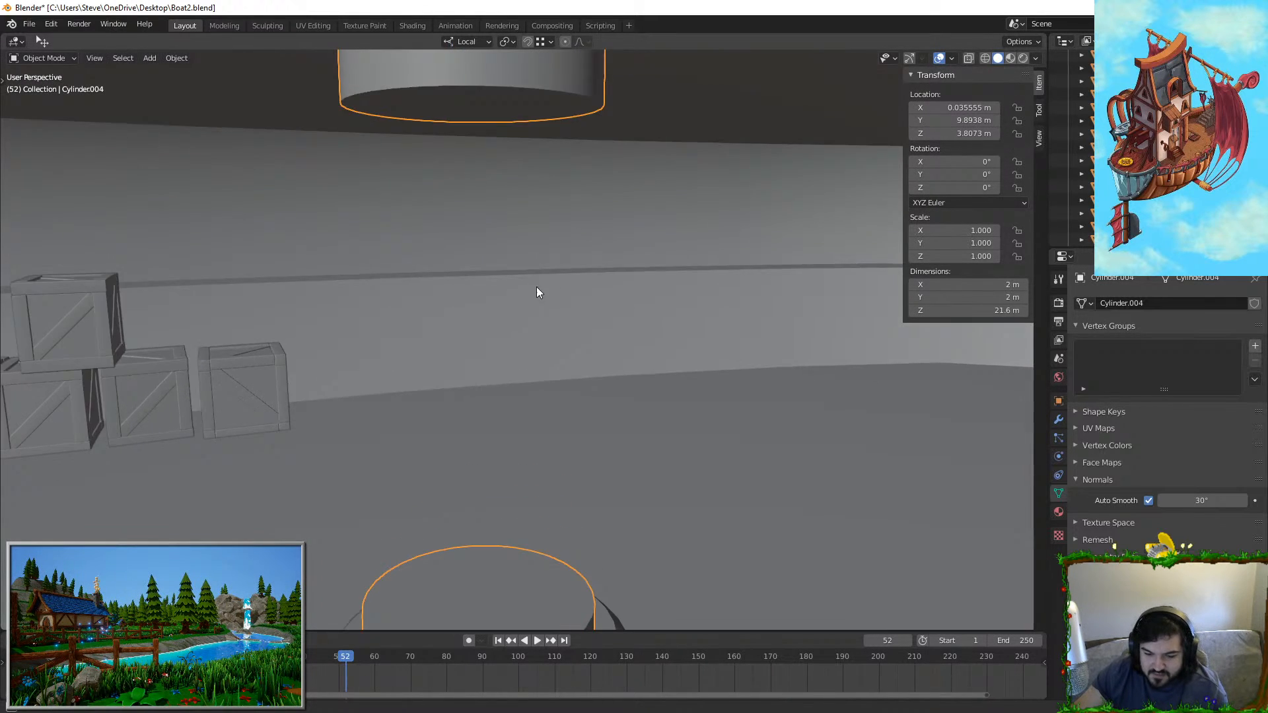
{"action": "middle_click_drag", "start_coordinate": [536, 293], "coordinate": [619, 411]}
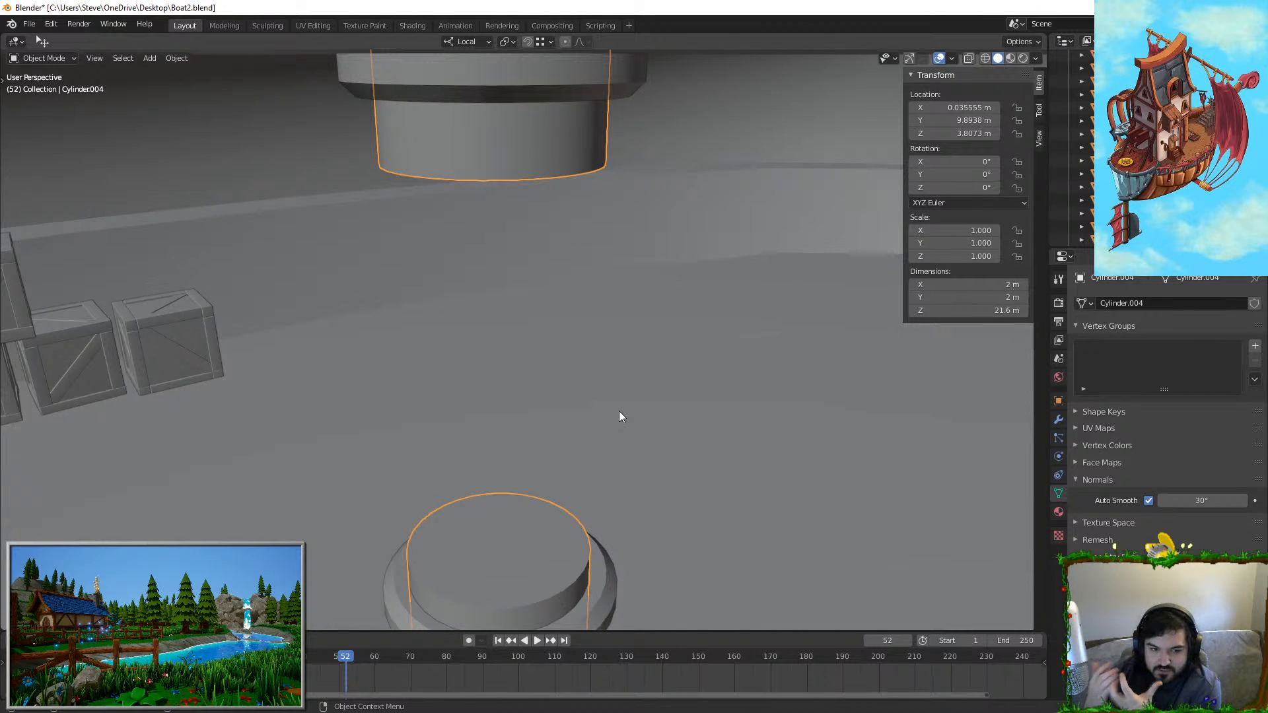
{"action": "key", "text": "shift+a"}
{"action": "left_click", "coordinate": [670, 398]}
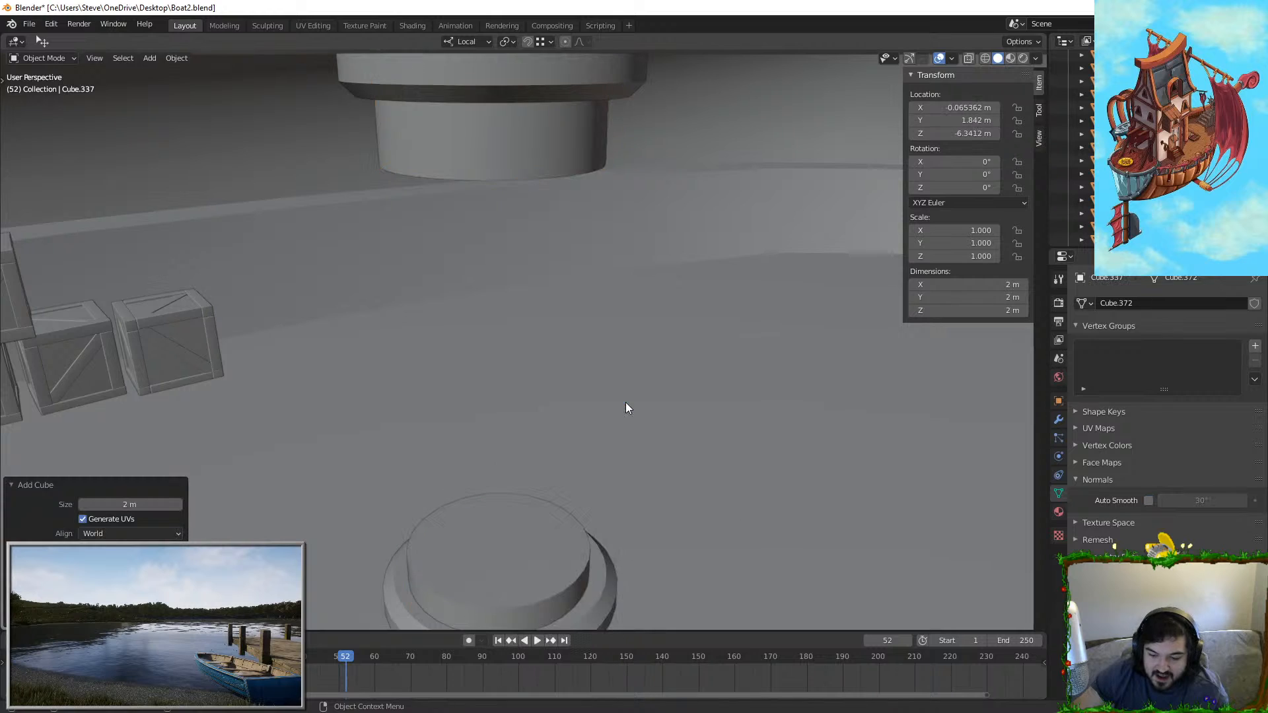
{"action": "middle_click_drag", "start_coordinate": [625, 409], "coordinate": [568, 433]}
{"action": "left_click", "coordinate": [461, 568]}
{"action": "key", "text": "shift+a"}
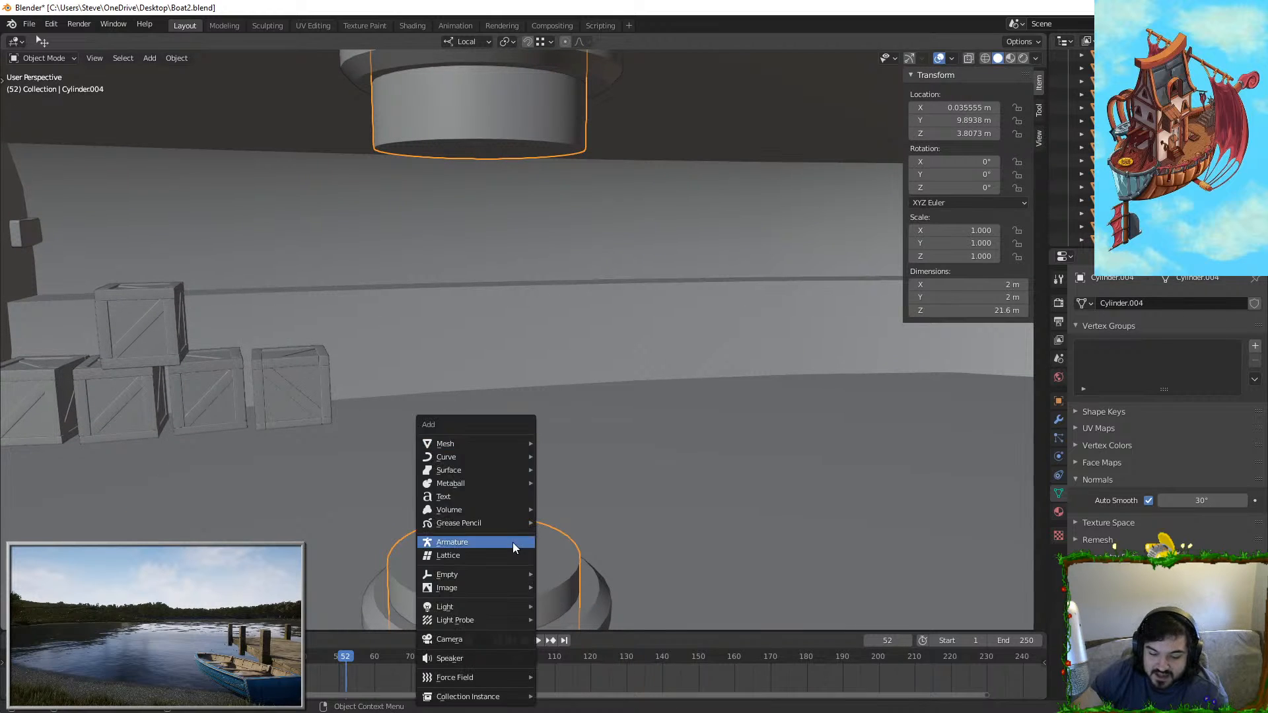
{"action": "mouse_move", "coordinate": [519, 443]}
{"action": "left_click", "coordinate": [561, 458]}
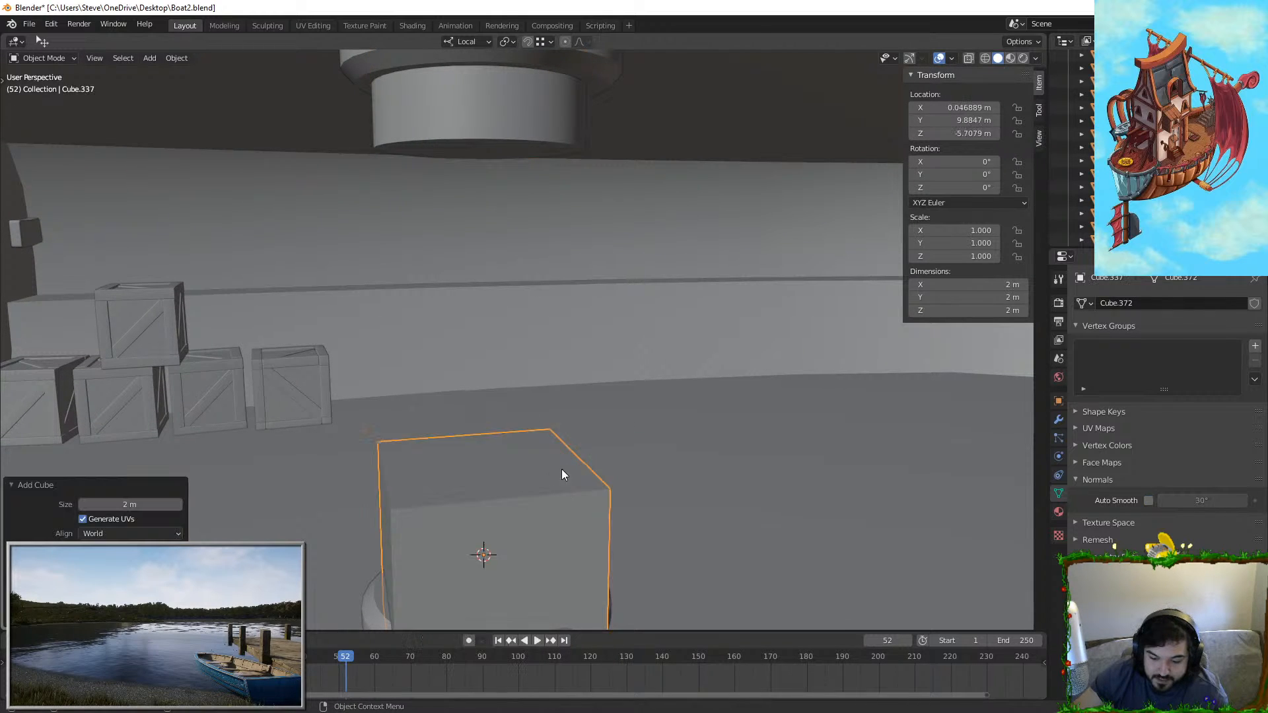
Step: Raise the cube along Z into the gap between the two mast stubs and scale it to about 0.336
{"action": "key", "text": "g"}
{"action": "key", "text": "z"}
{"action": "left_click", "coordinate": [573, 253]}
{"action": "key", "text": "s"}
{"action": "left_click", "coordinate": [561, 337]}
Step: Trackball-rotate the cube freely to about X 17.4°, Y -47.3°, Z 308° so it floats tilted
{"action": "key", "text": "r"}
{"action": "key", "text": "r"}
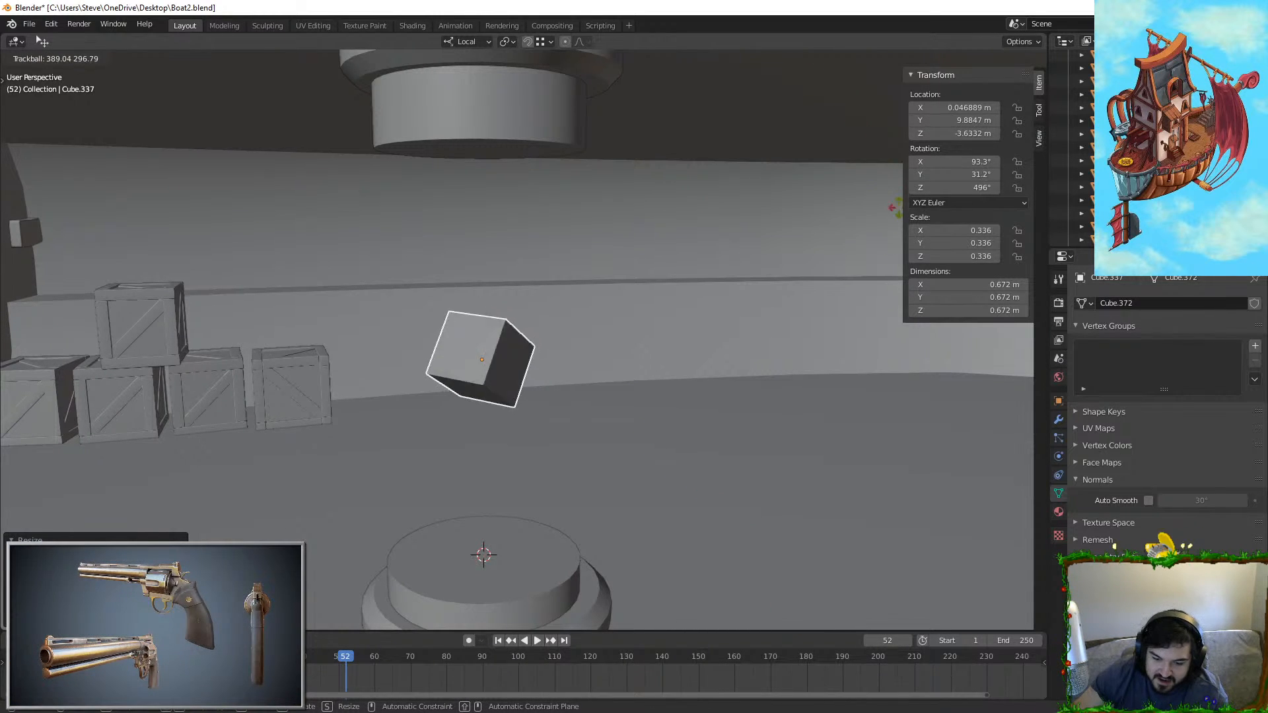
{"action": "key", "text": "Escape"}
{"action": "key", "text": "r"}
{"action": "key", "text": "r"}
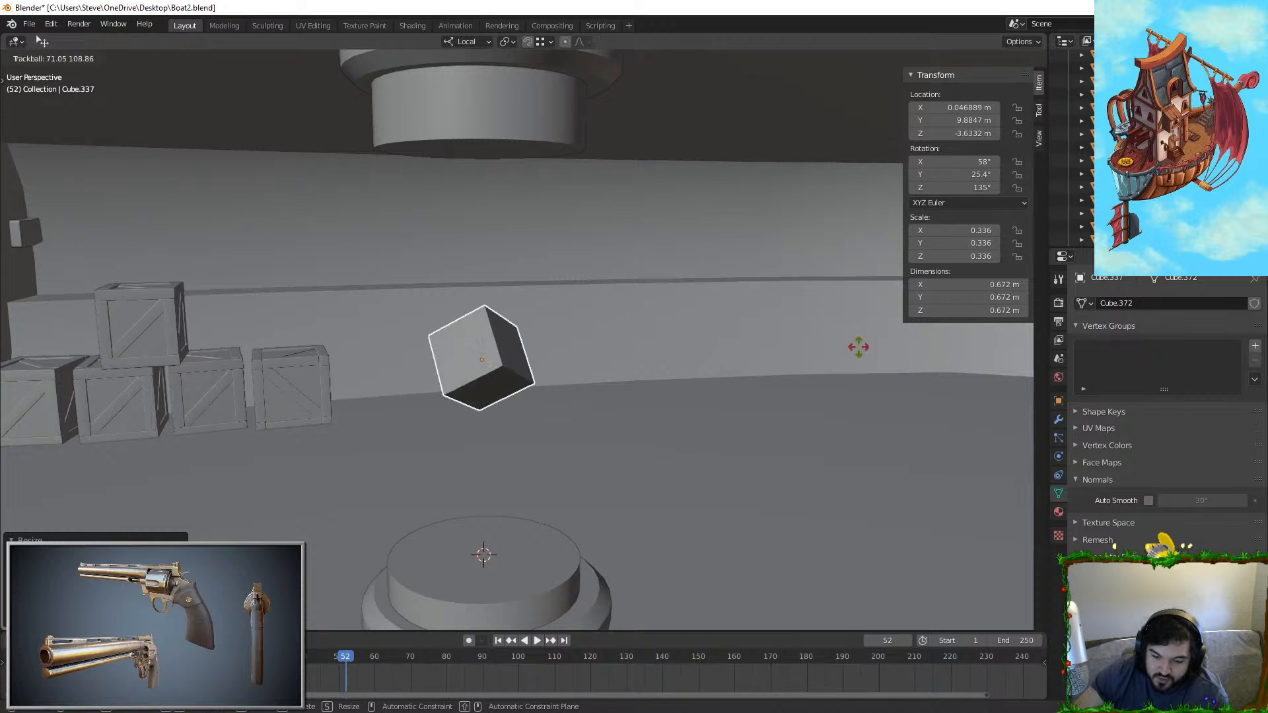
{"action": "left_click", "coordinate": [945, 522]}
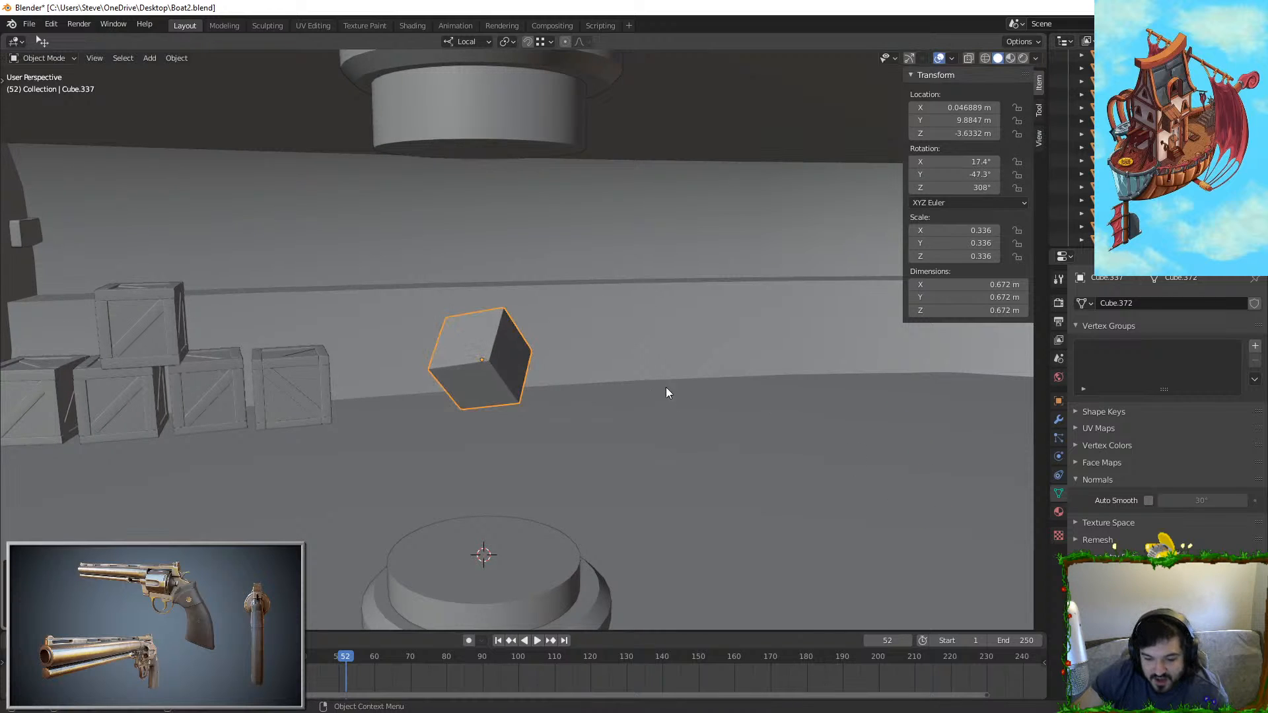
Step: Switch the transform orientation to Global and adjust the tilted cube's height along Z between the mast stubs
{"action": "middle_click_drag", "start_coordinate": [666, 387], "coordinate": [485, 348]}
{"action": "left_click", "coordinate": [619, 358]}
{"action": "left_click", "coordinate": [485, 349]}
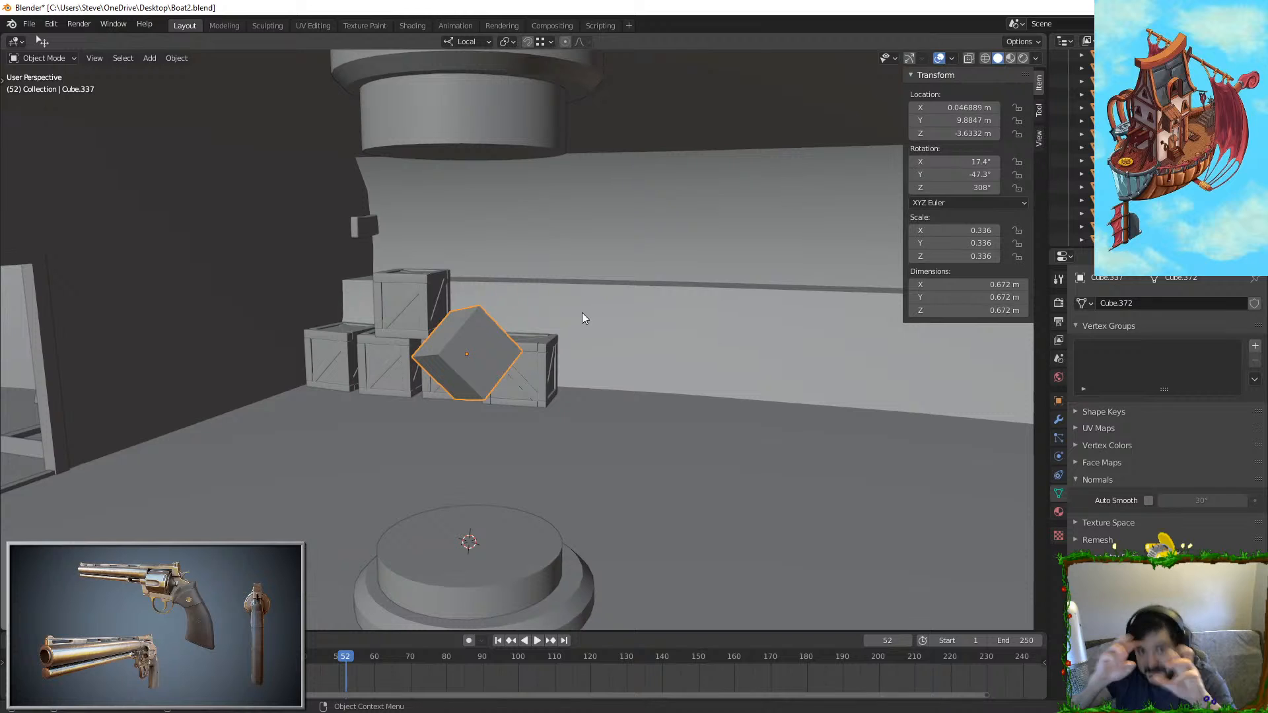
{"action": "left_click", "coordinate": [471, 42]}
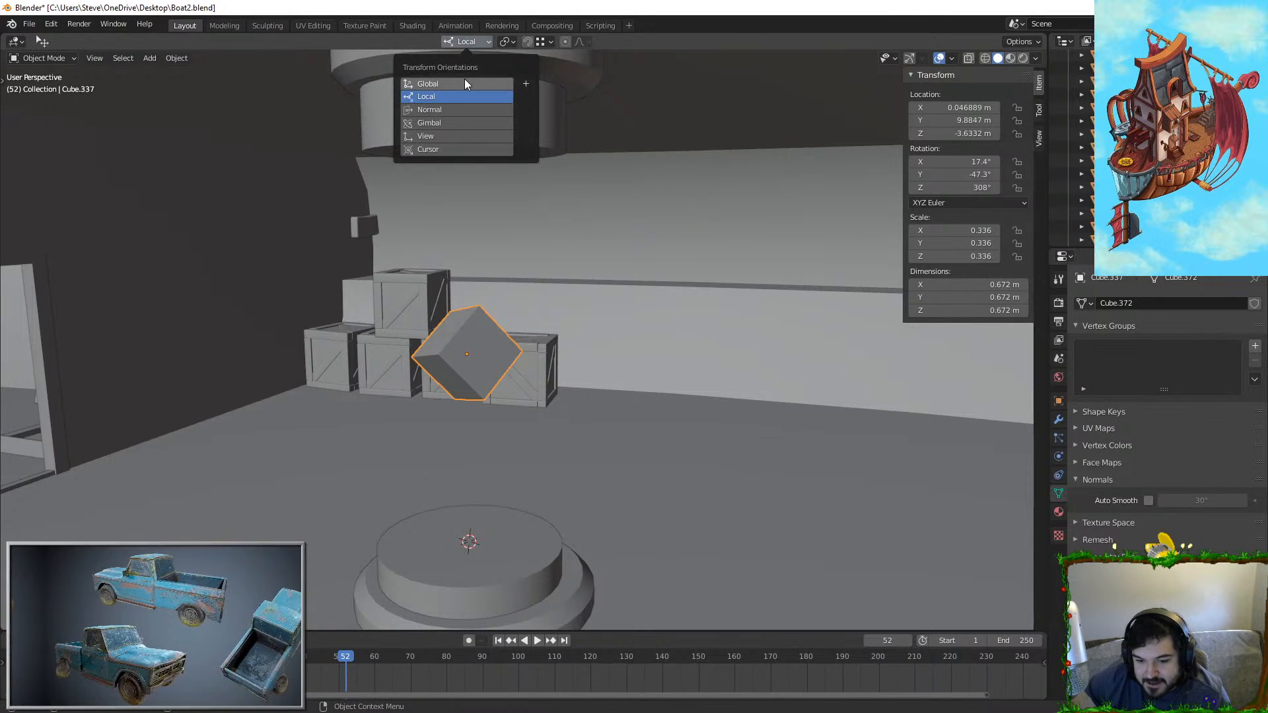
{"action": "left_click", "coordinate": [465, 79]}
{"action": "middle_click_drag", "start_coordinate": [516, 159], "coordinate": [617, 229]}
{"action": "key", "text": "g"}
{"action": "key", "text": "z"}
{"action": "left_click", "coordinate": [609, 188]}
{"action": "left_click", "coordinate": [617, 229]}
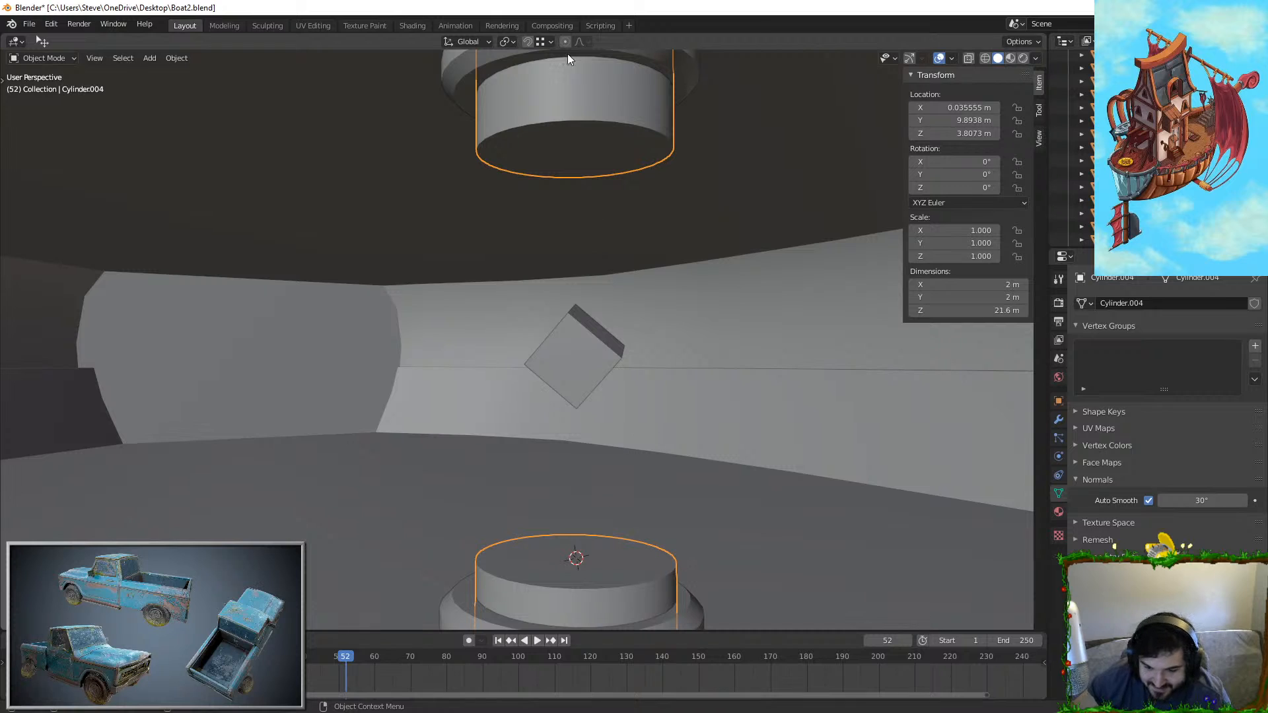
Step: Duplicate the collar ring around the upper mast at the ceiling and move the copy down along Z
{"action": "scroll", "coordinate": [593, 98], "scroll_direction": "down", "scroll_amount": 1}
{"action": "middle_click_drag", "start_coordinate": [593, 97], "coordinate": [593, 116]}
{"action": "left_click", "coordinate": [593, 116]}
{"action": "key", "text": "shift+d"}
{"action": "key", "text": "shift+x"}
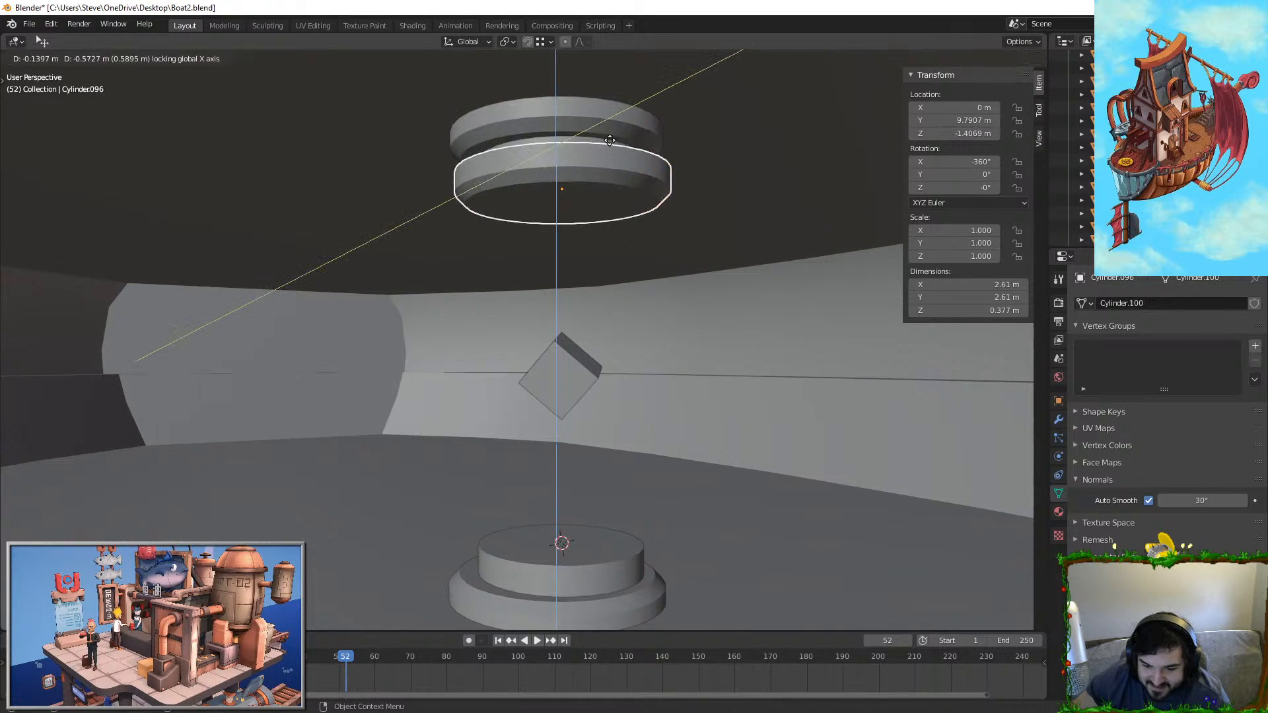
{"action": "right_click", "coordinate": [629, 152]}
{"action": "key", "text": "g"}
{"action": "key", "text": "z"}
{"action": "left_click", "coordinate": [636, 227]}
{"action": "key", "text": "s"}
{"action": "left_click", "coordinate": [680, 228]}
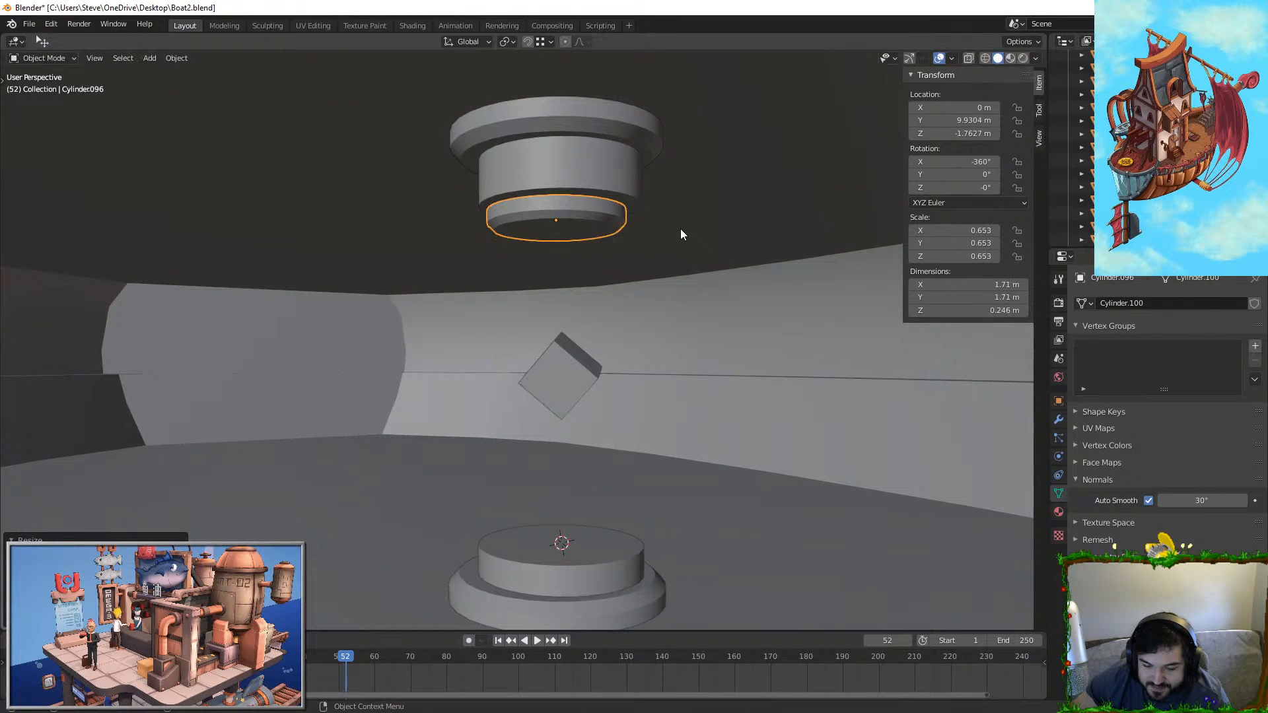
{"action": "key", "text": "ctrl+z"}
Step: Lower the copied collar ring along Z until it hangs clear of the upper mast stub, just above the cube
{"action": "key", "text": "g"}
{"action": "key", "text": "z"}
{"action": "left_click", "coordinate": [618, 242]}
{"action": "middle_click_drag", "start_coordinate": [618, 241], "coordinate": [608, 279]}
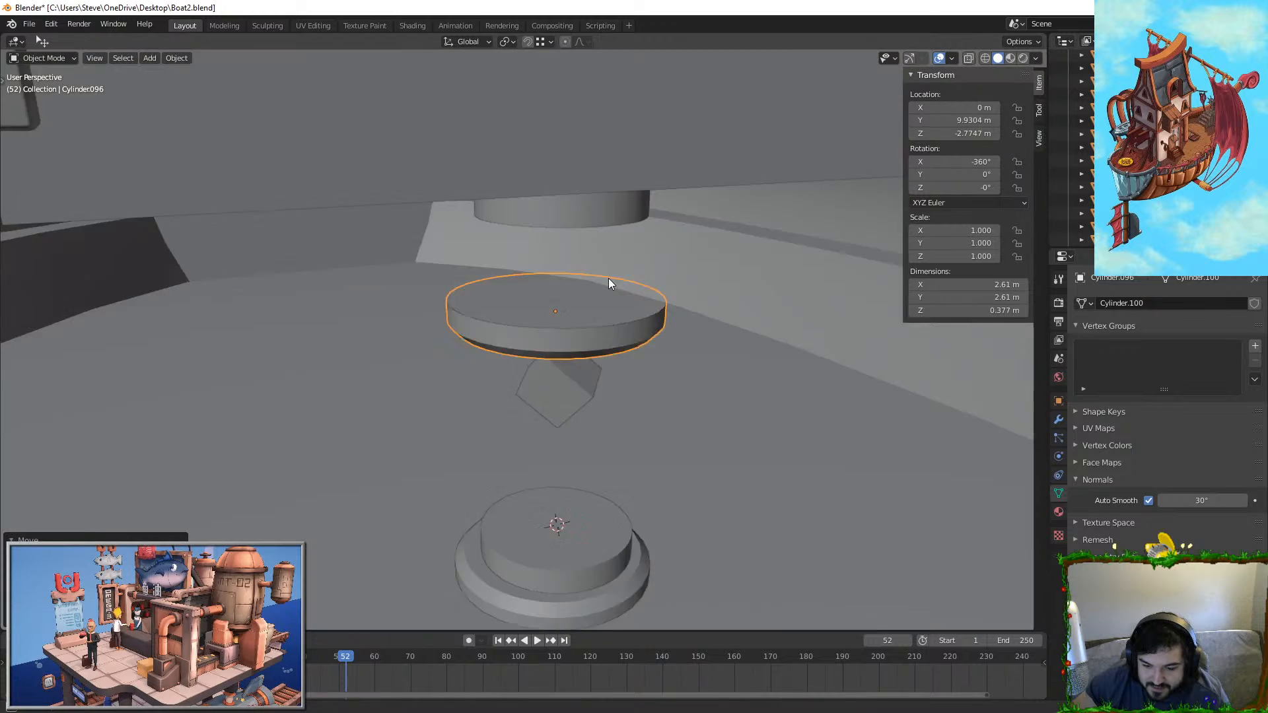
{"action": "scroll", "coordinate": [609, 278], "scroll_direction": "up", "scroll_amount": 1}
Step: Cap the copied ring's open top by extruding its upper edge loop inward and merging it at center
{"action": "key", "text": "Tab"}
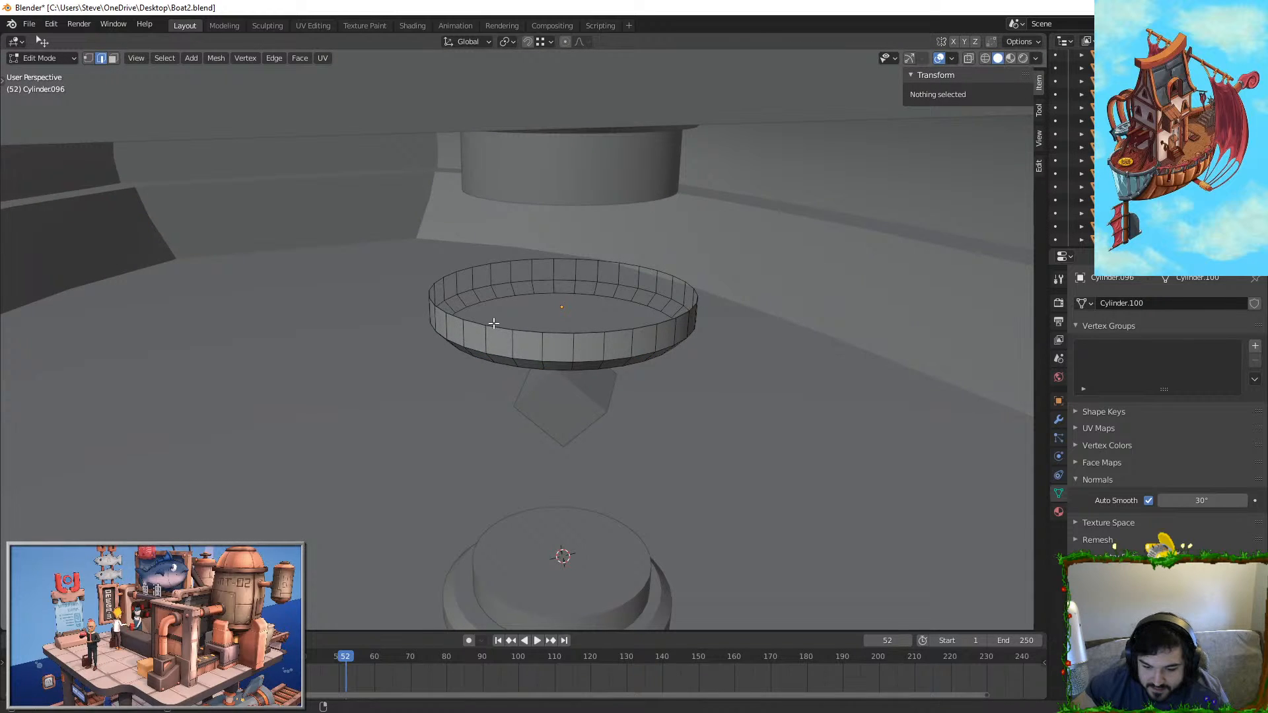
{"action": "left_click", "coordinate": [494, 323], "text": "alt"}
{"action": "key", "text": "s"}
{"action": "left_click", "coordinate": [716, 267]}
{"action": "key", "text": "F3"}
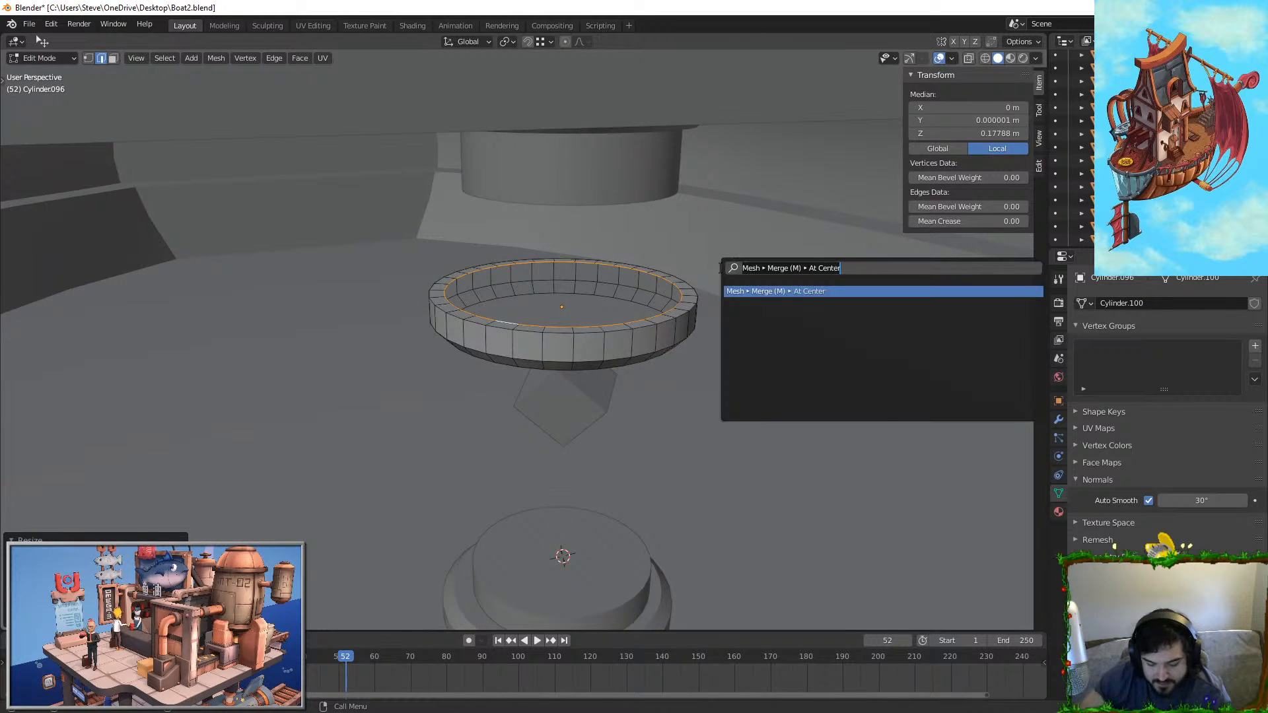
{"action": "type", "text": "merge at ce"}
{"action": "key", "text": "Return"}
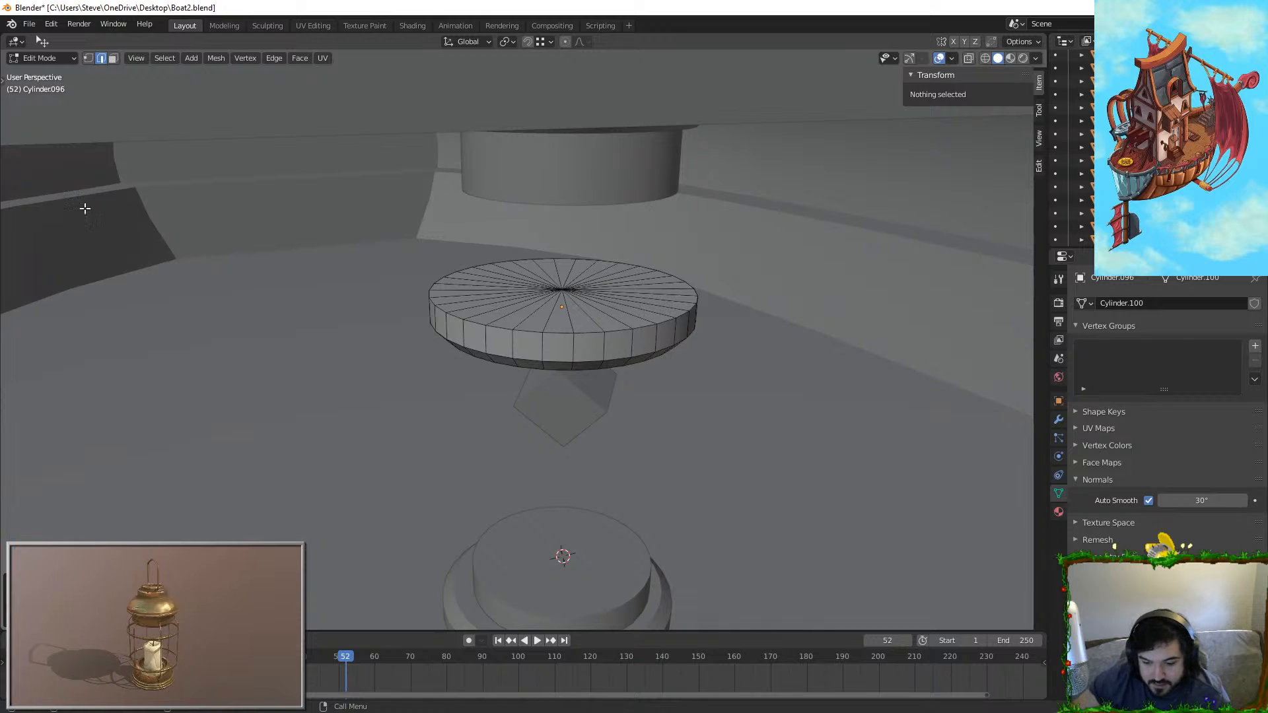
Step: Bevel the outer top edge loop of the copied ring and finish editing it
{"action": "left_click", "coordinate": [534, 326], "text": "alt"}
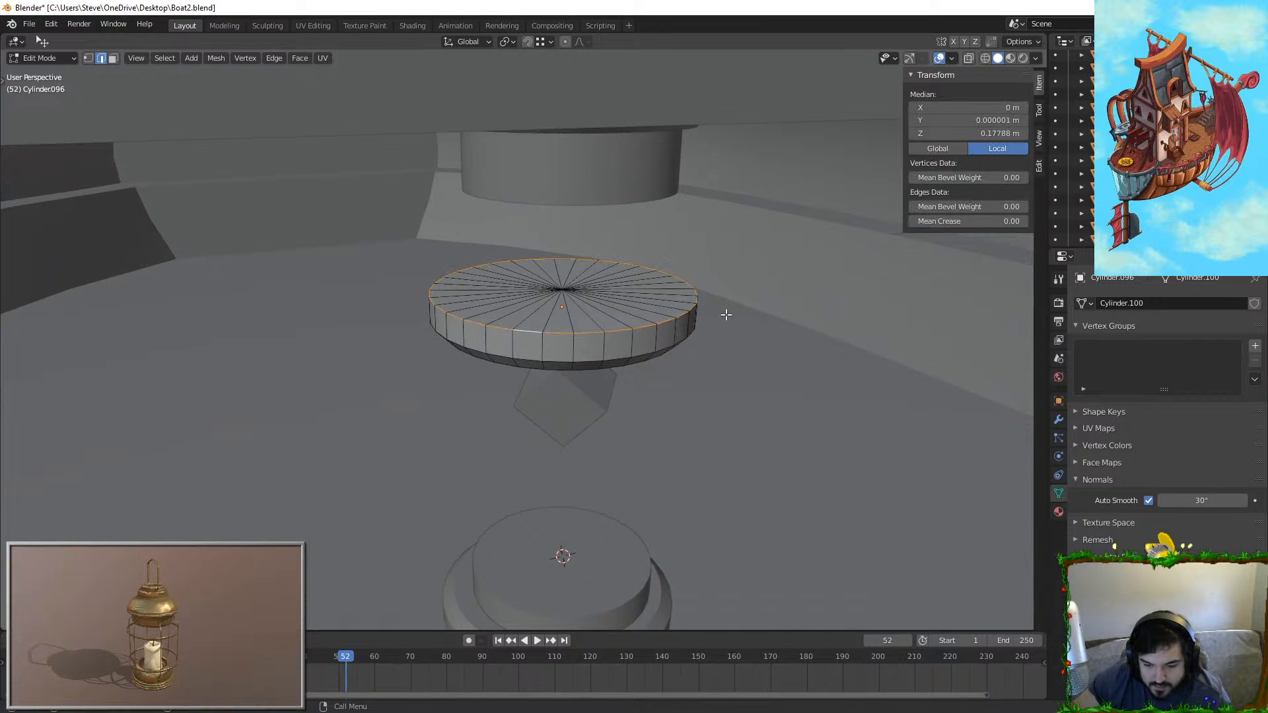
{"action": "key", "text": "ctrl+b"}
{"action": "left_click", "coordinate": [746, 313]}
{"action": "key", "text": "Tab"}
Step: Raise the capped ring along Z onto the upper mast stub's end and scale it to about 0.795
{"action": "key", "text": "g"}
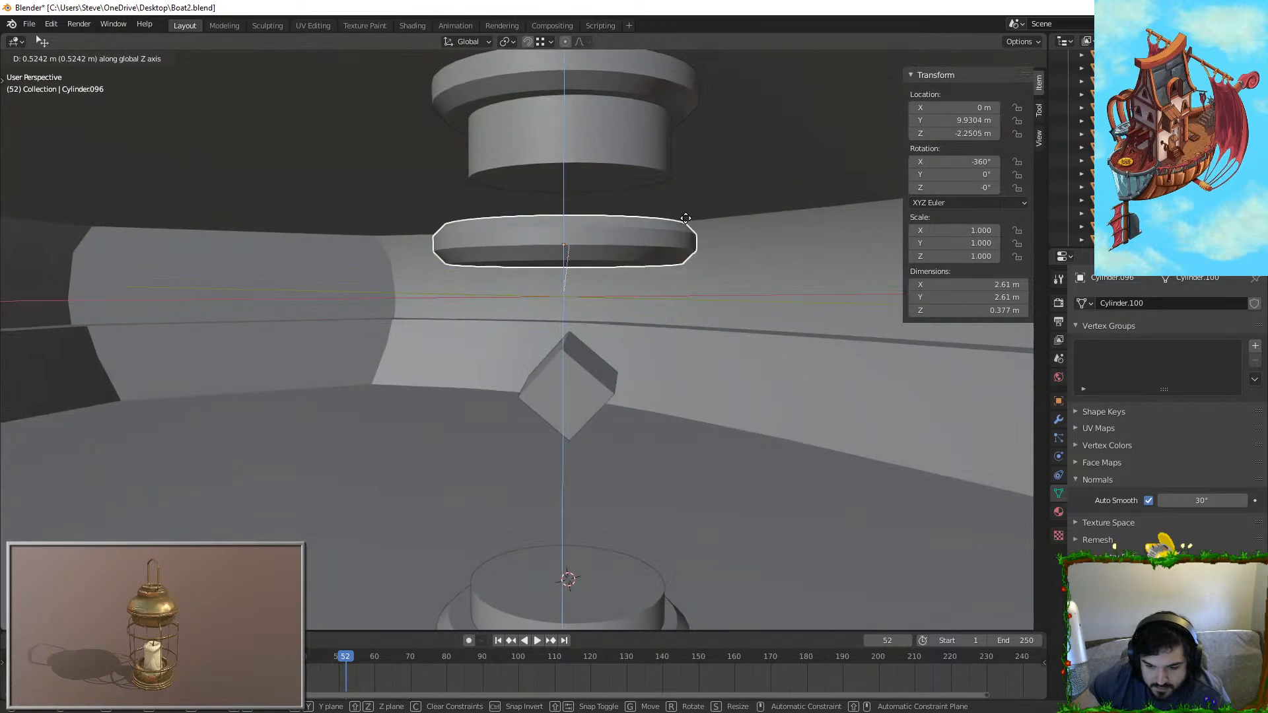
{"action": "left_click", "coordinate": [802, 171]}
{"action": "key", "text": "s"}
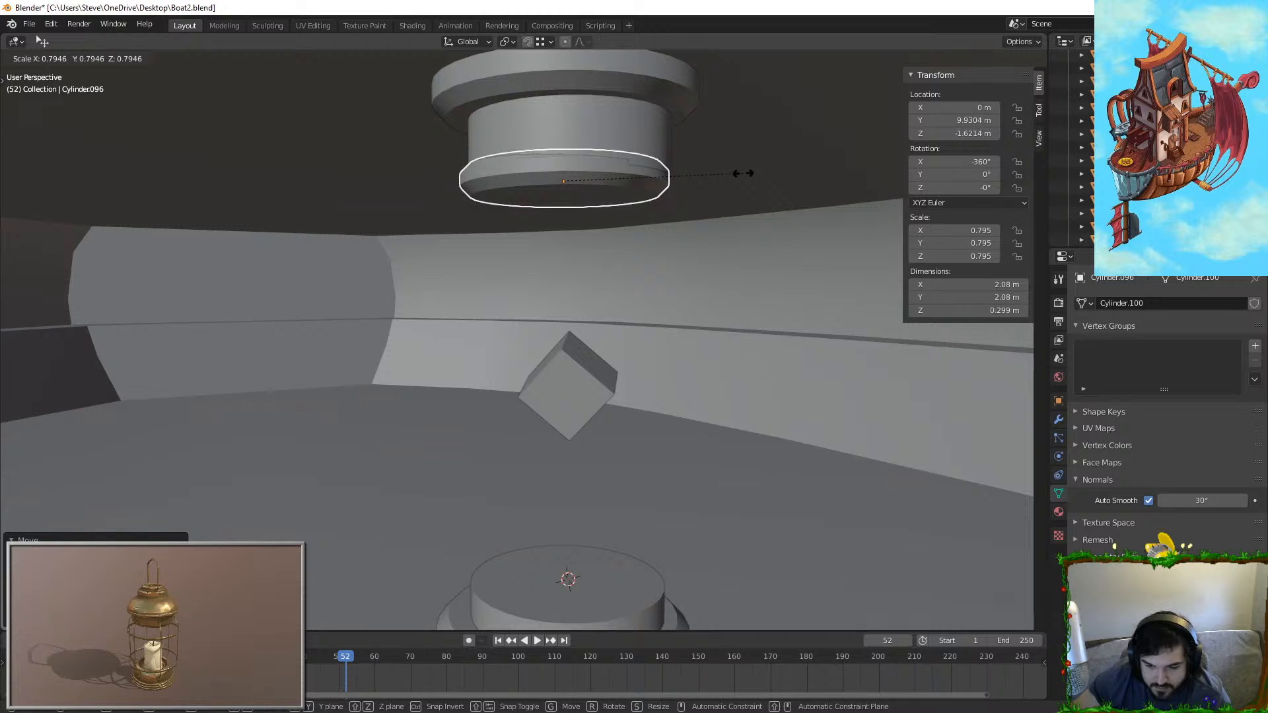
{"action": "left_click", "coordinate": [699, 194]}
{"action": "middle_click_drag", "start_coordinate": [698, 194], "coordinate": [603, 147]}
{"action": "key", "text": "g"}
{"action": "key", "text": "z"}
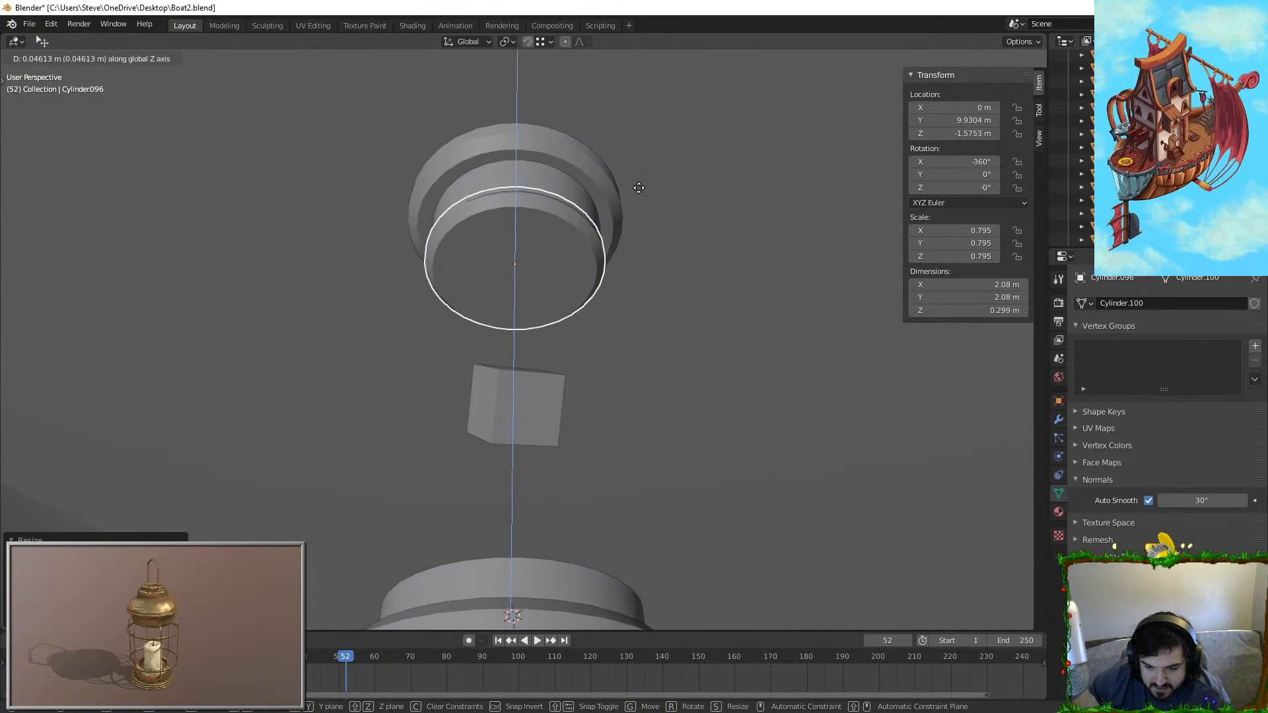
{"action": "left_click", "coordinate": [632, 193]}
Step: Pull the capped ring aside, enable snapping to center it on the upper mast stub's end, and disable snapping again
{"action": "middle_click_drag", "start_coordinate": [633, 193], "coordinate": [617, 220]}
{"action": "scroll", "coordinate": [617, 220], "scroll_direction": "up", "scroll_amount": 3}
{"action": "key", "text": "g"}
{"action": "left_click", "coordinate": [335, 440]}
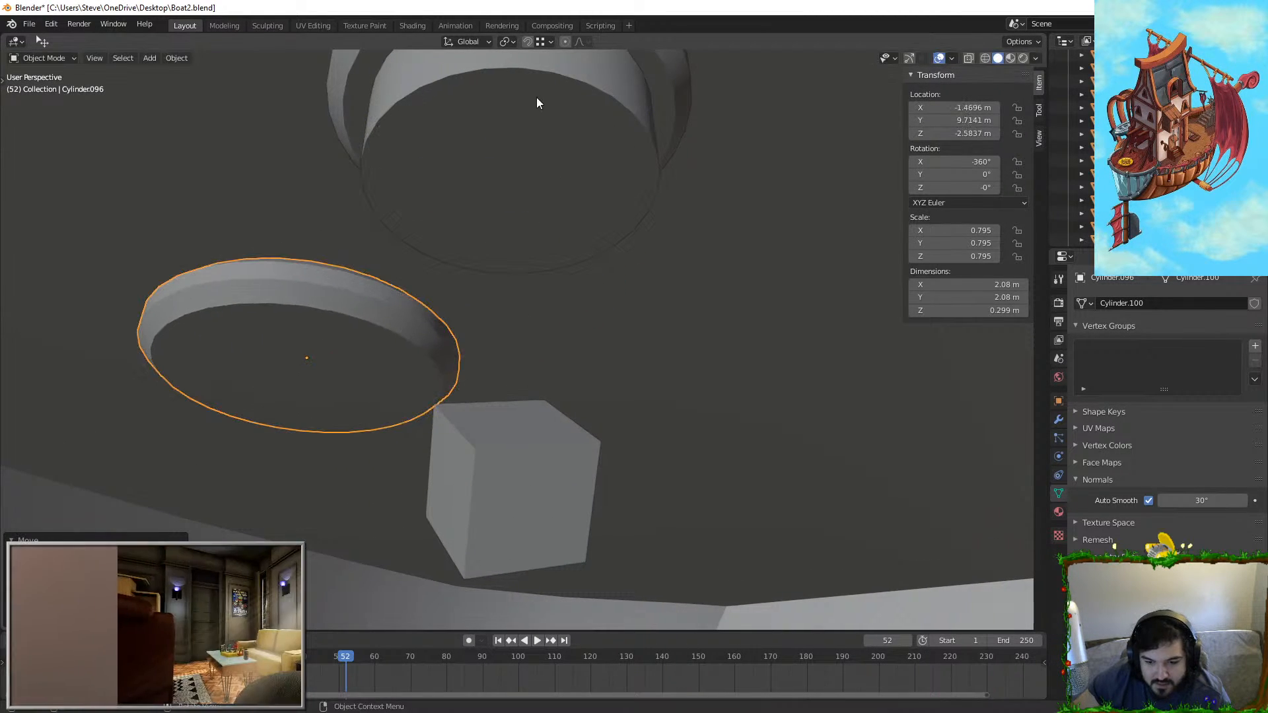
{"action": "left_click", "coordinate": [530, 42]}
{"action": "key", "text": "g"}
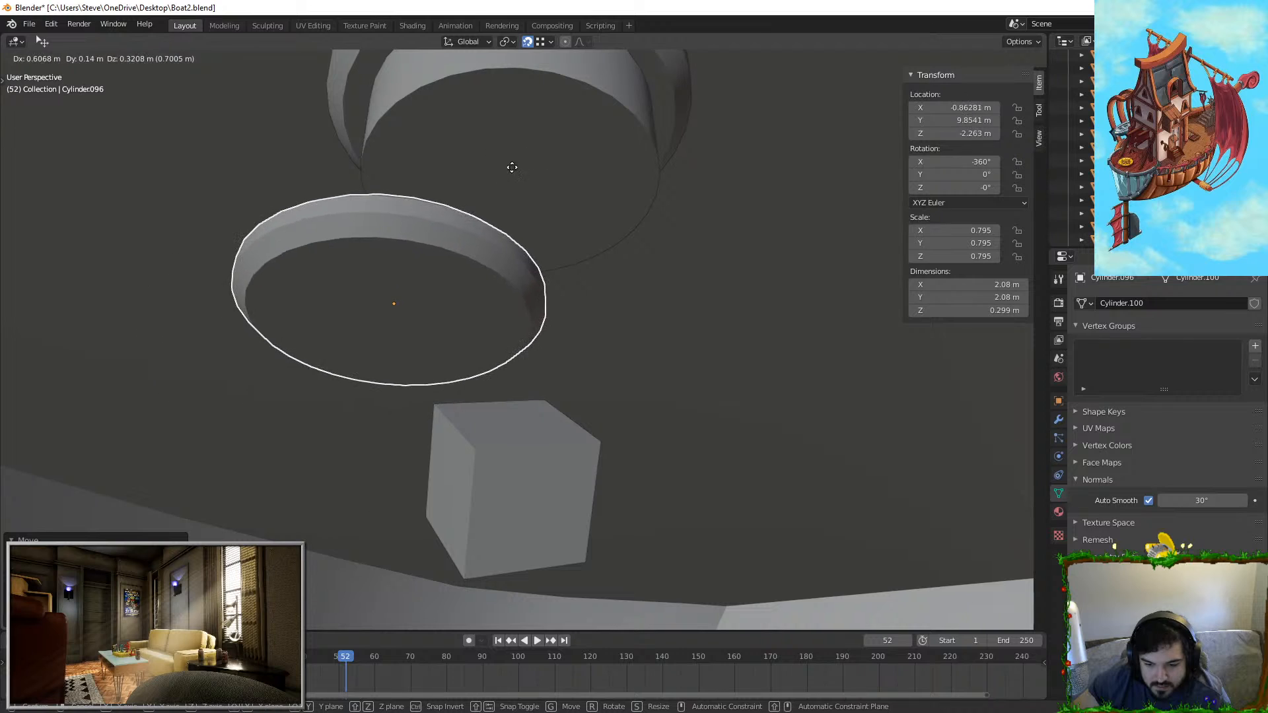
{"action": "left_click", "coordinate": [508, 182]}
{"action": "middle_click_drag", "start_coordinate": [509, 182], "coordinate": [555, 219]}
{"action": "left_click", "coordinate": [528, 42]}
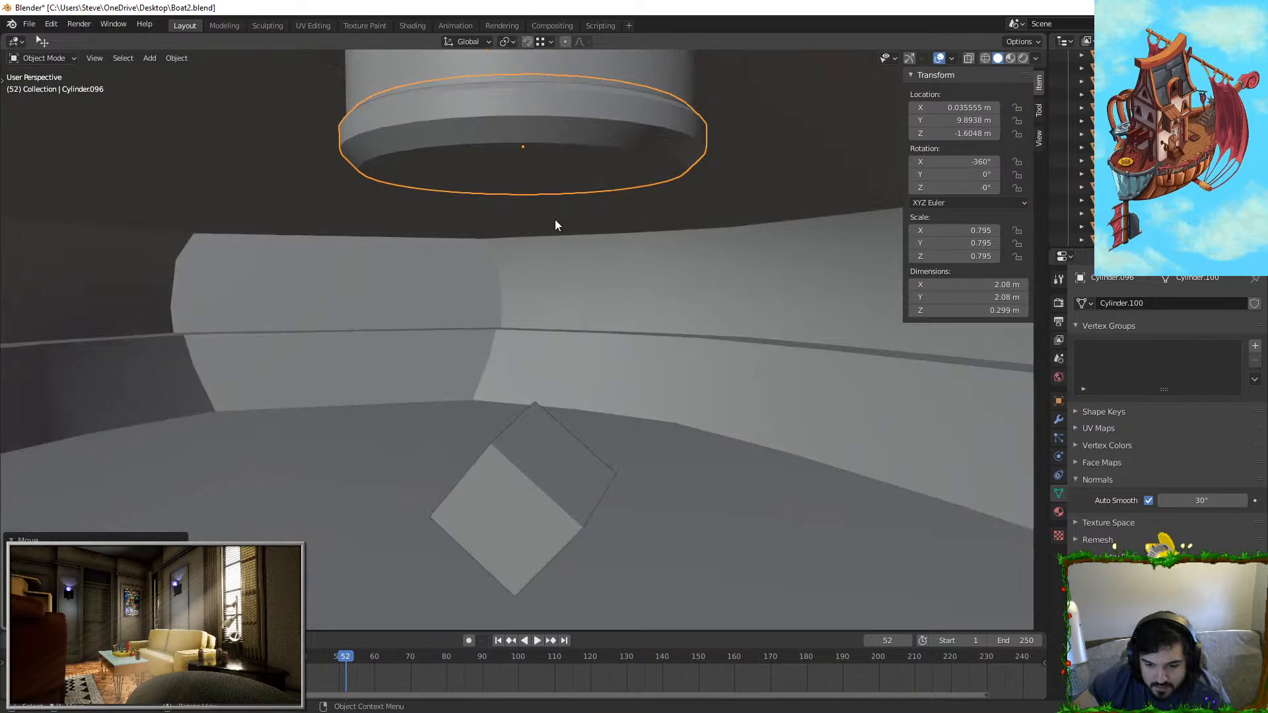
Step: Duplicate the capped ring and lower the copy along Z onto the top of the lower mast stub
{"action": "scroll", "coordinate": [561, 278], "scroll_direction": "down", "scroll_amount": 3}
{"action": "middle_click_drag", "start_coordinate": [555, 370], "coordinate": [532, 232], "text": "shift"}
{"action": "key", "text": "shift+d"}
{"action": "key", "text": "shift+z"}
{"action": "right_click", "coordinate": [542, 509]}
{"action": "key", "text": "g"}
{"action": "key", "text": "z"}
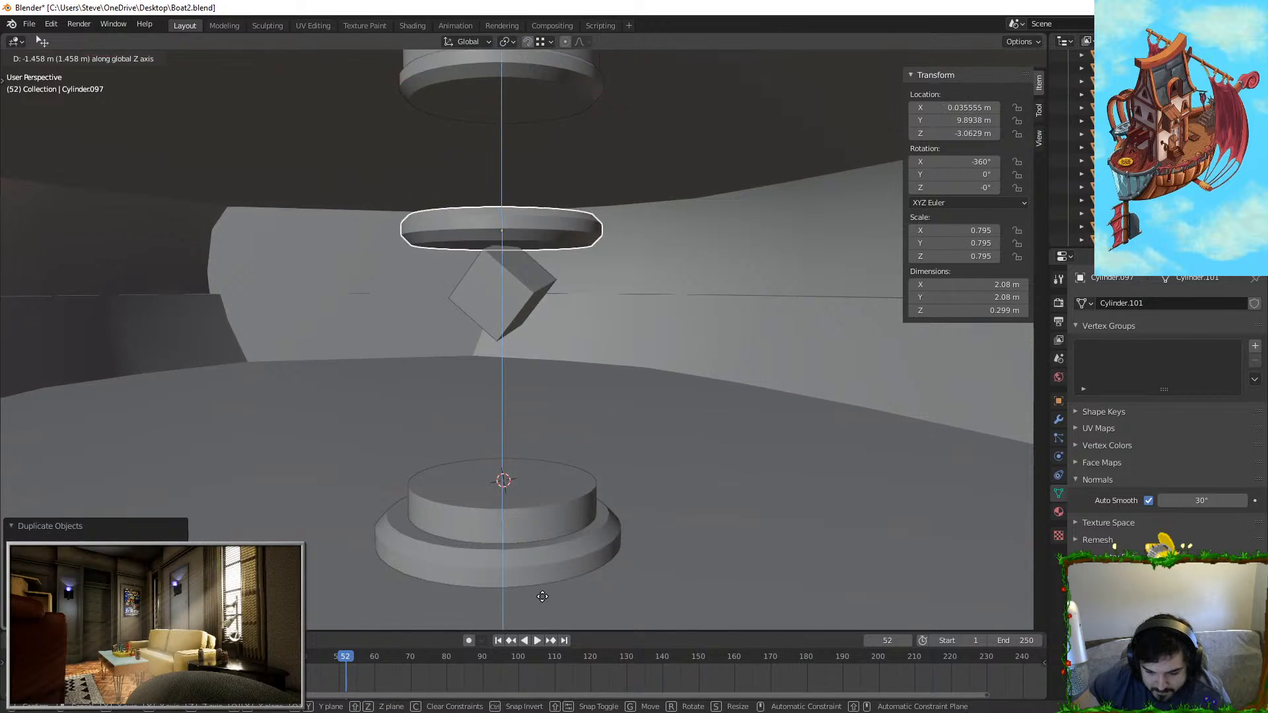
{"action": "left_click", "coordinate": [554, 184]}
{"action": "key", "text": "g"}
{"action": "key", "text": "z"}
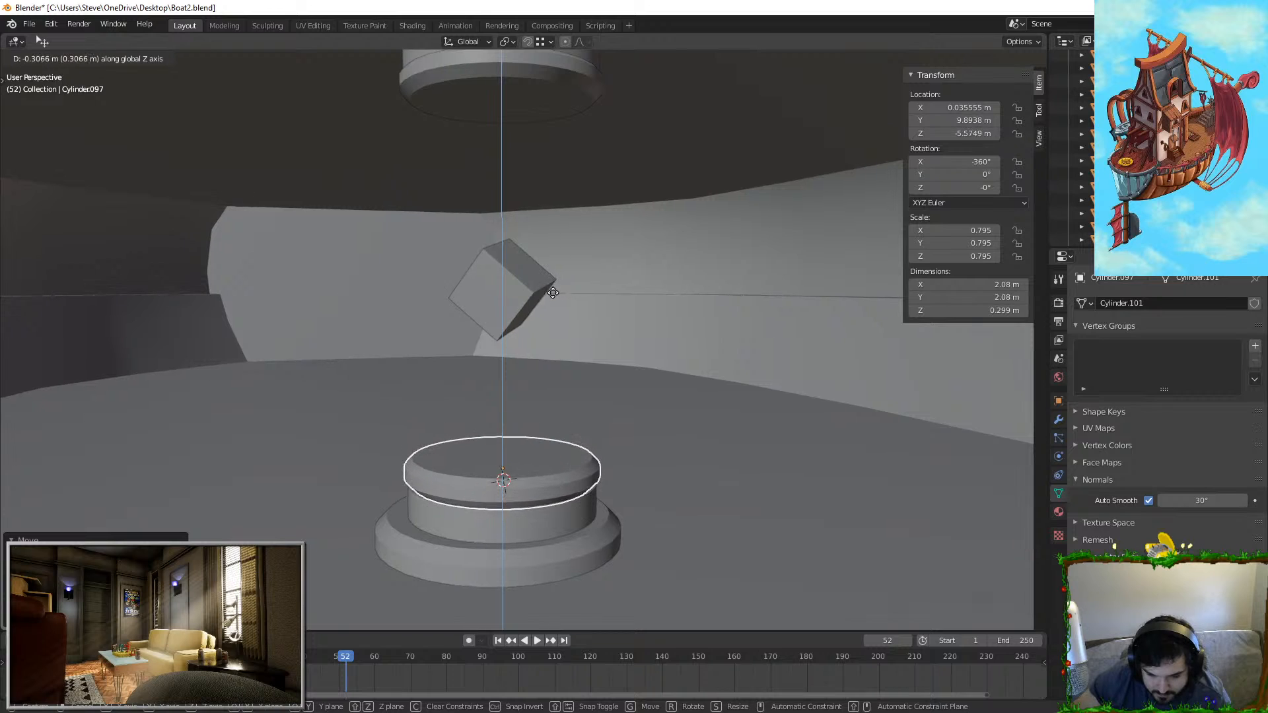
{"action": "left_click", "coordinate": [551, 291]}
Step: In the mast's mesh, select the linked geometry of the lower stub, duplicate it and move the copy up along Z
{"action": "middle_click_drag", "start_coordinate": [552, 290], "coordinate": [726, 370]}
{"action": "left_click", "coordinate": [565, 314]}
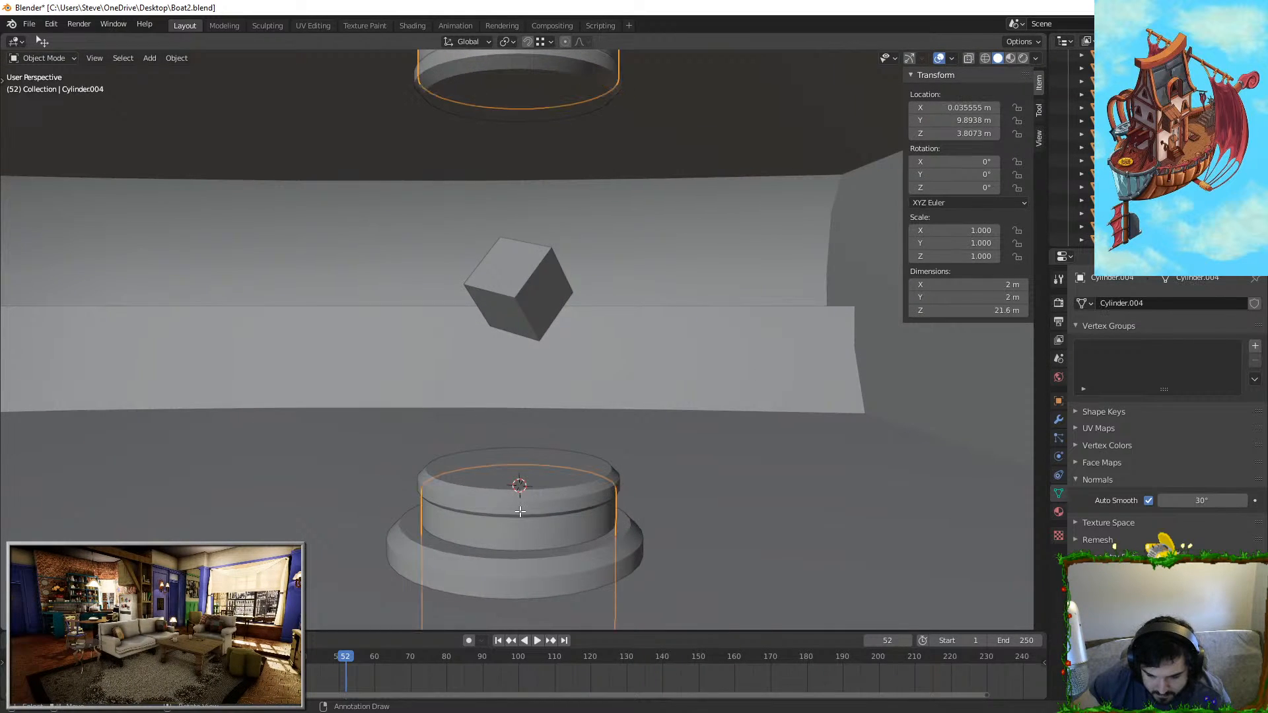
{"action": "key", "text": "Tab"}
{"action": "key", "text": "Tab"}
{"action": "key", "text": "Tab"}
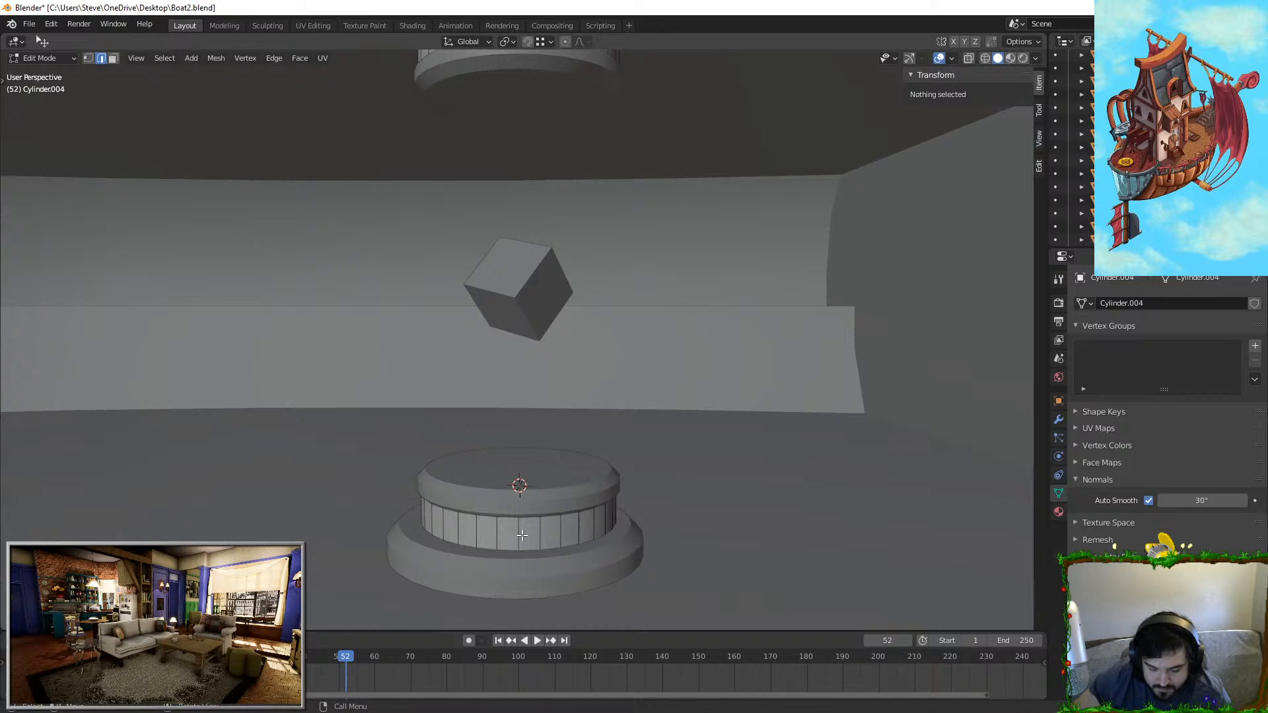
{"action": "key", "text": "l"}
{"action": "key", "text": "e"}
{"action": "key", "text": "z"}
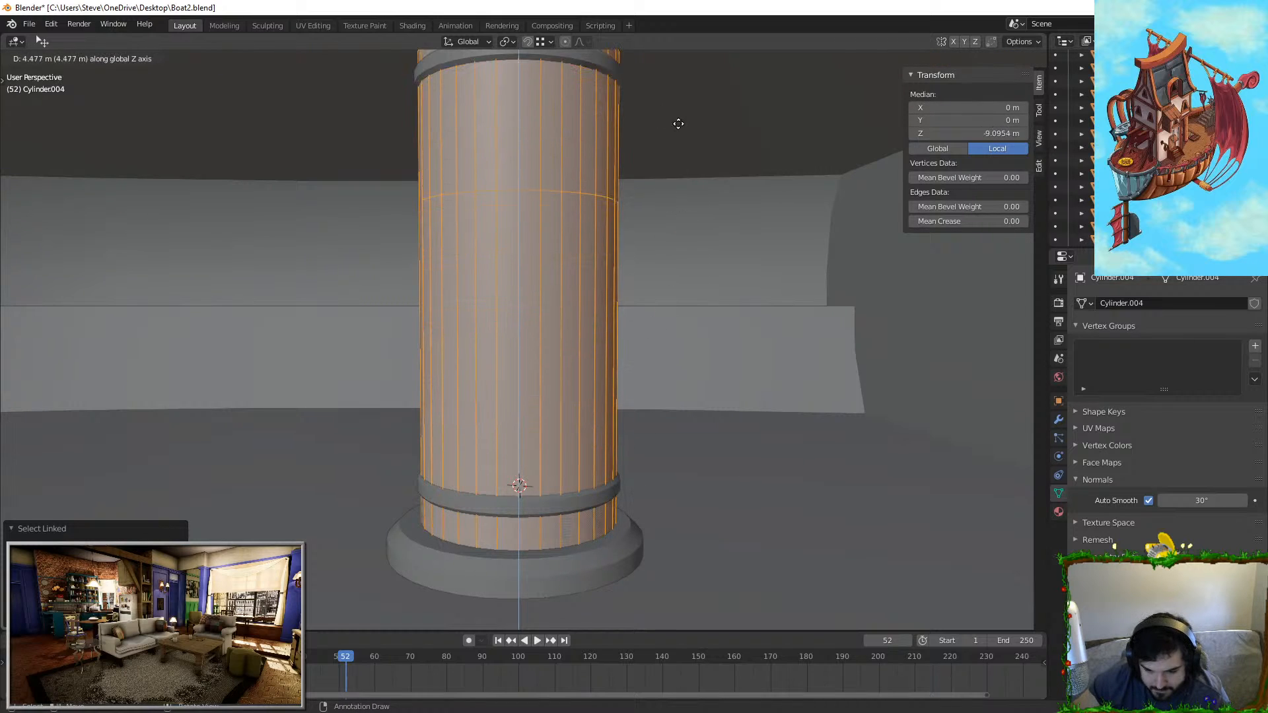
{"action": "left_click", "coordinate": [731, 626]}
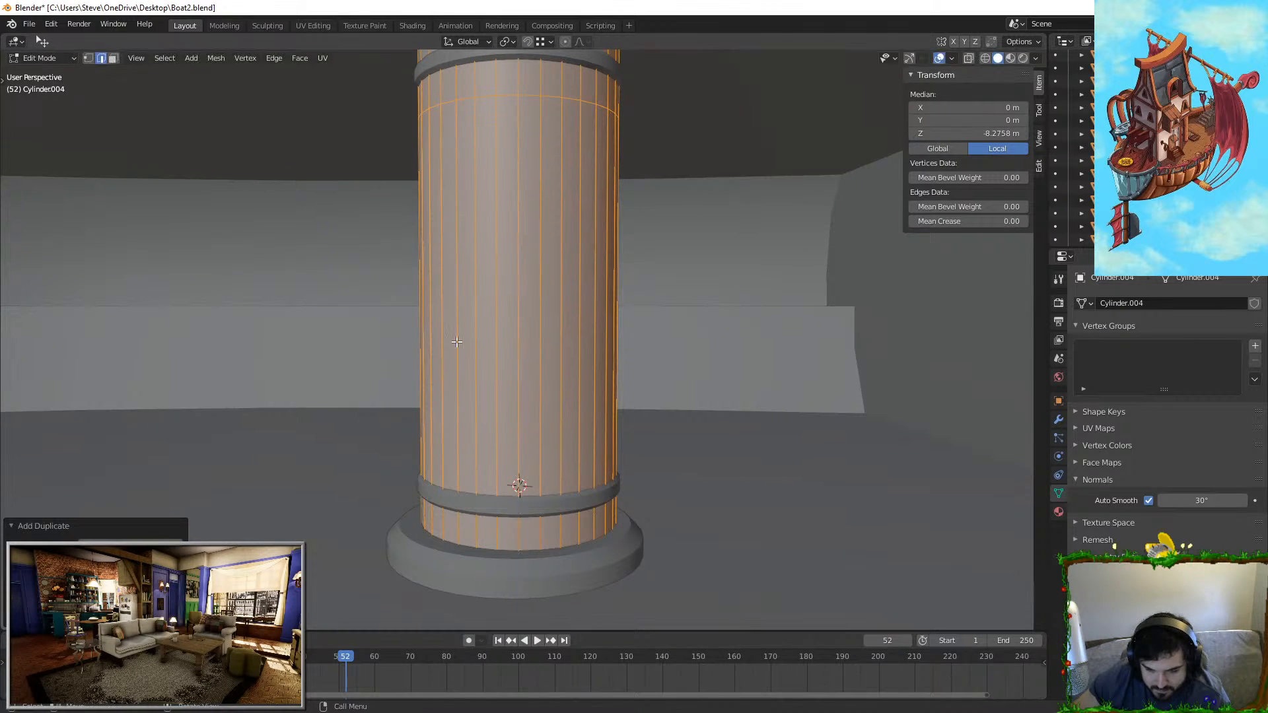
Step: Isolate the side faces of the duplicated mast section by inverting the face selection and clearing the other mast faces from view
{"action": "left_click", "coordinate": [113, 59]}
{"action": "left_click", "coordinate": [580, 225], "text": "ctrl+alt"}
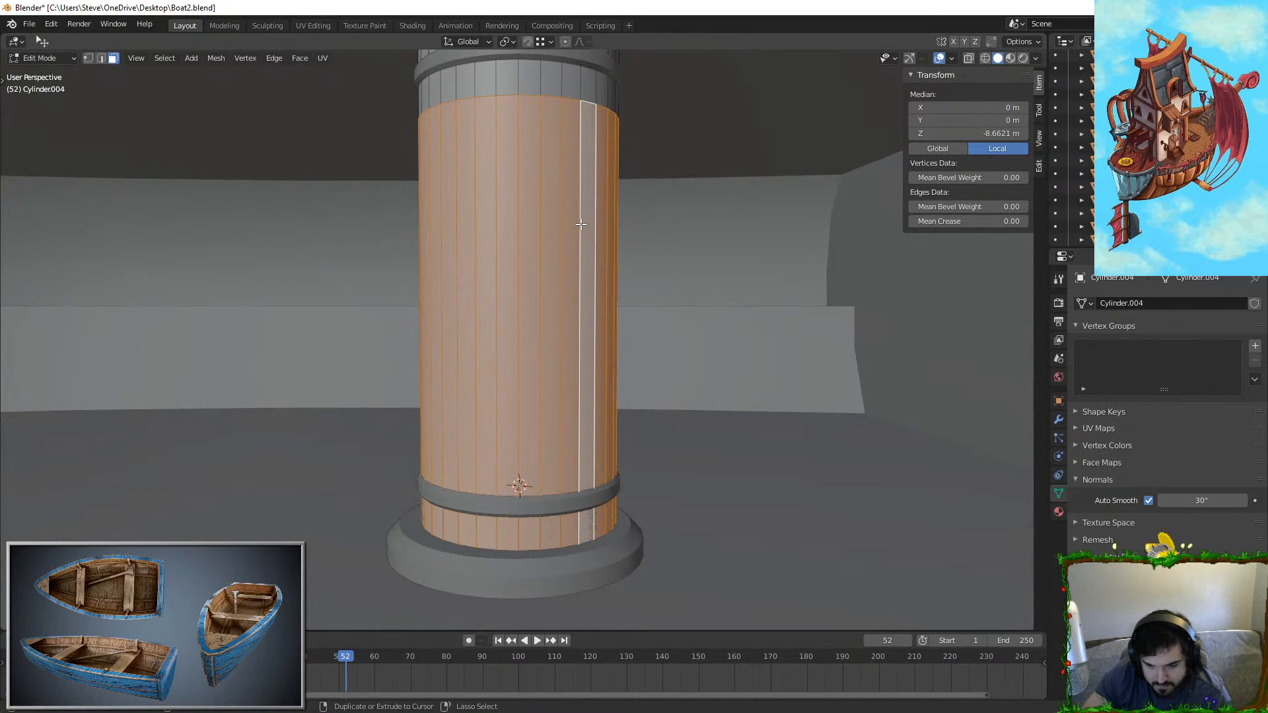
{"action": "key", "text": "ctrl+i"}
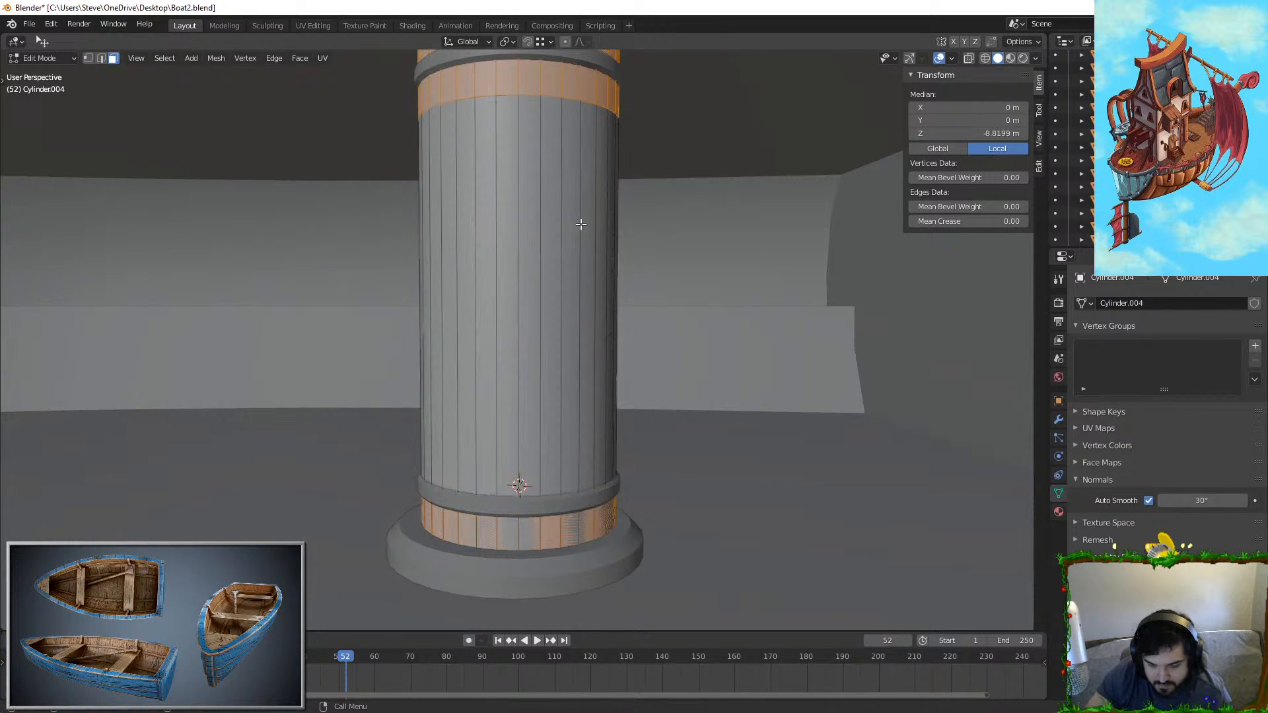
{"action": "key", "text": "alt+a"}
Step: Select the duplicated section's ring of side faces, shorten it along Z and raise it around the cube's upper half
{"action": "left_click", "coordinate": [542, 259]}
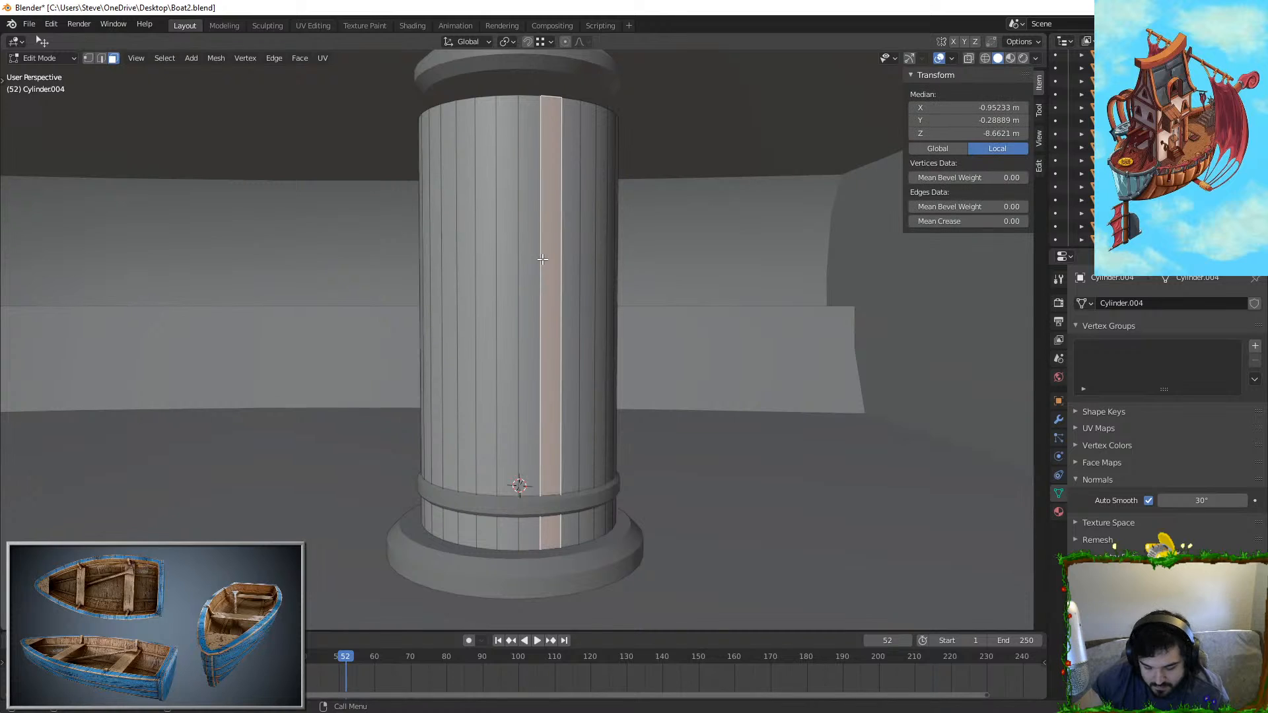
{"action": "left_click", "coordinate": [543, 258], "text": "alt"}
{"action": "key", "text": "s"}
{"action": "key", "text": "z"}
{"action": "left_click", "coordinate": [519, 365]}
{"action": "key", "text": "g"}
{"action": "key", "text": "z"}
{"action": "left_click", "coordinate": [529, 212]}
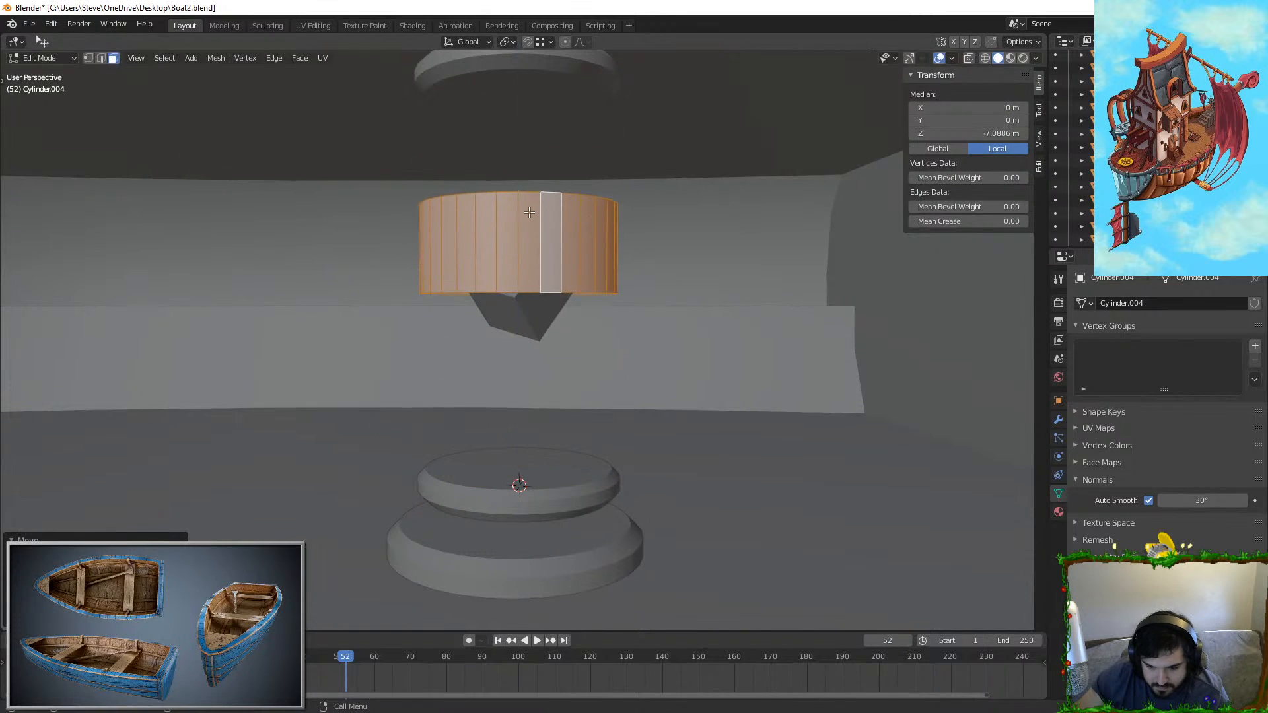
Step: Narrow the duplicated mast side-face ring, stretch it along Z and lower it to span the gap between the two ring-capped stubs
{"action": "key", "text": "s"}
{"action": "left_click", "coordinate": [674, 257]}
{"action": "key", "text": "s"}
{"action": "key", "text": "z"}
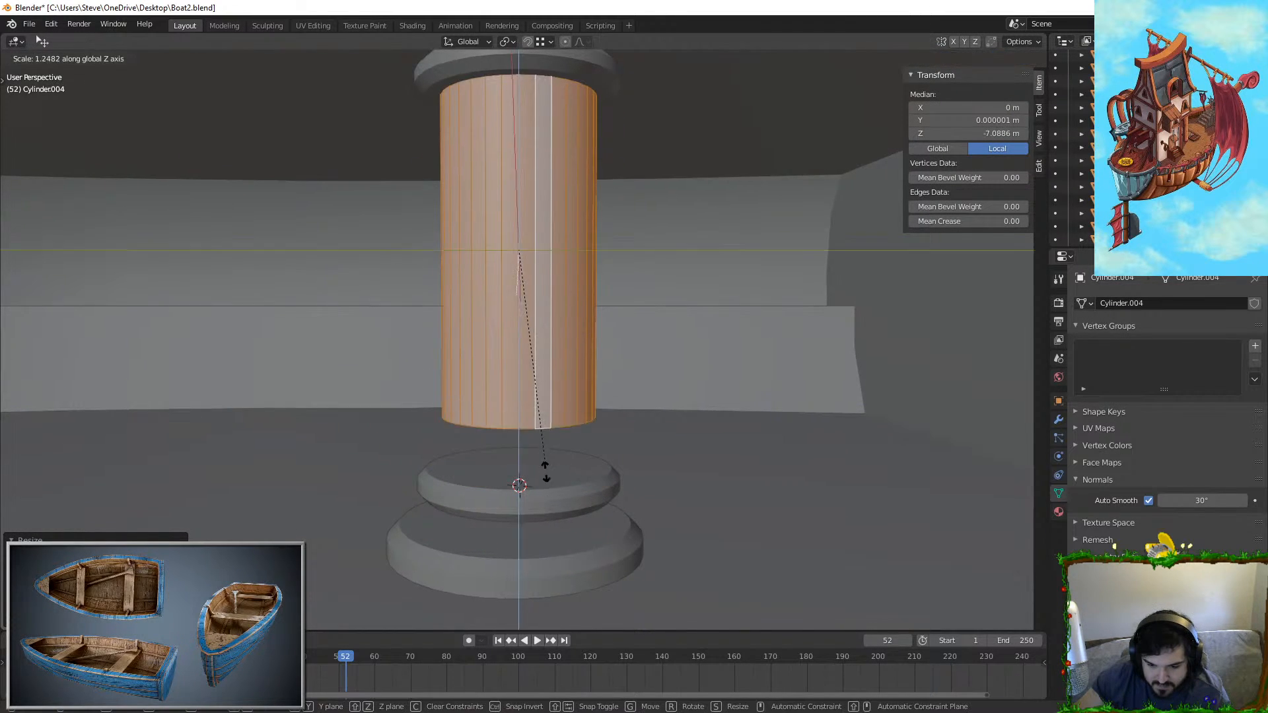
{"action": "left_click", "coordinate": [571, 525]}
{"action": "key", "text": "g"}
{"action": "key", "text": "z"}
{"action": "left_click", "coordinate": [585, 542]}
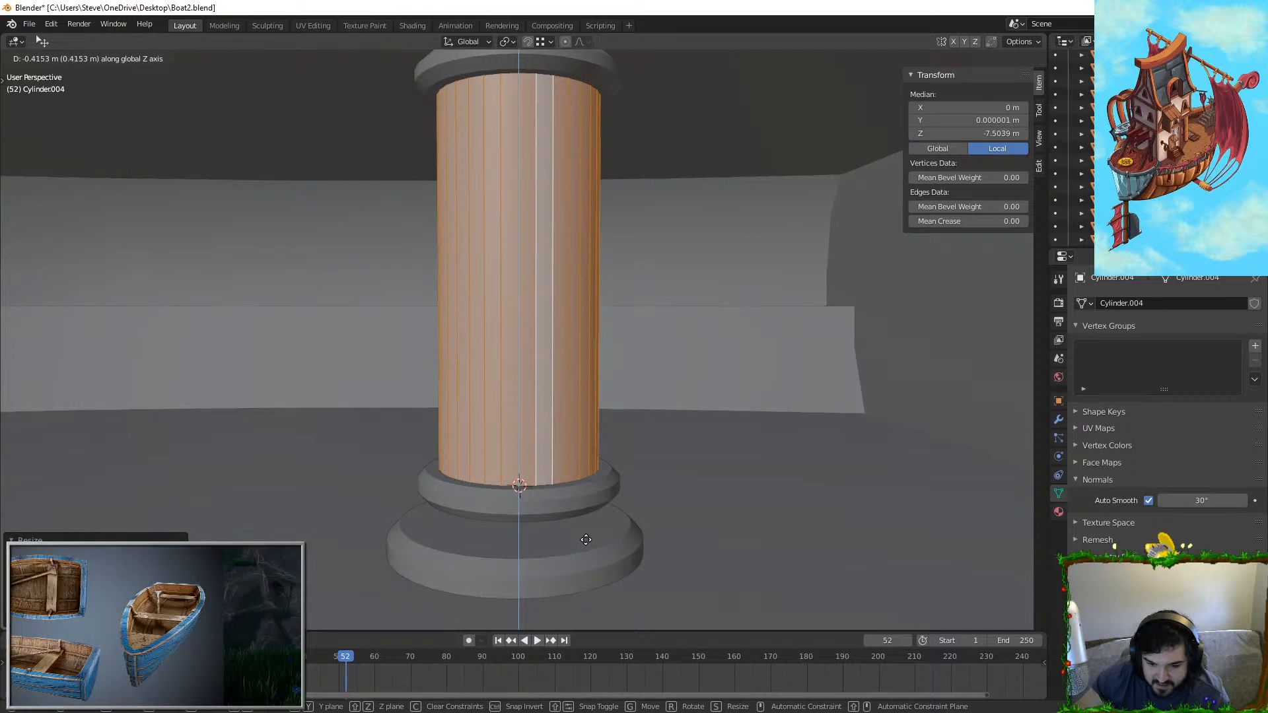
{"action": "key", "text": "Tab"}
{"action": "middle_click_drag", "start_coordinate": [669, 442], "coordinate": [617, 489]}
{"action": "scroll", "coordinate": [618, 490], "scroll_direction": "up", "scroll_amount": 2}
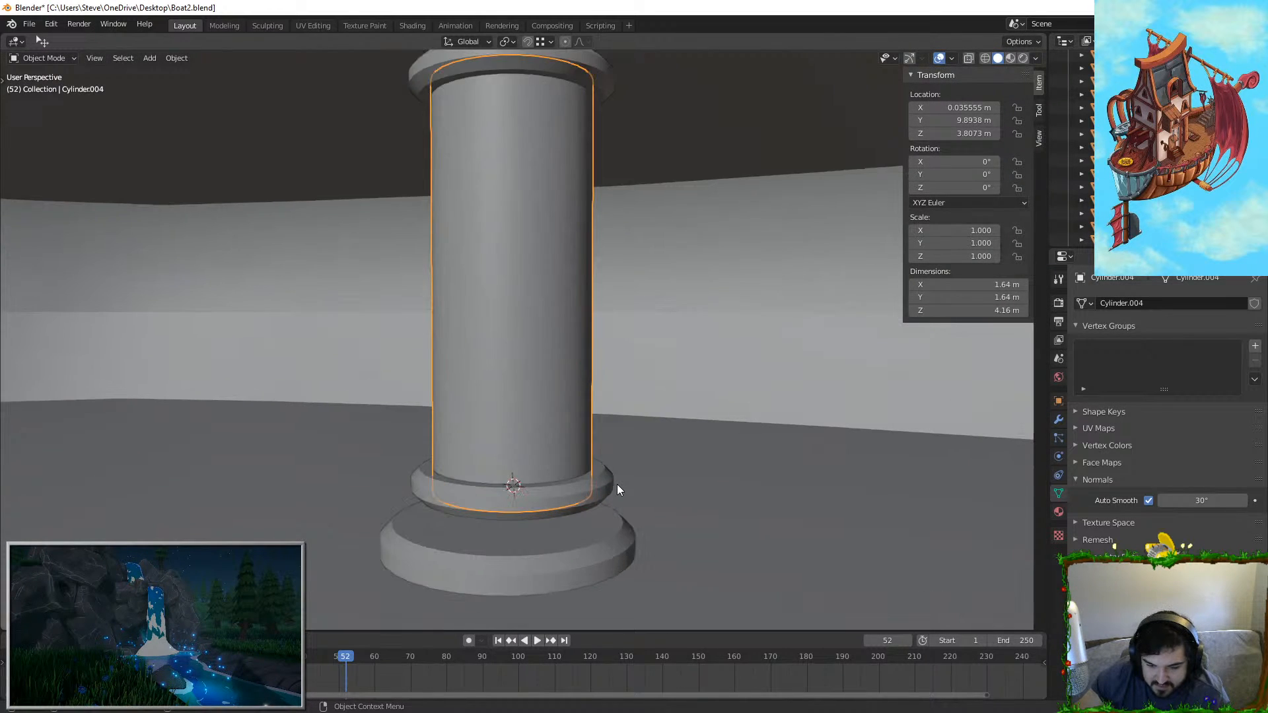
Step: Delete the duplicated mast section around the floating cube and return to Object Mode
{"action": "key", "text": "Tab"}
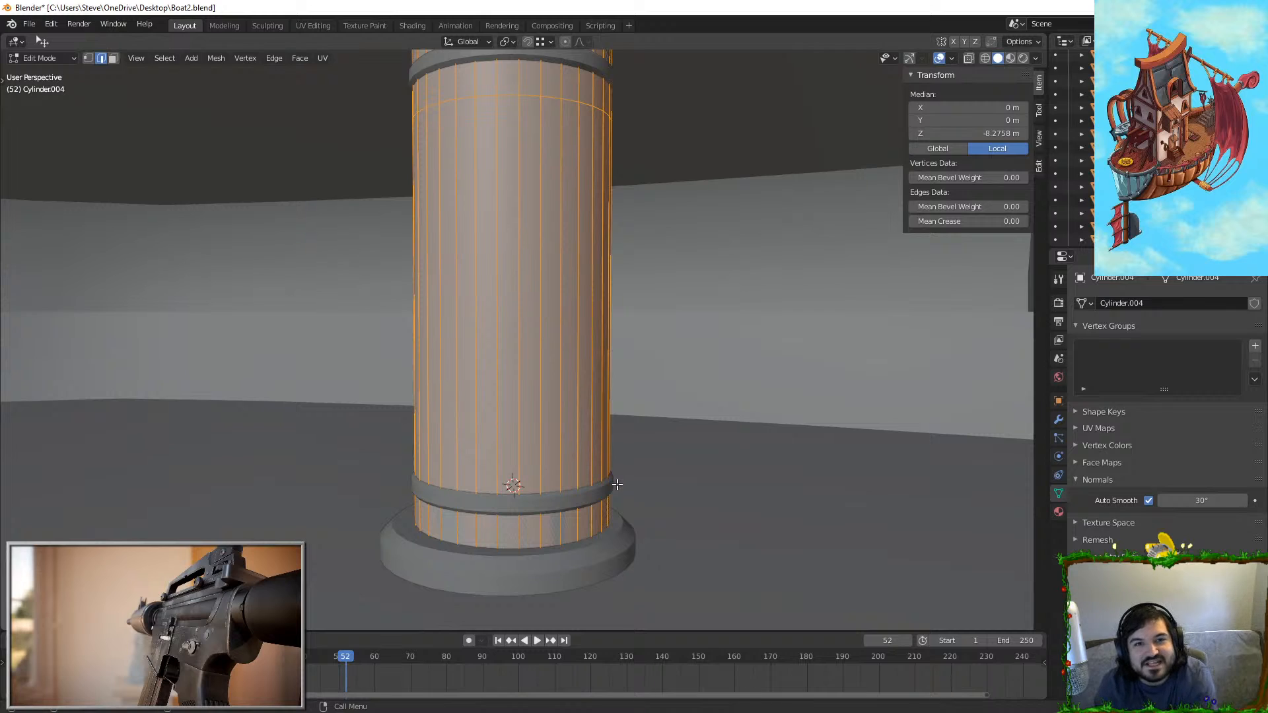
{"action": "key", "text": "x"}
{"action": "left_click", "coordinate": [617, 485]}
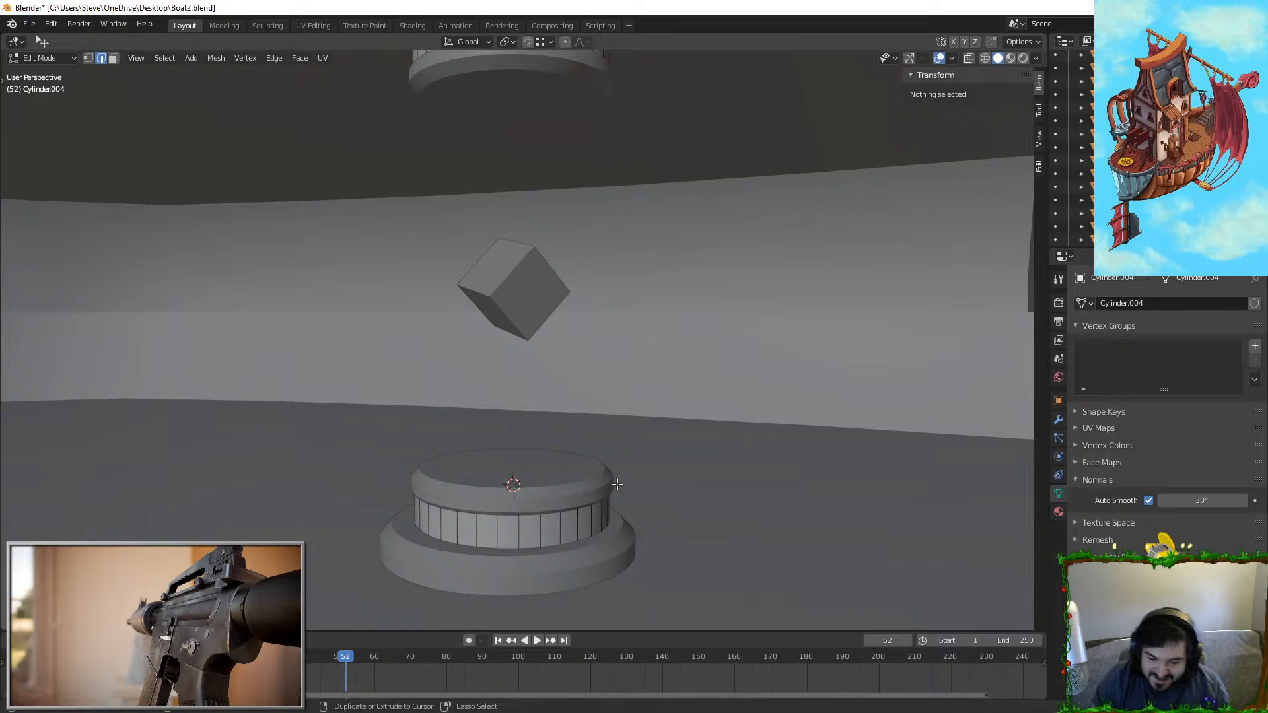
{"action": "key", "text": "Tab"}
{"action": "left_click", "coordinate": [618, 484]}
Step: Tilt the floating cube to a new angle with a free trackball rotation
{"action": "left_click", "coordinate": [493, 348]}
{"action": "middle_click_drag", "start_coordinate": [486, 303], "coordinate": [548, 305]}
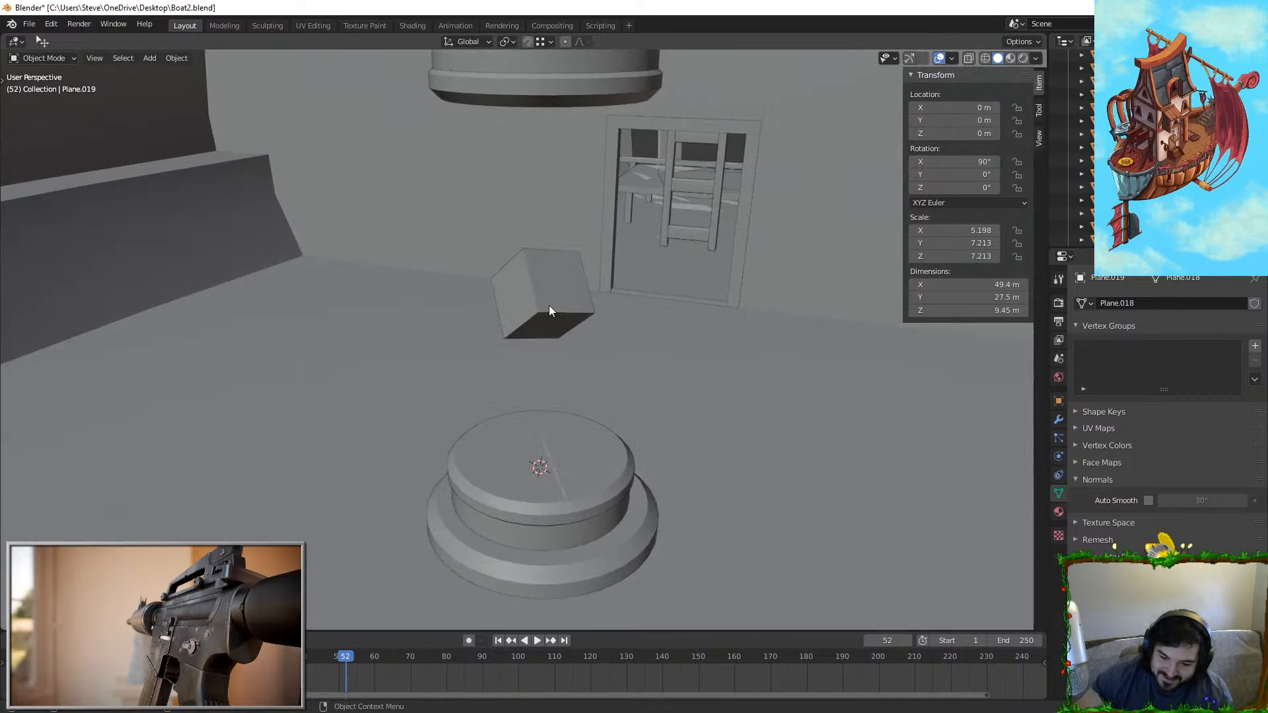
{"action": "left_click", "coordinate": [548, 310]}
{"action": "key", "text": "r"}
{"action": "key", "text": "r"}
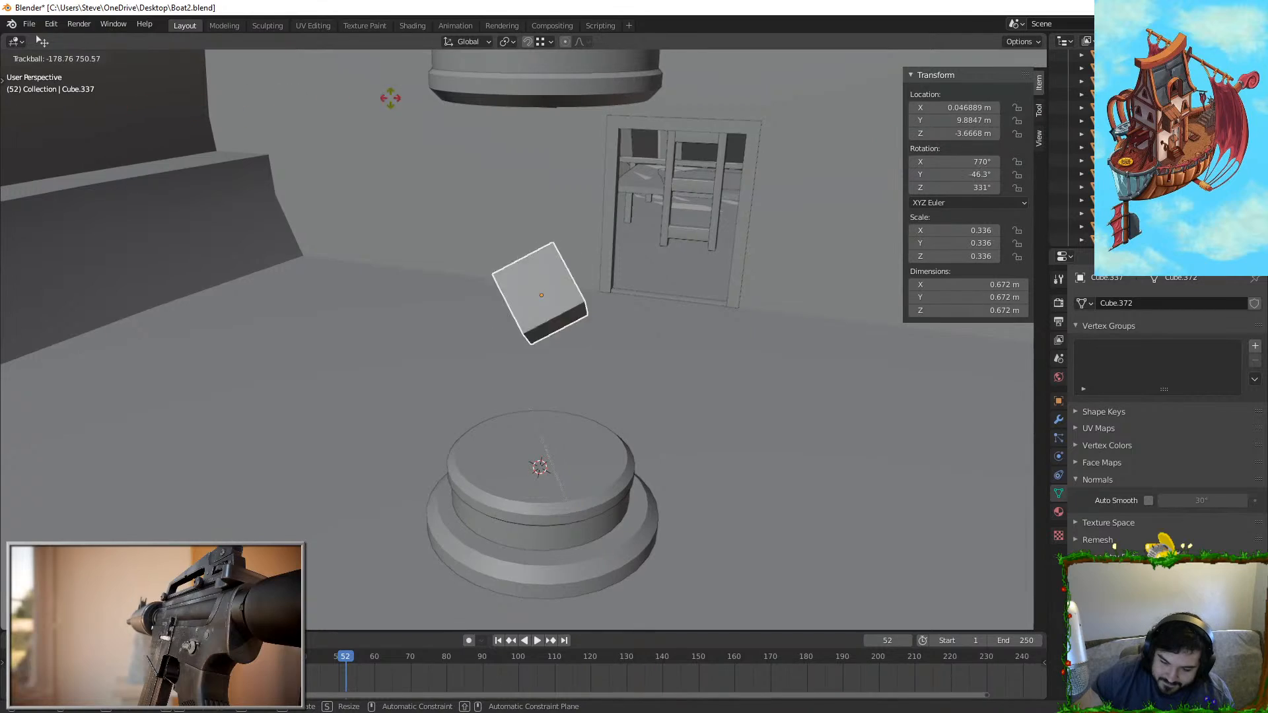
{"action": "left_click", "coordinate": [616, 106]}
Step: Walk from outside the ship through the stern into the lower hold and examine the floating cube between the mast stubs
{"action": "middle_click_drag", "start_coordinate": [410, 183], "coordinate": [628, 383]}
{"action": "key", "text": "shift+grave"}
{"action": "key", "text": "w"}
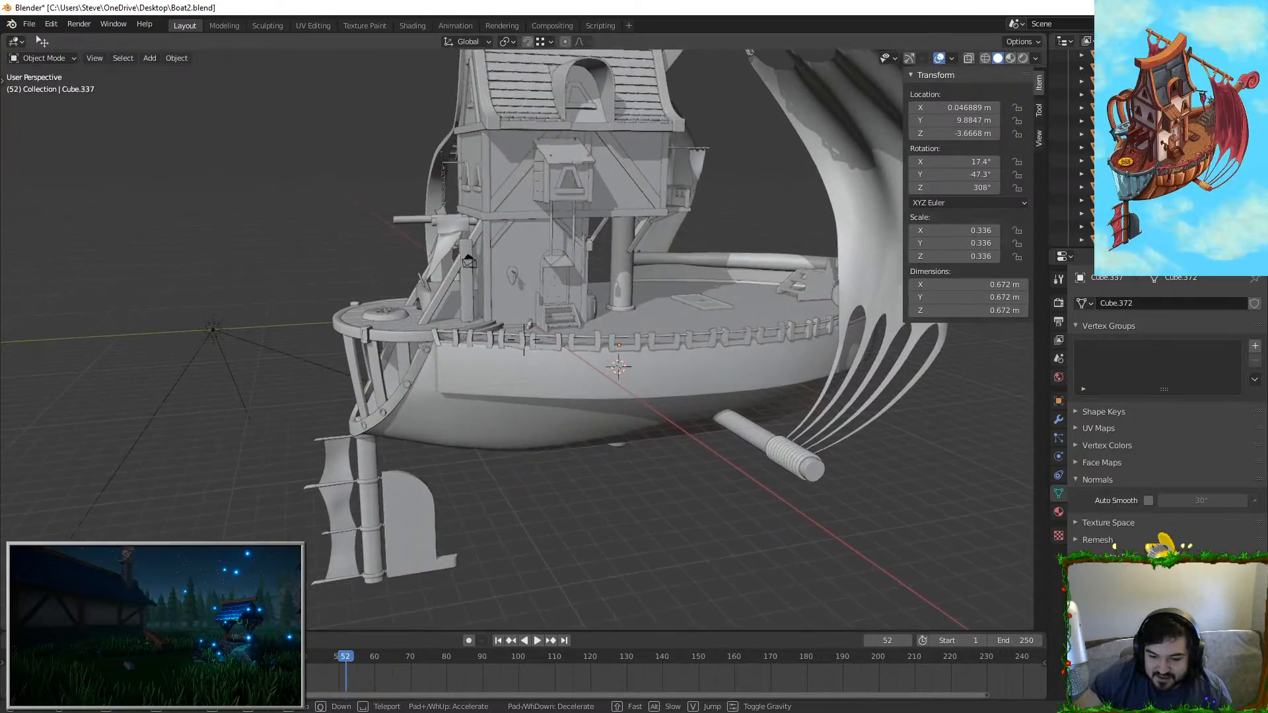
{"action": "key", "text": "w"}
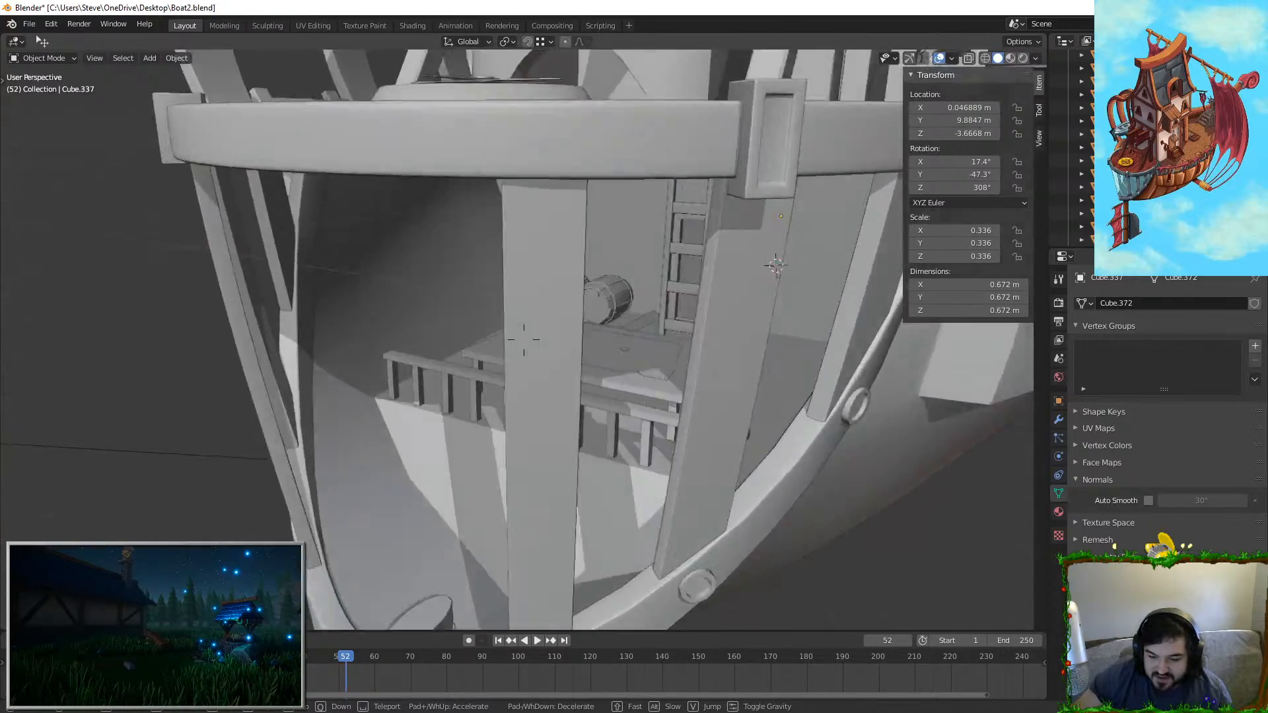
{"action": "key", "text": "w"}
{"action": "key", "text": "a"}
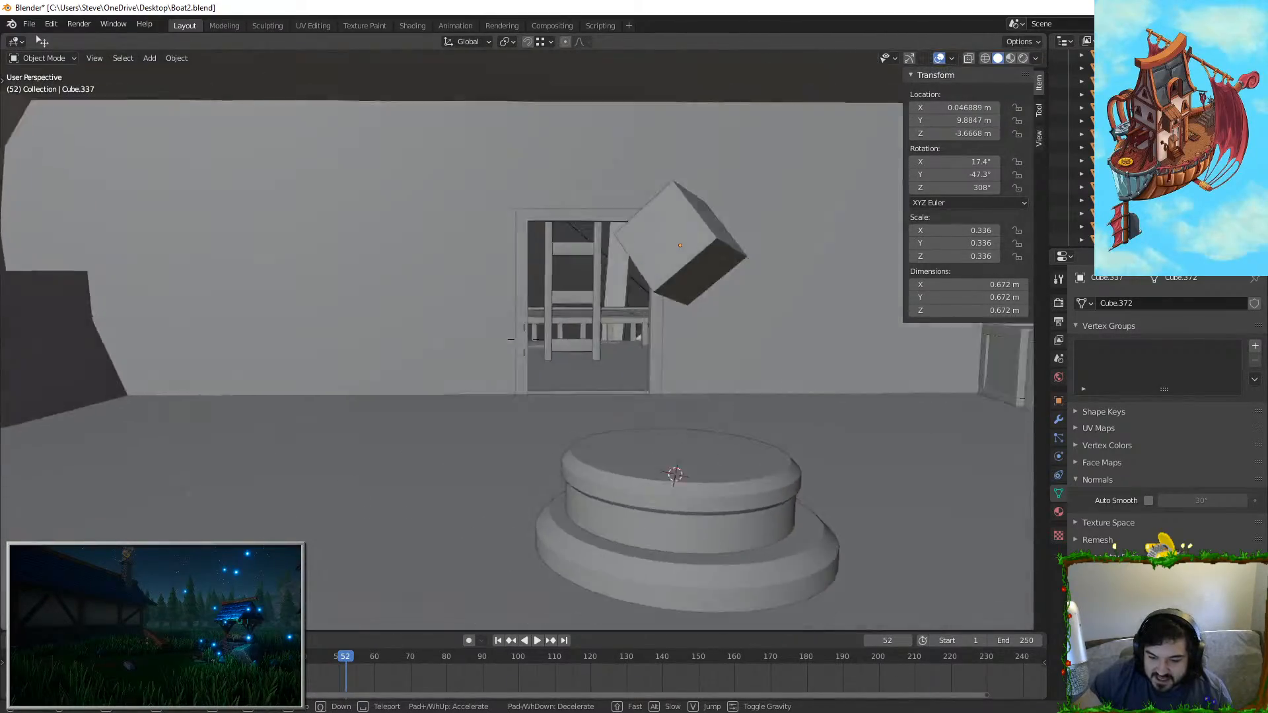
{"action": "key", "text": "w"}
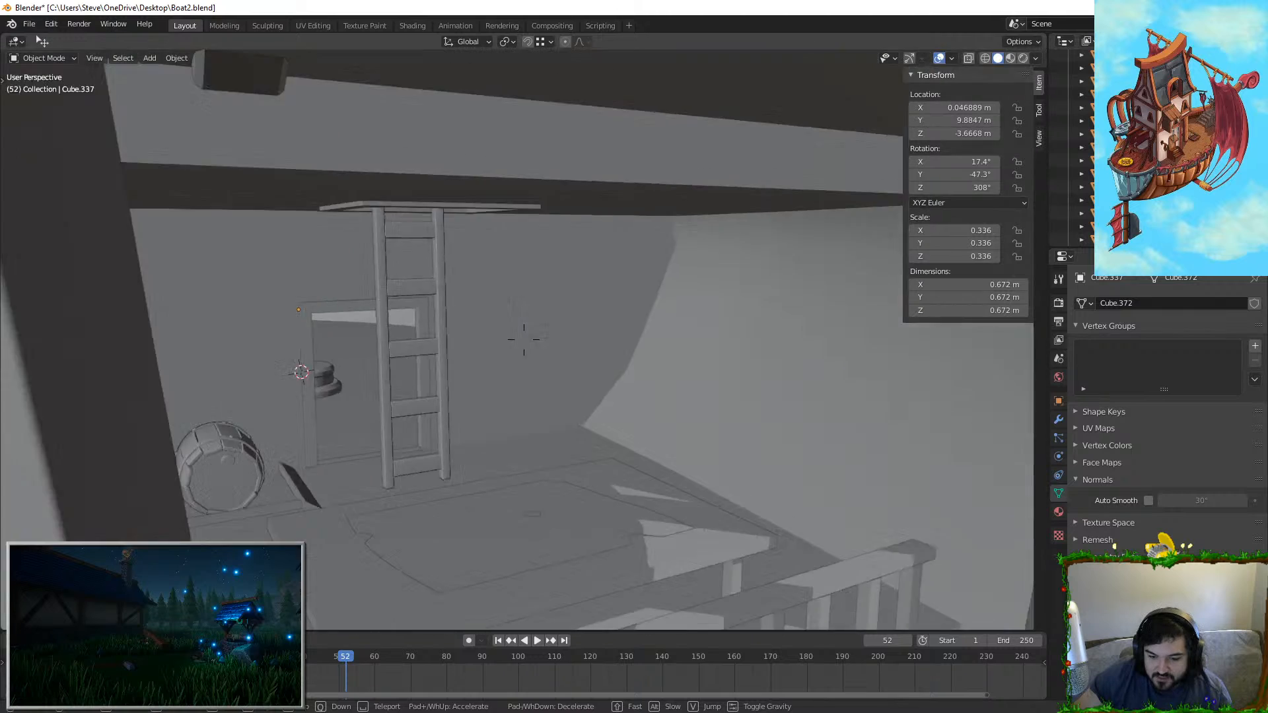
{"action": "key", "text": "w"}
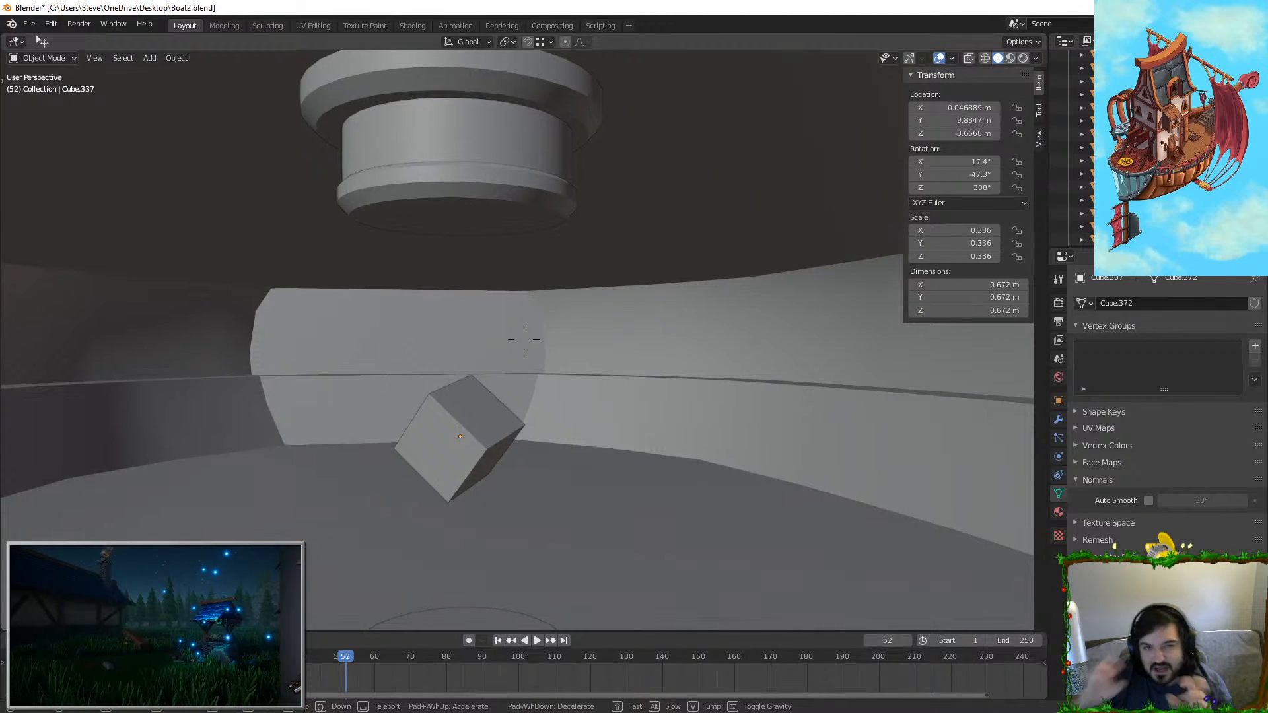
{"action": "key", "text": "d"}
{"action": "key", "text": "d"}
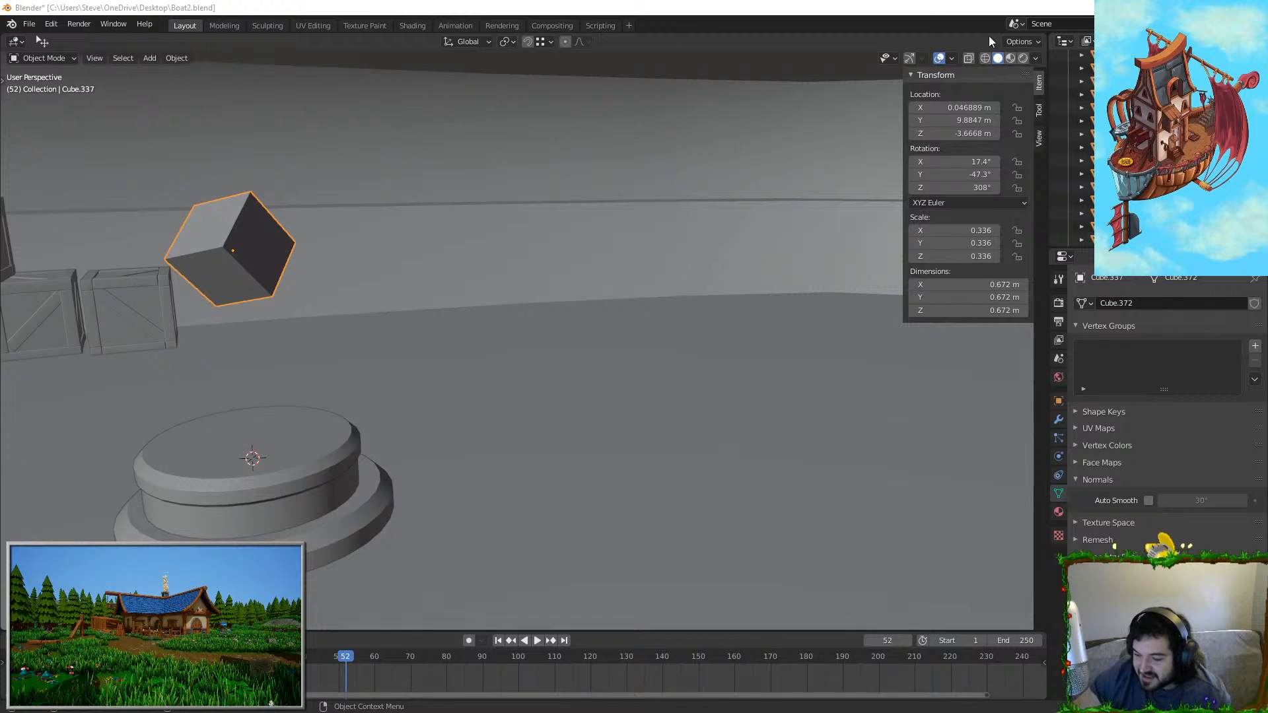
Step: Add a Bevel modifier with one segment to the floating cube
{"action": "left_click", "coordinate": [1059, 419]}
{"action": "left_click", "coordinate": [1135, 304]}
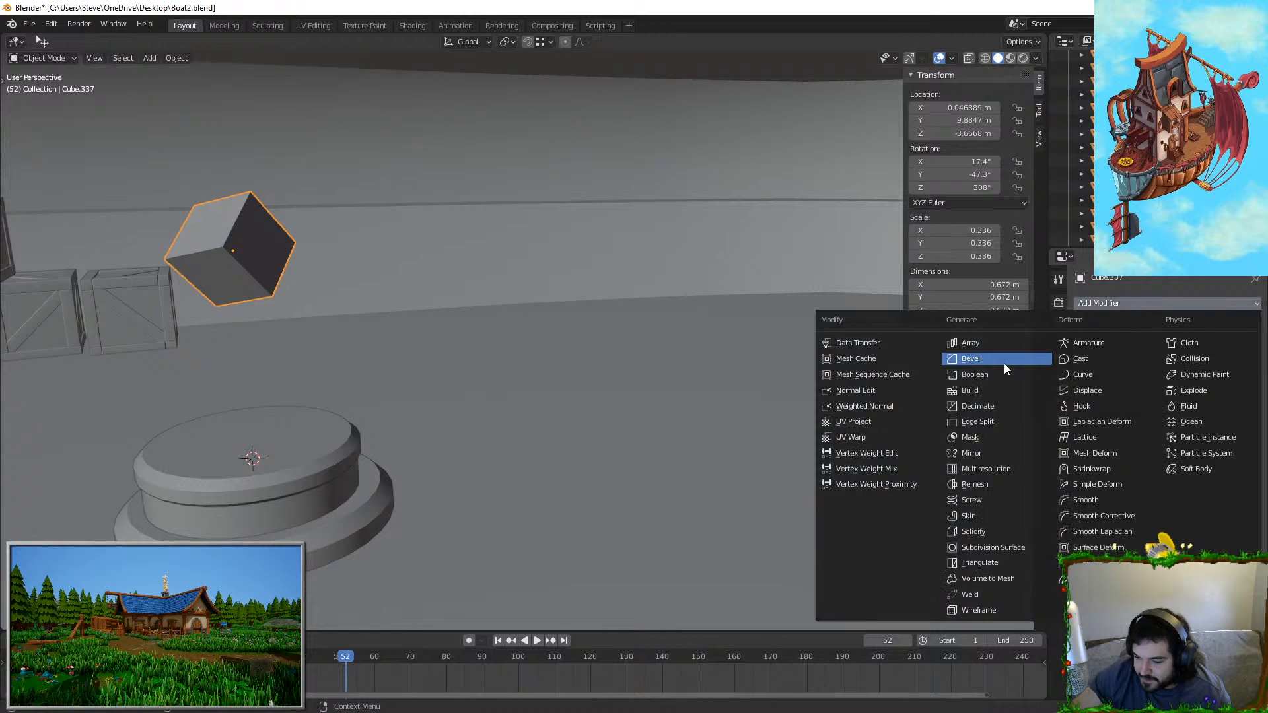
{"action": "left_click", "coordinate": [976, 362]}
{"action": "middle_click_drag", "start_coordinate": [494, 425], "coordinate": [571, 399]}
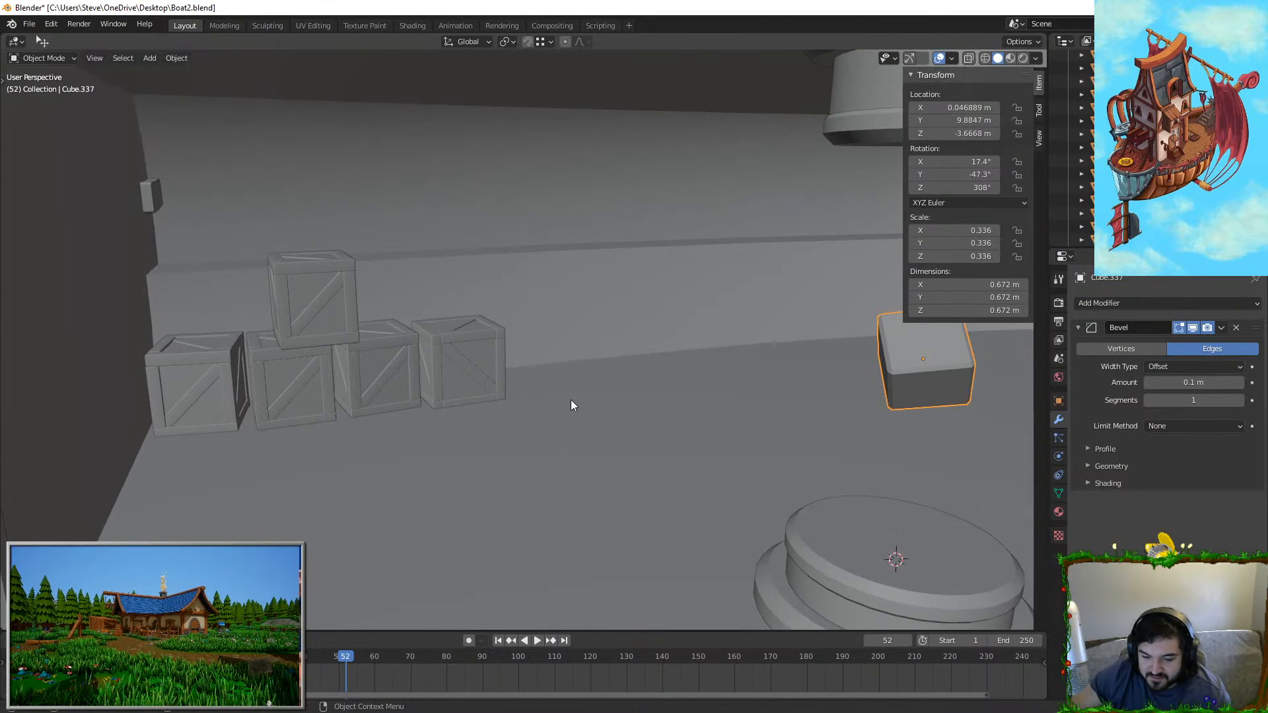
{"action": "key", "text": "KP_Decimal"}
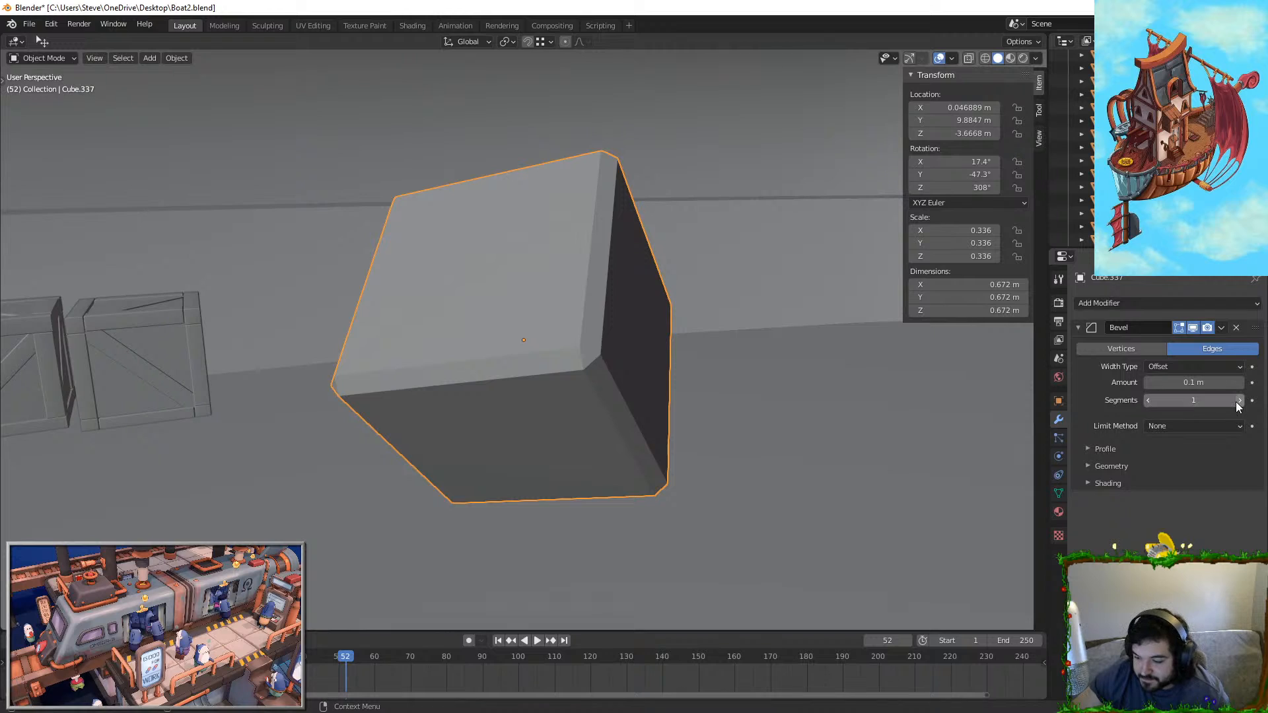
{"action": "left_click", "coordinate": [1237, 401]}
{"action": "left_click", "coordinate": [1151, 399]}
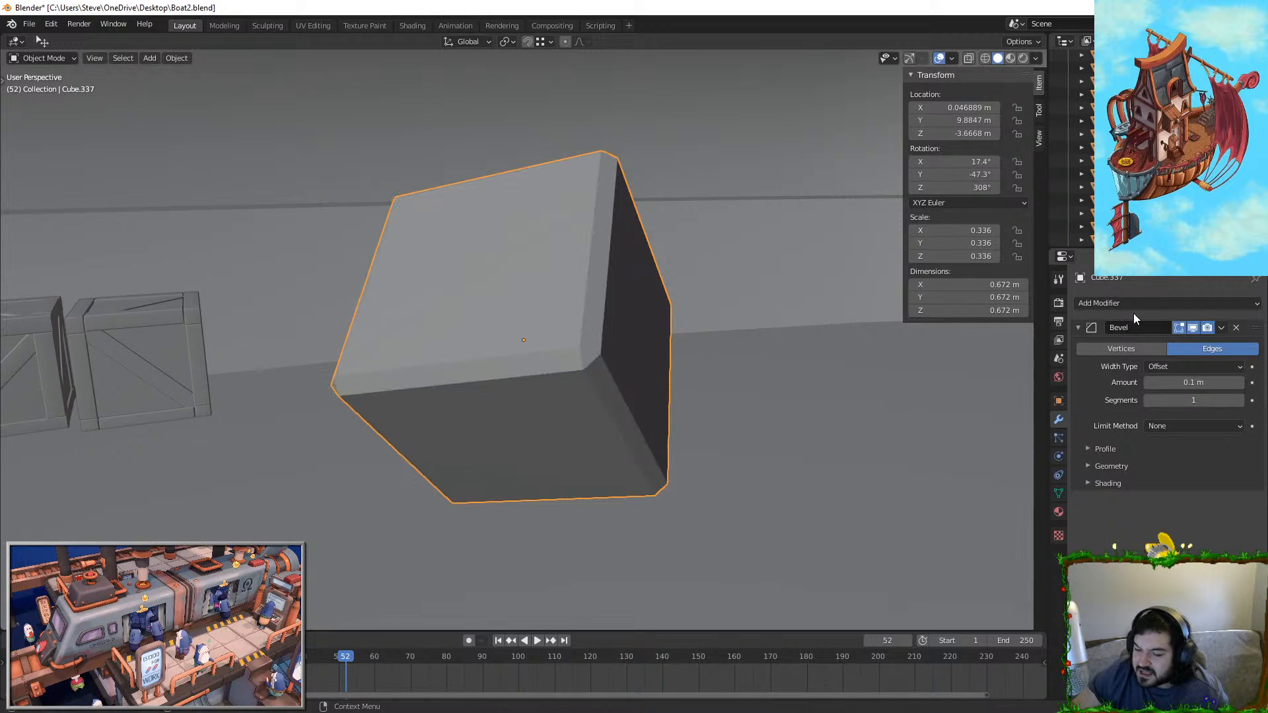
Step: Add a Weighted Normal modifier to the floating cube and enable Auto Smooth on its mesh
{"action": "left_click", "coordinate": [1099, 304]}
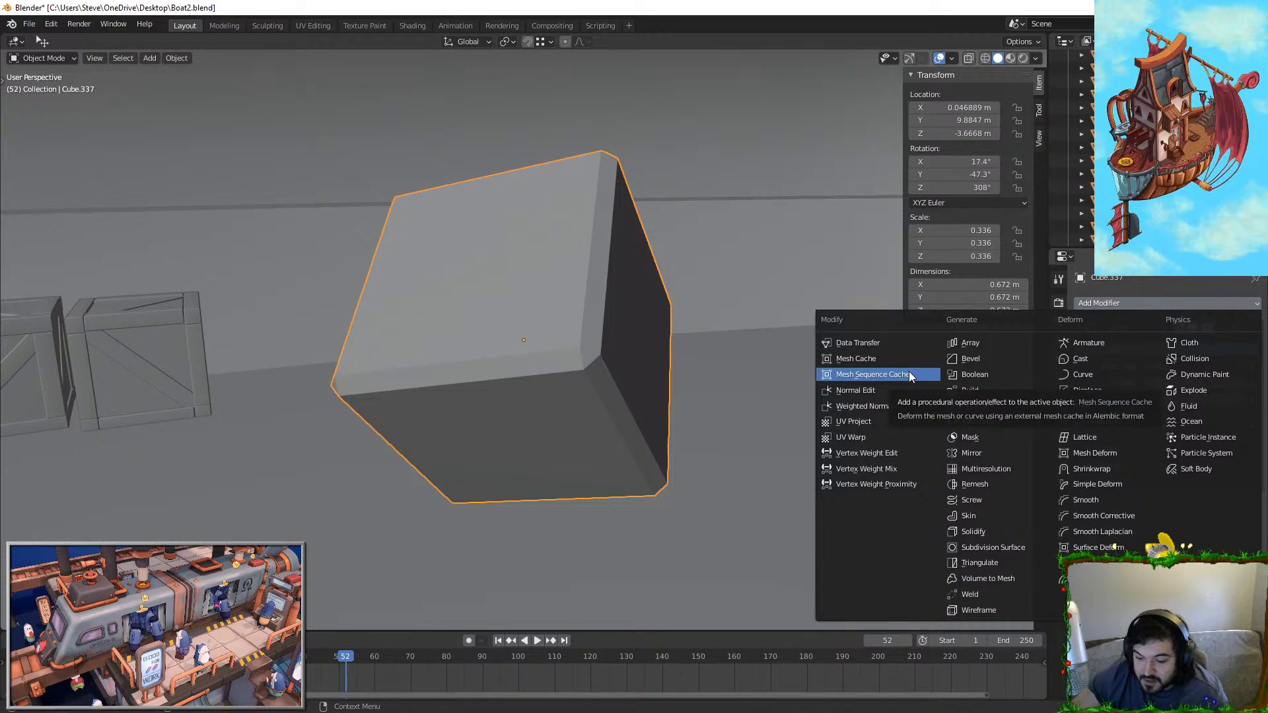
{"action": "left_click", "coordinate": [905, 404]}
{"action": "middle_click_drag", "start_coordinate": [779, 408], "coordinate": [858, 412]}
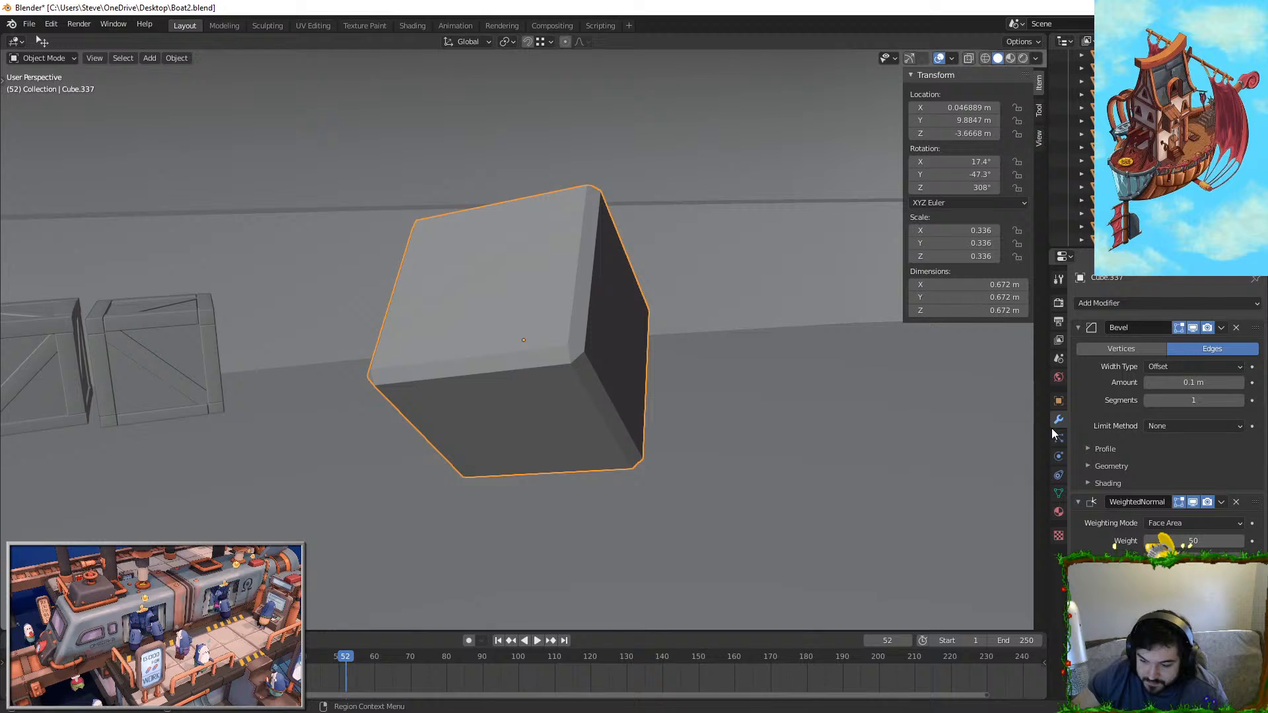
{"action": "left_click", "coordinate": [1059, 491]}
{"action": "left_click", "coordinate": [1148, 501]}
{"action": "left_click", "coordinate": [792, 397]}
{"action": "scroll", "coordinate": [767, 396], "scroll_direction": "down", "scroll_amount": 2}
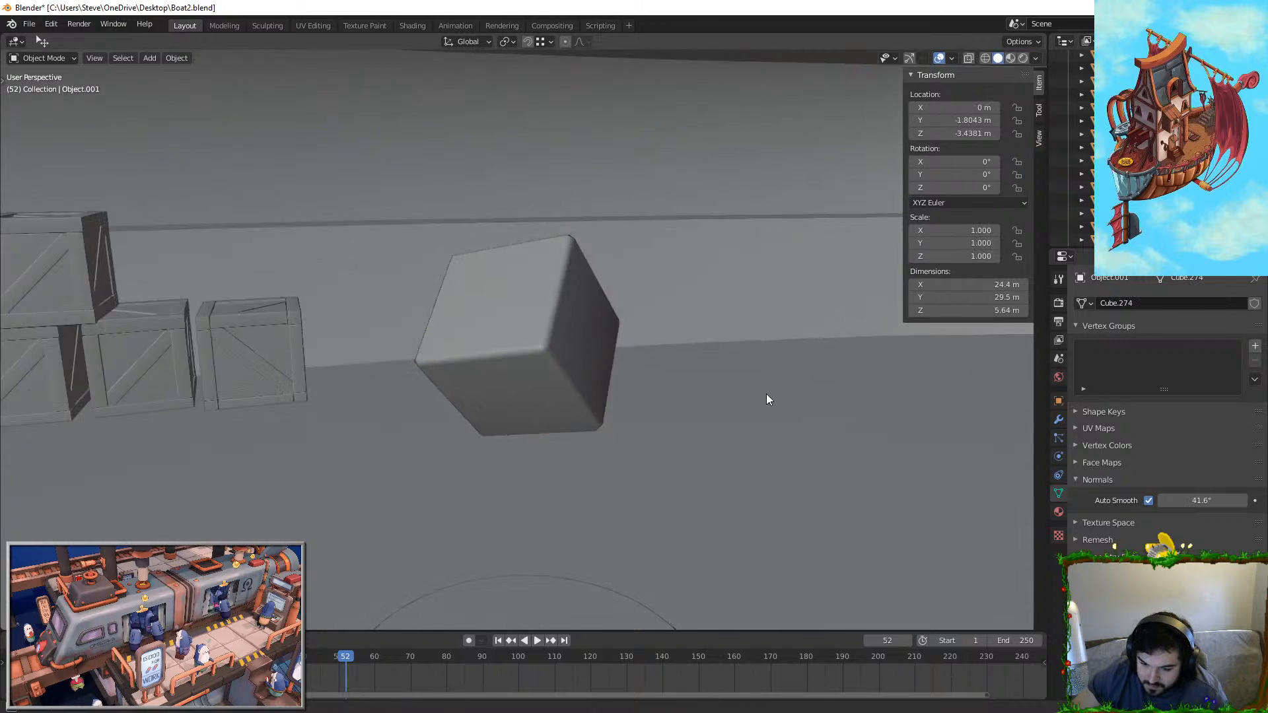
Step: Set the floating cube's Bevel modifier amount to 0.05 m
{"action": "middle_click_drag", "start_coordinate": [765, 393], "coordinate": [462, 330]}
{"action": "left_click", "coordinate": [411, 310]}
{"action": "left_click", "coordinate": [557, 321]}
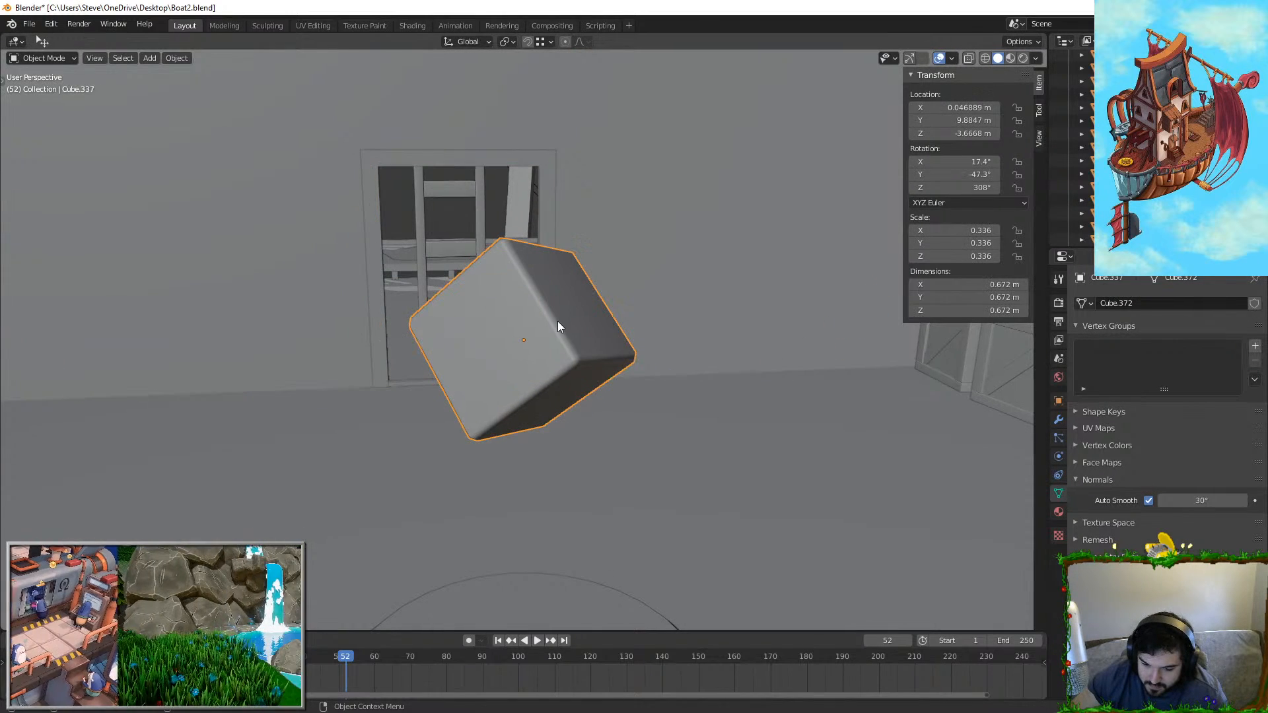
{"action": "left_click", "coordinate": [1059, 420]}
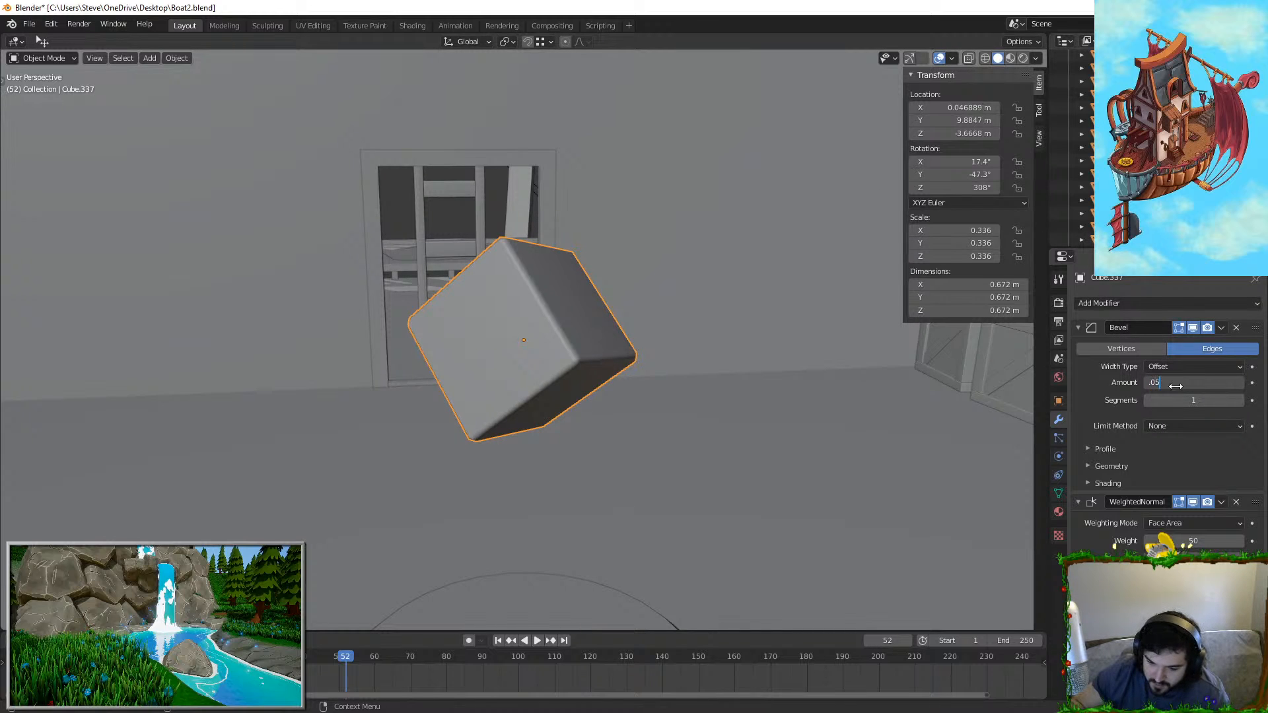
{"action": "key", "text": "Return"}
{"action": "key", "text": "r"}
{"action": "key", "text": "r"}
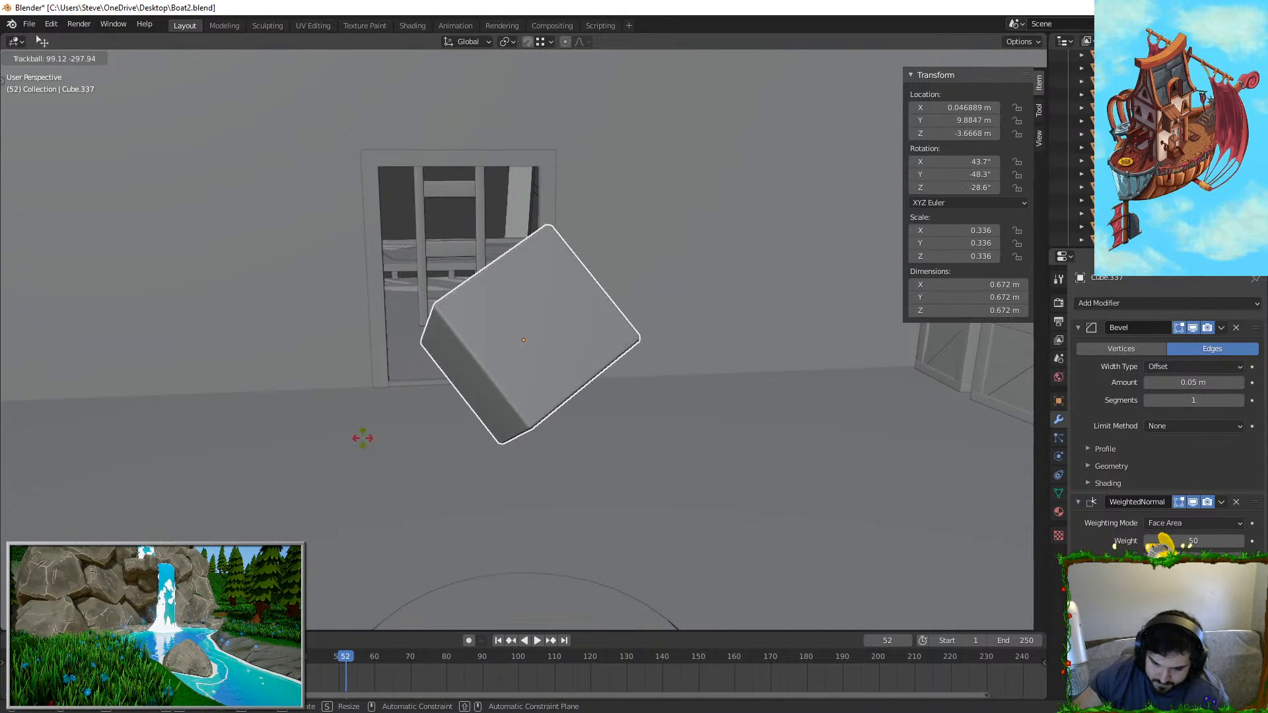
{"action": "right_click", "coordinate": [461, 464]}
Step: Leave the hold and walk into the ship's house to examine the room with the bunk bed and railings
{"action": "scroll", "coordinate": [462, 463], "scroll_direction": "down", "scroll_amount": 5}
{"action": "middle_click_drag", "start_coordinate": [461, 464], "coordinate": [616, 514]}
{"action": "scroll", "coordinate": [641, 472], "scroll_direction": "down", "scroll_amount": 6}
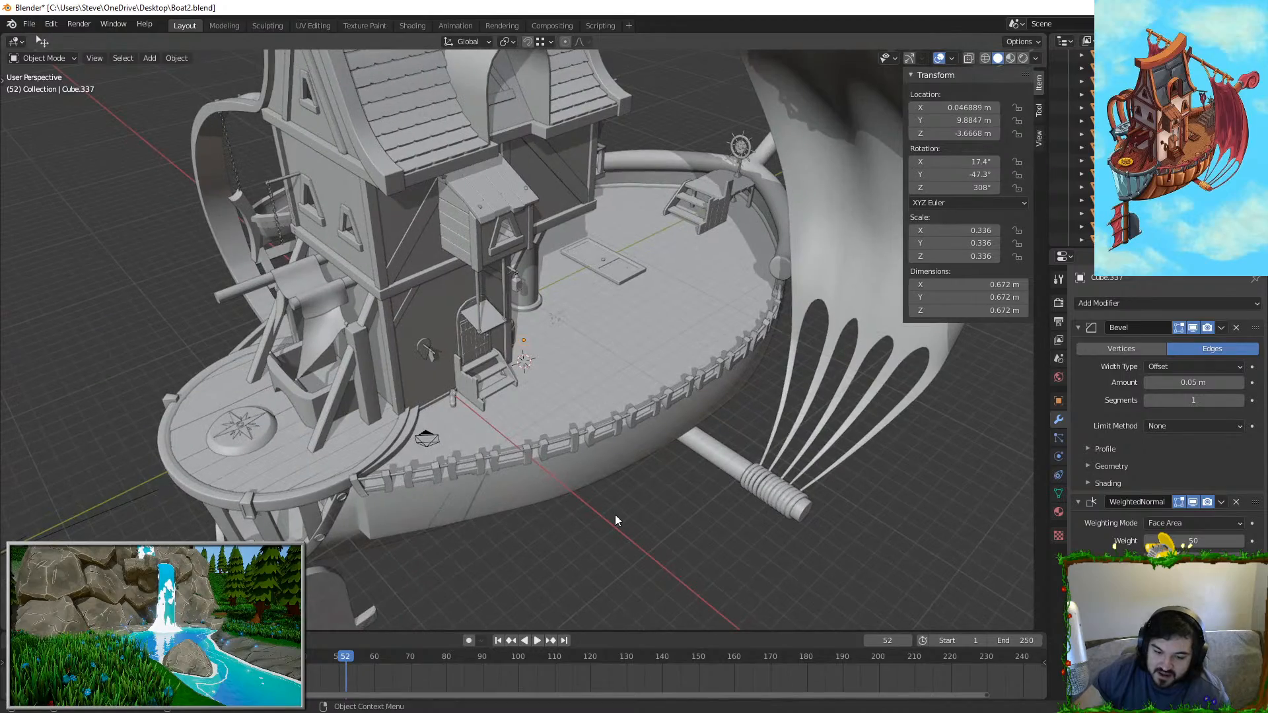
{"action": "key", "text": "shift+grave"}
{"action": "key", "text": "w"}
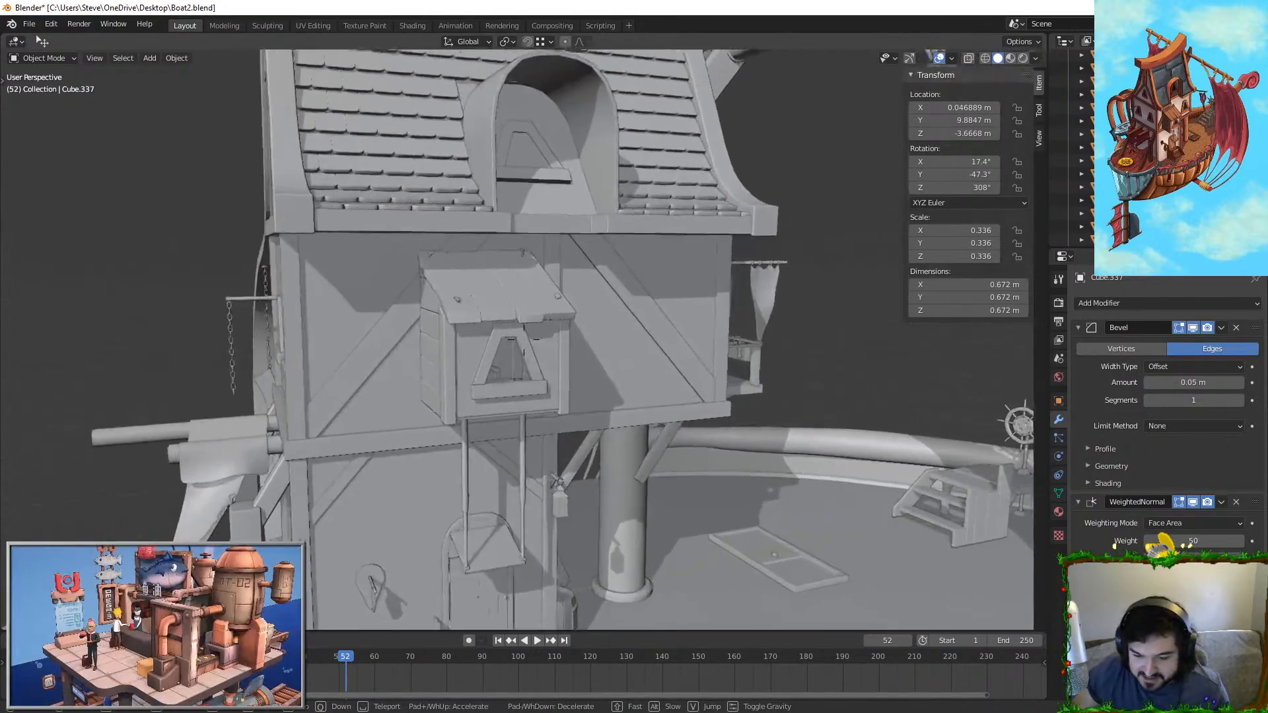
{"action": "key", "text": "w"}
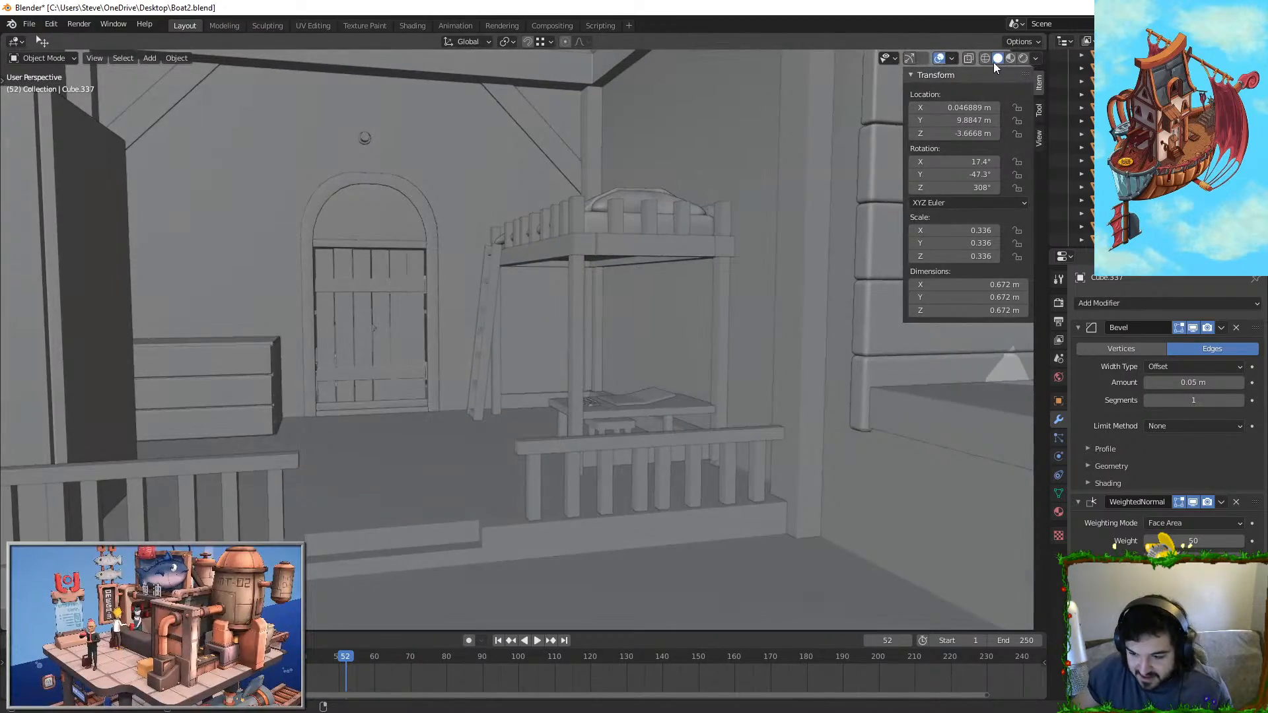
Step: Switch the viewport to rendered shading and inspect the lighting in the house's rooms and through its windows
{"action": "left_click", "coordinate": [1022, 59]}
{"action": "key", "text": "shift+grave"}
{"action": "key", "text": "w"}
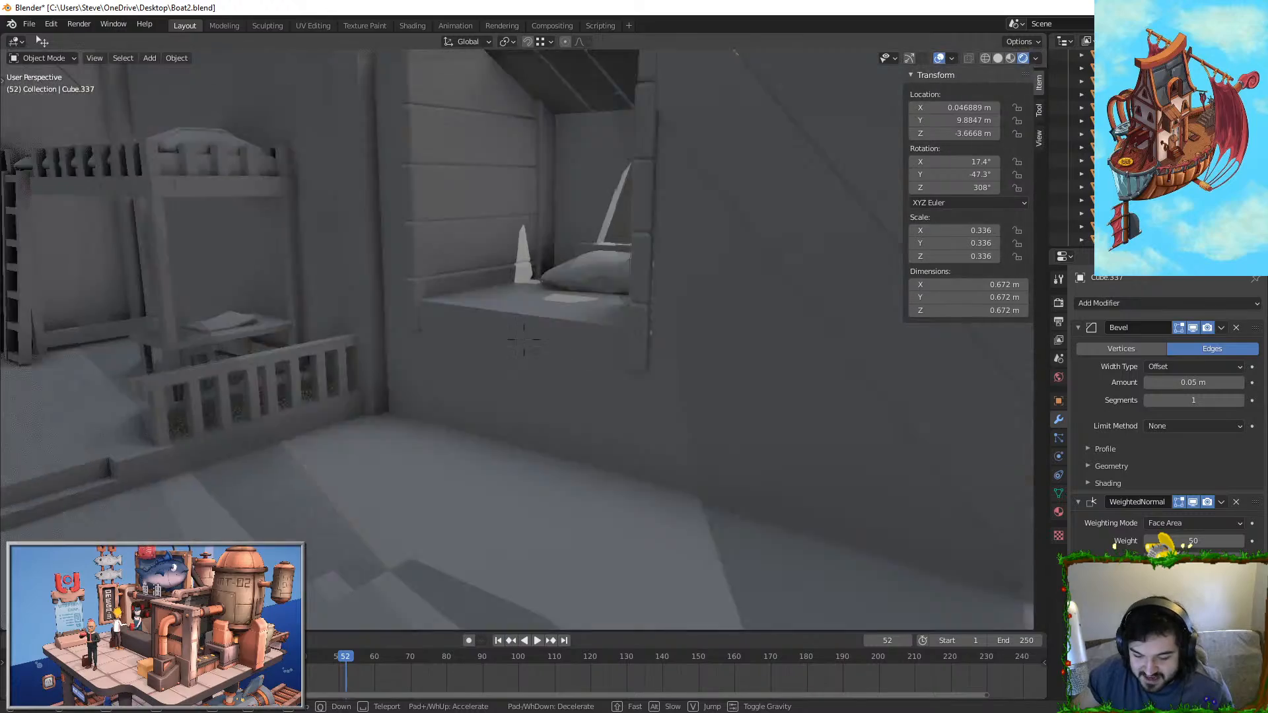
{"action": "key", "text": "s"}
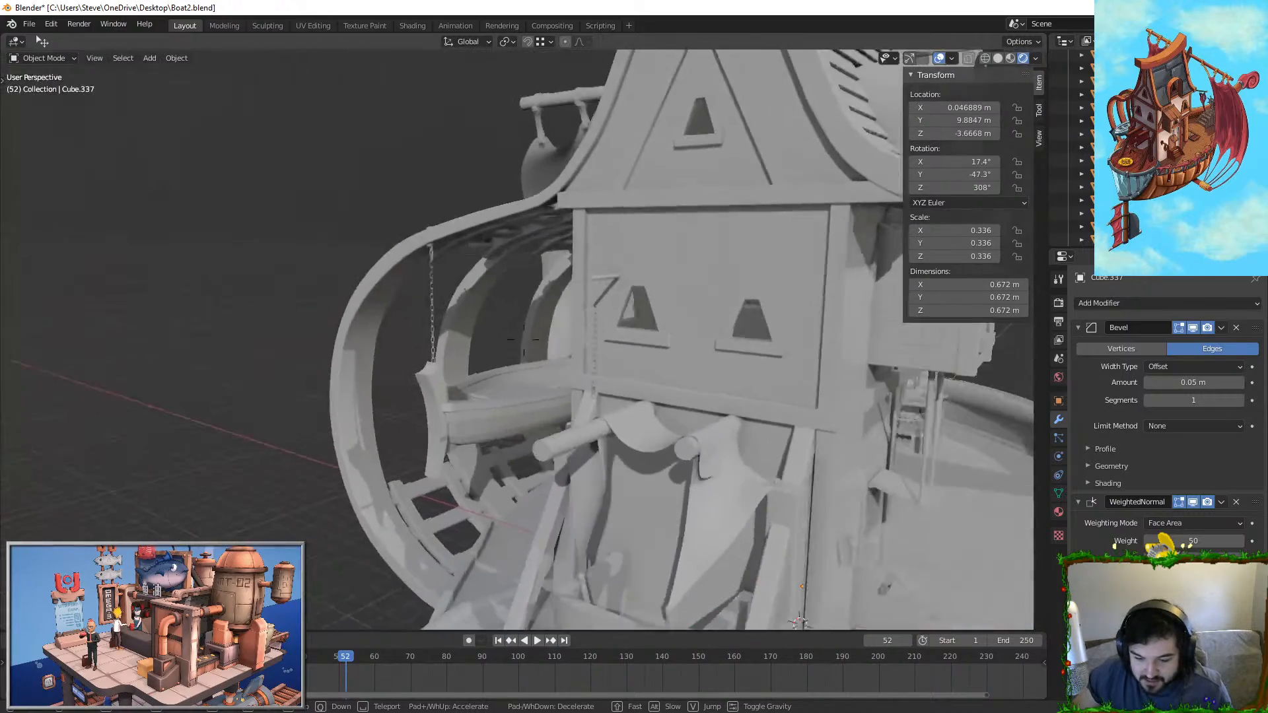
{"action": "key", "text": "w"}
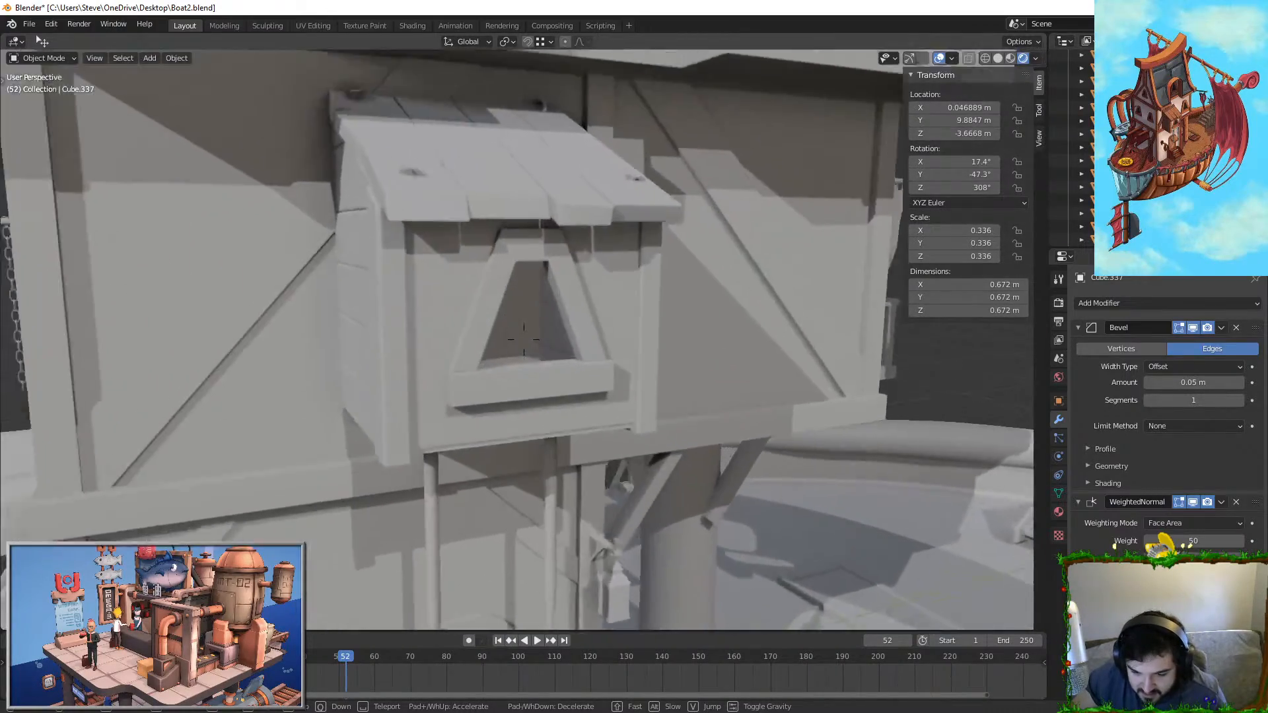
{"action": "key", "text": "w"}
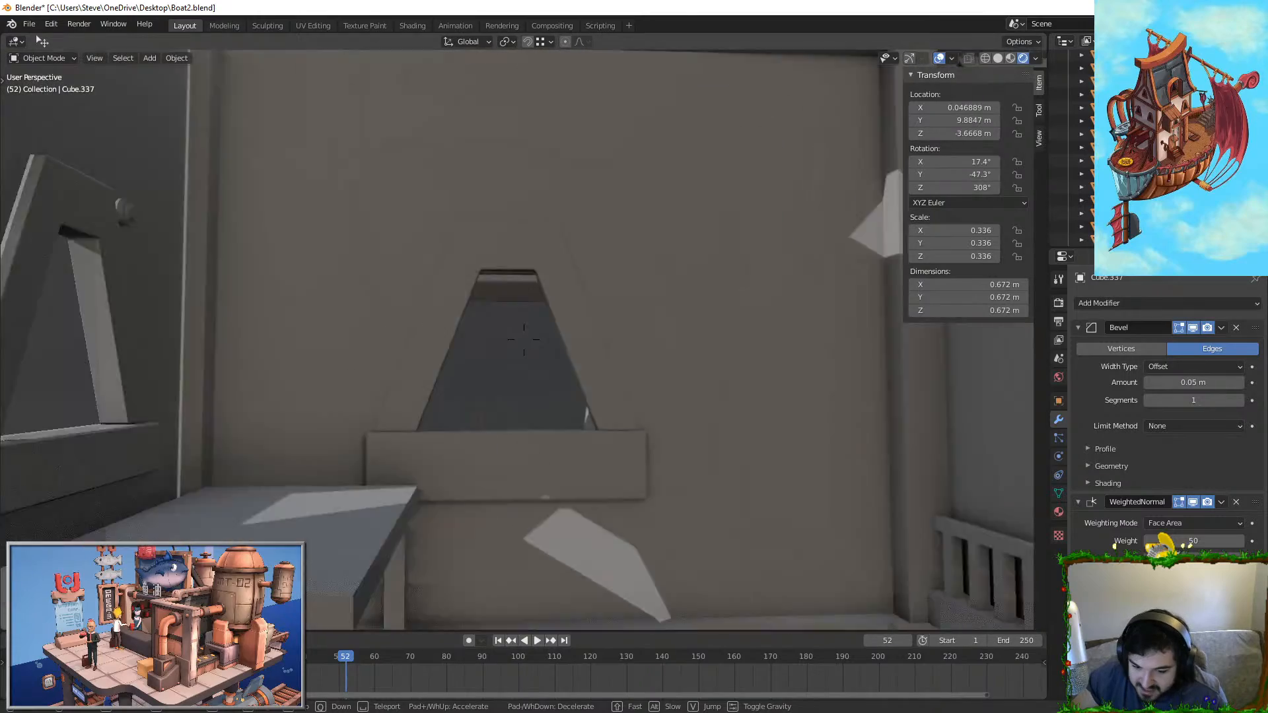
{"action": "key", "text": "s"}
{"action": "key", "text": "w"}
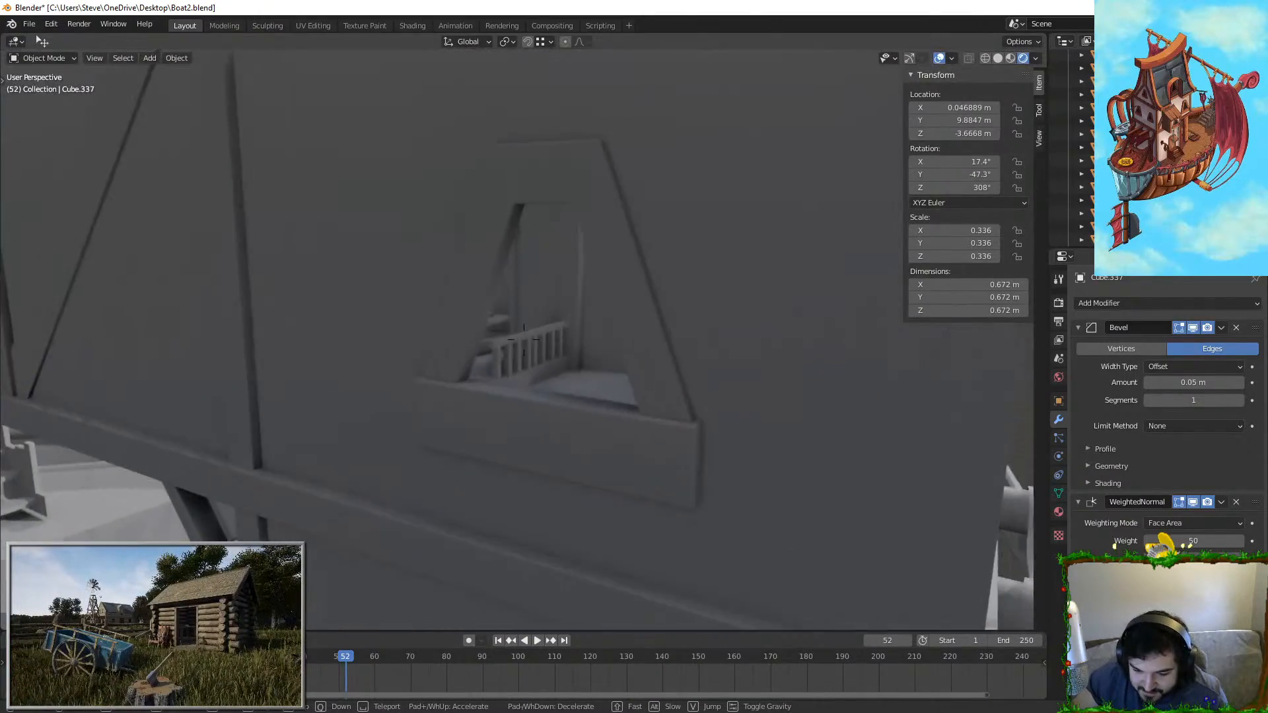
{"action": "key", "text": "s"}
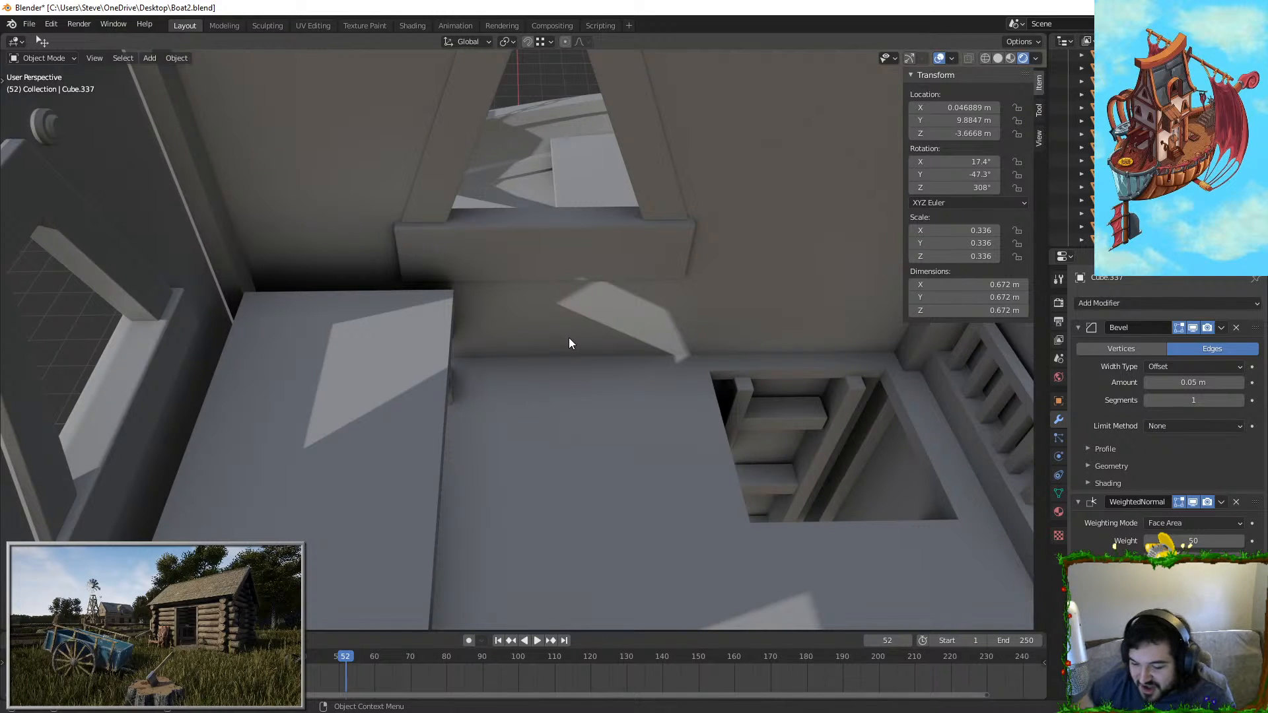
Step: Walk out of the ship's house and examine the hanging rowboat, draped awning, compass deck and side entrance in rendered shading
{"action": "key", "text": "shift+grave"}
{"action": "key", "text": "w"}
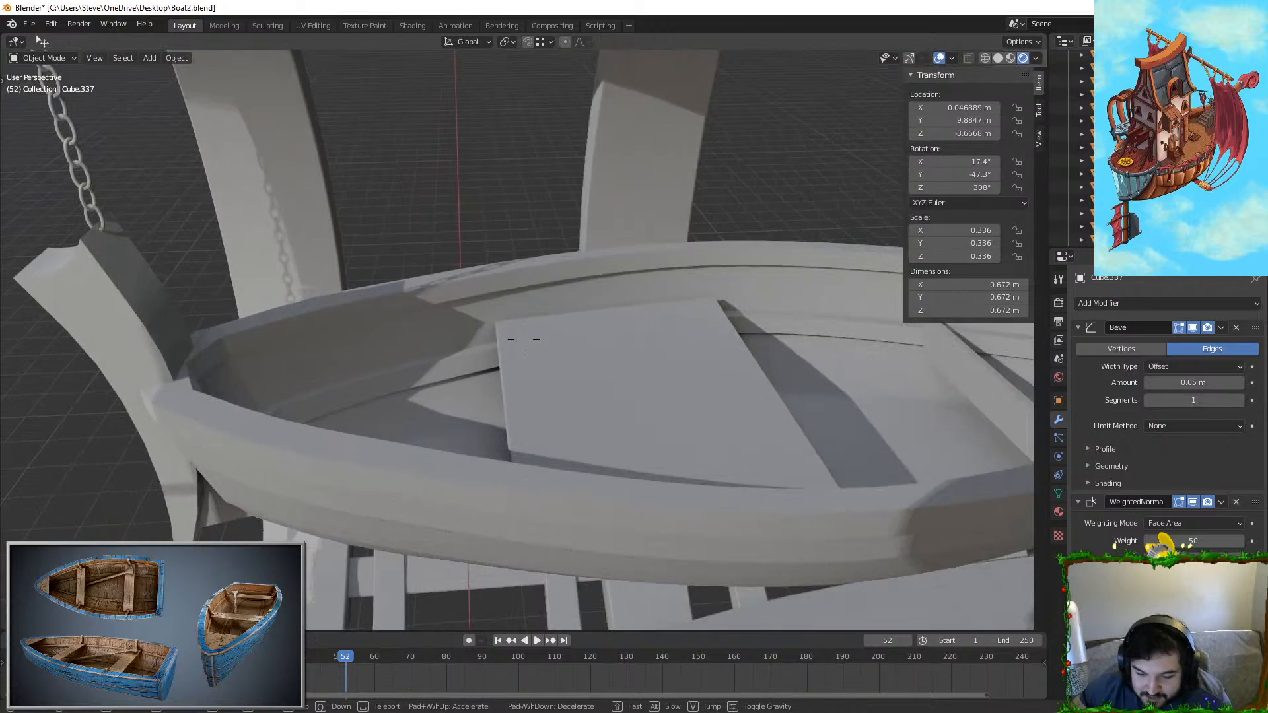
{"action": "key", "text": "w"}
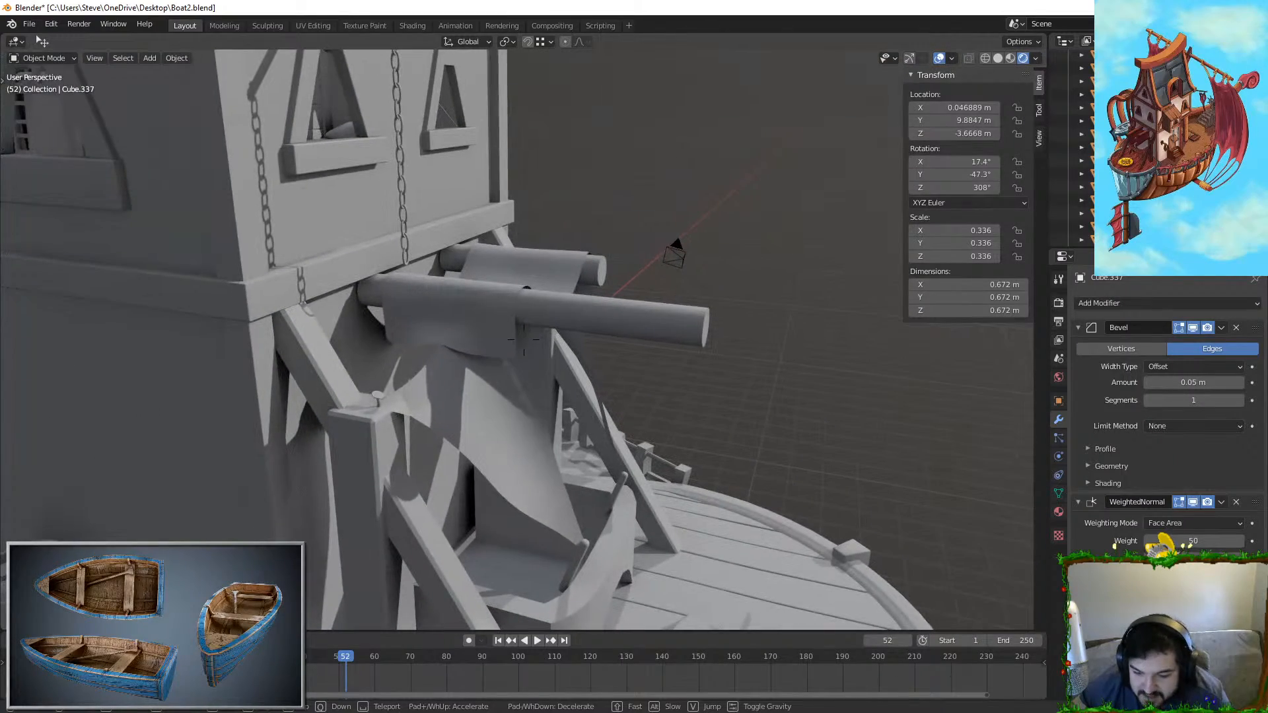
{"action": "key", "text": "w"}
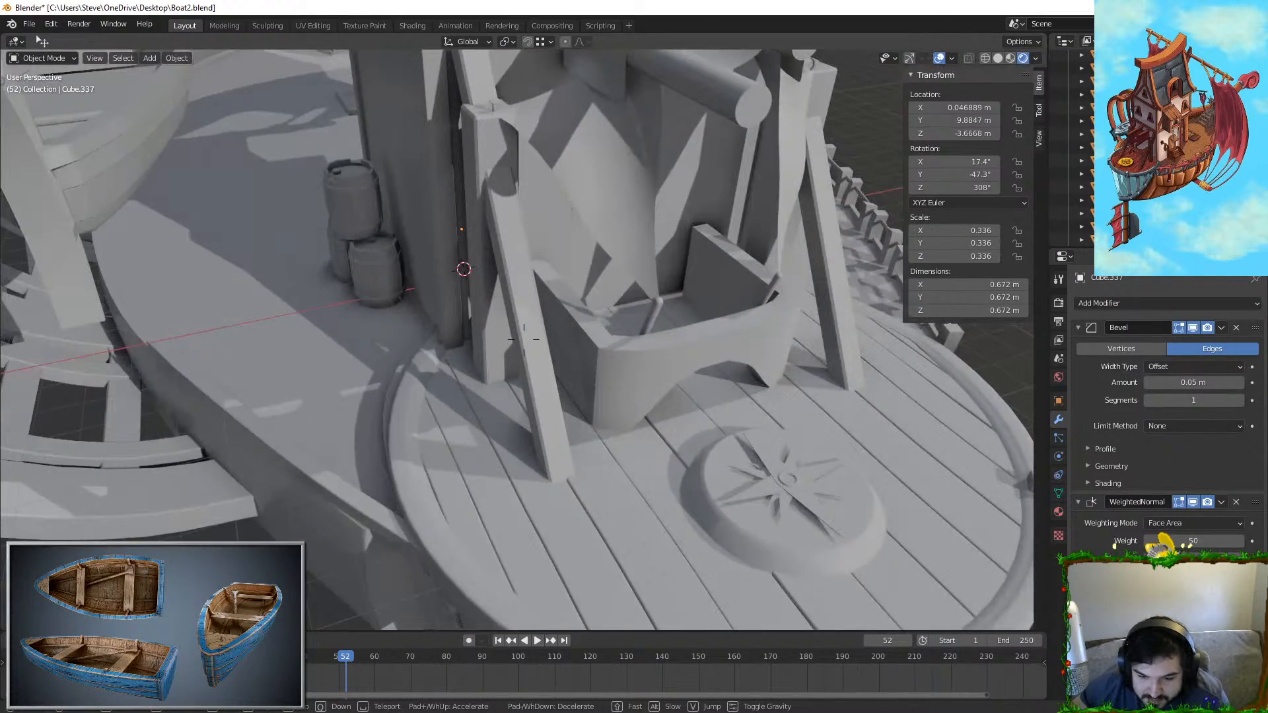
{"action": "key", "text": "w"}
{"action": "key", "text": "s"}
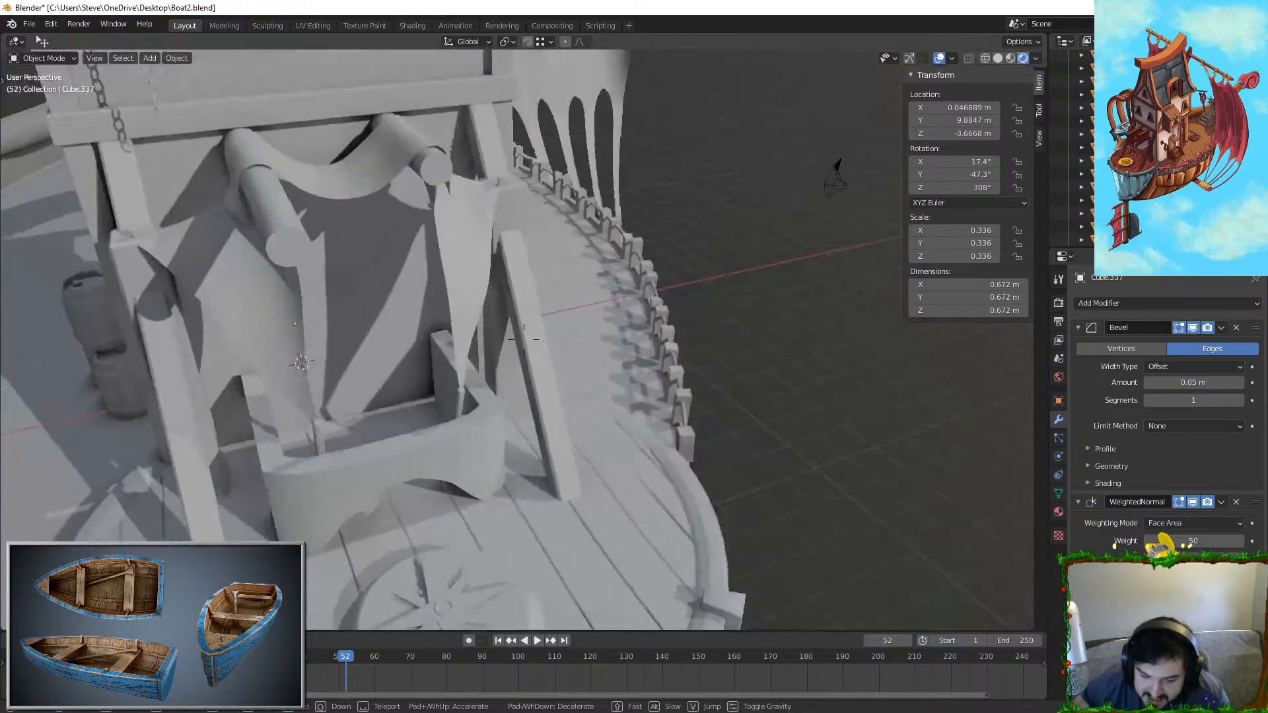
{"action": "key", "text": "w"}
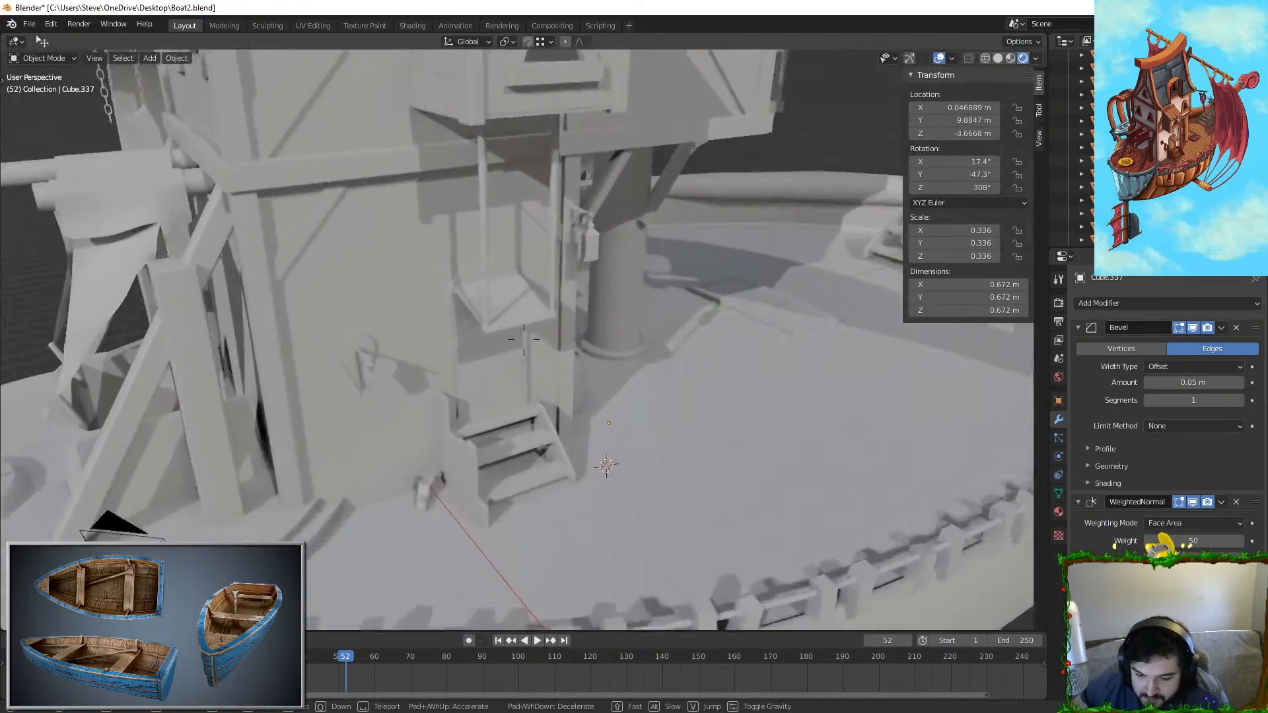
{"action": "key", "text": "s"}
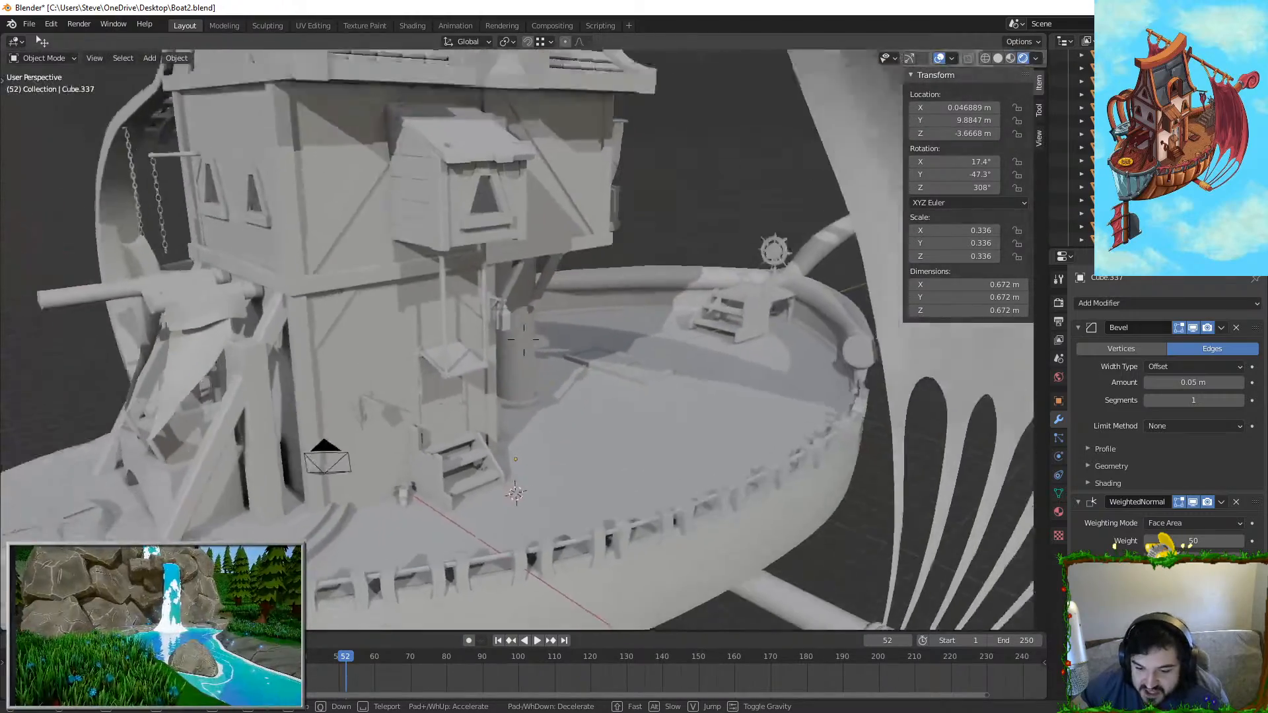
Step: Walk back through the house to examine its interior and railing, finishing outside at the stack of three barrels
{"action": "key", "text": "w"}
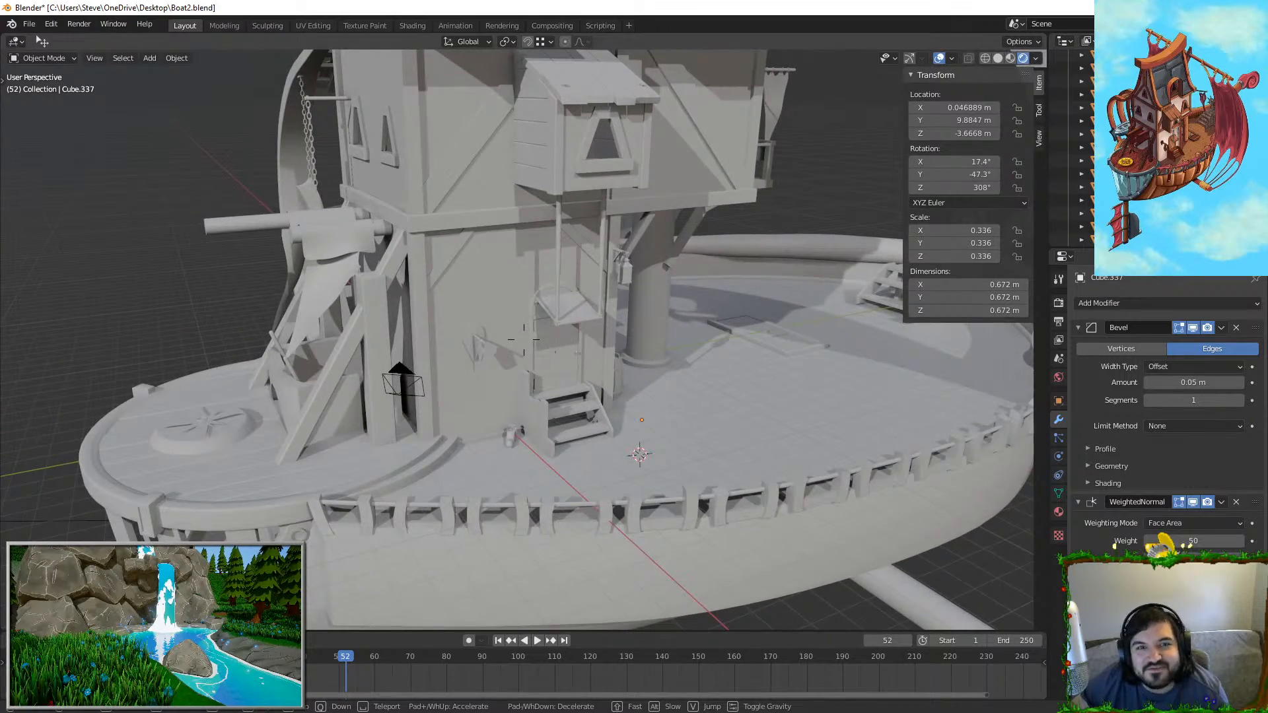
{"action": "key", "text": "w"}
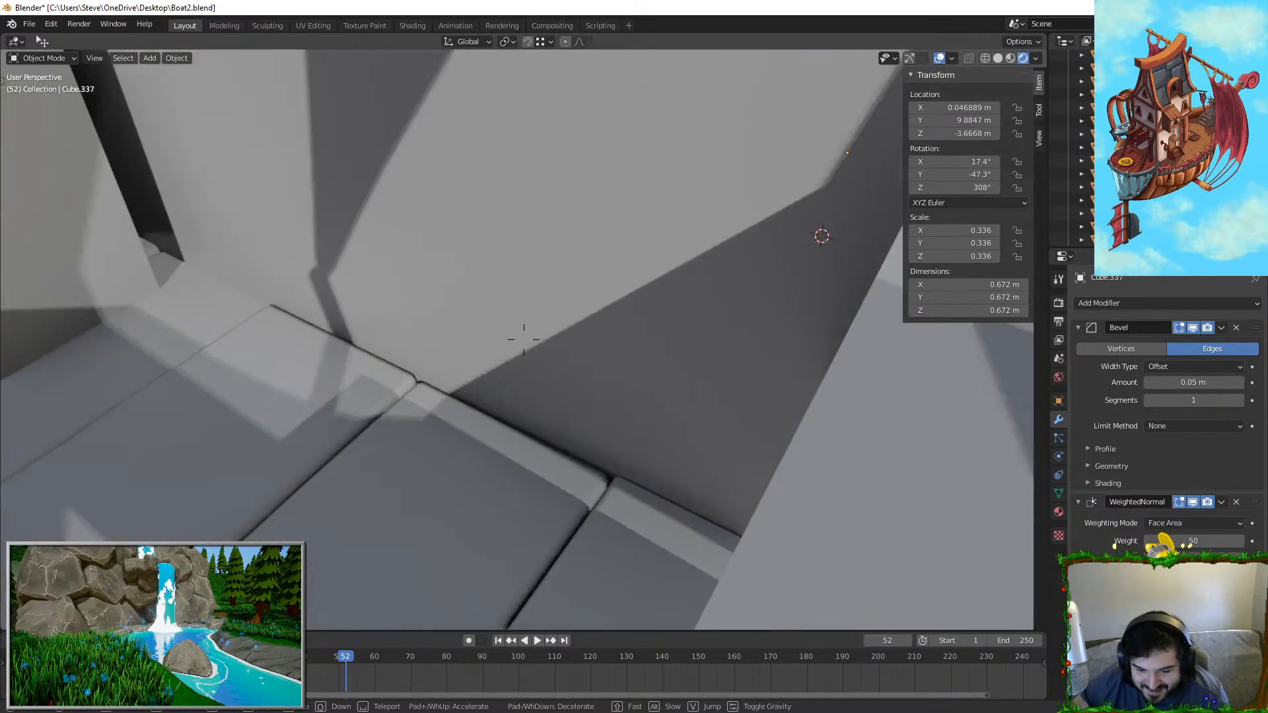
{"action": "key", "text": "w"}
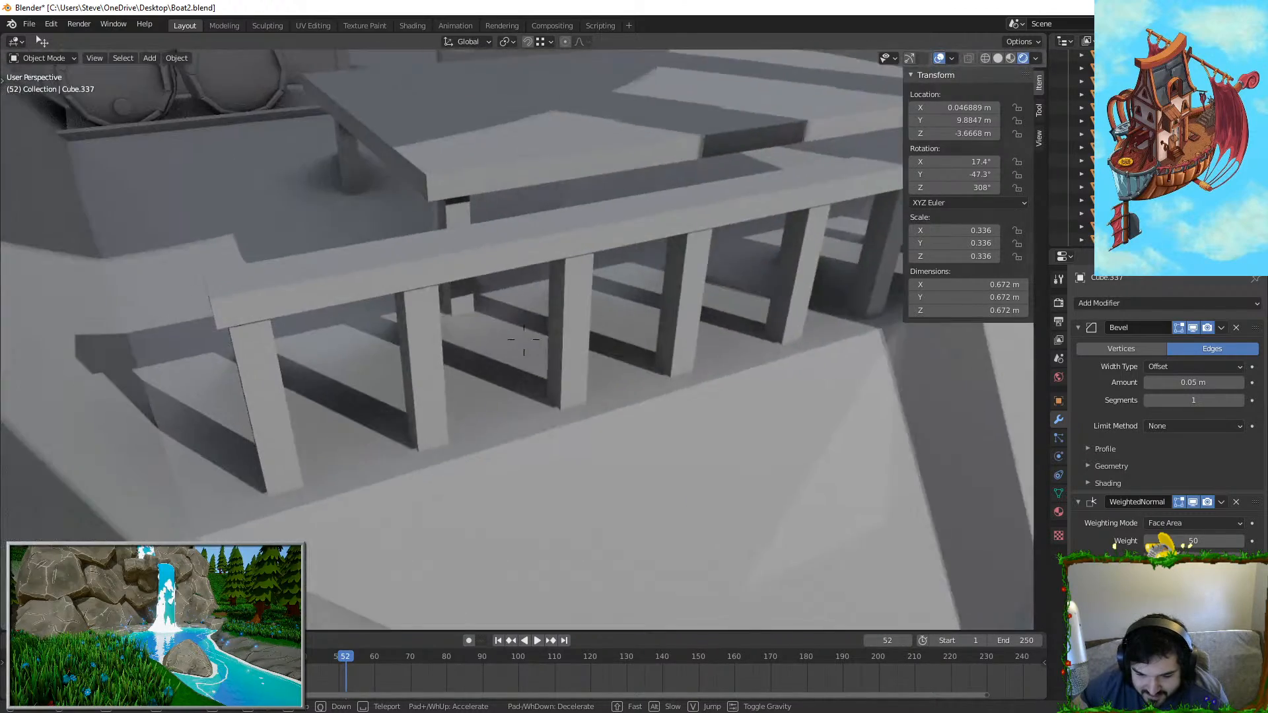
{"action": "key", "text": "w"}
{"action": "key", "text": "s"}
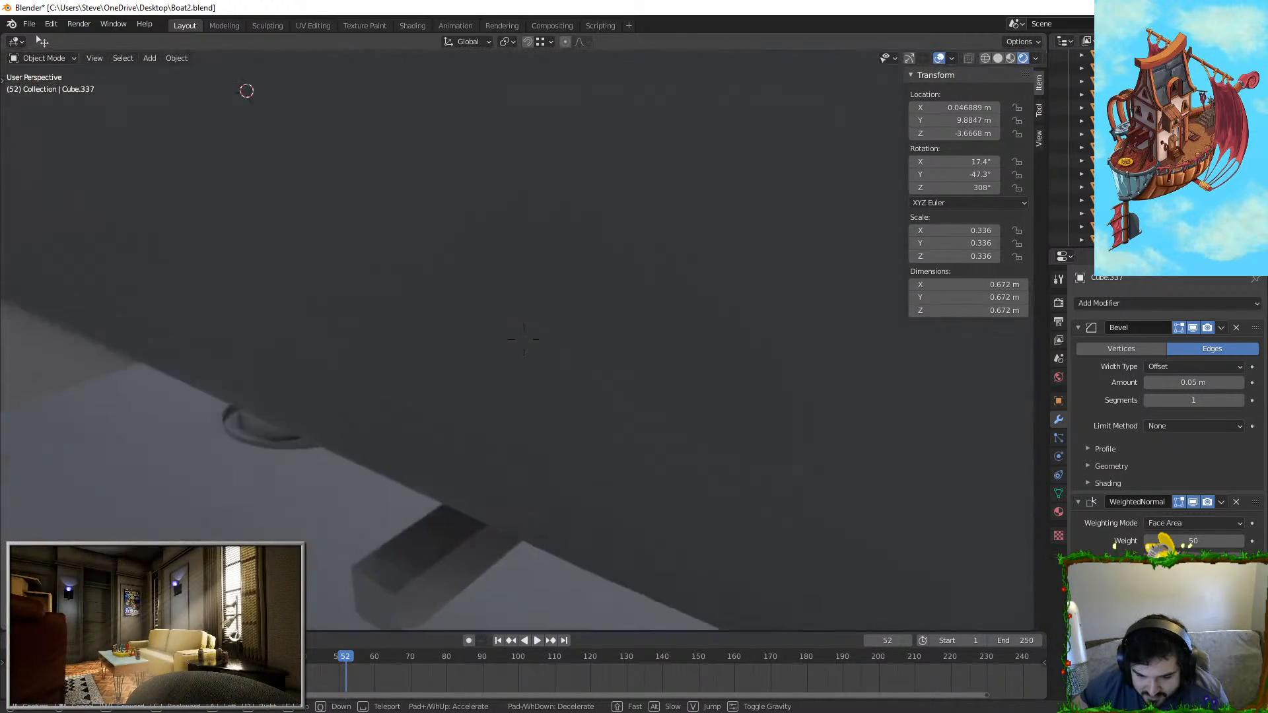
{"action": "key", "text": "w"}
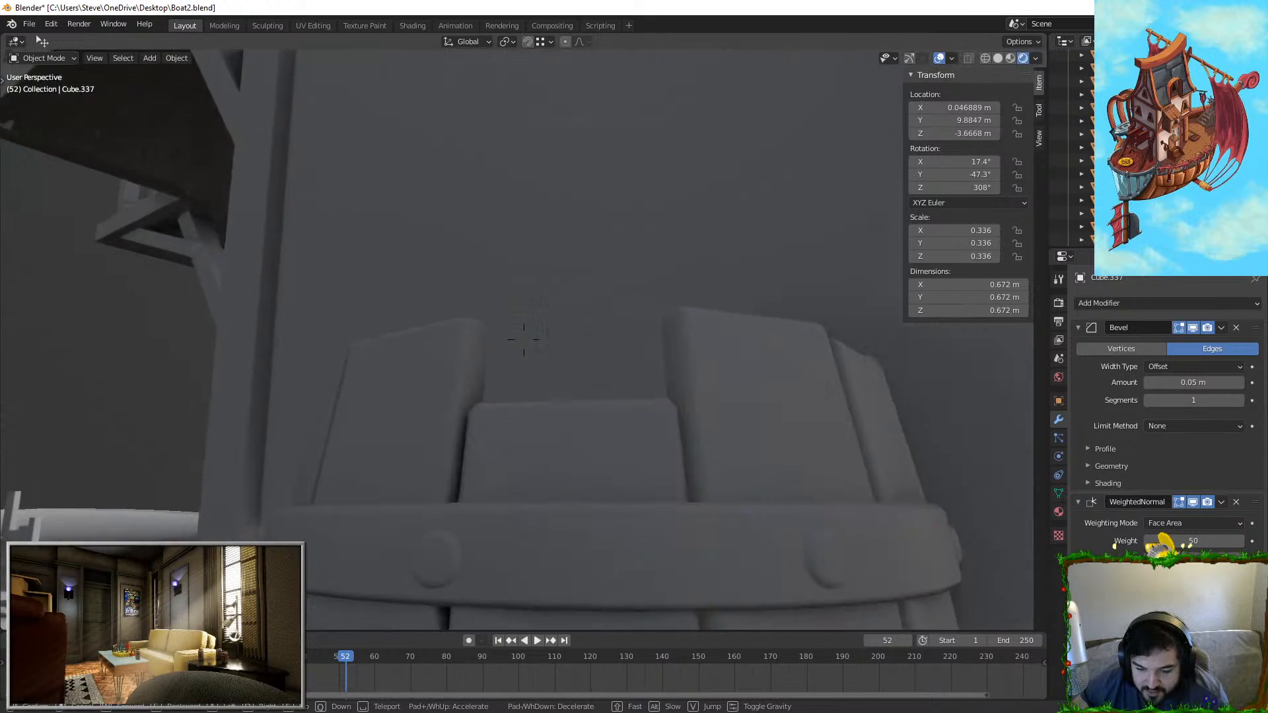
{"action": "key", "text": "s"}
{"action": "left_click", "coordinate": [517, 196]}
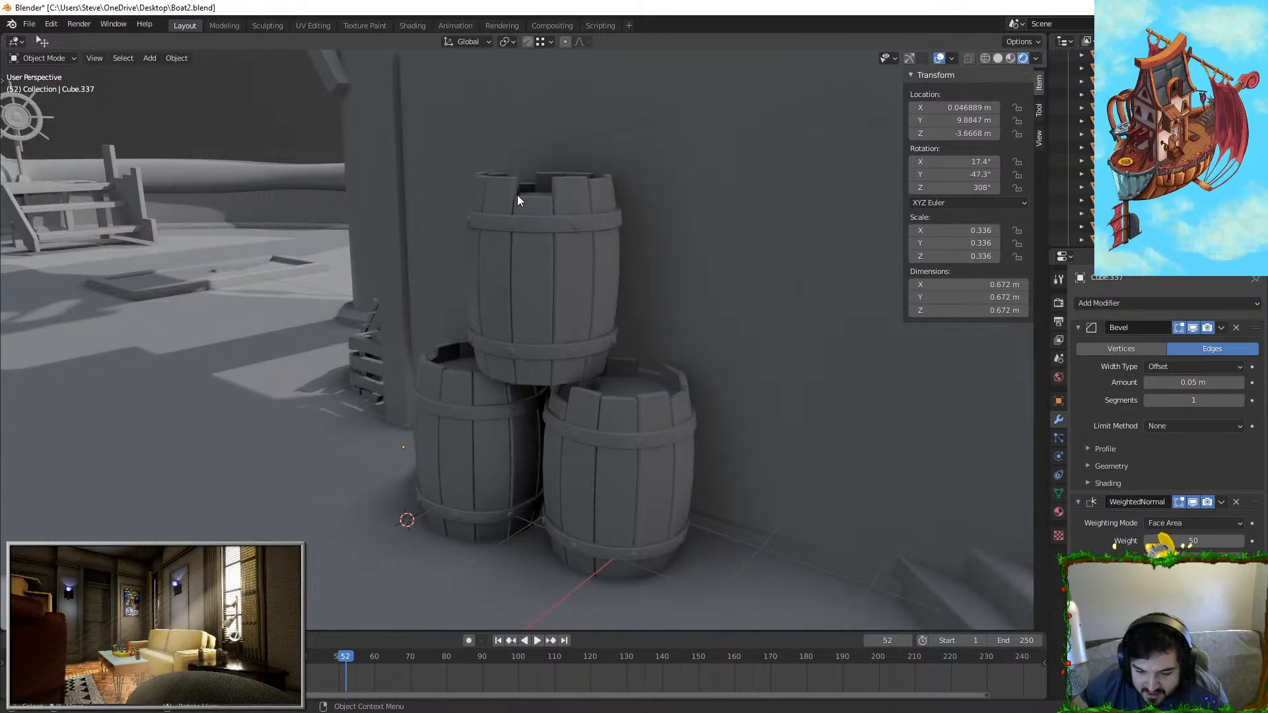
{"action": "left_click", "coordinate": [580, 242]}
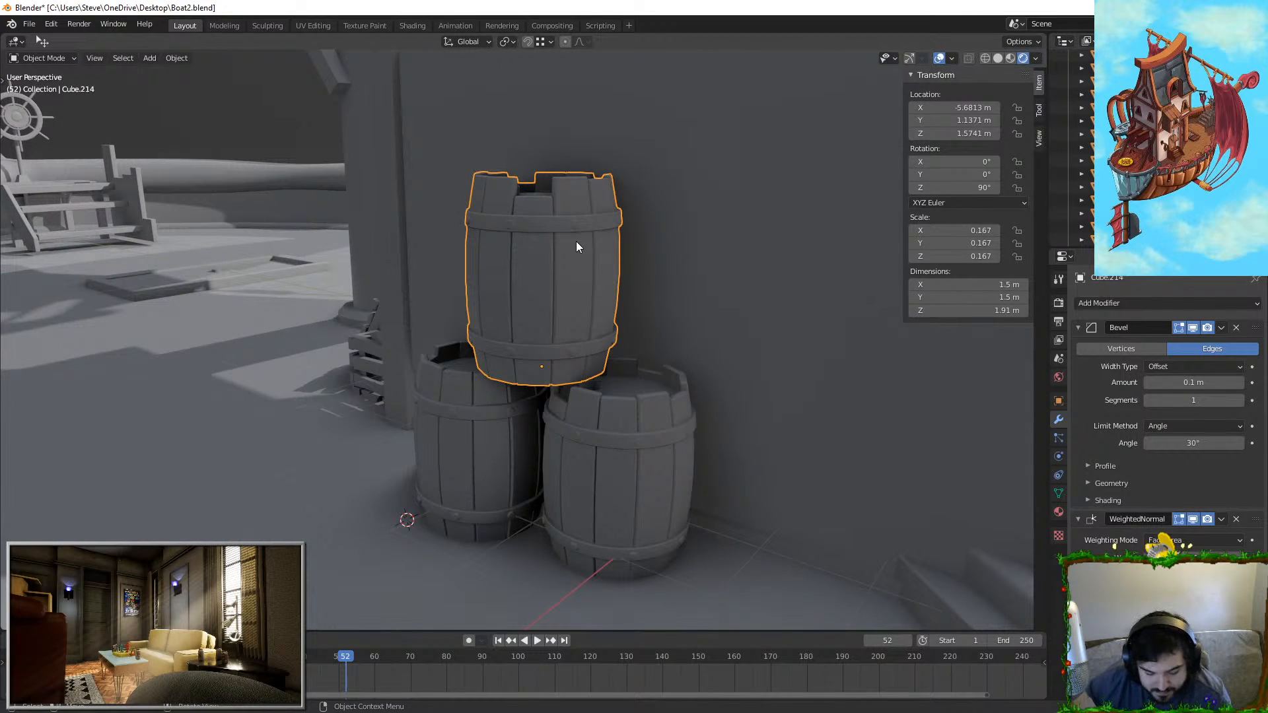
{"action": "key", "text": "shift+h"}
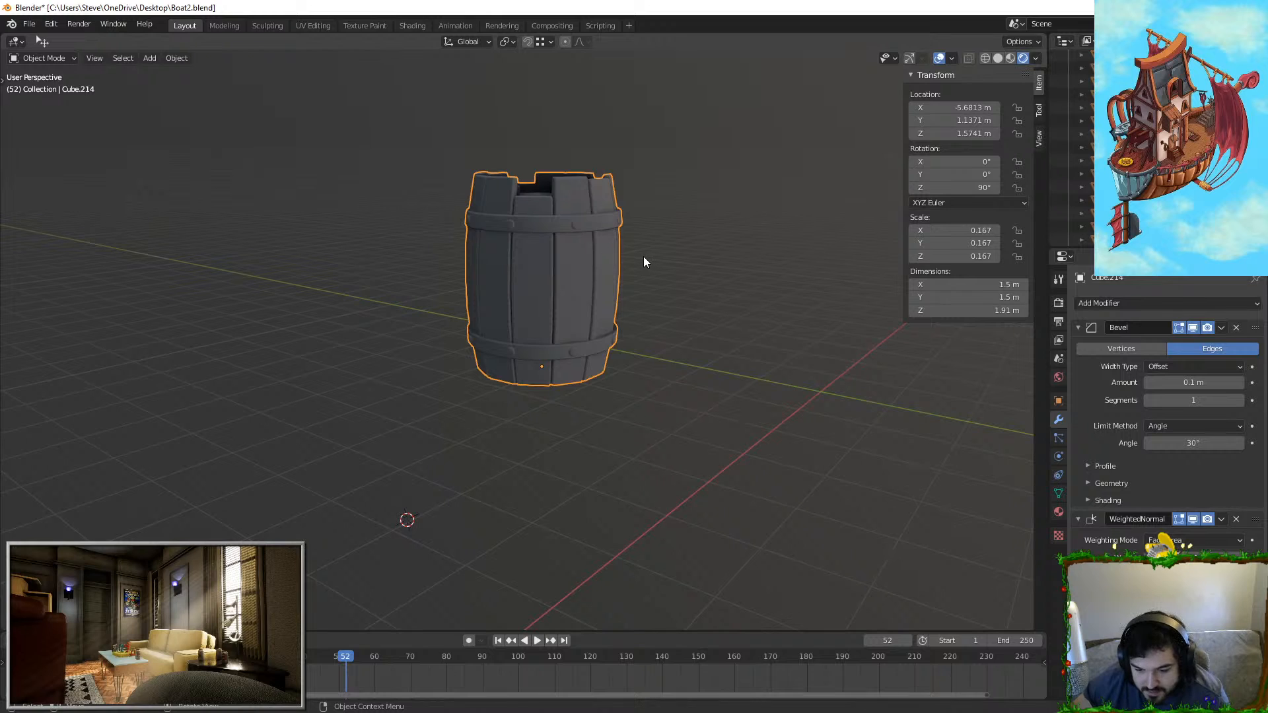
{"action": "key", "text": "KP_Decimal"}
{"action": "key", "text": "ctrl+z"}
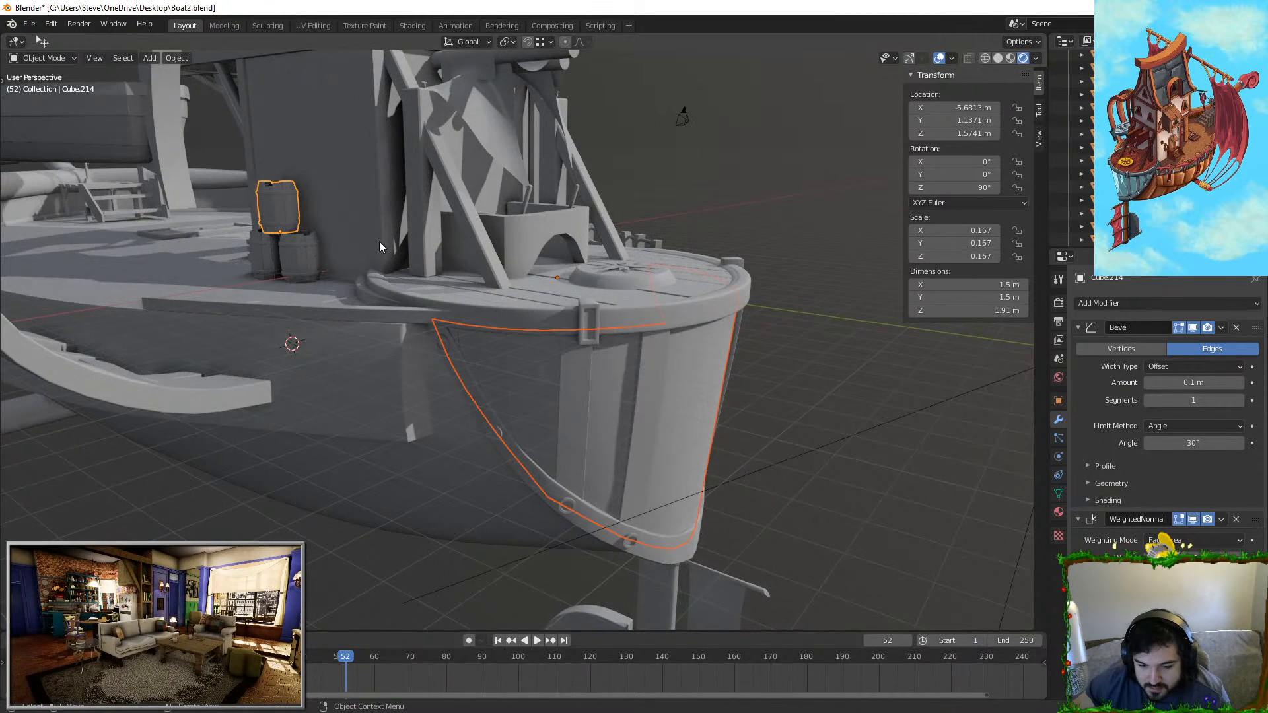
Step: Select the top barrel of the stack, hide everything else and frame the barrel in the view
{"action": "left_click", "coordinate": [281, 204]}
{"action": "left_click", "coordinate": [282, 204]}
{"action": "left_click", "coordinate": [282, 204]}
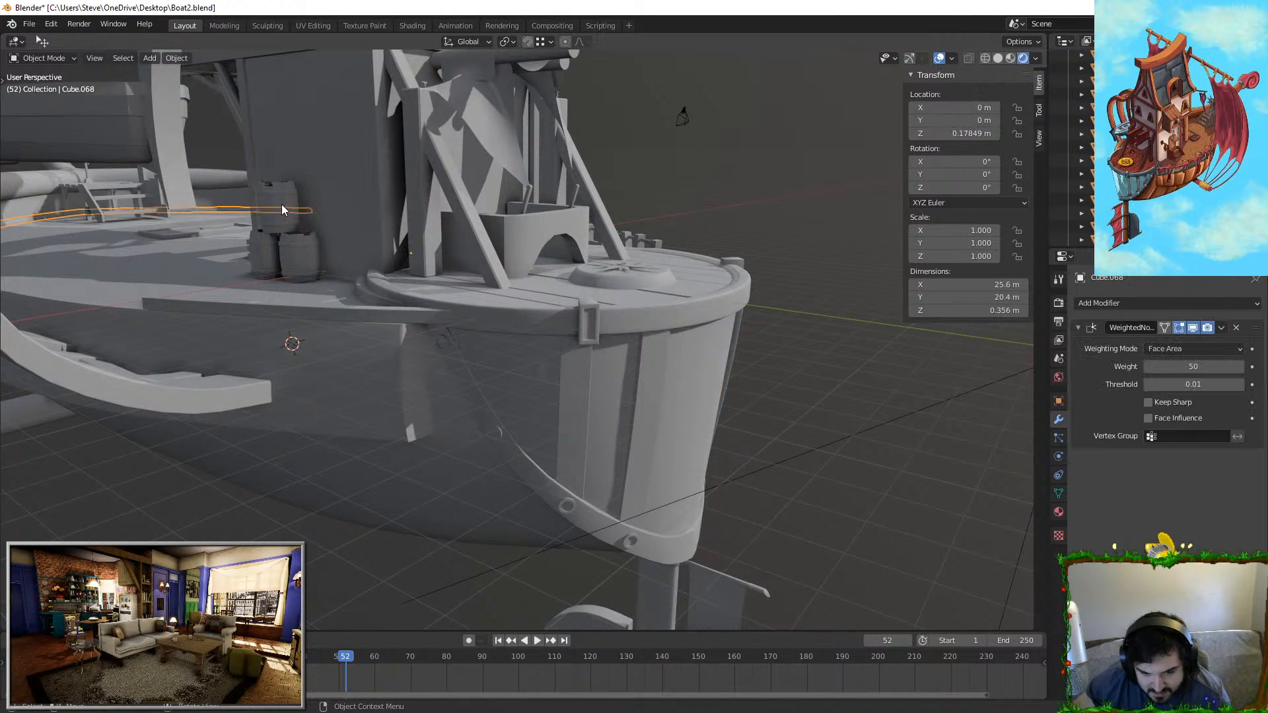
{"action": "left_click", "coordinate": [282, 198]}
{"action": "left_click", "coordinate": [283, 200]}
{"action": "key", "text": "shift+h"}
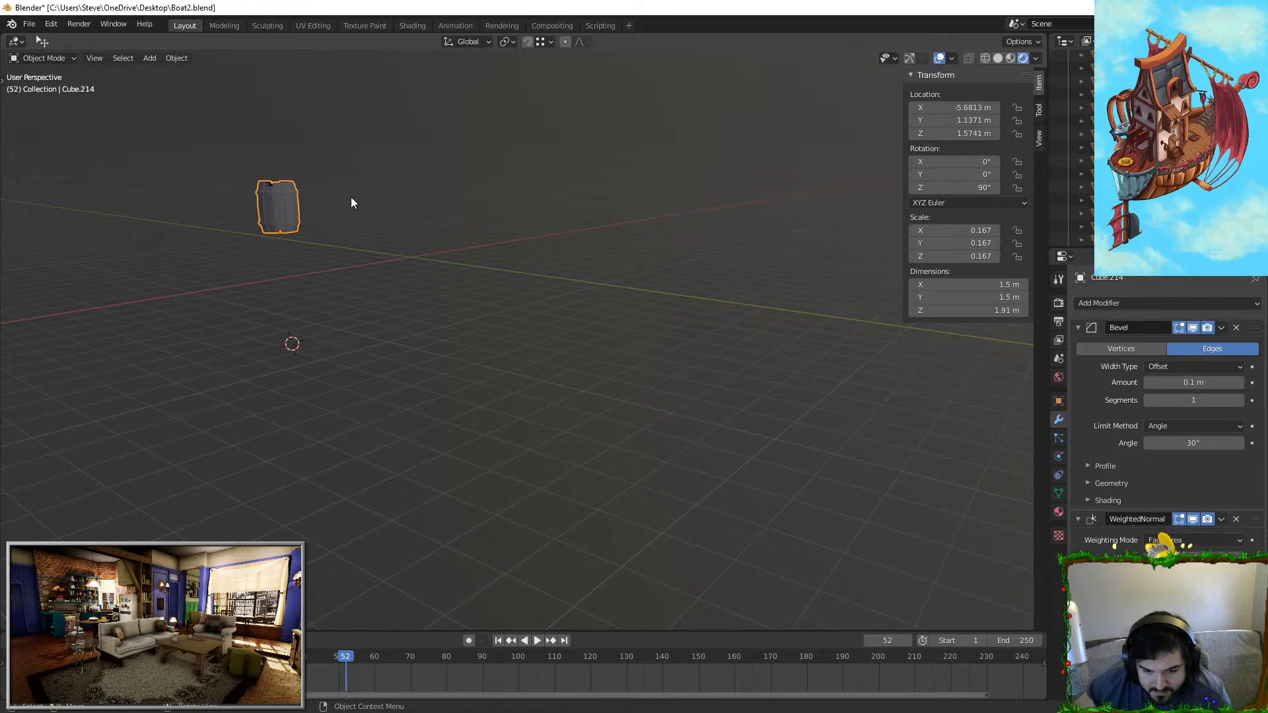
{"action": "key", "text": "KP_Decimal"}
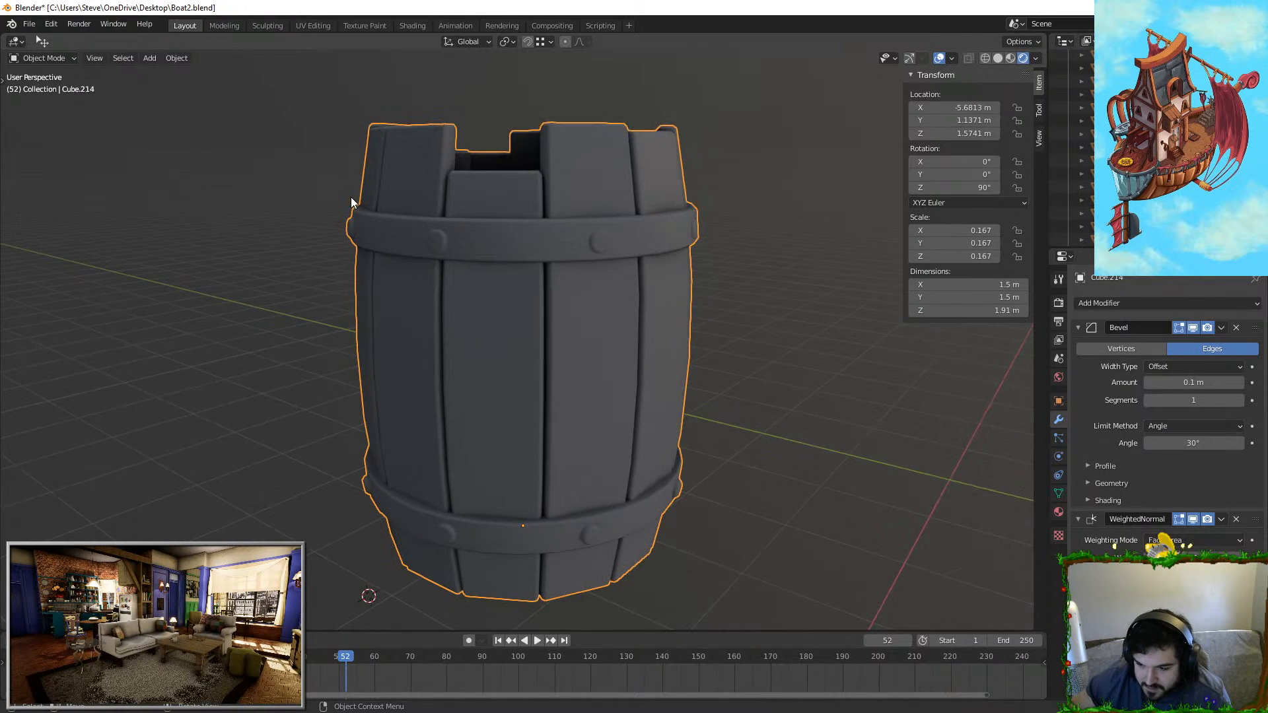
Step: Compare the isolated barrel in material preview and rendered shading from several angles
{"action": "left_click", "coordinate": [1010, 58]}
{"action": "scroll", "coordinate": [699, 295], "scroll_direction": "down", "scroll_amount": 2}
{"action": "mouse_move", "coordinate": [698, 295]}
{"action": "middle_mouse_down"}
{"action": "mouse_move", "coordinate": [515, 317]}
{"action": "mouse_move", "coordinate": [529, 310]}
{"action": "middle_mouse_up"}
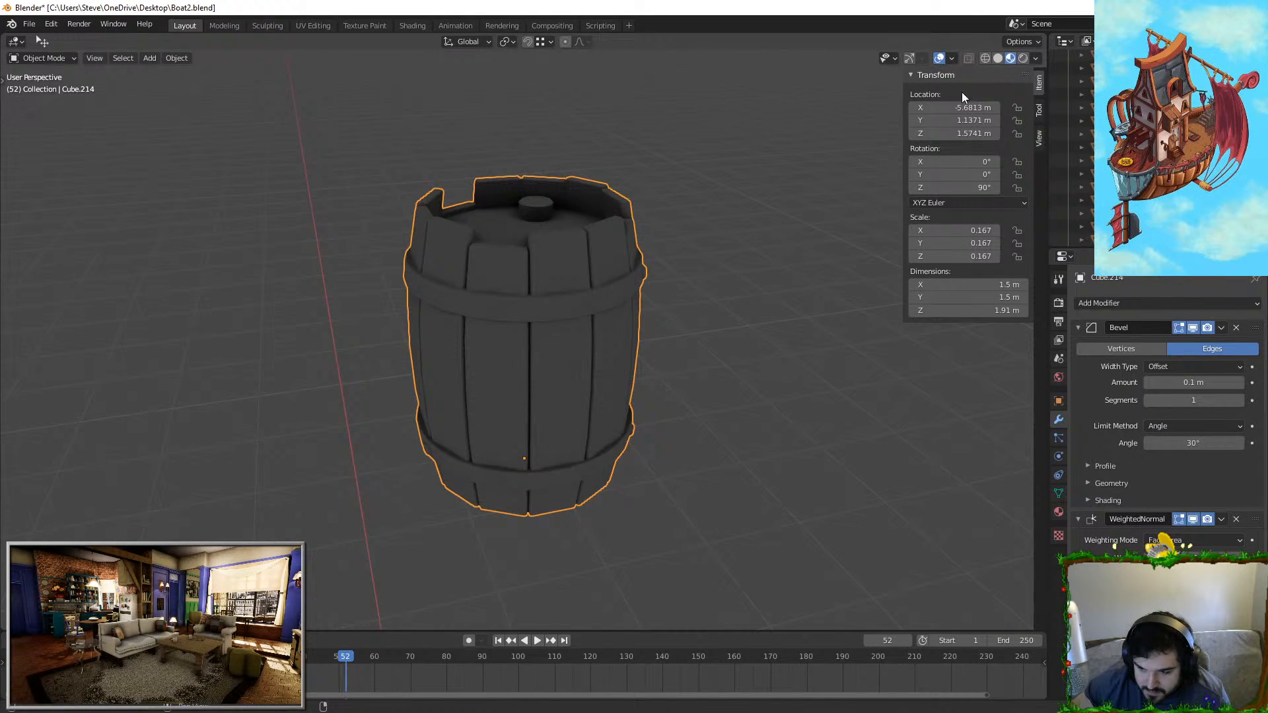
{"action": "left_click", "coordinate": [1023, 58]}
{"action": "middle_click_drag", "start_coordinate": [517, 233], "coordinate": [799, 220]}
{"action": "scroll", "coordinate": [754, 238], "scroll_direction": "down", "scroll_amount": 4}
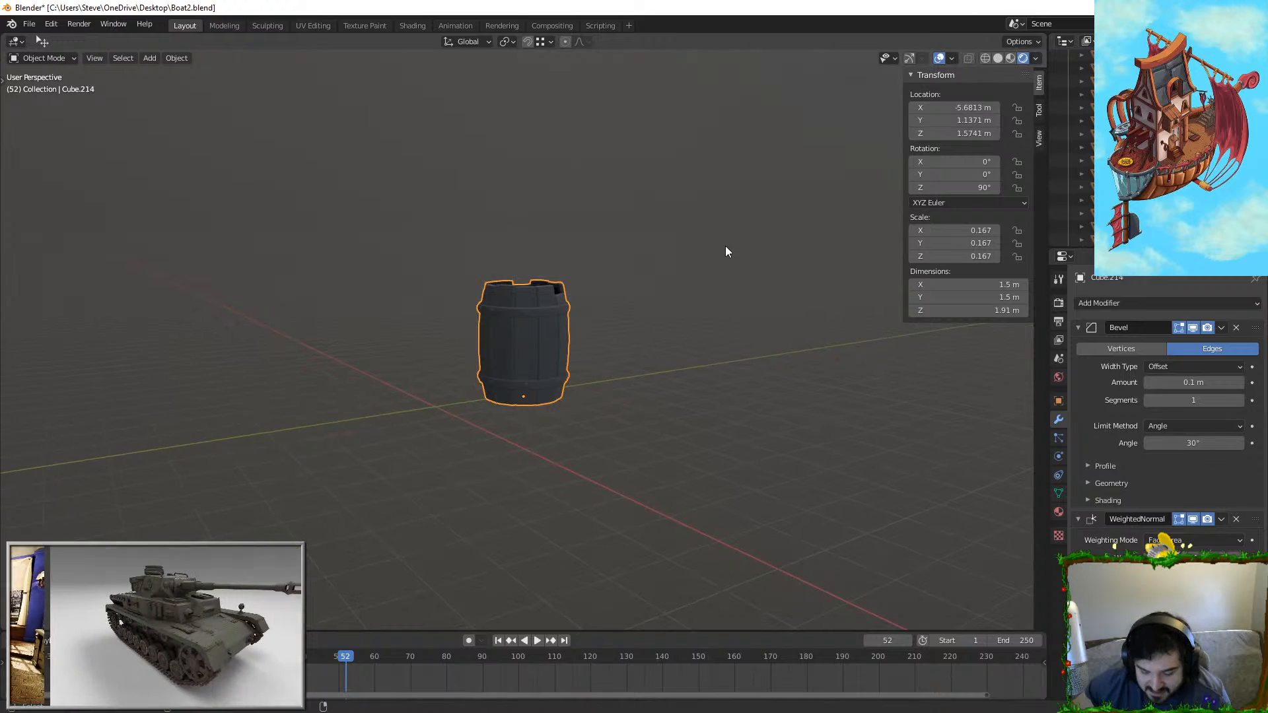
Step: Bring the whole ship back into view and reselect the top barrel of the stack
{"action": "key", "text": "KP_Divide"}
{"action": "left_click", "coordinate": [645, 284]}
{"action": "scroll", "coordinate": [643, 347], "scroll_direction": "up", "scroll_amount": 3}
{"action": "middle_click_drag", "start_coordinate": [644, 347], "coordinate": [638, 482]}
{"action": "left_click", "coordinate": [548, 348]}
{"action": "left_click", "coordinate": [529, 339]}
{"action": "scroll", "coordinate": [529, 340], "scroll_direction": "down", "scroll_amount": 4}
{"action": "scroll", "coordinate": [333, 277], "scroll_direction": "down", "scroll_amount": 3}
Step: Add the overlapping sun lamps beside the ship to the barrel's selection, leaving their positions unchanged
{"action": "left_click", "coordinate": [417, 405]}
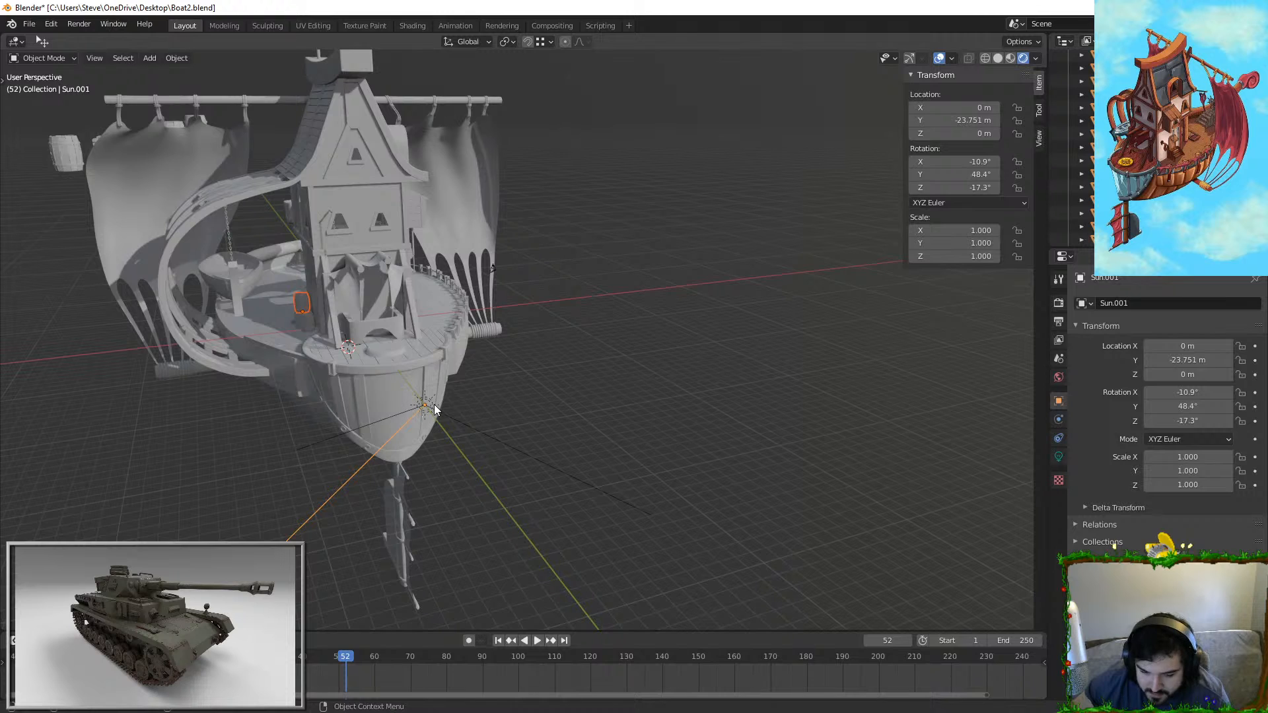
{"action": "middle_click_drag", "start_coordinate": [434, 404], "coordinate": [514, 403]}
{"action": "left_click", "coordinate": [557, 397], "text": "shift"}
{"action": "key", "text": "g"}
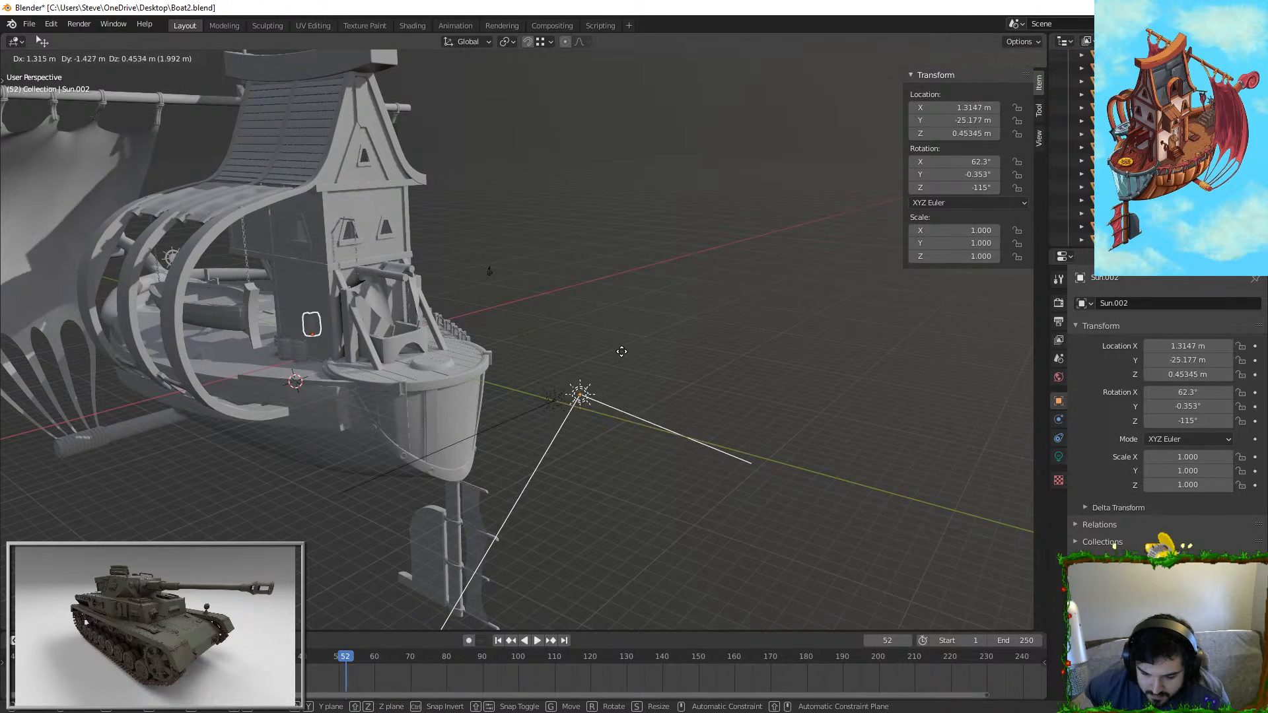
{"action": "right_click", "coordinate": [622, 351]}
{"action": "left_click", "coordinate": [563, 396], "text": "shift"}
{"action": "key", "text": "g"}
{"action": "right_click", "coordinate": [594, 388]}
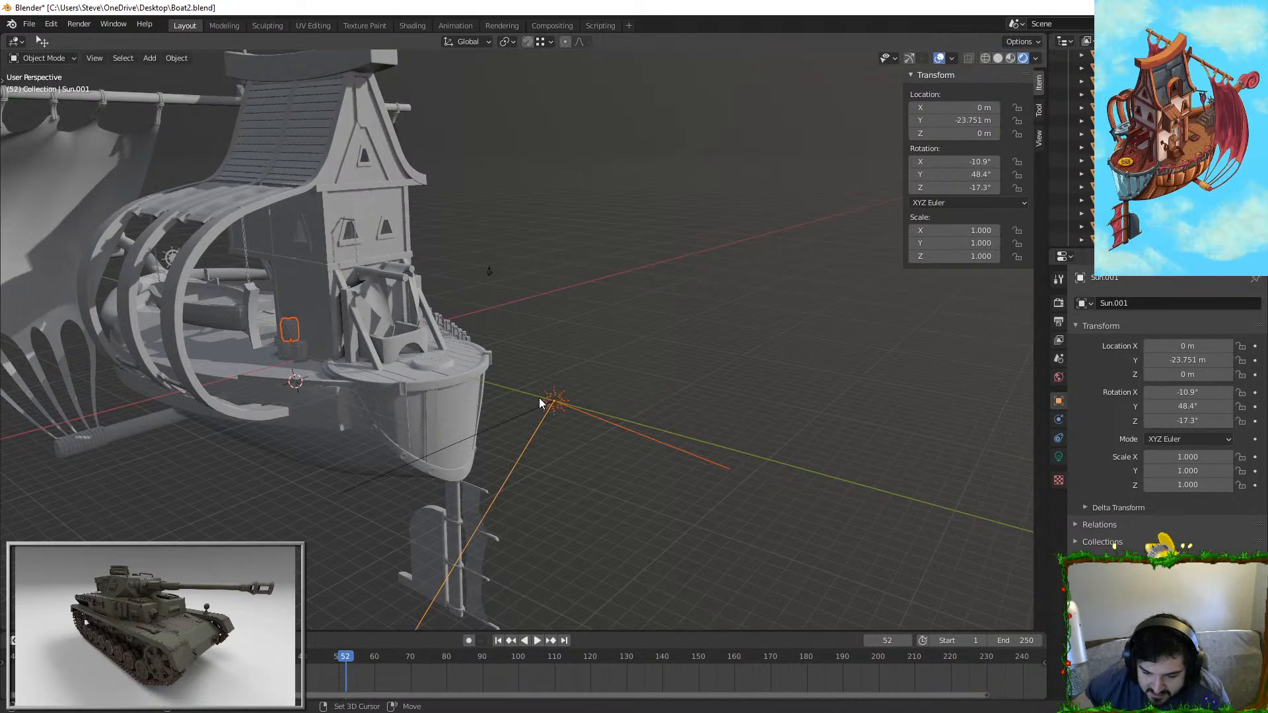
{"action": "left_click_drag", "start_coordinate": [543, 370], "coordinate": [587, 453]}
{"action": "key", "text": "g"}
{"action": "right_click", "coordinate": [583, 402]}
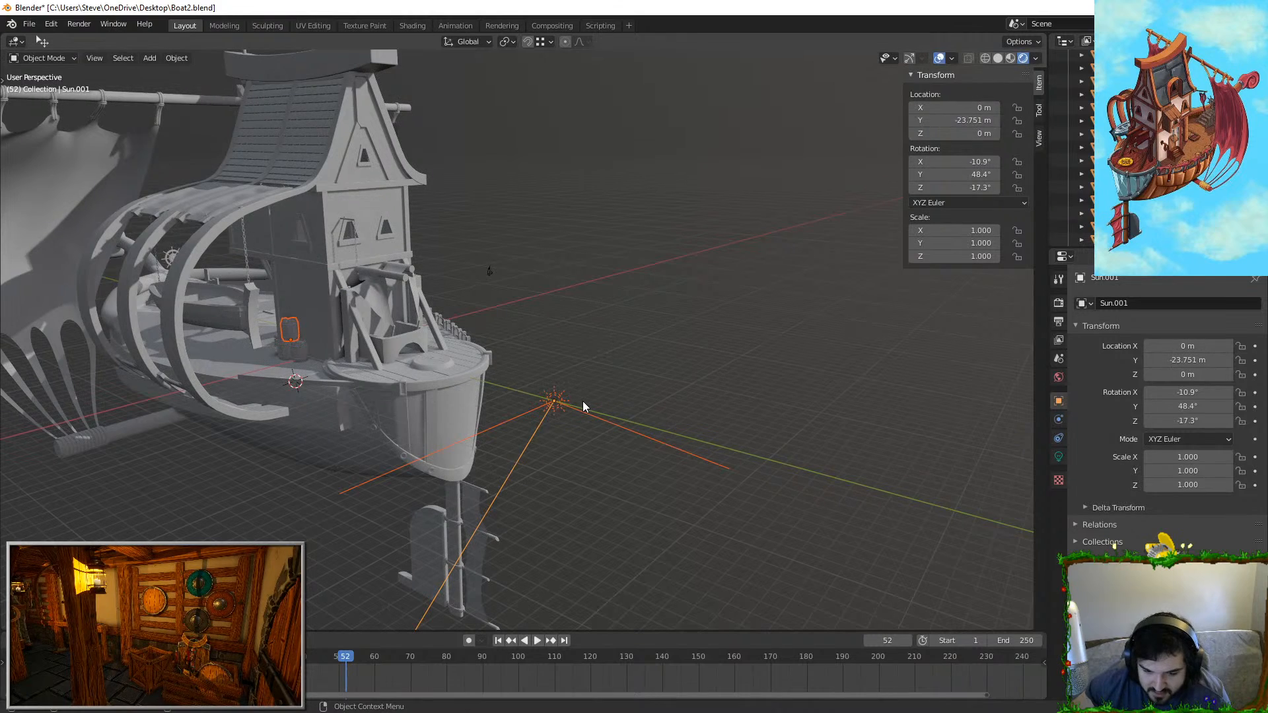
Step: Hide everything except the barrel and the sun lamps, and inspect the lit barrel up close in rendered shading
{"action": "key", "text": "shift+h"}
{"action": "left_click", "coordinate": [284, 337]}
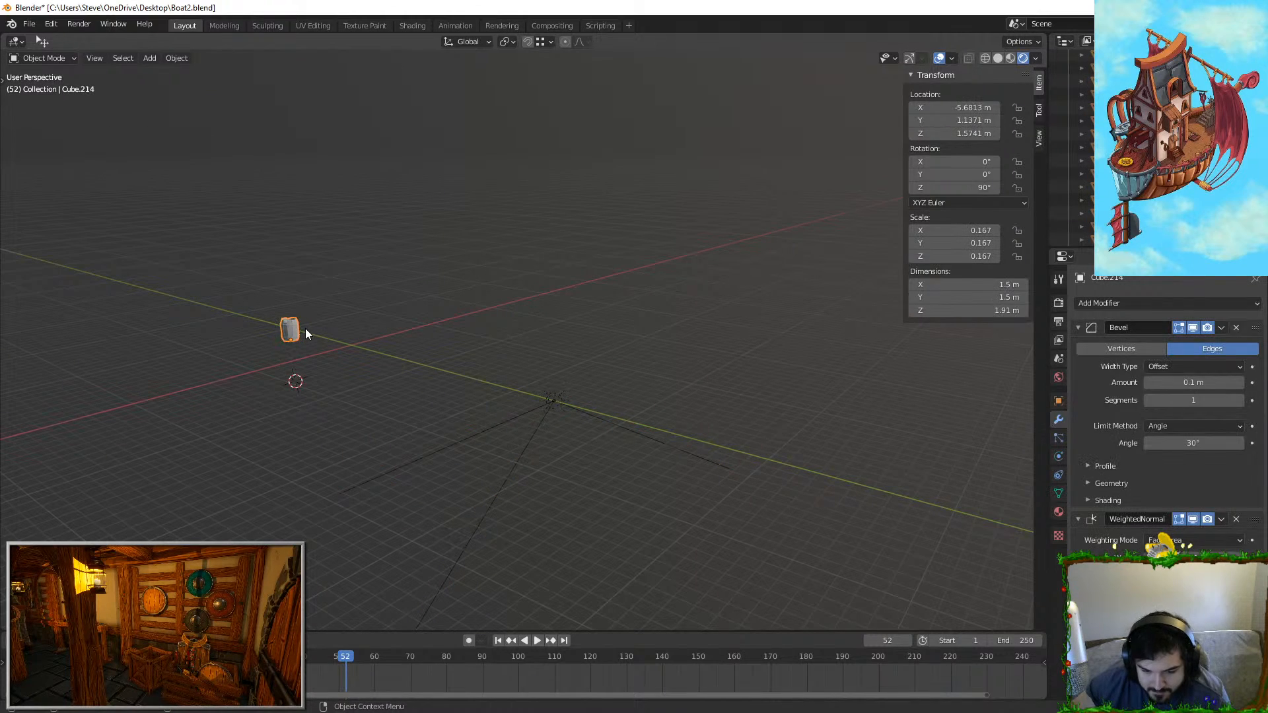
{"action": "key", "text": "KP_Decimal"}
{"action": "middle_click_drag", "start_coordinate": [396, 394], "coordinate": [617, 391]}
{"action": "scroll", "coordinate": [696, 403], "scroll_direction": "down", "scroll_amount": 3}
{"action": "scroll", "coordinate": [561, 432], "scroll_direction": "up", "scroll_amount": 3}
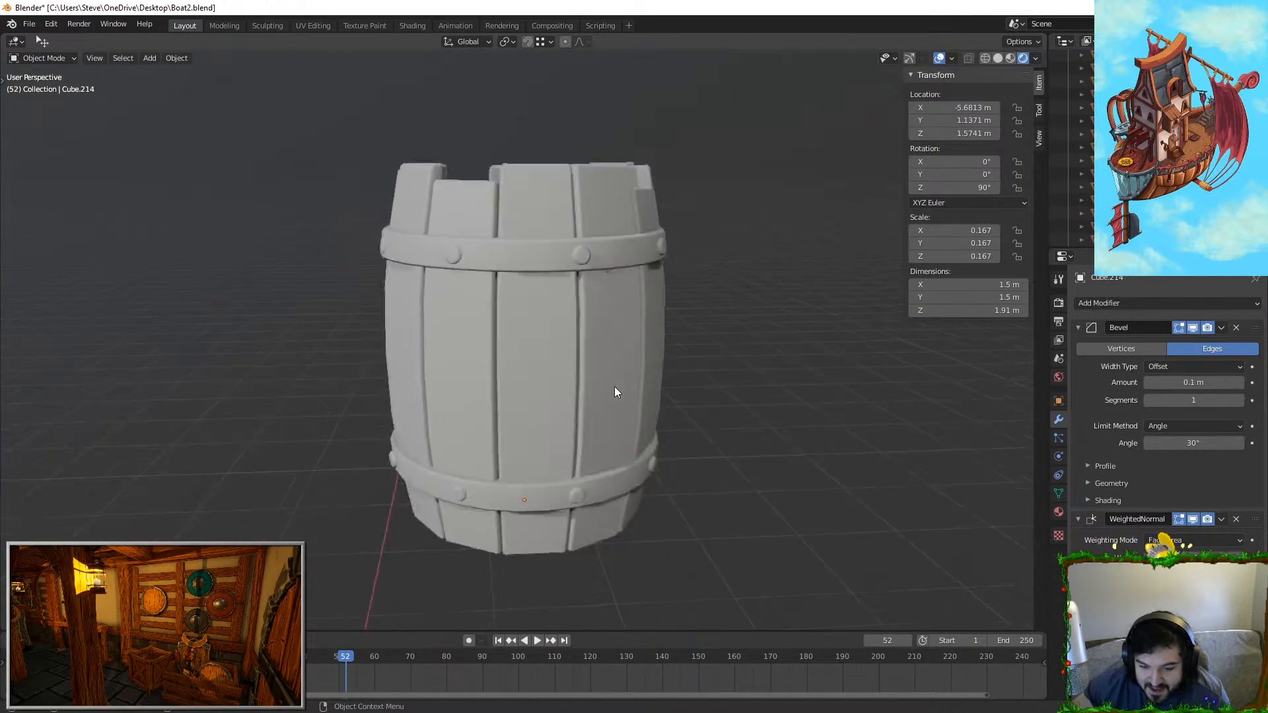
{"action": "scroll", "coordinate": [614, 387], "scroll_direction": "down", "scroll_amount": 3}
Step: Unhide all objects, clear the selection and view the ship's house and decks from above
{"action": "key", "text": "alt+h"}
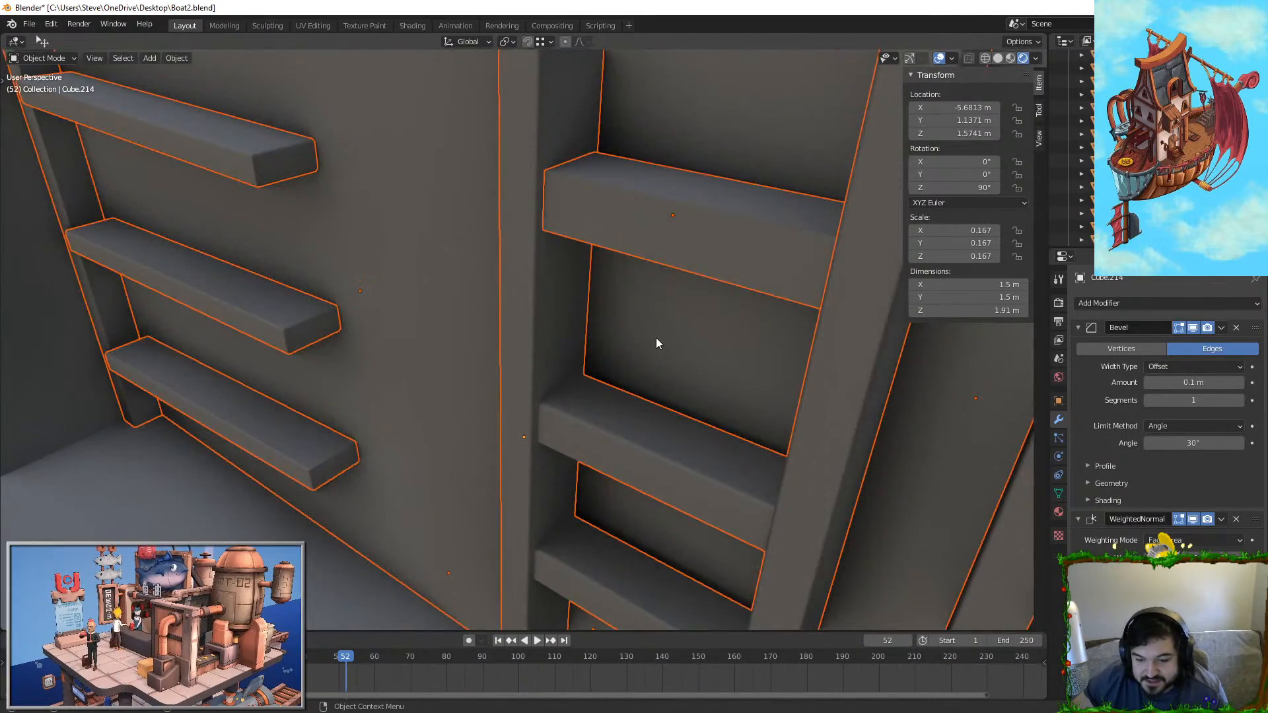
{"action": "scroll", "coordinate": [656, 338], "scroll_direction": "down", "scroll_amount": 6}
{"action": "middle_click_drag", "start_coordinate": [656, 338], "coordinate": [672, 232]}
{"action": "scroll", "coordinate": [803, 240], "scroll_direction": "down", "scroll_amount": 4}
{"action": "left_click", "coordinate": [803, 240]}
{"action": "middle_click_drag", "start_coordinate": [803, 240], "coordinate": [528, 252]}
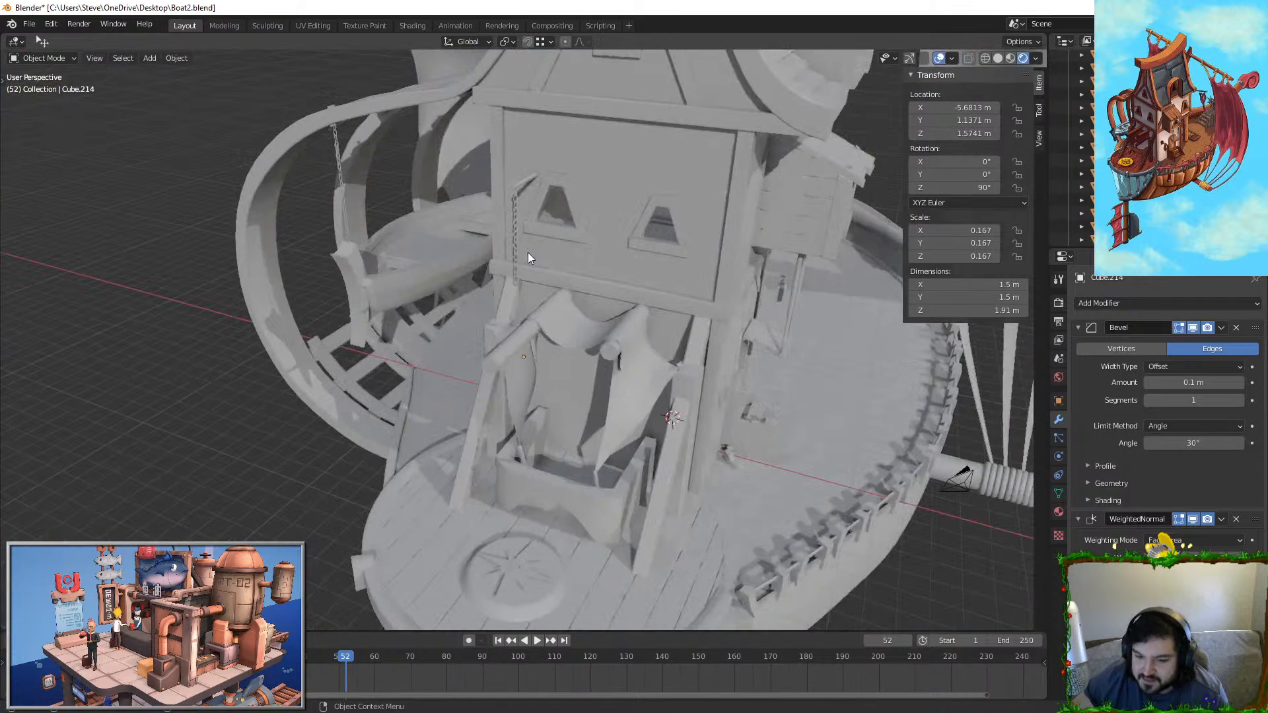